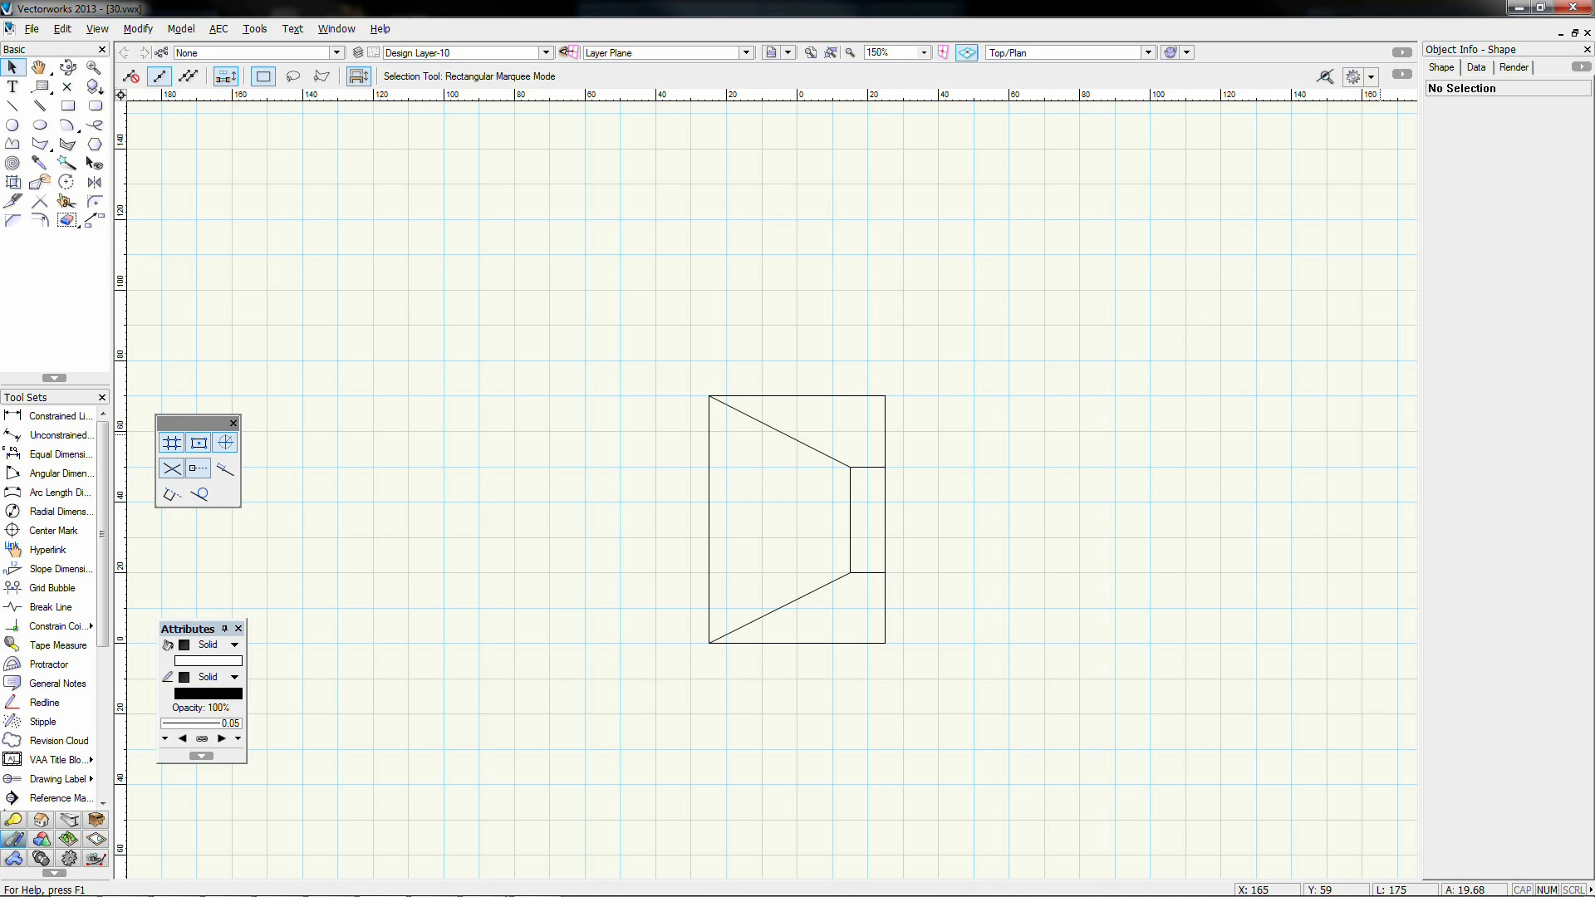
click(504, 56)
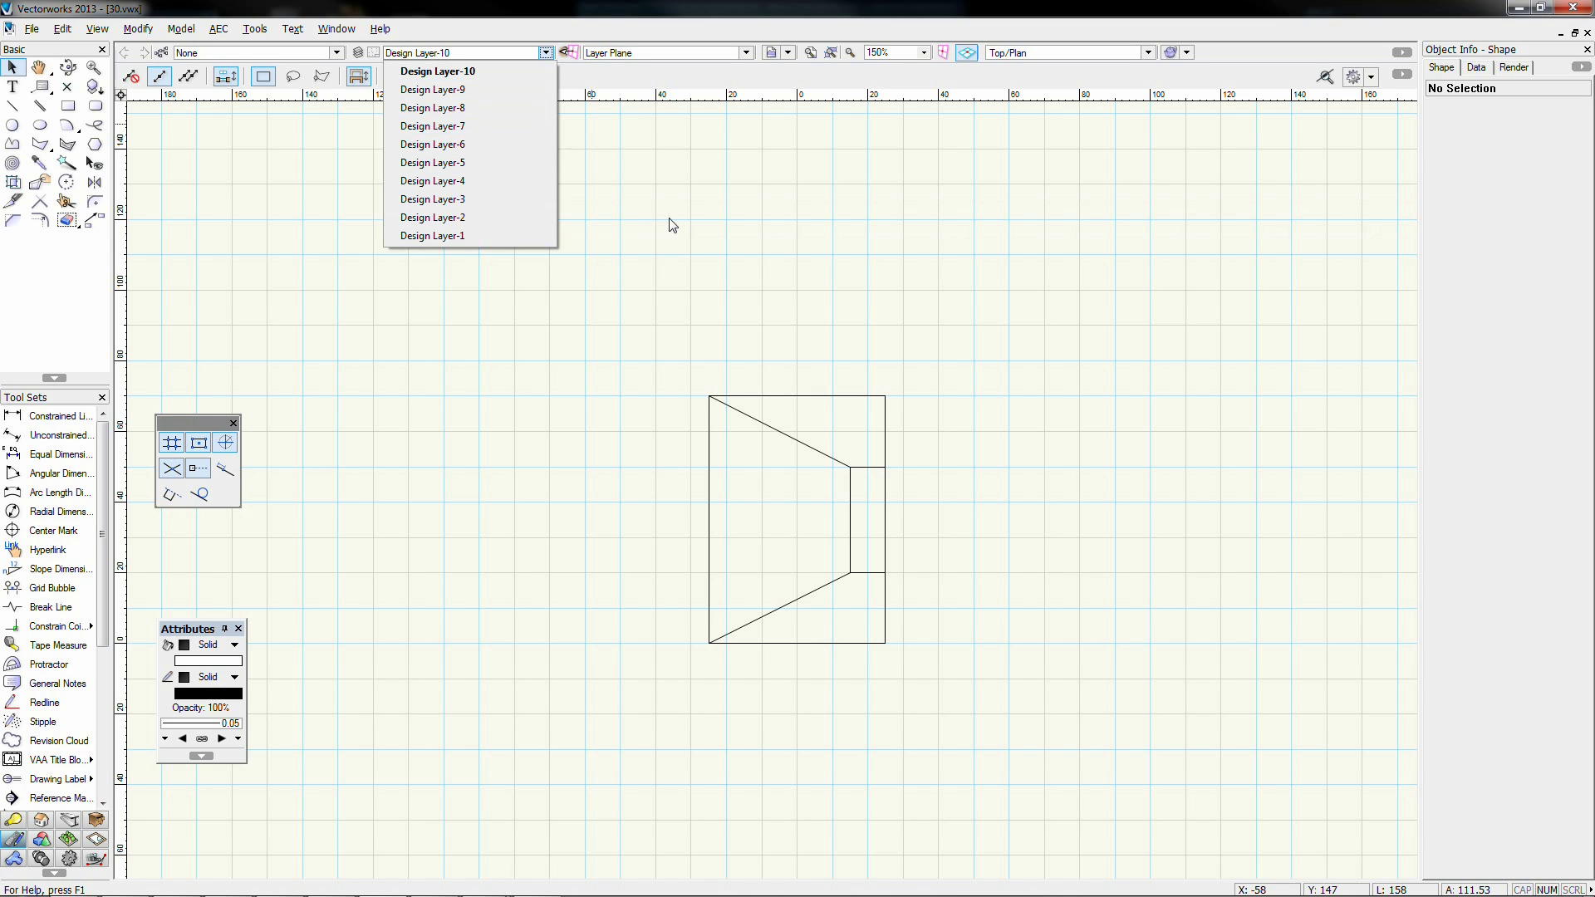
click(676, 241)
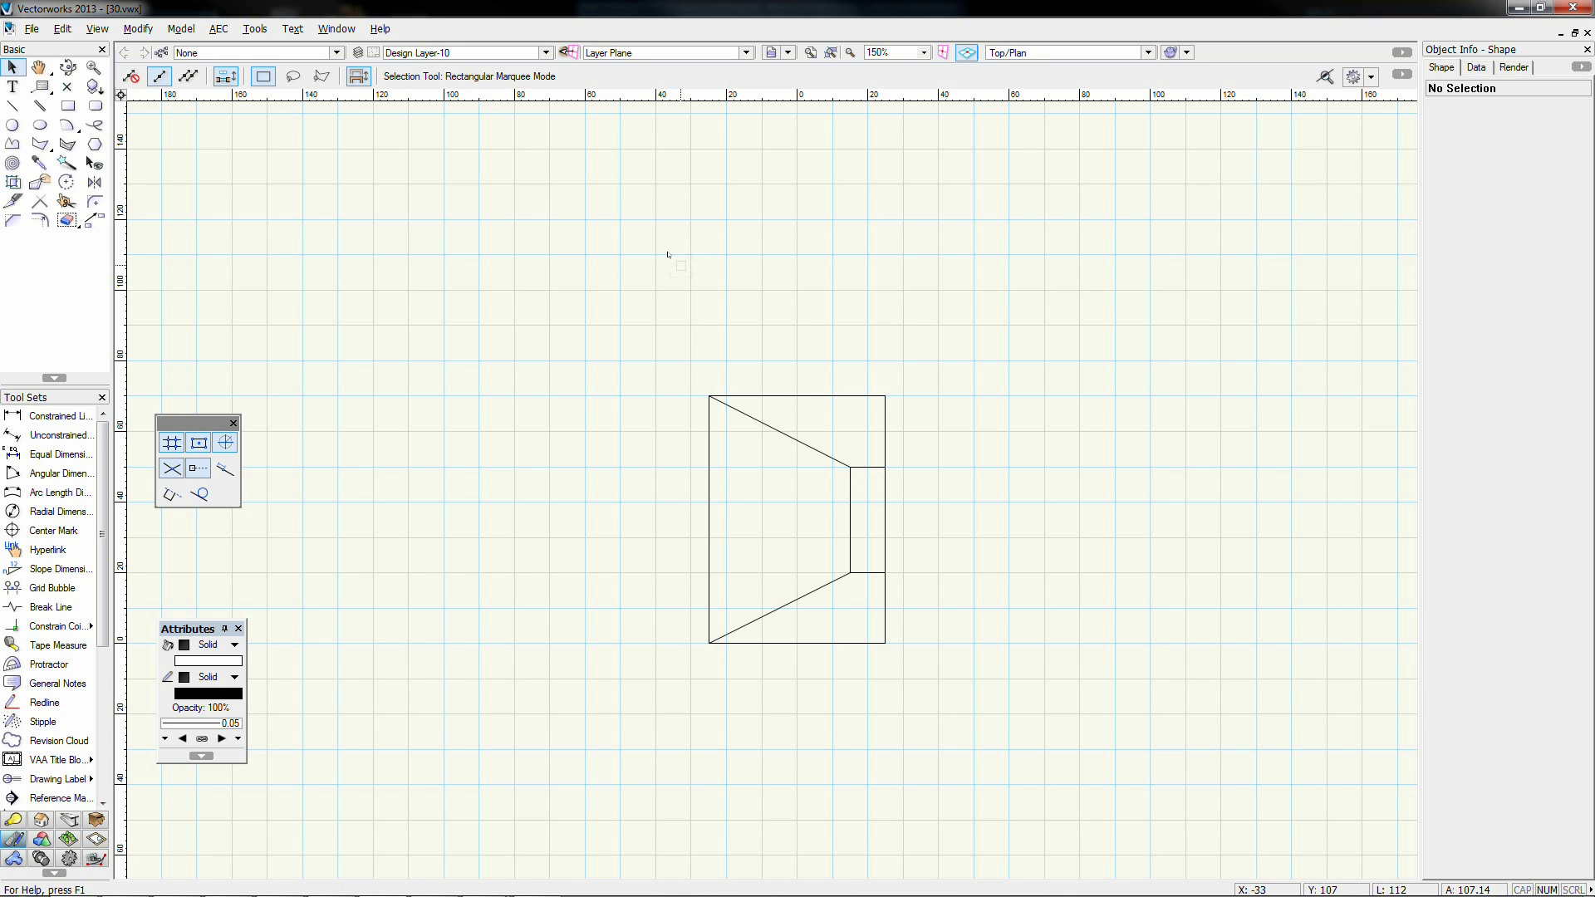
key(KP_1)
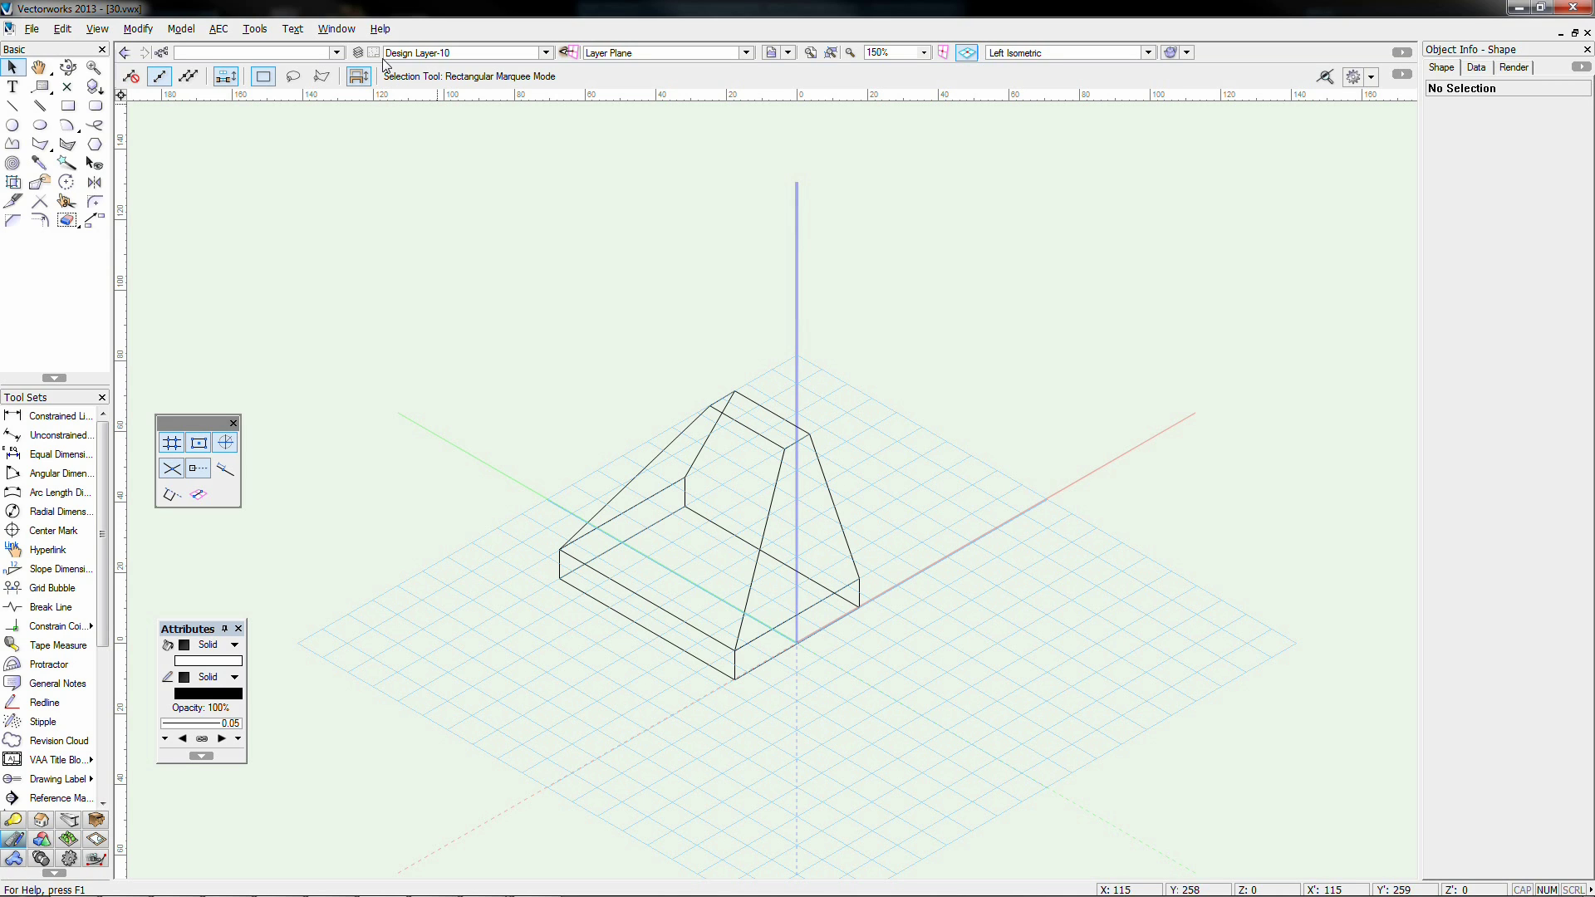
Step: Create ten new design layers, Design Layer-11 to Design Layer-20, and make Design Layer-11 the active layer
key(ctrl+shift+o)
click(518, 513)
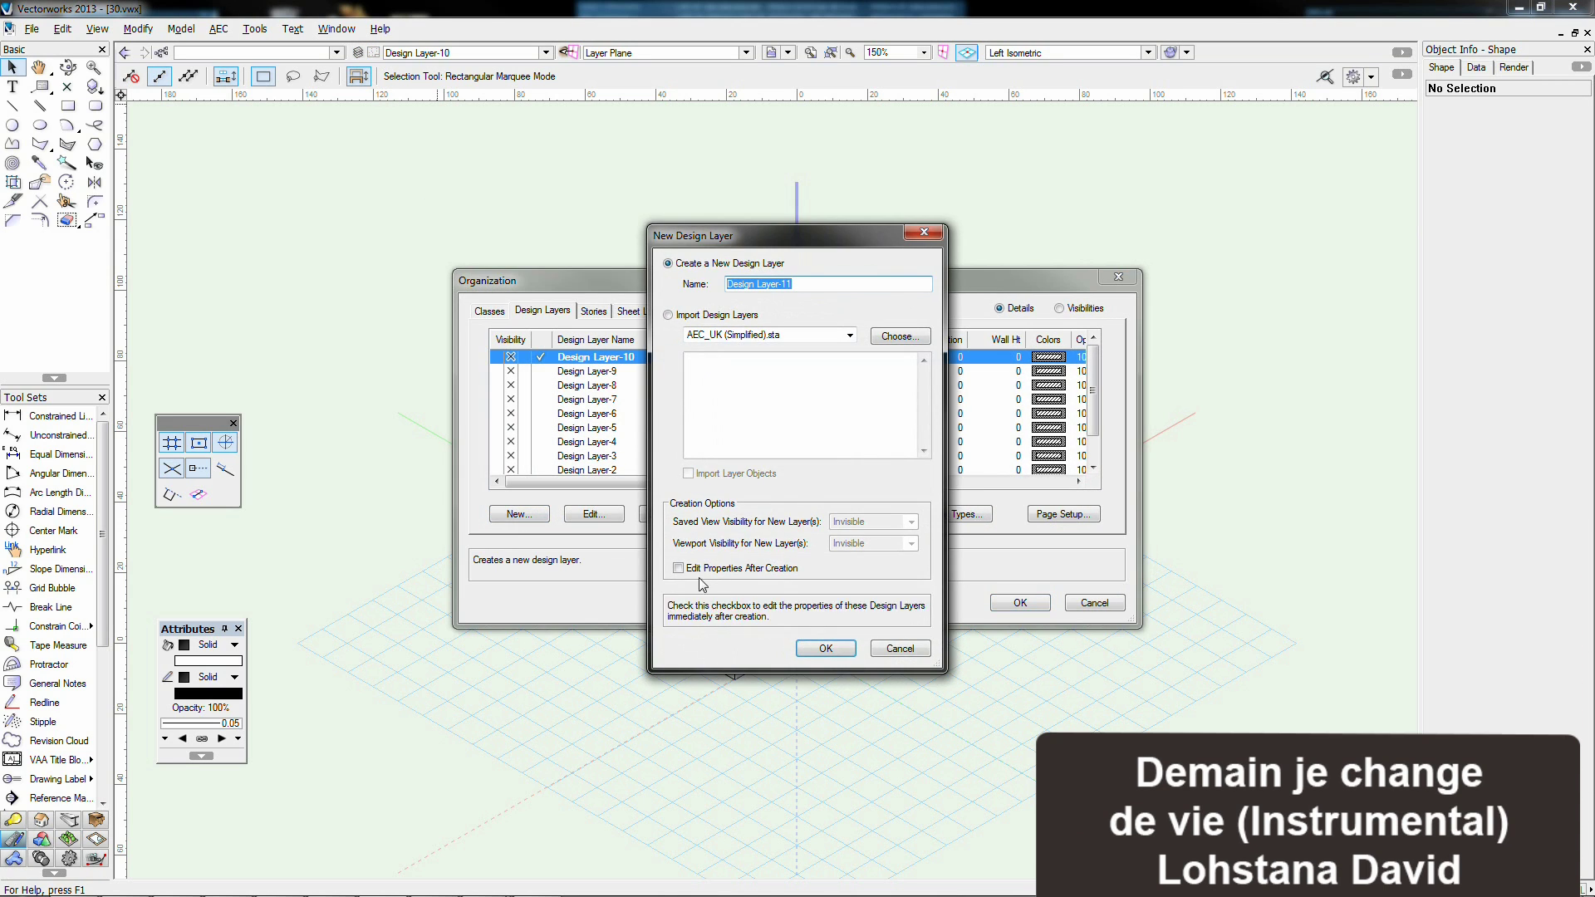
key(Return)
click(519, 513)
key(Return)
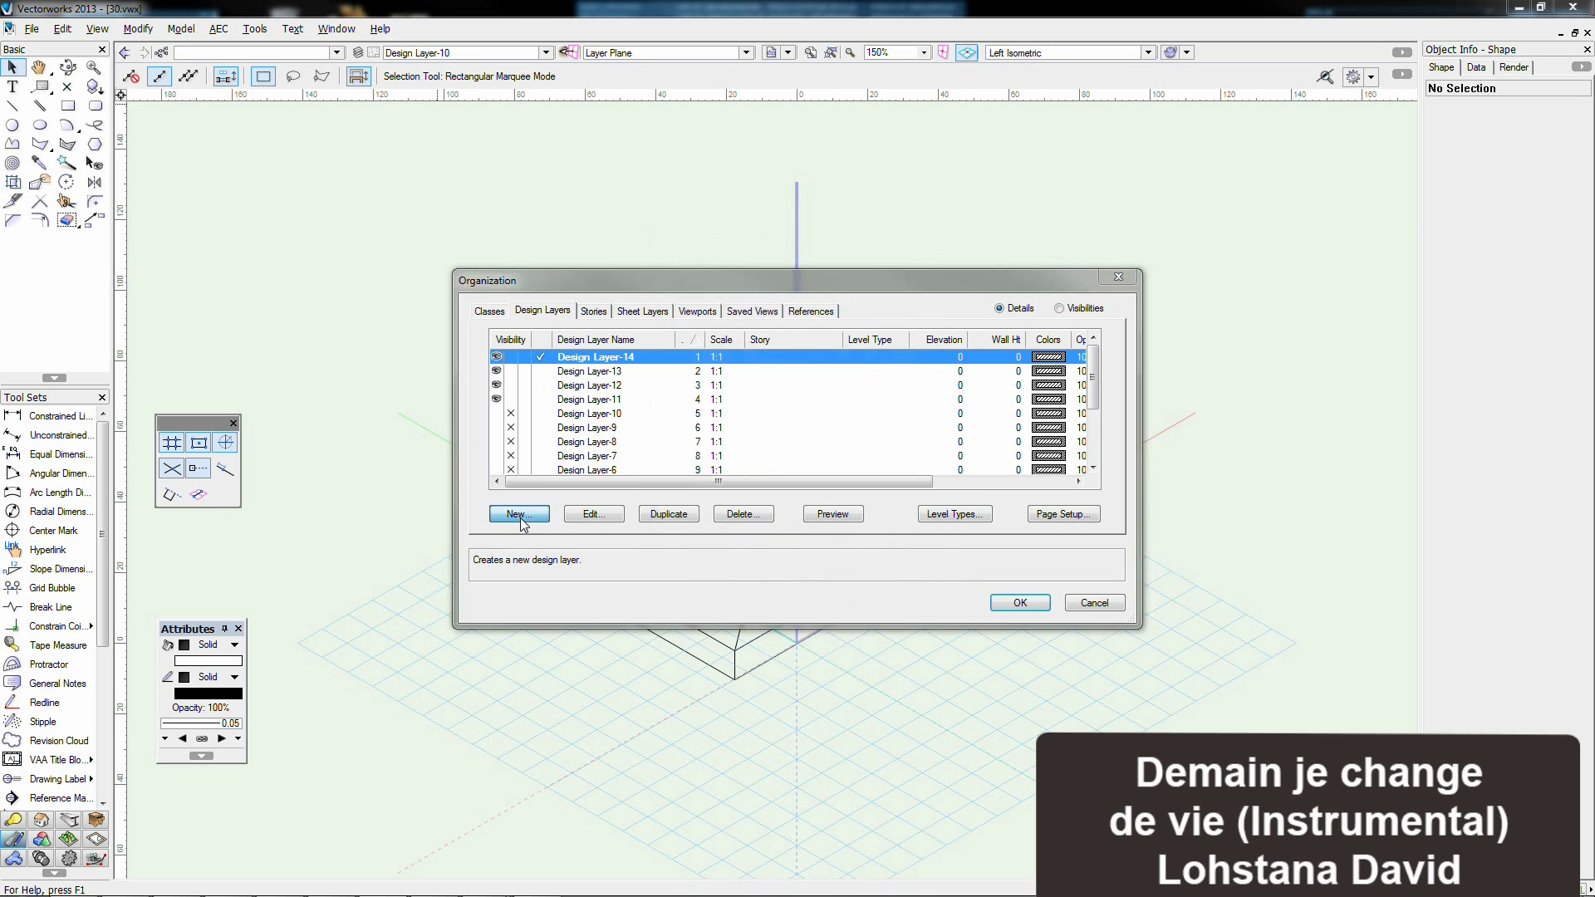
drag(993, 628, 993, 671)
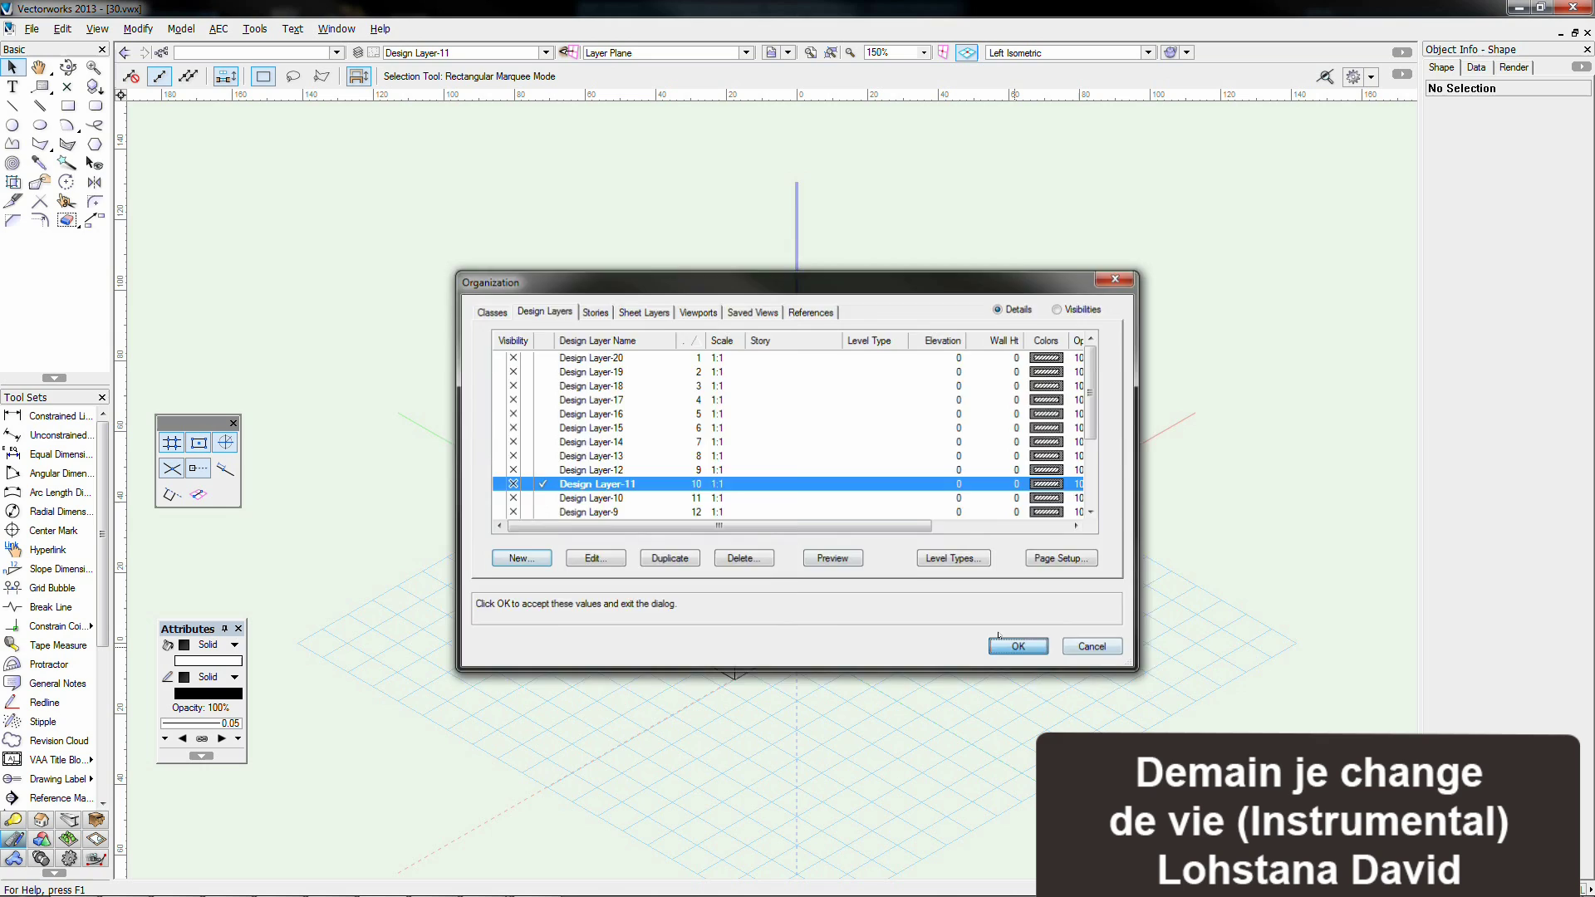
click(1000, 640)
Step: Create a rectangle 50 mm wide and 80 mm high in Top/Plan view with its bottom centre at X 0, Y 0
key(ctrl+5)
double_click(67, 108)
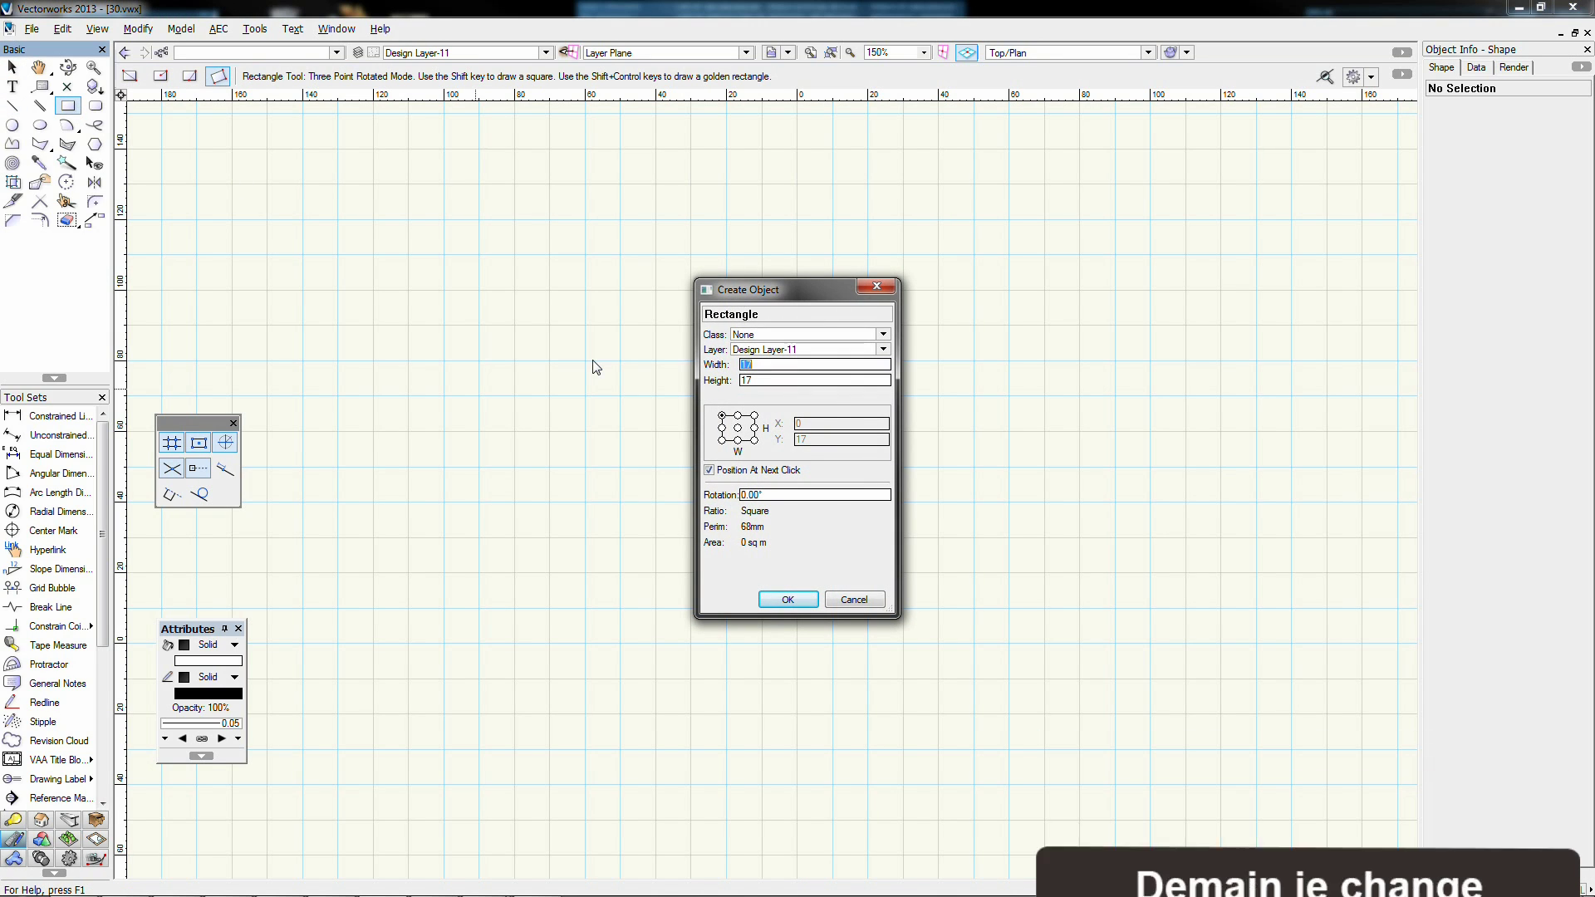
text(50)
key(Tab)
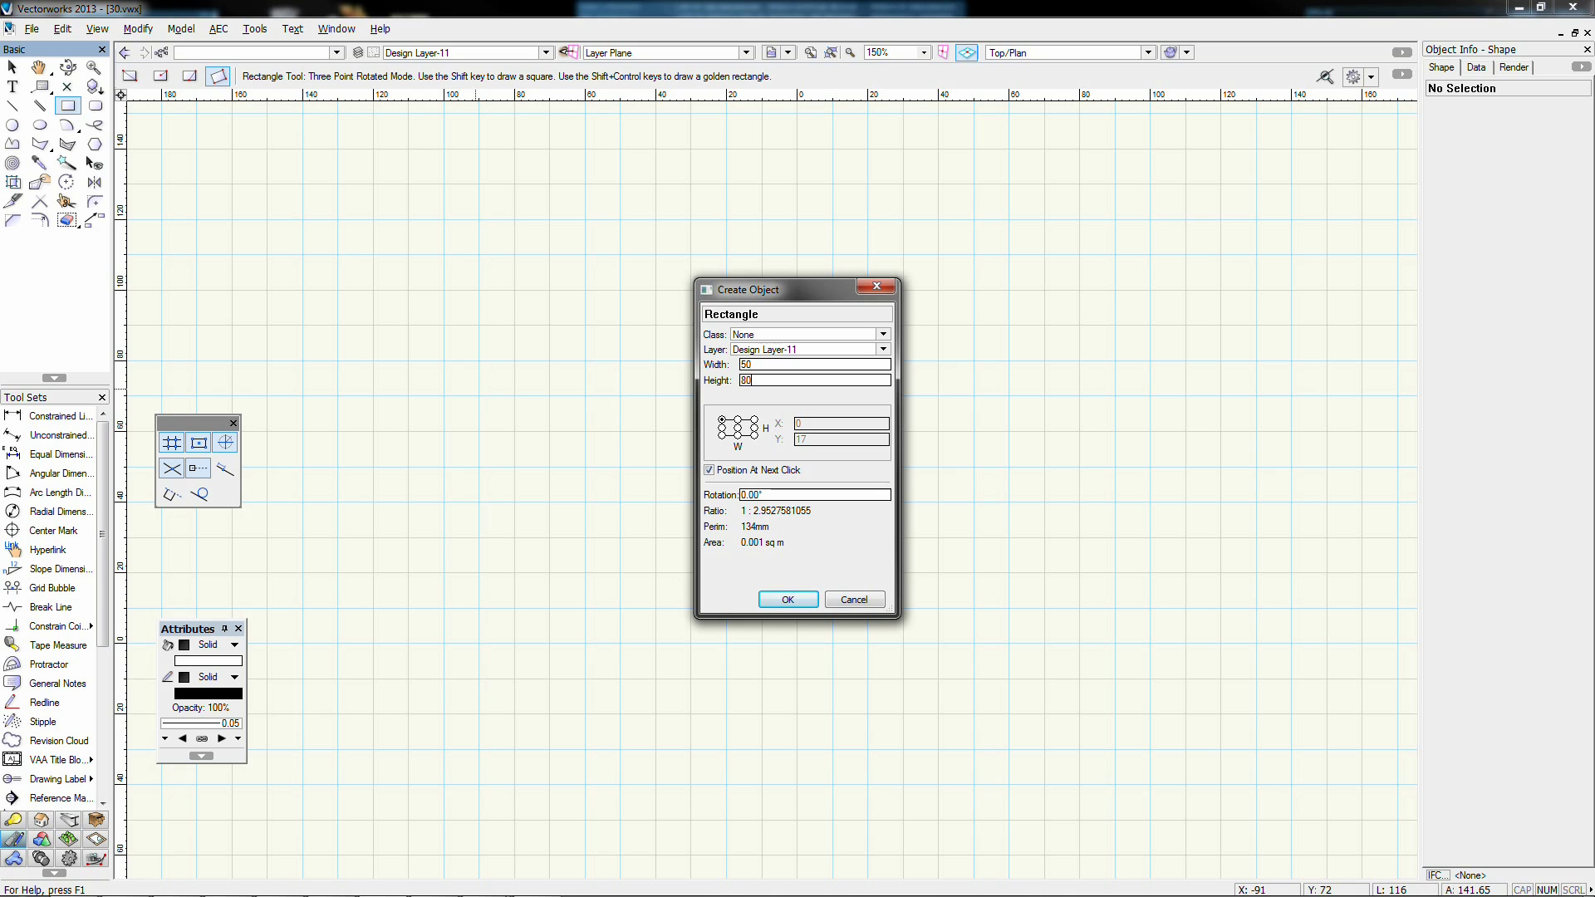
click(737, 435)
click(738, 439)
click(718, 471)
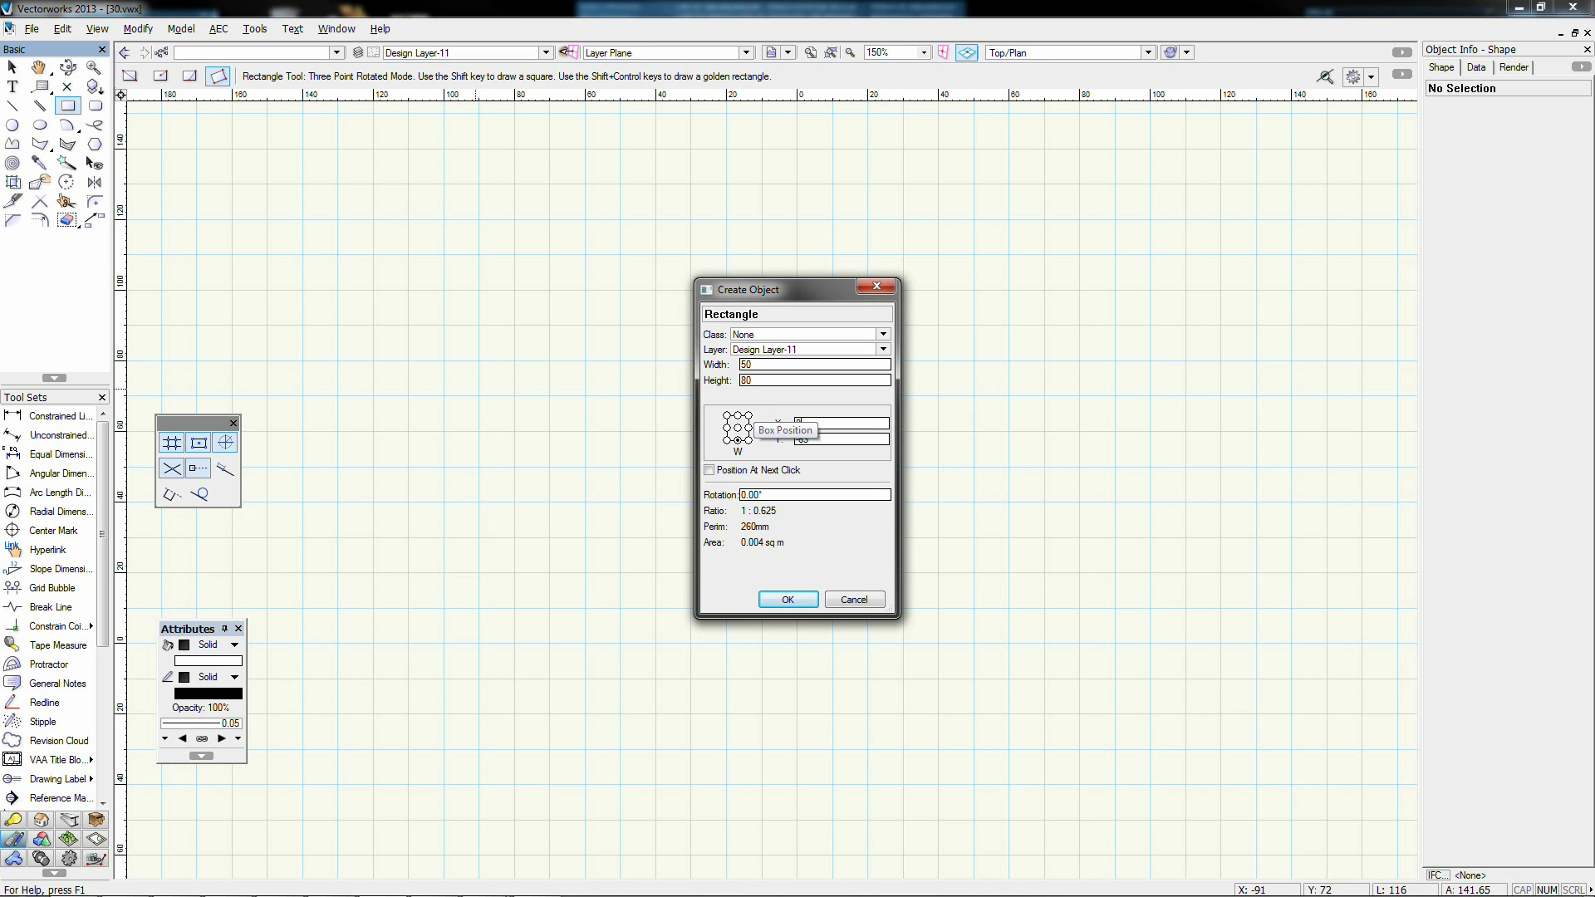
key(Tab)
text(0)
key(Return)
key(x)
click(690, 272)
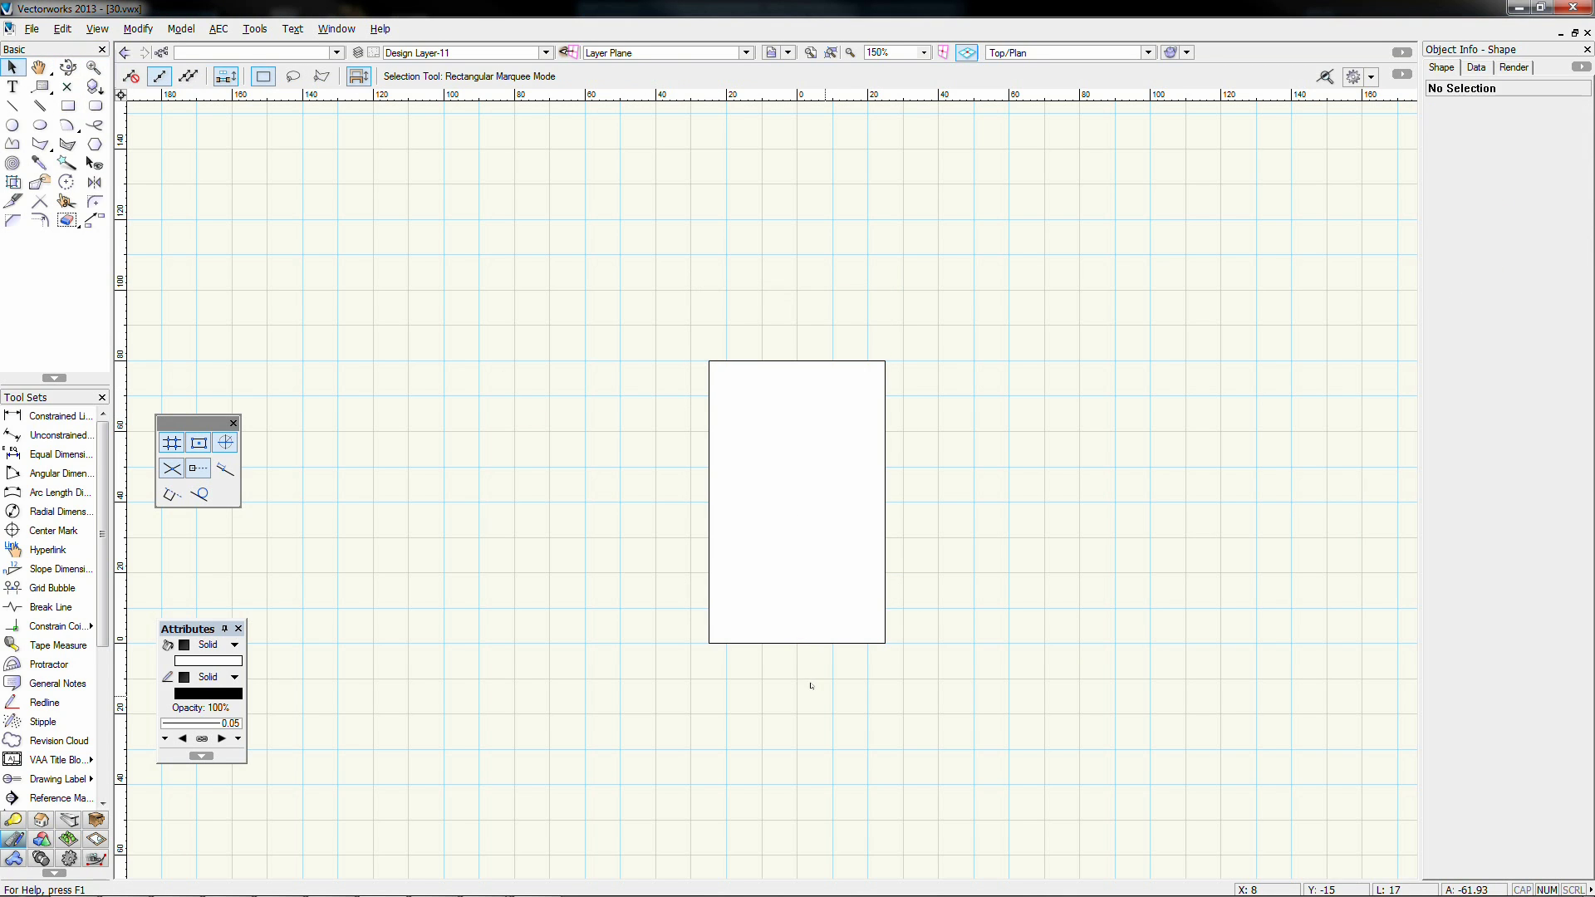
Step: Extrude the 50 × 80 mm rectangle by 50 mm
scroll(811, 686, up, 2)
click(716, 624)
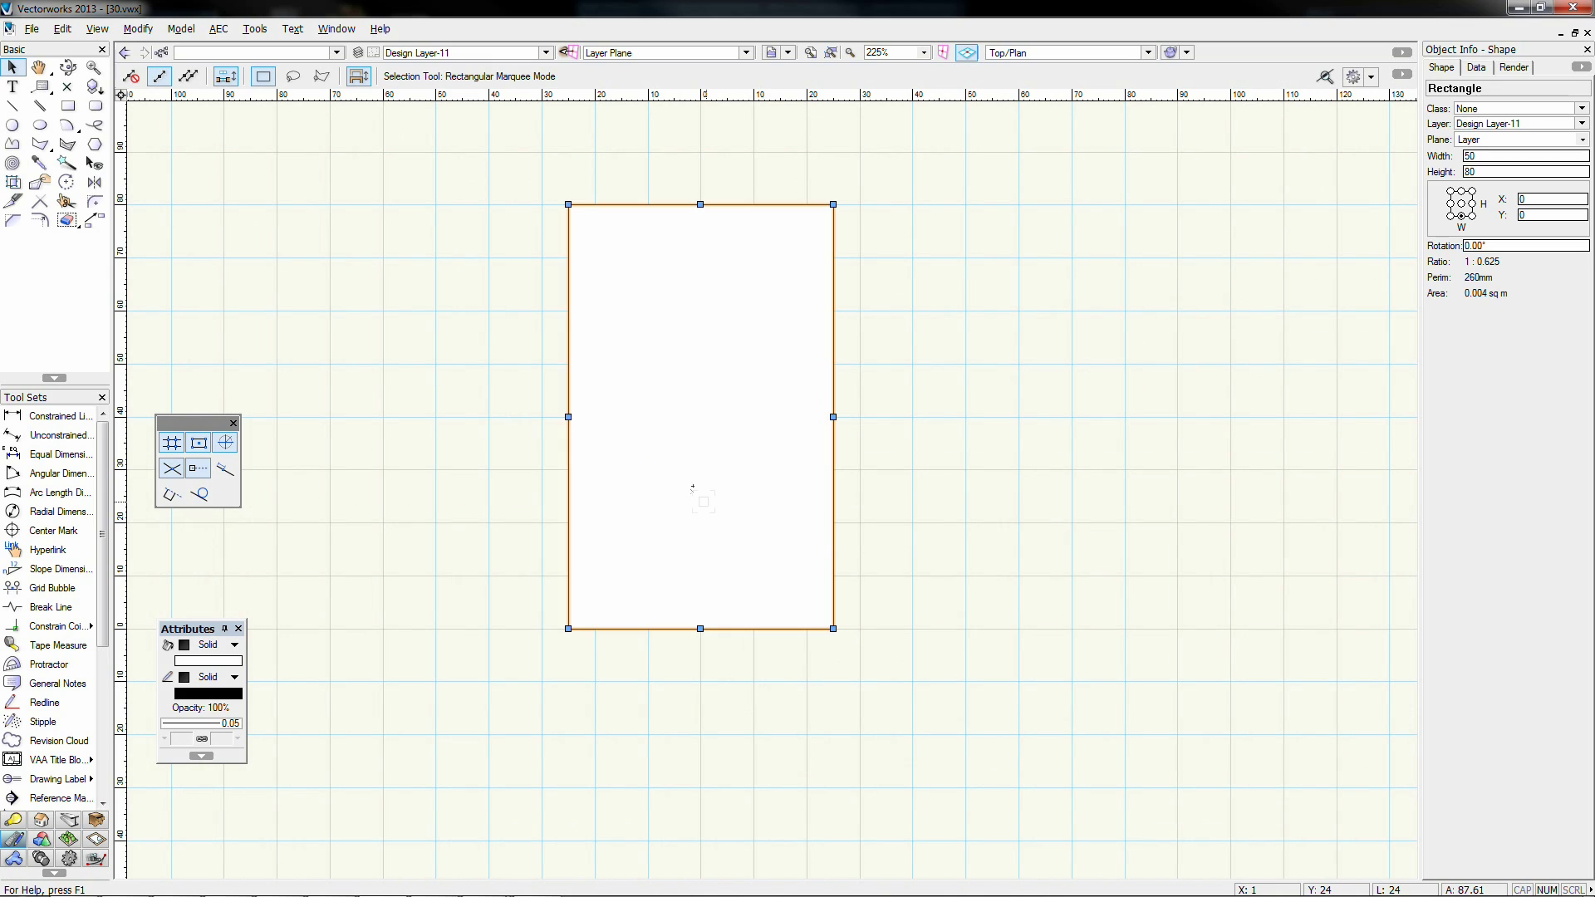
key(ctrl+e)
key(Return)
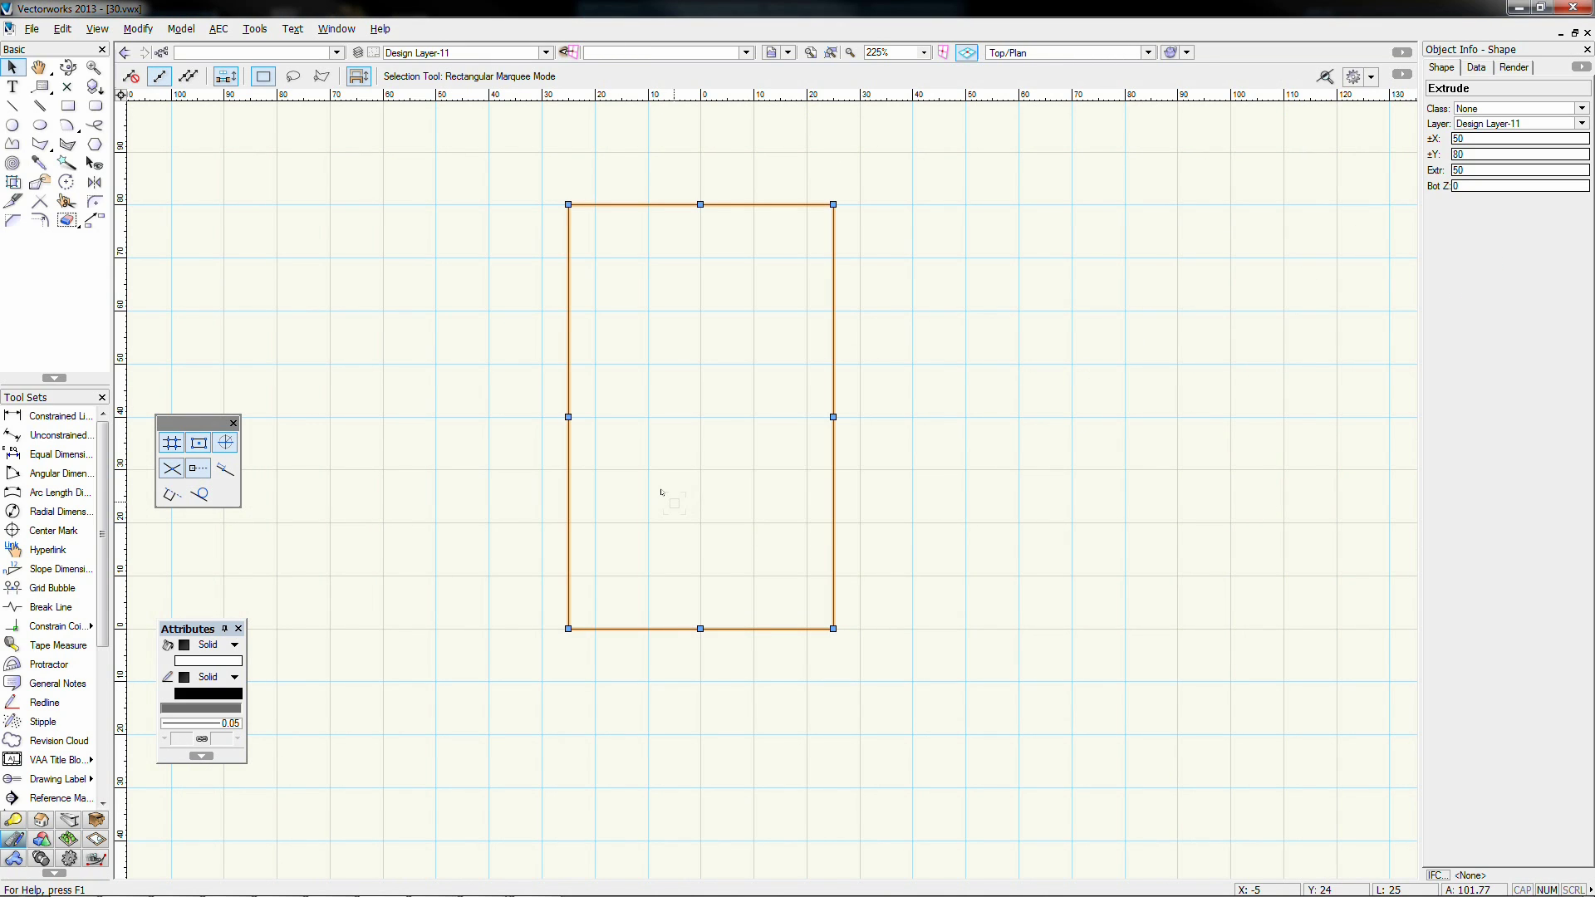
Step: Draw a circle of radius 10 mm in the Left view, centred on the block's upper back corner
key(1)
key(4)
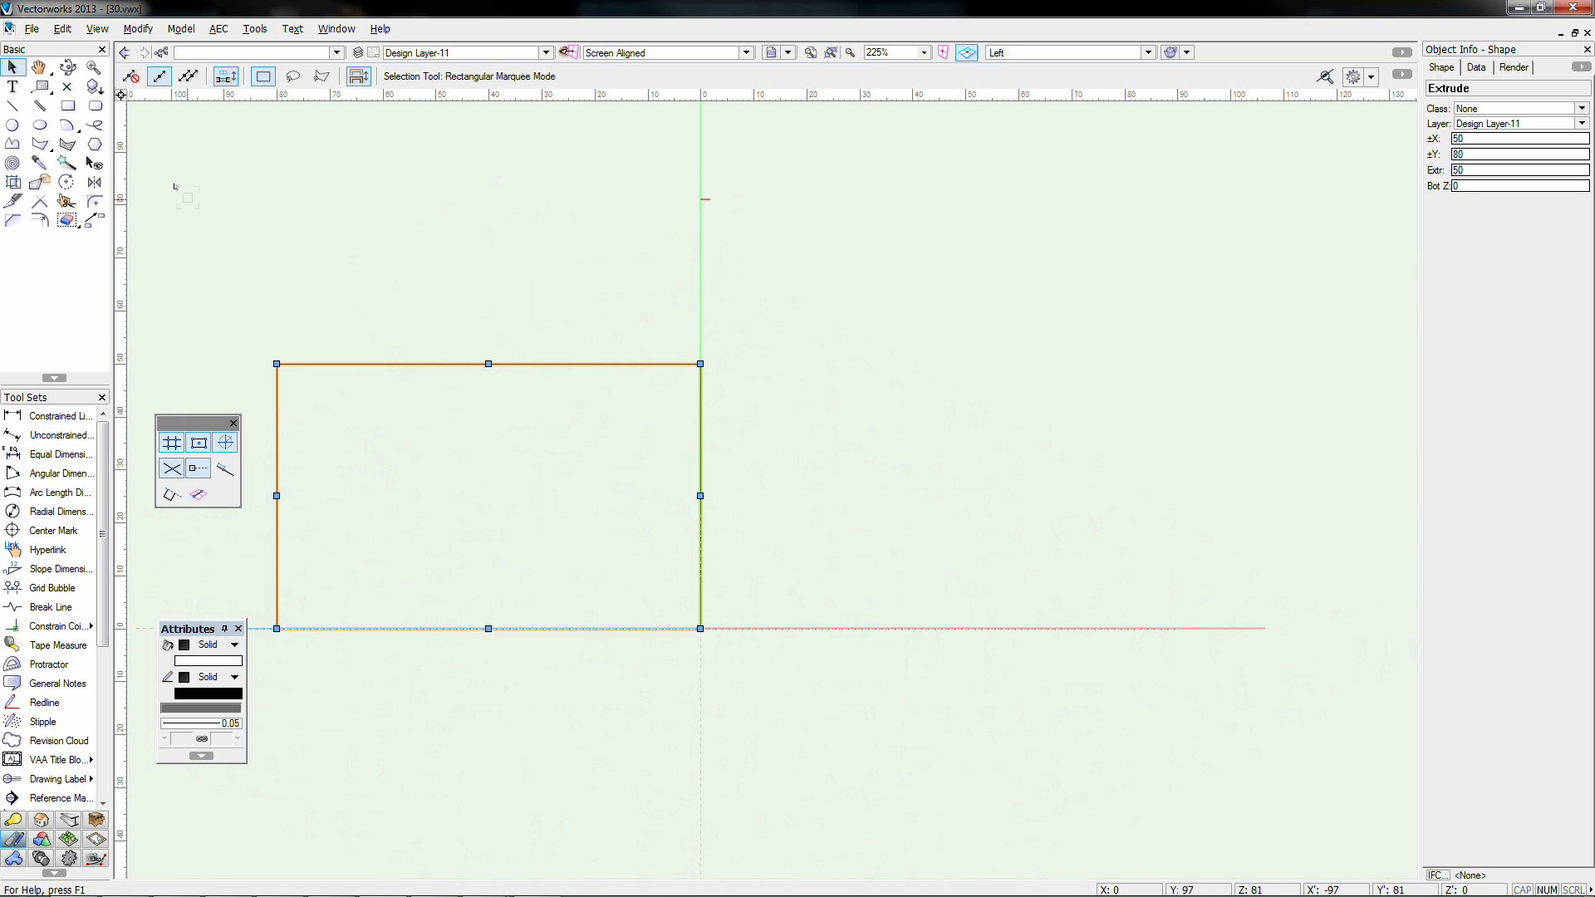
click(13, 124)
click(308, 364)
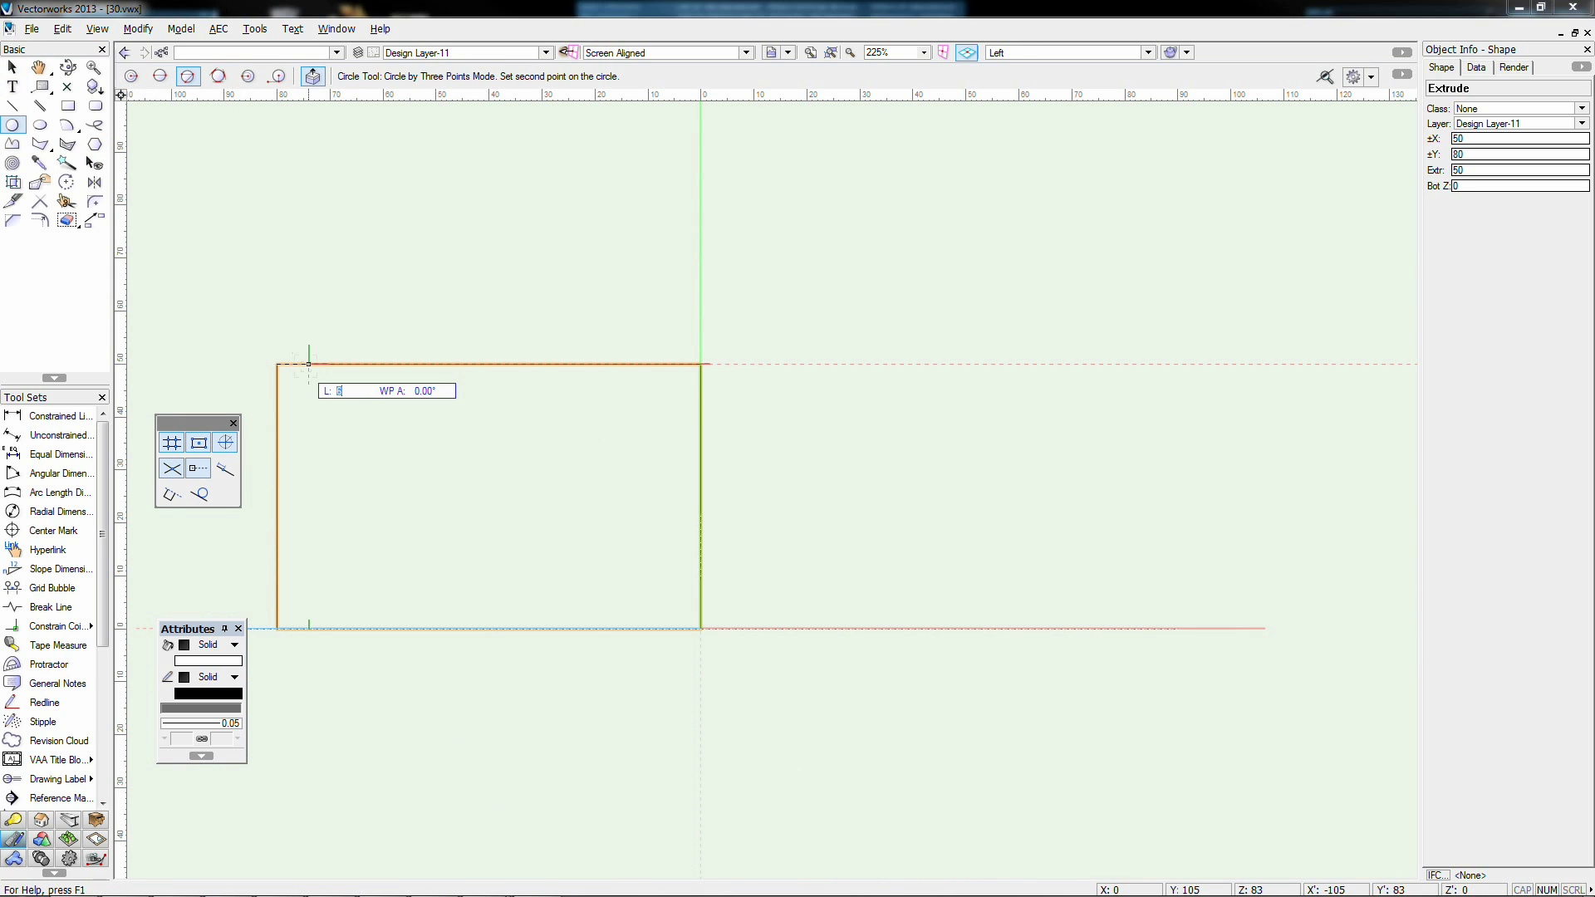
click(130, 76)
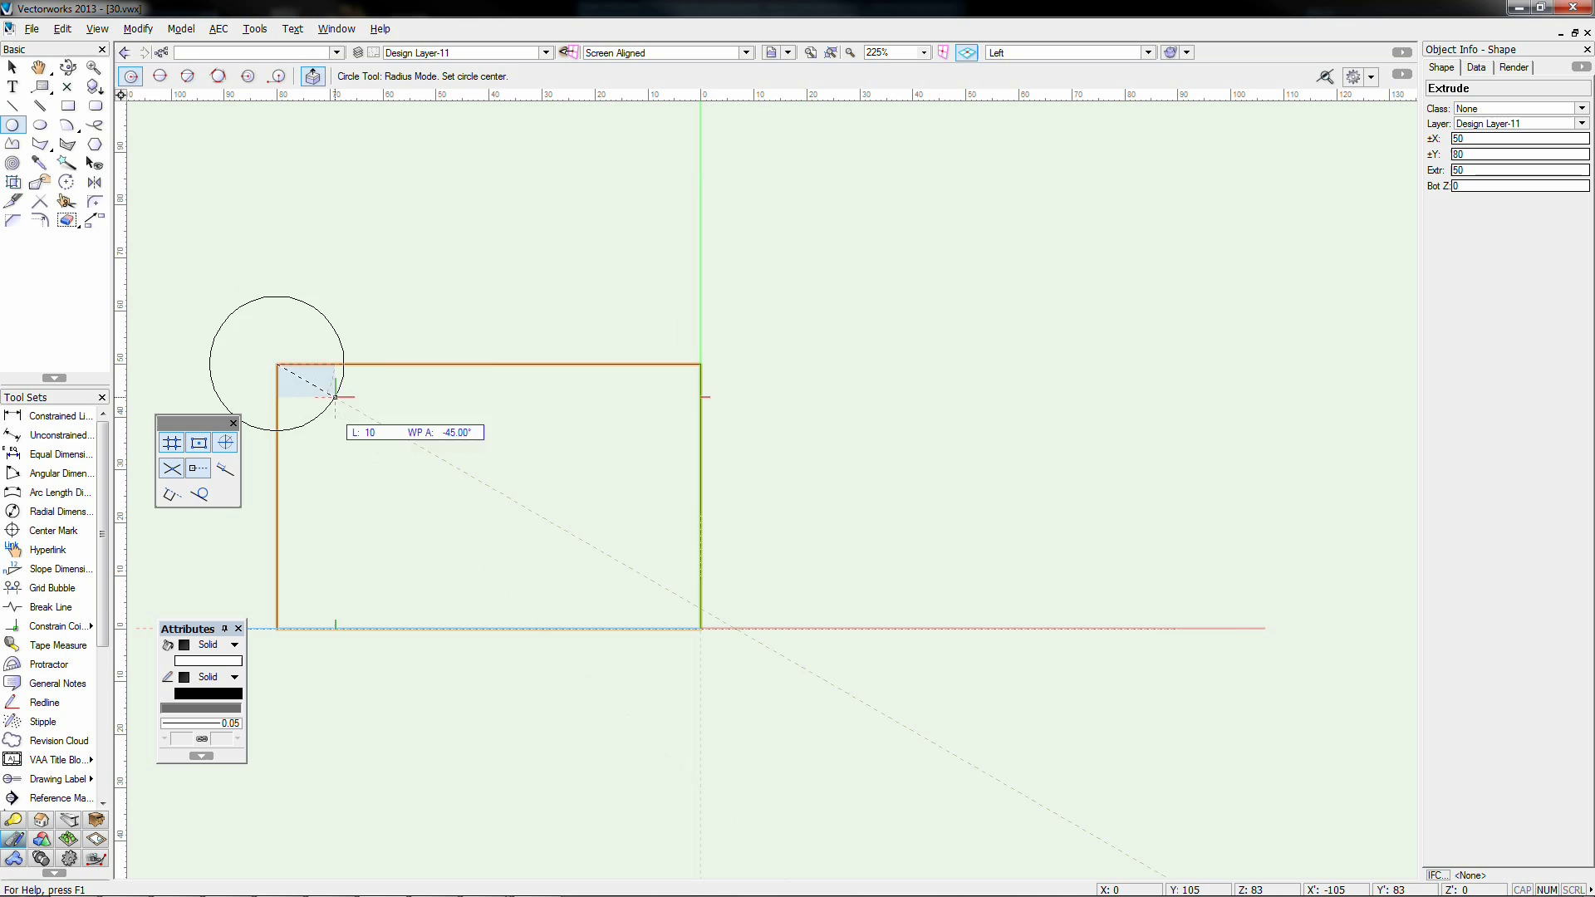
key(Tab)
text(10)
key(Tab)
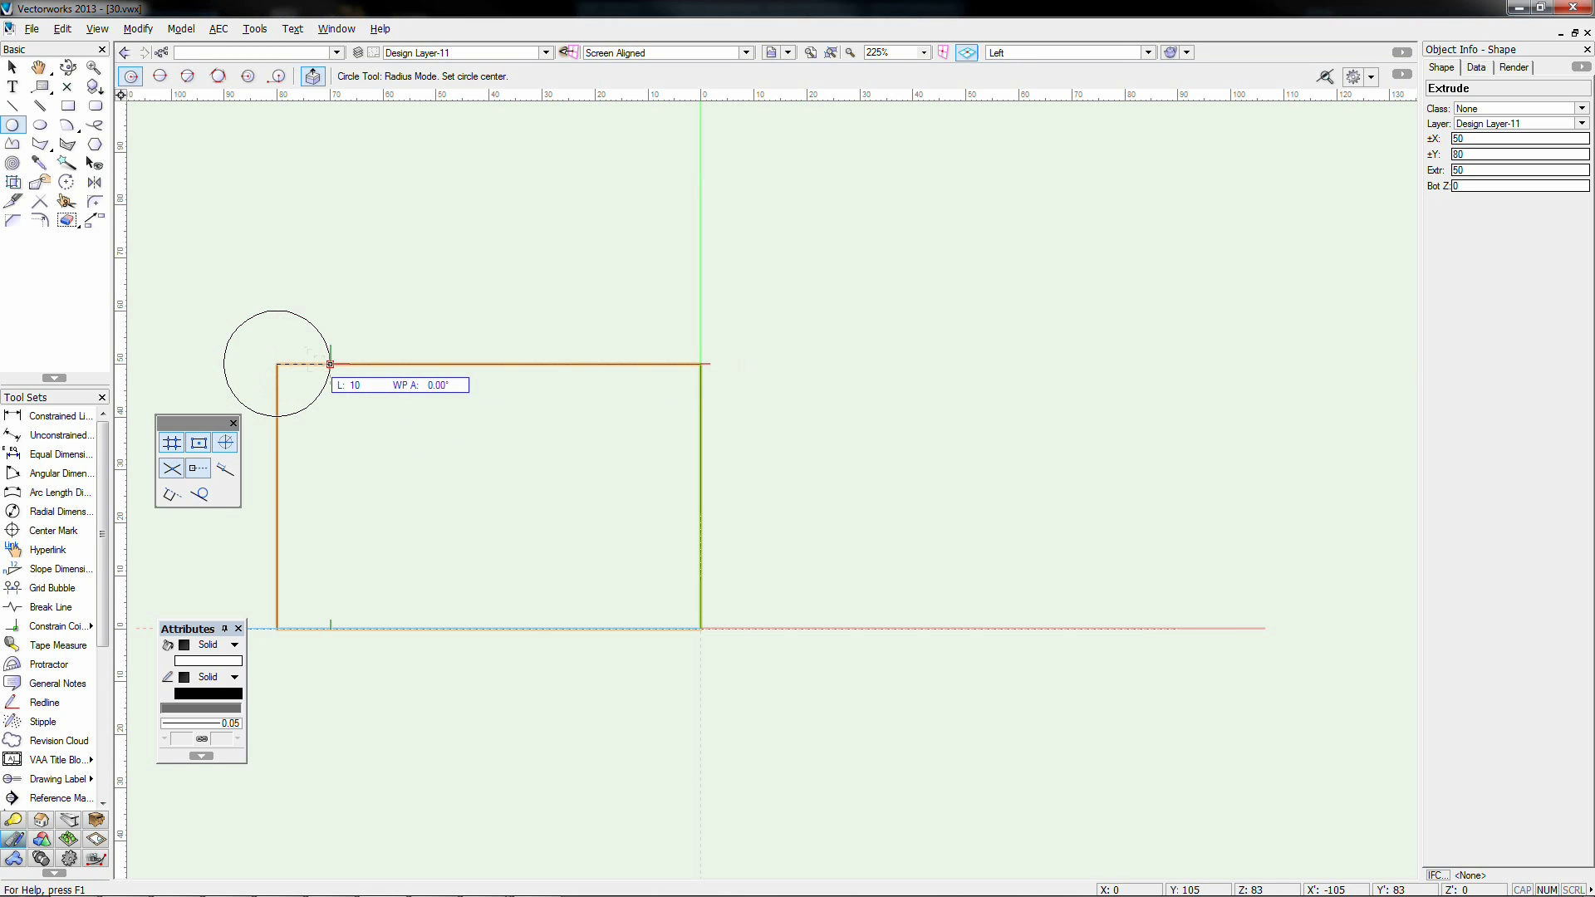
key(Return)
key(x)
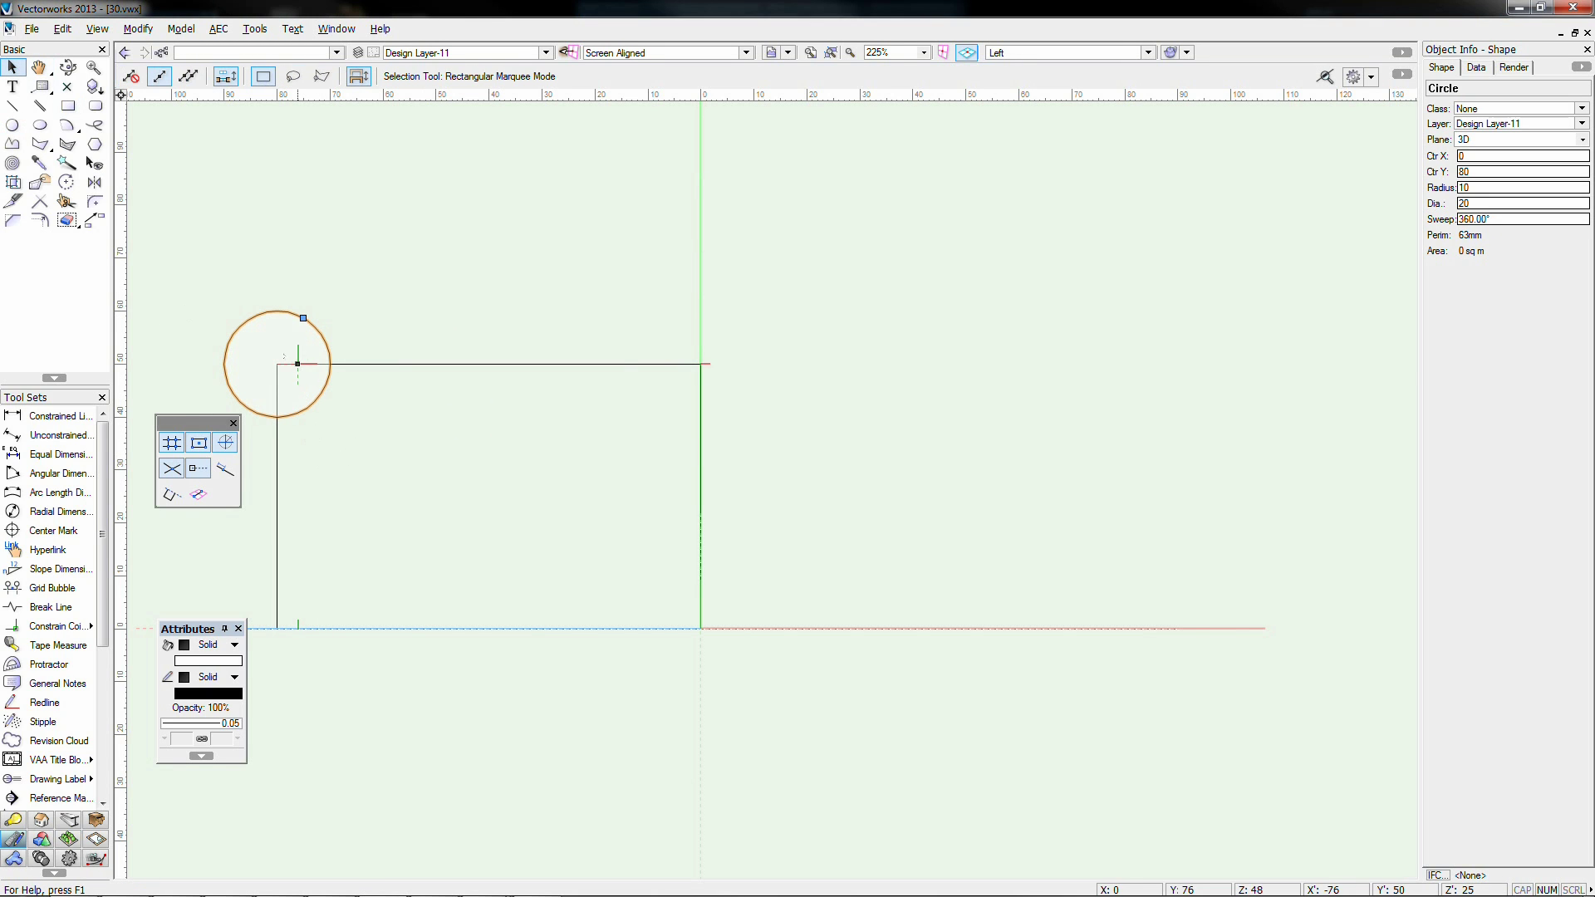
Step: Move the circle by an X offset of 30 and a Y offset of -30
key(ctrl+m)
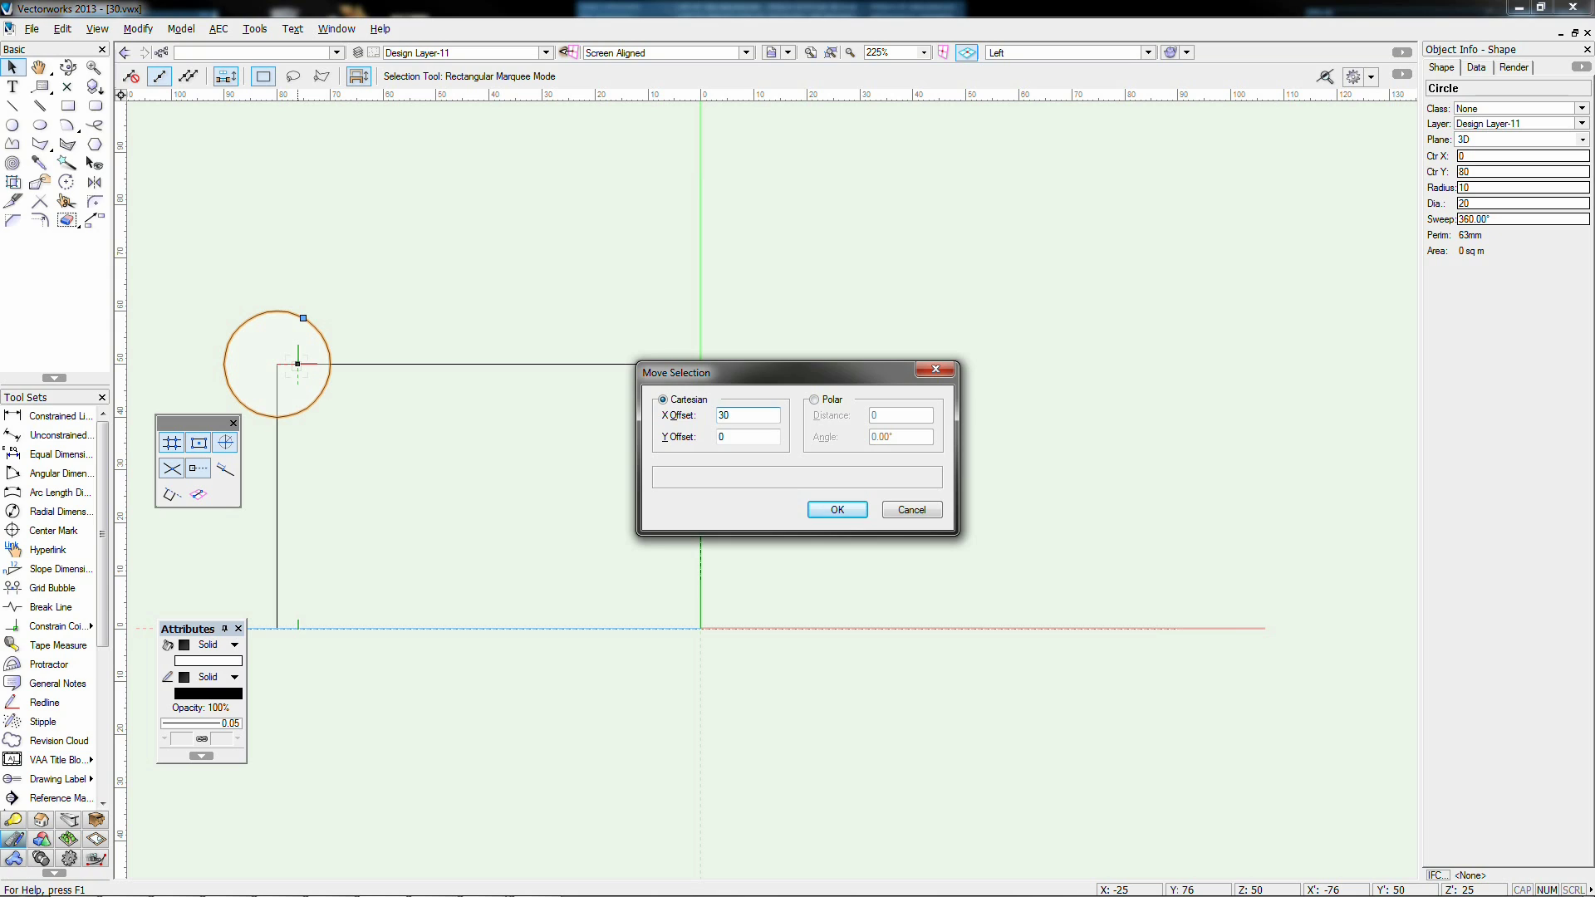
key(Tab)
text(-30)
key(Return)
Step: Extrude the circle by 60 mm into a cylinder
key(ctrl+e)
text(50)
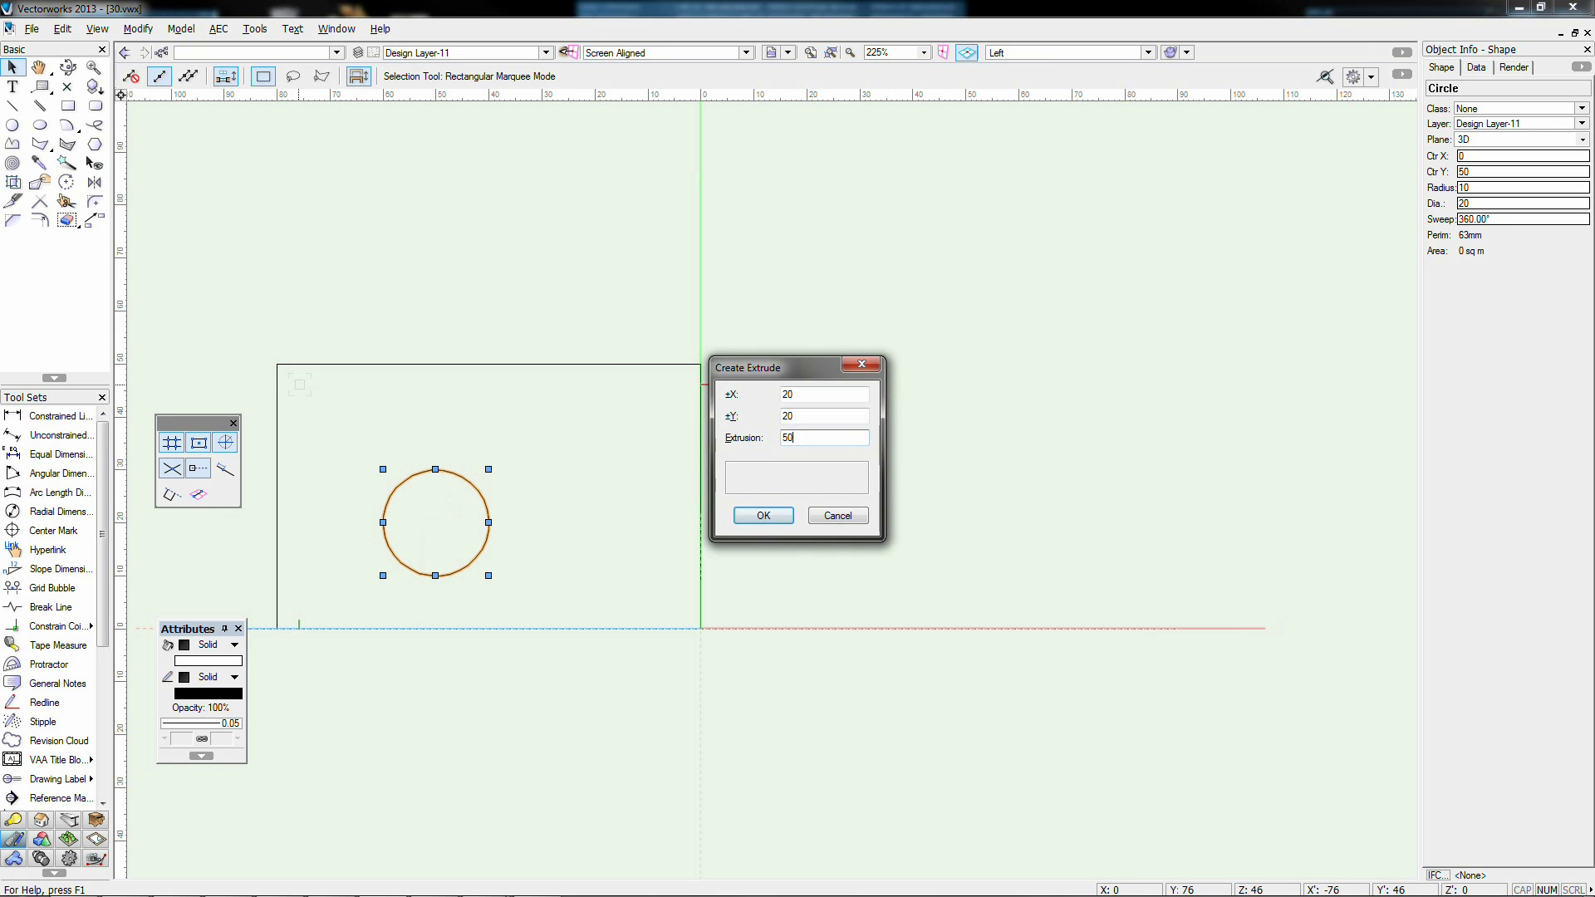
key(Return)
key(Return)
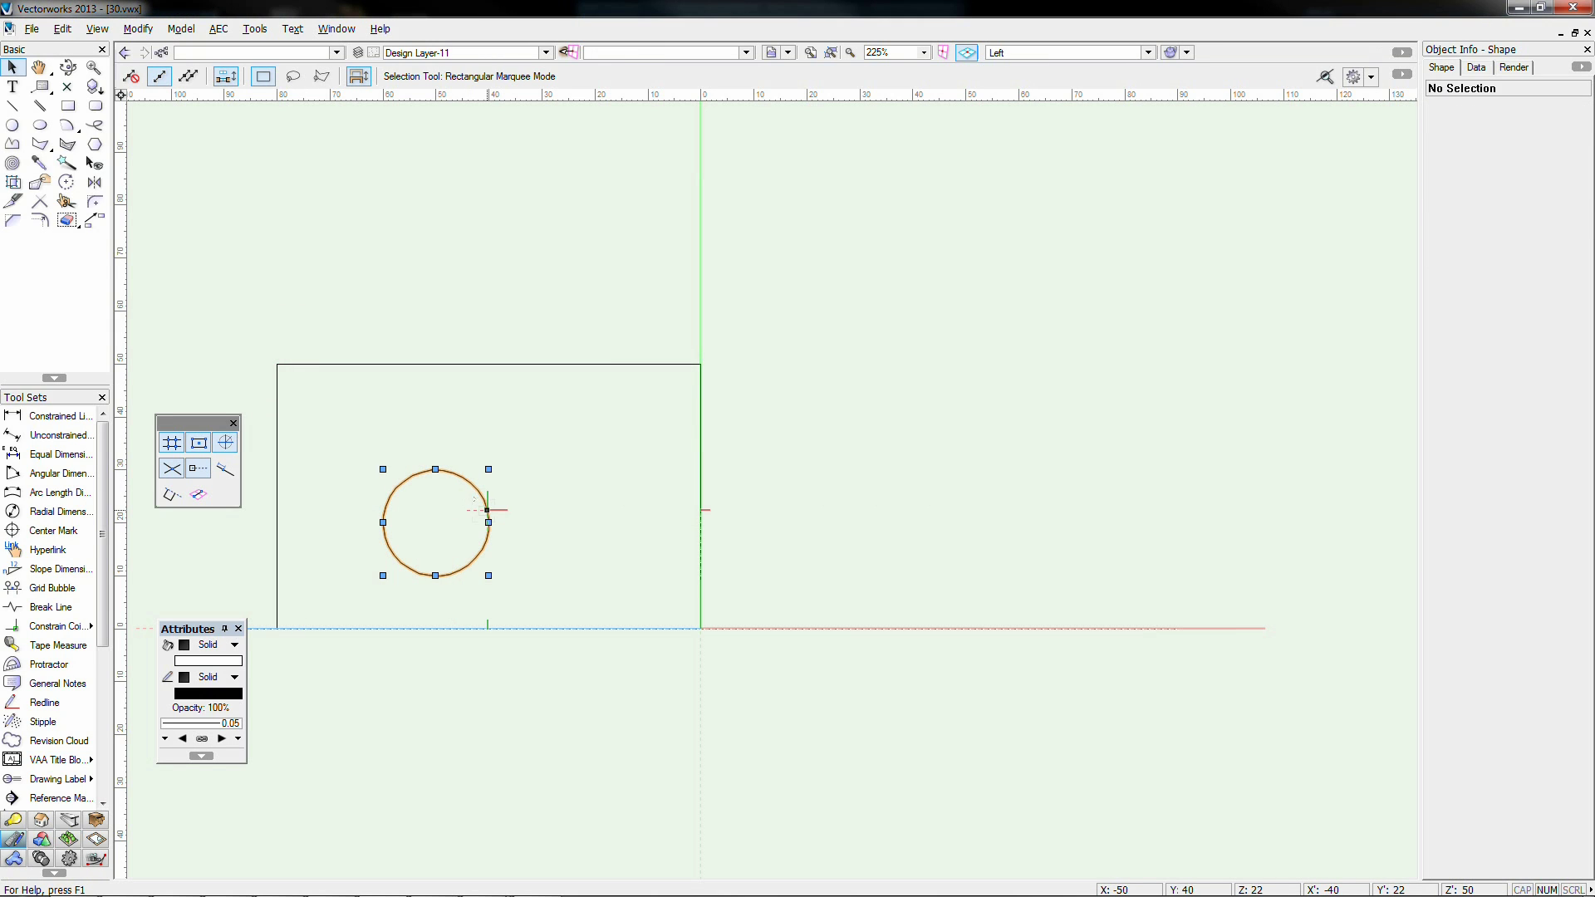
Step: Move the cylinder sideways in Top/Plan view so it passes through the block's full width
click(487, 510)
key(F5)
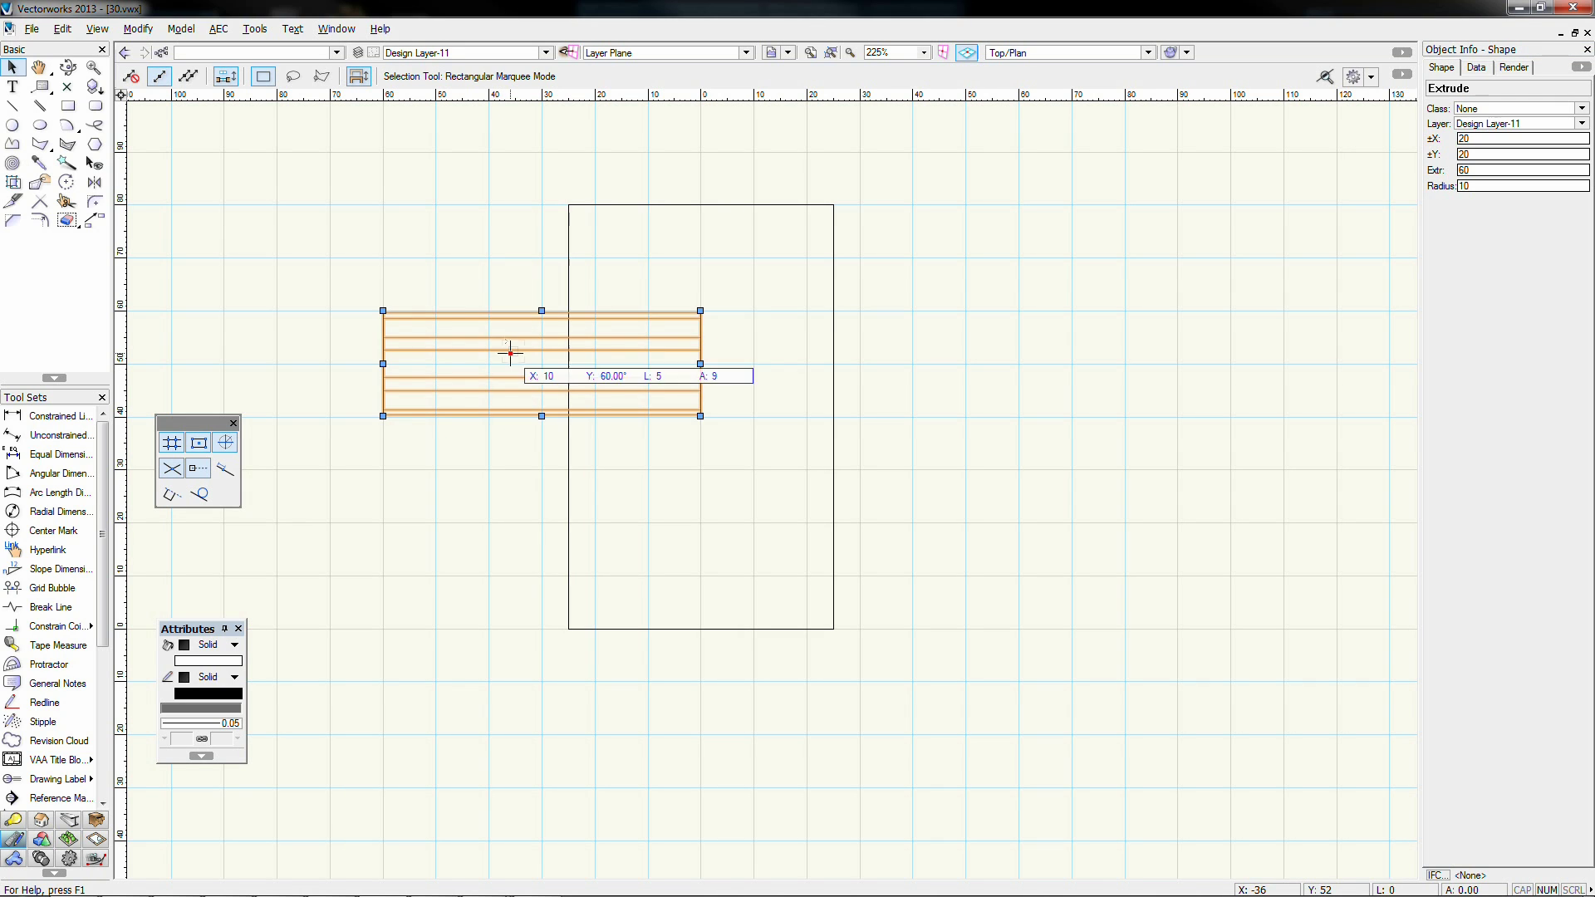
drag(510, 353, 658, 353)
Step: Subtract the cylinder from the block to cut a through hole, and check the result in isometric and left views
drag(493, 129, 931, 648)
right_click(833, 601)
click(882, 523)
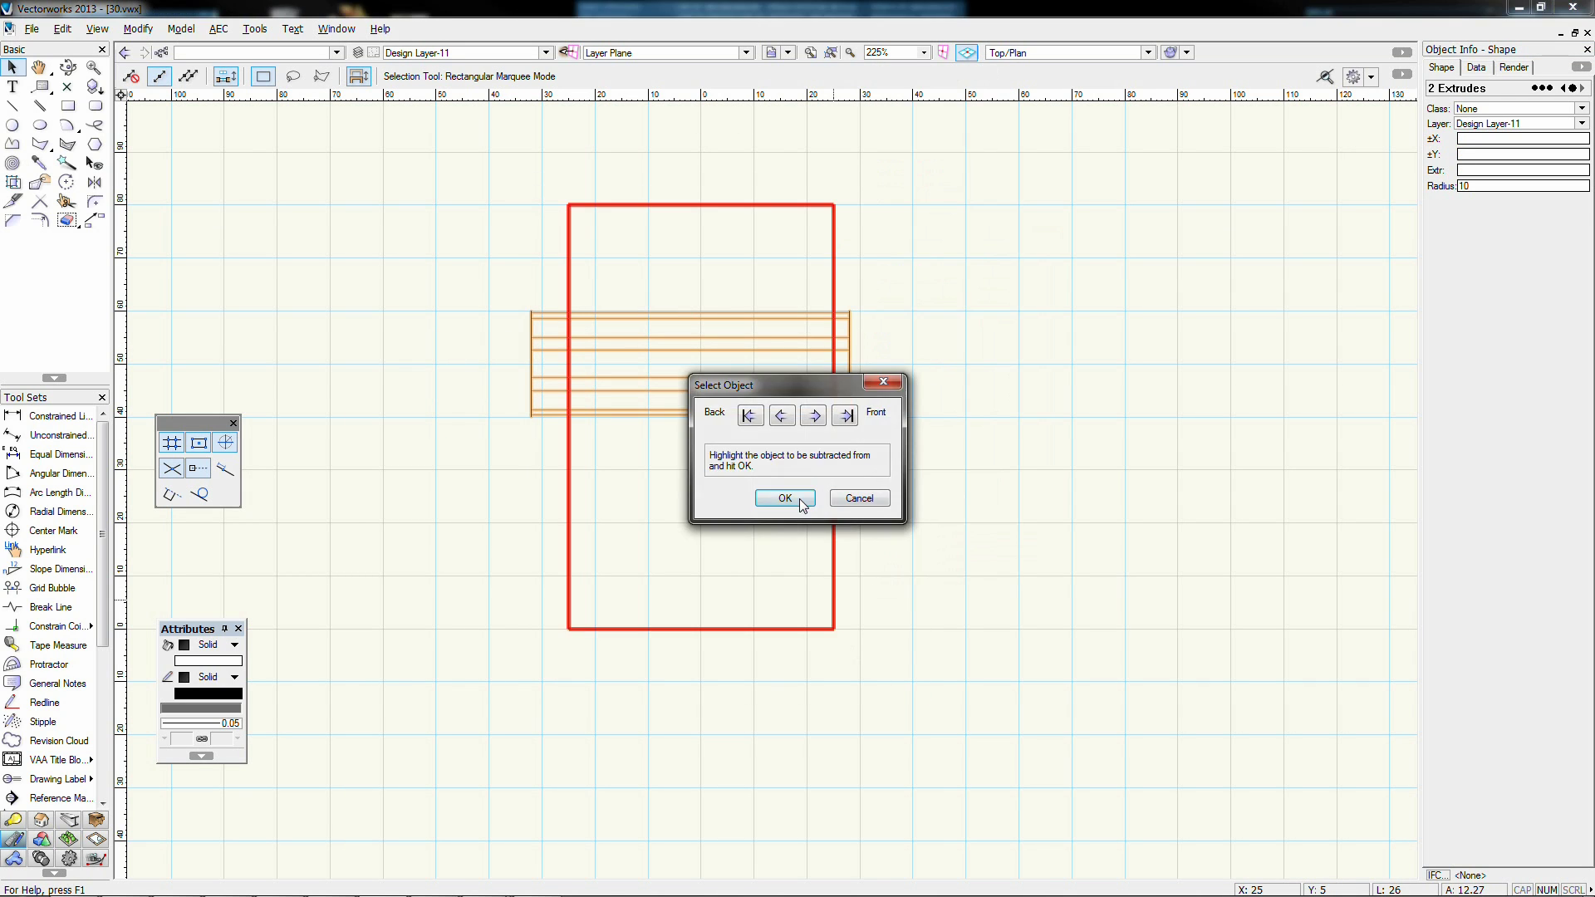
click(784, 498)
key(KP_1)
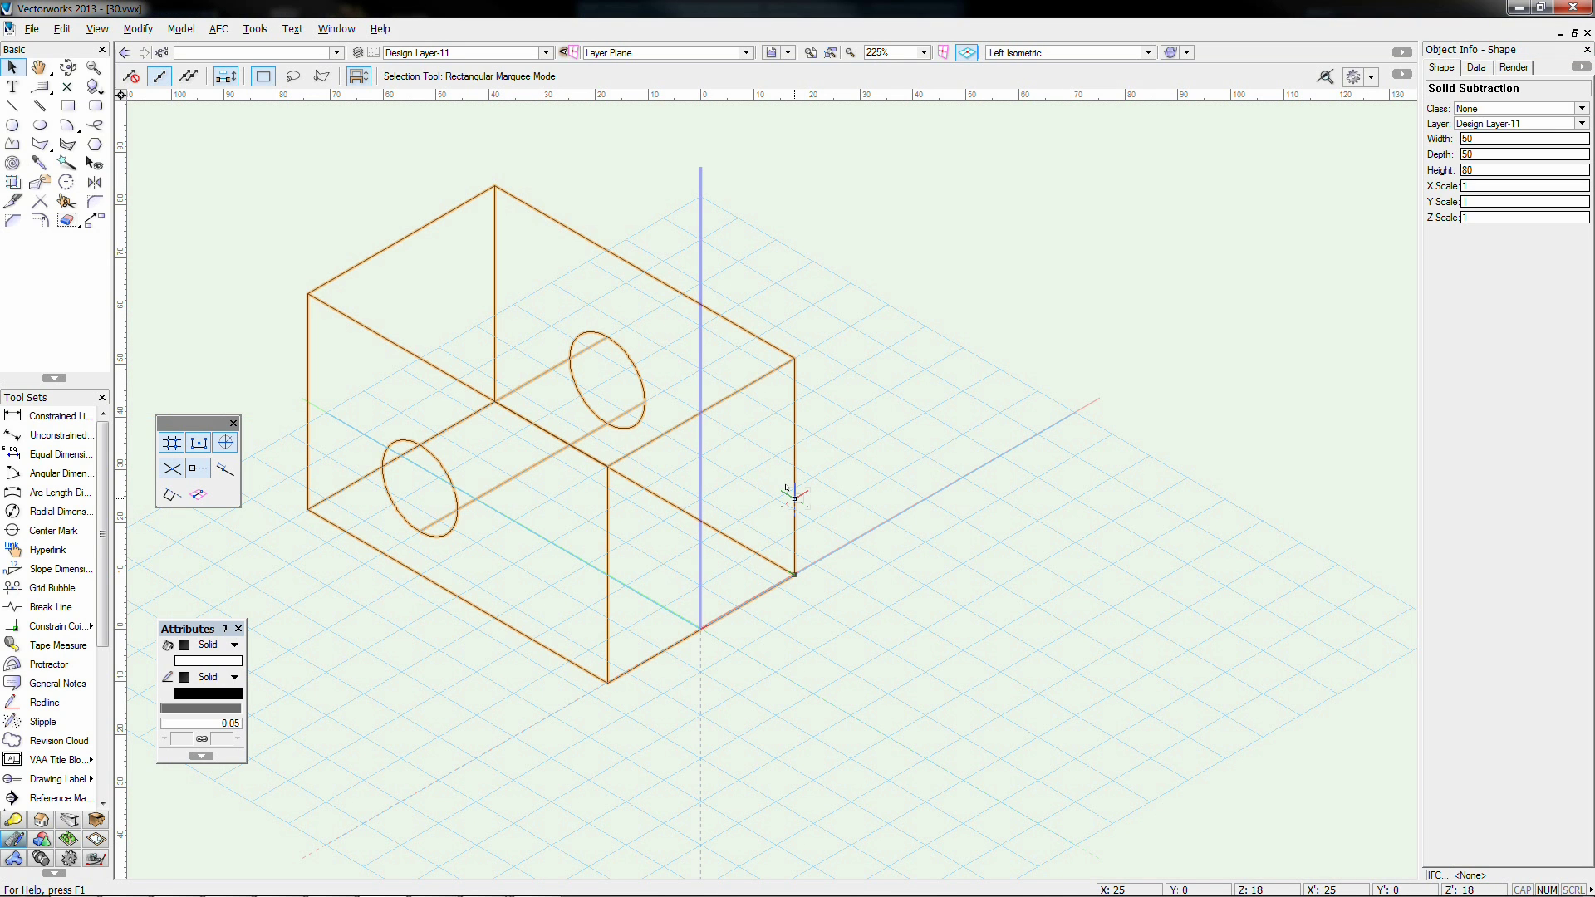
key(KP_4)
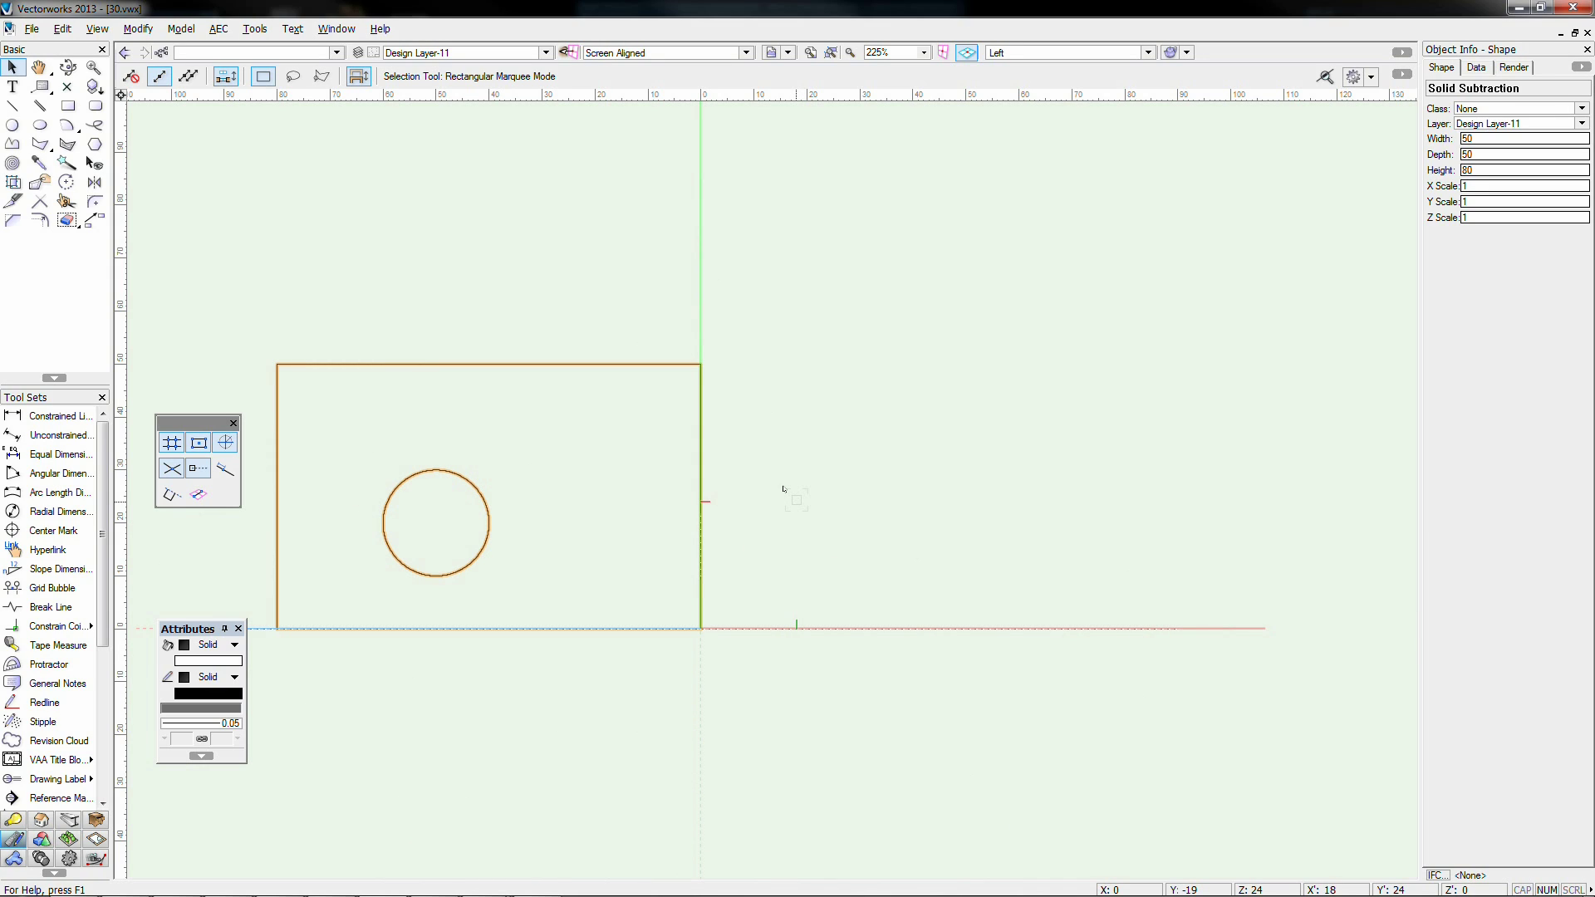
Step: Draw a three-point rotated rectangle in Top/Plan from the block's front-right corner, first side offset X -50, Y 50, extending outward beyond the front-left corner
key(KP_5)
click(68, 106)
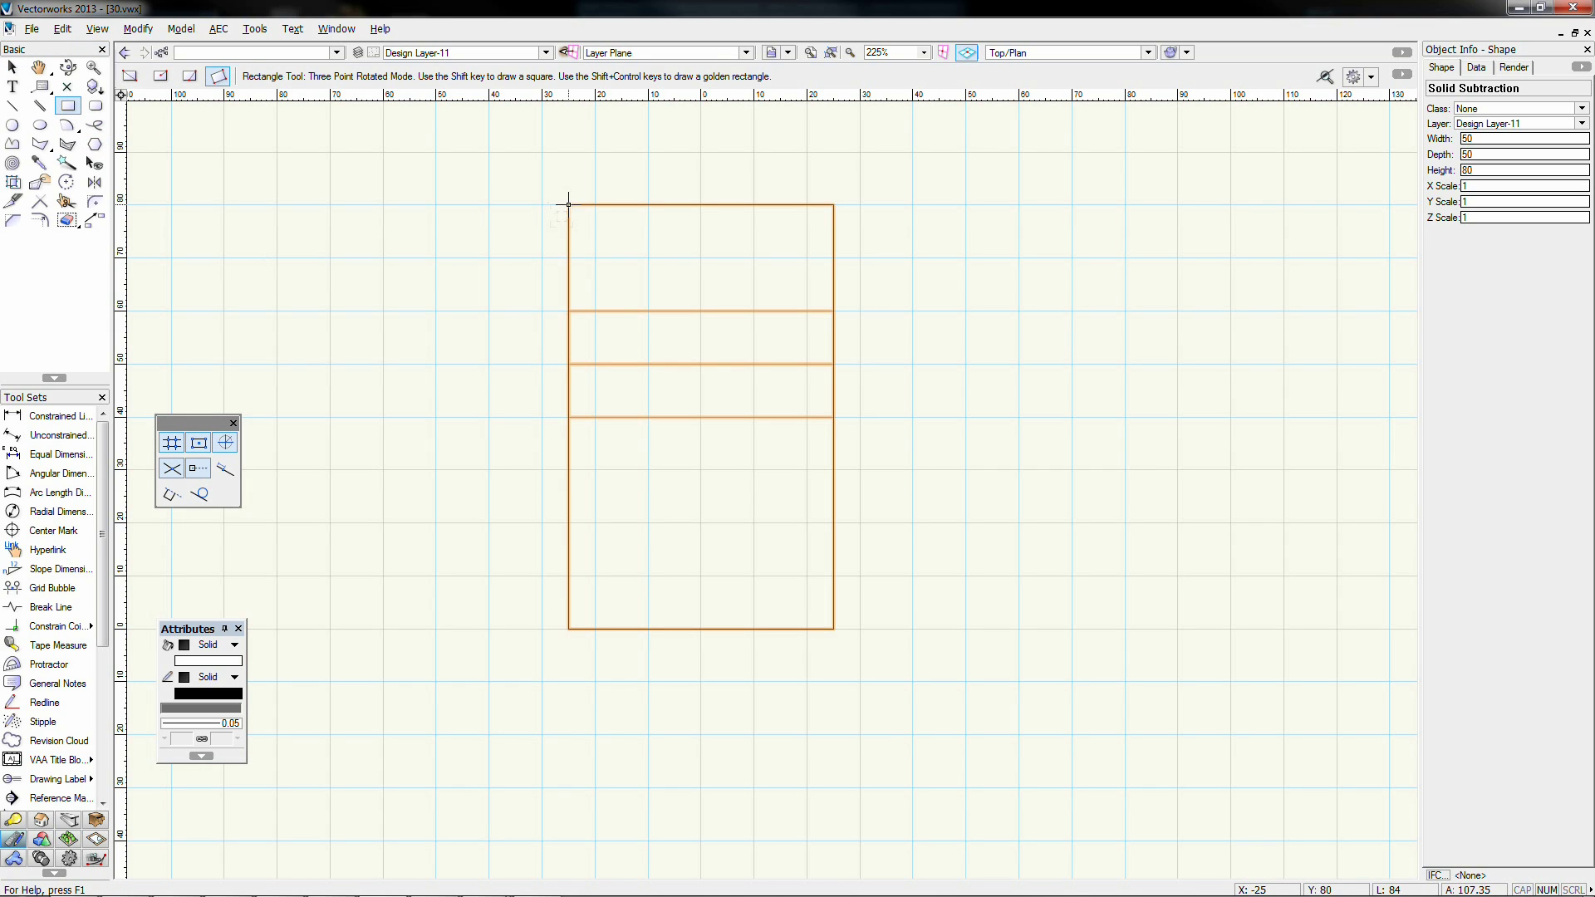
click(833, 629)
key(Tab)
key(Tab)
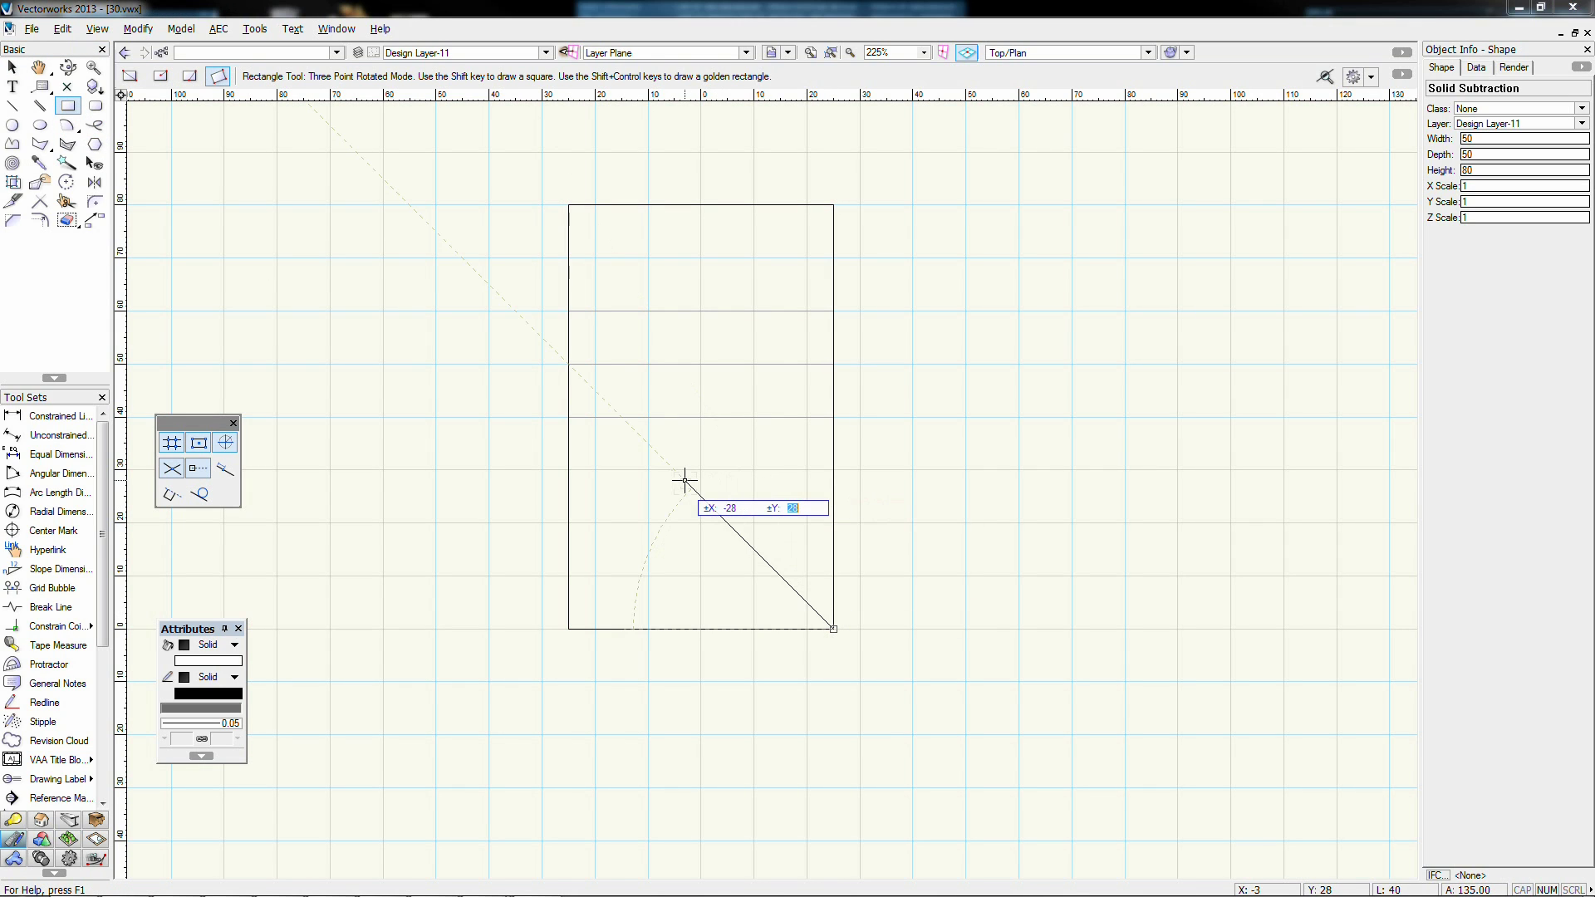
key(Tab)
text(-)
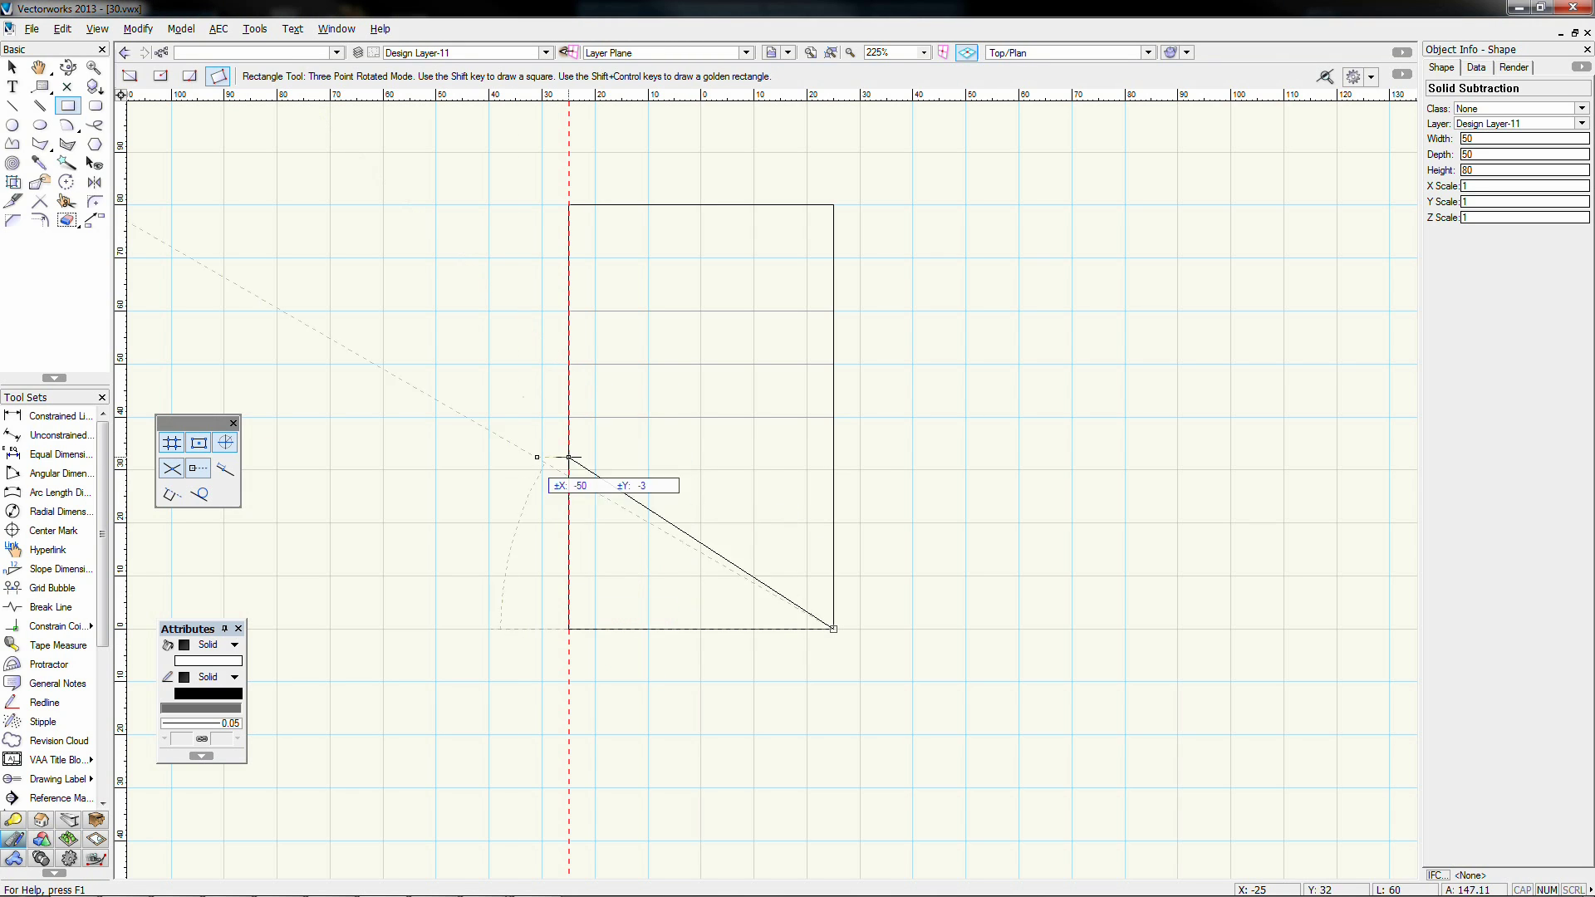
key(Tab)
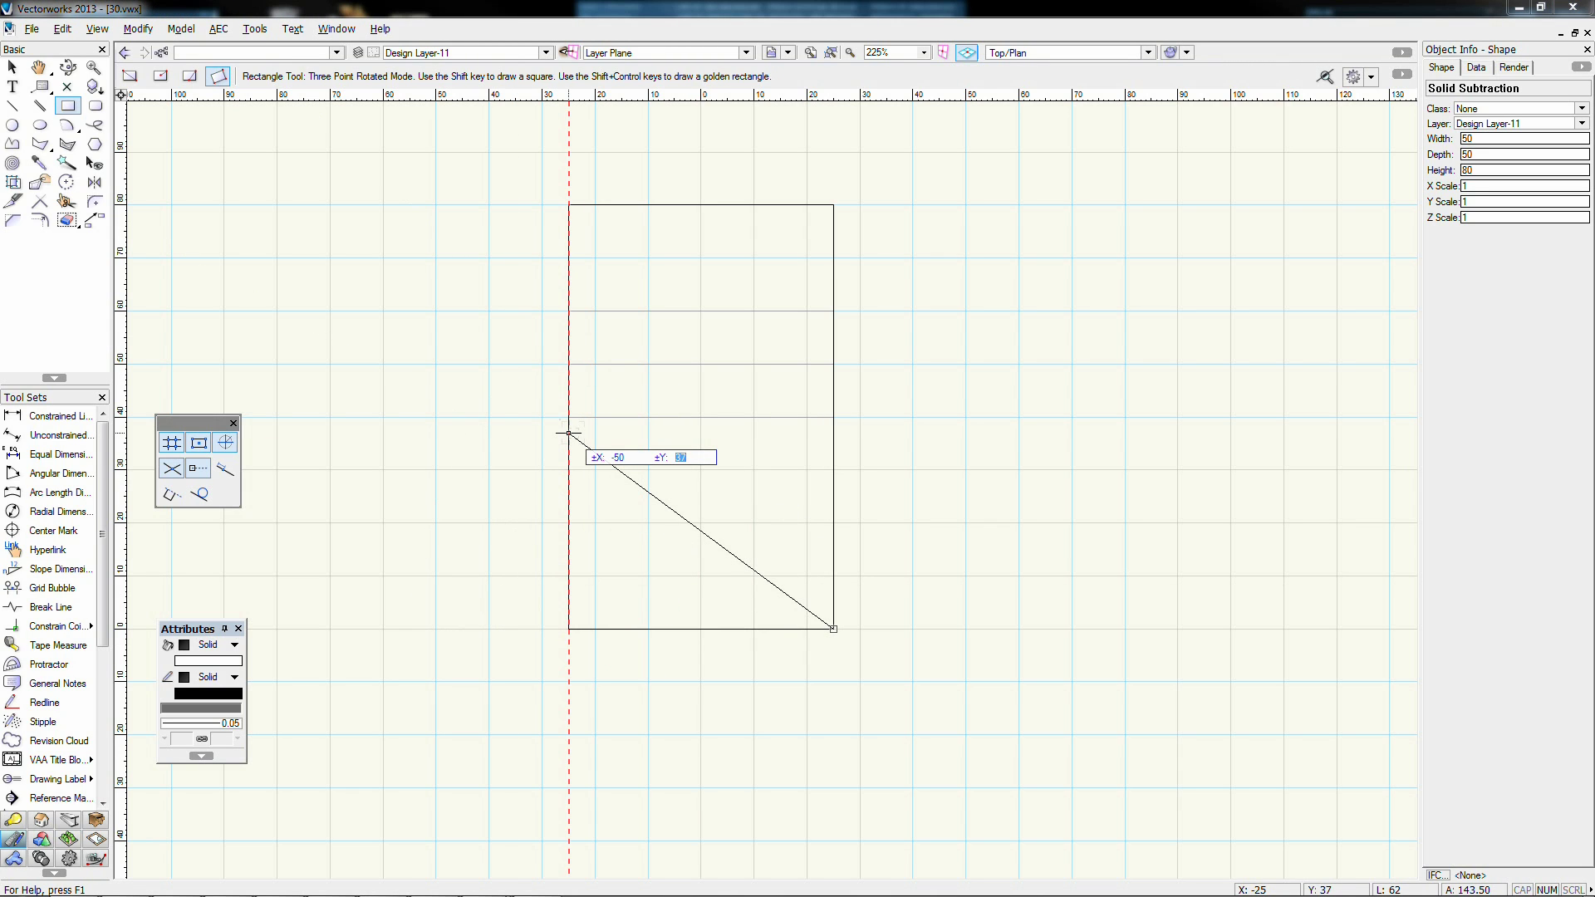
text(50)
key(Return)
click(568, 364)
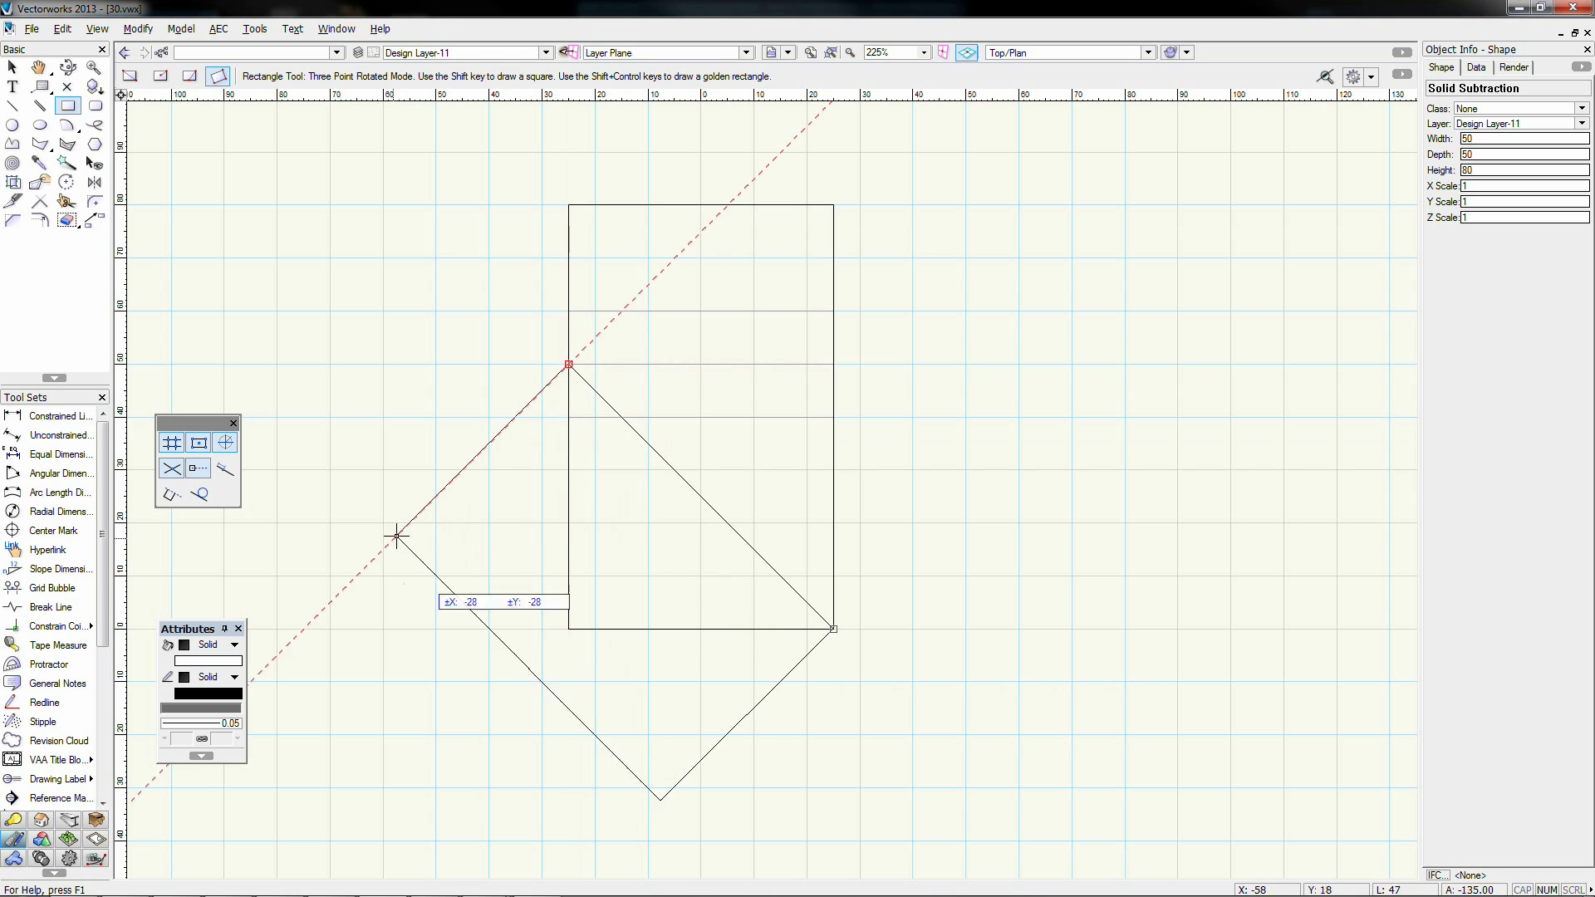
click(301, 631)
Step: Extrude the rotated rectangle by 60 mm
key(ctrl+e)
text(60)
key(Return)
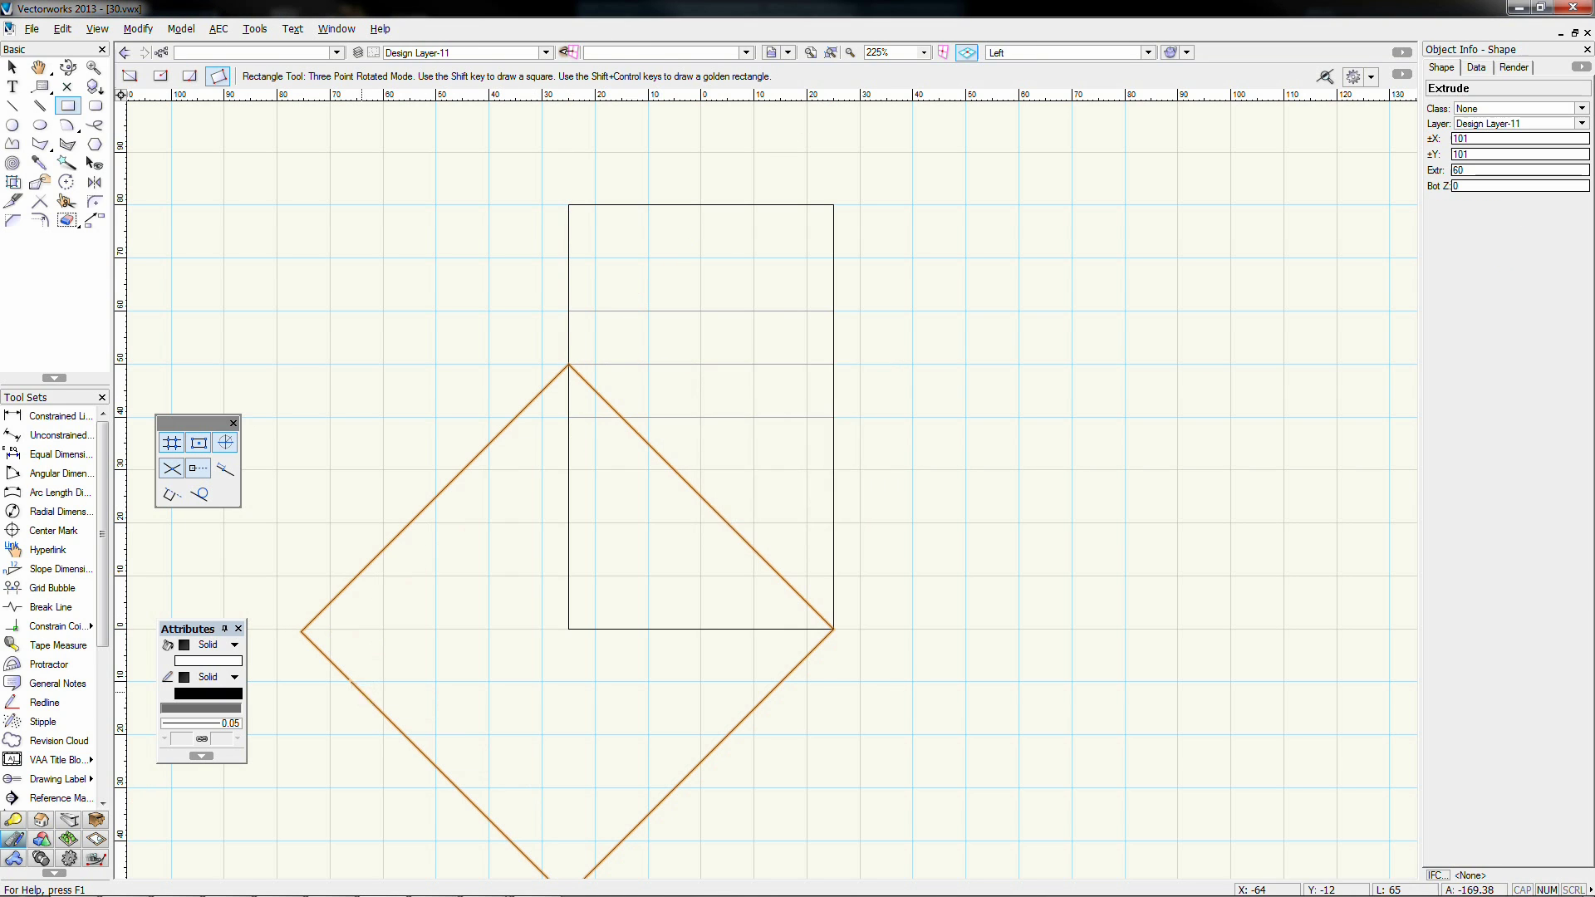
Step: Raise the rotated extrusion in the Left view with an X offset of 0 and a Y offset of 50
key(4)
key(x)
key(ctrl+alt+m)
key(Tab)
key(Tab)
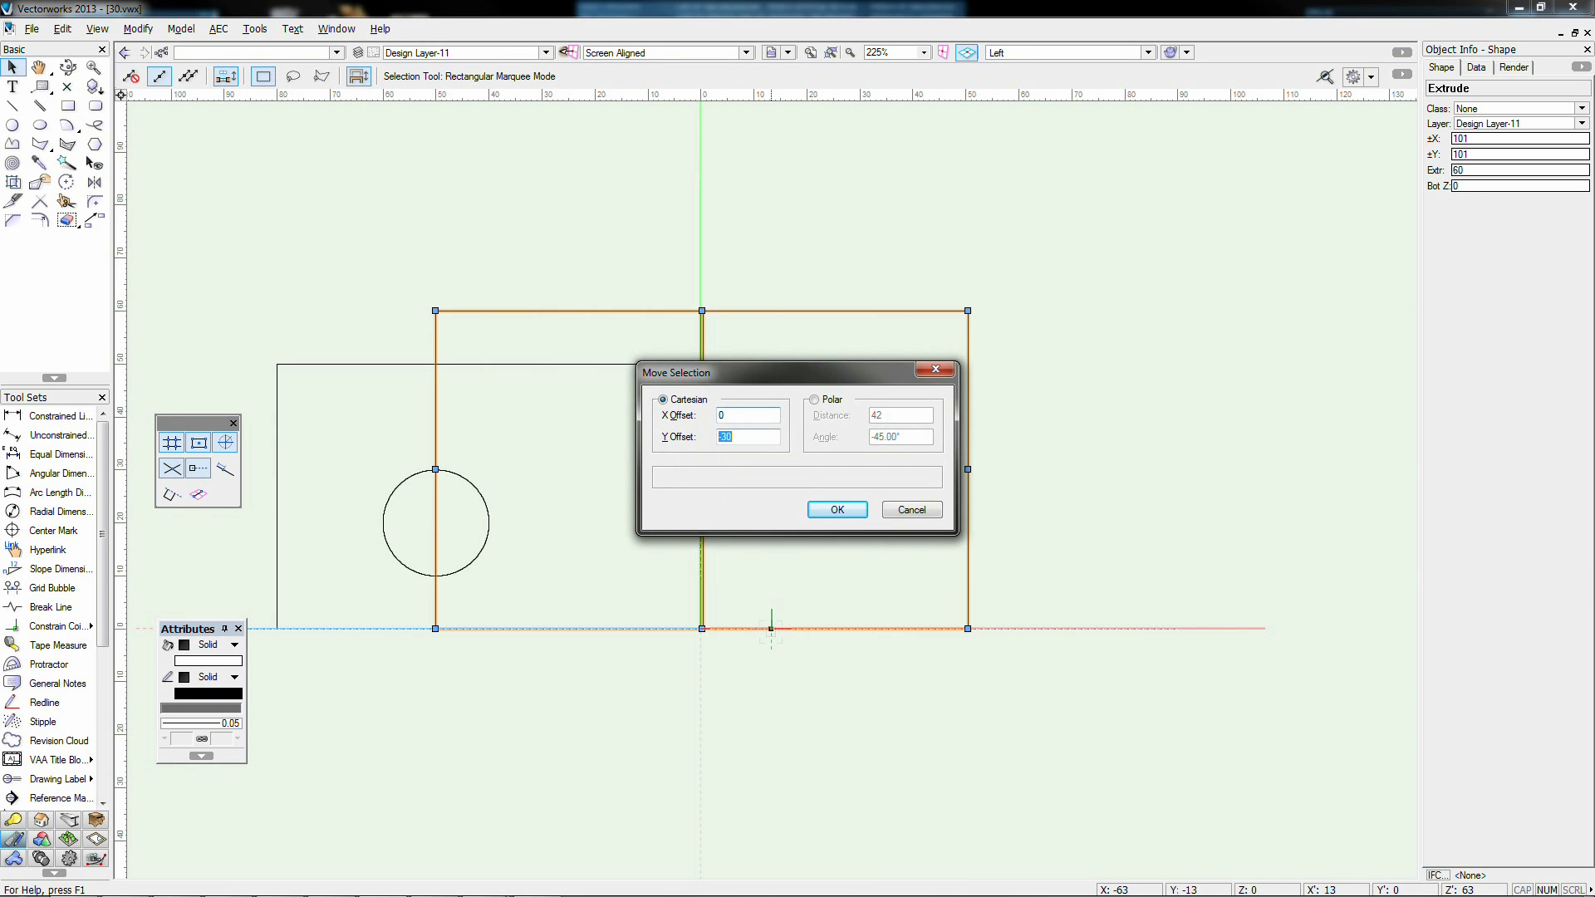
text(50)
key(Return)
Step: Examine from isometric, orbited and plan views how the rotated extrusion sits relative to the drilled block
key(1)
key(3)
click(68, 69)
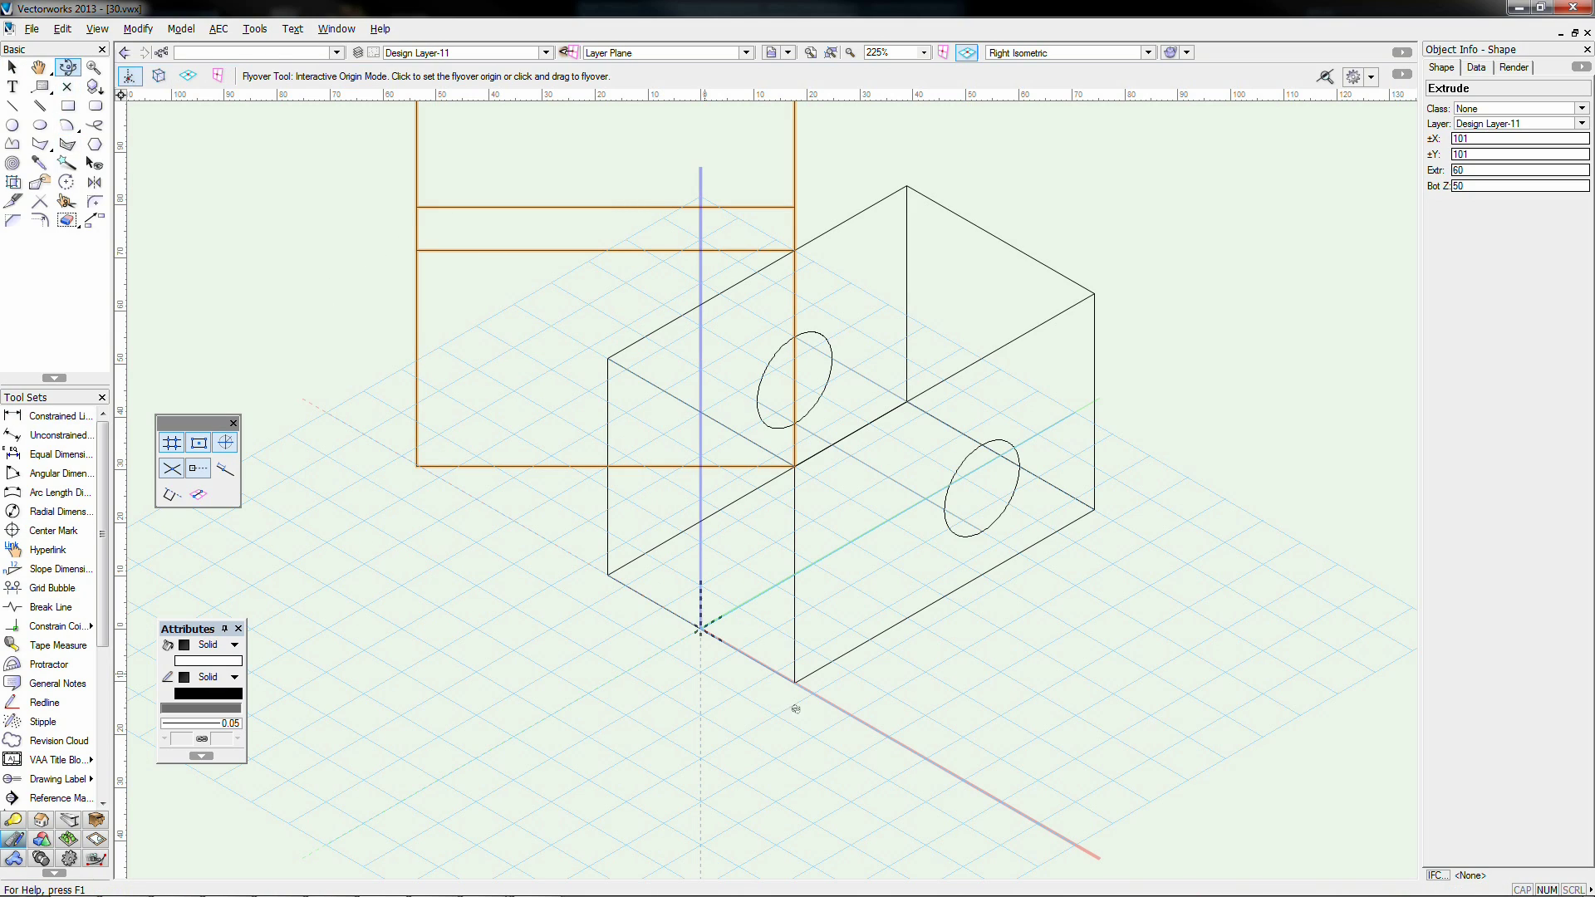
drag(799, 679, 955, 644)
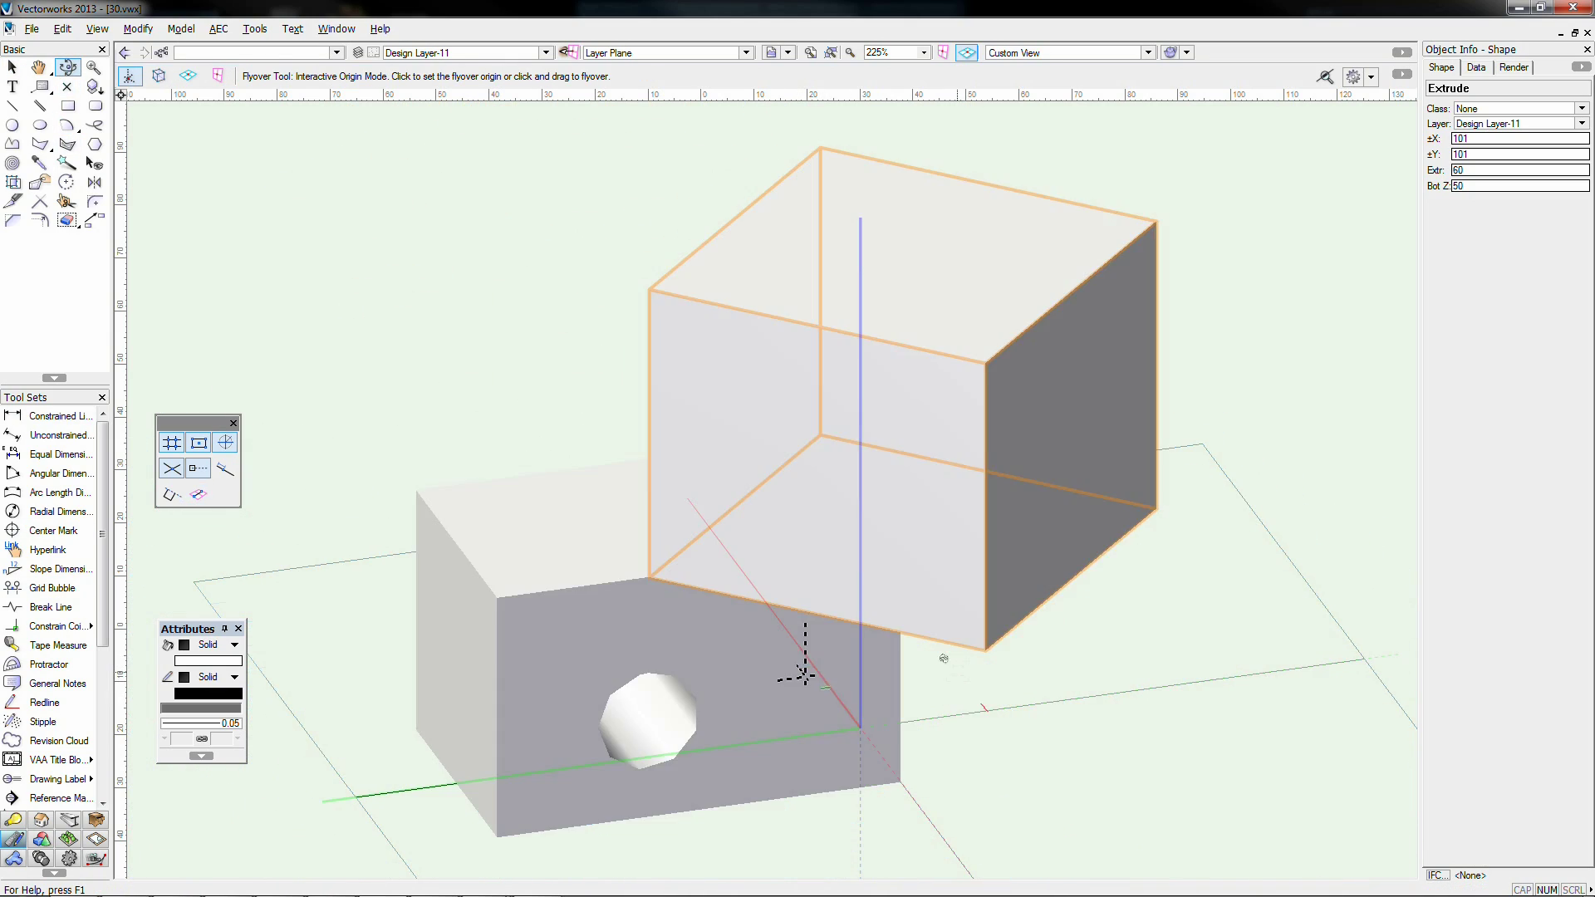
drag(924, 706, 924, 720)
key(0)
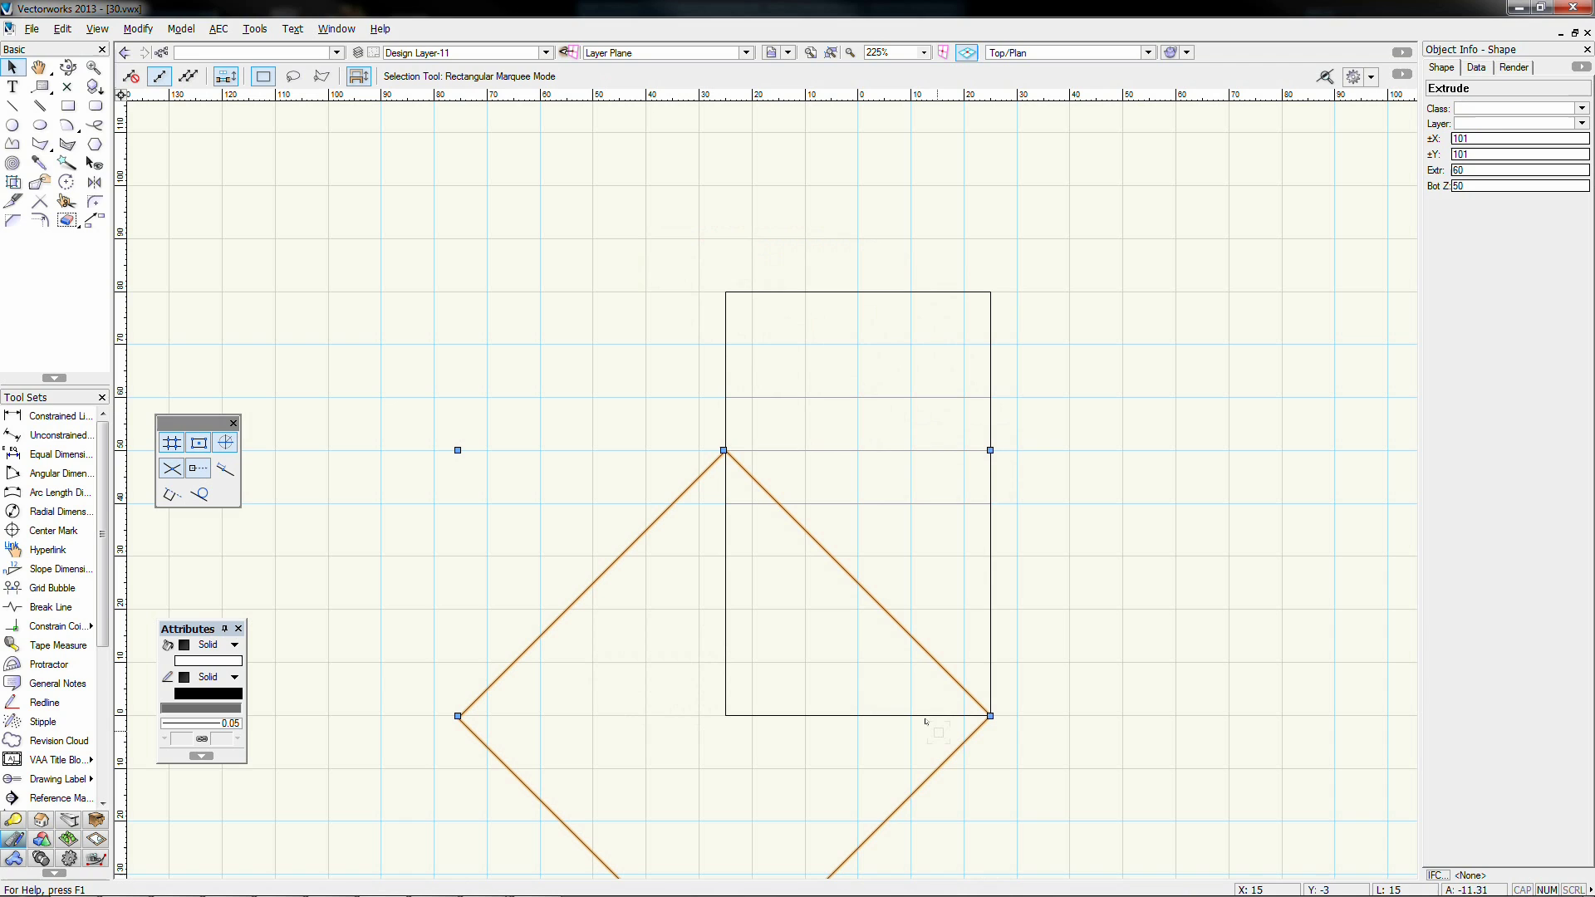
key(3)
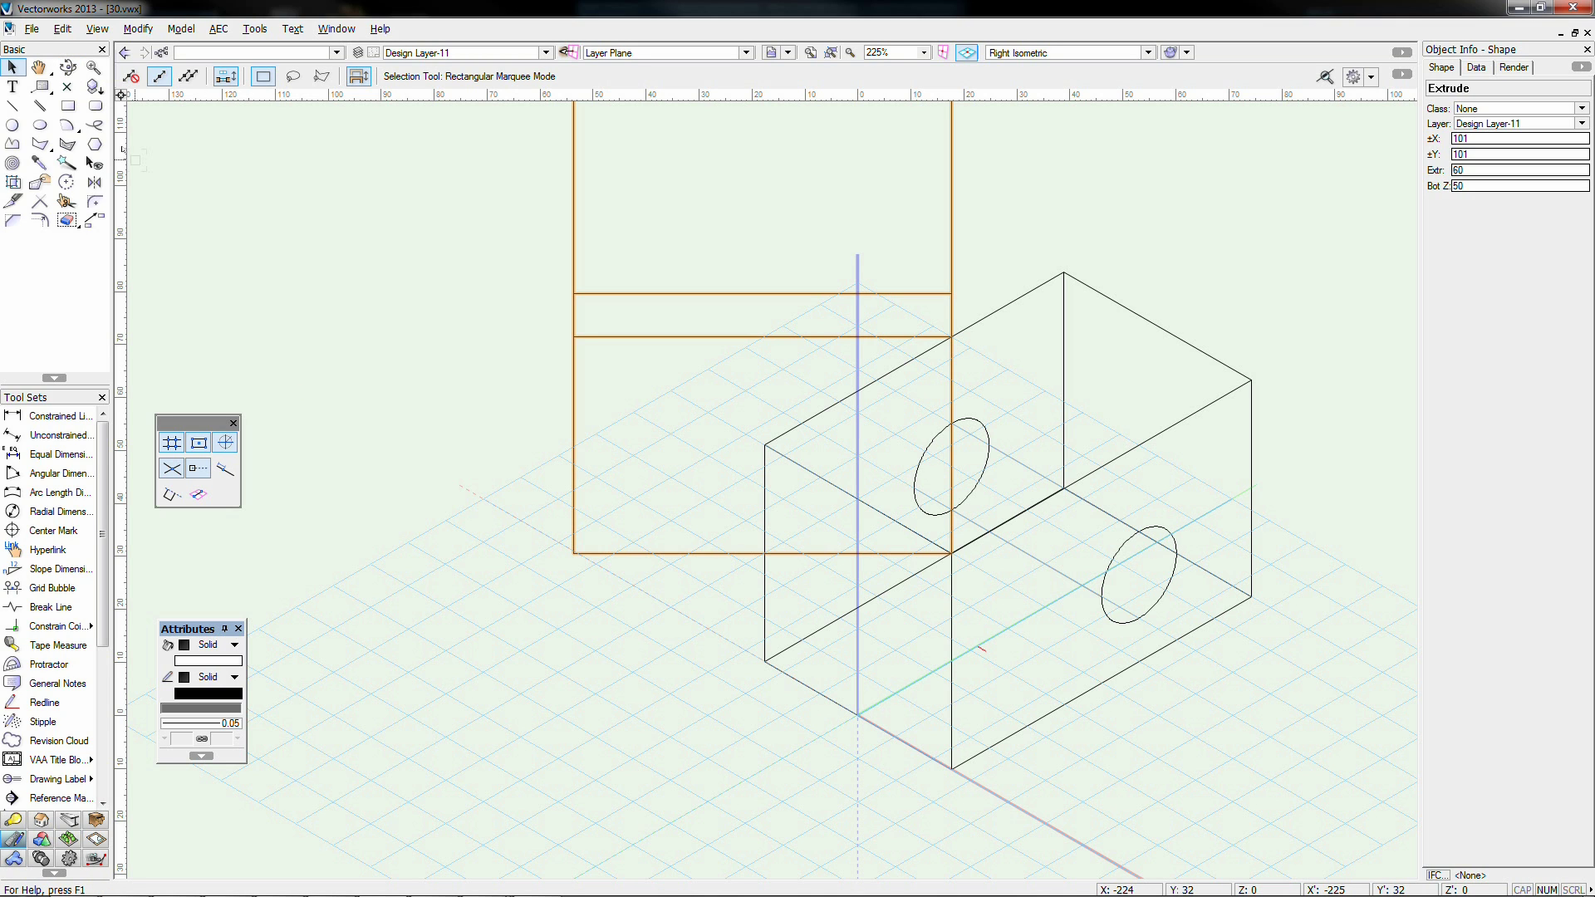
Step: Rotate the block and the extrusion together in Top/Plan about the block's front-right corner until the extrusion's lower-right edge runs vertical
click(200, 165)
key(KP_0)
drag(221, 171, 1024, 707)
scroll(1006, 696, down, 2)
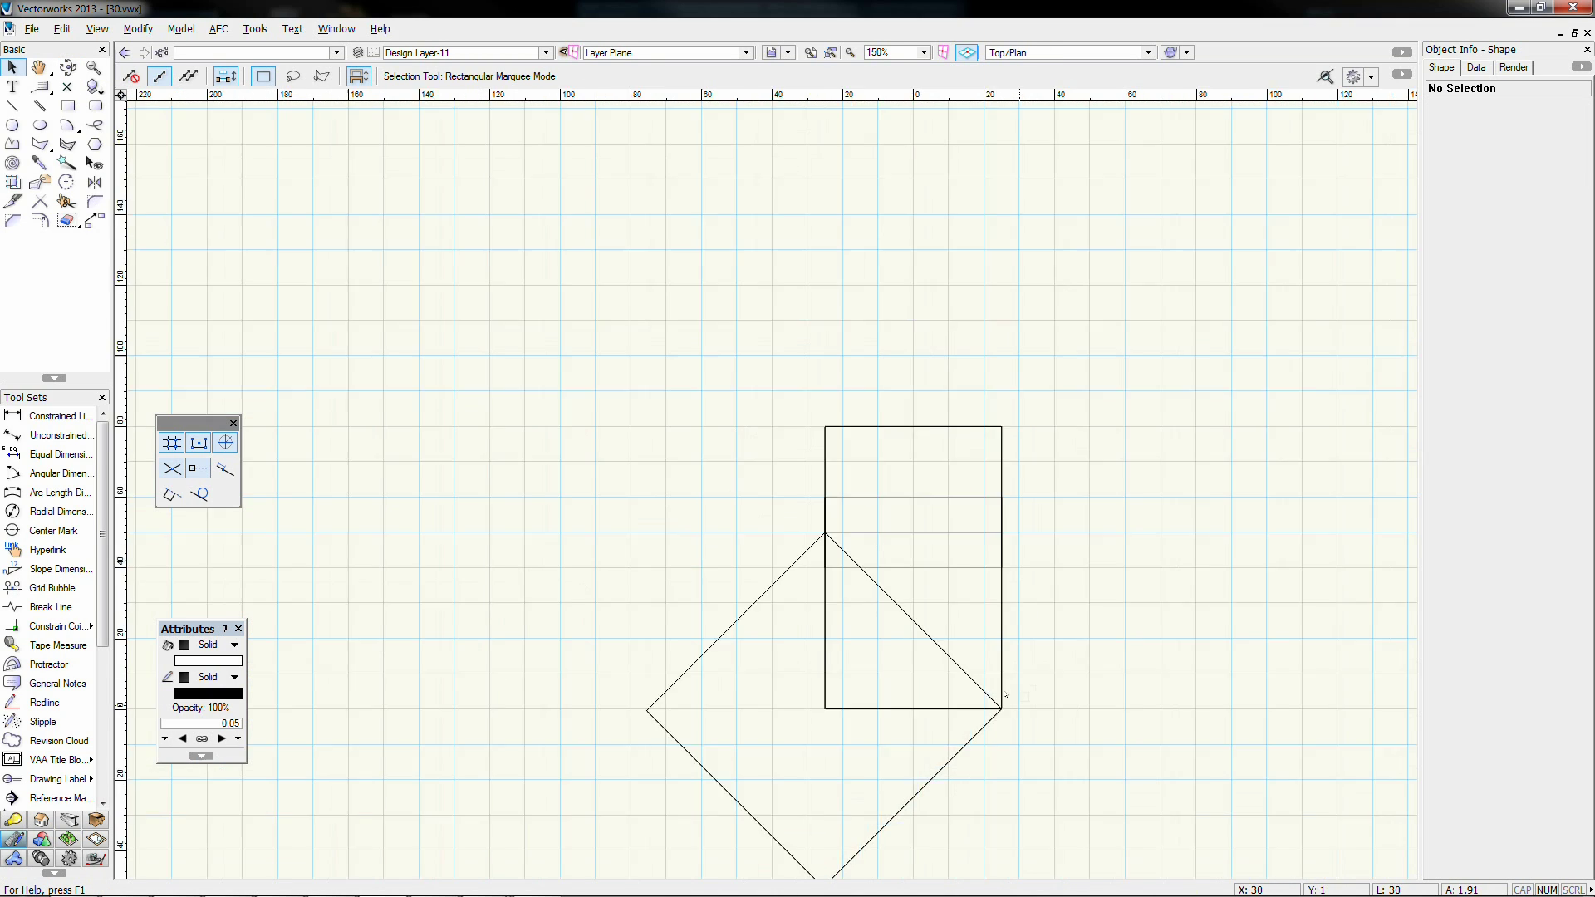
middle_drag(1056, 457, 982, 293)
drag(981, 293, 615, 668)
click(67, 181)
click(933, 552)
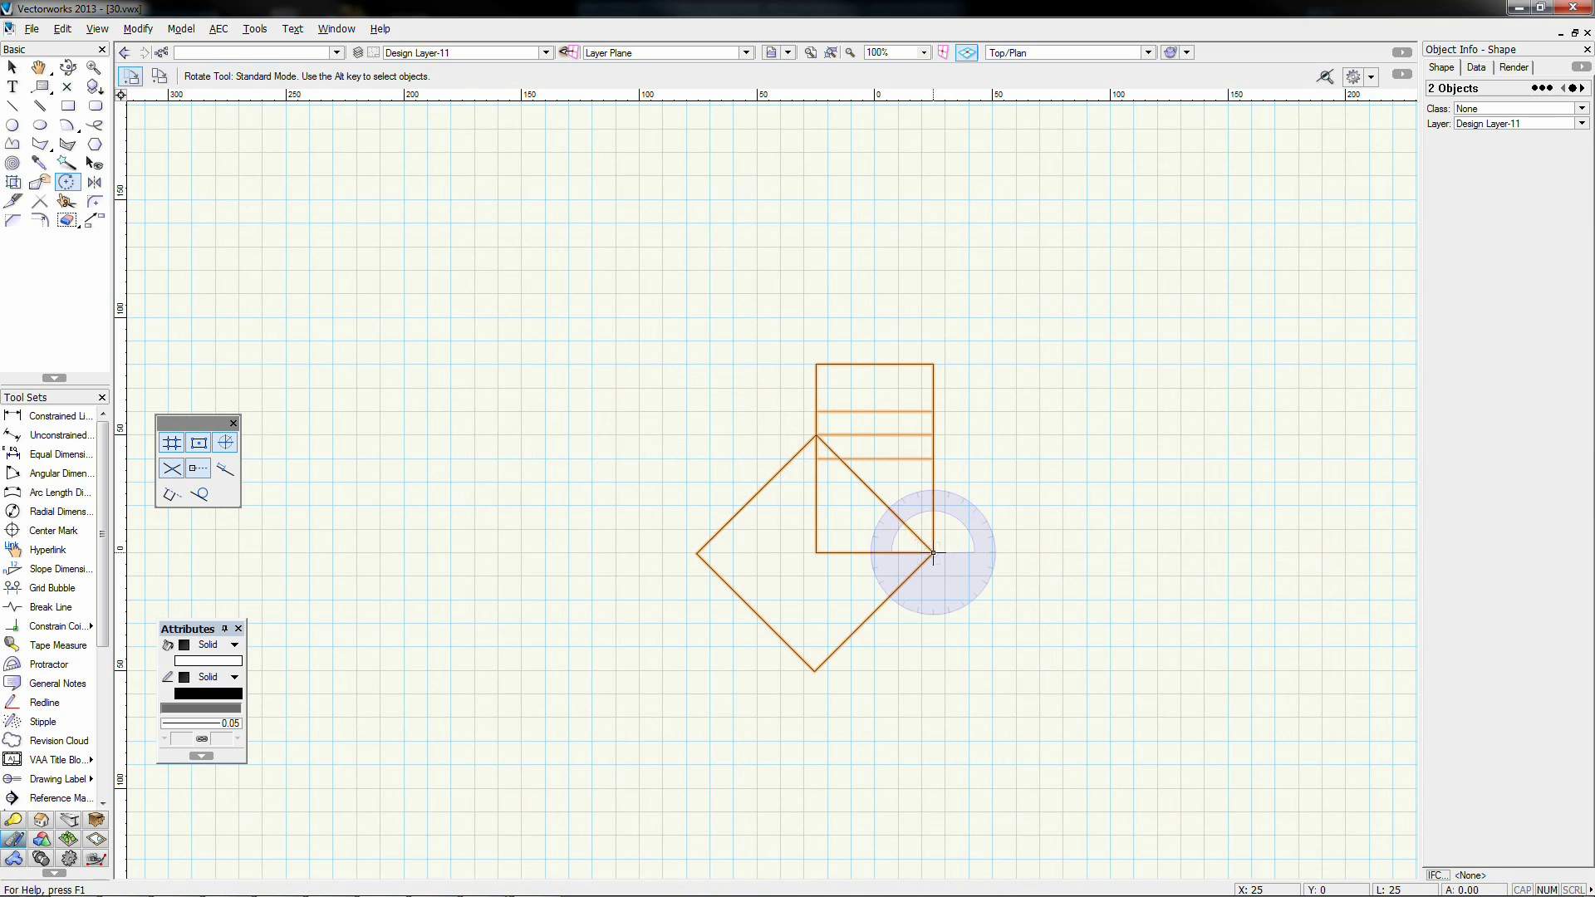
click(815, 670)
click(933, 710)
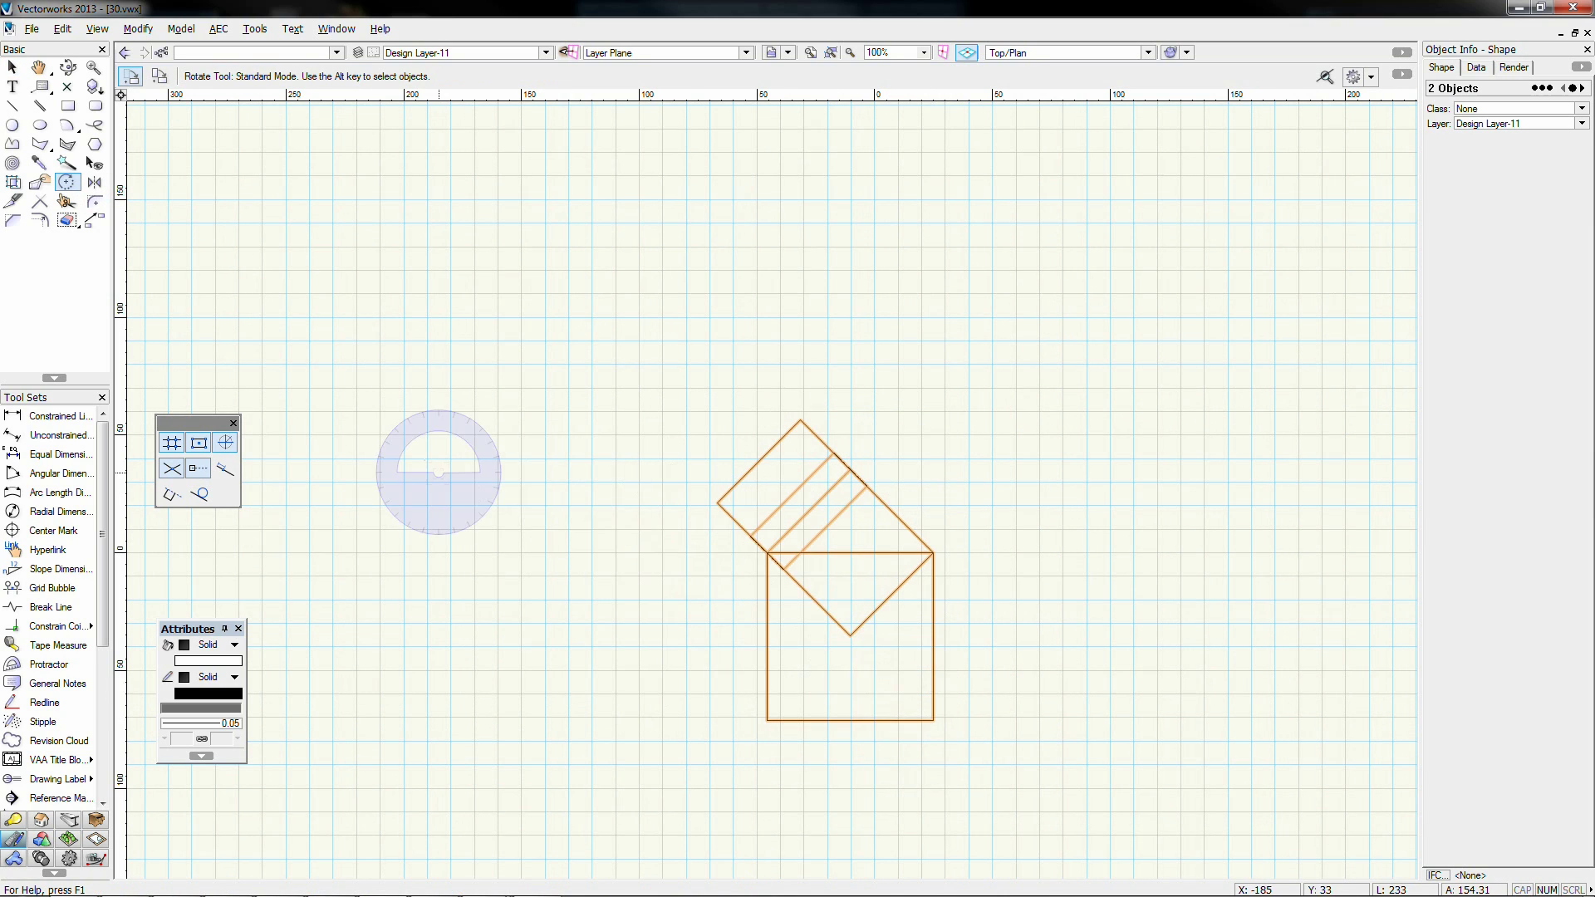
Step: Draw a three-point helper rectangle in the Right view from the block's lower outer corner, 10 mm high and about 13 mm wide
key(KP_6)
key(x)
click(930, 384)
scroll(930, 385, up, 1)
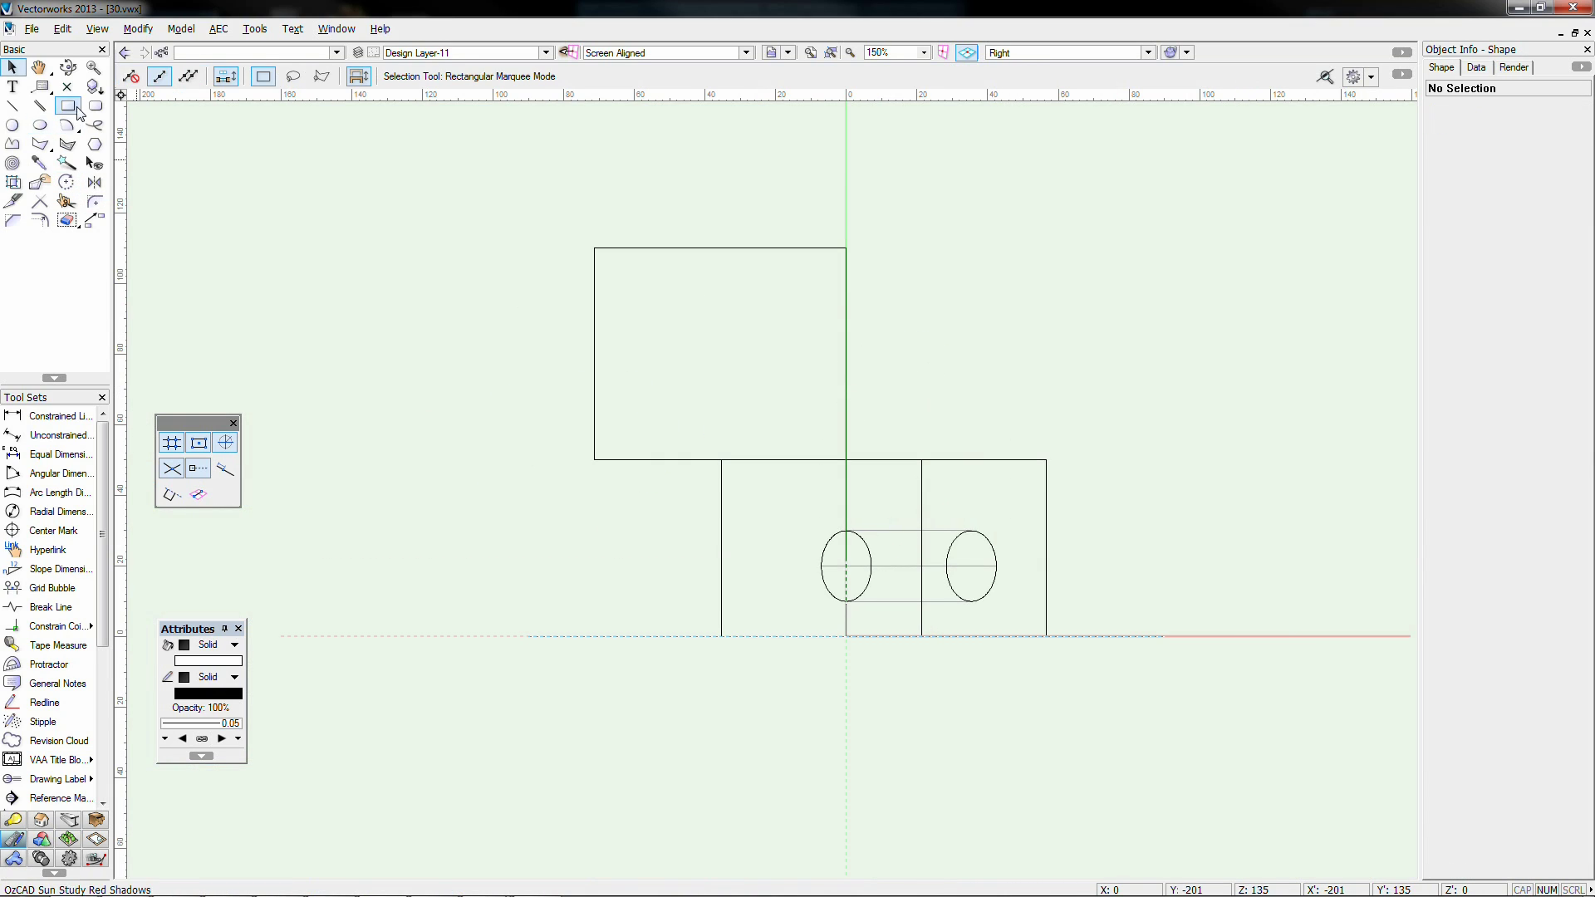
click(69, 109)
click(721, 636)
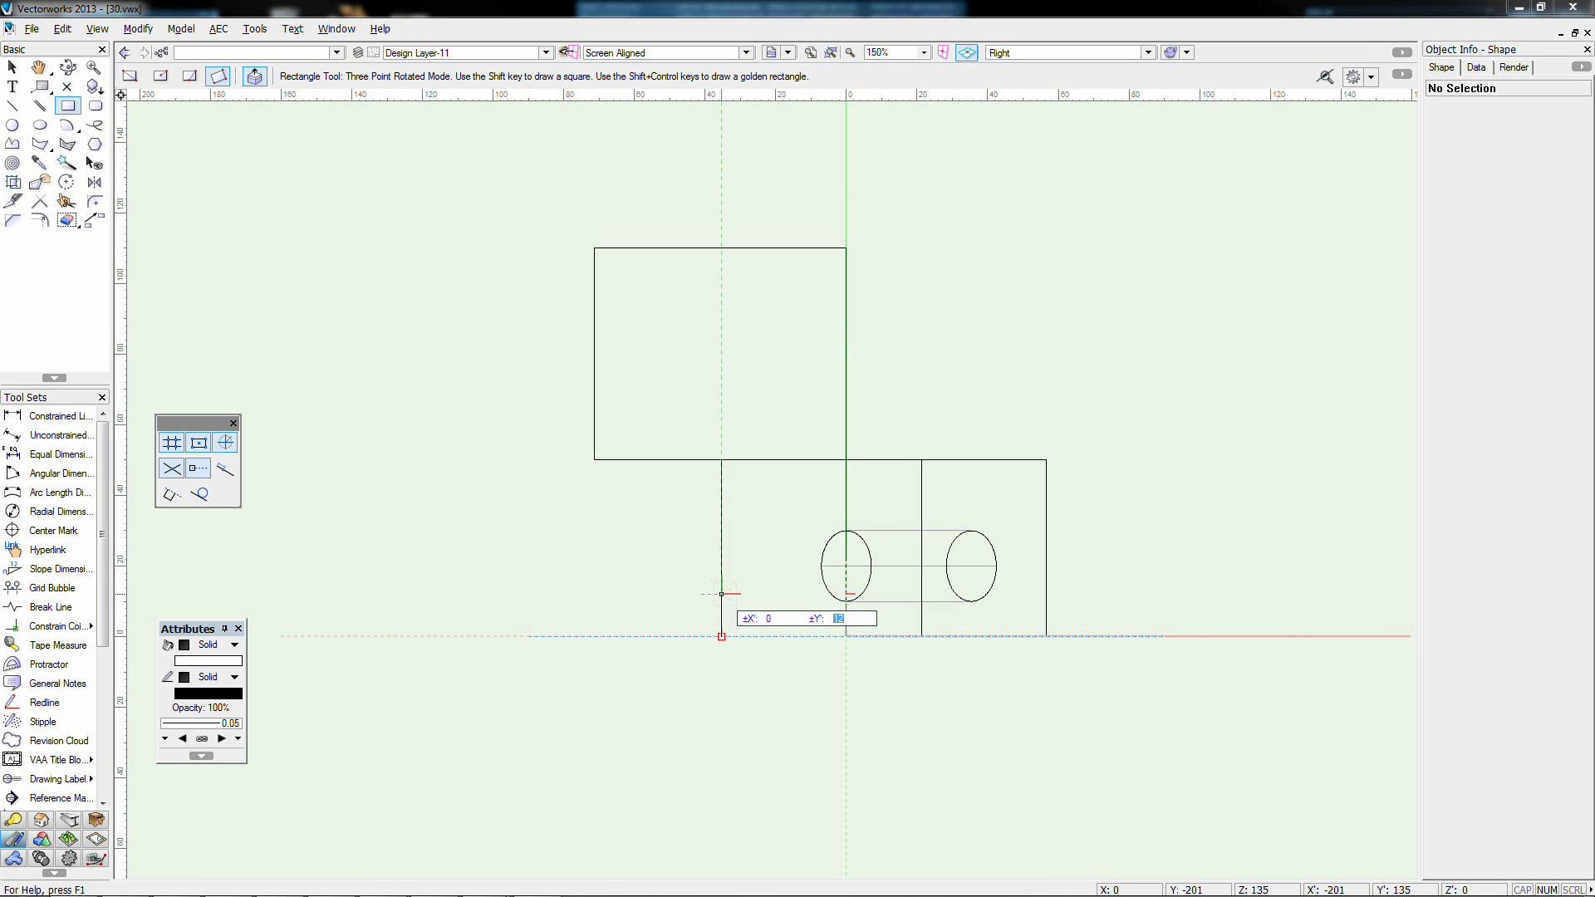
text(10)
key(Return)
click(721, 601)
click(676, 601)
key(x)
Step: Rotate the extrusion in the Right view about its lower-right corner until its bottom edge meets the helper rectangle's upper corner on the block
scroll(695, 510, up, 1)
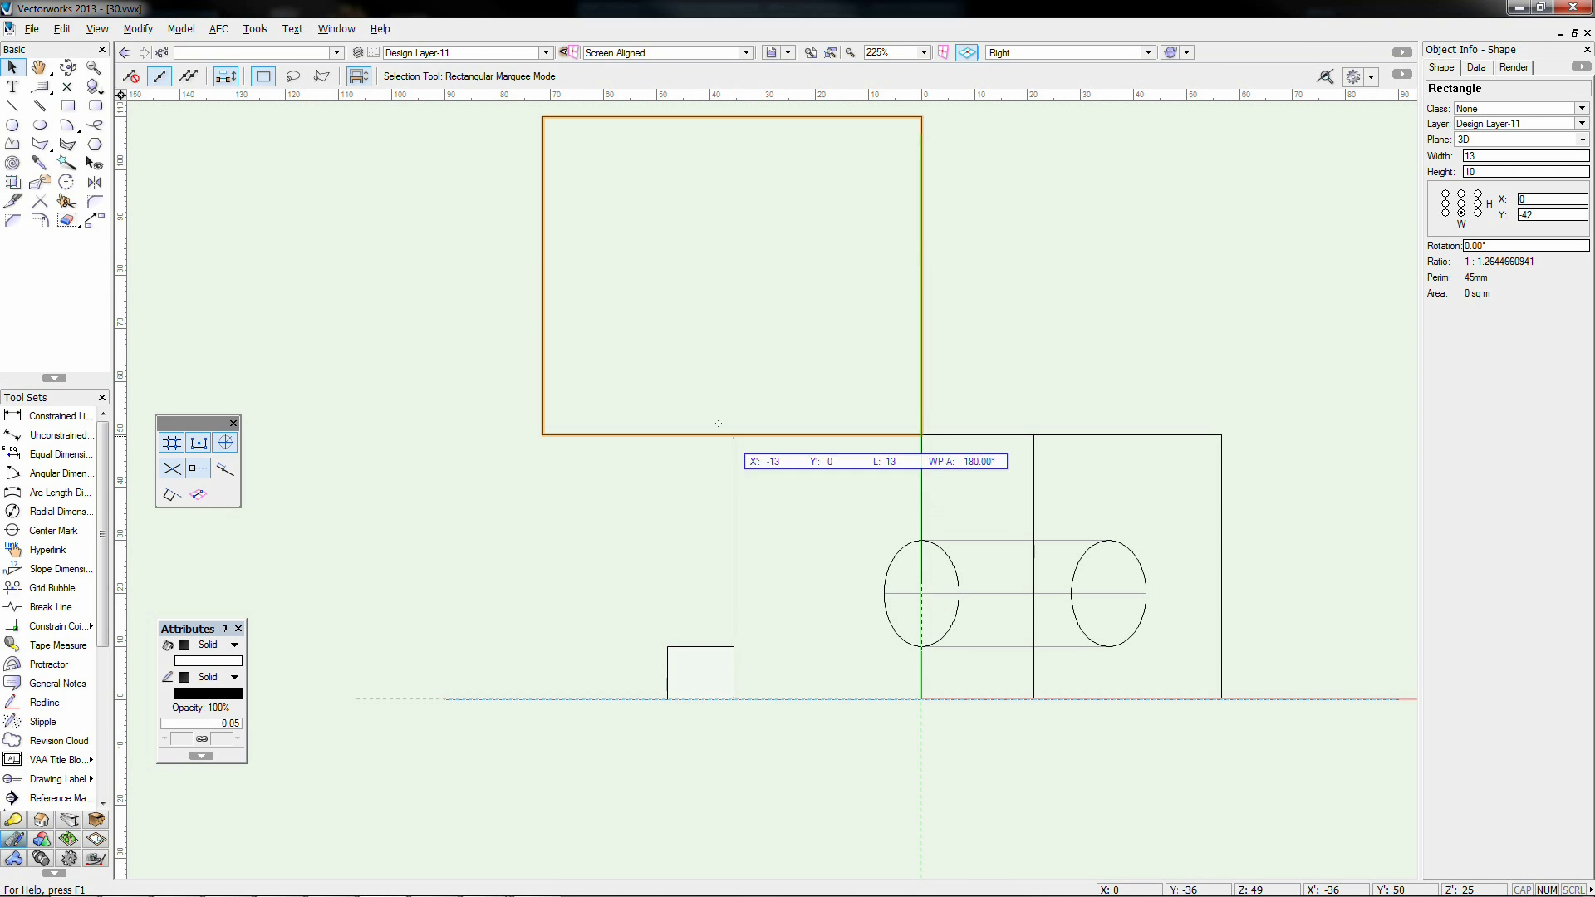
click(66, 182)
click(921, 434)
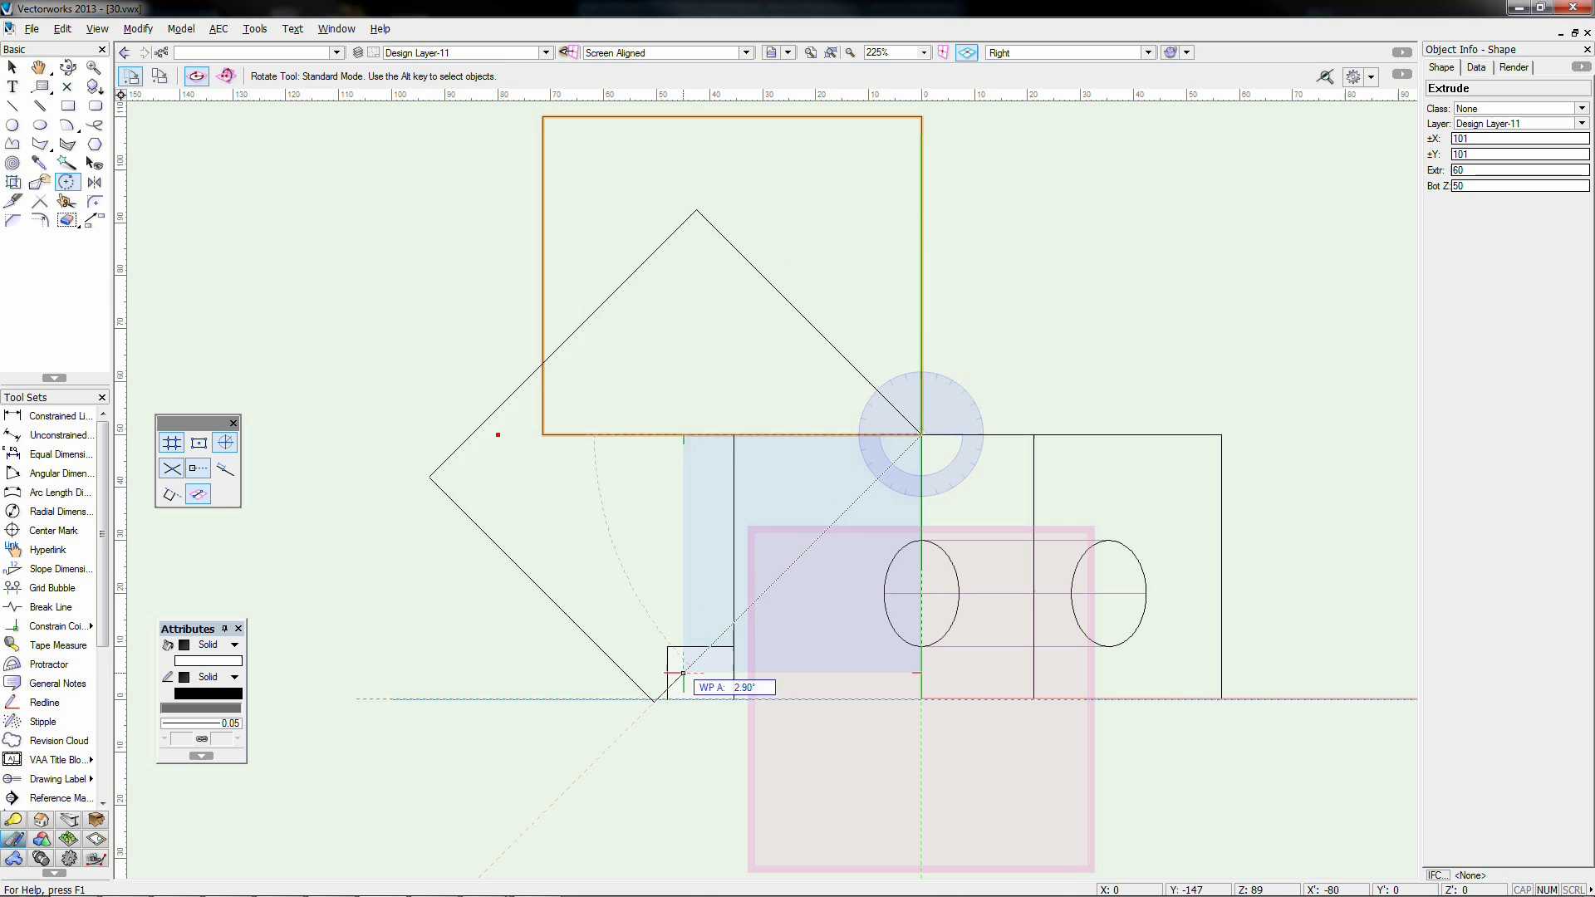
scroll(733, 647, up, 2)
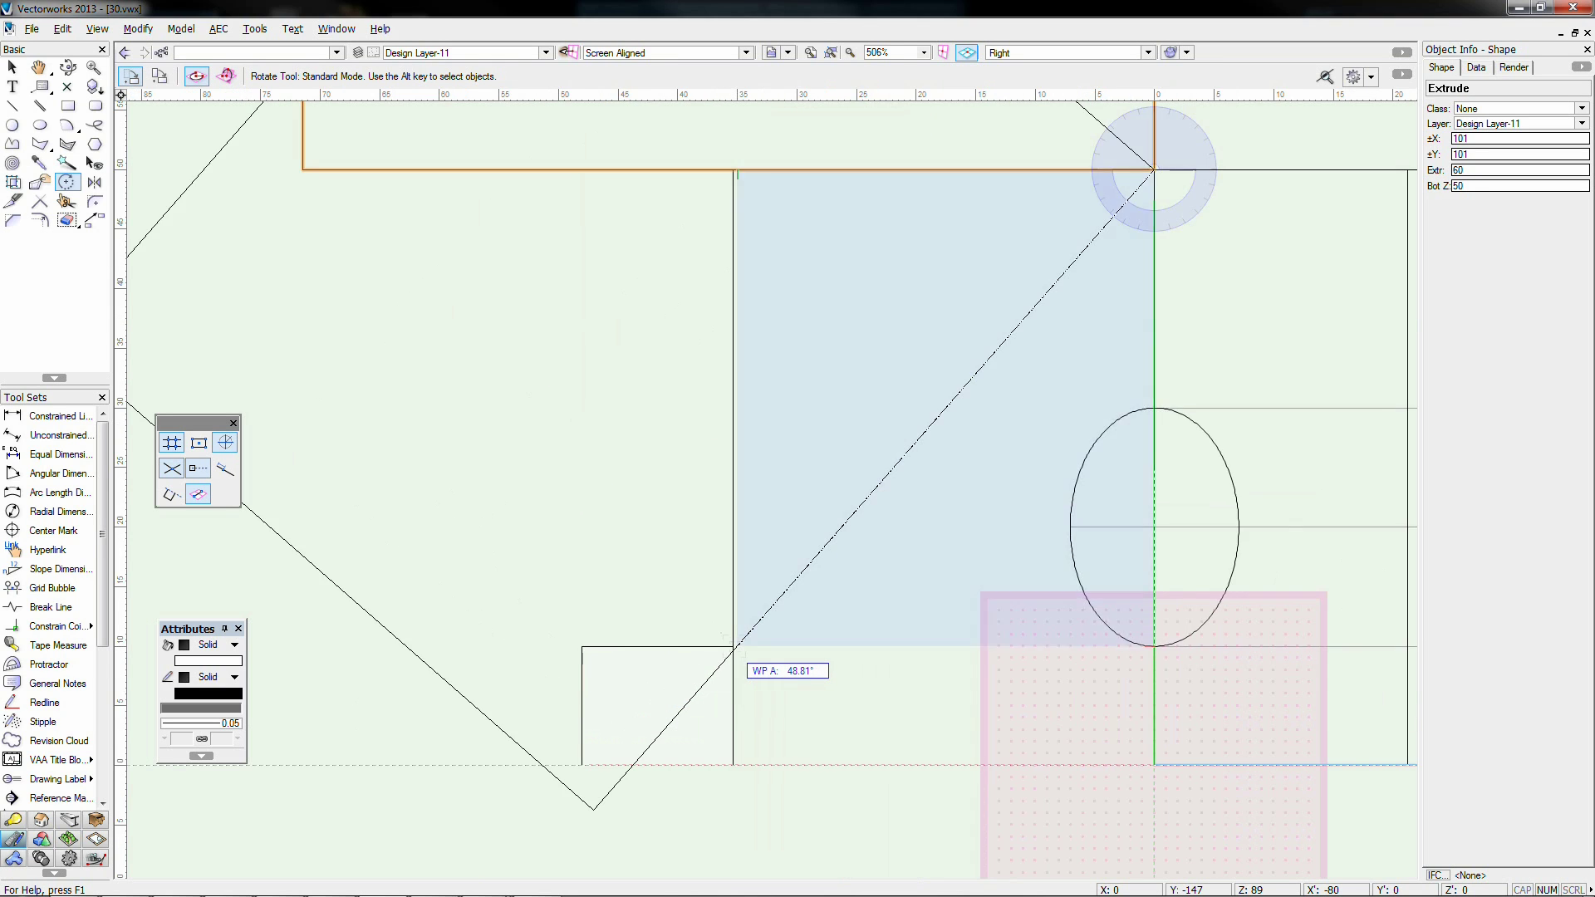
scroll(733, 646, up, 2)
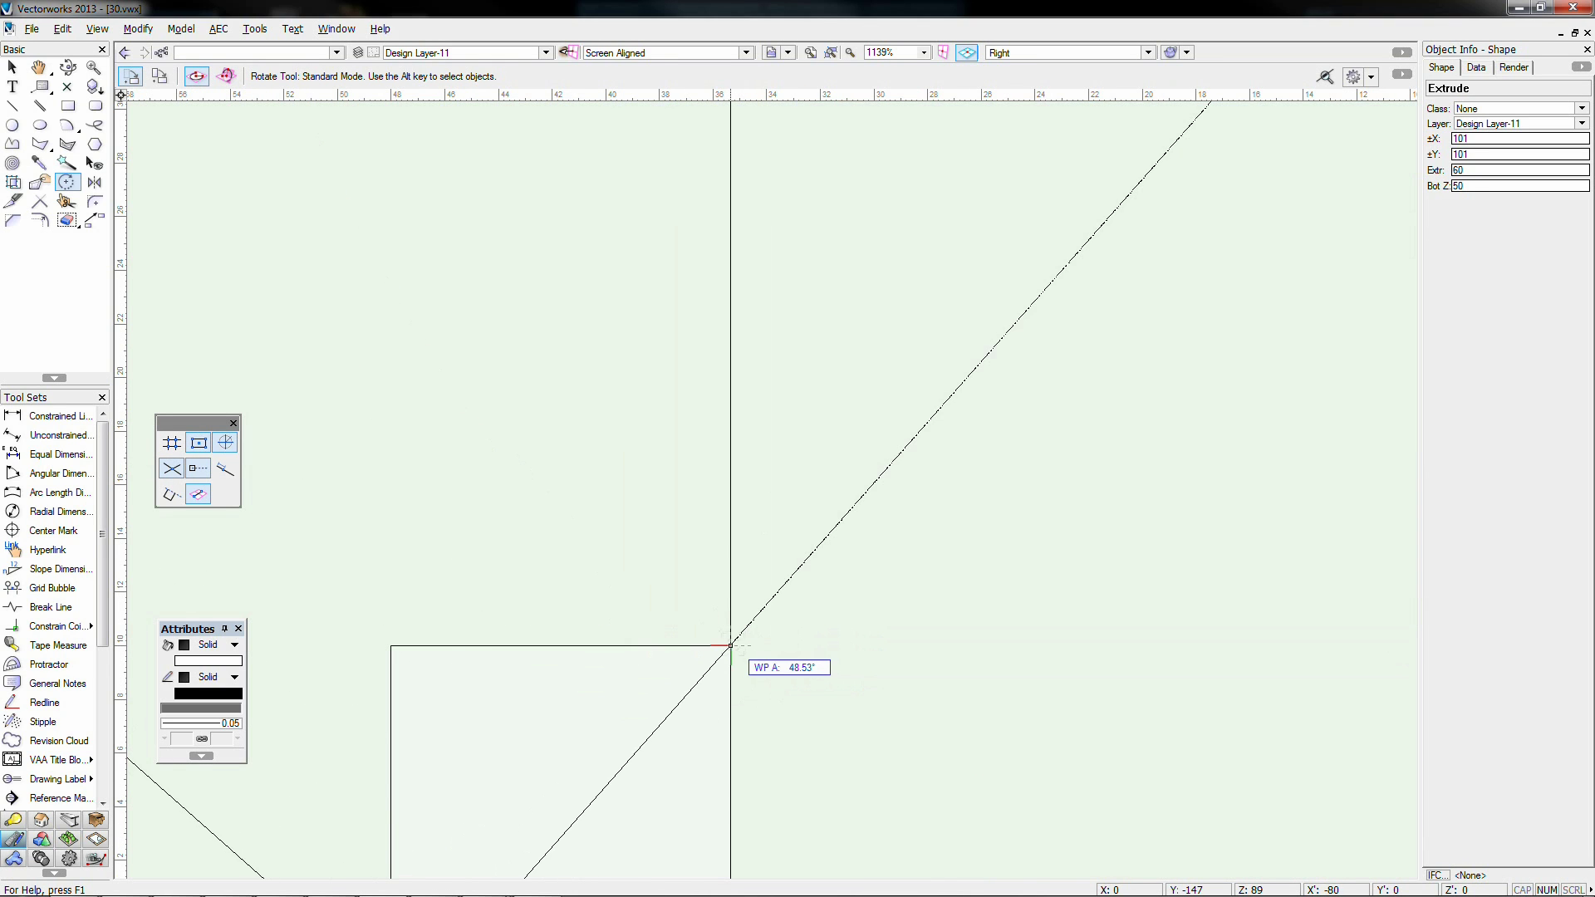
click(730, 646)
Step: Delete the small helper rectangle beside the block
scroll(731, 646, down, 5)
key(x)
click(716, 663)
key(Delete)
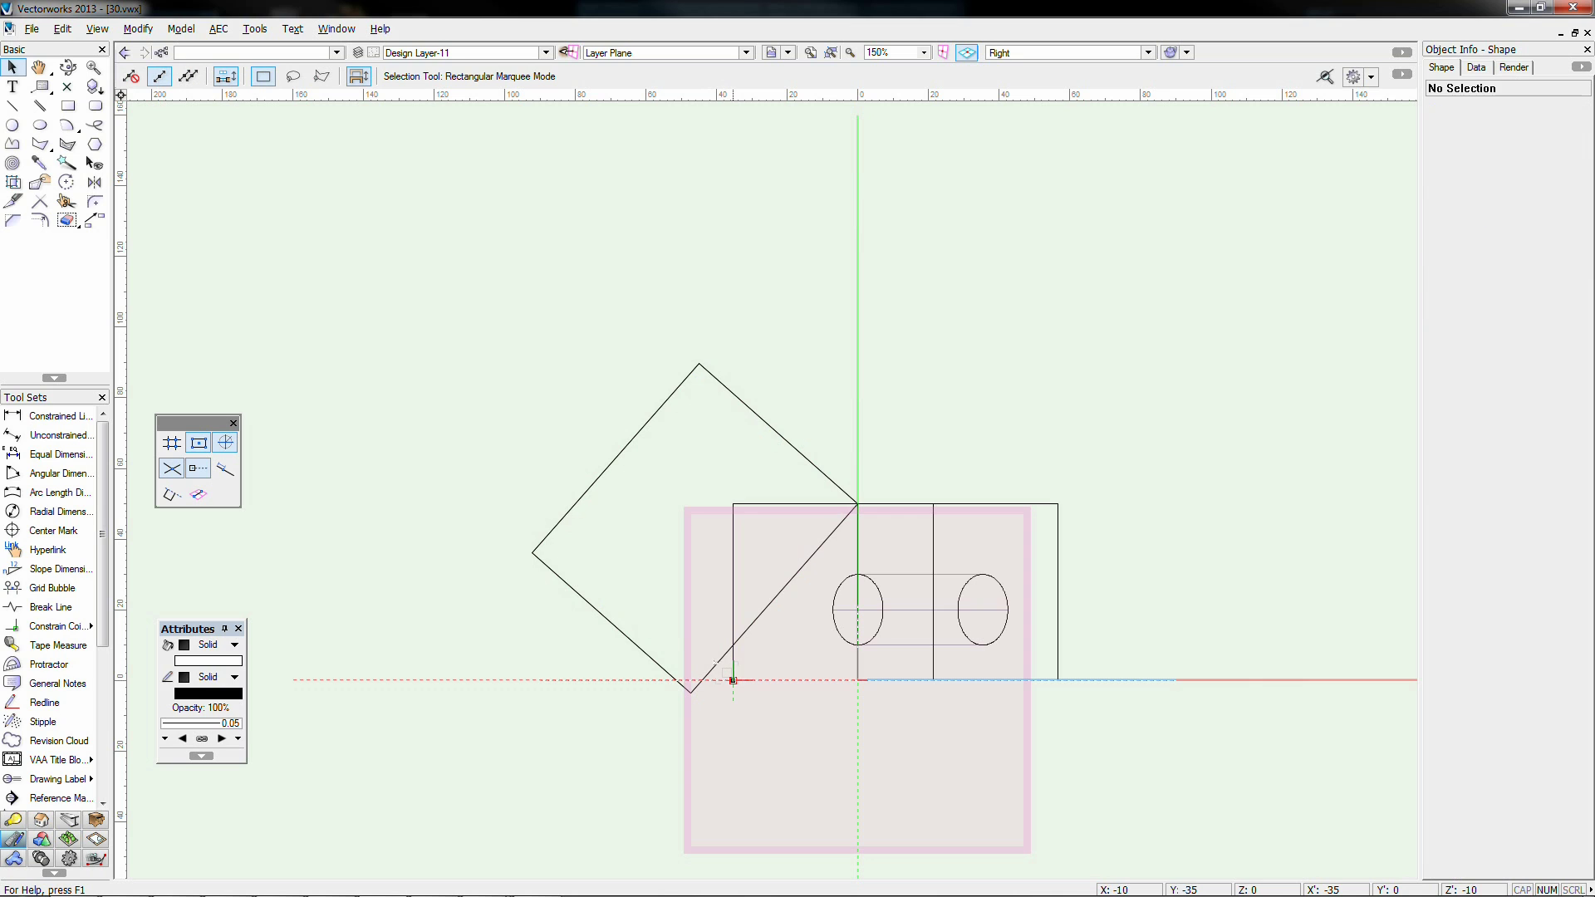
Step: Subtract the tilted extrusion from the drilled block, working in an orbited wireframe view with both solids selected
key(ctrl+shift+g)
key(shift+c)
mouse_move(856, 671)
mouse_down()
mouse_move(887, 711)
mouse_move(955, 723)
mouse_move(1030, 693)
mouse_move(1021, 713)
mouse_up()
key(ctrl+shift+w)
key(x)
drag(519, 359, 1209, 800)
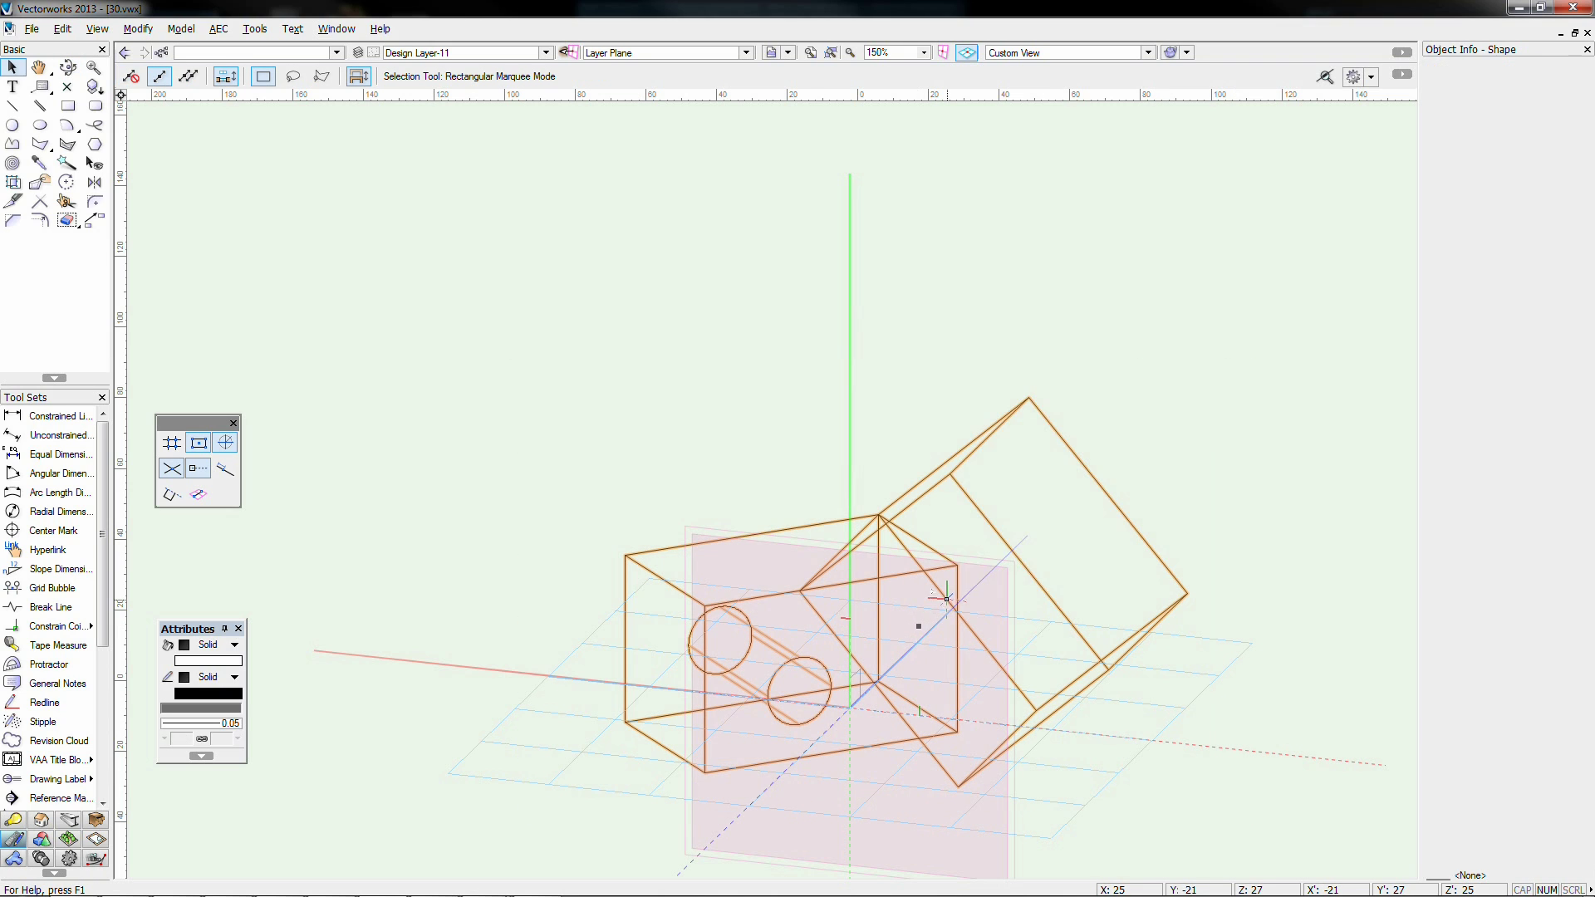
right_click(947, 598)
click(996, 644)
click(785, 499)
Step: Rotate the cut block by -45° in Top/Plan about its front-right corner to square it with the axes
key(F5)
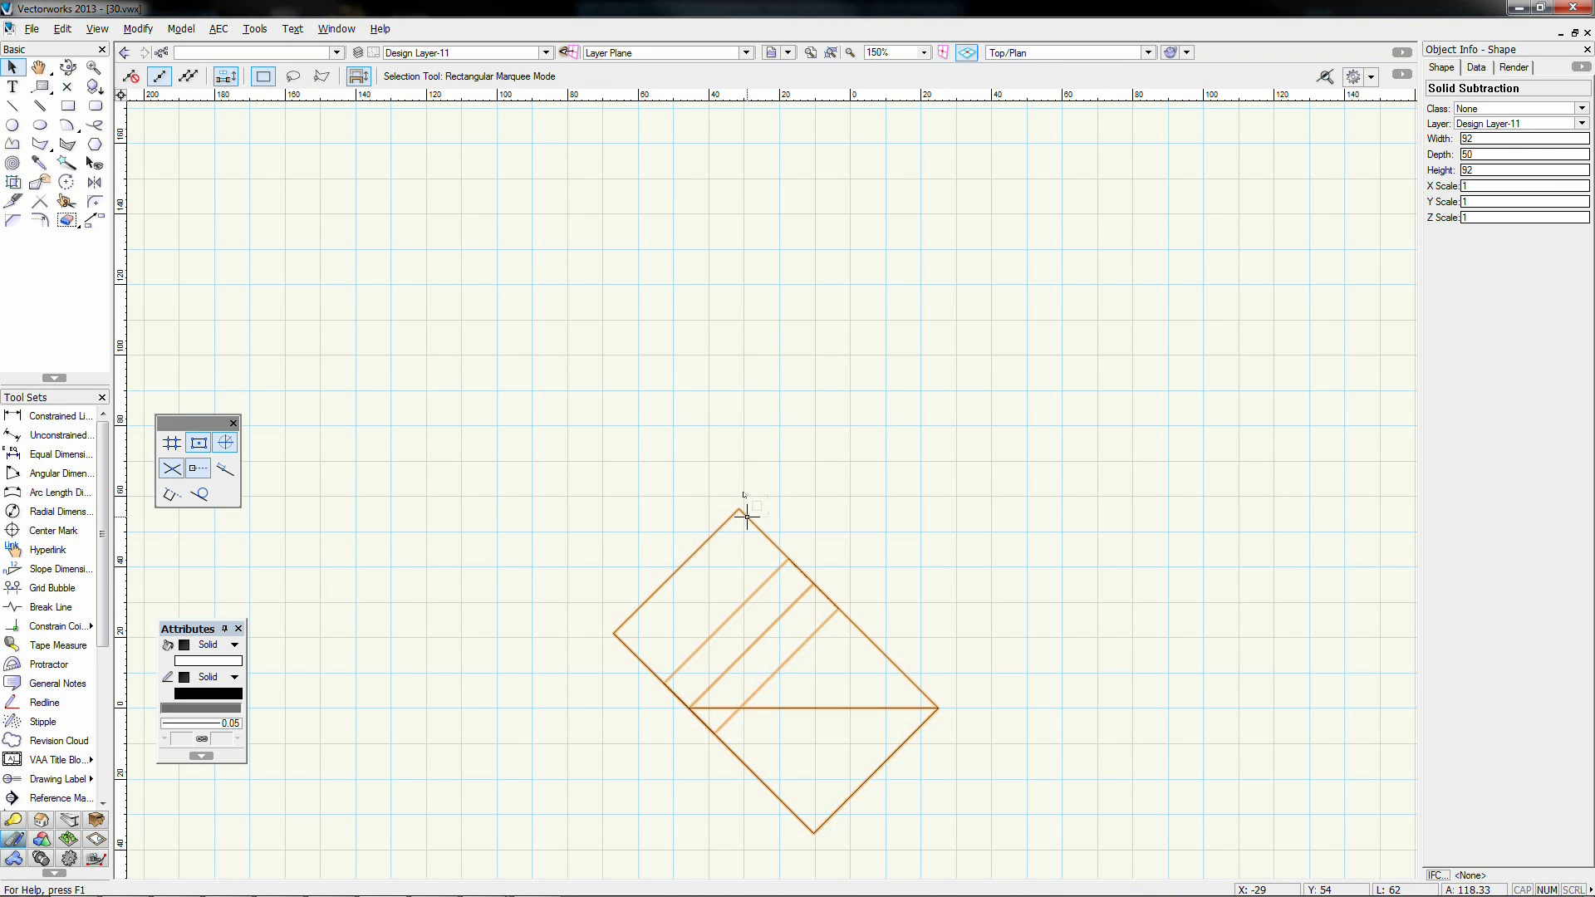
click(67, 182)
click(938, 708)
click(739, 509)
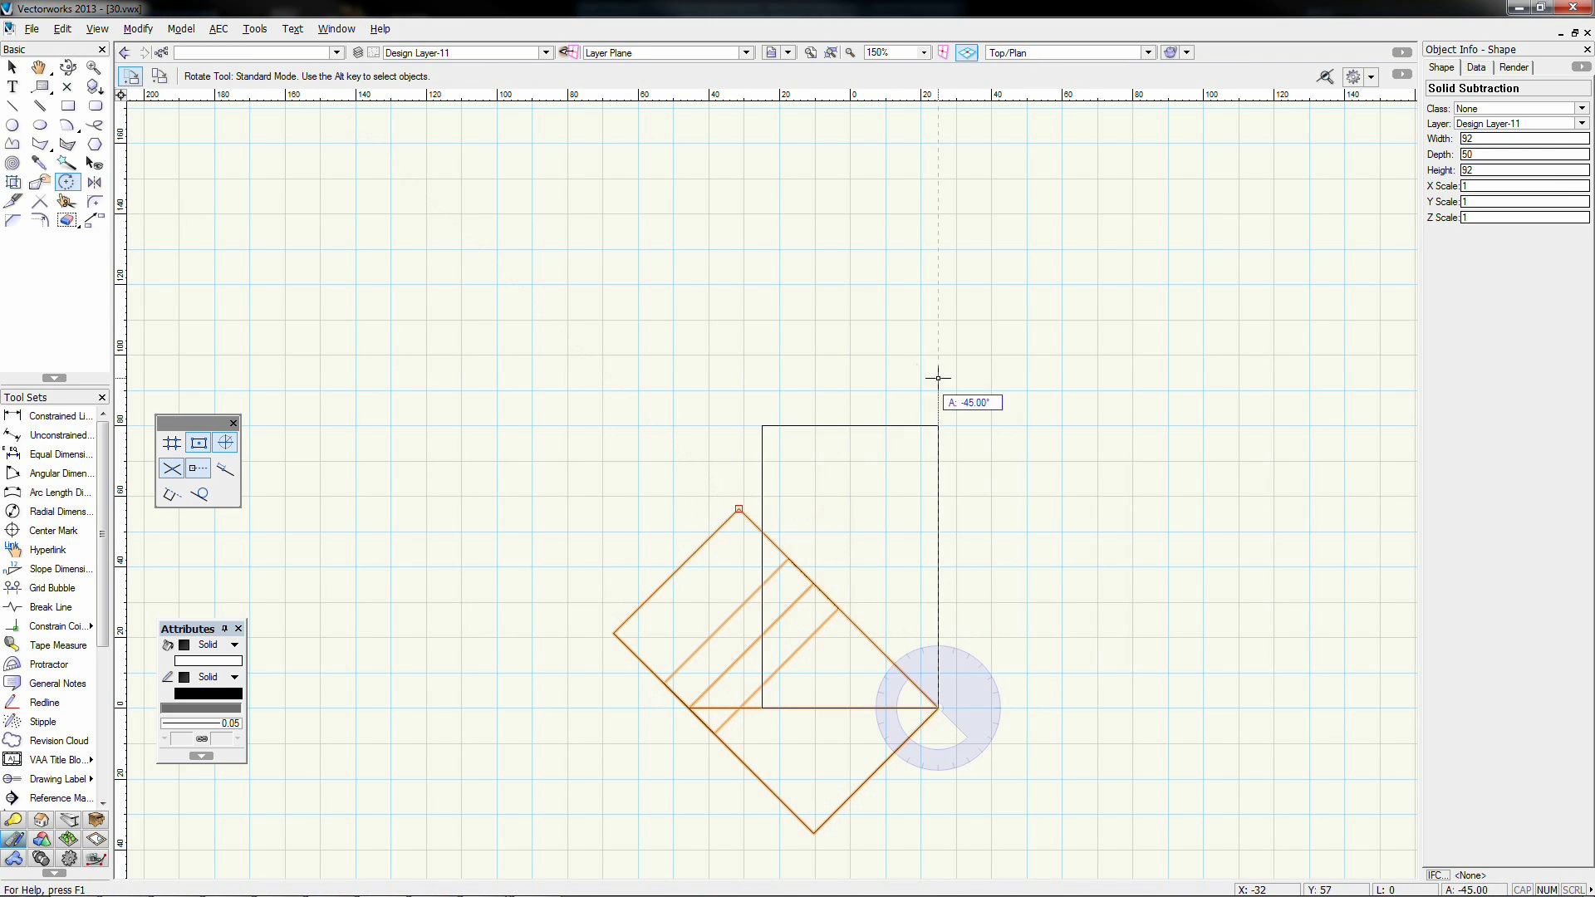
click(938, 378)
Step: Examine the cut block in a shaded Left Isometric view and in an orbited wireframe view
key(KP_1)
key(ctrl+shift+g)
key(x)
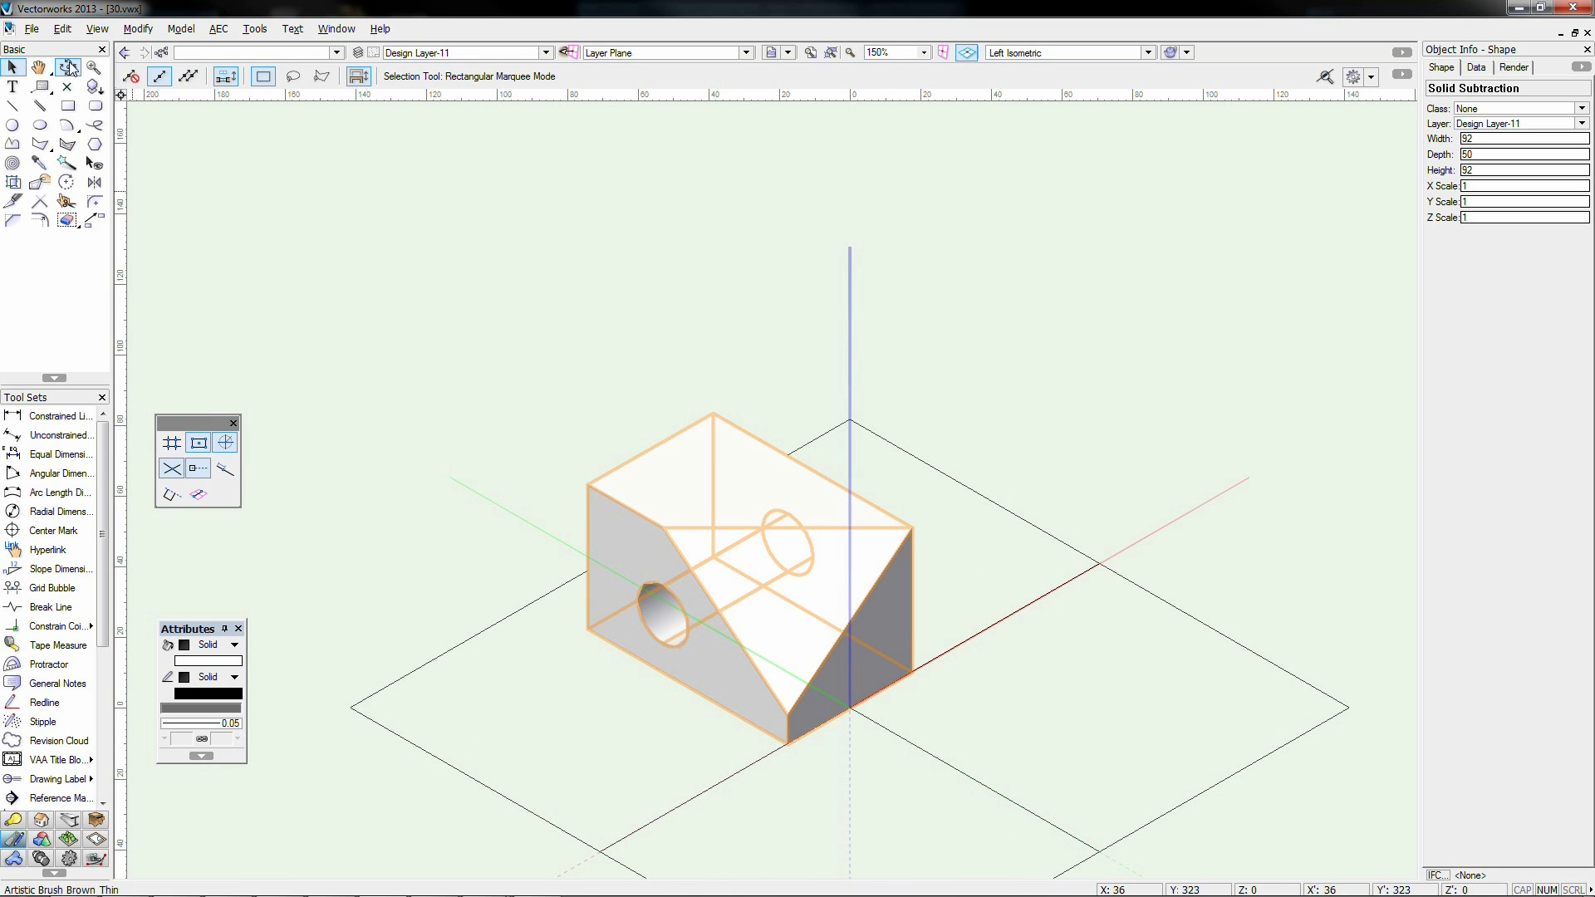
click(69, 68)
mouse_move(784, 725)
mouse_down()
mouse_move(735, 729)
mouse_move(781, 729)
mouse_up()
key(ctrl+shift+w)
key(x)
key(x)
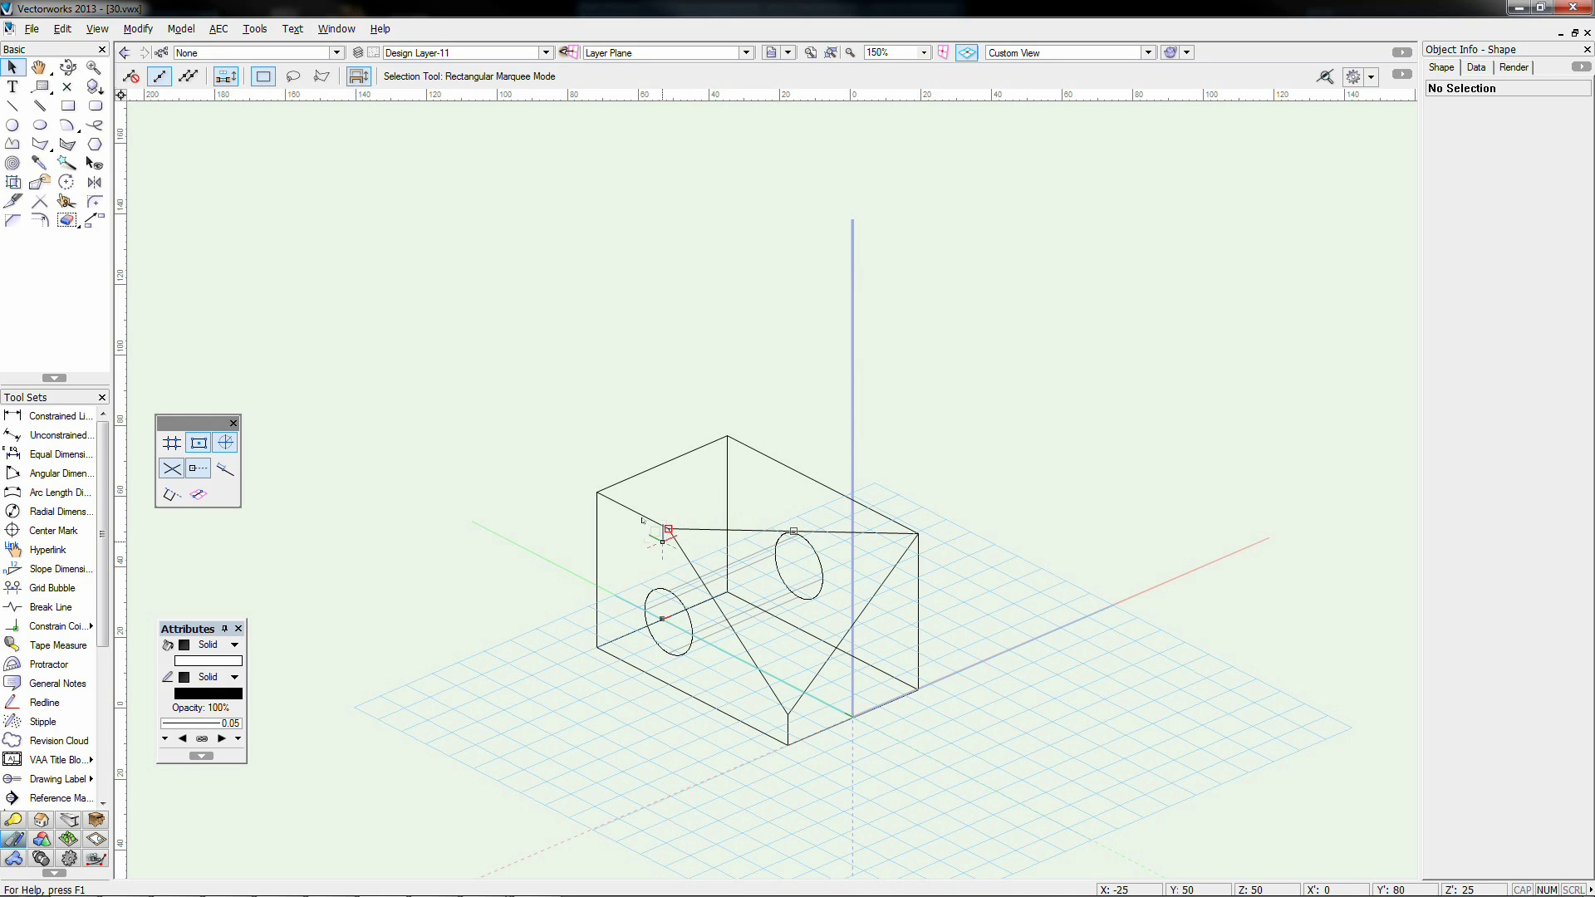
click(139, 30)
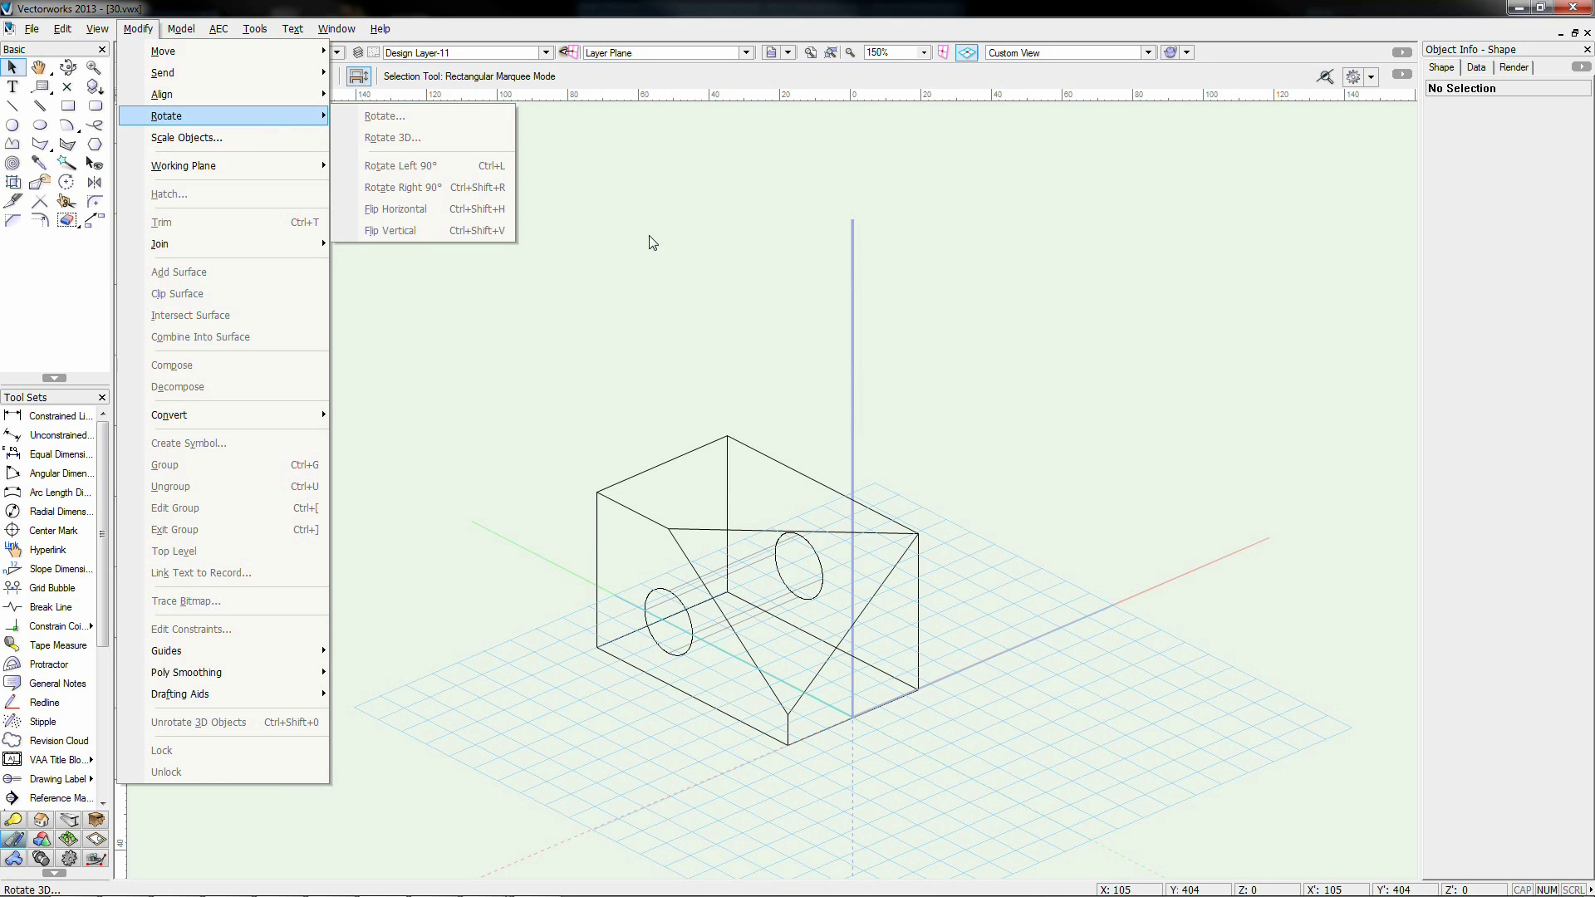
click(884, 281)
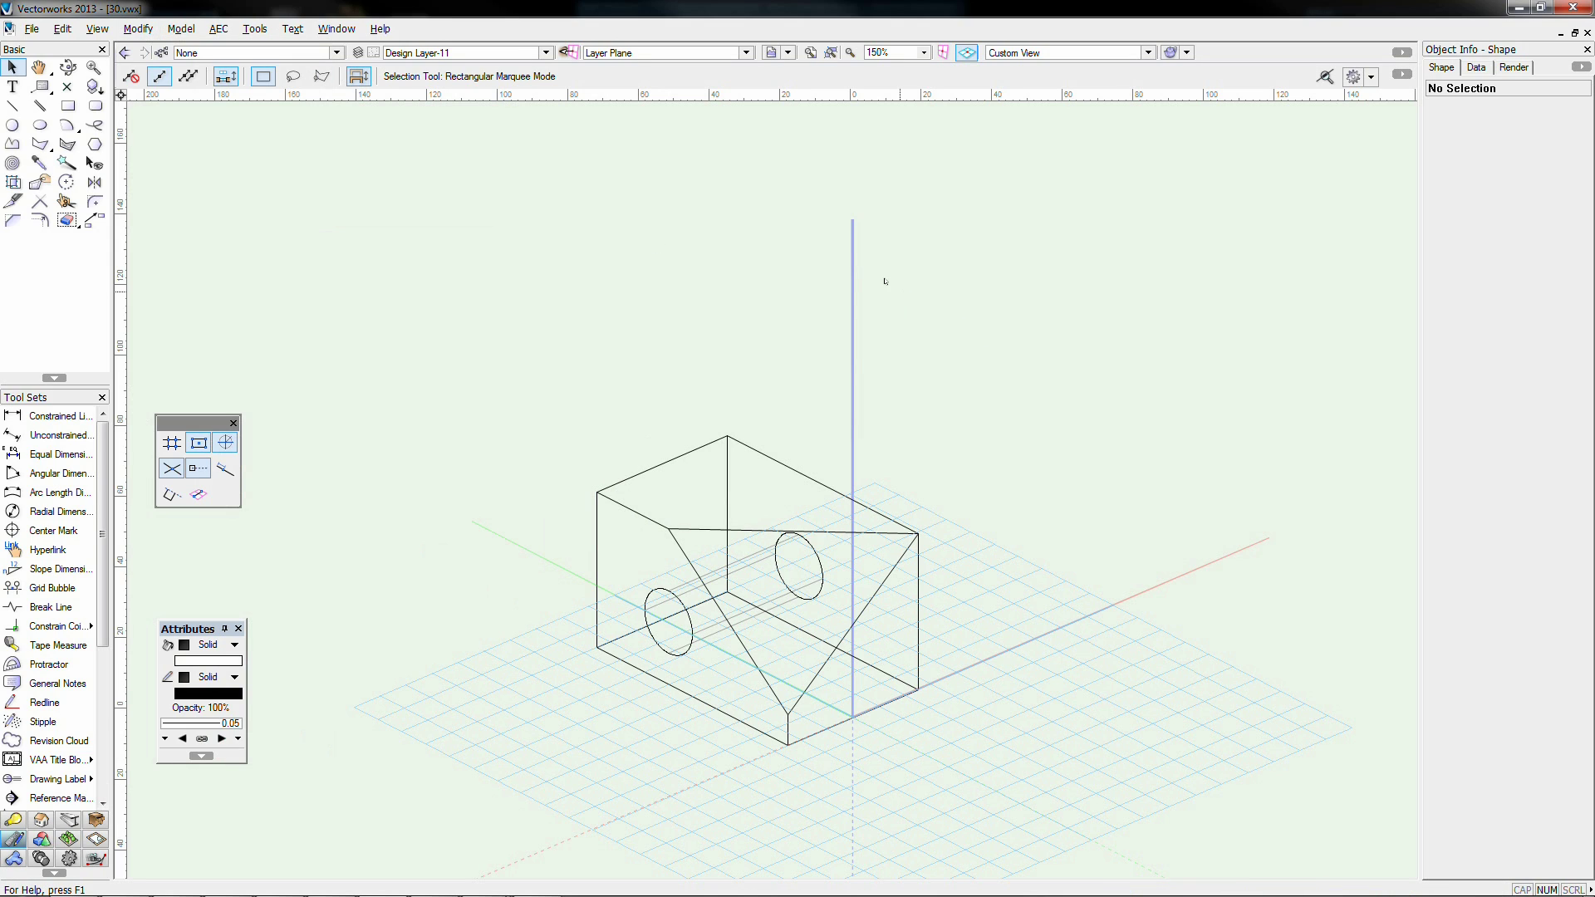
Step: Make Design Layer-12 the active layer and set the Left view as the drawing view
click(449, 52)
click(440, 217)
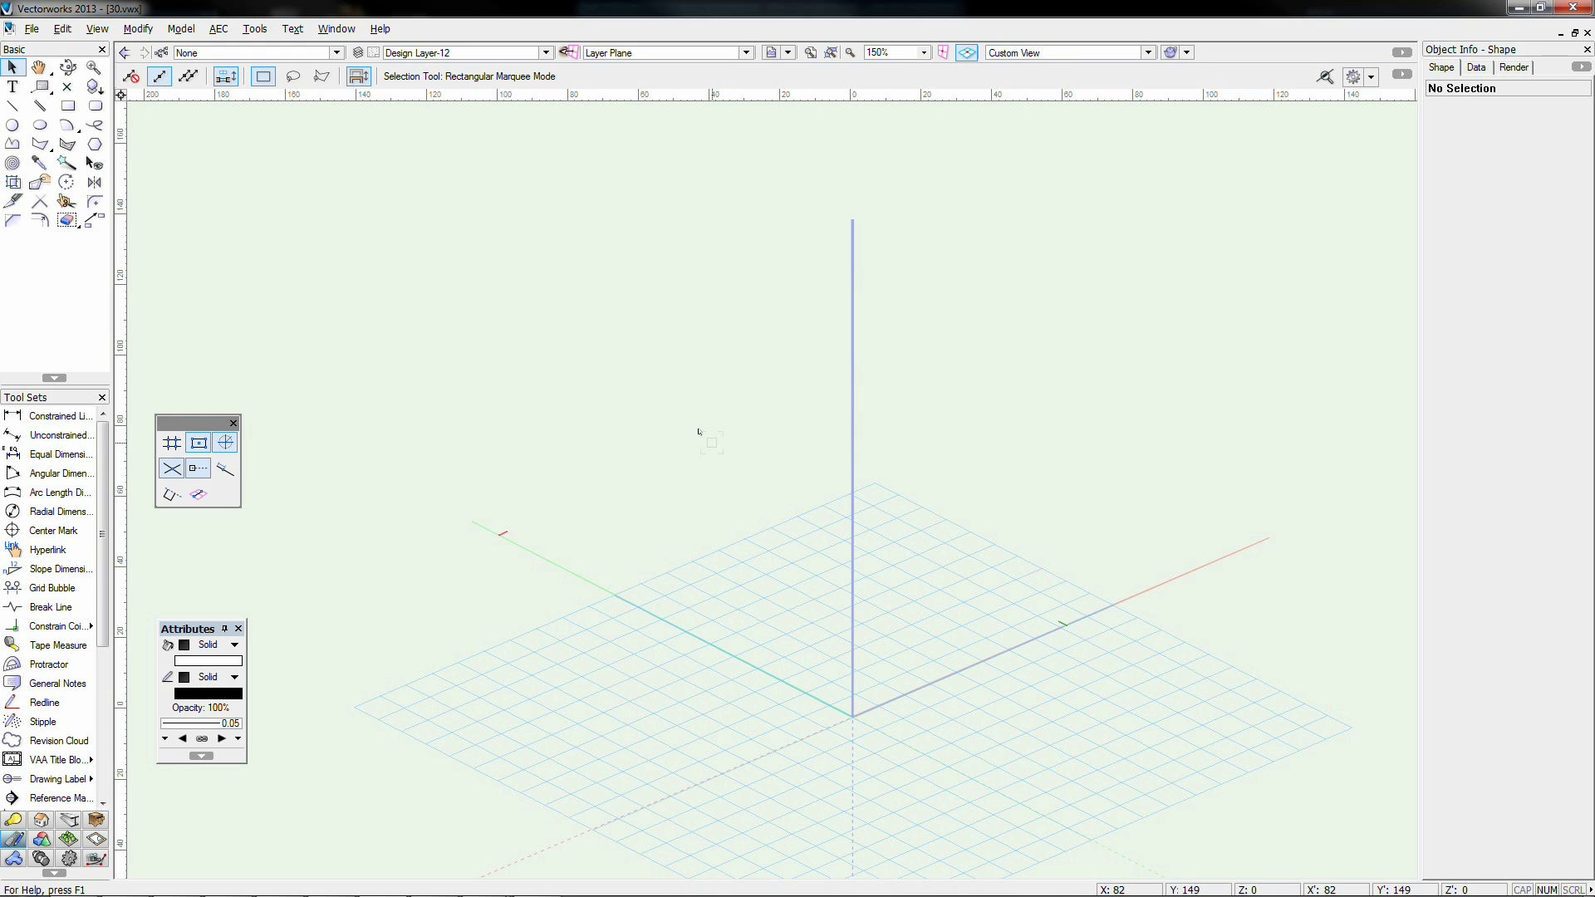
key(F5)
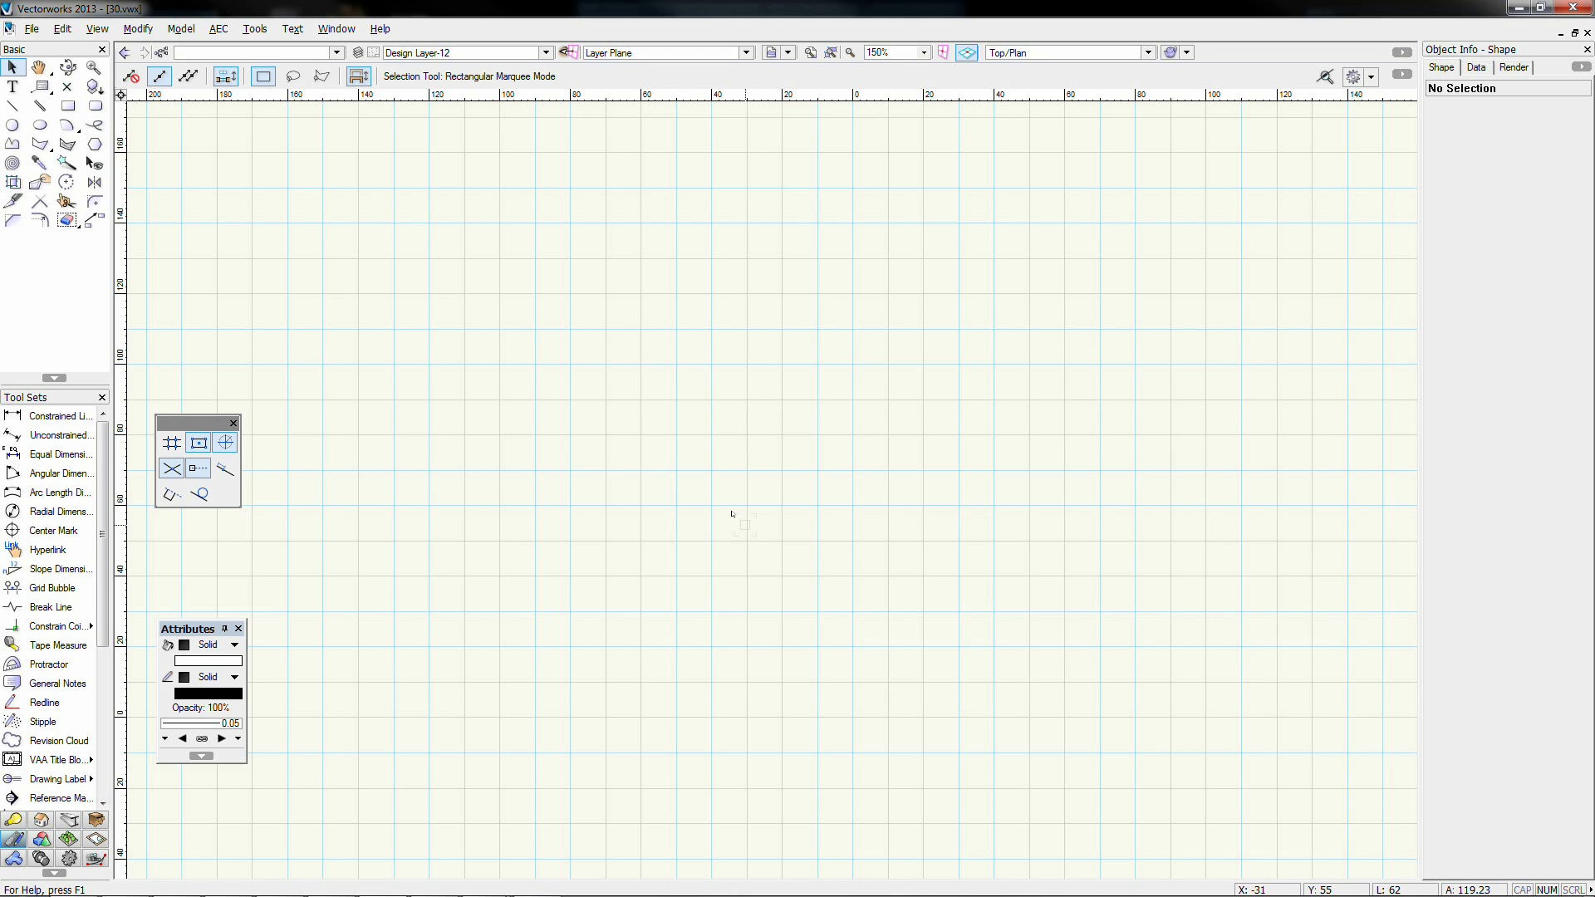
key(4)
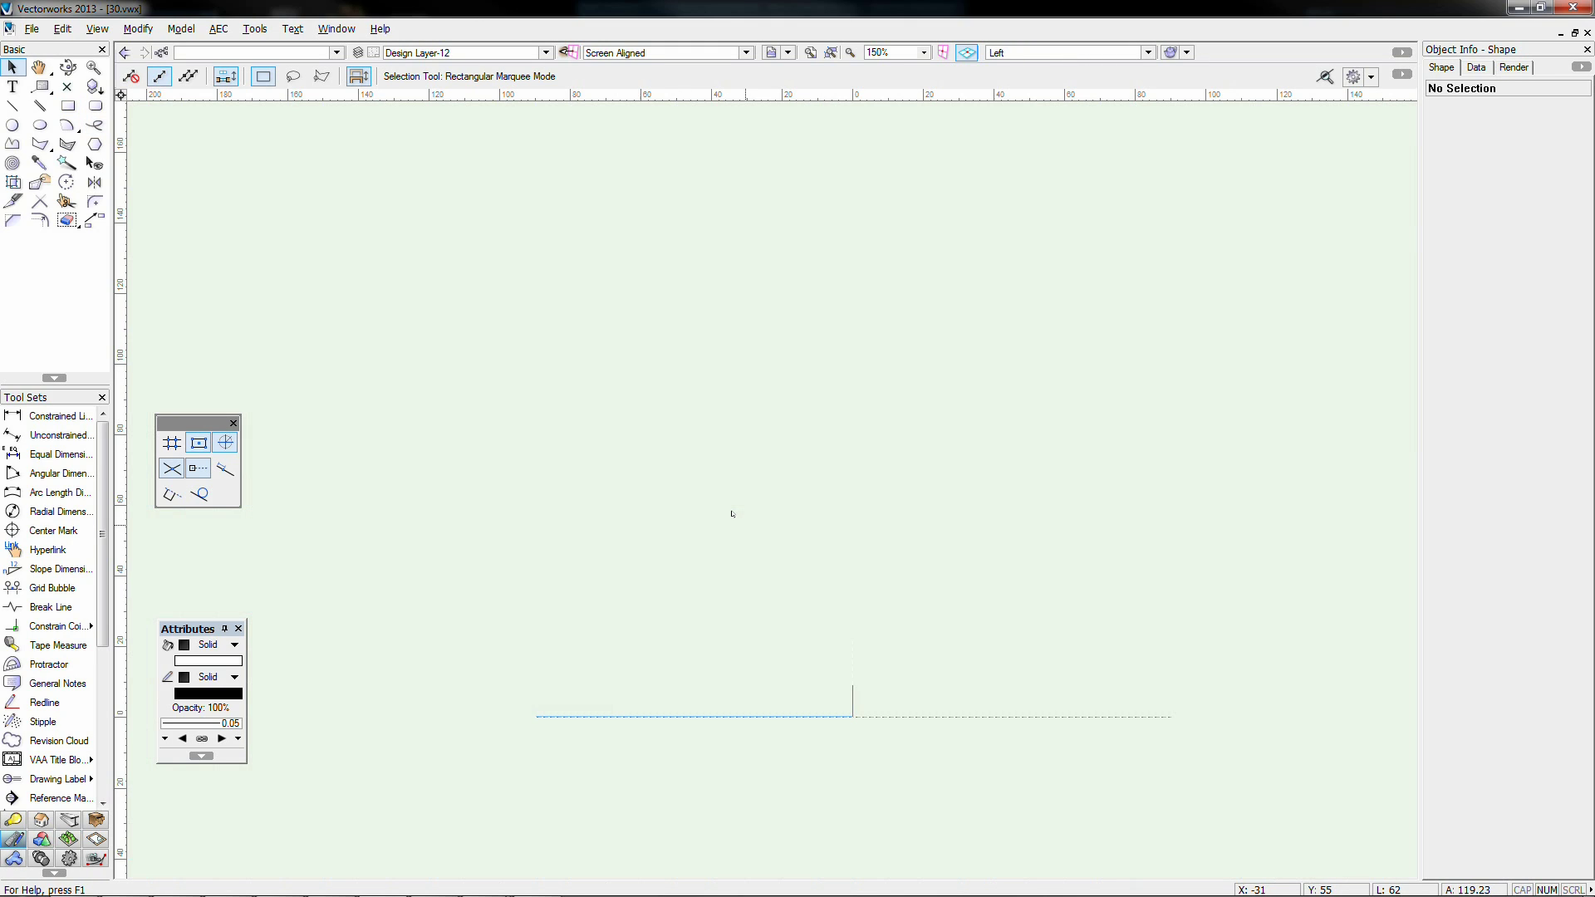
Step: Define a rectangle 80 mm wide and 50 mm high with Position At Next Click enabled
click(68, 108)
double_click(68, 108)
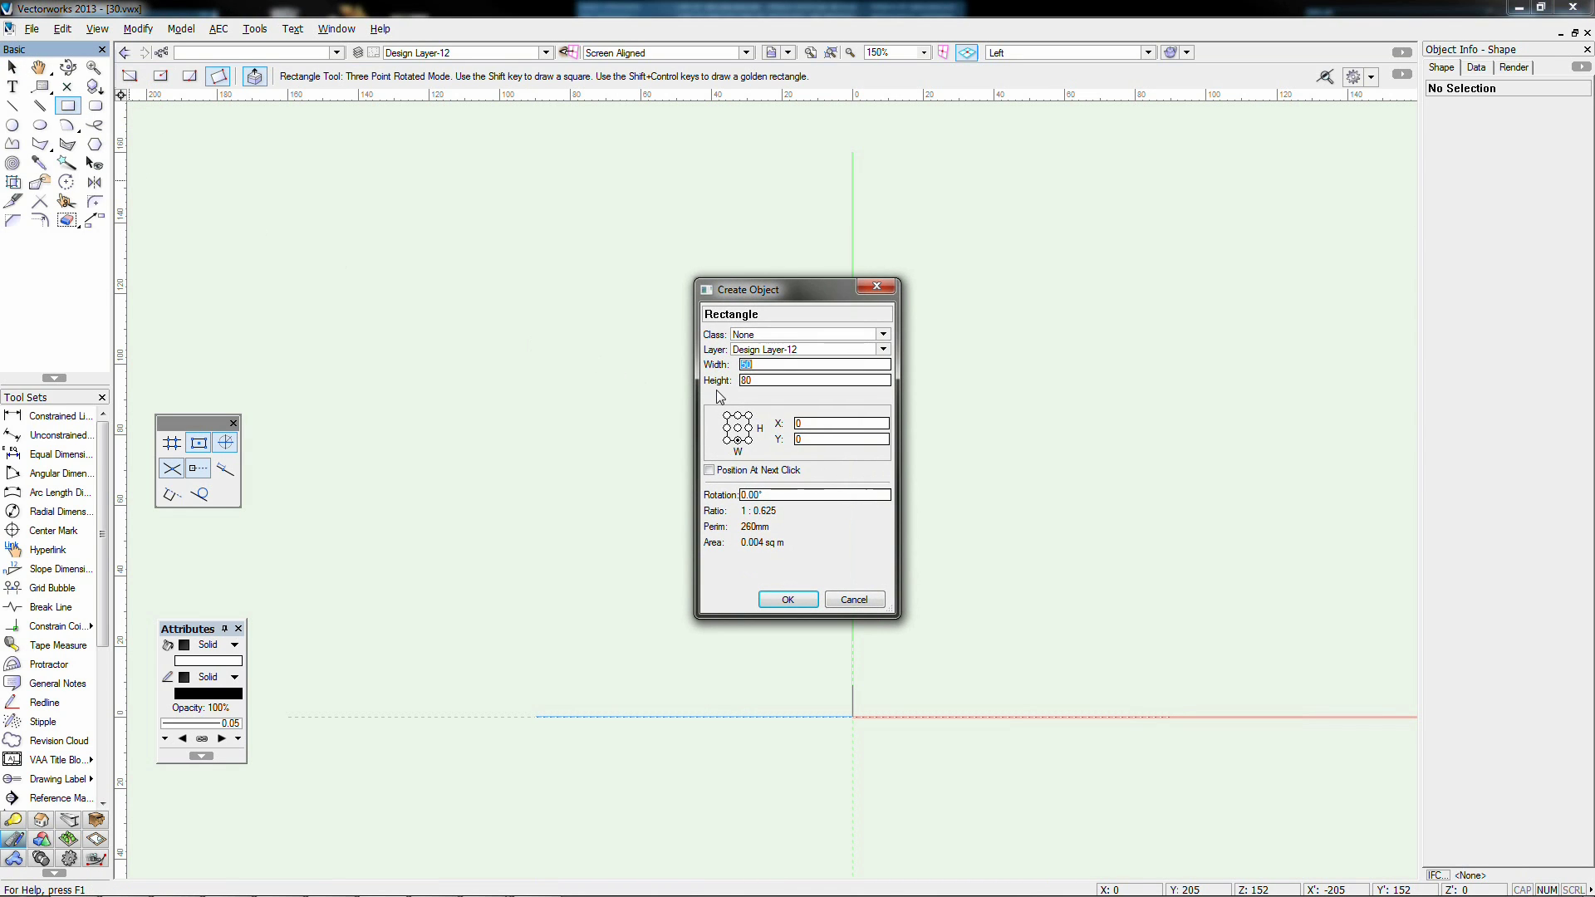
click(727, 470)
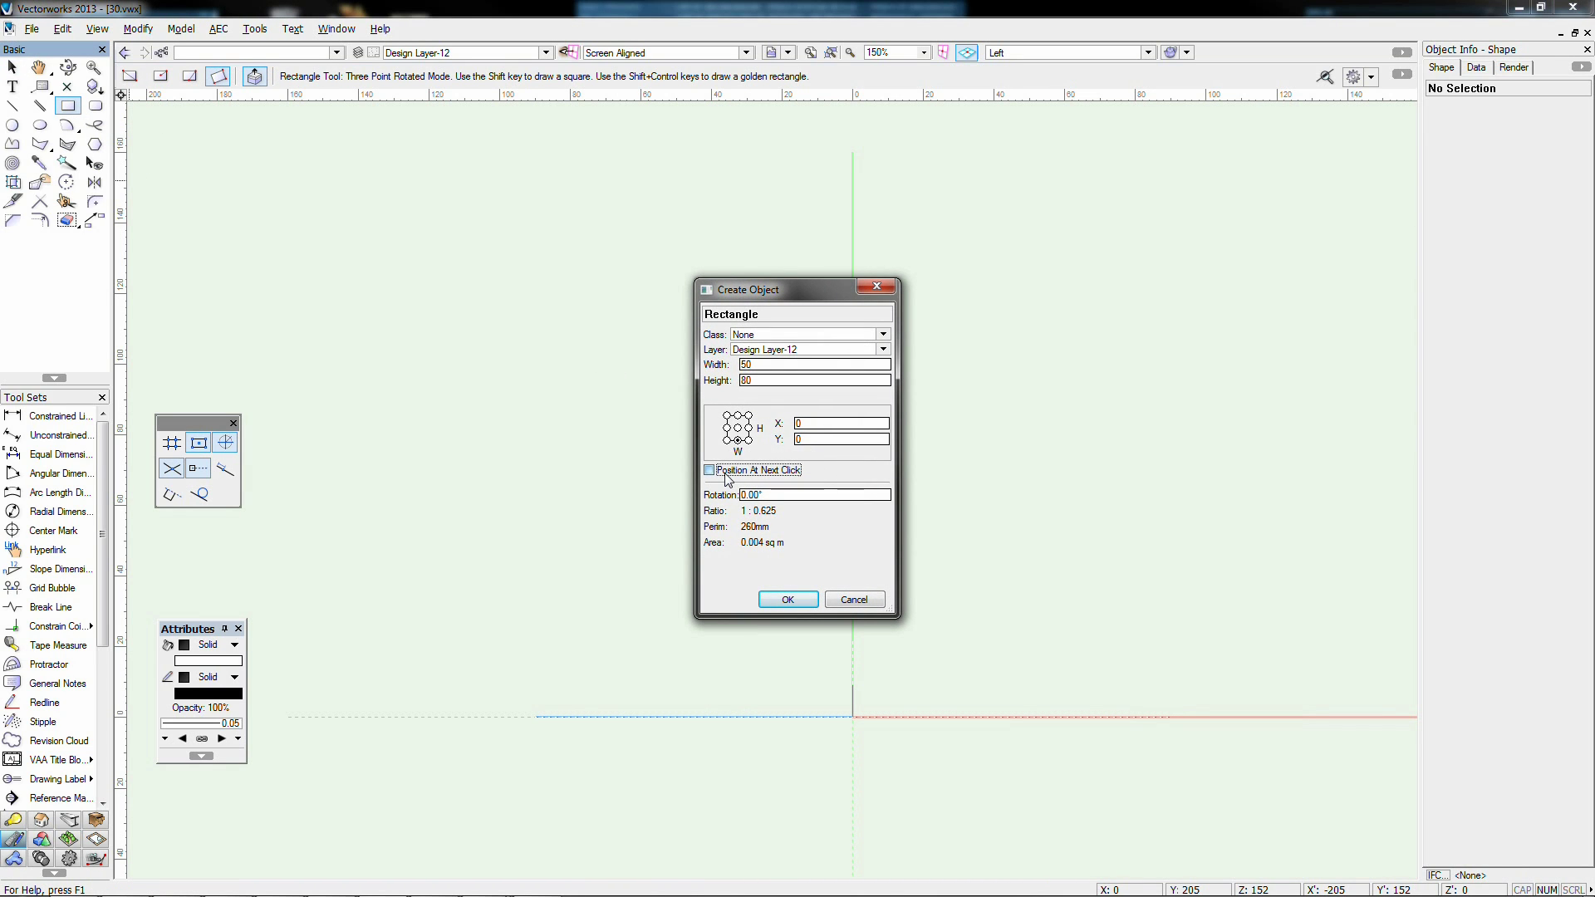
click(749, 365)
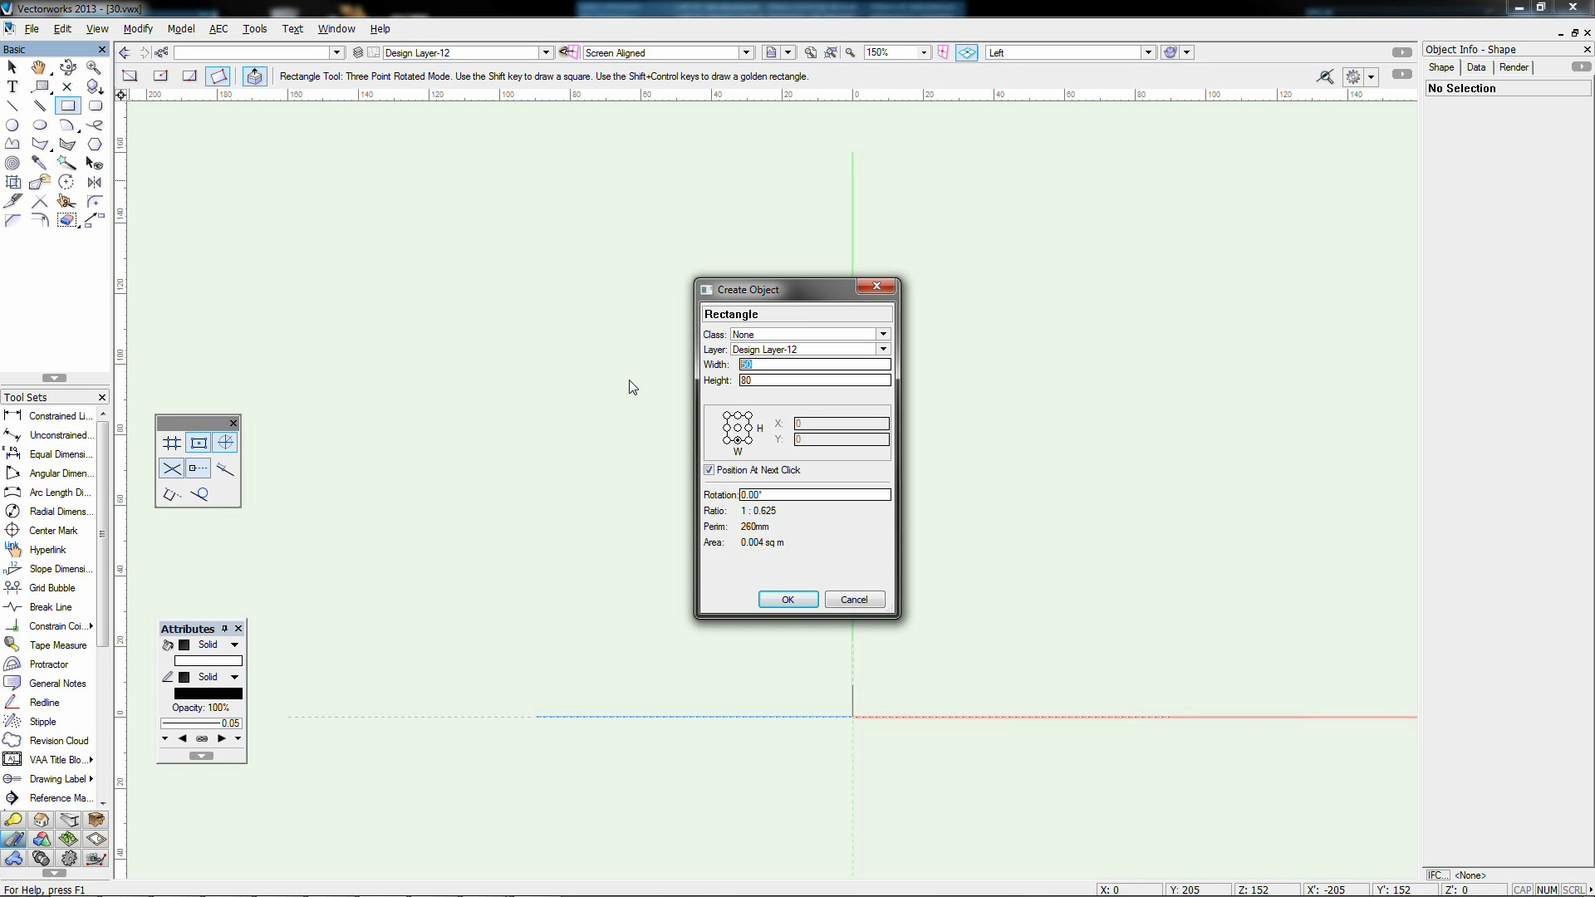
text(80)
key(Tab)
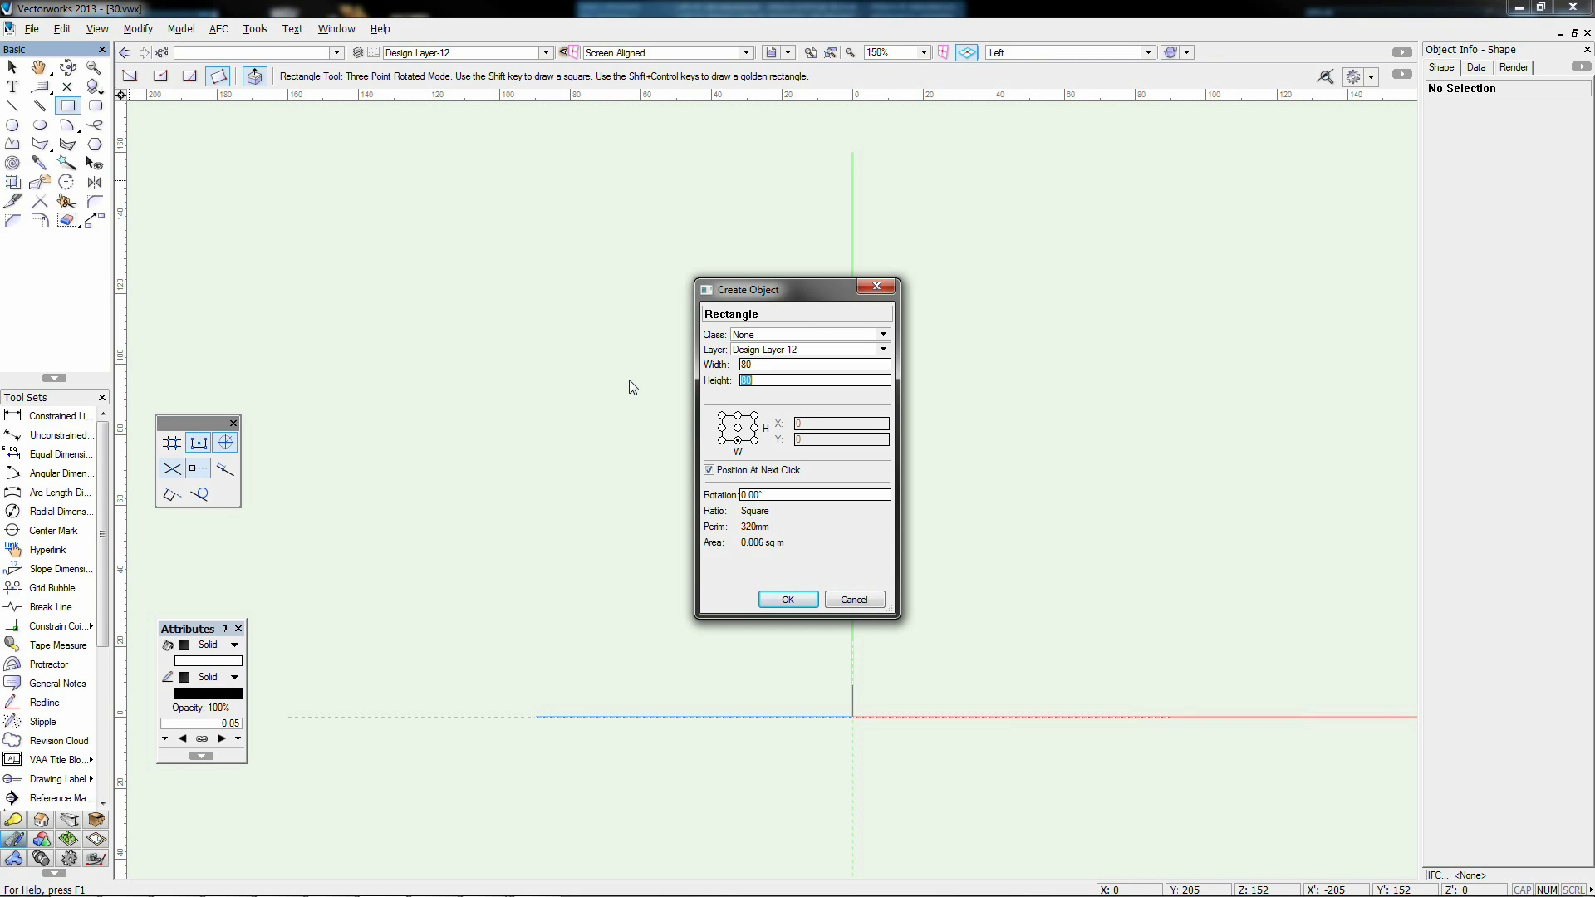
text(5)
key(Return)
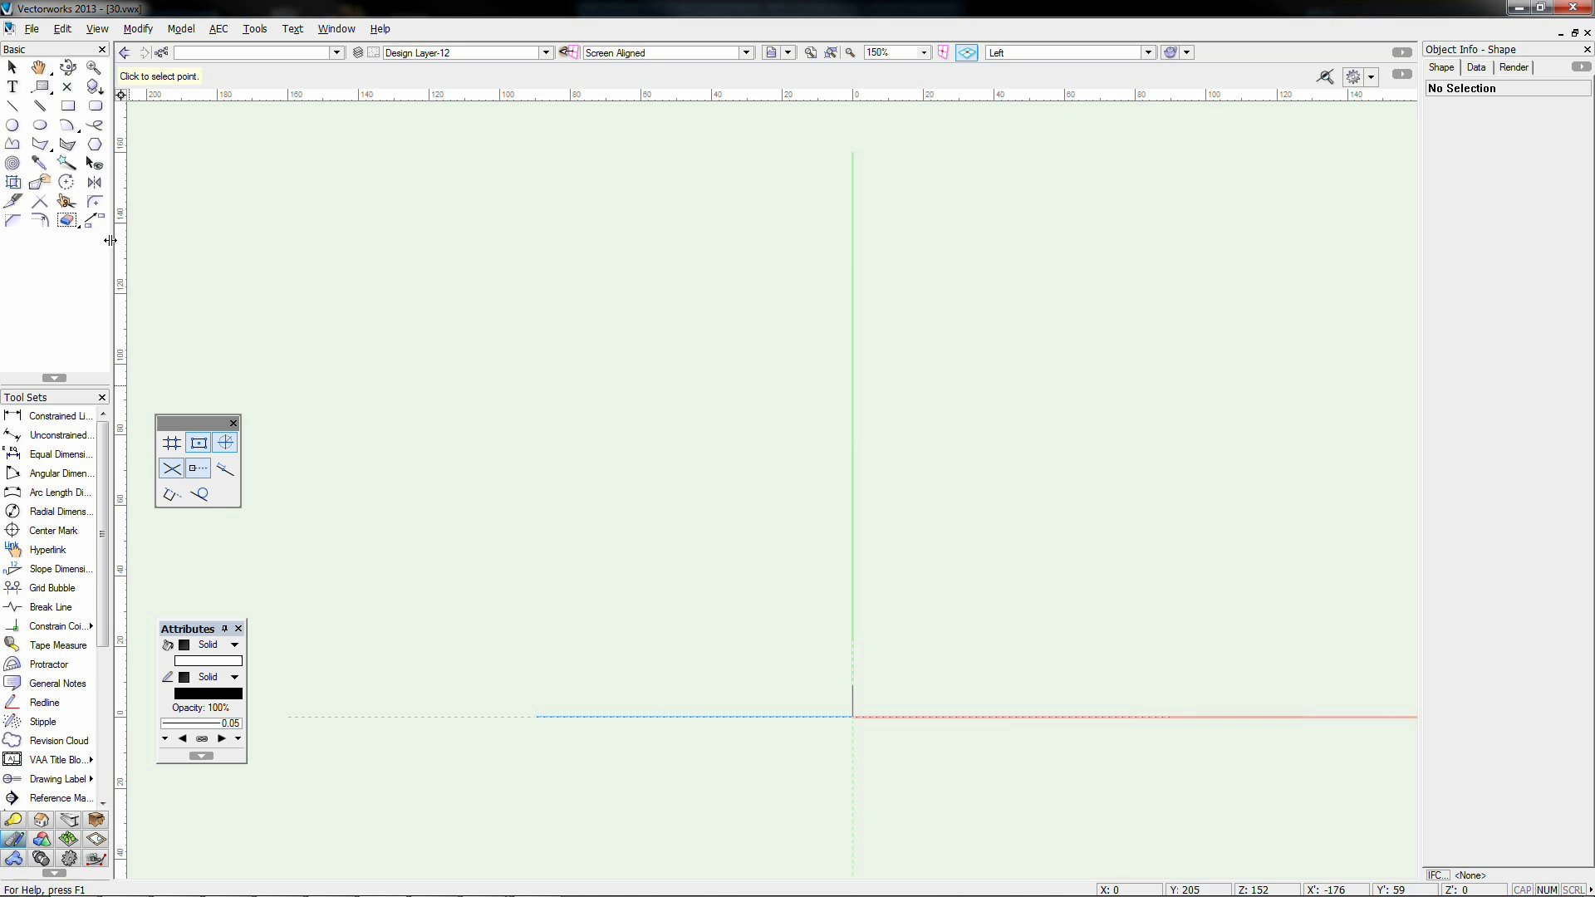
Step: Create the rectangle with its bottom centre at X 0, Y 0 and Position At Next Click disabled
click(67, 108)
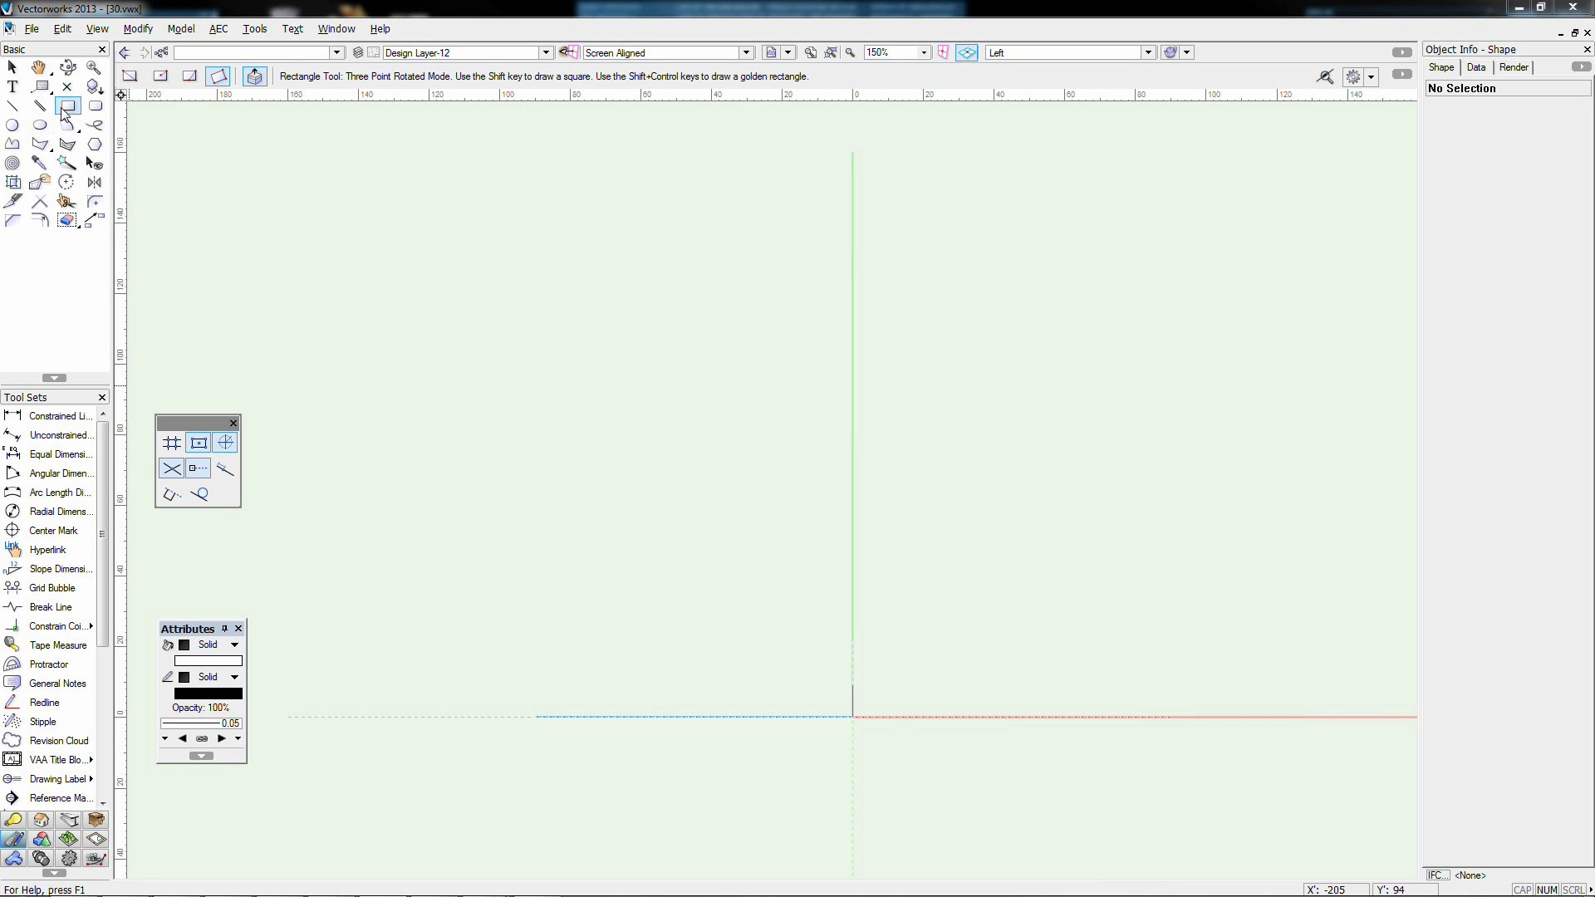
double_click(67, 108)
click(727, 473)
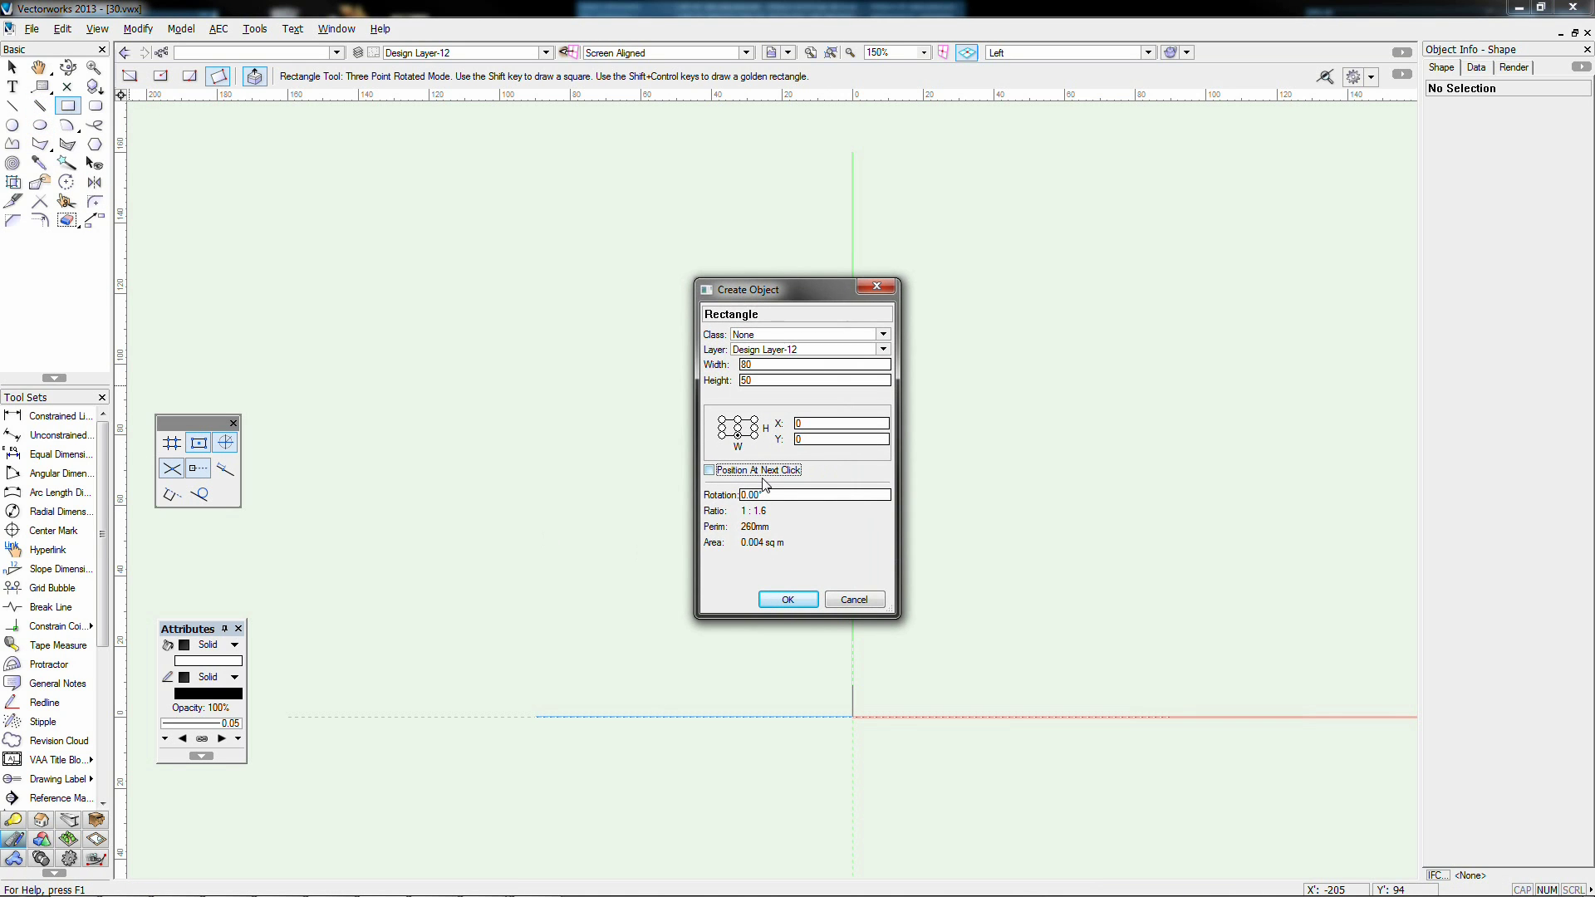
click(785, 596)
key(x)
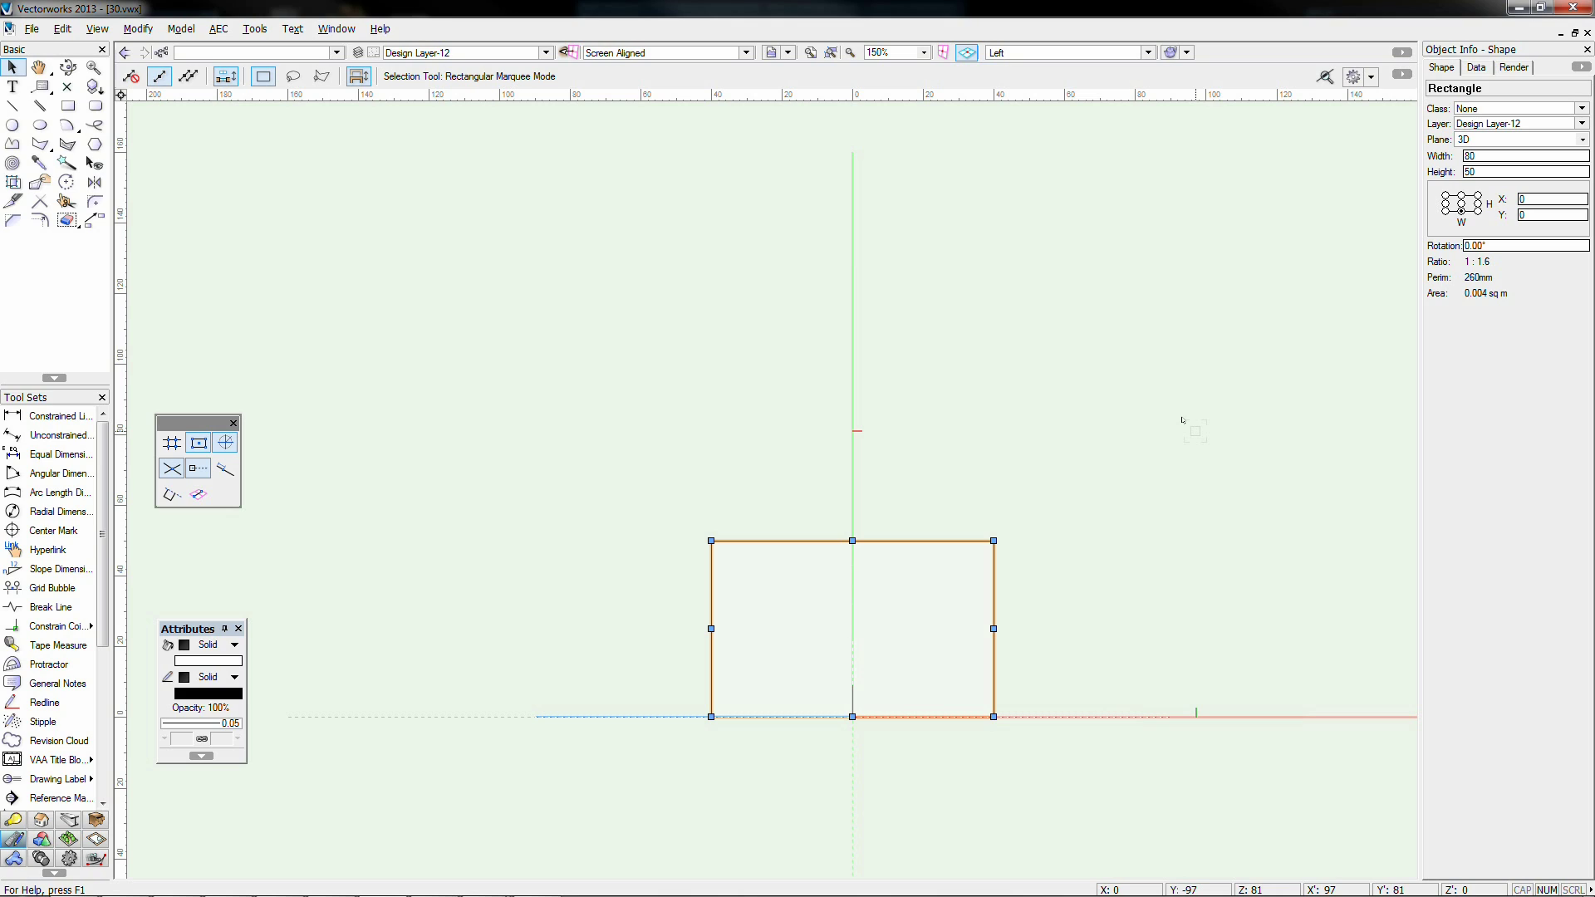
Step: Try extruding the rectangle by 40 mm and undo the extrusion
key(ctrl+e)
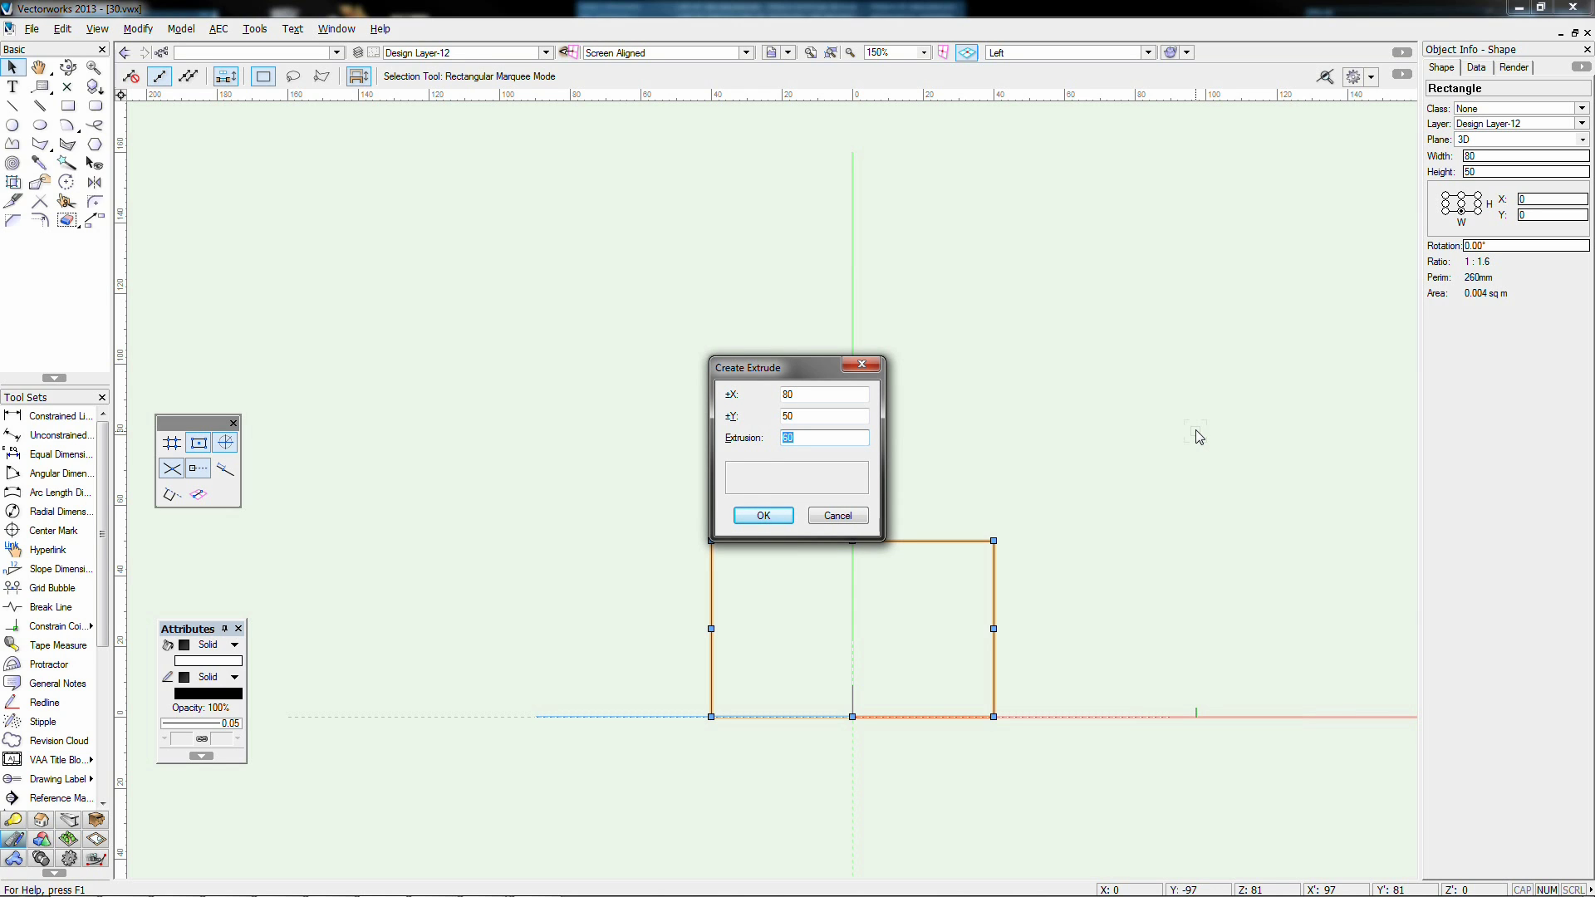
text(4)
key(Return)
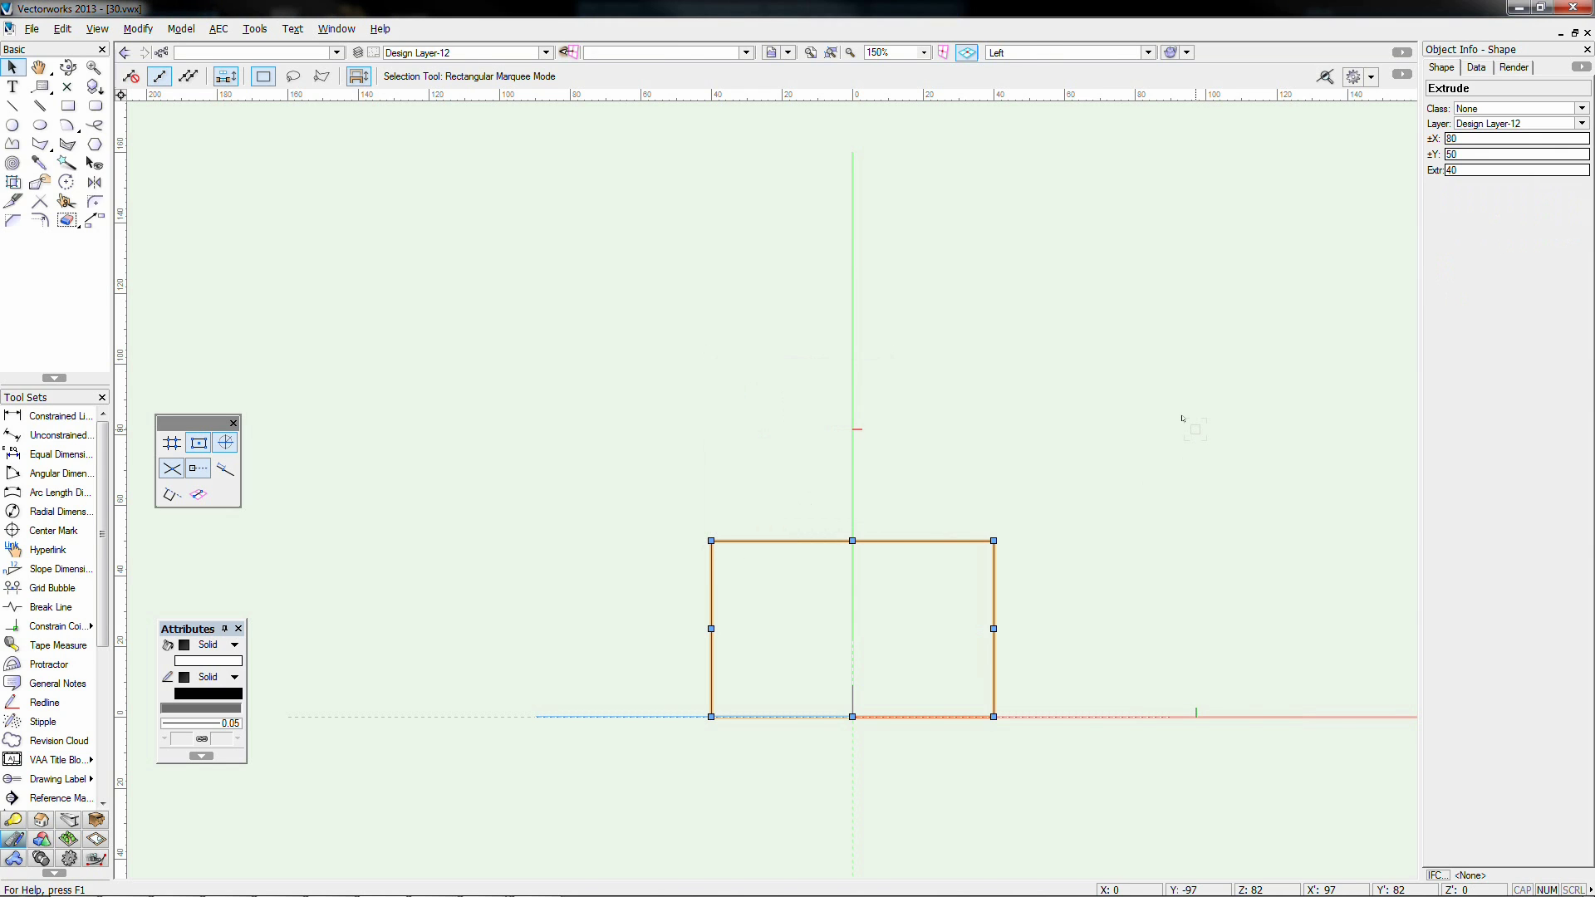
key(KP_1)
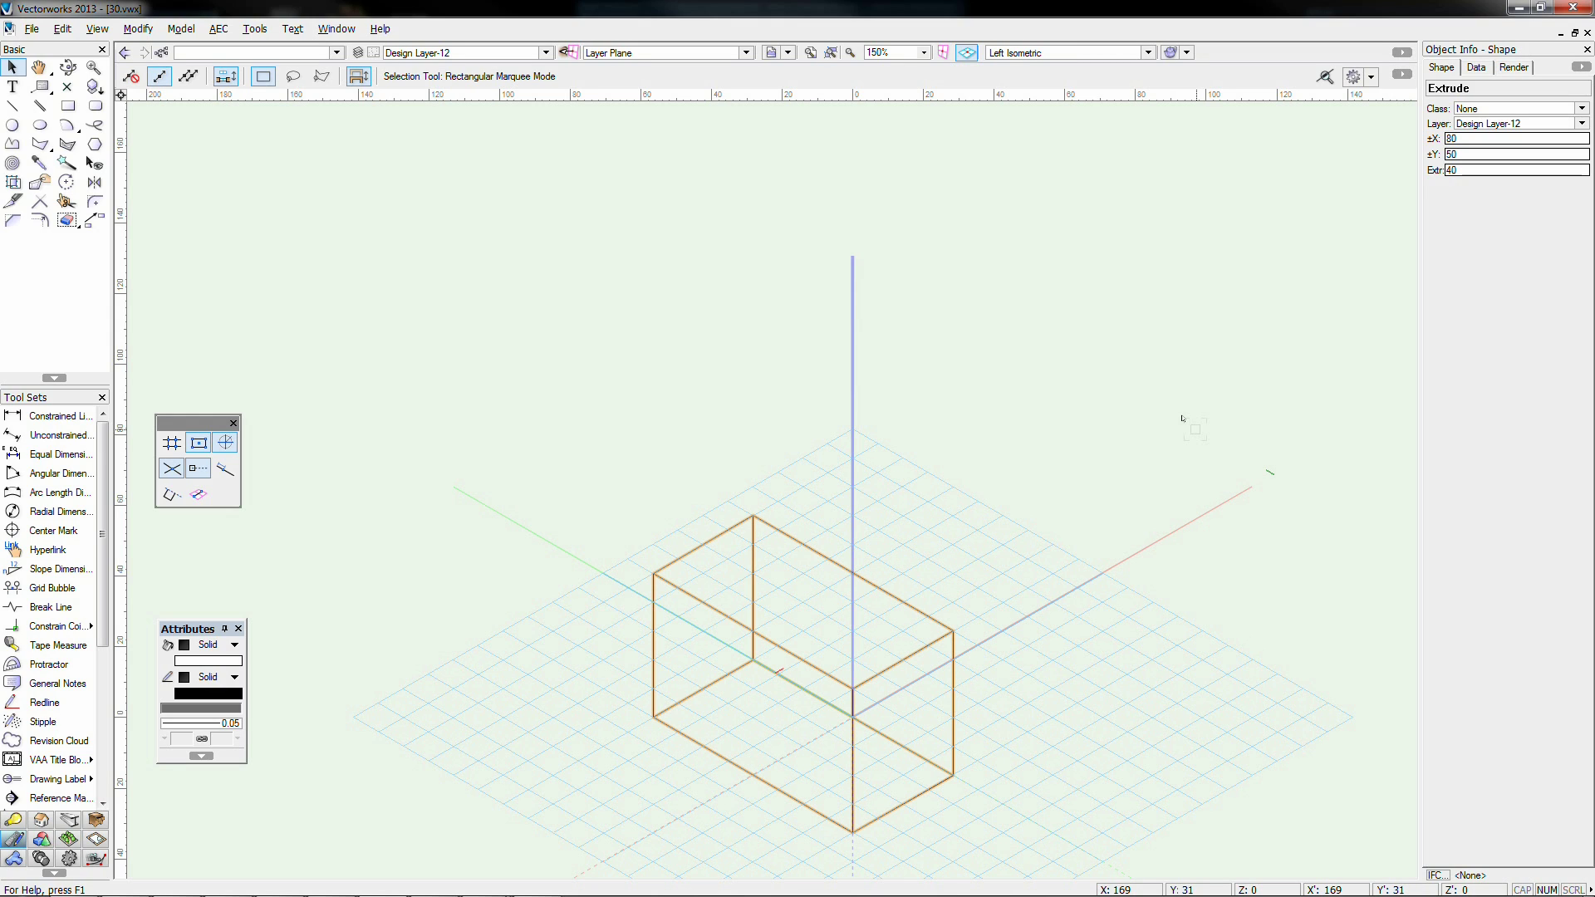
key(ctrl+z)
key(ctrl+z)
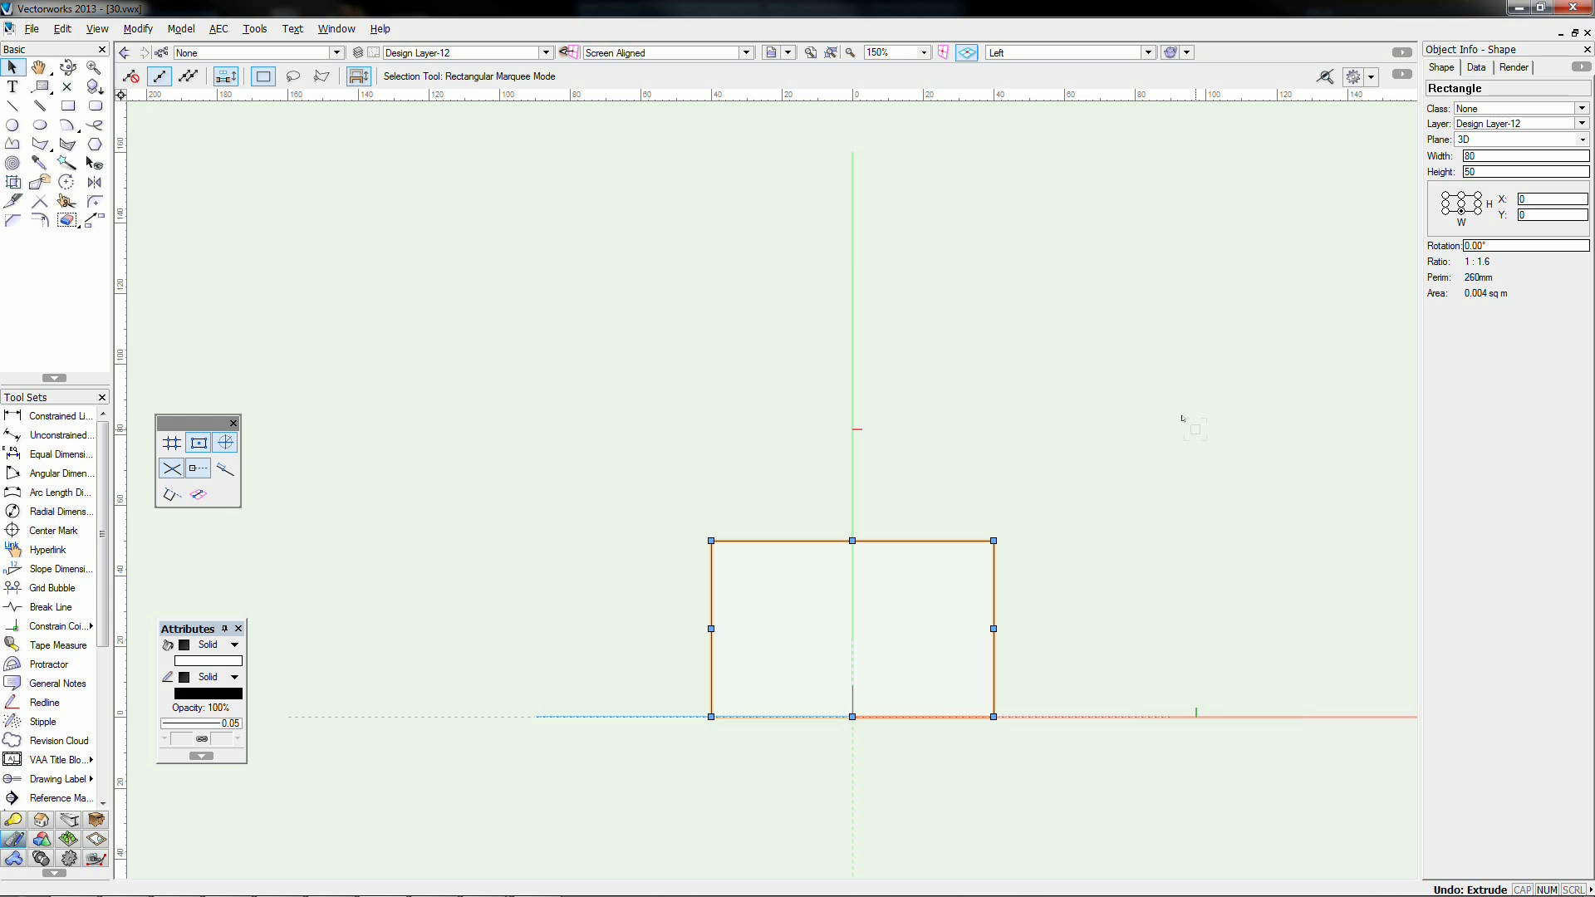
Step: Draw a circle with a 10 mm radius centred on the rectangle's upper-right corner
click(12, 125)
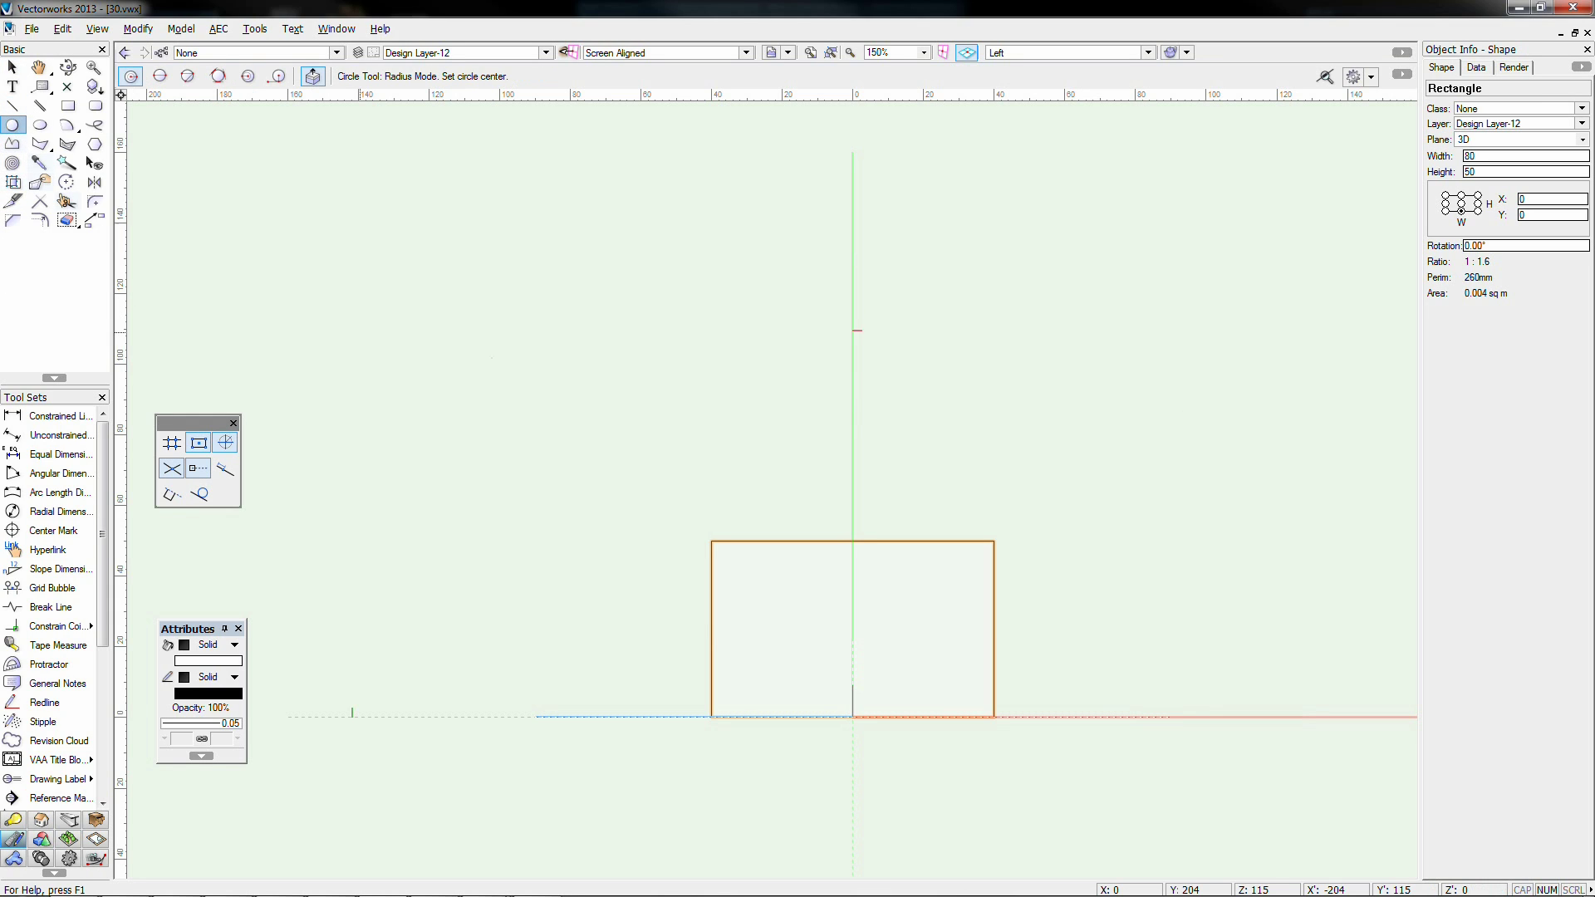
click(993, 542)
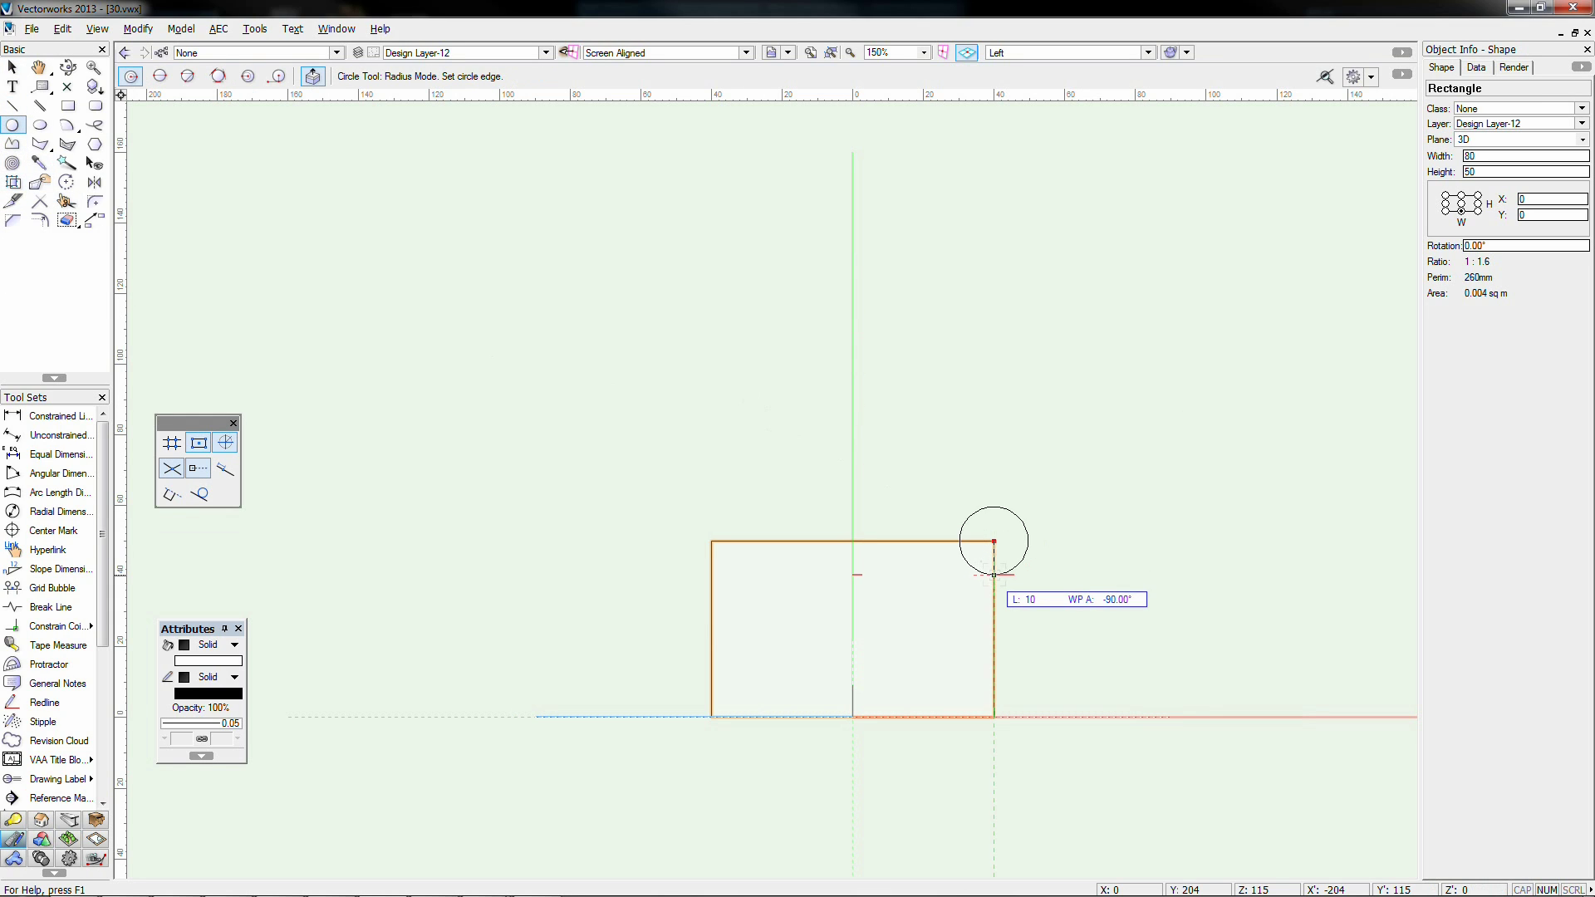
key(Tab)
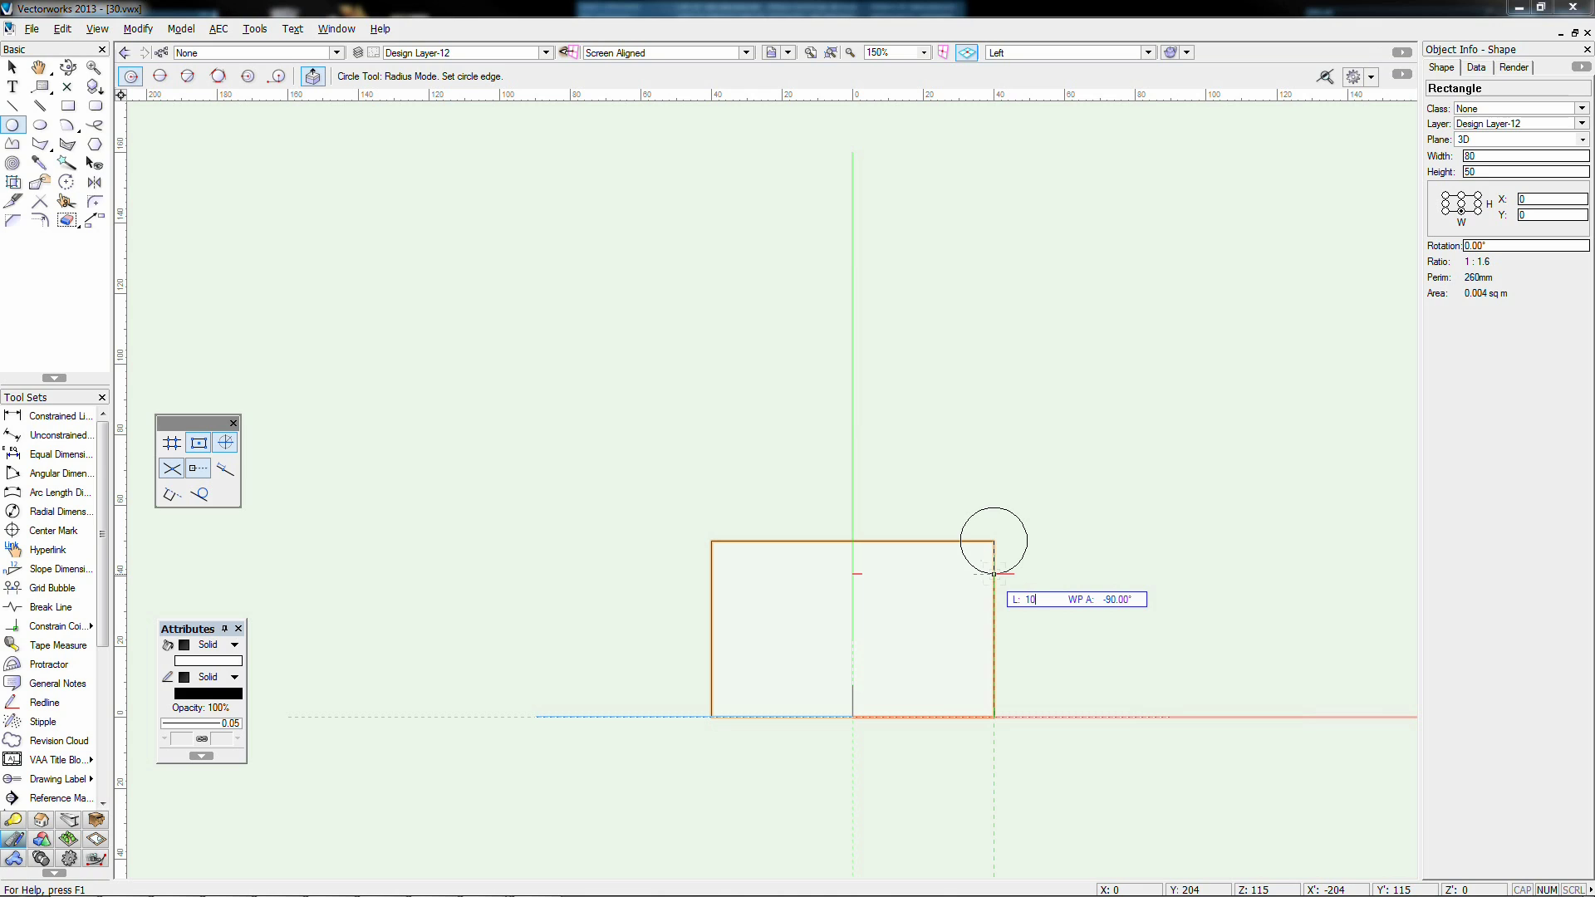
key(Return)
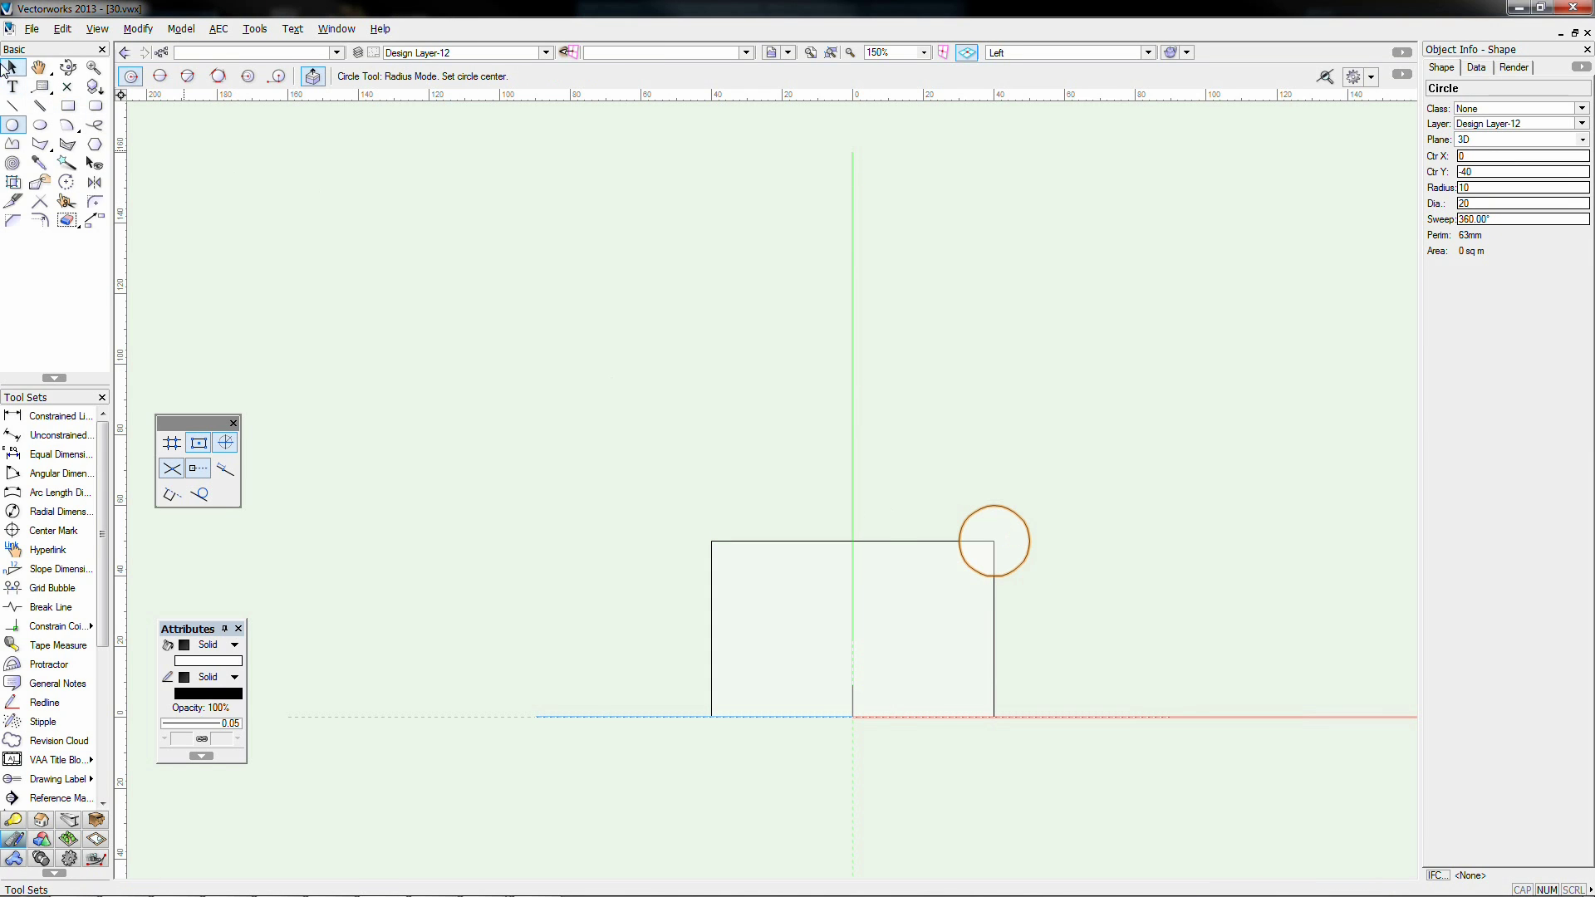
Step: Move the circle inside the rectangle by an X offset of -20 and a Y offset of -20
click(11, 68)
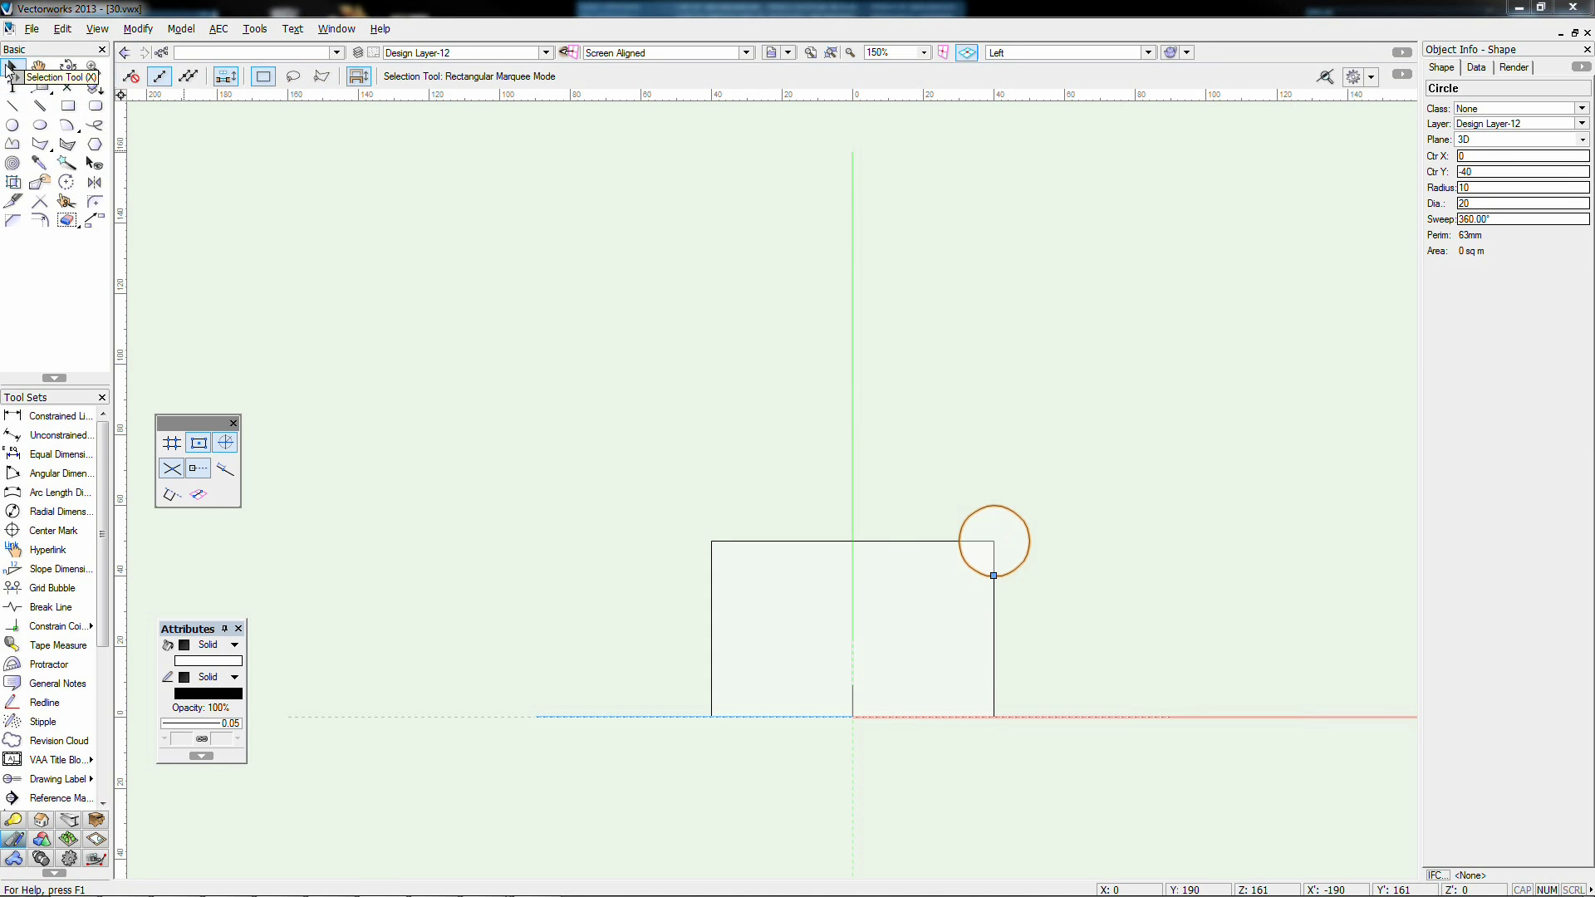
key(ctrl+m)
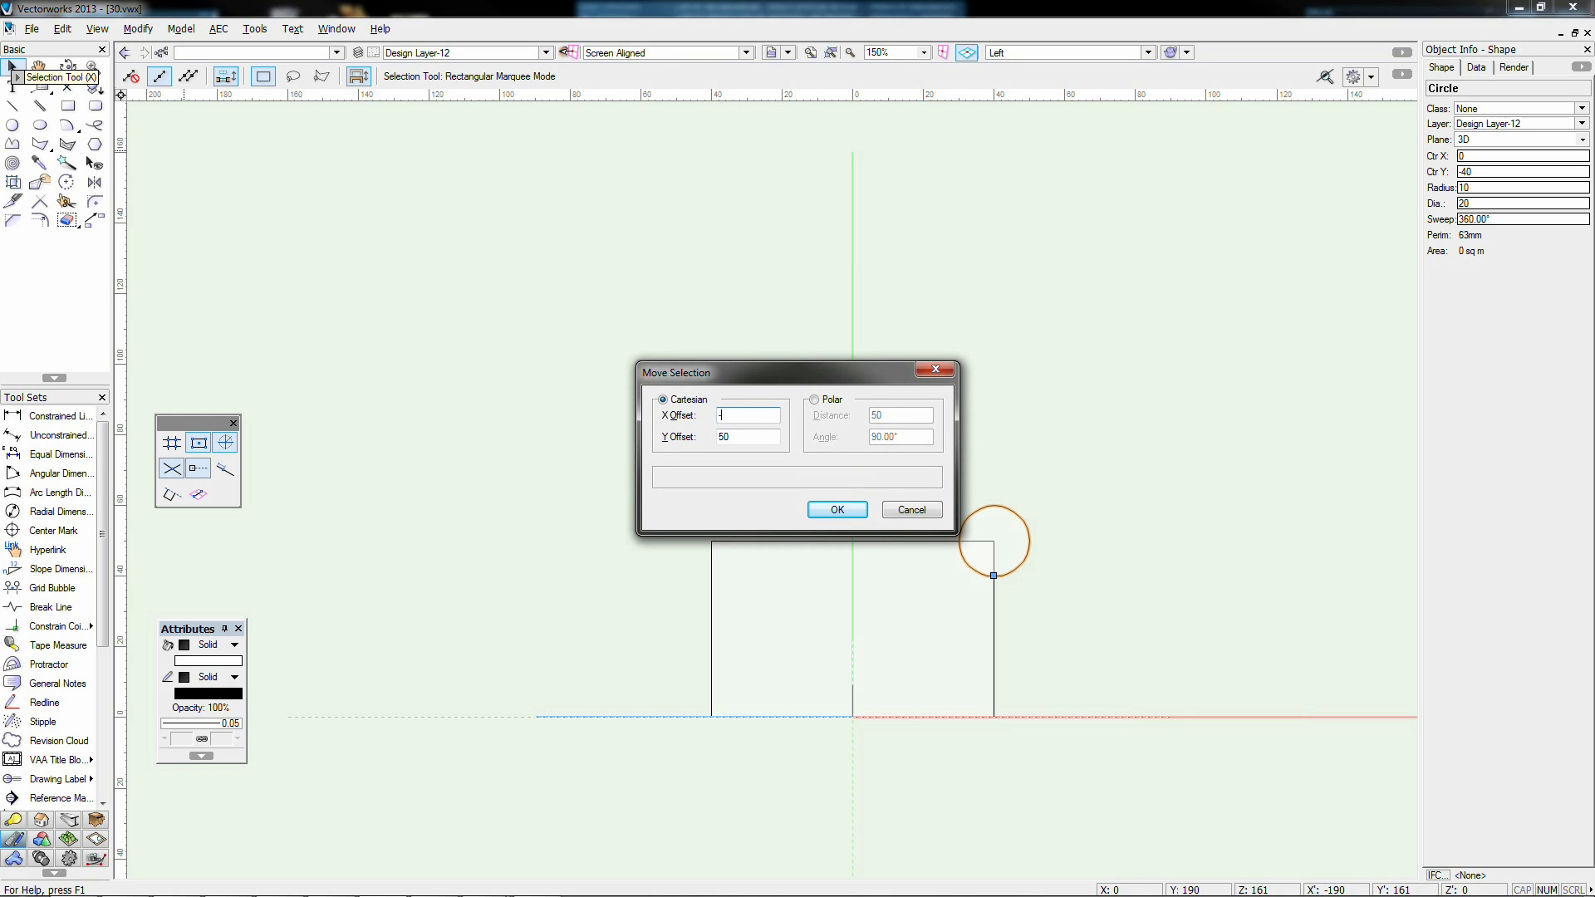
key(Tab)
text(-)
key(Return)
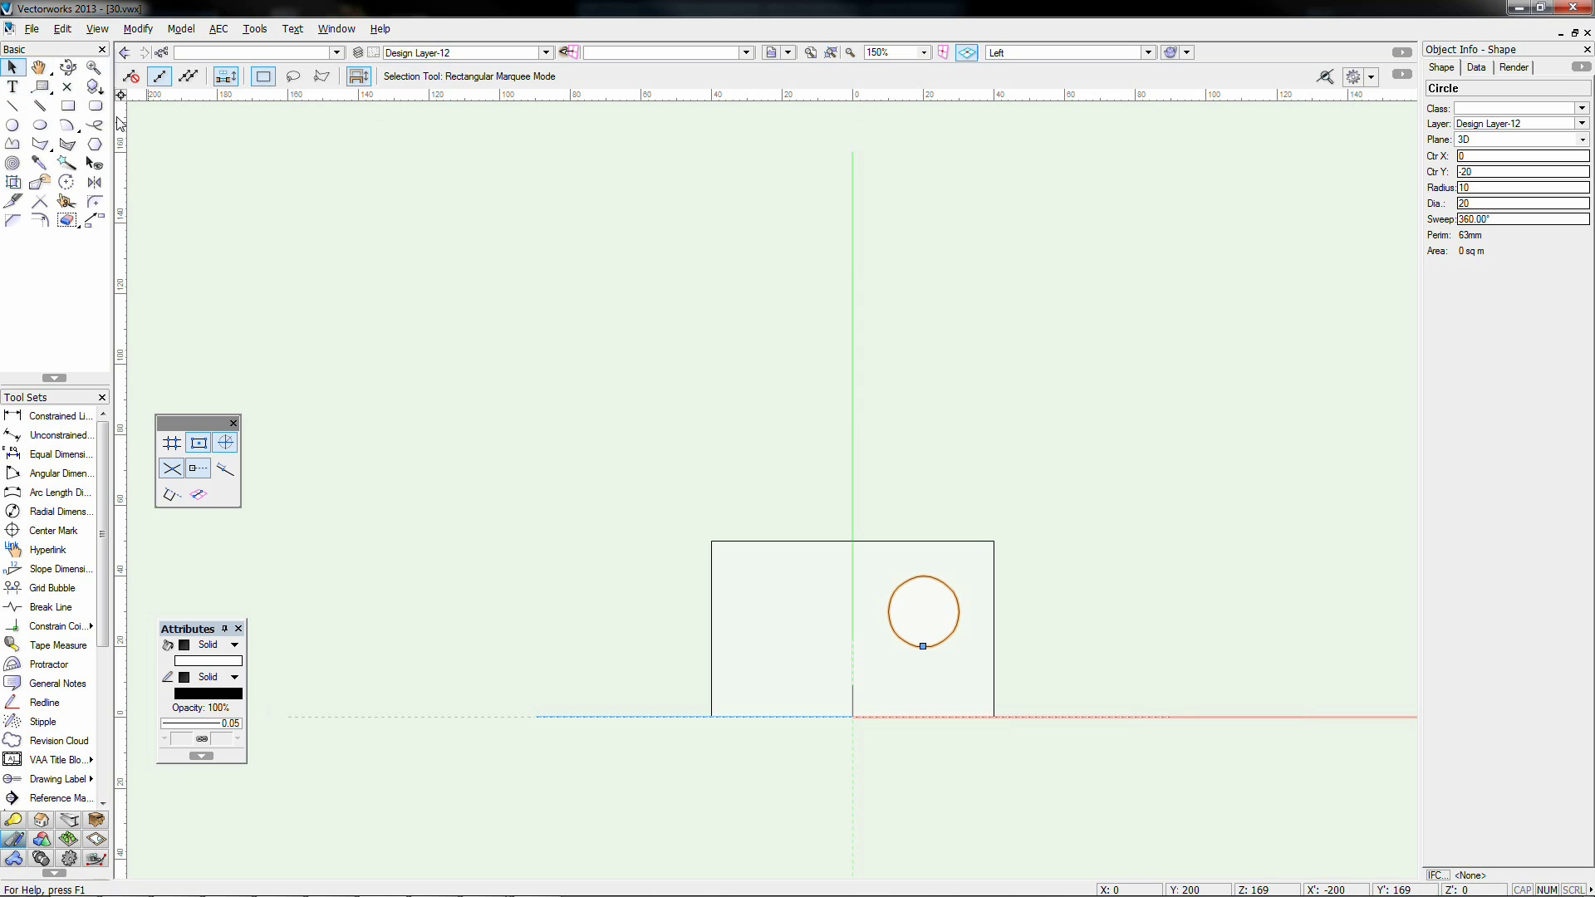
Step: Paste a copy of the circle in place and move it 30 mm left at the same height
click(72, 28)
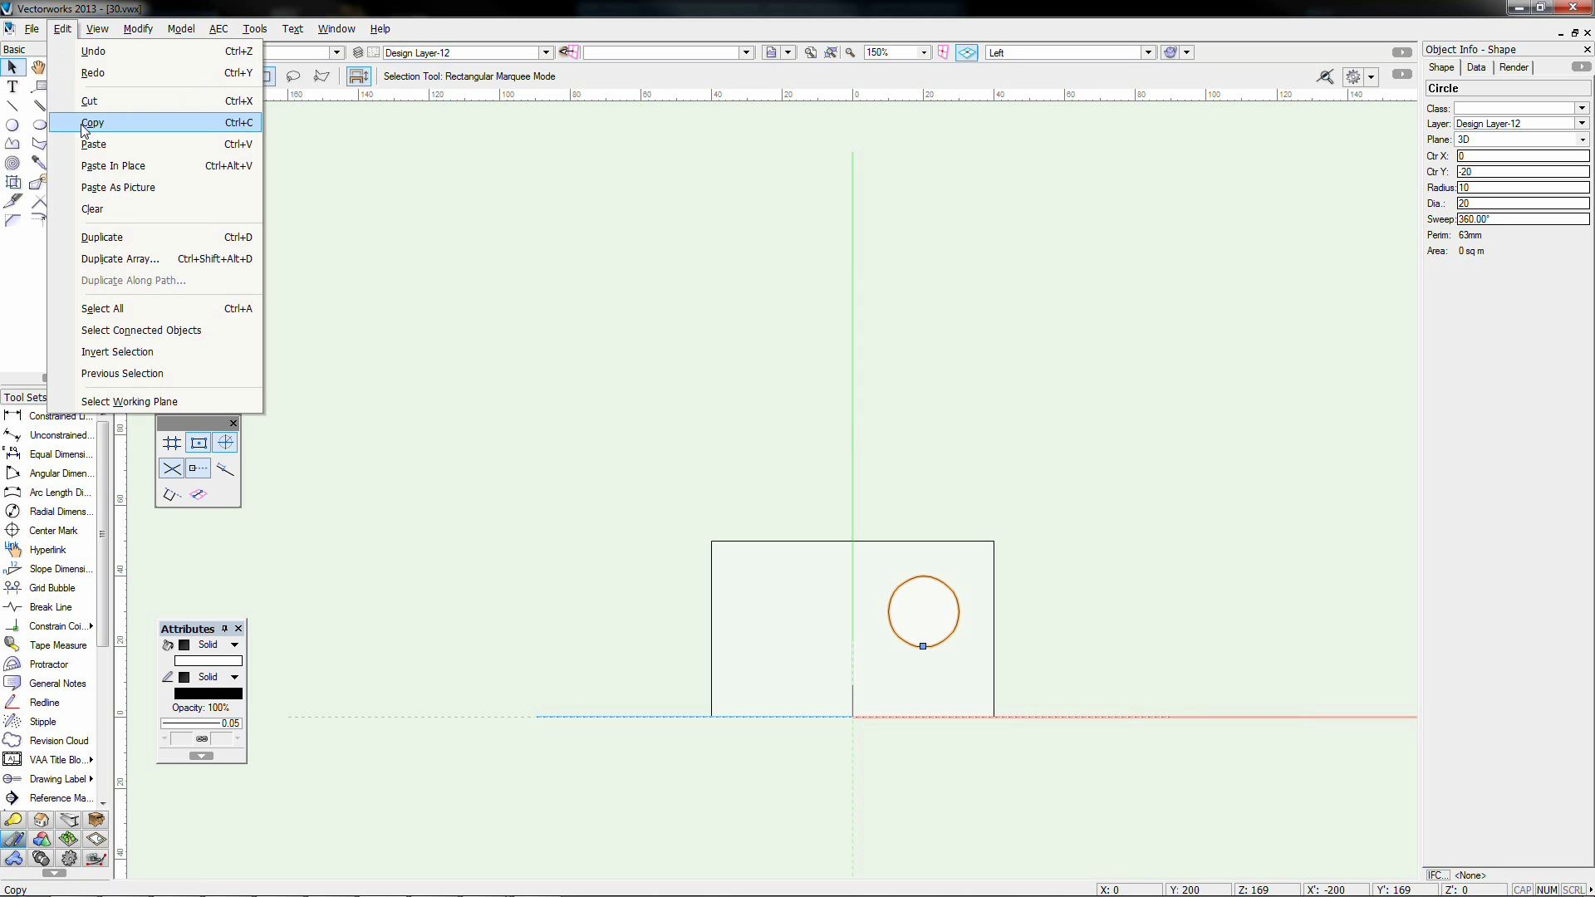
click(84, 170)
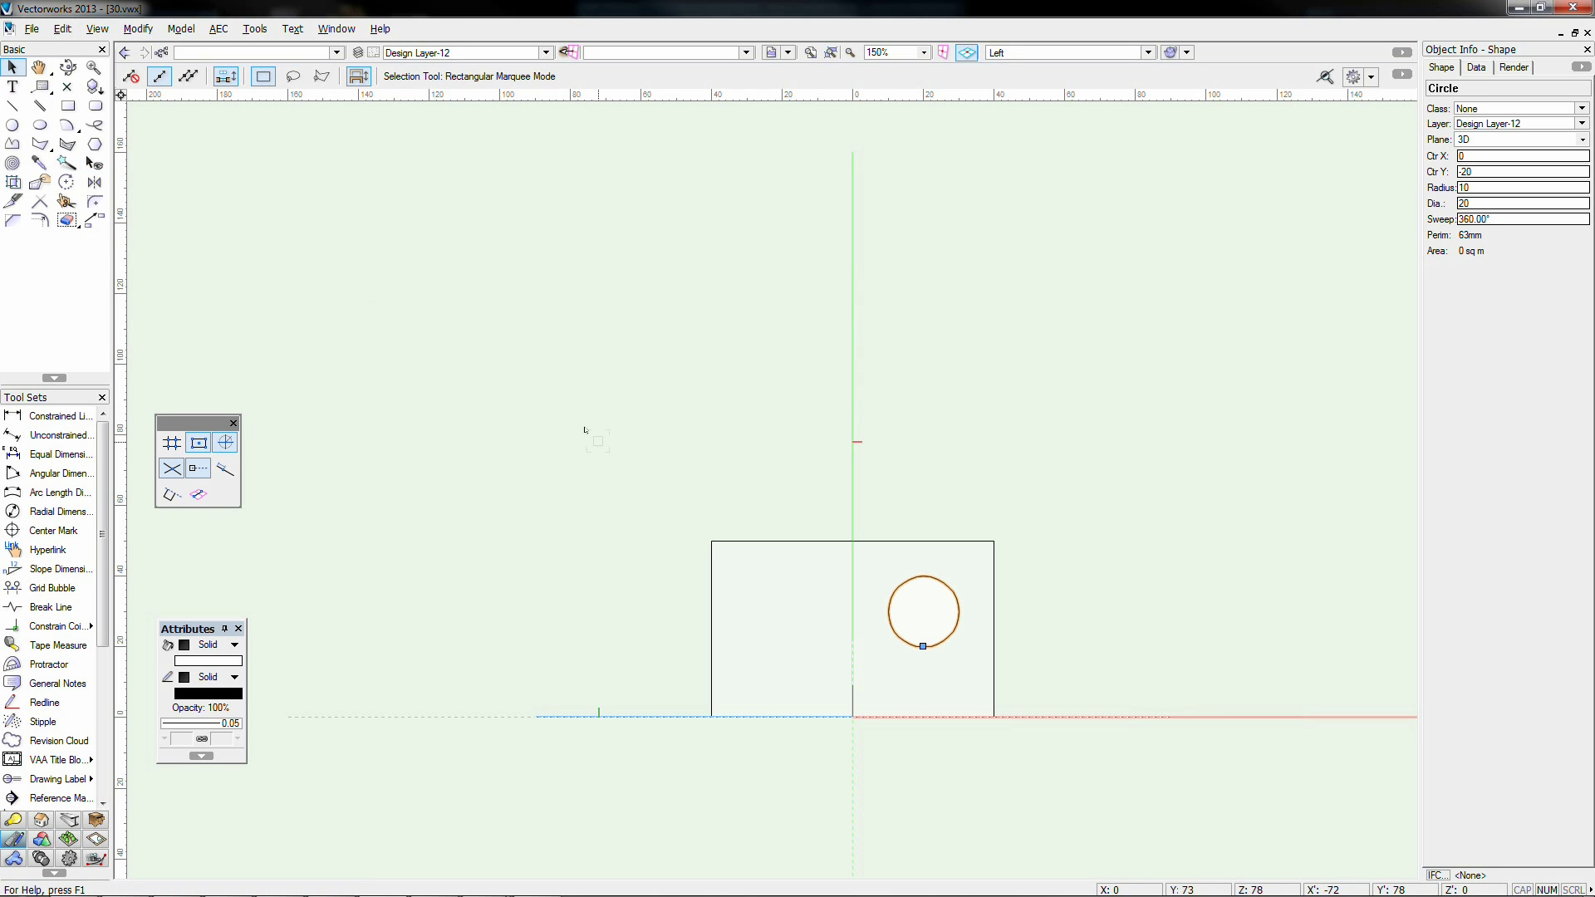
key(ctrl+m)
key(Tab)
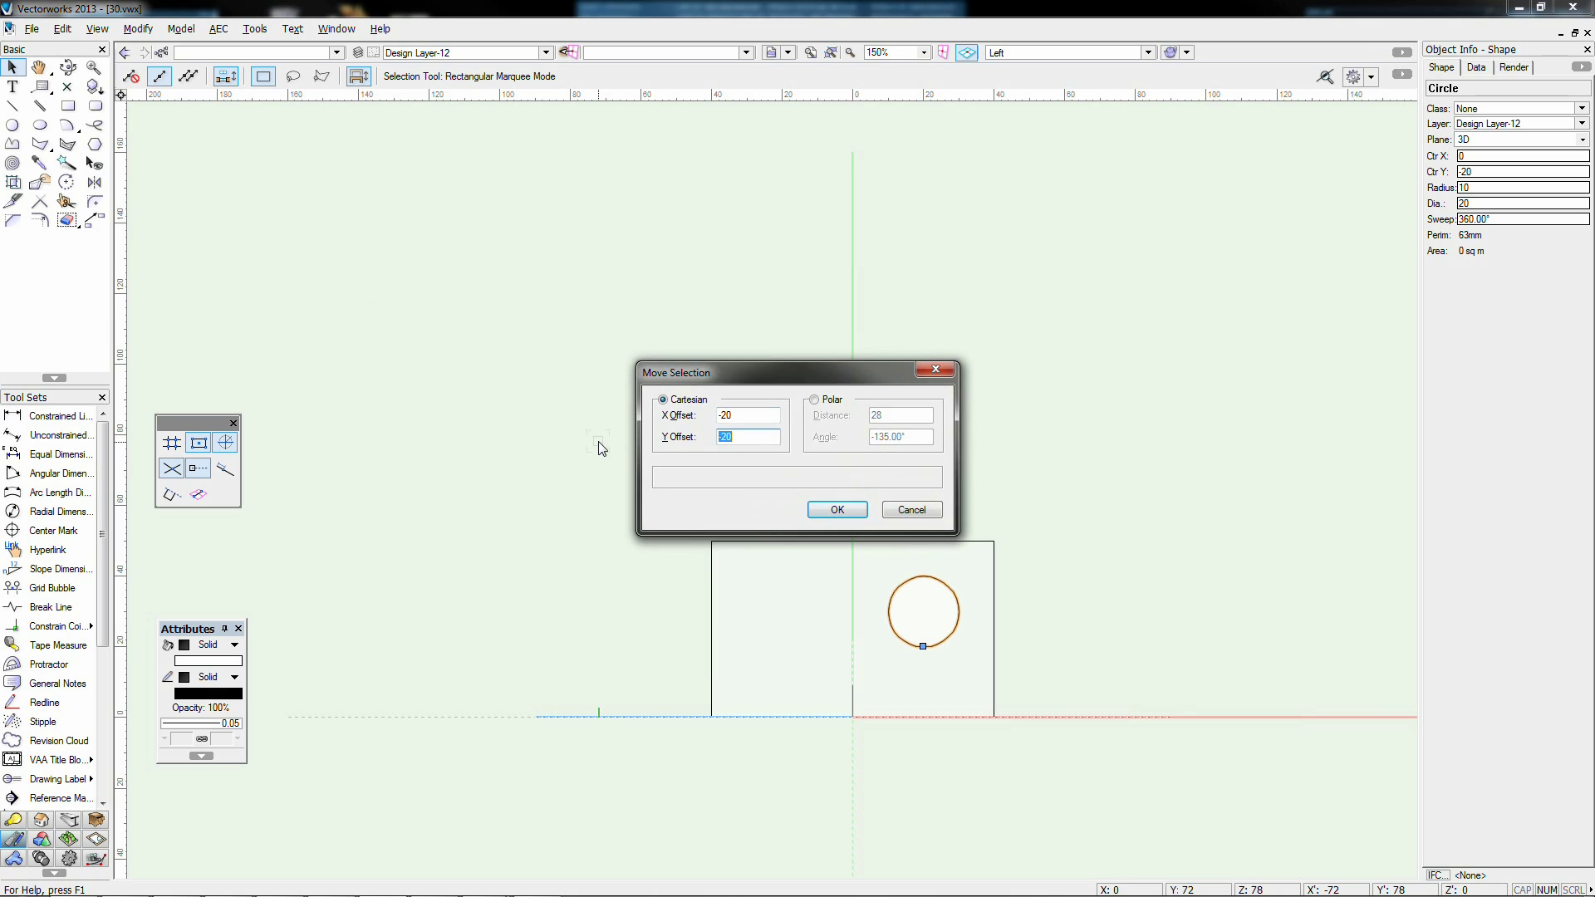
key(shift+Tab)
text(0)
key(Tab)
text(0)
key(shift+Tab)
key(Return)
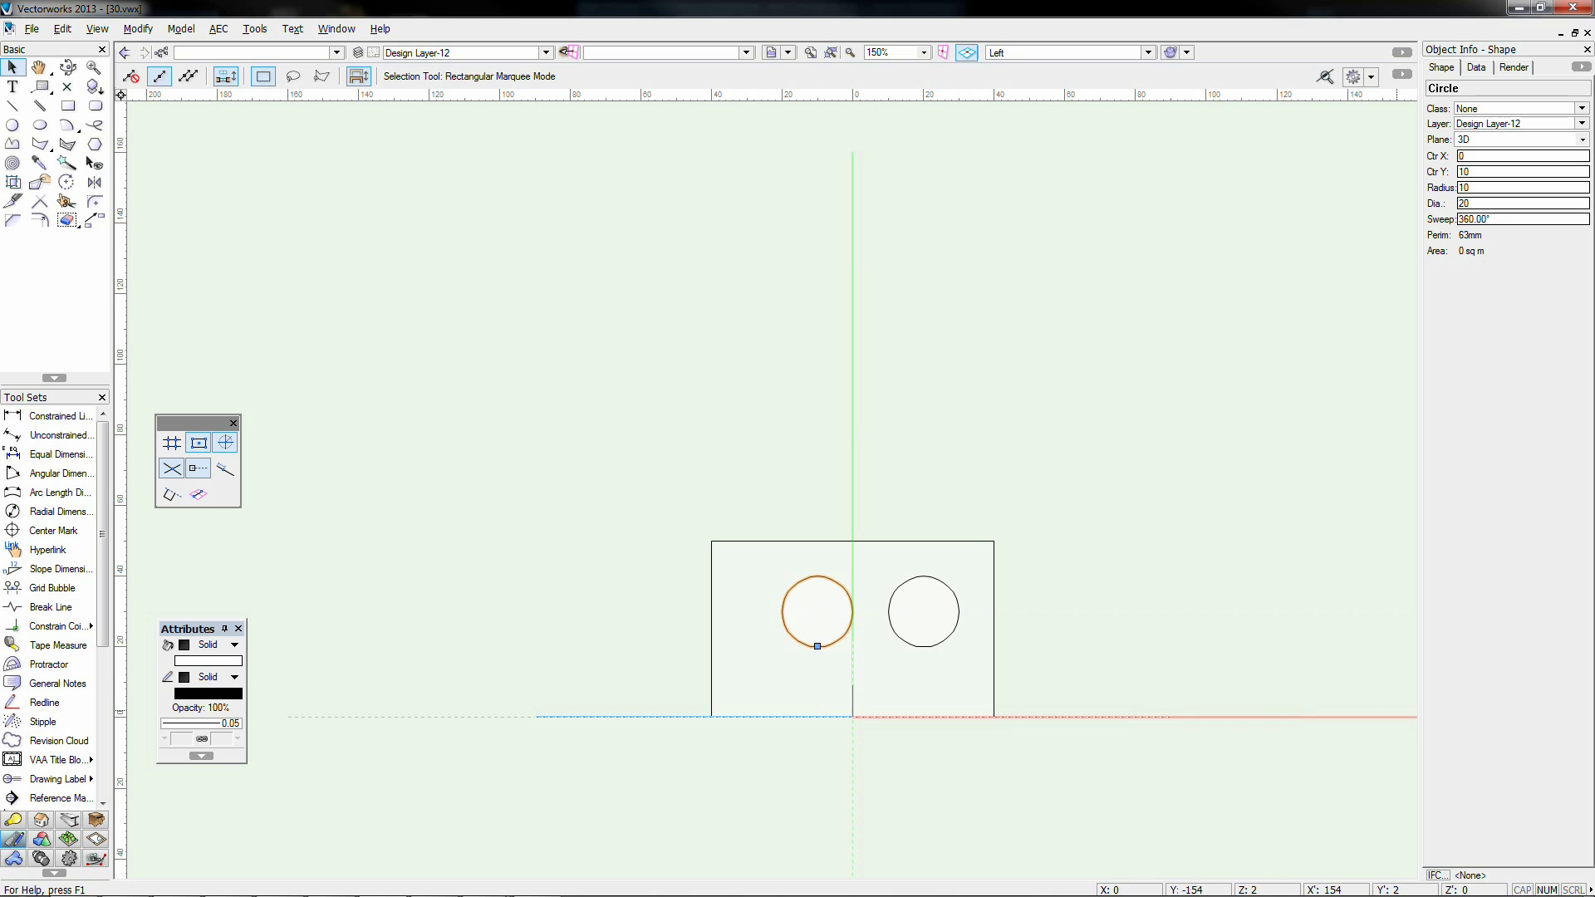
Step: Draw a circle with a 20 mm radius concentric with the right-hand small circle, reaching the rectangle's right edge
drag(817, 611, 962, 548)
click(12, 126)
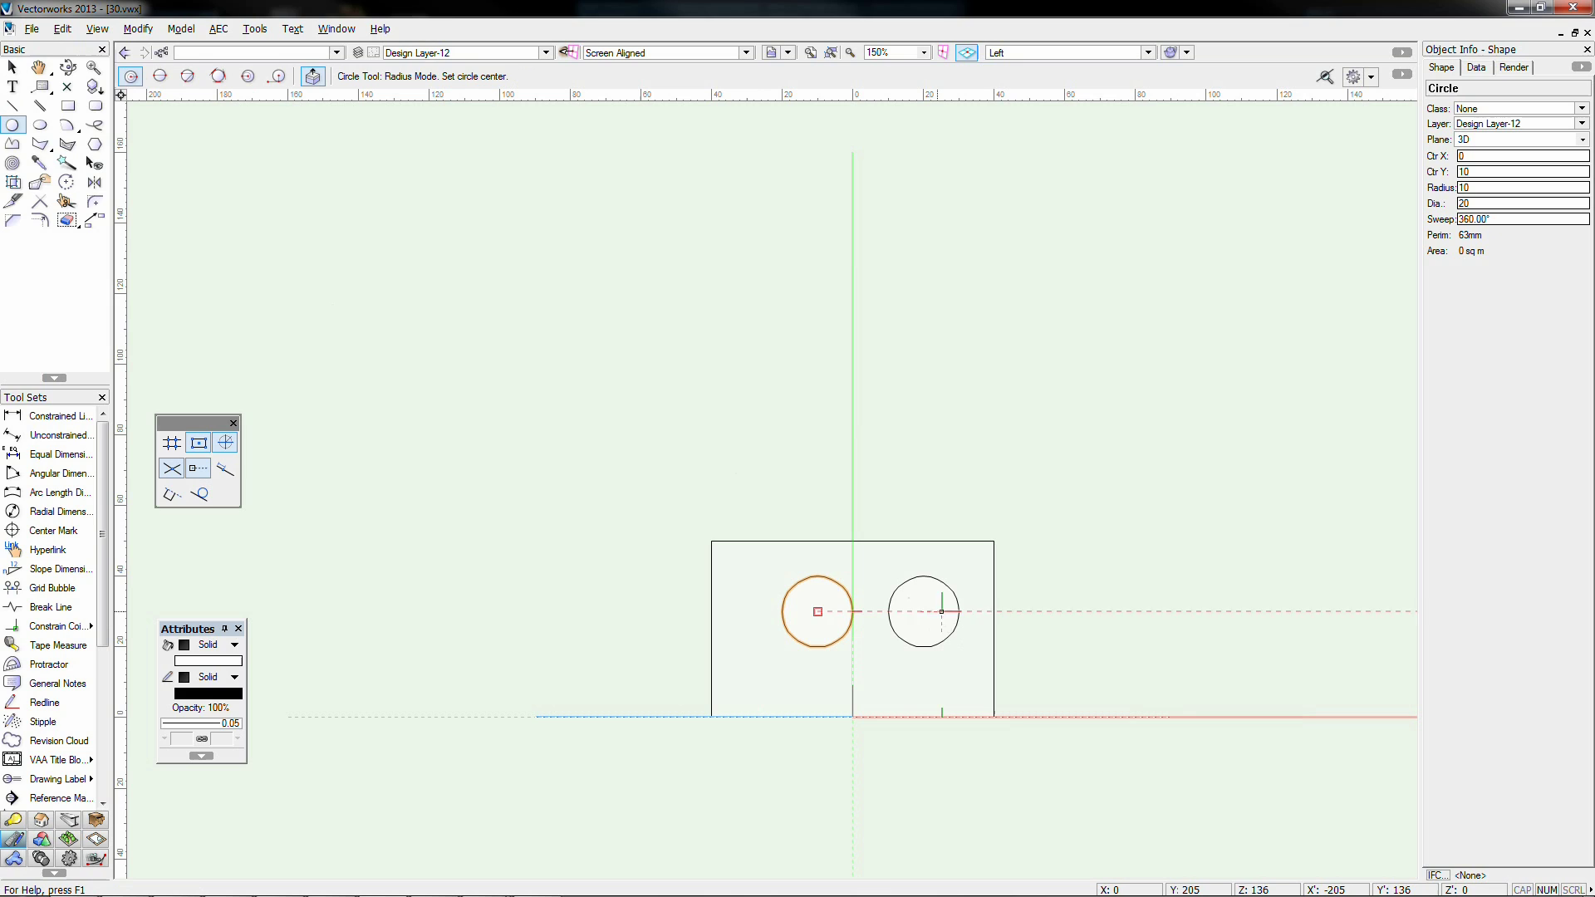
click(923, 611)
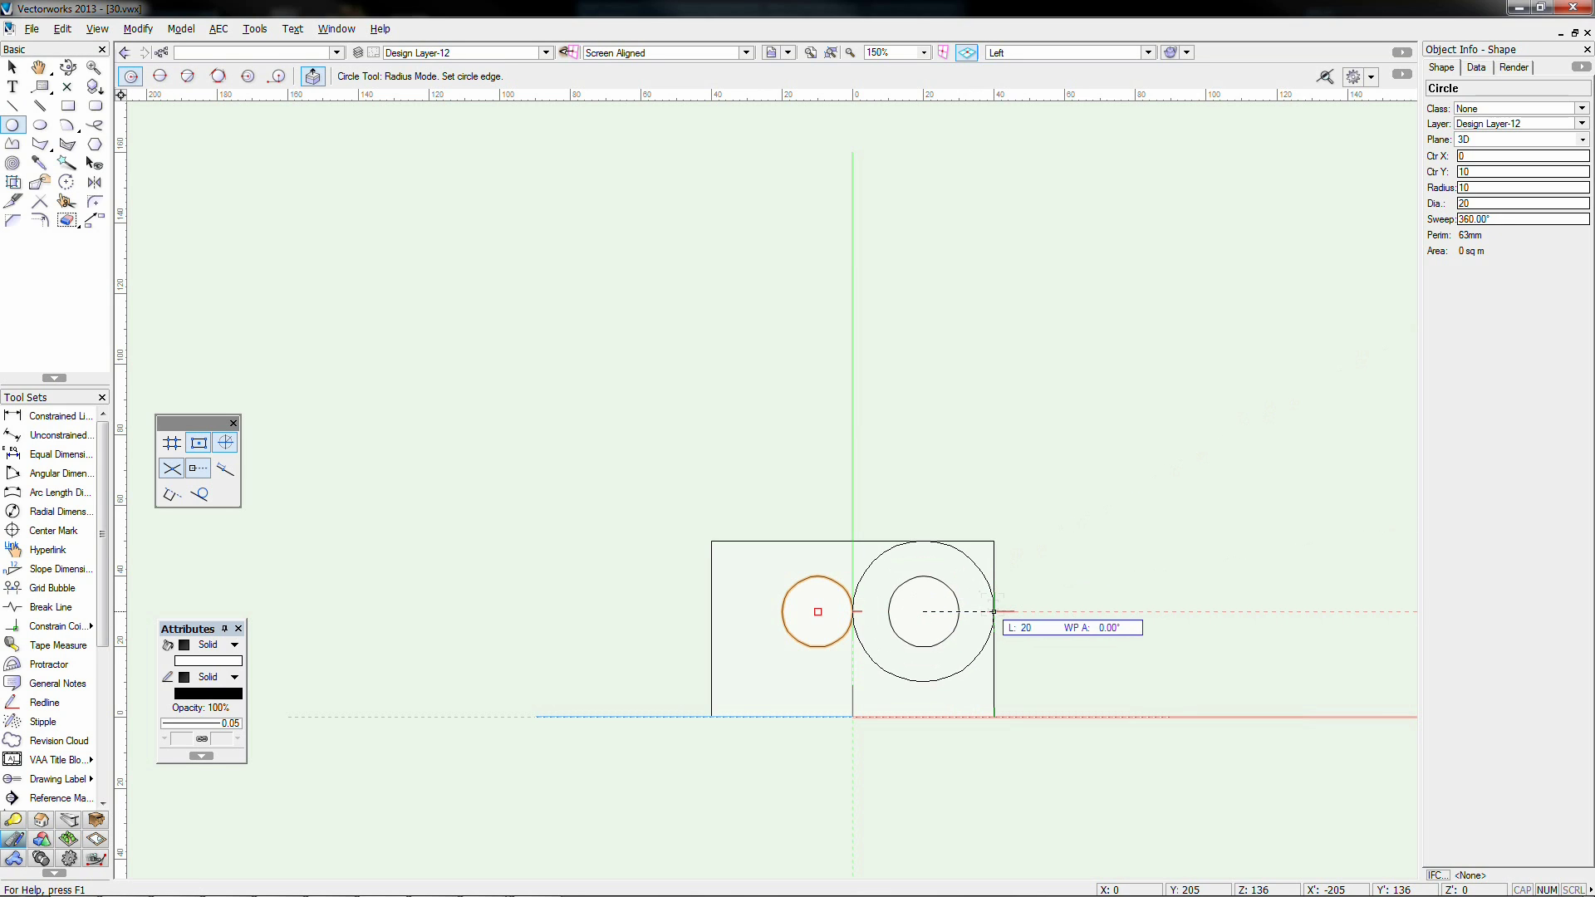
click(993, 611)
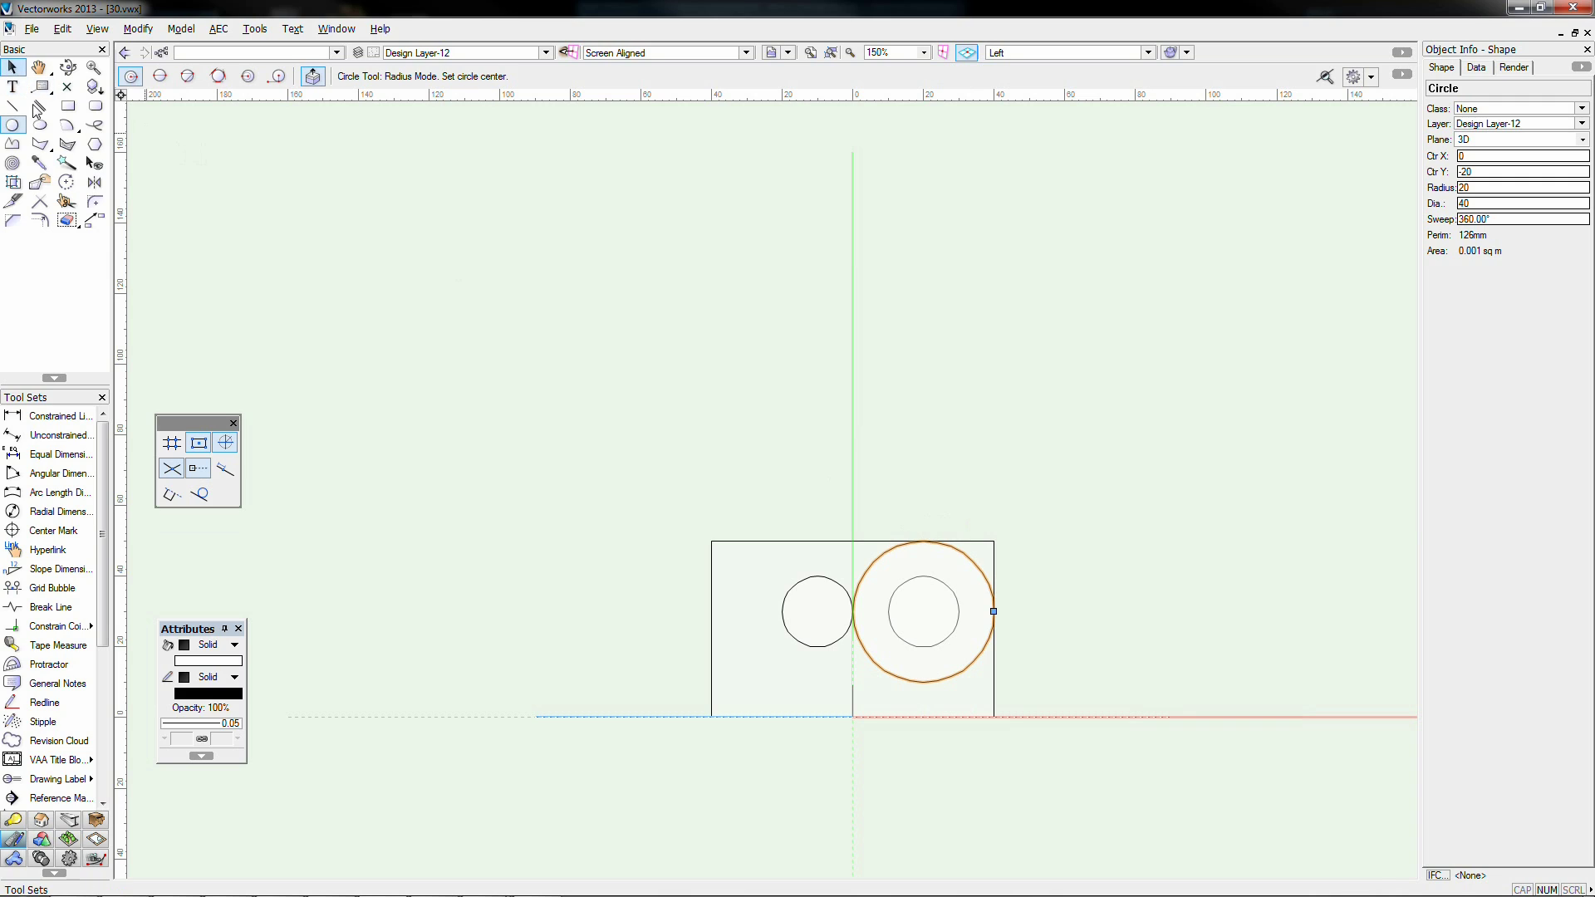
Step: Draw a 20 × 20 mm square between the large circle's centre and the rectangle's upper-right corner
click(68, 105)
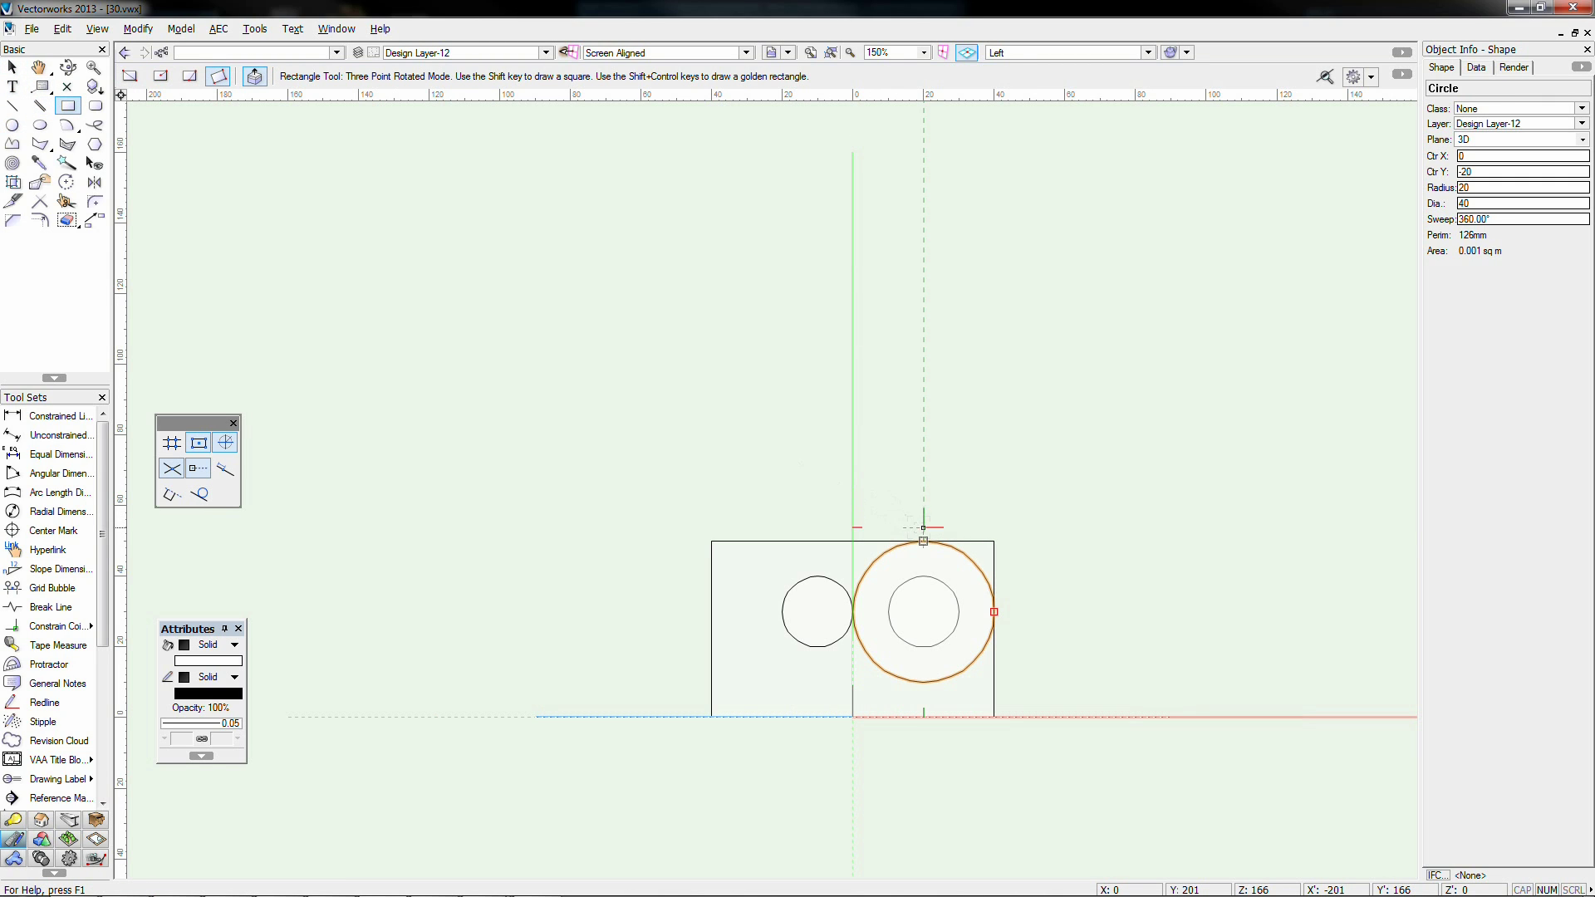
click(994, 541)
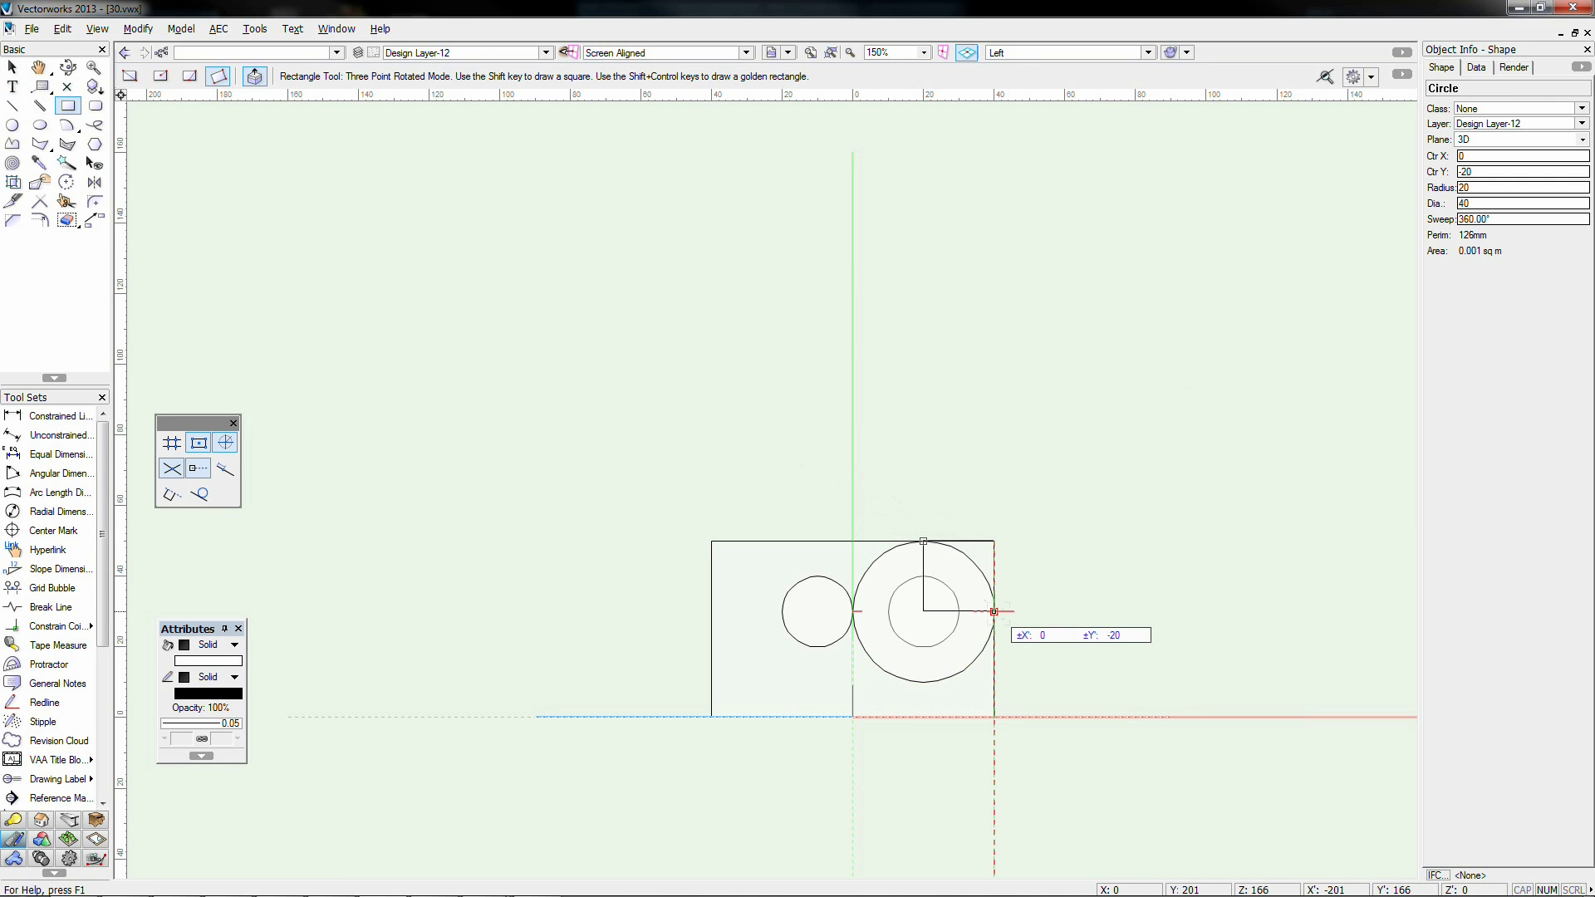
click(993, 612)
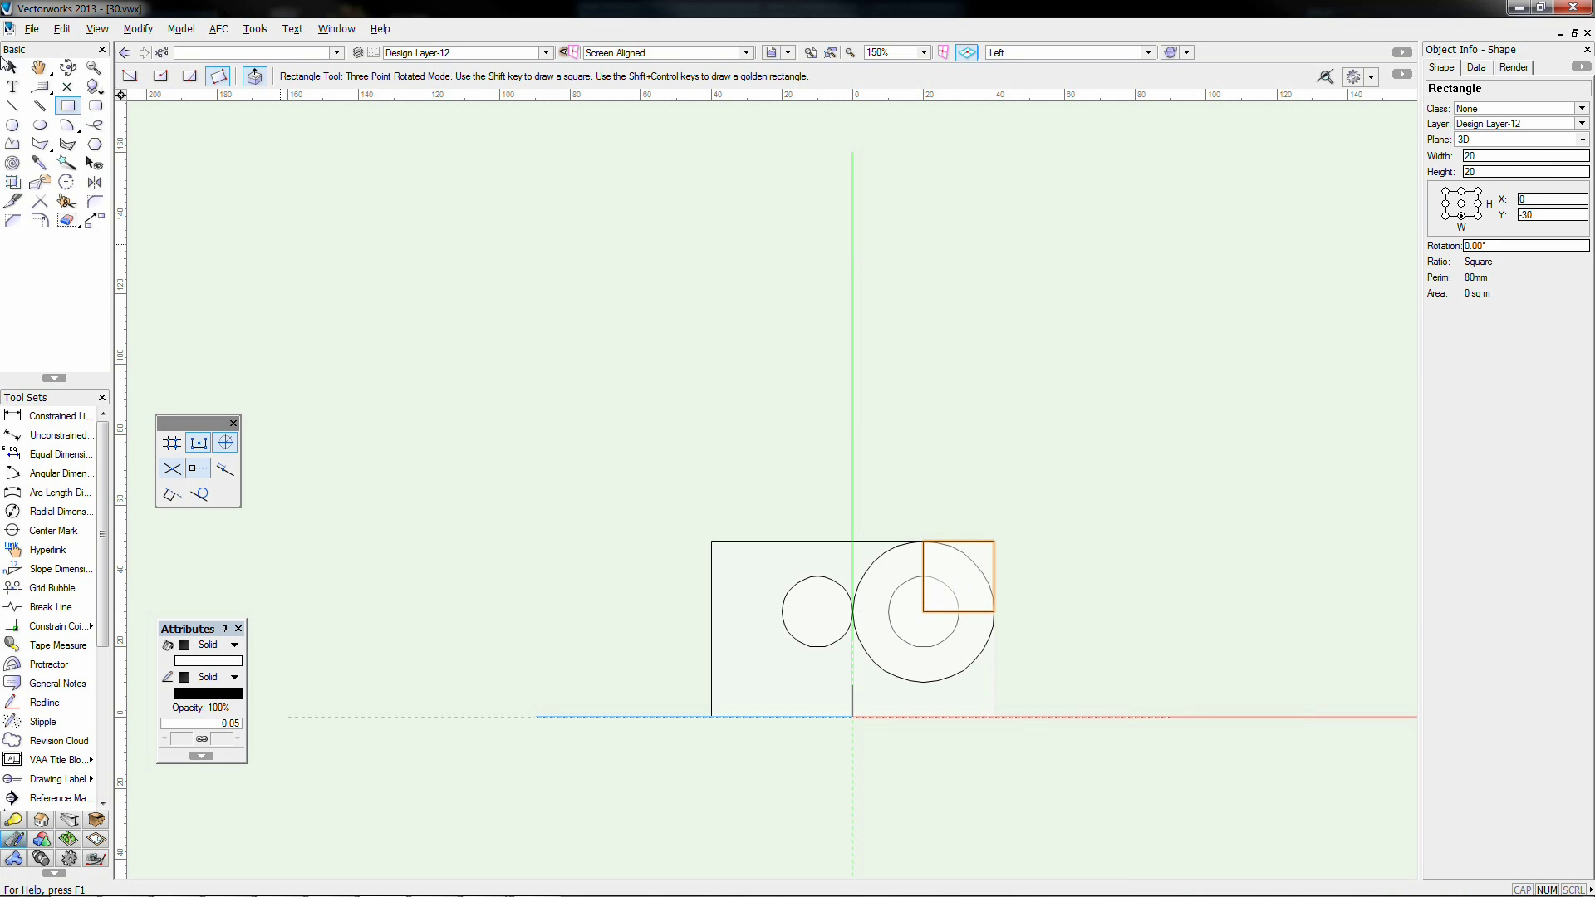
Step: Clip the 20 mm square with the large circle, leaving a curved corner piece
click(12, 66)
click(861, 619)
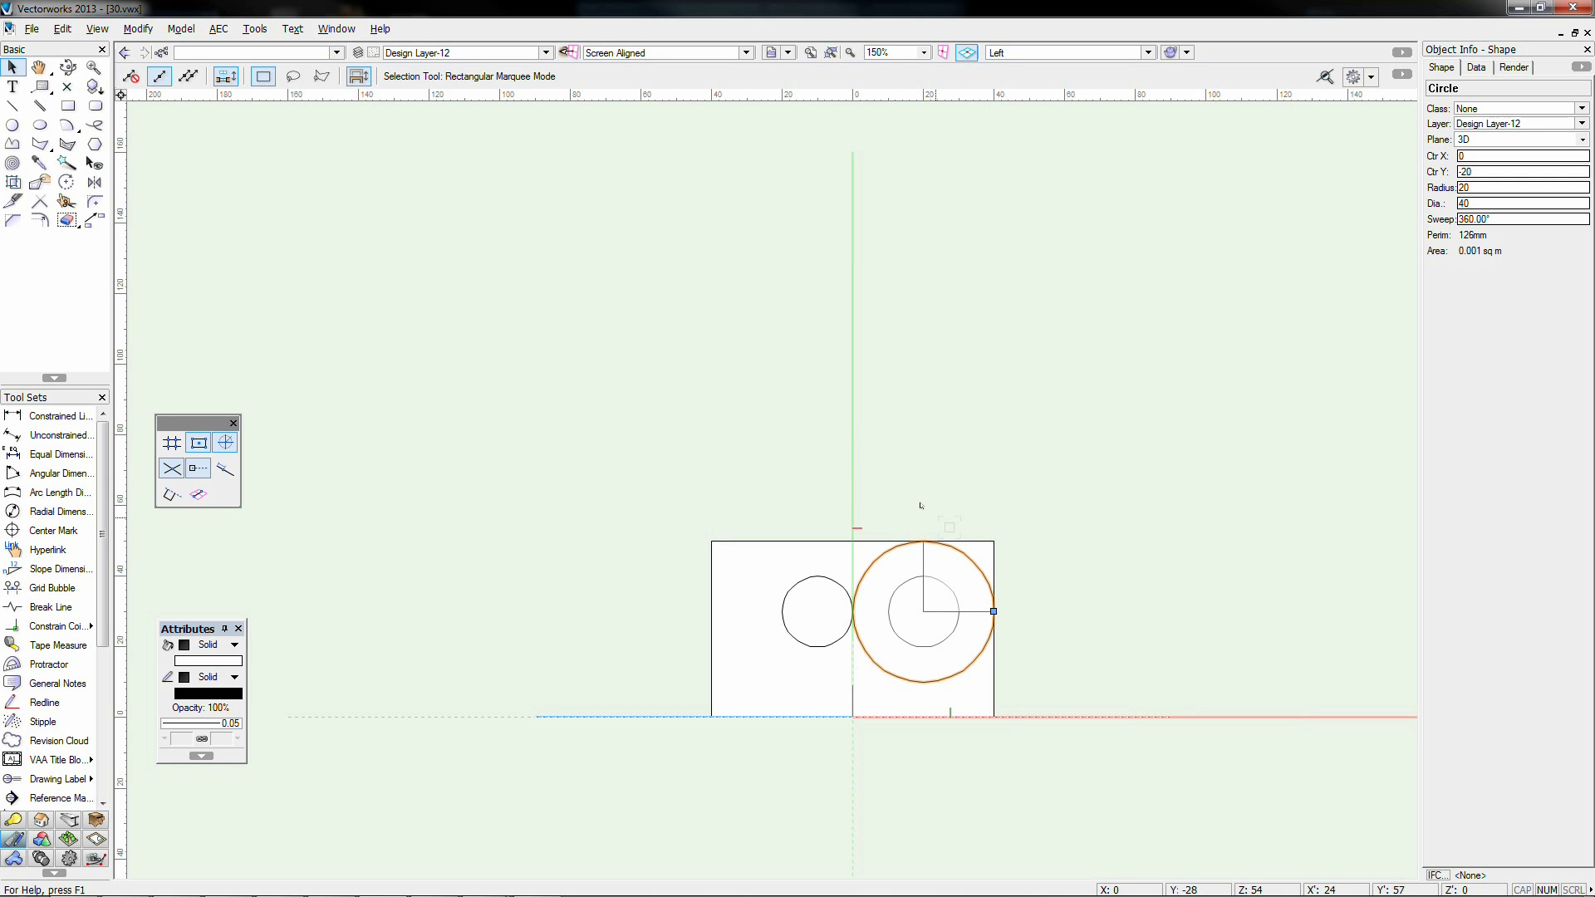
drag(914, 511, 1008, 619)
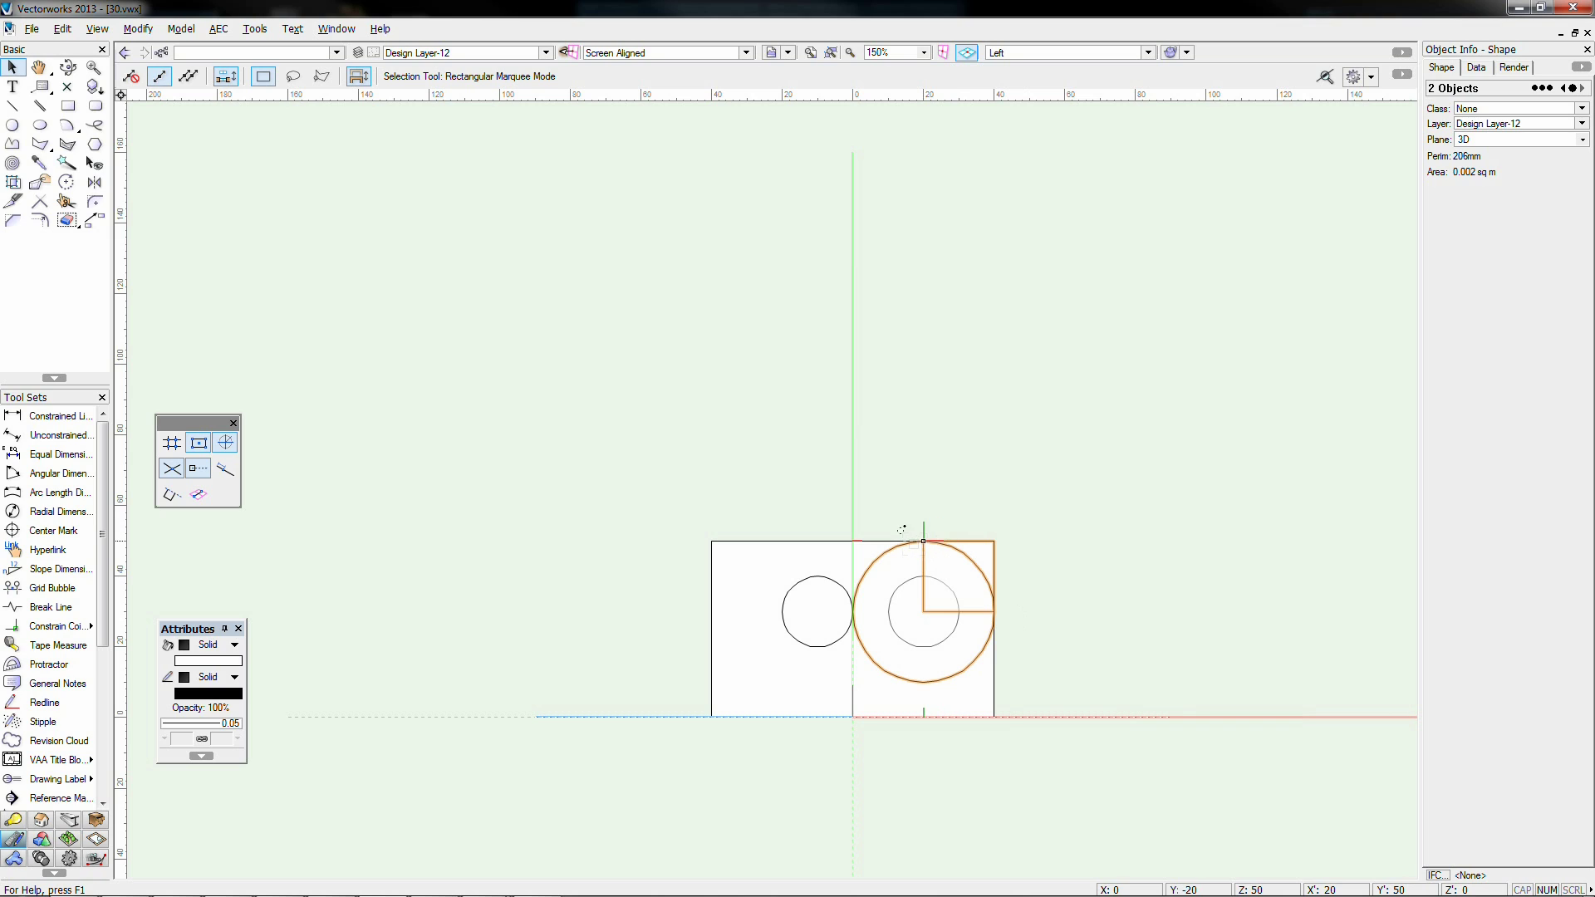
right_click(914, 525)
click(976, 484)
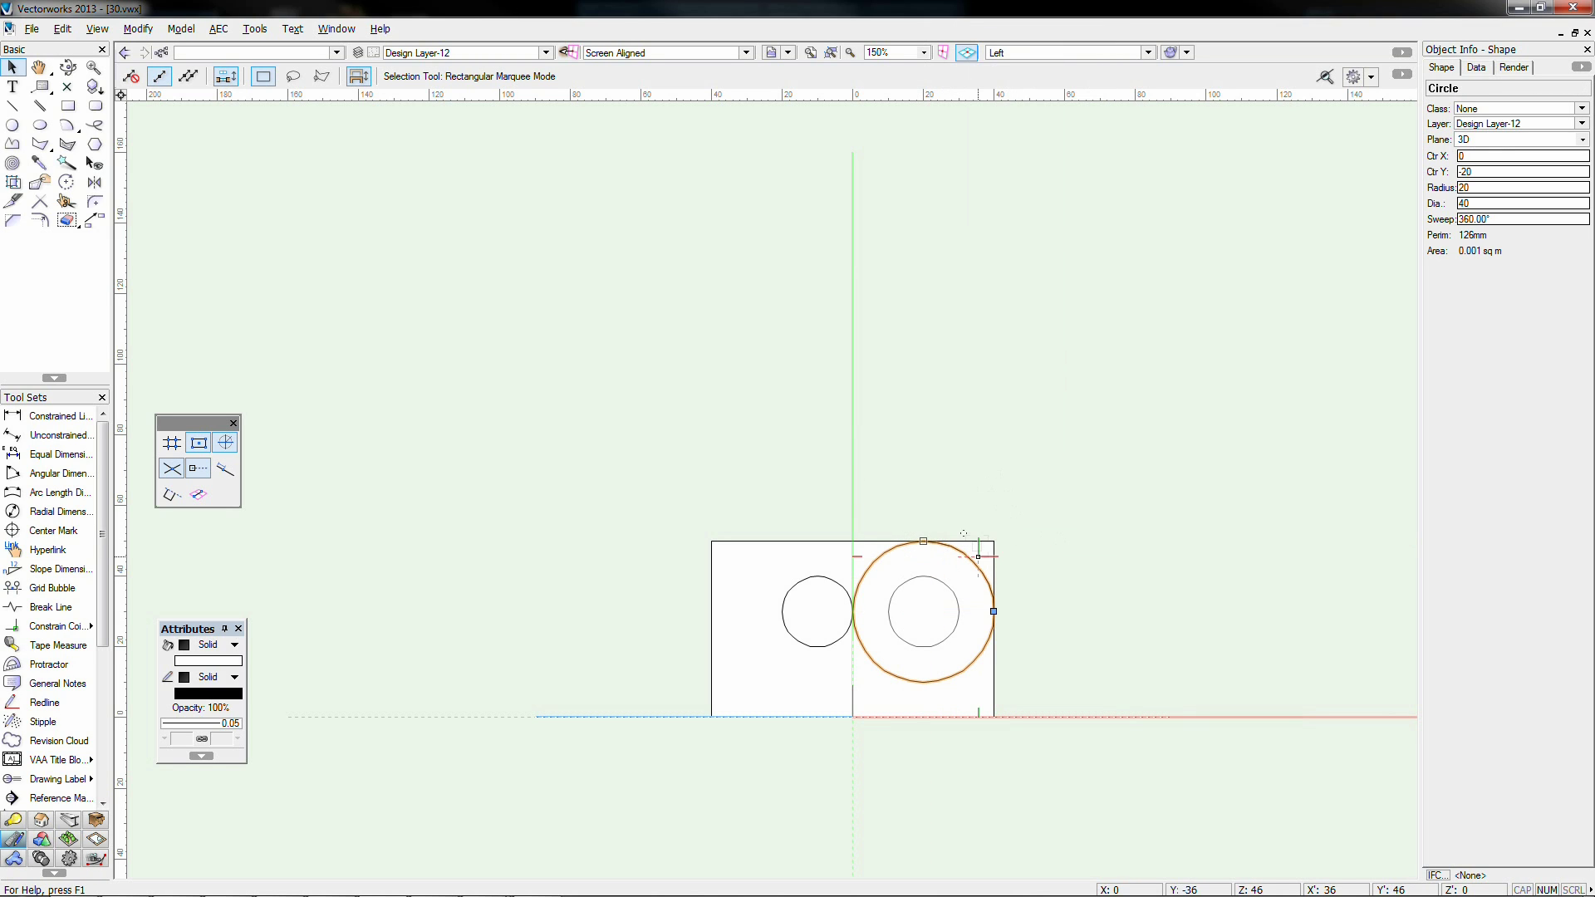
Step: Try moving the clipped corner piece away from the rectangle and undo the move
mouse_move(977, 557)
mouse_down()
mouse_move(1088, 465)
mouse_move(1084, 450)
mouse_up()
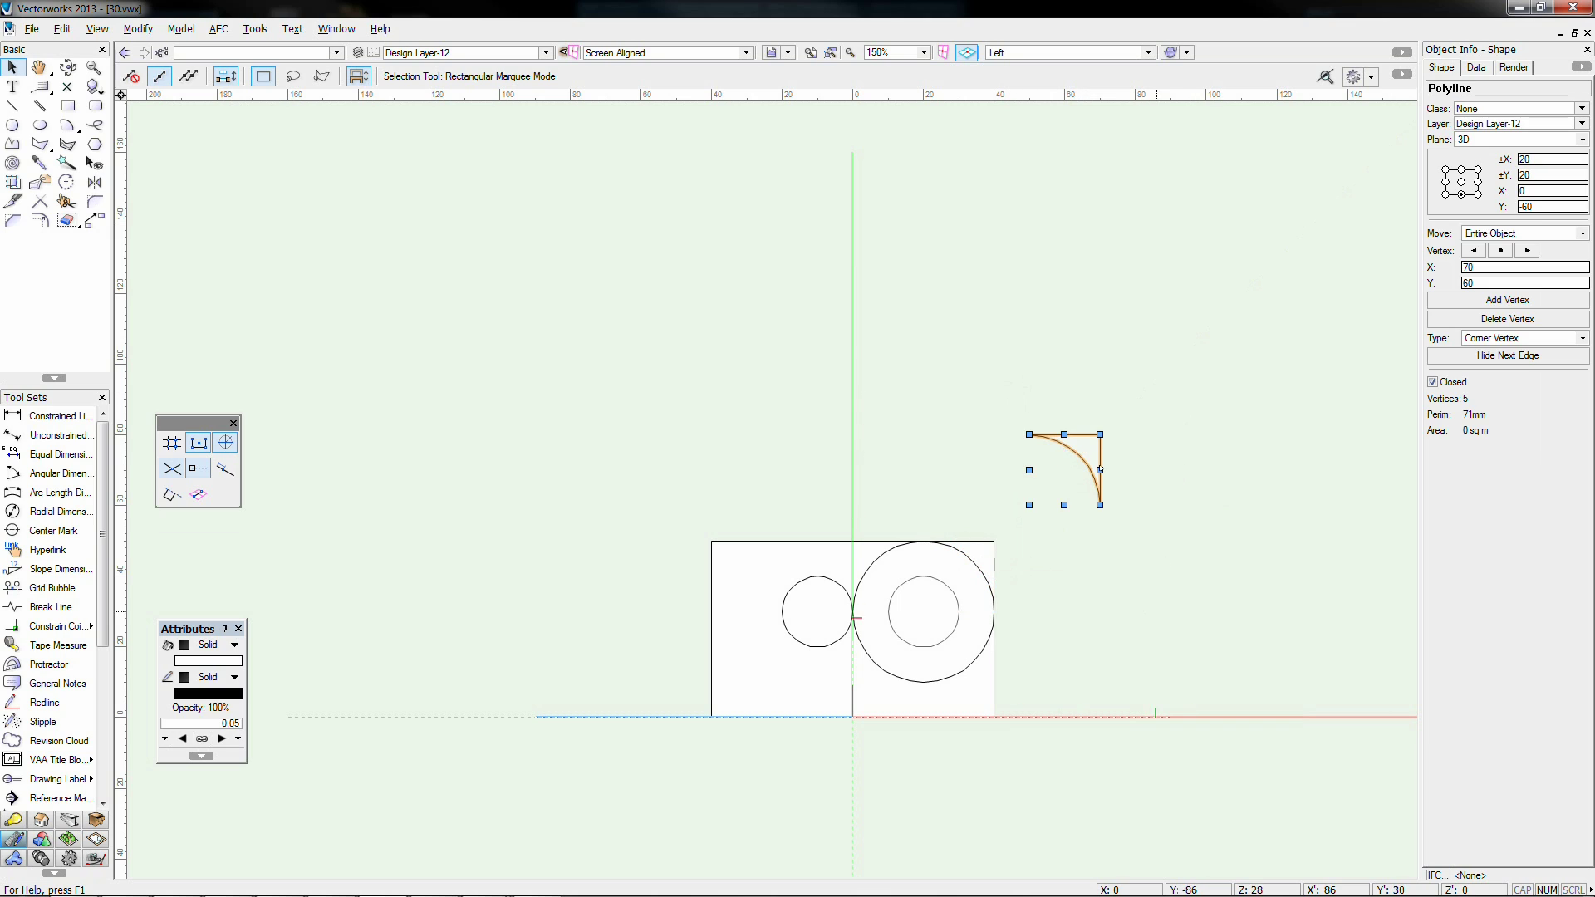
click(1054, 587)
key(ctrl+z)
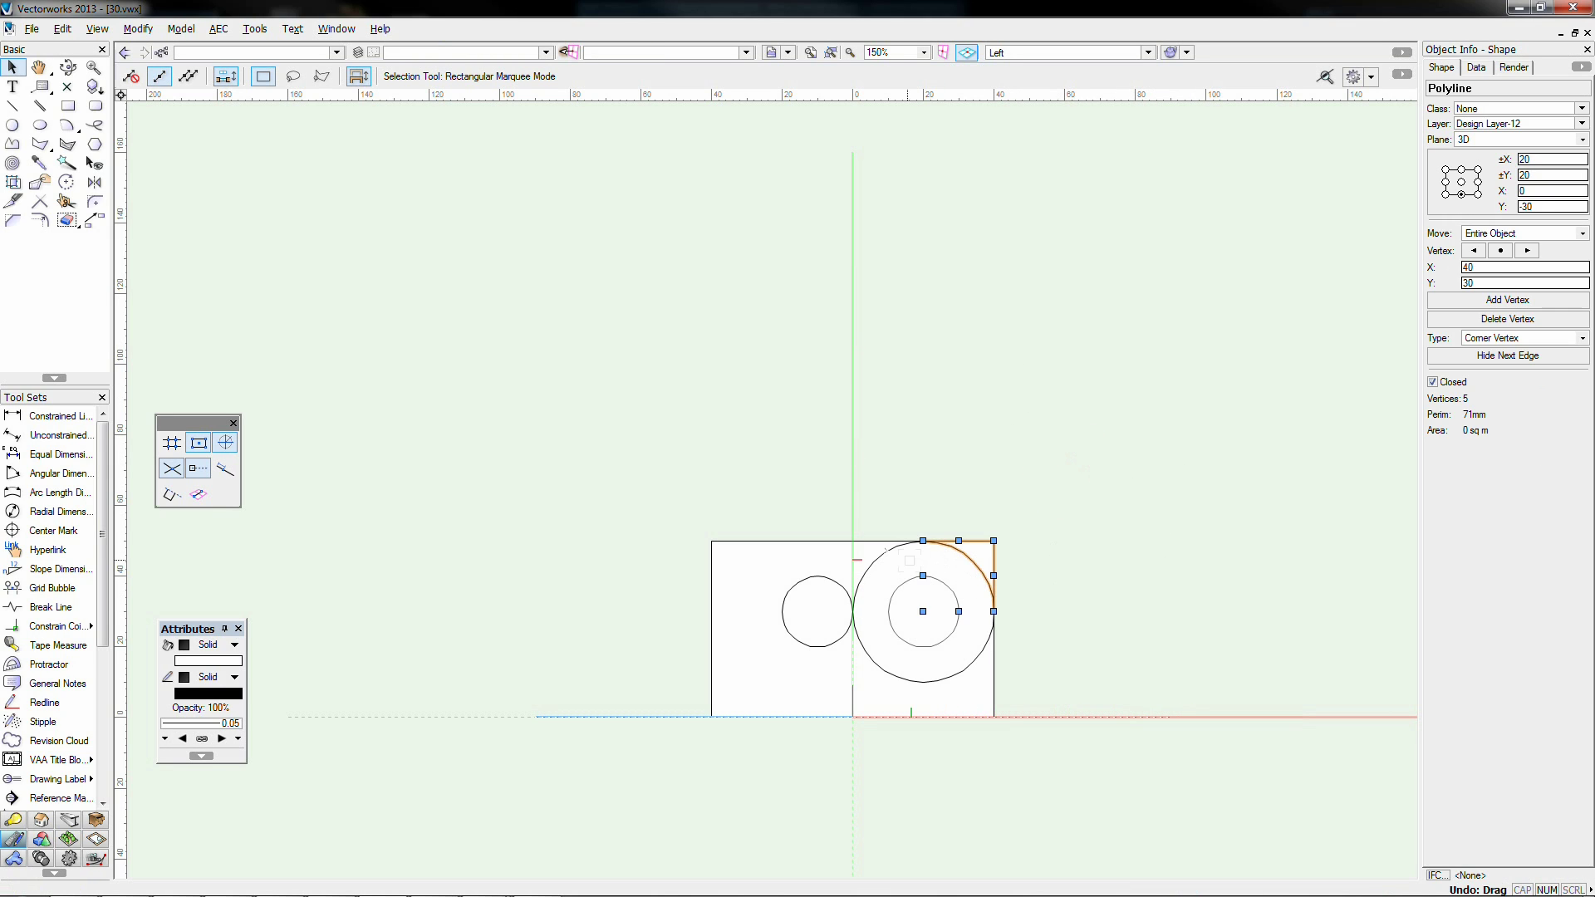
Step: Delete the large 40 mm diameter construction circle
click(886, 555)
key(Delete)
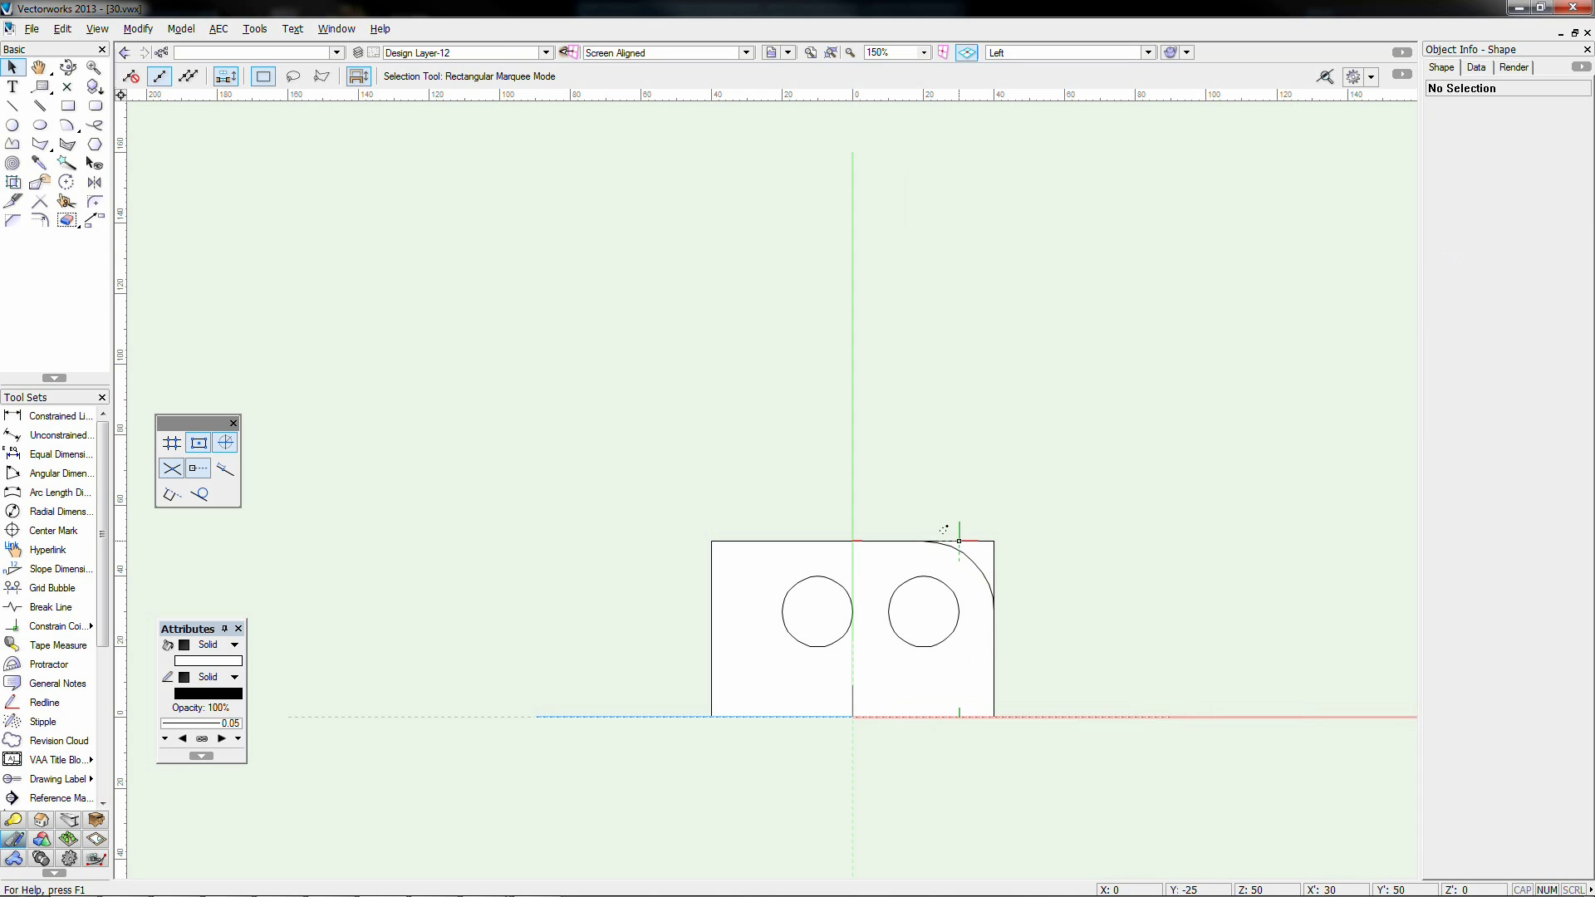
Step: Try to clip the 80 × 50 mm rectangle with the curved corner piece
click(897, 541)
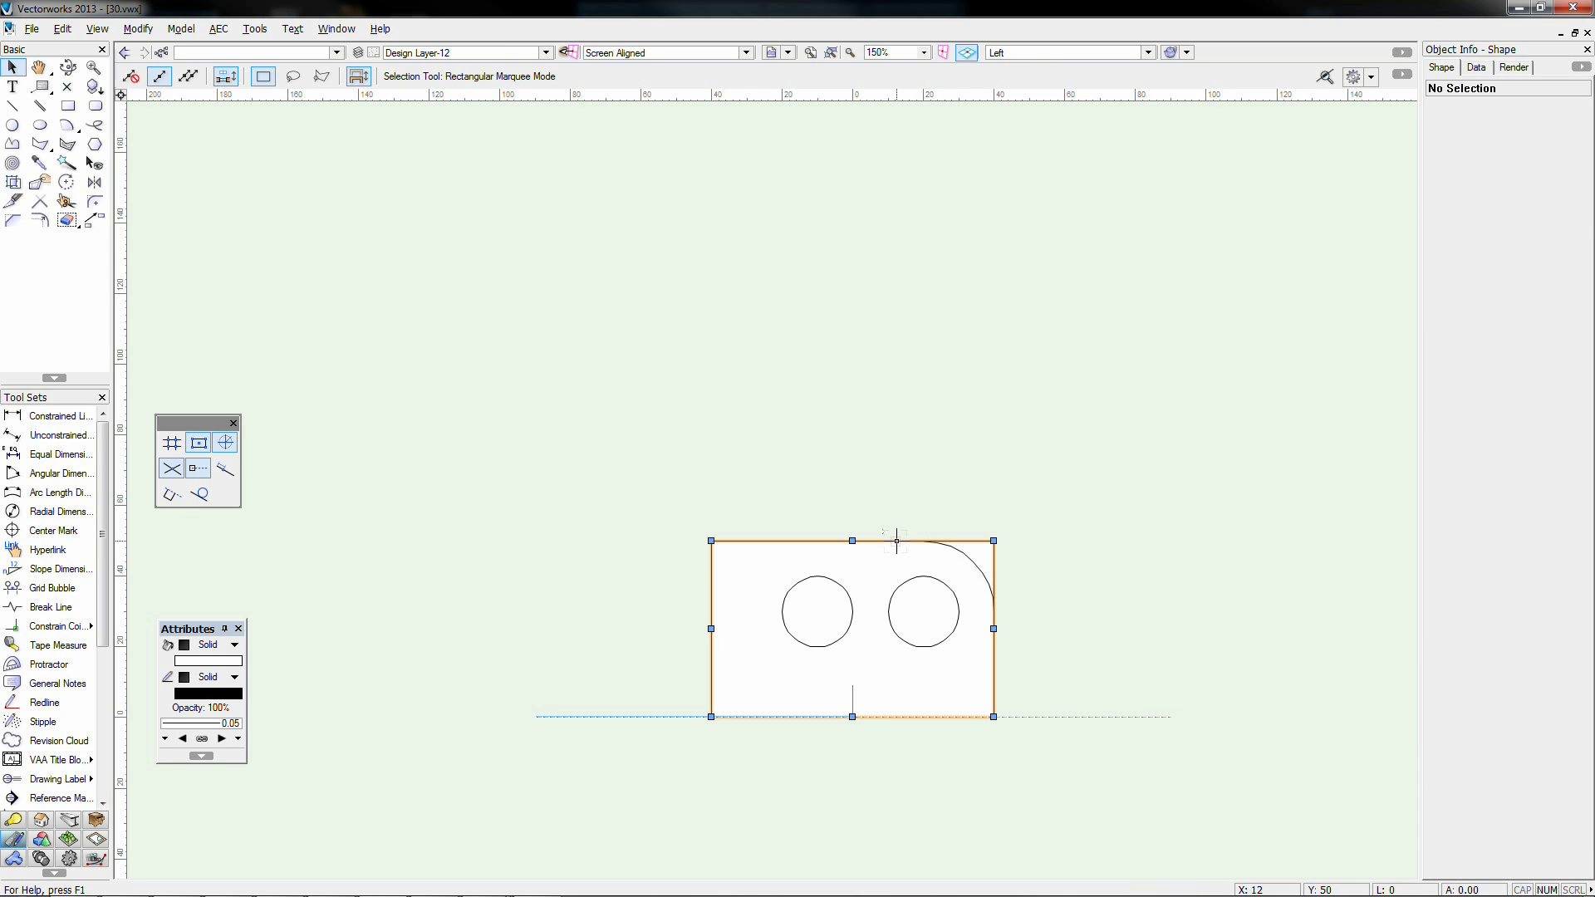
shift+click(972, 562)
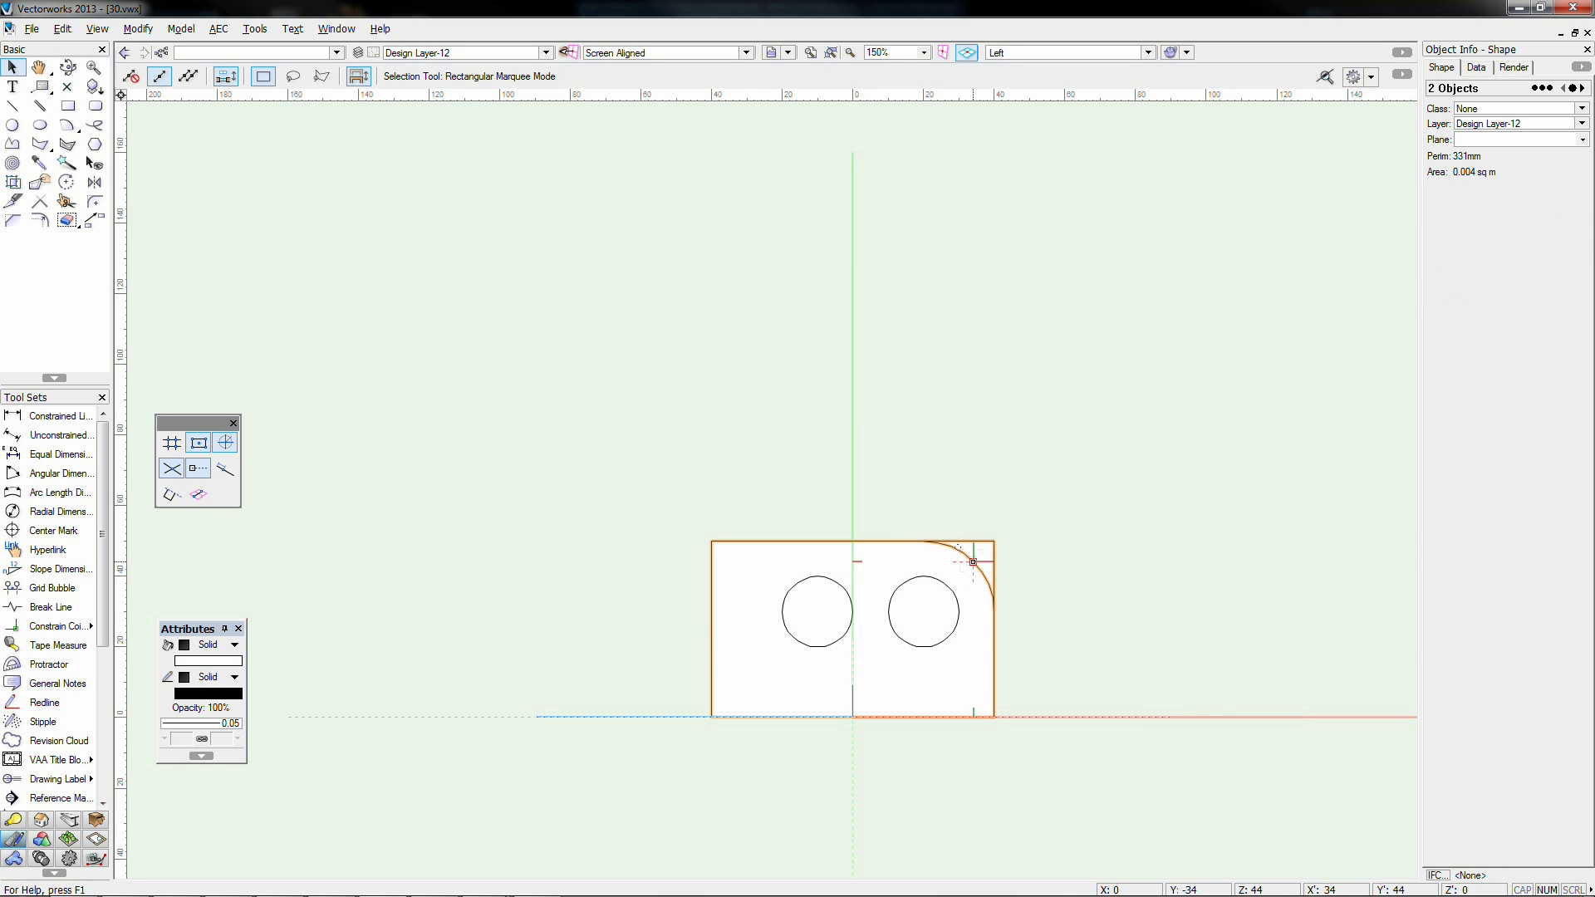
right_click(973, 562)
click(1024, 503)
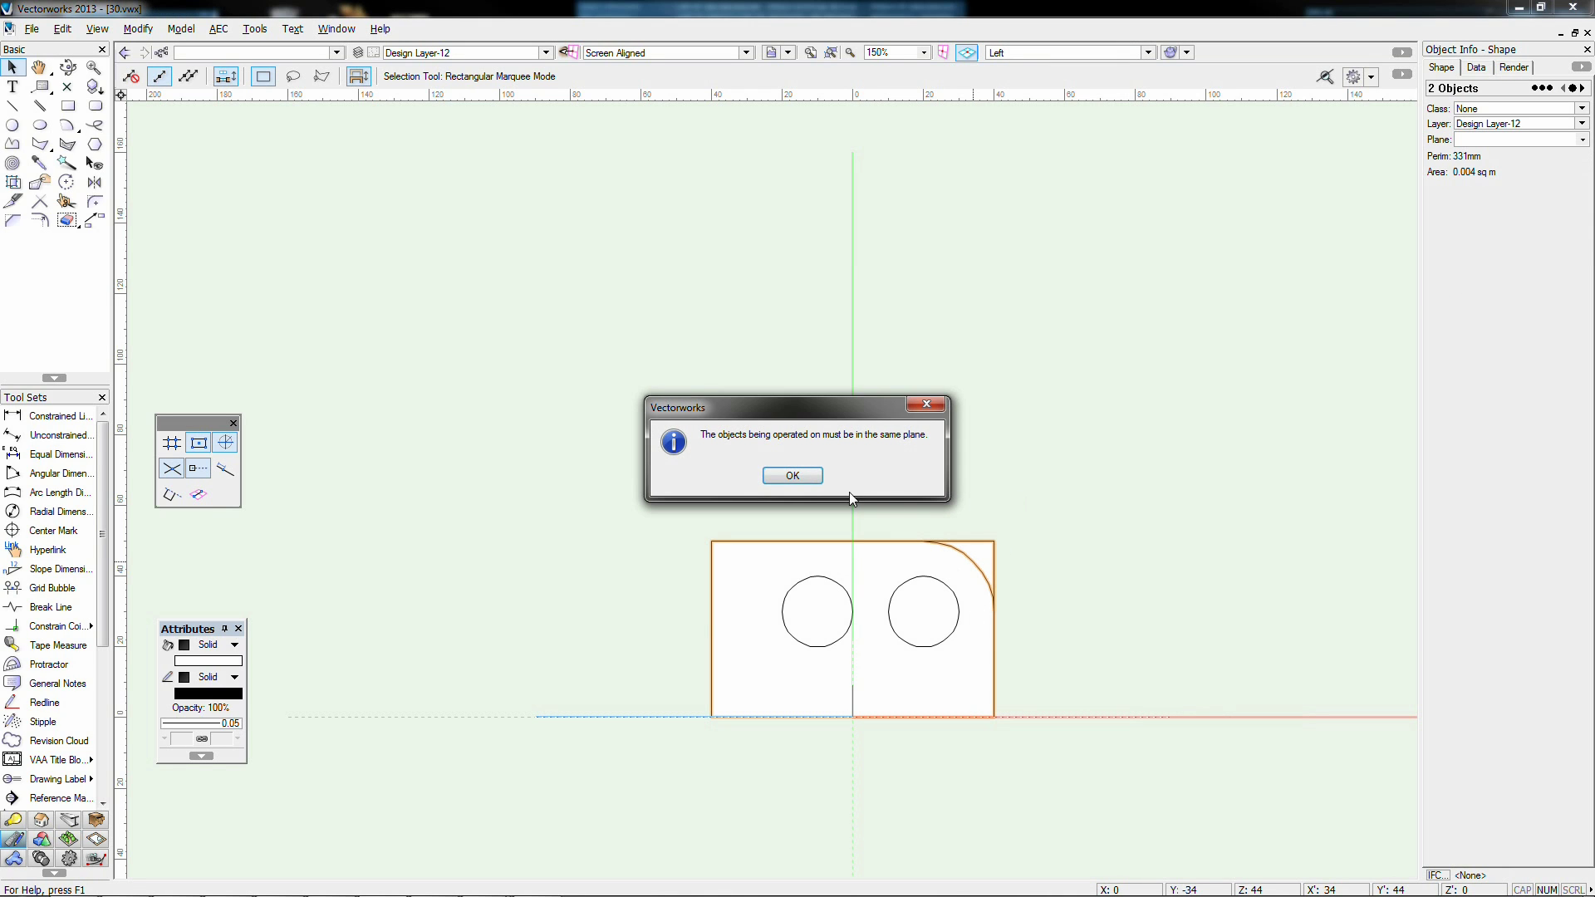
click(792, 475)
click(972, 458)
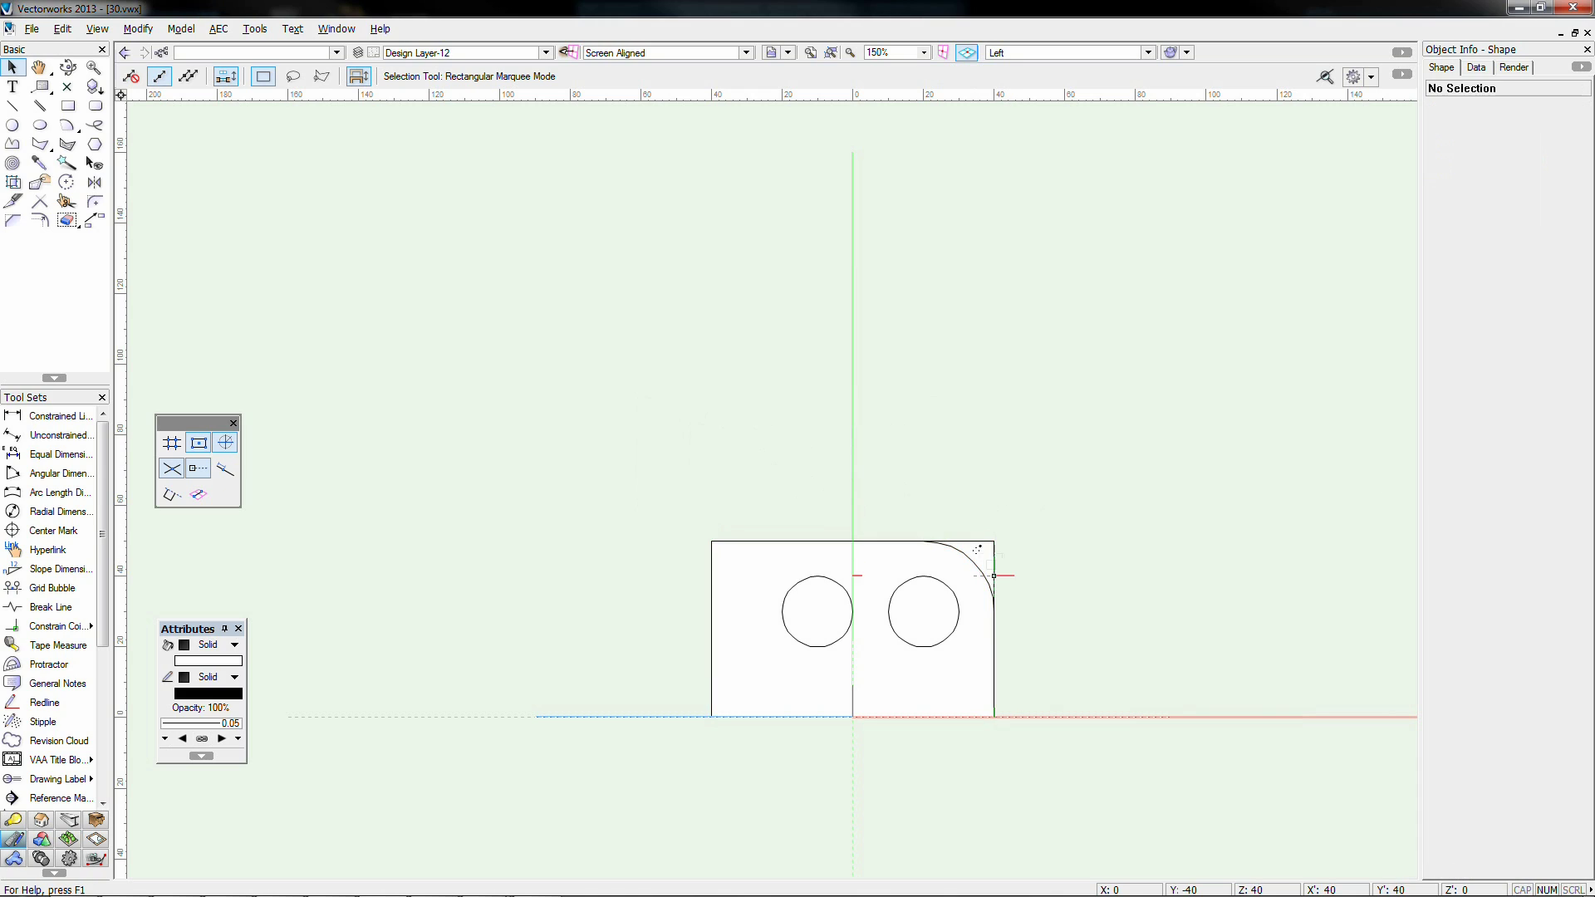
Step: Set the plane of the curved corner polyline to Screen
click(978, 550)
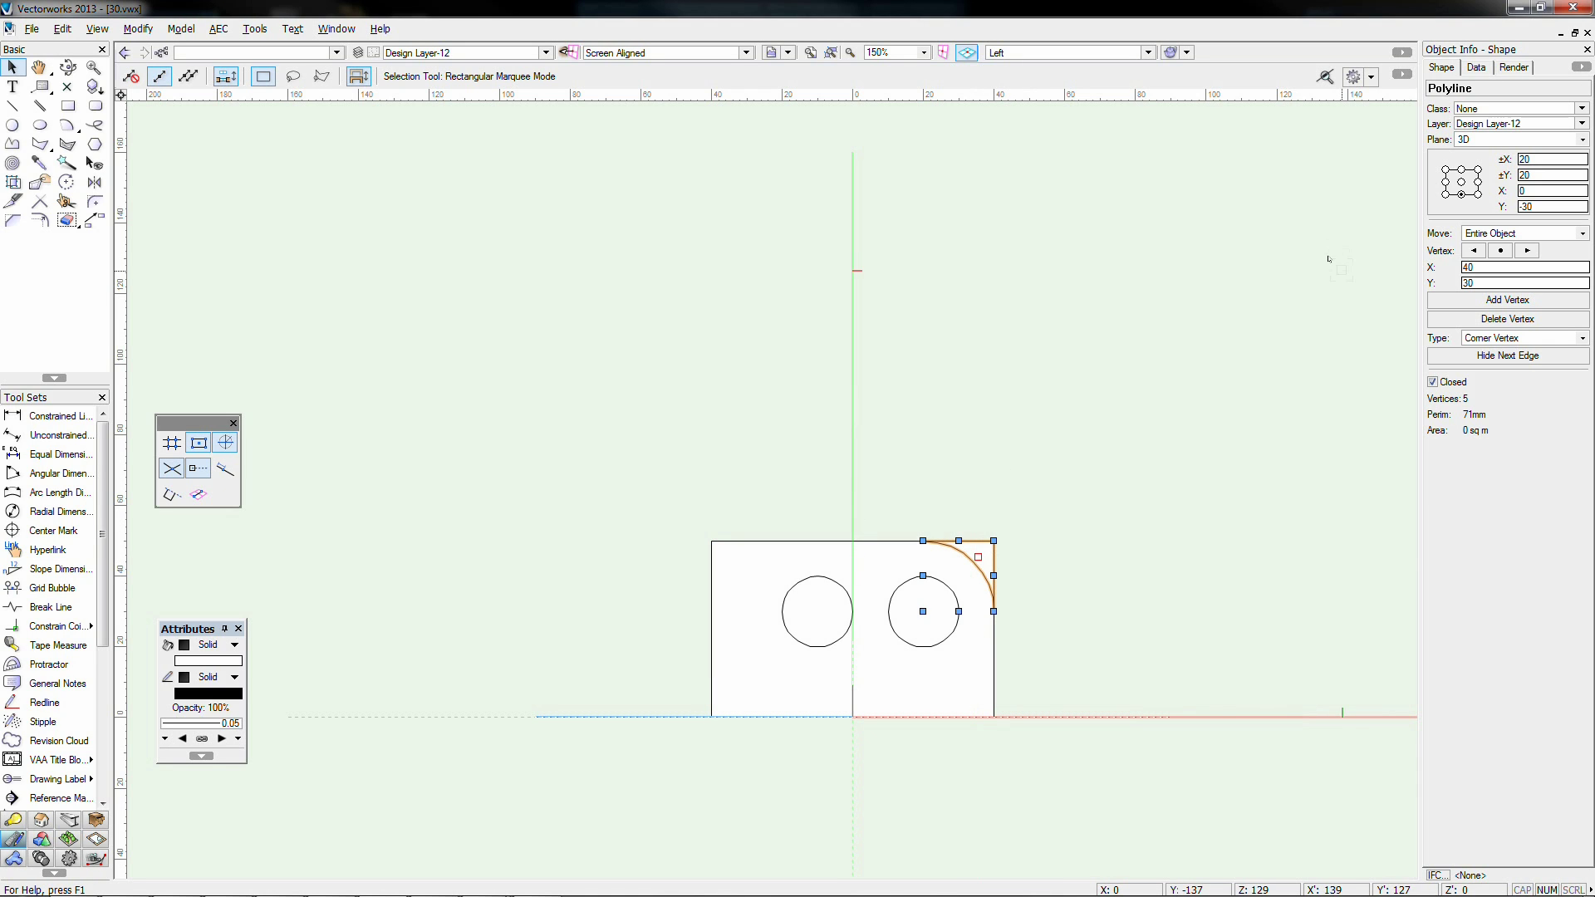
click(1471, 140)
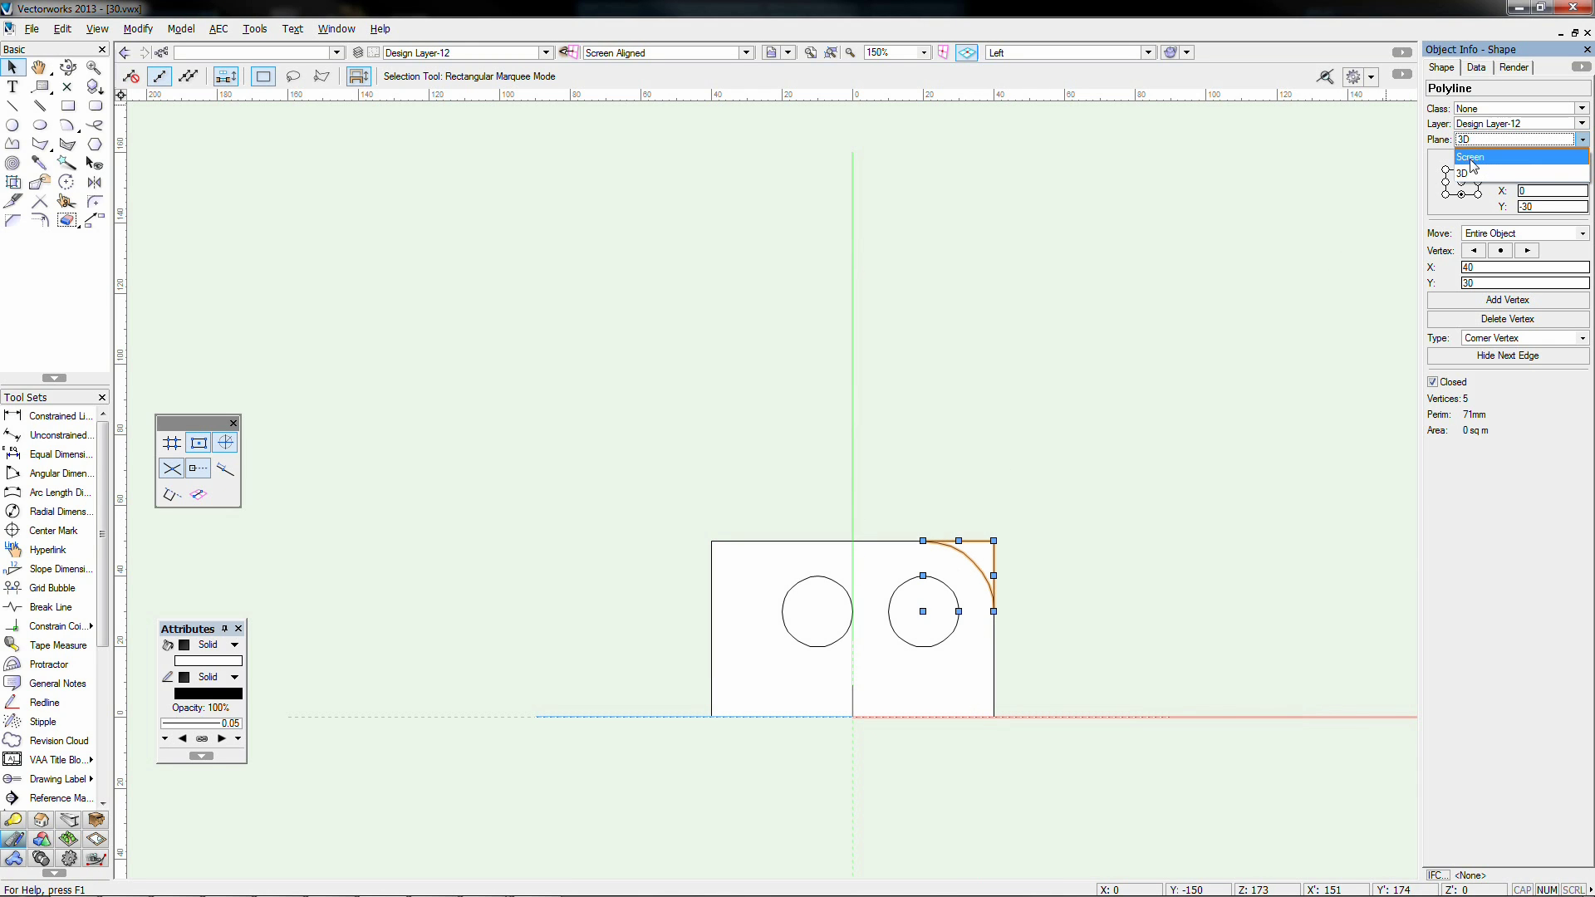
click(1470, 158)
right_click(1201, 529)
key(Escape)
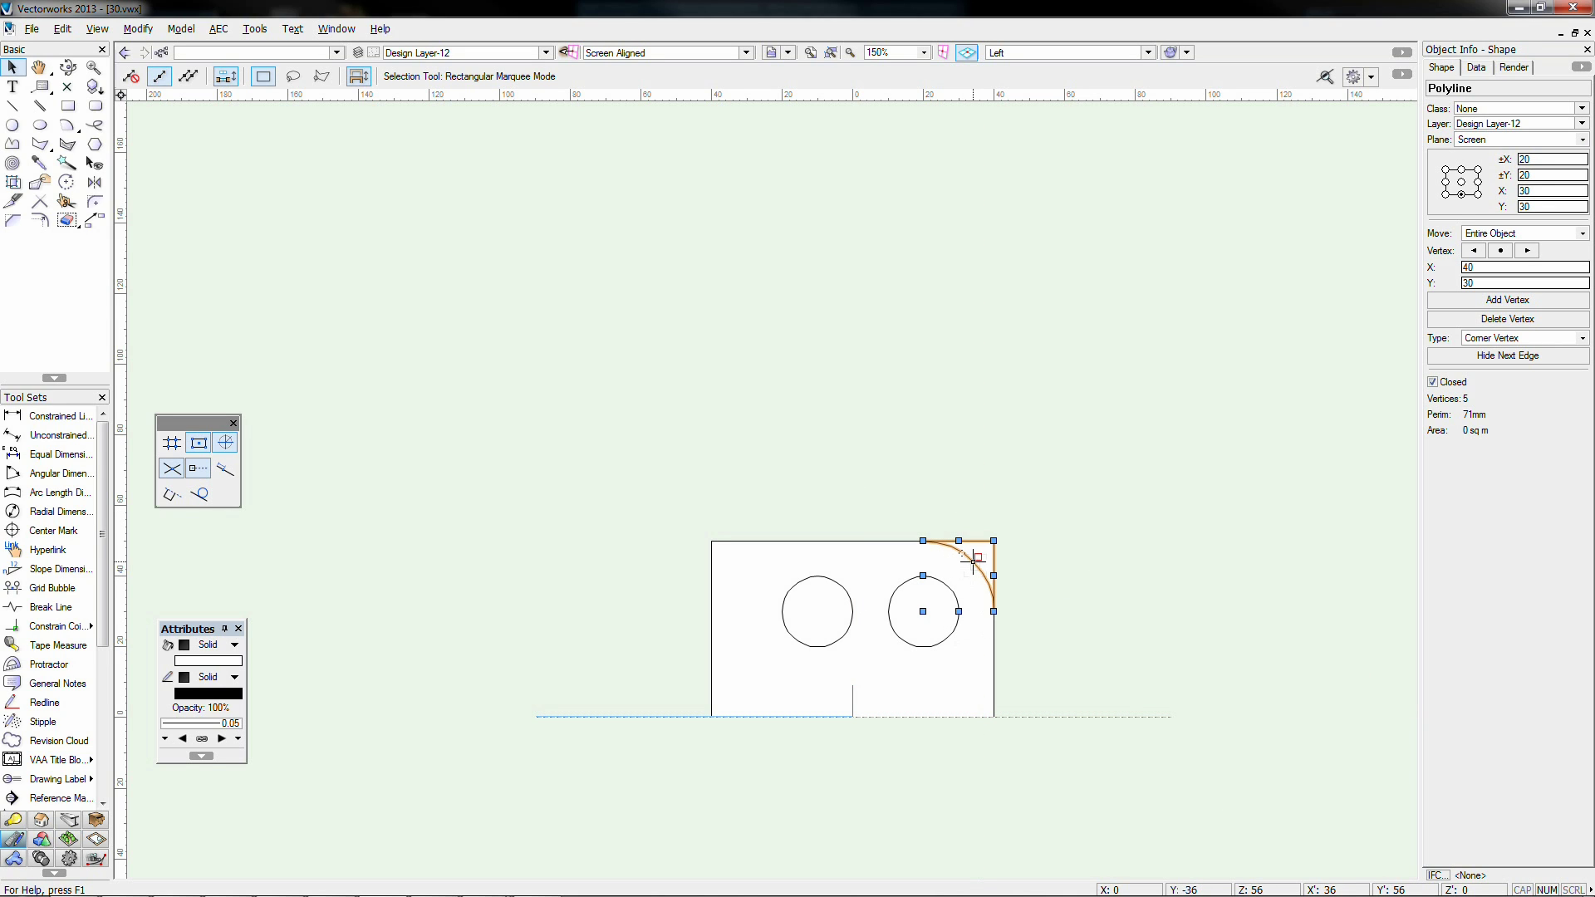
Step: Clip the rectangle with the corner polyline to round its upper-right corner, and delete the leftover polyline
shift+click(875, 555)
right_click(875, 553)
click(927, 500)
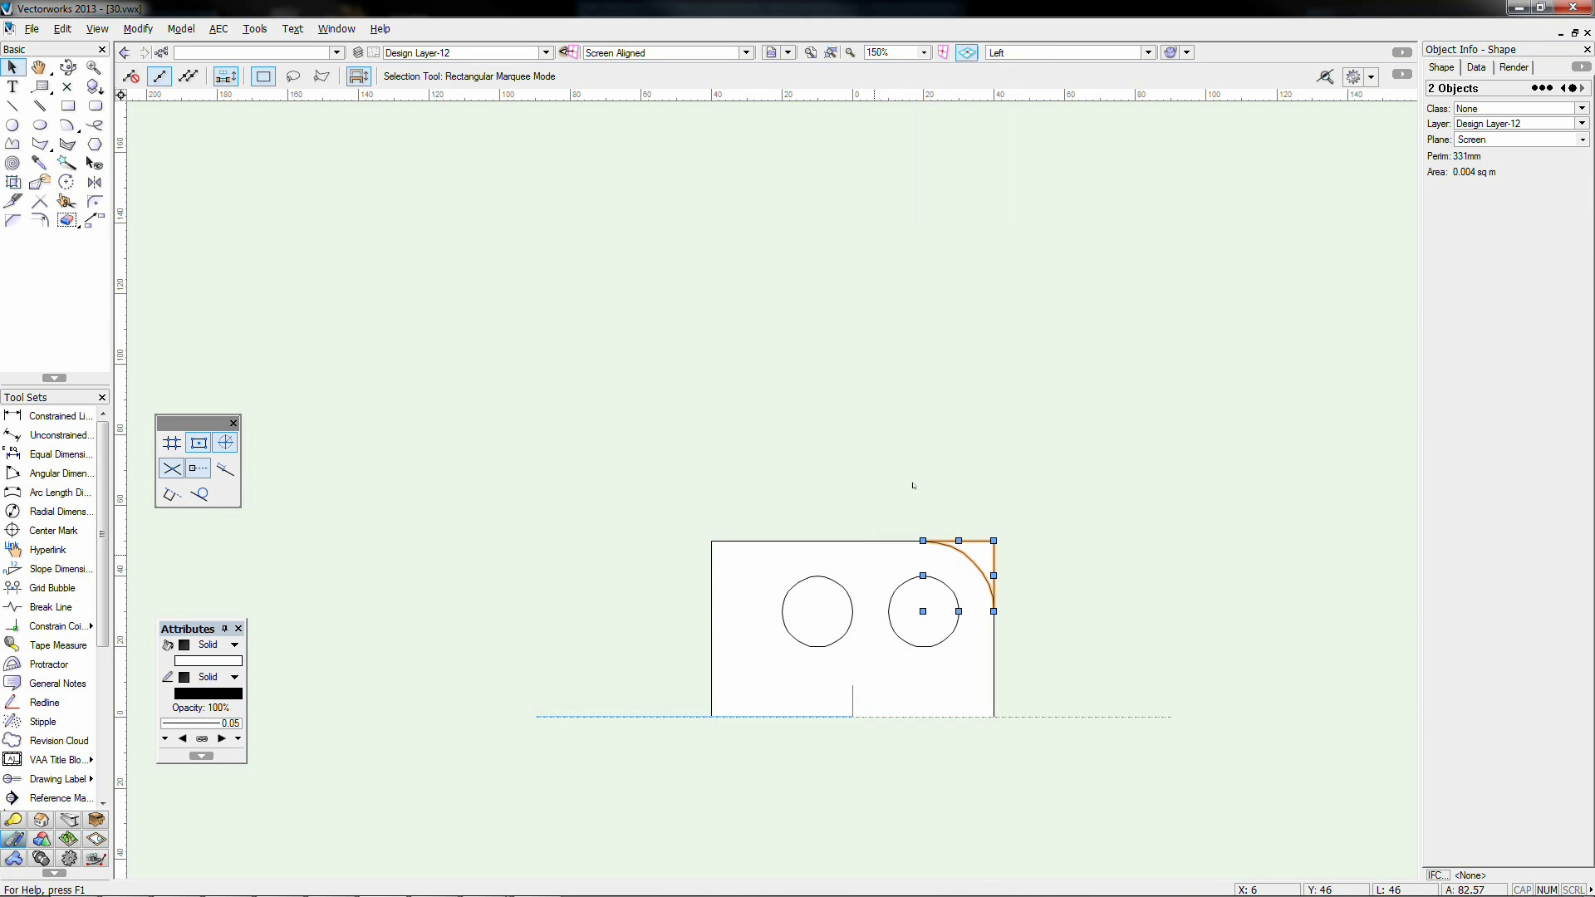
key(Delete)
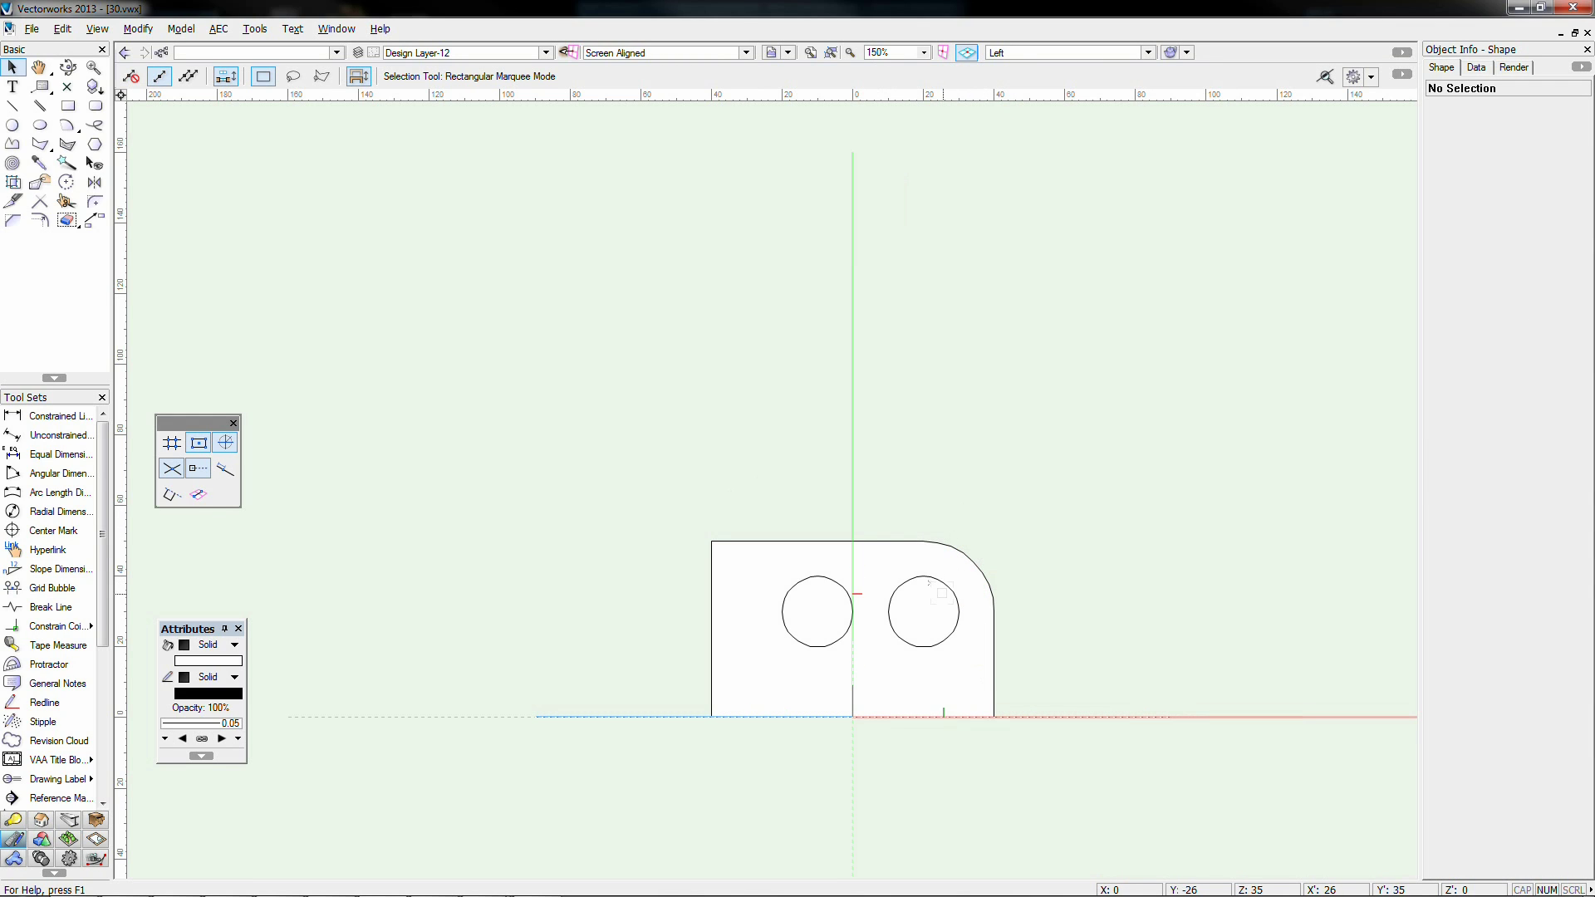
Step: Set the plane of both 20 mm diameter circles to Screen and deselect them
click(936, 592)
shift+click(837, 606)
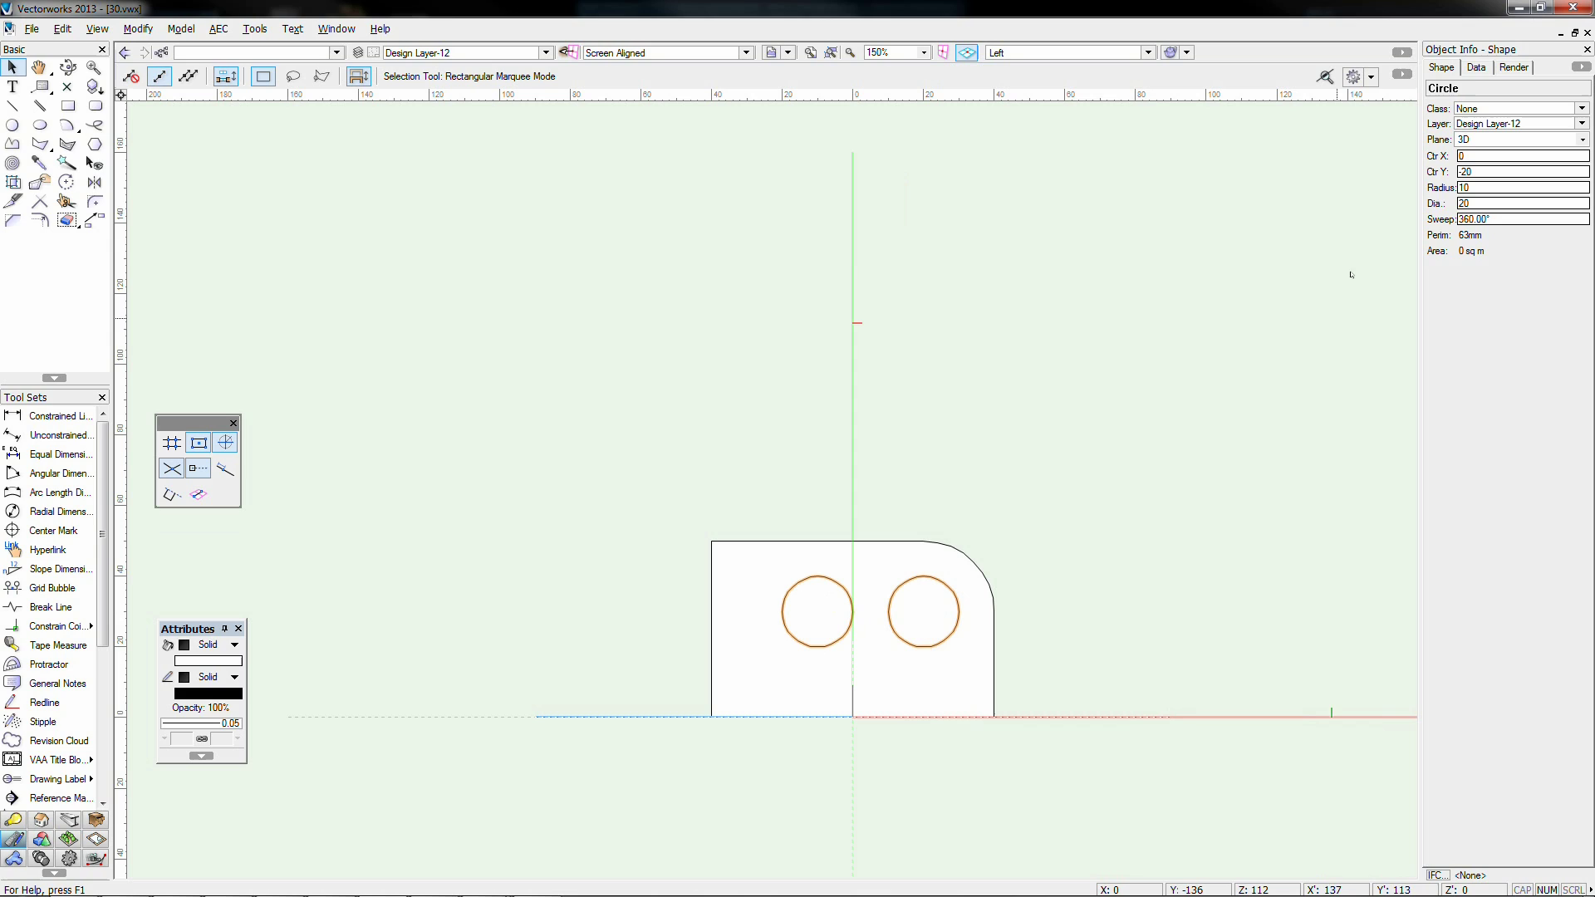
click(1520, 139)
click(1464, 173)
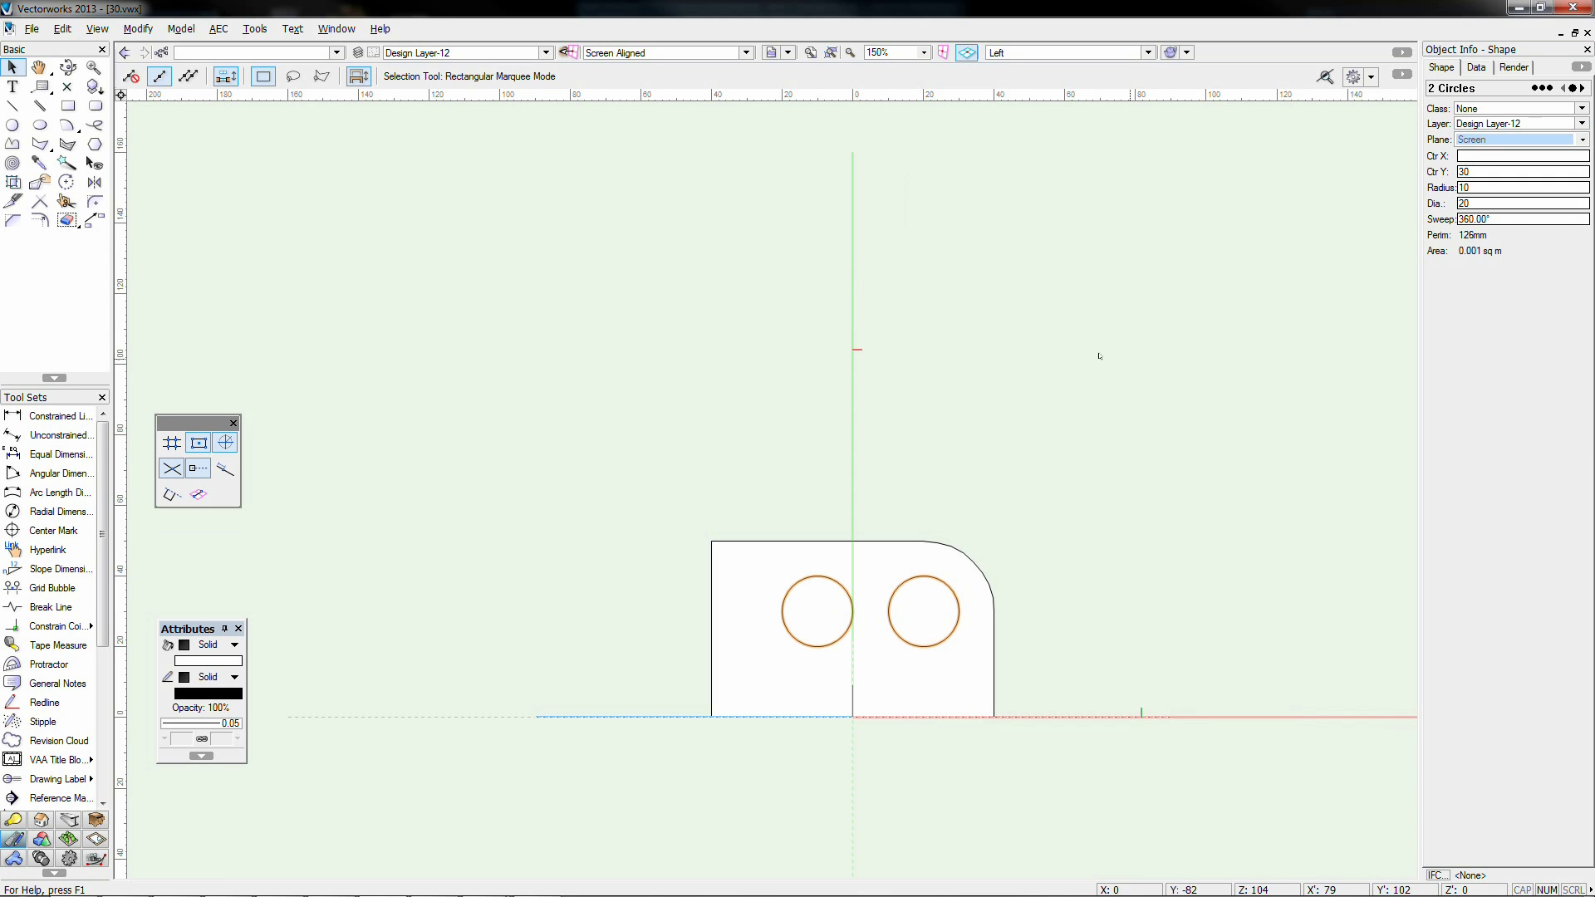
click(898, 271)
Step: Set the active plane to Screen Plane, then clip the rounded profile with both 20 mm circles and delete the leftover circles
click(657, 52)
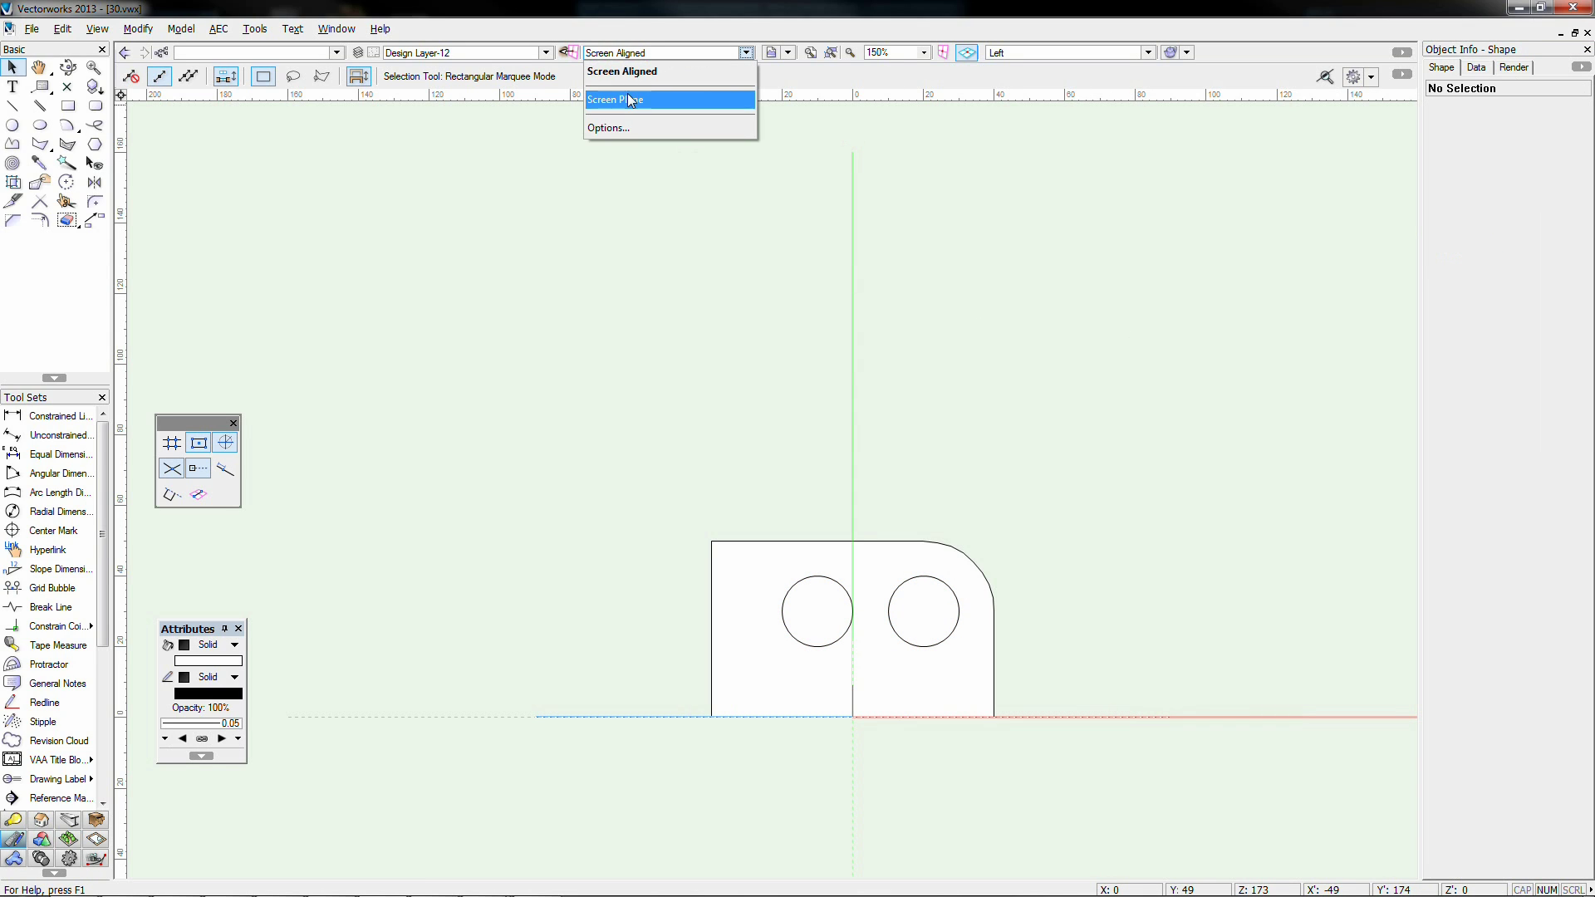
click(626, 94)
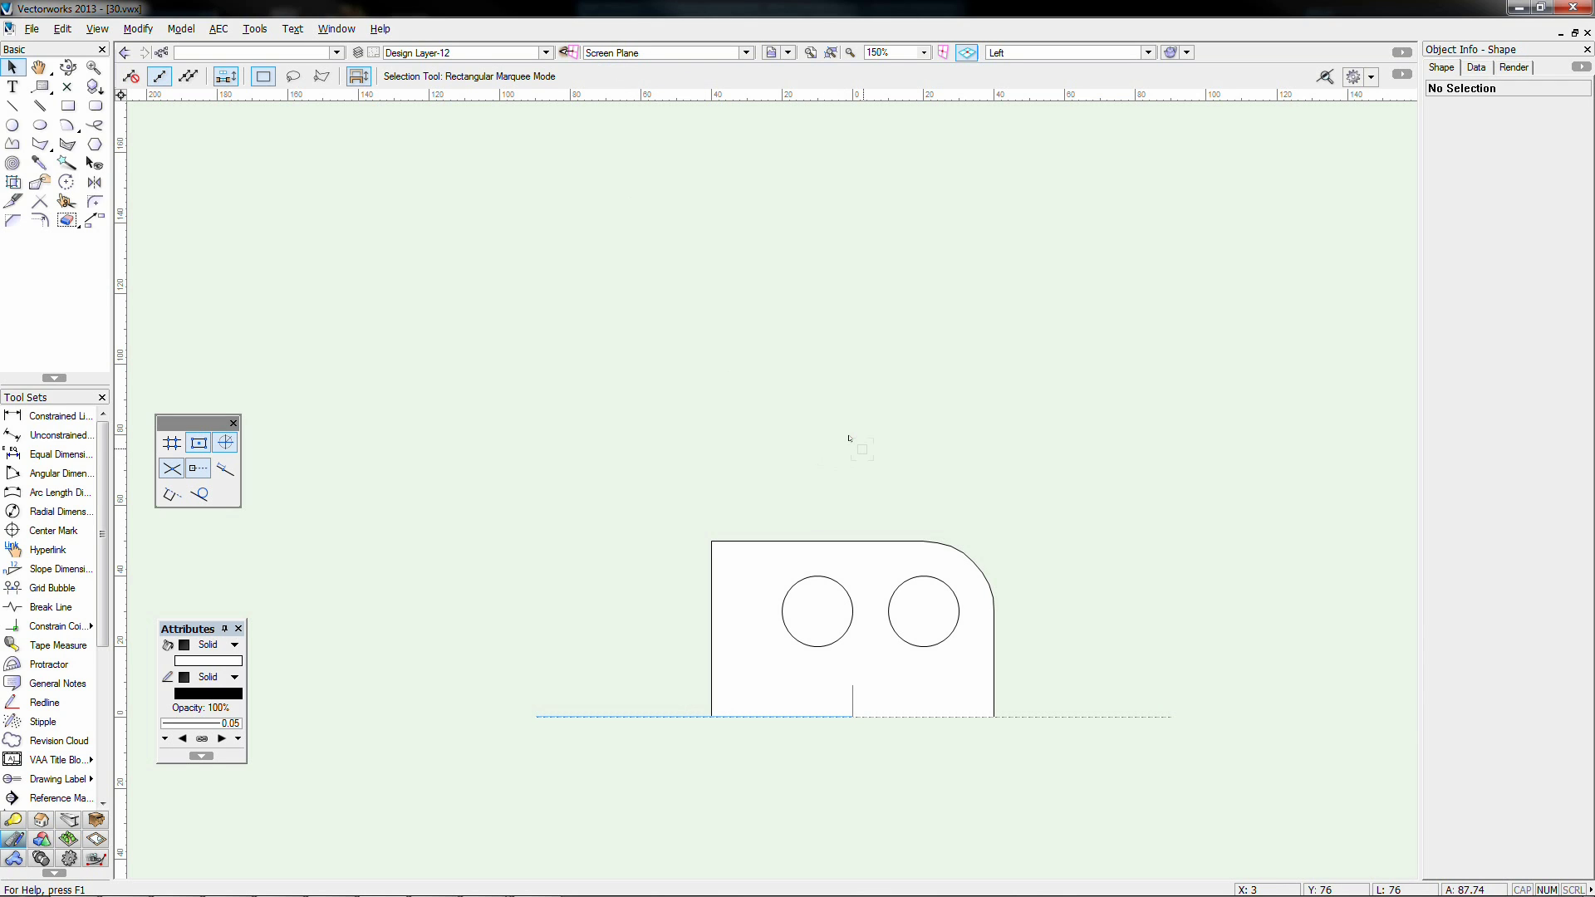
click(884, 554)
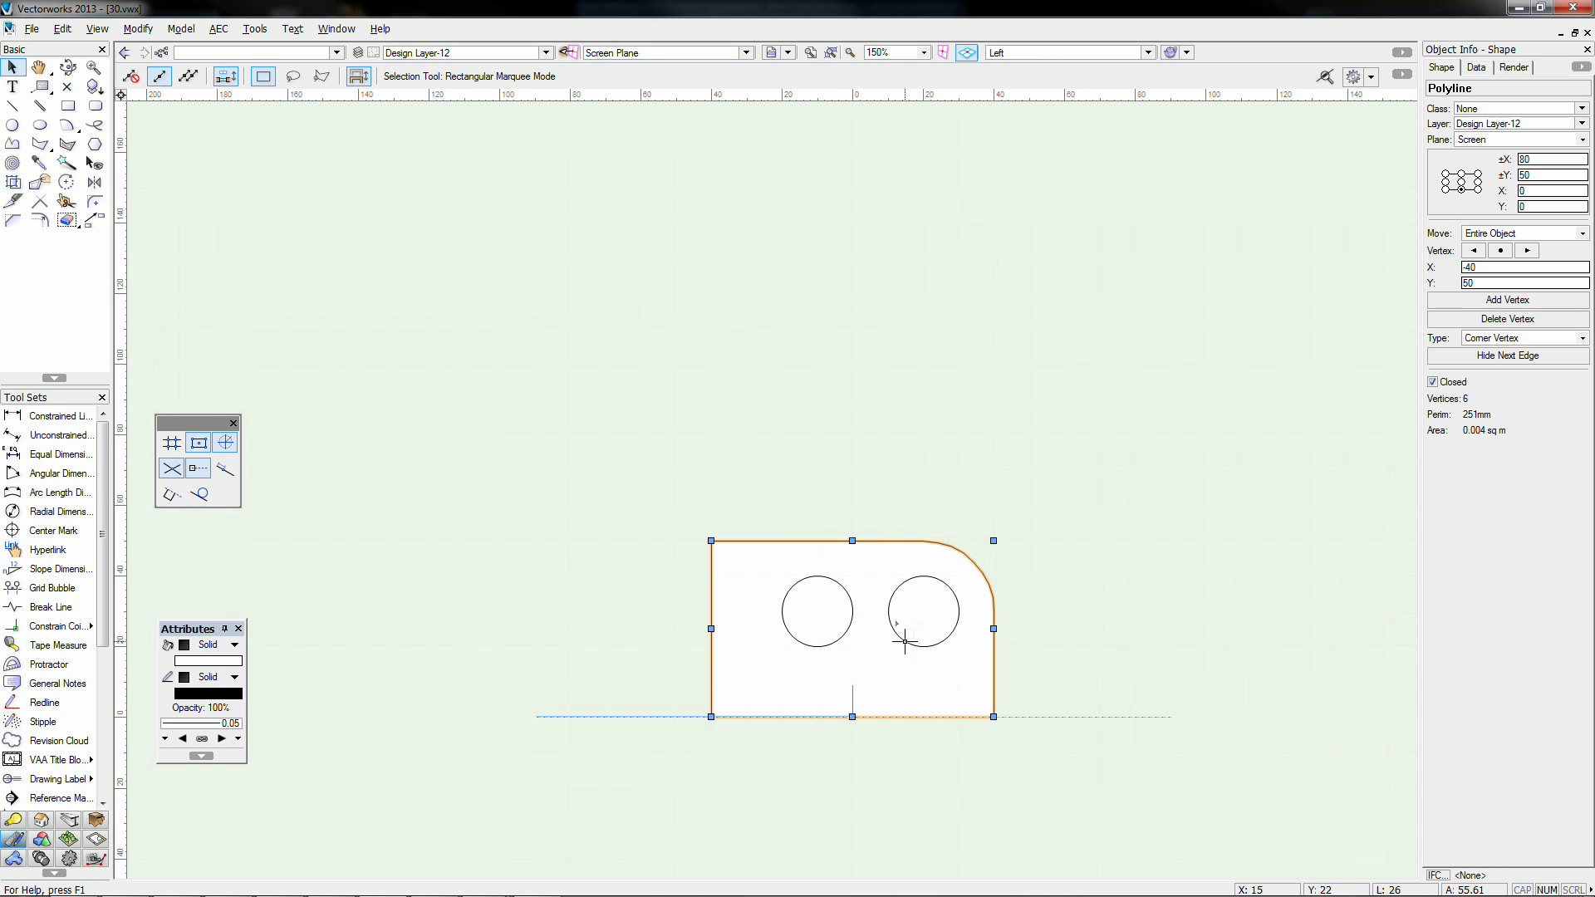
shift+click(906, 641)
shift+click(831, 616)
right_click(830, 616)
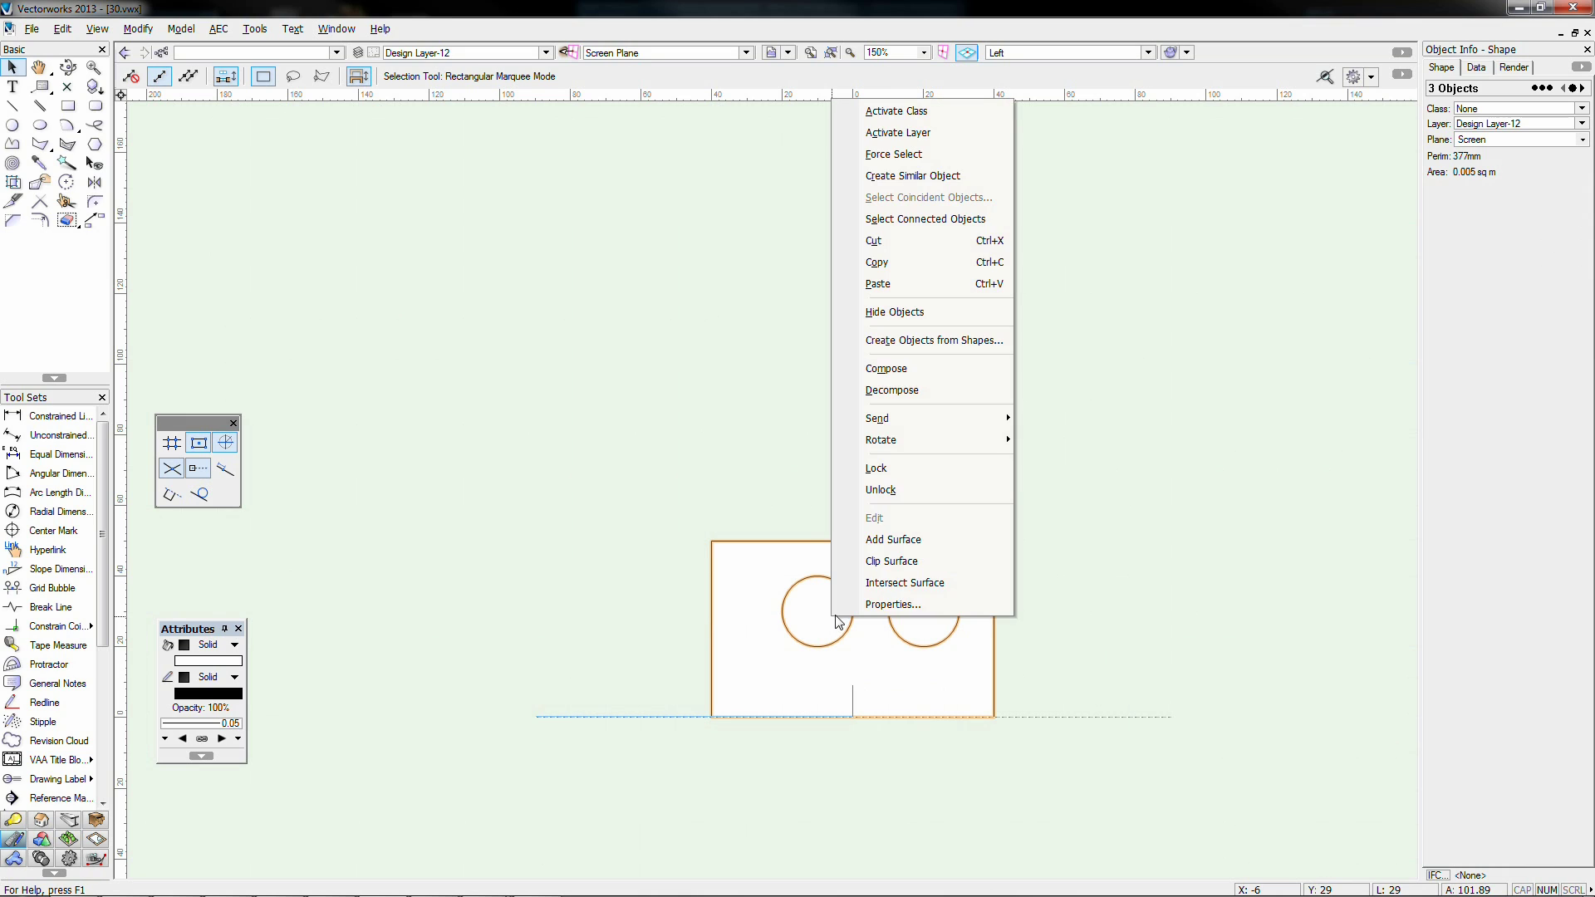
click(882, 546)
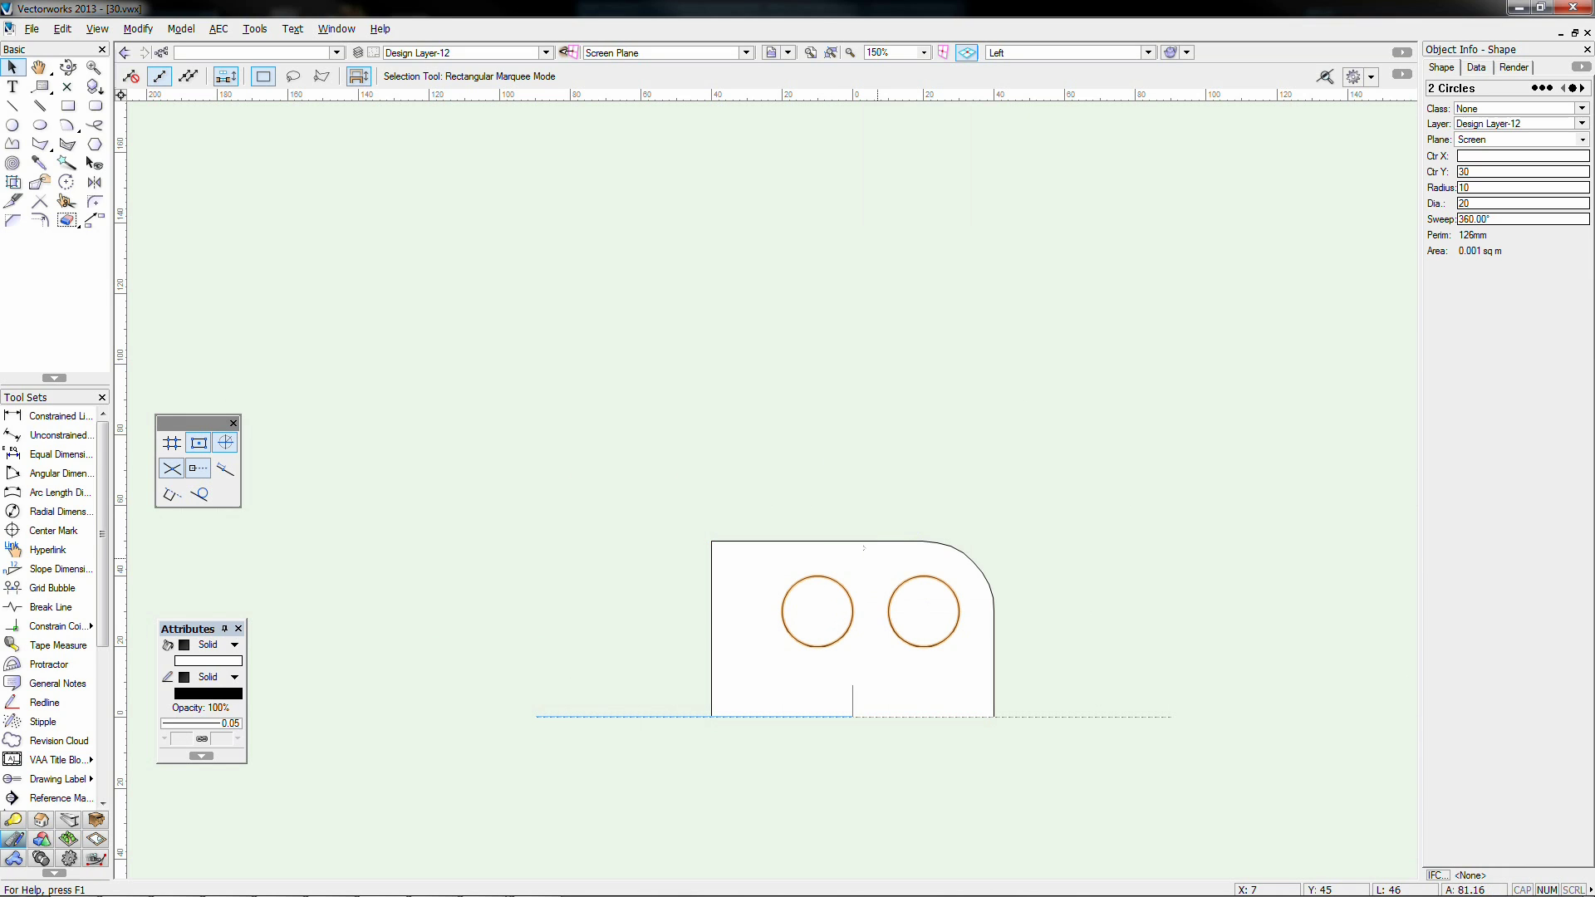
key(Delete)
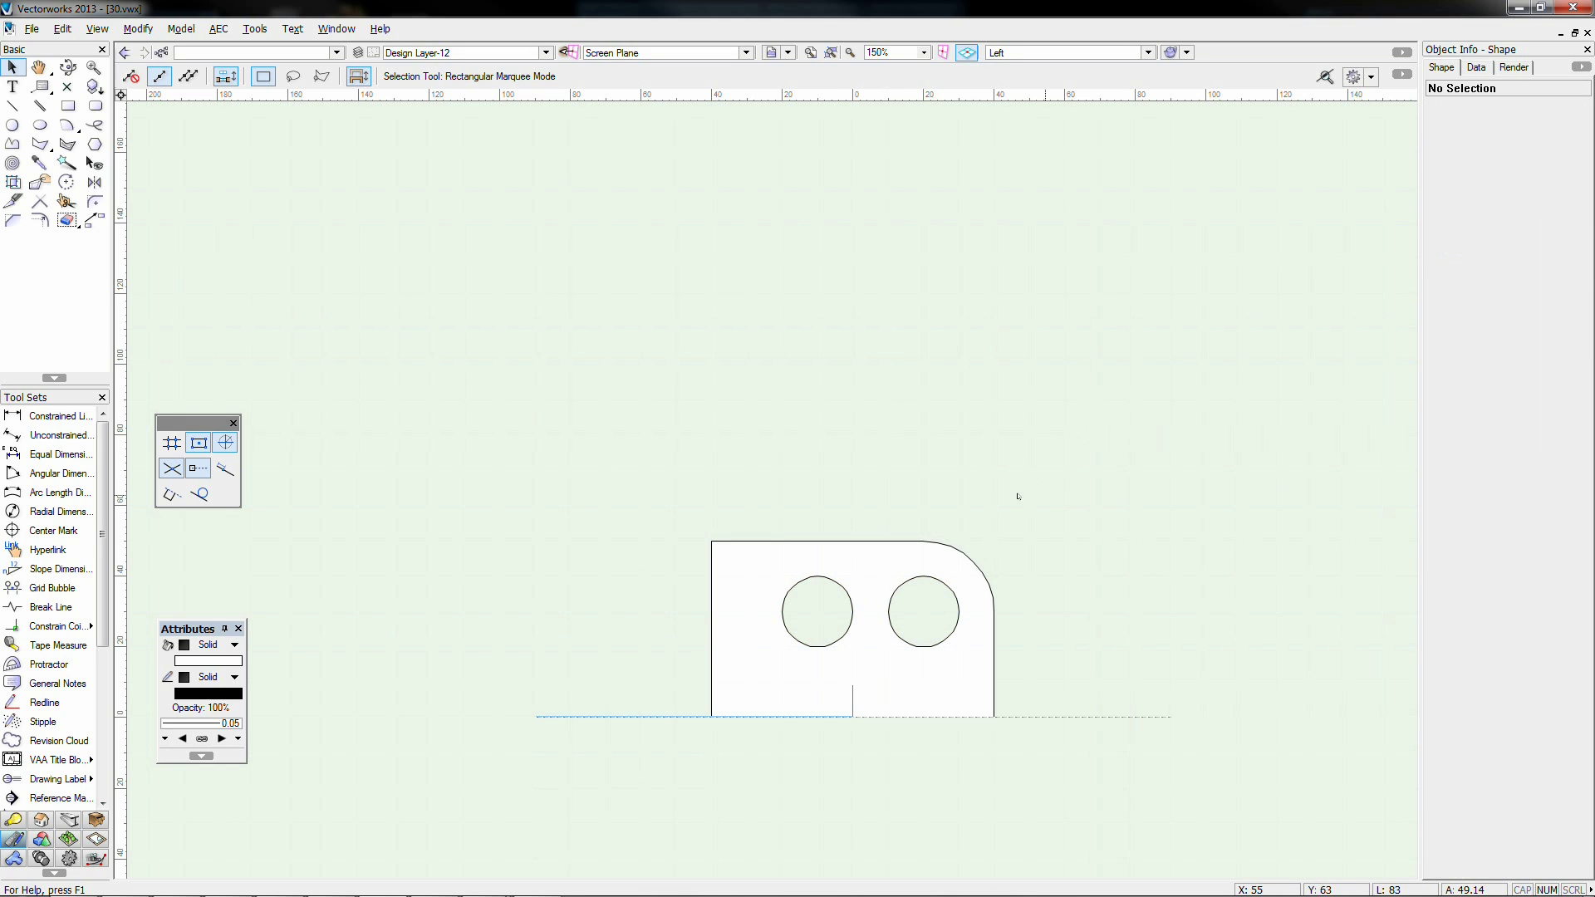
Step: Extrude the rounded profile with its two holes by 40 mm and deselect it
click(954, 591)
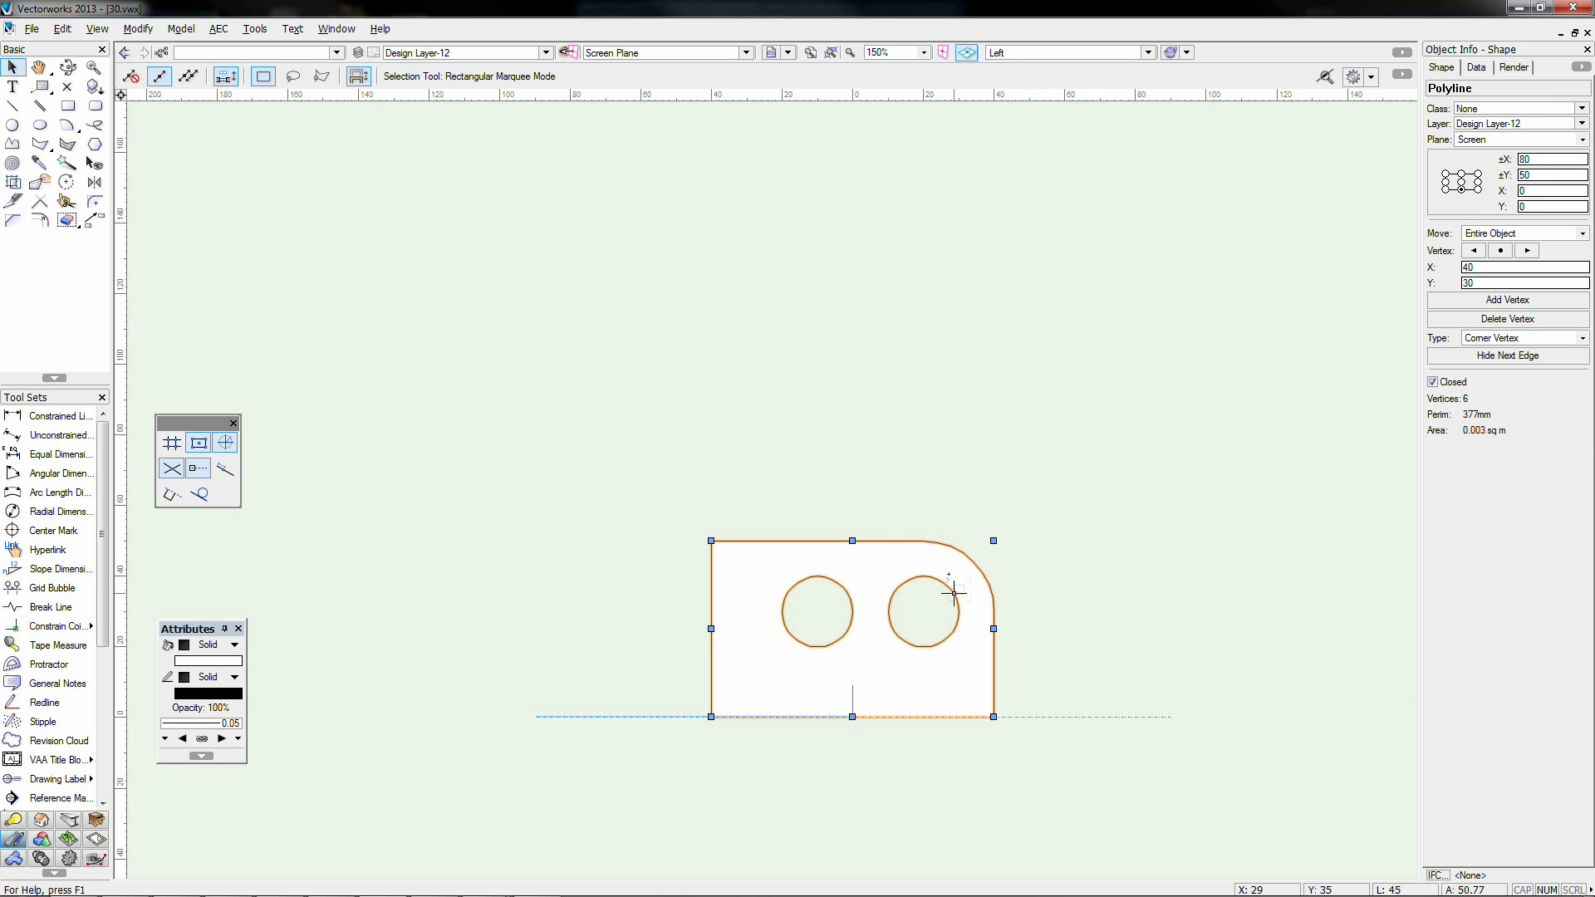
key(ctrl+e)
key(Return)
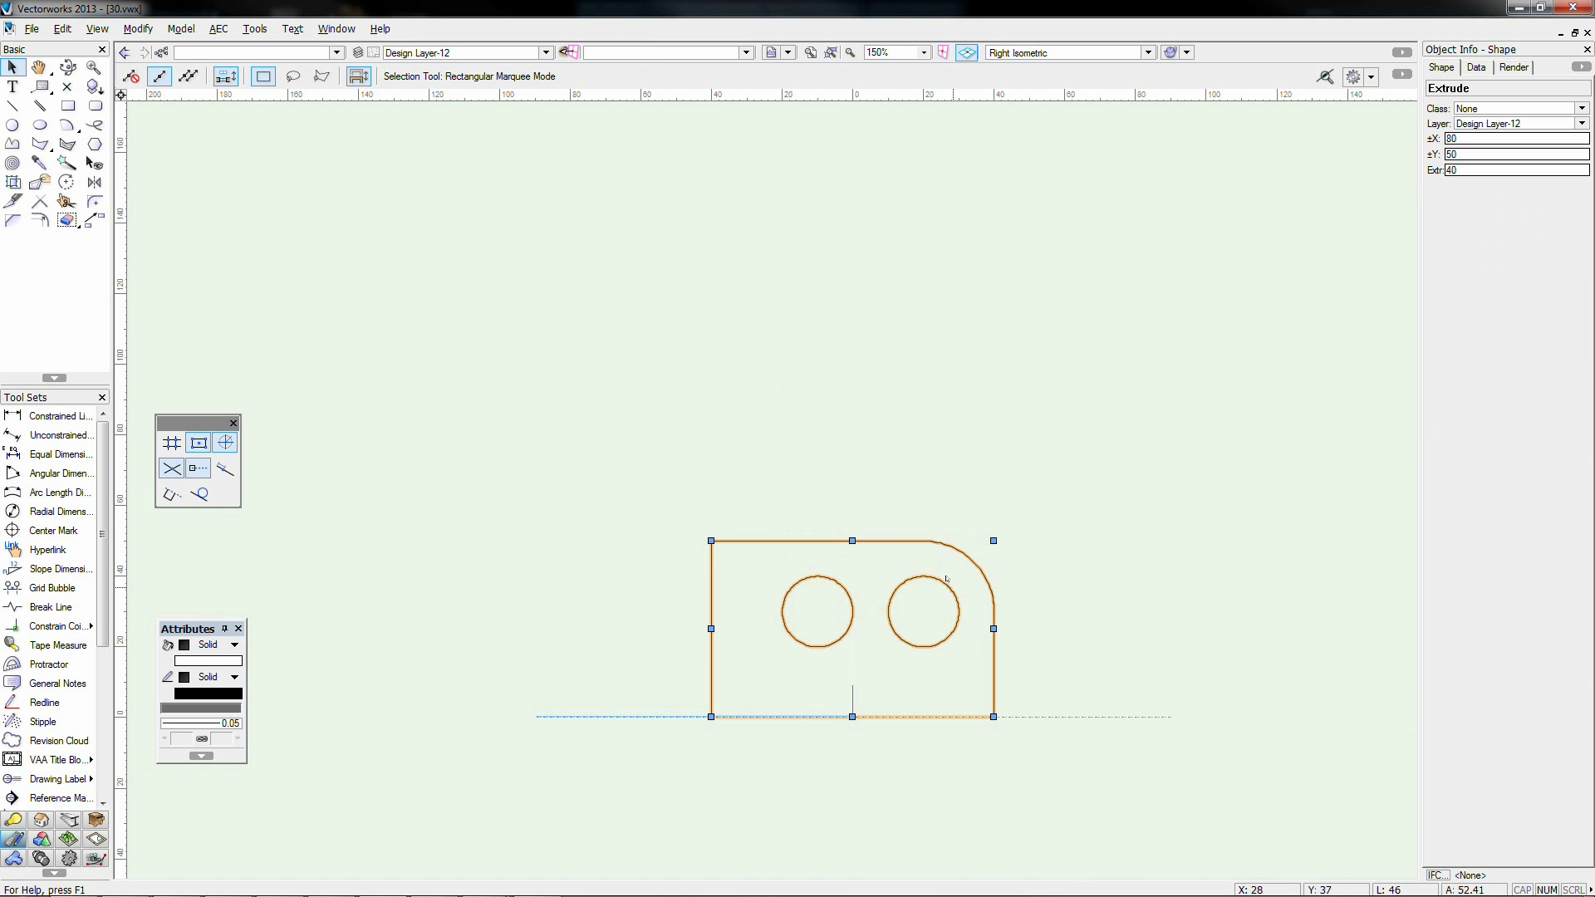
key(KP_1)
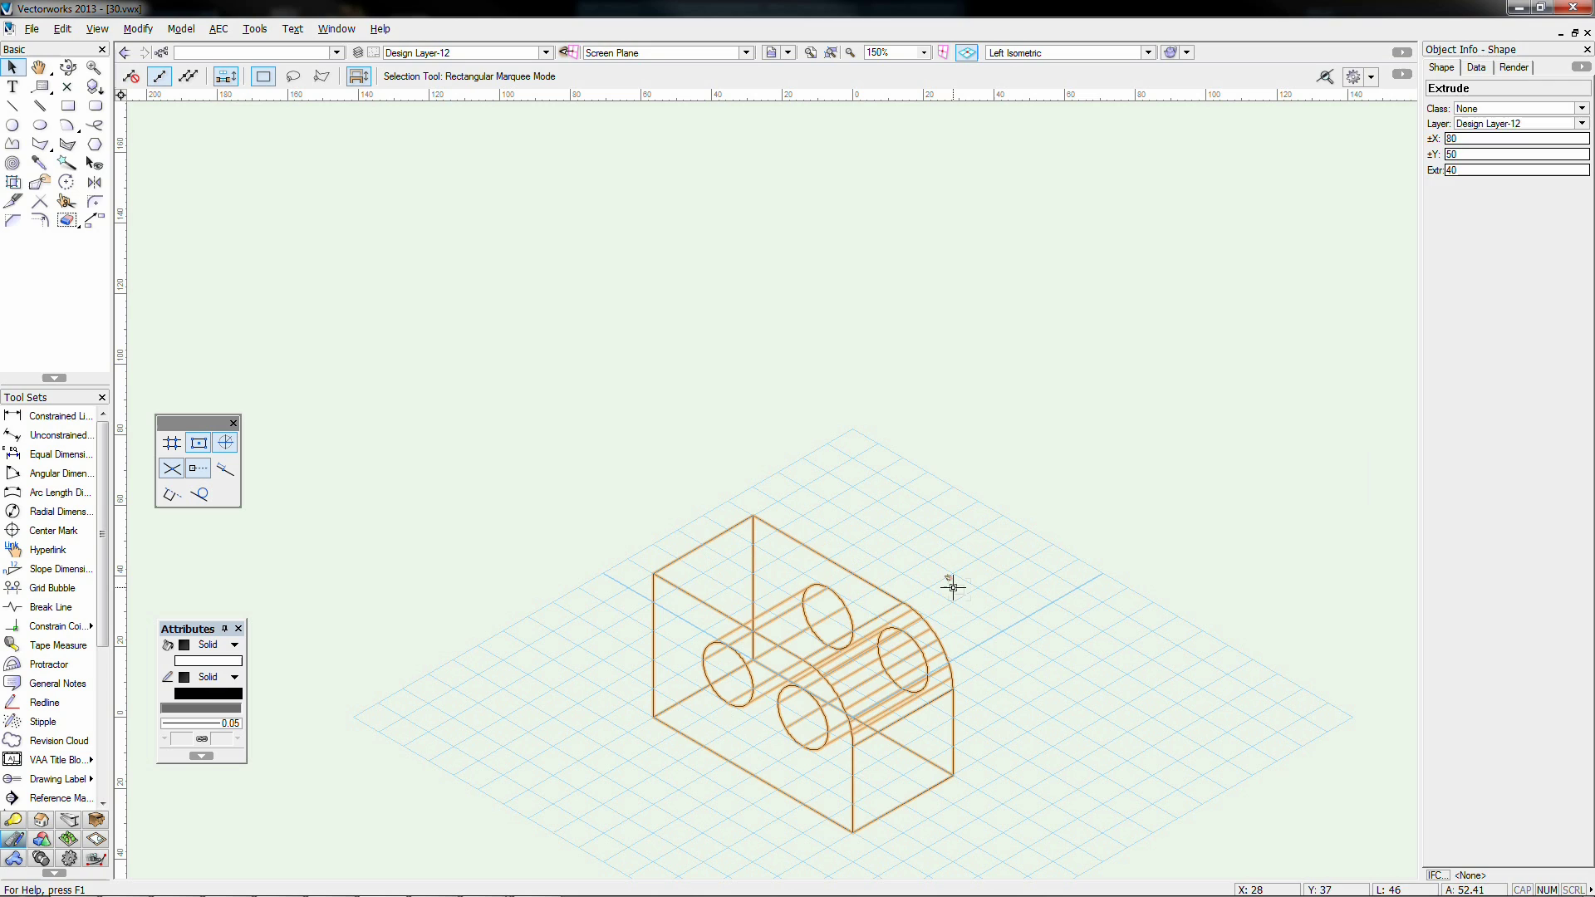
click(953, 587)
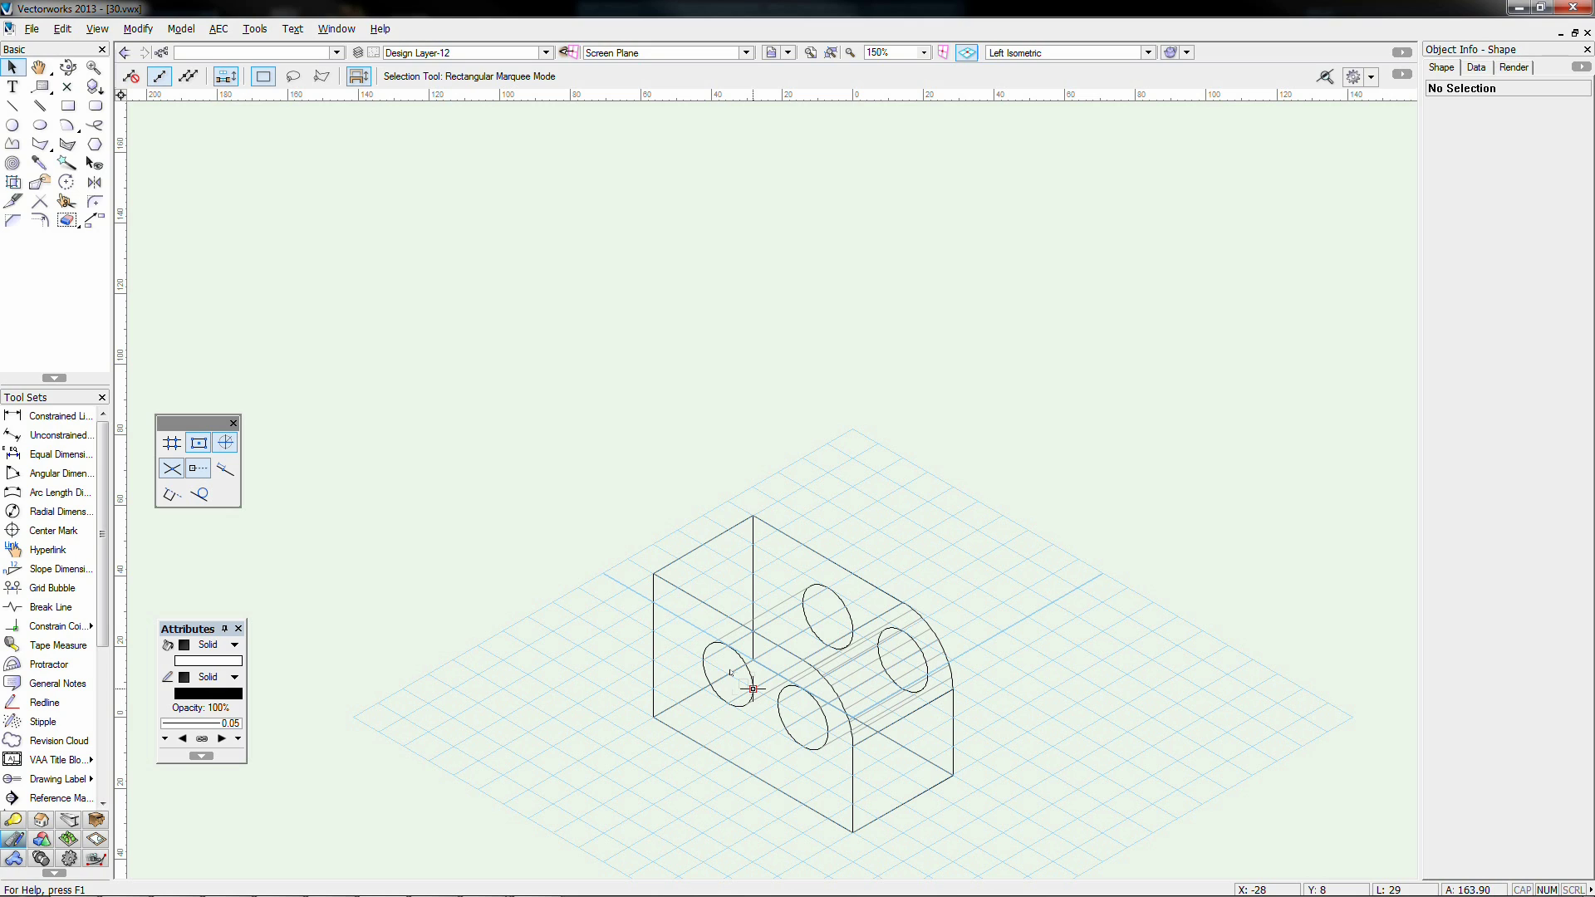
Step: Draw a 20 × 70 mm rectangle in Top/Plan from the block's lower-left corner along its left edge
key(F5)
click(68, 105)
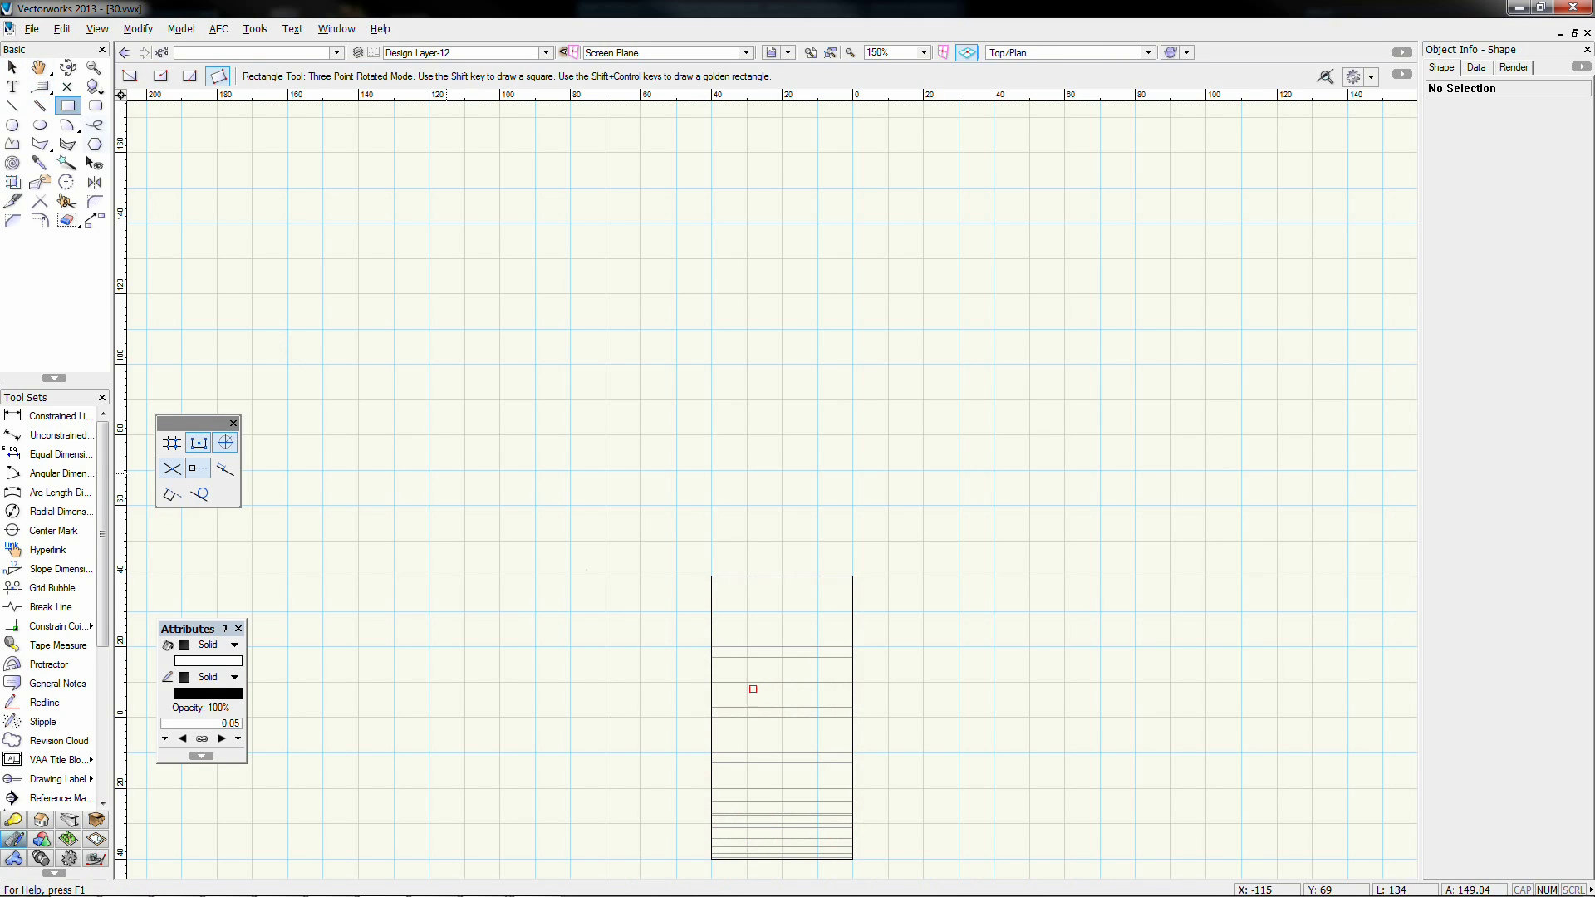
click(711, 575)
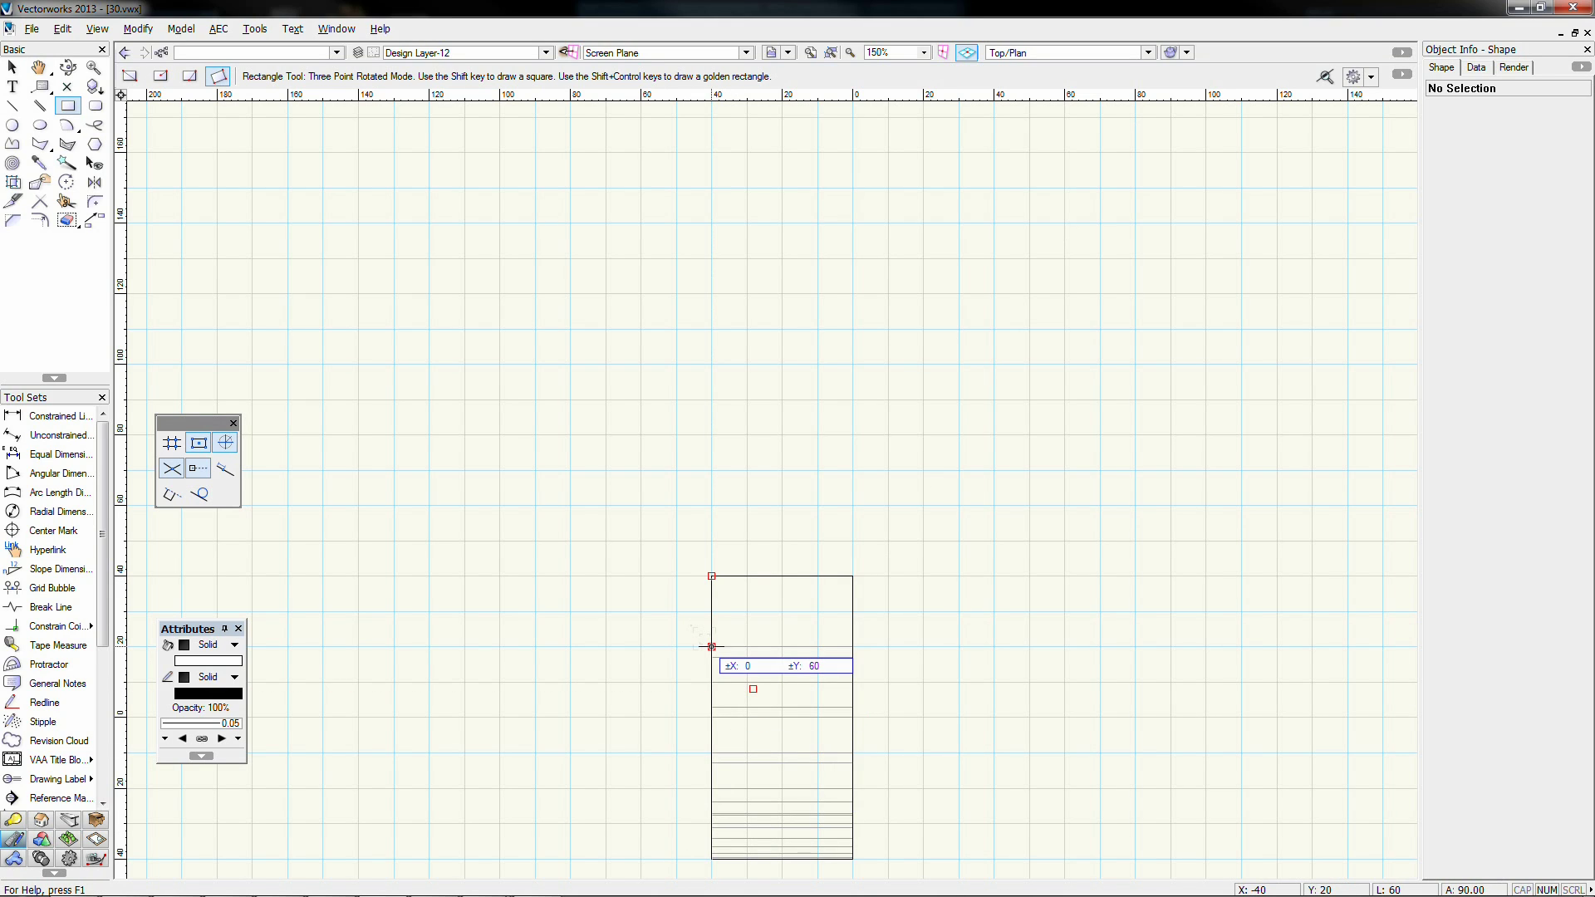
key(Tab)
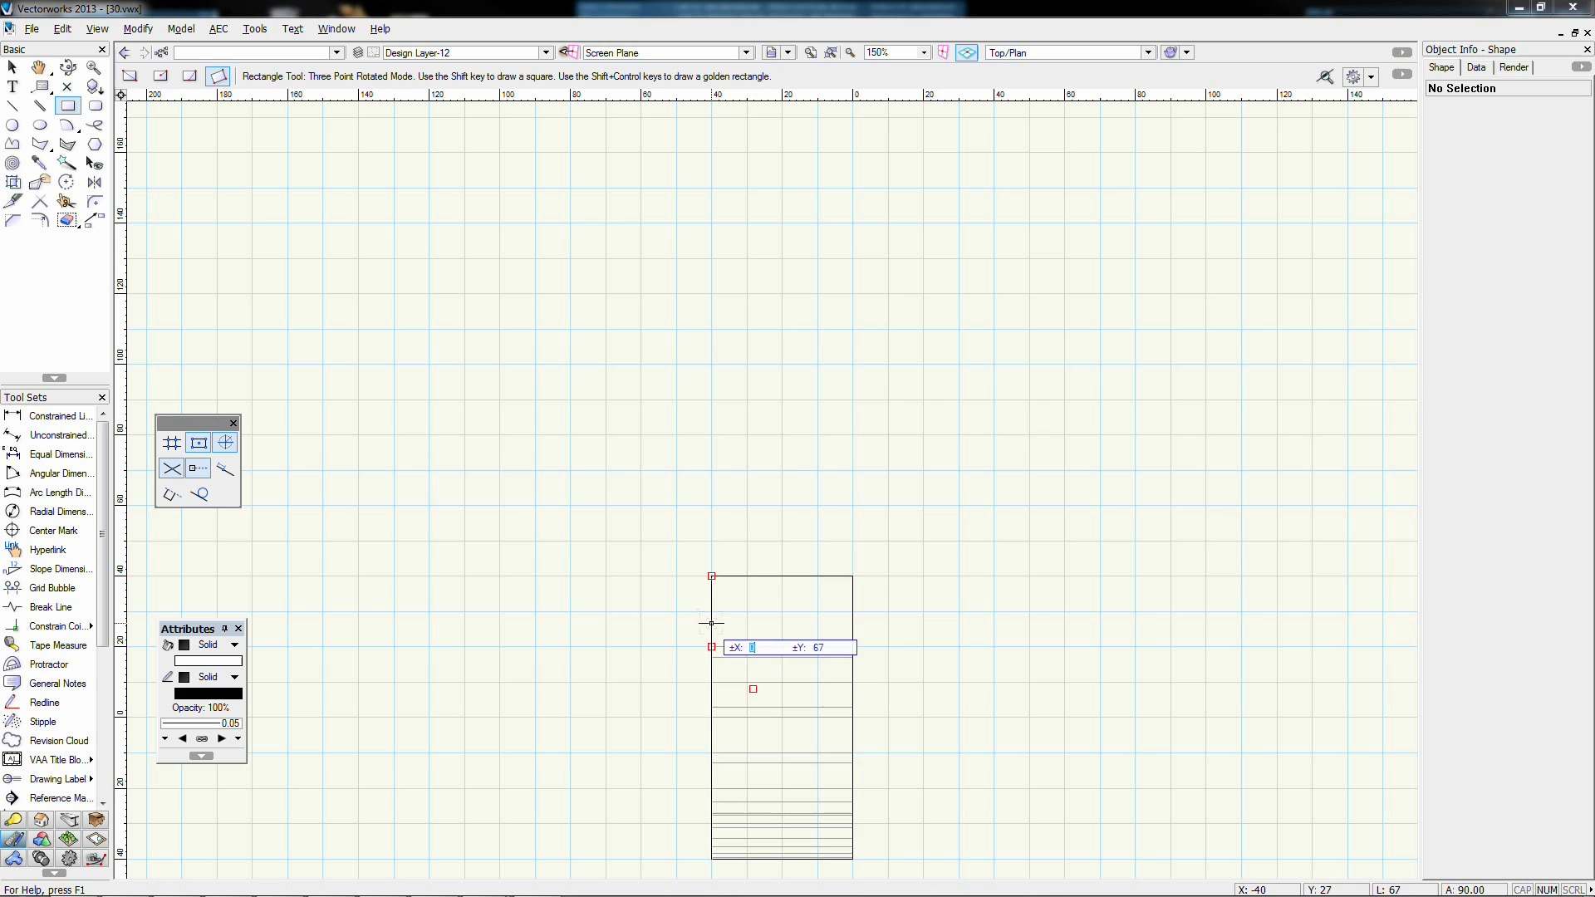
key(Tab)
click(711, 611)
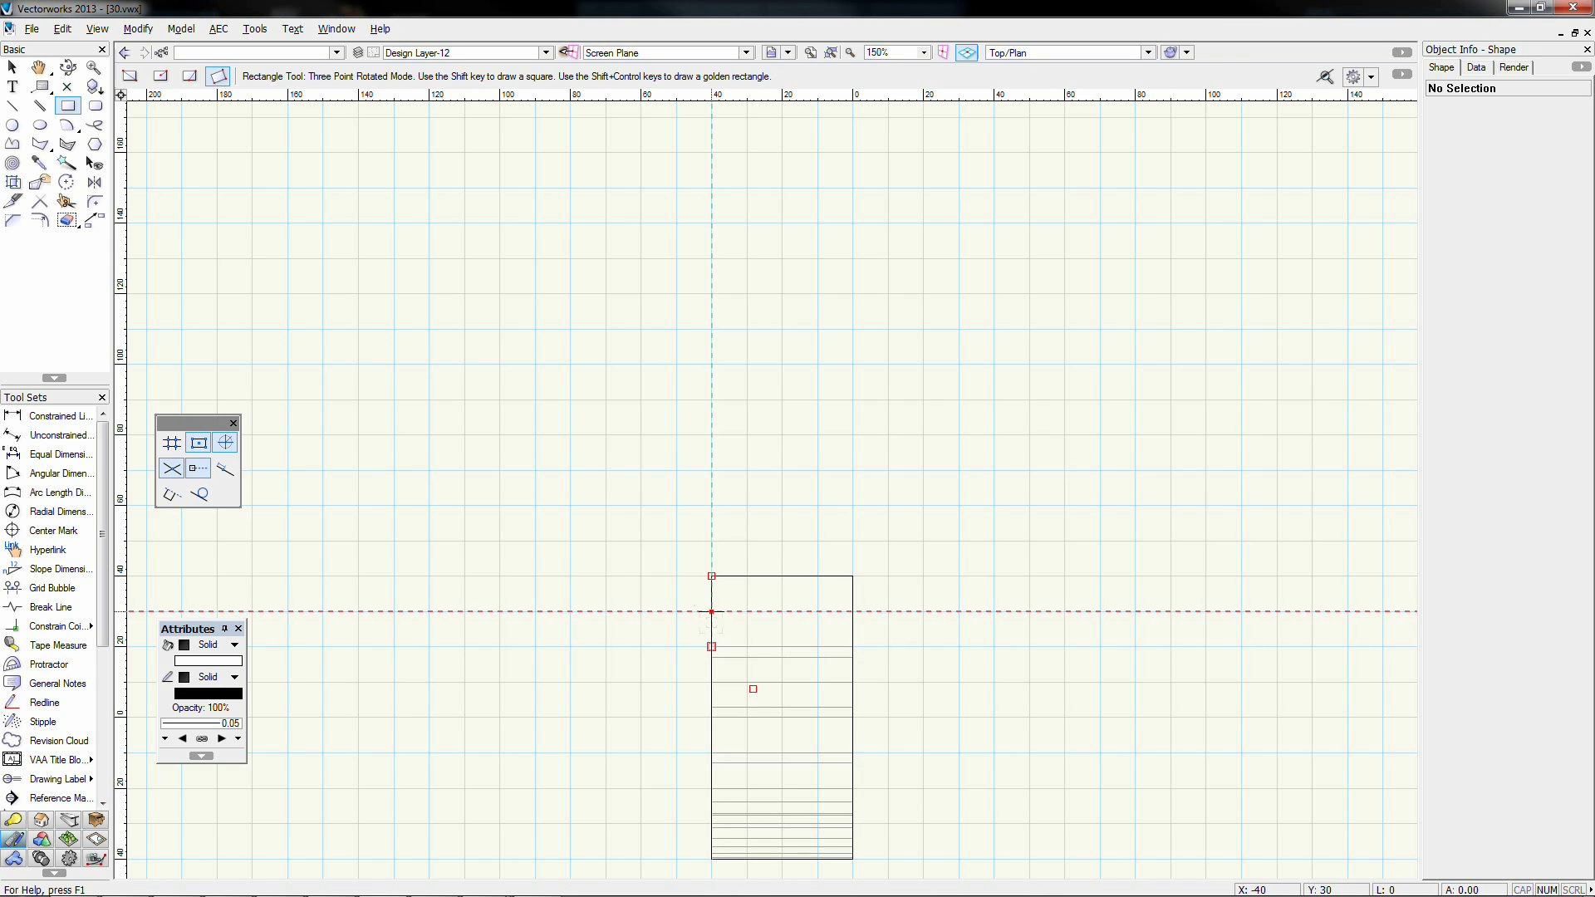
key(Tab)
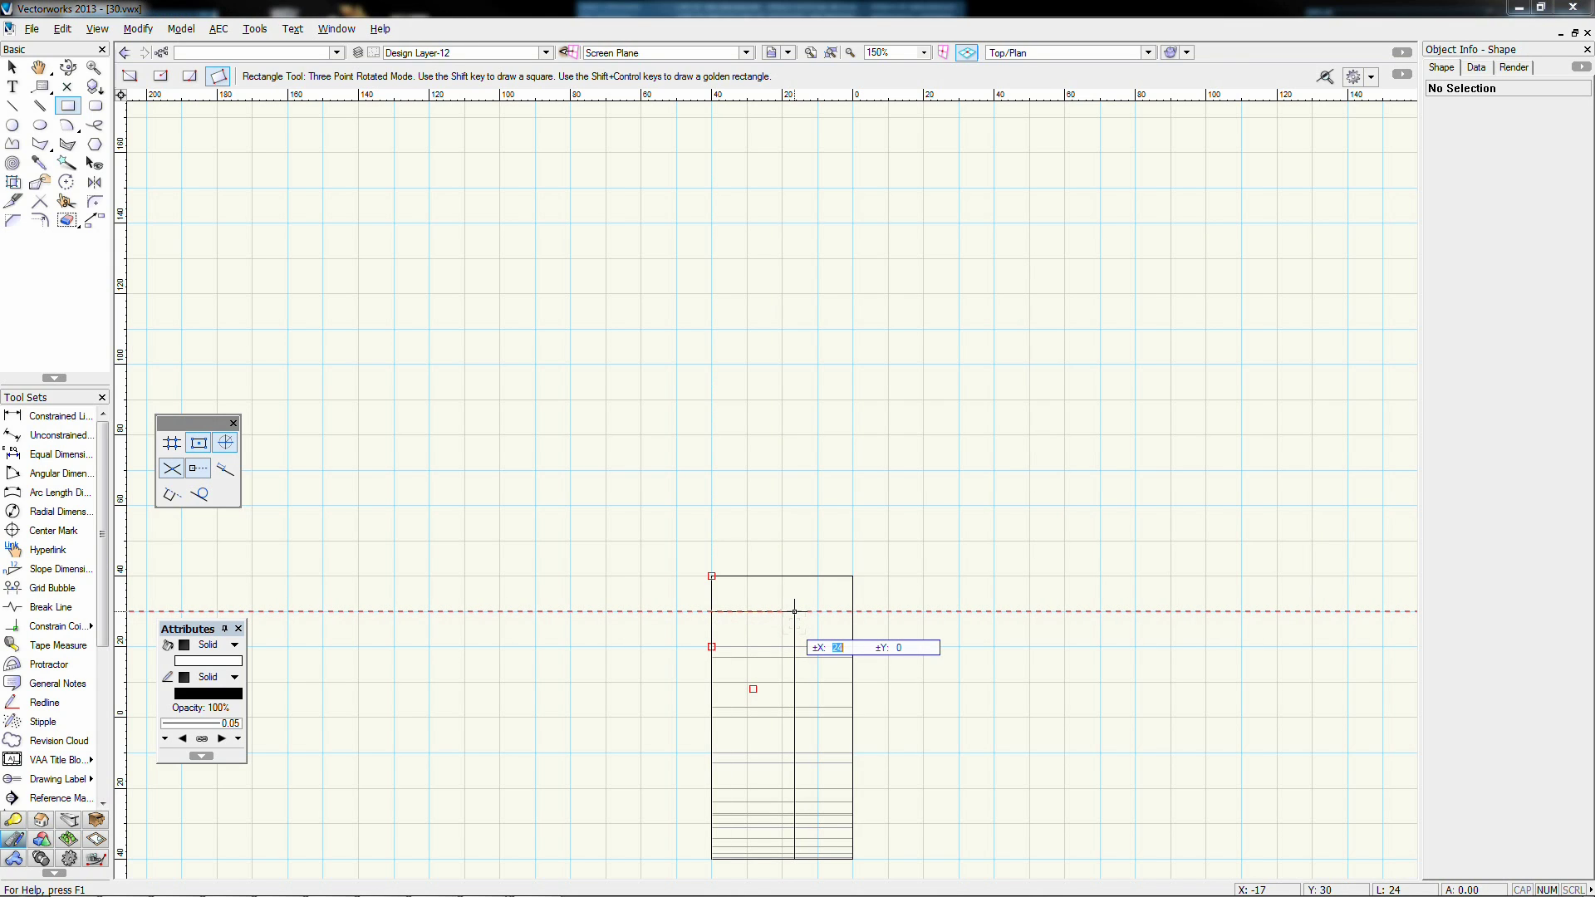
text(20)
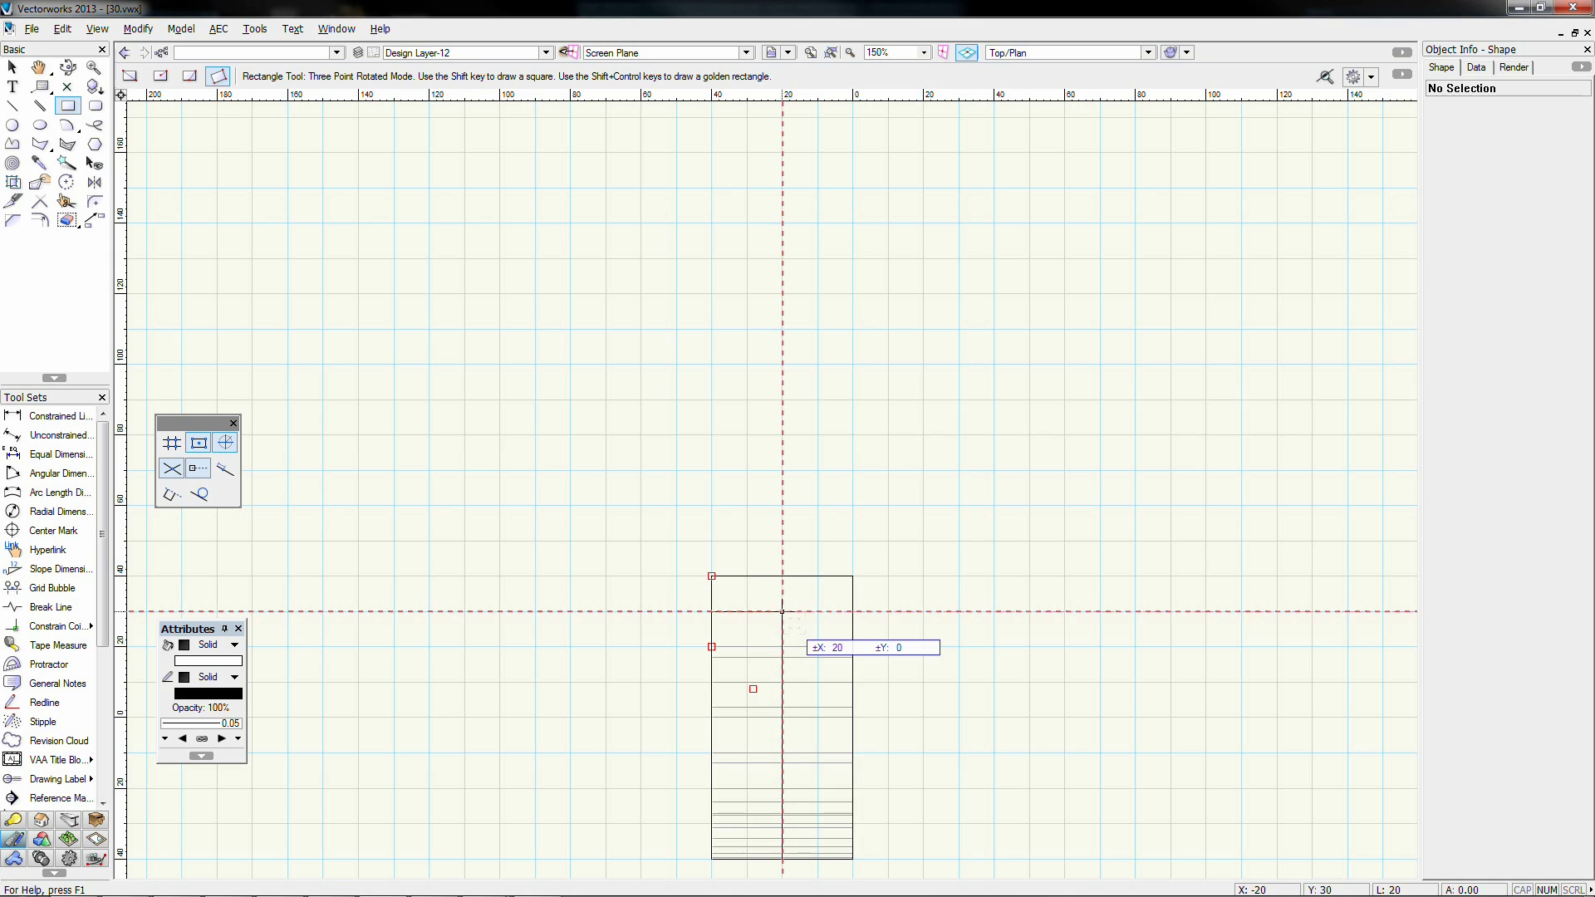
key(Return)
Step: Extrude the 20 × 70 mm rectangle by 40 mm and move the extrusion up 10 mm in the Left view
key(ctrl+e)
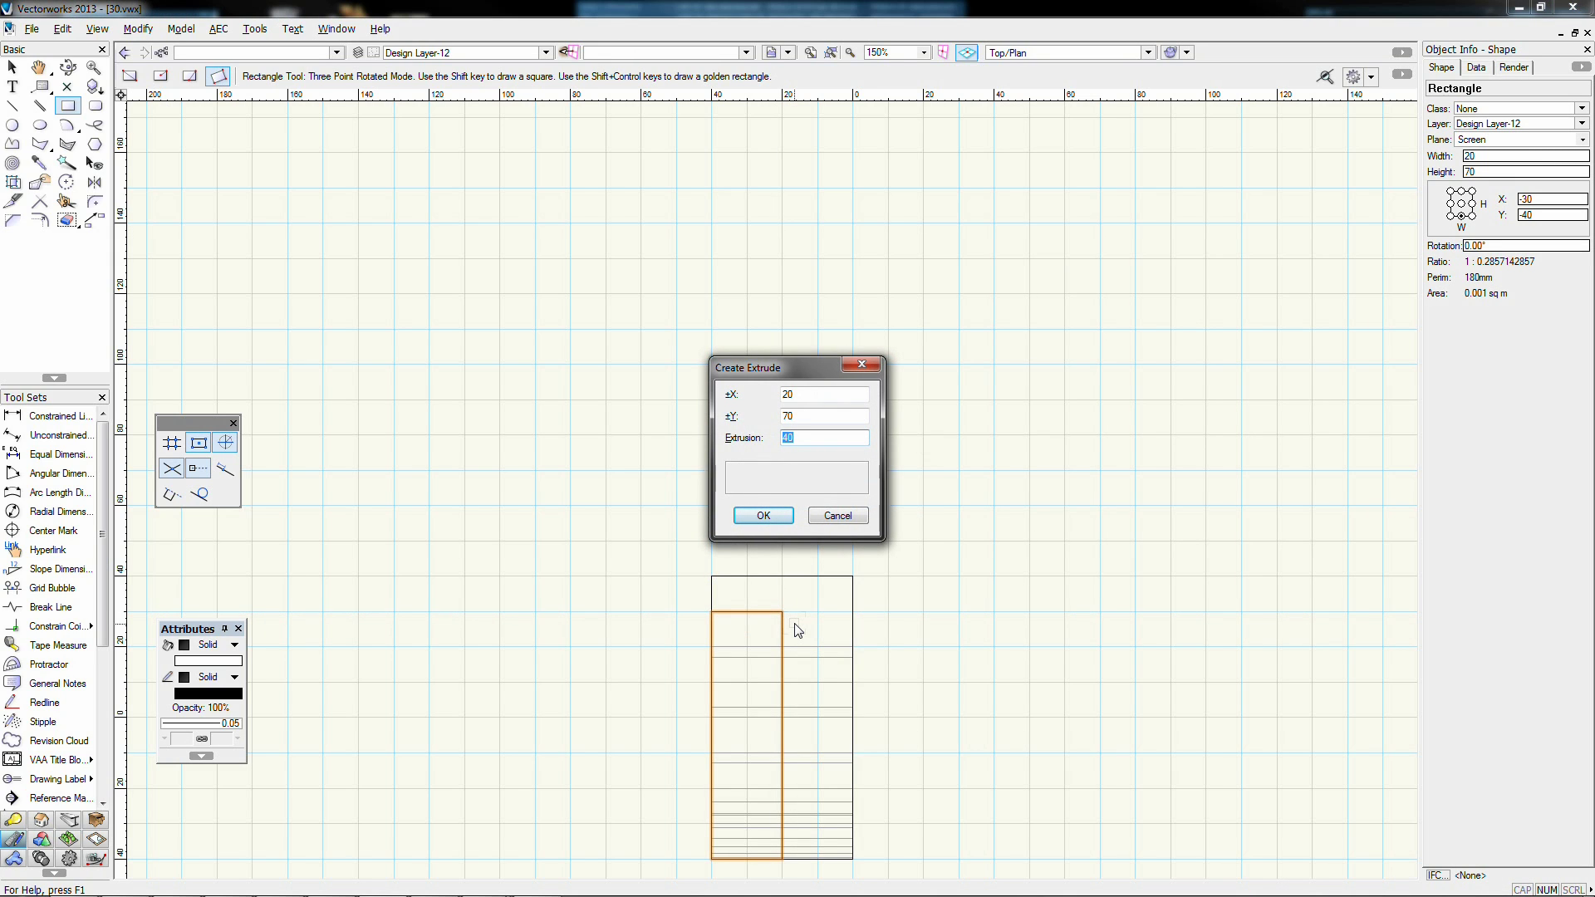
key(Return)
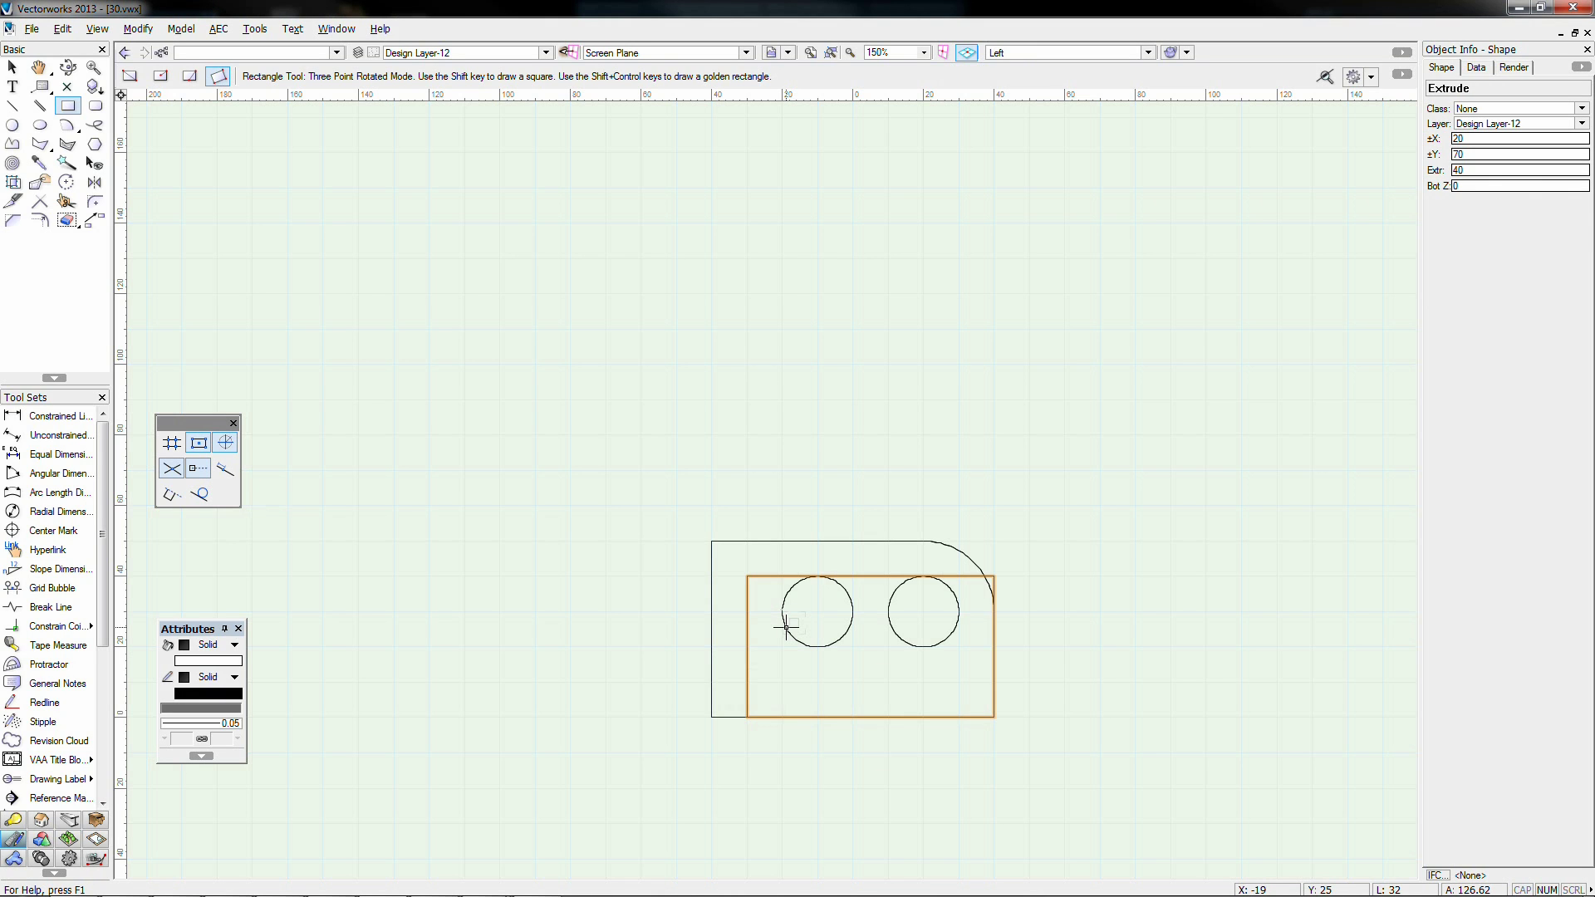
key(ctrl+m)
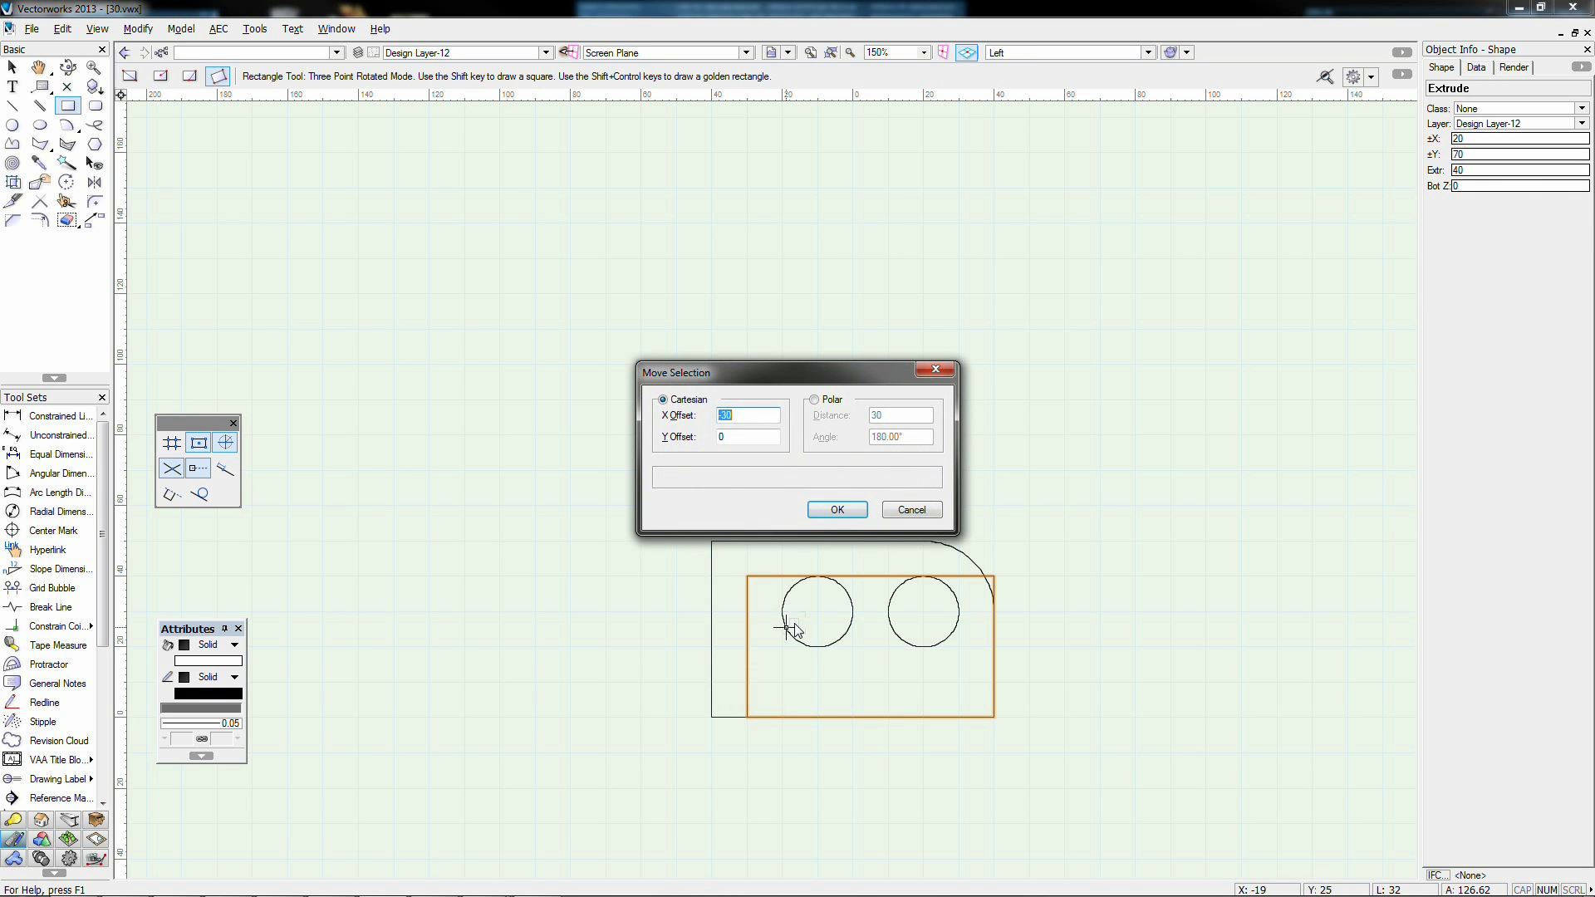
text(0)
key(Tab)
key(Return)
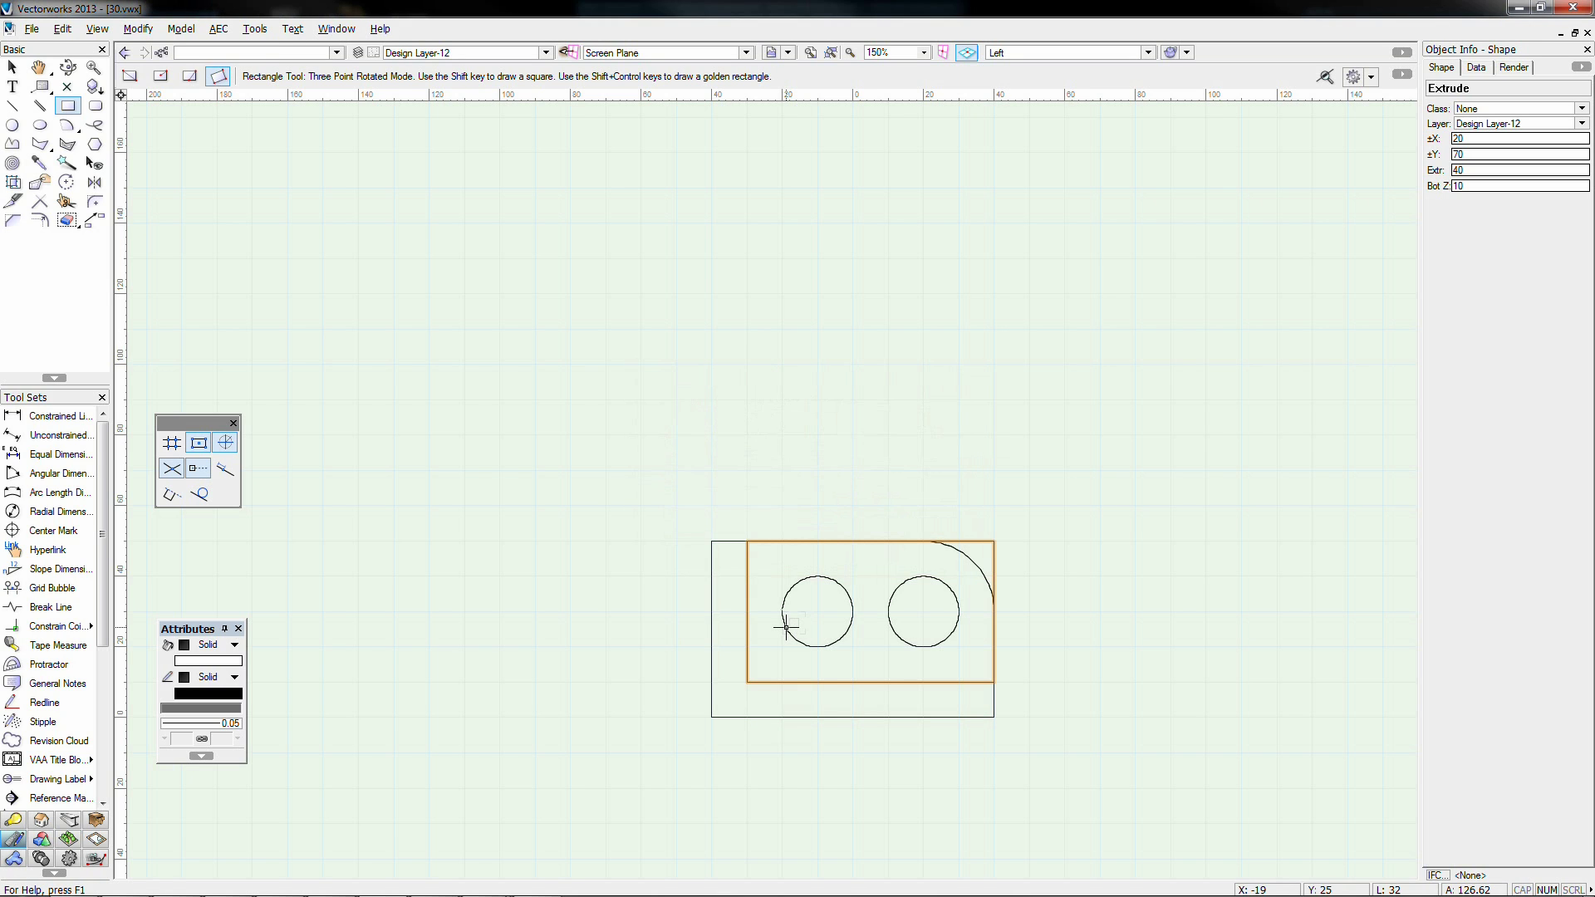
key(z)
scroll(730, 655, up, 2)
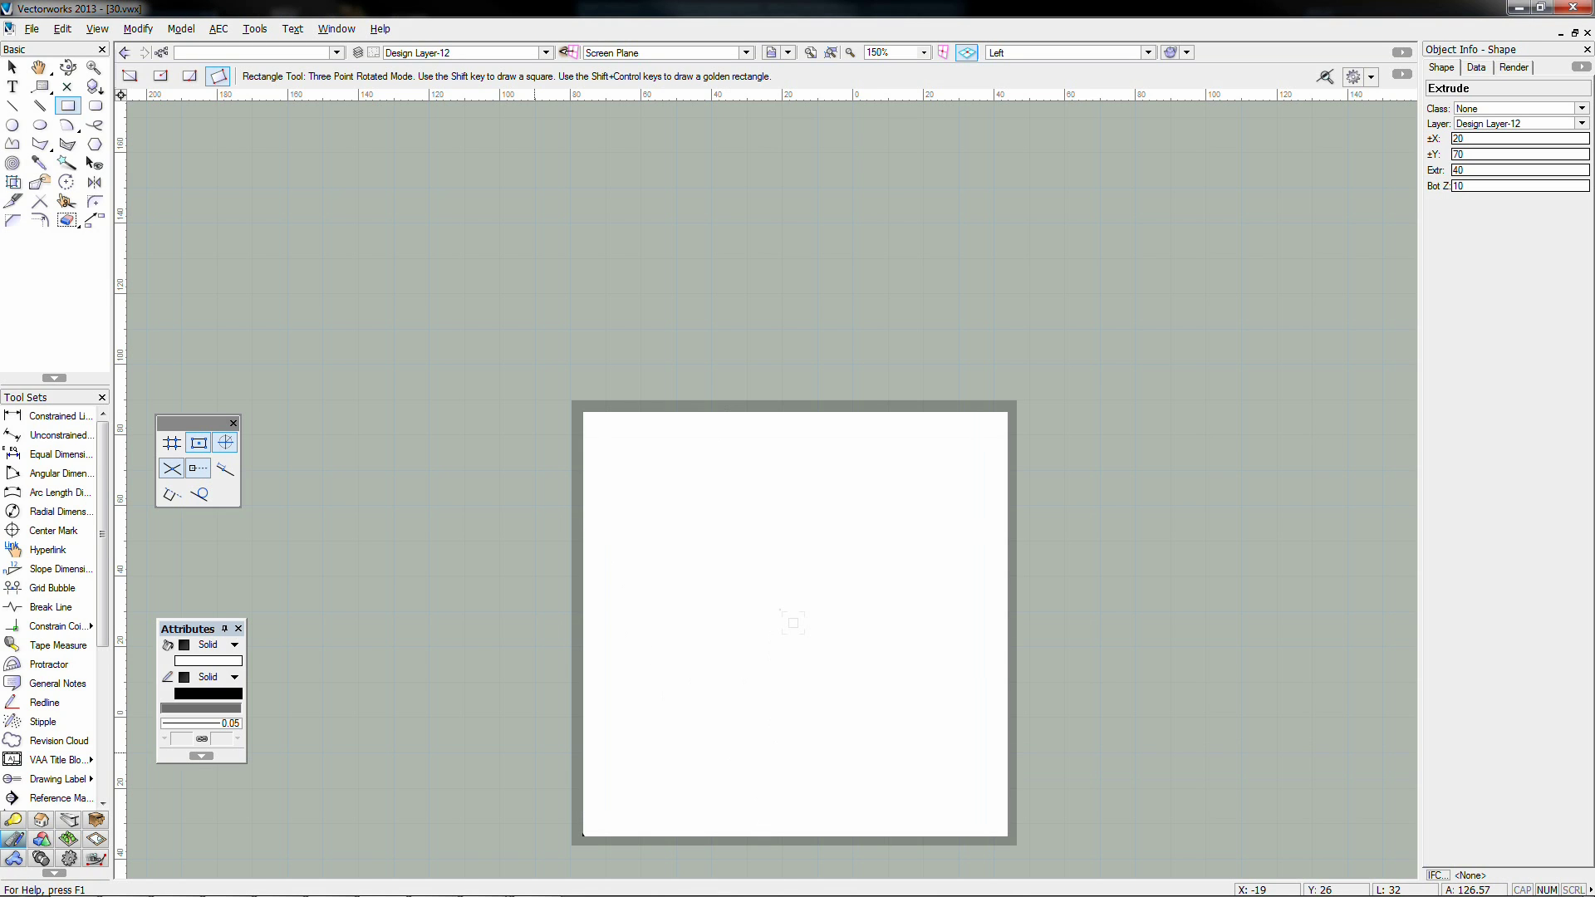
key(Escape)
Step: Subtract the 20 × 70 mm extrusion from the rounded block with Subtract Solids and deselect the result
key(x)
drag(614, 459, 1143, 797)
key(1)
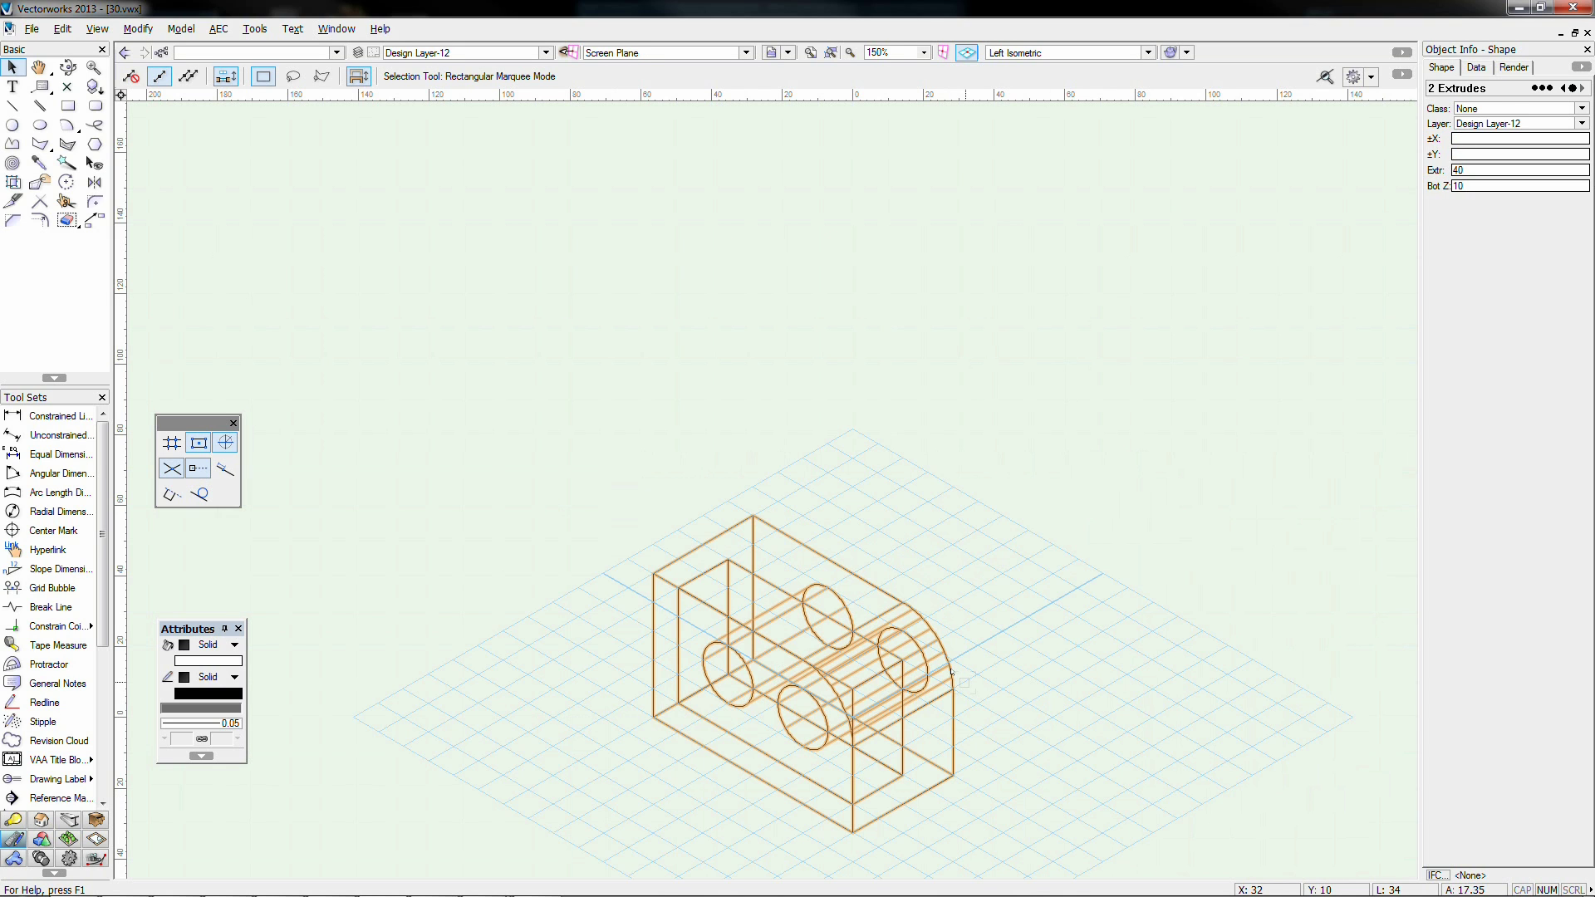
right_click(828, 615)
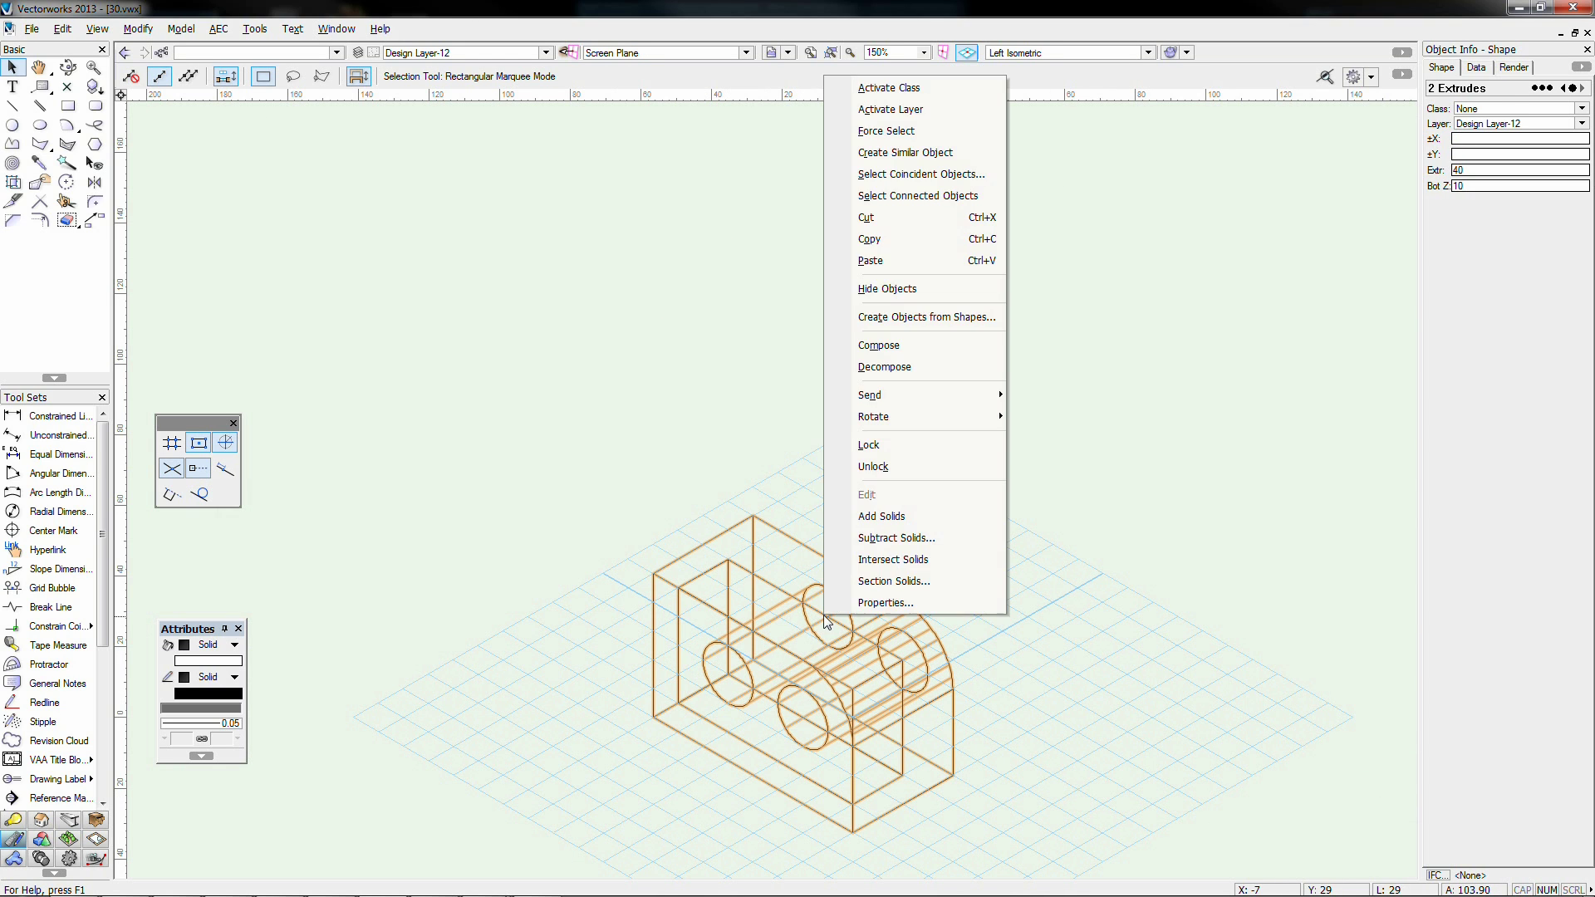
click(887, 540)
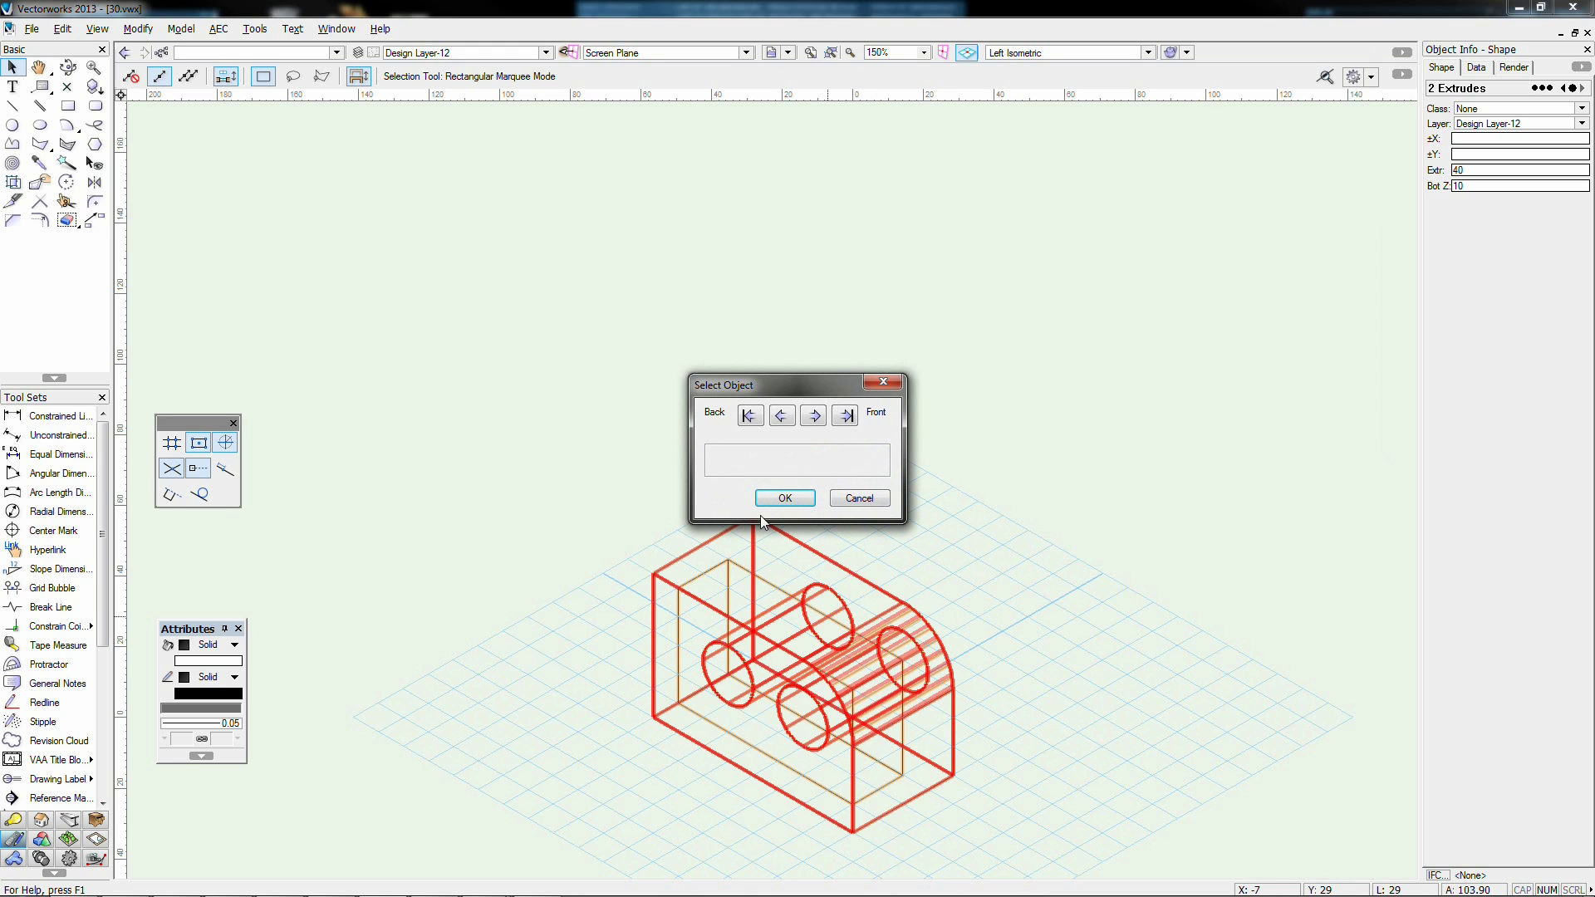
click(783, 497)
click(989, 490)
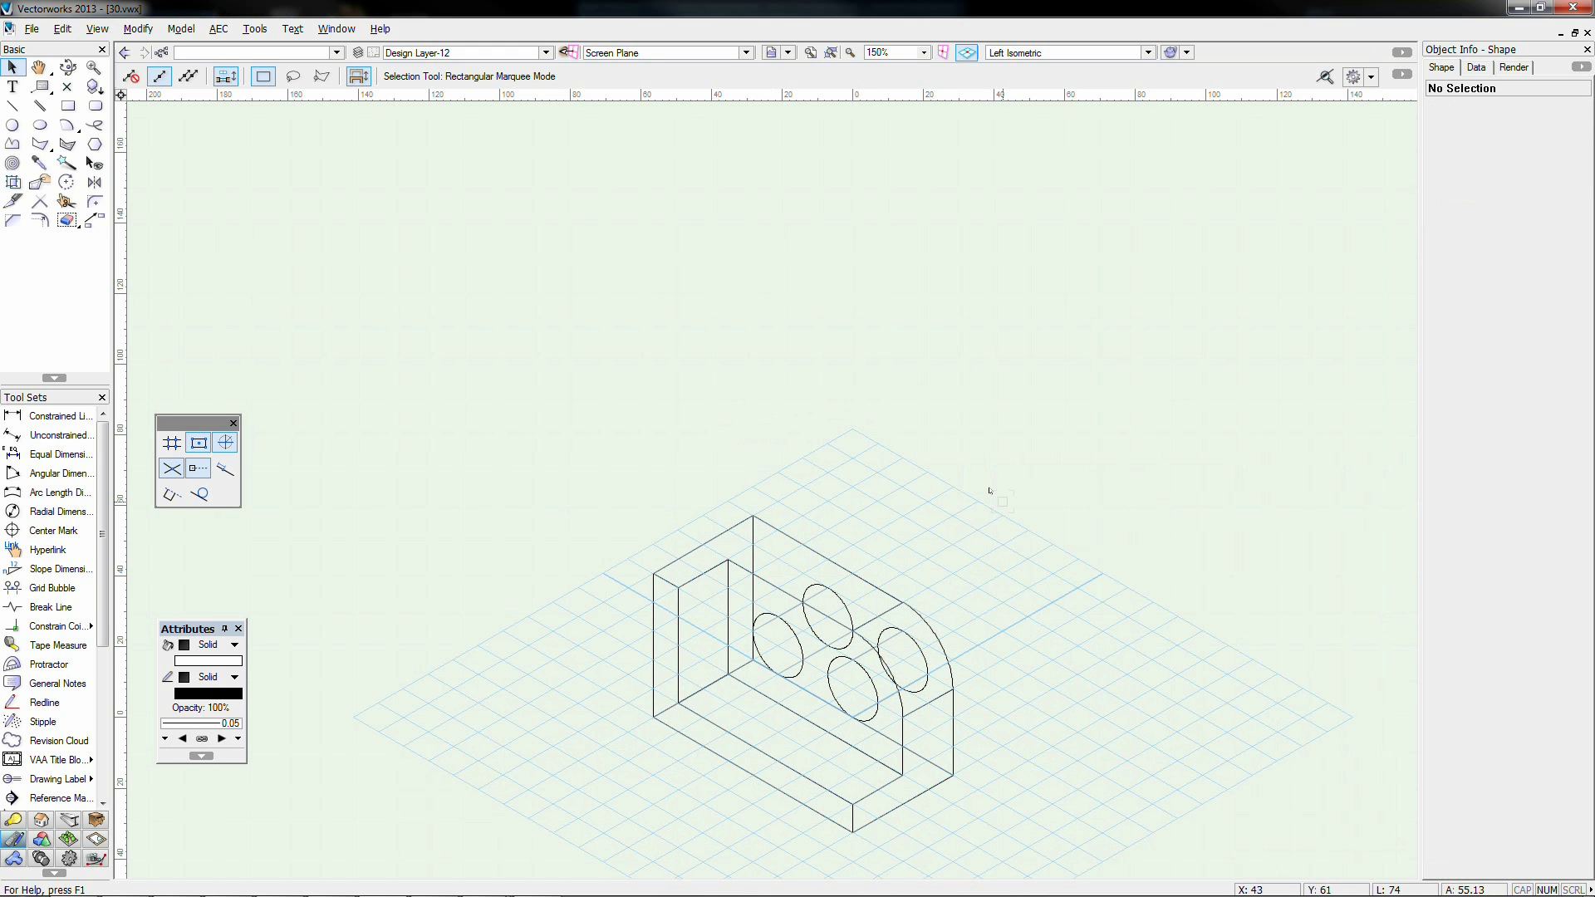
Step: Check the finished solid in a shaded rendering, return to wireframe and decline the backup copy
key(ctrl+shift+g)
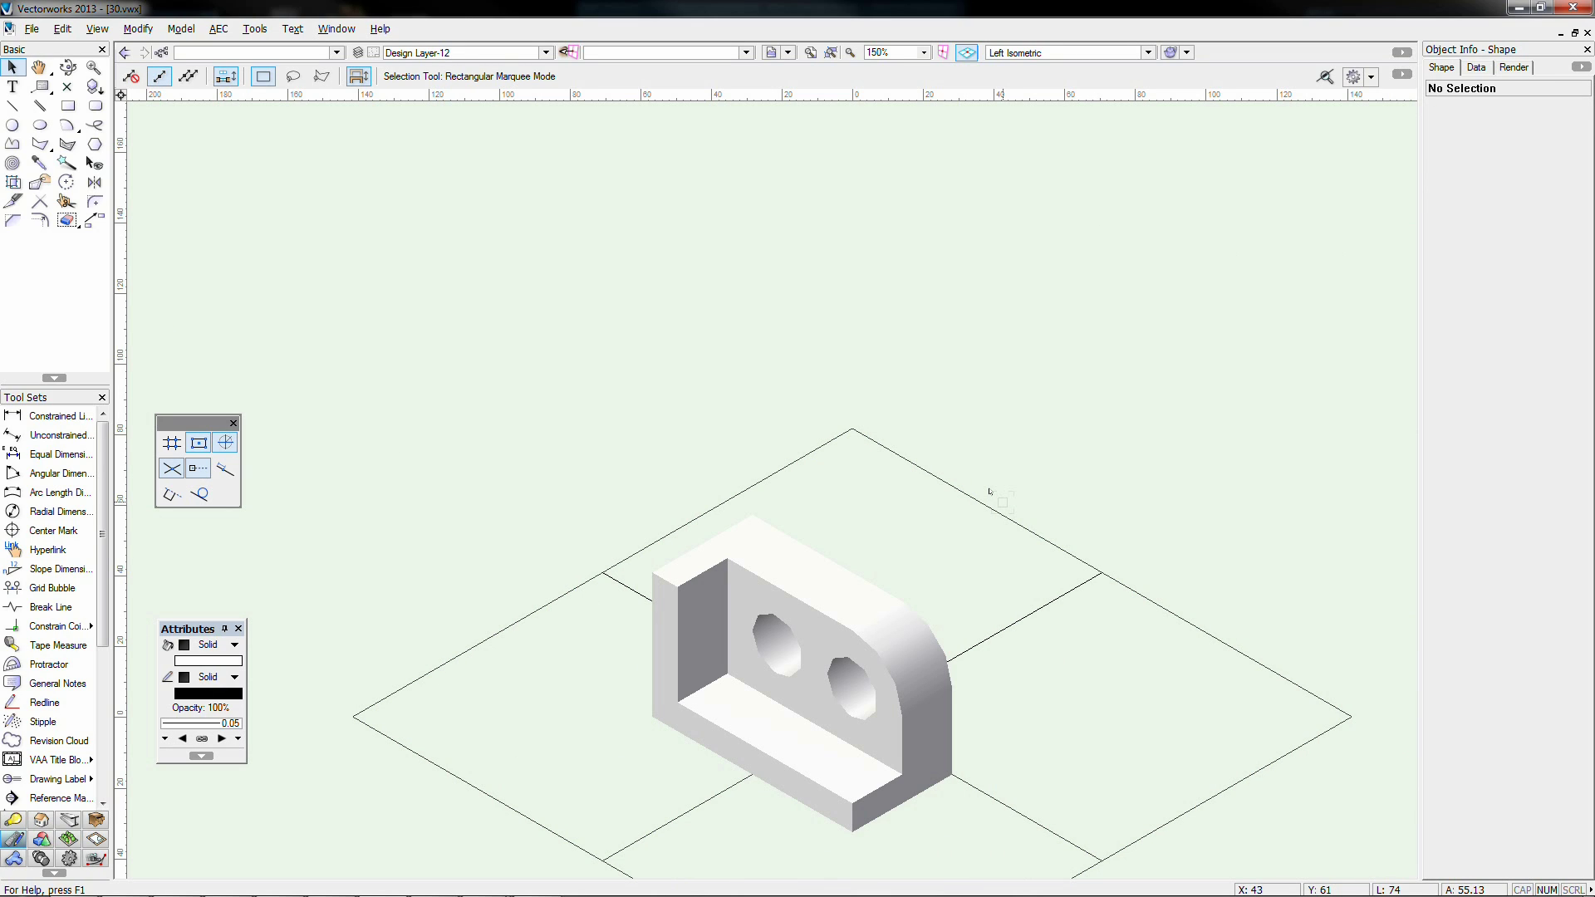
key(ctrl+shift+w)
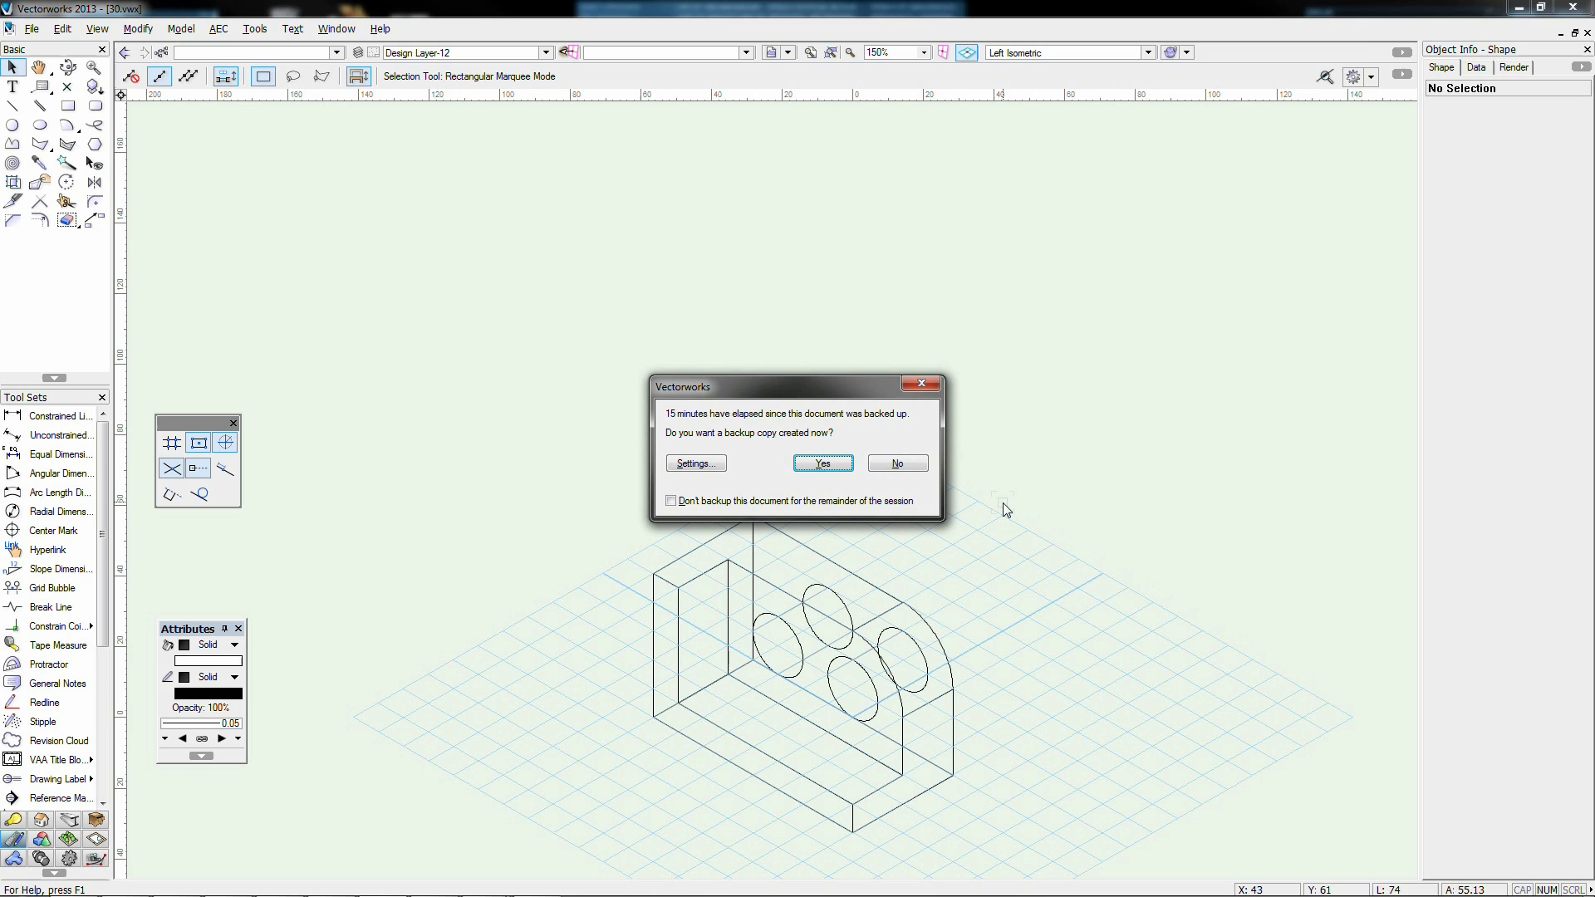
click(893, 463)
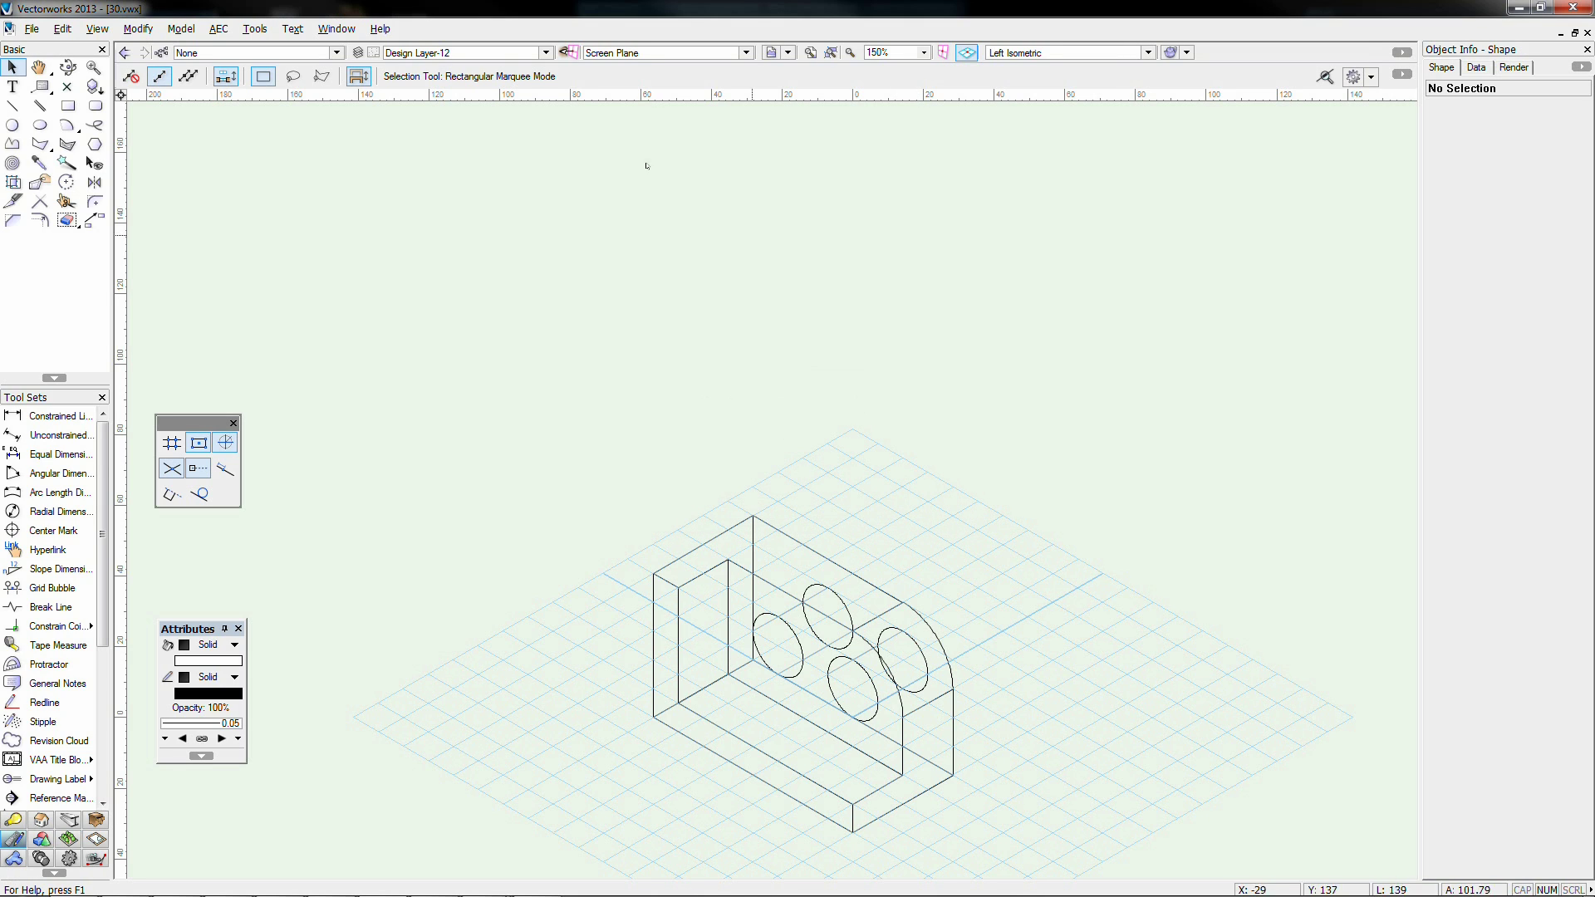
Step: Switch to Design Layer-13 and create an 80 × 50 mm rectangle with its bottom centre at the origin in the Left view
click(465, 53)
click(456, 182)
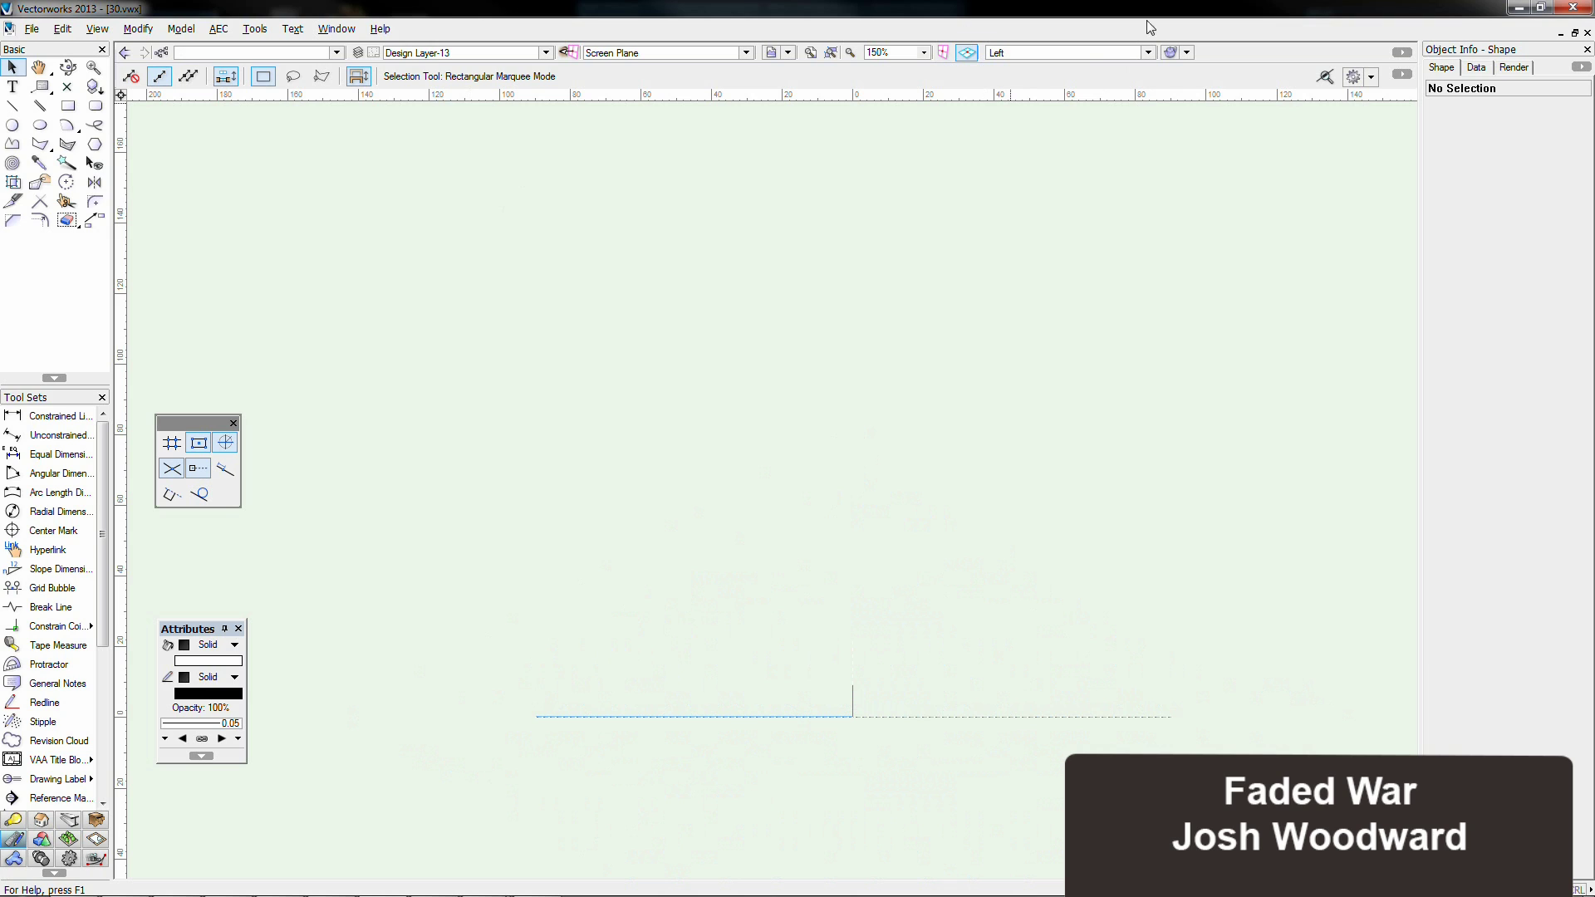
double_click(65, 108)
key(Return)
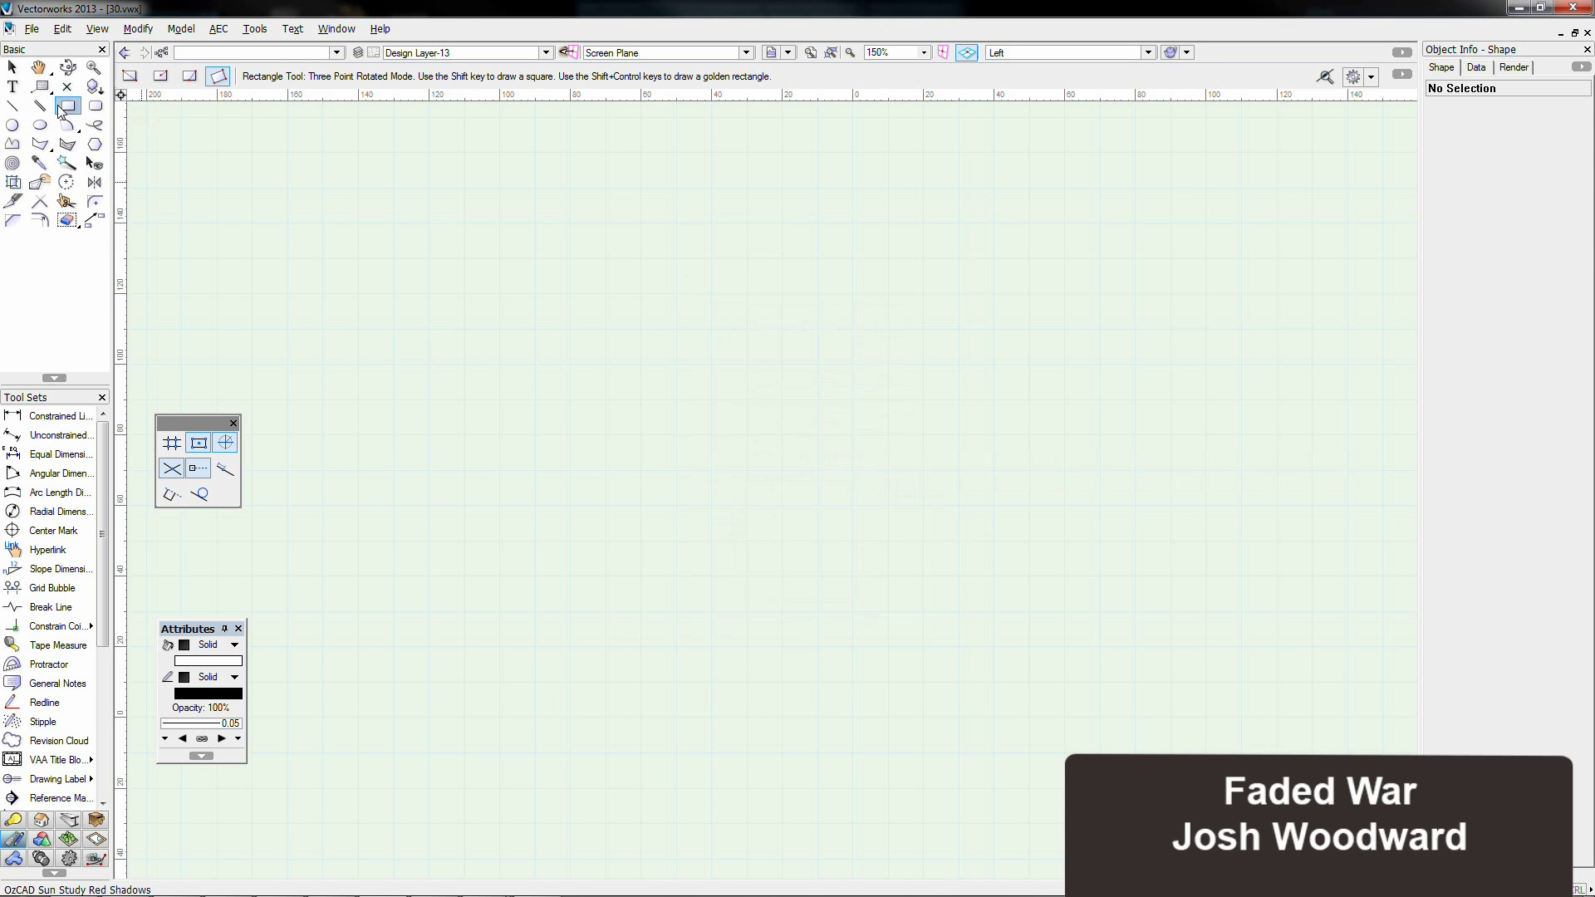
Step: Draw a 20 mm radius circle at the rectangle's upper-left corner and move it inside, tangent to the top and left edges
click(12, 125)
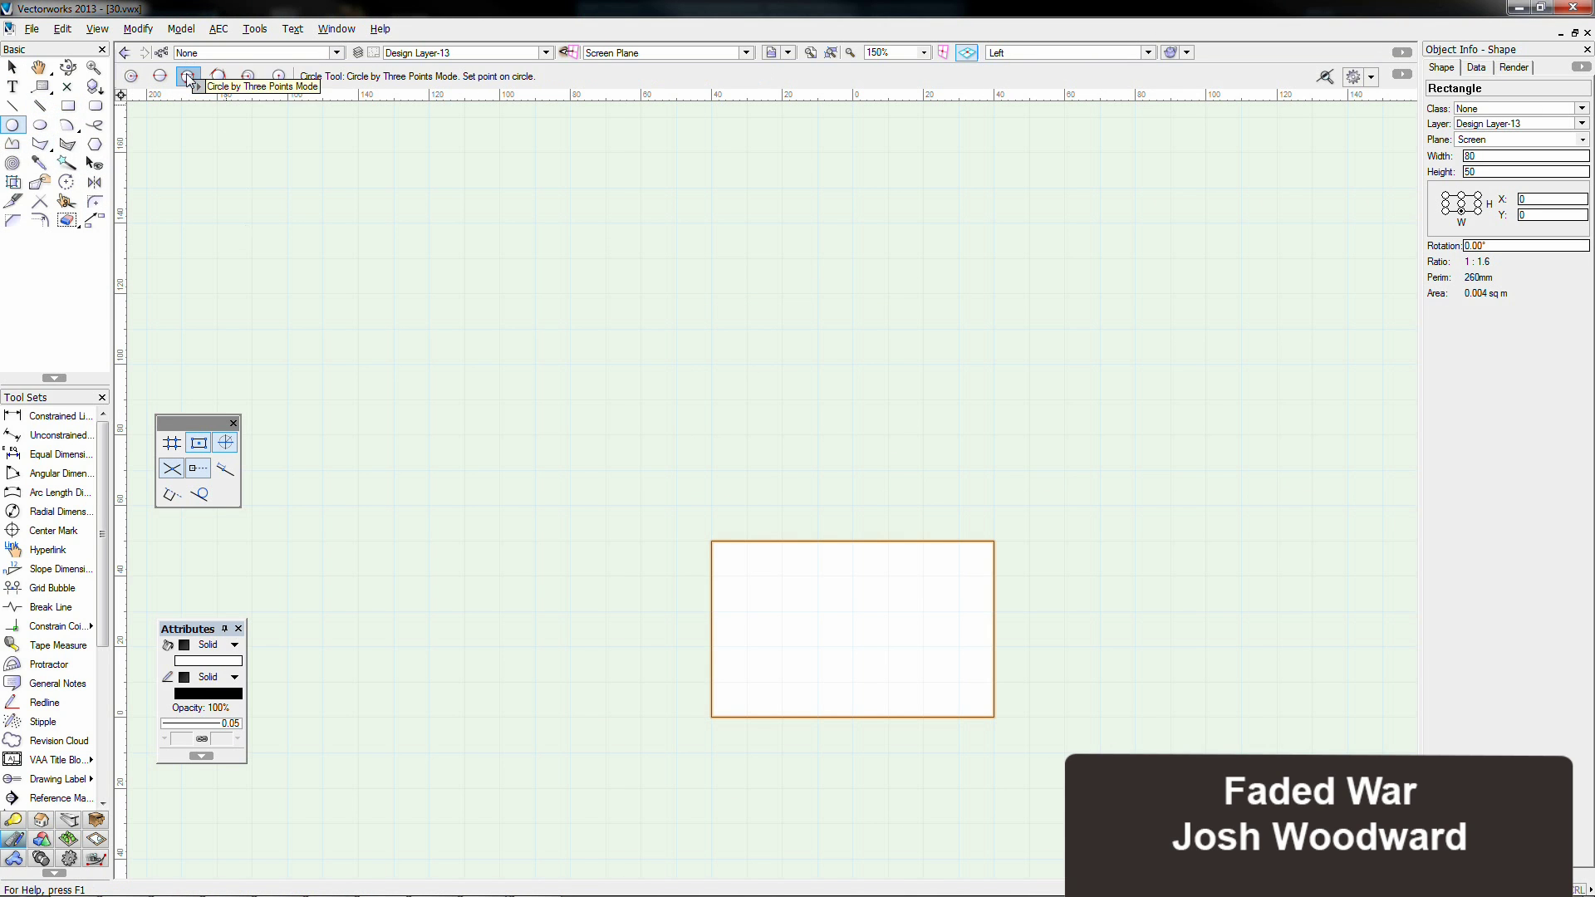
click(131, 75)
key(Tab)
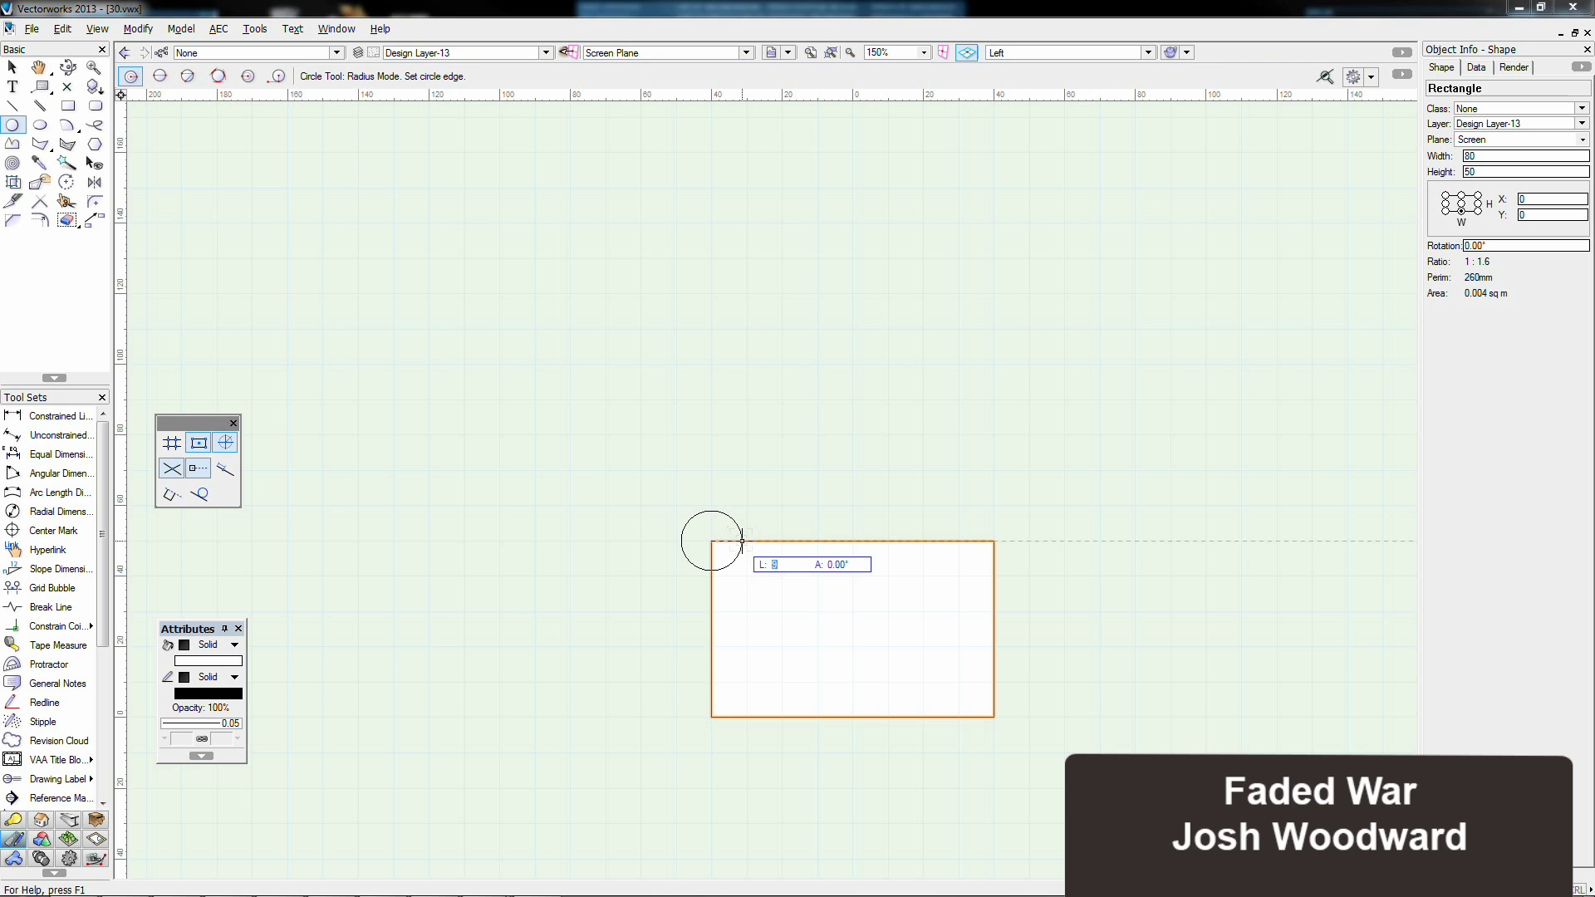
text(20)
key(Return)
key(x)
key(x)
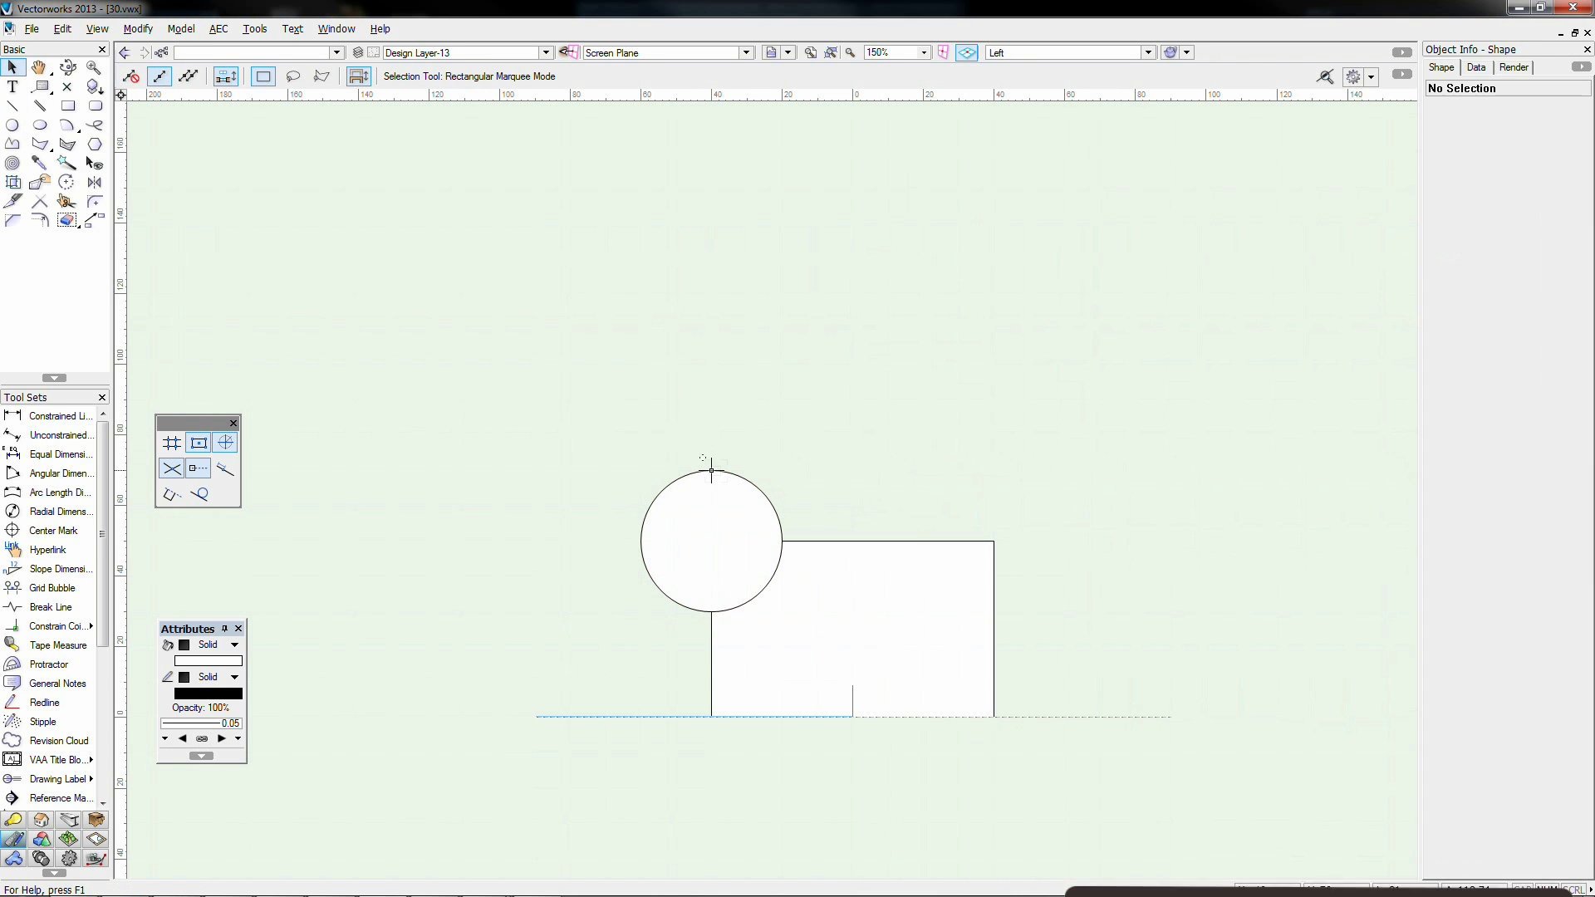
drag(712, 470, 711, 540)
drag(641, 611, 711, 611)
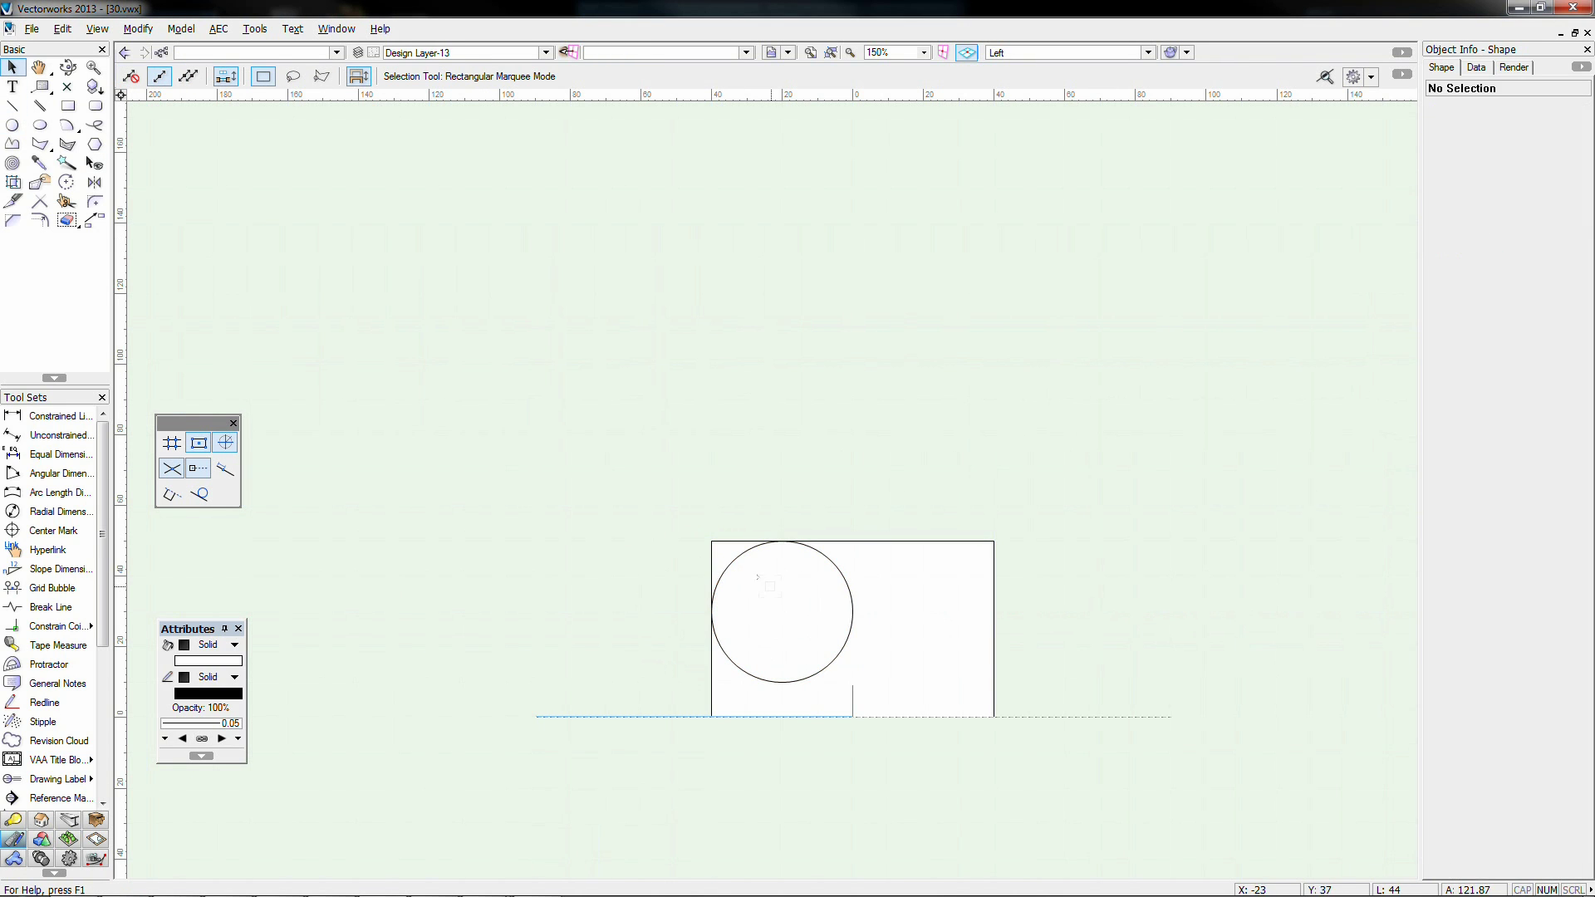
Step: Draw a three-point rotated rectangle outward over the upper-left corner, based on the circle's left and top tangent points
key(4)
click(711, 612)
click(782, 541)
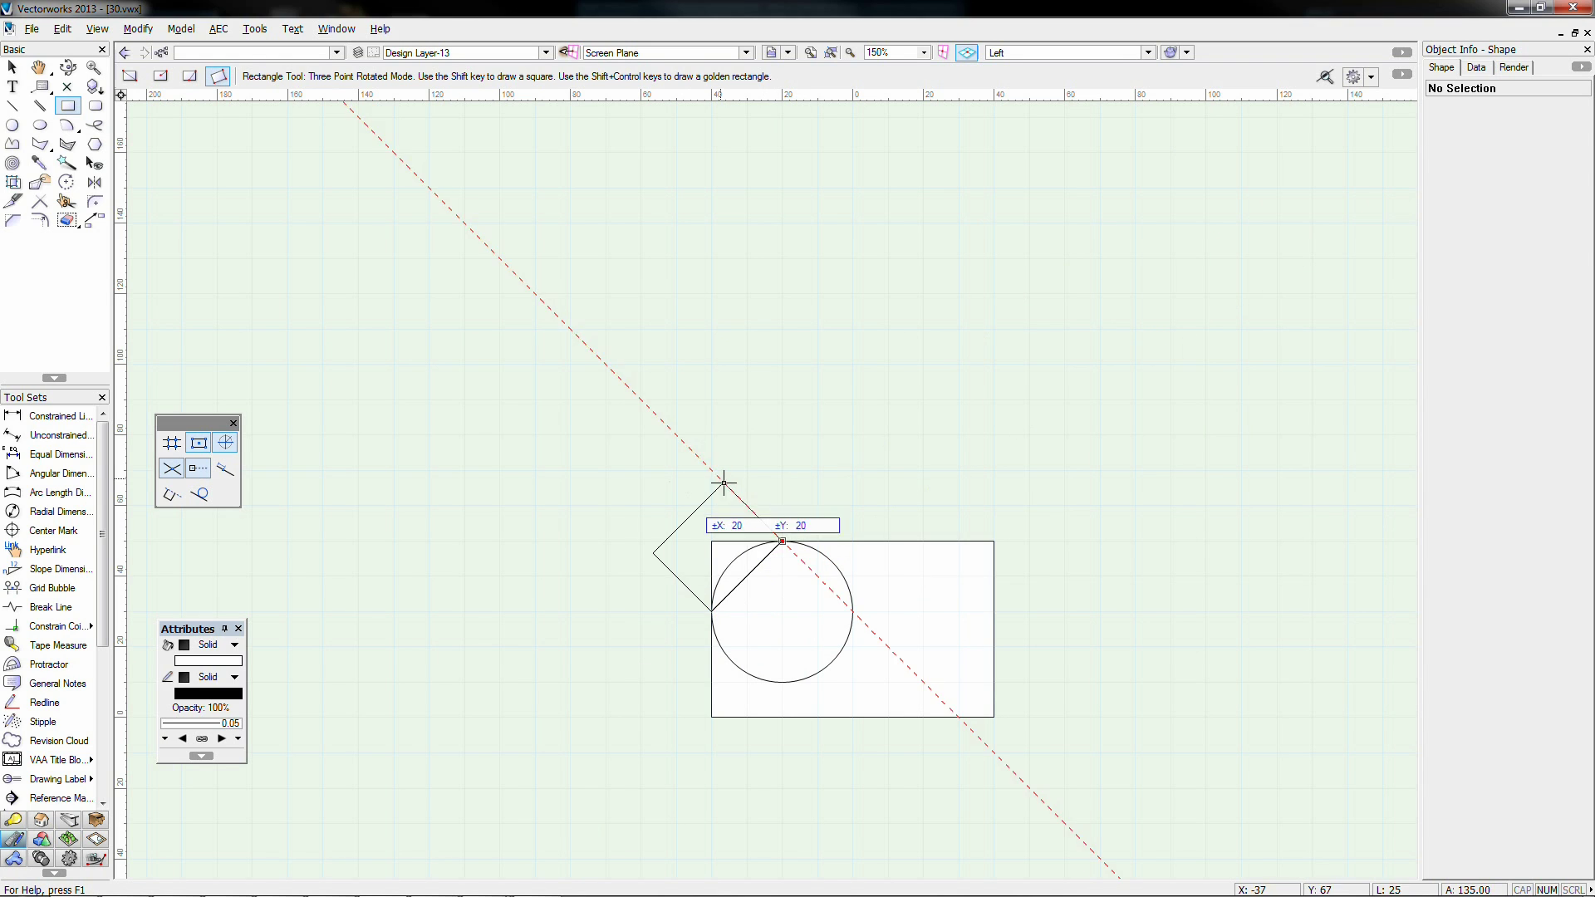
click(702, 460)
Step: Clip the rotated rectangle with the circle, and delete the circle
key(x)
shift+click(779, 608)
right_click(780, 609)
click(835, 552)
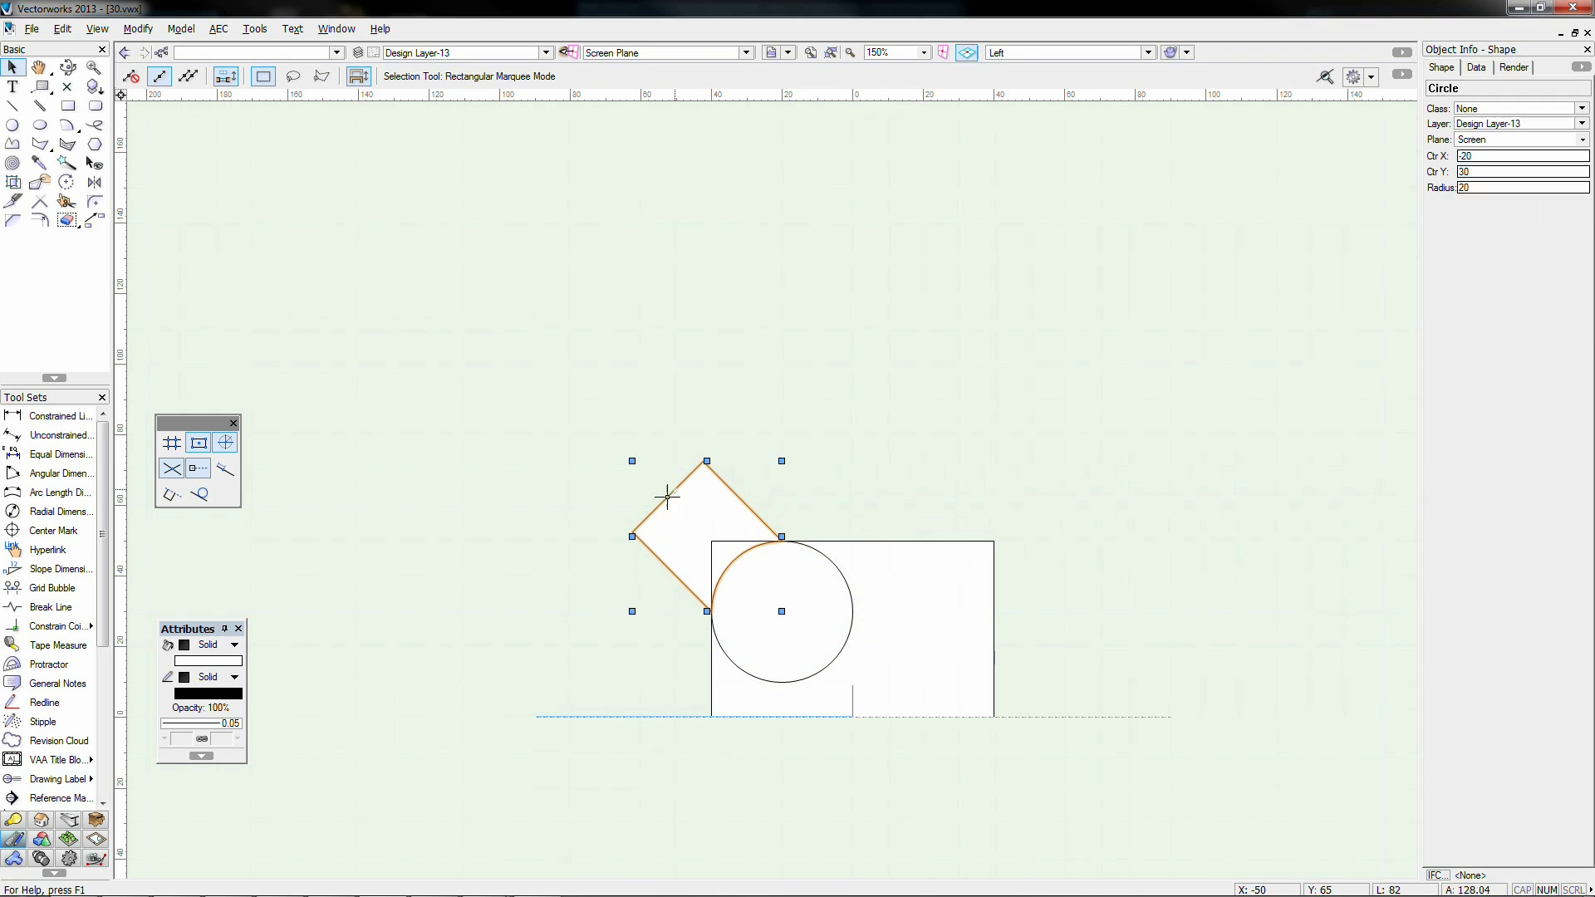
click(757, 590)
key(Delete)
Step: Bring the clipped corner shape to the front and mirror a copy of it across the profile's vertical centre line
click(701, 533)
key(ctrl+f)
click(95, 182)
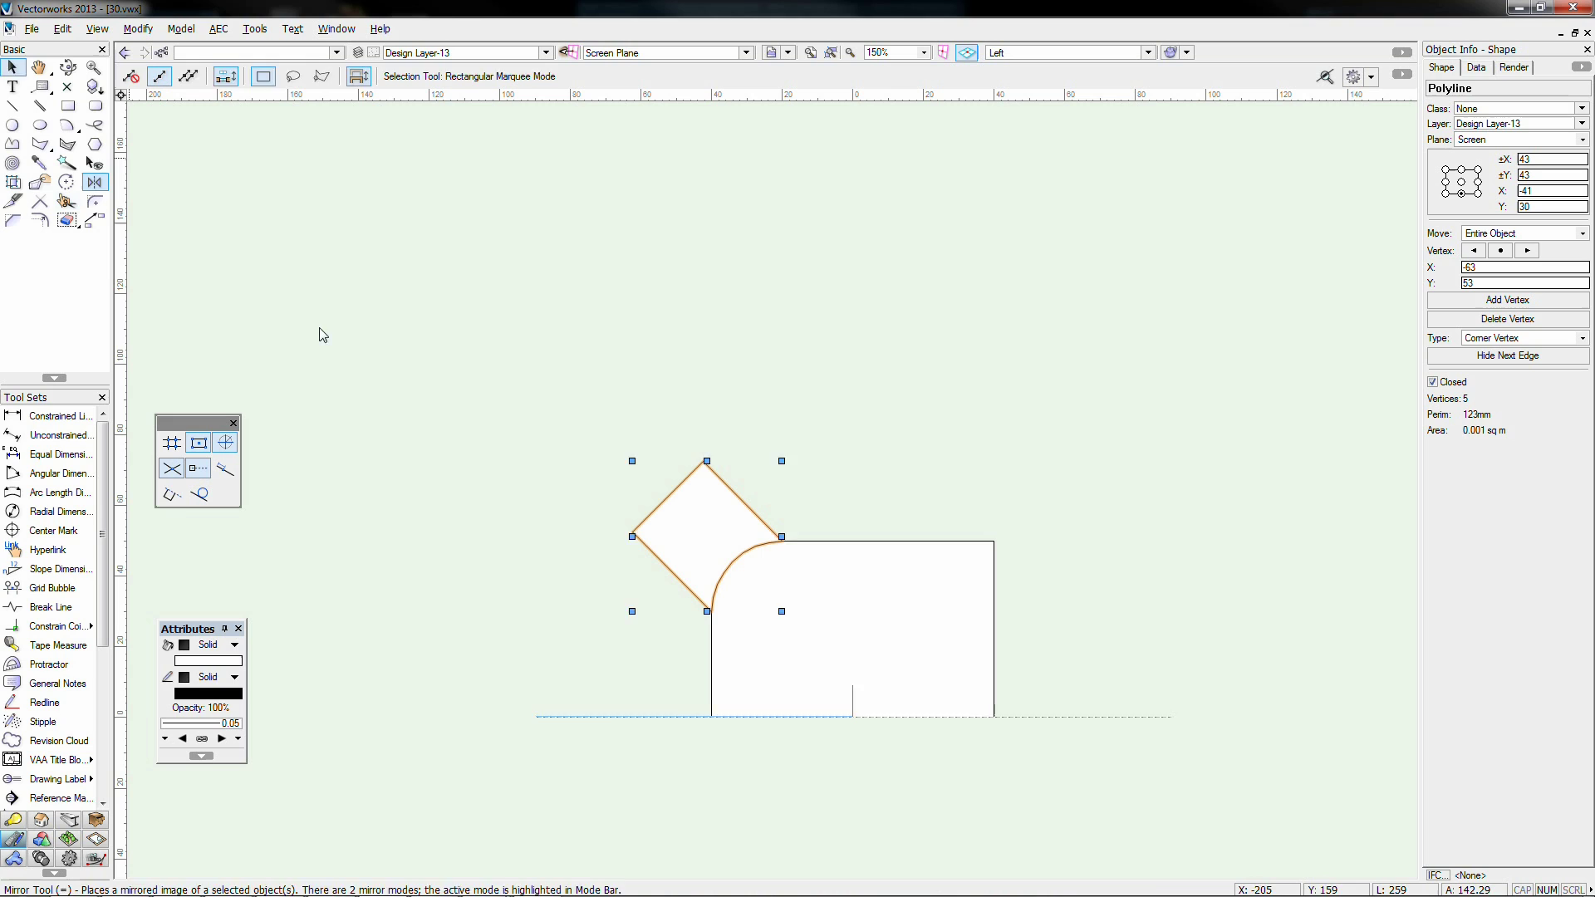
click(852, 541)
click(851, 687)
Step: Clip the 80 × 50 mm rectangle with both corner shapes to round its upper corners, and delete the two shapes
key(x)
drag(402, 297, 1021, 771)
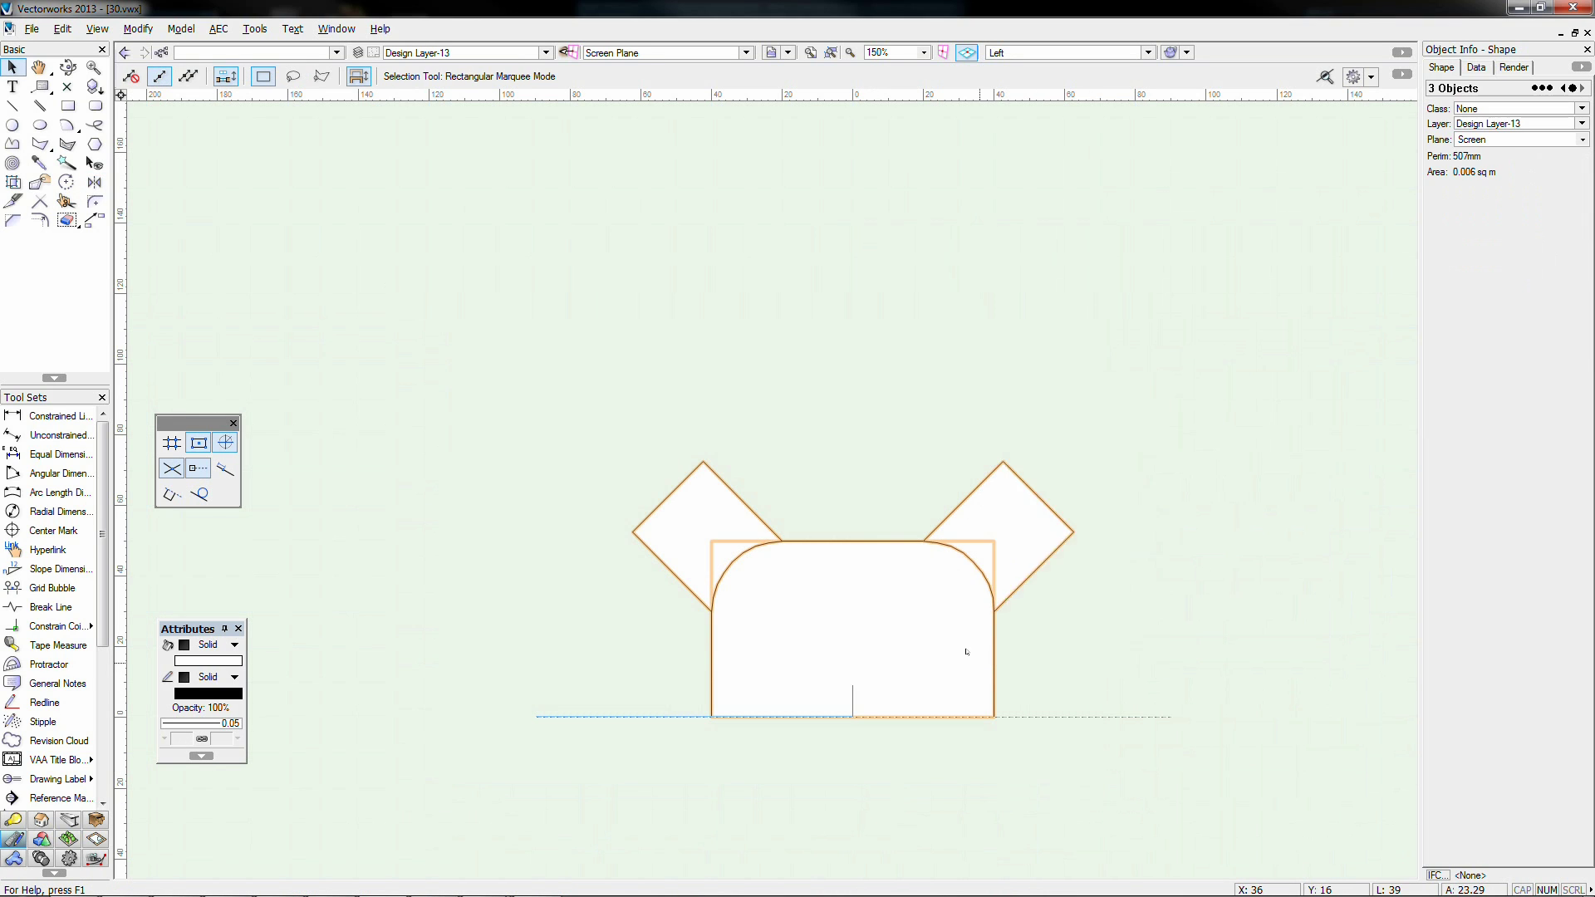
click(1019, 614)
click(1040, 500)
key(Delete)
click(691, 525)
key(Delete)
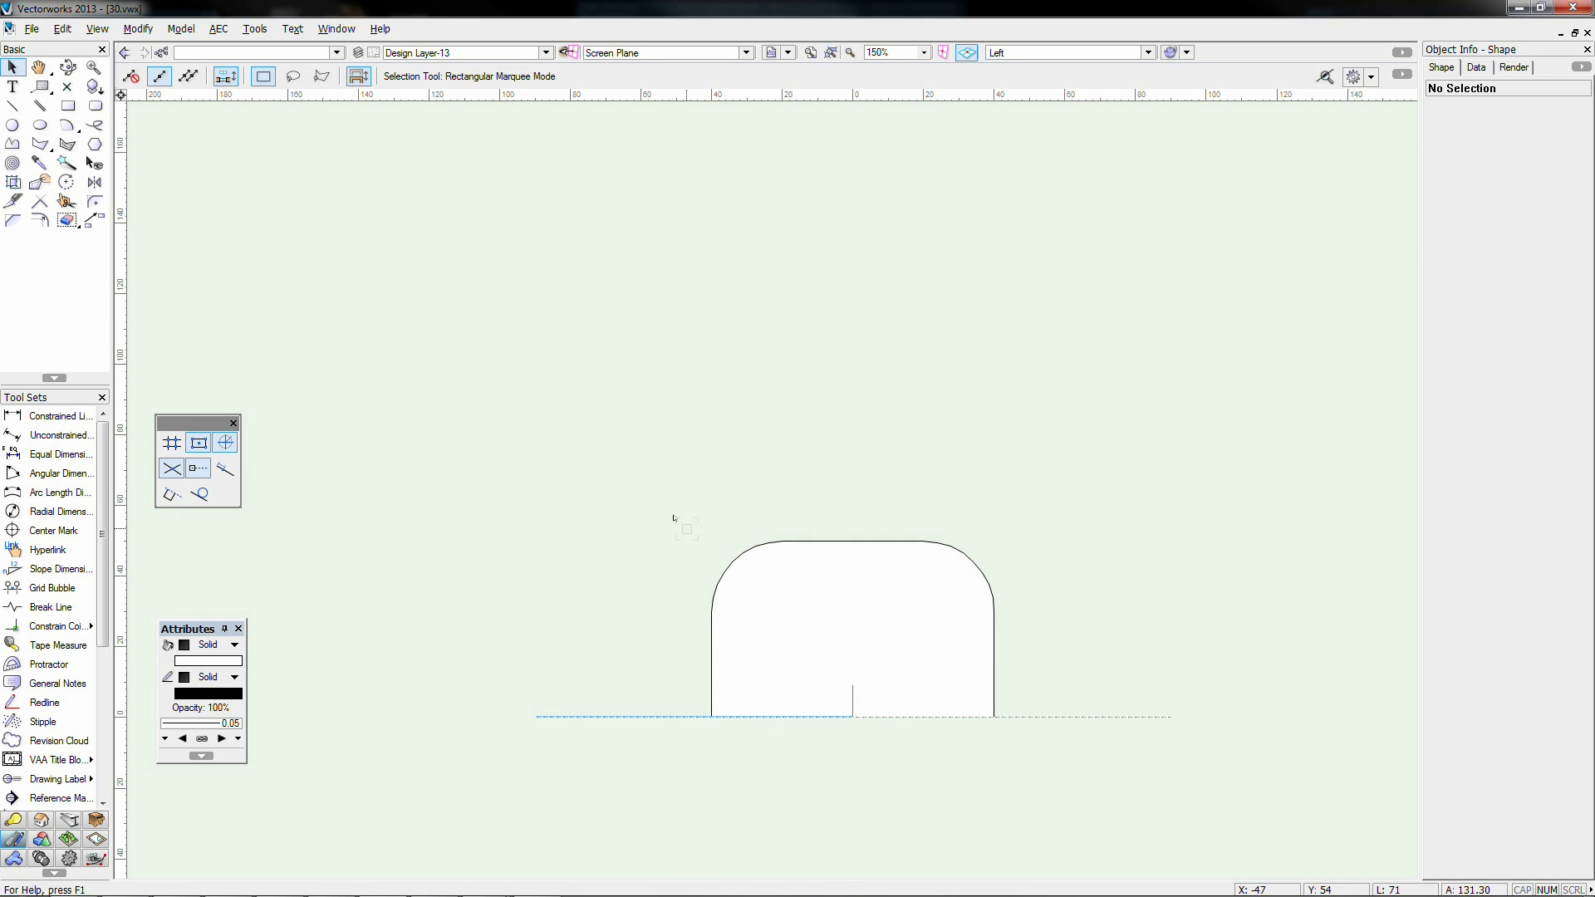
Step: Extrude the rounded 80 × 50 mm profile 40 mm
click(891, 631)
key(ctrl+e)
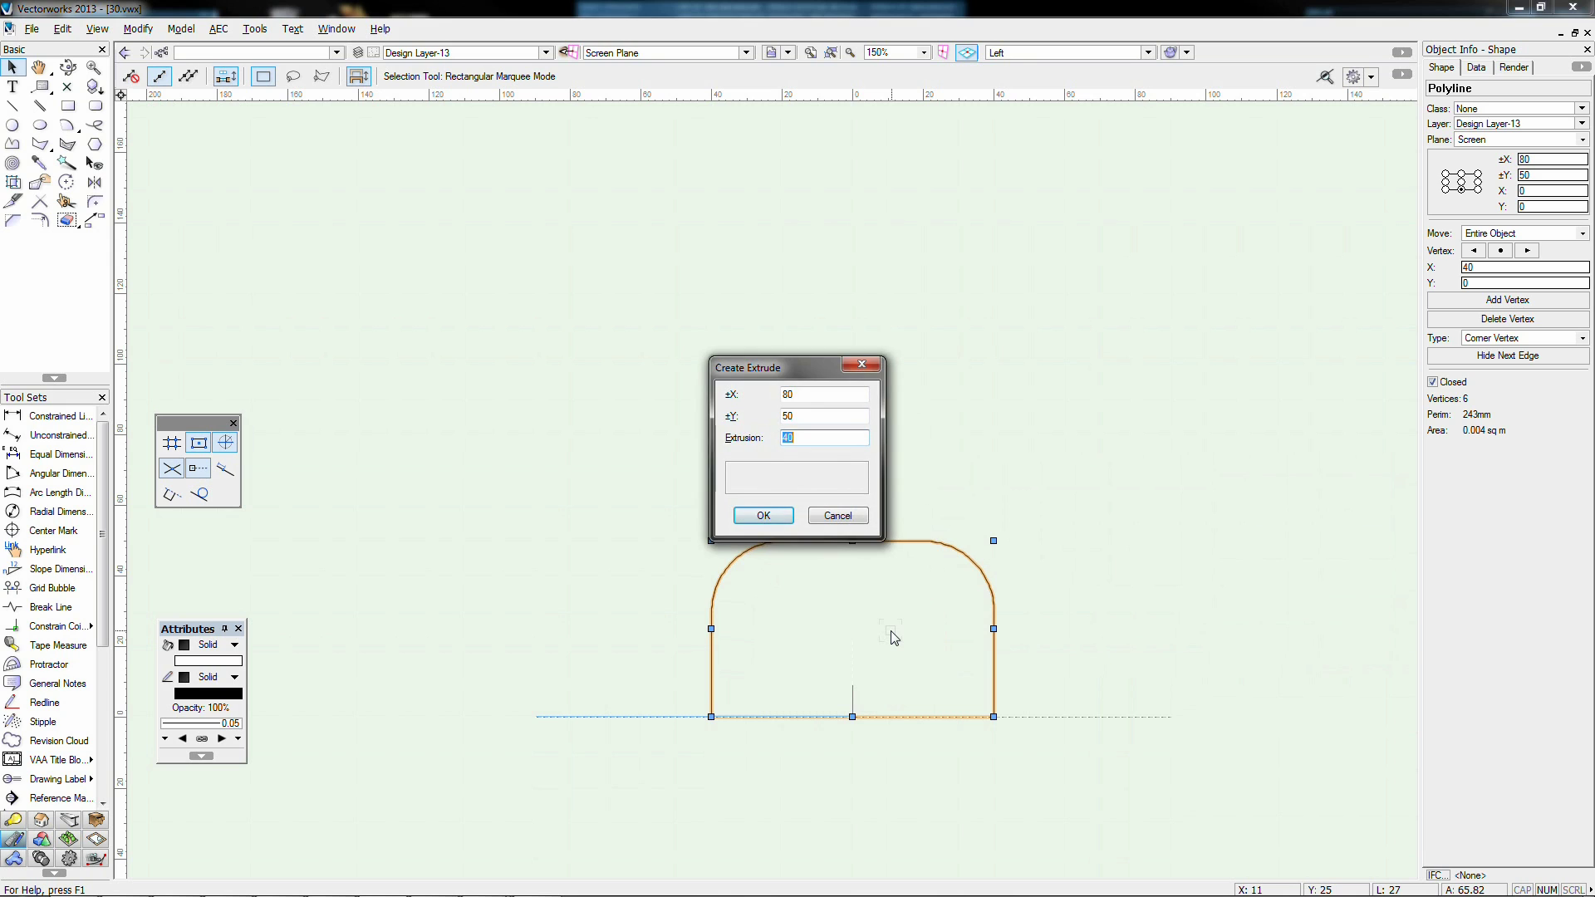
key(Return)
Step: In Top/Plan view, draw a 30 × 80 mm rectangle from the block's upper-left corner and extrude it 30 mm
key(F5)
key(4)
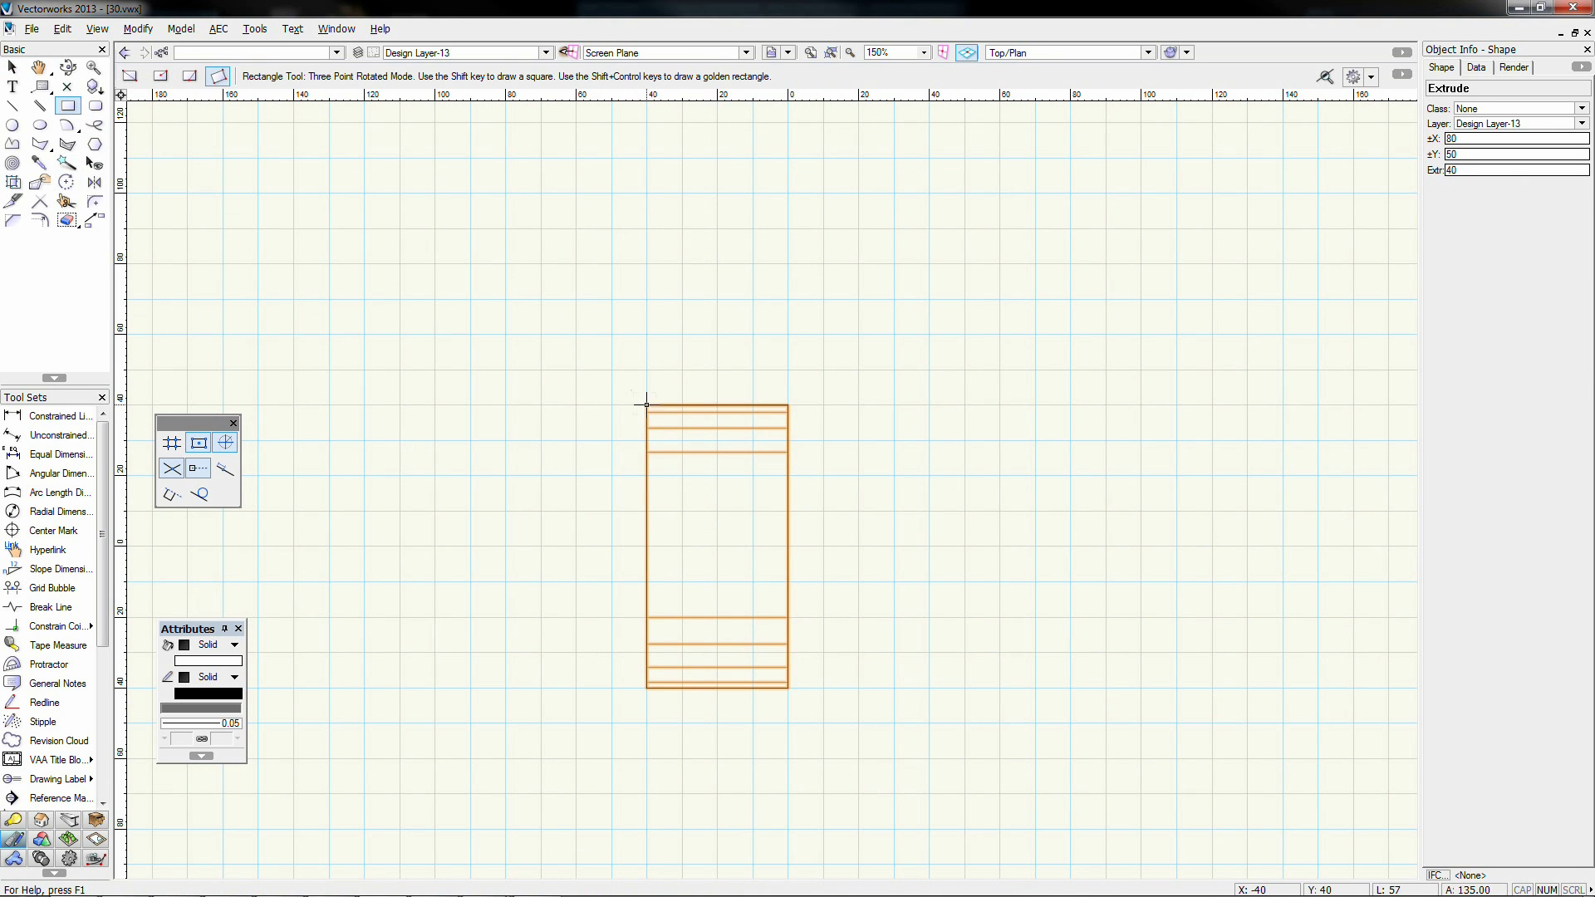
click(647, 405)
click(752, 405)
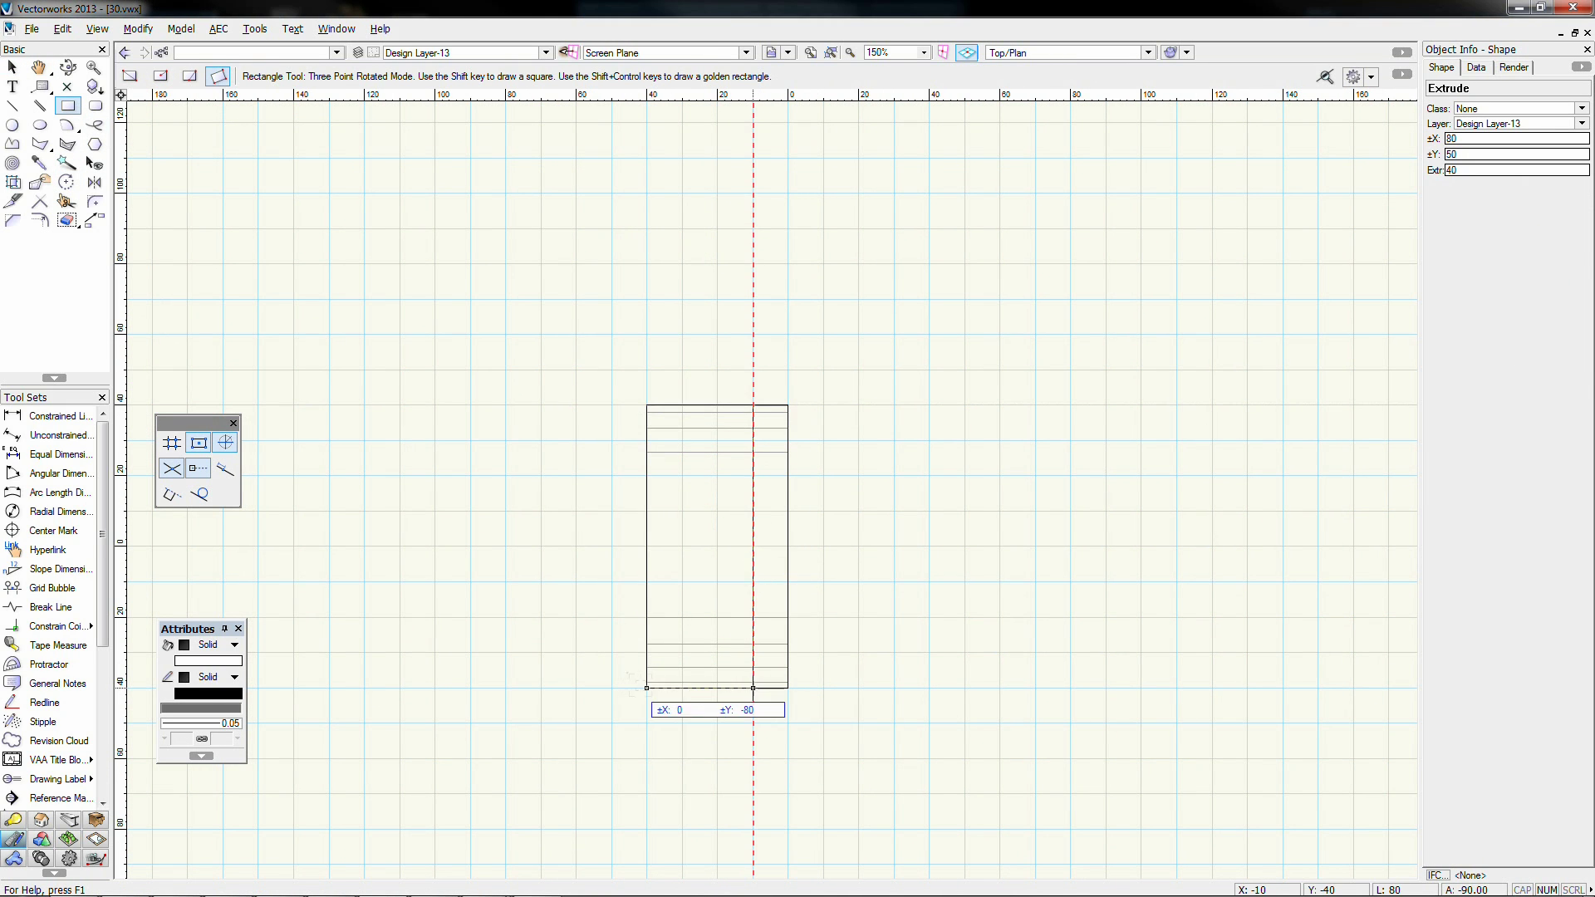
click(647, 688)
key(ctrl+e)
key(Return)
Step: Raise the 30 × 80 mm extrusion by 20 mm in the Left view
key(KP_4)
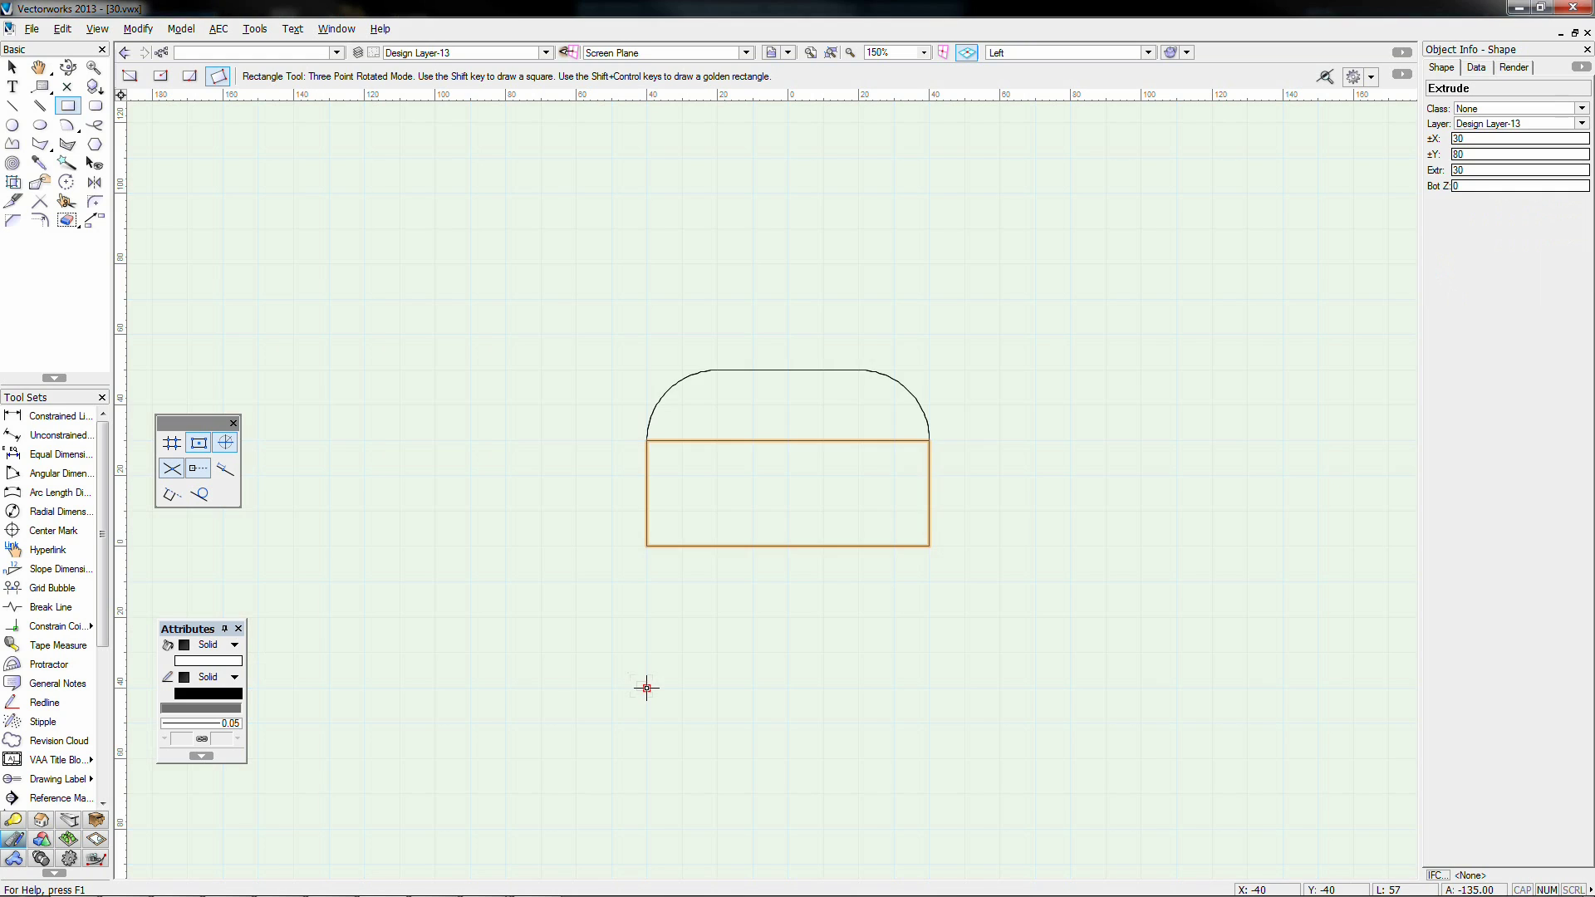
key(ctrl+m)
key(Tab)
text(20)
key(Return)
Step: Subtract the 30 × 80 mm extrusion from the rounded block with Subtract Solids
key(x)
key(ctrl+a)
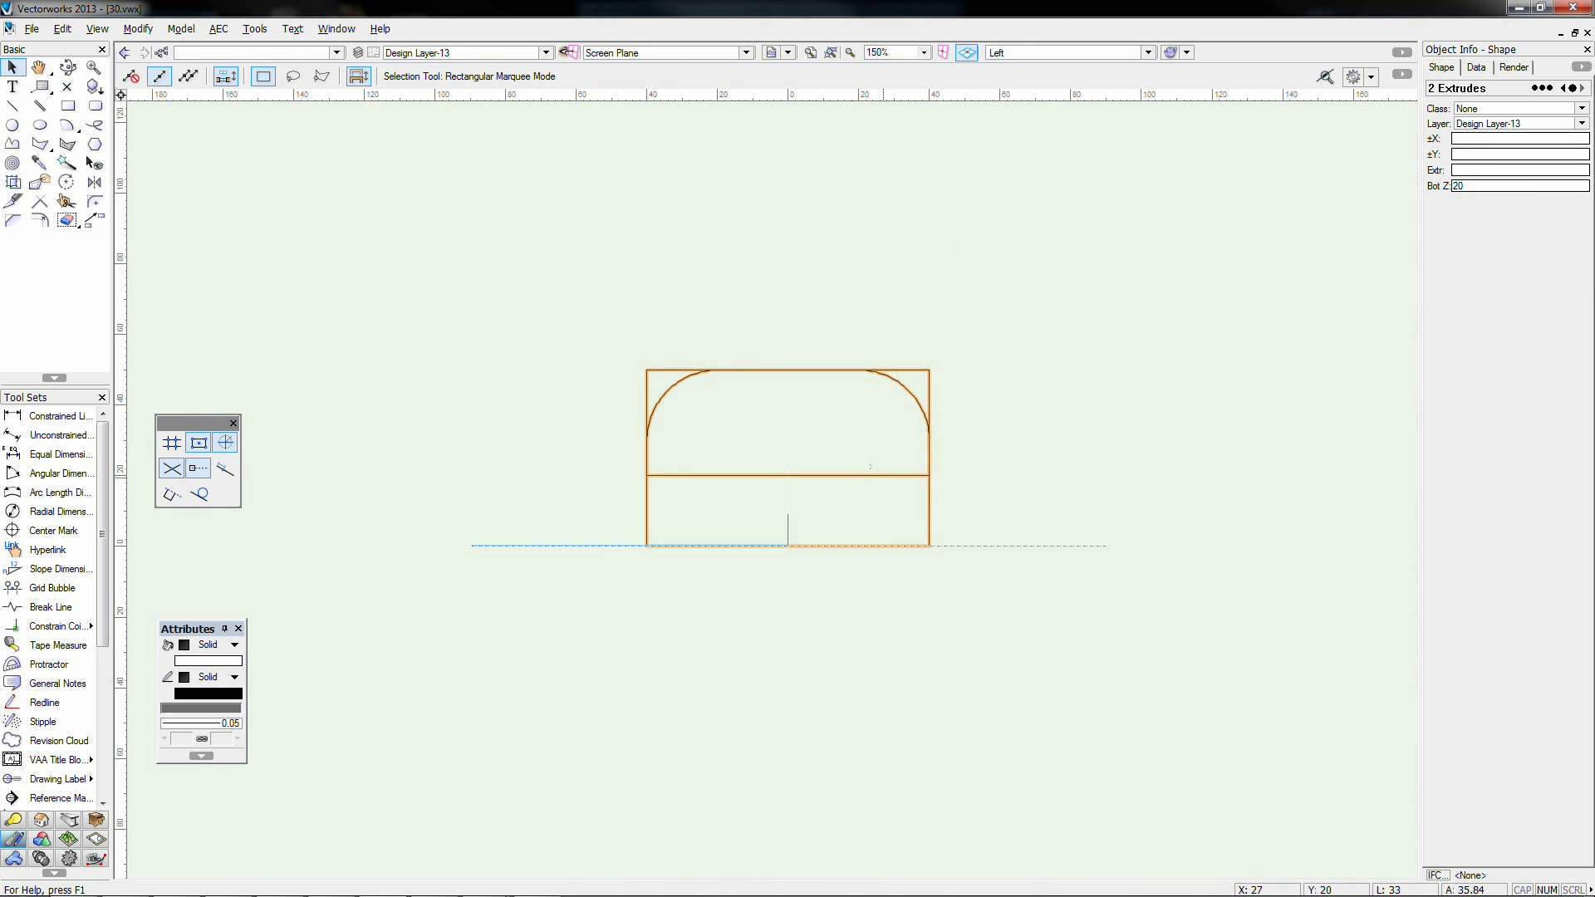
right_click(884, 476)
click(965, 470)
click(761, 500)
key(KP_1)
Step: In Top/Plan view, draw a 20 mm radius circle centred on the solid's left edge and extrude it 50 mm
key(KP_0)
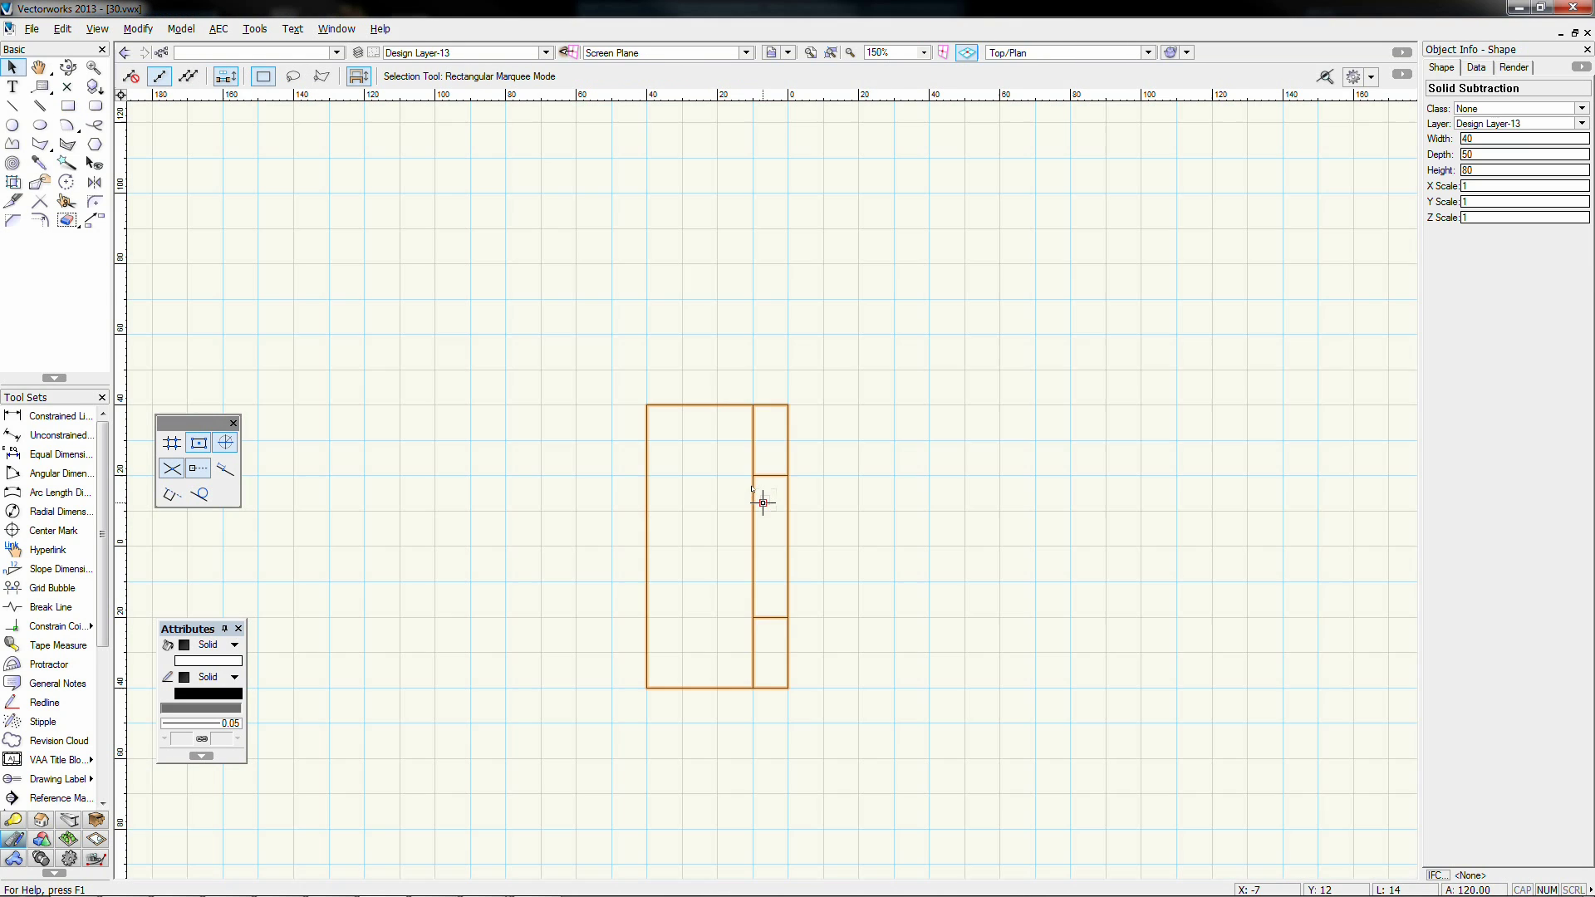
click(14, 125)
click(647, 546)
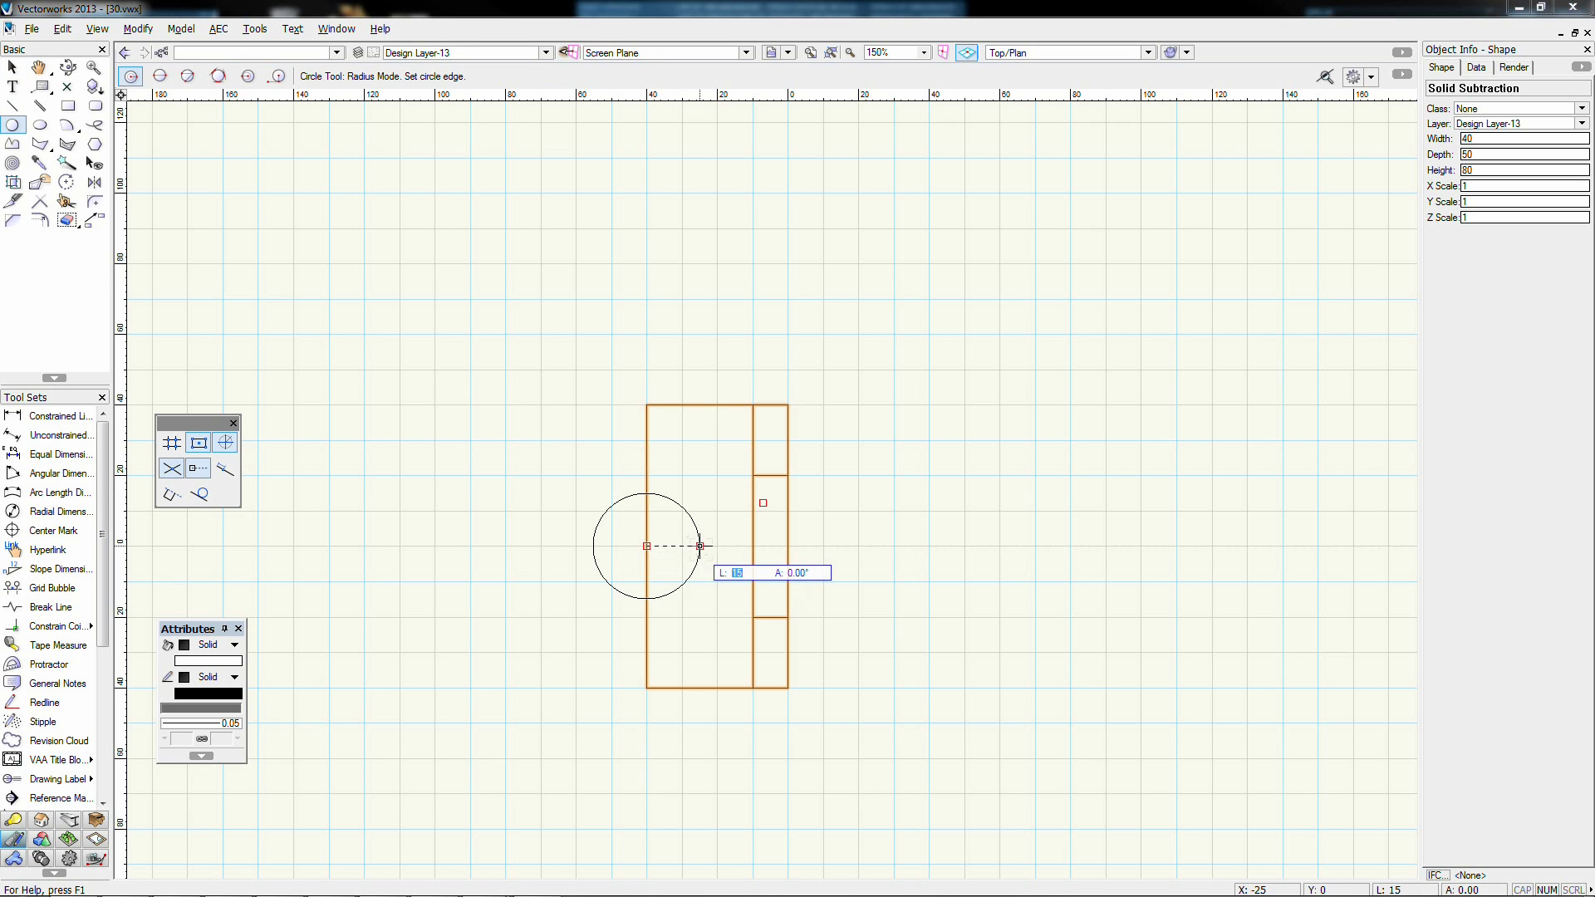
click(700, 546)
key(ctrl+e)
text(50)
key(Return)
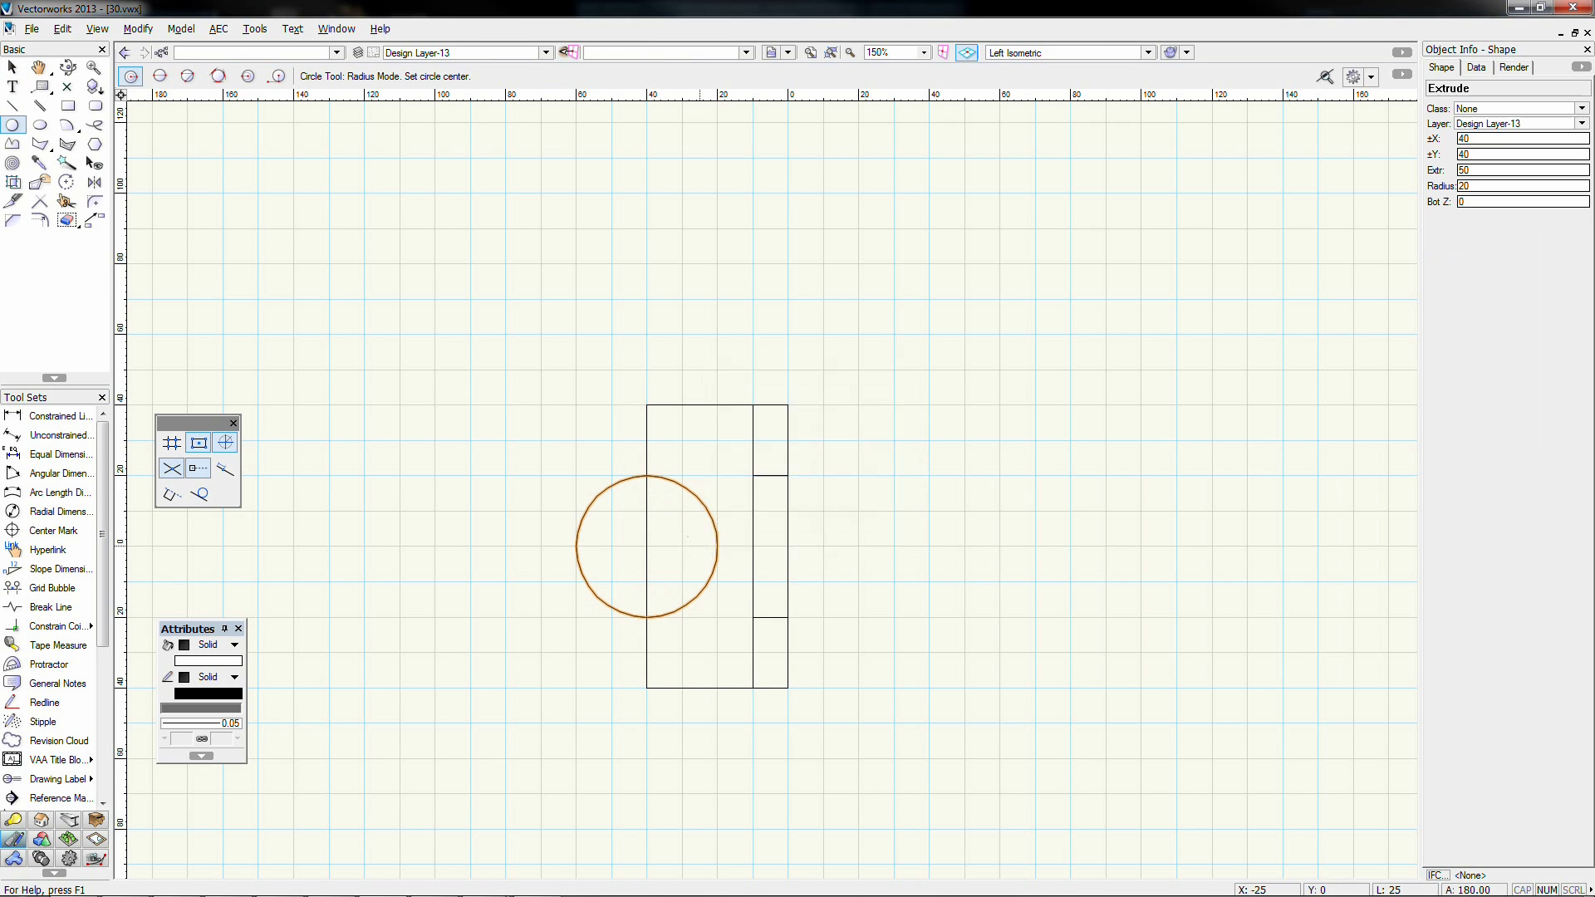
Step: Subtract the cylinder from the block in Left Isometric view, and check the solid in a shaded rendering before returning to wireframe
key(KP_1)
key(x)
key(ctrl+a)
right_click(747, 489)
click(812, 468)
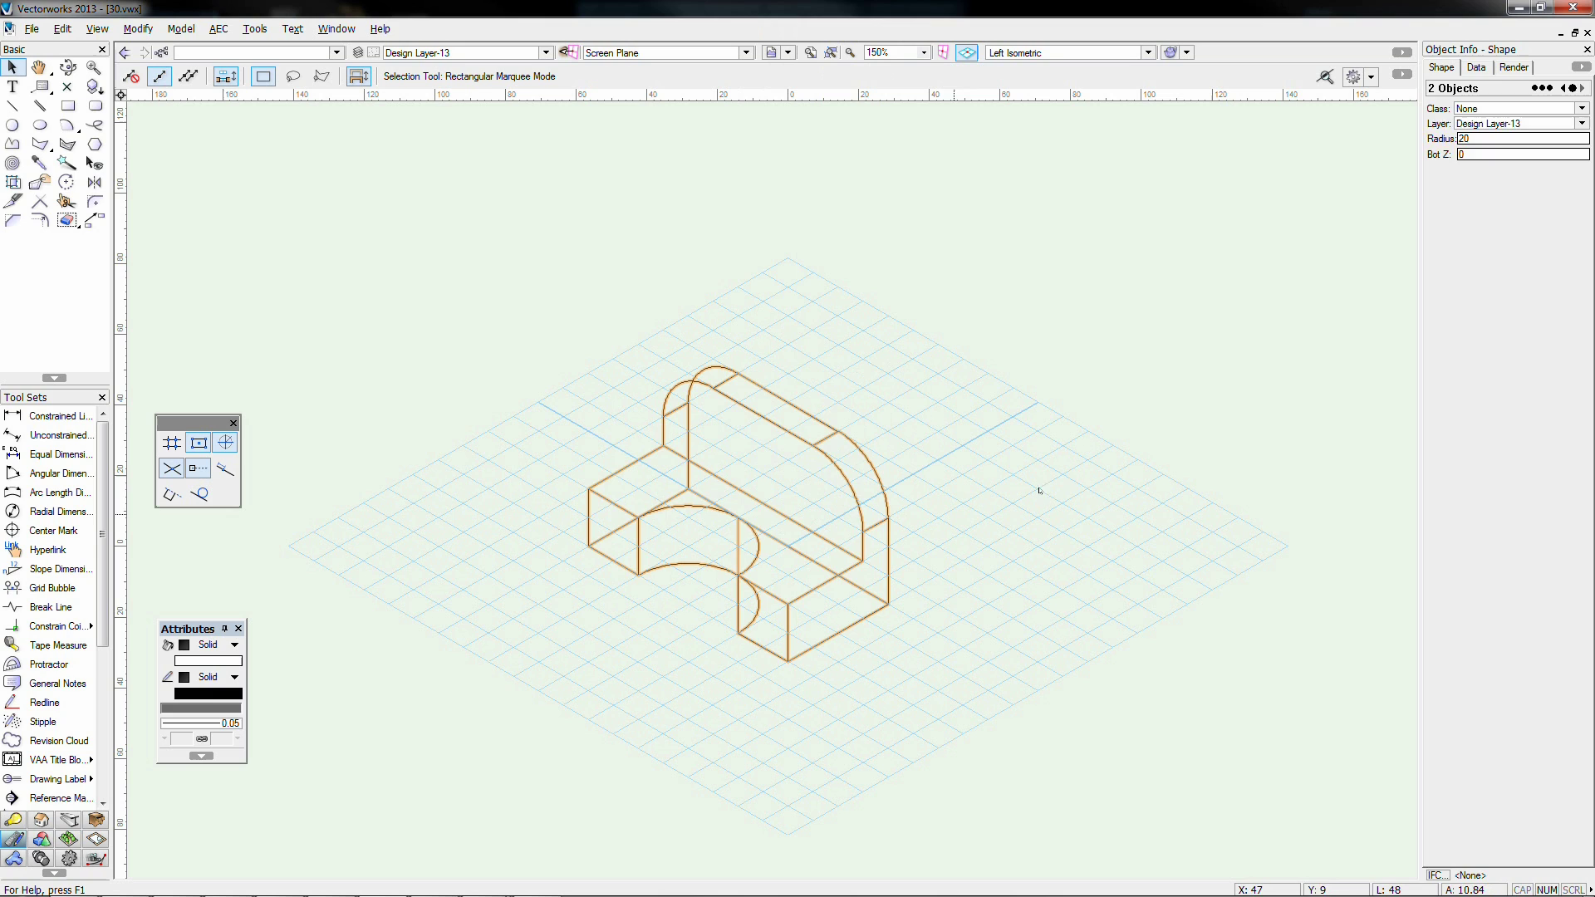
click(1033, 492)
key(ctrl+shift+g)
key(ctrl+shift+w)
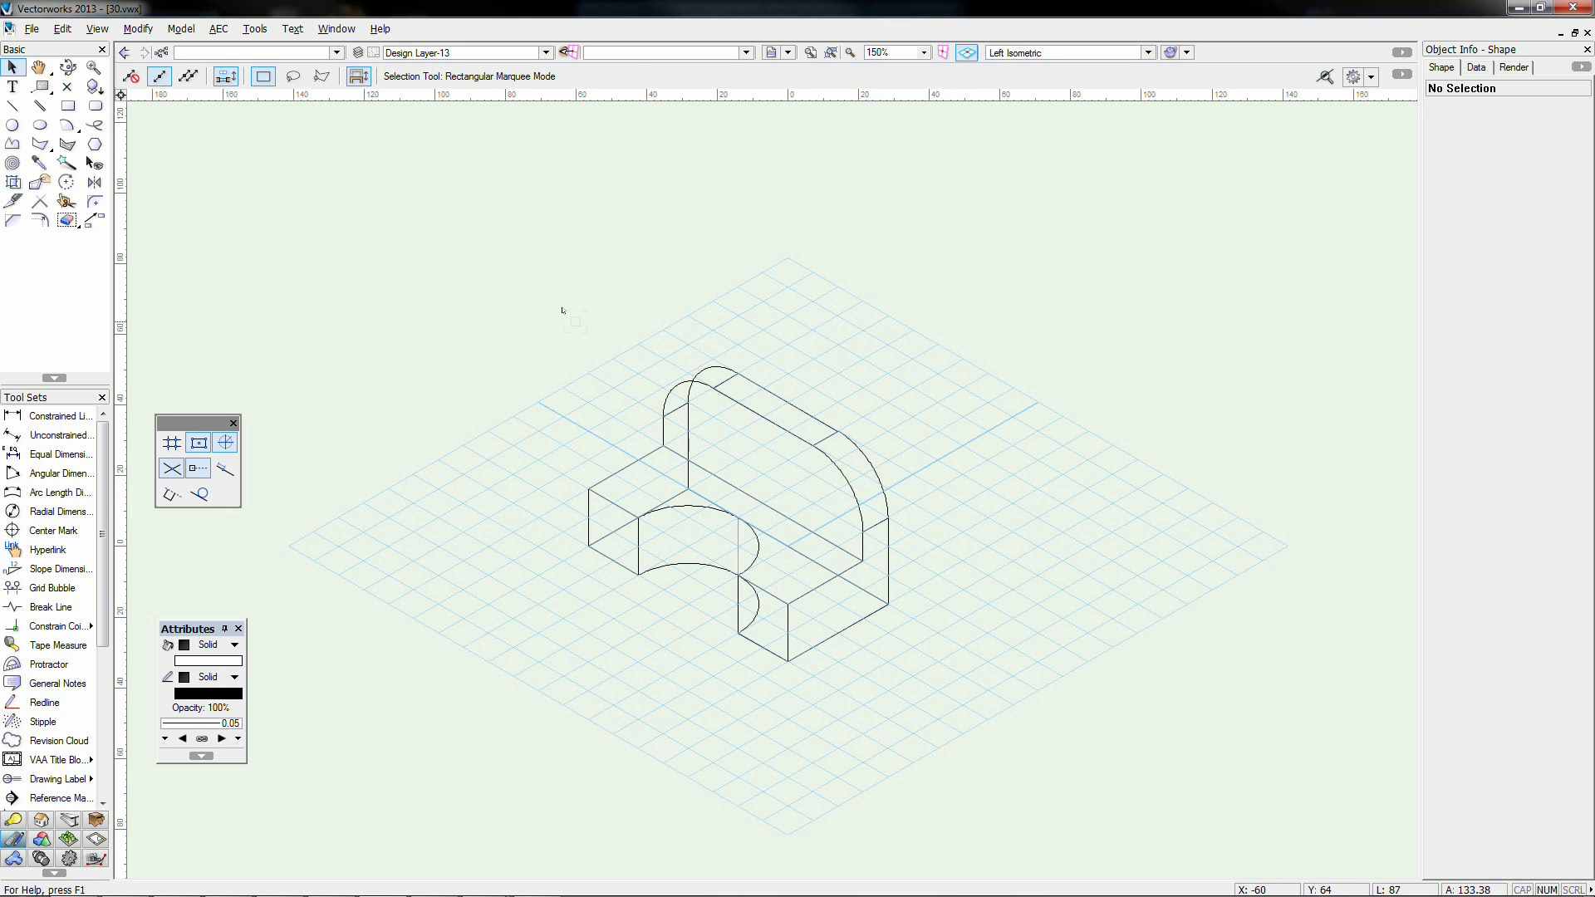
Step: Switch to Design Layer-14 and create a 50 × 80 mm rectangle with its bottom centre at the origin in Top/Plan view
click(516, 53)
click(491, 381)
key(KP_5)
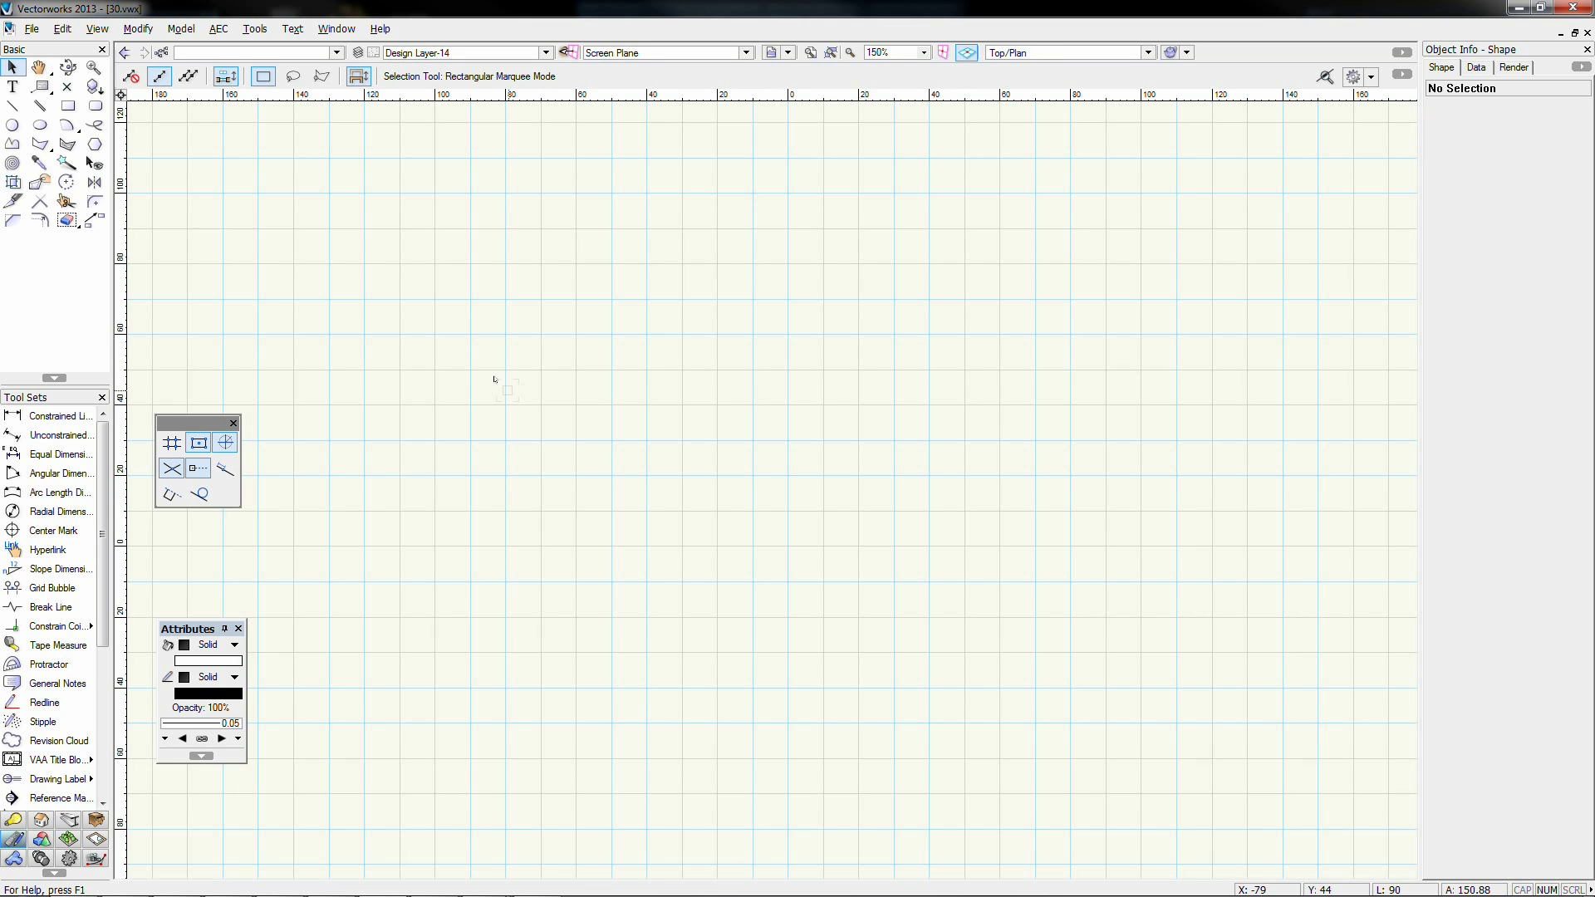
double_click(69, 106)
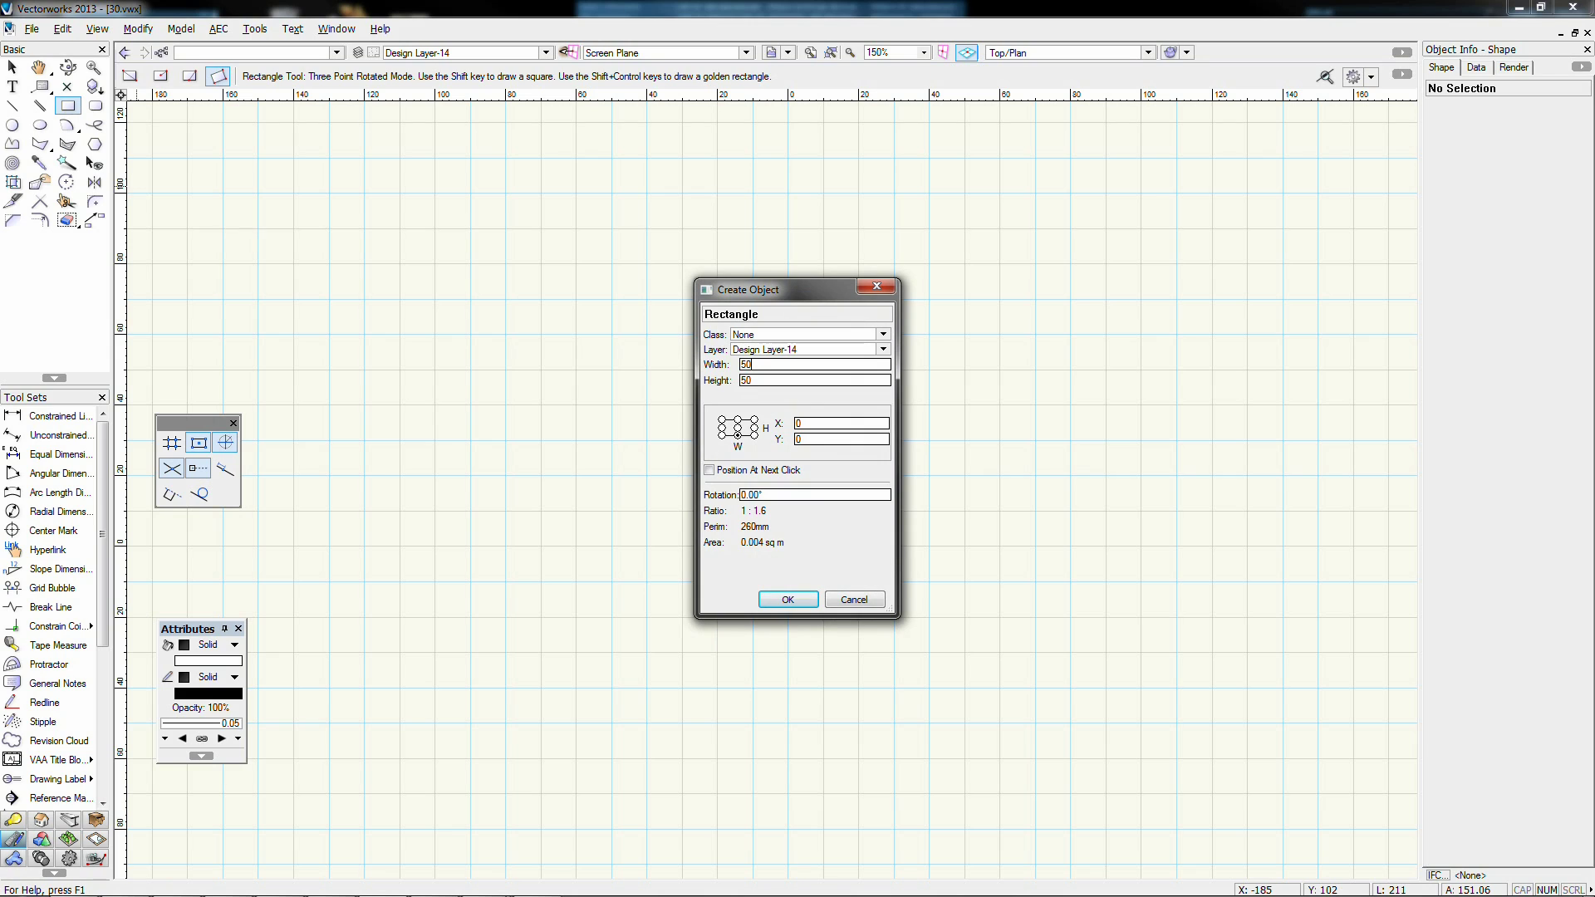
key(Tab)
text(80)
key(Return)
Step: Draw a 10 mm radius circle at the rectangle's upper-left corner and move it by X 20 mm and Y -30 mm
key(6)
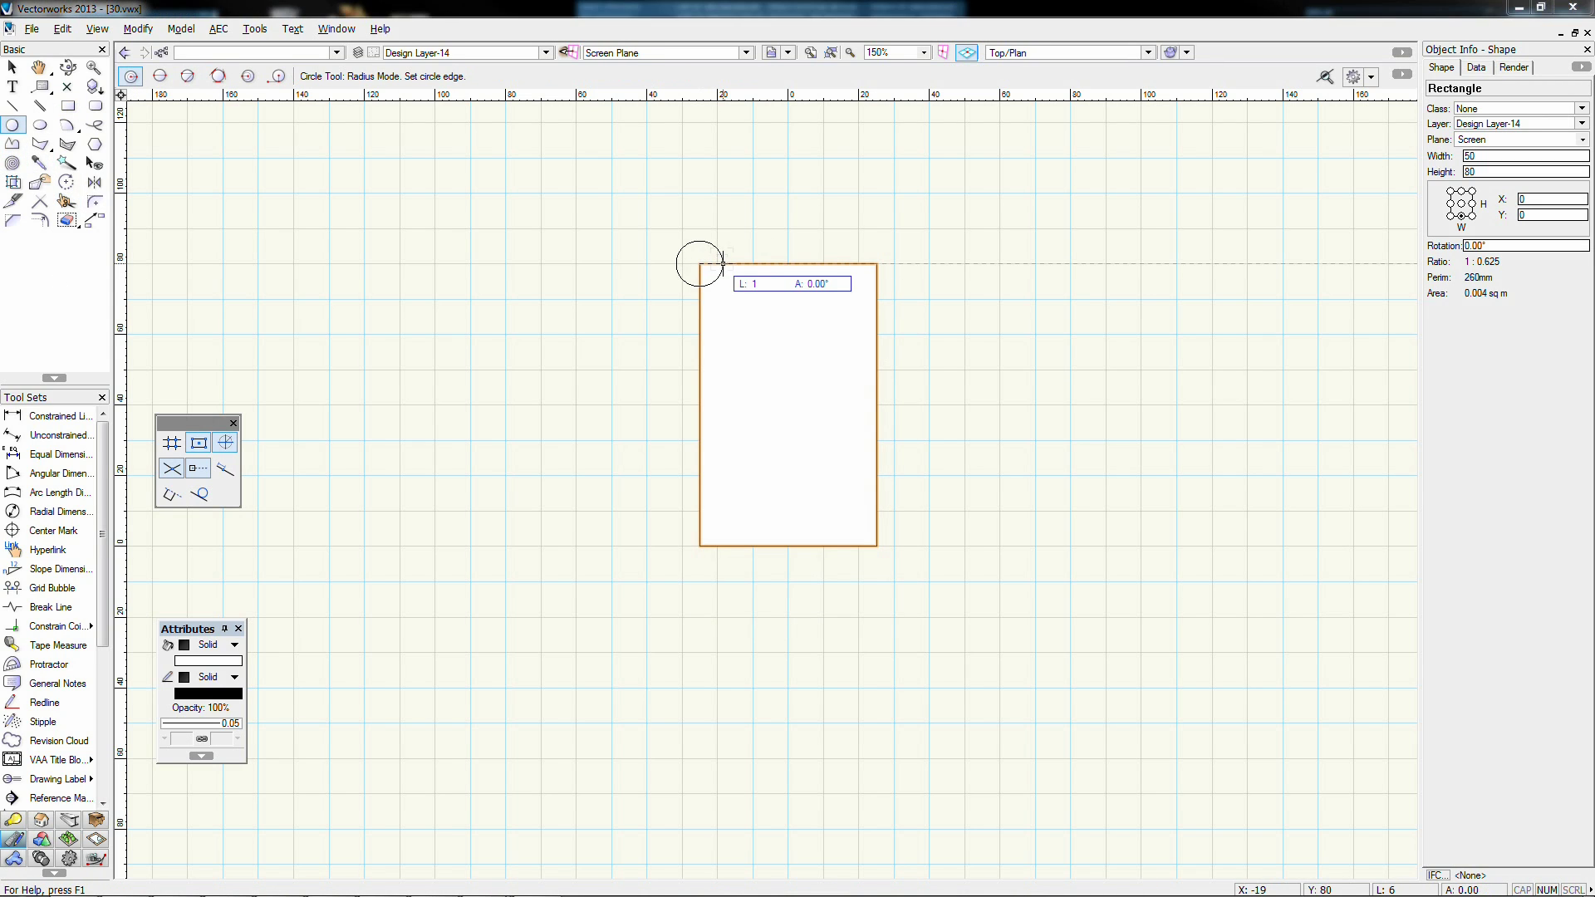
click(735, 263)
key(x)
key(ctrl+m)
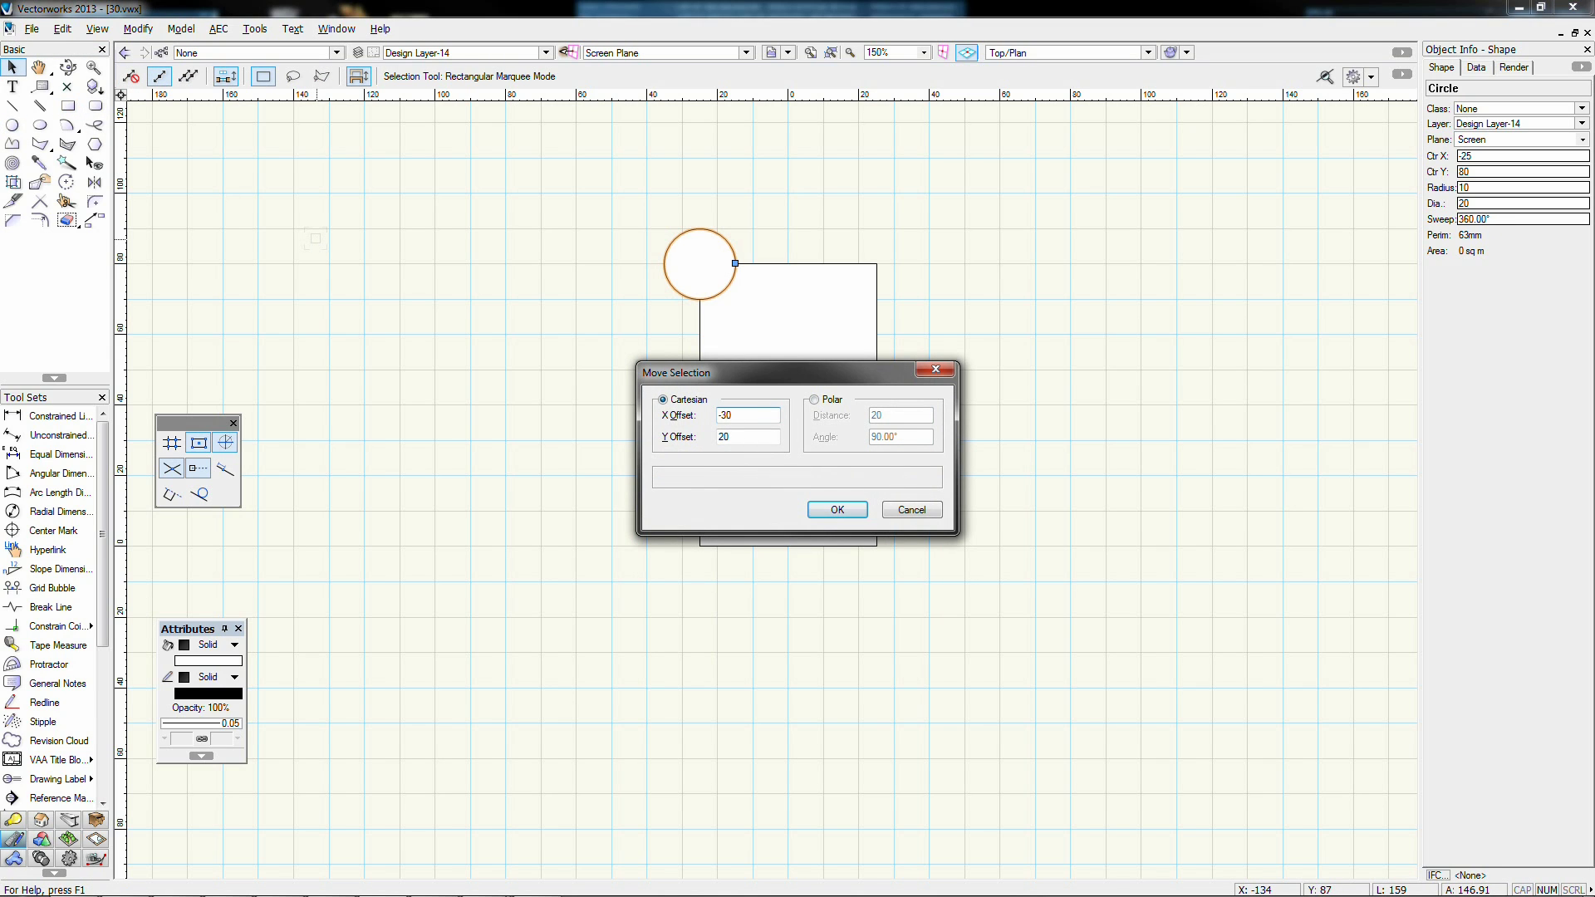
text(20)
key(Tab)
text(-30)
key(Return)
Step: Duplicate the circle and move the copy by X 0 and Y -30 mm
key(ctrl+m)
key(Escape)
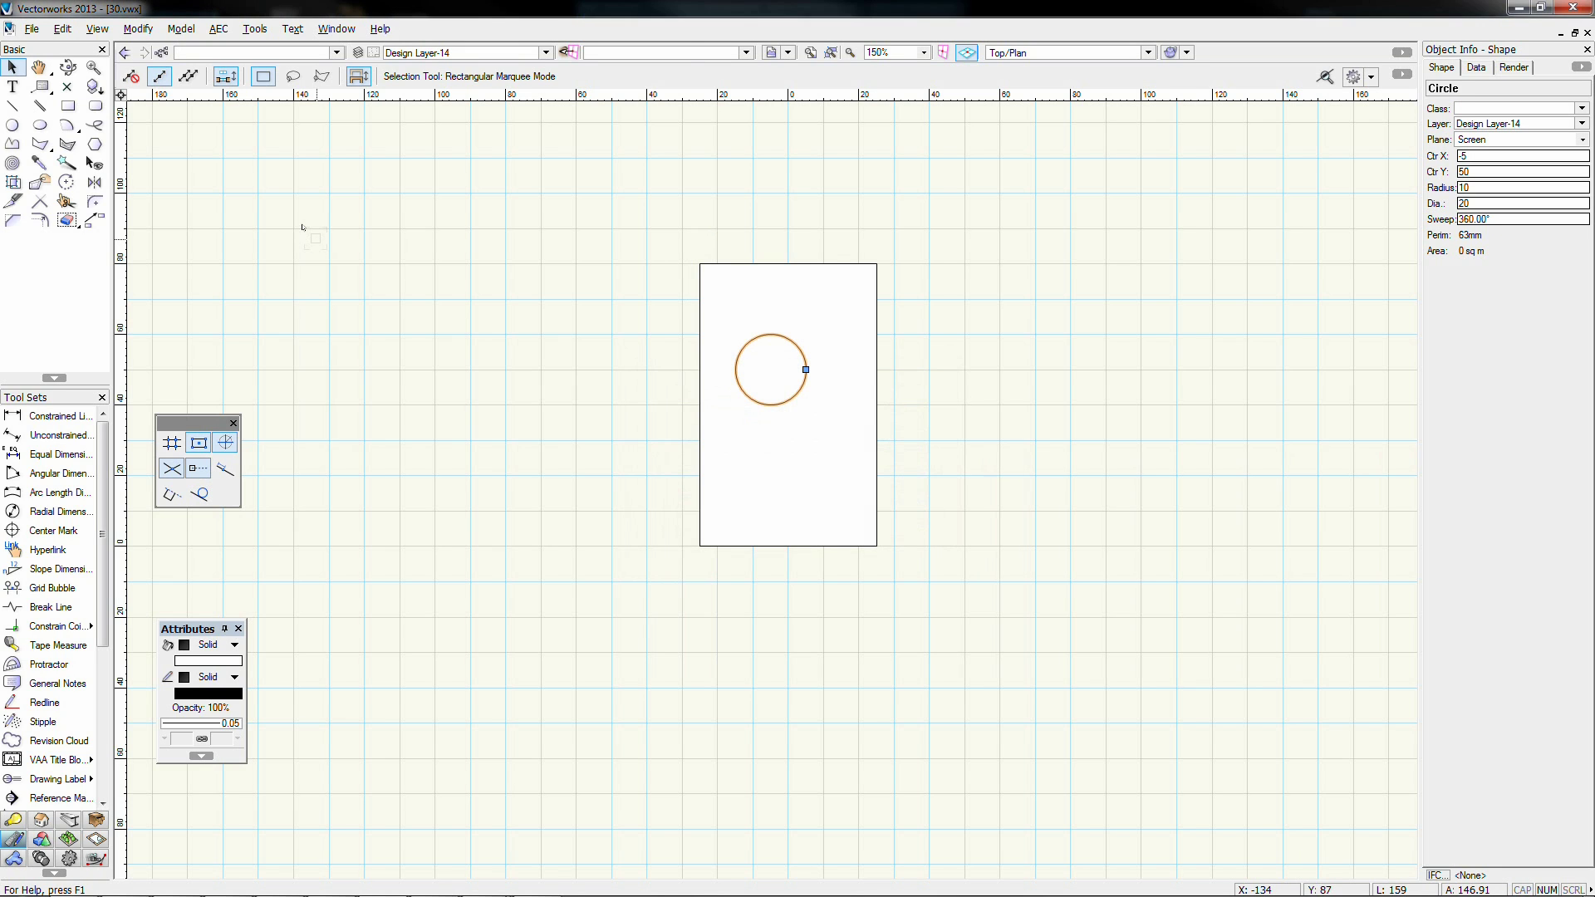
key(ctrl+m)
text(0)
key(Tab)
key(Return)
Step: Clip both circles out of the 50 × 80 mm rectangle and extrude the resulting shape 50 mm
click(575, 192)
drag(575, 192, 1002, 638)
click(823, 450)
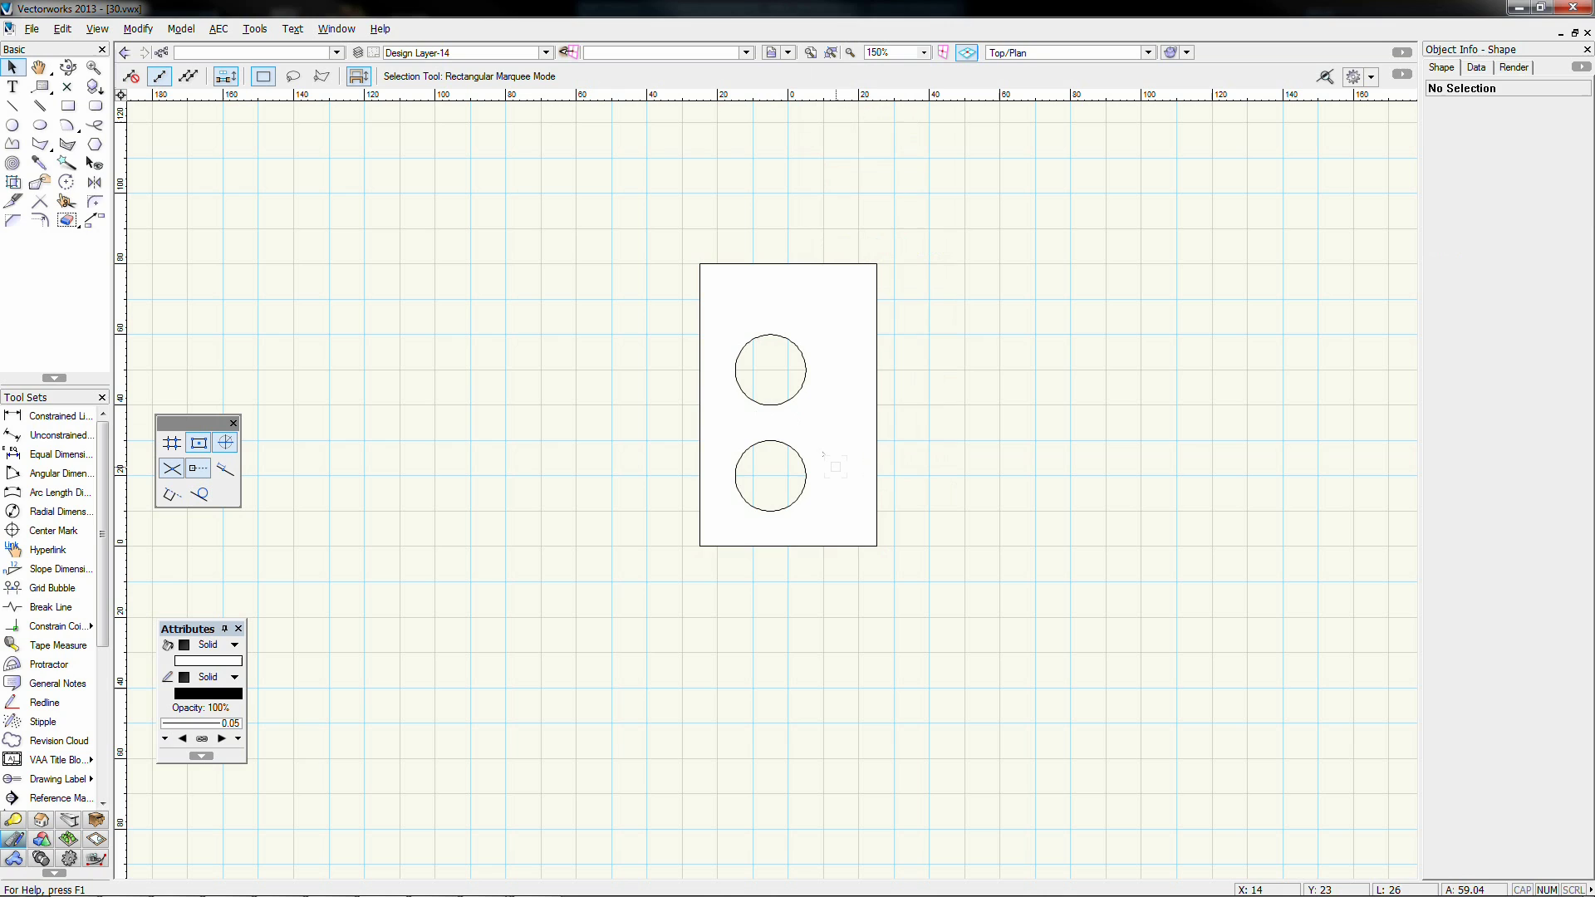
key(ctrl+e)
key(Return)
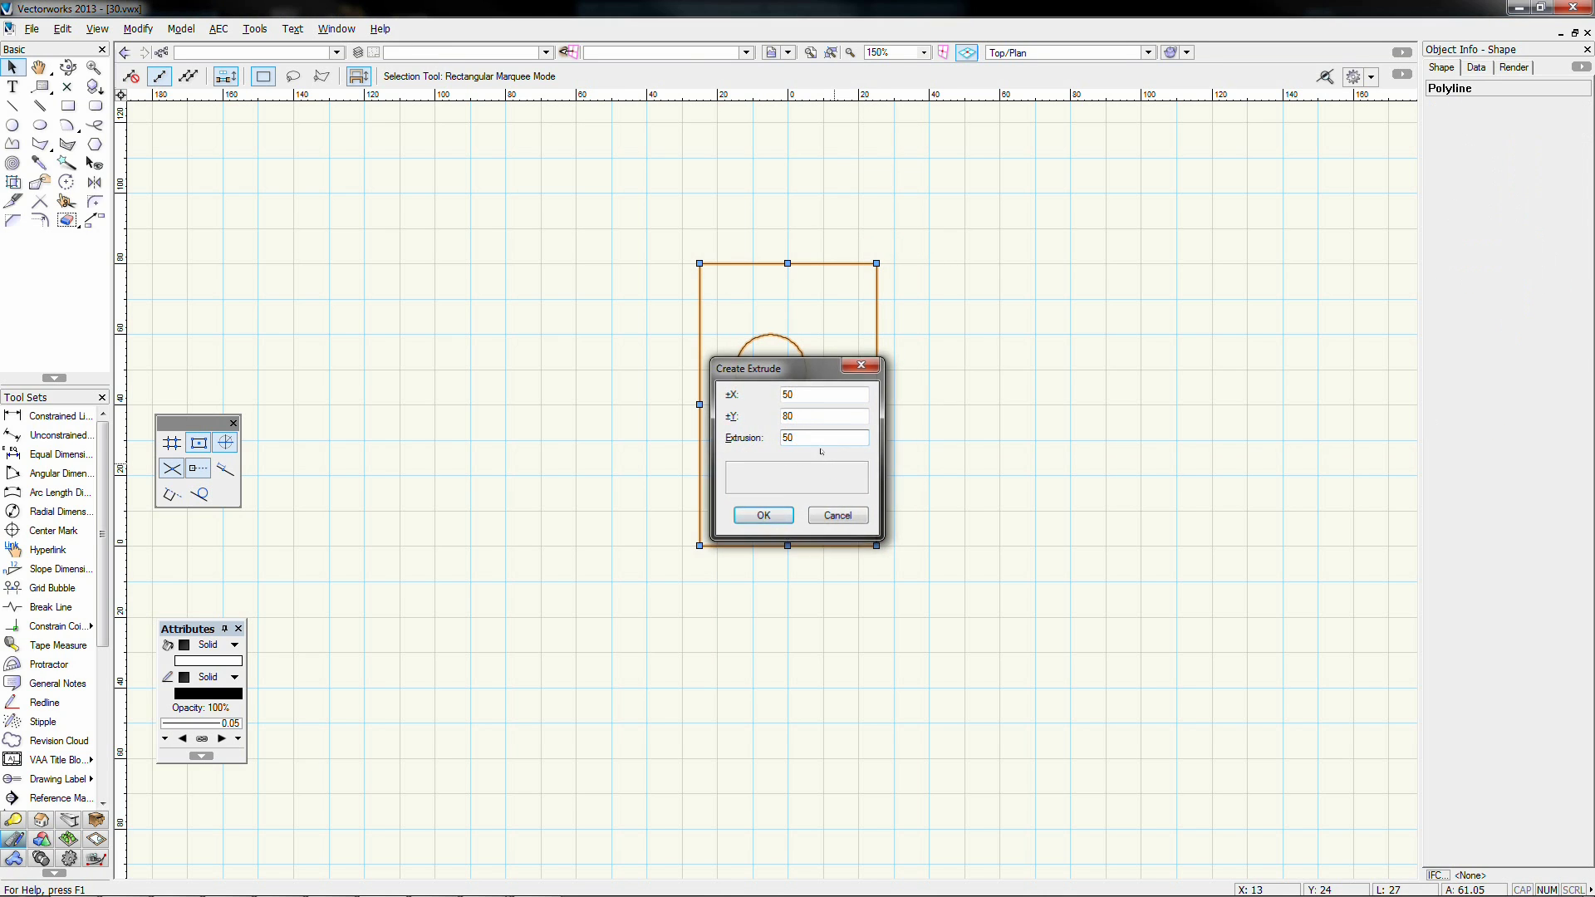
Step: Draw a 40 × 70 mm rectangle from the block's lower-left corner and extrude it 50 mm
click(69, 110)
click(699, 546)
key(Tab)
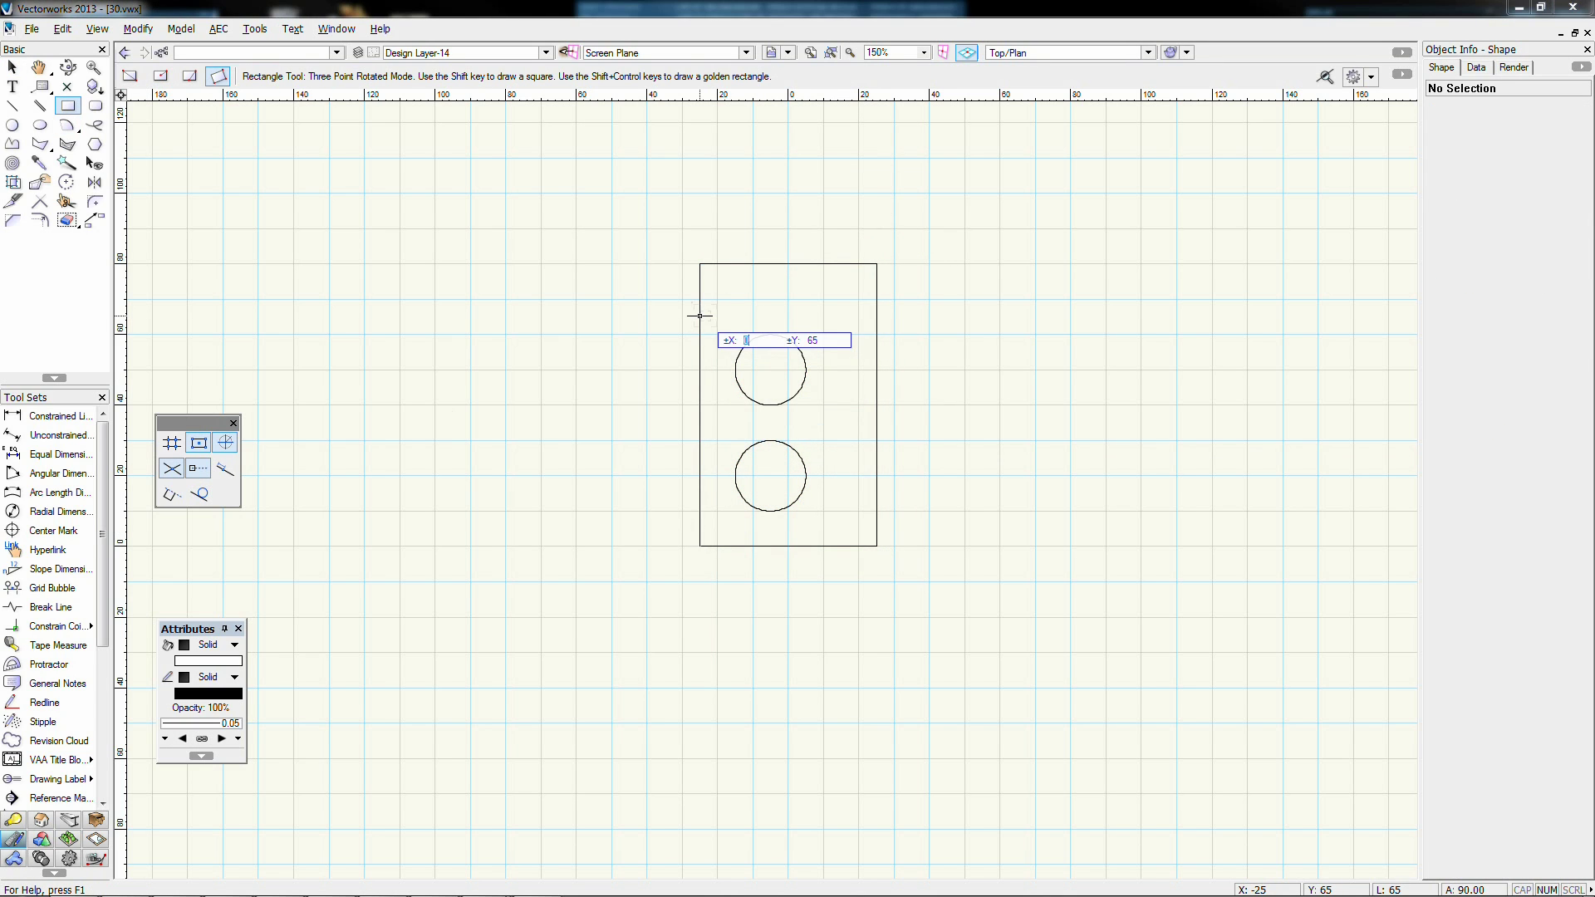
key(Return)
text(740)
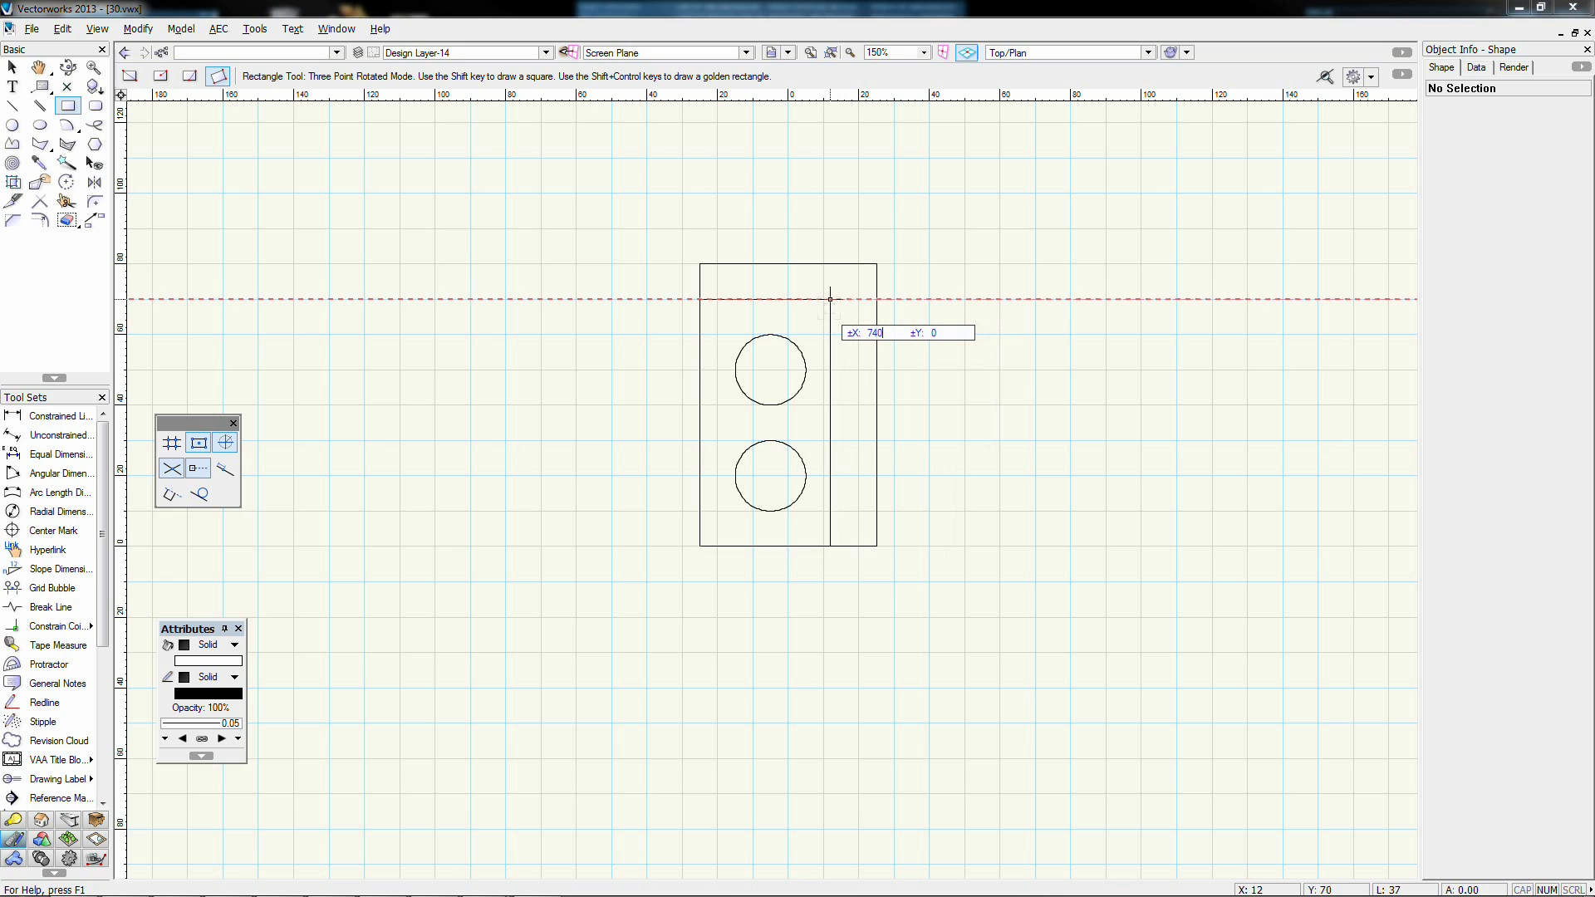
key(Return)
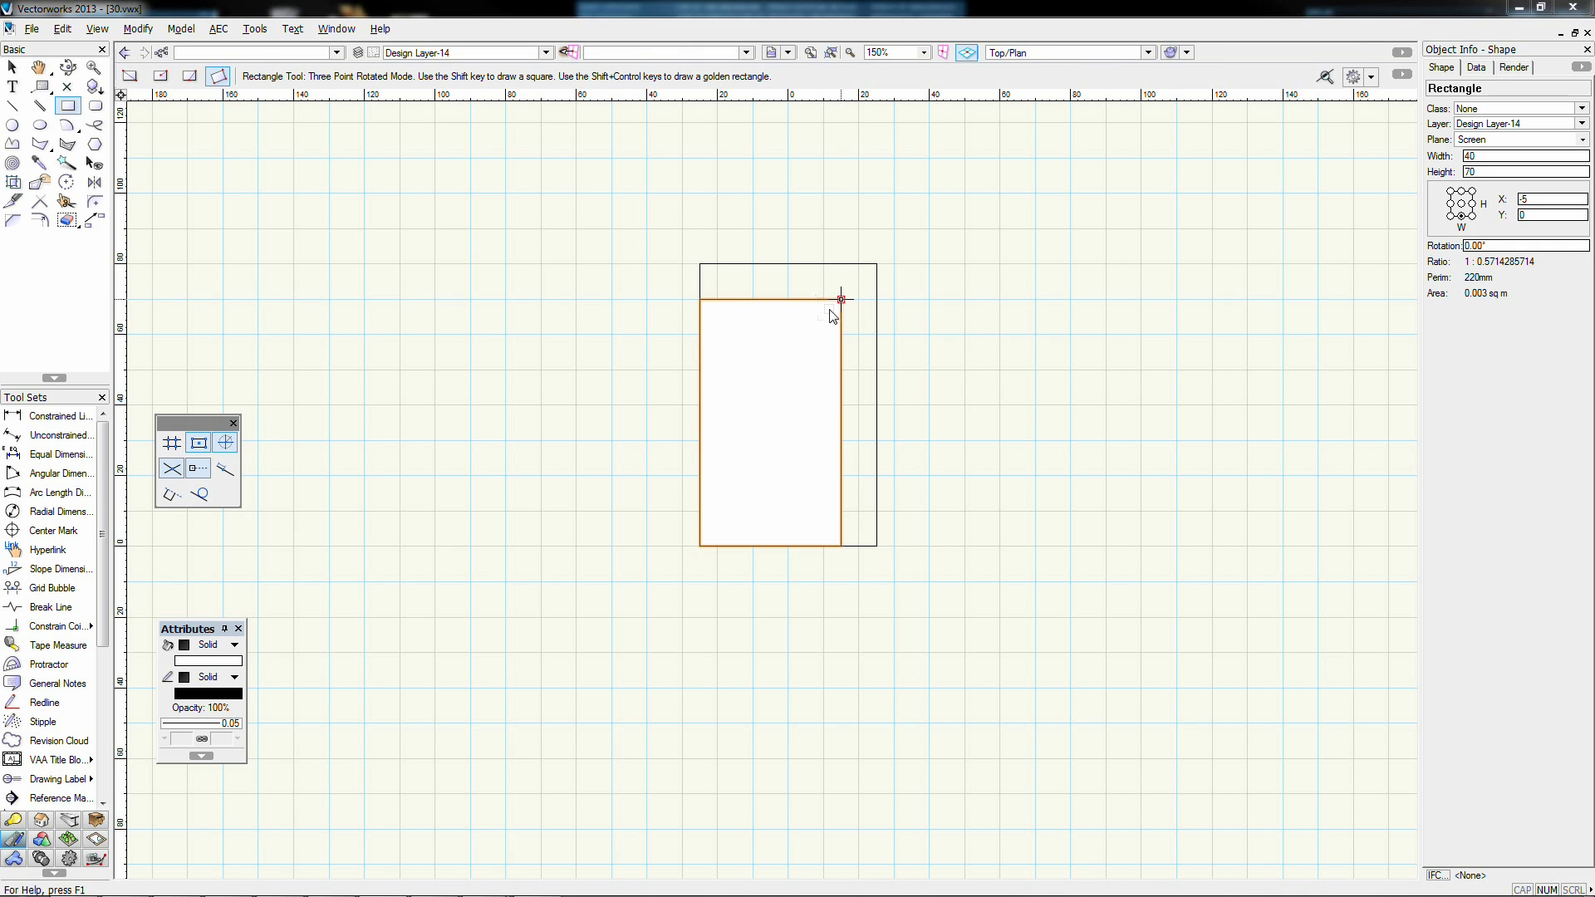
key(ctrl+e)
key(Return)
Step: Raise the 40 × 70 mm extrusion by 10 mm in the Left view
key(KP_4)
key(ctrl+m)
key(Tab)
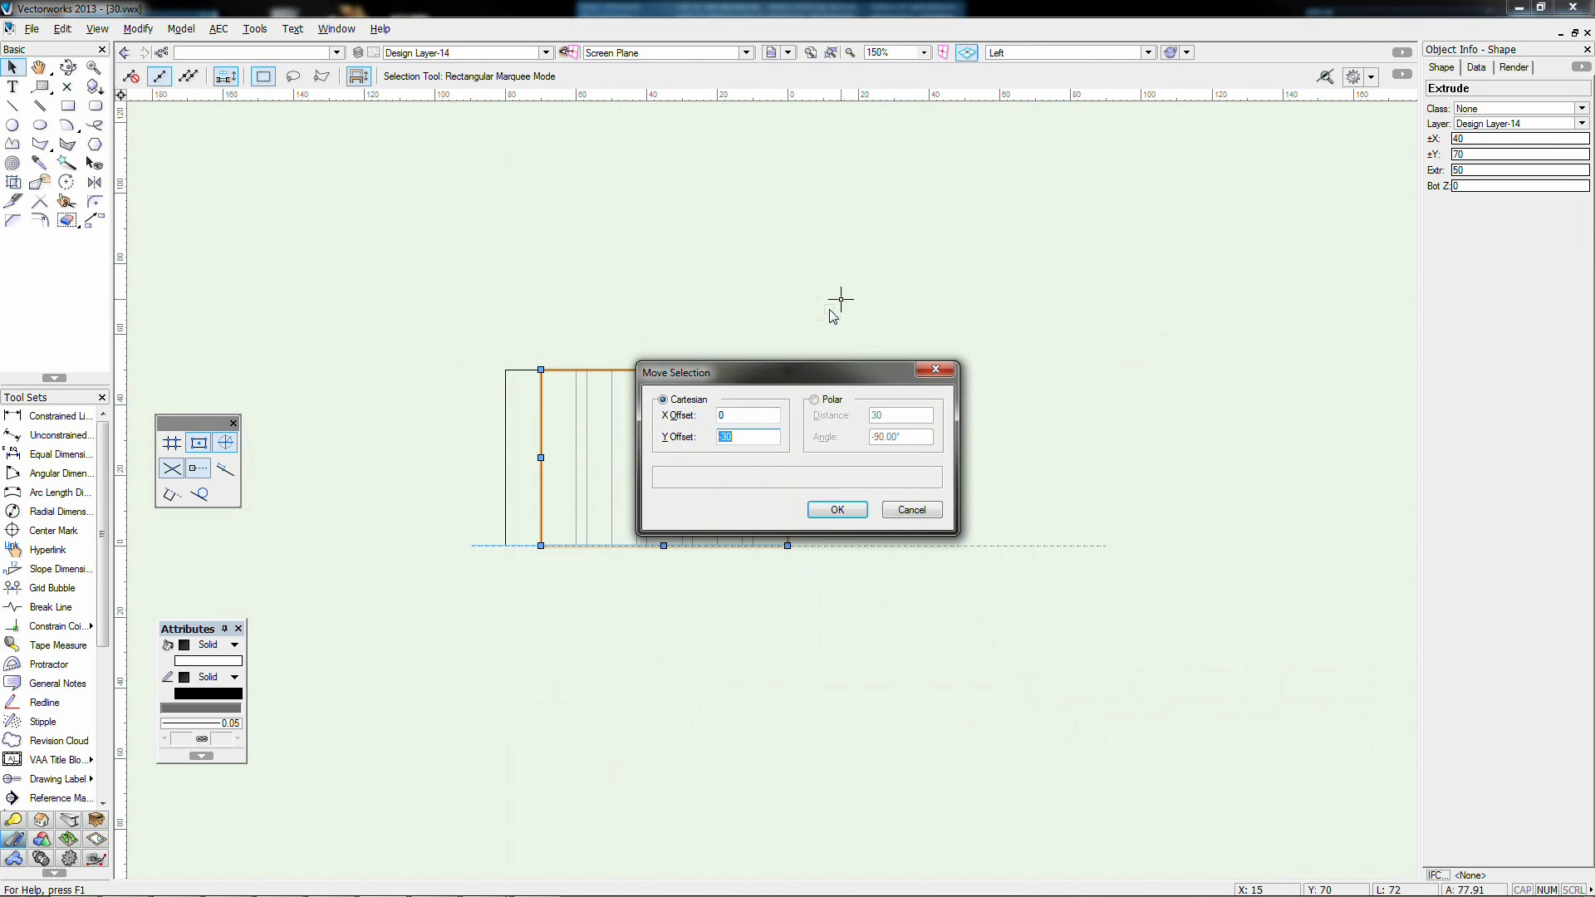
text(10)
key(Return)
Step: Subtract the 40 × 70 mm extrusion from the block with the two holes using Subtract Solids
drag(830, 260, 473, 608)
right_click(527, 539)
click(580, 472)
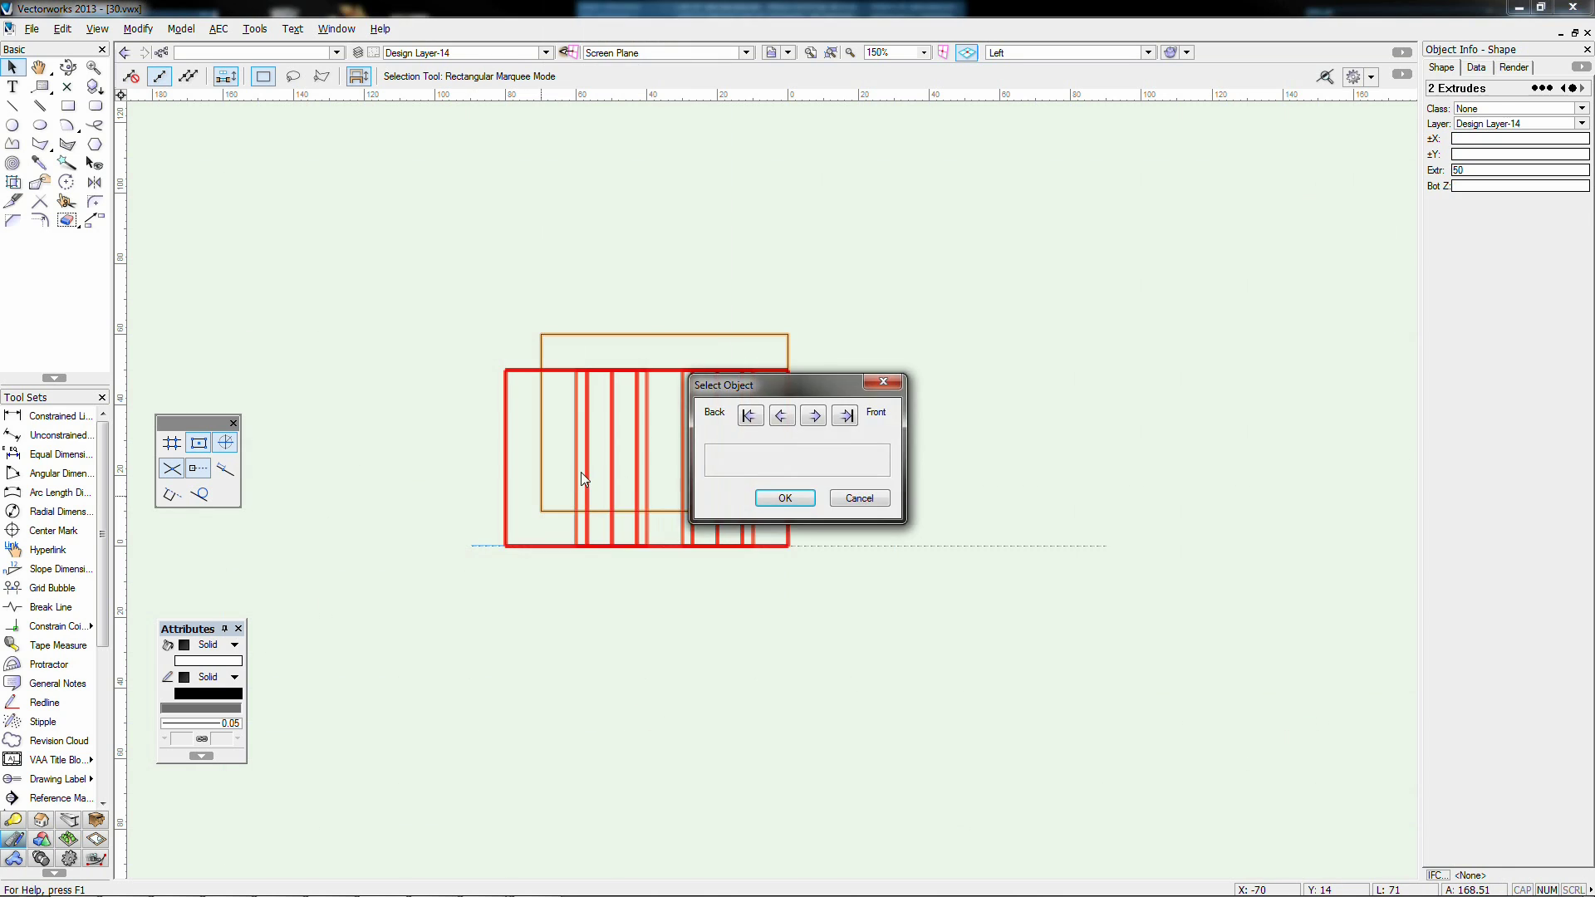
click(773, 492)
key(KP_1)
Step: In the Left view, draw a 10 mm radius circle centred on the solid's upper-right corner
key(KP_4)
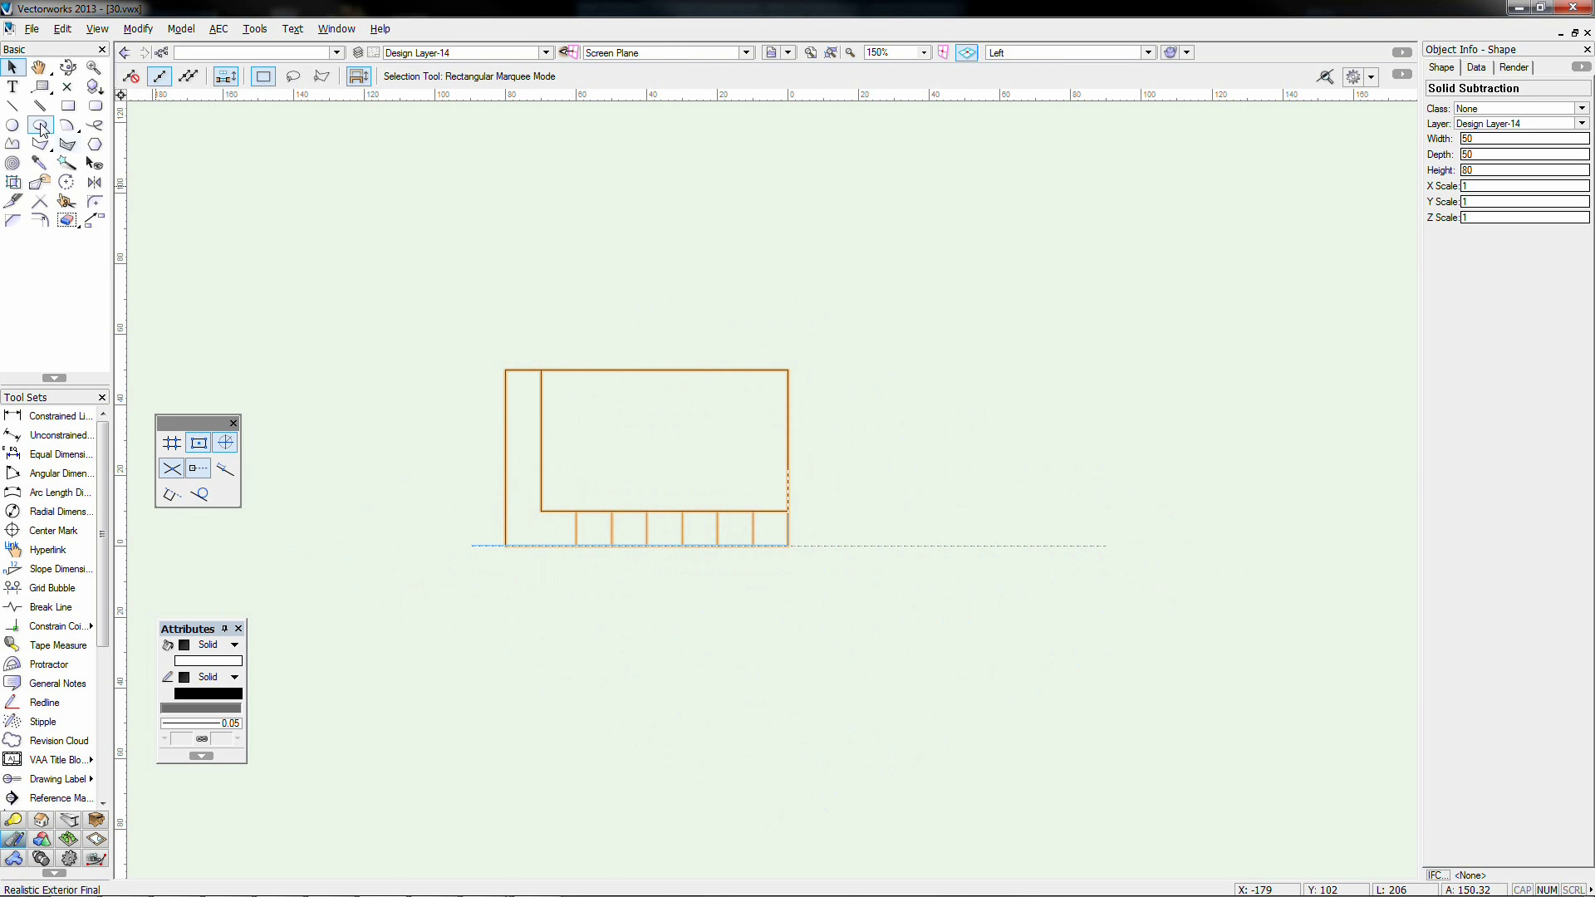
click(12, 124)
click(788, 371)
text(10)
key(Return)
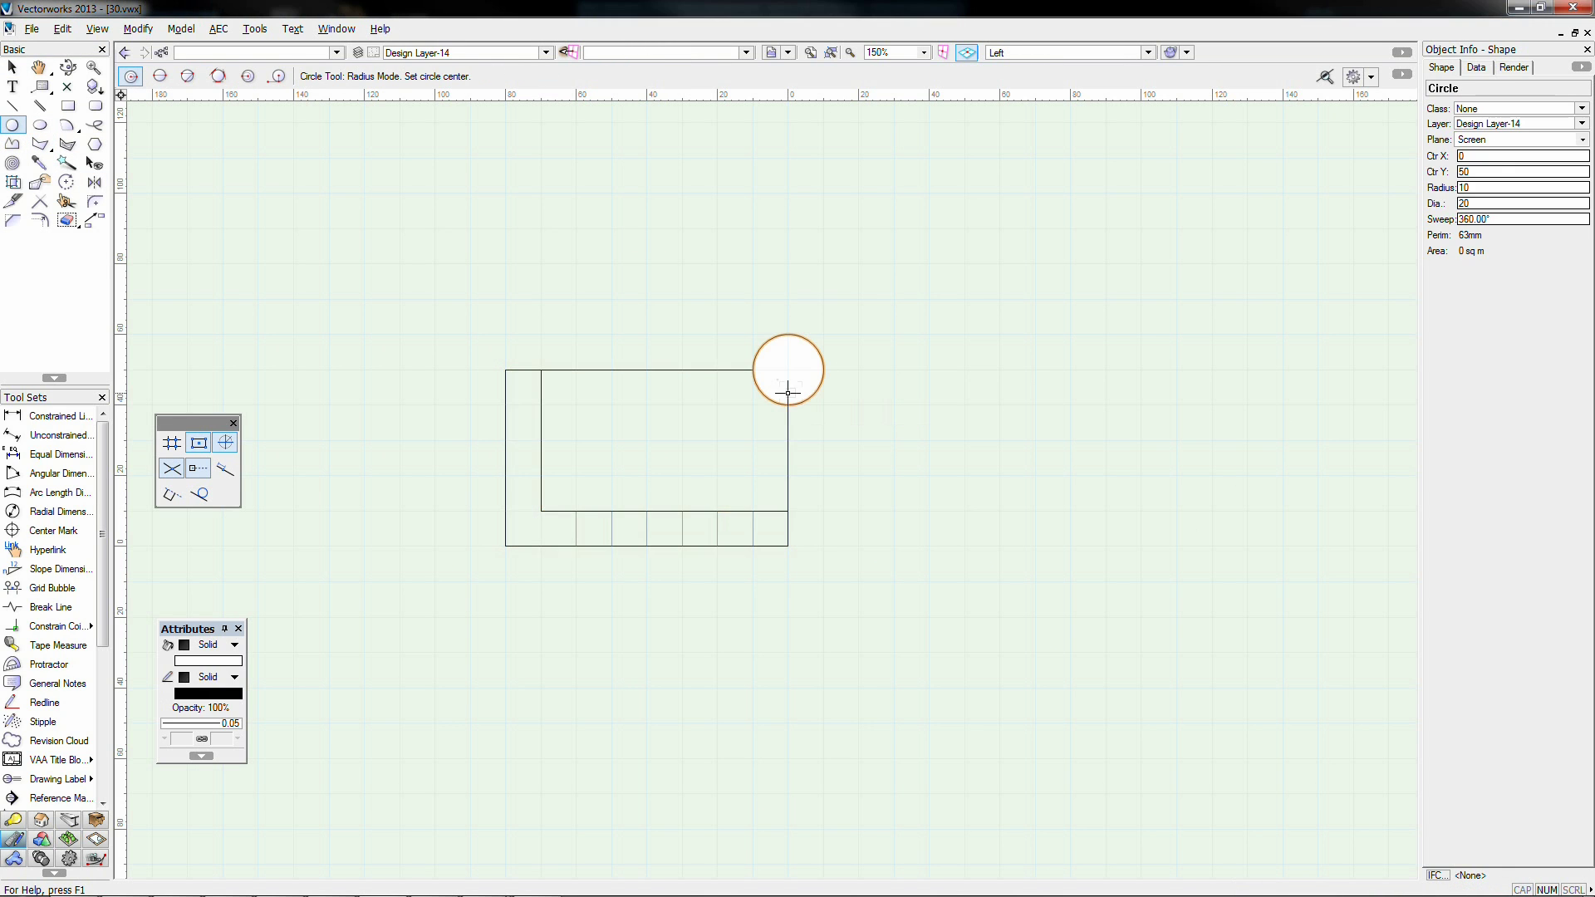
Step: Move the circle by X -20 mm and Y -30 mm, and raise it again by 10 mm
key(ctrl+m)
text(-20)
key(Tab)
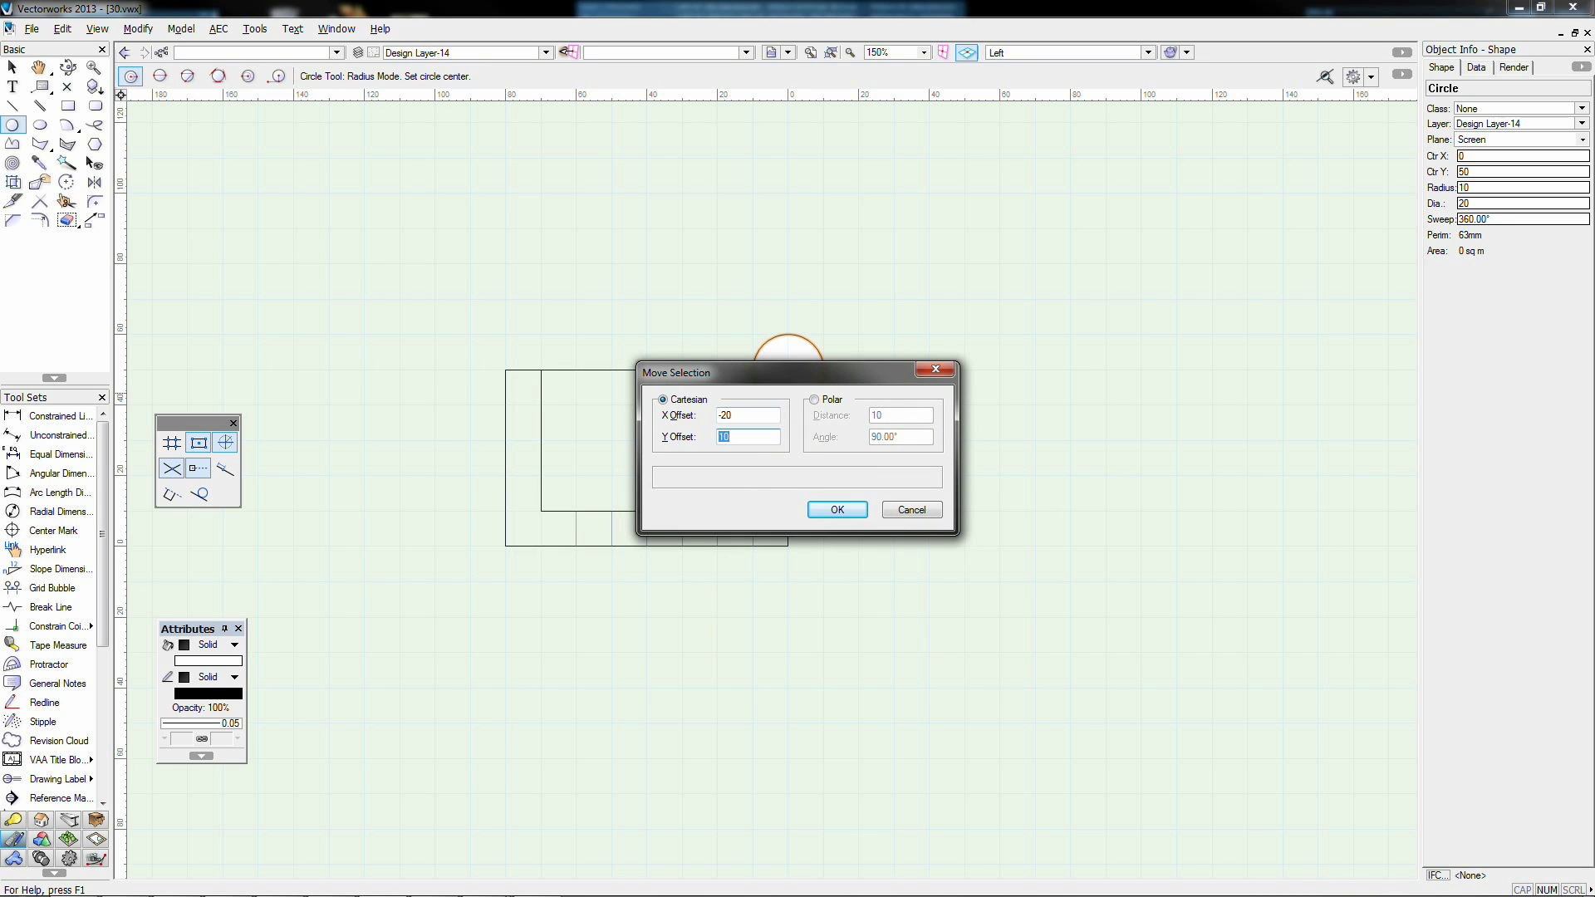
text(-30)
key(Return)
key(ctrl+m)
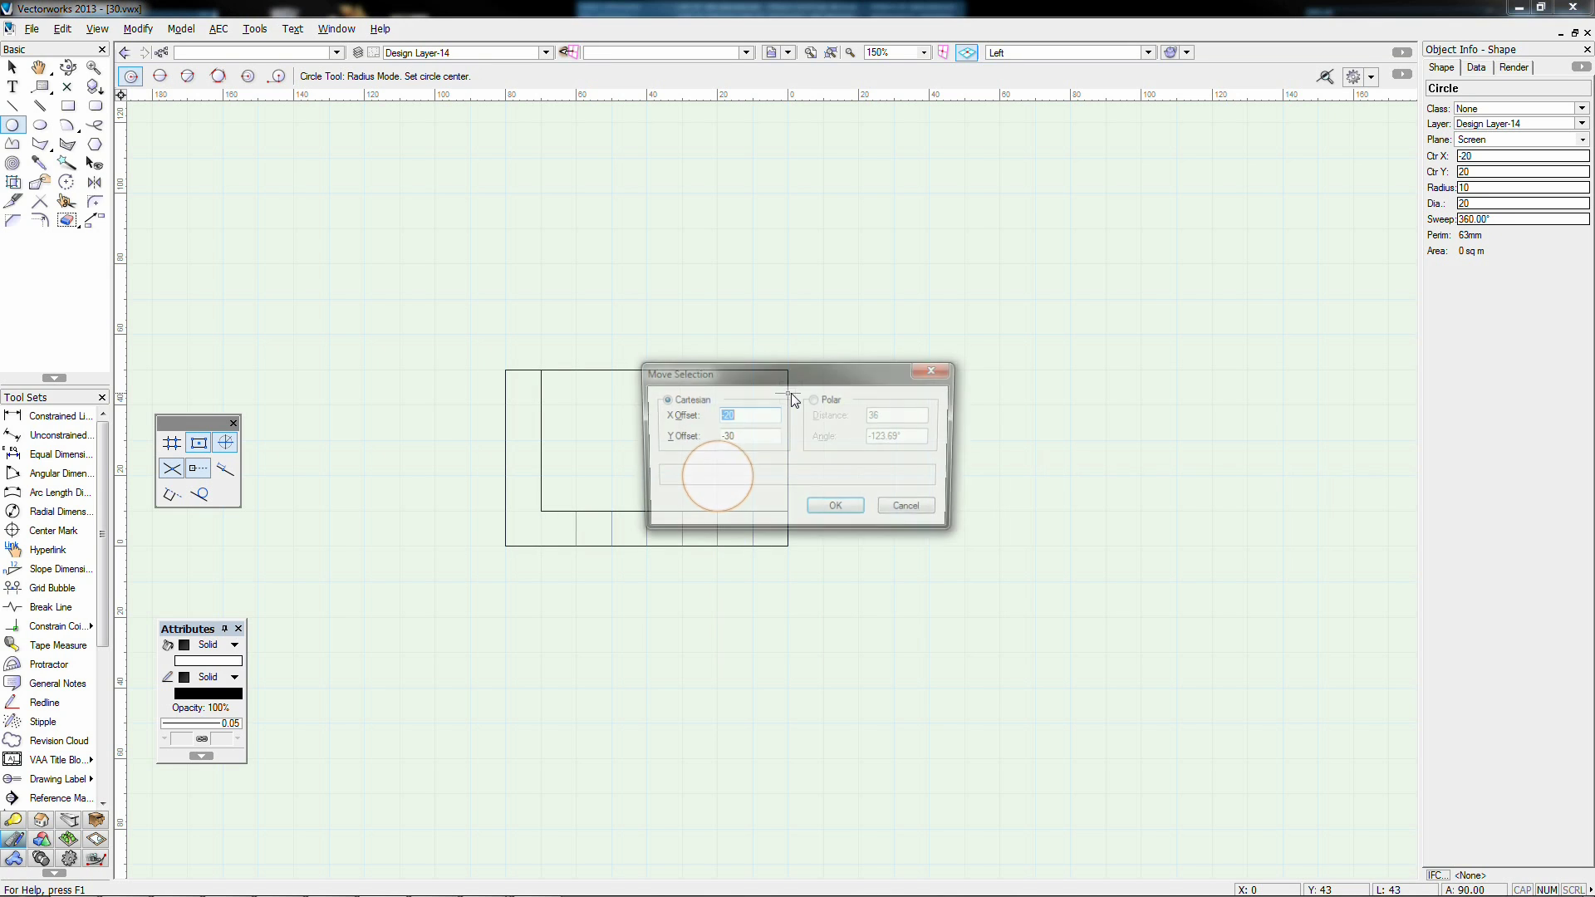
key(Return)
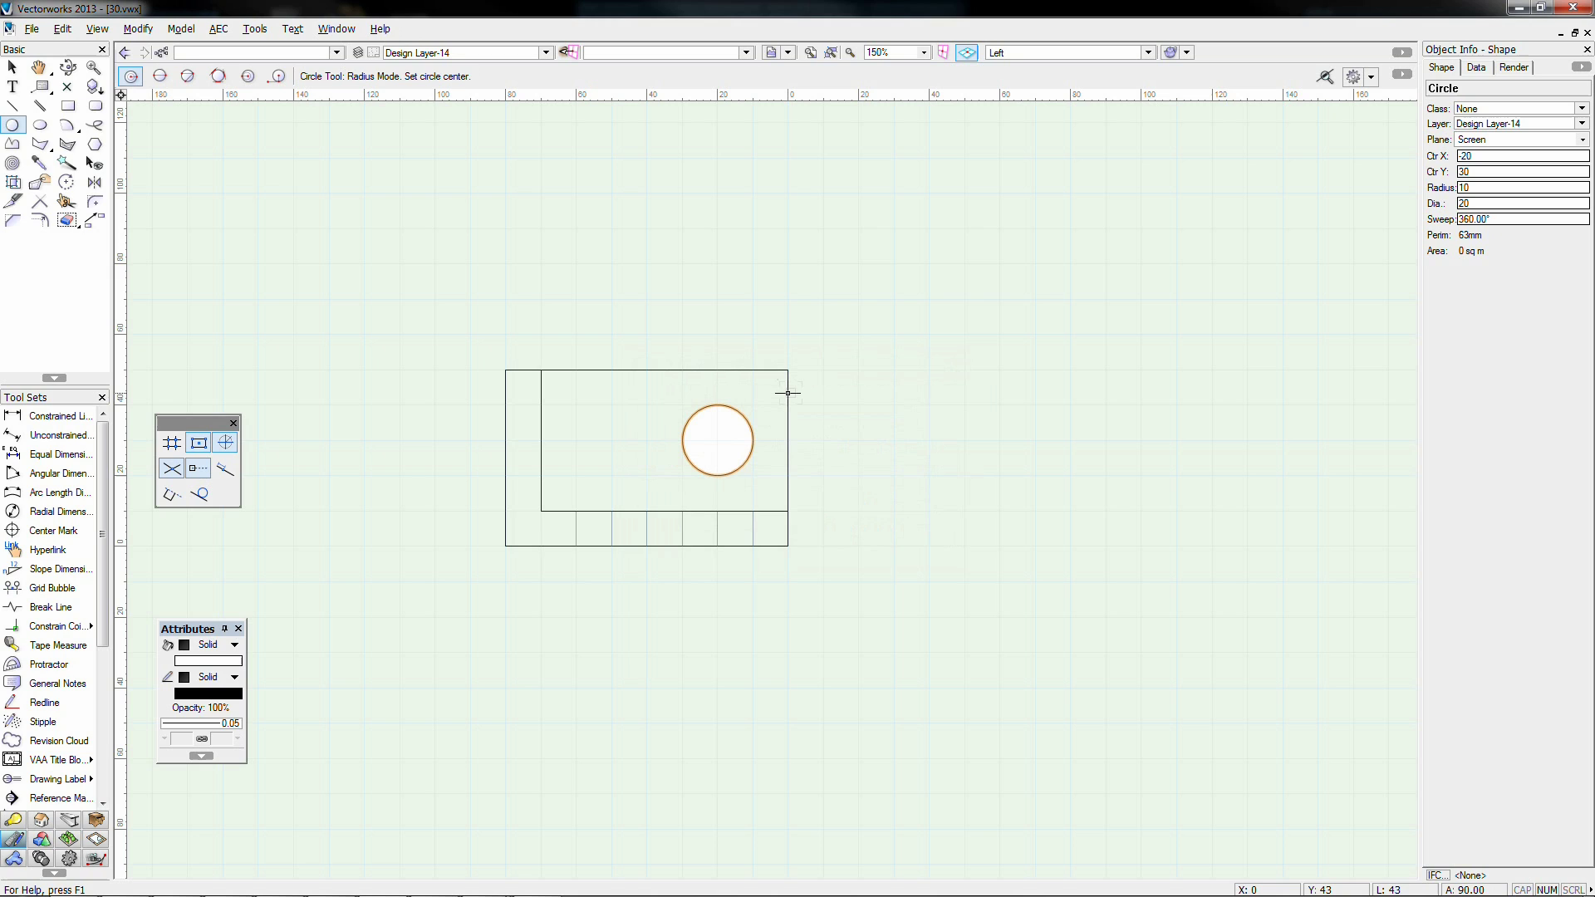
Step: Duplicate the circle and move the copy by X -30 mm and Y 0
key(ctrl+m)
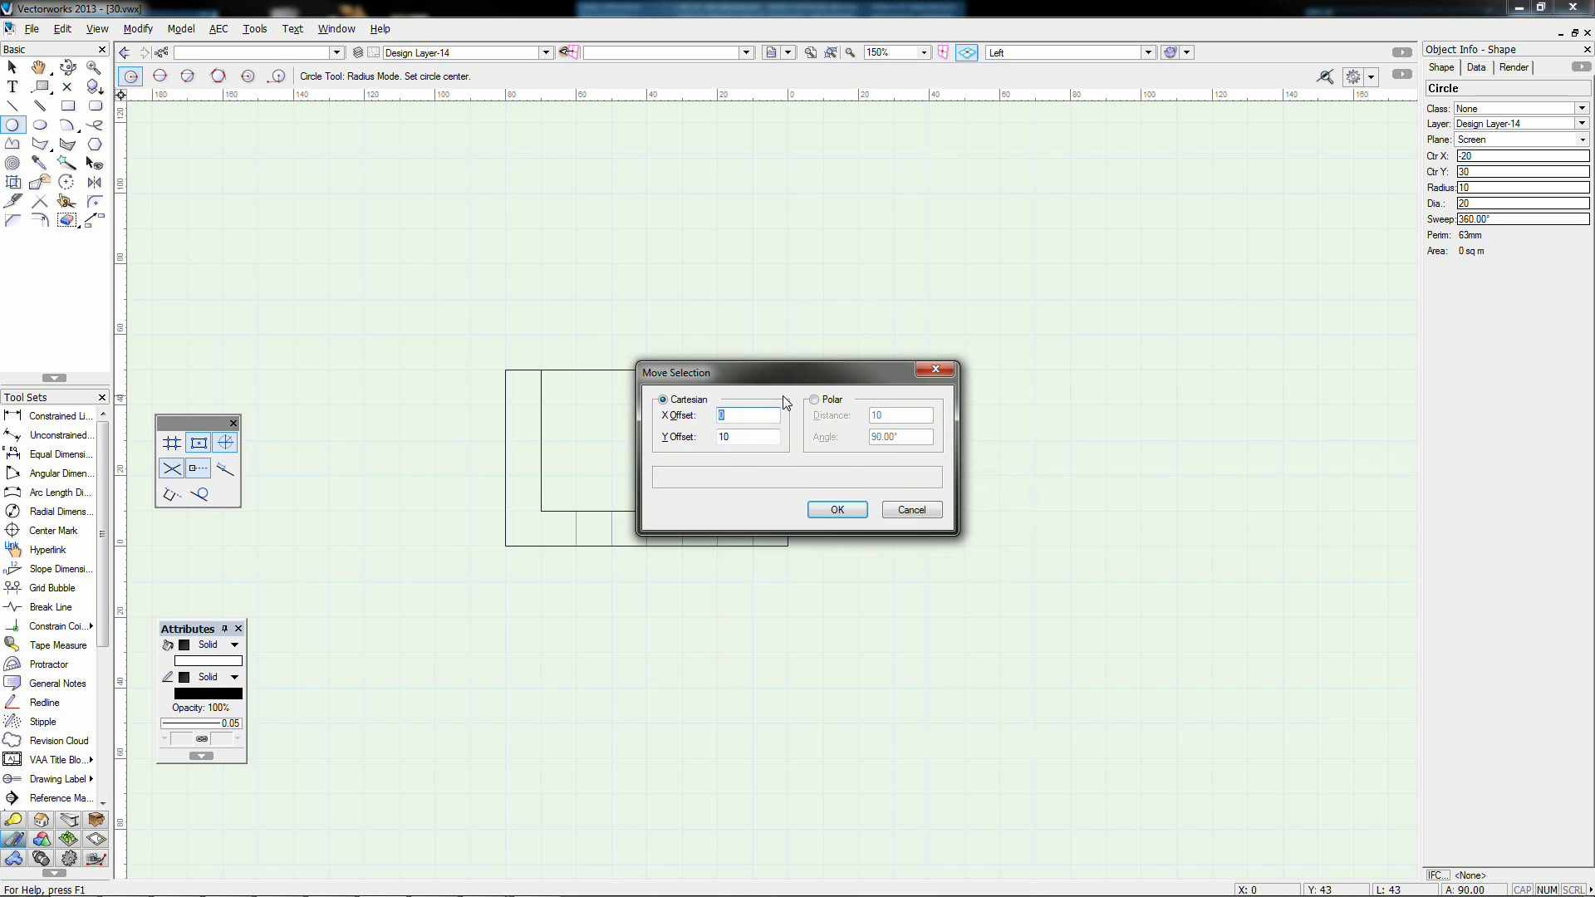
text(-30)
key(Tab)
text(0)
key(Return)
Step: Select both 10 mm radius circles and extrude them 50 mm
key(x)
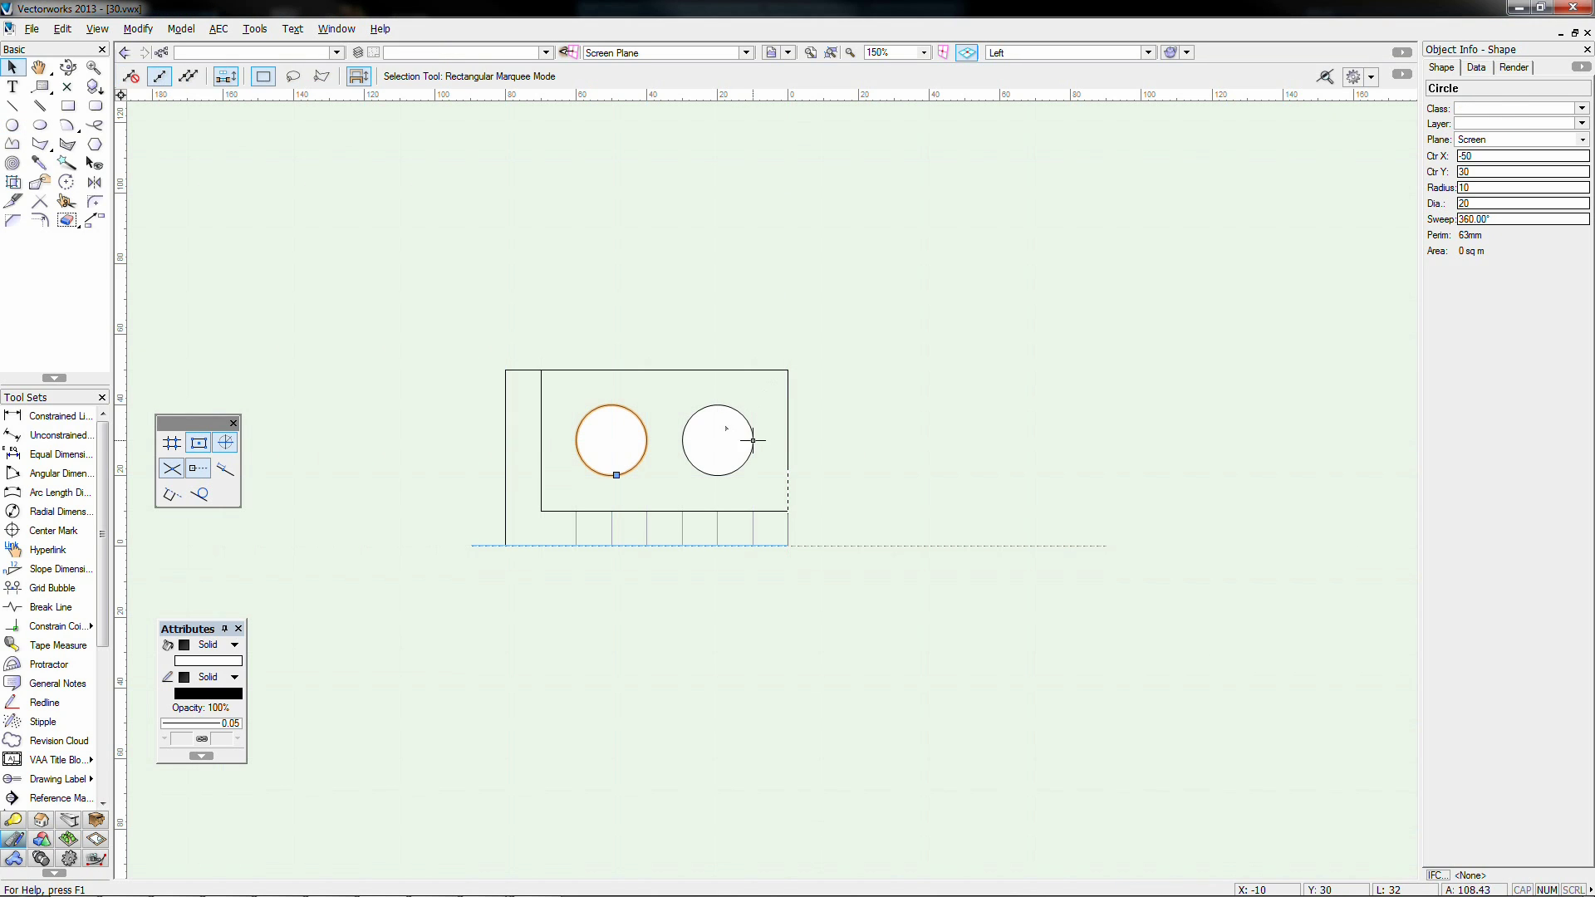
shift+click(739, 439)
key(ctrl+e)
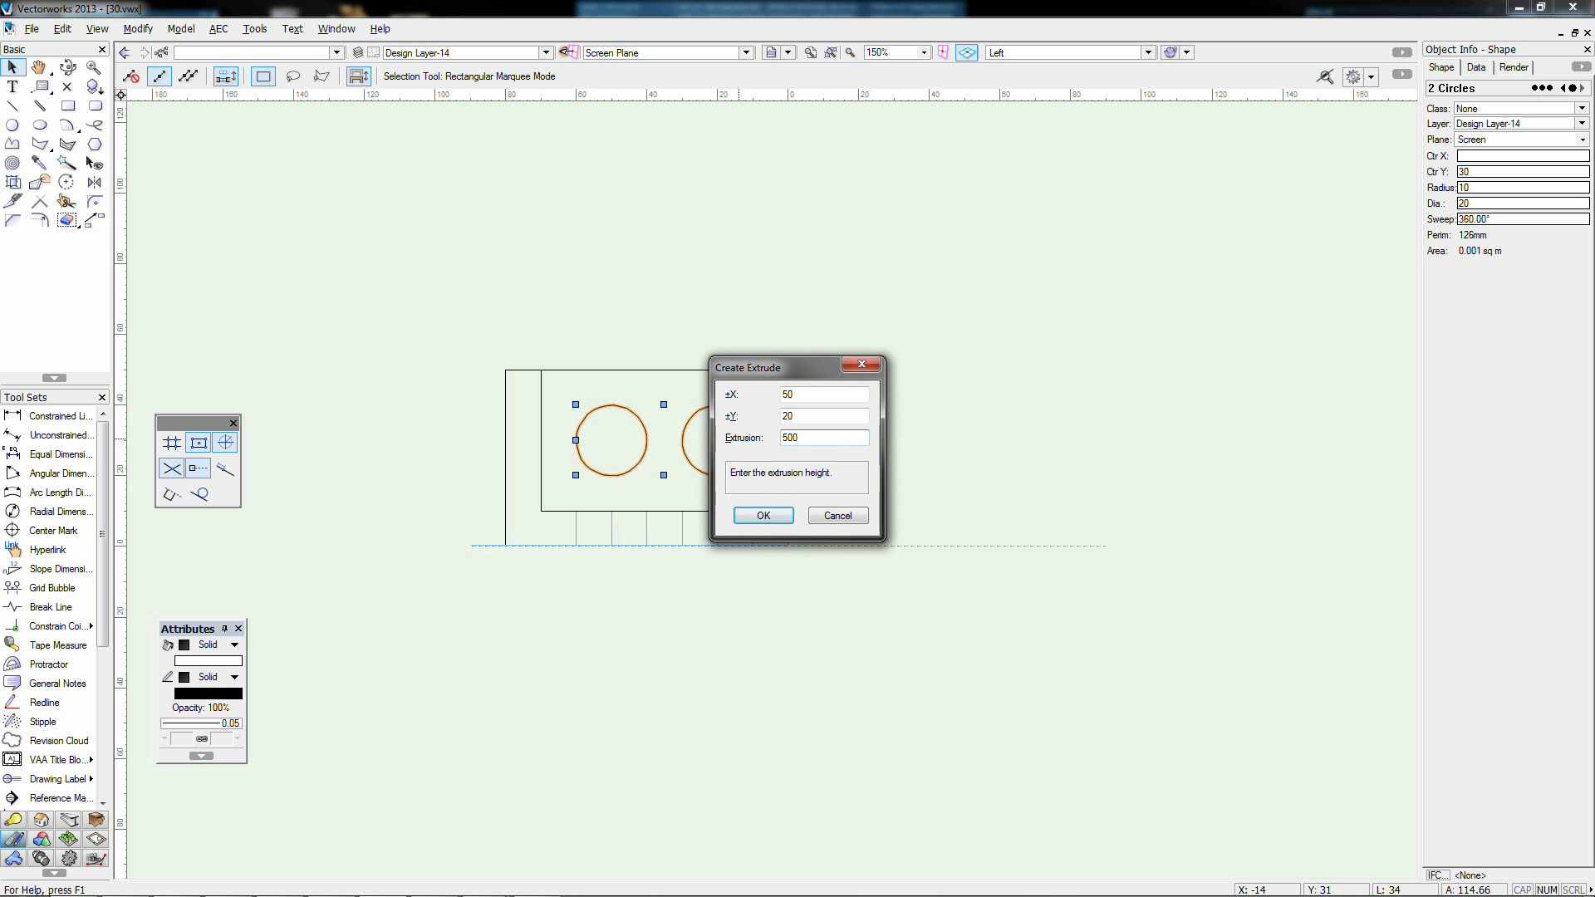
key(BackSpace)
key(Return)
Step: In the Top/Plan view, move the extruded cylinders about 40 mm along X so they pass through the upright wall
key(1)
key(0)
drag(683, 398, 825, 398)
Step: Subtract the two horizontal cylinders from the bracket using Subtract Solids in the Left Isometric view
key(1)
drag(385, 160, 954, 652)
right_click(808, 424)
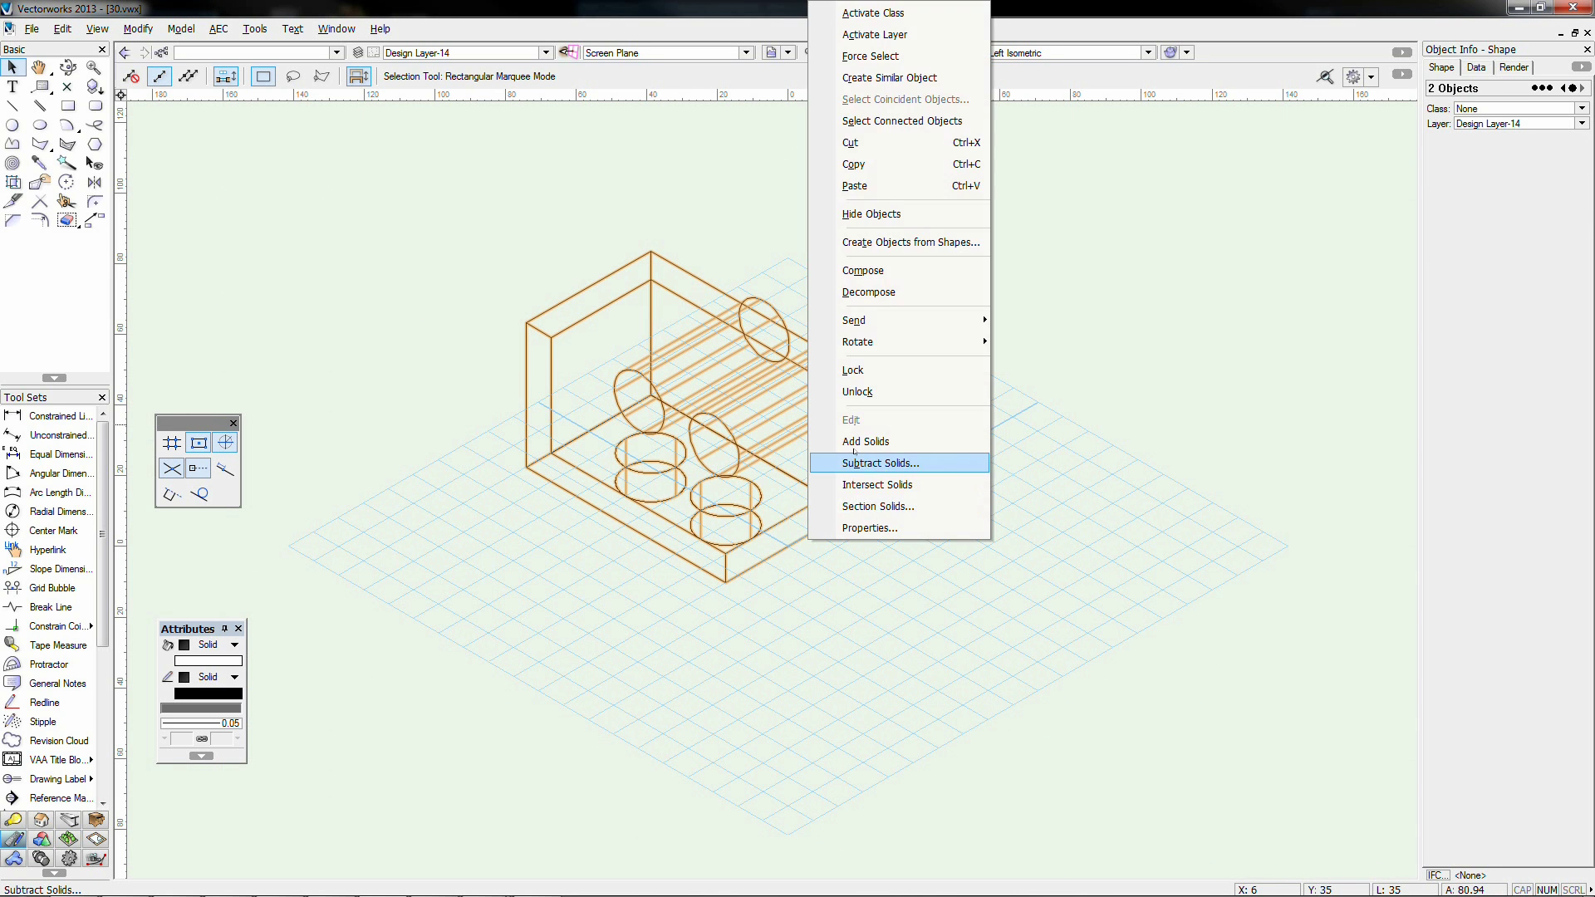
click(854, 457)
key(Return)
click(955, 525)
Step: Preview the bracket in a shaded rendering, return to wireframe and make Design Layer-15 active
key(ctrl+shift+g)
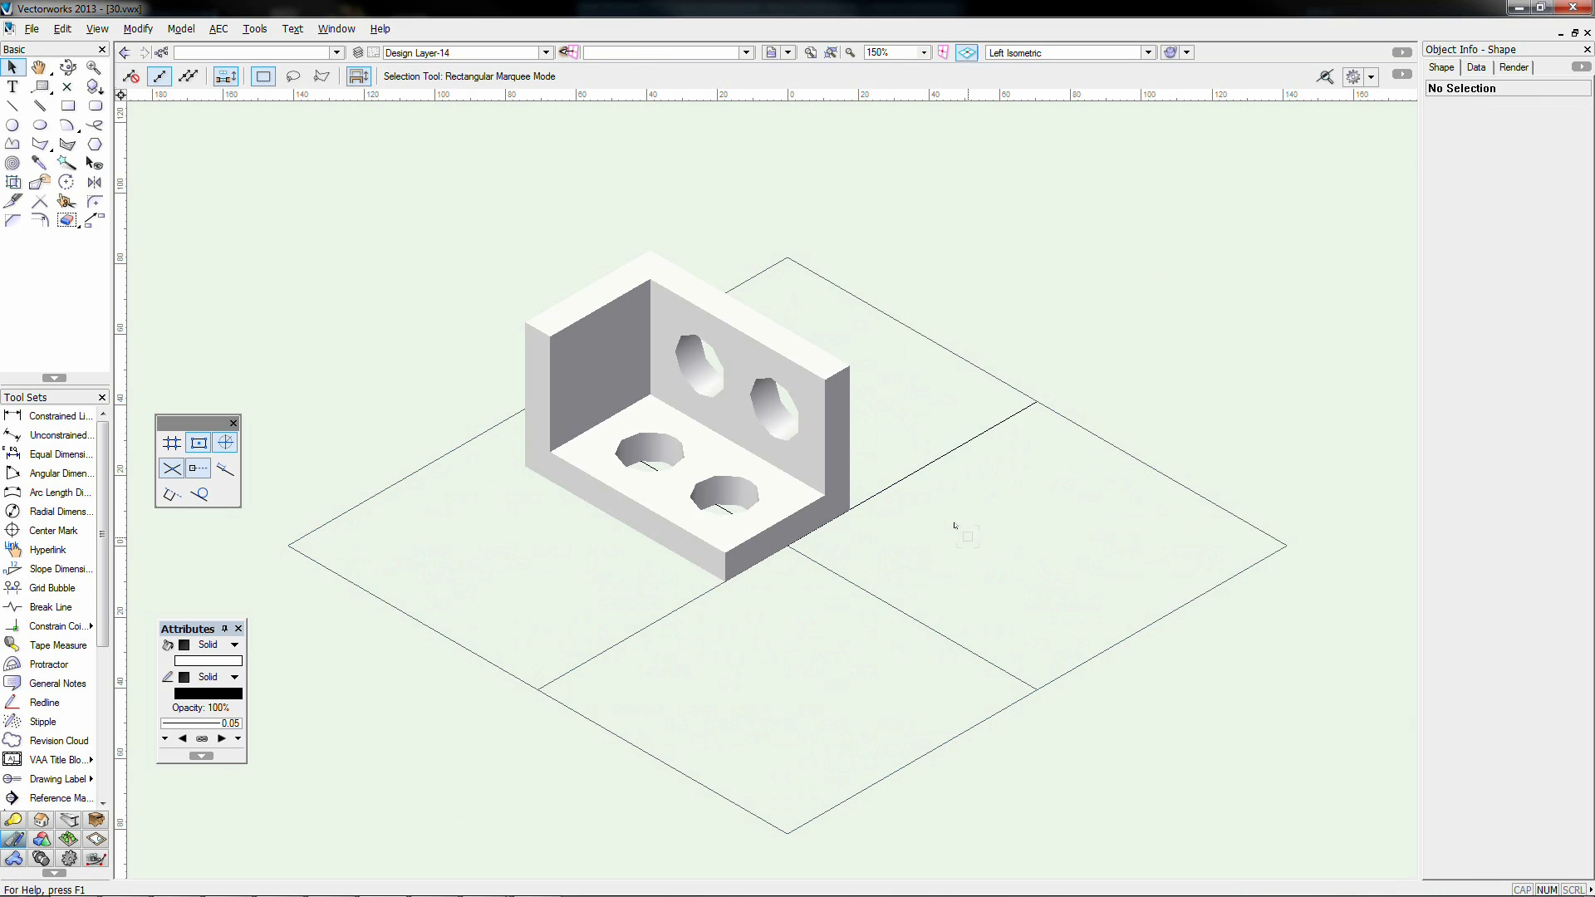
key(ctrl+shift+w)
click(481, 52)
click(440, 162)
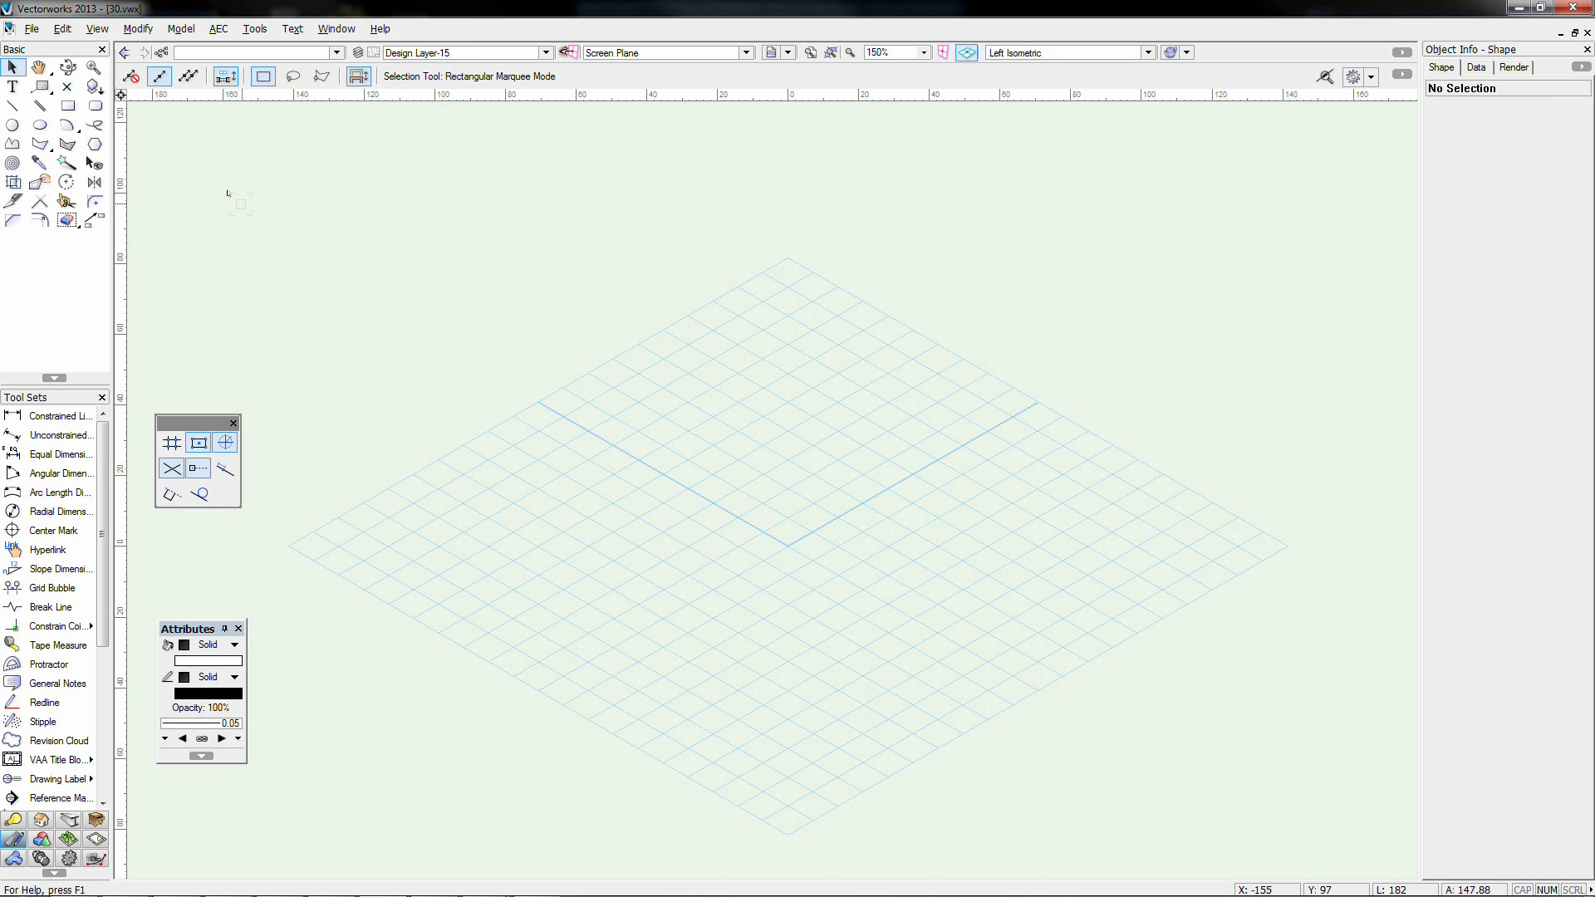
Step: Create a 50 × 80 mm rectangle with its bottom centre at X 0, Y 0 in Top/Plan and extrude it 50 mm
key(5)
click(67, 106)
double_click(67, 107)
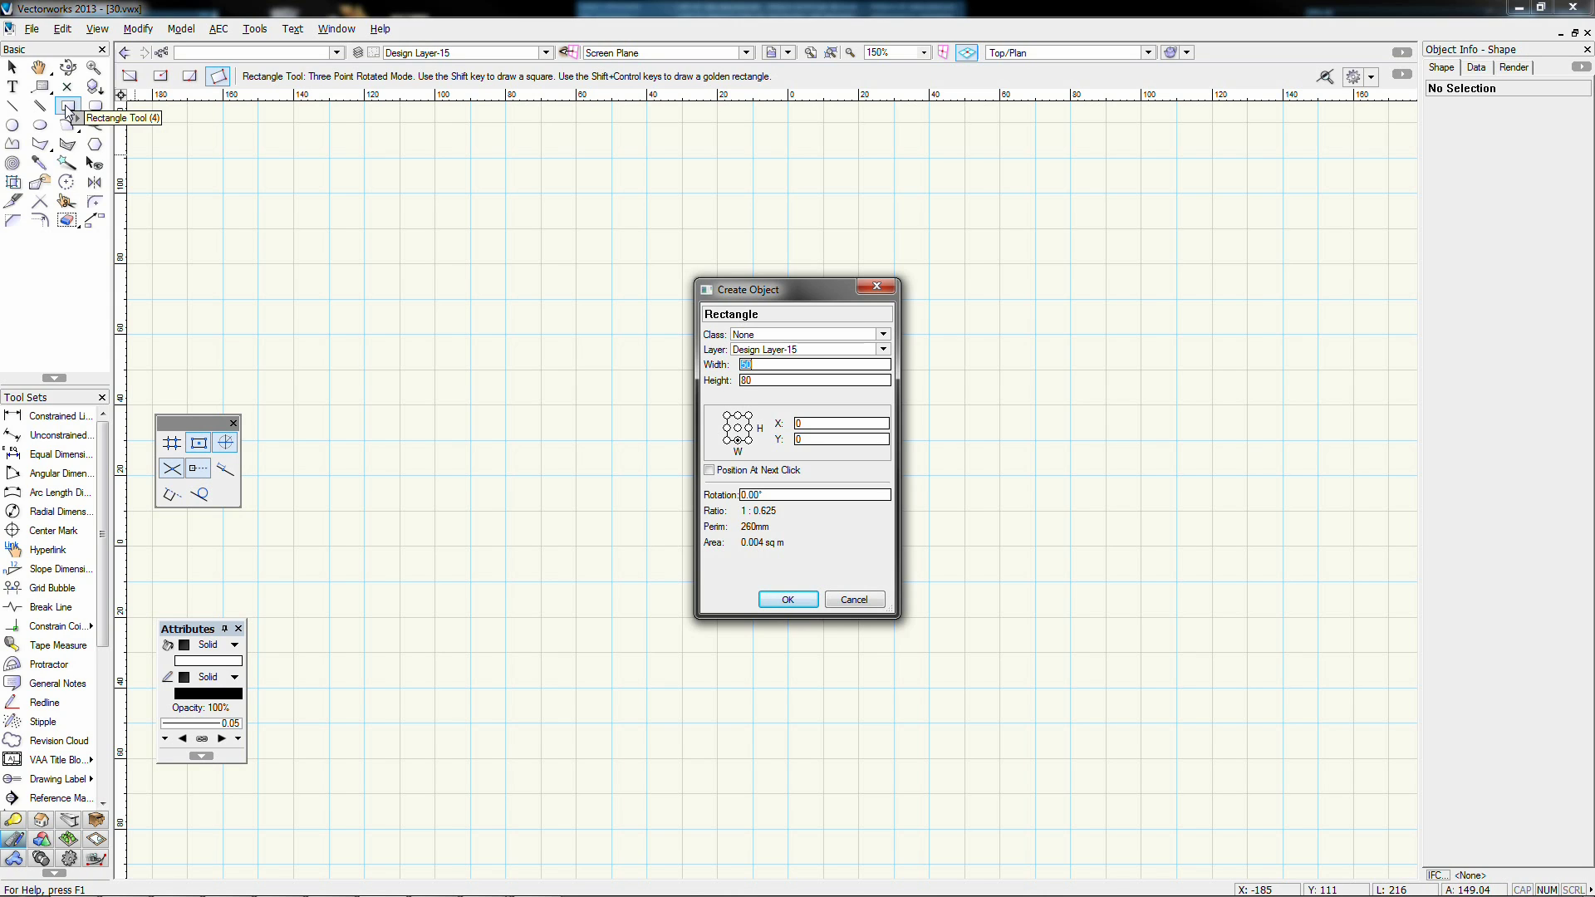
key(Return)
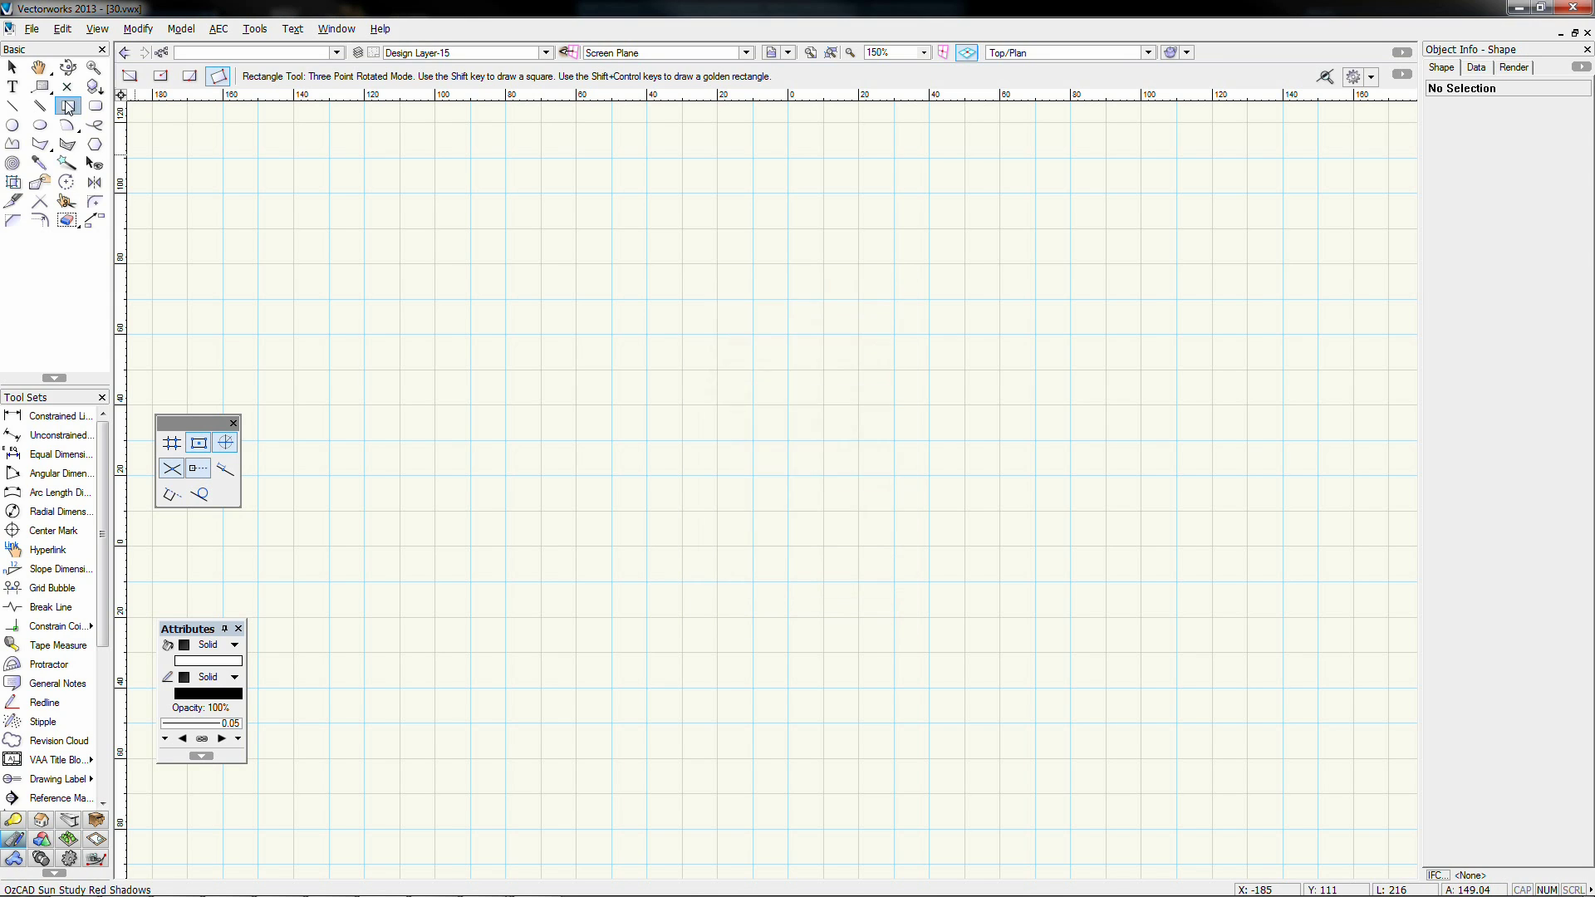
key(ctrl+e)
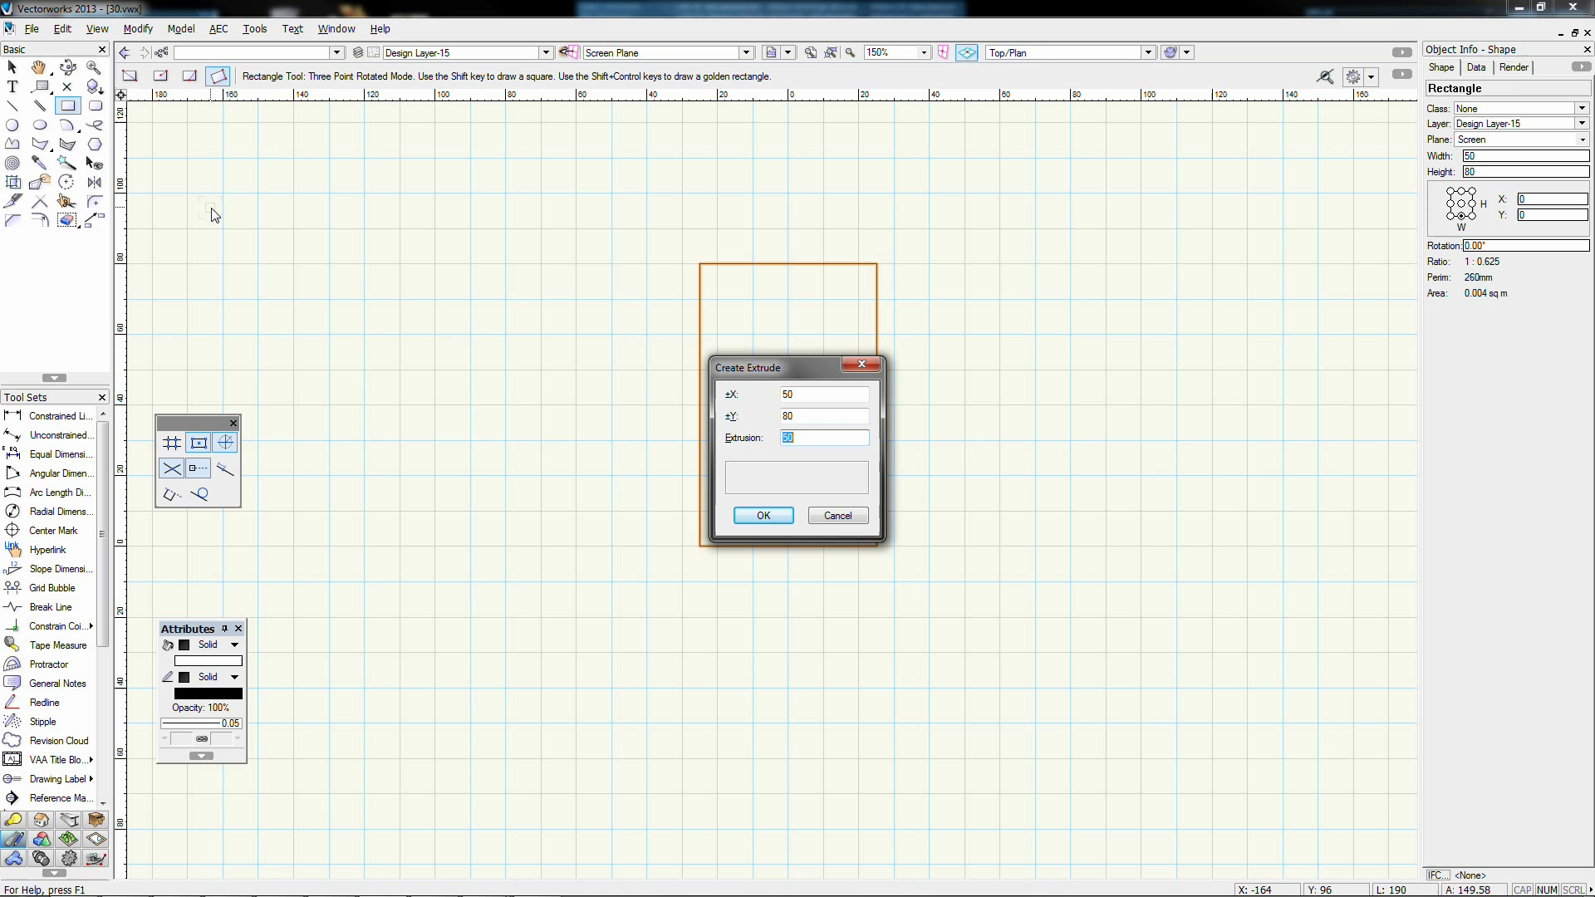
key(Return)
key(1)
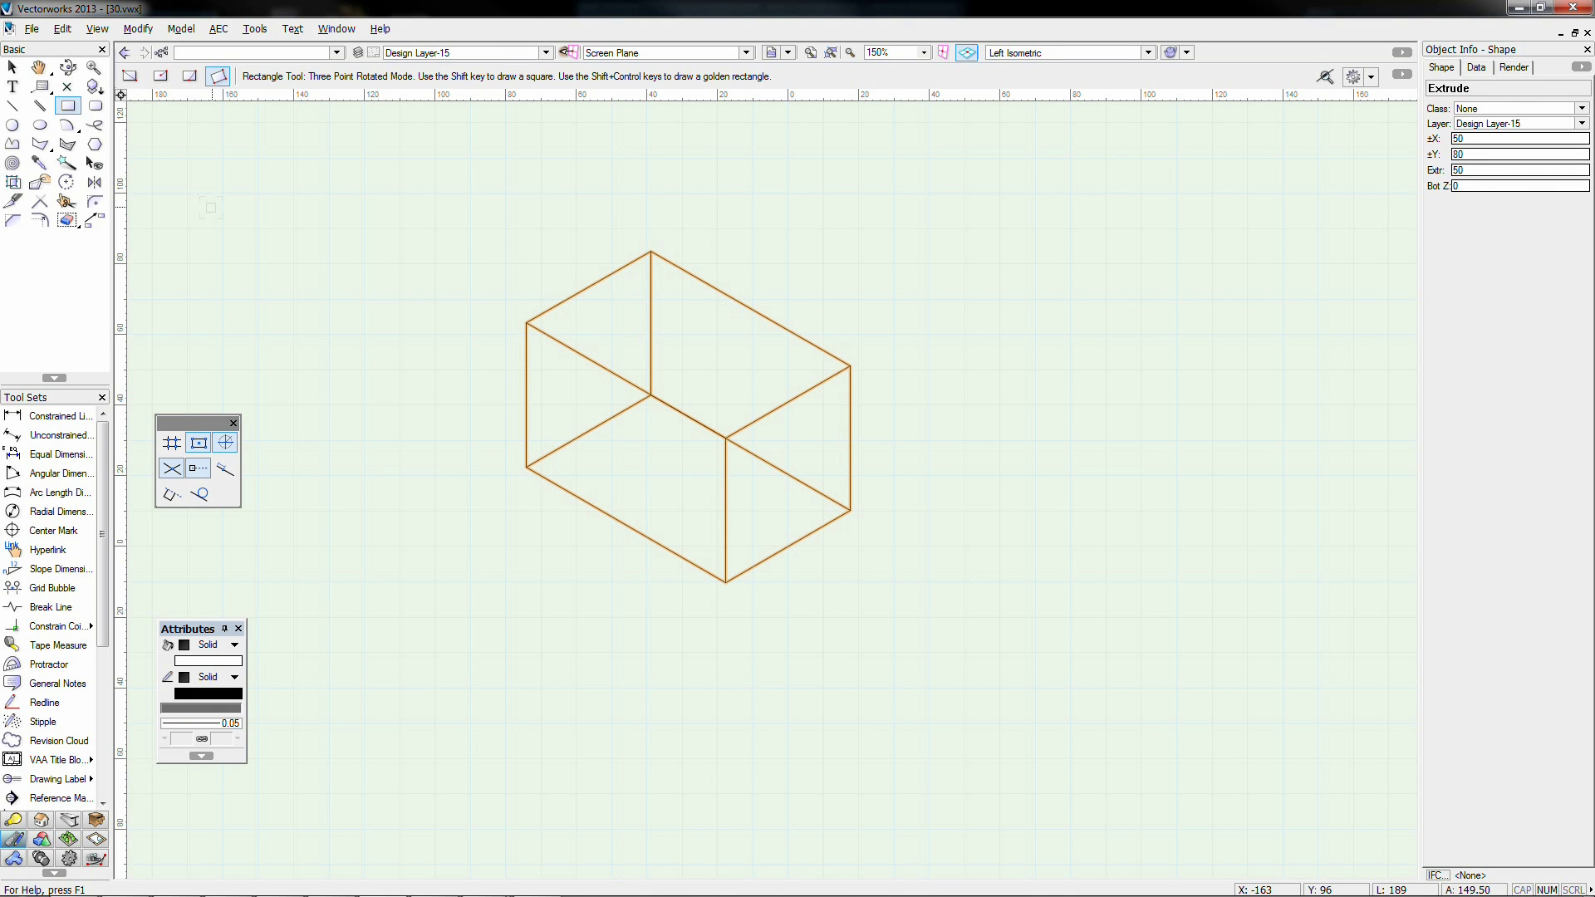
Step: In the Top/Plan view, draw a 30 mm wide, 40 mm high helper rectangle at the block's lower-left corner
key(0)
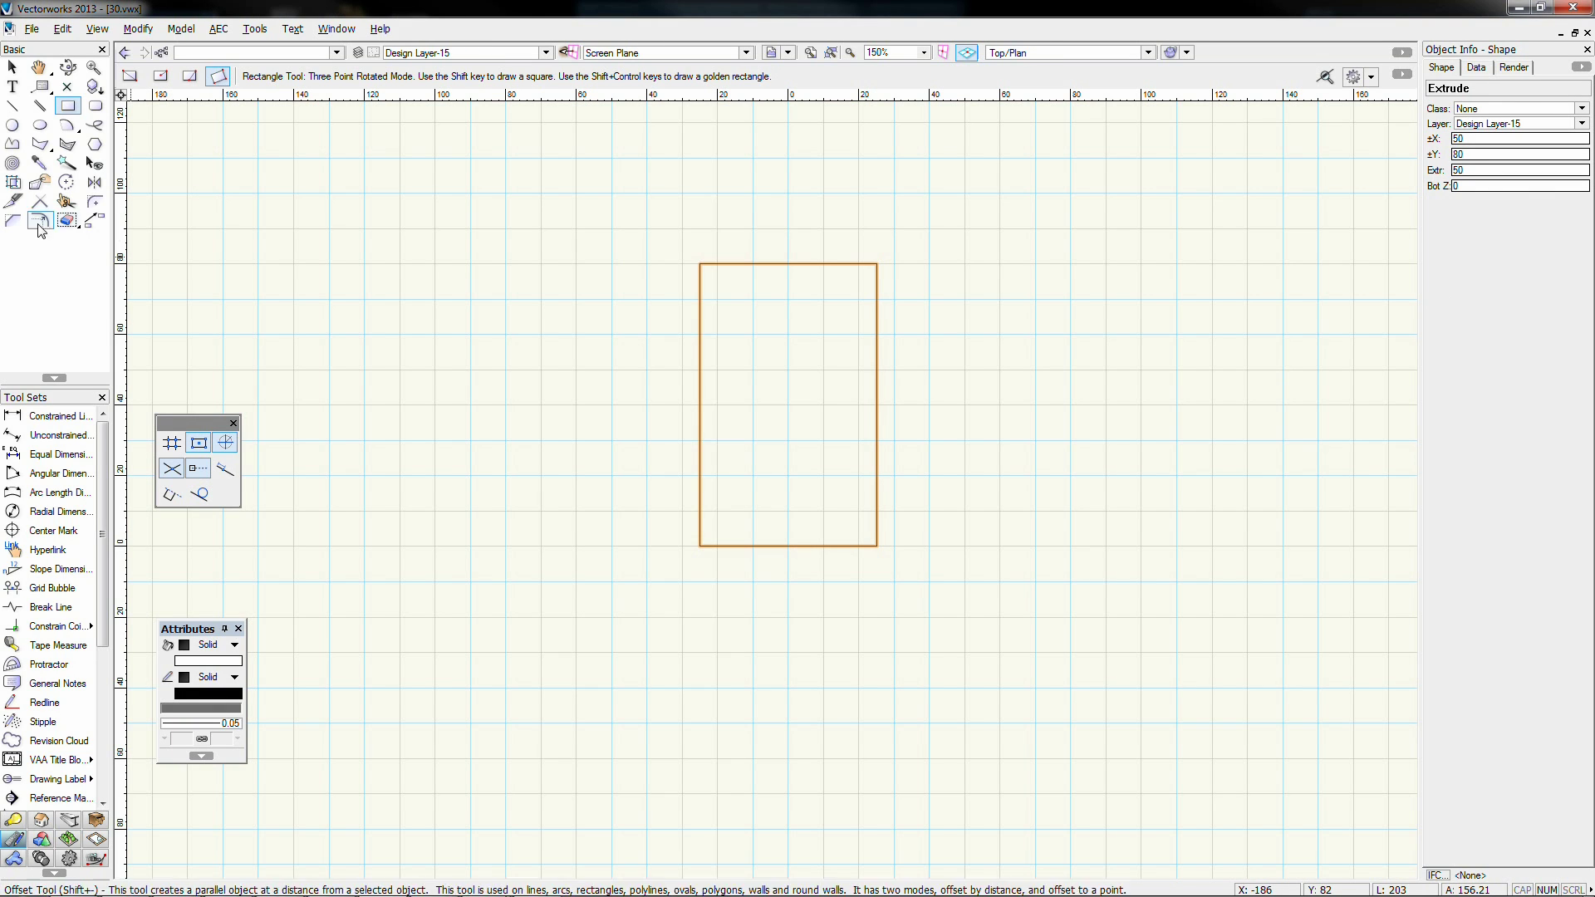
click(699, 546)
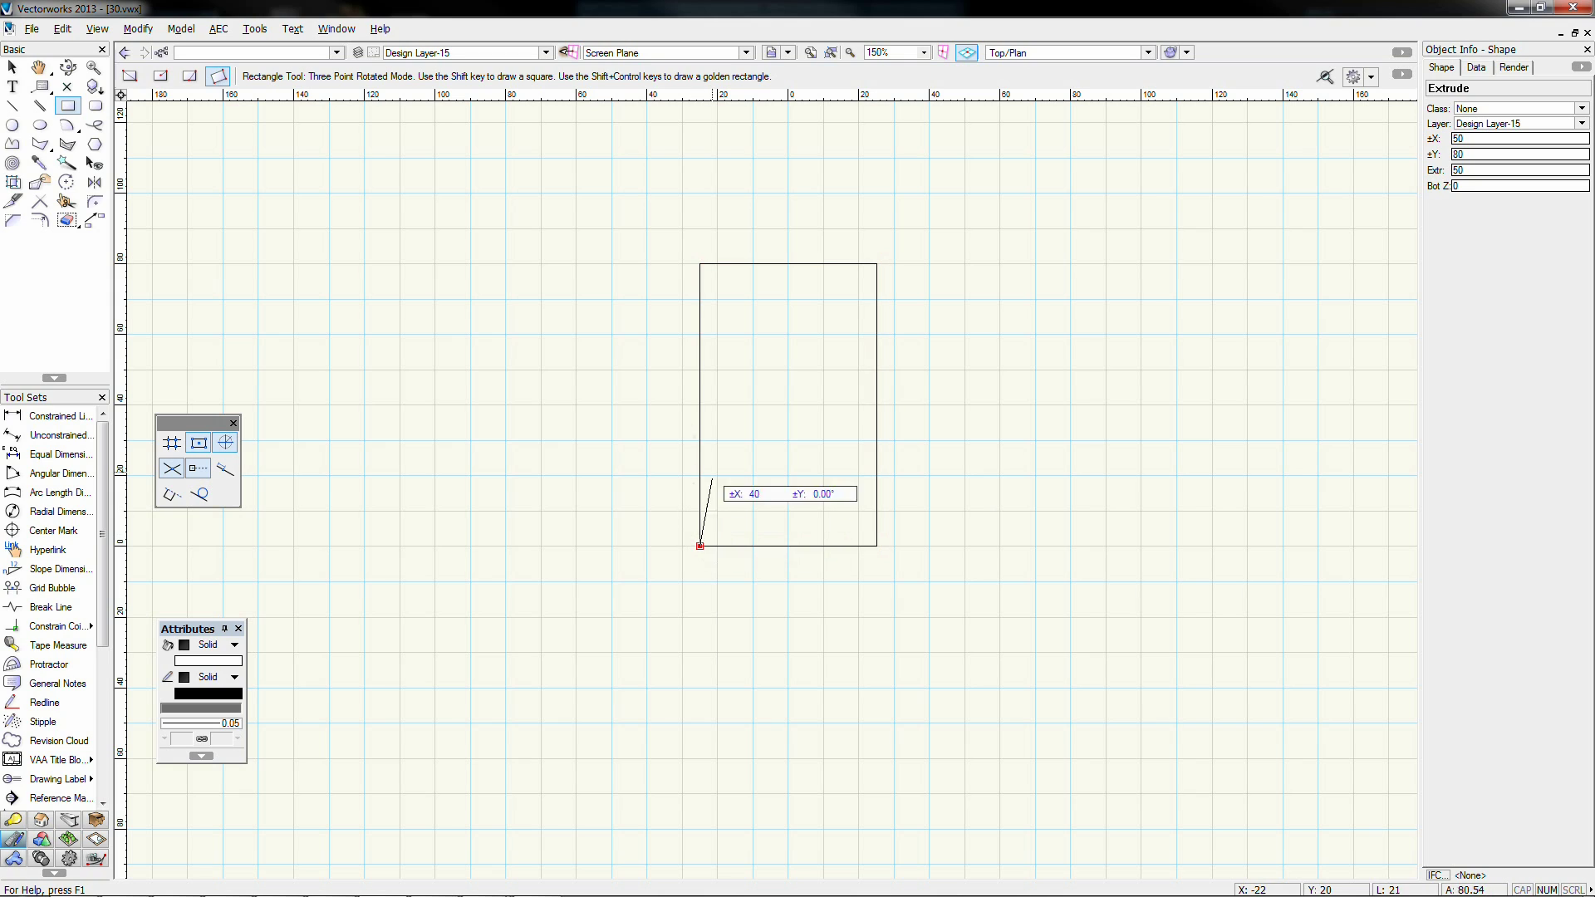
click(700, 405)
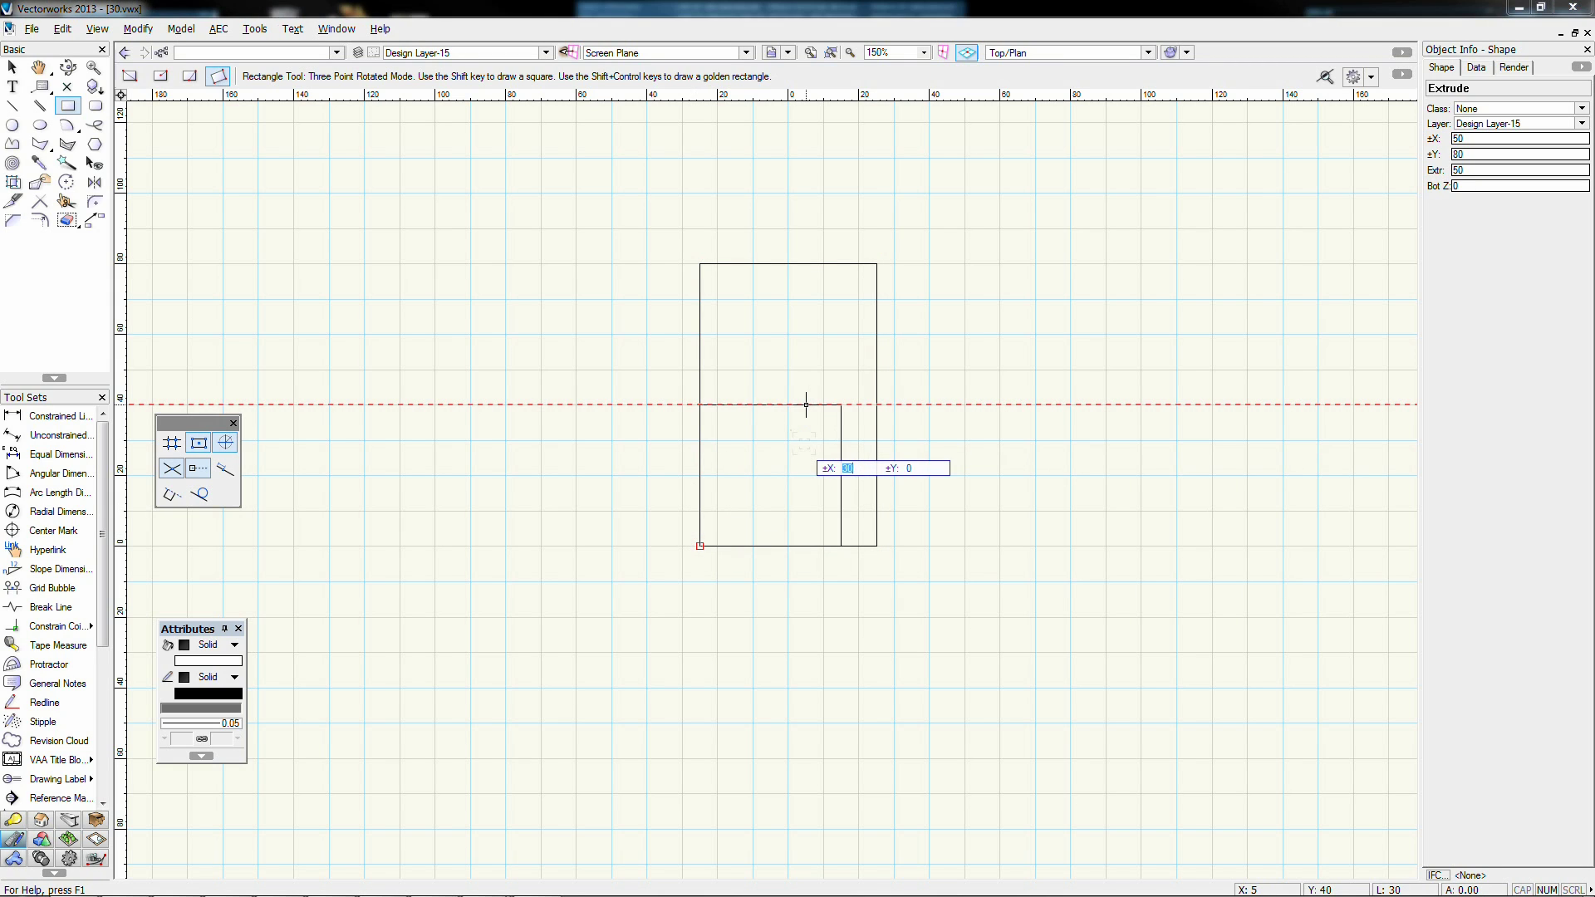
click(806, 404)
Step: Draw a rotated rectangle about 32 mm wide outward from the helper rectangle's diagonal, and remove the helper rectangle
click(699, 406)
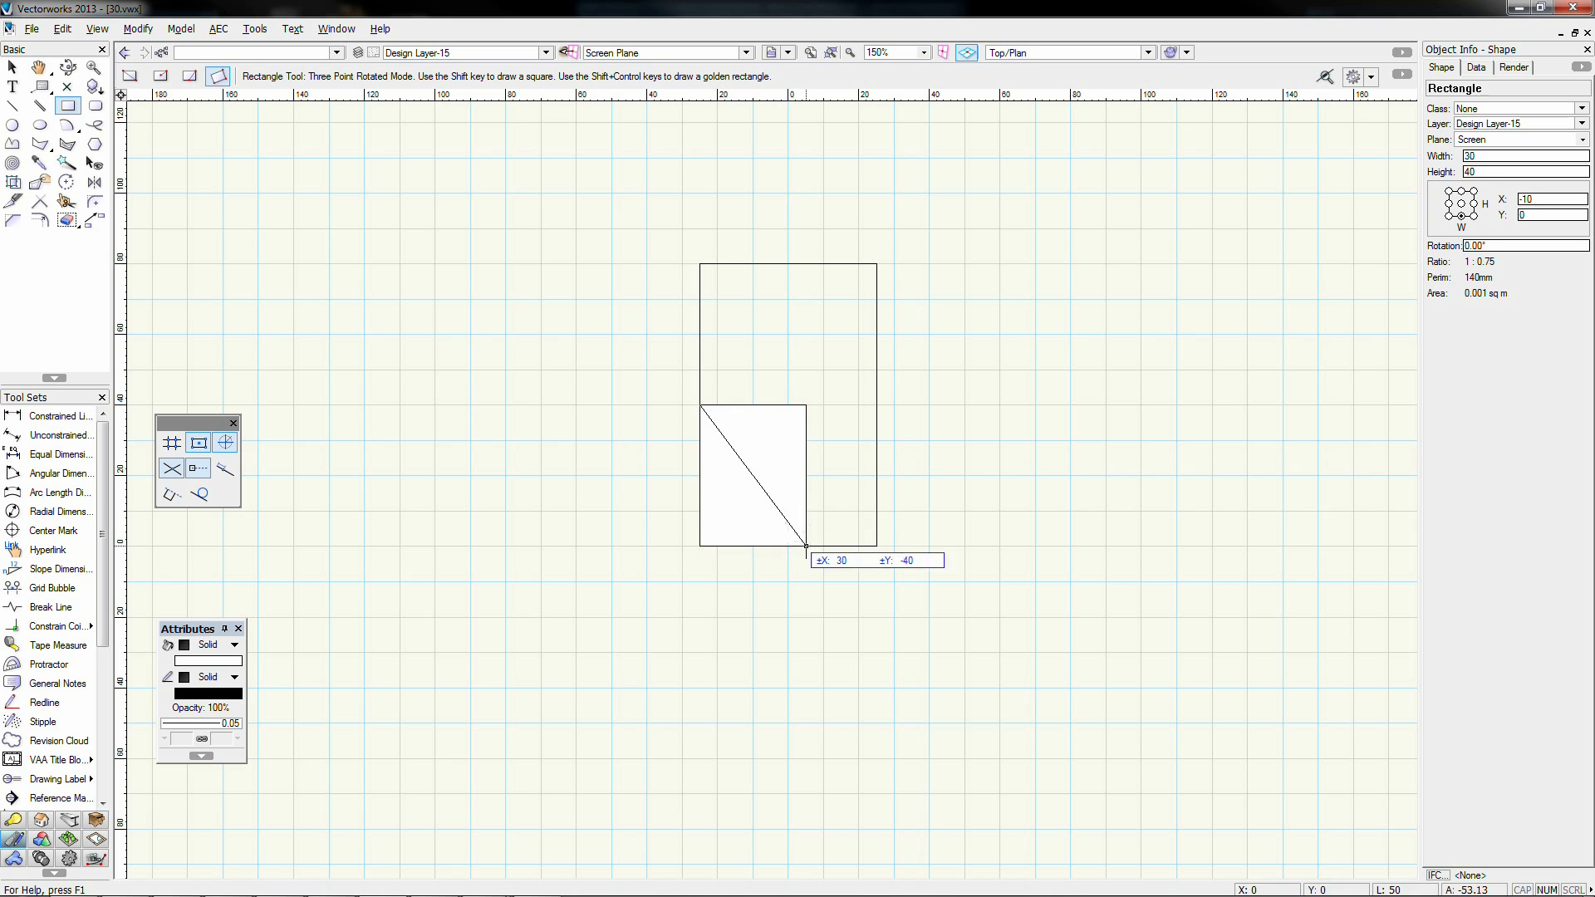
click(806, 545)
click(664, 544)
key(x)
key(x)
click(735, 512)
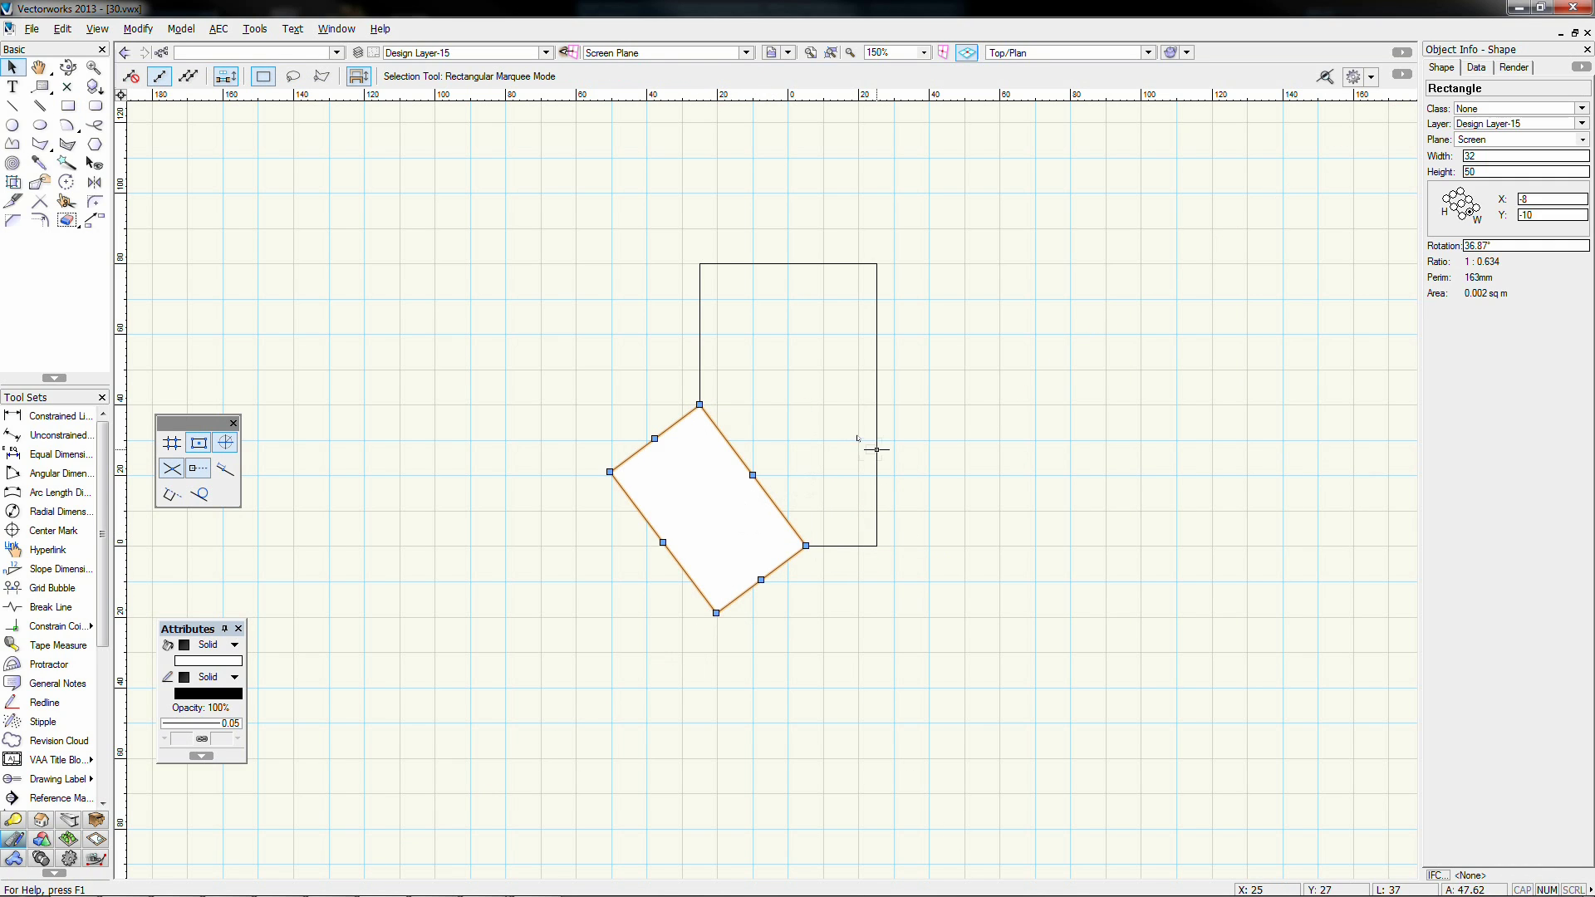
Step: Extrude the rotated rectangle 50 mm
click(876, 445)
click(541, 377)
click(662, 446)
key(ctrl+e)
key(Return)
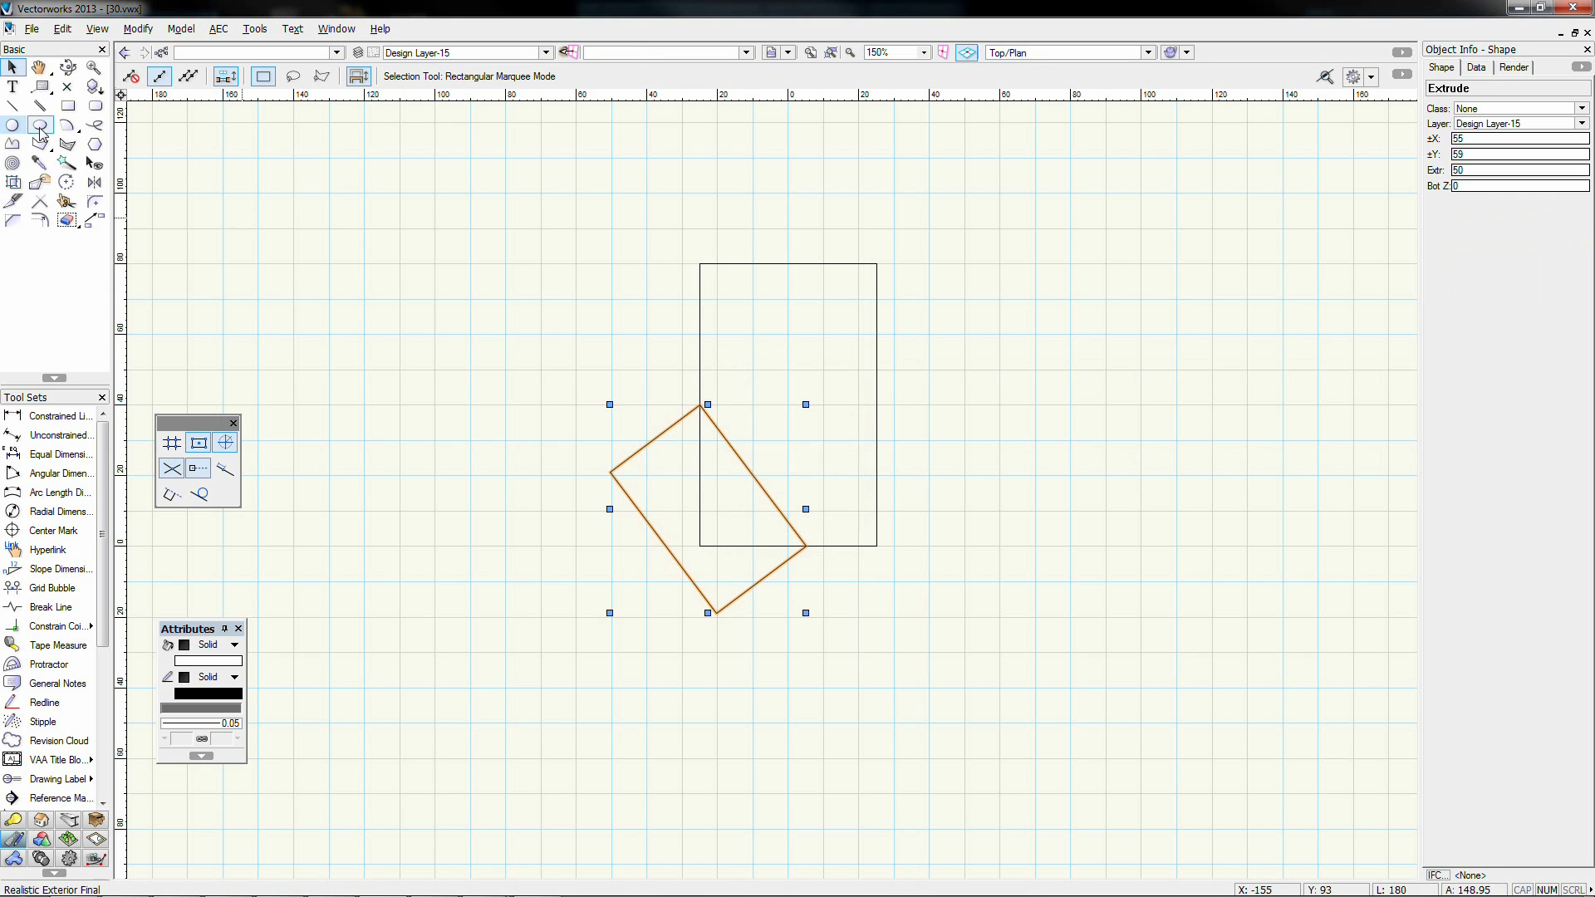
Step: Draw a 15 mm radius circle centred on the block's upper-left corner
click(40, 124)
click(806, 368)
click(13, 124)
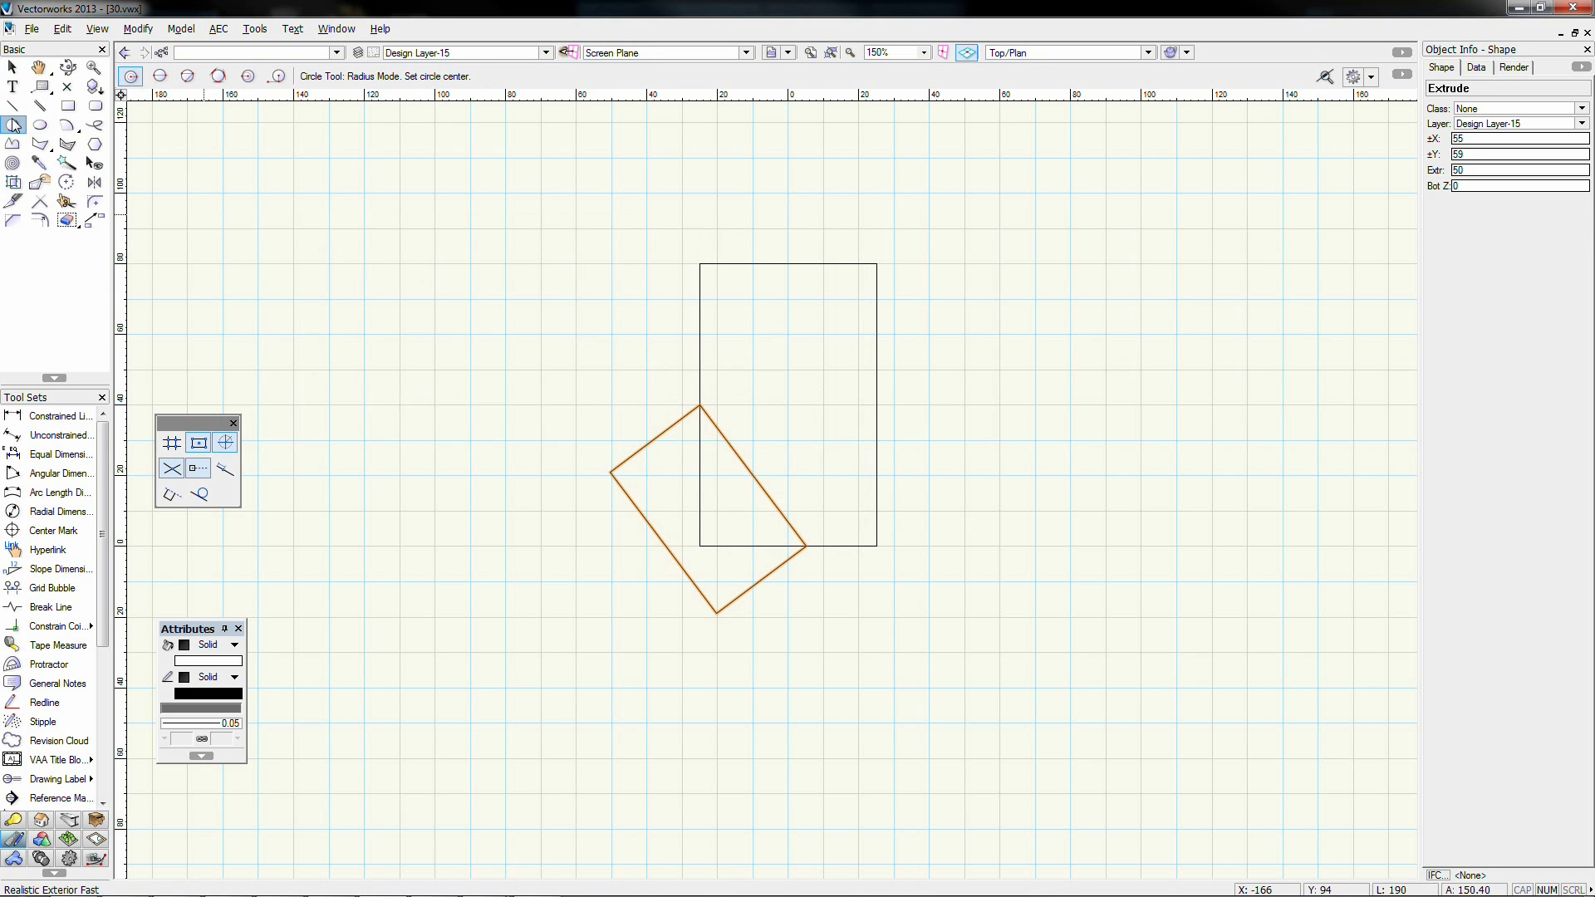
click(699, 264)
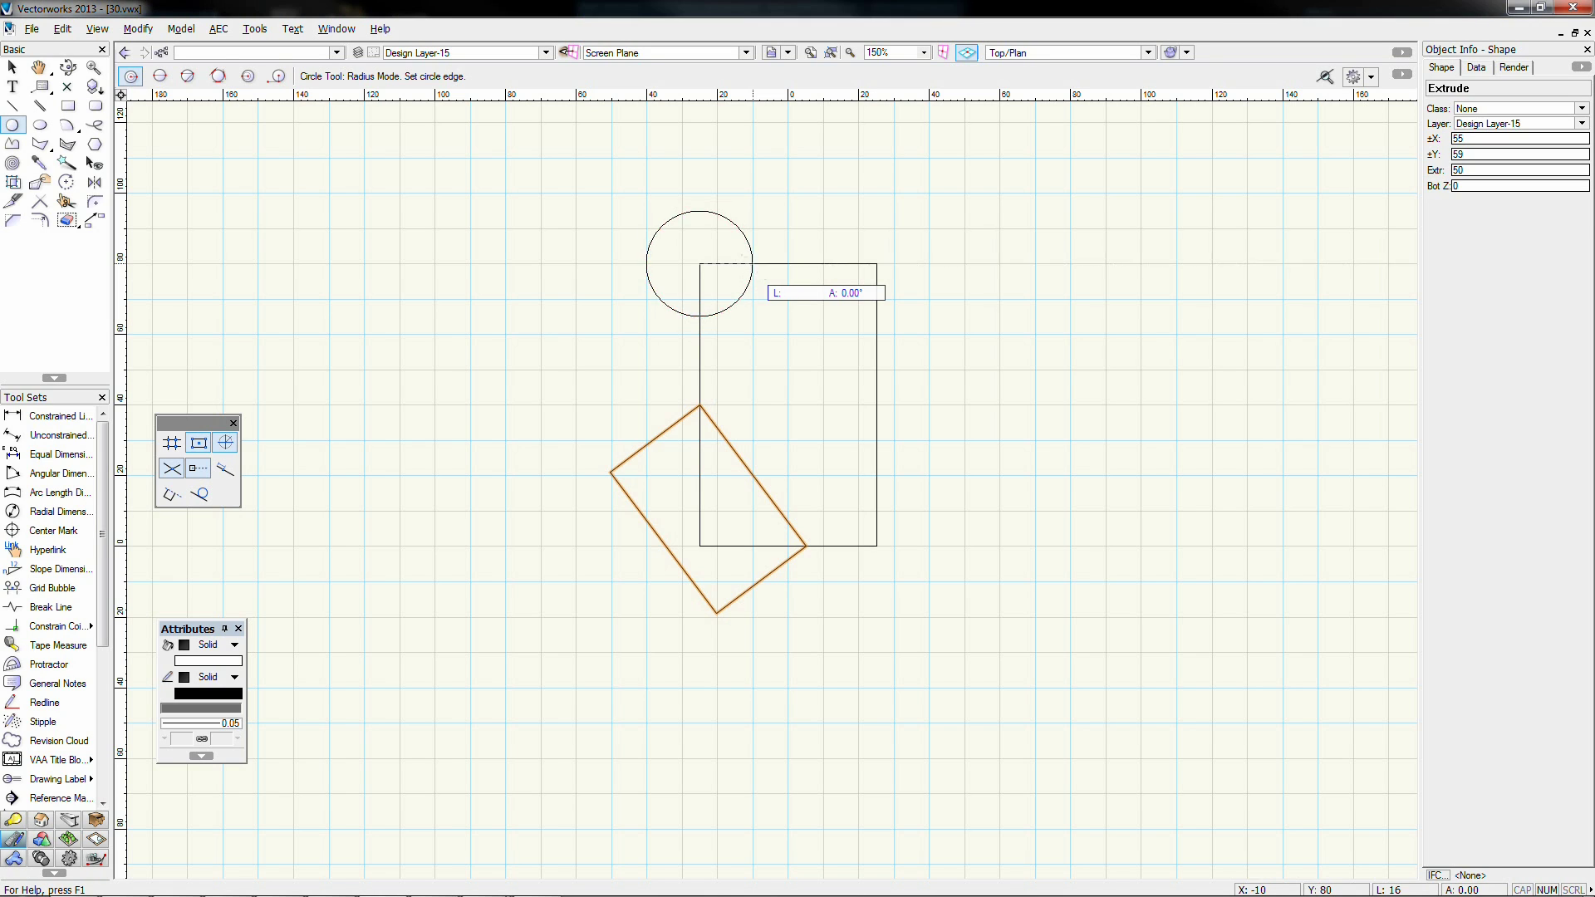
click(752, 264)
Step: Move the circle by X 25 mm and about 35 mm down, and extrude it 50 mm
key(ctrl+m)
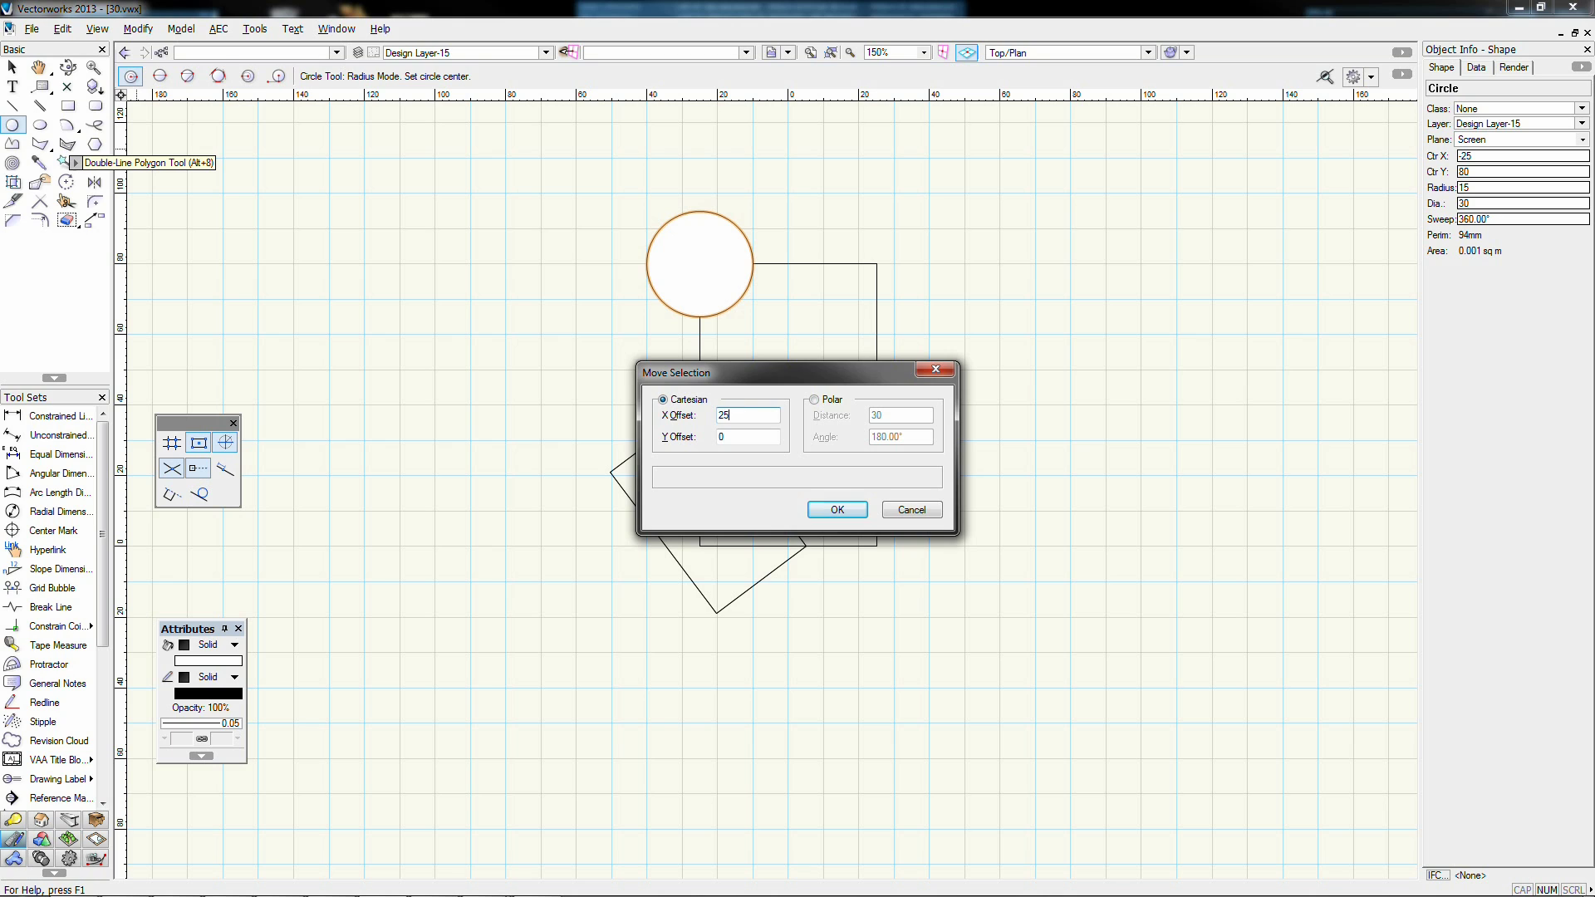
key(Tab)
key(Return)
click(12, 68)
key(ctrl+e)
key(Return)
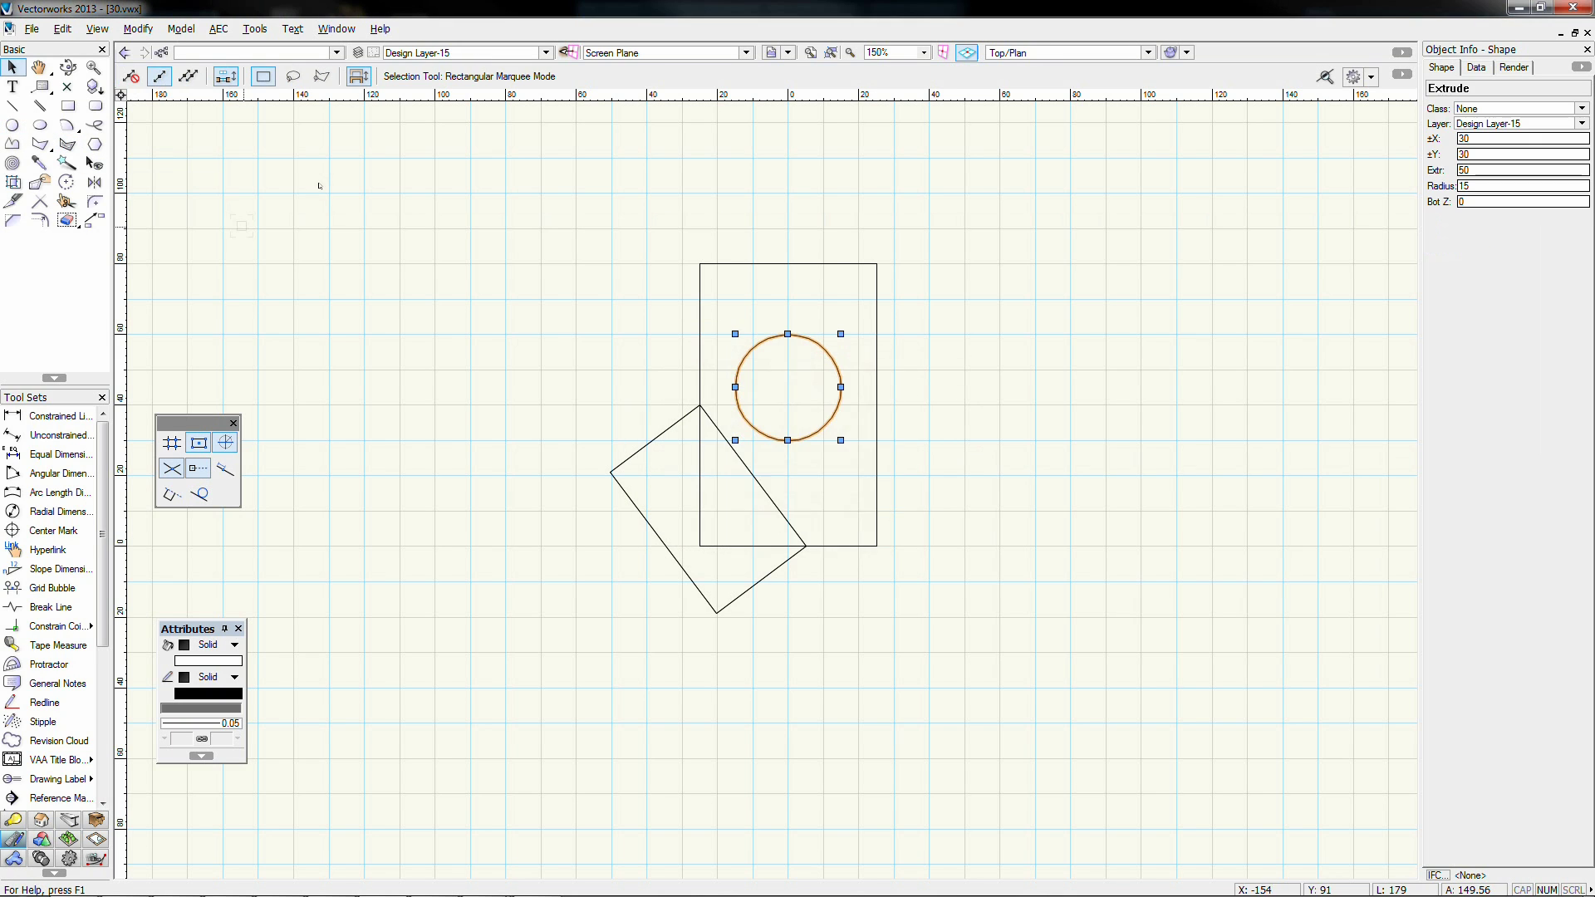
Step: Subtract the rotated extrusion and the 15 mm radius cylinder from the block using Subtract Solids
drag(558, 216, 967, 652)
key(KP_1)
right_click(758, 299)
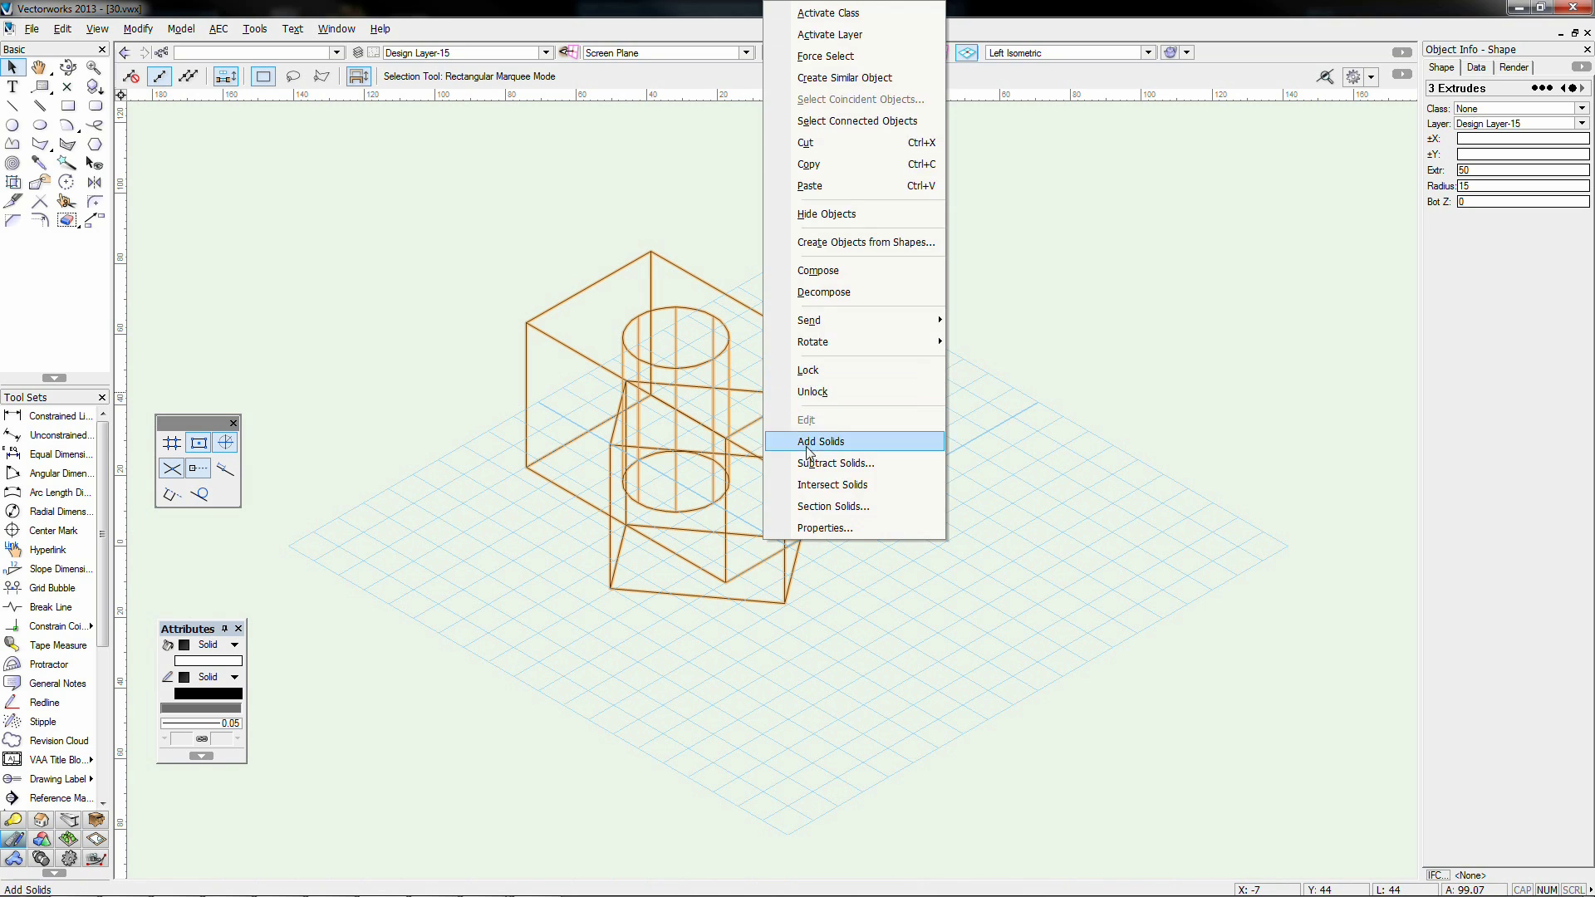
click(789, 446)
click(784, 498)
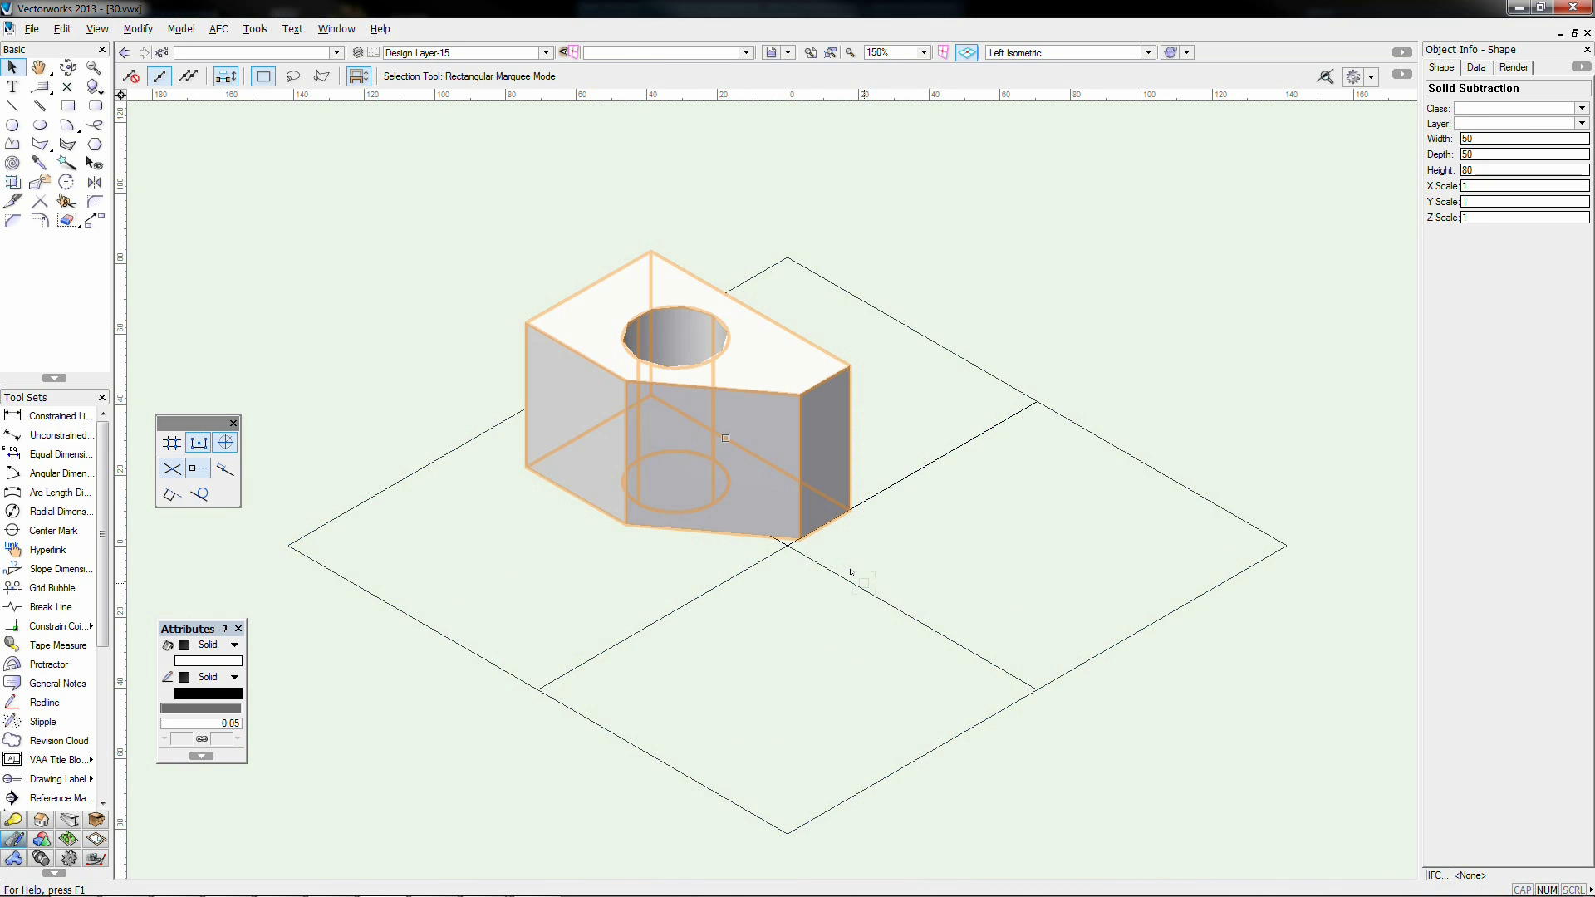
click(789, 596)
Step: In the Left view, draw a rectangle 70 mm wide and 30 mm high from the solid's upper-right corner
key(KP_4)
click(68, 105)
click(788, 370)
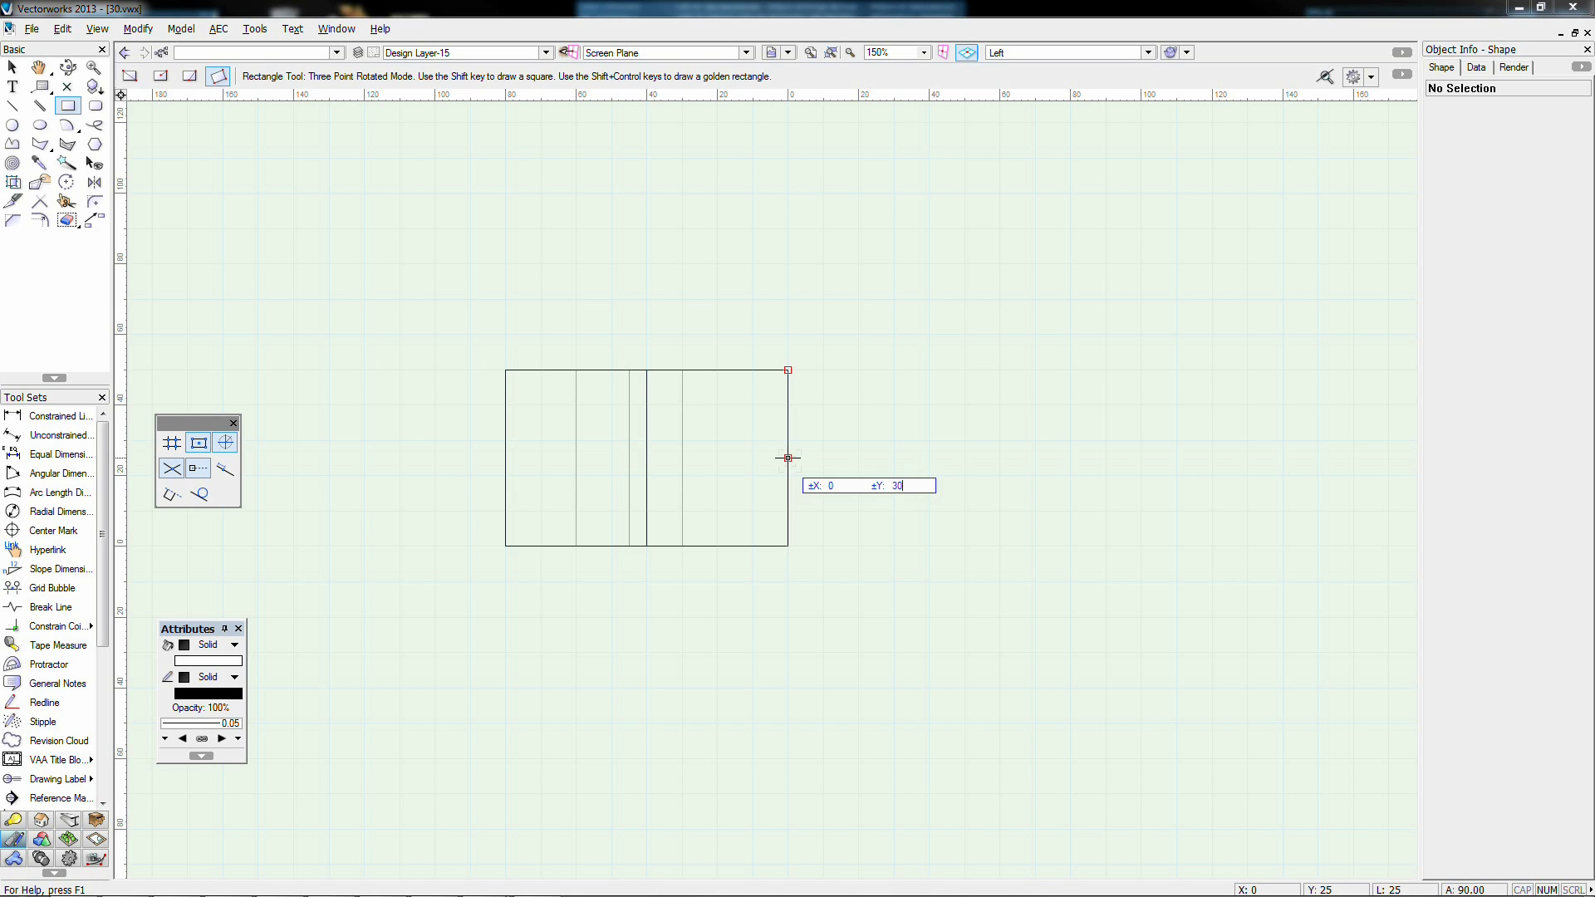
key(Return)
key(Return)
key(Tab)
text(-)
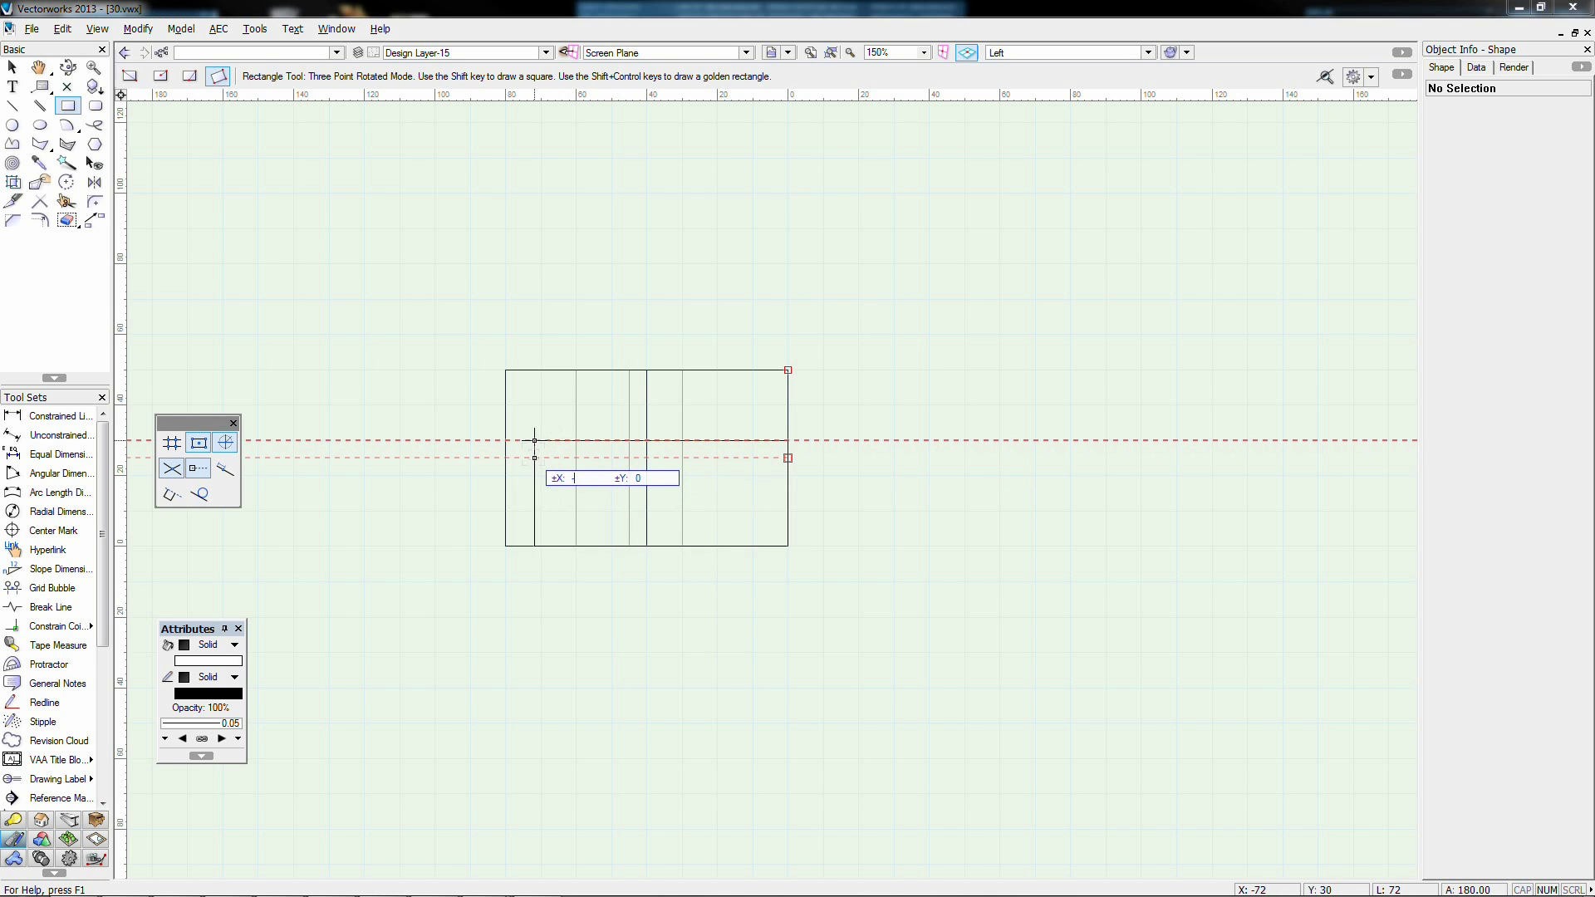
text(70)
key(Return)
Step: Move the 70 × 30 mm rectangle down 10 mm and extrude it 90 mm
key(ctrl+m)
key(shift+Tab)
text(0)
key(Return)
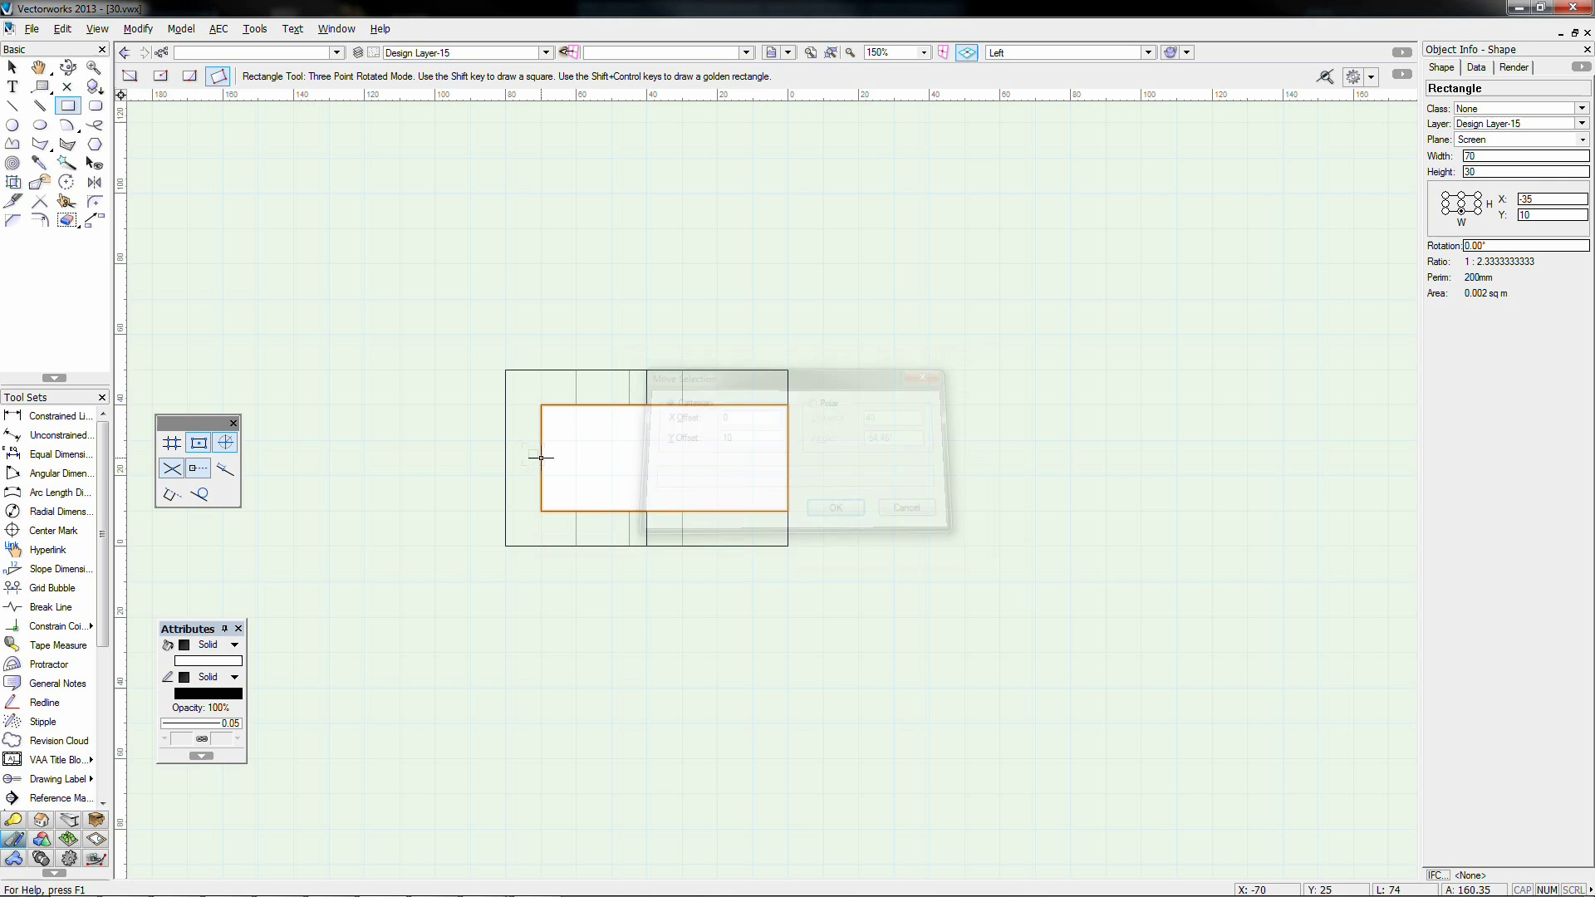
key(ctrl+e)
text(90)
key(Return)
Step: Move the 90 mm extrusion across the solid's full width and cut it out using Subtract Solids
key(KP_0)
key(x)
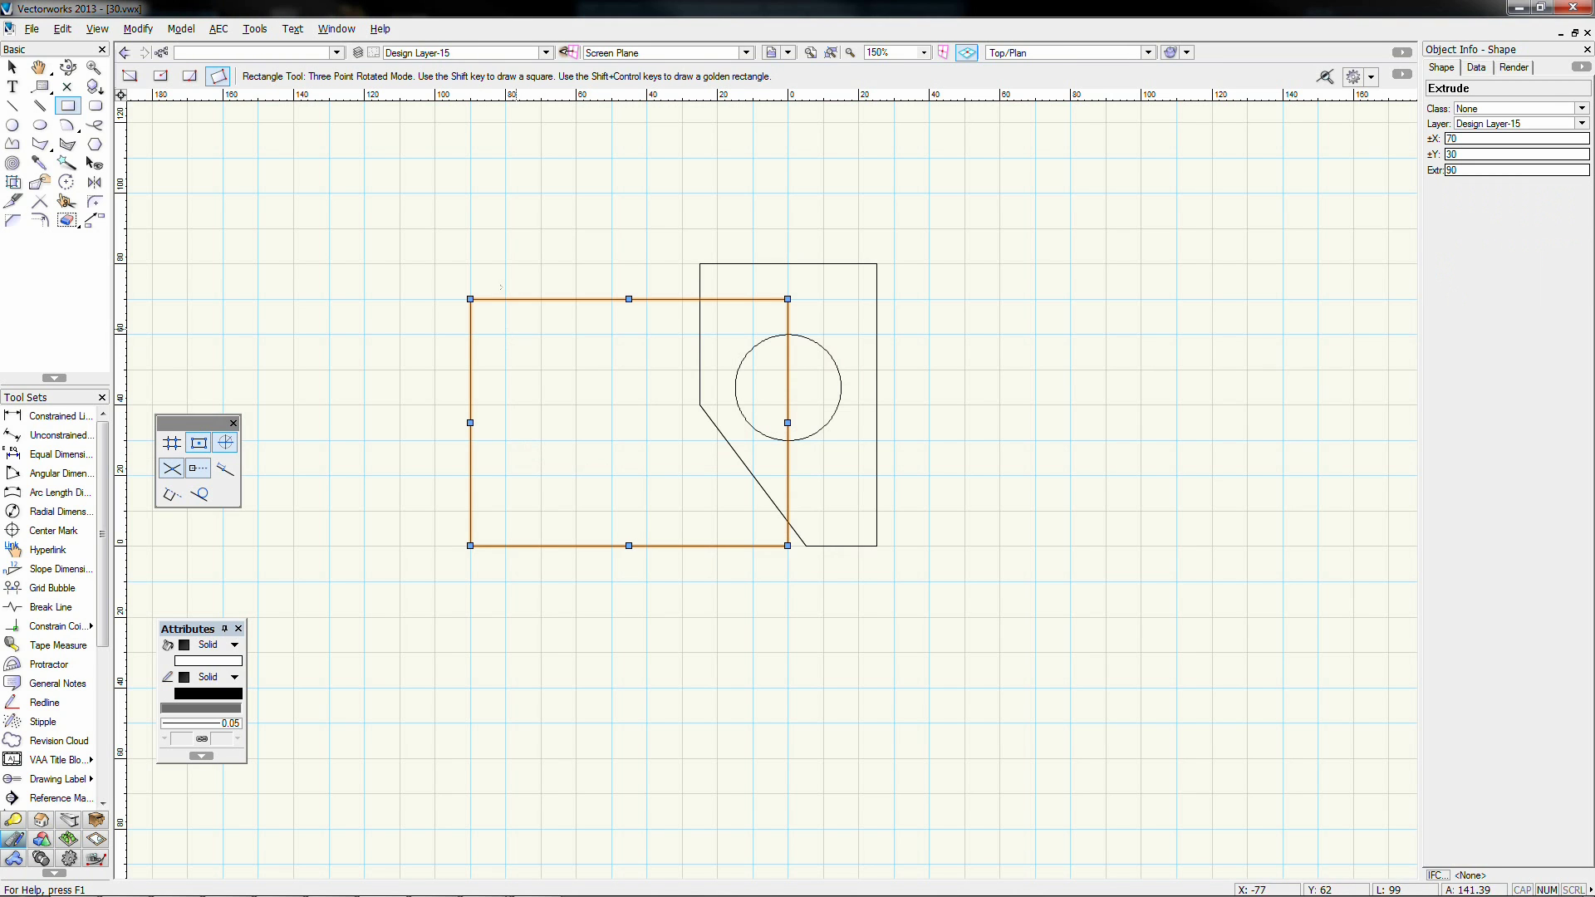
key(KP_1)
right_click(802, 418)
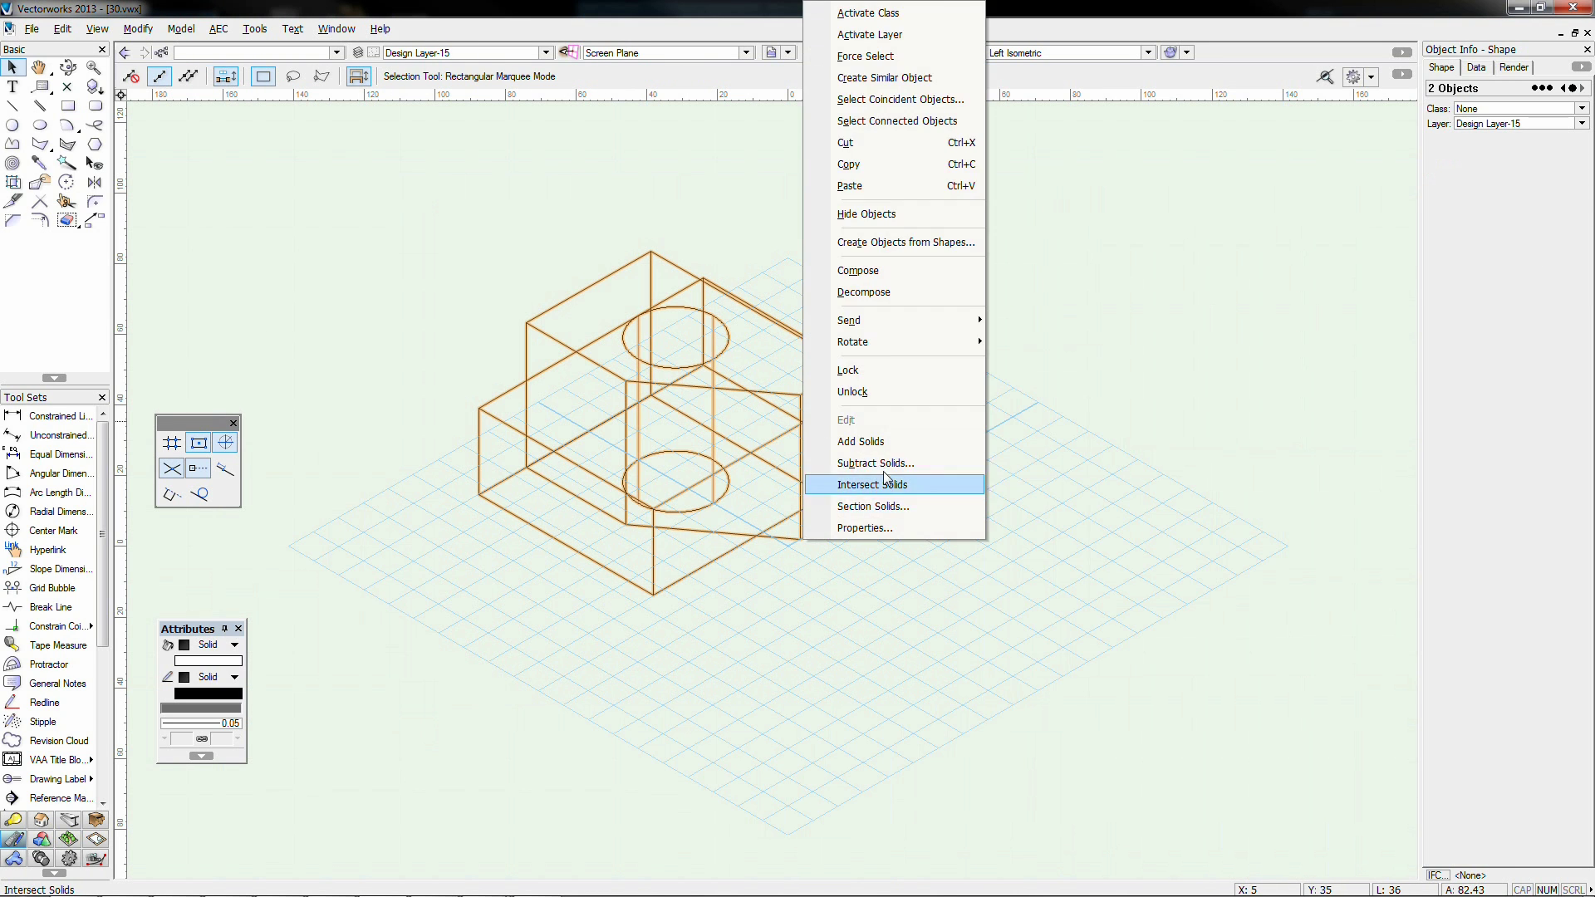
click(882, 464)
click(798, 497)
click(961, 608)
Step: Preview the slotted solid in a shaded rendering, return to wireframe and make Design Layer-16 active
key(ctrl+shift+g)
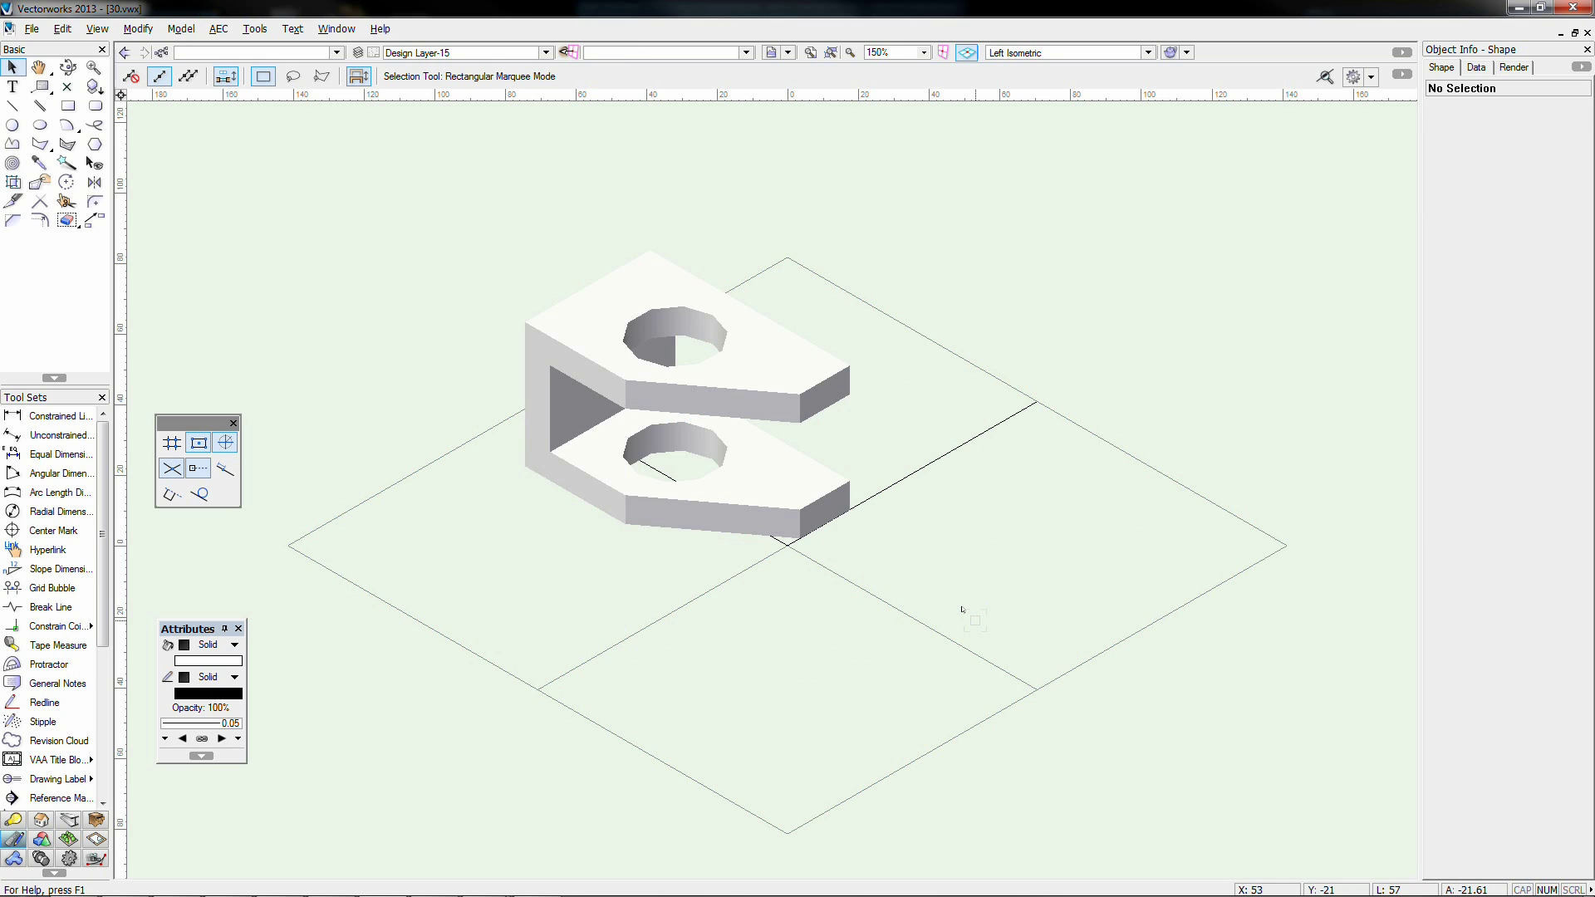
key(ctrl+shift+w)
click(536, 52)
click(438, 163)
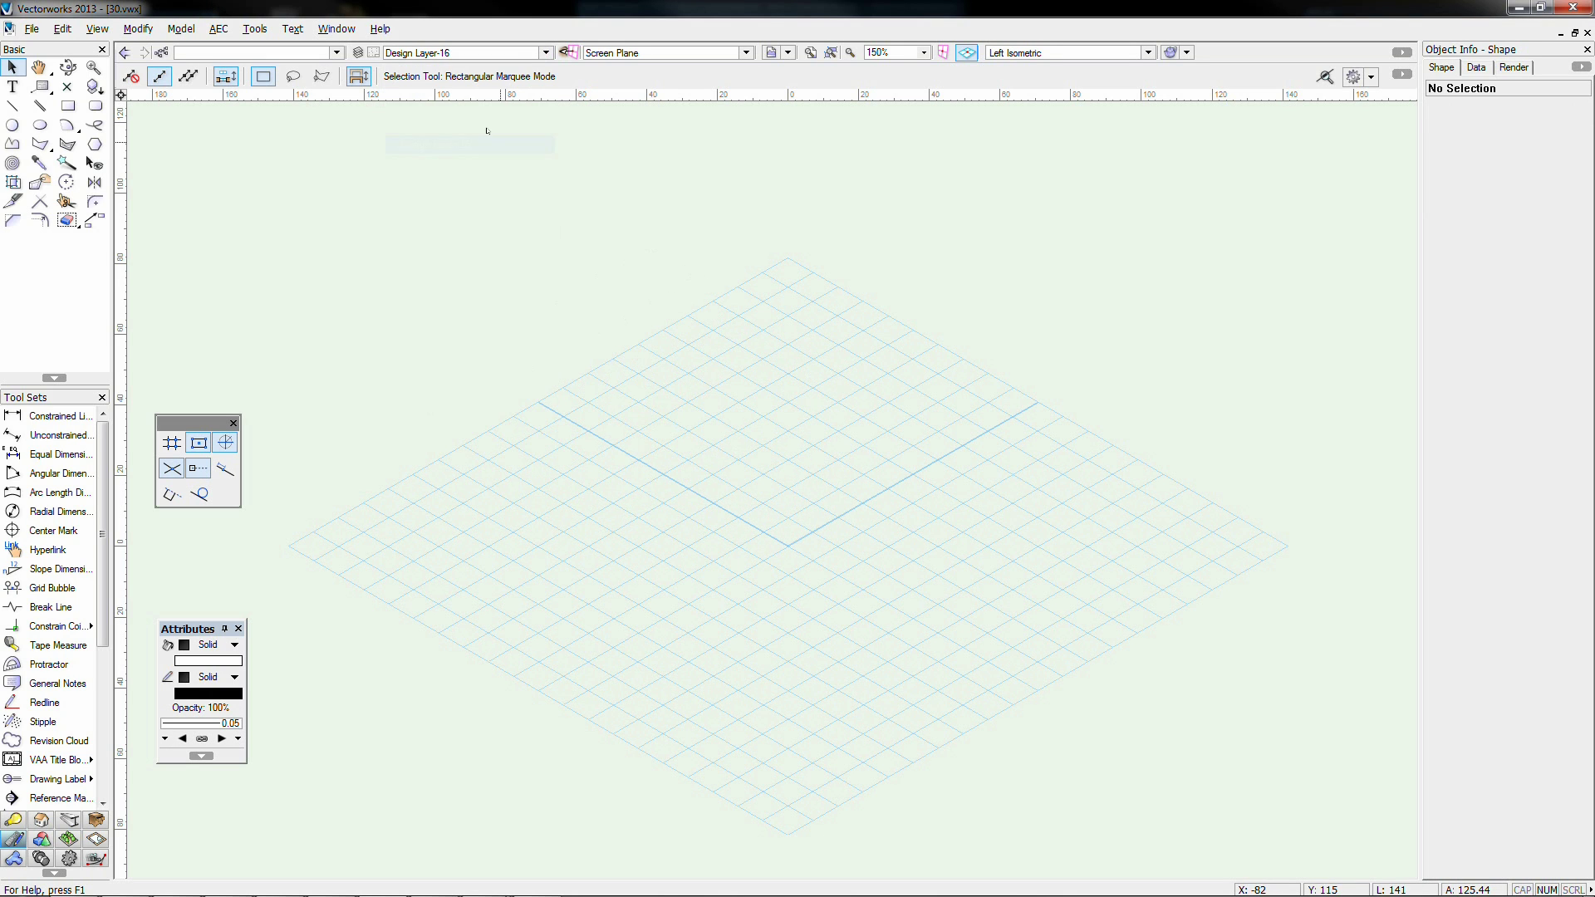
Step: In the Top/Plan view, create a 50 × 80 mm rectangle with its bottom centre at X 0, Y 0
click(67, 106)
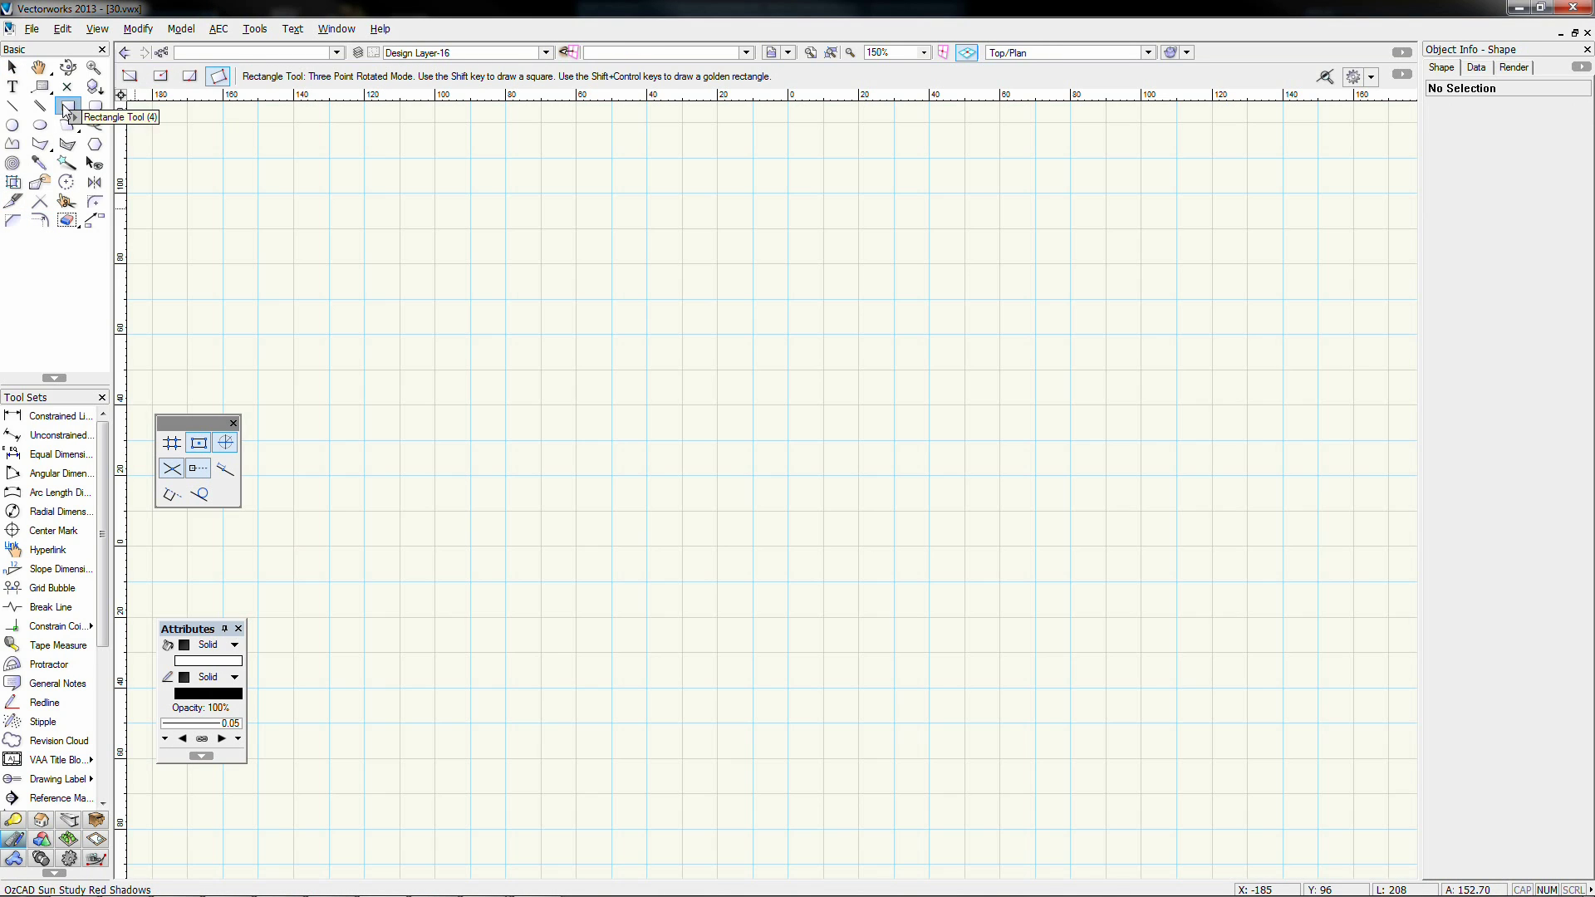
double_click(68, 107)
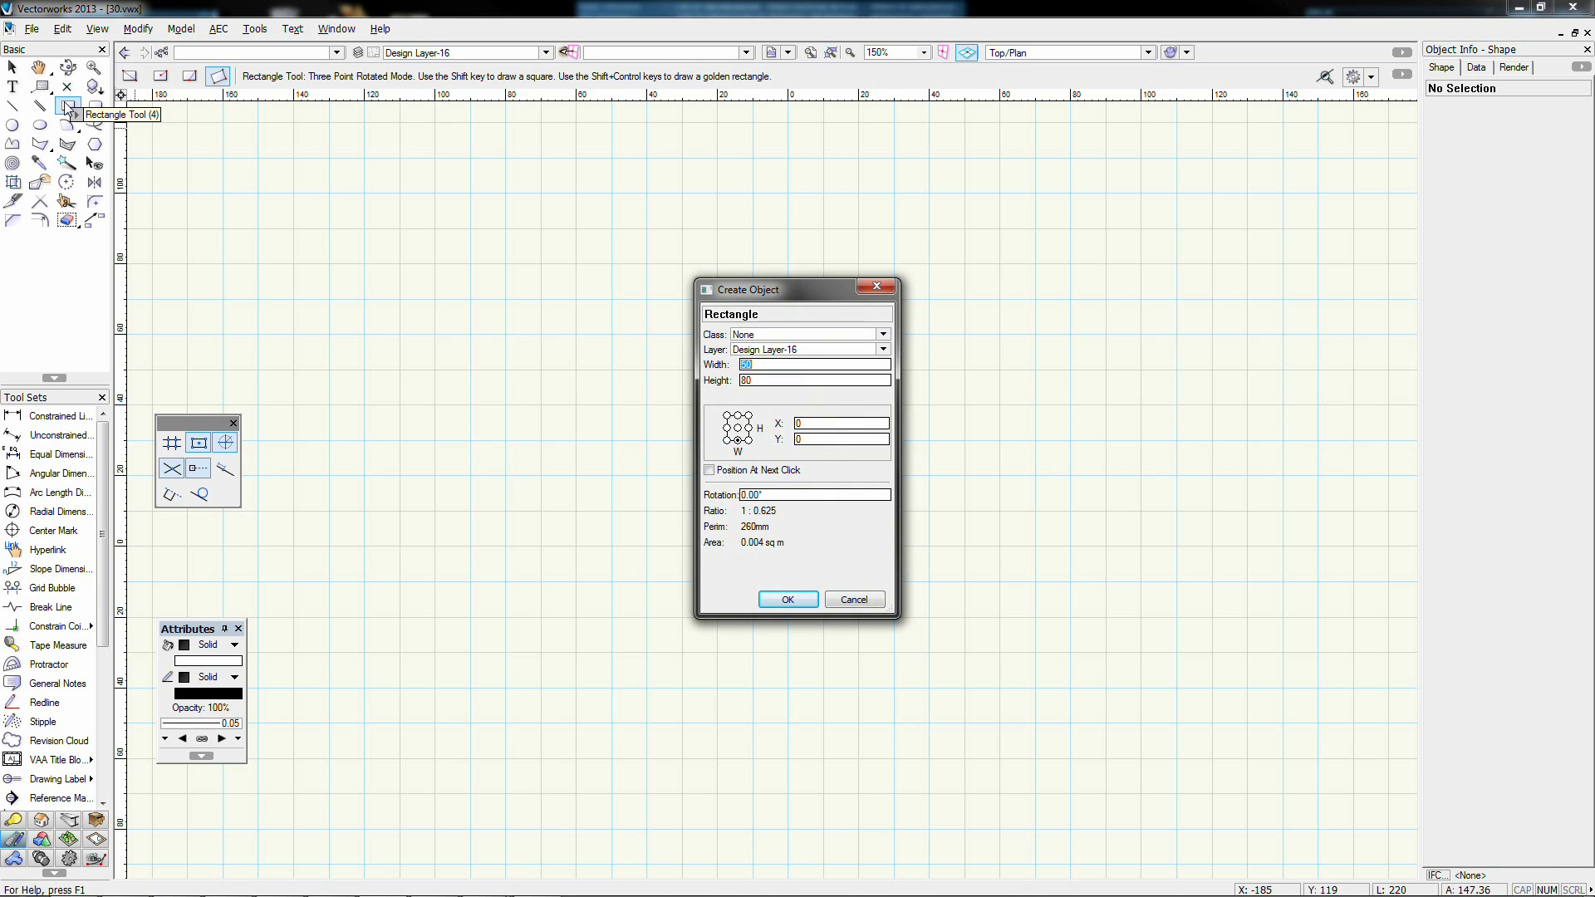
key(Return)
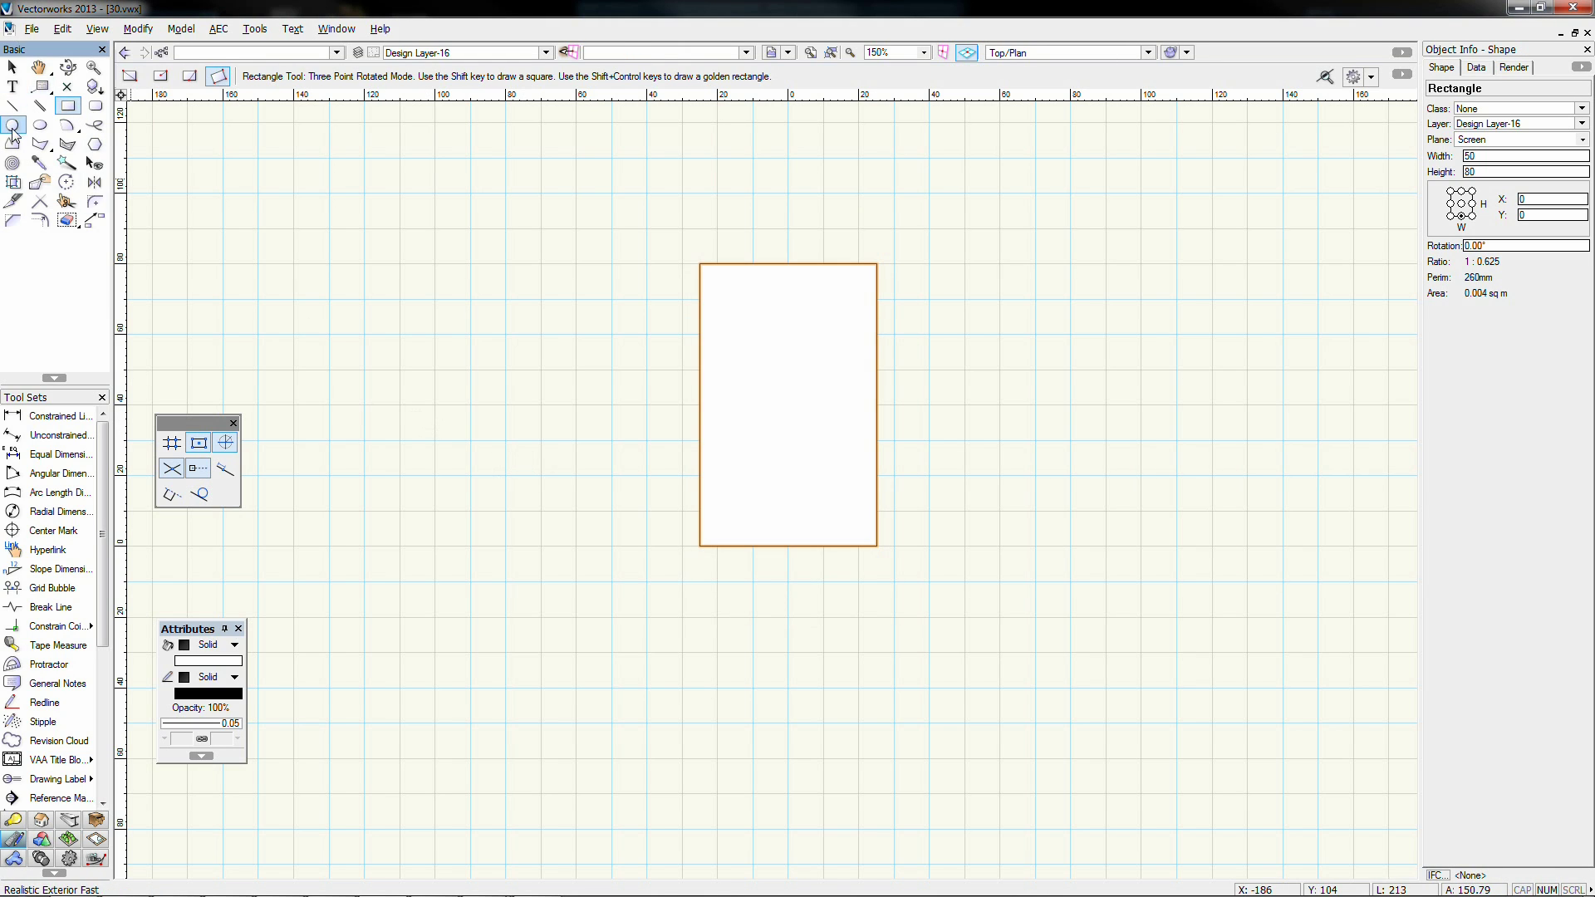
Step: Draw two concentric circles of about 15 mm and 25 mm radius centred on the midpoint of the rectangle's lower edge
key(6)
click(787, 546)
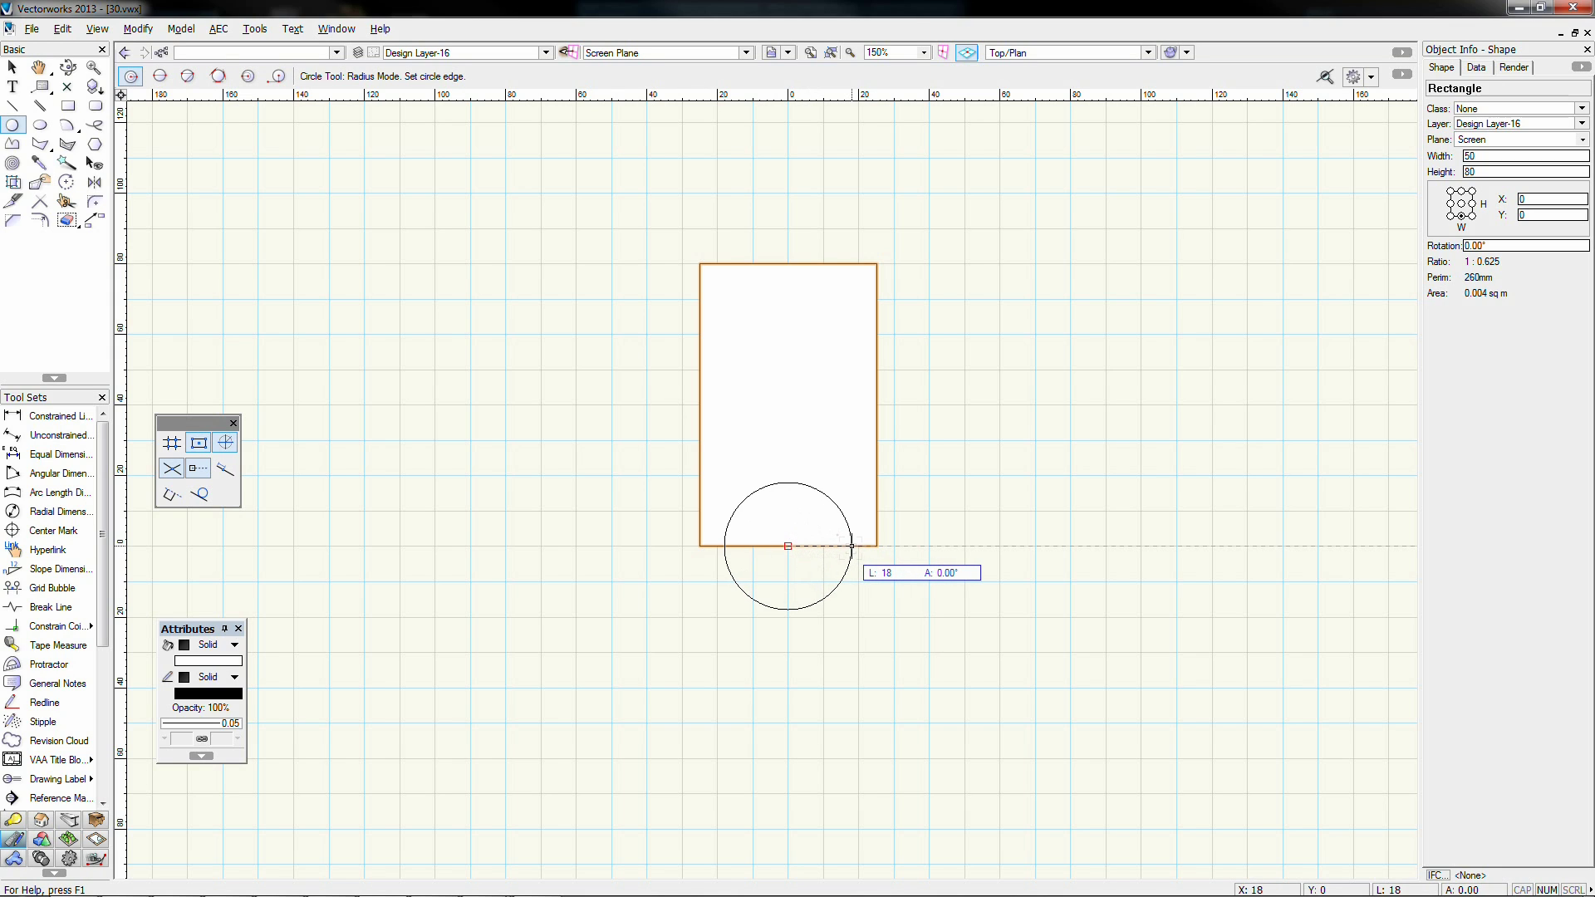
key(Tab)
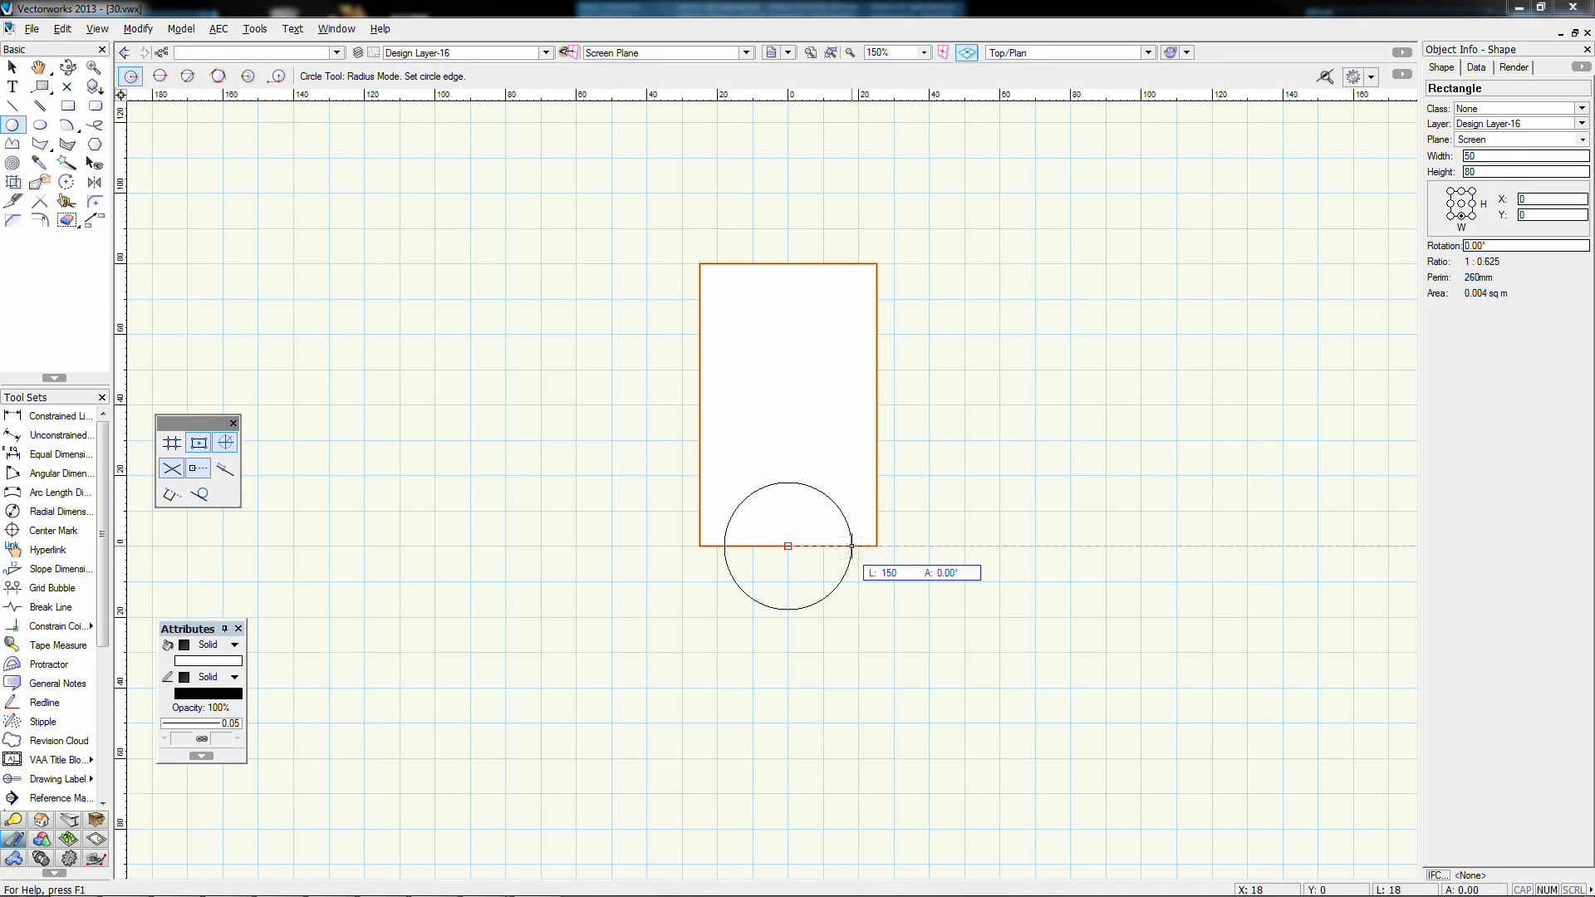
key(Return)
click(787, 545)
click(876, 546)
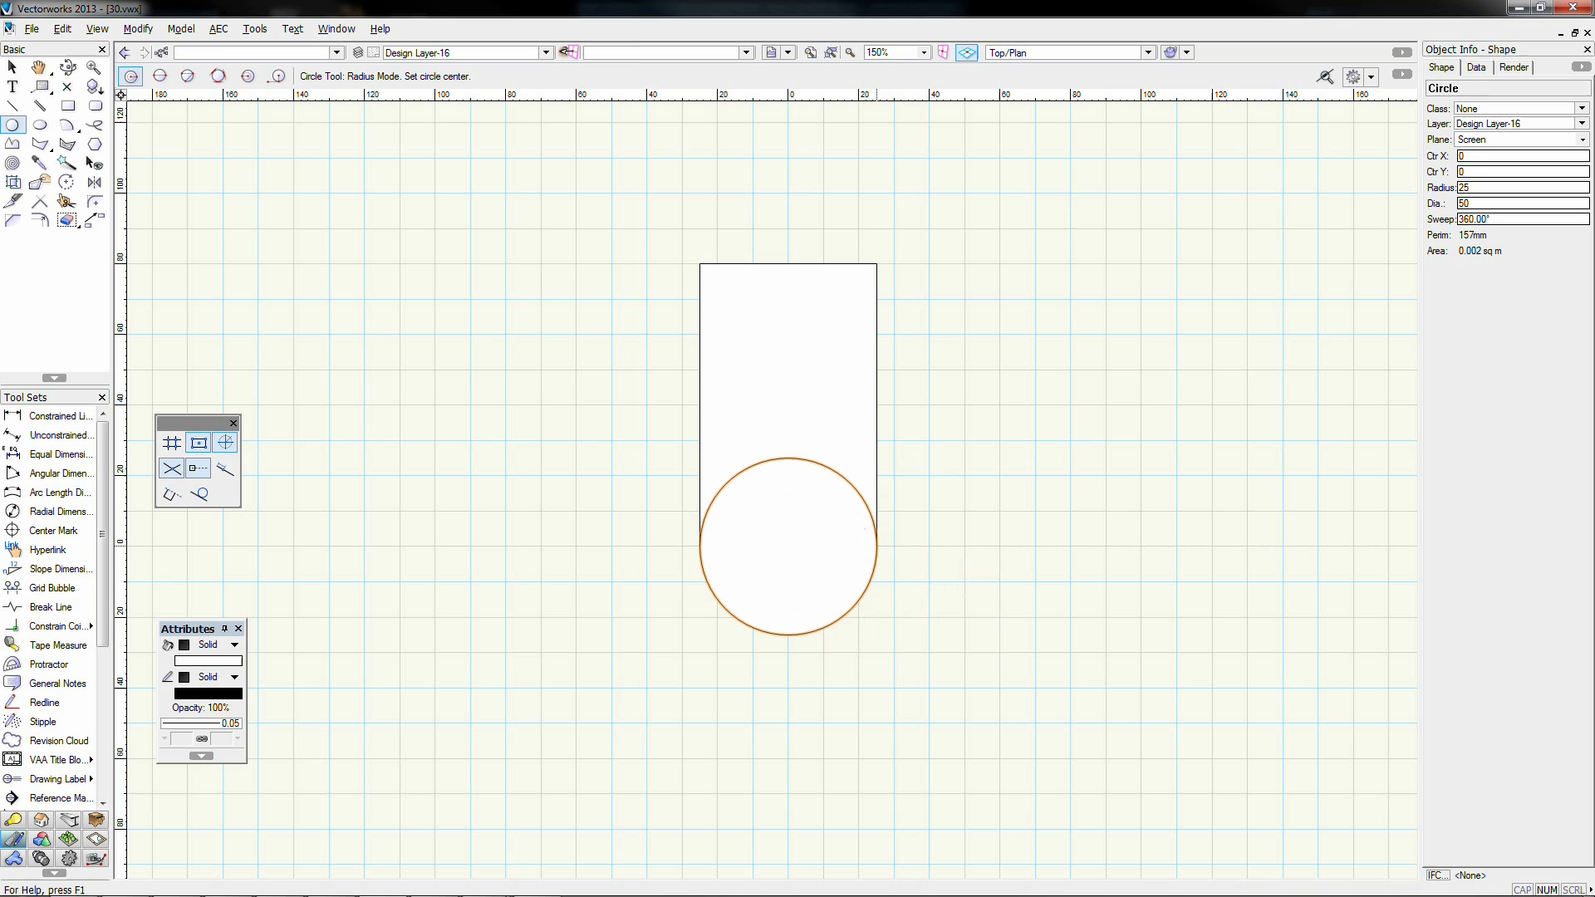
Step: Bring the small circle to the front and move both circles up 25 mm so the large one touches the rectangle's lower edge
key(x)
drag(947, 462, 671, 612)
key(ctrl+f)
drag(633, 429, 908, 665)
drag(787, 634, 787, 545)
click(935, 531)
click(829, 507)
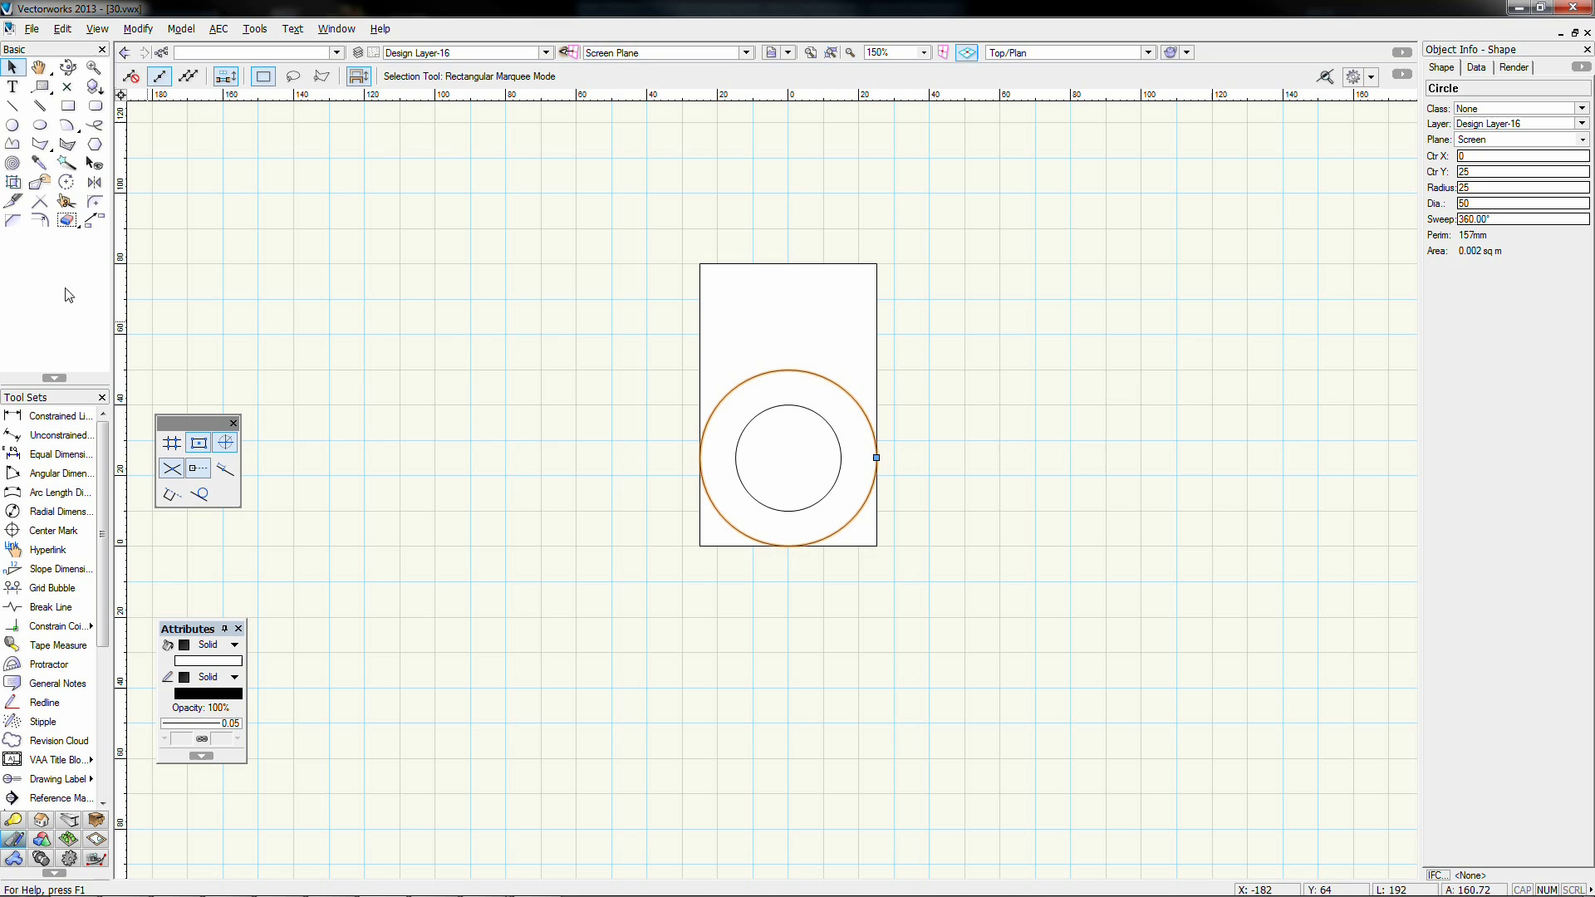
Step: Draw a 50 × 25 mm rectangle over the lower end of the tall rectangle and send it to the back
click(65, 109)
click(700, 456)
click(876, 546)
key(x)
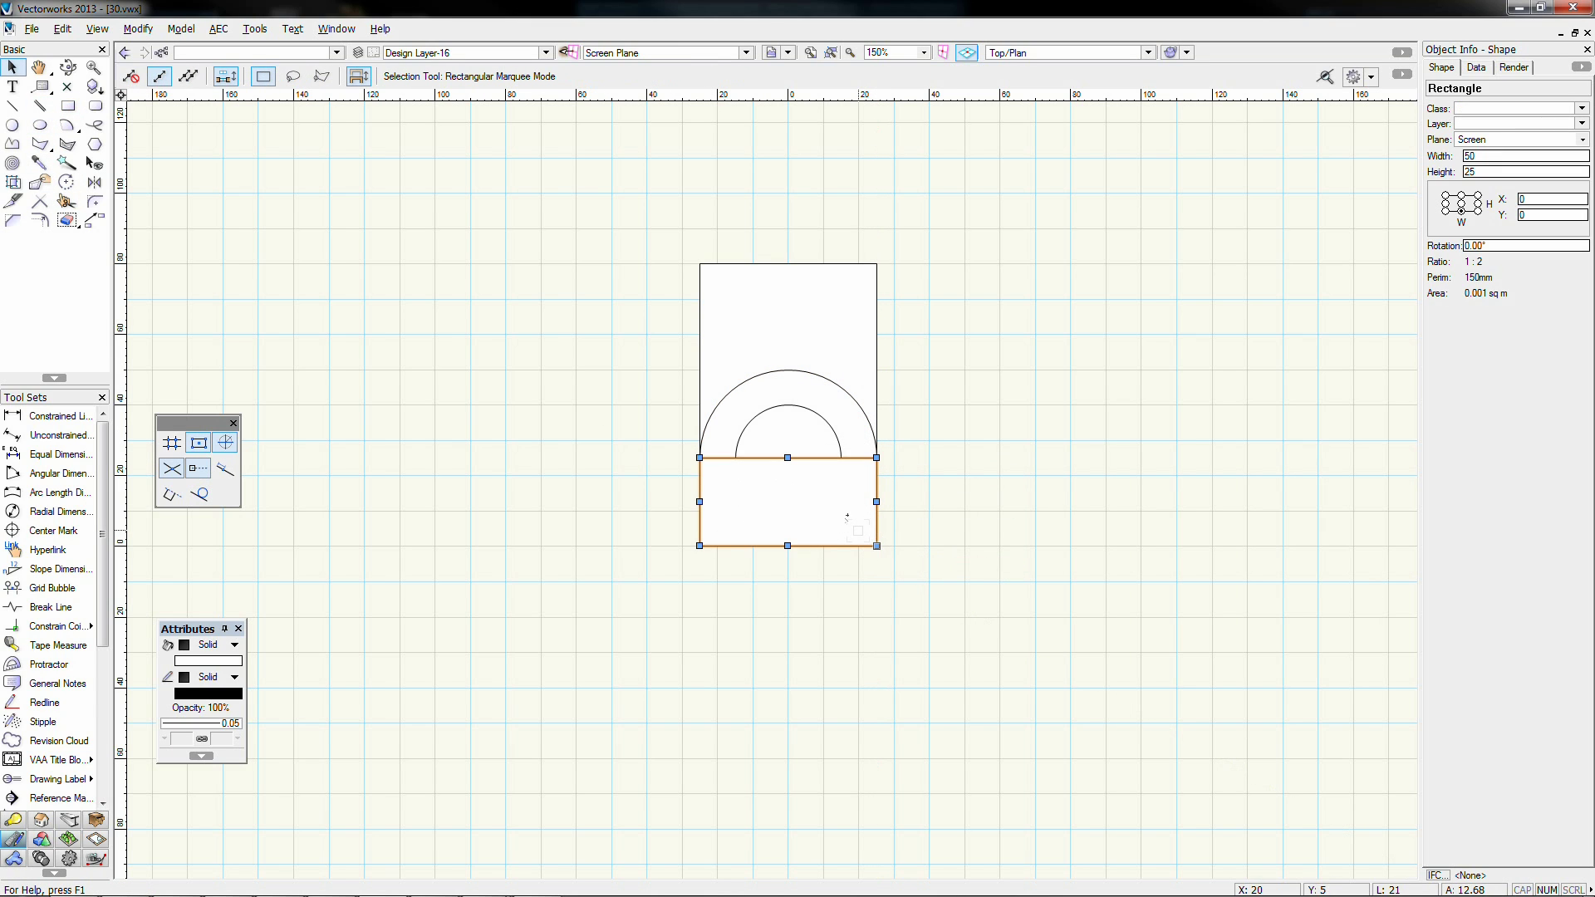
key(ctrl+b)
Step: Clip the 50 × 25 mm rectangle with the large circle and remove the circle, leaving two corner pieces
shift+click(830, 428)
shift+click(832, 426)
shift+click(834, 400)
right_click(846, 415)
click(868, 462)
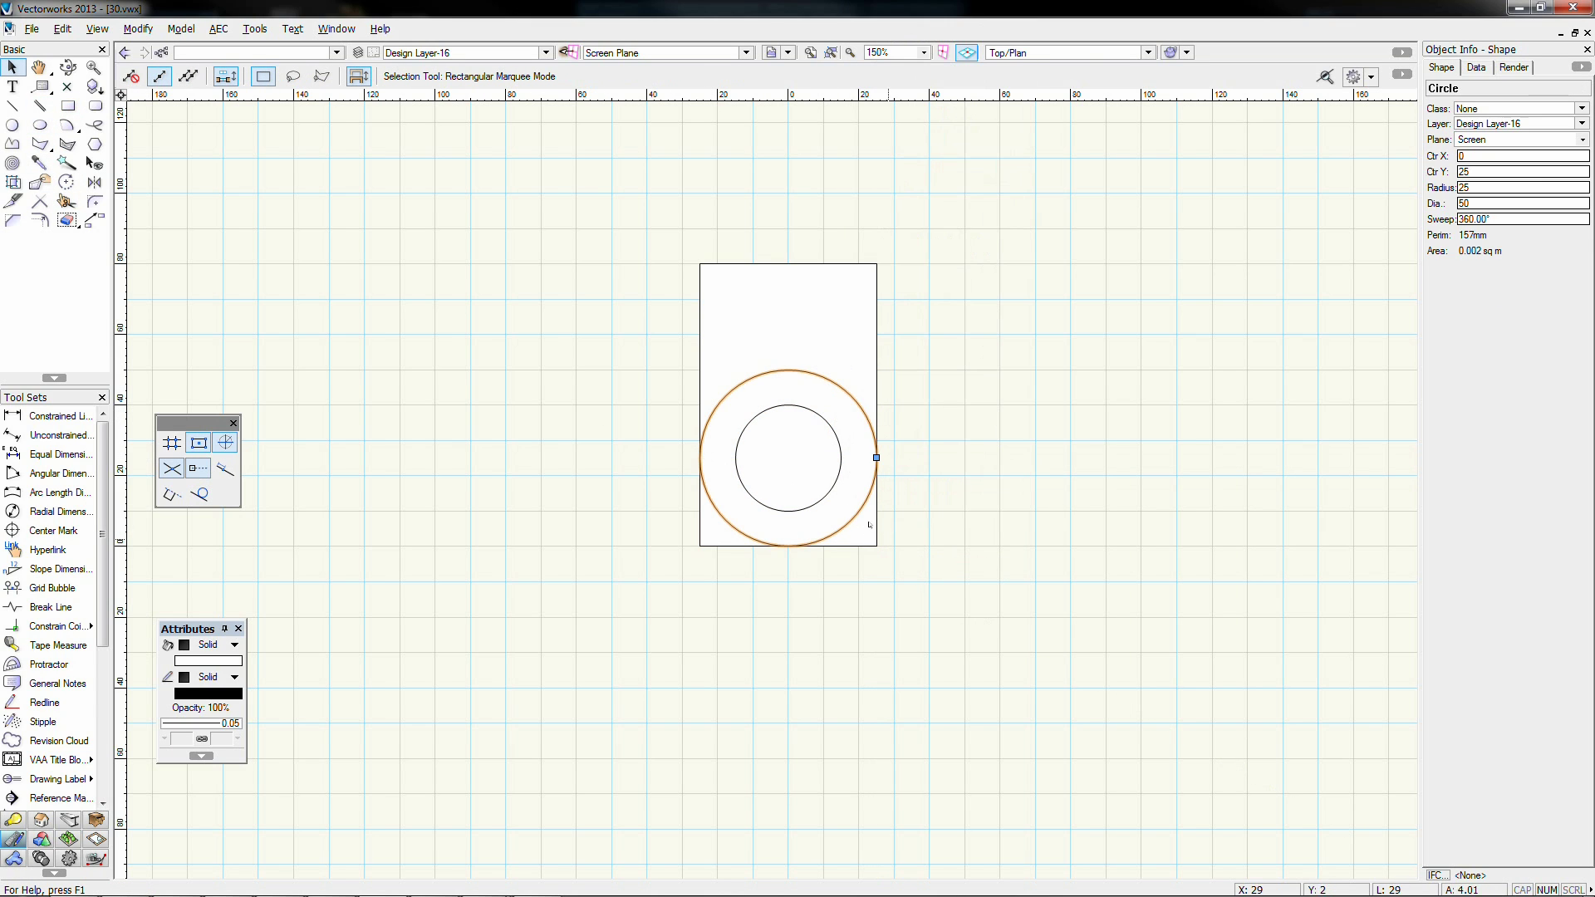
drag(917, 443, 565, 623)
click(517, 432)
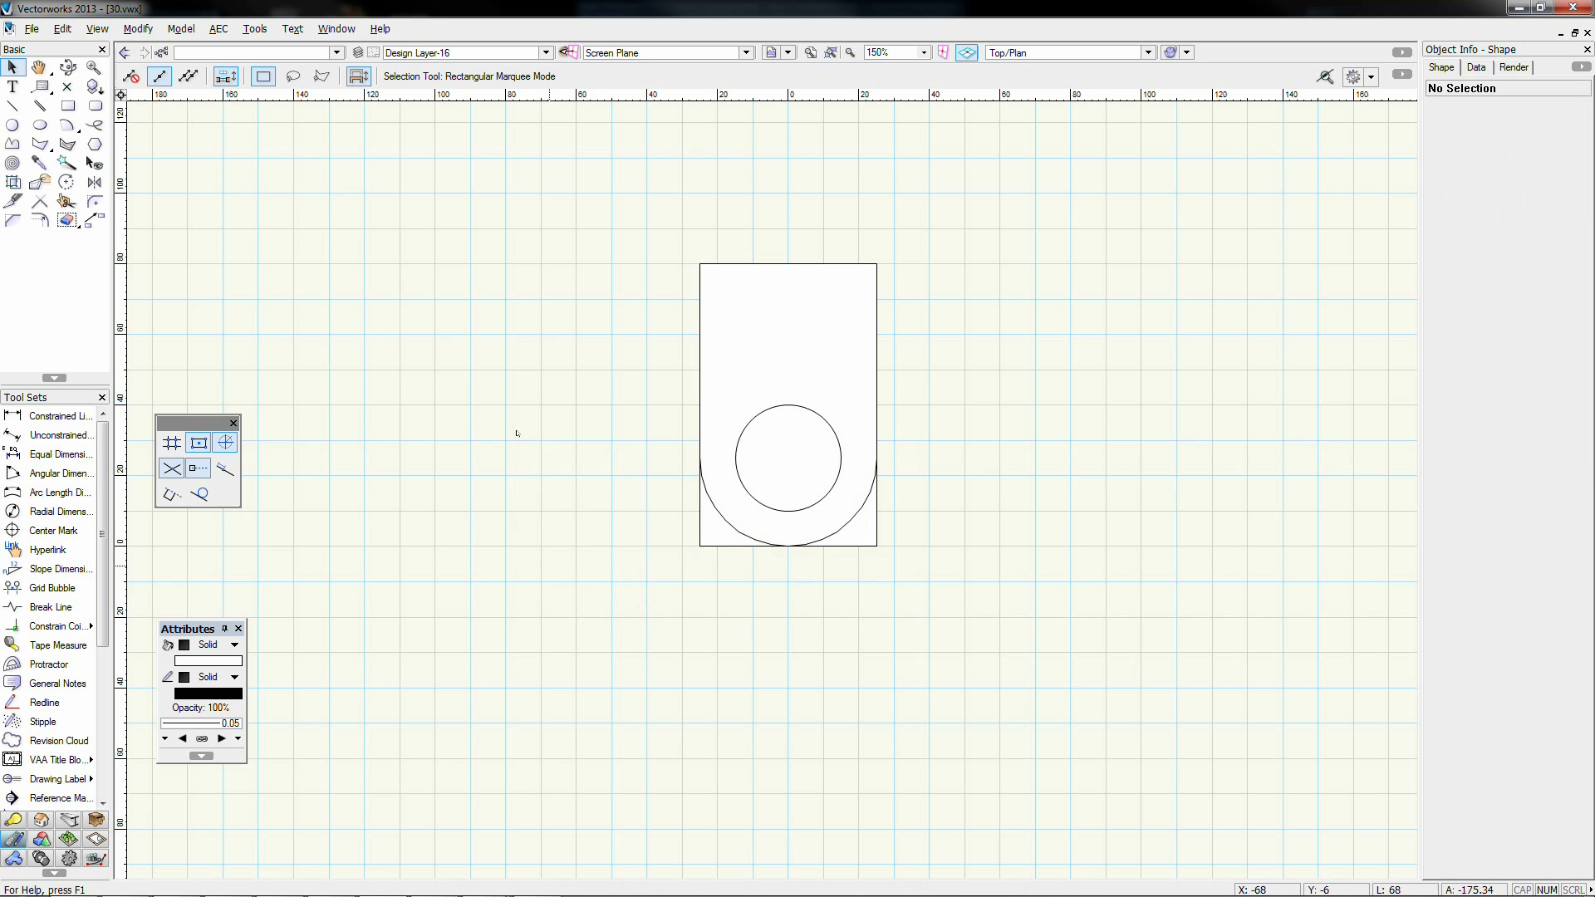
Step: Clip the two corner pieces out of the 50 × 80 mm rectangle to round its lower end, and delete both pieces
click(720, 525)
shift+click(862, 528)
shift+click(854, 445)
right_click(852, 444)
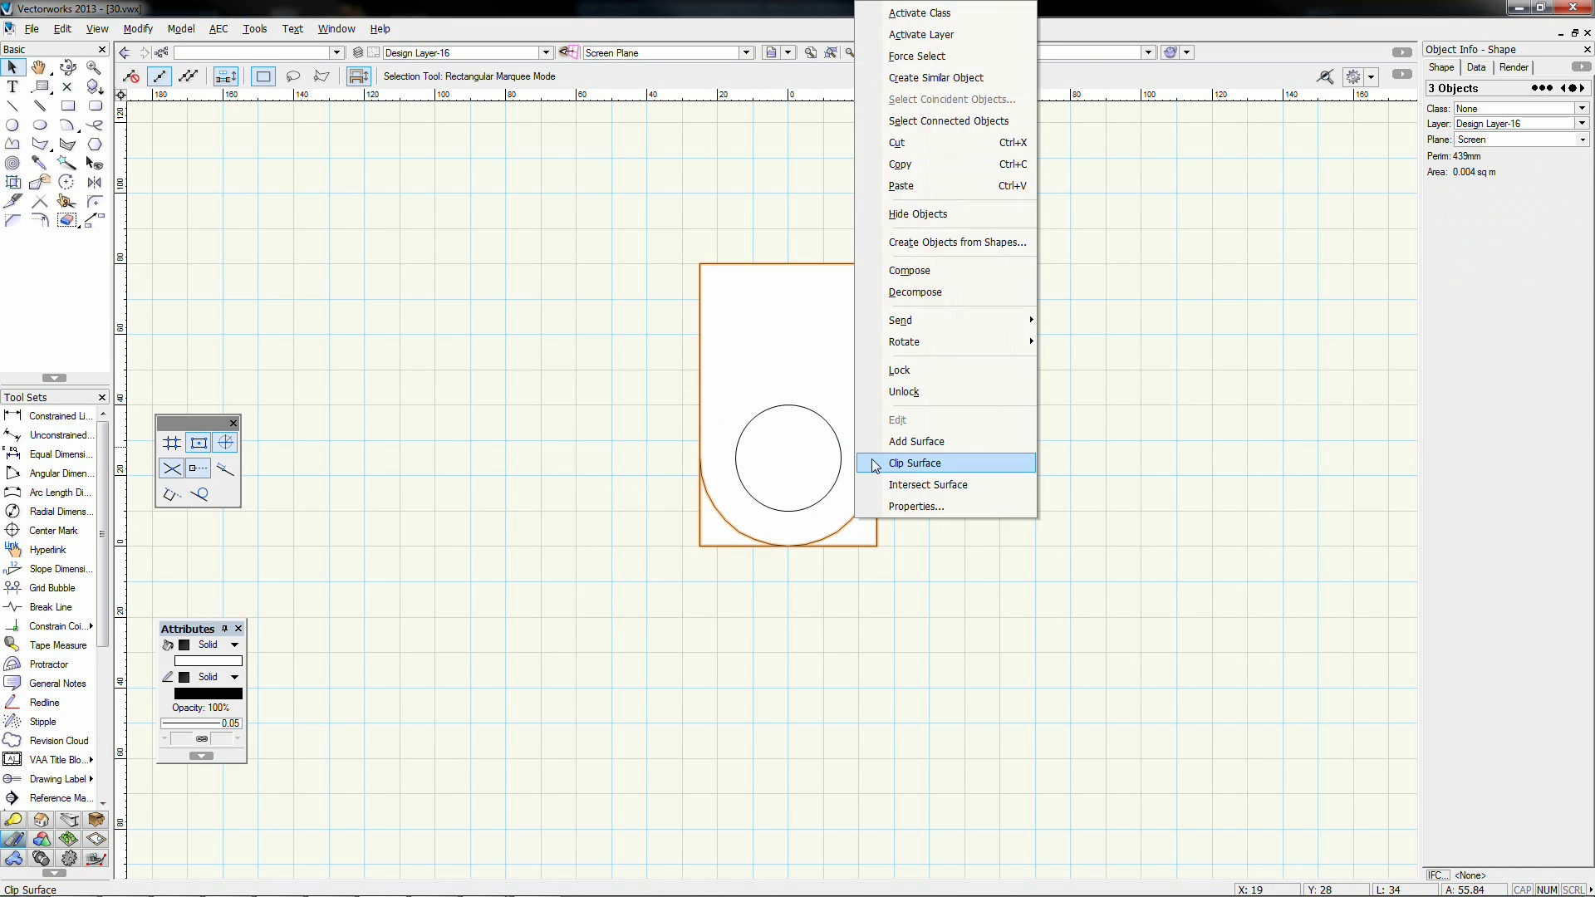
click(872, 462)
key(Delete)
click(721, 524)
key(Delete)
Step: Cut the small circle out of the rounded profile as a hole and extrude the profile 50 mm
key(ctrl+a)
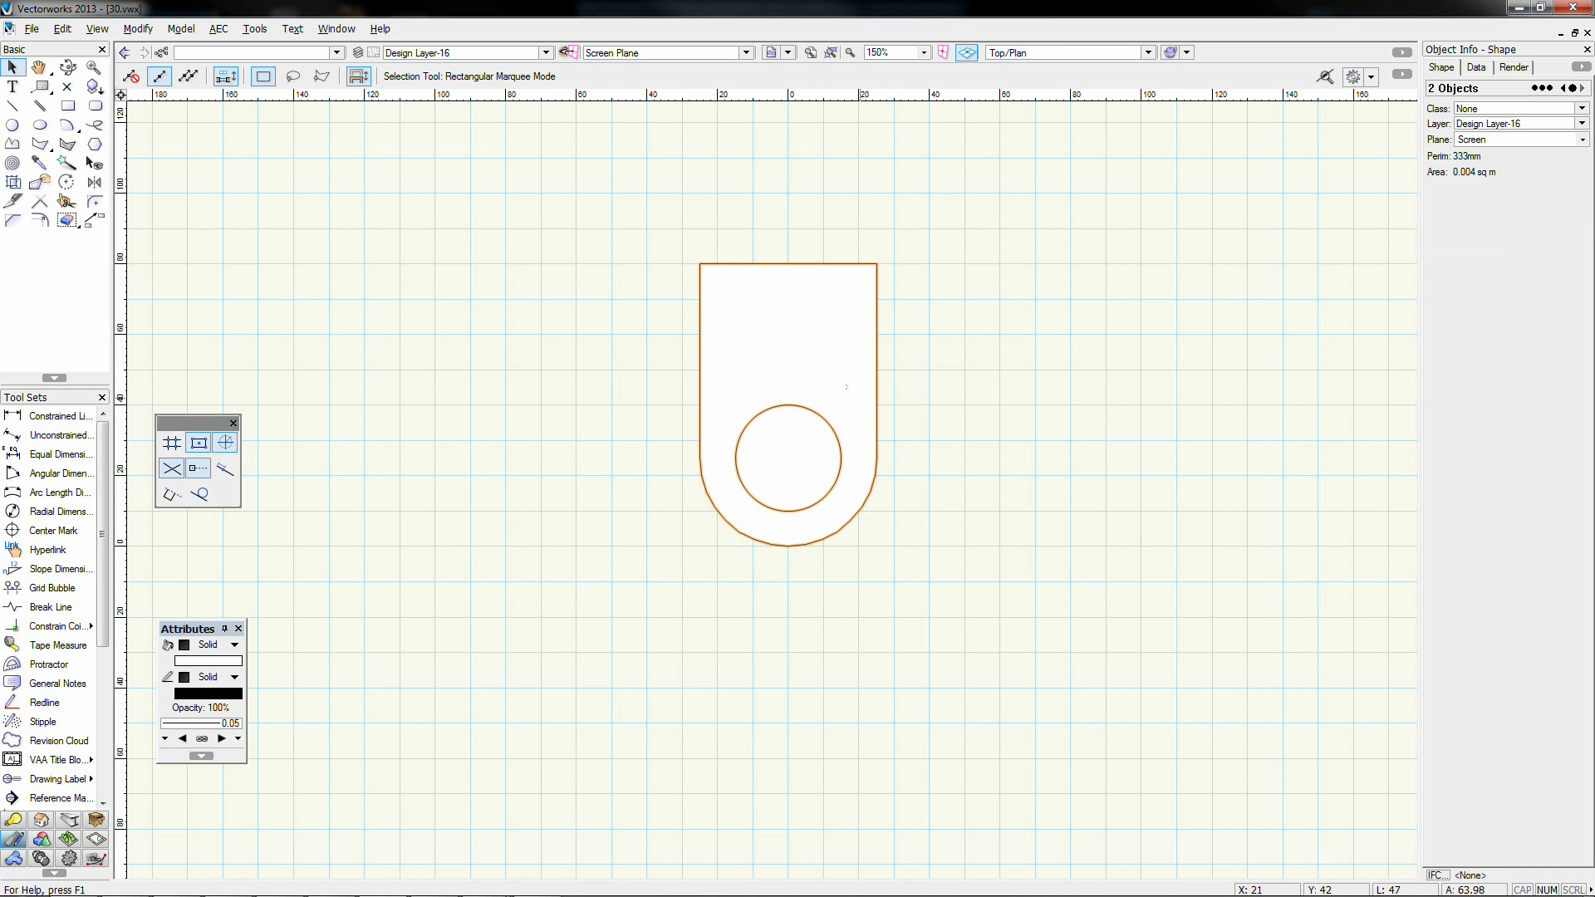
right_click(860, 401)
click(889, 461)
click(880, 443)
click(848, 358)
key(ctrl+e)
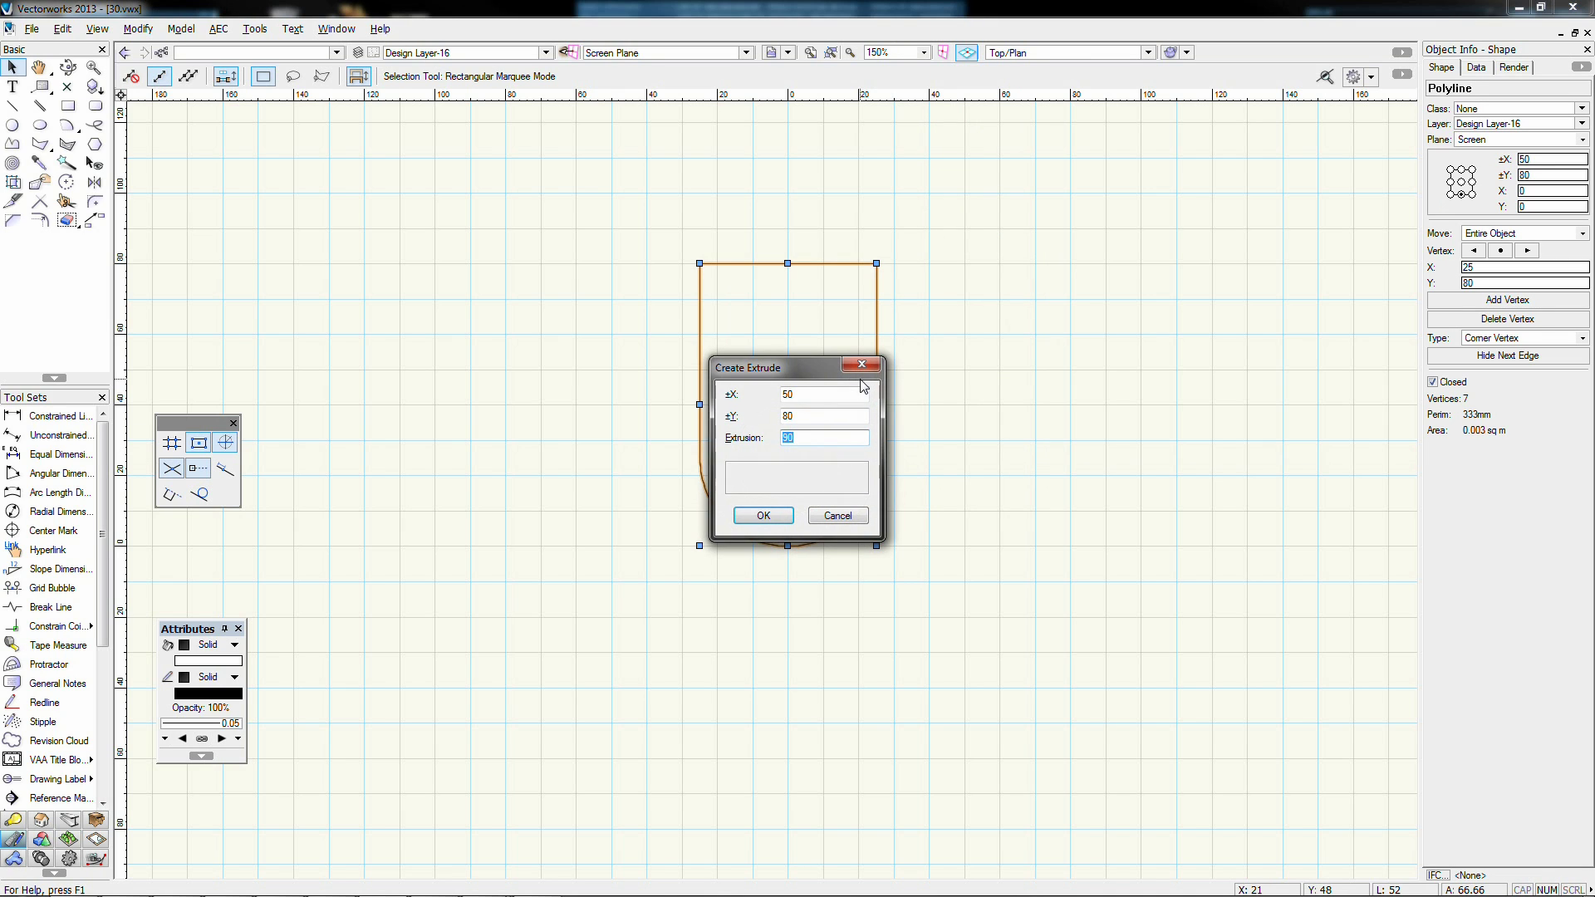
text(50)
key(Return)
Step: Draw a 50 × 50 mm rectangle over the rounded end, starting at its lower corner, and extrude it 50 mm
key(4)
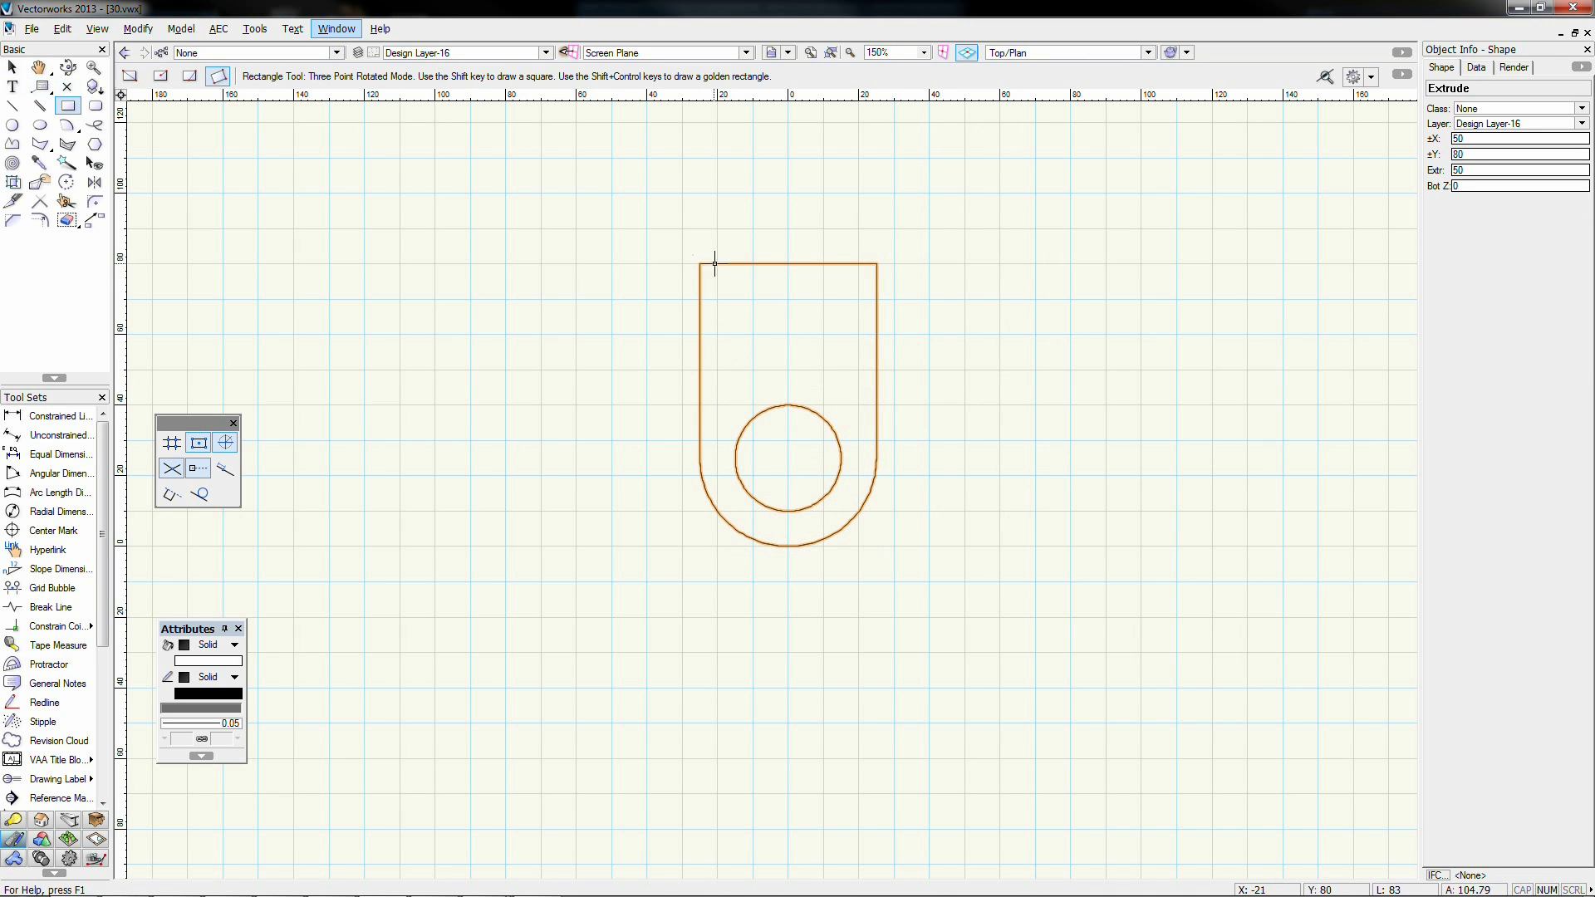
click(700, 546)
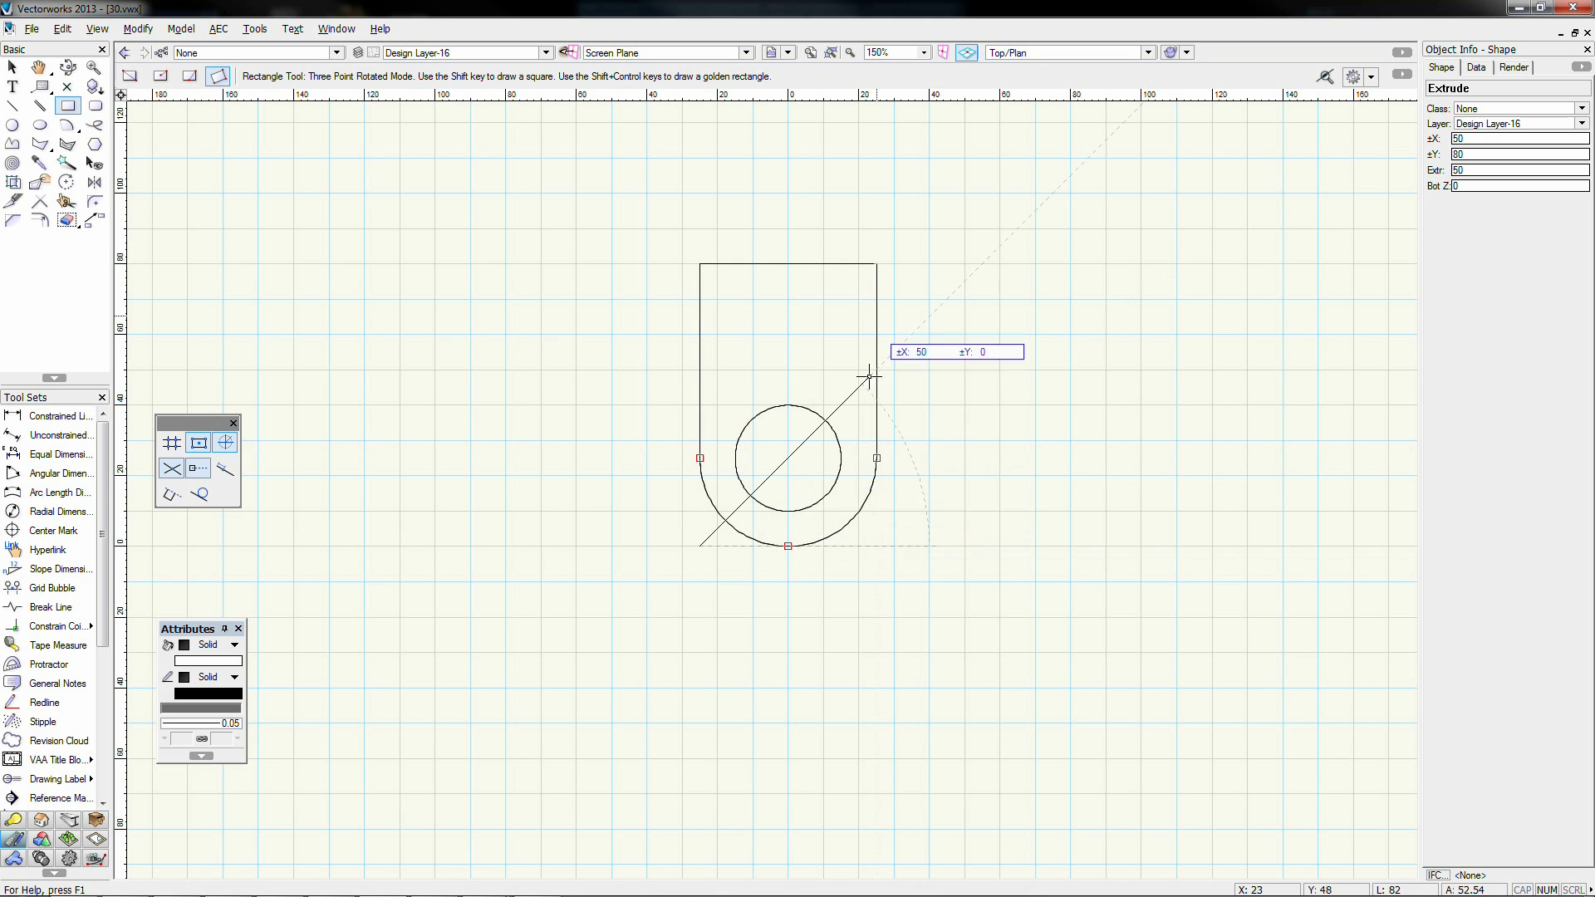
click(877, 546)
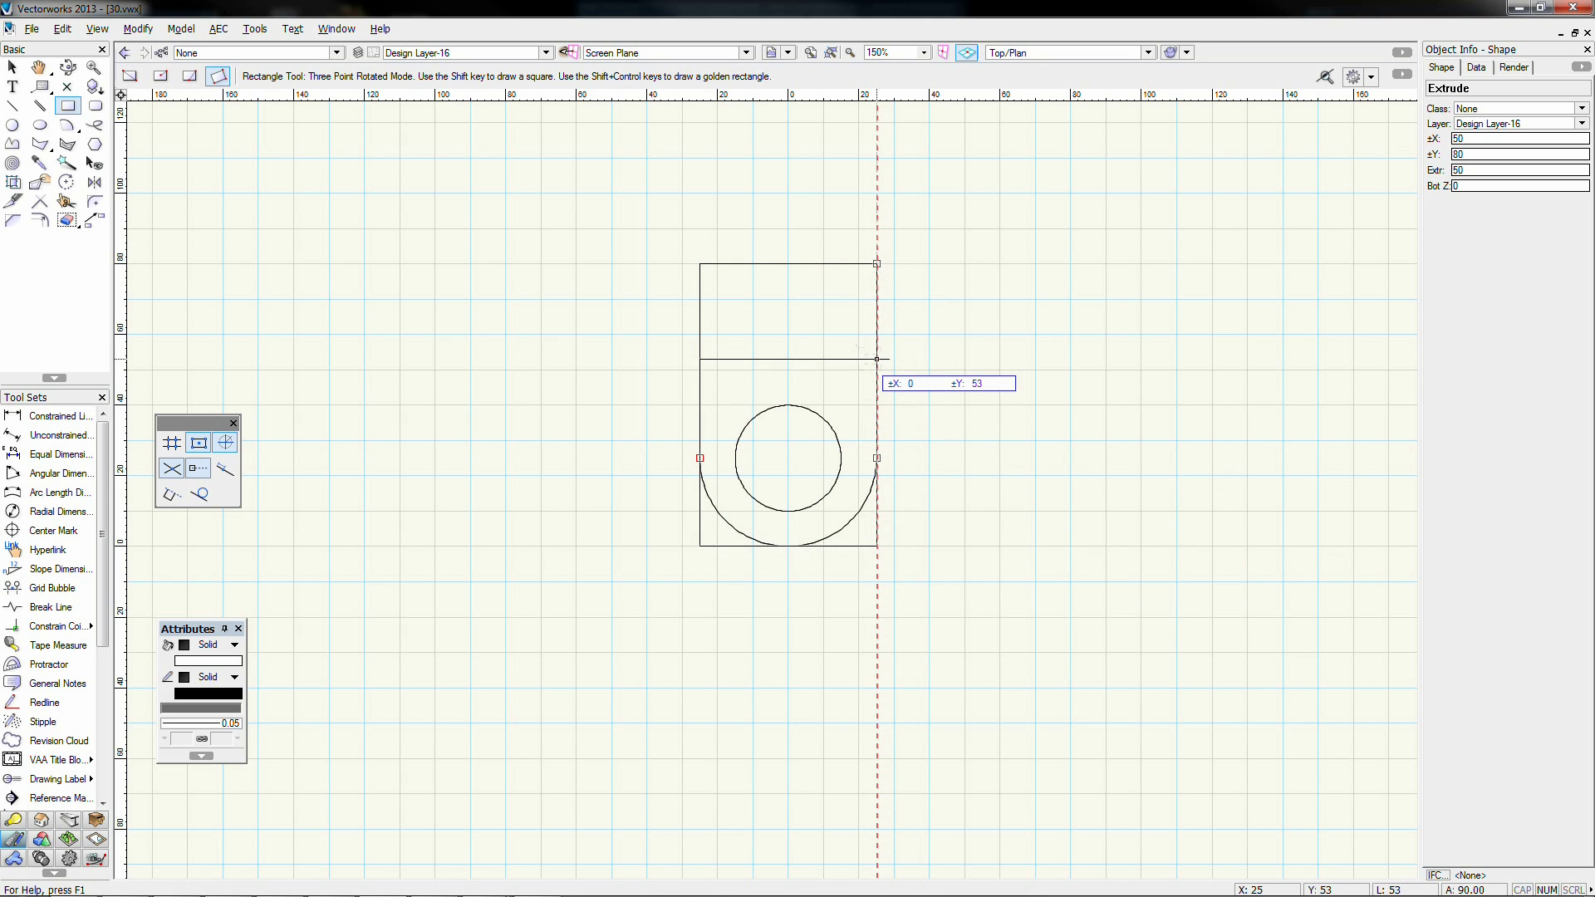
key(Tab)
key(Tab)
text(50)
key(Return)
key(Return)
key(ctrl+e)
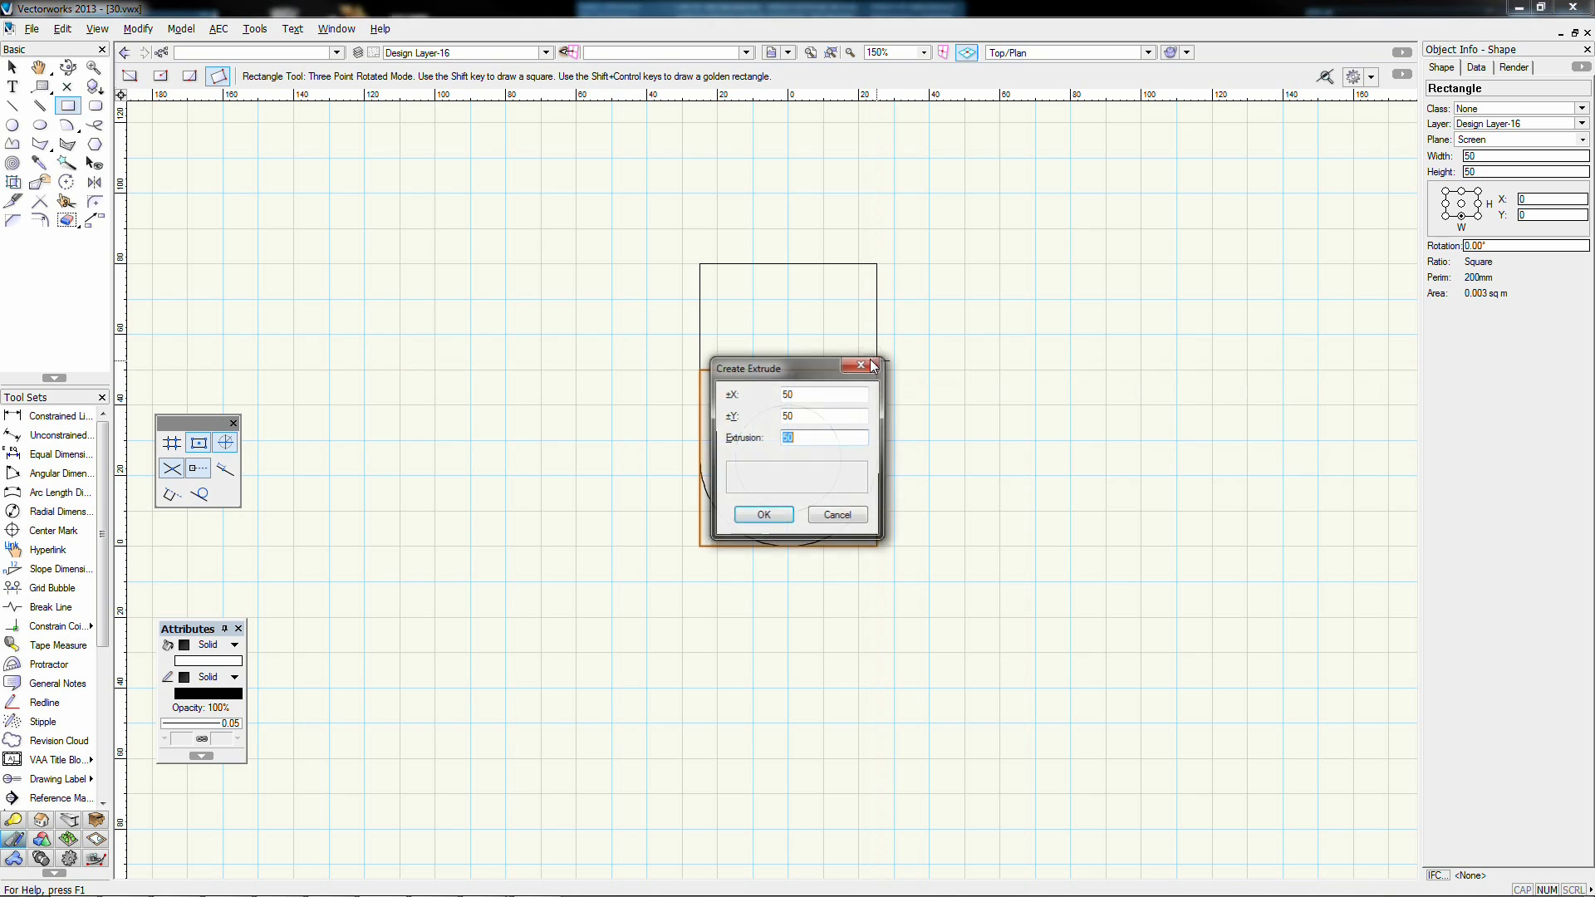
key(Return)
Step: In the Left view, move the 50 mm cube up 20 mm
key(4)
key(ctrl+m)
key(Tab)
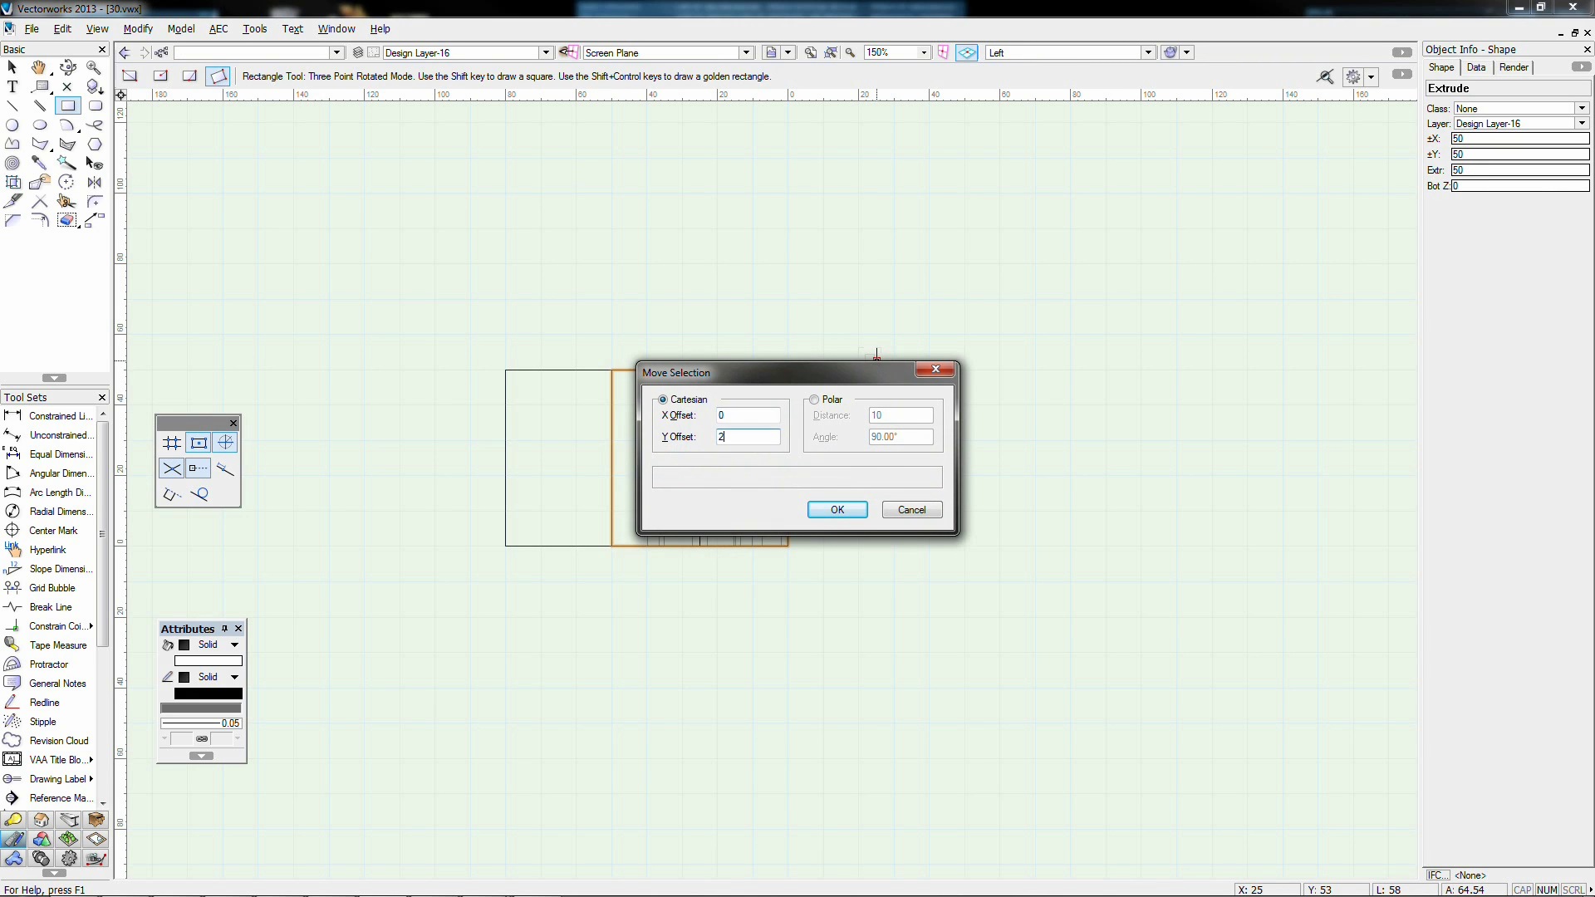
text(20)
key(Return)
Step: Subtract the raised cube from the rounded extrude
key(x)
drag(869, 289, 459, 654)
key(ctrl+alt+s)
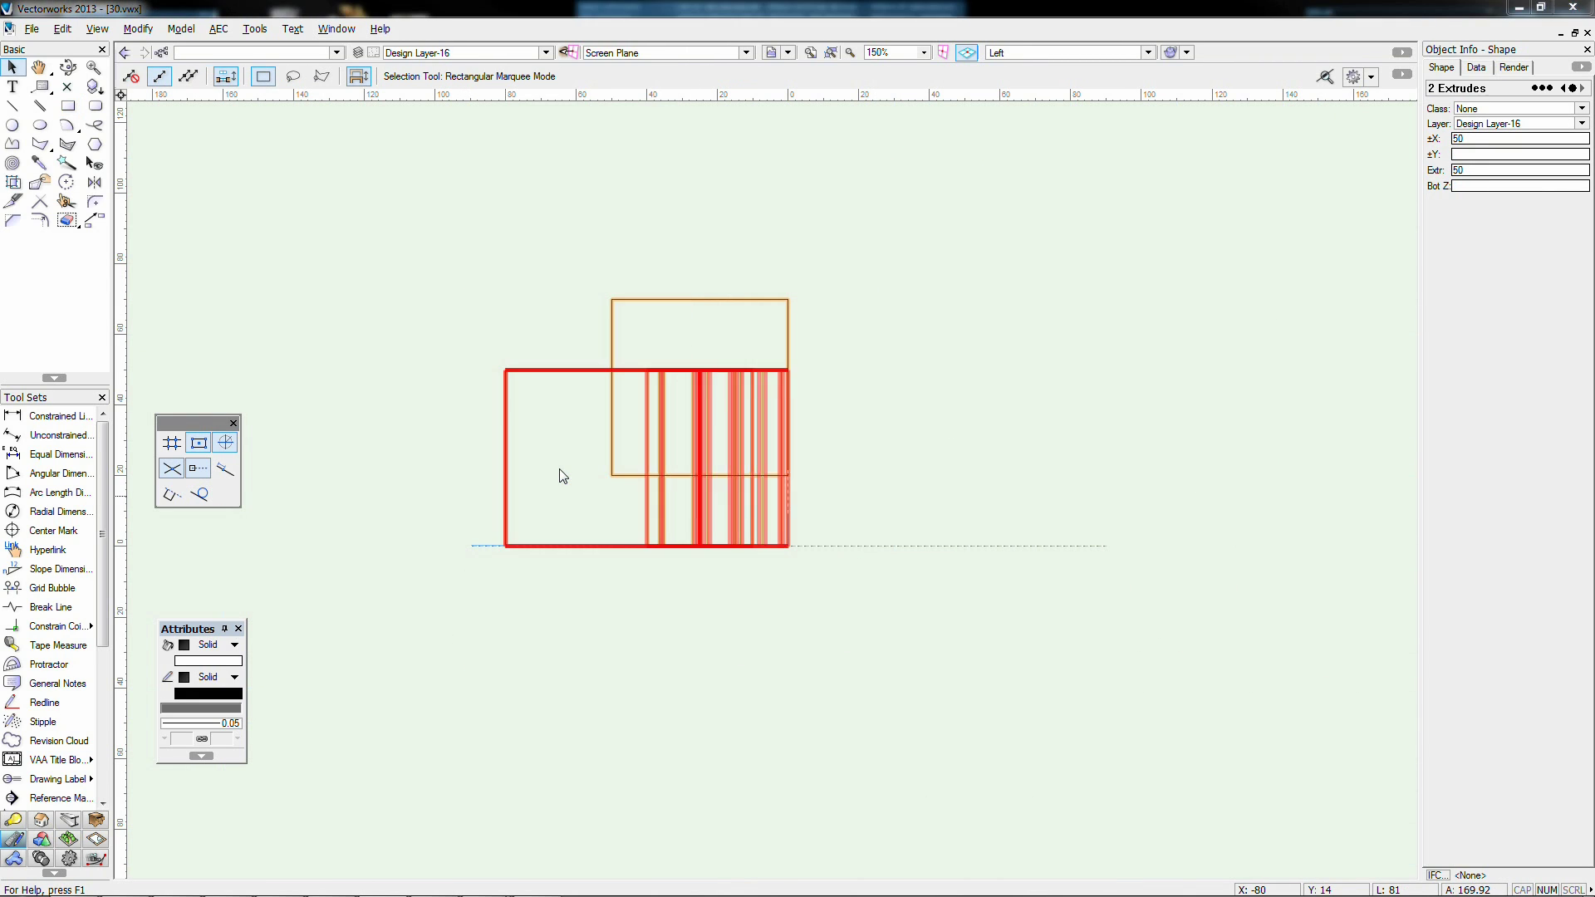
key(Return)
Step: Preview the solid shaded in Left Isometric, return to wireframe and make Design Layer-17 active
key(1)
key(ctrl+shift+g)
click(826, 174)
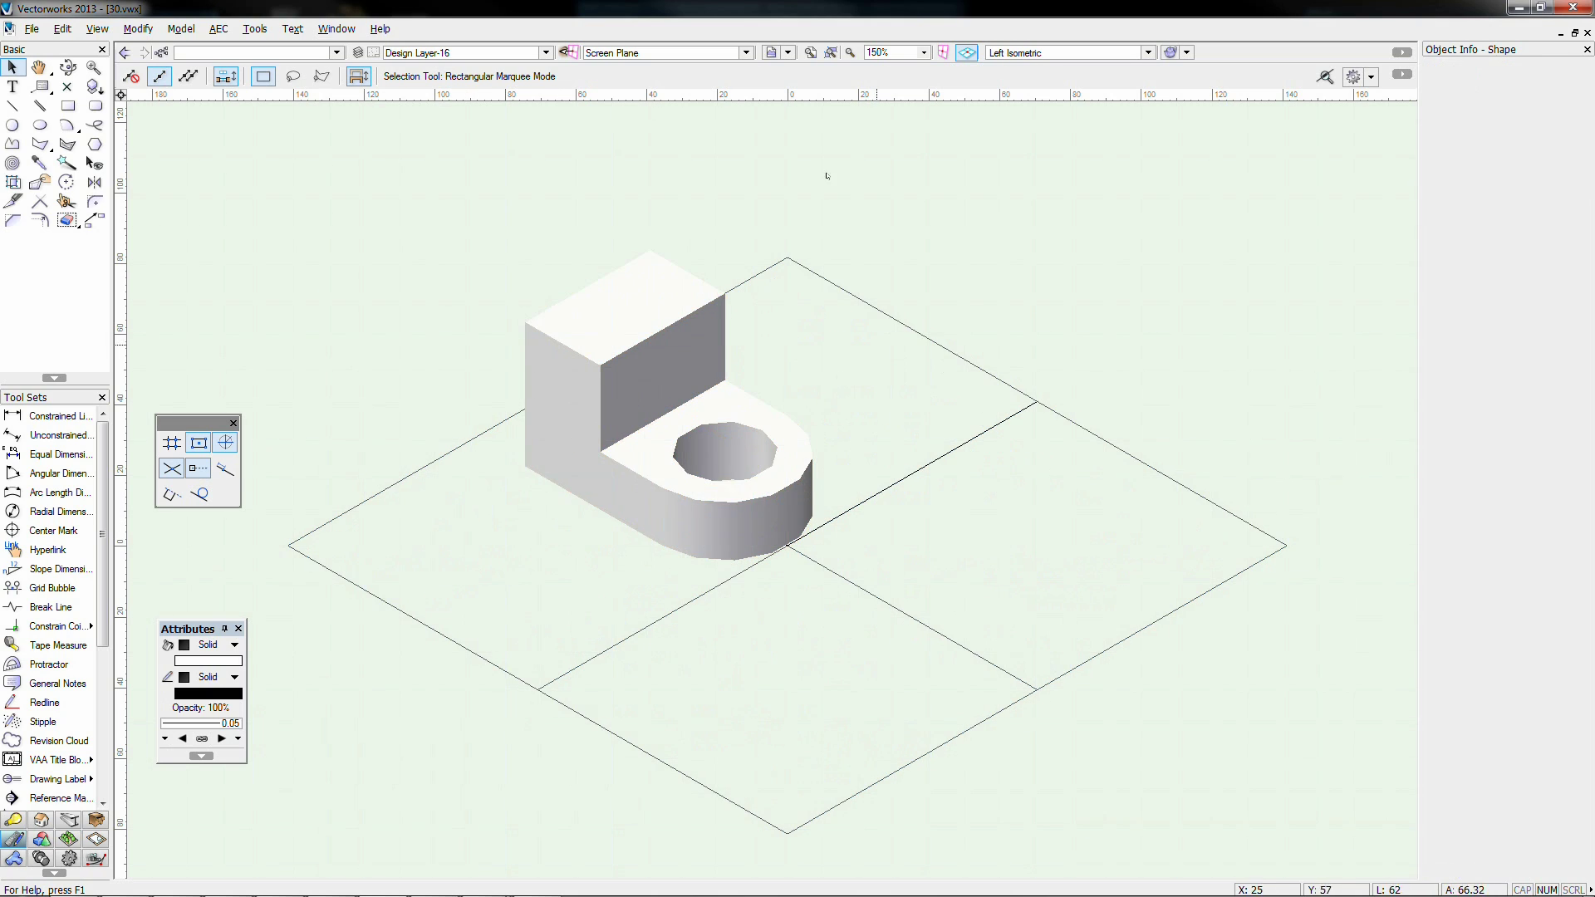
key(ctrl+shift+w)
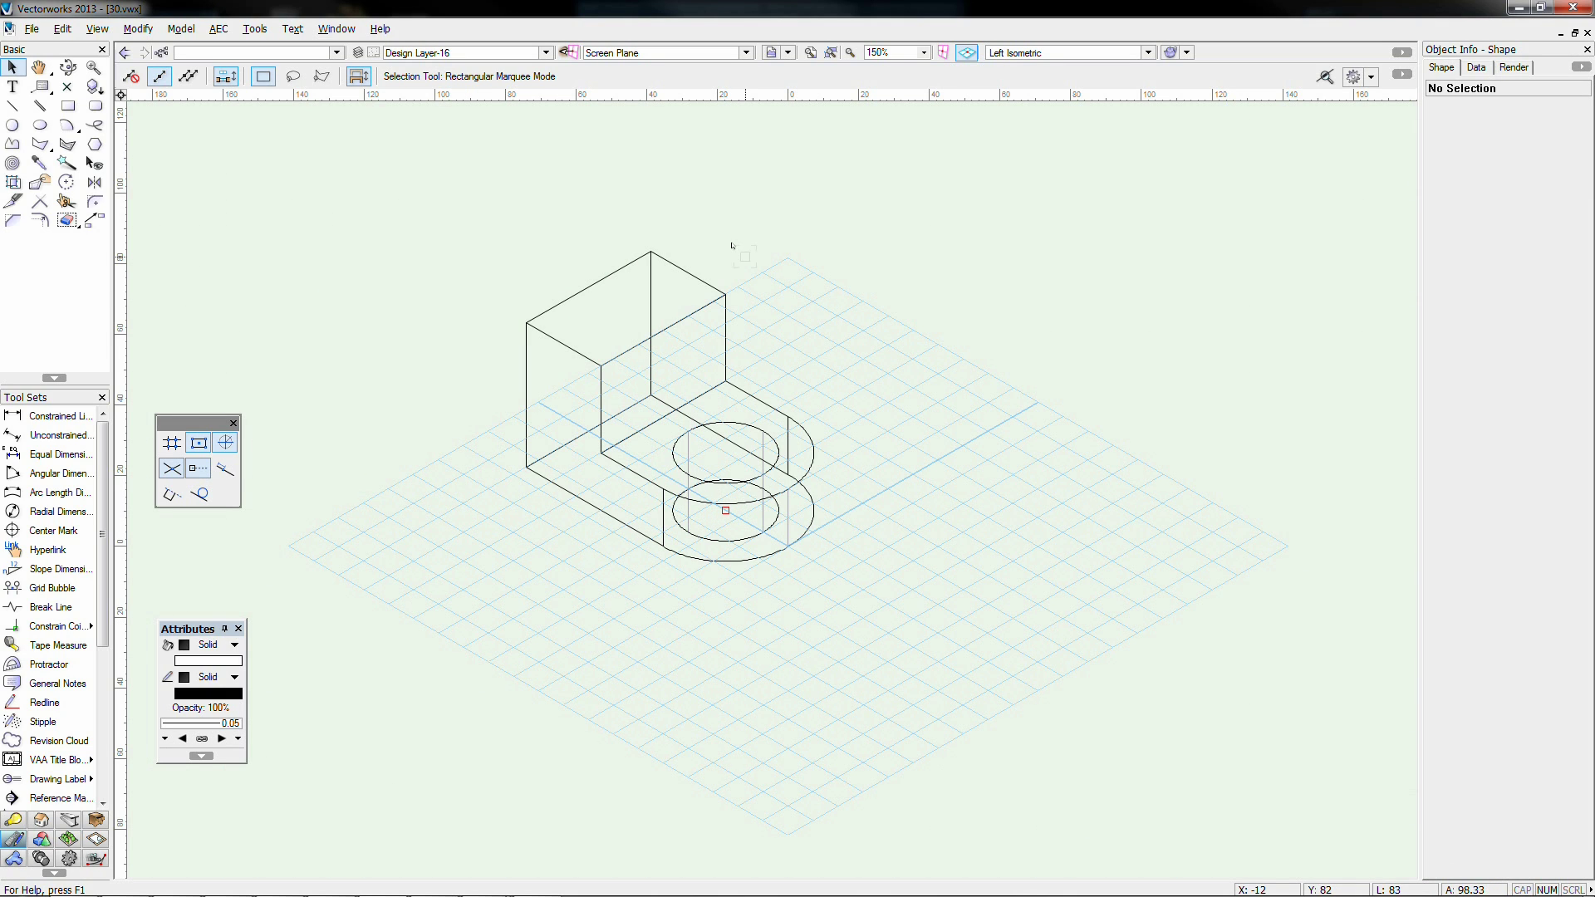
click(546, 52)
click(461, 126)
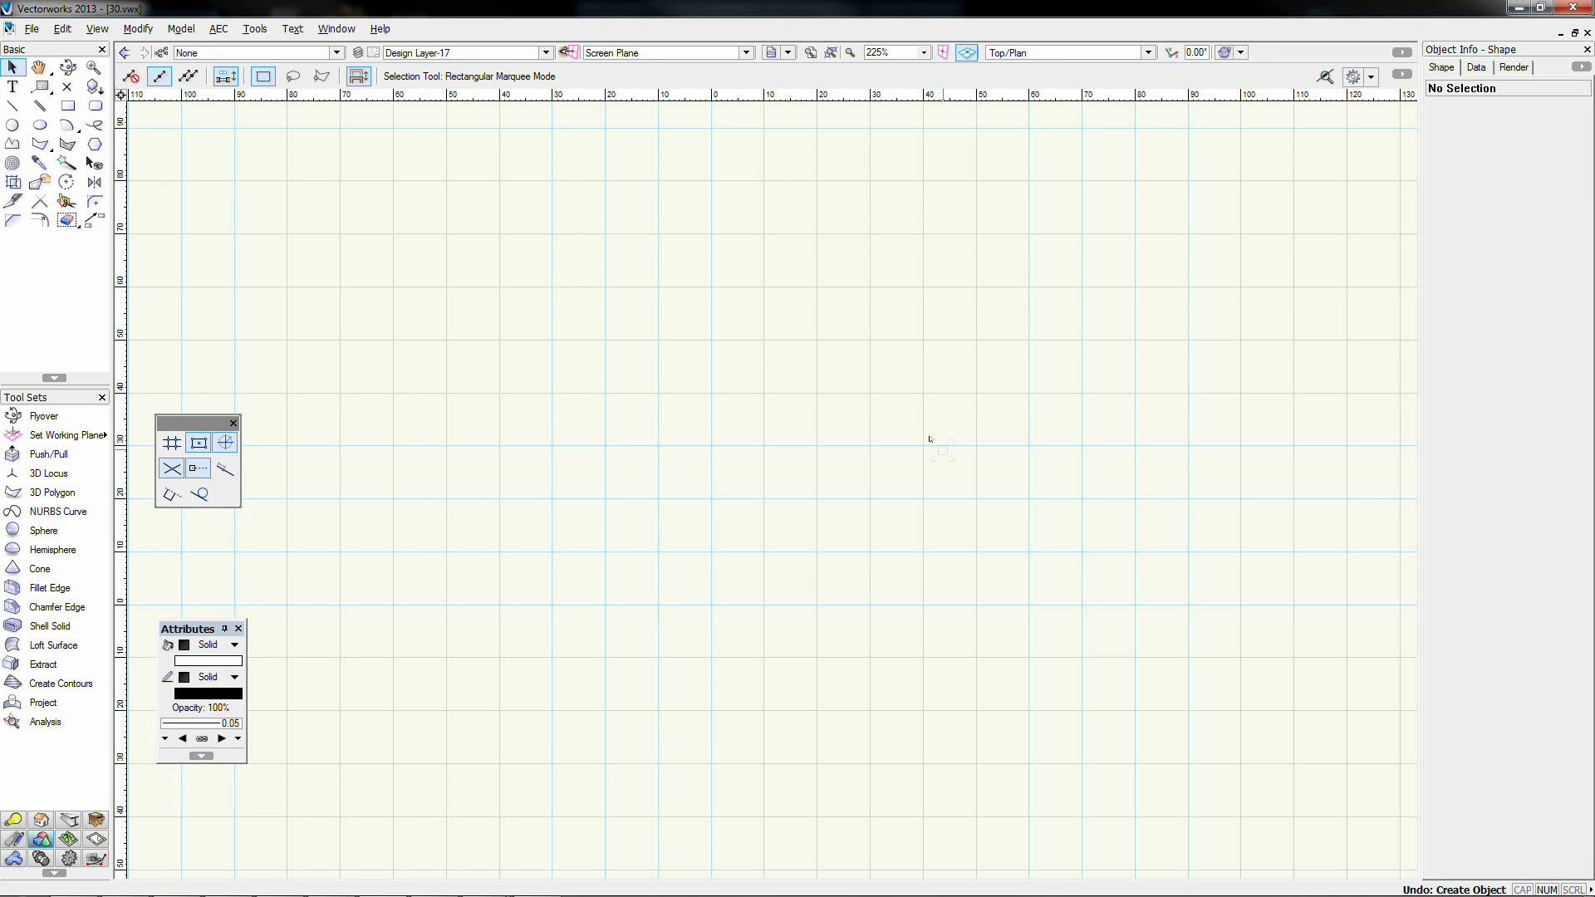
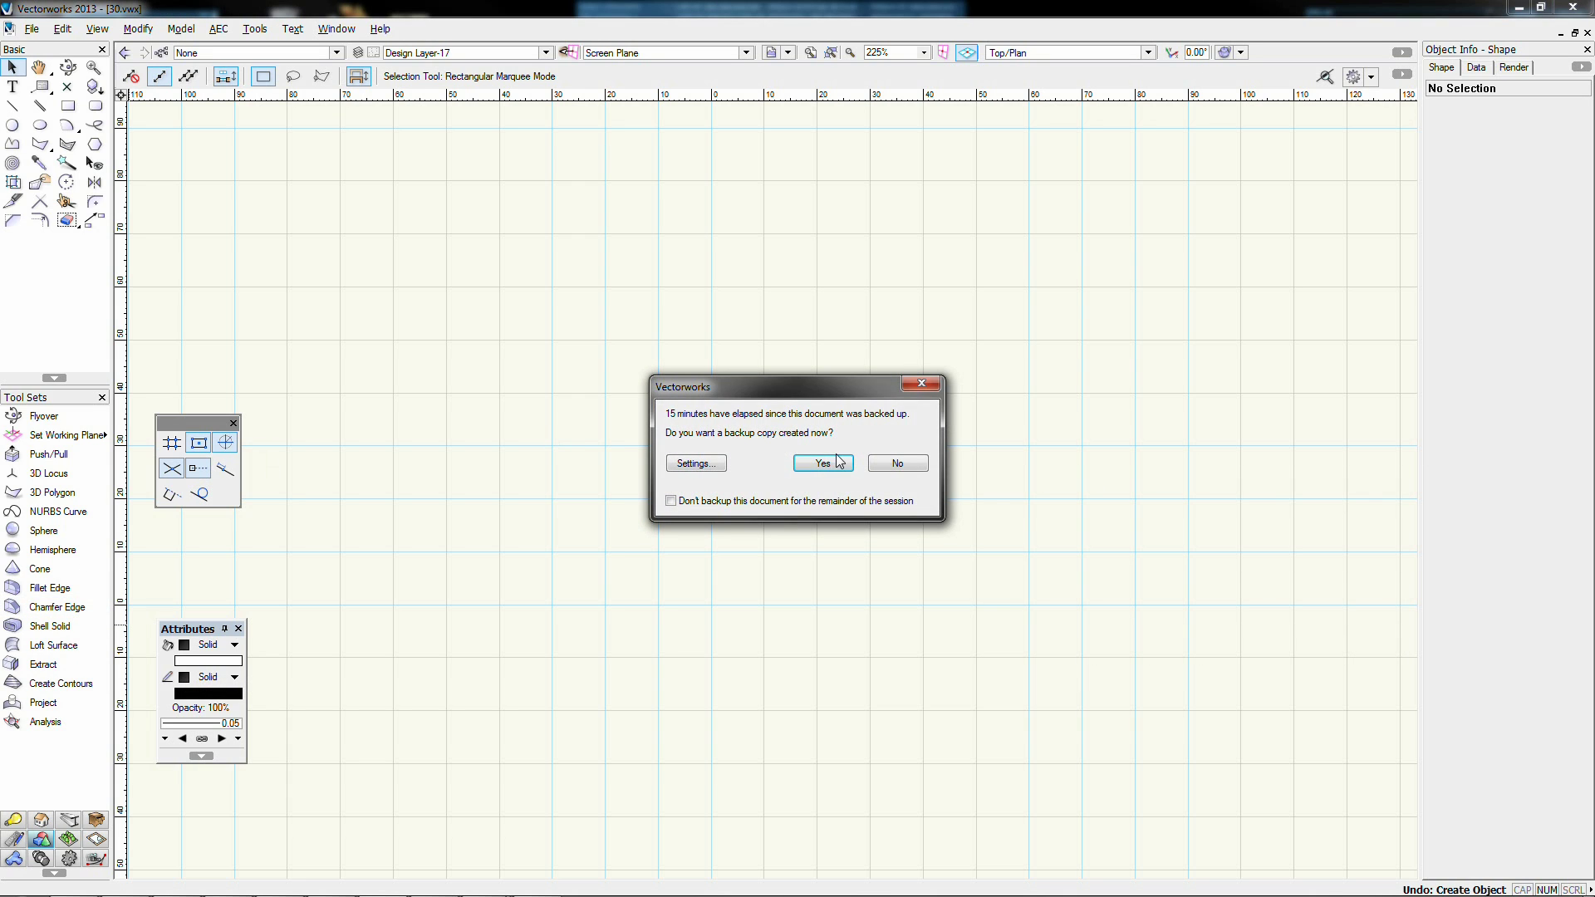
Step: Decline the backup and create a 50 × 80 mm rectangle with its bottom centre at X 0, Y 0
click(901, 464)
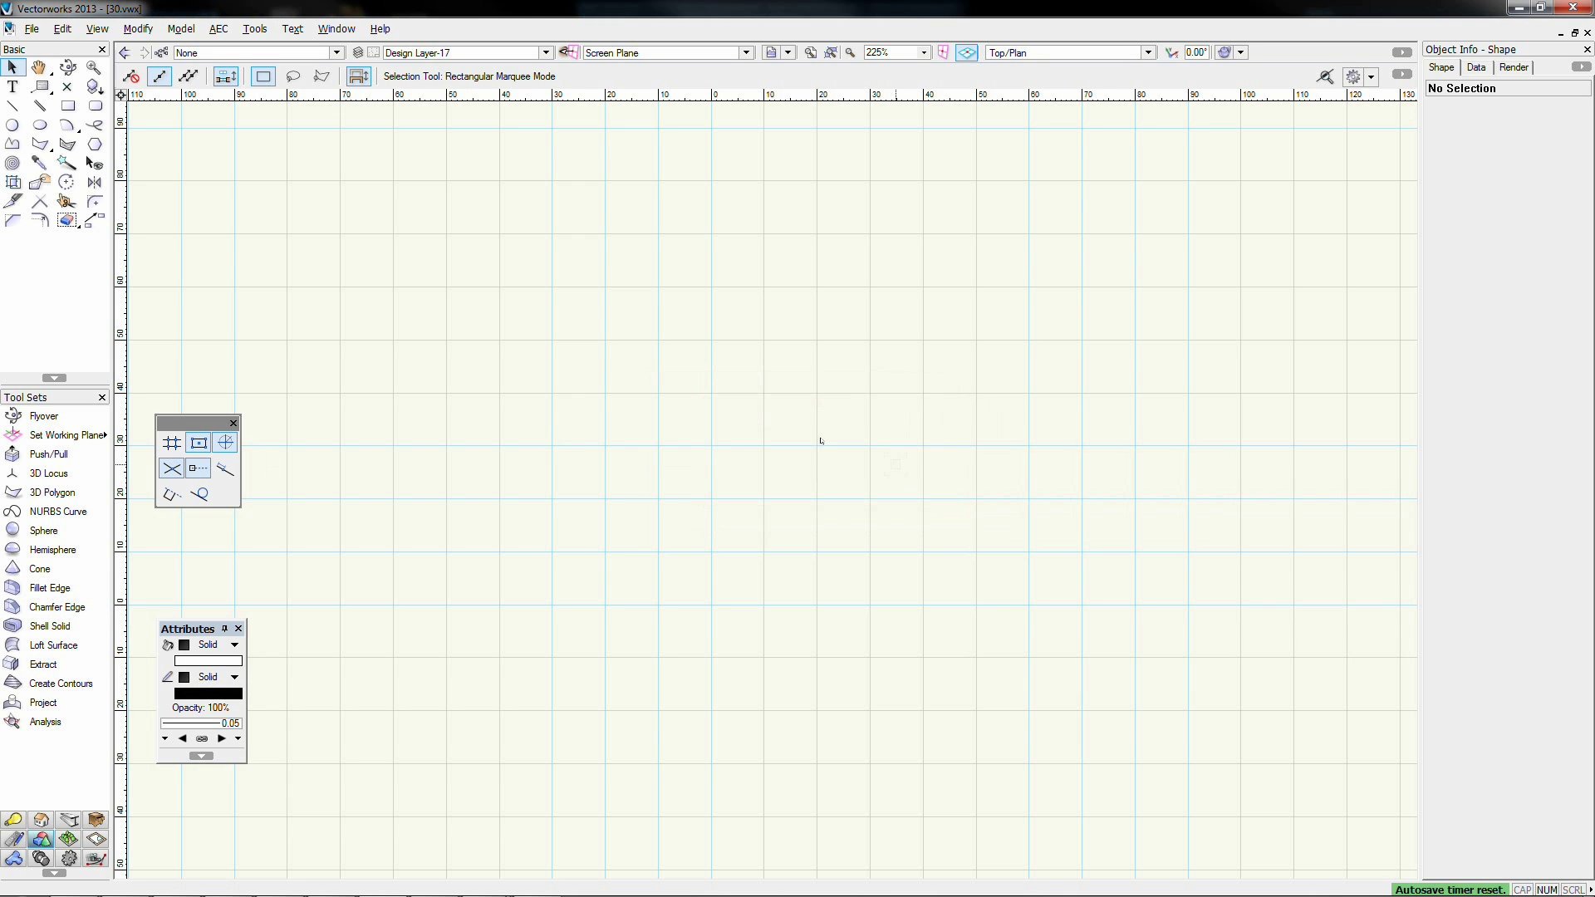
double_click(68, 106)
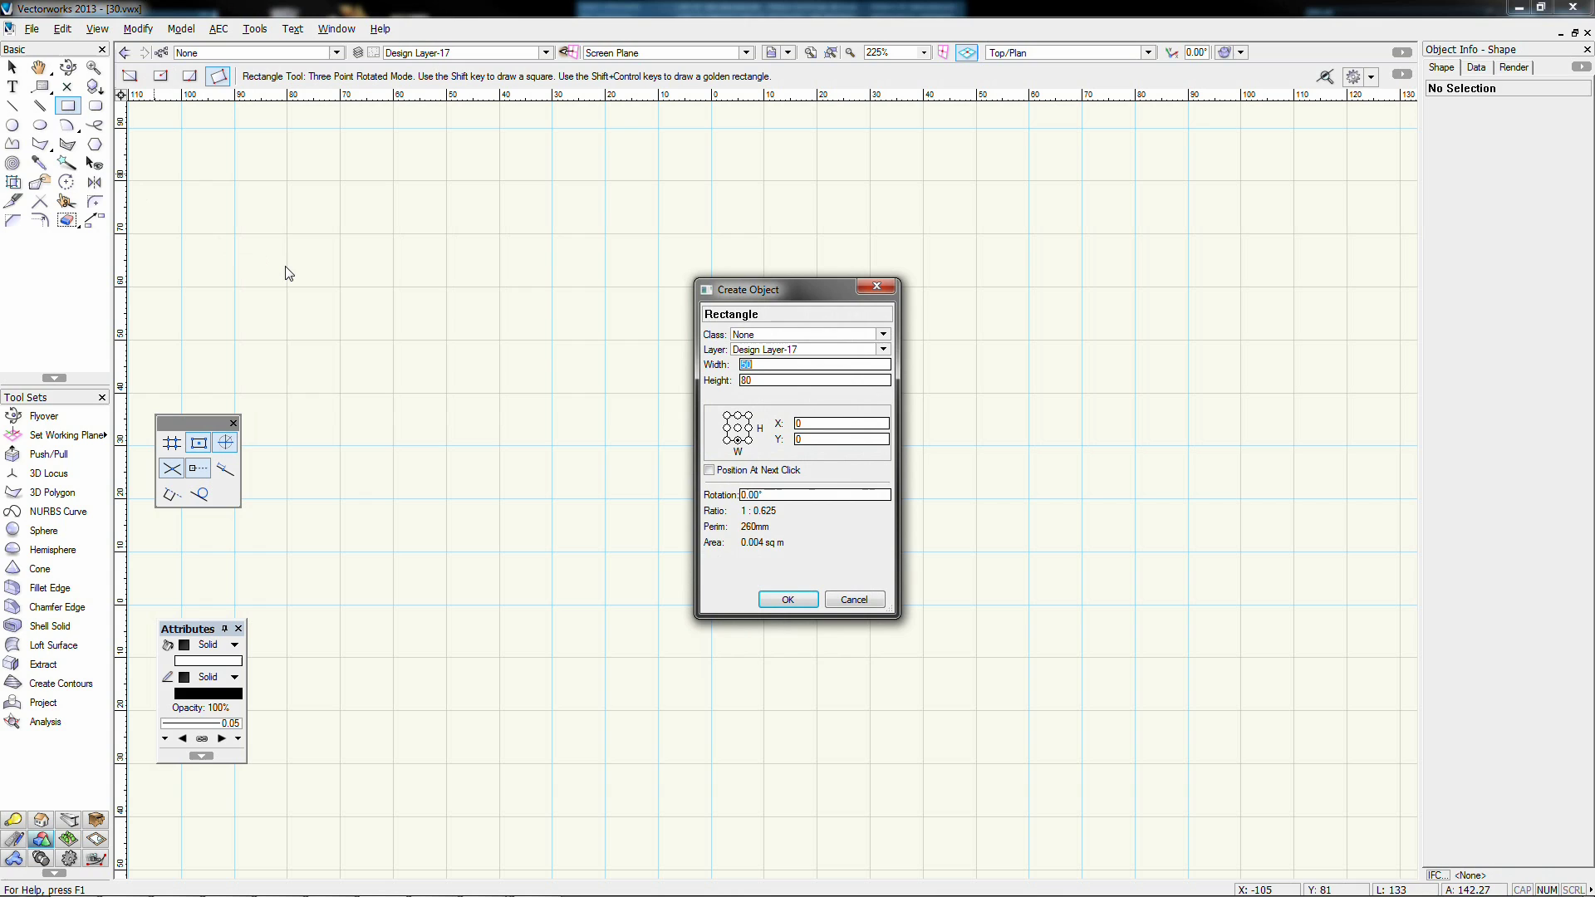
key(Return)
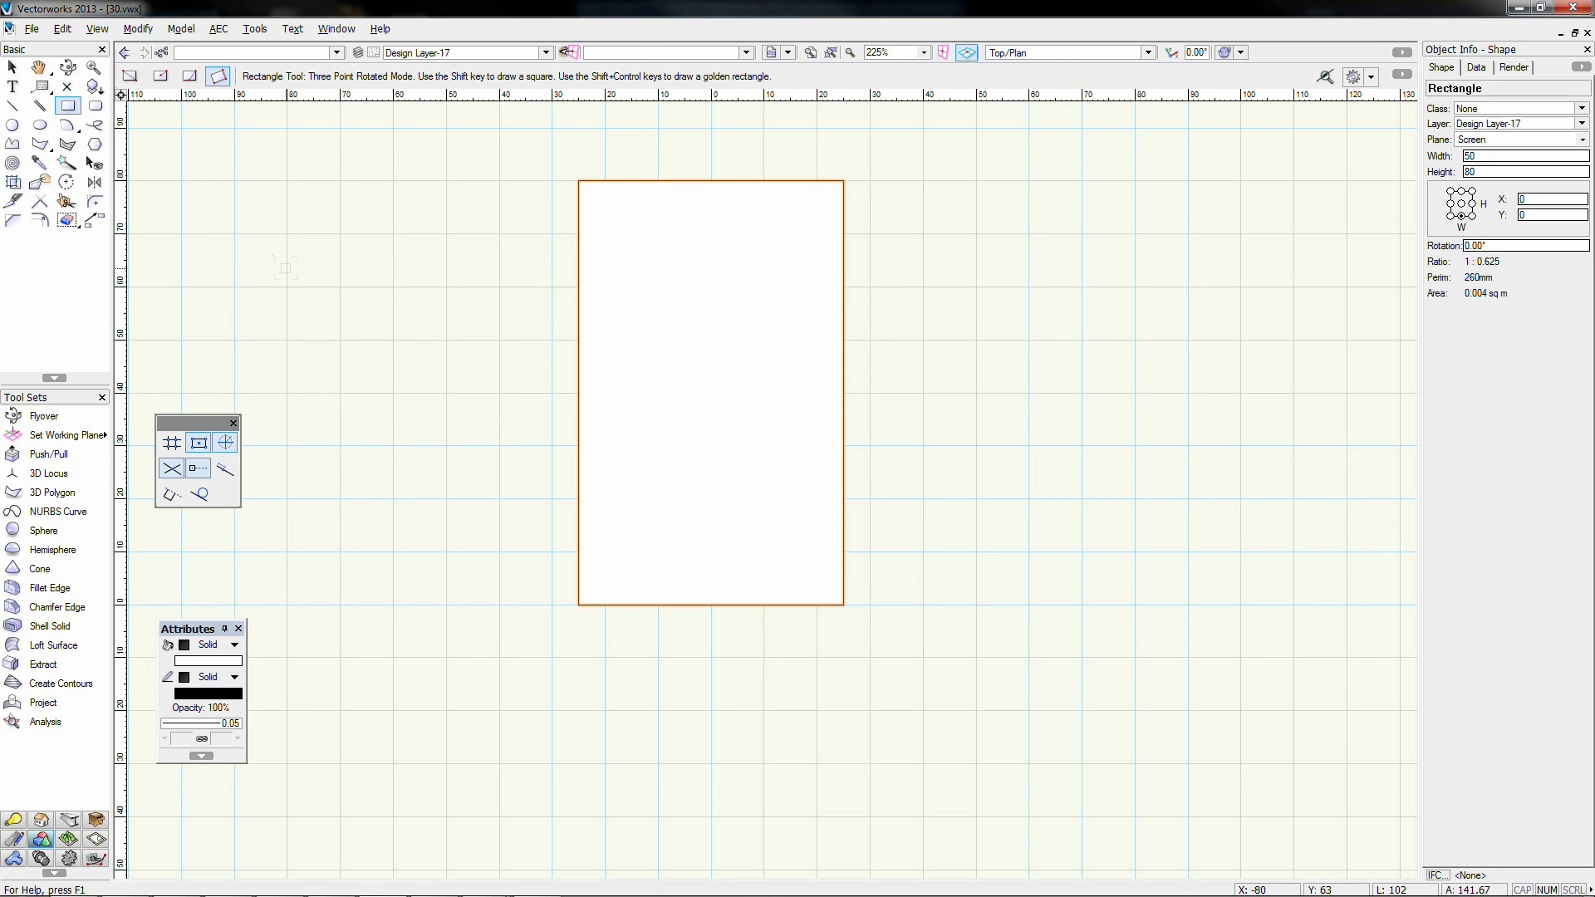
Step: Draw a line from the midpoint of the rectangle's lower edge to its left edge at a height of 20 mm
click(12, 107)
click(711, 605)
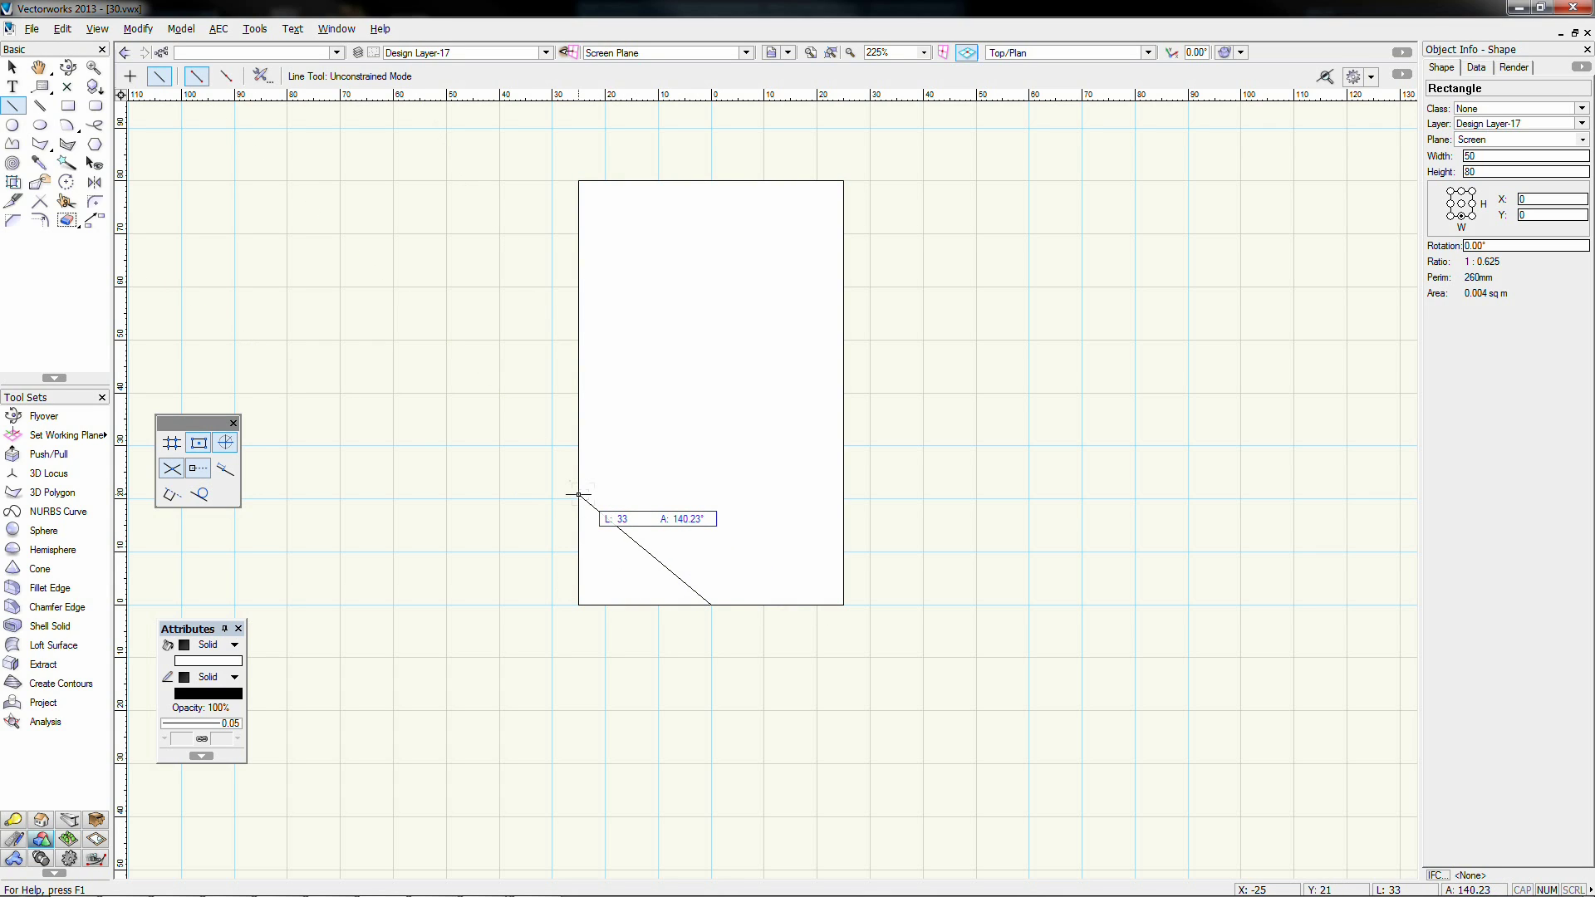
key(Tab)
key(Tab)
key(Tab)
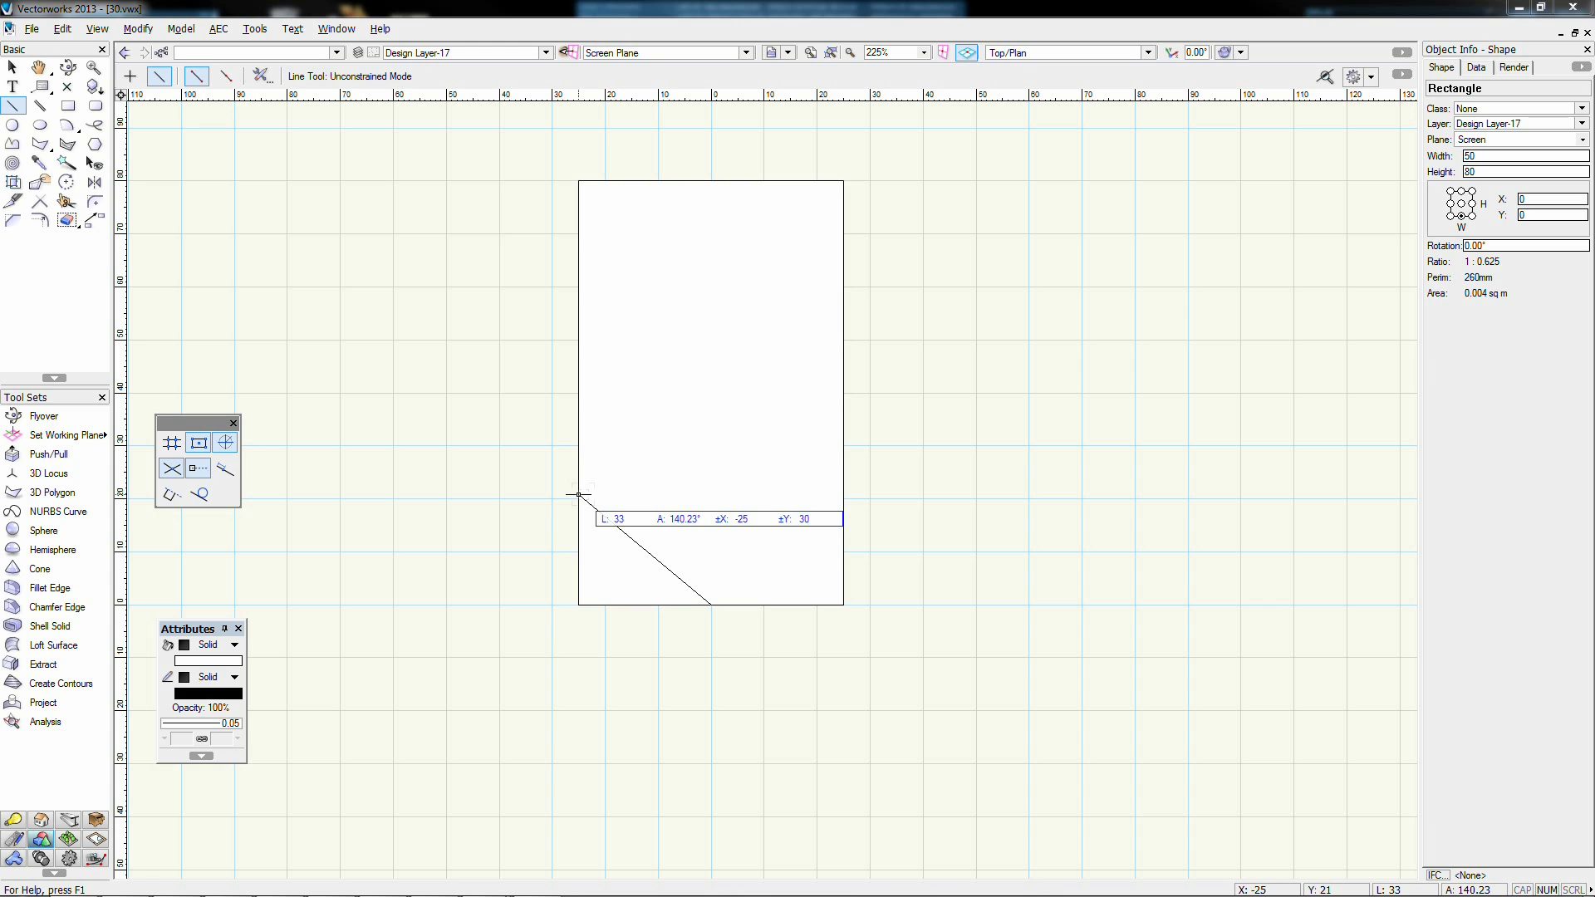
text(20)
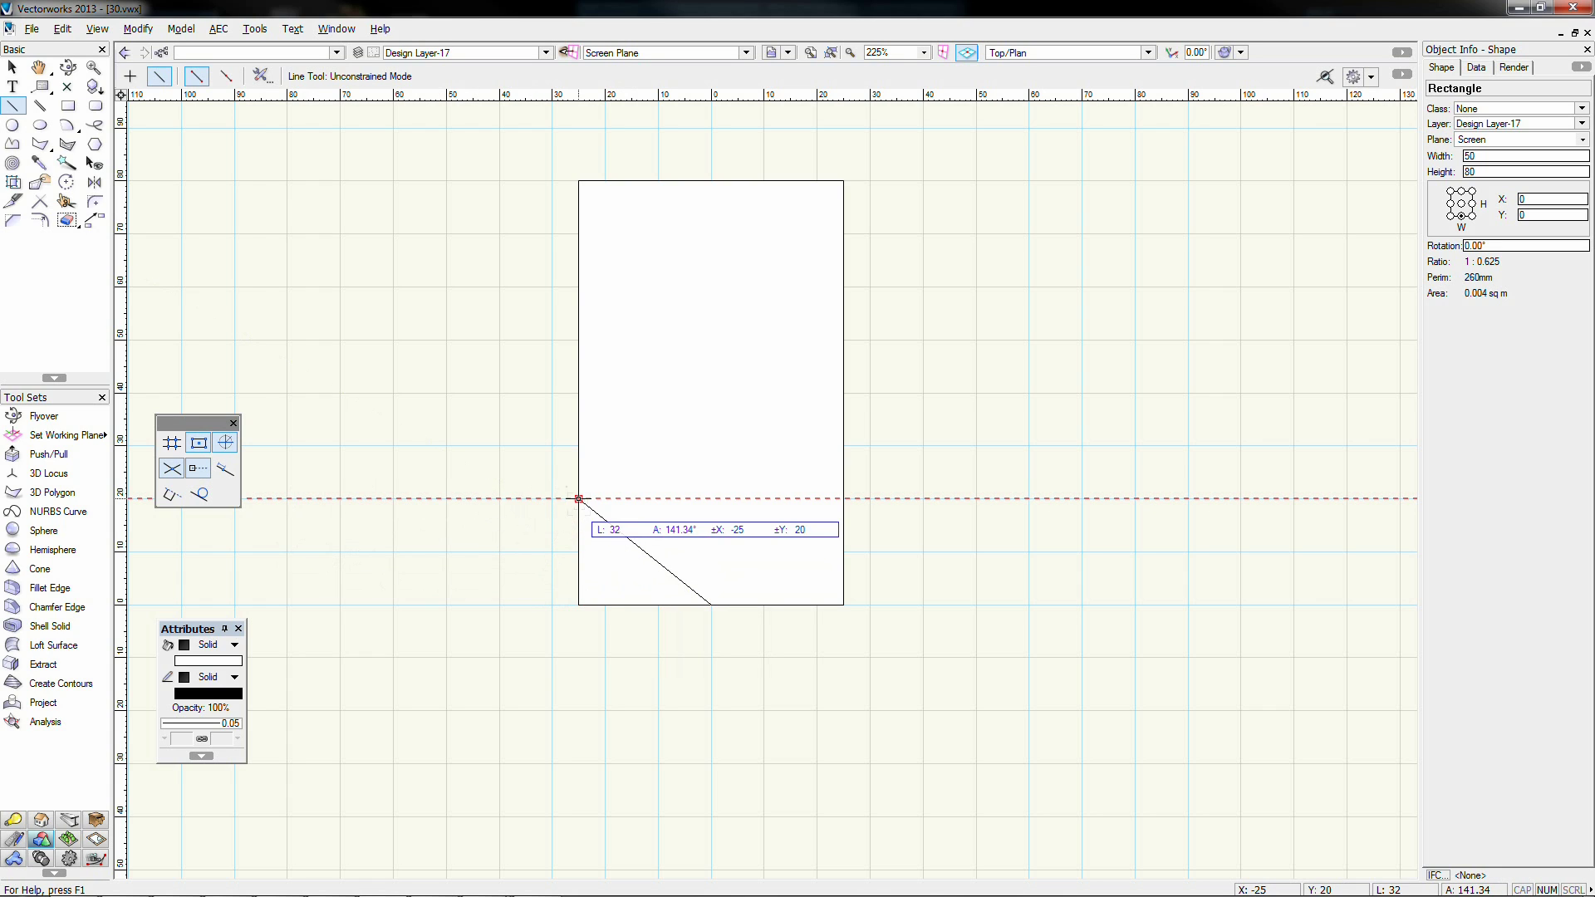
click(579, 499)
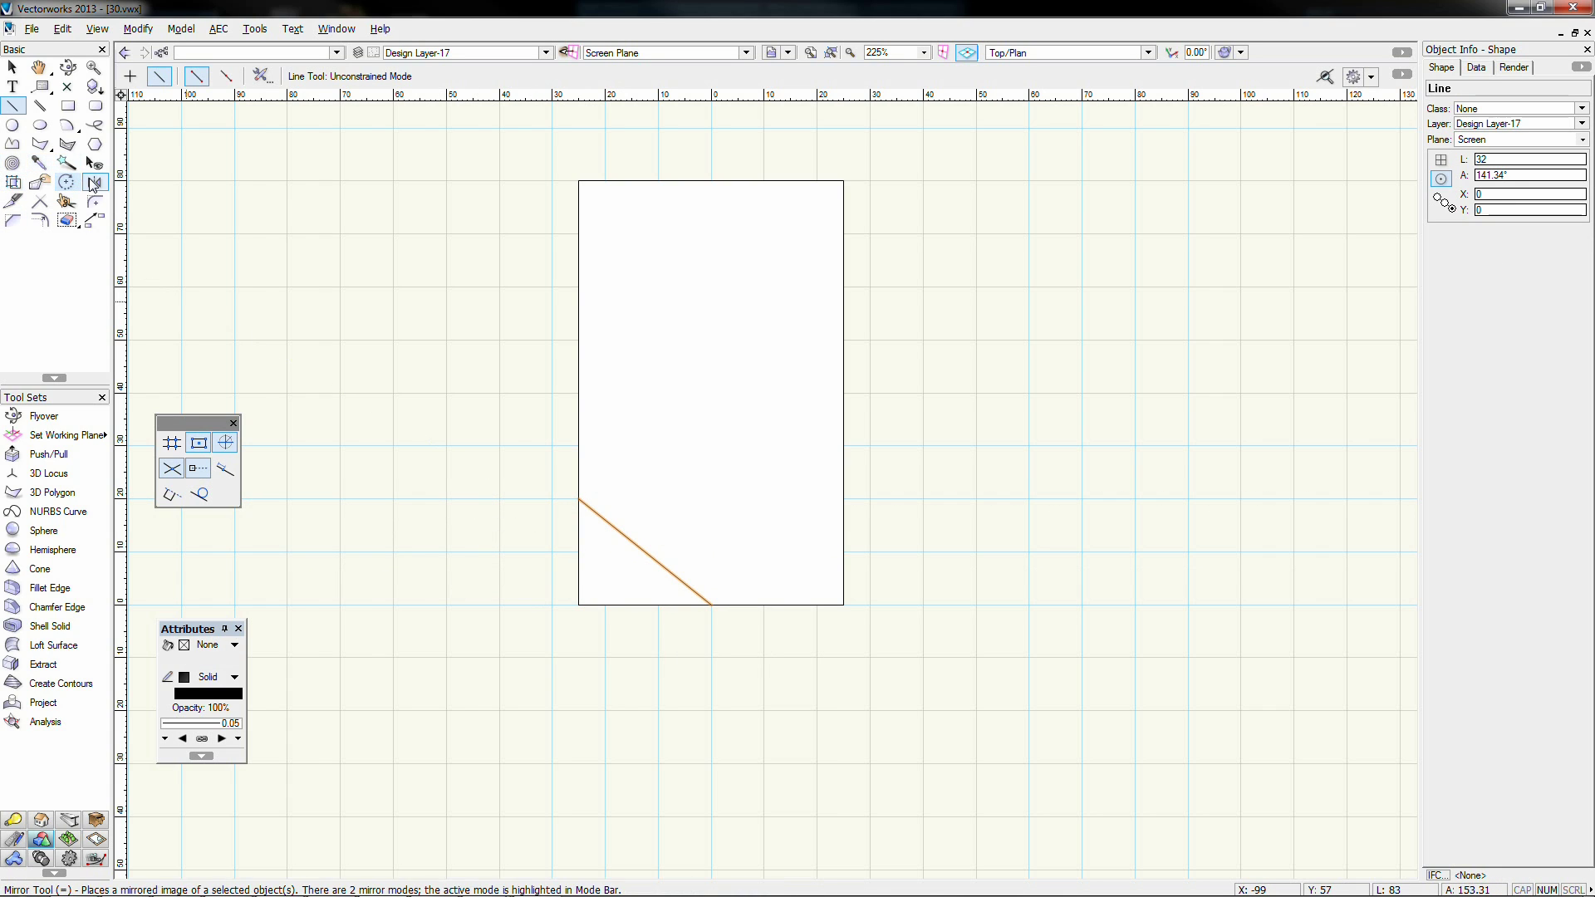
Step: Mirror a copy of the sloped line about the rectangle's vertical centreline to form a V
click(94, 182)
click(711, 604)
click(712, 524)
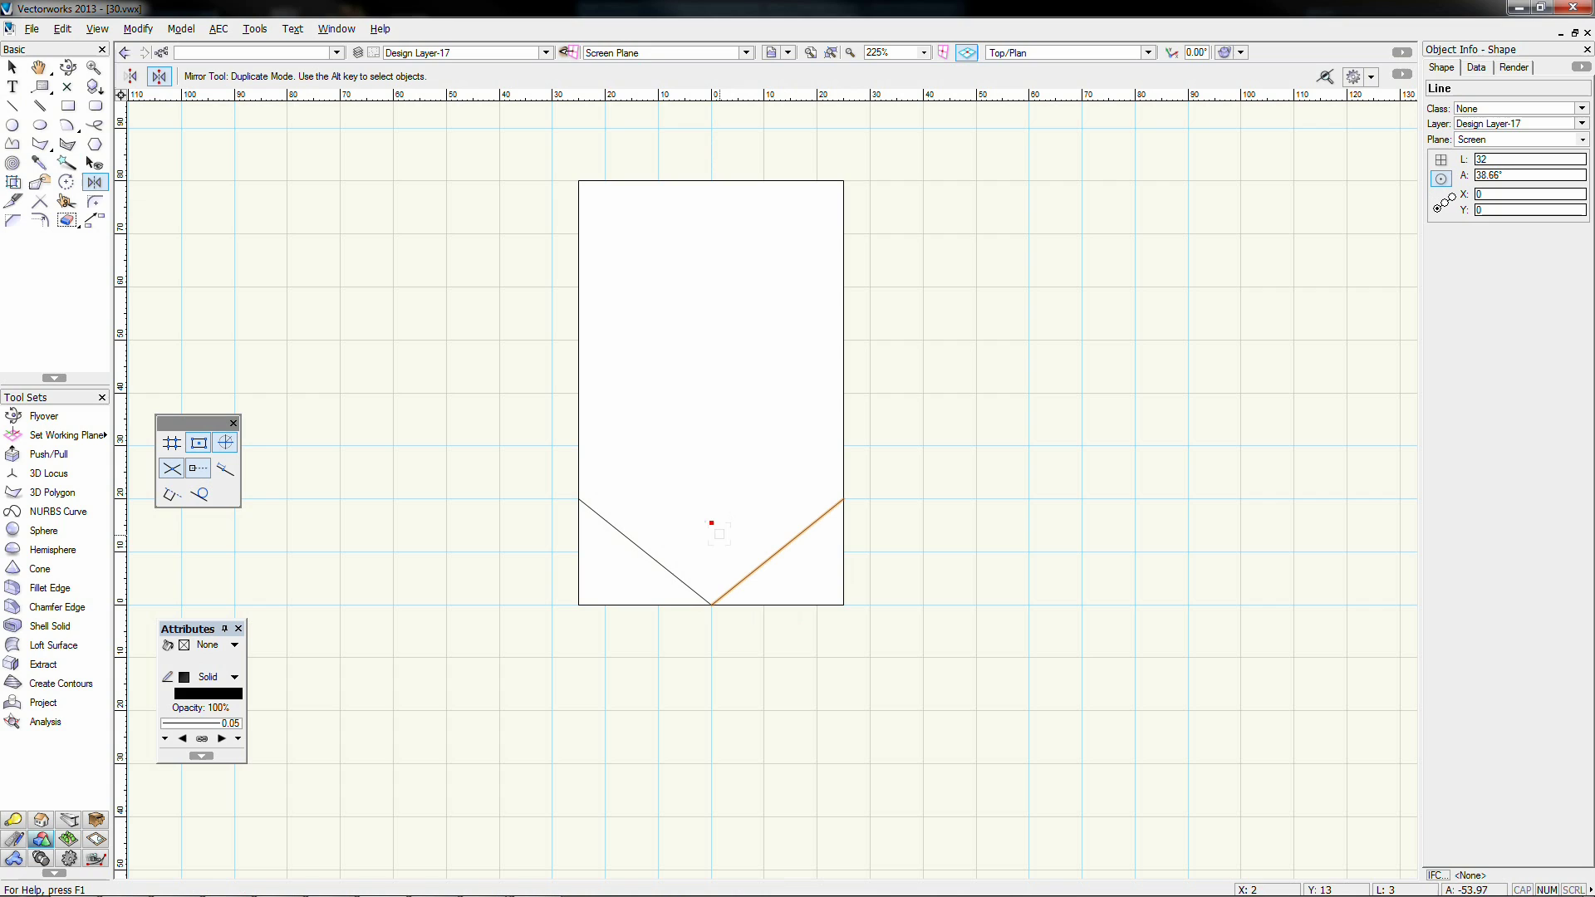
Step: Copy both sloped lines 20 mm upward to form a second V
key(x)
click(615, 527)
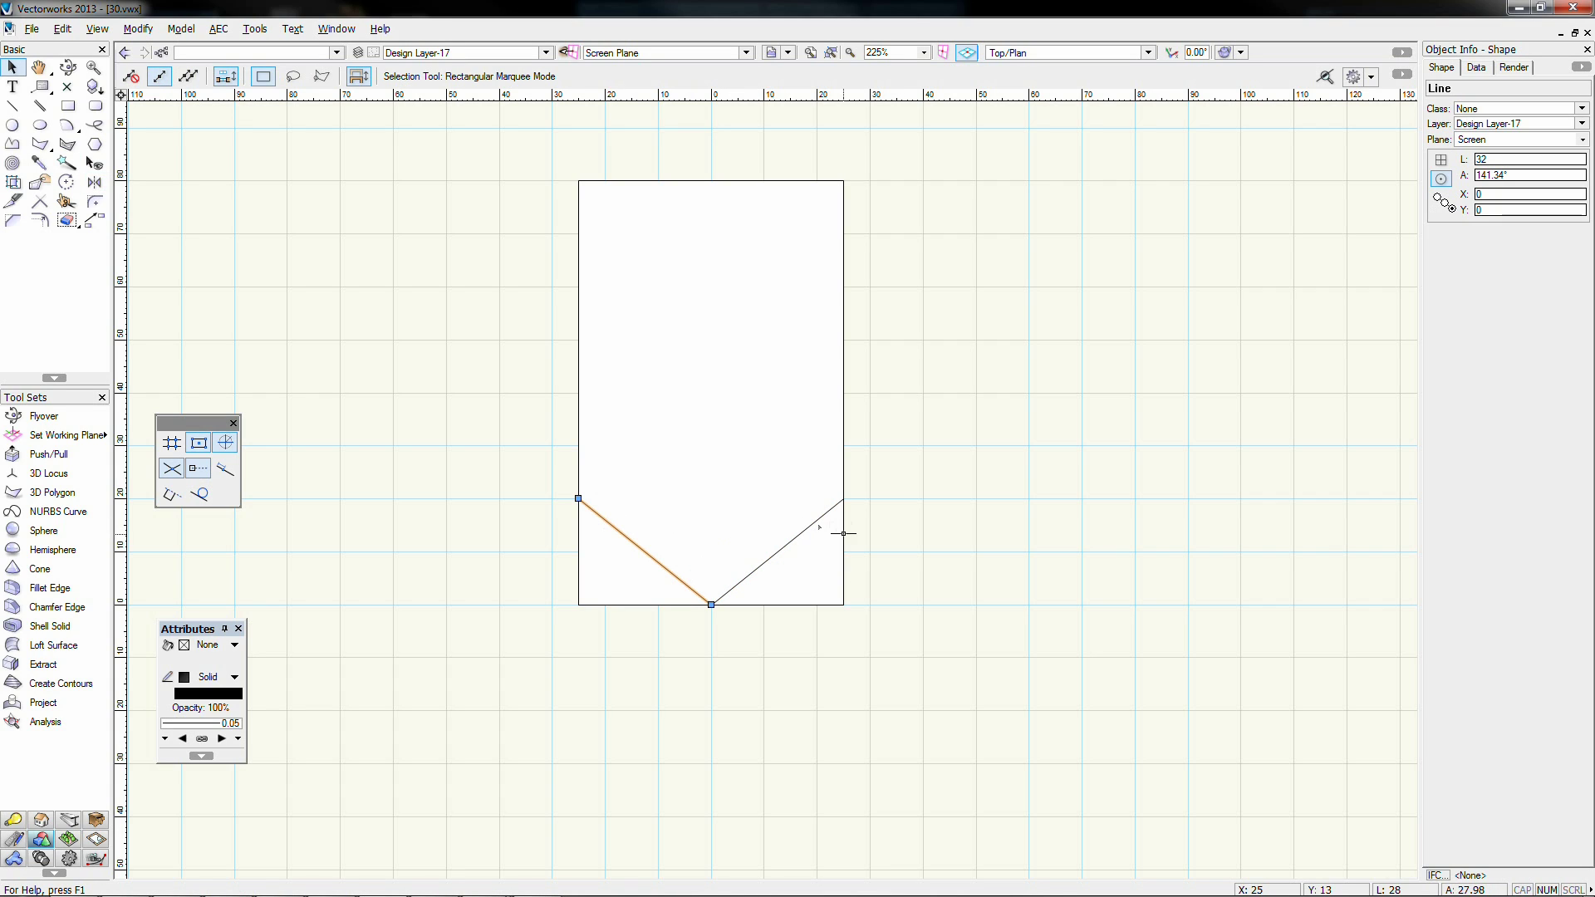
shift+click(800, 534)
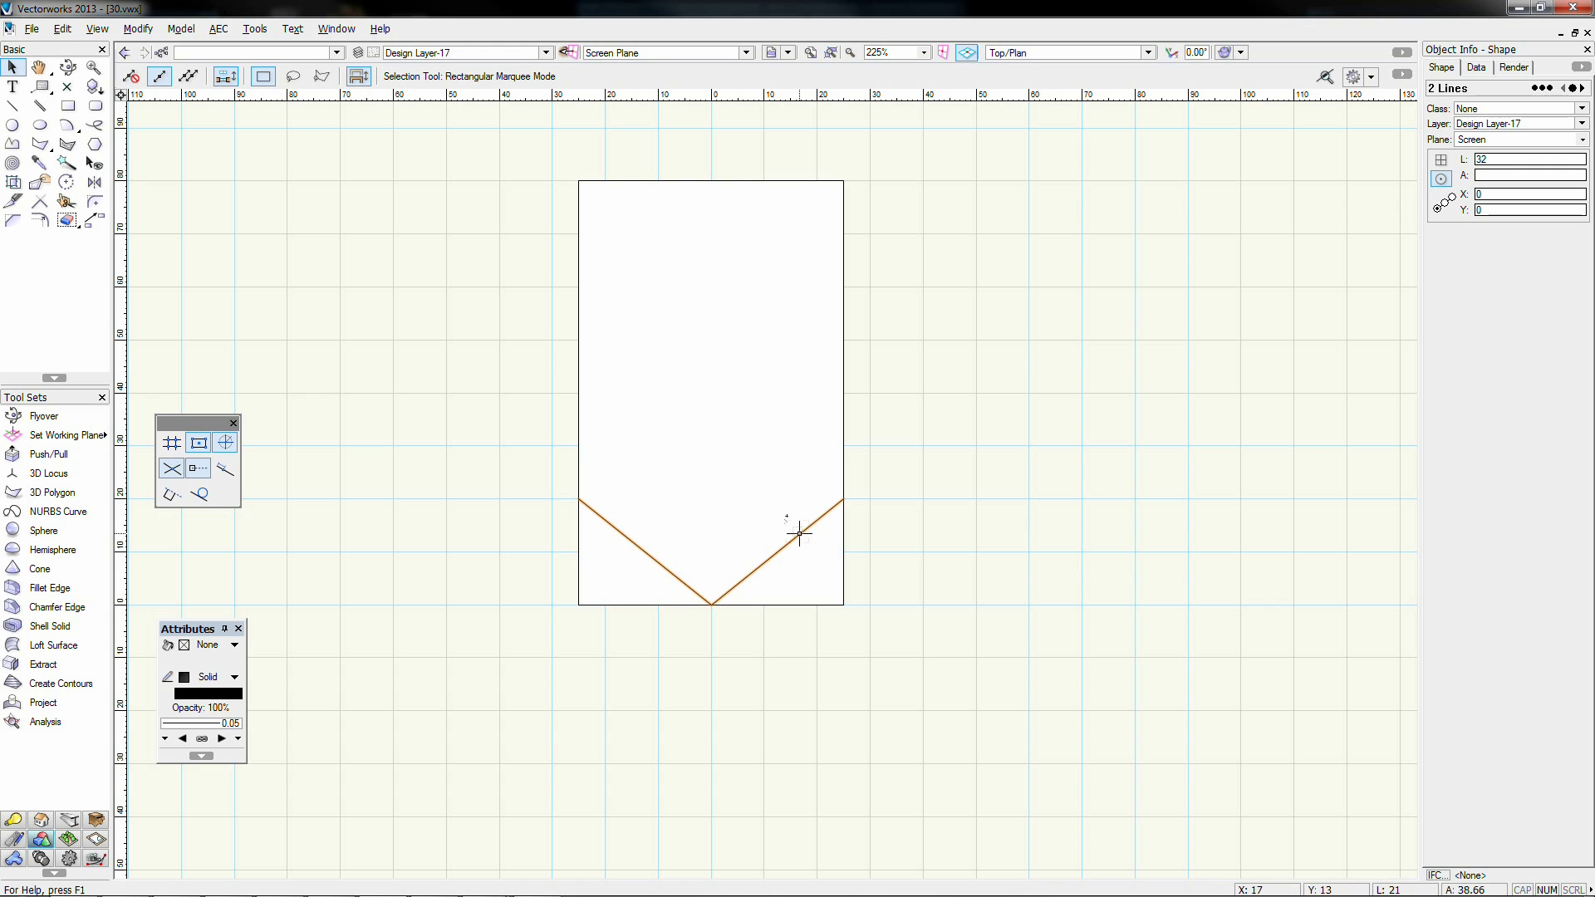
key(ctrl+m)
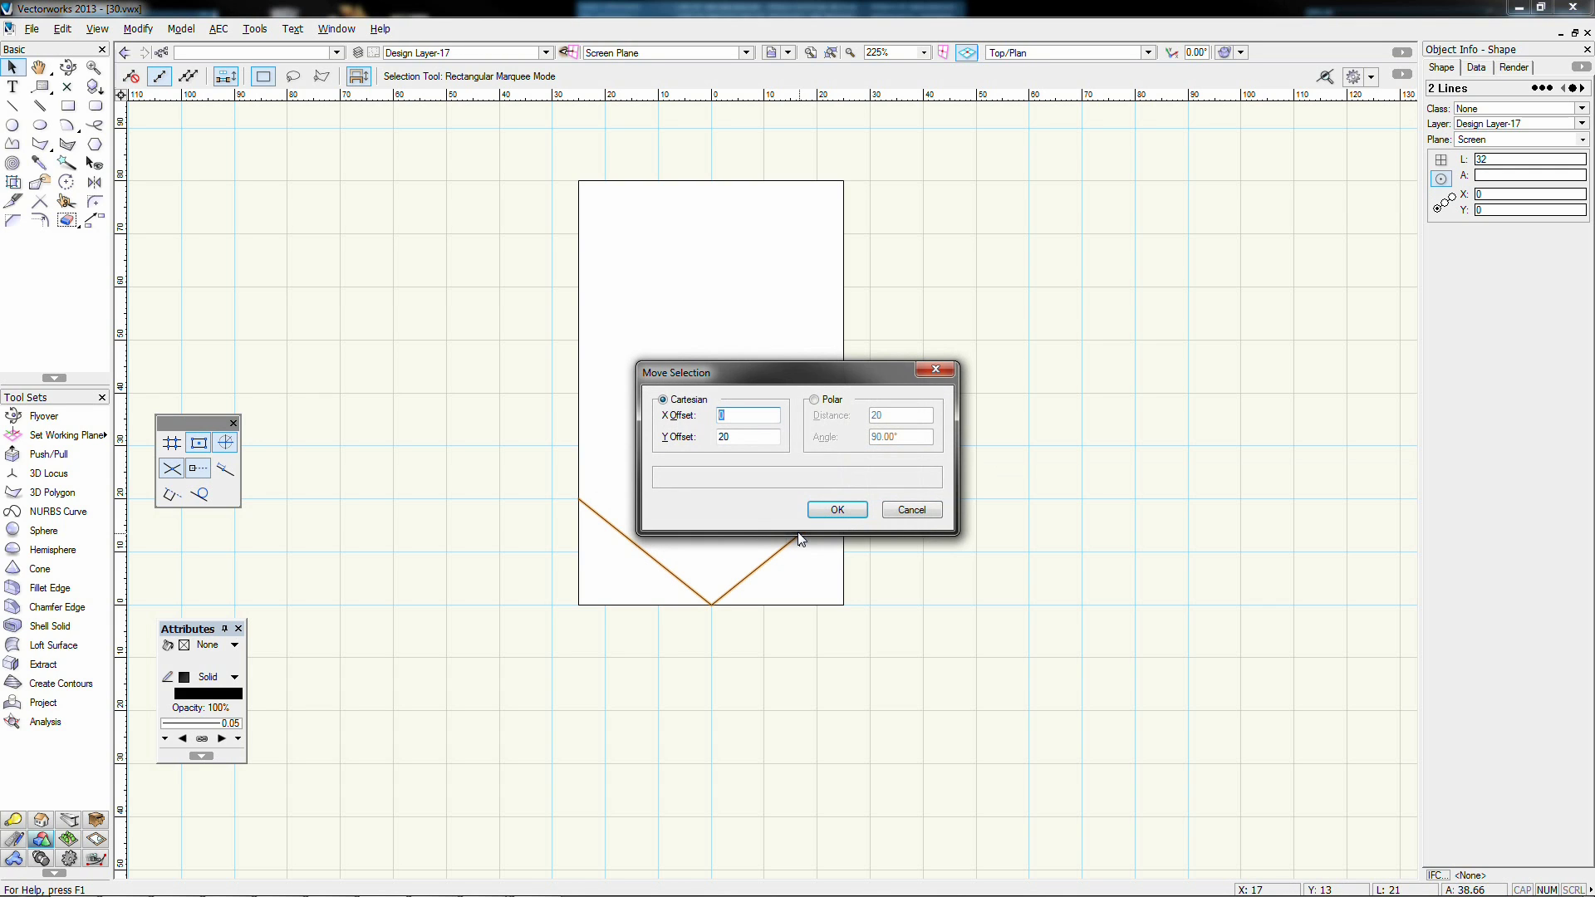
key(Return)
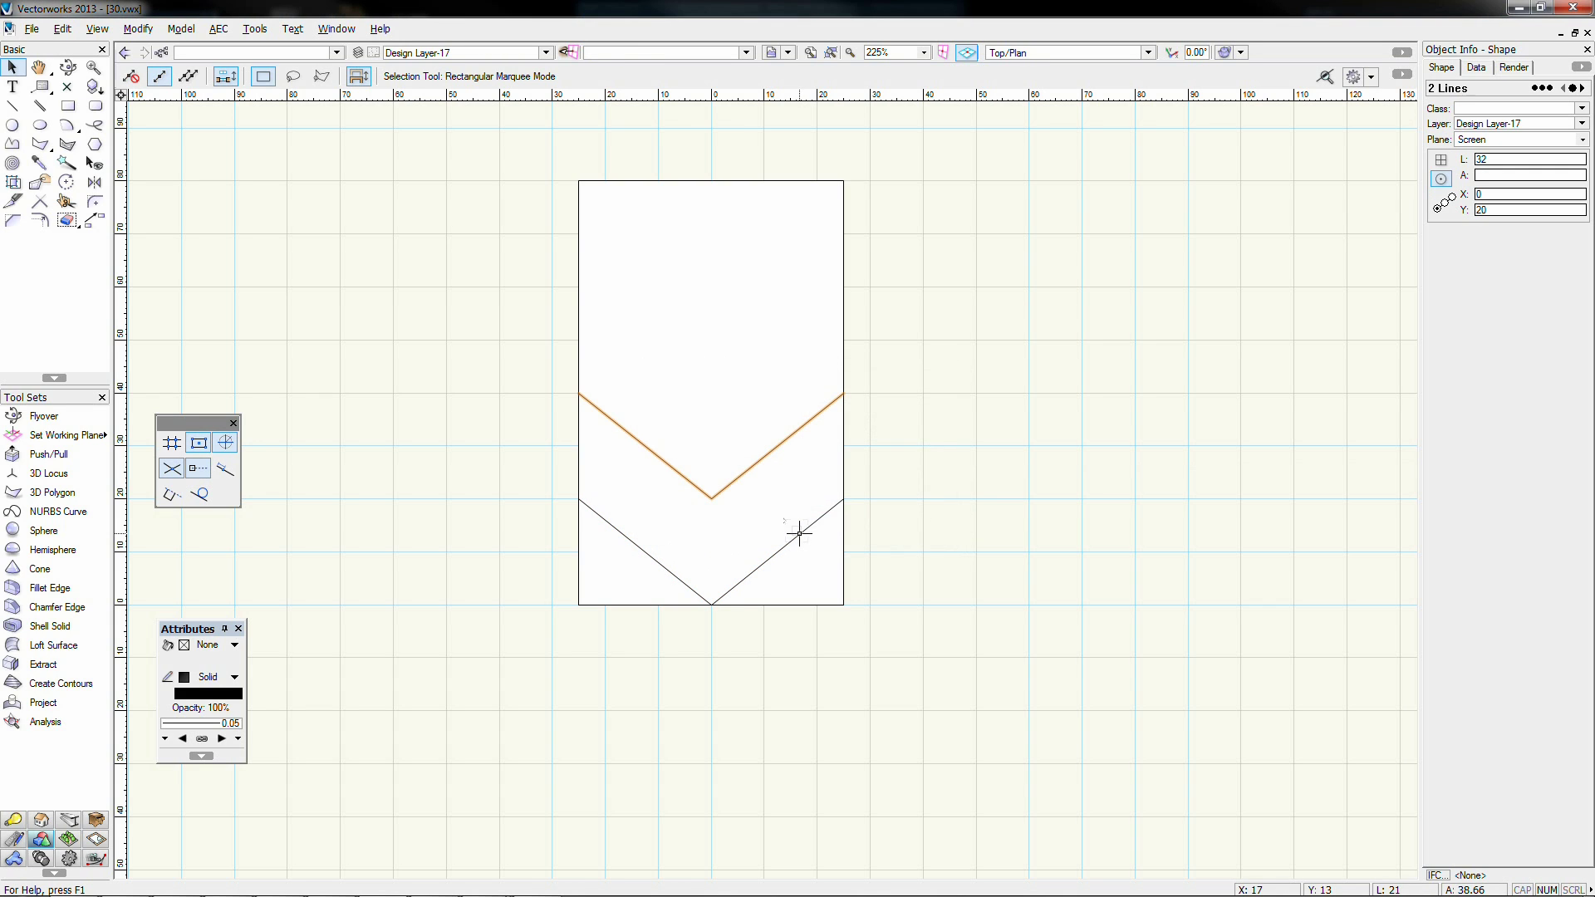
click(942, 434)
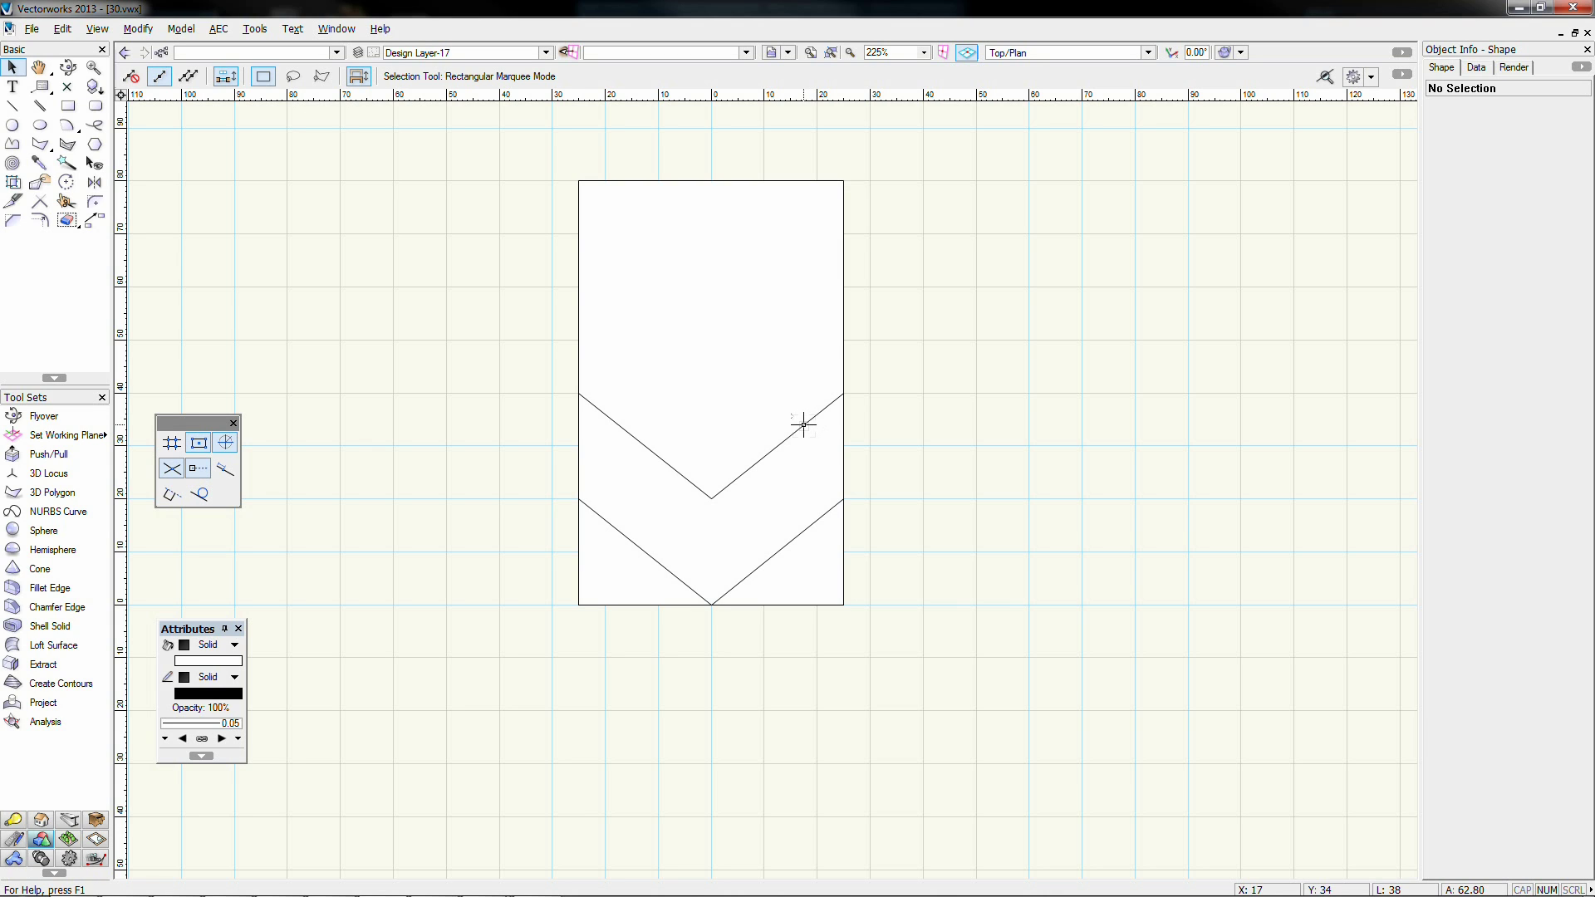
Step: Trace a closed four-vertex 3D polygon around the left half of the band between the two V shapes
click(51, 492)
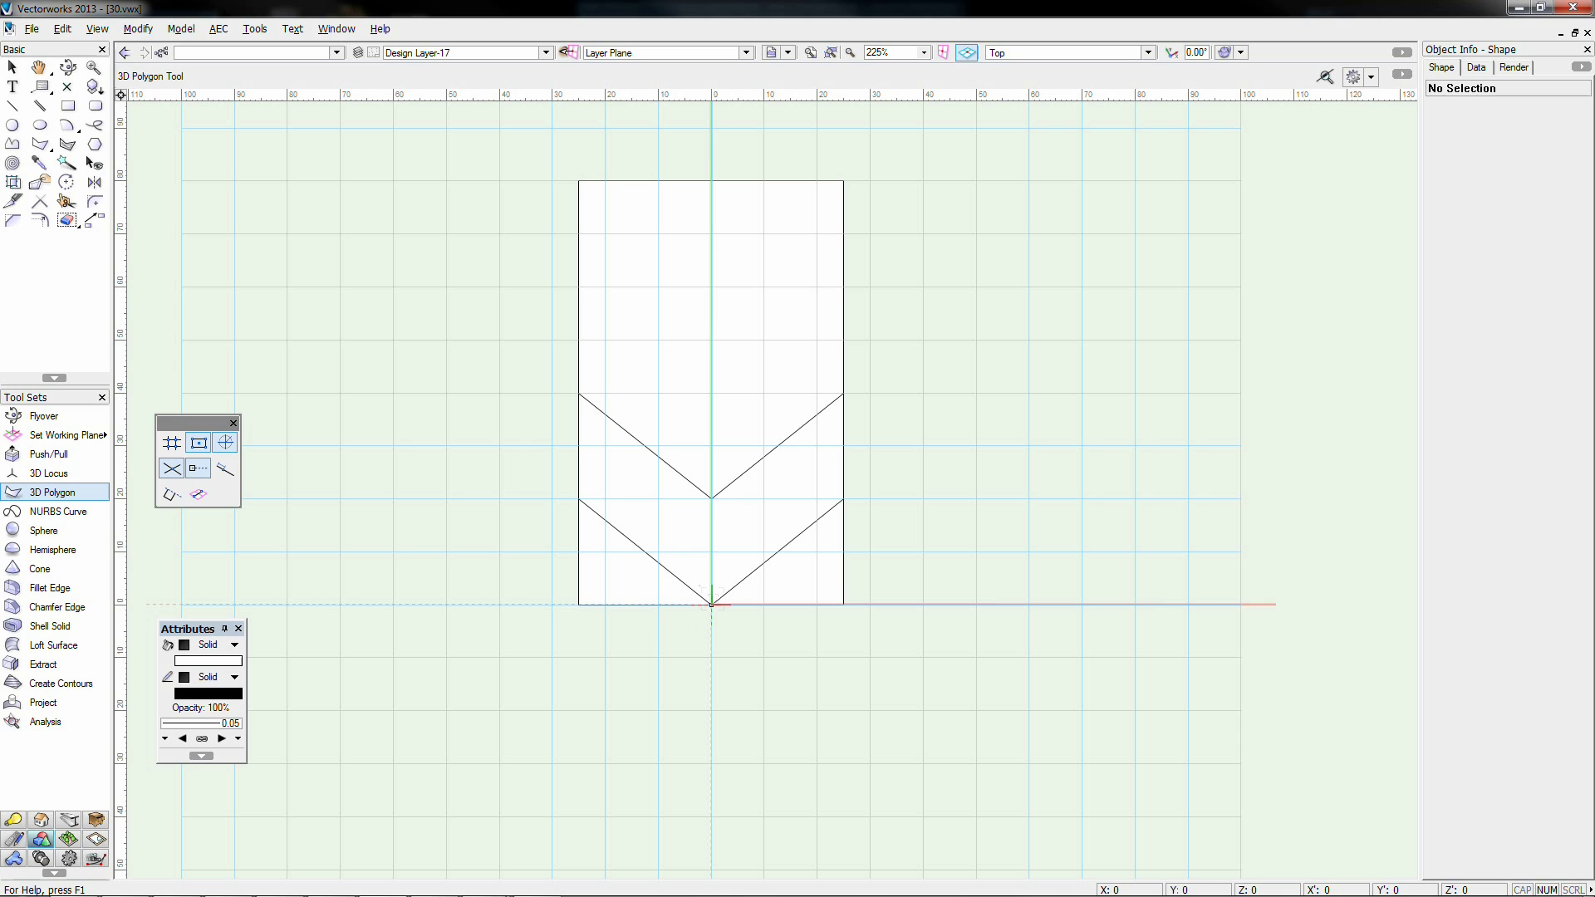
click(711, 605)
click(711, 498)
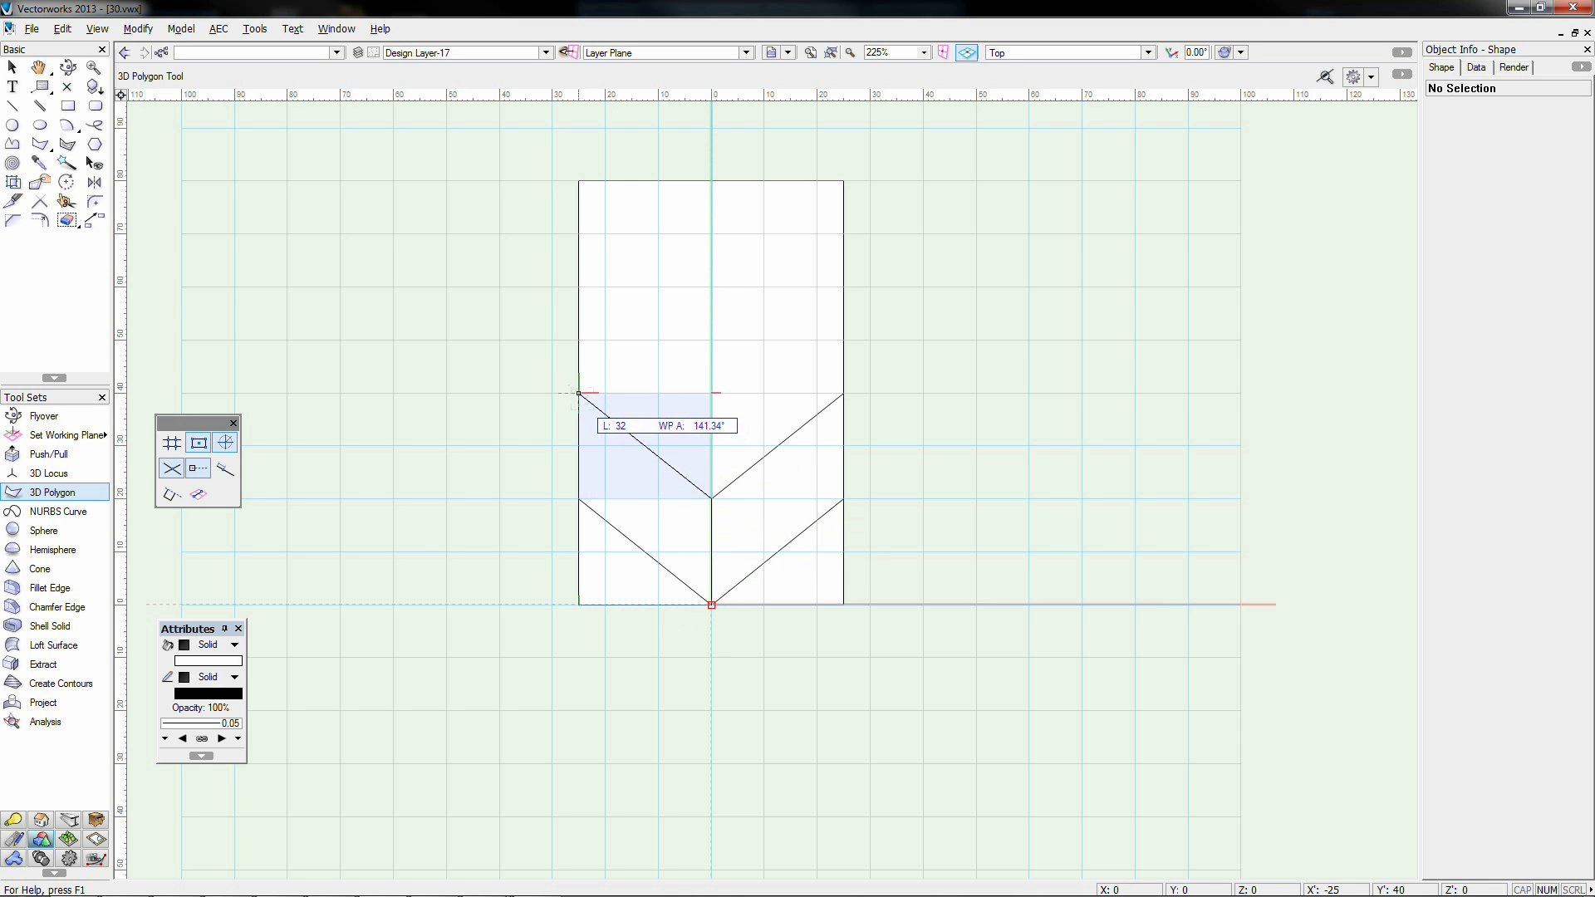
click(579, 499)
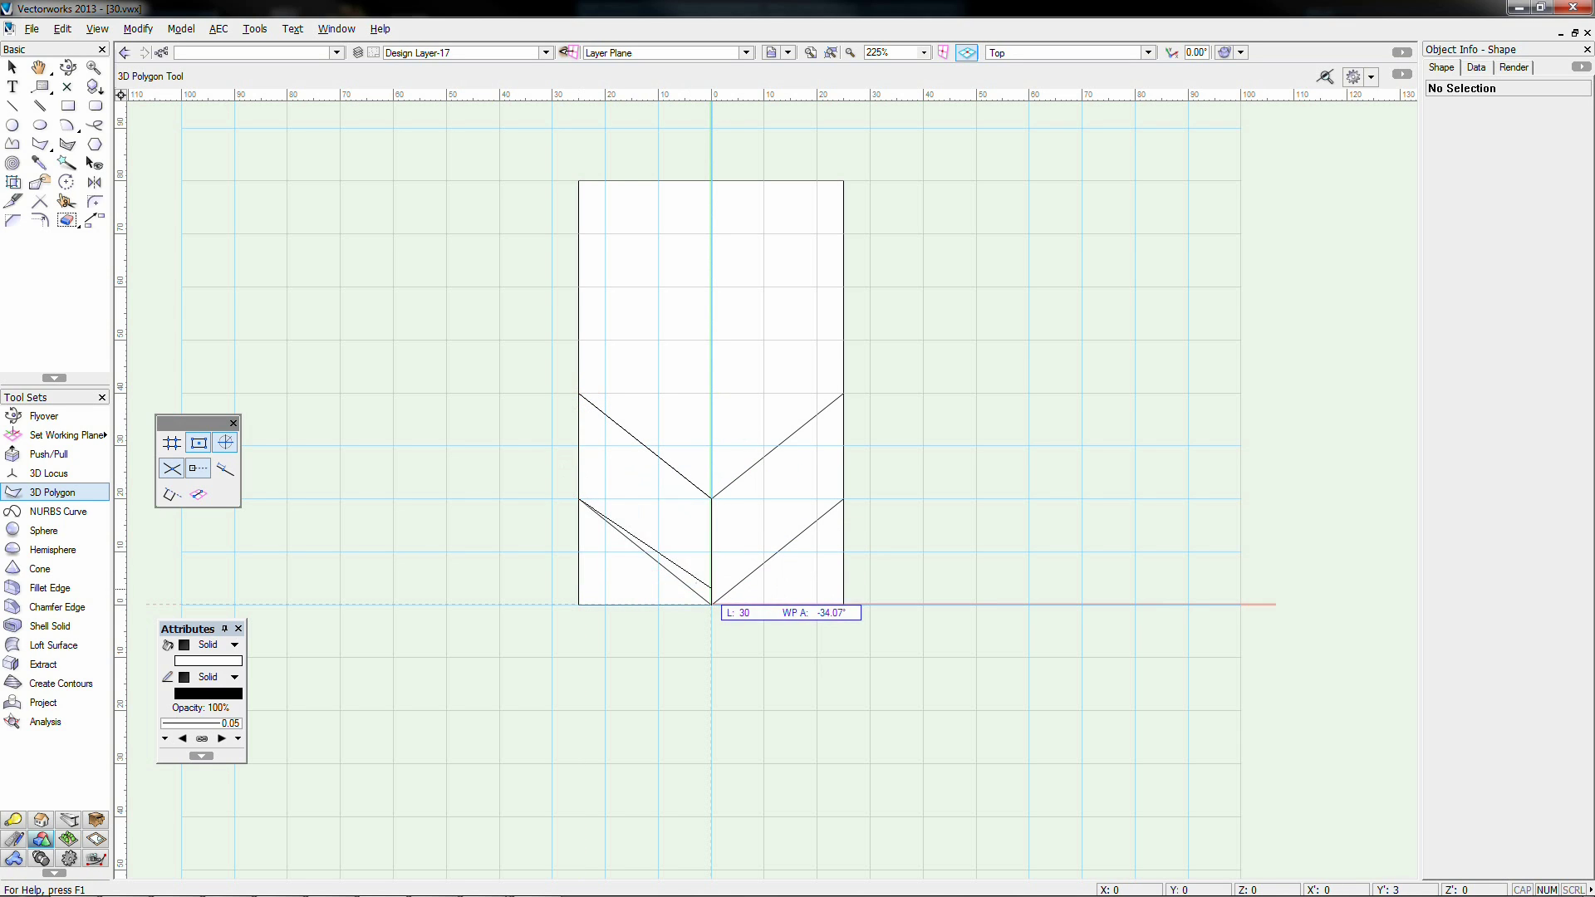
click(711, 605)
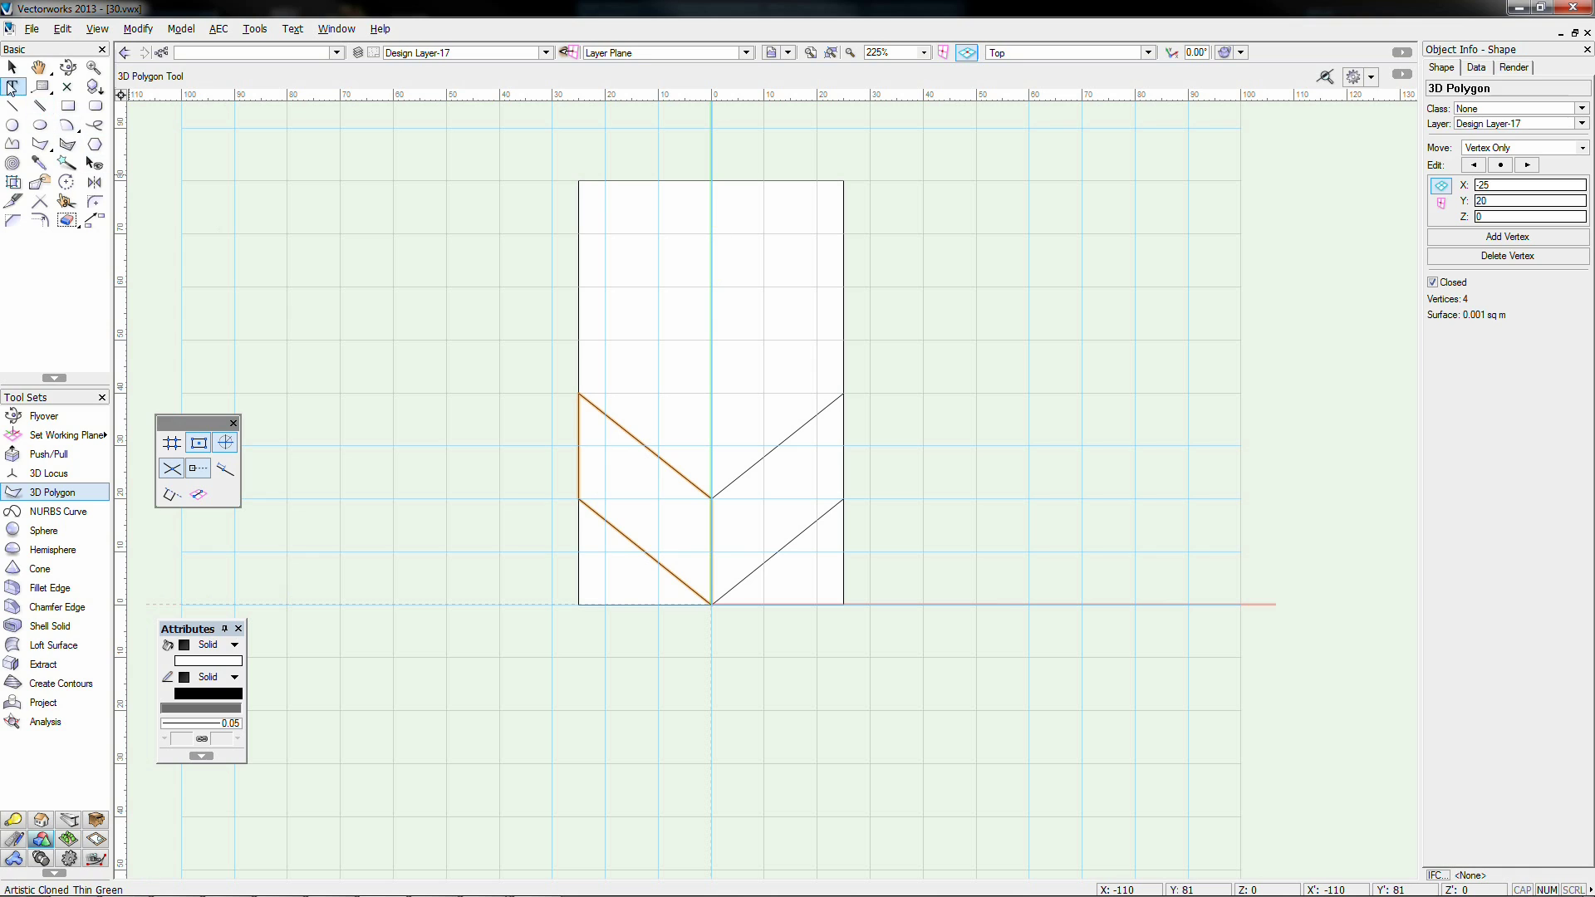
Step: Raise the 3D polygon's two upper vertices, at Y 20 and Y 40, to Z 40 with vertex-only editing
key(x)
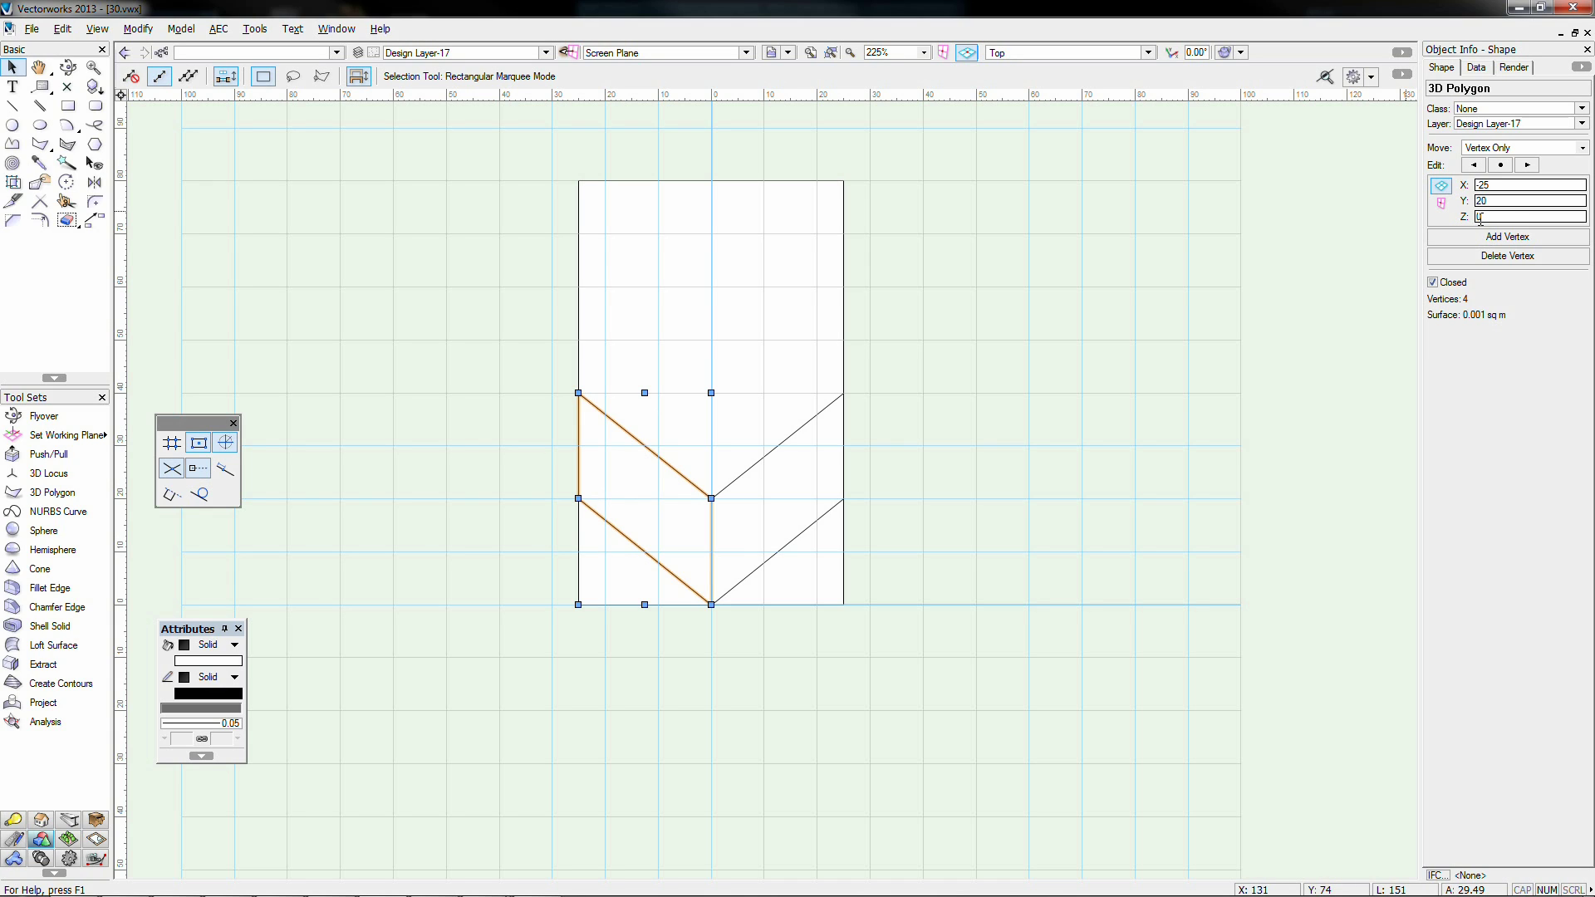
click(1487, 148)
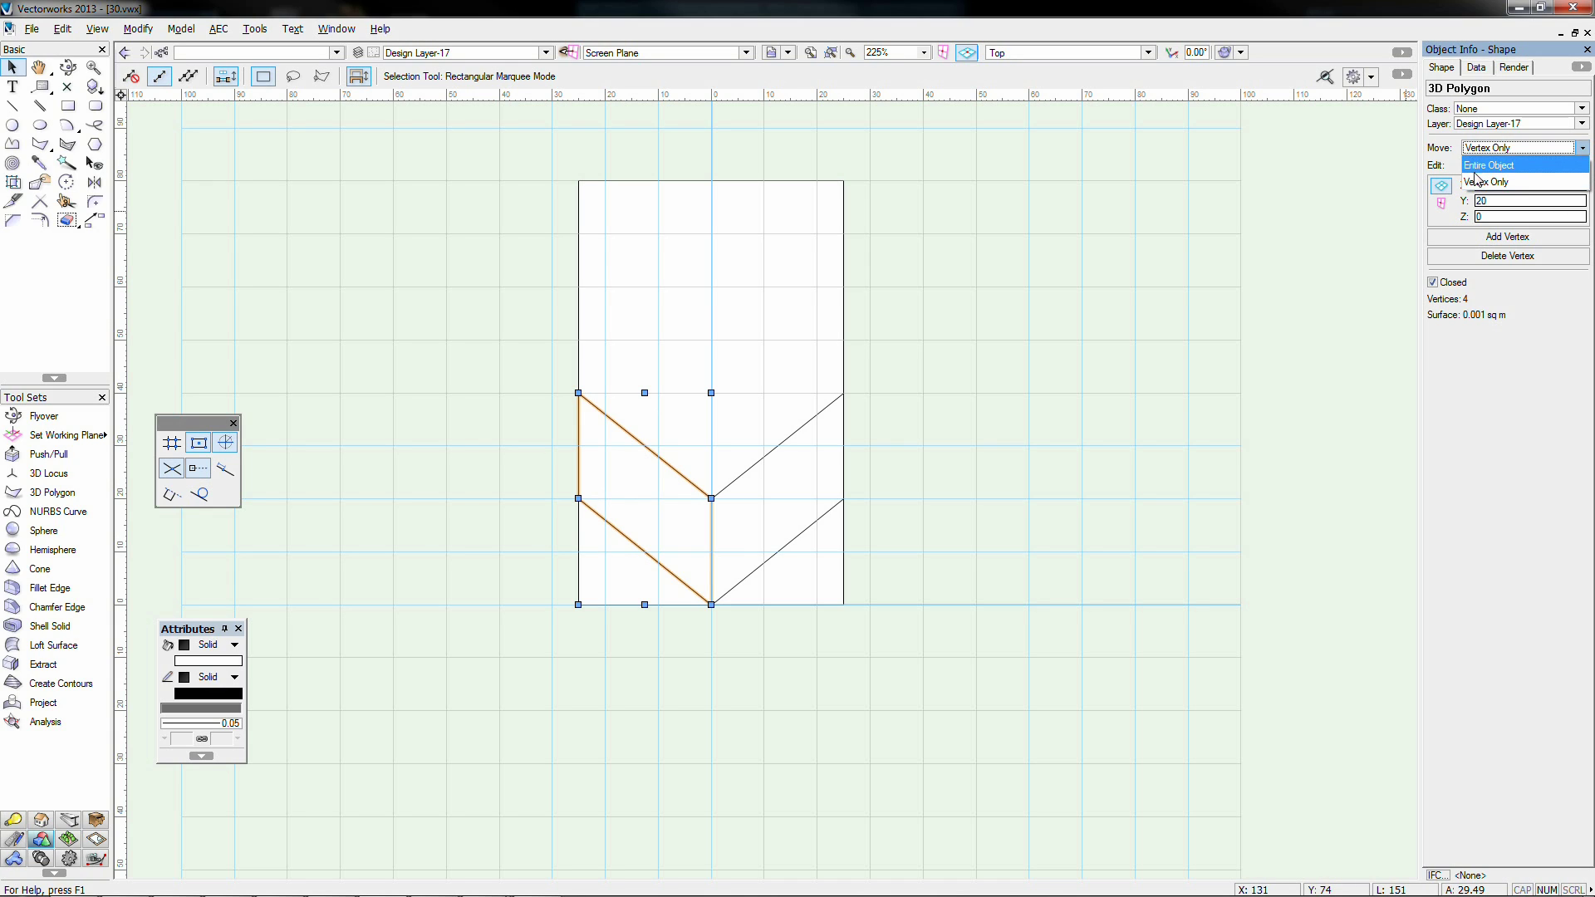
click(1475, 183)
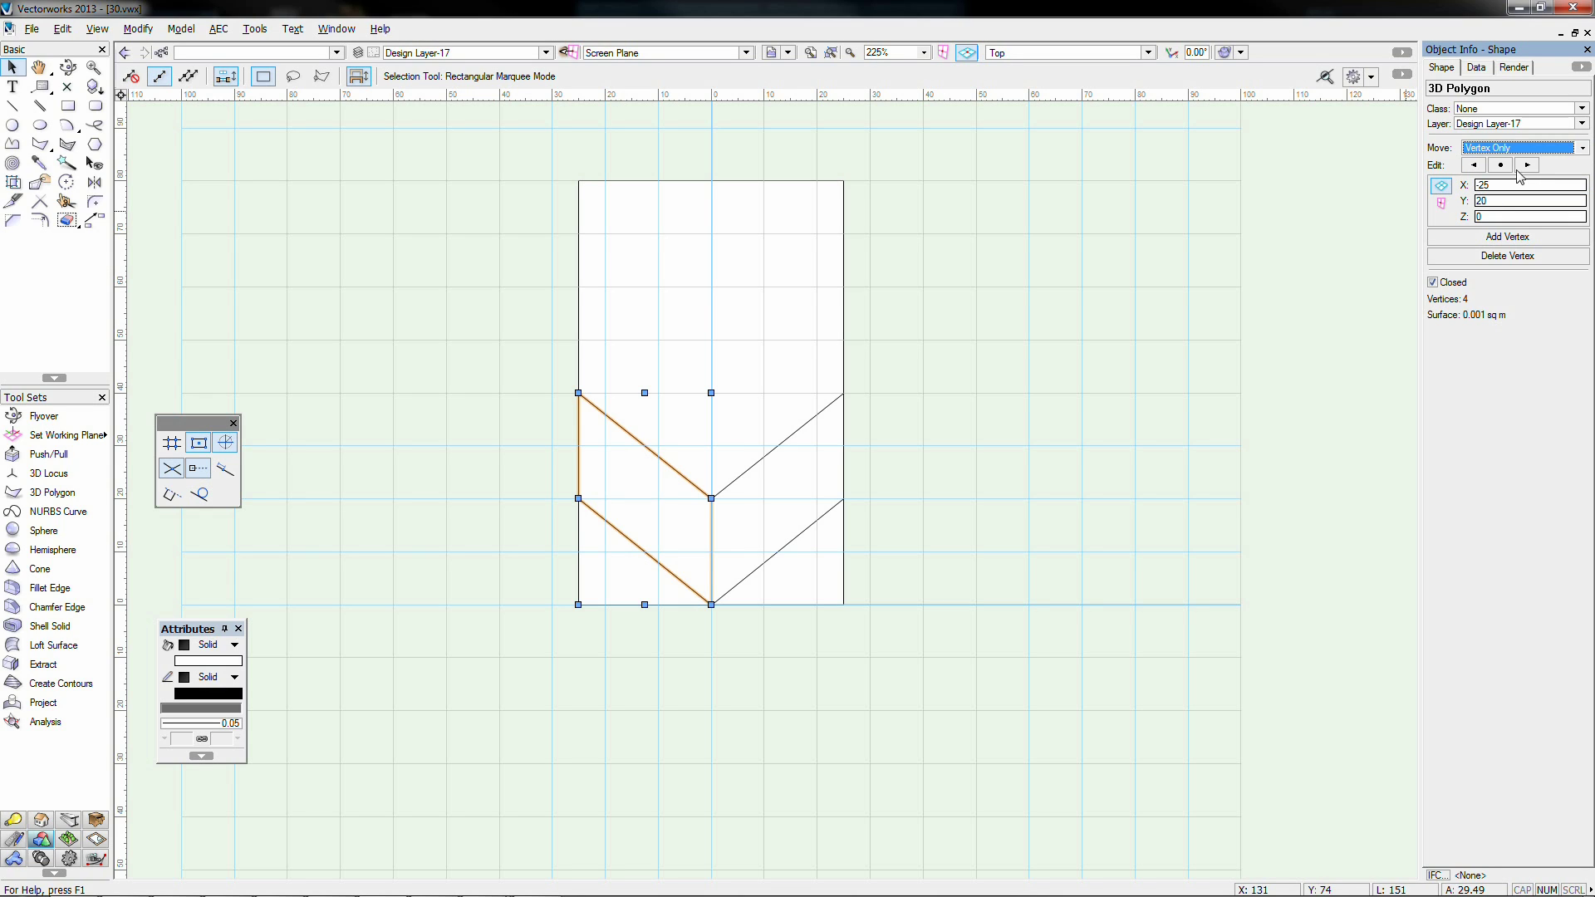
click(1526, 165)
click(1525, 166)
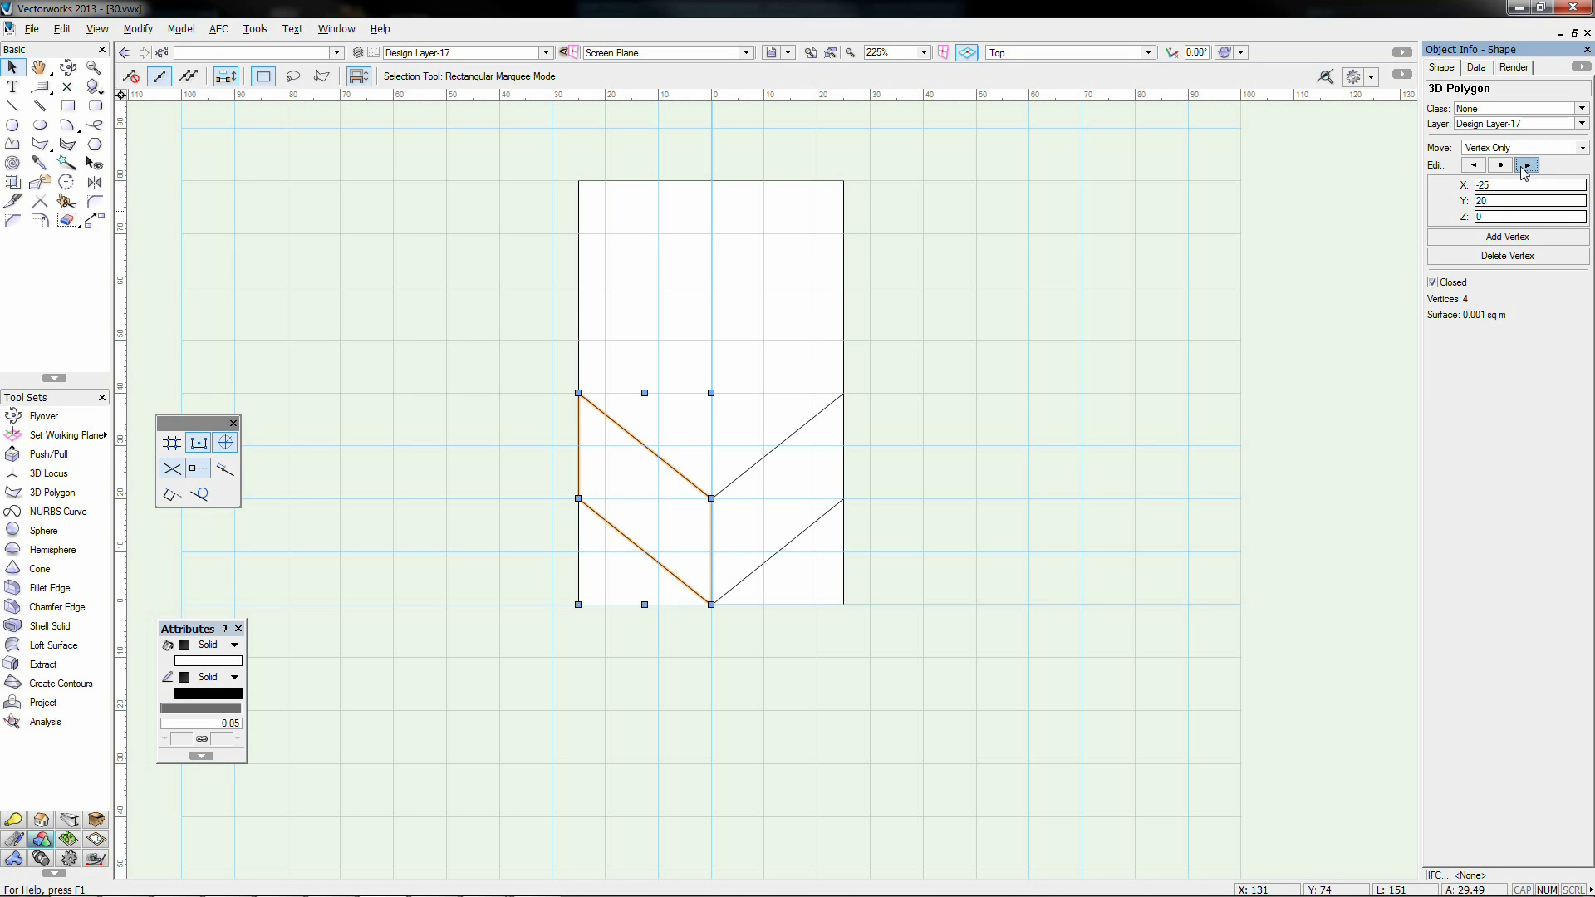
click(1526, 166)
click(1526, 165)
click(1526, 166)
click(1526, 165)
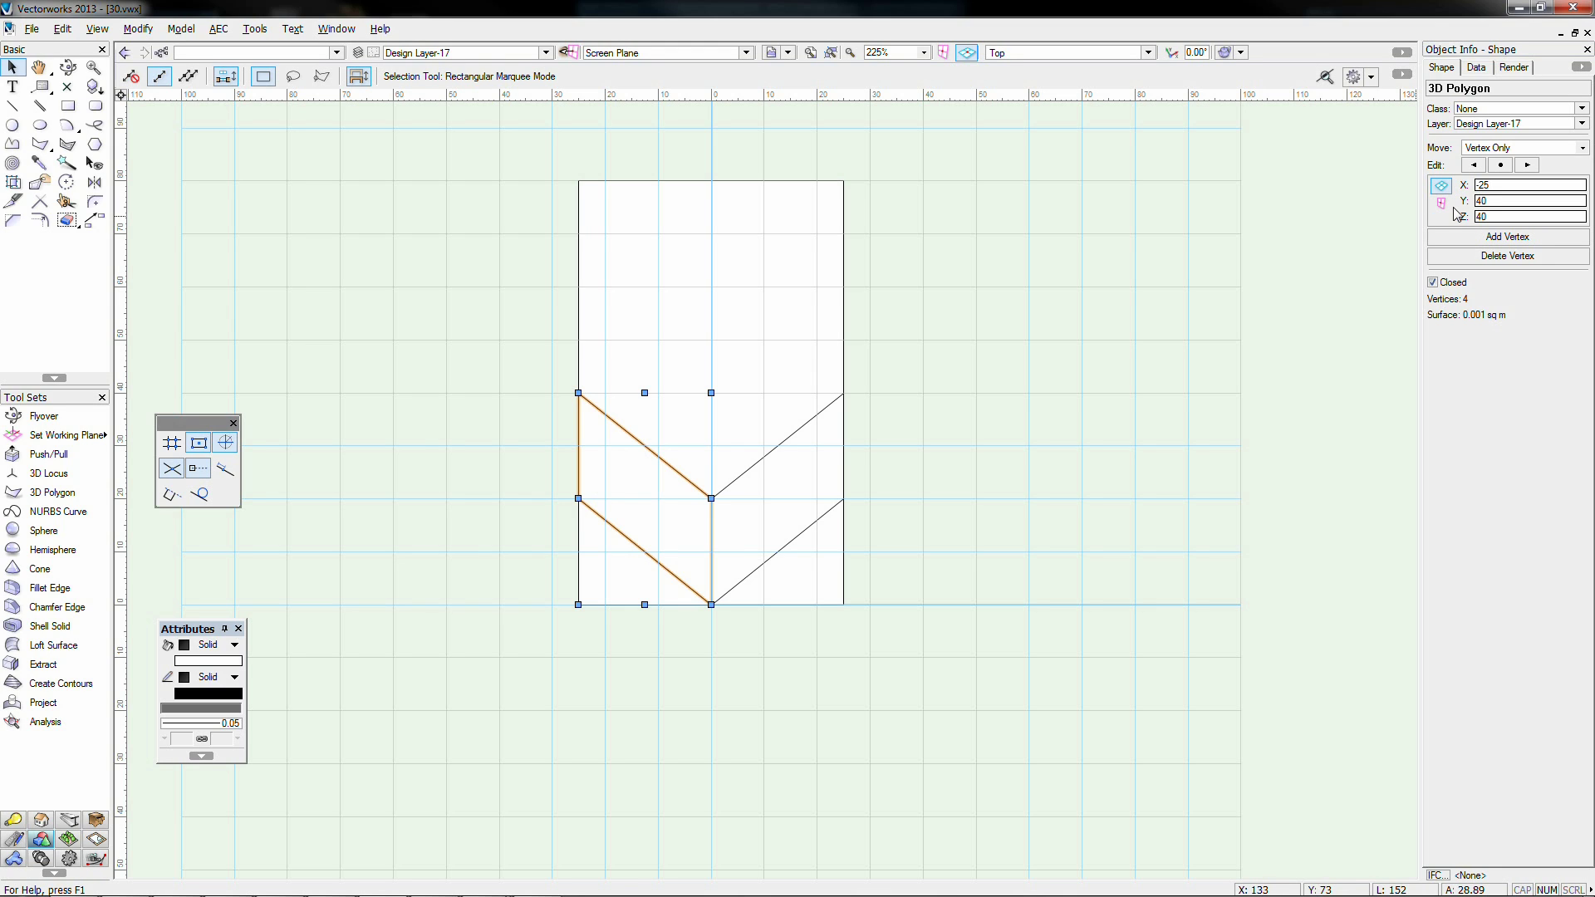
click(1084, 355)
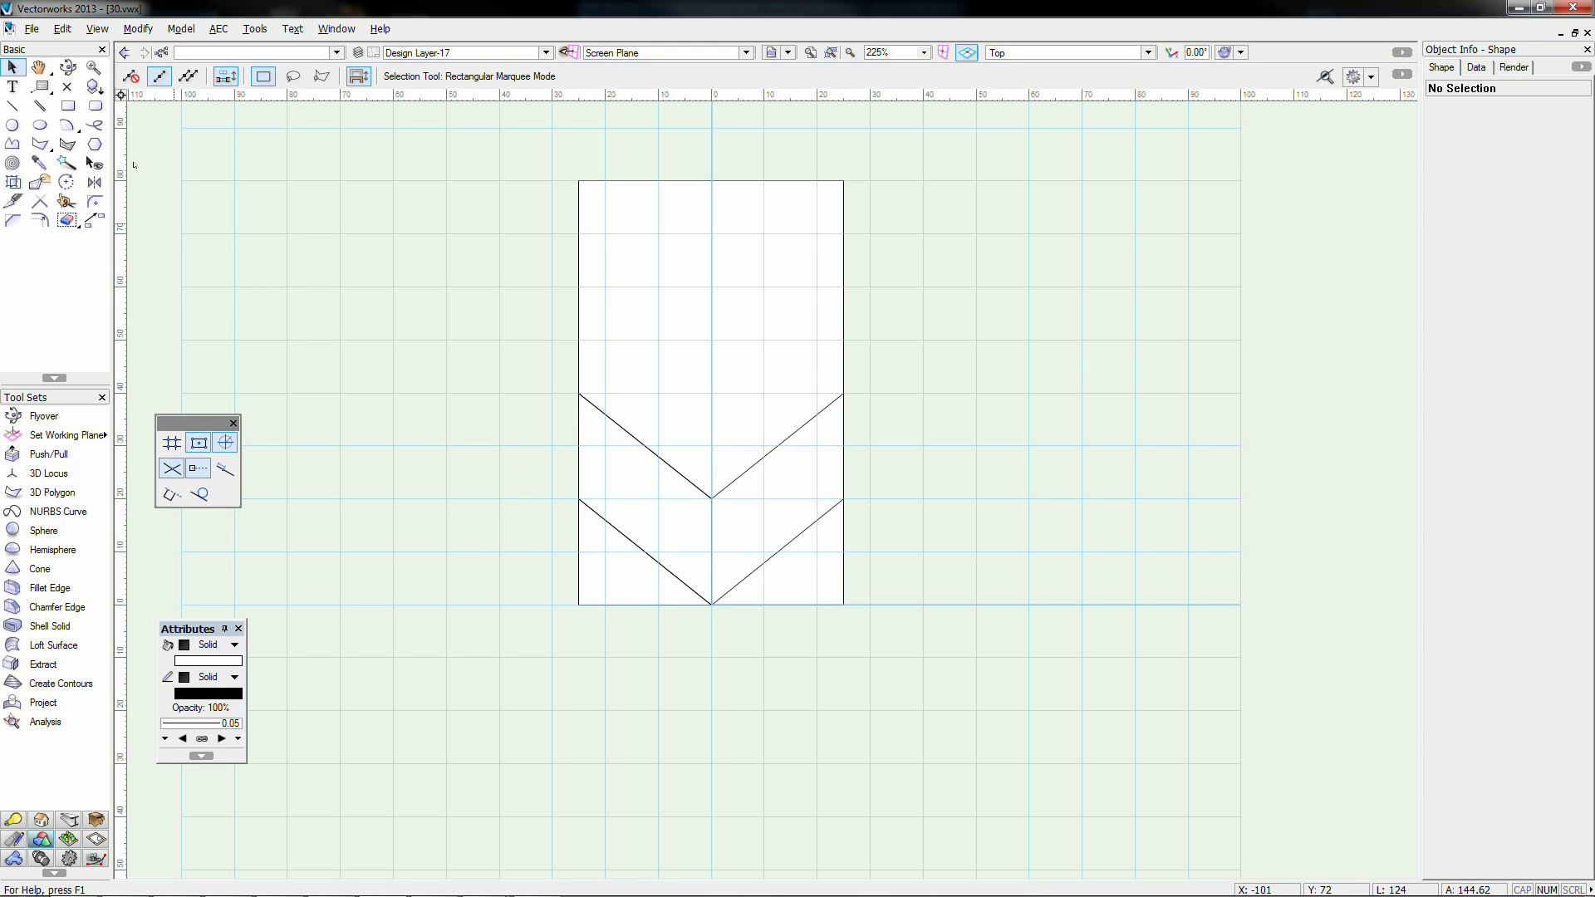
Step: Extrude the 50 by 80 mm rectangle by 40 mm
click(68, 67)
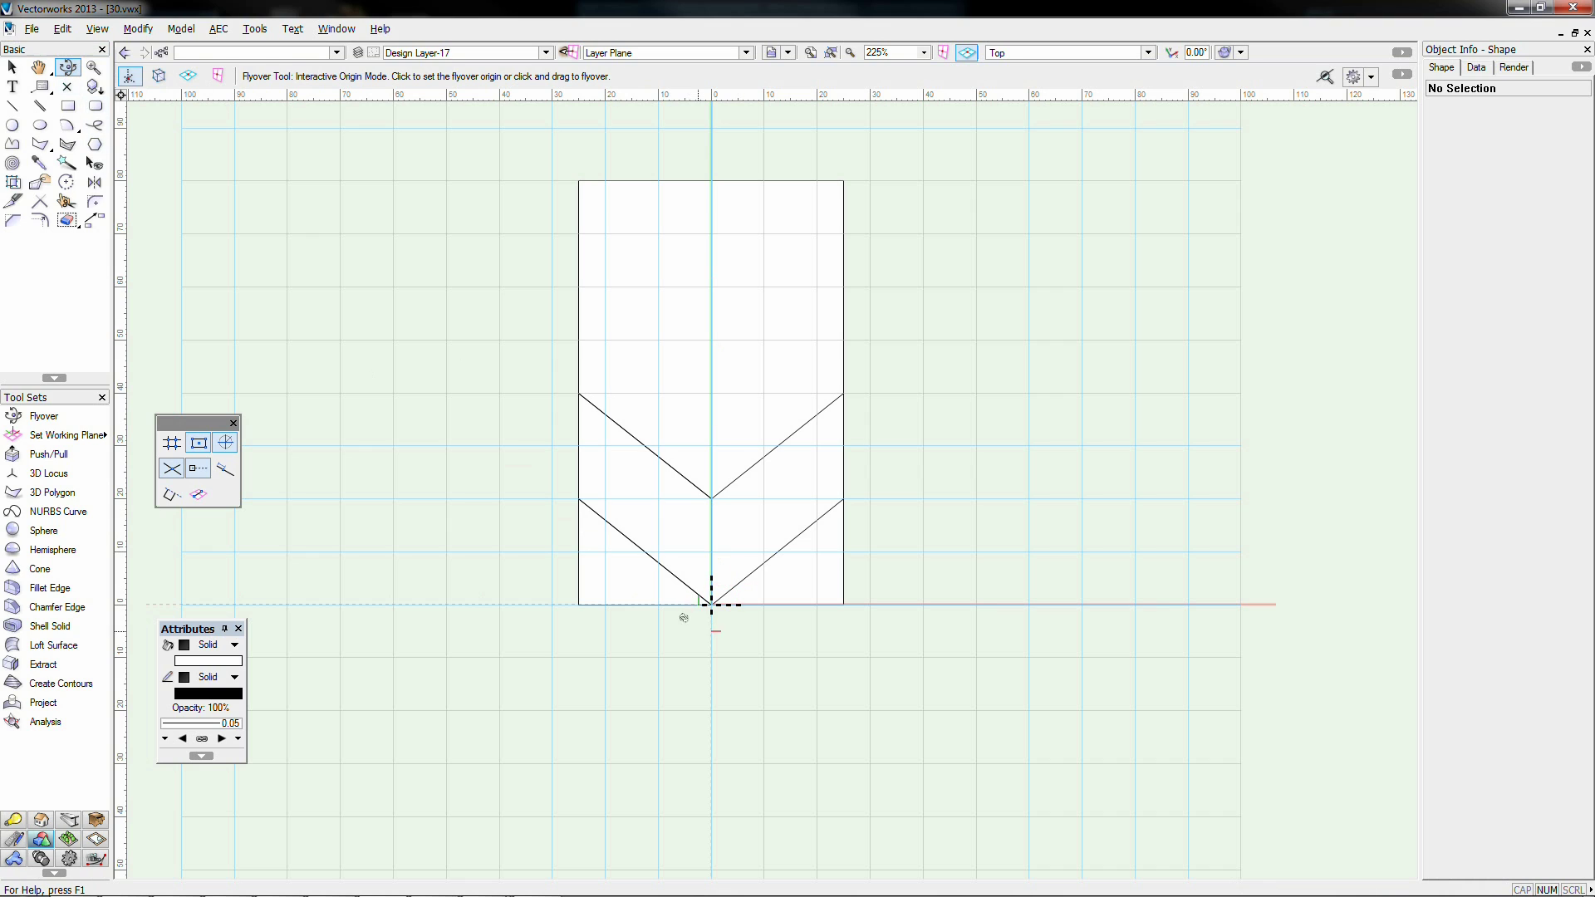
drag(675, 700, 876, 477)
drag(702, 674, 815, 591)
key(KP_5)
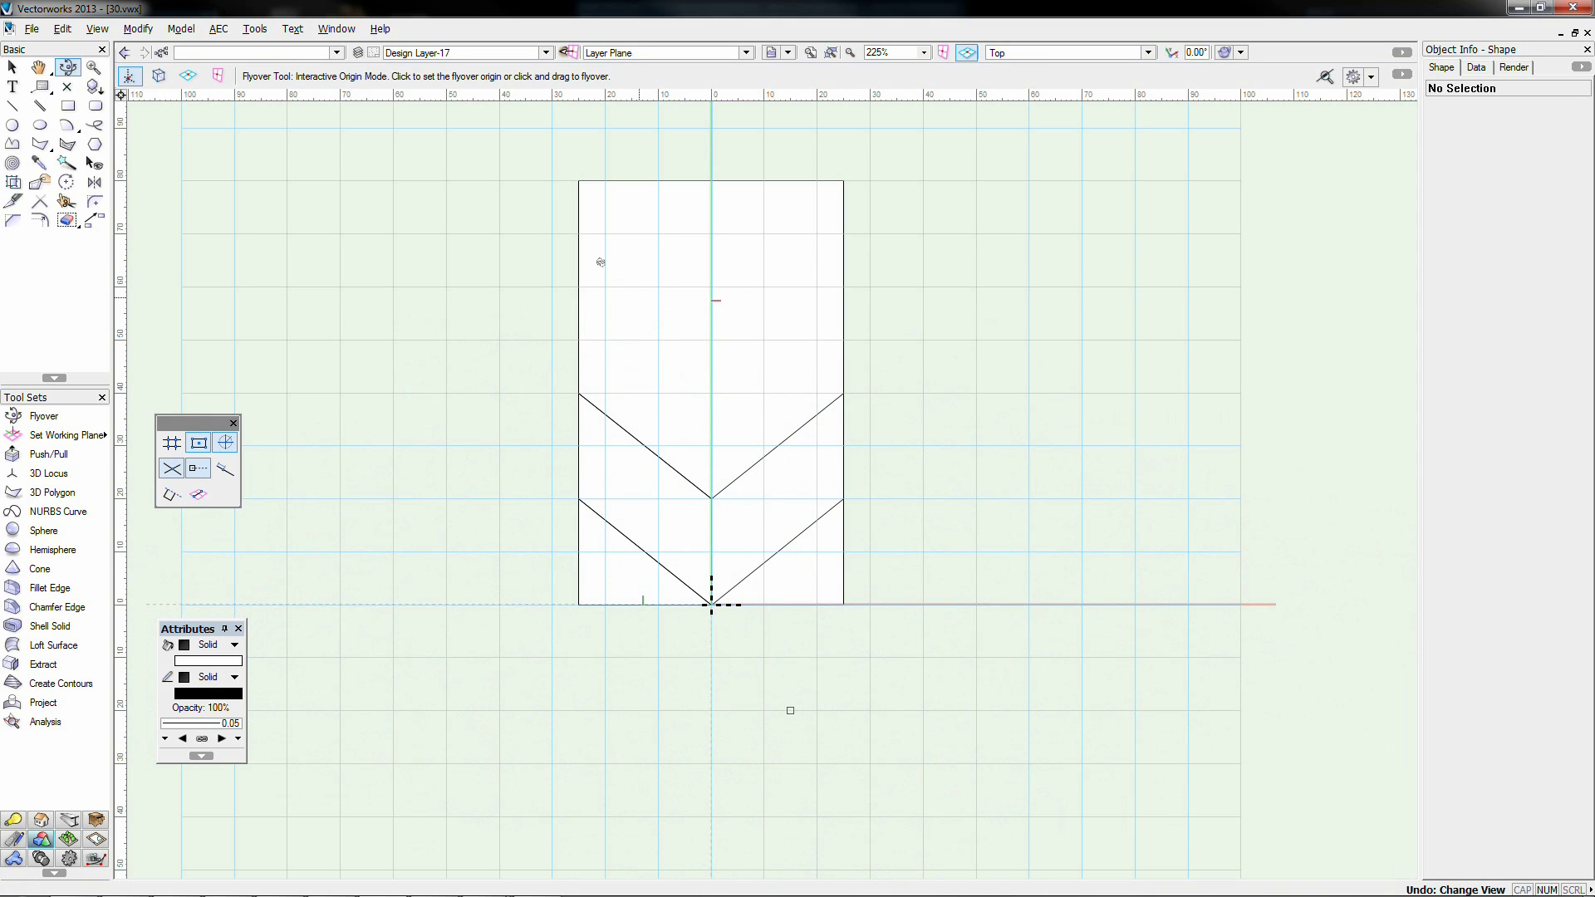
key(x)
click(579, 201)
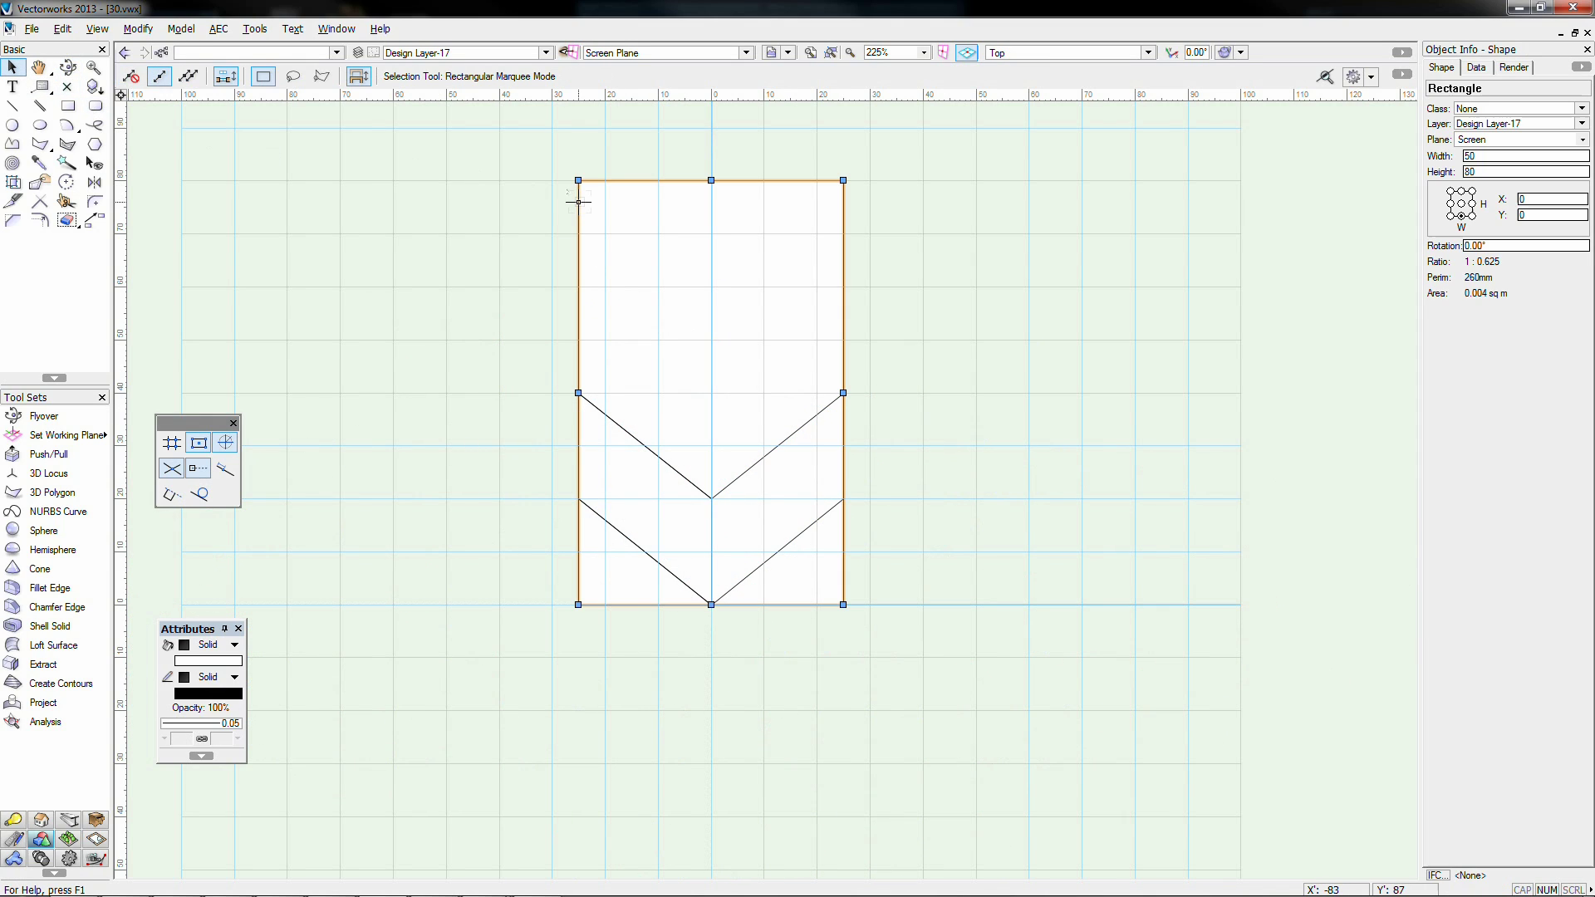
key(ctrl+e)
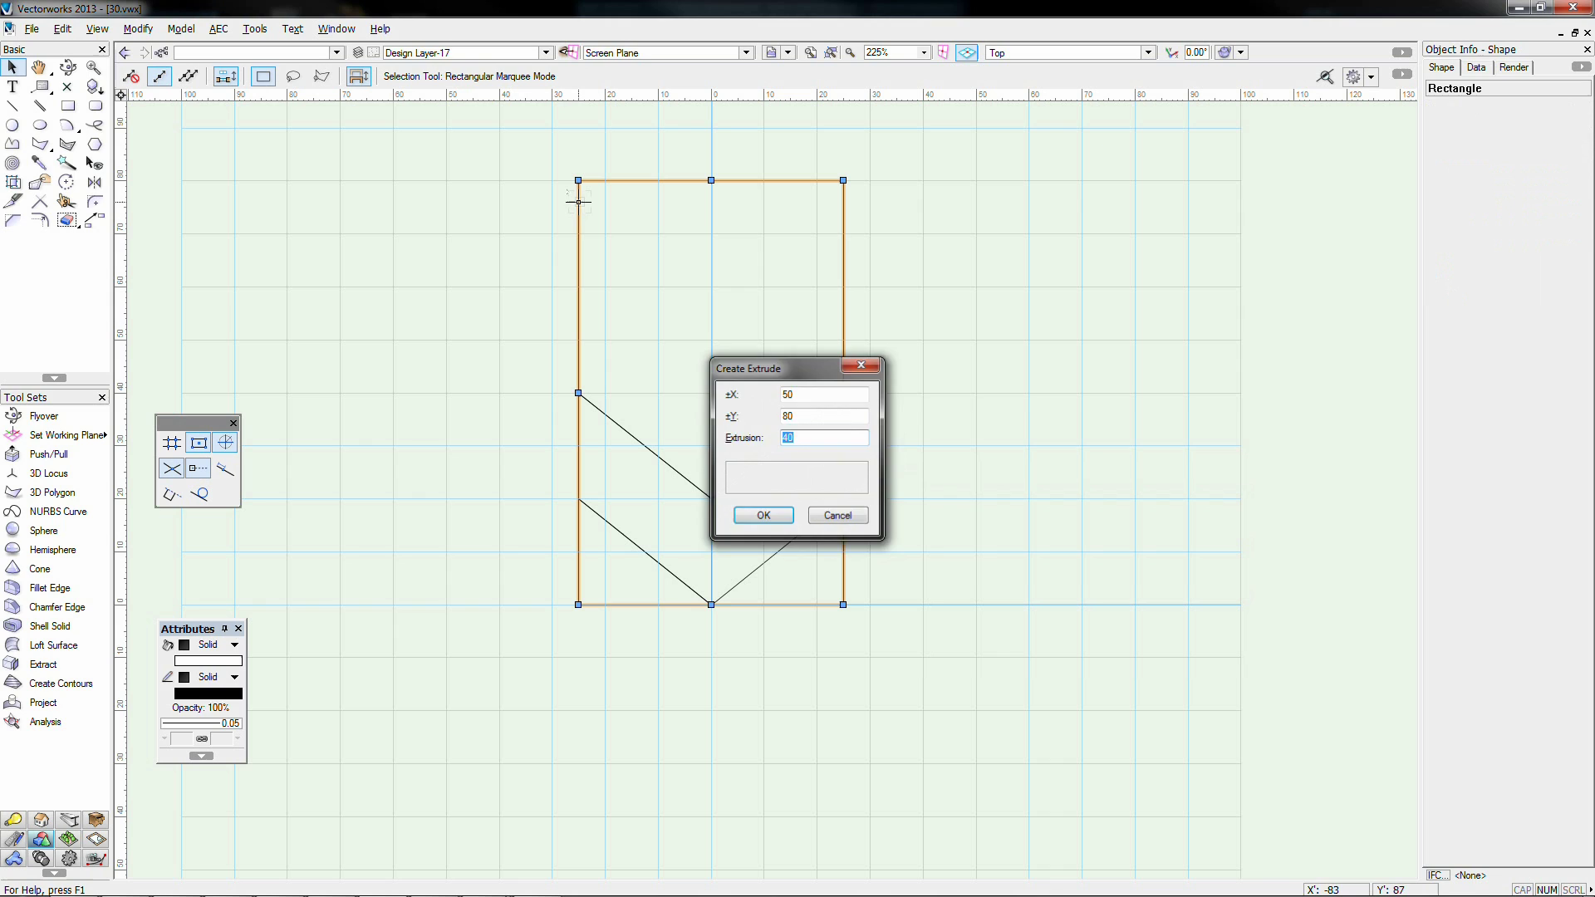
key(Return)
Step: Delete the sloped construction lines of both V shapes, keeping the 3D polygon and the extruded block
click(505, 316)
drag(520, 331, 890, 498)
key(Delete)
drag(524, 481, 954, 627)
key(Delete)
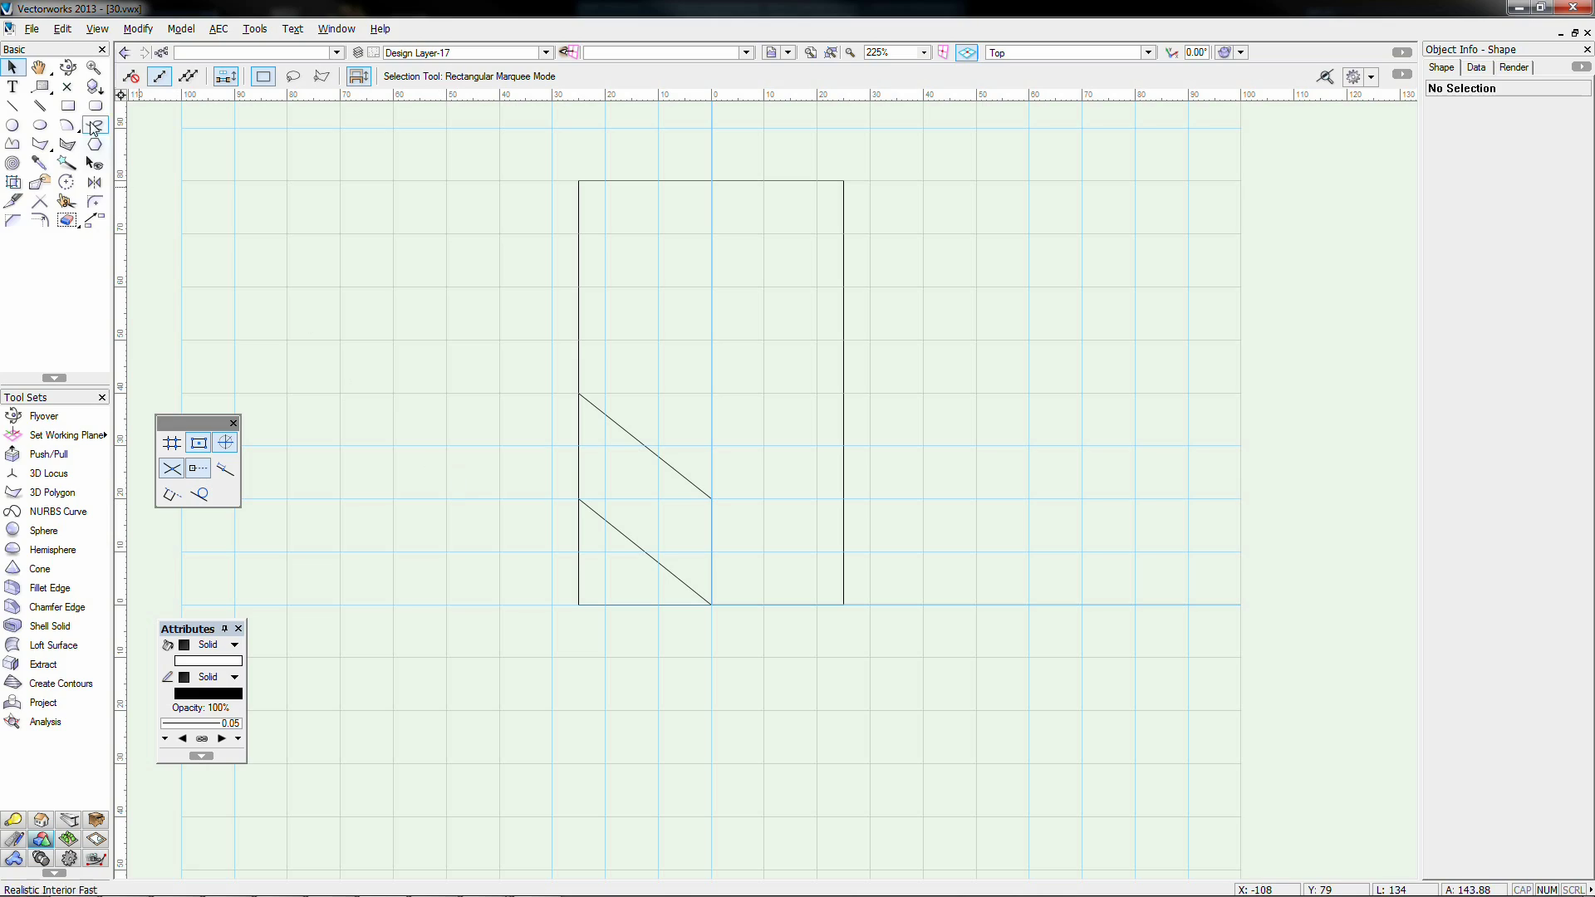
Step: Move the extruded block about 87 mm horizontally to the right, clear of the 3D polygon
click(69, 67)
drag(528, 677, 483, 596)
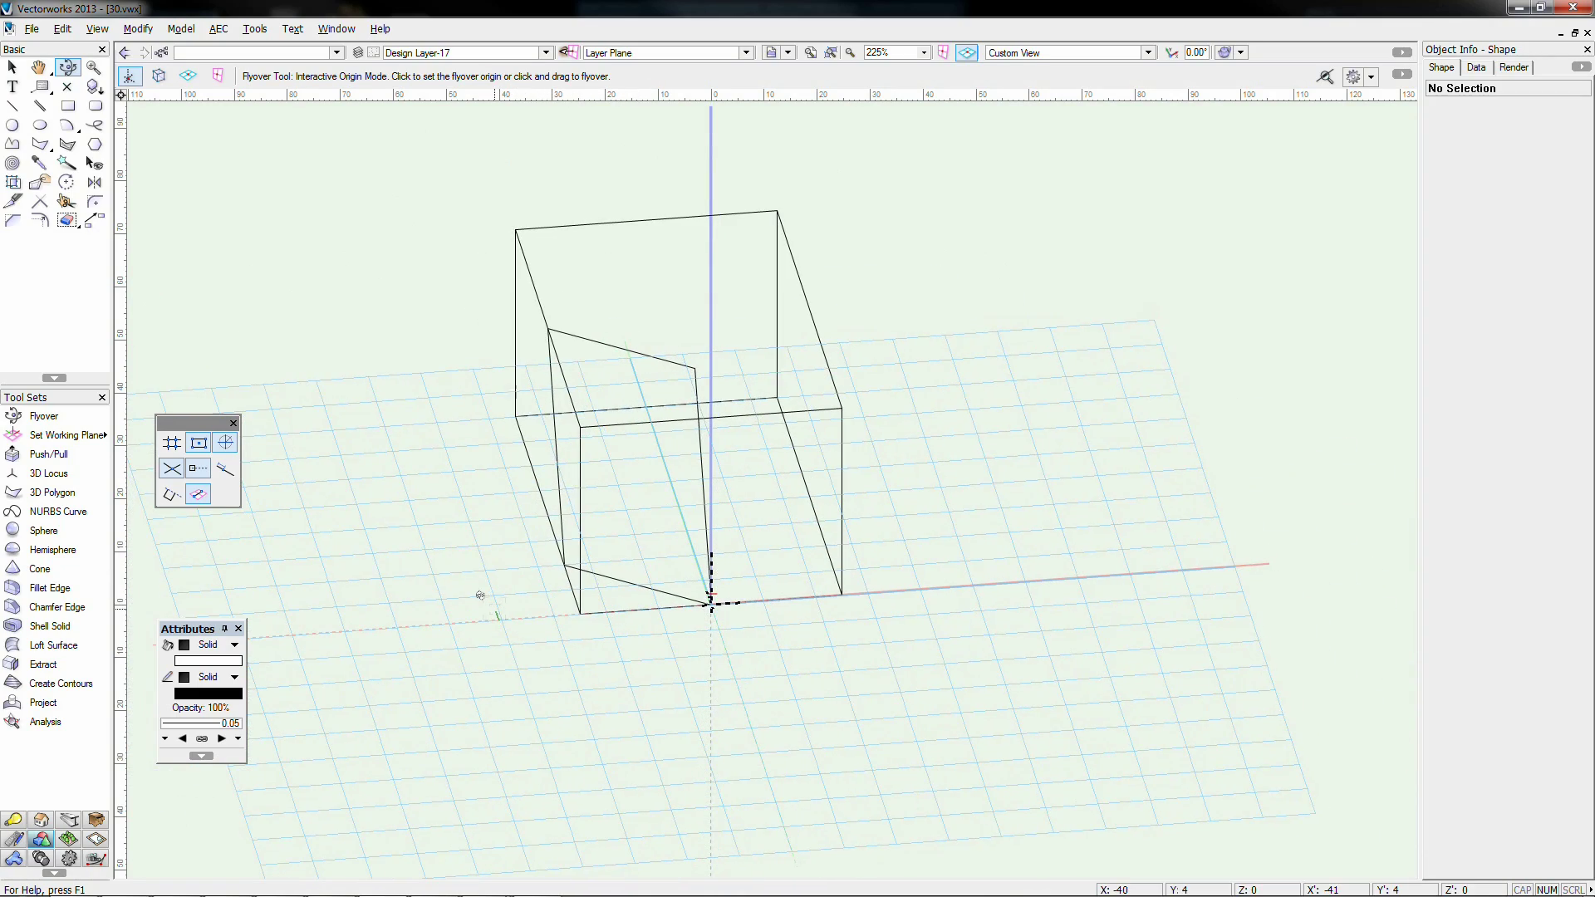
key(F5)
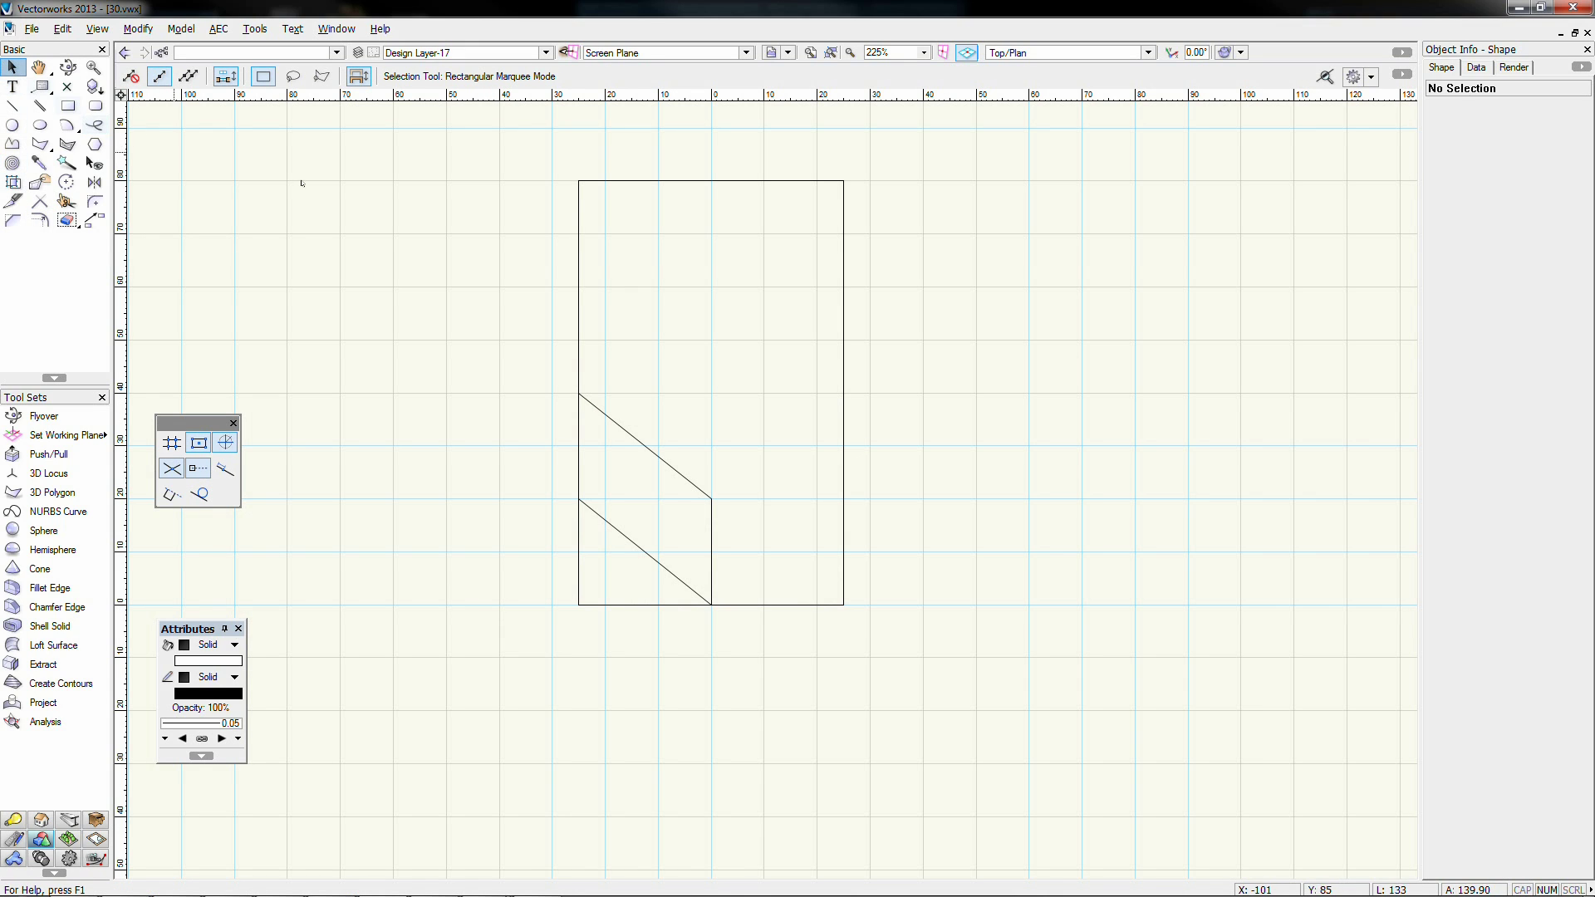
drag(578, 209, 1038, 209)
click(681, 287)
Step: Mirror a copy of the 3D polygon about the vertical line through its inner edge
click(596, 406)
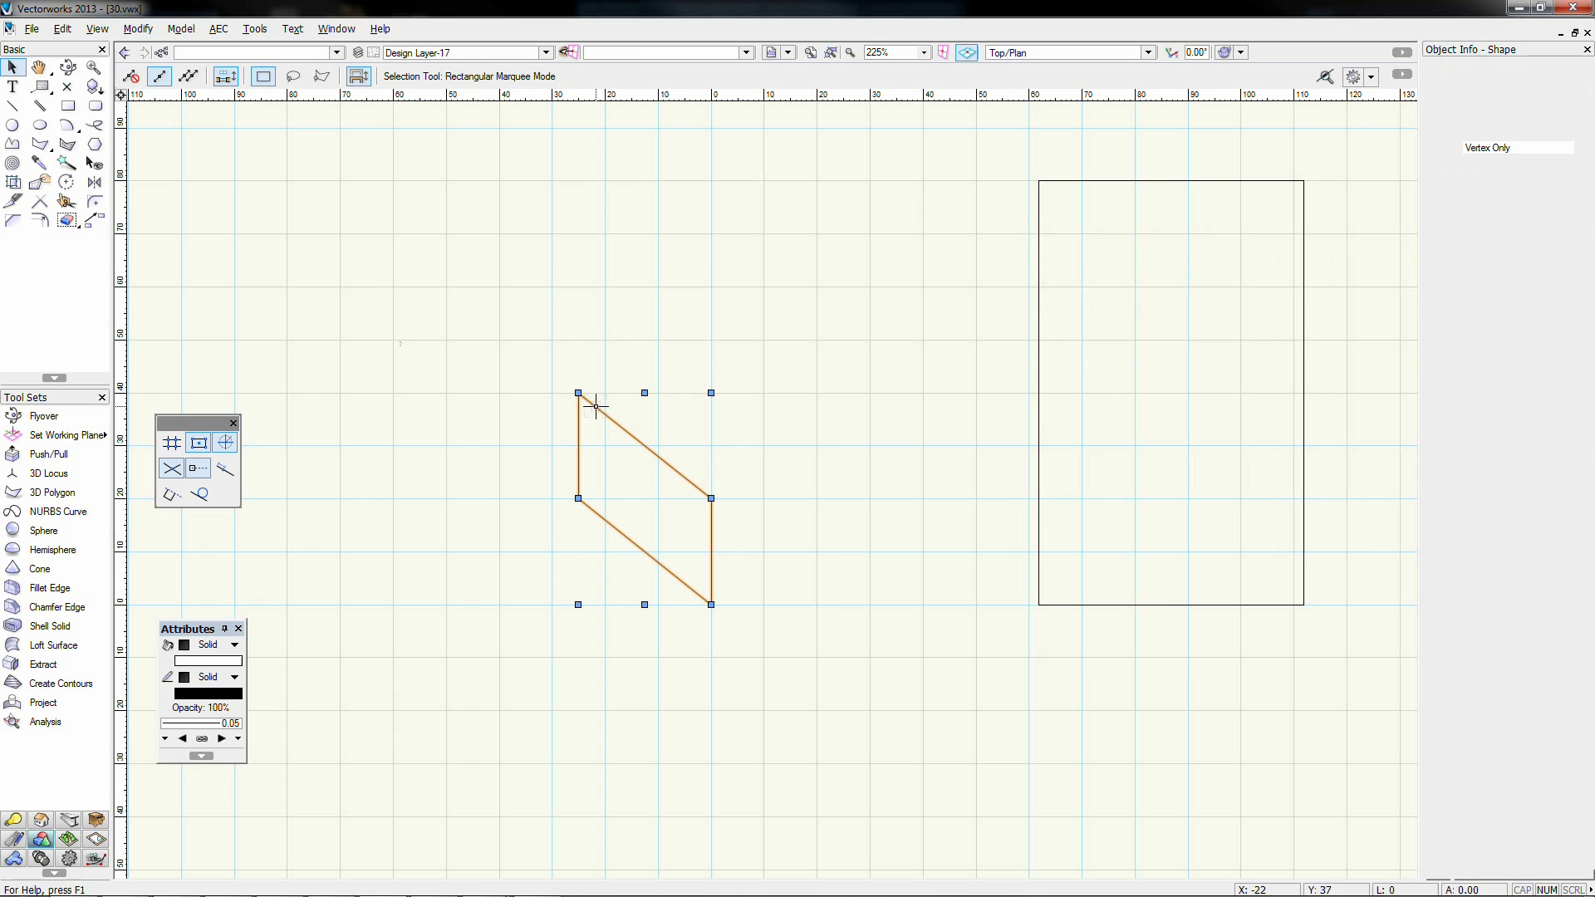
click(95, 182)
click(712, 498)
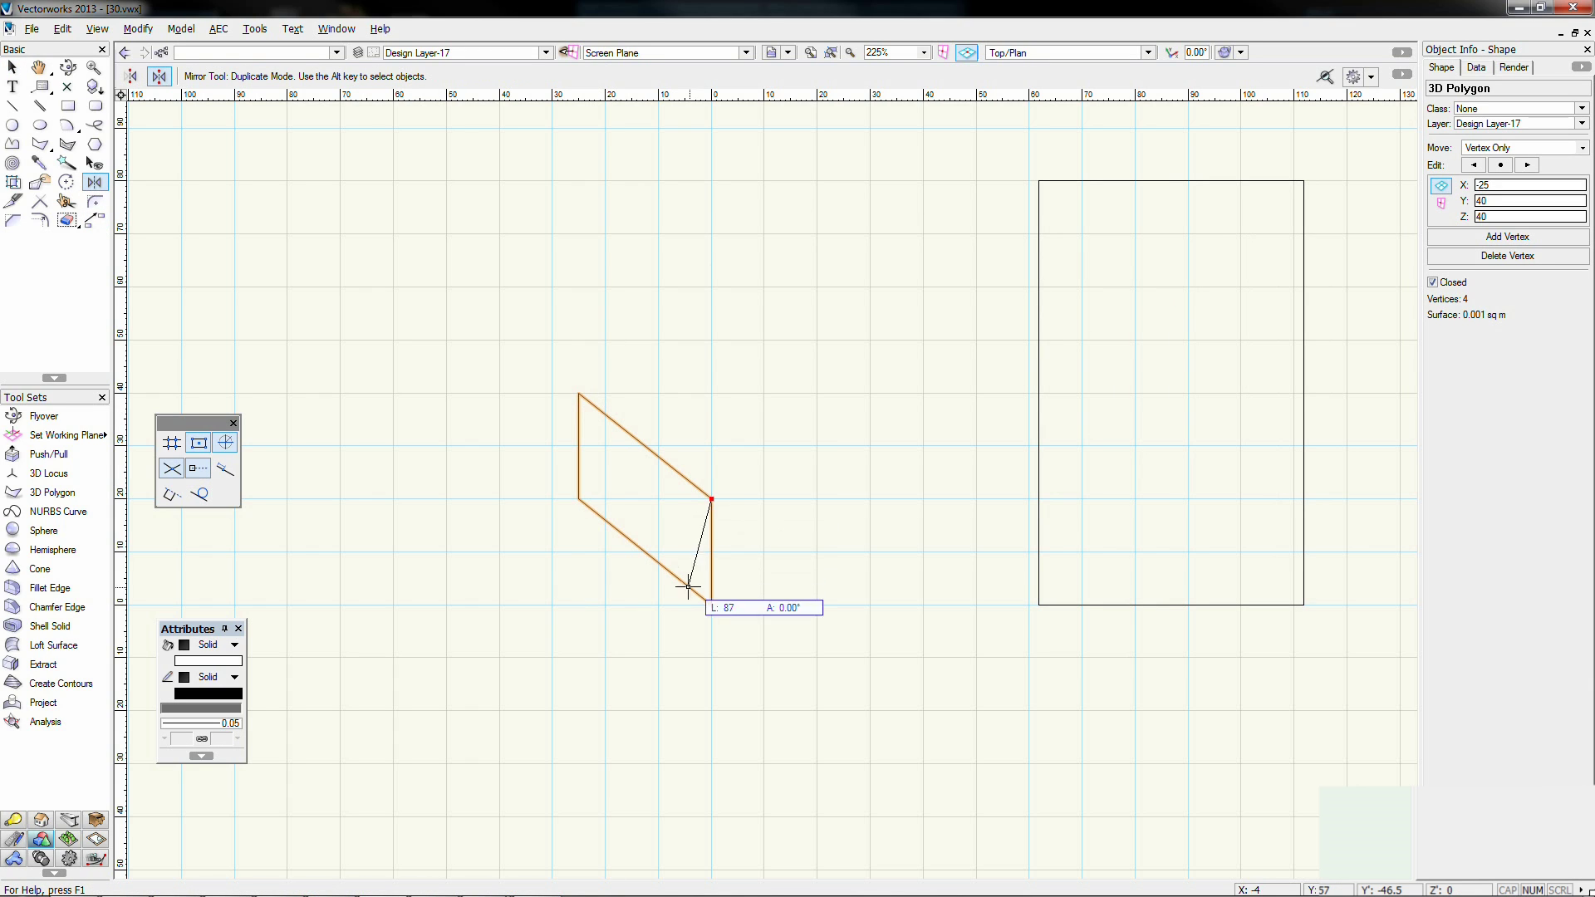
click(712, 631)
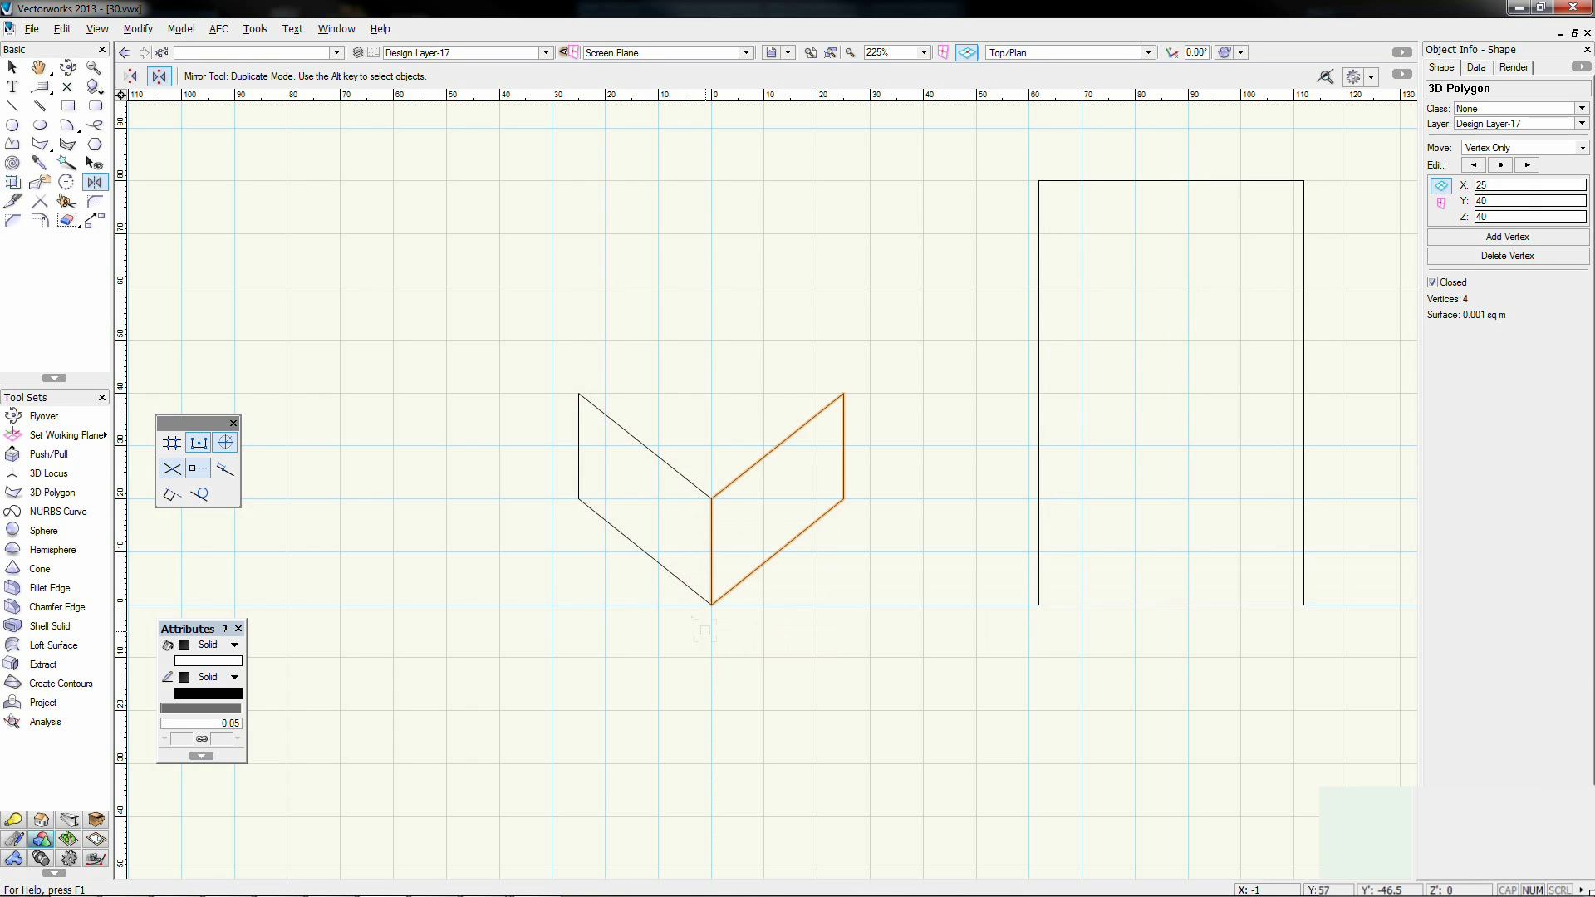
key(x)
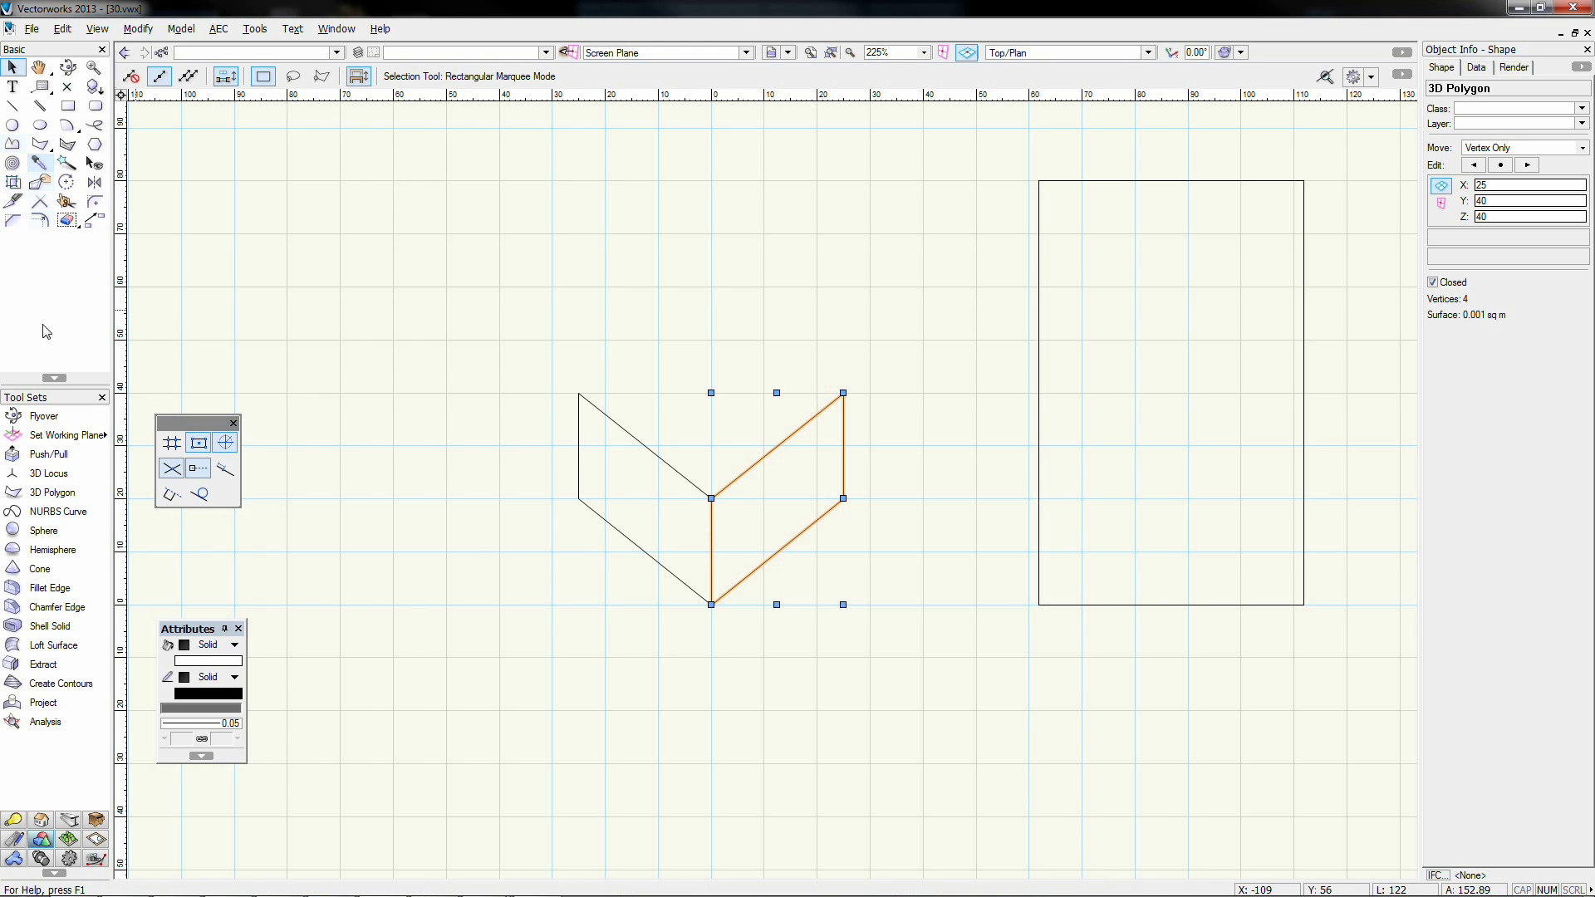
Step: Push/Pull both sloped polygons outward into solids on their lower sides, the right one by about 33 mm
click(53, 457)
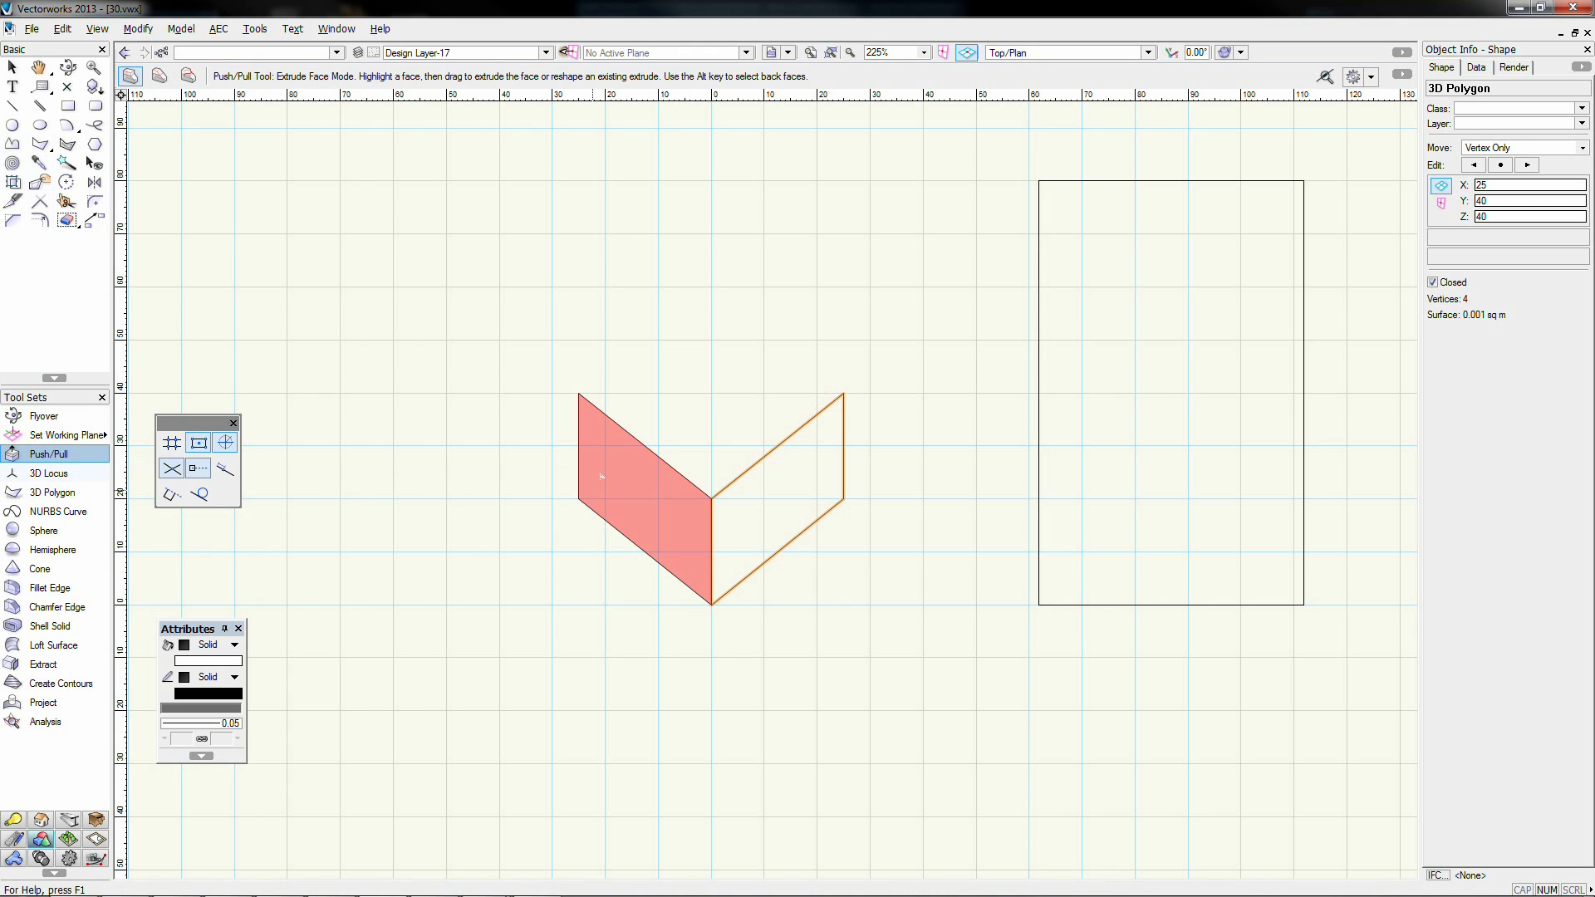
click(640, 499)
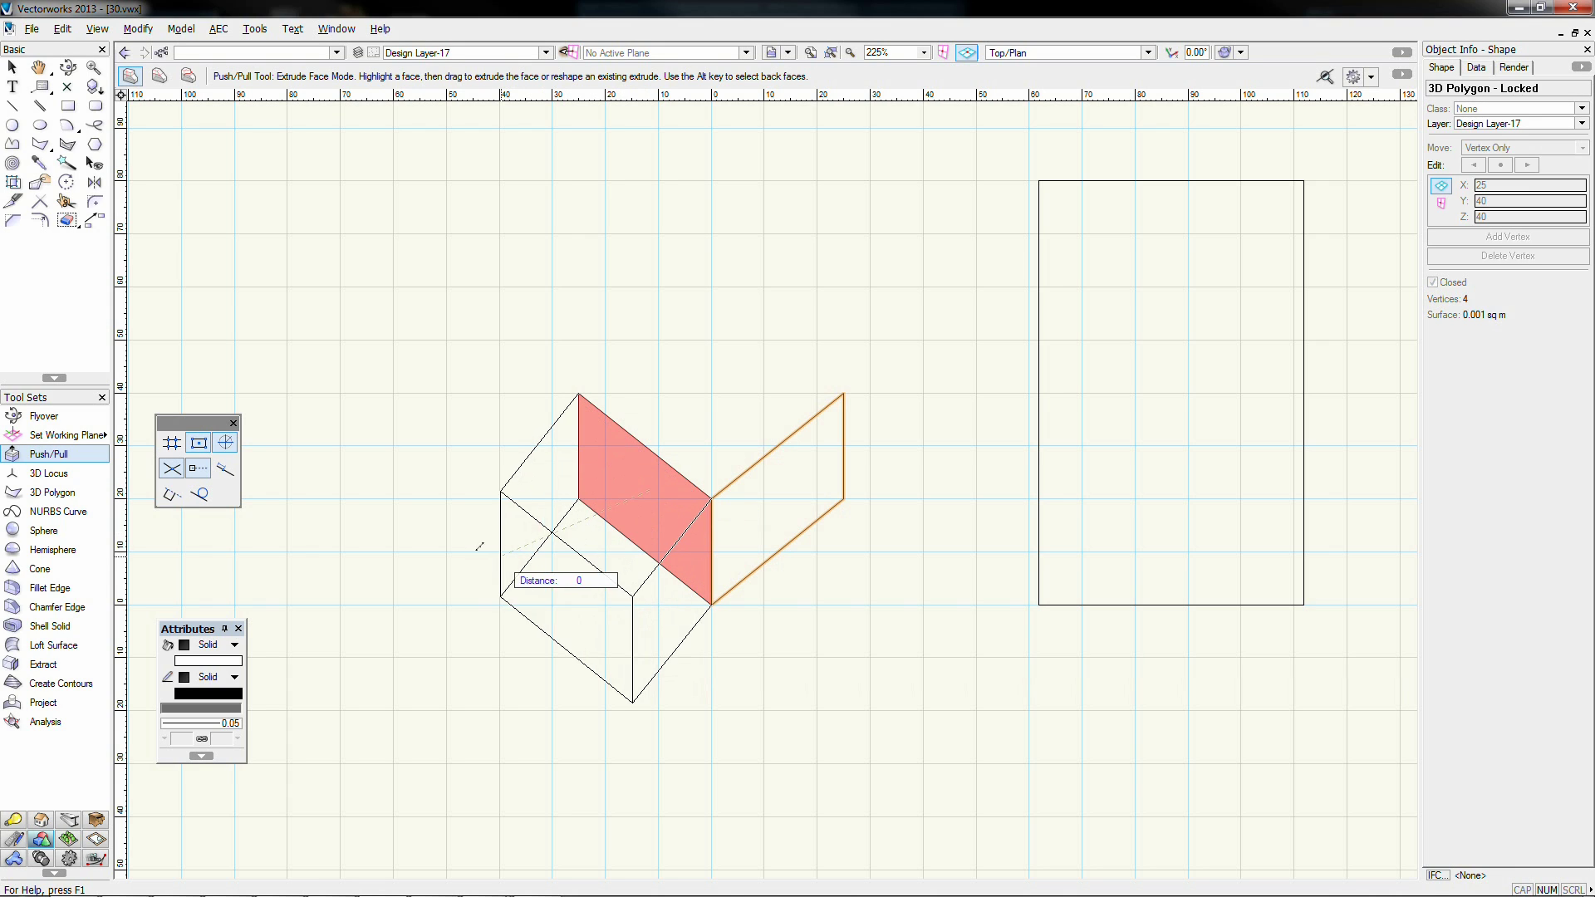
click(444, 570)
click(780, 519)
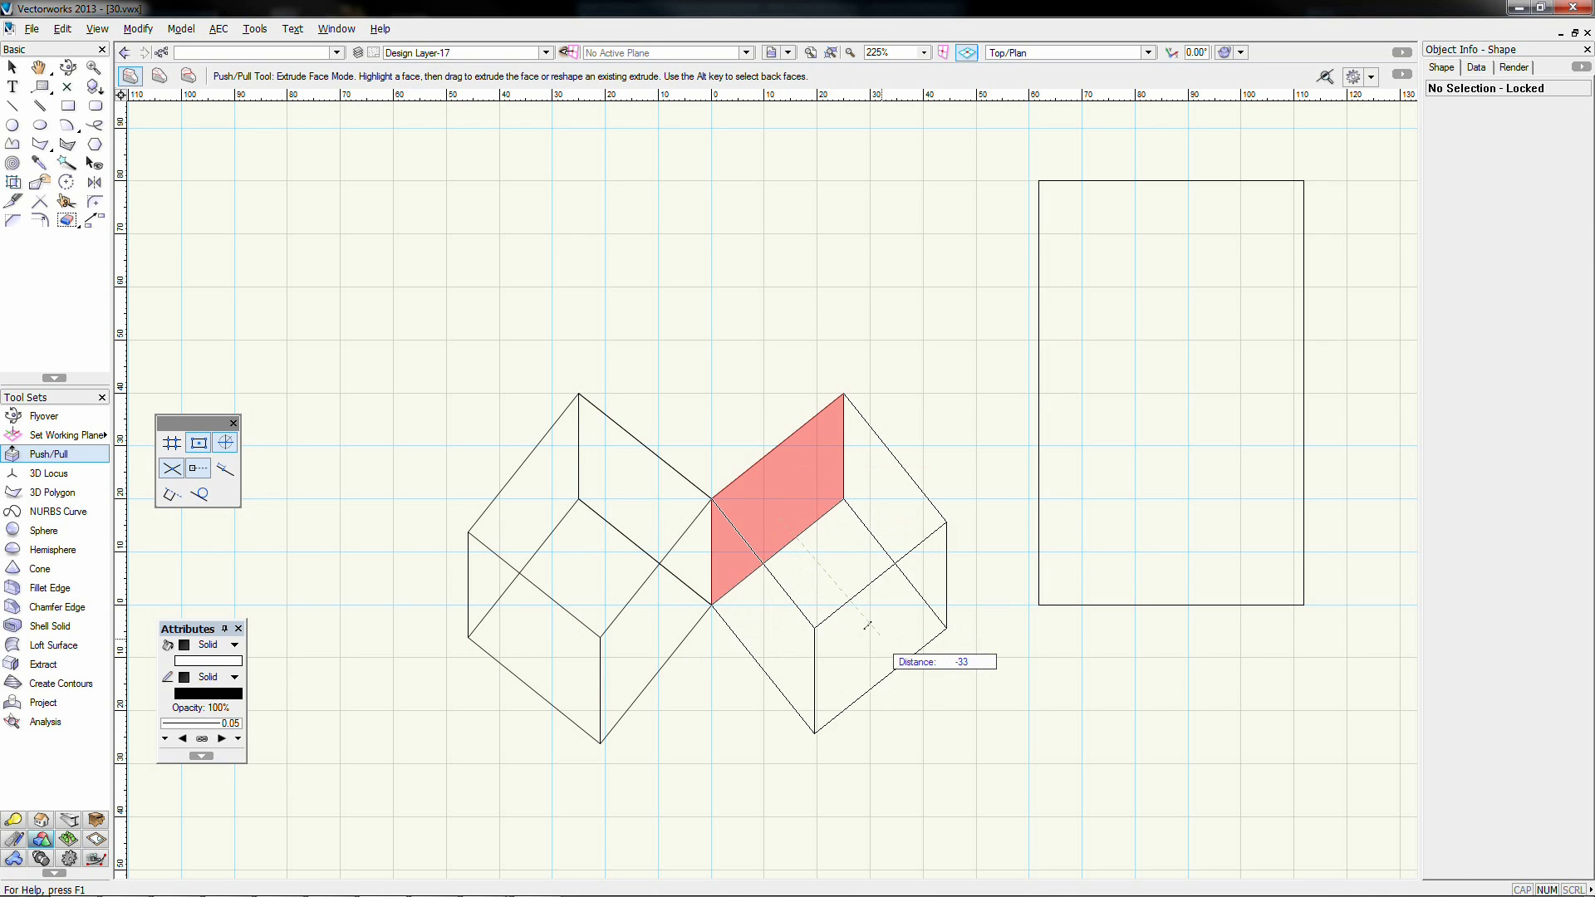
click(865, 623)
Step: Push/Pull the inner side face of each solid past the centreline so the two solids overlap
click(752, 618)
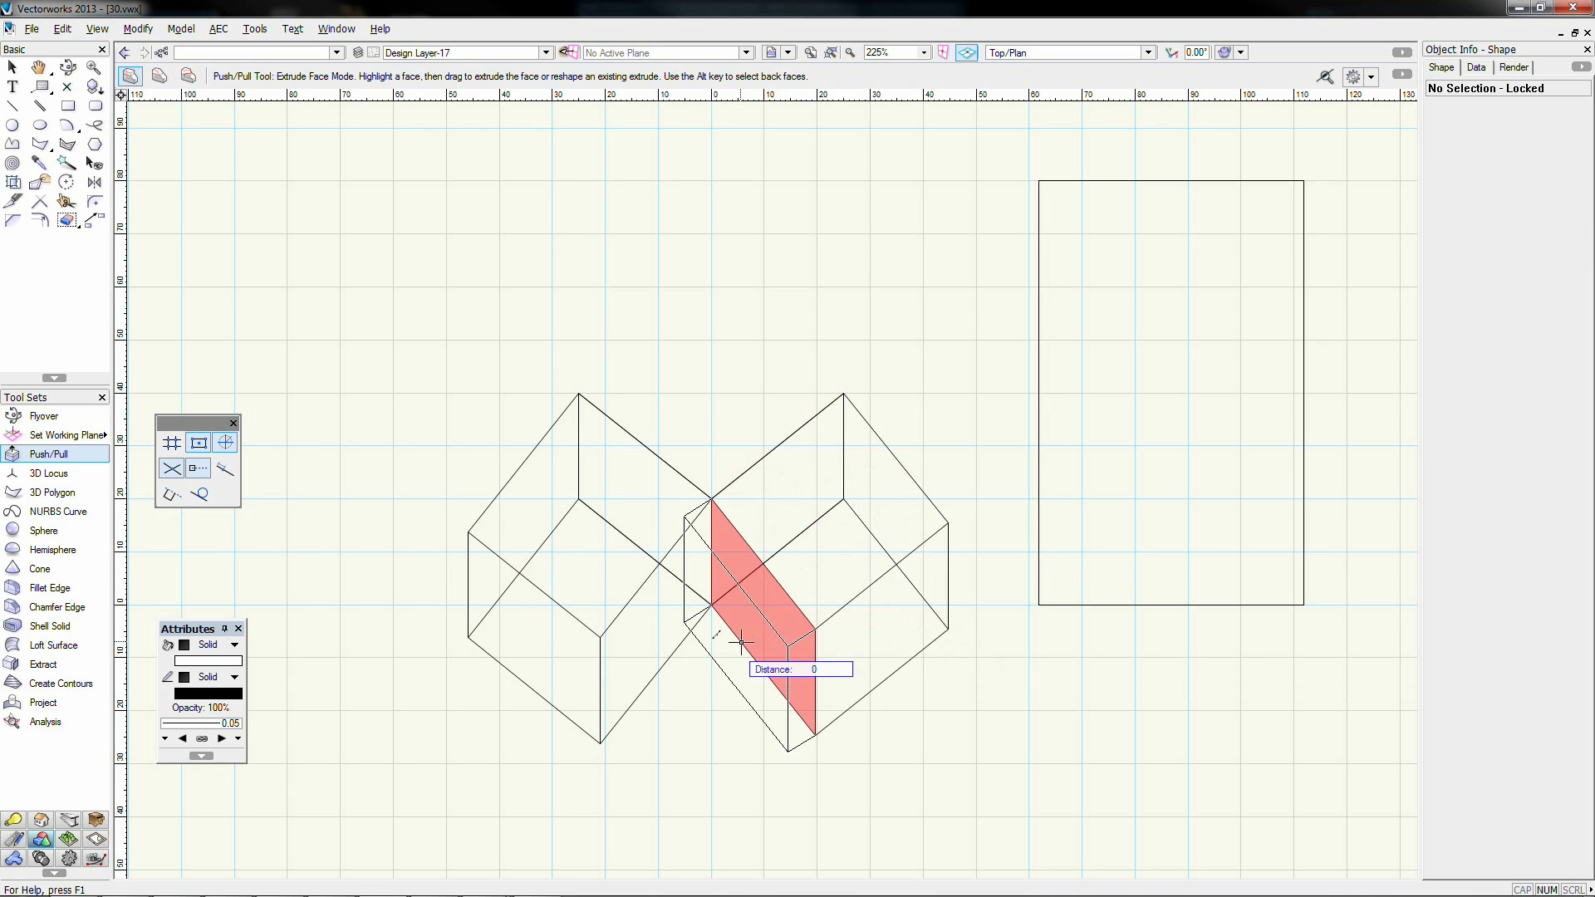
click(694, 660)
click(615, 631)
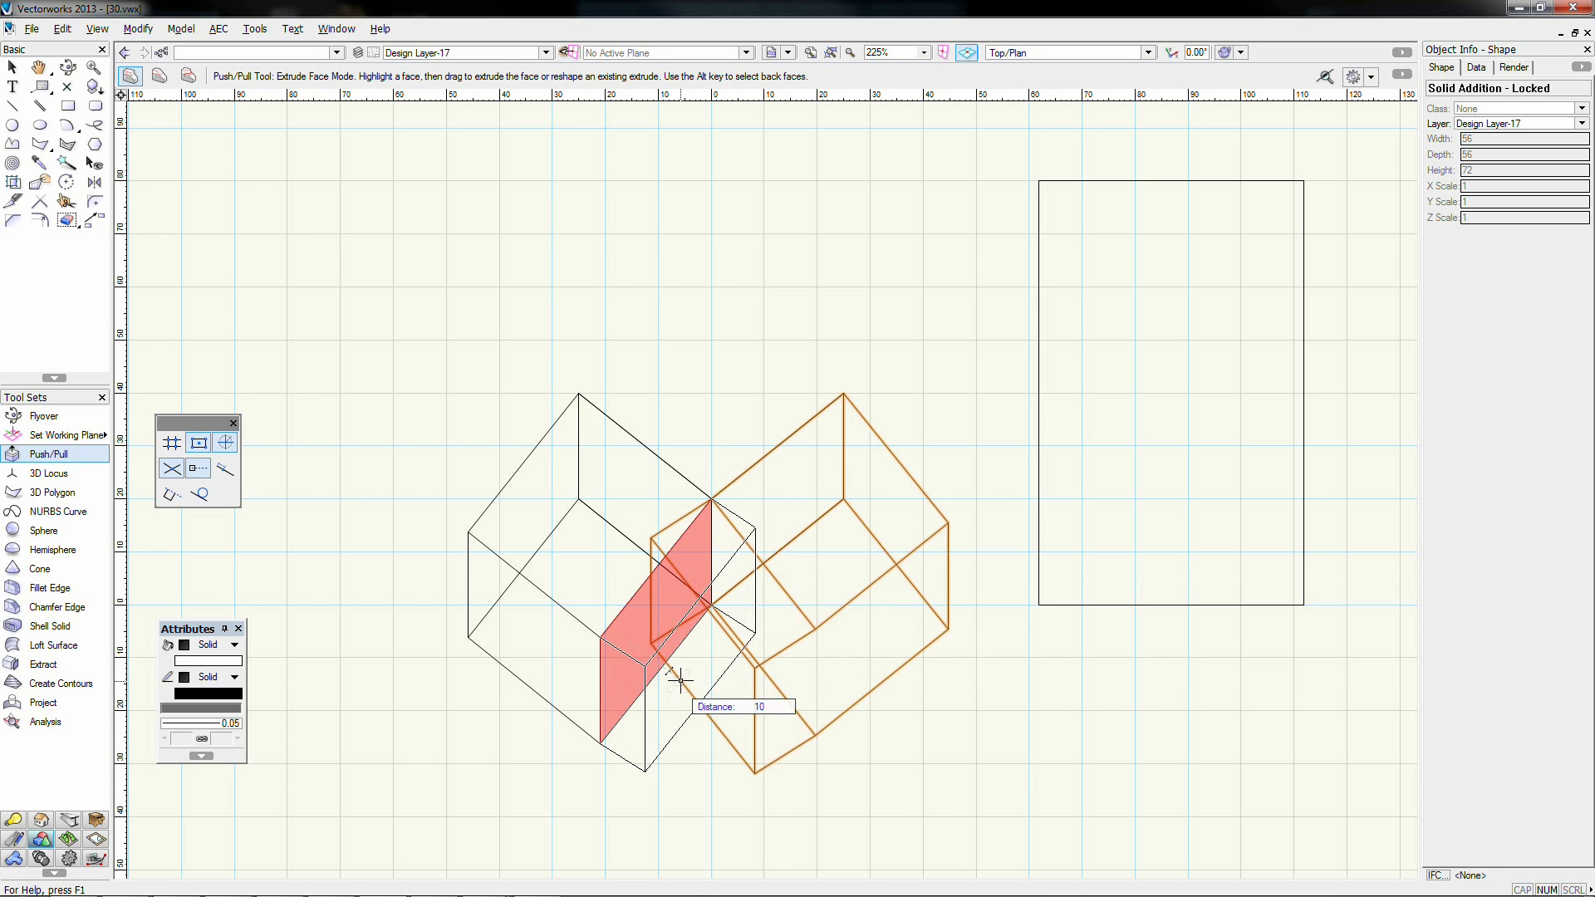
click(684, 698)
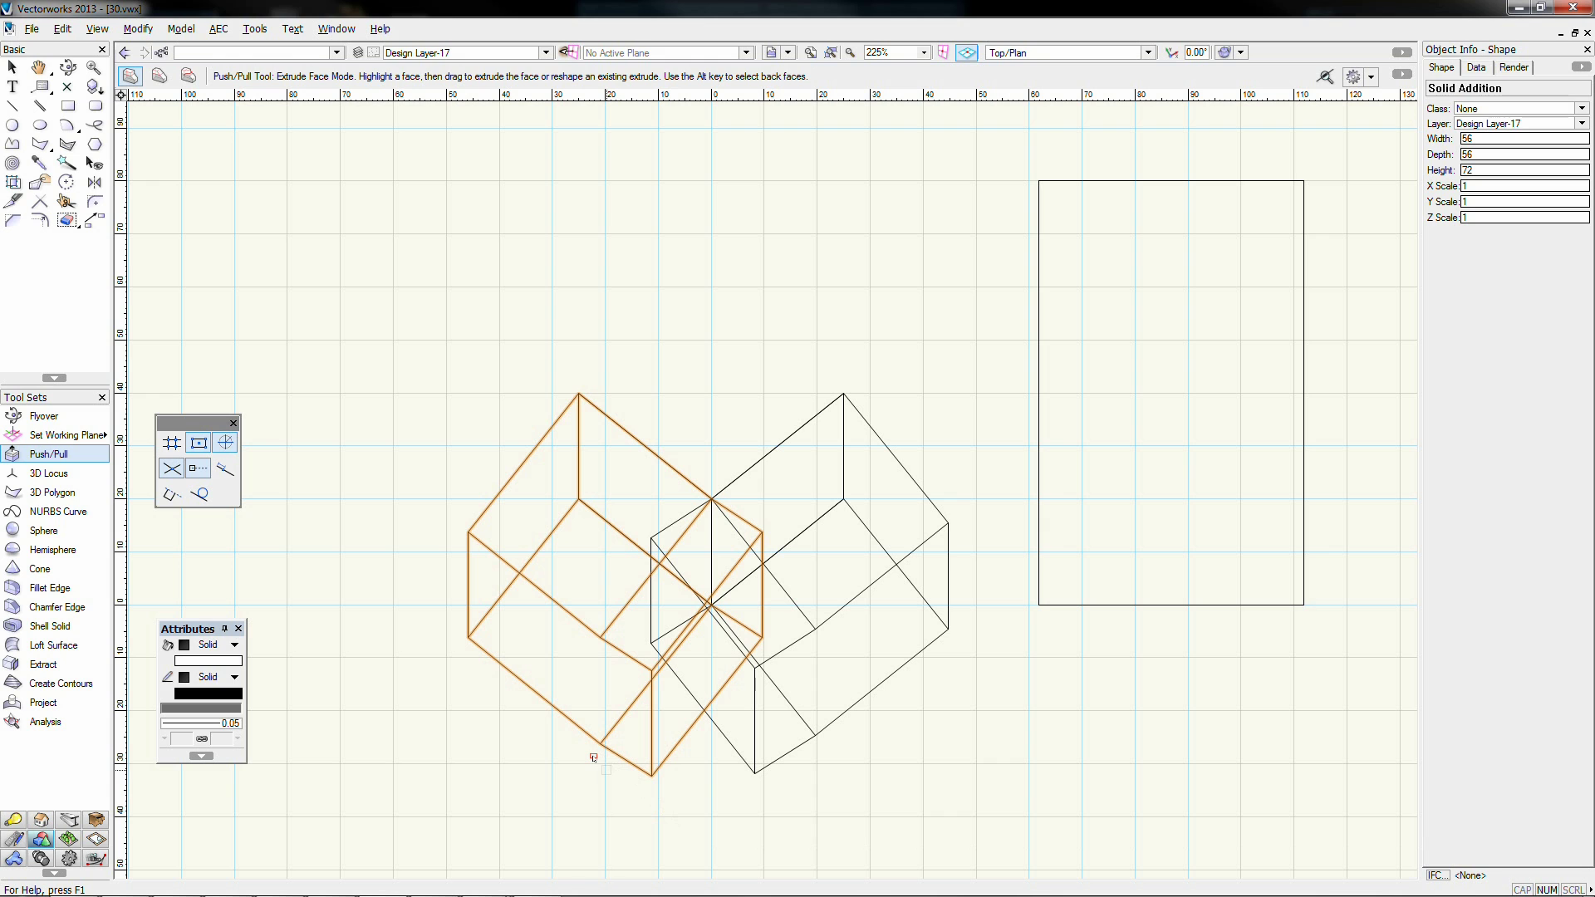
Step: Push/Pull the left solid's two bottom faces downward and extend the resulting lower side face inward
click(68, 66)
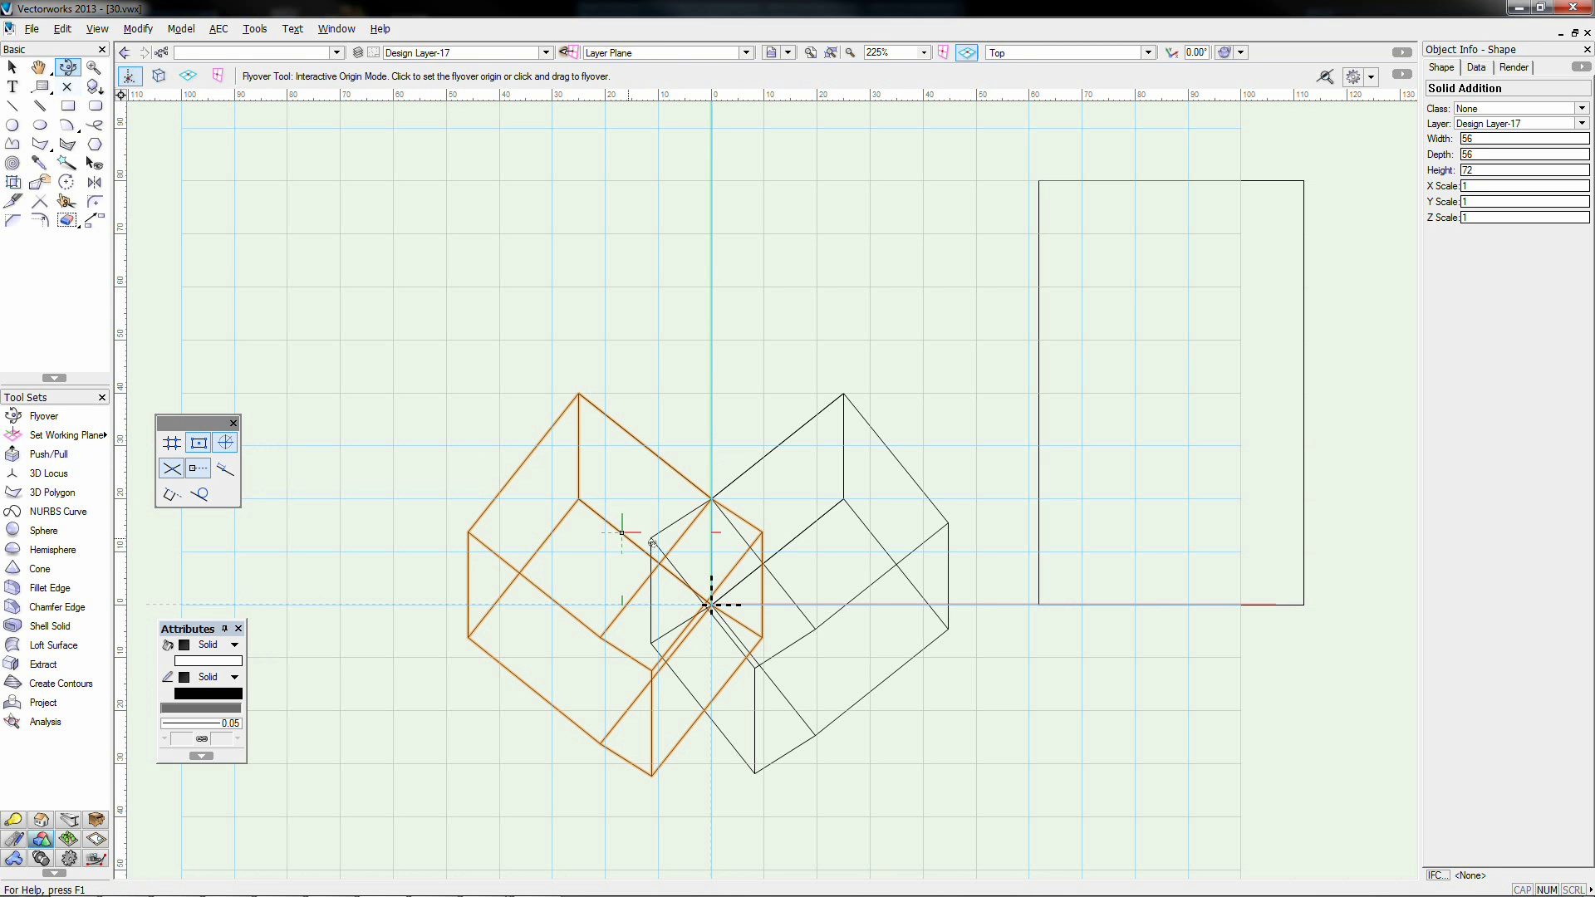
drag(700, 593, 701, 480)
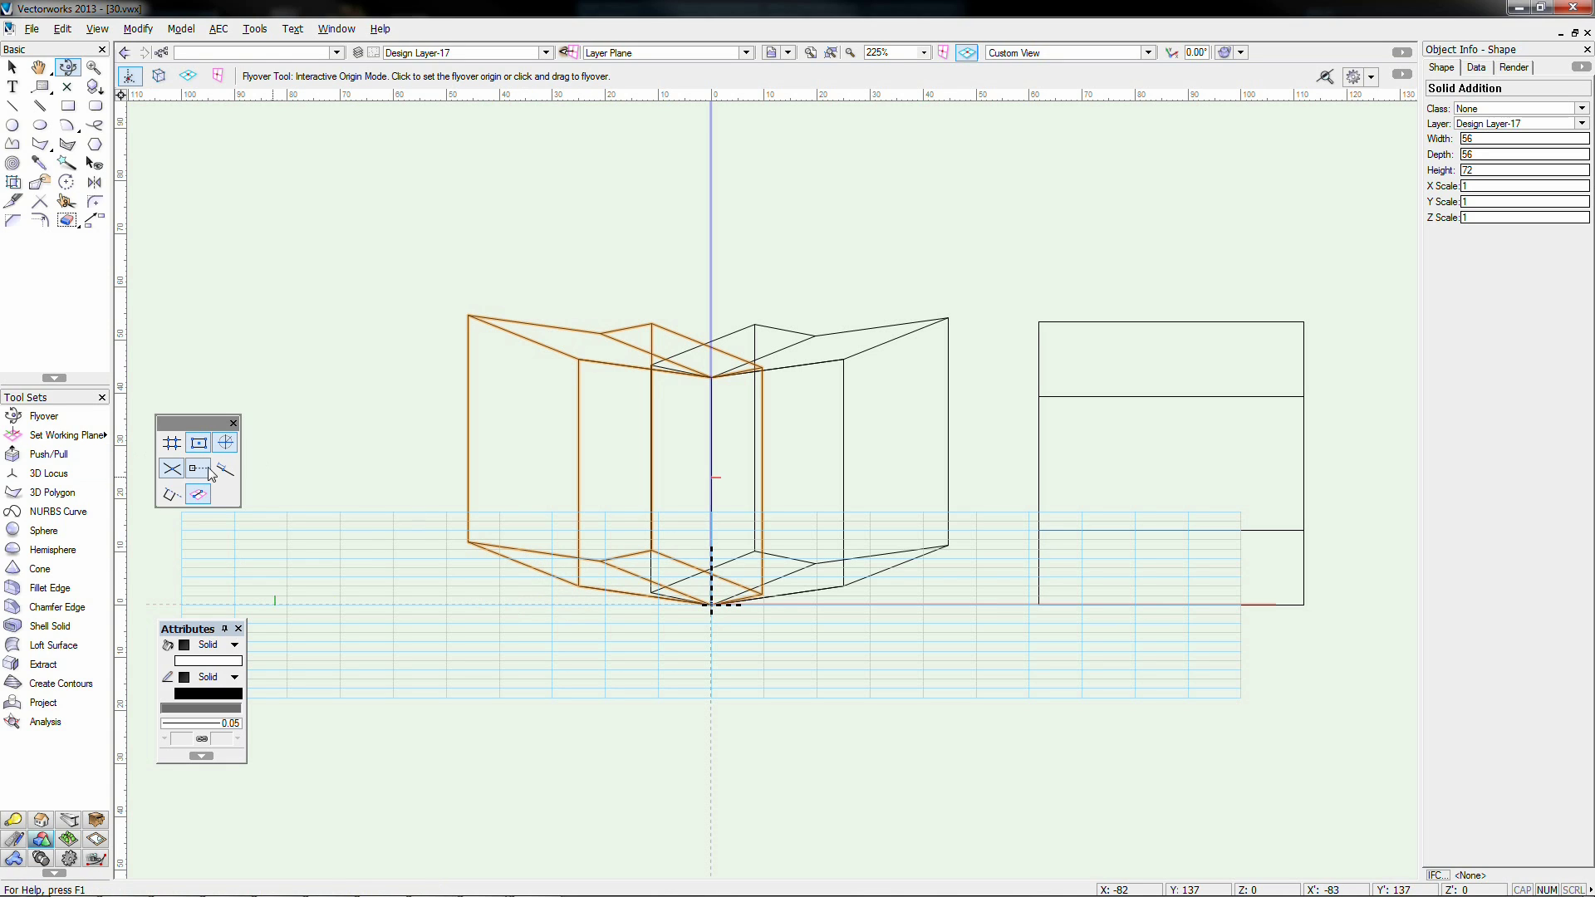
click(69, 455)
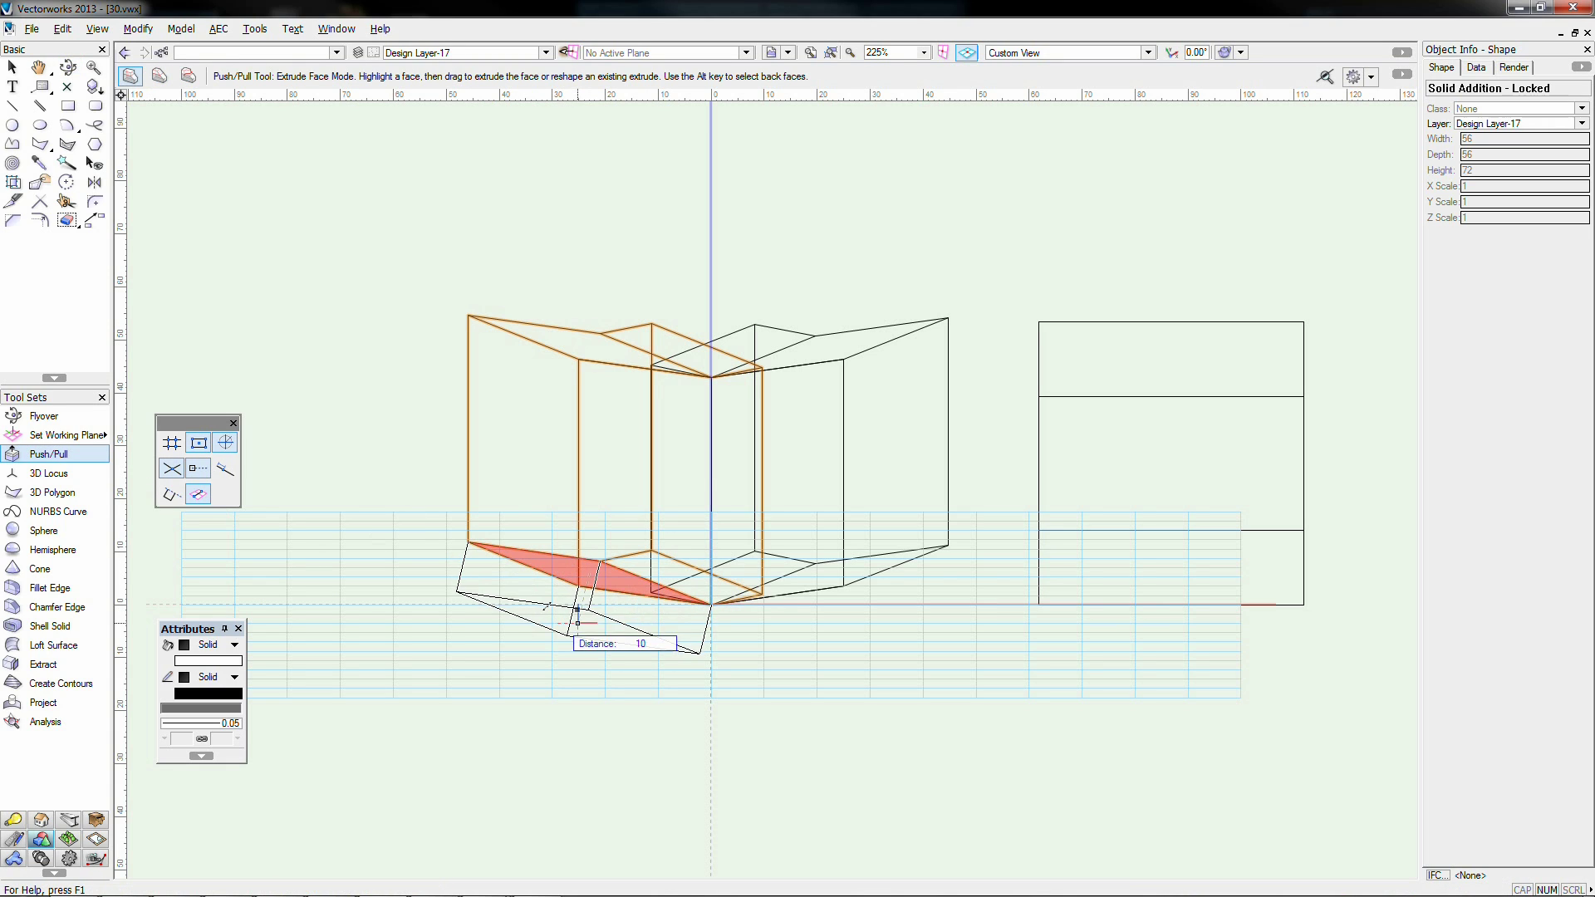
click(547, 611)
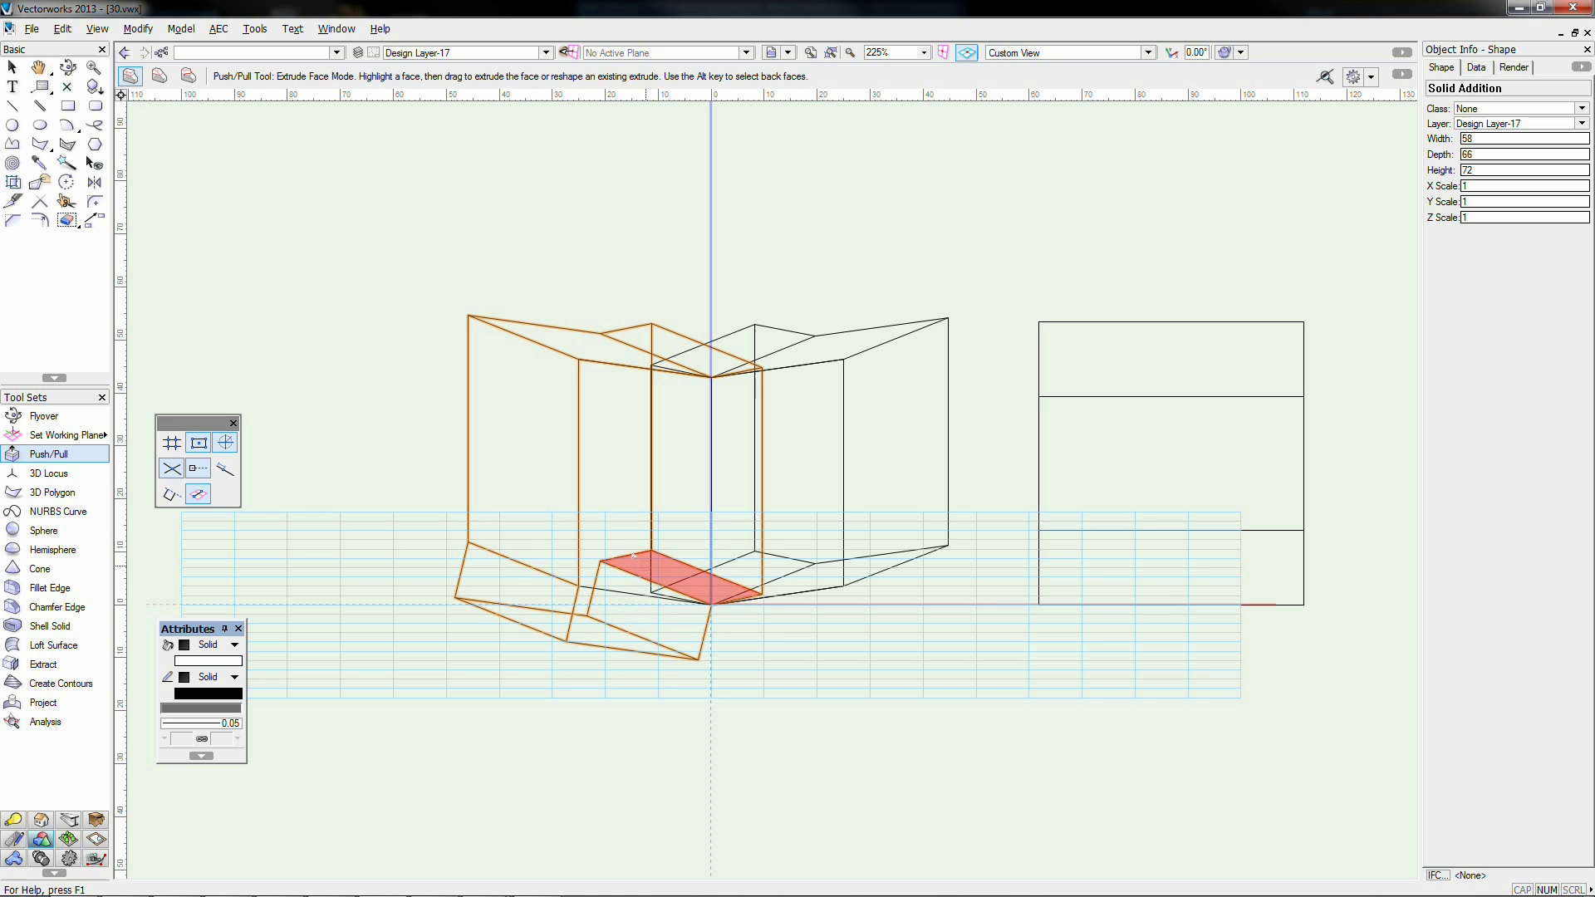
click(626, 585)
click(642, 641)
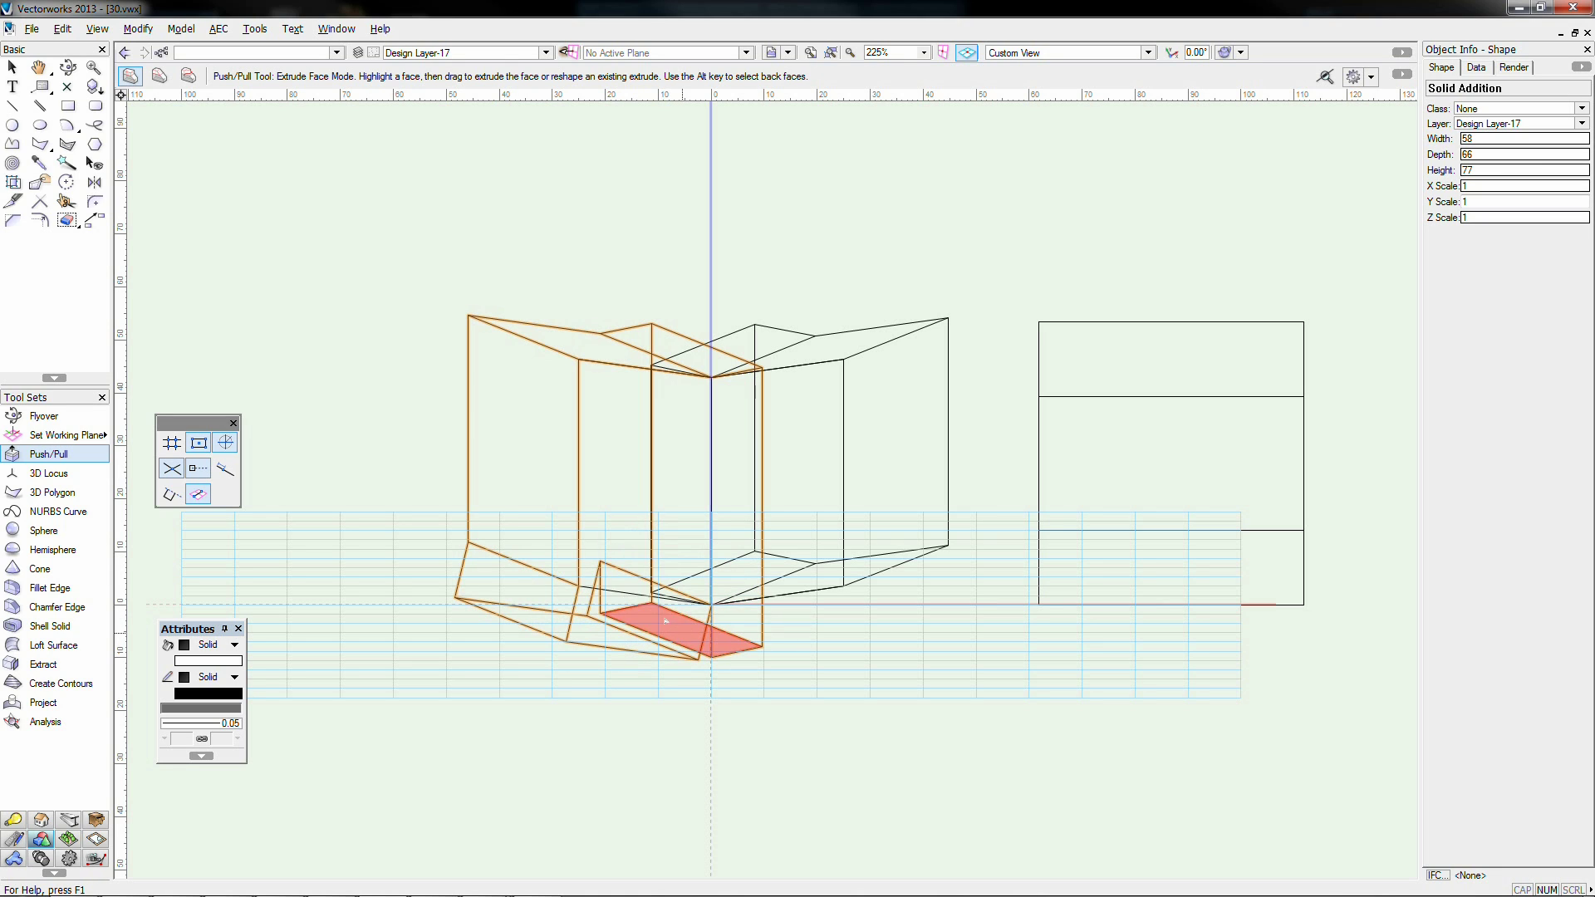
click(648, 610)
click(683, 618)
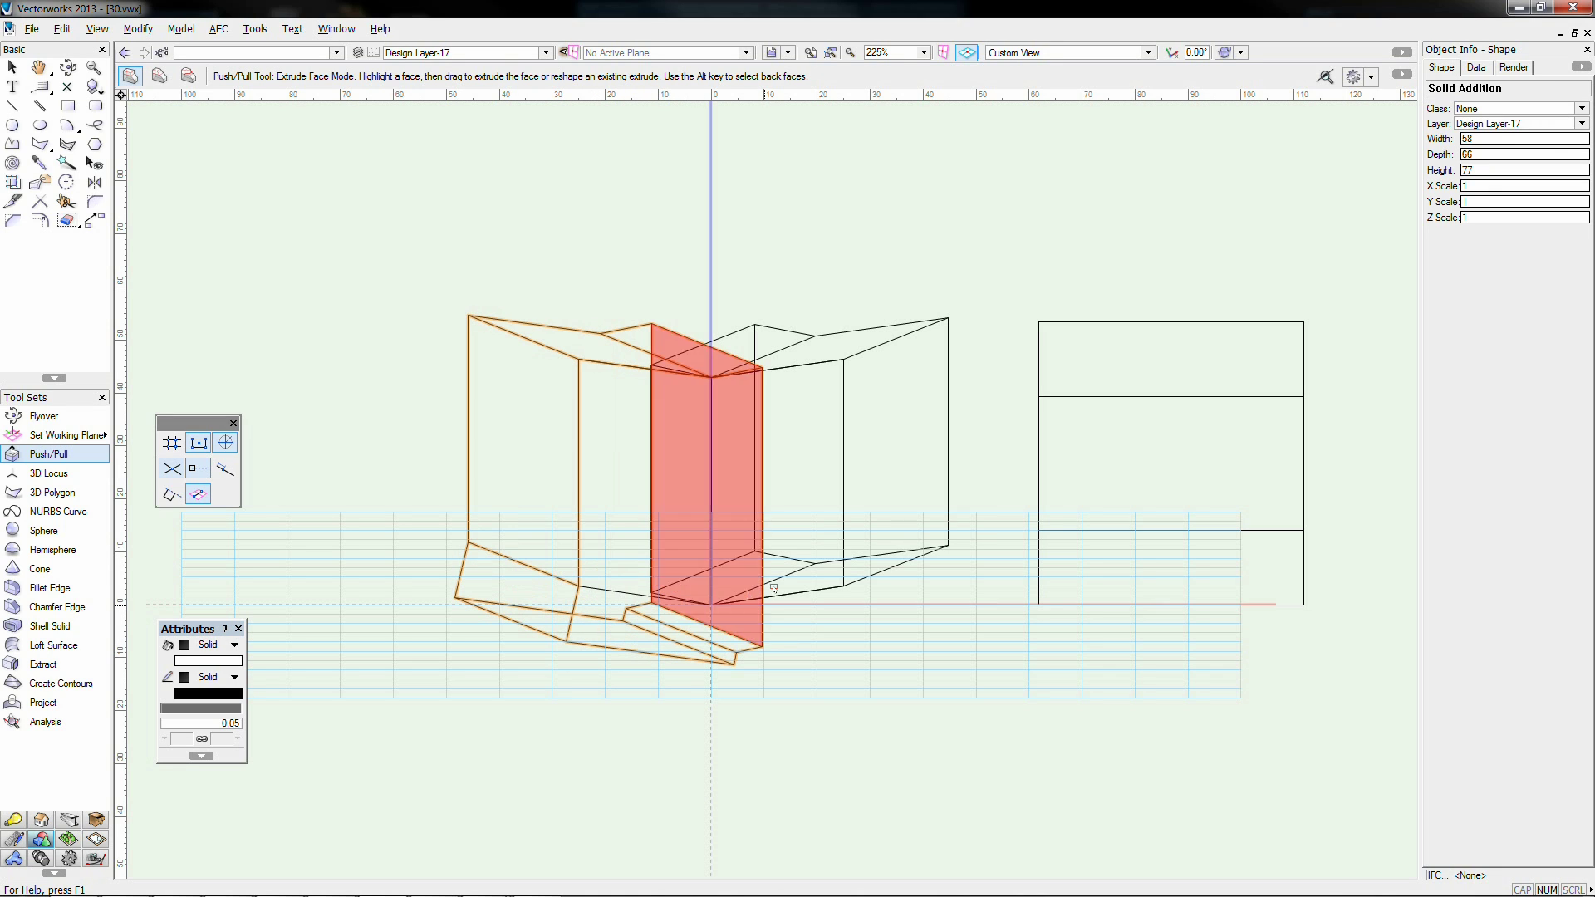
Step: Push/Pull the right solid's two bottom faces downward and extend its lower inner side face by about 10 mm
click(798, 570)
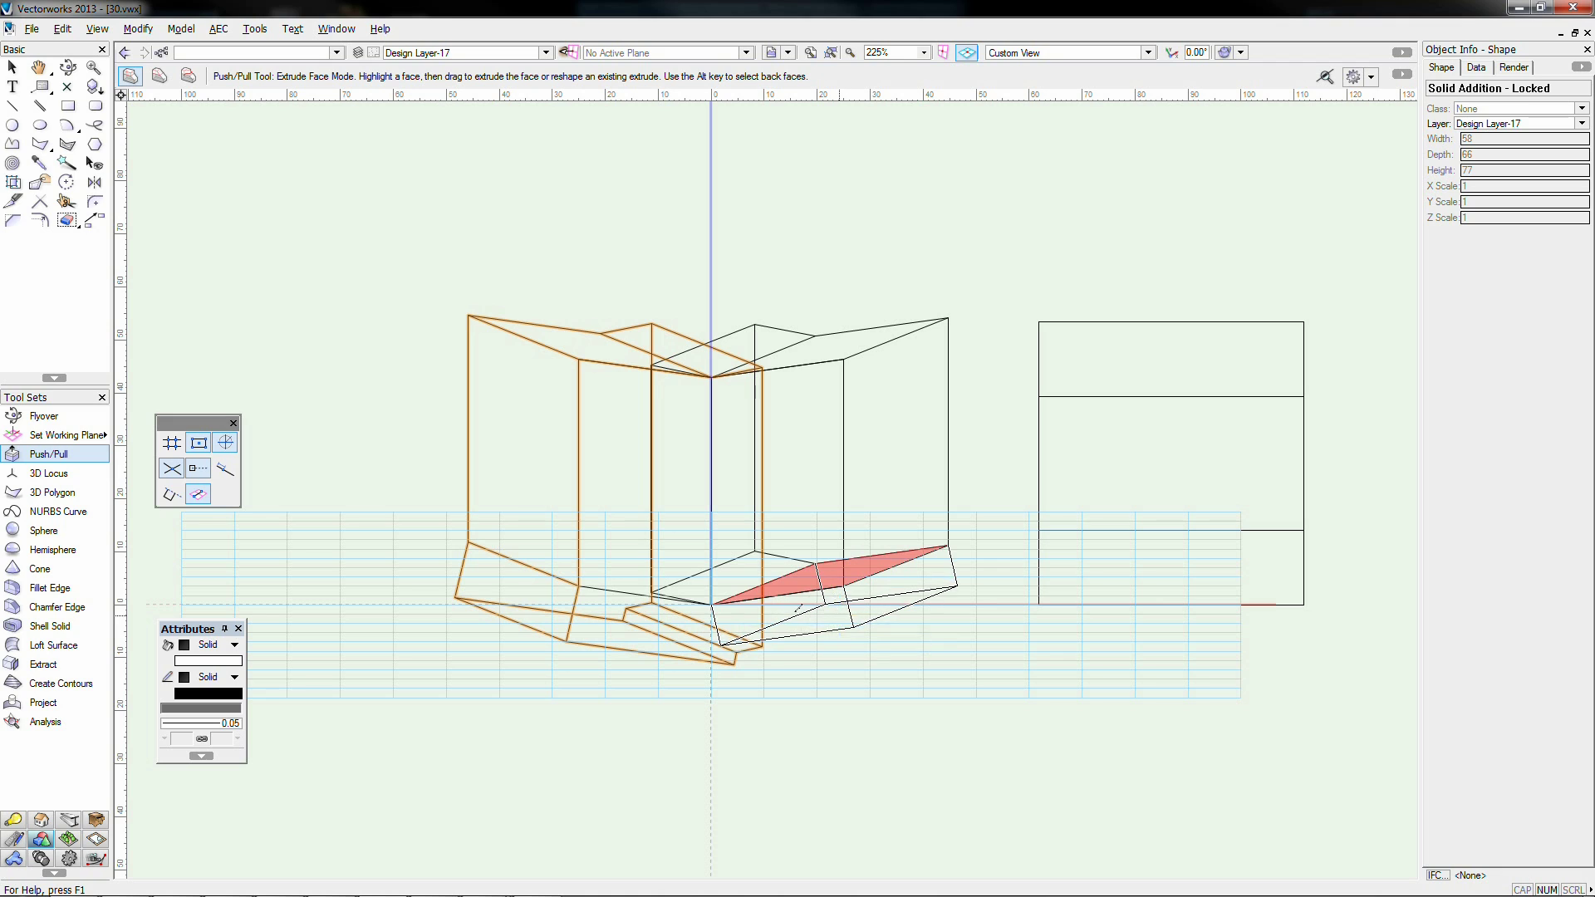
click(807, 613)
click(740, 565)
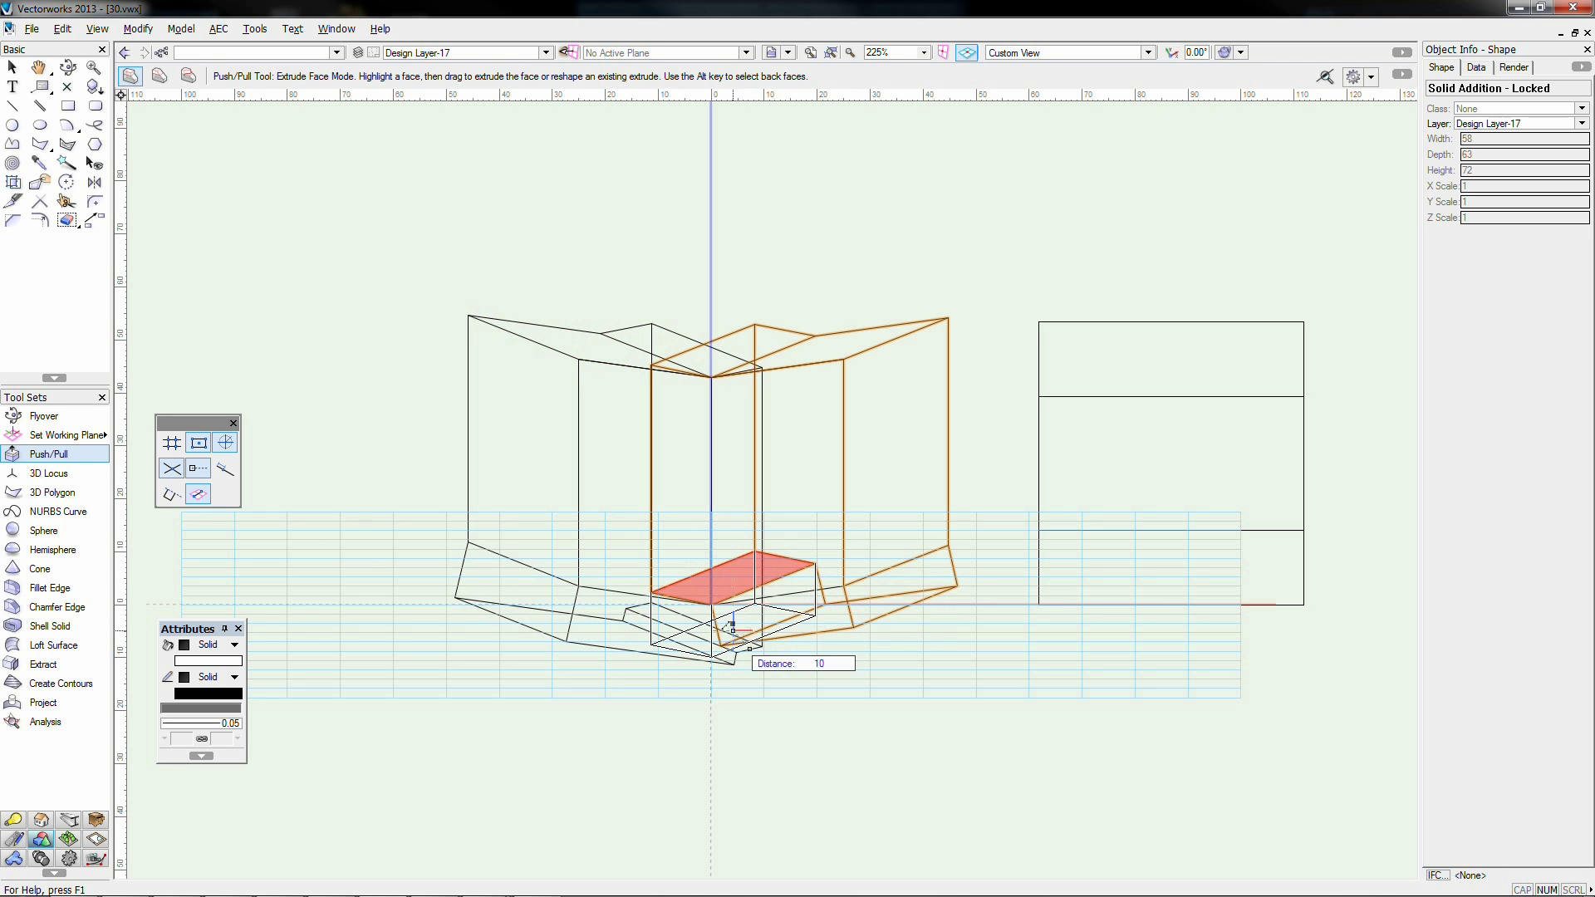
click(752, 644)
click(807, 592)
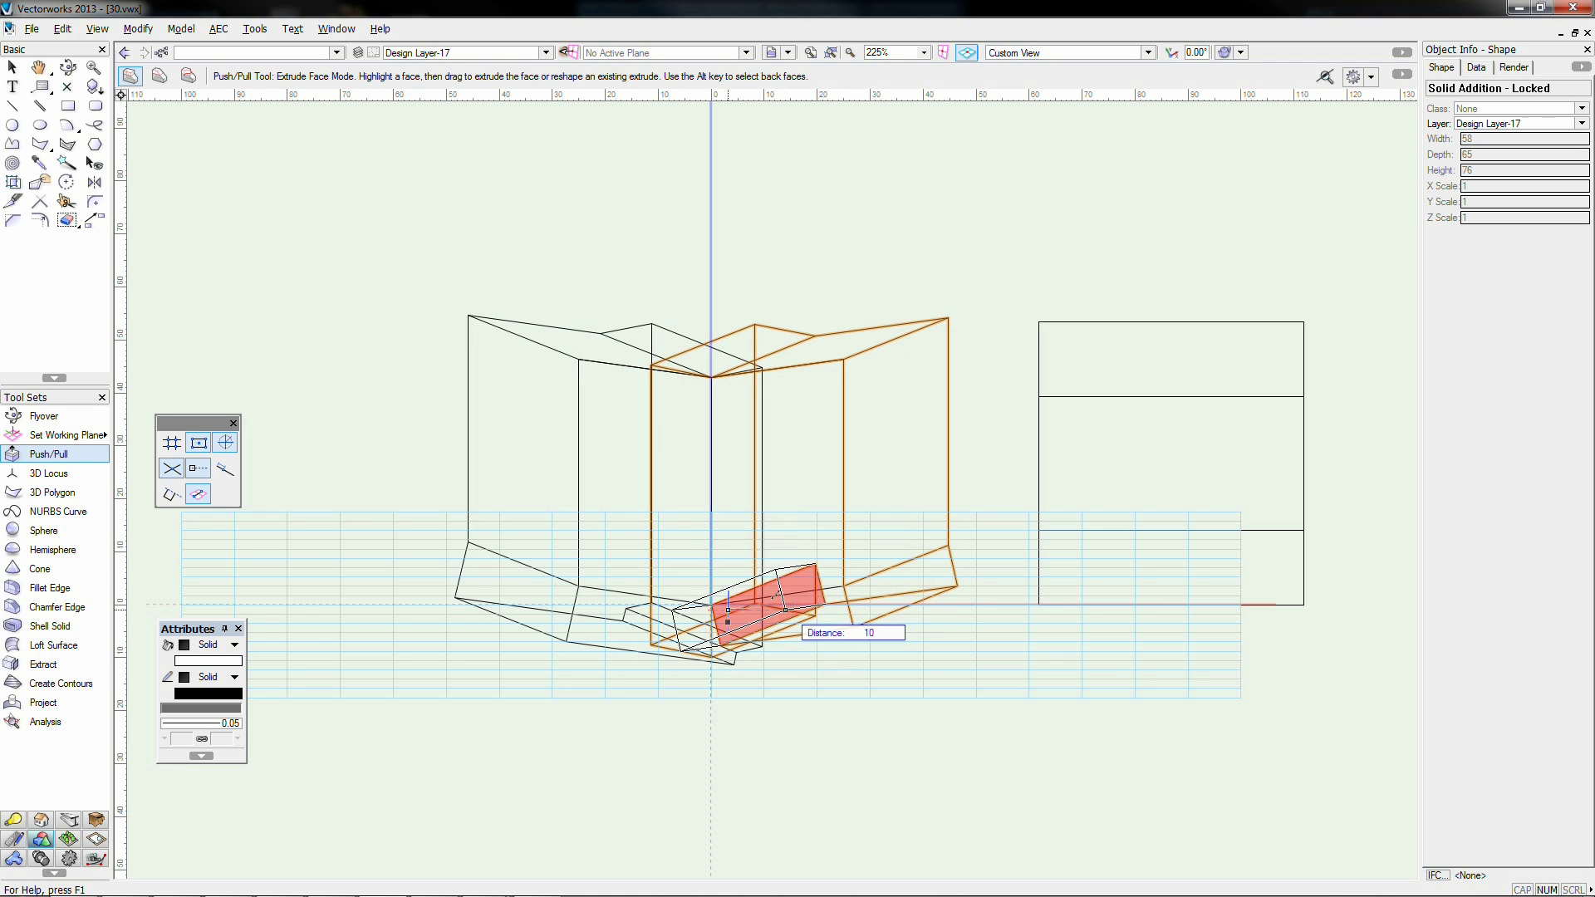
click(760, 619)
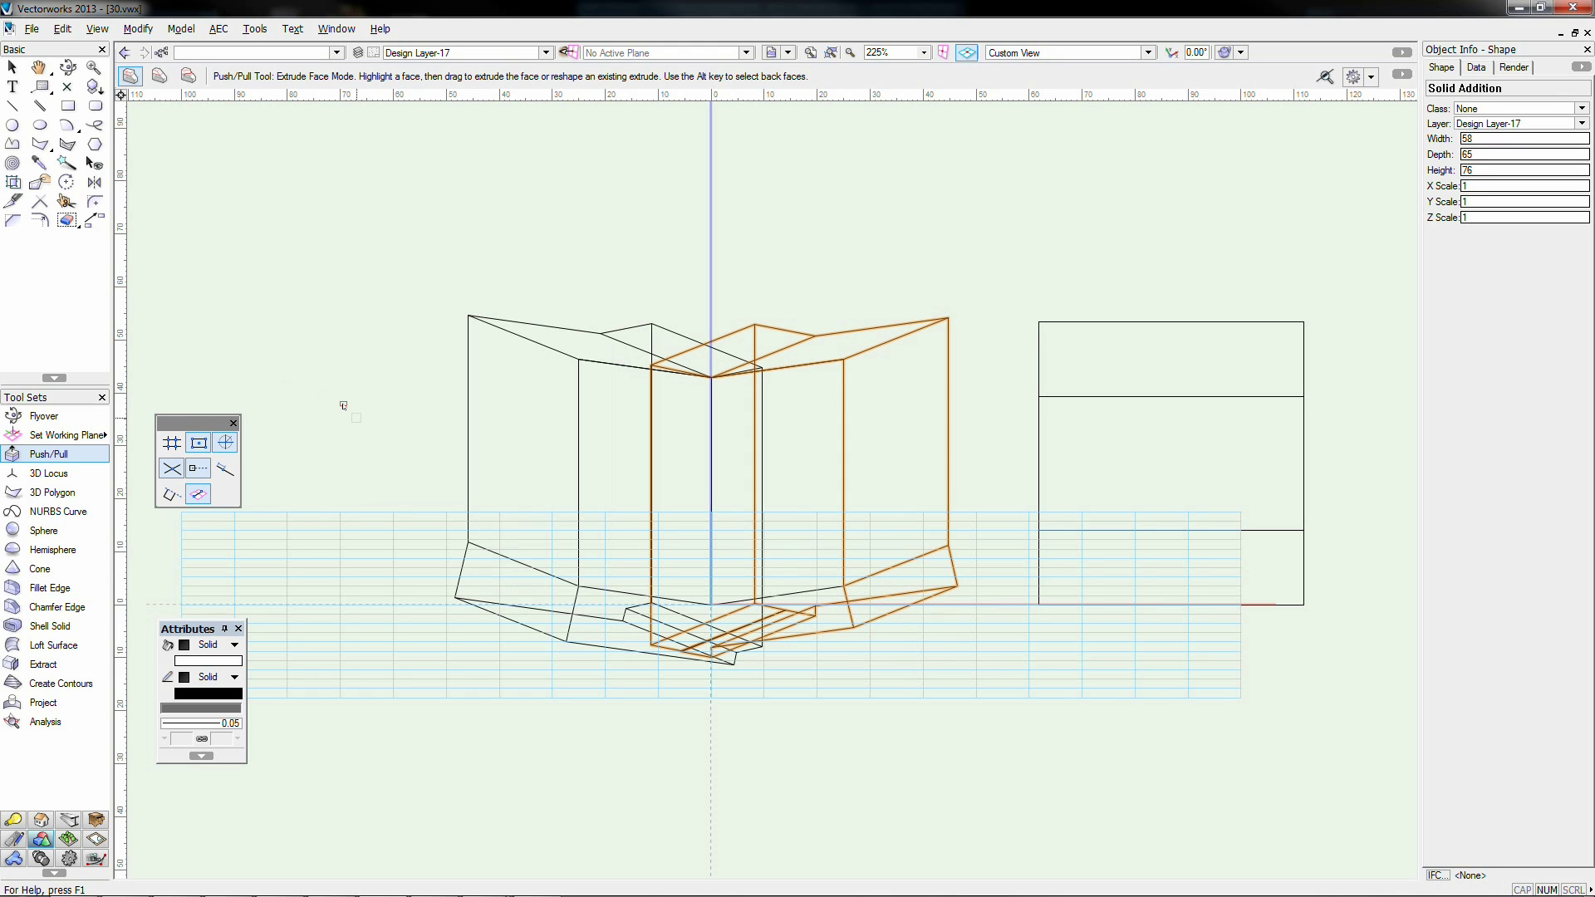
click(12, 68)
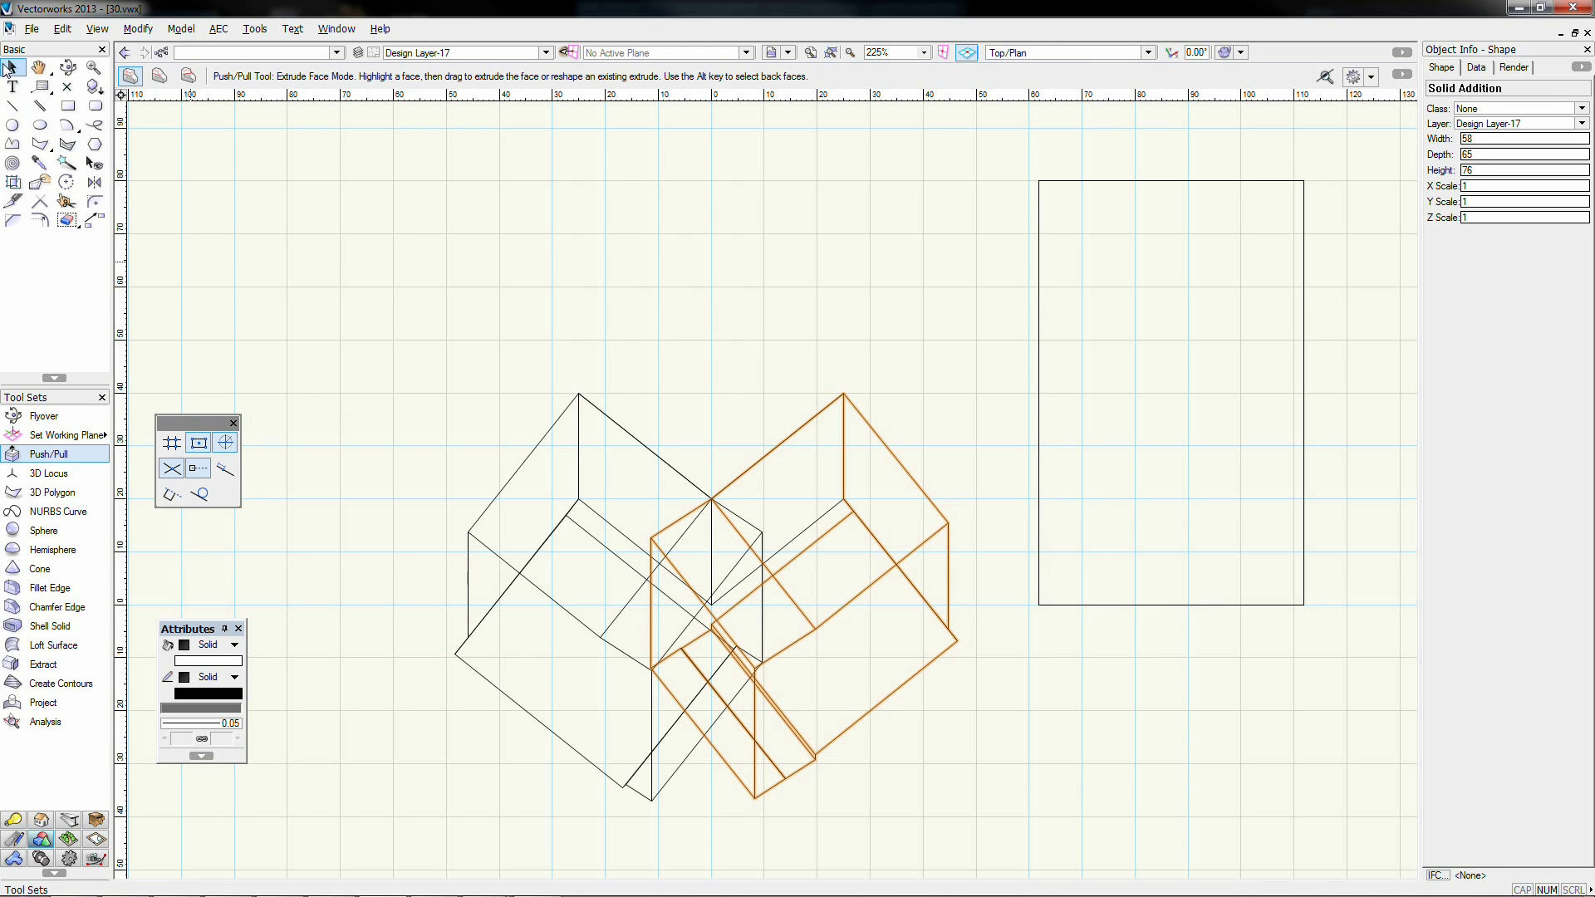
click(478, 421)
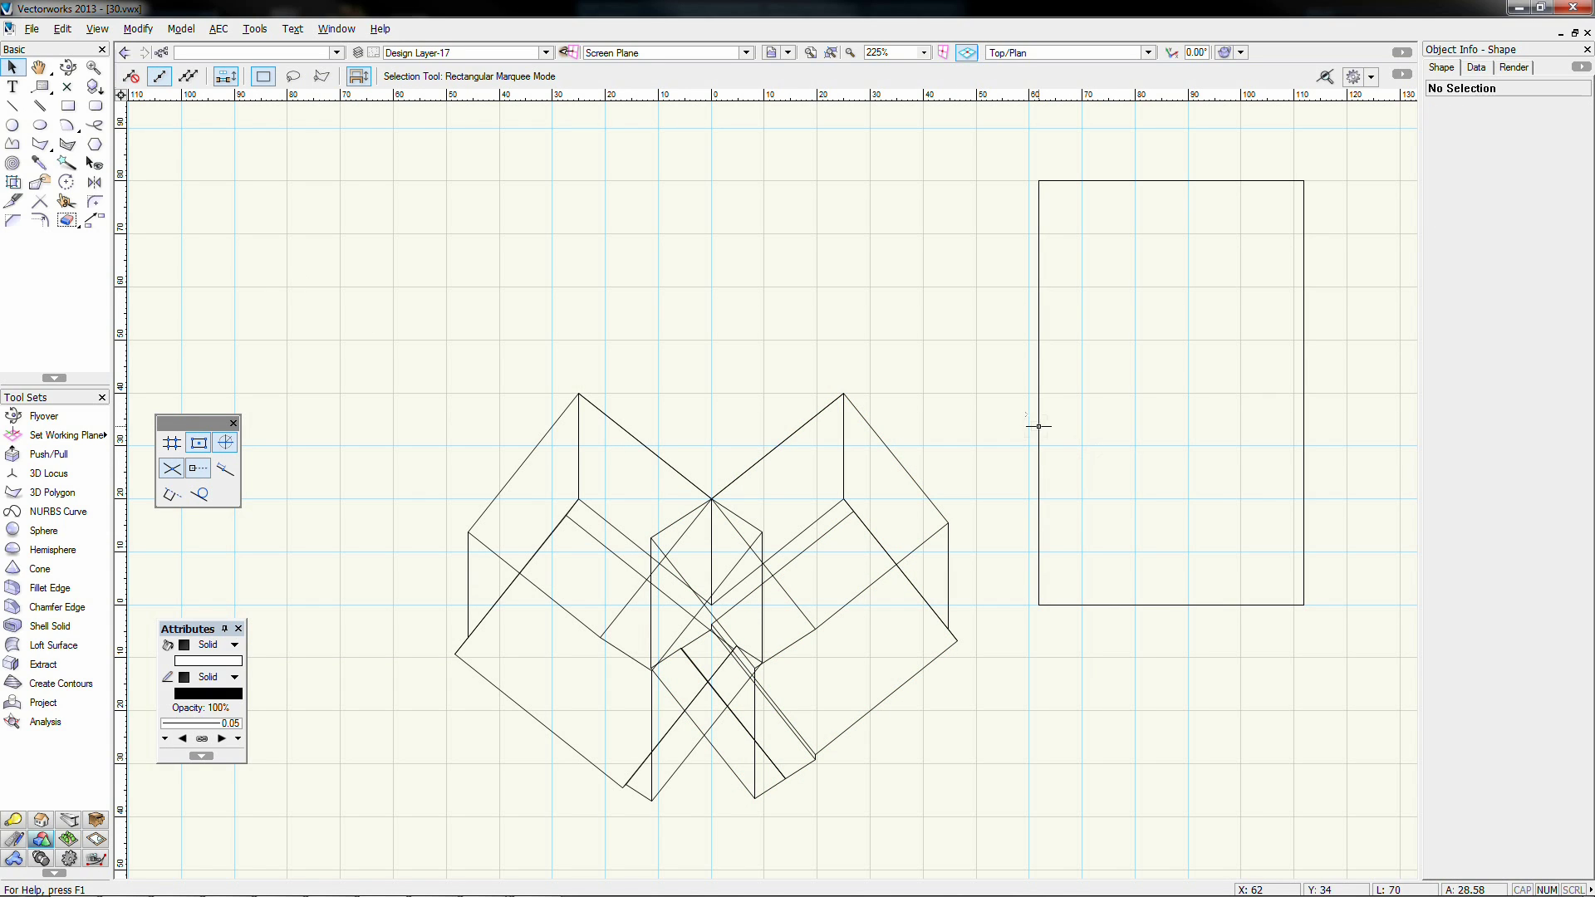
Step: Move the extruded block back over the two sloped solids and select all the solids
drag(1039, 426, 579, 424)
click(266, 272)
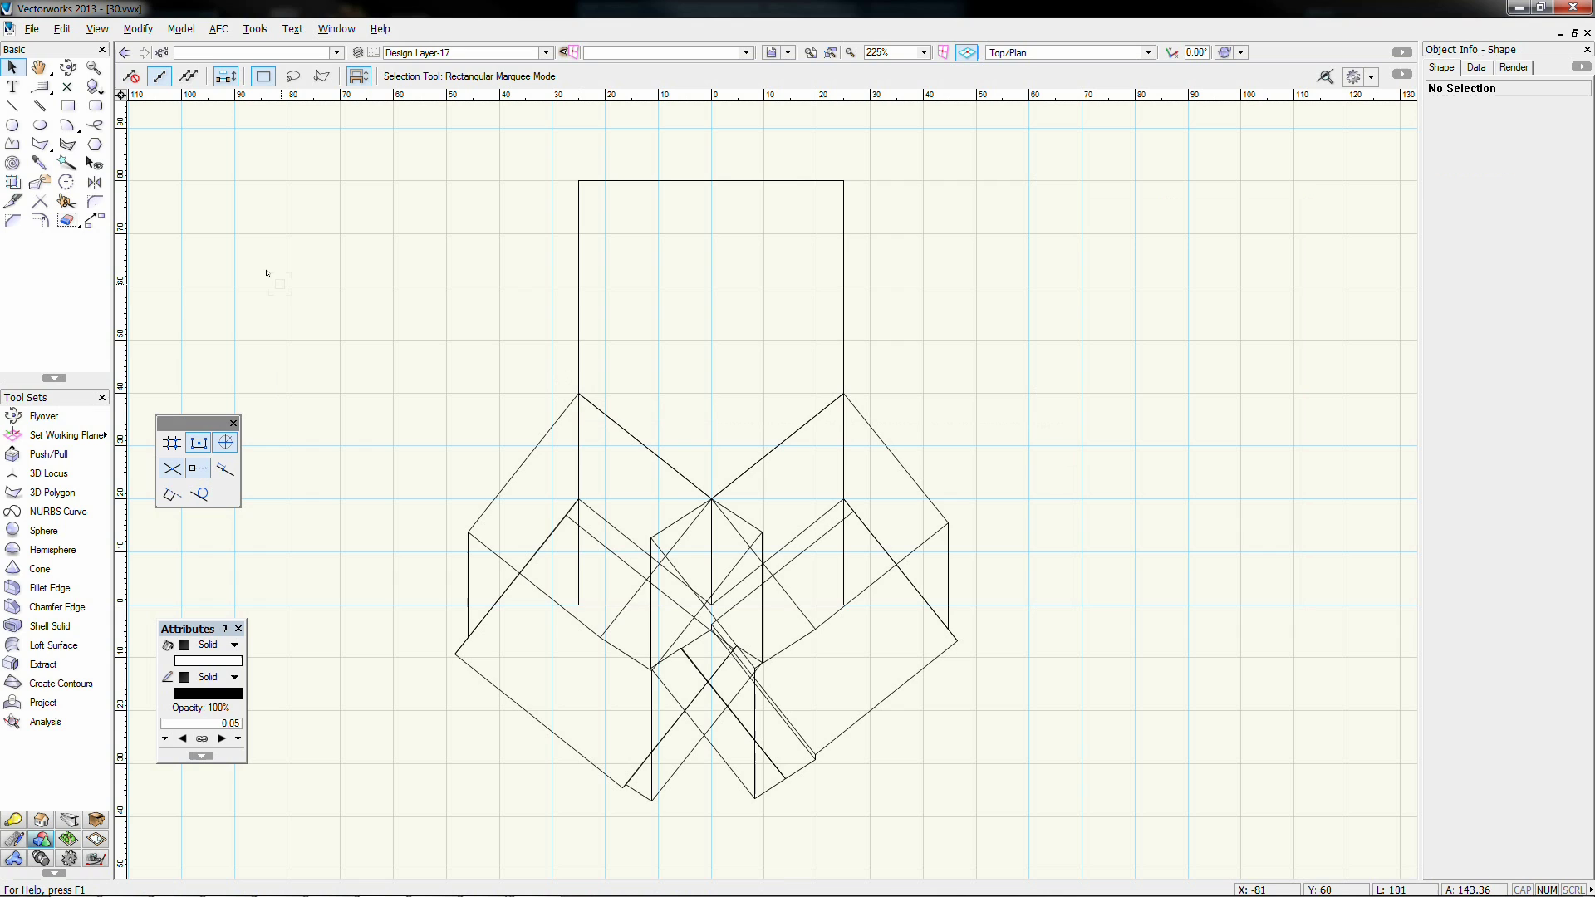
mouse_move(337, 122)
mouse_down()
mouse_move(1020, 724)
mouse_move(1098, 867)
mouse_up()
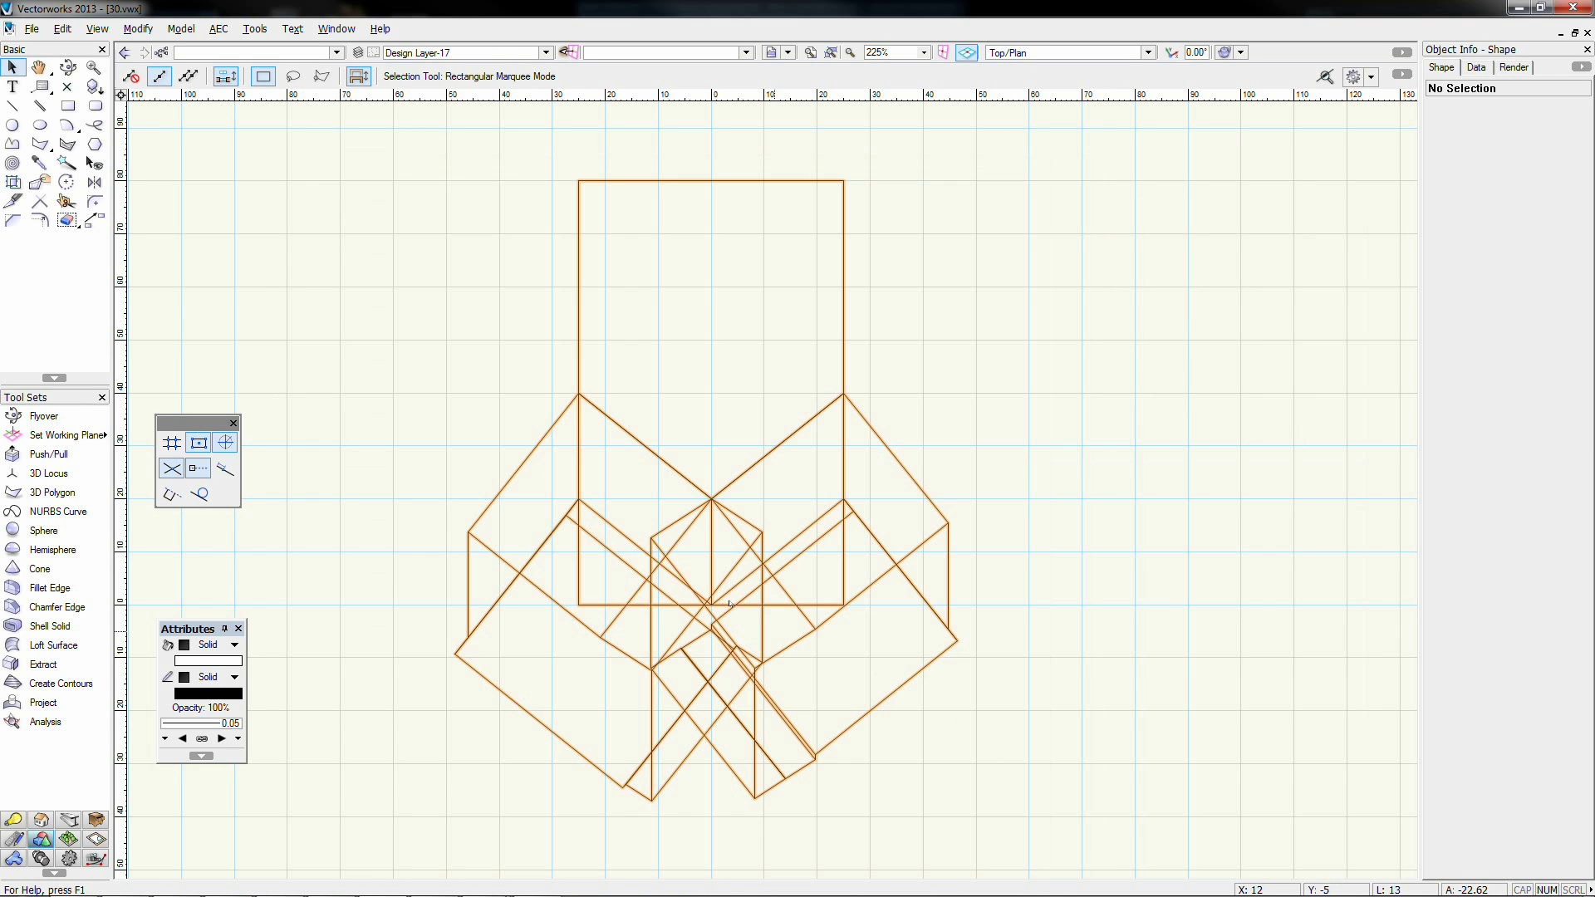
right_click(704, 603)
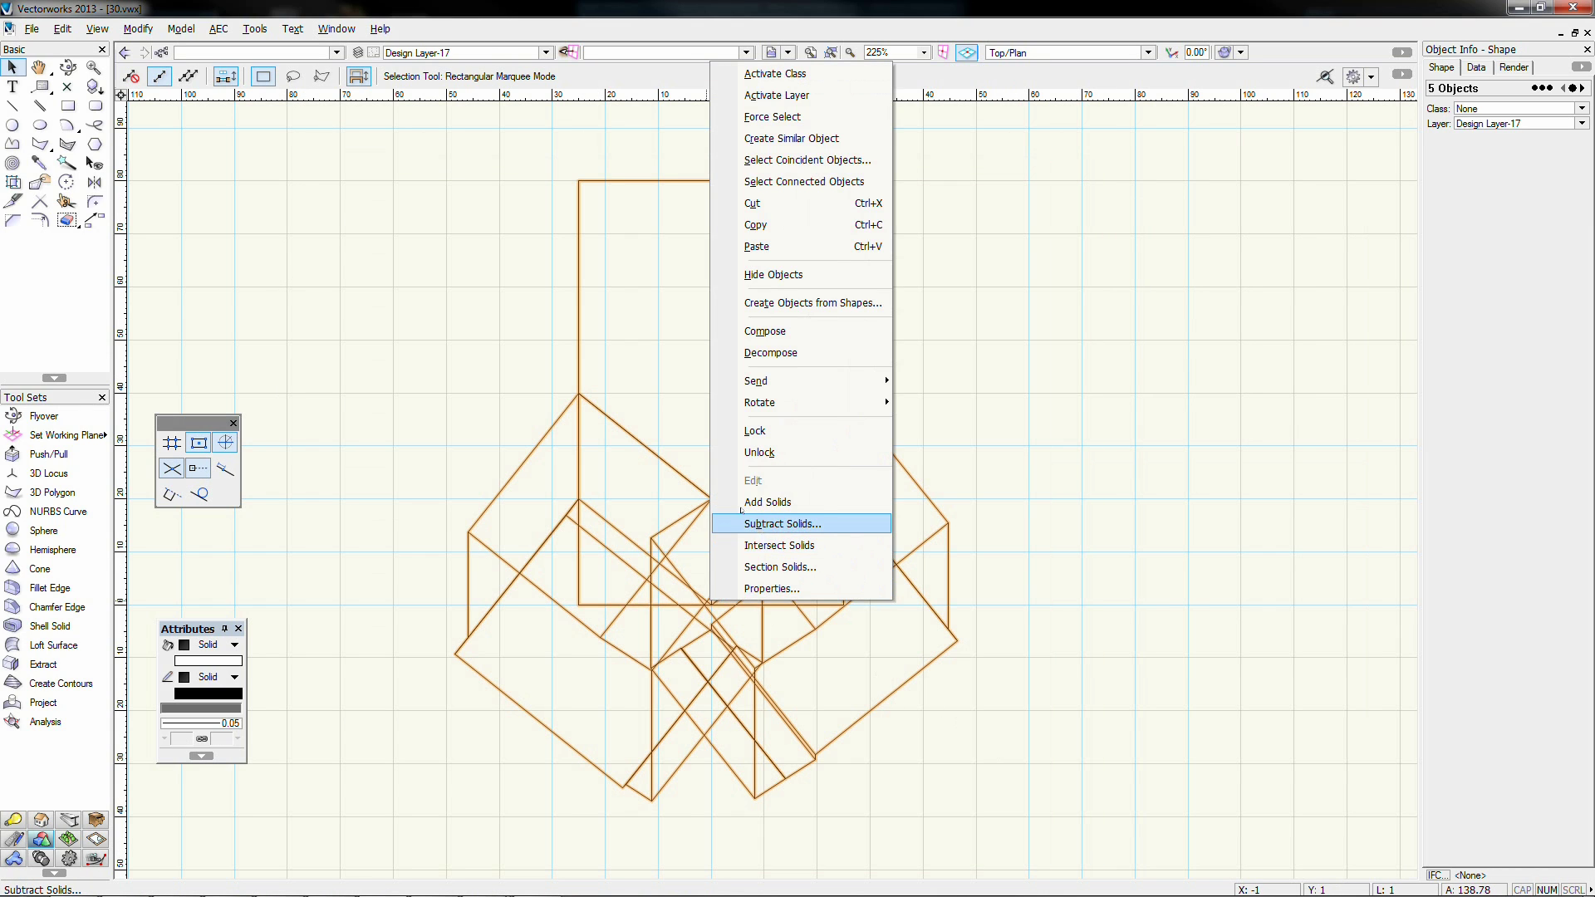
click(754, 526)
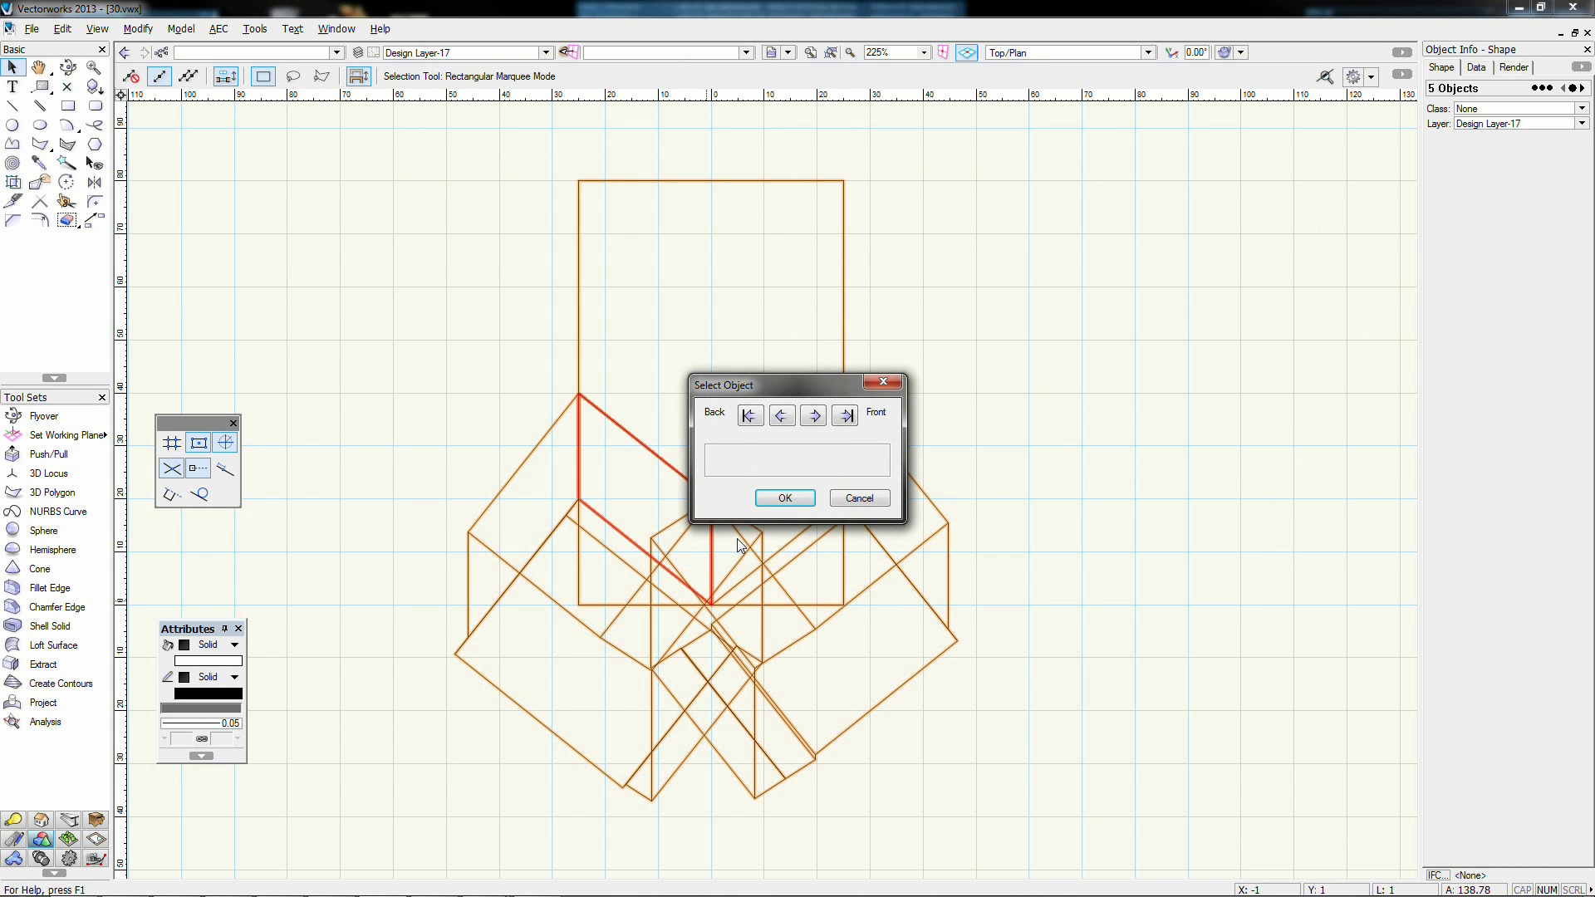
click(858, 498)
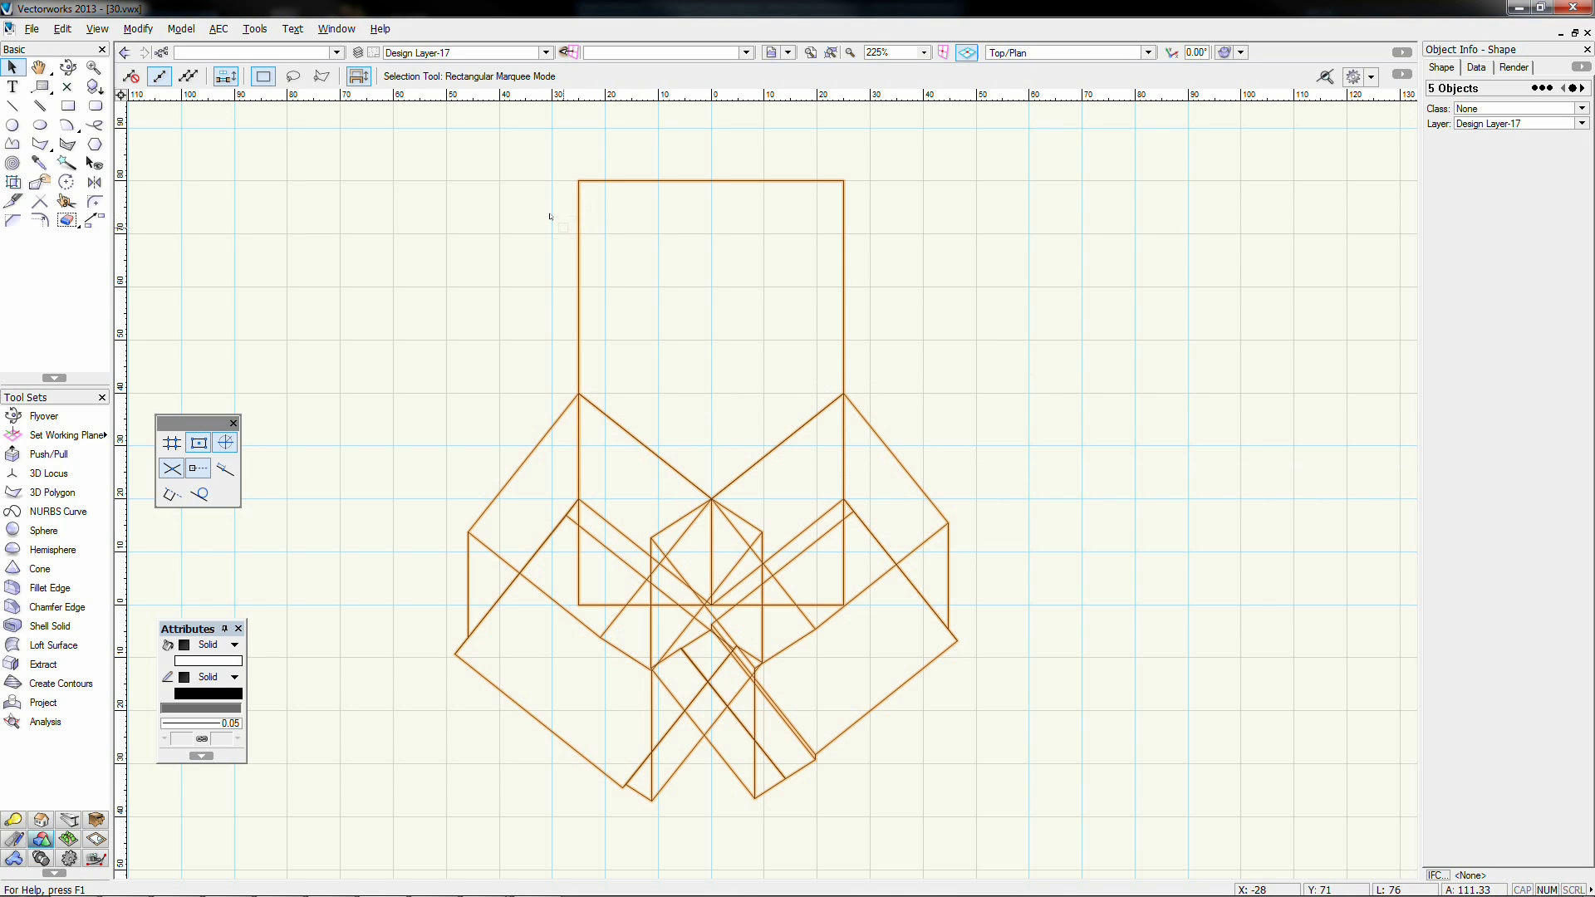
Step: Subtract the sloped solids from the extruded block
right_click(579, 231)
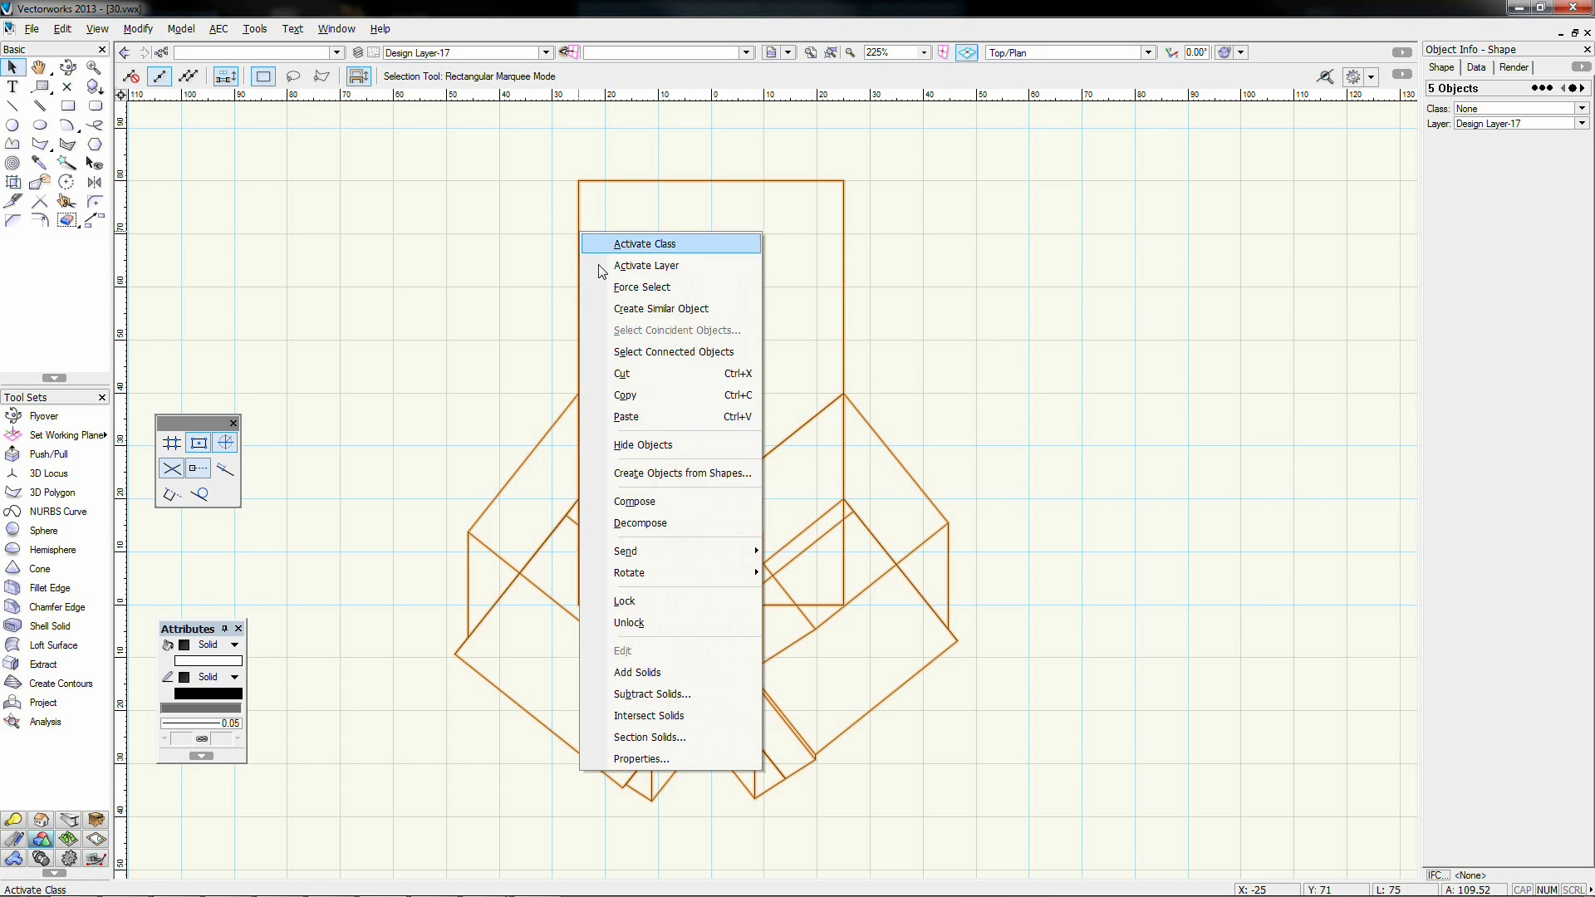
click(608, 684)
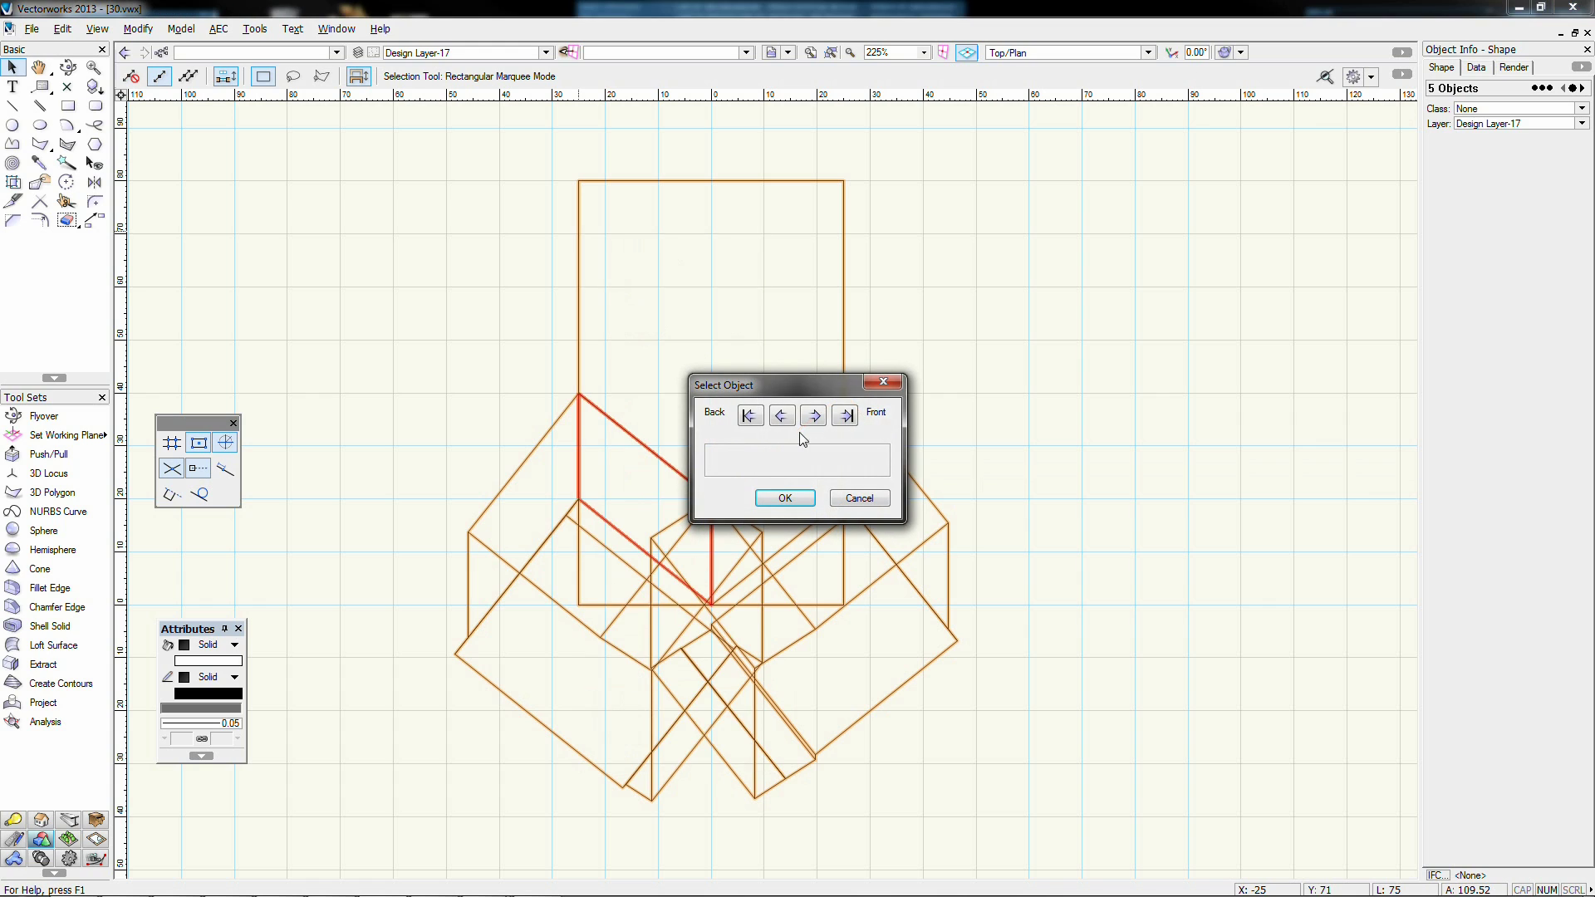
click(814, 416)
click(785, 498)
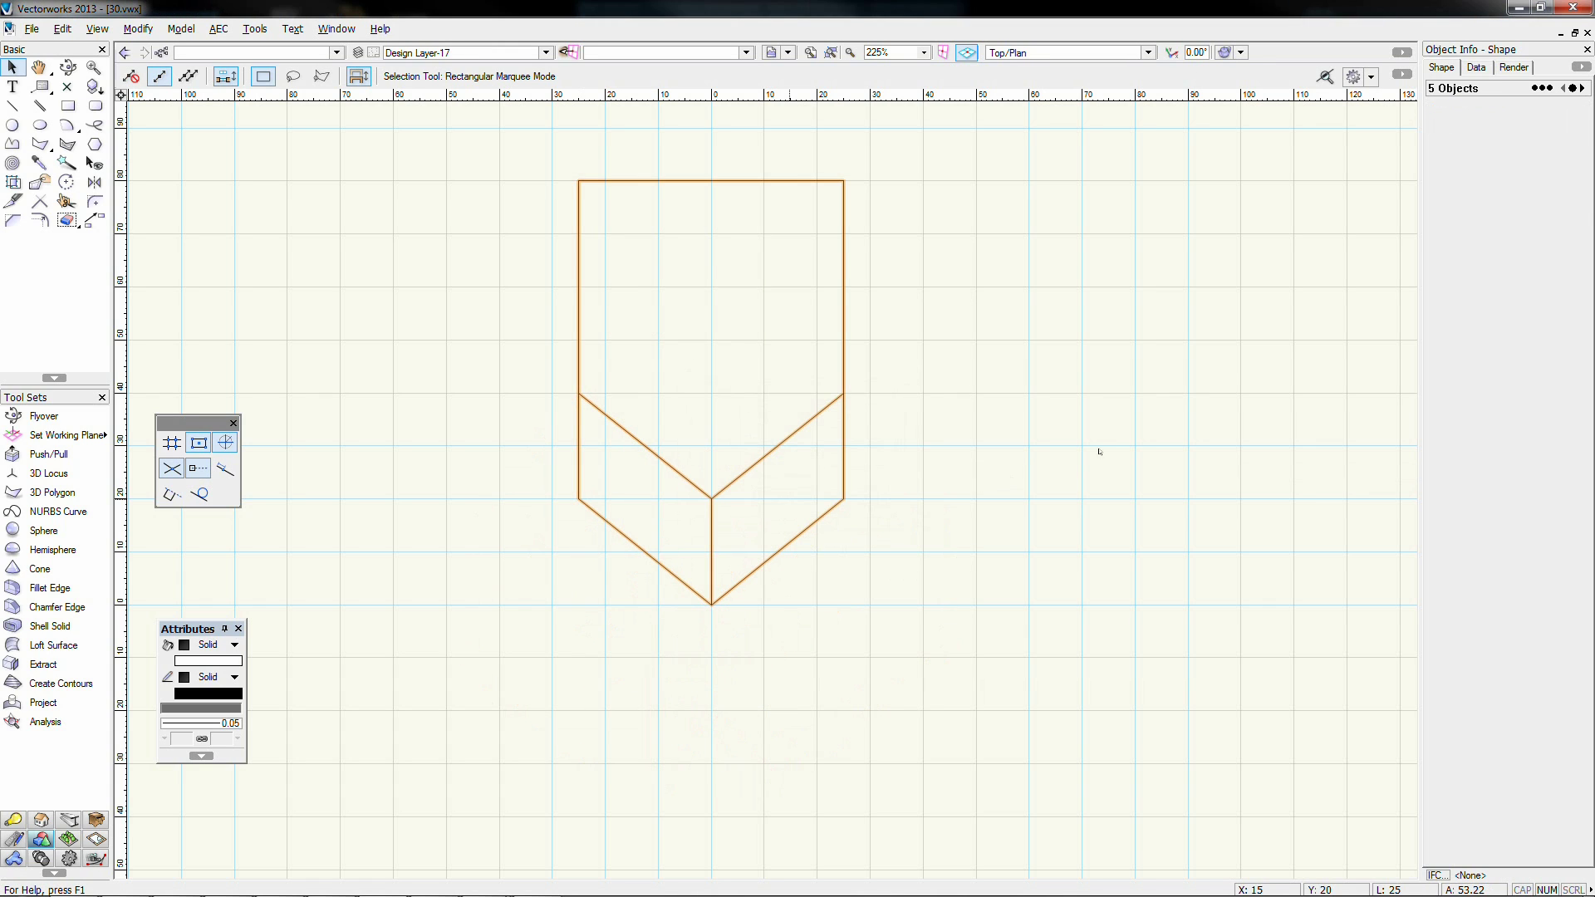
click(974, 496)
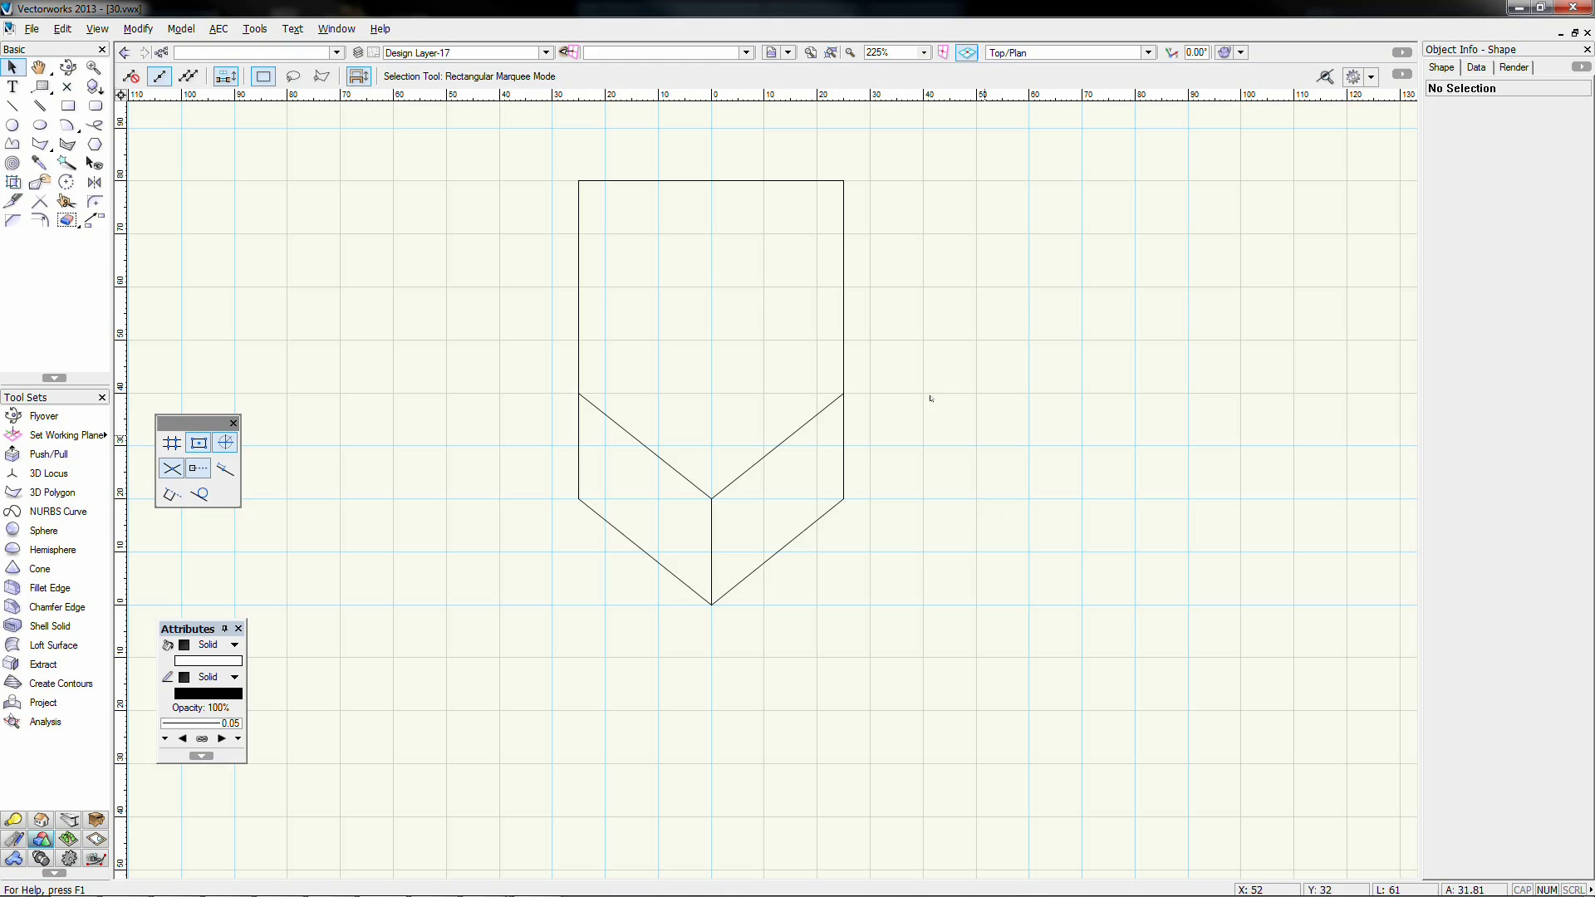
Step: Draw a 50 by 20 mm rectangle along the block's back edge in Top/Plan view
click(68, 66)
drag(712, 600, 829, 516)
key(0)
click(68, 105)
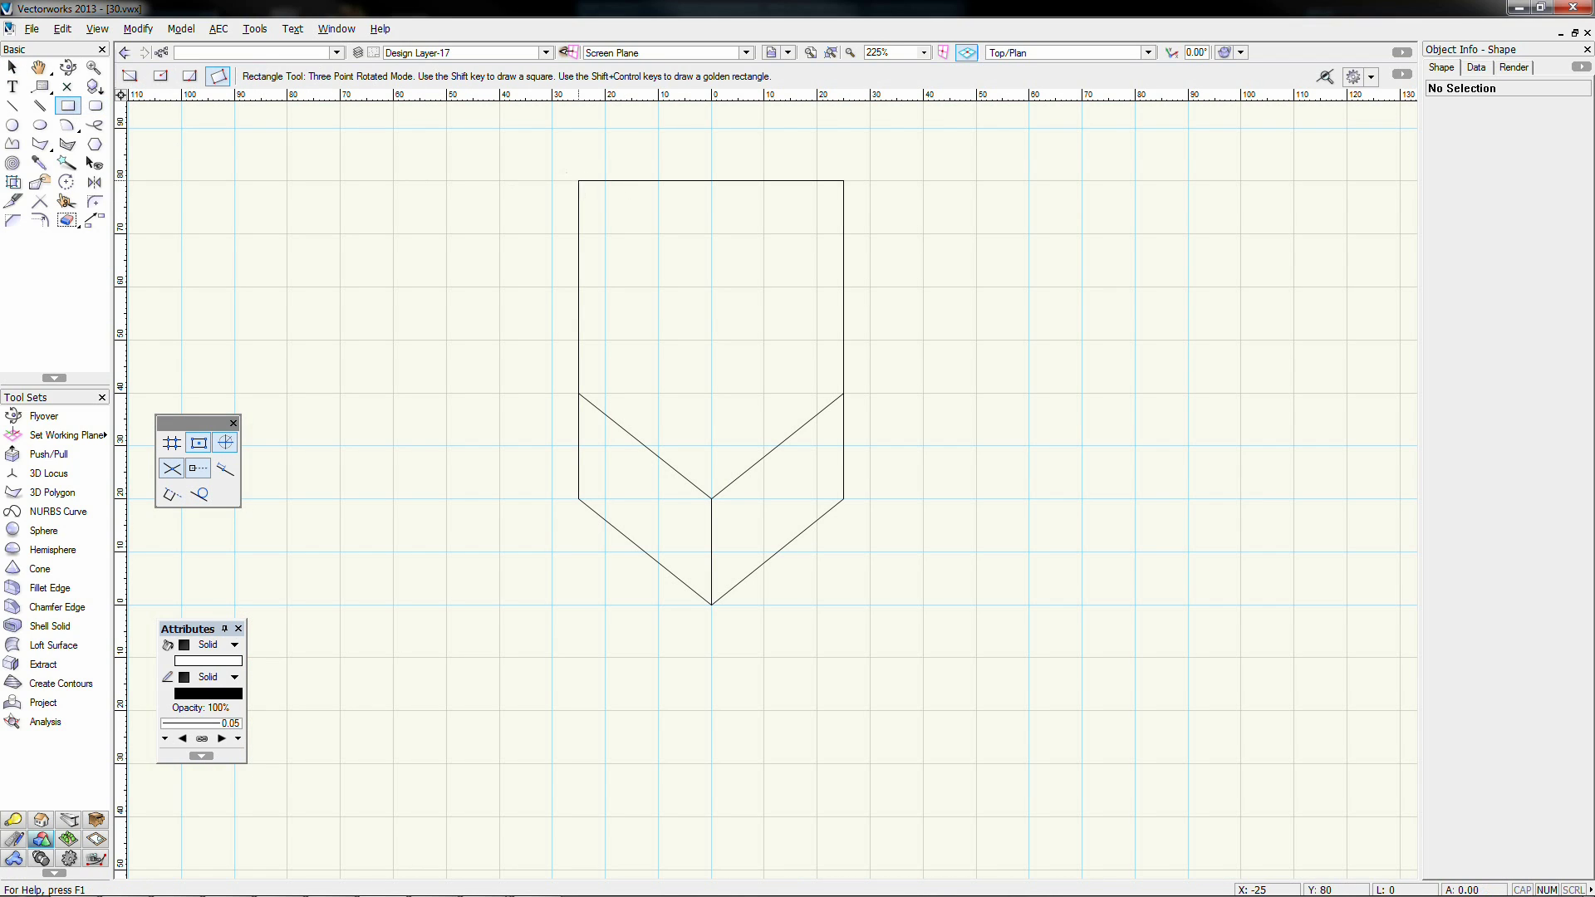
click(578, 180)
click(843, 181)
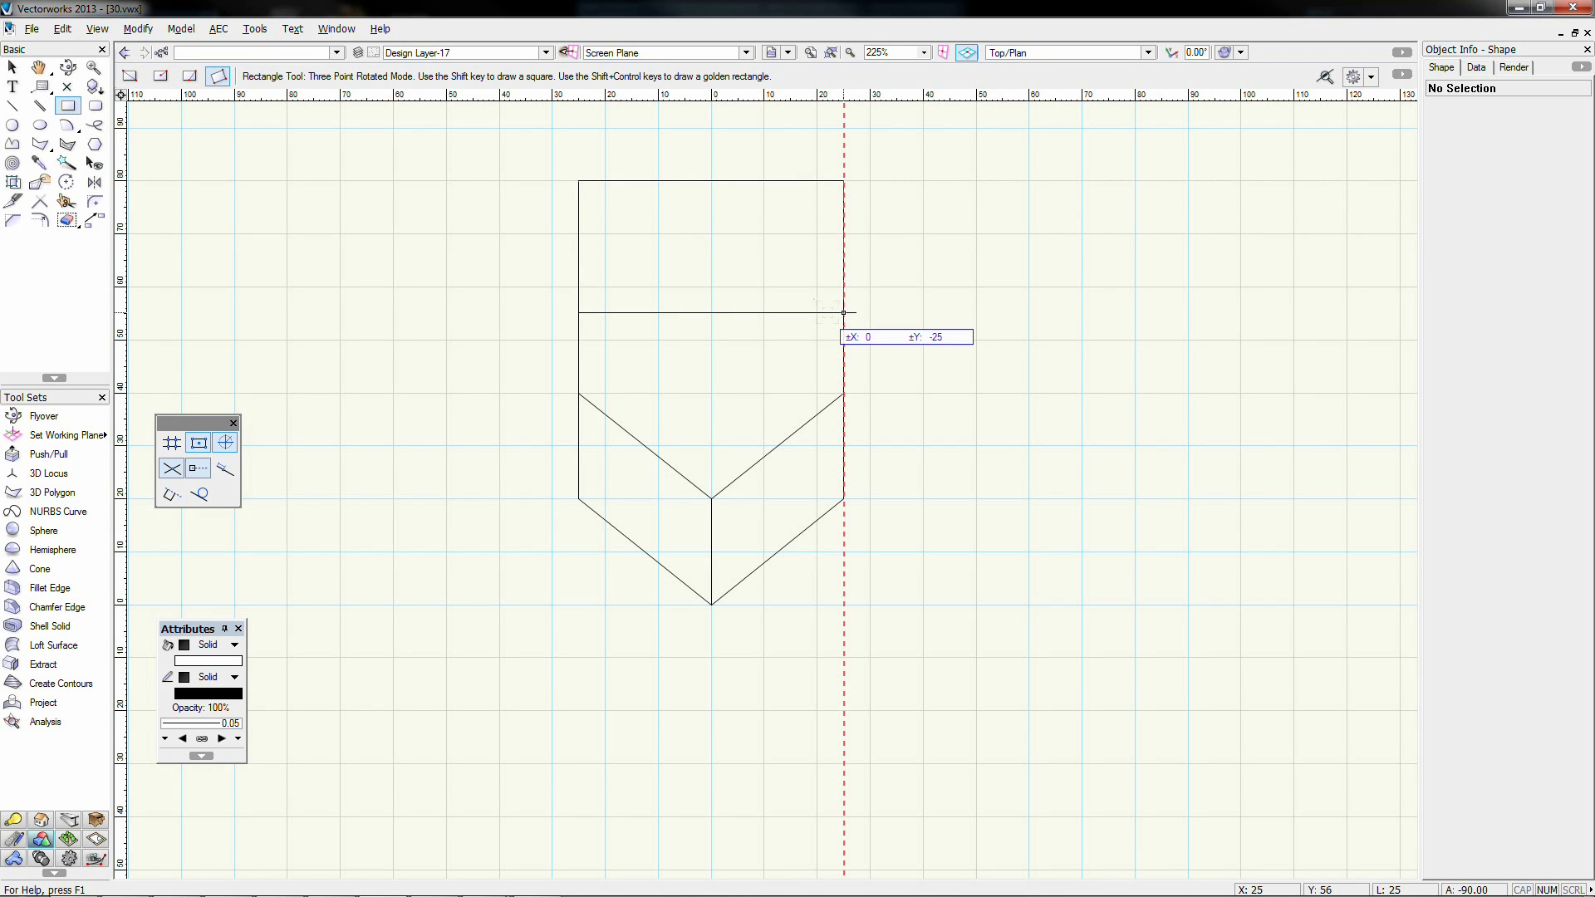
key(Tab)
key(Tab)
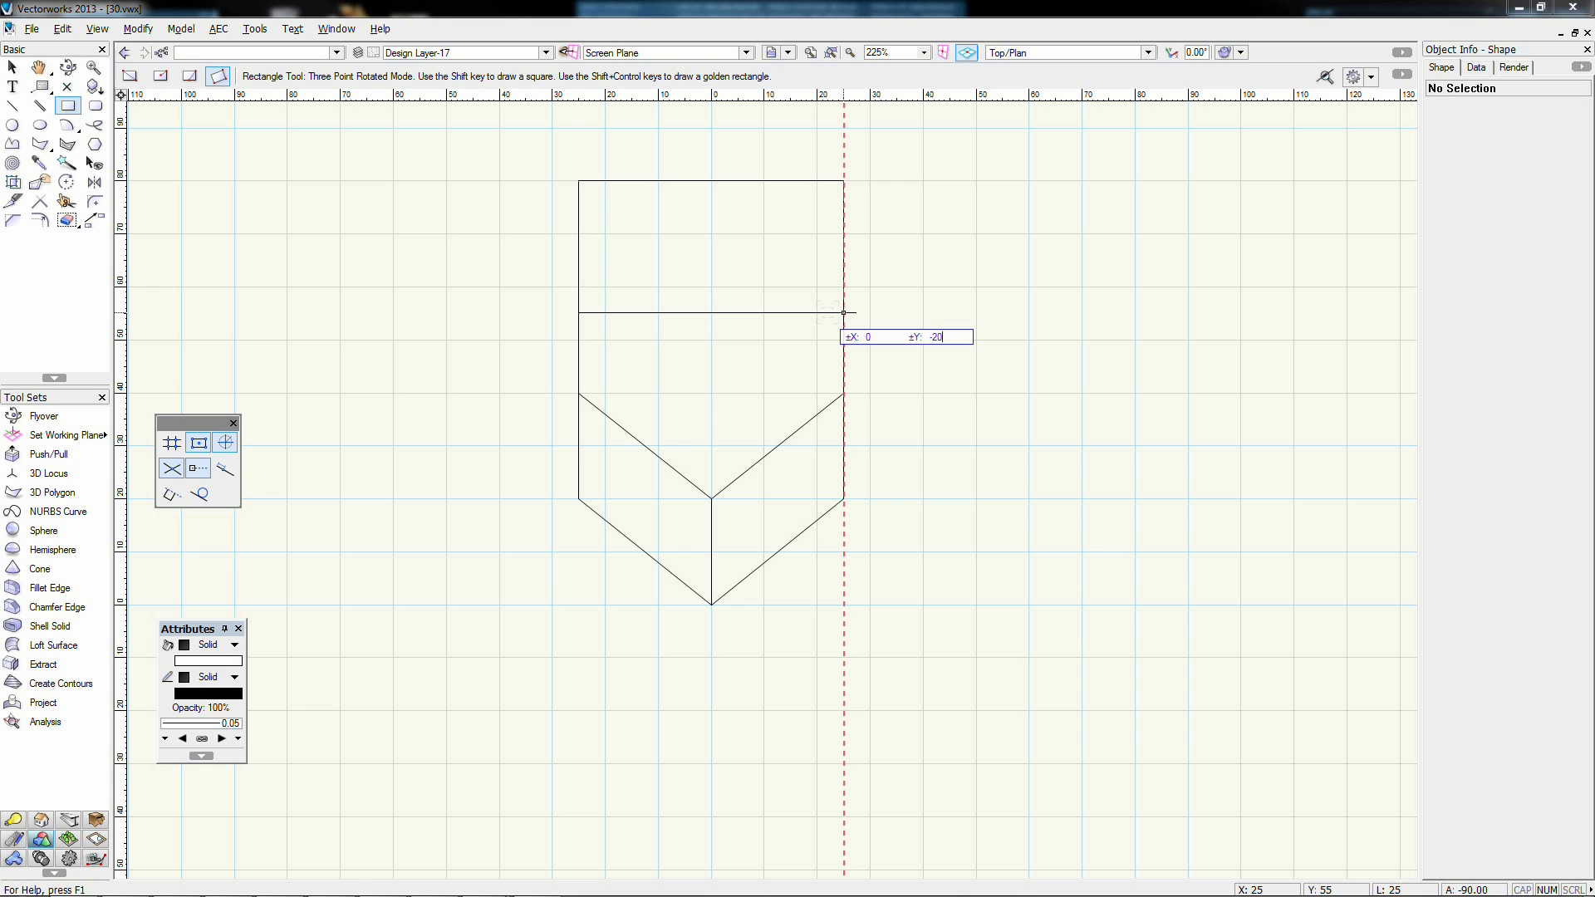
text(-20)
key(Return)
Step: Extrude the rectangle at the back edge and add it to the V-shaped solid as one solid
key(ctrl+e)
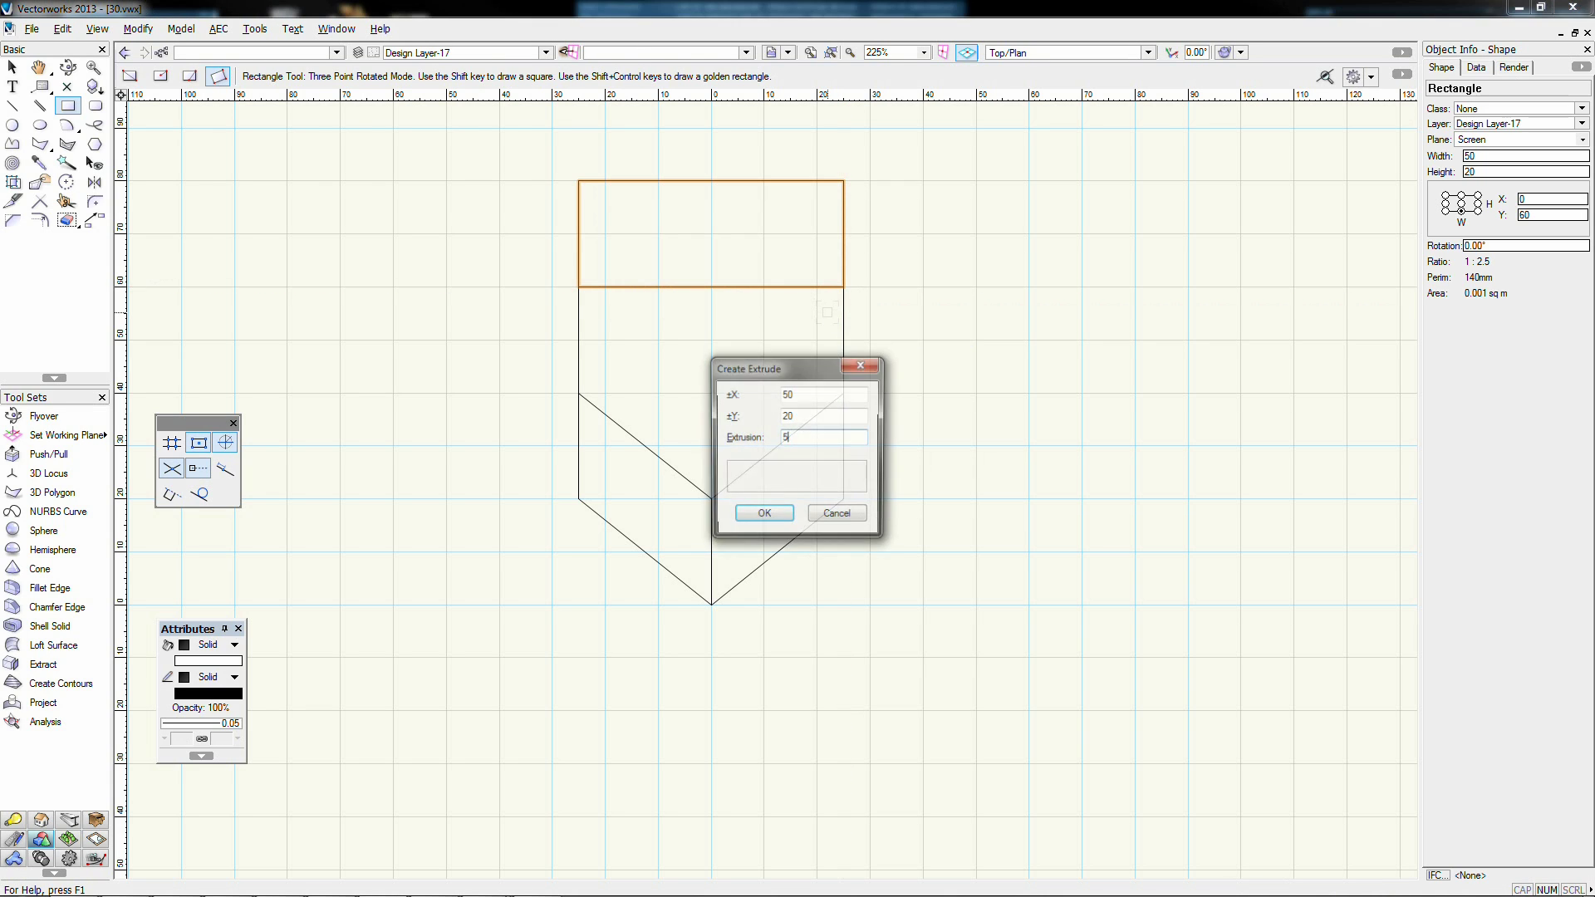
key(Return)
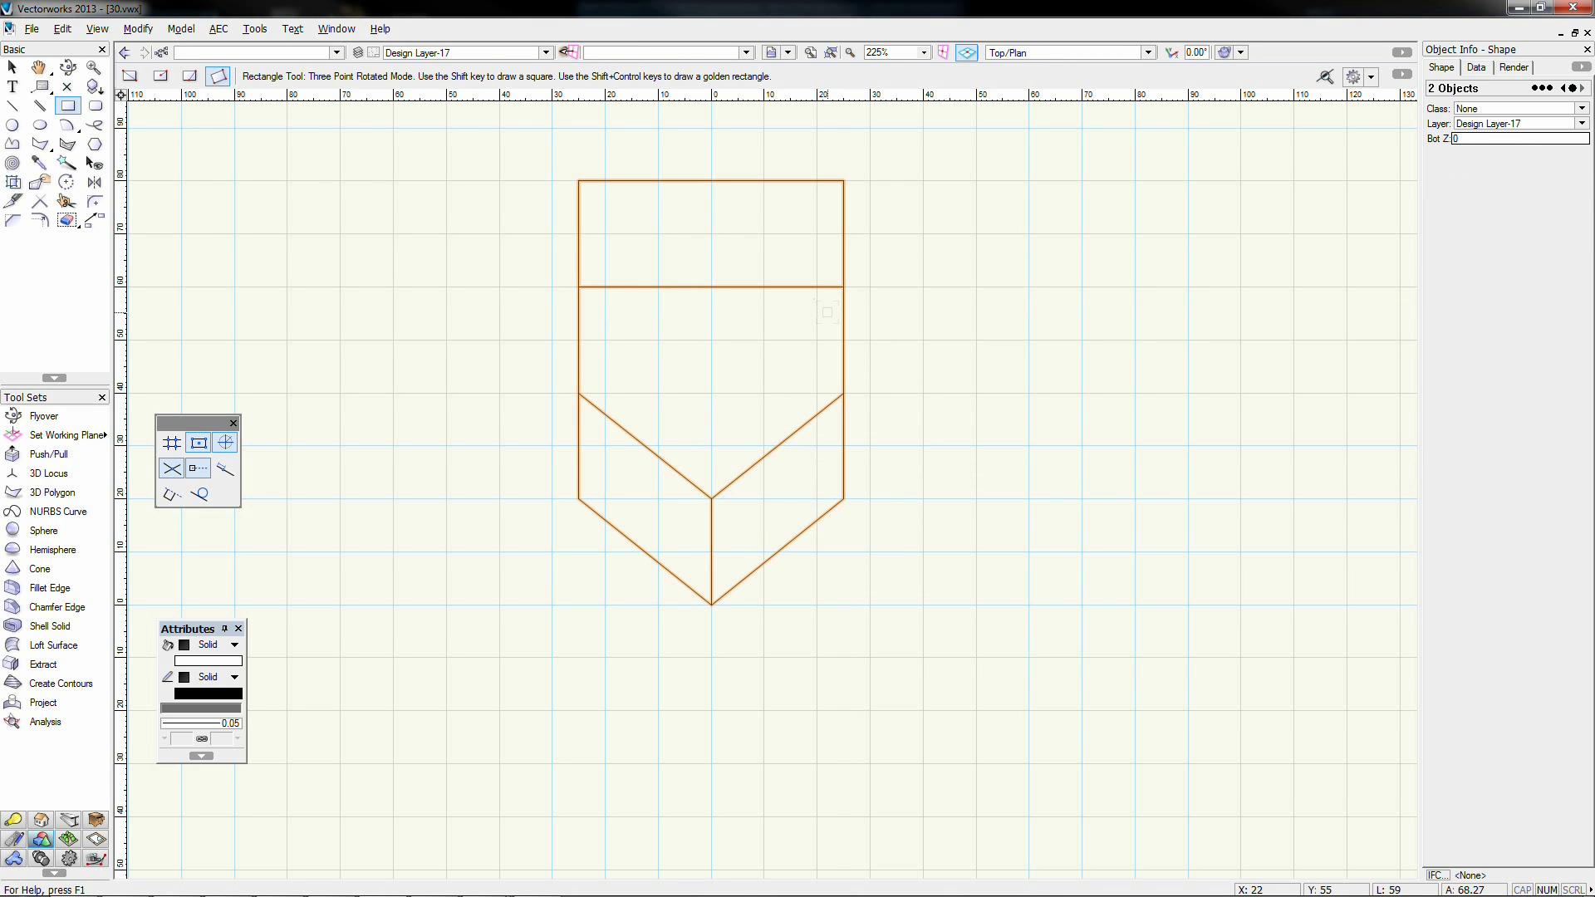
key(x)
right_click(843, 287)
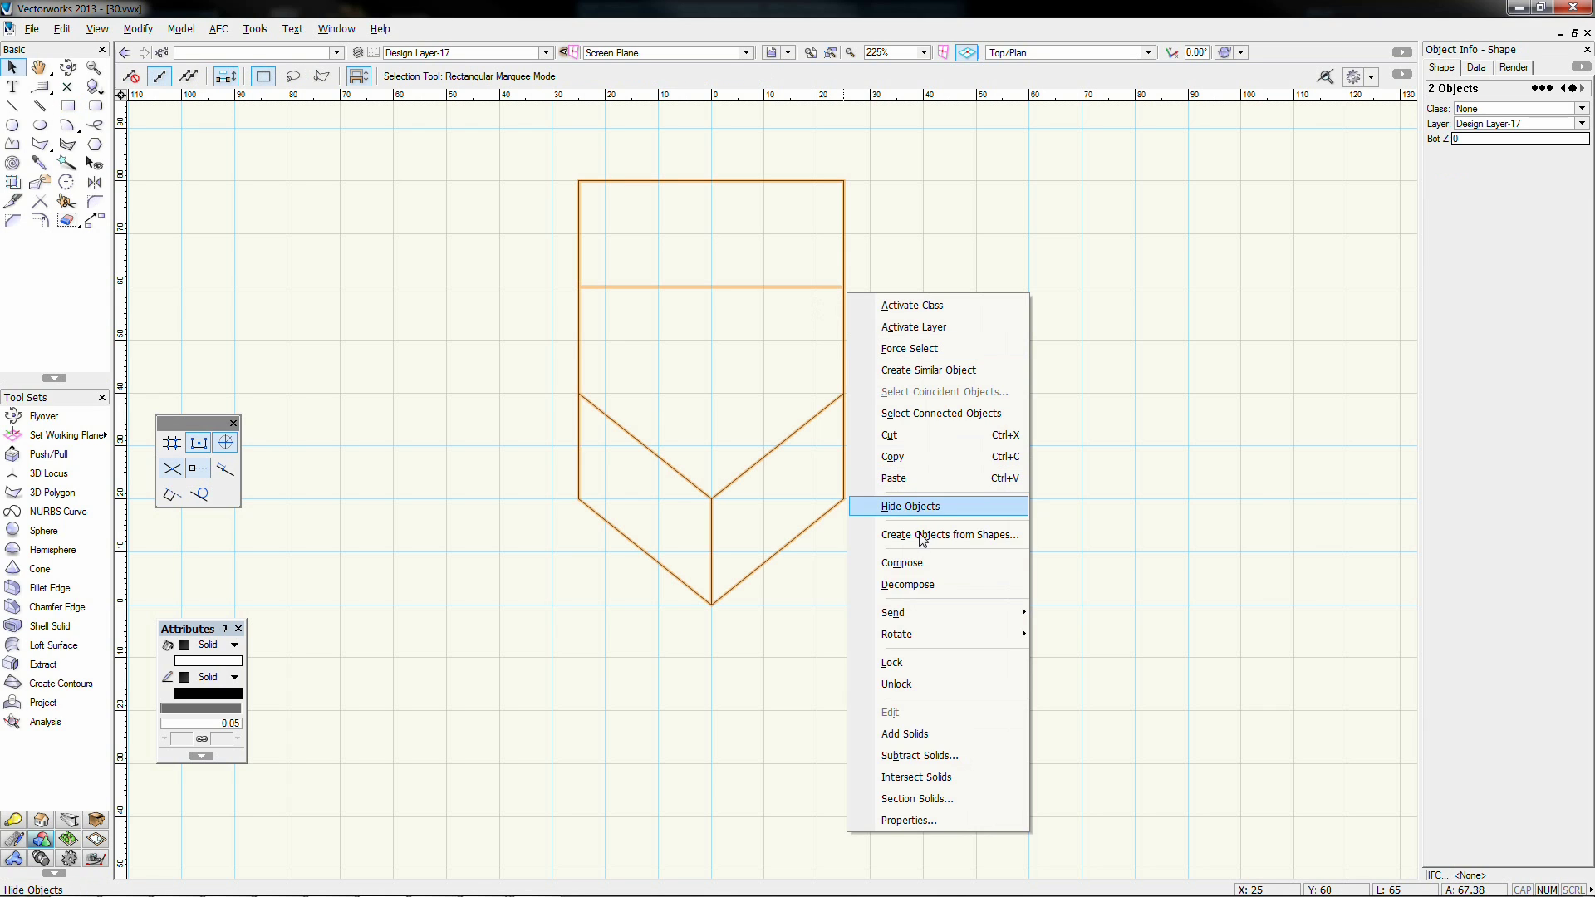
click(919, 735)
click(904, 729)
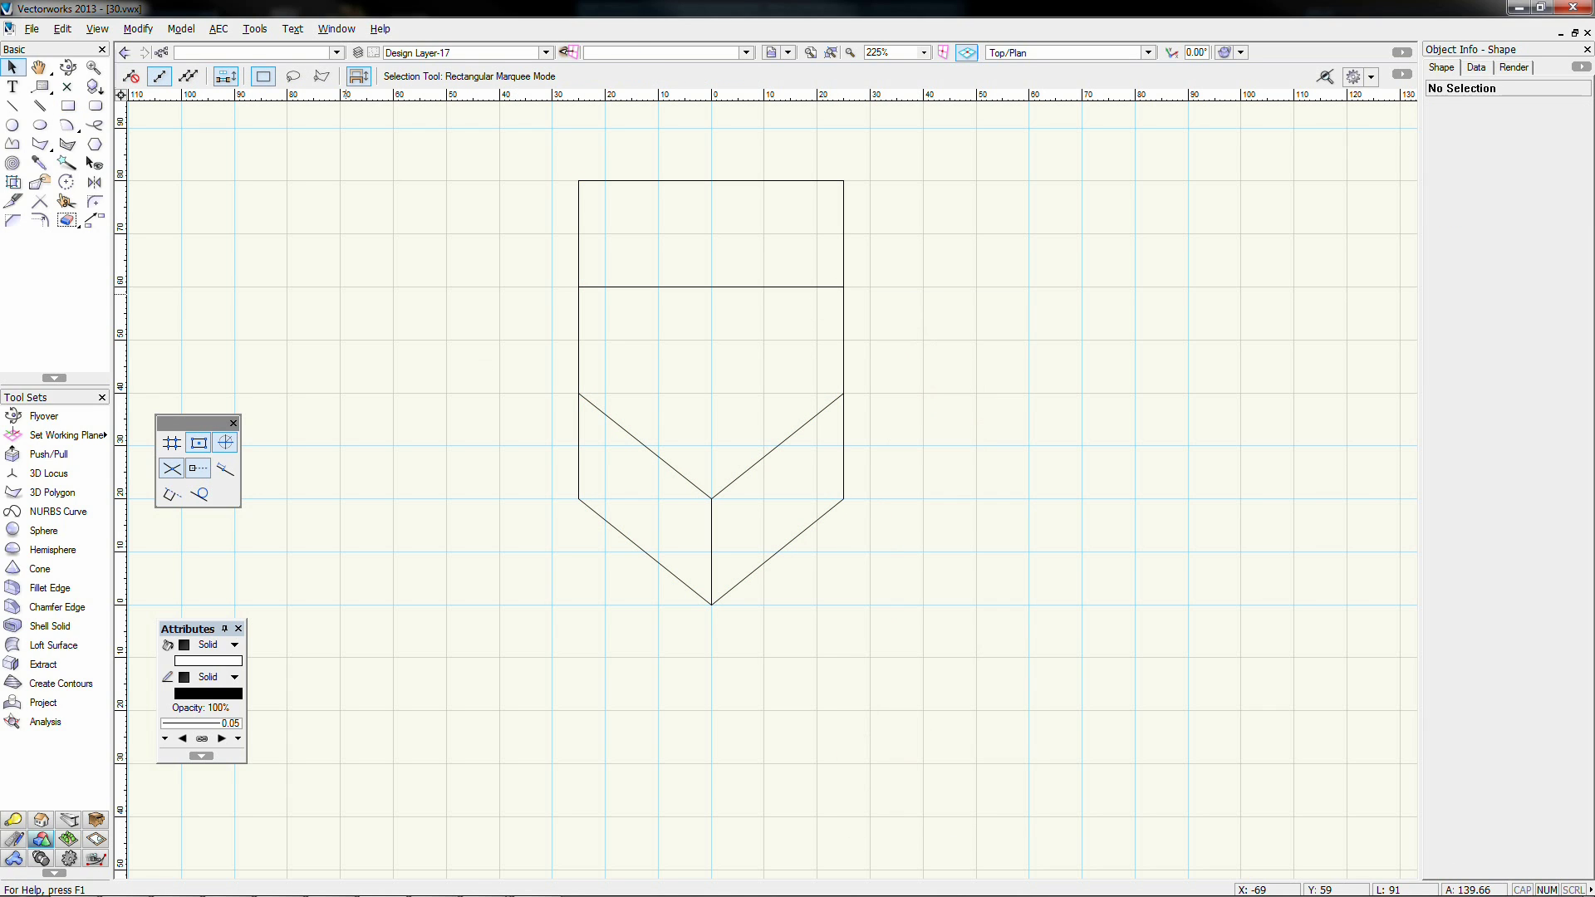
Step: Examine the combined solid from an oblique angle in wireframe and shaded rendering, including the raised back step
click(68, 67)
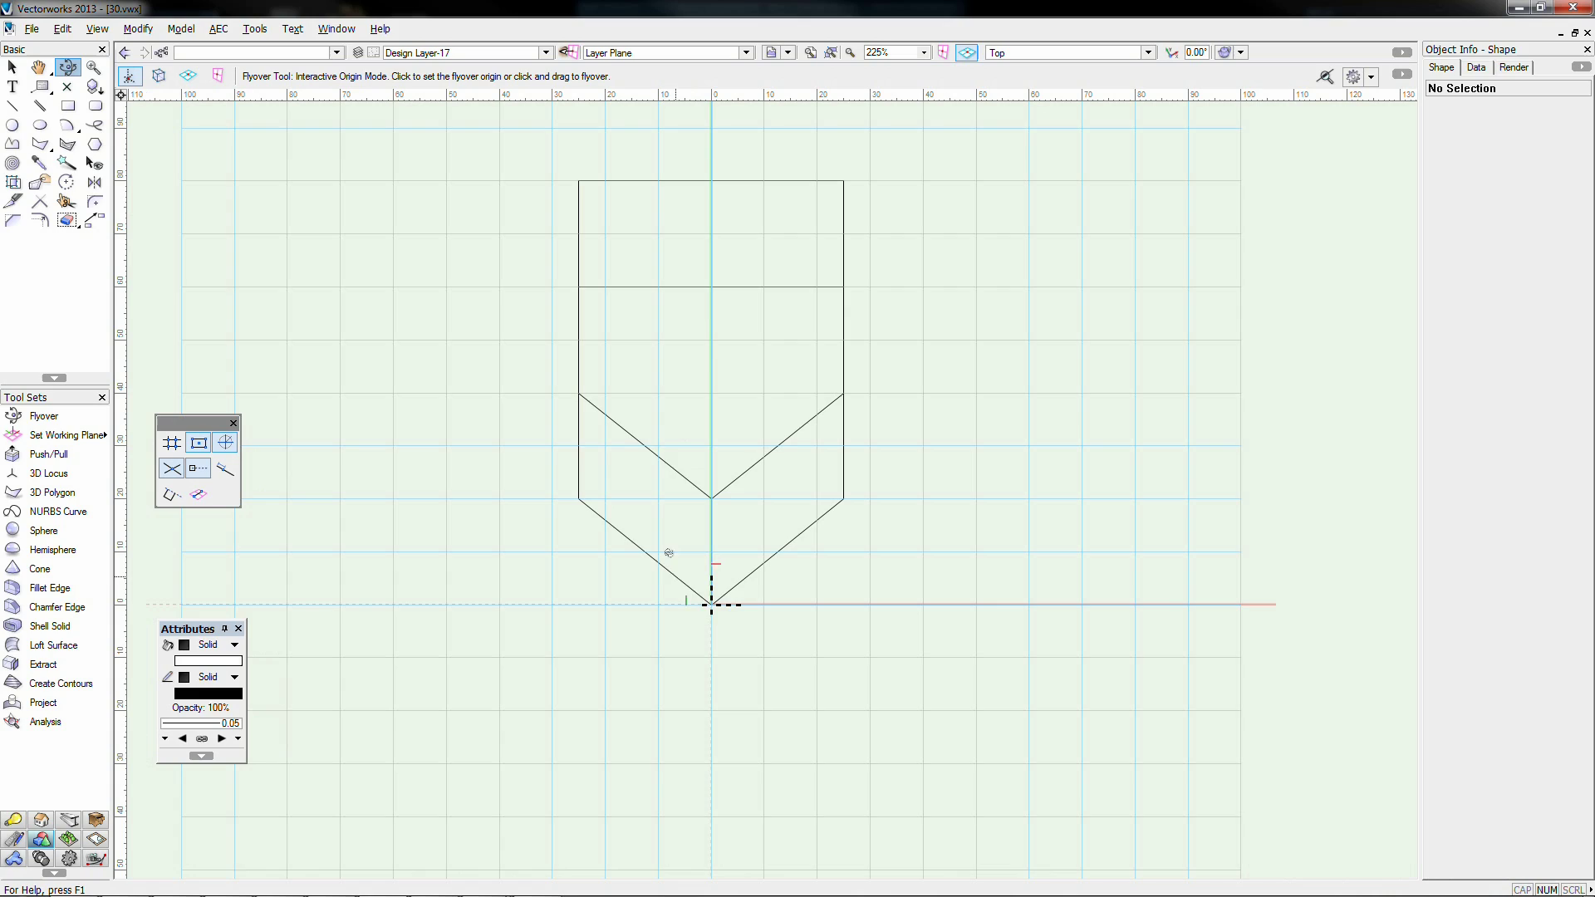
drag(711, 601, 740, 465)
drag(288, 292, 291, 295)
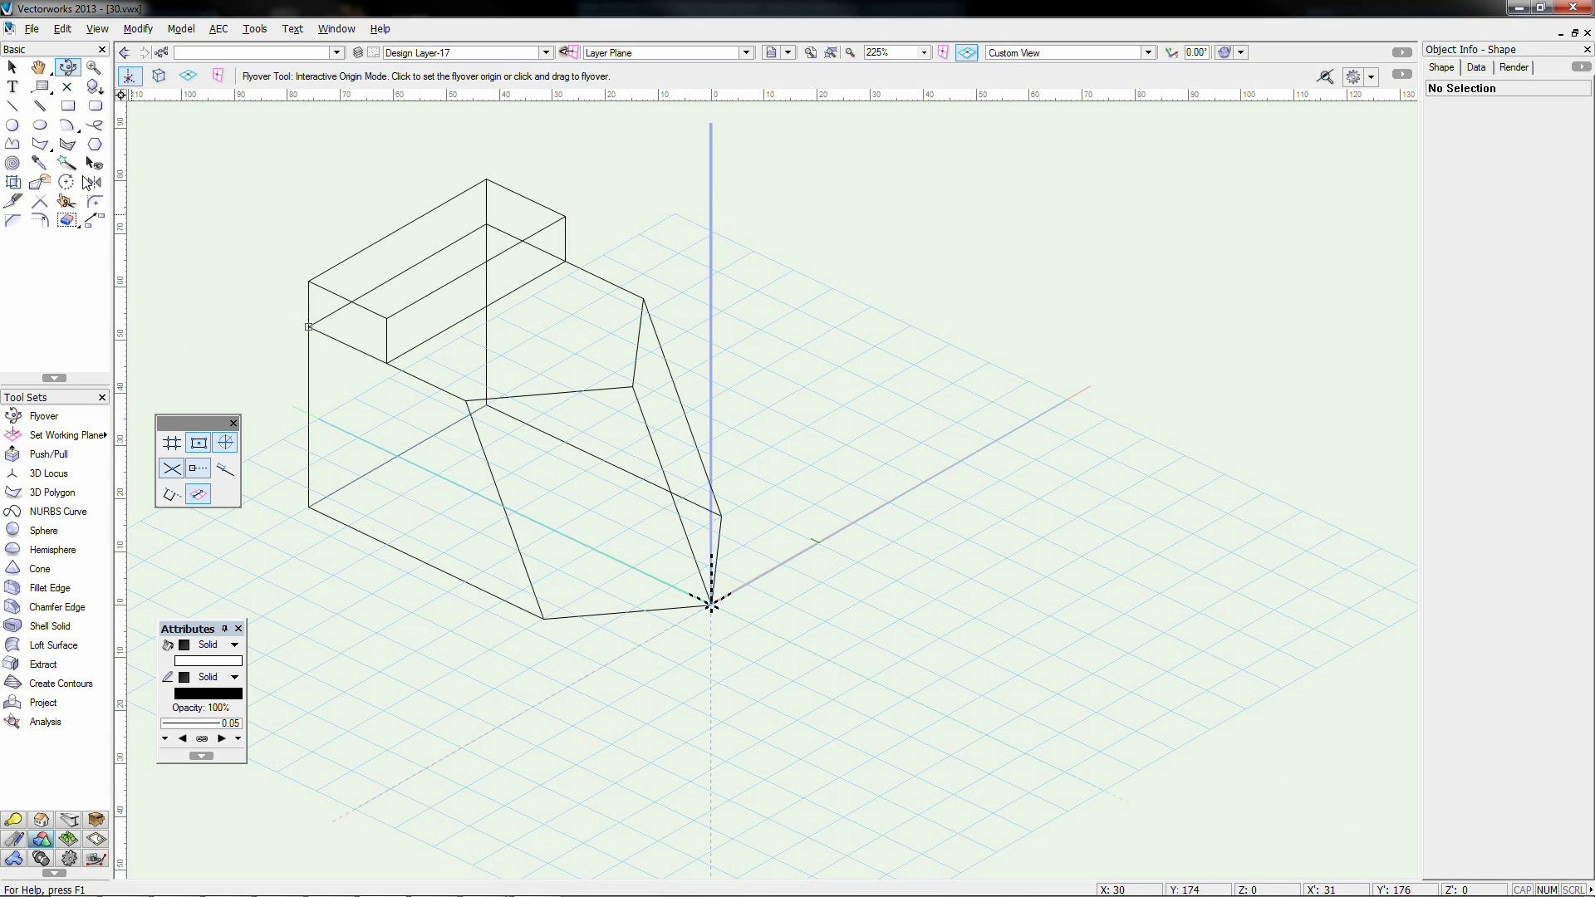
click(13, 66)
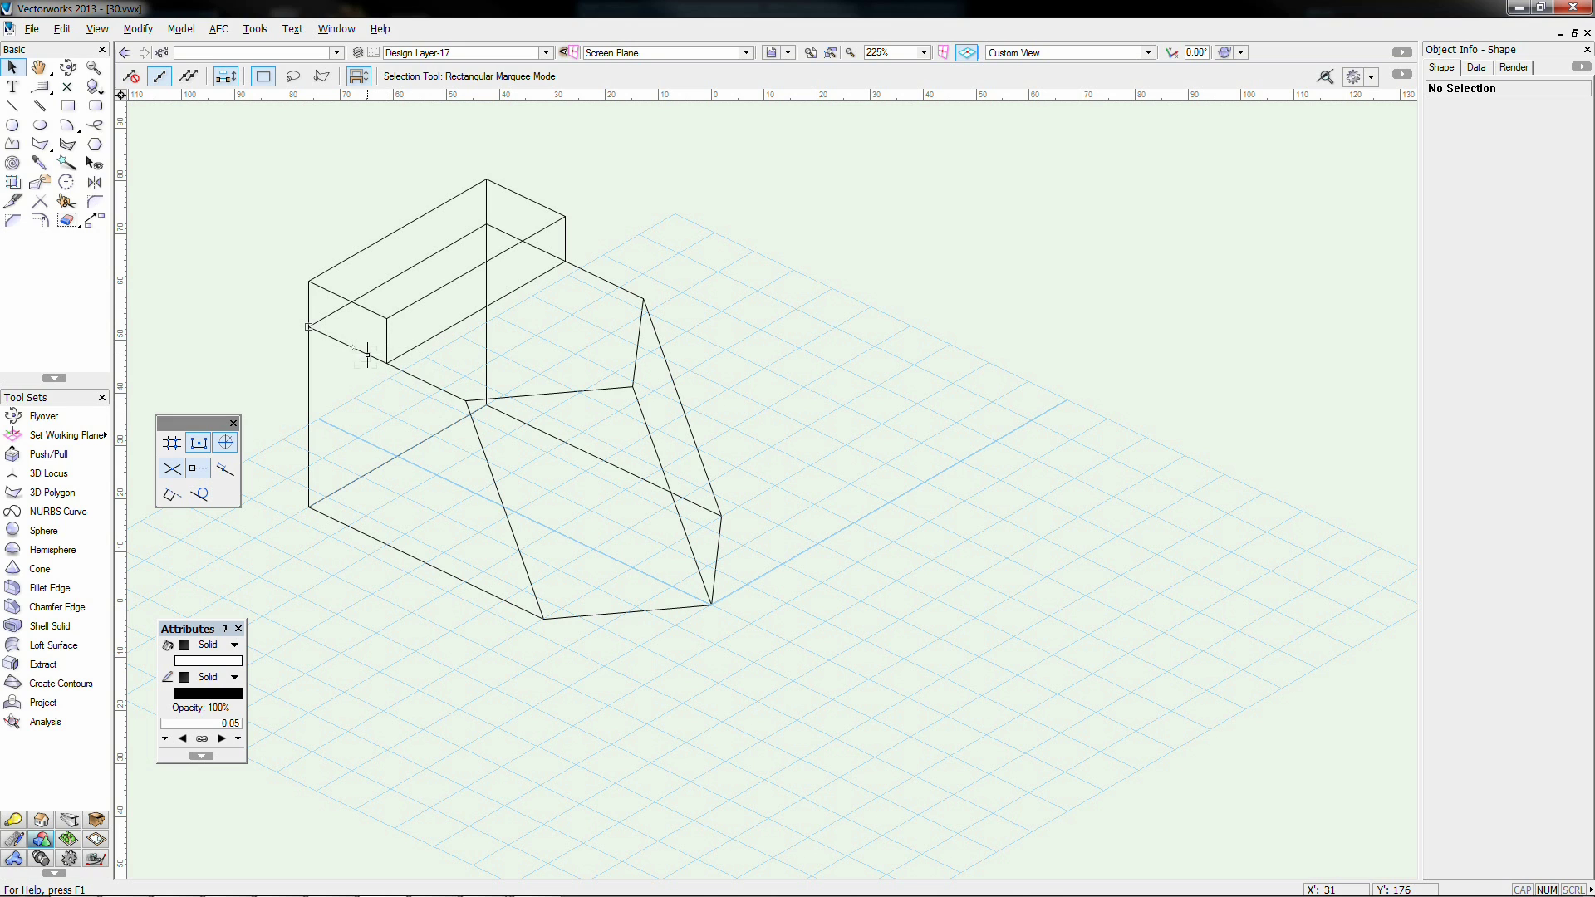
scroll(367, 354, up, 5)
scroll(370, 349, down, 5)
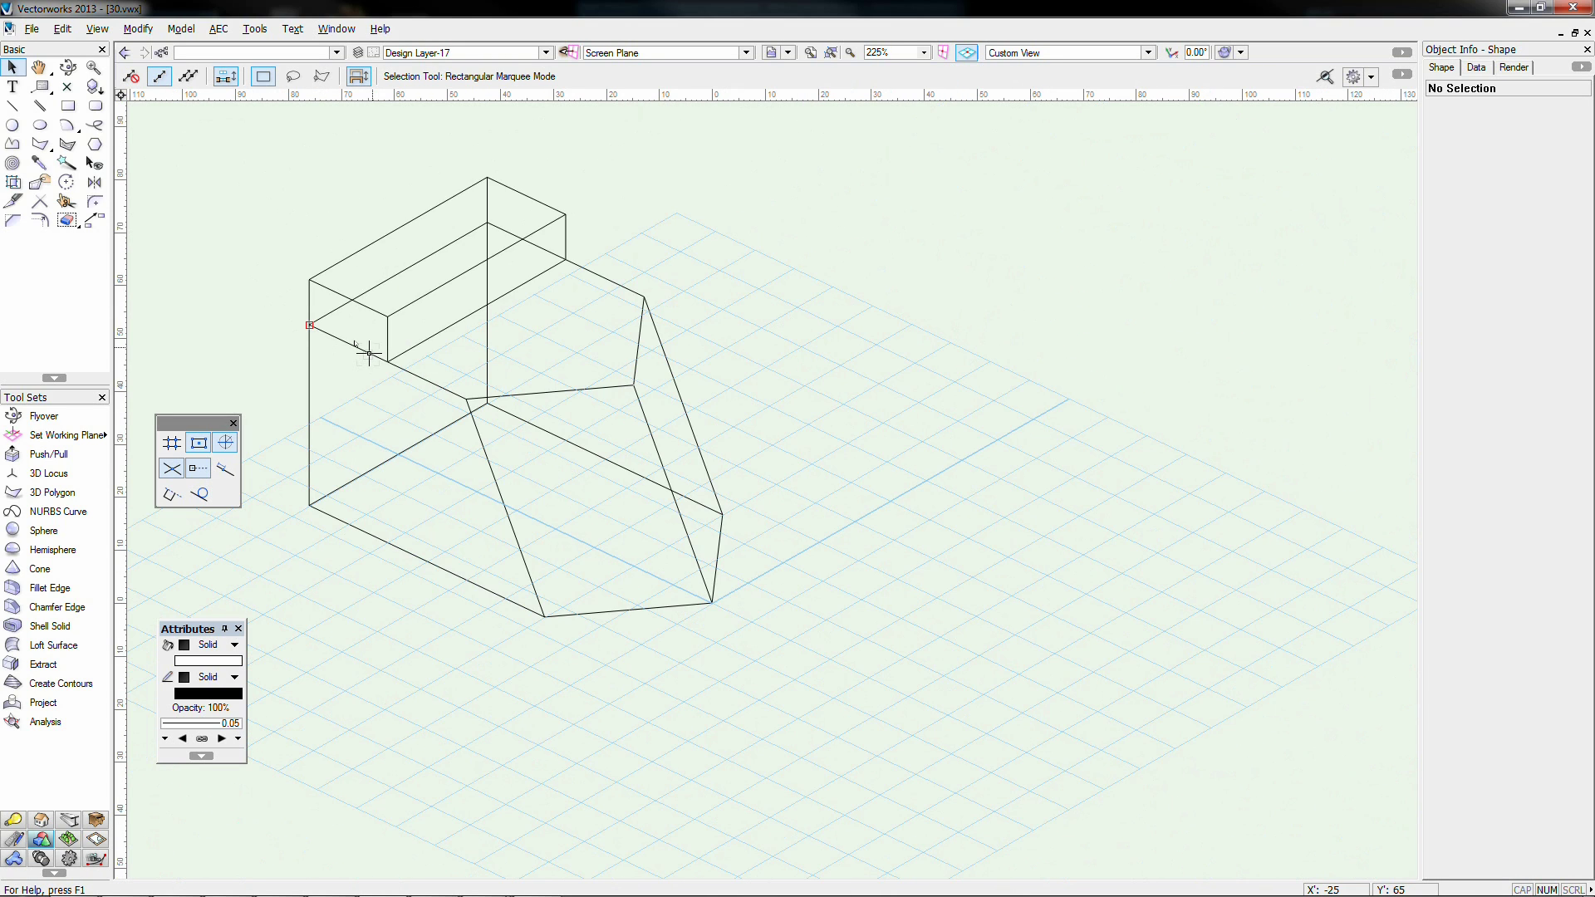
key(ctrl+shift+g)
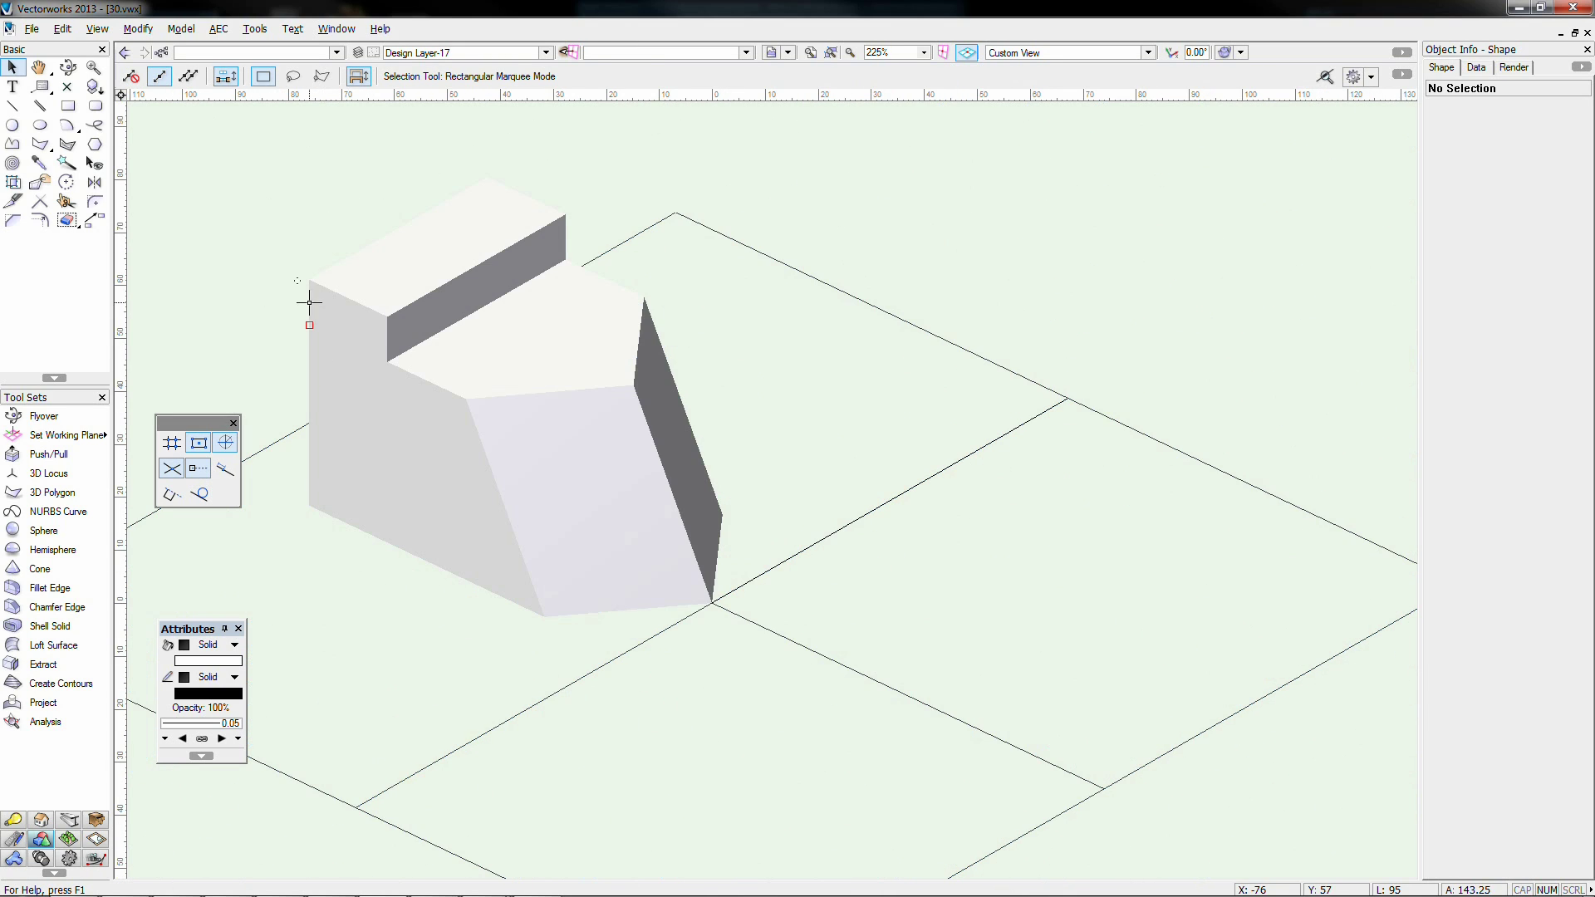
scroll(309, 302, up, 5)
scroll(304, 330, down, 6)
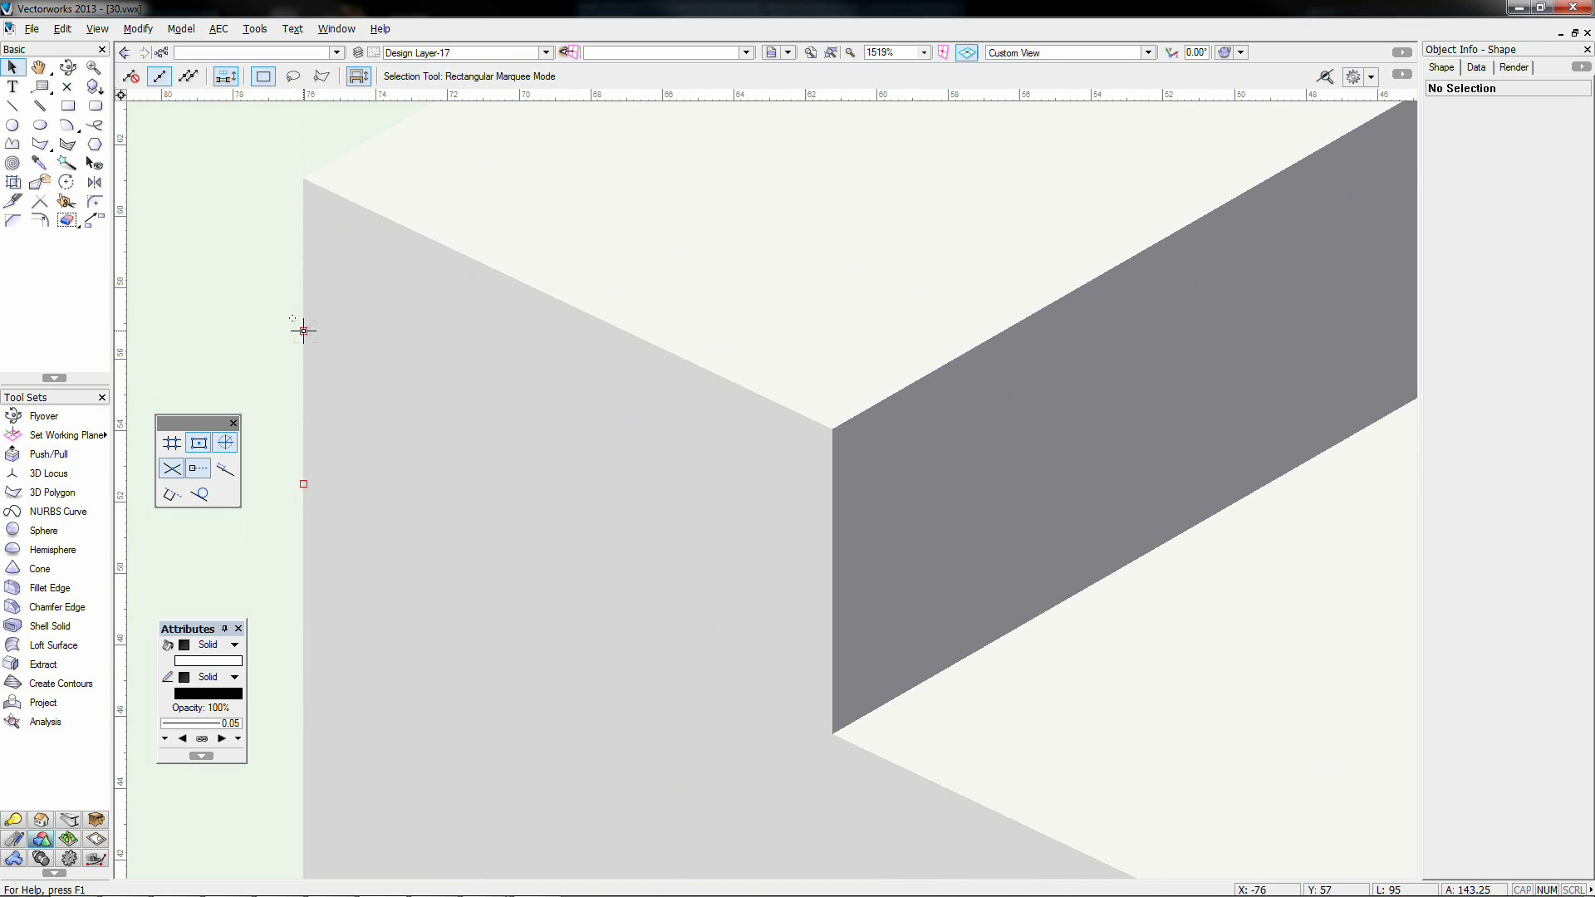
key(ctrl+shift+w)
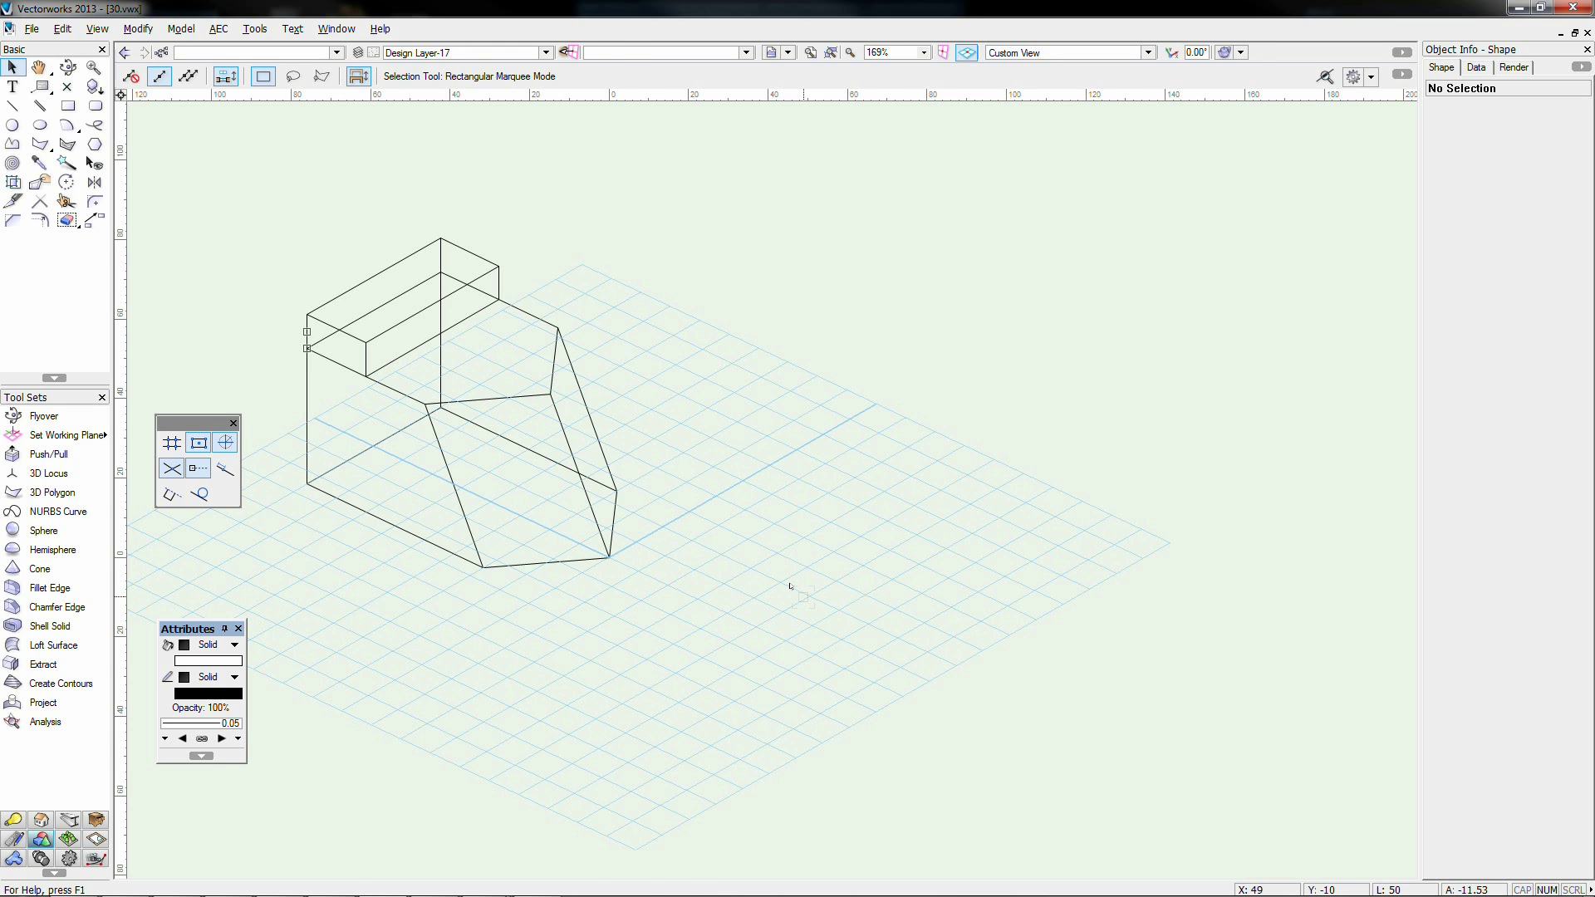
Step: Make Design Layer-18 the active layer and set the view to Top/Plan
key(KP_1)
click(473, 53)
click(438, 127)
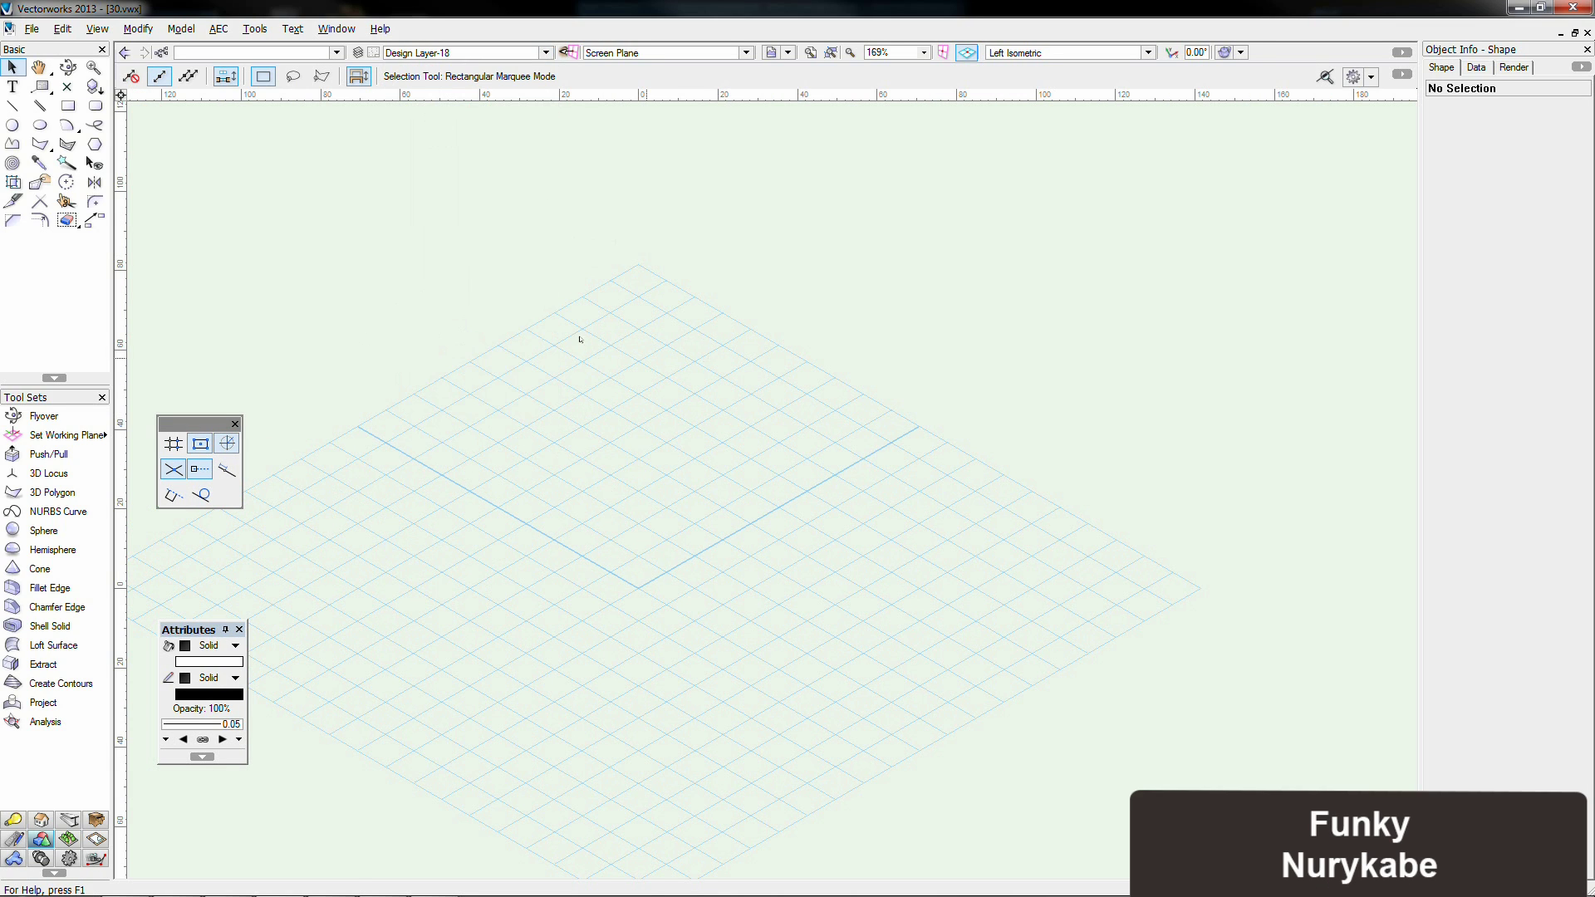
click(67, 105)
click(13, 68)
key(KP_0)
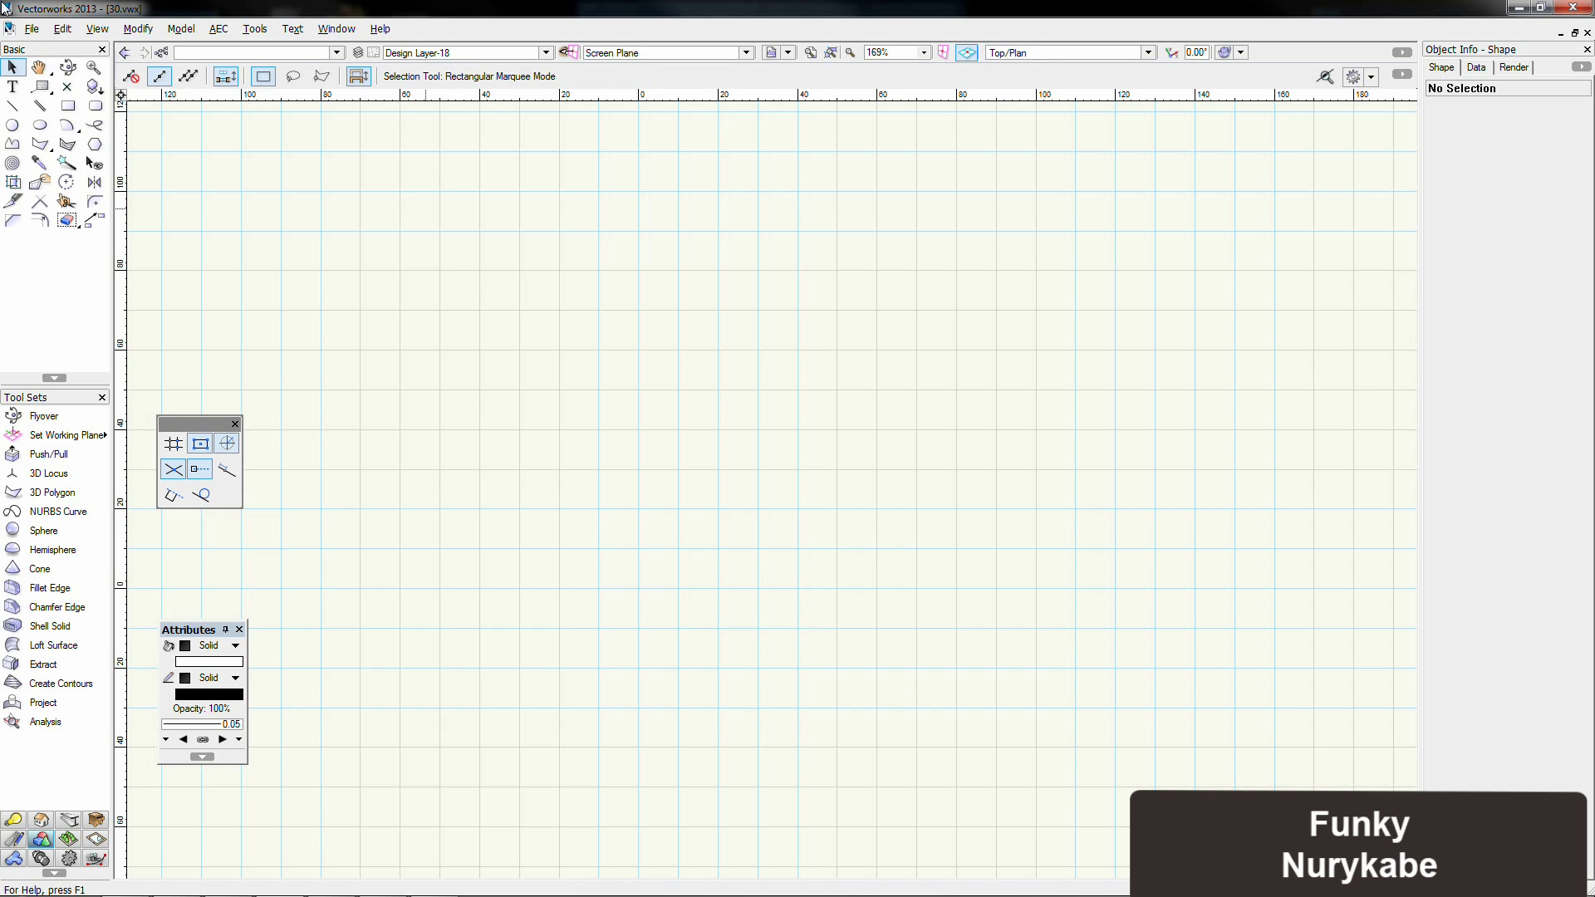
Step: Create a rectangle 50 mm wide and 80 mm high with its bottom centre at the origin
double_click(67, 106)
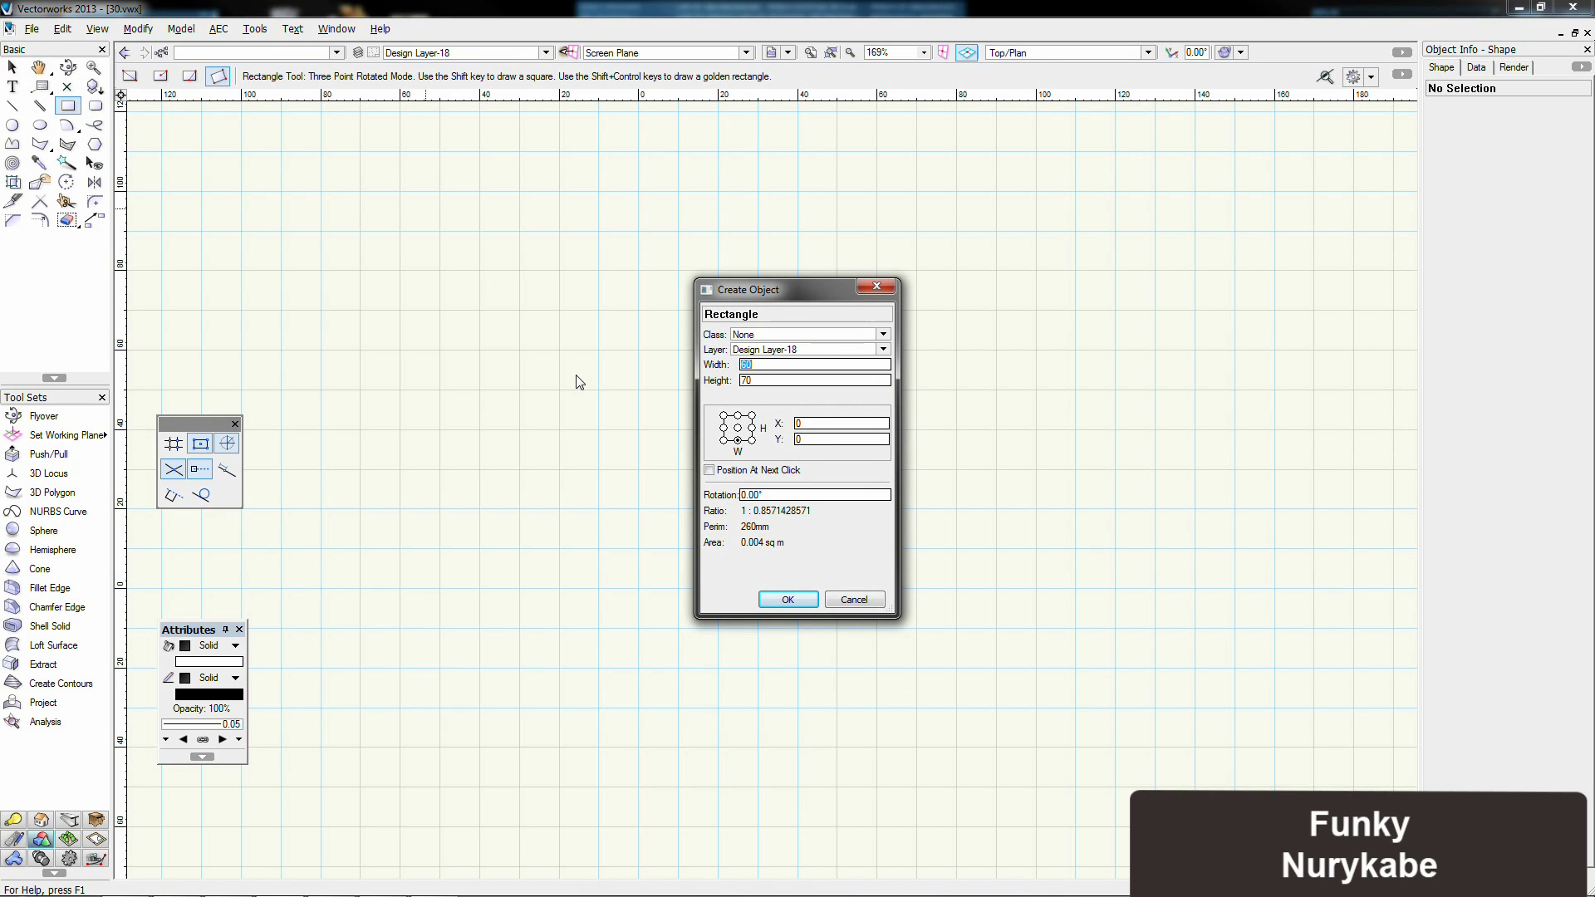
text(0)
key(Tab)
text(80)
key(Return)
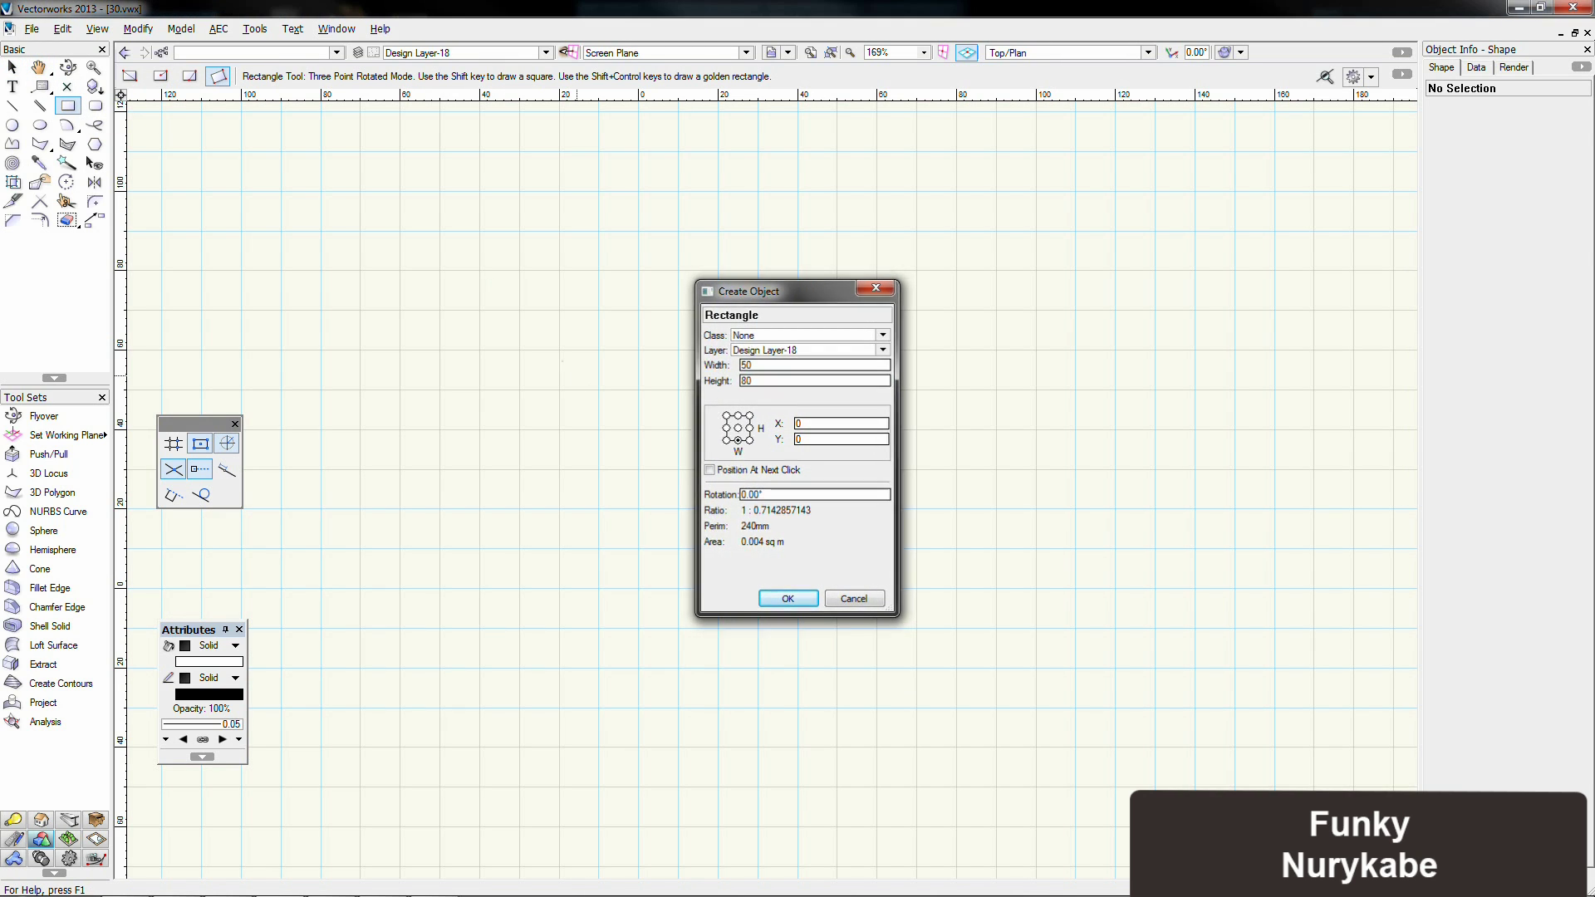
click(11, 68)
click(509, 505)
Step: Draw a helper rectangle 20 mm wide and 40 mm high inside the large rectangle's lower-left corner
click(67, 105)
key(g)
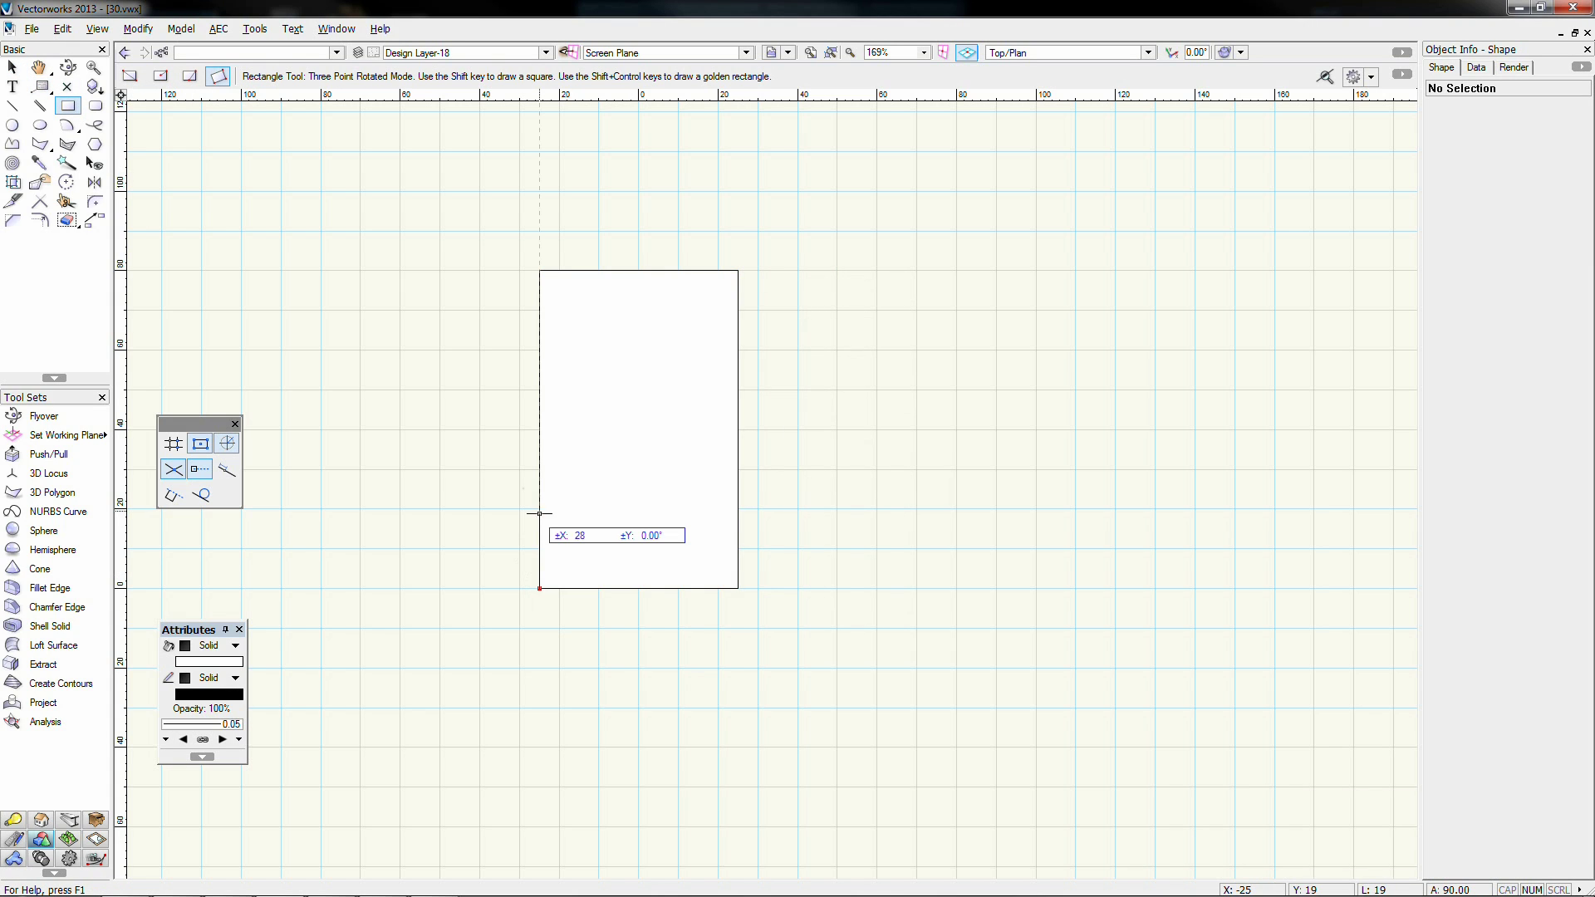
key(Tab)
key(Tab)
text(40)
key(Return)
click(539, 492)
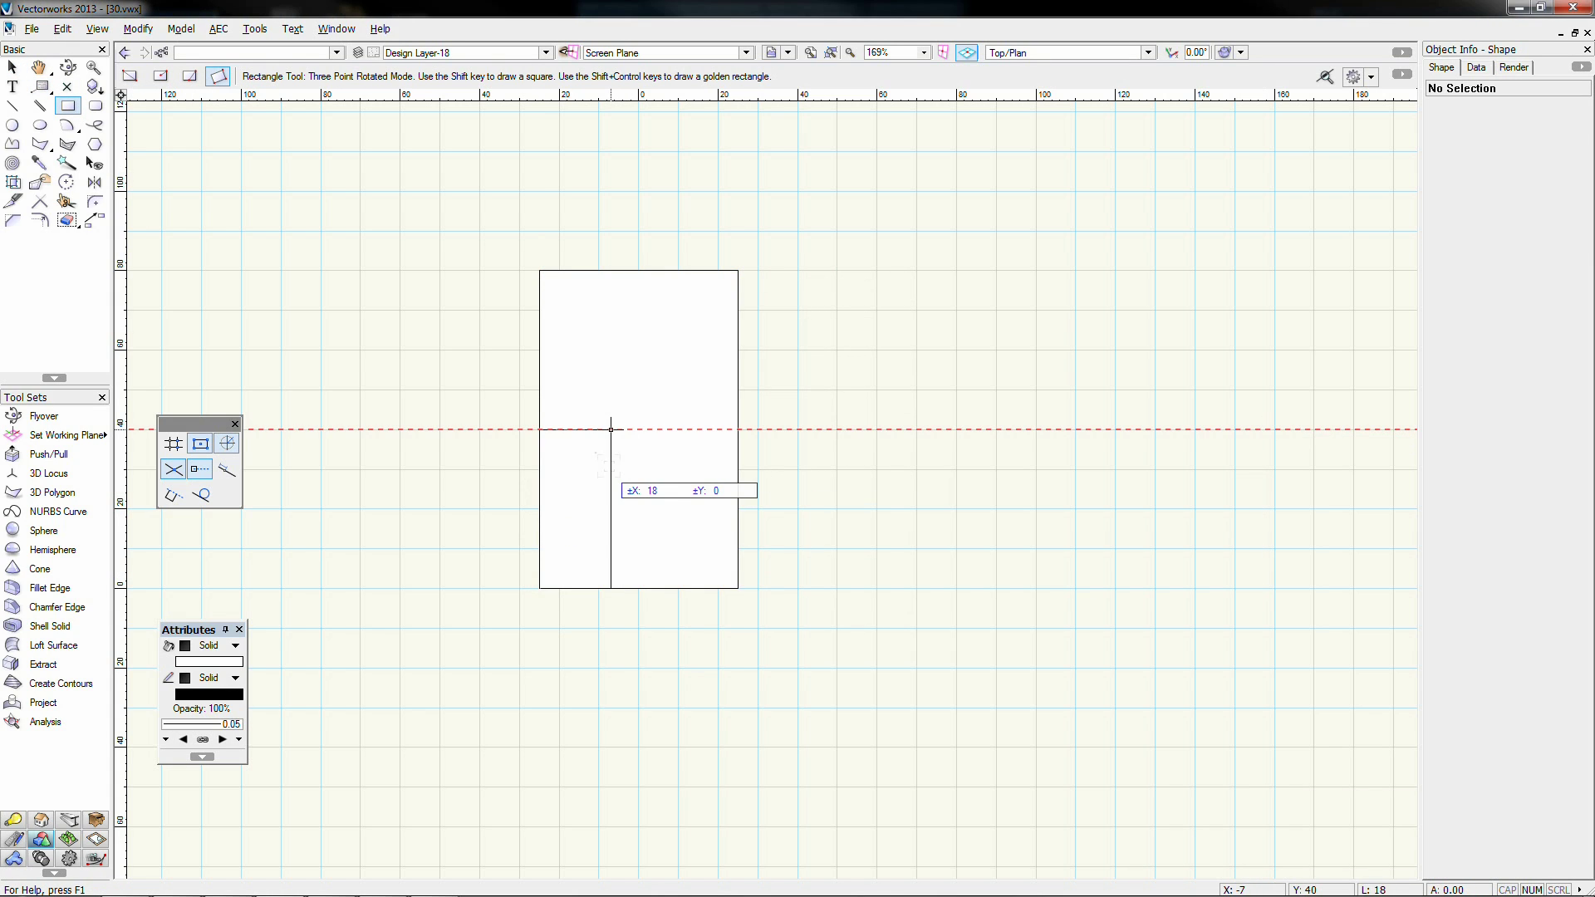
key(Tab)
text(20)
key(Return)
click(611, 466)
Step: Draw a rotated rectangle outward from the helper rectangle's diagonal, covering the lower-left corner, and delete the helper
click(539, 430)
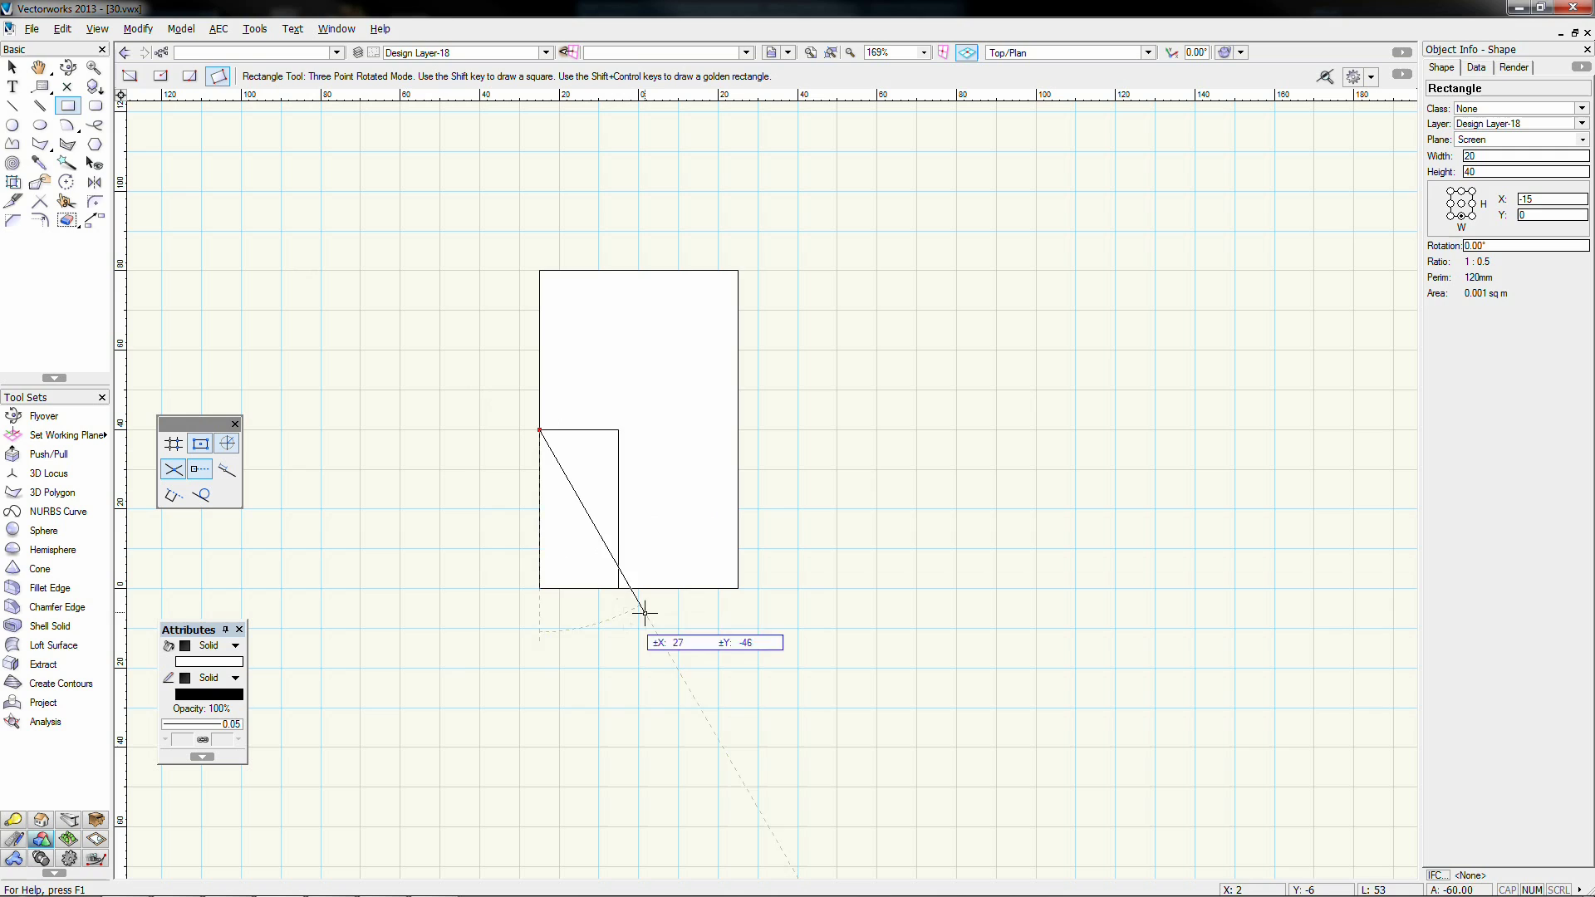
click(618, 588)
click(526, 634)
key(x)
click(601, 470)
key(Delete)
Step: Clip the large rectangle with the rotated one to cut off its lower-left corner, and delete the rotated rectangle
click(558, 512)
shift+click(627, 430)
right_click(629, 432)
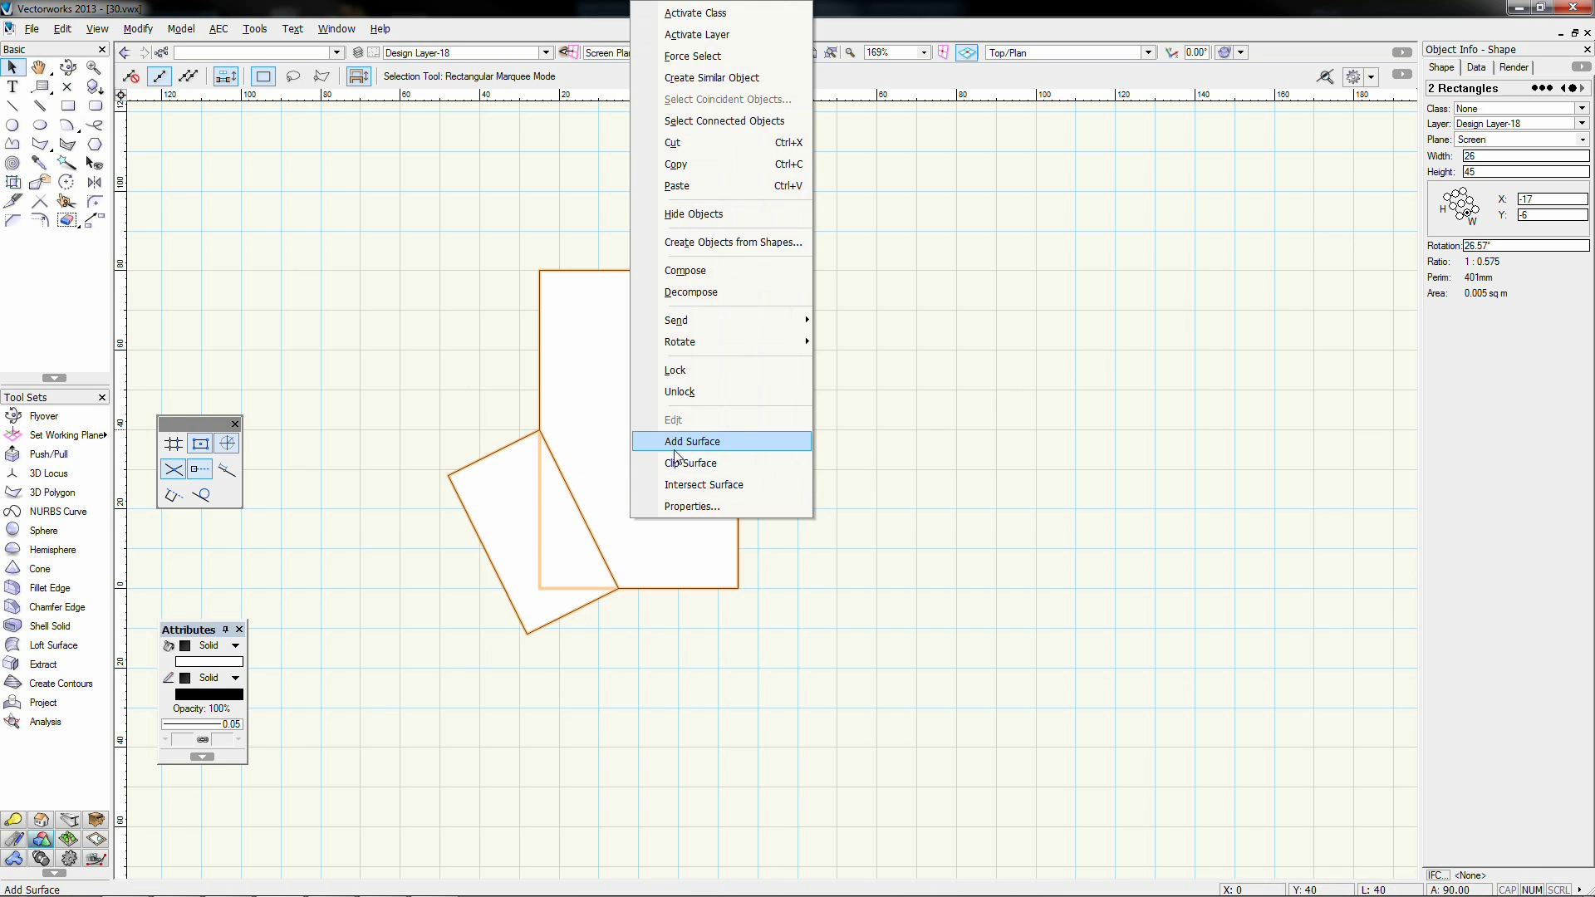
click(671, 462)
key(Delete)
Step: Extrude the clipped profile 50 mm
click(668, 436)
key(ctrl+e)
text(50)
key(Return)
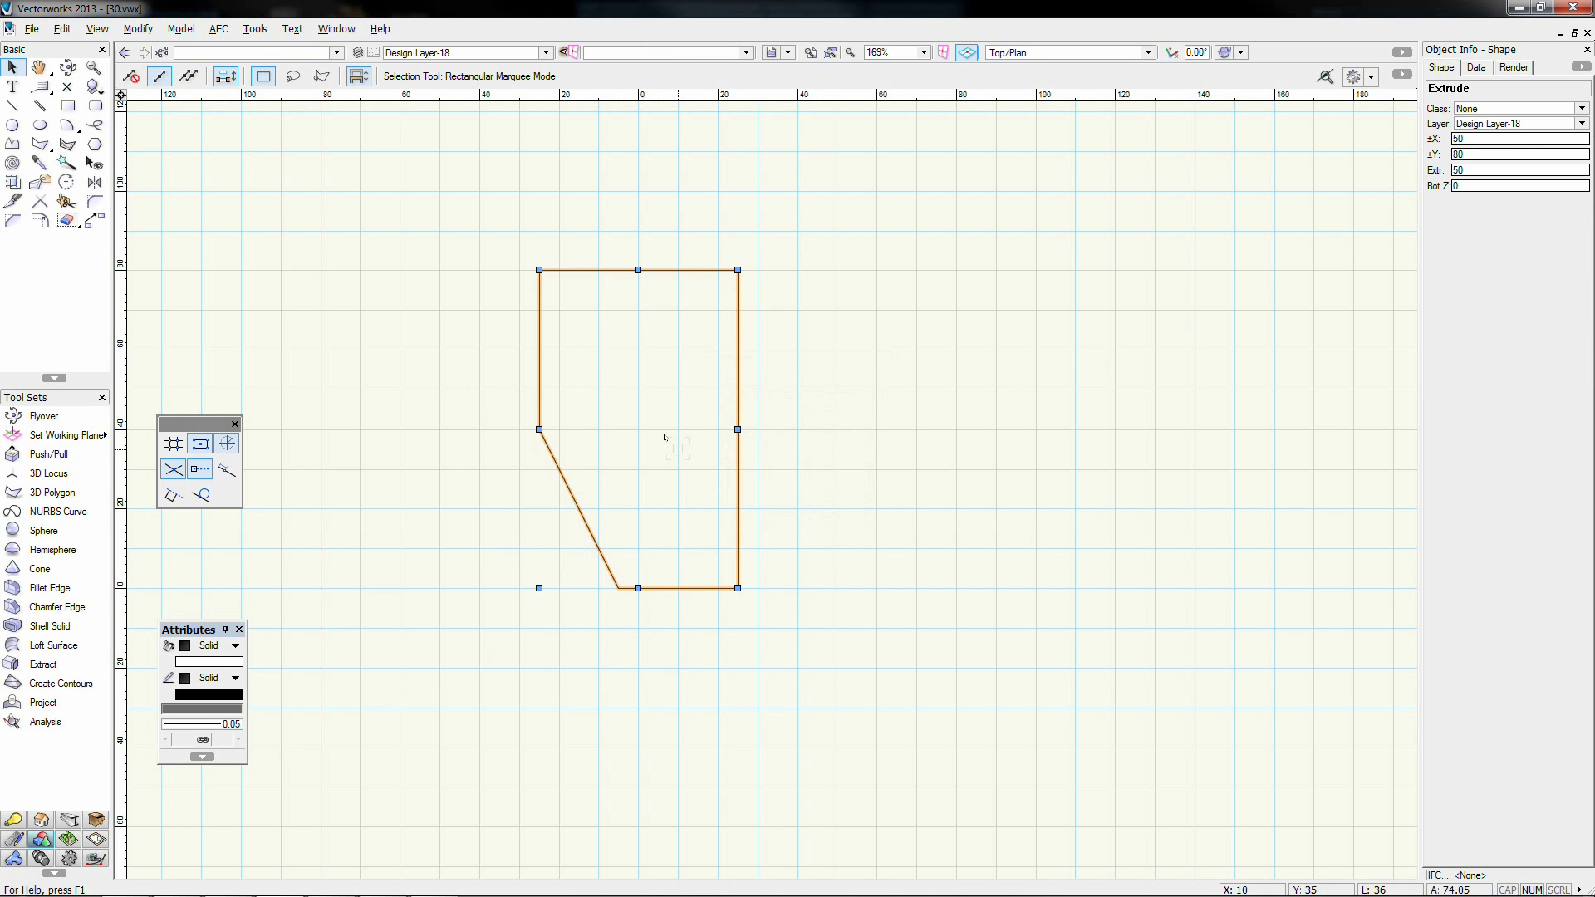
Step: Draw a rectangle about 74 mm wide and 60 mm high from the profile's lower-right corner and extrude it 50 mm
click(69, 105)
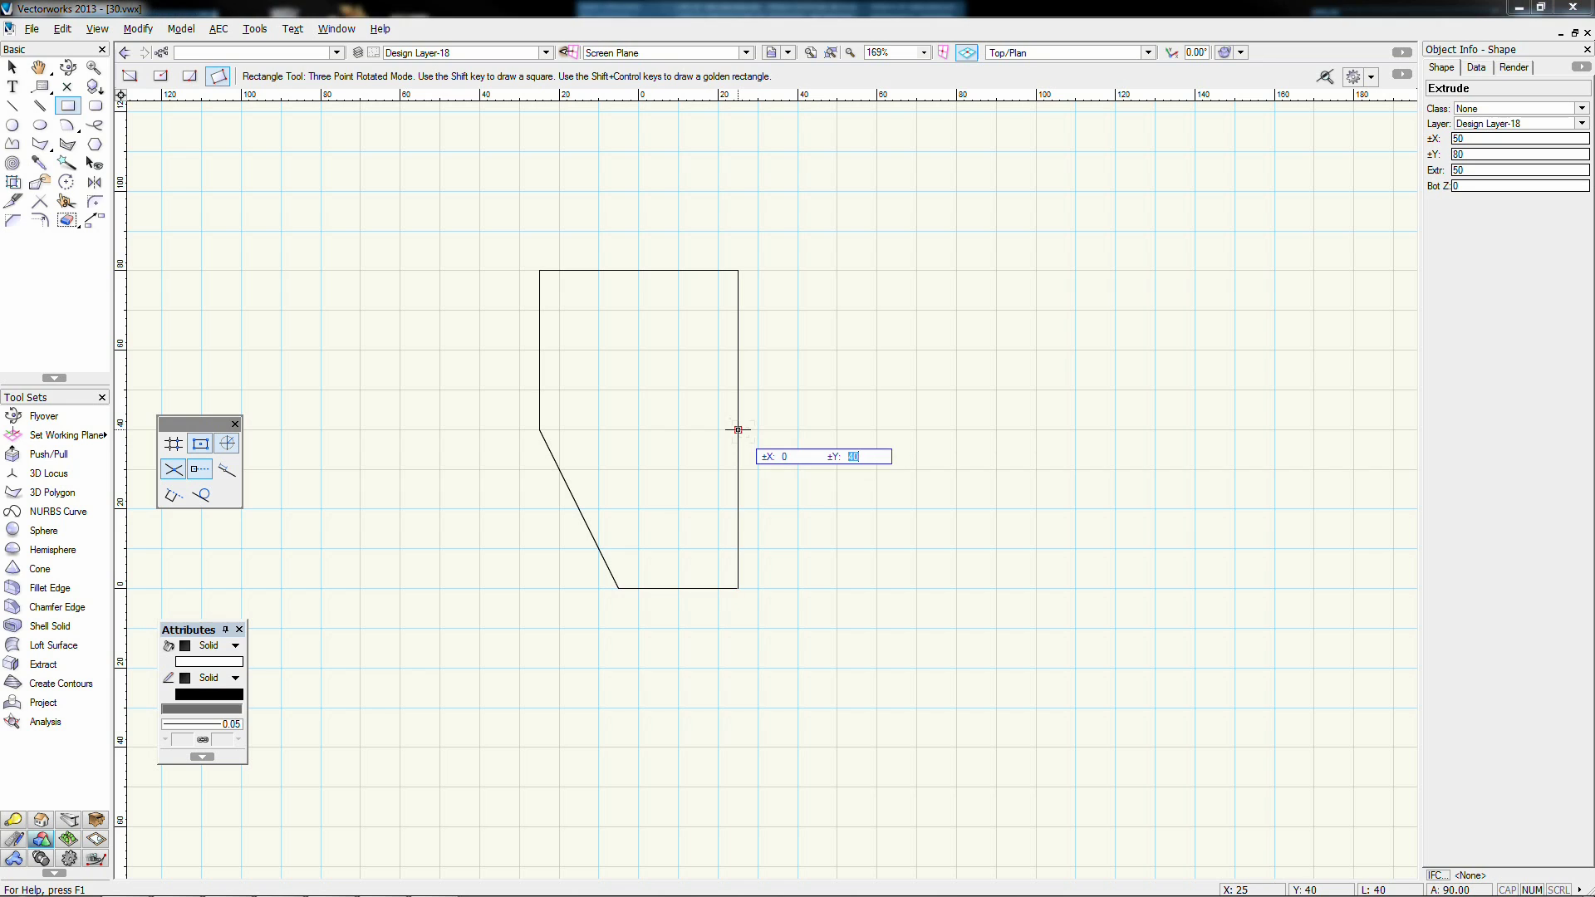
click(737, 350)
click(445, 390)
key(ctrl+e)
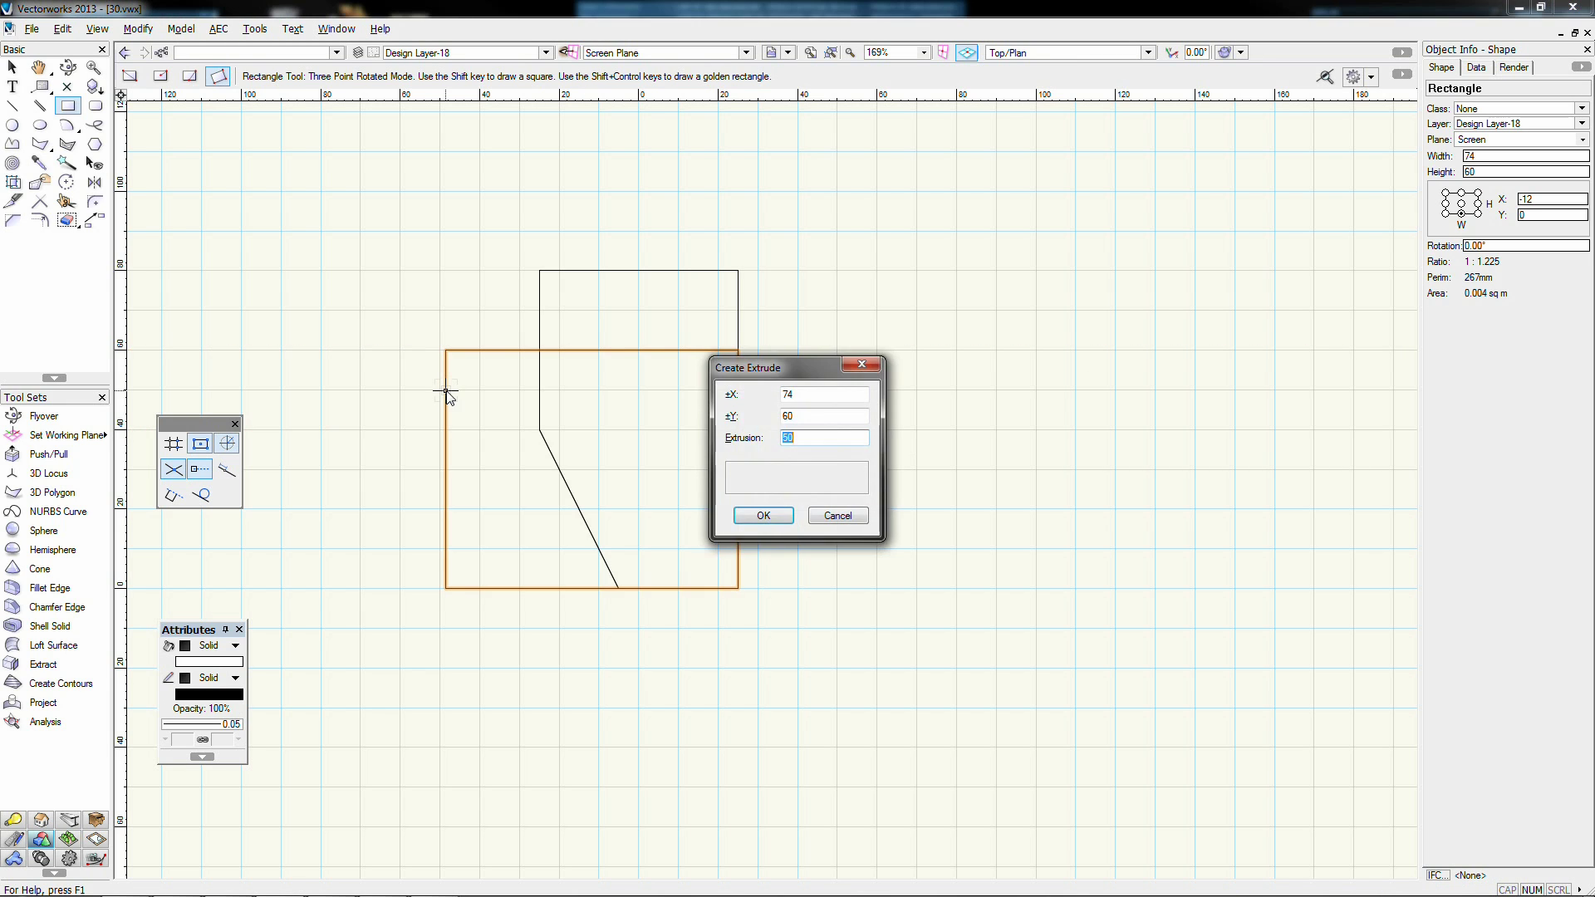
key(Return)
Step: Raise the new rectangular block by 50 mm in the front view
key(2)
key(ctrl+m)
key(Tab)
text(50)
key(Return)
click(66, 181)
click(738, 389)
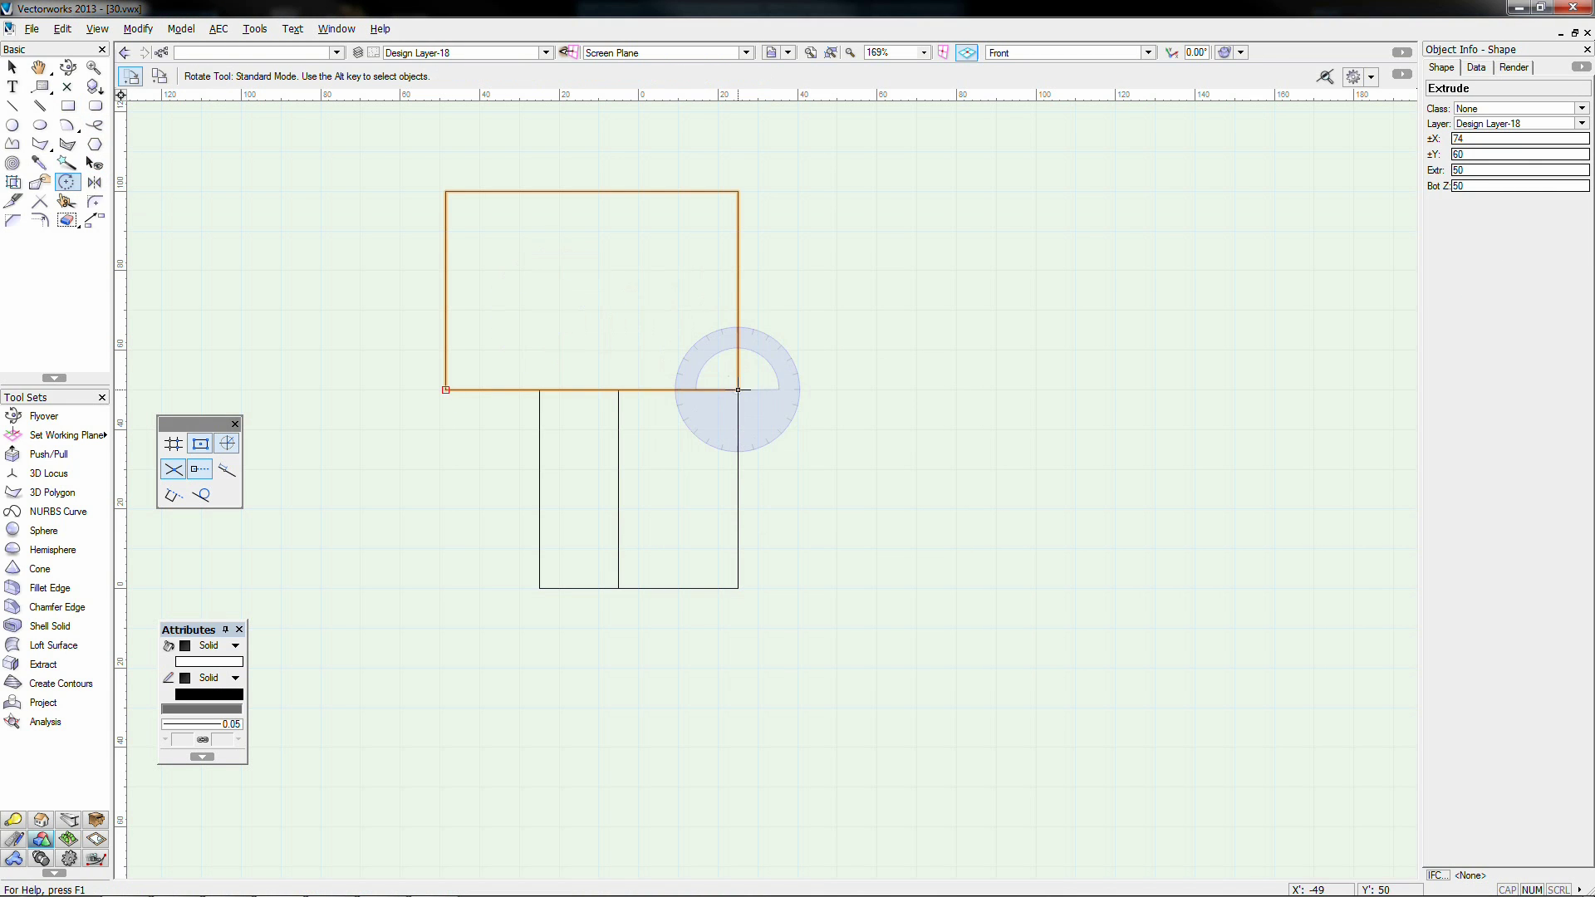
key(Escape)
Step: Draw a helper rectangle 50 mm wide and 20 mm high at the base of the lower block
click(68, 106)
click(738, 588)
key(Tab)
key(Tab)
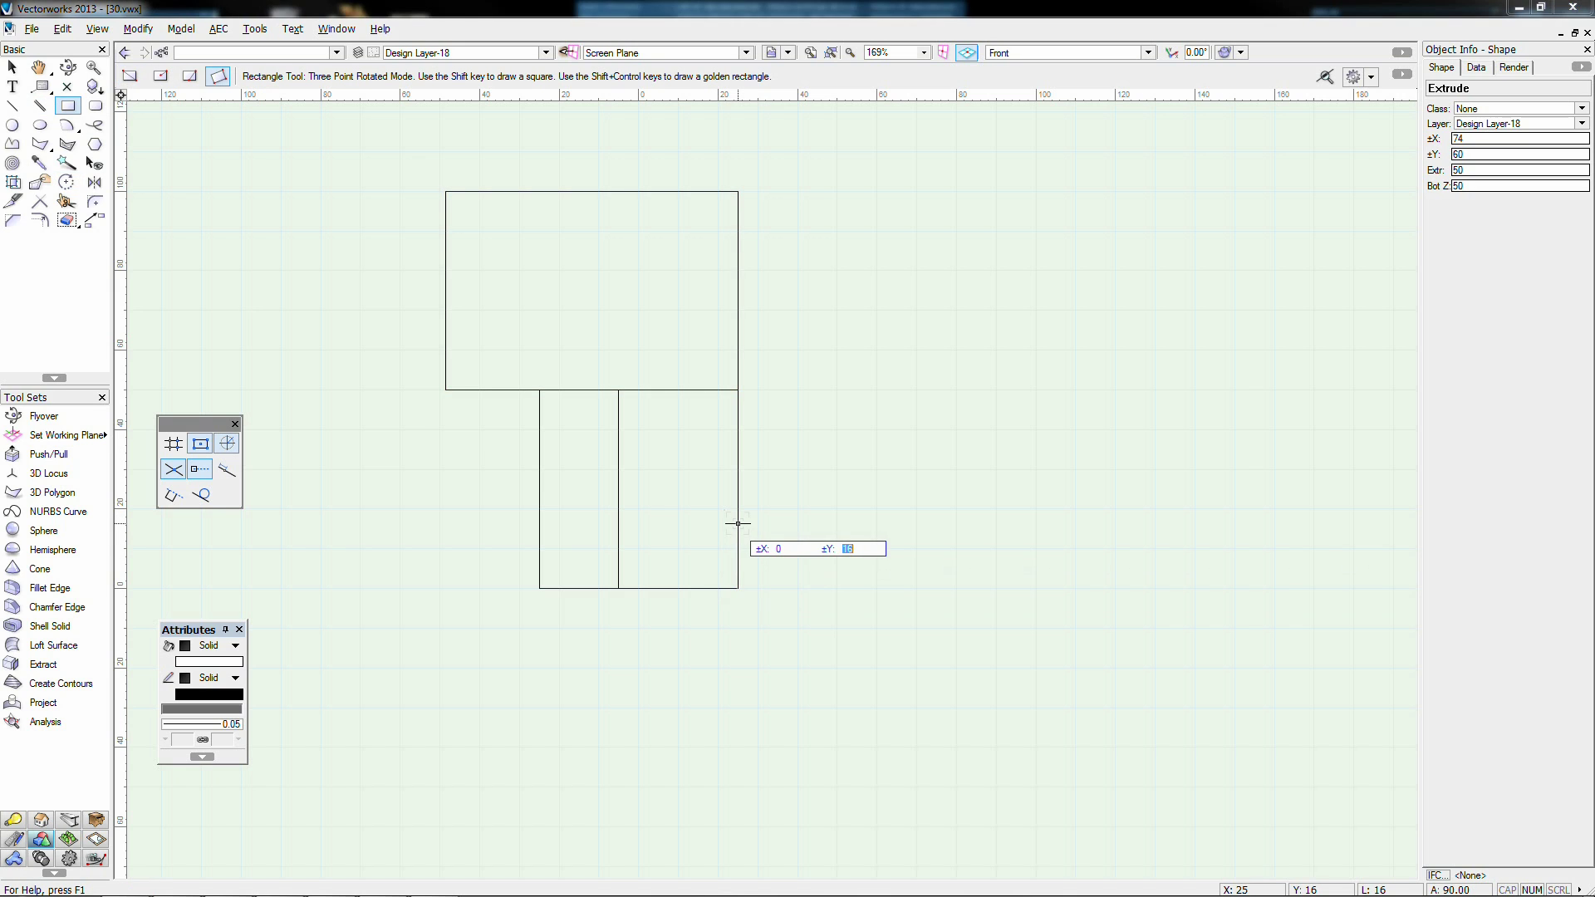
key(Return)
click(541, 508)
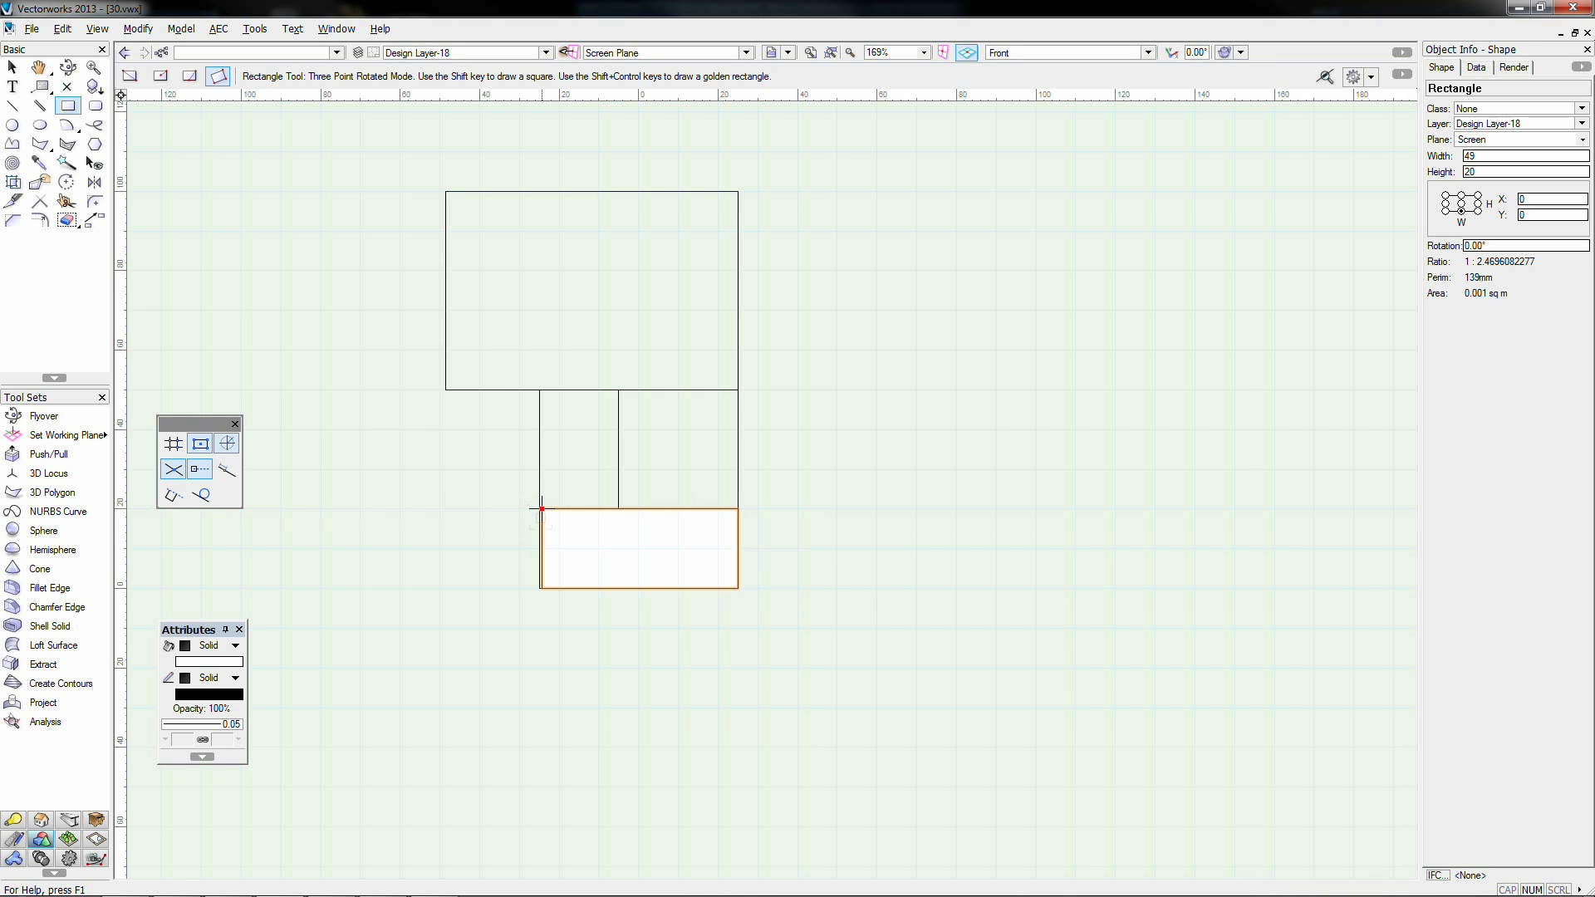
key(x)
drag(542, 548, 539, 390)
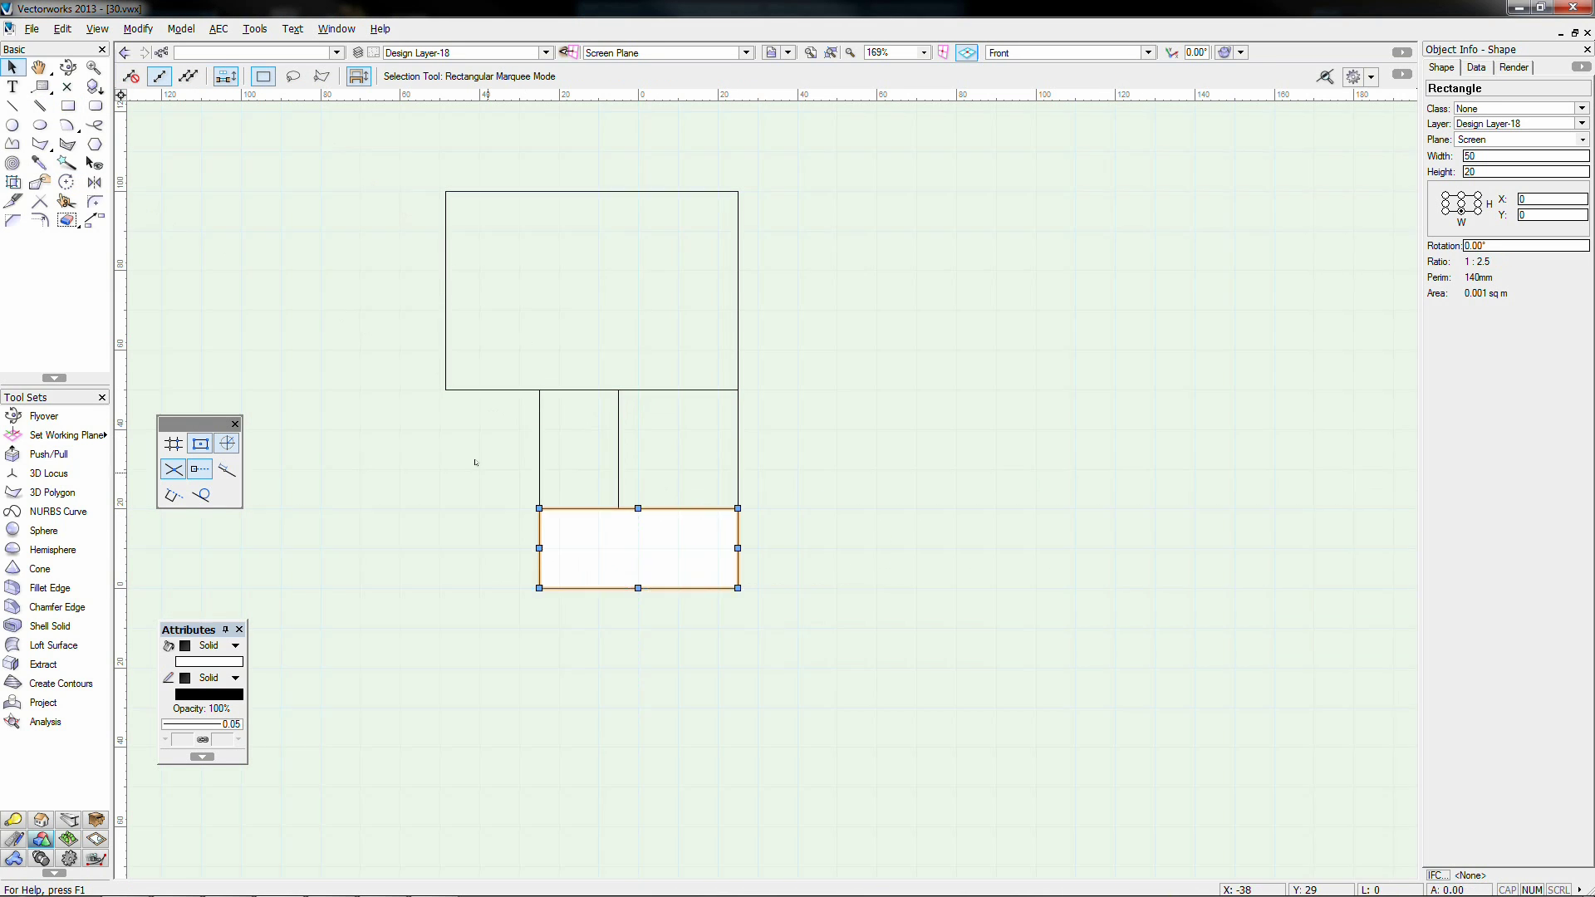
Step: Rotate the upper block about its lower-right corner onto the helper rectangle's upper-left corner and delete the helper rectangle
click(477, 462)
click(738, 339)
key(alt+shift+equal)
click(737, 390)
click(477, 389)
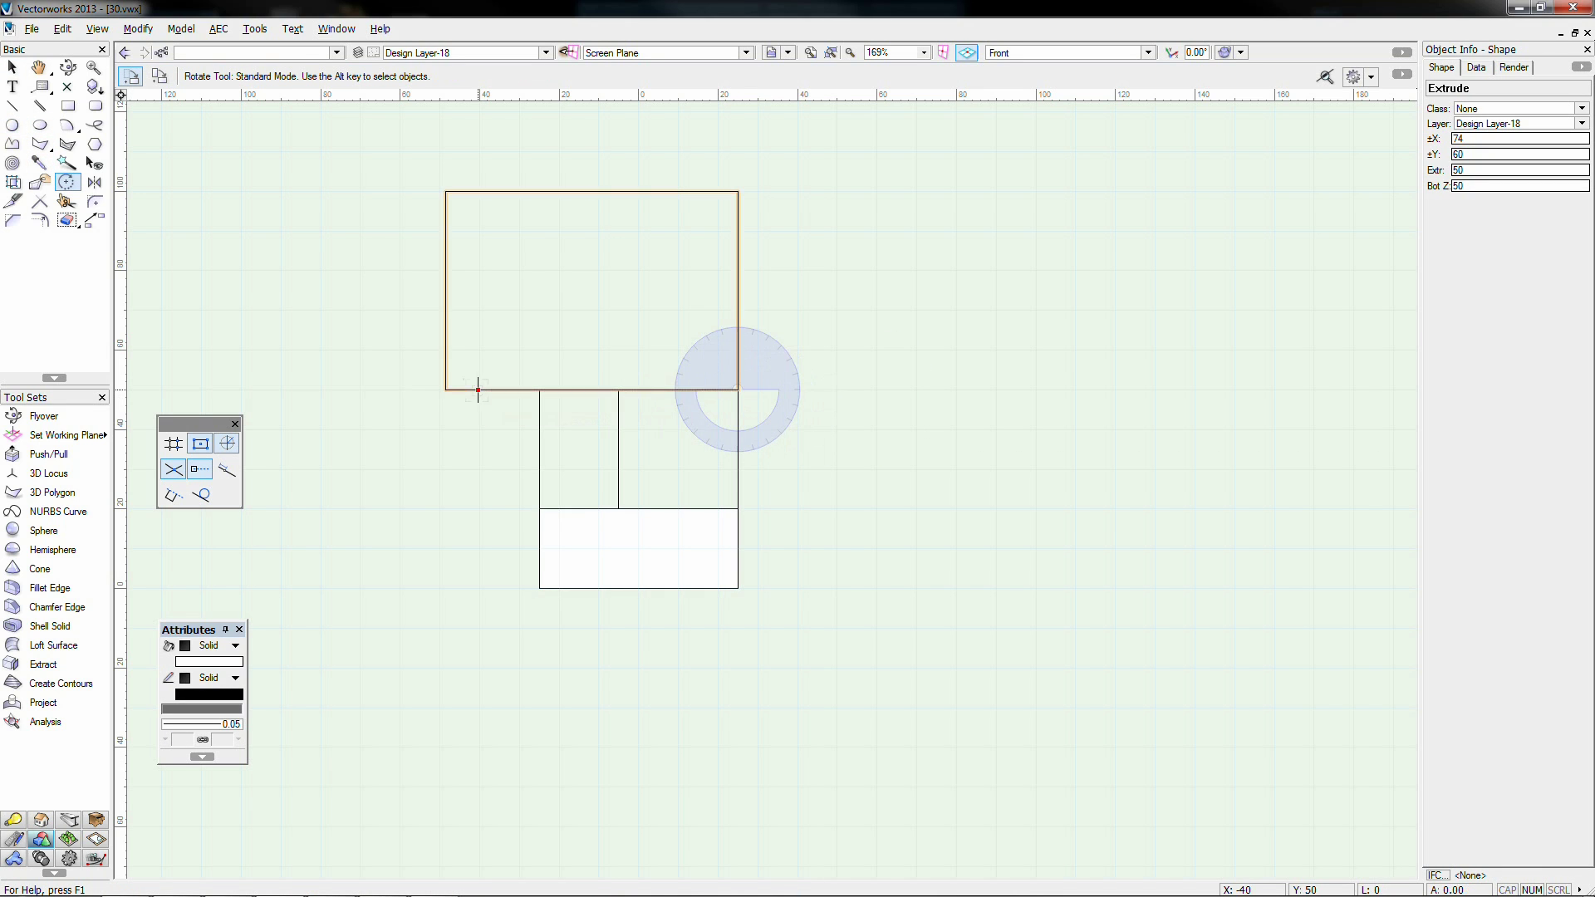
click(539, 509)
key(x)
click(559, 534)
key(Delete)
Step: Subtract the tilted block from the extruded profile in the left isometric view and render the result shaded
key(KP_1)
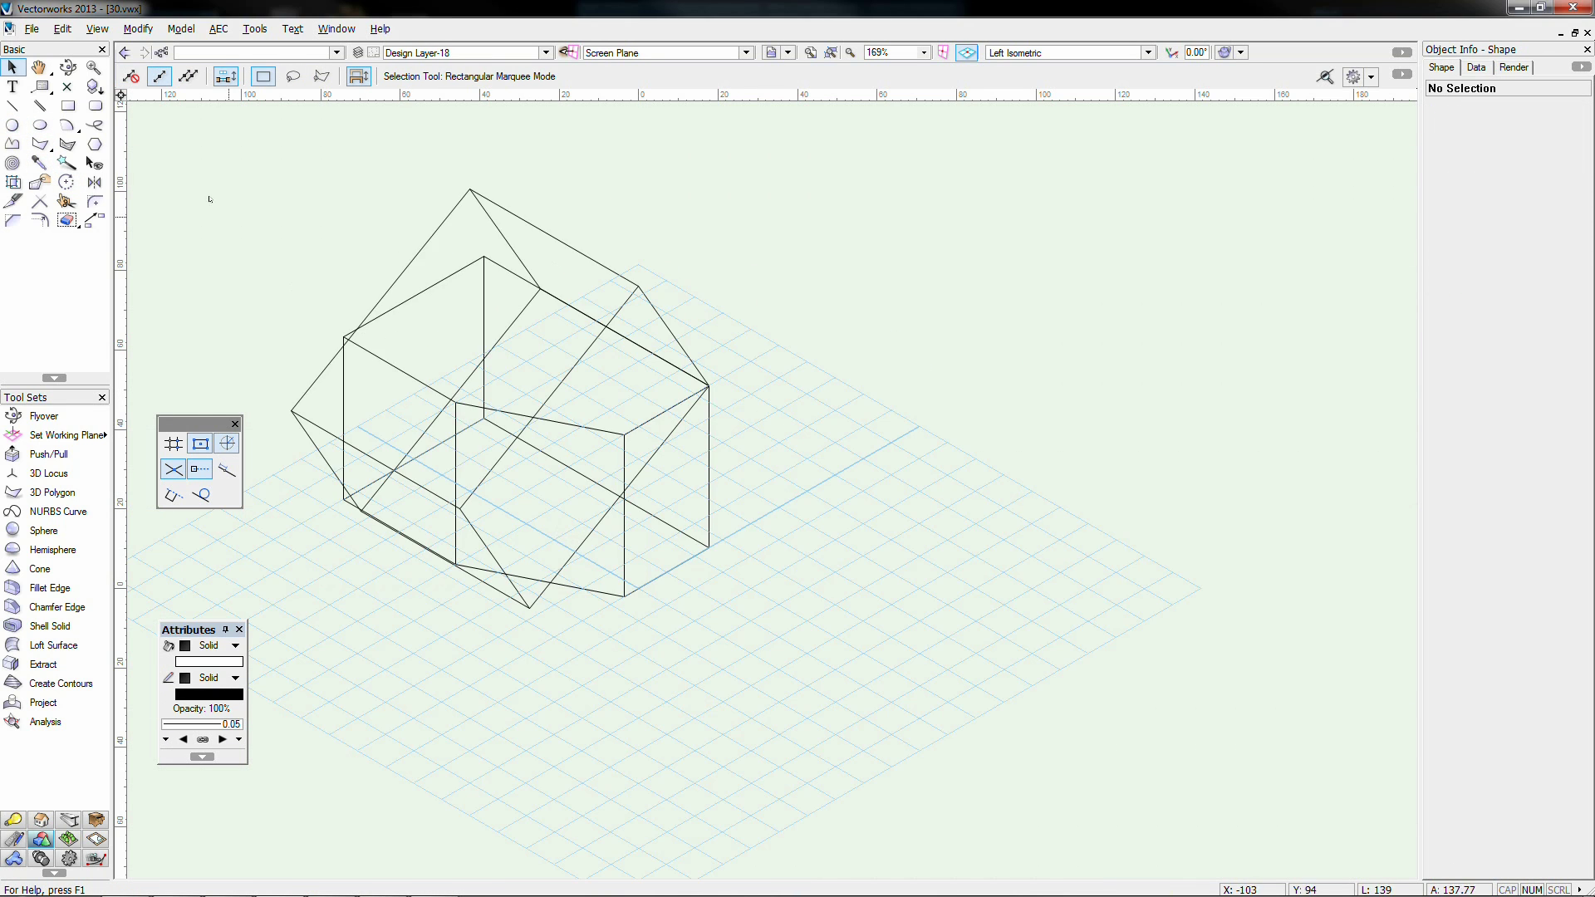
drag(204, 125, 921, 665)
right_click(608, 430)
click(677, 464)
click(773, 491)
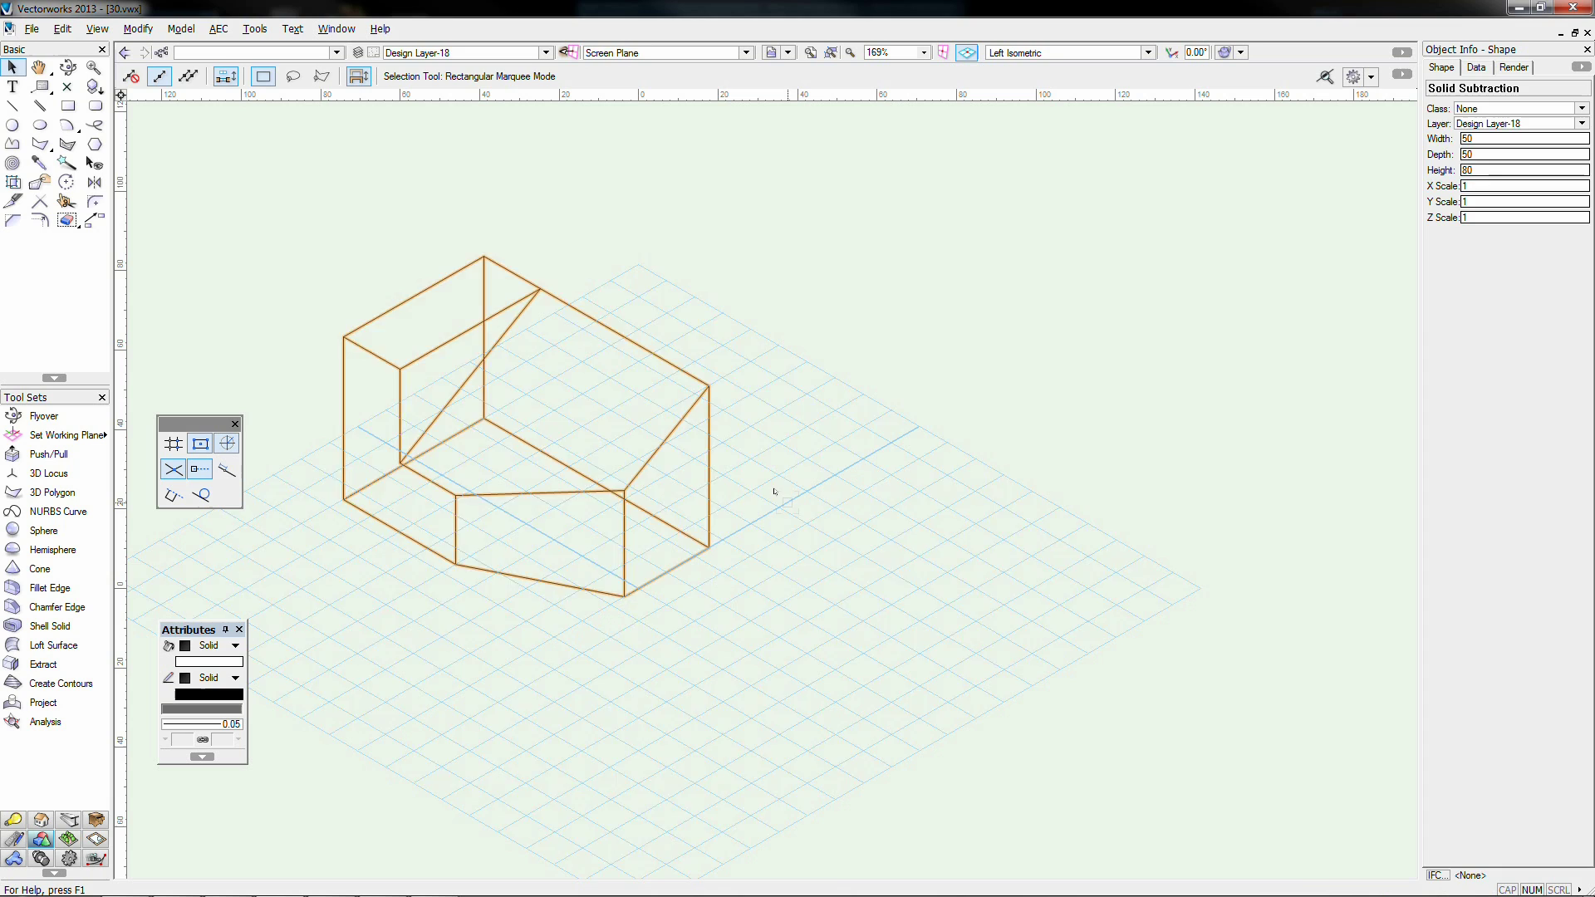
click(773, 491)
key(ctrl+shift+g)
Step: Return to wireframe display and switch to Design Layer-19 in Top/Plan view
middle_drag(652, 428, 713, 483)
key(ctrl+shift+w)
click(424, 53)
click(423, 90)
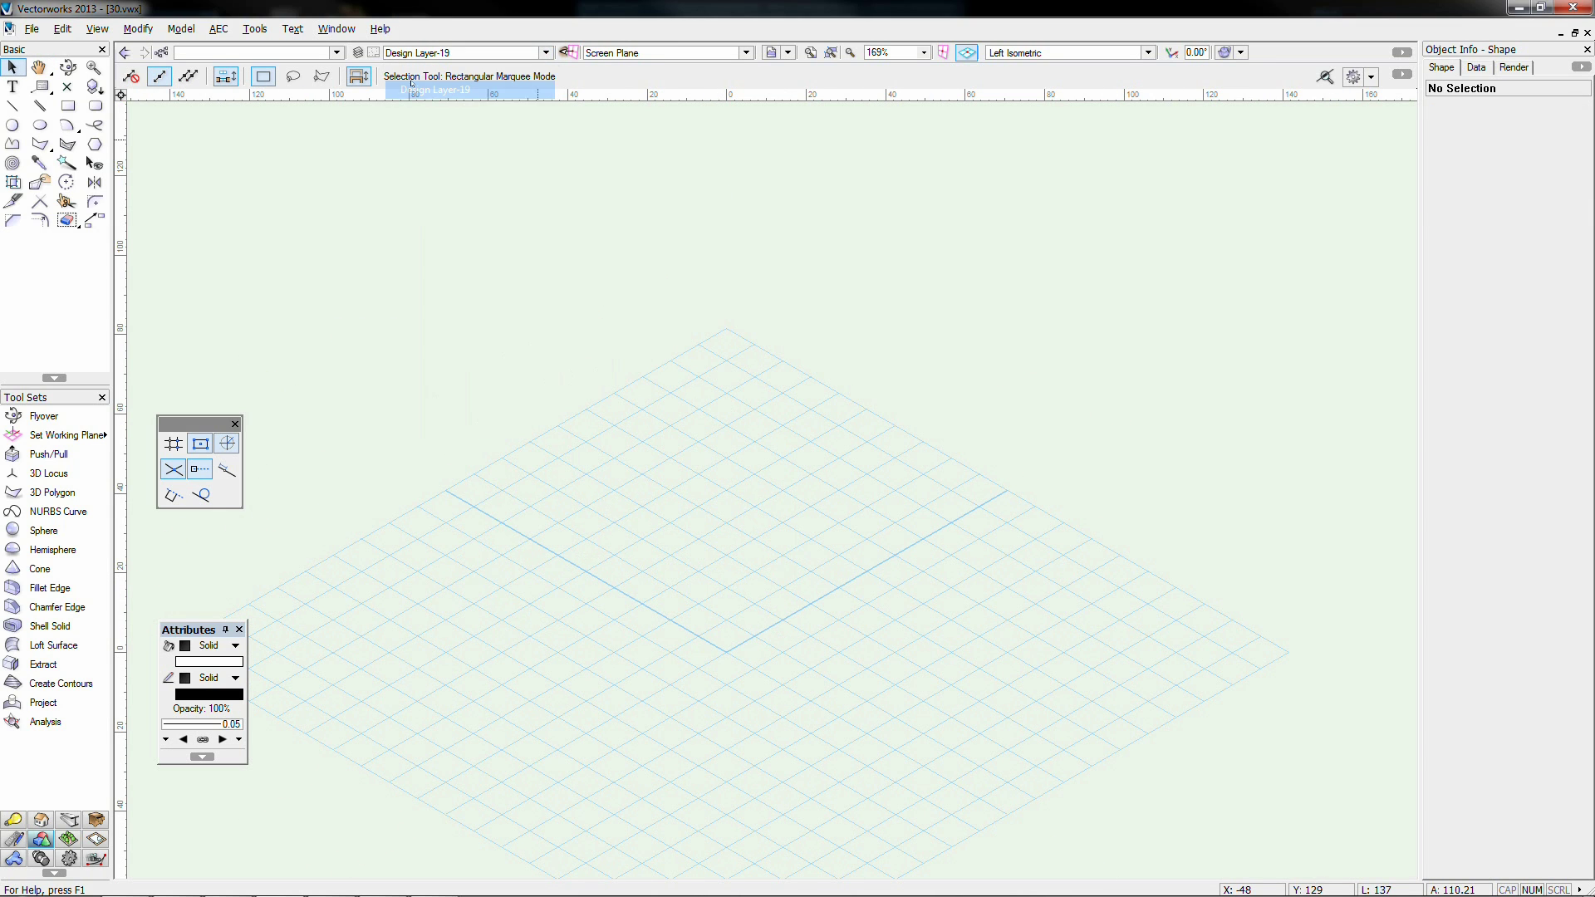
key(KP_0)
Step: Create a rectangle 60 mm wide and 70 mm high with its bottom centre at the origin
double_click(70, 108)
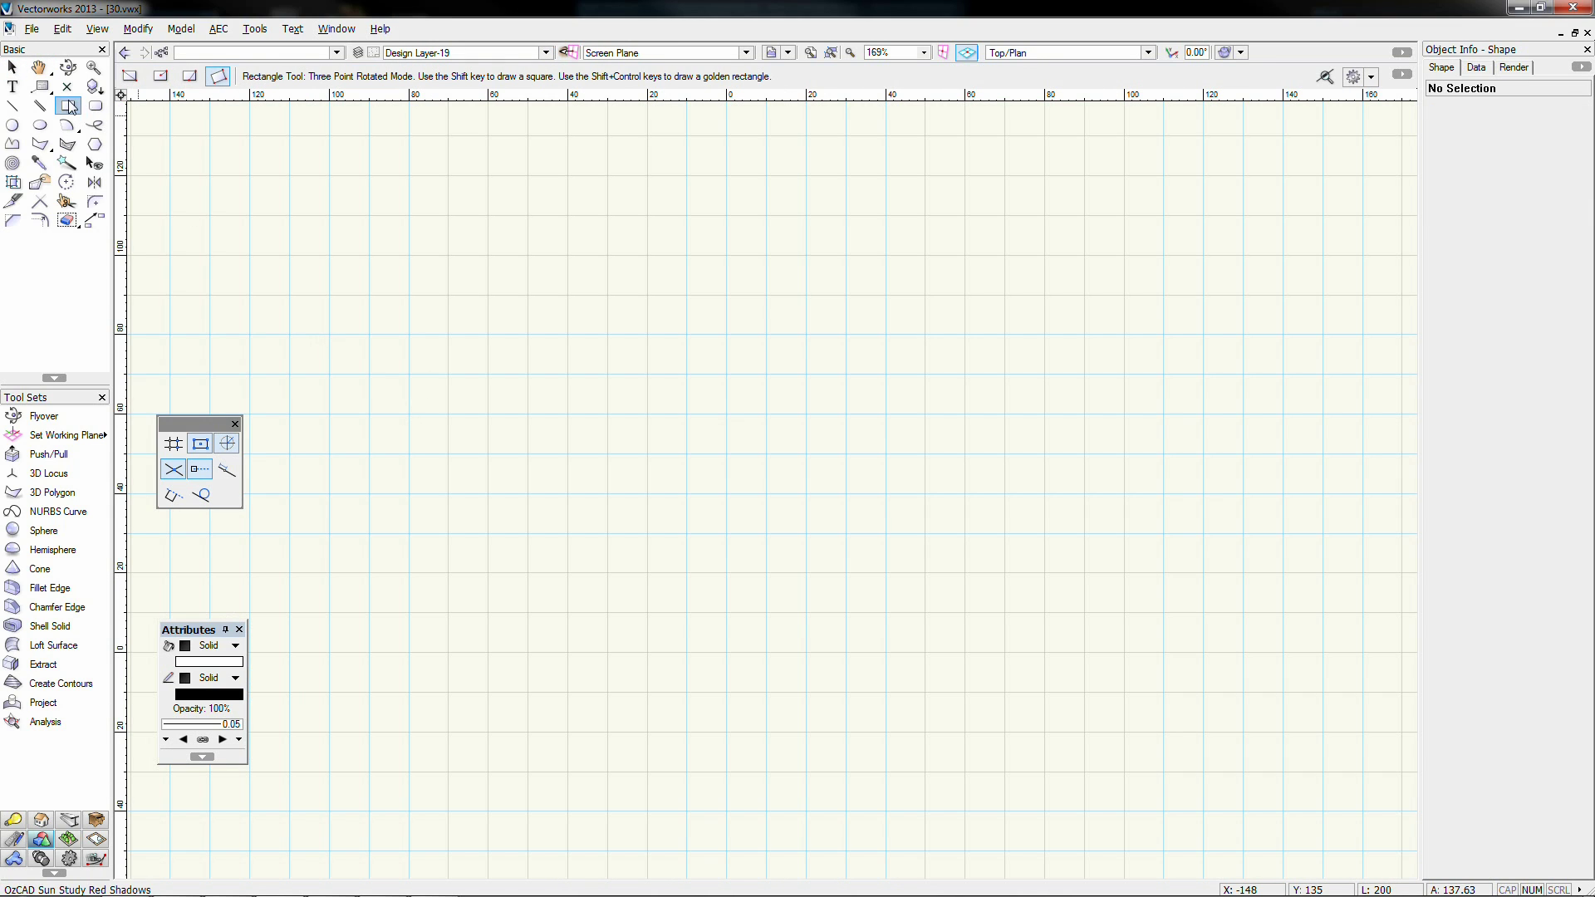
text(60)
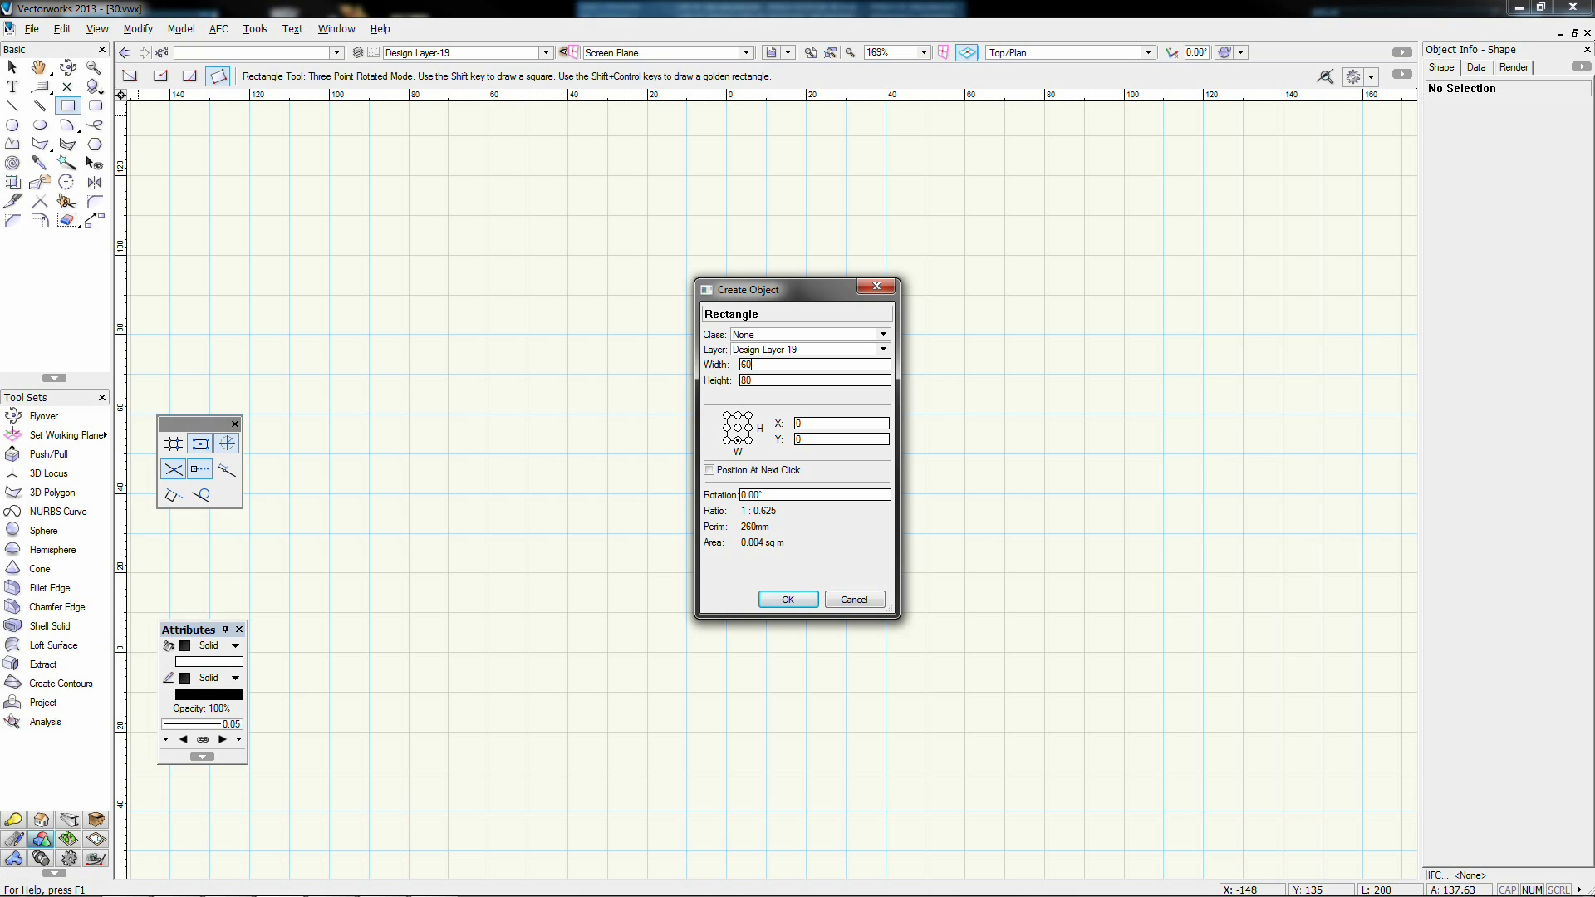
key(Tab)
text(70)
key(Return)
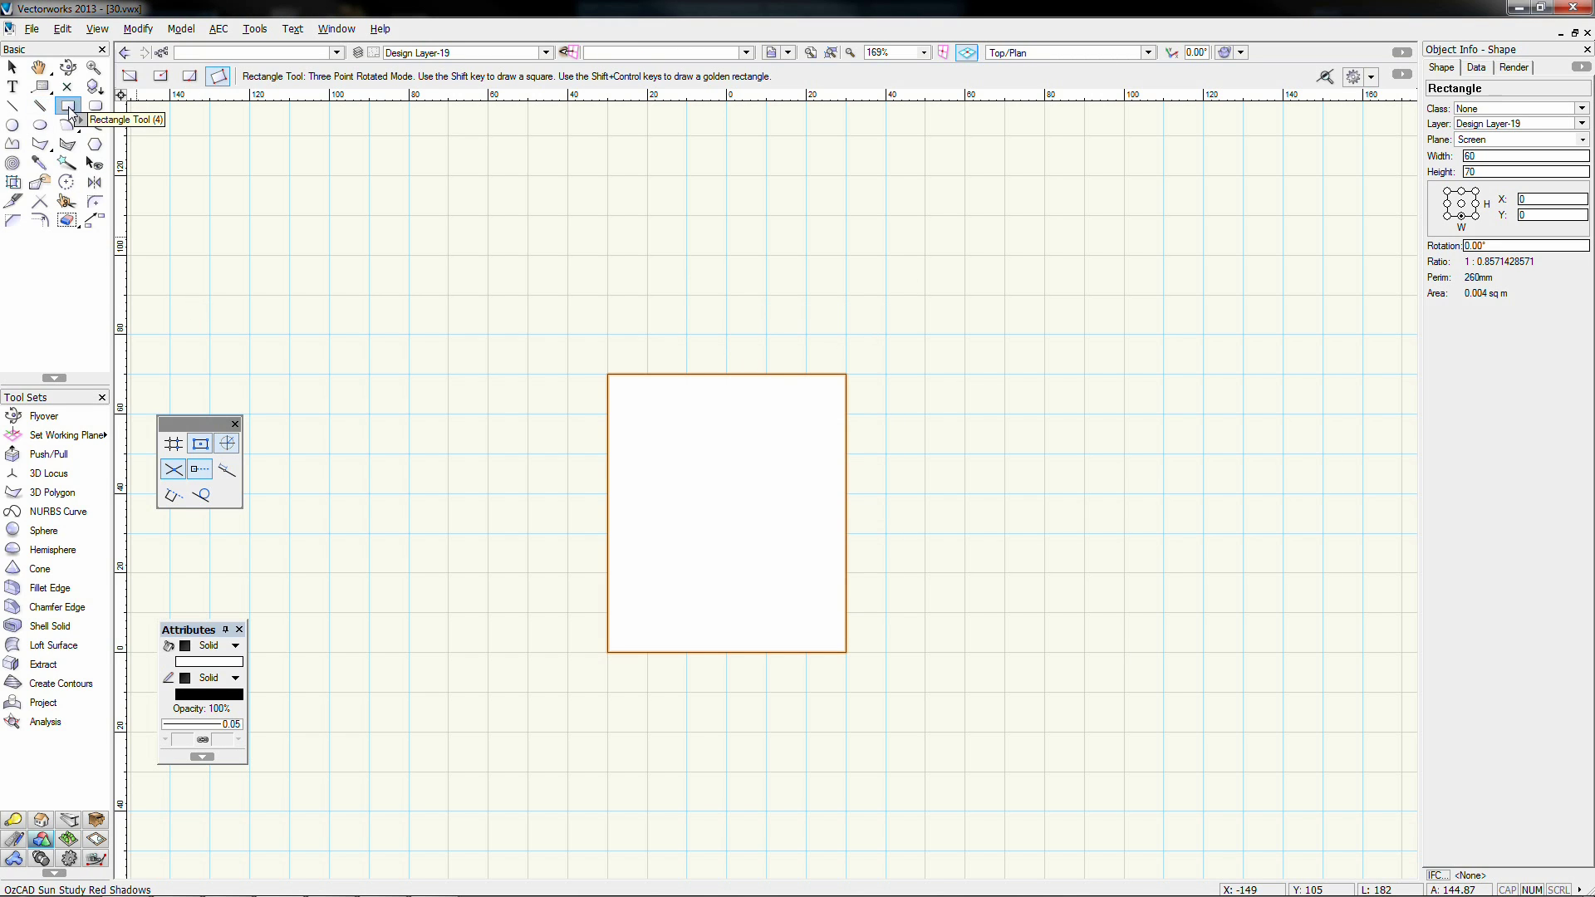
key(ctrl+e)
key(Return)
Step: Draw a 15 mm radius circle centred on the rectangle's upper edge and mirror it across the horizontal centreline
key(6)
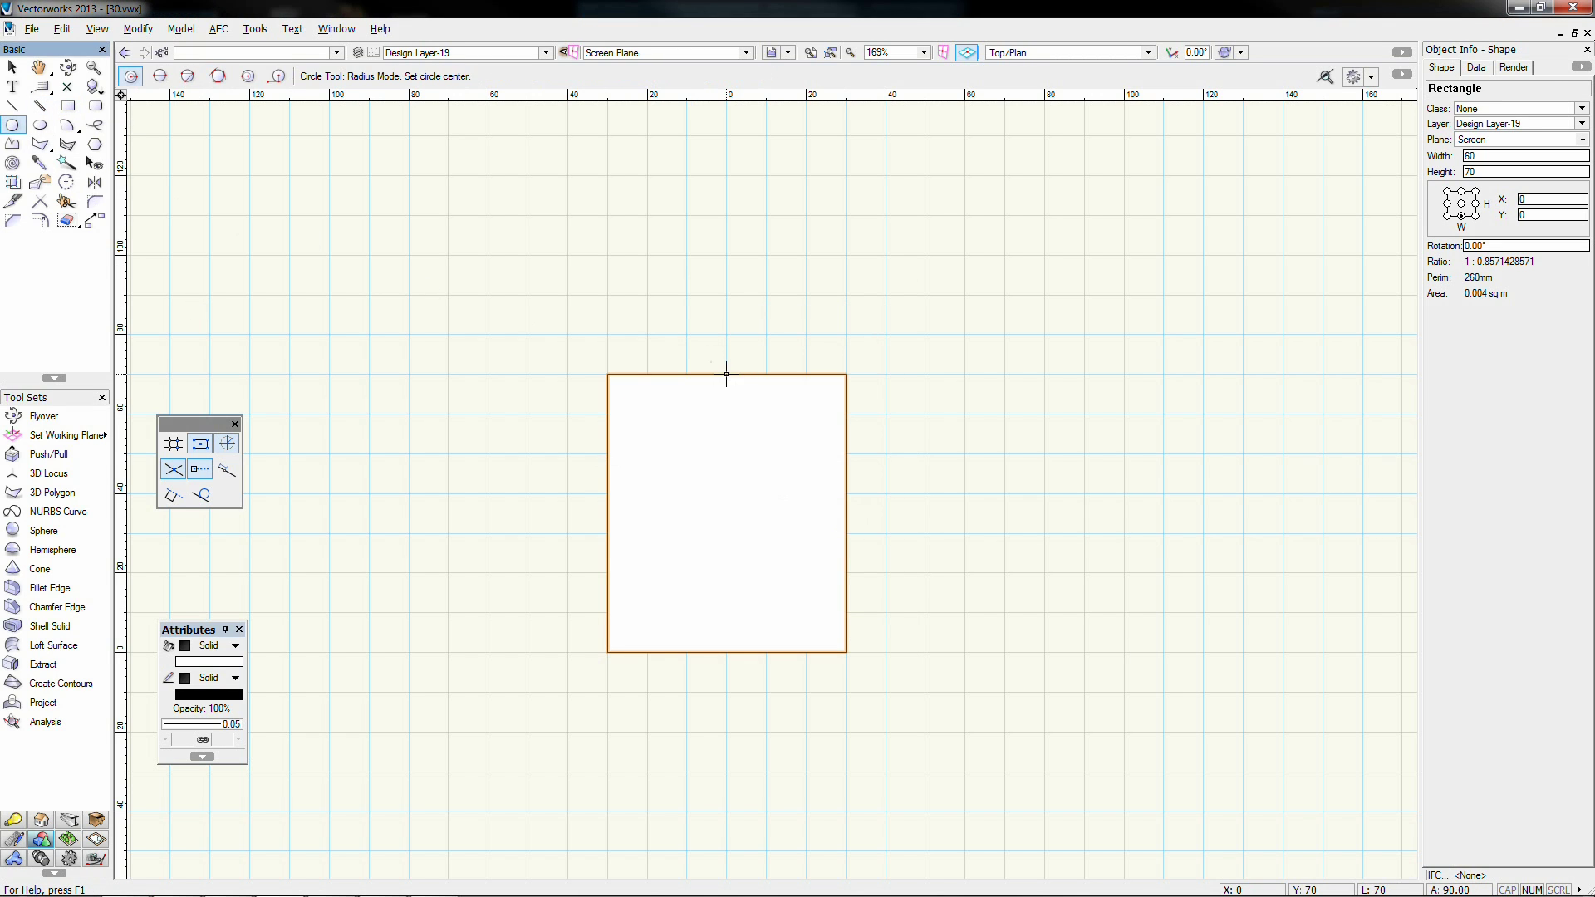
click(726, 374)
key(Tab)
text(15)
key(Return)
key(Return)
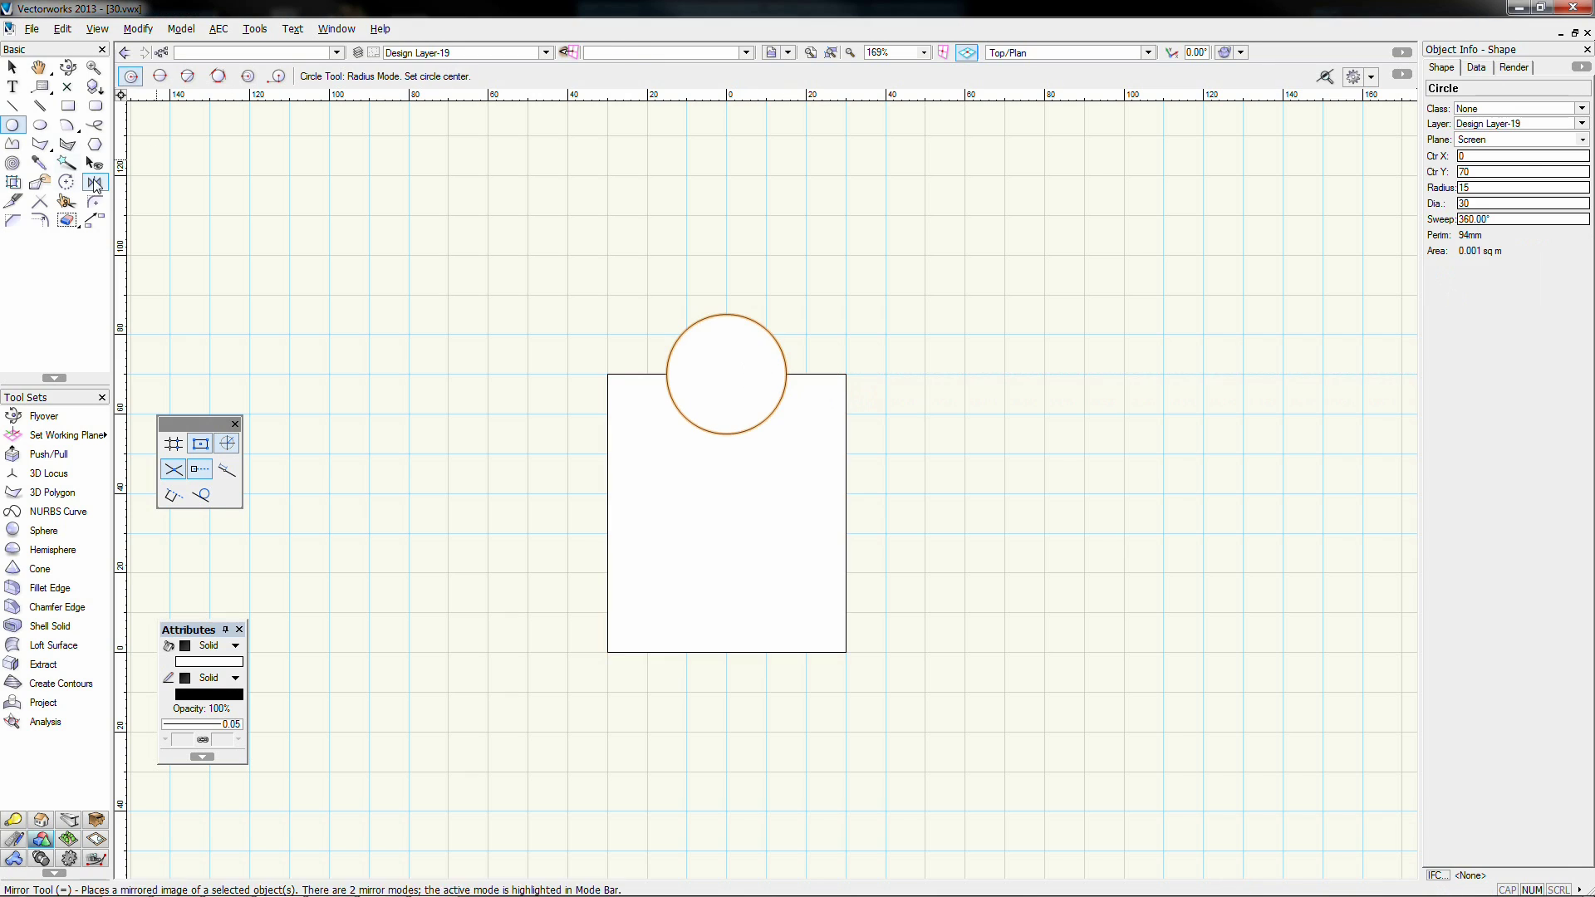
click(95, 182)
click(607, 514)
click(627, 514)
Step: Clip both circles out of the rectangle and delete the circles
key(x)
drag(535, 276, 916, 742)
right_click(729, 540)
click(783, 480)
key(Delete)
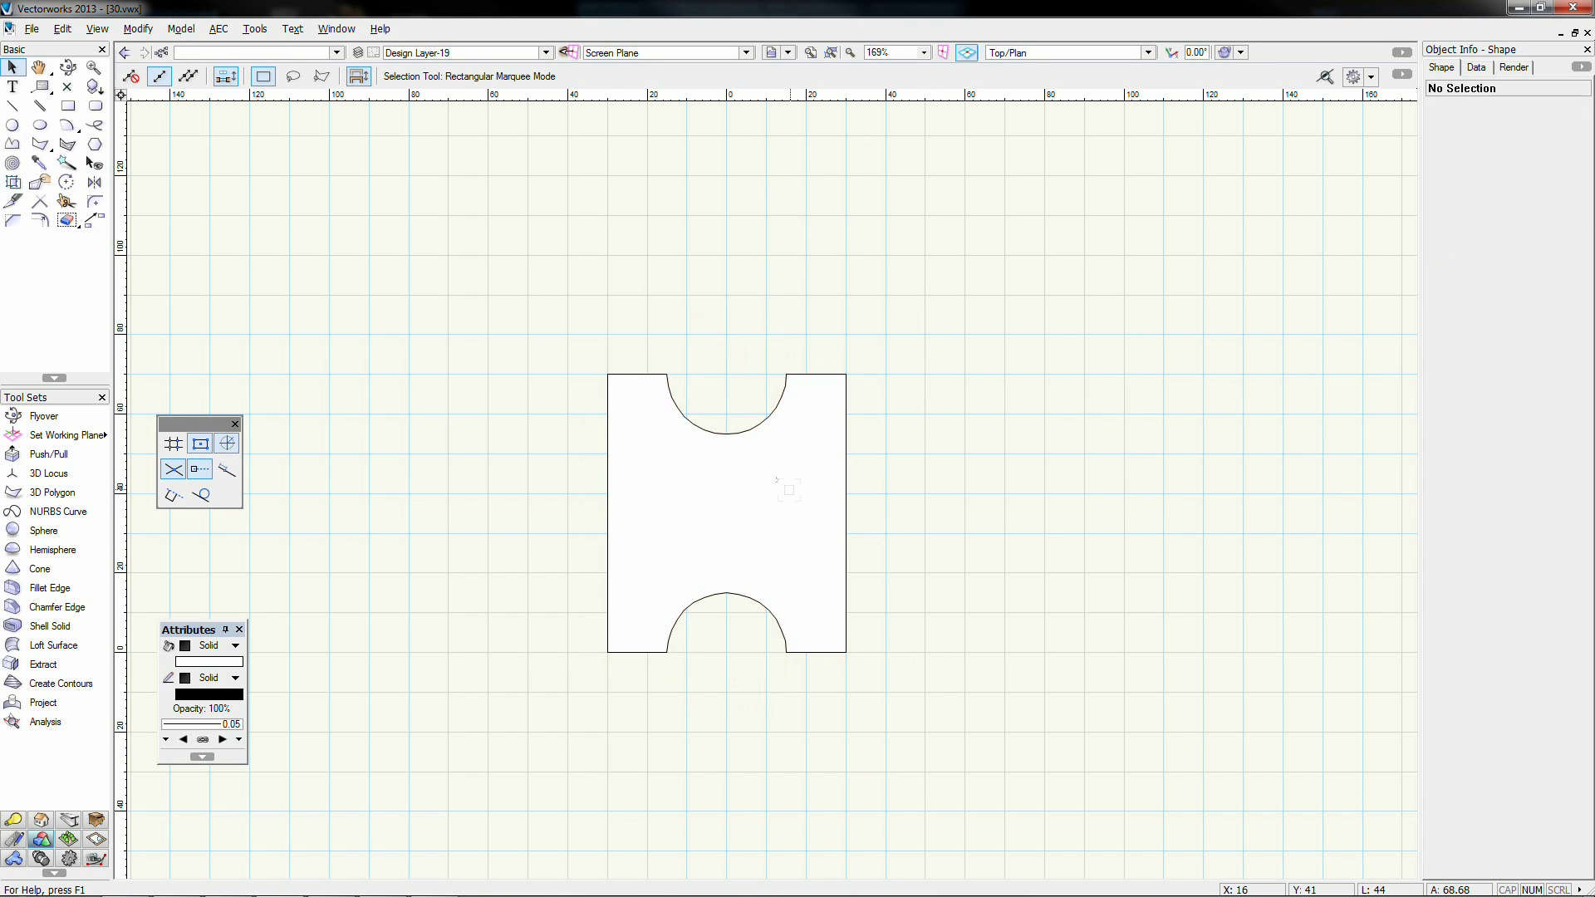
Step: Extrude the notched profile 60 mm
click(790, 493)
key(ctrl+e)
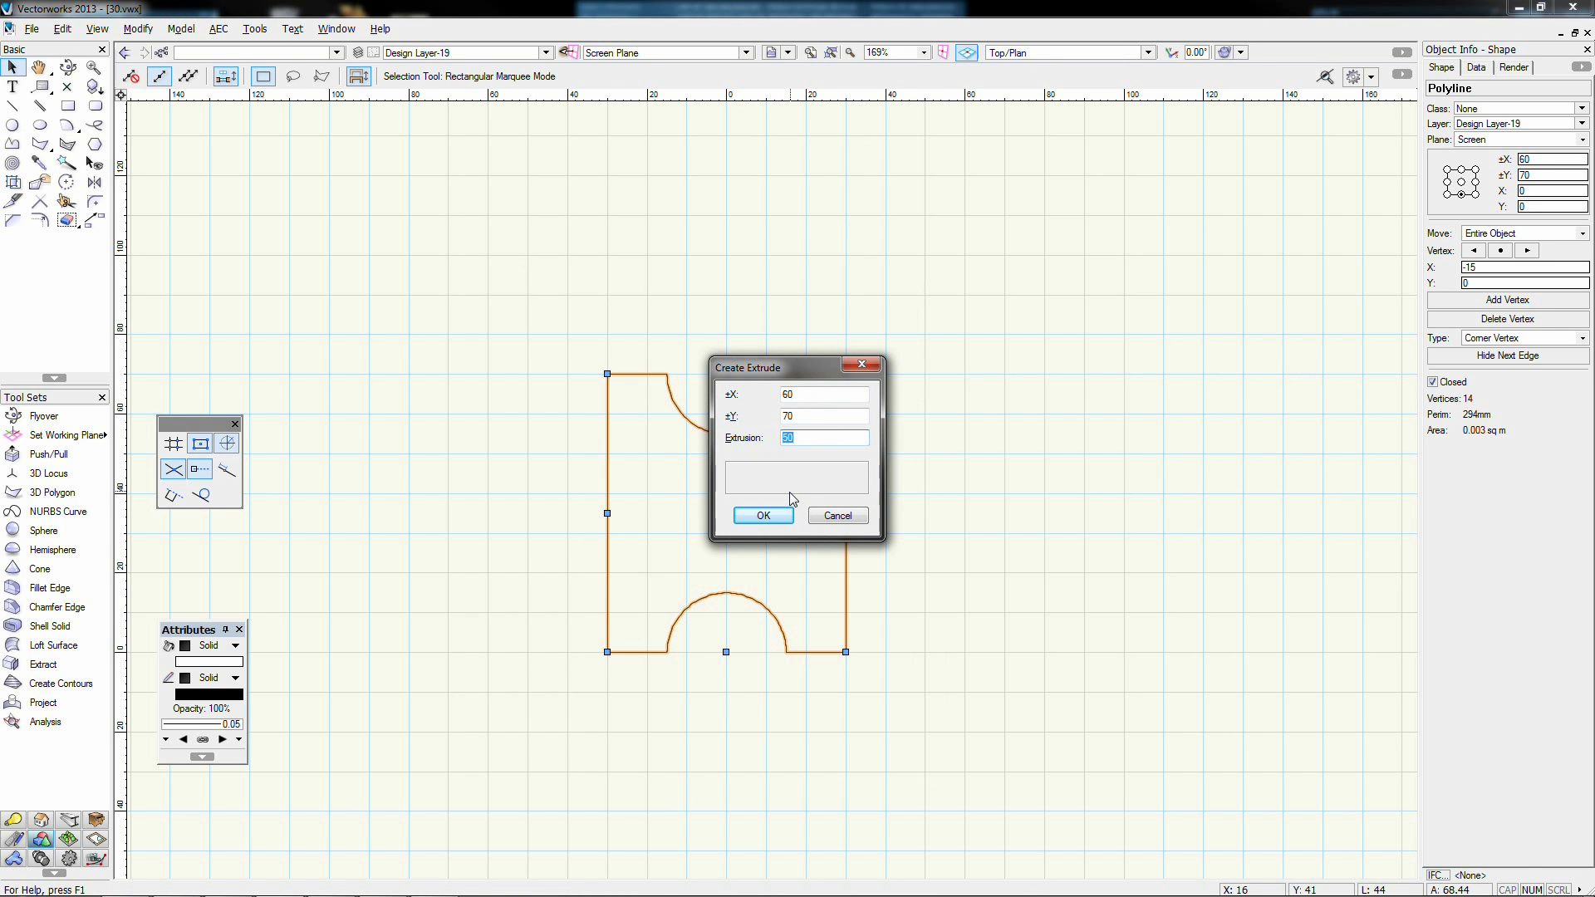
key(Return)
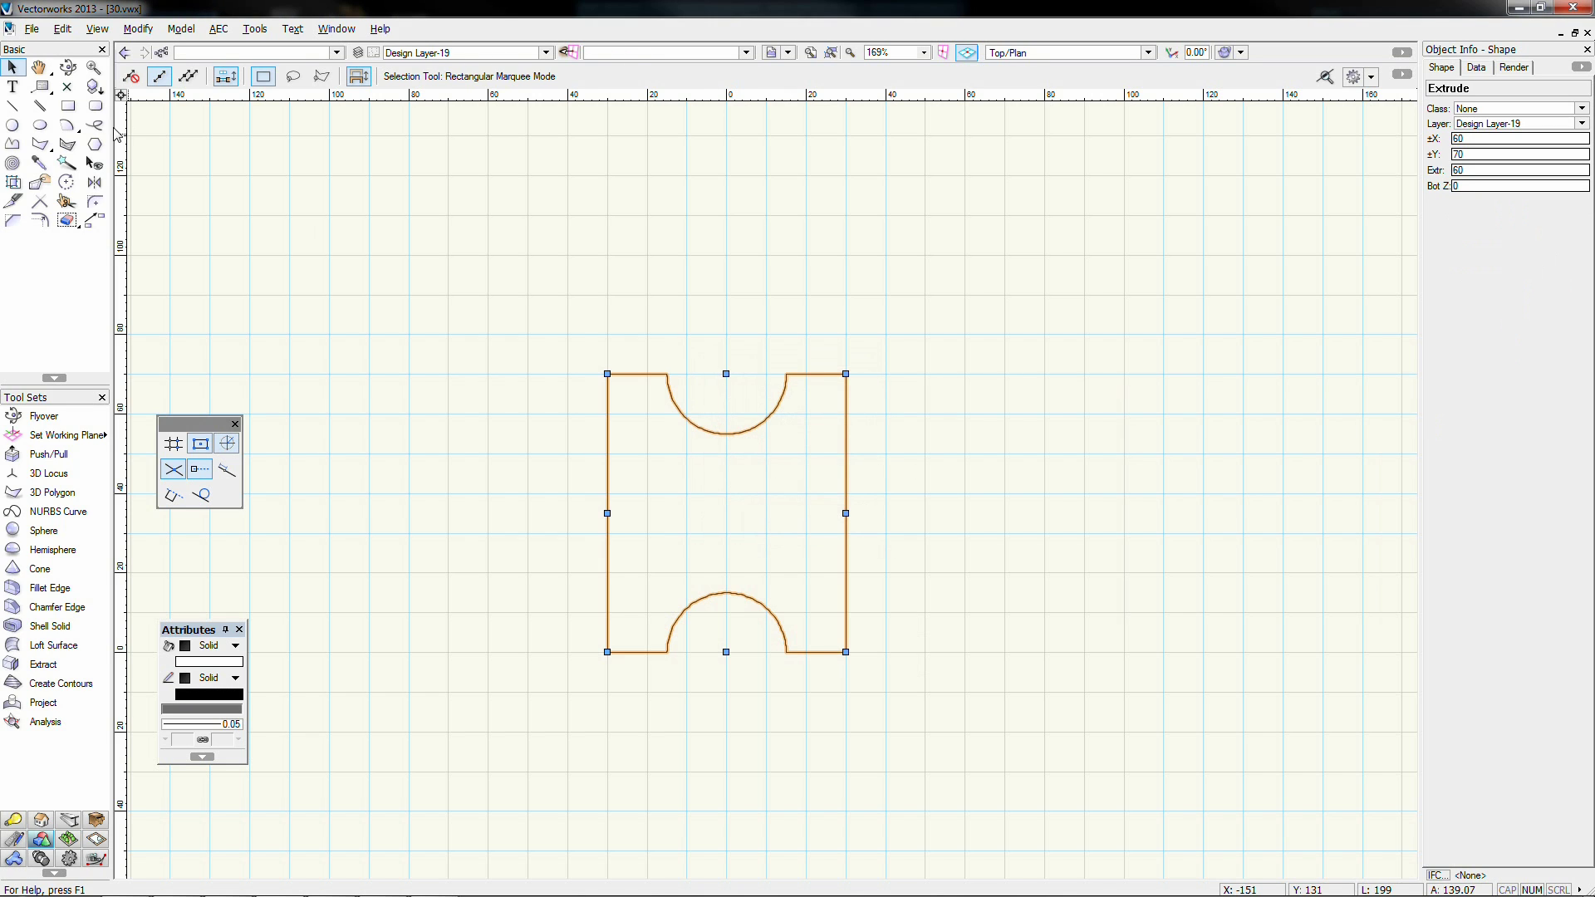
Step: Draw a 60 by 20 mm rectangle along the upper edge and mirror it to the lower edge across the centreline
key(4)
click(607, 374)
click(846, 373)
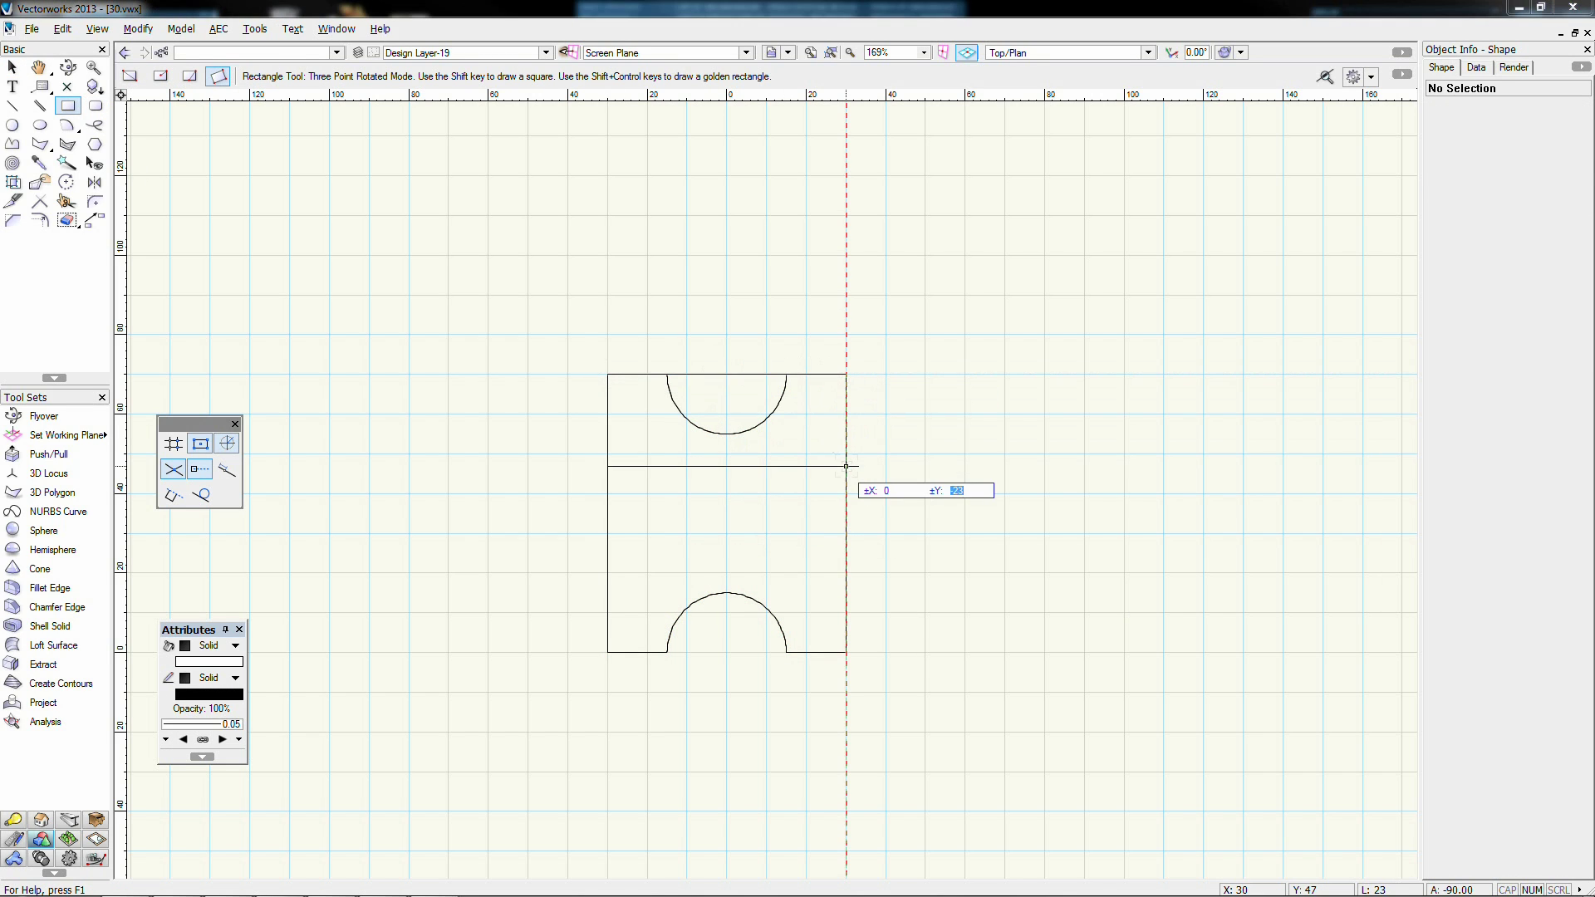
click(846, 453)
click(105, 188)
click(607, 512)
click(846, 512)
key(x)
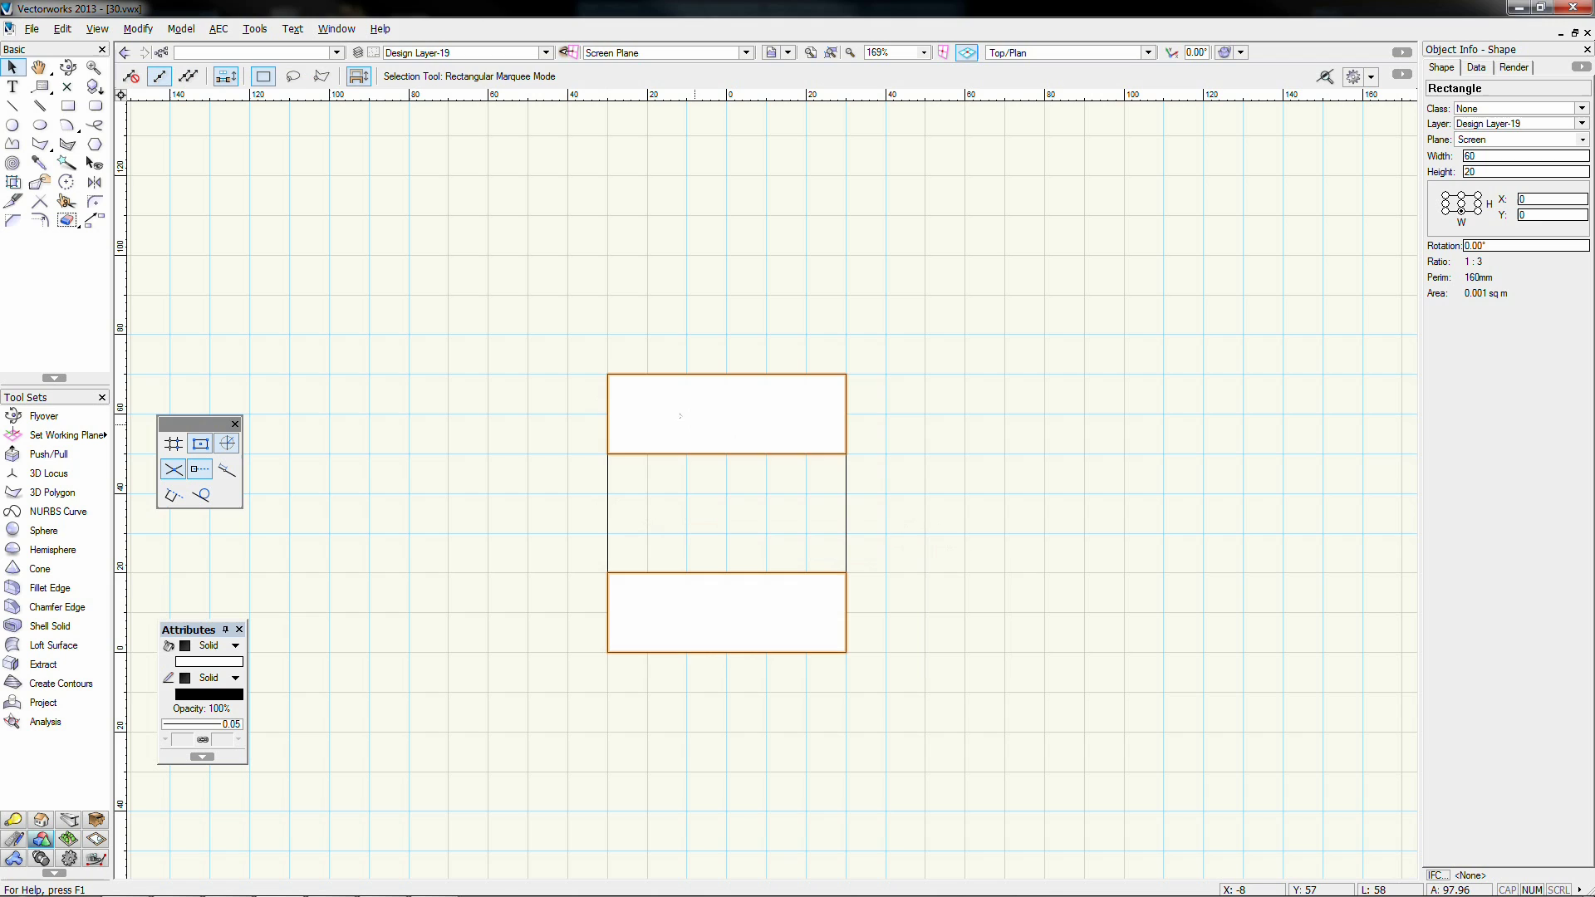
Step: Extrude both rectangles together by 60 mm and raise the extrusion 10 mm in the left view
shift+click(693, 426)
key(ctrl+e)
key(Return)
key(KP_4)
key(ctrl+m)
key(Return)
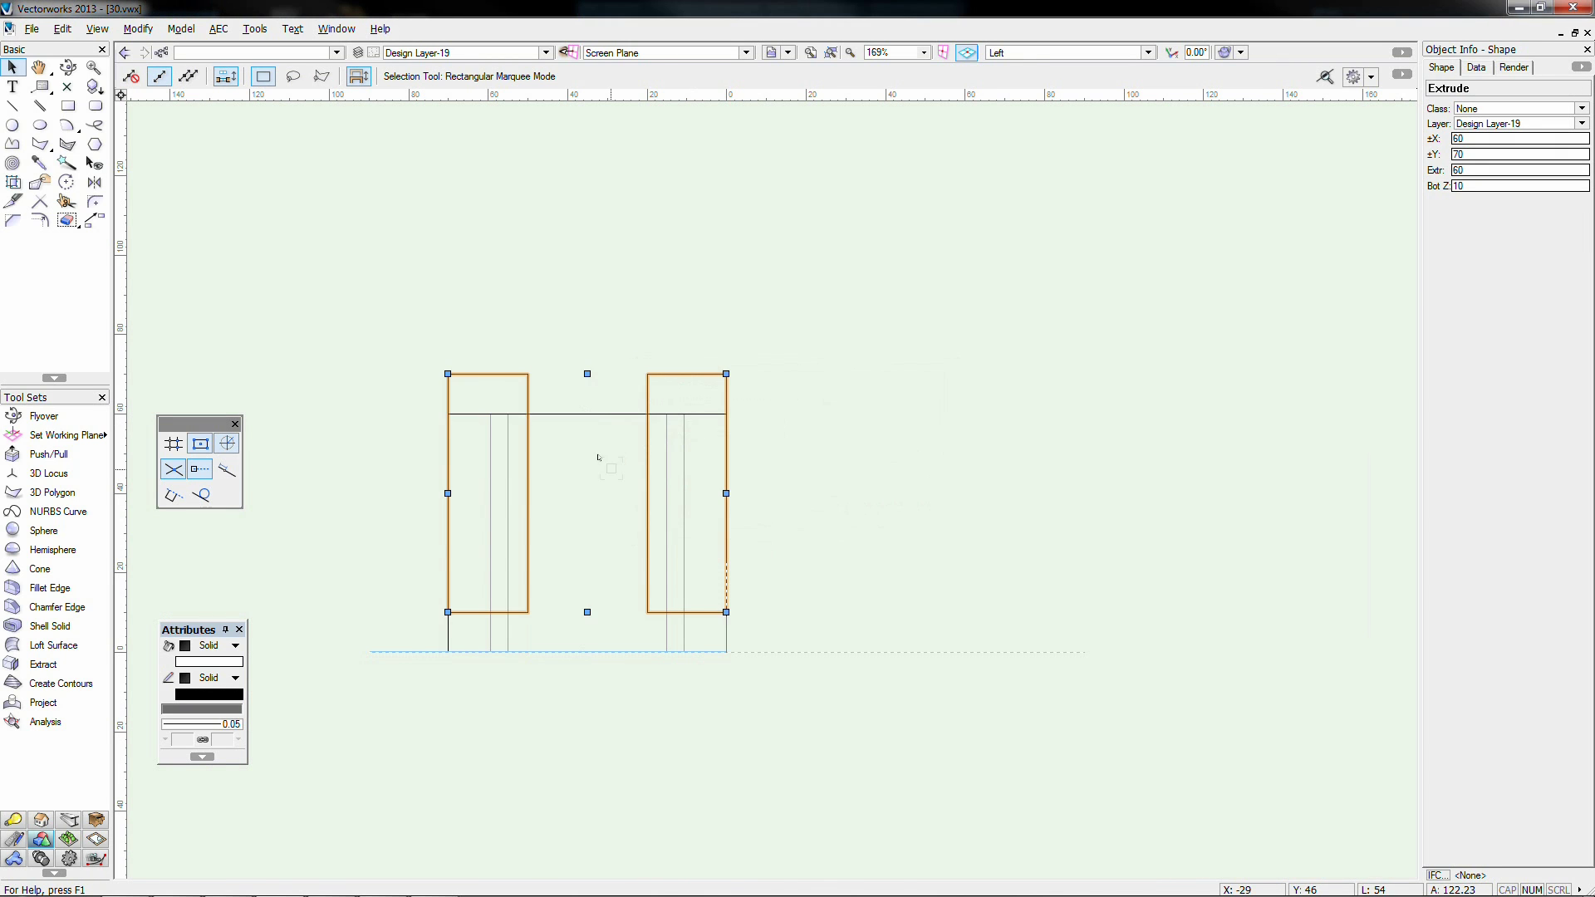
Step: Subtract the raised twin blocks from the notched extrusion in the left isometric view
key(KP_1)
right_click(771, 600)
click(842, 520)
click(790, 499)
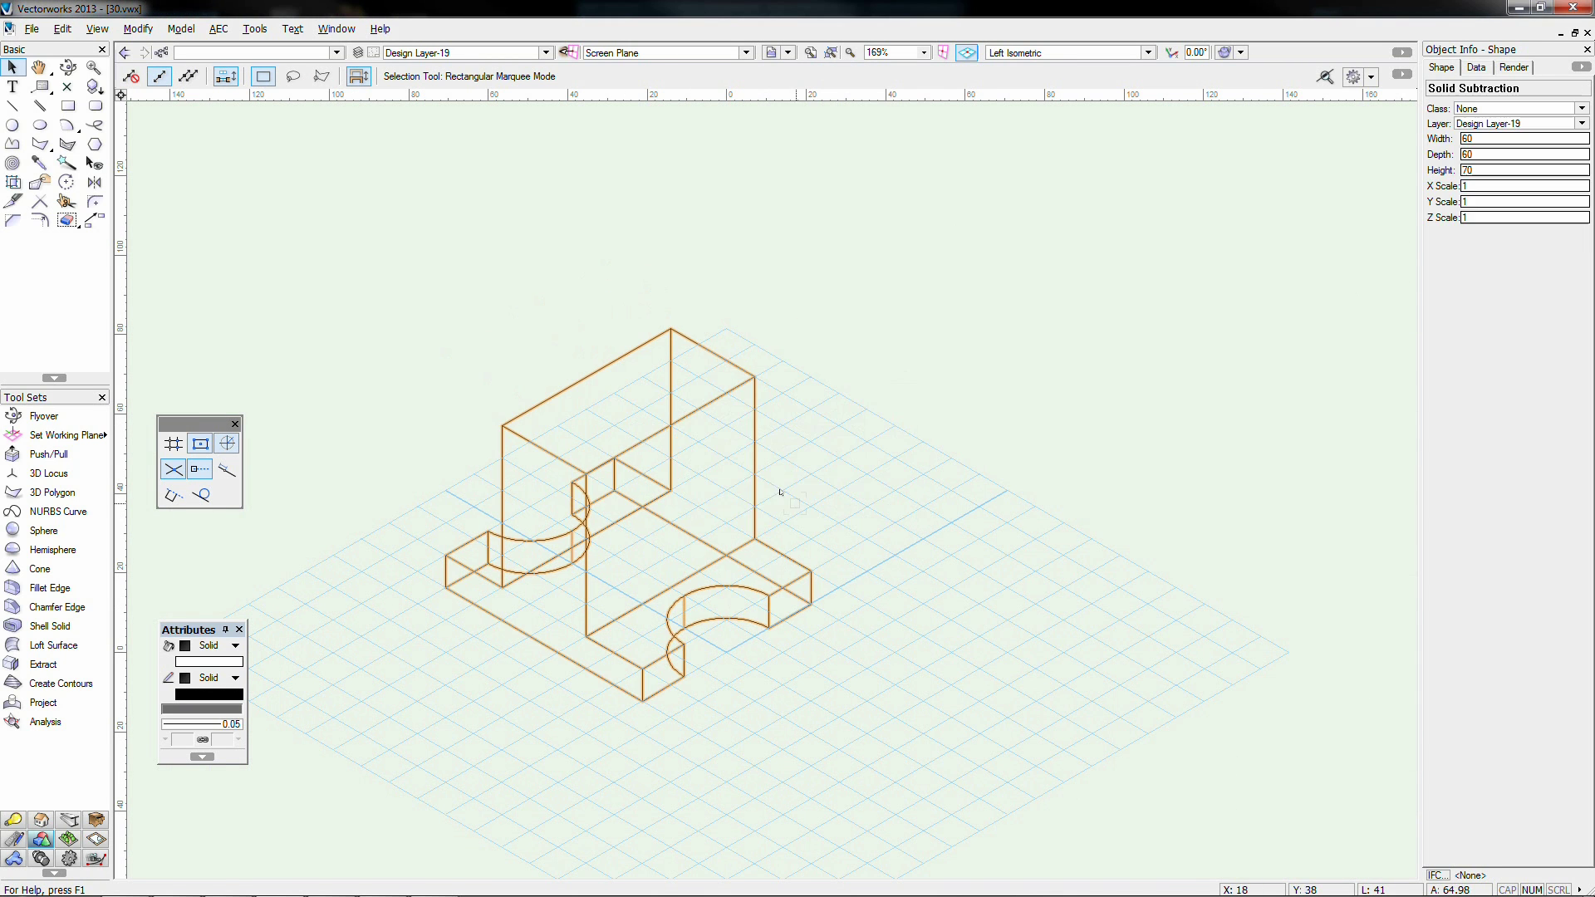
click(812, 463)
Step: In the front view, draw a 30 mm radius three-point circle touching the block's top and sides and a rectangle over its upper half
key(KP_2)
key(6)
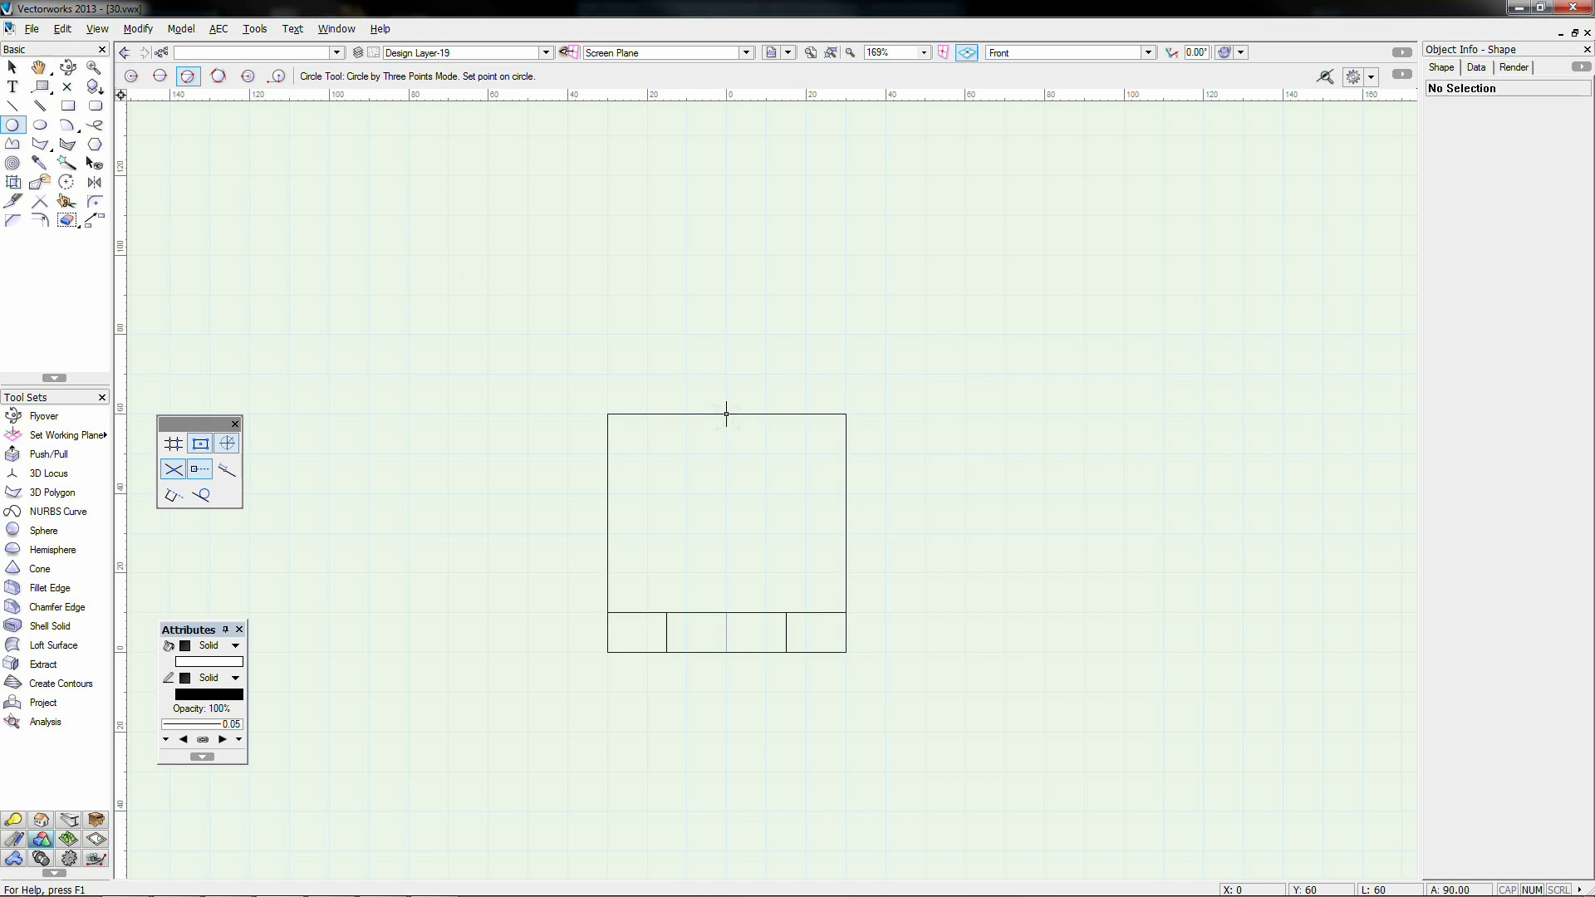
click(727, 413)
click(846, 514)
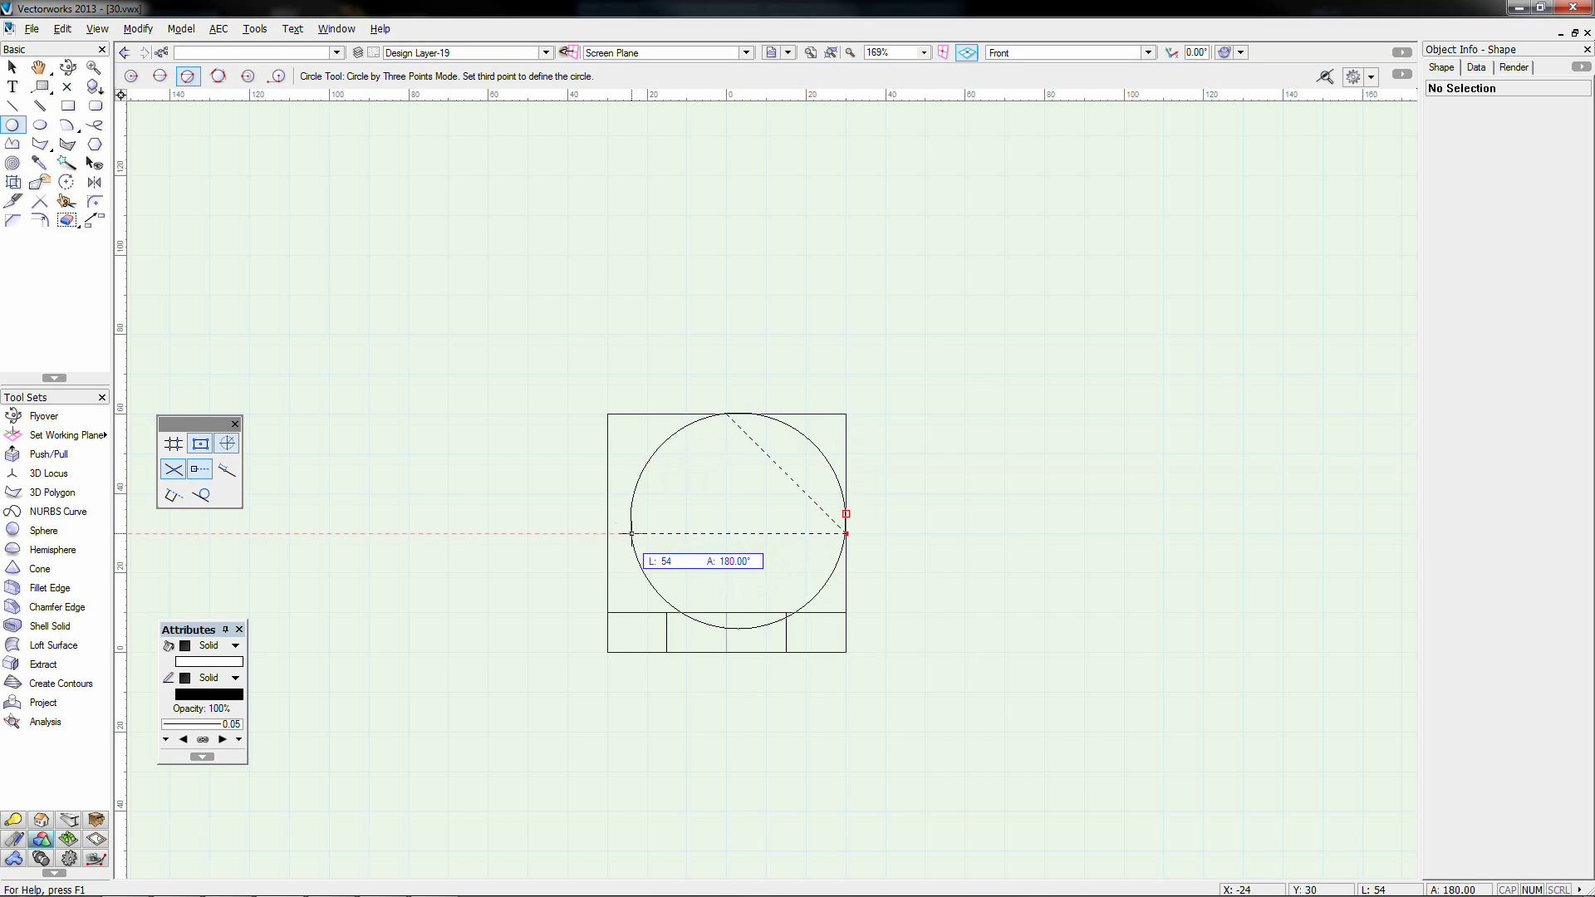
click(608, 533)
key(4)
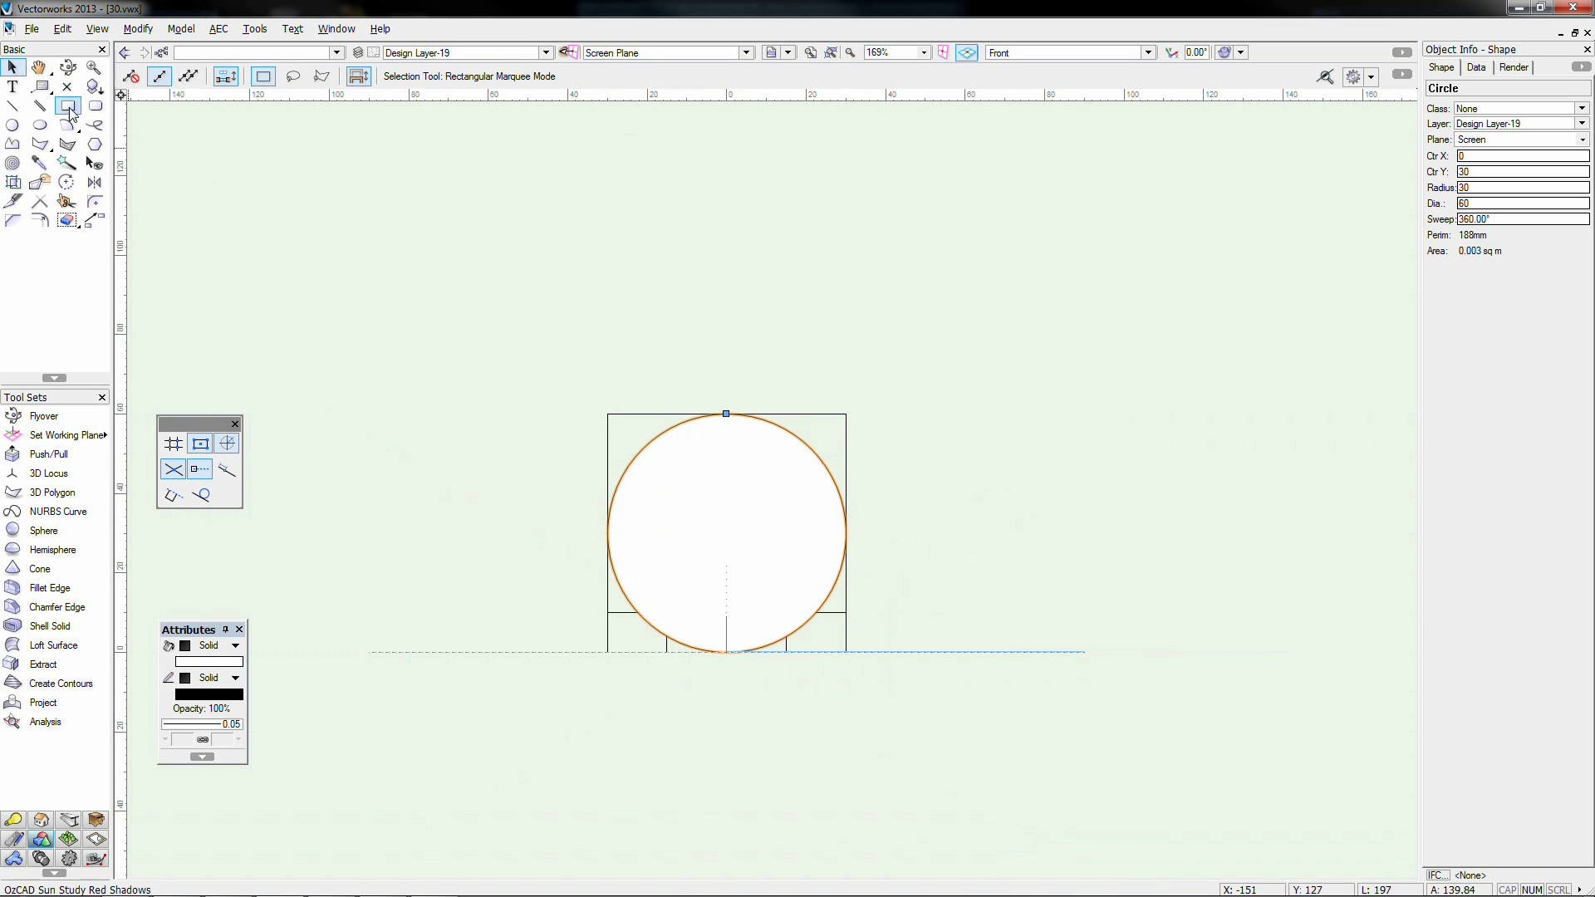
click(847, 414)
click(846, 534)
key(x)
Step: Clip the circle out of the rectangle and delete the circle
click(783, 573)
shift+click(822, 428)
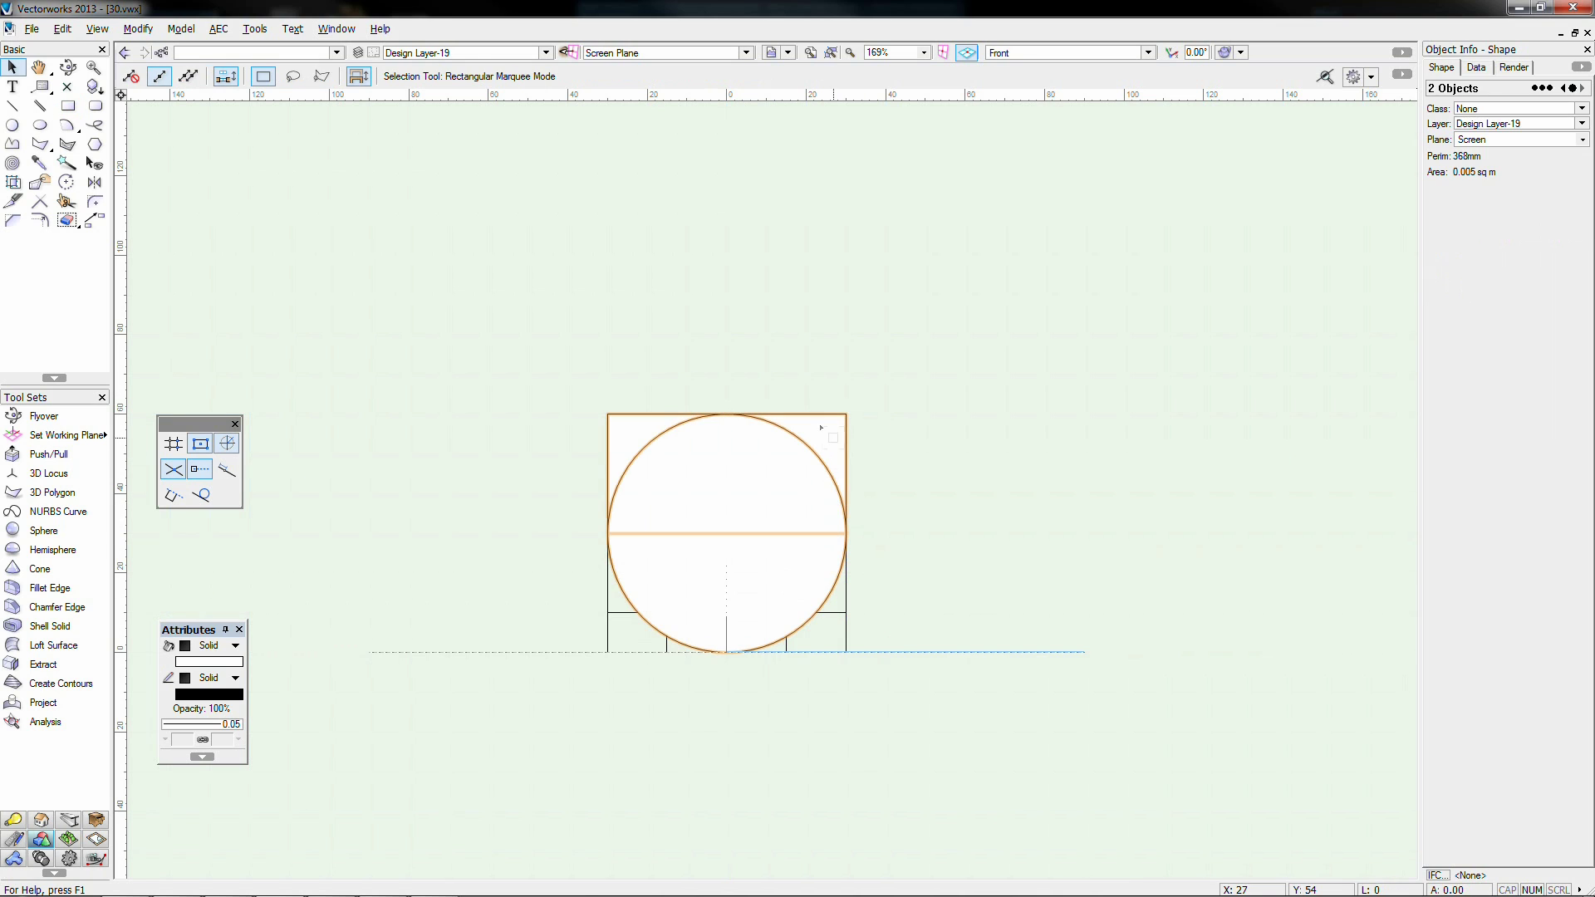
right_click(826, 429)
click(860, 451)
key(Delete)
Step: Extrude the two remaining corner pieces 60 mm and move the extrusion back over the upright block
click(845, 473)
shift+click(608, 439)
key(ctrl+e)
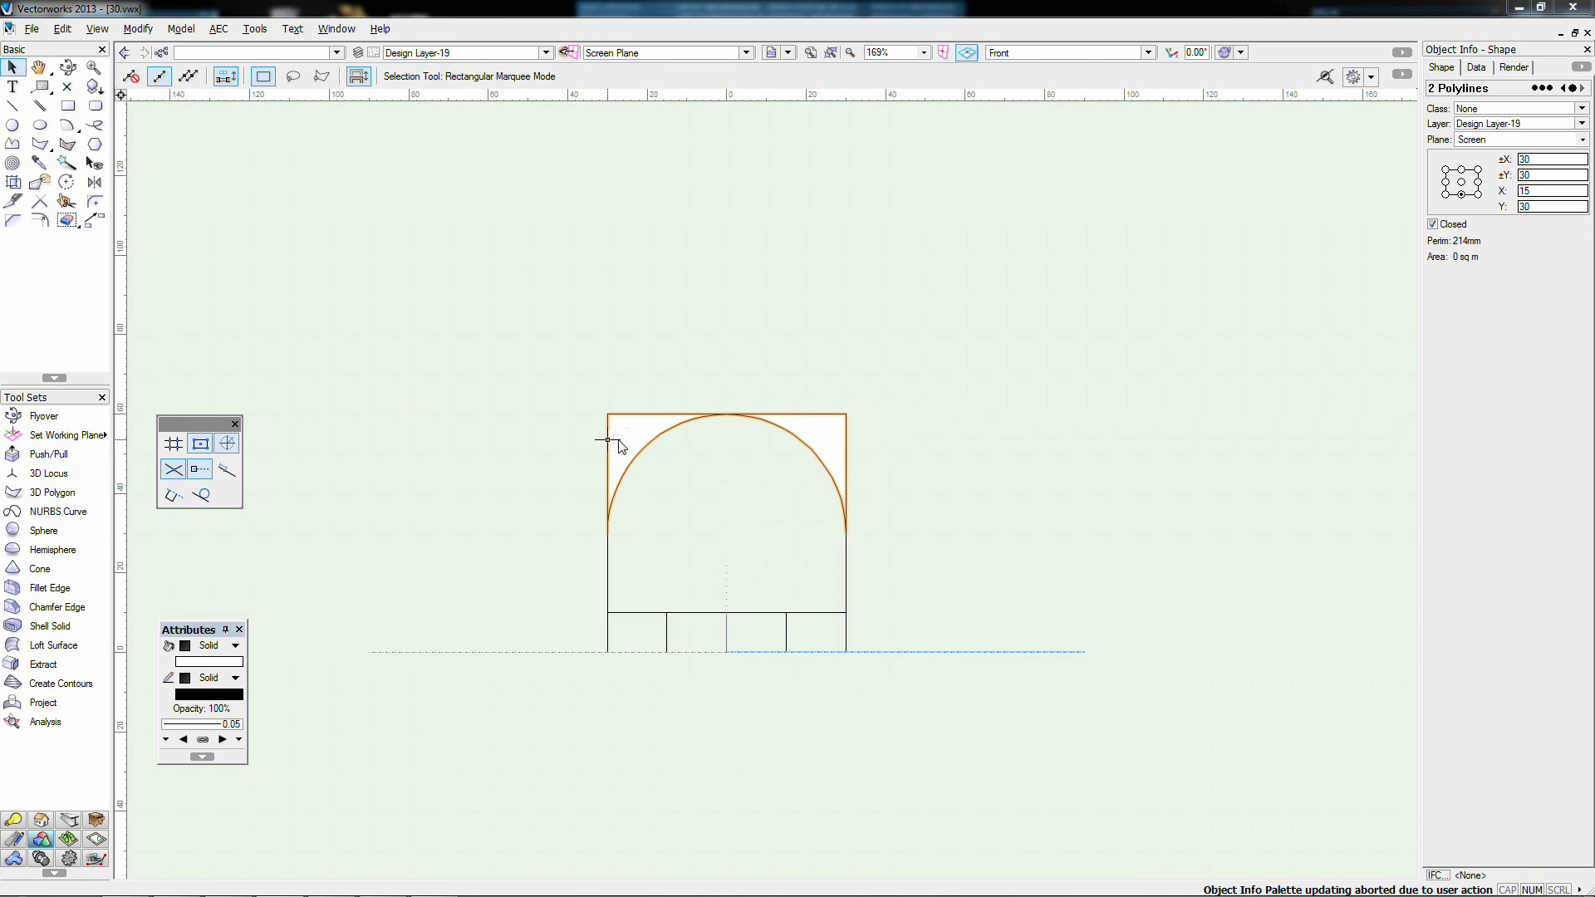
text(60)
key(Return)
key(ctrl+5)
drag(641, 716, 640, 457)
Step: Subtract the corner-piece extrusion from the solid to round the top of the upright
key(1)
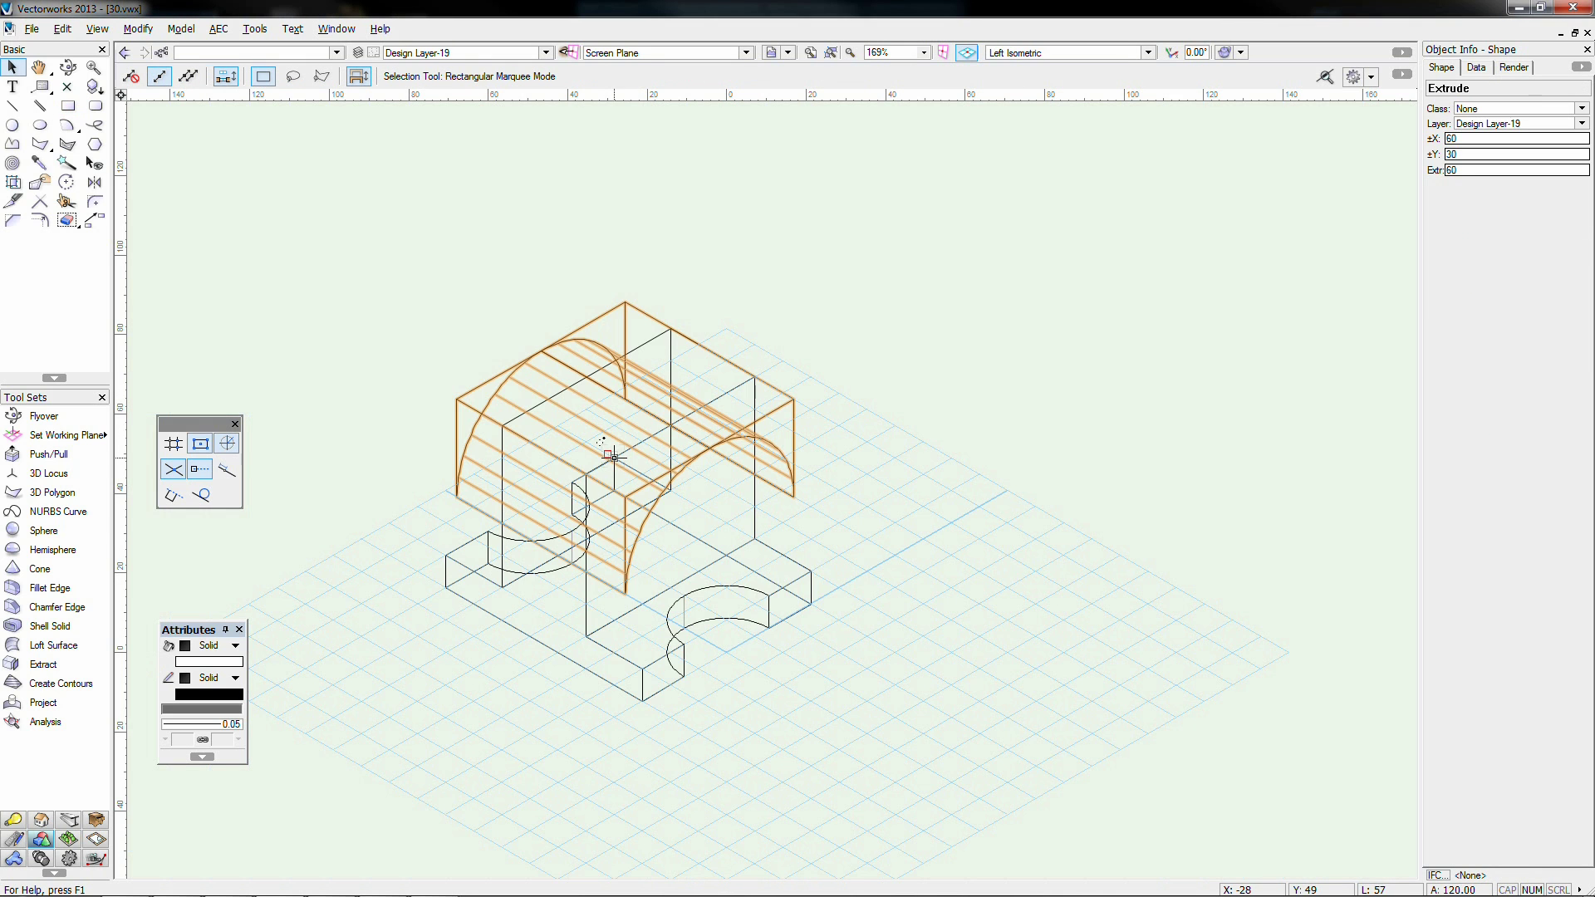
shift+click(669, 421)
right_click(607, 429)
click(665, 470)
key(Return)
click(844, 501)
Step: Draw a 10 mm radius circle at the centre of the upright's arch in the front view and extrude it 60 mm
key(2)
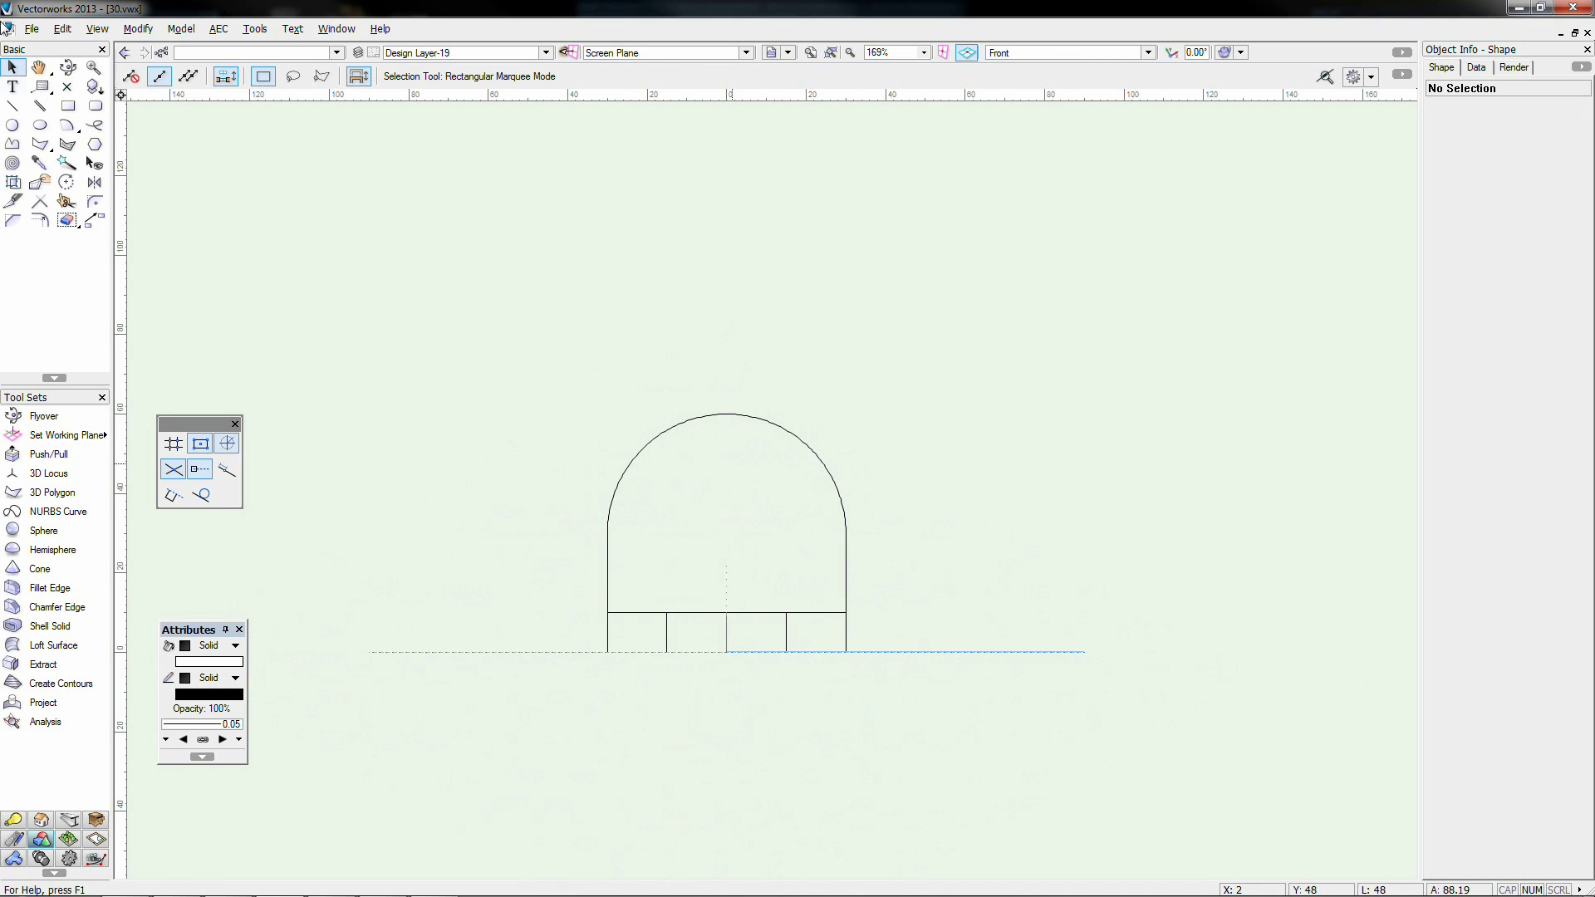
click(12, 125)
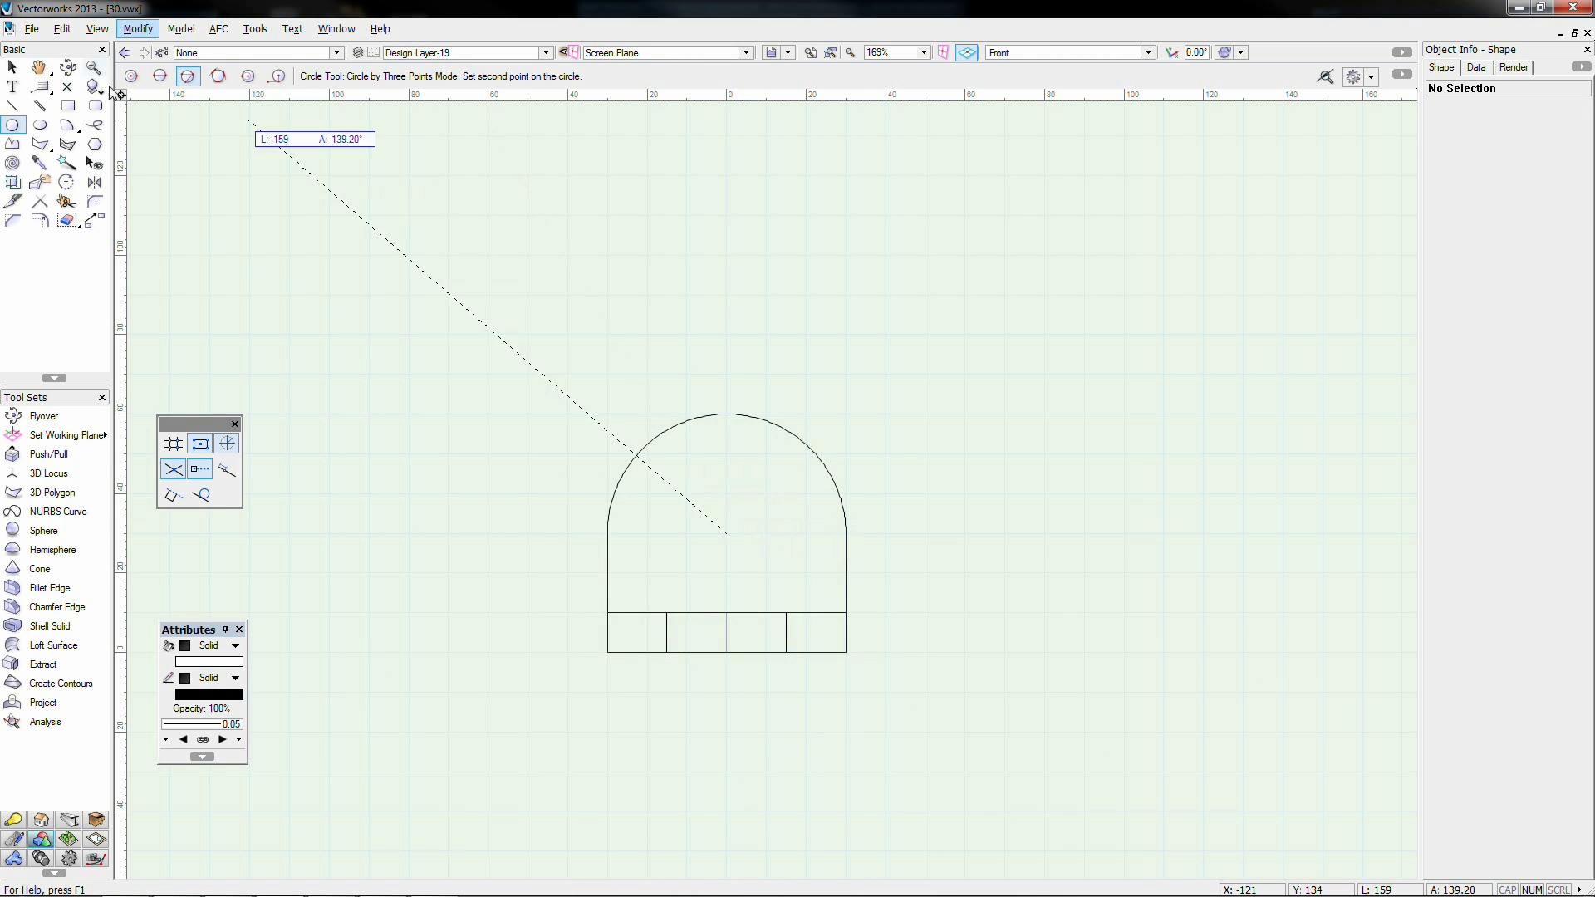
click(130, 75)
click(726, 533)
click(693, 534)
key(ctrl+e)
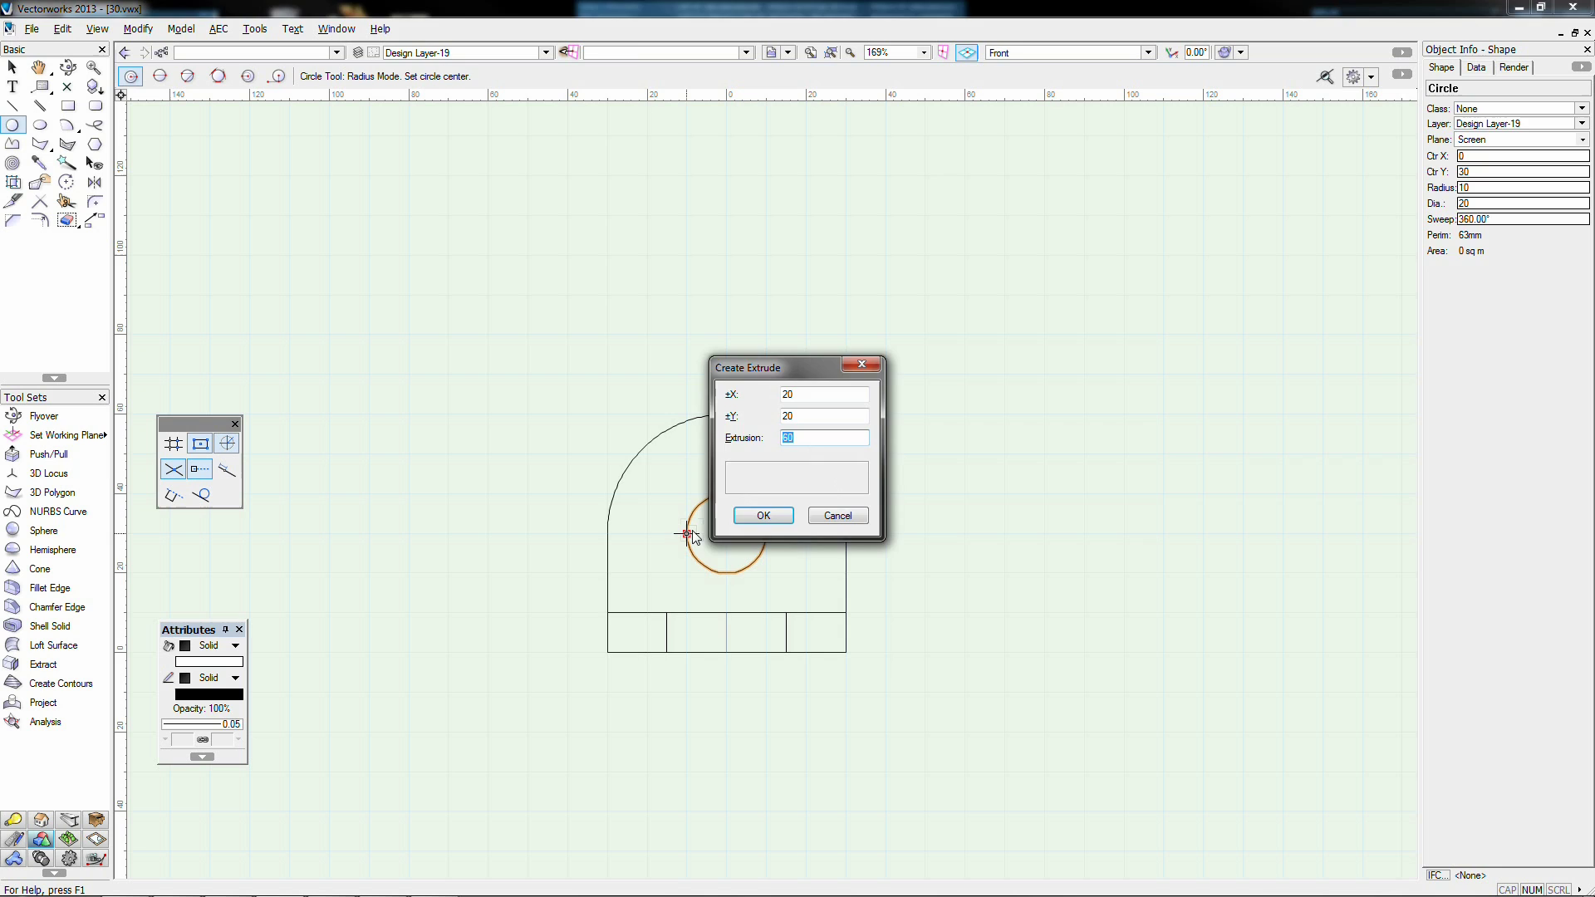
key(Return)
Step: Move the cylinder back in plan view so that it passes through the upright
key(0)
key(x)
drag(725, 694, 726, 441)
Step: Subtract the cylinder from the solid and render the result shaded in the left isometric view
drag(494, 315, 883, 731)
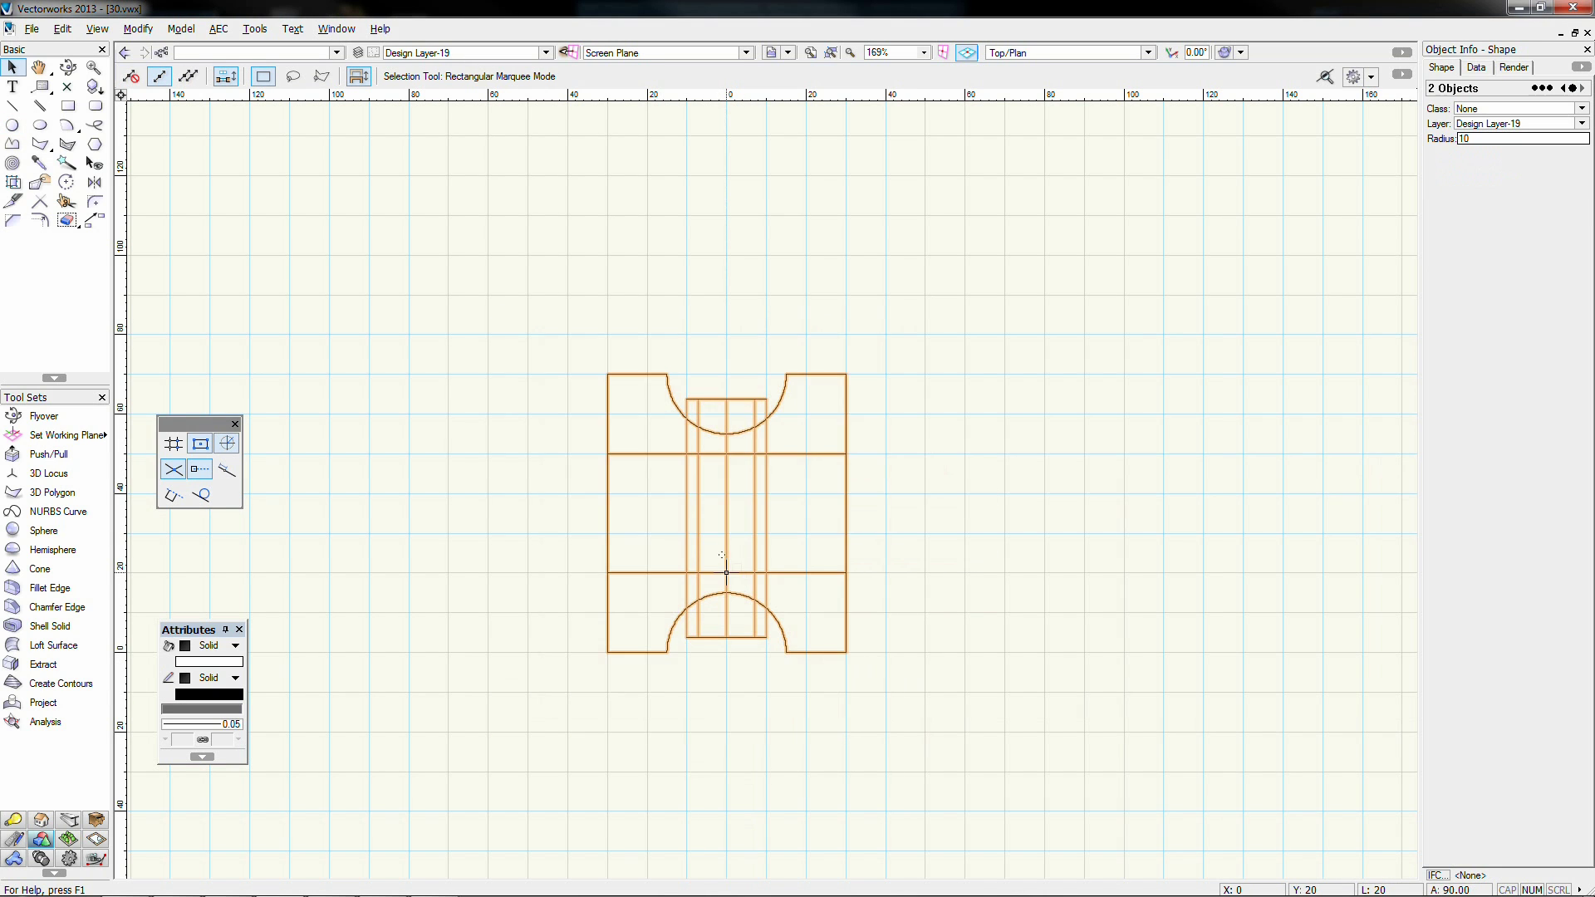
right_click(736, 568)
click(789, 490)
key(Return)
key(1)
click(823, 471)
key(ctrl+shift+g)
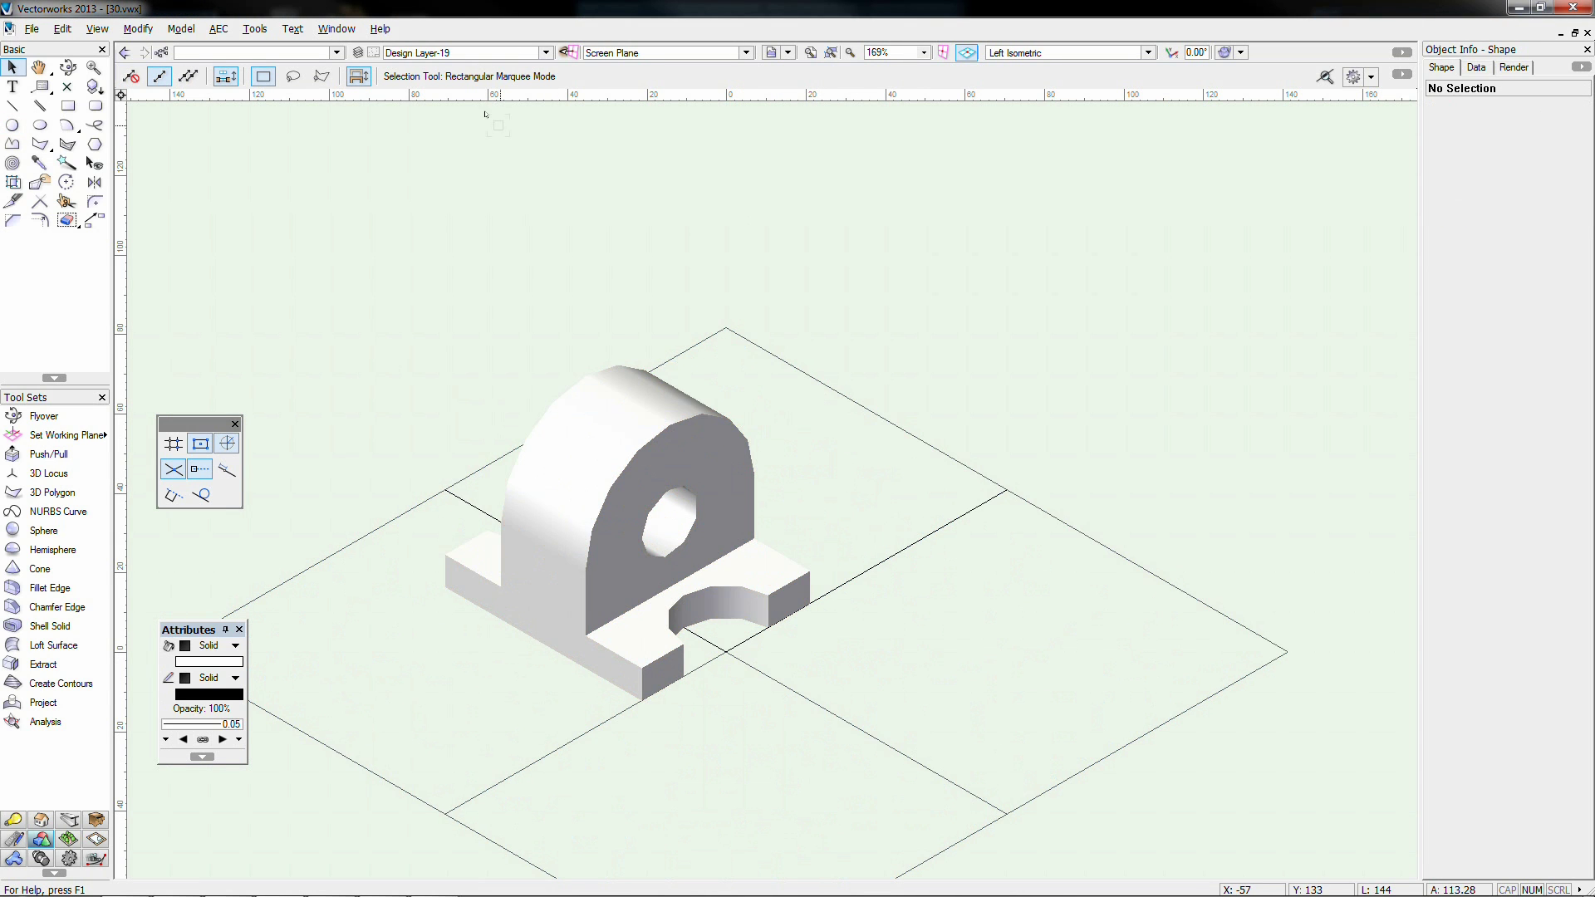
Step: Return to wireframe display and switch to Design Layer-20 in Top/Plan view
key(ctrl+shift+w)
click(465, 52)
click(432, 91)
key(0)
Step: Create two concentric circles of 20 mm and 30 mm radius centred on the origin
click(13, 126)
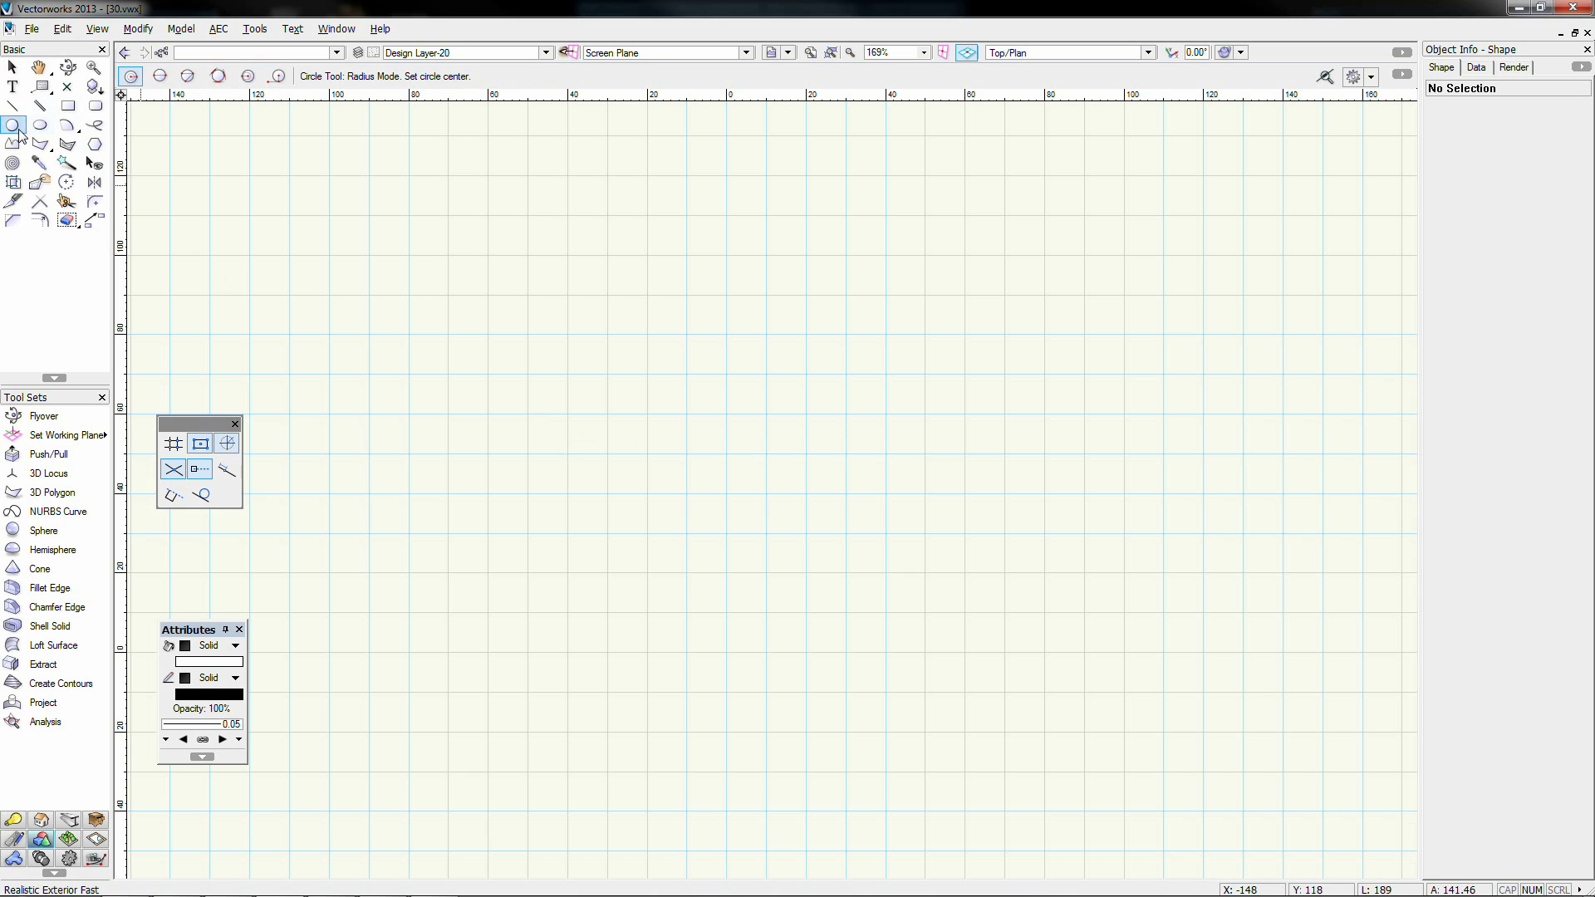
double_click(13, 126)
text(20)
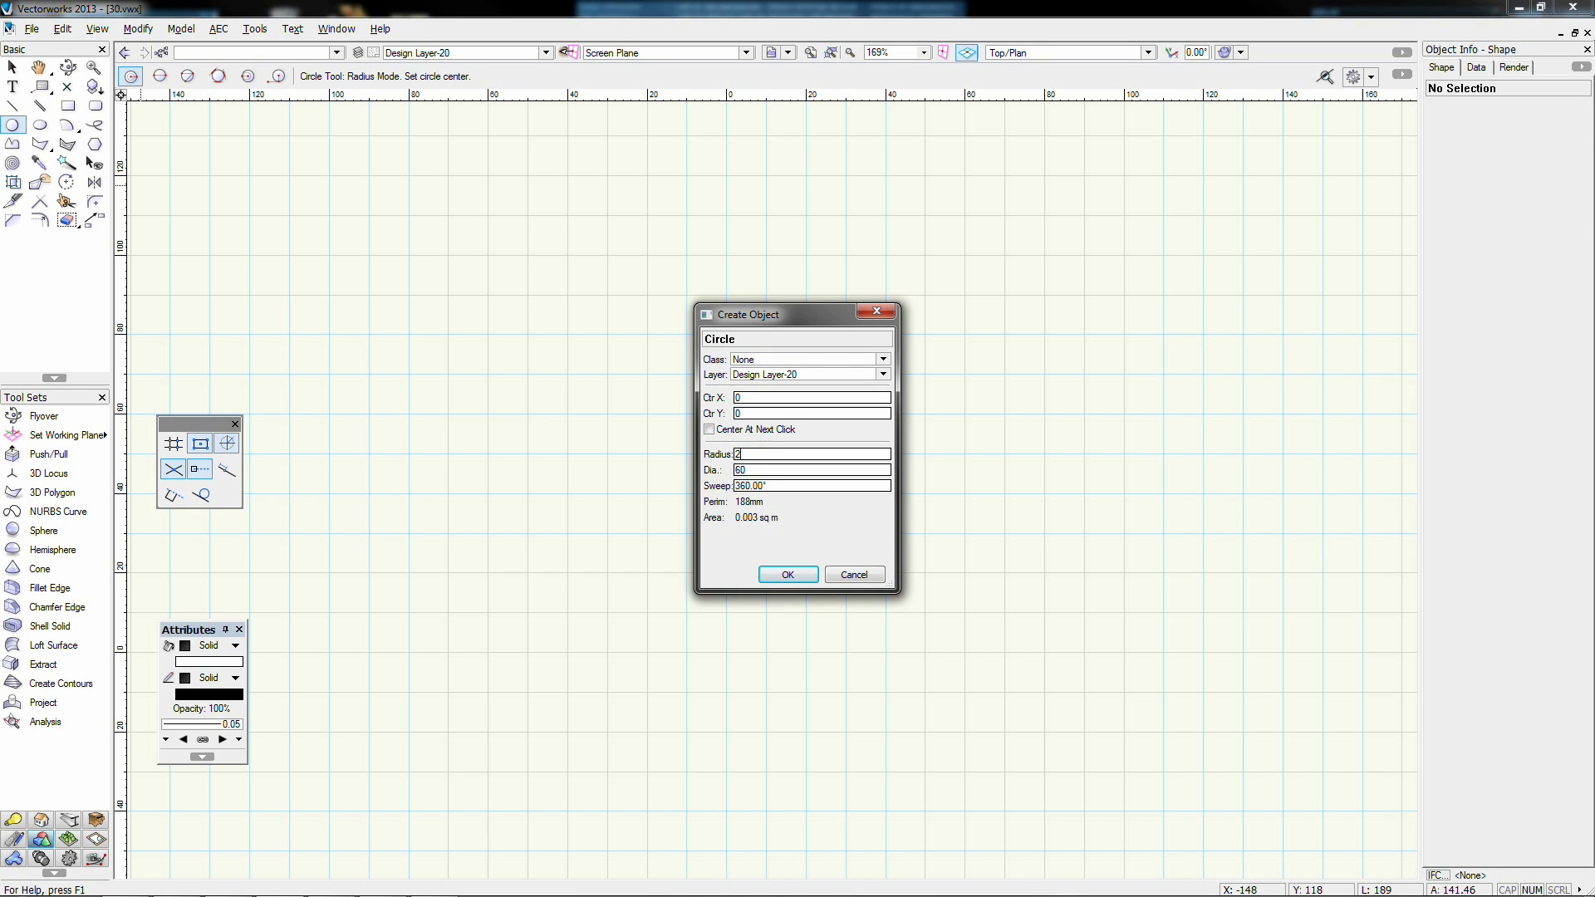
key(Return)
double_click(14, 125)
text(30)
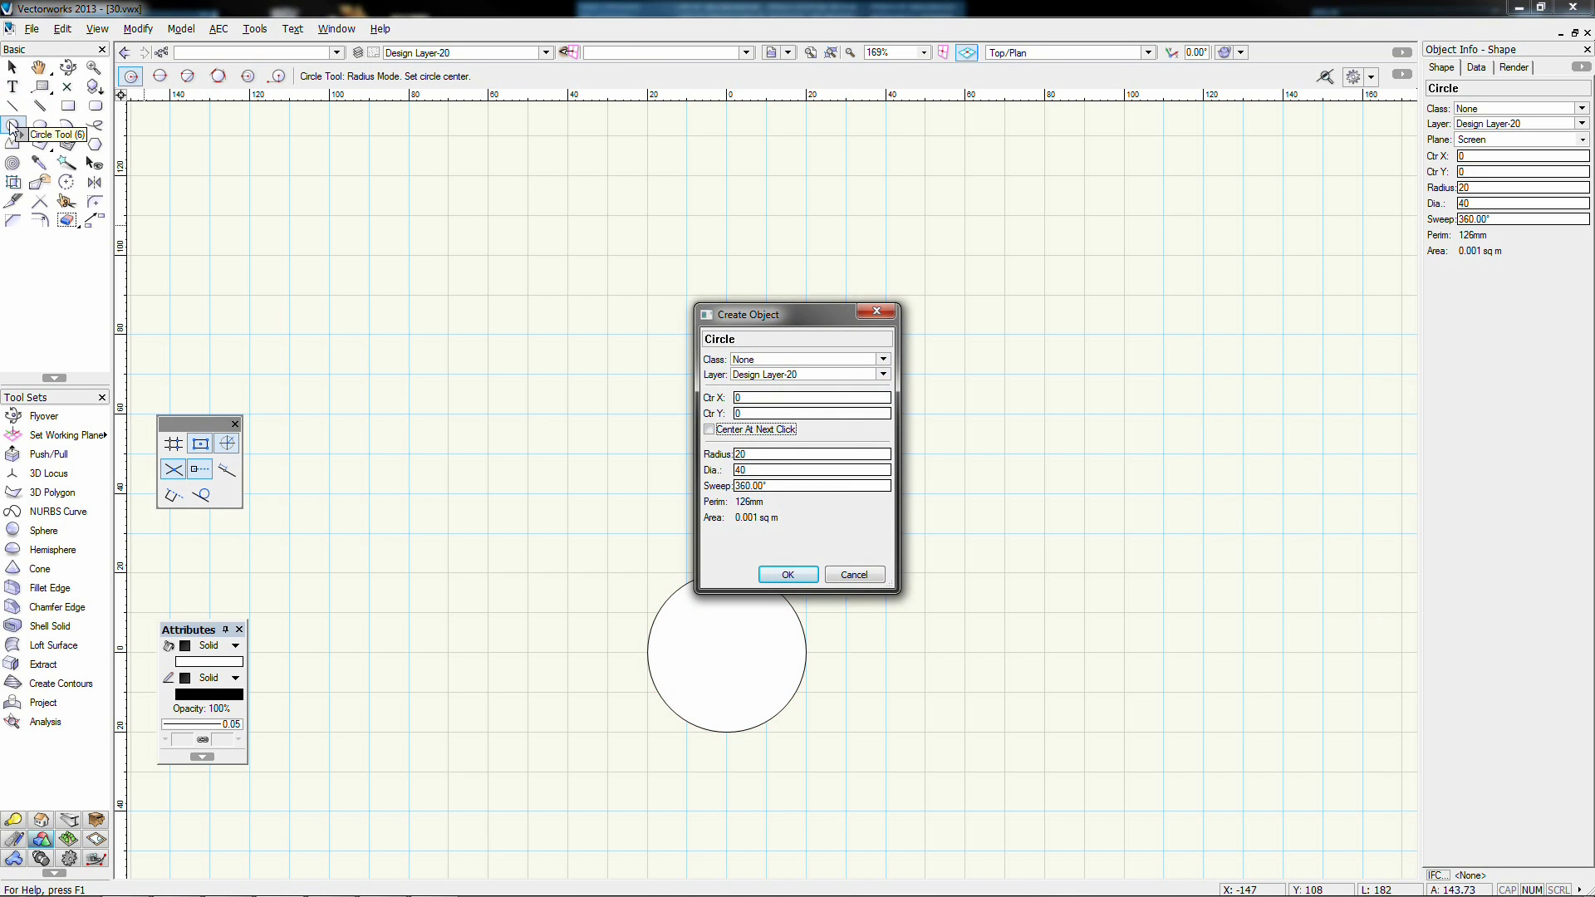
key(Return)
Step: Draw a rectangle about 60 by 35 mm covering the upper half of both circles, based on their horizontal diameter
click(68, 106)
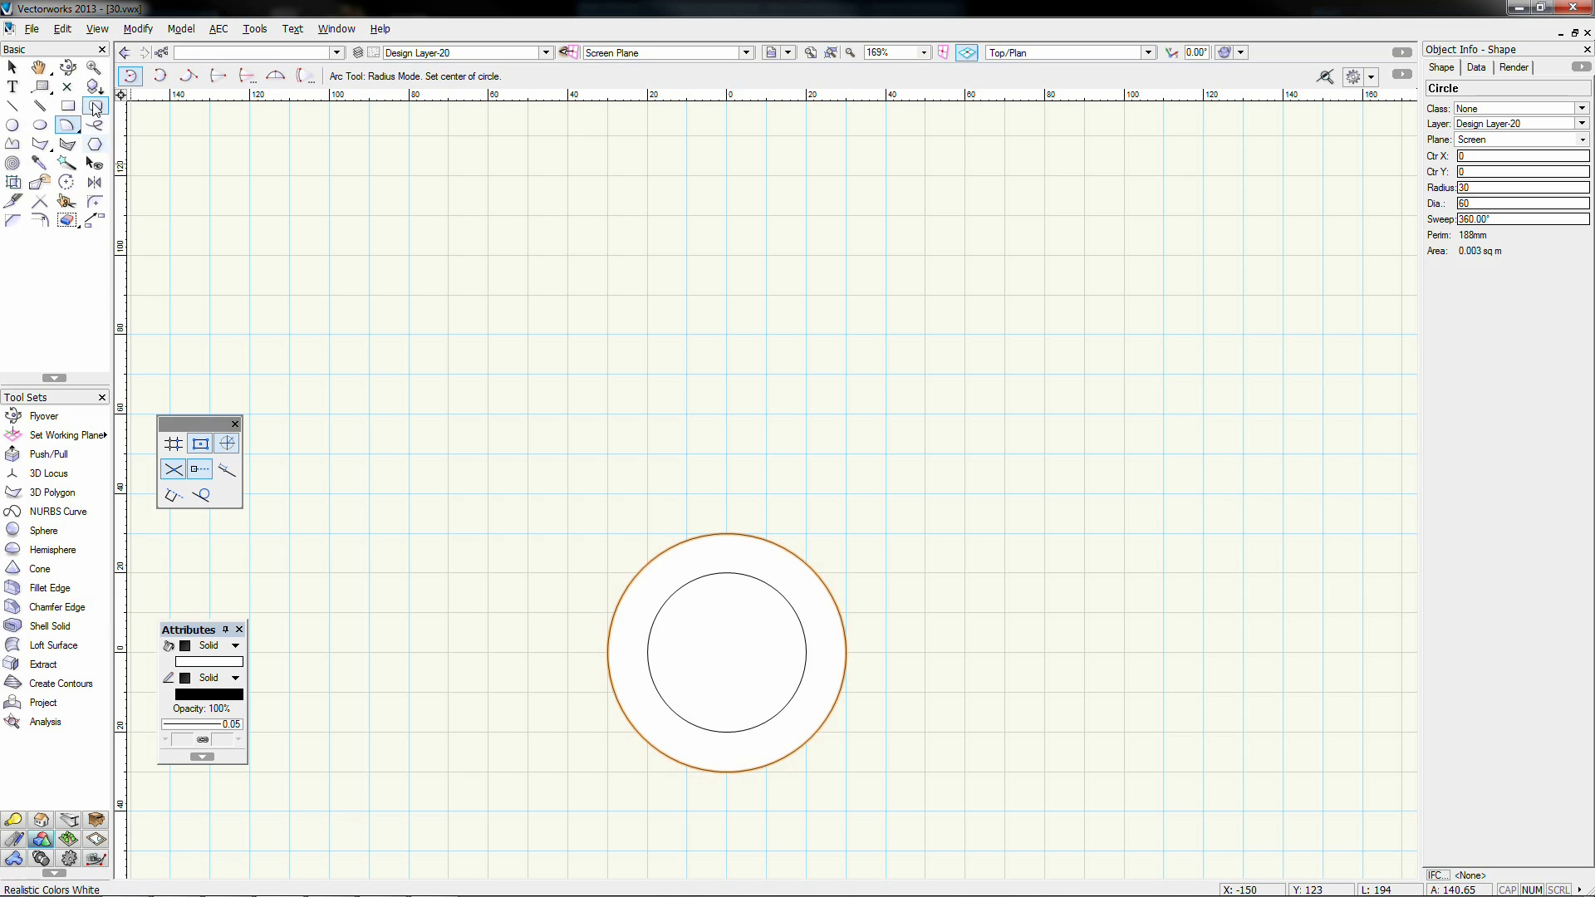
click(218, 75)
click(607, 652)
click(846, 652)
click(847, 513)
Step: Clip the overlapping circles and rectangle, and delete the leftover pieces to leave a lower half ring
click(12, 67)
drag(508, 470, 916, 822)
right_click(766, 684)
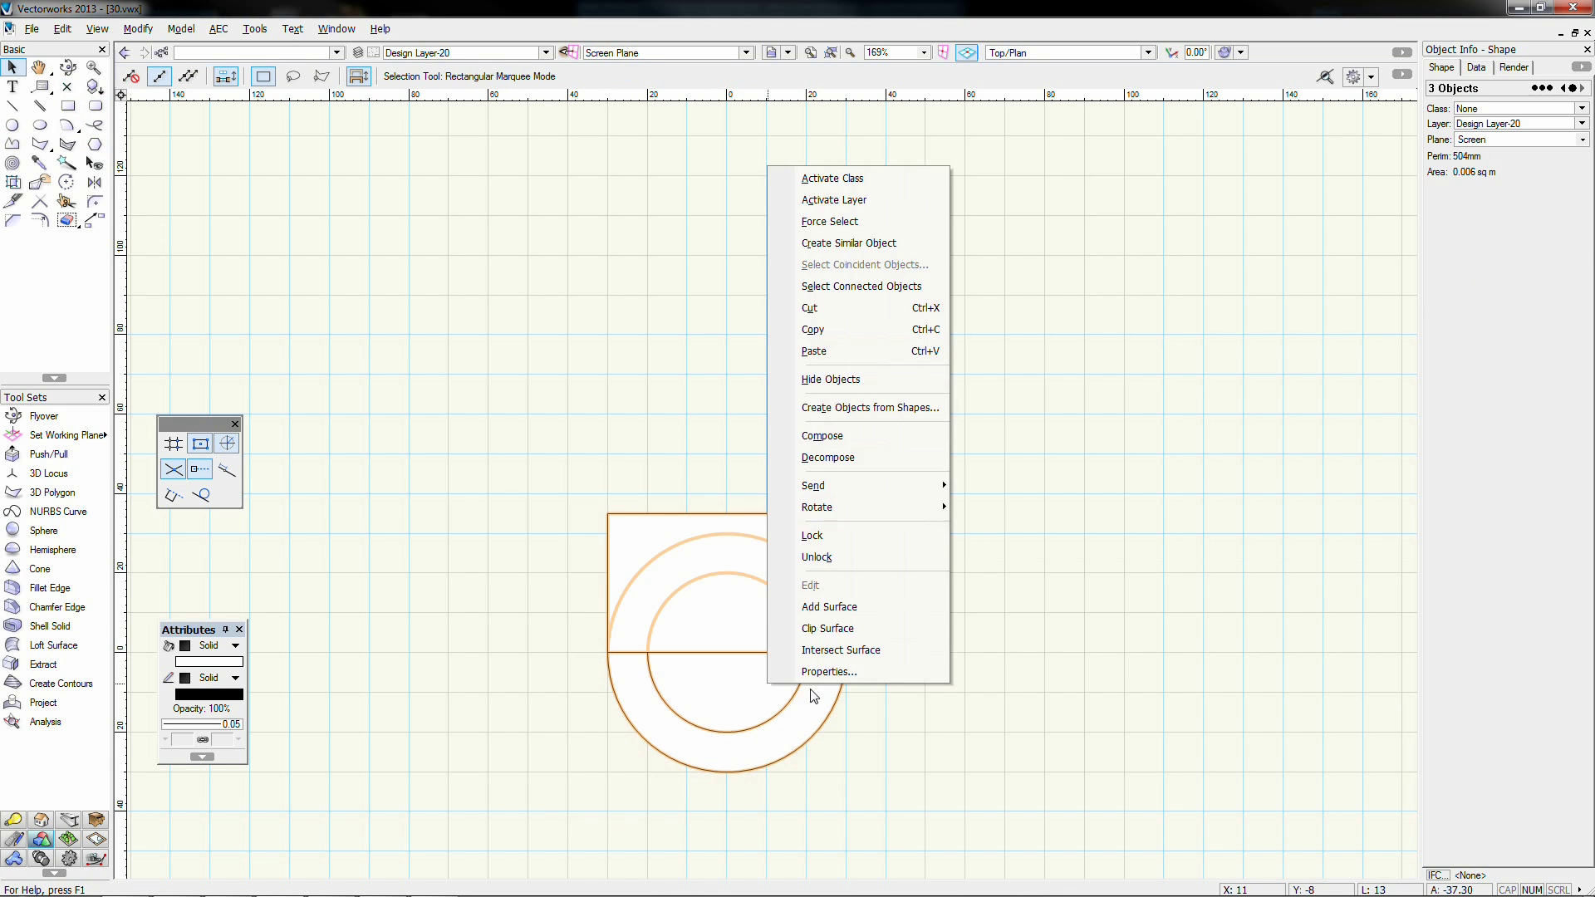
click(799, 628)
key(Delete)
drag(761, 699, 737, 497)
key(Delete)
Step: Draw a 20 mm wide, 80 mm long rectangle down from the ring's centre and lower its upper edge to the inner arc
middle_drag(879, 701, 860, 432)
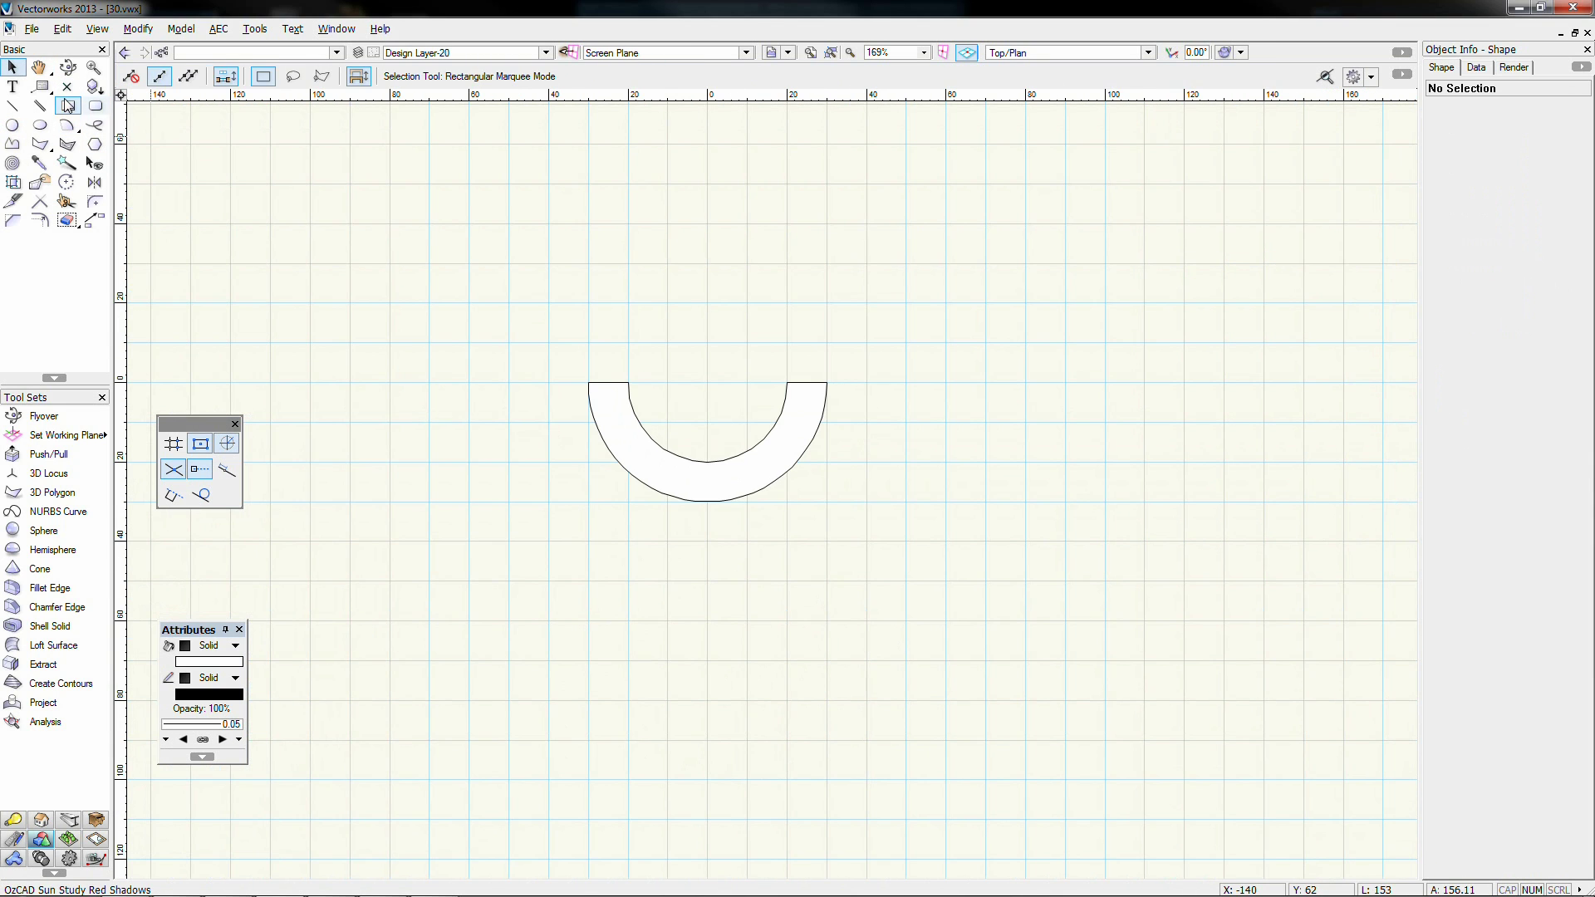
click(68, 105)
click(190, 76)
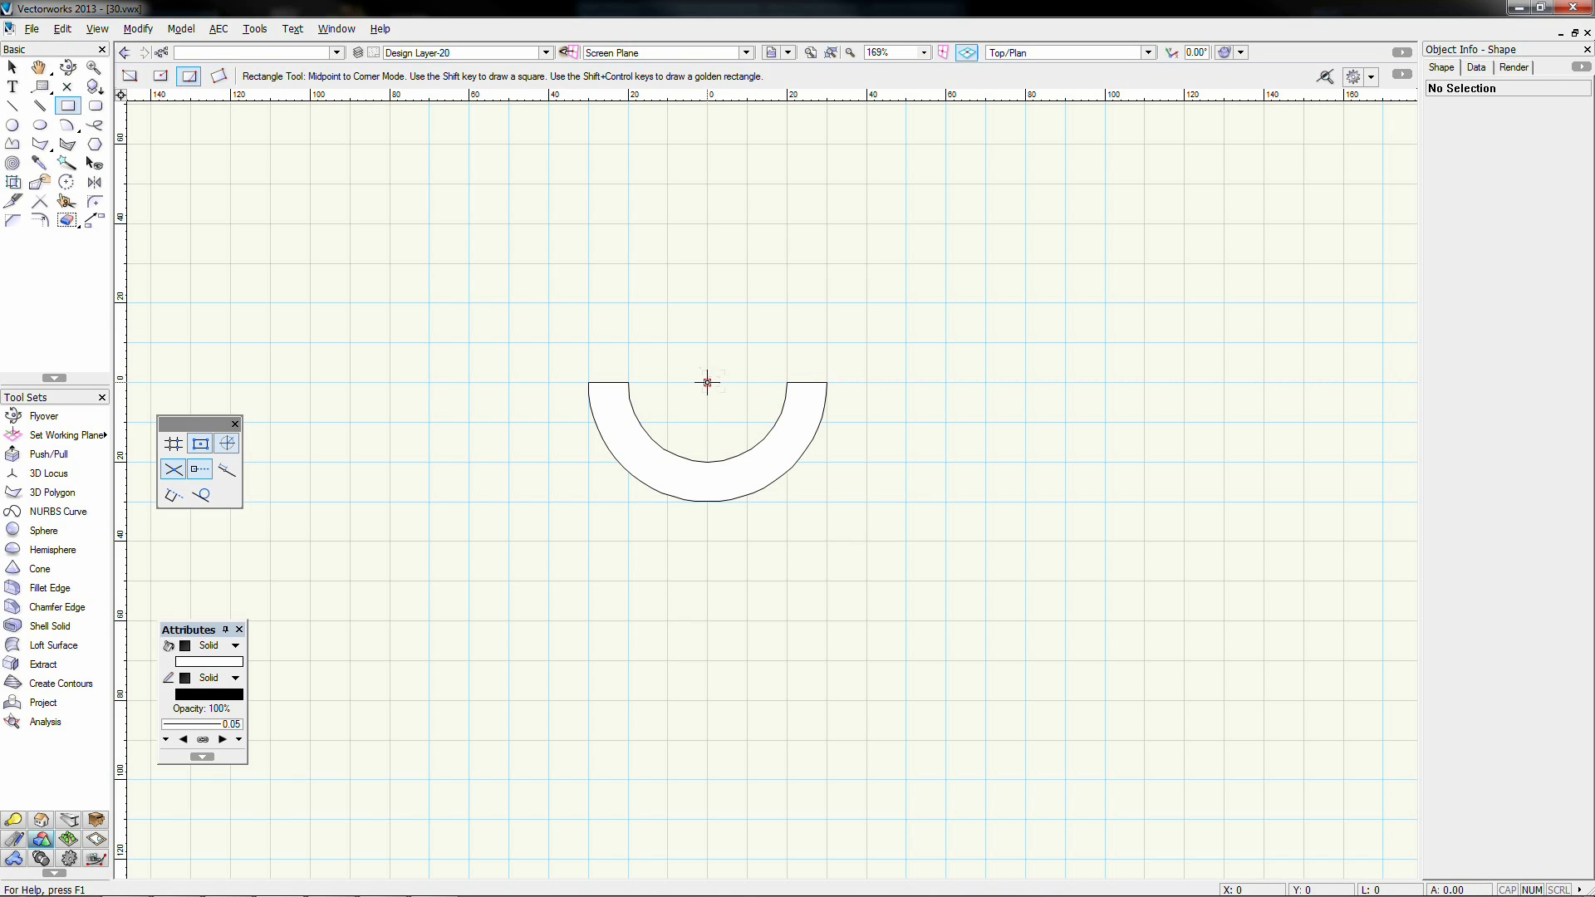
click(707, 382)
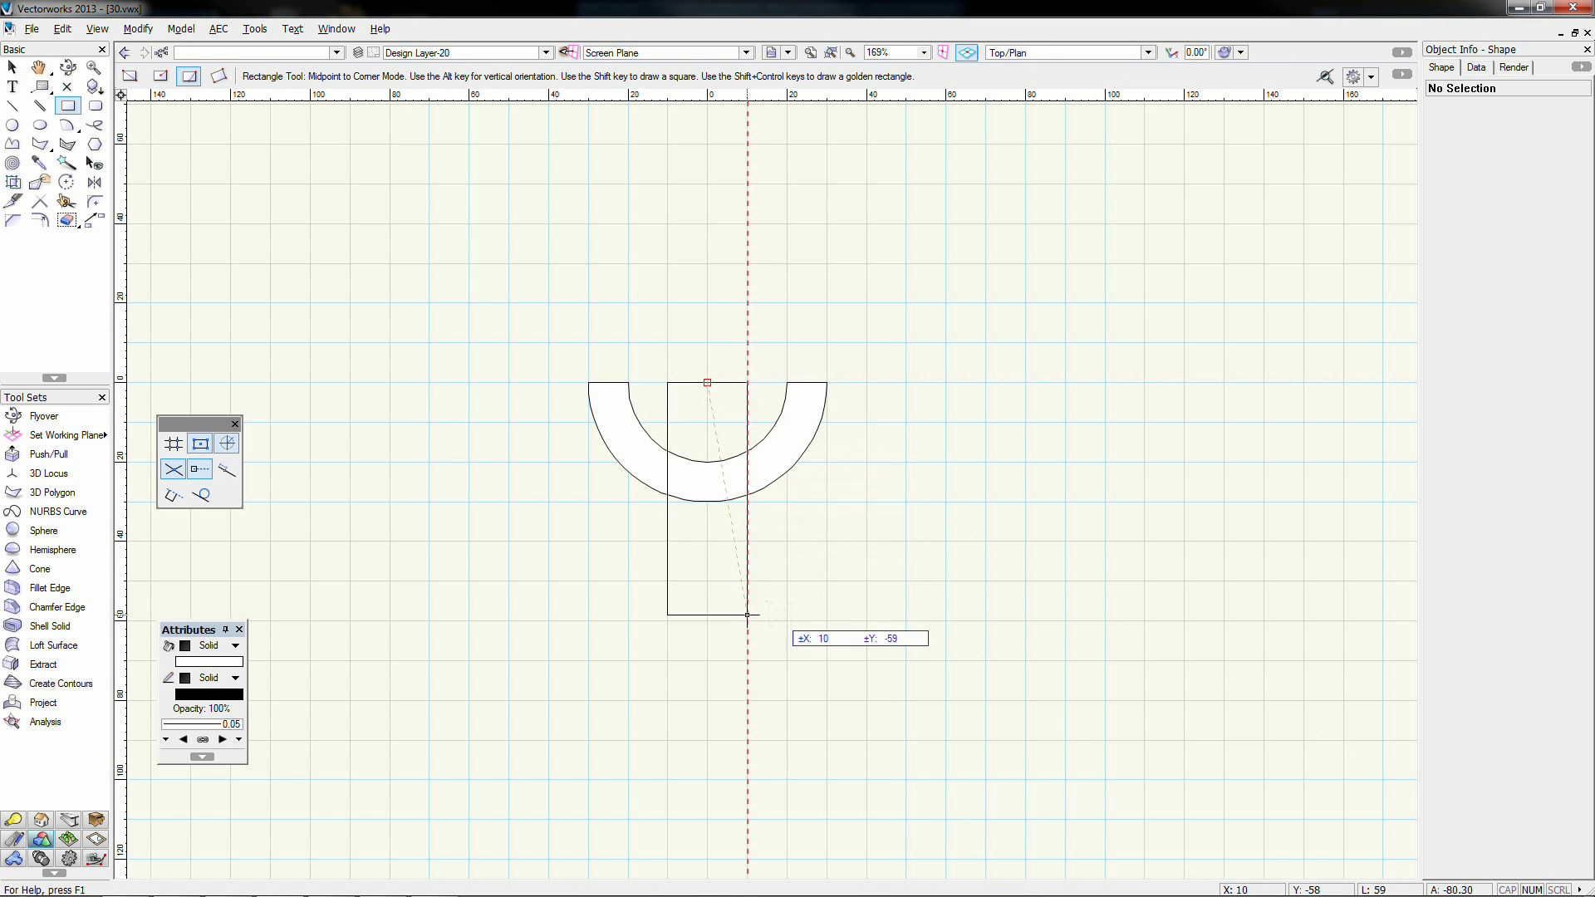
key(Tab)
text(-80)
key(Return)
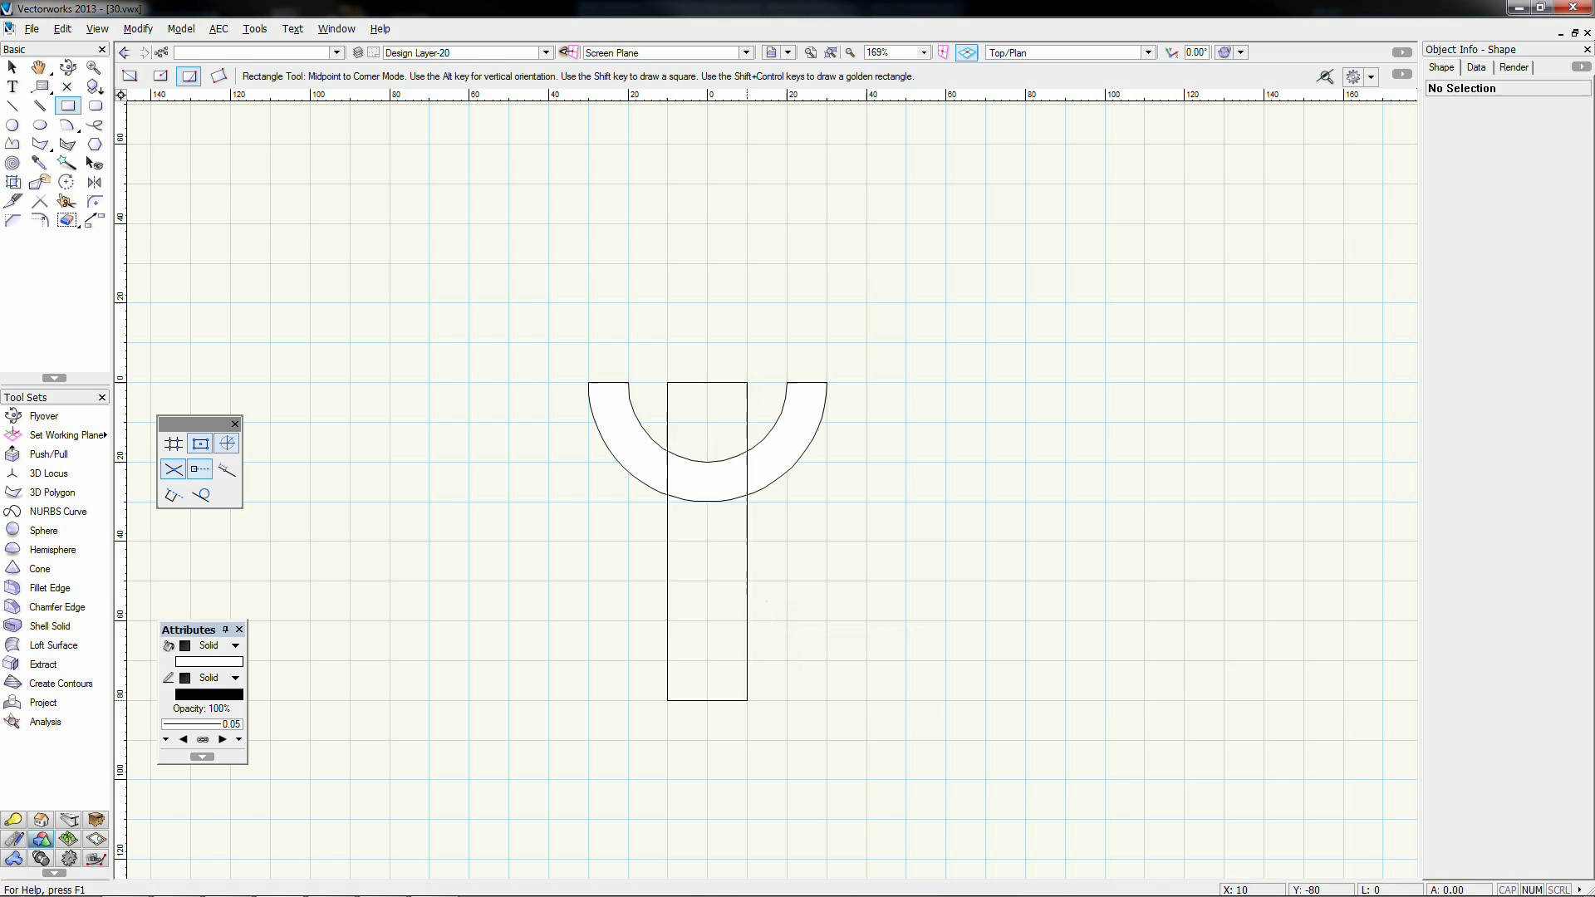
key(x)
drag(707, 382, 707, 462)
Step: Add the half ring and the rectangular stem together into one closed profile
key(ctrl+a)
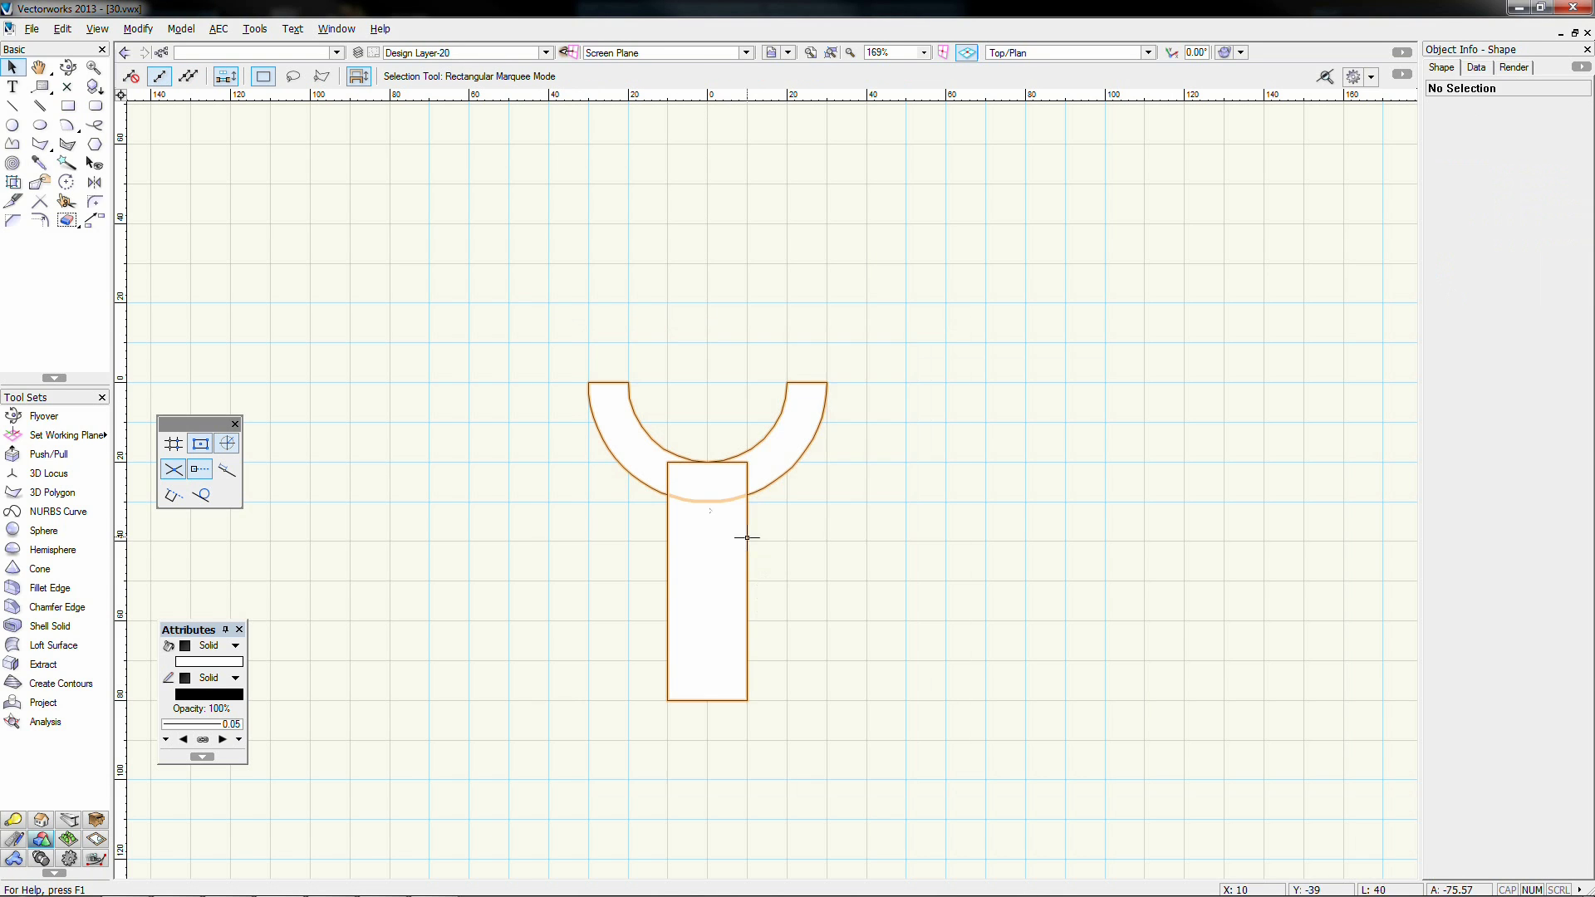
right_click(723, 540)
click(773, 441)
Step: Extrude the combined profile 60 mm and show it in the left view
key(ctrl+e)
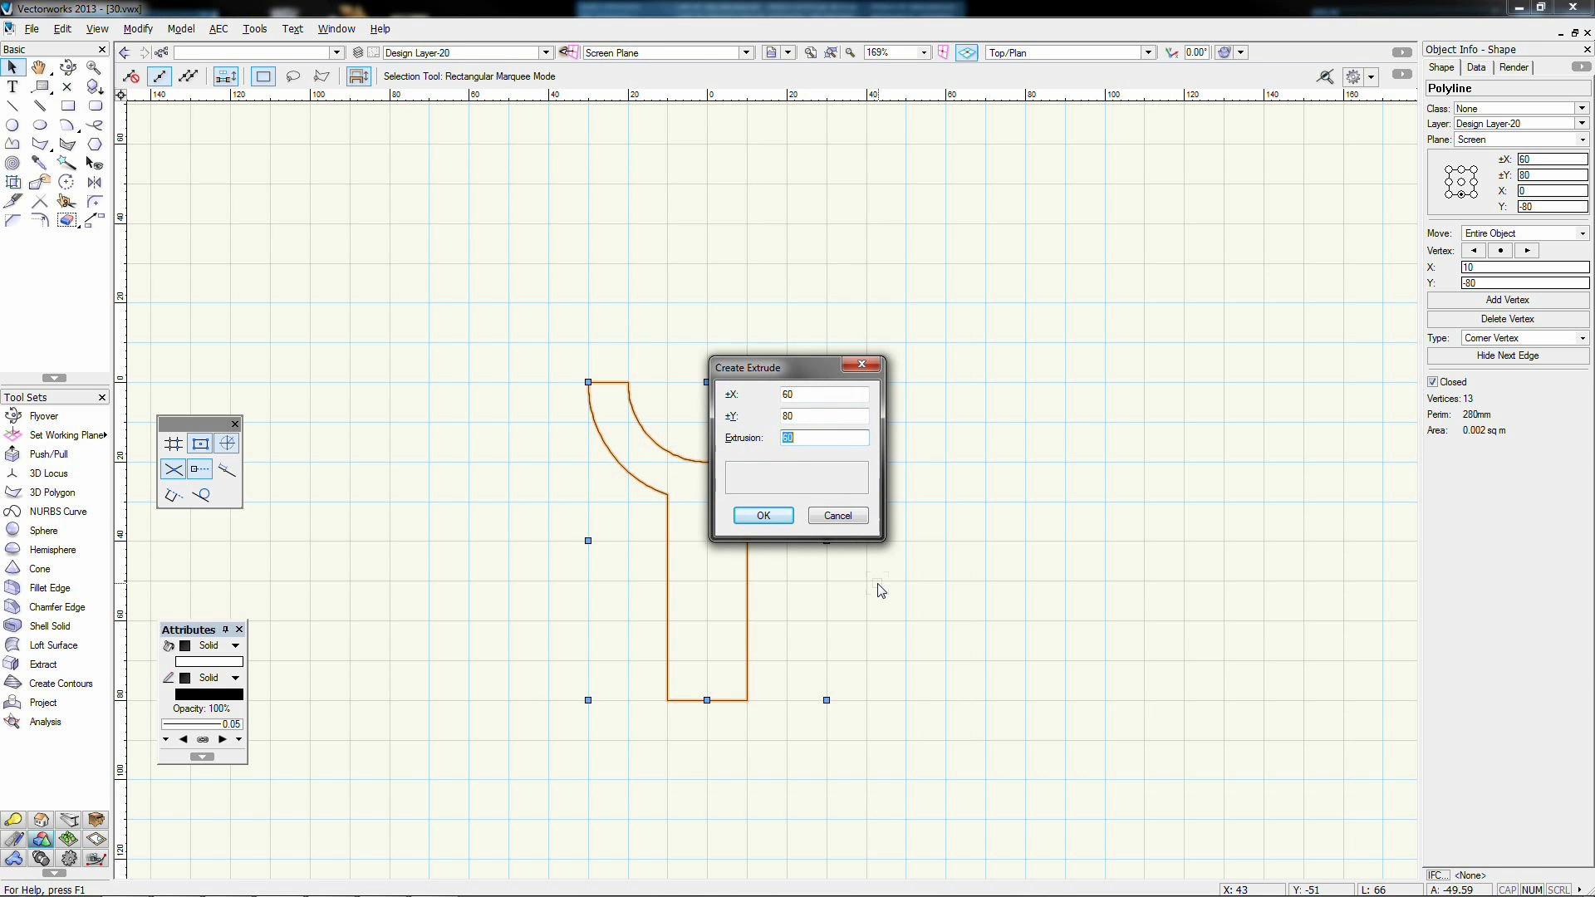
text(60)
key(Return)
key(KP_1)
middle_drag(878, 583, 831, 549)
key(KP_4)
key(6)
click(954, 376)
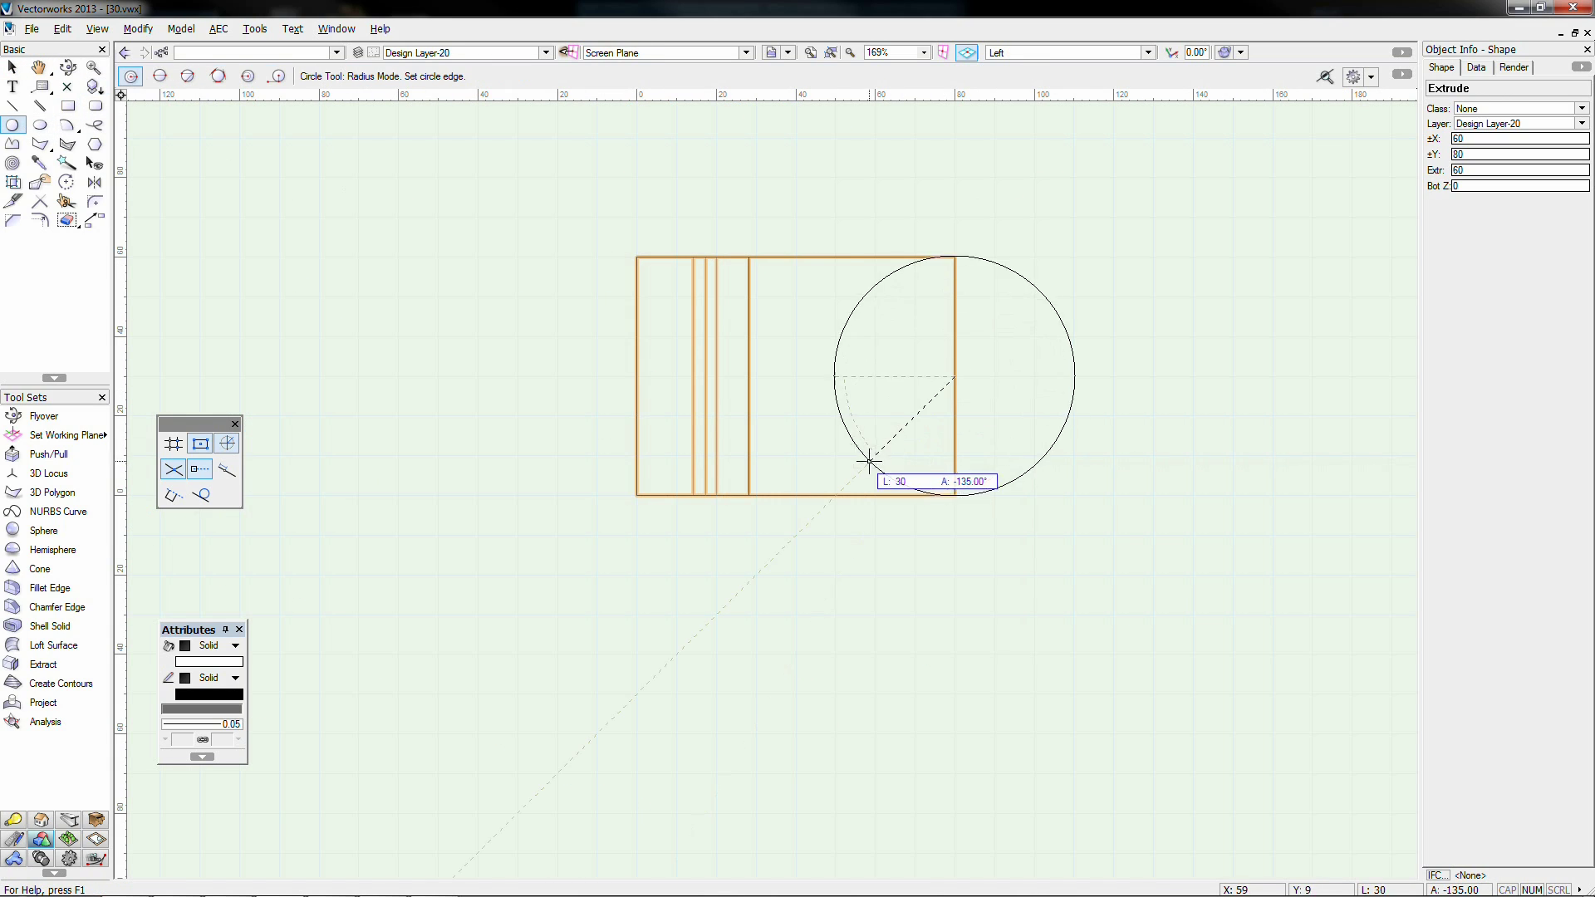
click(833, 496)
key(Delete)
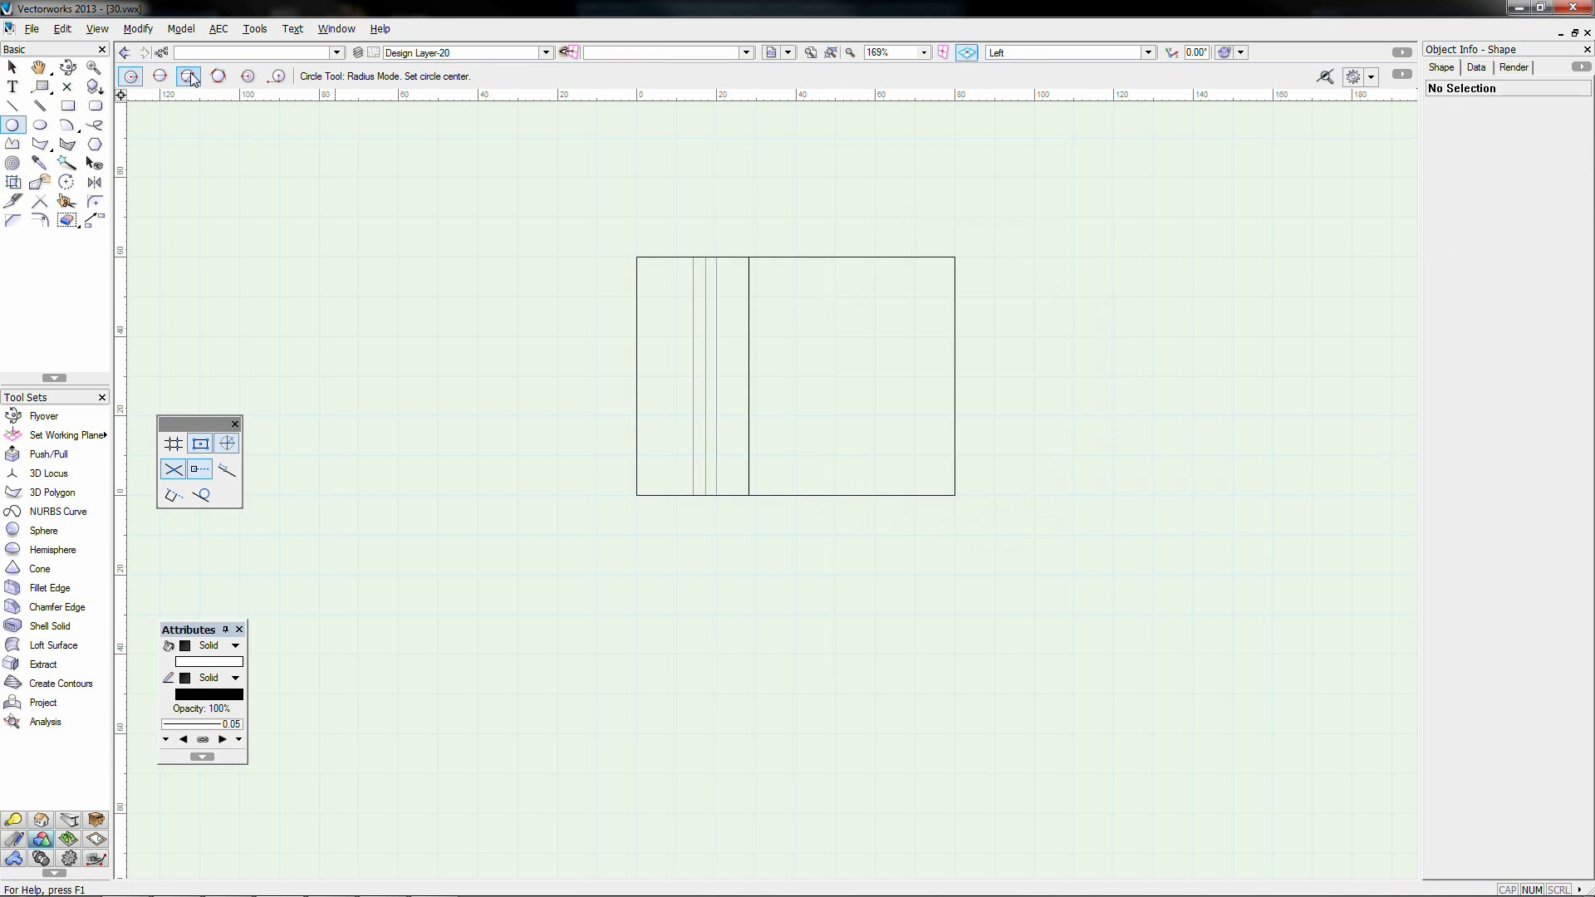
Step: Draw a three-point circle of 30 mm radius touching the stem's end, top and bottom edges, and a 30 by 60 mm rectangle over its outer half
click(187, 76)
click(954, 378)
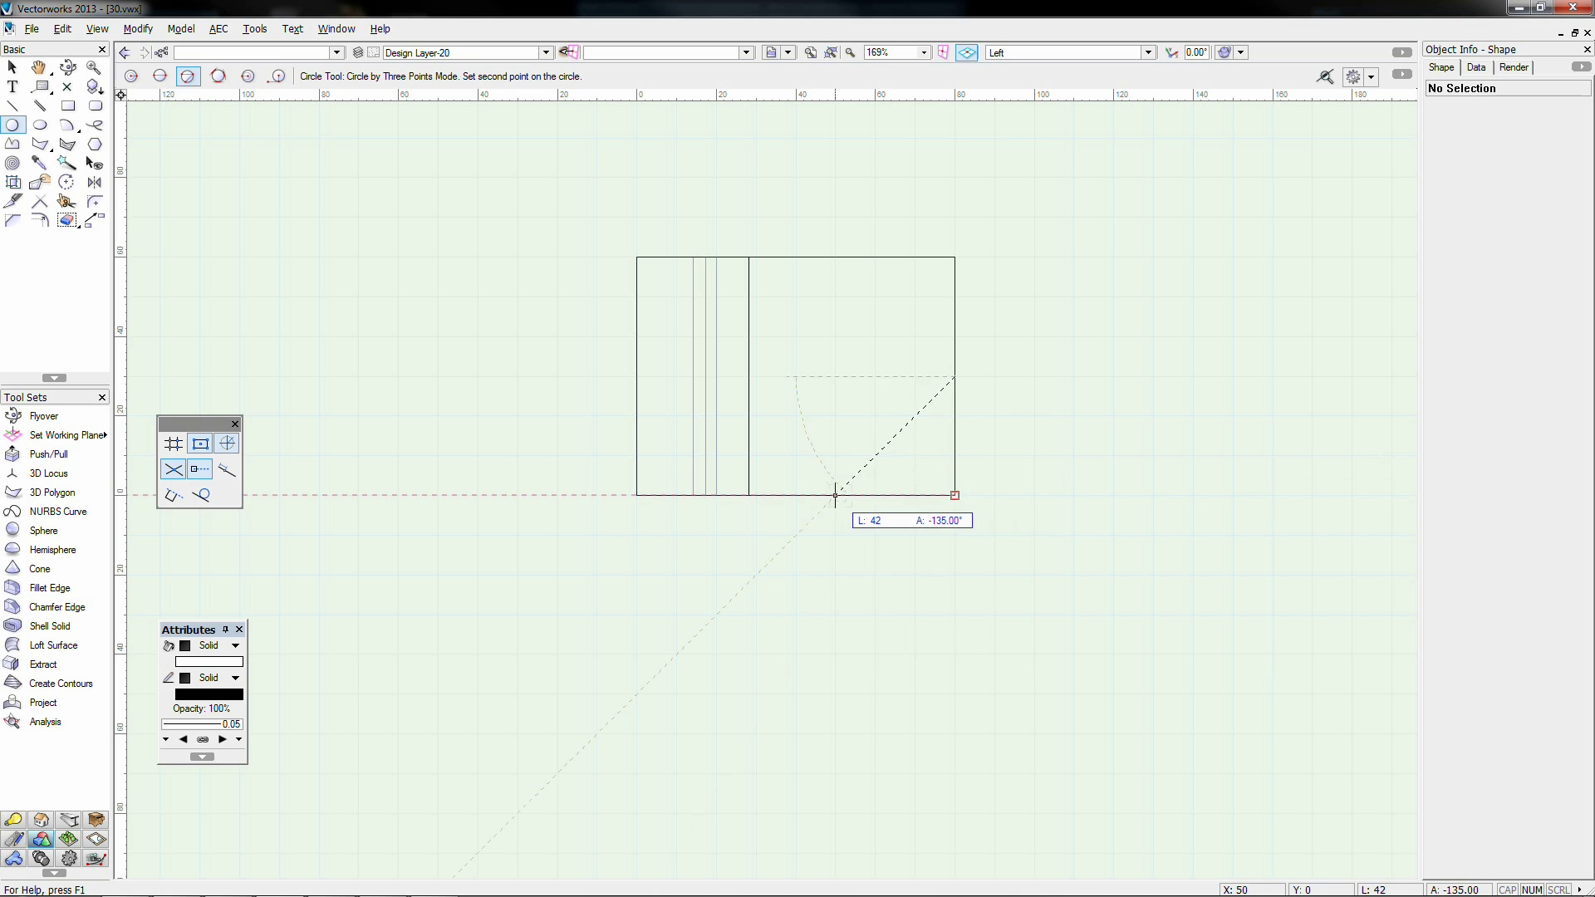
click(835, 495)
click(835, 258)
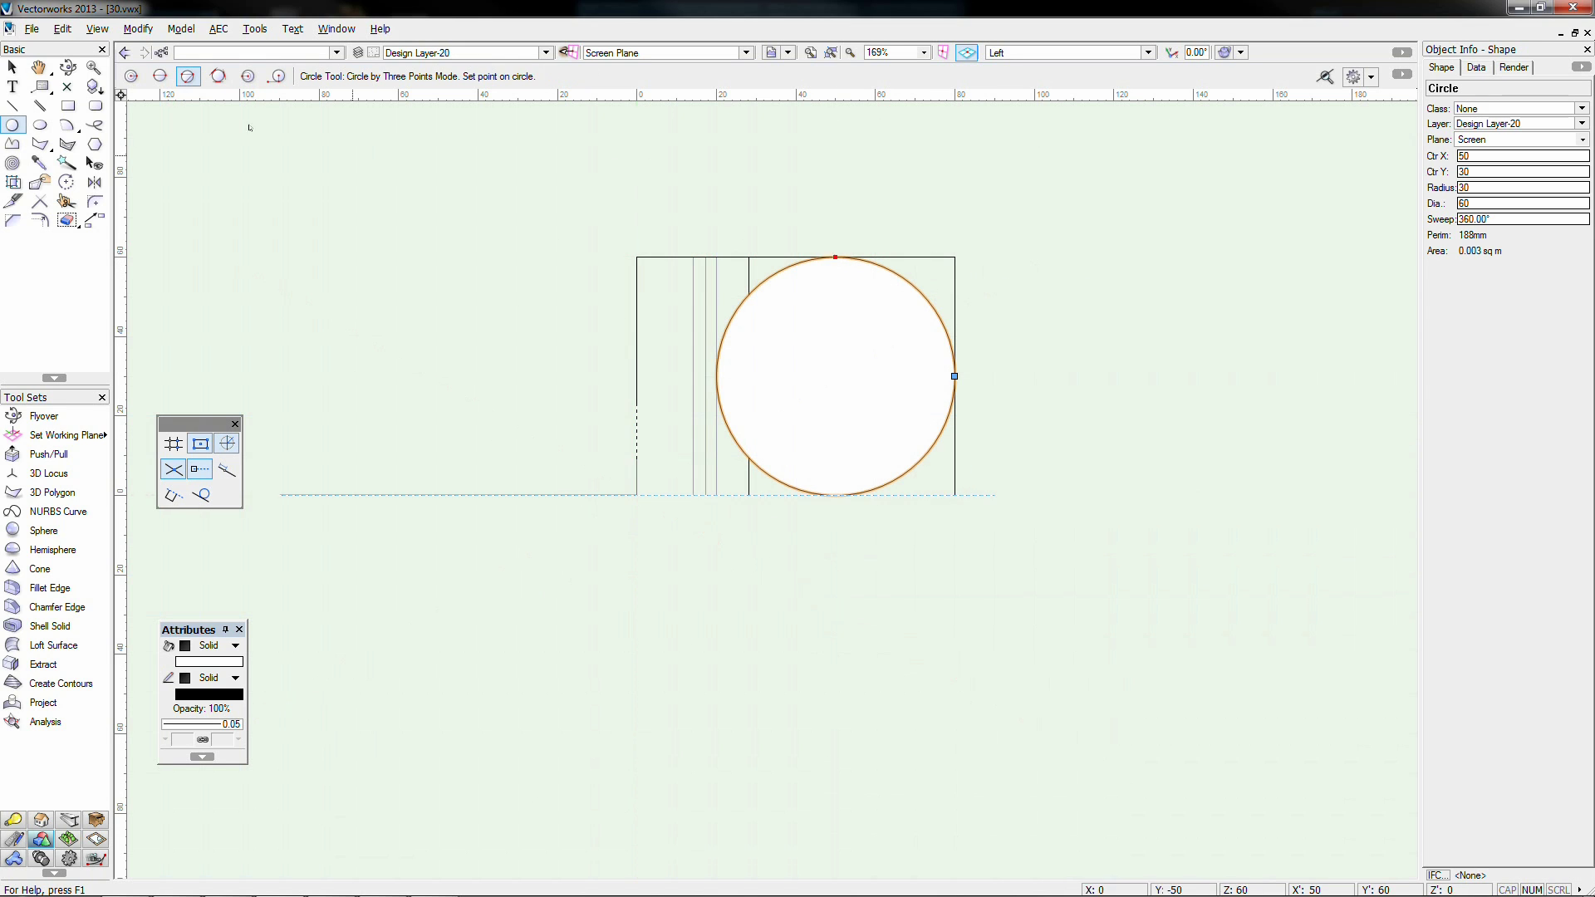
key(4)
click(954, 377)
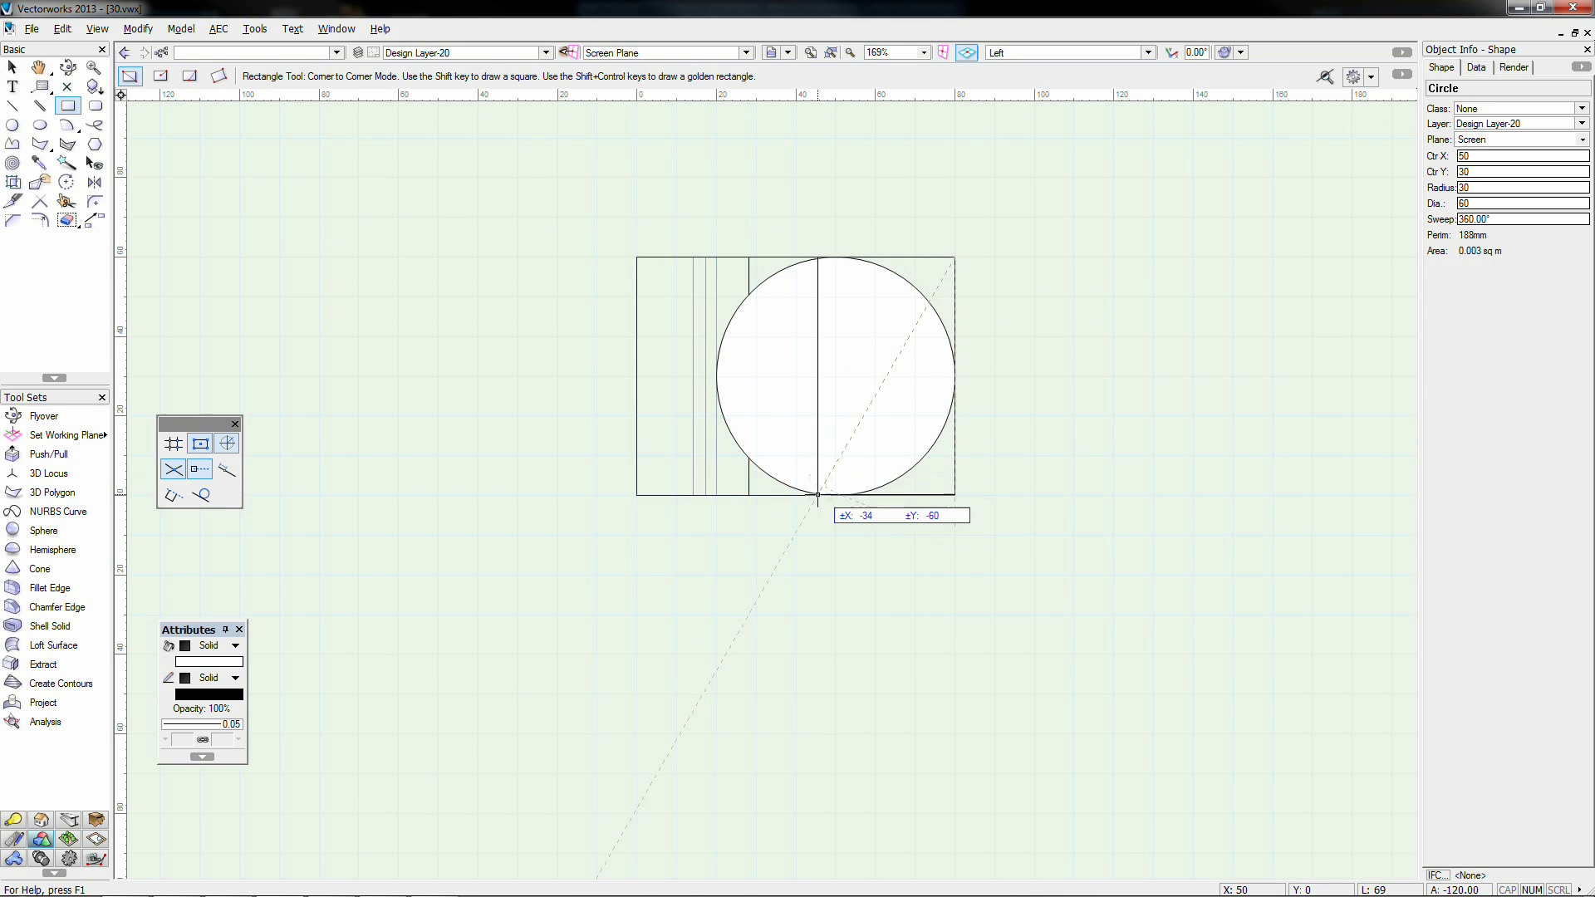
click(835, 495)
Step: Clip the rectangle with the circle, delete the circle, and select the two remaining corner pieces
key(x)
click(781, 402)
key(ctrl+f)
shift+click(944, 274)
right_click(944, 274)
click(969, 732)
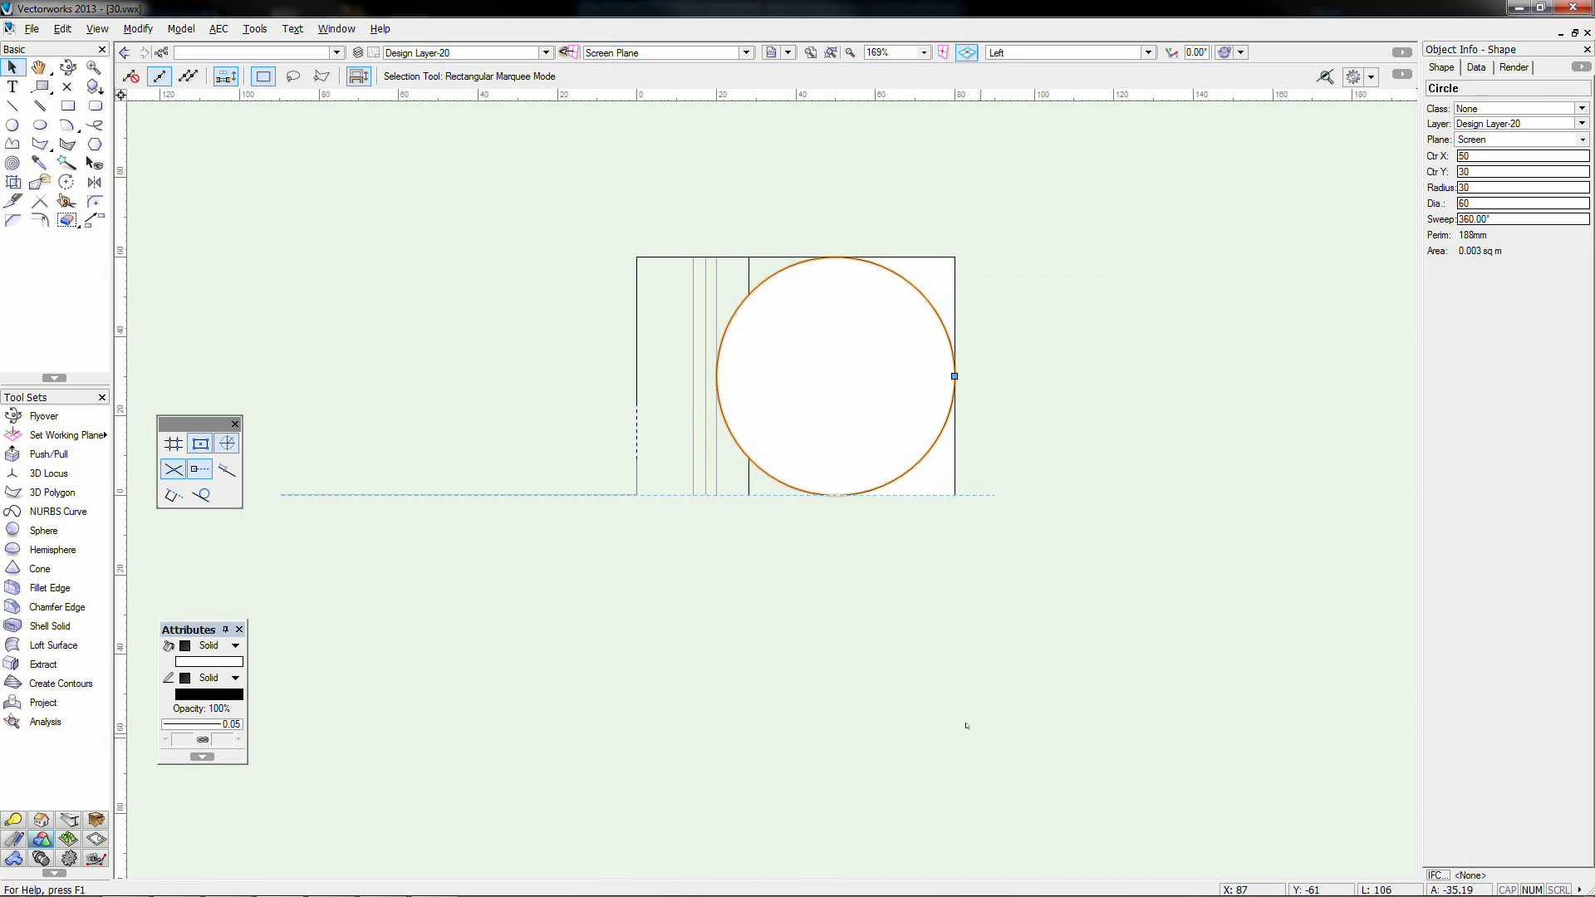
key(Delete)
drag(1018, 217, 772, 523)
Step: Draw a 12.5 mm radius circle at the centre of the stem's rounded end
key(6)
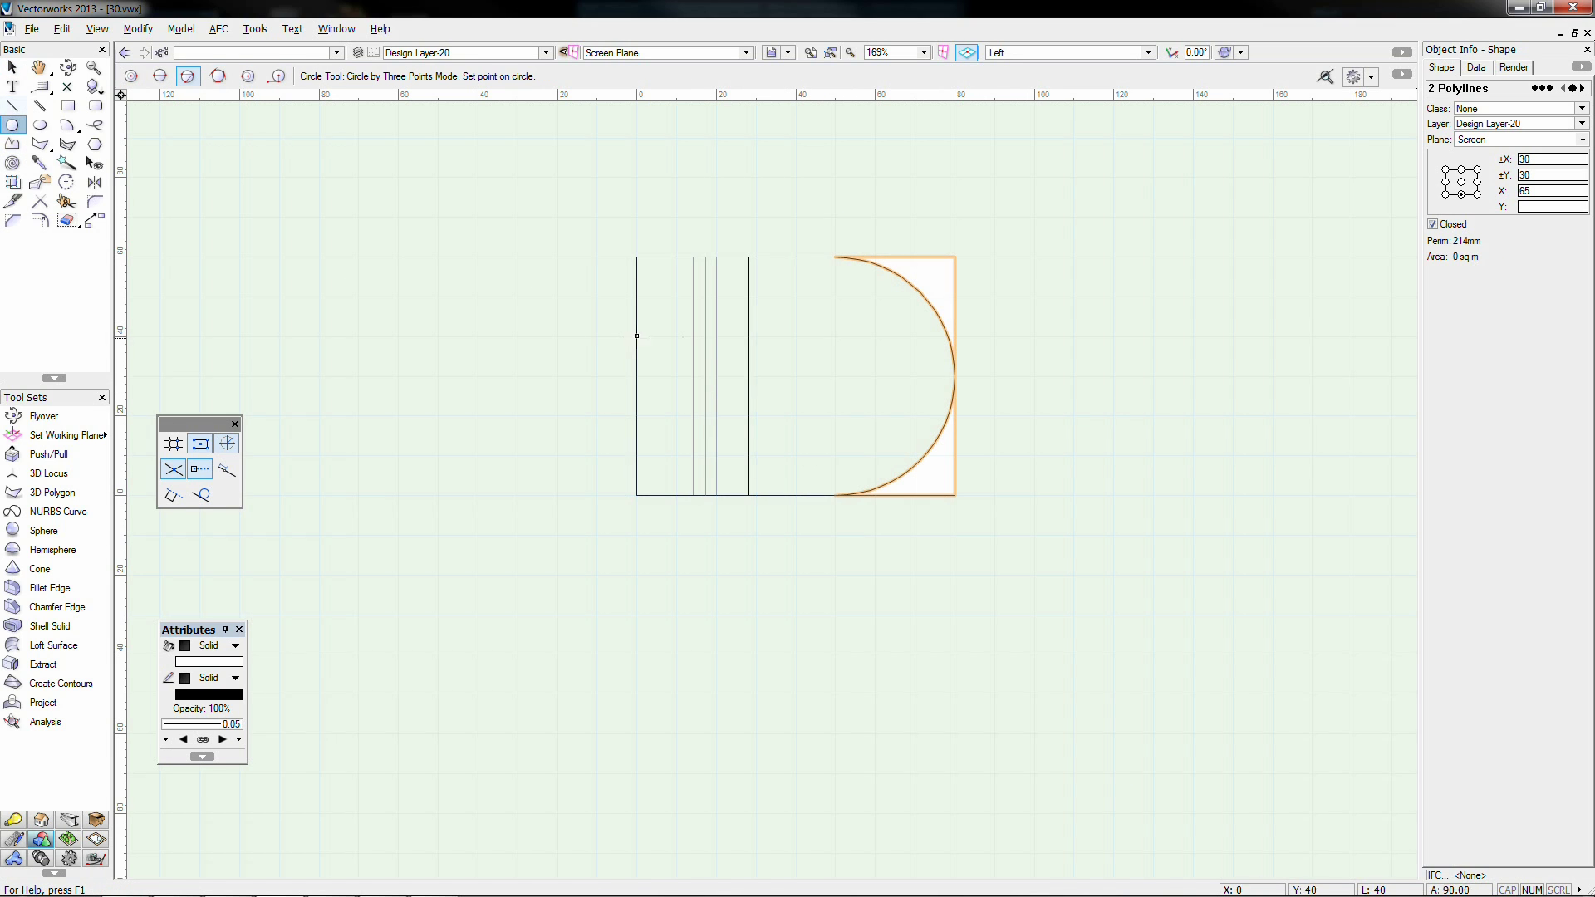
click(835, 376)
click(131, 75)
click(834, 376)
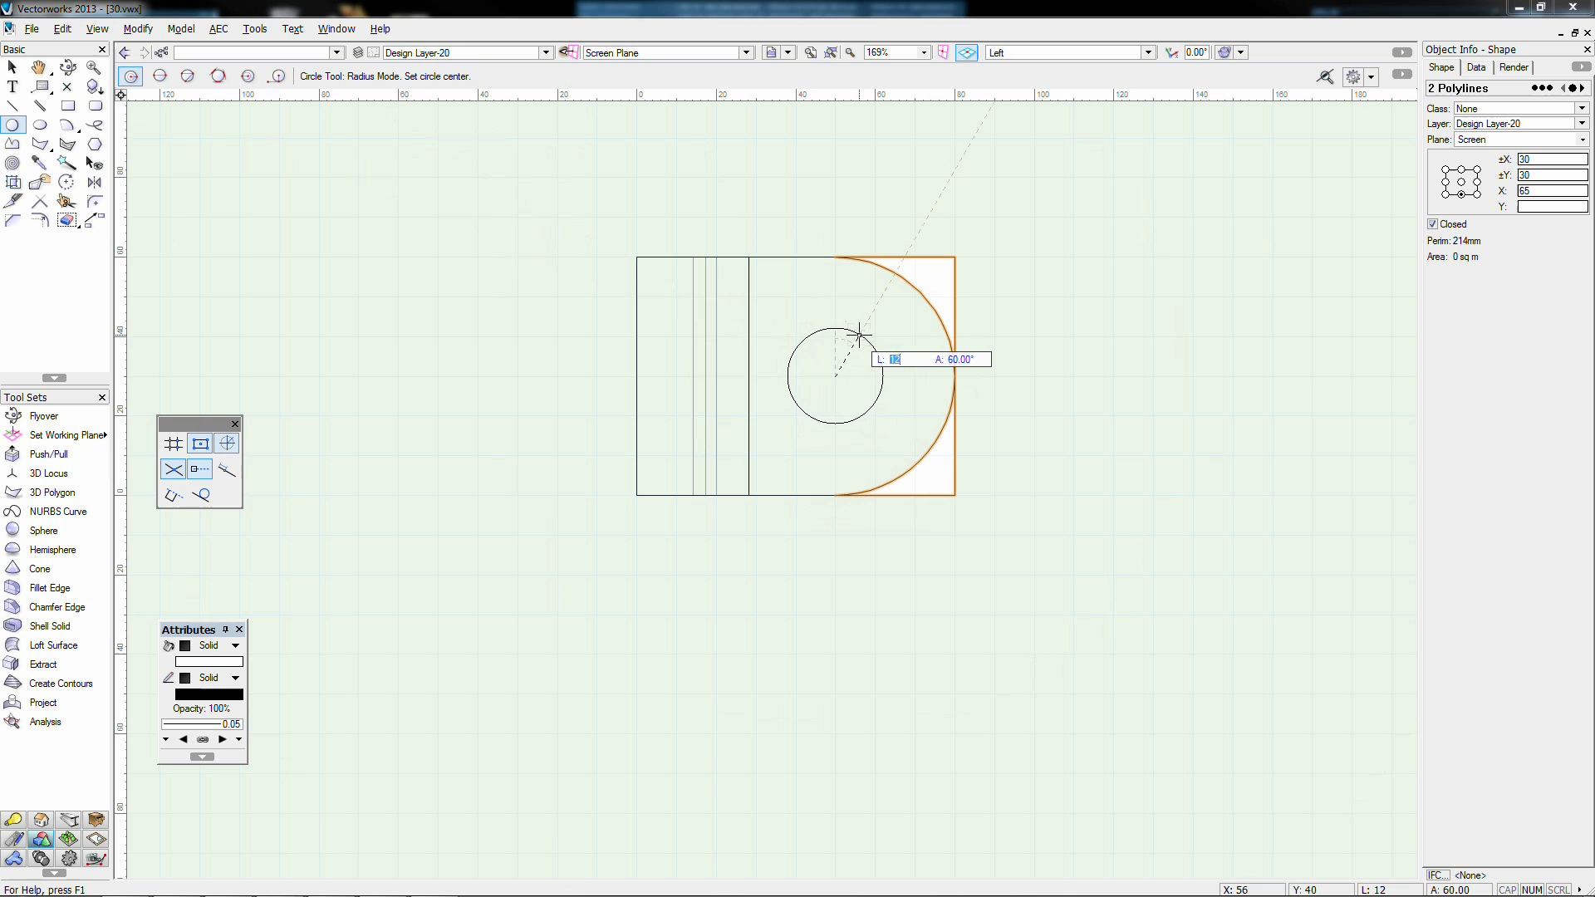
text(.5)
key(Return)
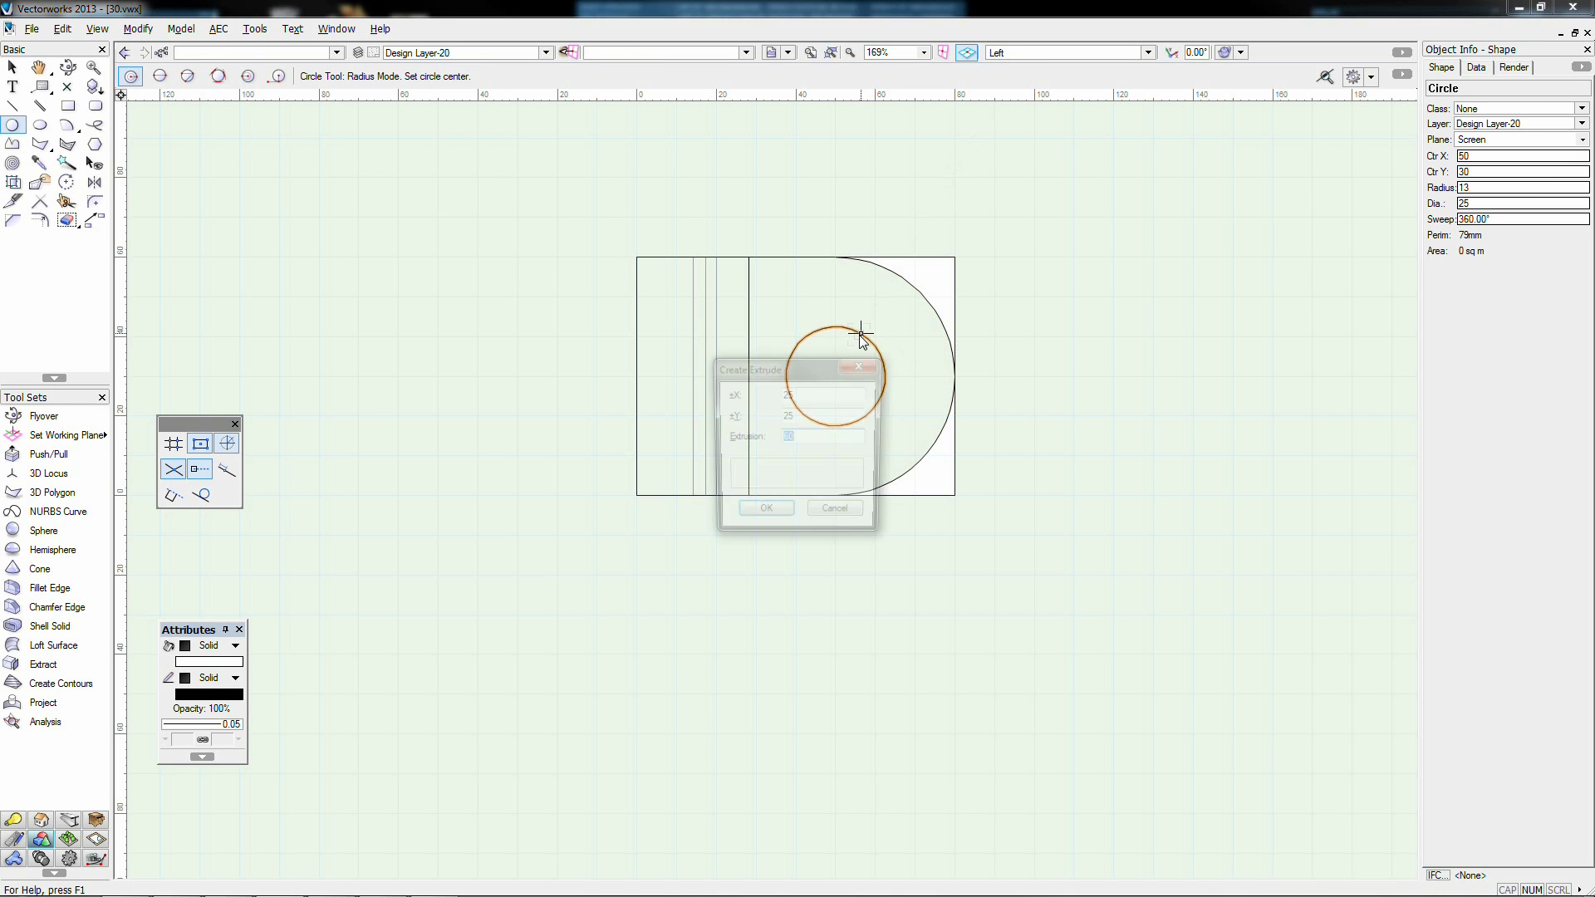
Step: Extrude the two corner pieces and the small circle together by 60 mm
key(x)
drag(764, 179, 990, 567)
key(ctrl+e)
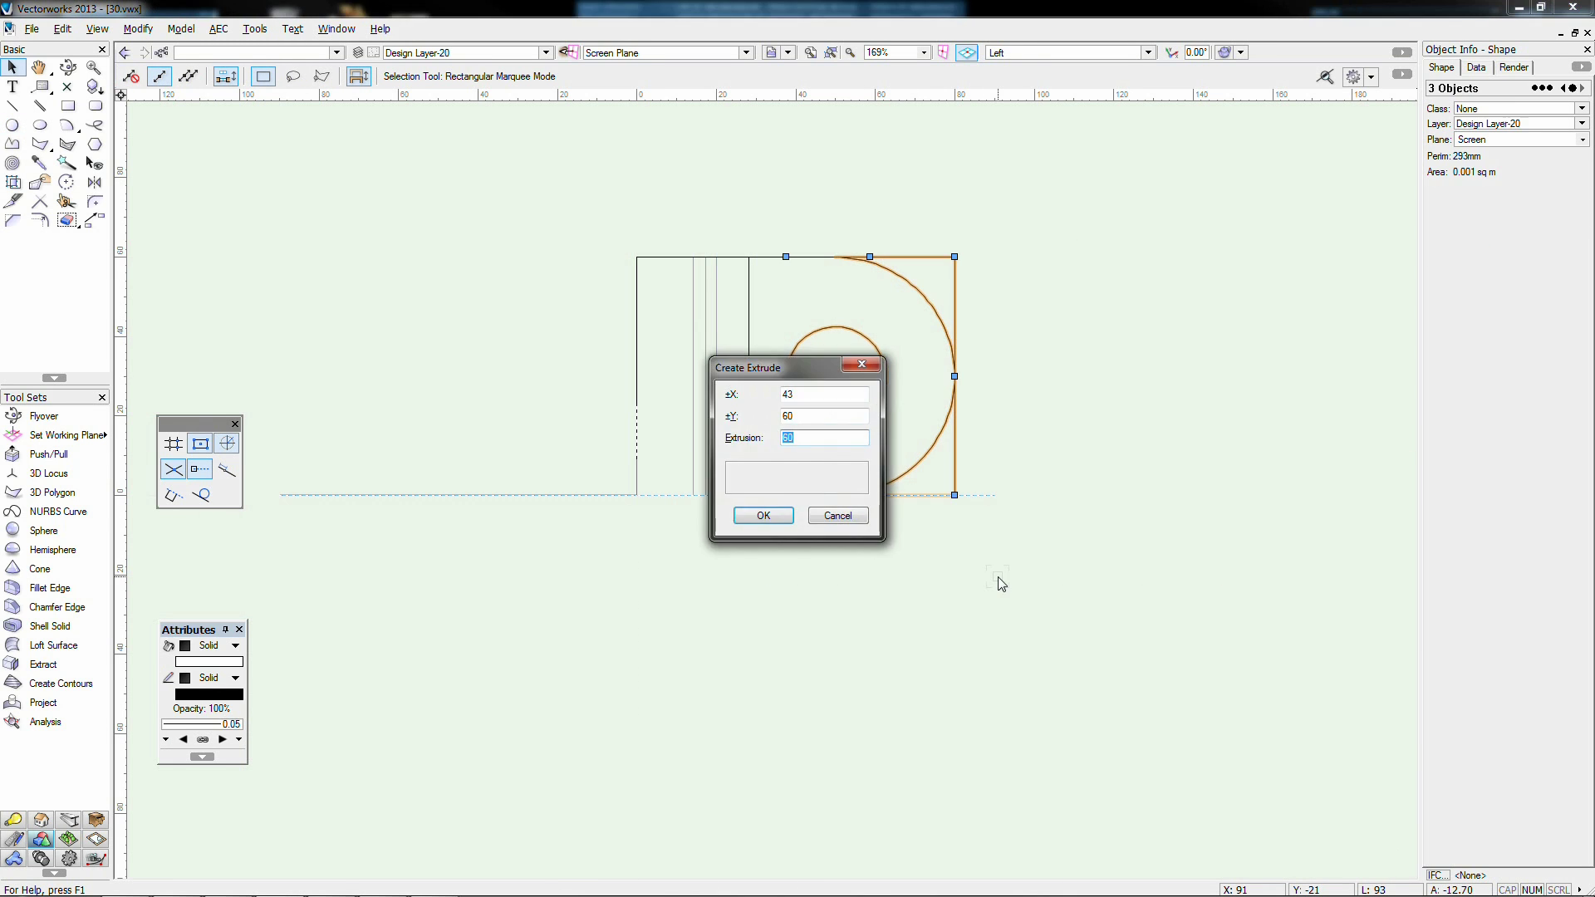
key(Return)
Step: Move the cutting extrusion in plan view so that it spans the stem evenly on both sides
key(KP_1)
key(KP_0)
drag(516, 729, 636, 730)
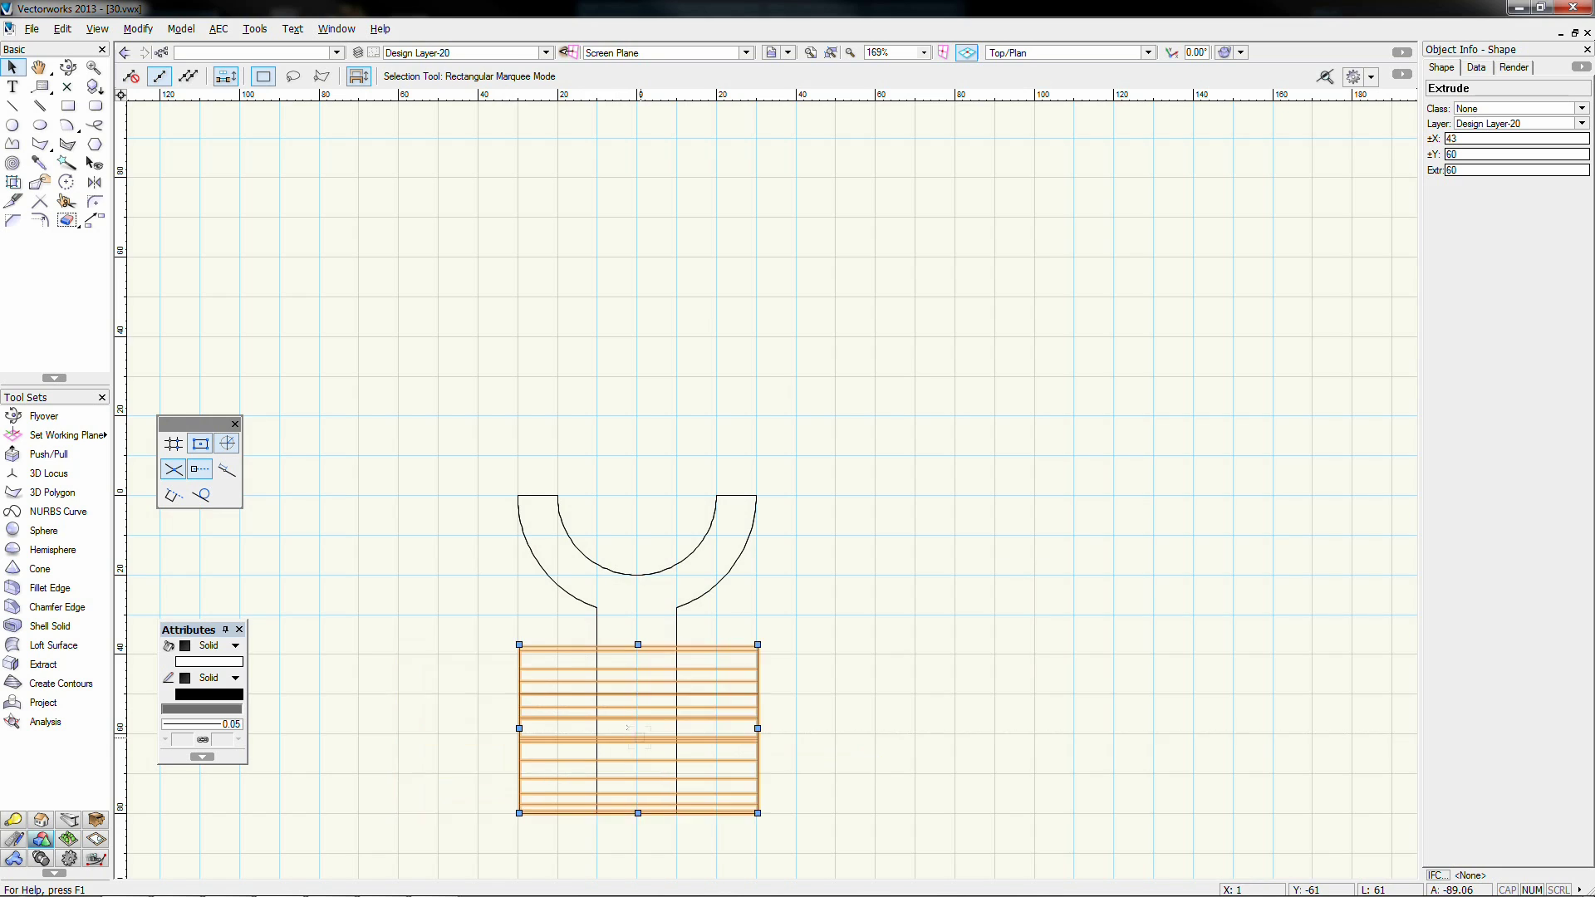
Step: Subtract the cutting extrusion from the body in the left isometric view and render the result shaded
key(KP_1)
drag(404, 187, 988, 706)
right_click(708, 421)
click(919, 476)
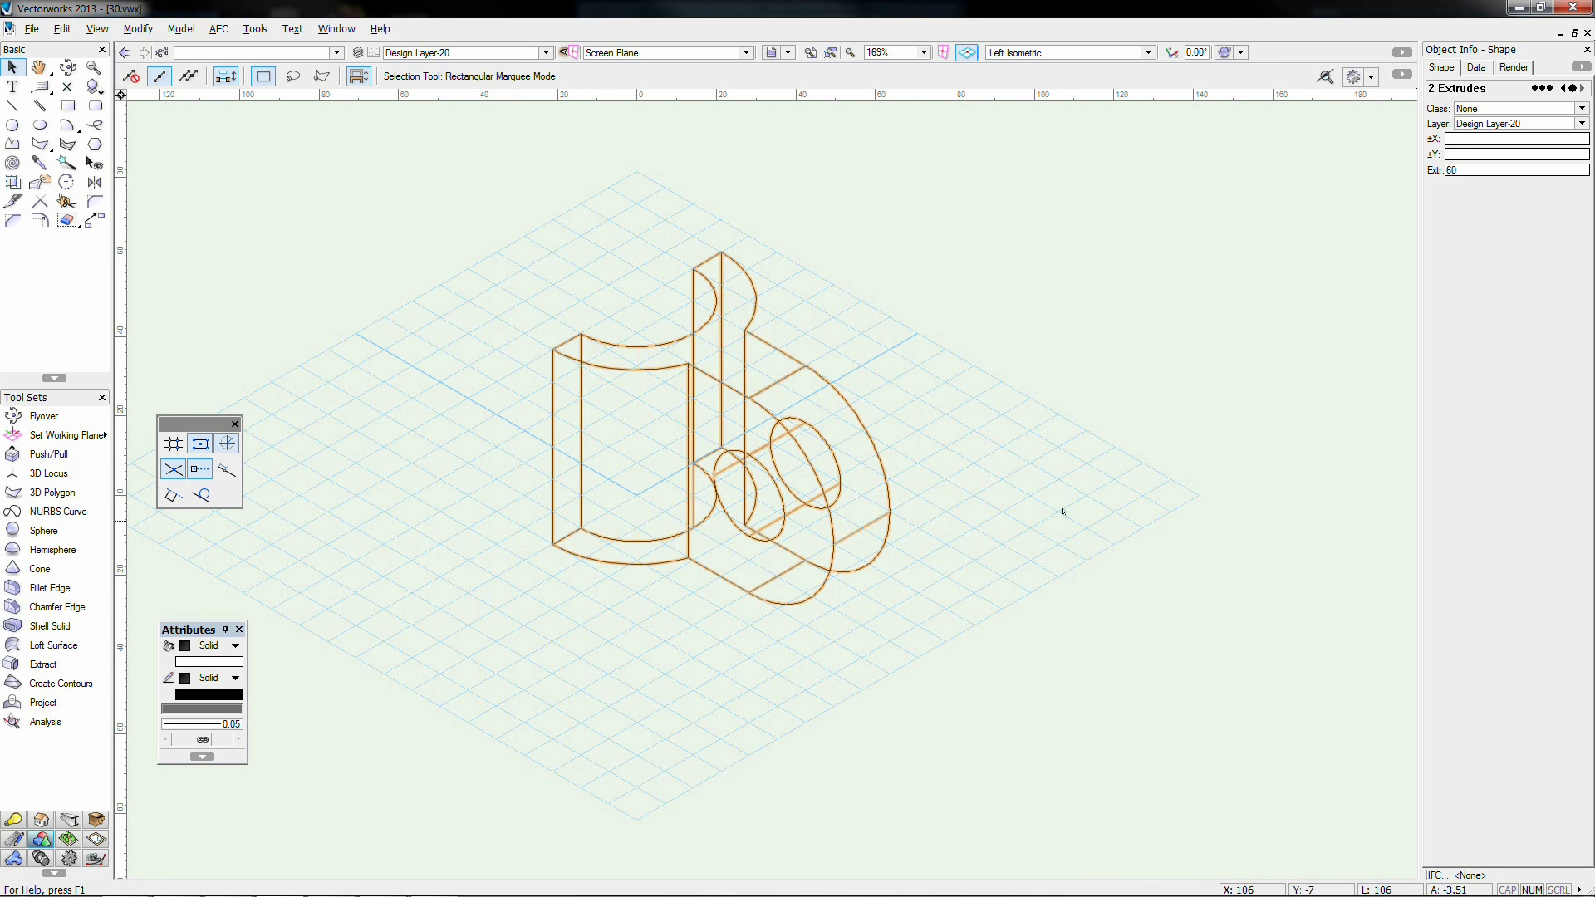
click(993, 506)
key(ctrl+shift+g)
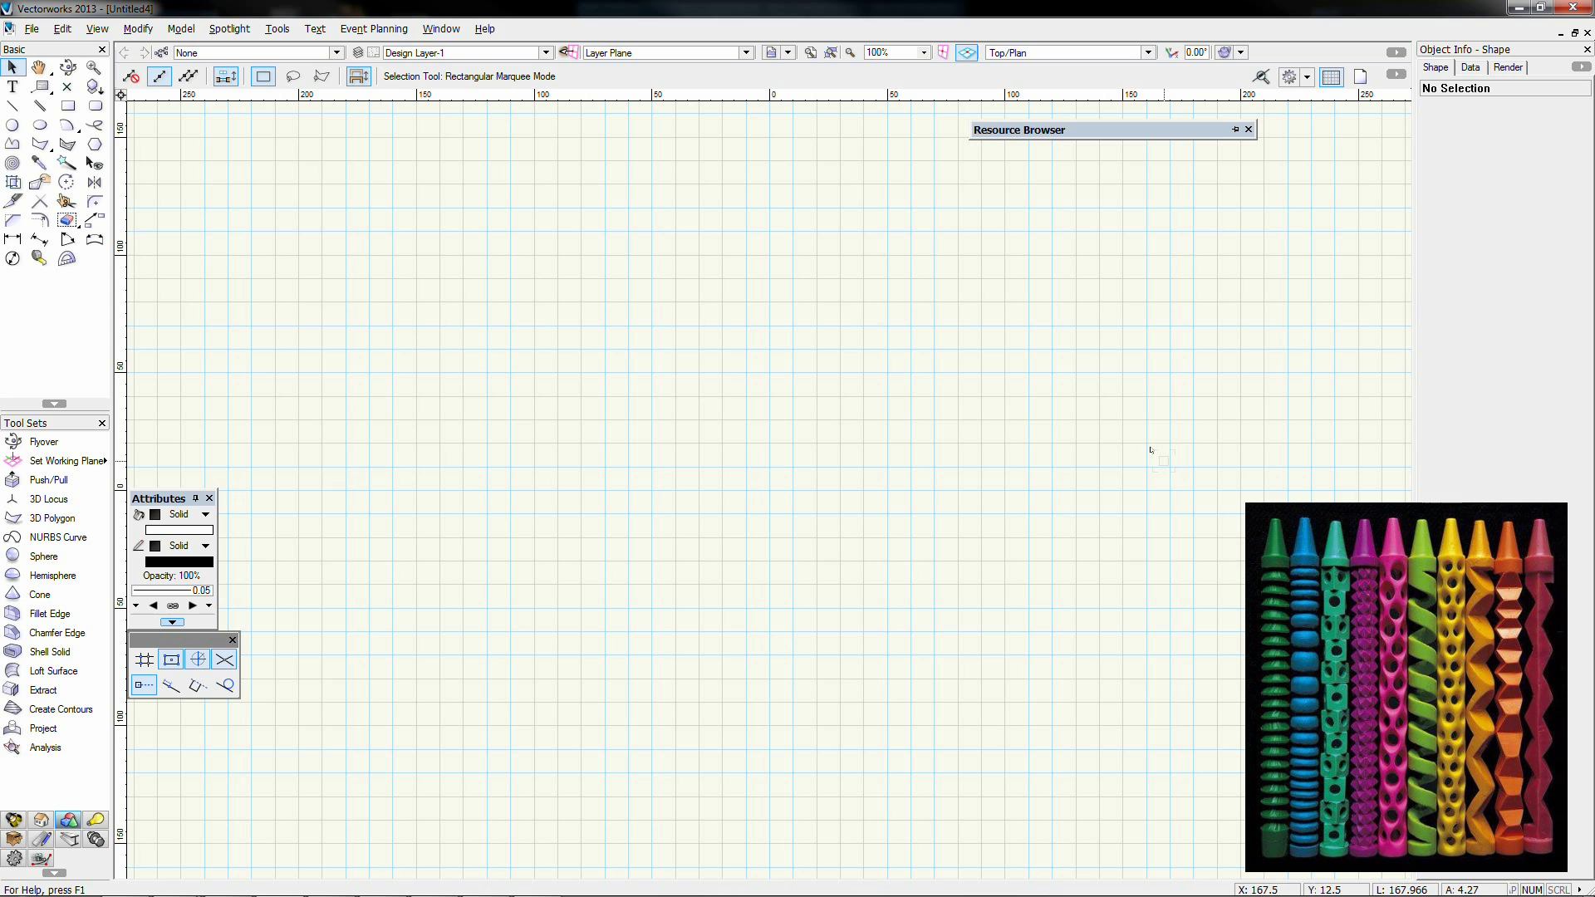
Step: Draw a 90 mm diameter circle in the new drawing and extrude it 100 mm
click(14, 127)
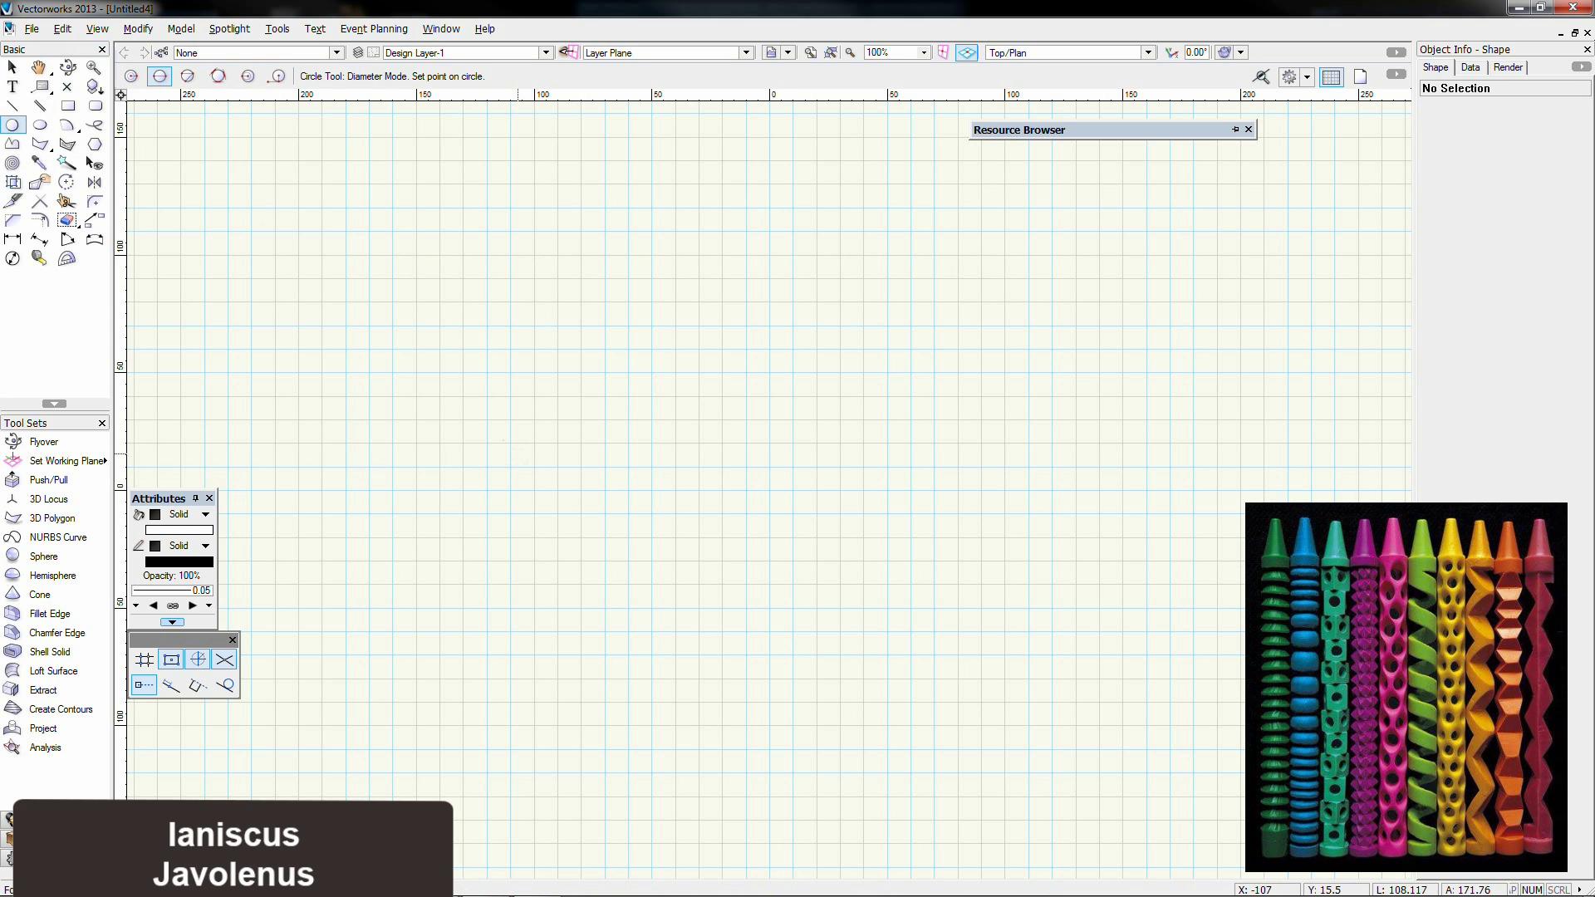
click(541, 432)
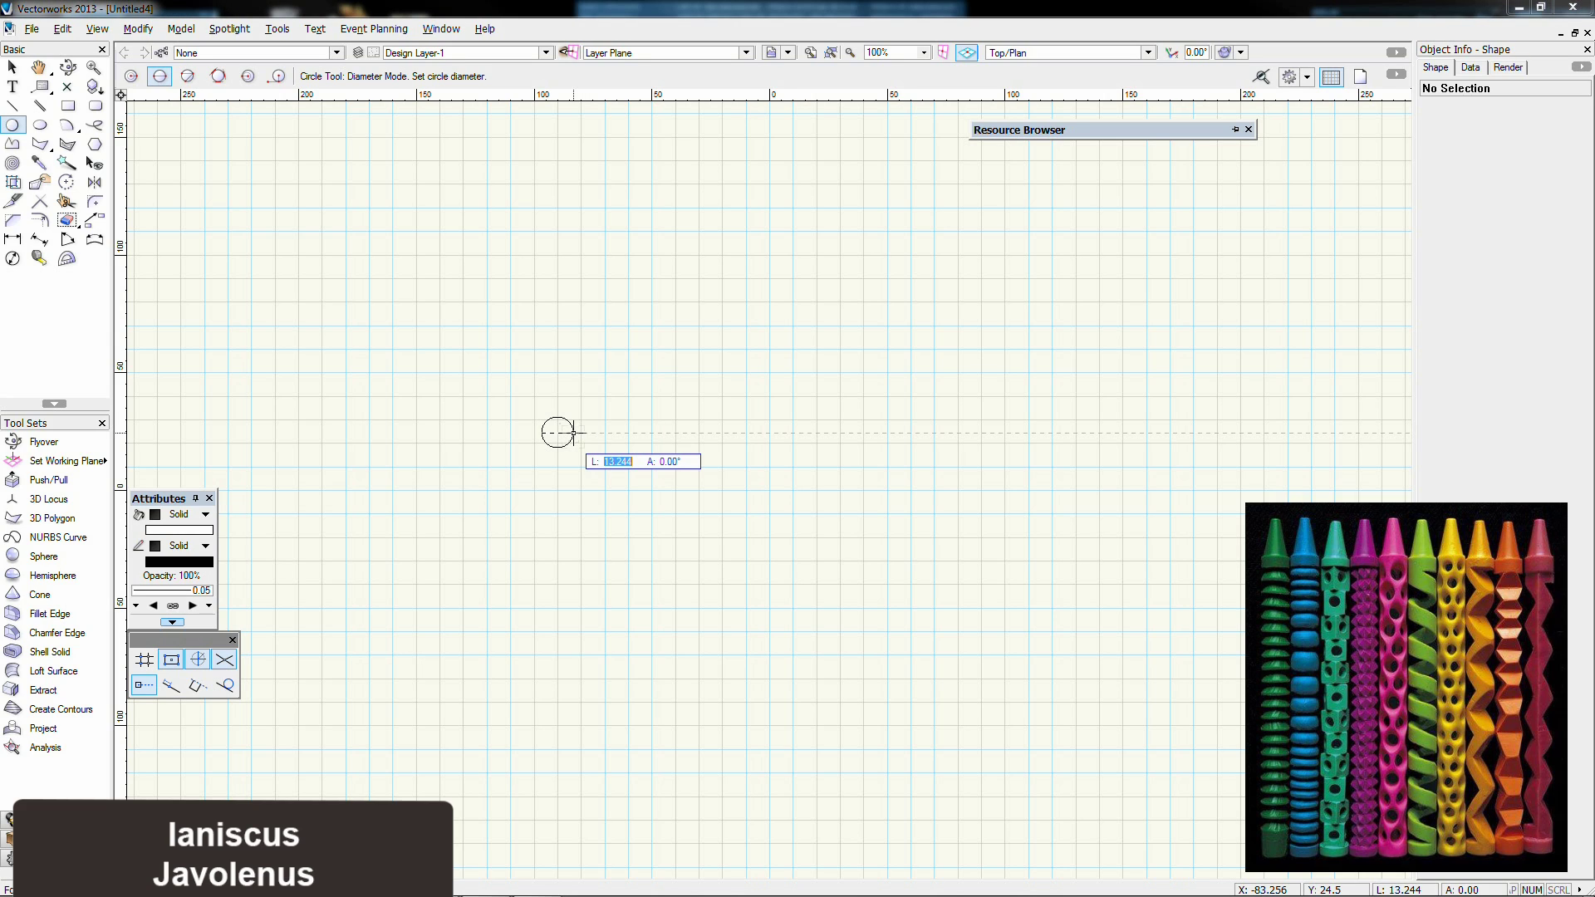
key(Return)
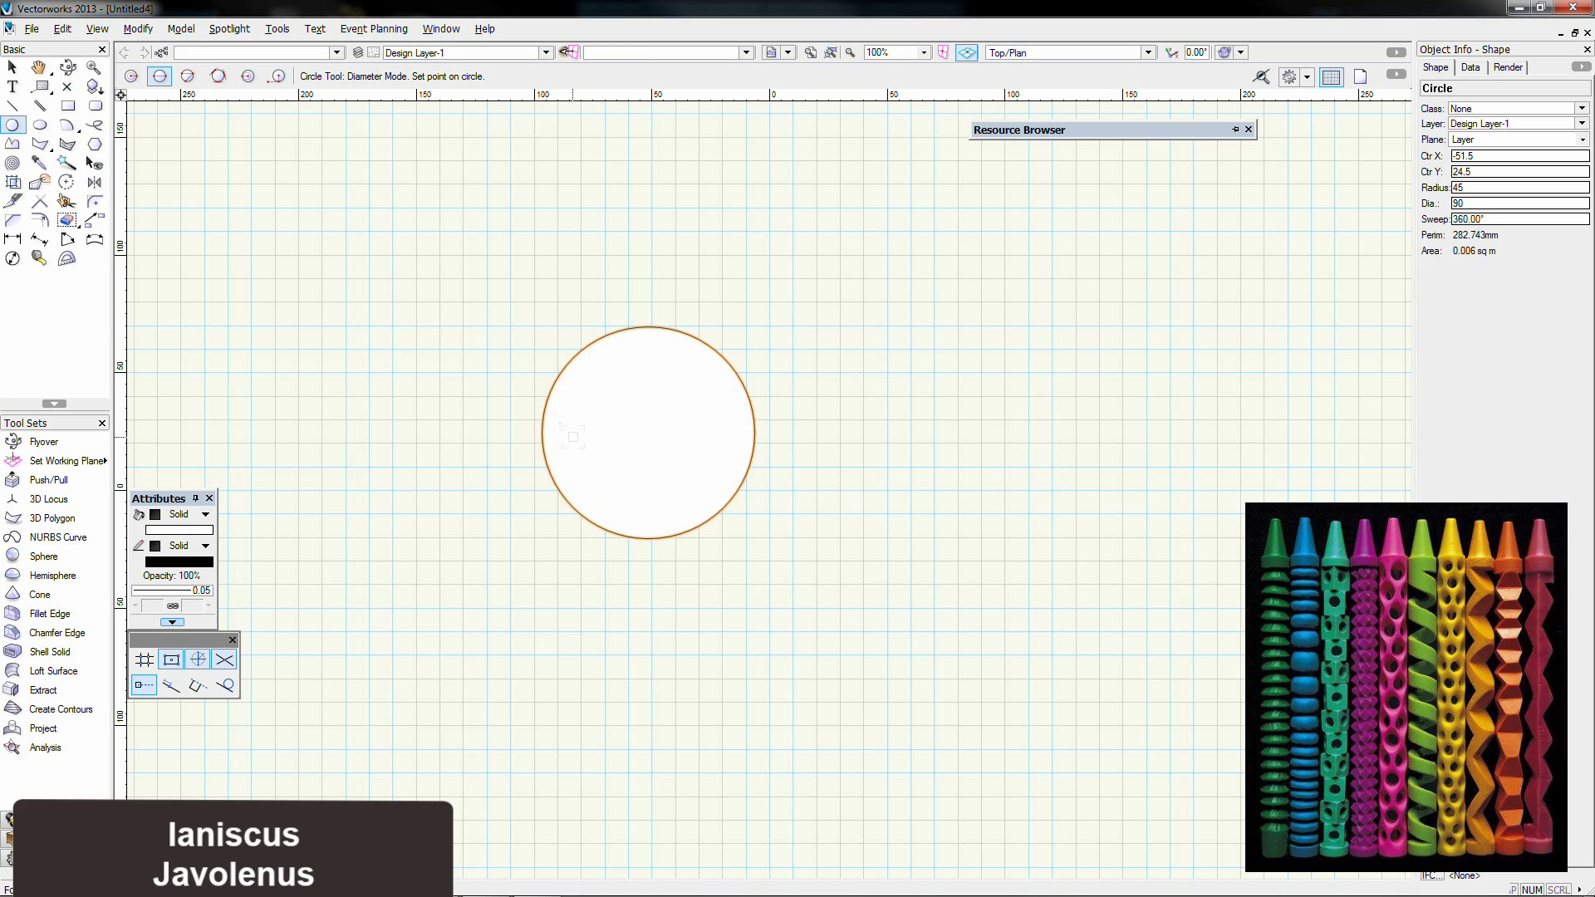
key(ctrl+e)
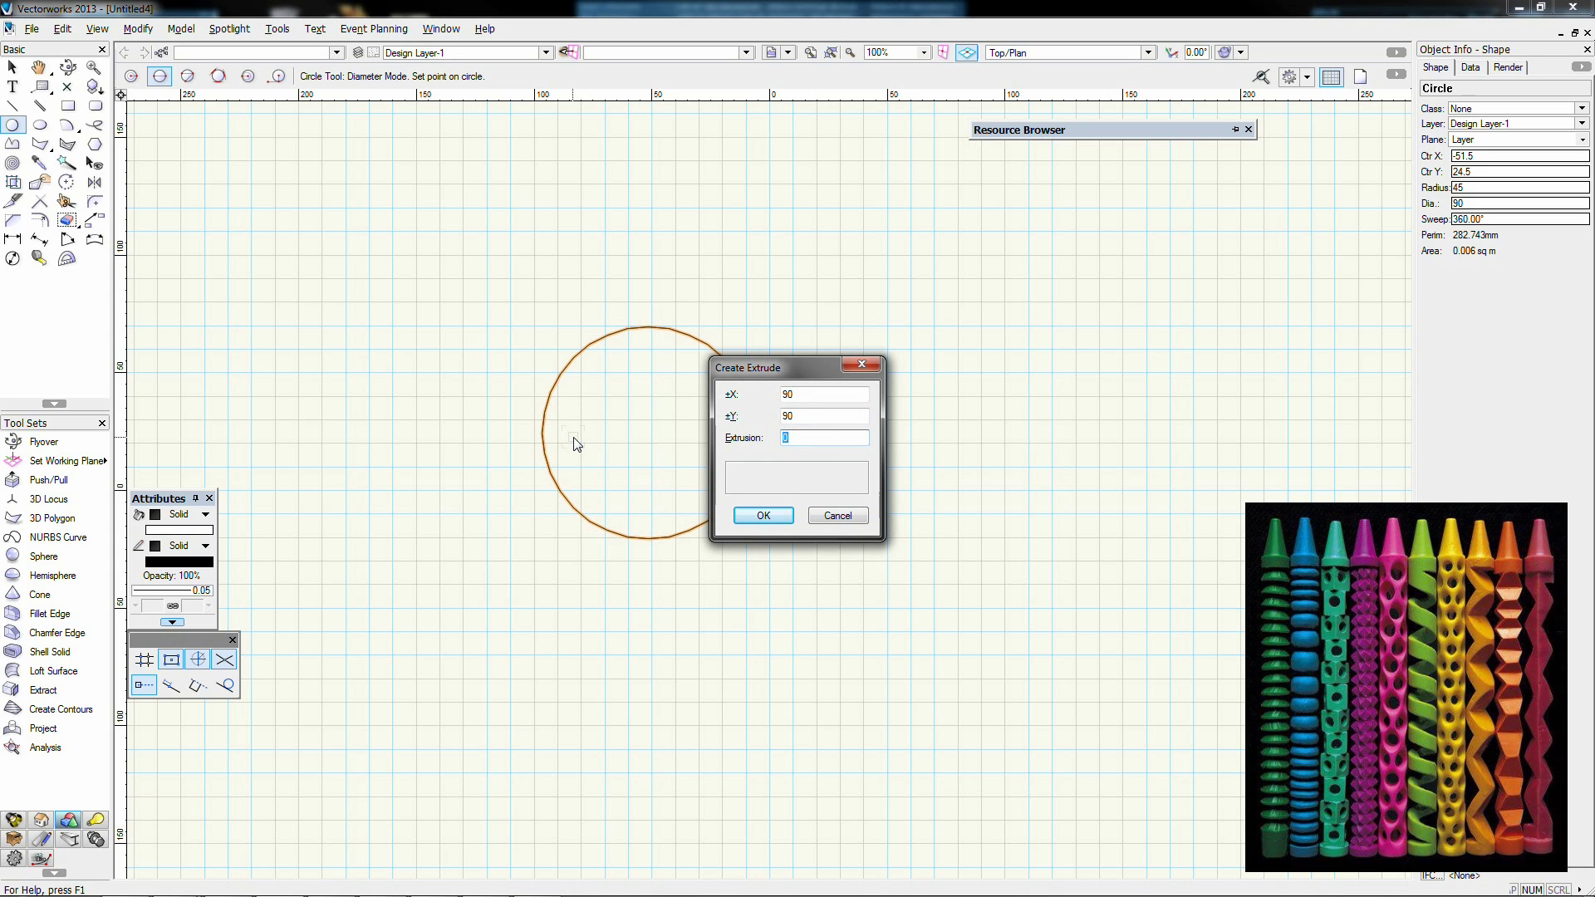
key(Return)
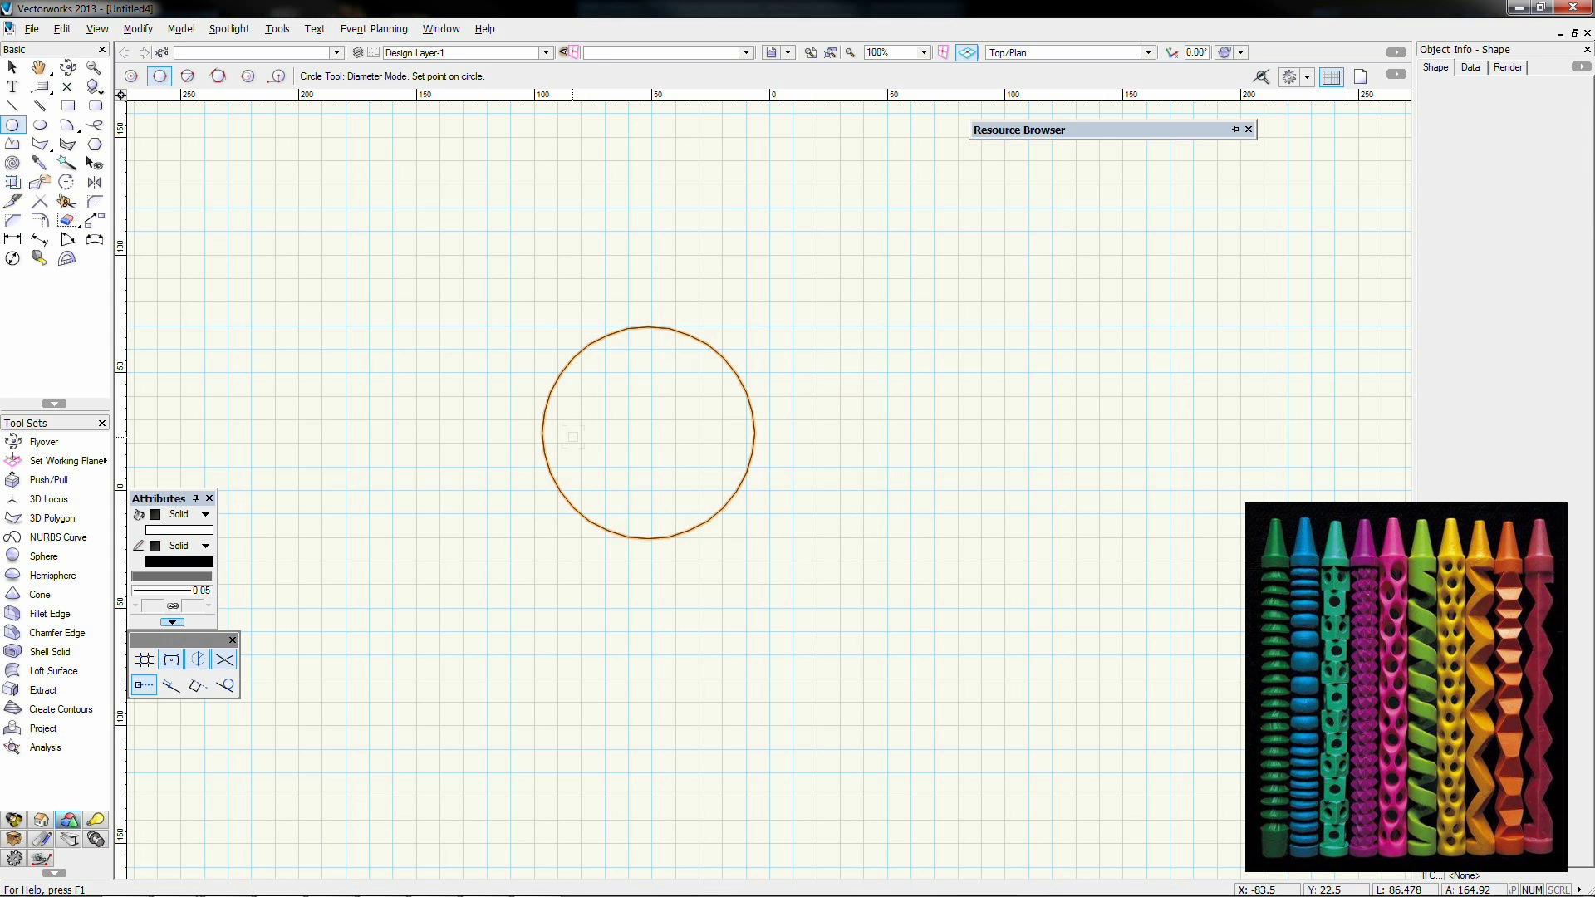
Step: Set the extruded cylinder's radius to 4.5 mm and view it in right isometric
key(x)
double_click(1467, 187)
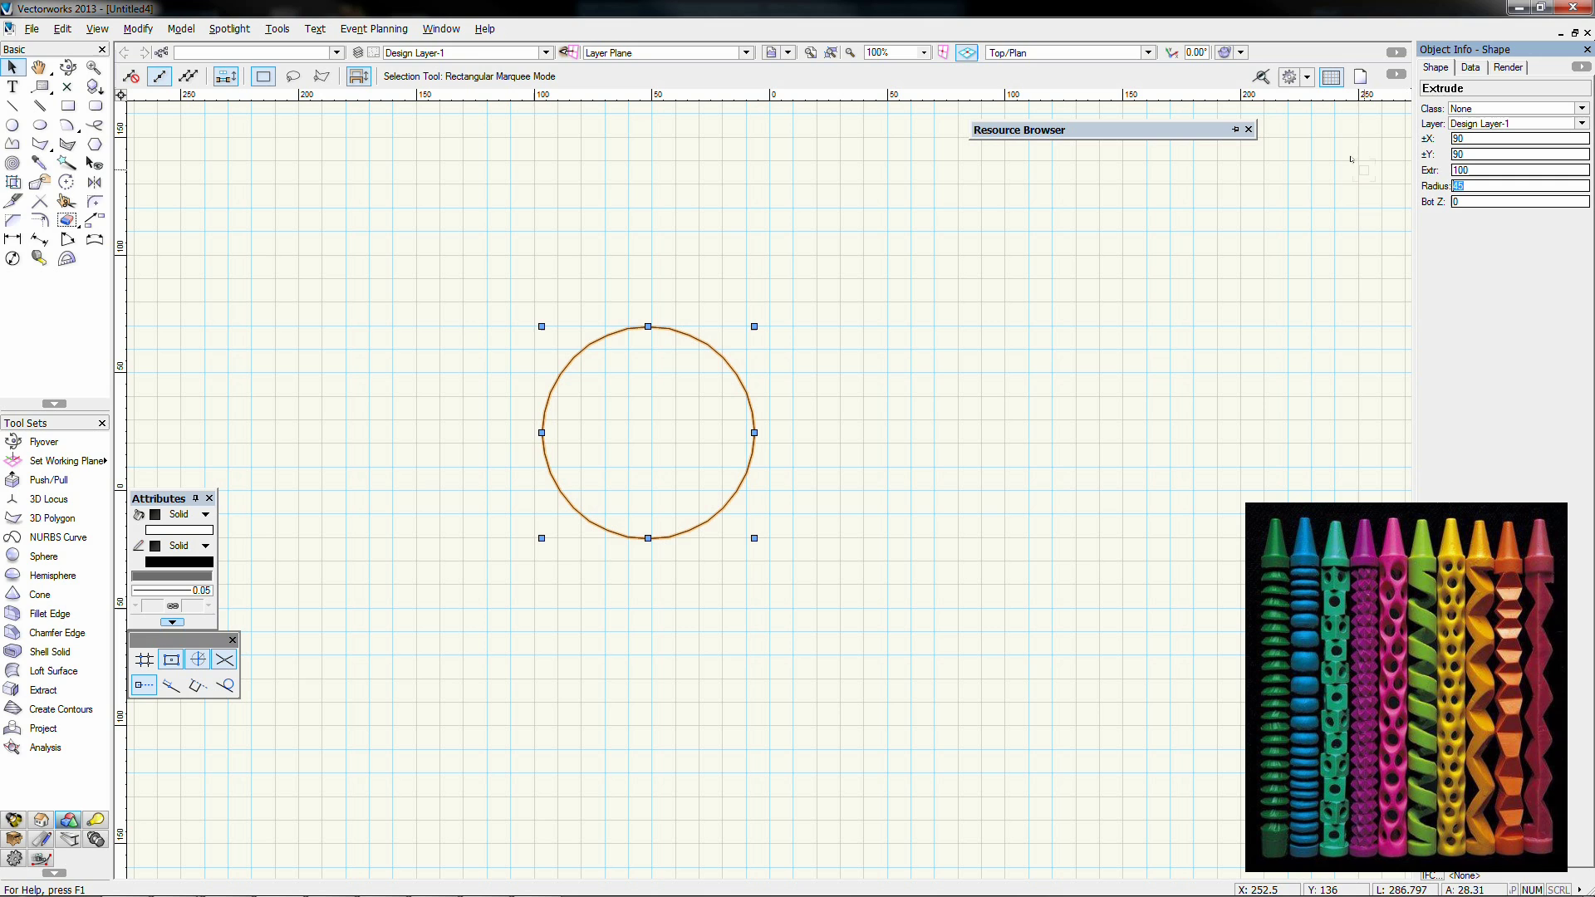
key(Return)
click(765, 357)
key(3)
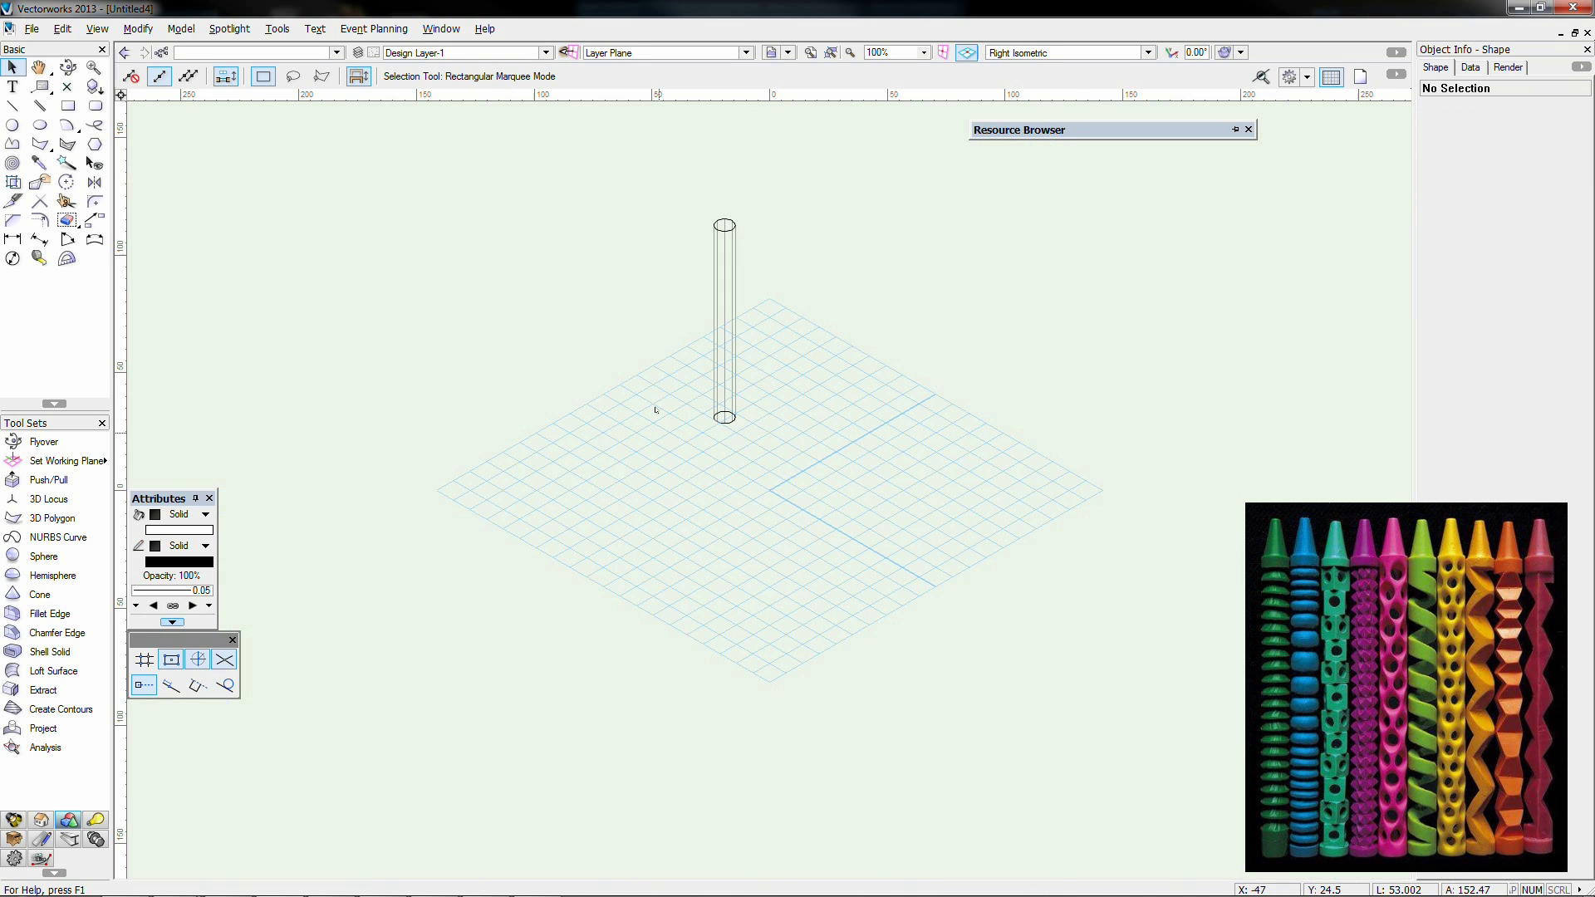
Step: Draw a 10 mm high cone with a radius of about 4.4 mm centred on the cylinder in plan view
key(0)
scroll(656, 432, up, 5)
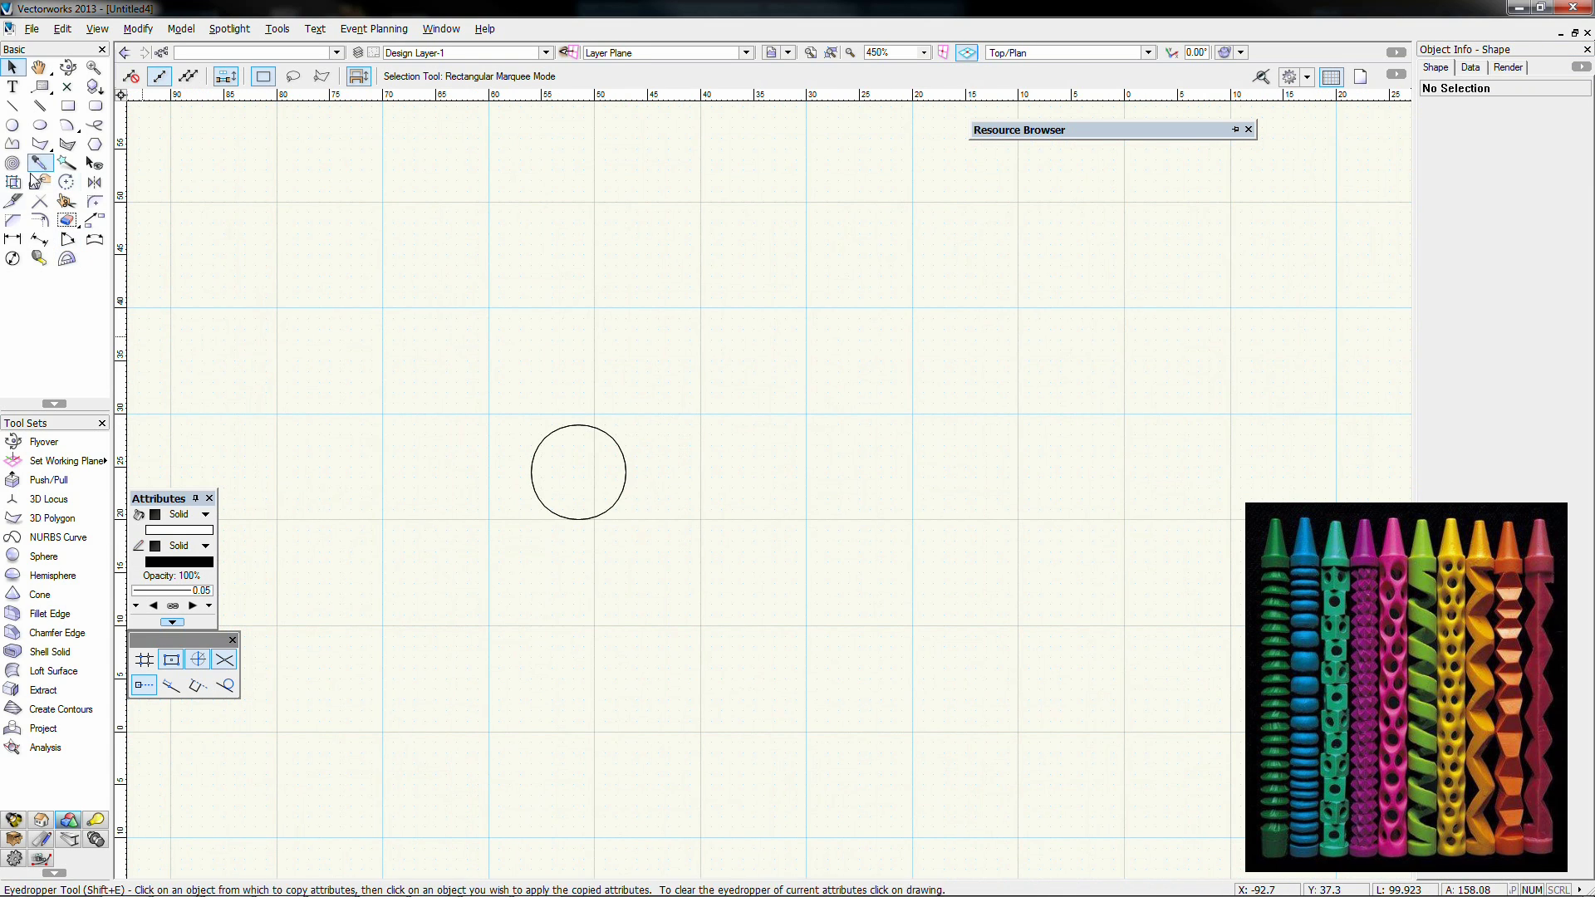
click(39, 594)
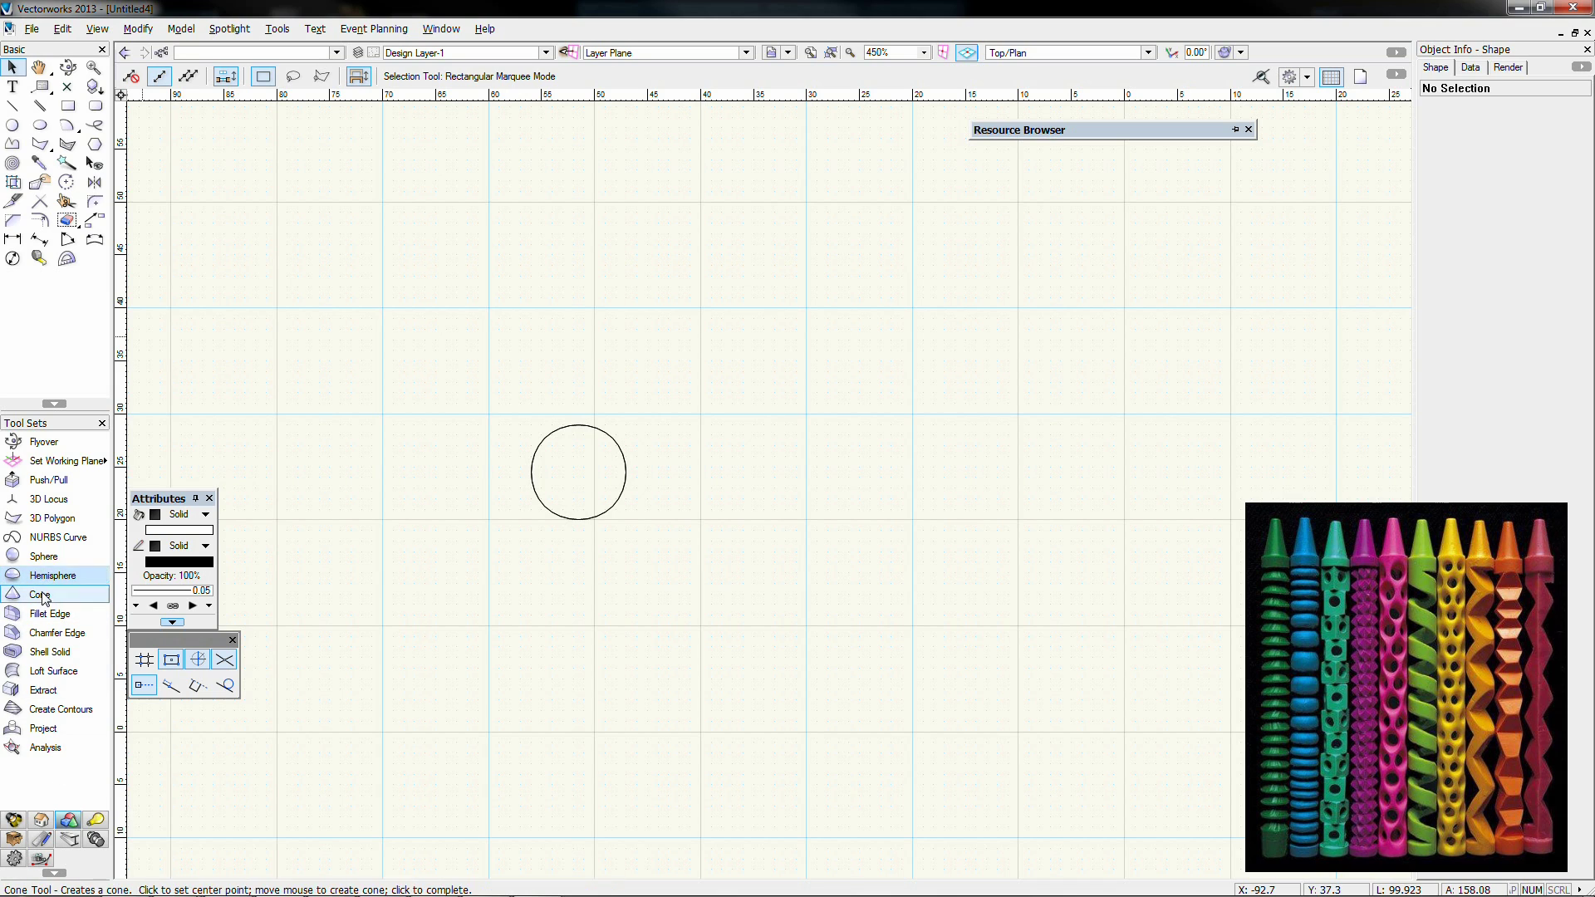
click(580, 470)
click(626, 475)
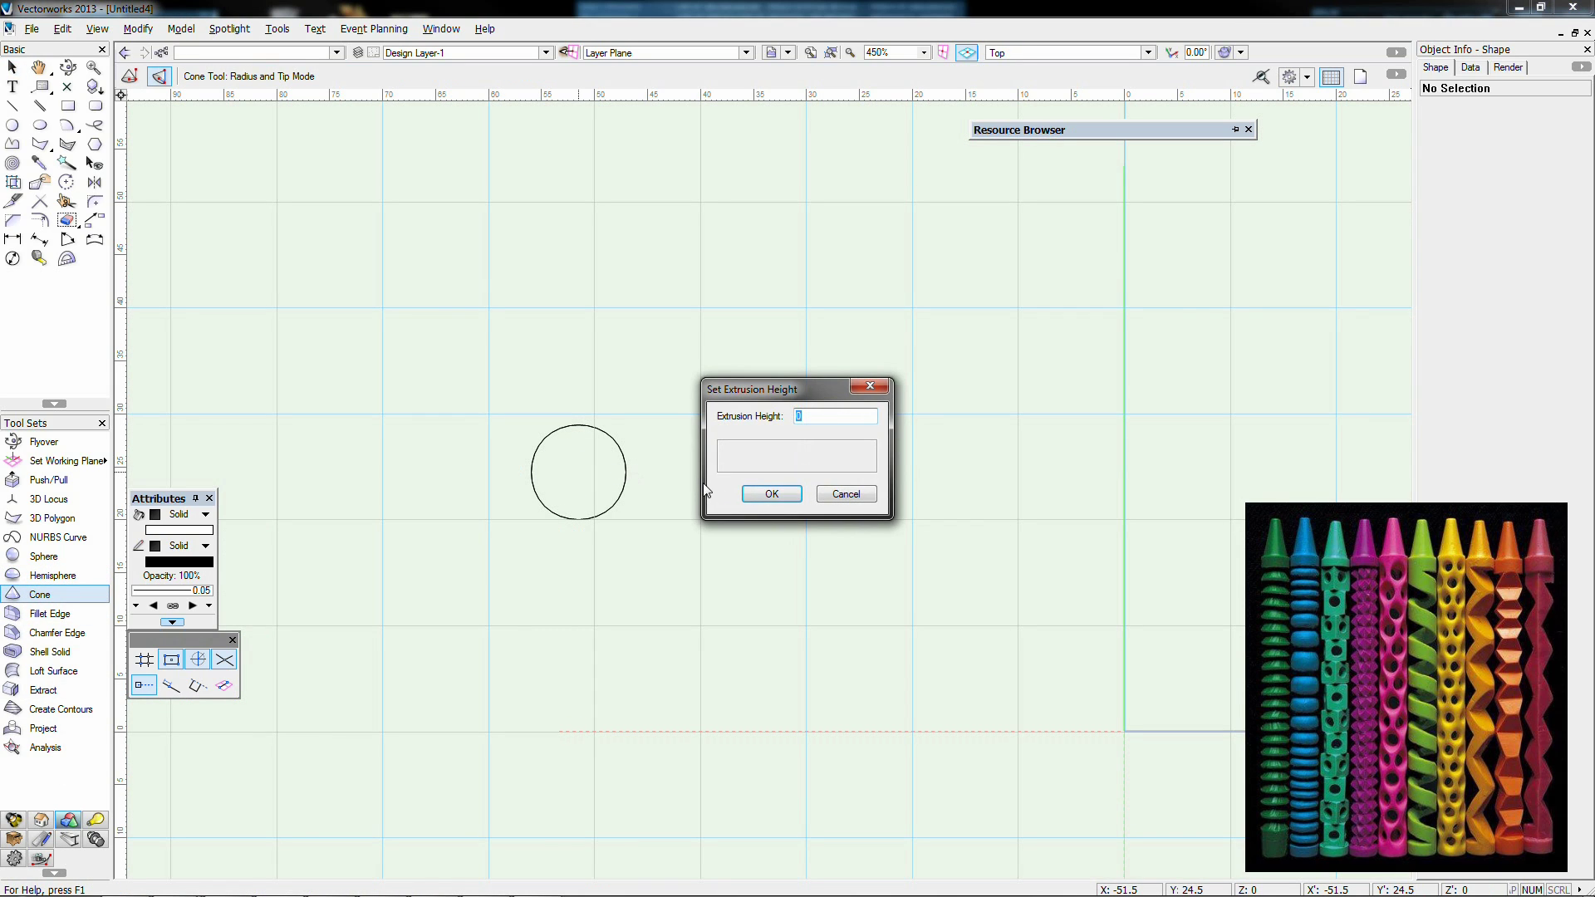
text(10)
key(Return)
scroll(589, 450, up, 3)
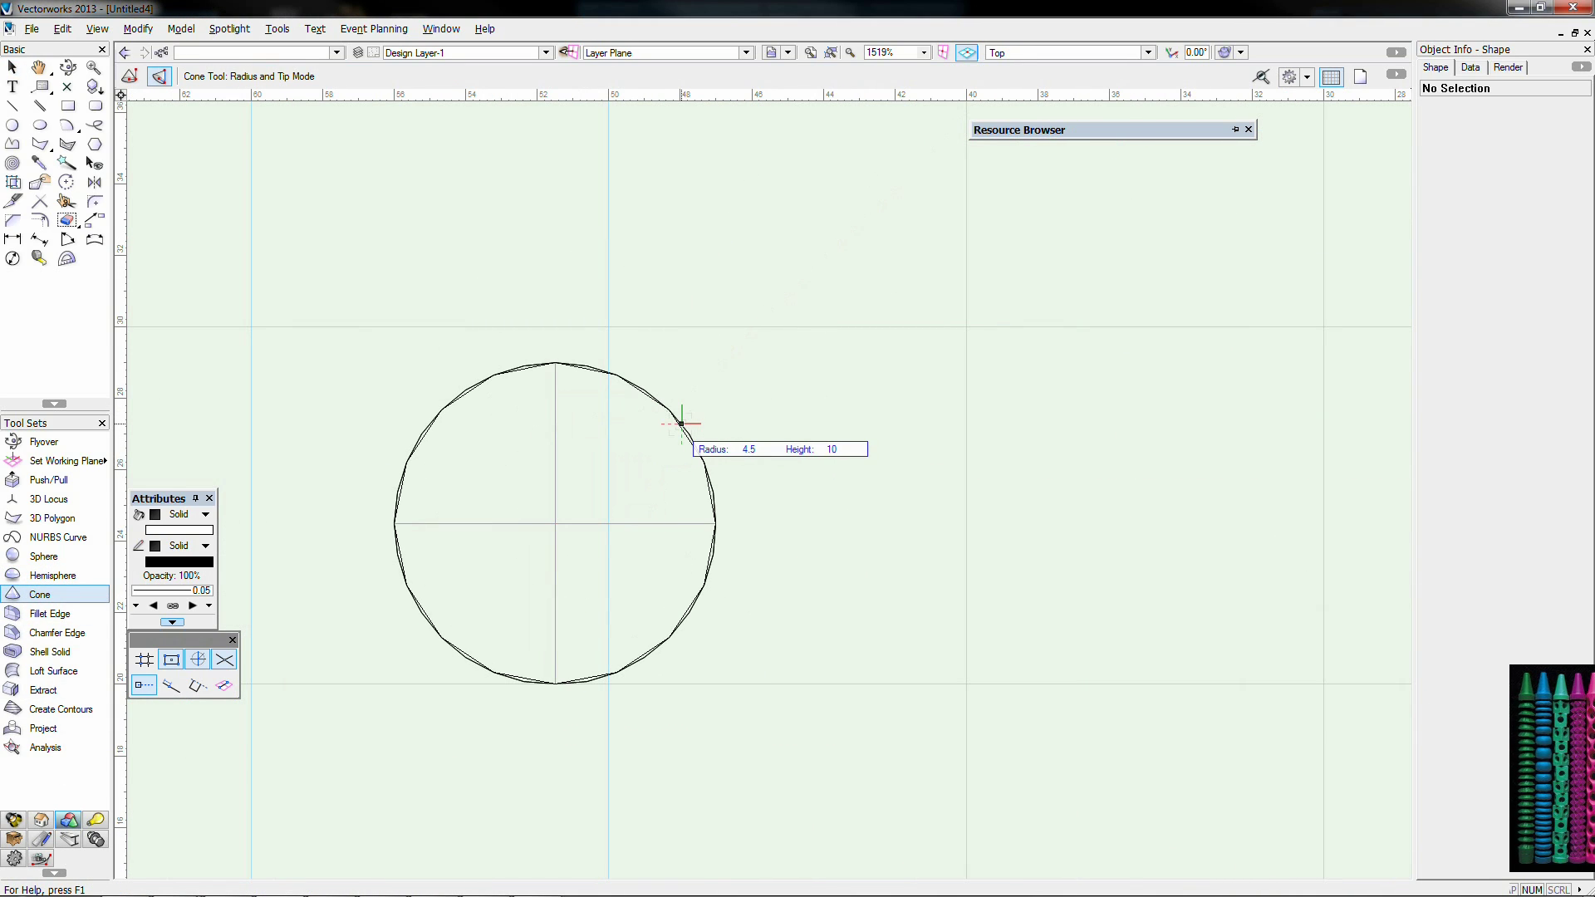
click(681, 423)
Step: Move the cone up 100 mm onto the top of the cylinder in right isometric view
key(KP_3)
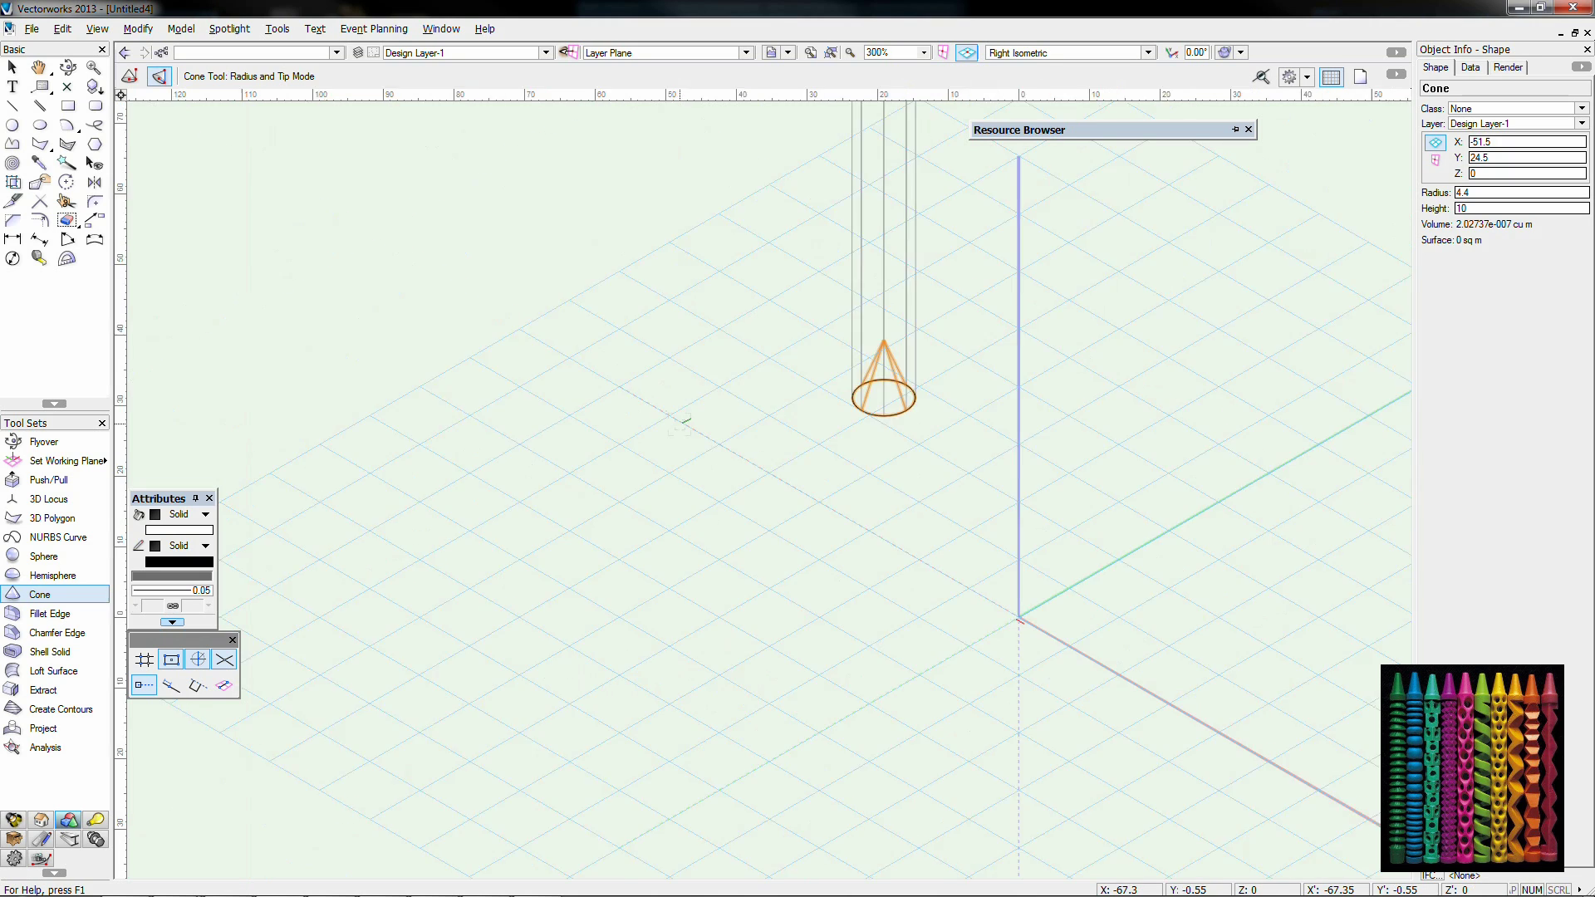
scroll(797, 333, down, 1)
middle_drag(797, 332, 565, 795)
key(ctrl+m)
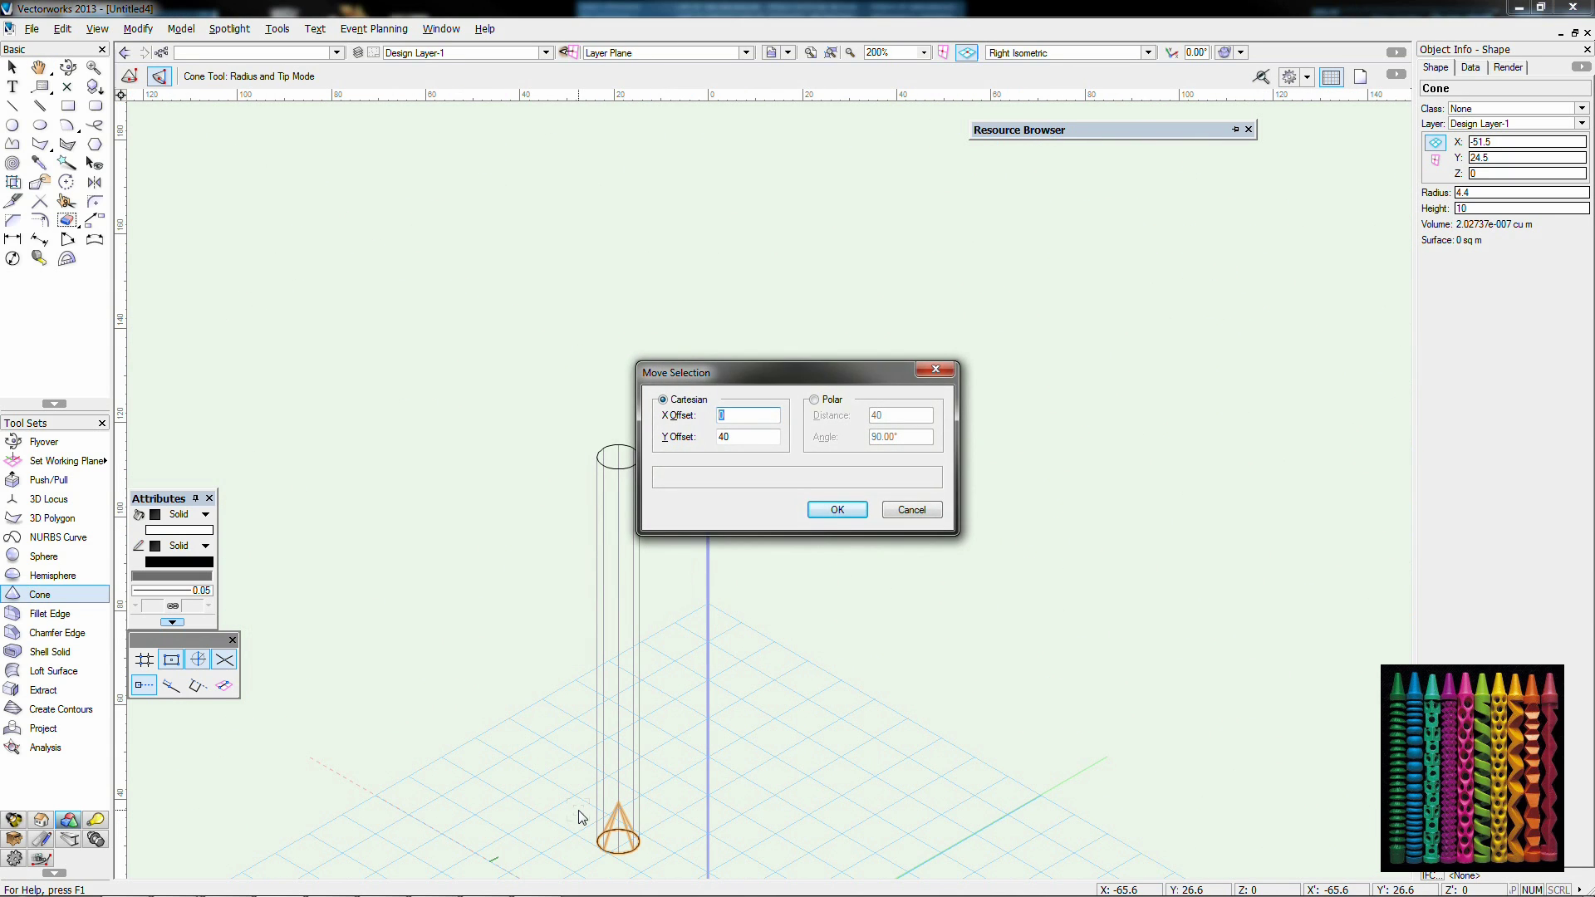
key(Escape)
key(ctrl+alt+m)
key(Tab)
key(Tab)
key(Return)
scroll(613, 432, up, 1)
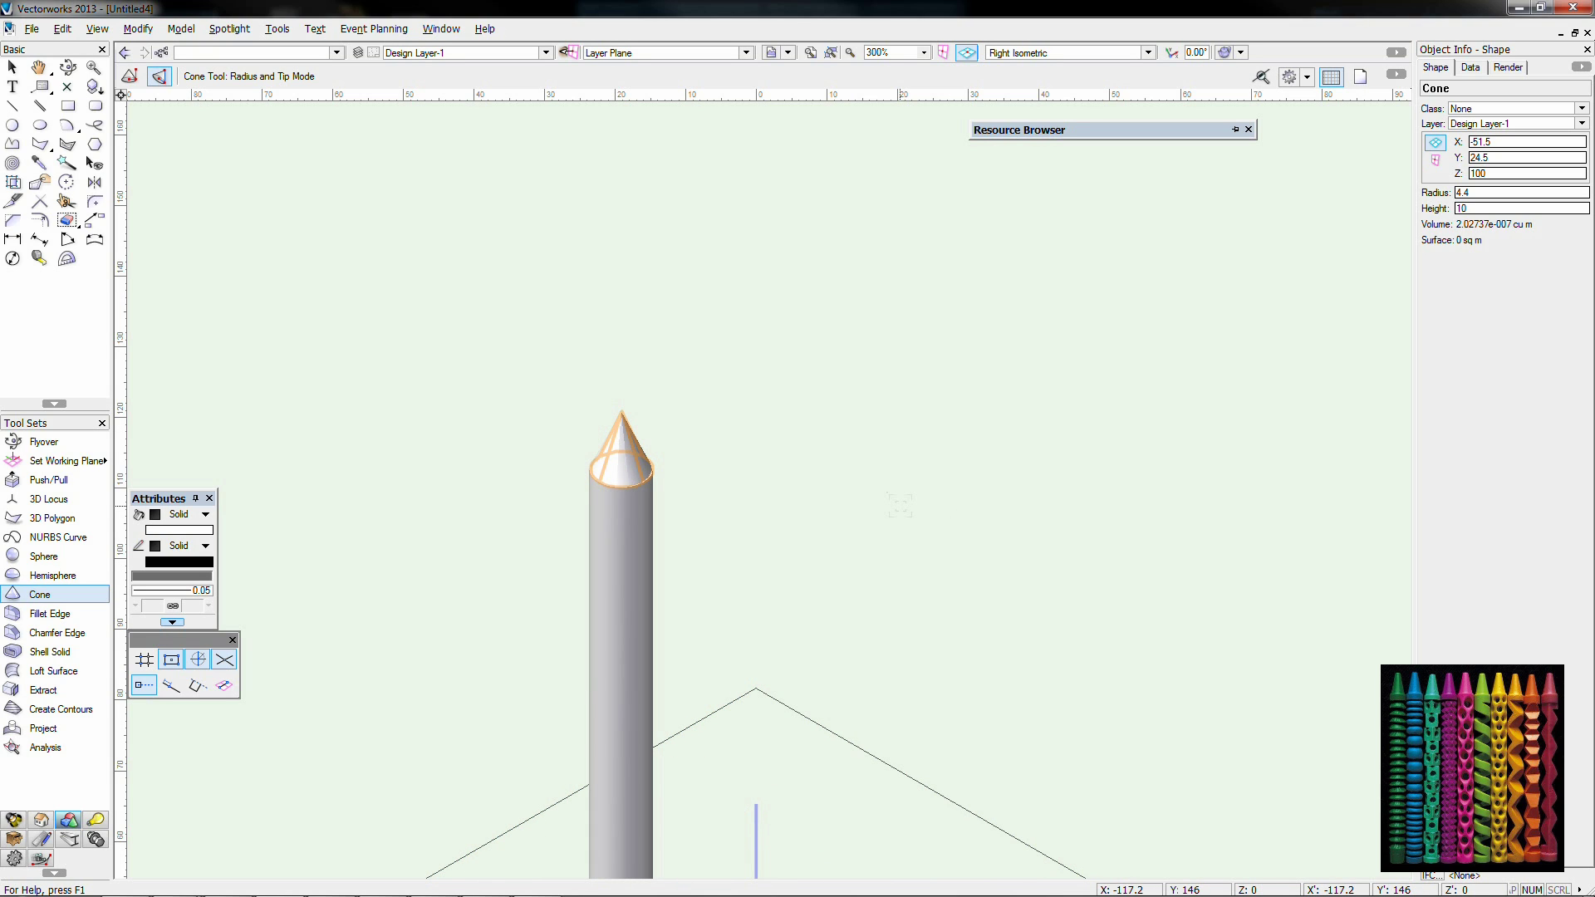
scroll(900, 504, up, 3)
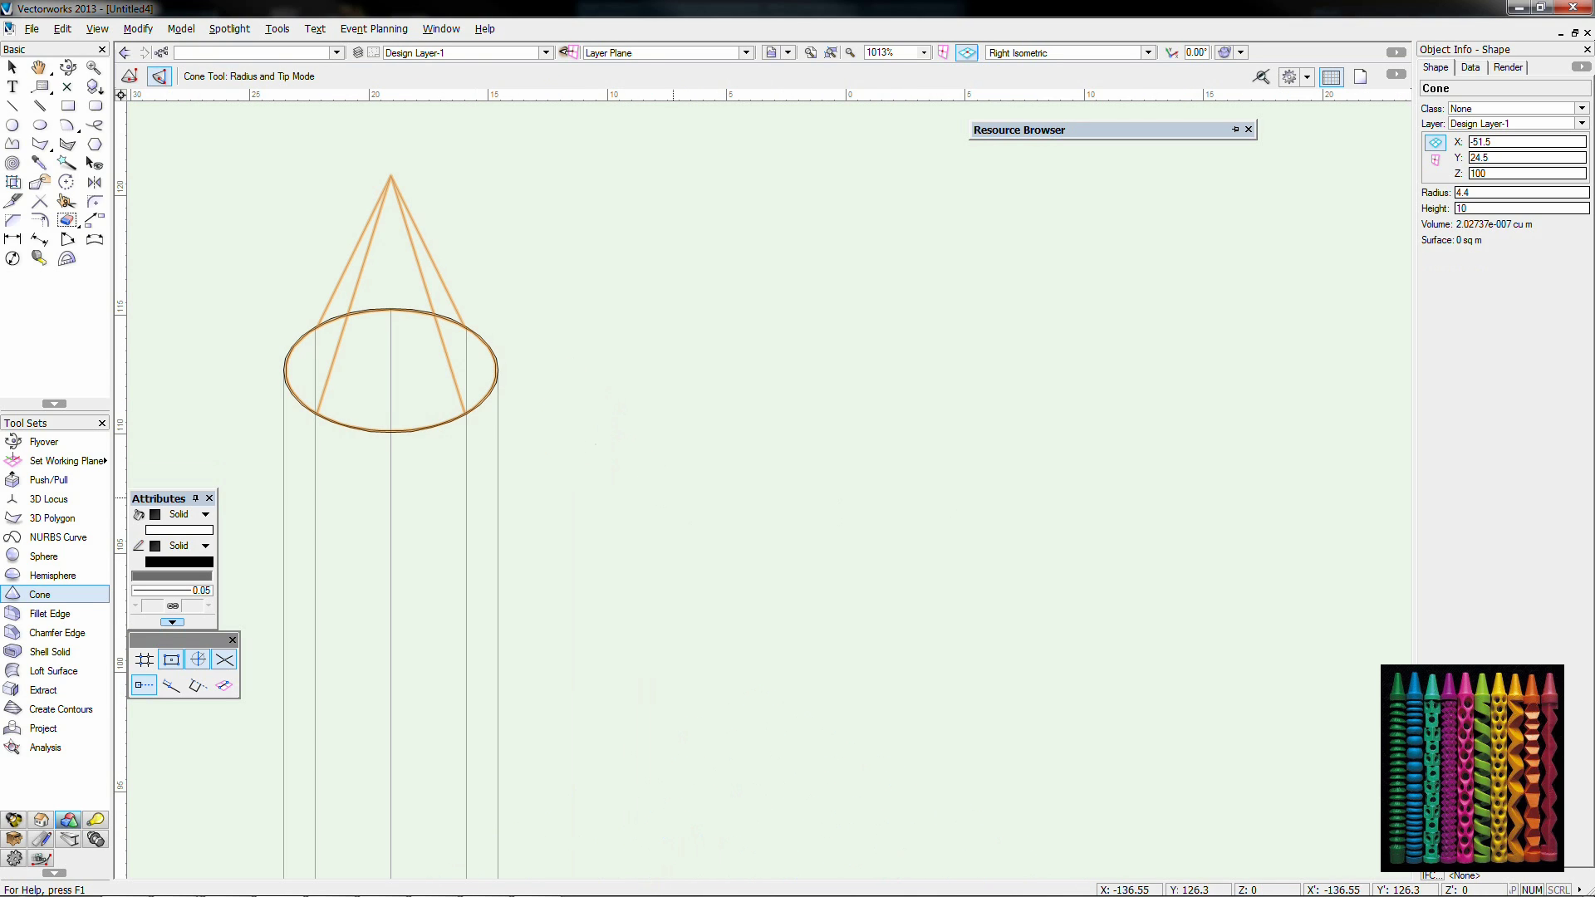
Step: Set the cone's radius to 4.3 mm so that its base sits just inside the cylinder's rim
key(x)
key(x)
click(498, 373)
scroll(415, 390, up, 2)
double_click(1487, 193)
text(4.)
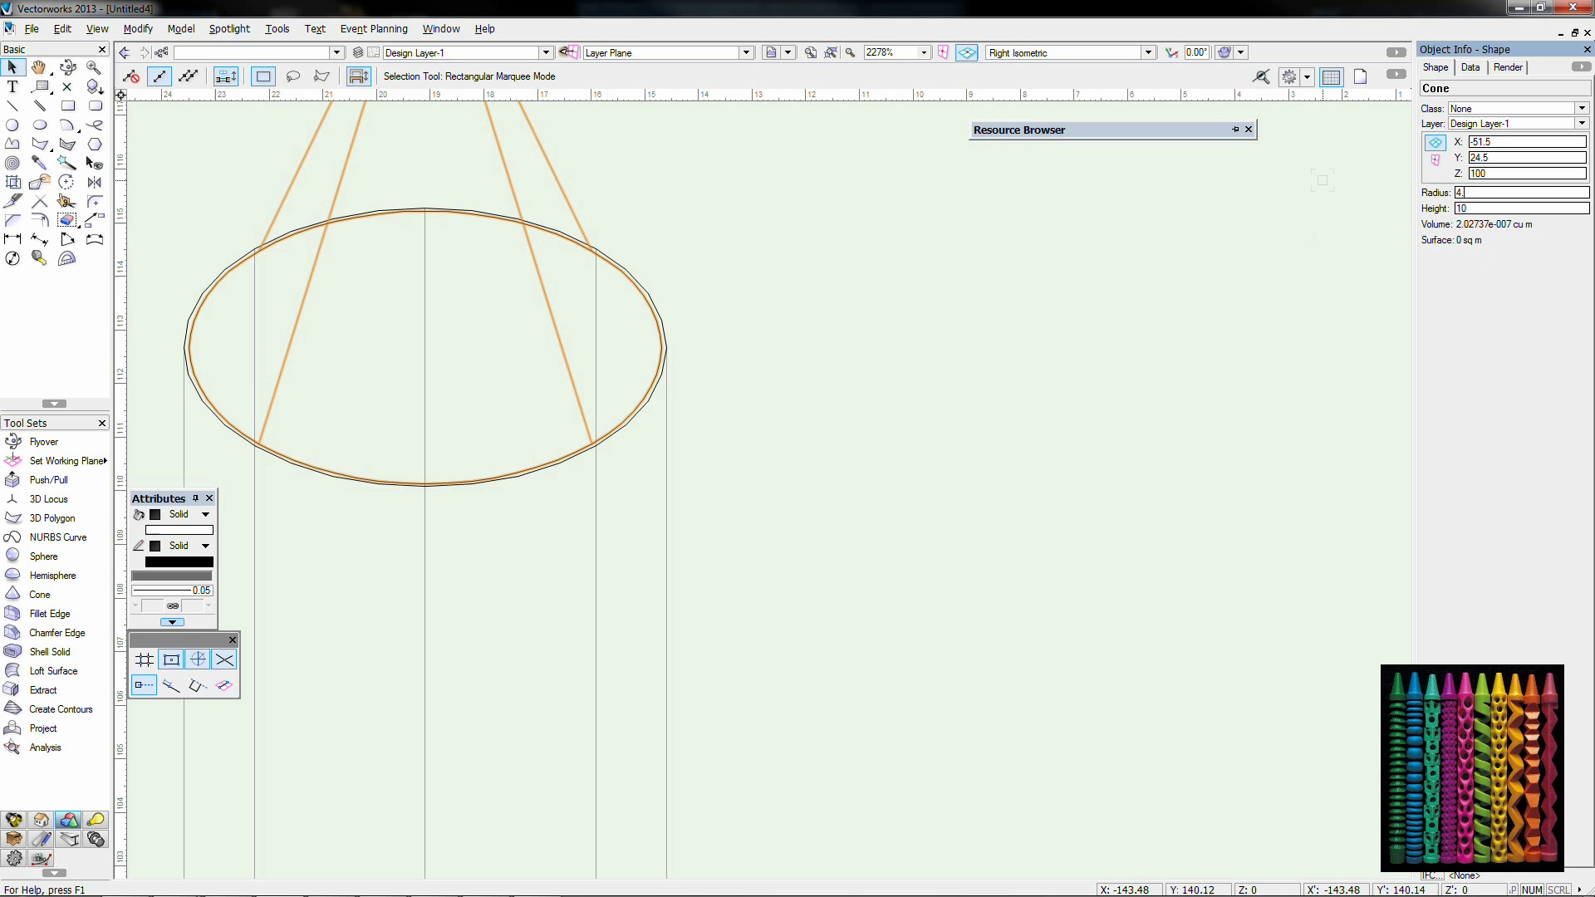
text(3)
key(Return)
Step: Fillet the cylinder's top edge with a 0.2 mm radius and render the result shaded
click(33, 614)
click(662, 372)
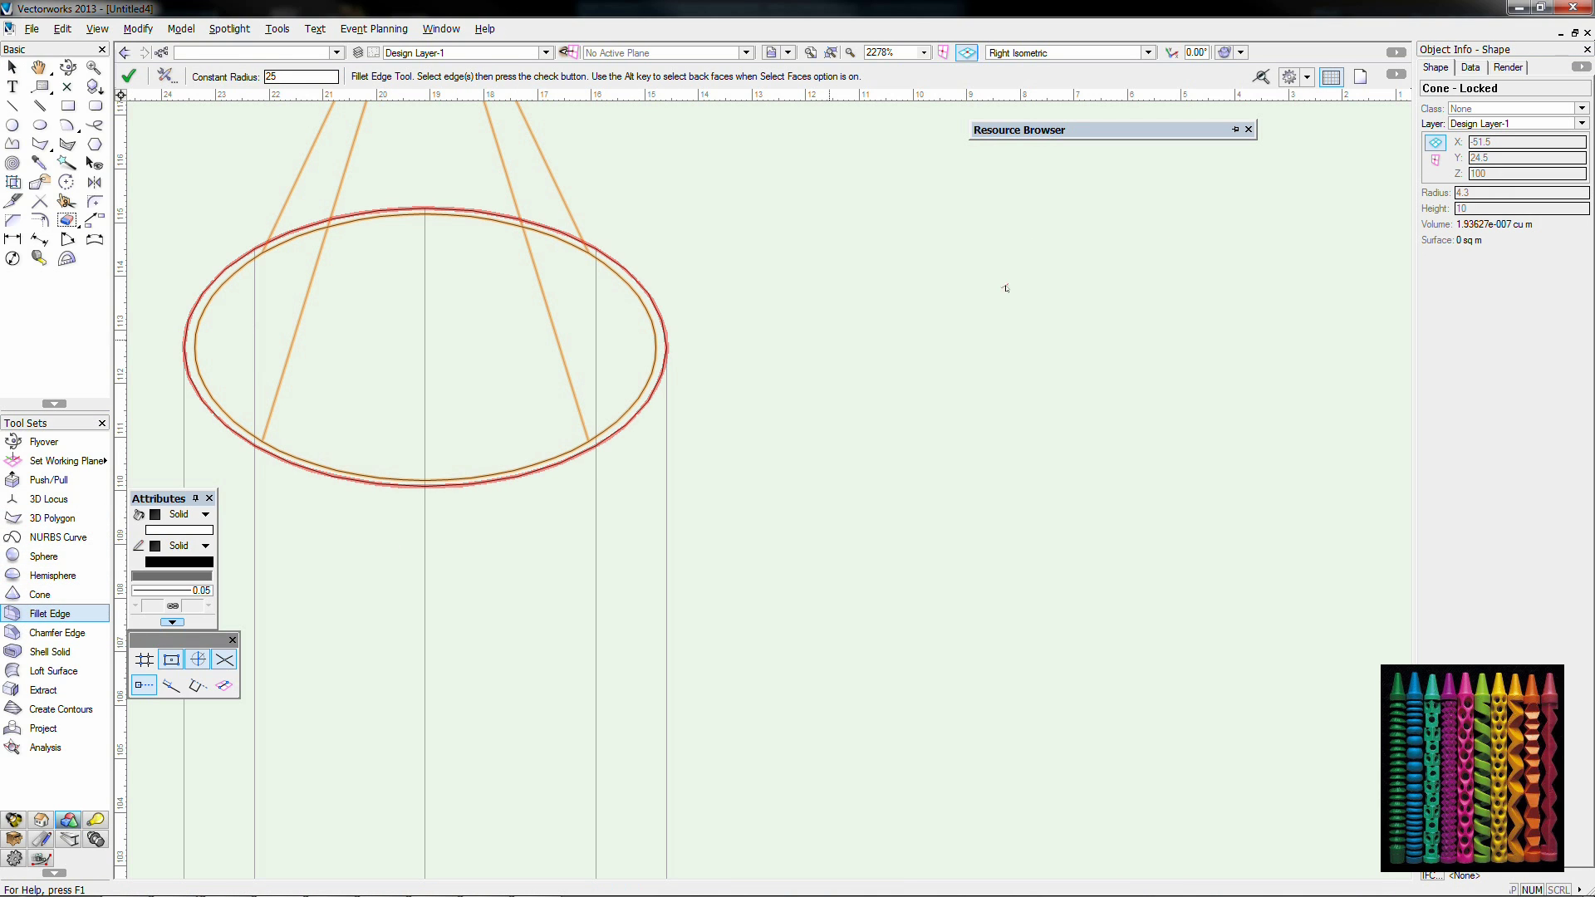
drag(299, 81, 165, 79)
text(0.2)
key(Return)
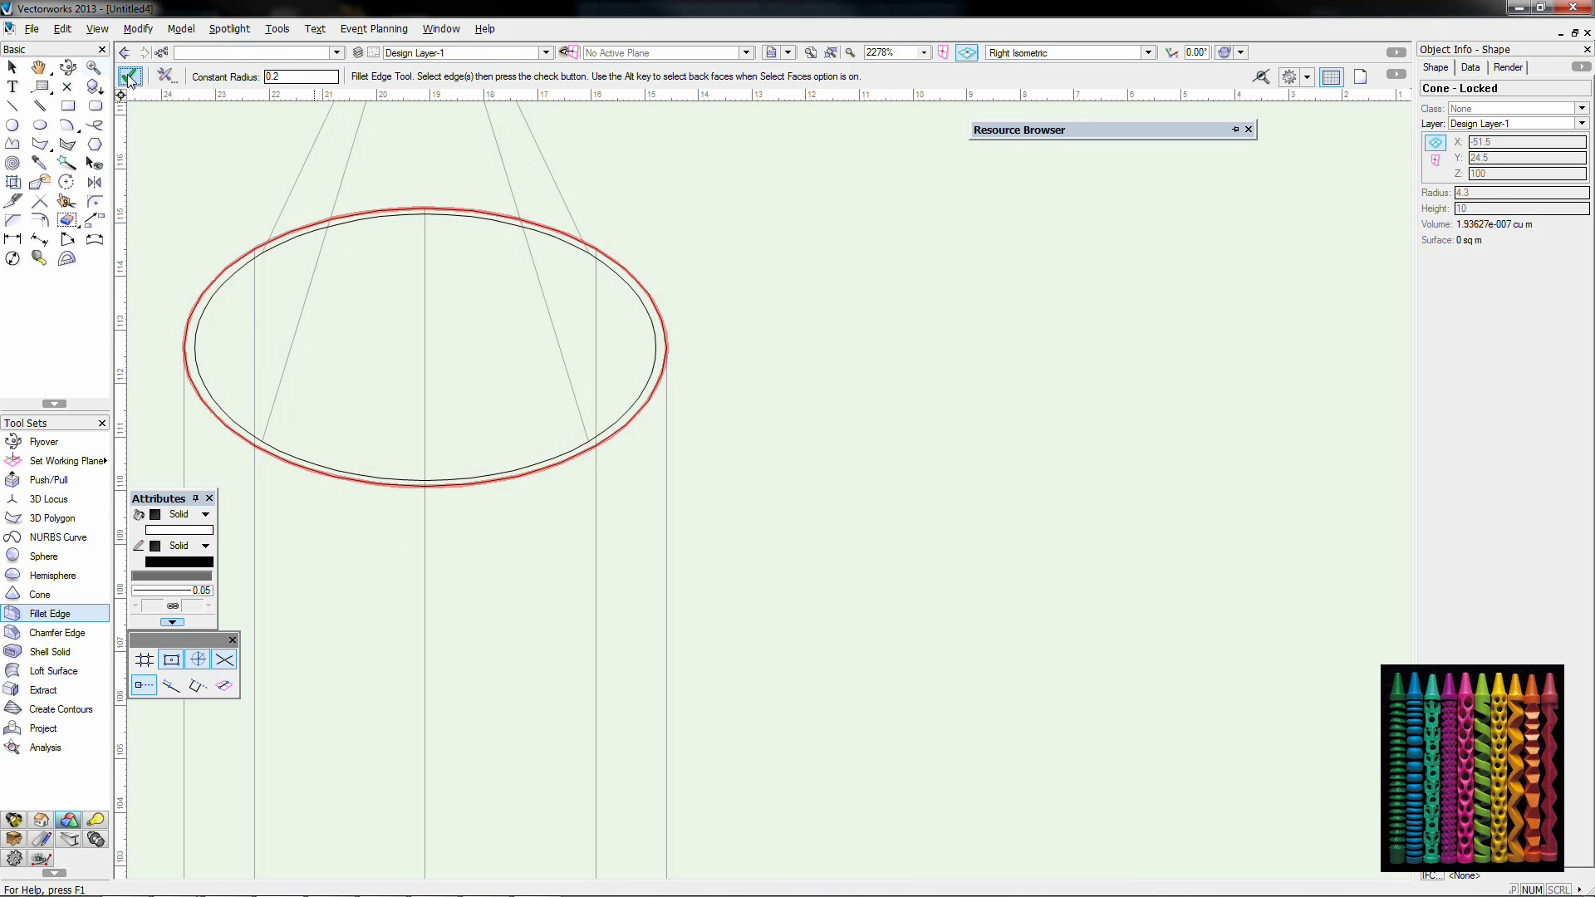
key(x)
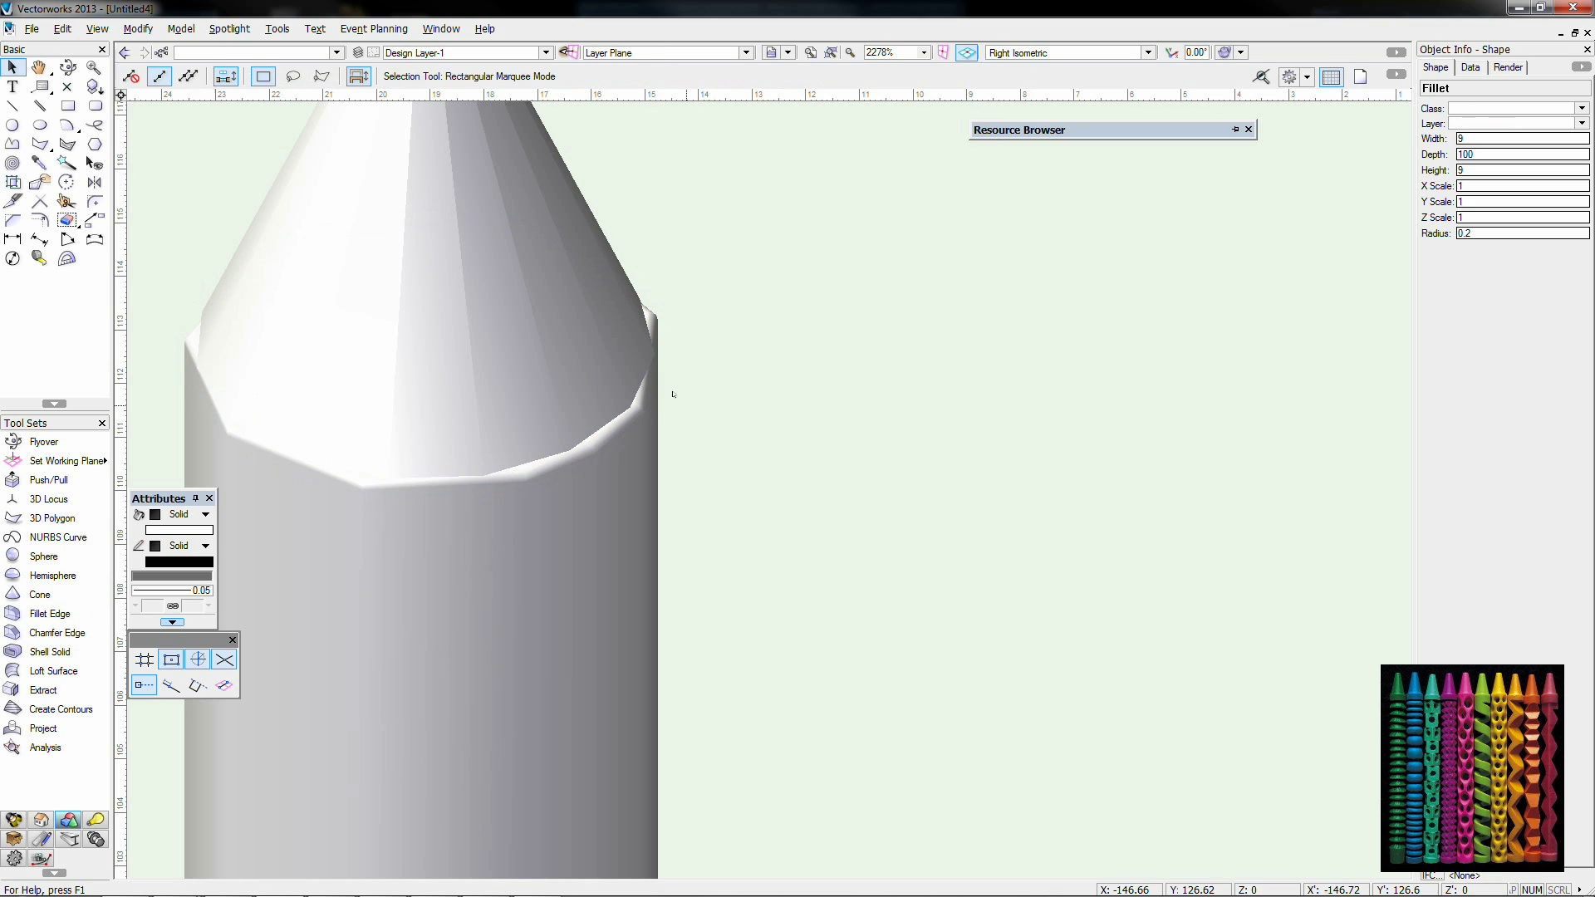
click(596, 455)
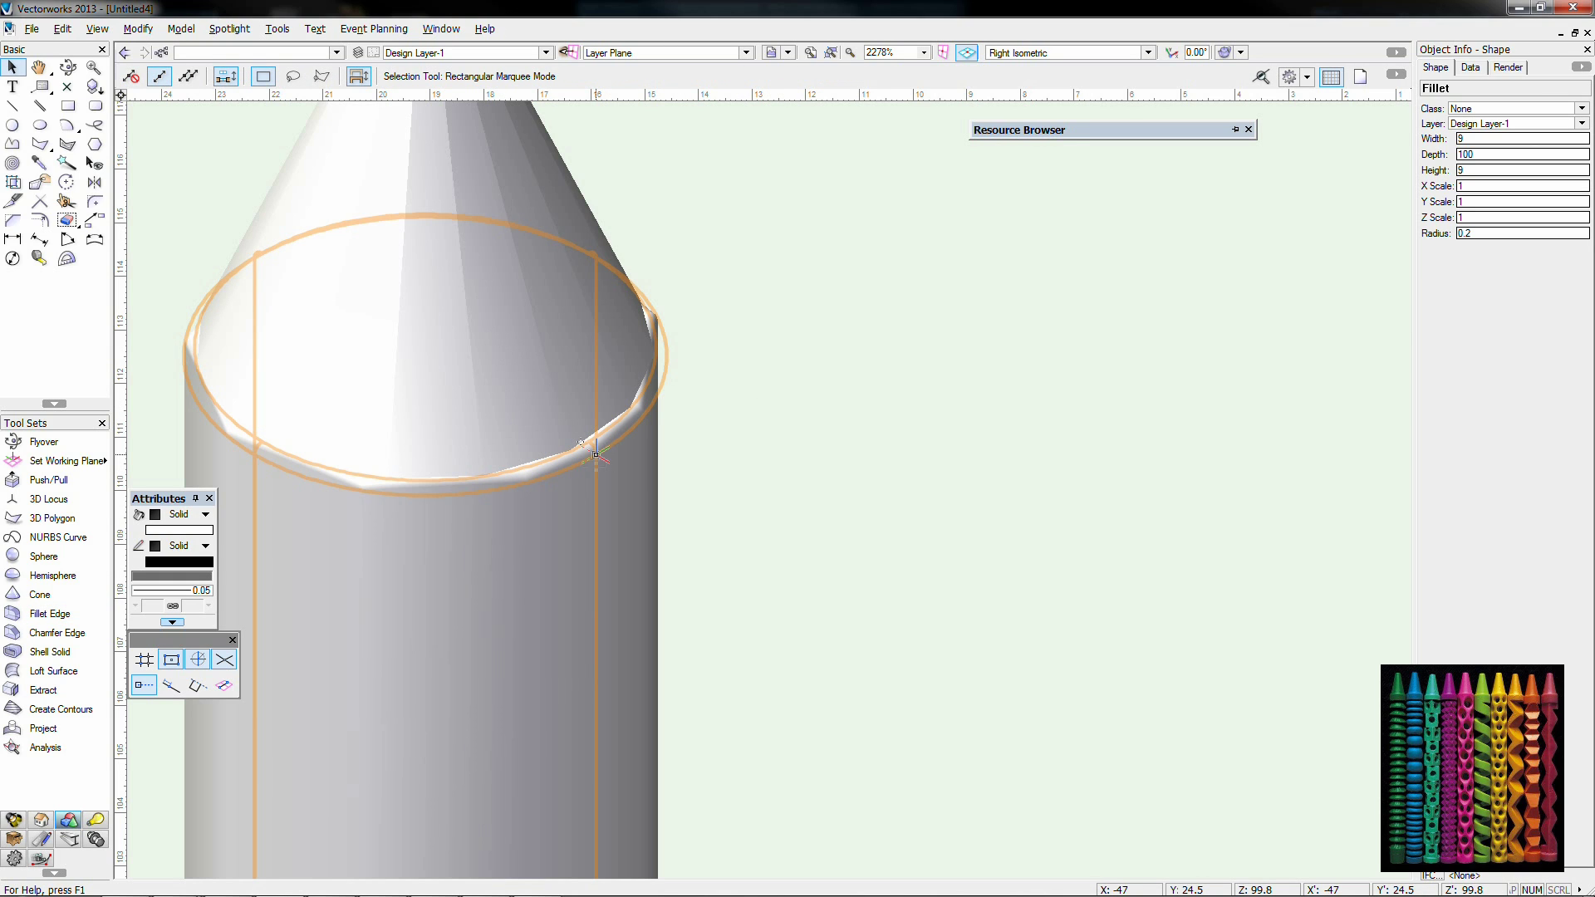
click(570, 197)
key(ctrl+shift+f)
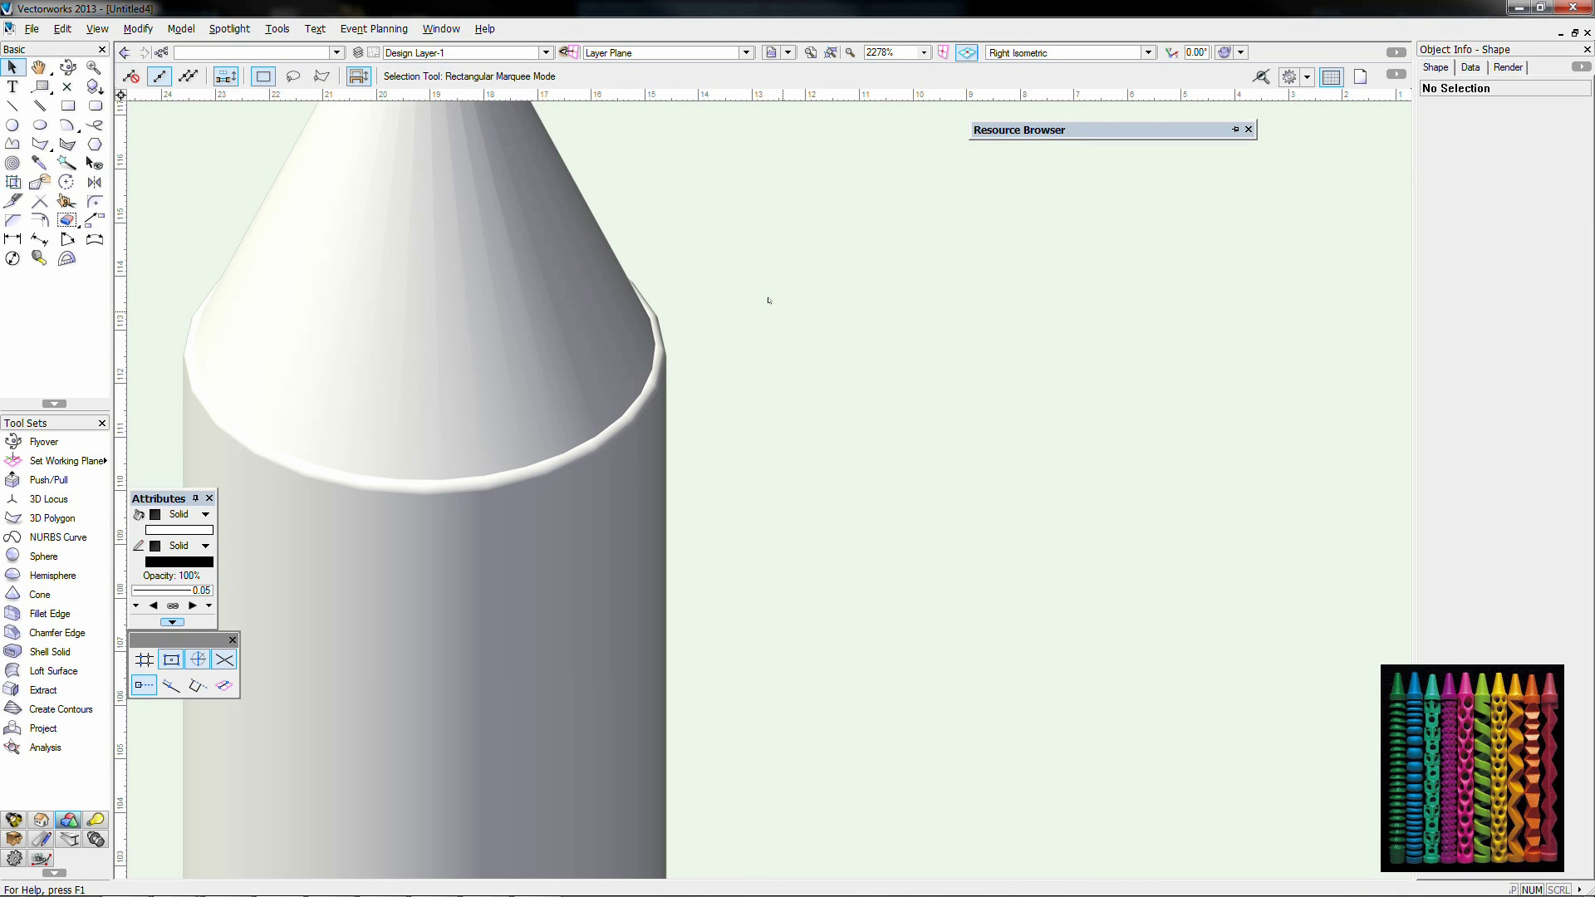
Step: Return to wireframe and draw a rectangle about 3.5 by 3.1 mm centred over the cone's tip in front view
key(ctrl+shift+w)
scroll(773, 303, down, 2)
middle_drag(787, 257, 792, 371)
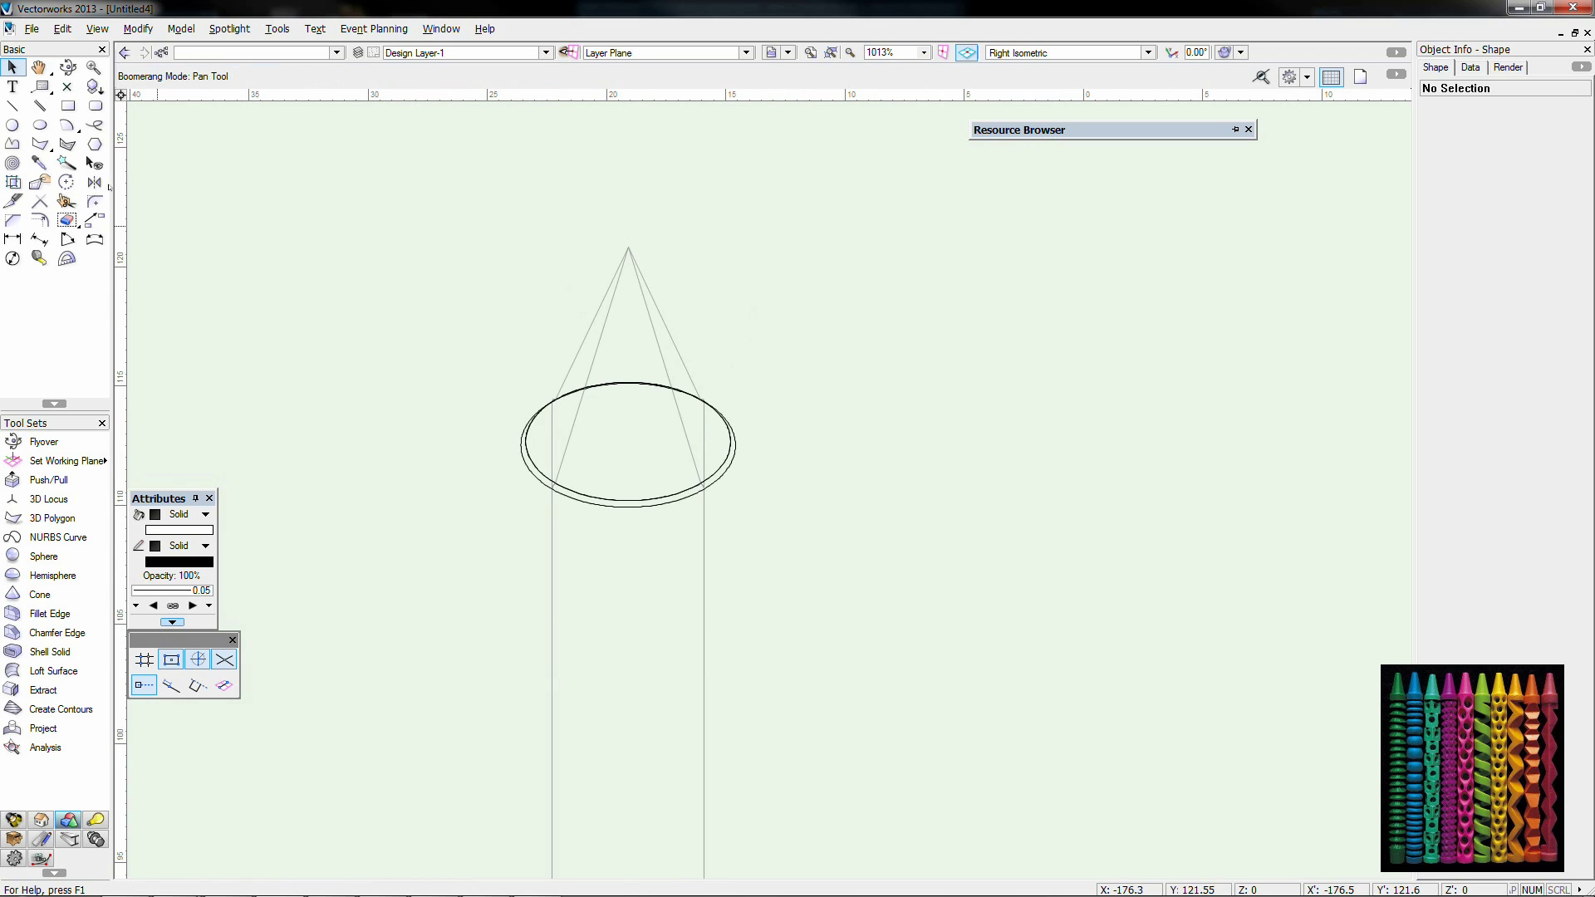
click(629, 249)
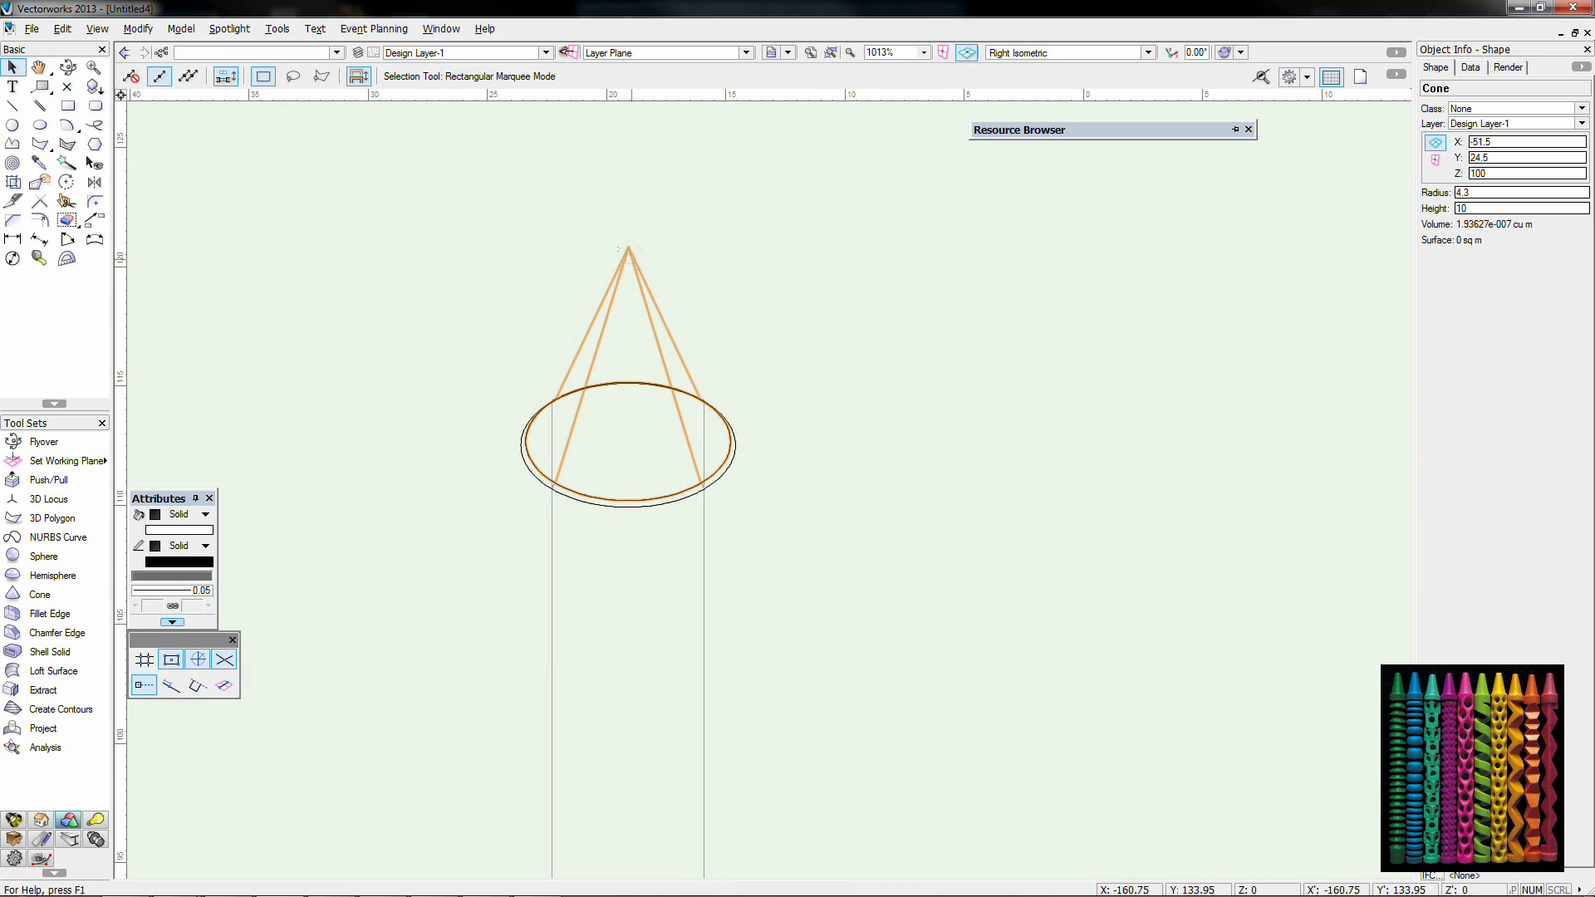
key(KP_2)
scroll(628, 258, down, 7)
scroll(580, 285, up, 8)
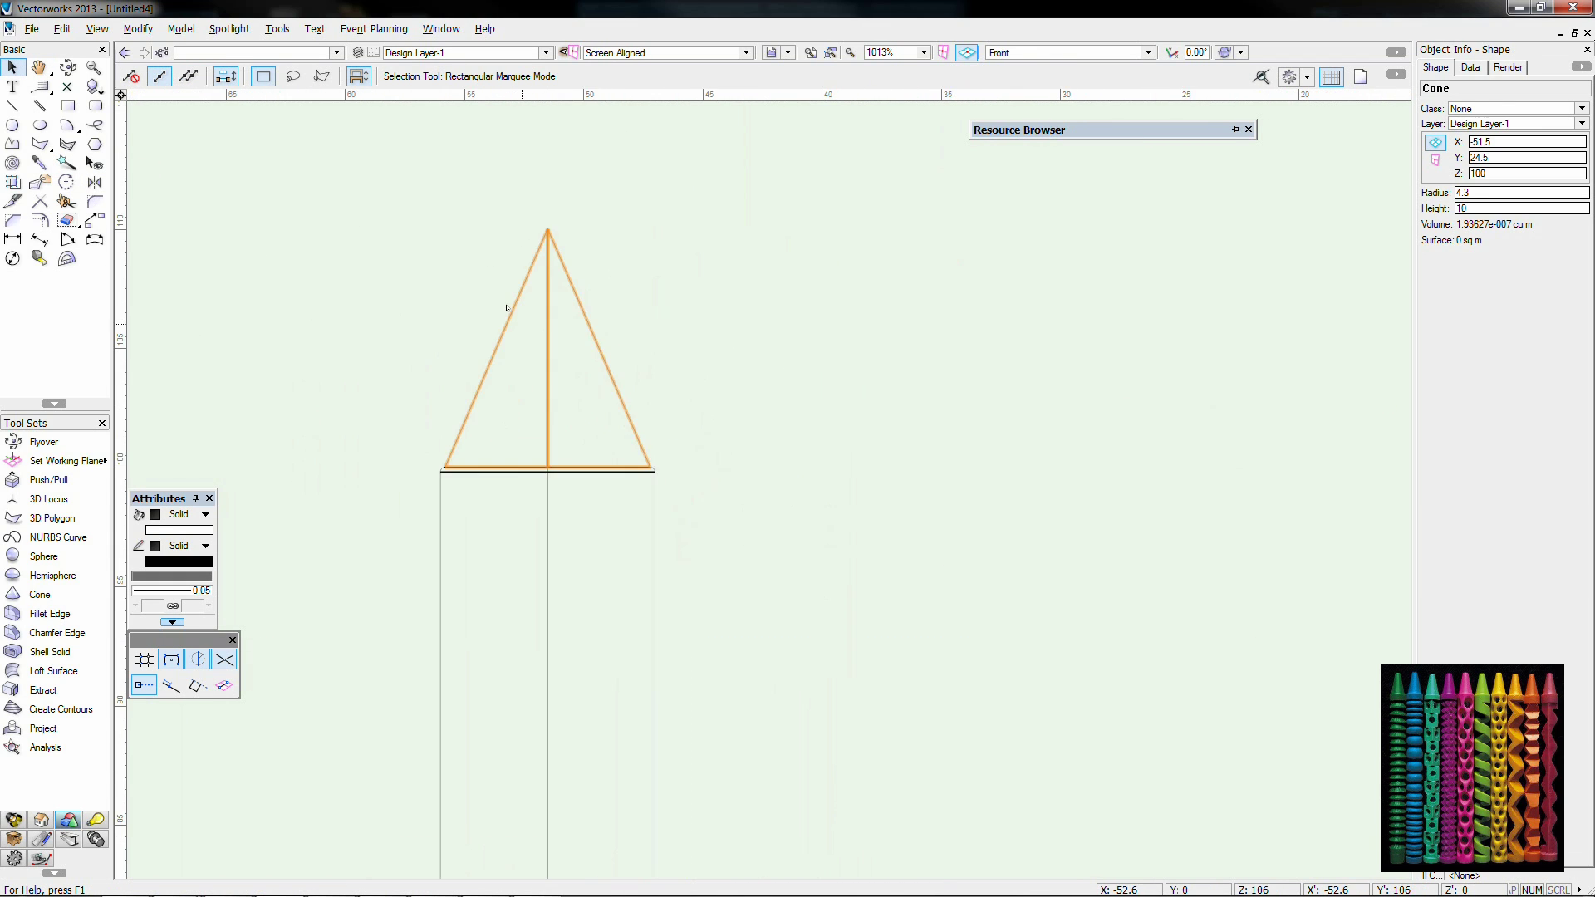
click(67, 107)
key(u)
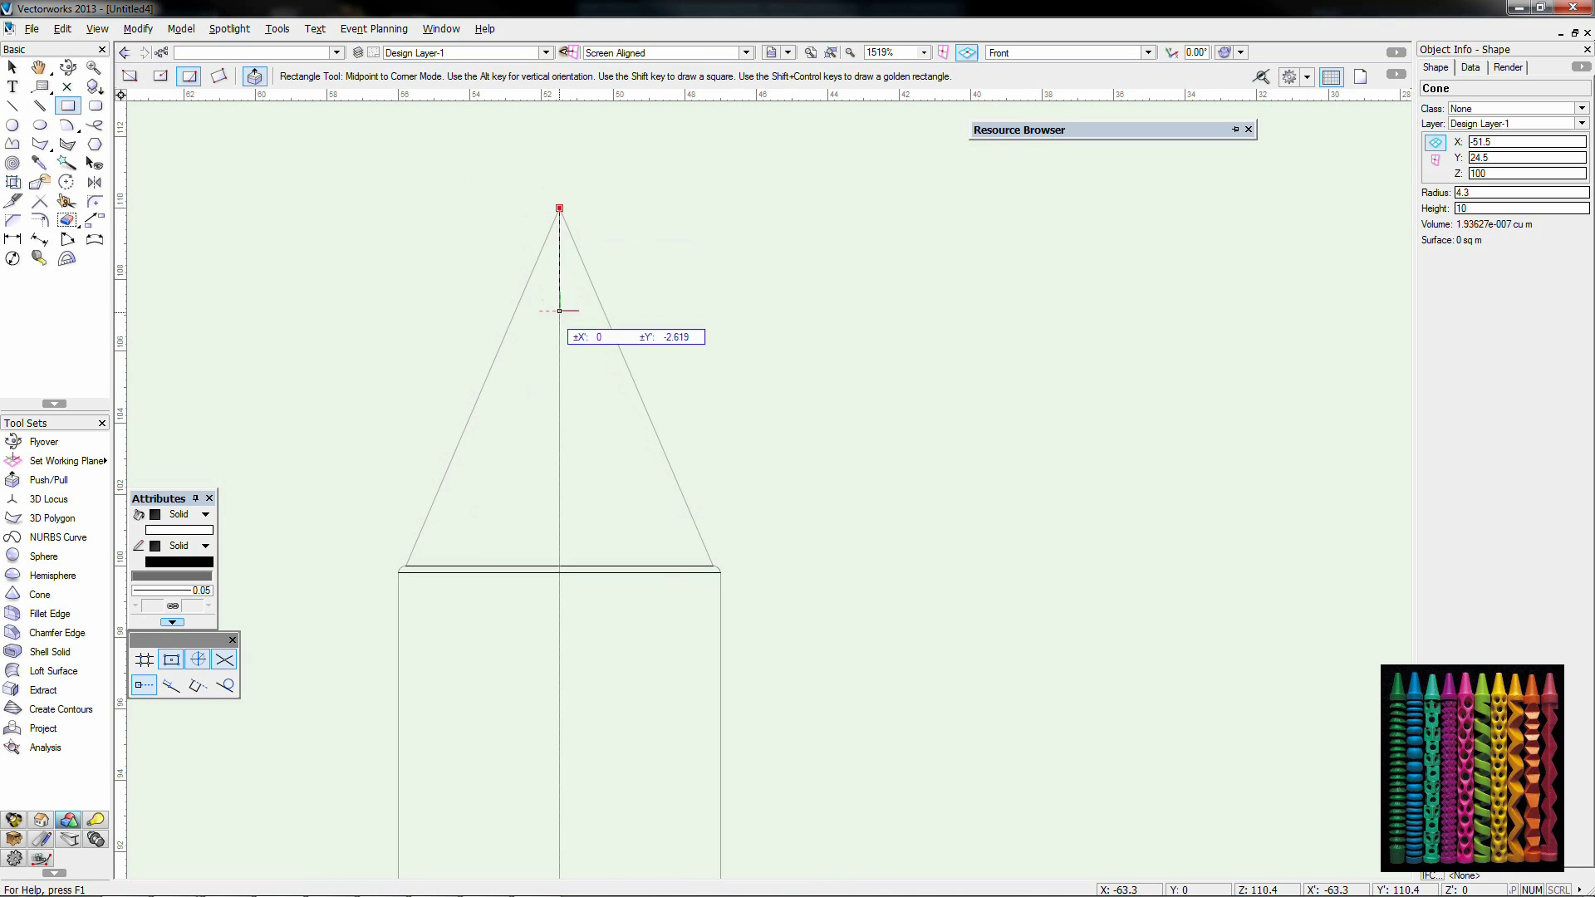
click(560, 207)
click(622, 317)
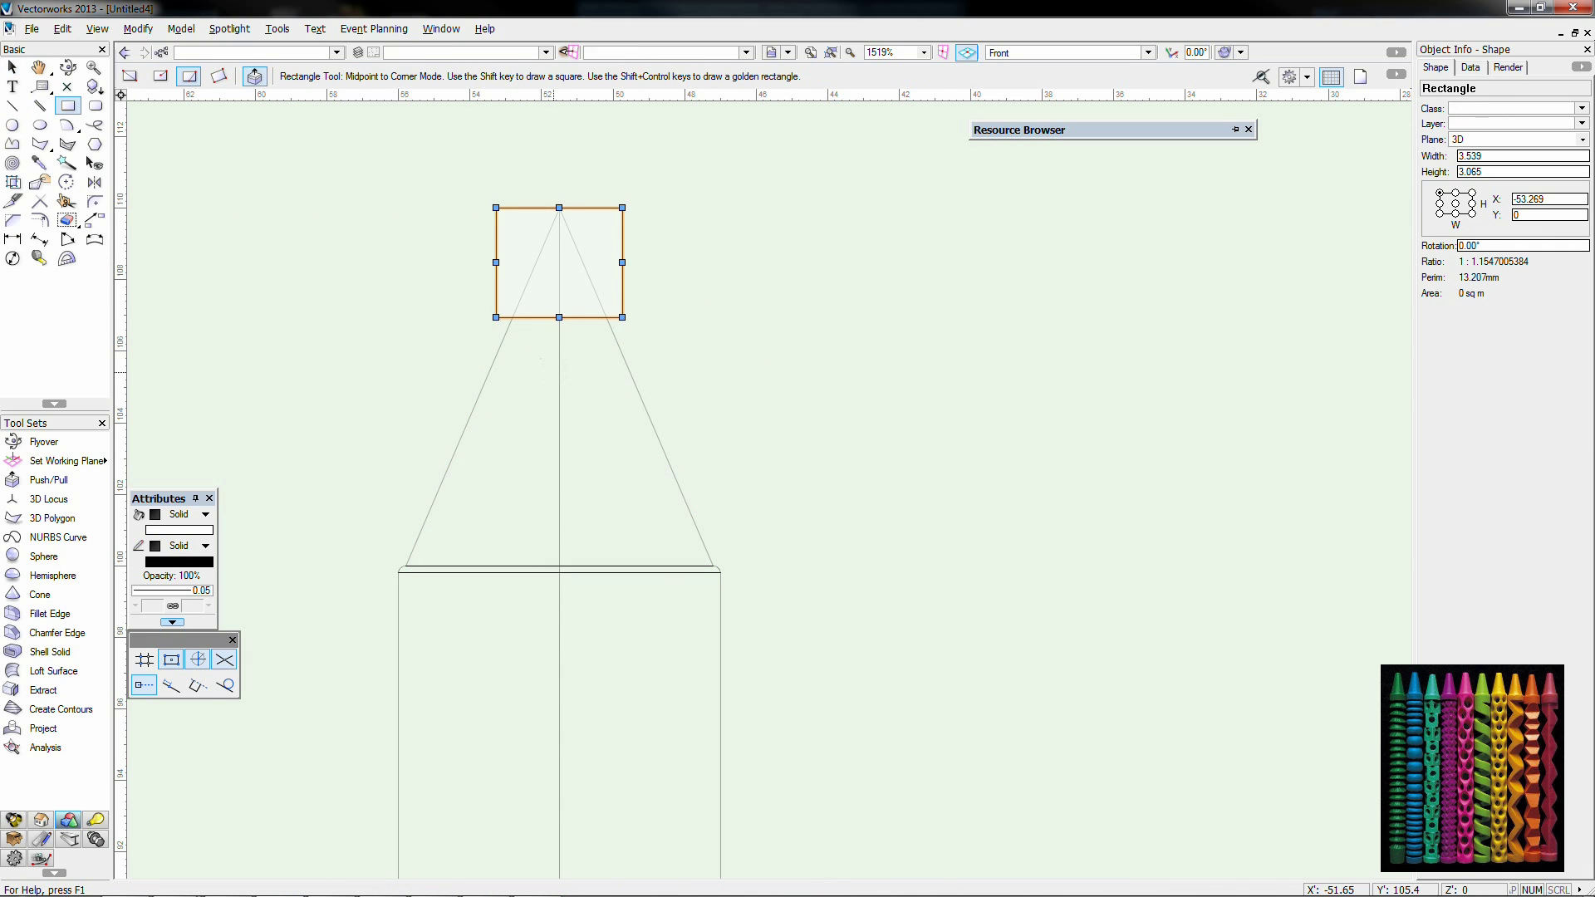
Step: Extrude the rectangle 10 mm and move the extrusion over the cone's centre in plan view
key(x)
shift+click(612, 330)
click(622, 226)
key(ctrl+e)
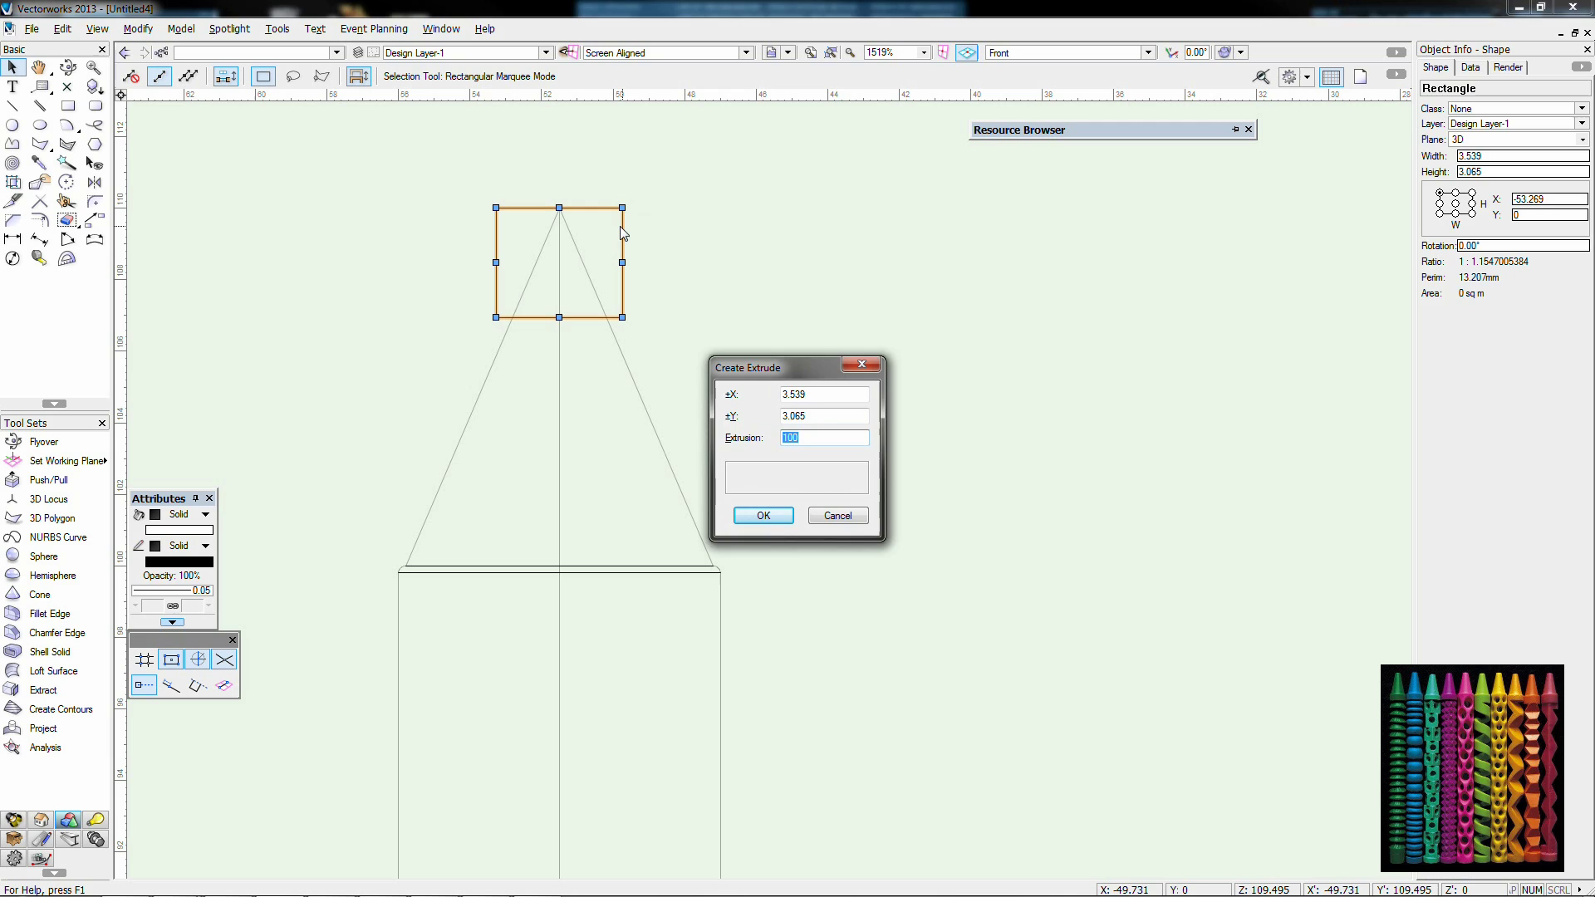
text(10)
key(Return)
key(F5)
scroll(588, 250, up, 3)
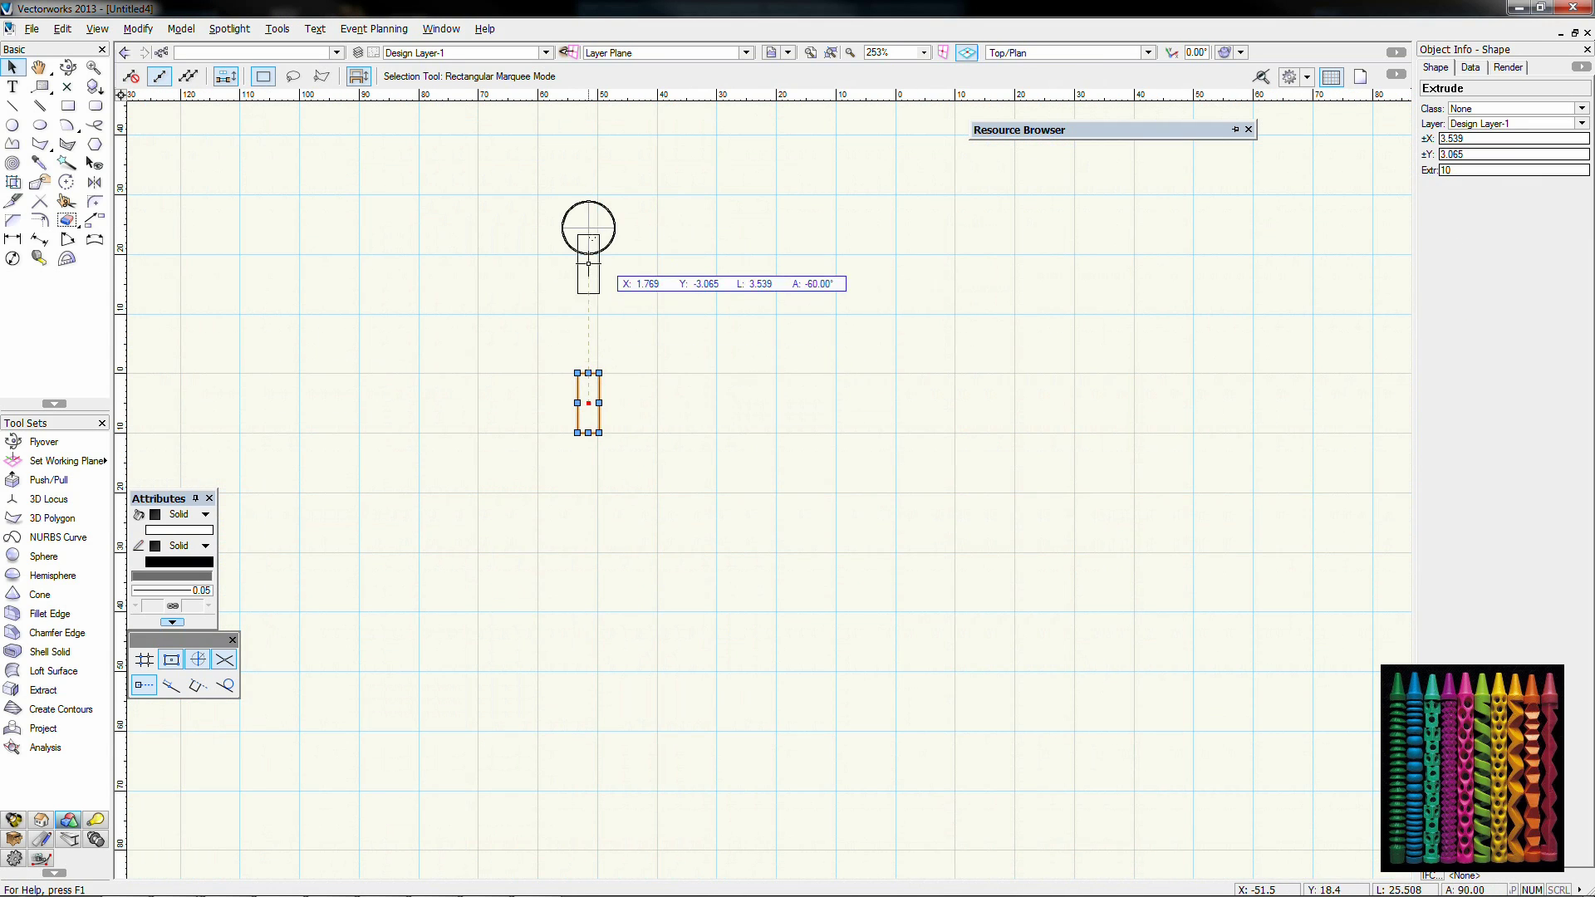
drag(588, 265, 588, 214)
Step: Subtract the extruded block from the cone in front view to cut off its pointed tip
shift+click(609, 209)
key(2)
scroll(676, 274, down, 2)
middle_drag(662, 124, 662, 532)
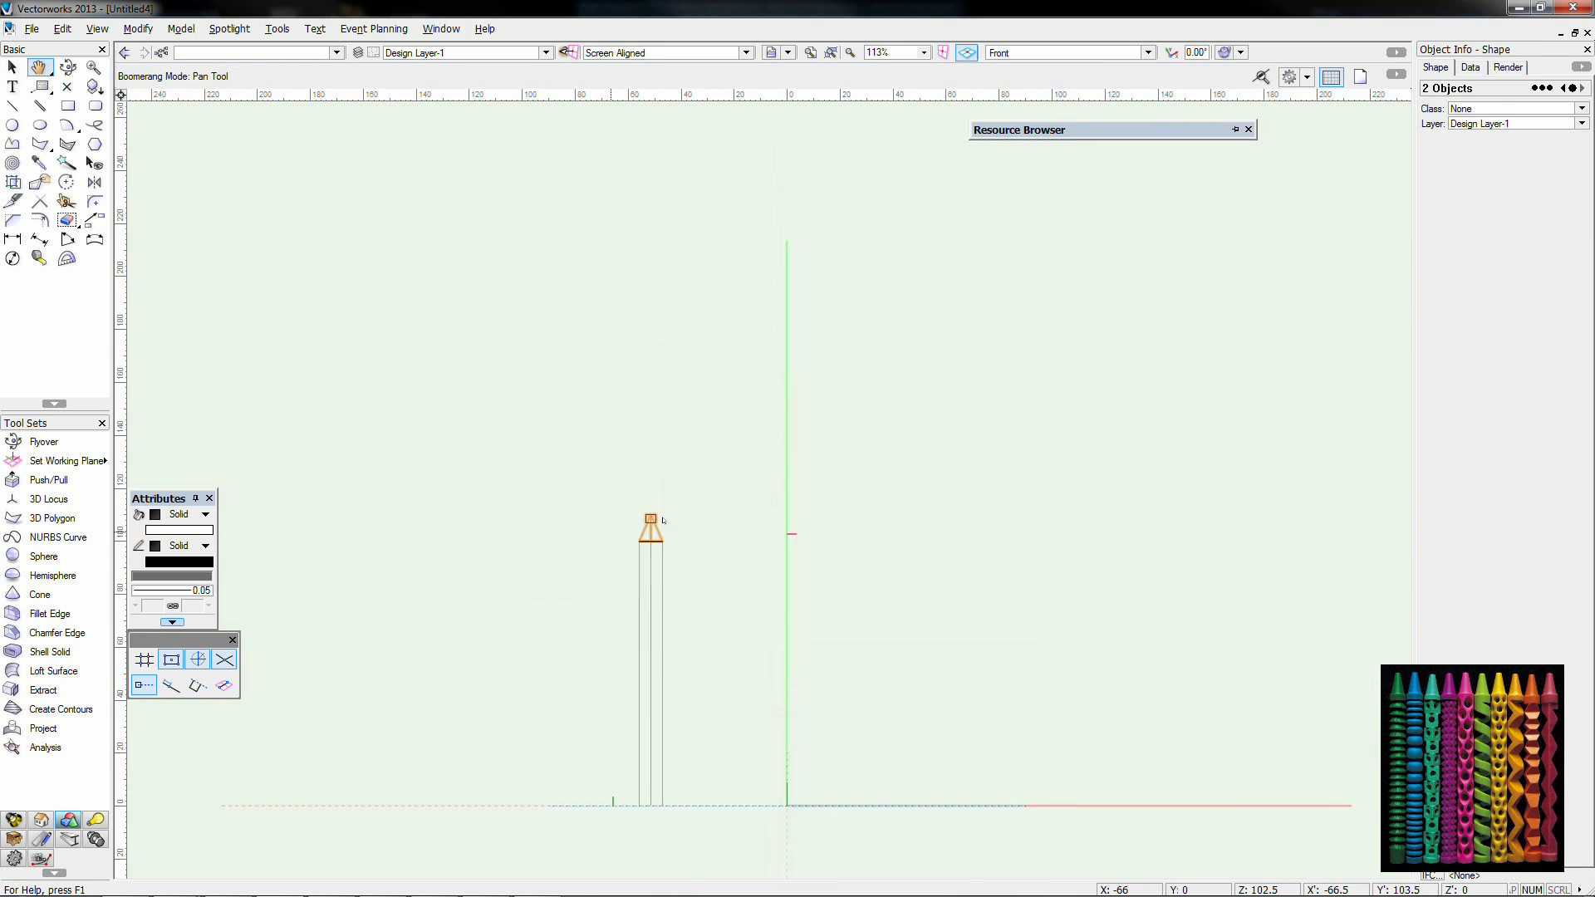
scroll(662, 528, up, 5)
right_click(650, 528)
click(712, 484)
click(773, 497)
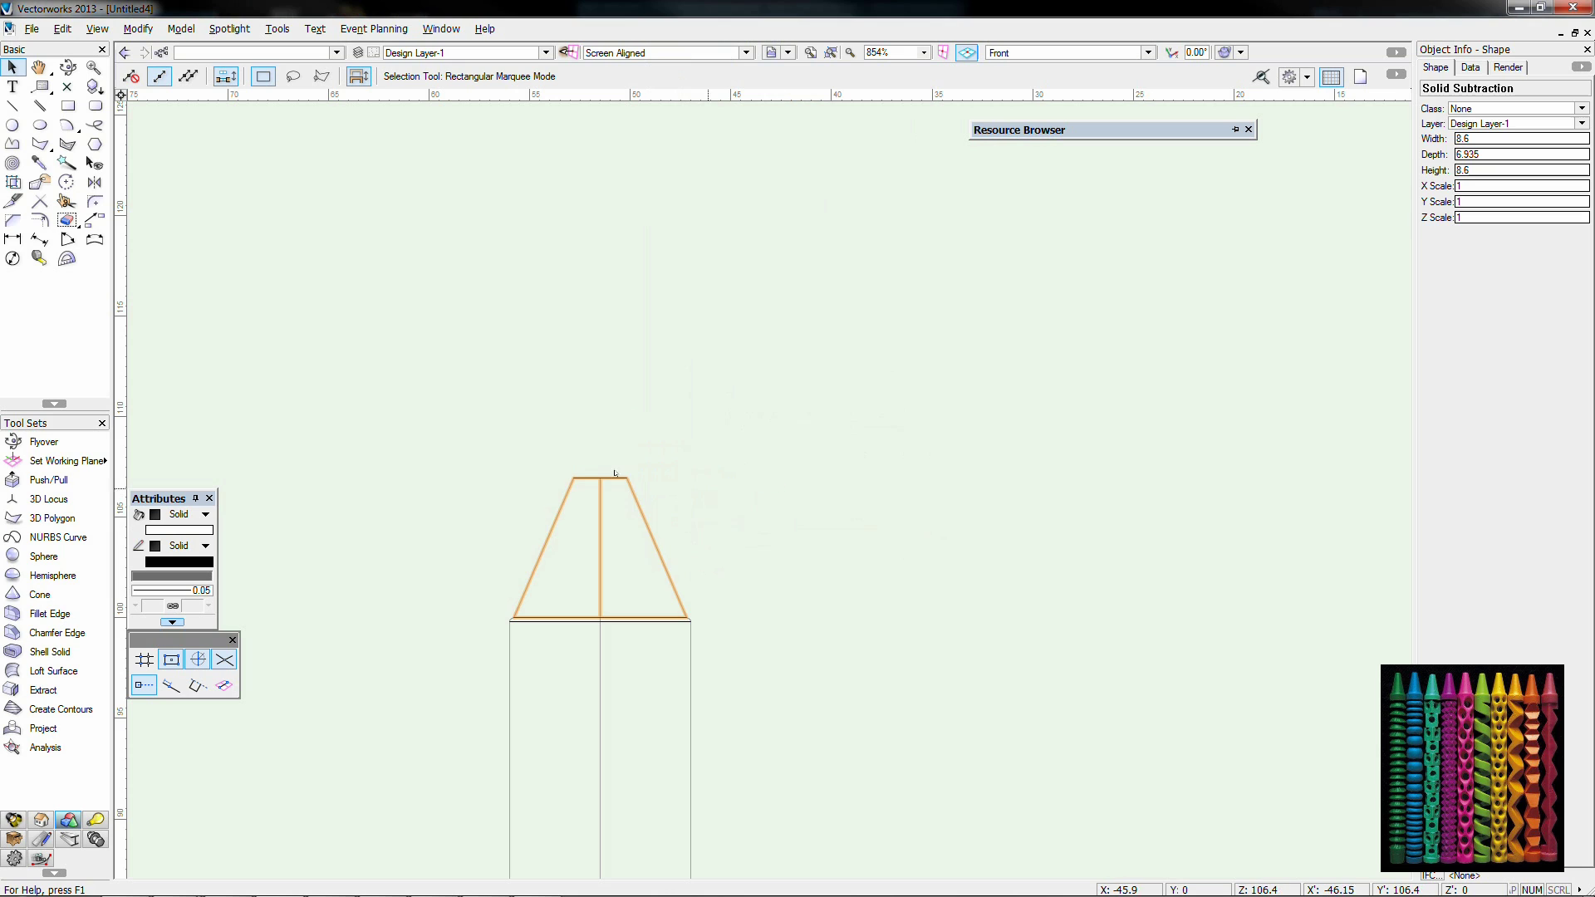
click(42, 575)
click(599, 478)
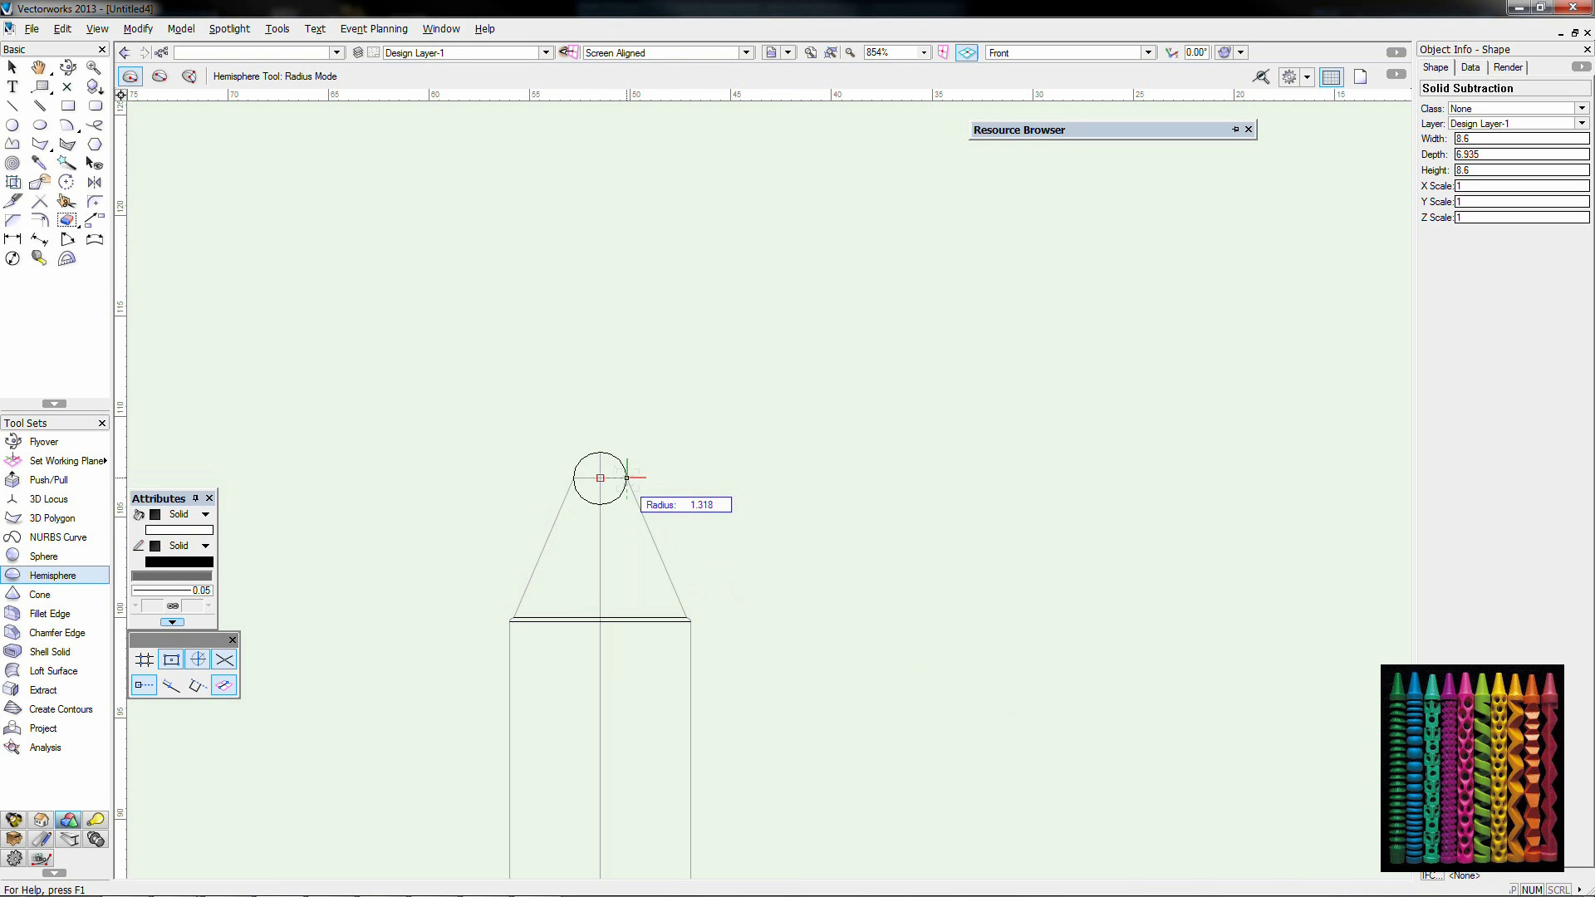
key(Escape)
key(x)
Step: Draw a hemisphere about 1.3 mm in radius in plan view, centred on the truncated cone and matching its flat top
key(0)
scroll(626, 488, down, 5)
scroll(616, 666, up, 7)
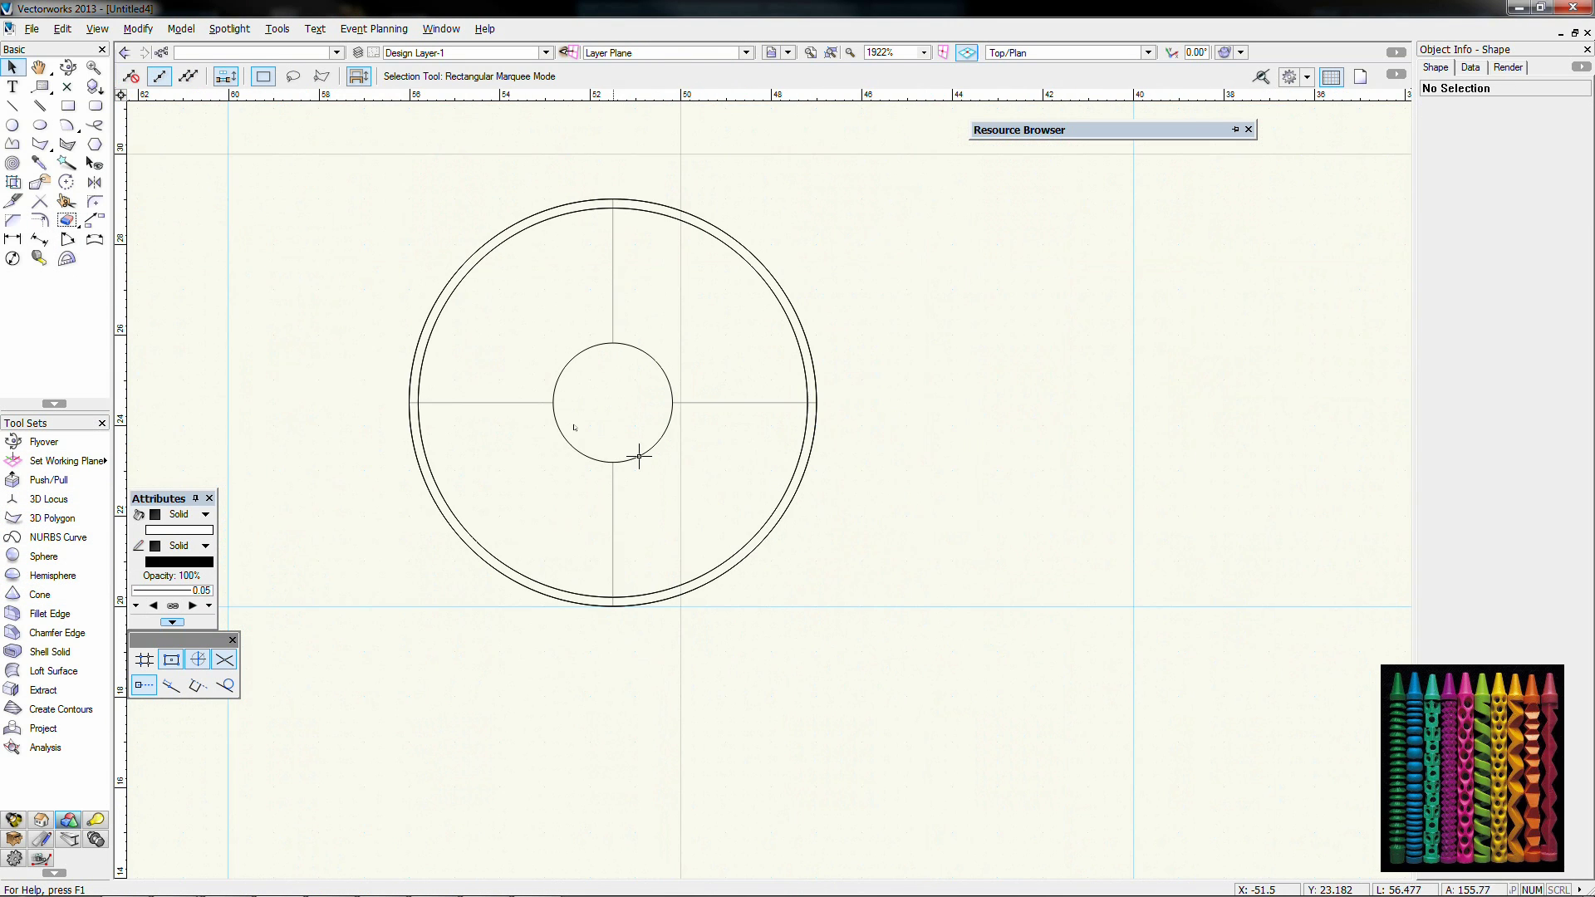
click(29, 576)
click(613, 403)
click(672, 403)
Step: Move the hemisphere up 100 mm to the cone's base height in front view
key(2)
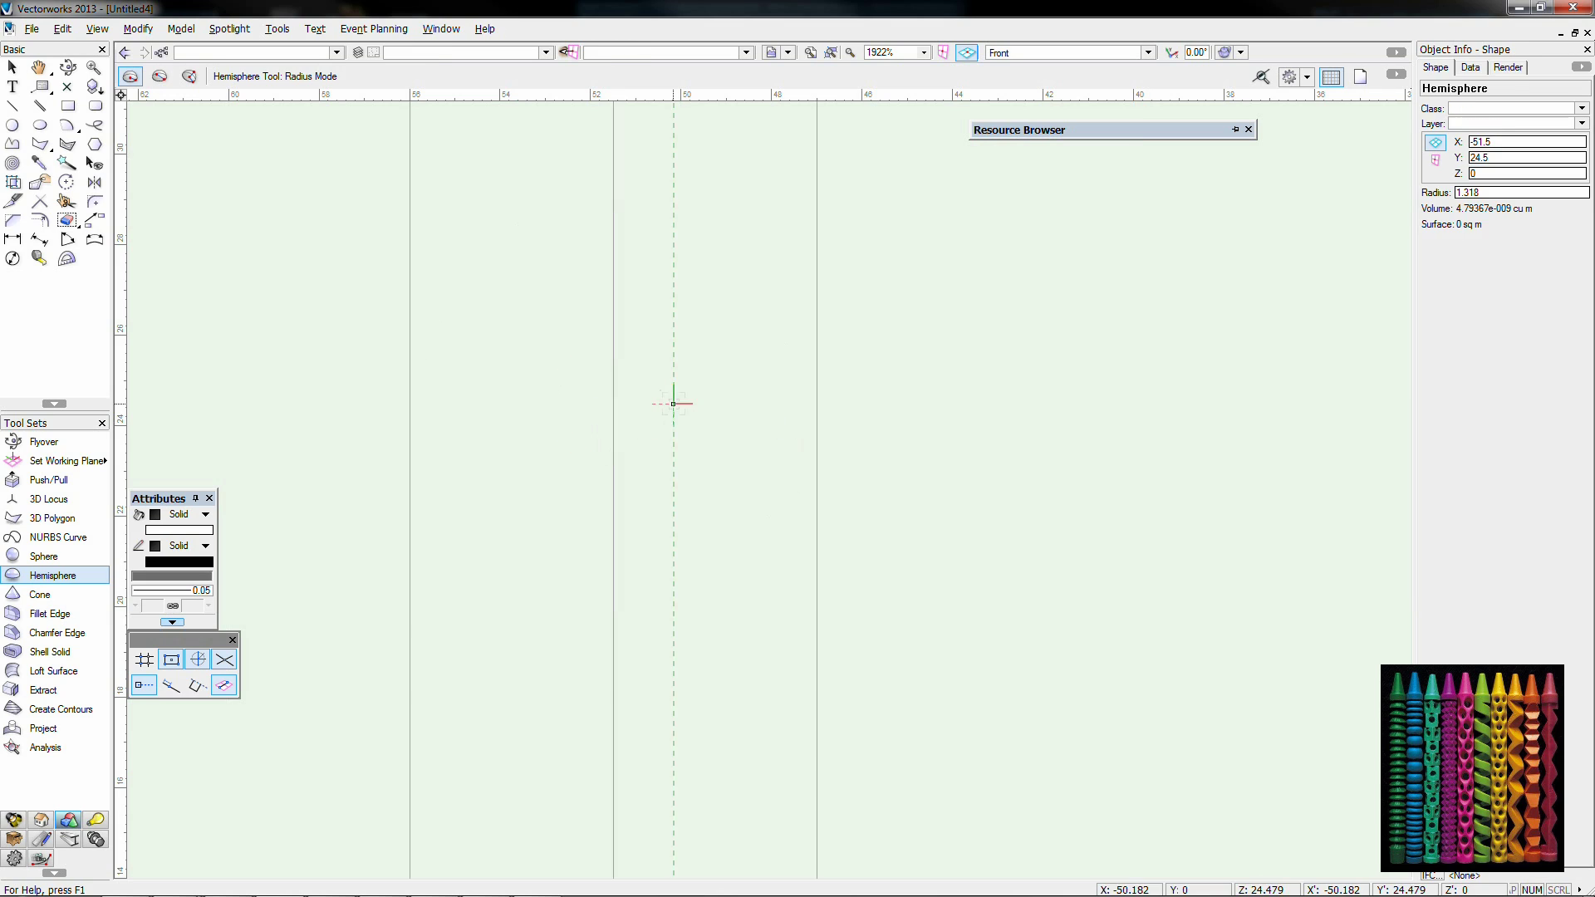
scroll(673, 403, down, 6)
mouse_move(672, 368)
middle_down()
mouse_move(633, 458)
mouse_move(606, 398)
middle_up()
key(ctrl+m)
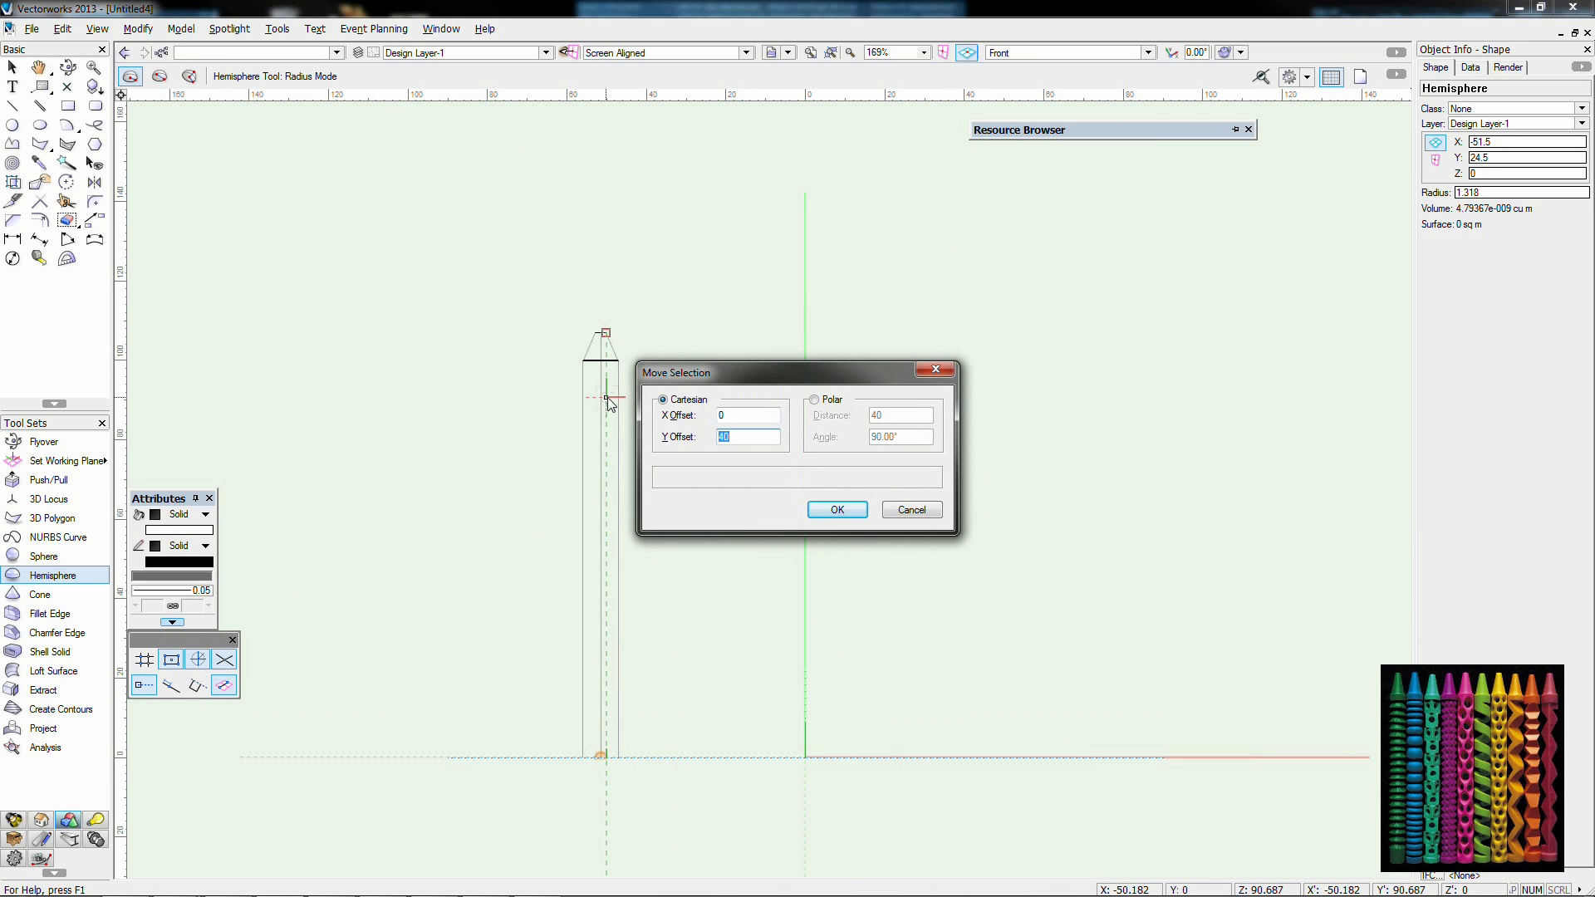
key(Return)
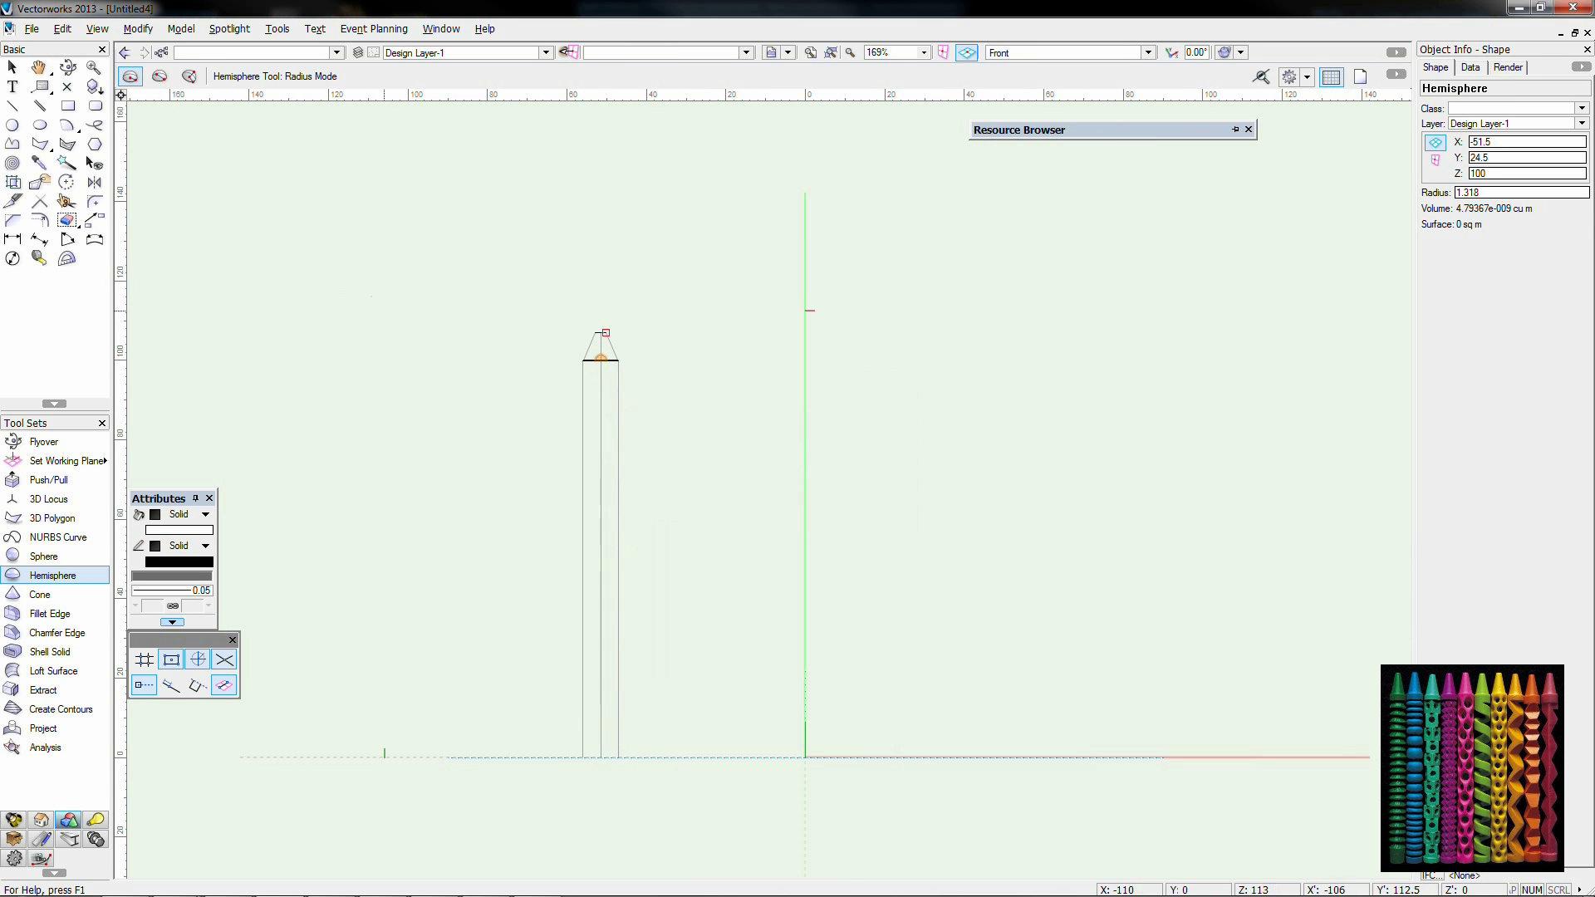
Step: Move the hemisphere straight up so that its base sits on the truncated cone's flat top
scroll(554, 297, up, 3)
scroll(759, 490, up, 2)
key(x)
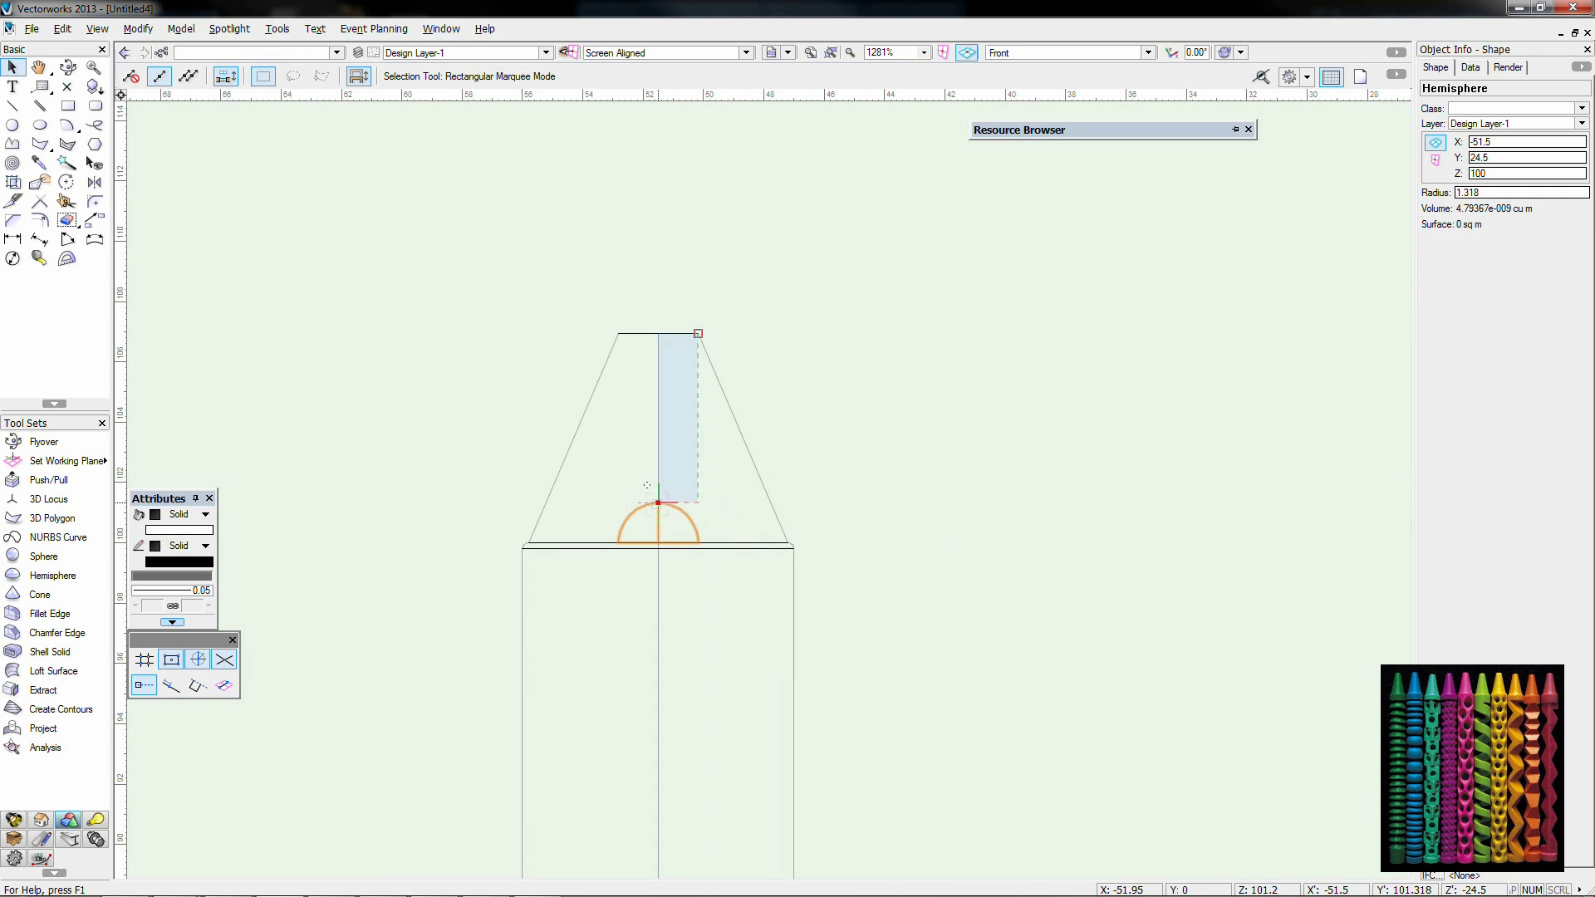
drag(658, 502, 658, 257)
click(620, 237)
scroll(620, 237, up, 2)
drag(705, 373, 705, 452)
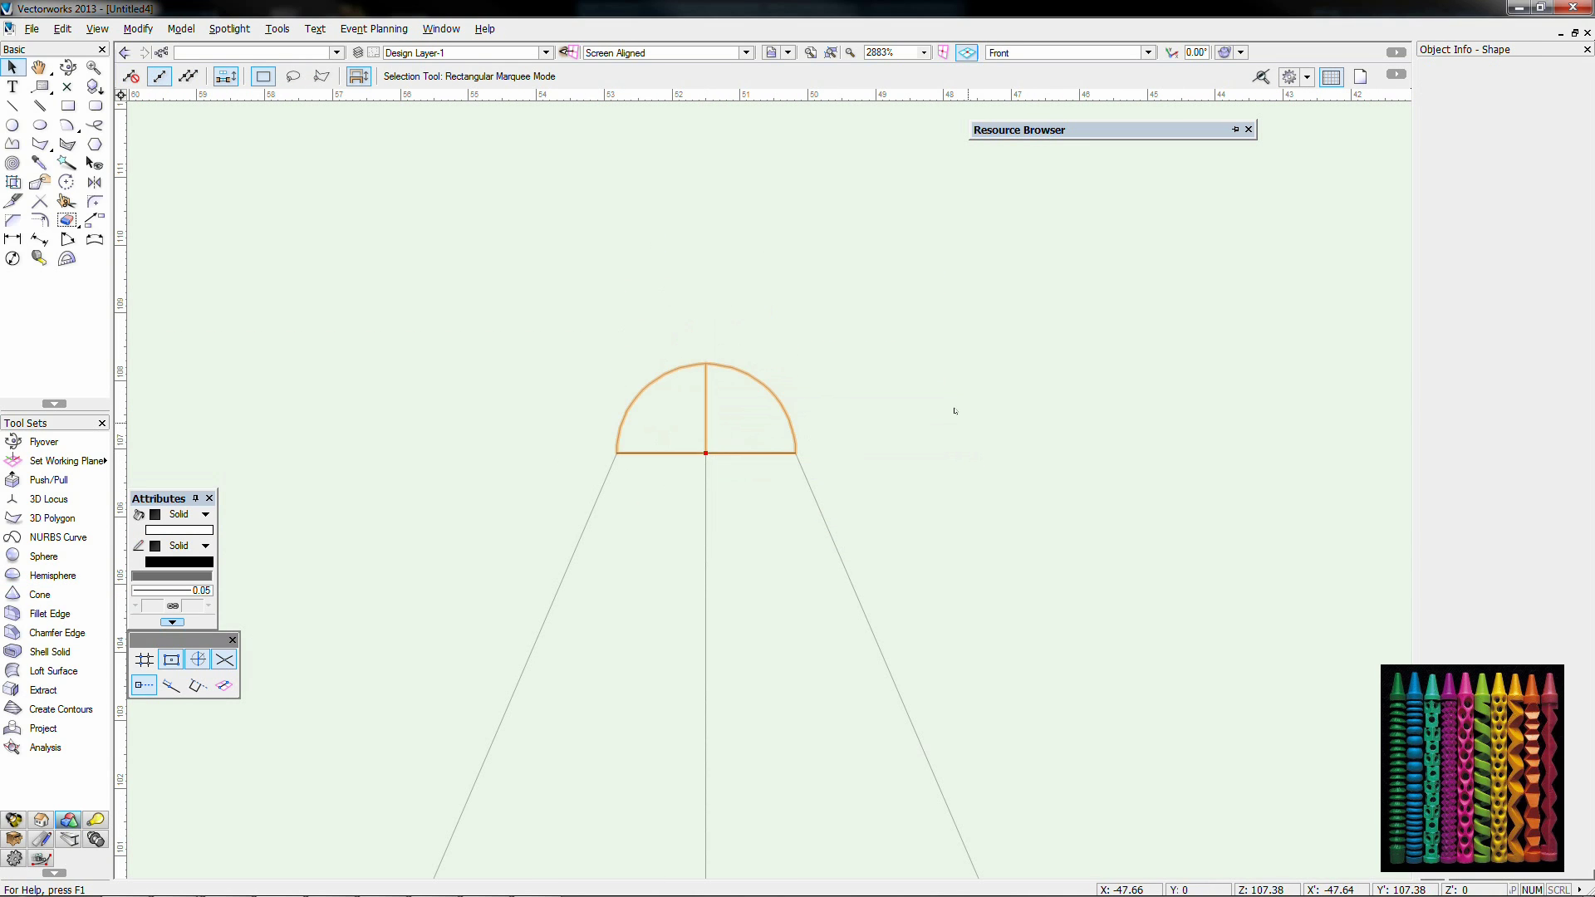
Step: Combine the hemisphere and the truncated cone into one solid
click(967, 424)
scroll(966, 423, down, 2)
click(914, 485)
shift+click(885, 421)
right_click(885, 421)
click(976, 488)
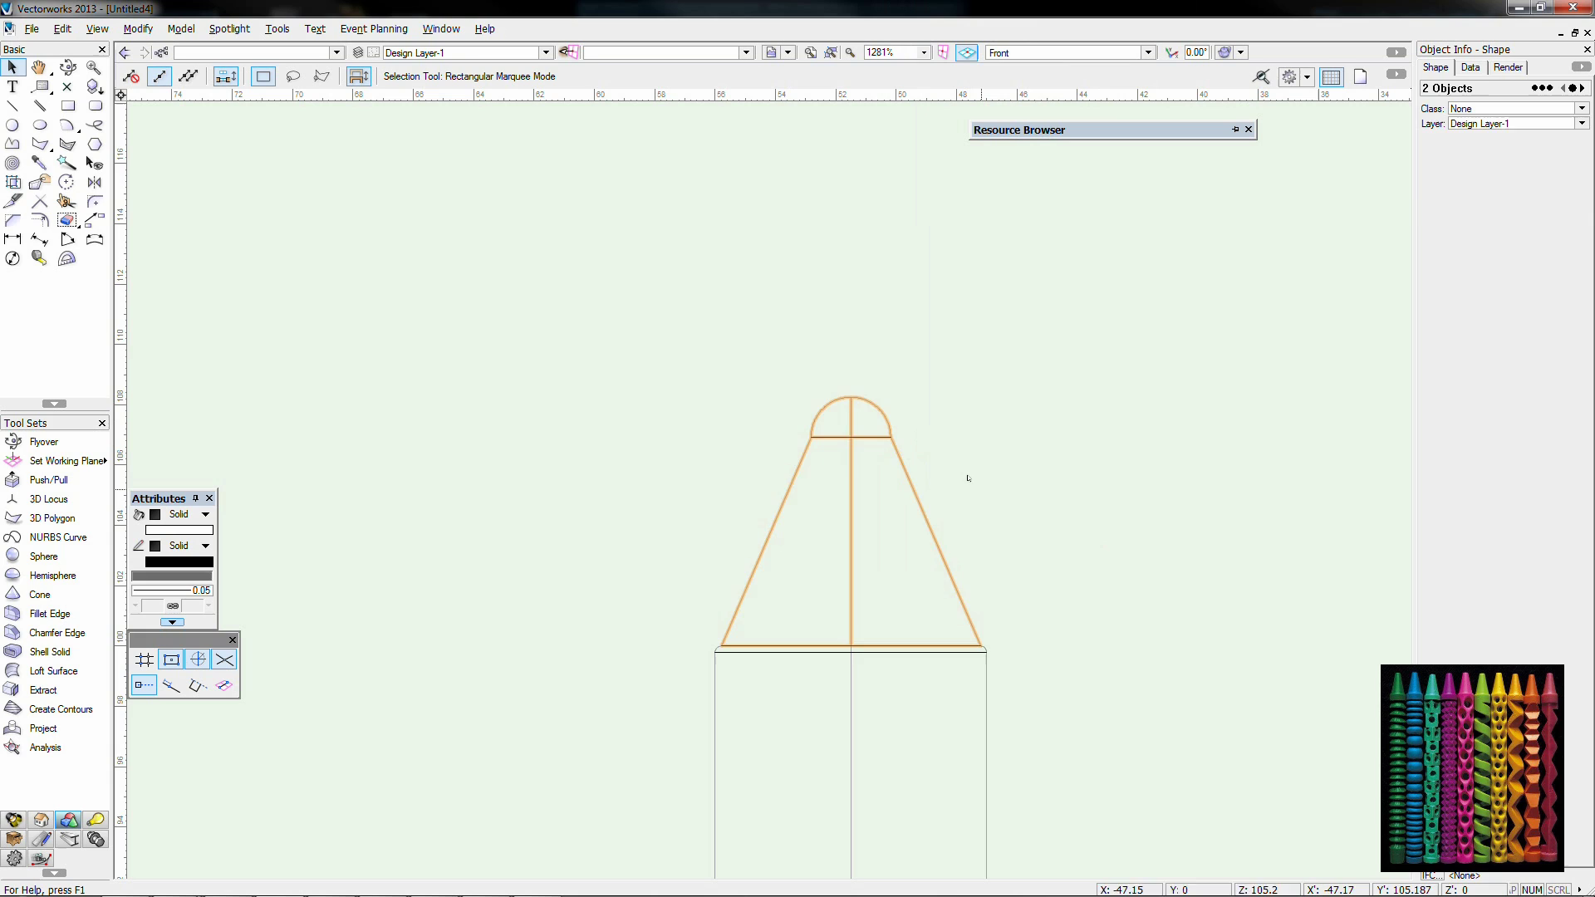
click(978, 489)
Step: Fillet the cylinder's bottom edge with a 0.5 mm radius in front view
key(3)
scroll(978, 489, down, 6)
scroll(1095, 453, up, 5)
middle_drag(887, 648, 887, 536)
scroll(887, 537, down, 4)
key(0)
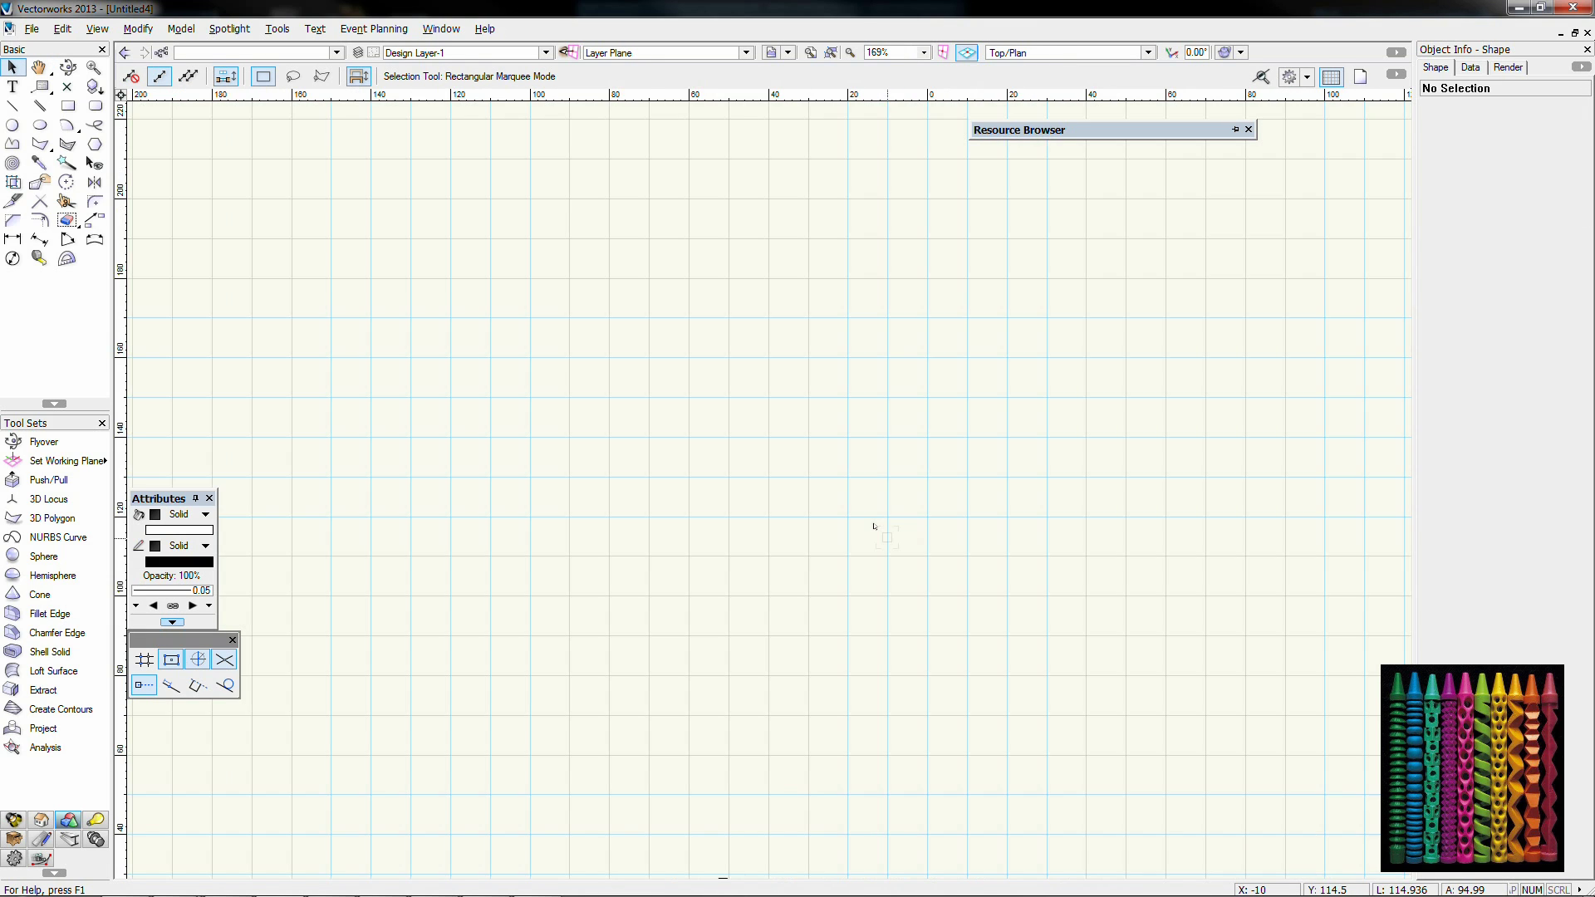
scroll(887, 537, down, 3)
key(2)
scroll(855, 656, up, 5)
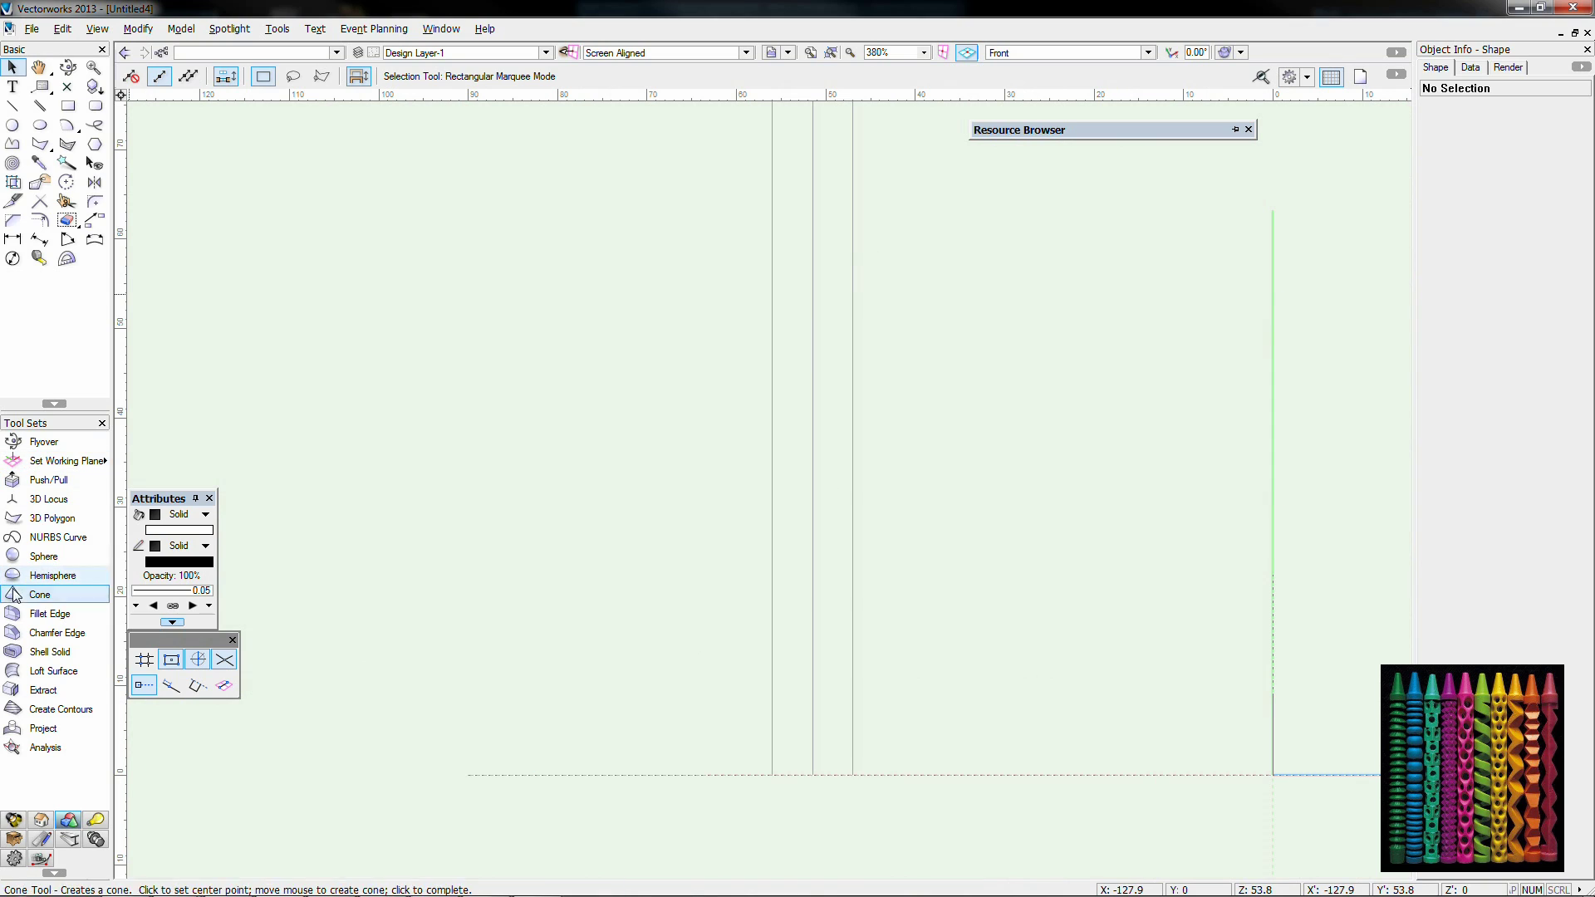
click(50, 613)
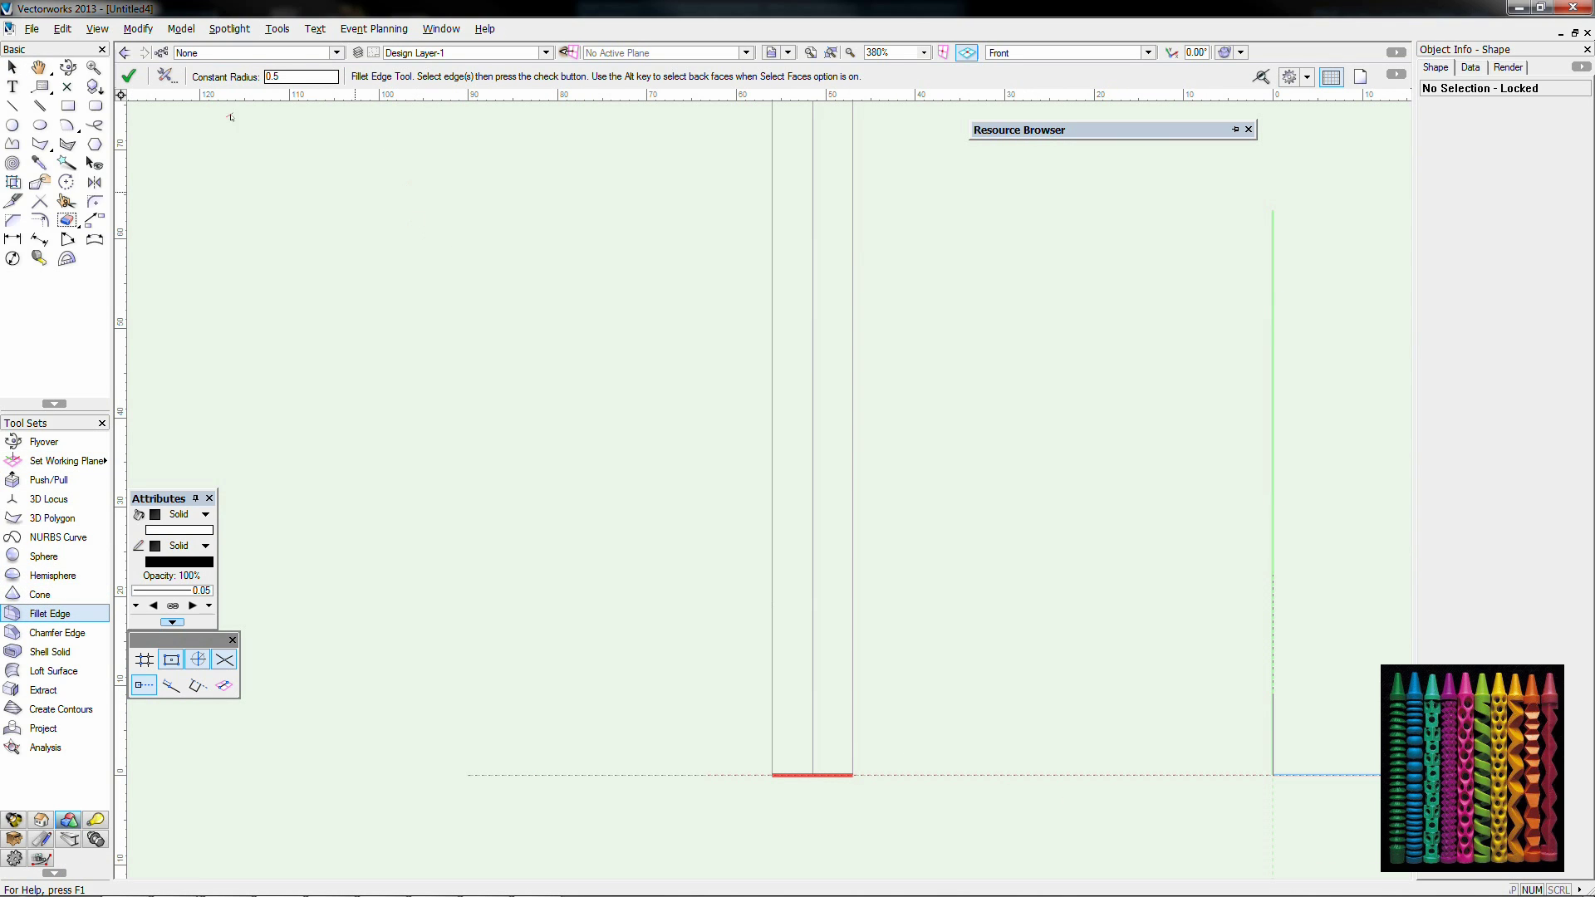
click(129, 77)
key(x)
key(x)
scroll(842, 776, up, 4)
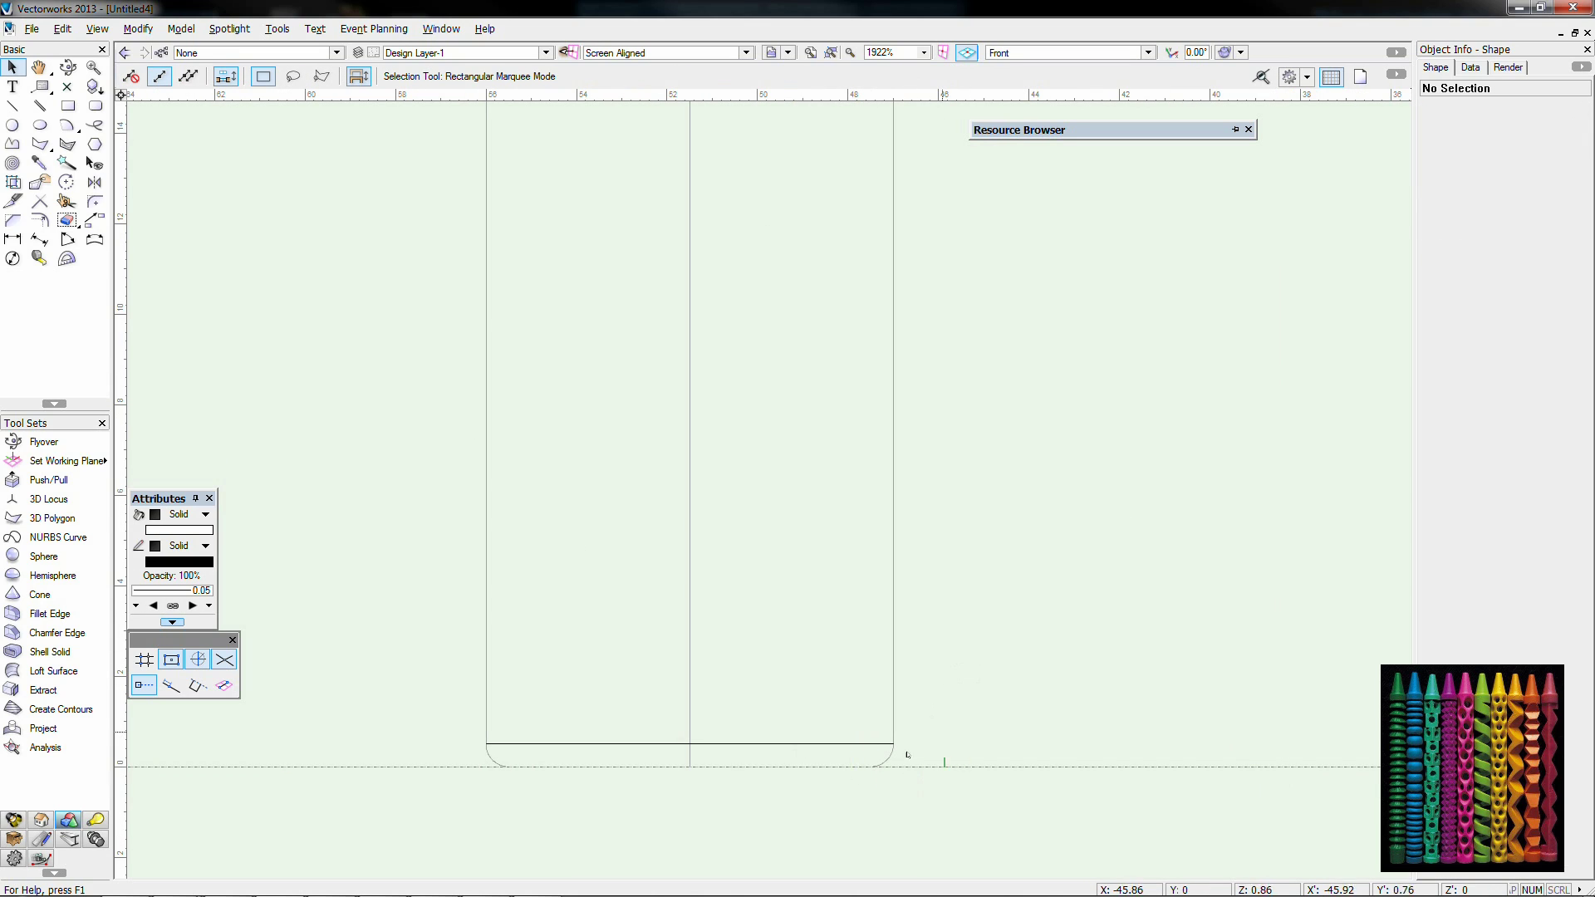
Step: Draw a helper rectangle about 11.1 mm wide and 3 mm high, starting from the cylinder's lower fillet line in front view
scroll(490, 610, down, 2)
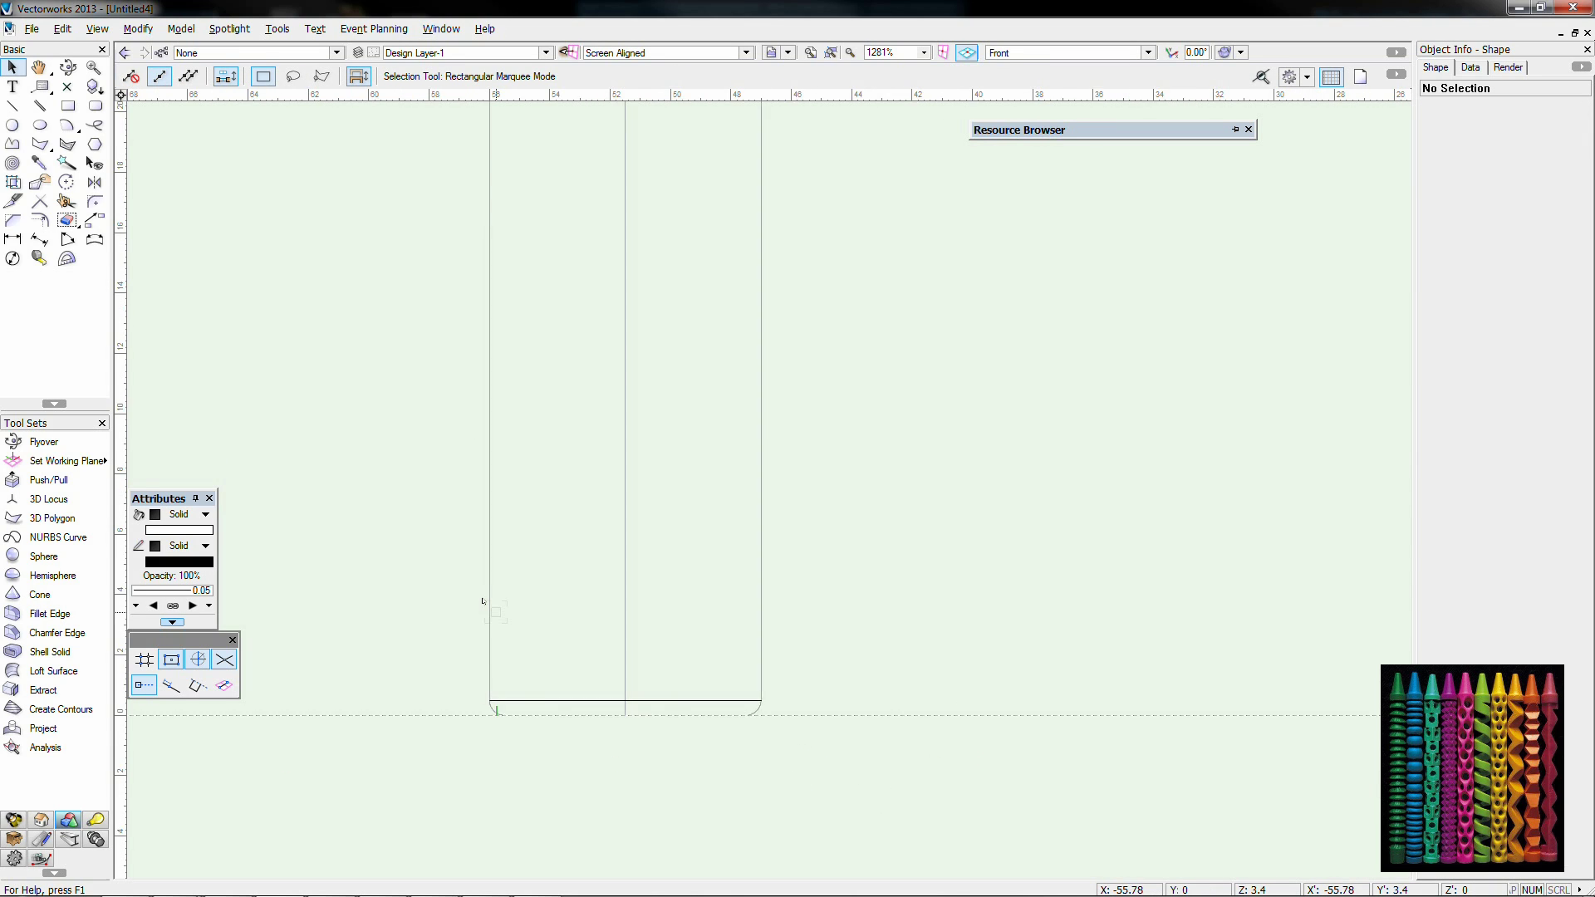
click(66, 111)
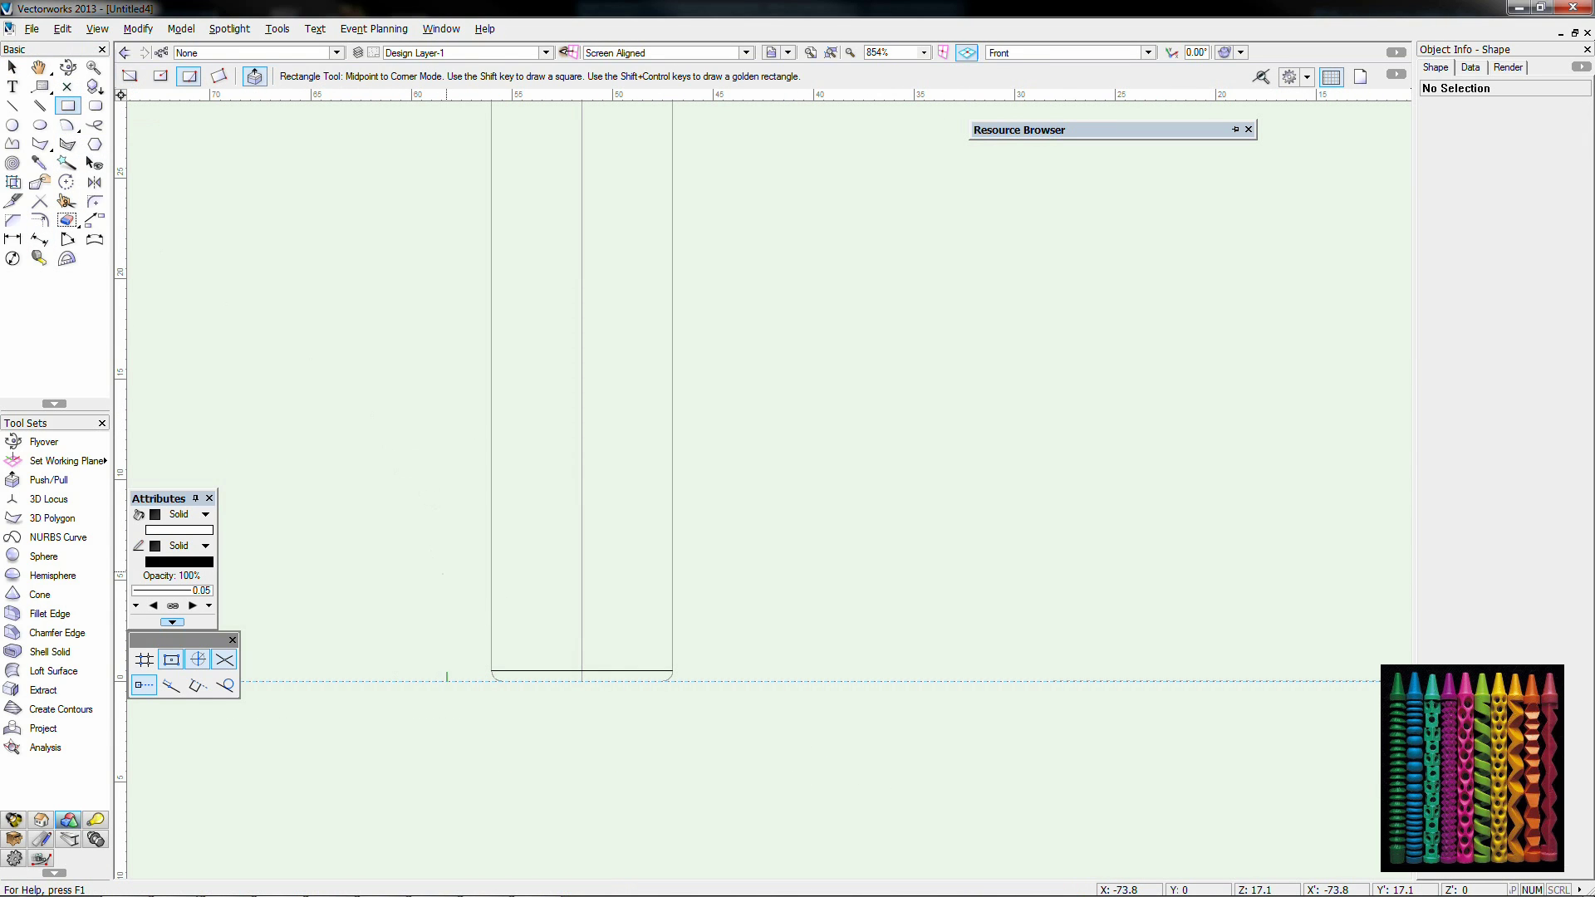
click(492, 670)
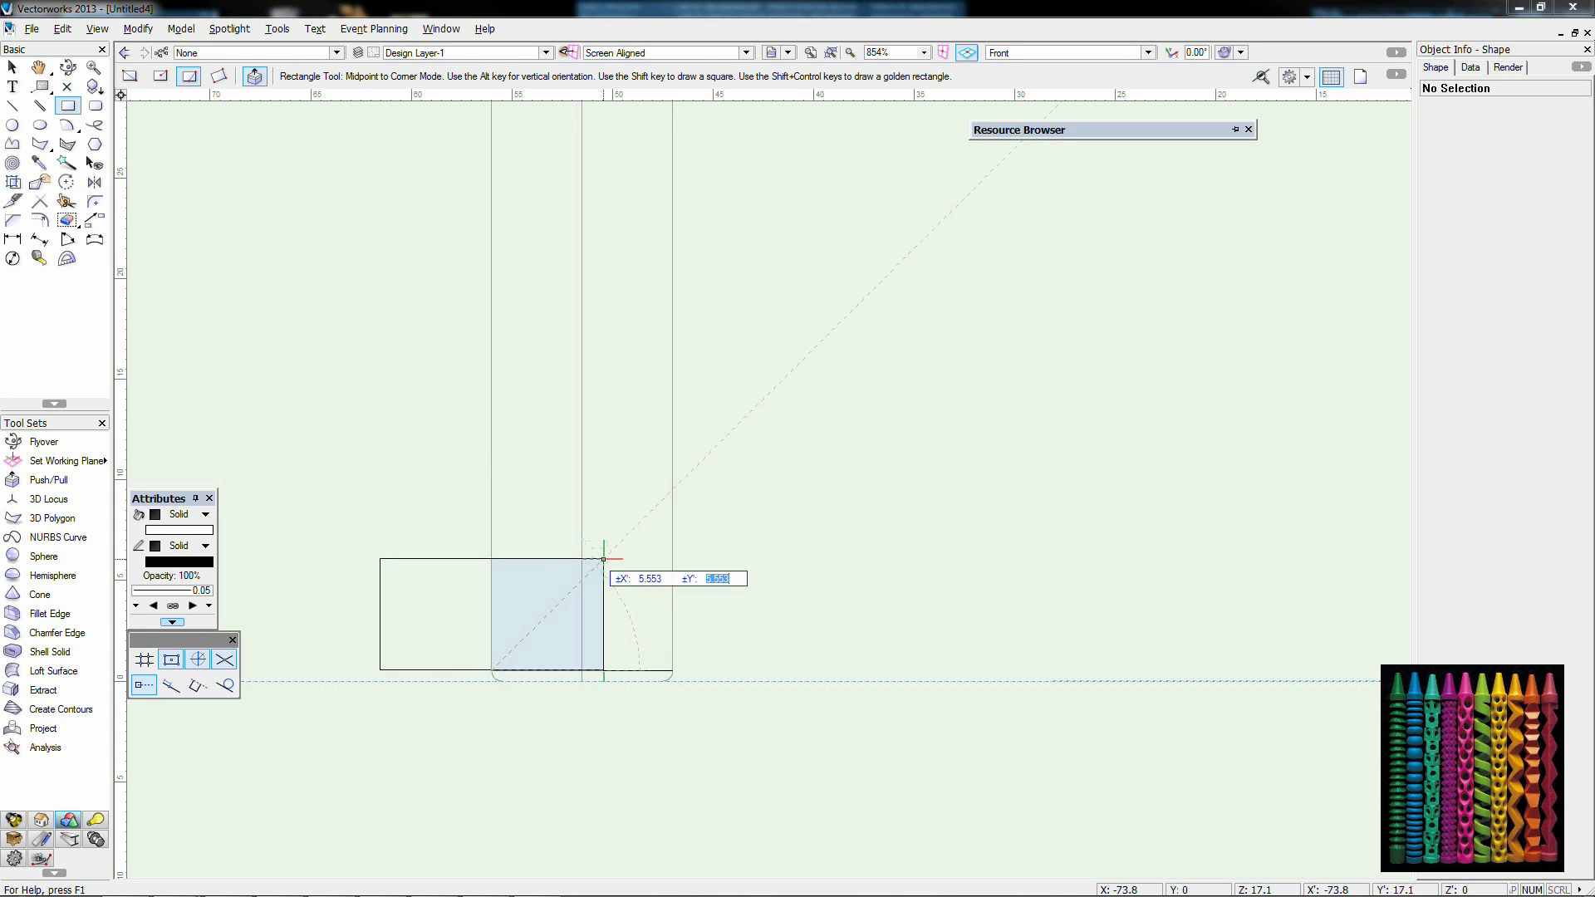
text(3)
key(Return)
Step: Draw a corner-to-corner rectangle 9 mm wide and about 1.35 mm high across the cylinder, starting at the helper rectangle's top edge
key(u)
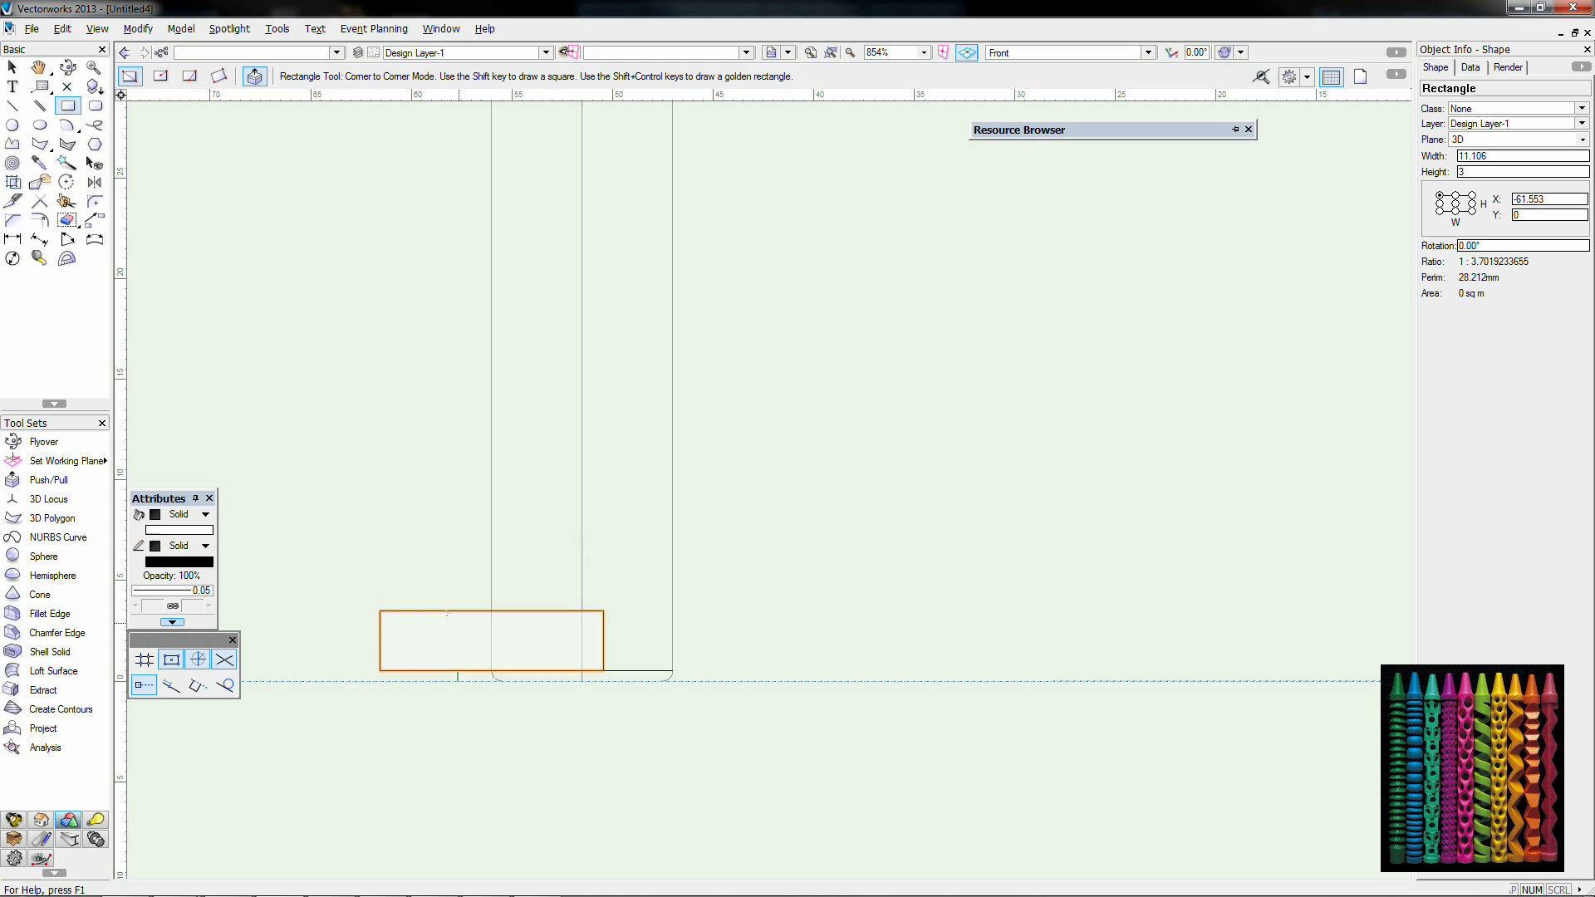
key(u)
click(491, 610)
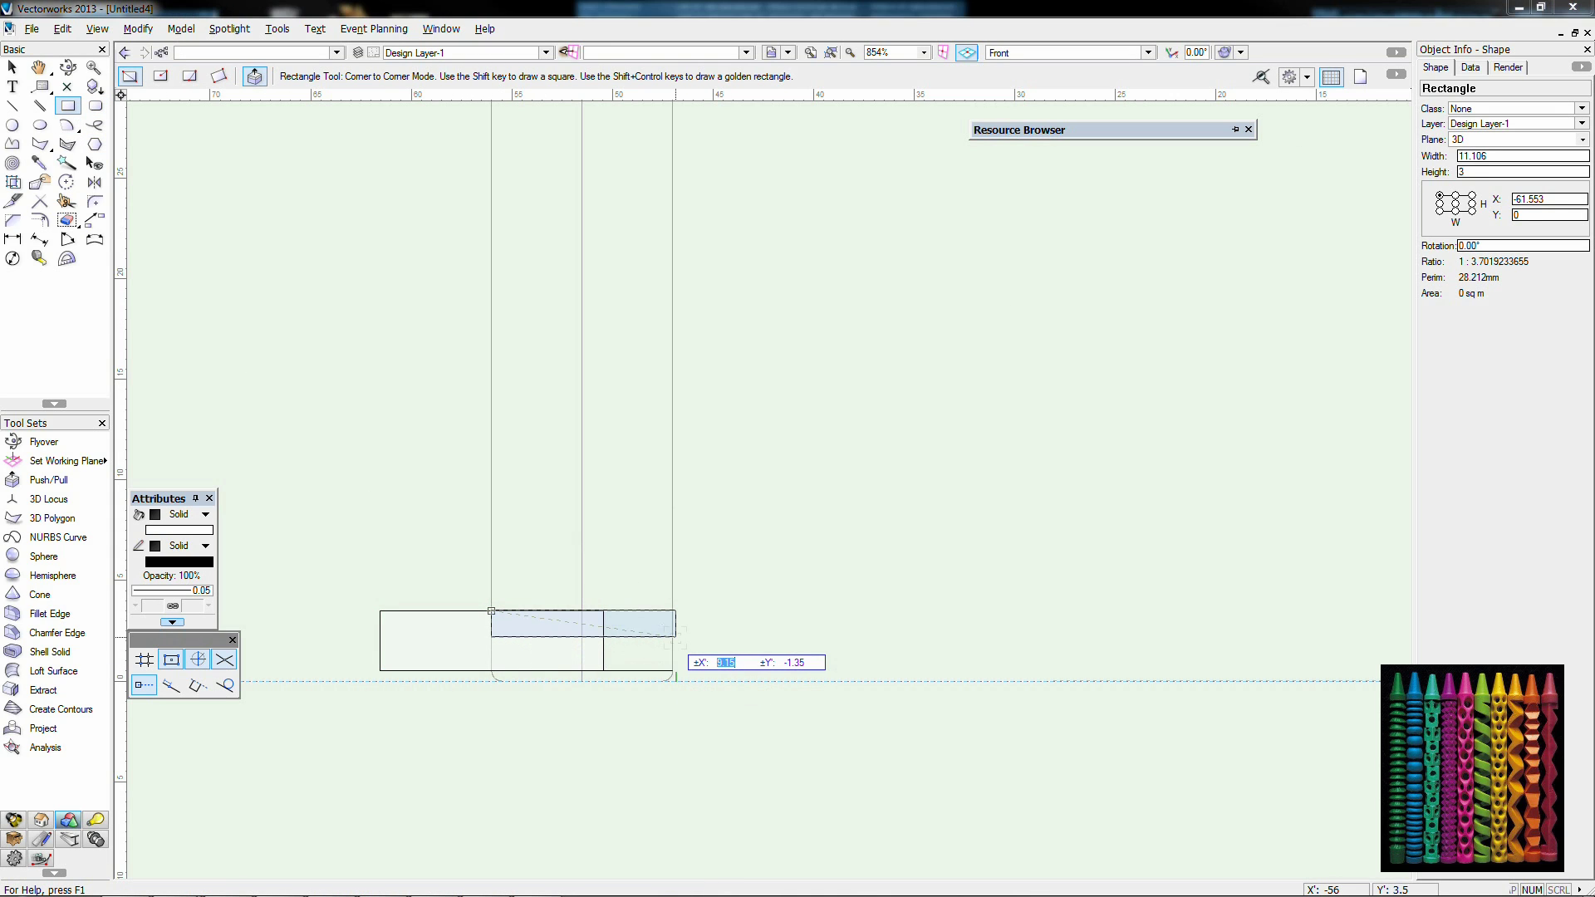
text(9)
key(Return)
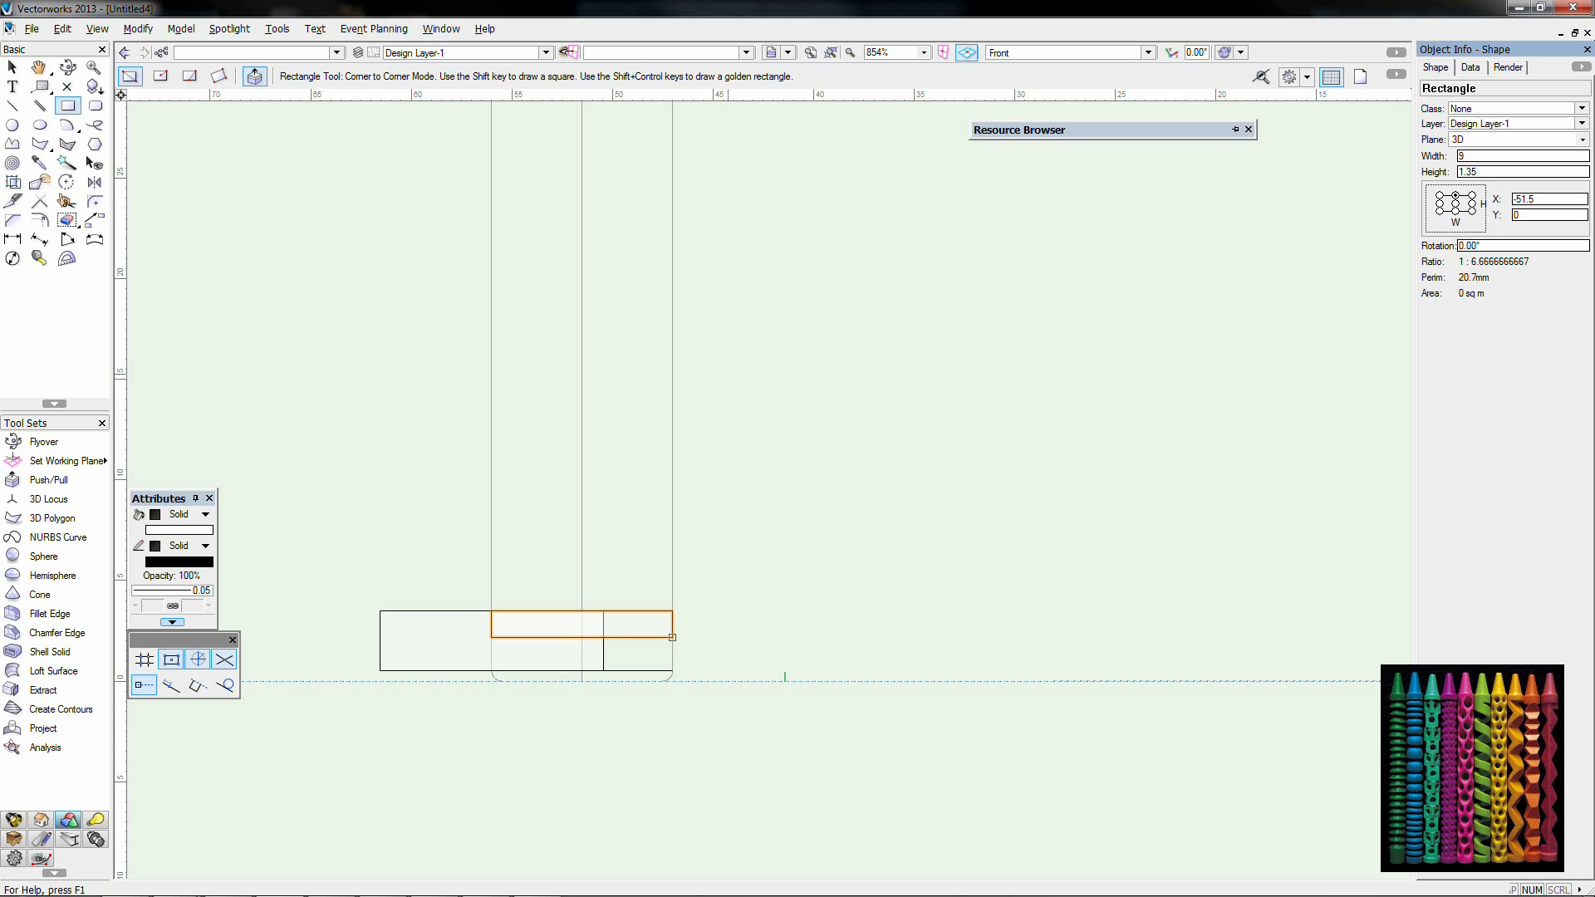
Step: Stretch the 9 mm wide rectangle upward along the cylinder and set its height to 93 mm
click(12, 67)
click(583, 637)
scroll(582, 636, down, 6)
scroll(583, 484, up, 1)
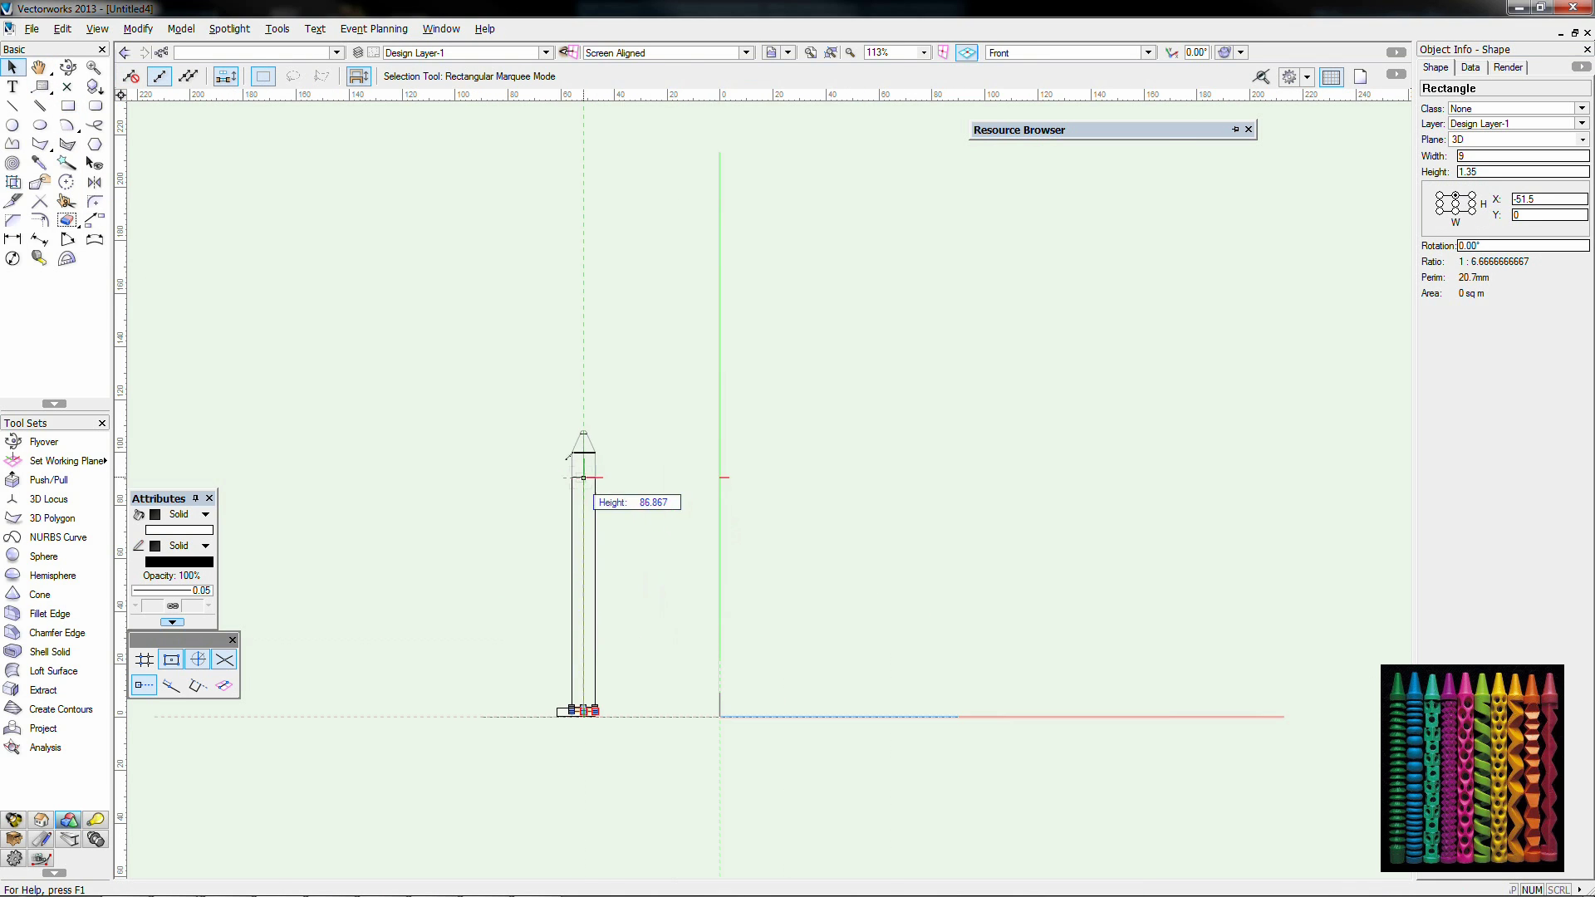
scroll(583, 478, up, 7)
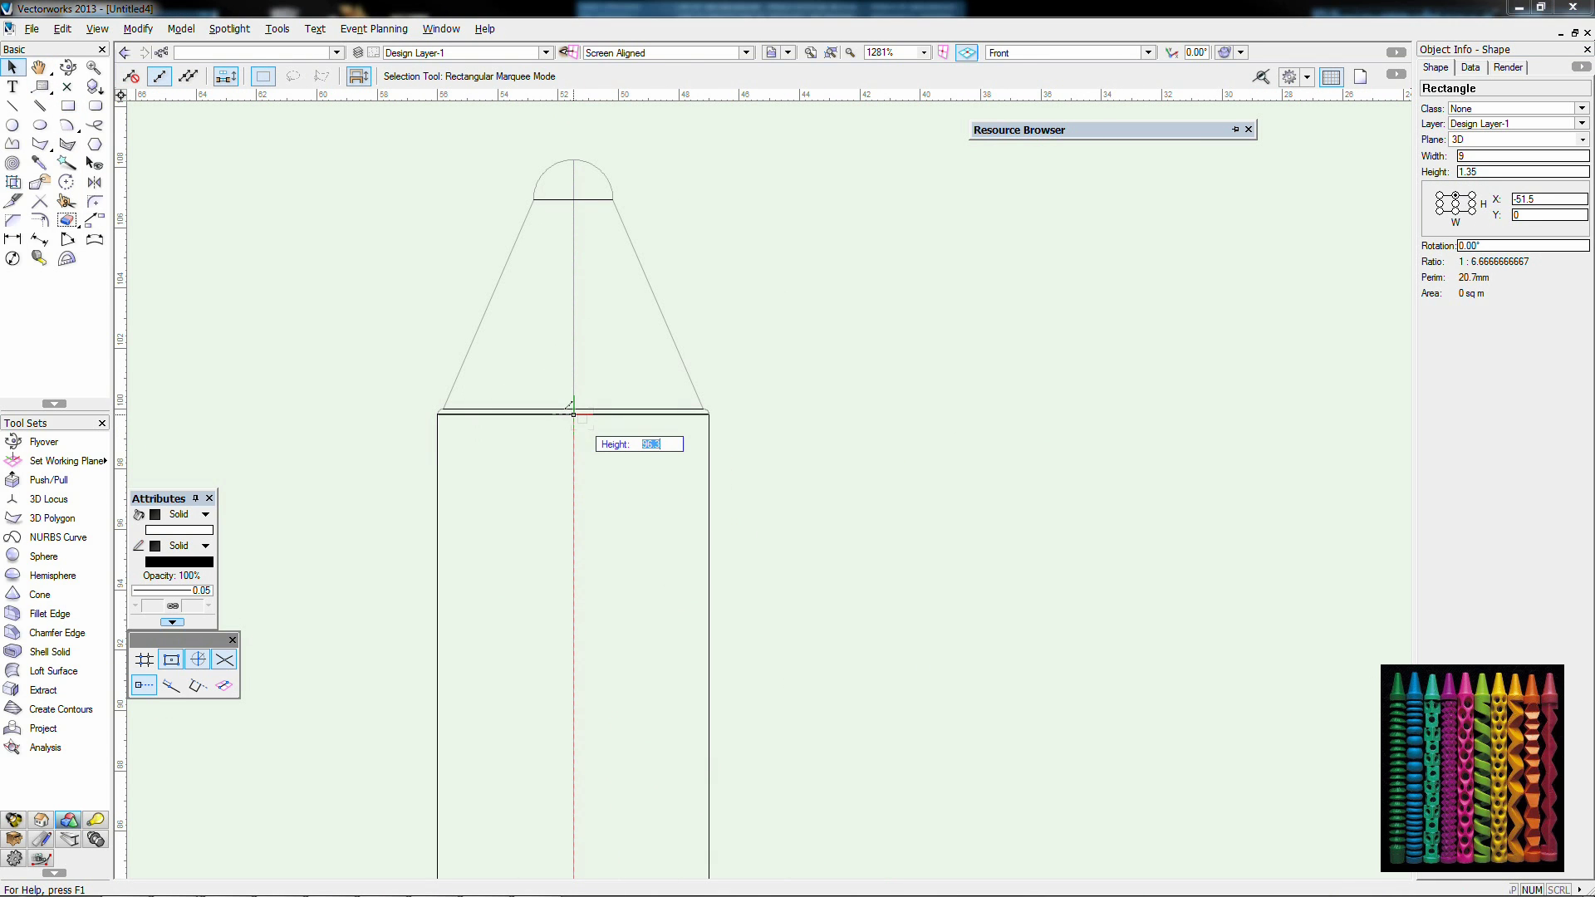
key(Return)
scroll(582, 420, down, 5)
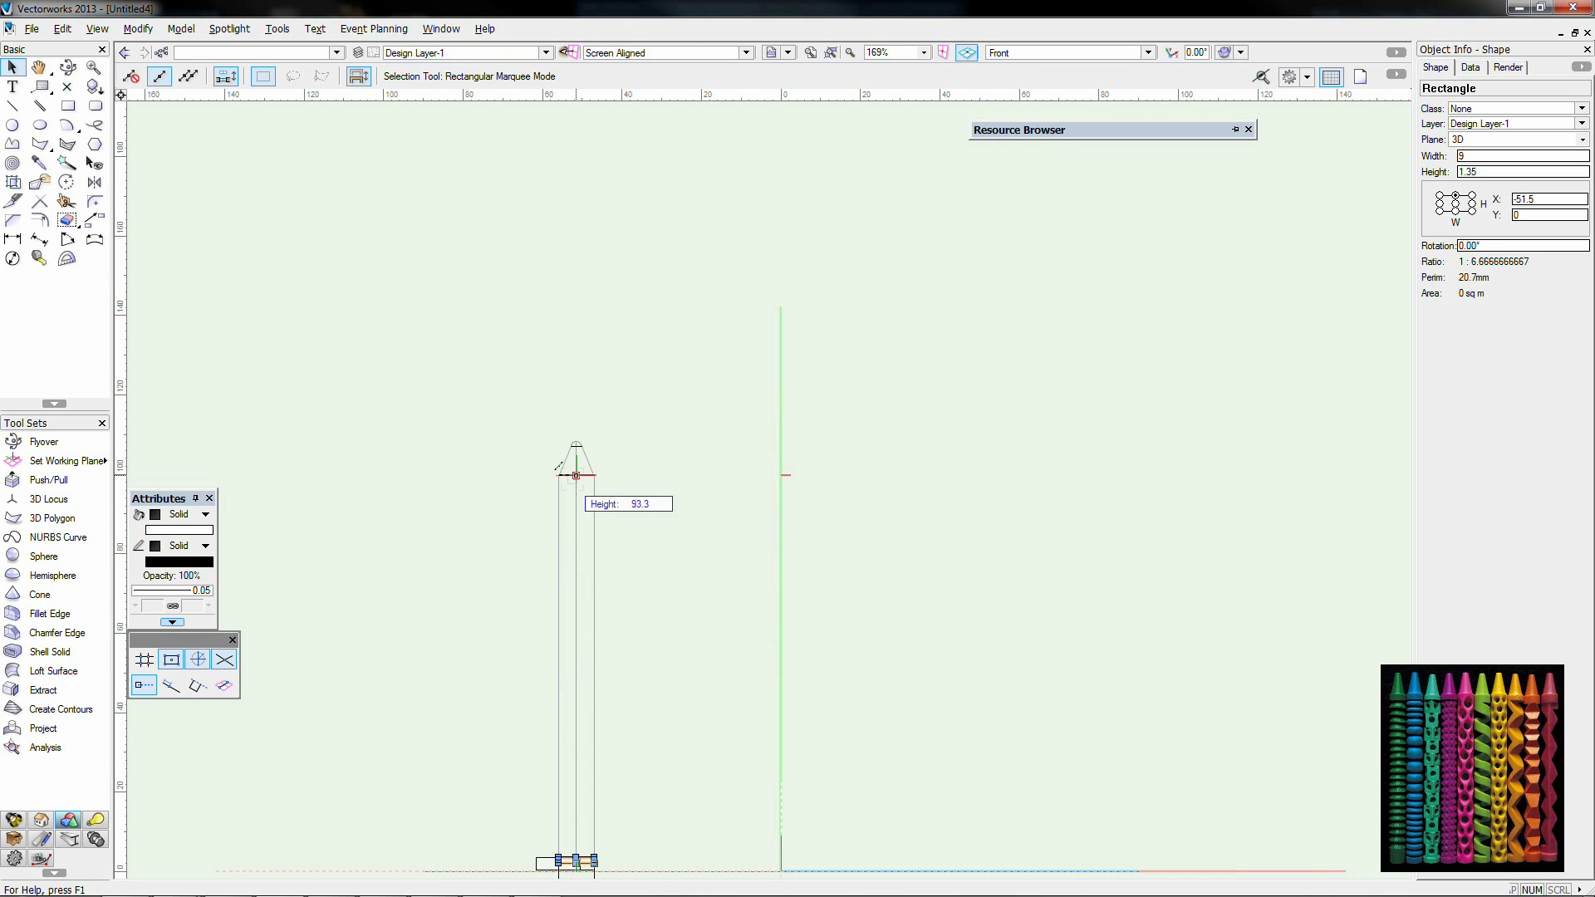
click(608, 54)
click(609, 98)
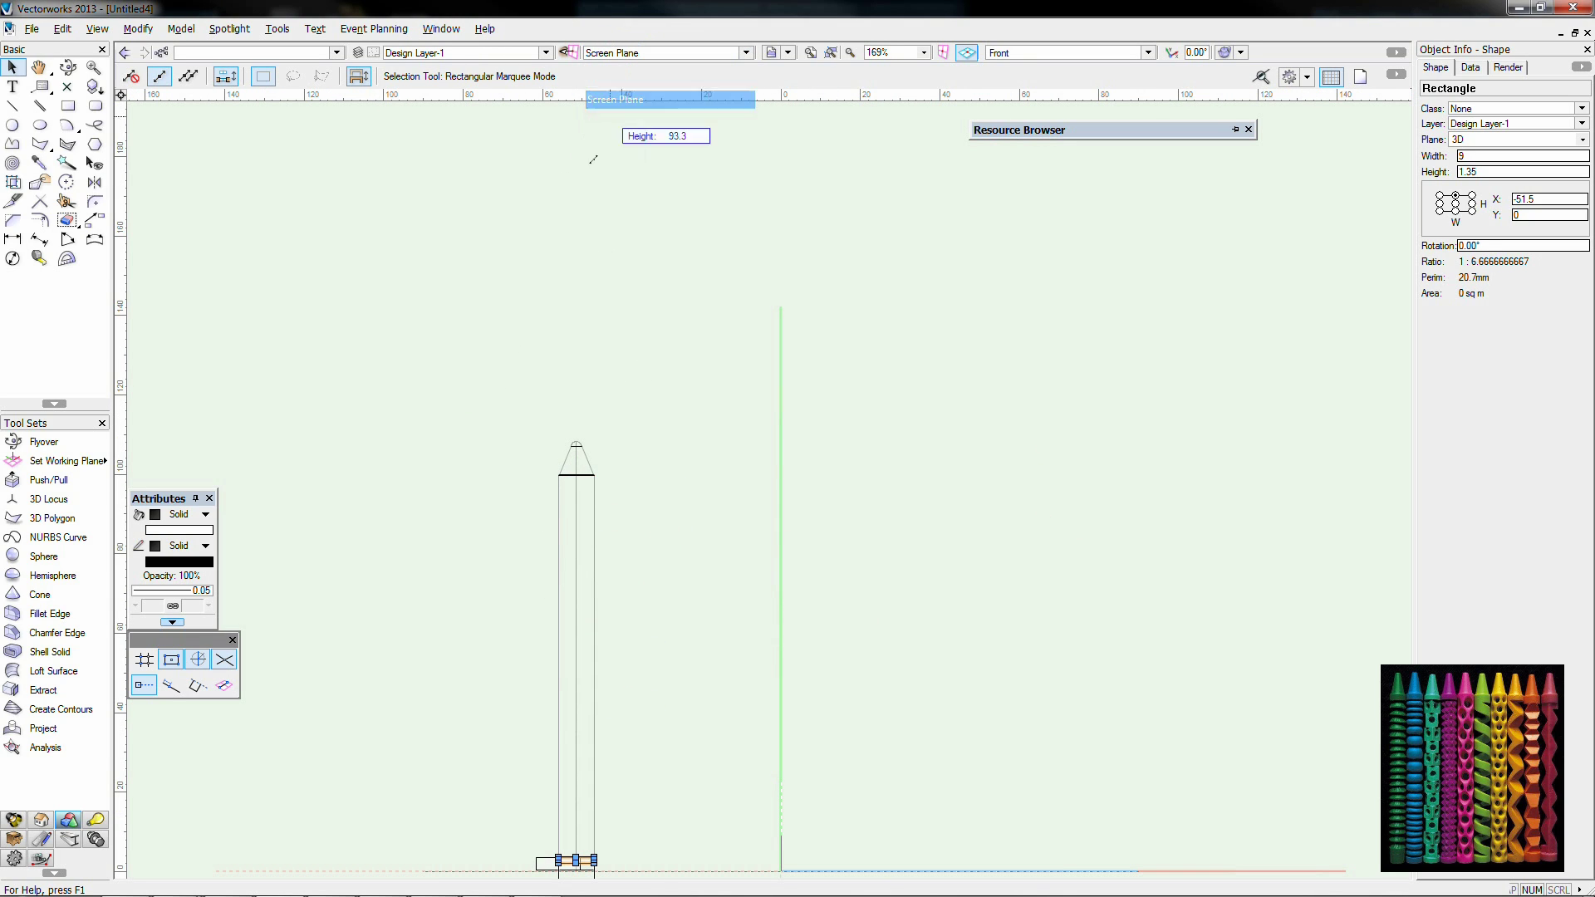
click(552, 490)
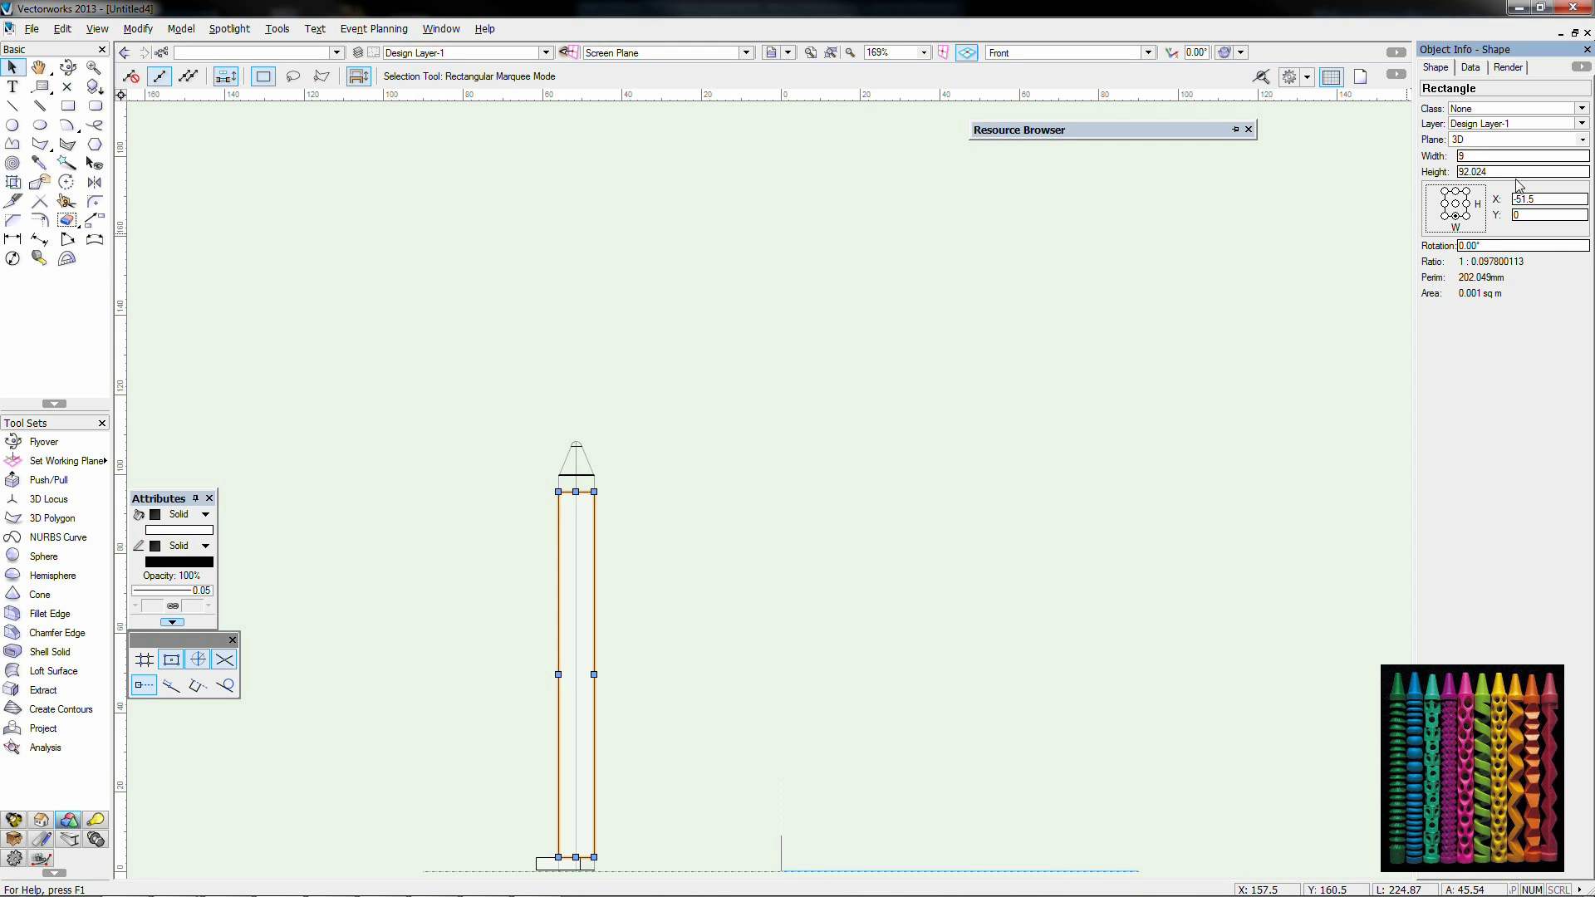
text(93)
key(Return)
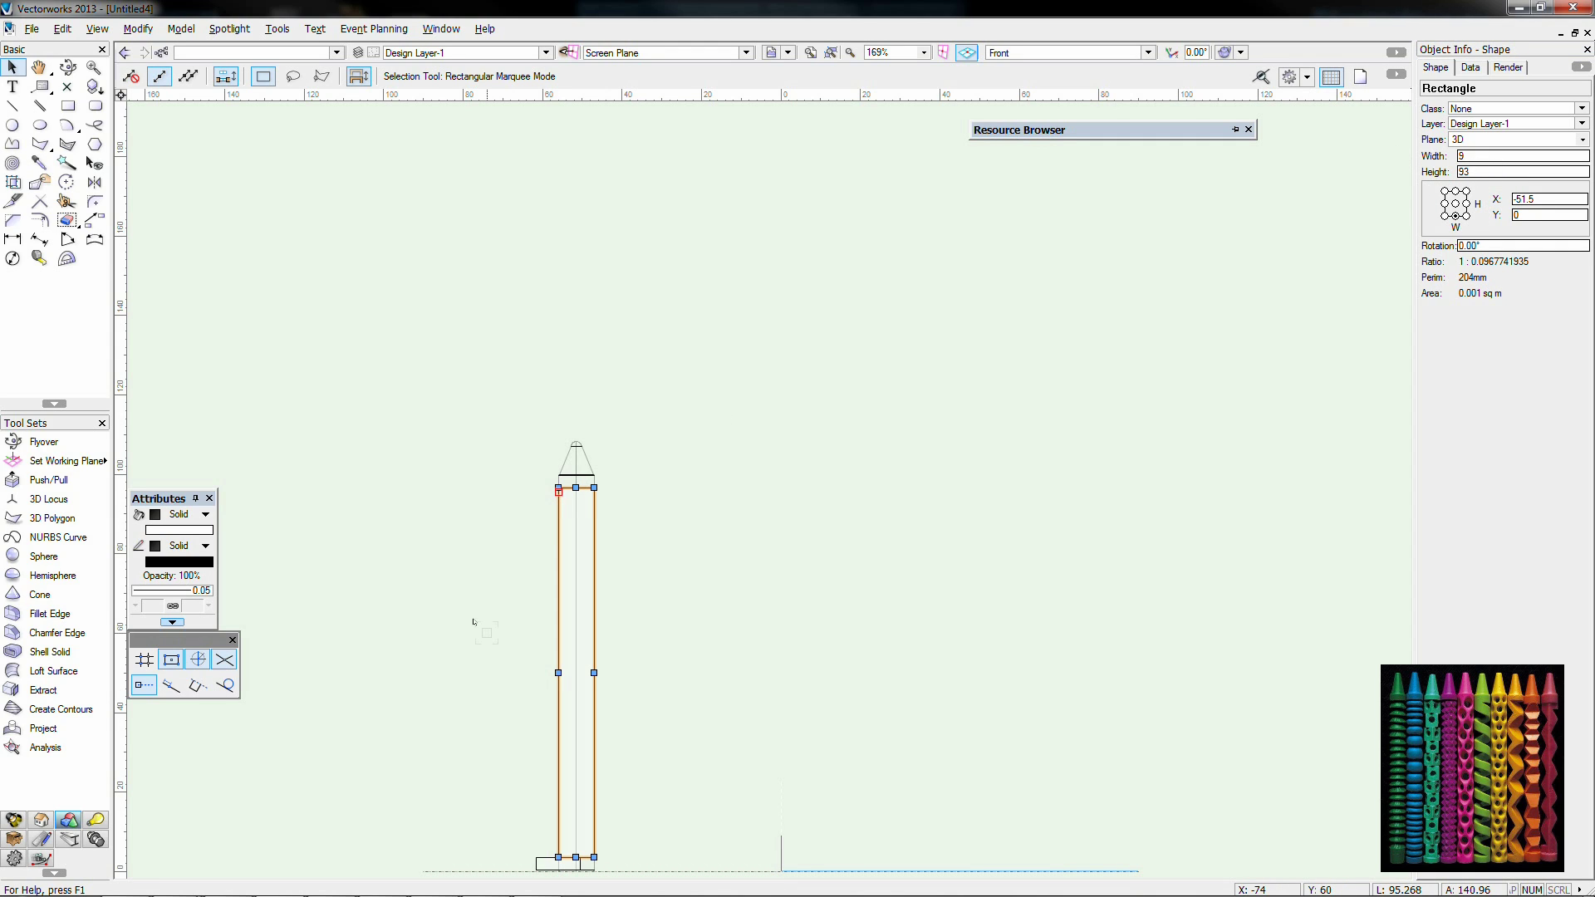
Step: Extrude the tall rectangle 50 mm and reposition it in plan so that it passes fully through the cylinder
key(ctrl+e)
text(50)
key(Return)
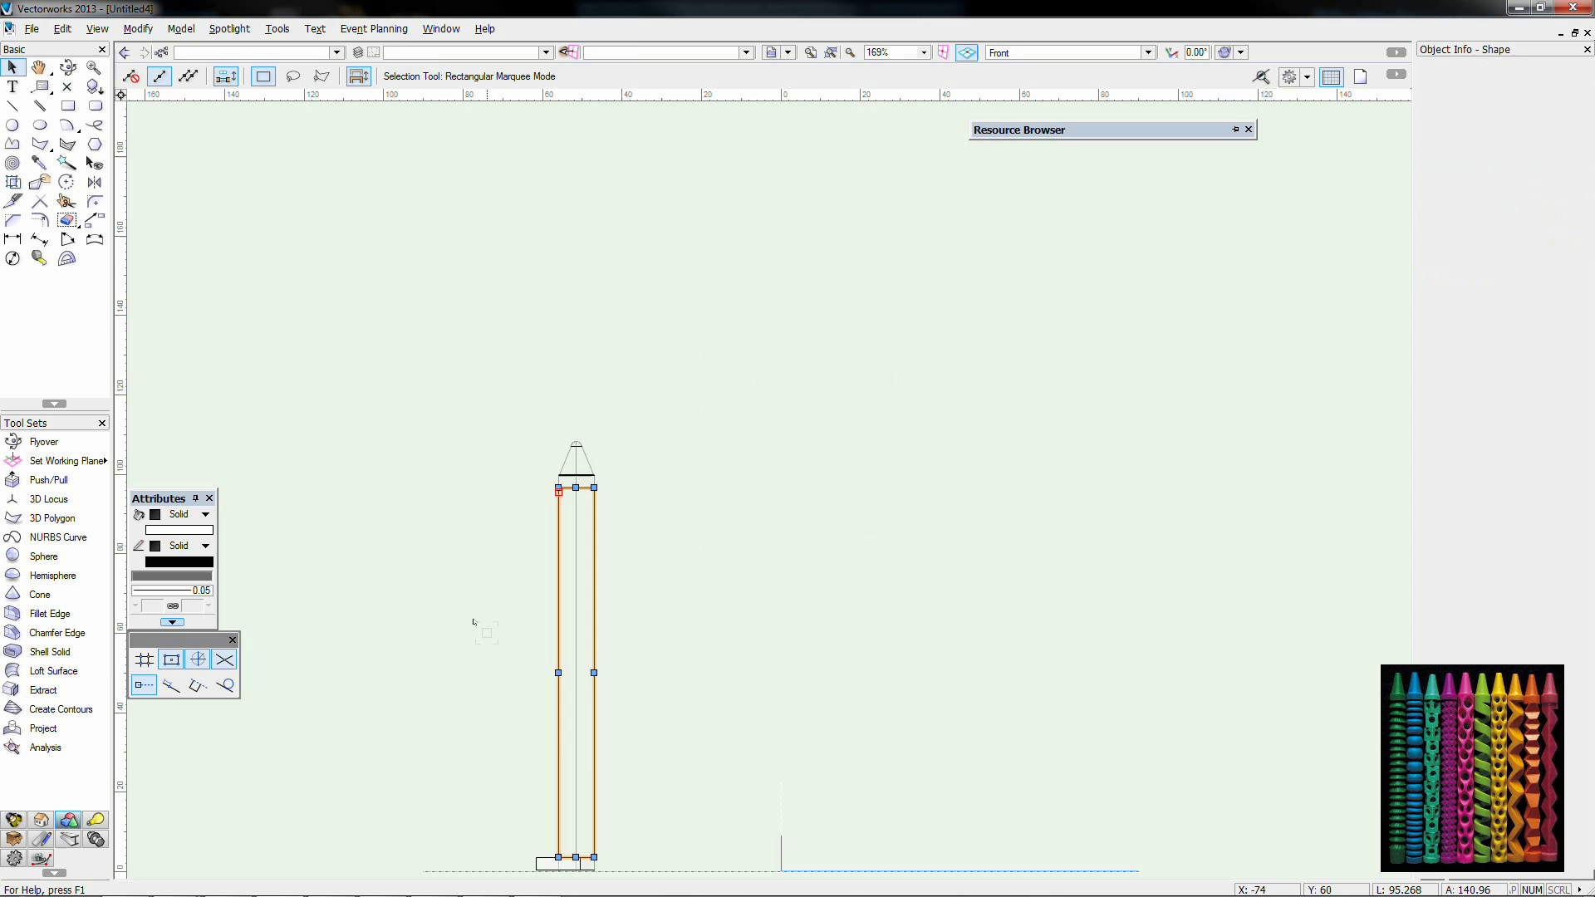
key(5)
drag(570, 737, 570, 727)
scroll(556, 751, up, 3)
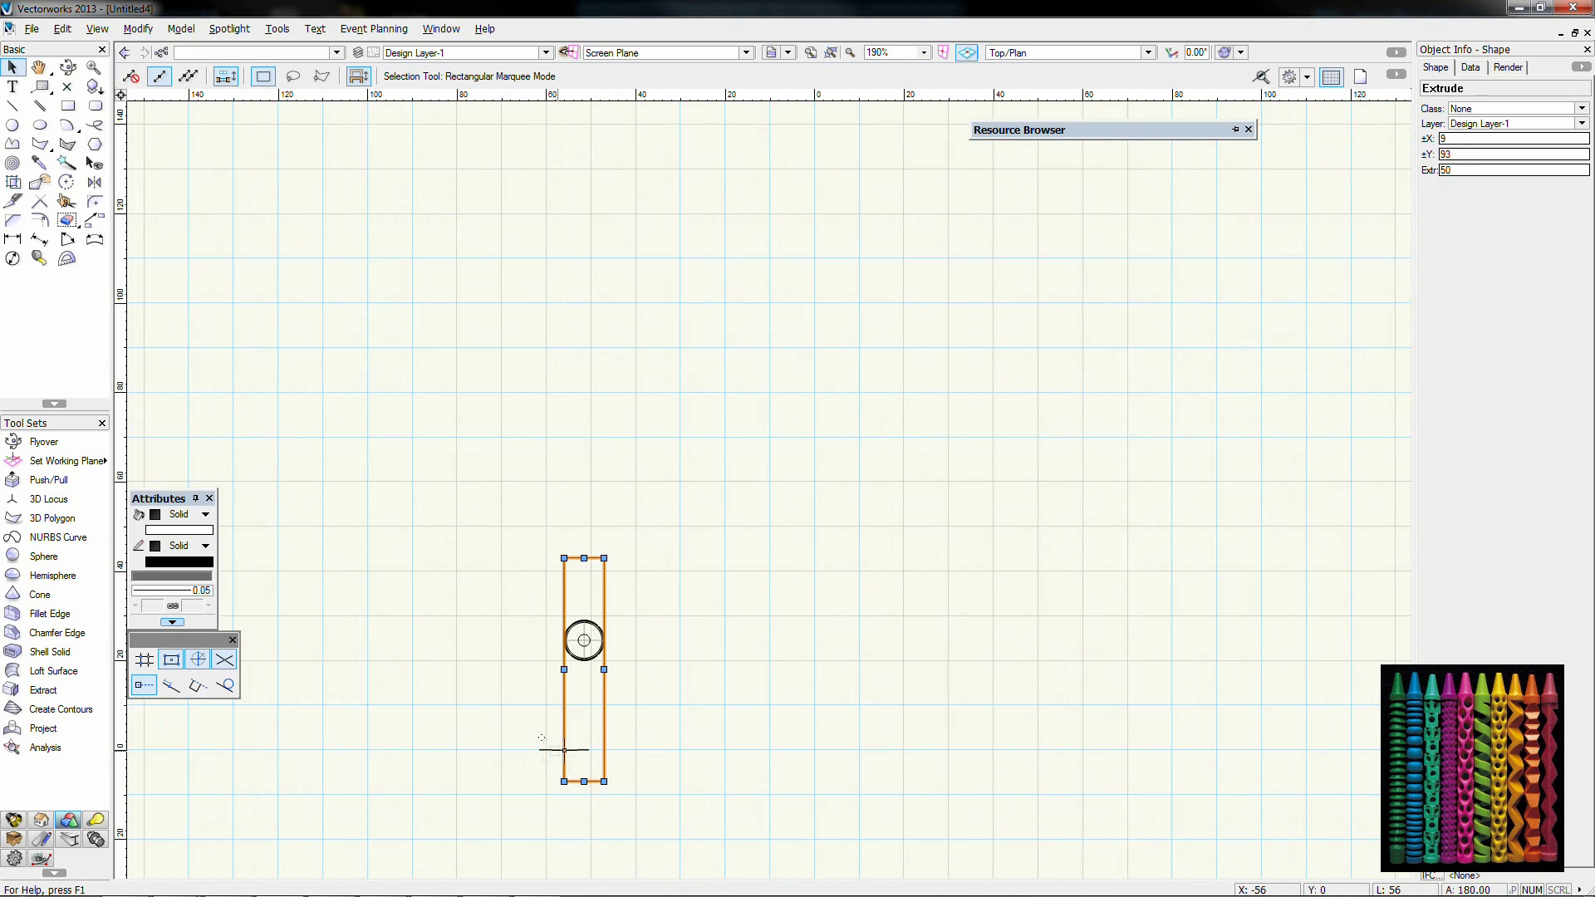
Step: Delete the leftover helper rectangle in plan view
click(553, 751)
key(Delete)
drag(516, 457, 609, 776)
Step: Subtract the extruded block from the cylinder in right isometric view and render the result in OpenGL
key(3)
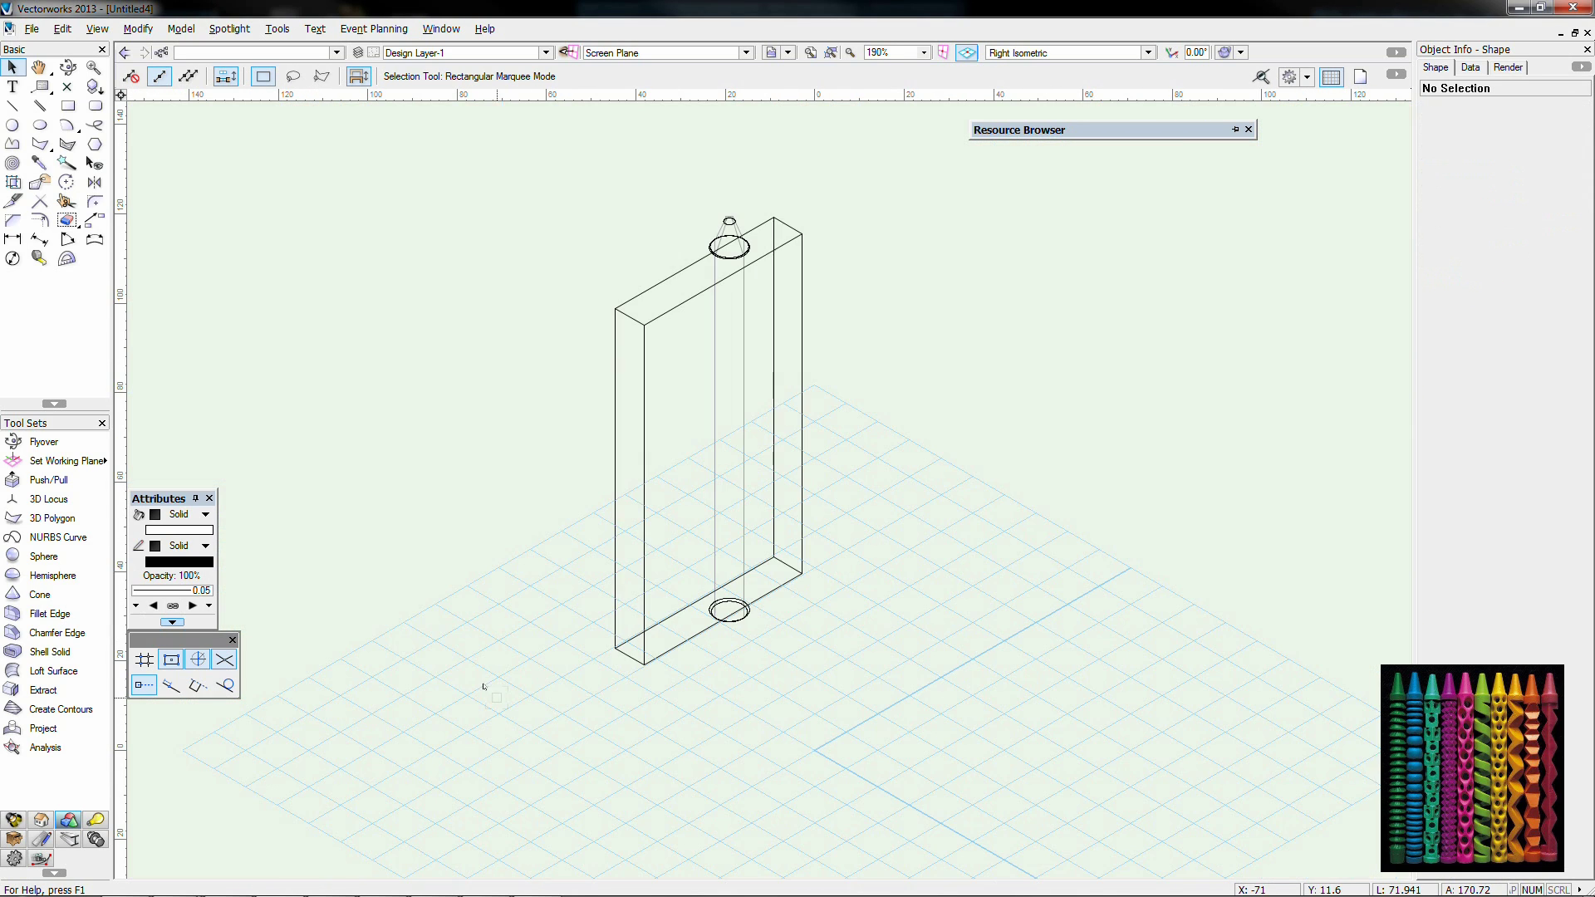
click(741, 364)
shift+click(773, 320)
right_click(773, 321)
click(822, 811)
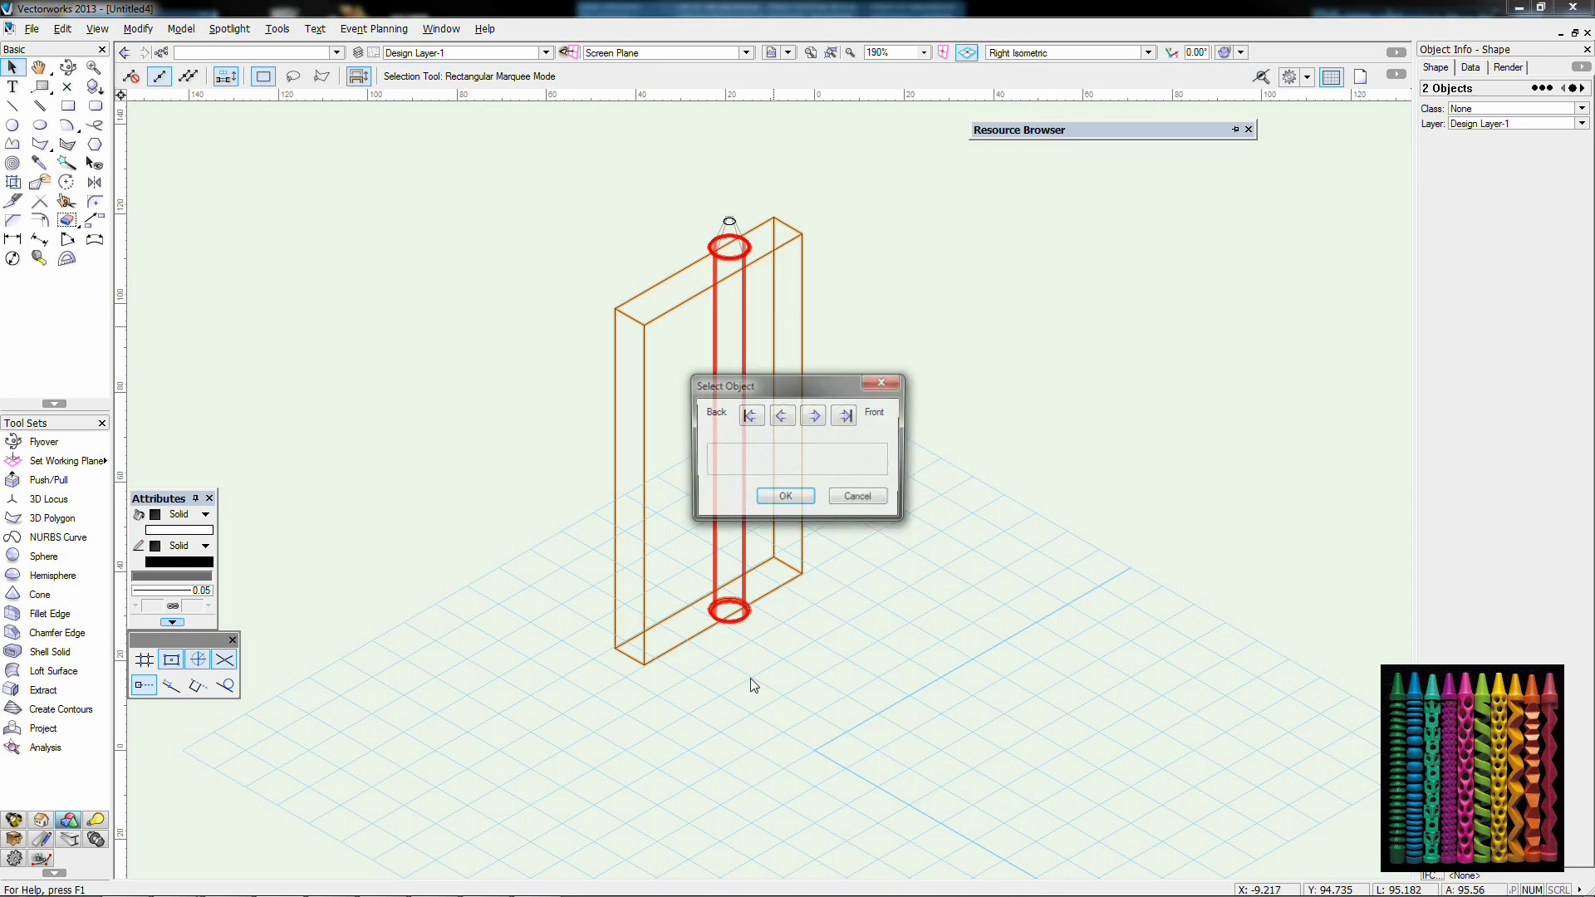
key(Return)
click(808, 533)
key(ctrl+shift+g)
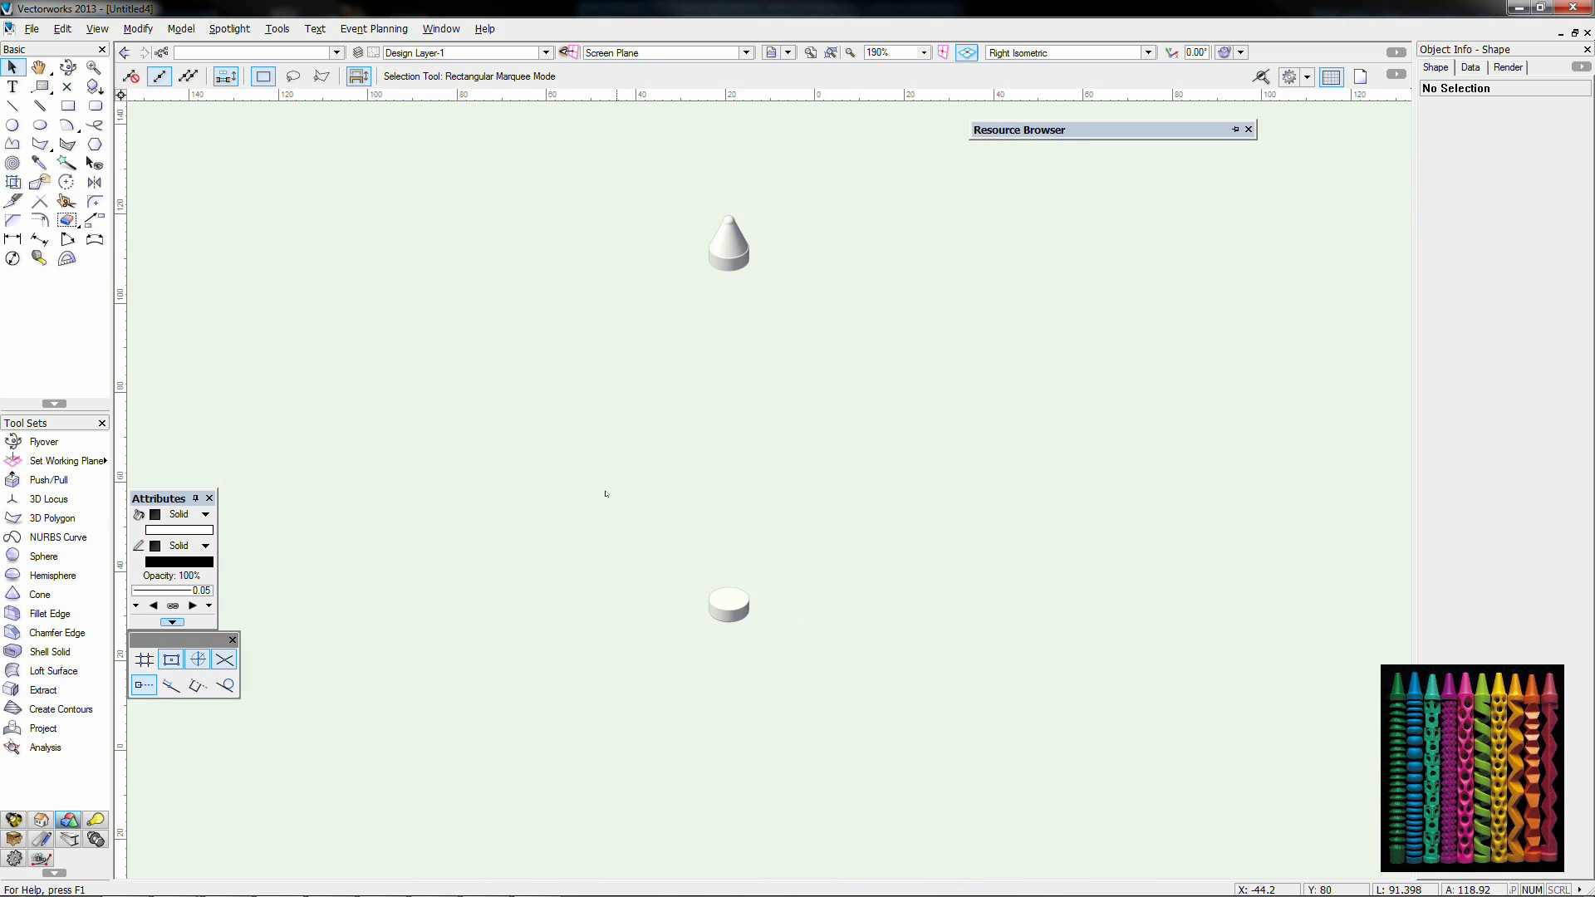
Step: Return to wireframe front view and group the crayon's tip and base pieces
key(ctrl+shift+w)
key(2)
drag(494, 236, 665, 756)
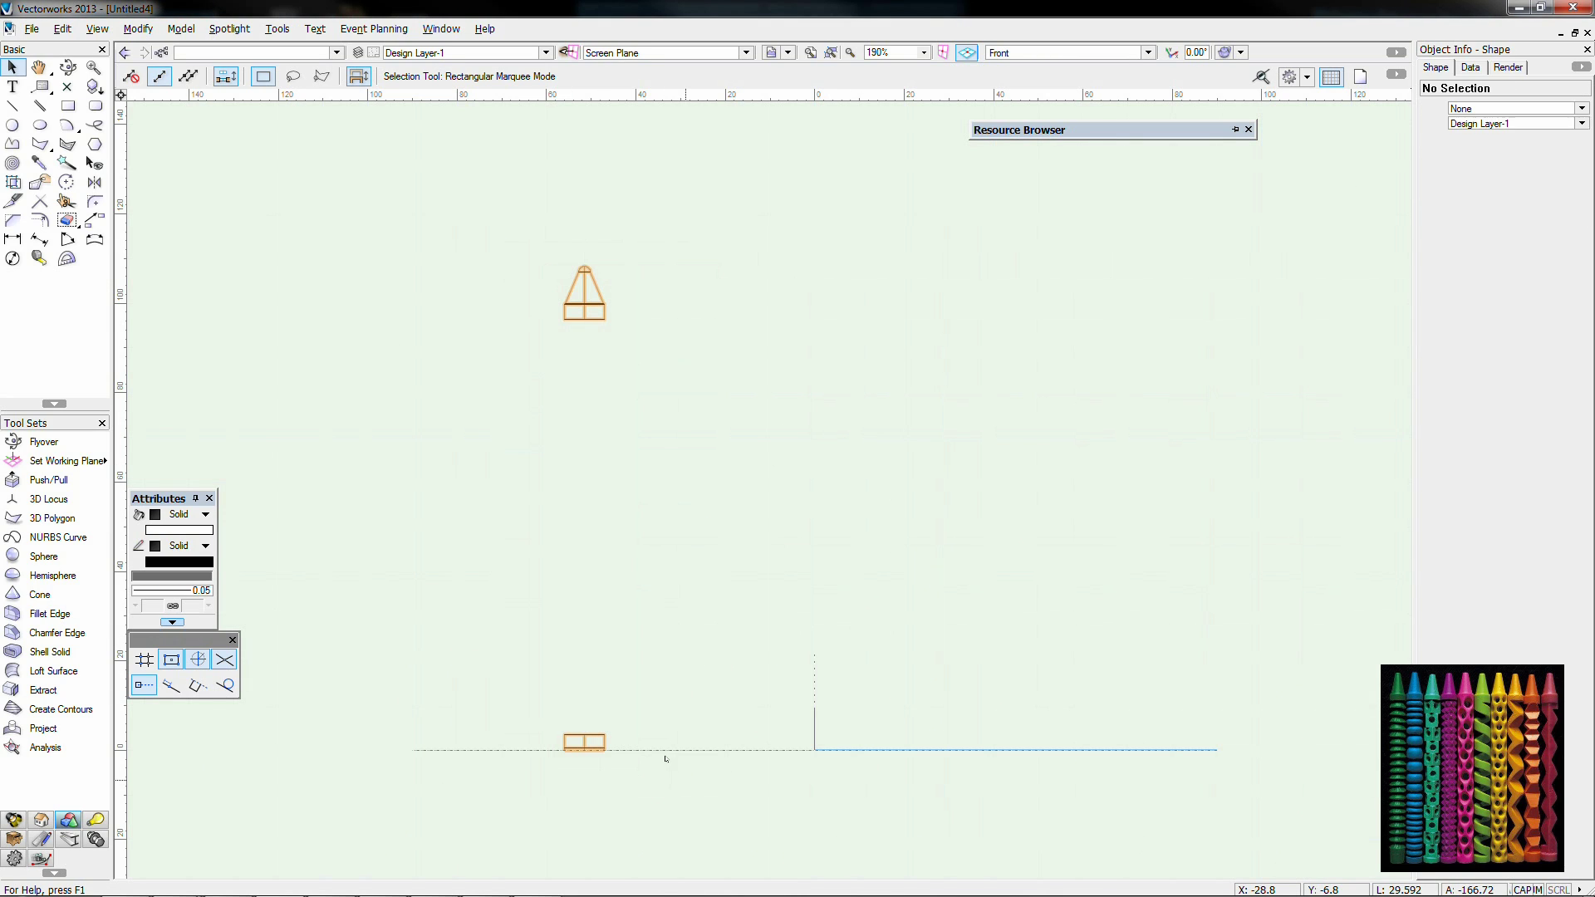
key(ctrl+g)
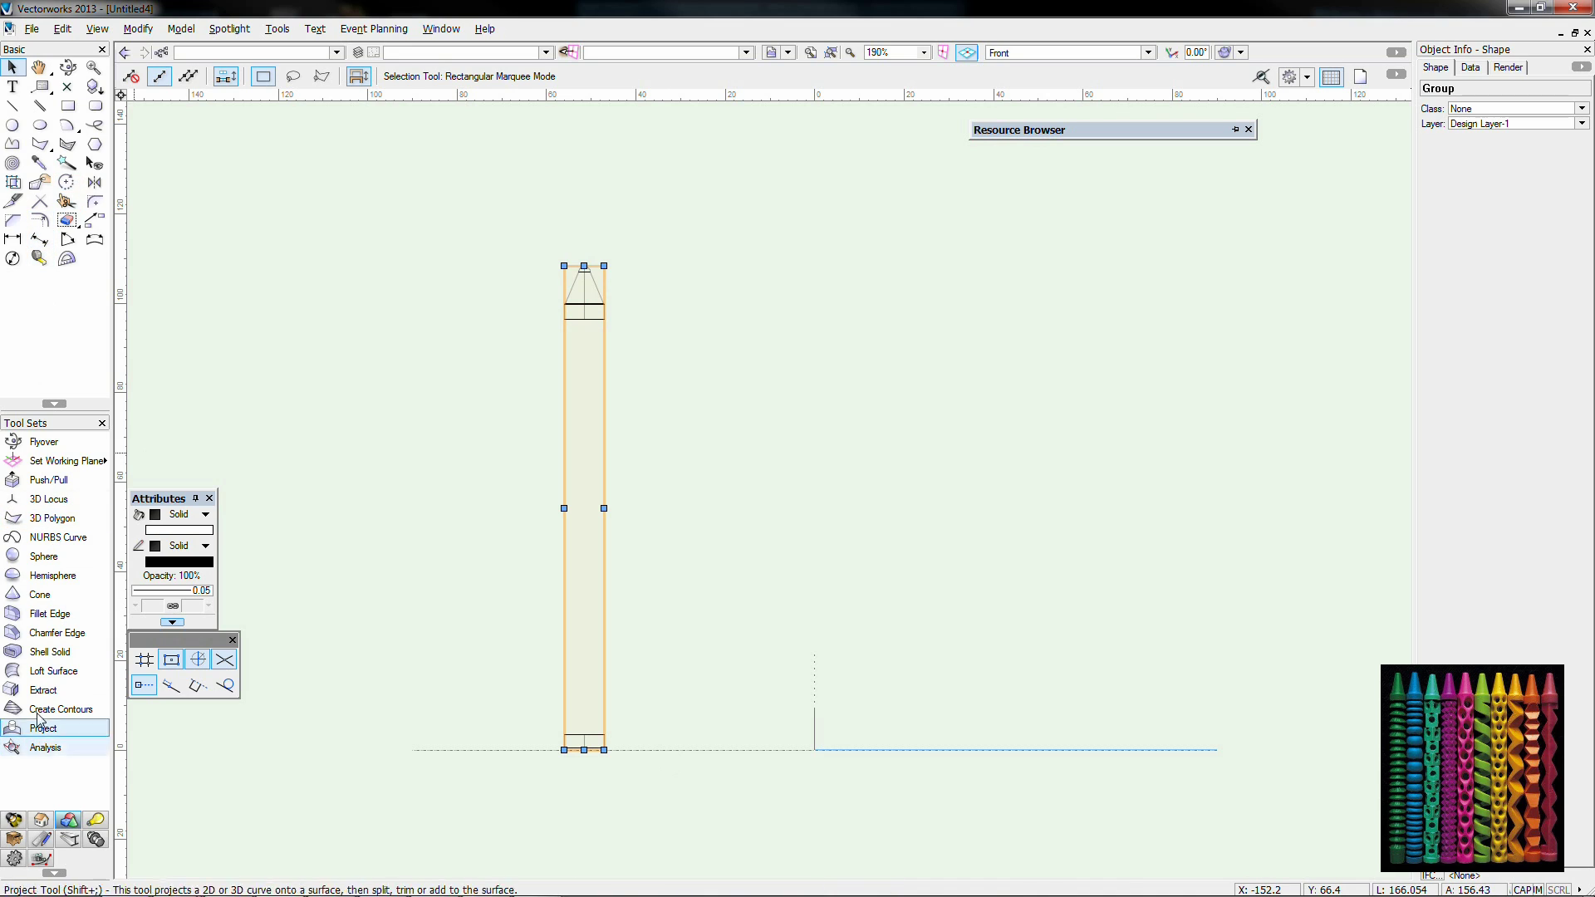
Step: Duplicate the crayon group 9 times horizontally at 12 mm spacing with Move by Points, keeping the original
click(94, 221)
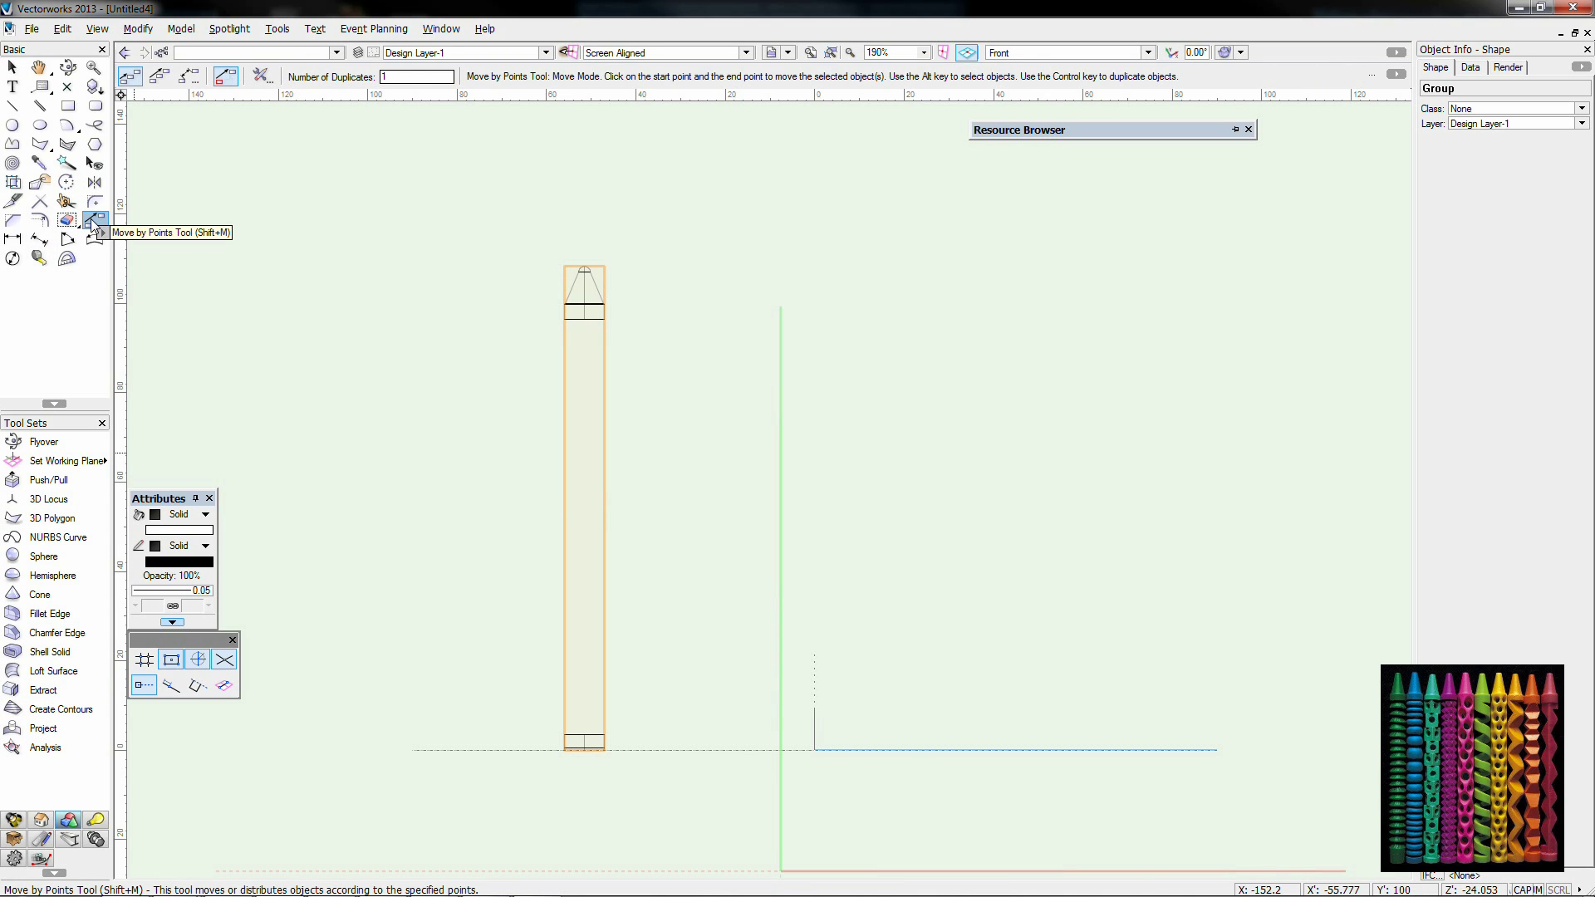
click(261, 75)
click(761, 527)
click(565, 319)
key(Tab)
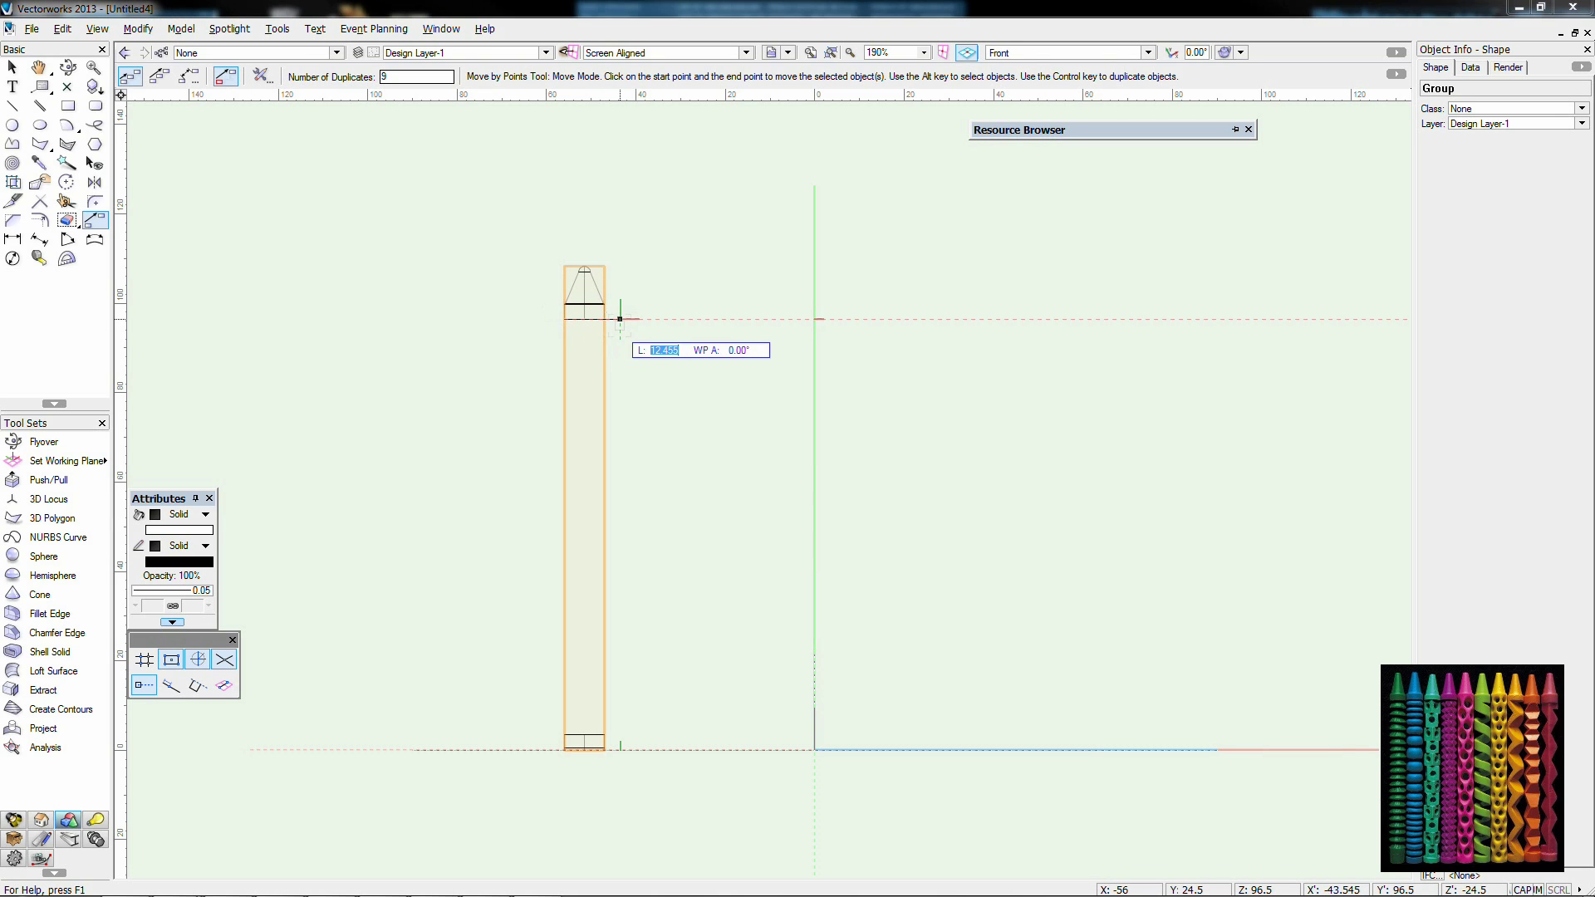
text(12)
key(Return)
key(Return)
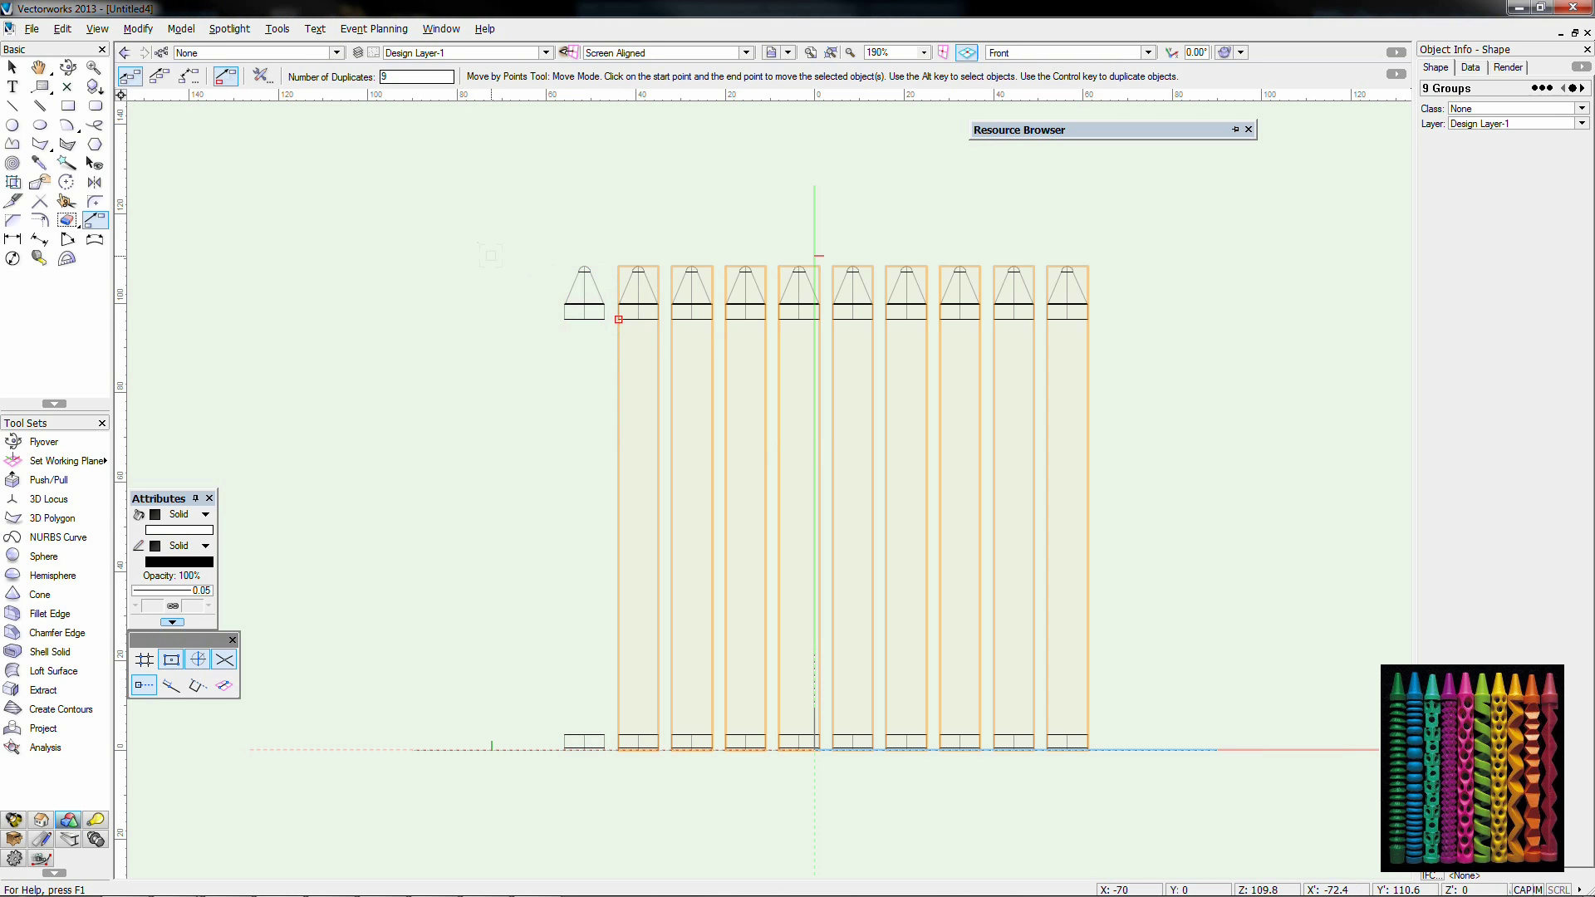
Step: Set the document units' decimal precision to .1 and clear the selection
key(x)
click(34, 29)
mouse_move(119, 303)
click(264, 350)
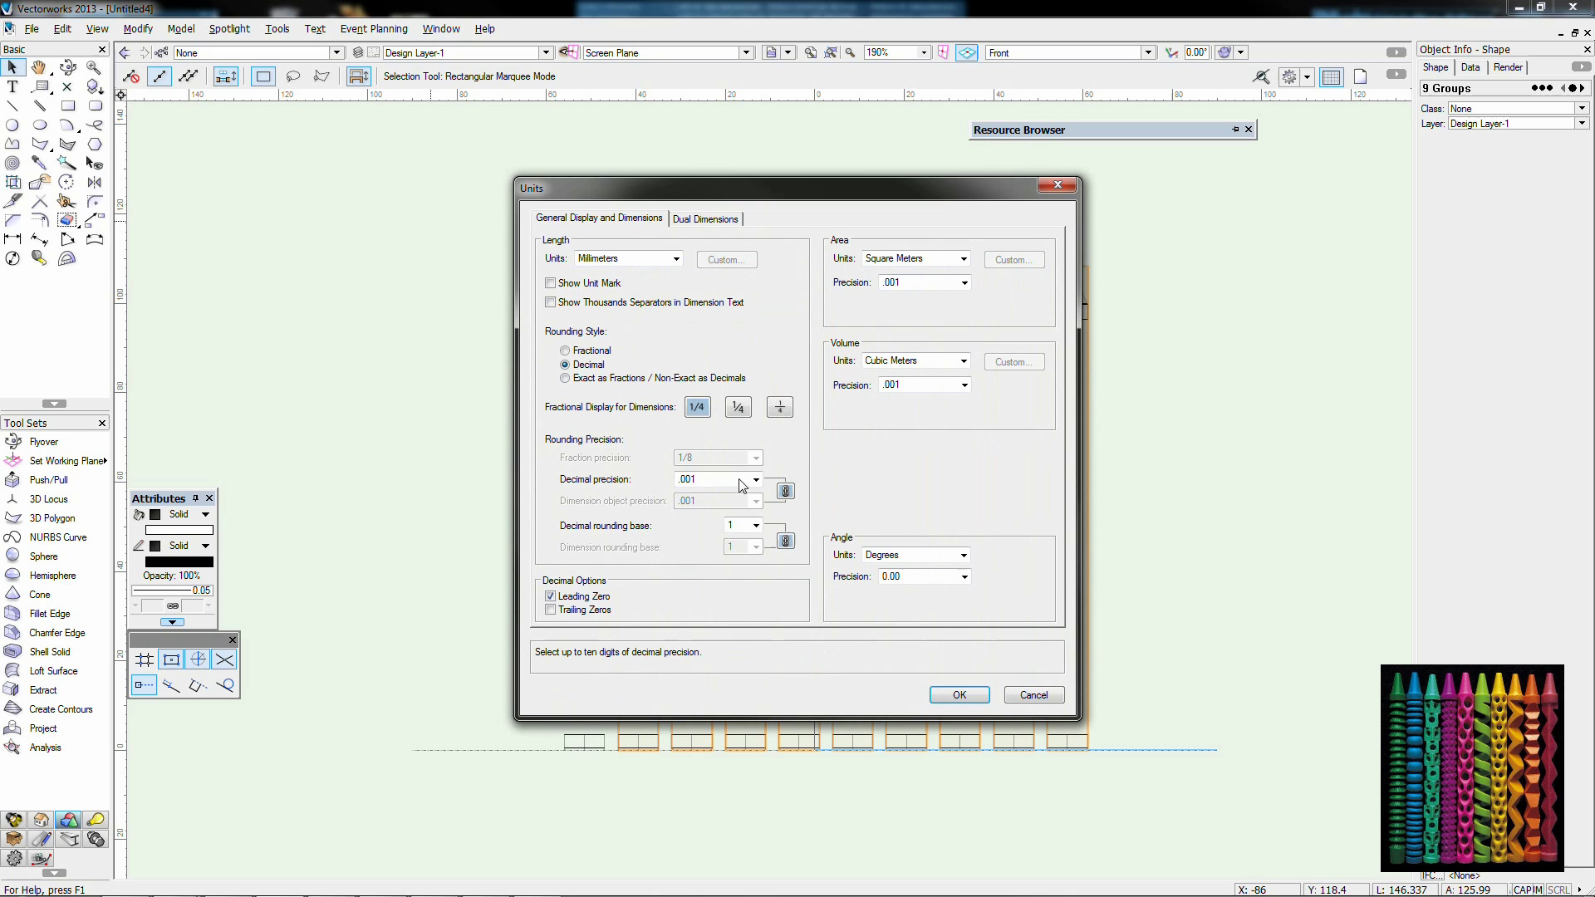
click(718, 480)
click(714, 515)
click(945, 691)
click(631, 353)
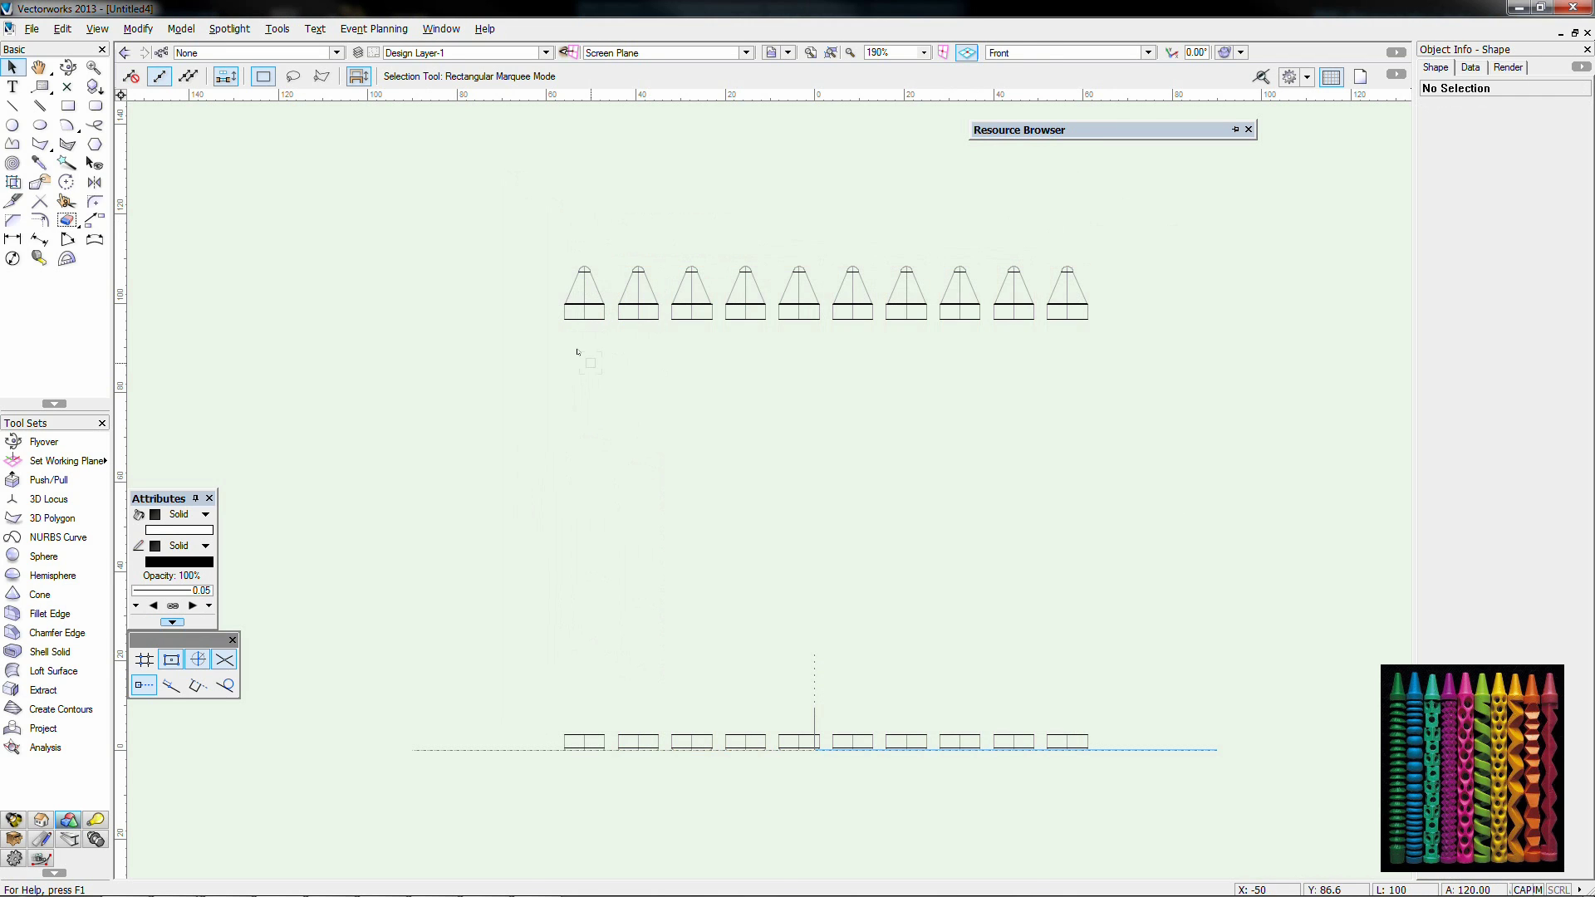
Step: Open the first crayon's group for editing in wireframe front view
key(KP_3)
key(ctrl+shift+g)
key(ctrl+shift+w)
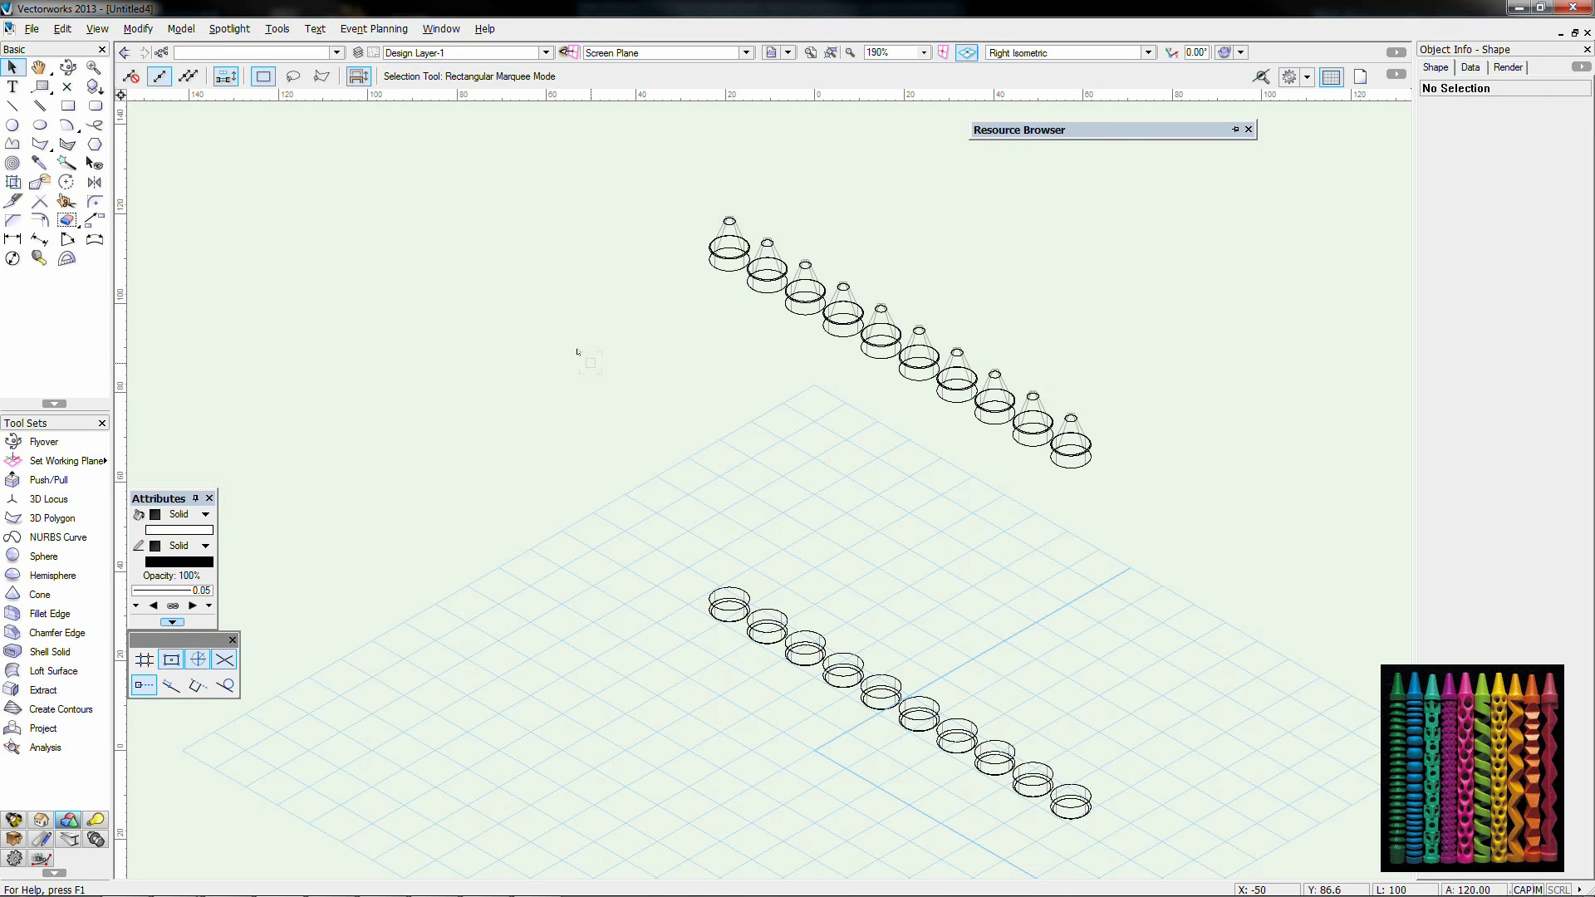
key(KP_2)
double_click(601, 318)
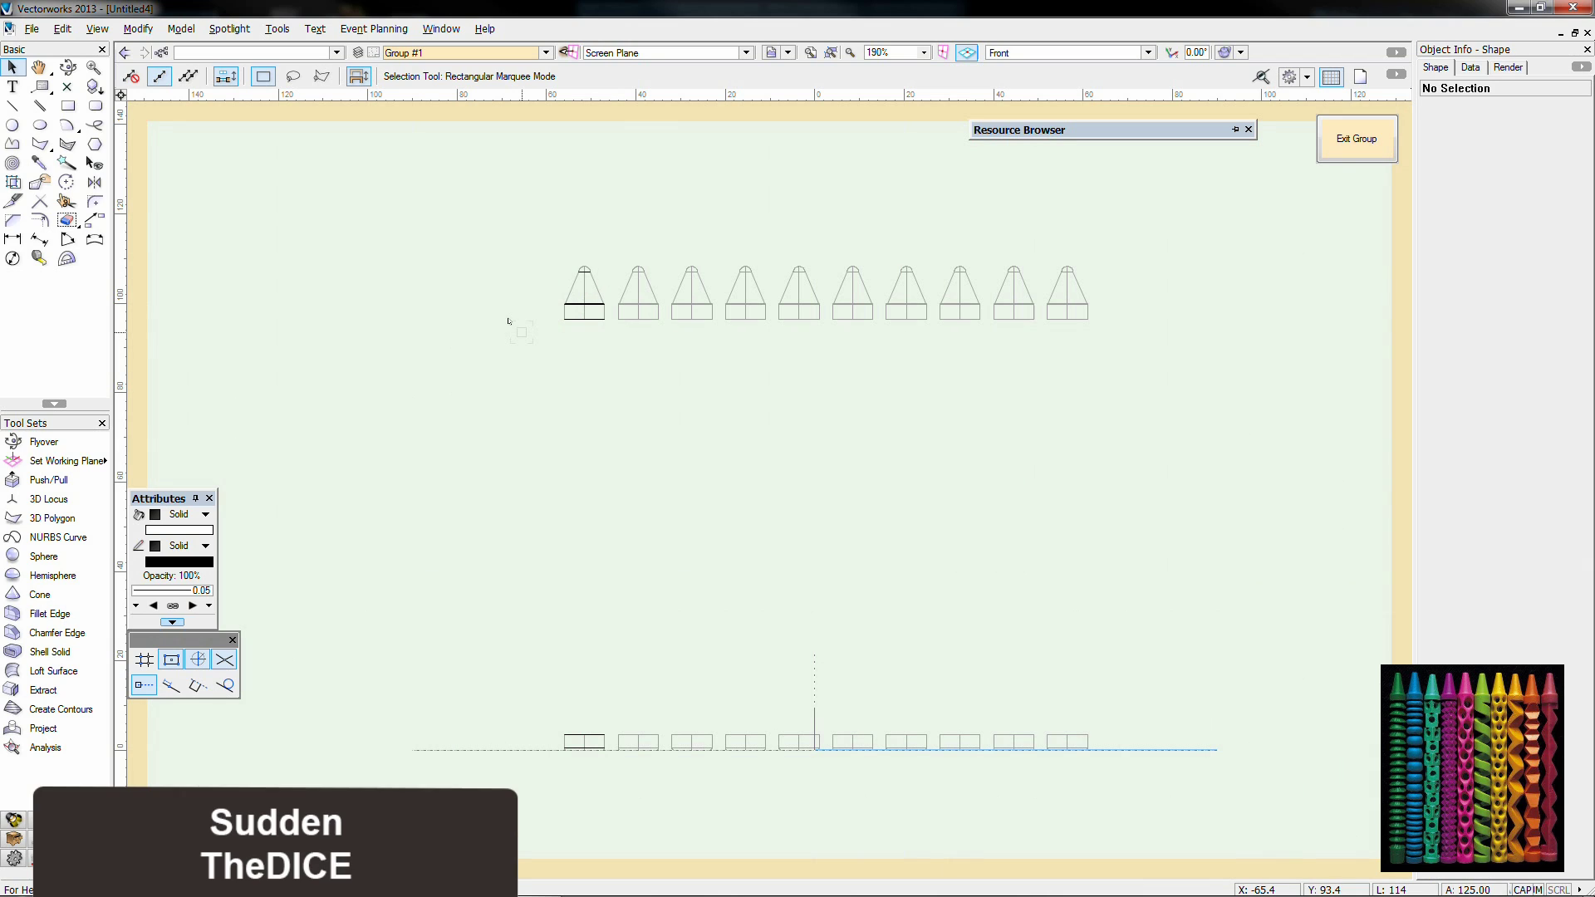
scroll(521, 332, up, 1)
scroll(522, 332, down, 1)
middle_drag(577, 479, 580, 427)
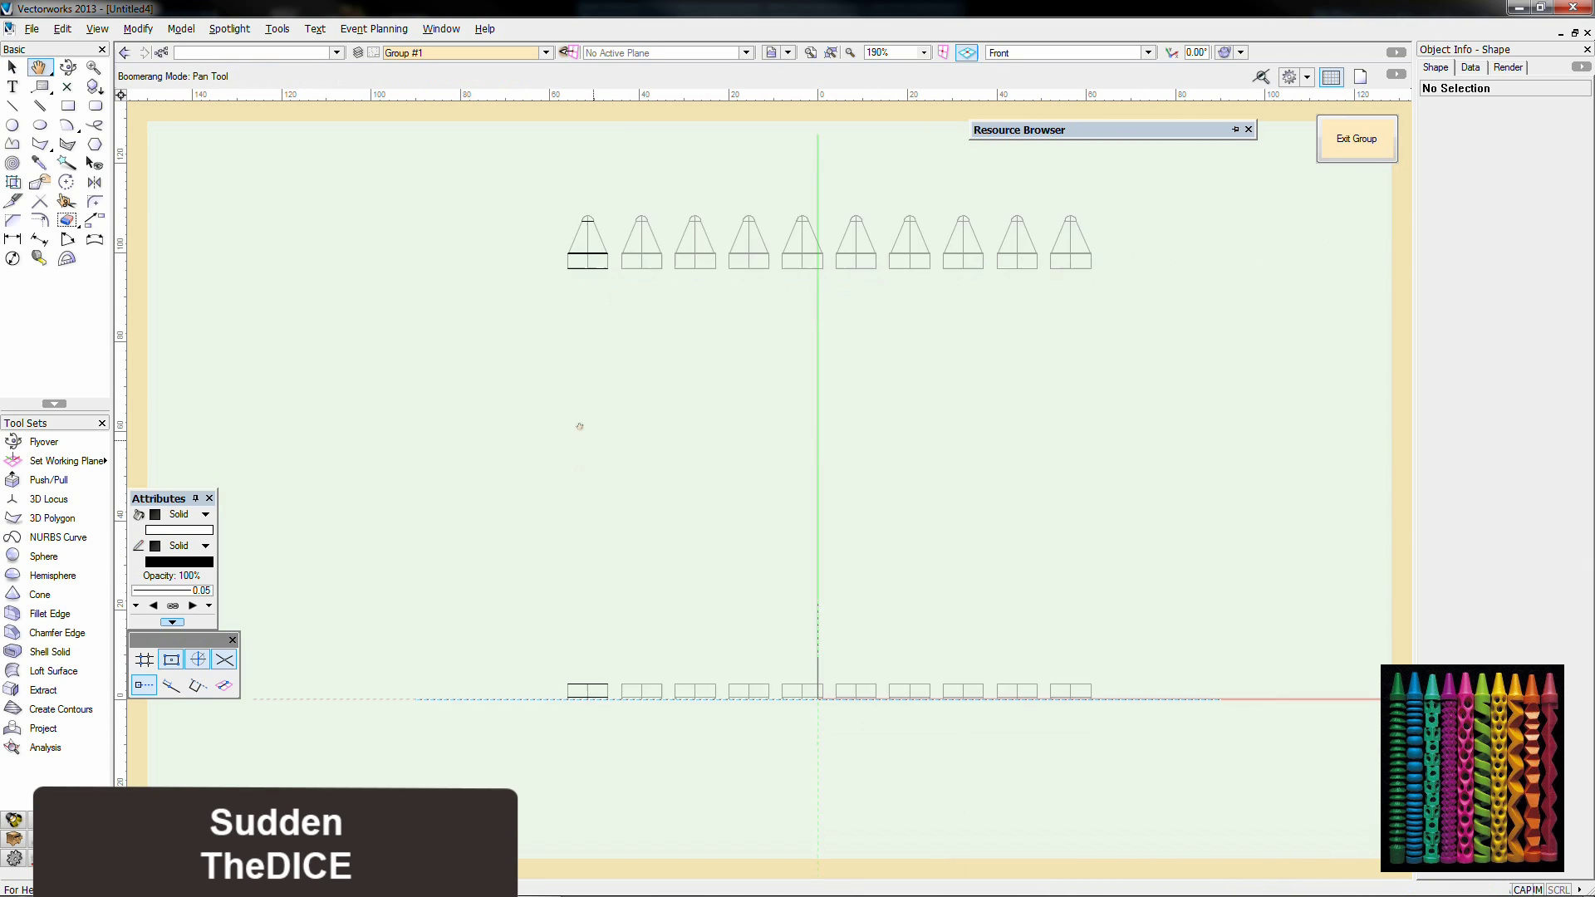
scroll(569, 379, up, 1)
middle_drag(557, 368, 552, 352)
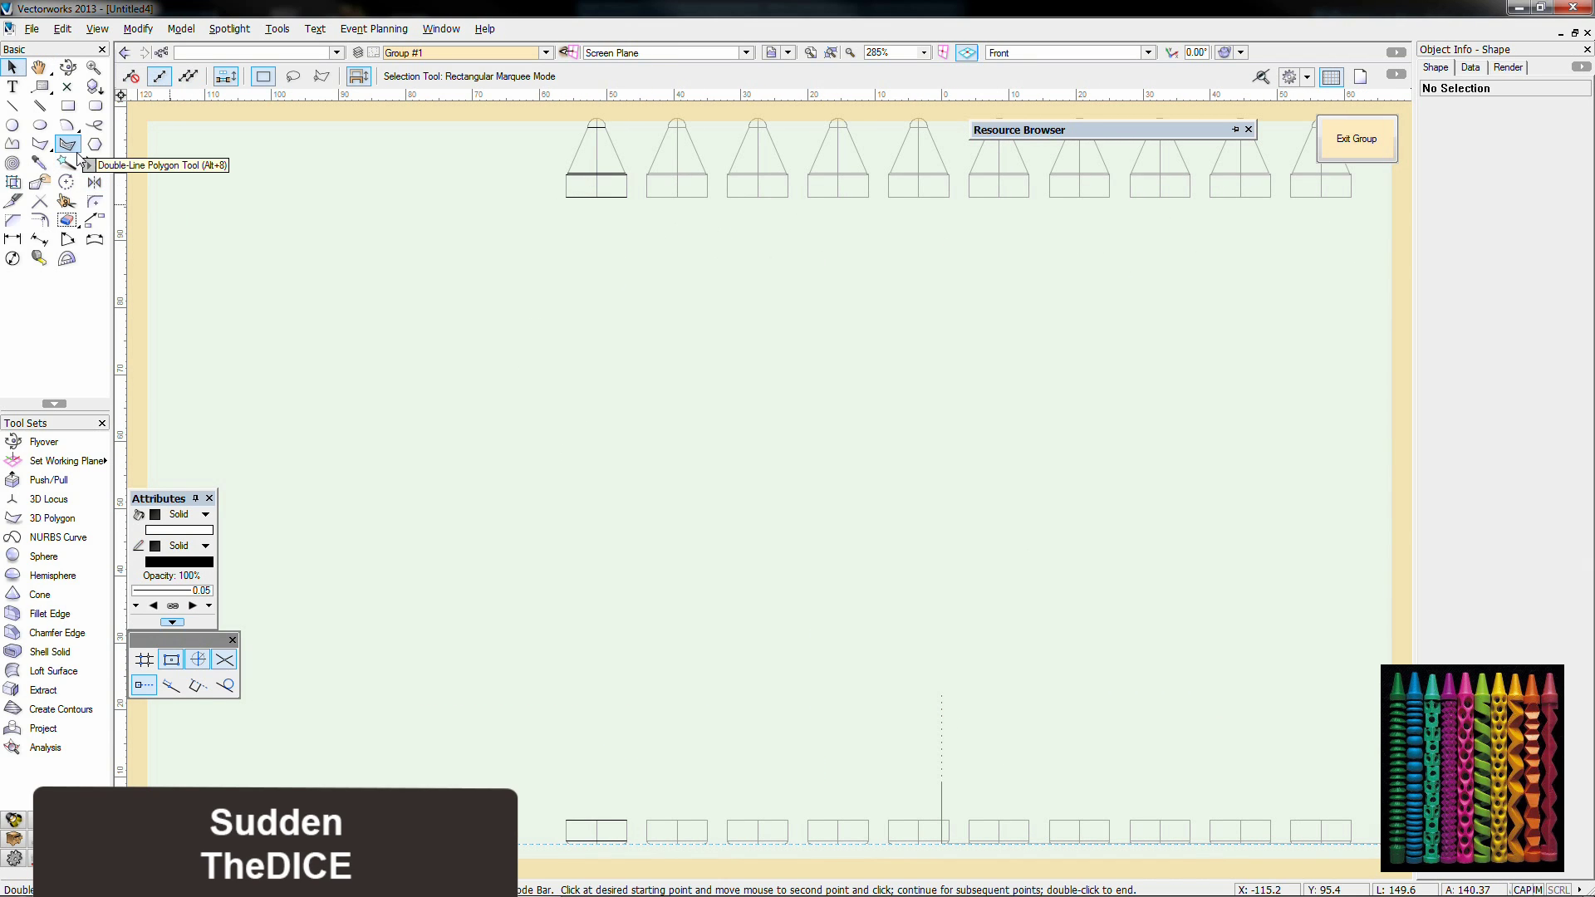
Step: Draw a circle of 4.5 mm radius centred on the first crayon in plan view
click(13, 125)
key(F5)
scroll(602, 660, up, 4)
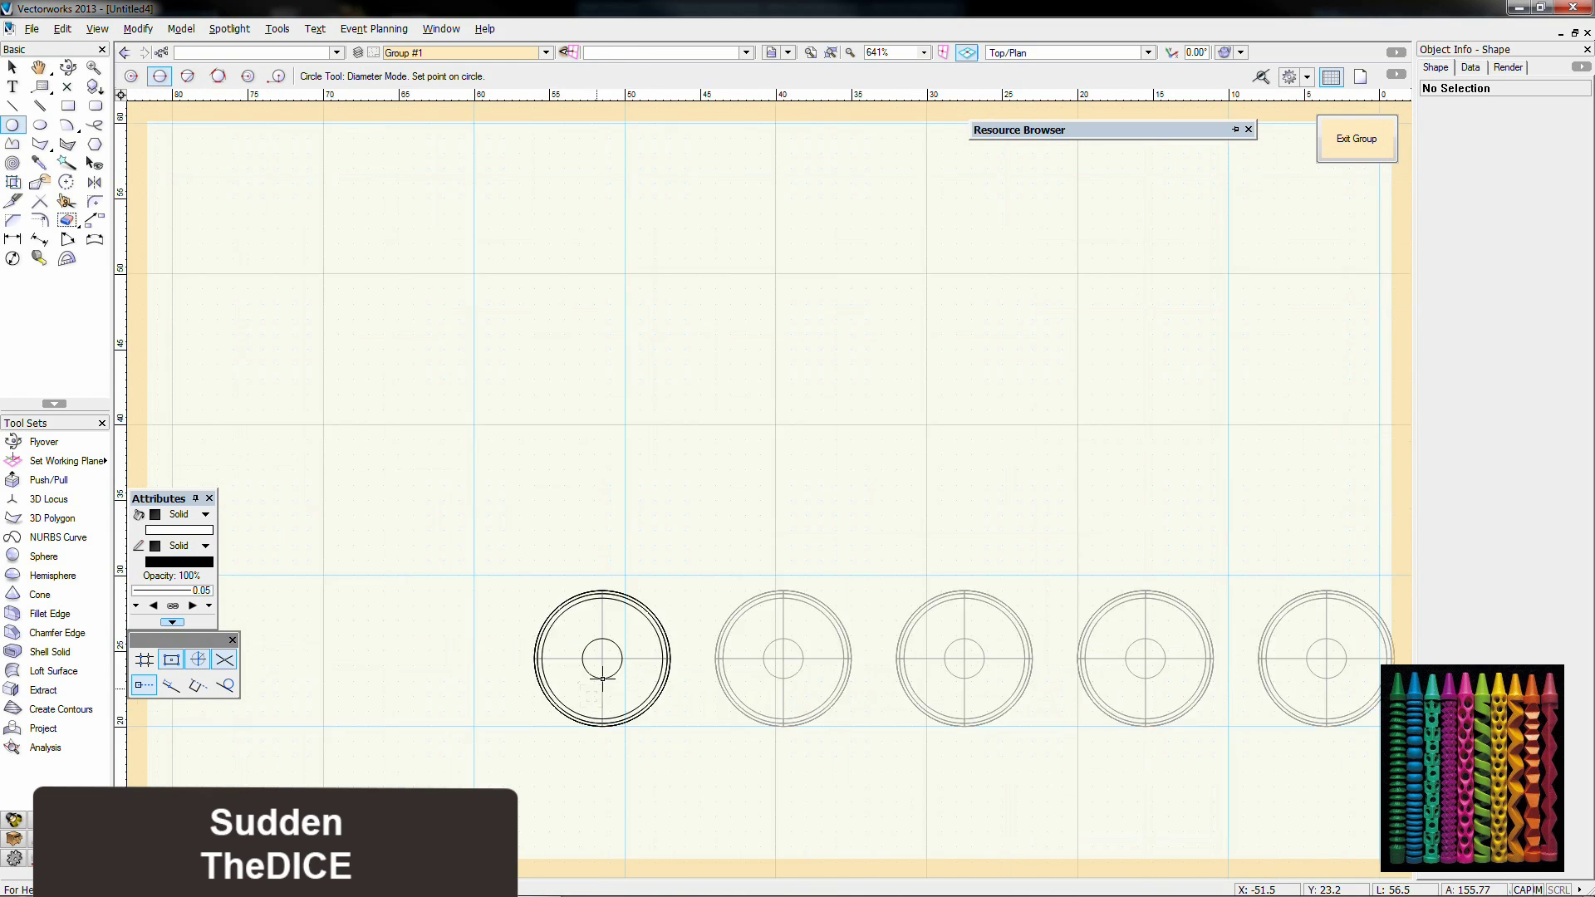
click(608, 639)
click(131, 76)
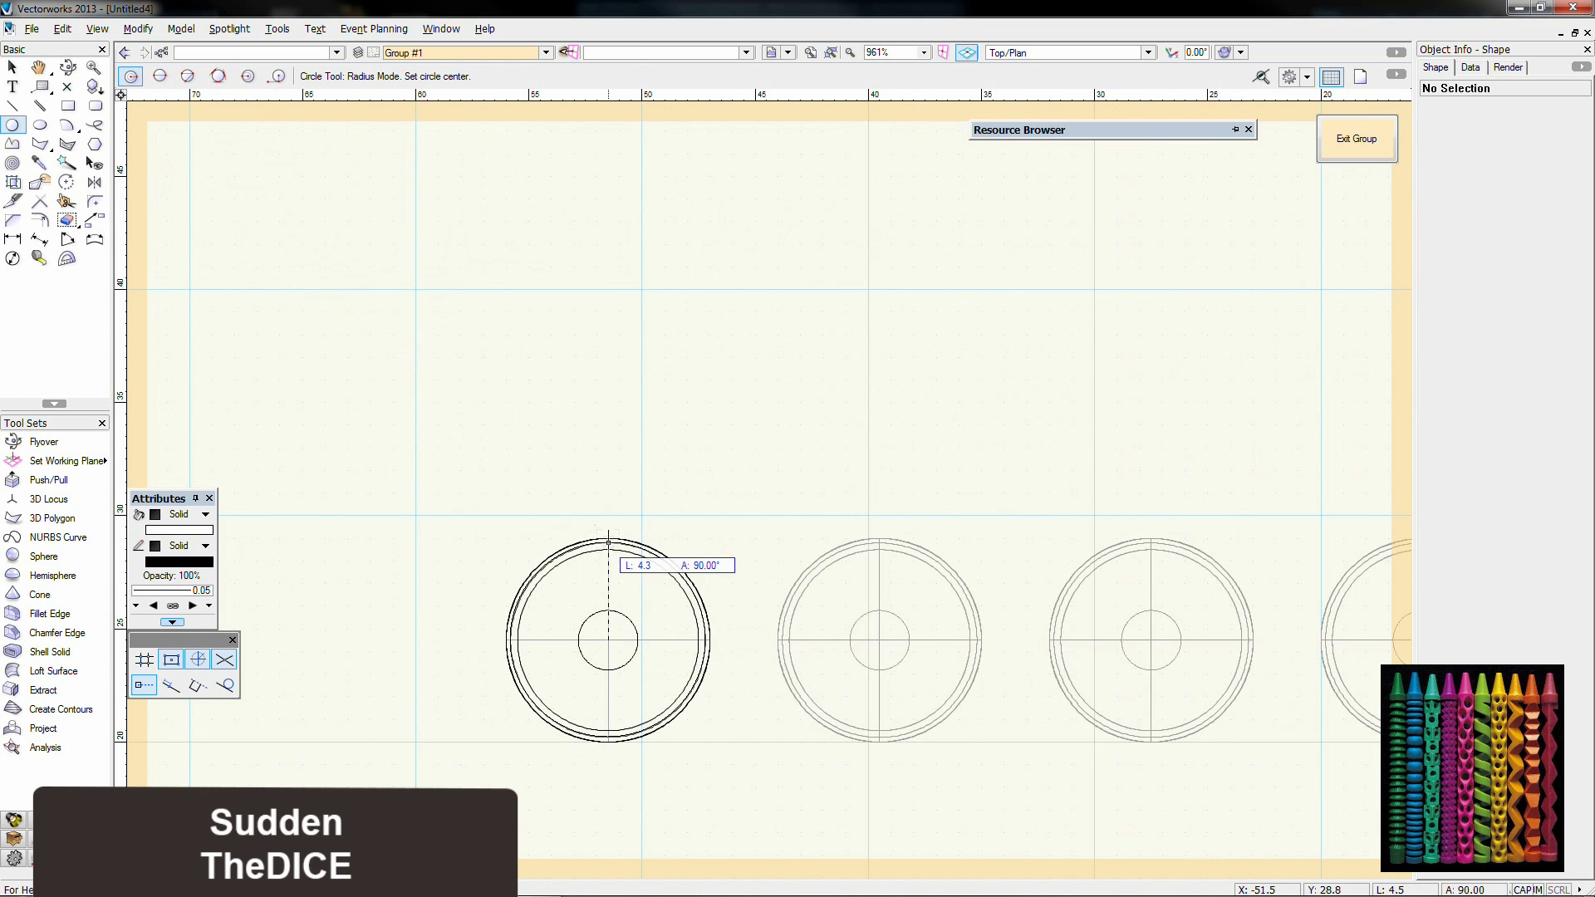
click(608, 539)
Step: Extrude the circle 3 mm into a disc
key(ctrl+e)
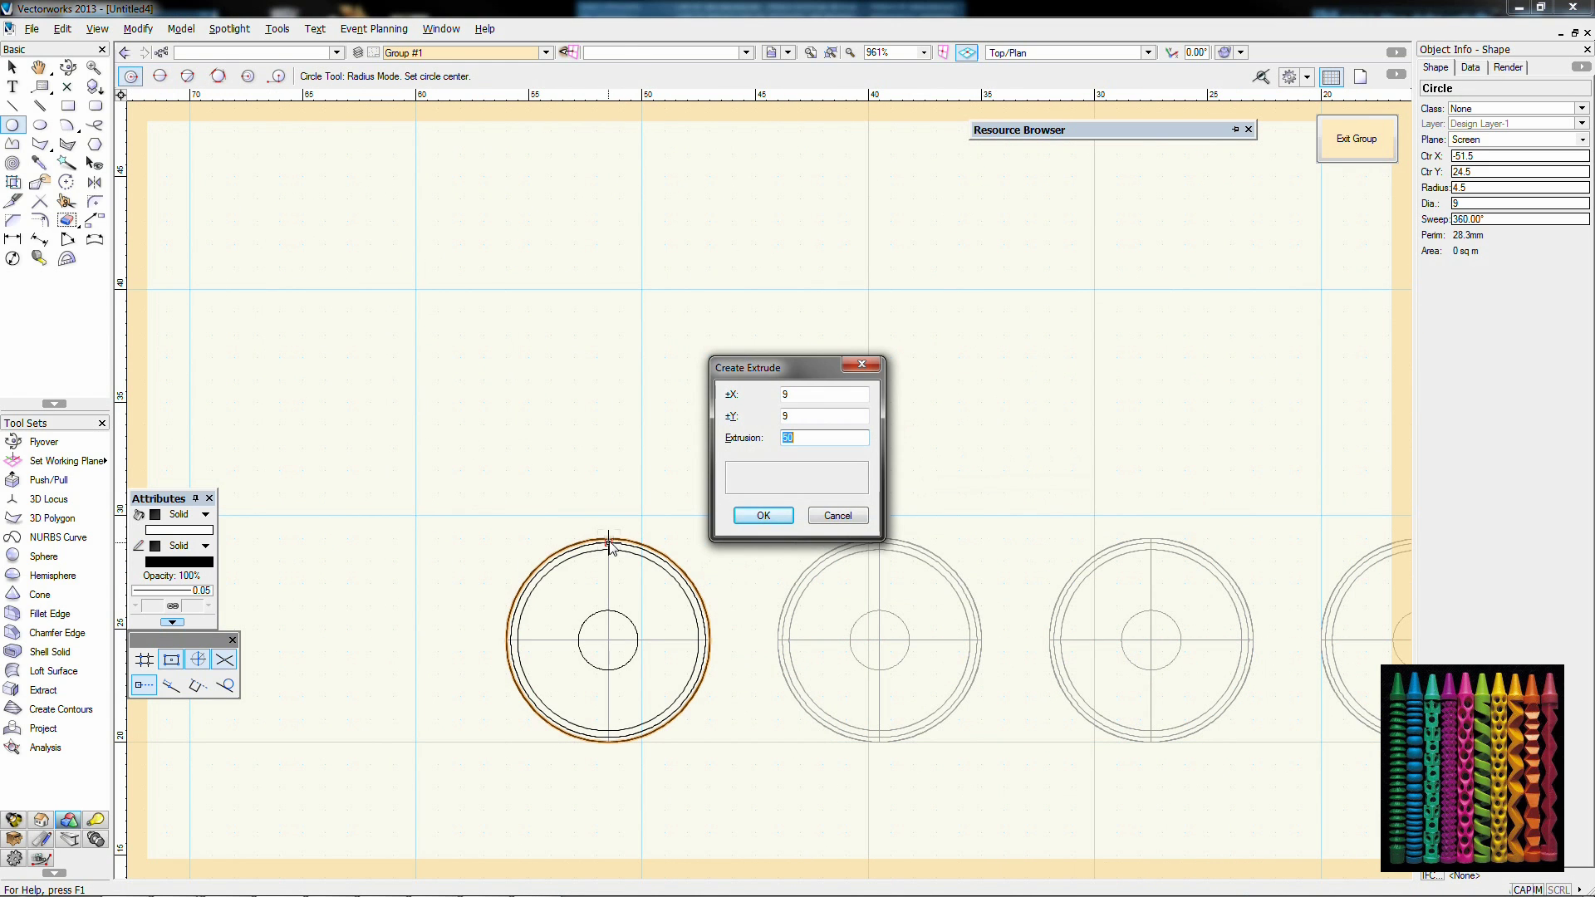
text(5)
key(BackSpace)
text(3)
key(Return)
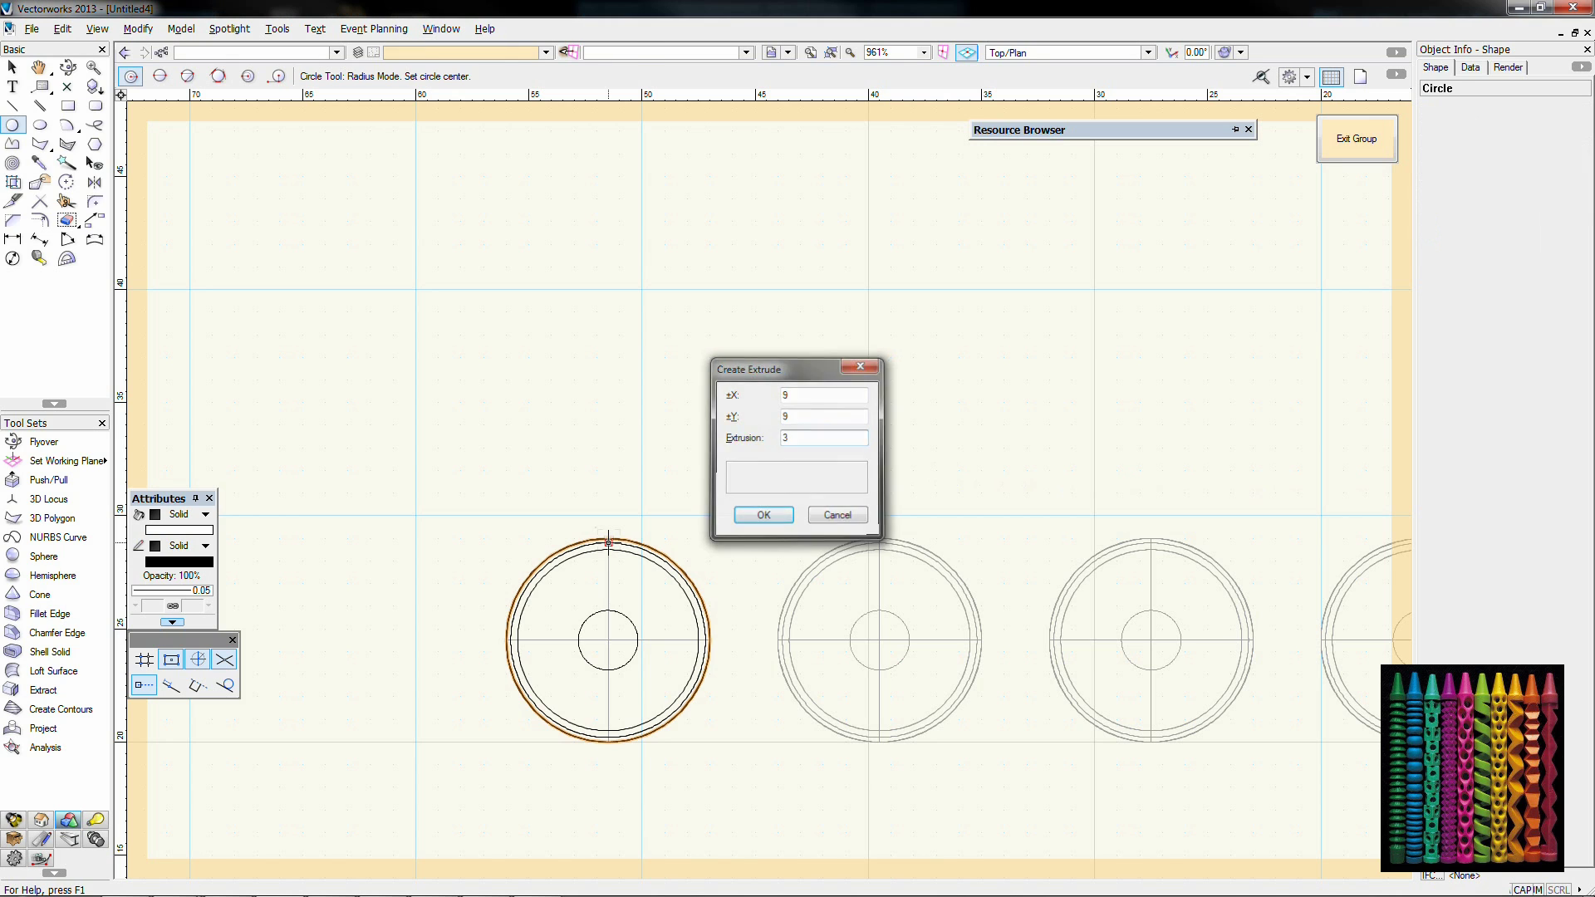
Step: Move the disc up 50 mm in front view
key(2)
scroll(608, 542, down, 4)
key(x)
key(ctrl+m)
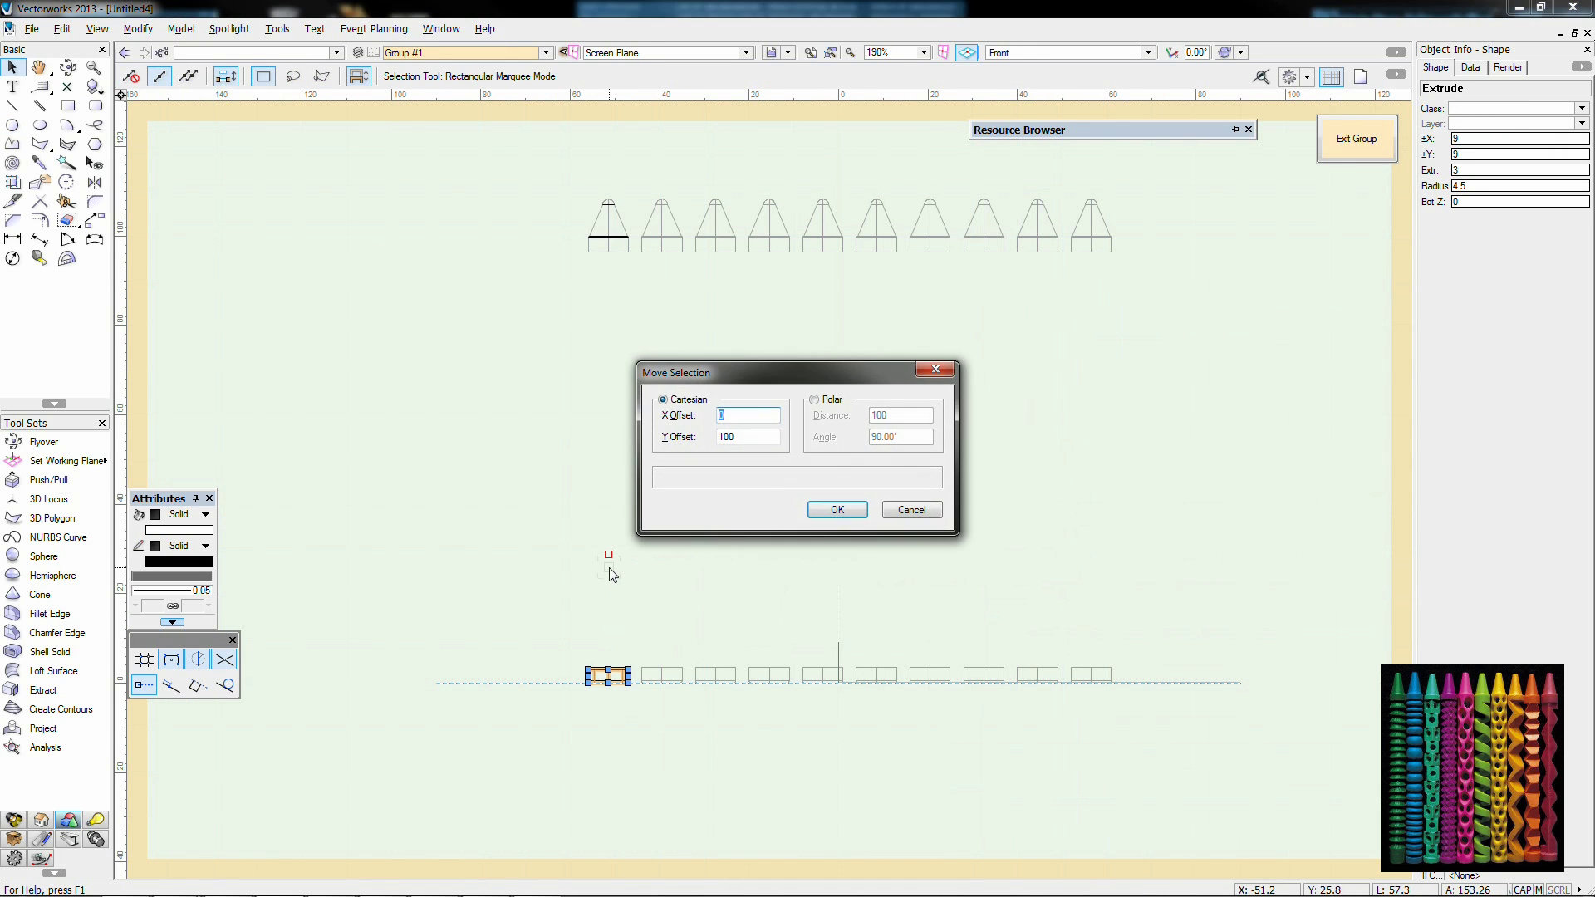
key(Return)
Step: Try to chamfer the disc's top edge with a 1.5 mm setback and undo it
scroll(608, 424, up, 3)
click(596, 436)
click(586, 498)
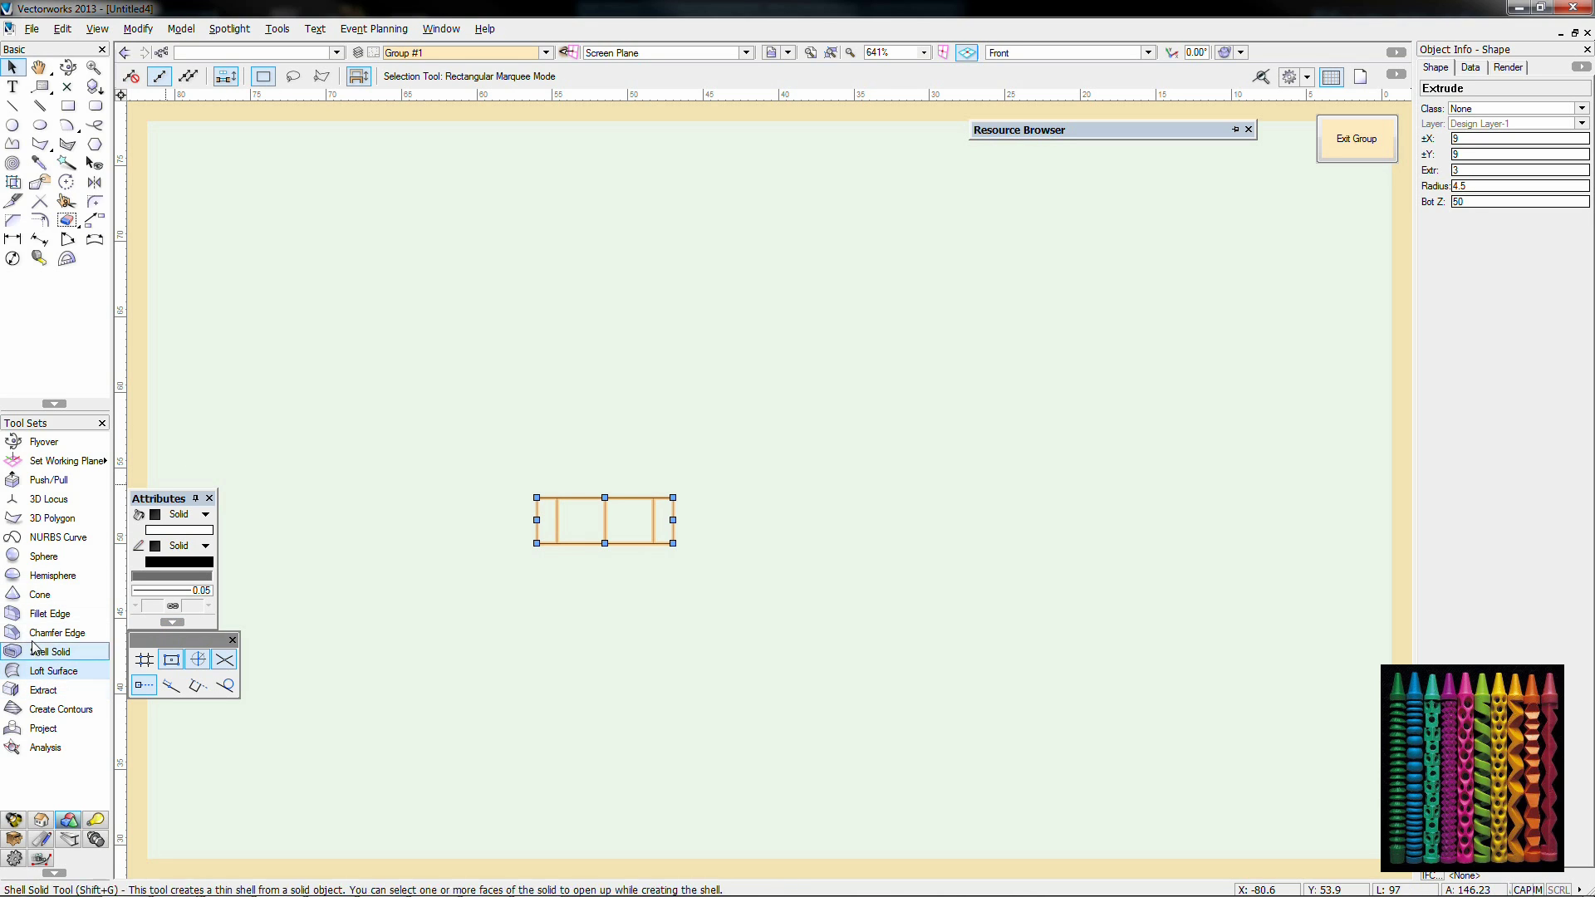
click(57, 633)
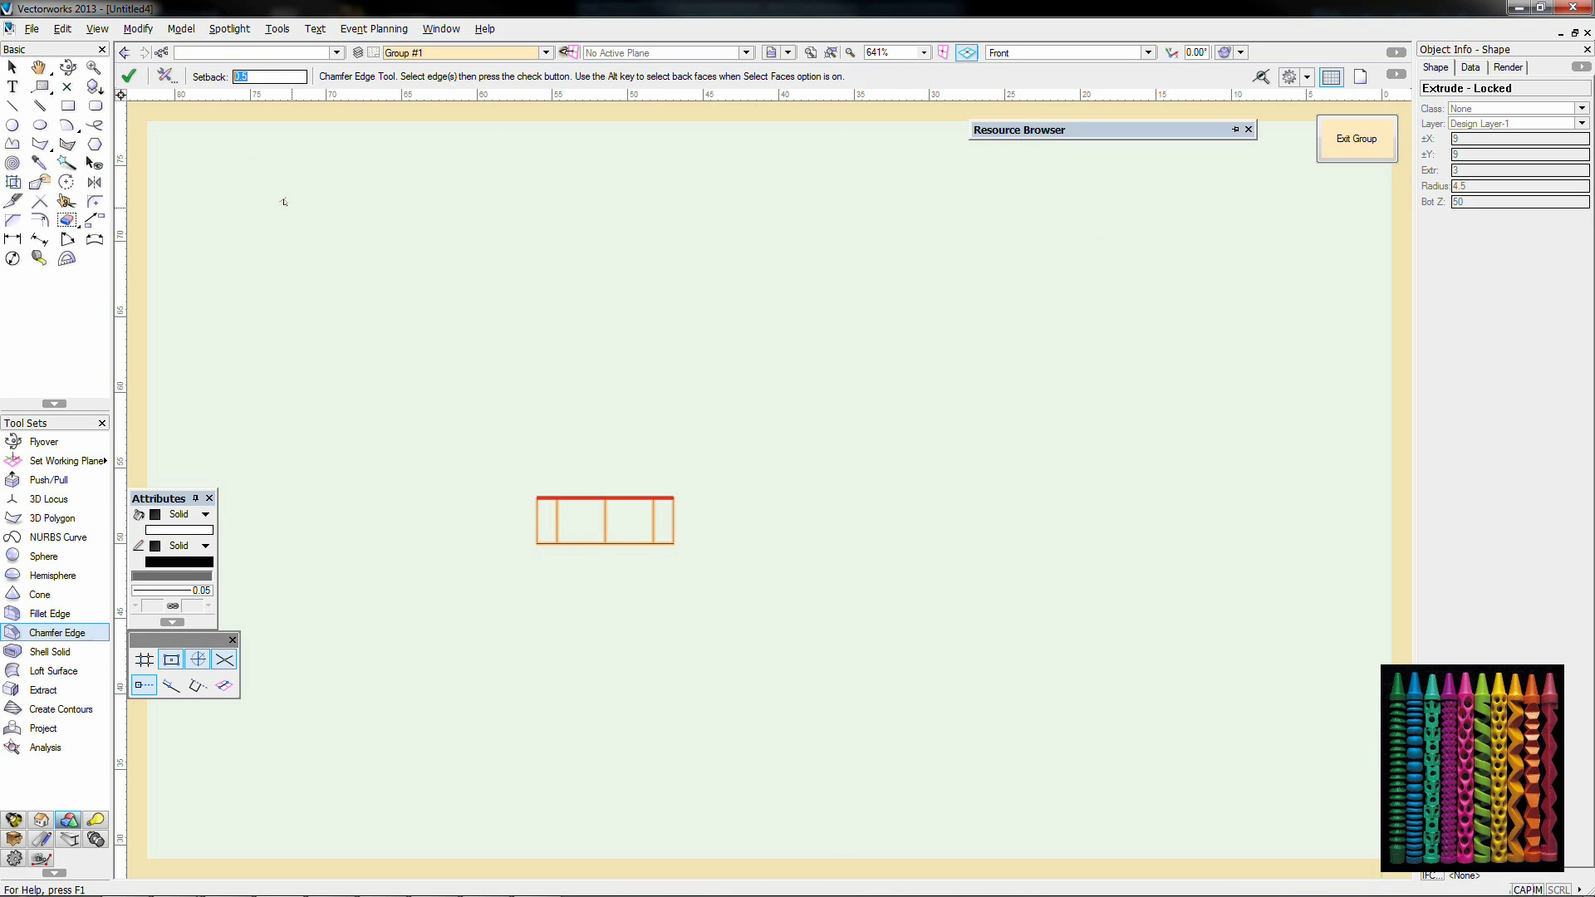
click(129, 77)
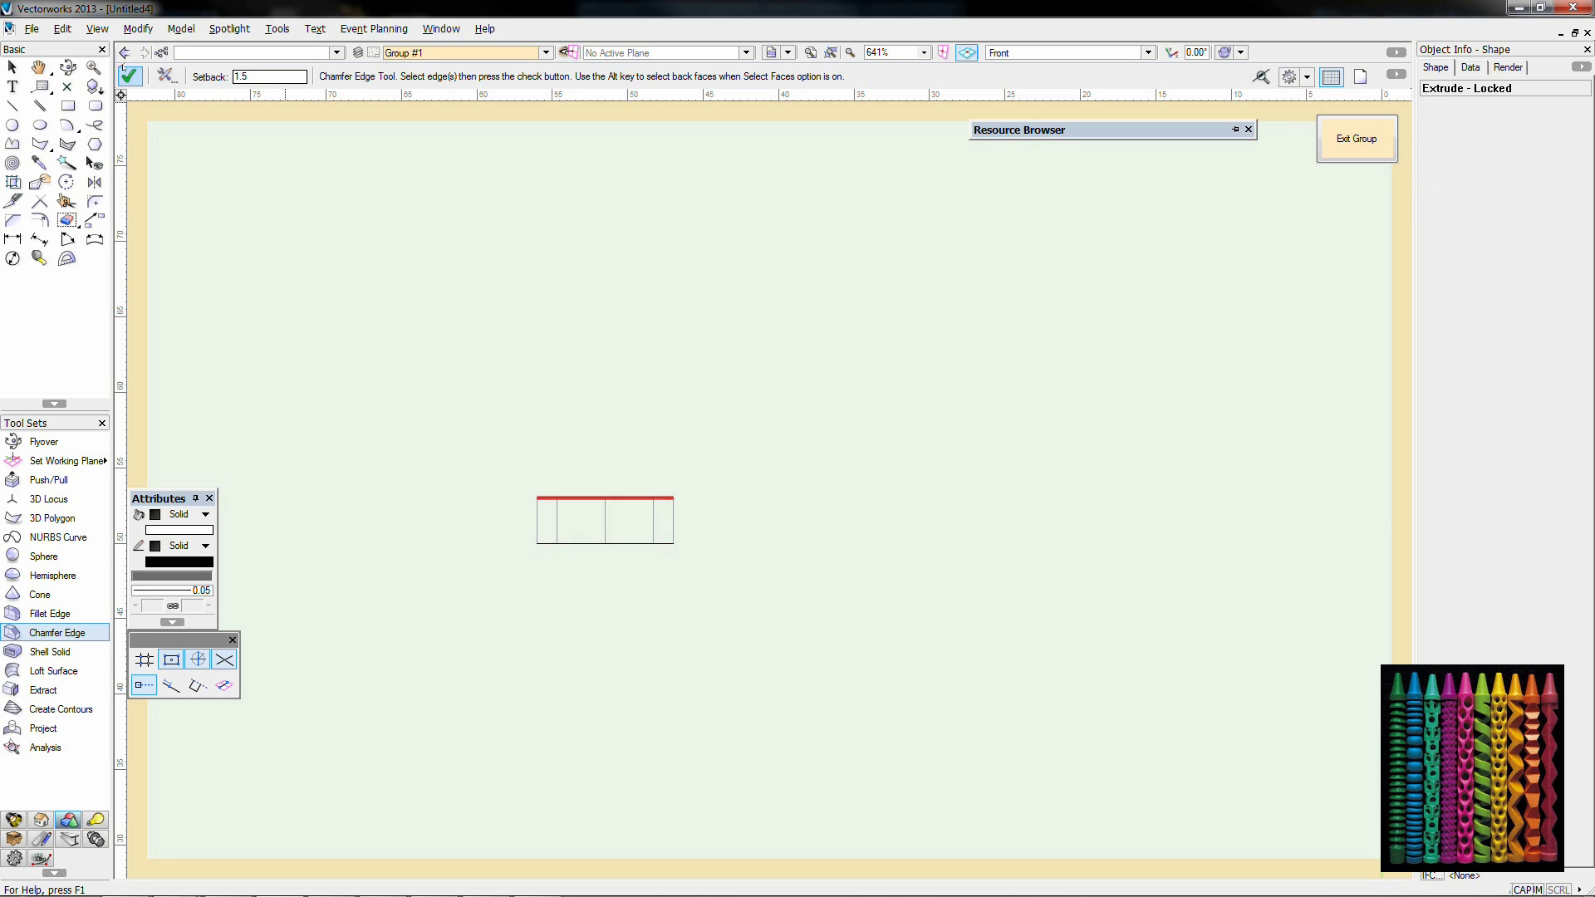
key(ctrl+z)
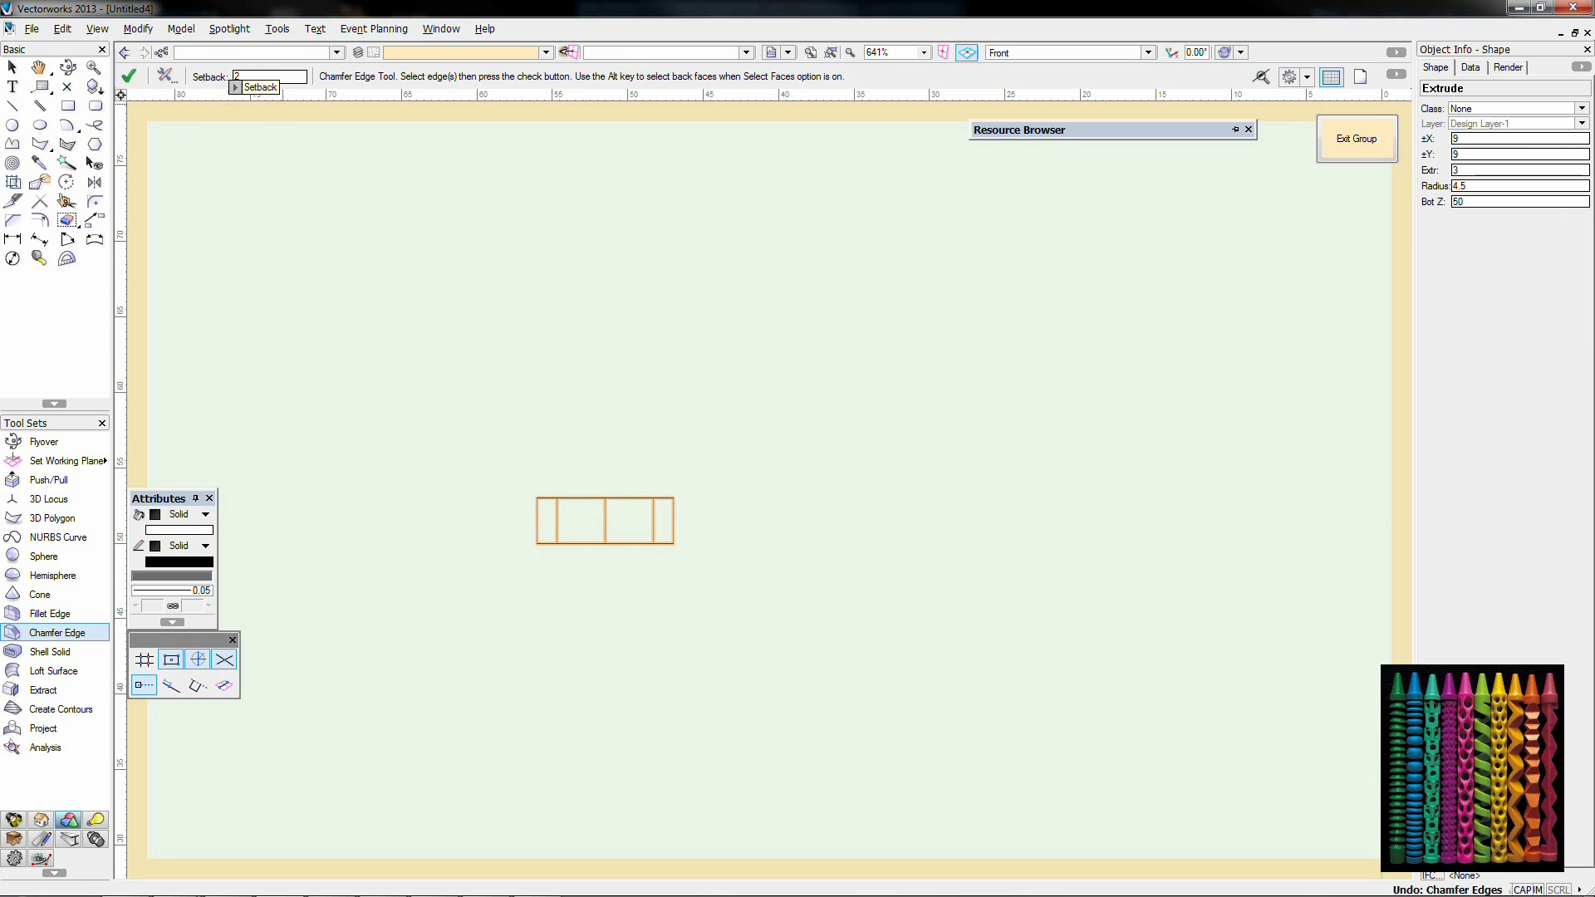
Step: Chamfer the disc's top edge with a 2 mm setback and its bottom edge with a 0.9 mm setback
key(z)
key(z)
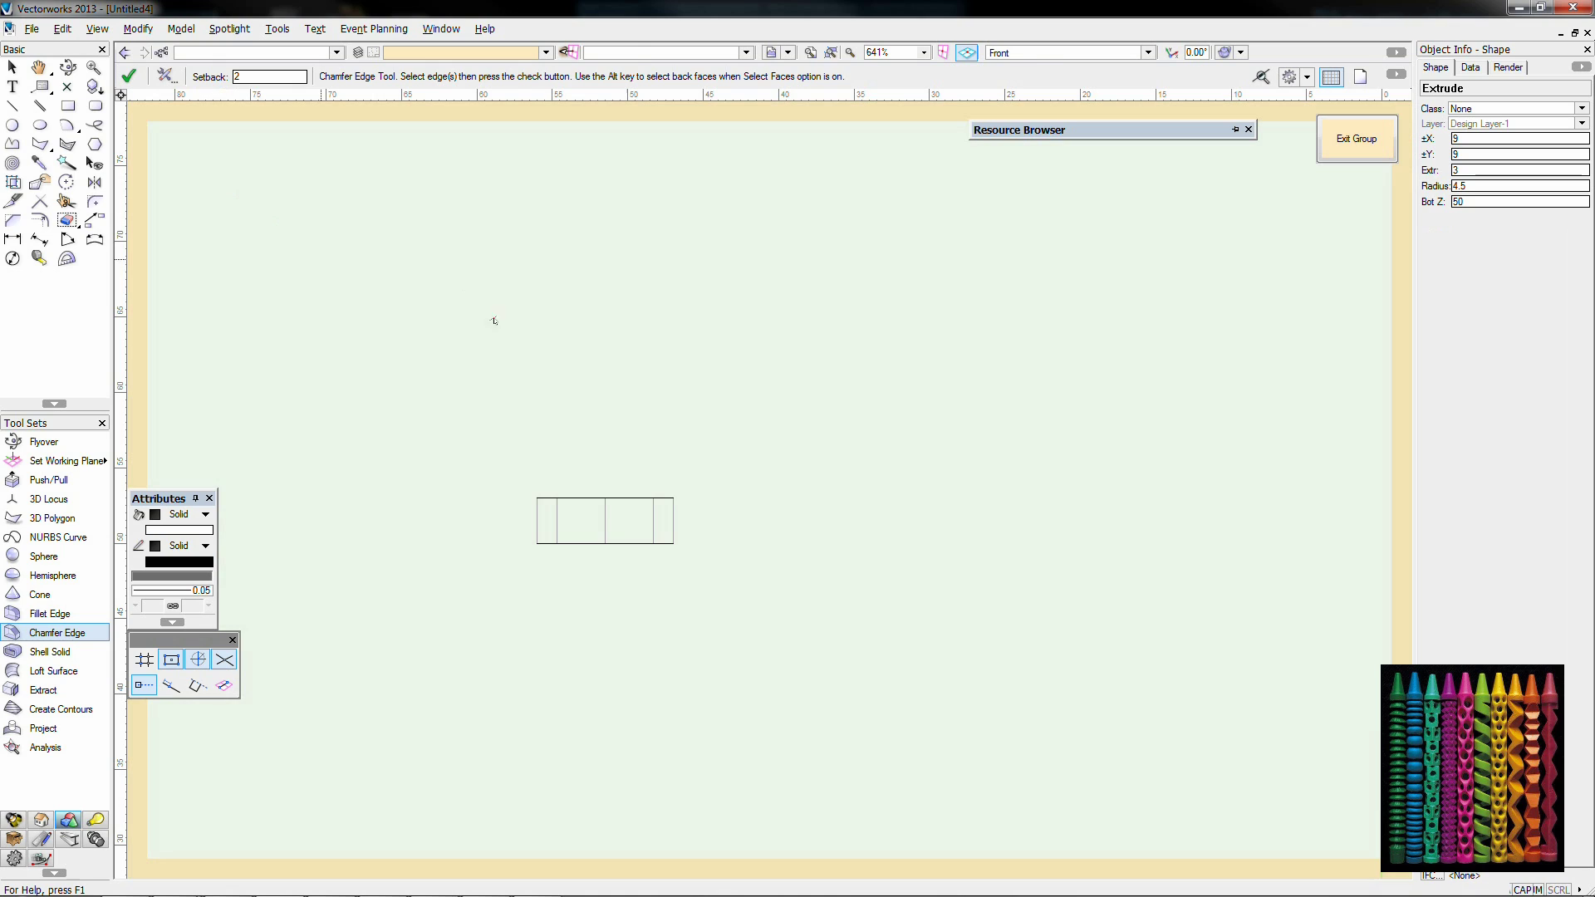
key(x)
click(605, 496)
click(57, 632)
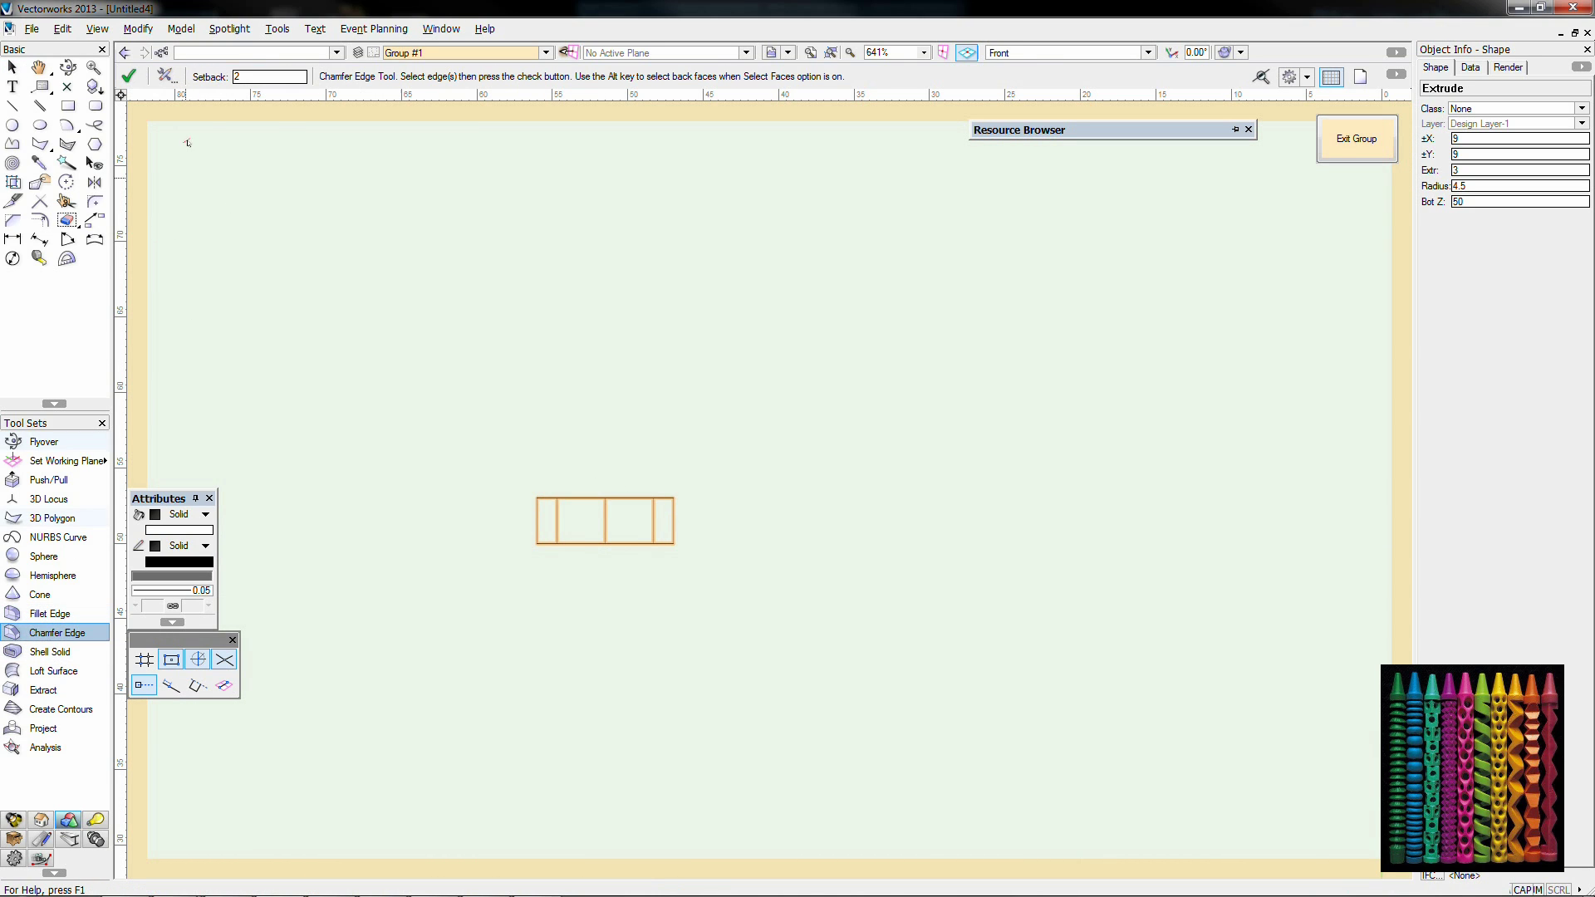
click(129, 76)
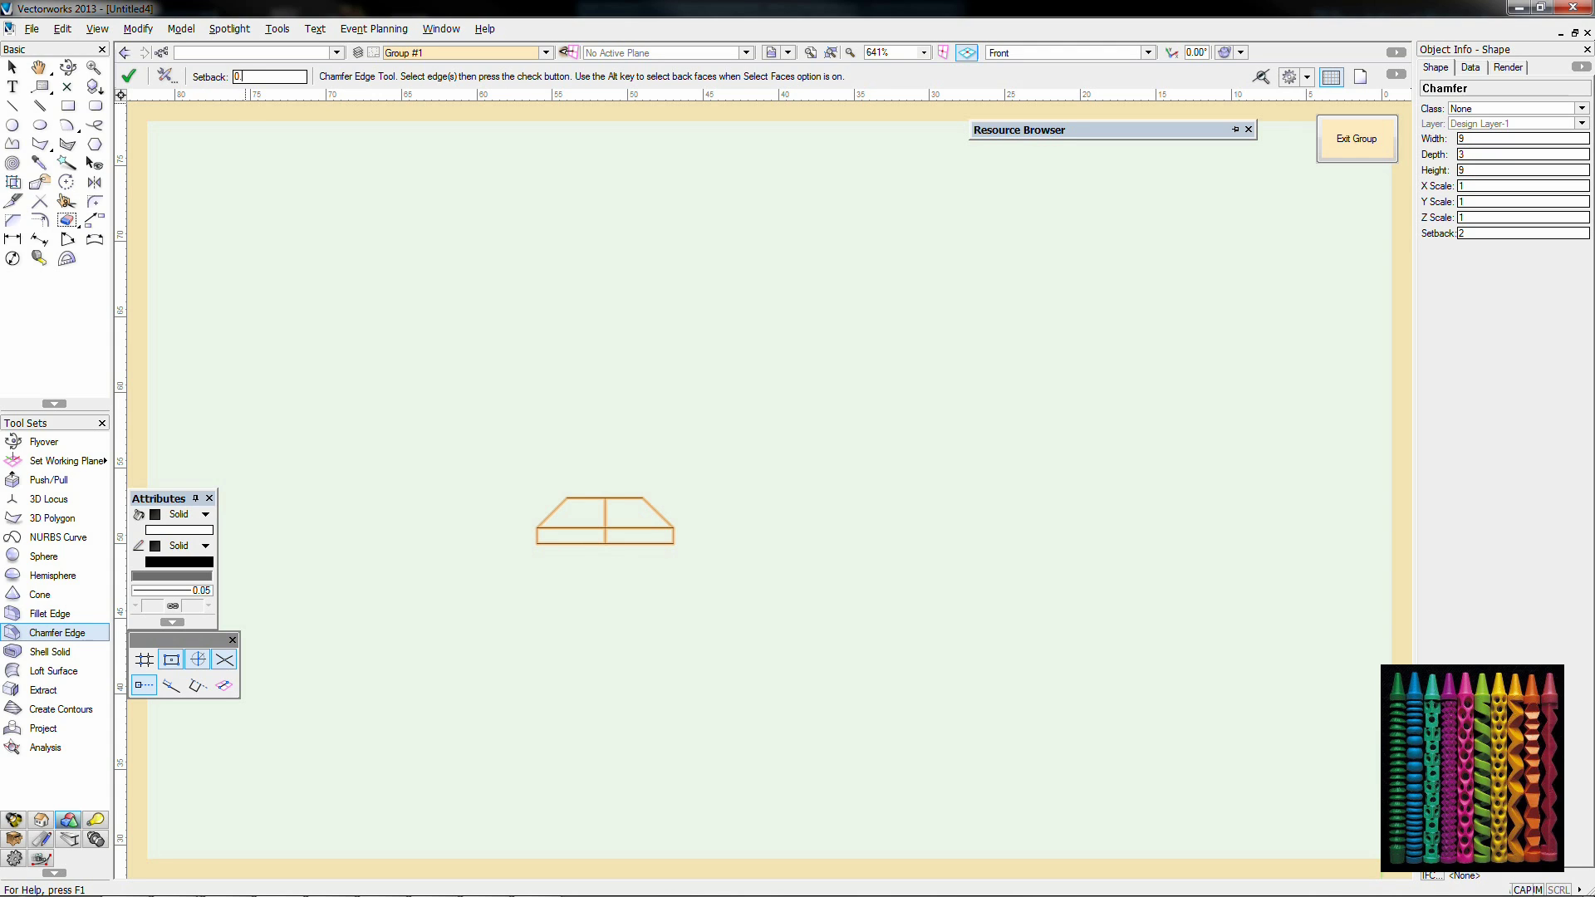
click(133, 77)
key(x)
Step: Move the chamfered disc down so its underside sits centred on top of the first crayon's base
scroll(369, 326, down, 3)
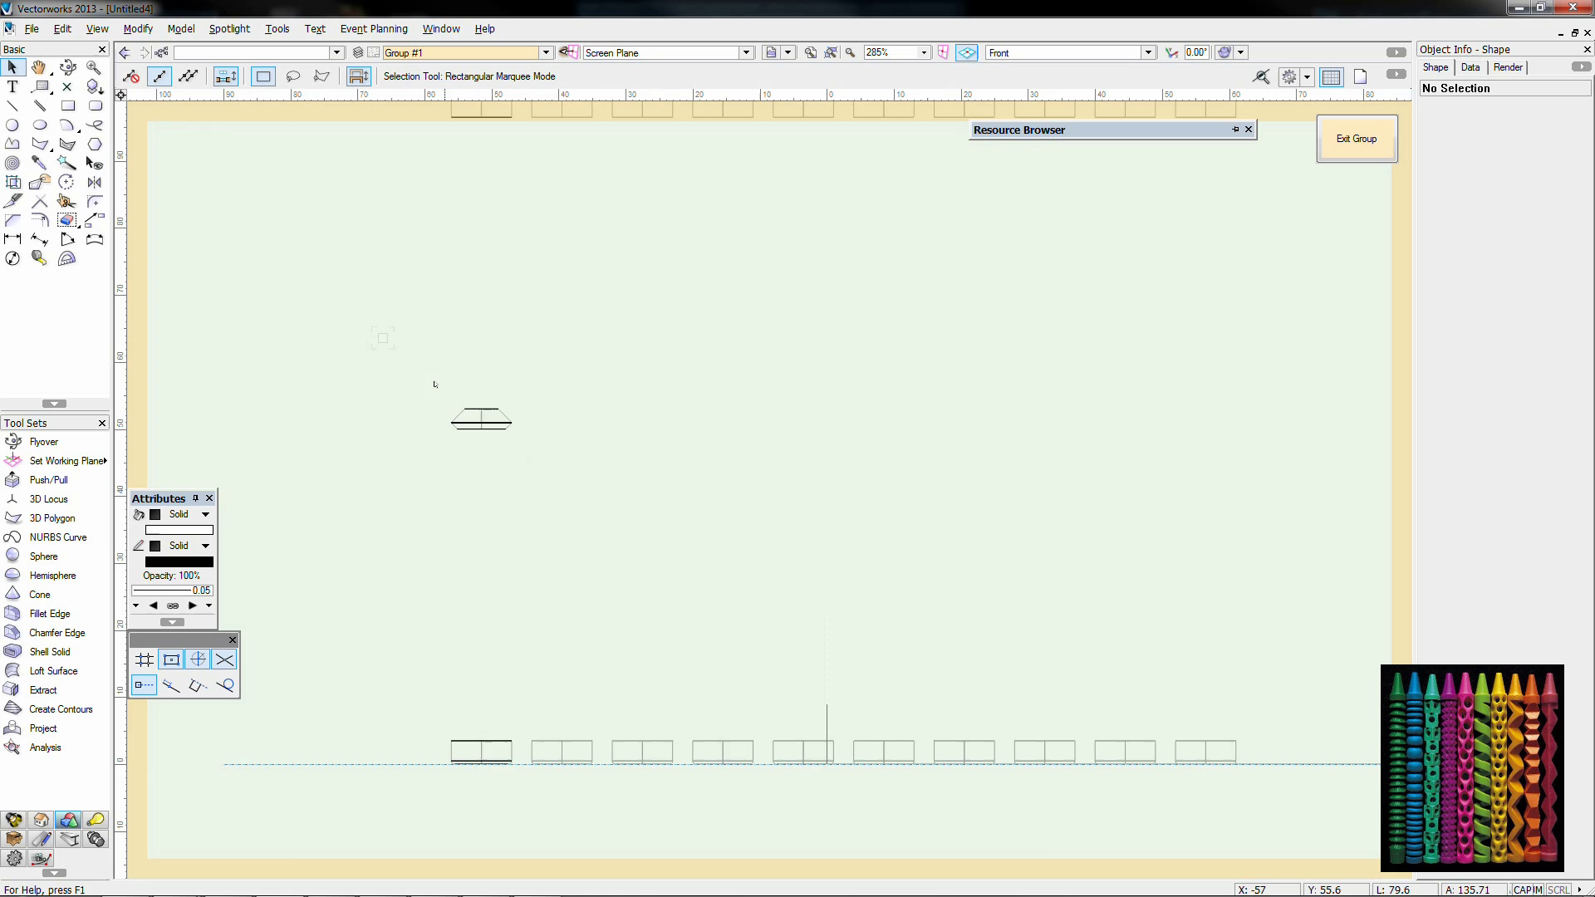
drag(454, 711, 456, 713)
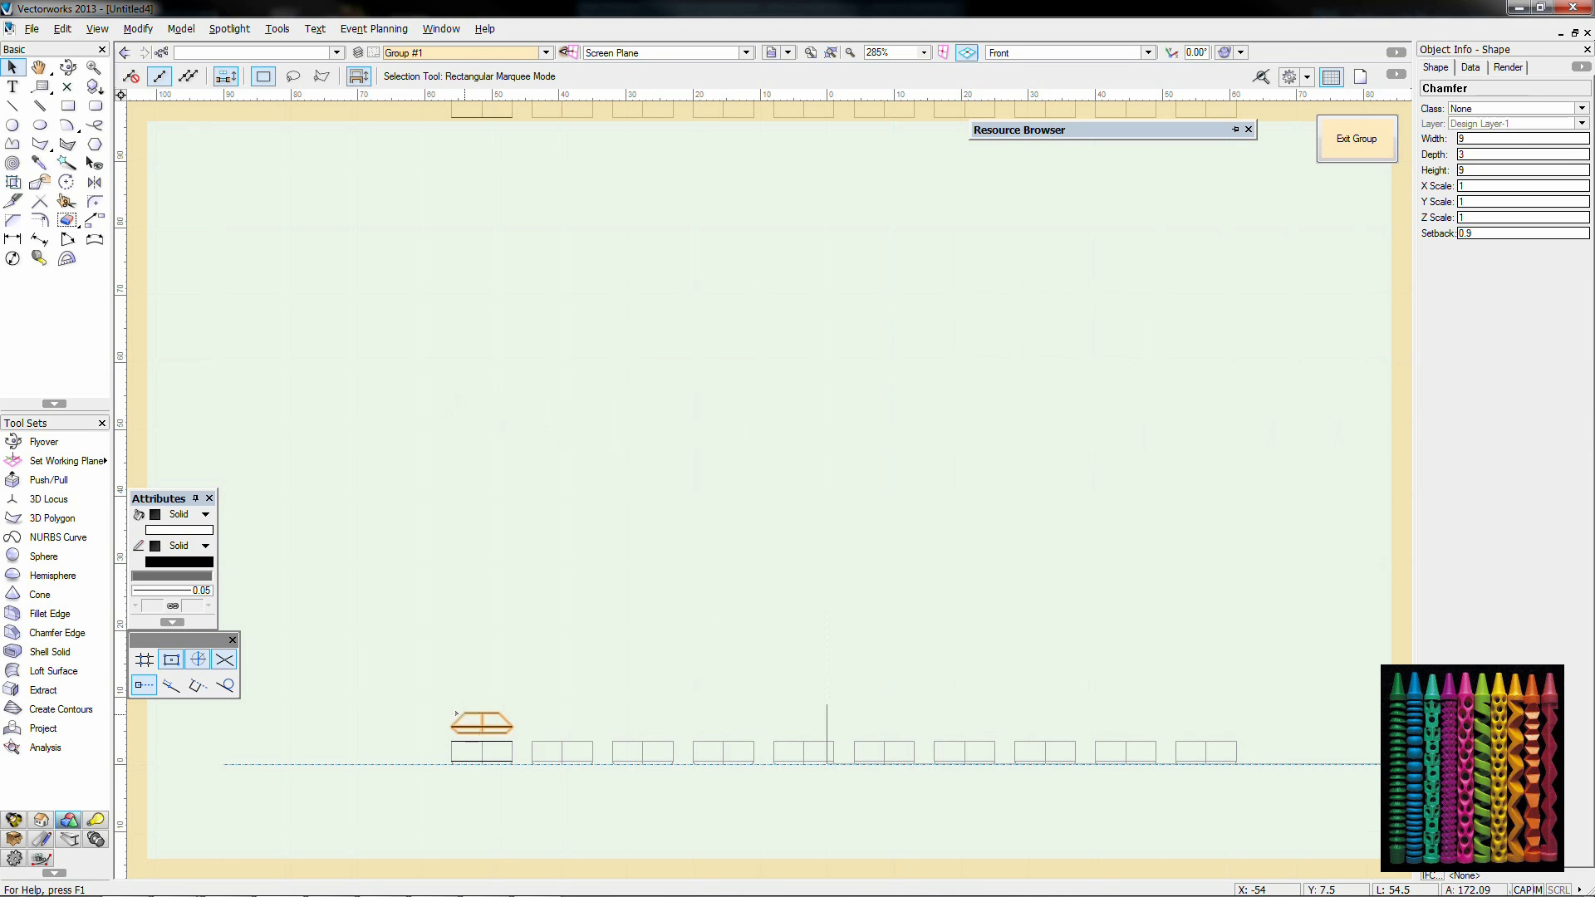
scroll(474, 735, up, 2)
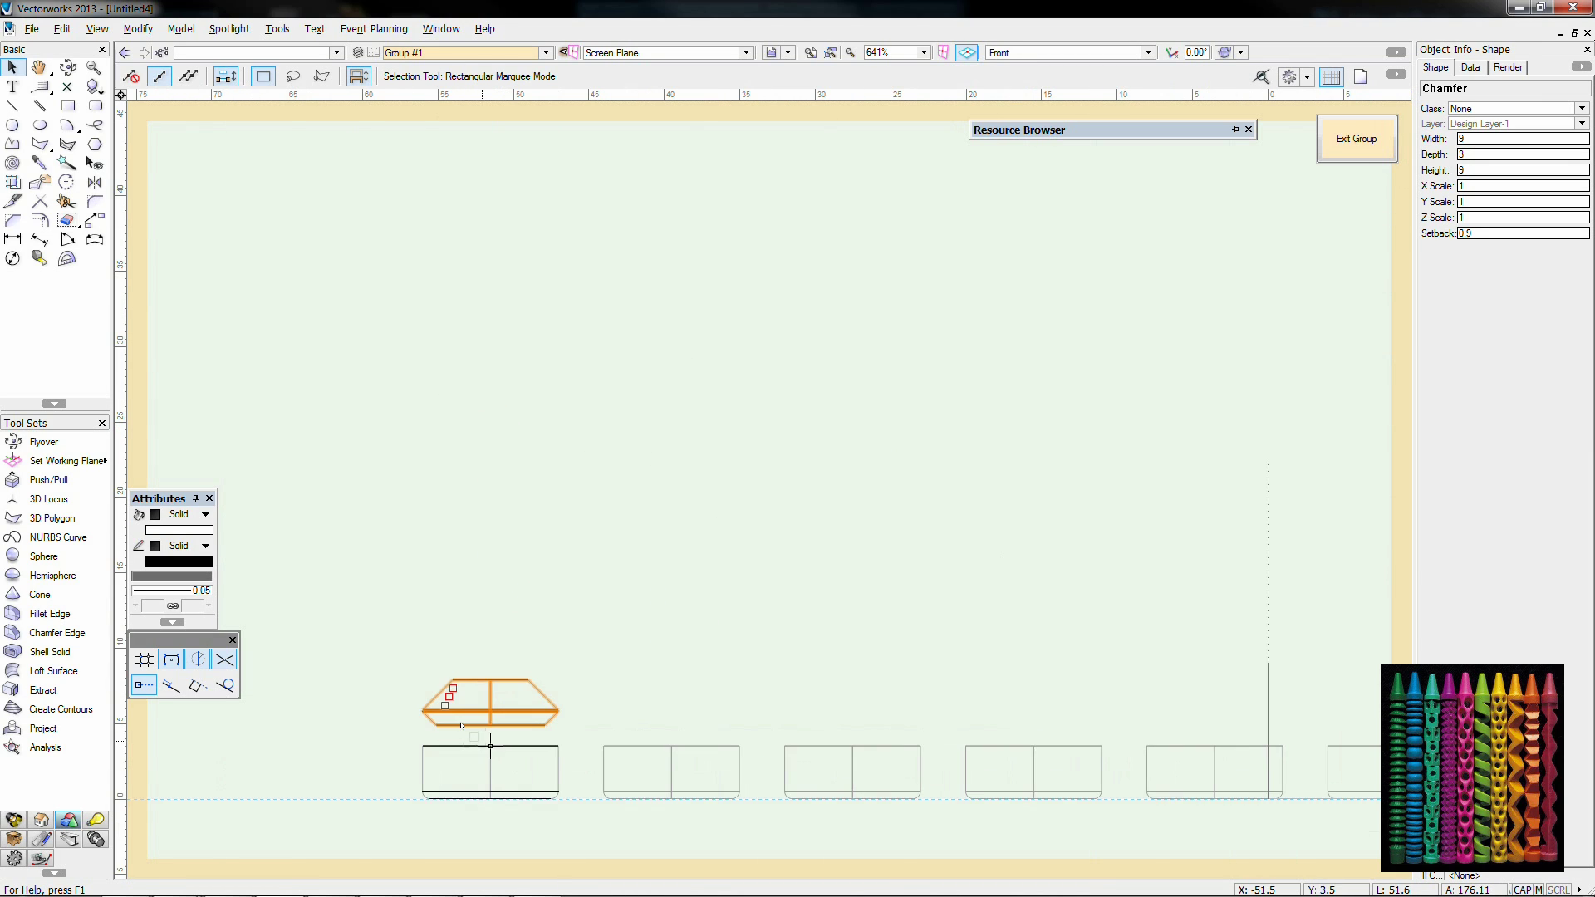
drag(491, 726, 491, 747)
scroll(490, 745, down, 2)
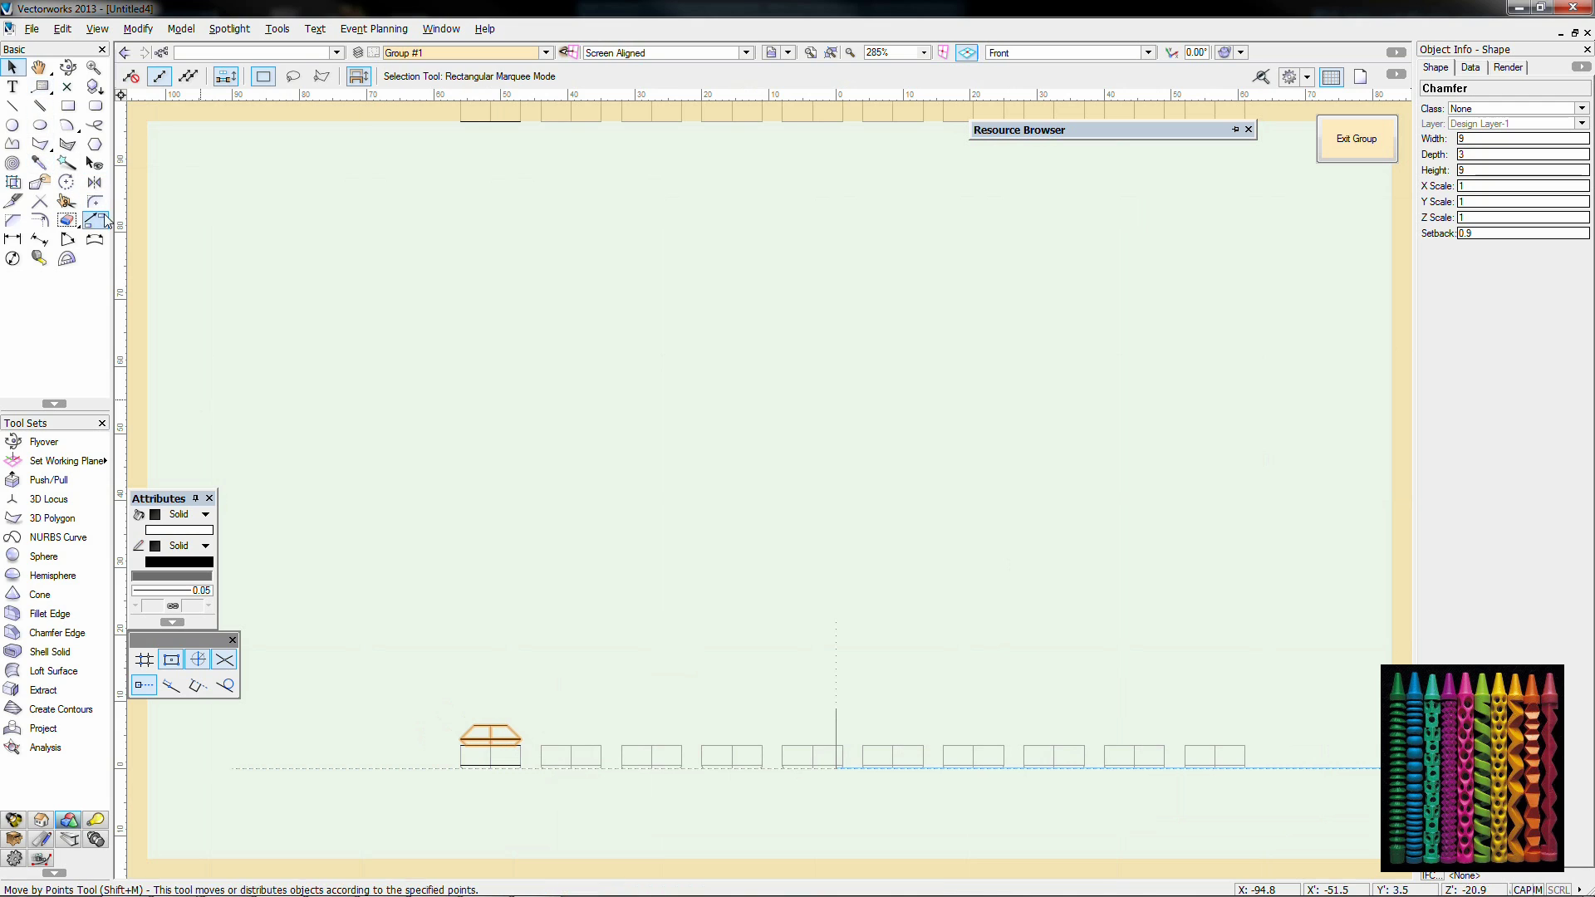
Step: Try stacking 15 duplicates of the chamfered disc upward with the Move by Points tool, and delete them
click(95, 220)
scroll(304, 121, down, 1)
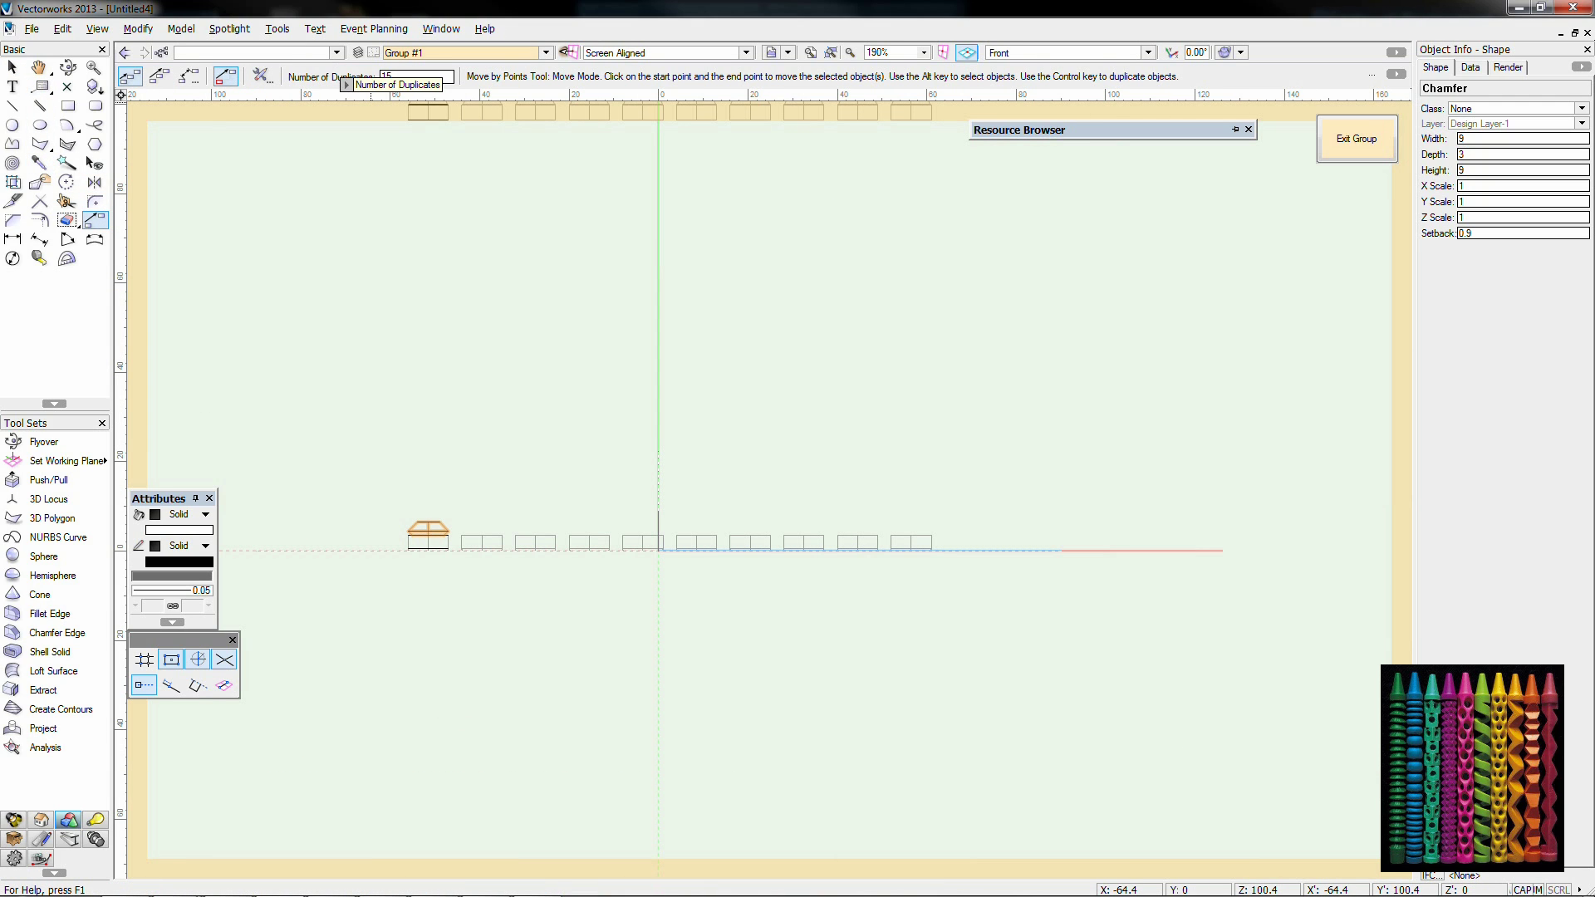
scroll(426, 538, up, 5)
click(447, 516)
click(447, 366)
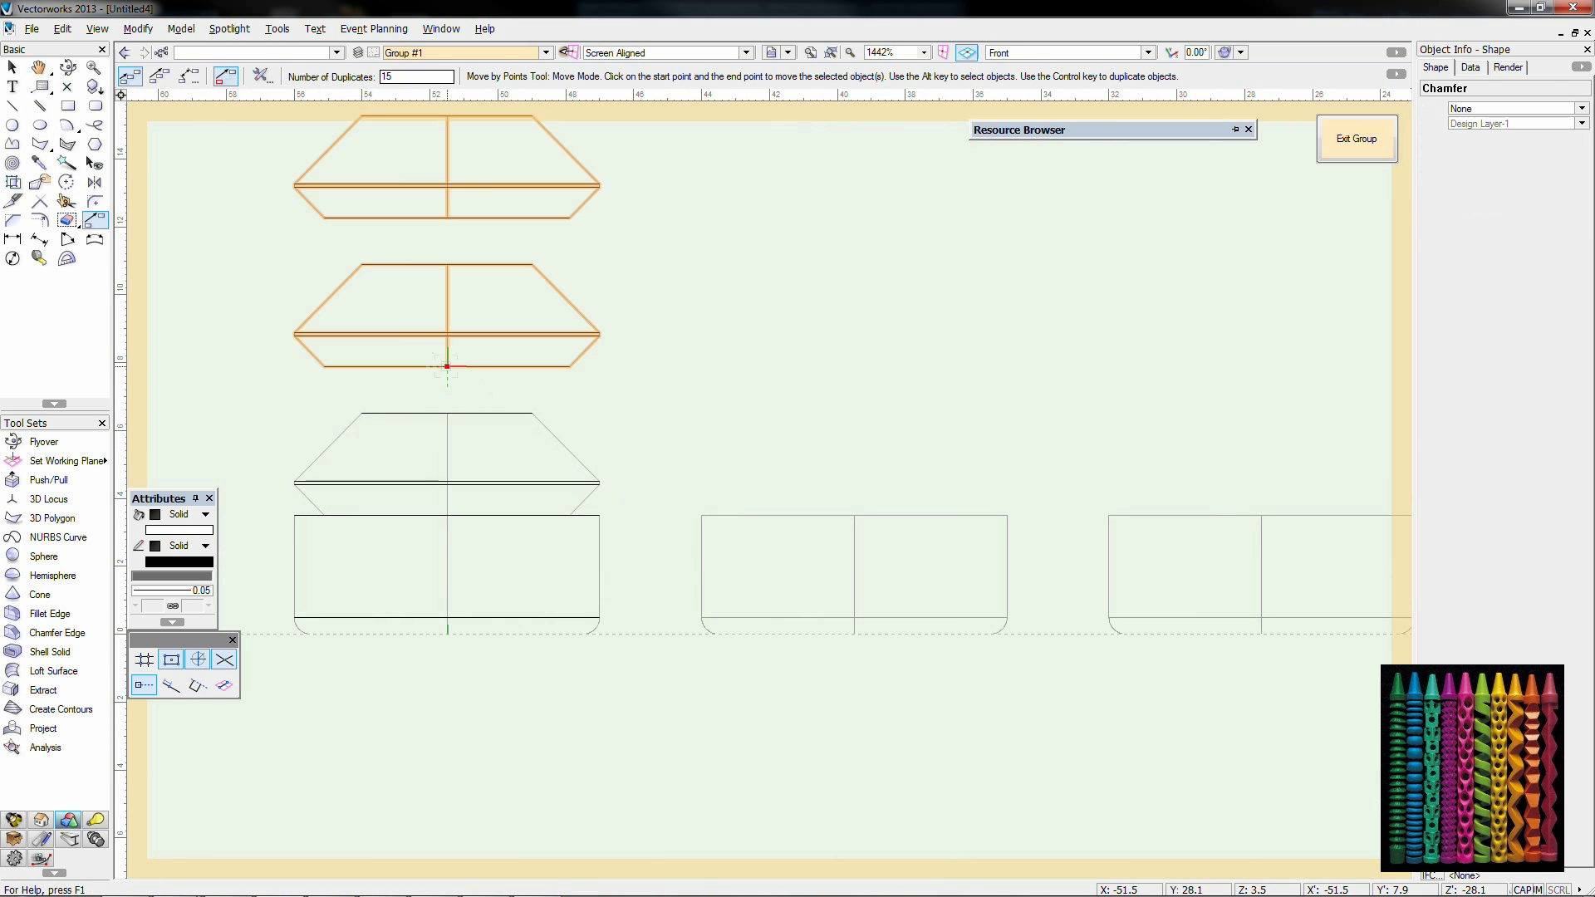
scroll(447, 366, down, 6)
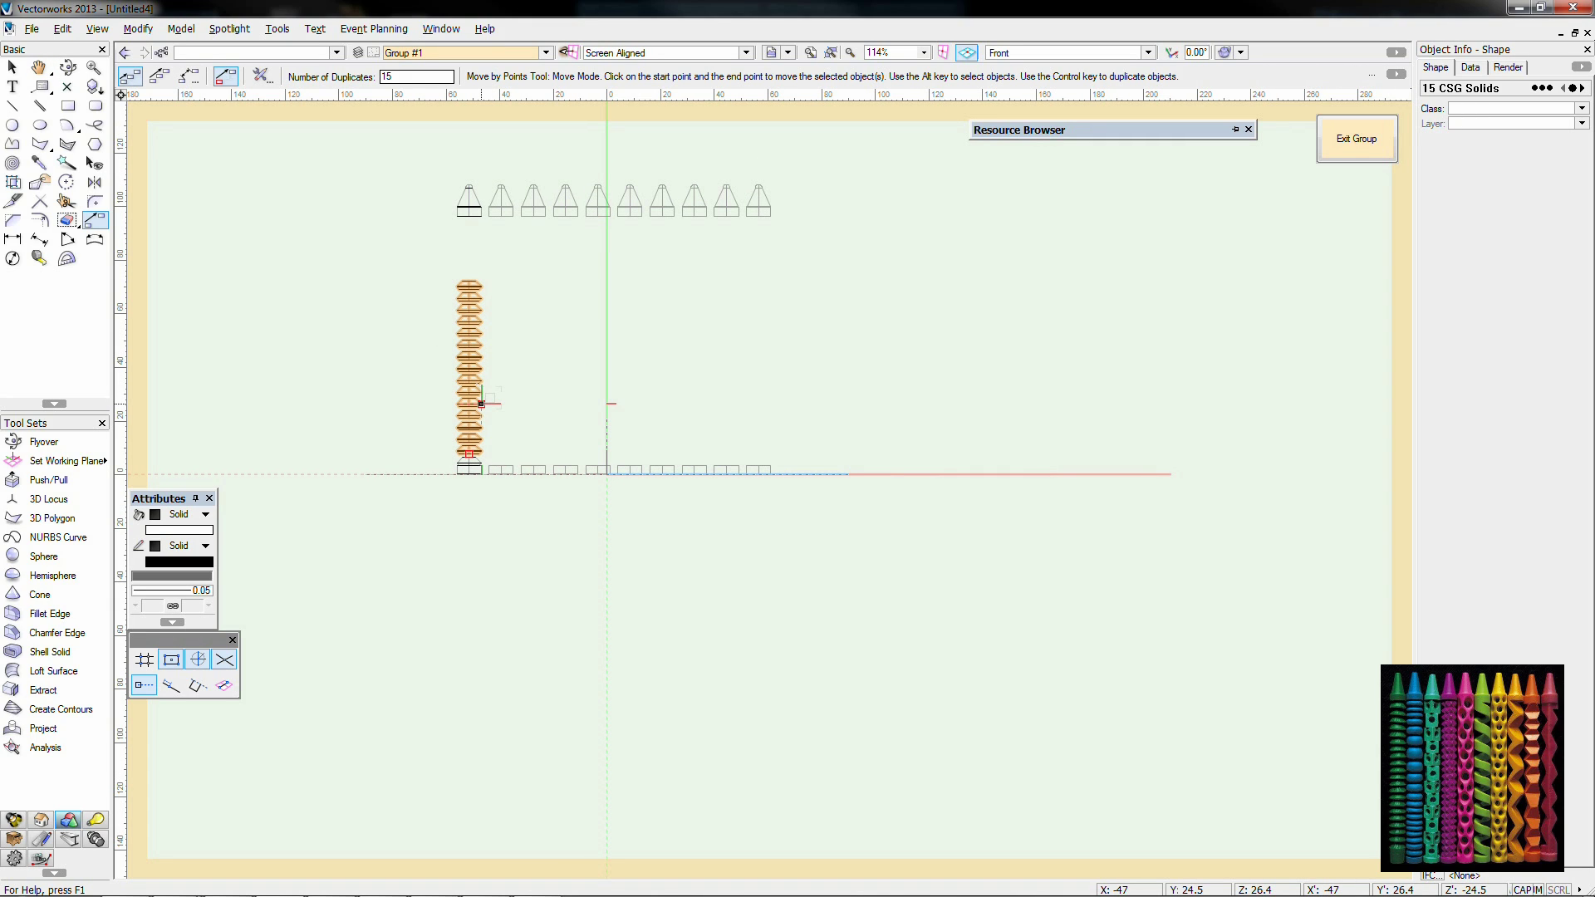
key(Delete)
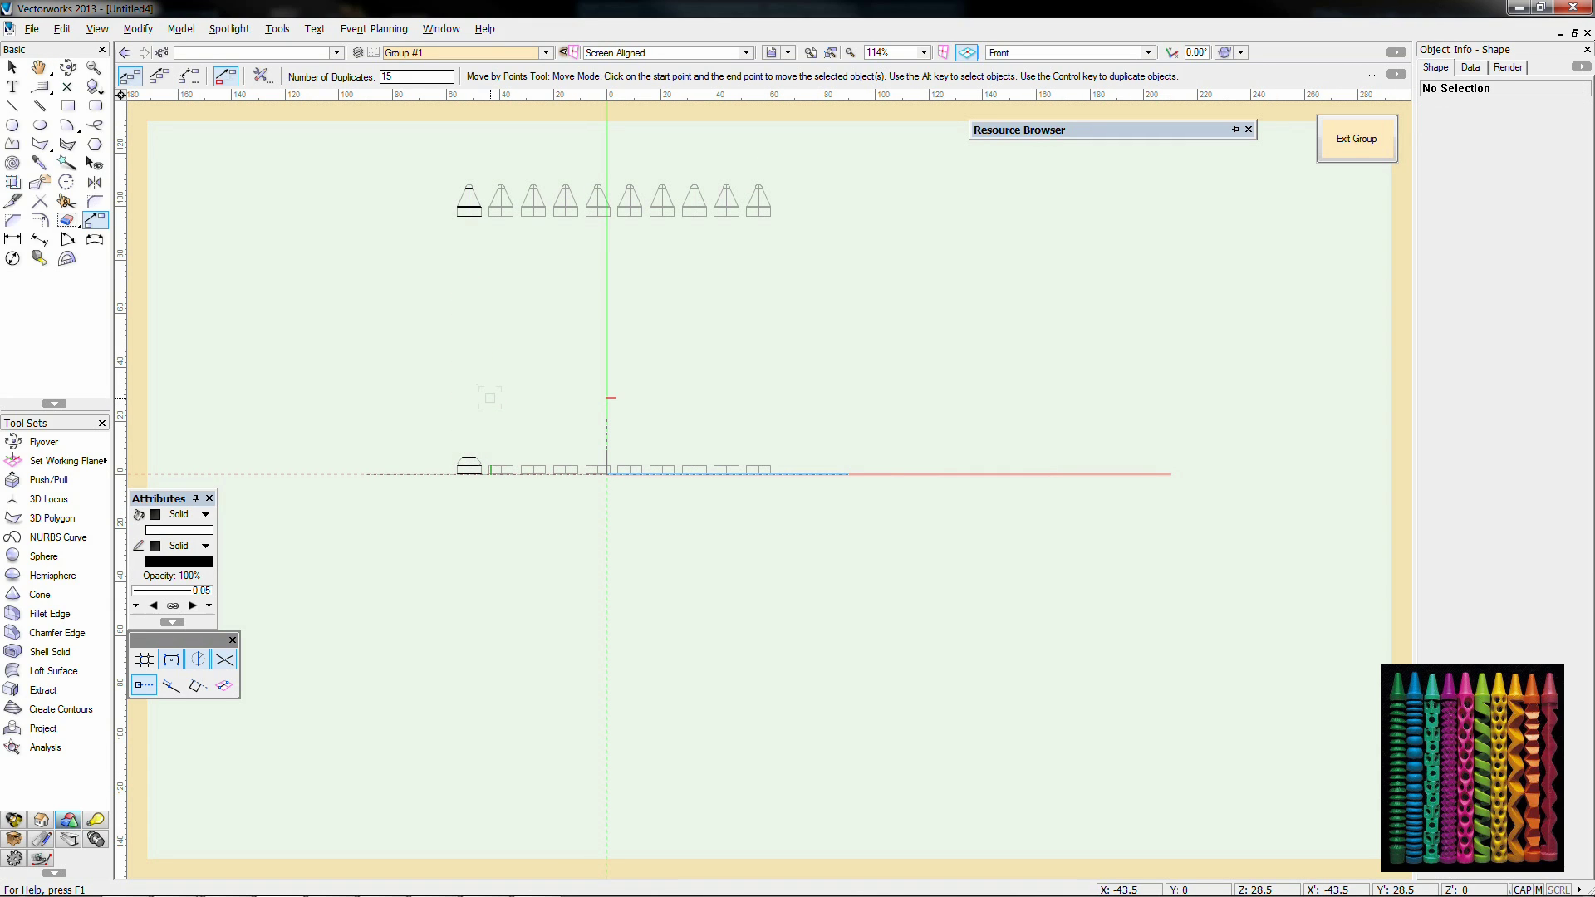
Step: Distribute 21 duplicates of the chamfered disc by points from the top of the first crayon's base to the underside of its tip section
key(x)
click(469, 459)
scroll(283, 222, up, 1)
middle_drag(446, 312, 428, 370)
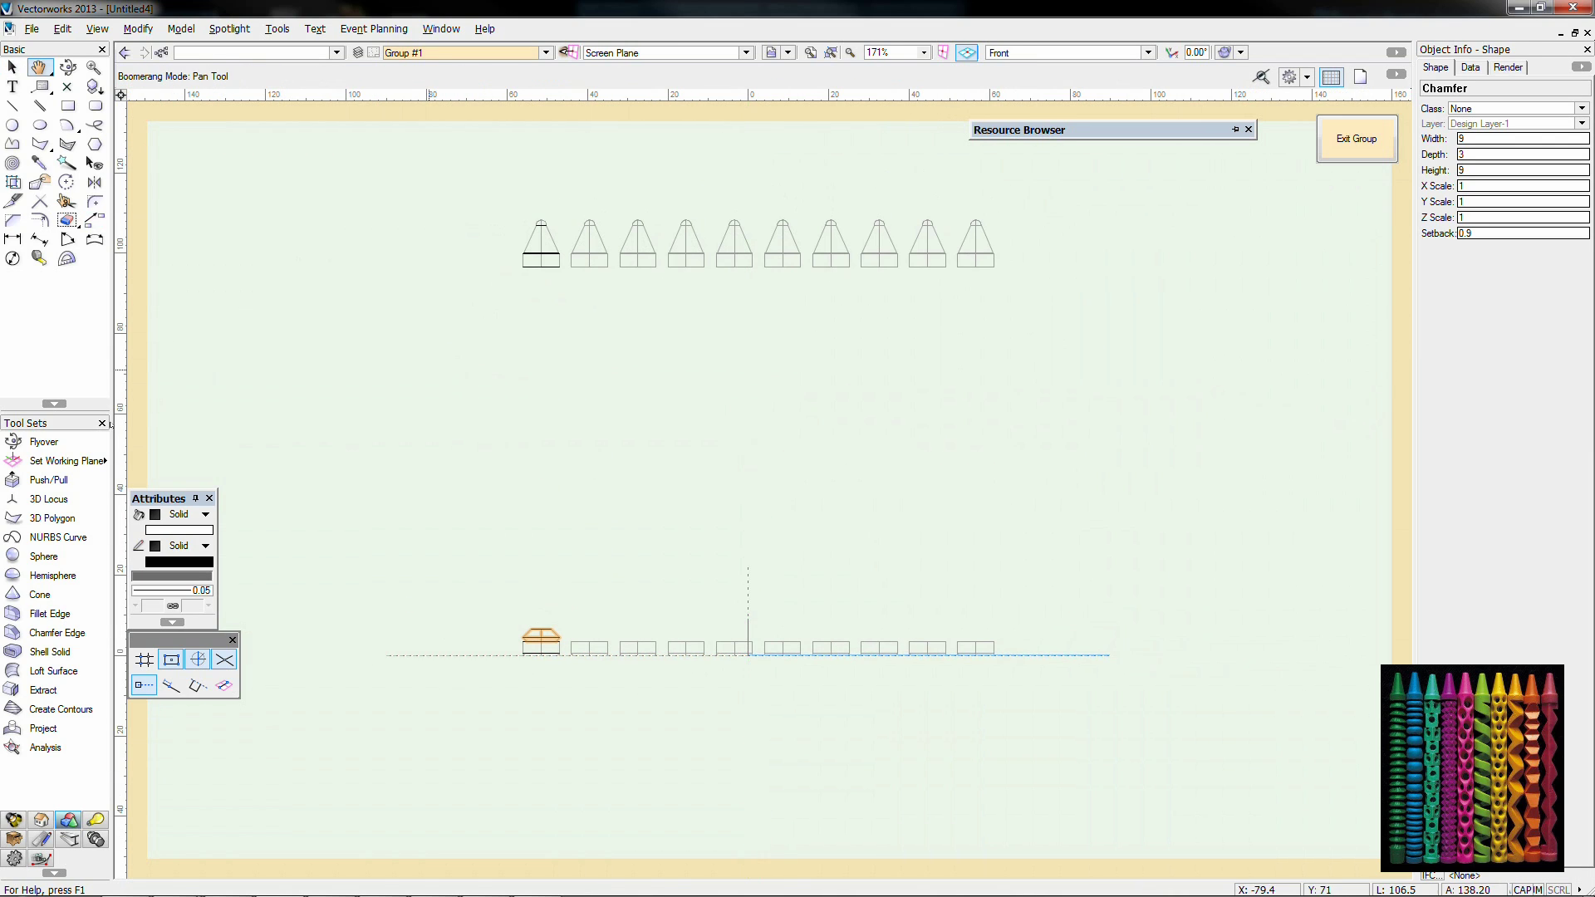
click(97, 222)
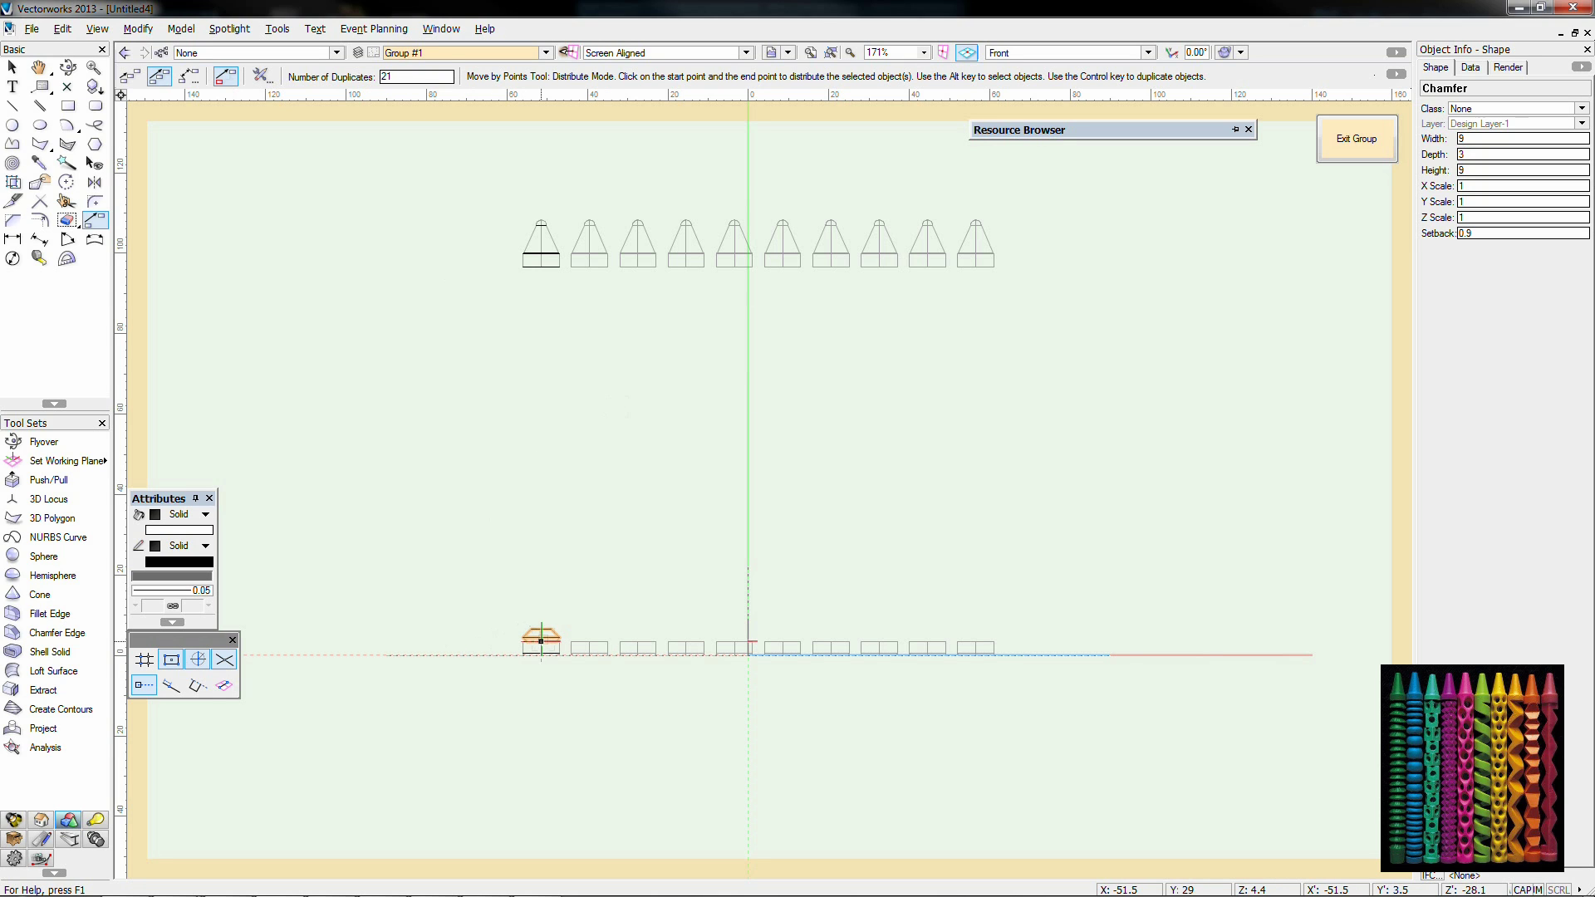
scroll(541, 642, up, 3)
click(540, 641)
scroll(552, 460, down, 2)
middle_drag(525, 219, 488, 413)
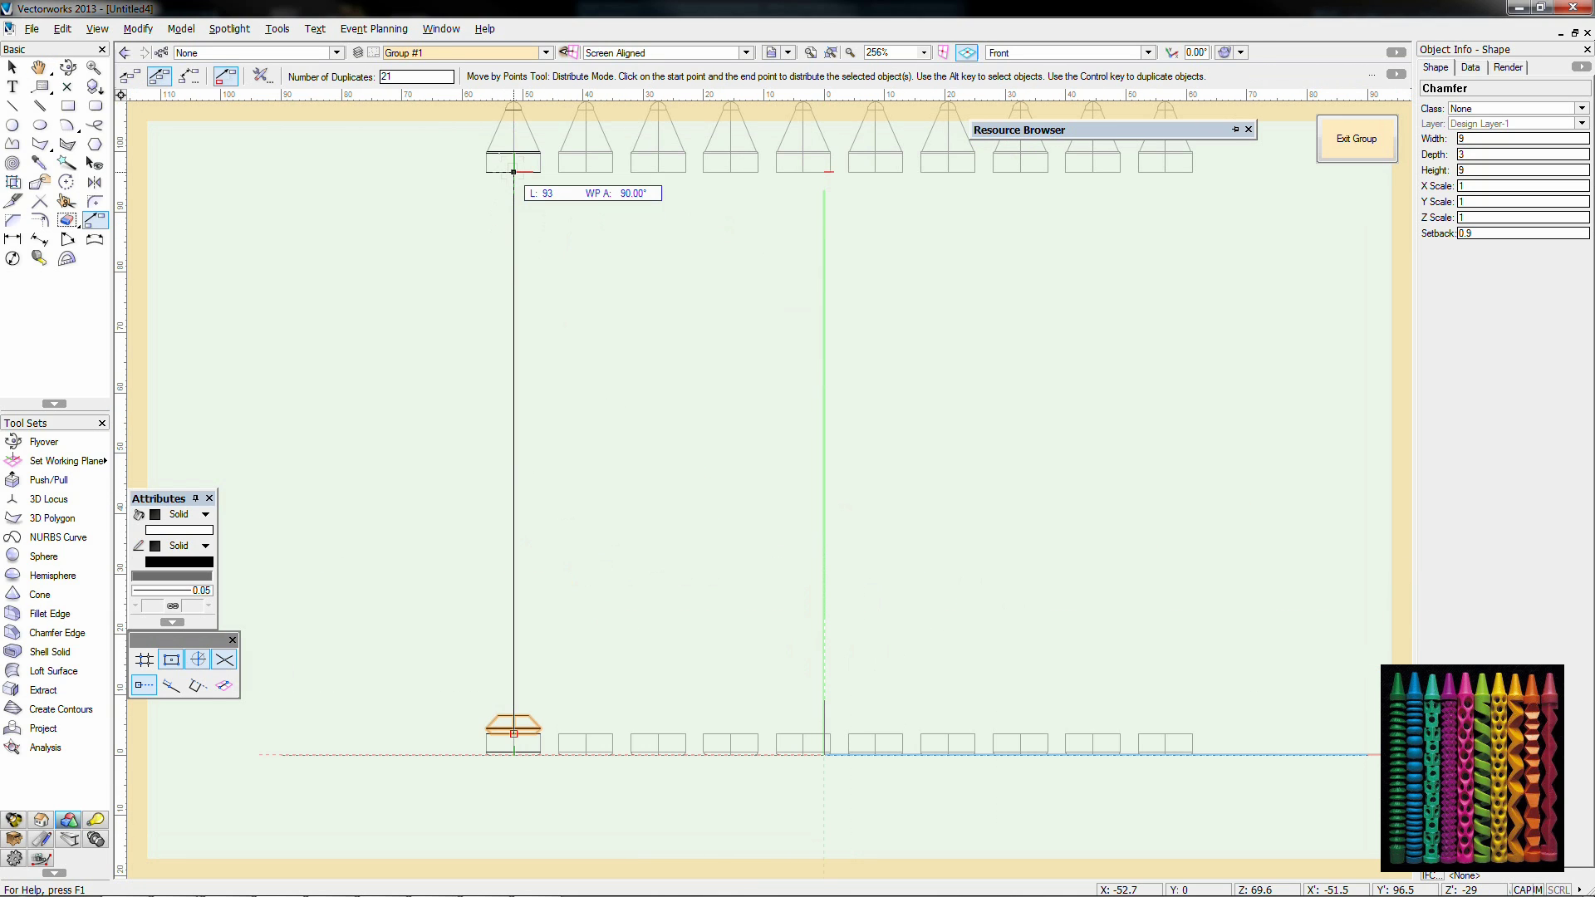
click(513, 172)
key(x)
key(x)
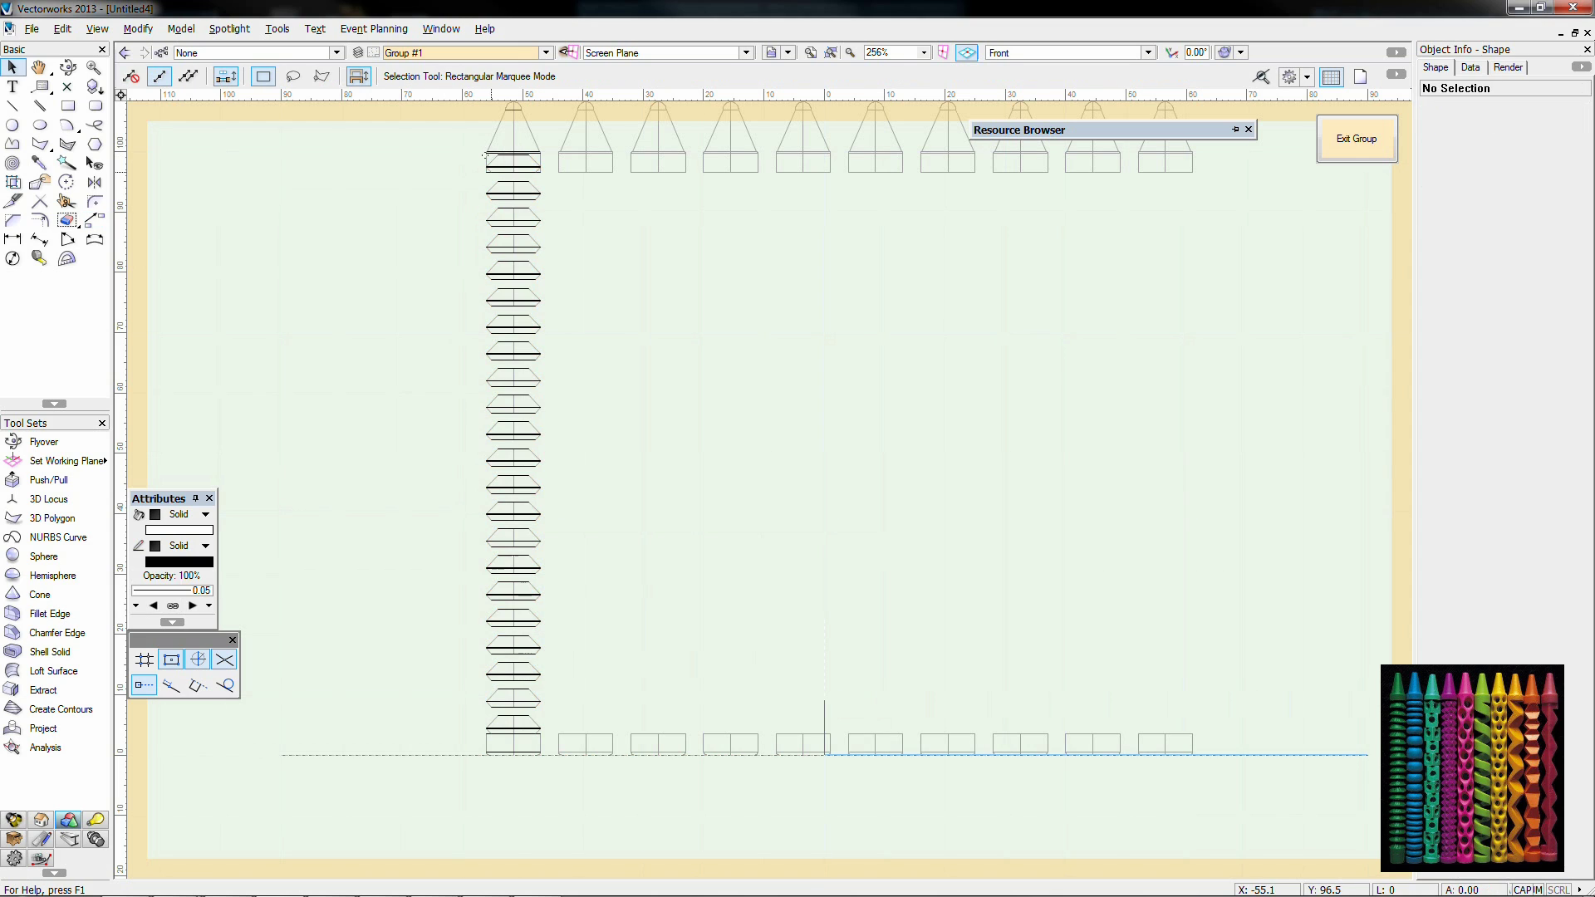
Step: Delete the uppermost duplicate disc overlapping the tip section and show the crayon shaded in left isometric view
click(489, 168)
key(Delete)
key(KP_1)
key(ctrl+shift+g)
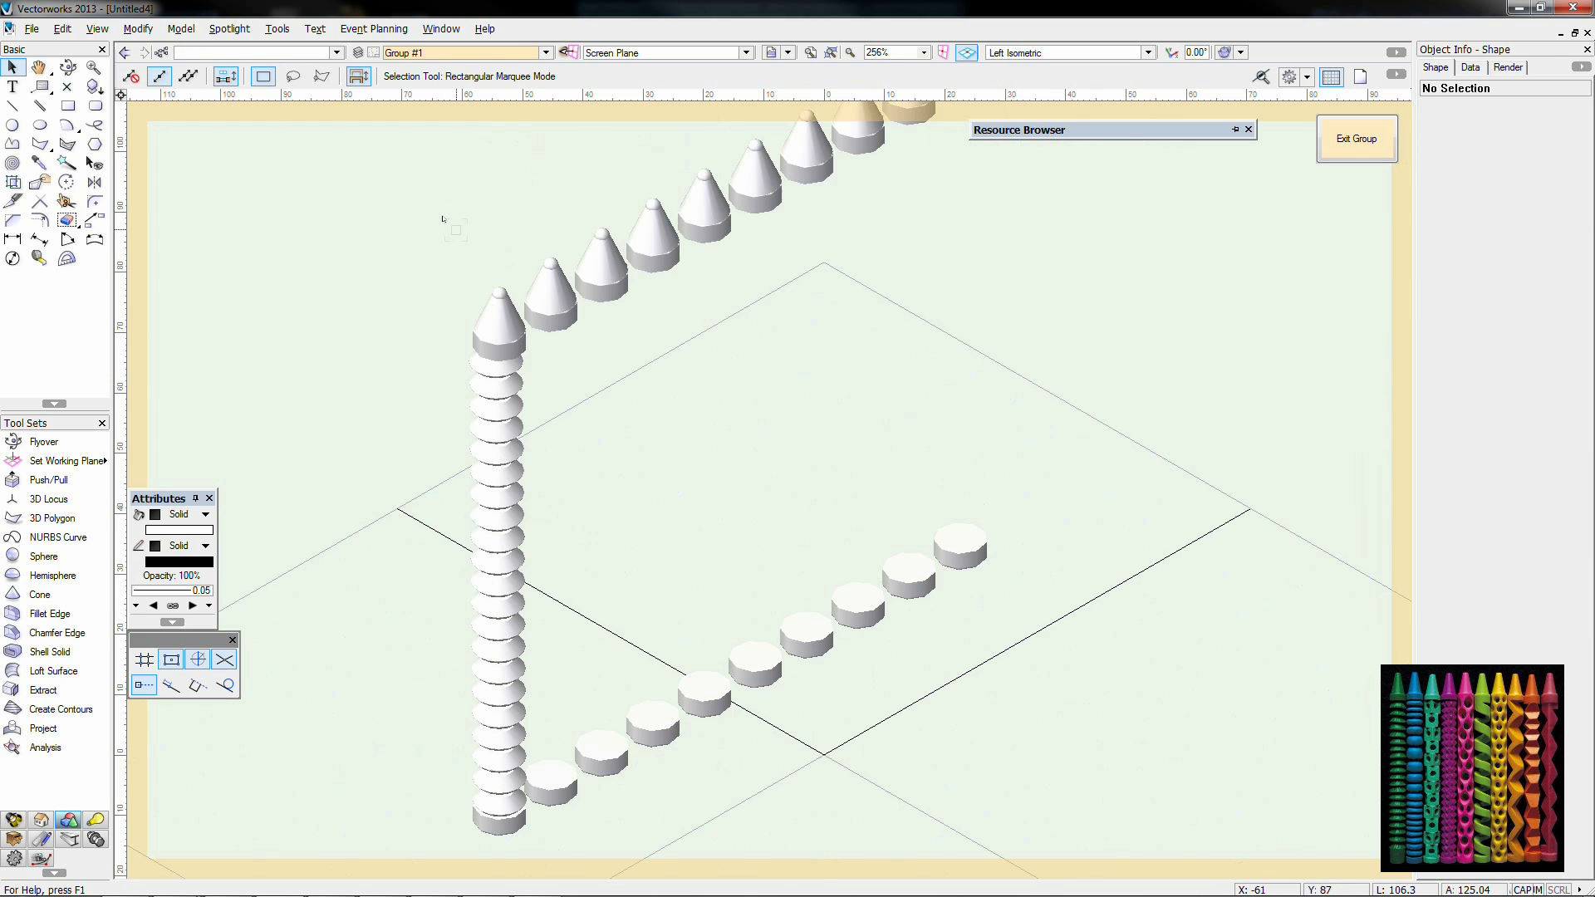
middle_drag(422, 466, 415, 410)
Step: Align all parts of the first crayon by their vertical centres in plan view and move them back onto the crayon row's centre line
key(KP_5)
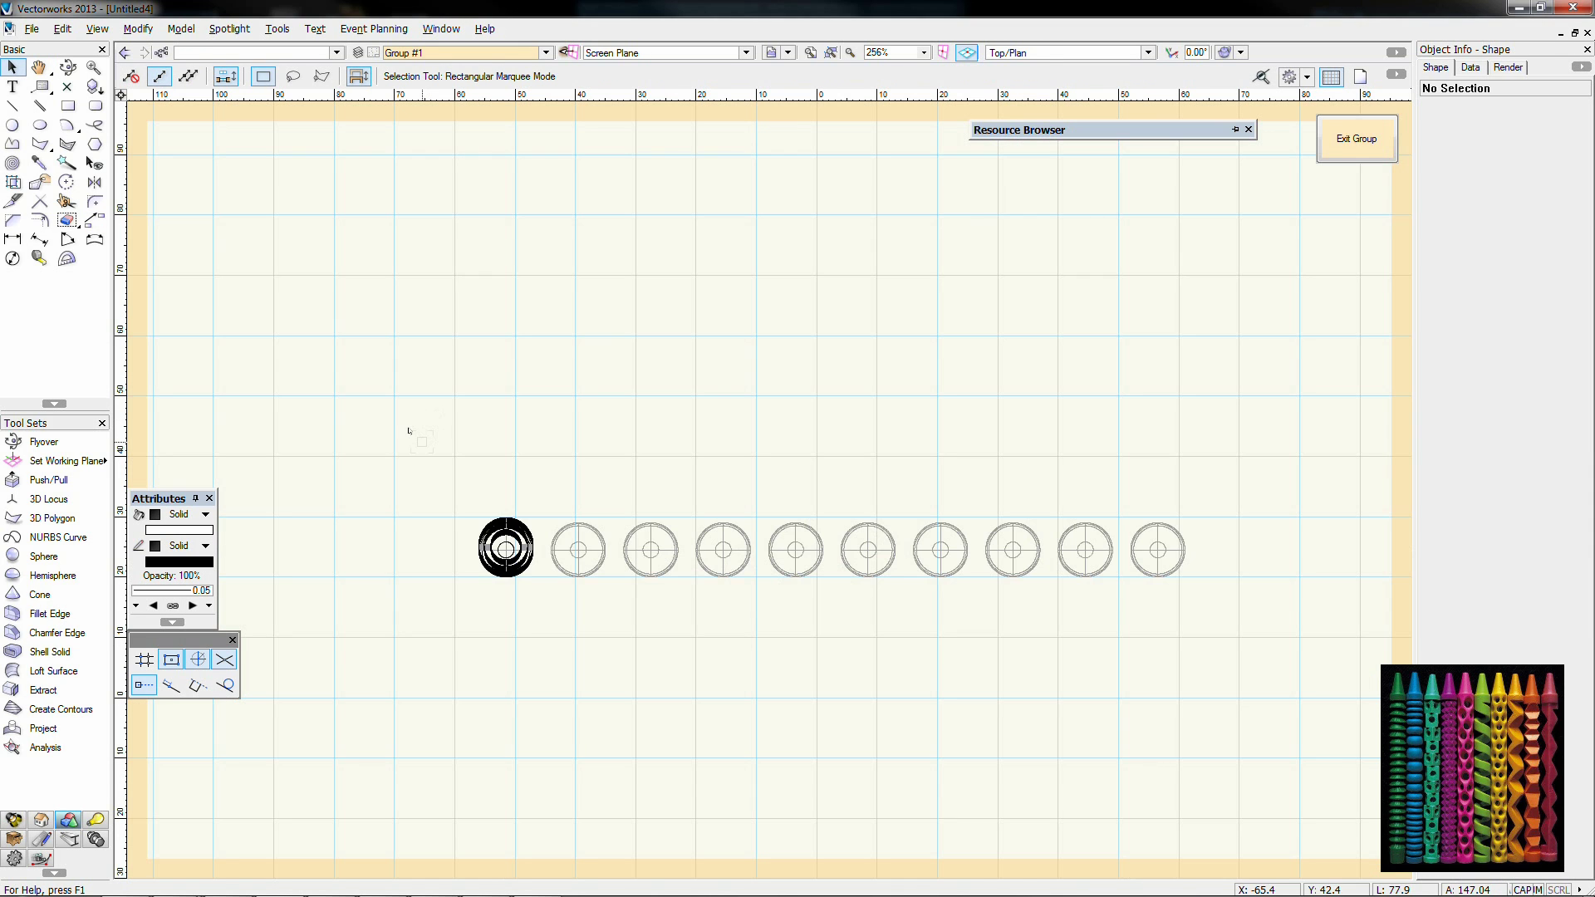
scroll(474, 539, up, 3)
drag(436, 395, 700, 715)
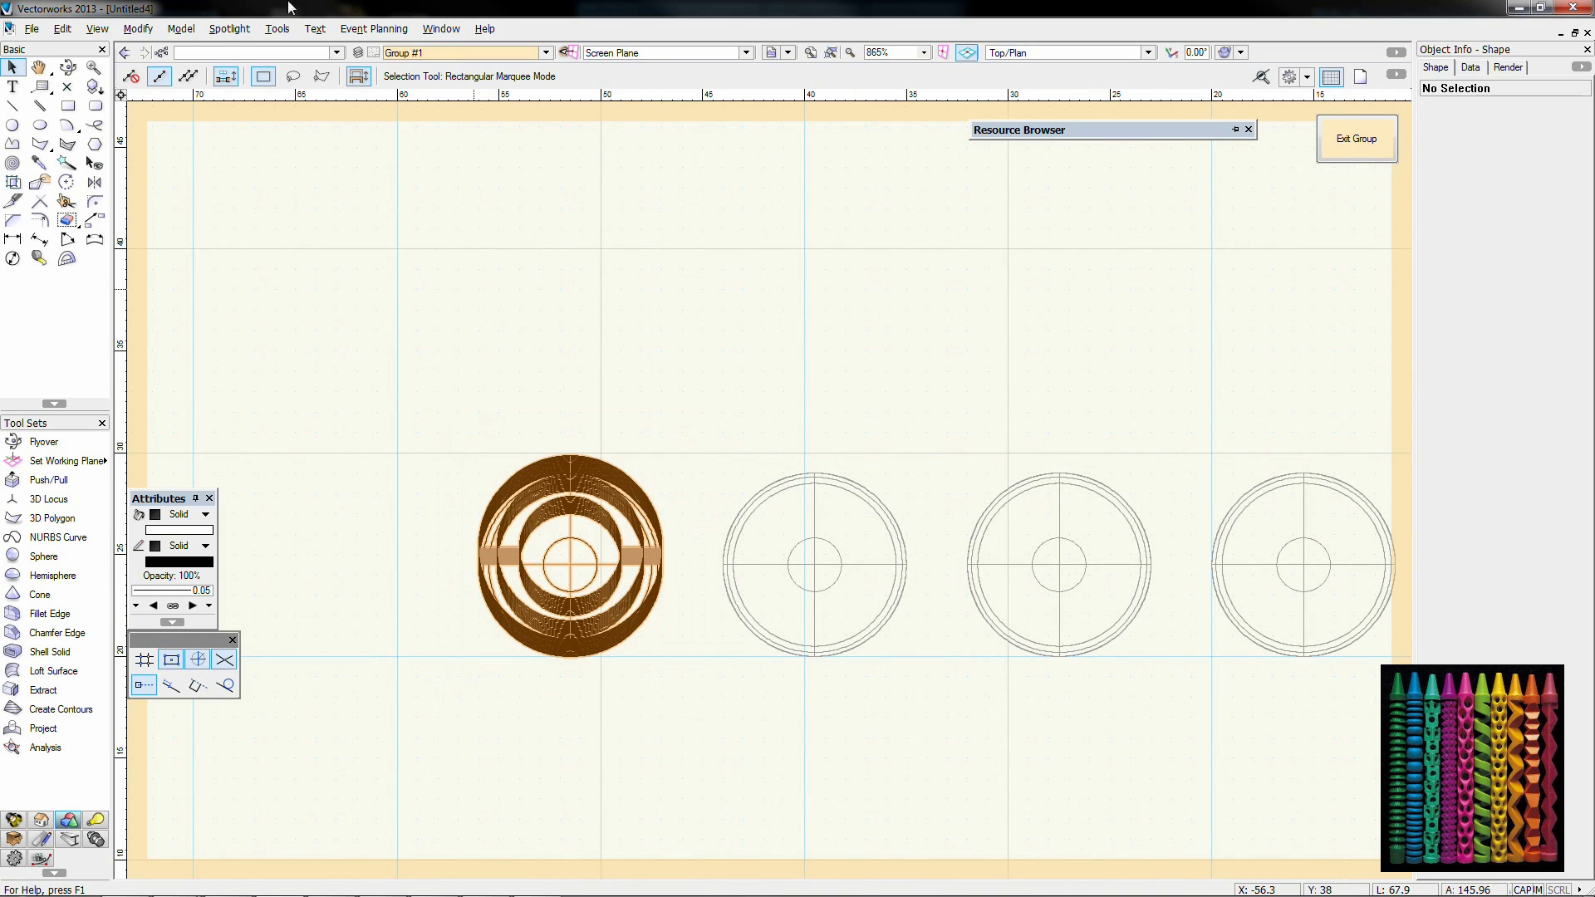
click(180, 30)
mouse_move(216, 93)
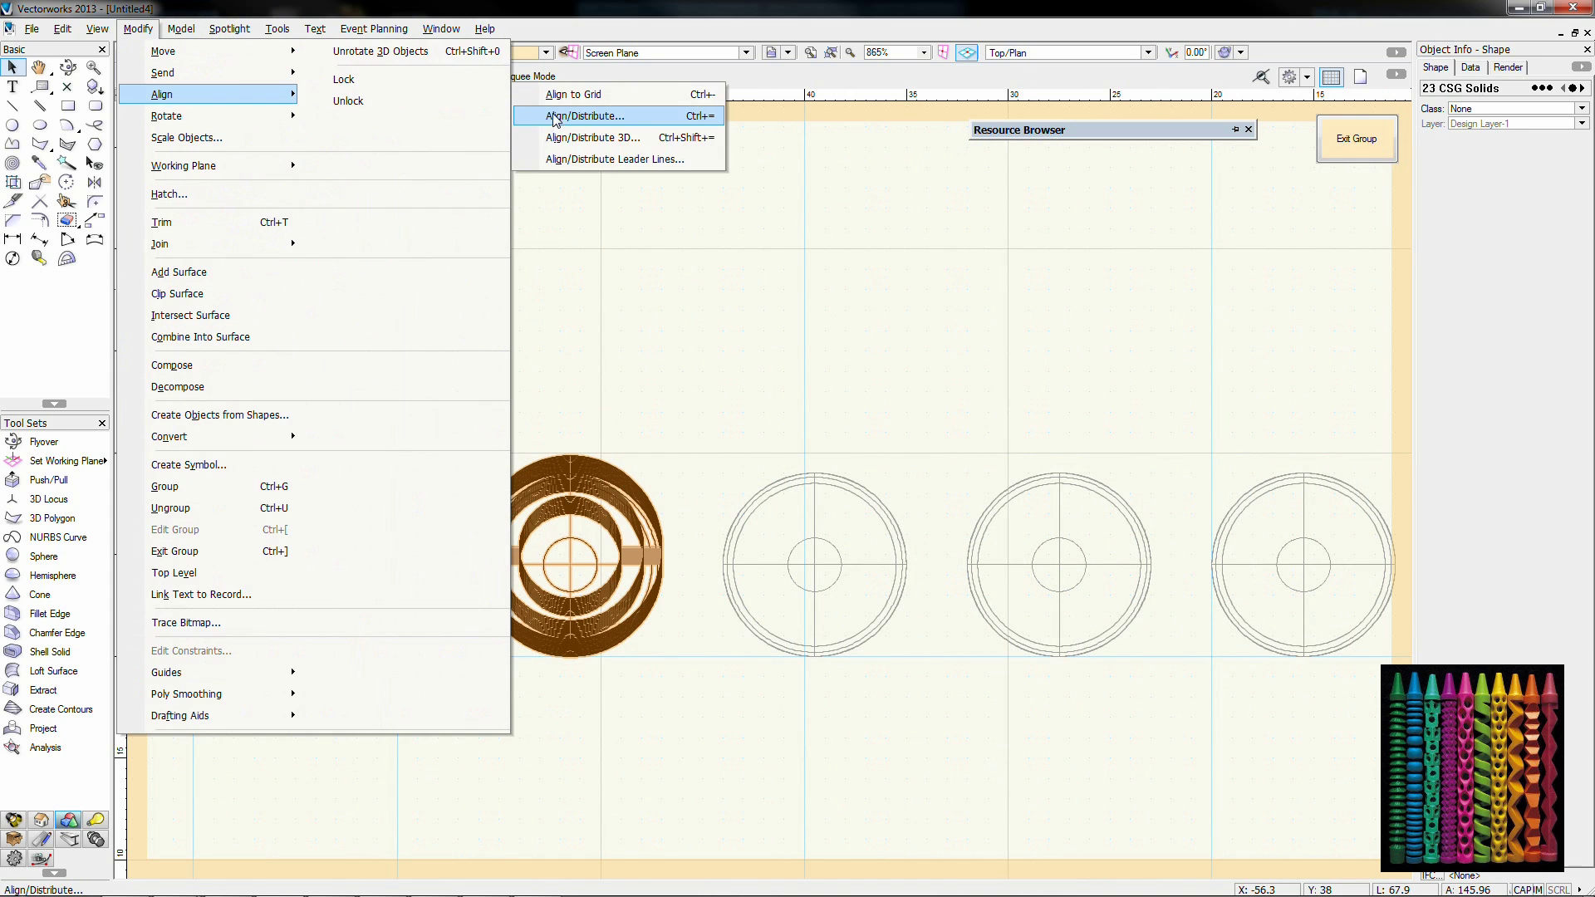
click(581, 115)
click(818, 343)
click(827, 390)
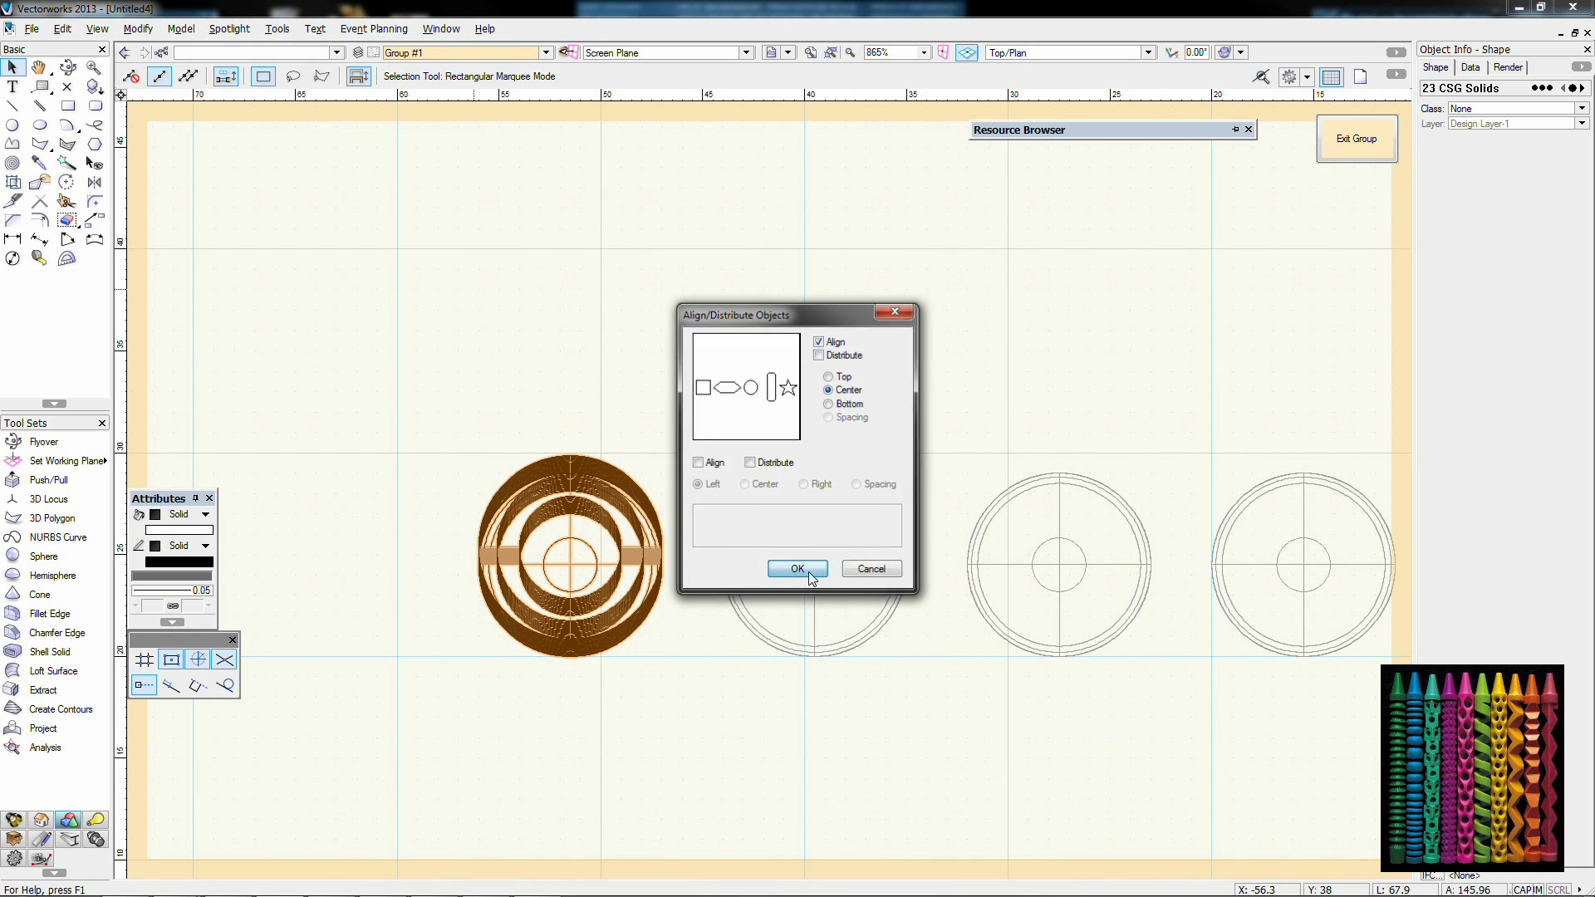
click(797, 564)
mouse_move(570, 556)
mouse_down()
mouse_move(788, 570)
mouse_move(570, 565)
mouse_up()
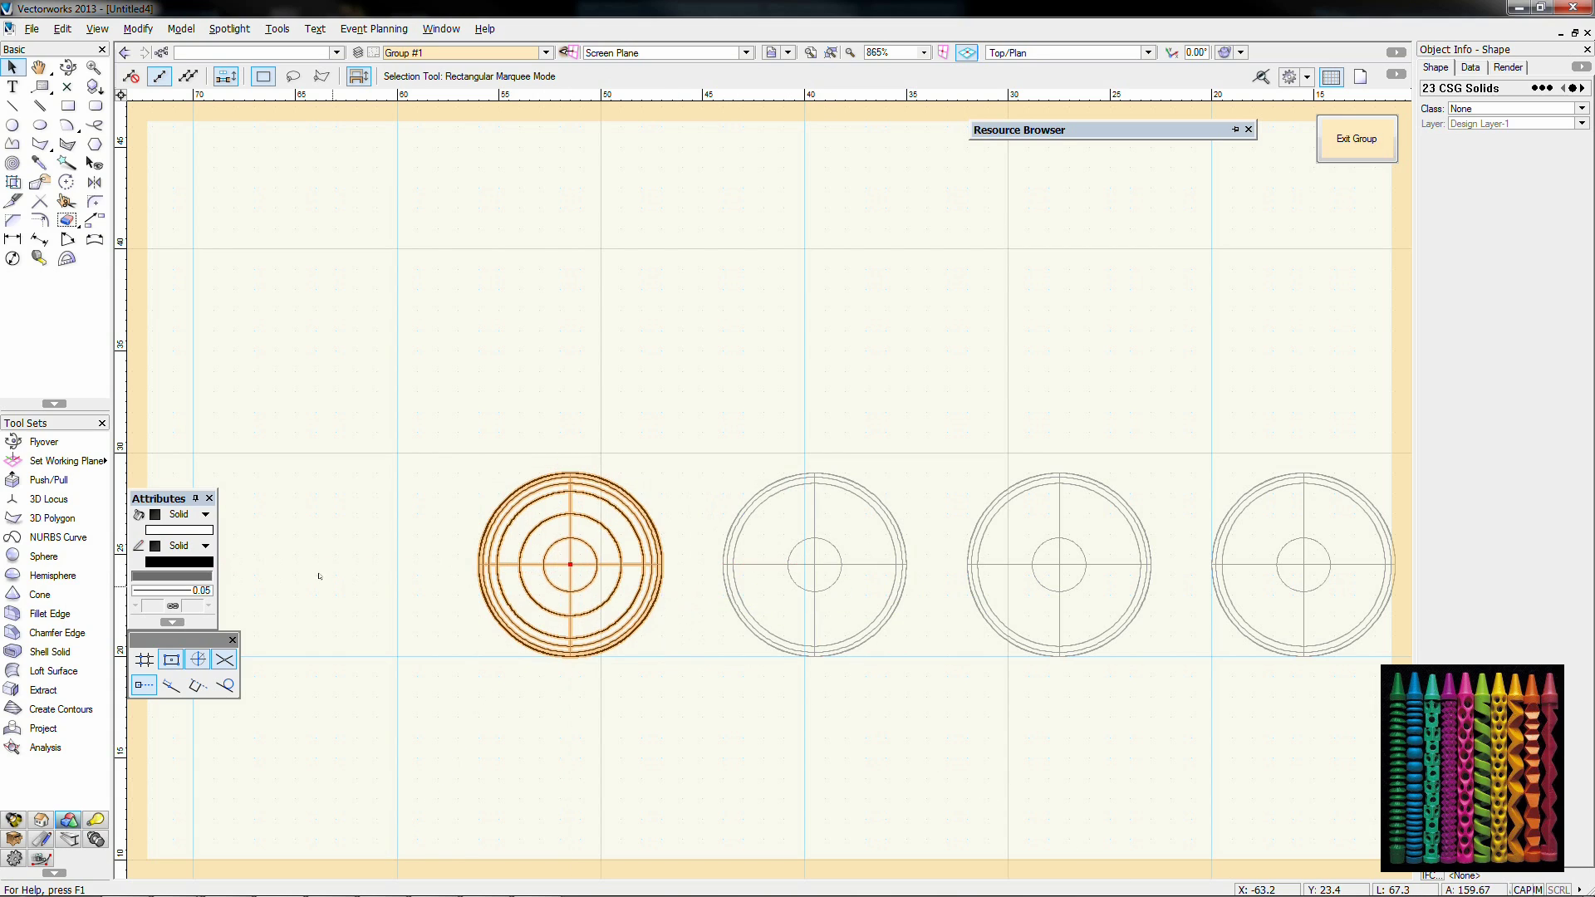
click(335, 587)
Step: Fill all parts of the first crayon with green, exit the group and show the model shaded
key(1)
key(ctrl+4)
key(ctrl+a)
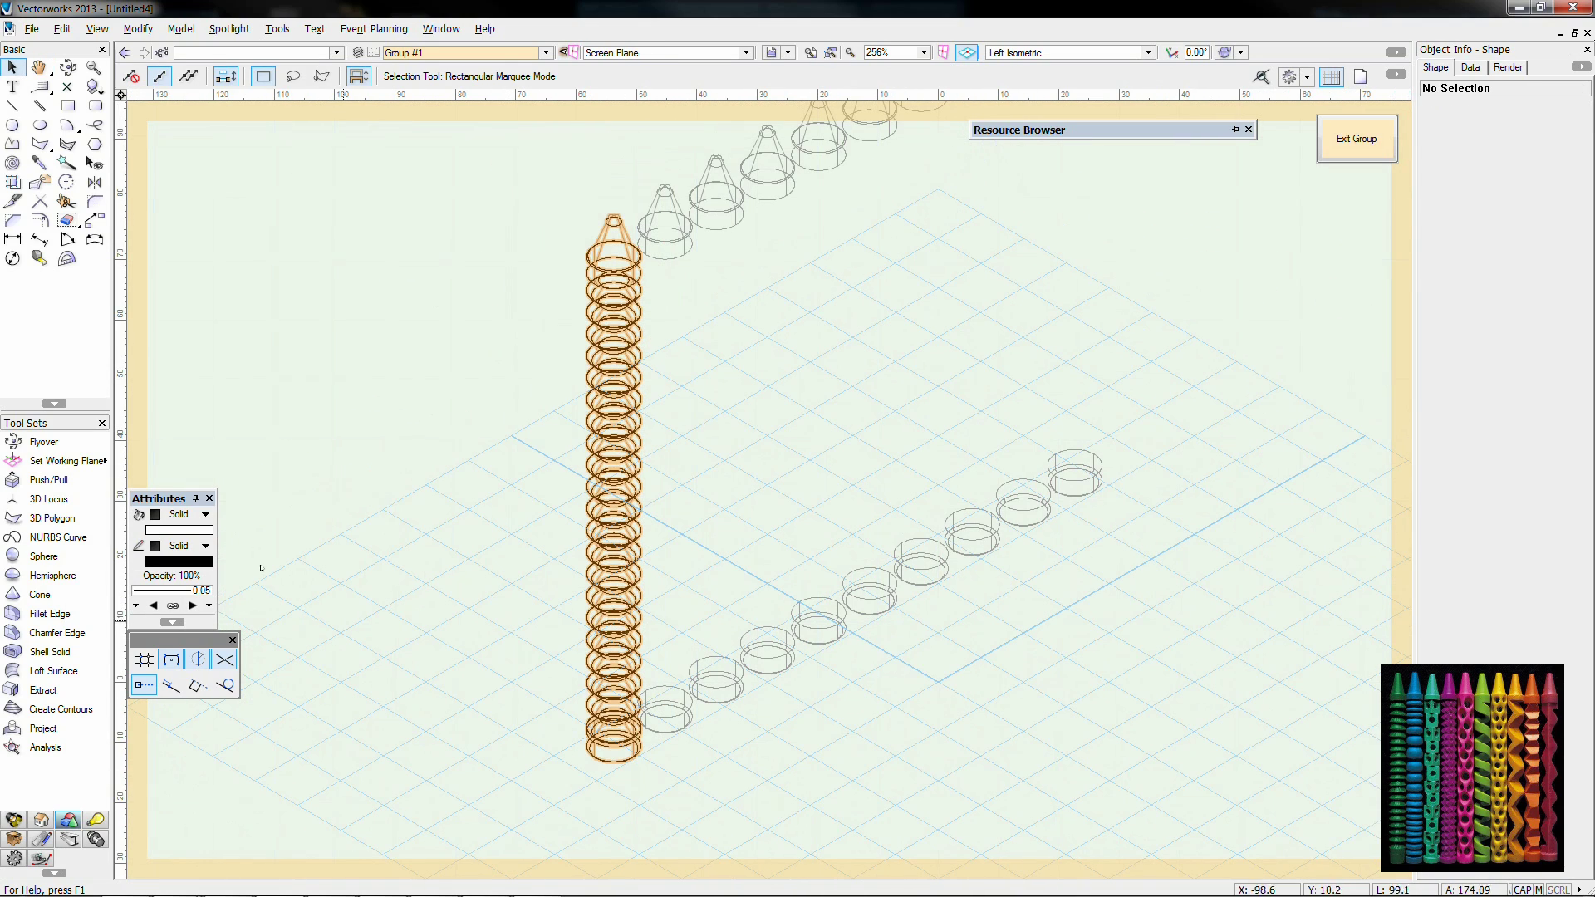
click(188, 530)
click(328, 182)
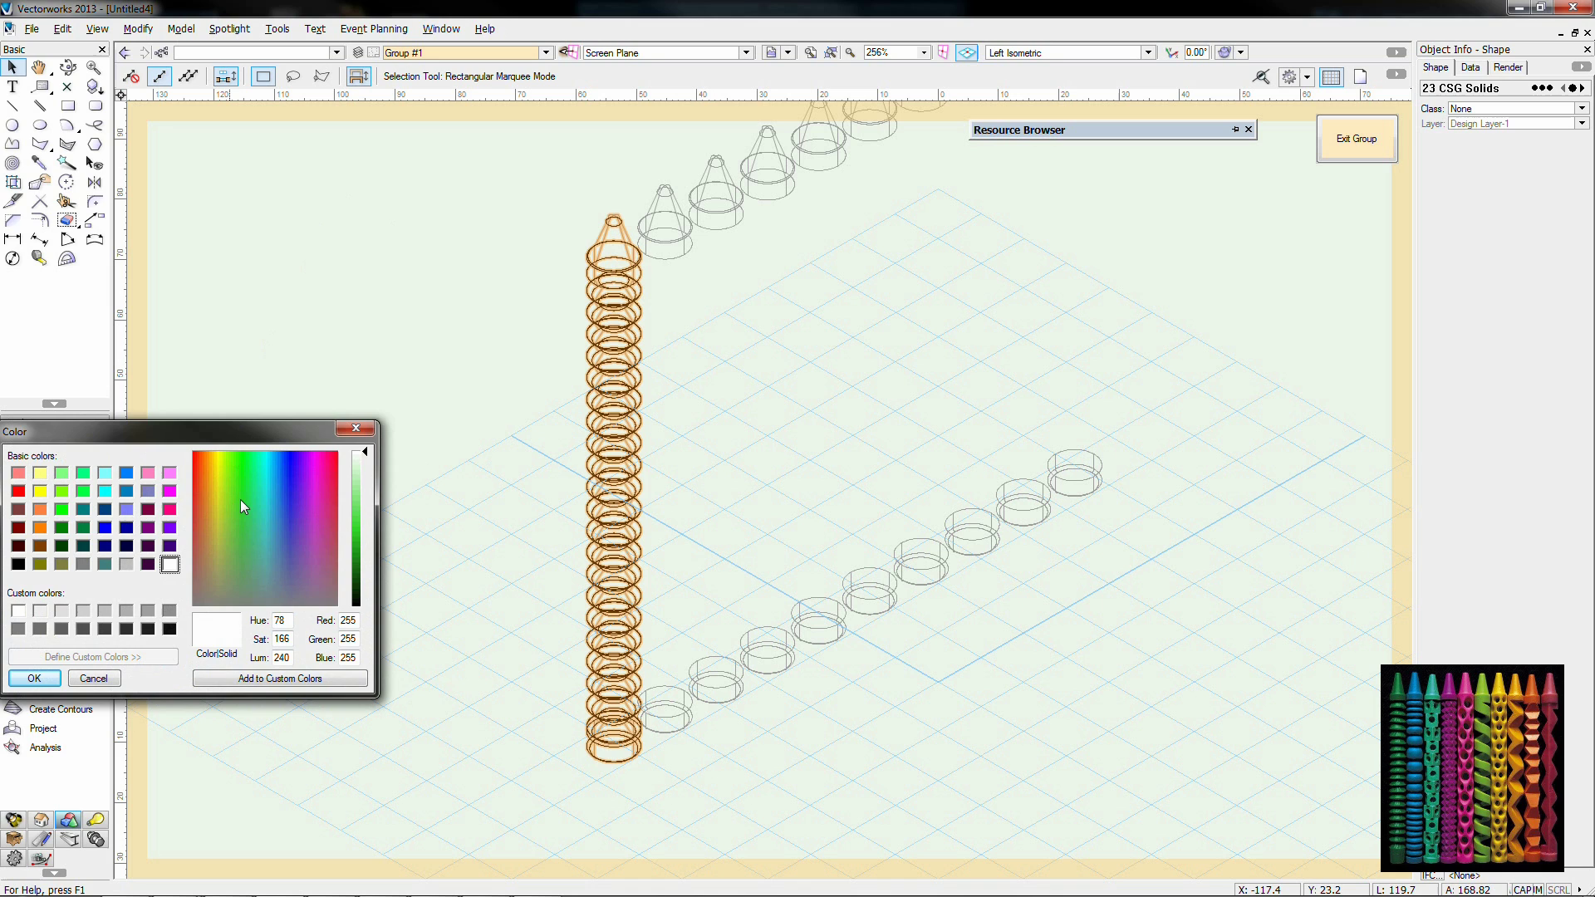
click(35, 679)
click(1355, 139)
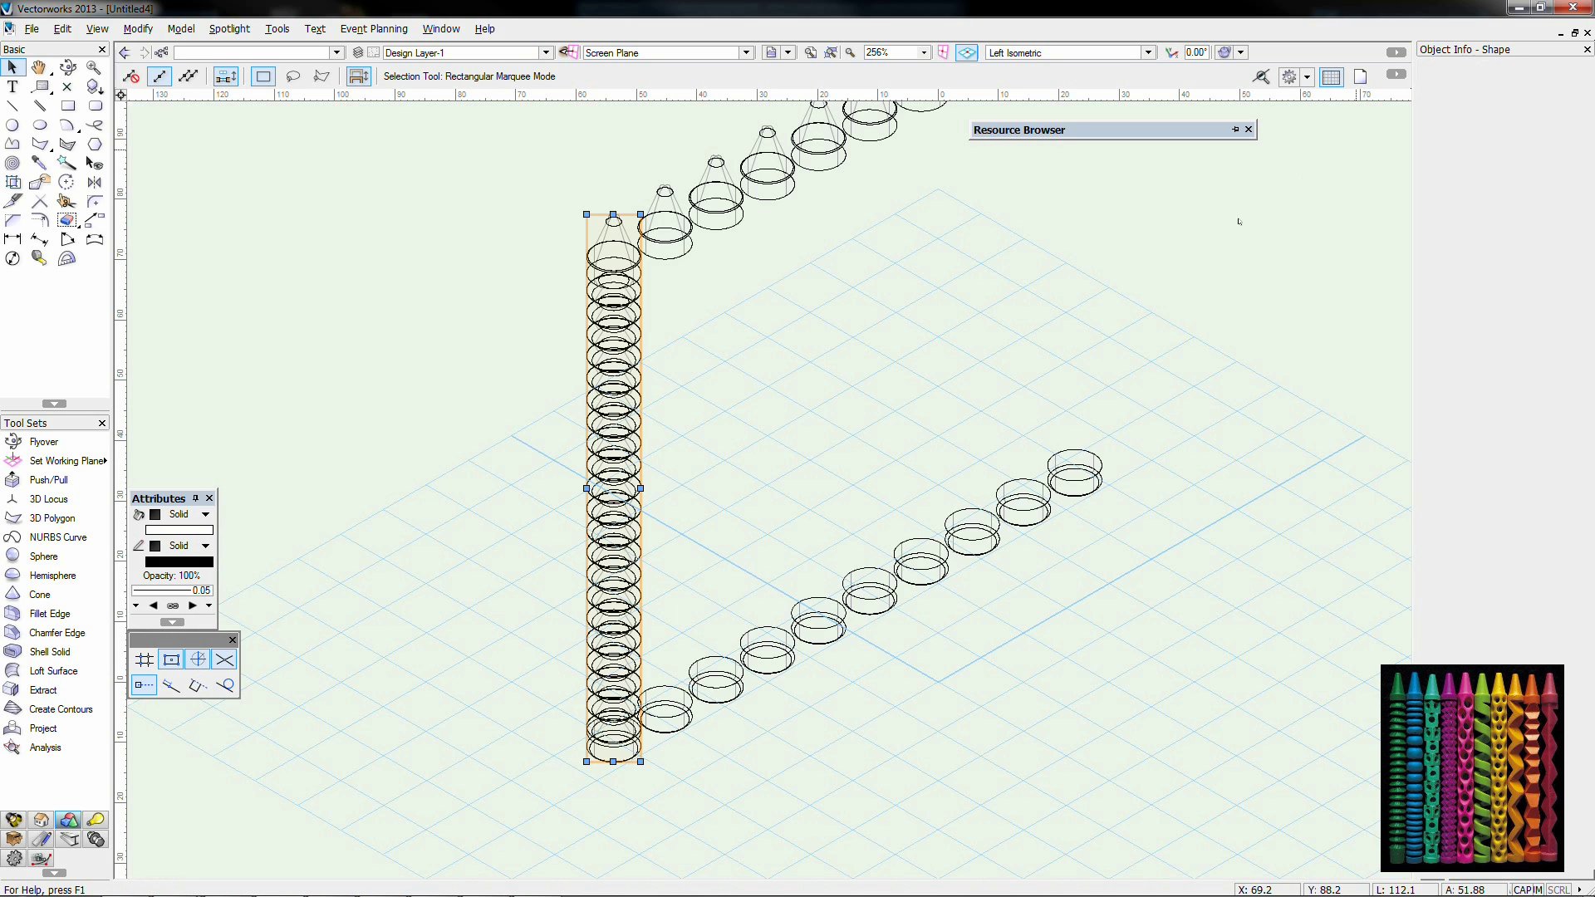
middle_drag(996, 330, 942, 390)
key(ctrl+shift+g)
click(941, 393)
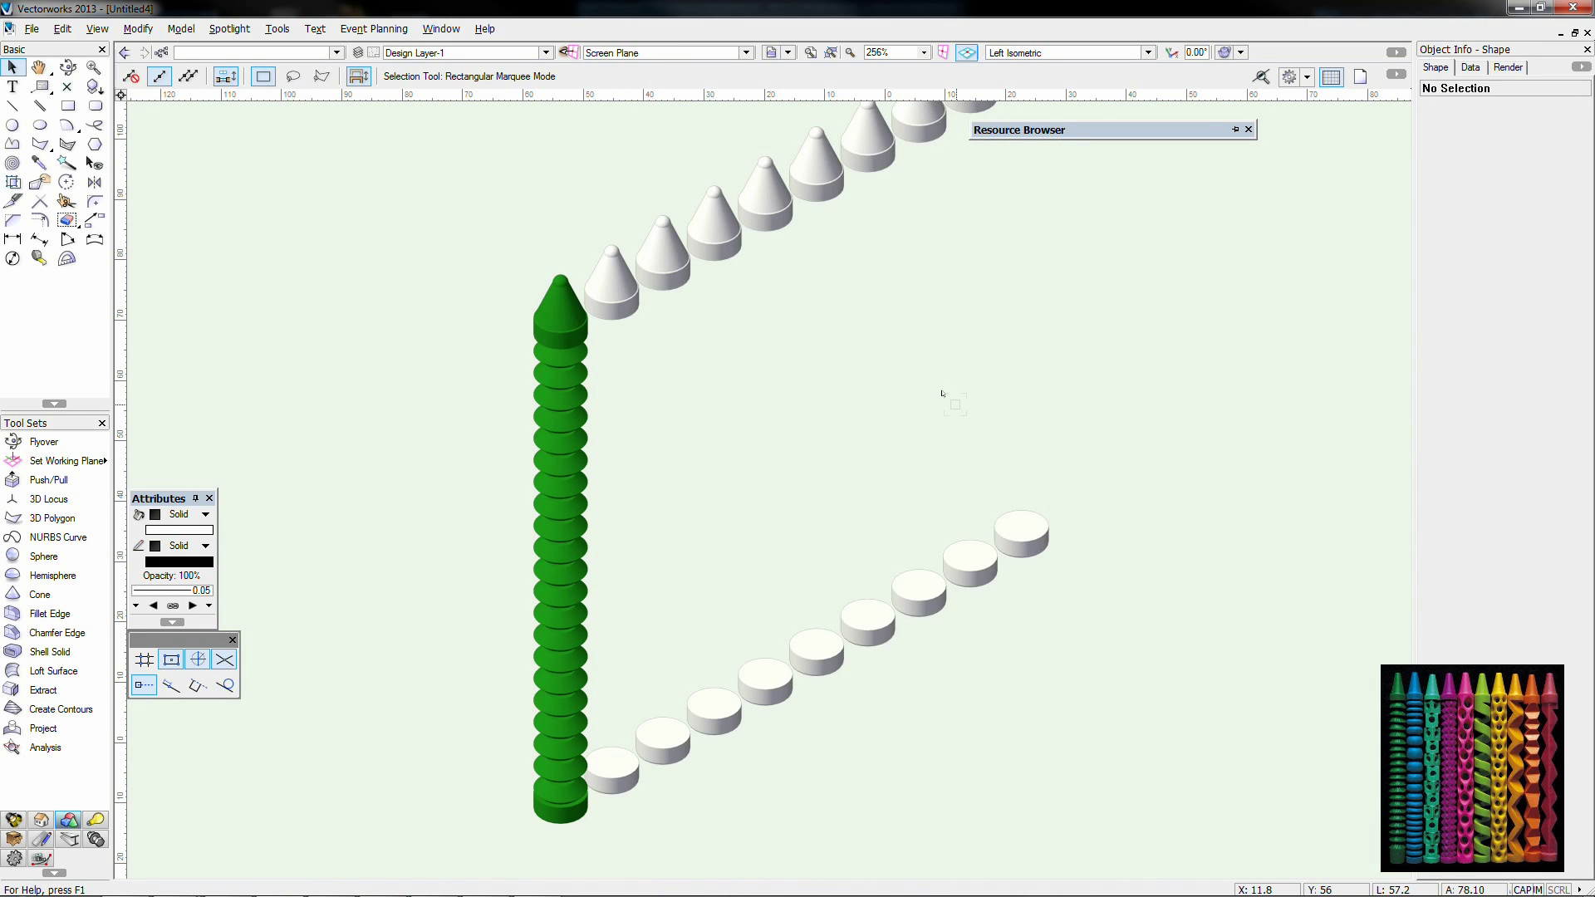
Step: Open the second crayon's group for editing in wireframe front view
key(ctrl+shift+w)
double_click(609, 285)
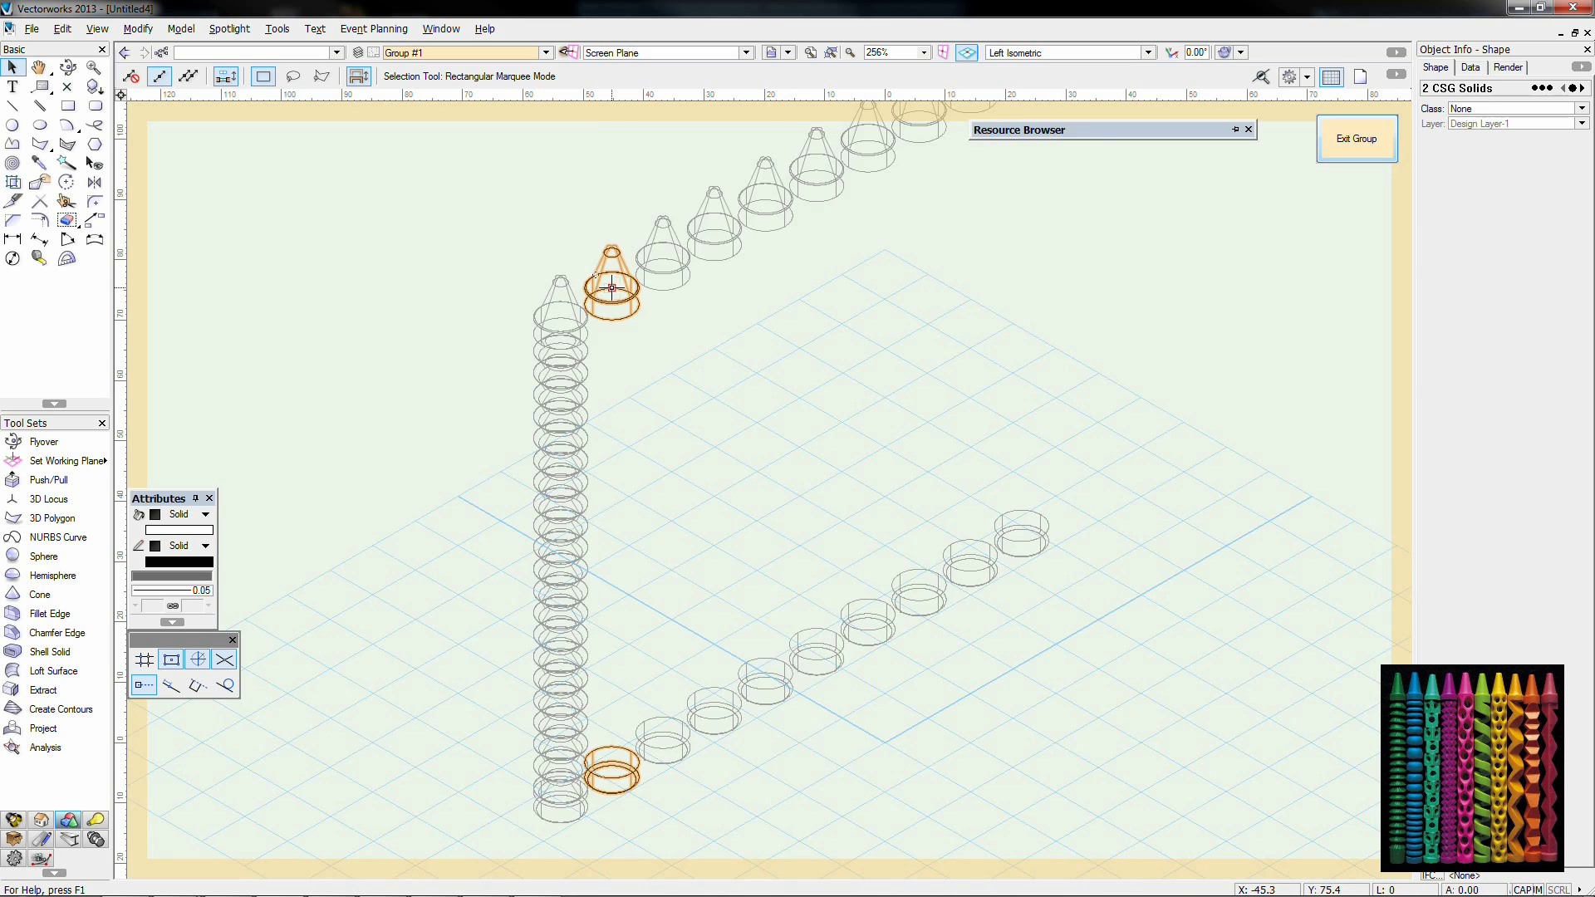
key(KP_2)
middle_drag(606, 282, 574, 330)
Step: Draw a circle of 4.5 mm radius centred on the second crayon in plan view
key(6)
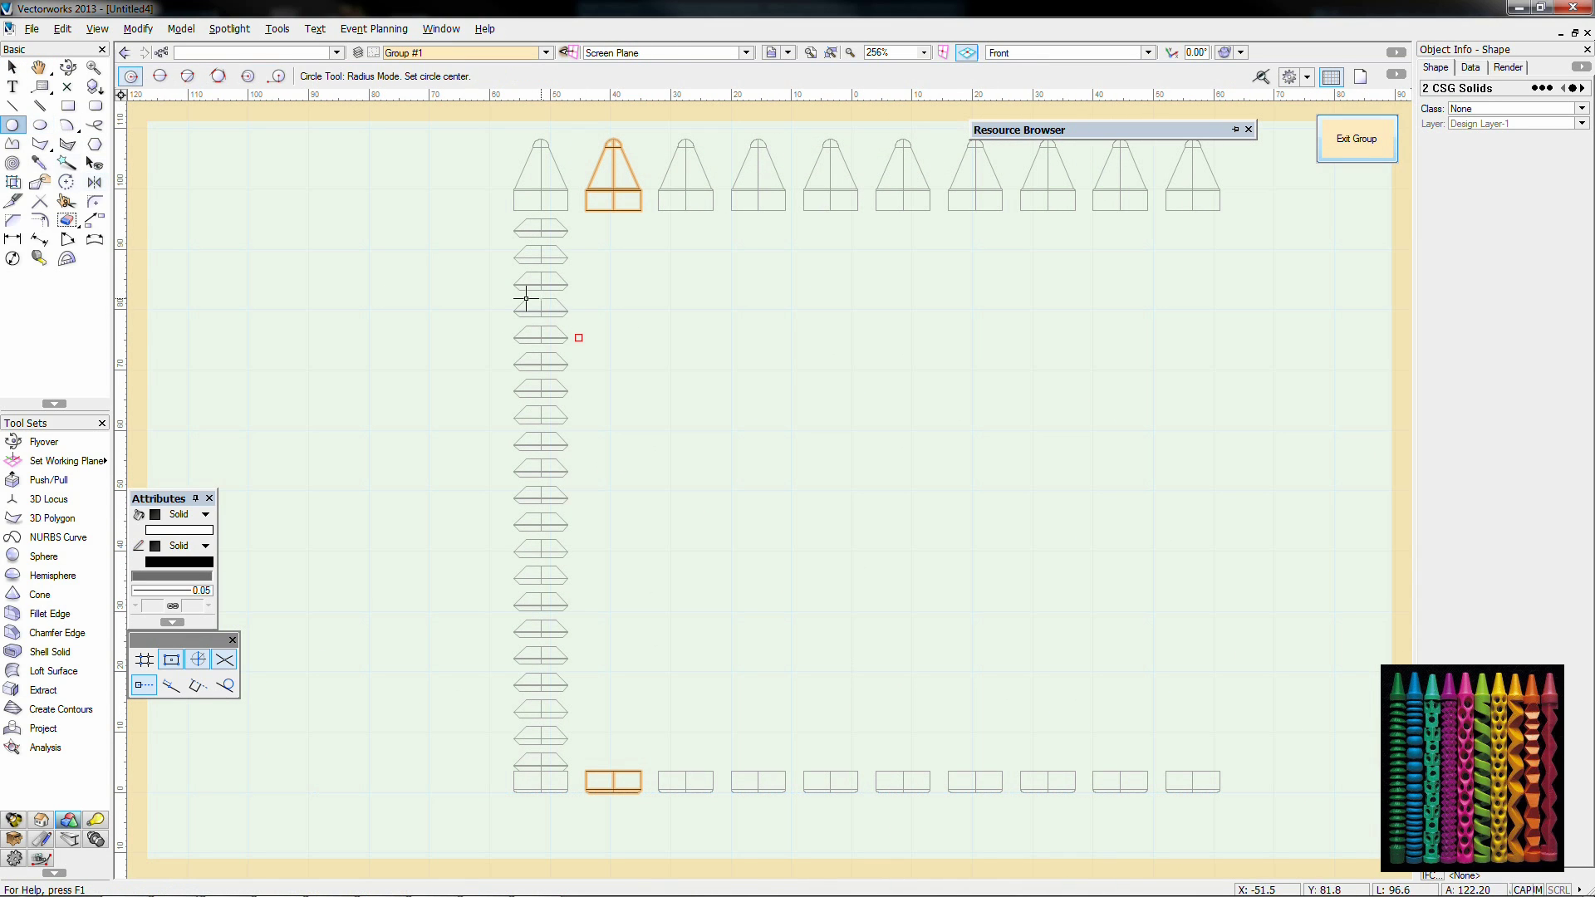
key(KP_0)
scroll(614, 648, up, 5)
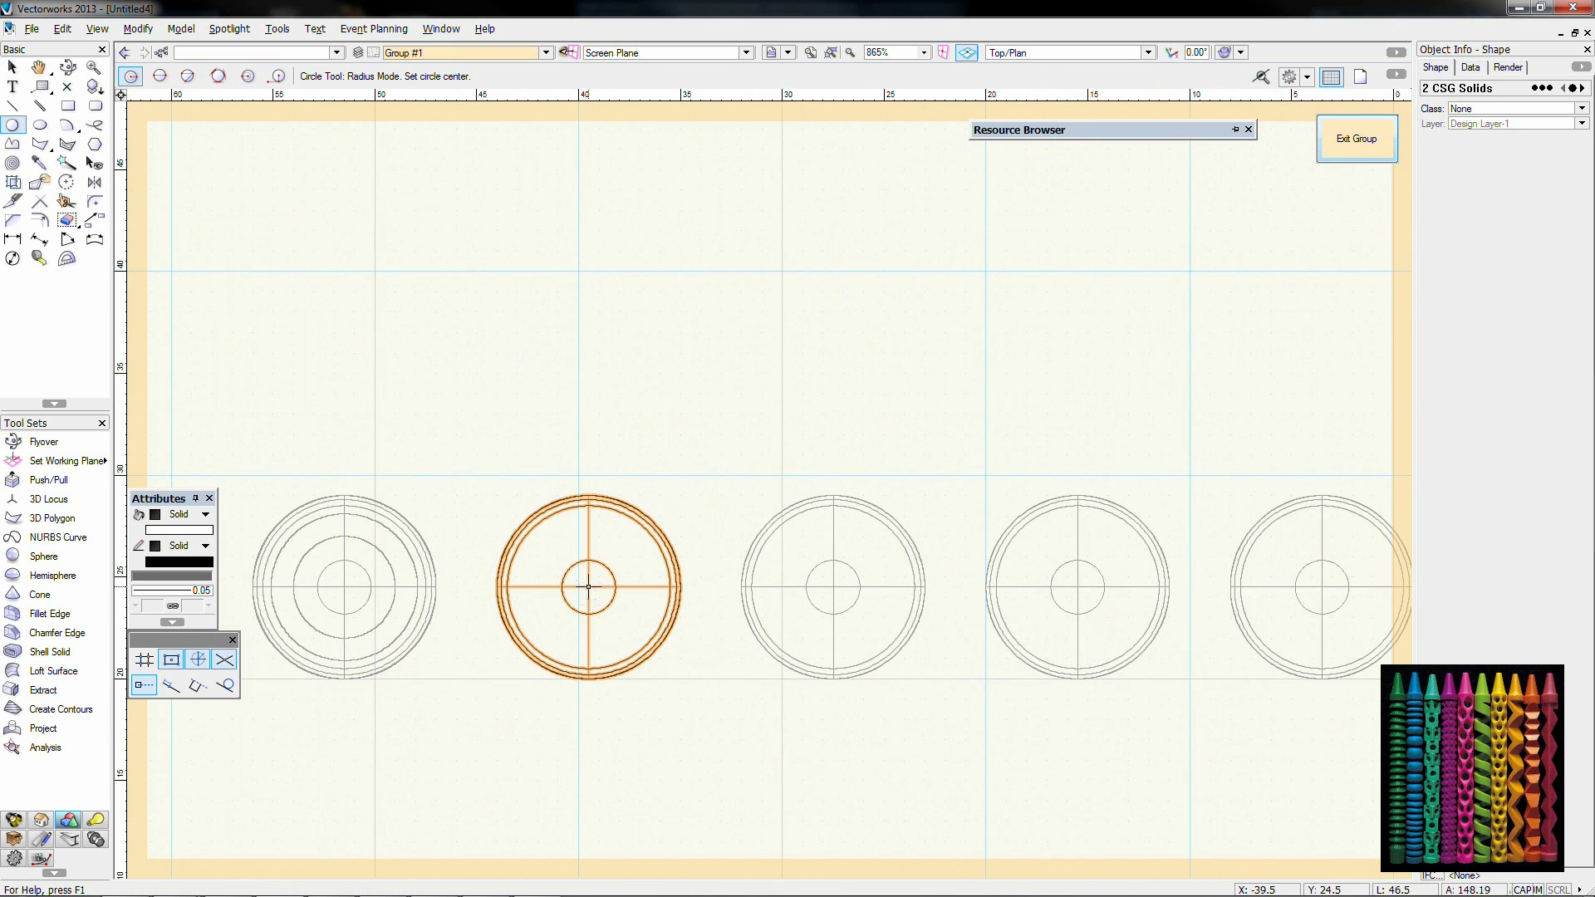
click(588, 587)
click(589, 495)
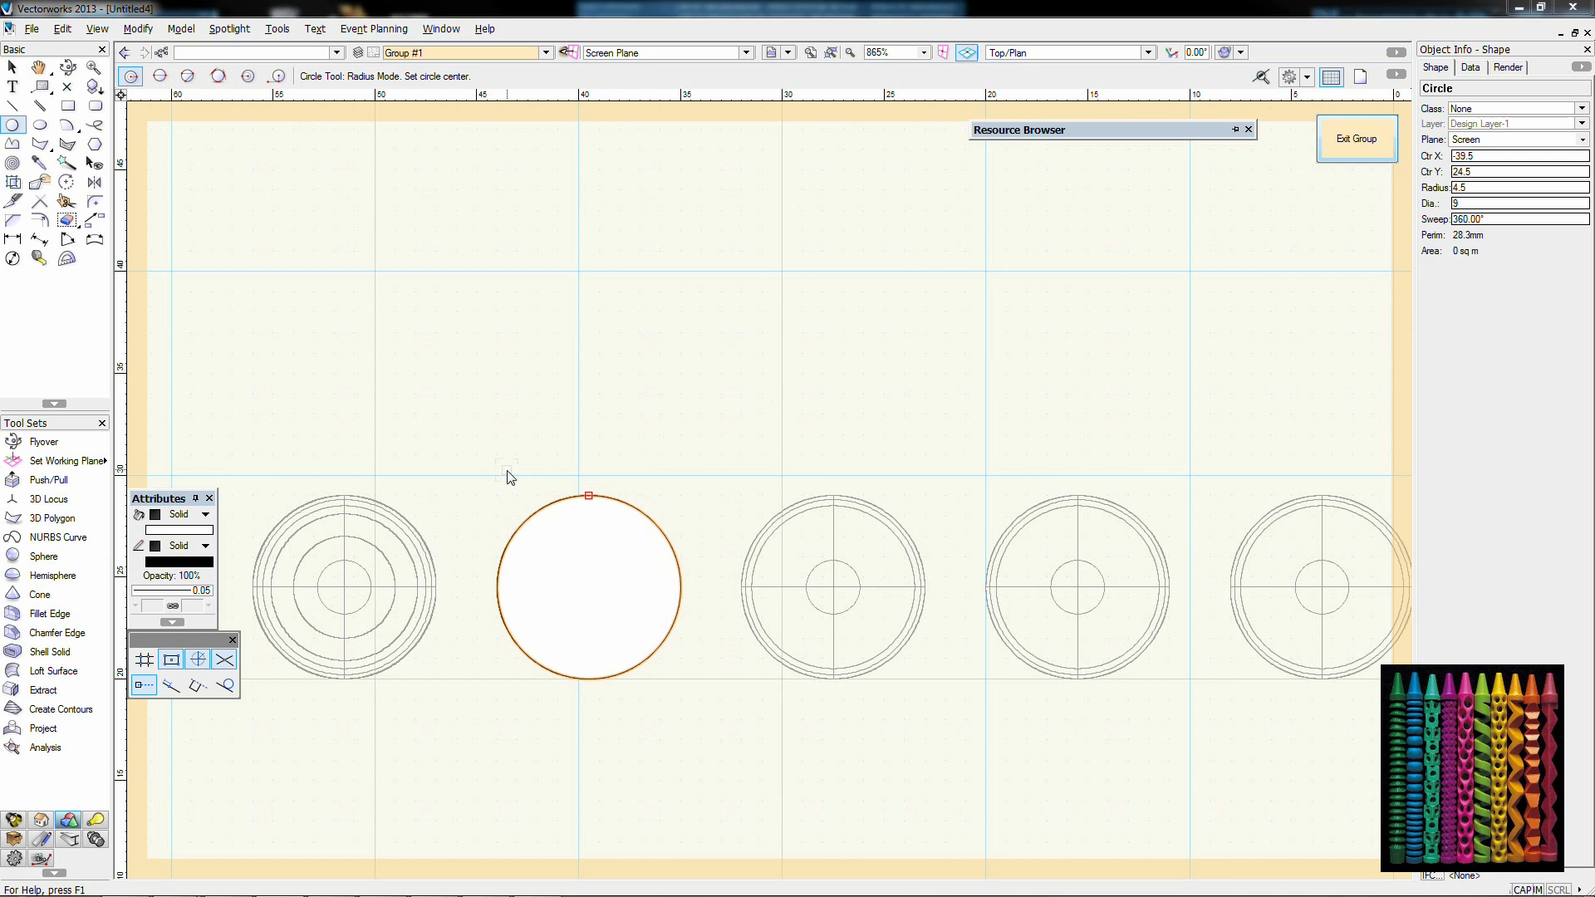
Step: Extrude the circle 5 mm and move the resulting disc up about 51 mm in front view
key(ctrl+e)
key(Return)
key(KP_2)
scroll(751, 500, down, 3)
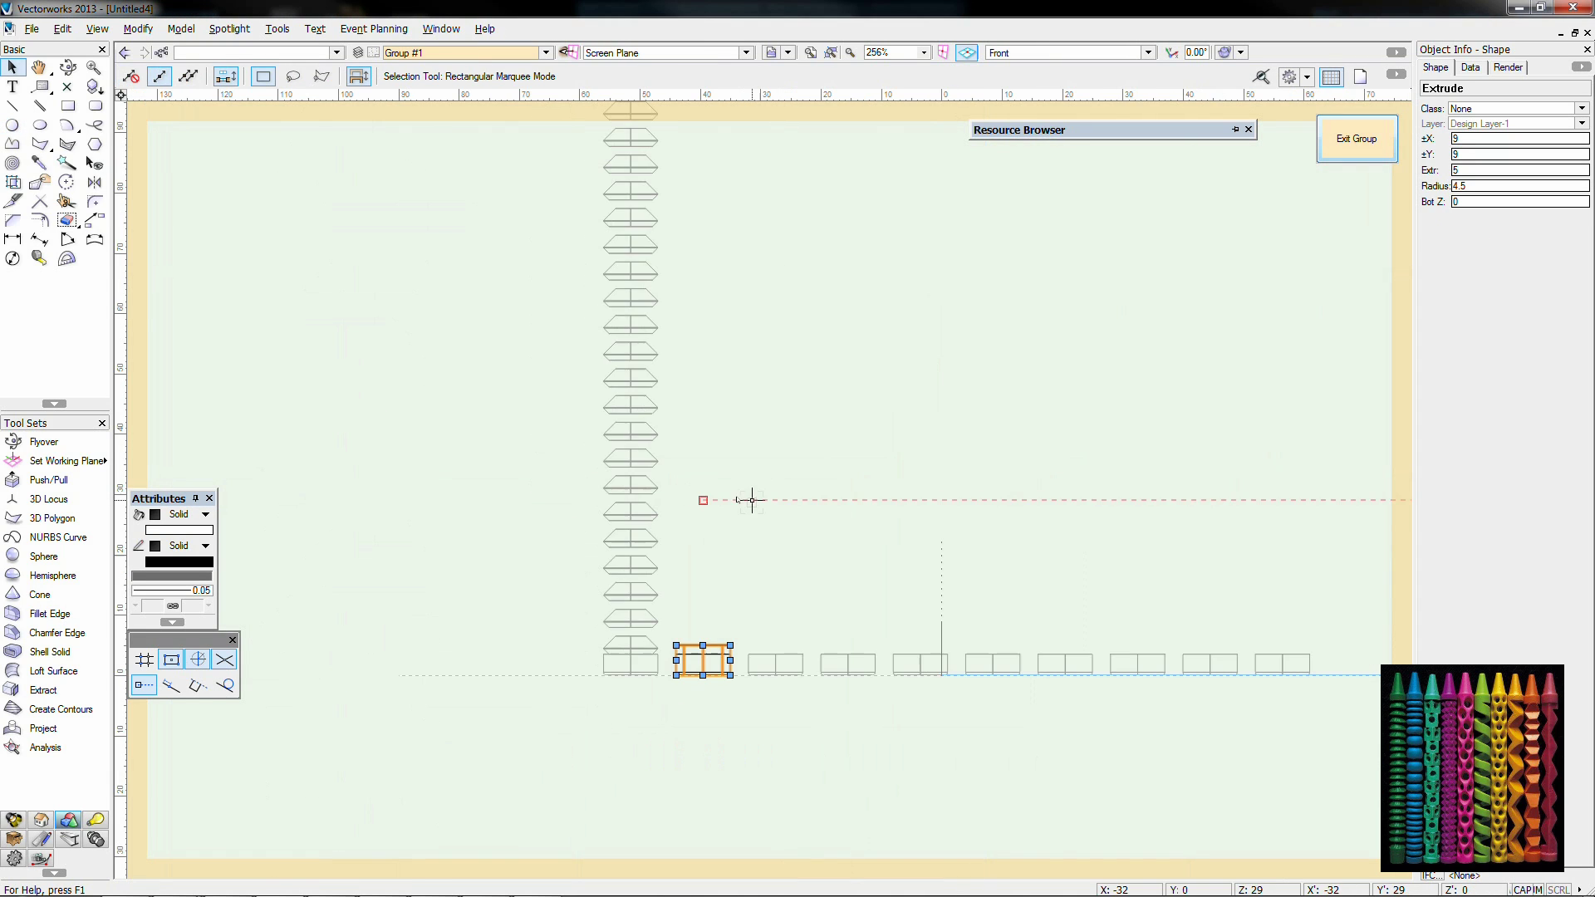
drag(703, 337, 703, 336)
middle_drag(761, 299, 716, 426)
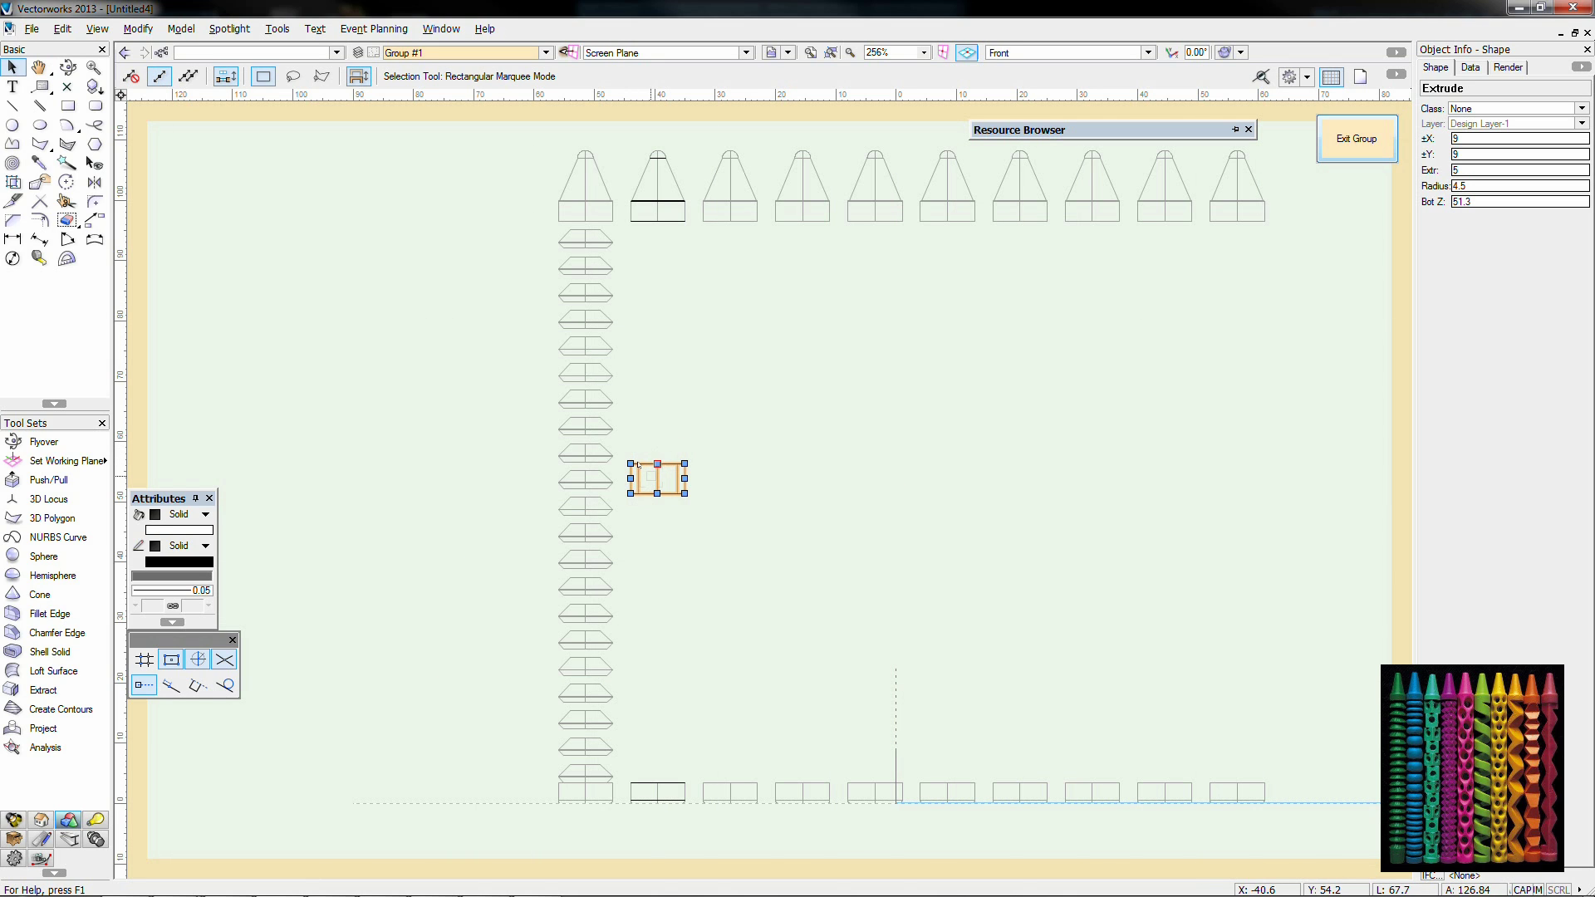
Step: Duplicate the 5 mm disc above and below itself and set both copies' extrusion to 4 mm
drag(639, 466, 644, 438)
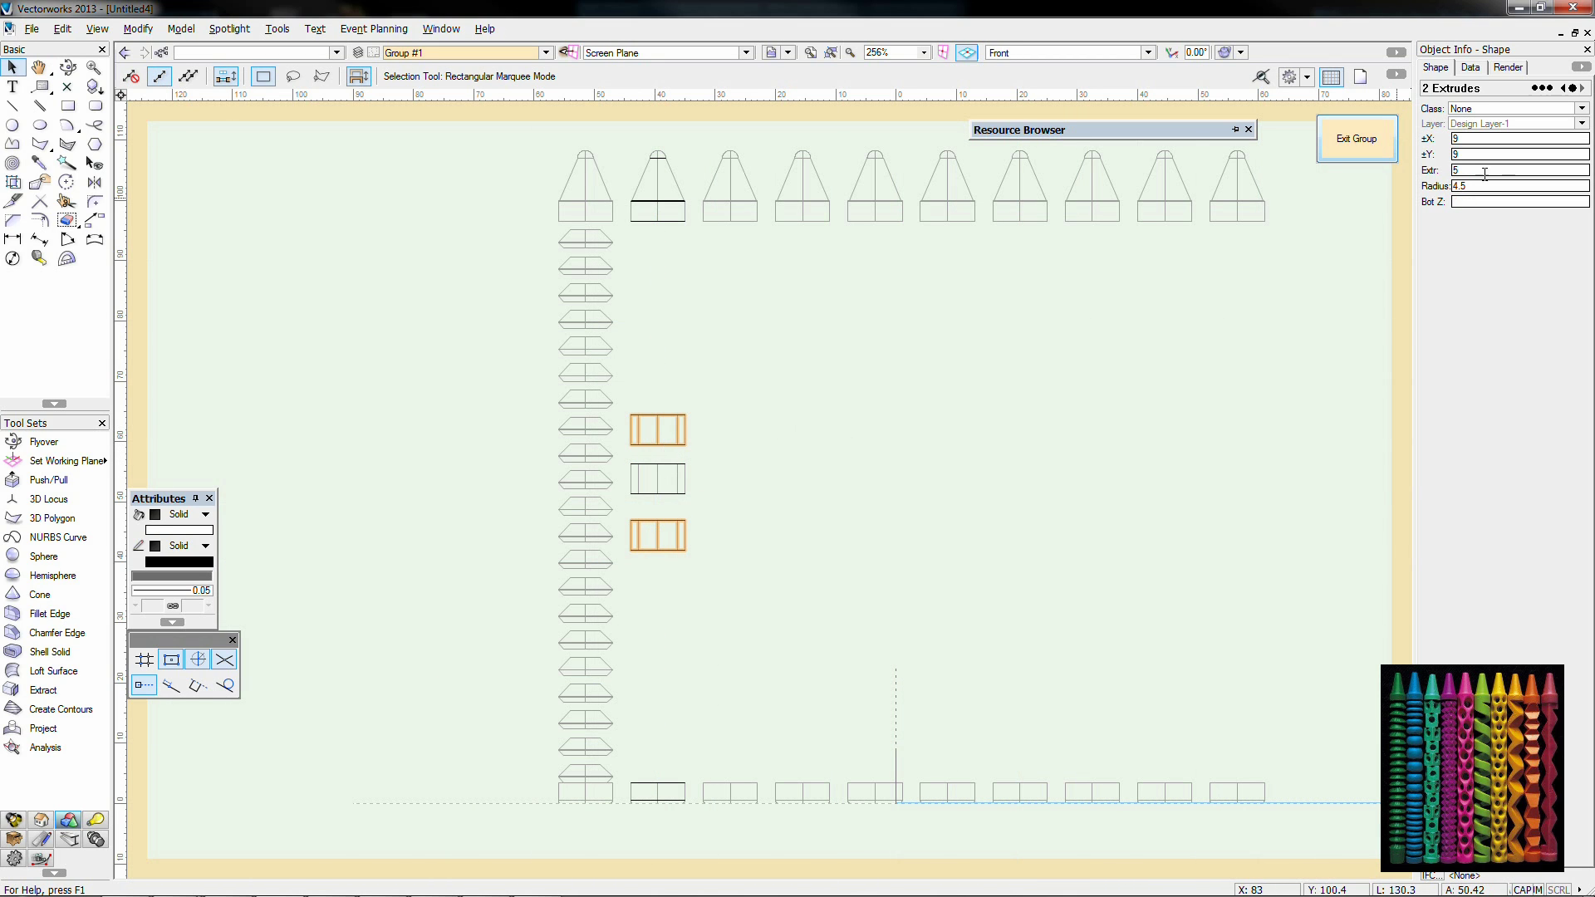
drag(1485, 174, 1404, 164)
text(4)
key(Return)
click(1030, 482)
Step: Move the lower 4 mm disc up slightly and place copies of the upper one in a column reaching the crayon's tip
drag(657, 526, 657, 507)
drag(657, 445, 645, 221)
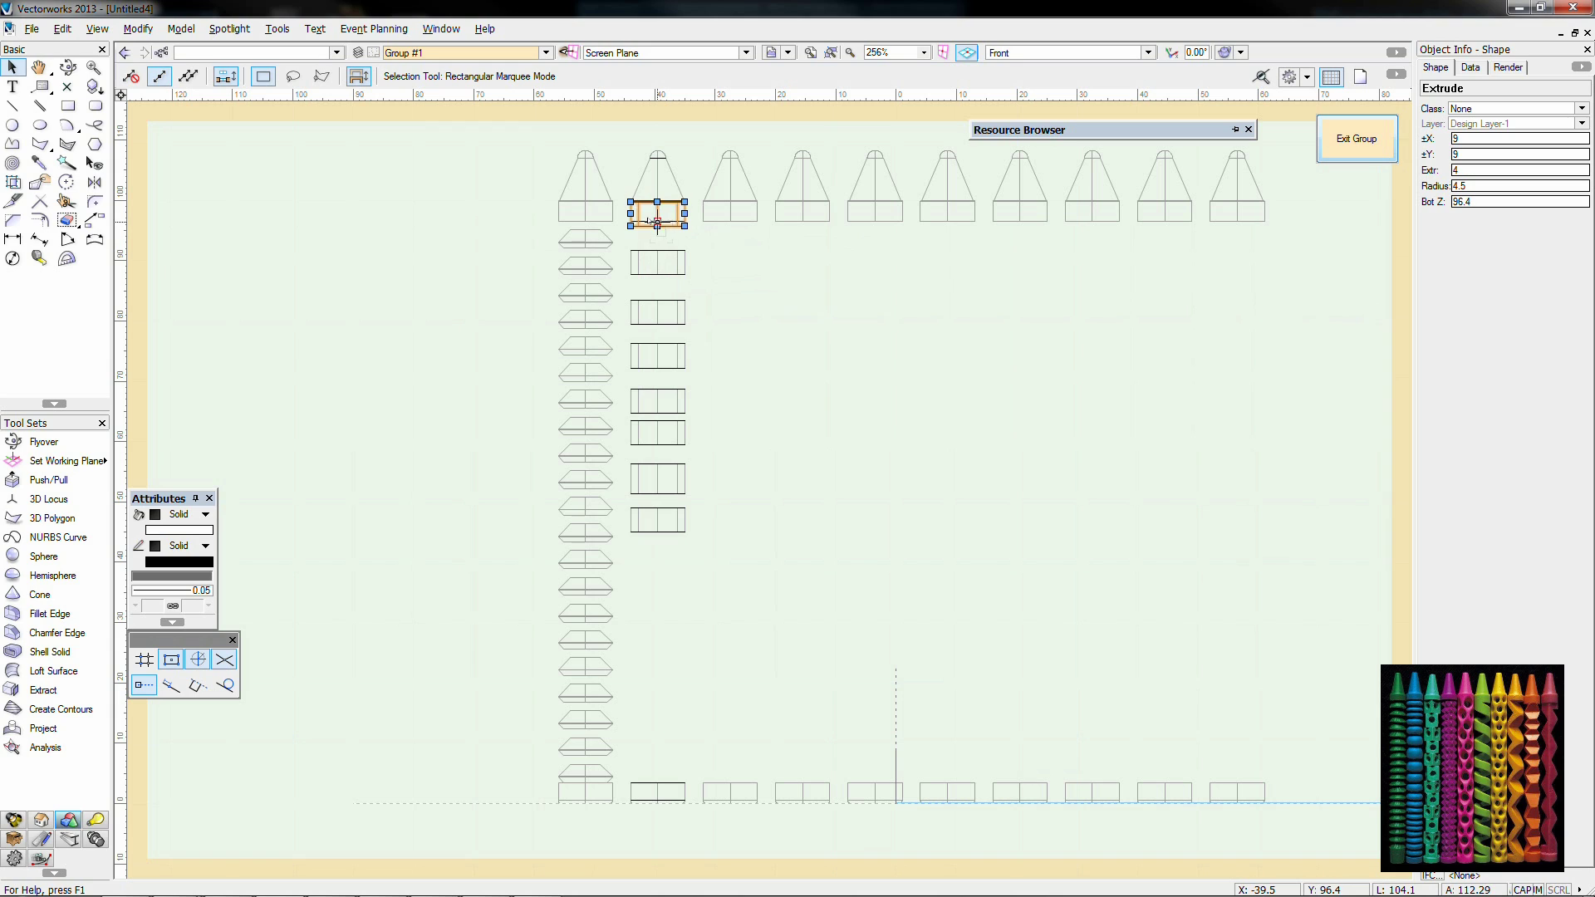
key(ctrl+z)
Step: Set the extrusions of the next two discs above the 4 mm disc to 3.5 mm and 3 mm
click(645, 403)
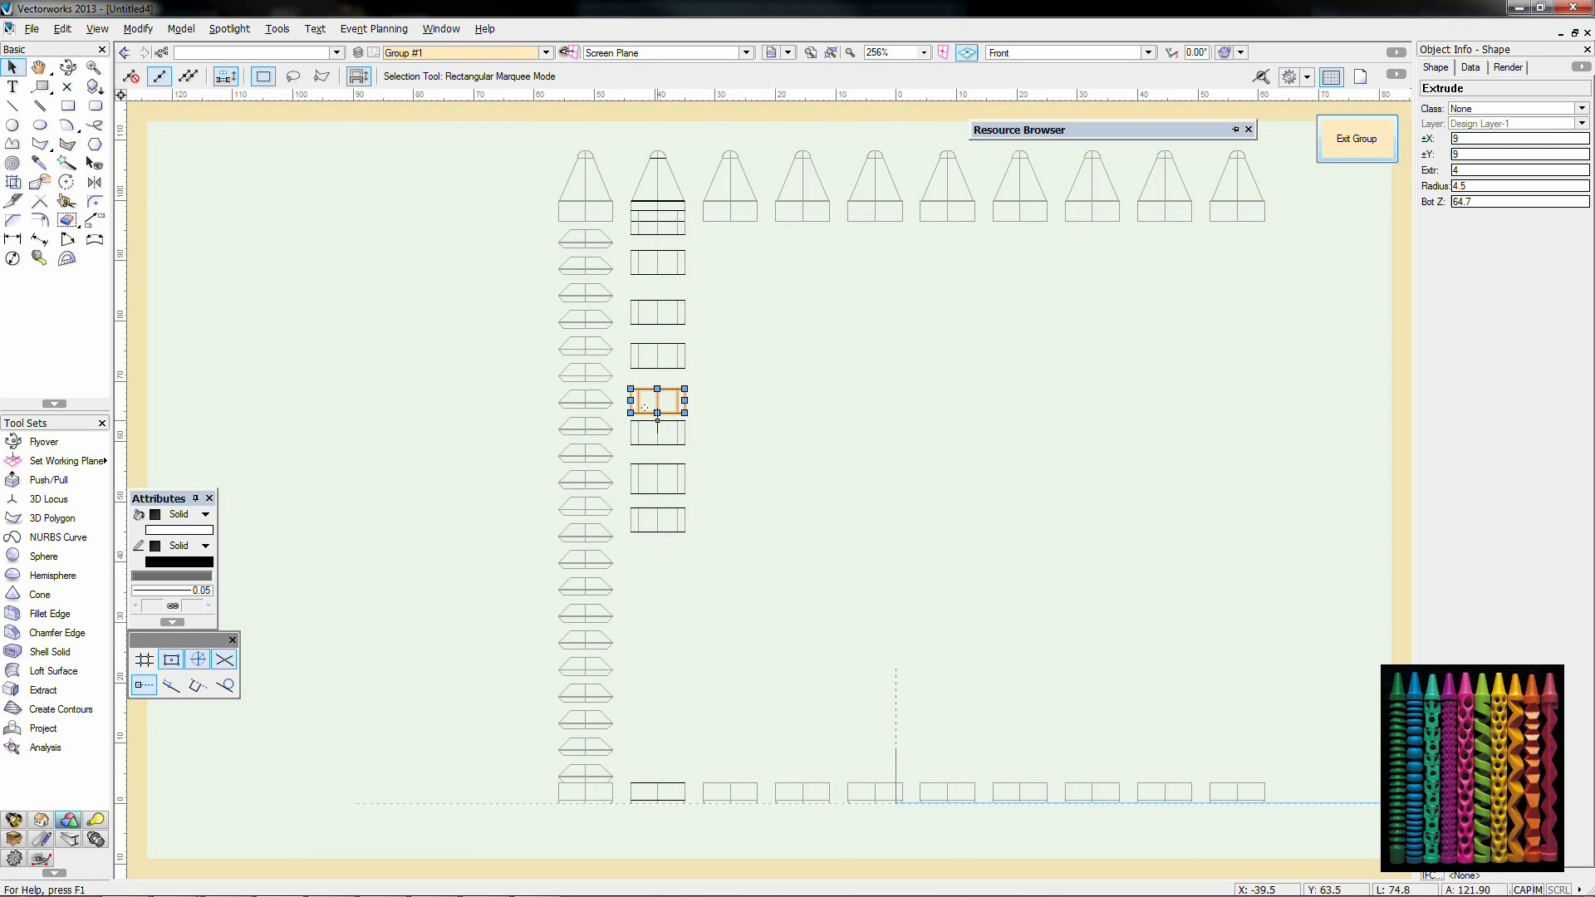
double_click(1477, 168)
text(3.5)
key(Return)
double_click(1495, 170)
text(2)
key(Return)
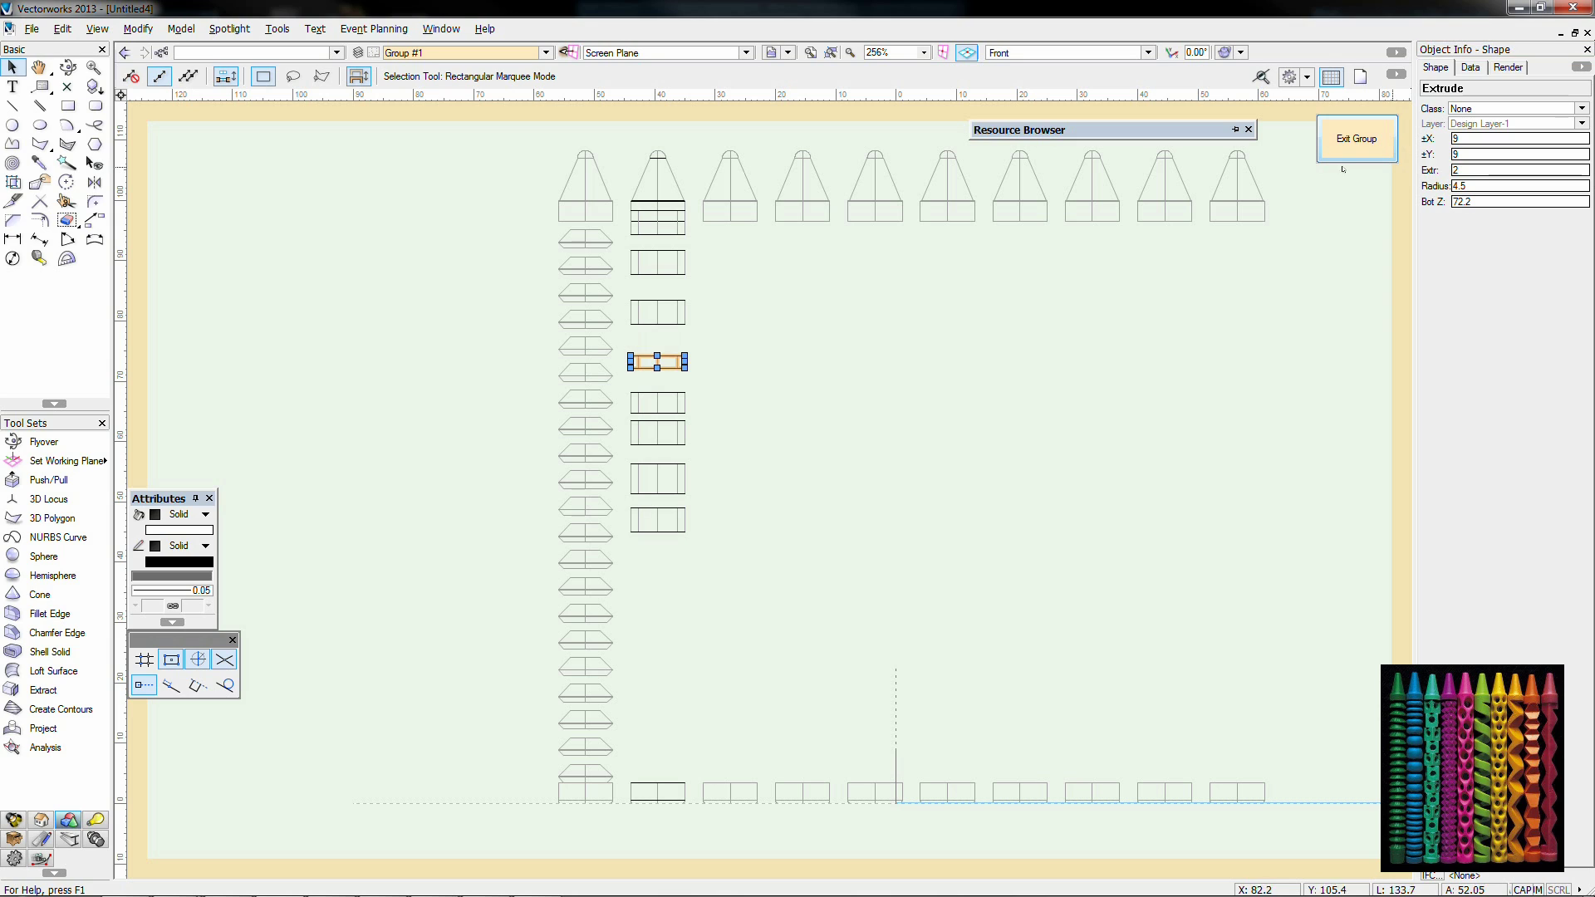
double_click(1478, 171)
text(3)
key(Return)
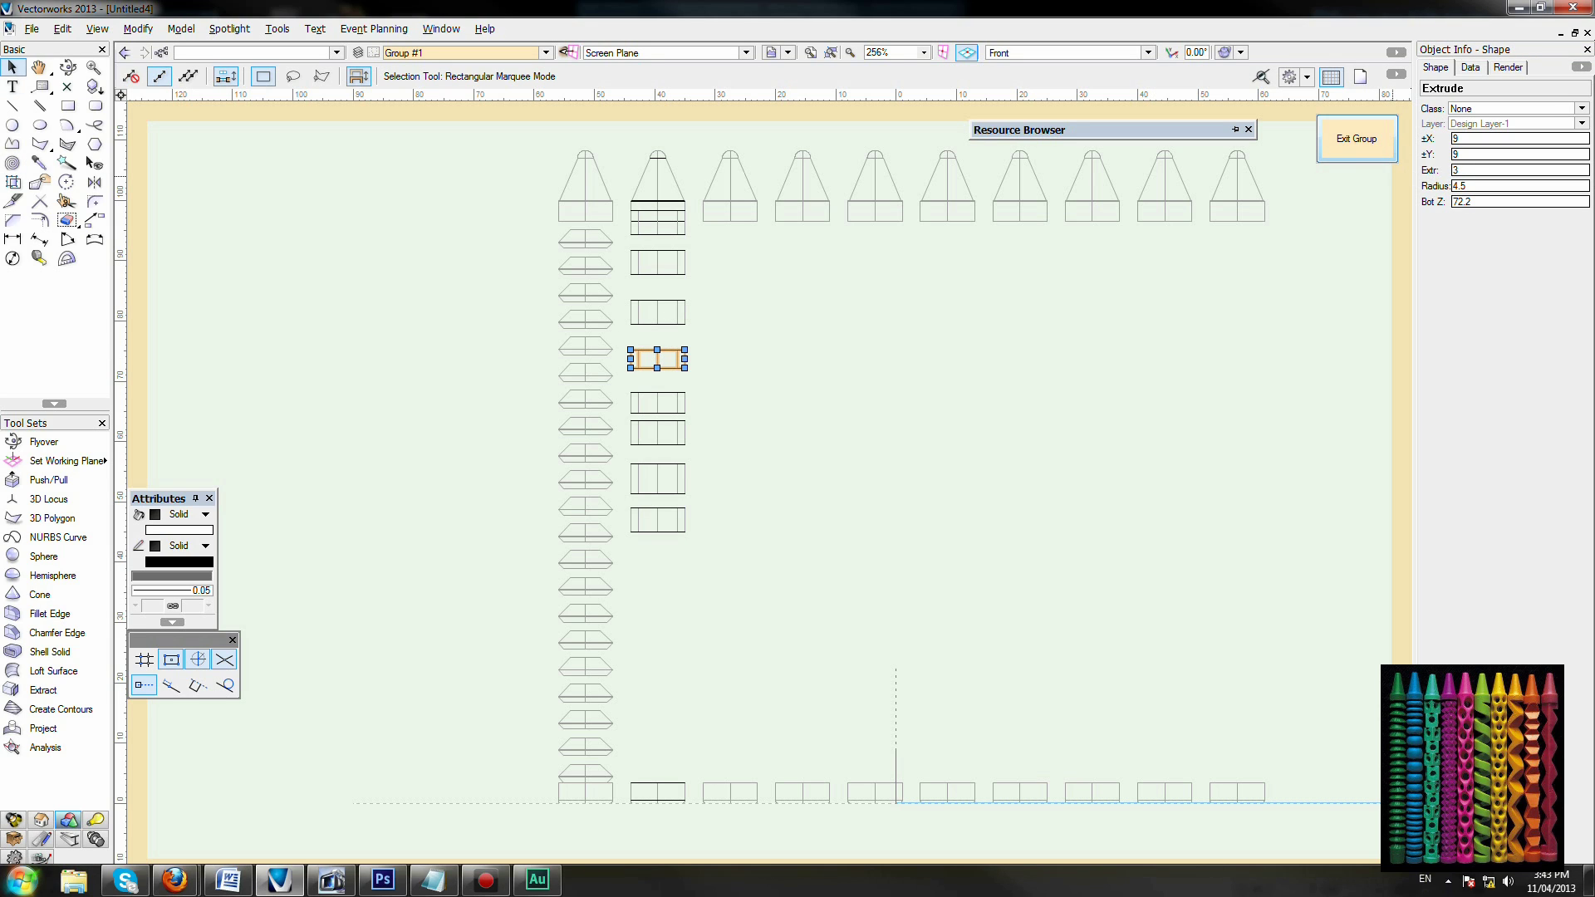
Step: Set the extrusions of the three uppermost discs to 2.5, 2 and 1.5 mm from bottom to top
click(642, 307)
click(1475, 171)
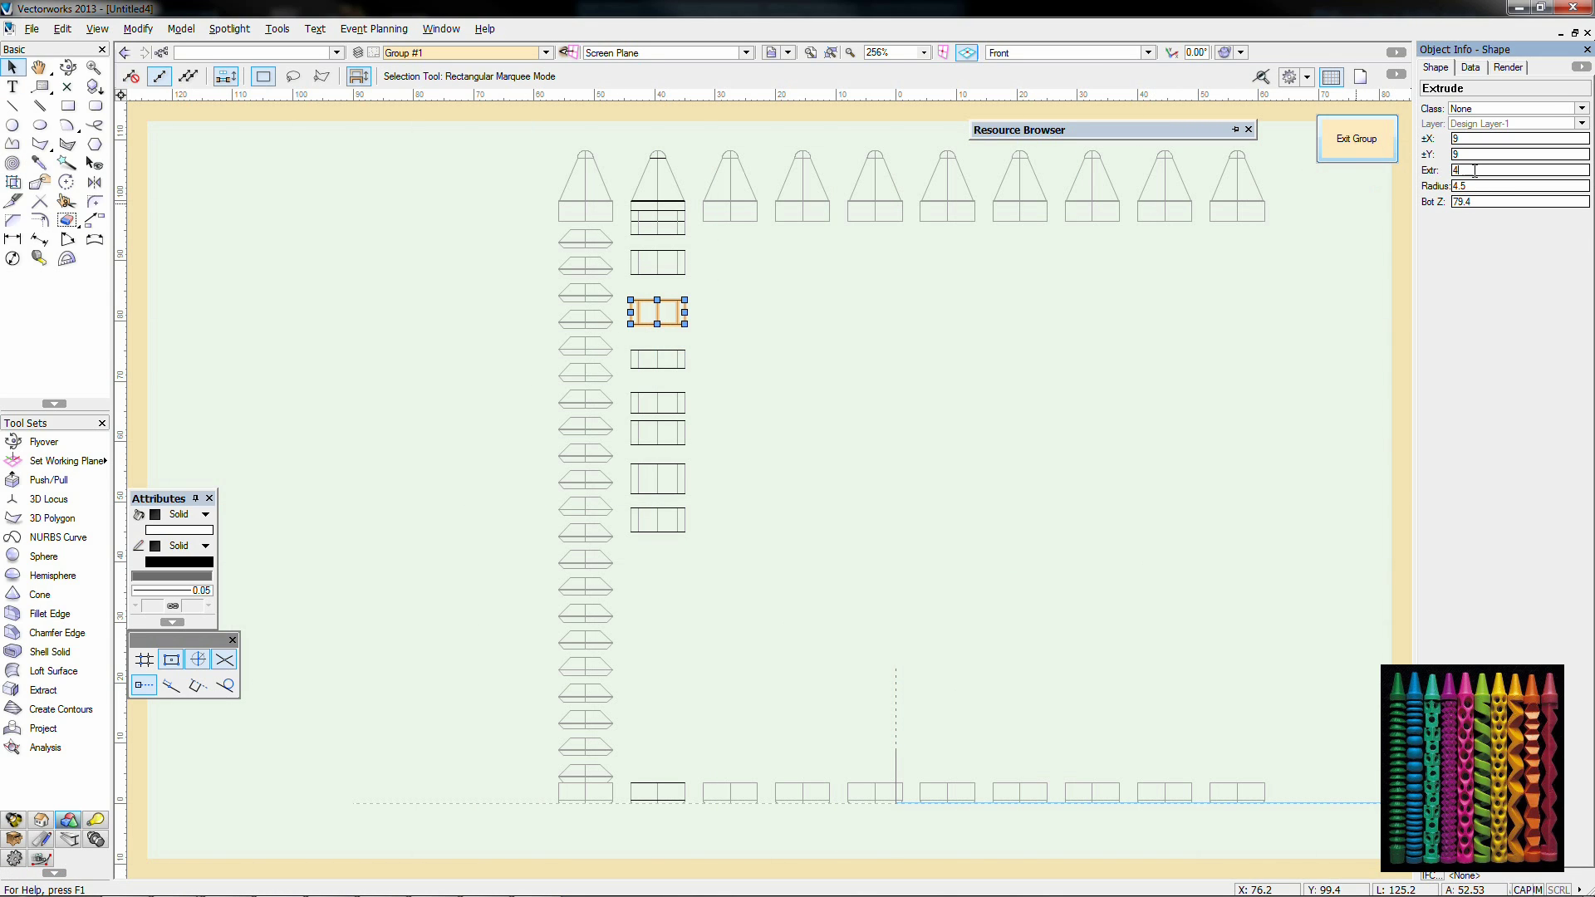
key(Return)
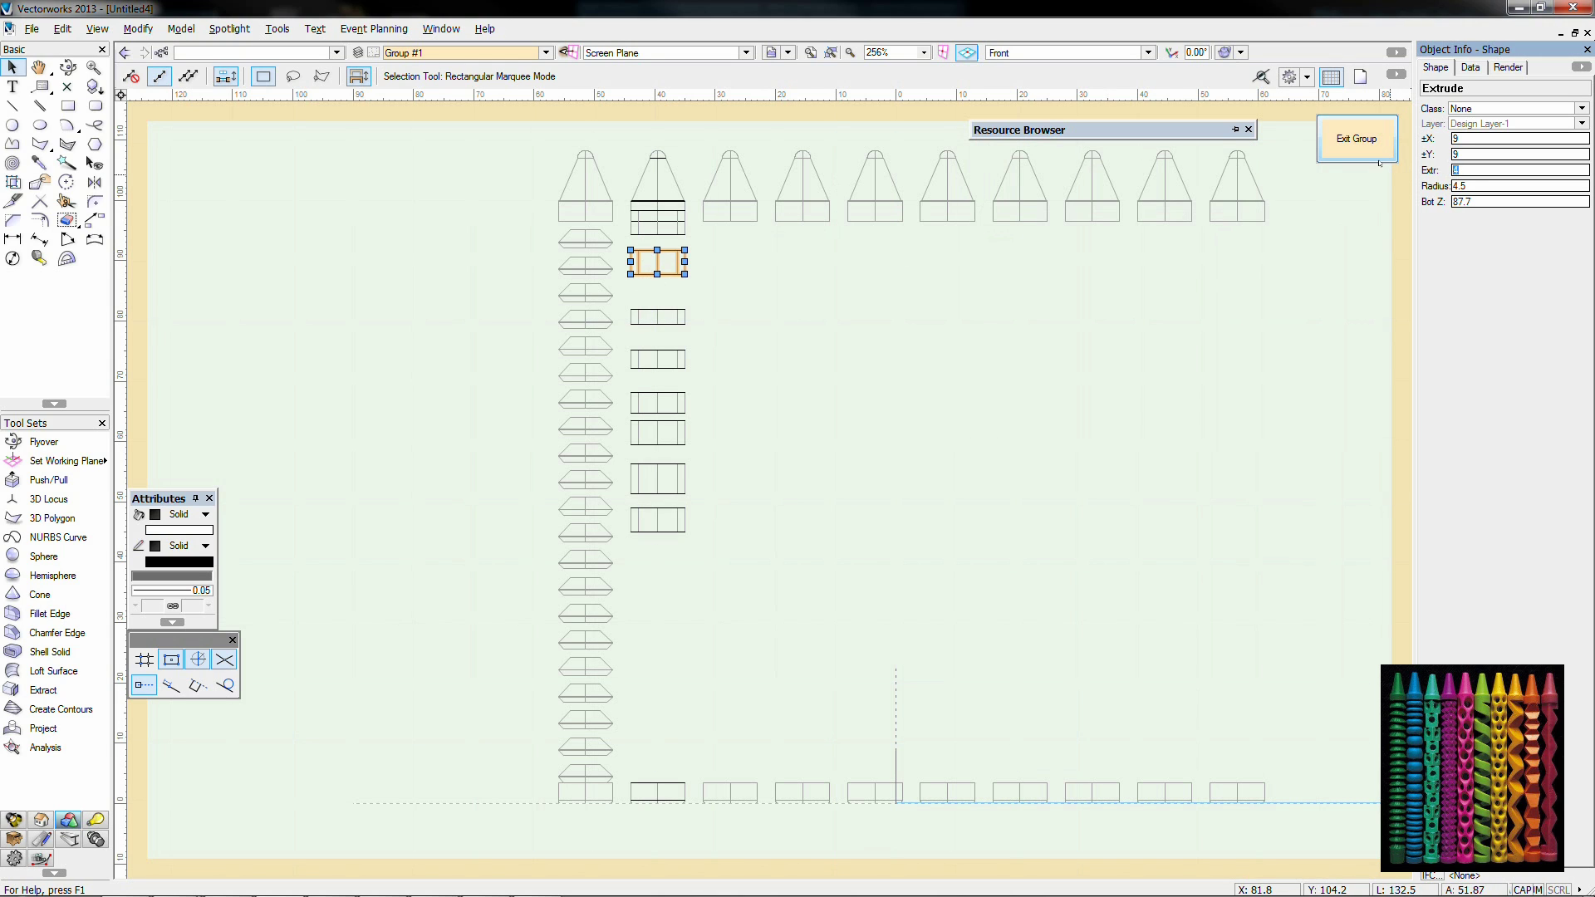
drag(1481, 171, 1424, 170)
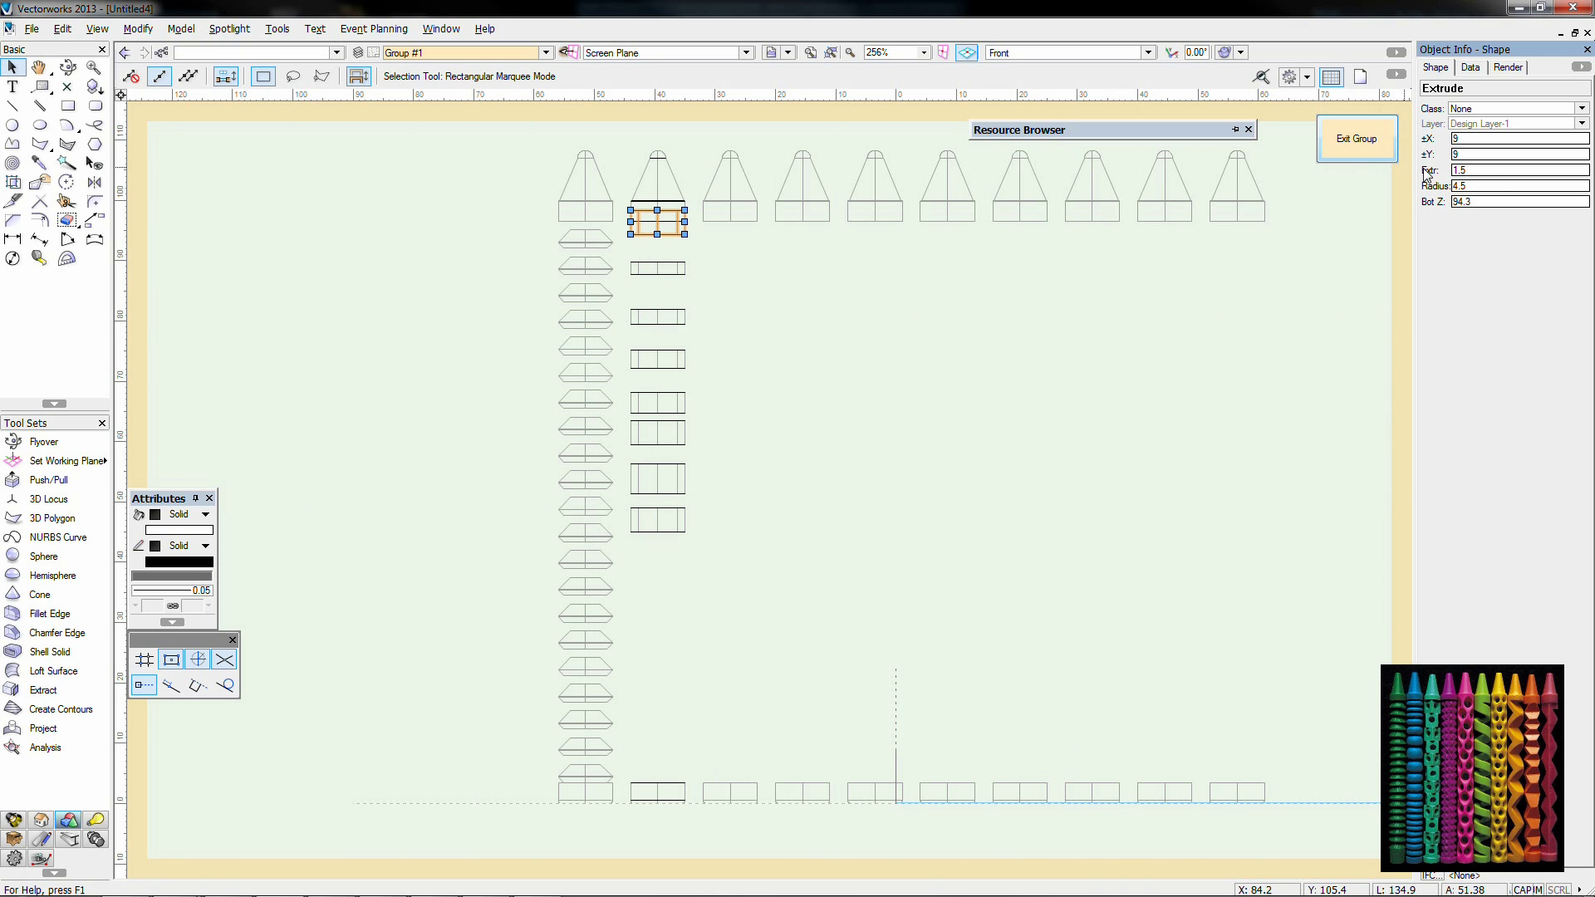
key(Return)
Step: Move the thin upper discs down so they sit close above the 3.5 mm disc
drag(665, 233, 656, 381)
shift+click(657, 272)
shift+click(657, 312)
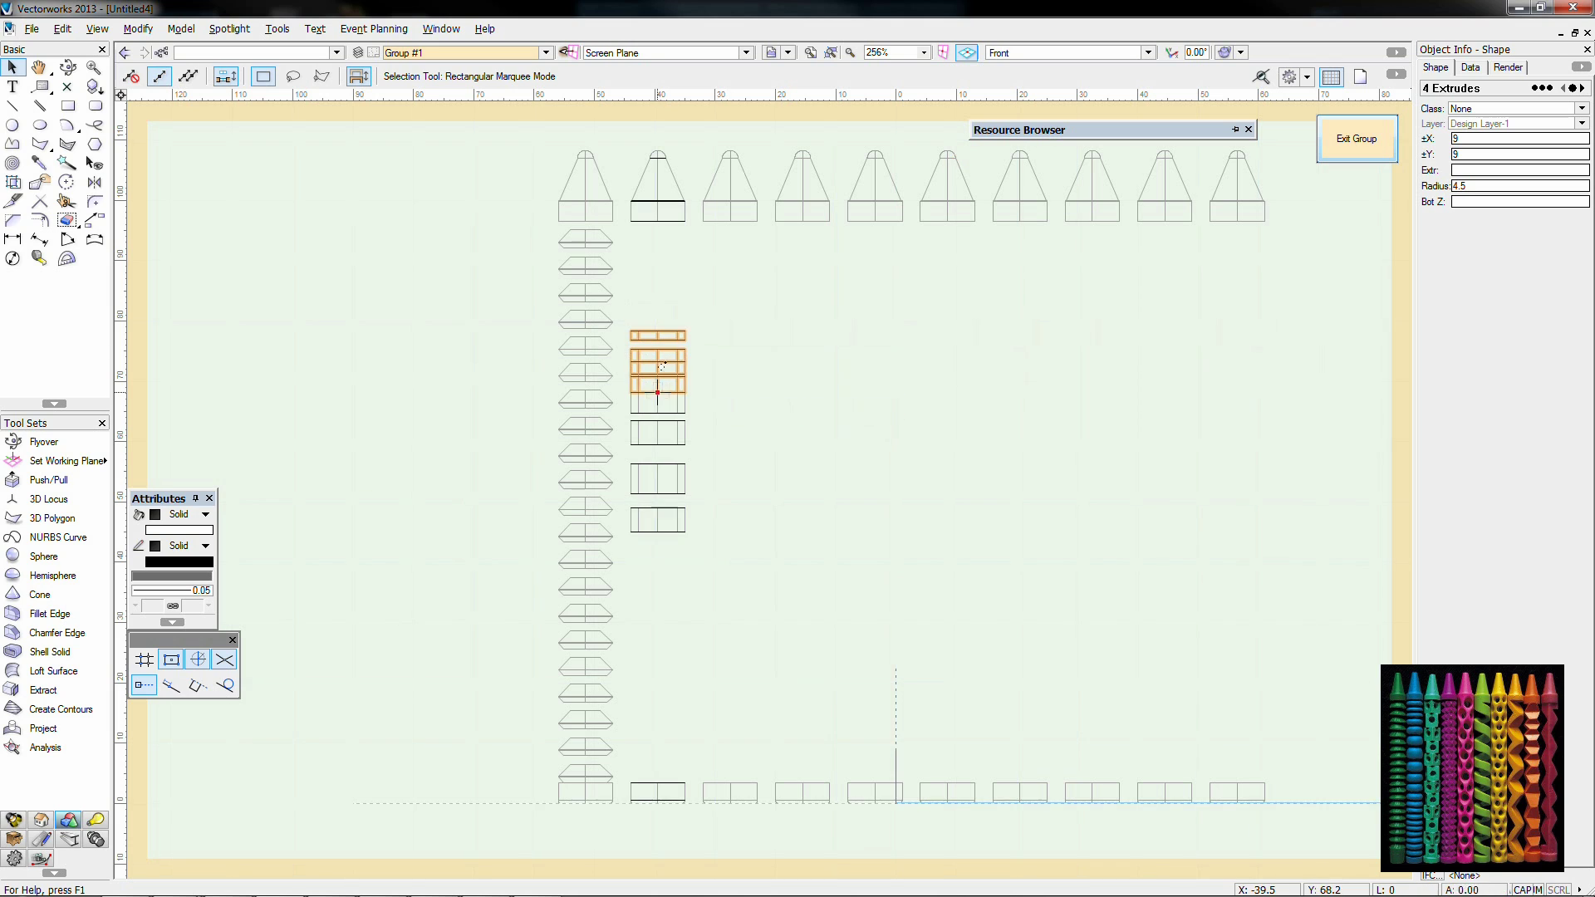
Step: Distribute the seven discs from the 5 mm disc upward vertically by equal spacing
drag(729, 315, 618, 500)
click(138, 28)
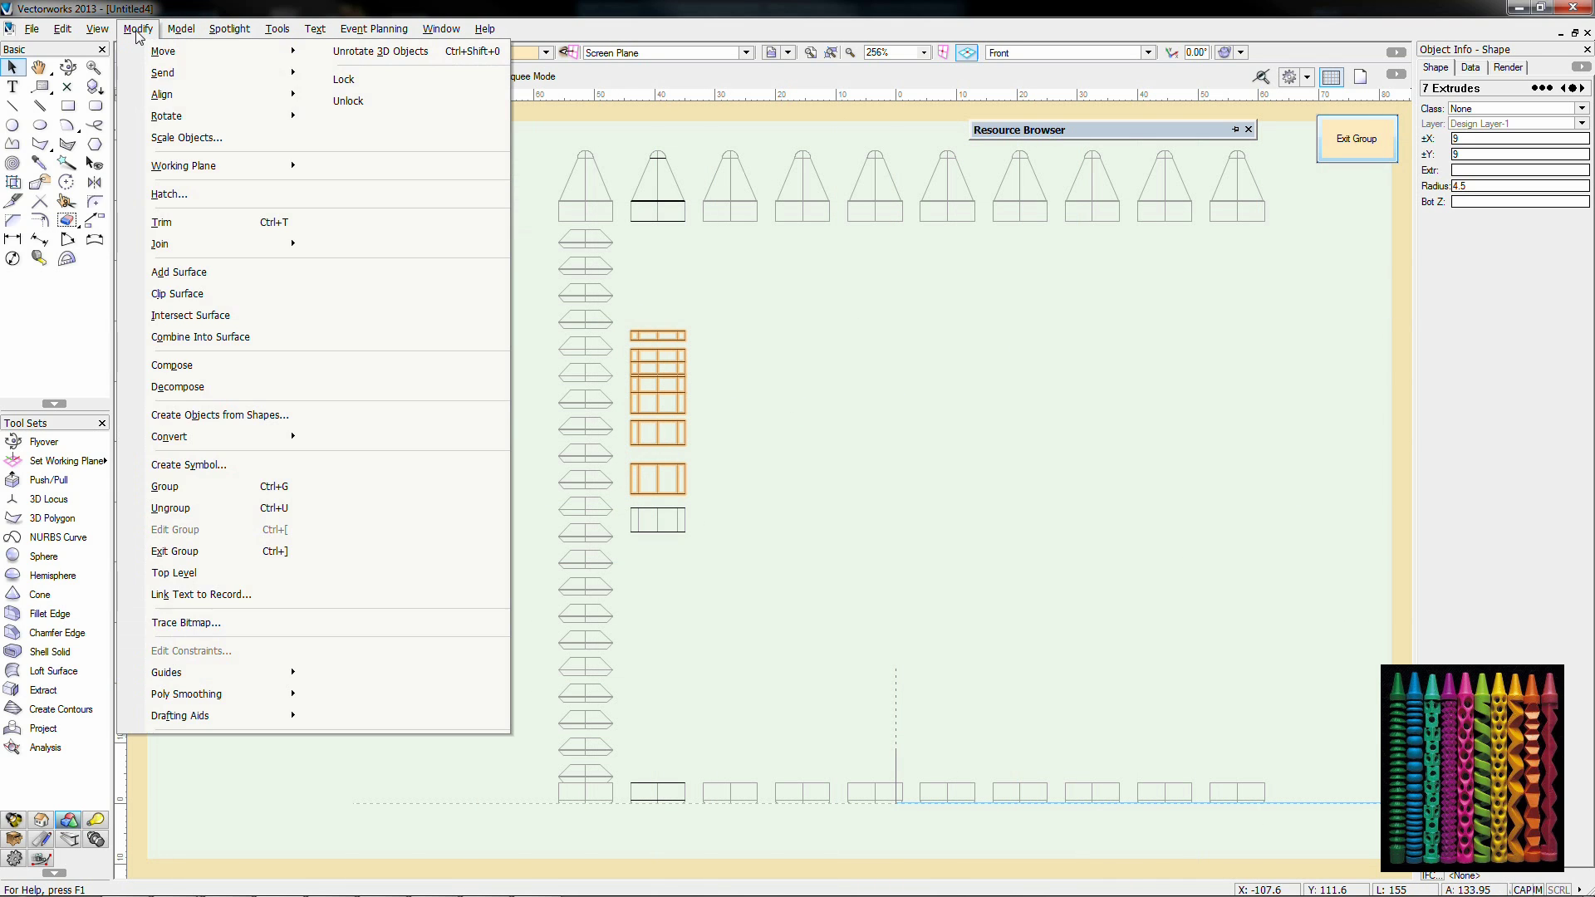
mouse_move(162, 94)
click(548, 116)
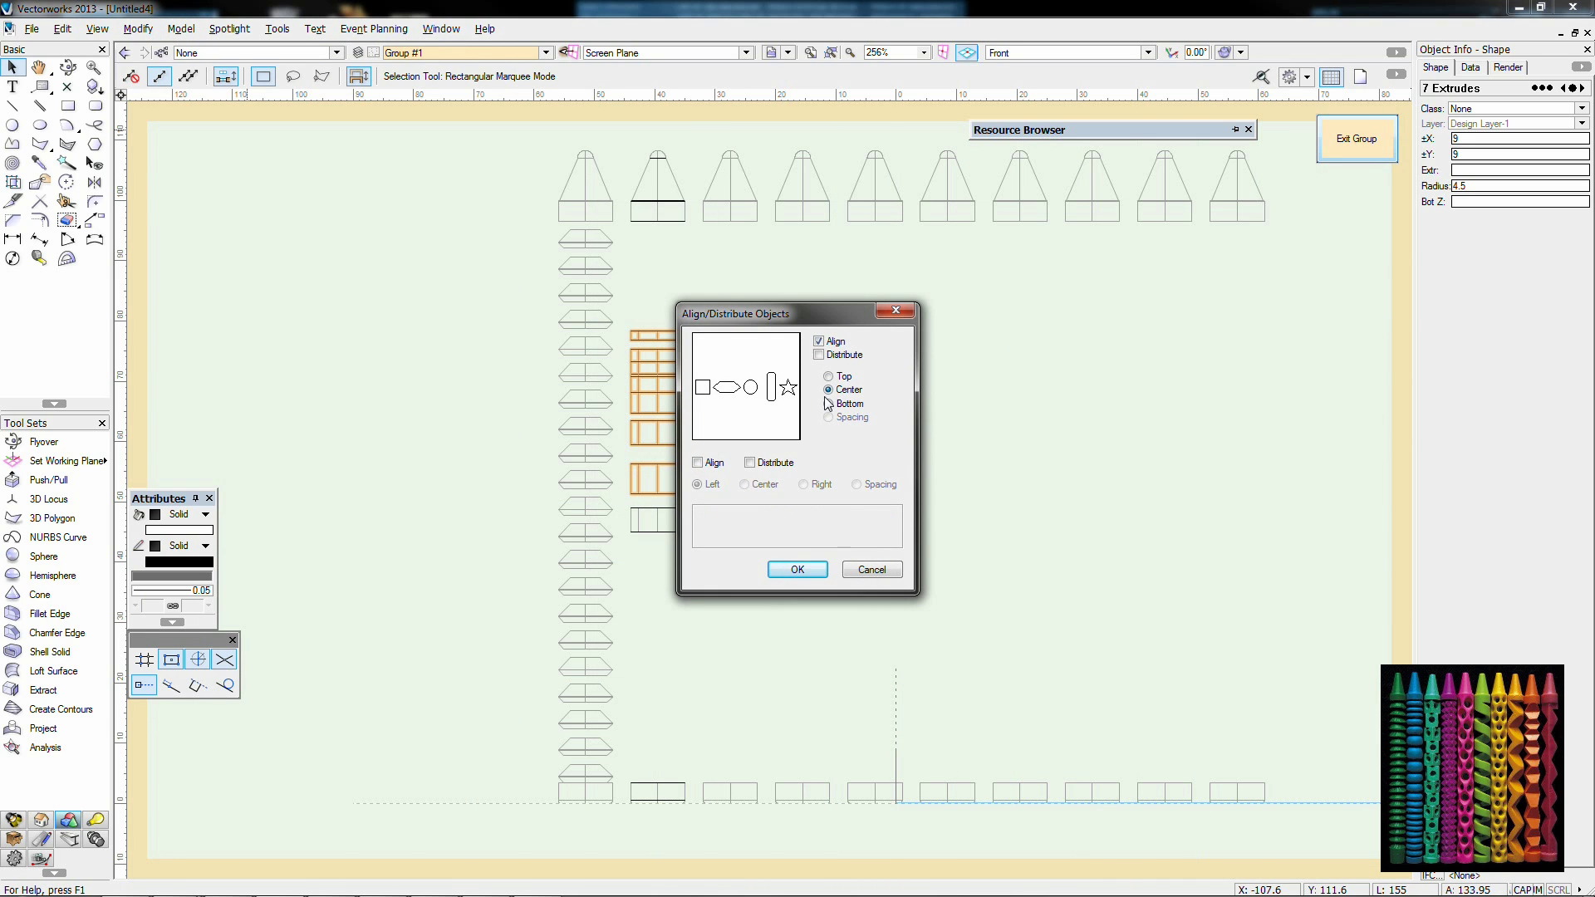
click(821, 356)
click(829, 418)
click(787, 569)
click(794, 473)
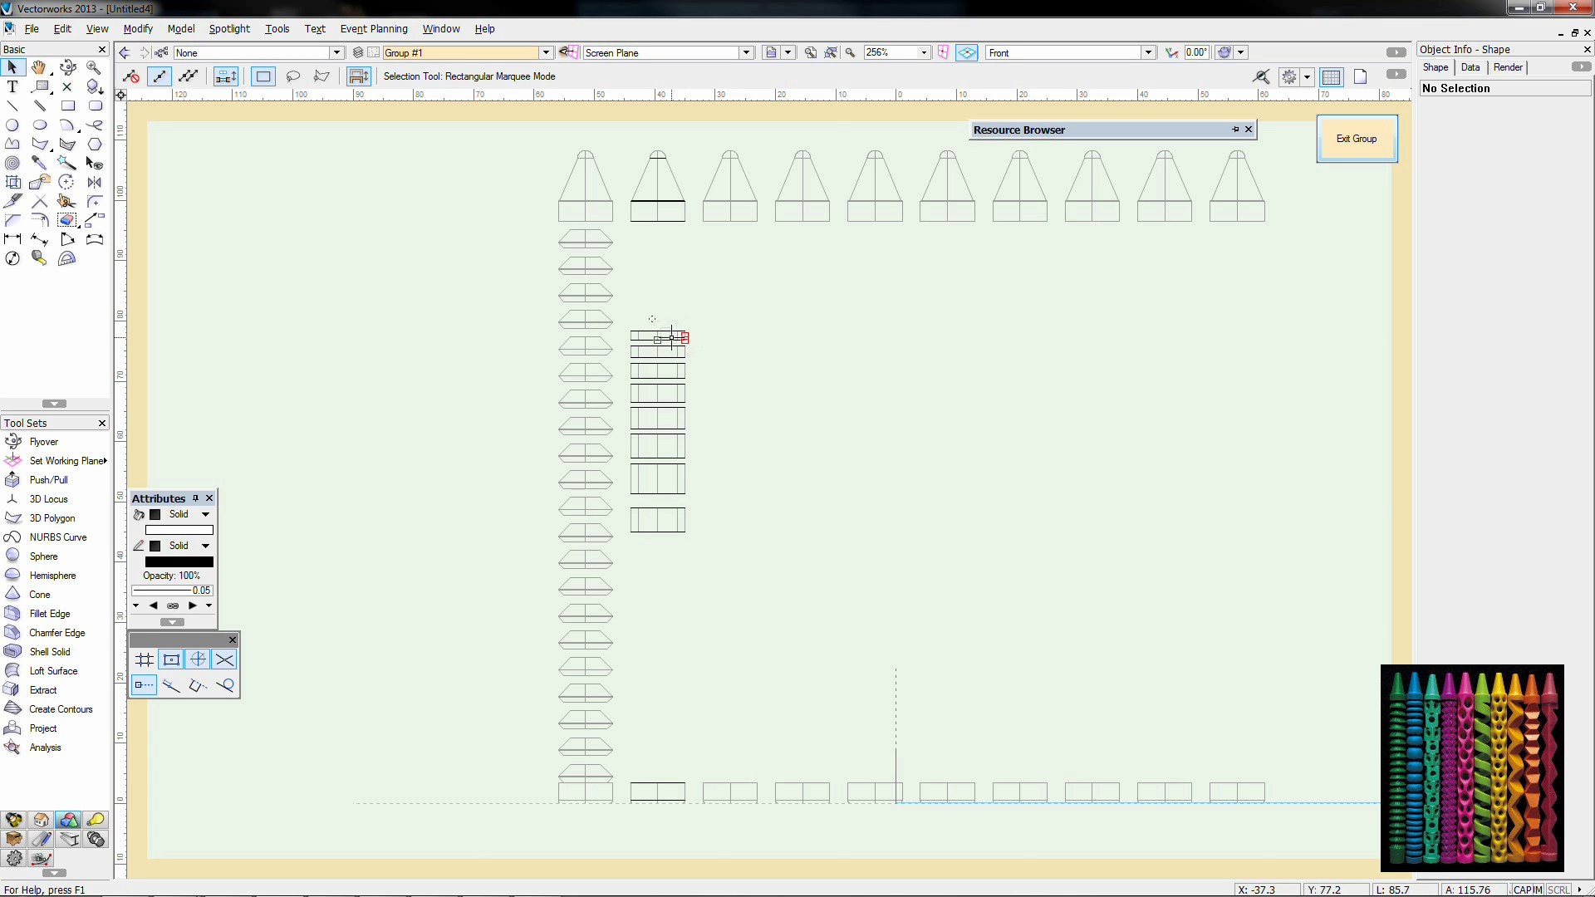
Step: Duplicate the 1.5 mm disc upward three times and distribute the four thin discs vertically by spacing
click(671, 338)
click(657, 304)
click(657, 329)
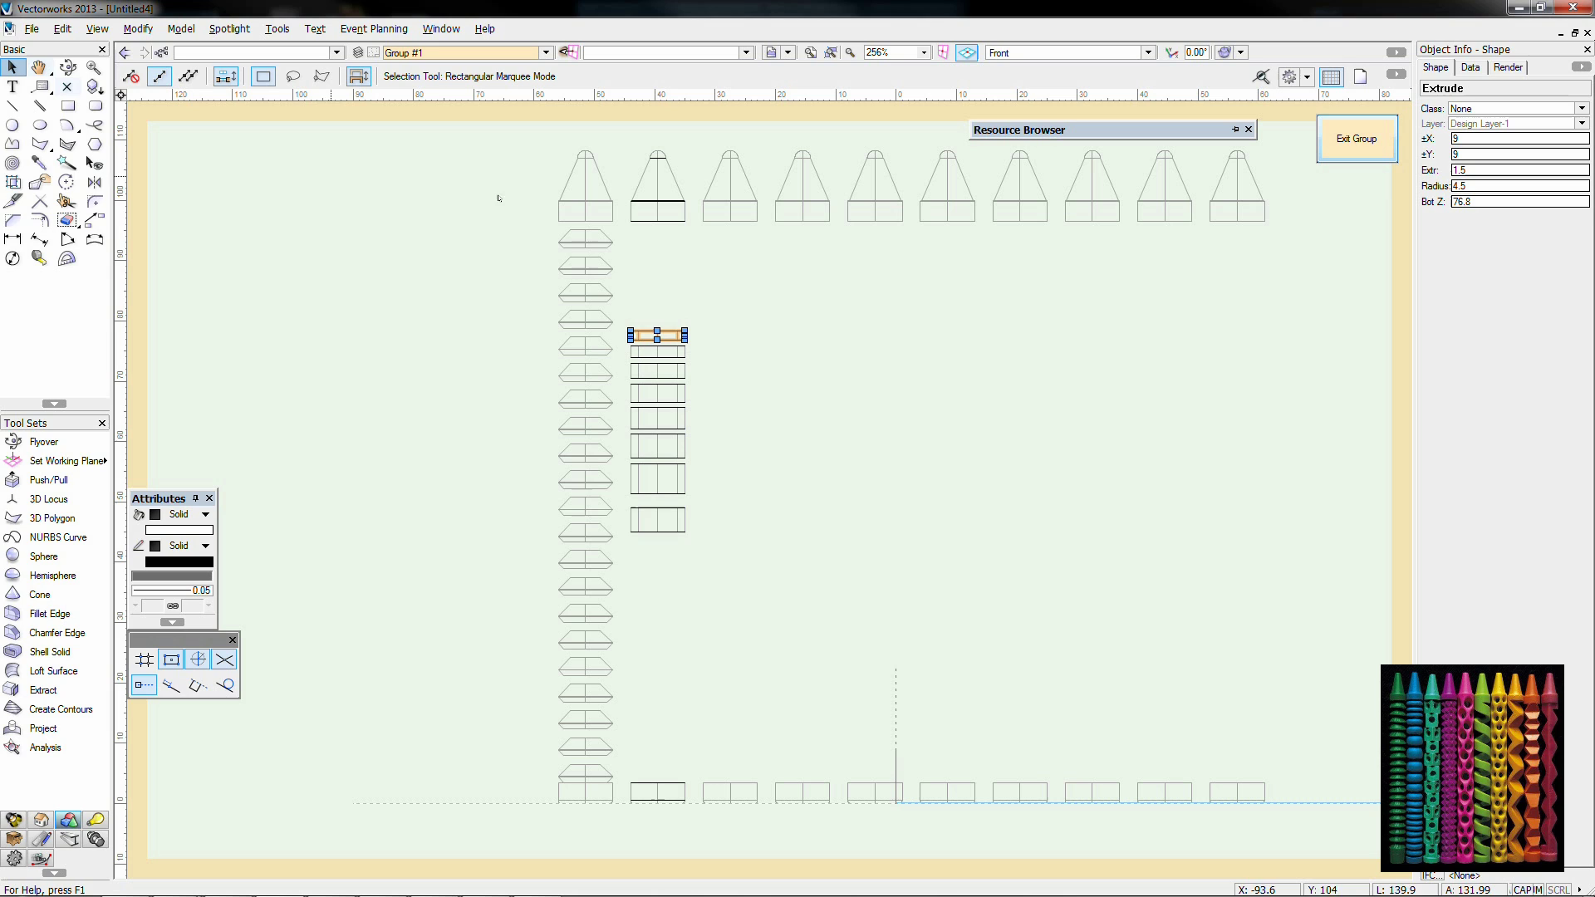
ctrl+drag(656, 332, 656, 270)
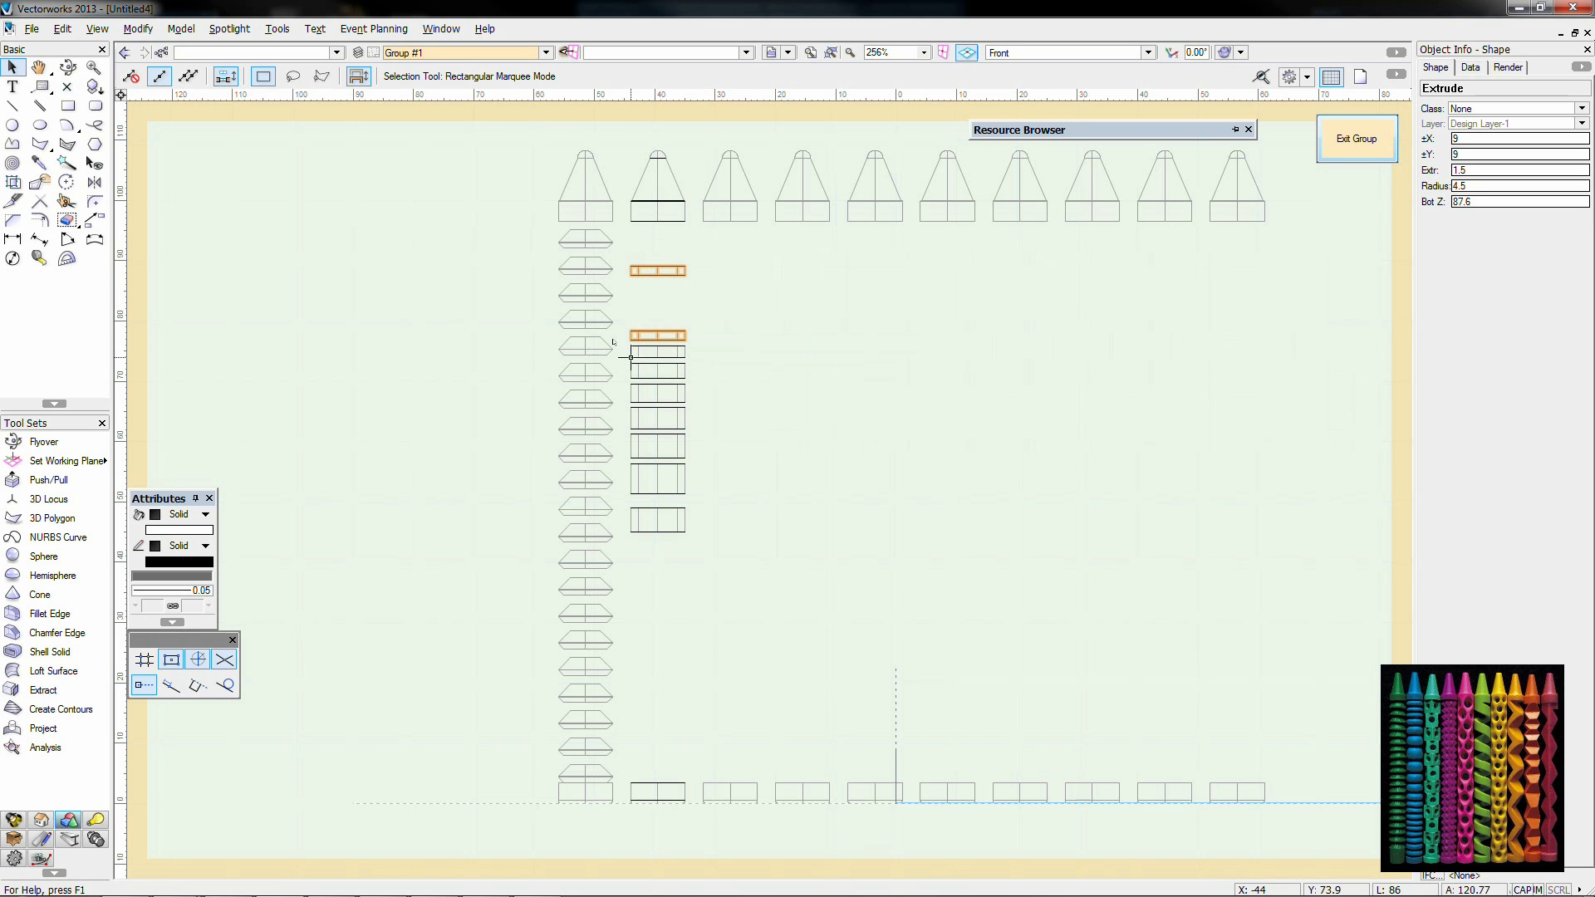
click(139, 29)
click(594, 111)
key(Return)
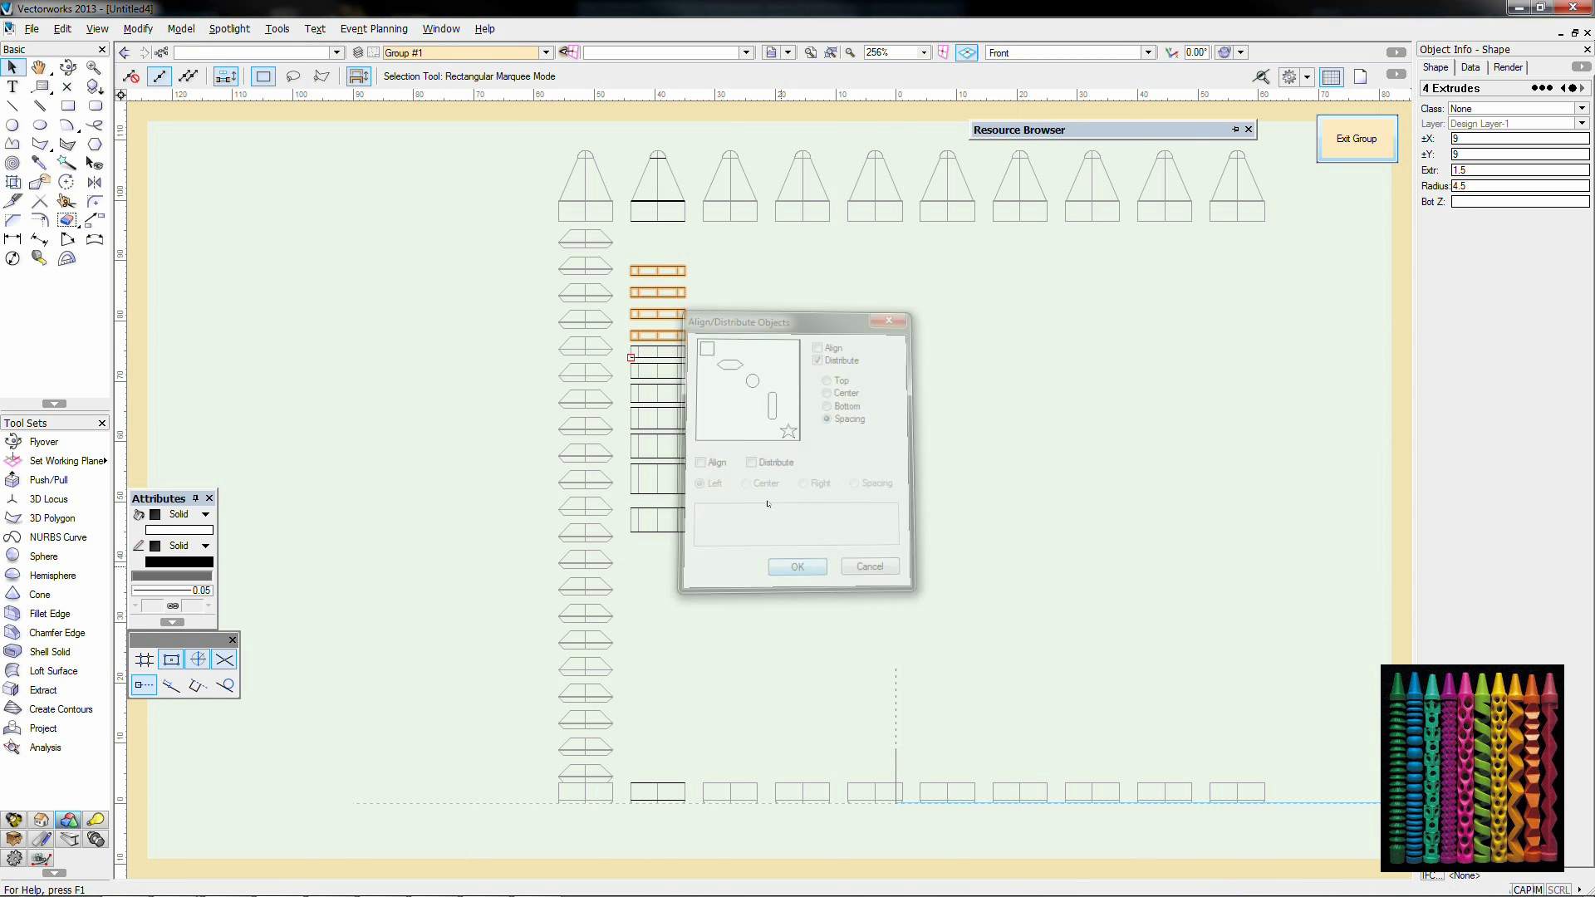
Step: Delete the surplus 4 mm disc below the 5 mm disc
drag(711, 253, 609, 461)
click(630, 523)
key(Delete)
Step: Fillet the top edge of the 5 mm disc and both edges of the 4 mm disc with a 1 mm radius
drag(711, 471, 617, 249)
click(60, 617)
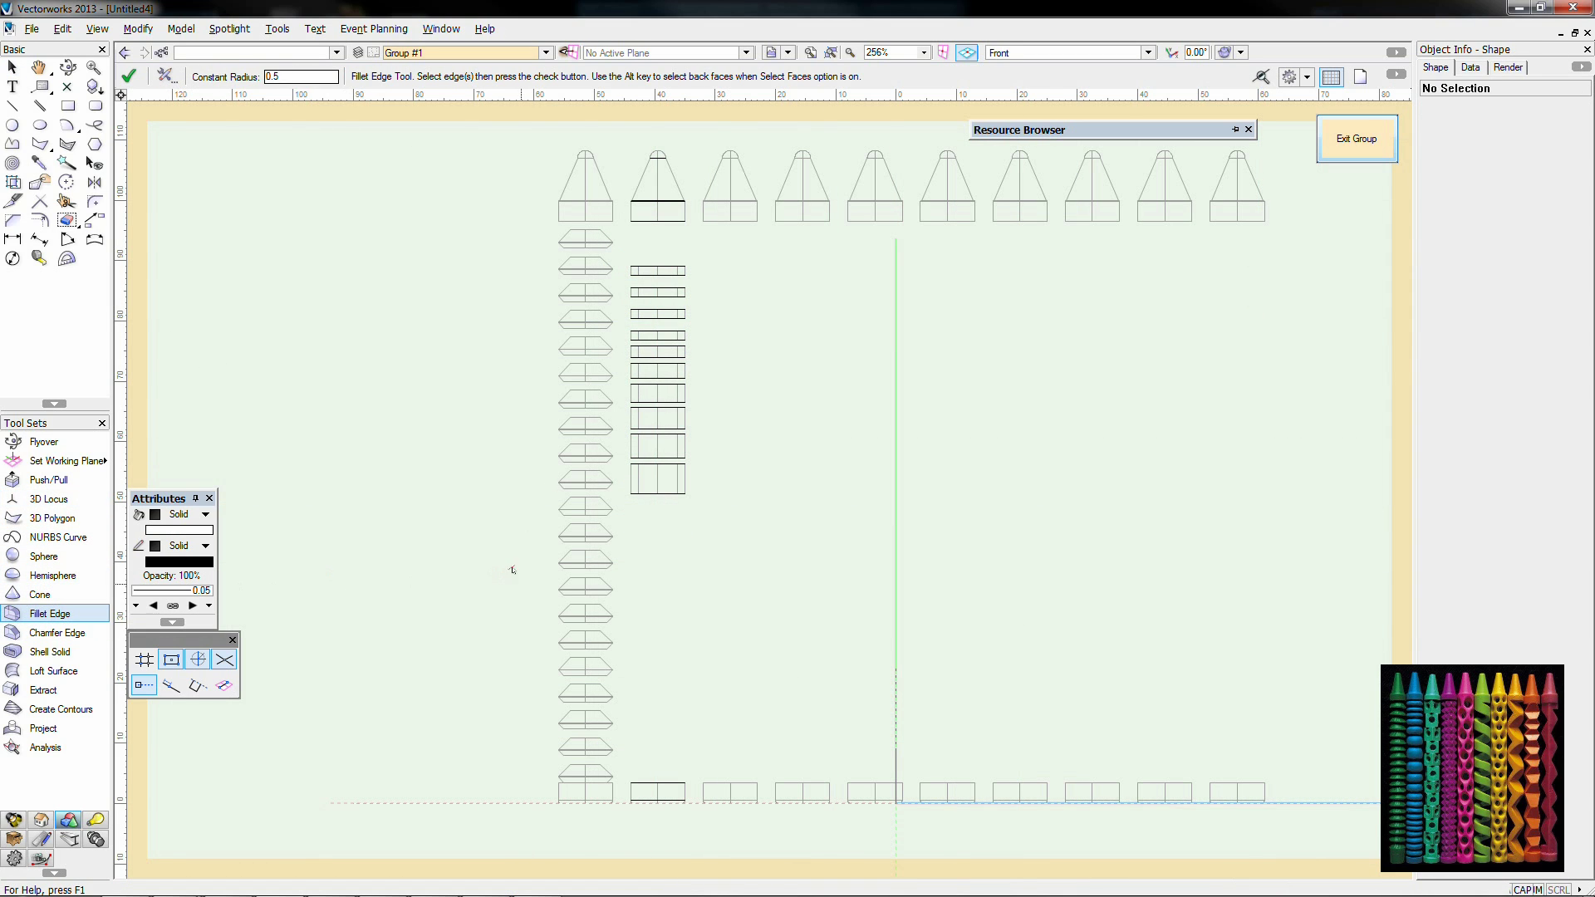
scroll(624, 452, up, 2)
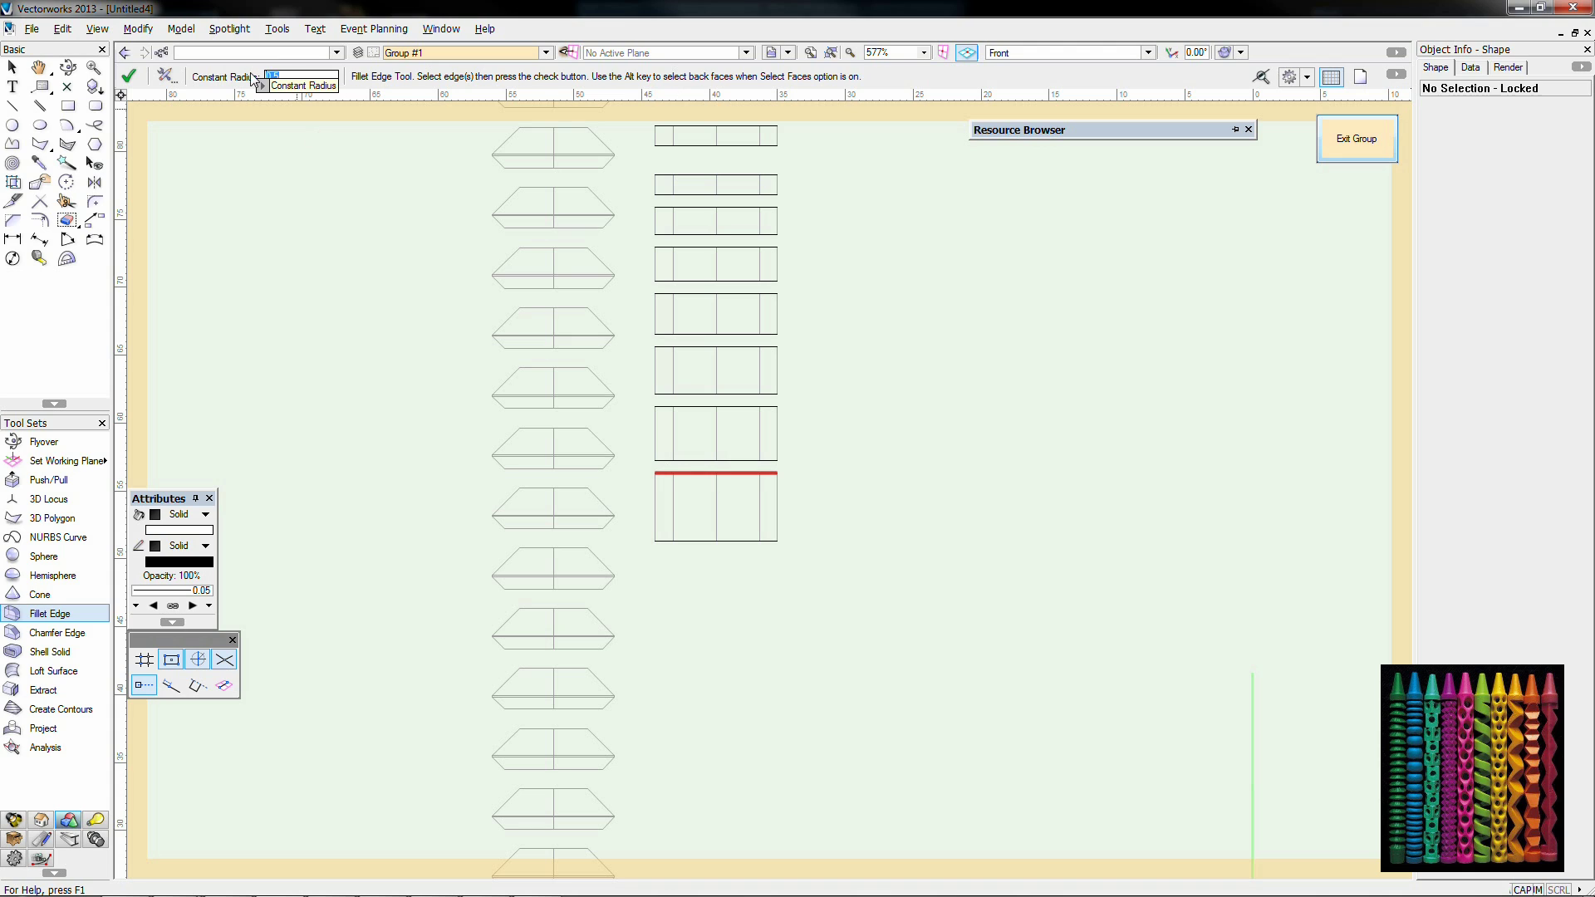
click(129, 76)
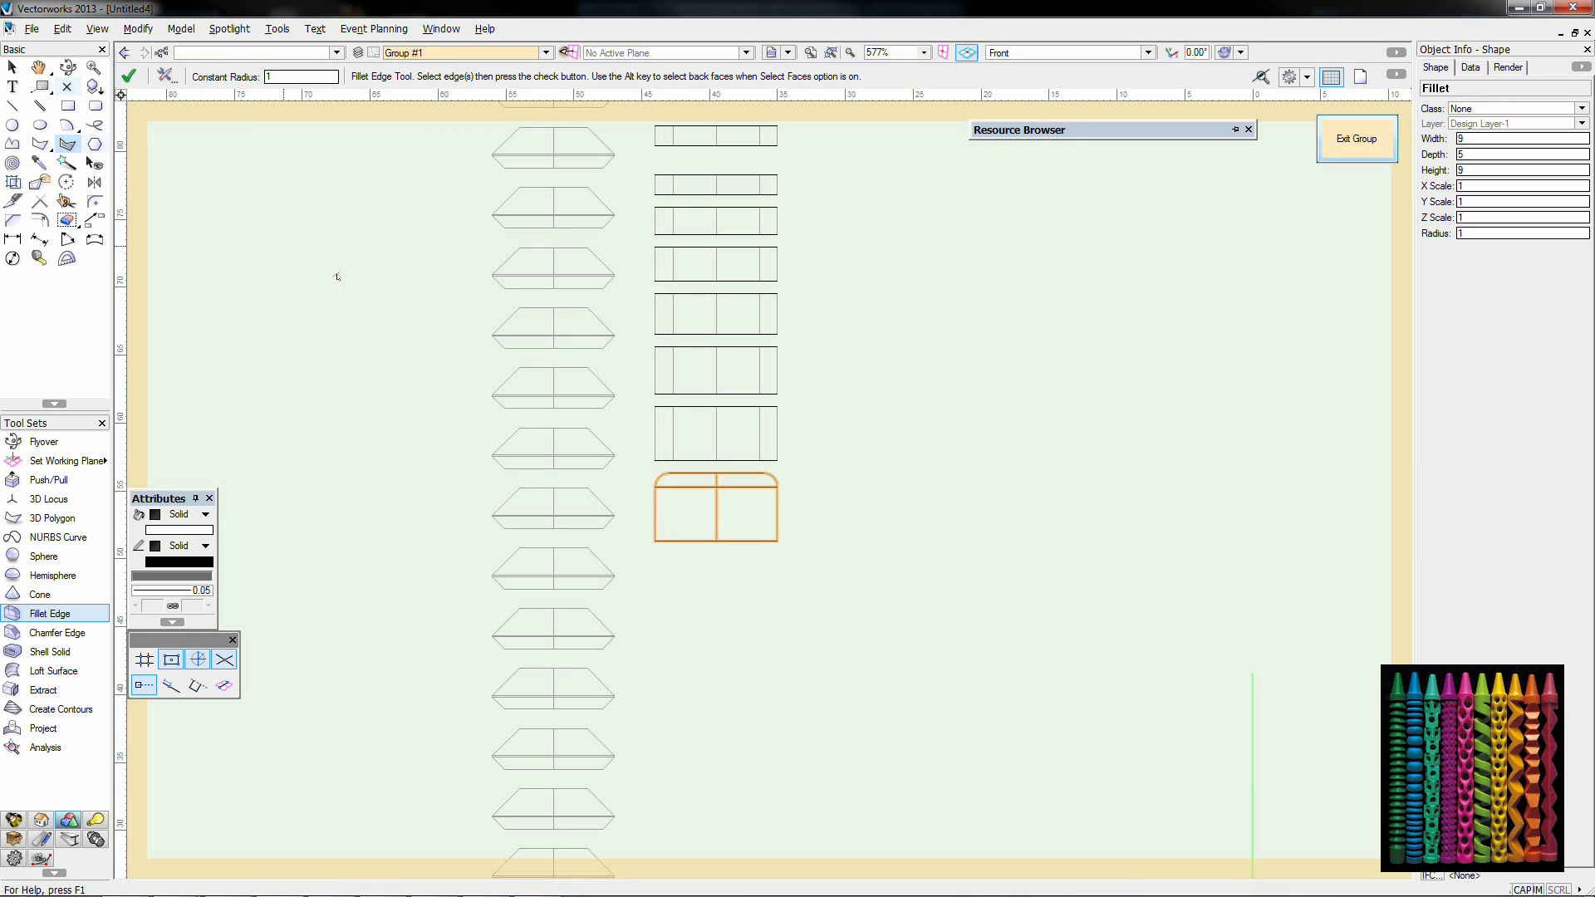
click(138, 77)
Step: Fillet both edges of the 3.5, 3, 2.5 and 2 mm discs with a 1 mm radius
click(709, 395)
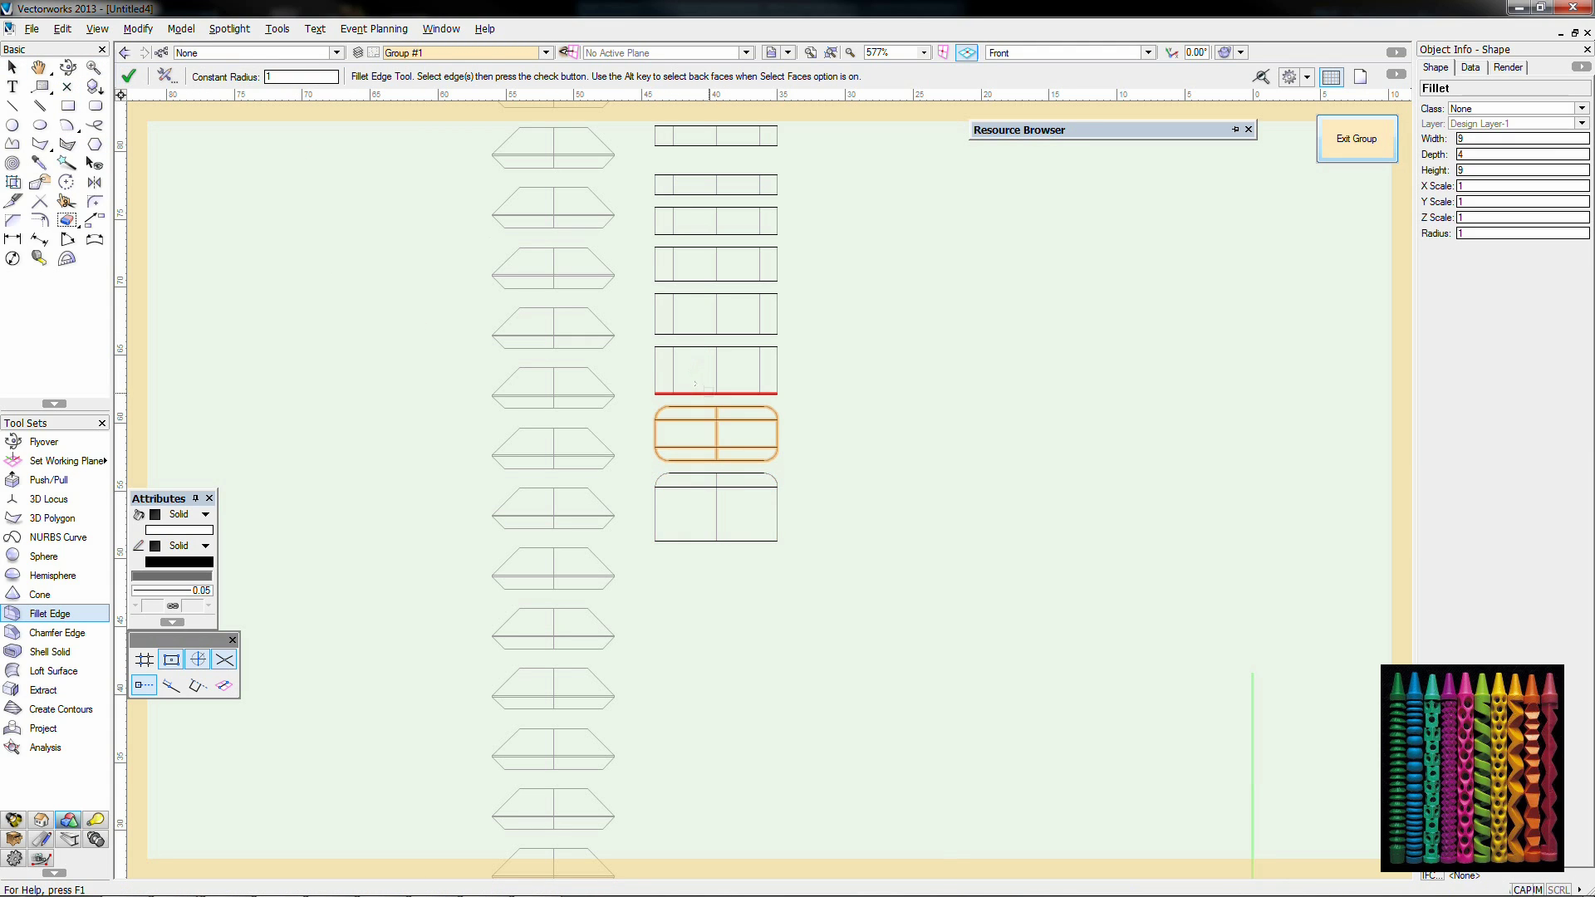
shift+click(707, 347)
click(132, 76)
click(706, 335)
shift+click(707, 294)
click(132, 76)
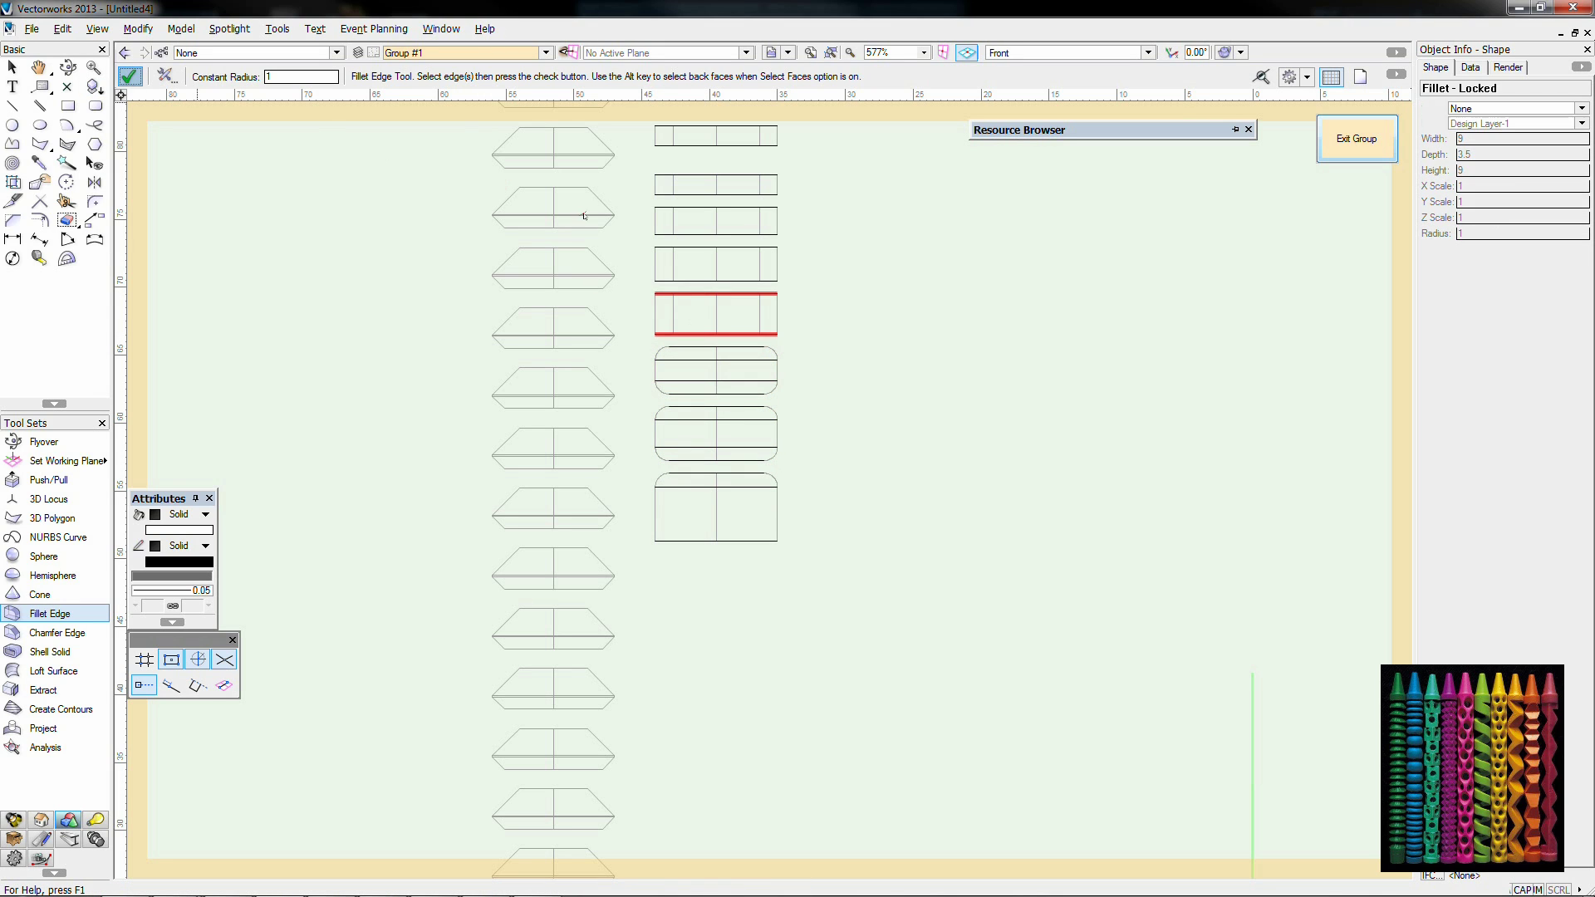
click(704, 280)
shift+click(703, 247)
click(132, 76)
click(692, 233)
shift+click(691, 208)
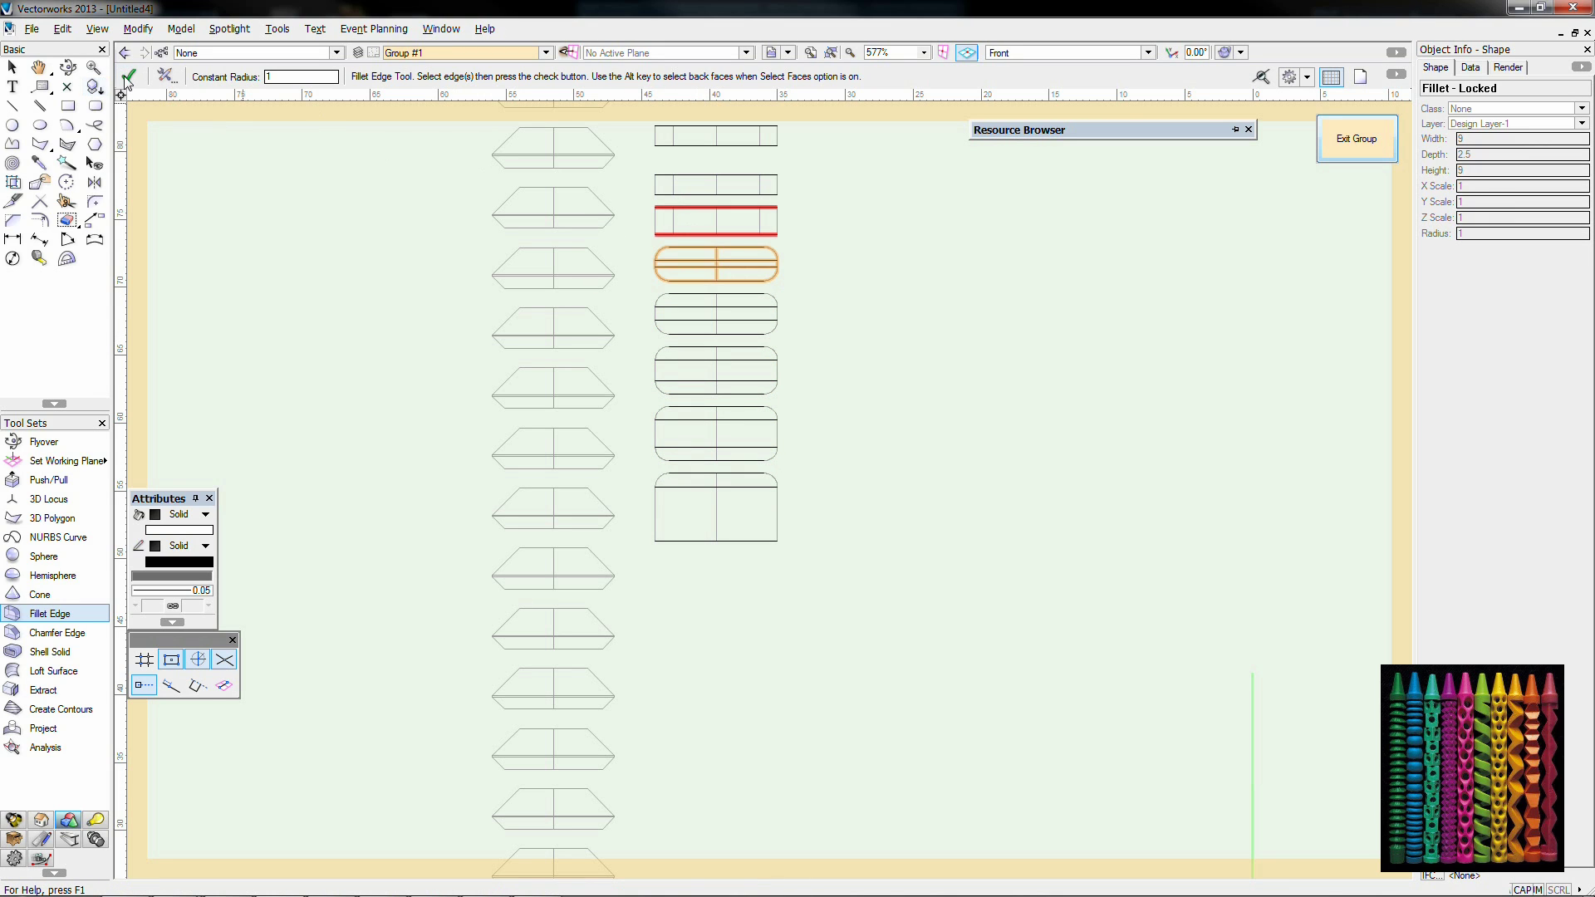
click(129, 77)
Step: Fillet both edges of each of the four 1.5 mm discs with a 0.7 mm radius
middle_drag(706, 281, 703, 560)
click(700, 474)
shift+click(698, 453)
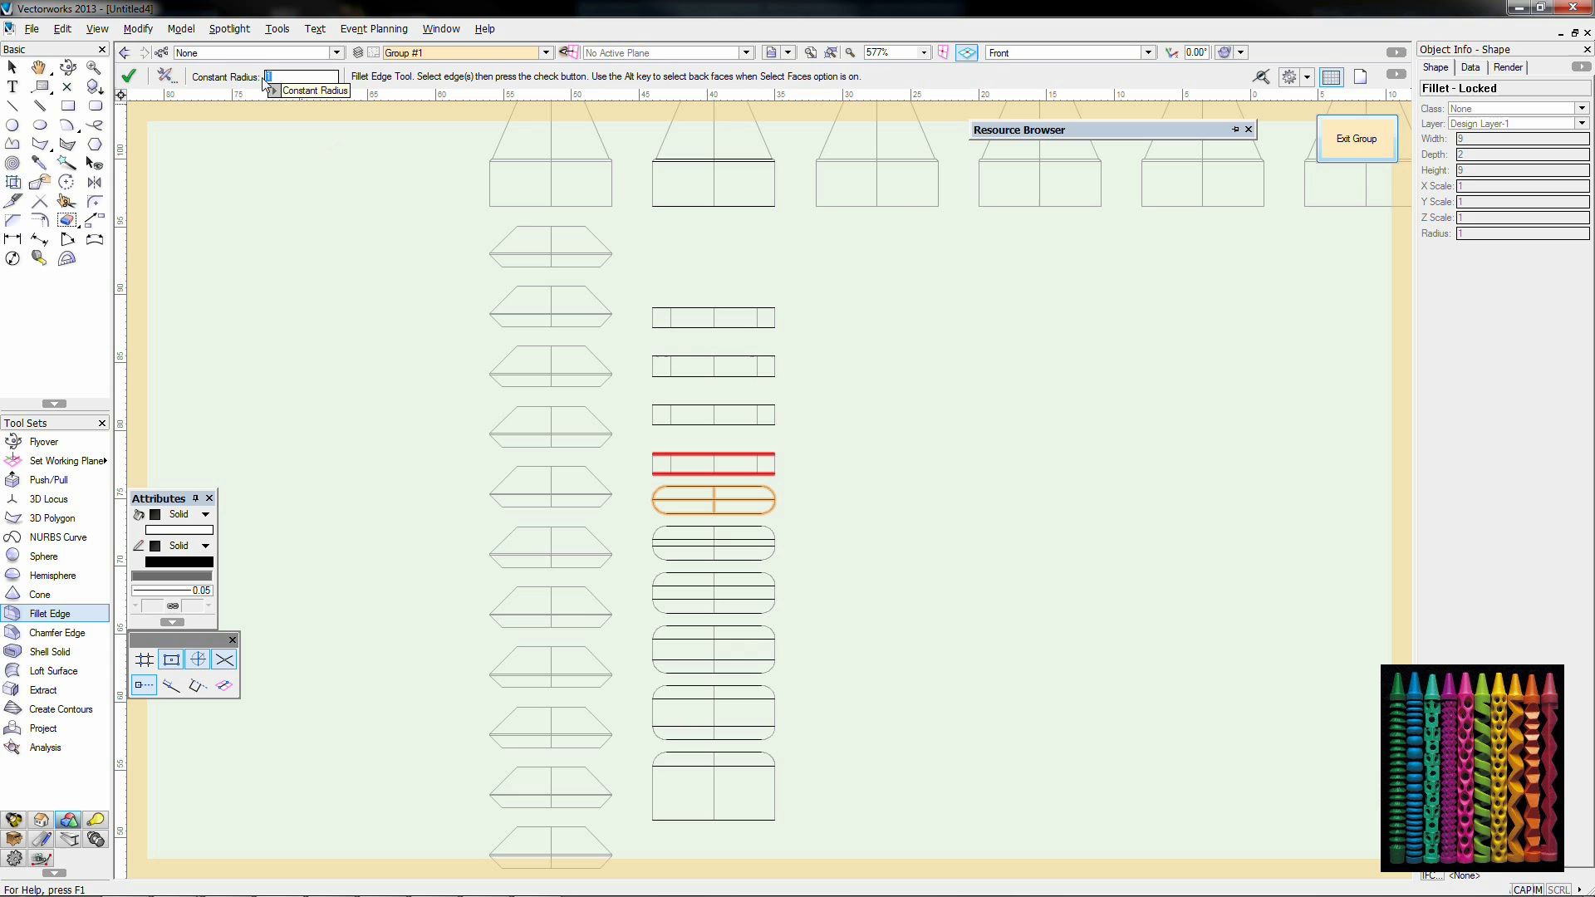
click(138, 81)
click(703, 425)
shift+click(704, 405)
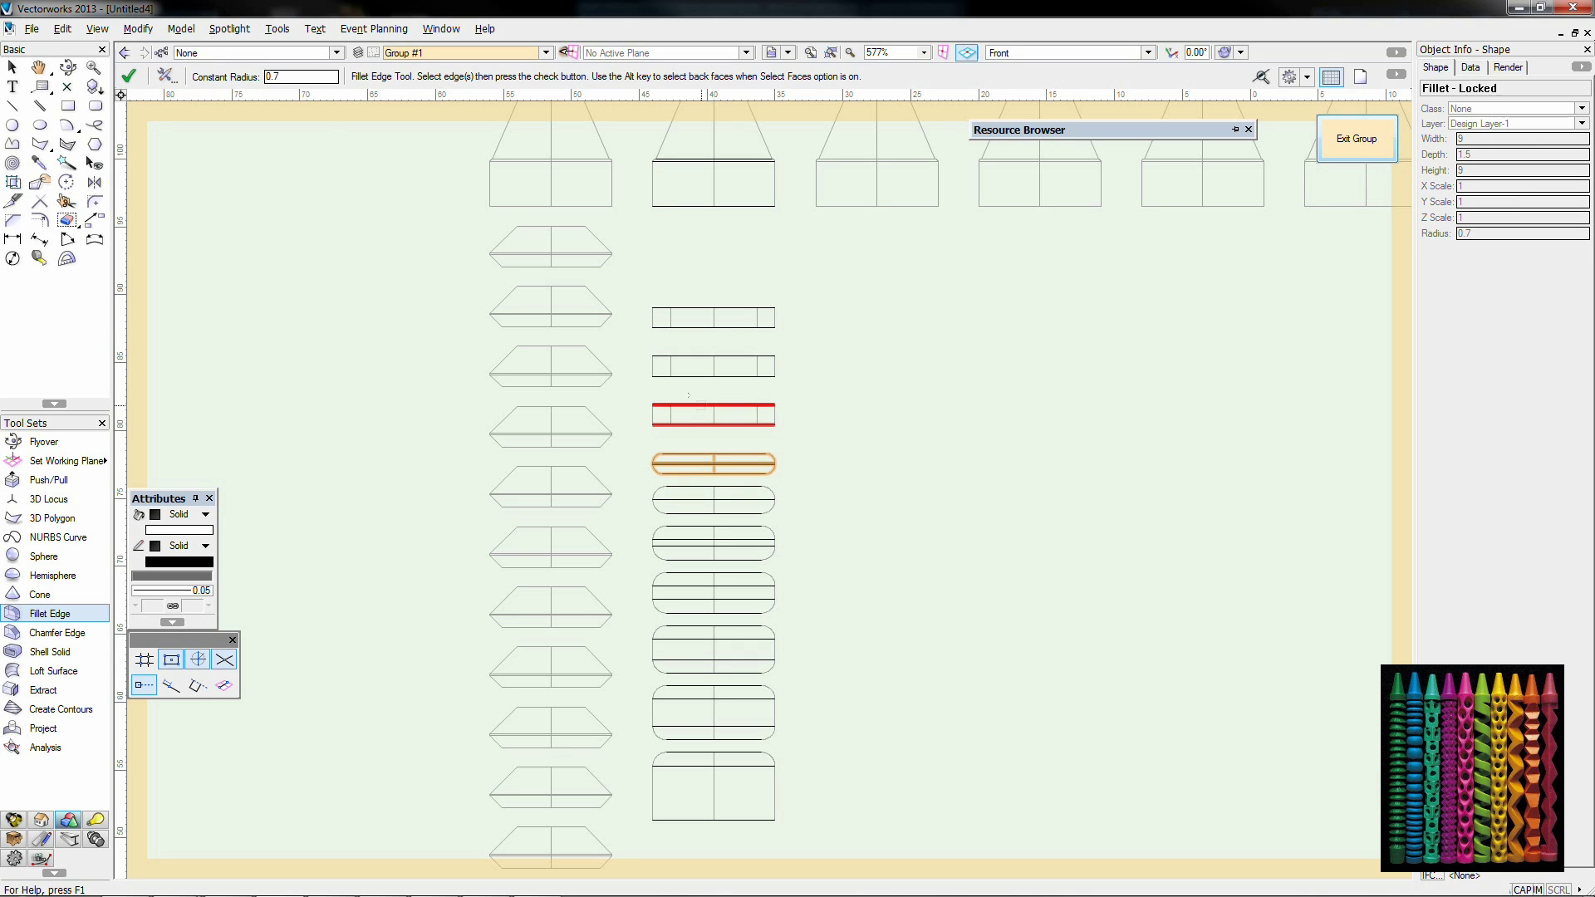
click(131, 78)
click(704, 376)
shift+click(704, 356)
click(131, 77)
click(703, 327)
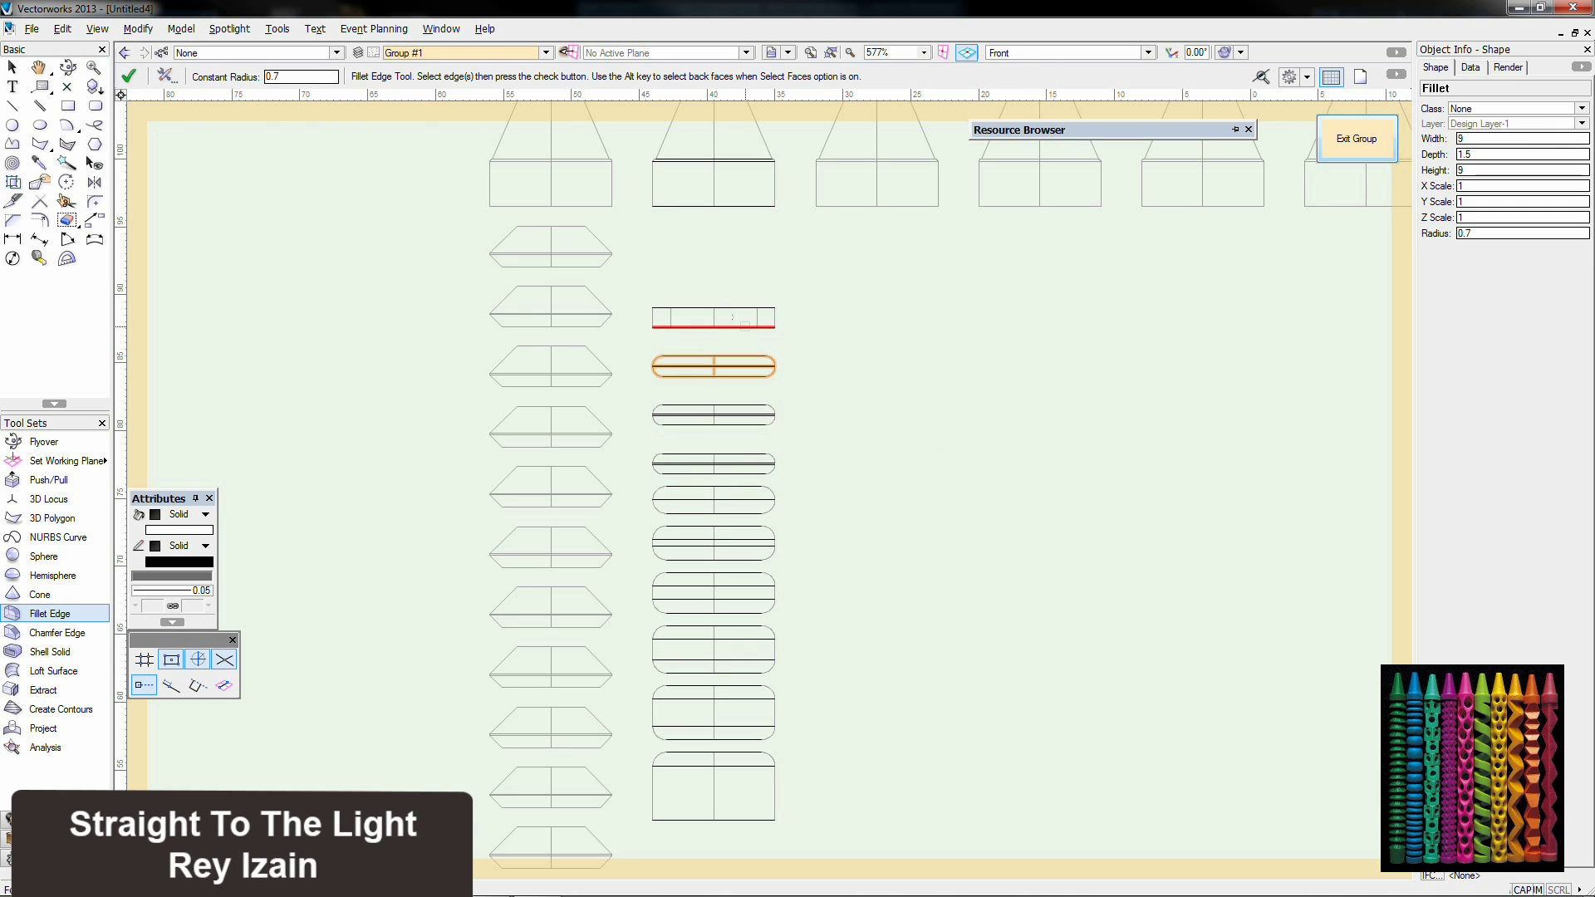
shift+click(704, 307)
click(131, 77)
key(x)
Step: Fillet the bottom edge of the 5 mm disc with a 1 mm radius
drag(848, 234, 739, 585)
click(735, 820)
click(37, 613)
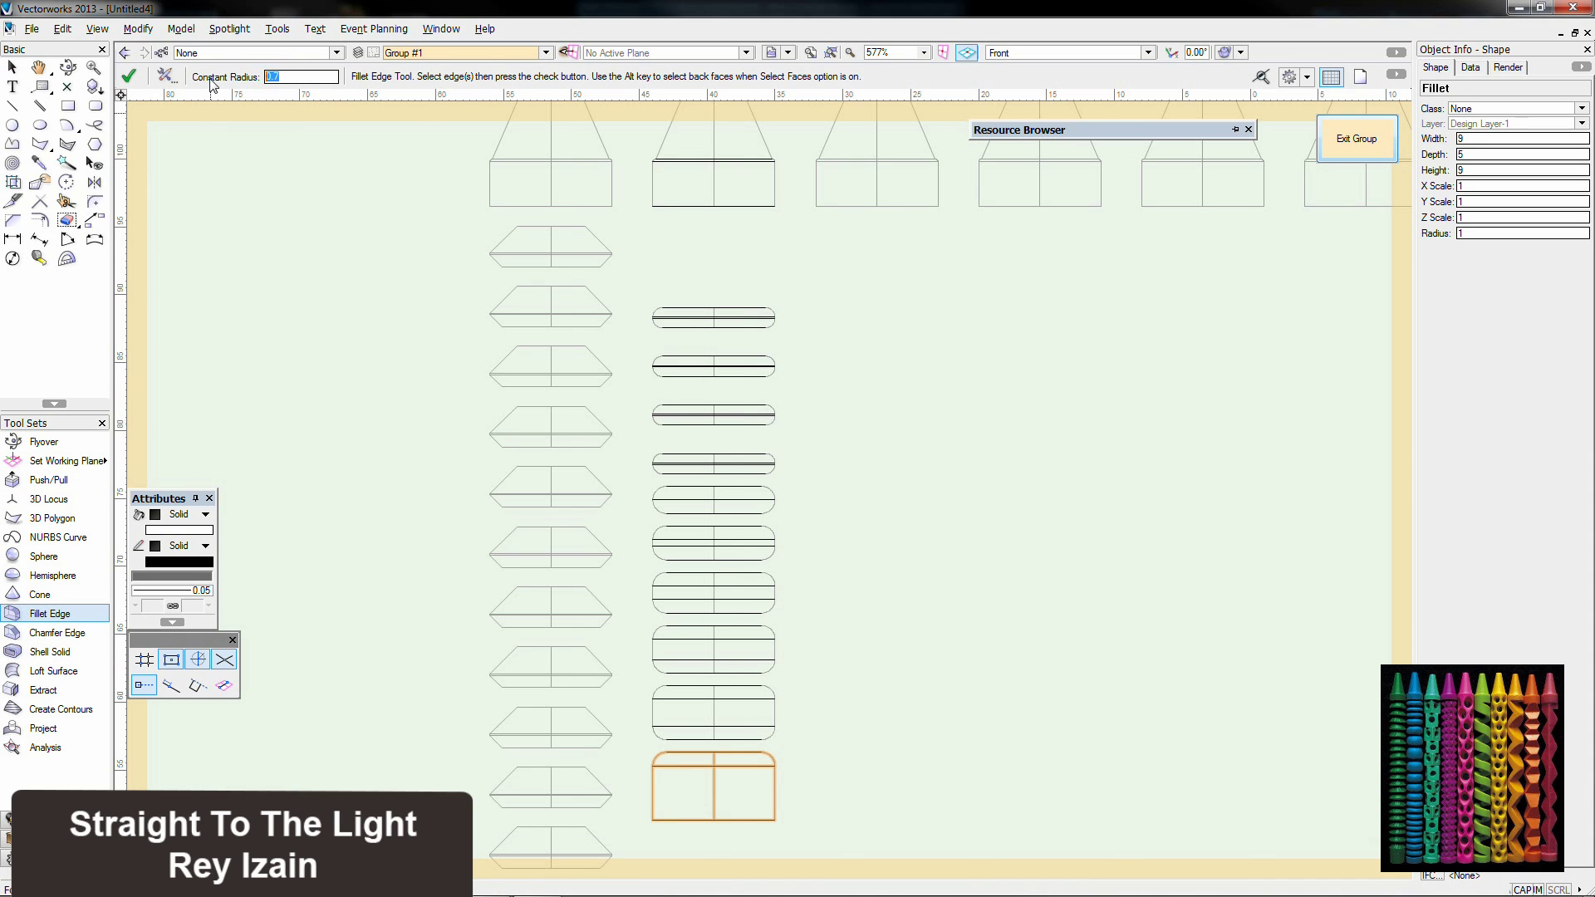
click(688, 820)
click(131, 78)
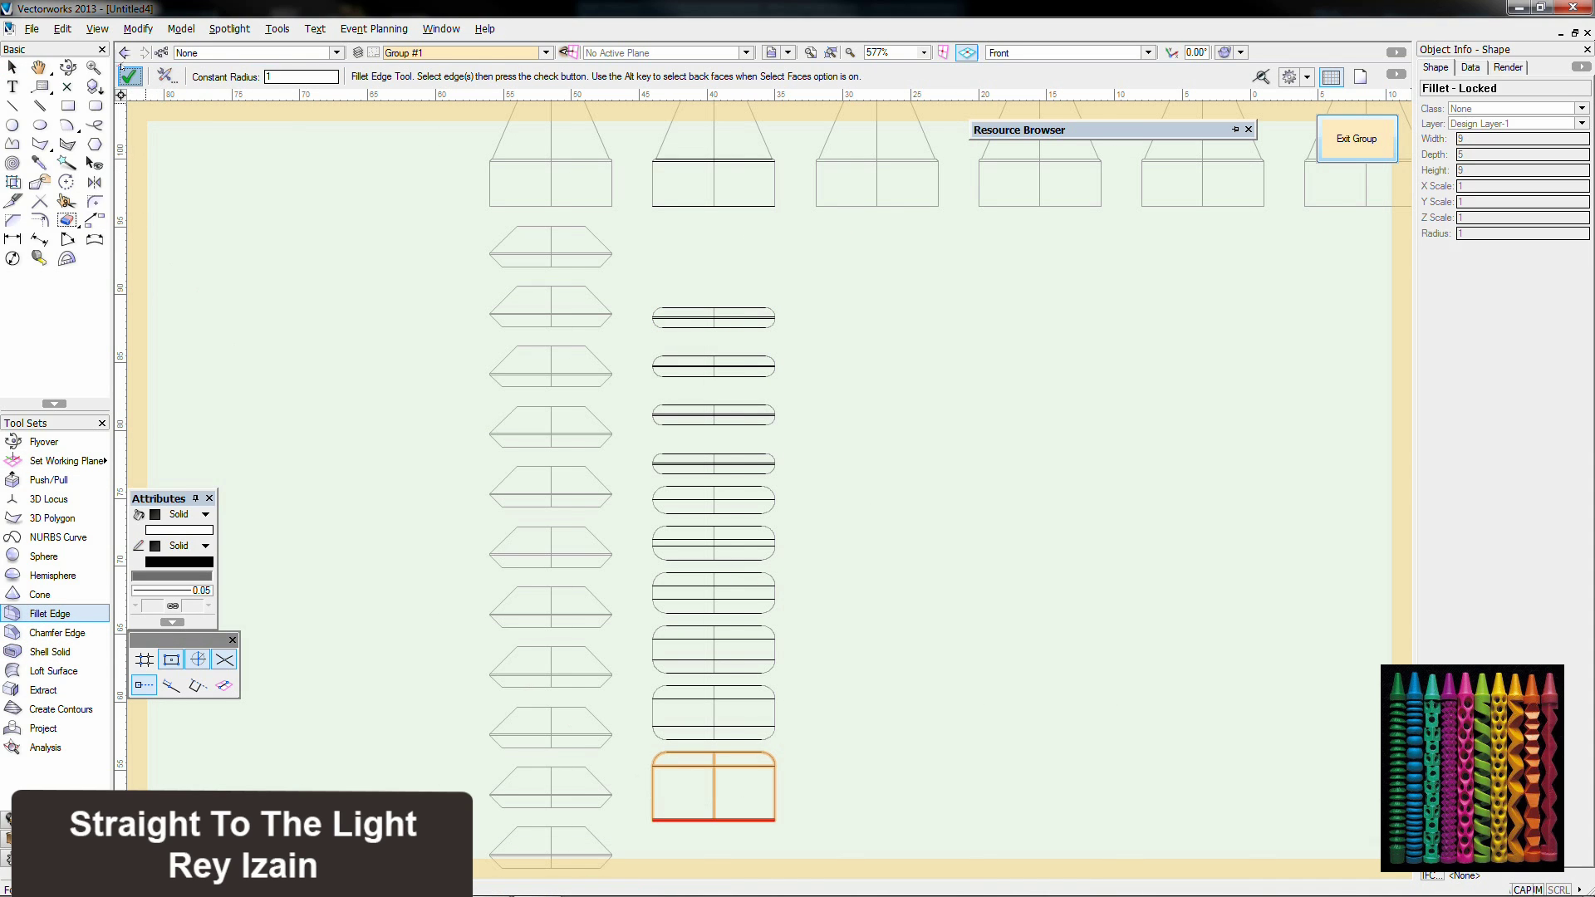
key(x)
key(x)
Step: Distribute the ten filleted discs vertically by spacing and move the stack up to just below the crayon's tip
scroll(727, 688, down, 1)
middle_drag(727, 688, 748, 615)
drag(718, 267, 586, 643)
key(ctrl+equal)
click(776, 572)
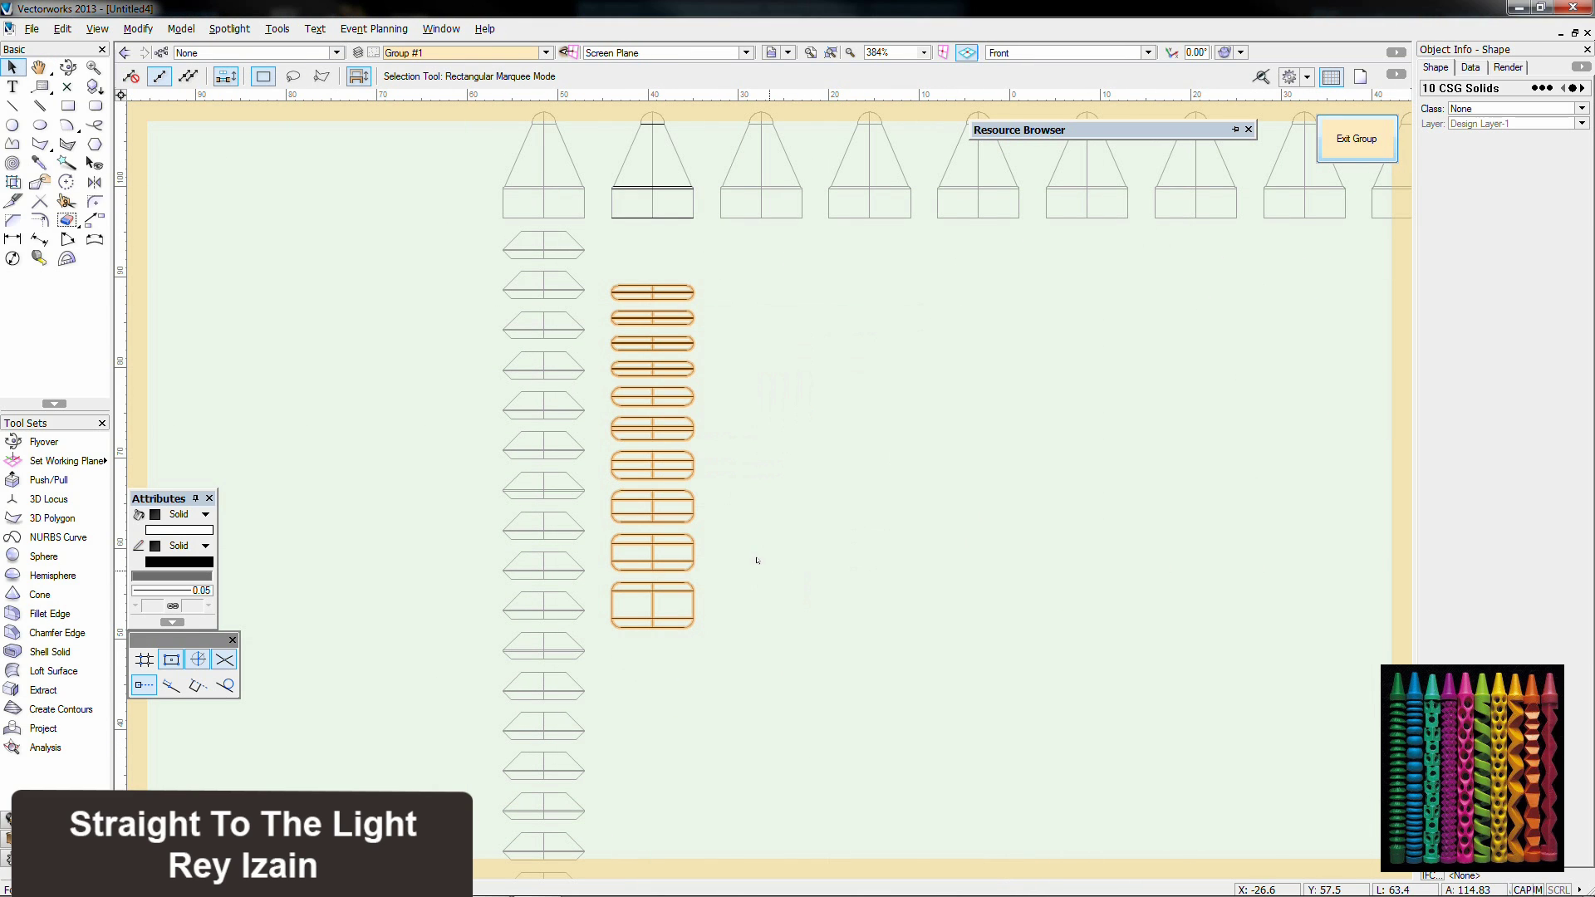
drag(652, 285, 652, 228)
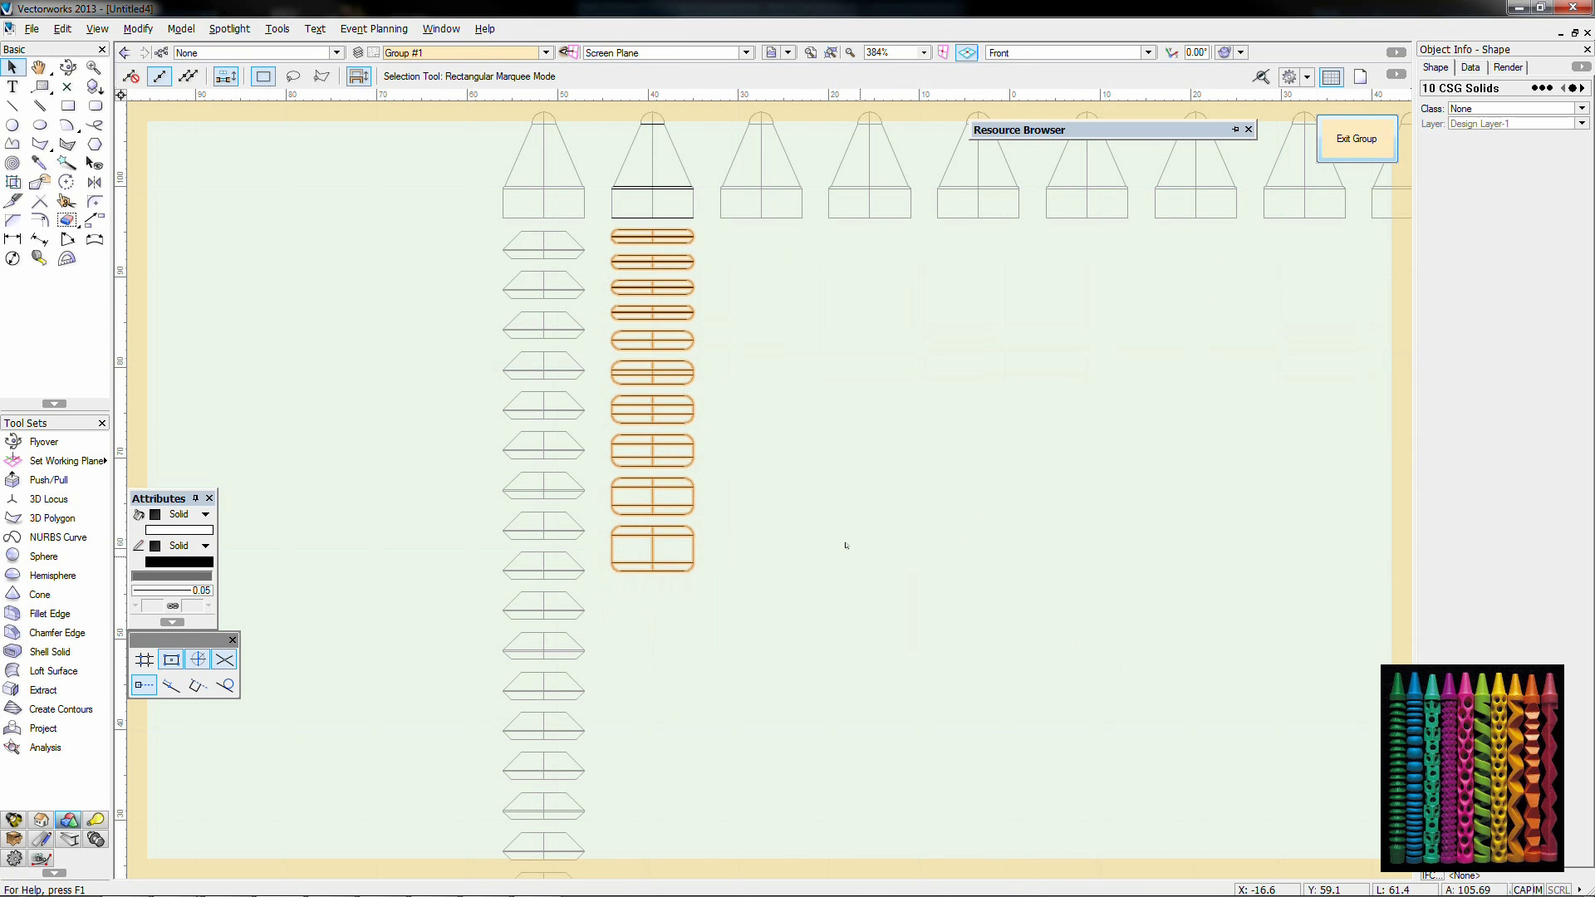
click(847, 545)
Step: Mirror duplicates of the nine upper discs downward about the horizontal centre of the 5 mm disc
scroll(847, 545, down, 2)
middle_drag(848, 545, 716, 483)
drag(691, 486, 625, 349)
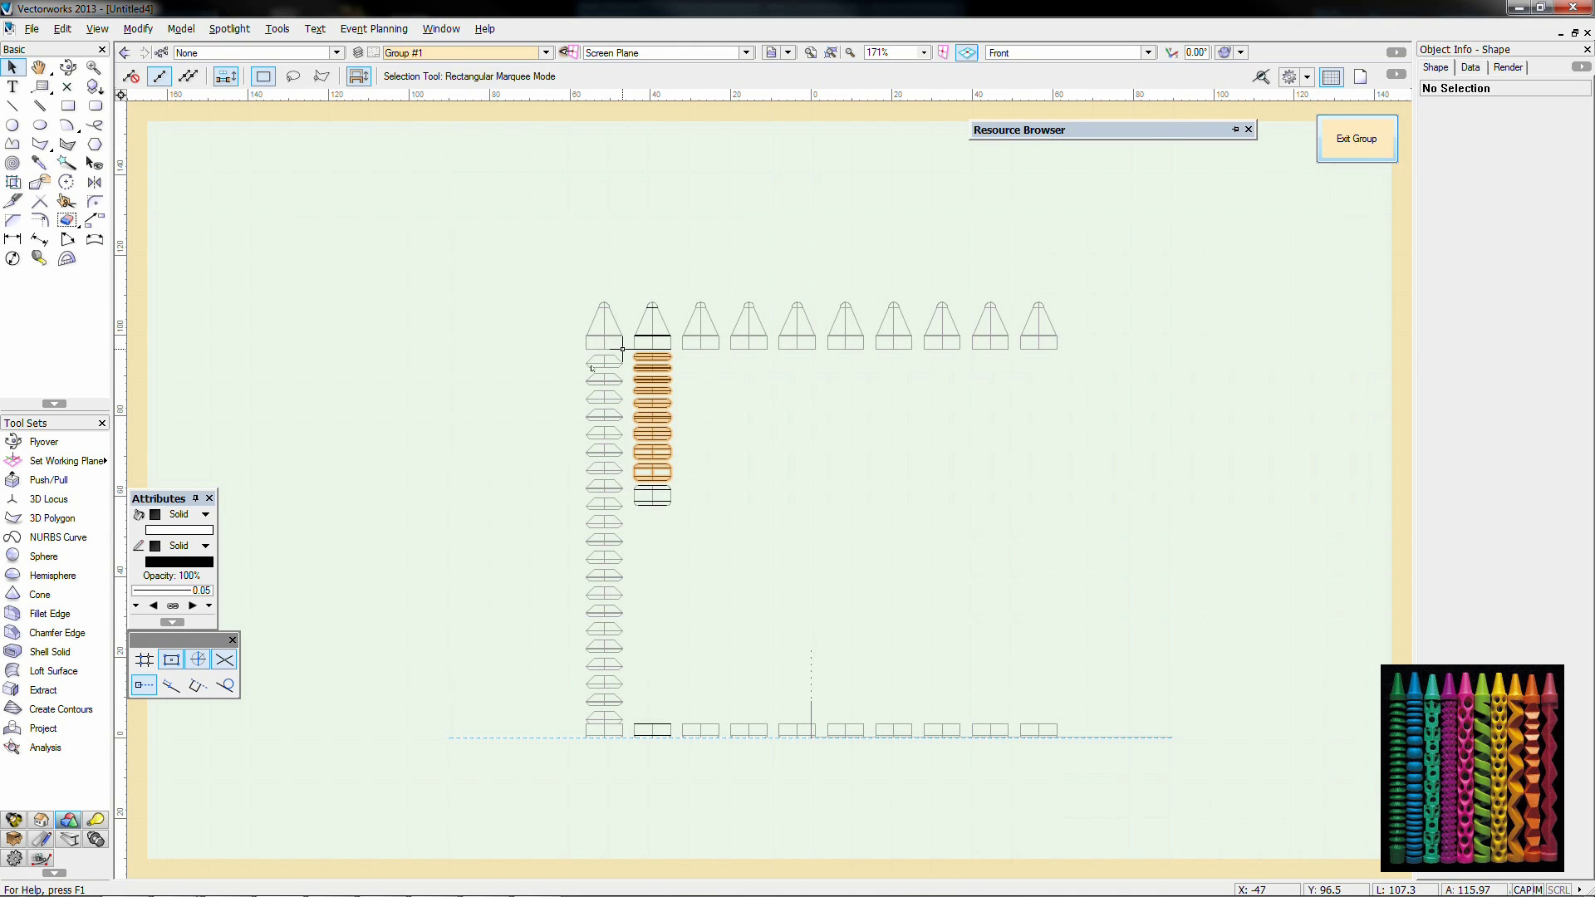
click(94, 182)
scroll(670, 489, up, 4)
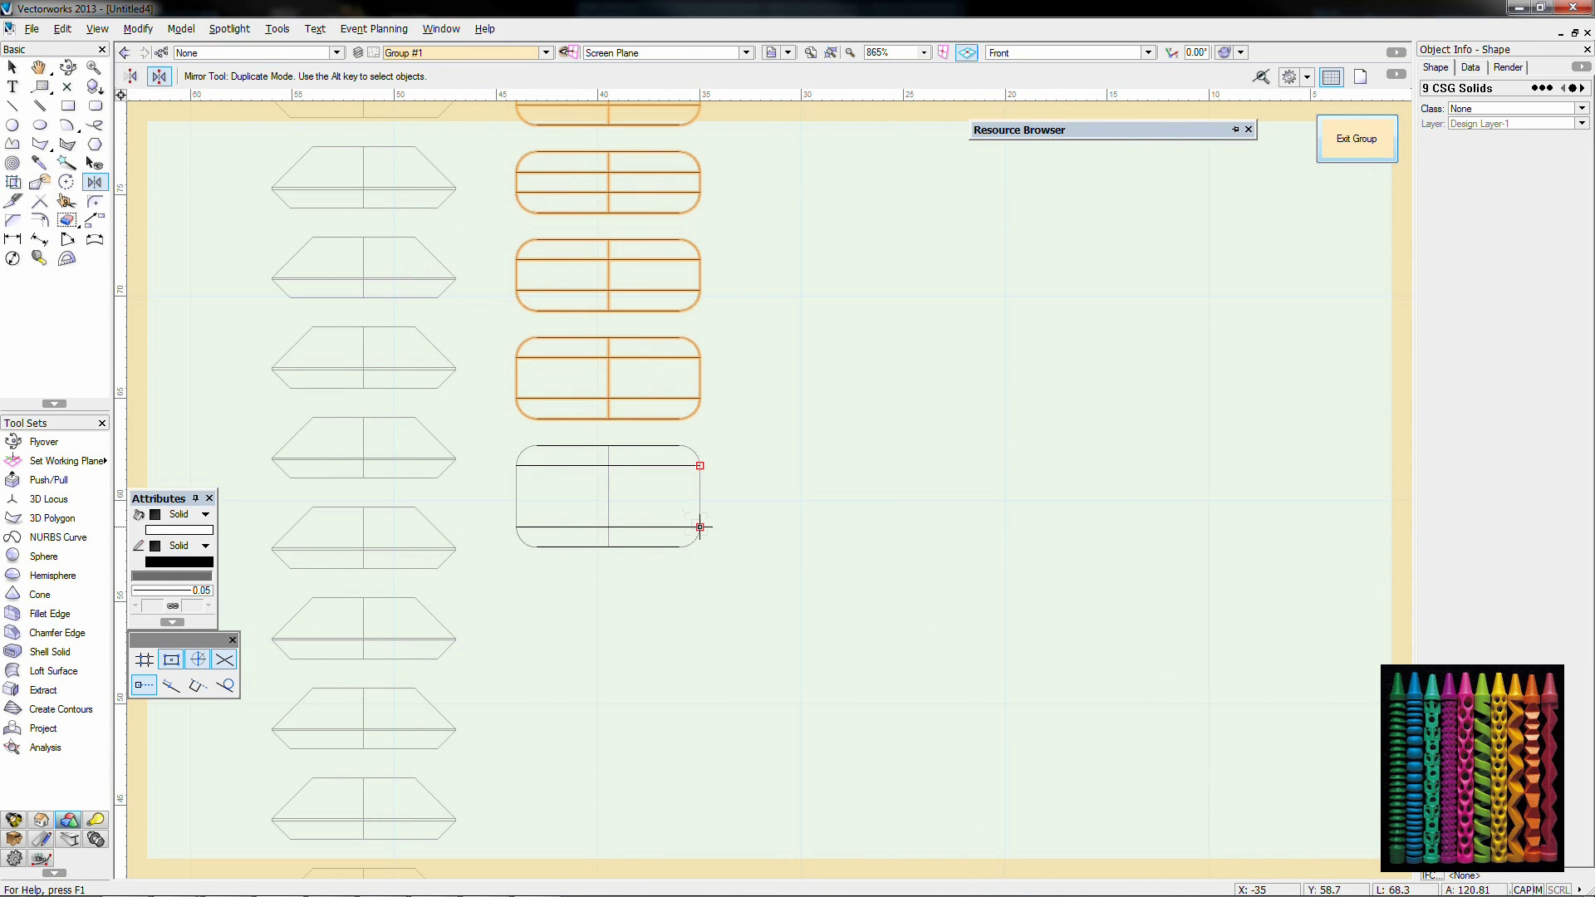
click(786, 496)
key(x)
Step: Duplicate the four lowest thin discs below the stack and add three more copies down to the crayon's base
scroll(786, 496, down, 3)
middle_drag(830, 695, 756, 610)
scroll(706, 600, up, 2)
middle_drag(677, 703, 712, 533)
scroll(711, 533, down, 1)
drag(710, 415, 598, 522)
ctrl+drag(650, 512, 649, 611)
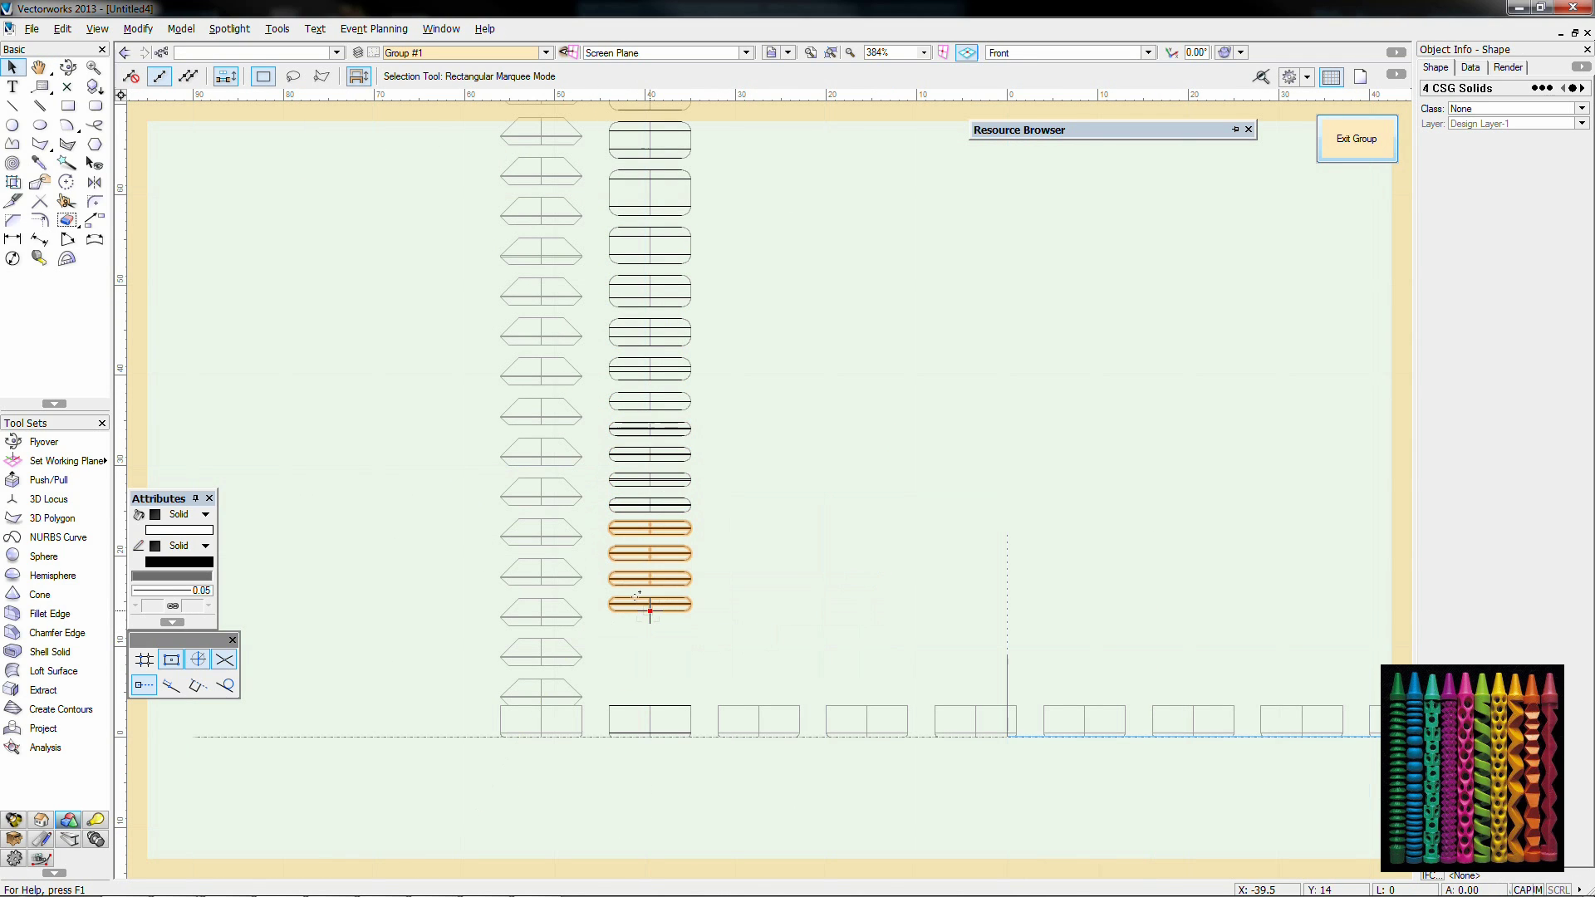
drag(728, 543, 684, 690)
click(683, 685)
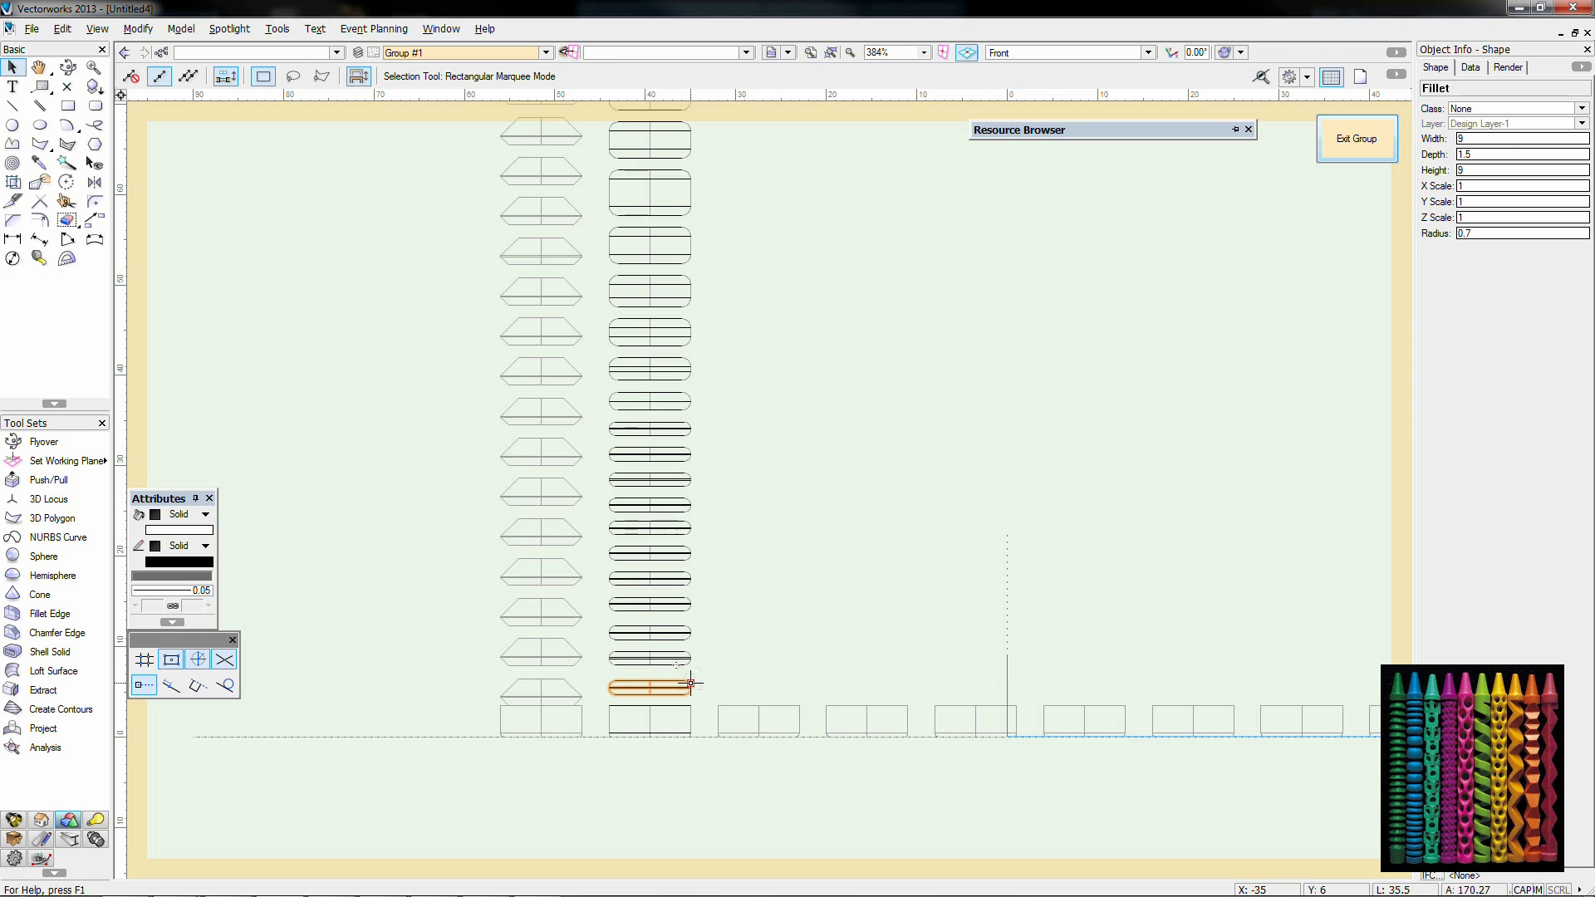
Step: Distribute all discs between the second crayon's tip and base vertically by equal spacing
scroll(690, 683, down, 2)
drag(704, 280, 647, 699)
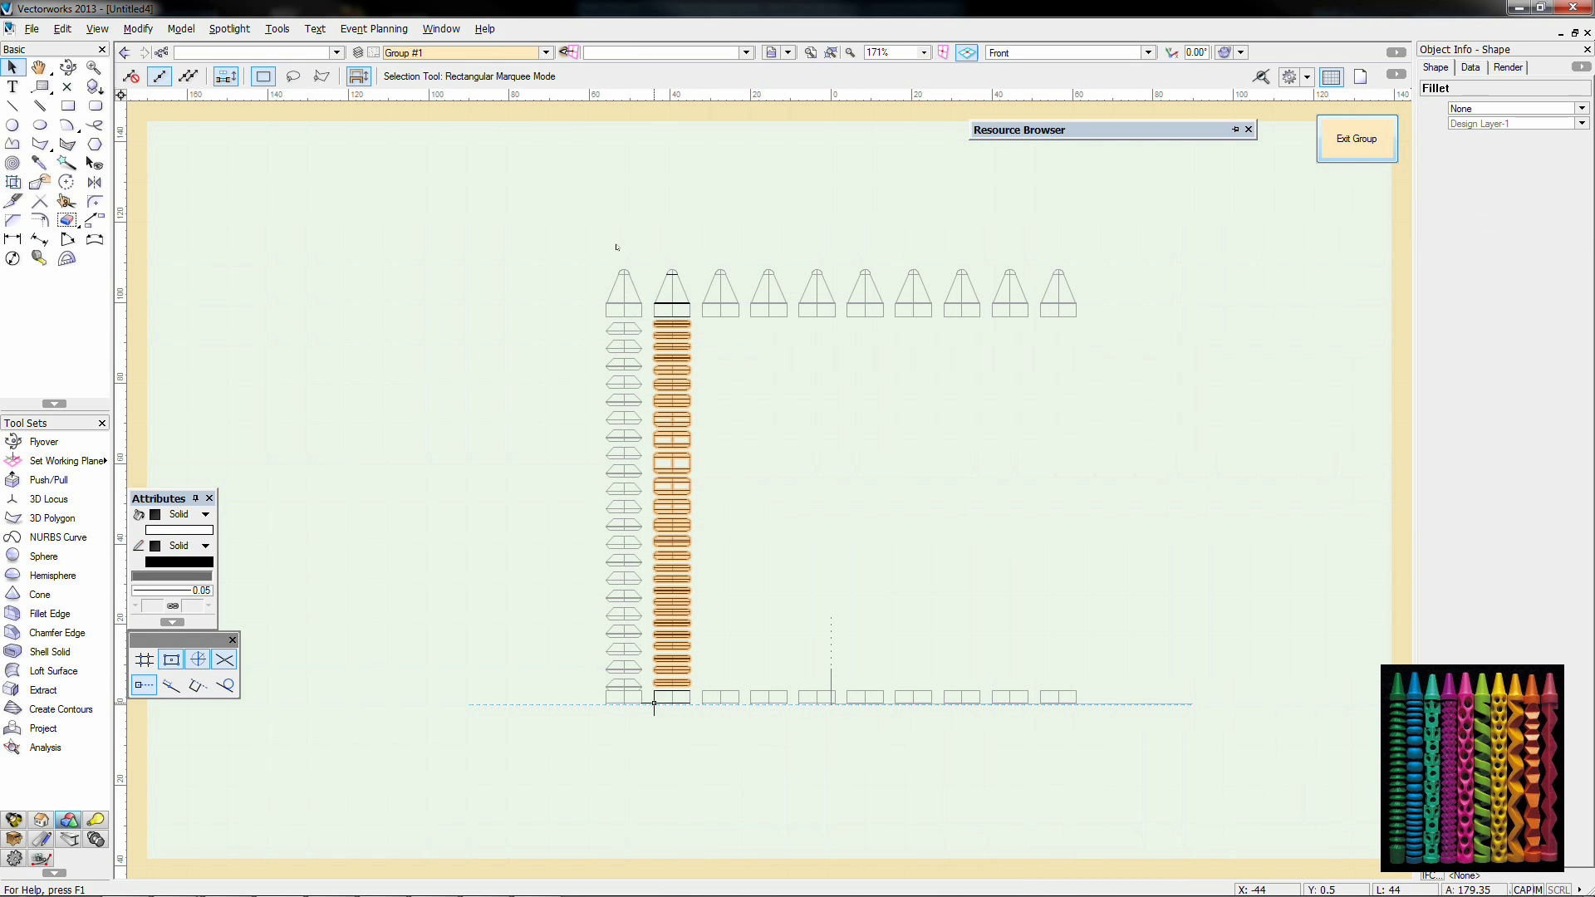
key(ctrl+equal)
key(Return)
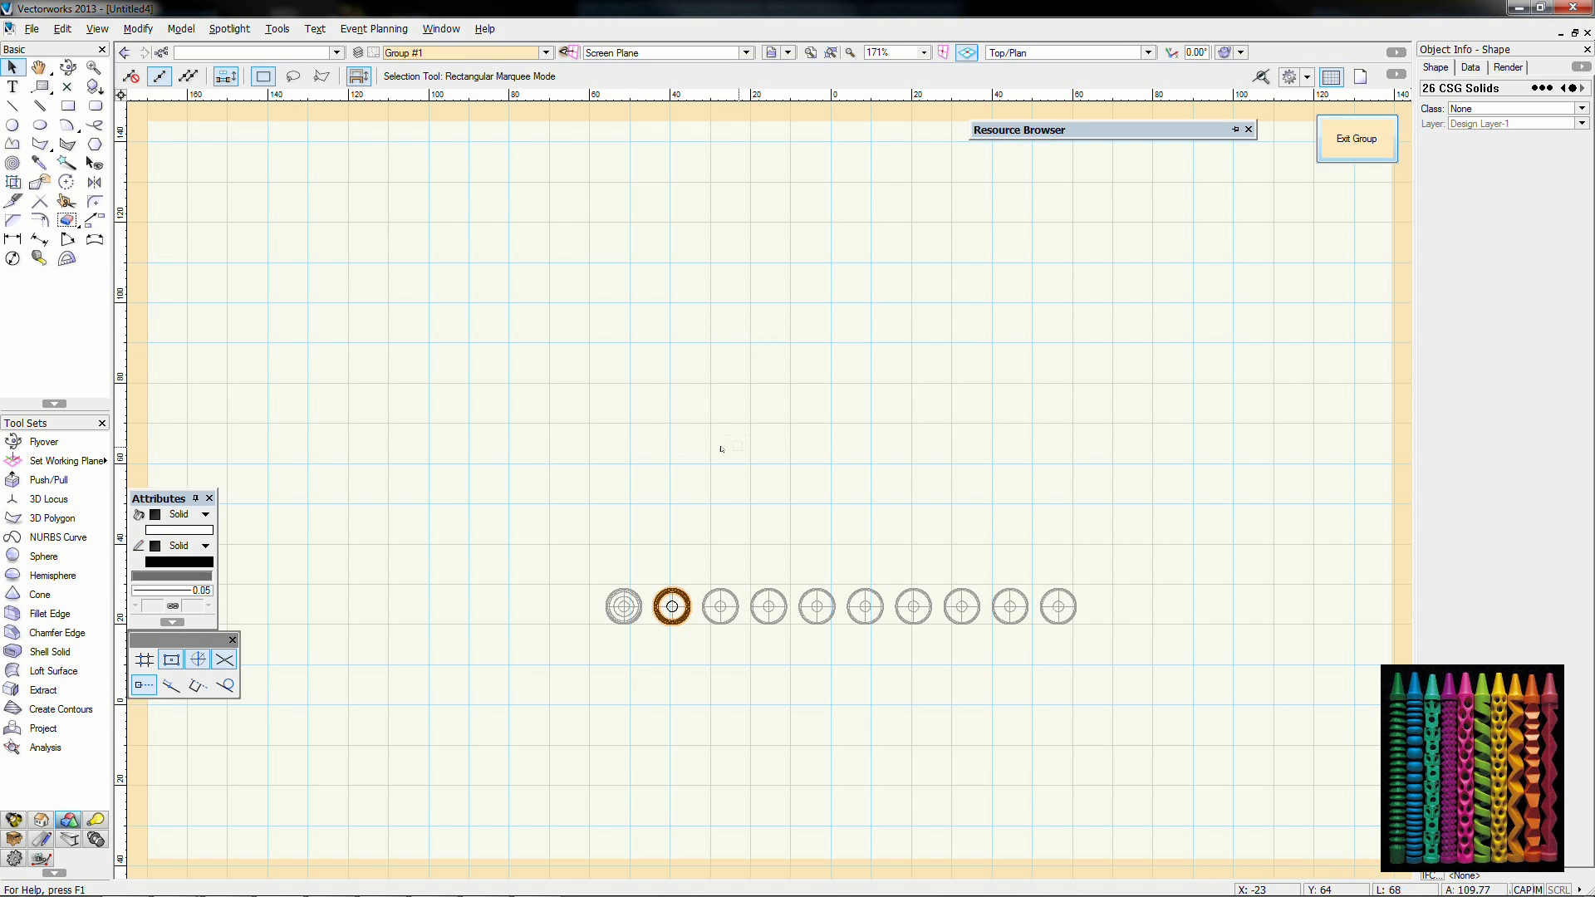
Step: Fill the second crayon's tip, base and discs with solid blue, RGB 68, 111, 210, and leave its group
key(2)
drag(715, 231, 627, 774)
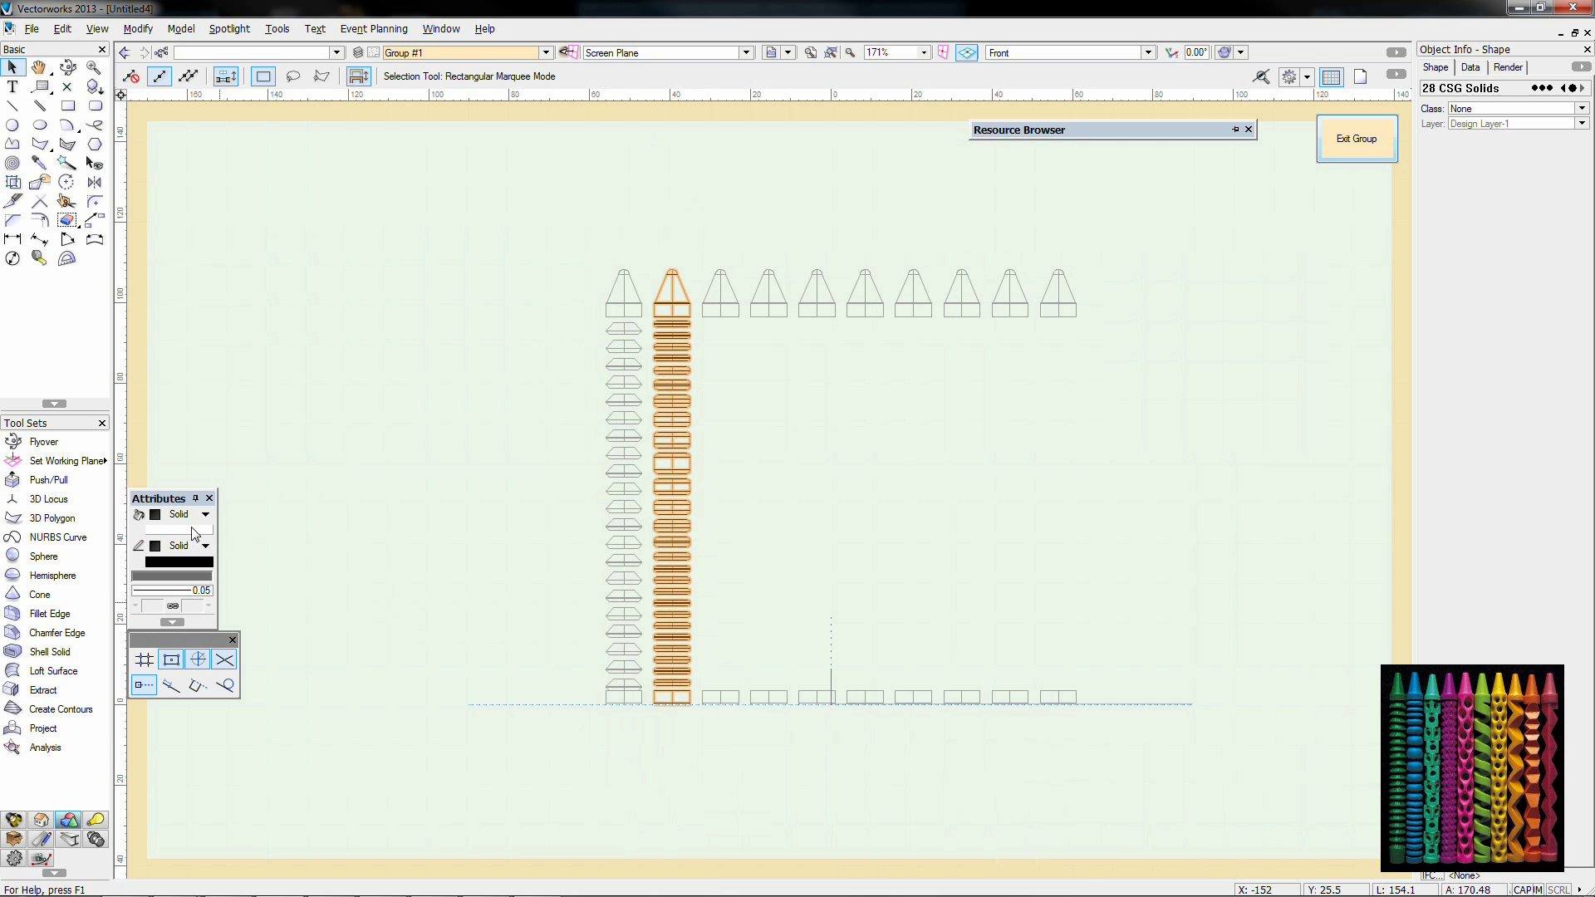
click(192, 530)
click(326, 182)
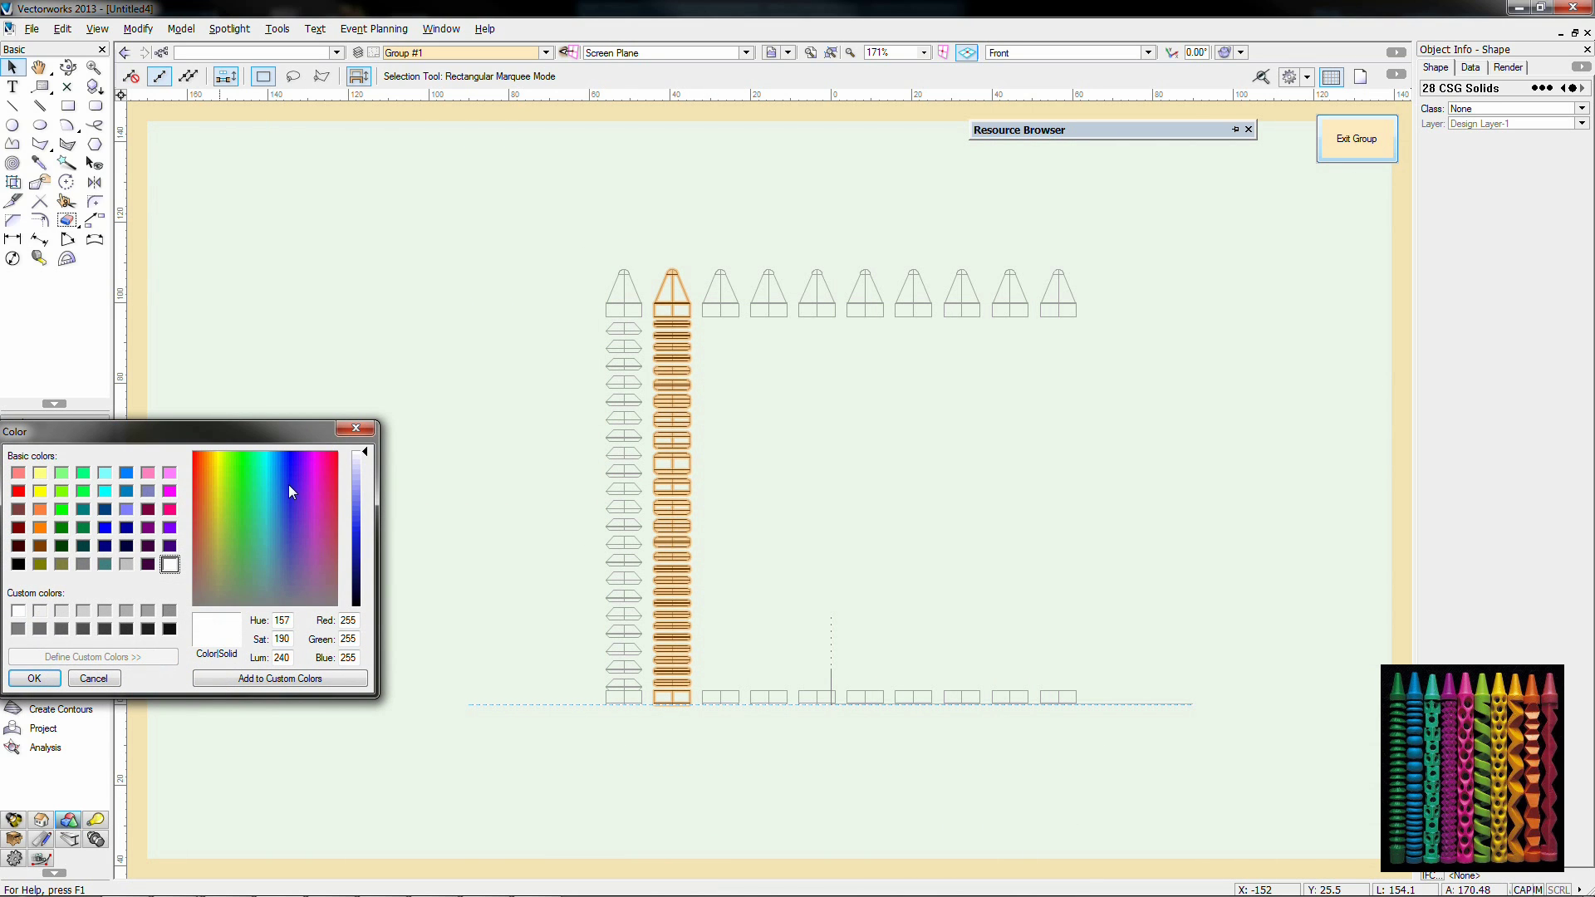
drag(287, 485, 283, 512)
click(366, 524)
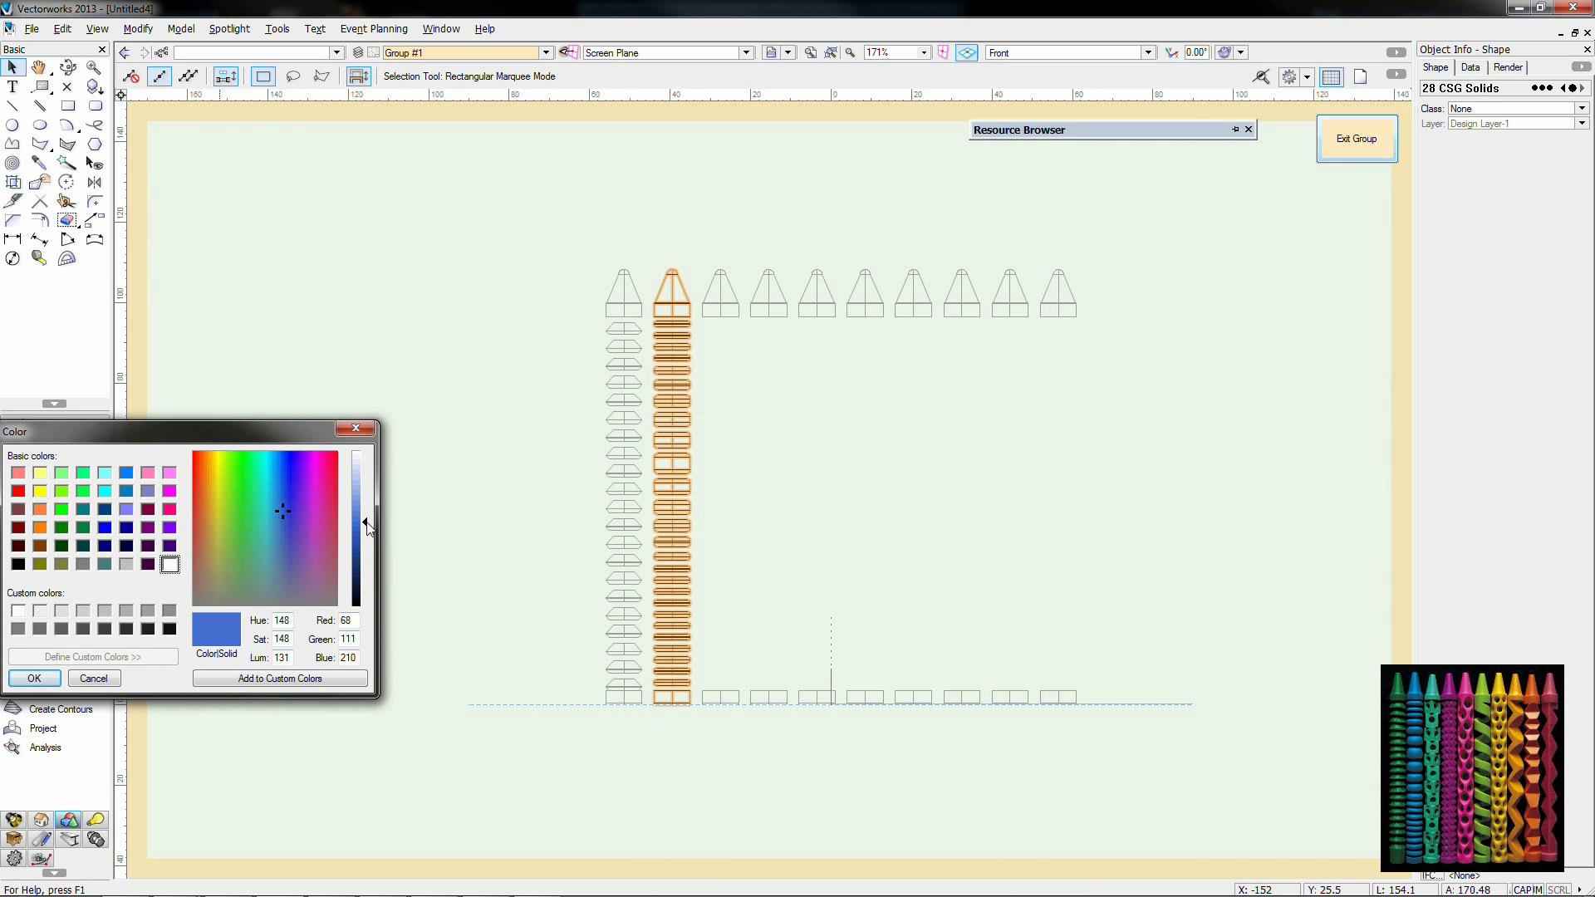
click(34, 677)
click(1357, 139)
Step: Open the third crayon's tip-and-base group for editing in a wireframe front view with nothing selected
key(1)
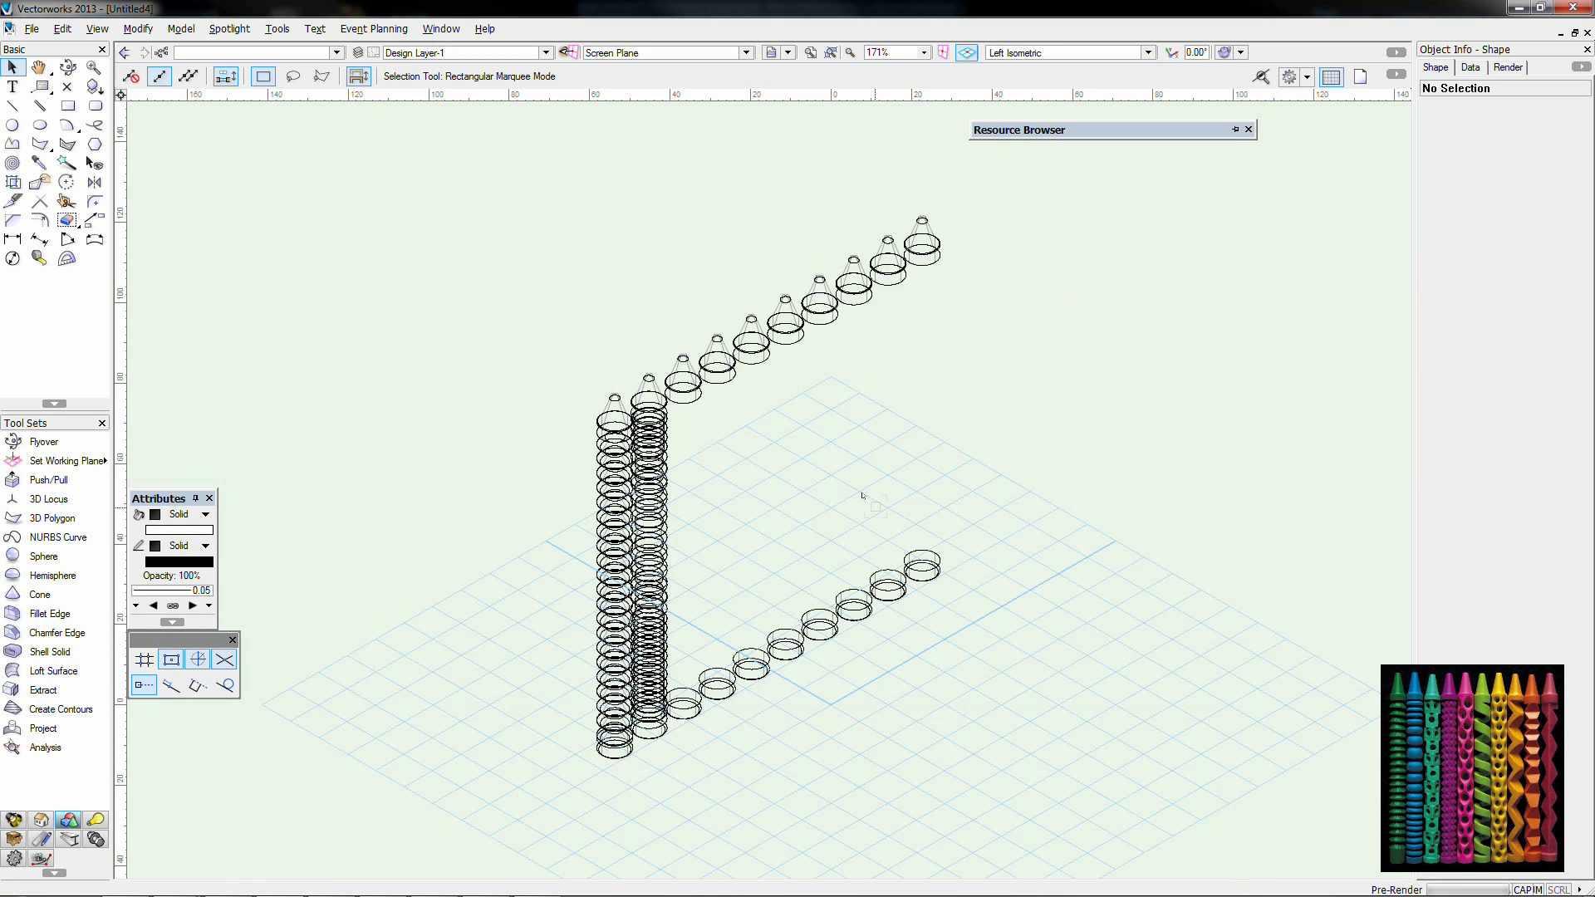
click(67, 68)
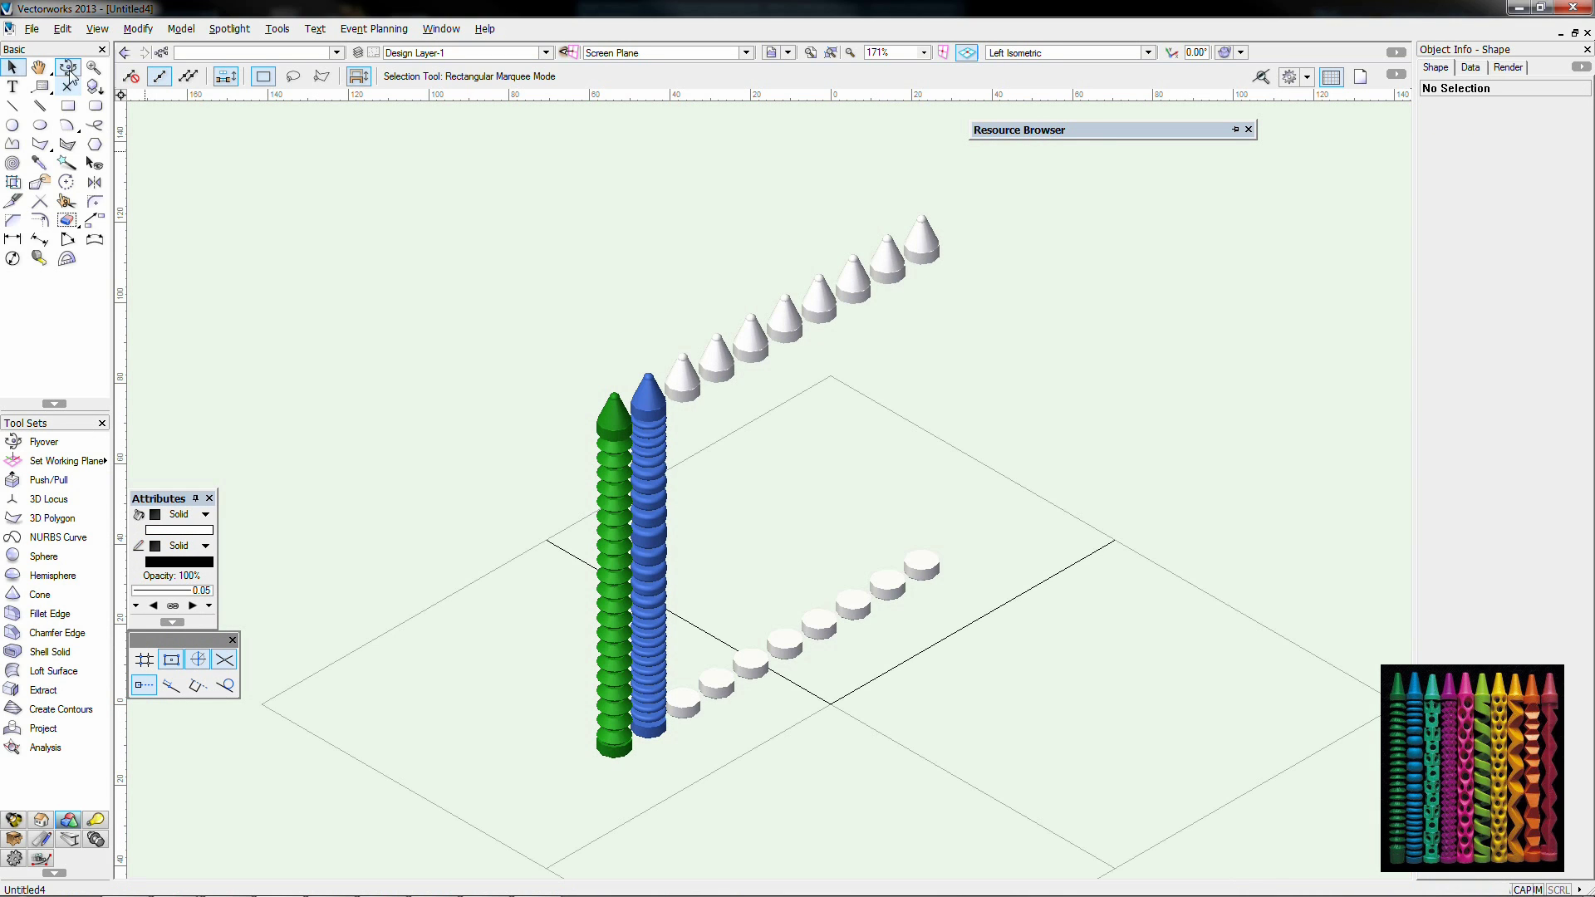
drag(686, 662, 578, 653)
key(2)
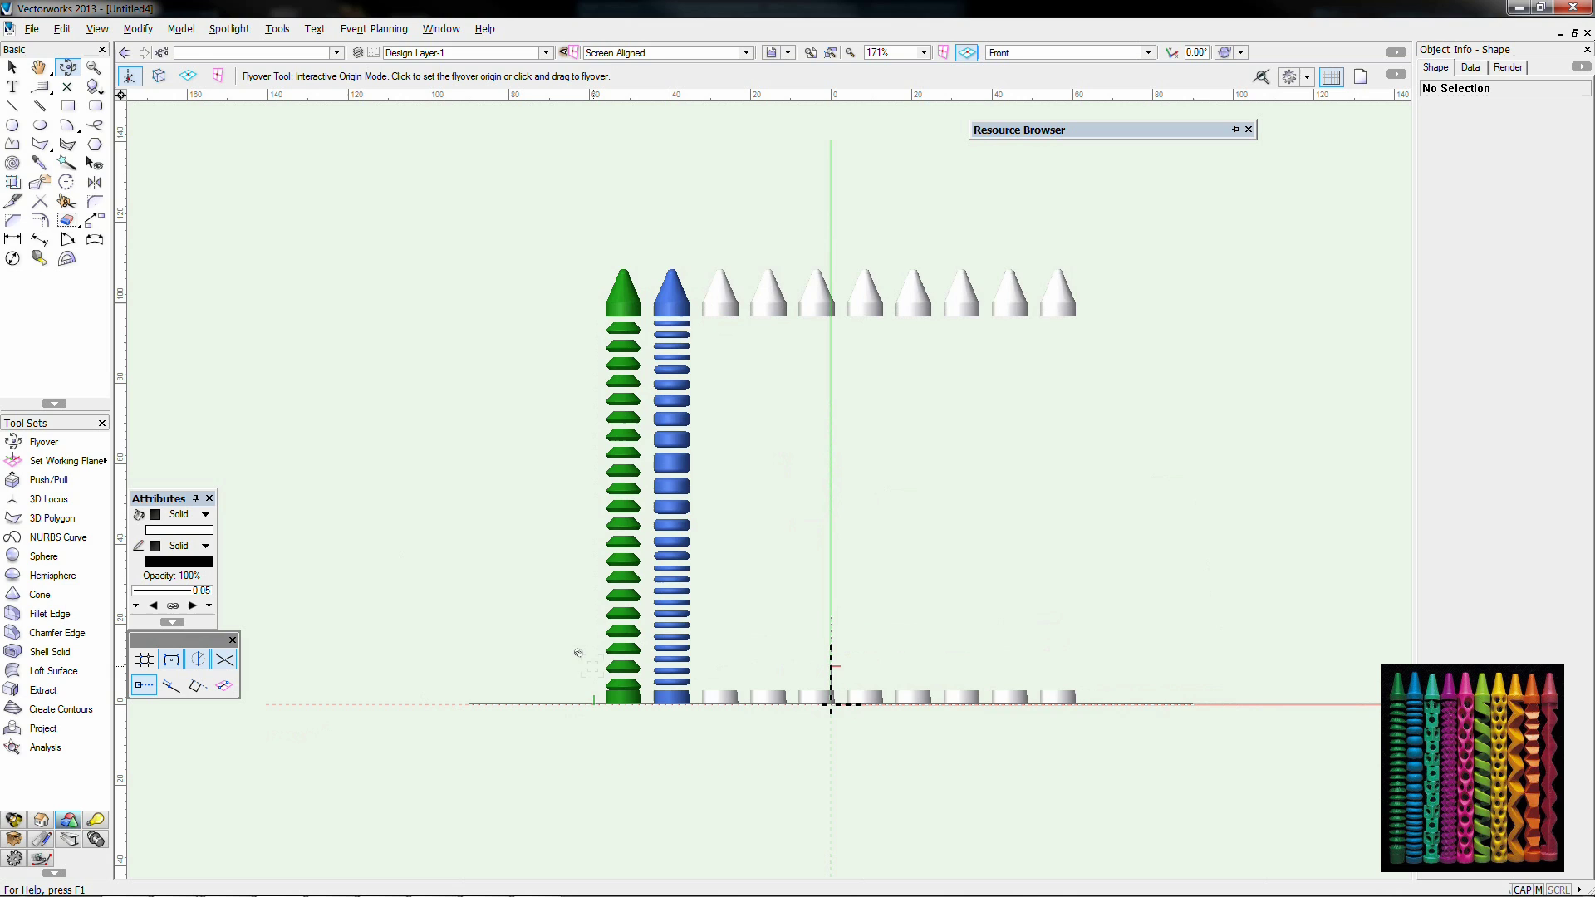
key(ctrl+shift+w)
key(x)
double_click(708, 299)
scroll(786, 341, up, 1)
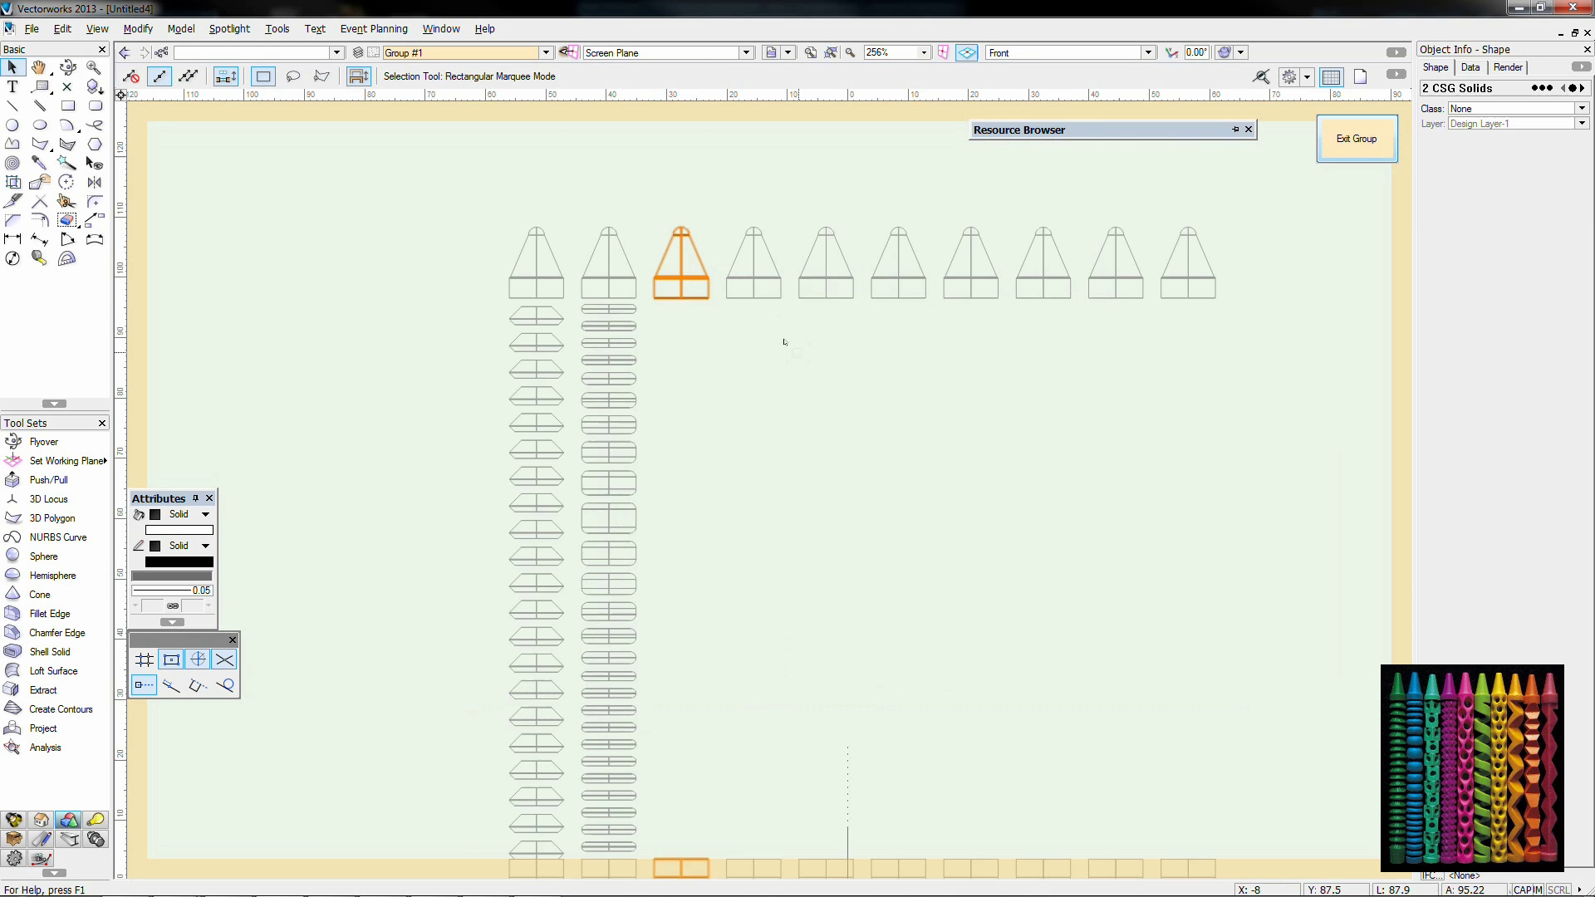
click(756, 369)
scroll(757, 370, down, 1)
click(68, 106)
click(708, 329)
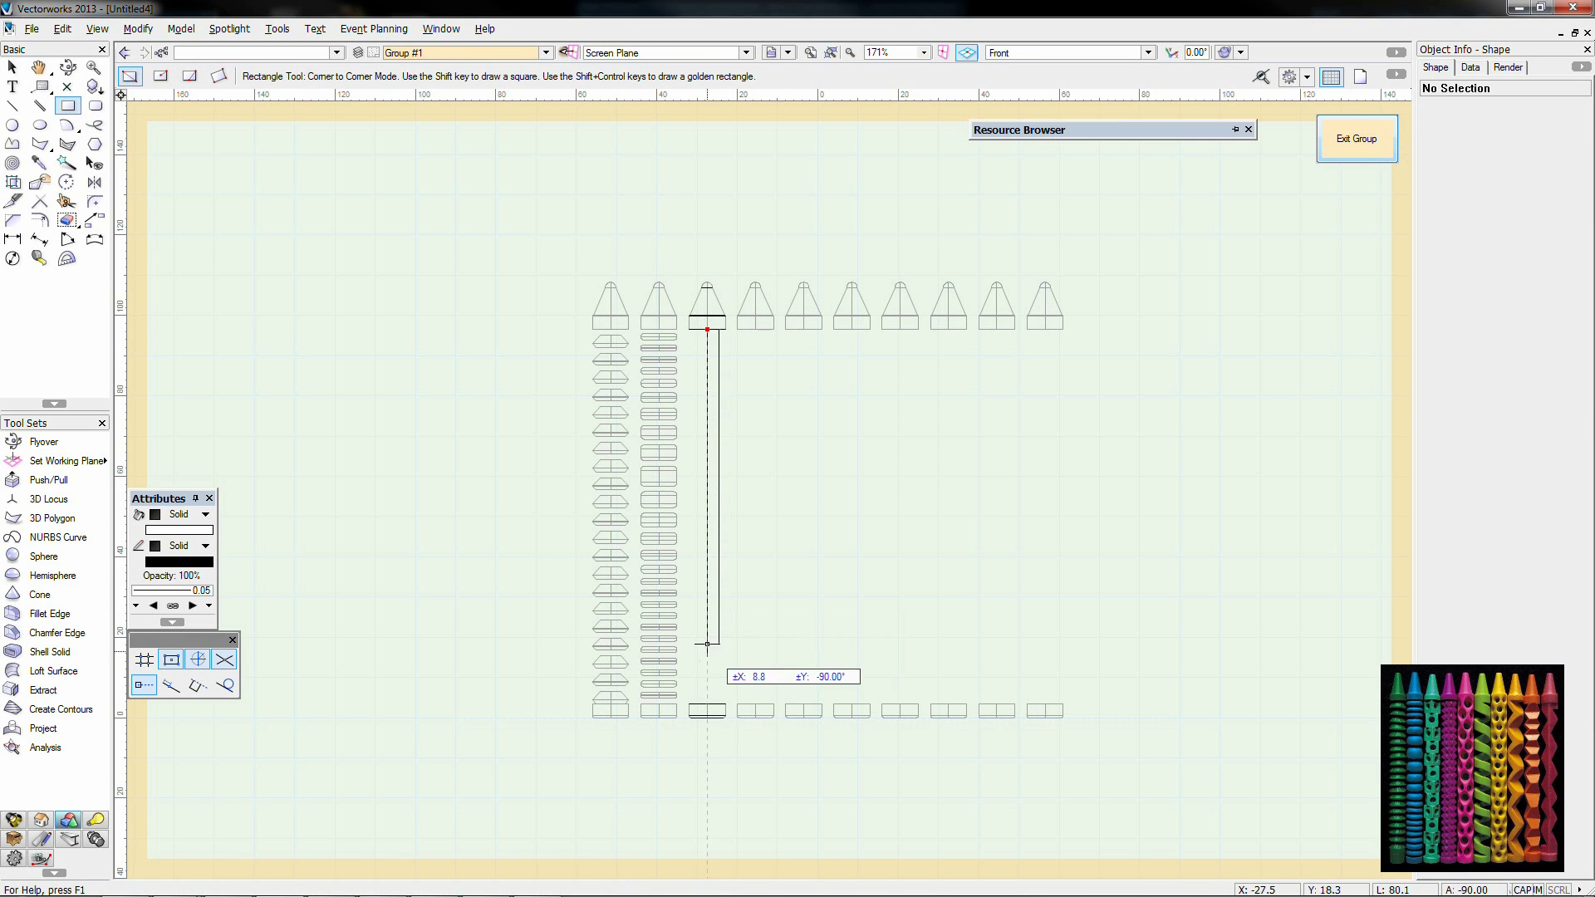
key(Escape)
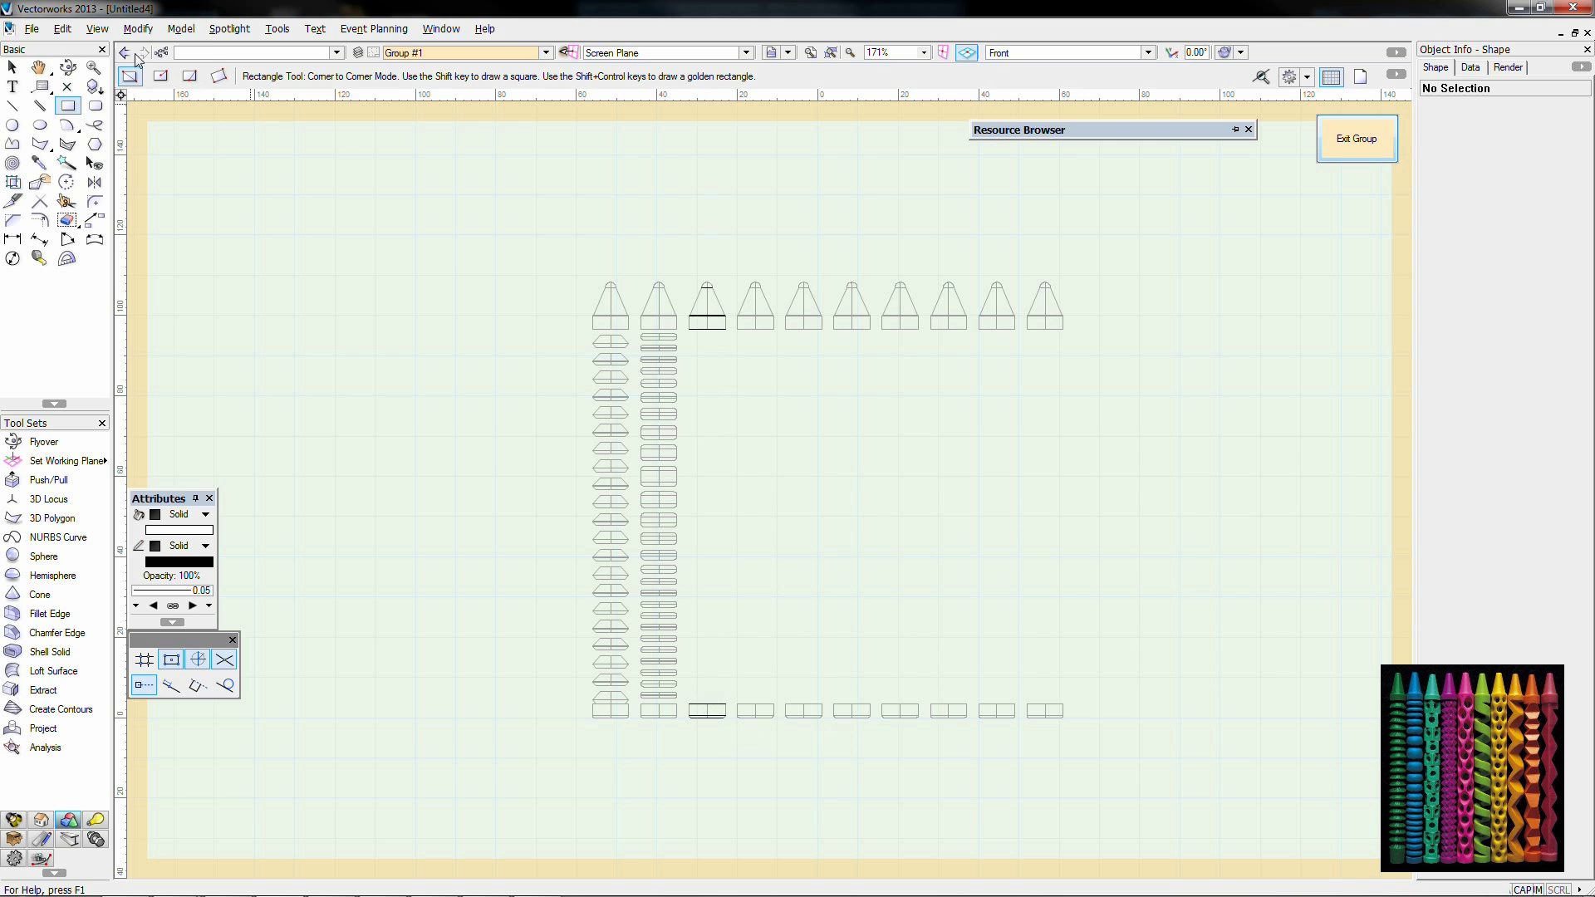
Step: Set the document's decimal precision for lengths to two decimal places
click(33, 29)
mouse_move(140, 304)
click(251, 352)
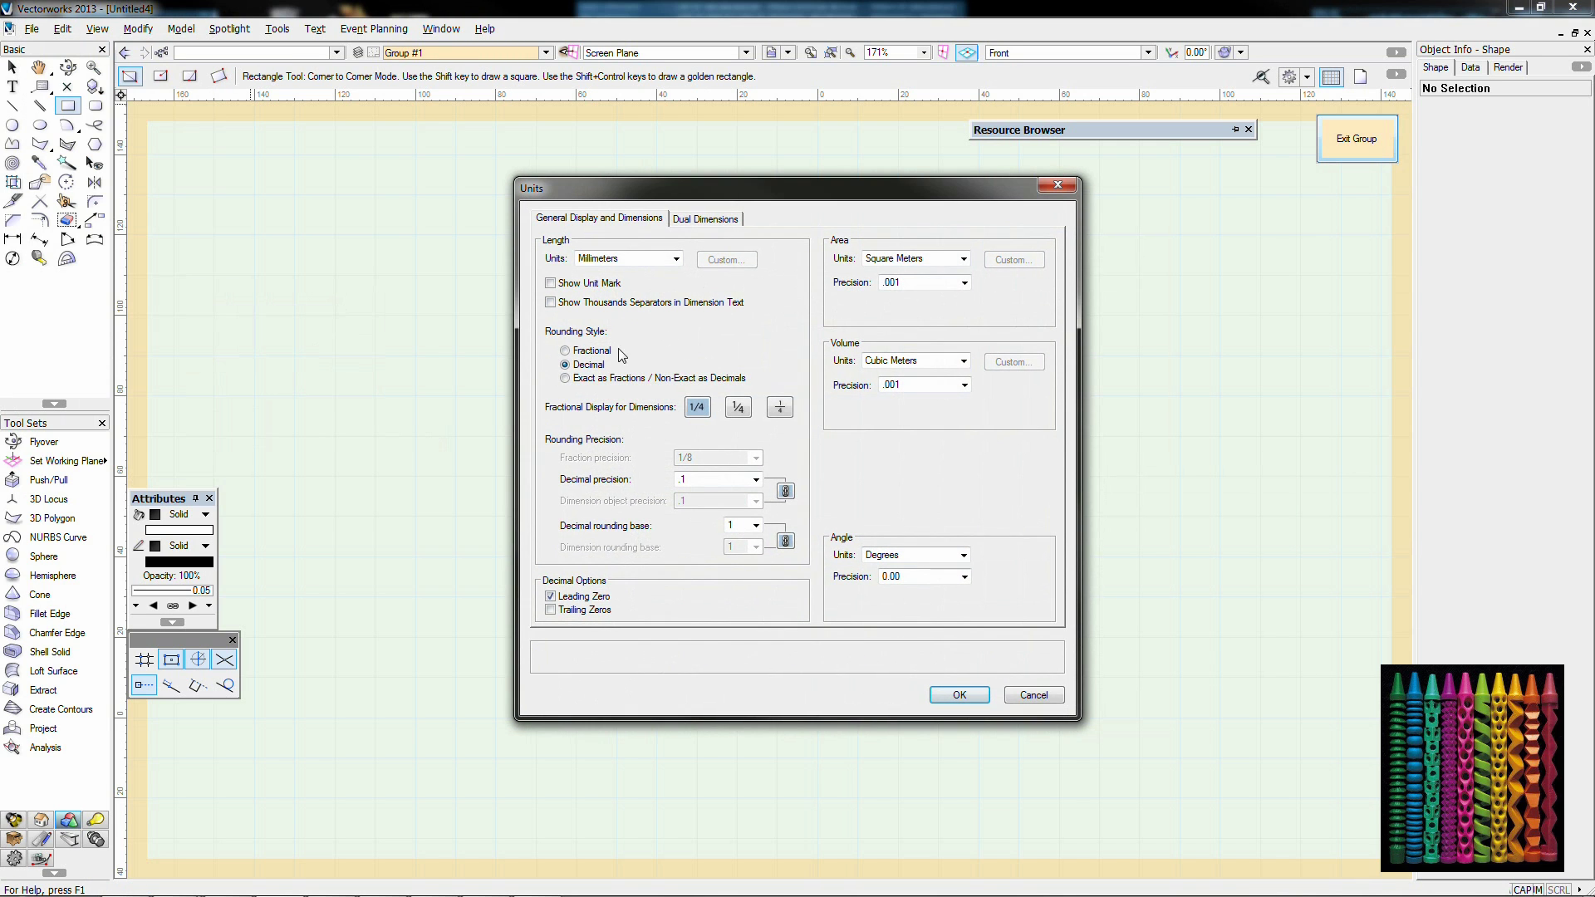
click(706, 478)
click(709, 529)
click(959, 696)
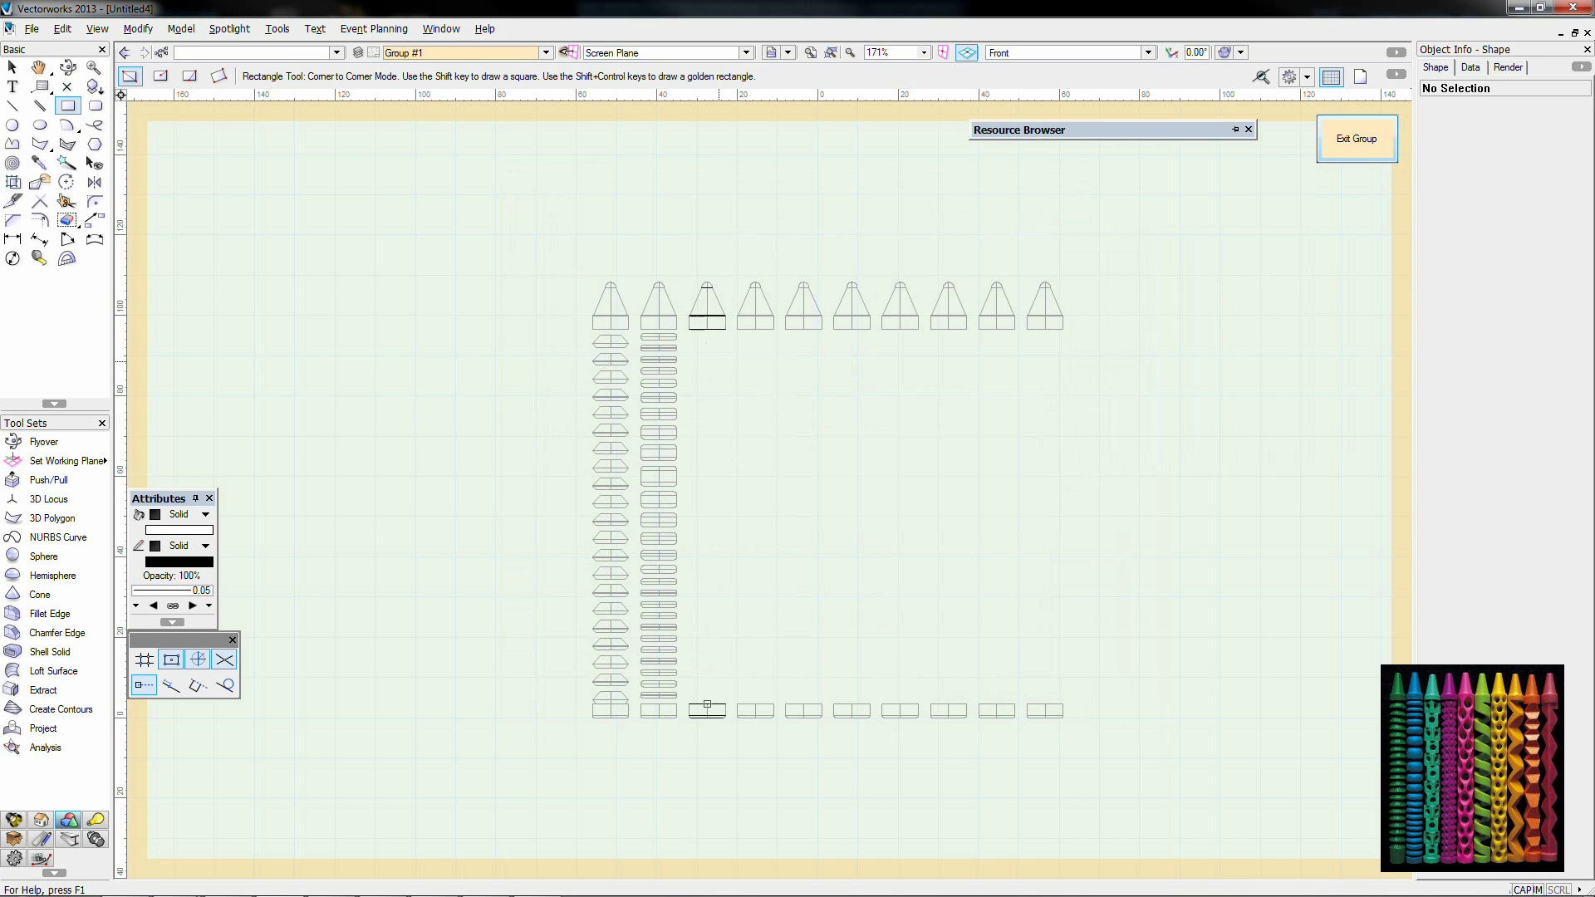
Step: Draw a three-point rectangle 9 mm wide and 93 mm high between the third crayon's tip and base
click(707, 329)
key(Escape)
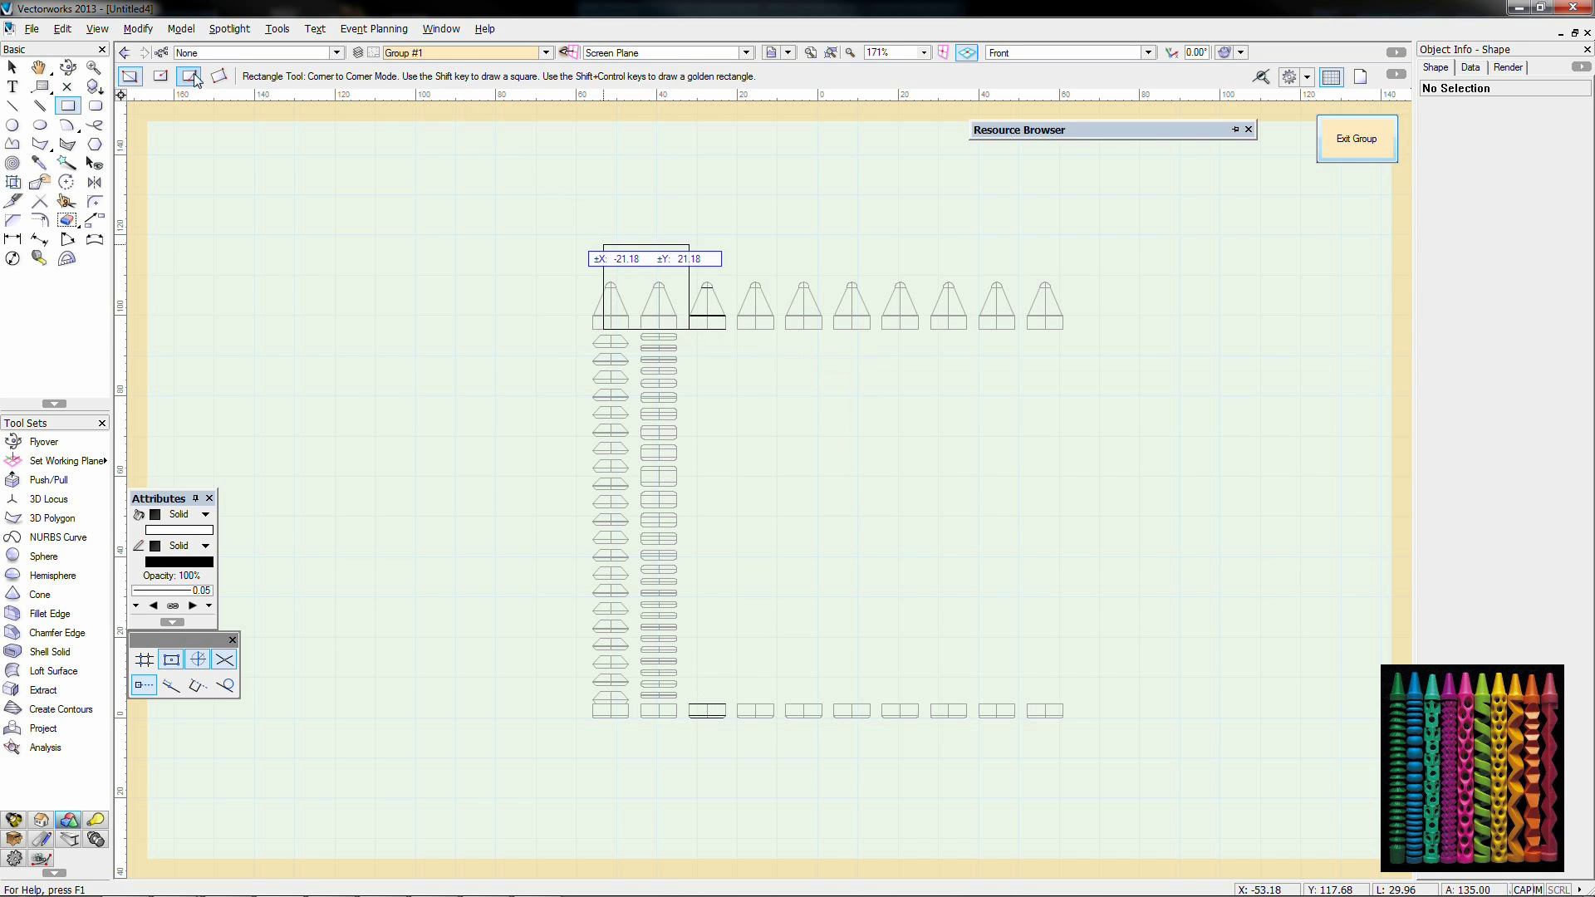
click(219, 76)
click(725, 328)
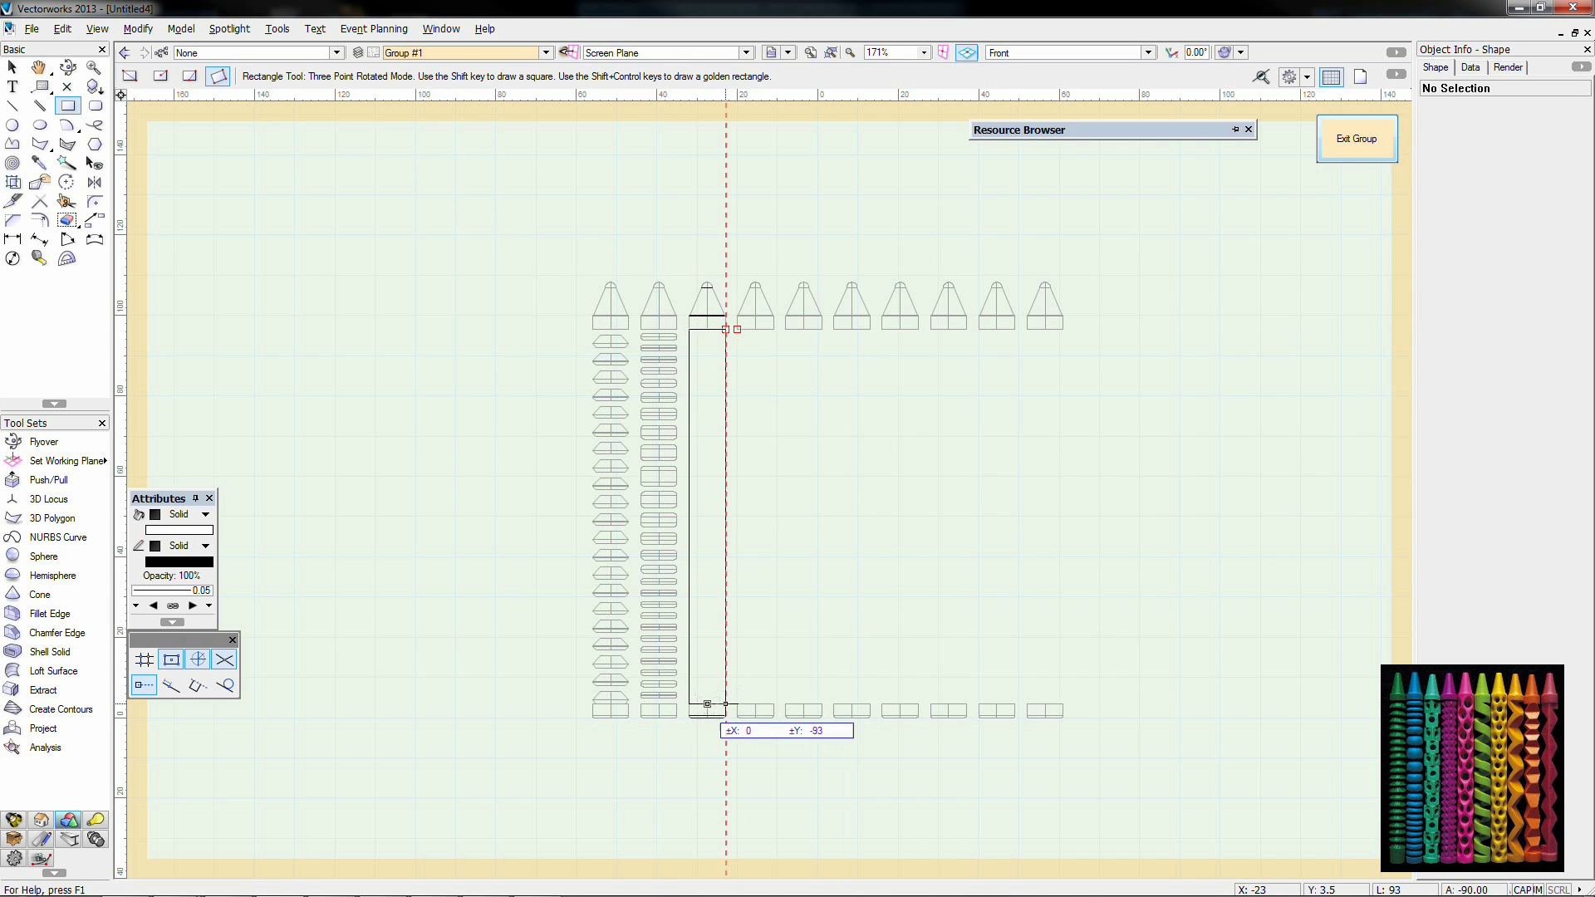
click(725, 703)
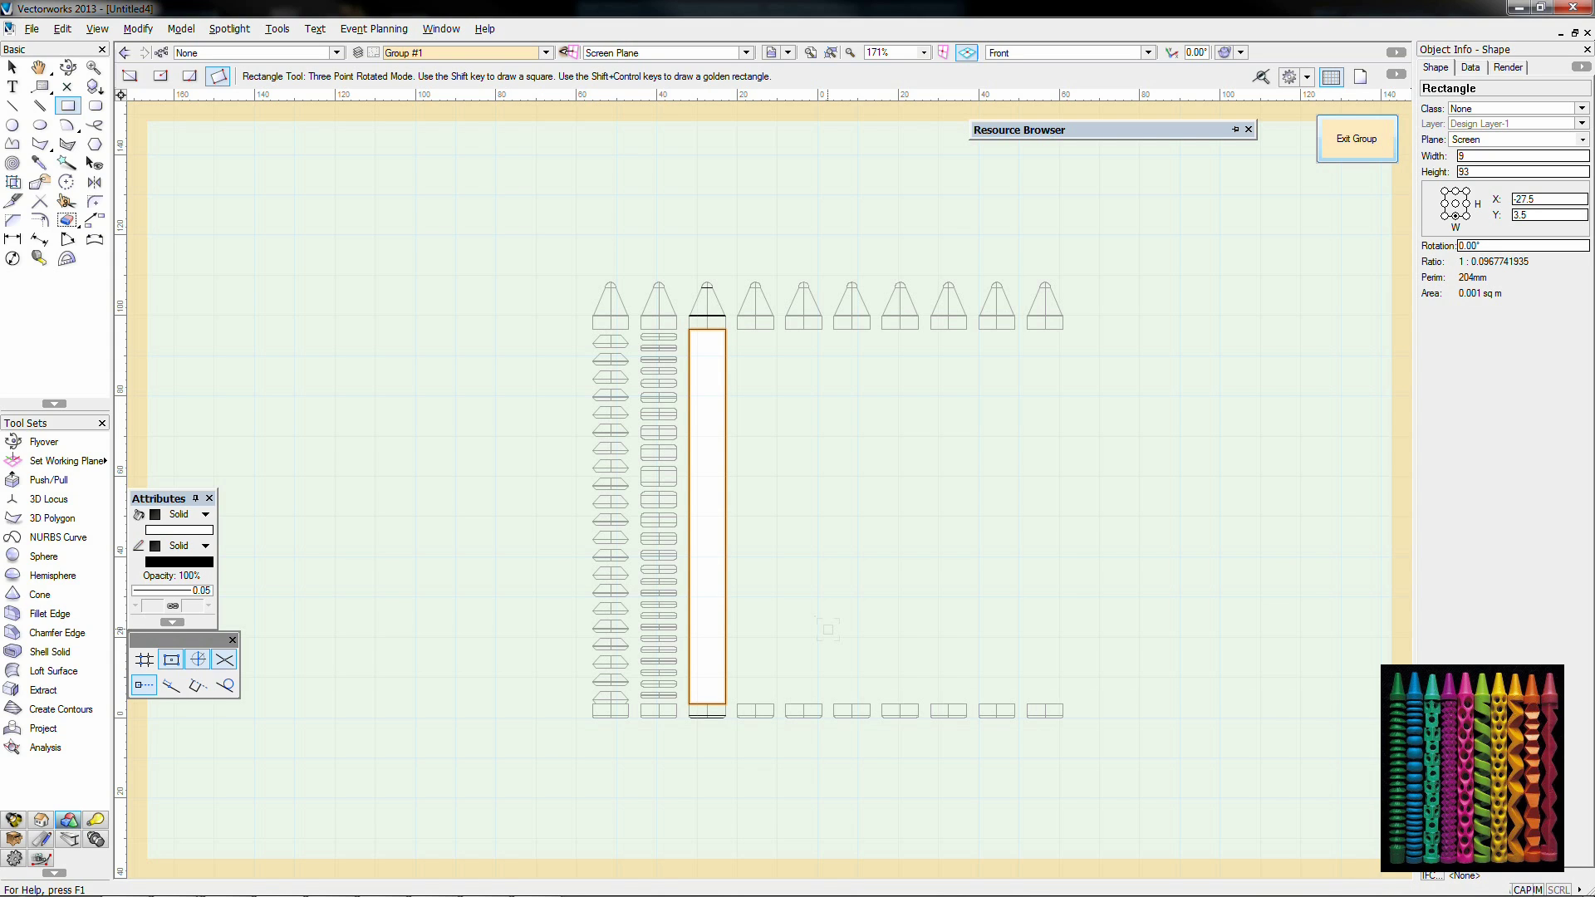
Step: Resize the rectangle to 7.75 by 7.75 mm, keeping it on the base, and extrude it 7.75 mm into a cube
click(1441, 172)
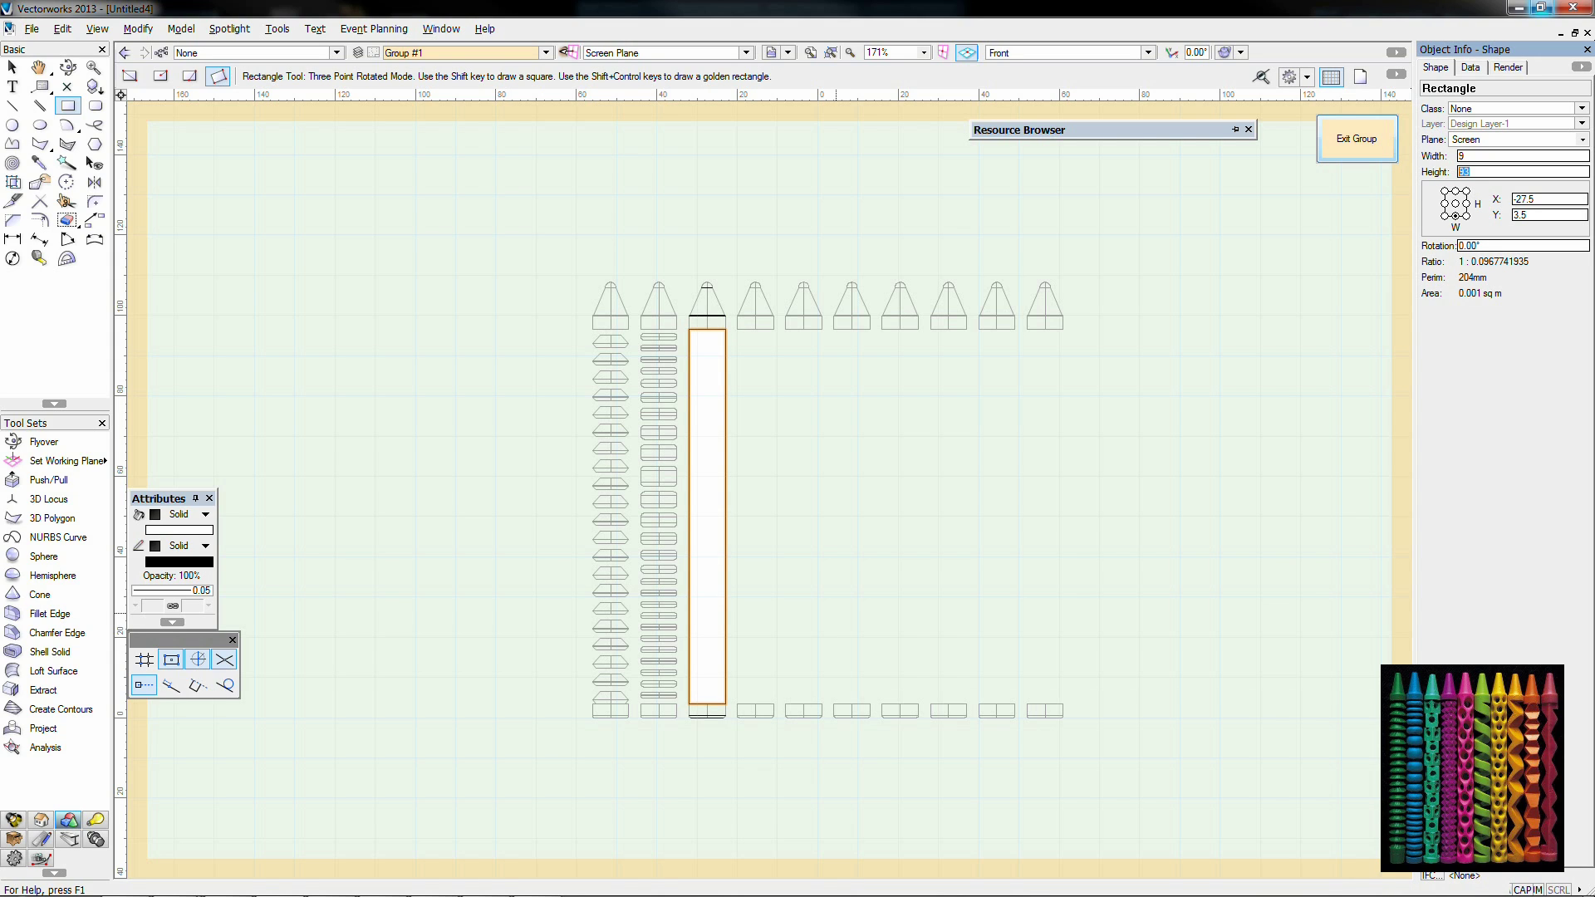
key(Return)
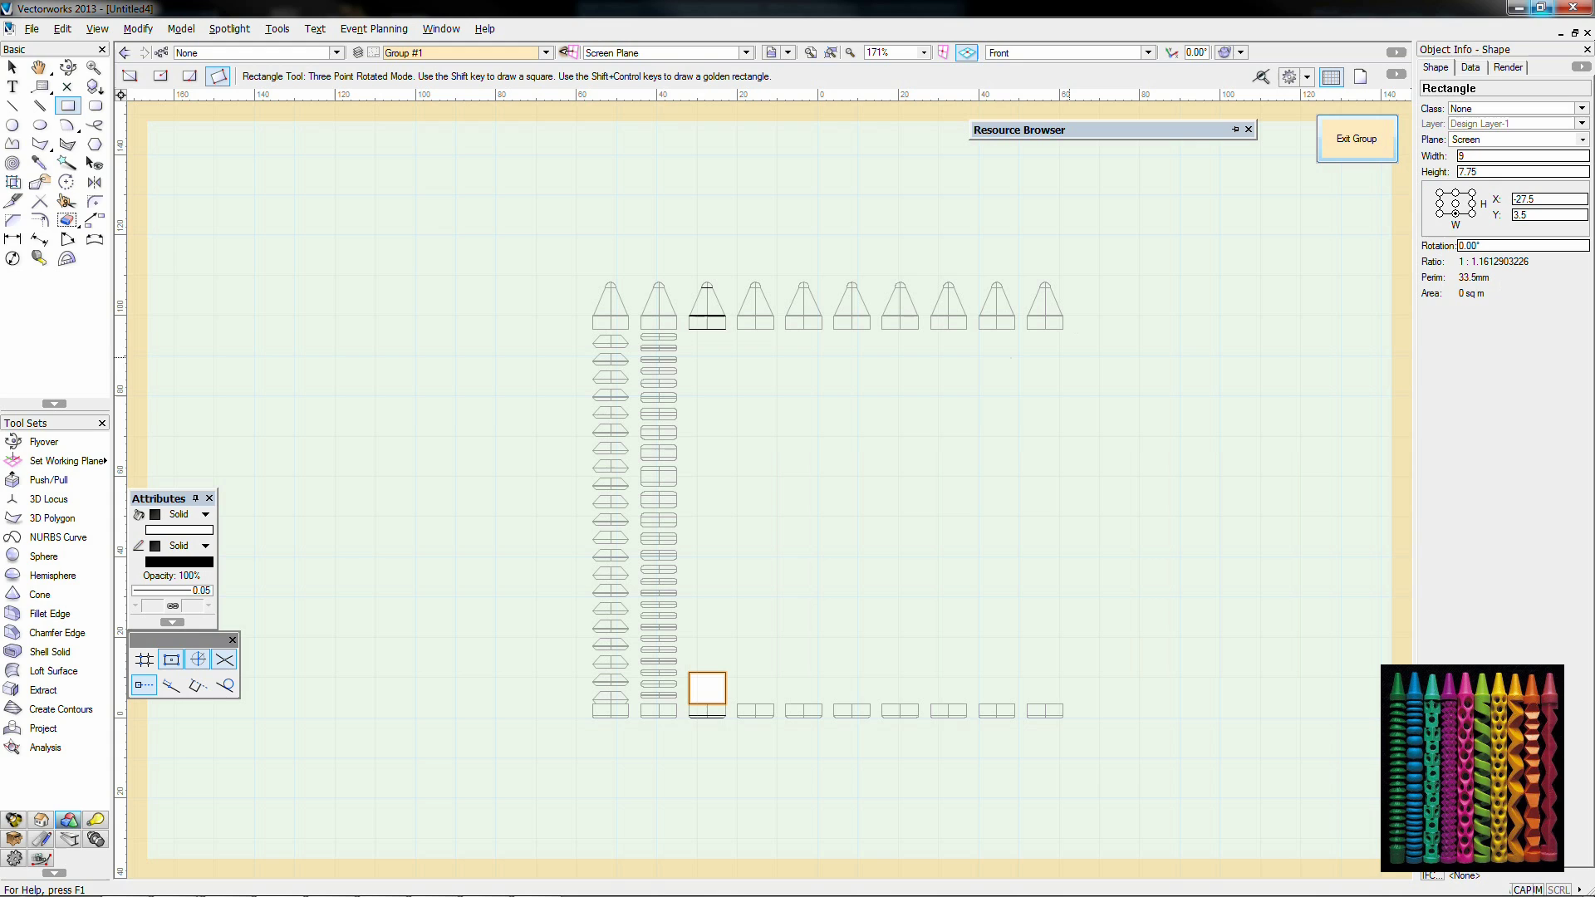
click(12, 67)
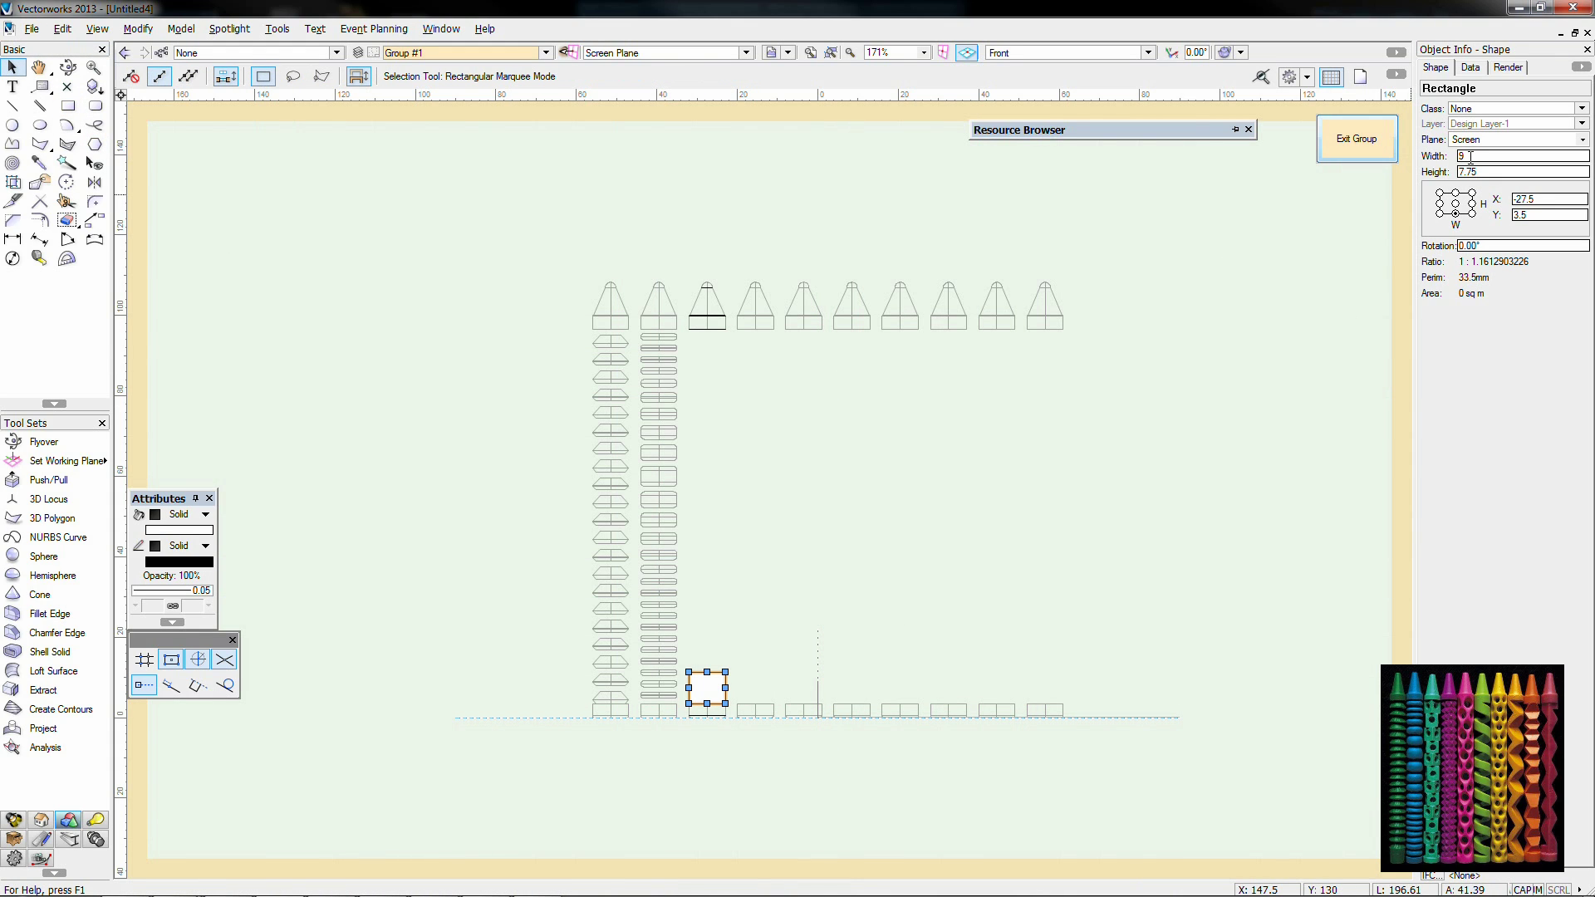
key(Return)
key(ctrl+e)
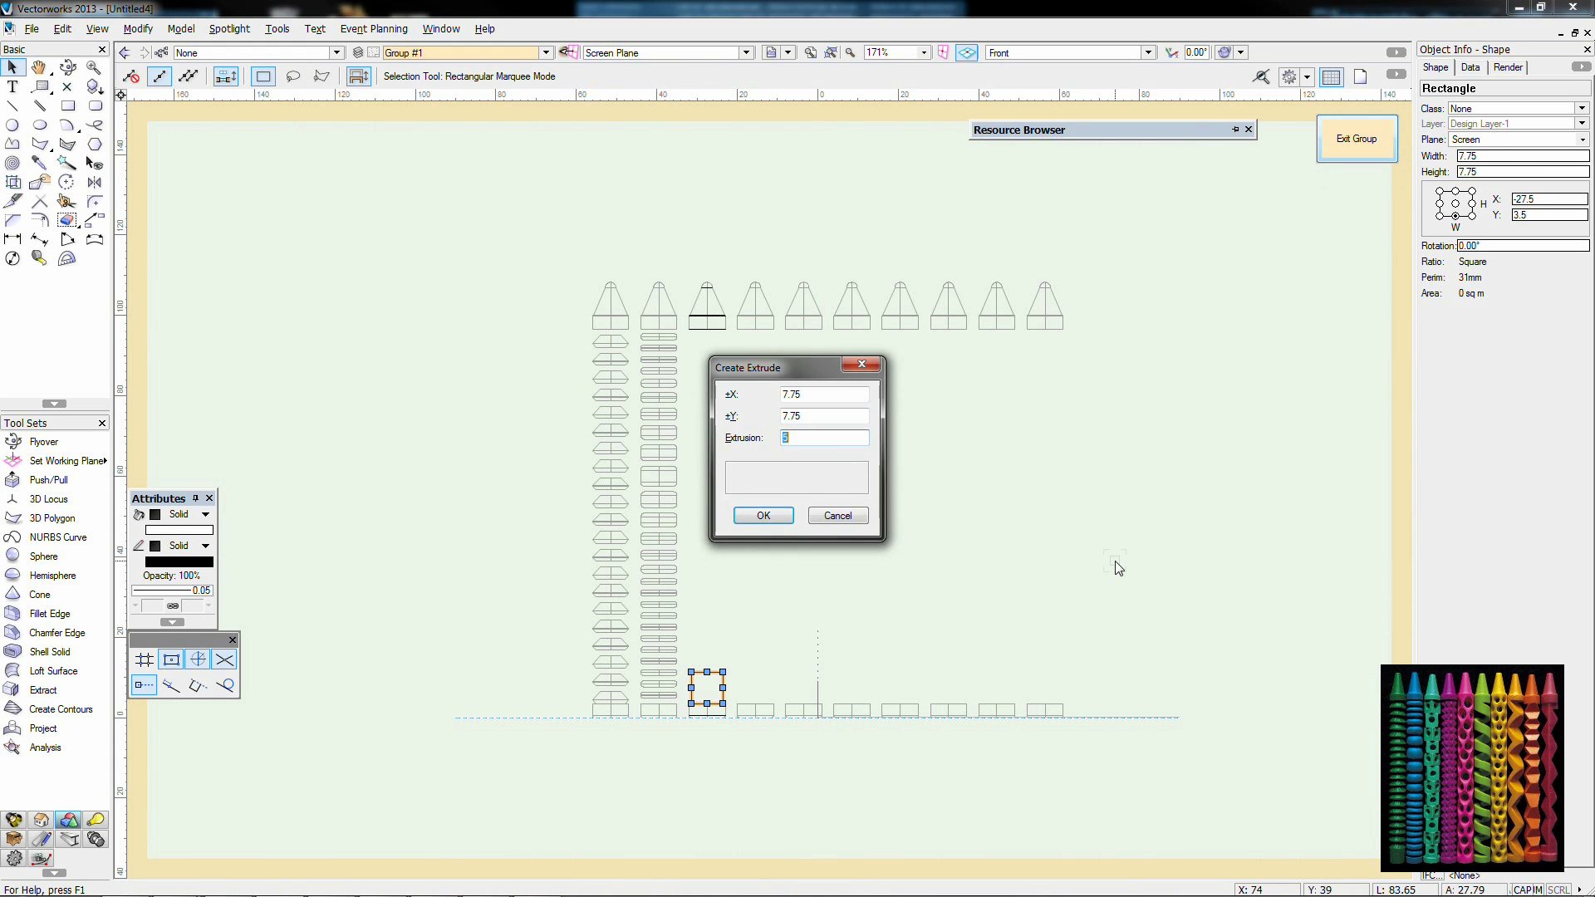
text(7.75)
key(Return)
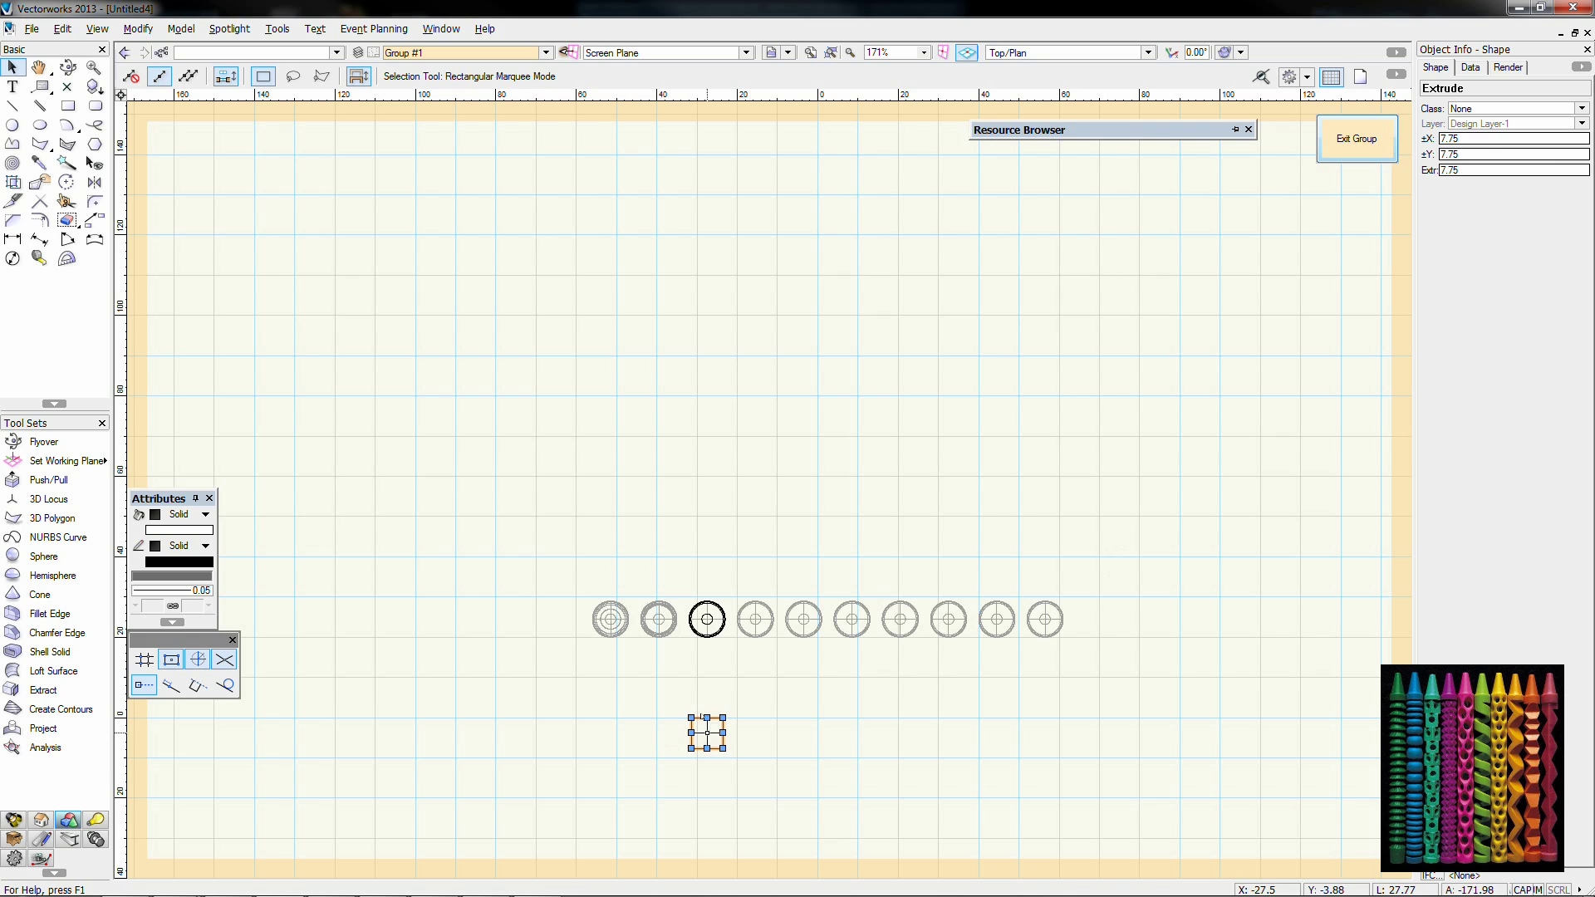
Step: Draw a circle of 2 mm radius centred on the cube's front face and extrude it 15 mm
key(KP_2)
scroll(707, 622, up, 2)
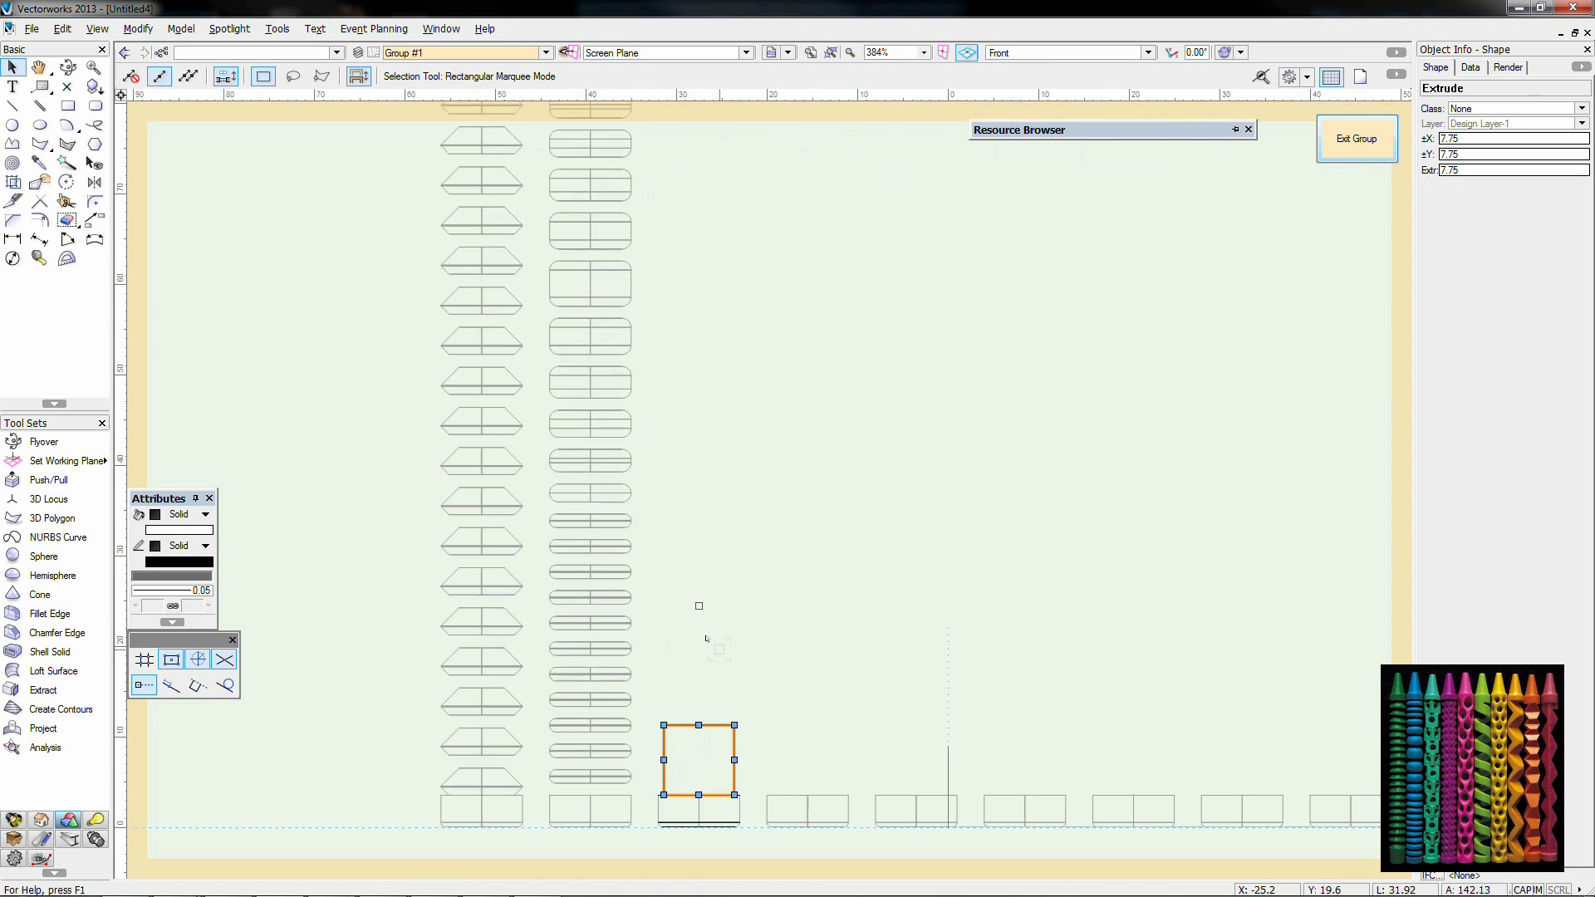
middle_drag(705, 637, 676, 546)
click(12, 124)
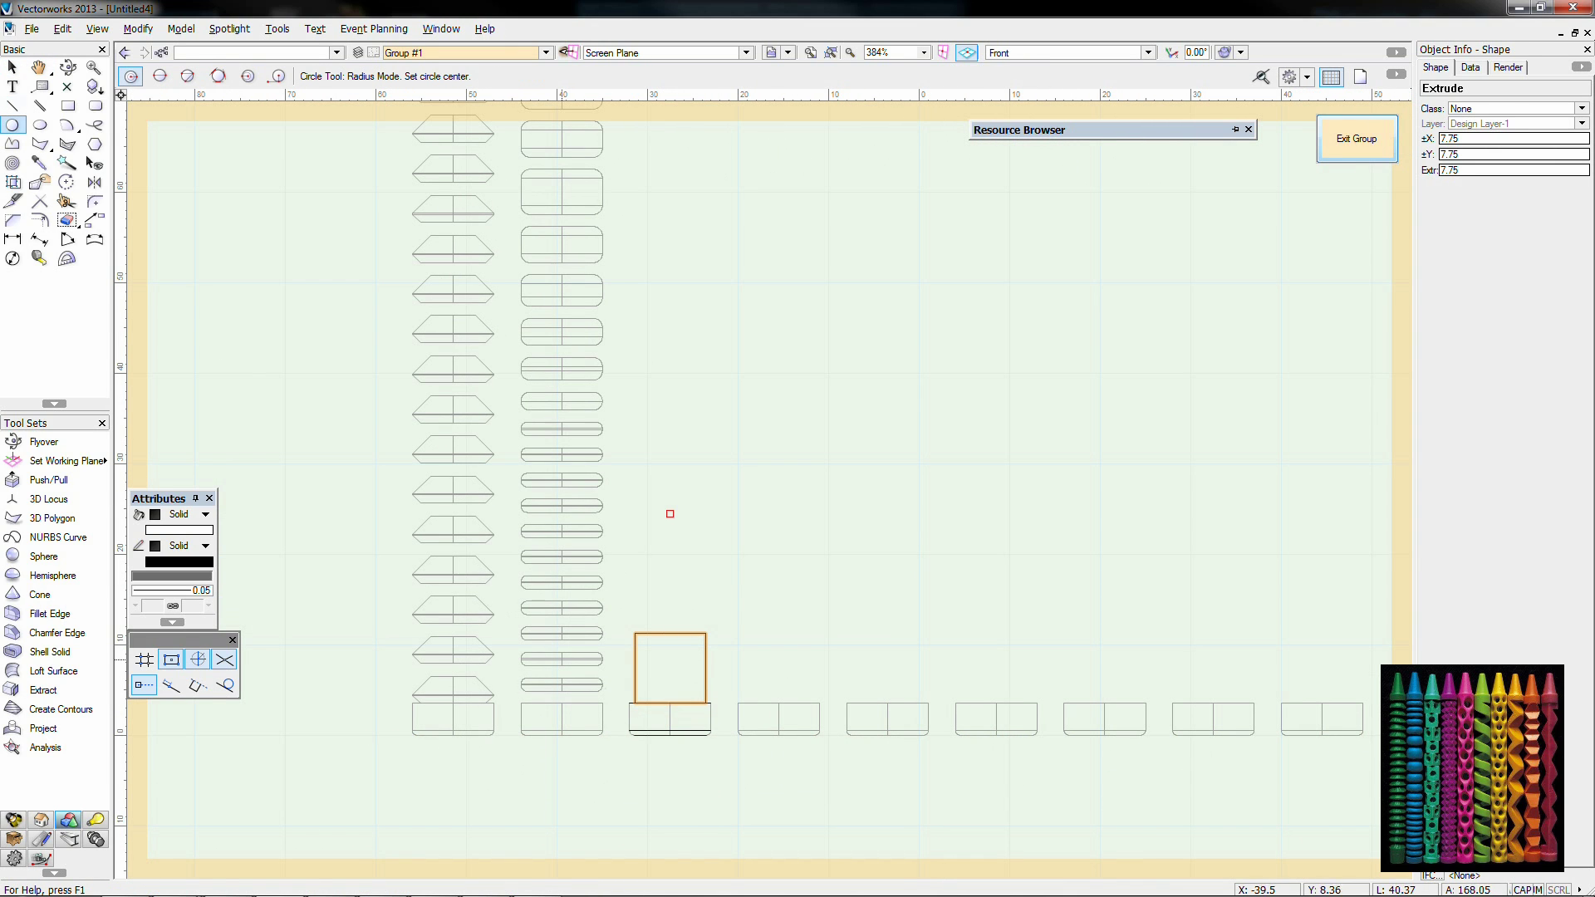
click(688, 668)
key(ctrl+e)
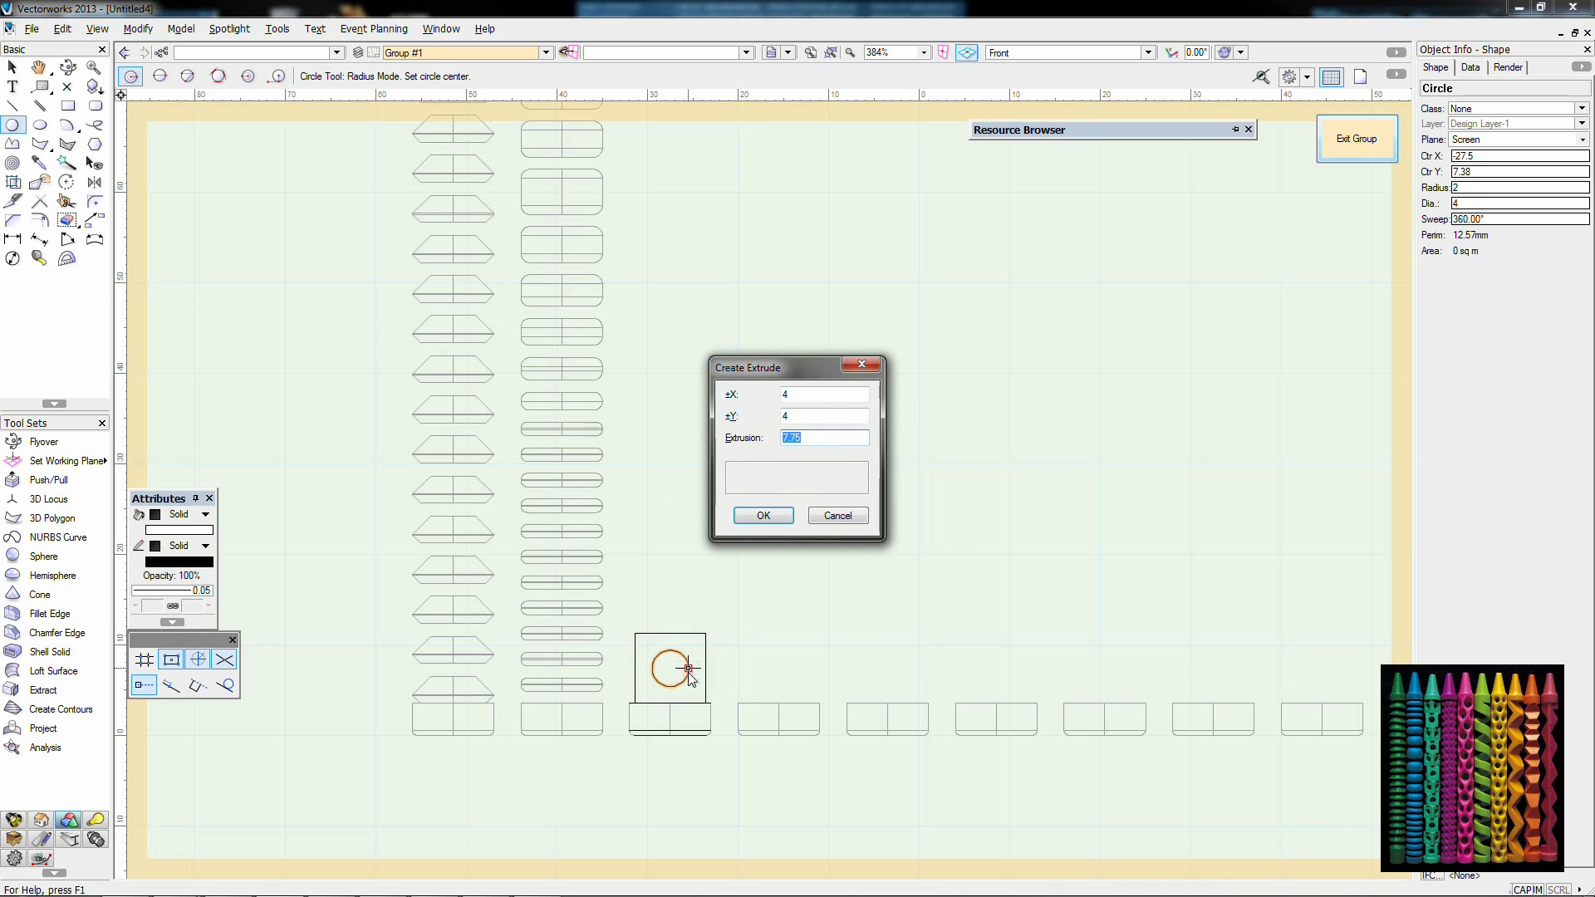
text(15)
key(Return)
Step: Centre the cylinder on the third crayon's cube in plan and add a crossing duplicate rotated 90°
scroll(687, 666, down, 2)
key(x)
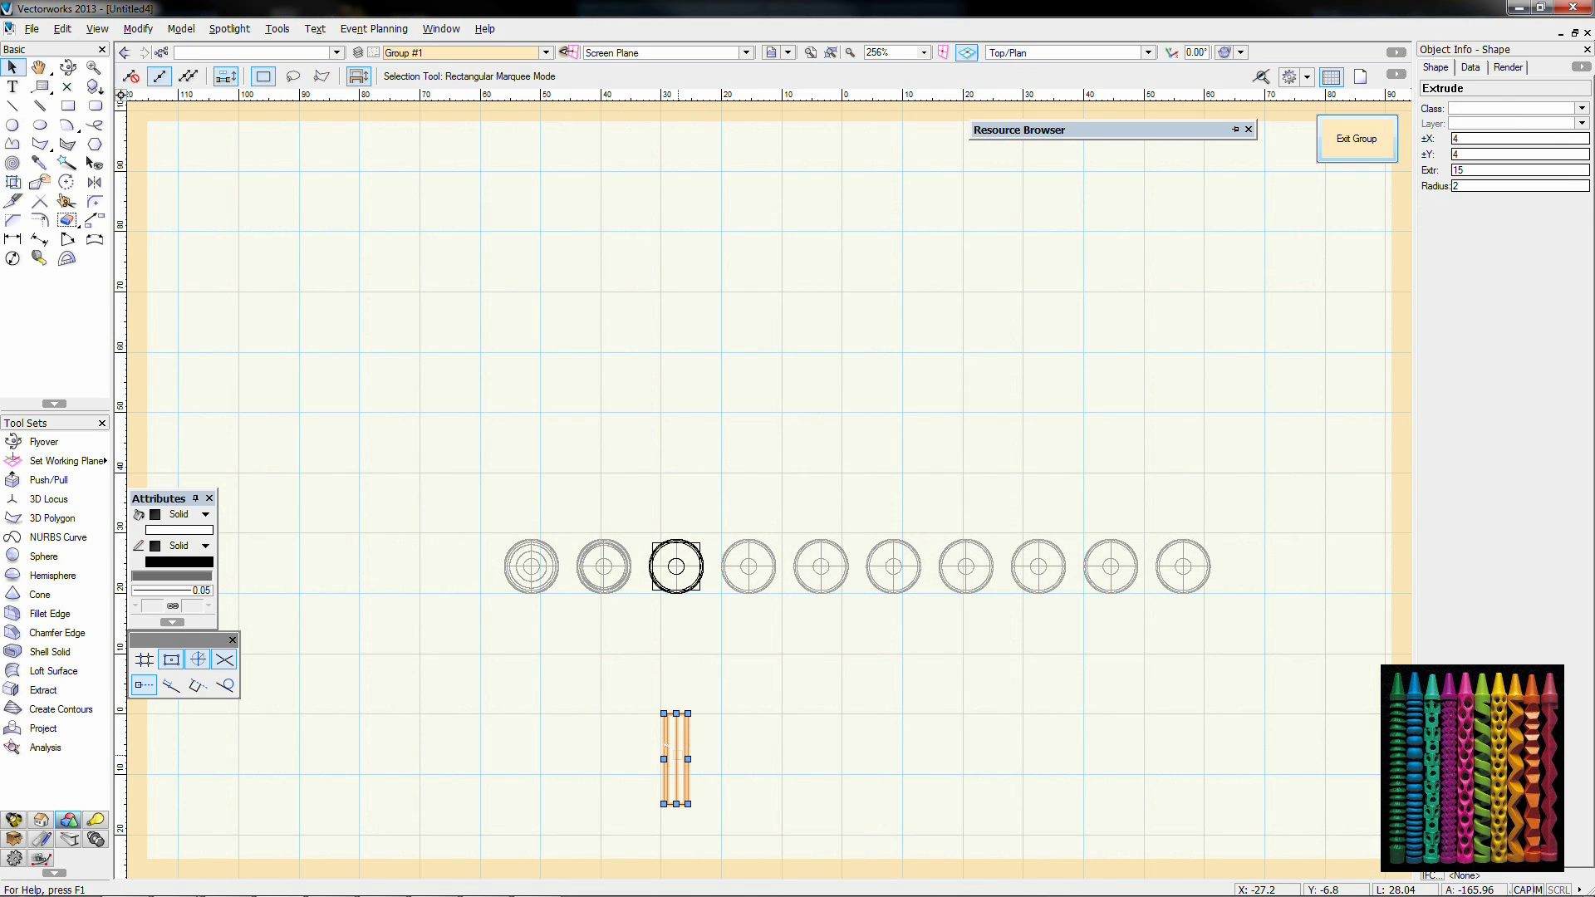
drag(677, 589, 667, 563)
key(ctrl+l)
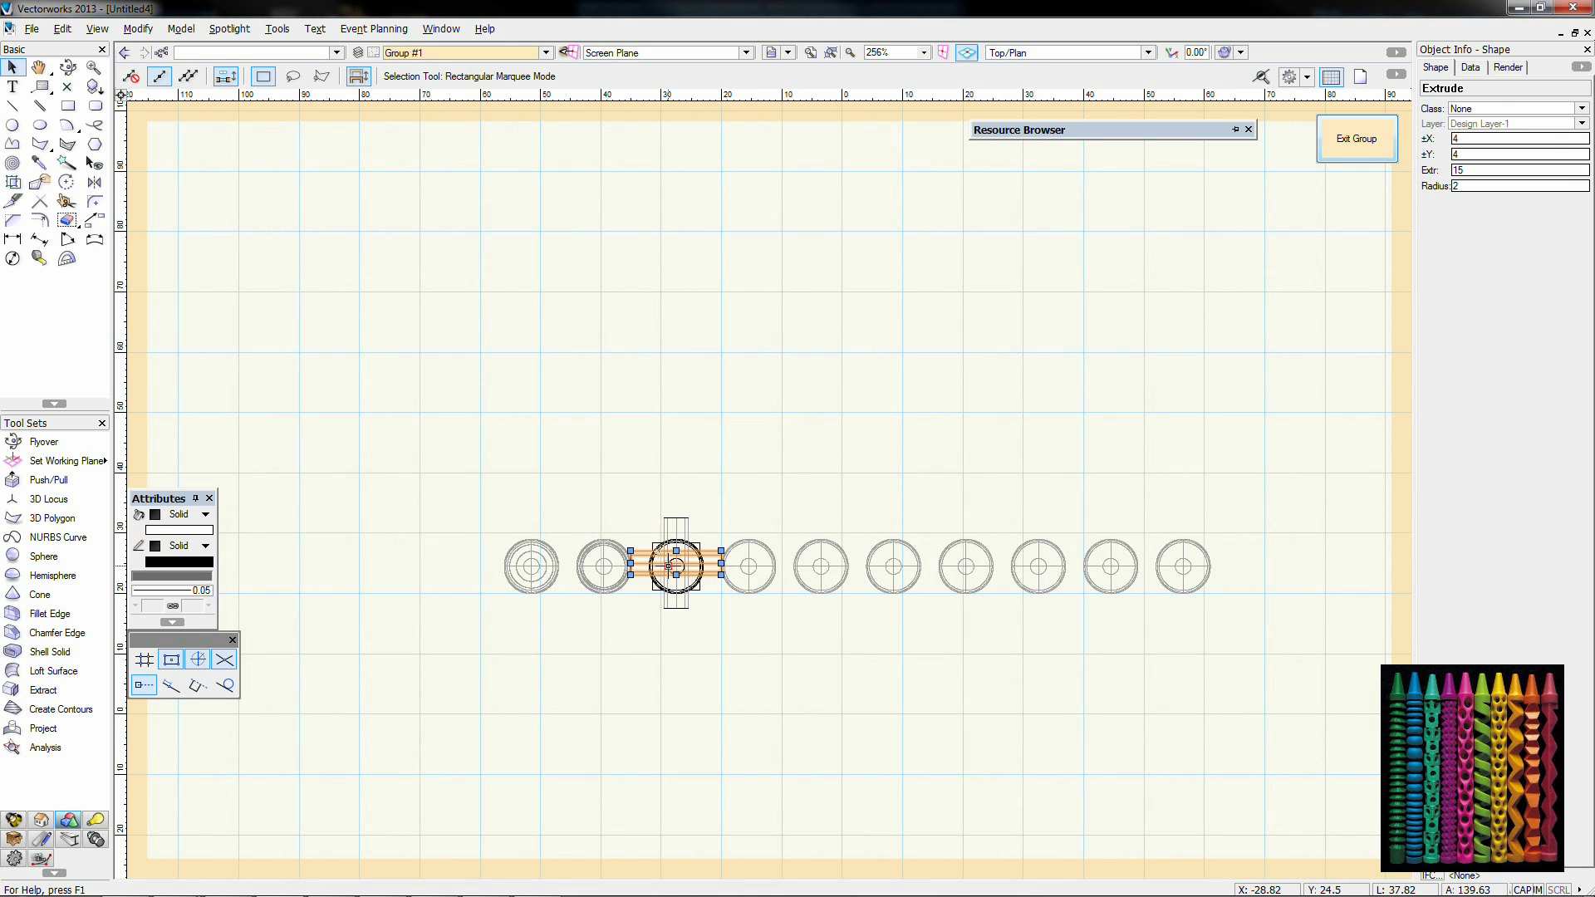
Step: Subtract the two crossing cylinders from the cube to bore holes through its four sides
drag(945, 475, 734, 623)
key(ctrl+shift+g)
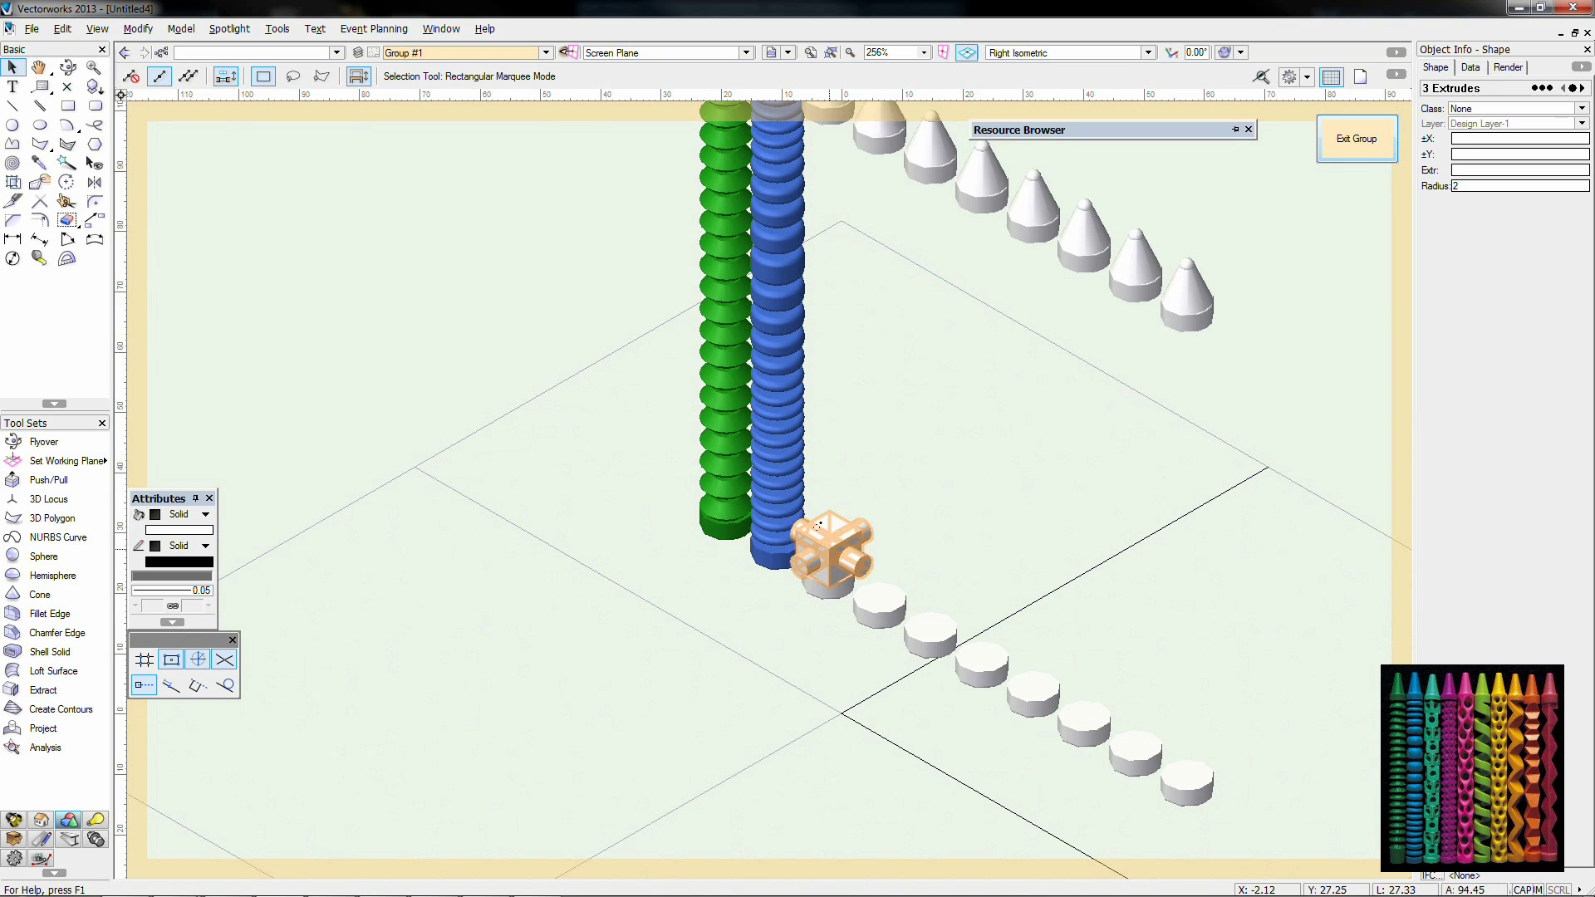
key(ctrl+alt+s)
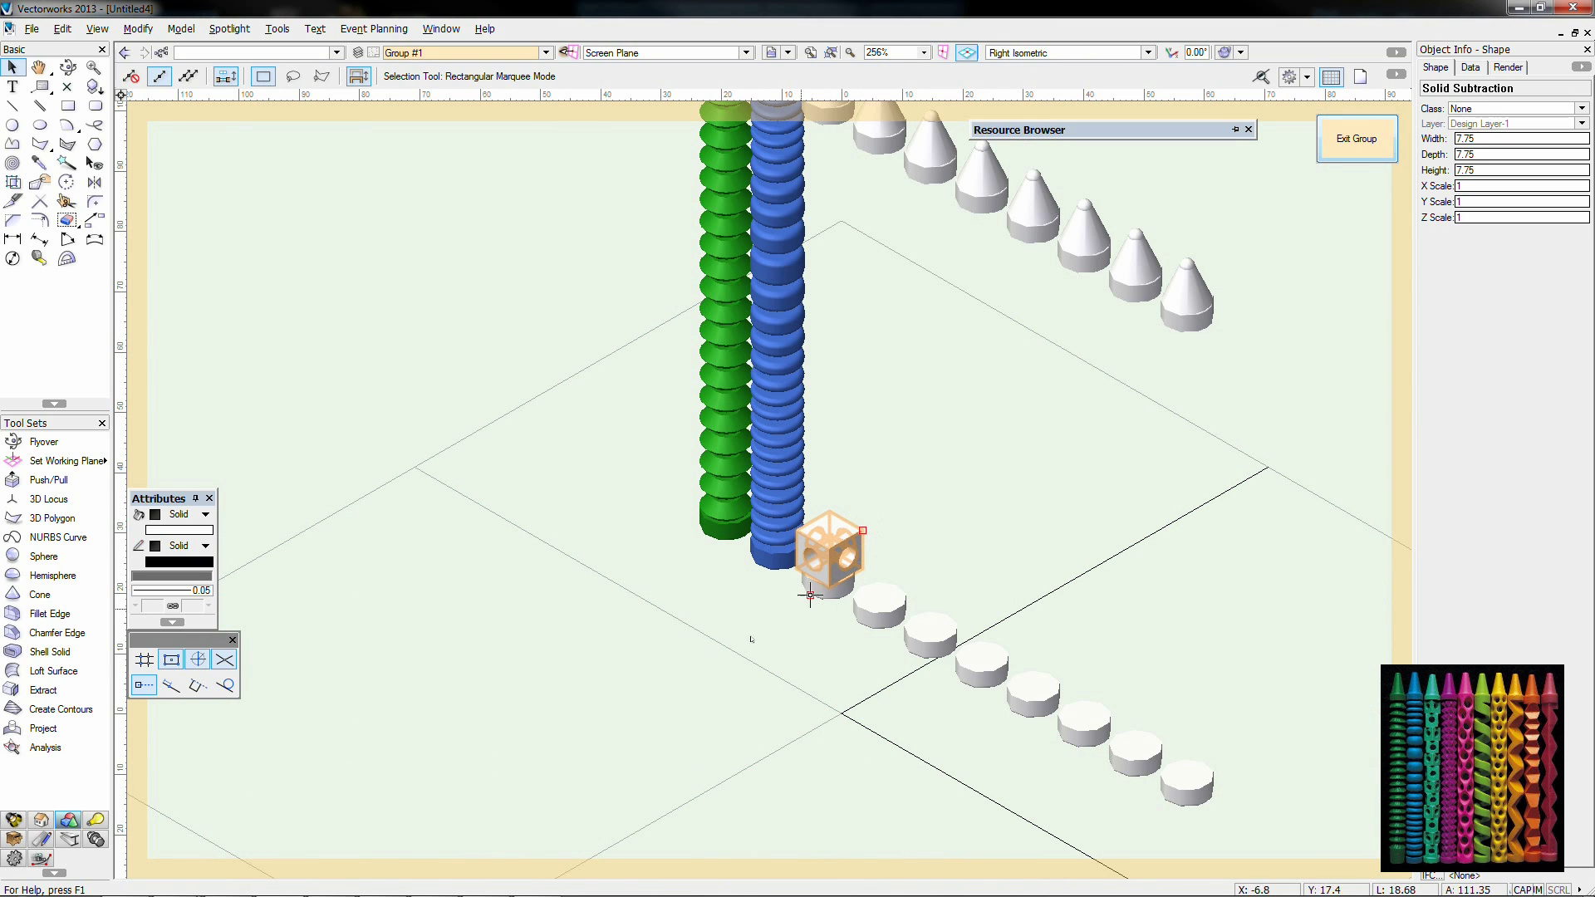
click(735, 656)
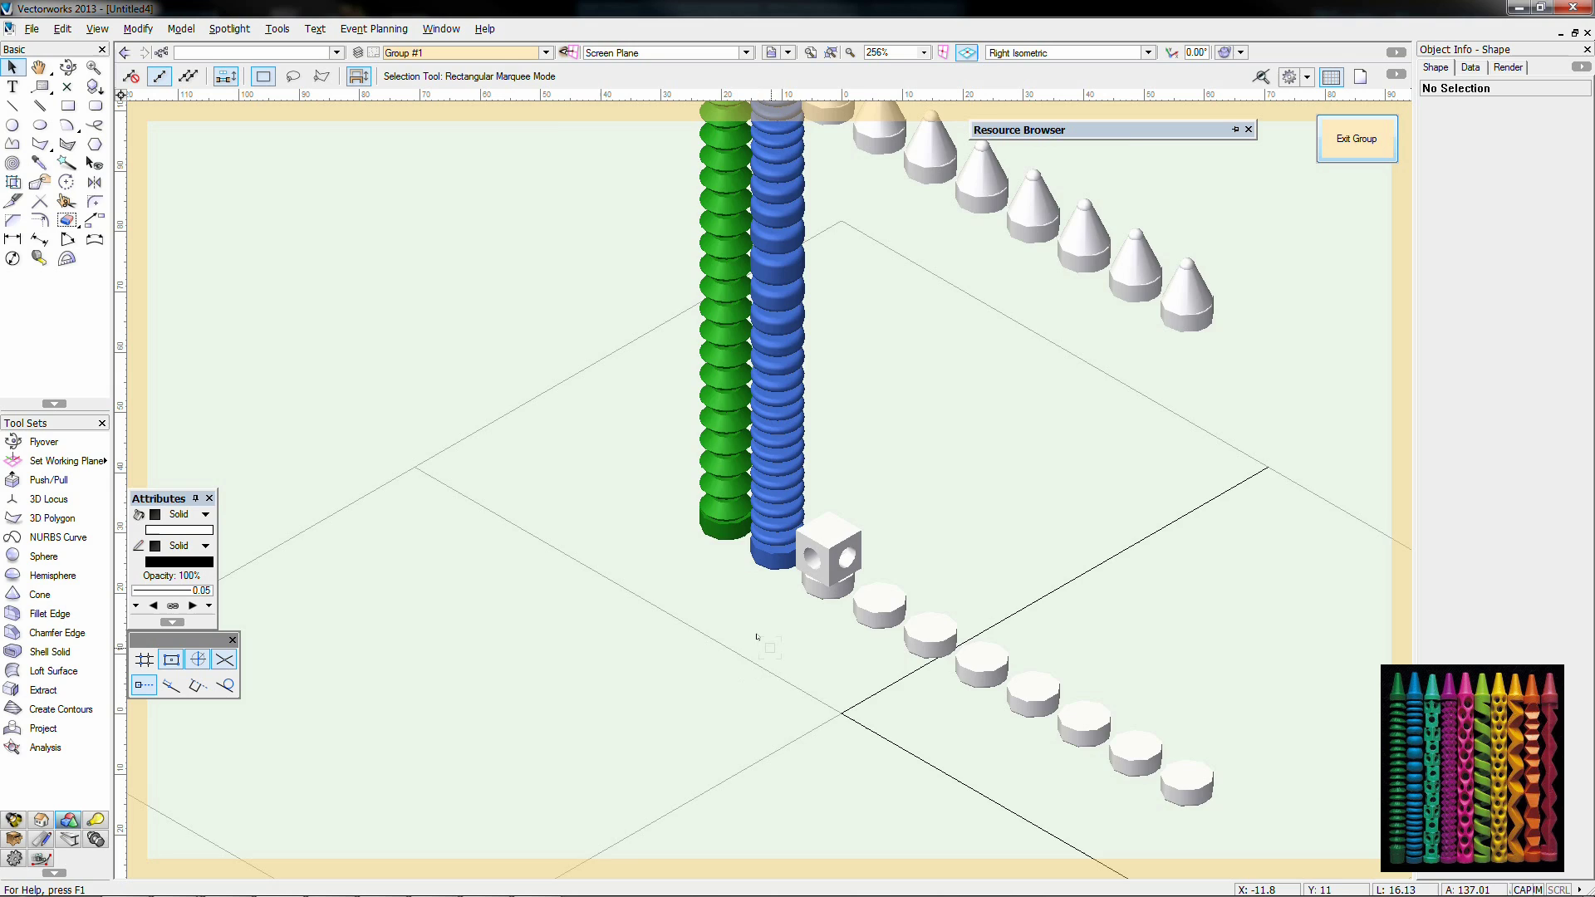
Step: Place a duplicate of the drilled cube 7.75 mm above the original on the third crayon
key(KP_1)
click(674, 665)
key(ctrl+shift+w)
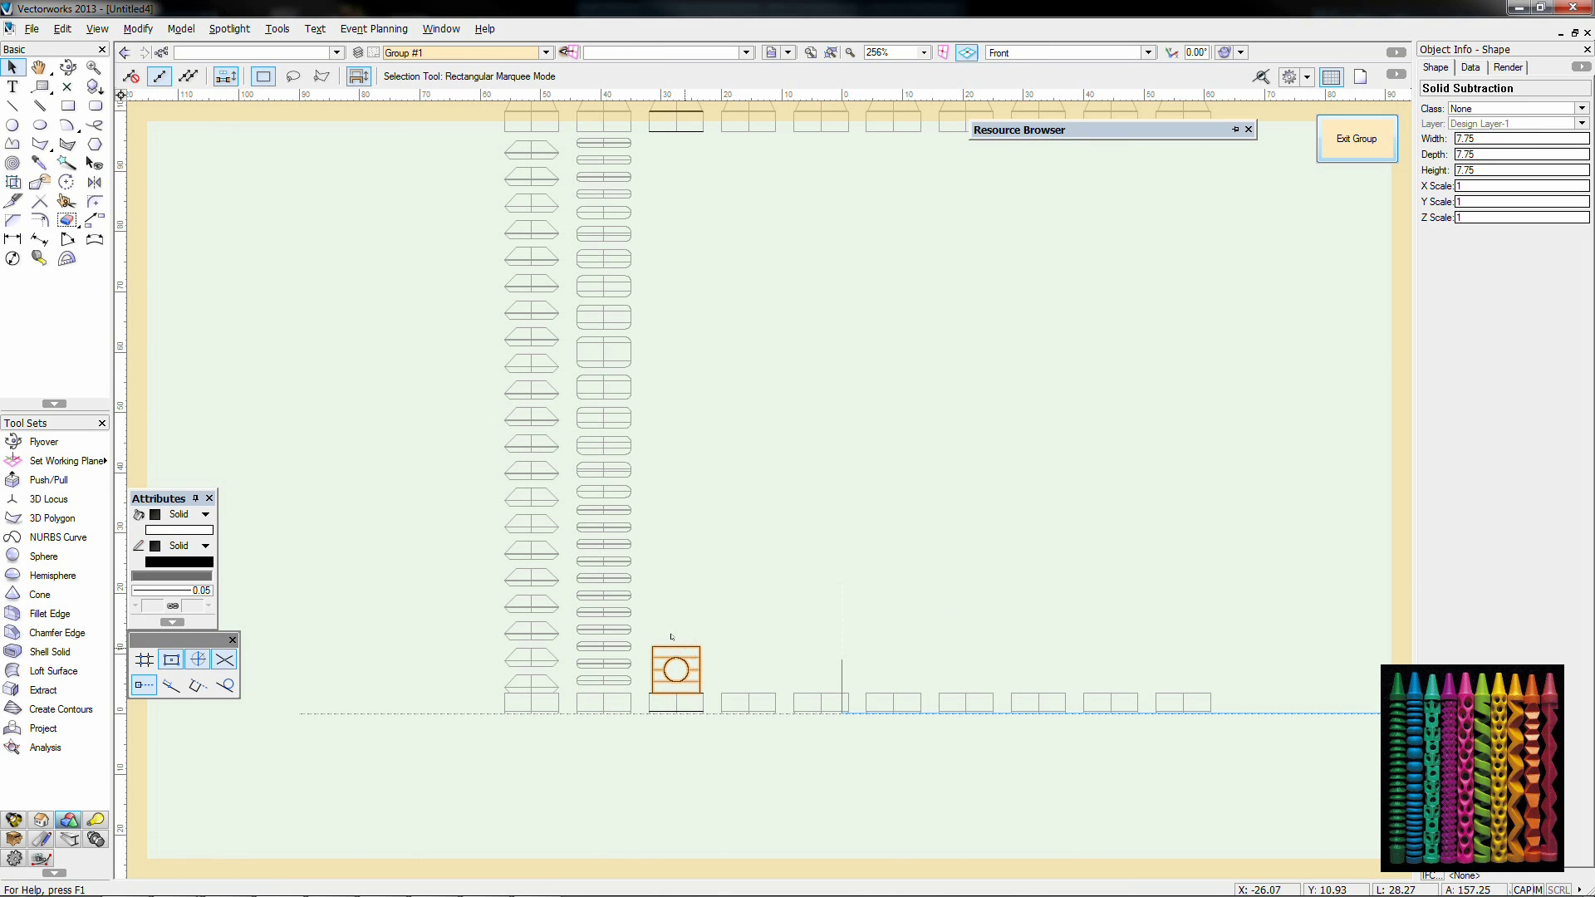
key(ctrl+m)
text(7.75)
key(Return)
Step: Rotate the upper drilled cube 45° about its vertical axis so that one of its edges faces front
key(KP_0)
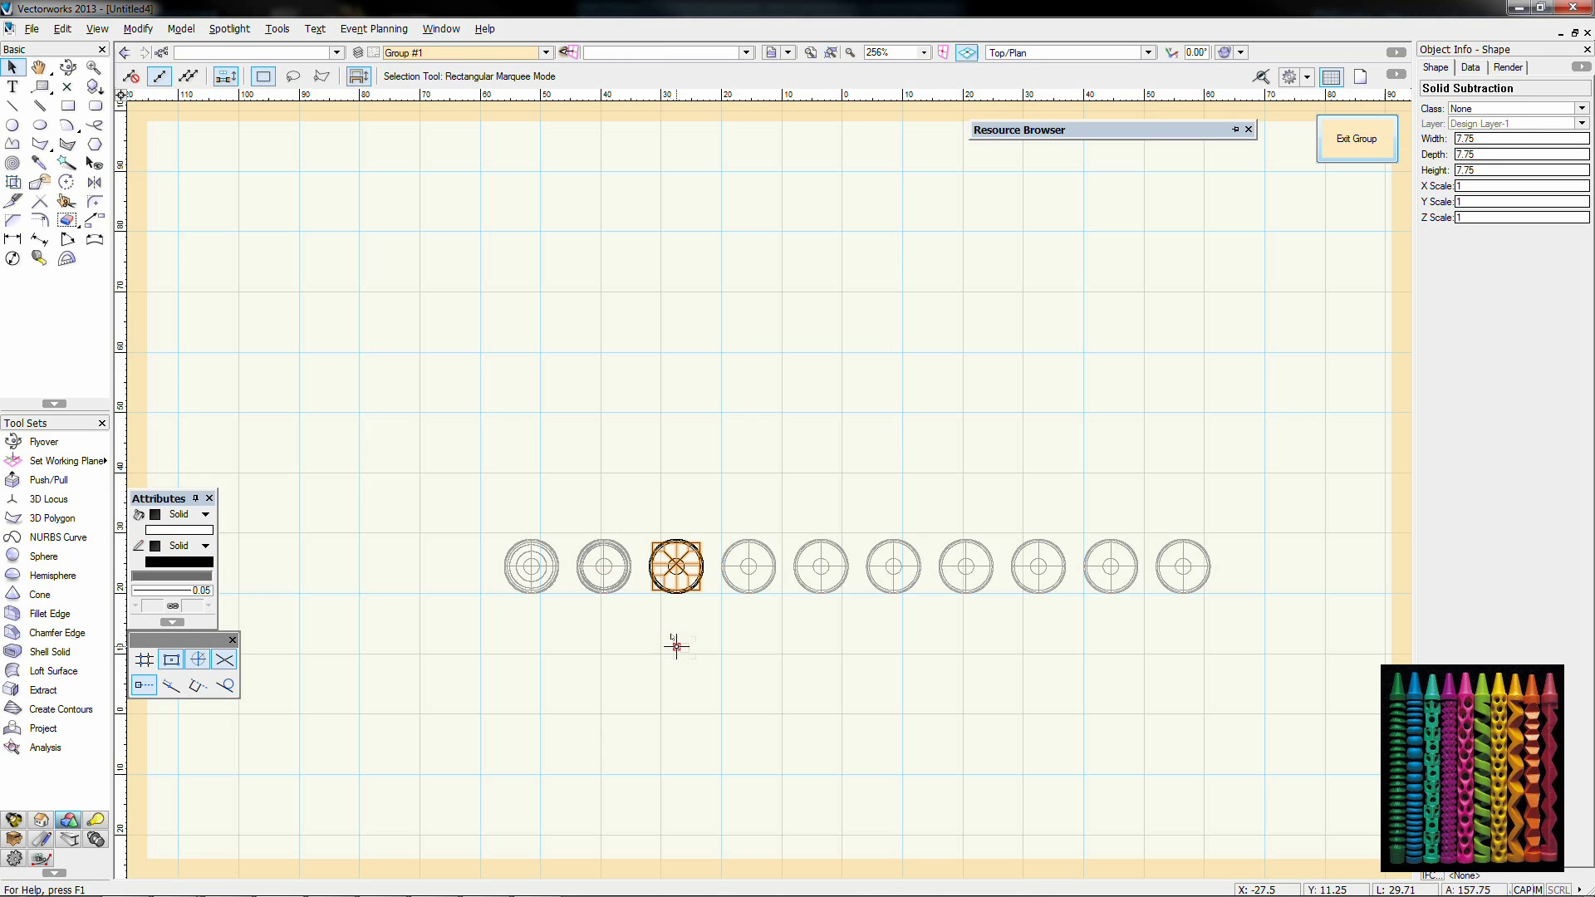
click(103, 30)
mouse_move(136, 35)
mouse_move(177, 115)
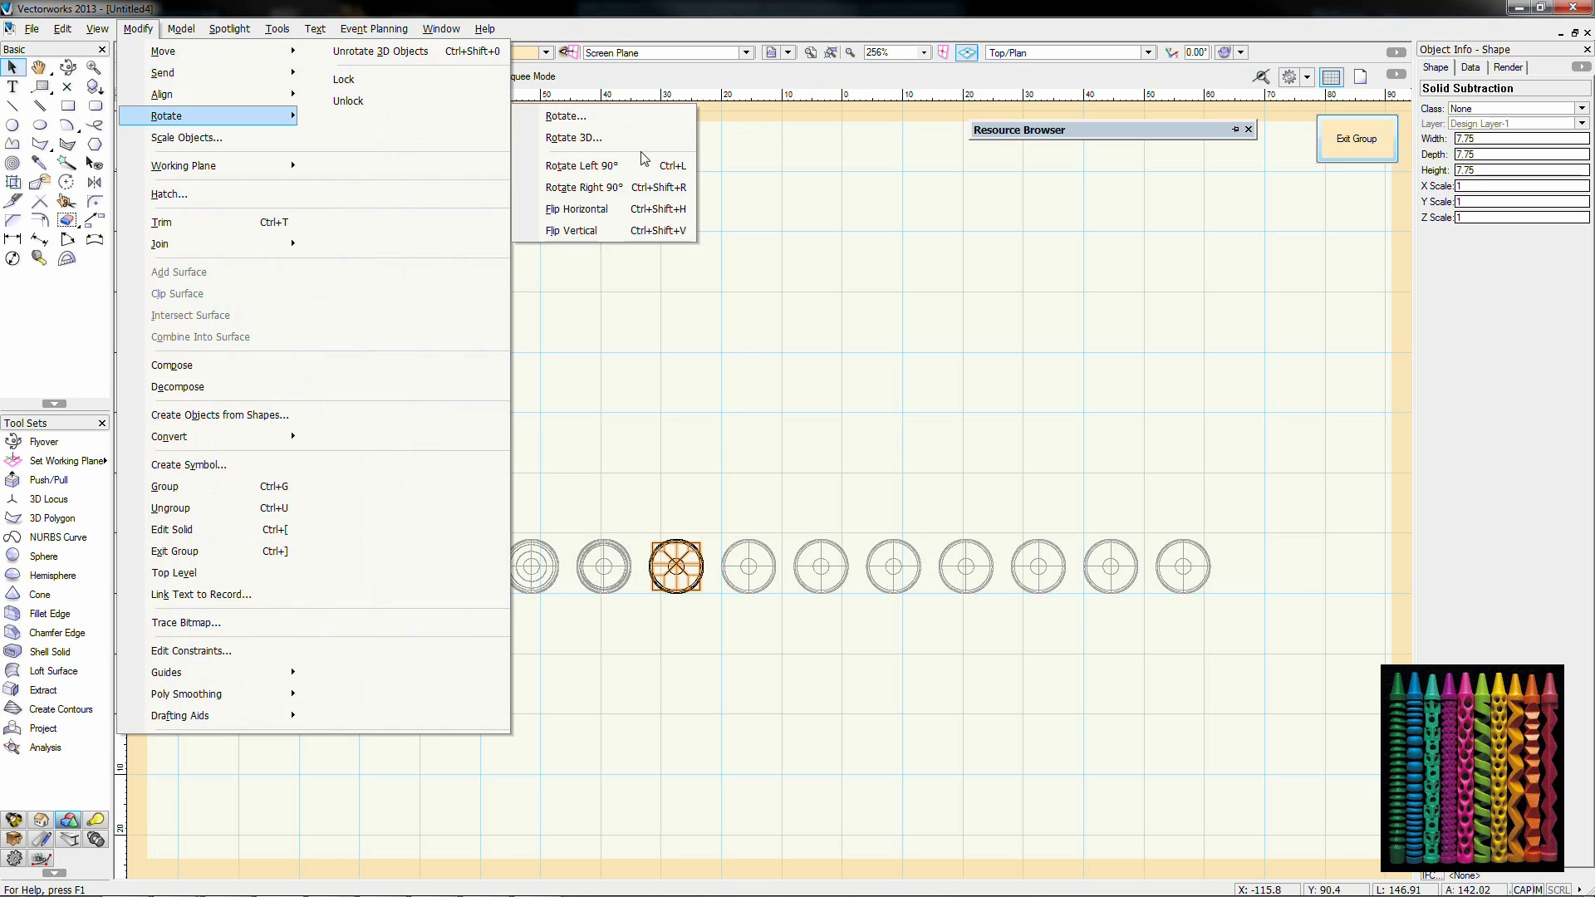
click(624, 139)
key(Return)
key(KP_2)
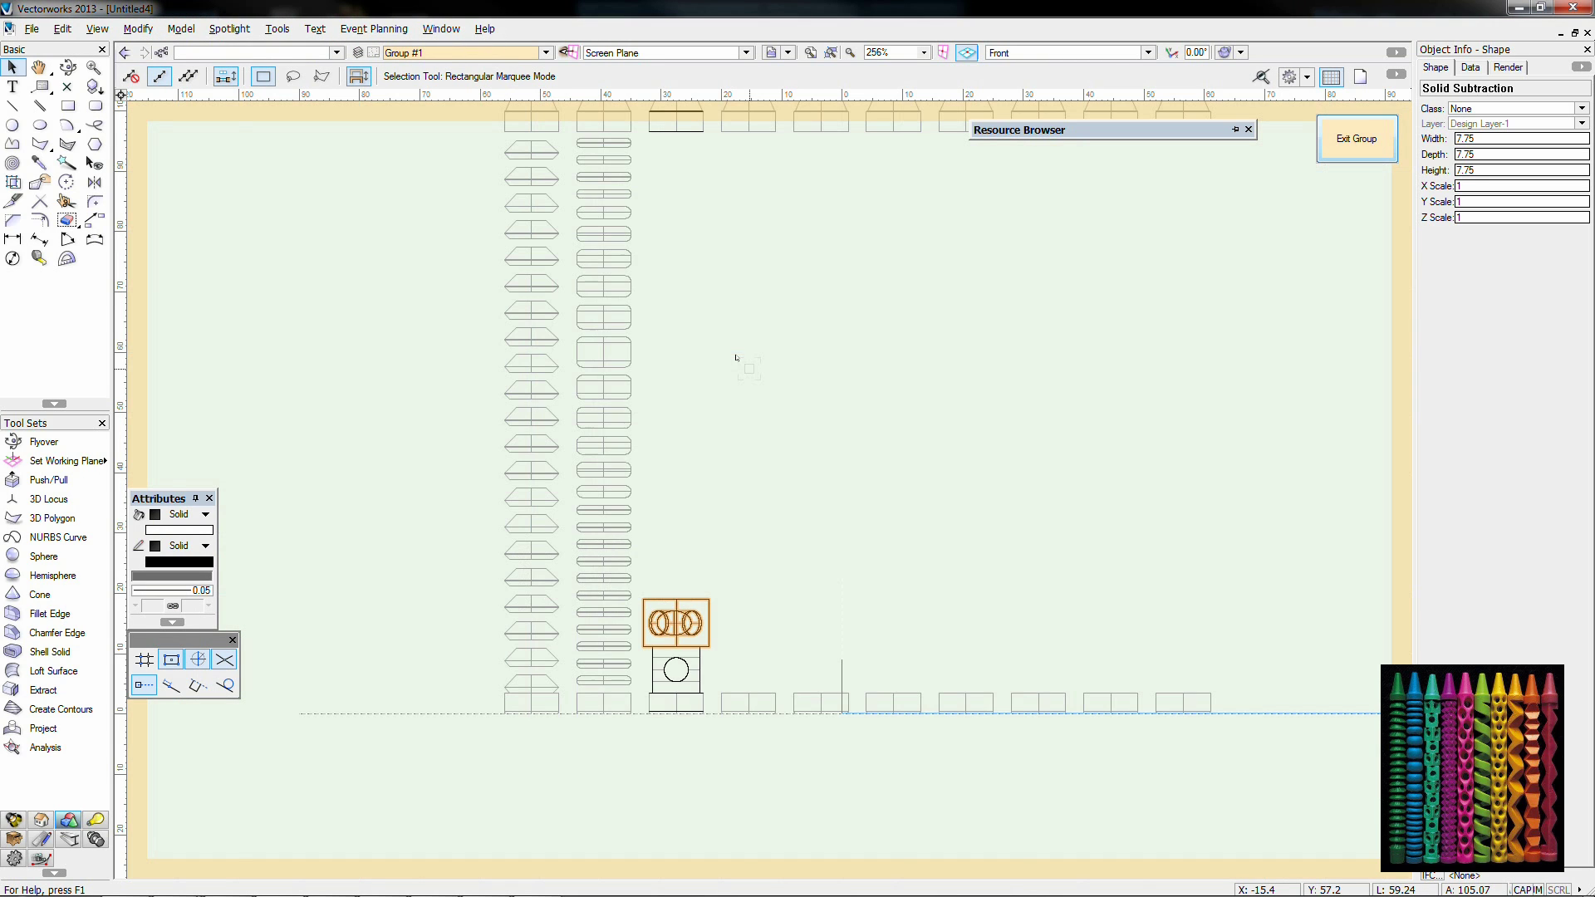
Step: Duplicate the pair of drilled cubes five times by points, stacking the copies up to the third crayon's tip
drag(726, 534, 633, 708)
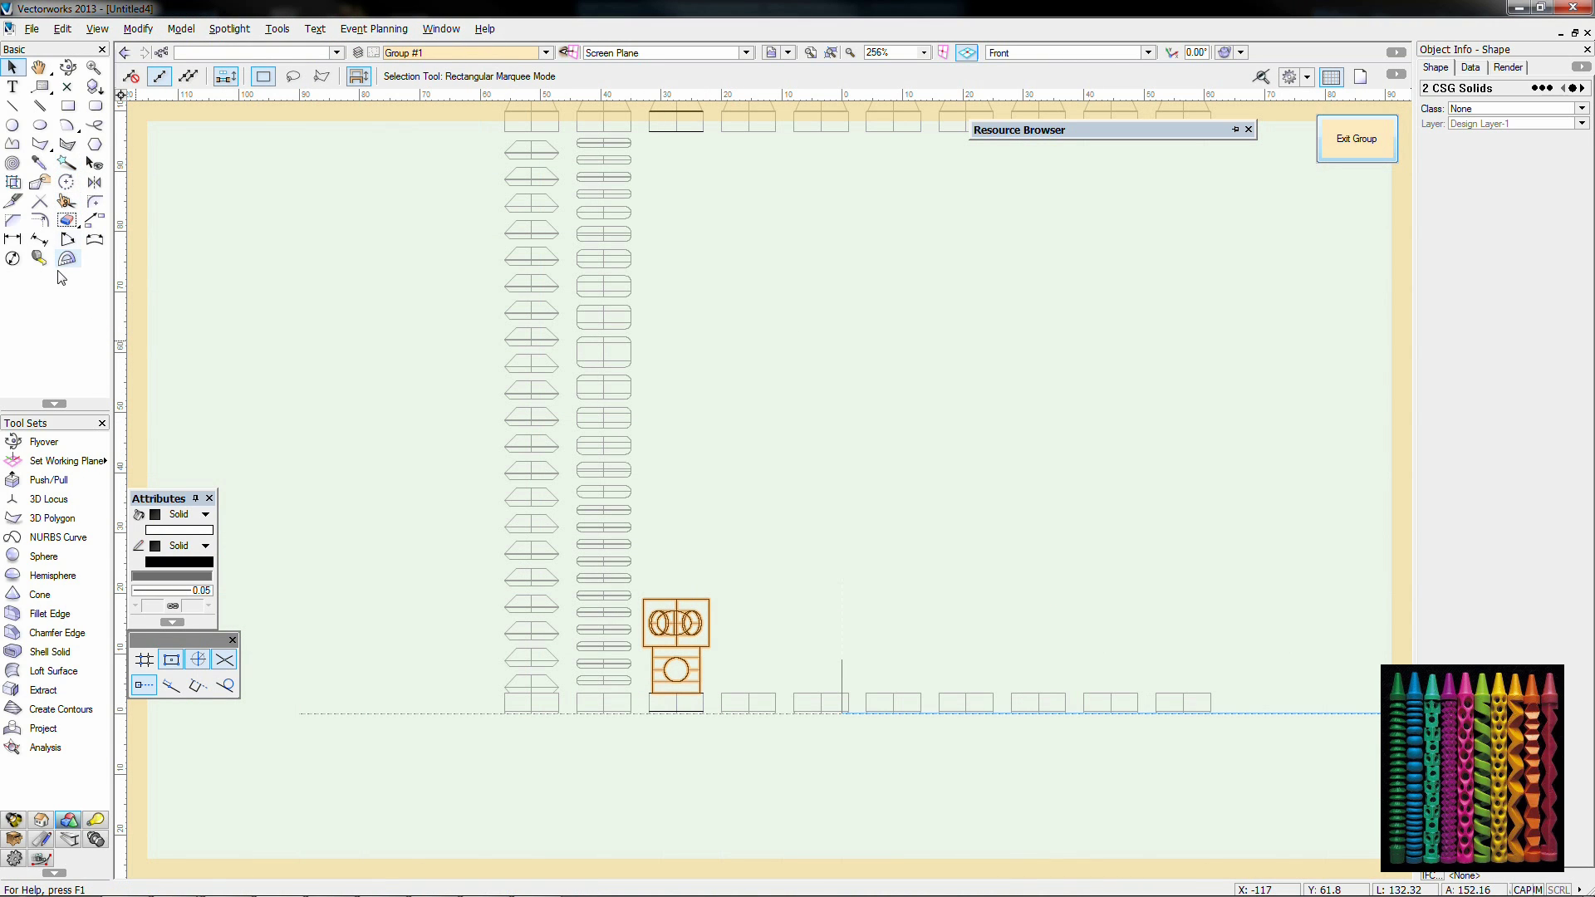
click(94, 220)
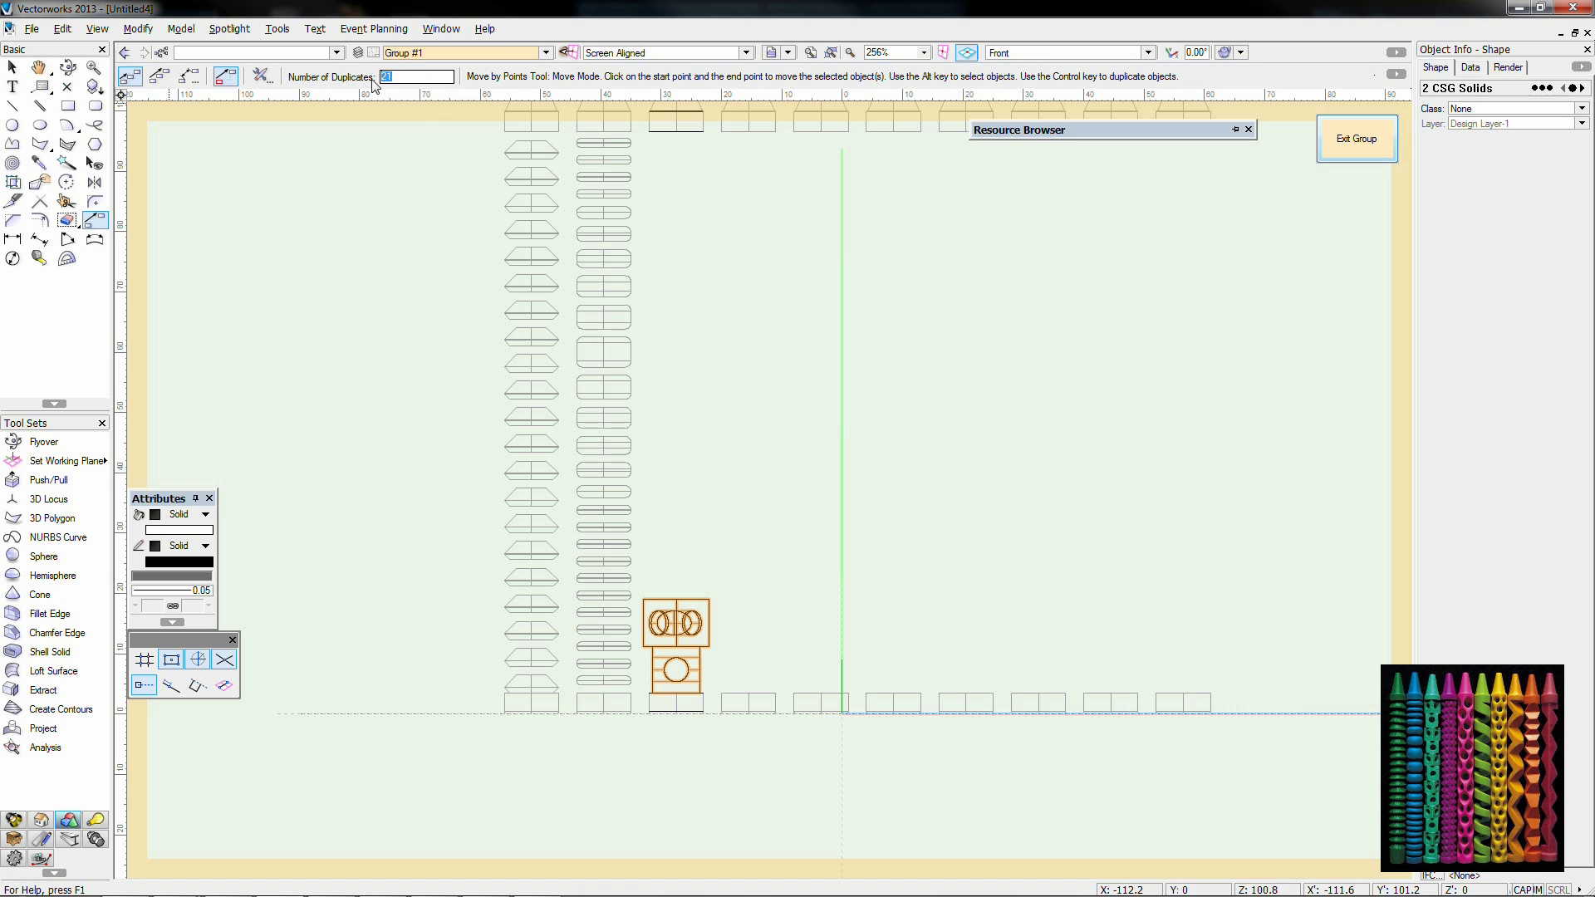
click(676, 599)
scroll(668, 606, down, 1)
key(x)
key(x)
Step: Align all solids of the third crayon in plan so that the cubes, tip and base share one centre
key(KP_0)
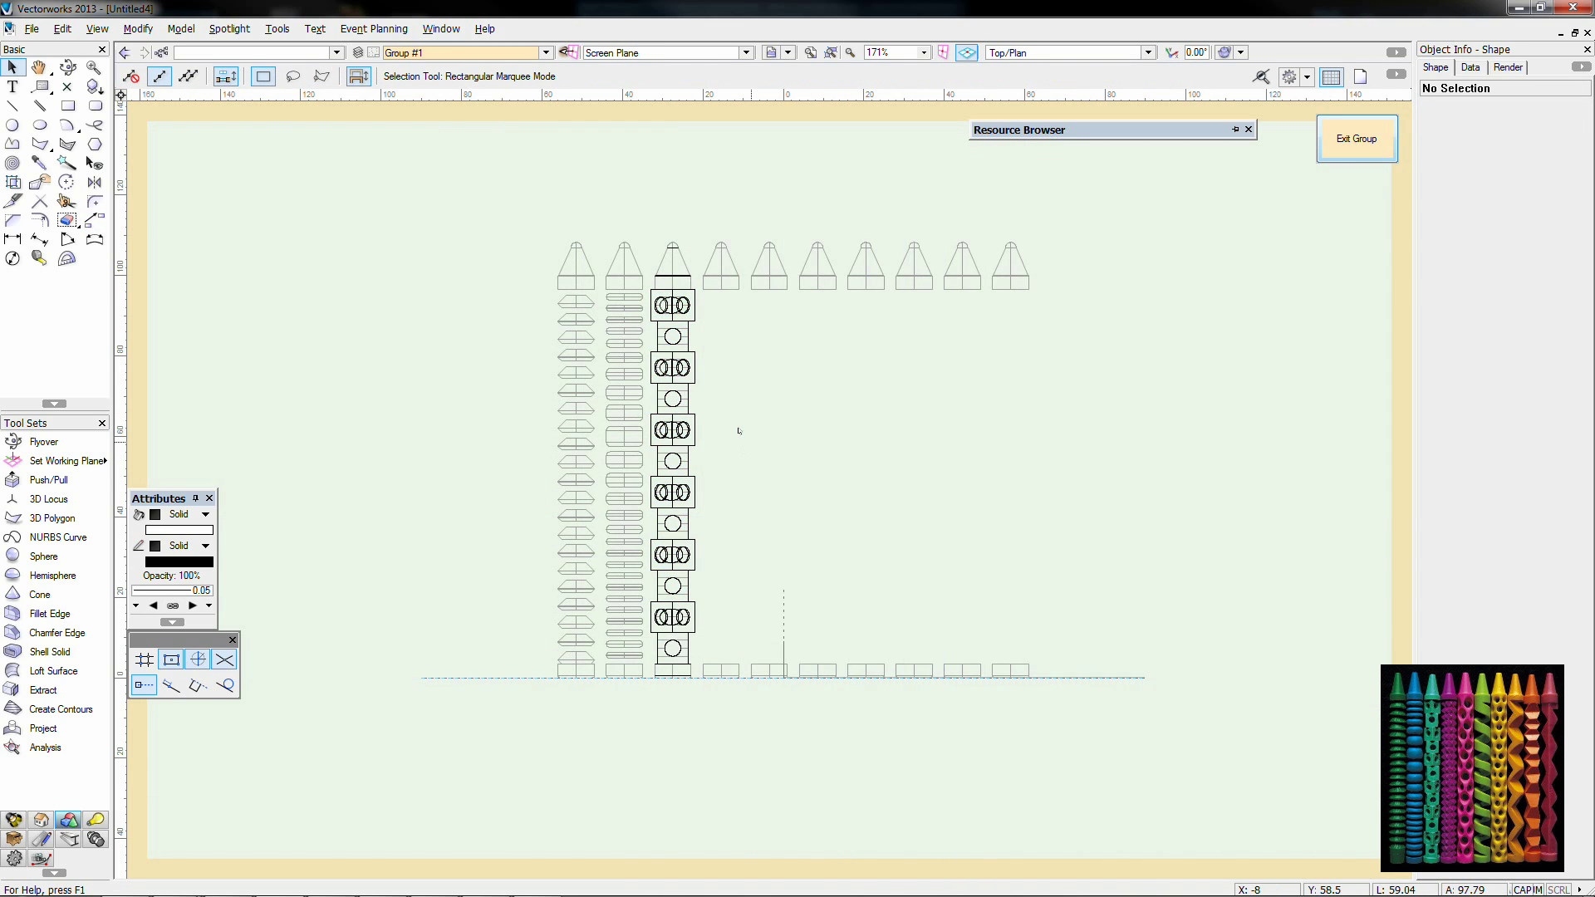
scroll(653, 576, up, 2)
drag(629, 488, 779, 756)
click(180, 30)
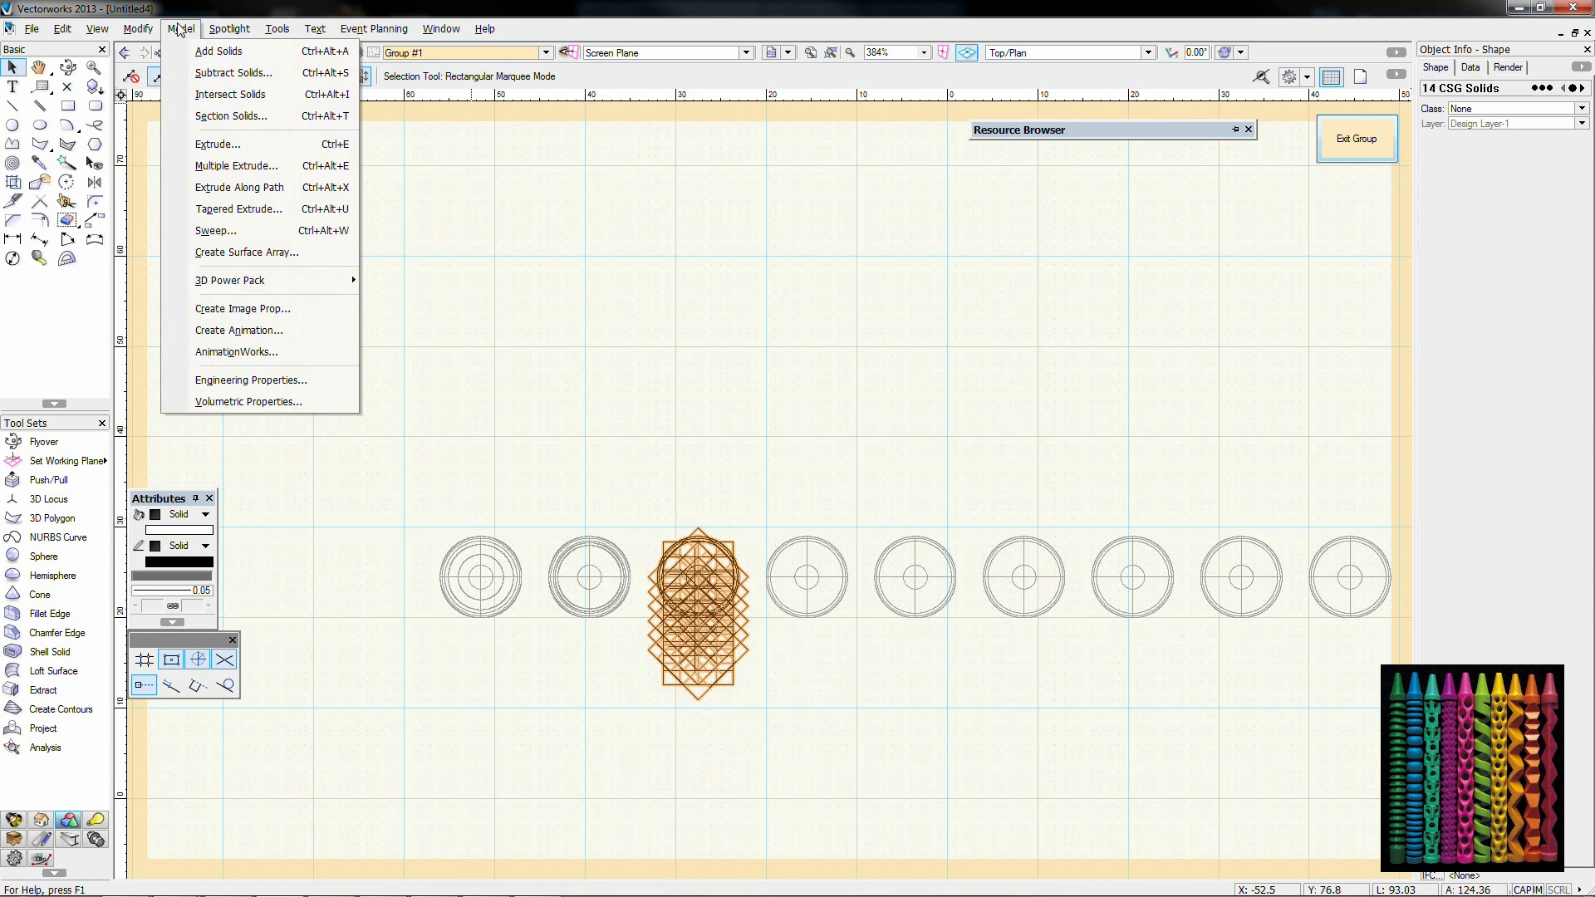
mouse_move(191, 89)
click(640, 113)
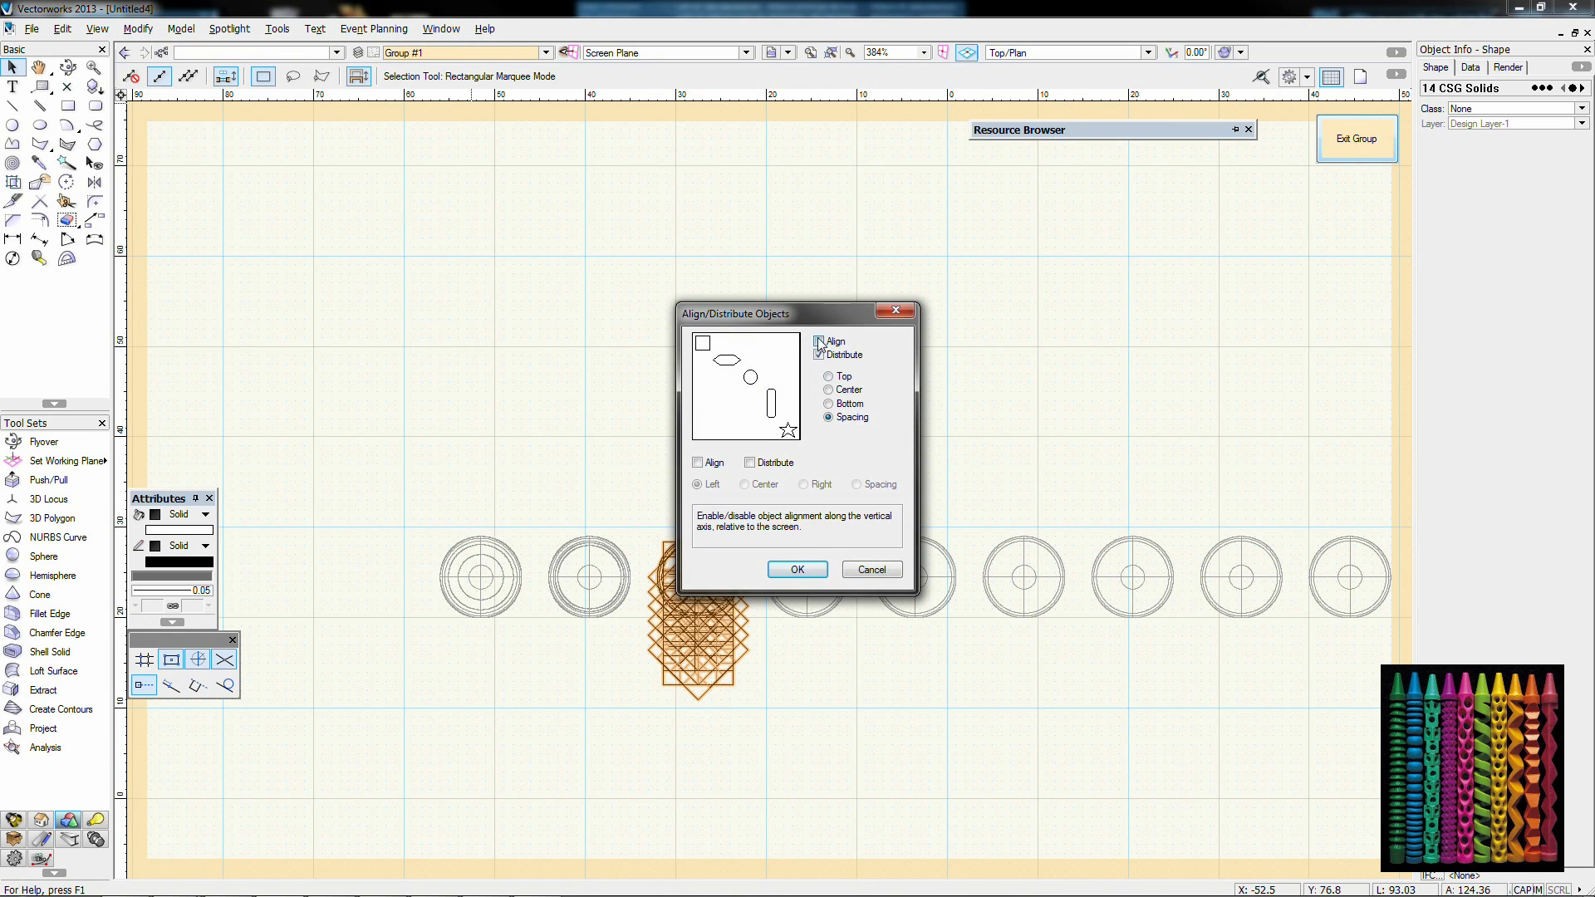
click(819, 342)
click(781, 571)
Step: Move the aligned third crayon in plan so that its centre lines up with the row of crayons
scroll(700, 606, up, 2)
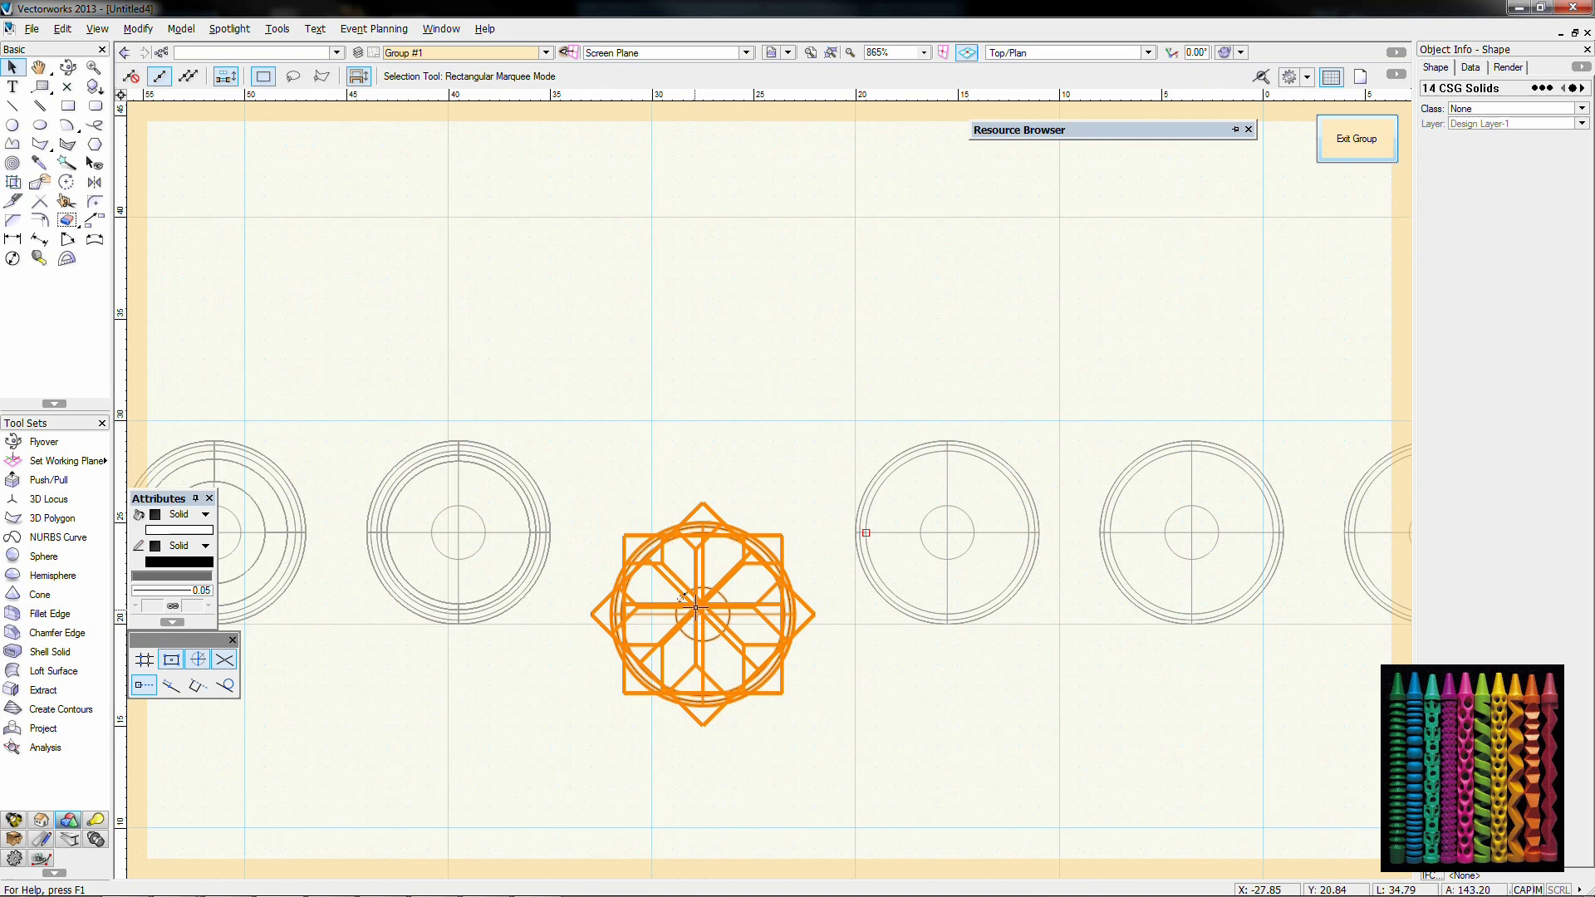
drag(688, 595, 689, 523)
scroll(703, 540, up, 1)
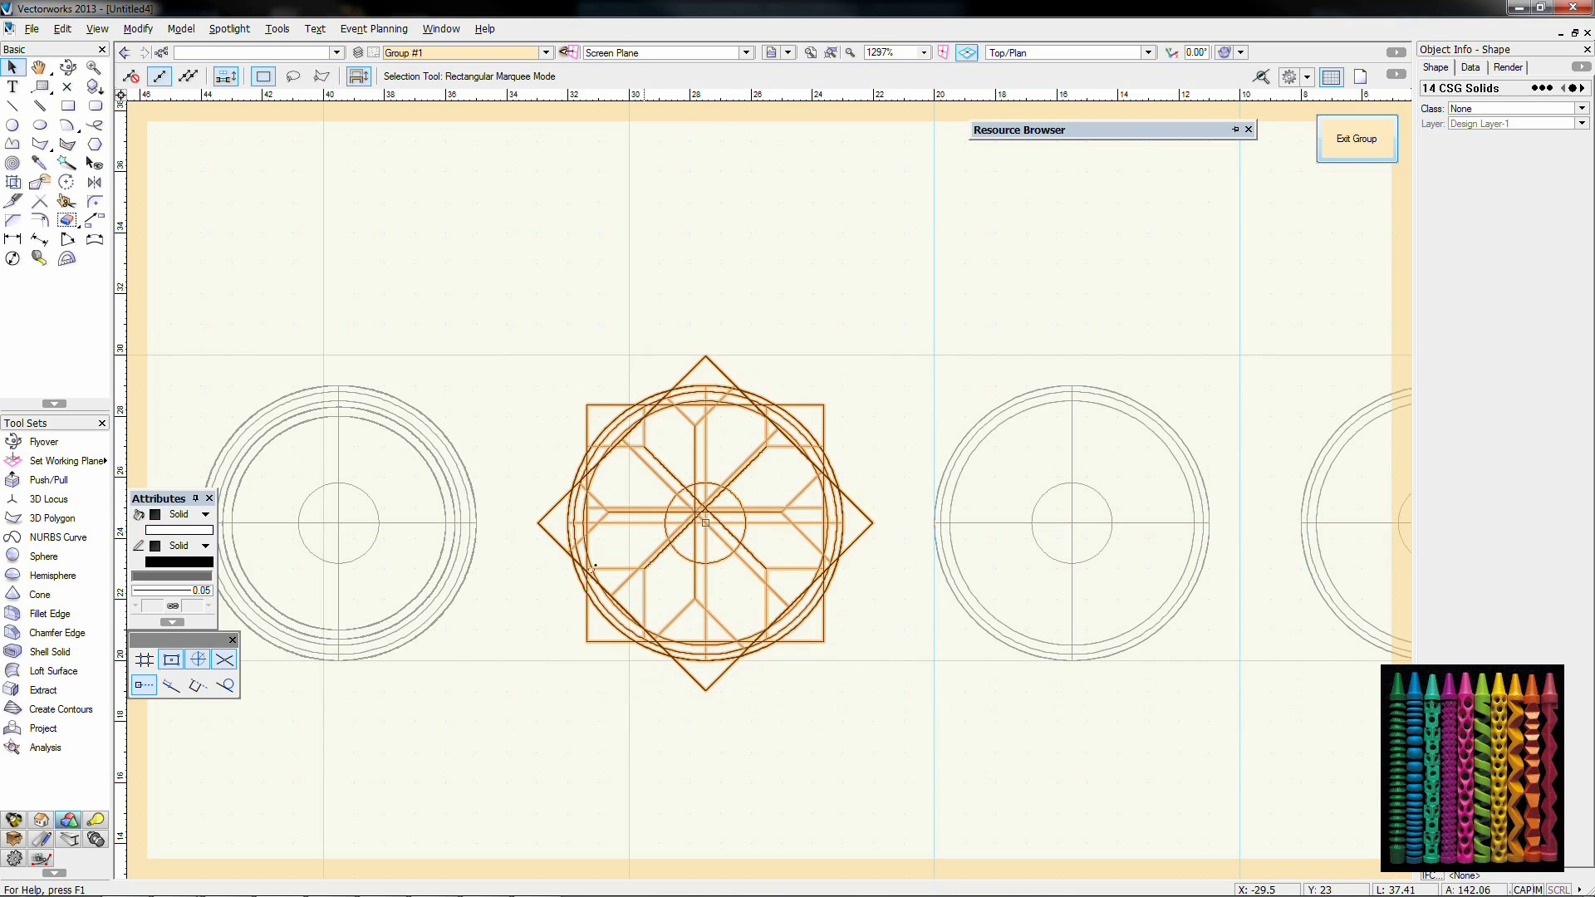
click(484, 651)
Step: Fill all solids of the third crayon with a teal green of red 60, green 185, blue 138
key(KP_3)
scroll(569, 702, down, 4)
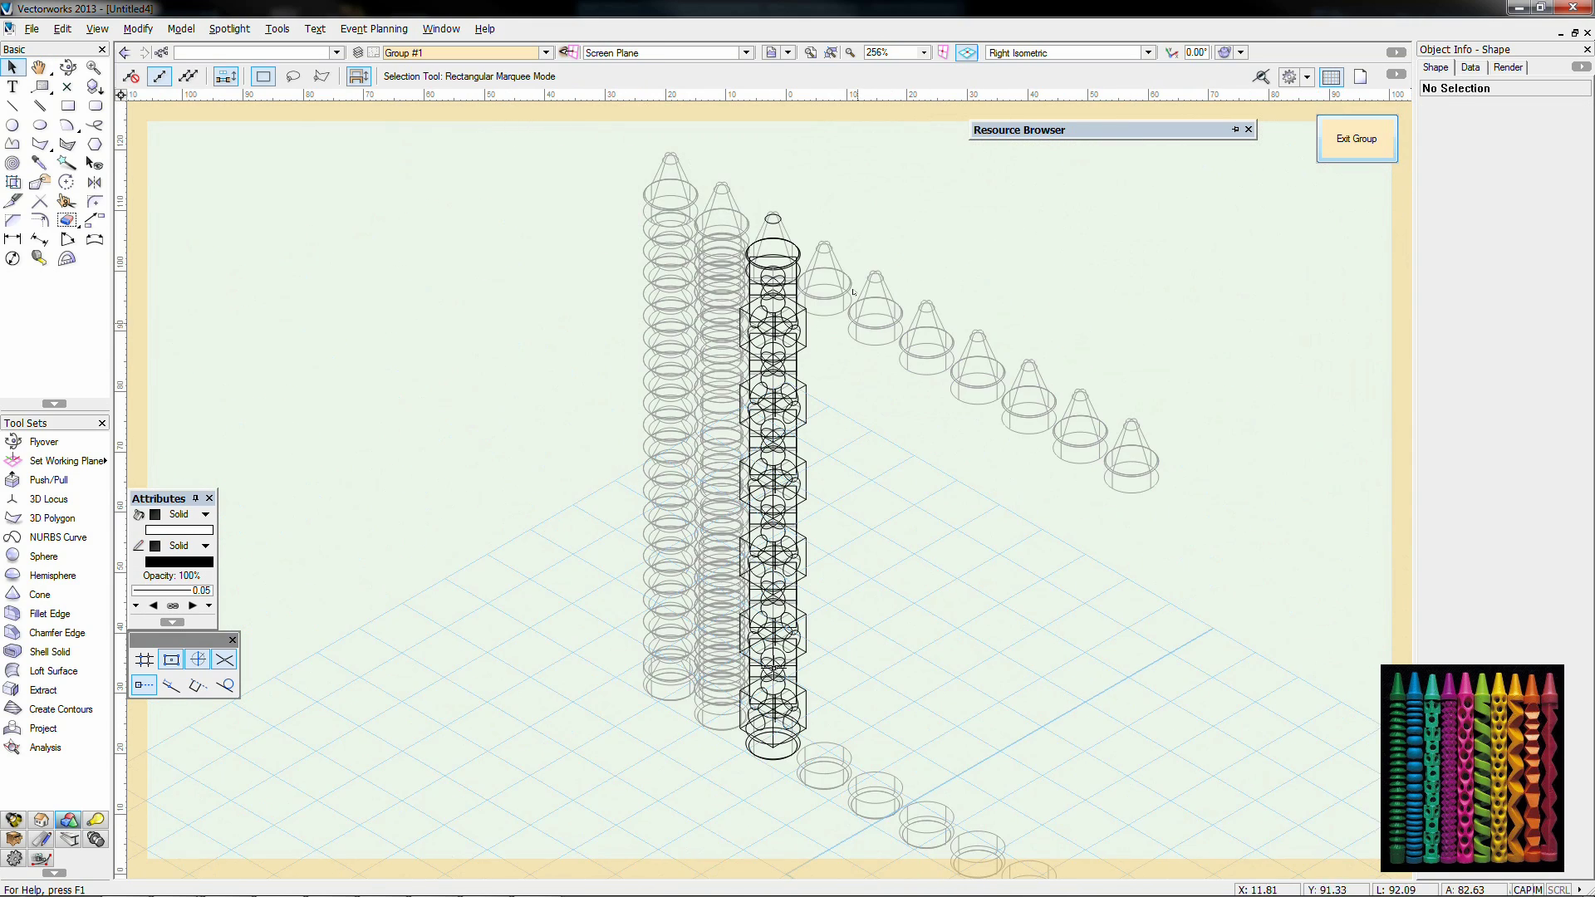
drag(865, 175, 689, 787)
click(166, 530)
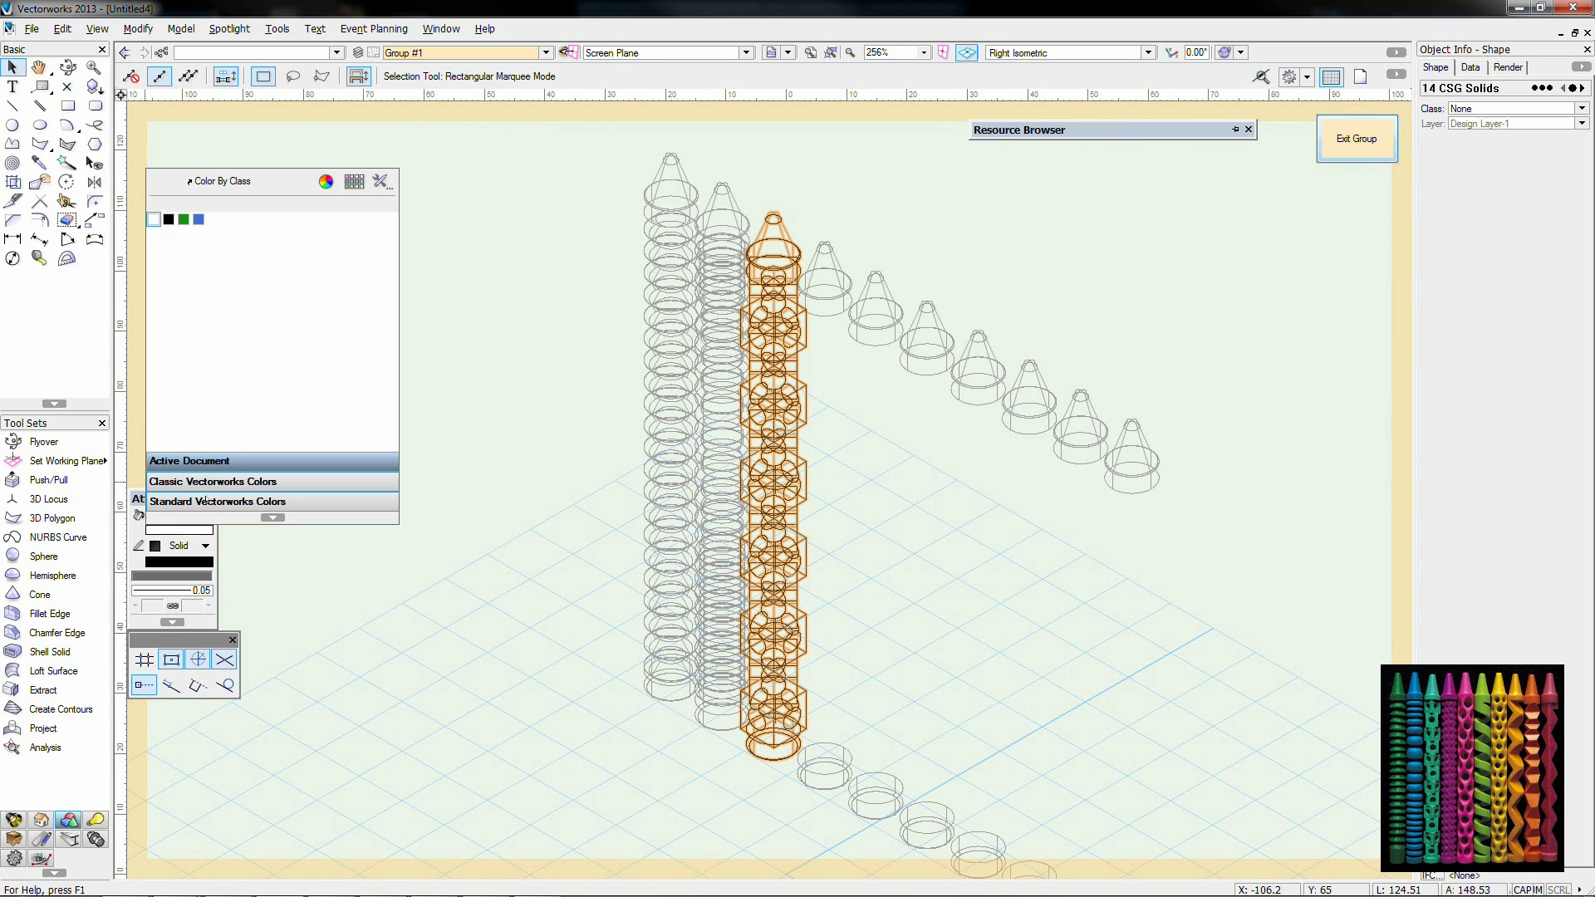
click(326, 181)
click(257, 526)
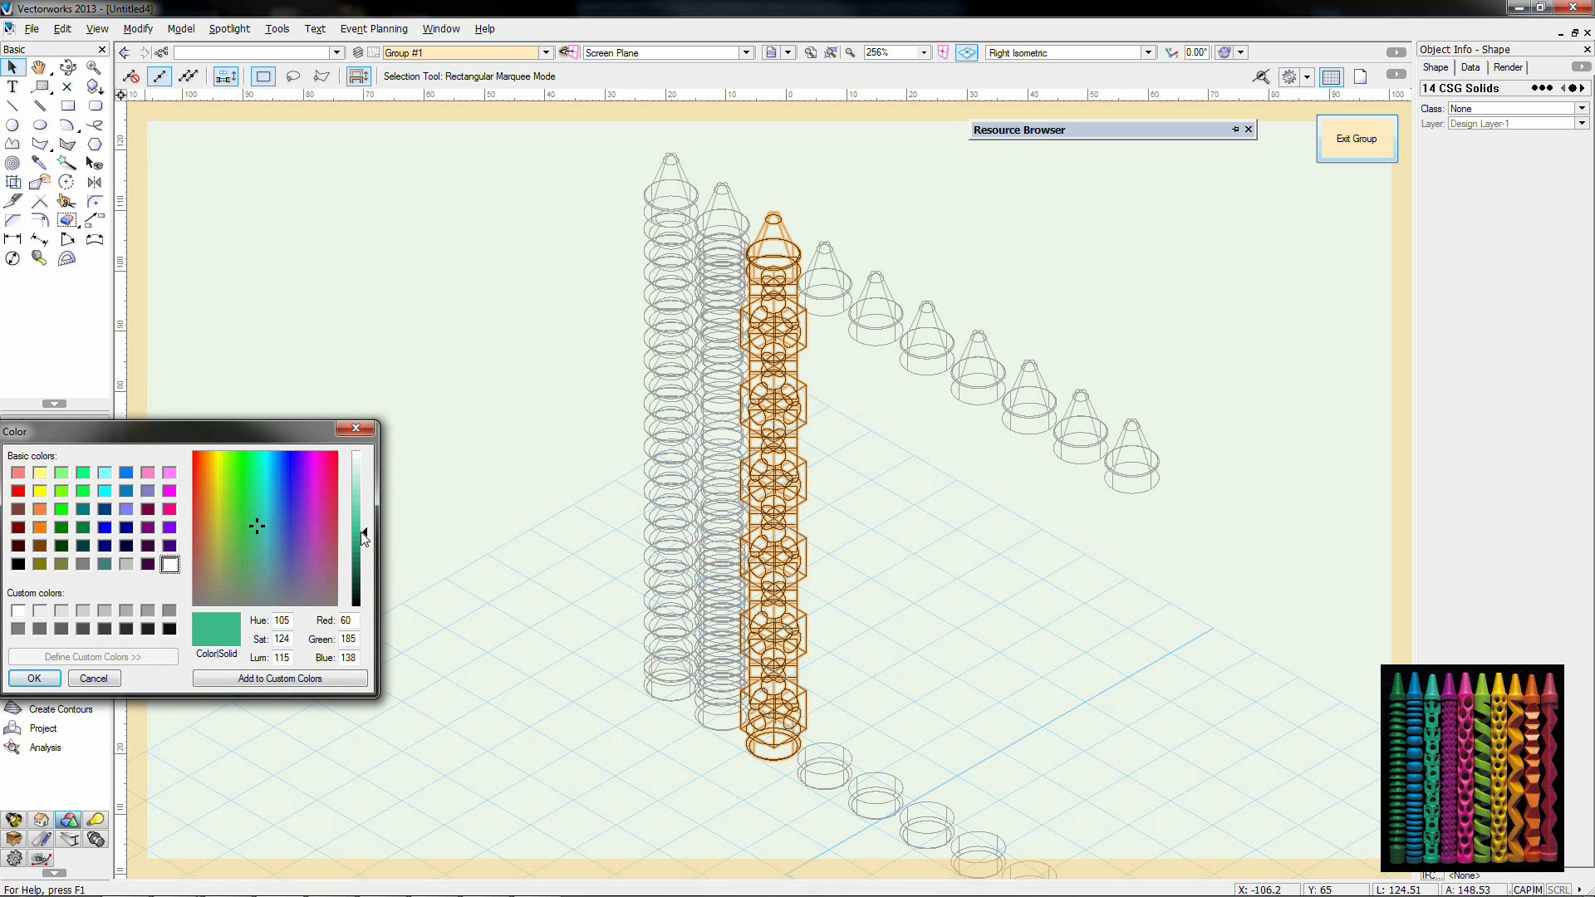
key(Return)
Step: Exit the group and lighten the third crayon's fill to red 117, green 210, blue 175
click(1331, 122)
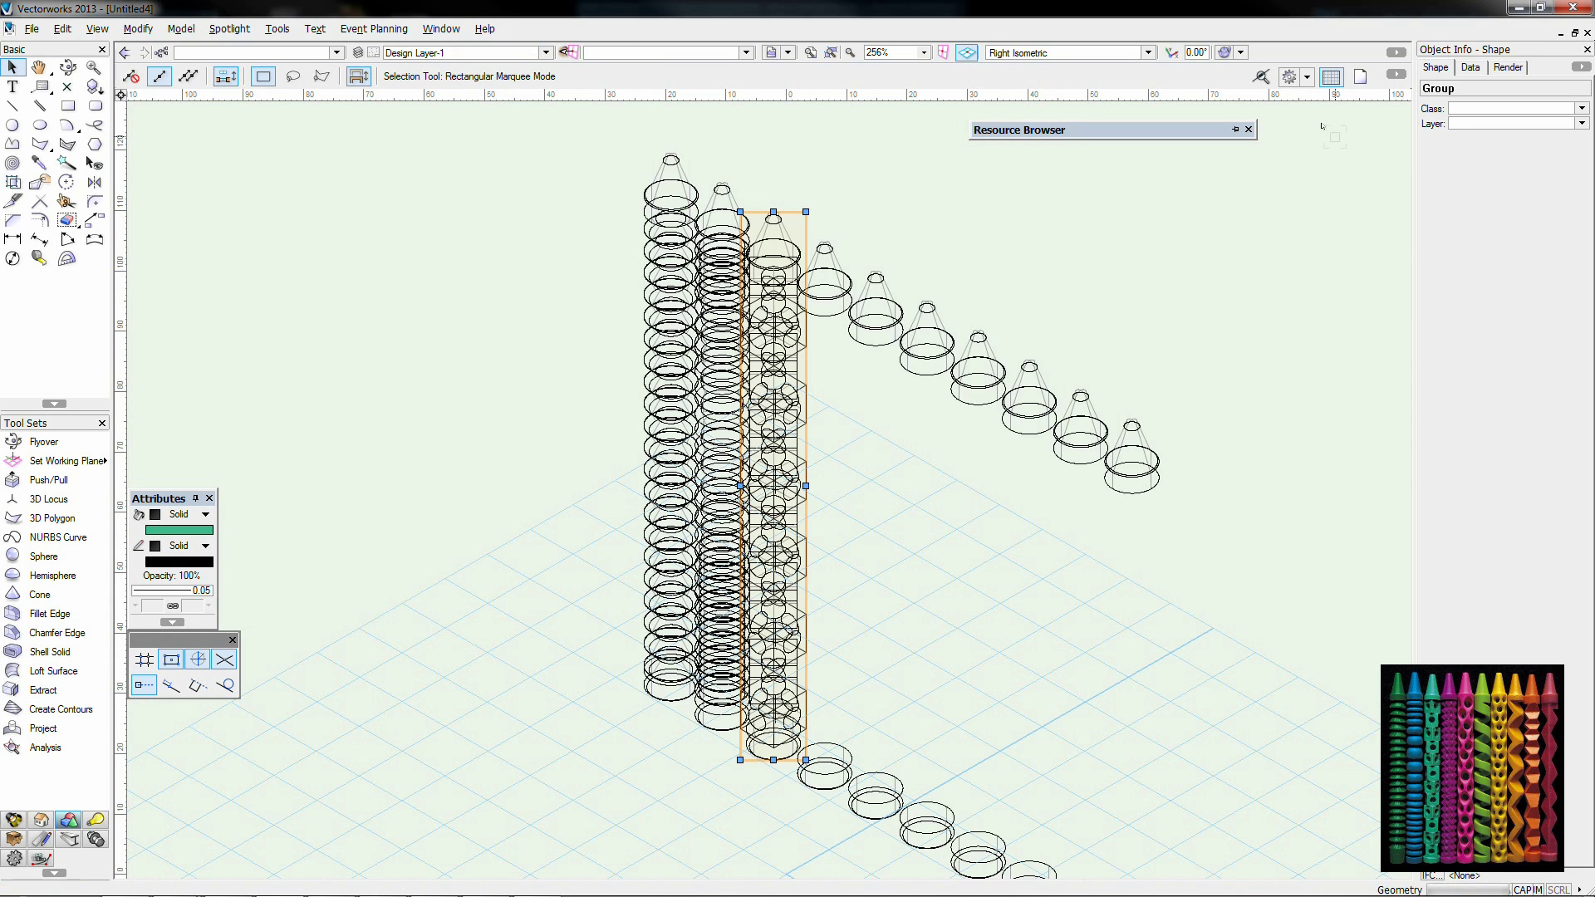
click(1310, 221)
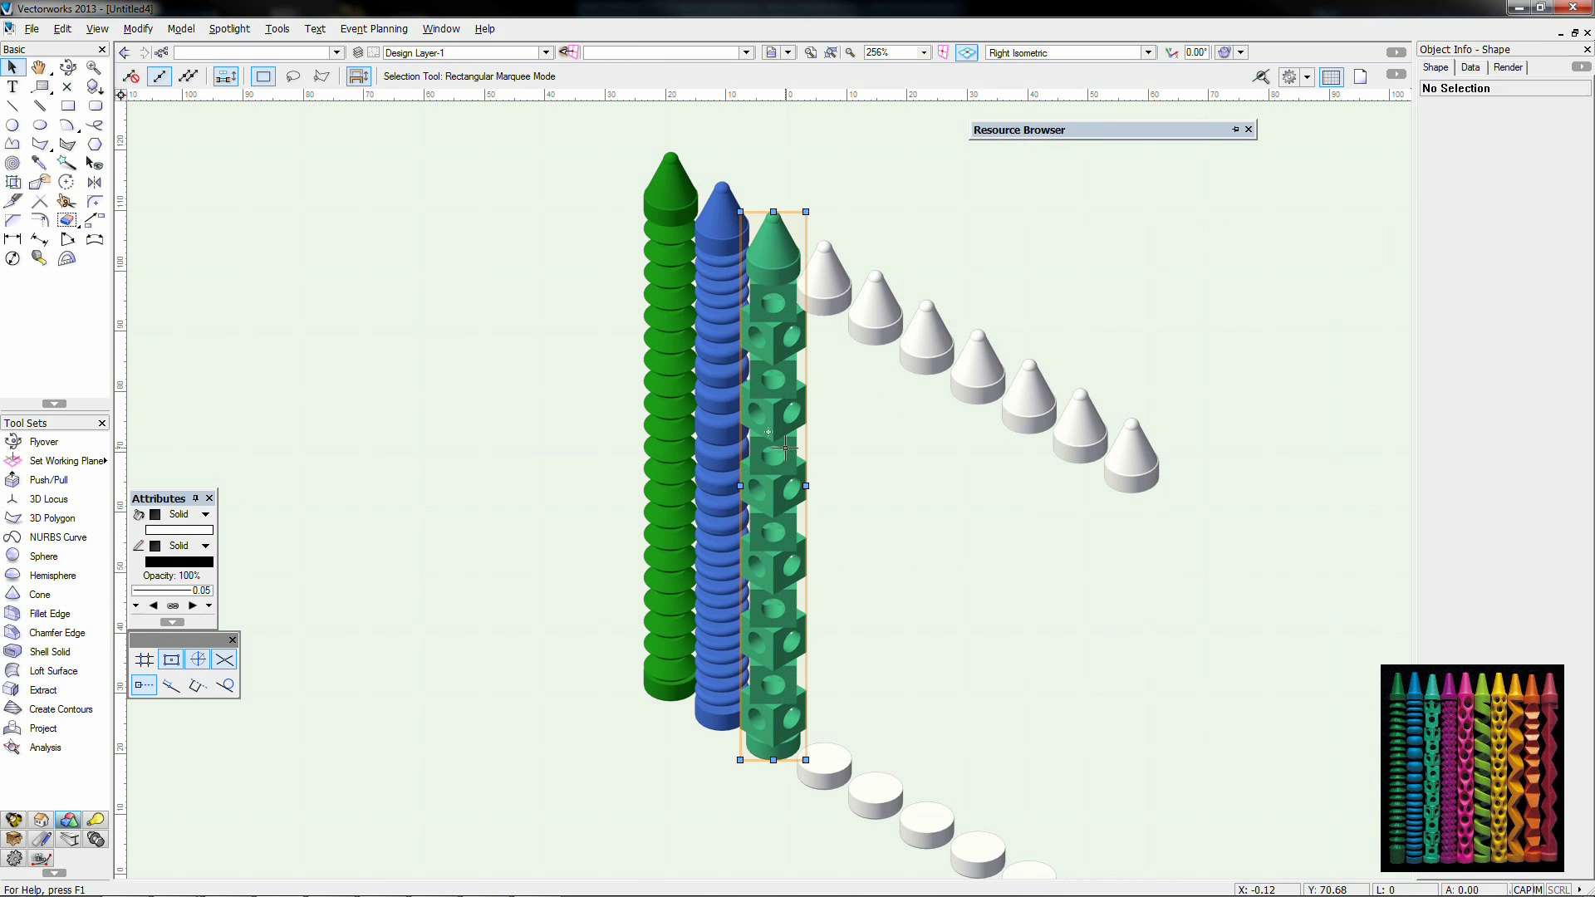
click(773, 449)
click(155, 514)
click(326, 181)
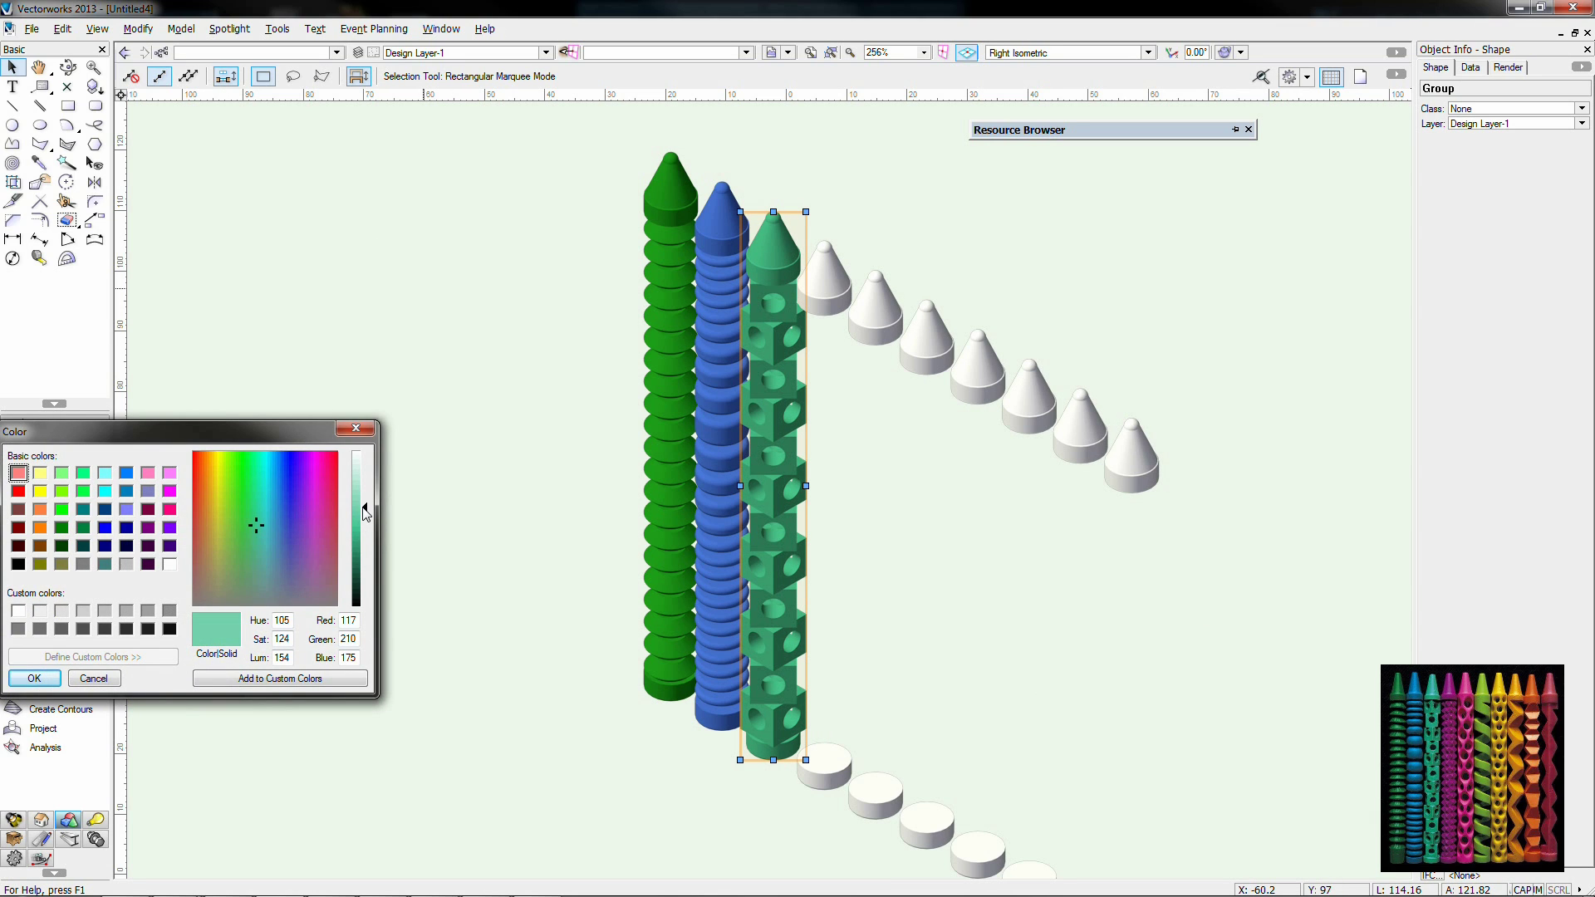
click(35, 680)
click(369, 614)
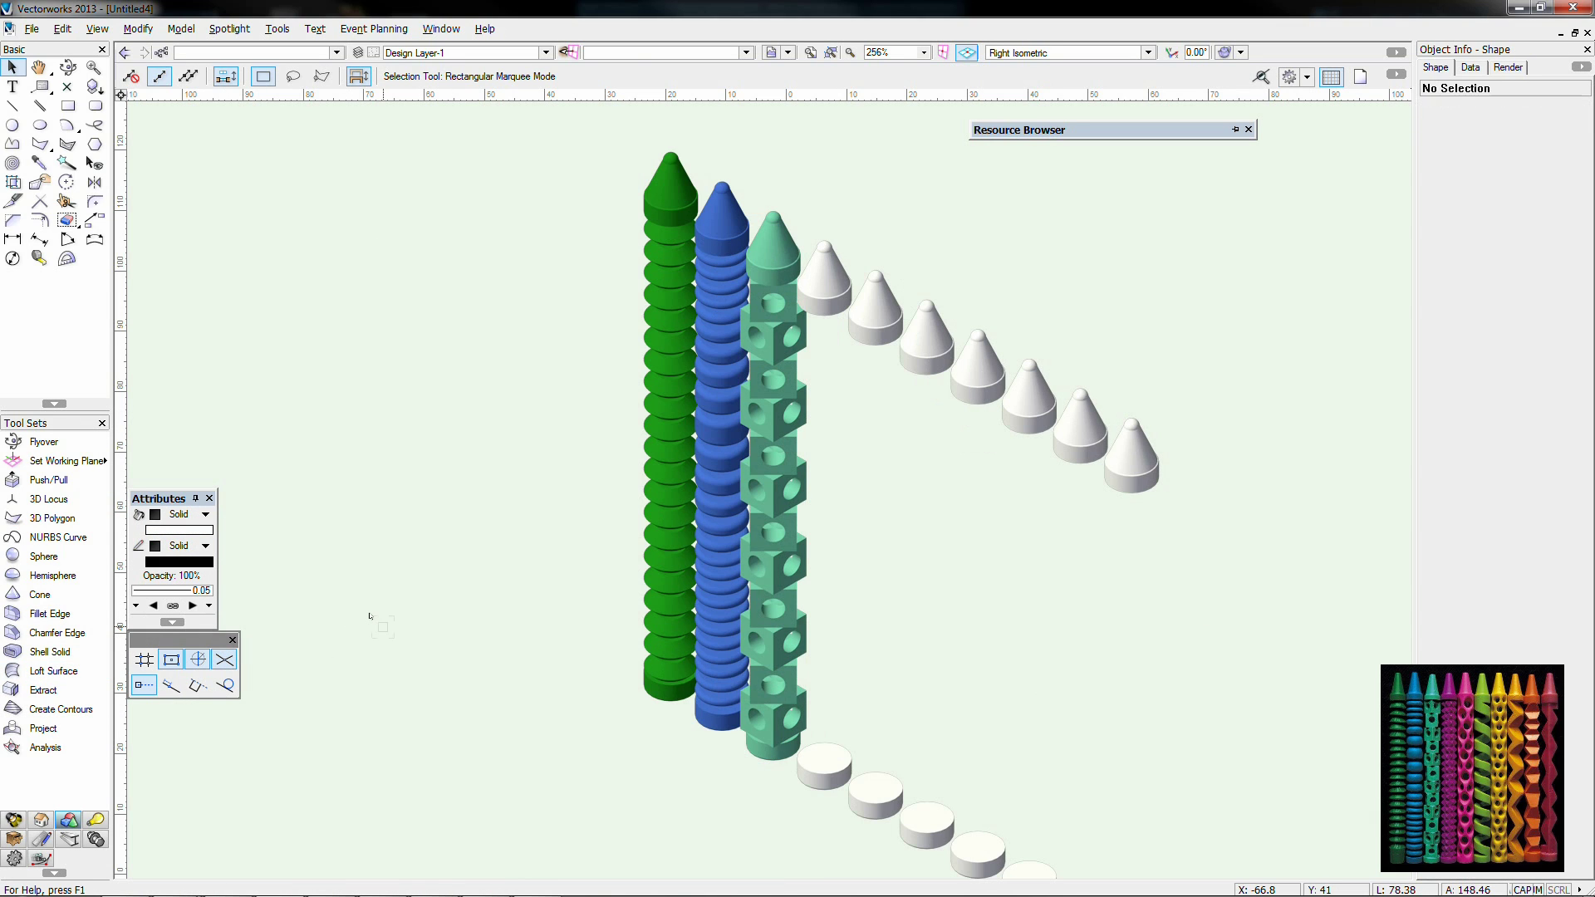
Step: Enter the fourth crayon's group and draw a circle of about 2.43 mm radius at its centre in plan
key(KP_1)
double_click(692, 271)
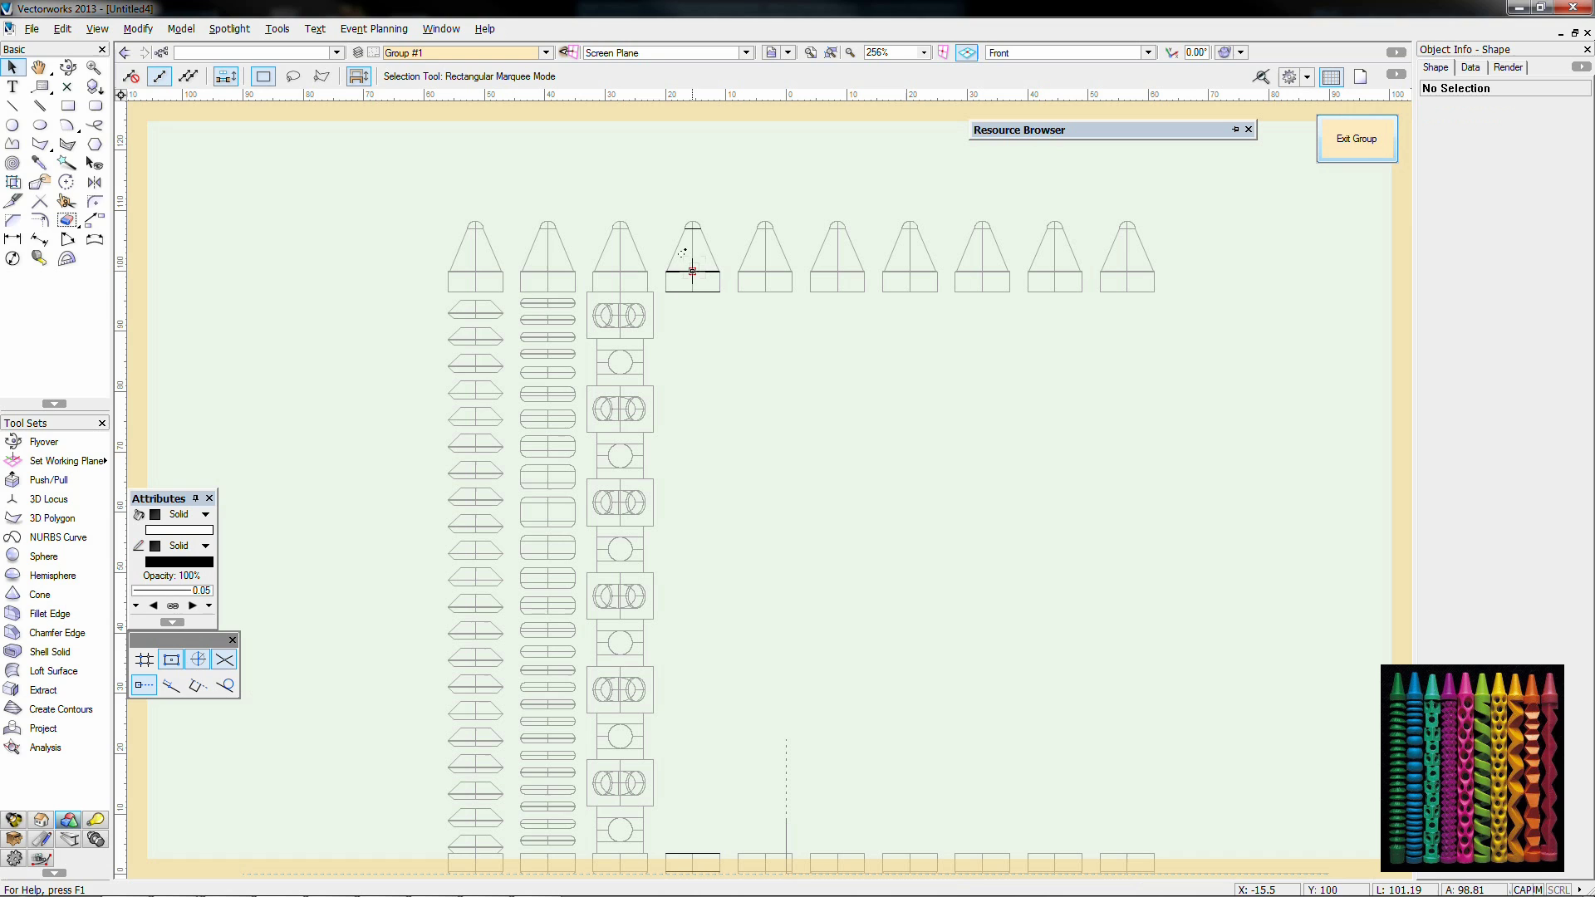
click(12, 125)
key(KP_5)
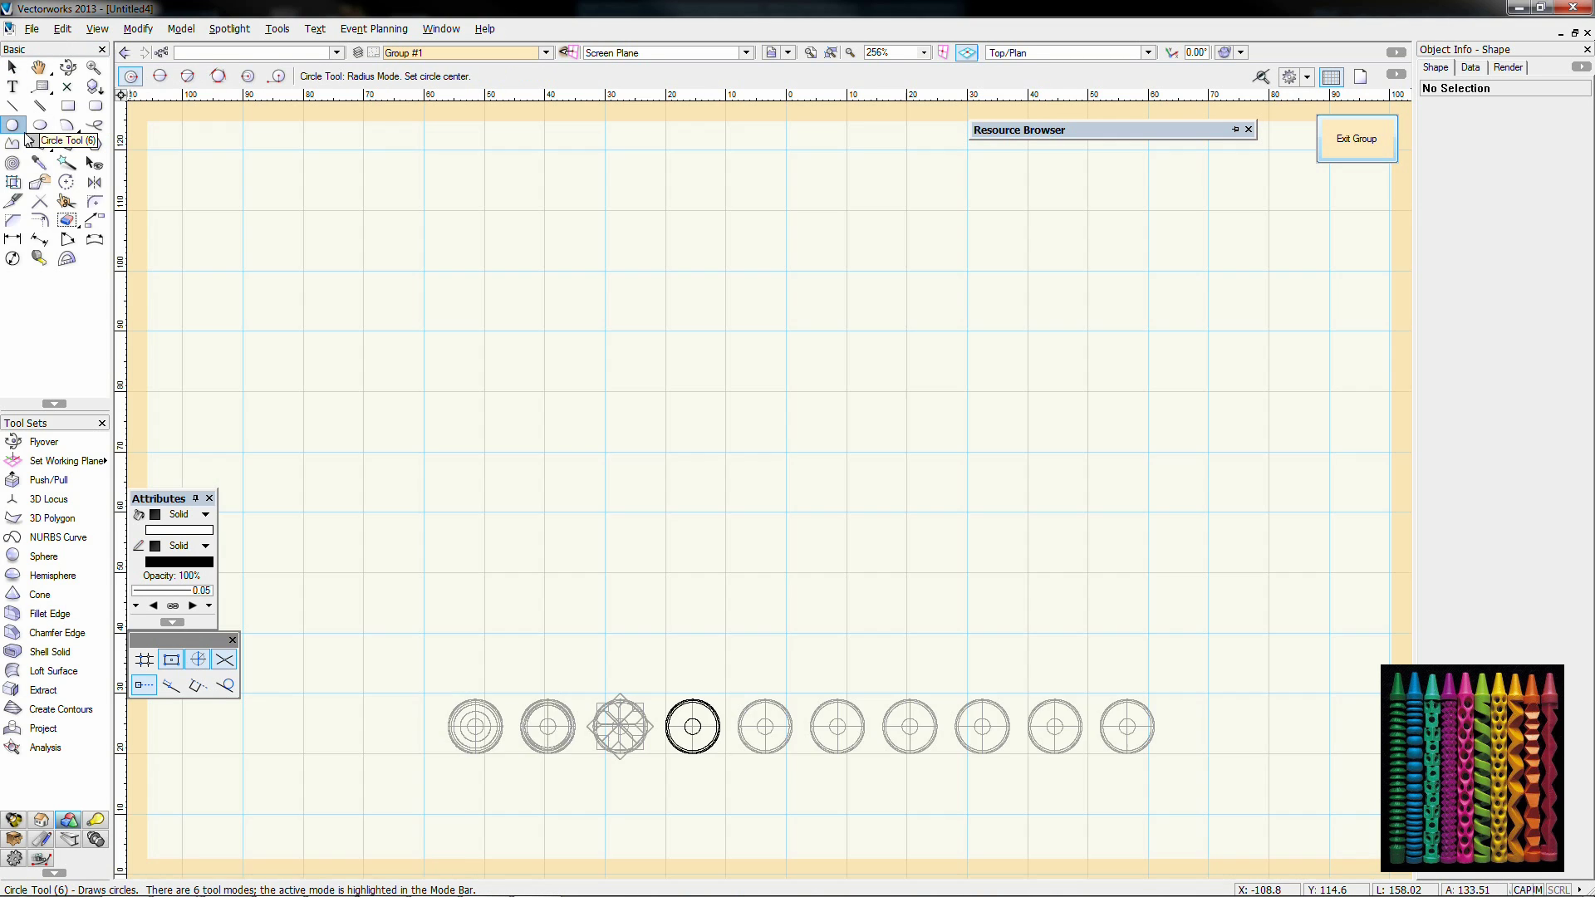
scroll(654, 499, up, 4)
click(654, 498)
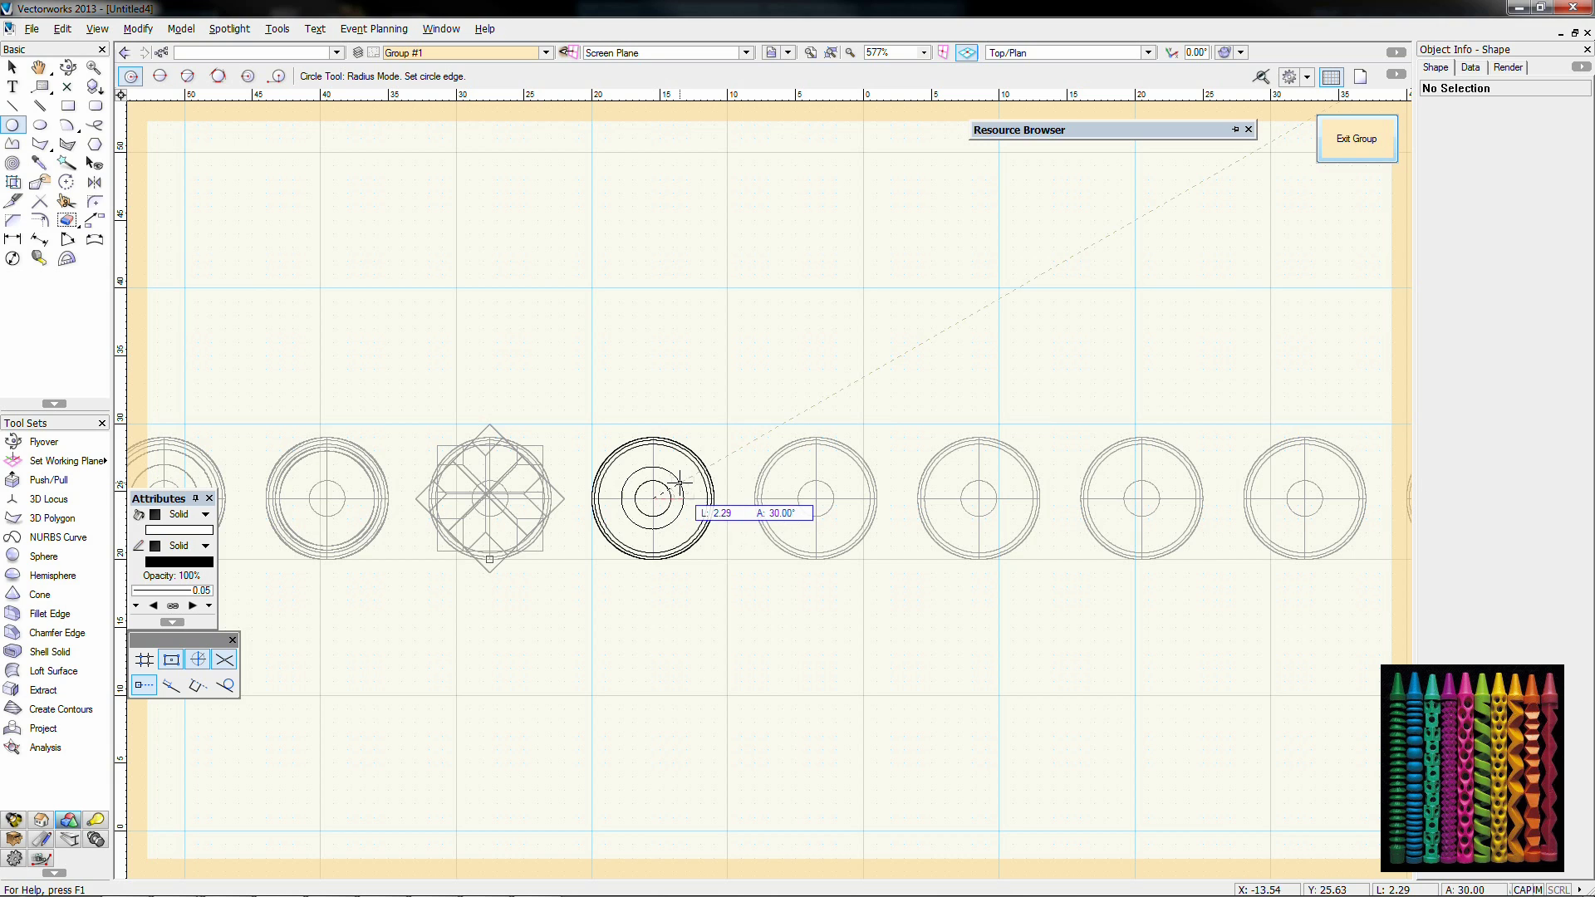
click(681, 482)
key(x)
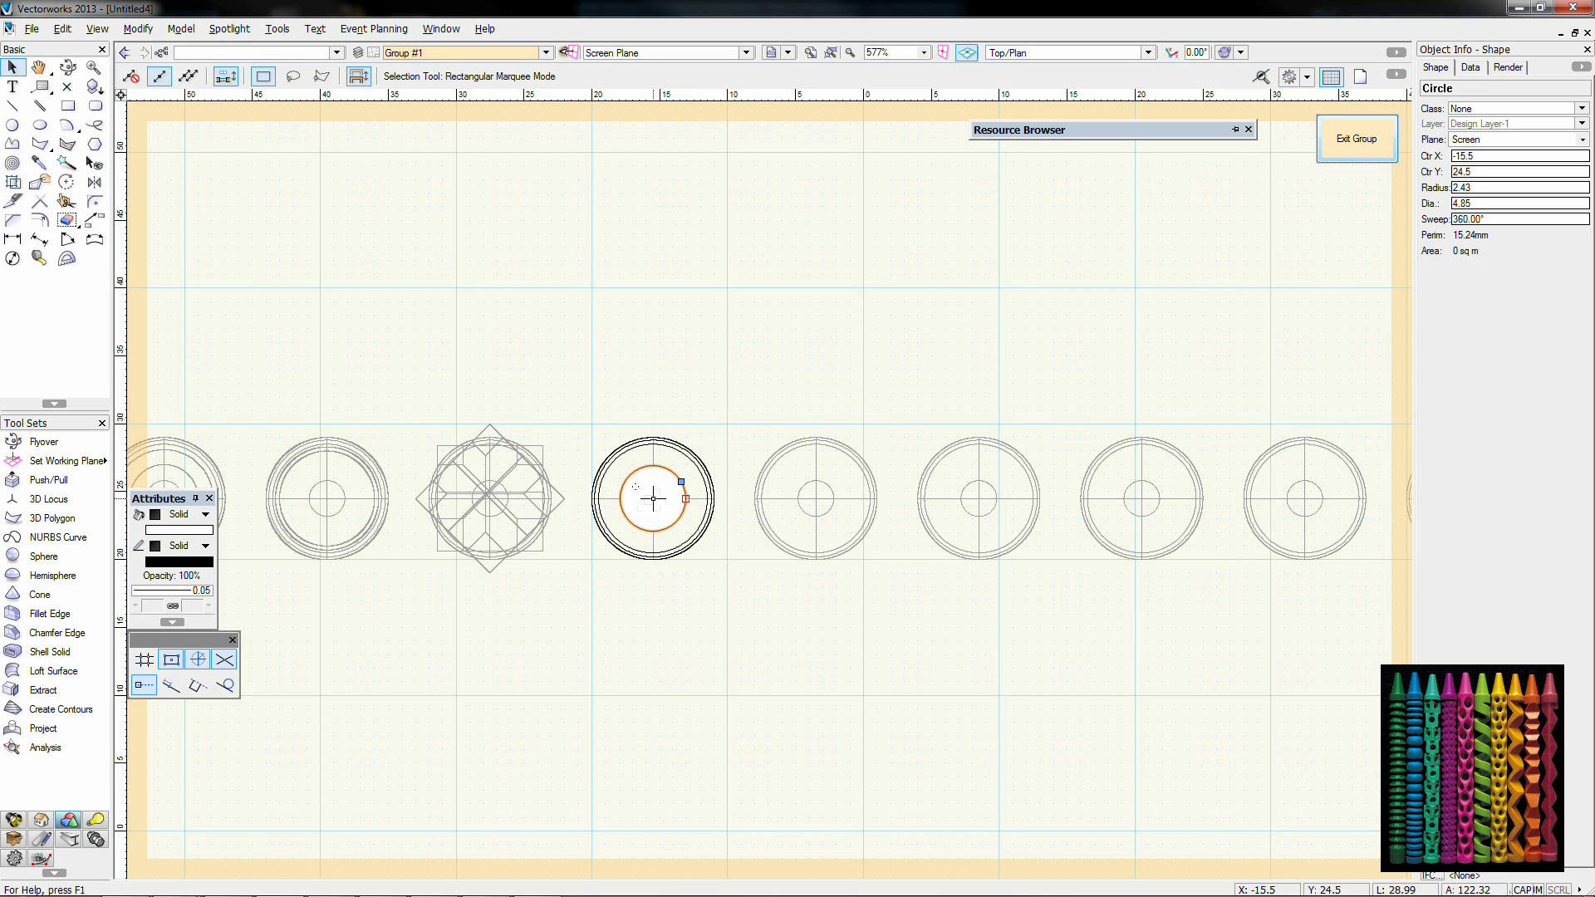
Step: Draw a thin guide rectangle about 2.07 mm long from the circle's edge to the fourth crayon's outer edge
click(68, 105)
scroll(420, 437, up, 2)
click(1019, 575)
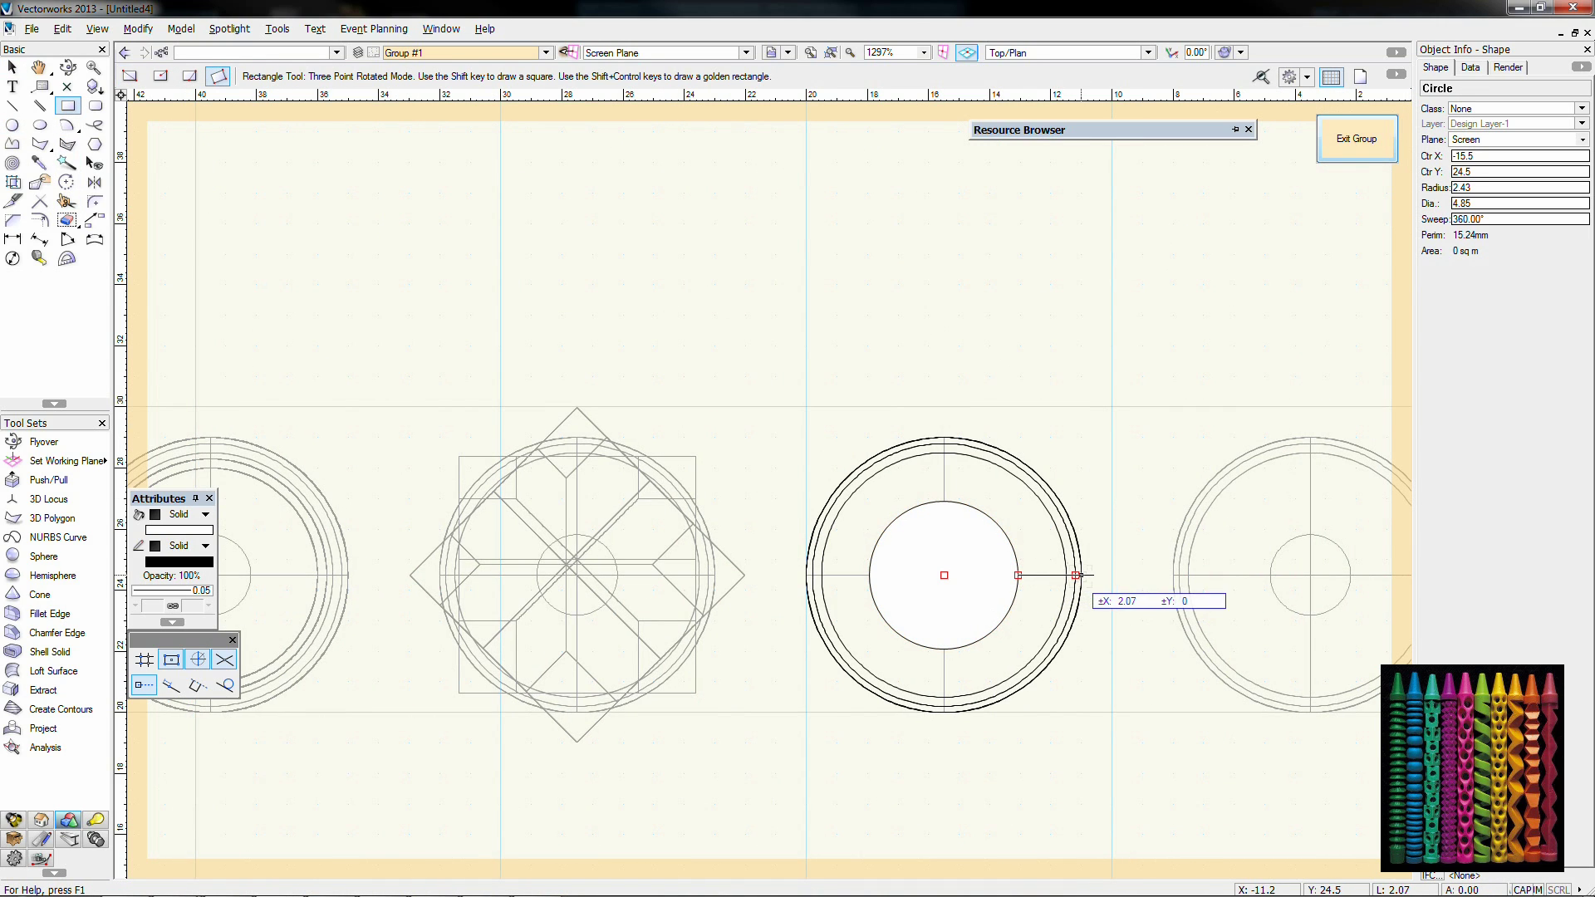
click(1081, 575)
click(1082, 552)
key(x)
Step: Move the circle and guide rectangle together about 17 mm away from the crayon row in plan
shift+click(931, 578)
drag(931, 578, 932, 207)
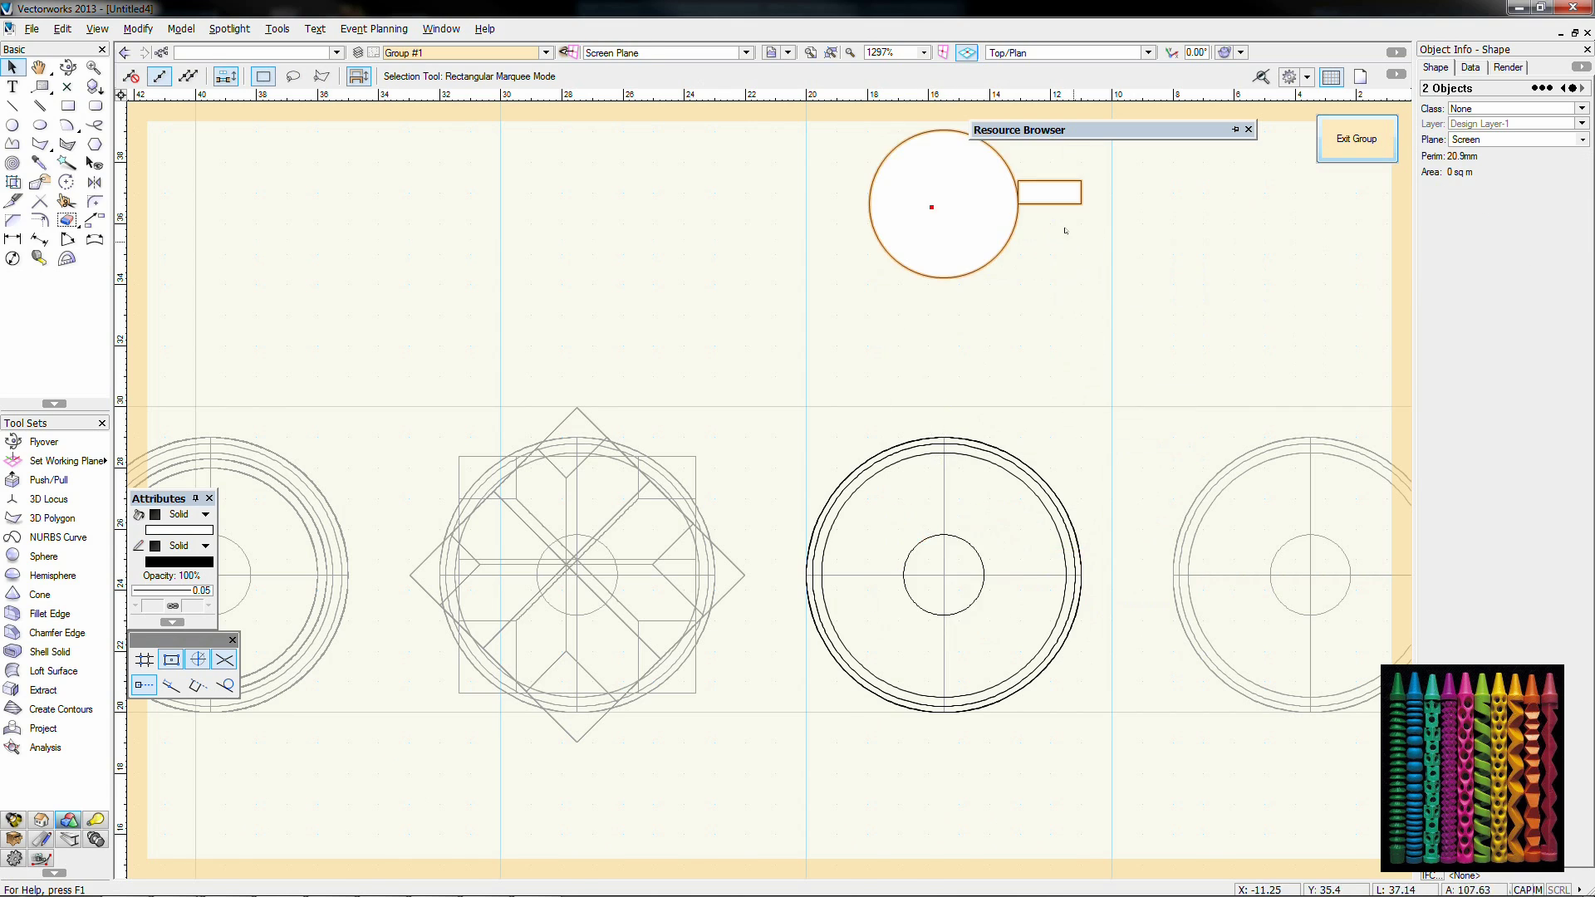
middle_drag(1066, 231, 850, 550)
drag(728, 523, 728, 378)
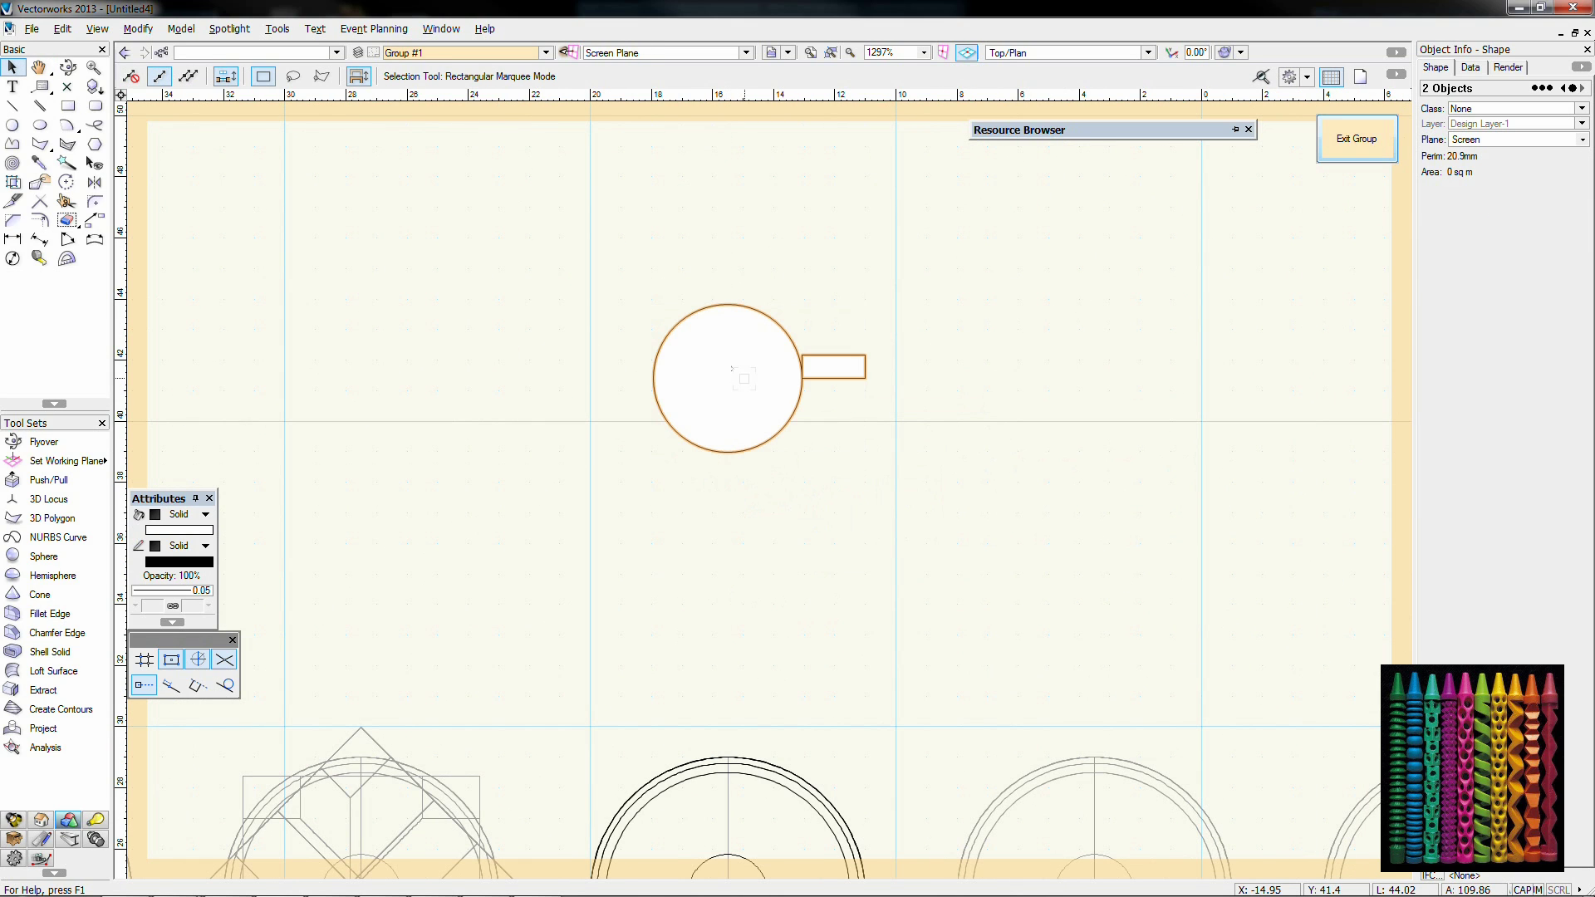
Step: Draw a closed triangle of about 2.4 by 2.77 mm pointing outward from the circle's edge and delete the guide rectangle
click(66, 108)
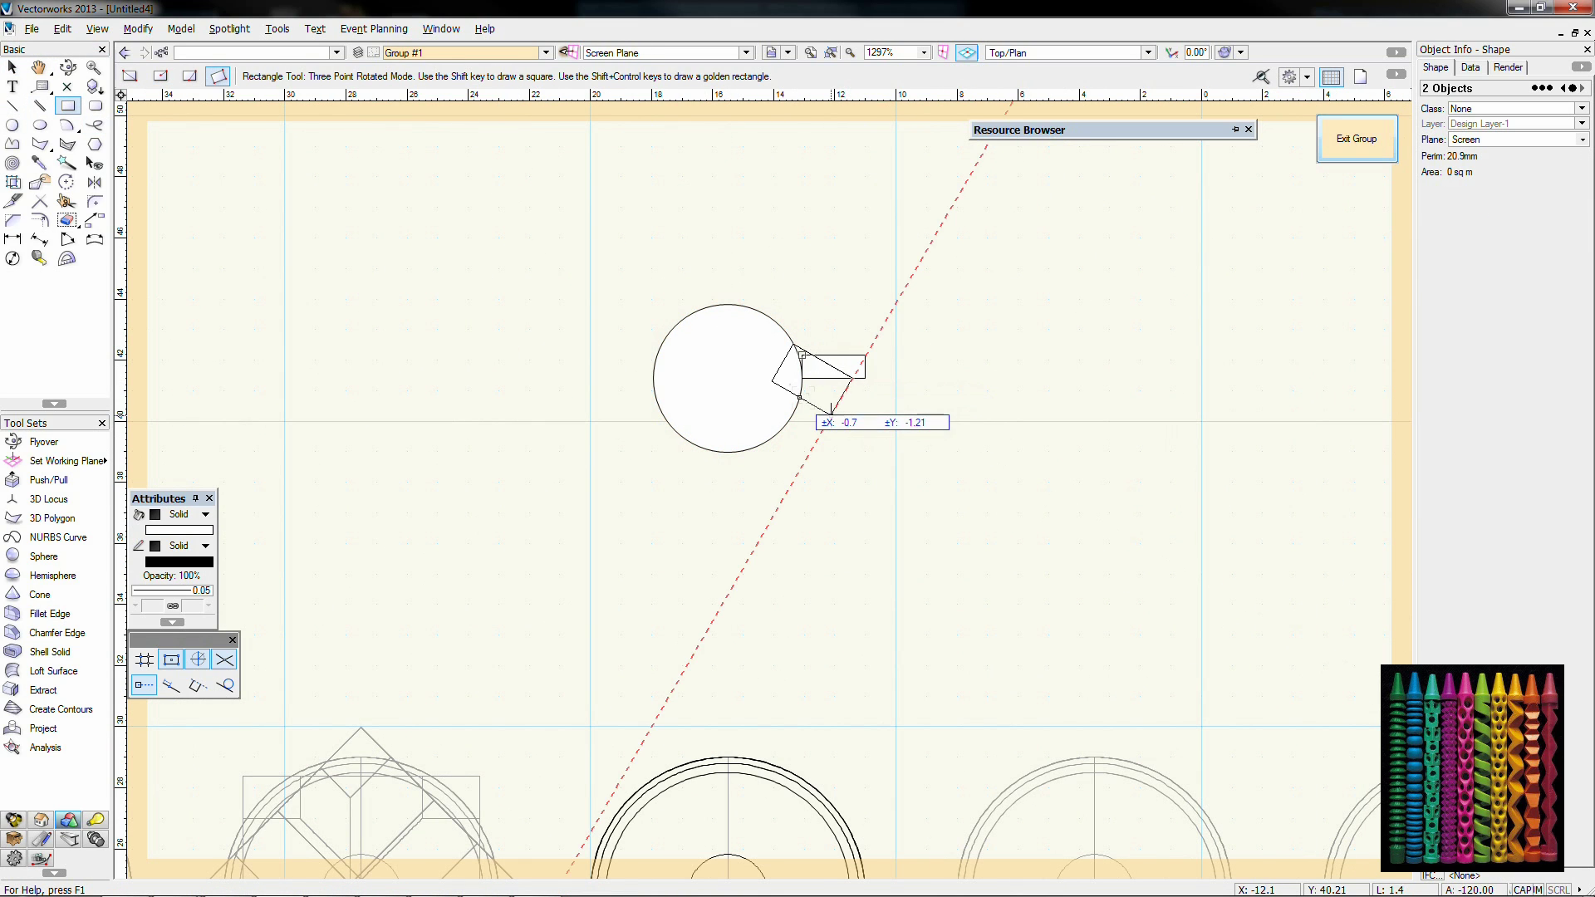
key(Escape)
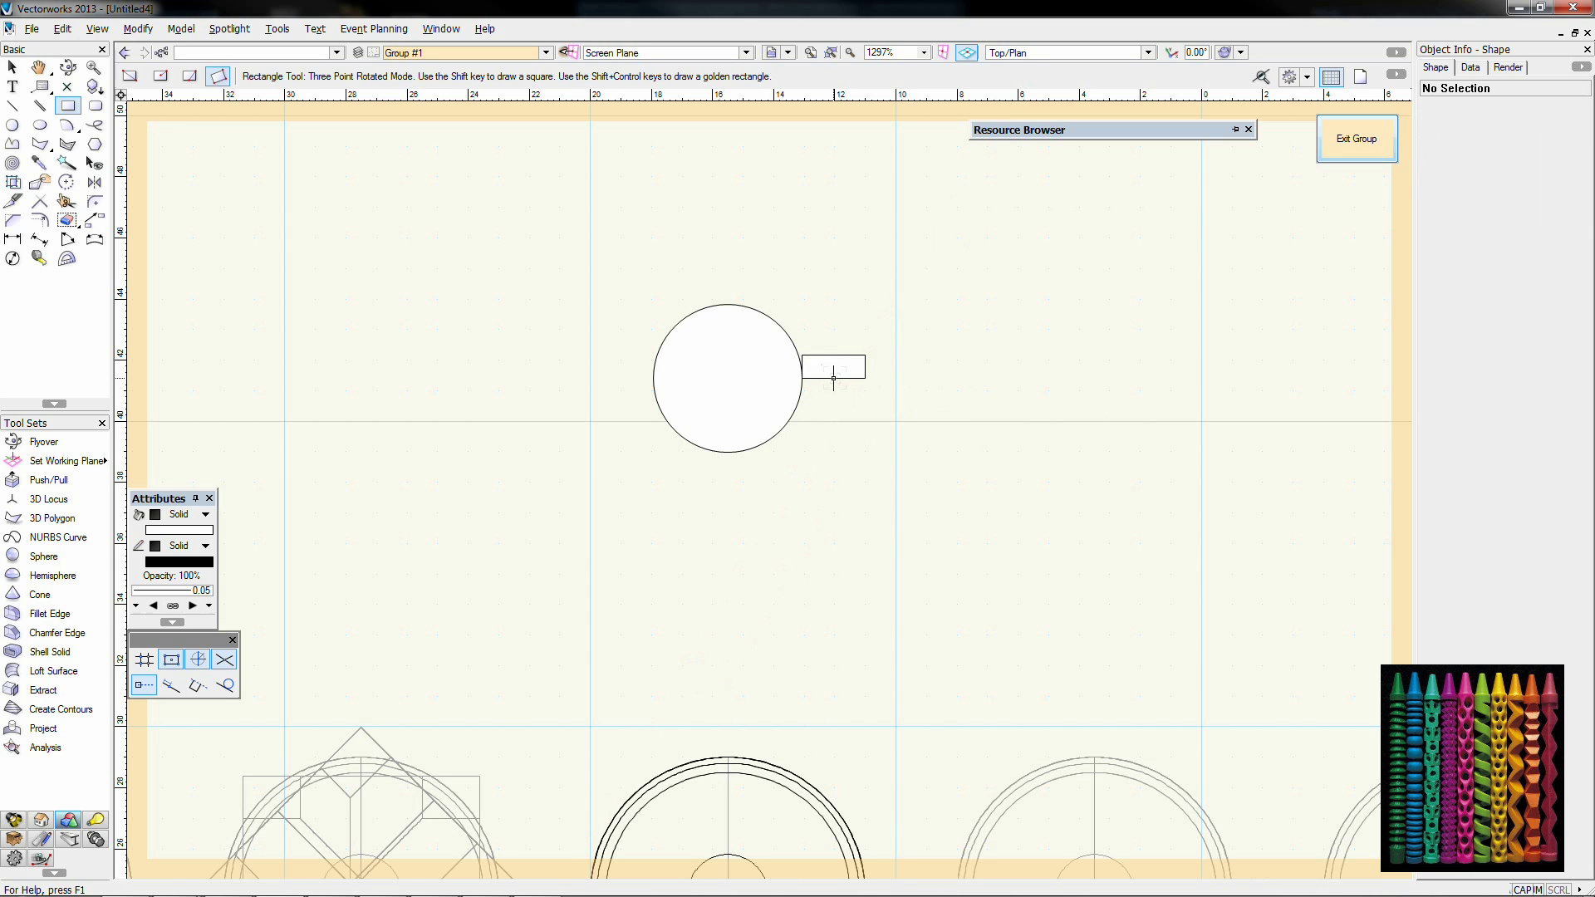
click(12, 144)
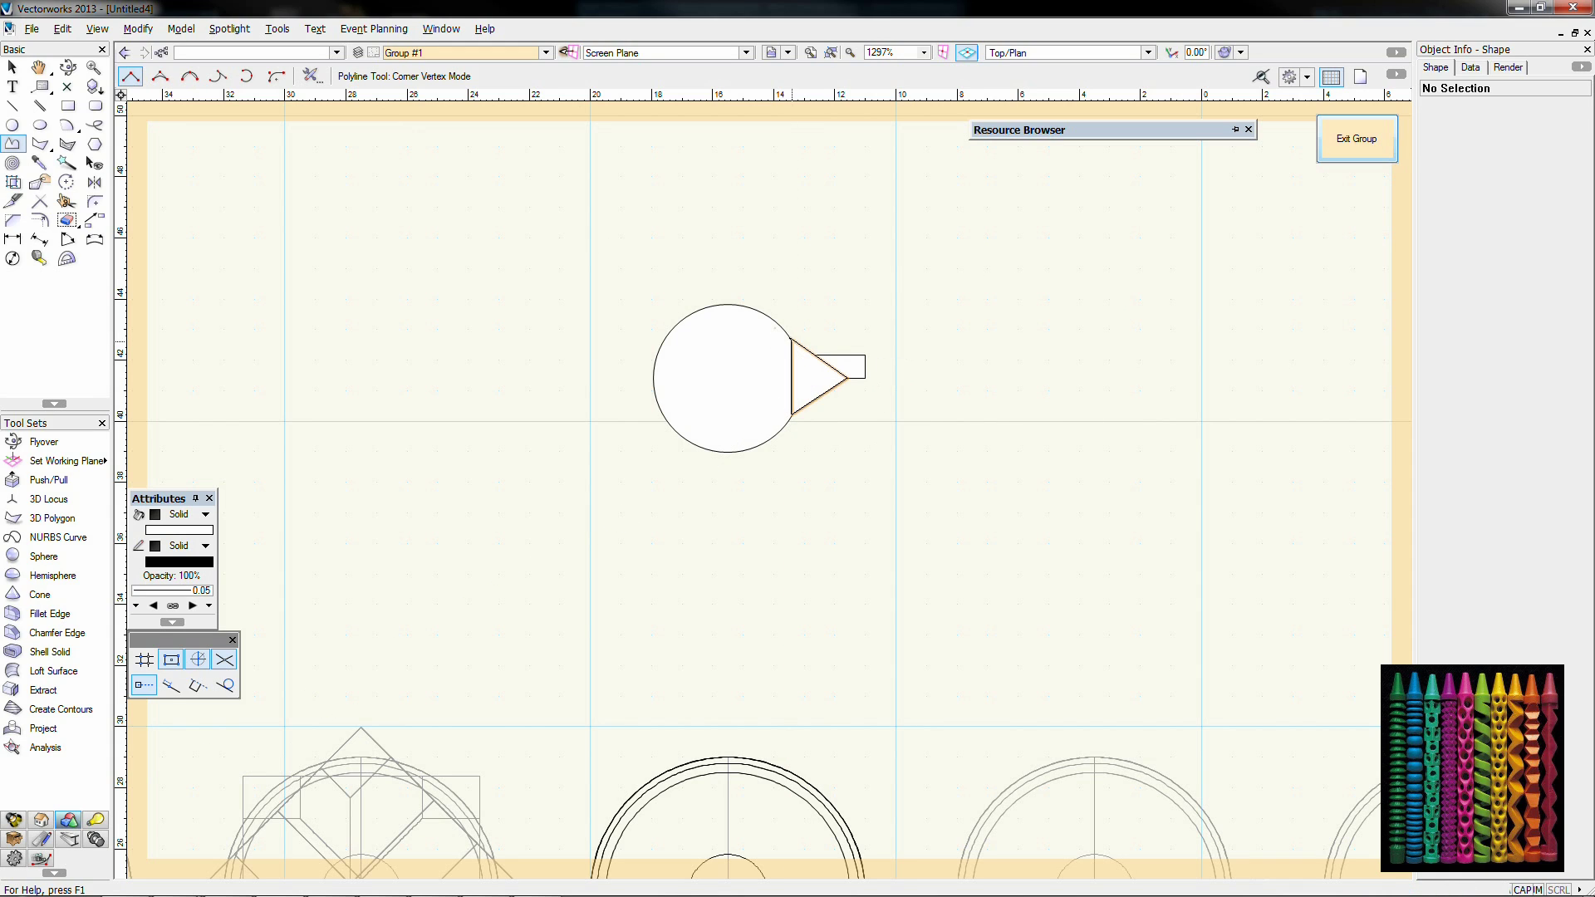
key(Delete)
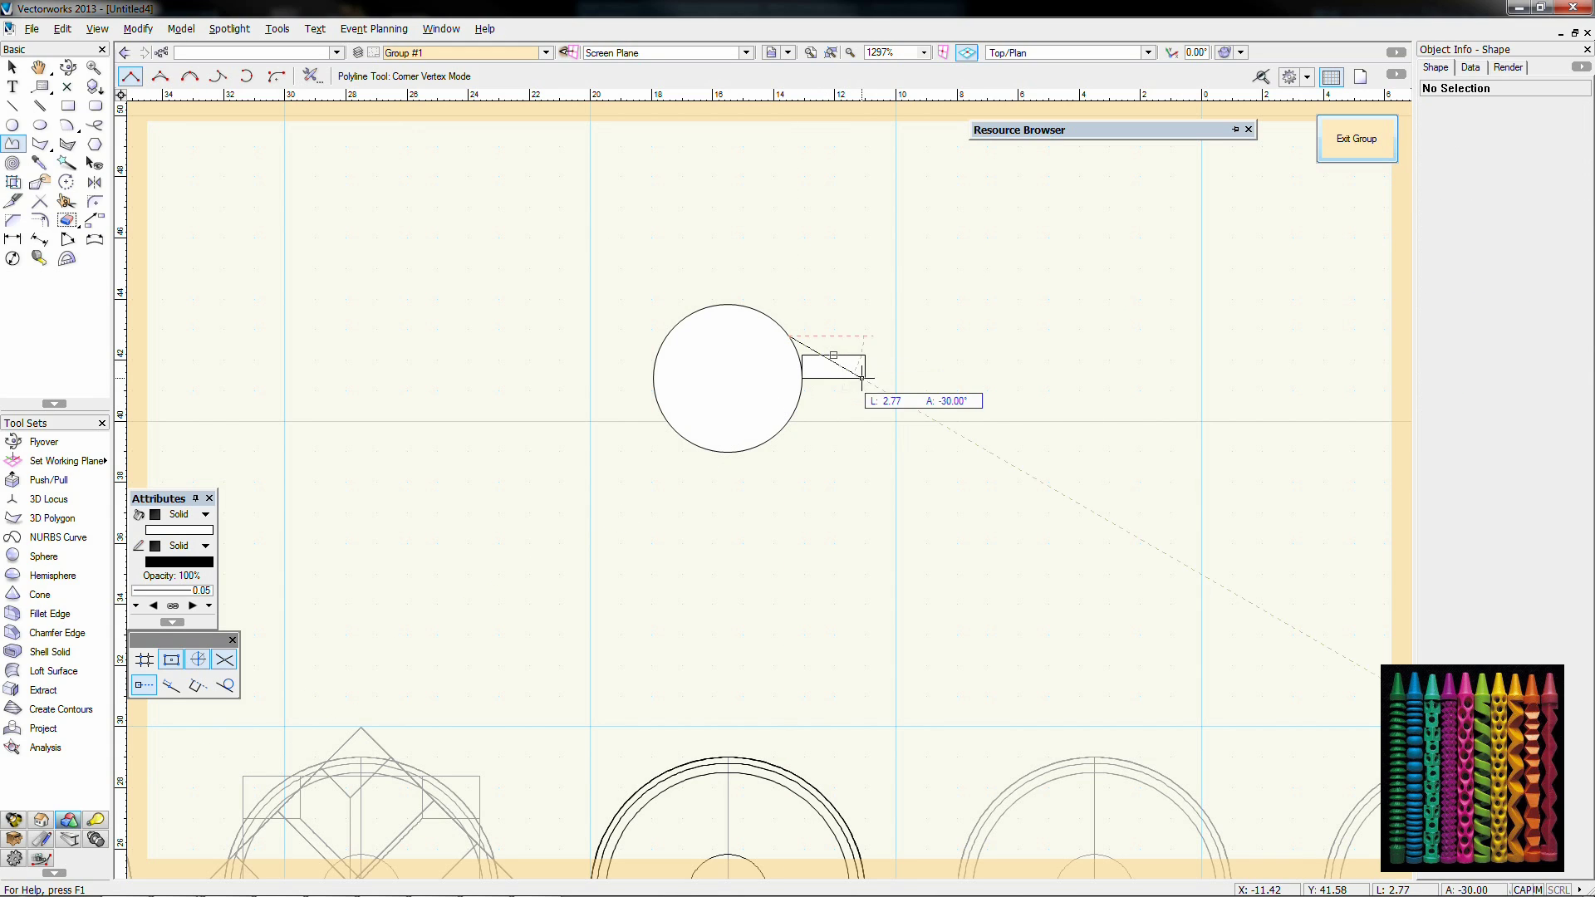
click(788, 335)
key(x)
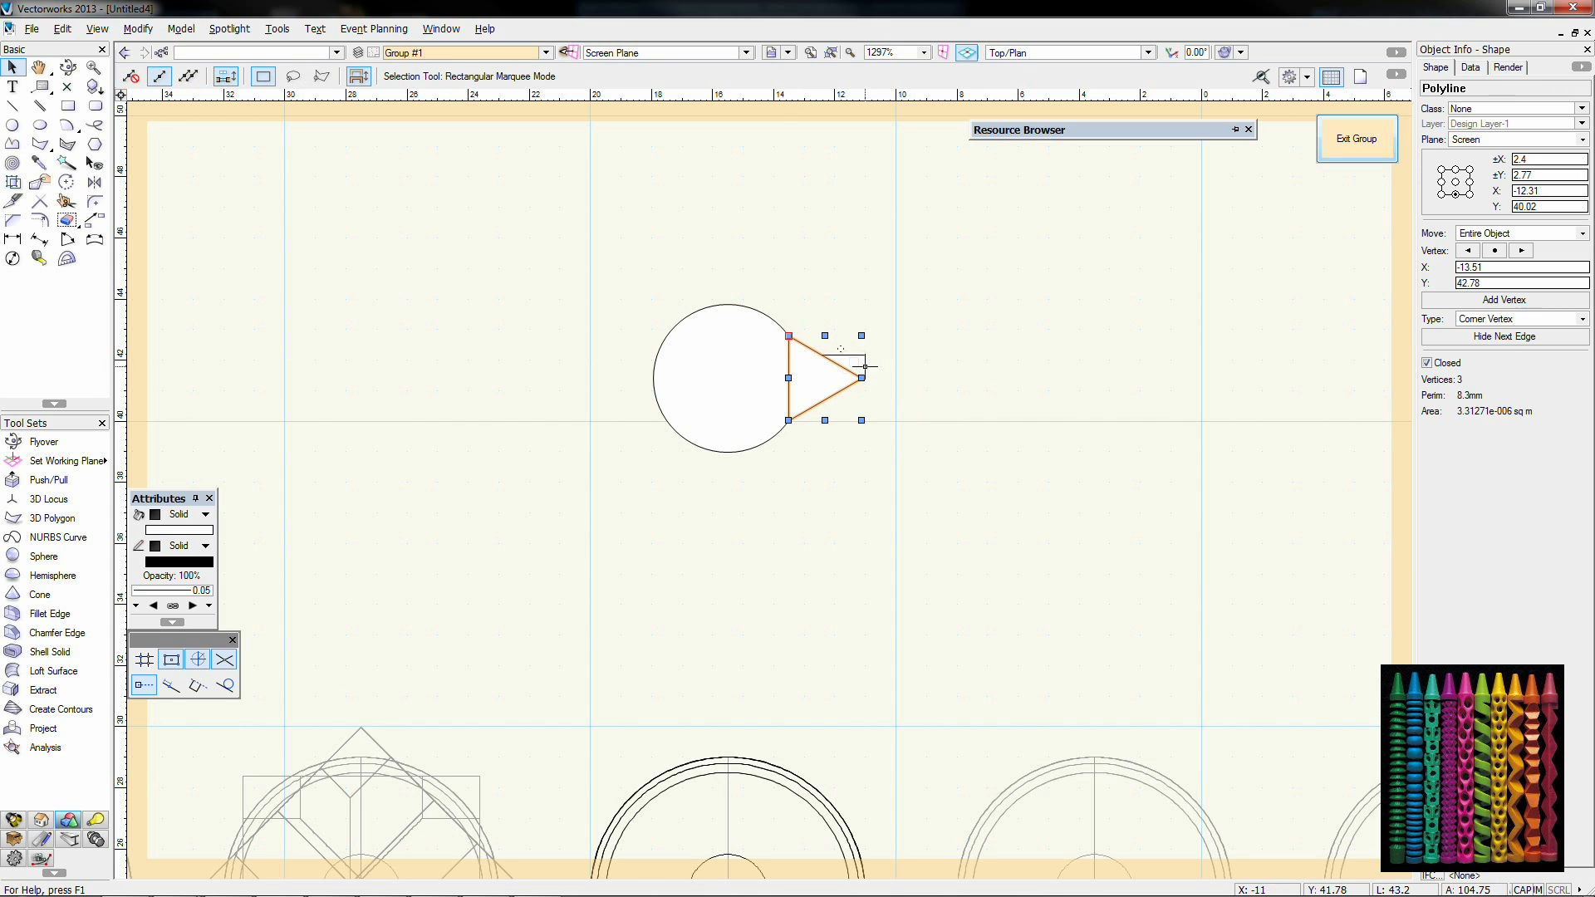
click(865, 361)
key(Delete)
Step: Try scaling the triangle symmetrically by a factor of 1.5
click(825, 358)
click(1439, 182)
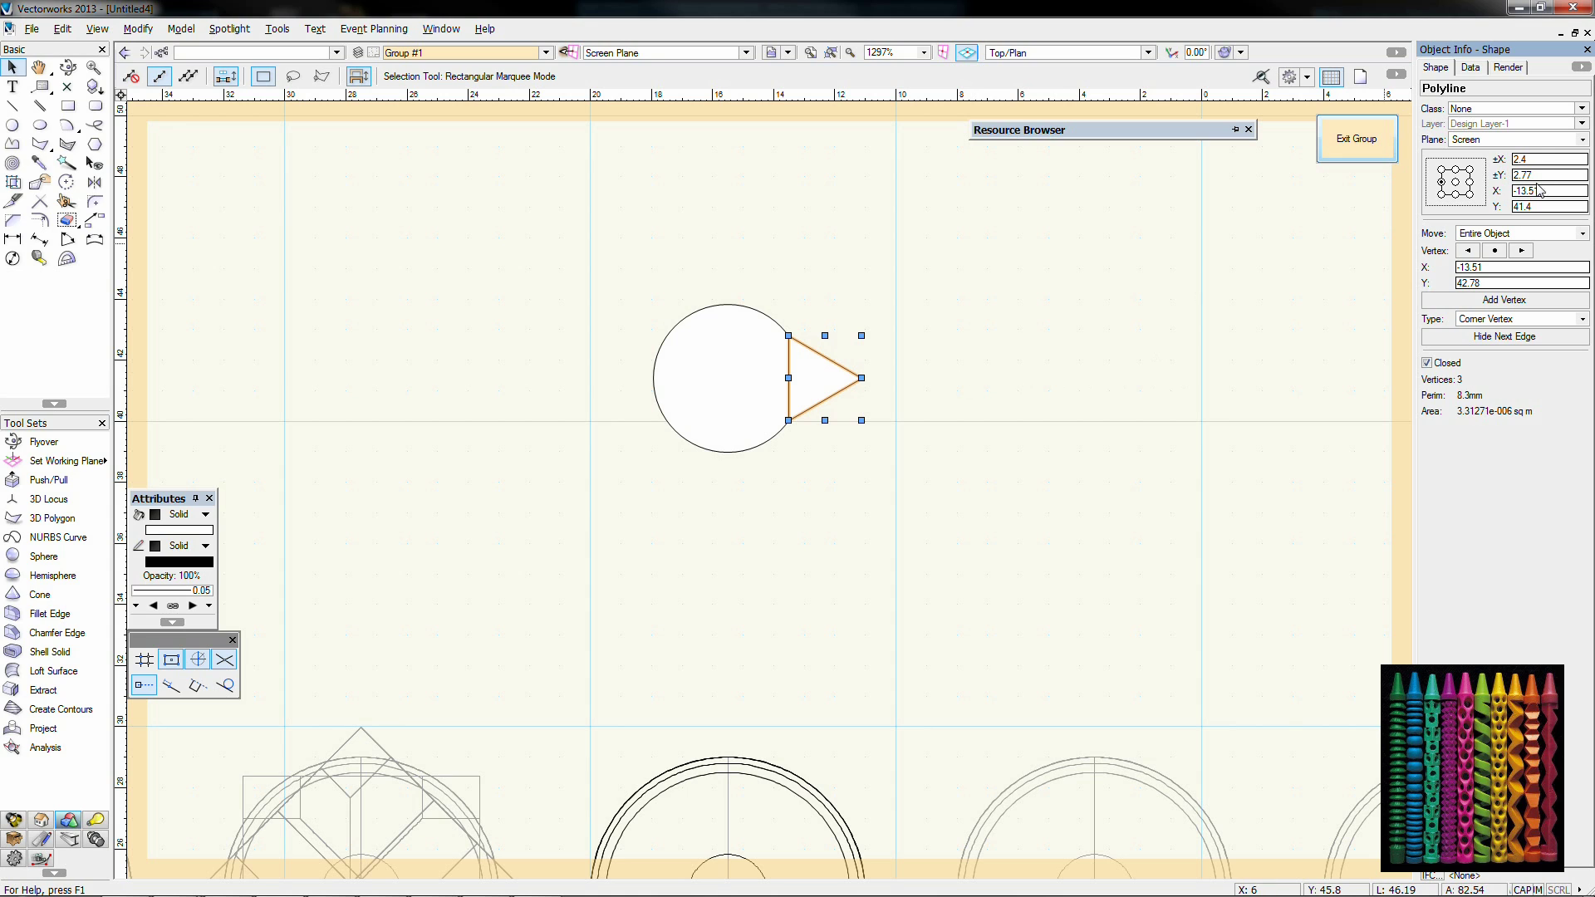
click(181, 29)
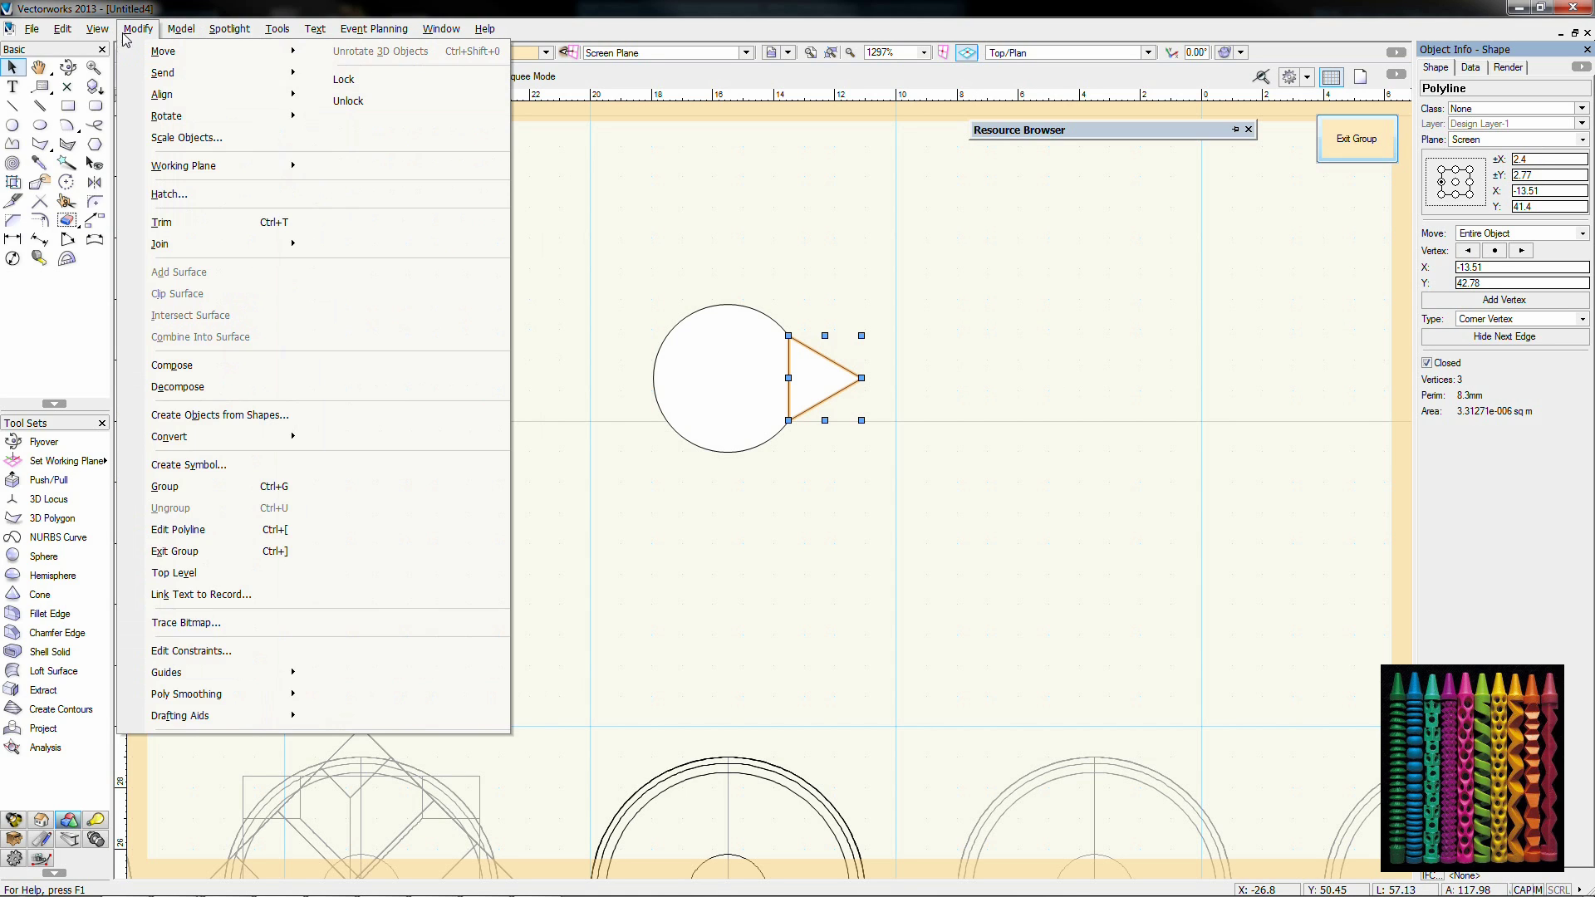
click(208, 138)
drag(742, 293, 408, 233)
click(366, 260)
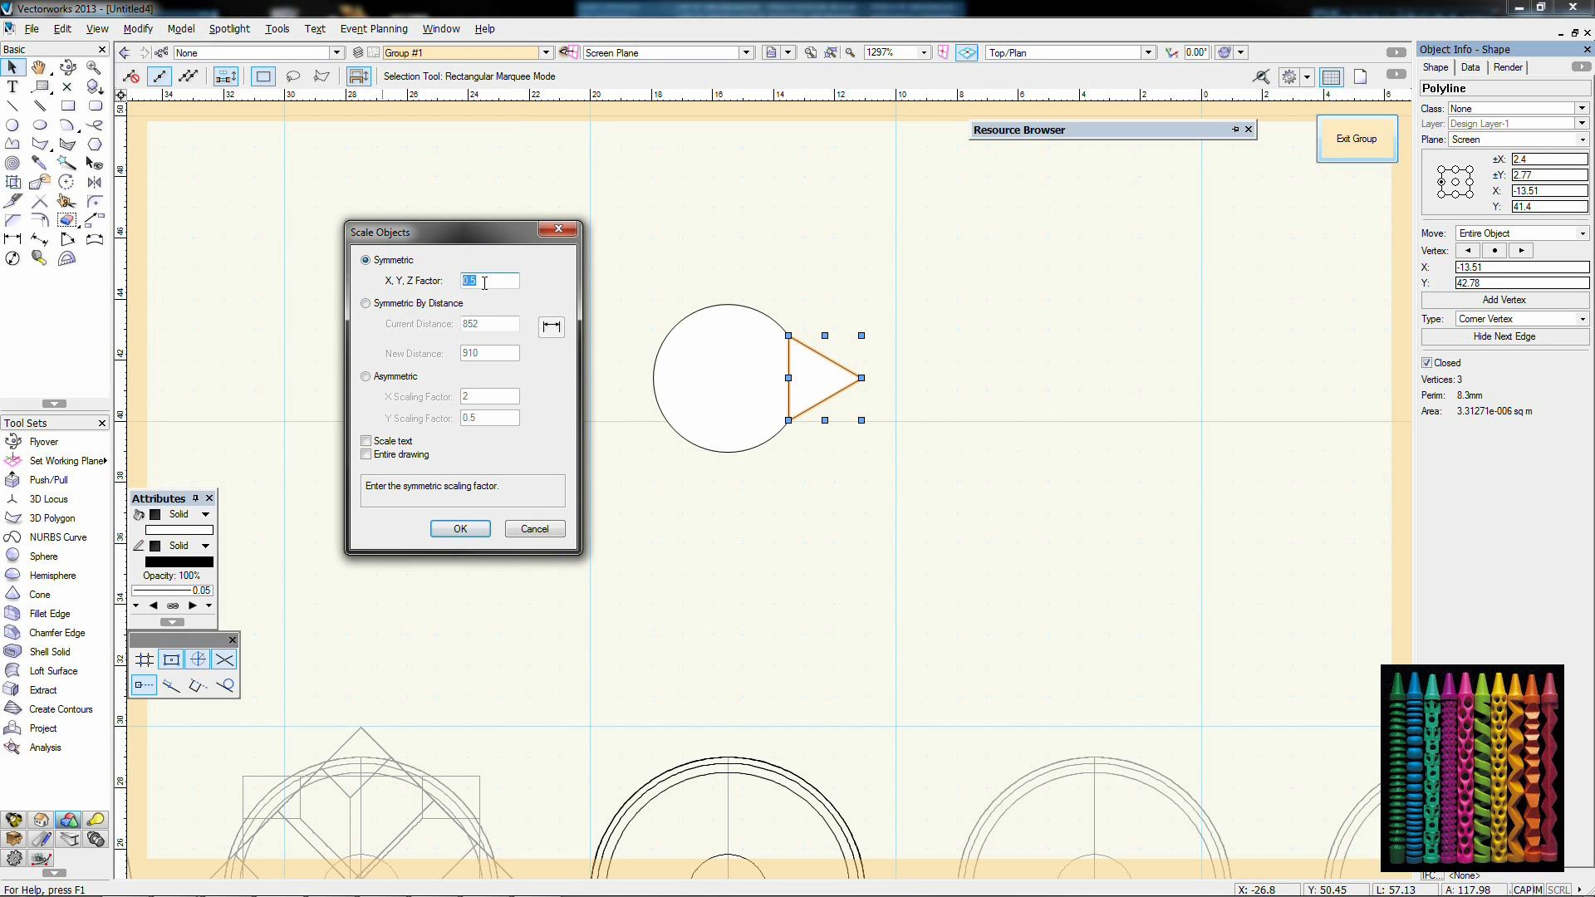
text(1.5)
key(Return)
Step: Undo the previous scaling and scale the triangle symmetrically by a factor of 0.7
click(138, 28)
click(208, 196)
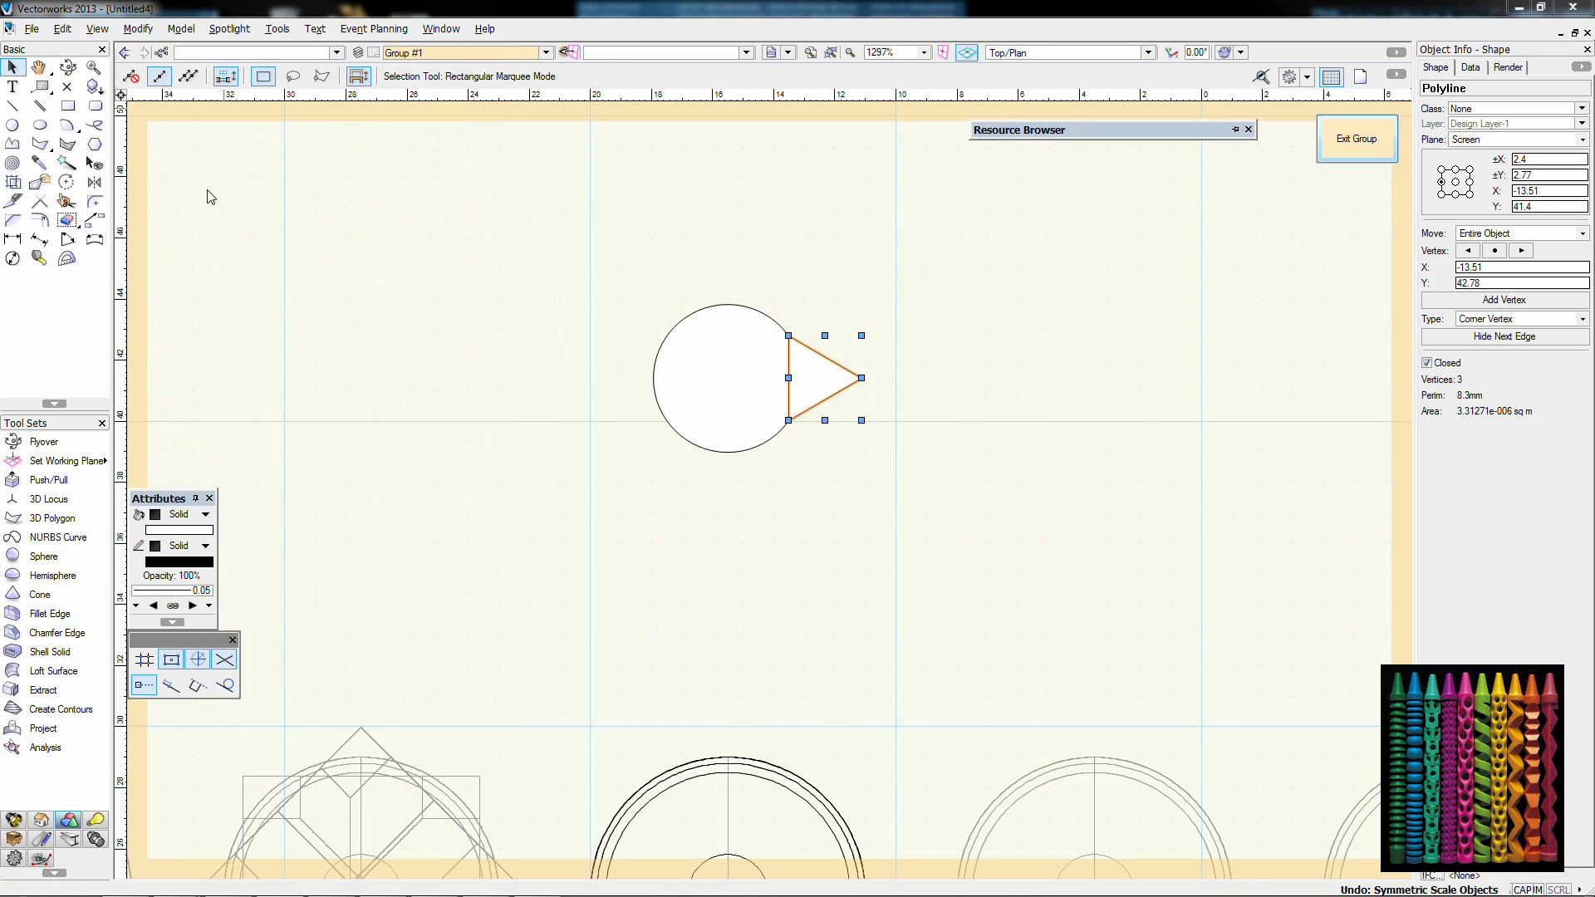
drag(779, 282, 332, 229)
text(0.7)
key(Return)
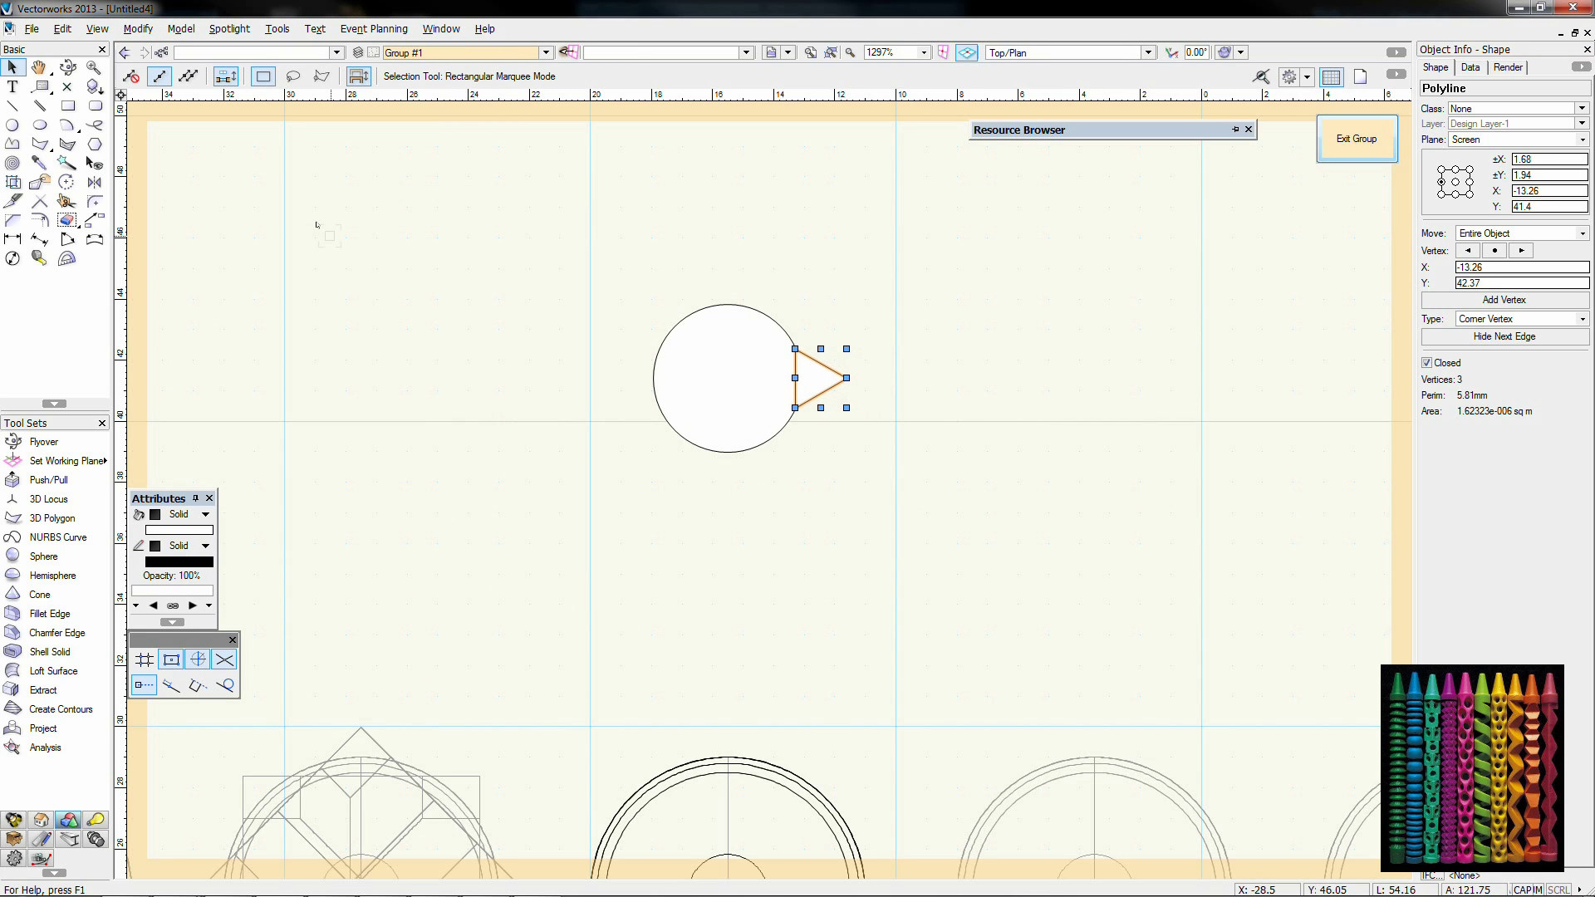
Step: Rotate duplicates of the triangle about the circle's centre so that four triangles sit 90° apart around it
click(67, 181)
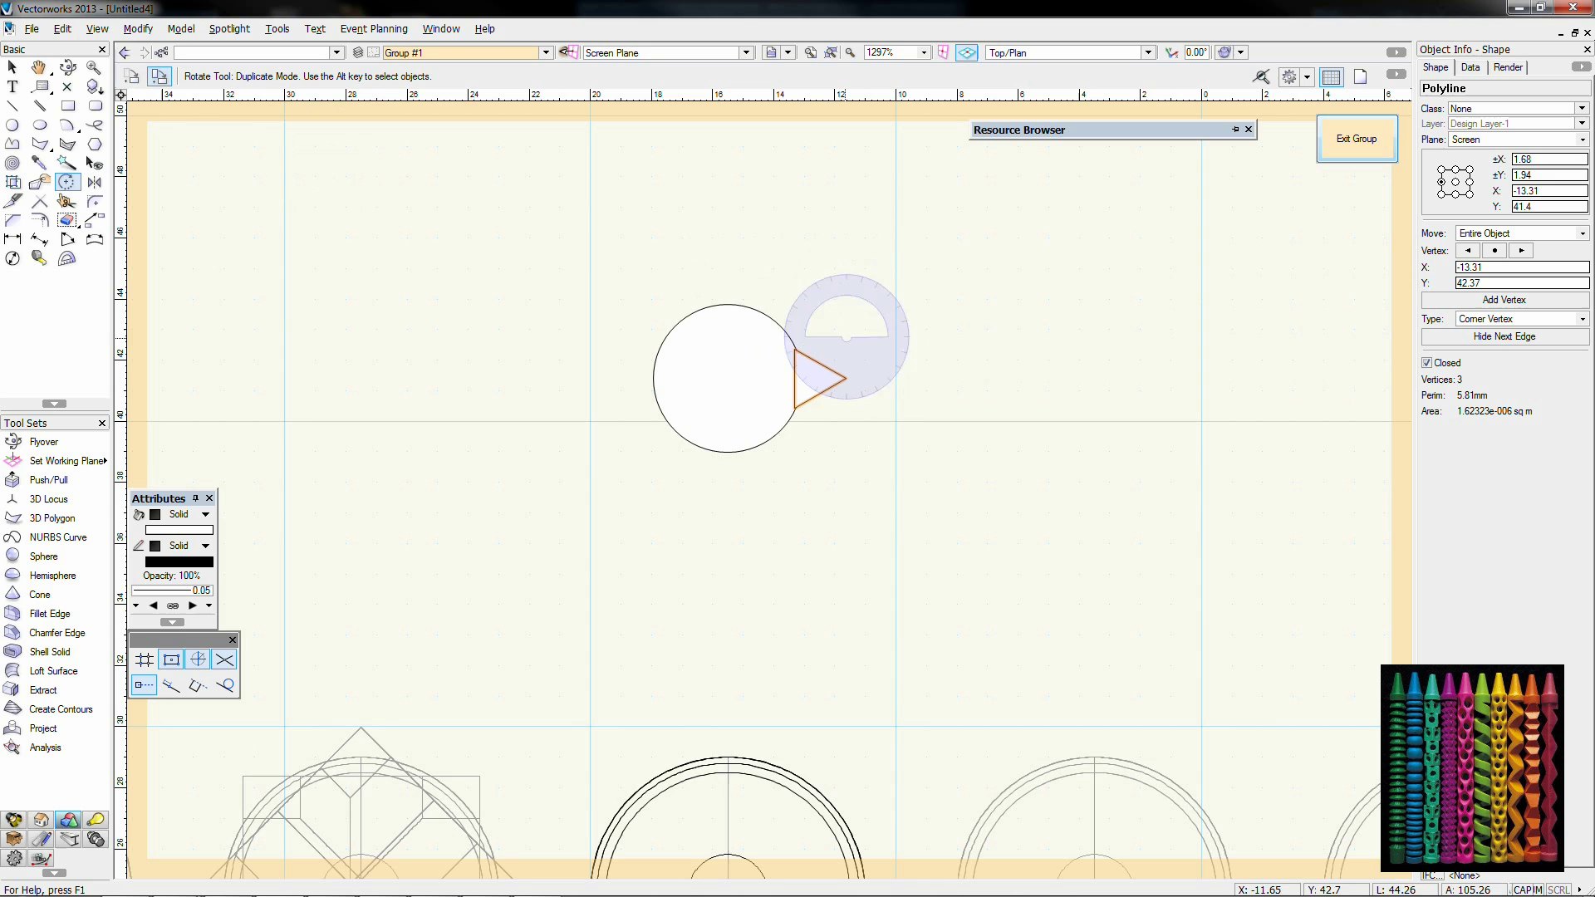
click(728, 378)
click(728, 242)
click(728, 378)
click(728, 202)
click(570, 378)
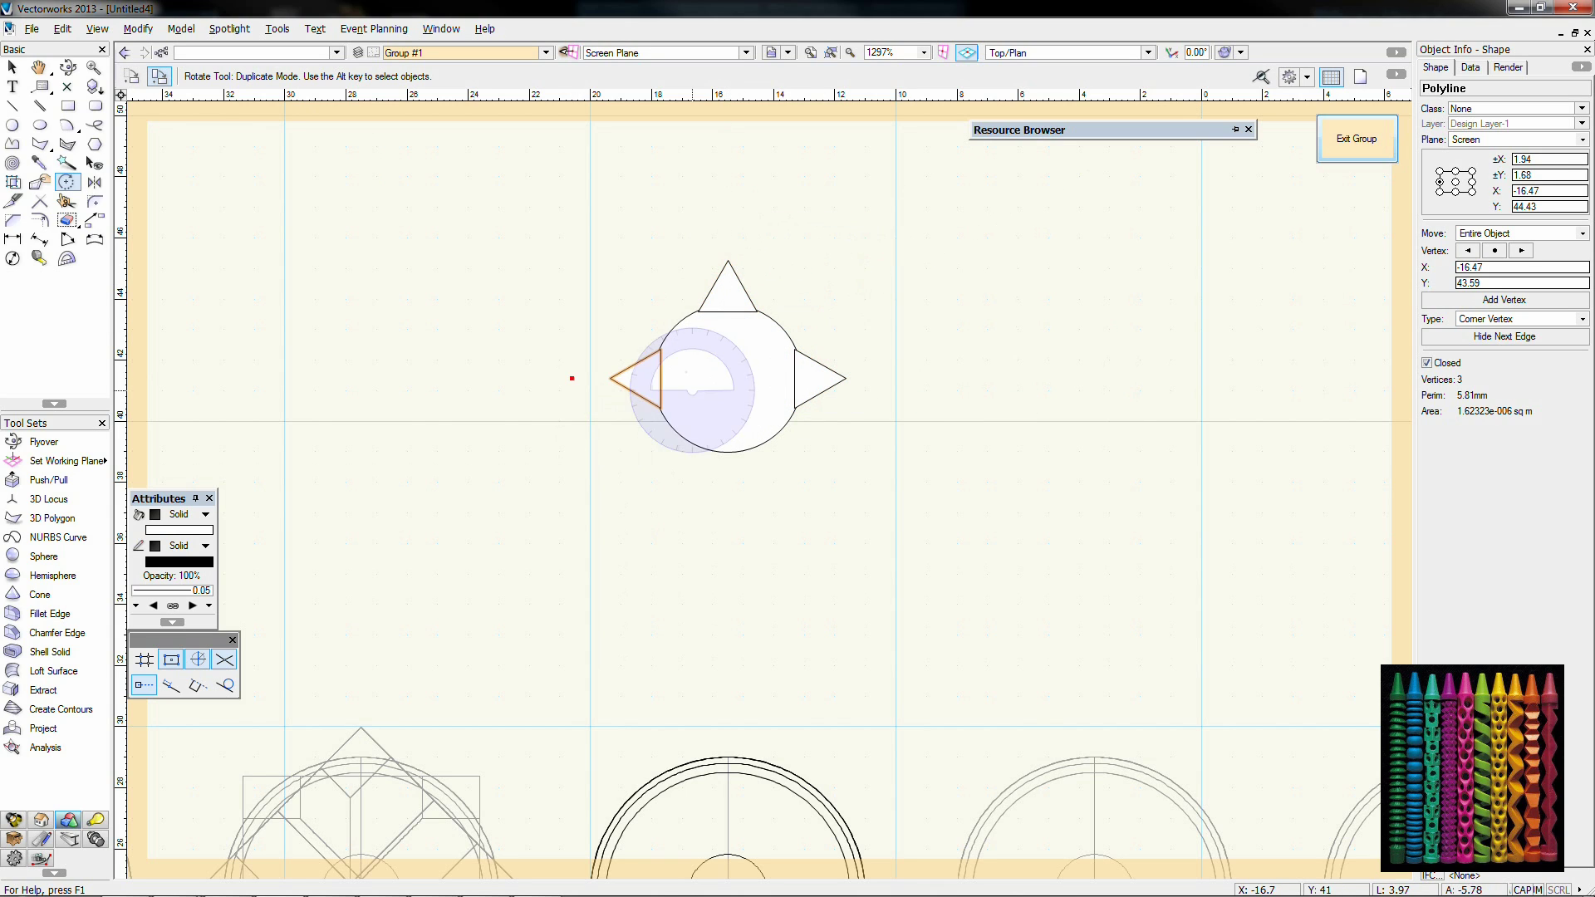
click(728, 377)
click(531, 378)
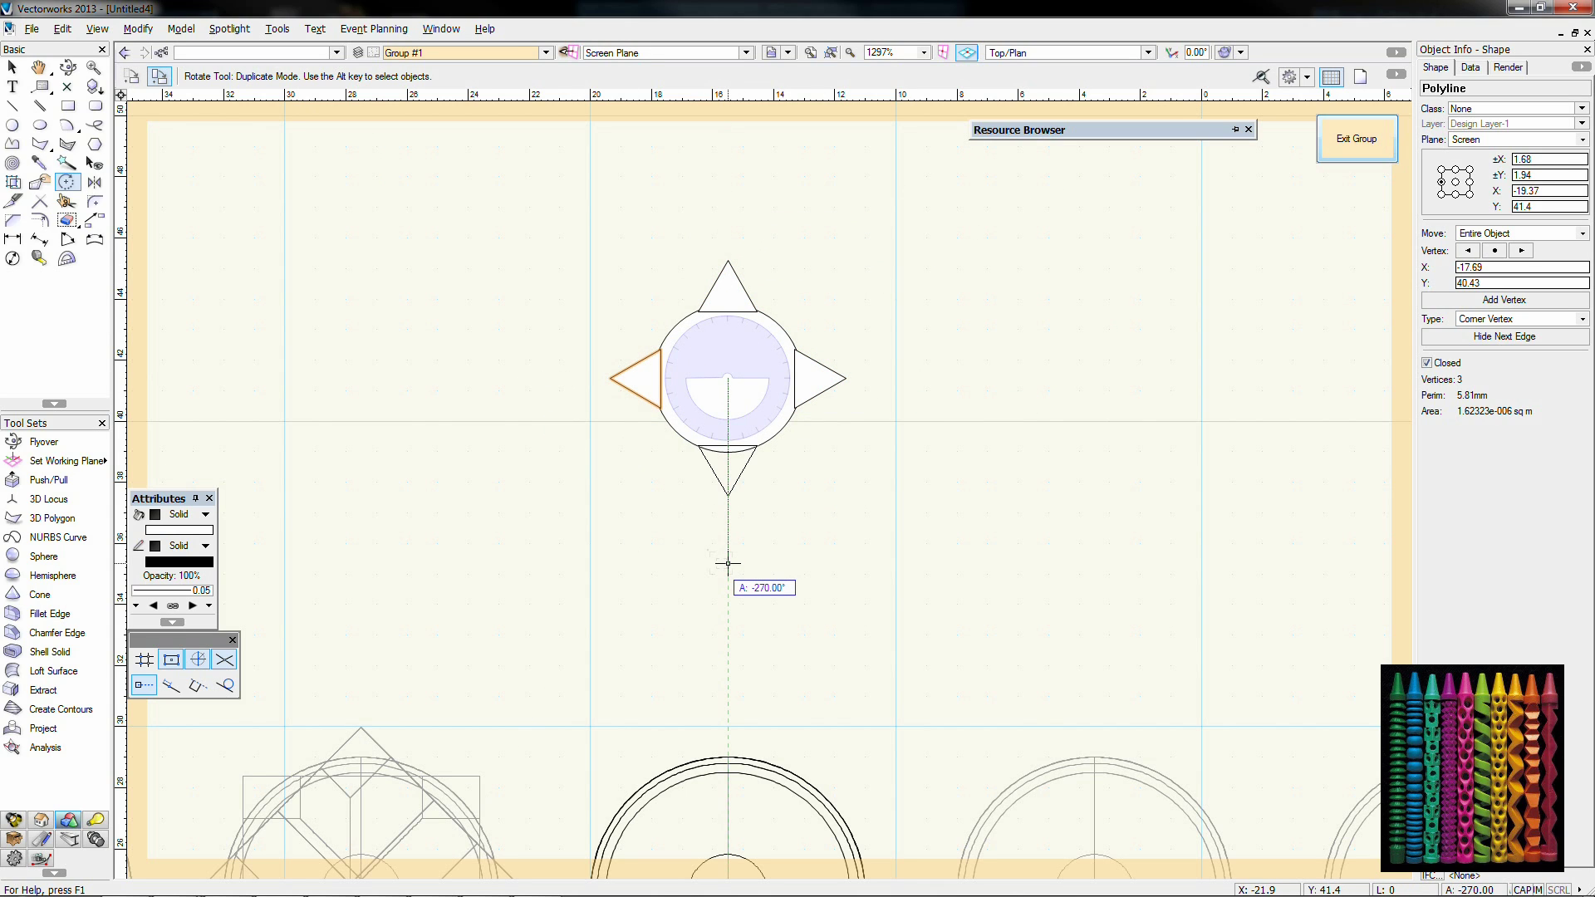
click(728, 563)
Step: Extrude the original triangle on the circle's right-hand side by 4.65 mm and view it from the front
key(x)
click(802, 378)
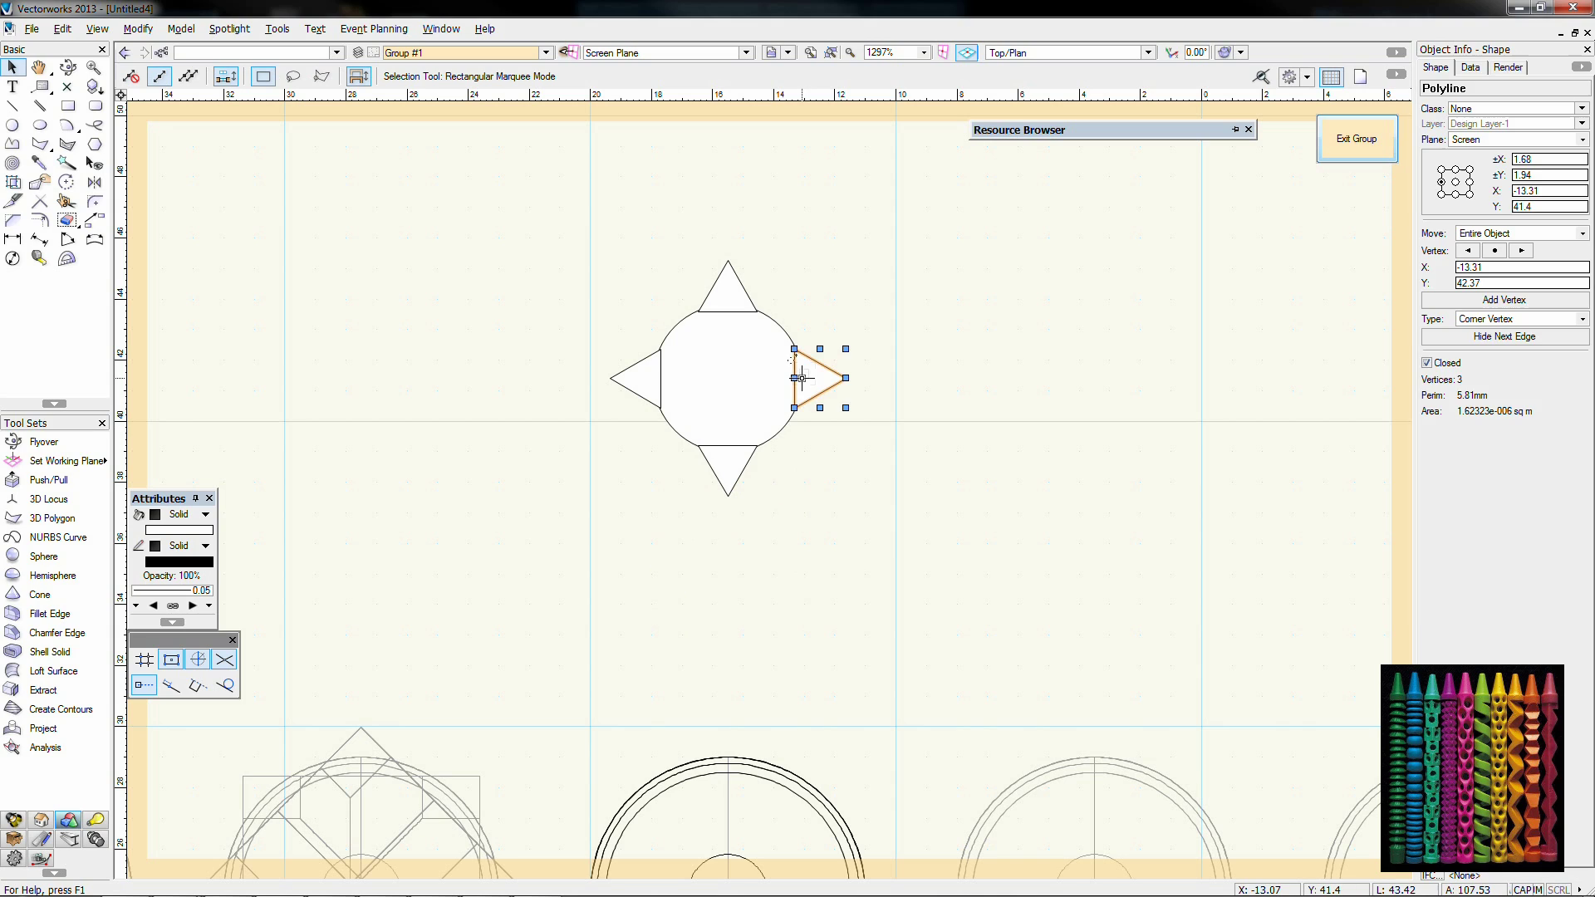
key(ctrl+e)
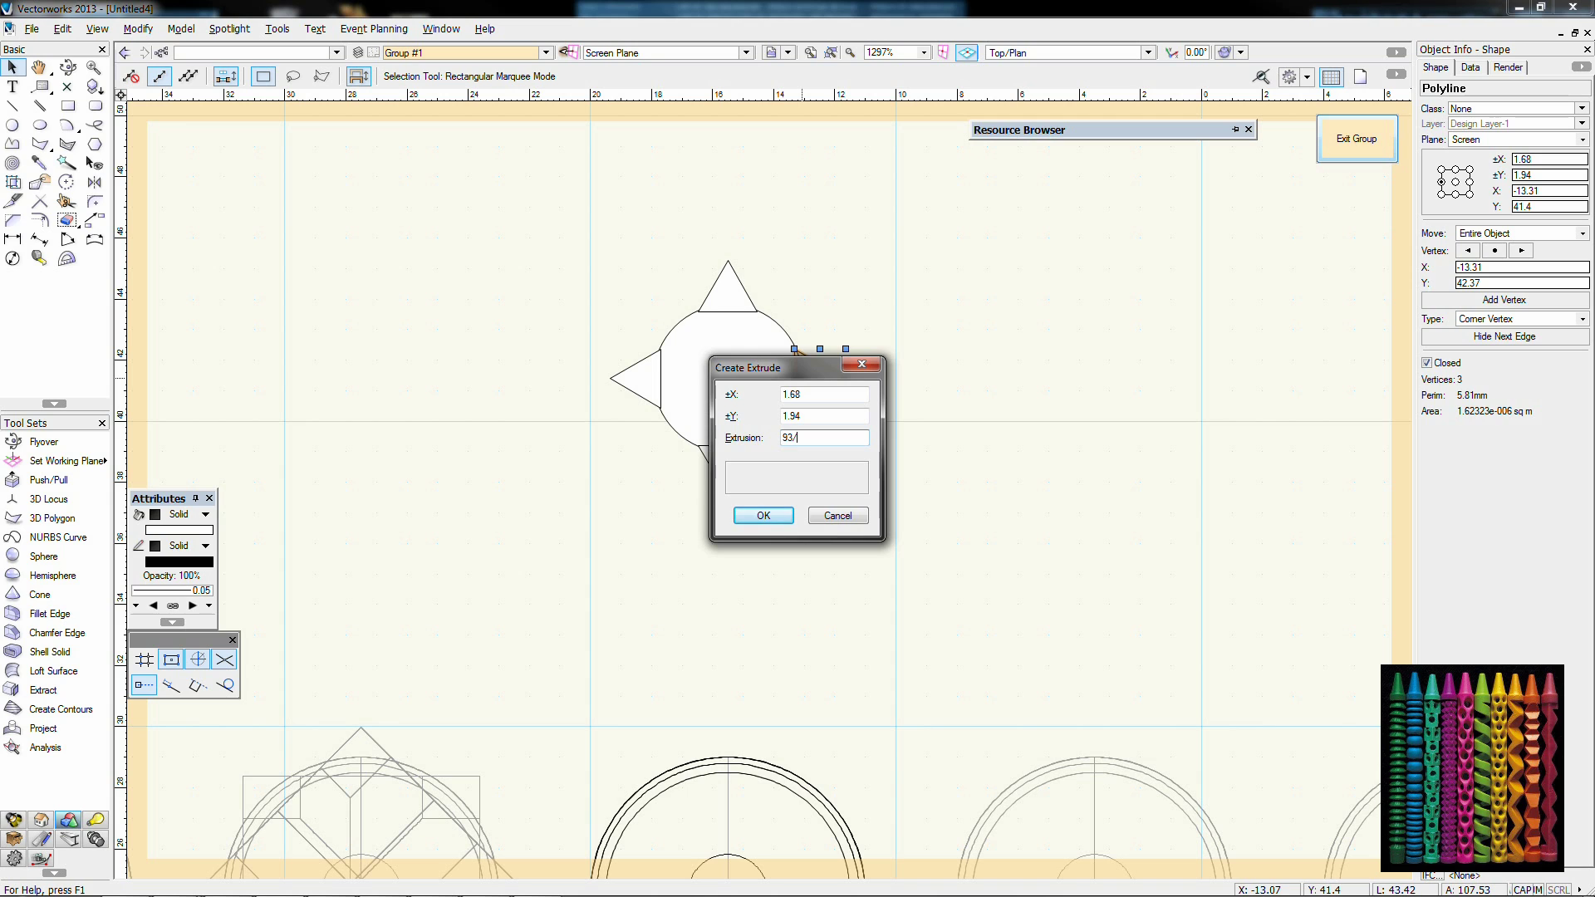
key(Return)
key(KP_2)
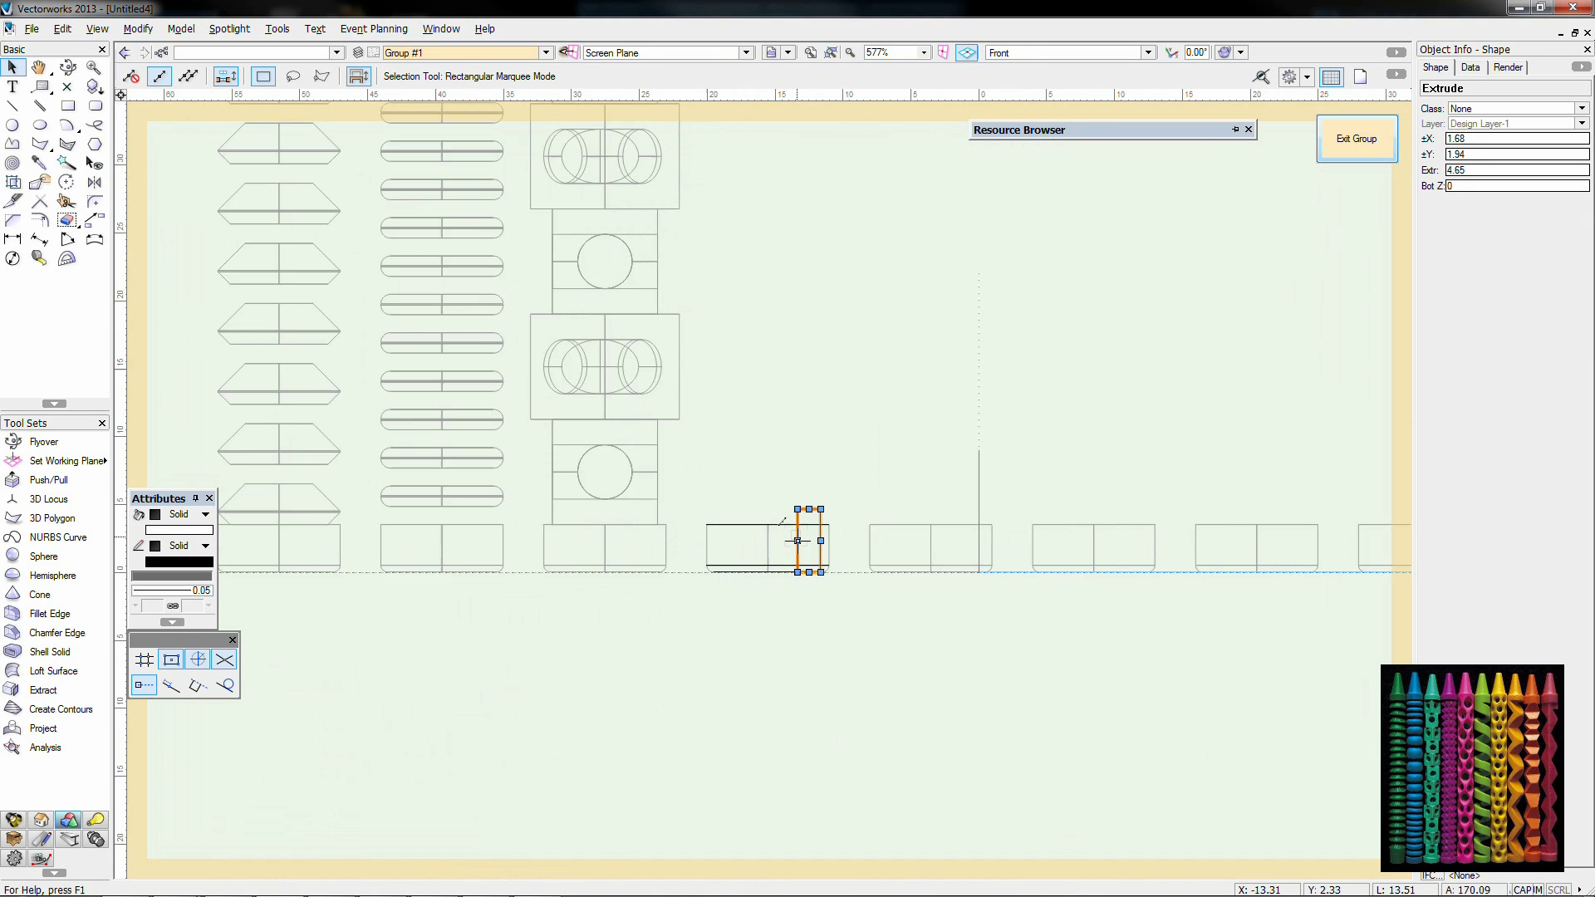
Step: Set the triangular prism's extrusion to 93/30 (3.1 mm) and move the prism straight up to a bottom Z of 6.08
drag(1505, 171, 1326, 159)
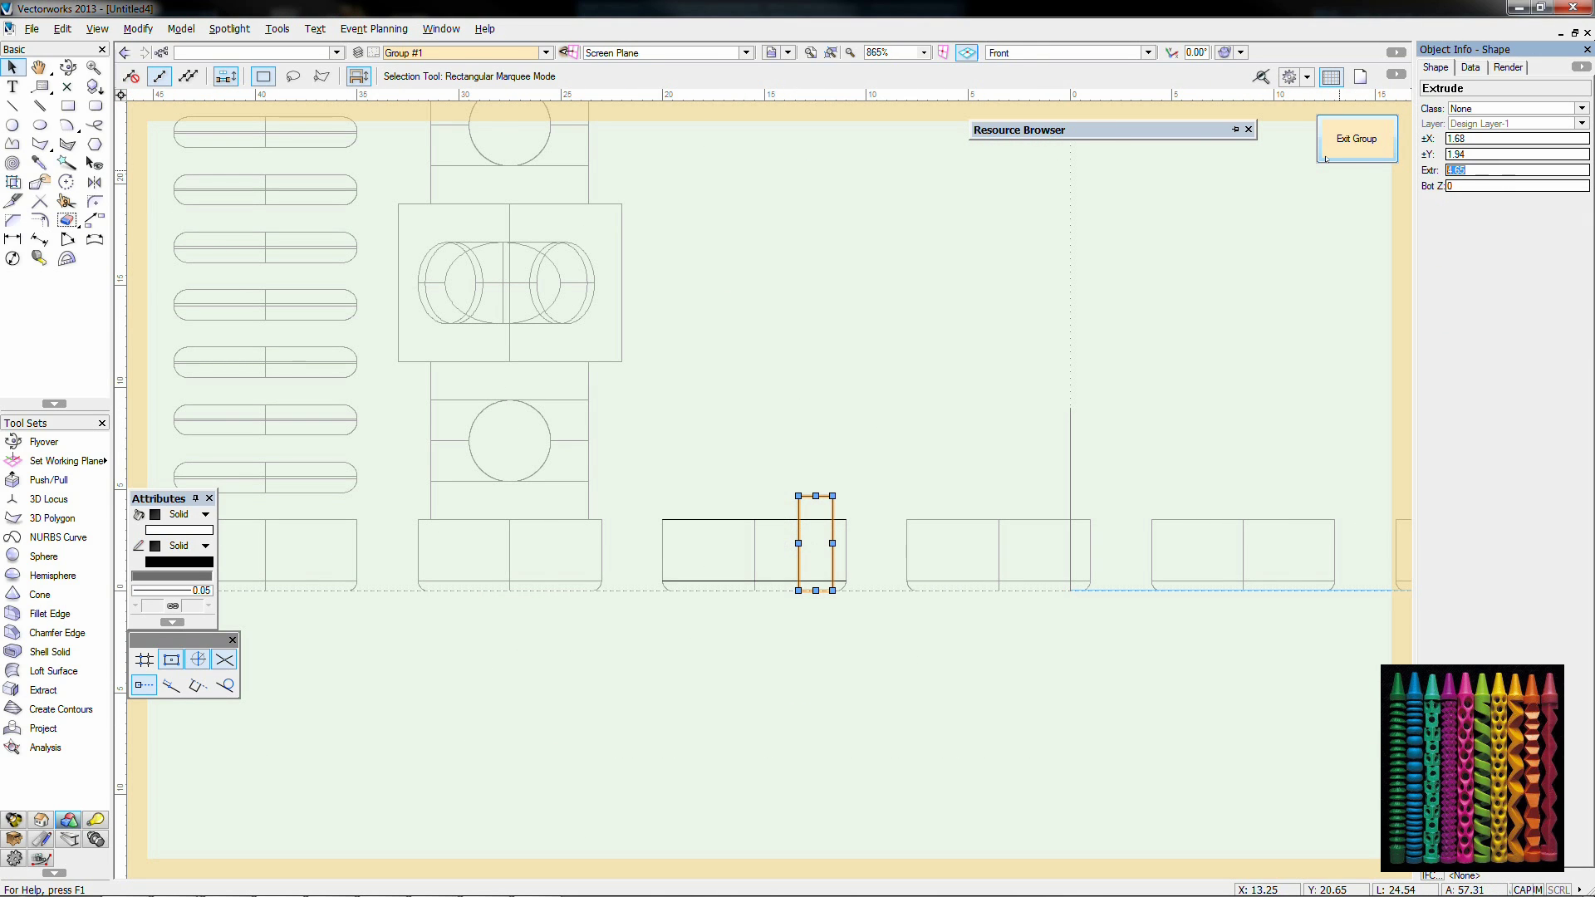
text(93)
key(Return)
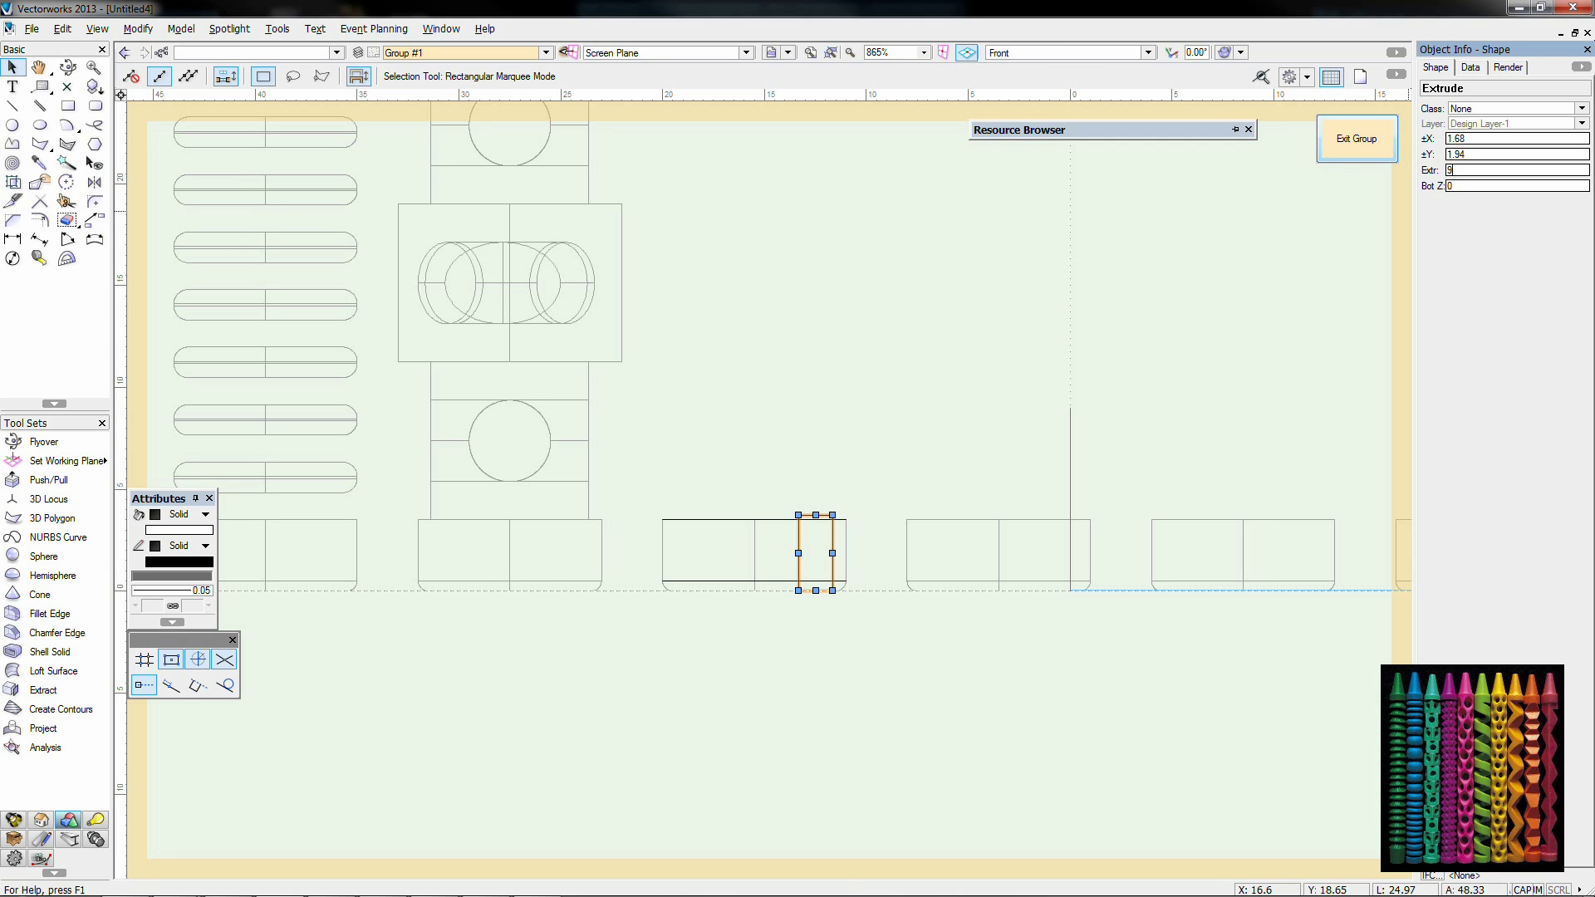
text(93/30)
key(Return)
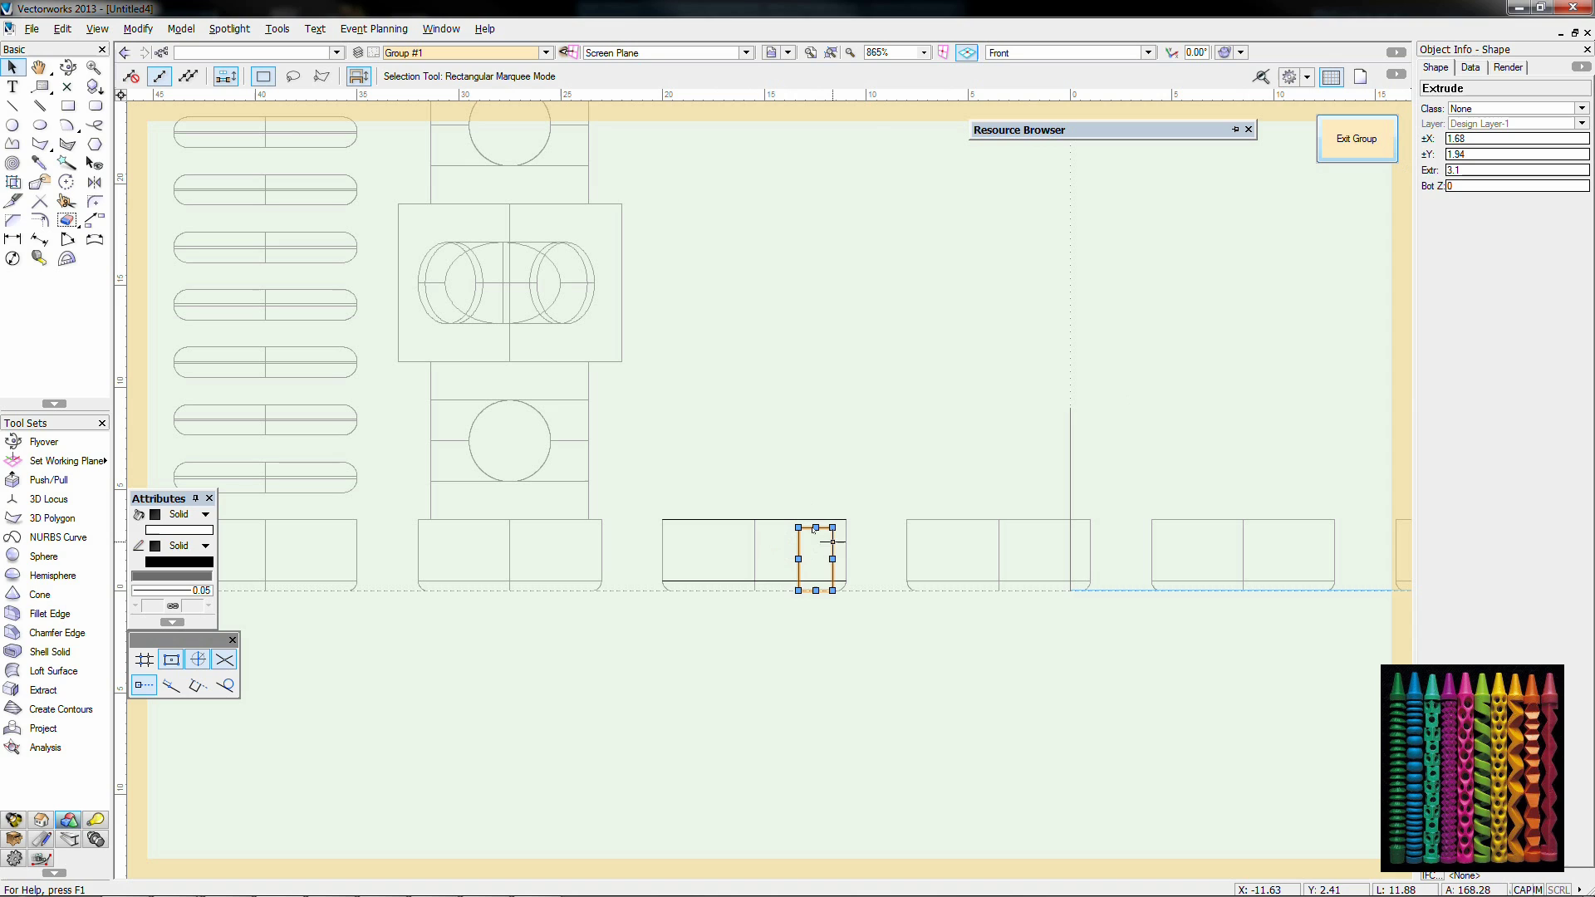
drag(816, 532, 817, 407)
scroll(864, 407, up, 2)
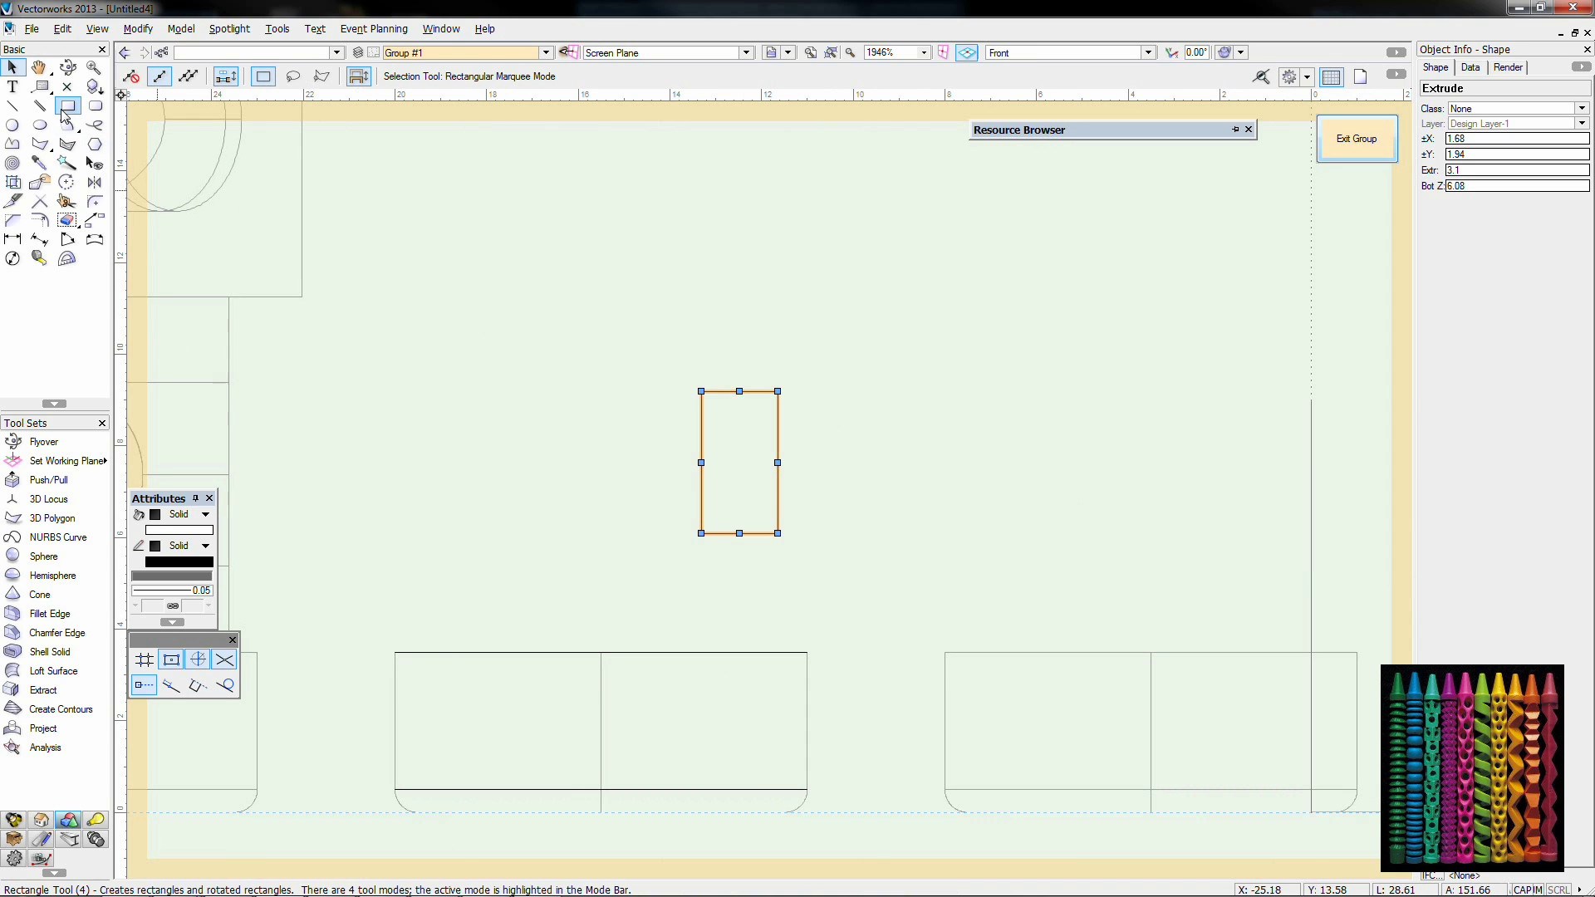
Step: Draw a 1.68 × 0.5 mm rectangle along the prism's bottom edge and mirror a duplicate of it onto the top edge
key(4)
click(701, 534)
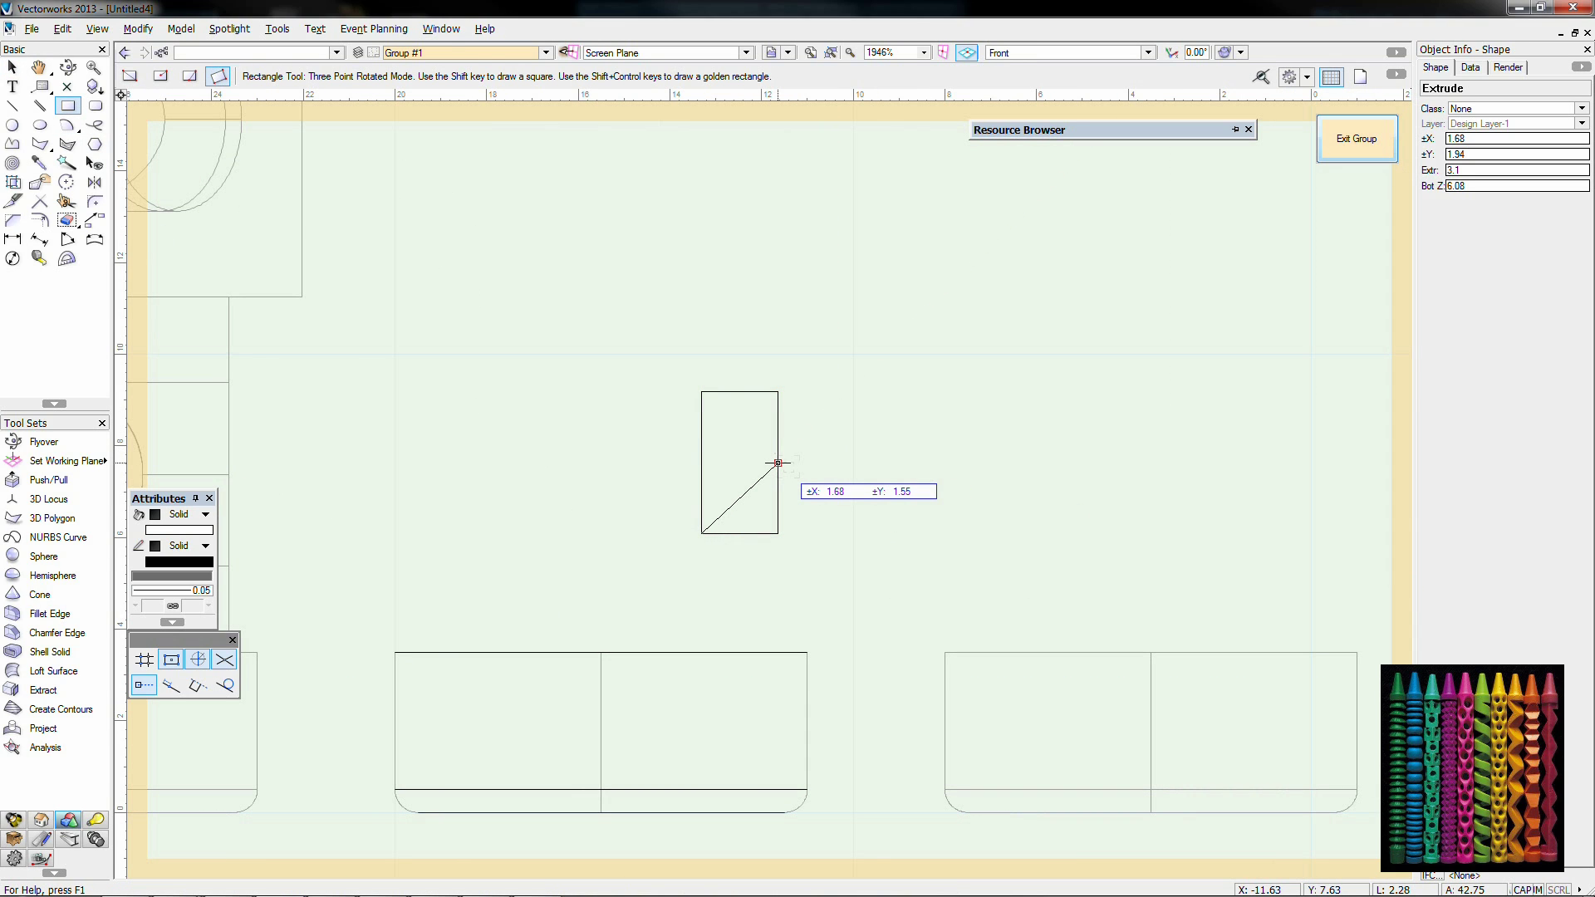
click(777, 534)
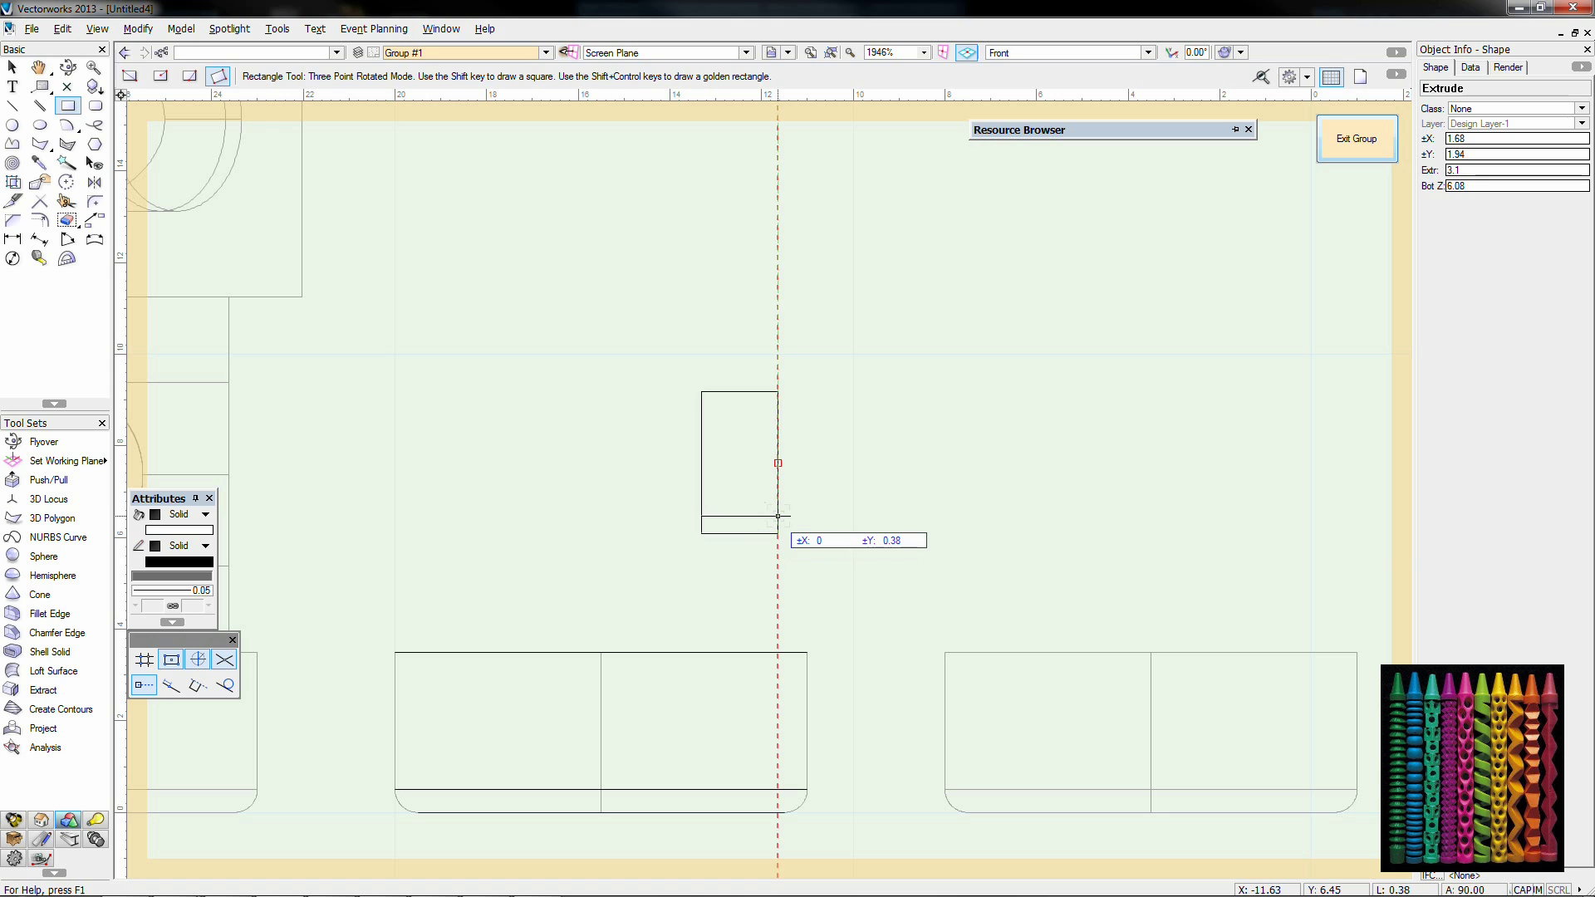
text(.5)
key(Return)
click(778, 510)
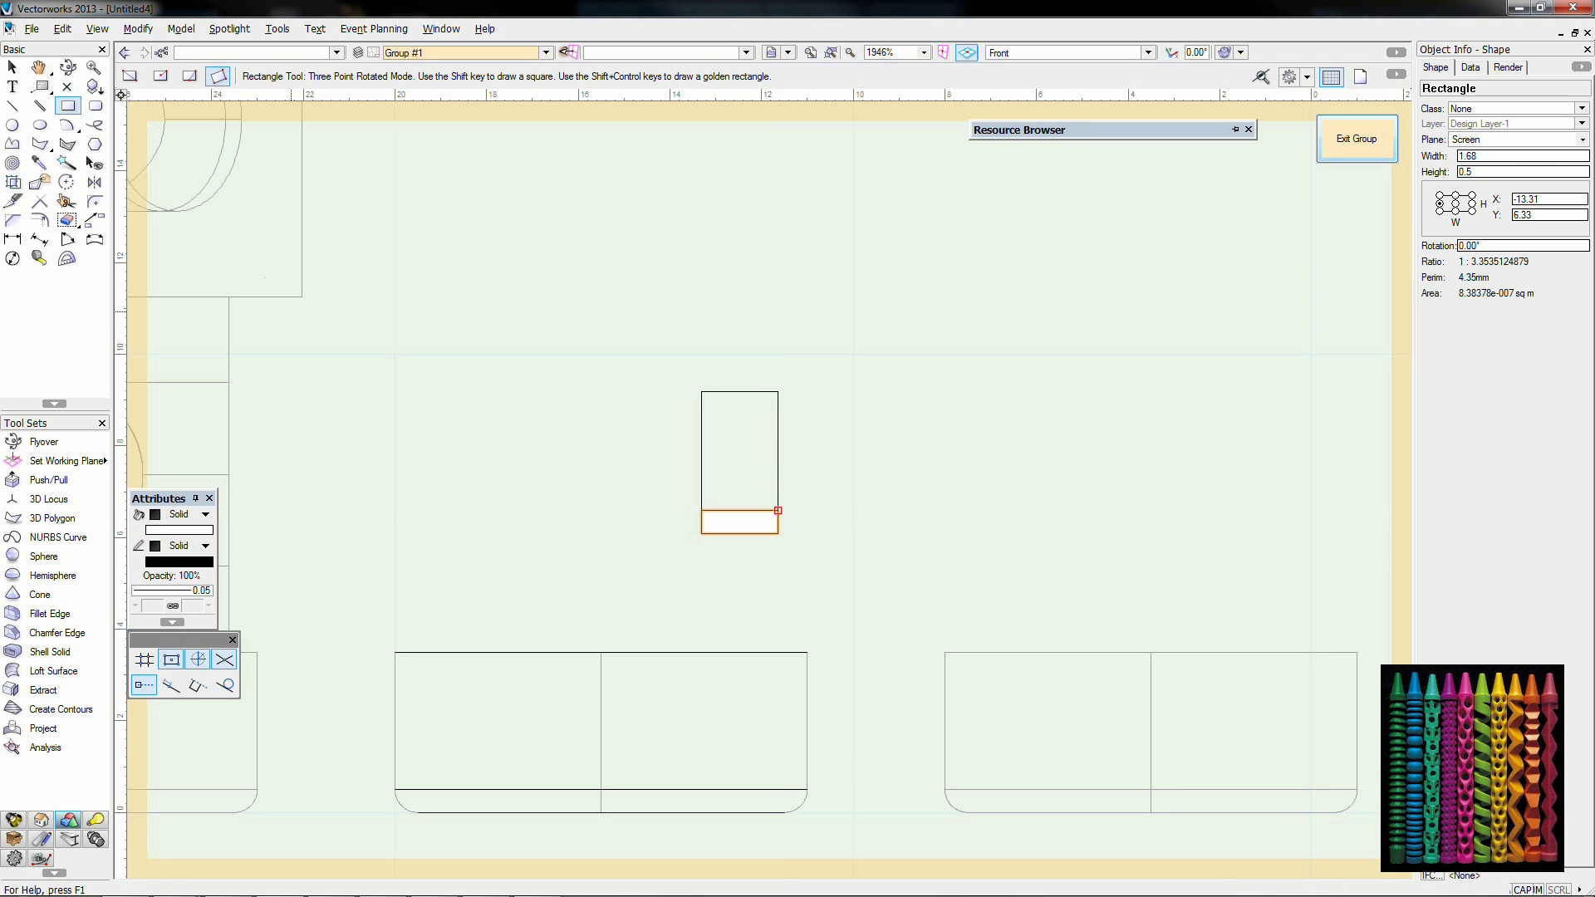
key(equal)
drag(701, 462, 810, 465)
Step: Draw two slanted rectangles running from the helper rectangles' inner left corners to the midpoint of the prism's right edge, extending outwards
key(4)
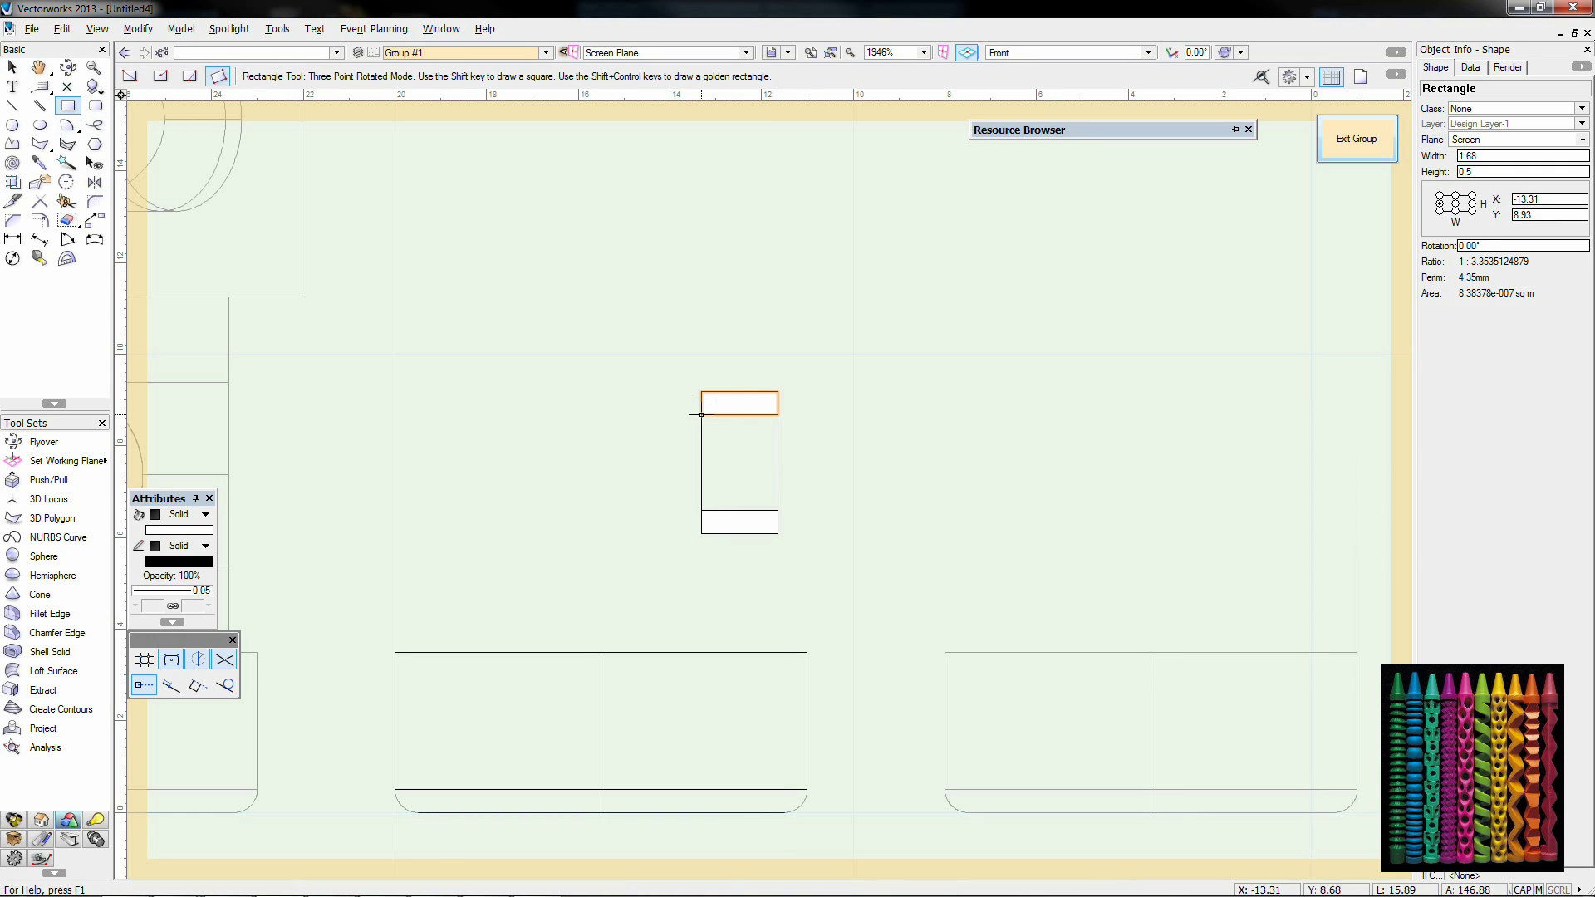
click(701, 416)
click(776, 462)
click(805, 421)
click(701, 510)
click(773, 545)
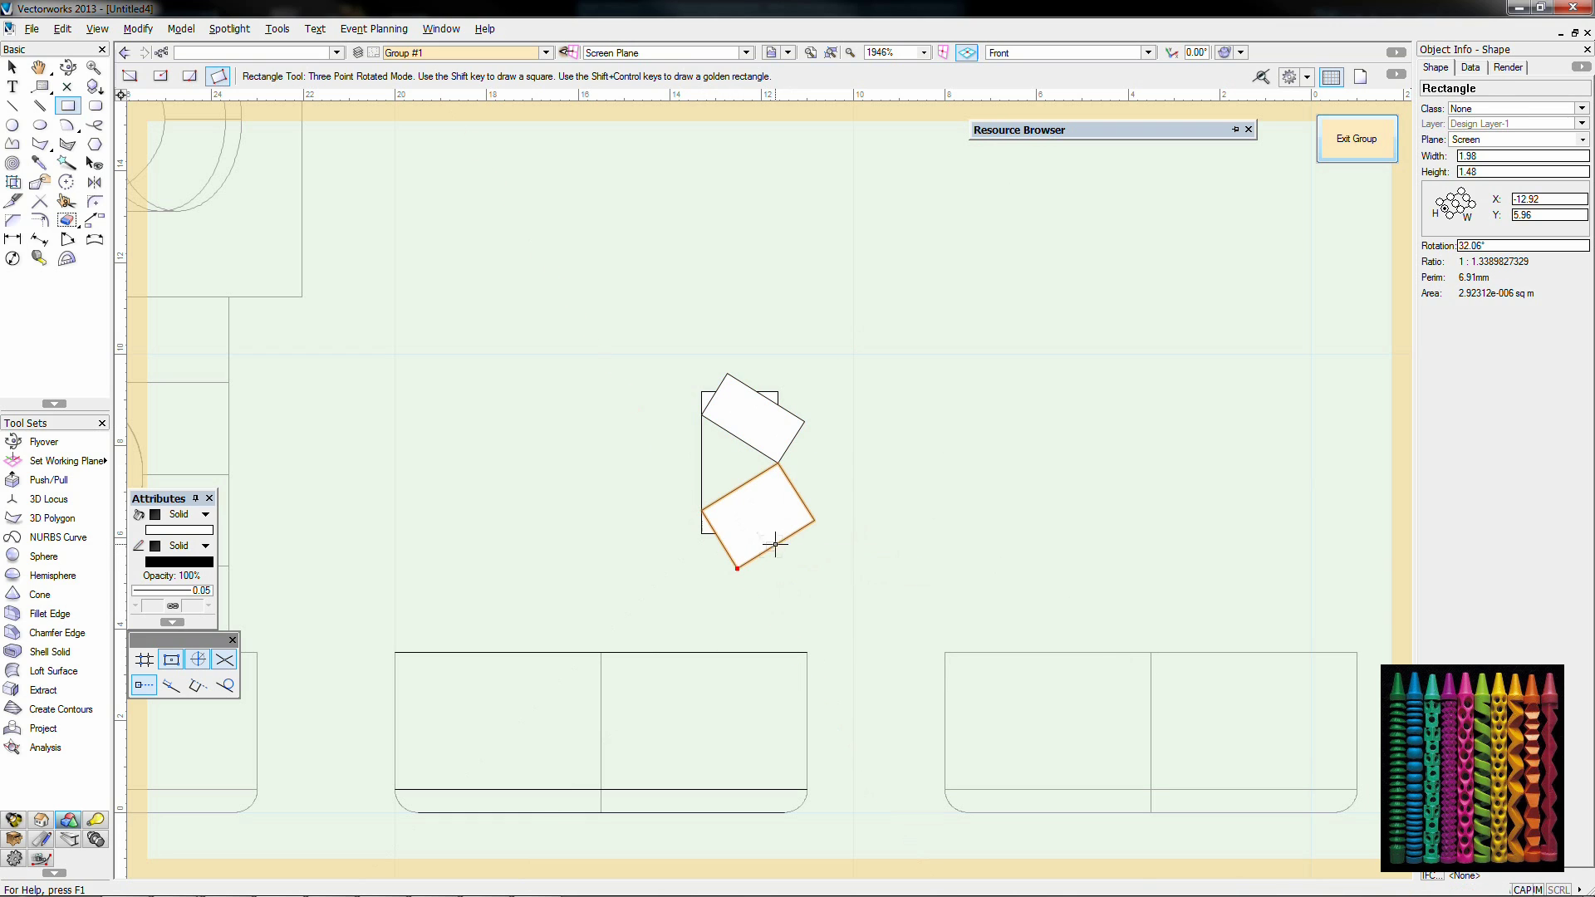
Step: Extrude the two slanted rectangles together by 100 mm and move the extrude in plan so that it passes through the triangular prism
key(x)
shift+click(777, 440)
key(ctrl+e)
text(100)
key(Return)
key(ctrl+5)
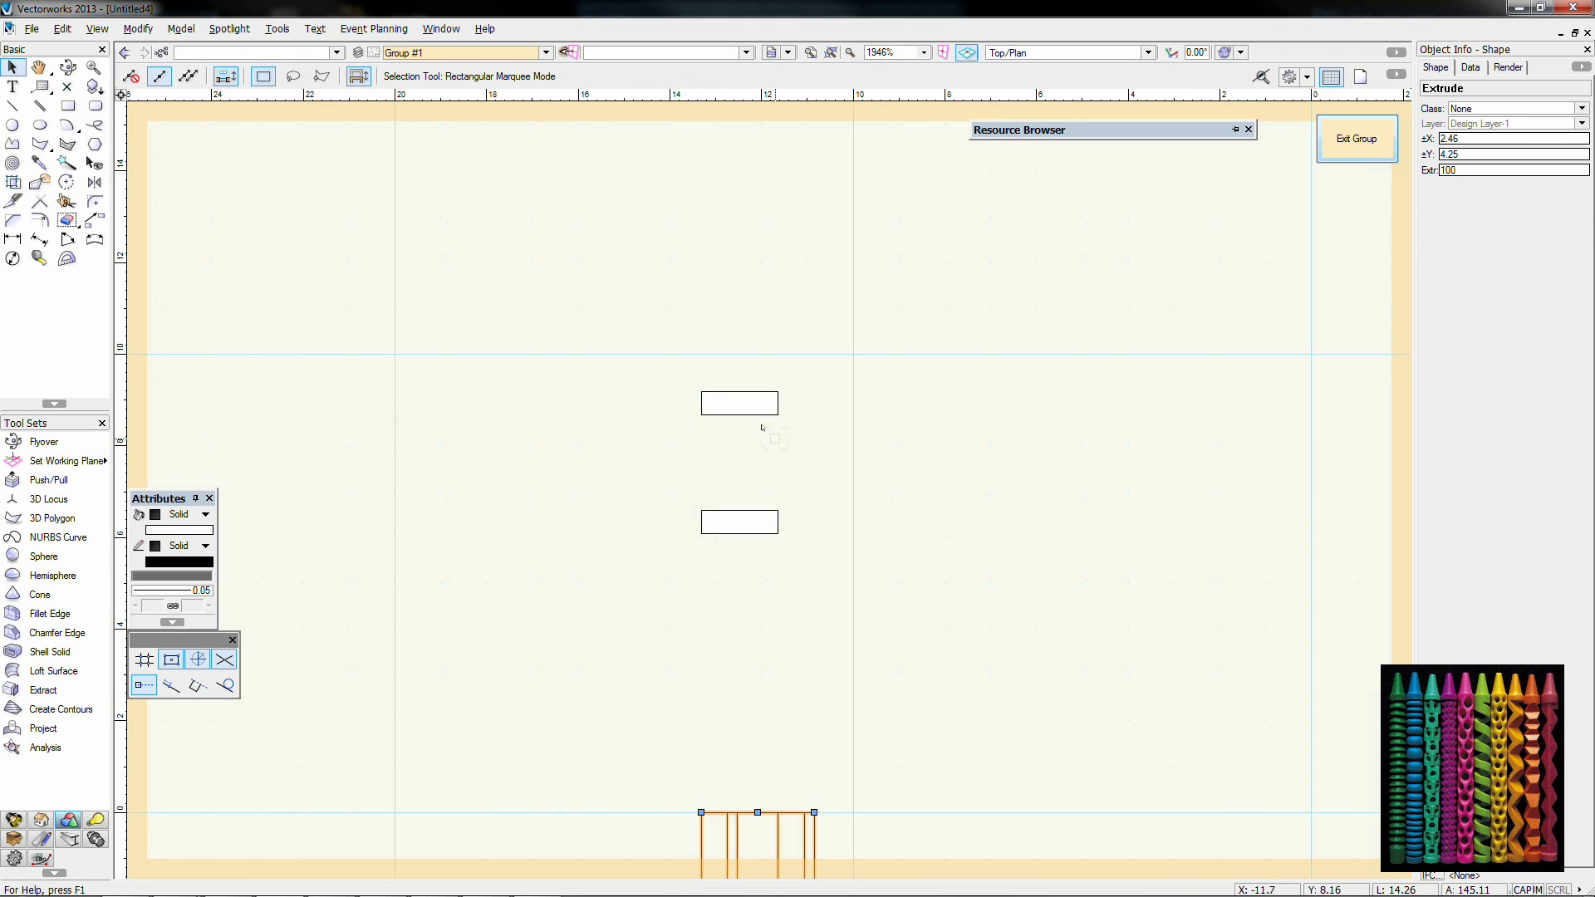
scroll(778, 439, down, 5)
drag(778, 658, 778, 327)
scroll(791, 340, up, 4)
Step: Try subtracting the long extrude from the triangular prism, inspect it in right isometric view, and undo the subtraction
shift+click(680, 412)
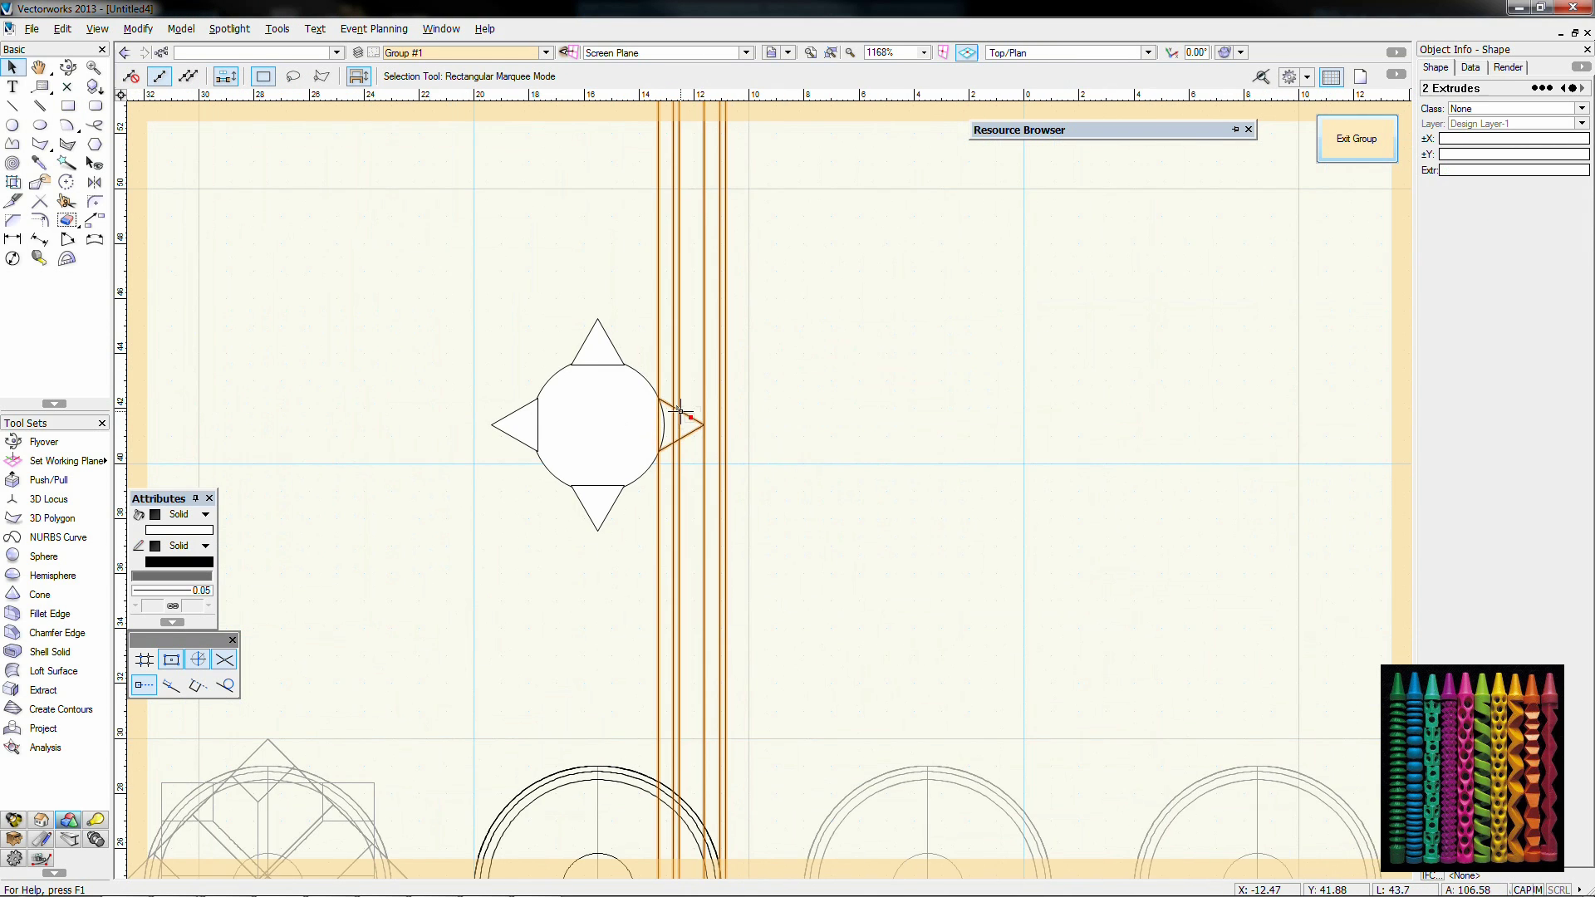
right_click(680, 412)
click(761, 490)
key(Return)
key(3)
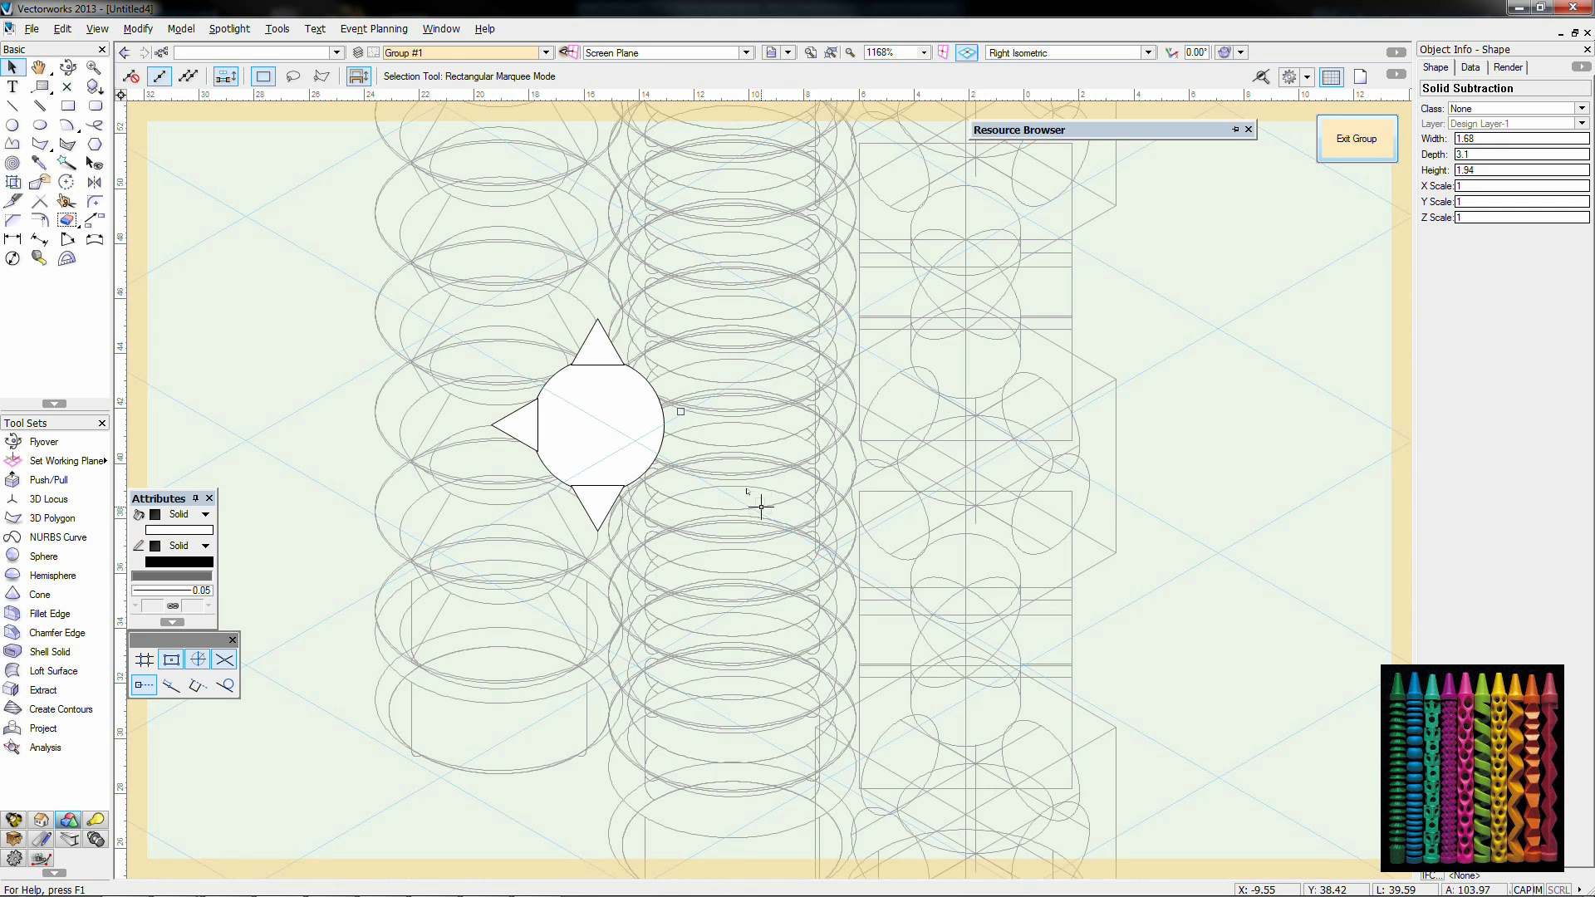
scroll(758, 506, down, 3)
scroll(1049, 620, up, 5)
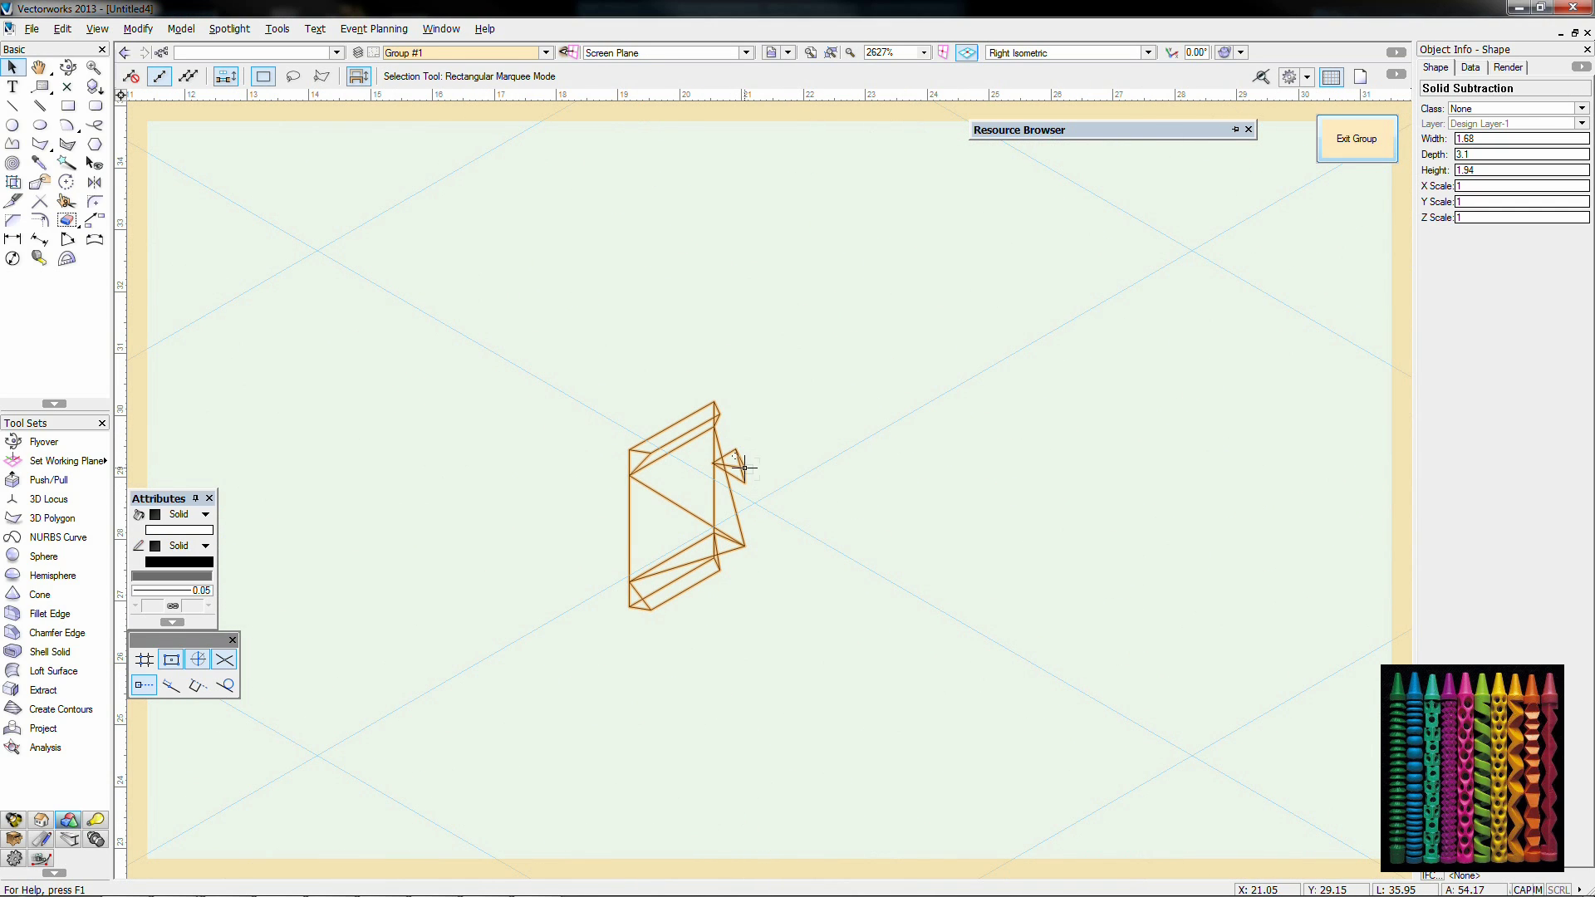
click(734, 464)
click(734, 464)
key(ctrl+z)
scroll(822, 480, down, 2)
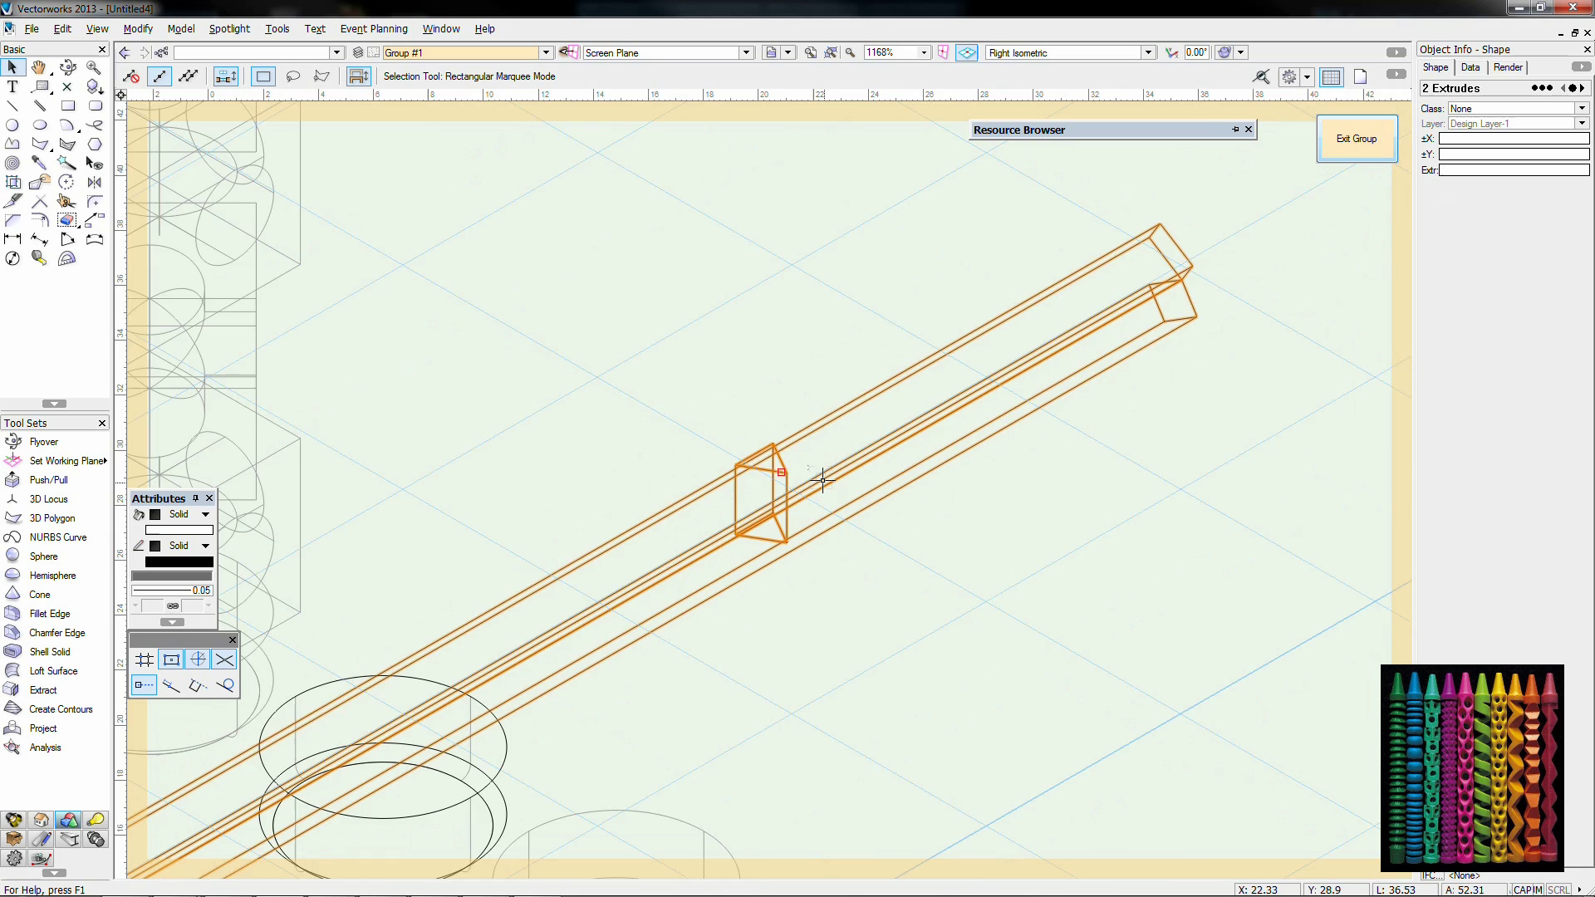
Step: Edit the long extrude's profile from the front, stretching both slanted rectangles outwards past the left side of the prism
scroll(821, 480, down, 1)
key(2)
middle_drag(712, 552, 995, 173)
scroll(425, 435, up, 2)
click(424, 435)
click(520, 492)
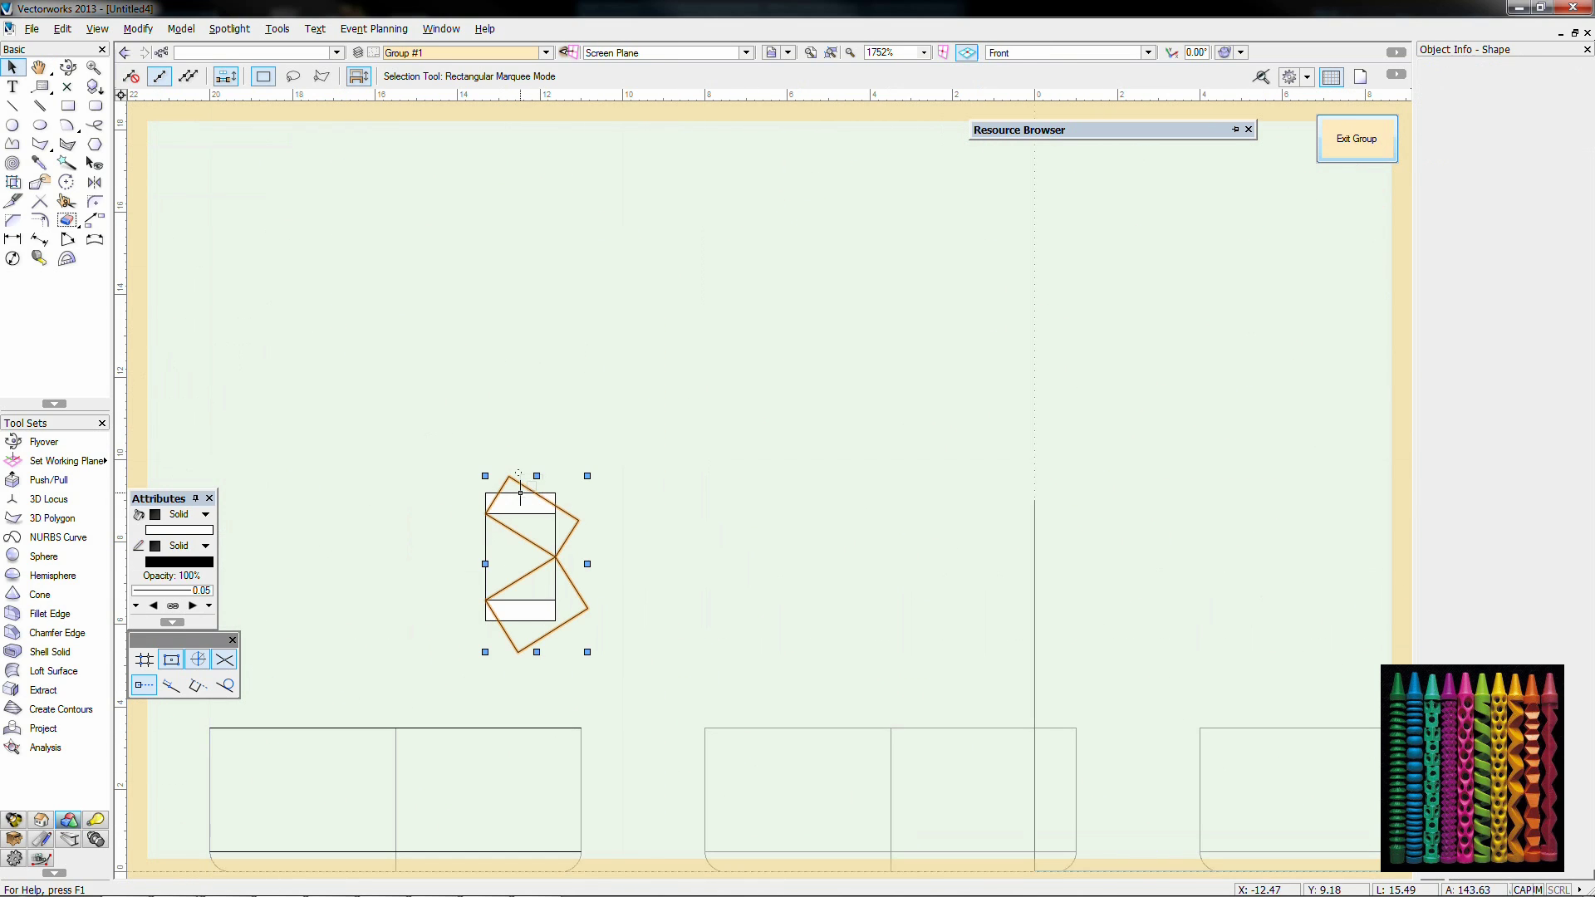
double_click(520, 493)
click(504, 484)
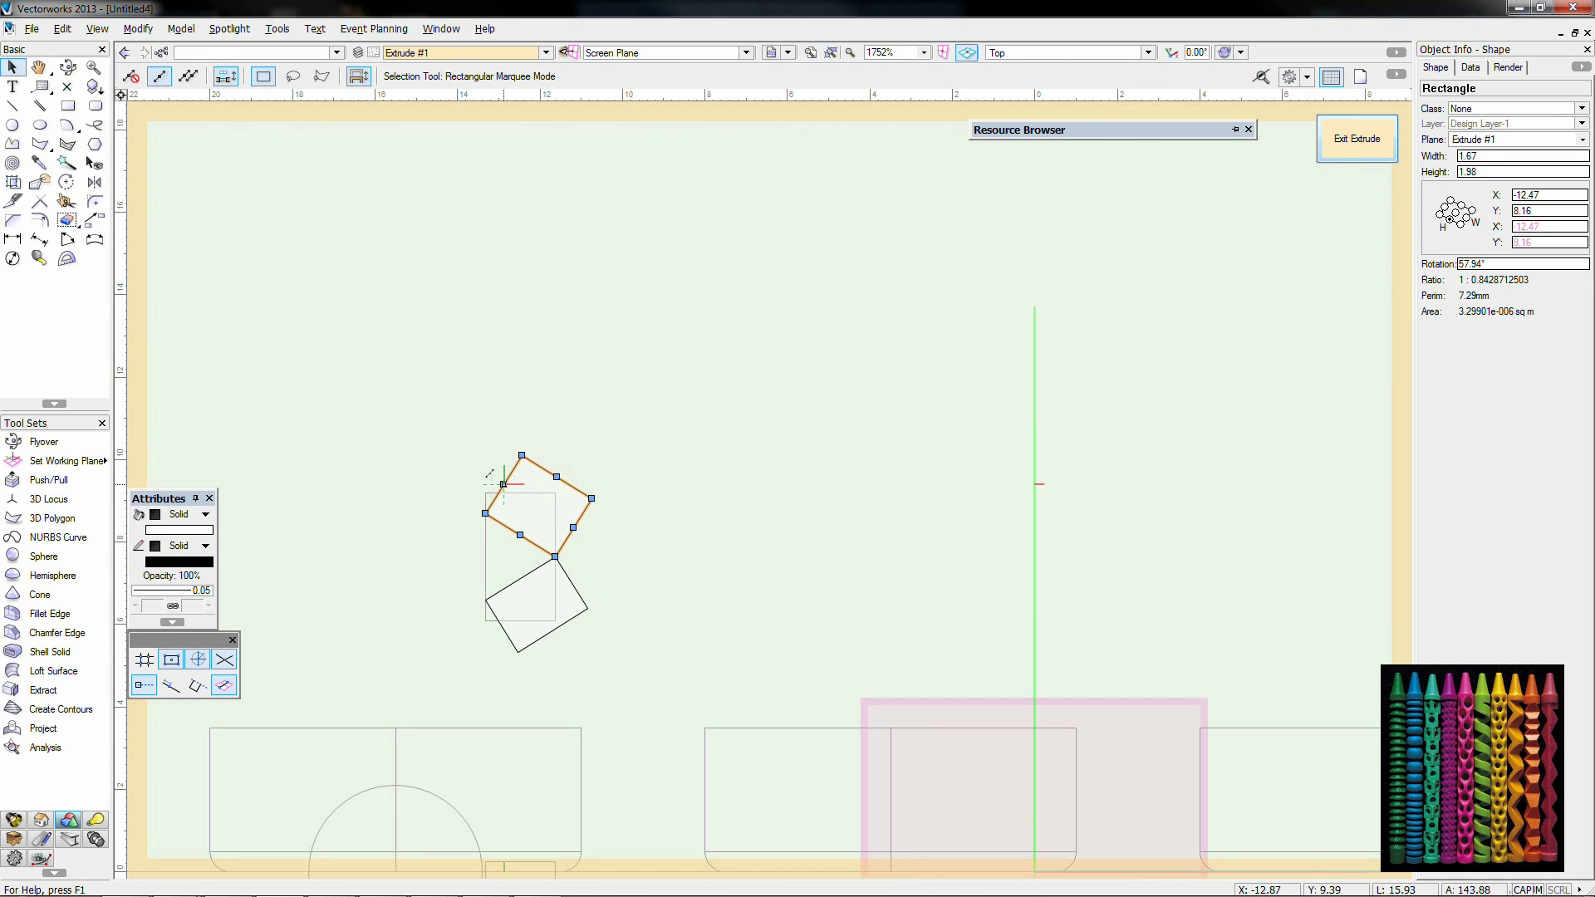
drag(504, 484, 484, 472)
click(502, 624)
drag(502, 625, 474, 644)
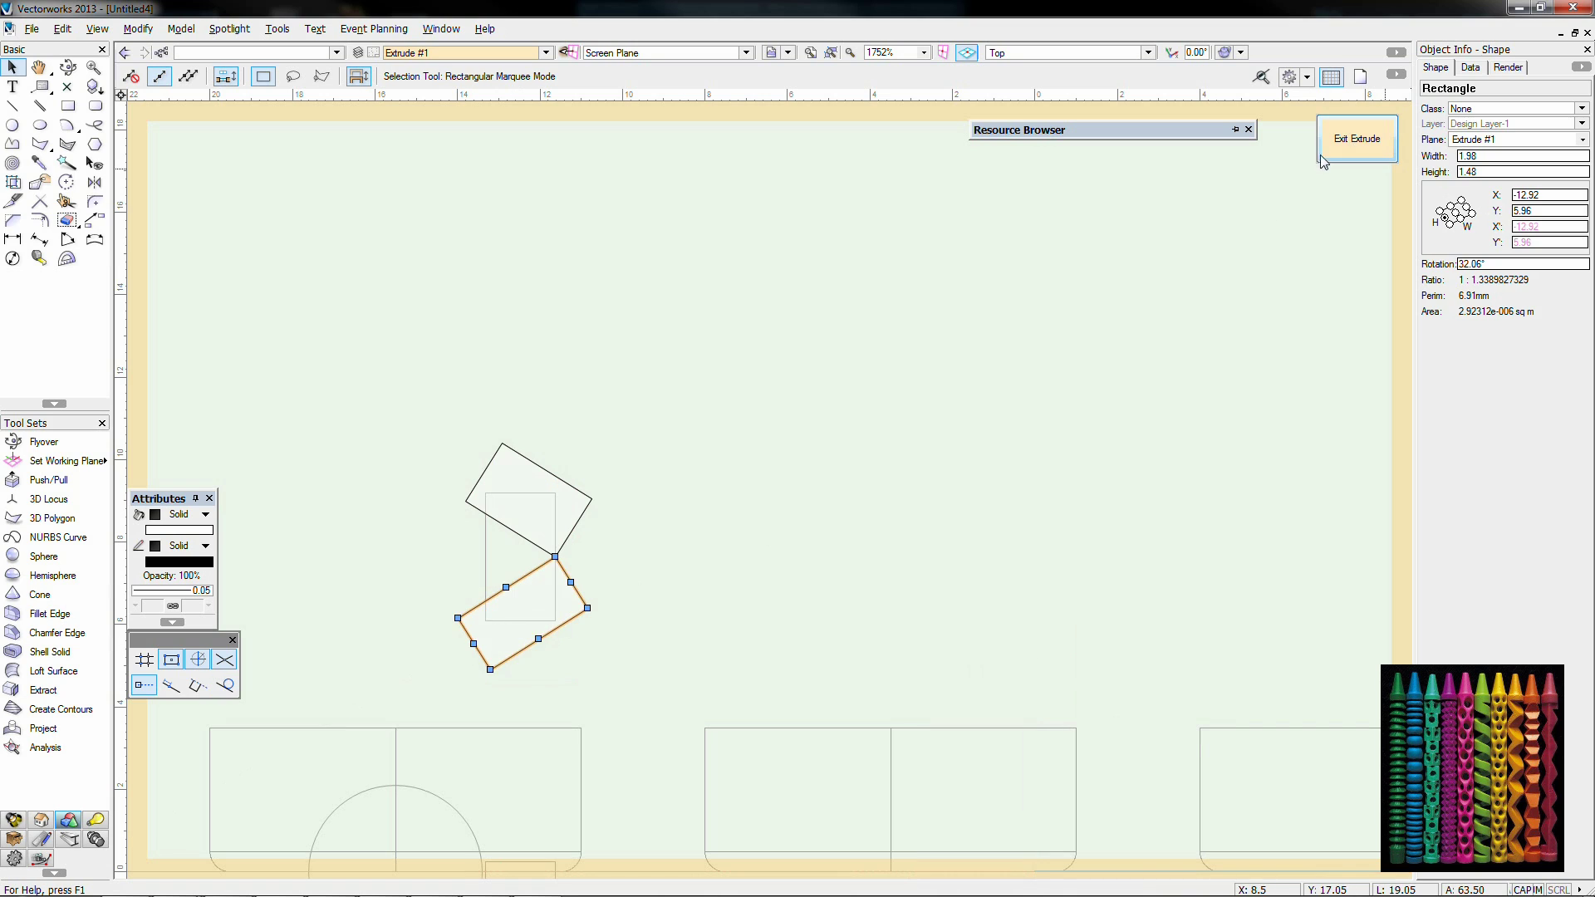
click(1356, 140)
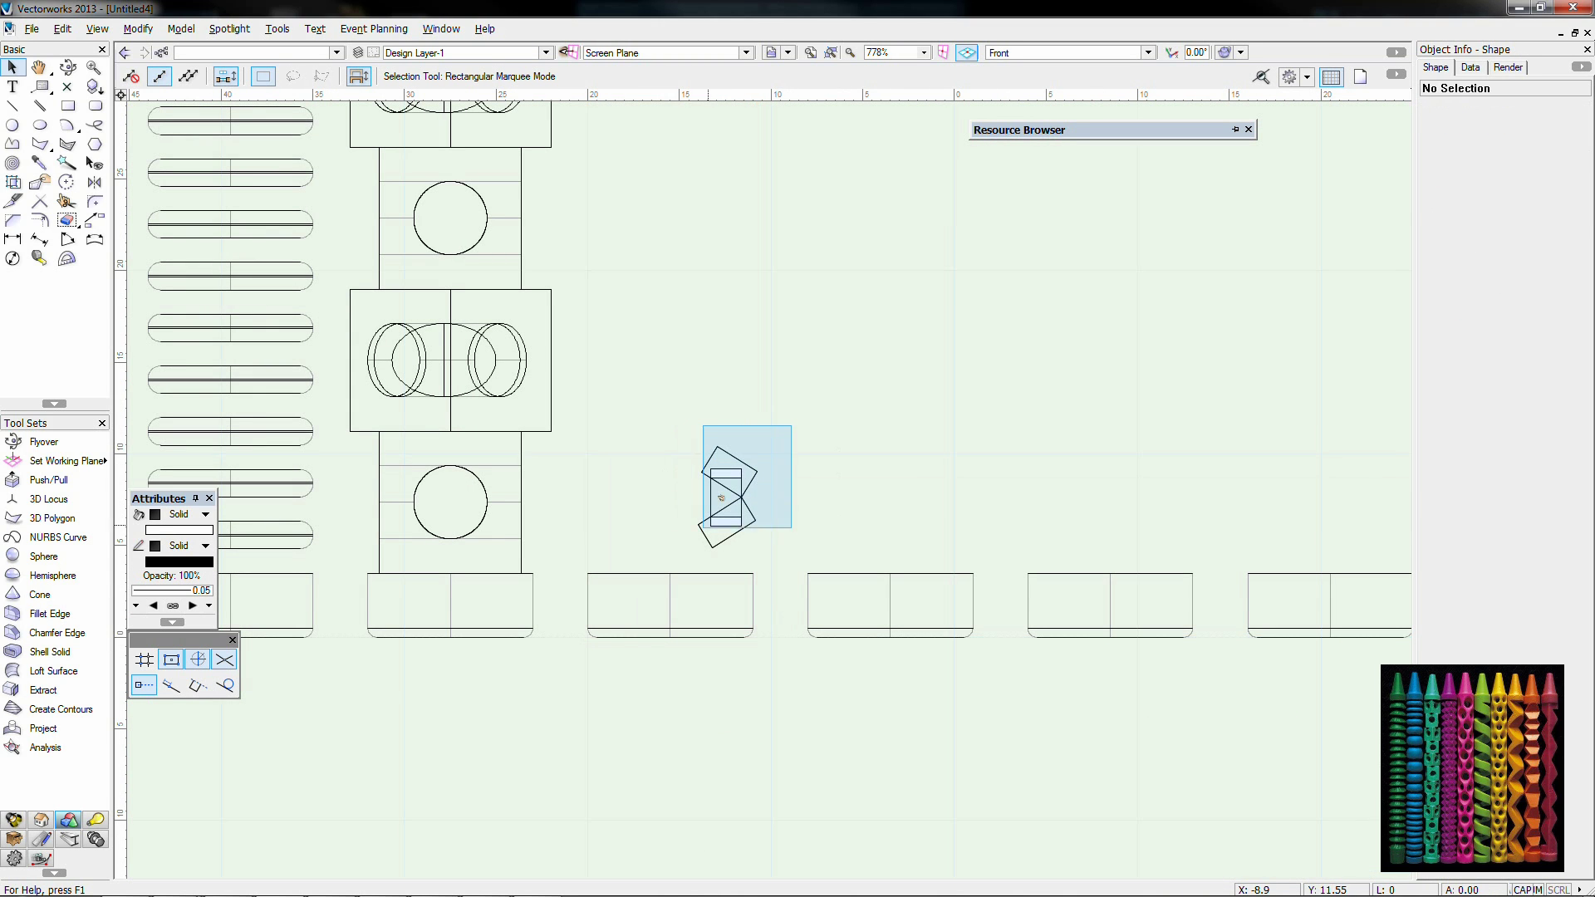
Step: Open the fourth crayon's group for editing again and zoom in on the prism
drag(703, 528, 700, 531)
click(709, 573)
scroll(741, 490, down, 2)
click(819, 441)
click(745, 528)
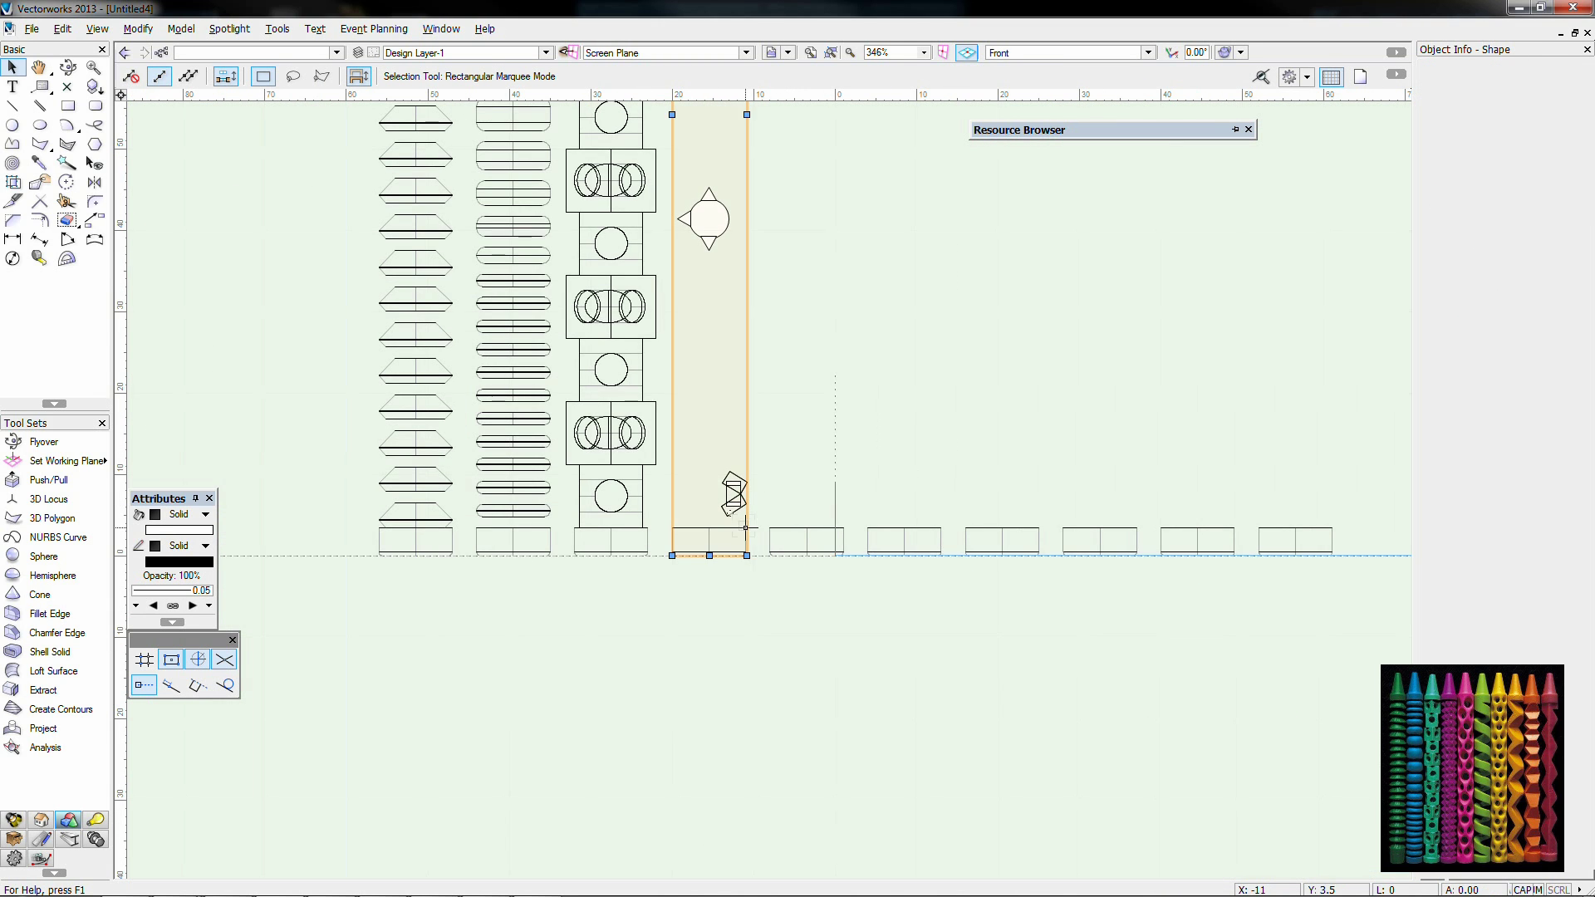
double_click(745, 527)
scroll(768, 479, up, 4)
Step: Subtract the long extrude from the triangular prism to leave a pointed spike, and delete the two helper rectangles
right_click(555, 560)
click(612, 476)
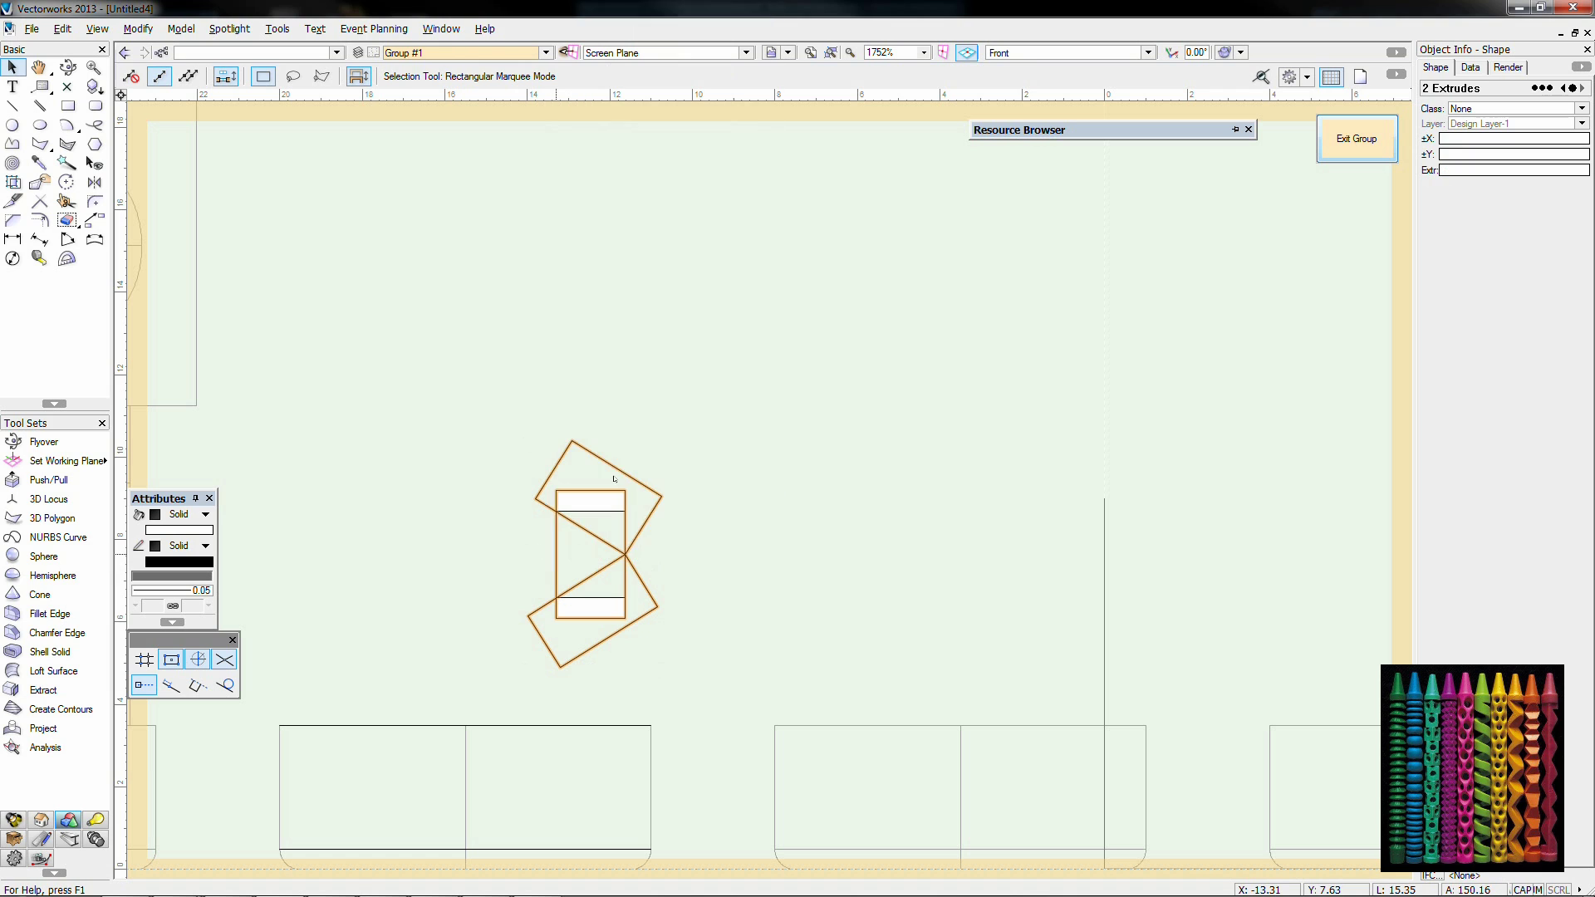
click(786, 498)
click(614, 500)
key(Delete)
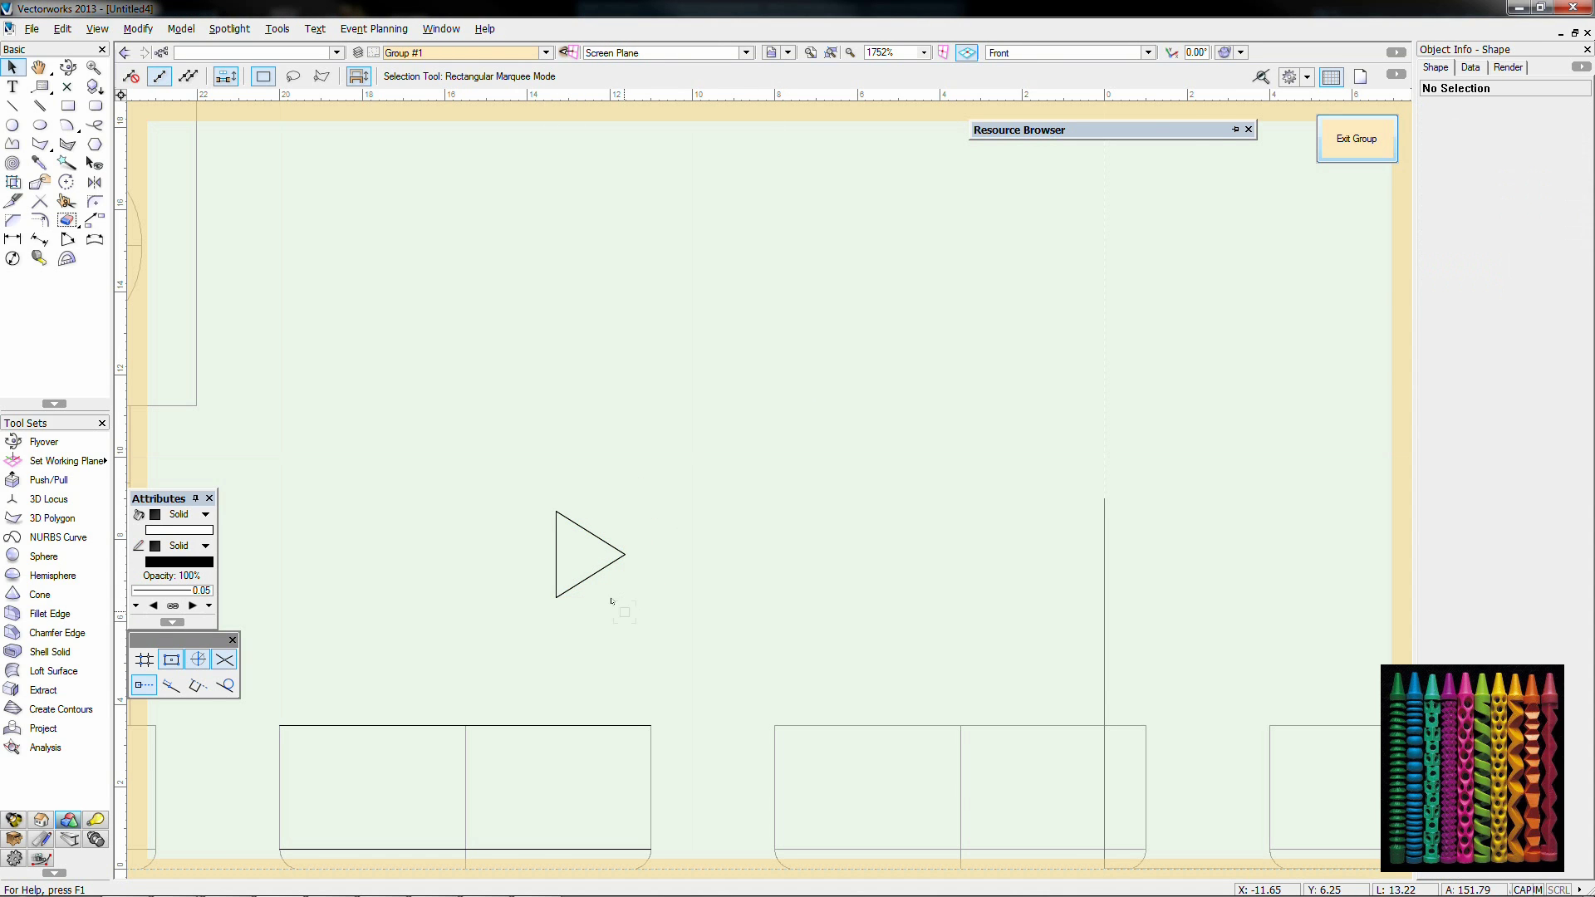
Step: Inspect the pointed spike in a shaded right isometric view and return to wireframe
key(3)
scroll(611, 602, down, 3)
middle_drag(947, 416, 559, 656)
scroll(548, 655, up, 4)
key(ctrl+shift+g)
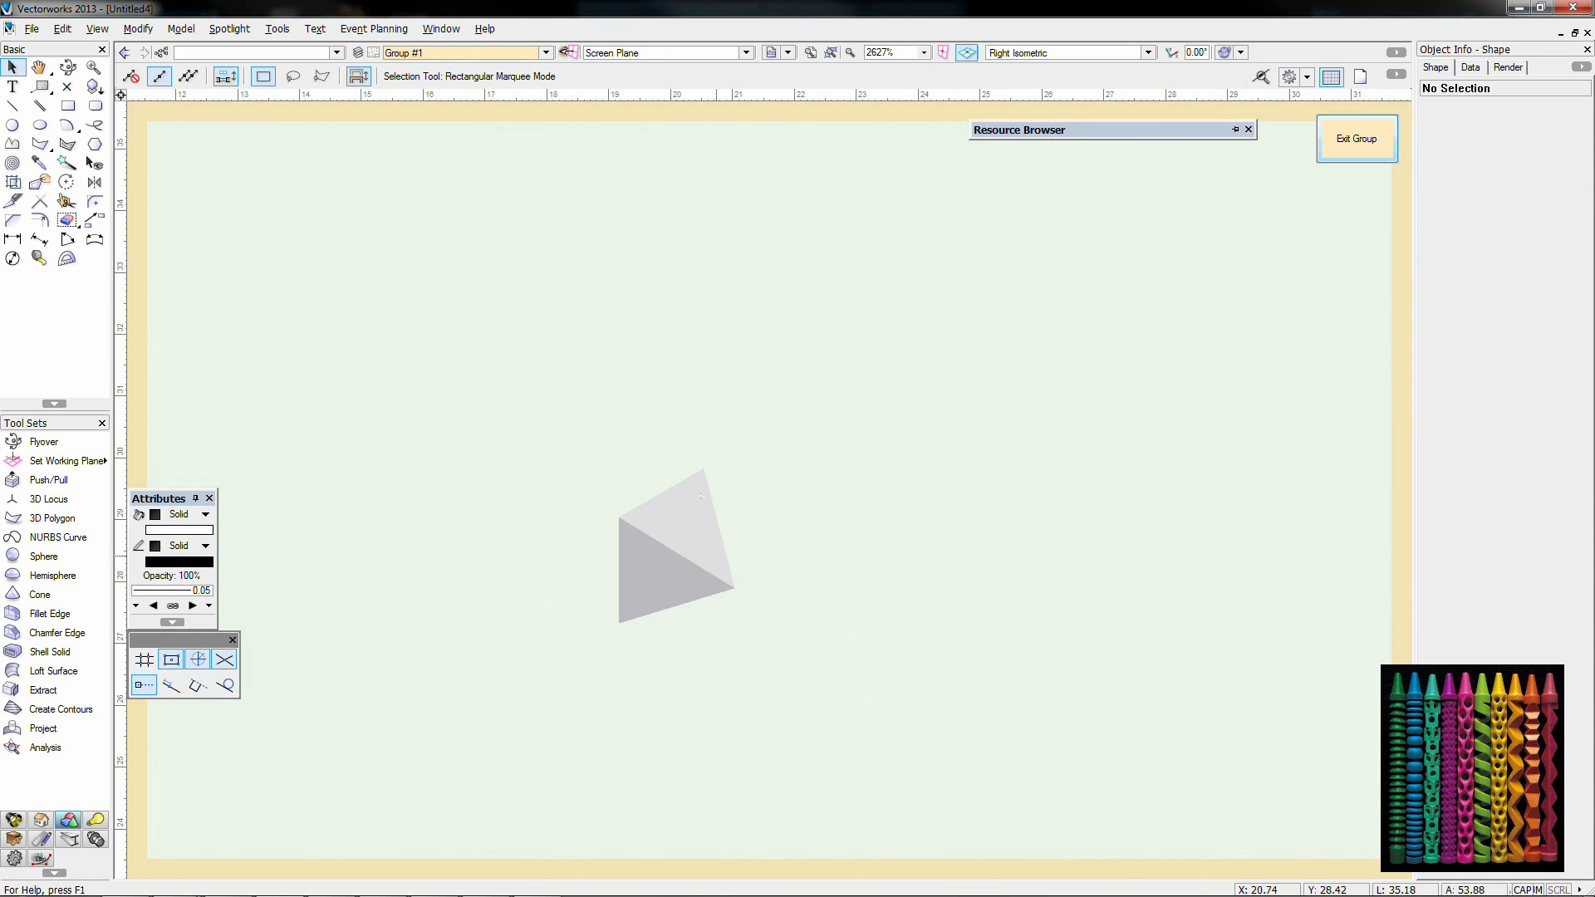
key(ctrl+shift+w)
Step: Extrude the circle between the triangles by 3.1 mm in plan view
scroll(657, 569, down, 3)
key(0)
scroll(657, 569, down, 2)
scroll(289, 447, up, 3)
click(584, 481)
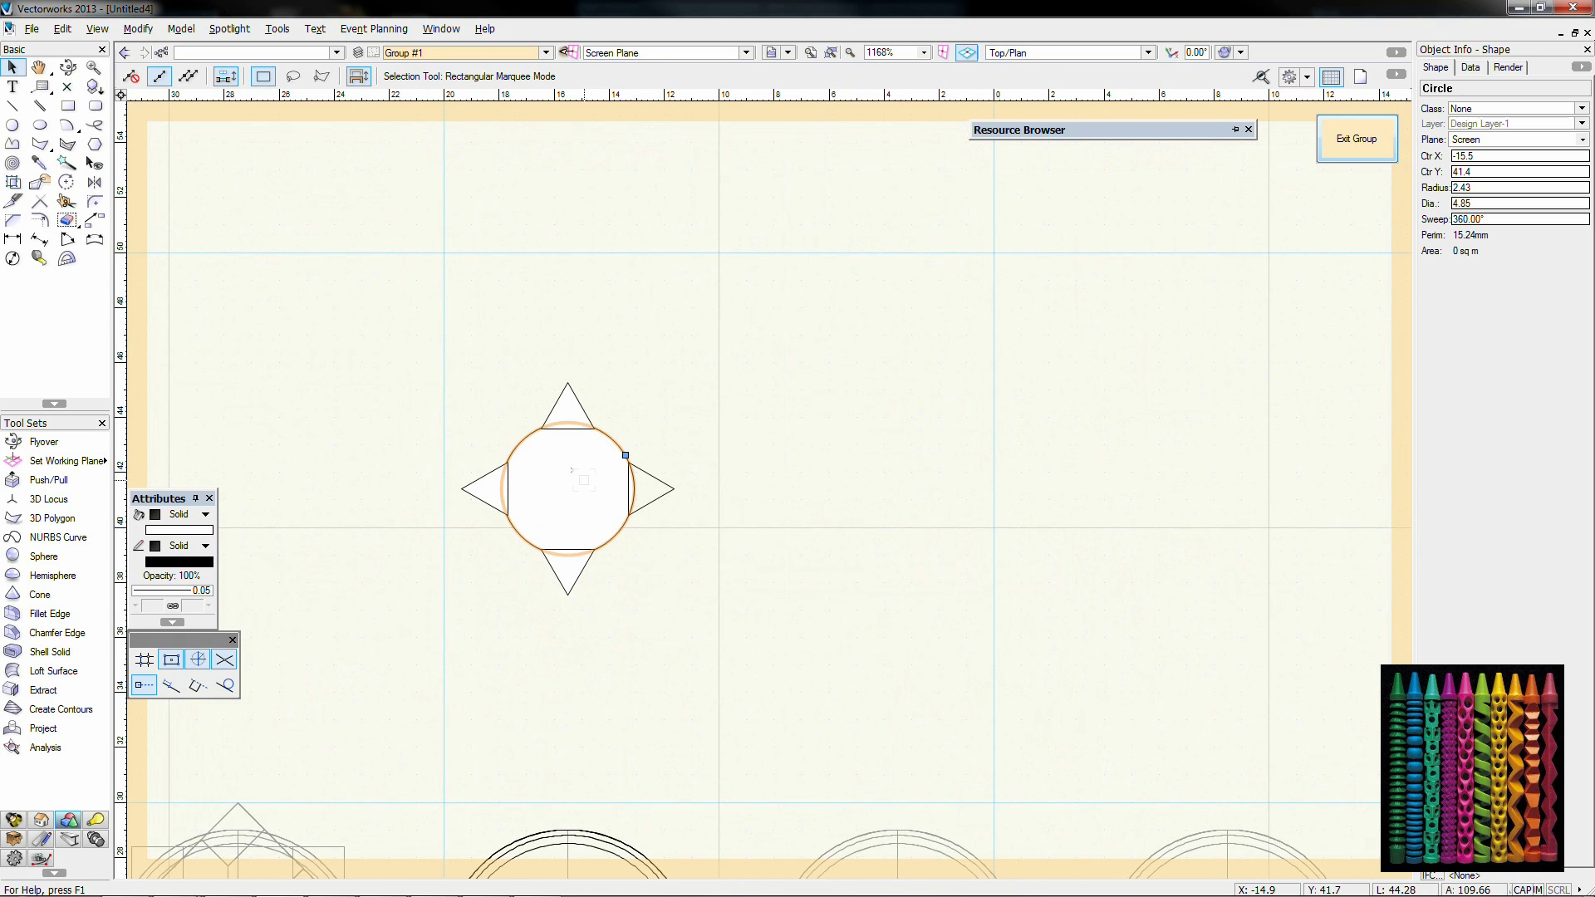
key(ctrl+e)
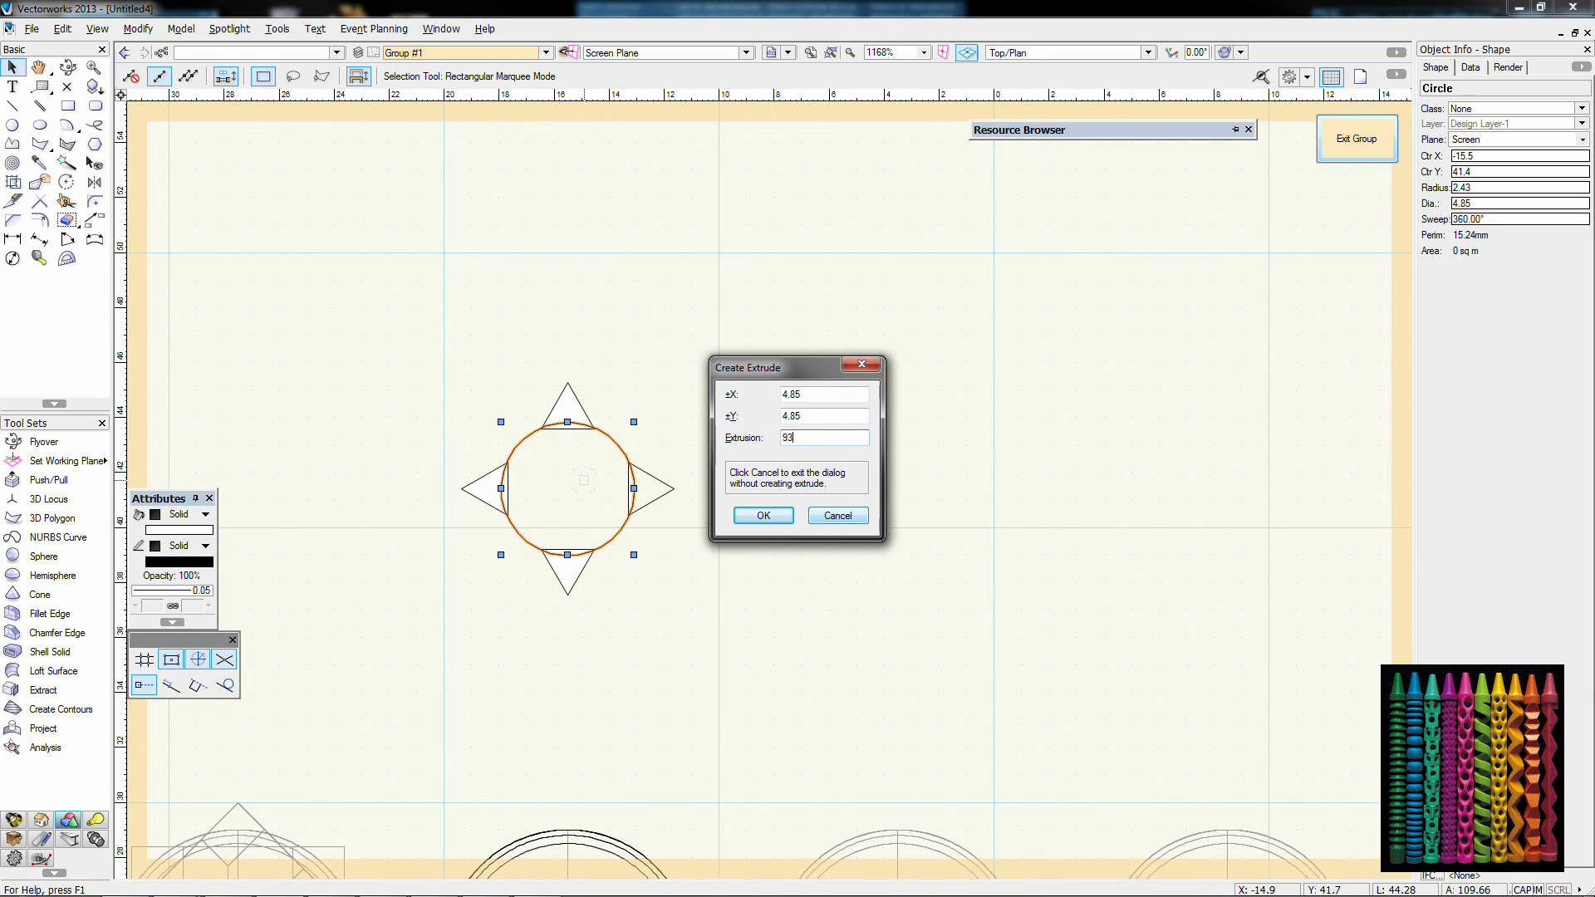
key(Return)
Step: Delete the three flat triangles above, to the left of and below the circle
click(634, 391)
click(581, 405)
key(Delete)
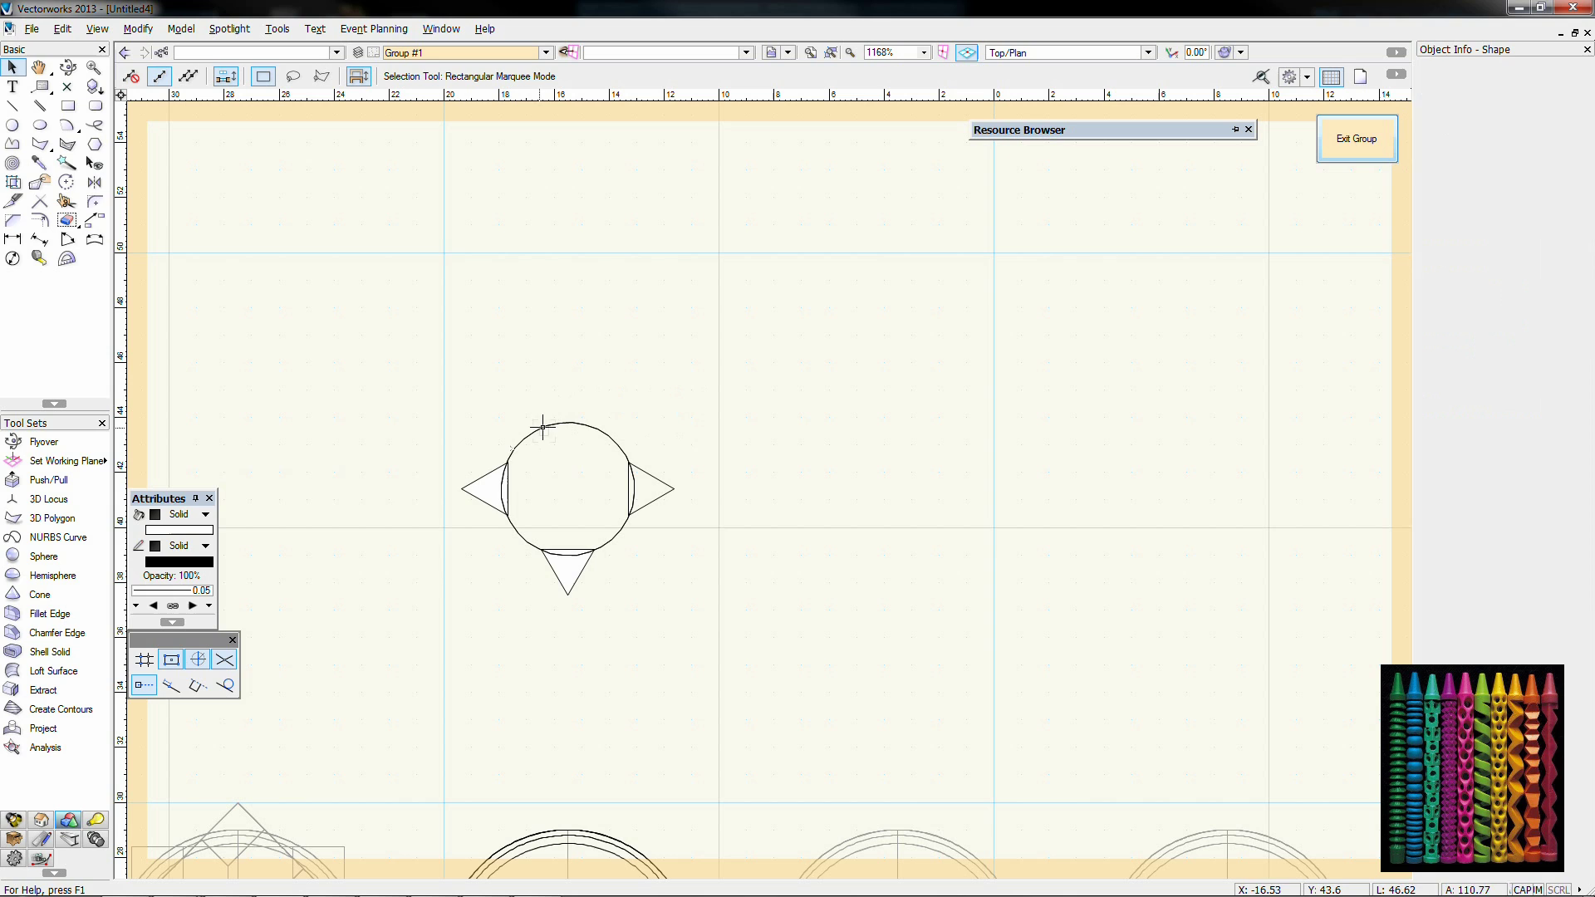
click(485, 476)
key(Delete)
click(554, 572)
key(Delete)
Step: Rotate duplicates of the spike about the circle's centre in 45° increments to place spikes at 45° and 90°
click(651, 502)
click(68, 182)
click(567, 488)
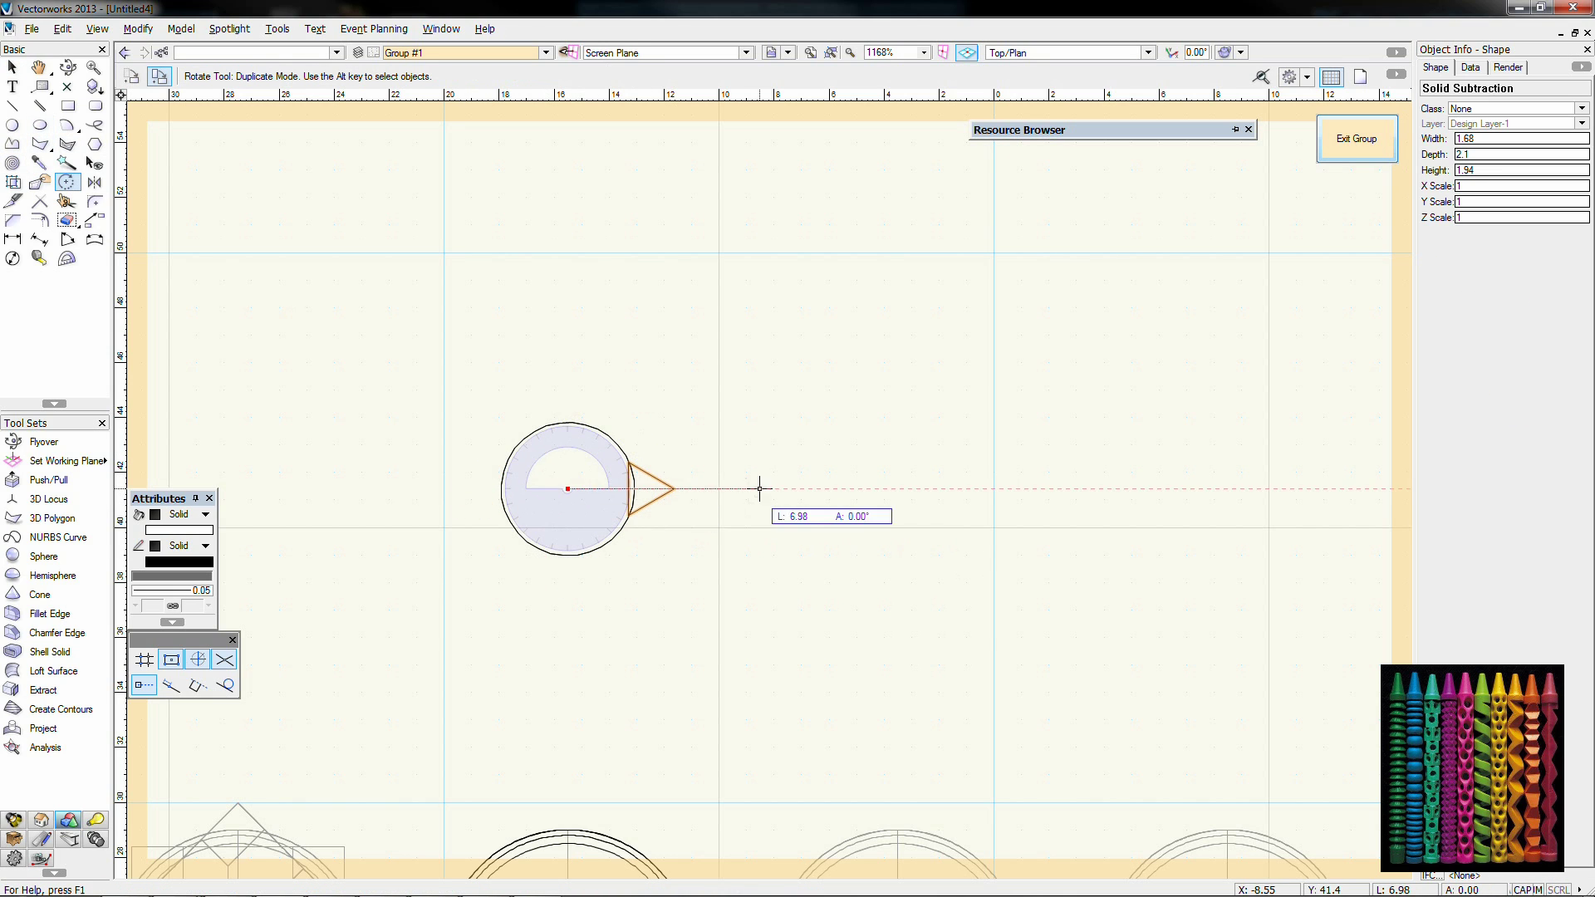
click(691, 364)
click(567, 489)
click(644, 416)
click(567, 331)
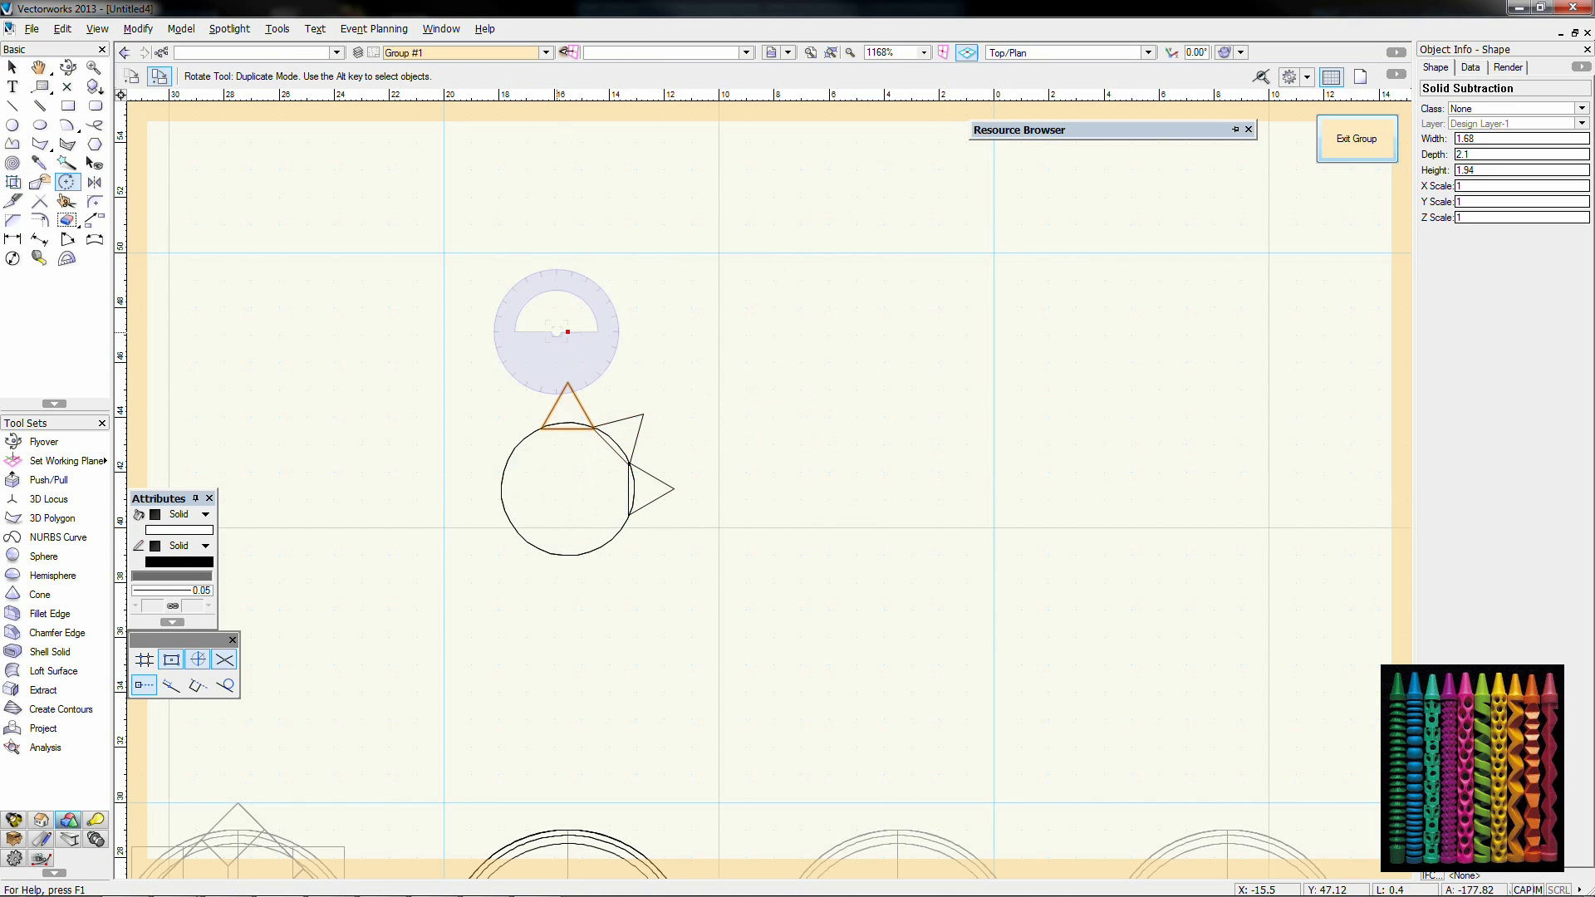
Step: Select the three spikes and rotate duplicates of them about the circle's centre to fill its lower side
key(x)
drag(511, 338, 685, 519)
click(67, 182)
click(567, 489)
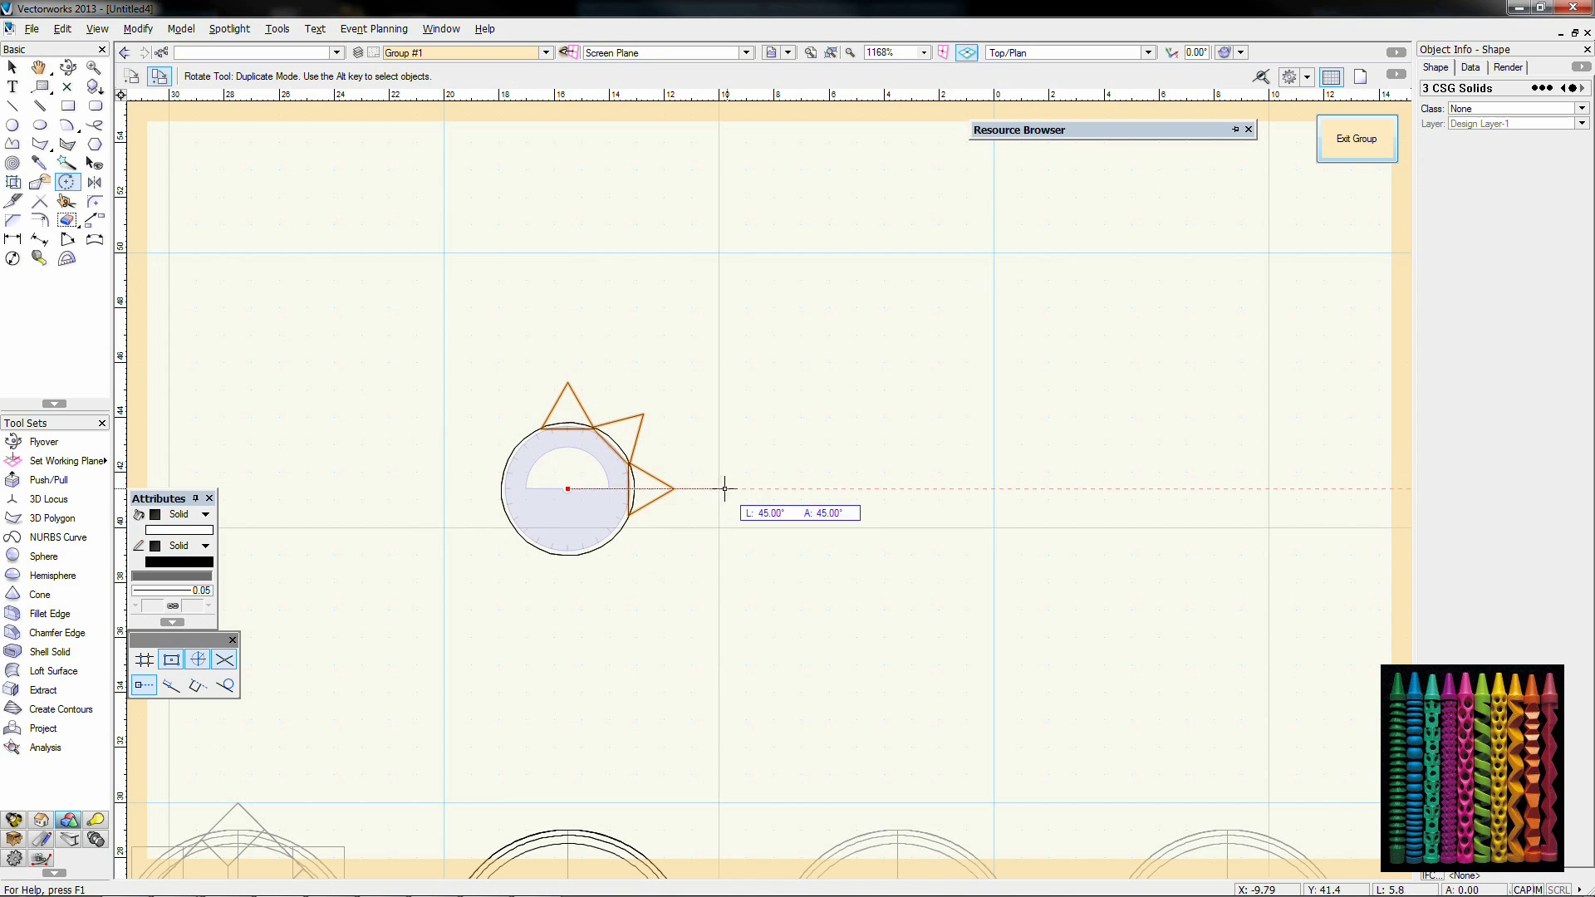
click(722, 486)
click(484, 342)
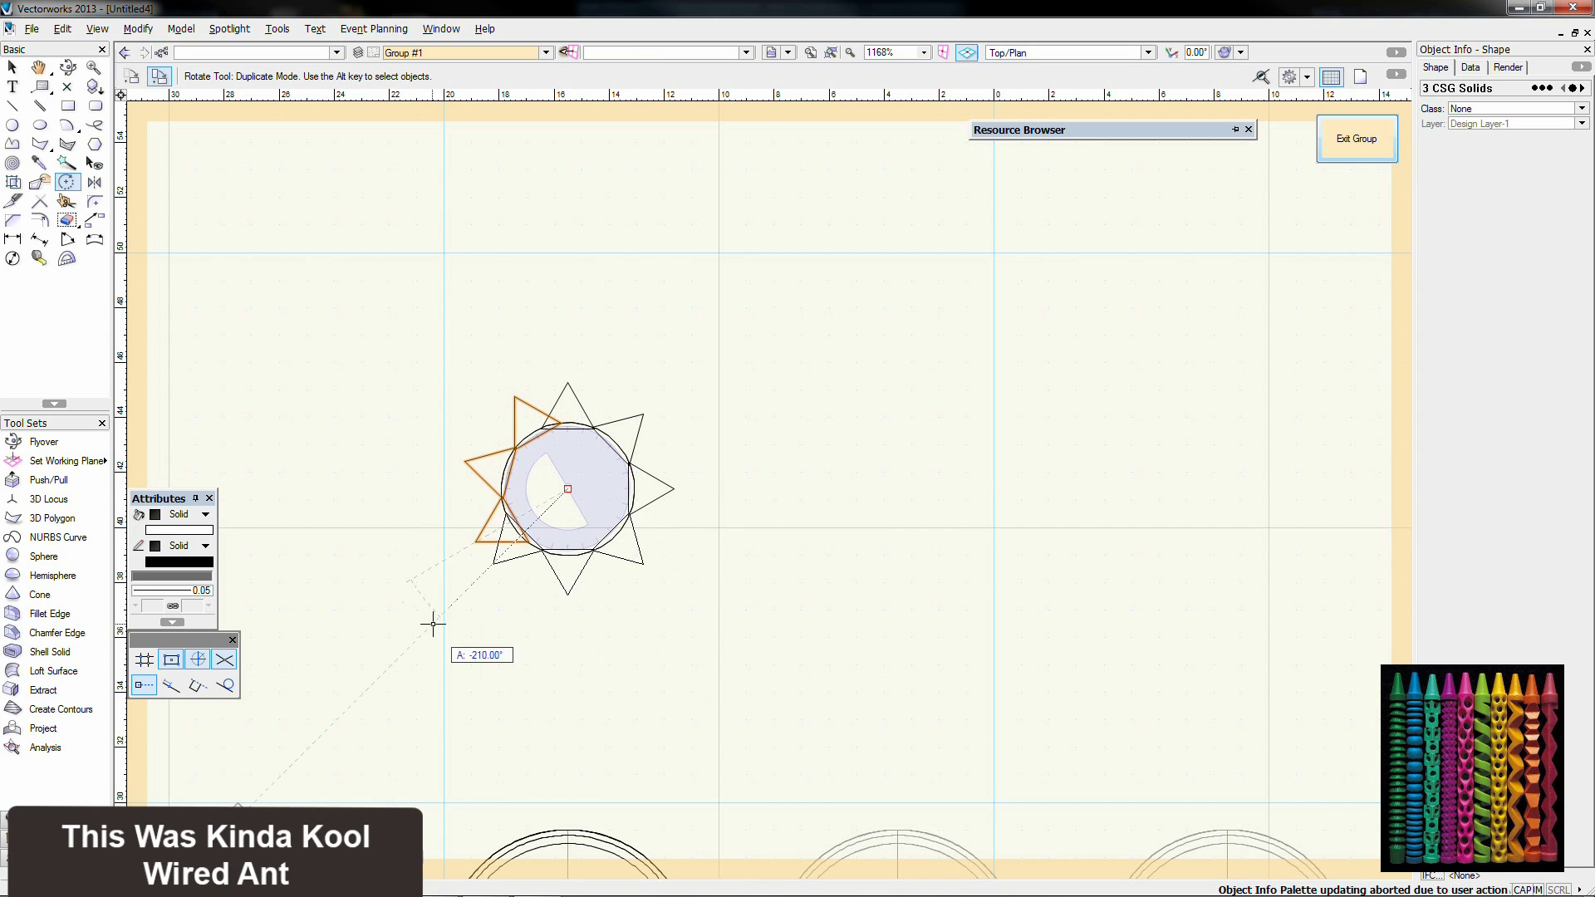
Step: Delete the three misaligned spike duplicates on the left and upper-left of the circle
key(x)
click(477, 542)
key(Delete)
click(496, 491)
key(Delete)
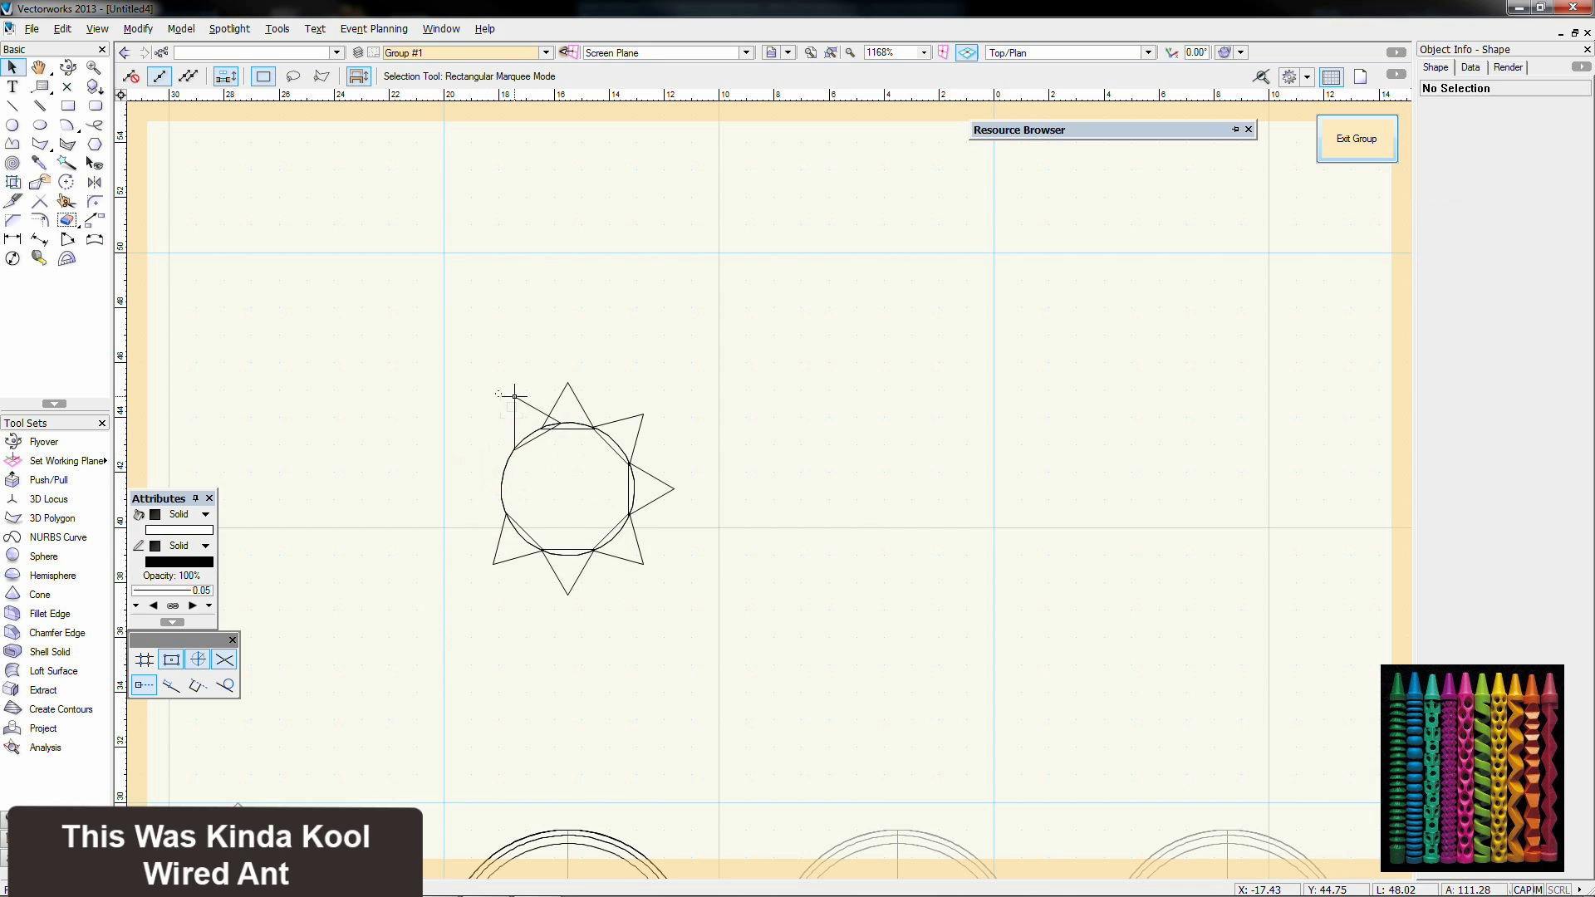
click(515, 397)
key(Delete)
Step: Rotate duplicates of the 45° and 90° spikes by 90° about the circle's centre to complete the ring of eight
drag(521, 352, 713, 499)
click(67, 181)
click(567, 488)
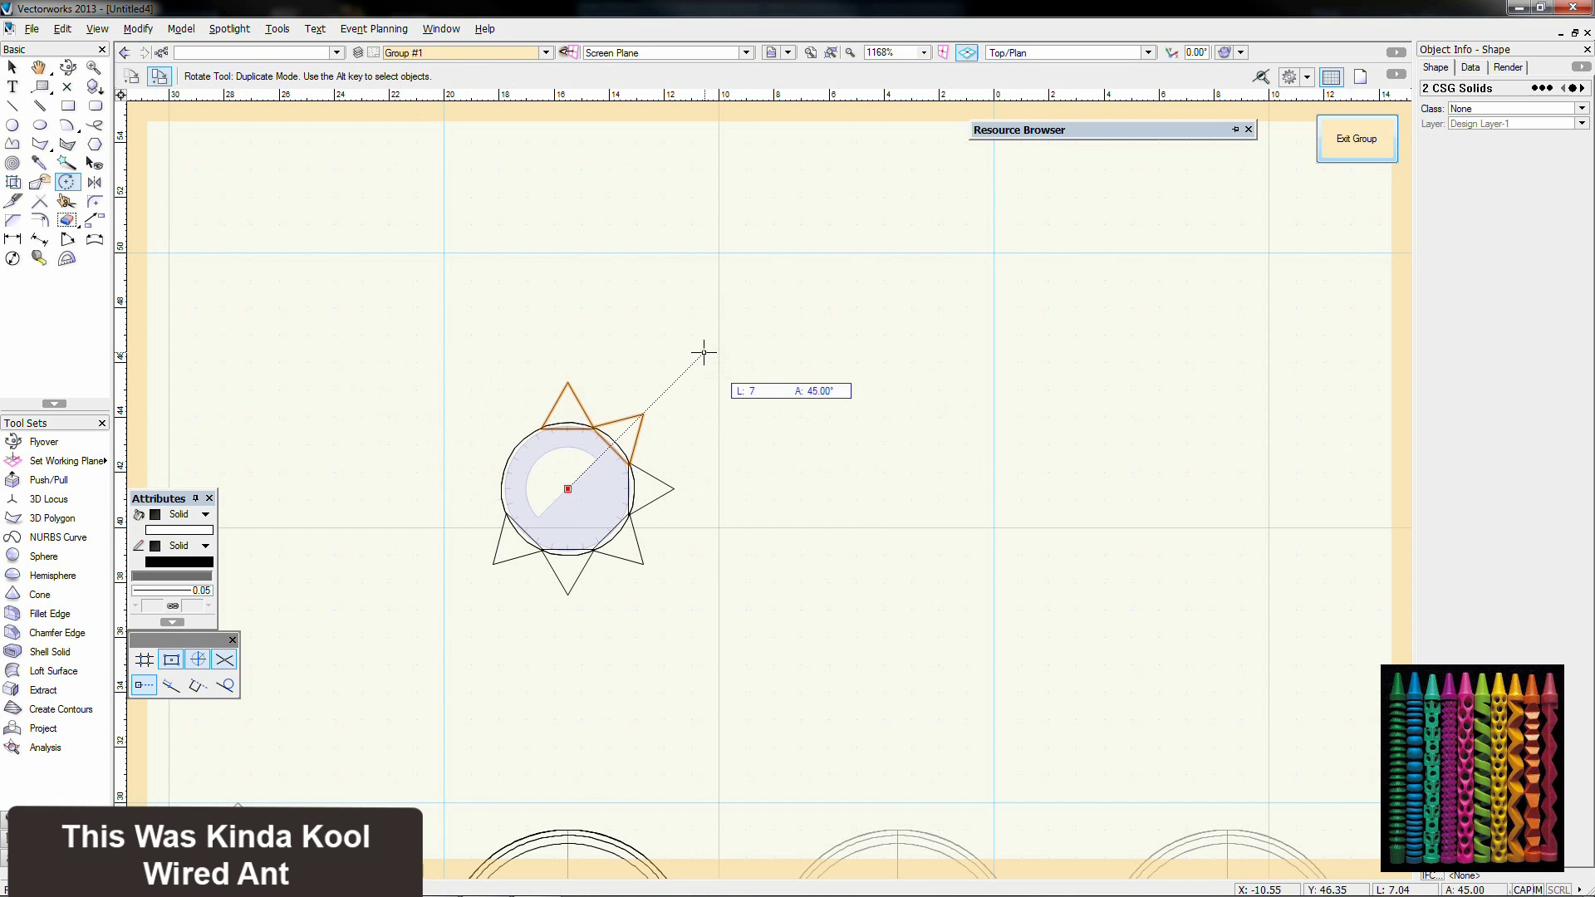
click(455, 377)
key(x)
key(x)
Step: Raise the extruded circle in front view to a bottom Z of 6.08 so that it lines up with the spike ring
drag(419, 345, 755, 633)
key(KP_2)
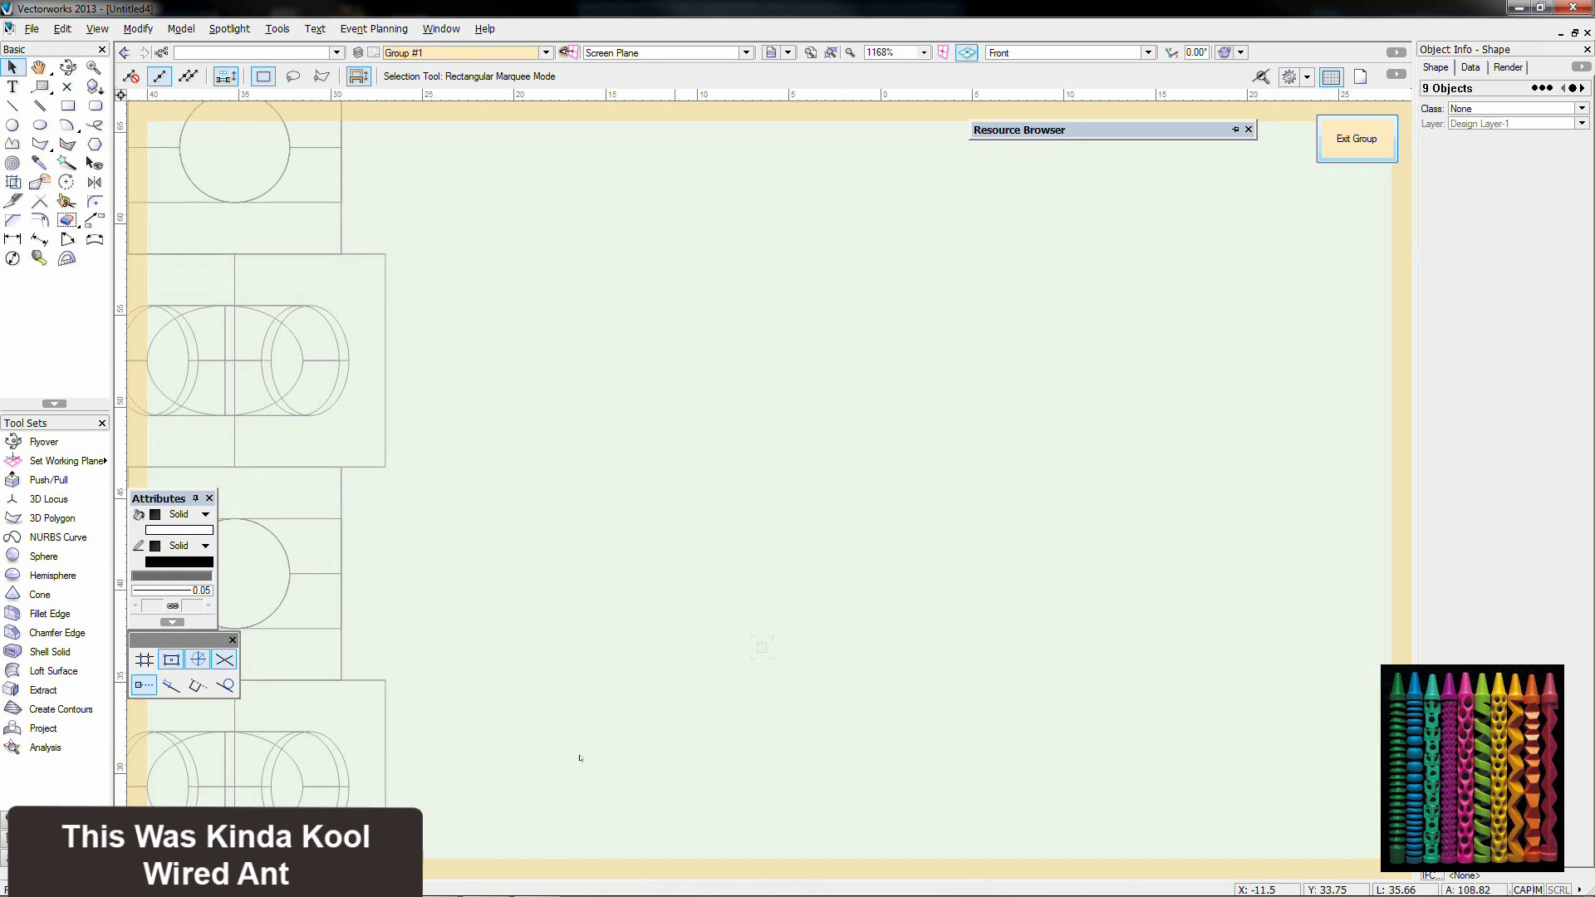
scroll(599, 766, down, 5)
middle_drag(618, 786, 609, 550)
scroll(596, 641, up, 5)
key(x)
key(x)
drag(639, 633, 666, 501)
key(x)
key(x)
scroll(656, 497, up, 4)
scroll(839, 509, down, 1)
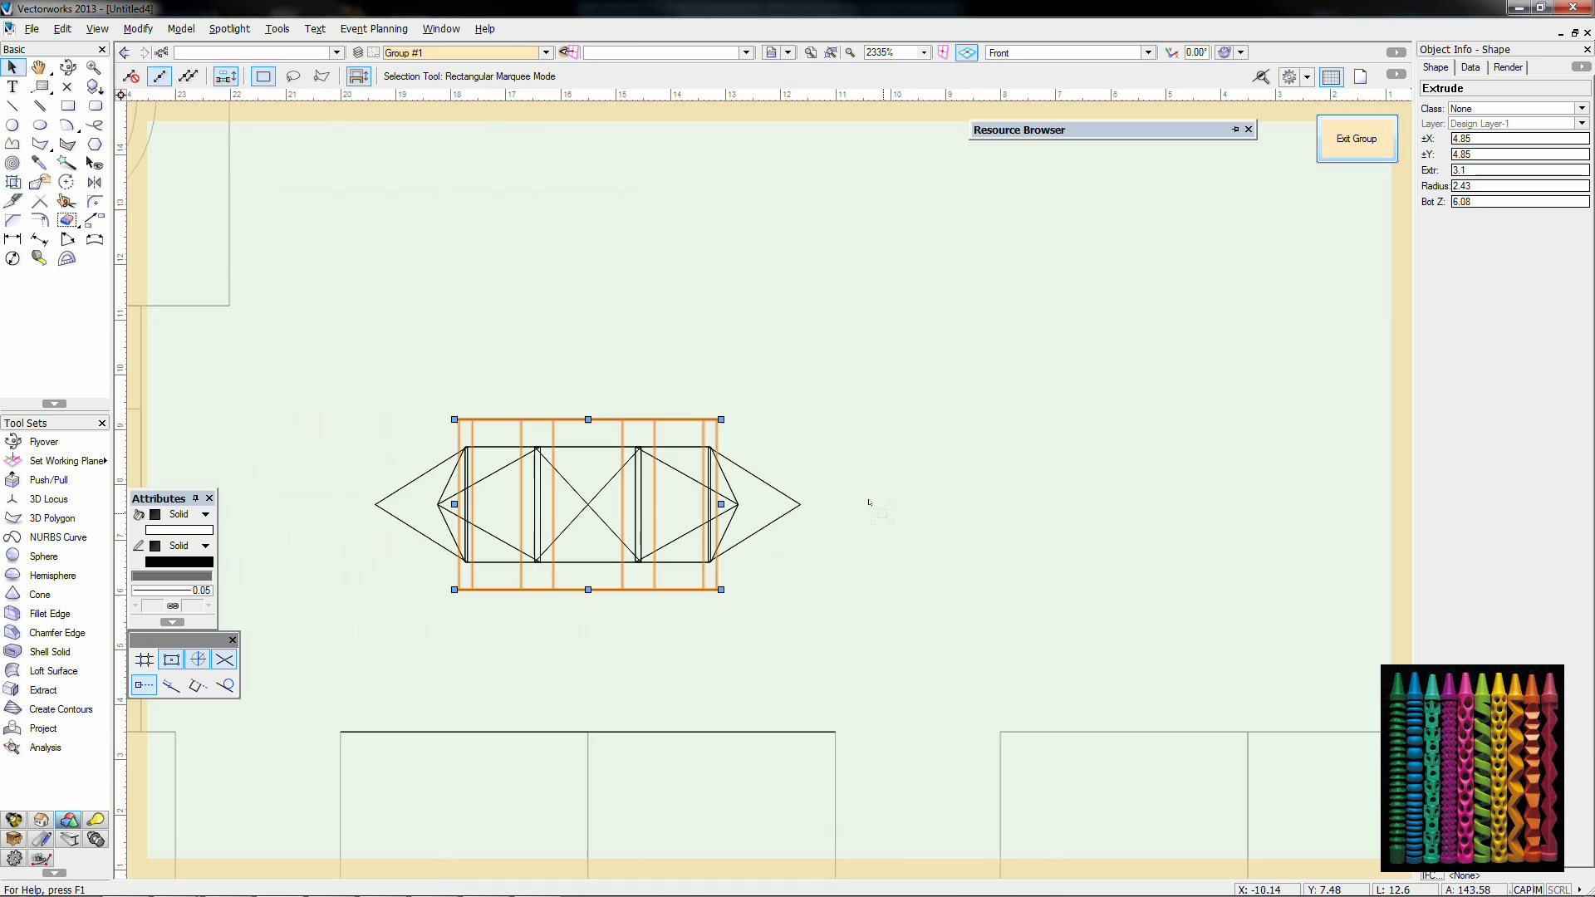
Step: Add the extruded circle and the eight spikes into one solid and check it shaded in right isometric view
right_click(451, 460)
click(544, 485)
key(KP_3)
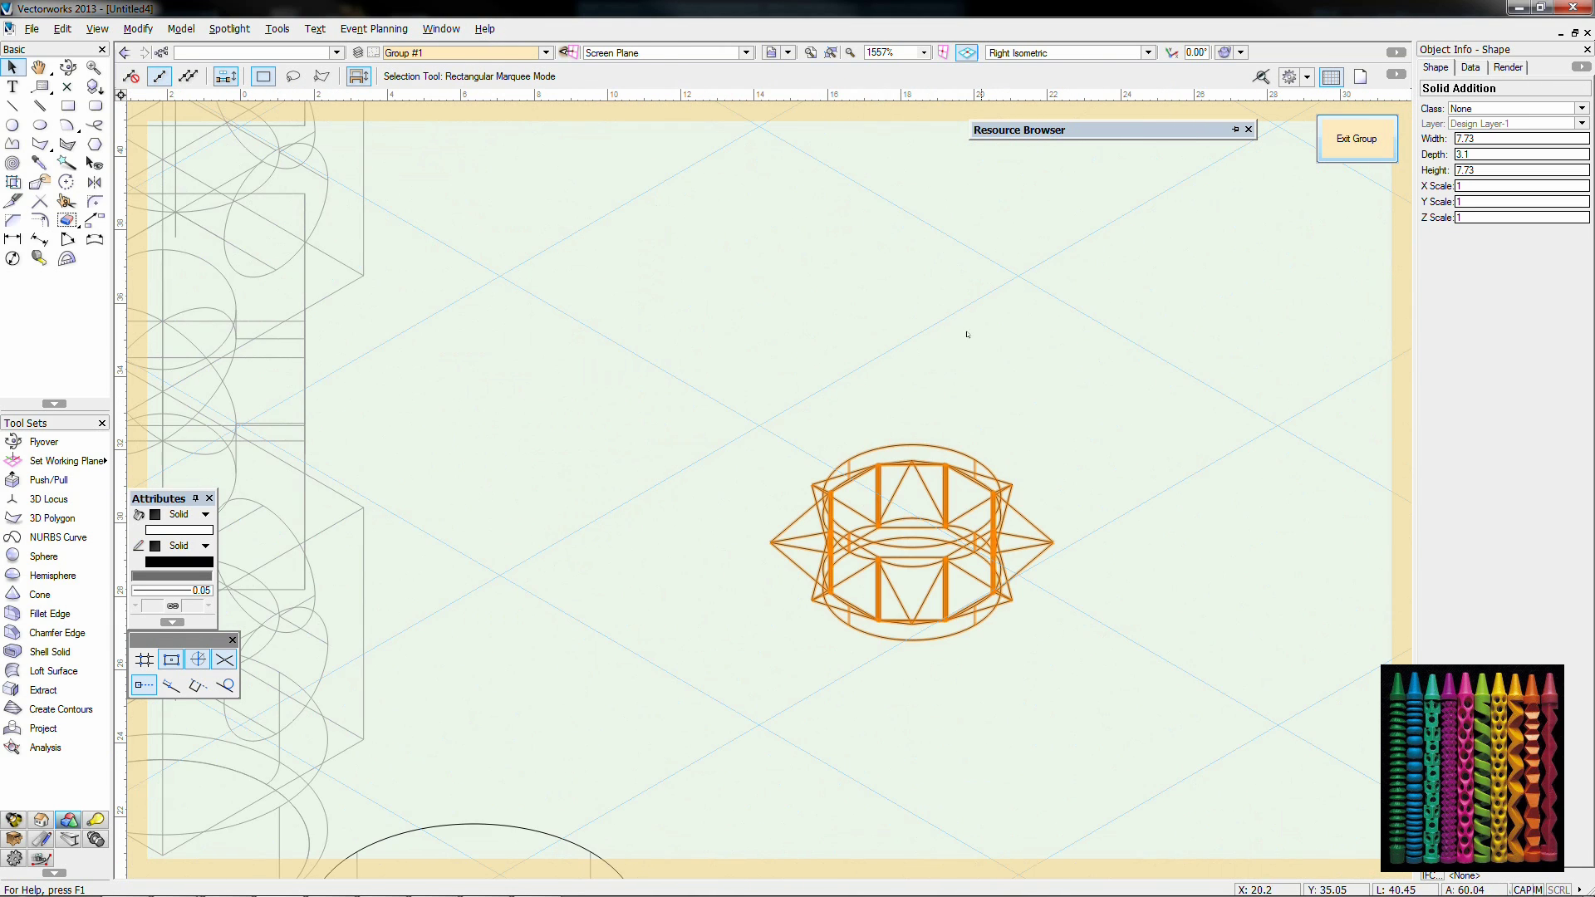
key(ctrl+shift+g)
click(1104, 441)
key(ctrl+shift+w)
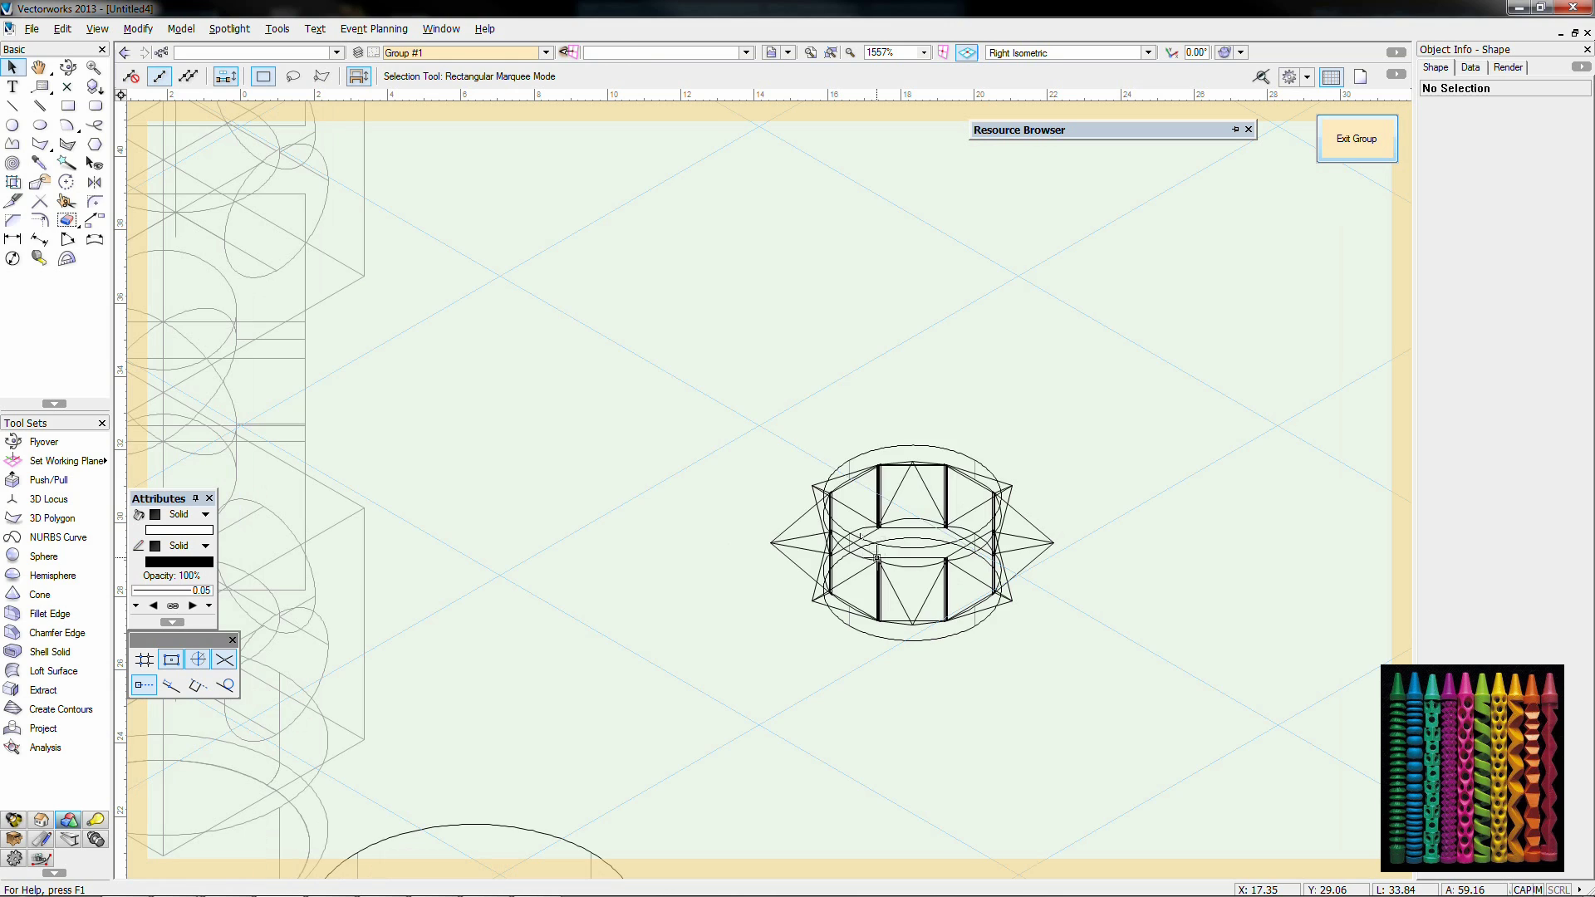
Step: Move the star-shaped solid to the fourth crayon's centre in plan and set it on top of that crayon's base
click(928, 473)
key(KP_0)
scroll(927, 465, down, 2)
drag(368, 306, 369, 581)
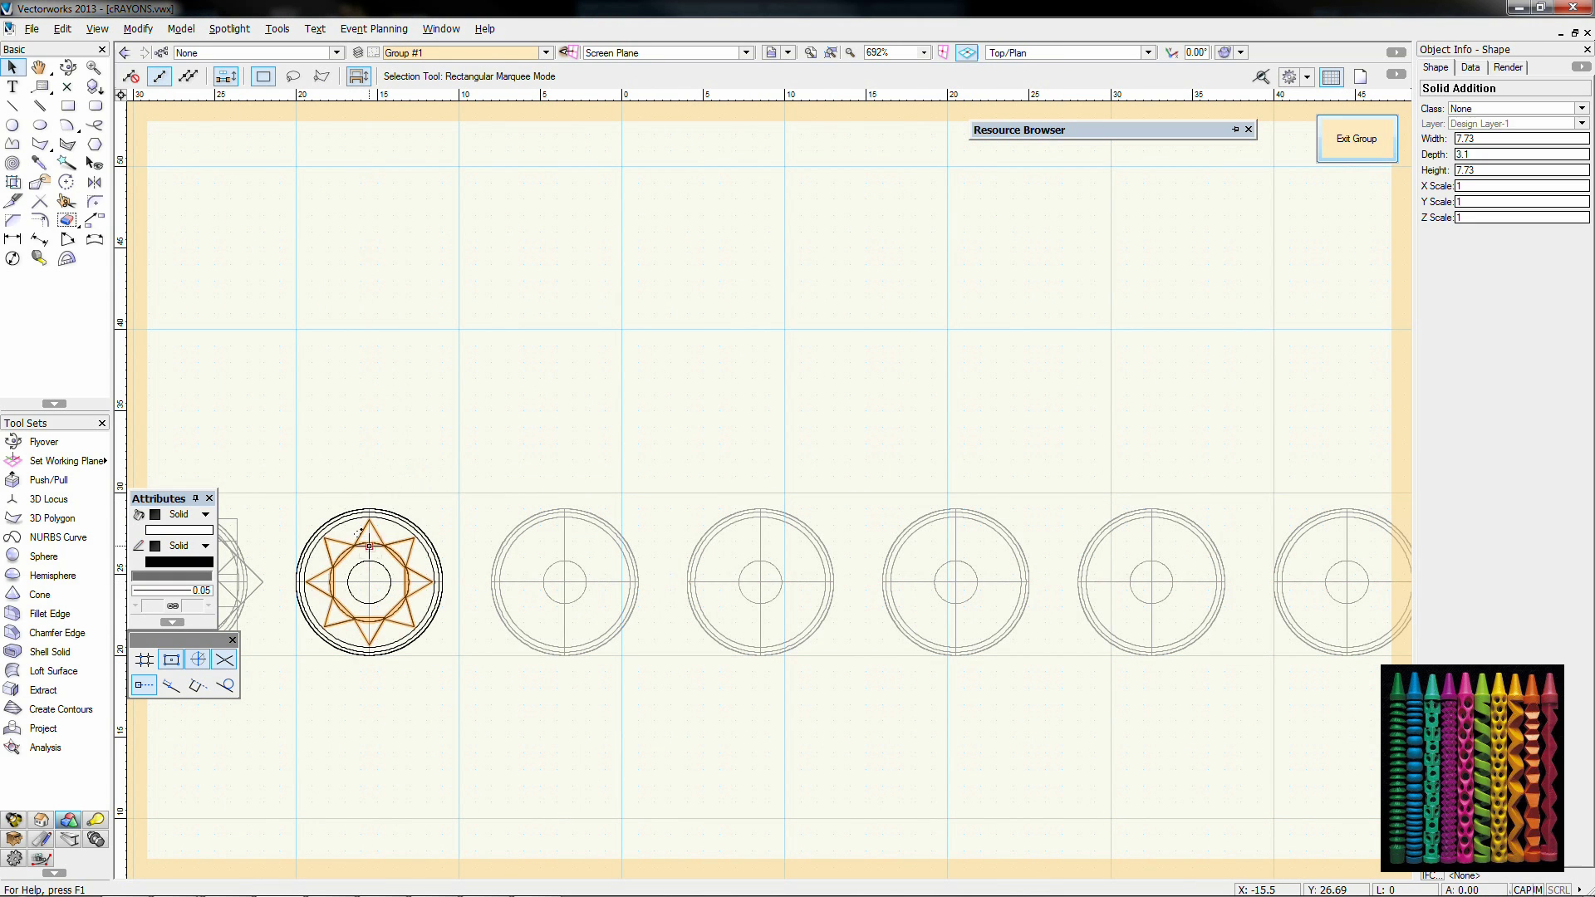
key(KP_1)
scroll(425, 708, up, 2)
drag(437, 702, 437, 757)
middle_drag(437, 757, 604, 775)
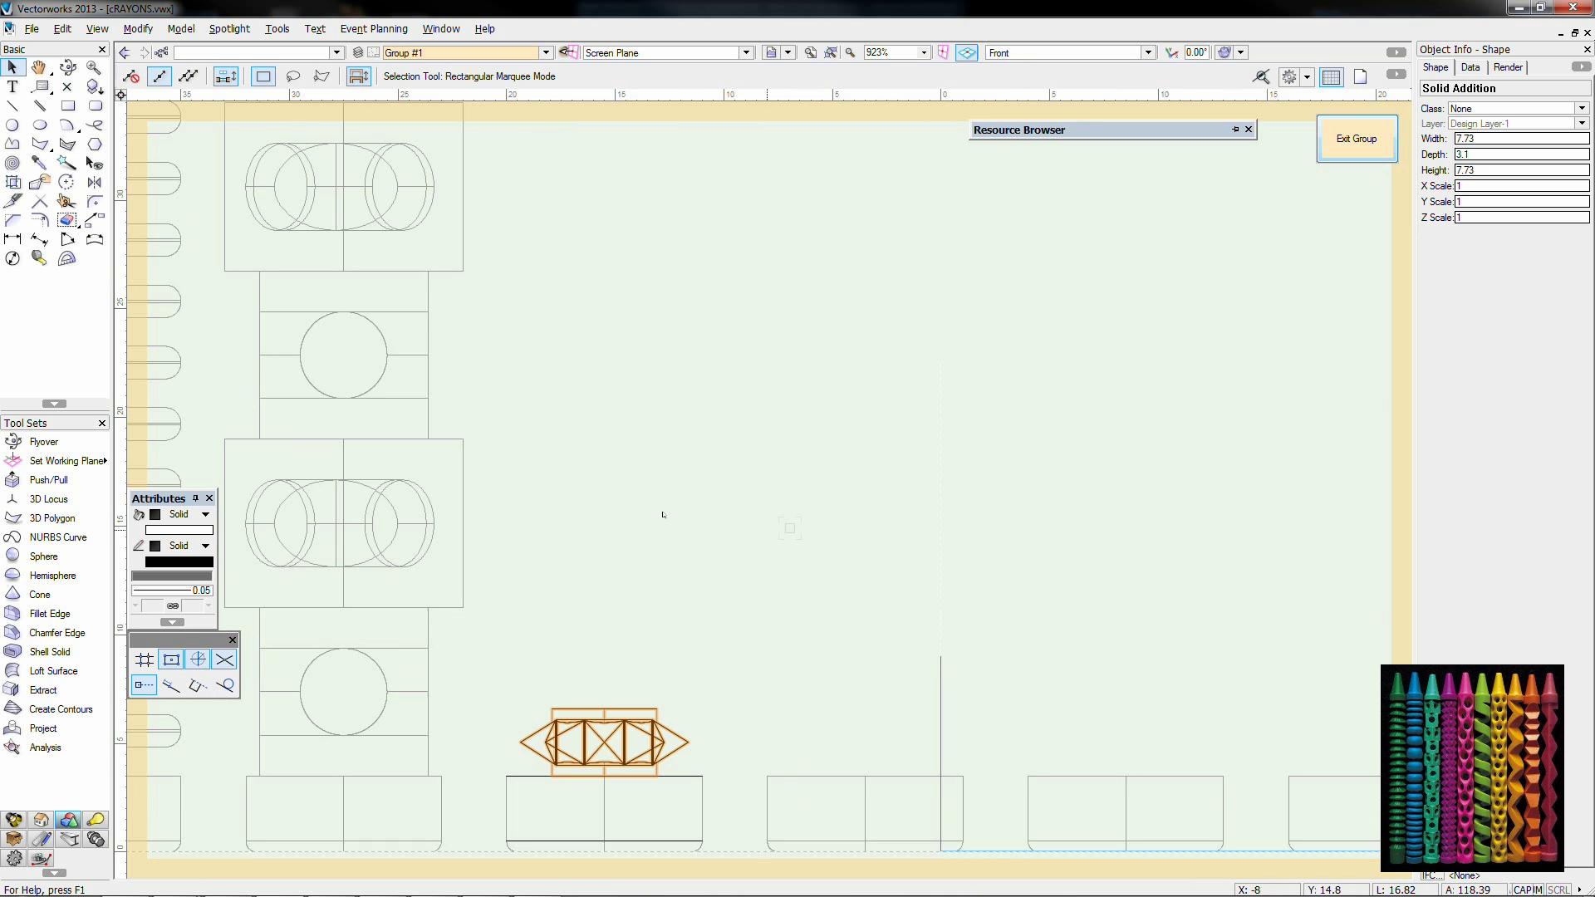
Step: Stack 29 duplicates of the star-shaped solid upward with Move by Points, using its bottom and top centre points as spacing
click(96, 221)
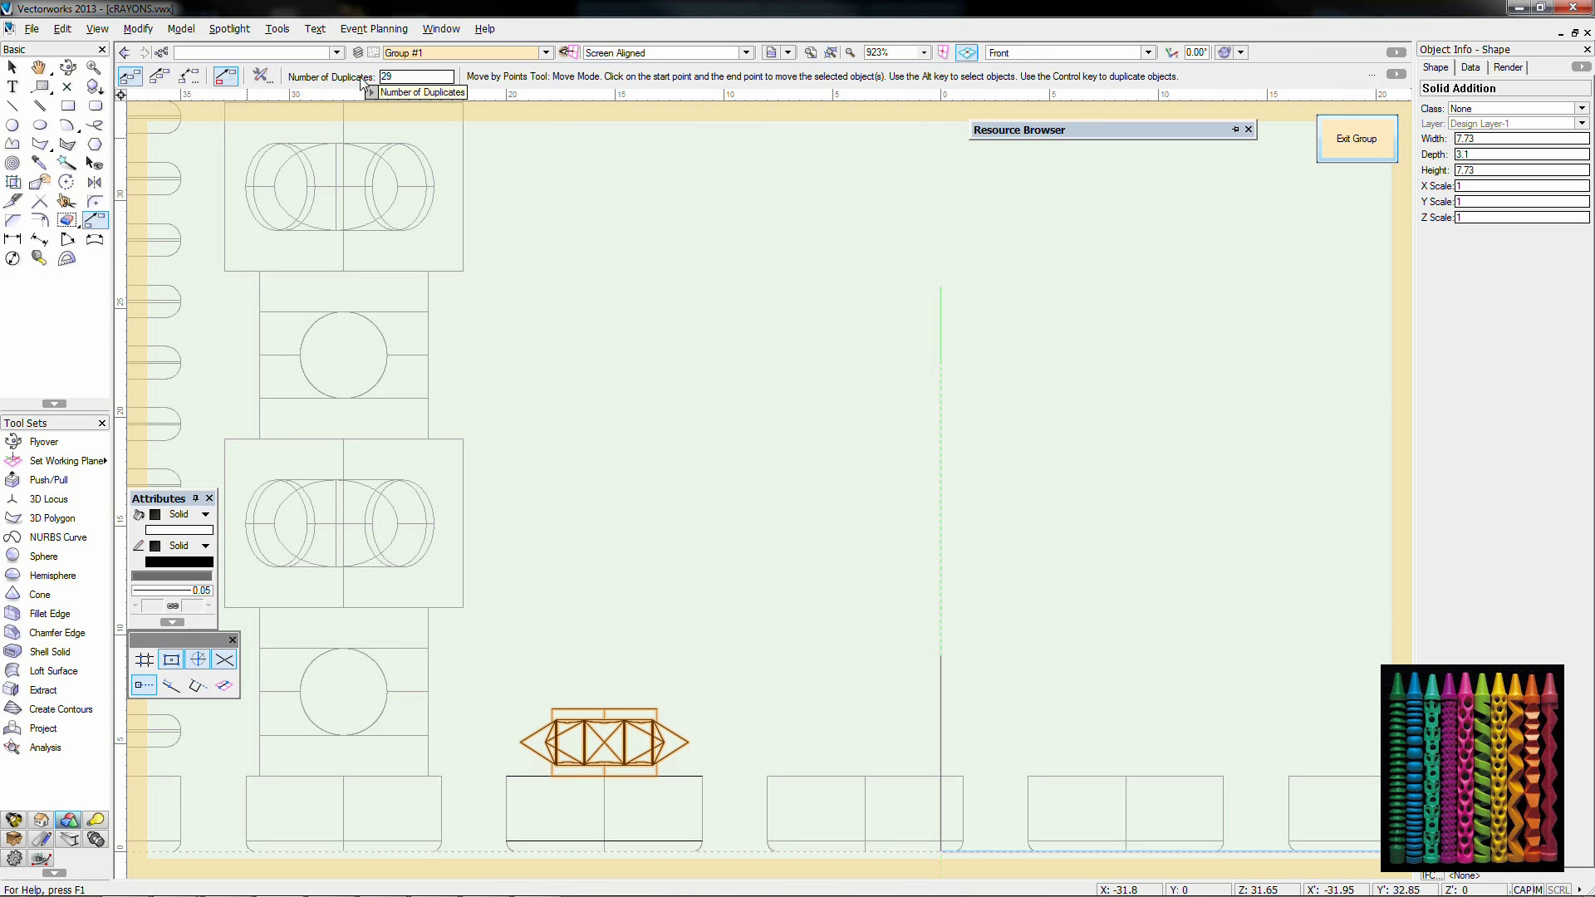
click(603, 776)
click(604, 709)
scroll(604, 709, down, 3)
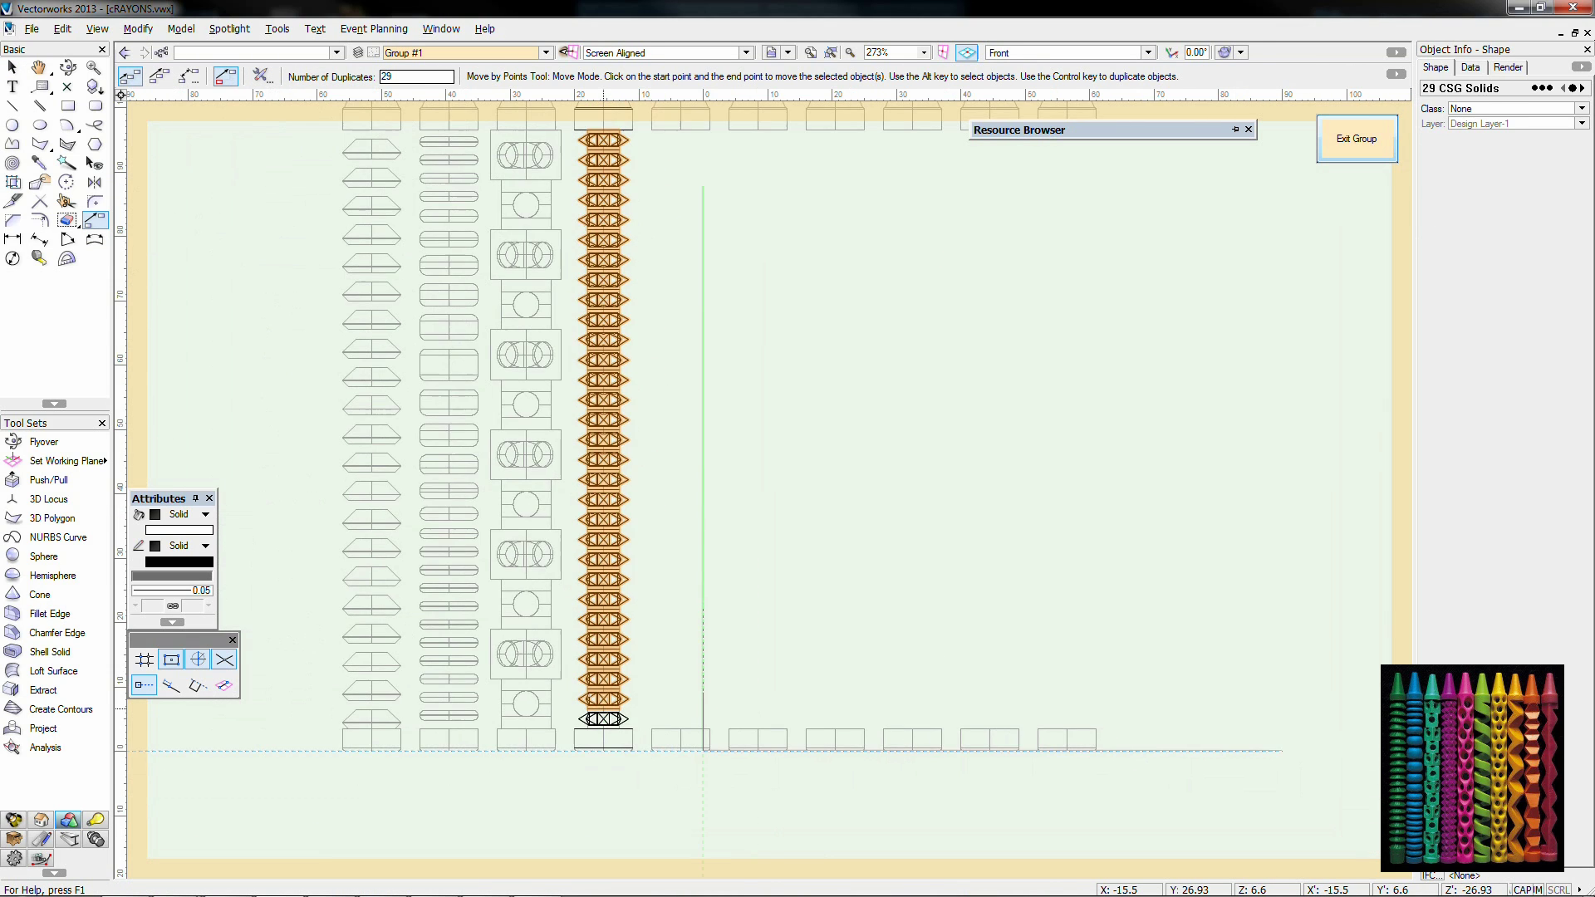
key(x)
key(x)
Step: Select all solids of the fourth crayon and give them a purple fill colour
key(KP_5)
key(KP_3)
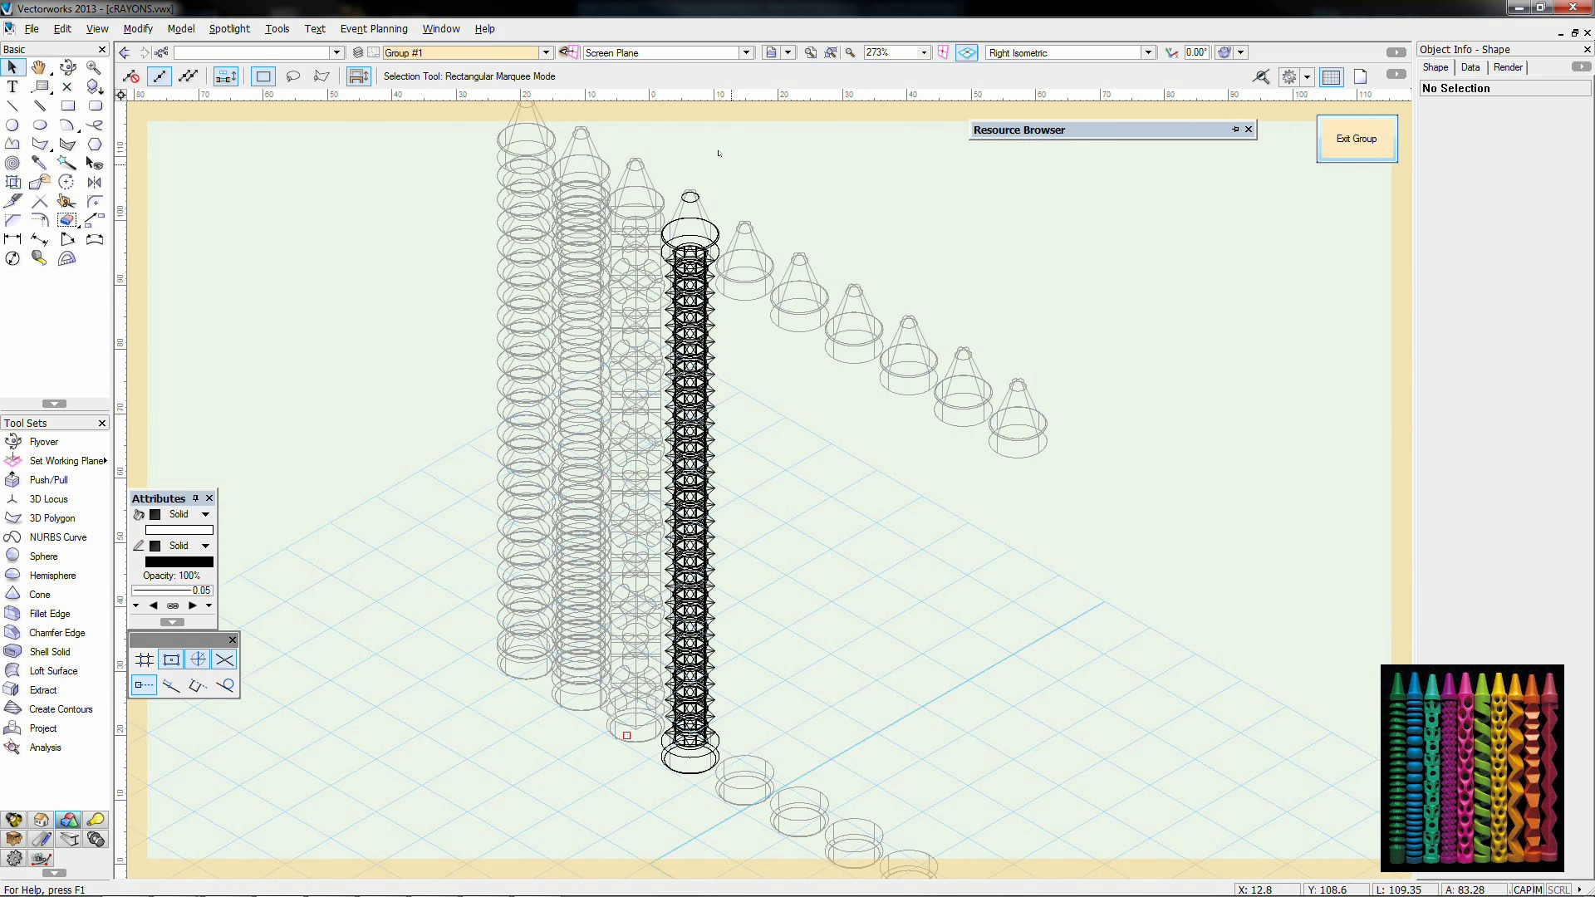
click(202, 532)
click(331, 178)
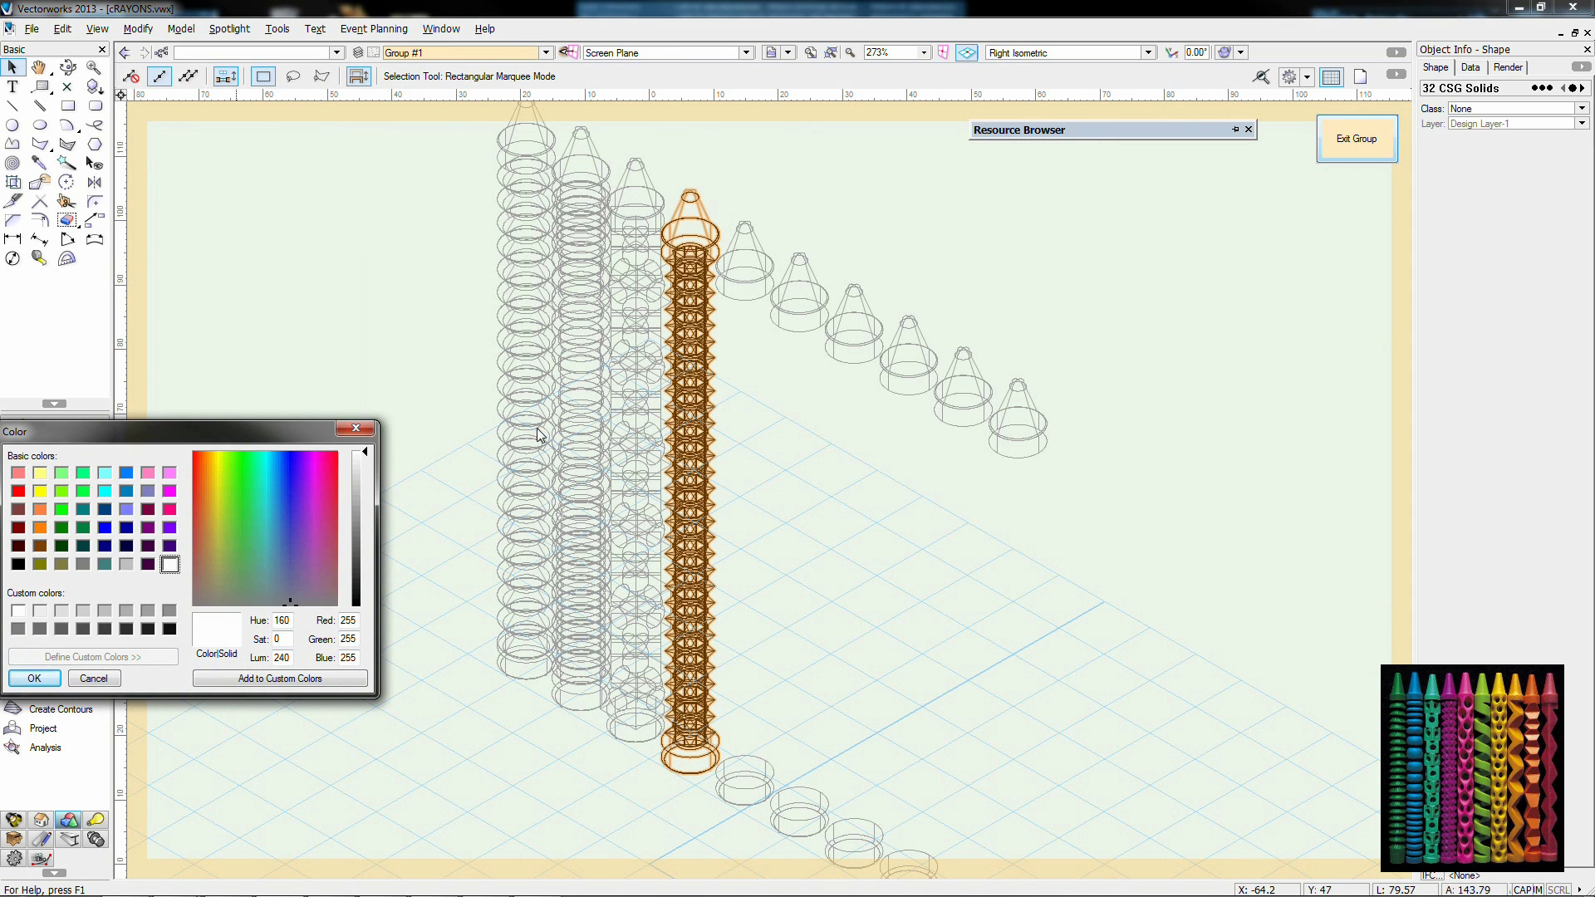
drag(312, 535, 313, 540)
click(362, 541)
click(39, 678)
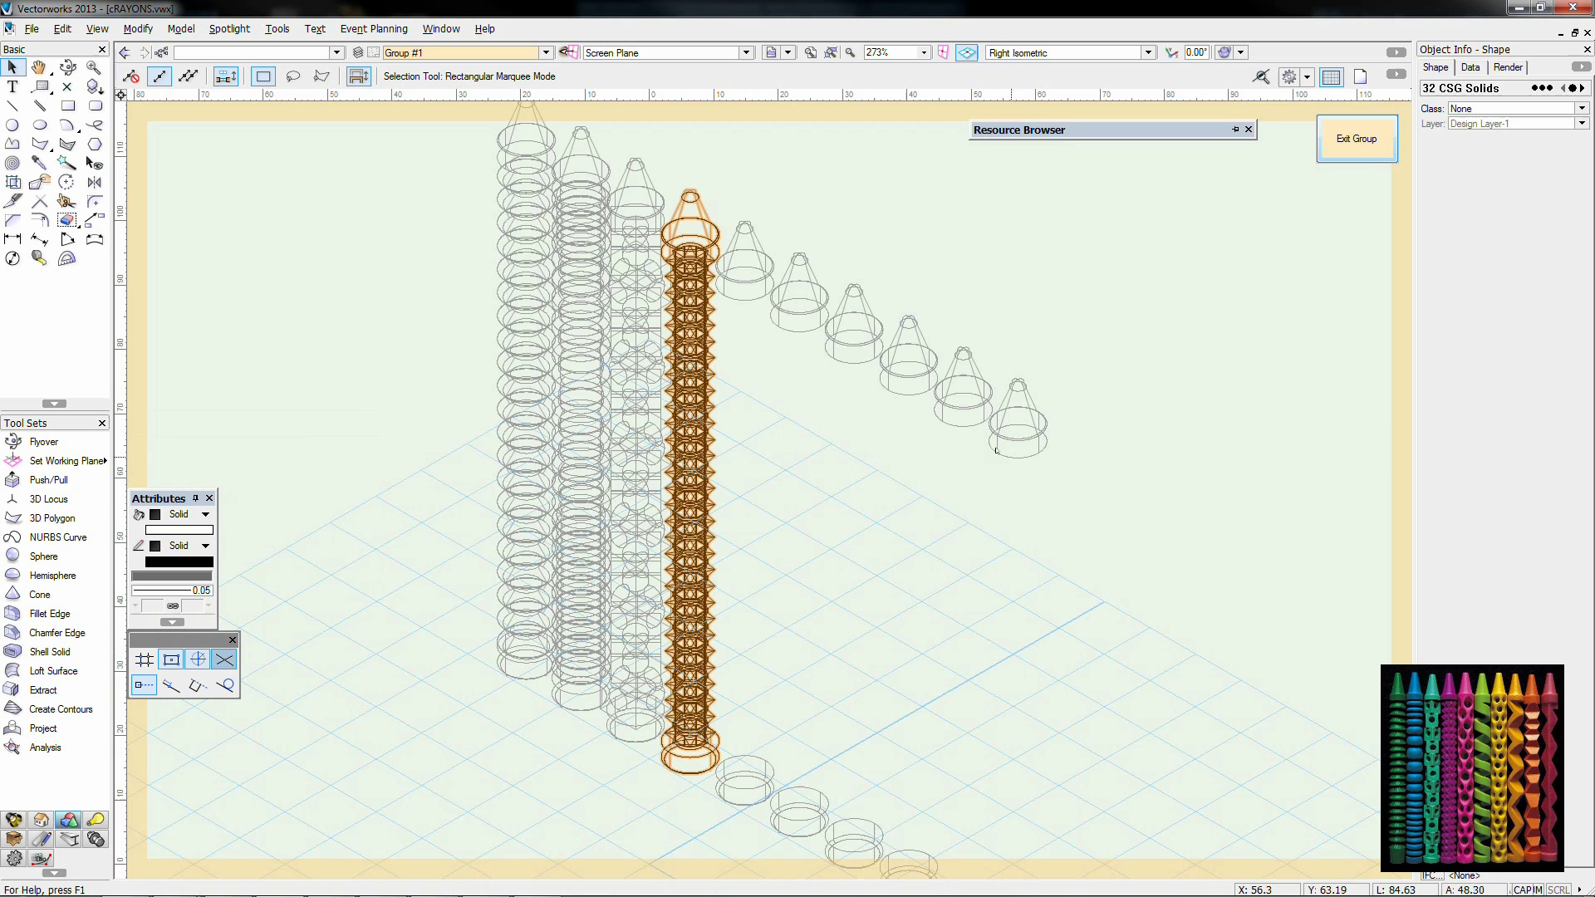
Step: Exit the fourth crayon's group, check the crayons shaded, and return to wireframe
click(1345, 145)
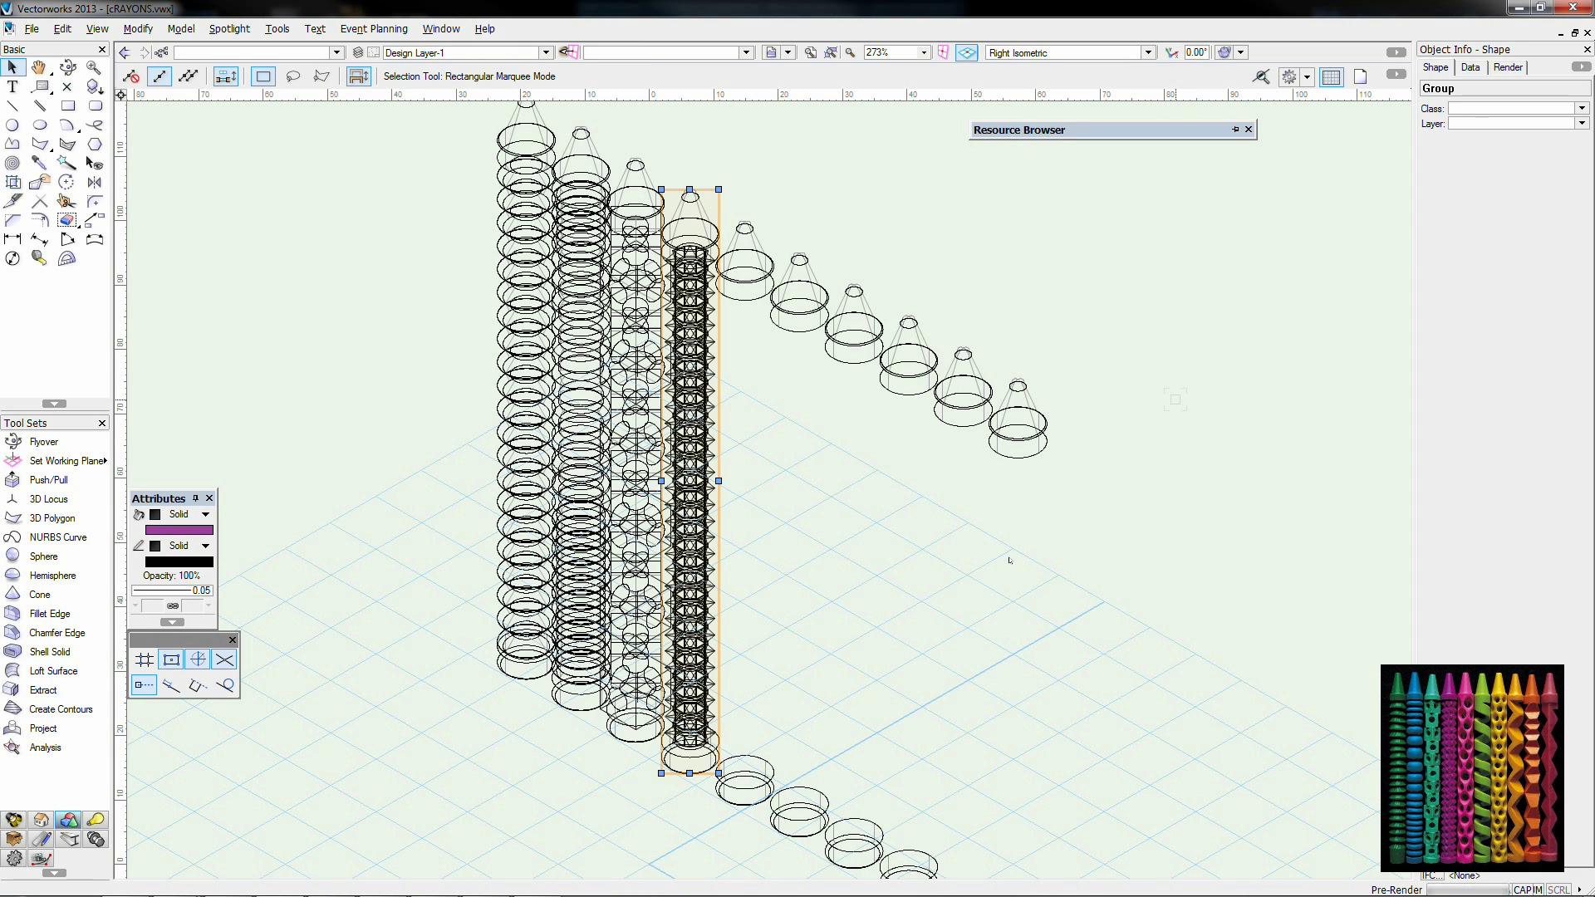
click(1081, 502)
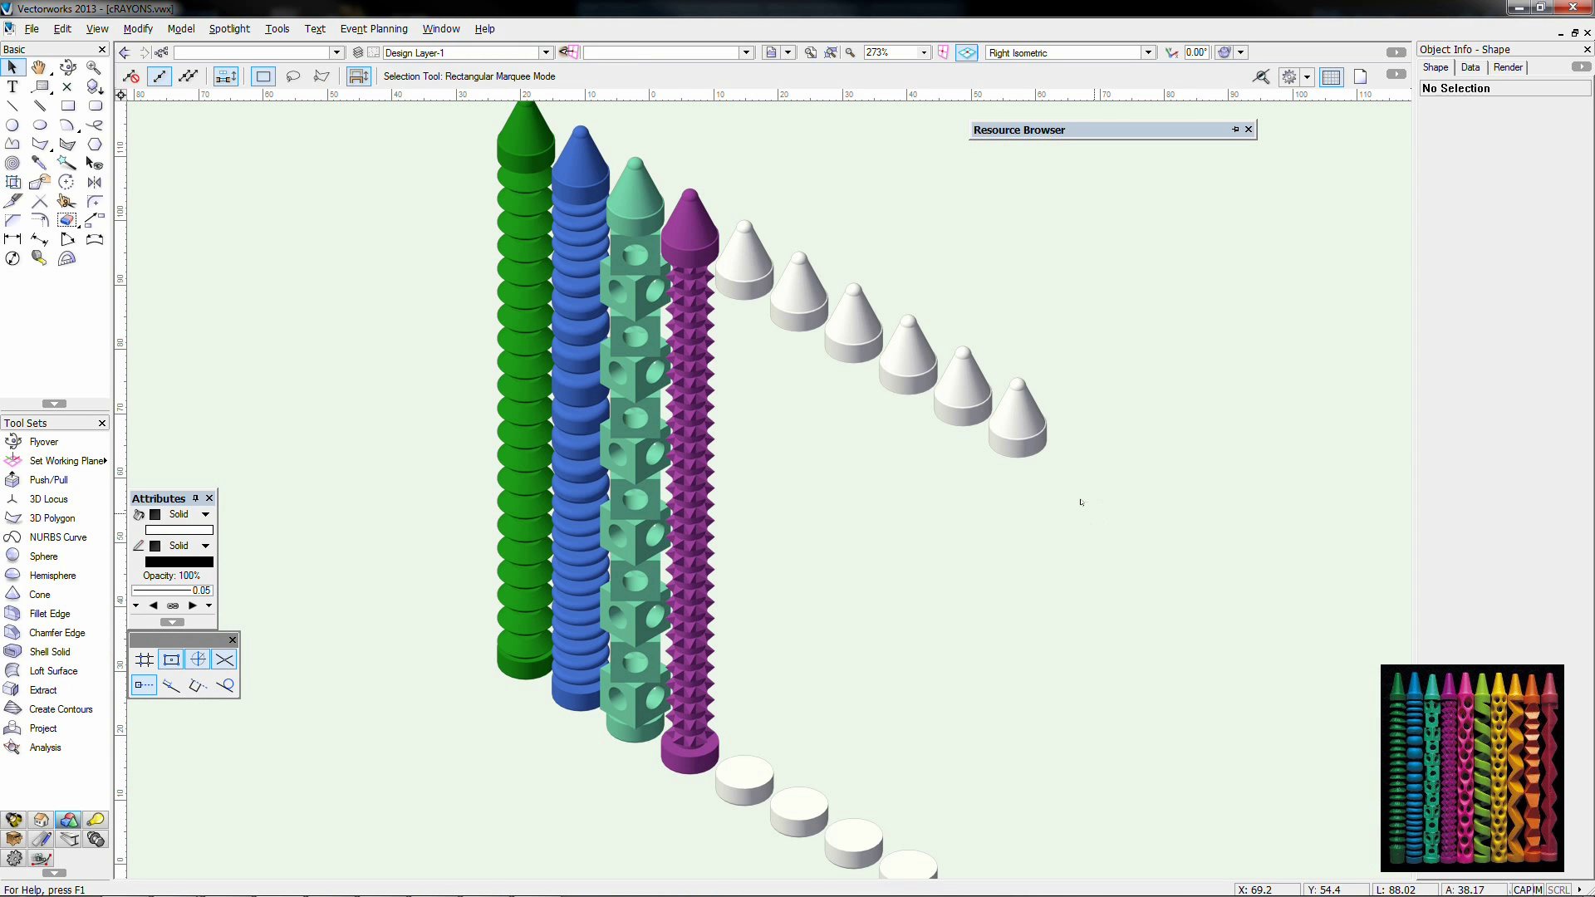
key(ctrl+shift+w)
Step: Open the fifth crayon's group, draw a circle of radius 4.5 at its plan centre, and extrude it 93
key(KP_2)
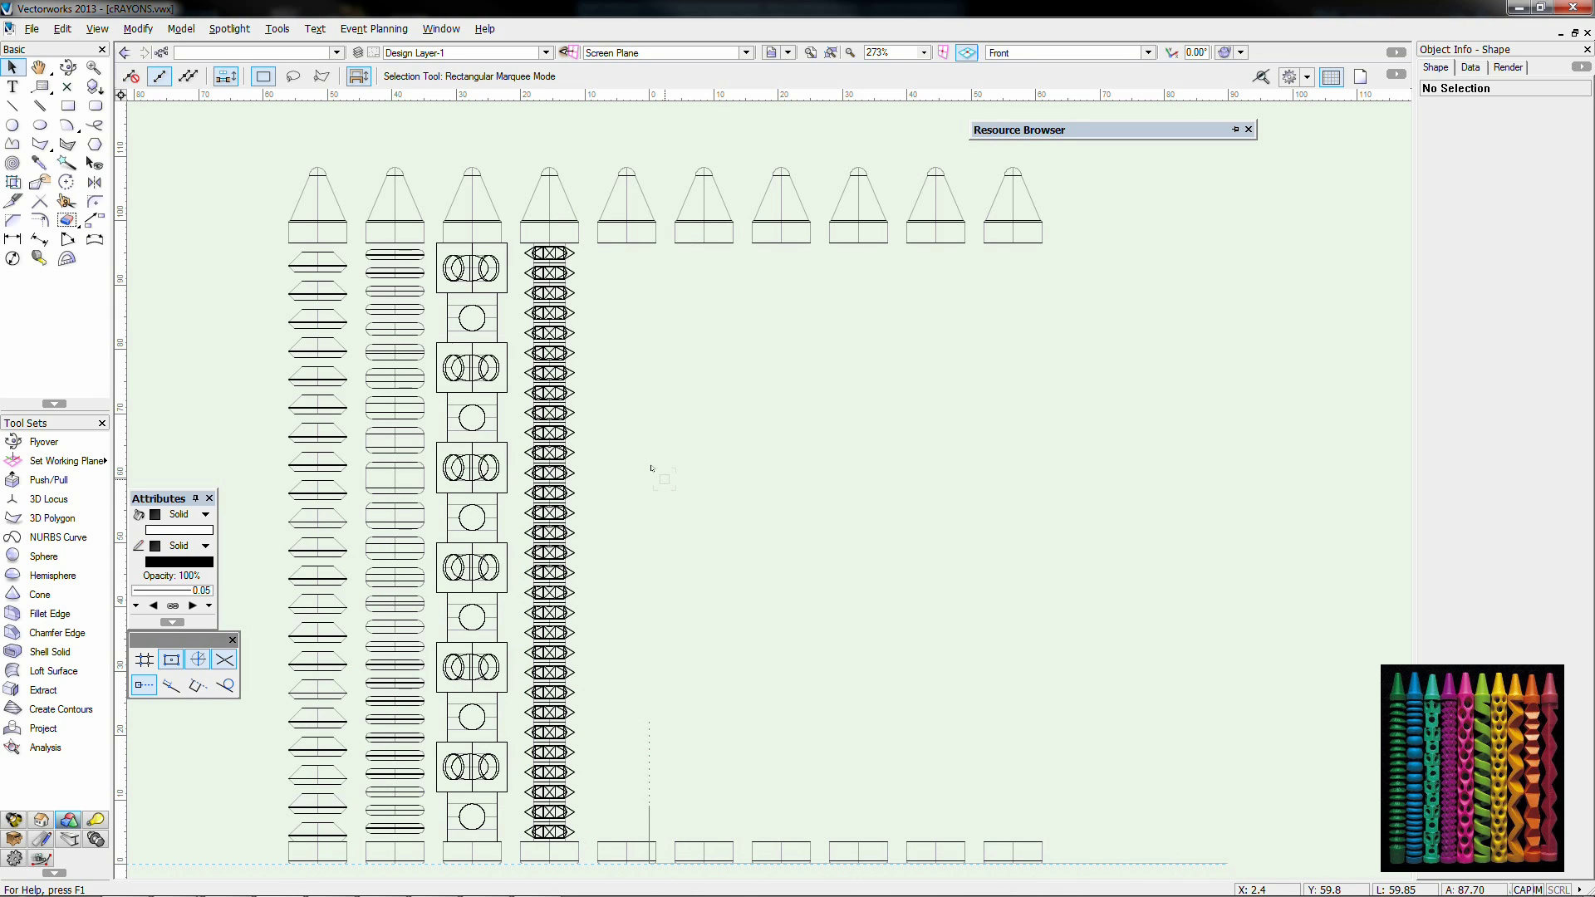
double_click(631, 650)
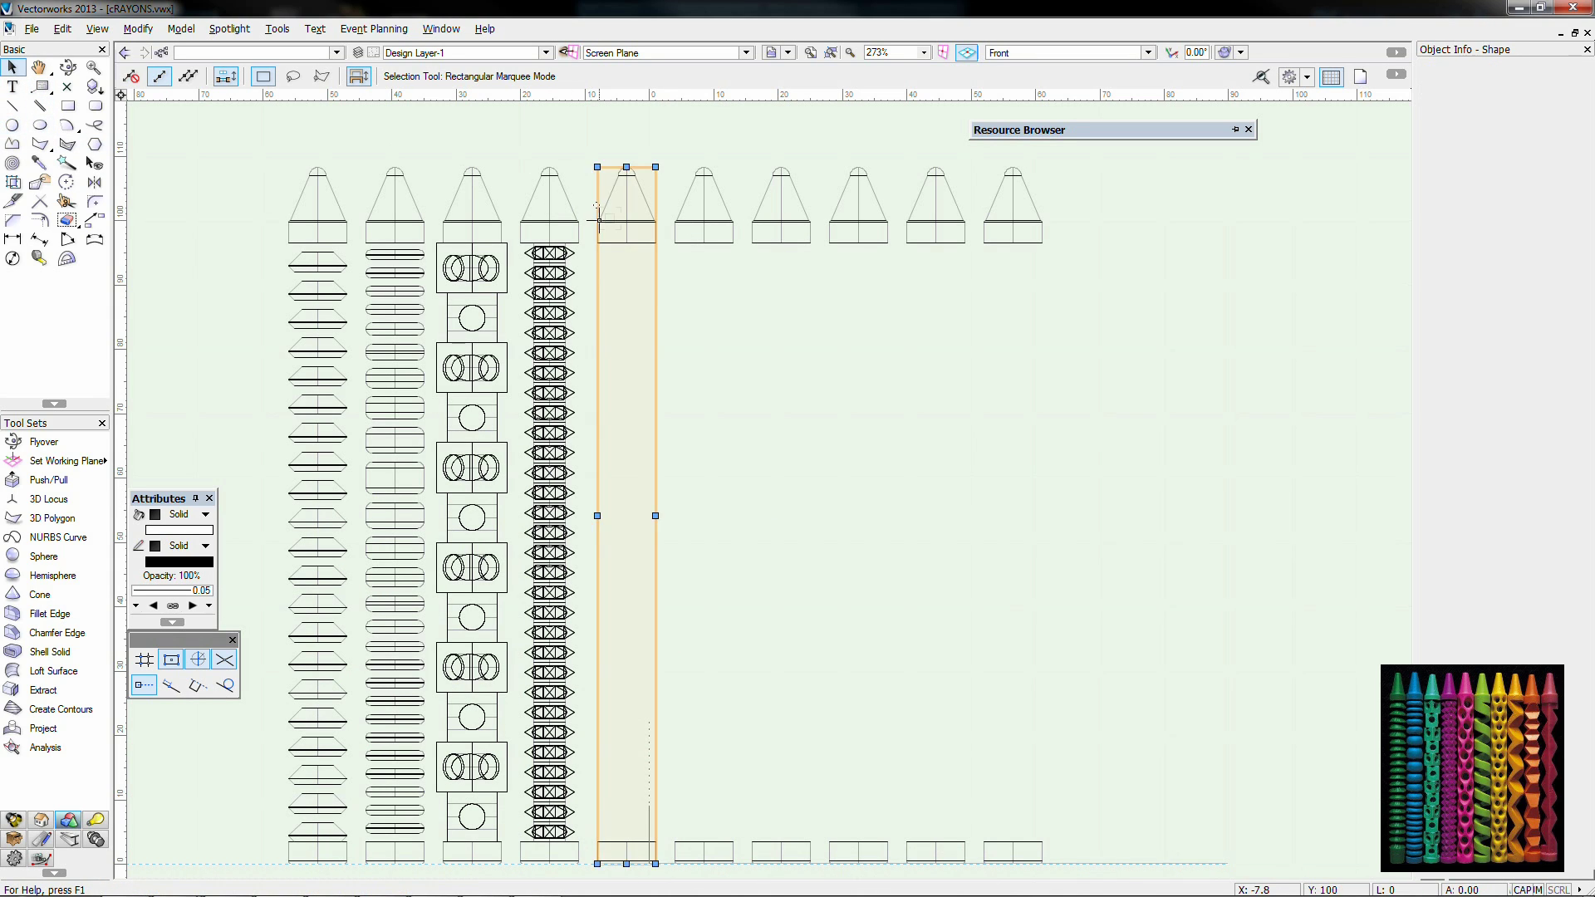
key(KP_0)
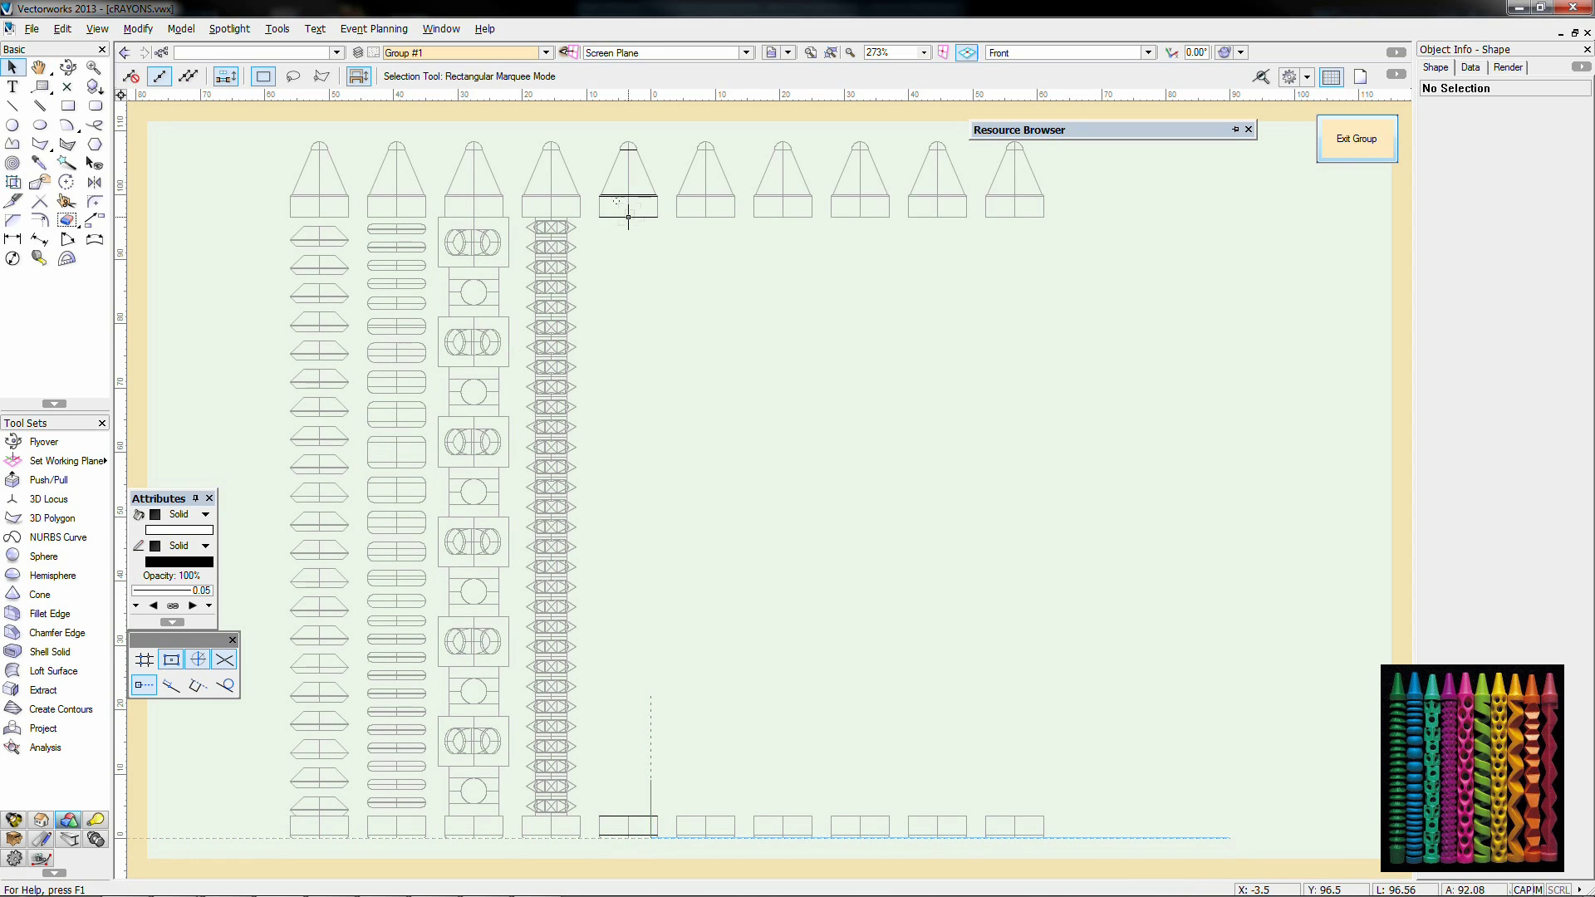
scroll(638, 683, up, 2)
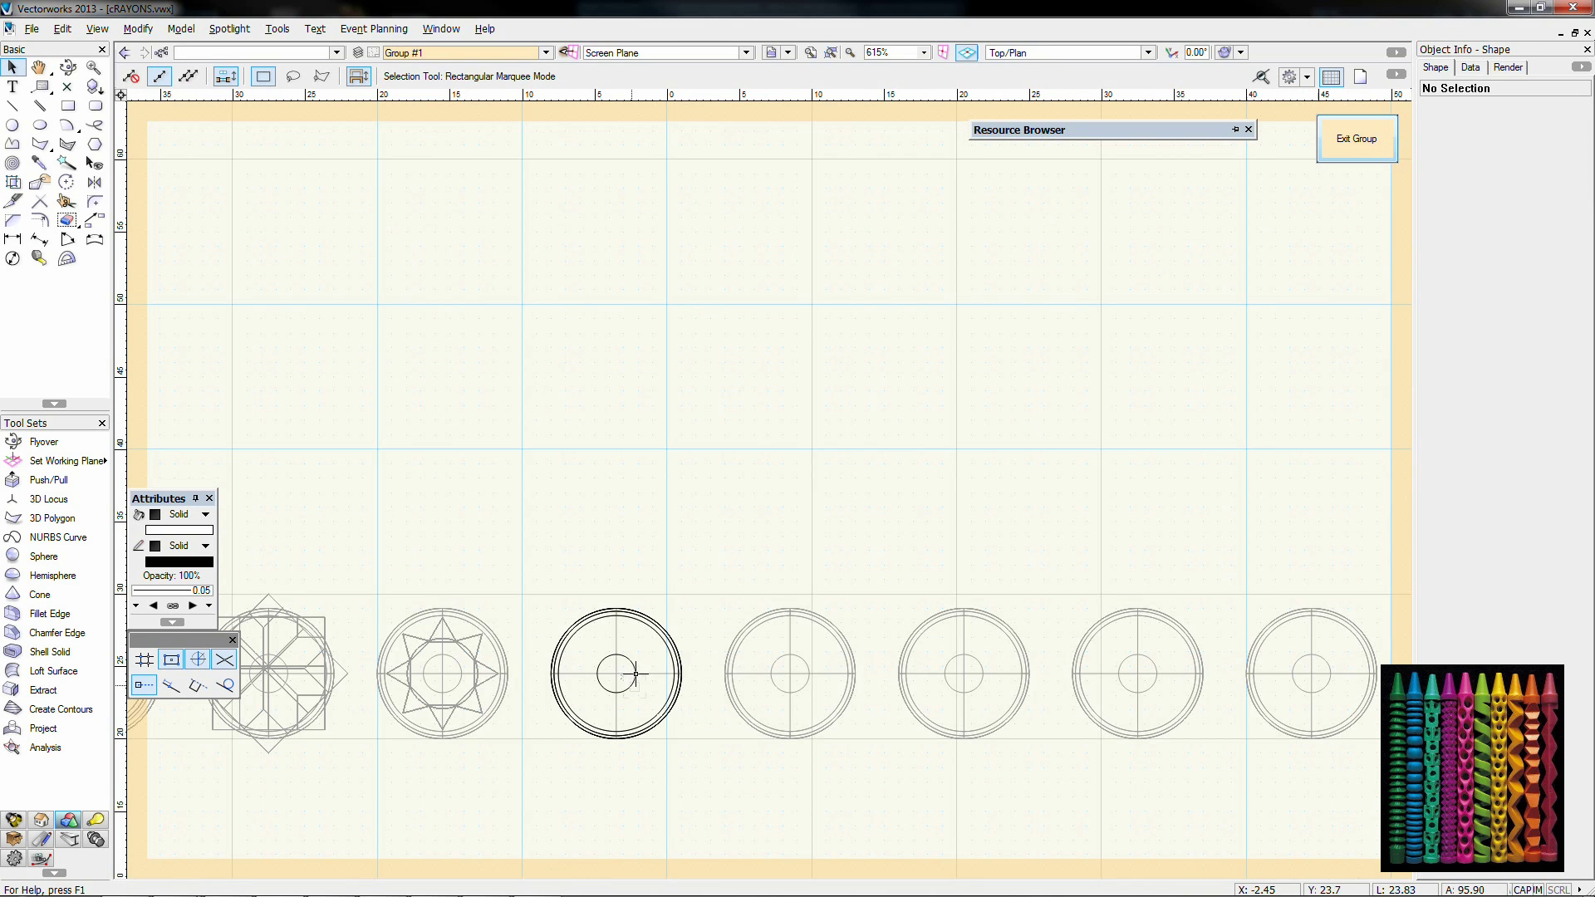
click(12, 124)
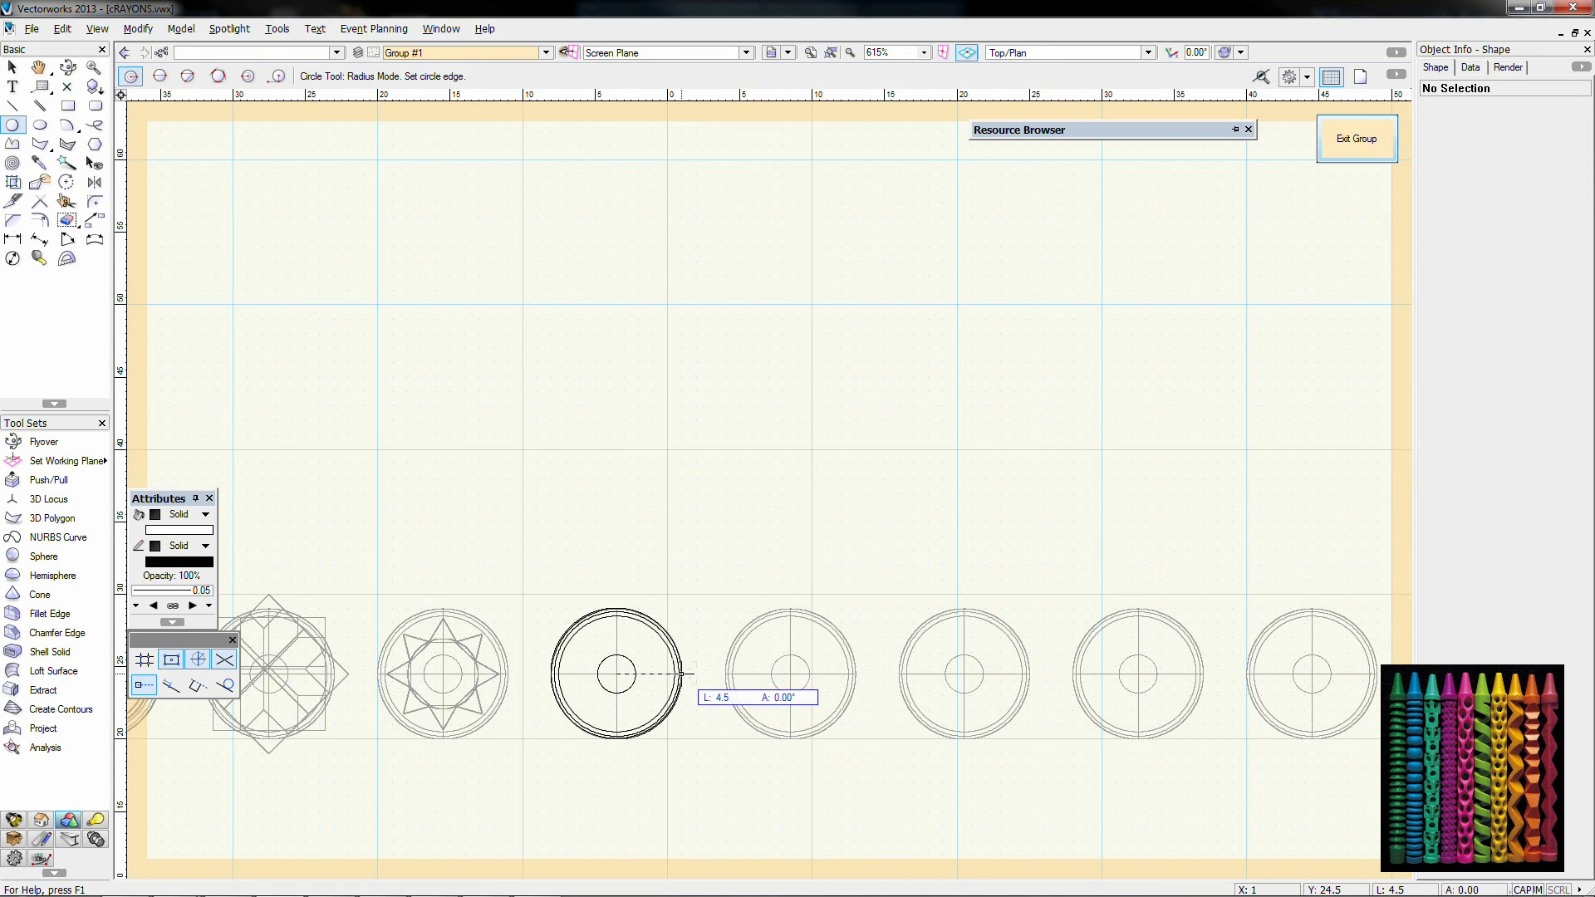
click(681, 674)
key(ctrl+e)
text(93)
key(Return)
Step: Move the extruded cylinder of the fifth crayon up by 3
key(KP_2)
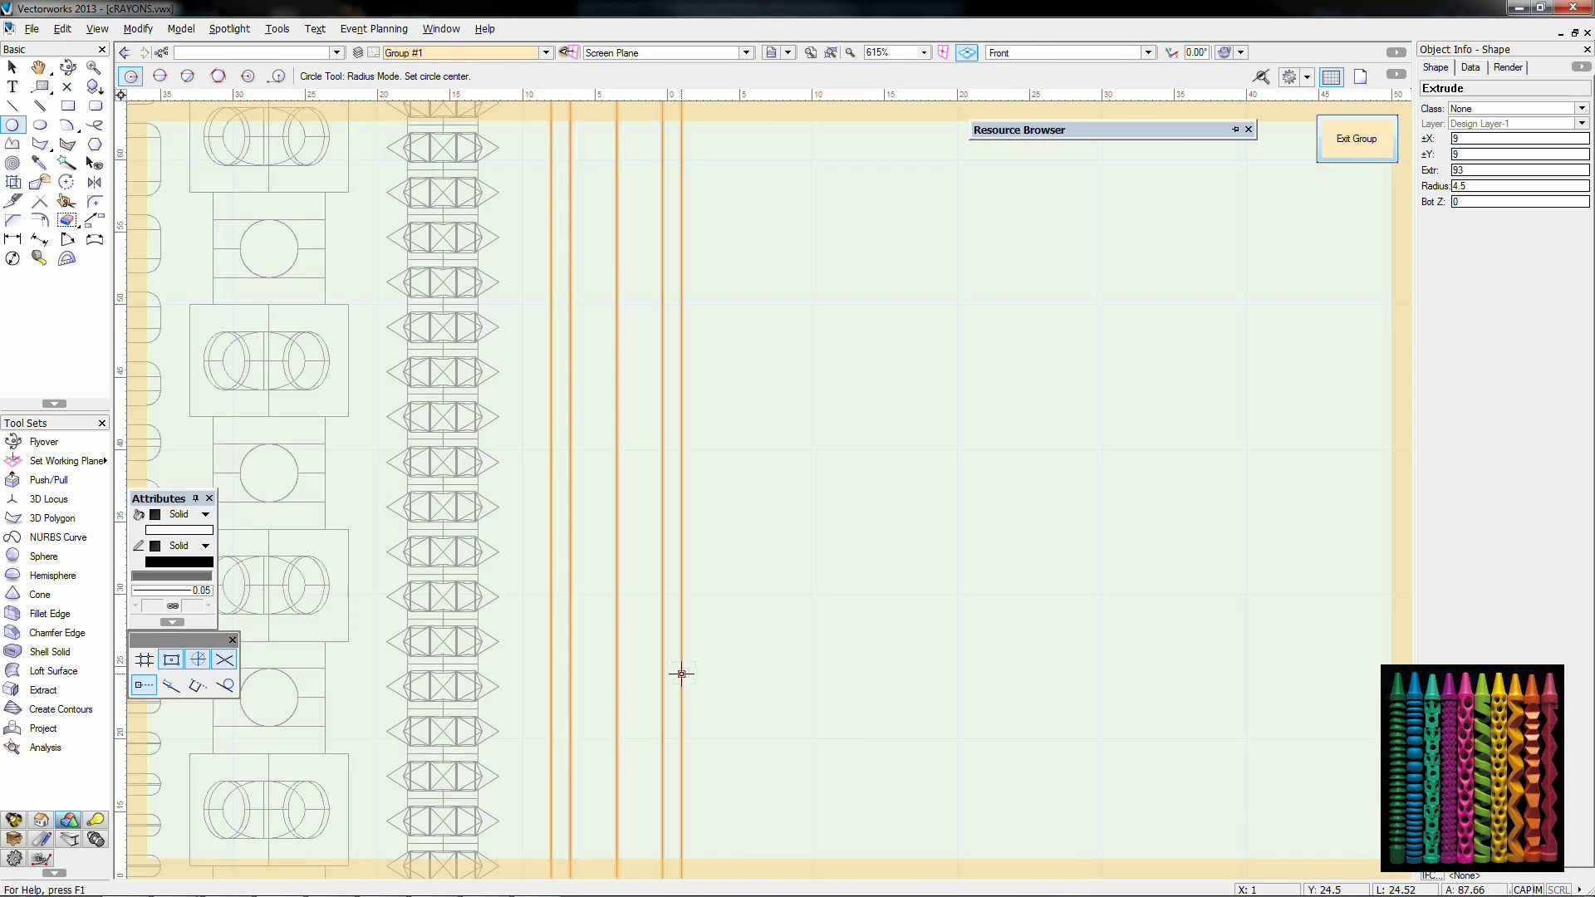
scroll(681, 674, down, 2)
key(x)
key(ctrl+m)
key(Tab)
text(3)
key(Return)
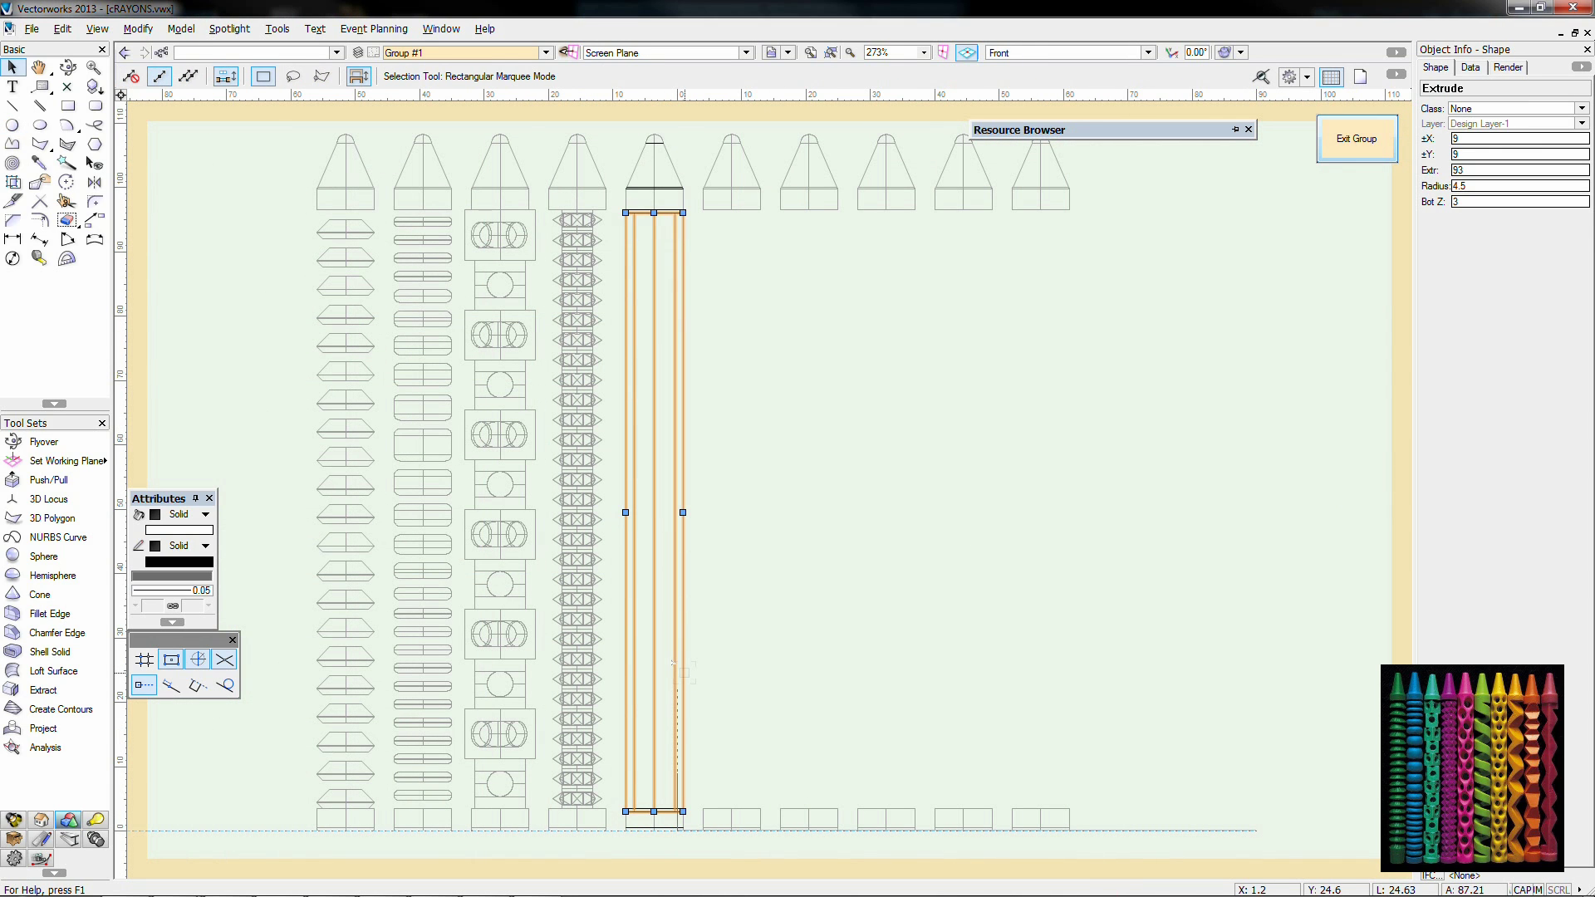
Step: Snap the cylinder's bottom centre to the top centre of the fifth crayon's base
scroll(677, 793, up, 5)
click(624, 804)
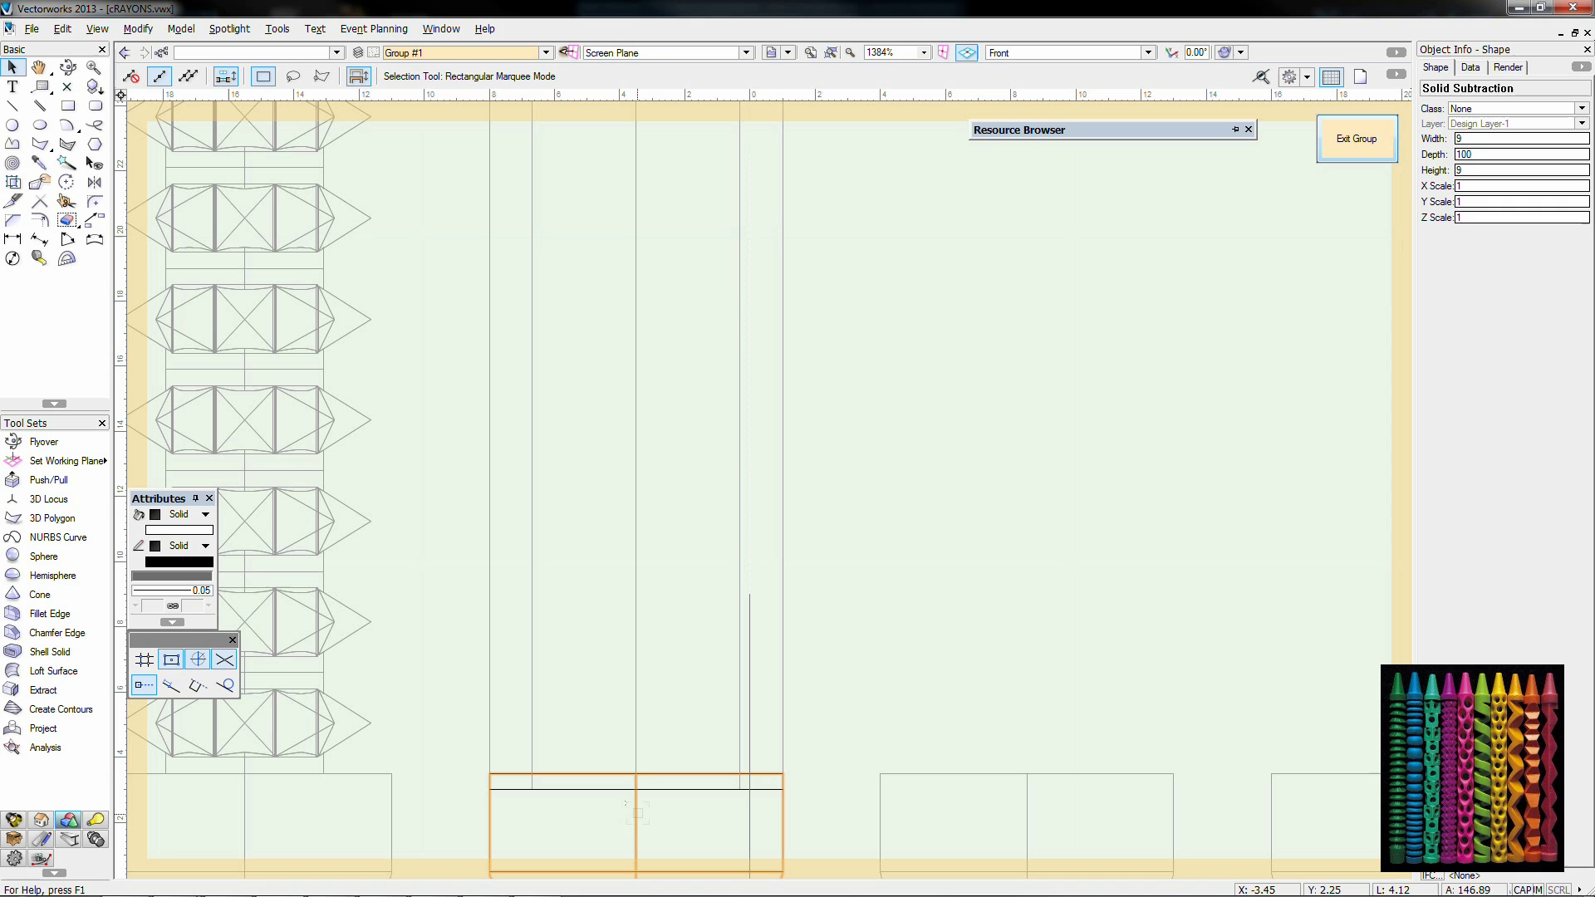
click(635, 757)
key(x)
drag(635, 789, 635, 774)
Step: Group the fifth crayon's cylinder and open the new group for editing
scroll(708, 776, down, 4)
middle_drag(829, 557, 729, 662)
key(ctrl+g)
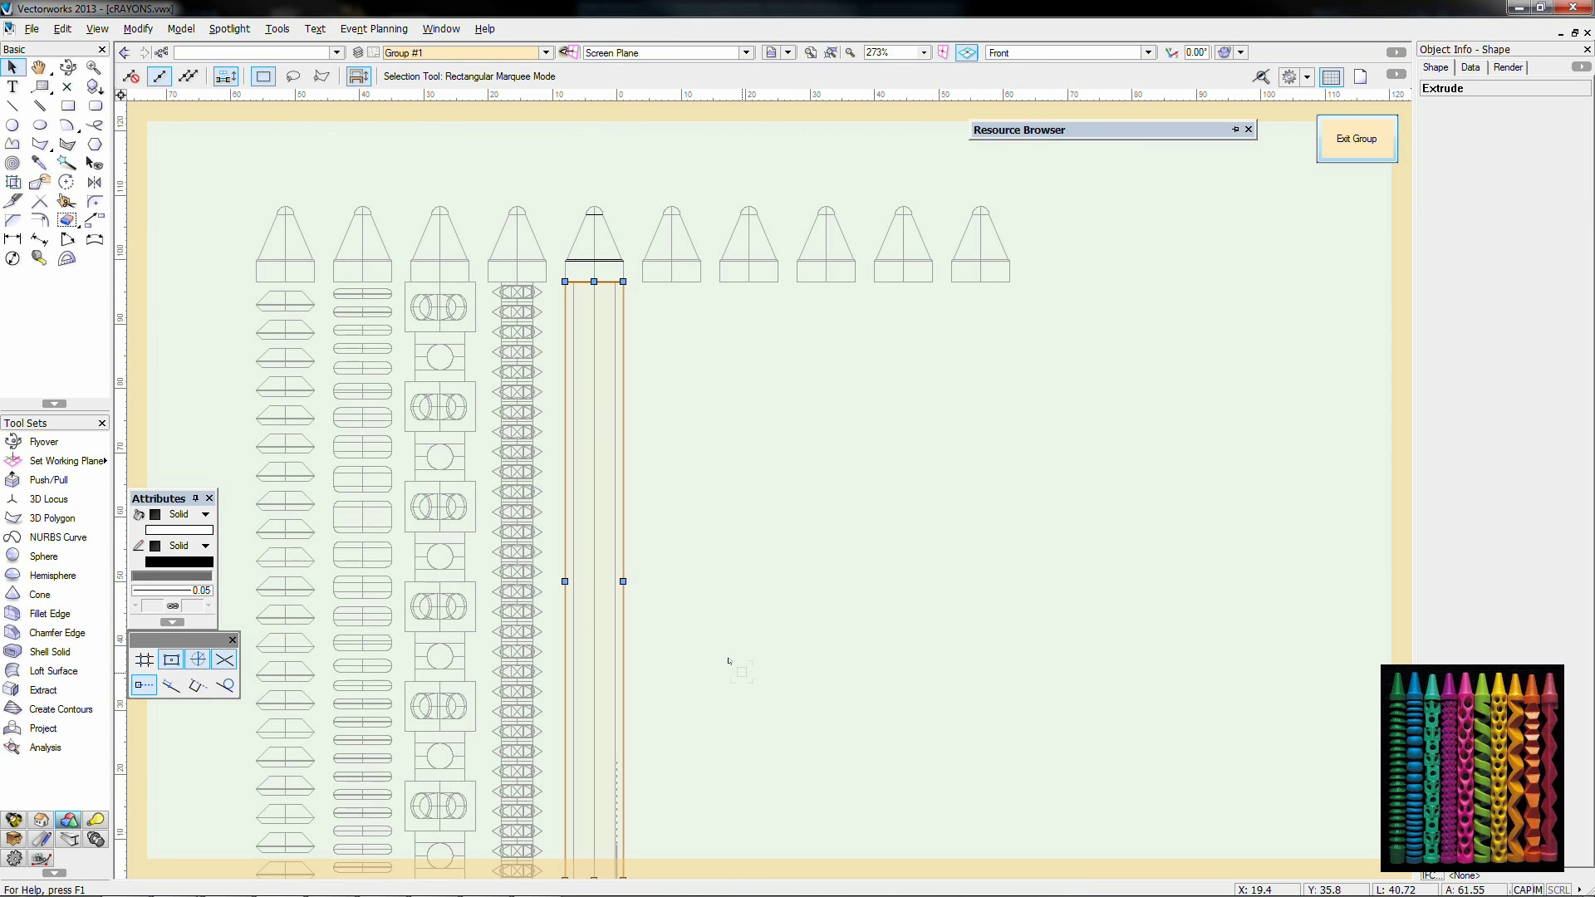
click(716, 626)
scroll(698, 648, down, 2)
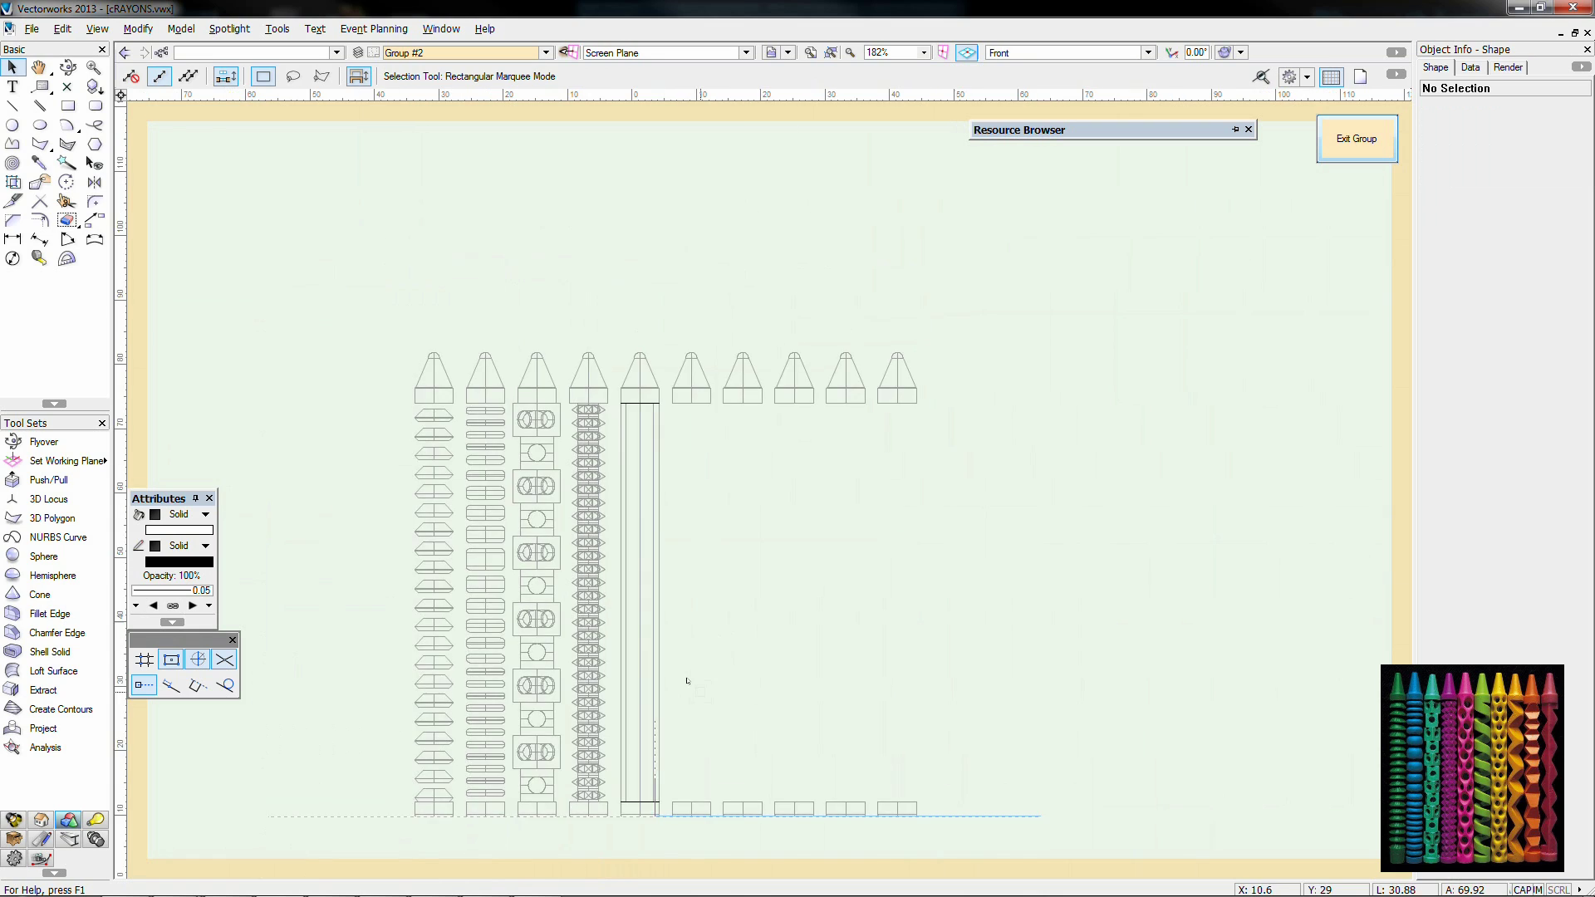
scroll(702, 632, up, 2)
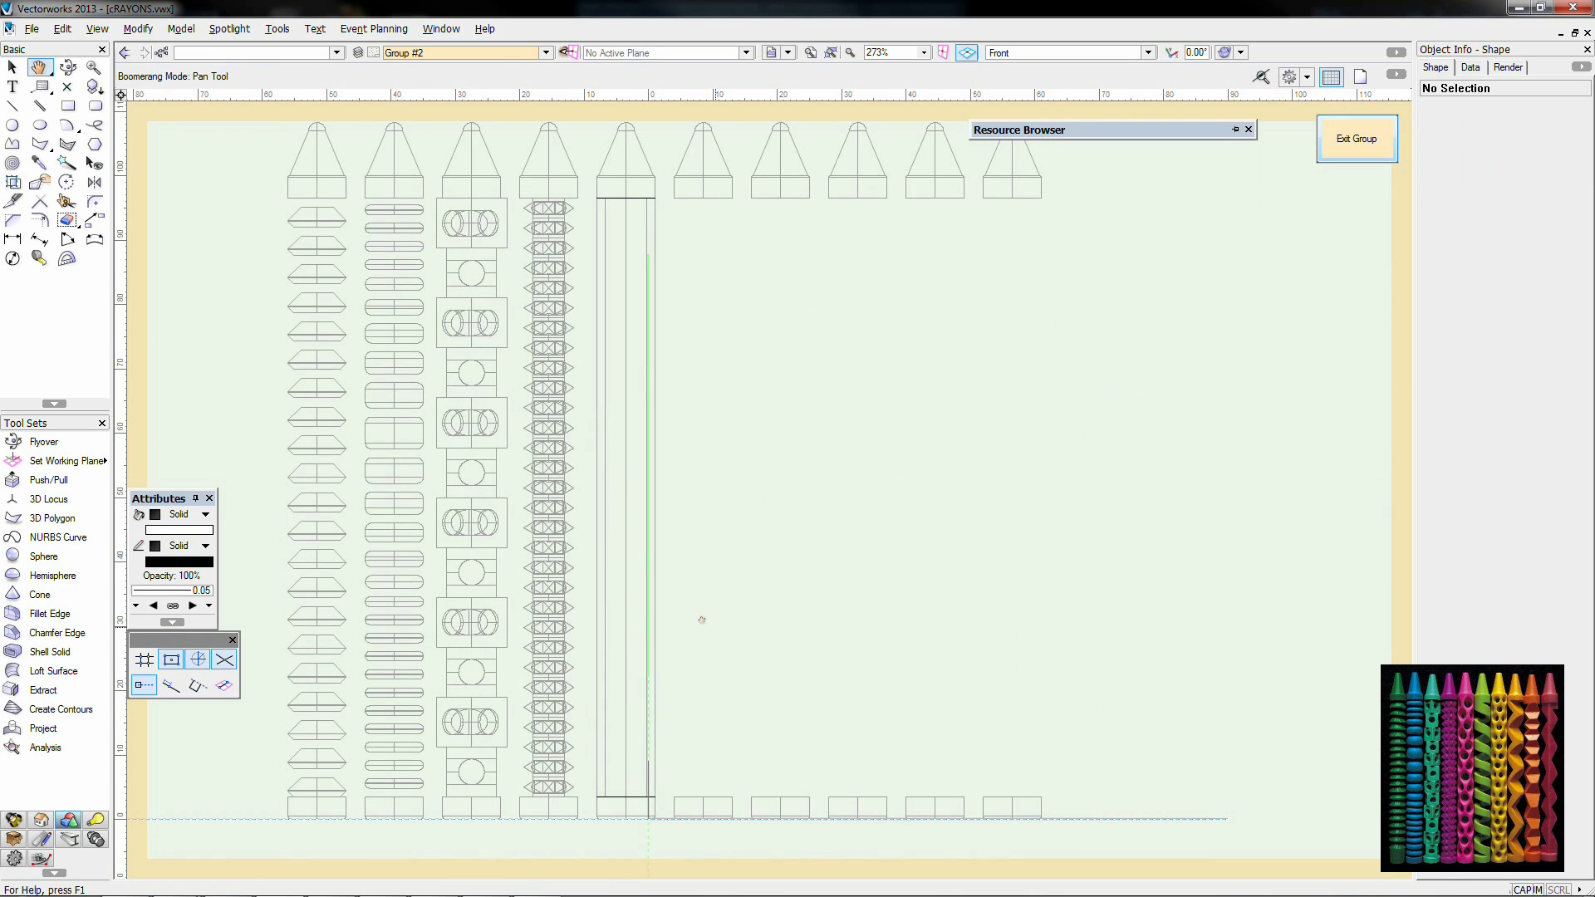
Step: Draw an oval about 3.1 wide and 5.4 high downward from the cylinder's top centre, using a diagonal length of 93/15
click(40, 125)
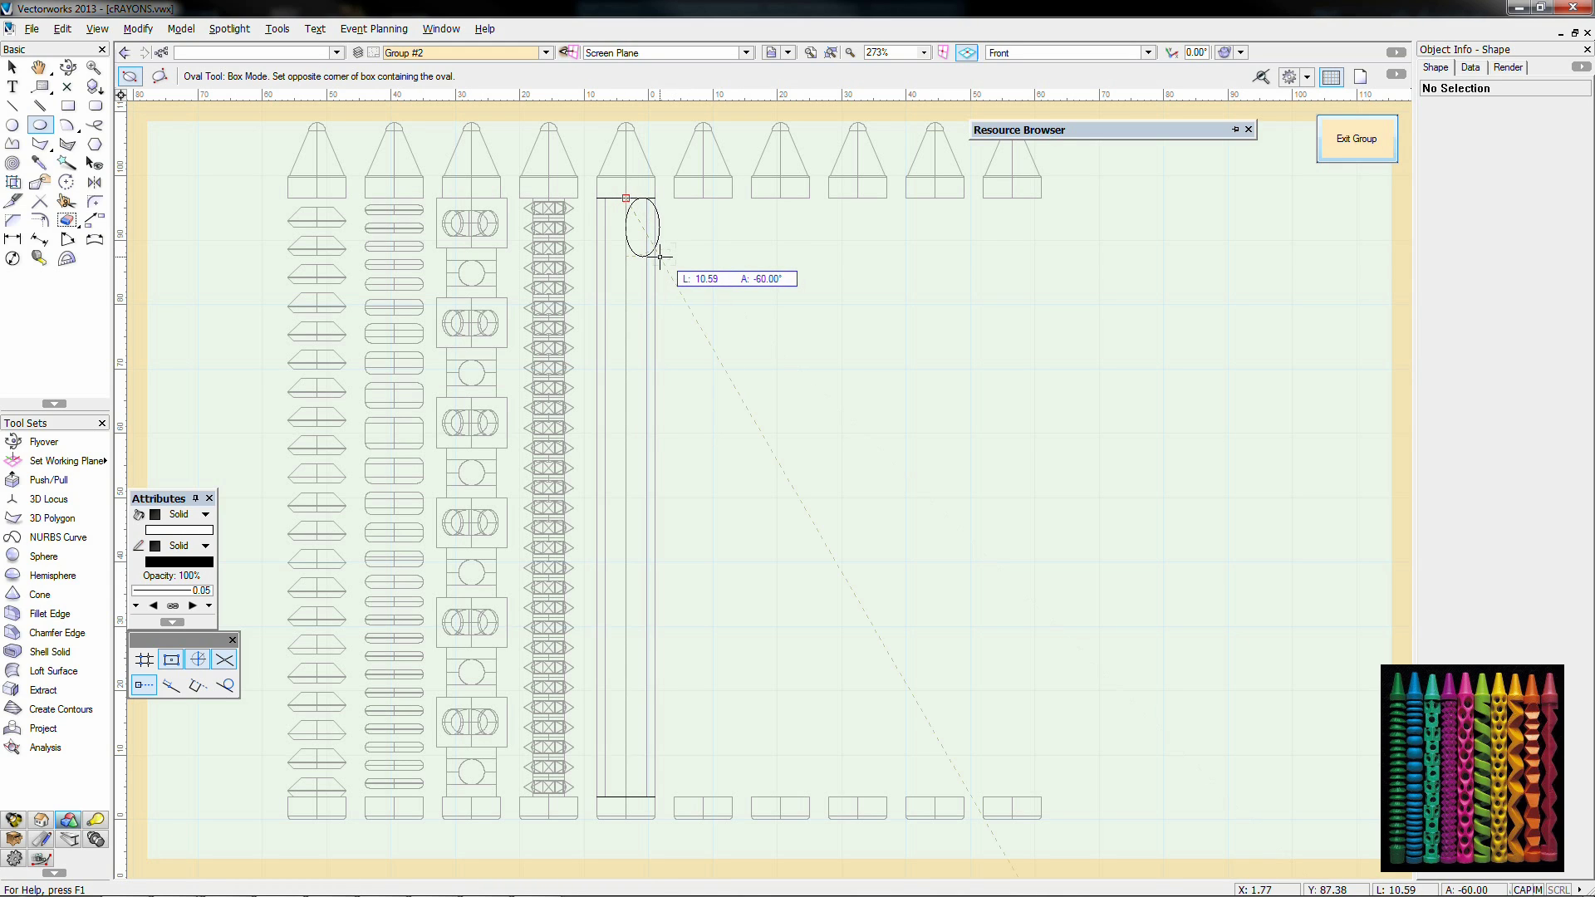
key(Tab)
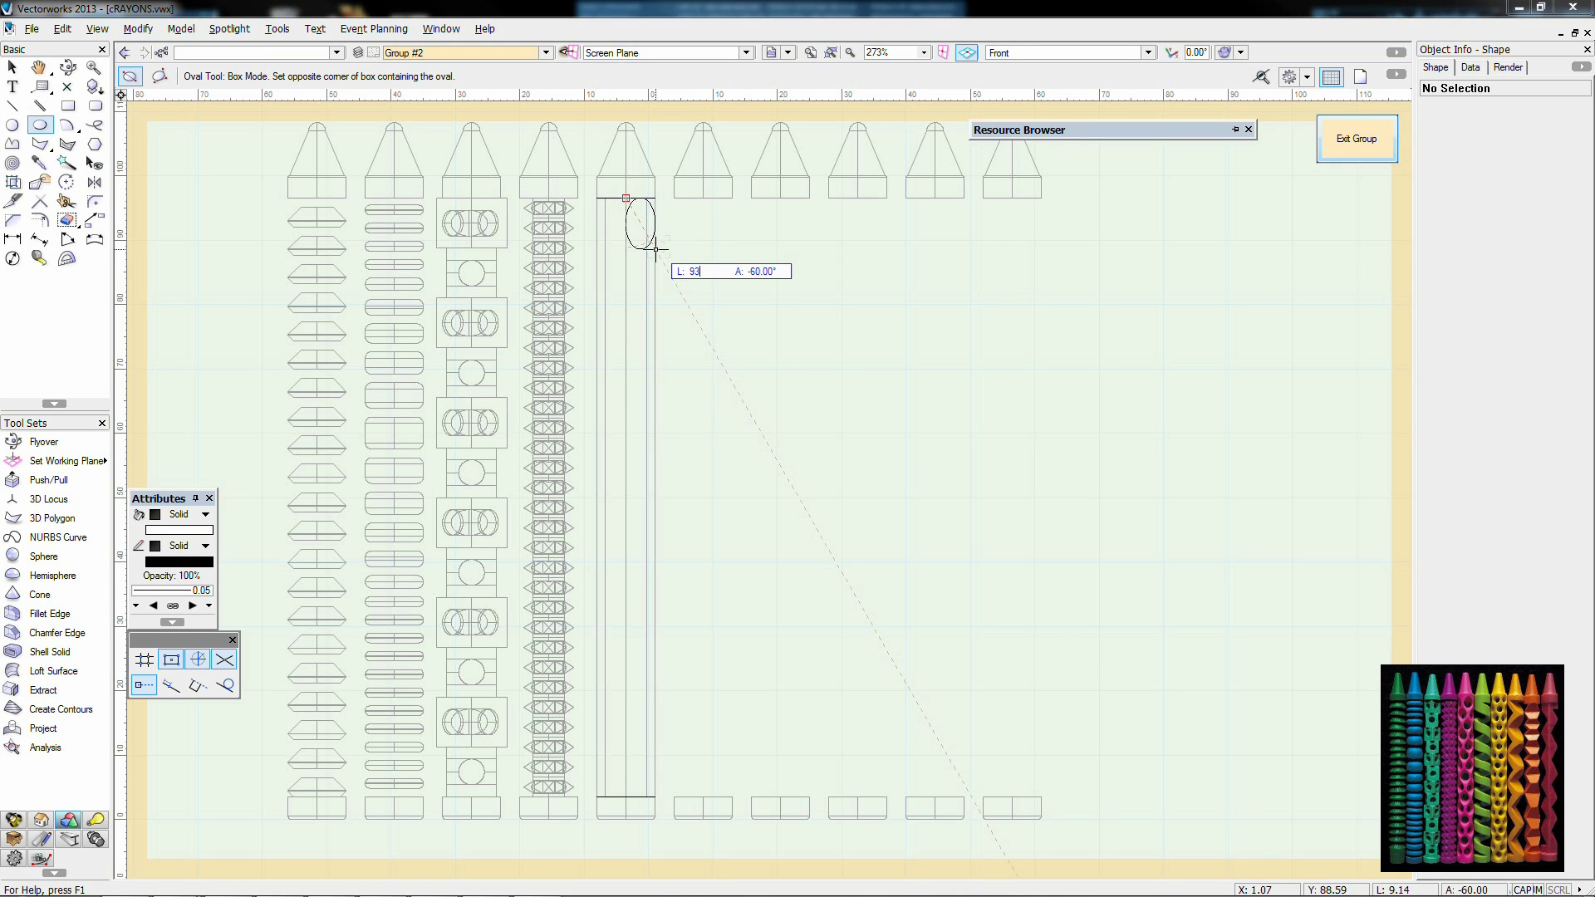
key(Return)
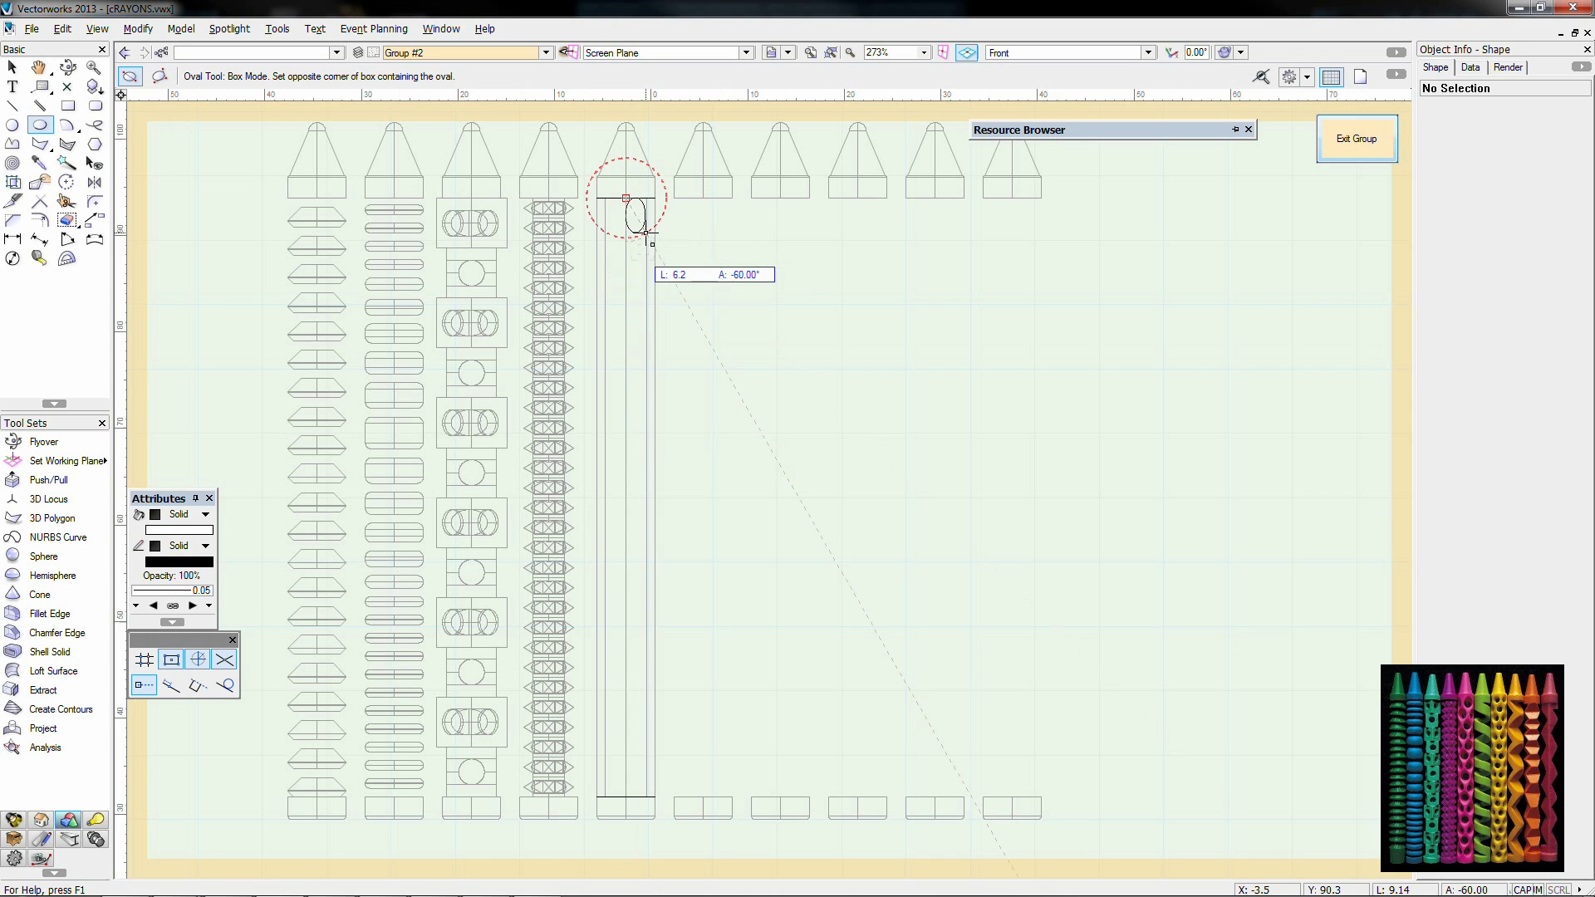
scroll(644, 247, up, 2)
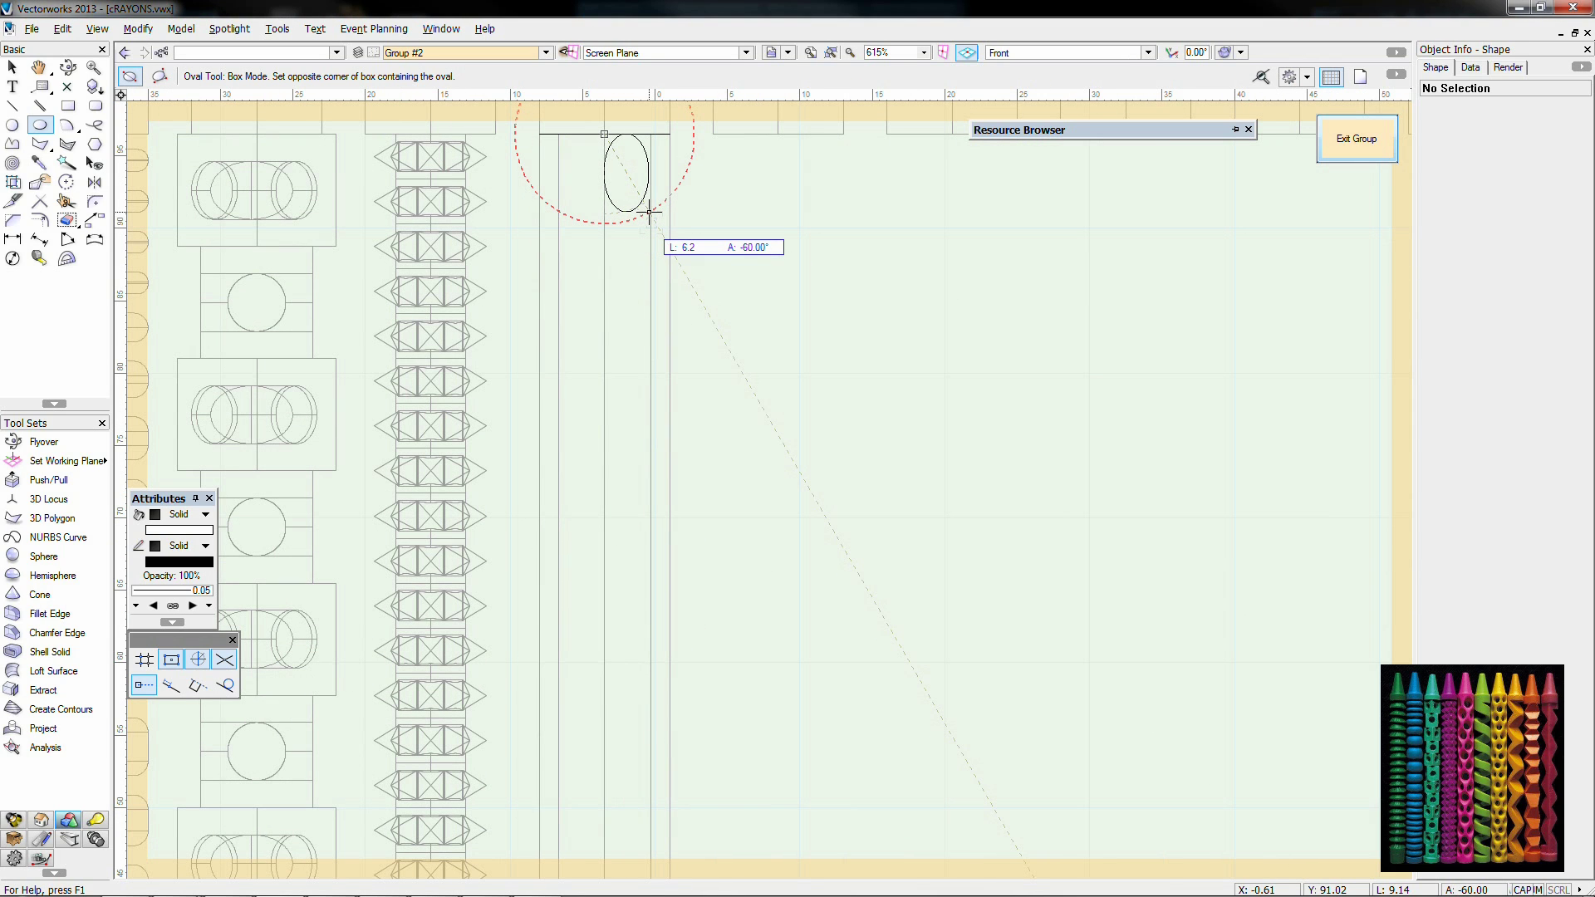
click(649, 213)
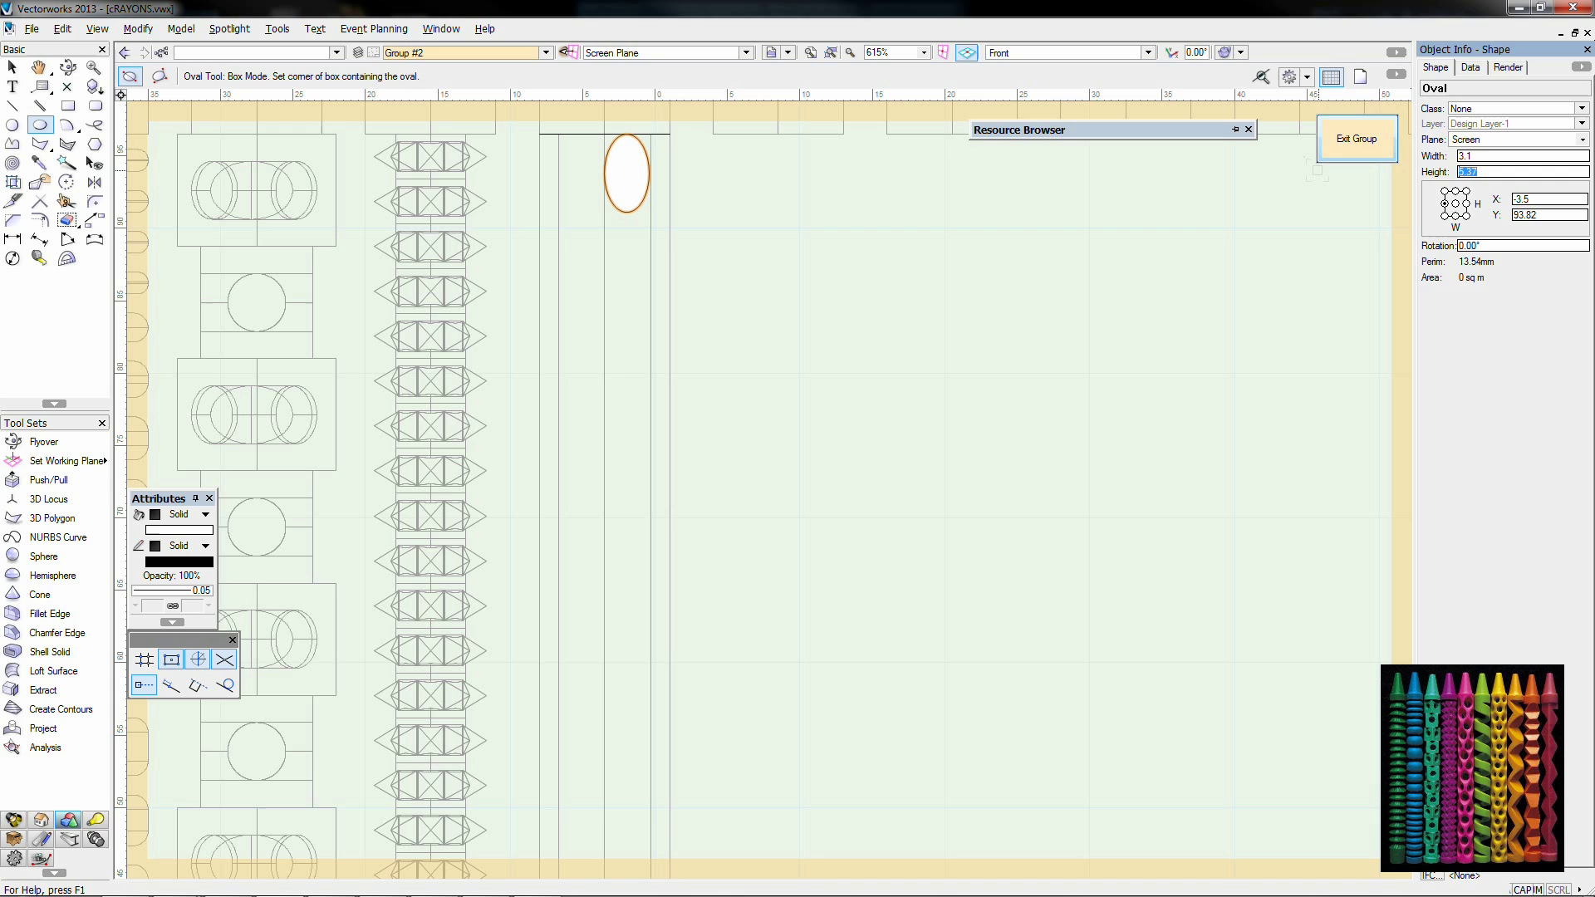
Step: Resize the oval to 3.4 wide and 93/15 high, and snap its top point to the cylinder's top centre
text(93/15)
key(Return)
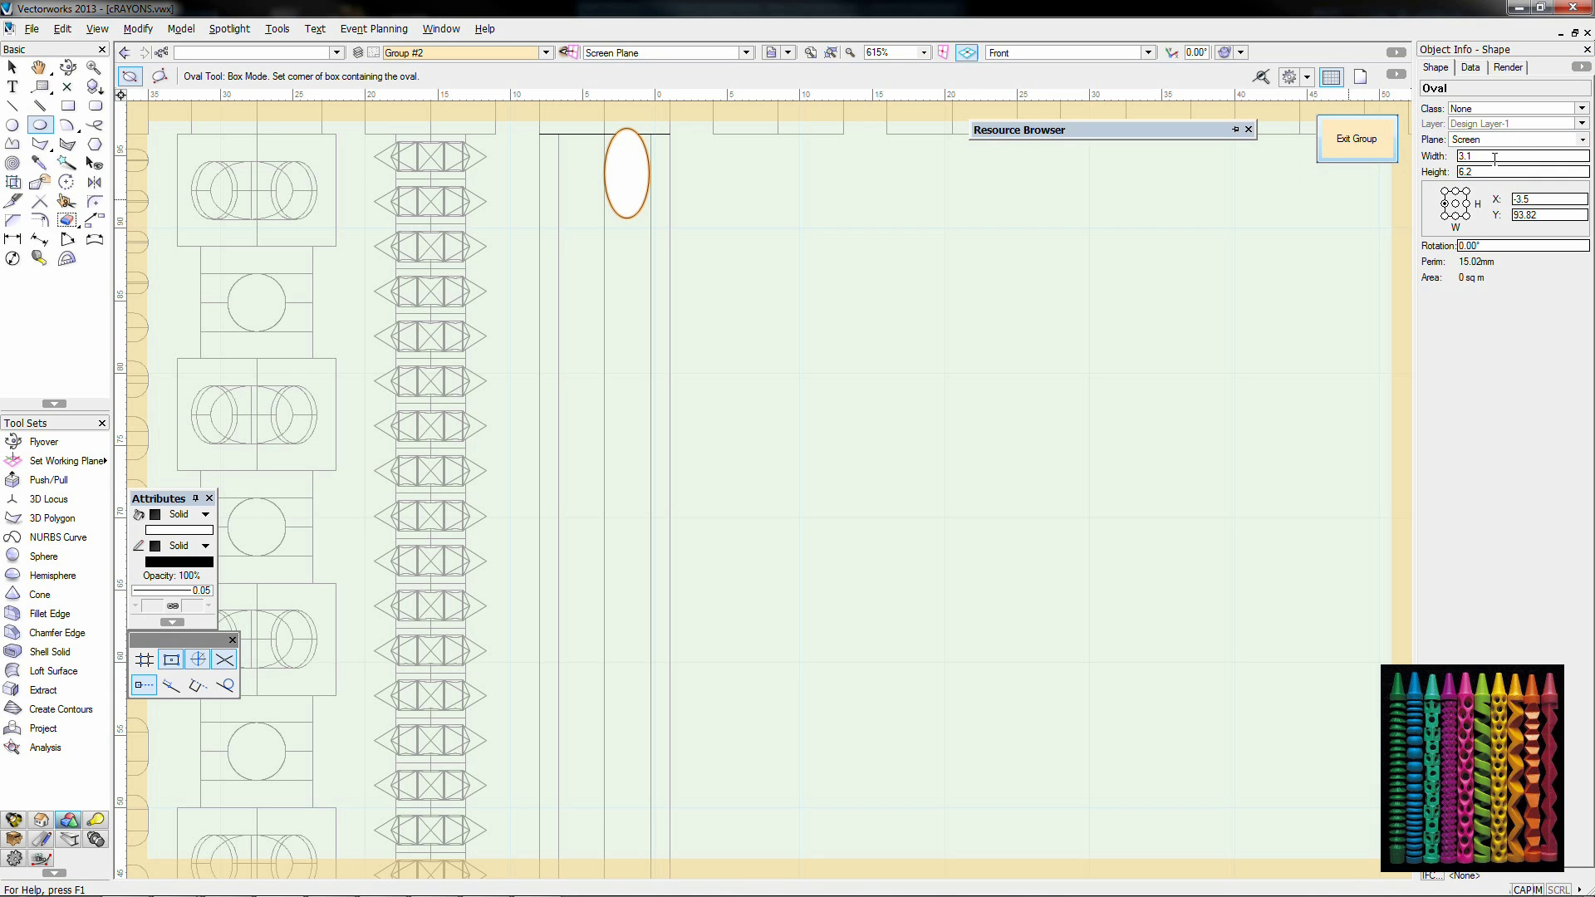
key(Return)
click(12, 67)
middle_drag(802, 356, 812, 449)
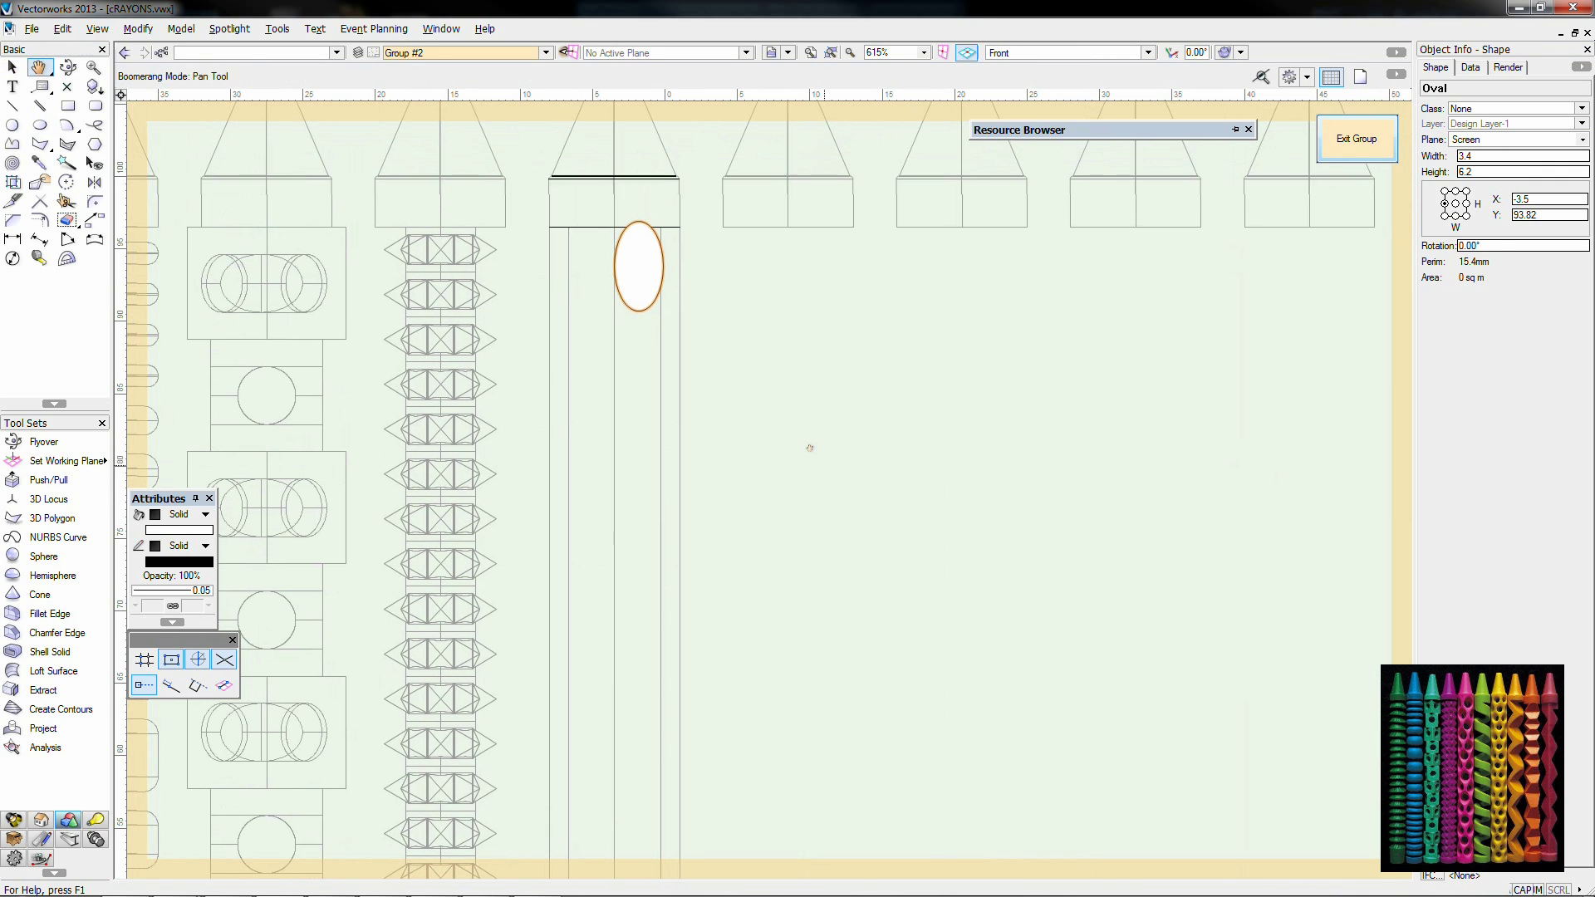
click(812, 448)
drag(639, 221, 613, 226)
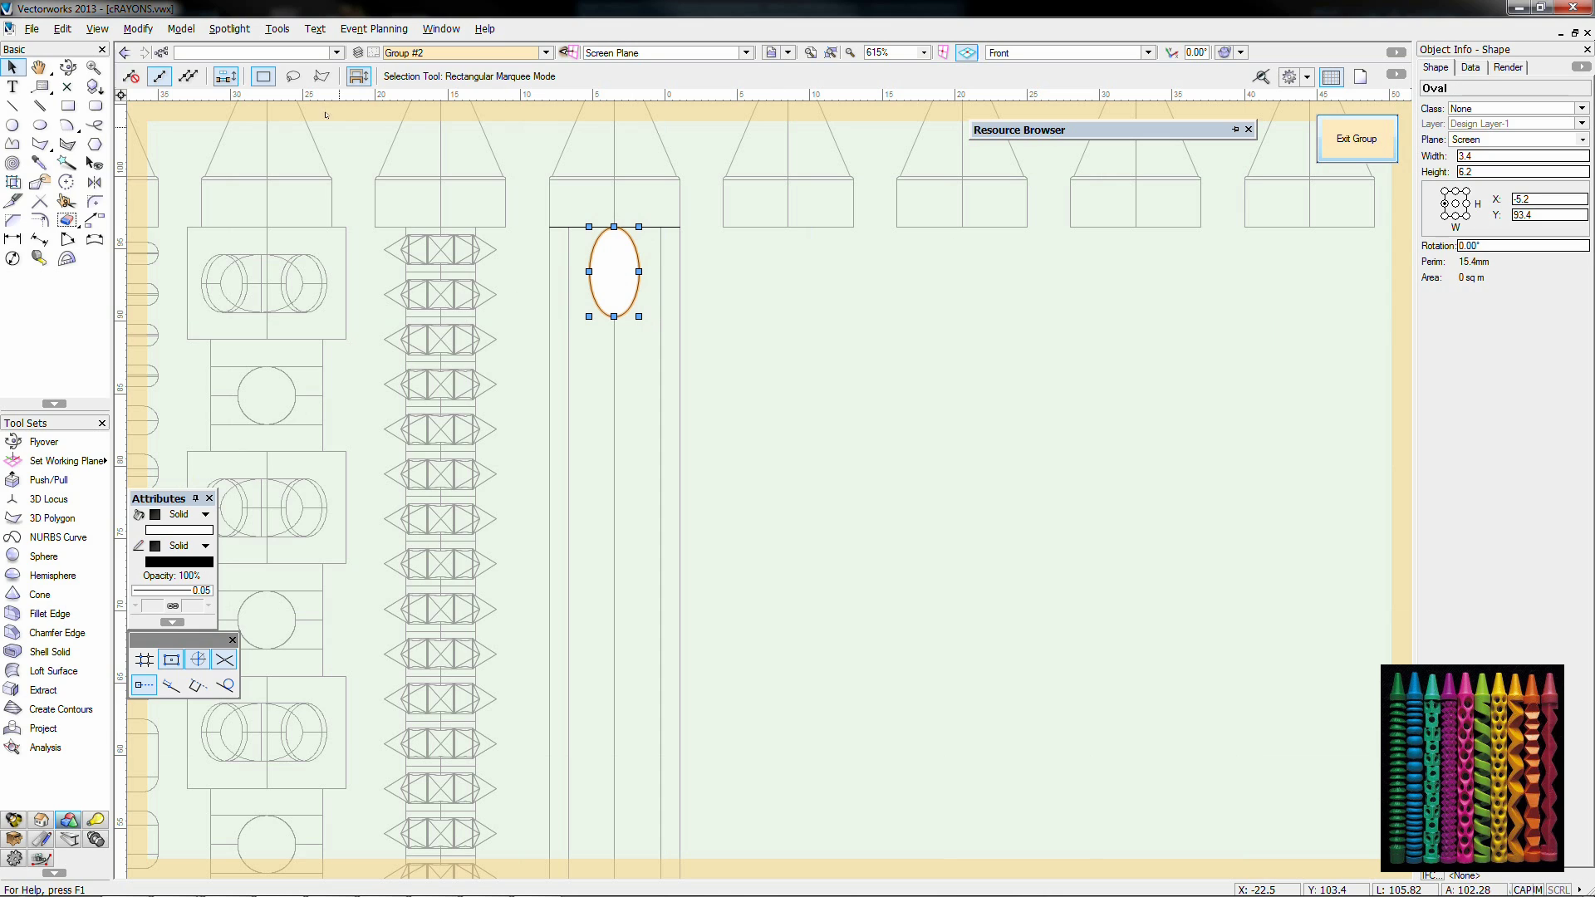
Step: Try to sweep the whole oval into a solid
click(138, 28)
mouse_move(181, 29)
click(215, 230)
click(840, 531)
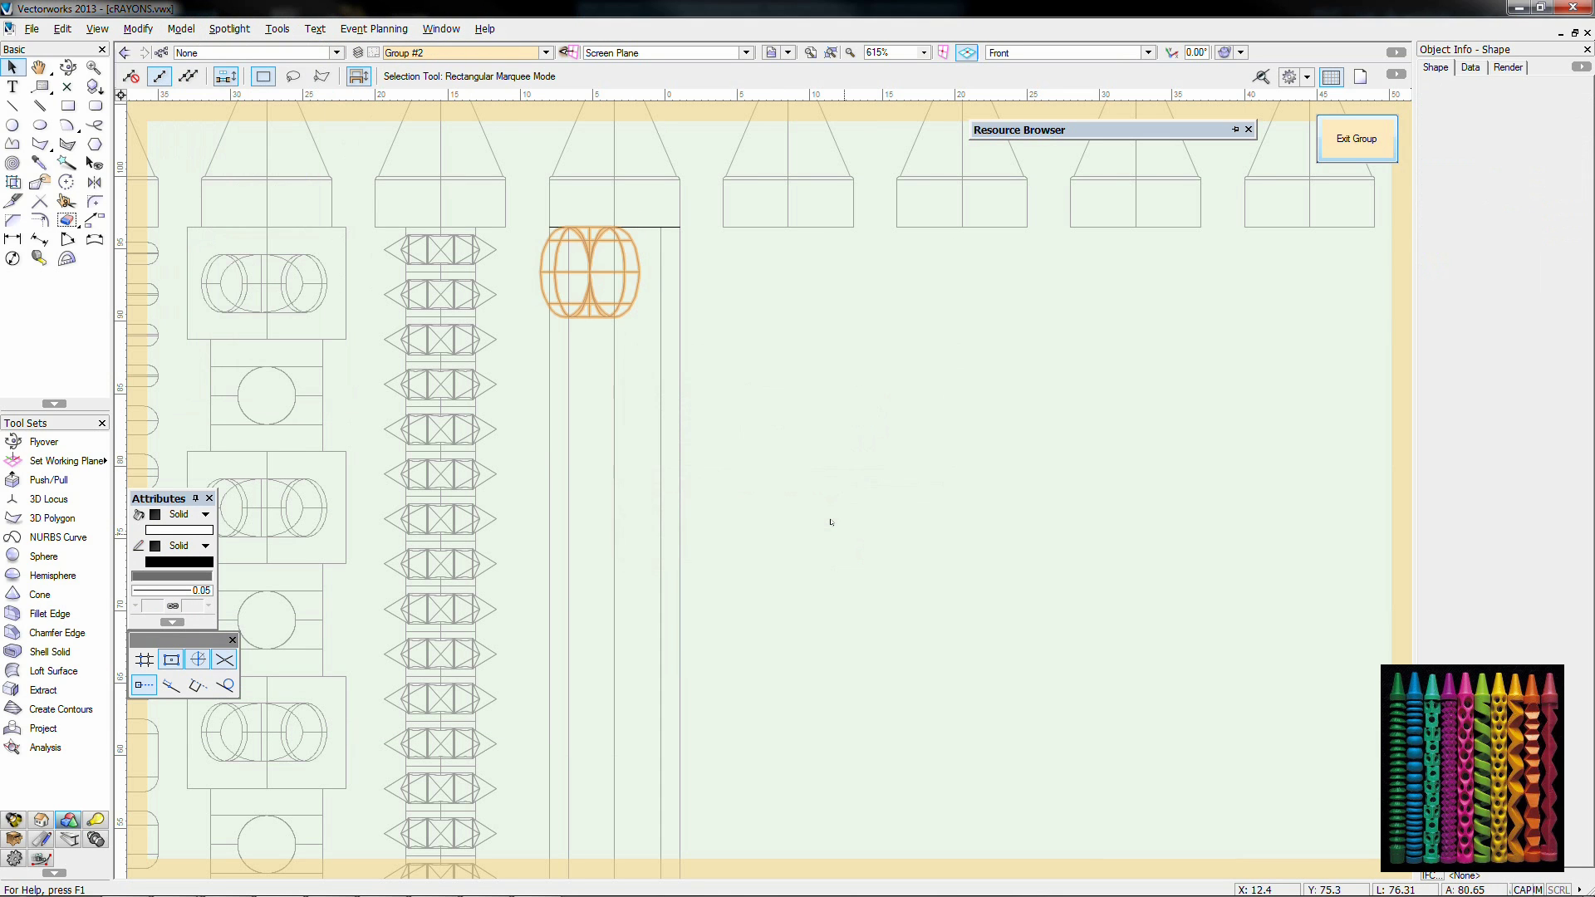
Step: Draw a rectangle over the right half of the oval and clip that half away with Clip Surface
key(4)
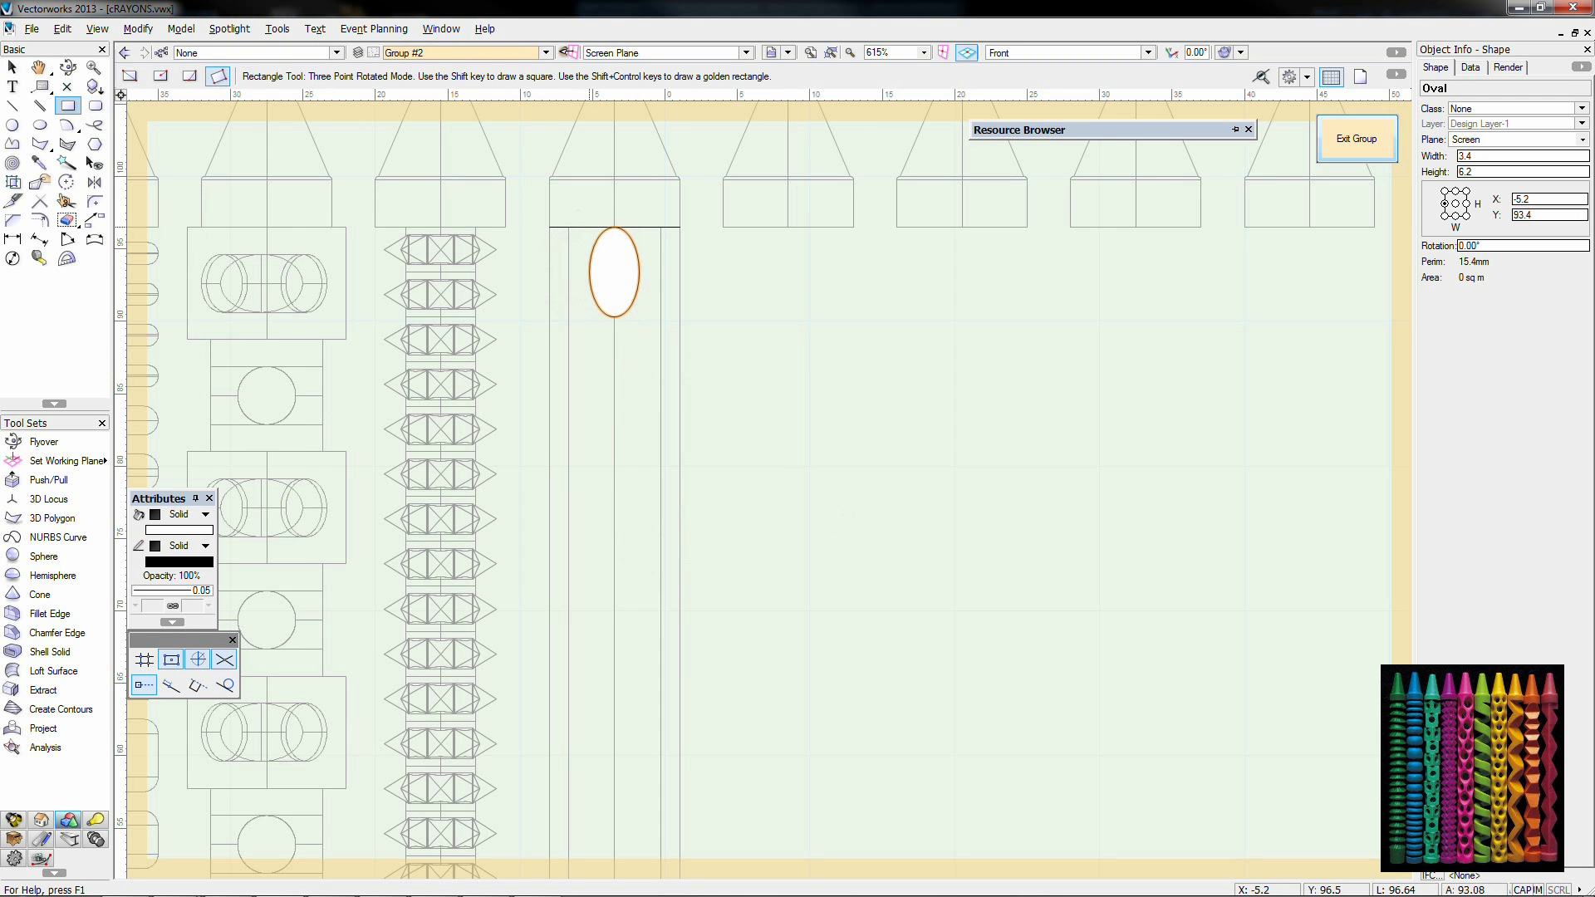
click(614, 341)
click(729, 341)
key(x)
shift+click(591, 264)
right_click(590, 262)
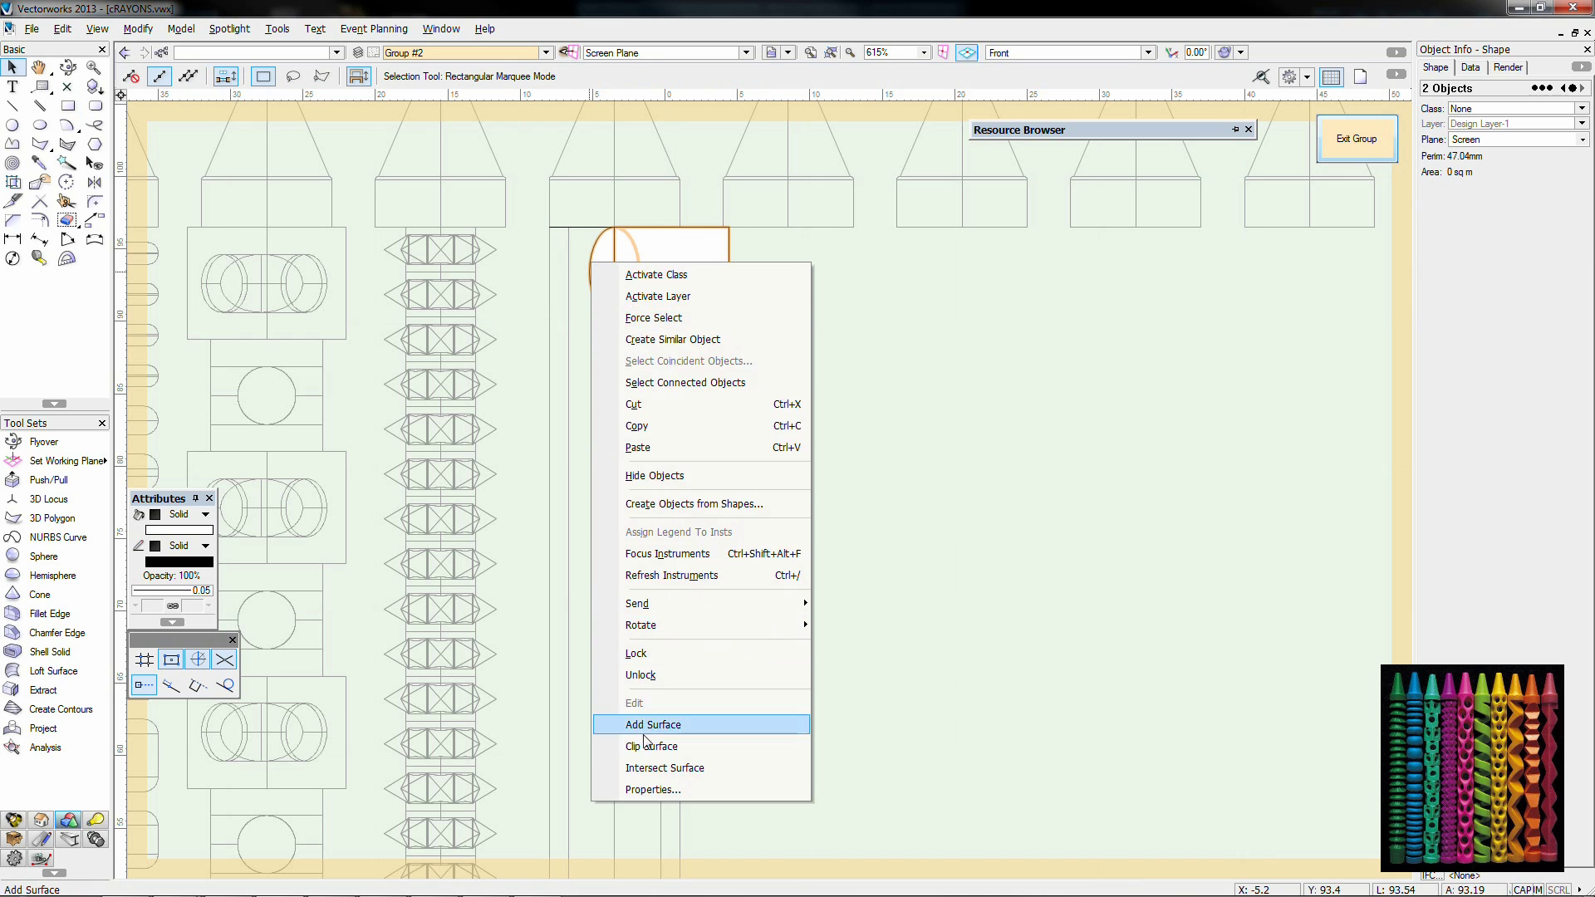
click(645, 741)
Step: Place a 2D locus at the midpoint of the half oval's straight edge and sweep the profile 360° around it
key(0)
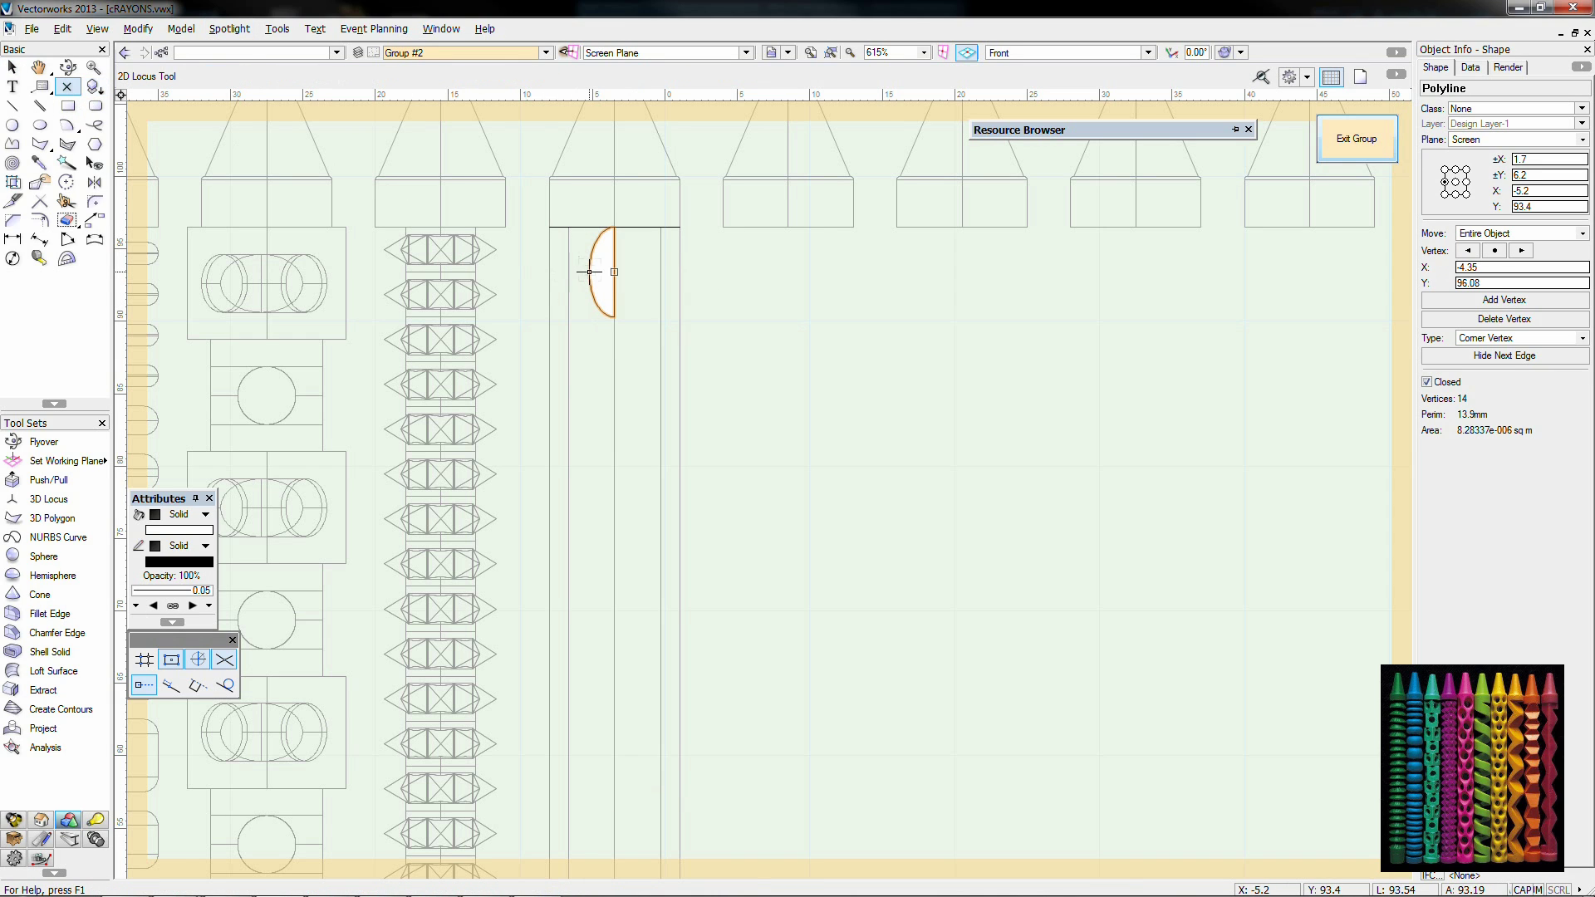
click(614, 272)
key(x)
drag(743, 385, 549, 179)
click(182, 29)
click(213, 231)
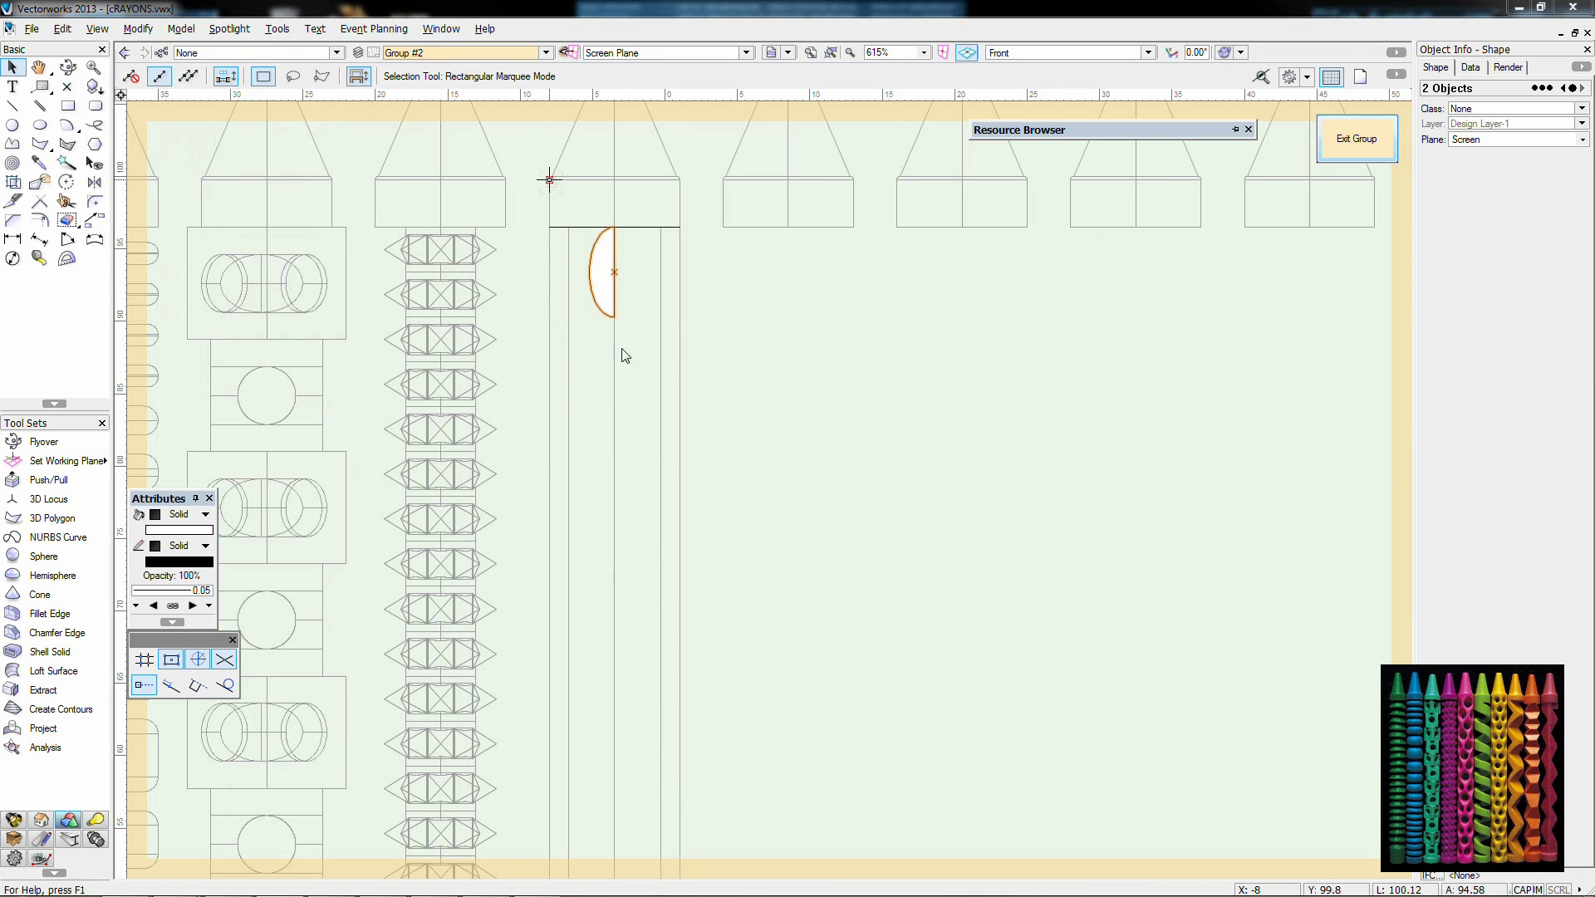
click(849, 537)
key(3)
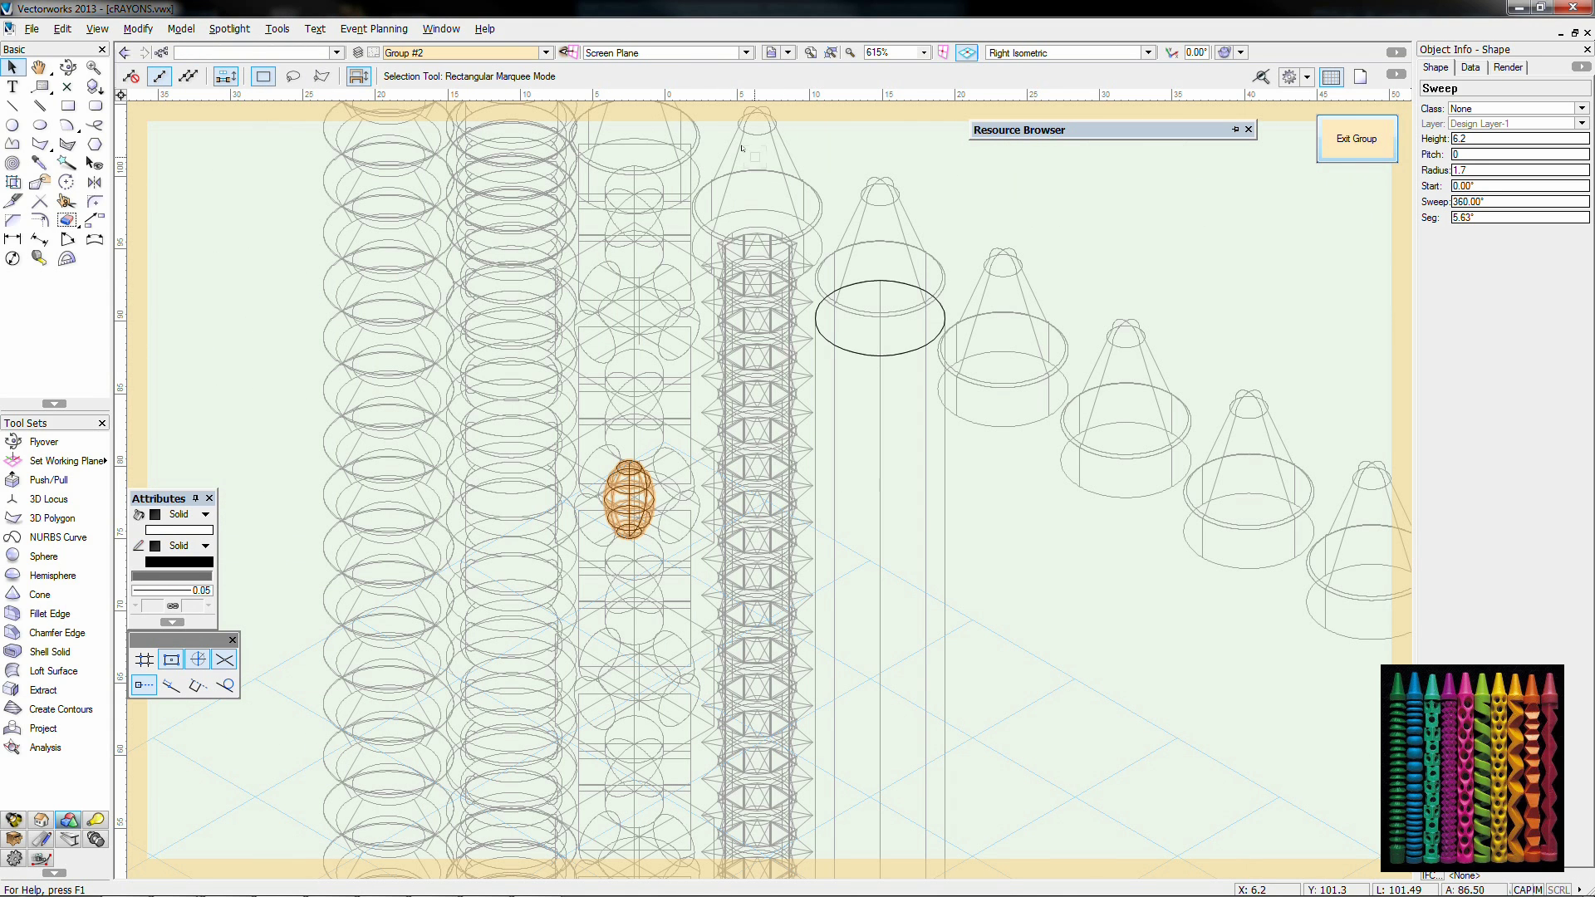
key(0)
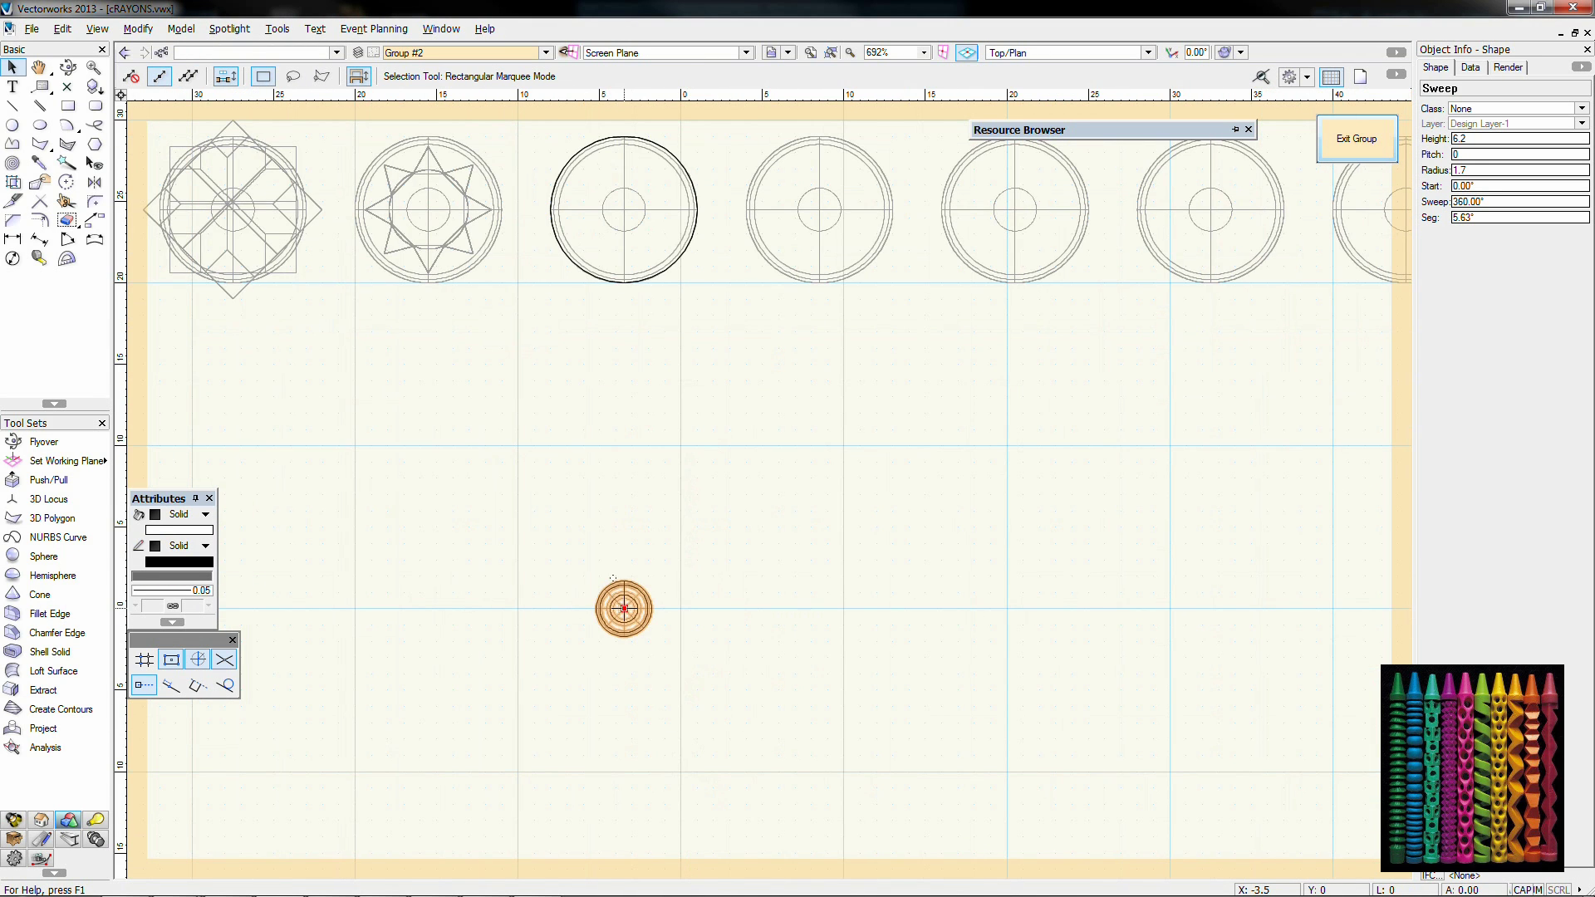
Step: Move the oval sweep onto the cylinder's front edge in plan and duplicate it around the cylinder's centre at 90° intervals, making four
drag(614, 268, 623, 282)
middle_drag(624, 281, 676, 417)
click(69, 183)
click(676, 342)
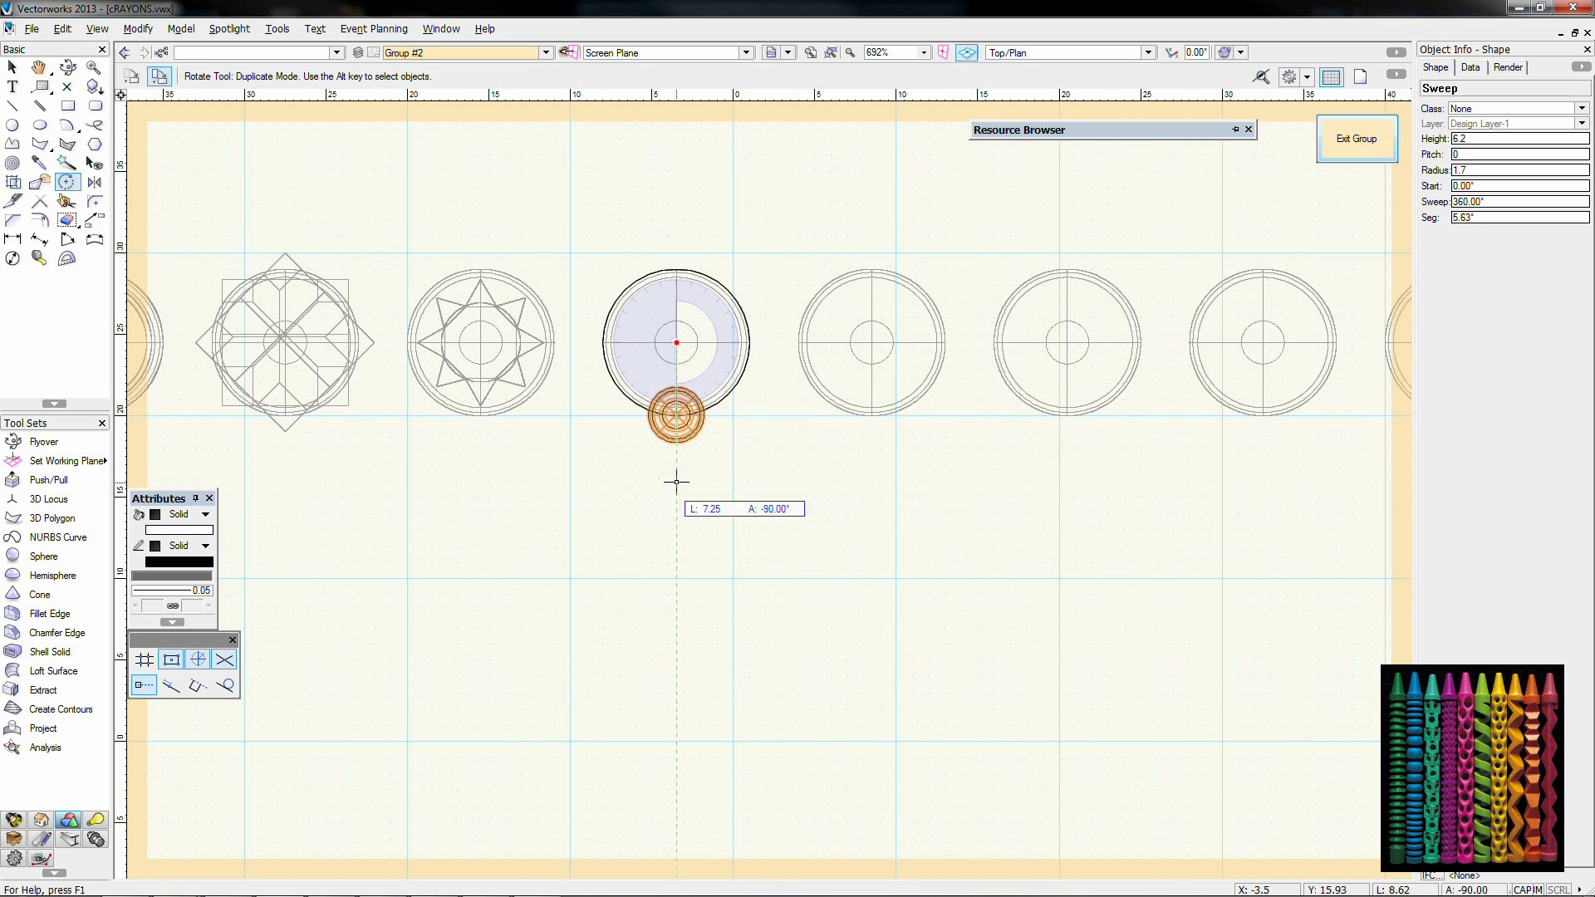
click(790, 342)
click(676, 224)
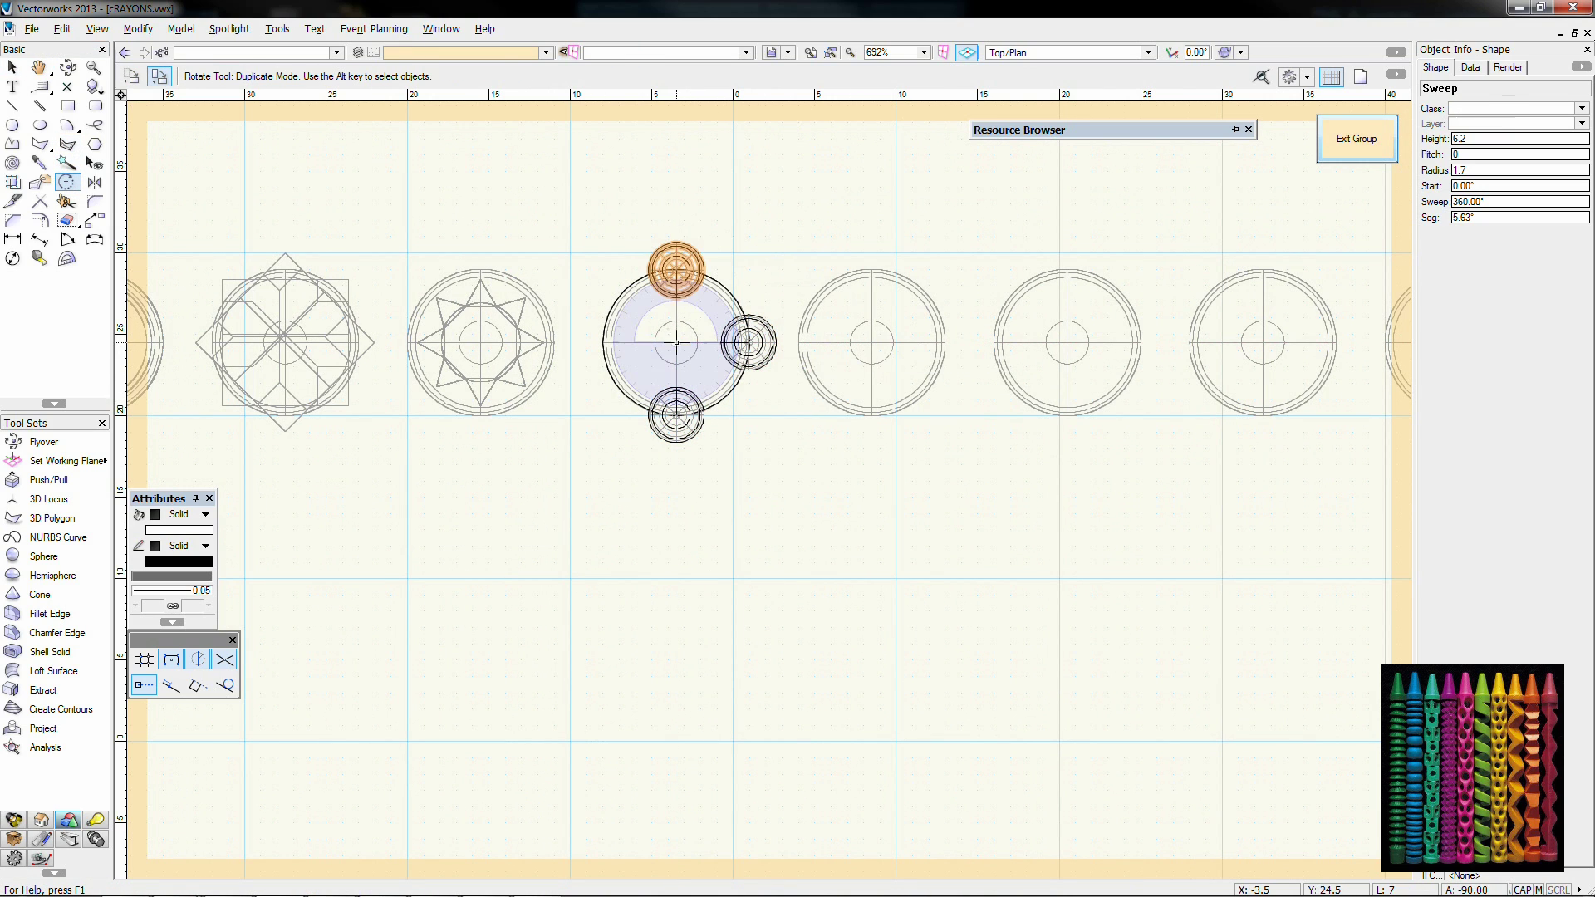
click(676, 342)
click(676, 216)
click(566, 342)
Step: Draw a circle of about 3.59 radius from the fifth crayon's centre and extrude it 93
click(12, 125)
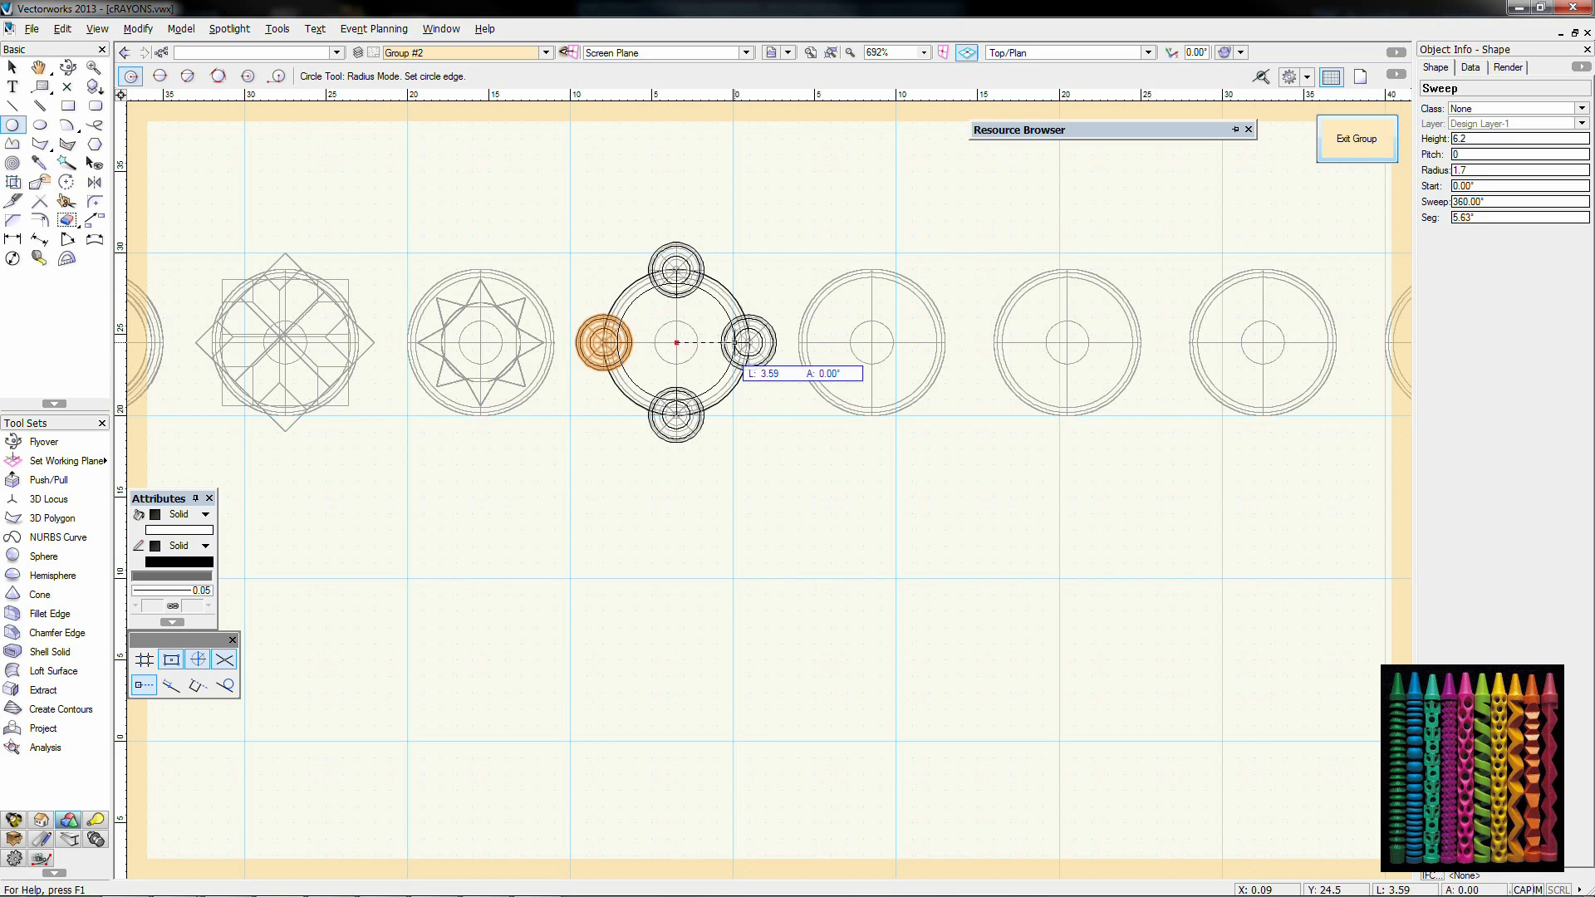
click(734, 342)
key(ctrl+e)
text(93)
key(Return)
Step: Raise the inner extrusion to sit on the base's upper edge and subtract it from the outer cylinder
key(KP_2)
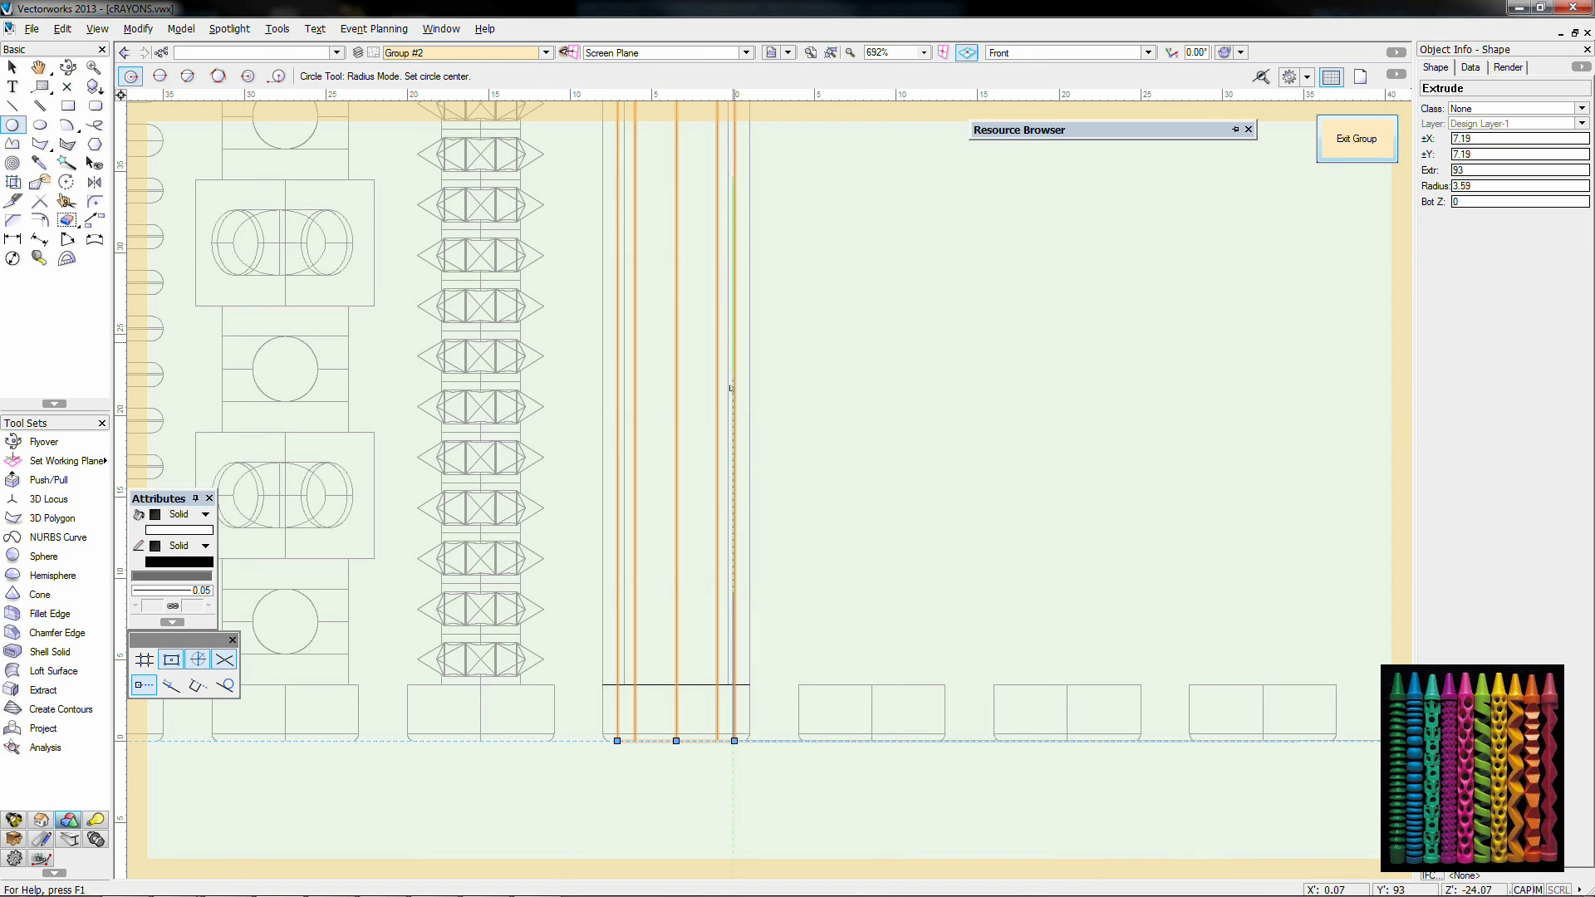
key(x)
key(x)
drag(676, 741, 676, 684)
shift+click(749, 595)
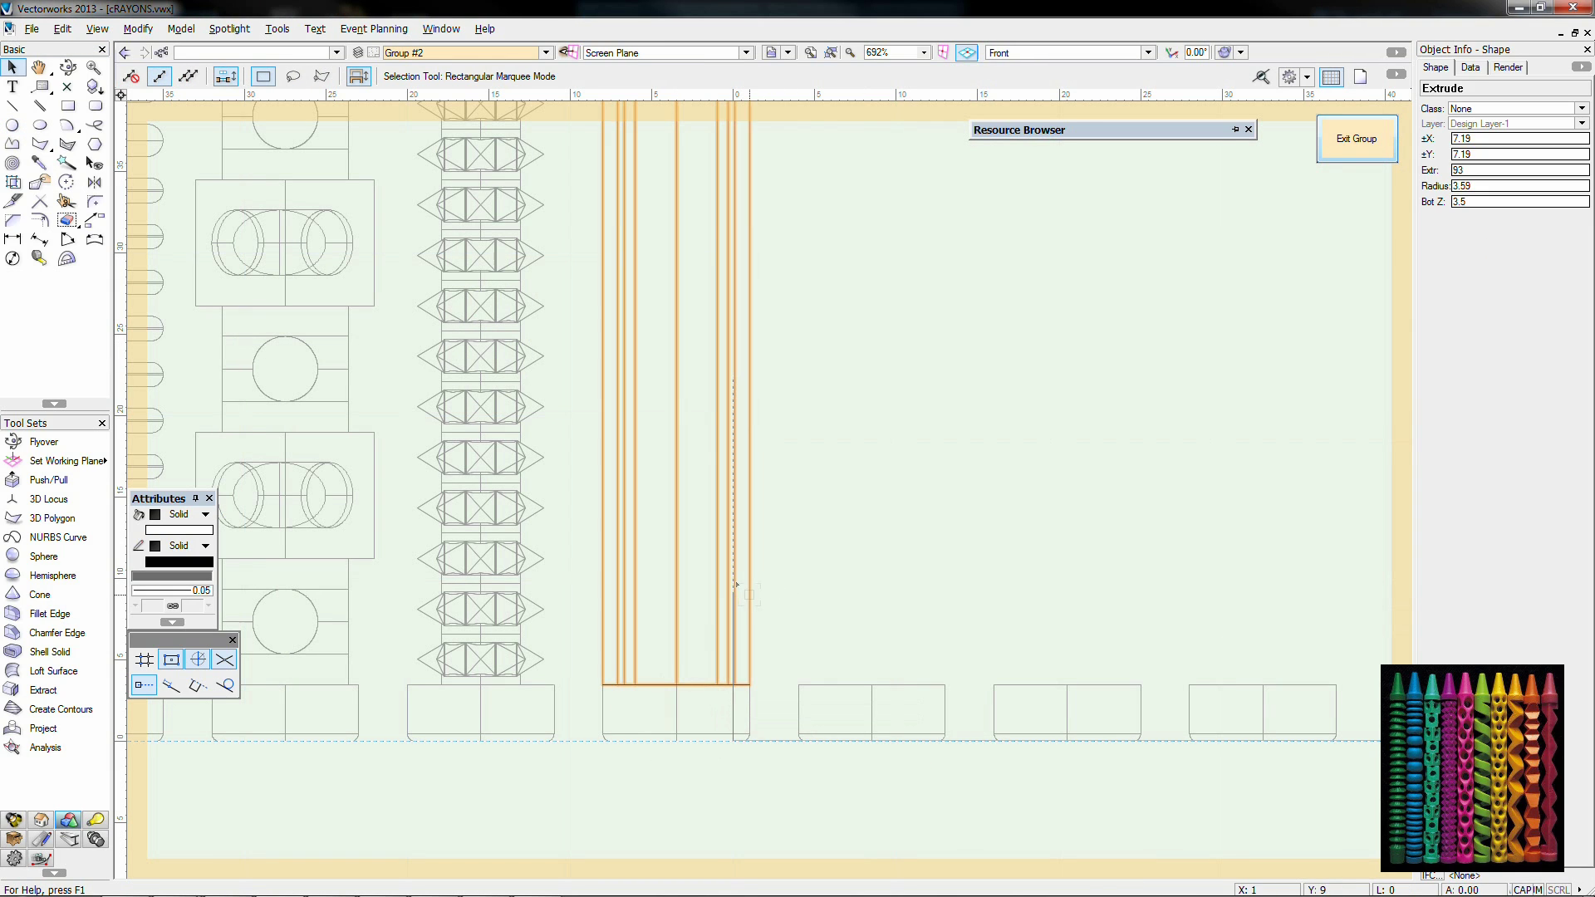
right_click(749, 594)
click(822, 524)
key(Return)
click(844, 345)
Step: Duplicate the four oval sweeps and move the copies down with a Y offset of -93/15
middle_drag(844, 346, 831, 880)
middle_drag(747, 125, 741, 872)
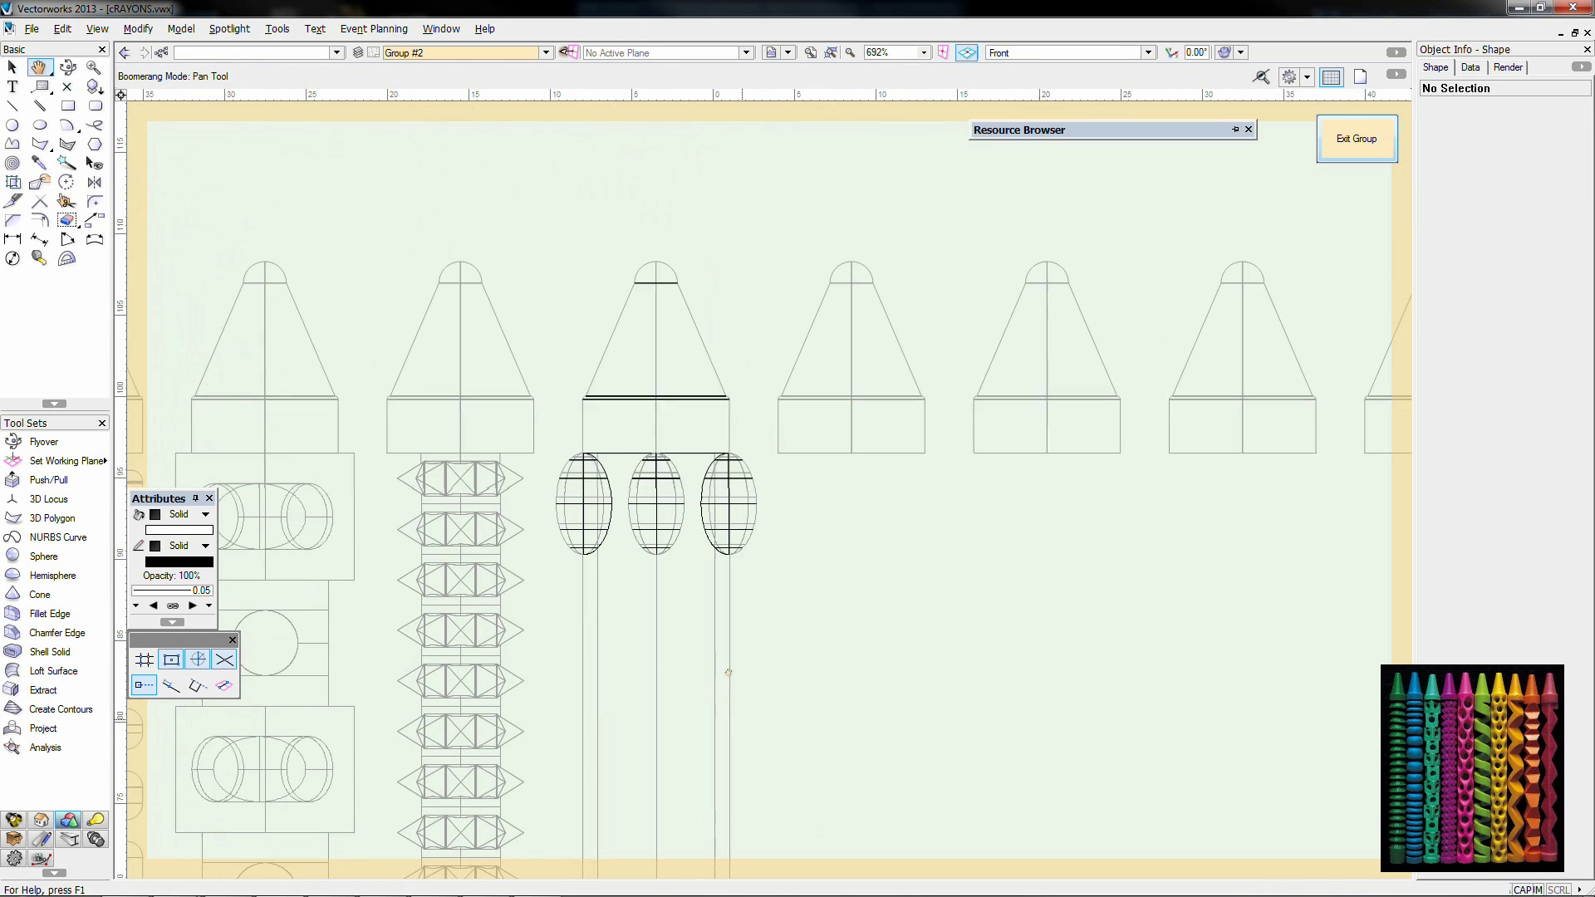
key(x)
drag(802, 653, 540, 432)
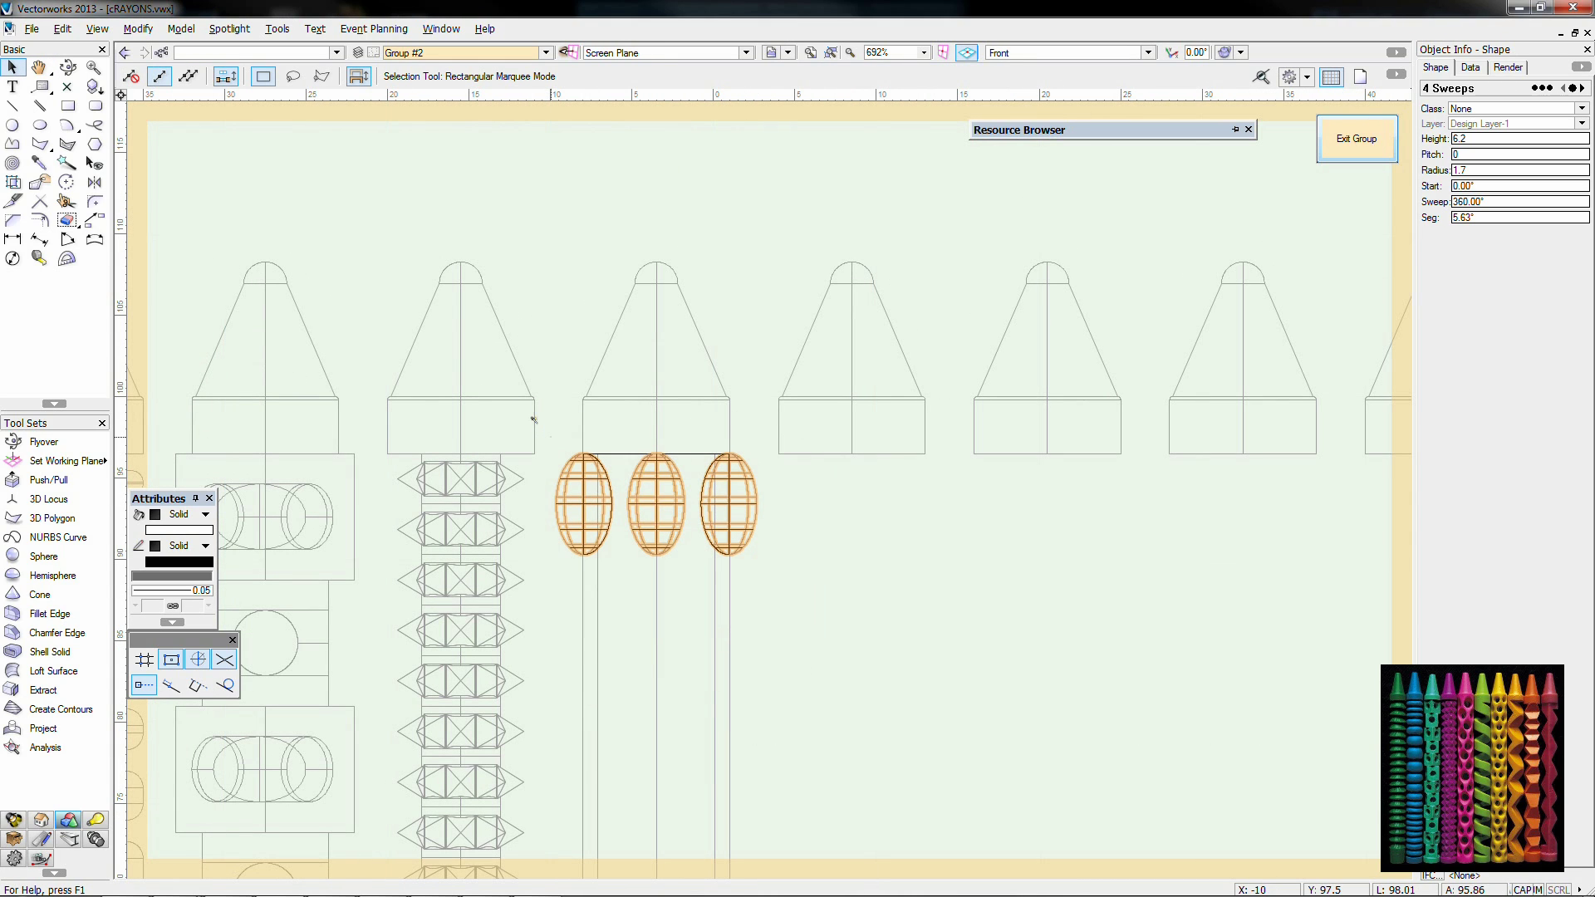
key(ctrl+m)
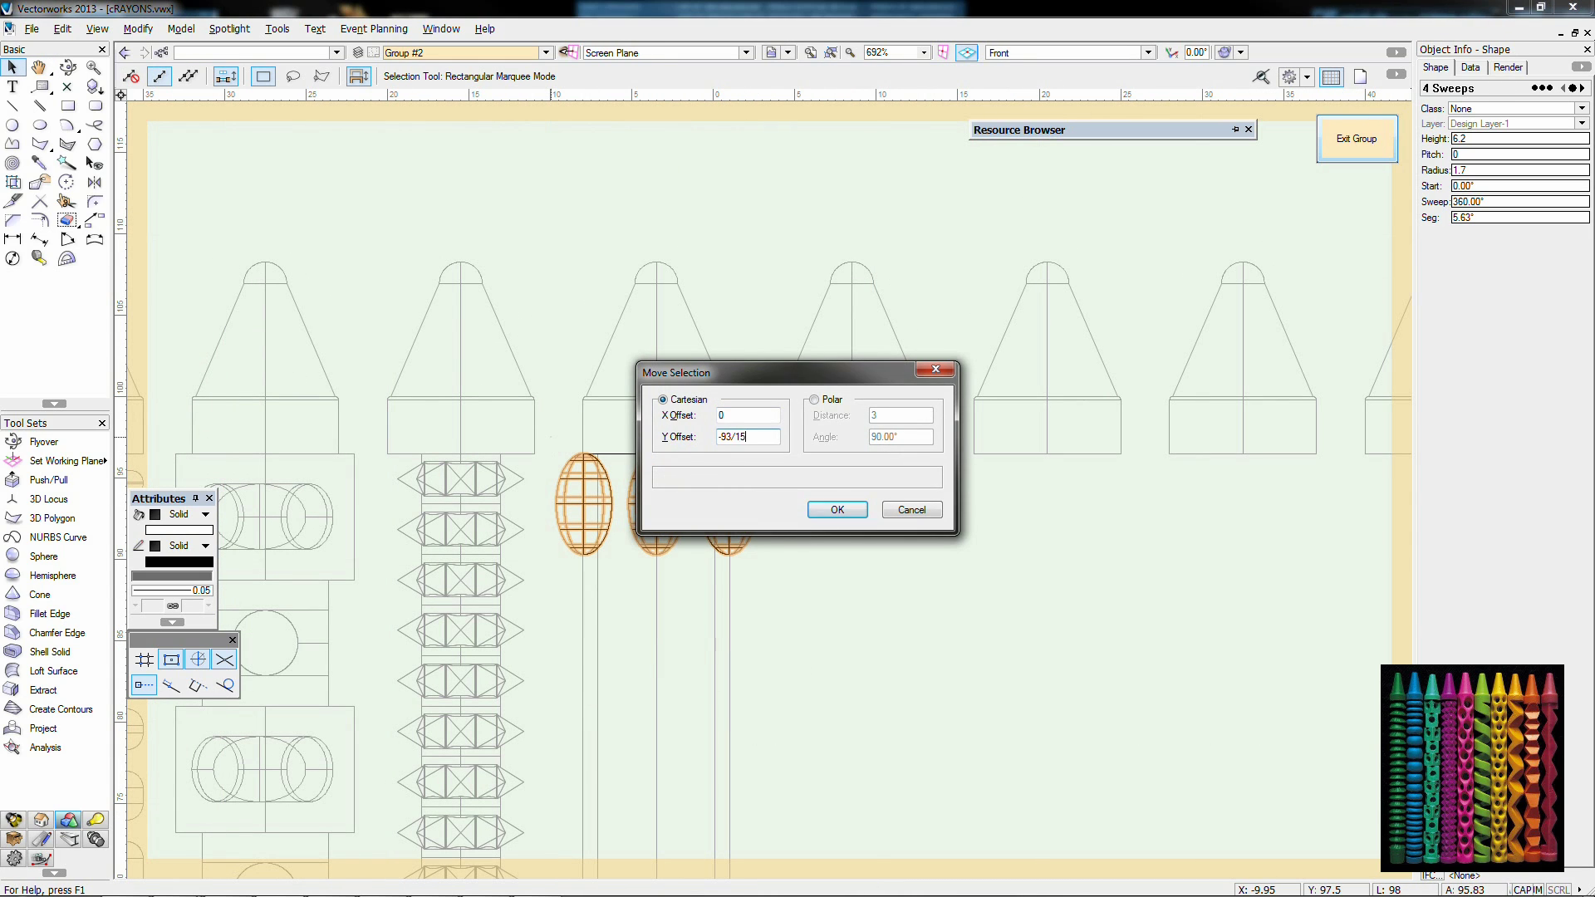
text(-93/15)
key(Return)
Step: Make copies of the second row of sweeps rotated 45° around the crayon's centre in plan
key(ctrl+5)
scroll(595, 531, down, 3)
middle_drag(612, 826, 616, 513)
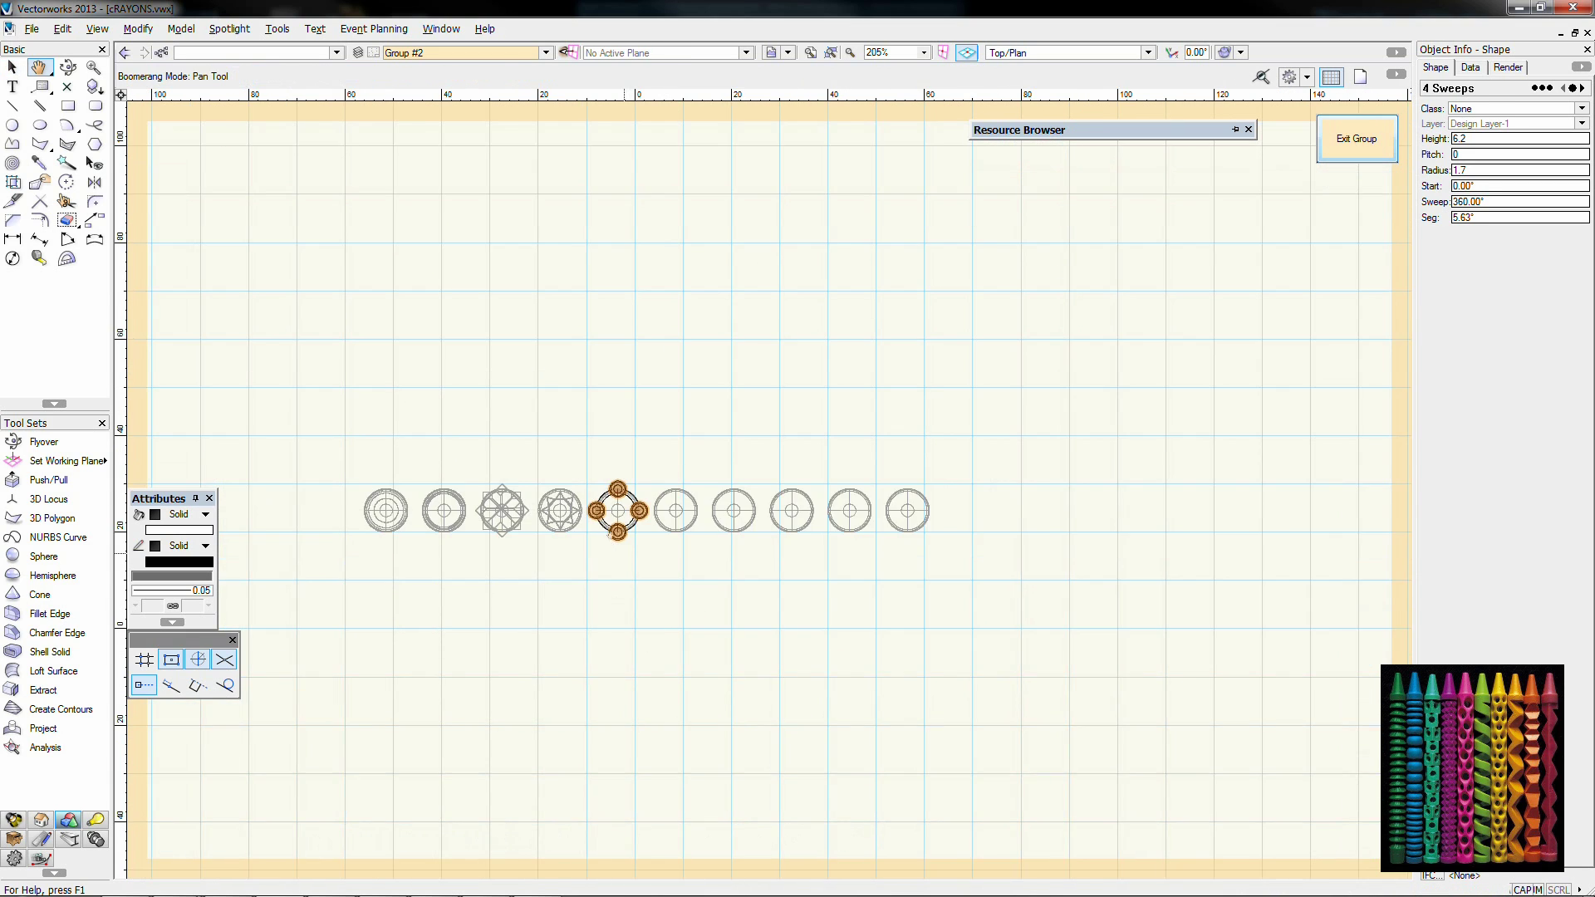
scroll(617, 513, up, 2)
click(67, 182)
click(615, 503)
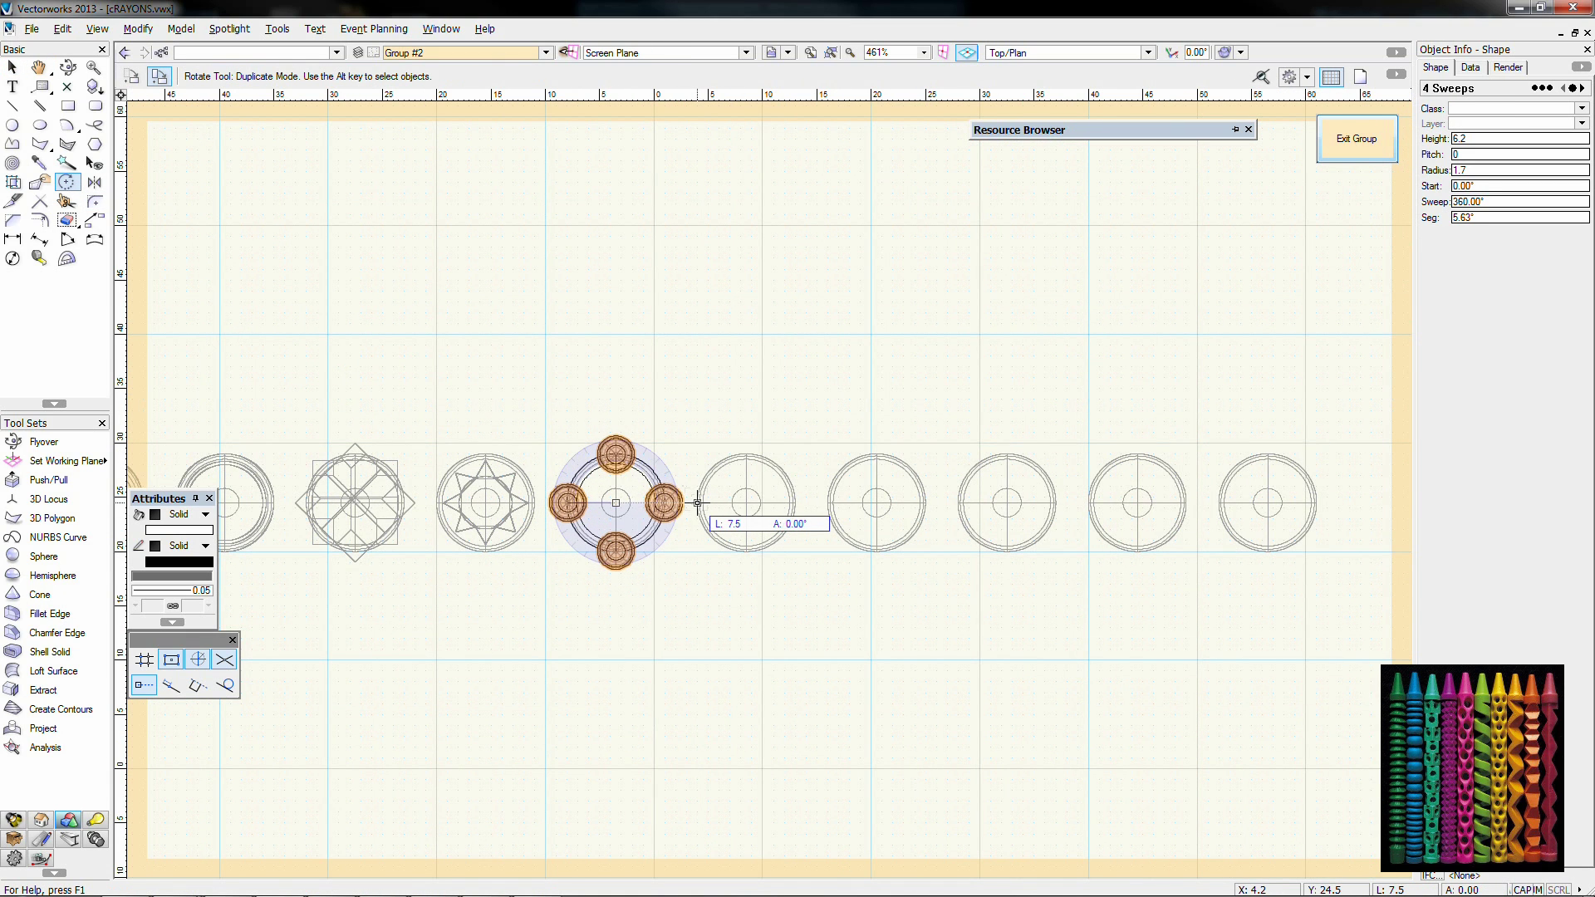
click(709, 416)
Step: Delete the unrotated oval sweeps from the second row in front view
key(2)
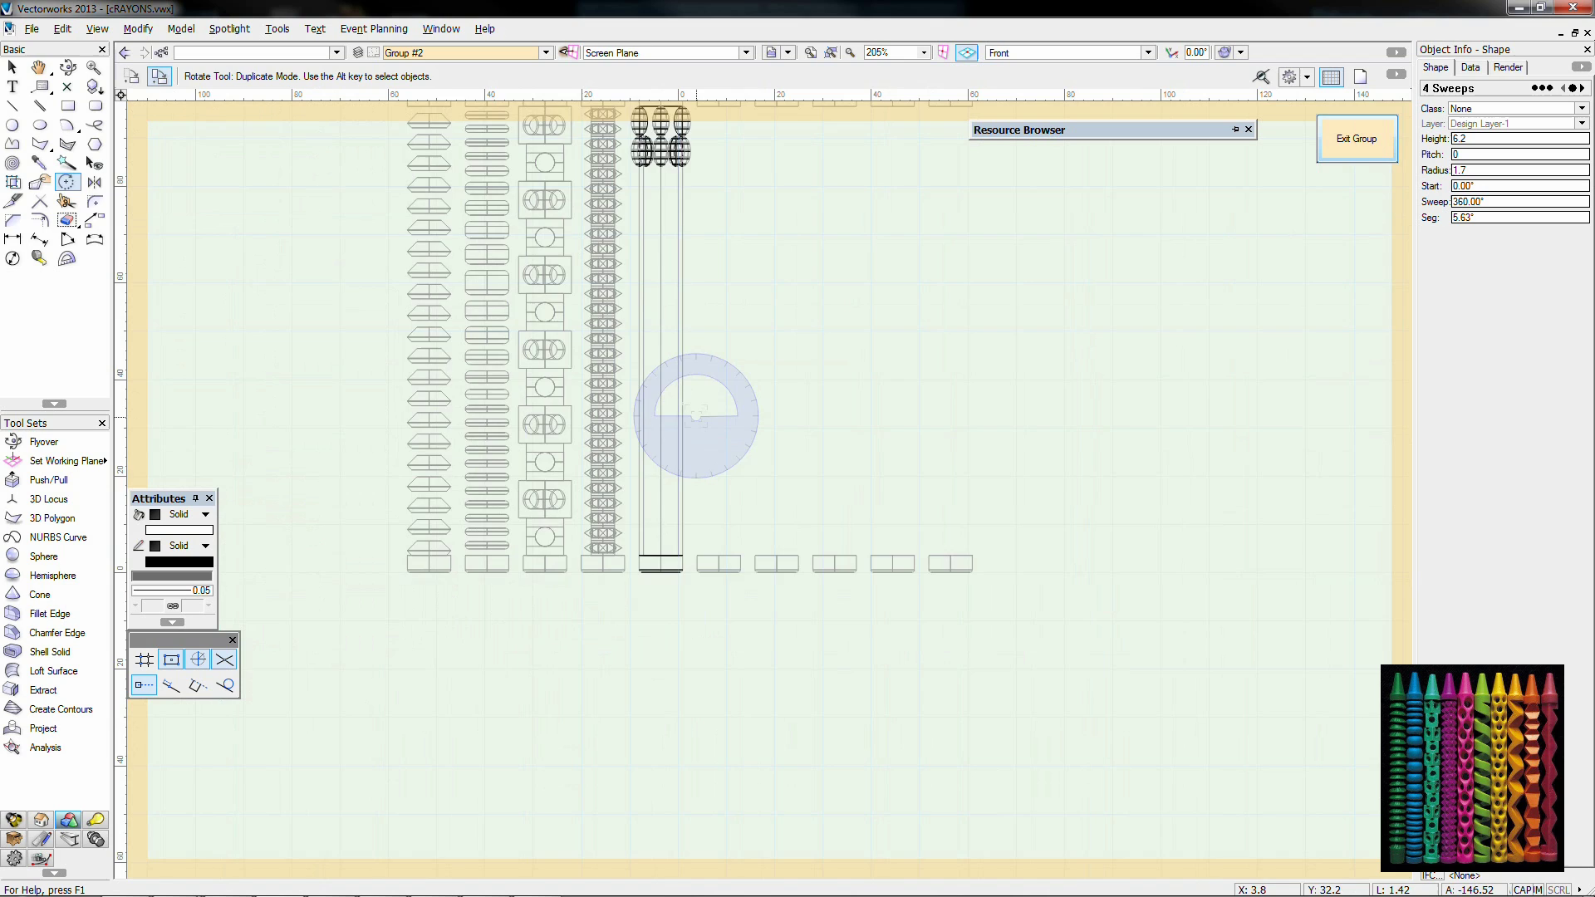
key(x)
scroll(766, 390, up, 4)
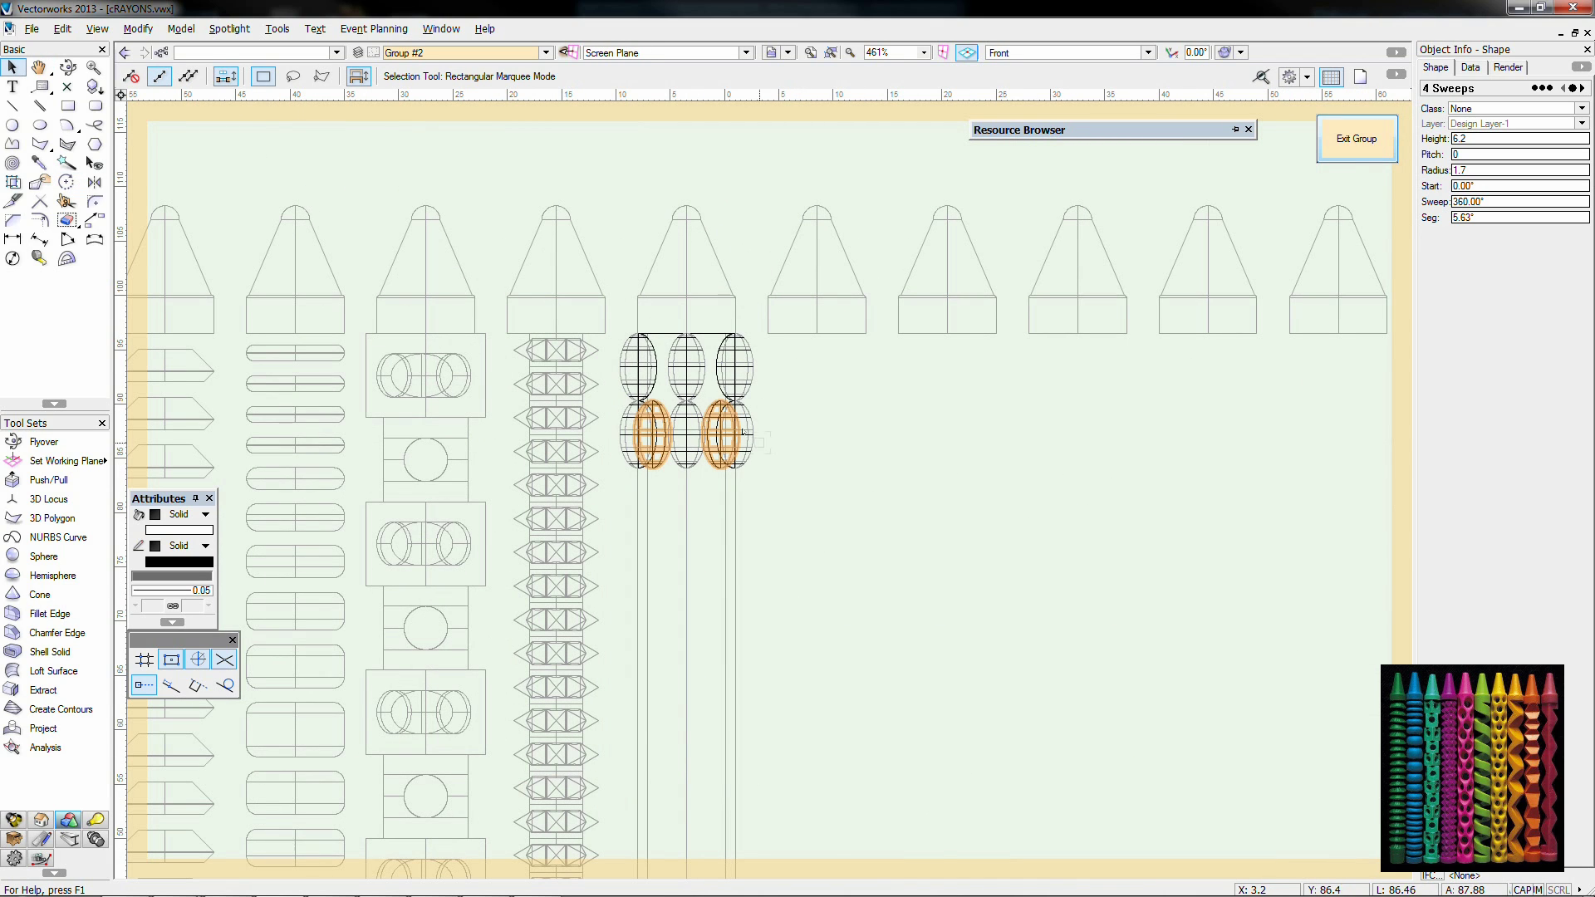
scroll(739, 436, up, 2)
click(539, 418)
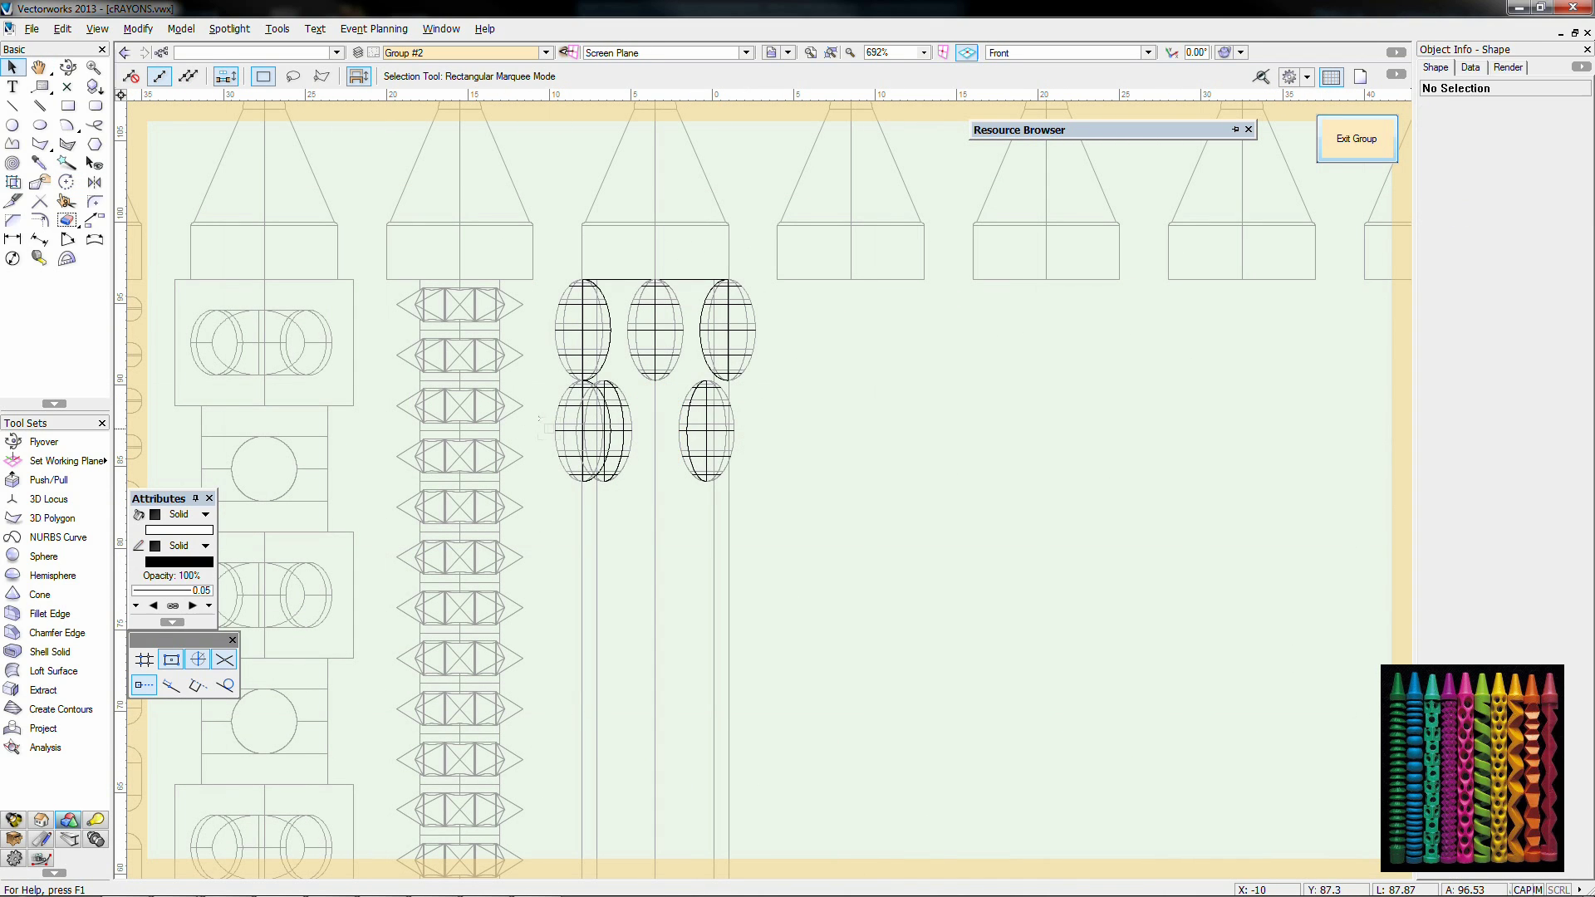
Step: Duplicate the eight sweeps downwards 7 times with Move by Points, using a 12.4 spacing equal to the two rows' height
drag(541, 259, 812, 520)
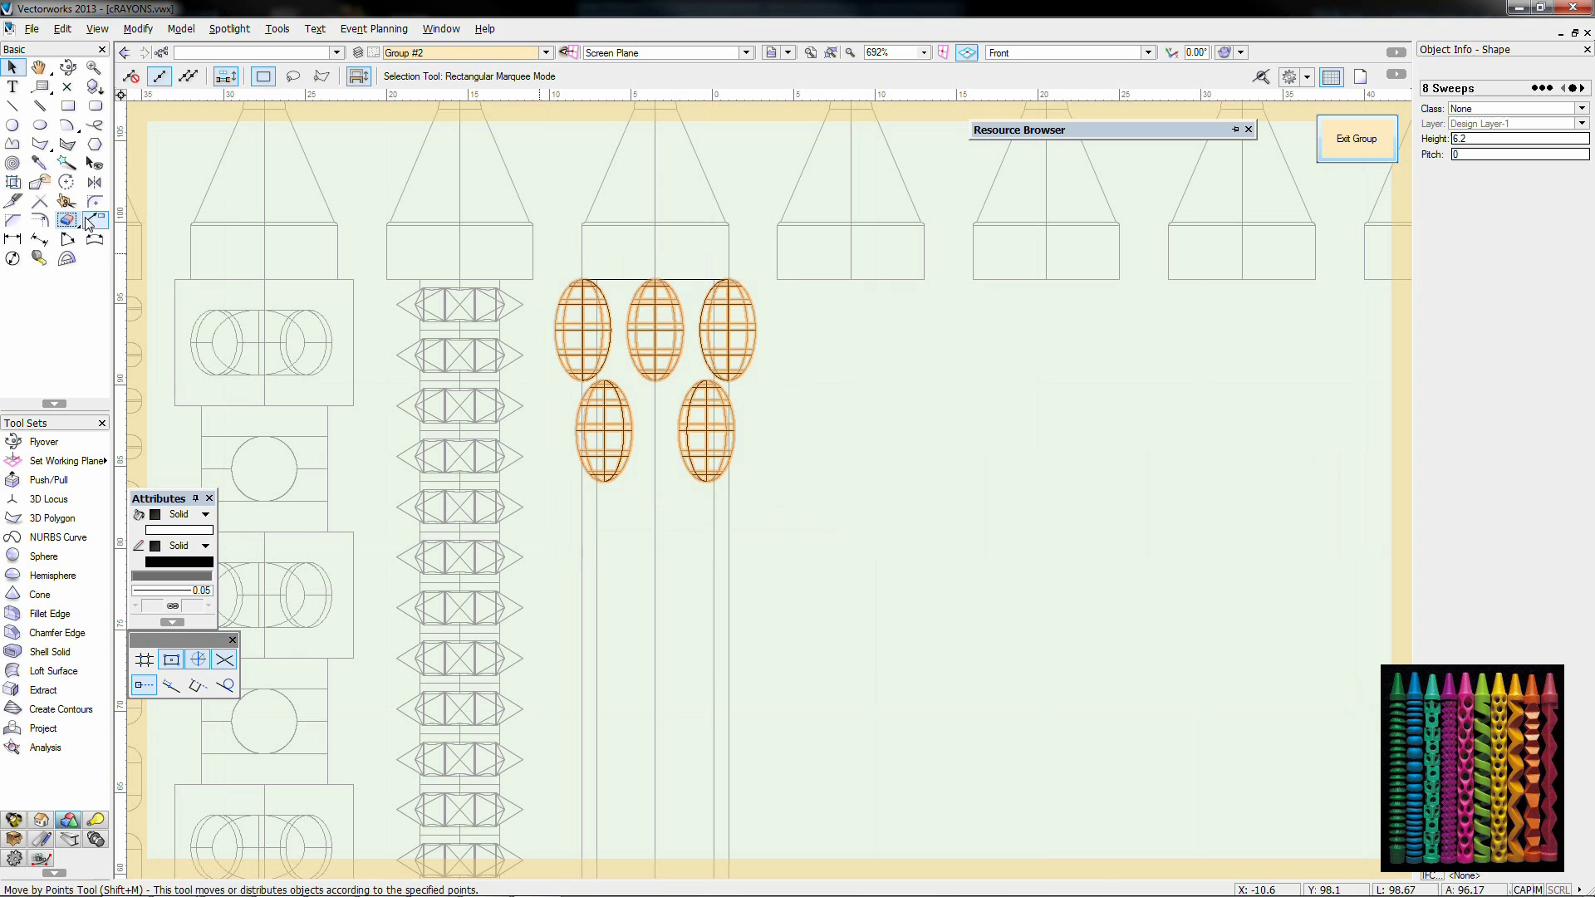
click(95, 219)
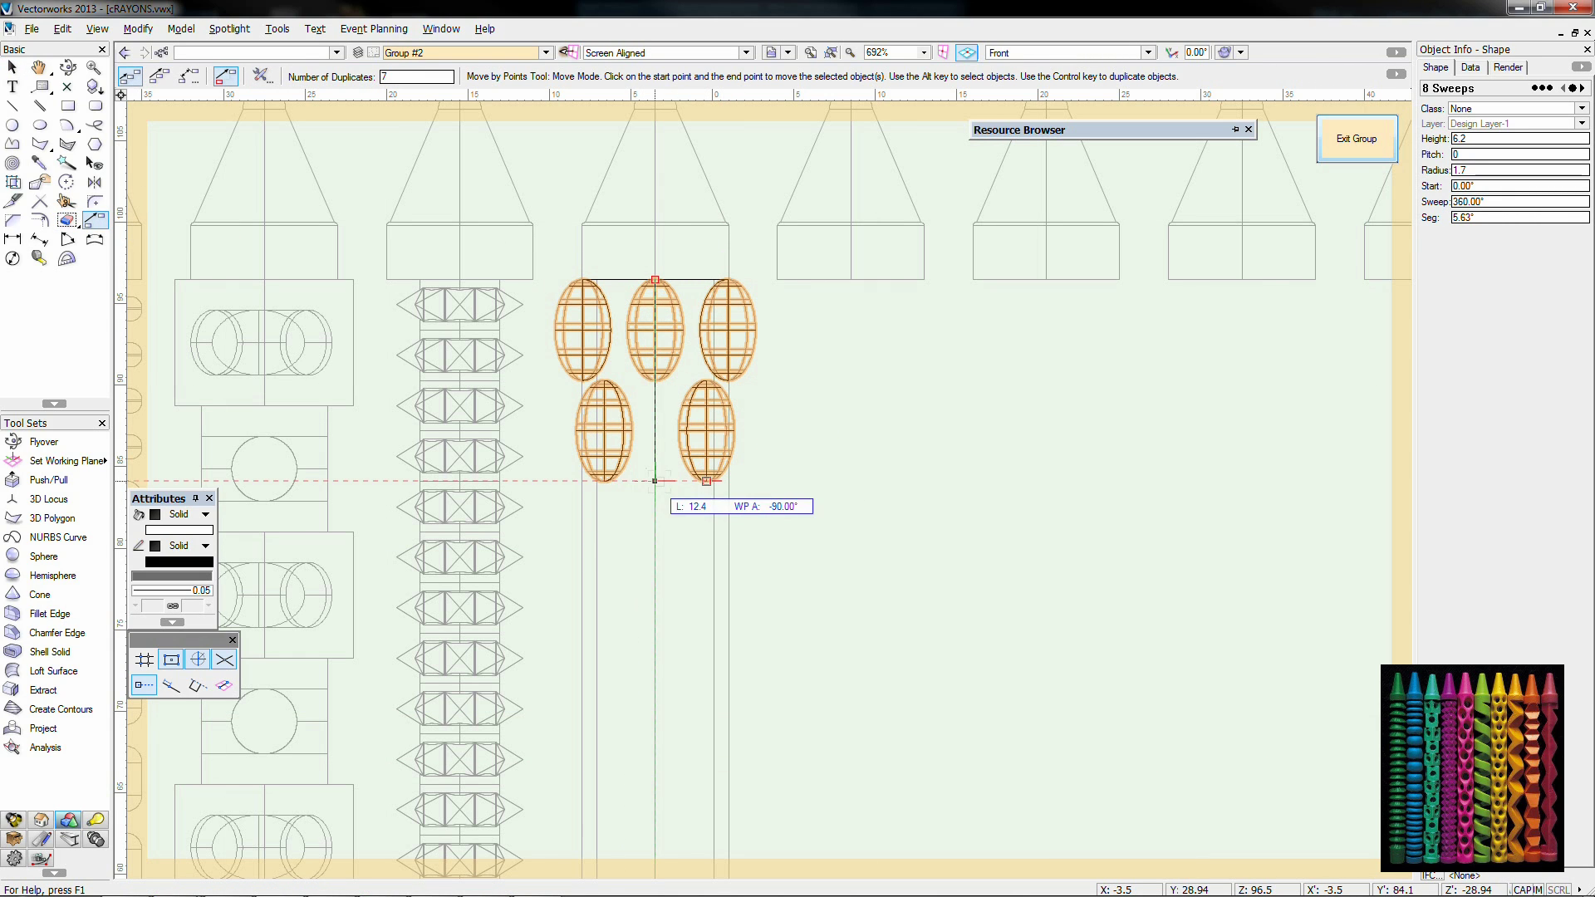
click(655, 482)
Step: Delete the lowest row of oval sweeps that overlaps the fifth crayon's base
scroll(665, 490, down, 6)
middle_drag(716, 610, 738, 404)
scroll(692, 726, up, 2)
key(x)
key(x)
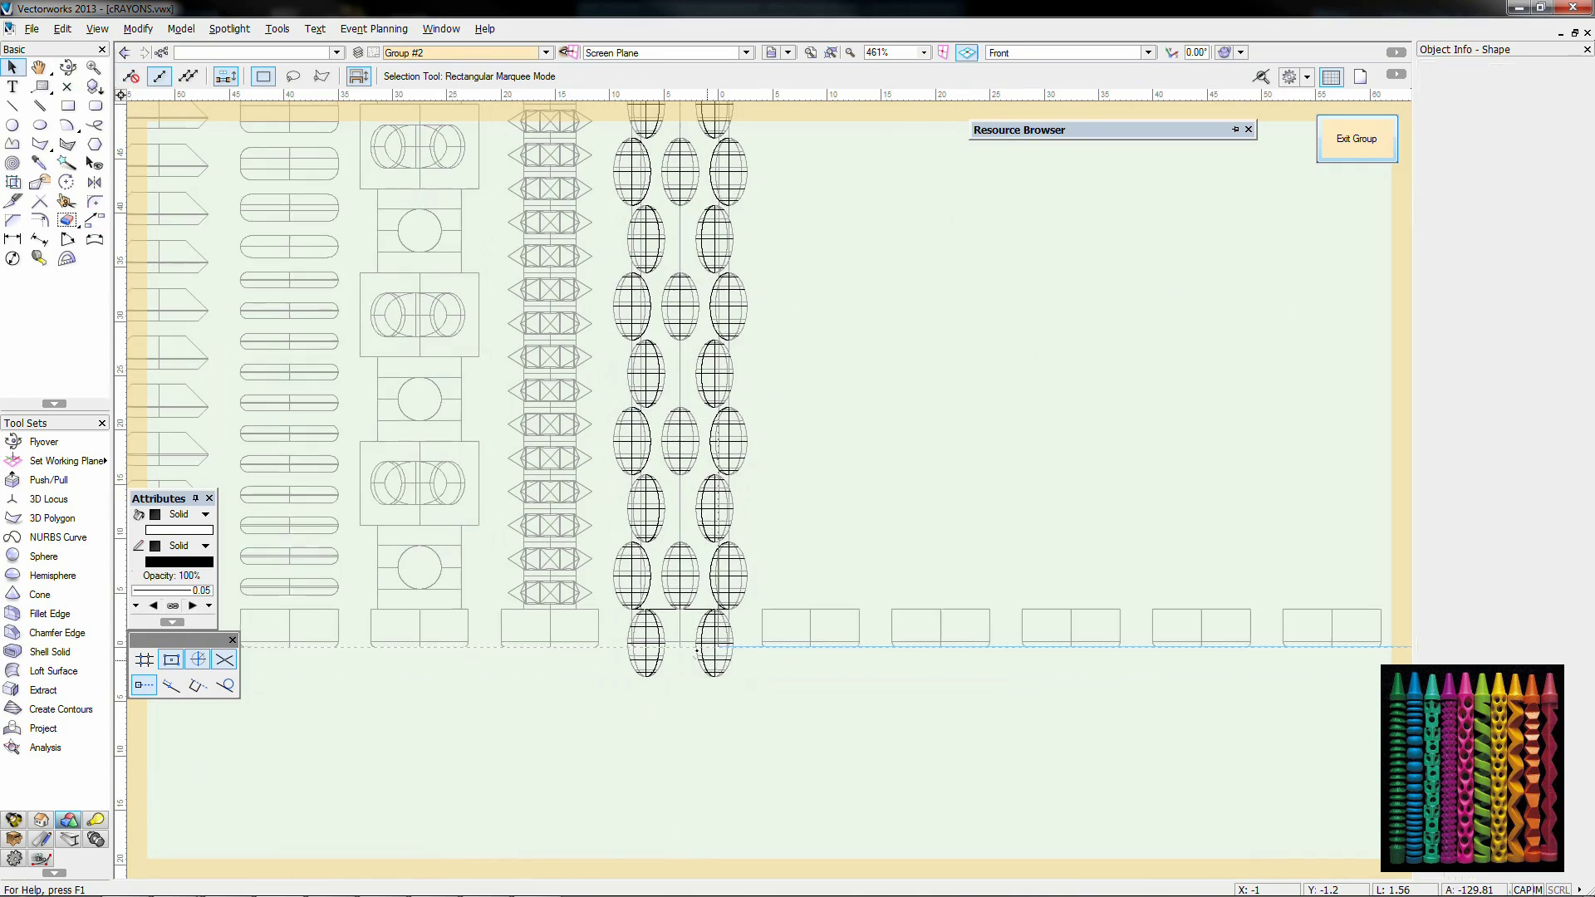
click(713, 647)
key(Delete)
click(649, 647)
key(Delete)
click(648, 647)
key(Delete)
Step: Subtract all the oval sweeps from the fifth crayon's hollow cylinder in the right isometric view
key(KP_3)
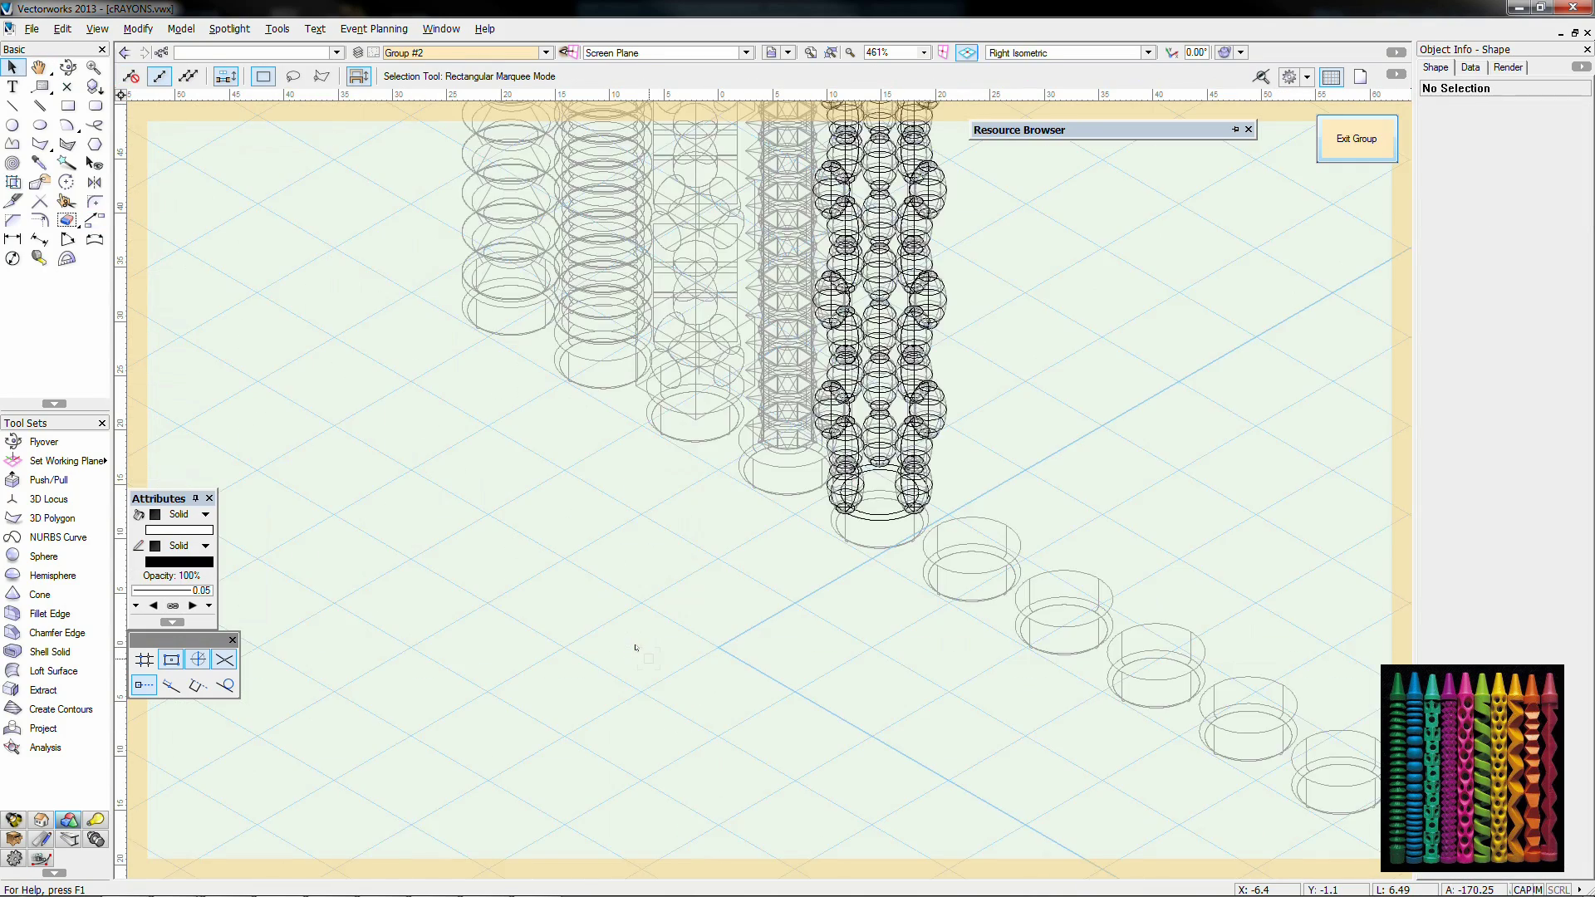
key(KP_0)
key(KP_3)
middle_drag(1106, 285, 965, 593)
scroll(966, 599, down, 1)
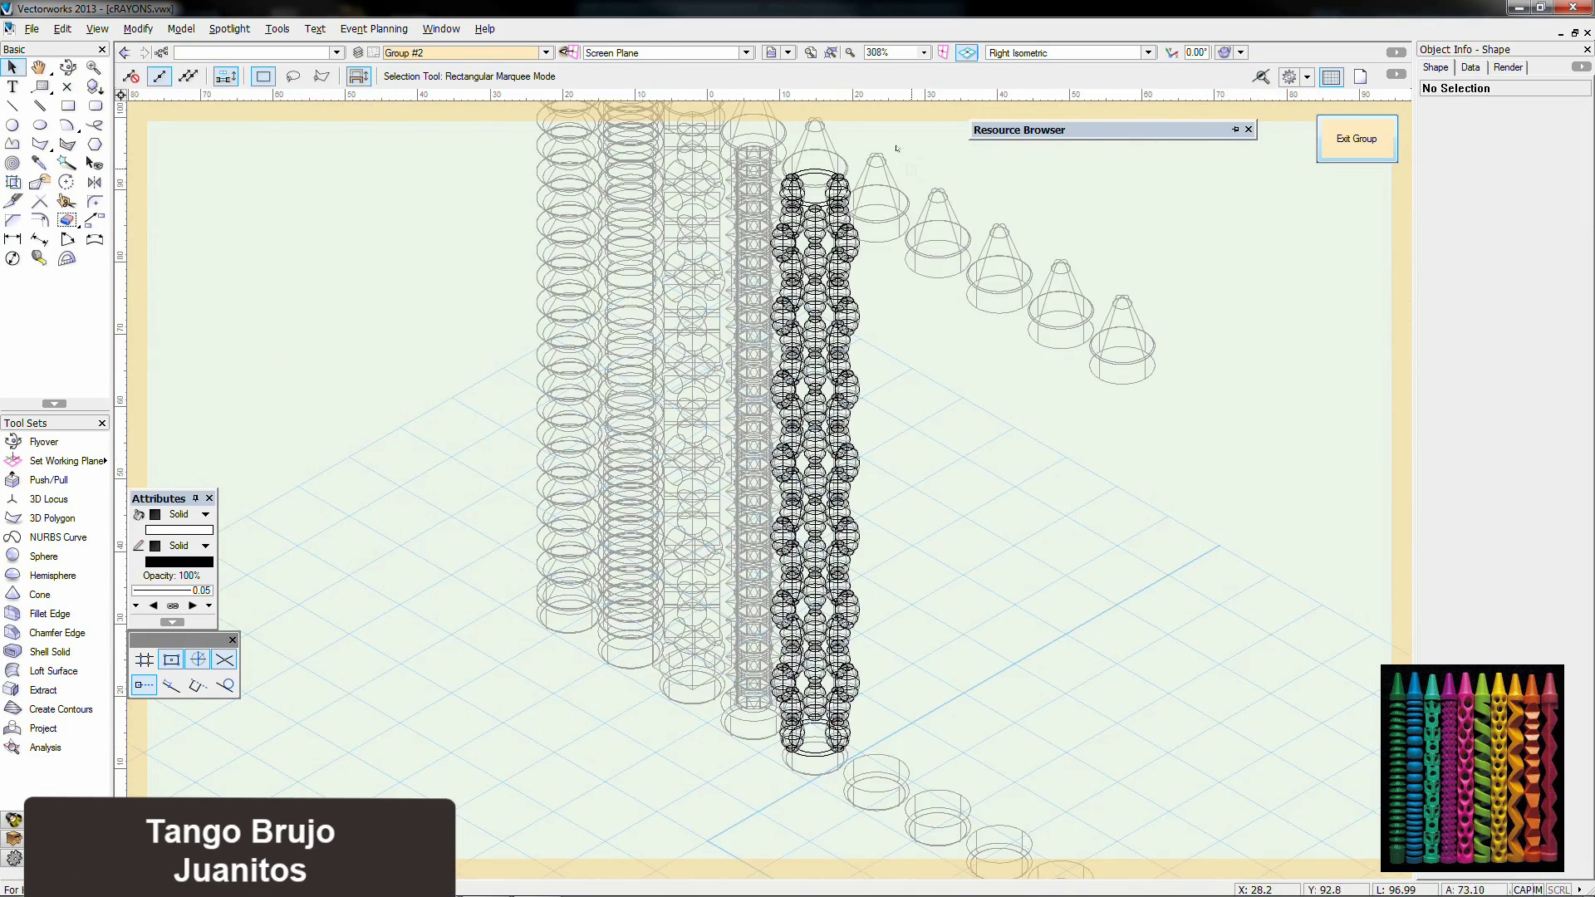
drag(909, 158, 749, 761)
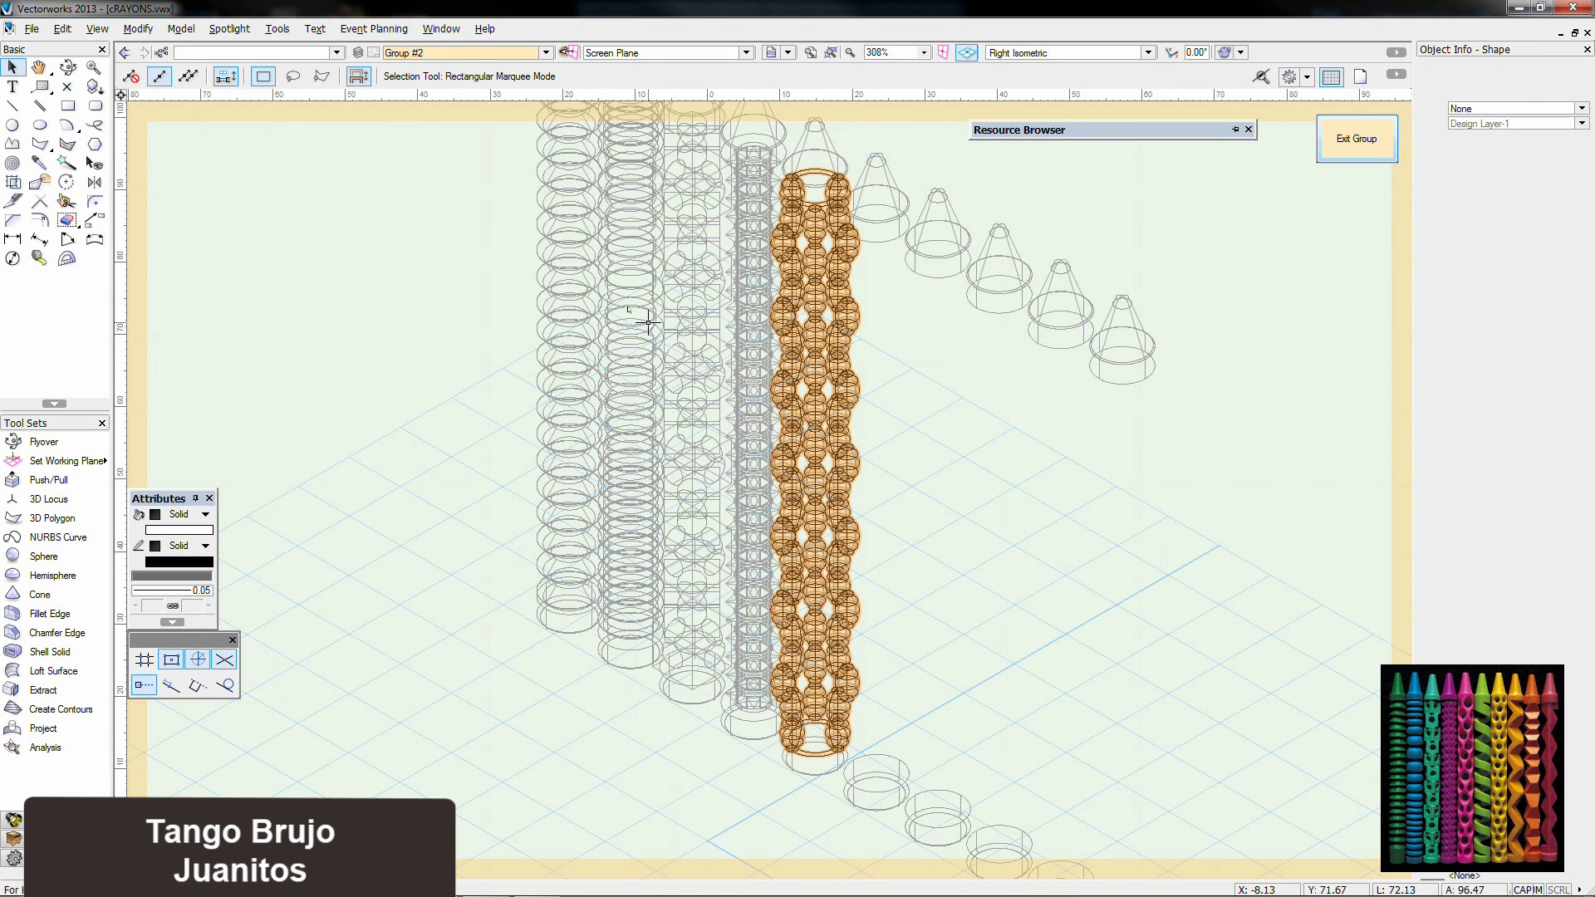
right_click(814, 327)
click(901, 831)
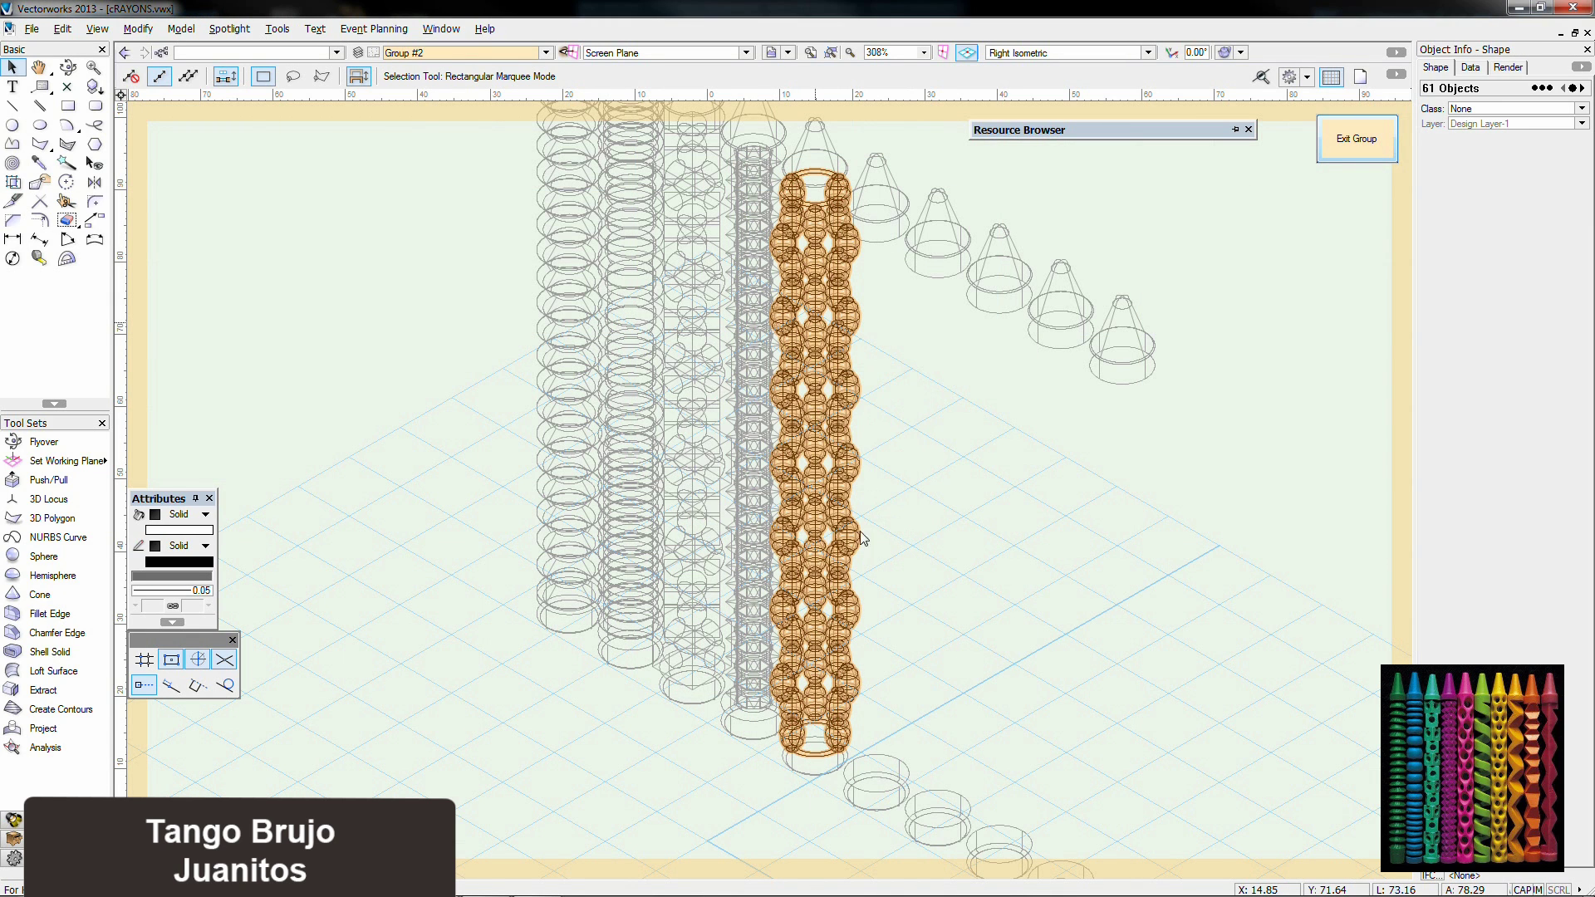
click(1001, 512)
Step: Give the tip, body and base of the fifth crayon a solid magenta fill, and render the whole row
middle_drag(996, 516, 936, 531)
click(726, 332)
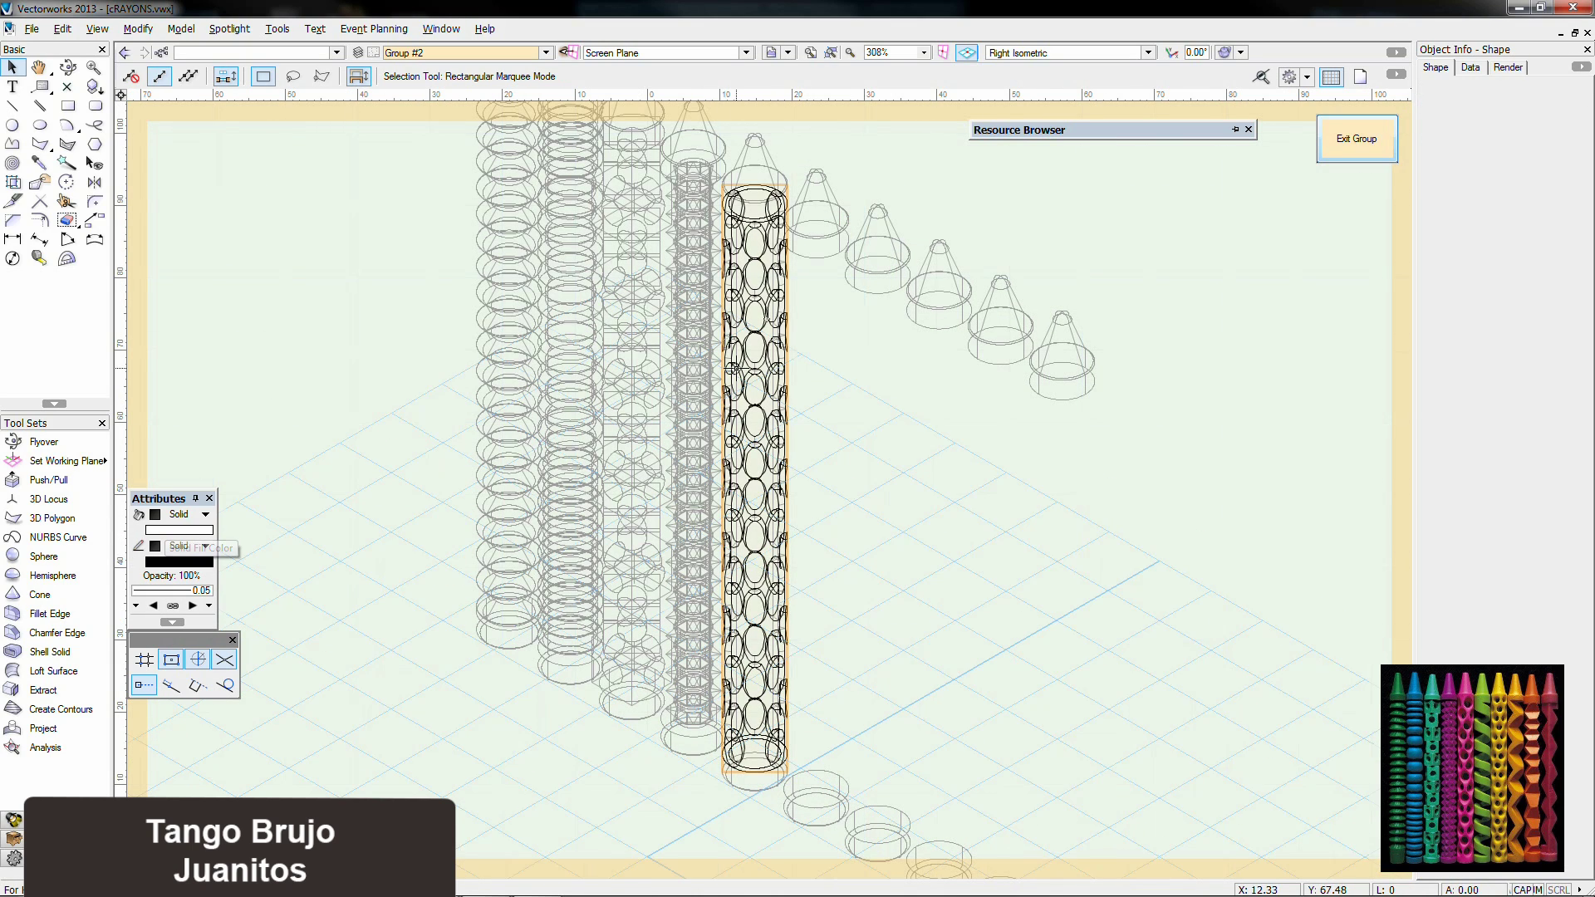
click(880, 366)
click(784, 333)
click(1356, 139)
drag(838, 127, 670, 807)
click(203, 530)
click(325, 181)
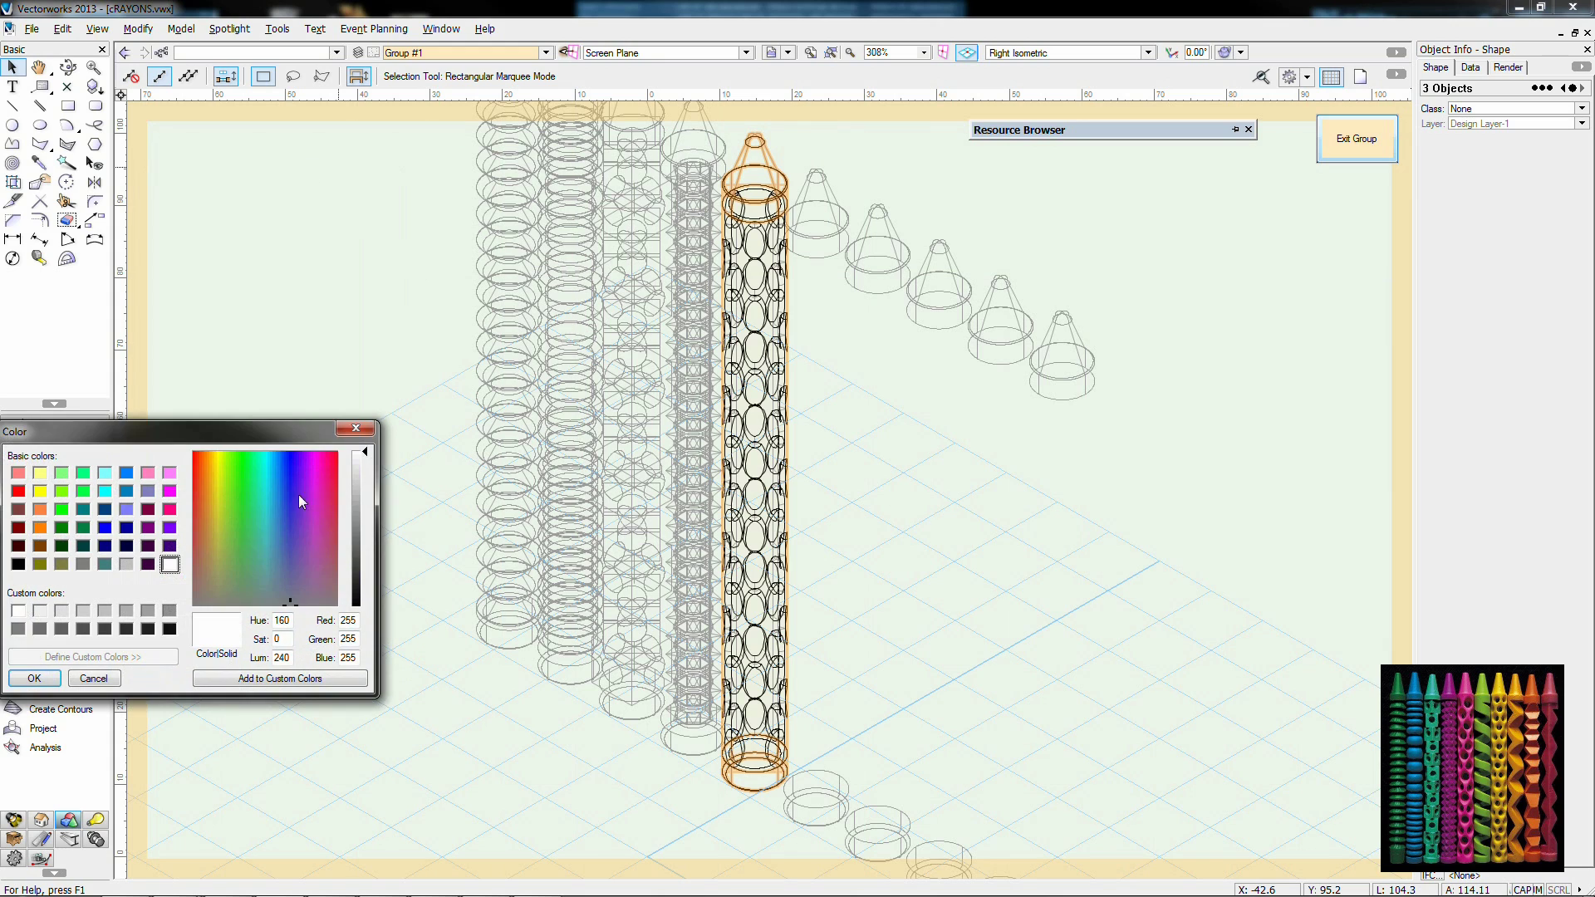
click(364, 532)
click(35, 679)
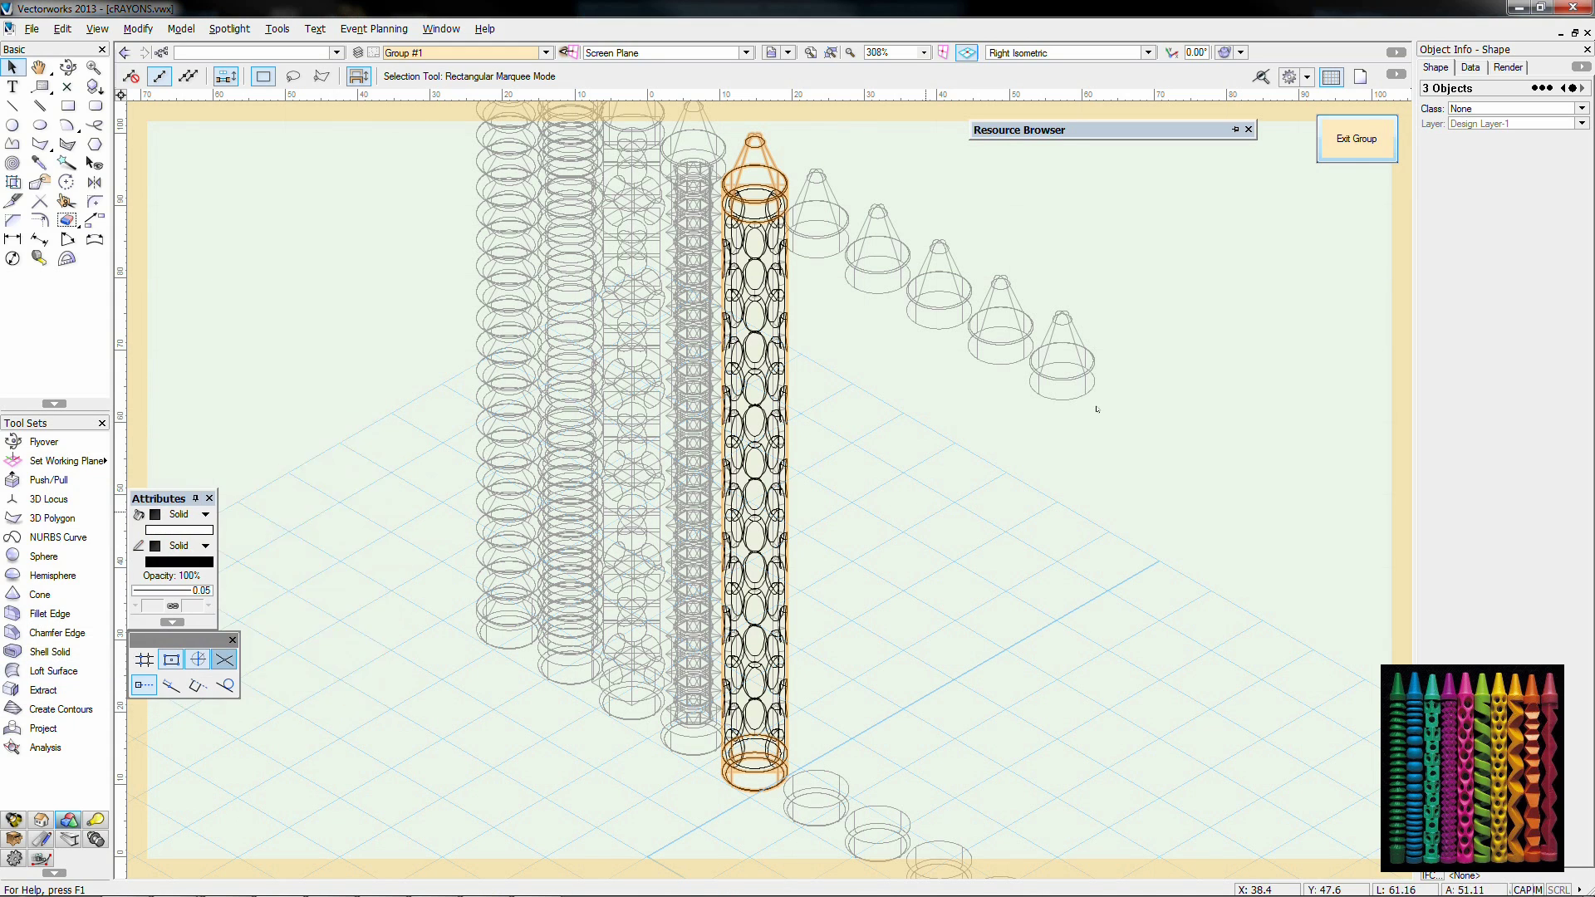
click(1356, 139)
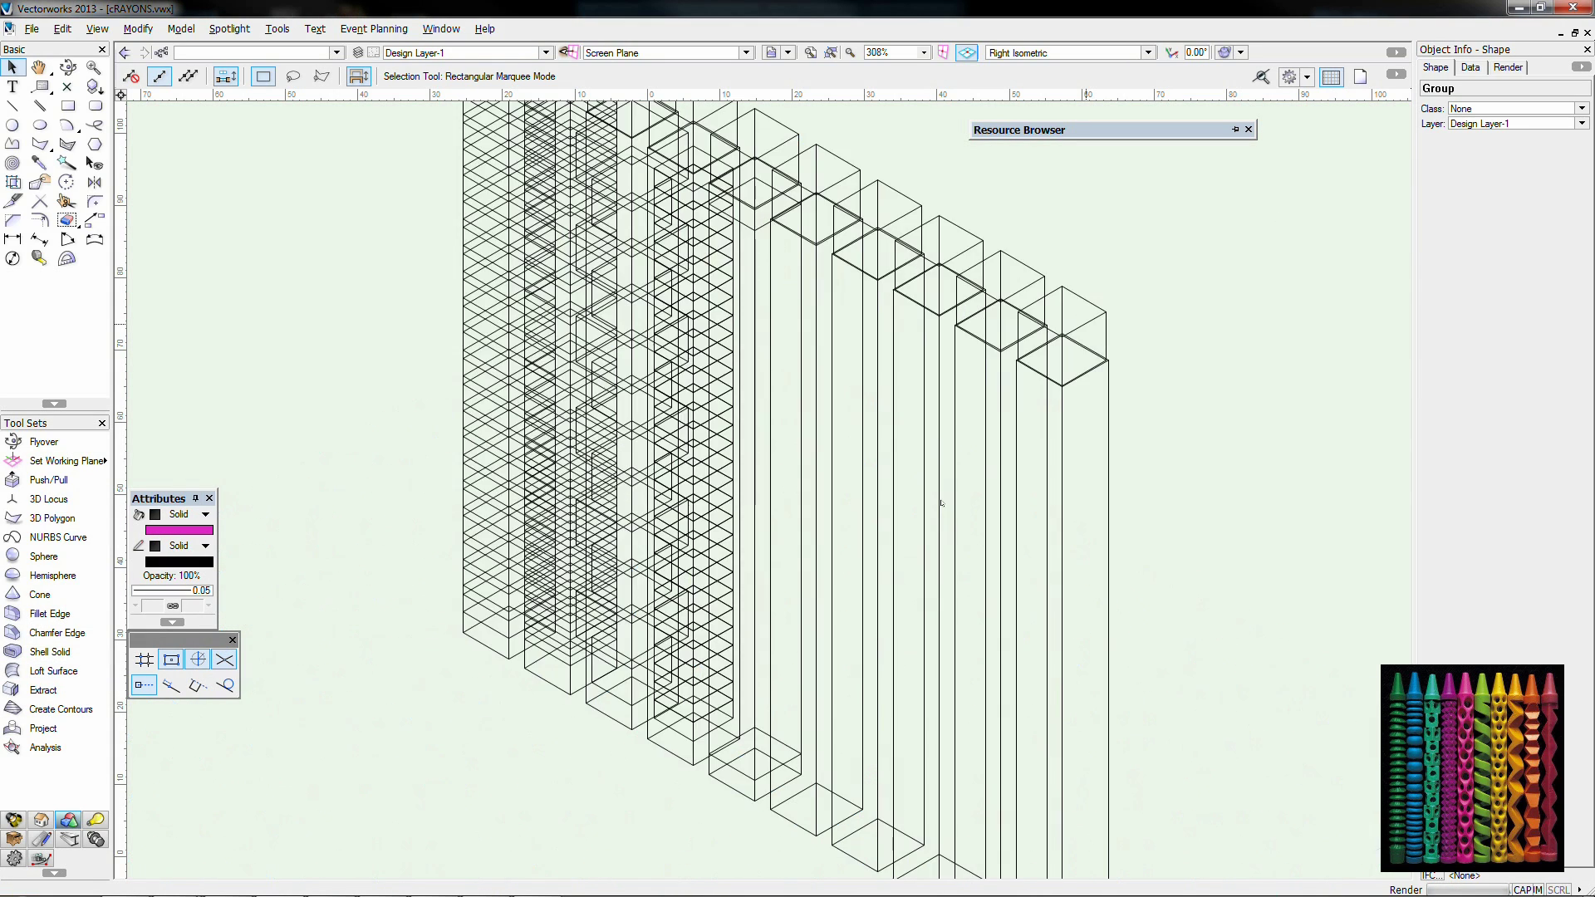
click(941, 502)
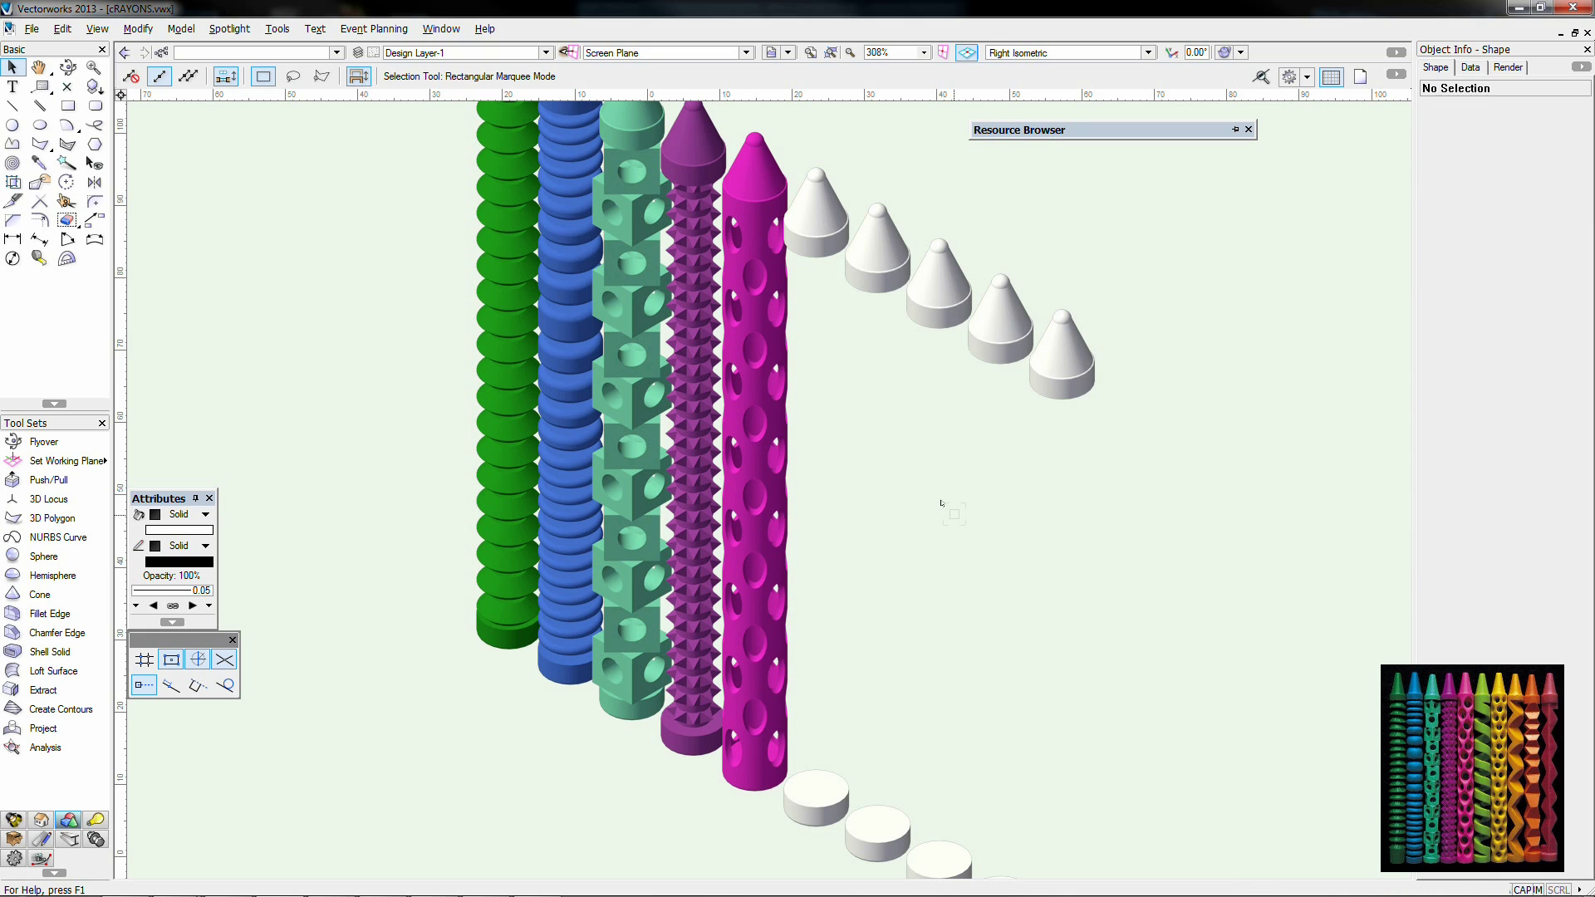
Step: Return to wireframe and open the sixth crayon's group for editing in front view
key(ctrl+shift+w)
double_click(789, 223)
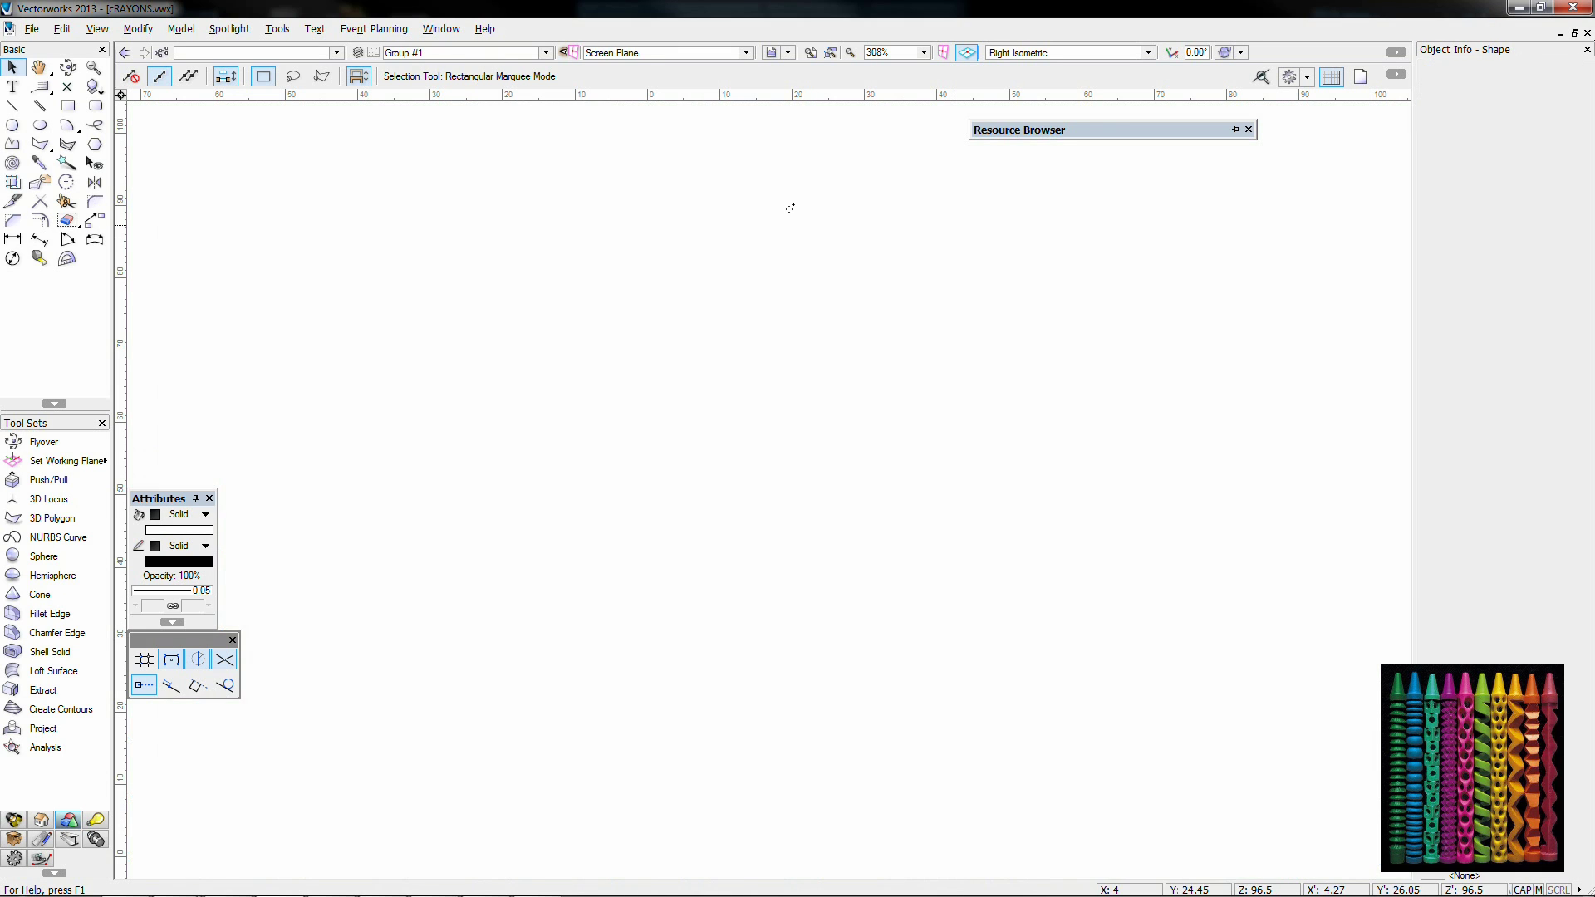
scroll(791, 213, down, 1)
middle_drag(791, 213, 751, 289)
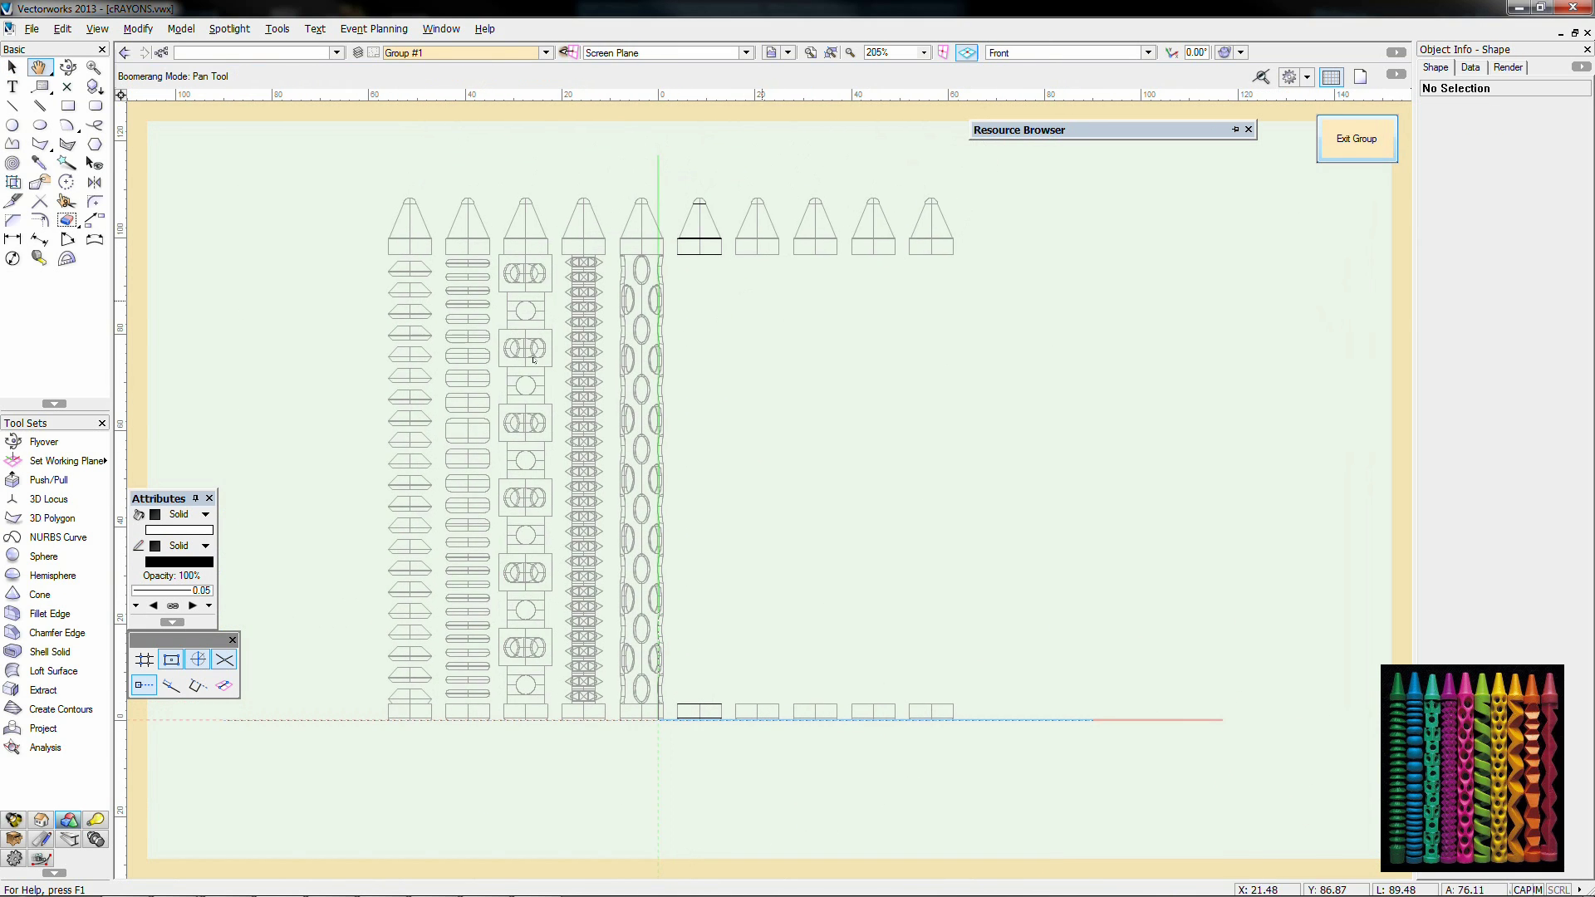
Step: Draw a narrow rectangle about 0.75 wide and 2.84 high, rising from the upper left corner of the sixth crayon's base
click(68, 105)
scroll(672, 707, up, 3)
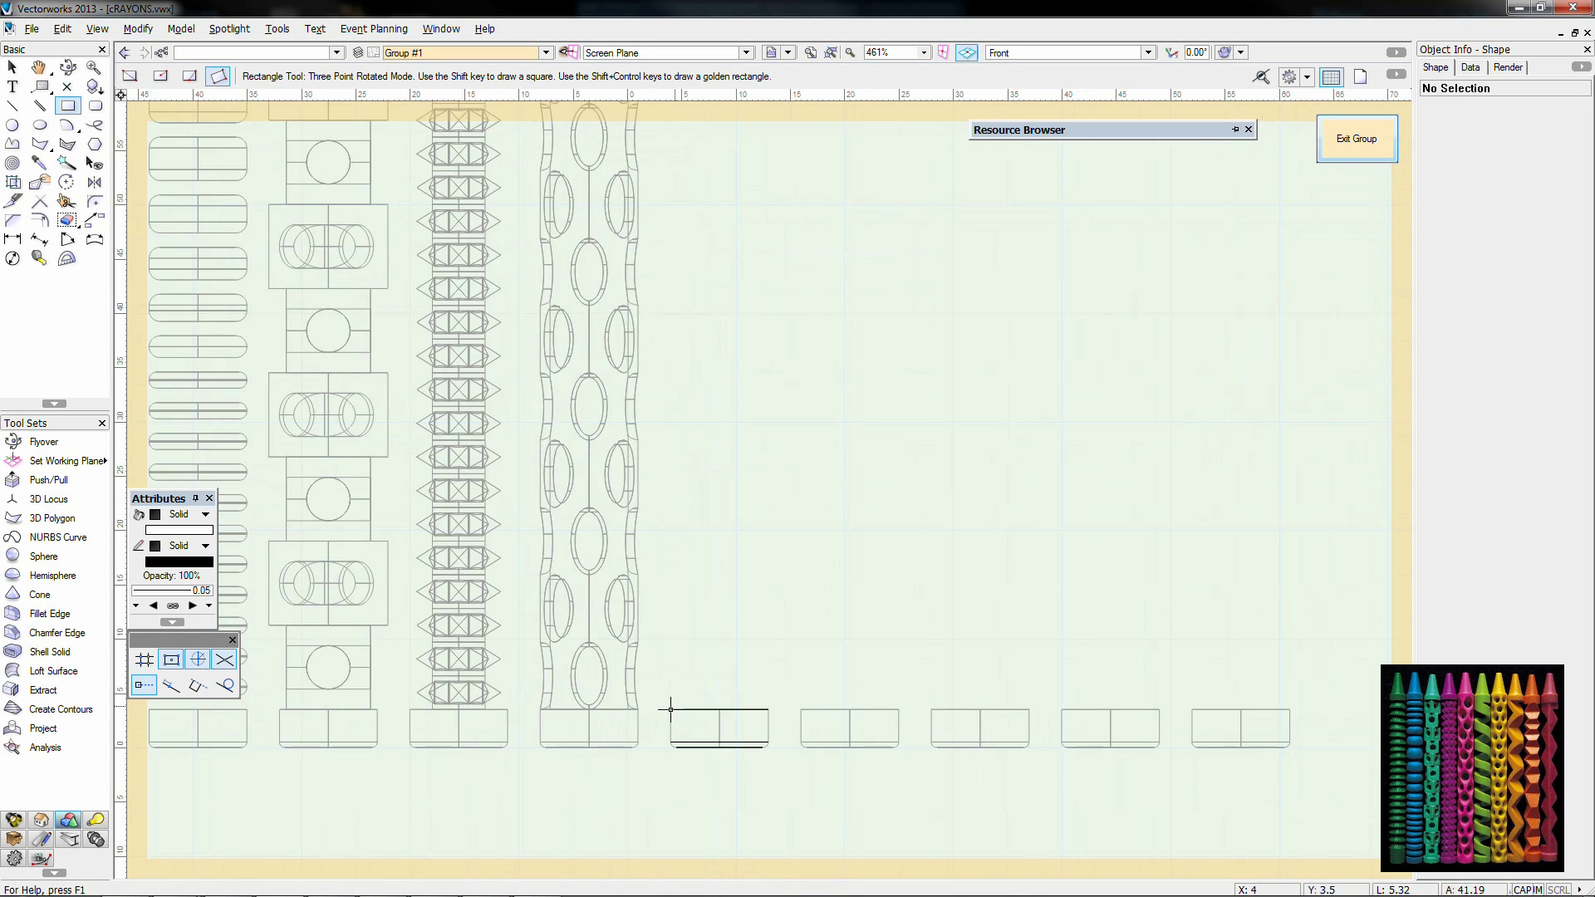
click(678, 664)
Step: Place a 2D locus on the sixth crayon's centre line, level with the short rectangle's midpoint
click(67, 86)
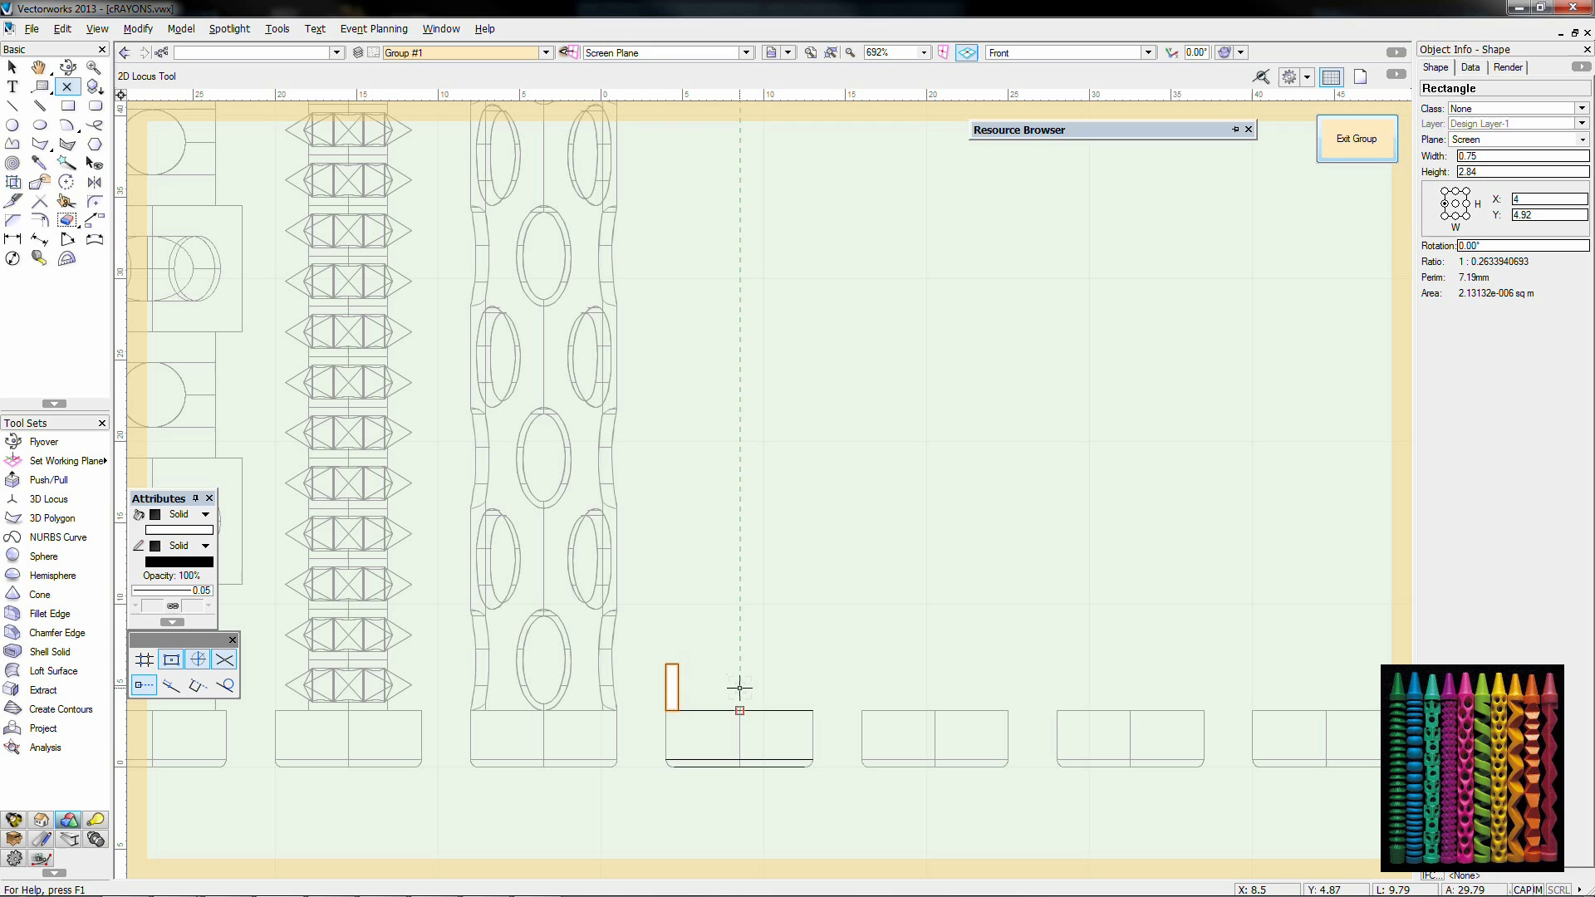
click(739, 686)
key(x)
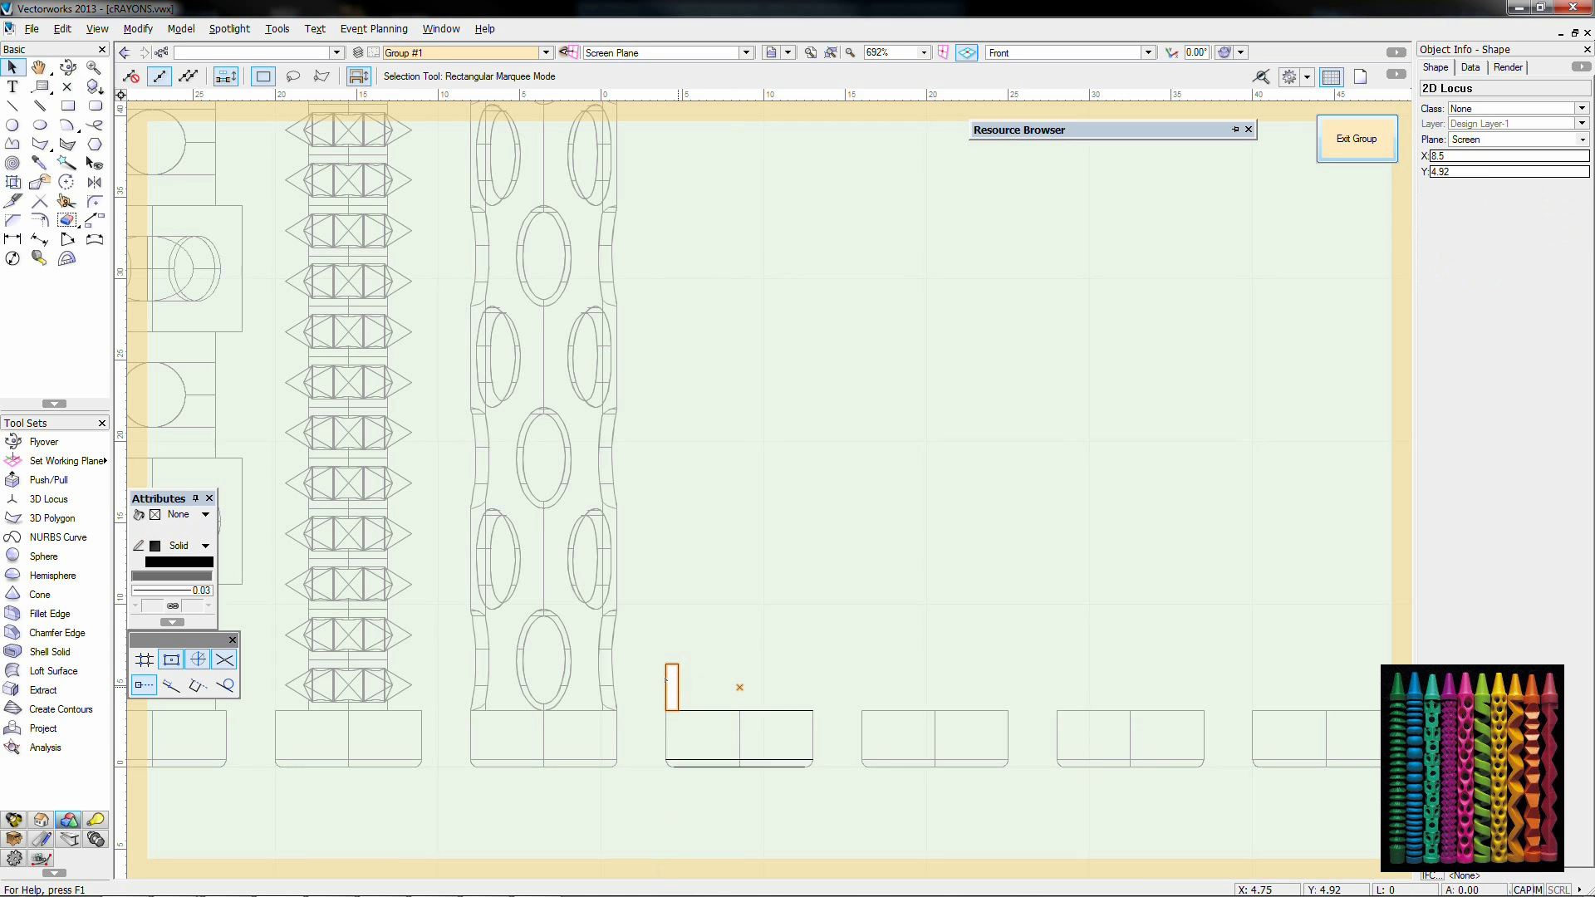
Step: Set the rectangle's height to 93/9 and snap its lower left corner back onto the base's upper left corner
shift+click(679, 686)
click(679, 687)
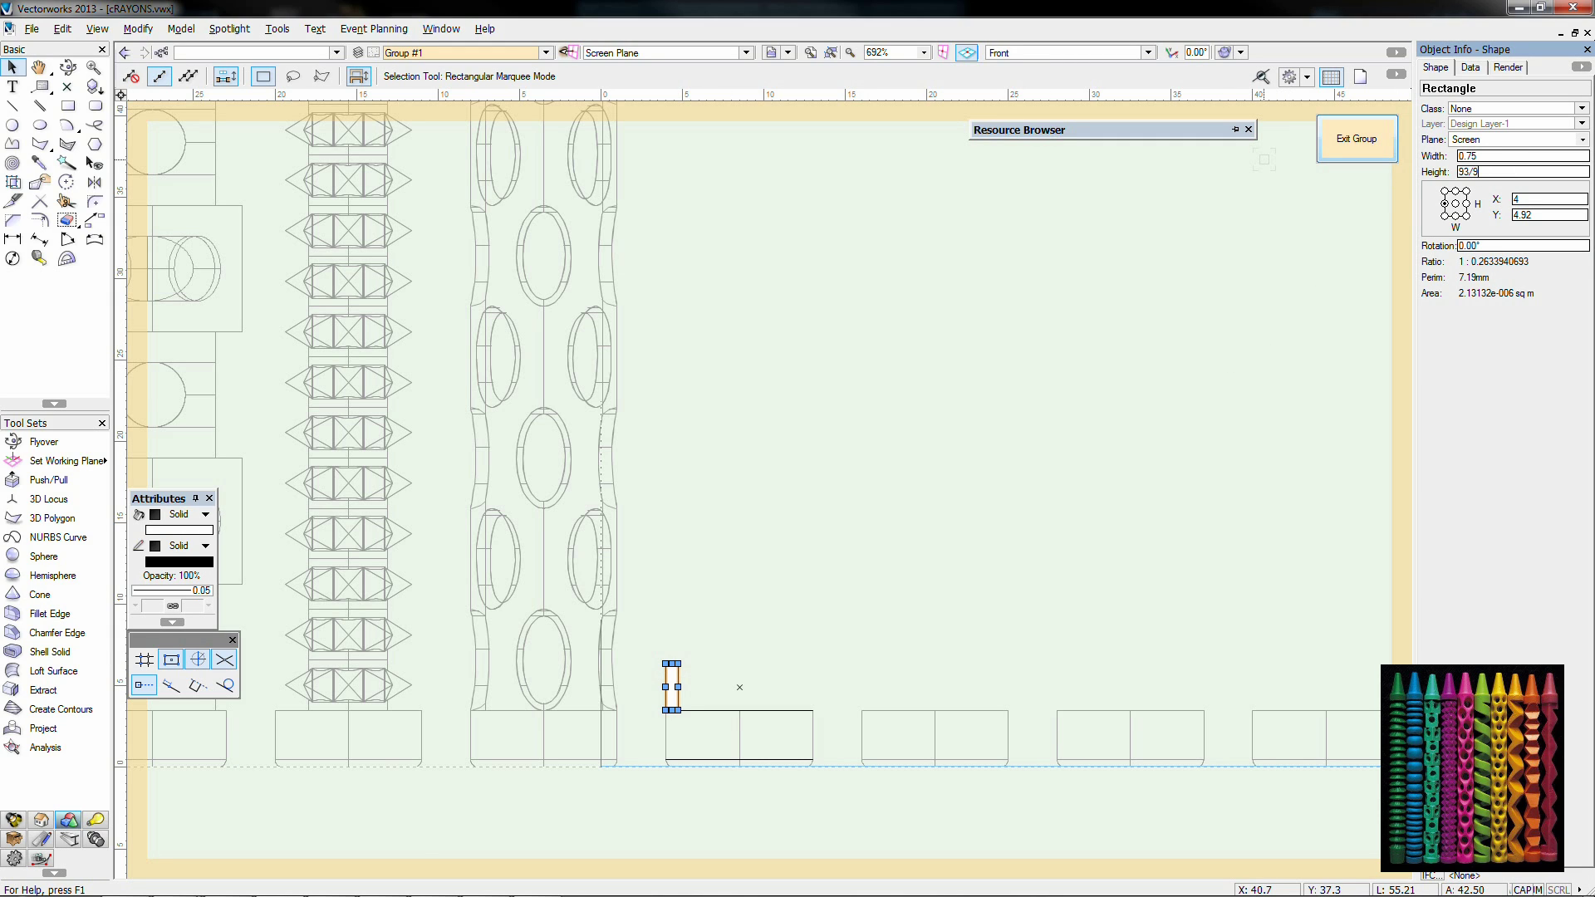
key(Return)
click(784, 495)
drag(671, 687, 672, 490)
drag(672, 574, 665, 710)
Step: Replace the old locus with a new 2D locus on the centre line, level with the resized rectangle's midpoint
click(739, 687)
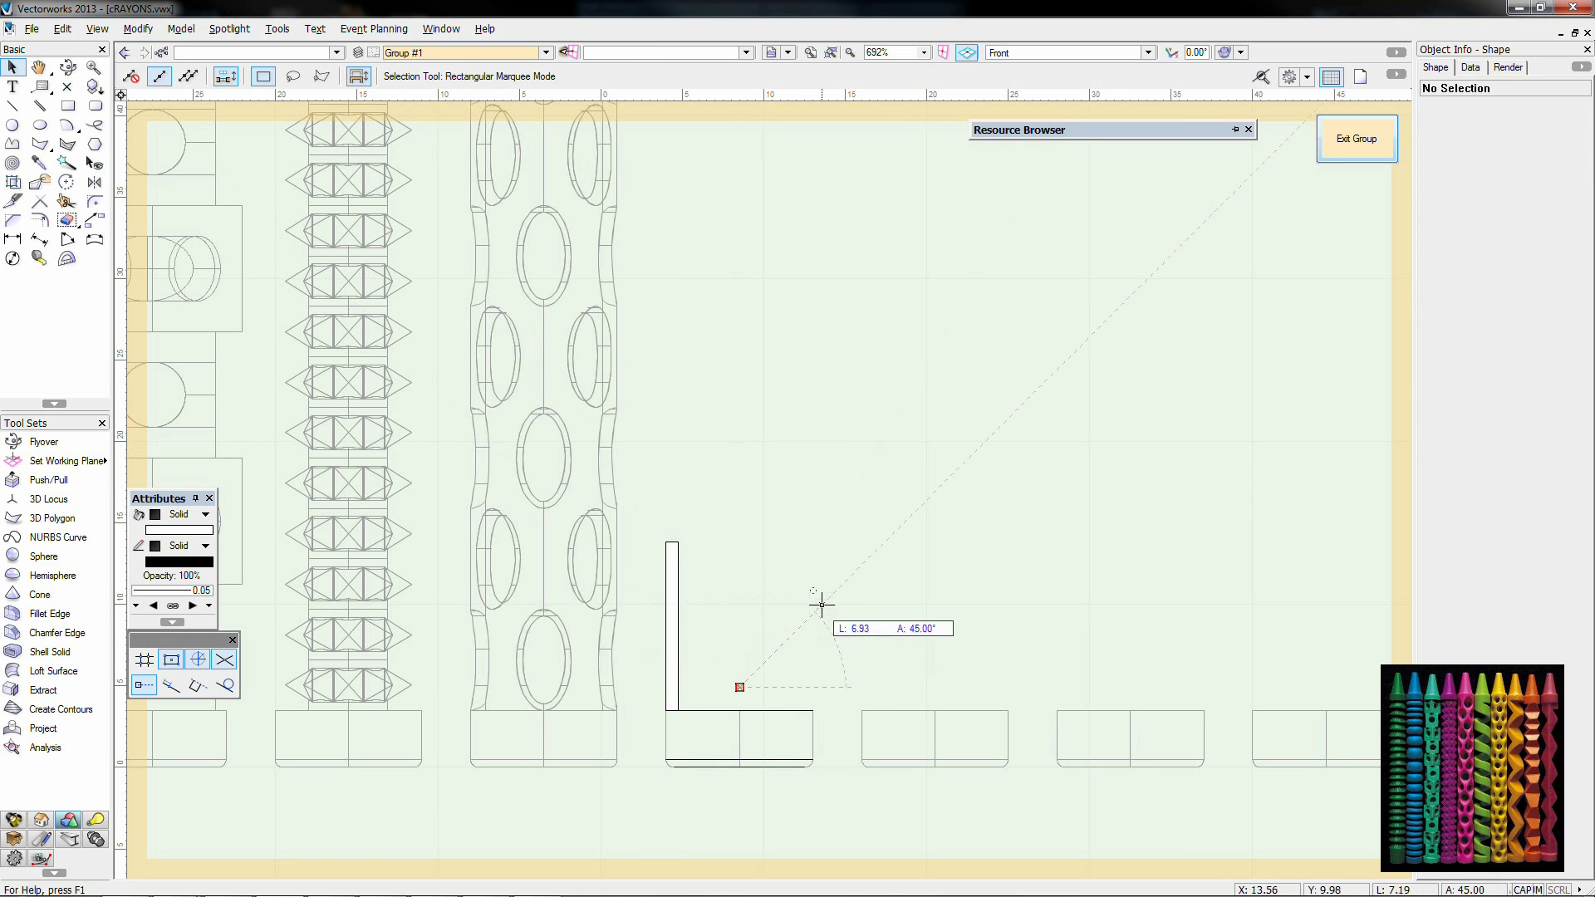
key(ctrl+v)
key(ctrl+z)
click(66, 86)
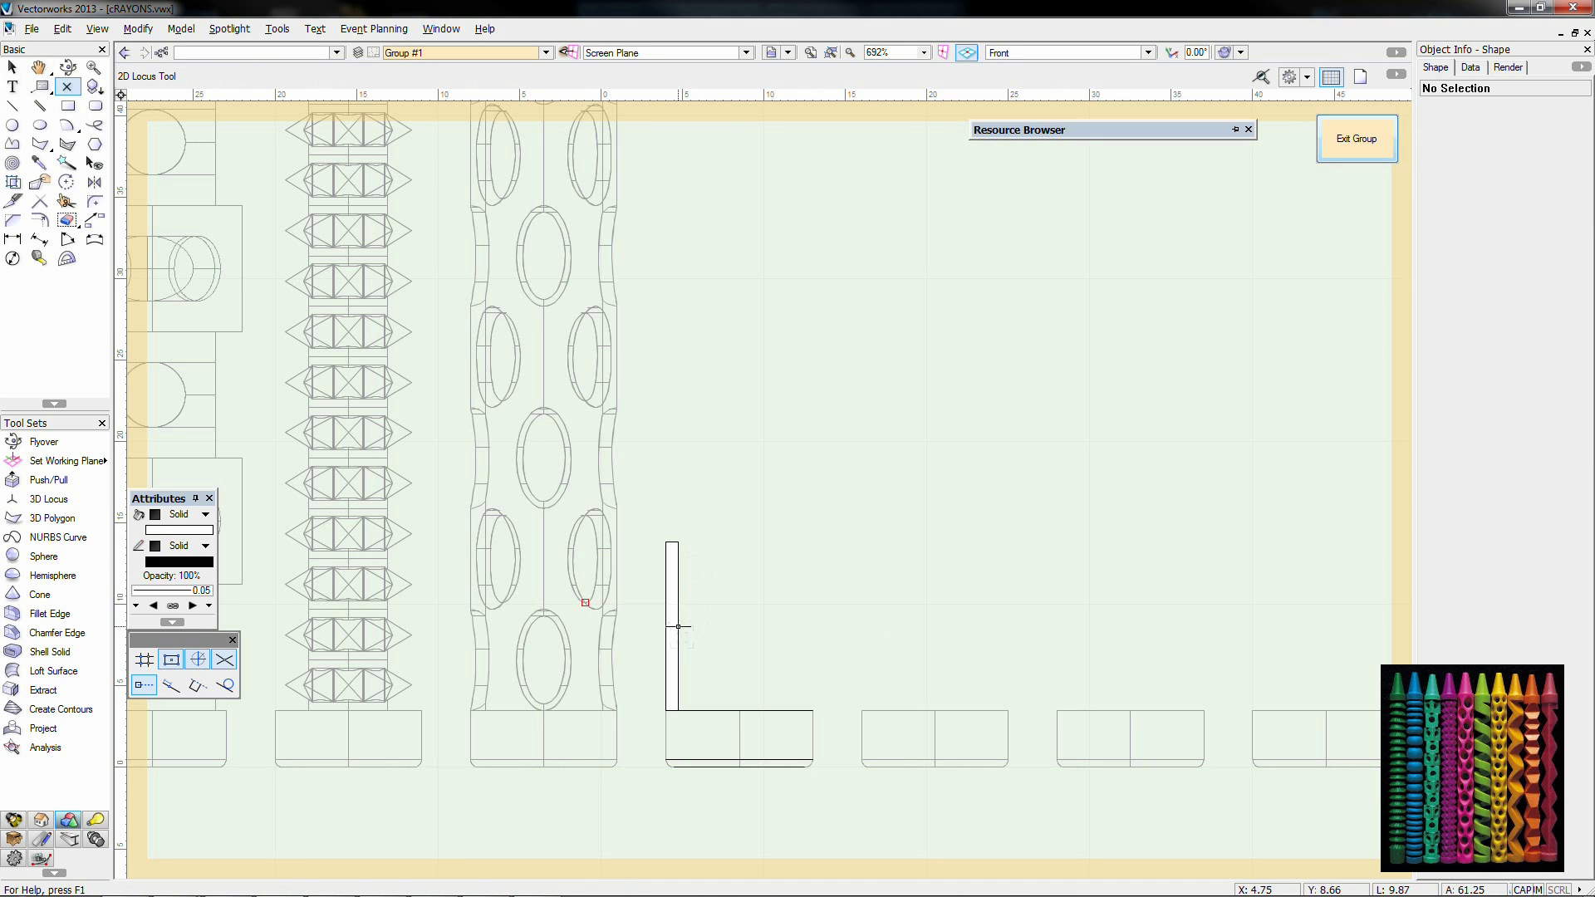
click(739, 626)
key(x)
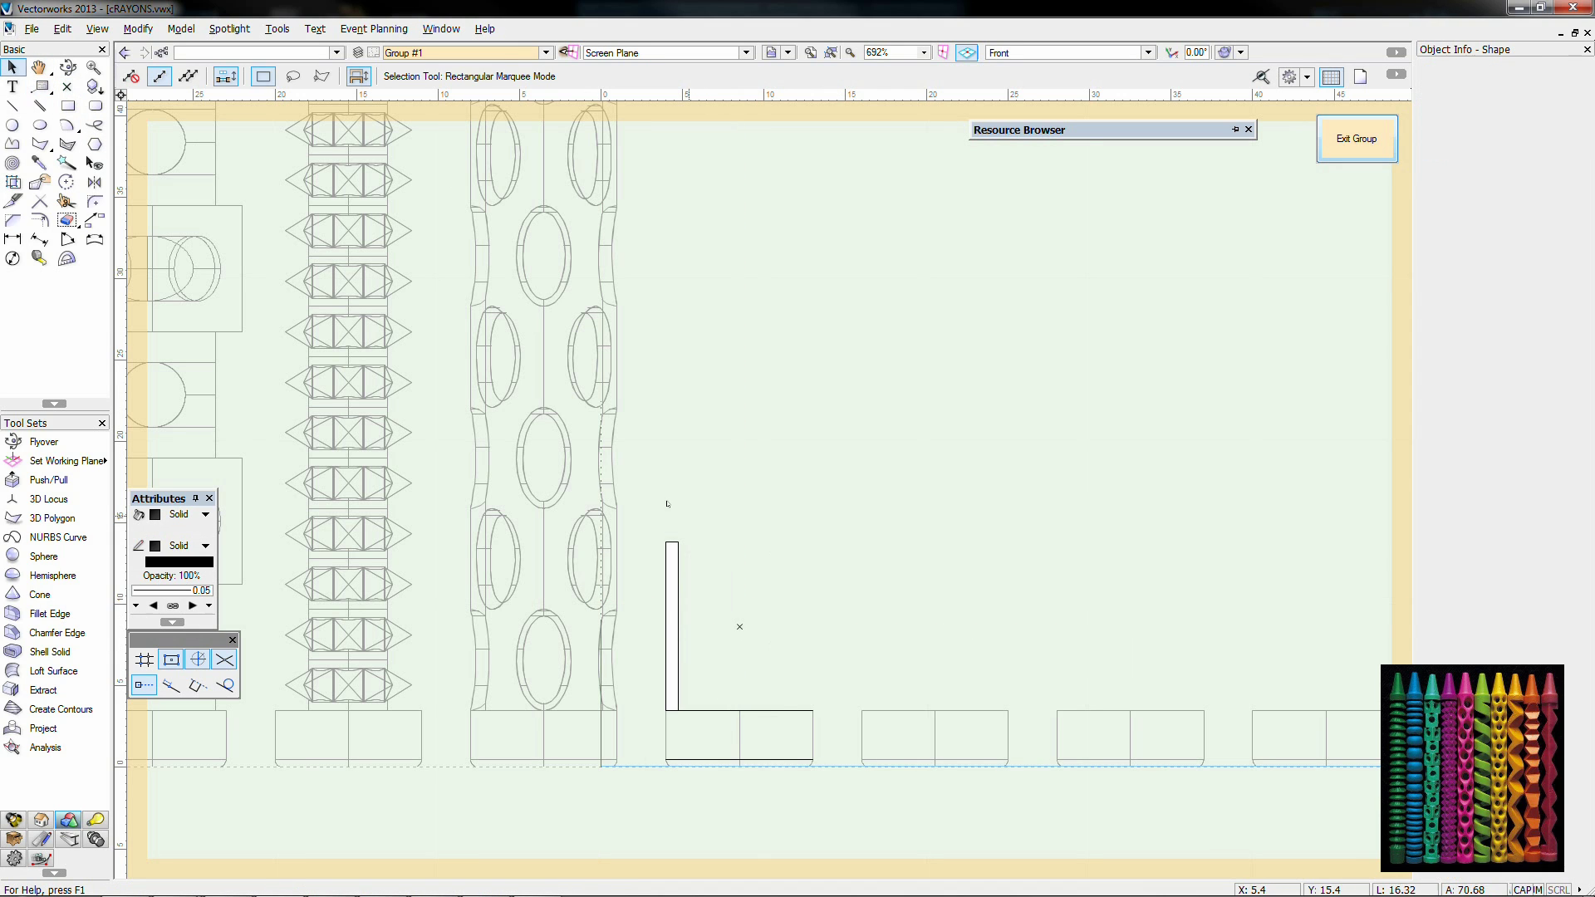
Step: Sweep the 10.33-high rectangle 360° around the locus with a pitch of 10.33
drag(653, 513, 785, 716)
click(220, 27)
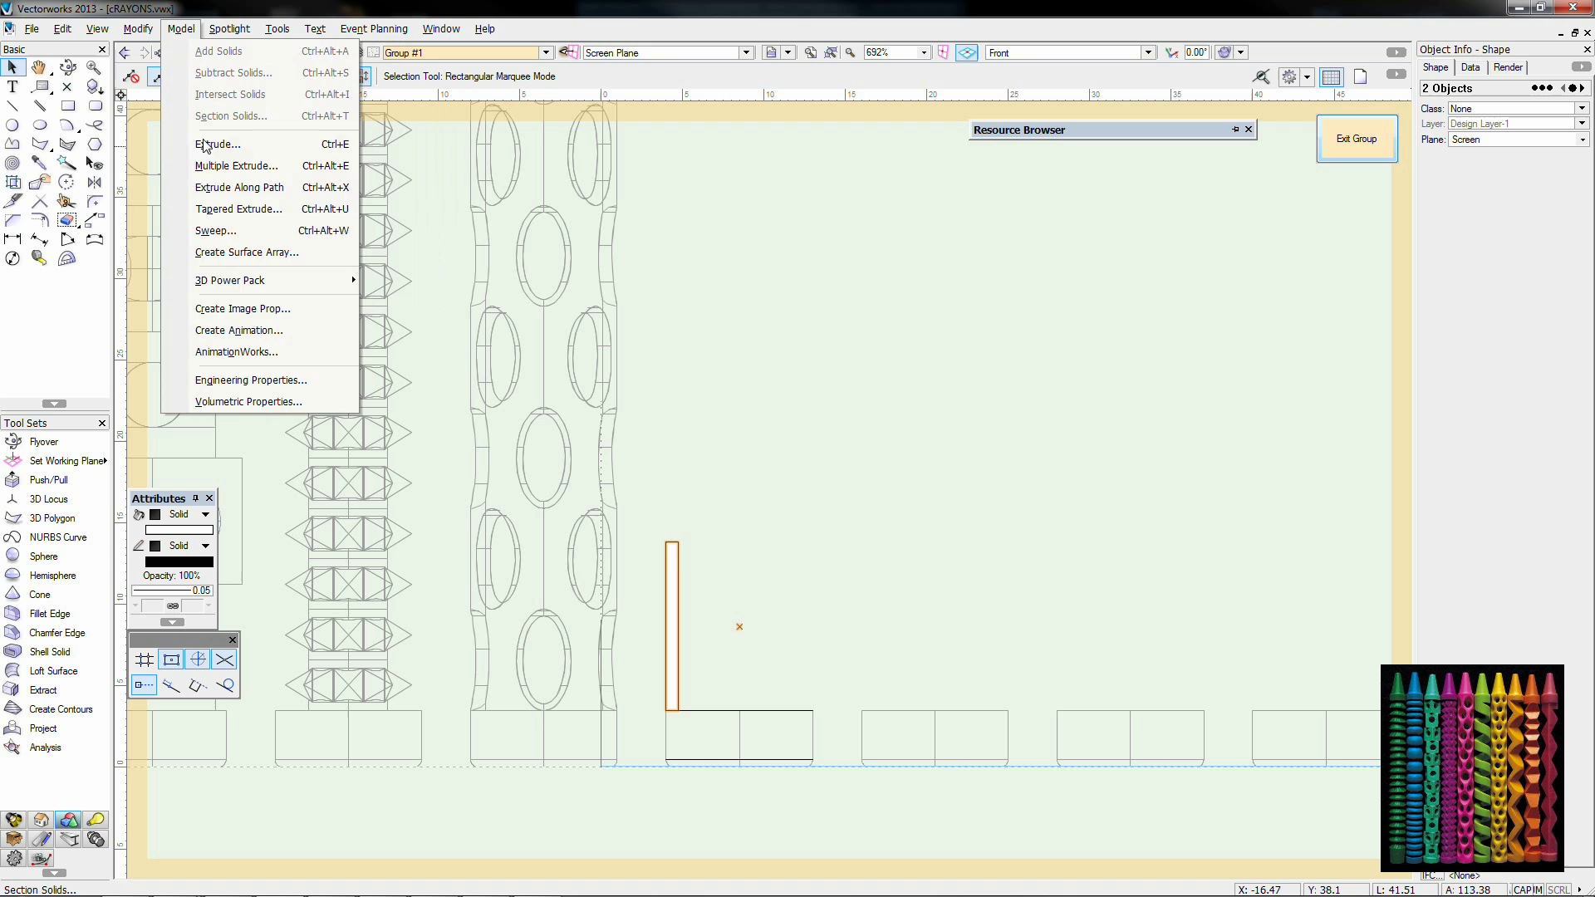
click(217, 223)
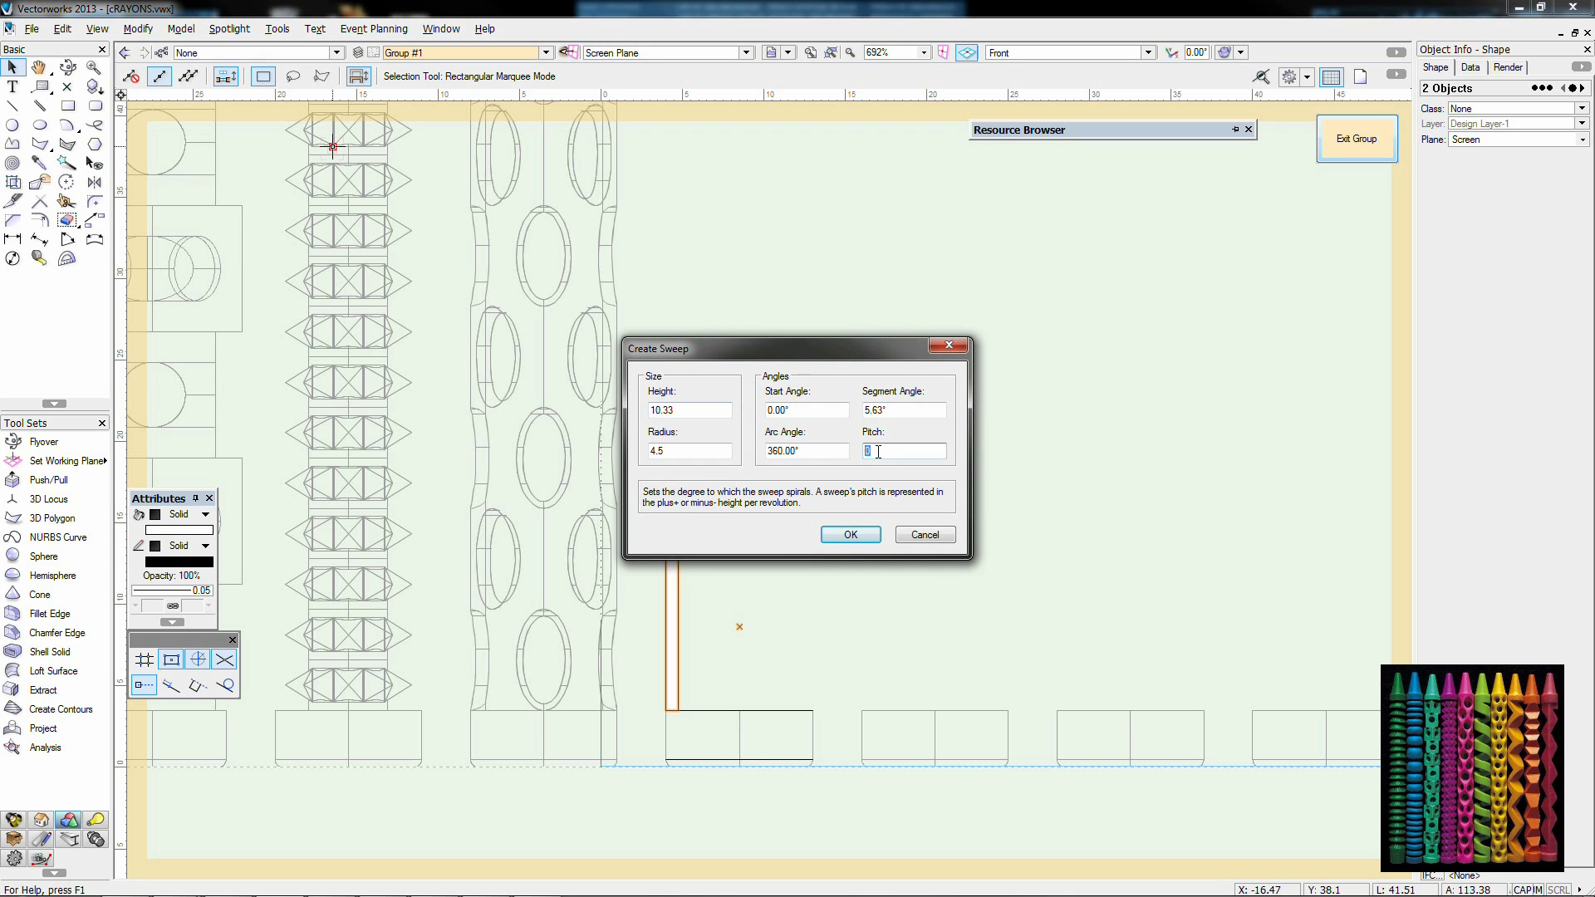
key(Return)
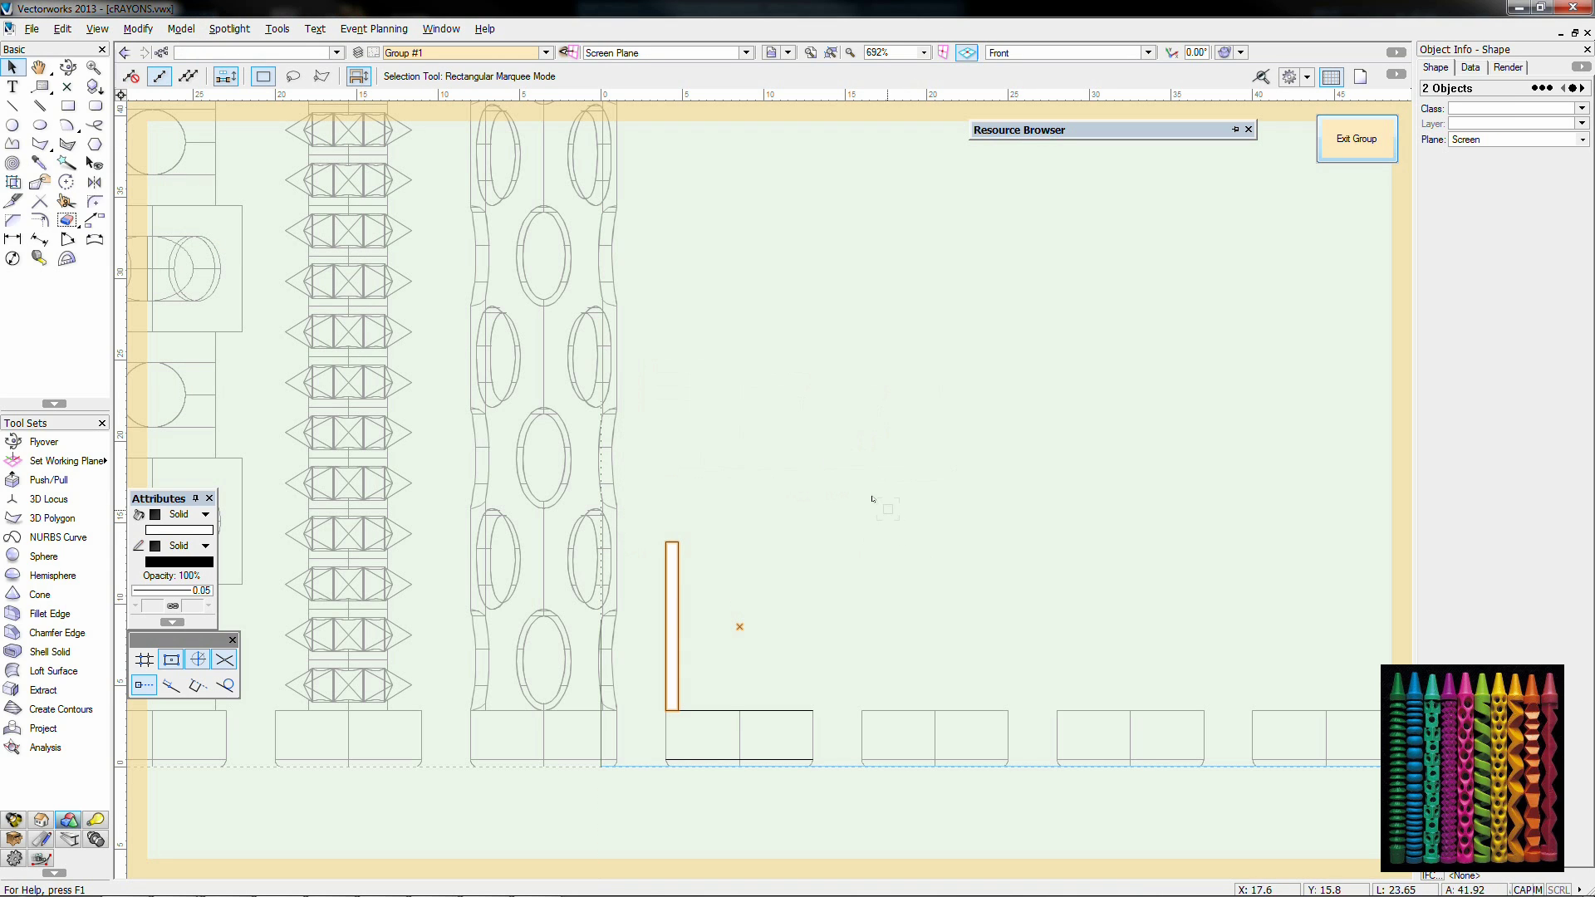
shift+click(739, 625)
click(181, 28)
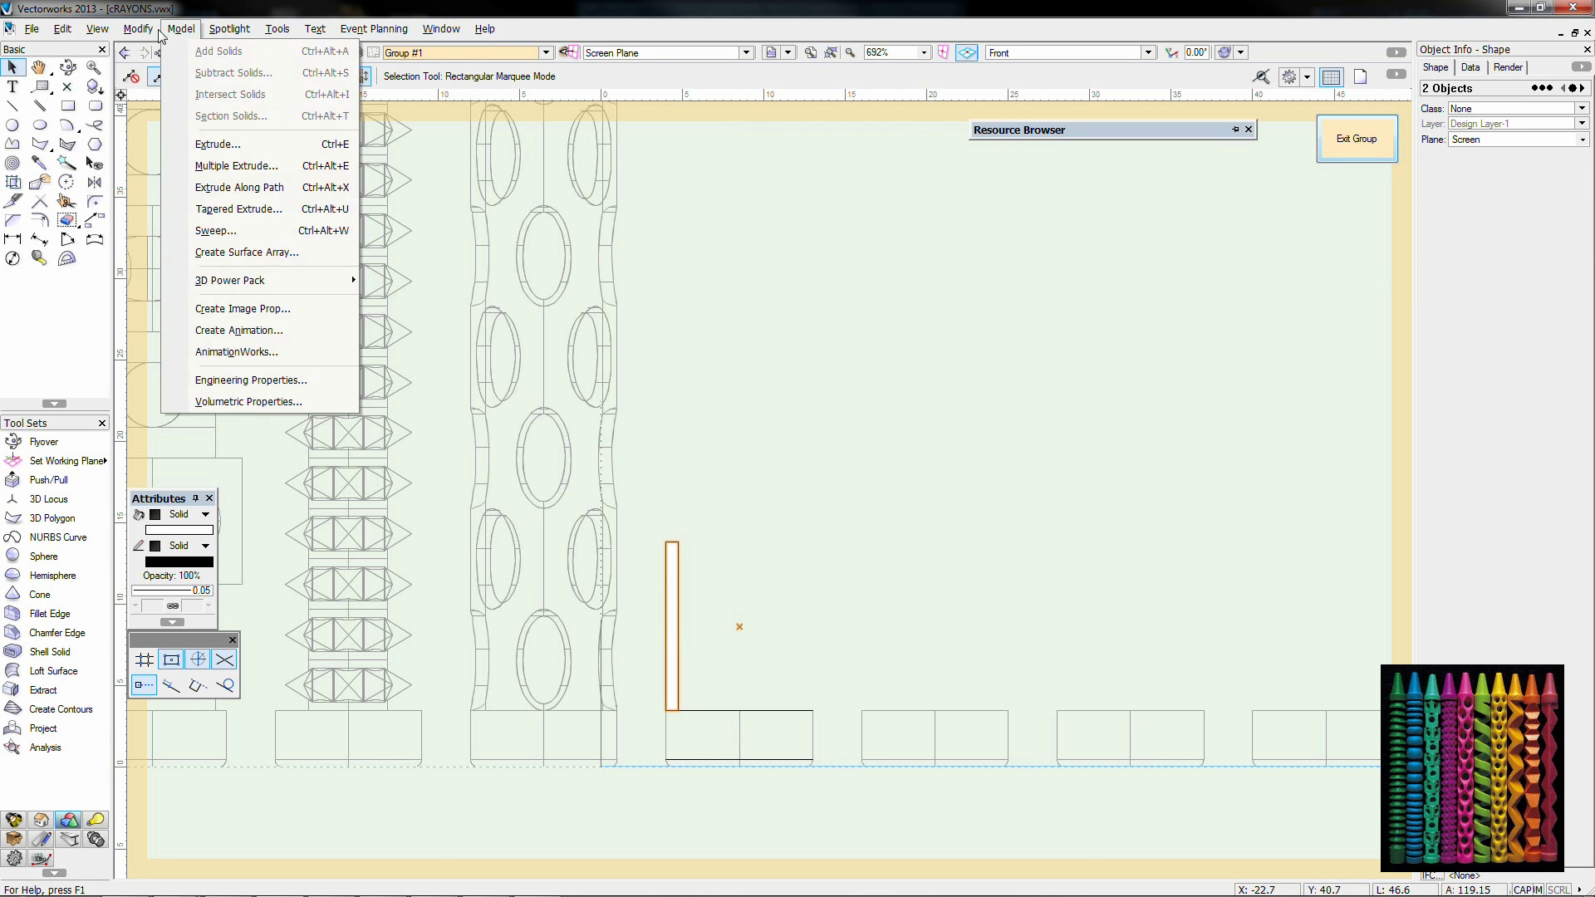
click(217, 223)
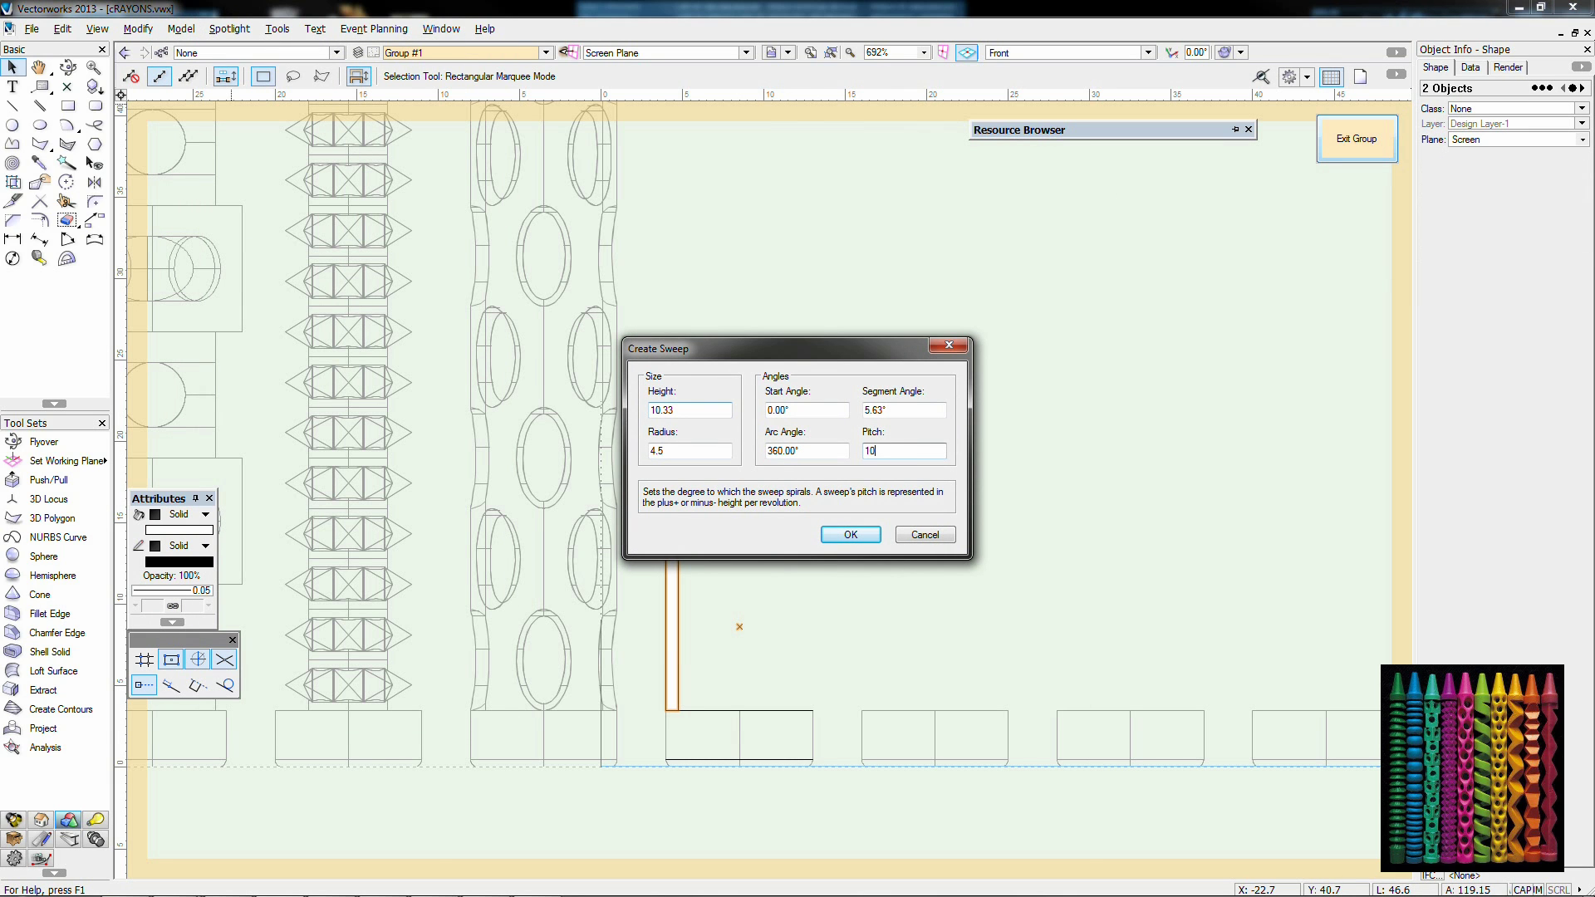
click(847, 534)
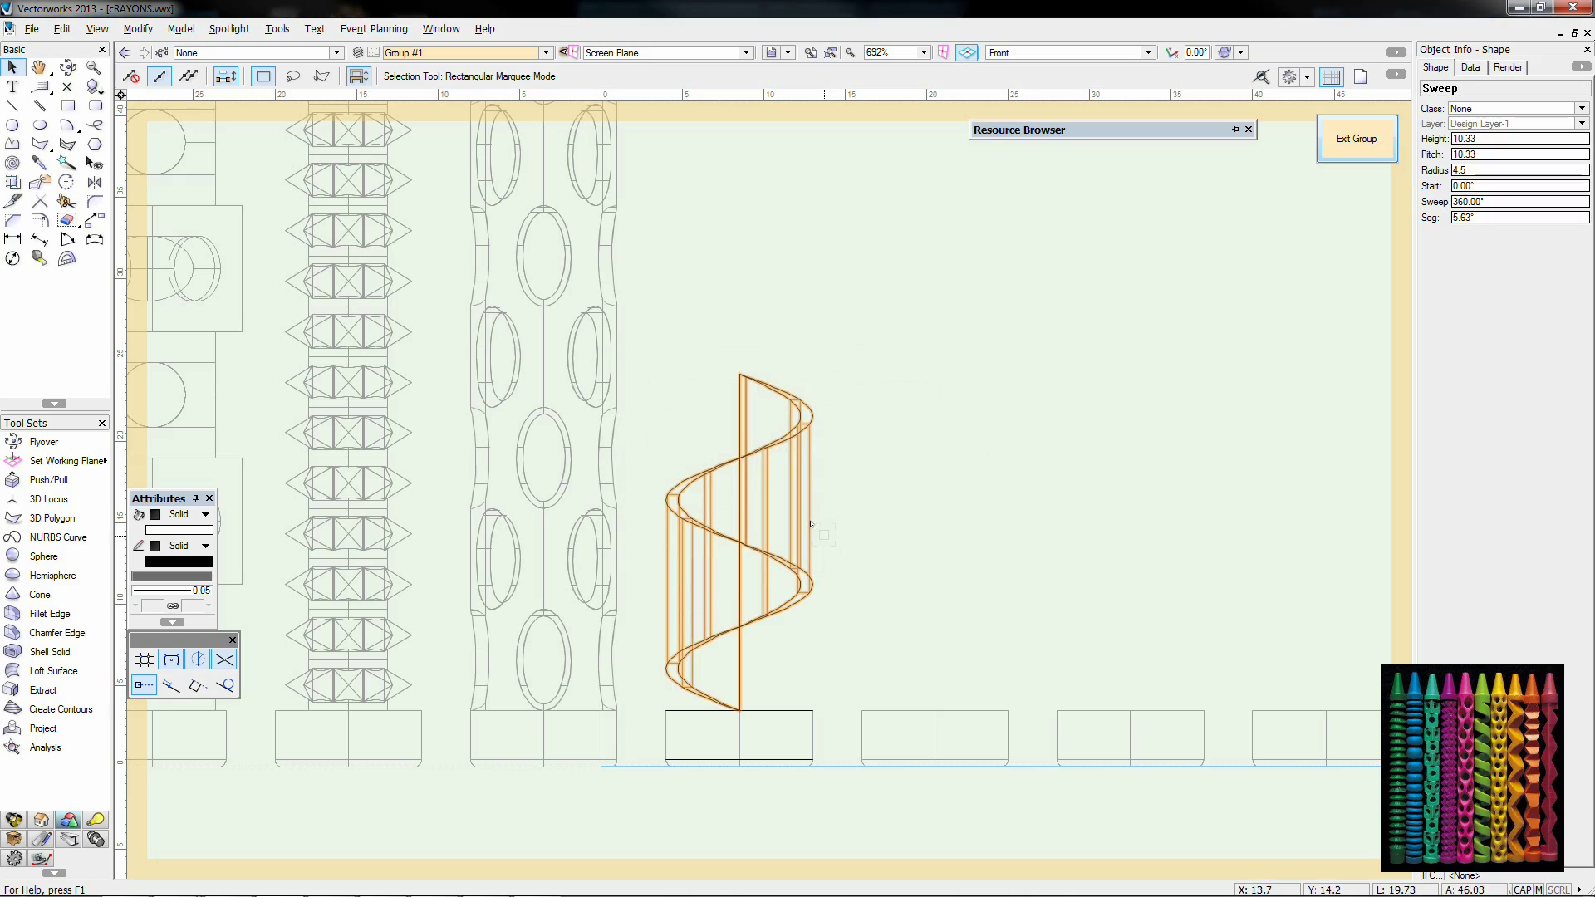
Step: Undo the helical sweep to get back the separate rectangle and locus
click(68, 67)
mouse_move(730, 704)
mouse_down()
mouse_move(694, 842)
mouse_move(724, 644)
mouse_move(717, 679)
mouse_move(684, 662)
mouse_move(776, 708)
mouse_move(757, 712)
mouse_up()
key(ctrl+shift+w)
key(x)
key(0)
key(2)
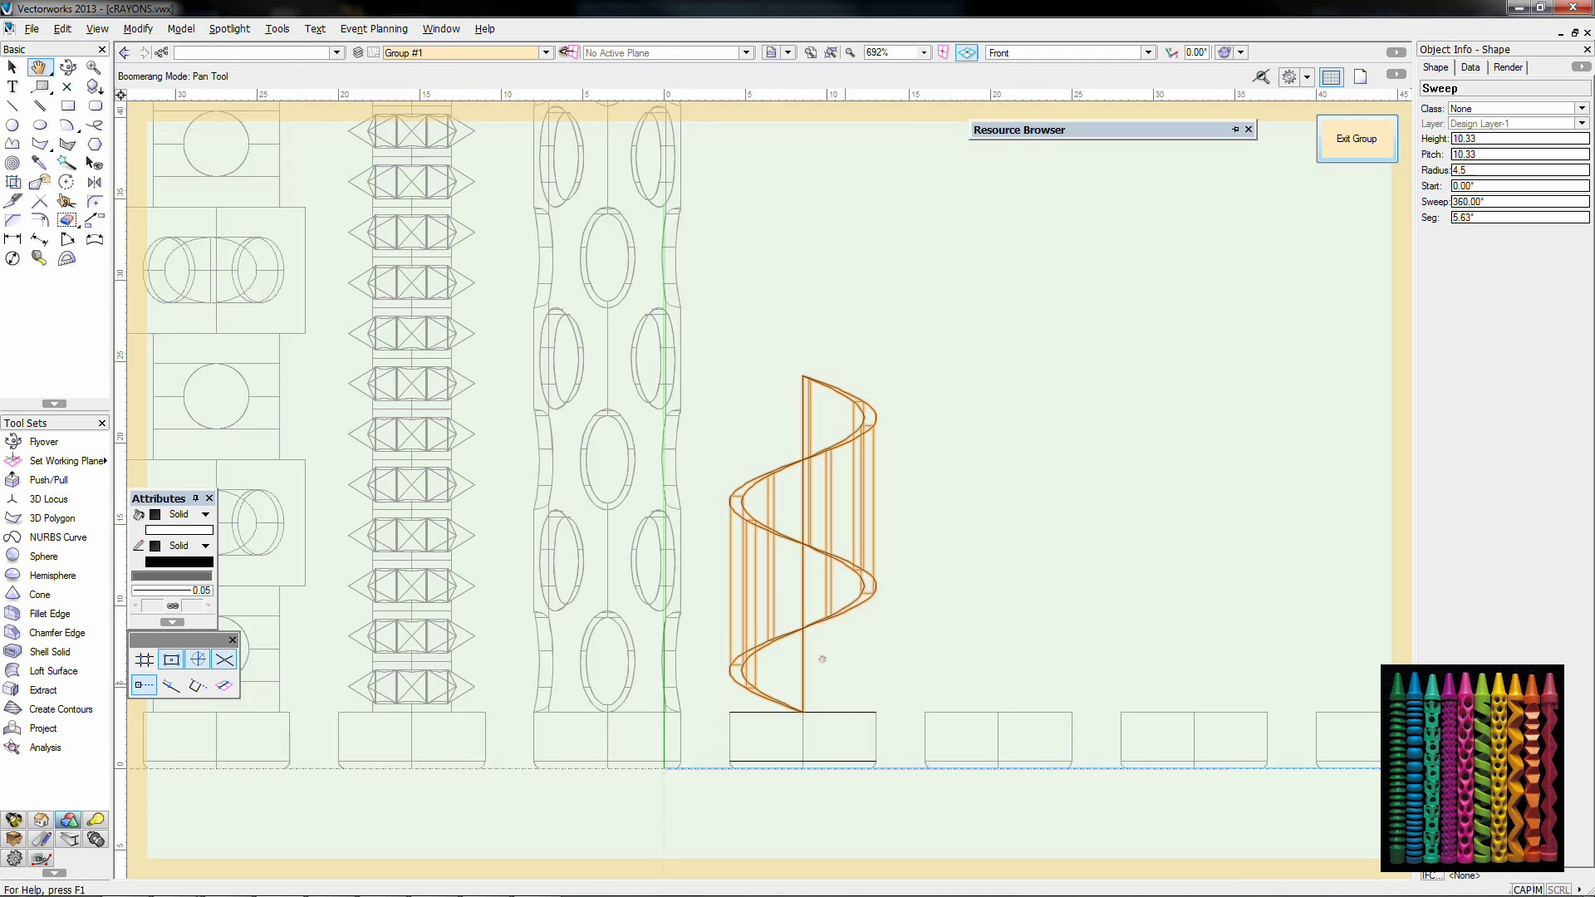
middle_drag(822, 656, 740, 571)
key(ctrl+z)
key(ctrl+z)
key(ctrl+z)
key(ctrl+z)
key(ctrl+z)
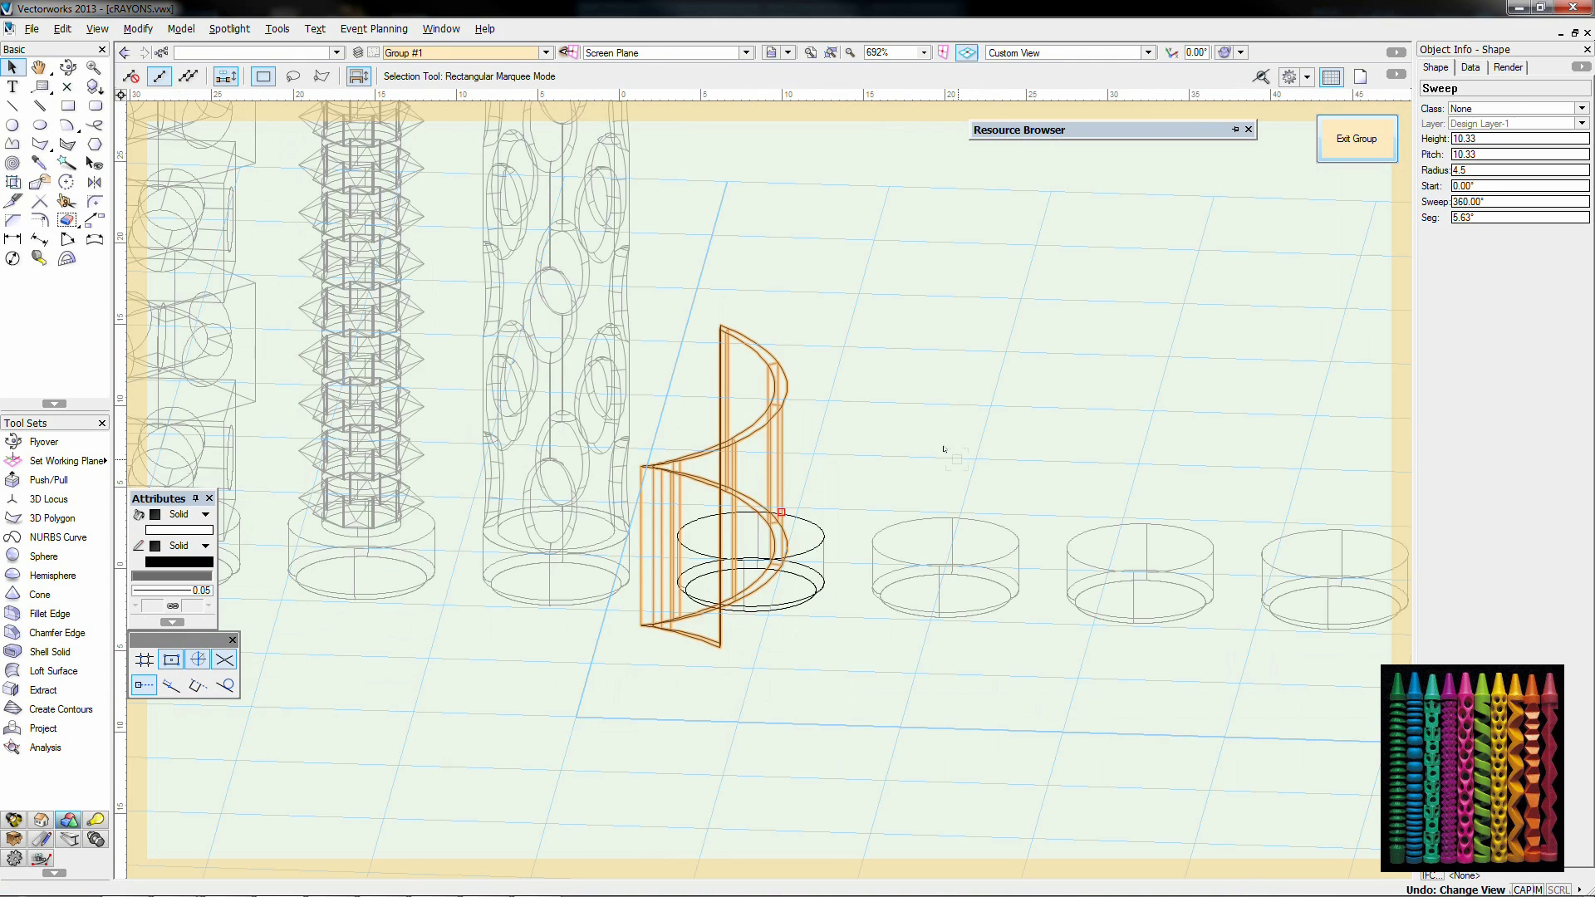
click(181, 28)
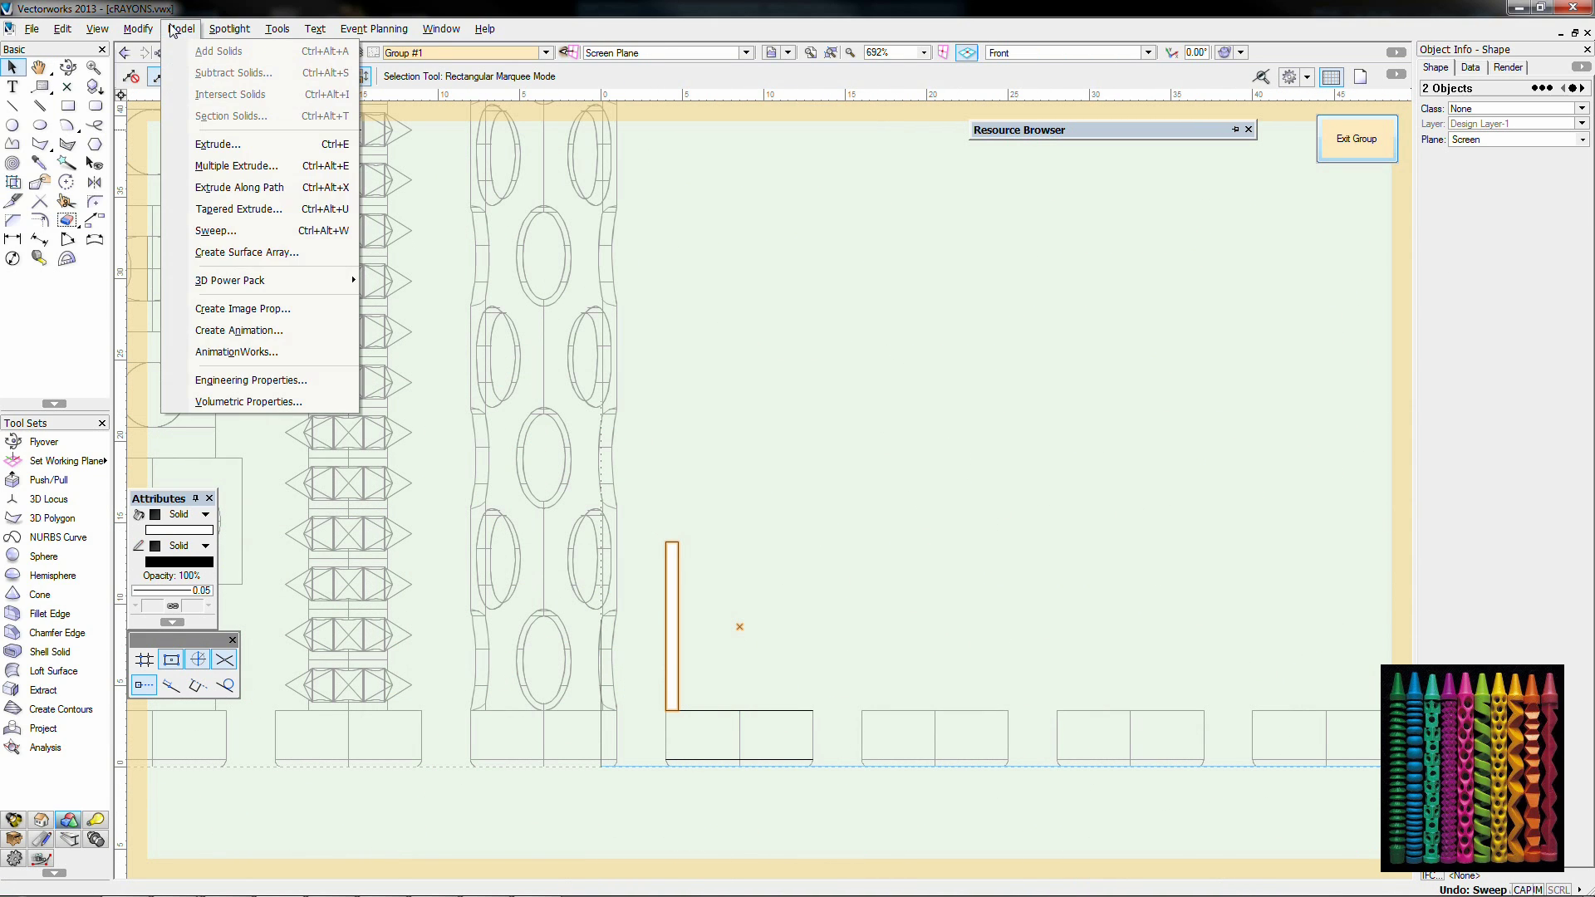
click(241, 225)
click(914, 536)
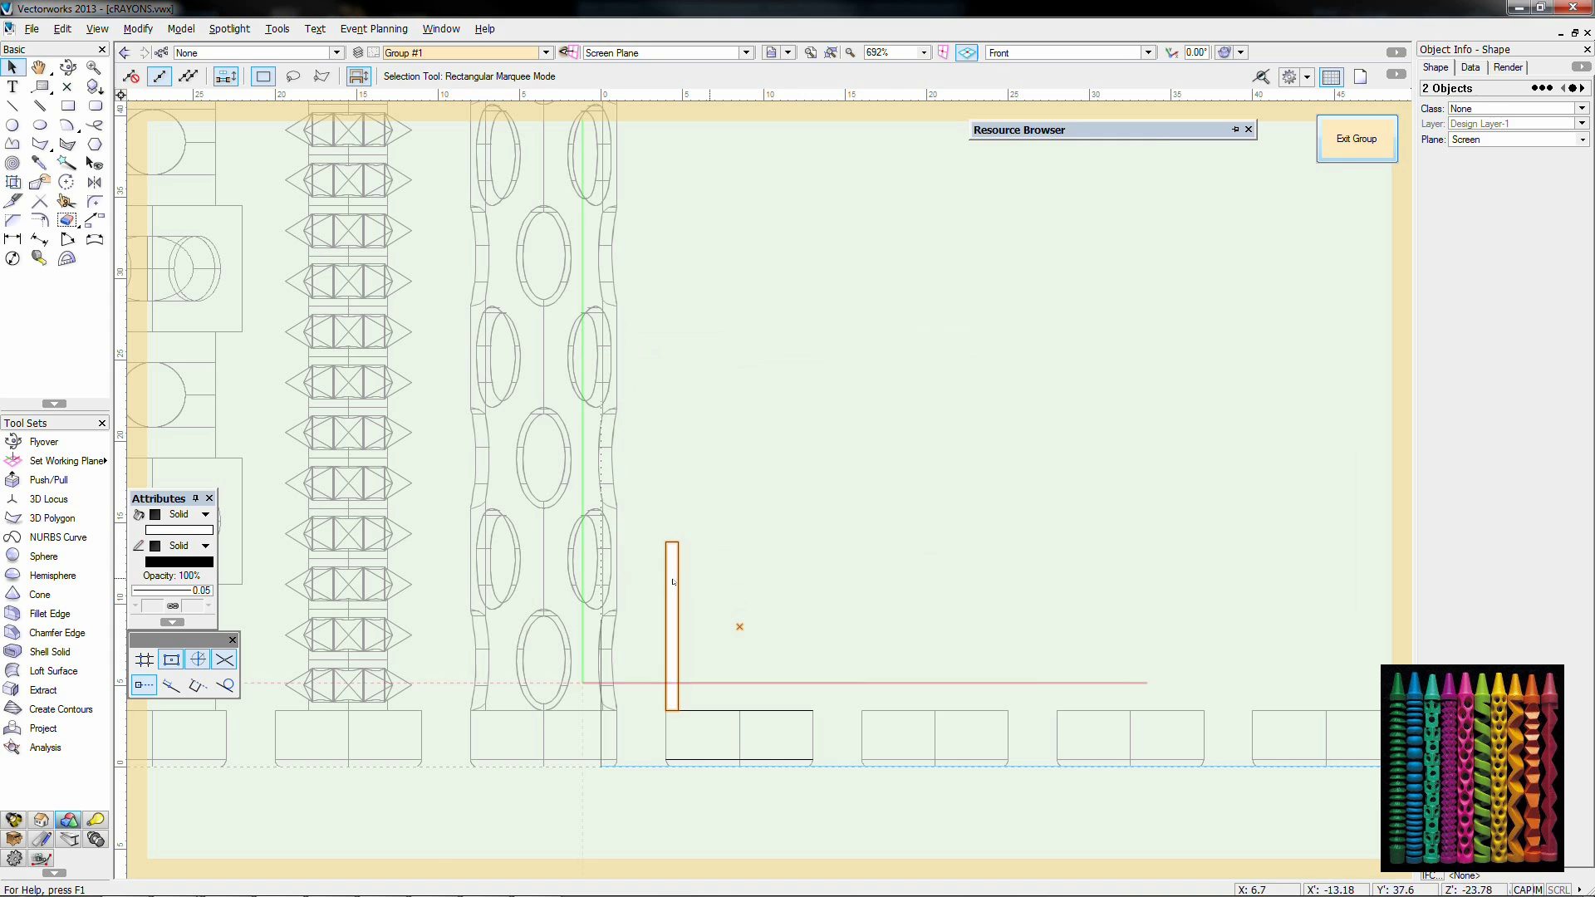
Step: Halve the rectangle's height to 5.17 and sweep it 360° around the locus with a pitch of 10.33
click(672, 631)
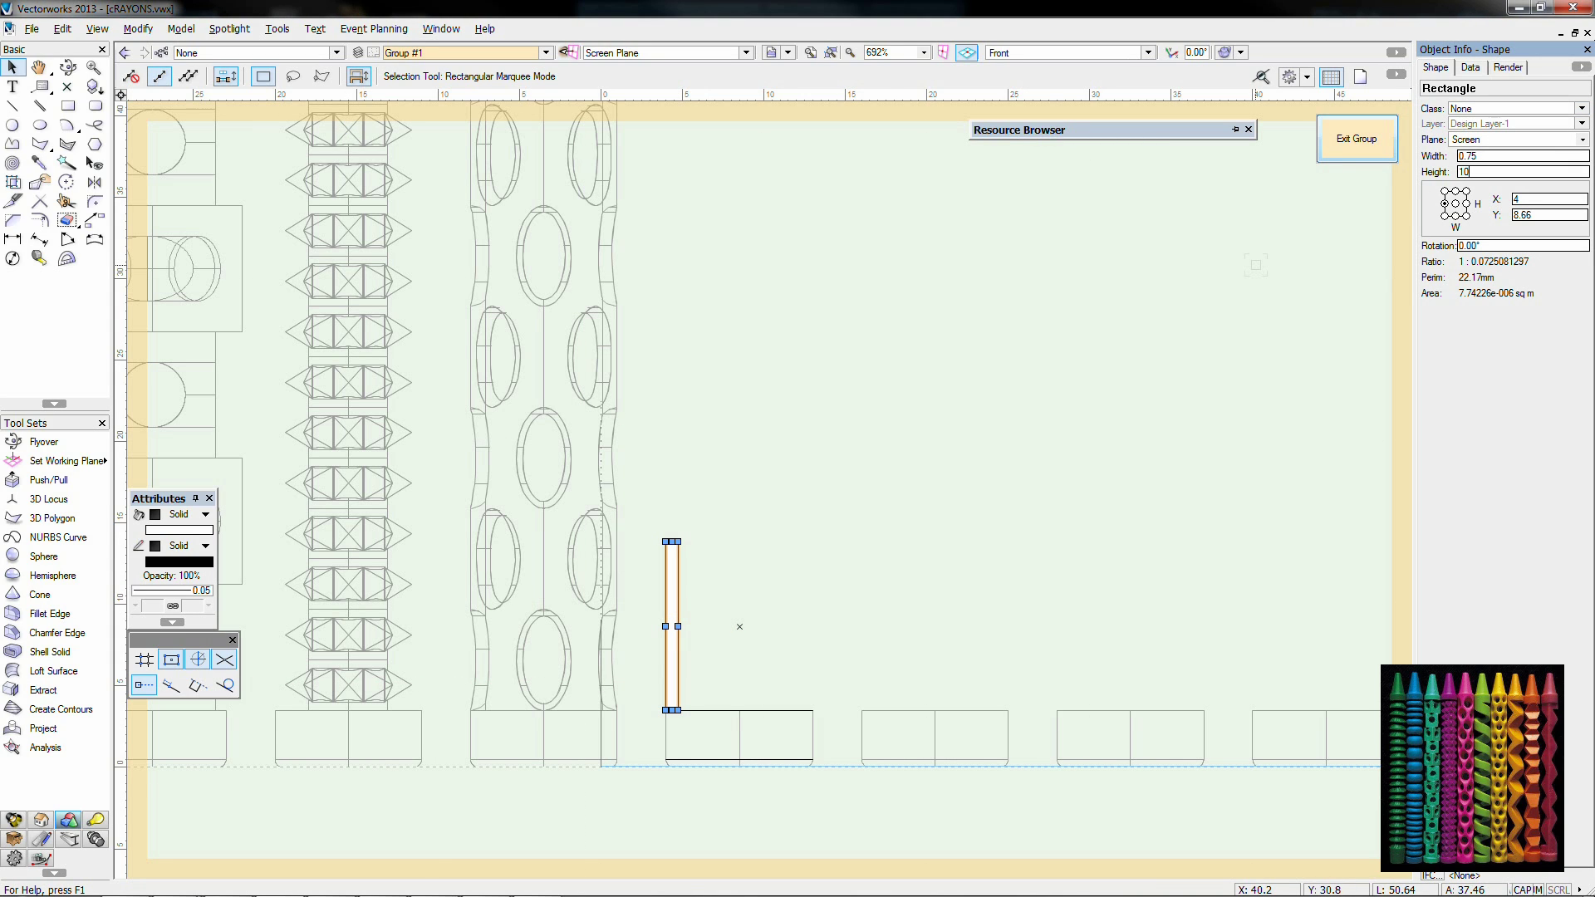
drag(778, 525, 649, 696)
click(141, 30)
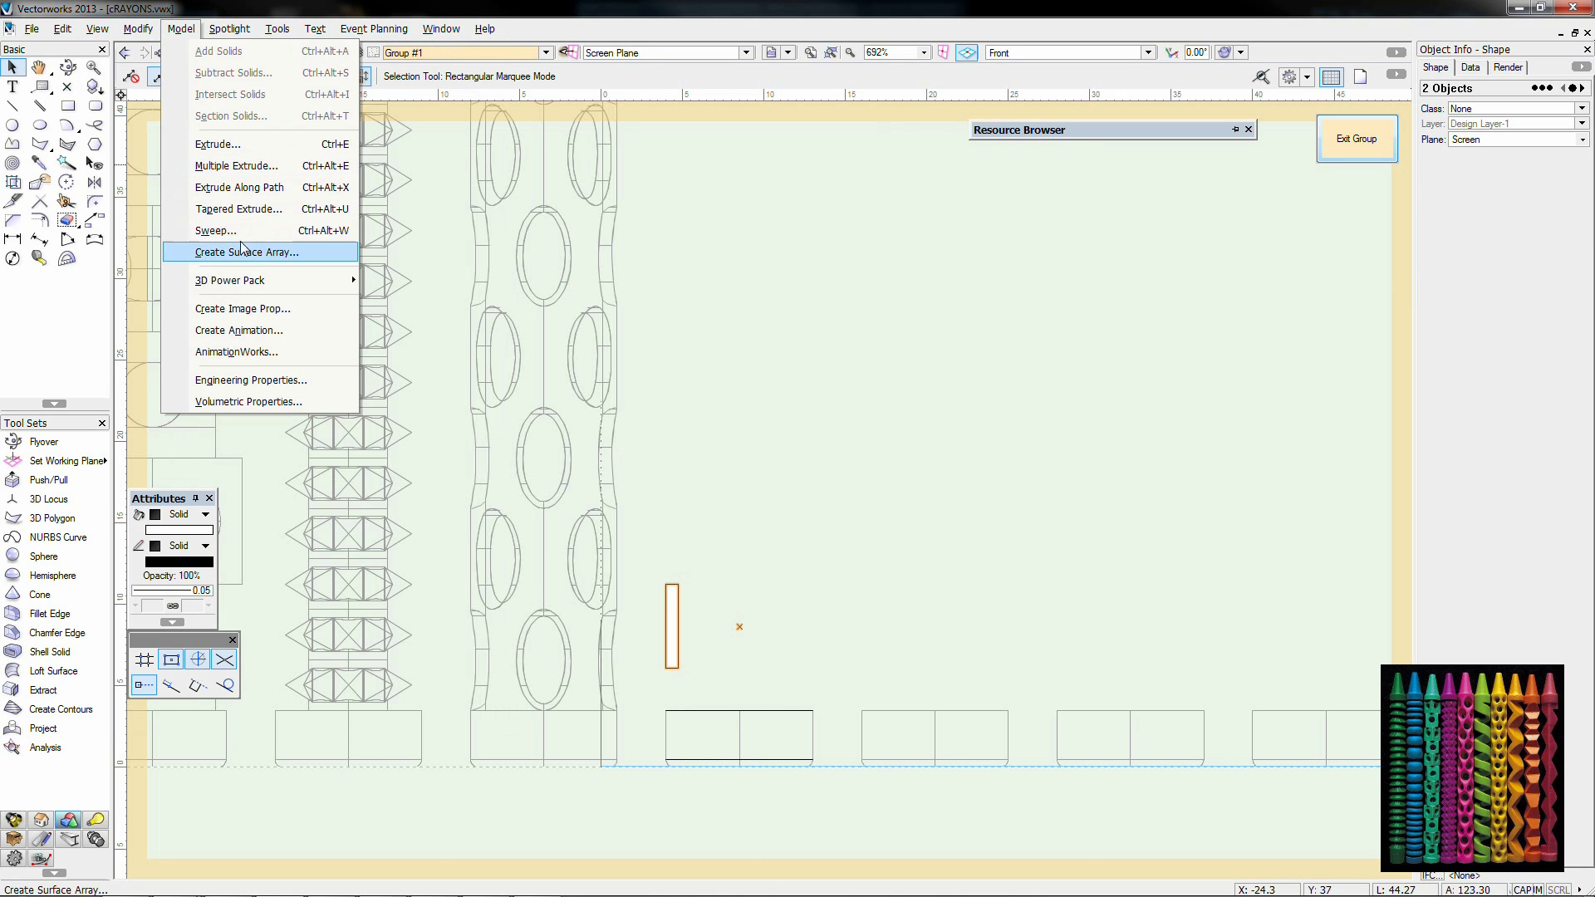
click(218, 251)
text(10.33)
key(Return)
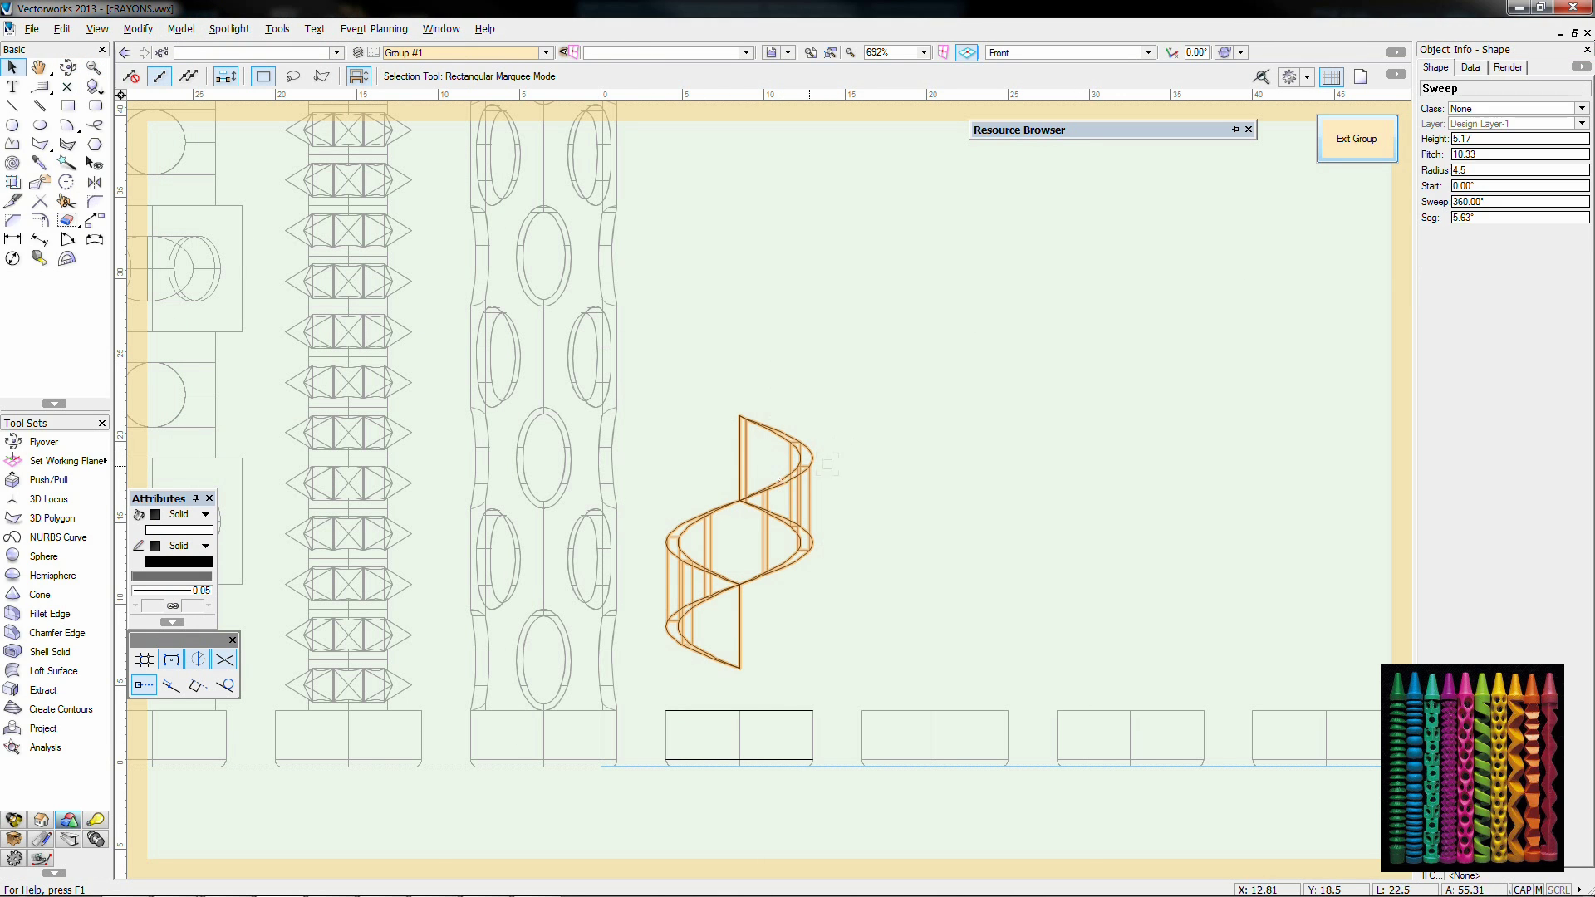
Step: Snap the spiral down onto the centre of the sixth crayon's base and set its sweep angle to 3600°
drag(726, 582, 740, 710)
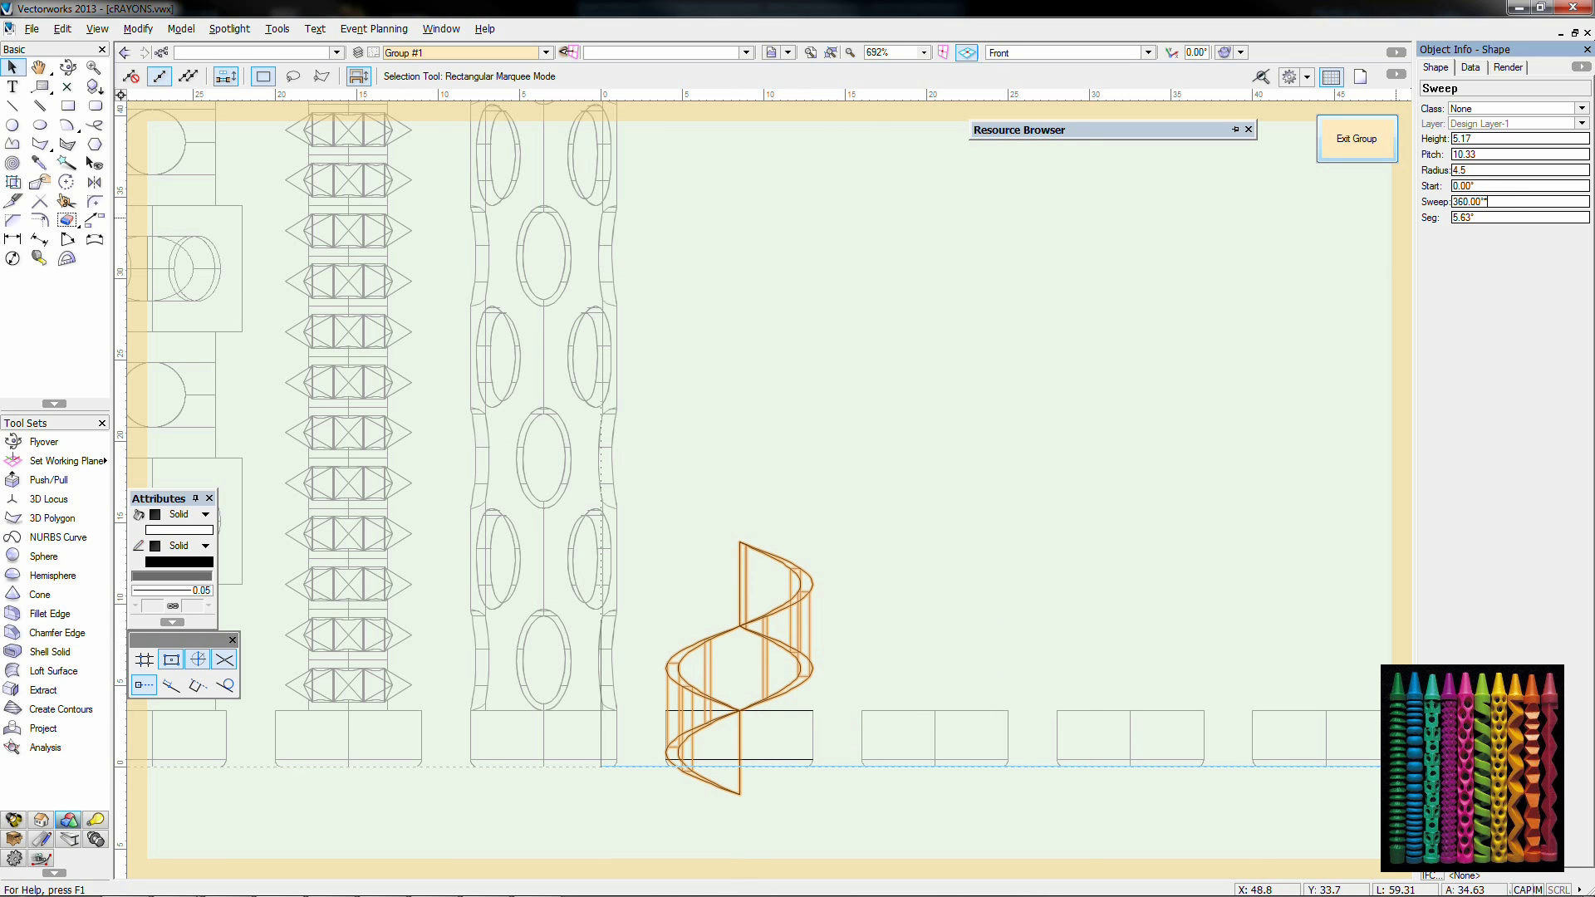
text(9)
key(Return)
scroll(1029, 495, down, 3)
middle_drag(1057, 402, 1012, 496)
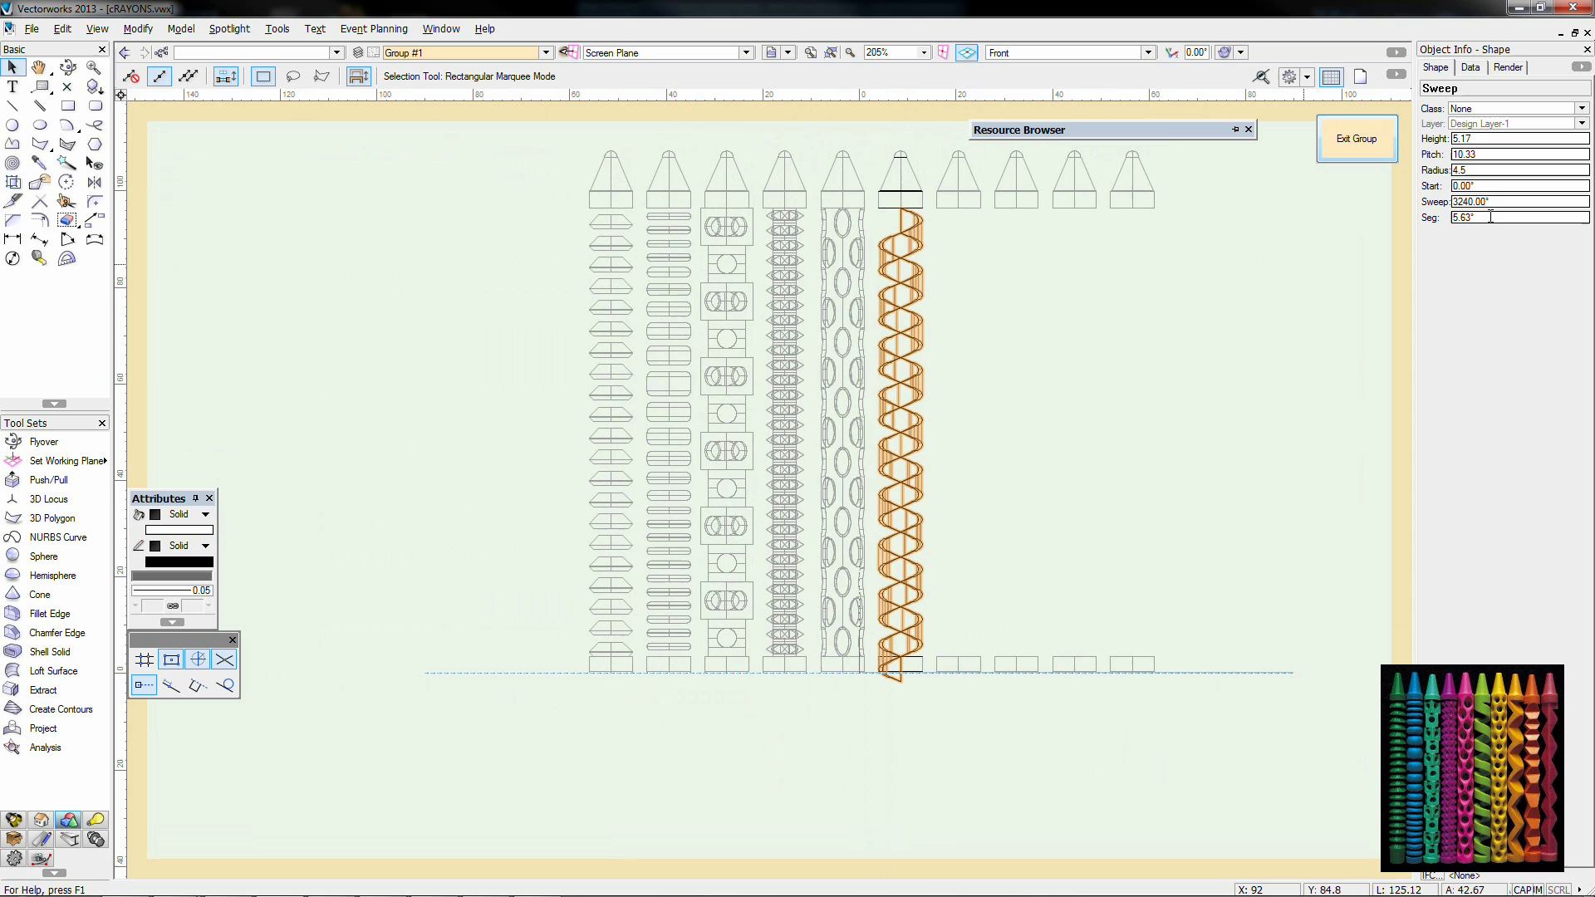
text(+360)
key(Return)
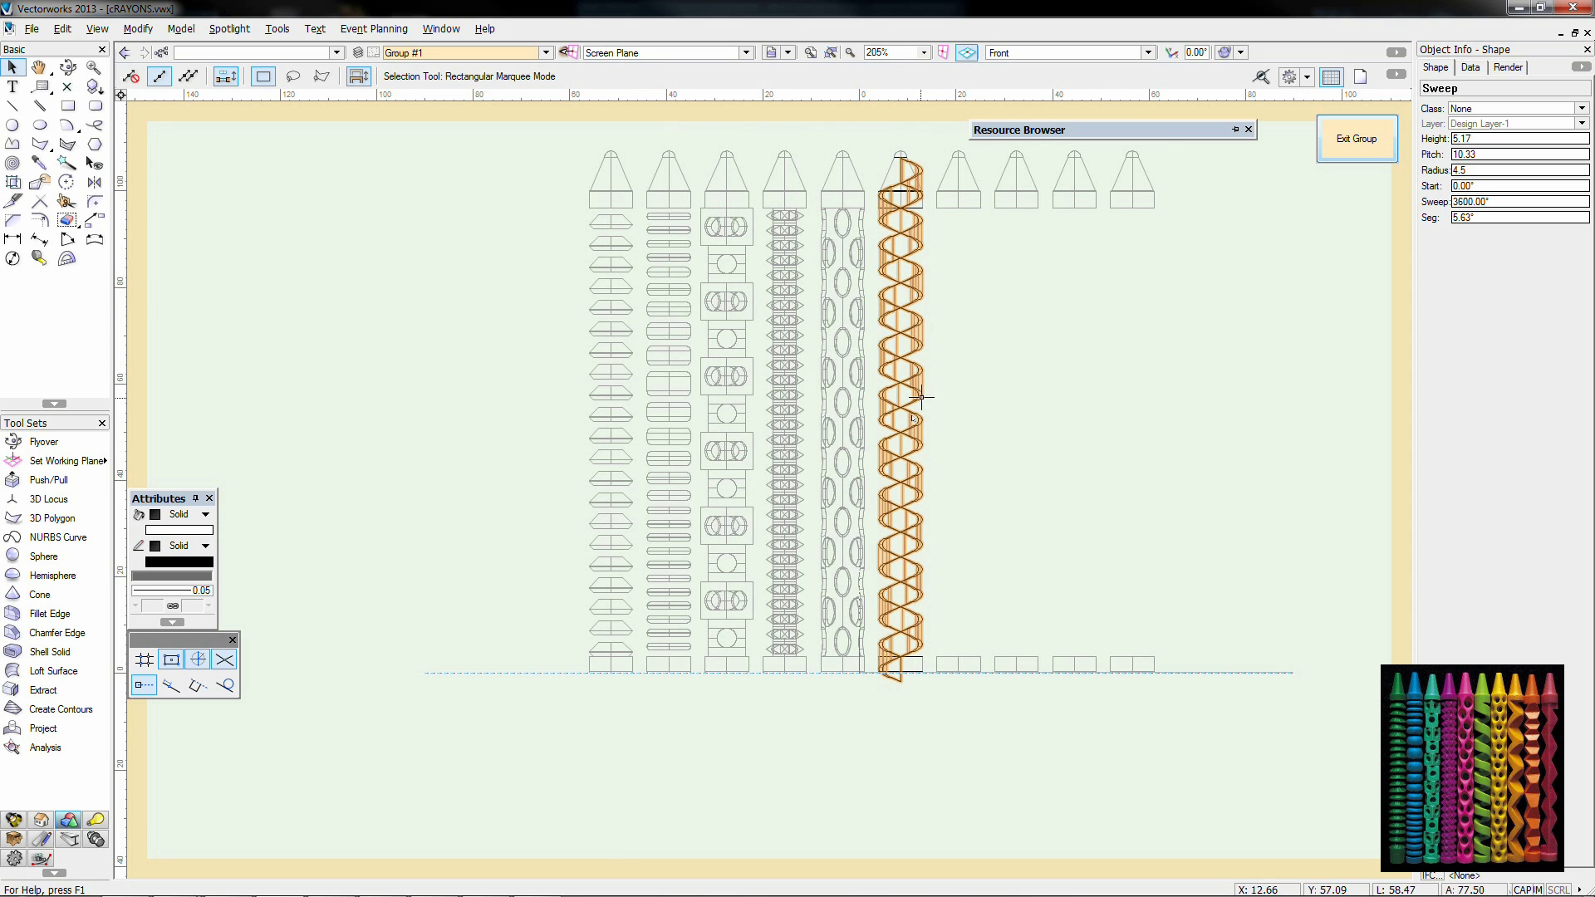
Step: Draw a 9 by 6.4 rectangle down from the base's top edge over the spiral's lower end and extrude it 100
scroll(921, 398, up, 4)
key(4)
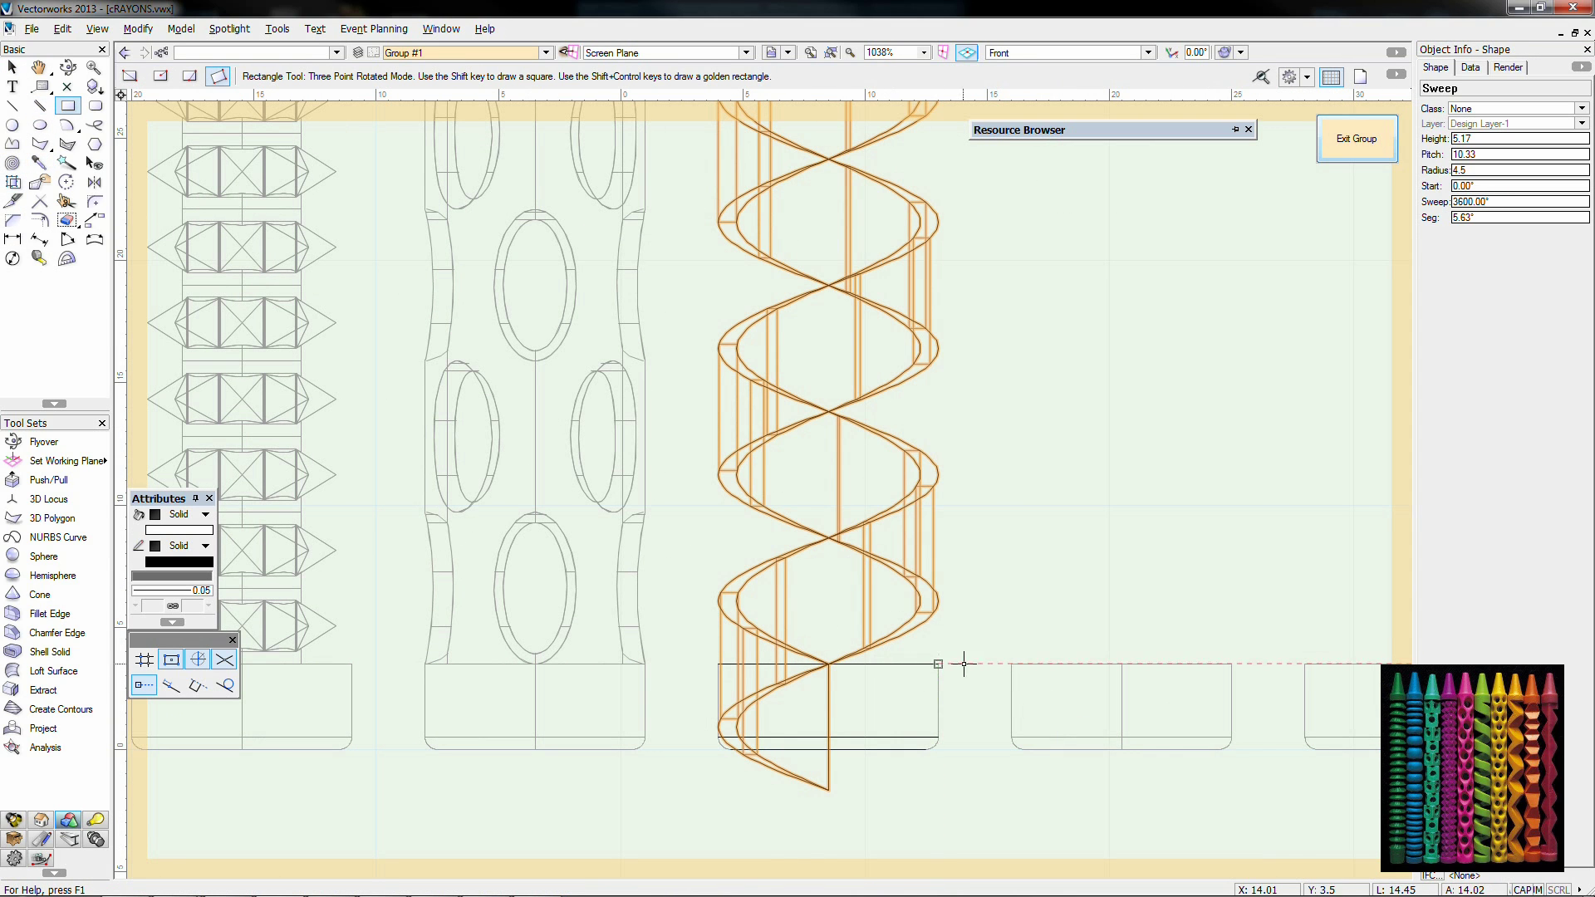
click(938, 664)
click(718, 664)
click(732, 820)
key(ctrl+e)
text(100)
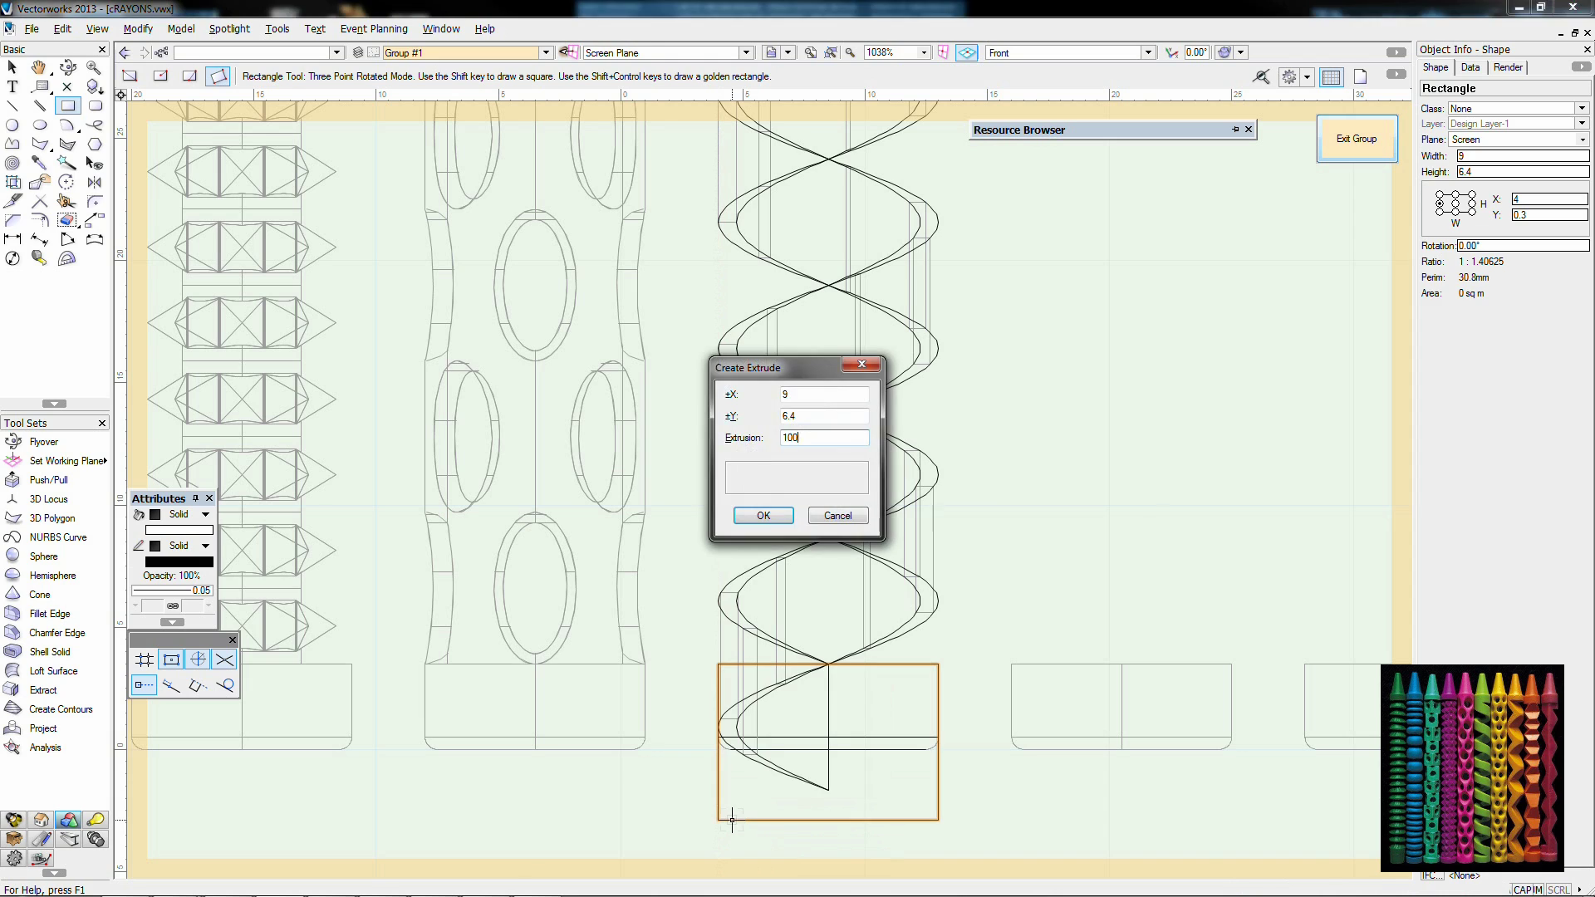
key(Return)
Step: Draw a 9 by 11.1 rectangle up from the tip's lower edge over the spiral's upper end and extrude it 100
scroll(781, 432, down, 4)
key(Return)
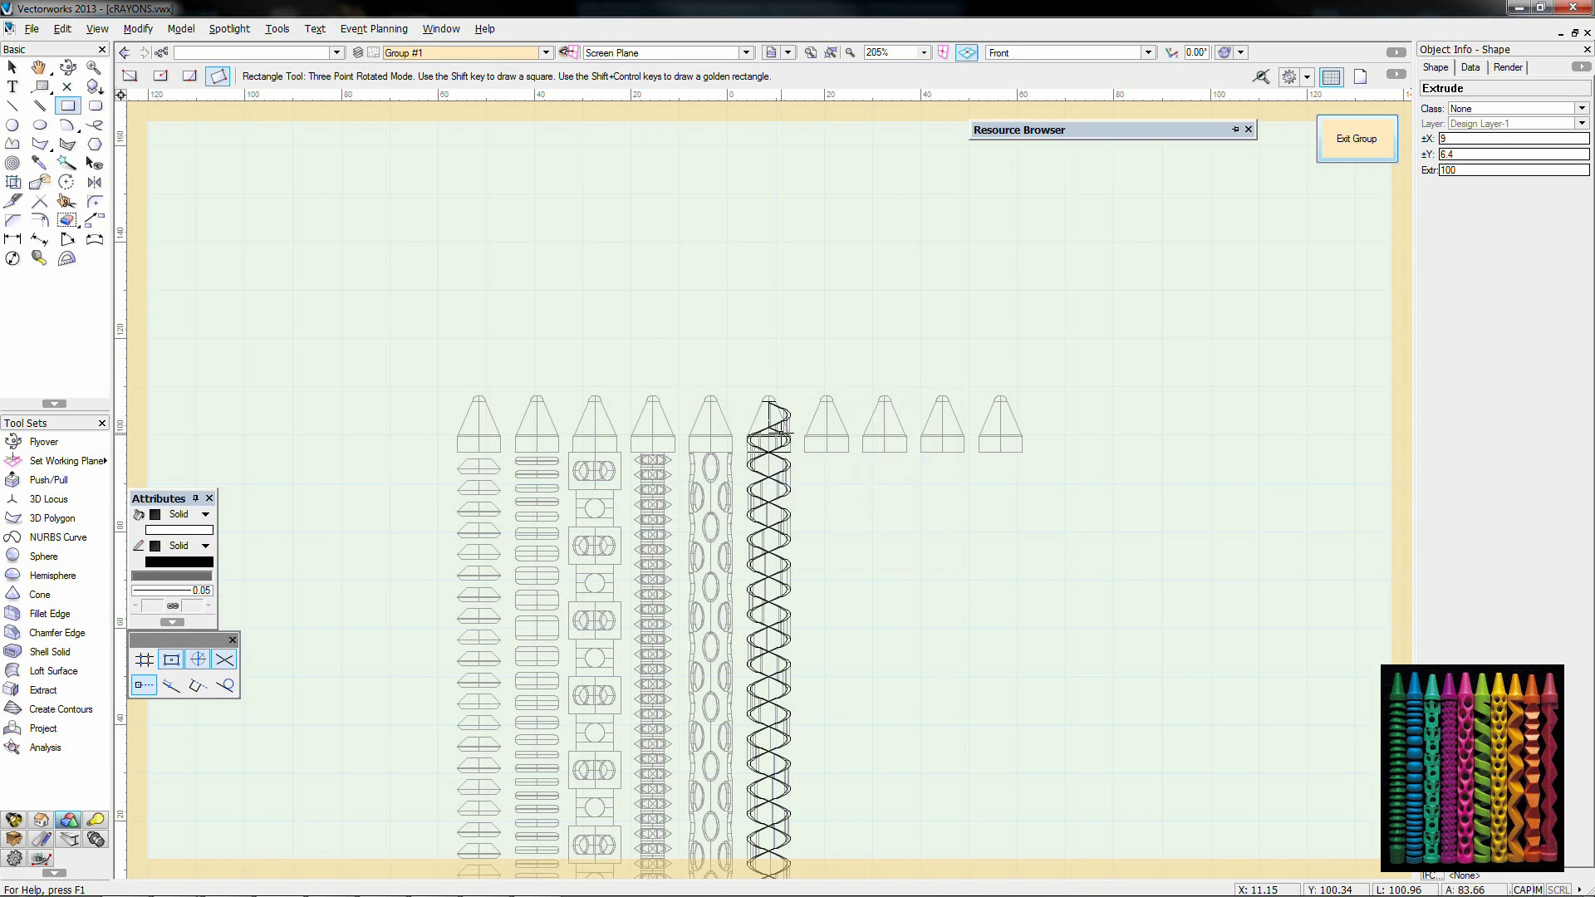
scroll(781, 433, up, 2)
click(804, 480)
click(695, 479)
click(670, 345)
key(ctrl+e)
key(Return)
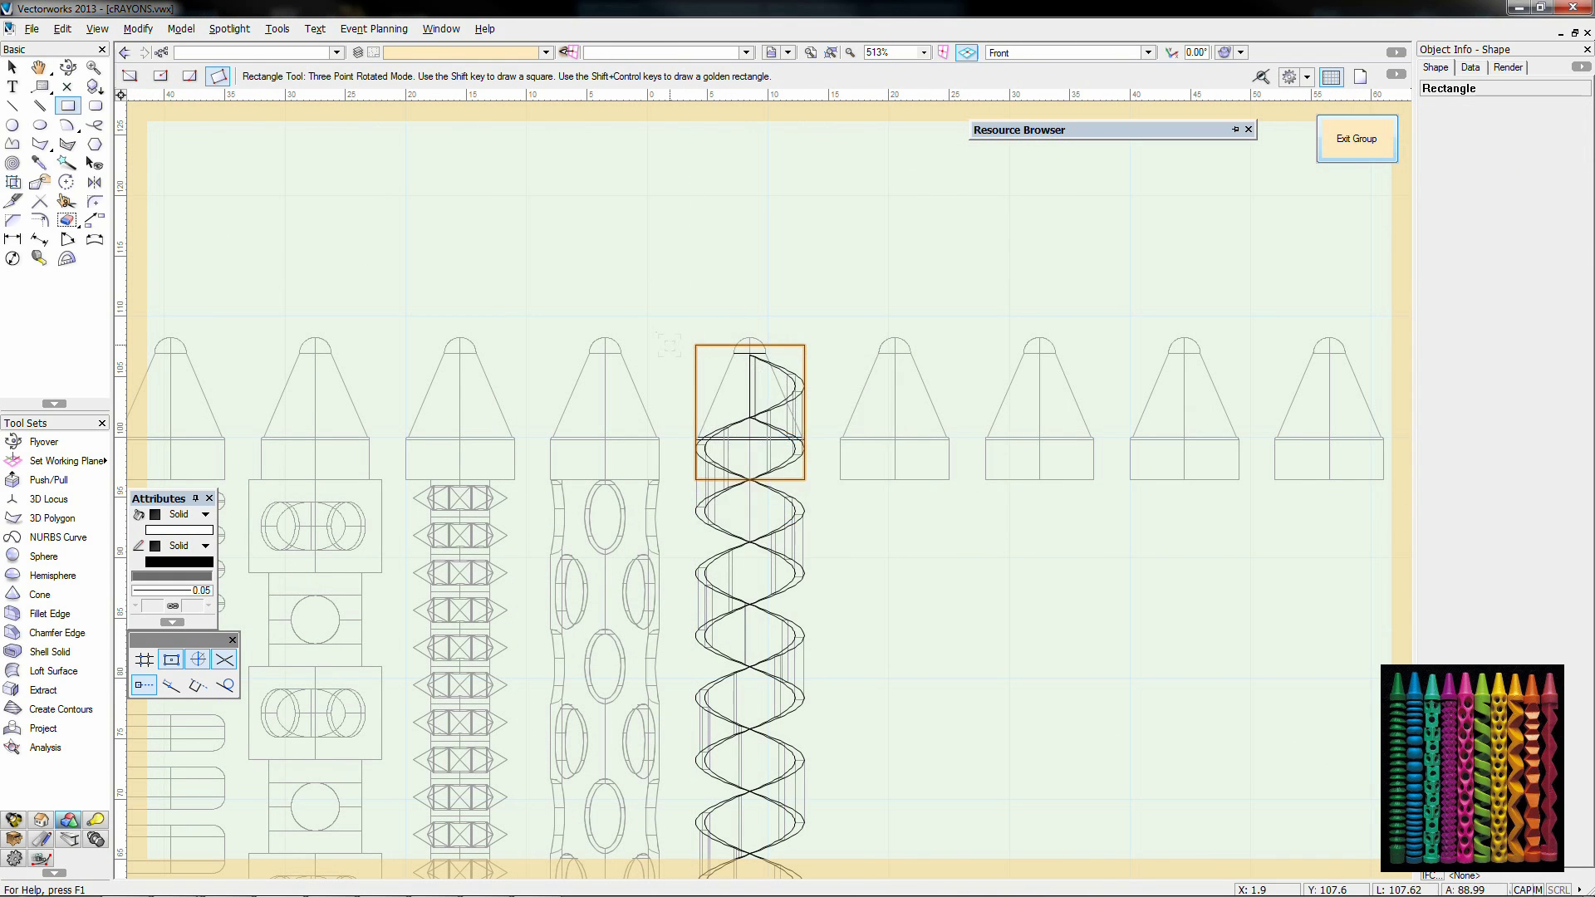
Step: In plan, shift the two extruded blocks across the spiral and subtract them from it to trim both ends
key(ctrl+5)
scroll(644, 352, down, 3)
middle_drag(649, 768, 661, 411)
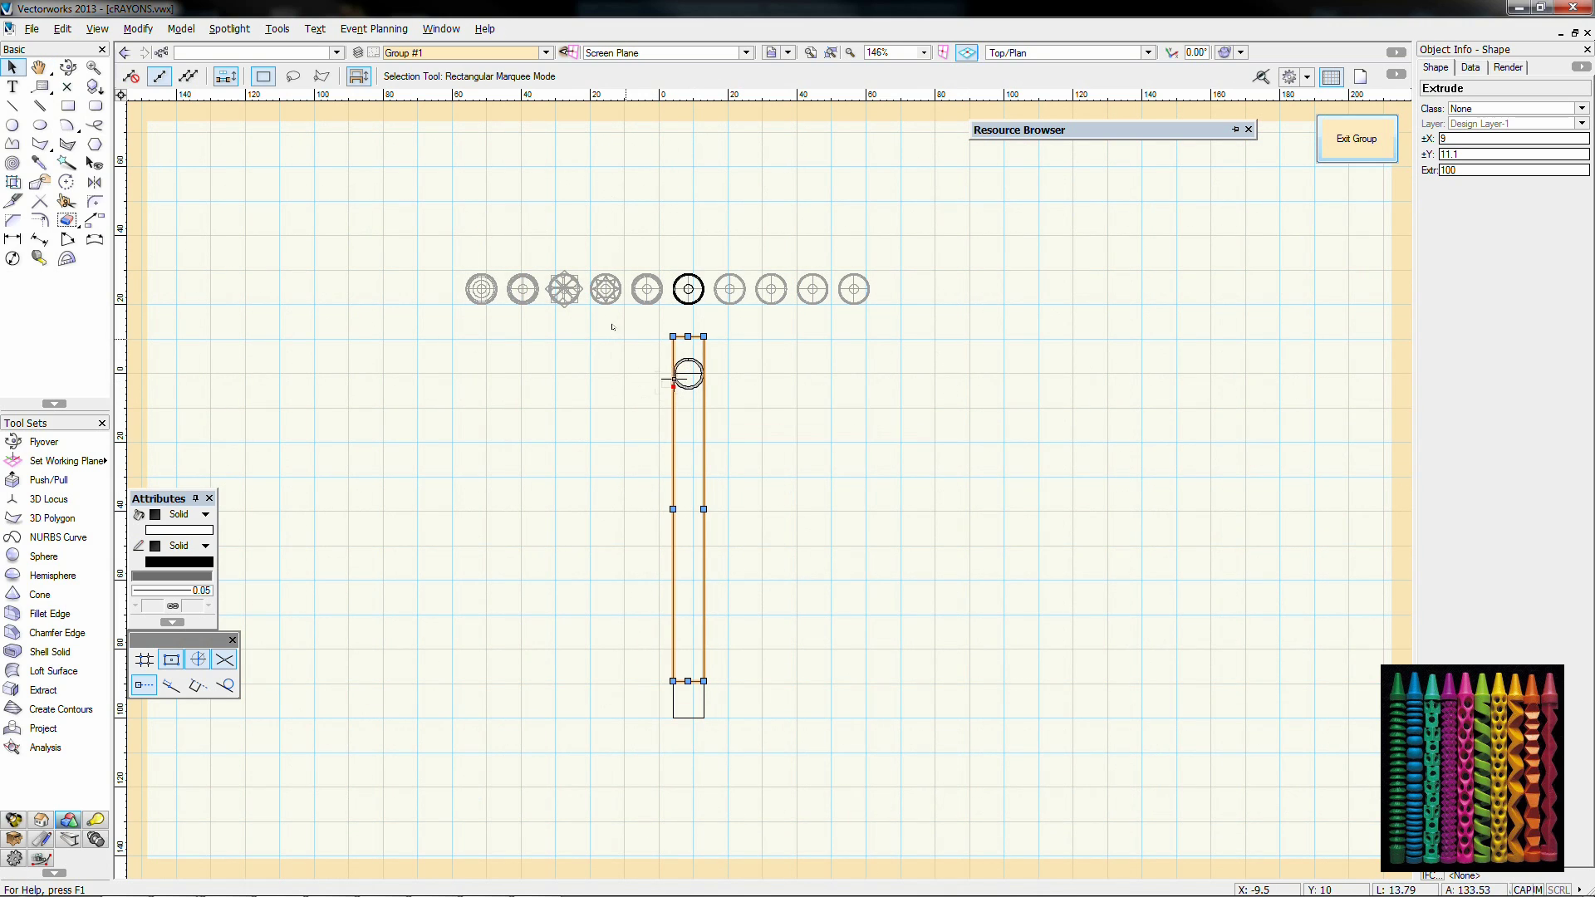
click(662, 682)
drag(648, 312, 825, 712)
right_click(710, 656)
click(764, 574)
click(777, 494)
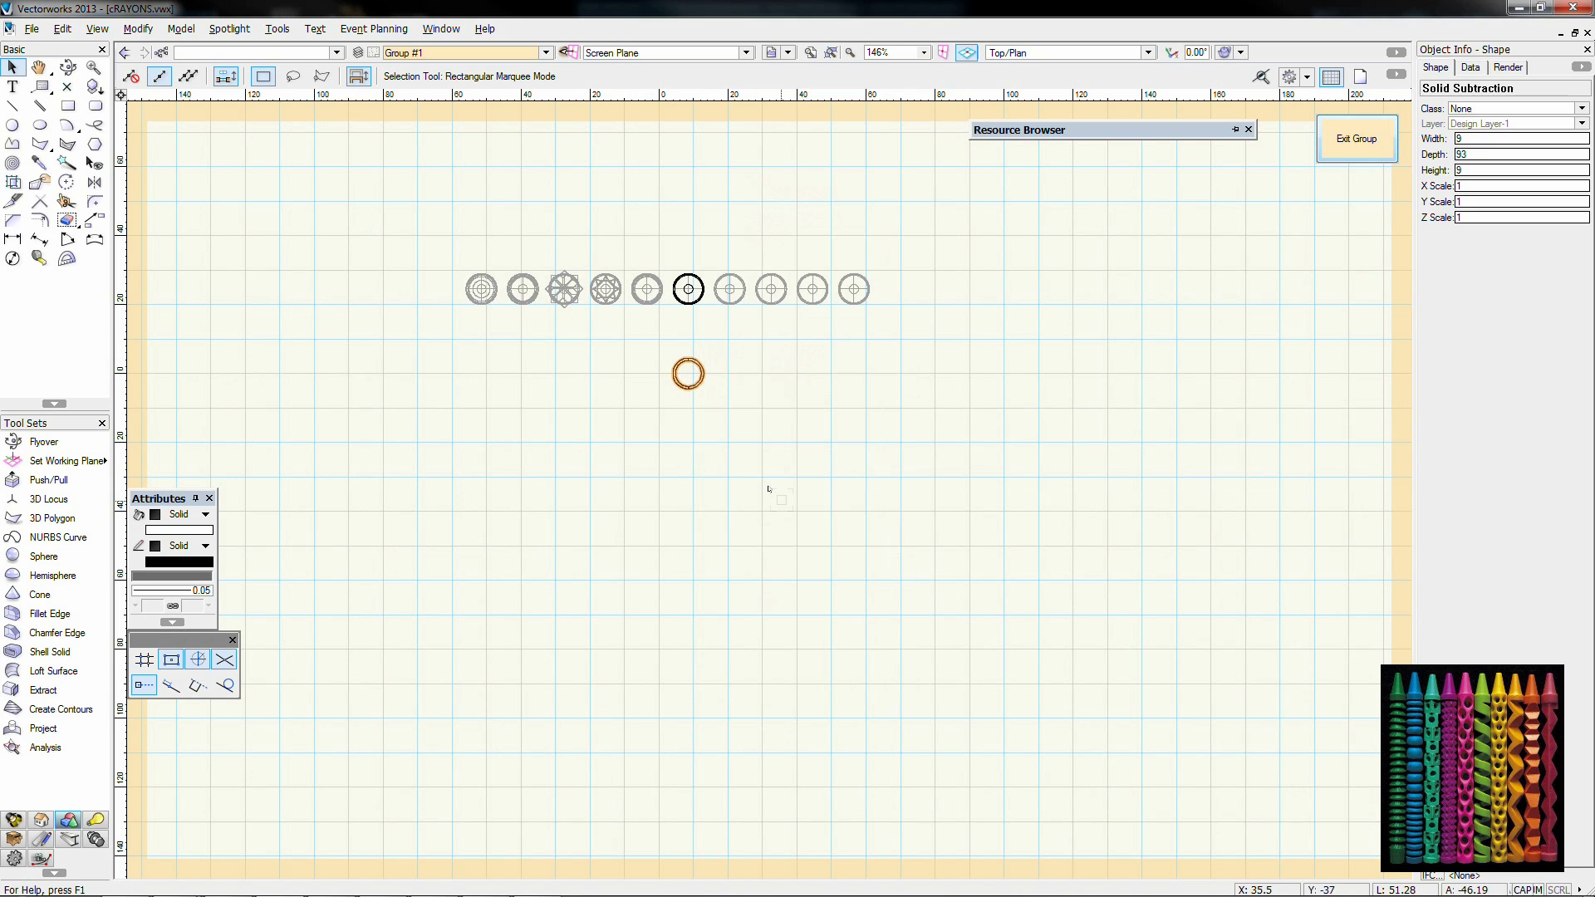
Step: Move the trimmed spiral in plan so that it is concentric with the sixth crayon's tip and base
key(ctrl+1)
key(ctrl+5)
scroll(656, 697, up, 5)
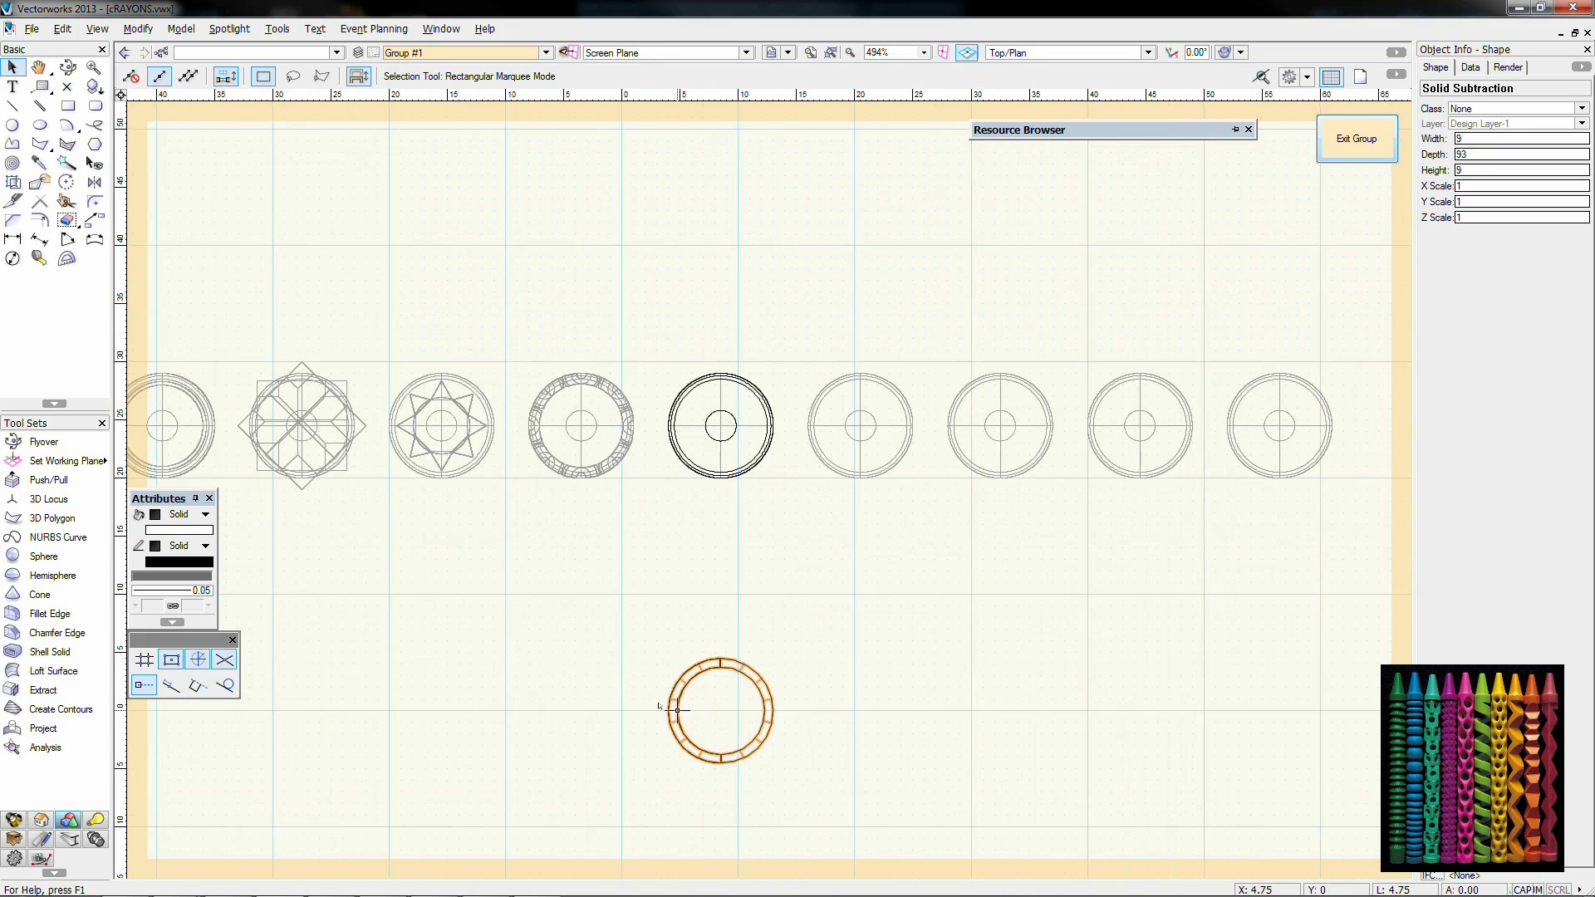
drag(678, 711, 678, 426)
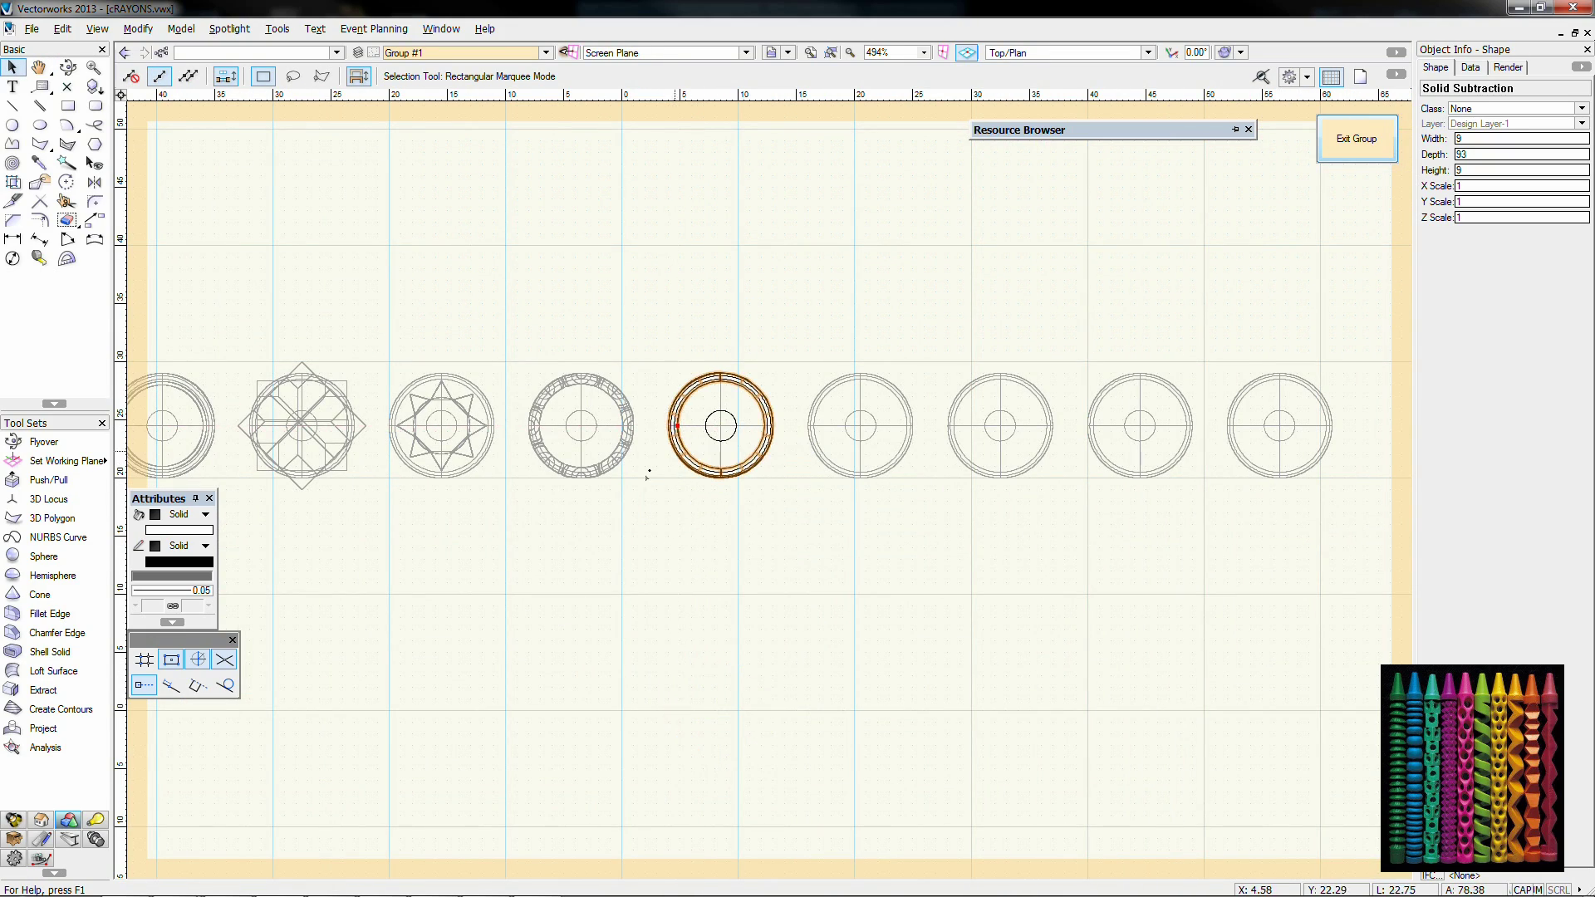
Step: Fill all parts of the sixth crayon with lime green, exit its group and clear the selection
key(ctrl+3)
scroll(675, 498, down, 2)
middle_drag(676, 498, 796, 592)
middle_drag(970, 181, 822, 241)
key(ctrl+a)
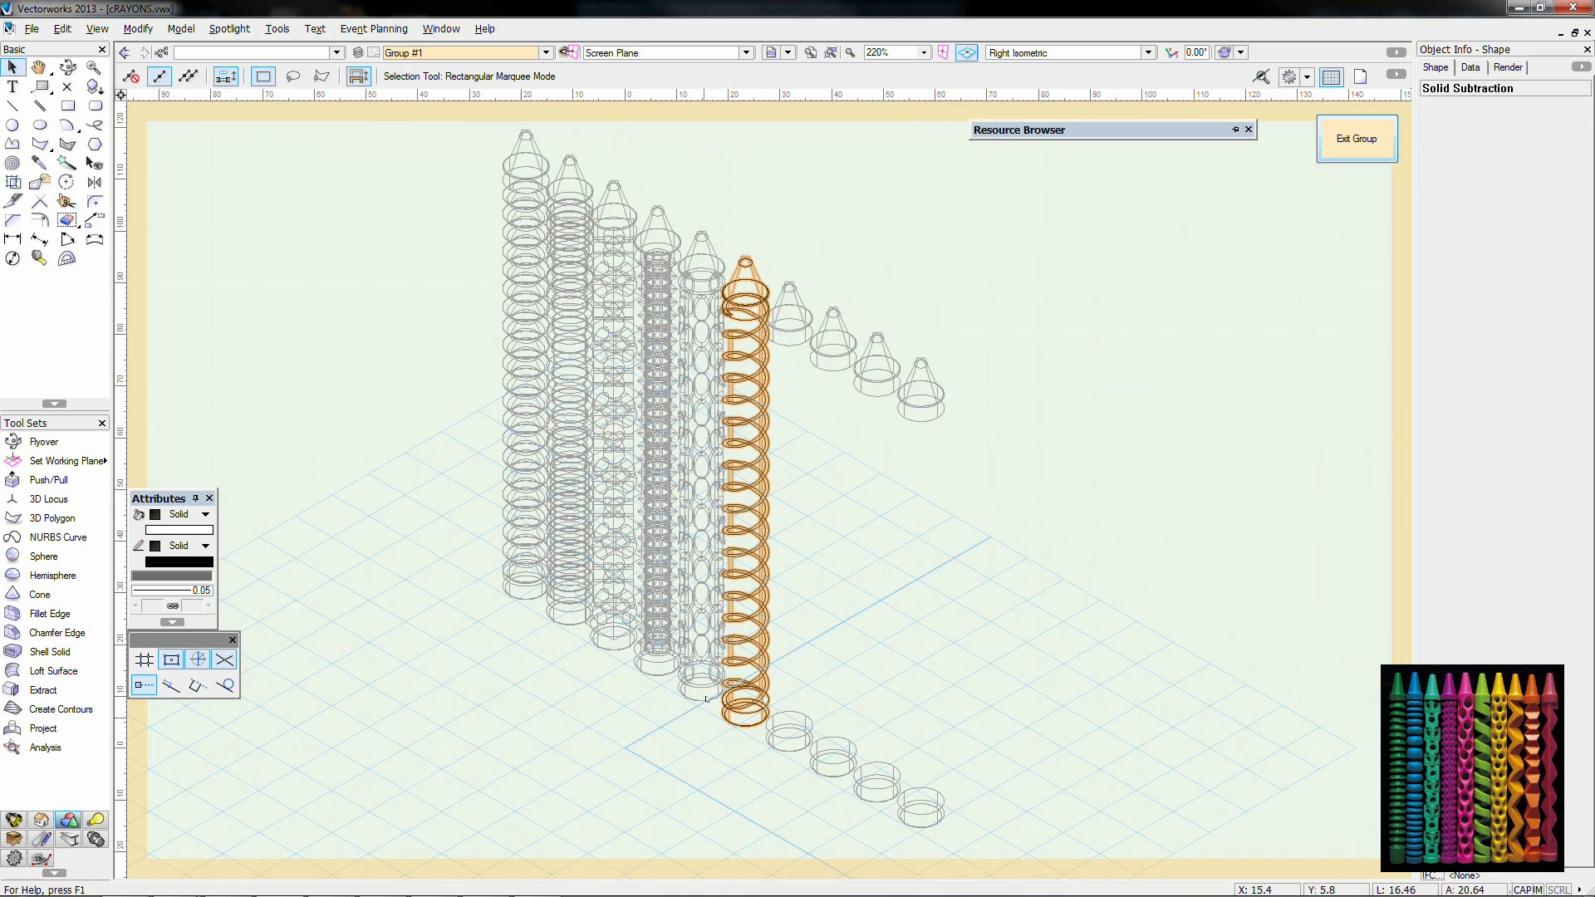
click(177, 531)
click(331, 181)
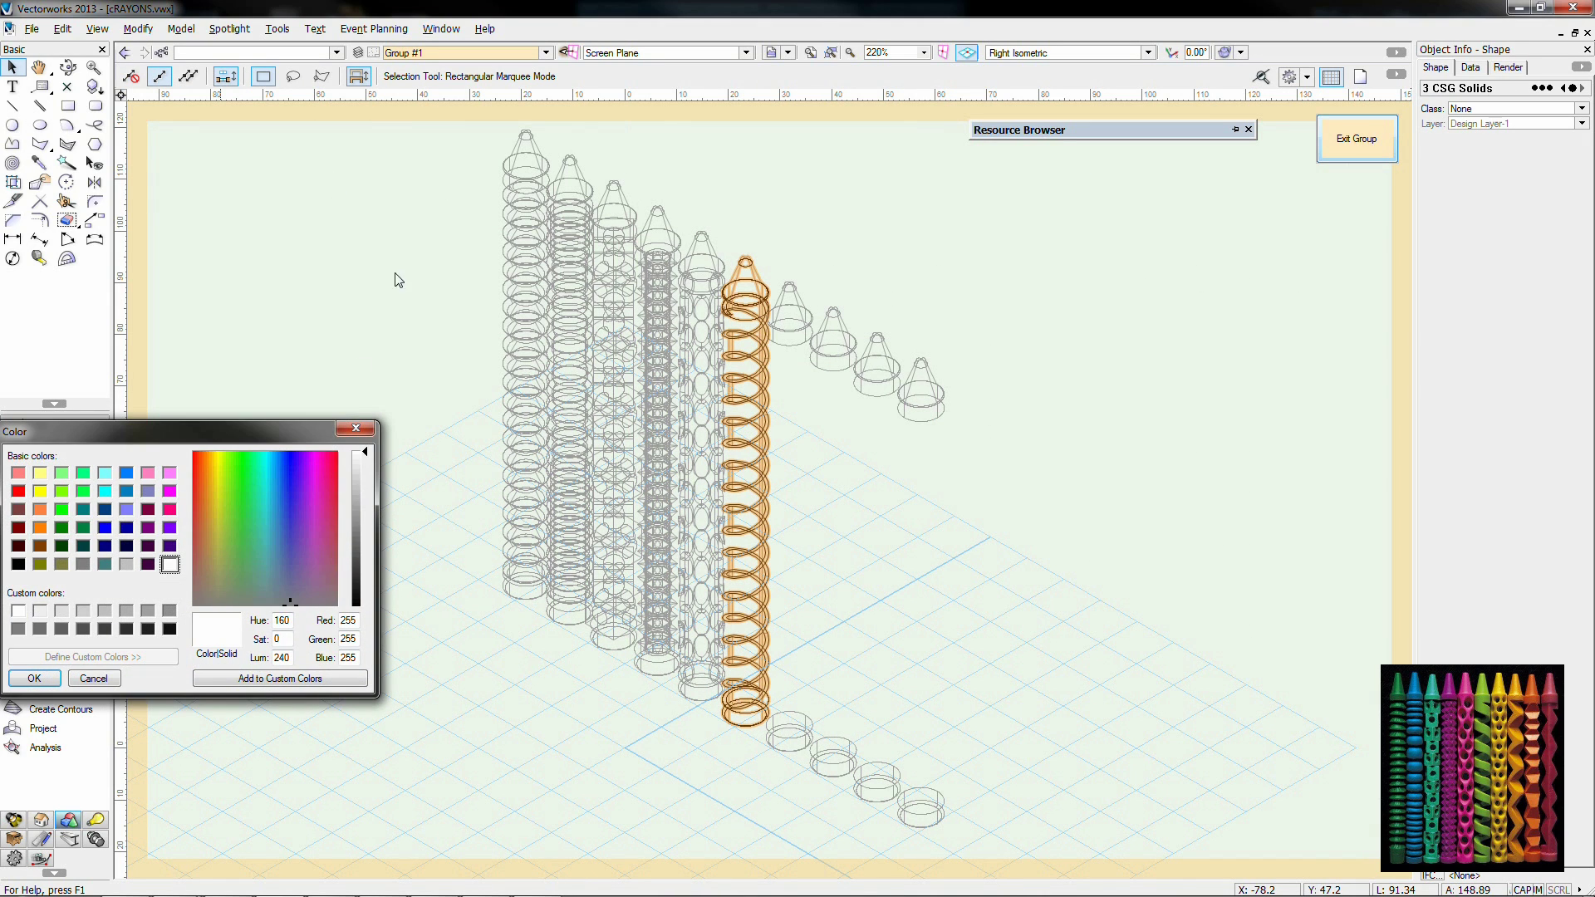
click(226, 491)
click(356, 535)
click(34, 677)
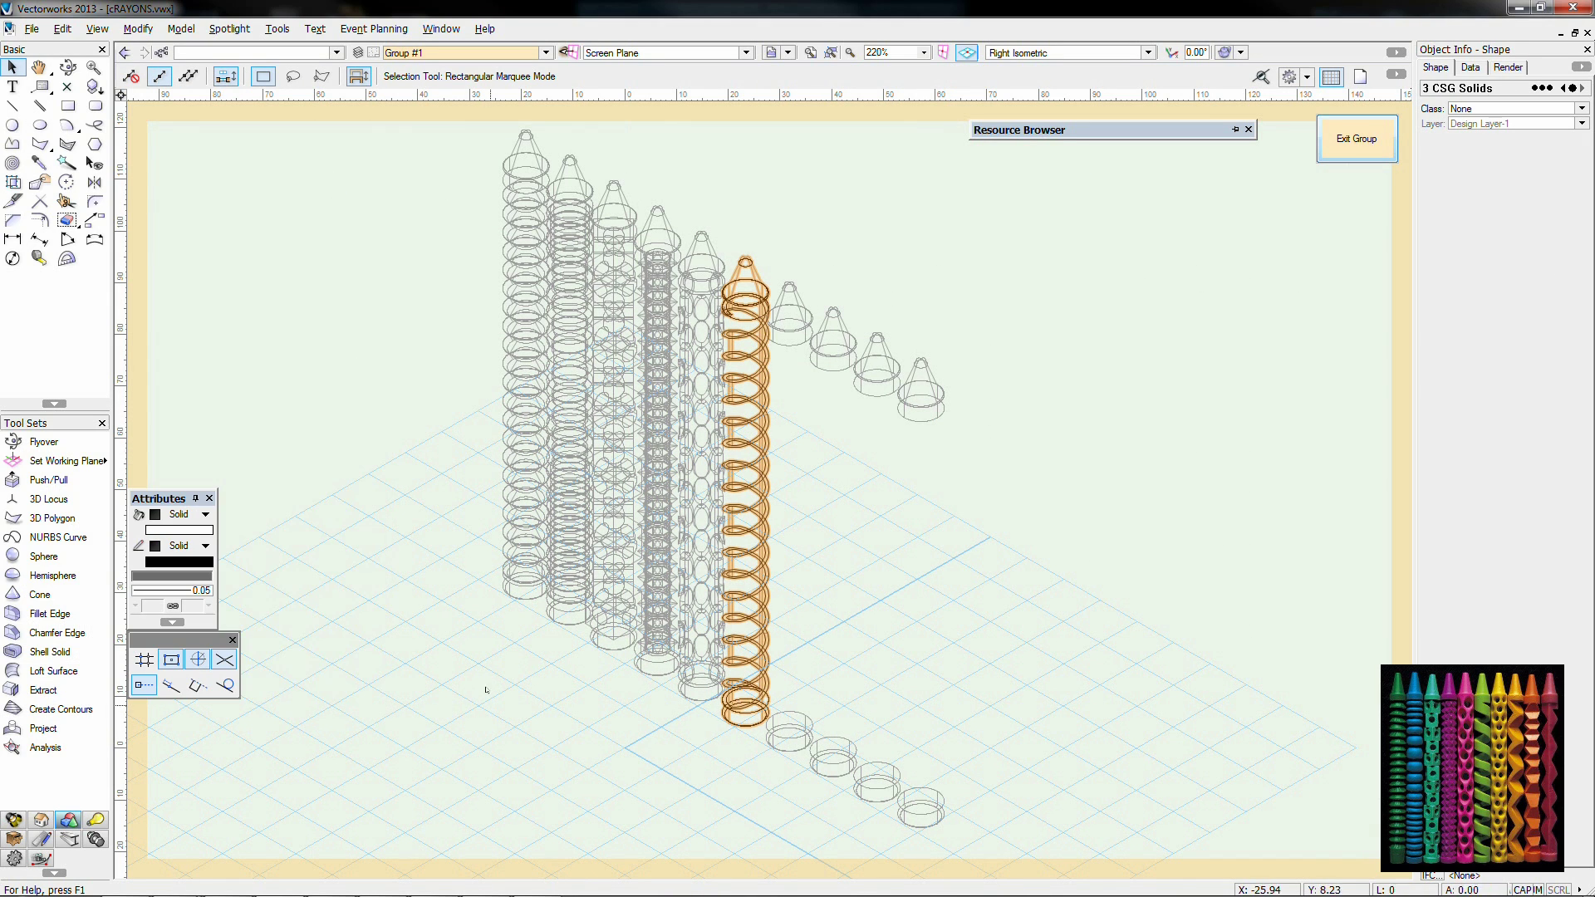
click(1356, 140)
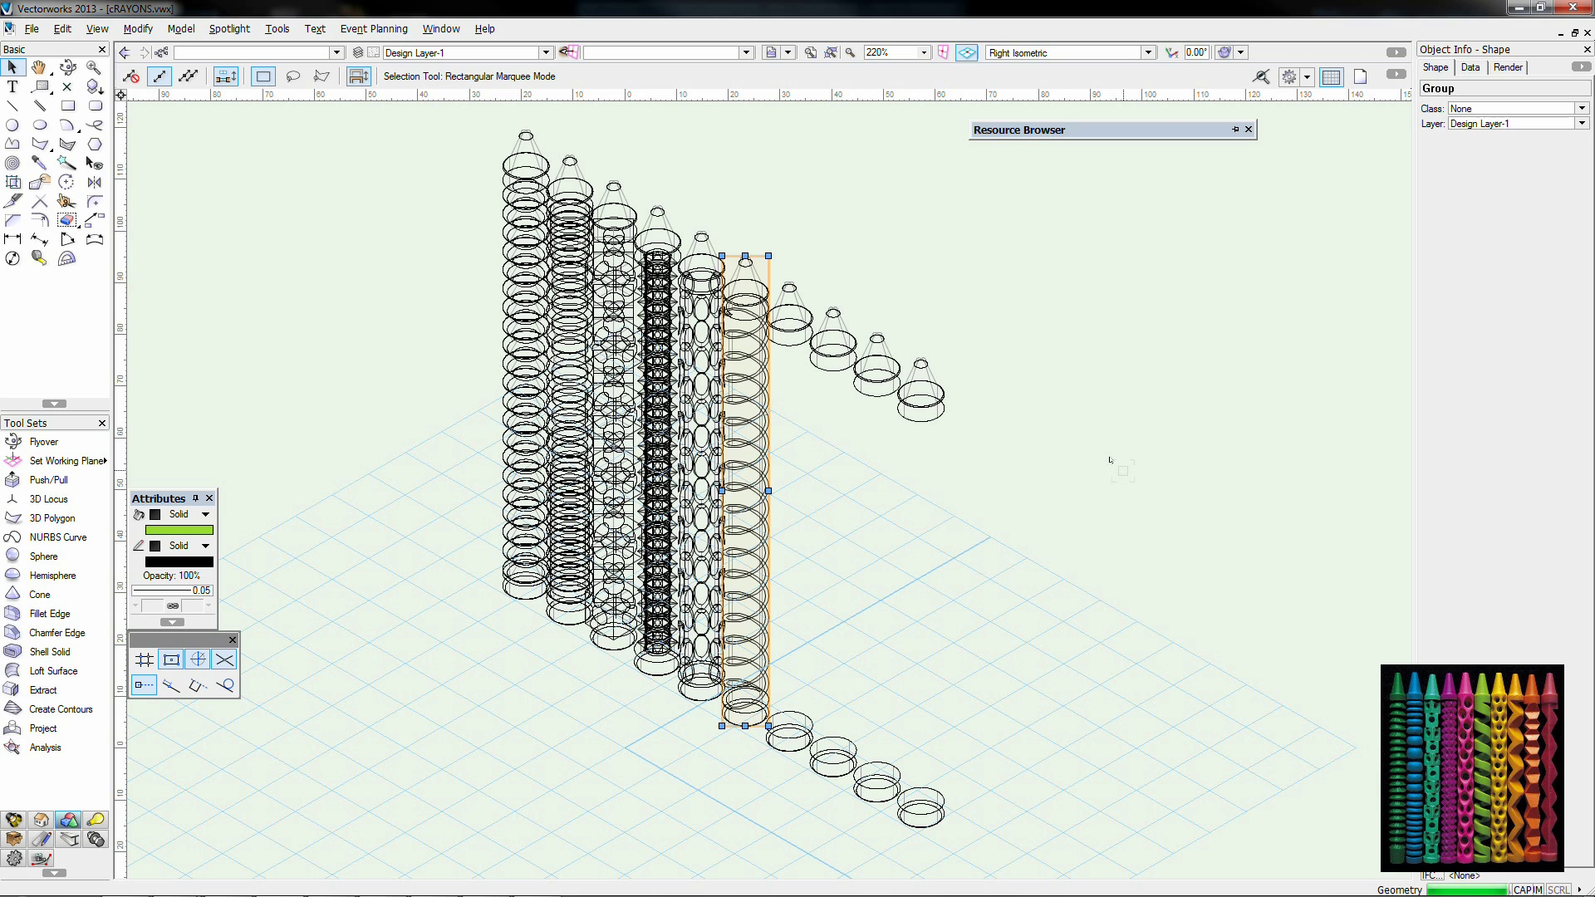
click(1109, 459)
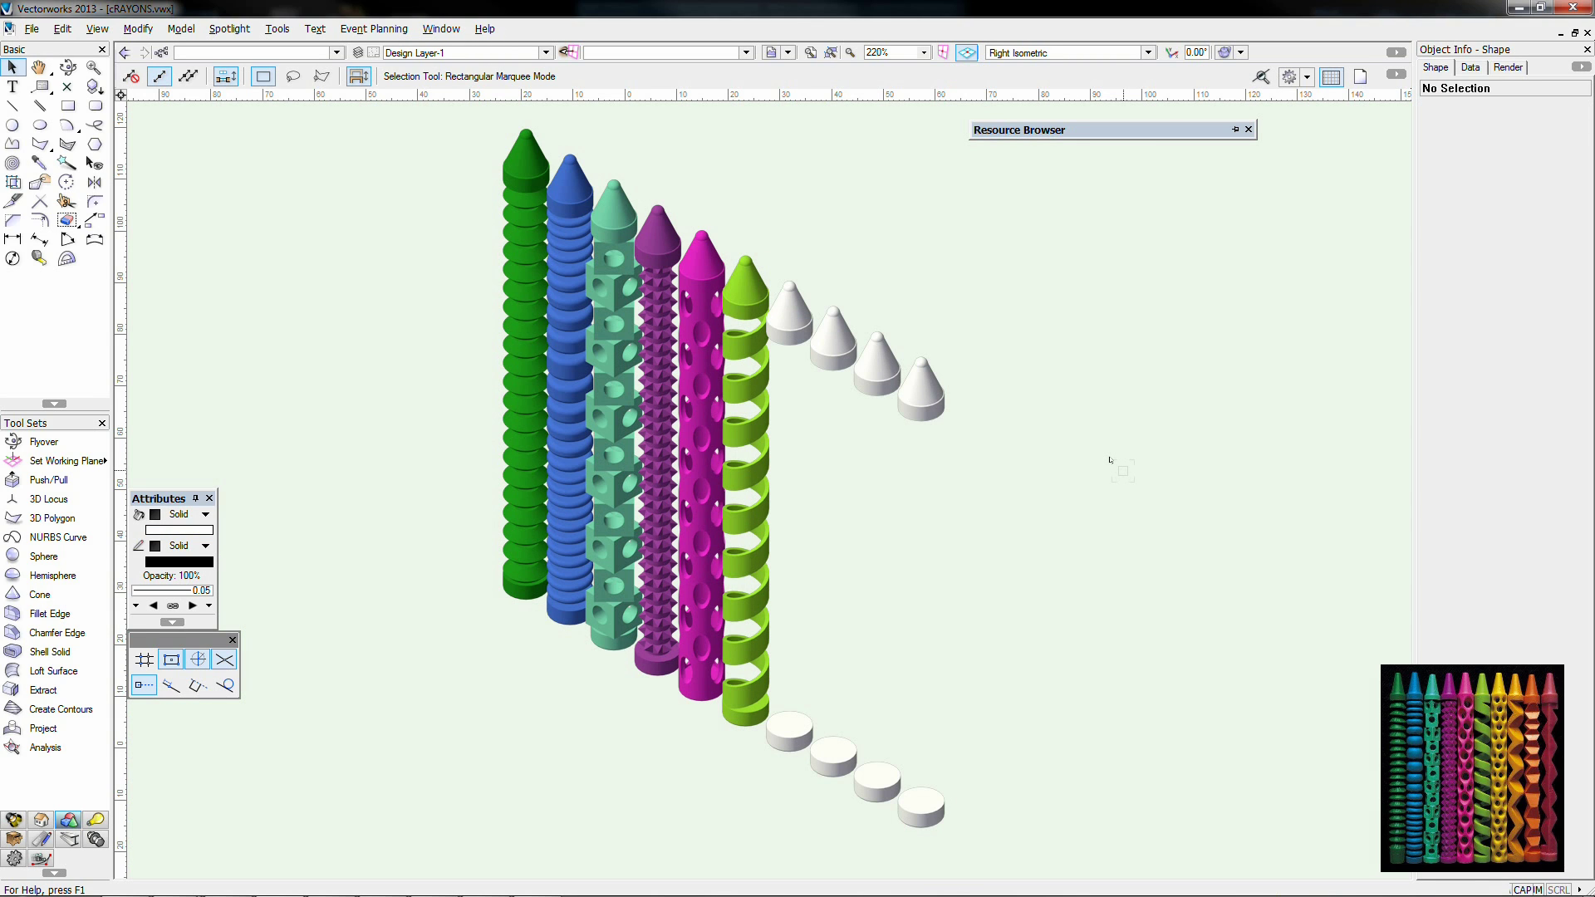
Step: Enter the seventh crayon's group and draw two concentric circles in plan, one on its outer edge and one of radius 4
key(2)
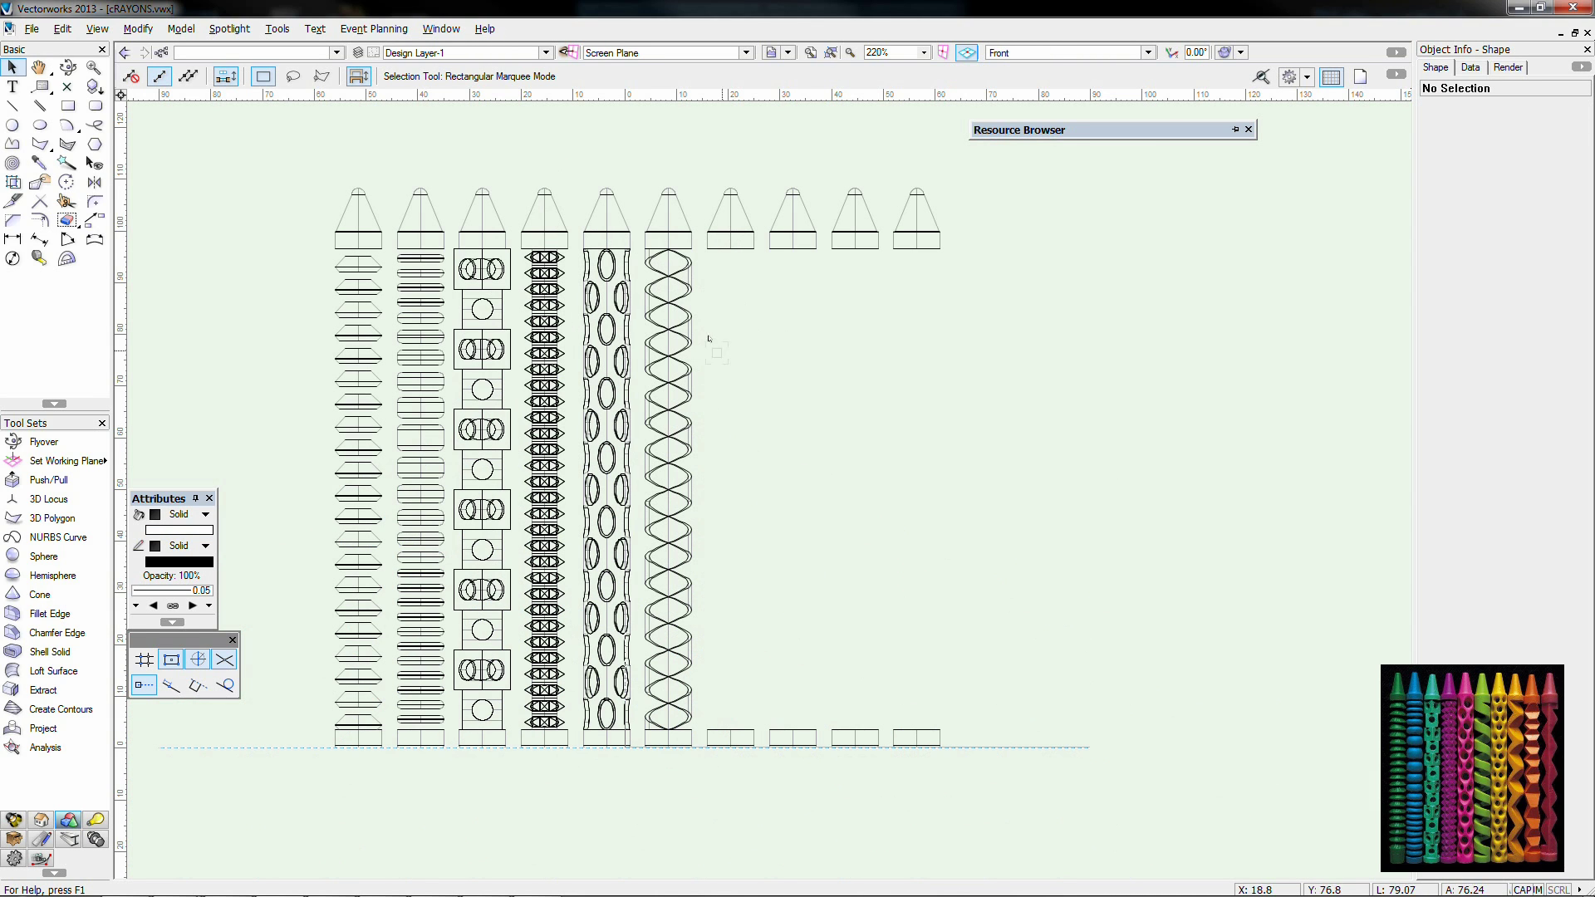
double_click(752, 232)
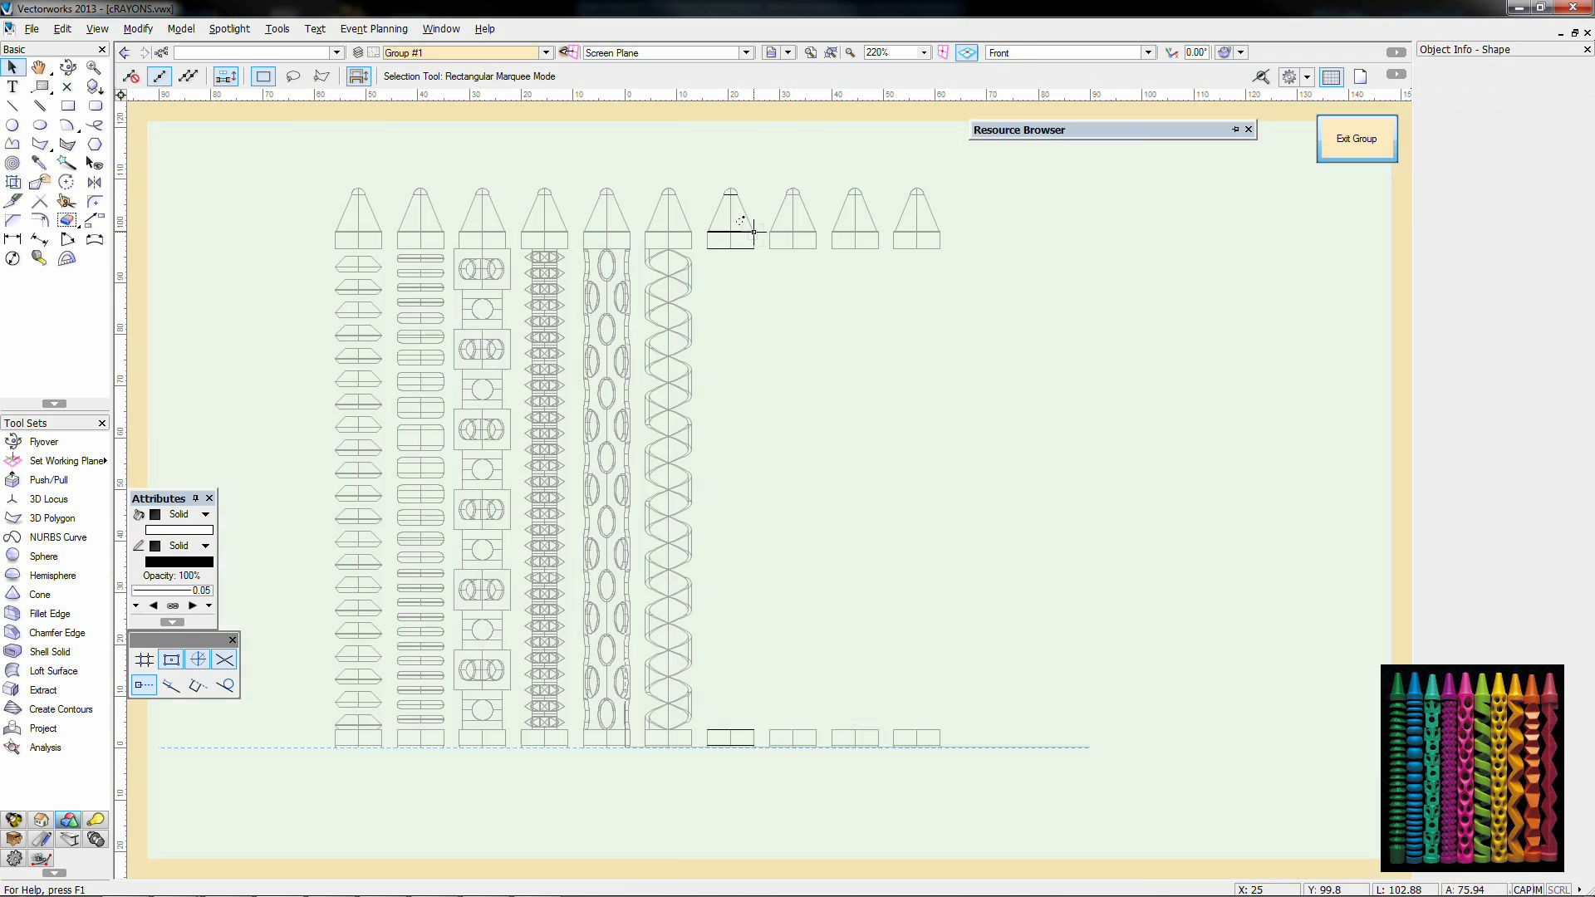
key(0)
scroll(713, 691, up, 5)
key(6)
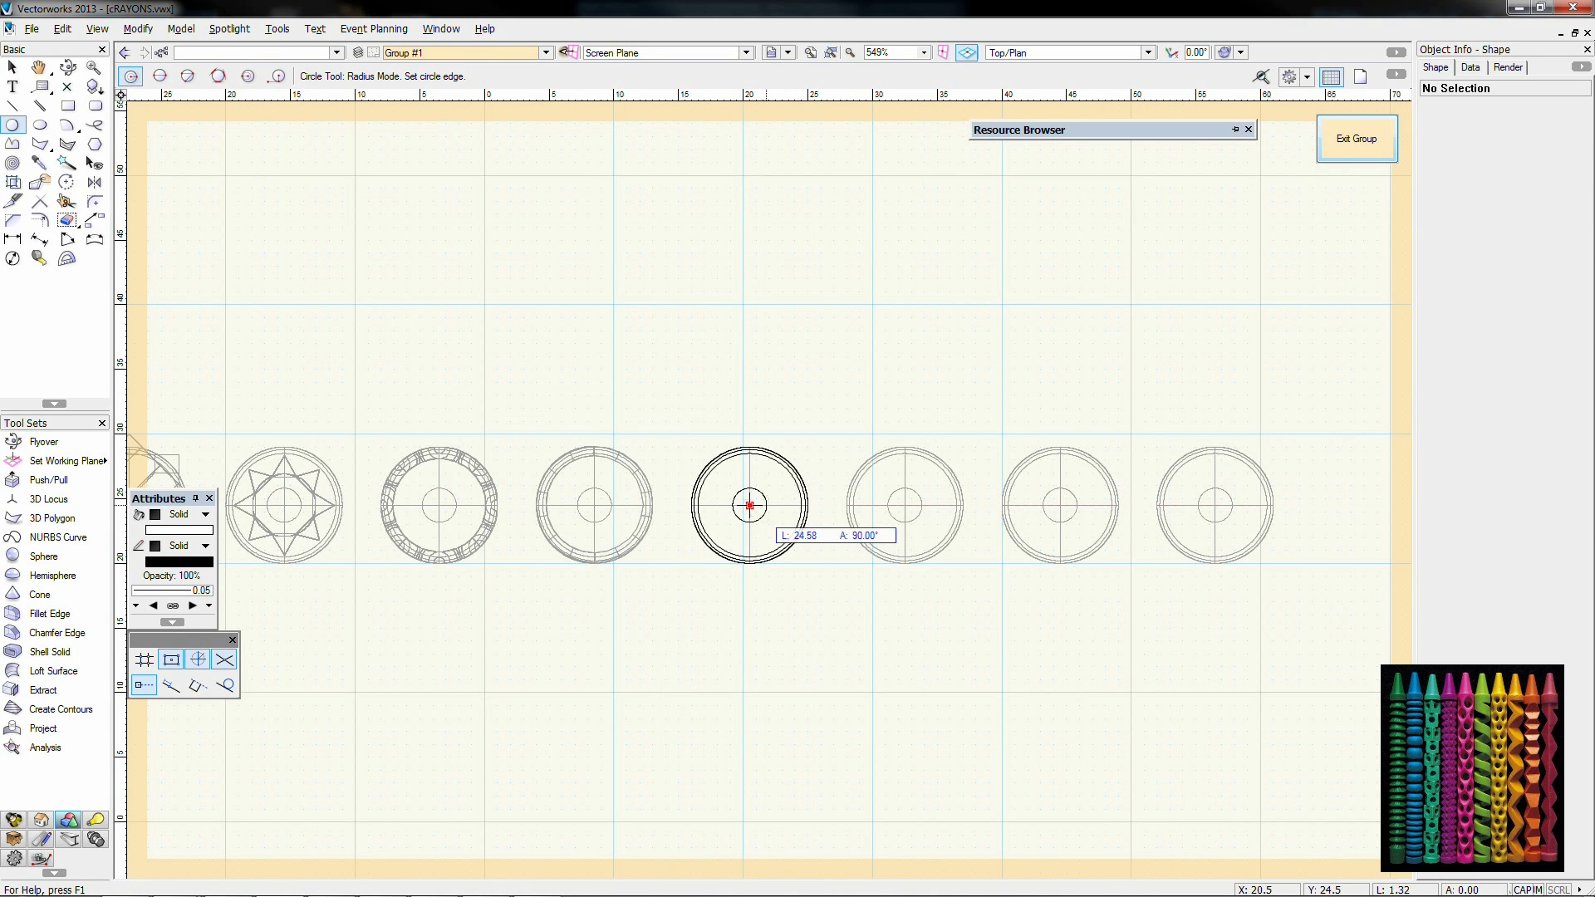
click(805, 504)
scroll(804, 504, up, 4)
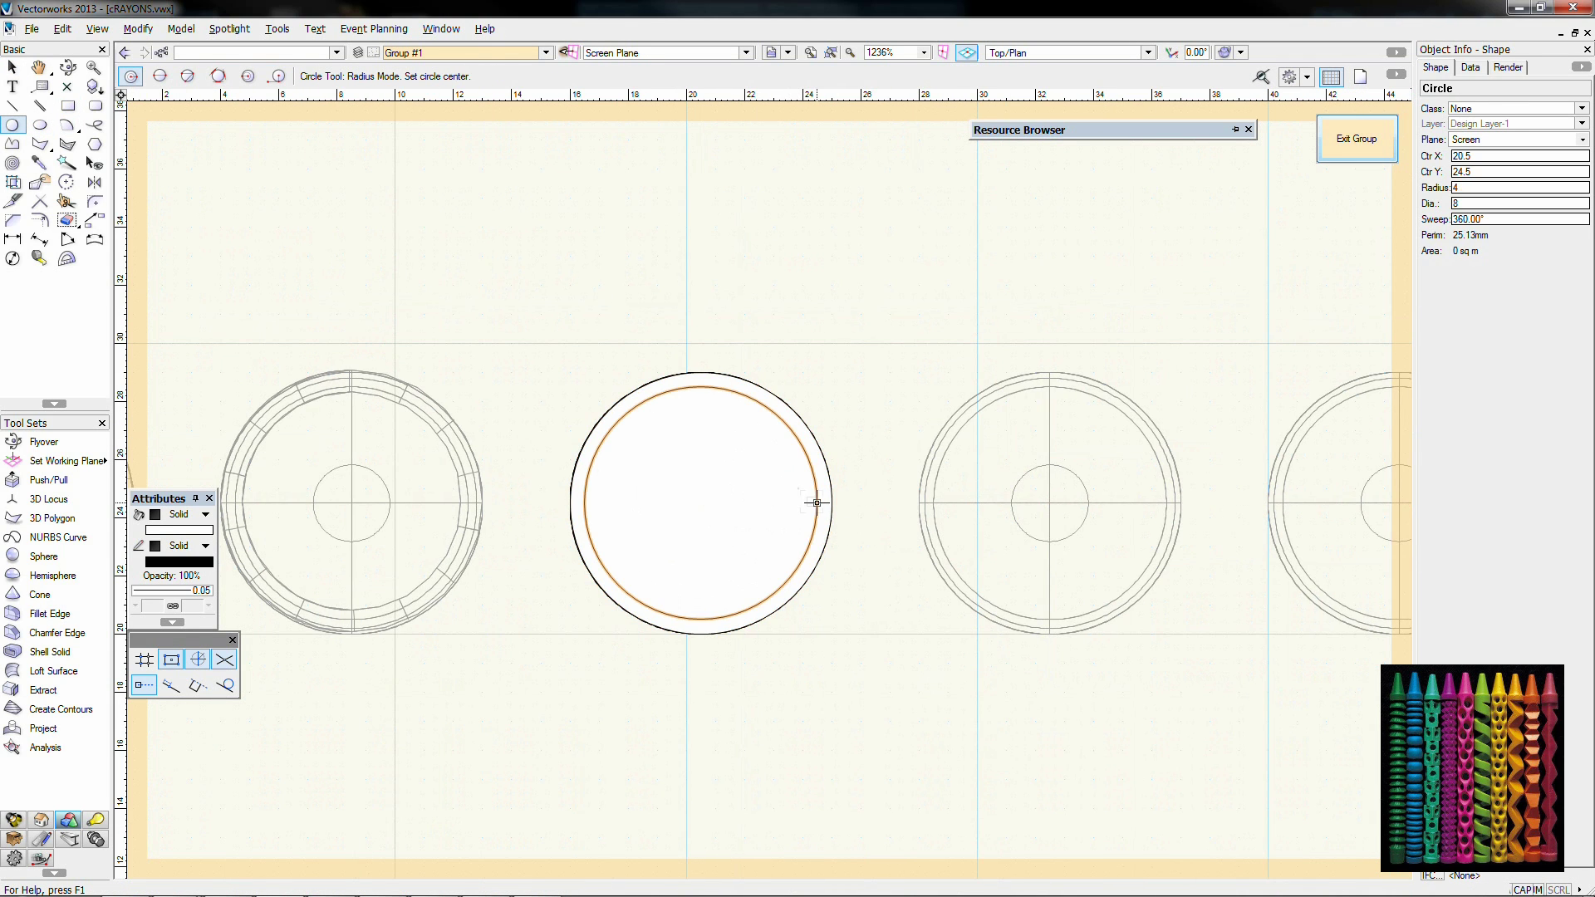
Step: Clip the radius 4 circle out of the outer circle and delete the inner circle
key(x)
right_click(824, 502)
click(920, 484)
key(Delete)
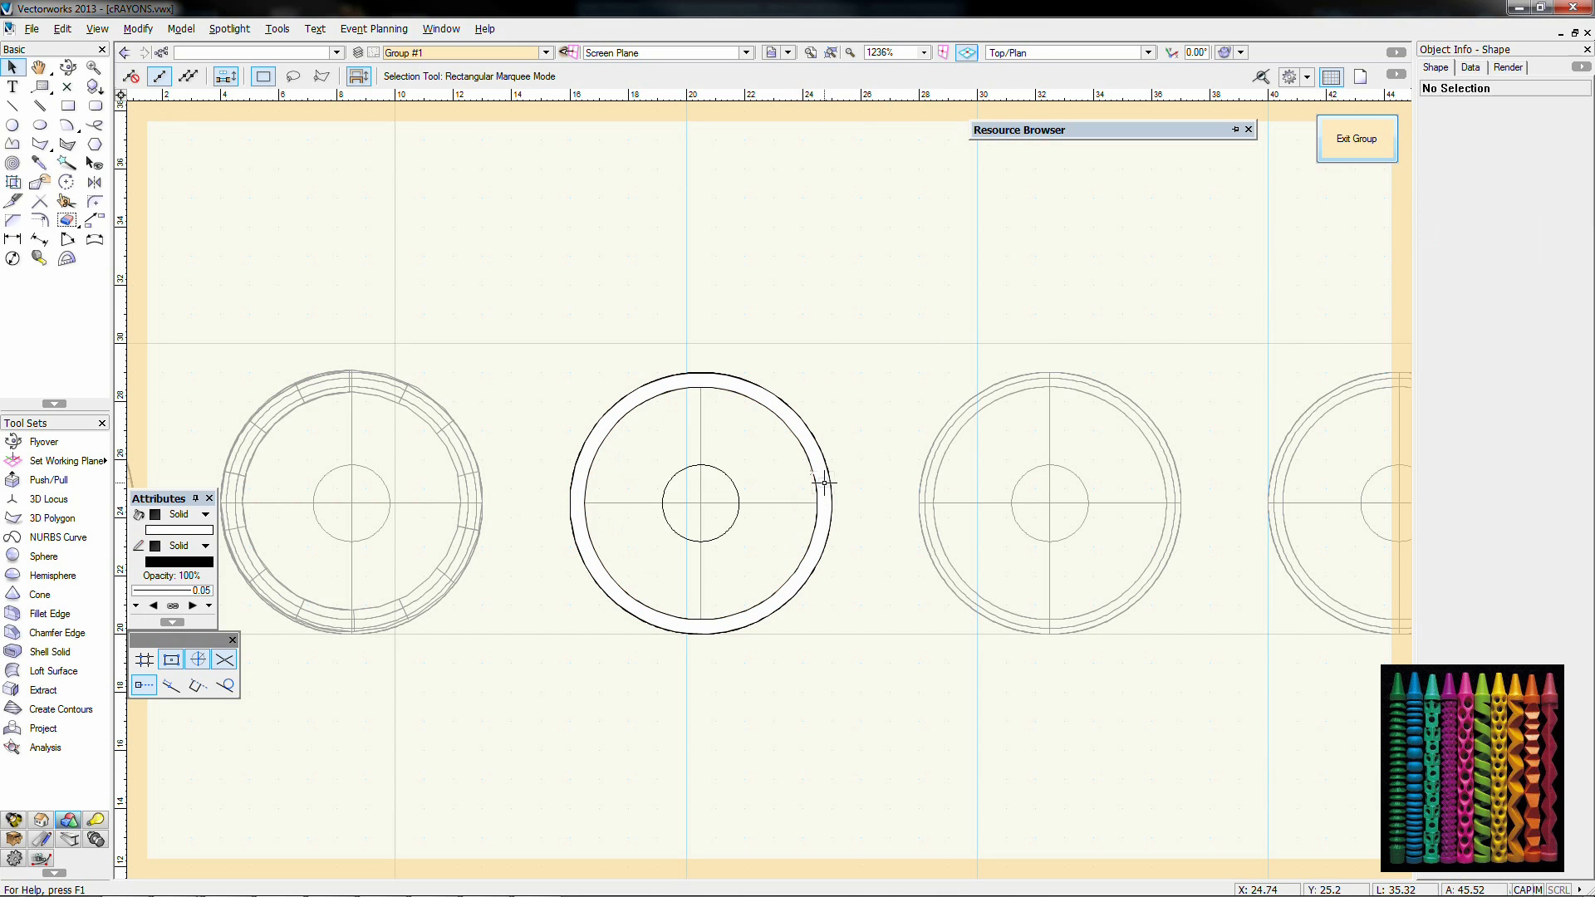
Step: Extrude the seventh crayon's clipped ring into a hollow tube
click(824, 482)
key(ctrl+e)
text(903)
key(Return)
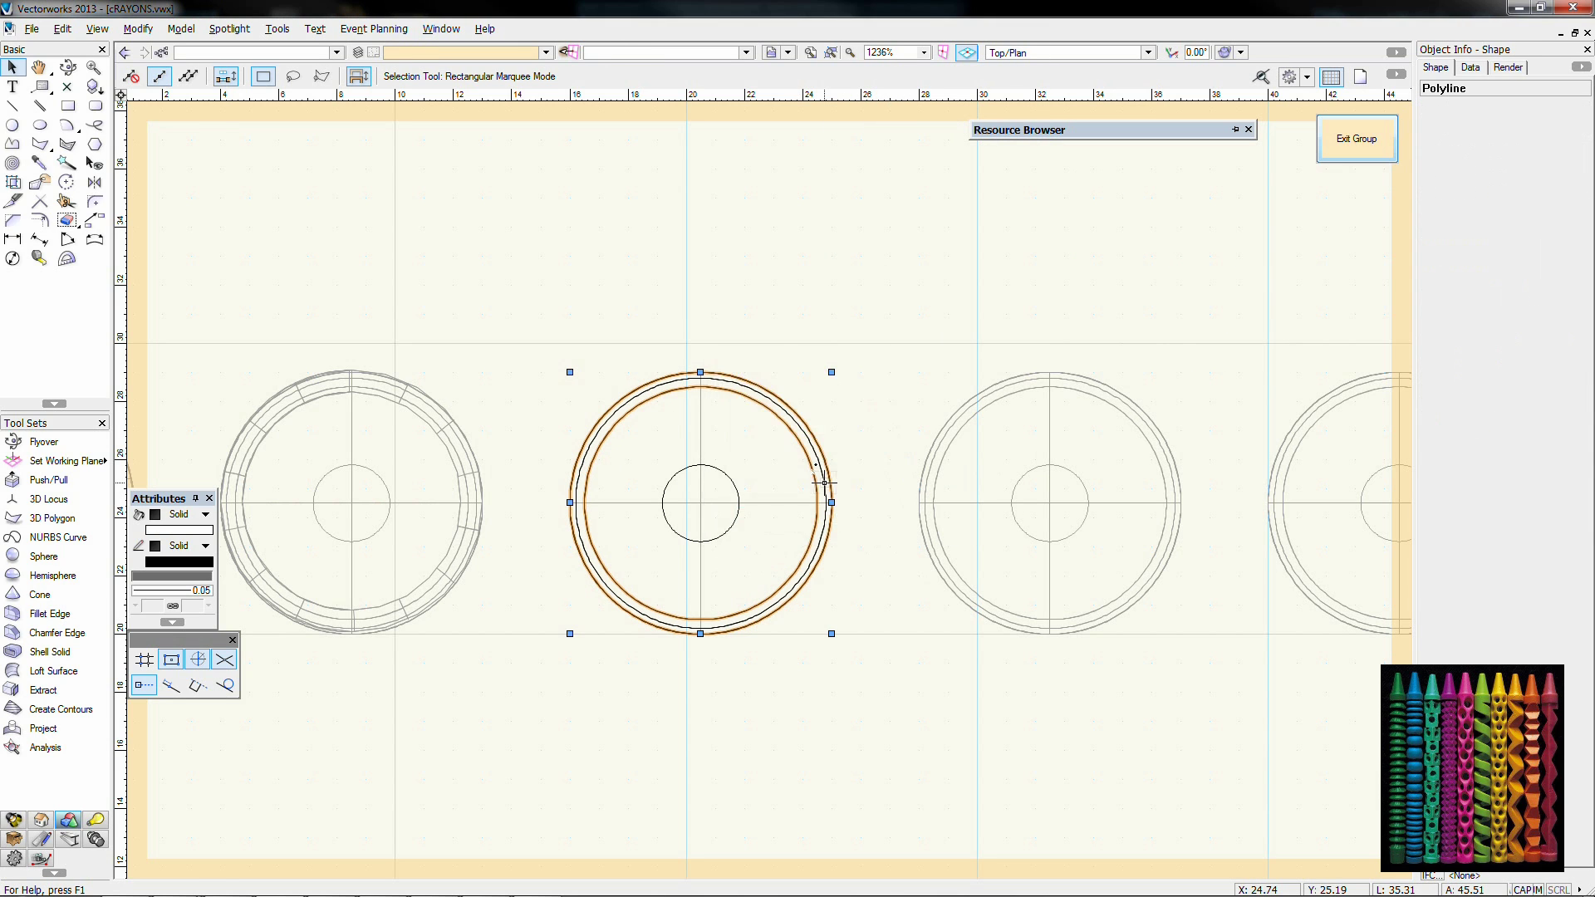
Step: In front view, draw an oval about 1.88 wide below the seventh crayon's collar and set its height to 93/30
key(KP_2)
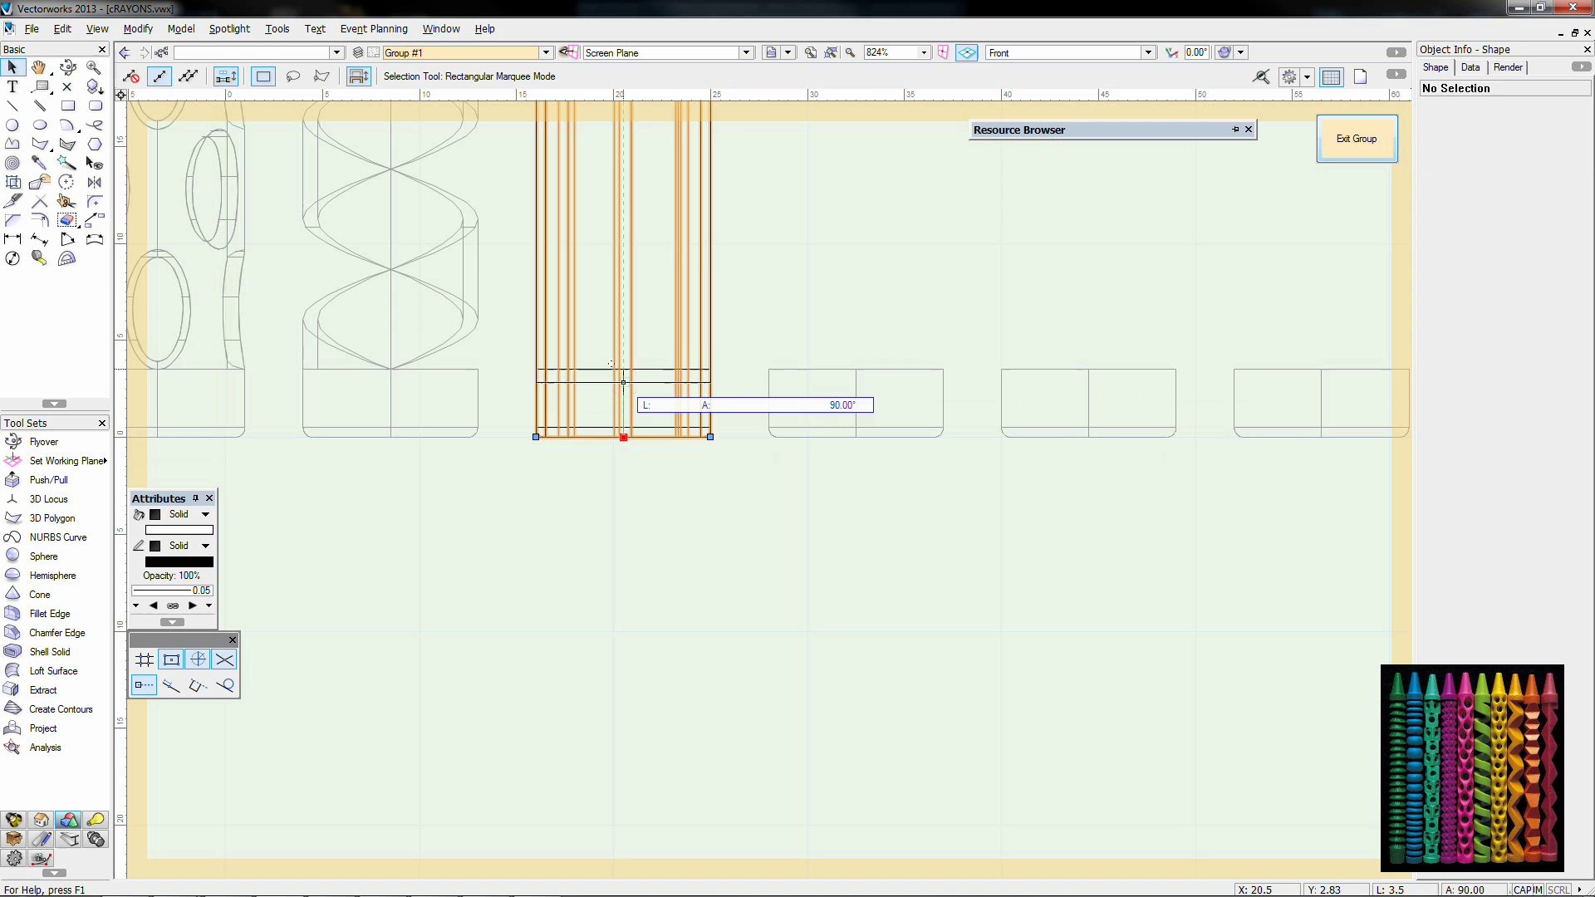
scroll(623, 431, down, 6)
scroll(758, 296, up, 4)
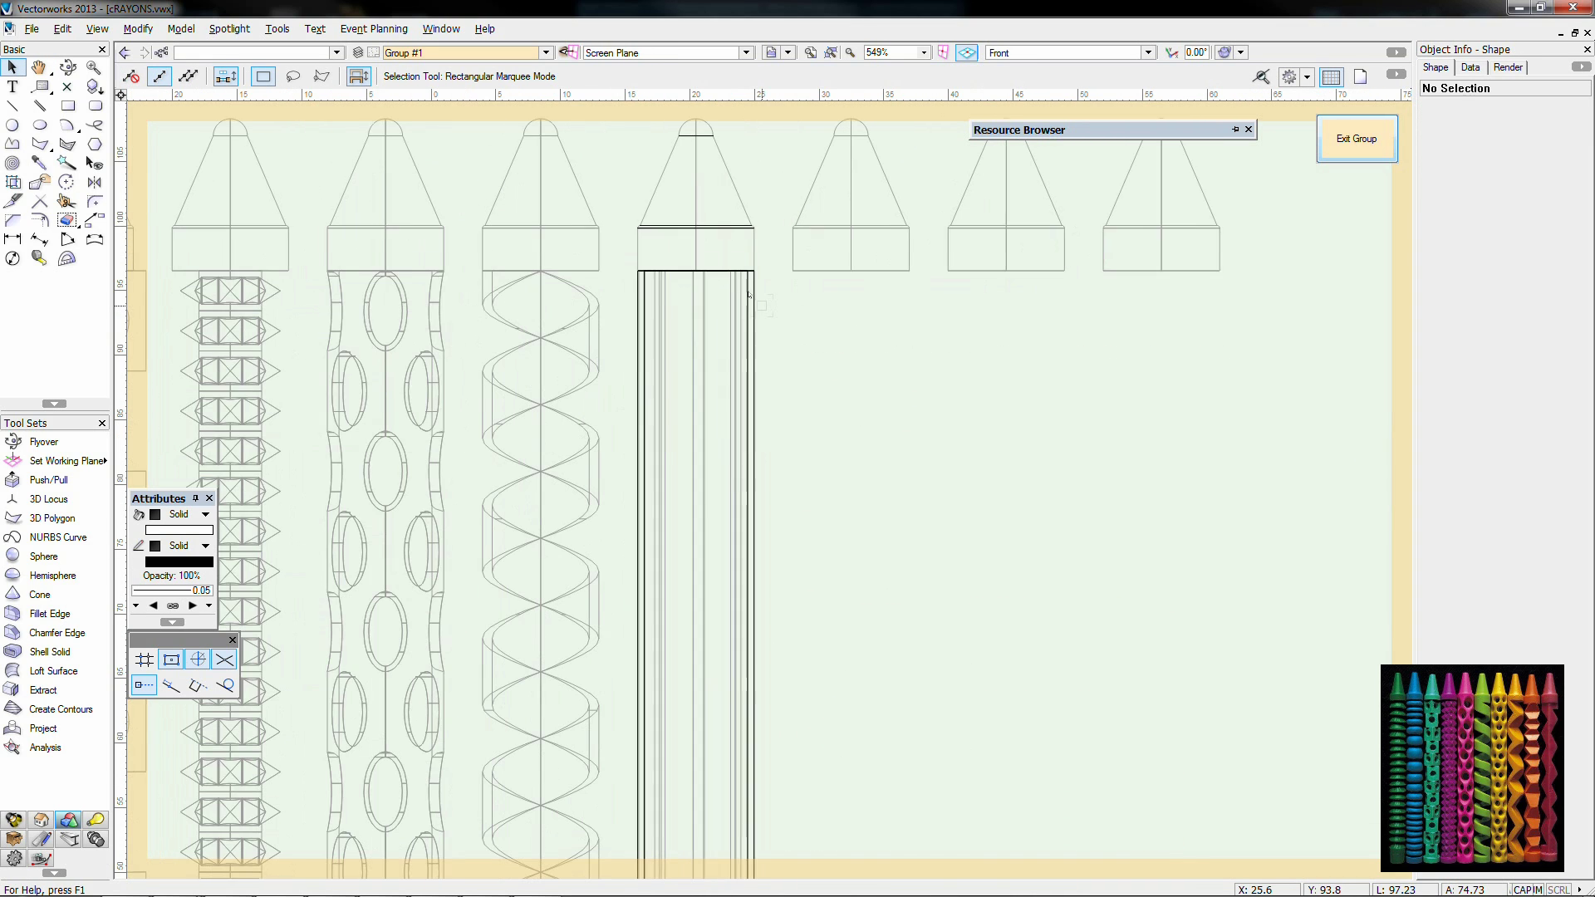
click(39, 125)
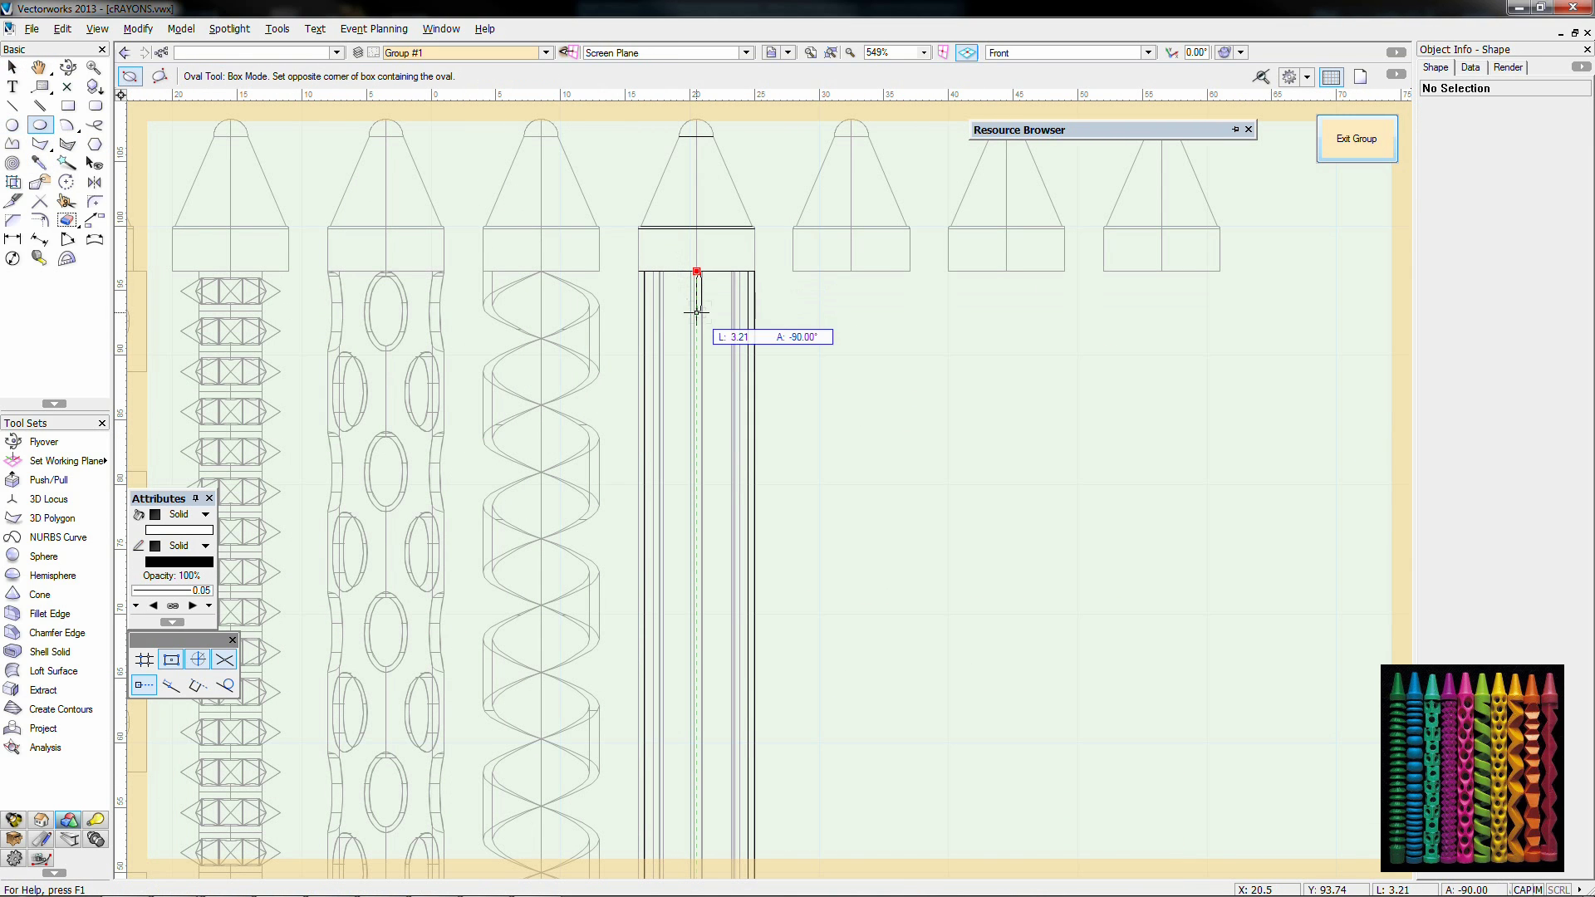
key(Tab)
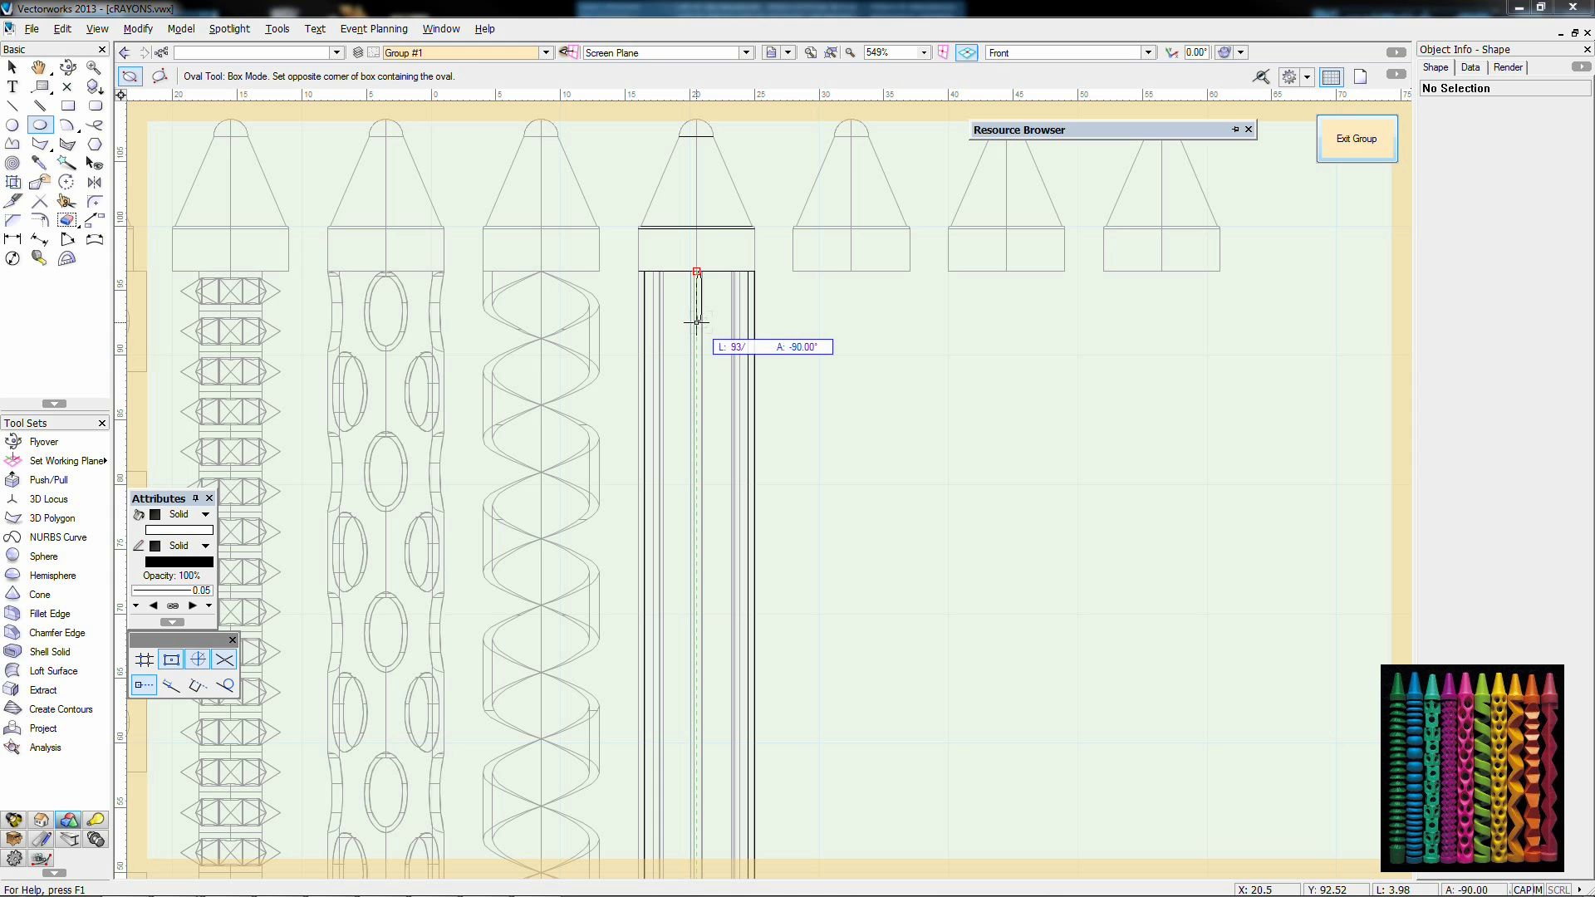
key(Return)
click(721, 295)
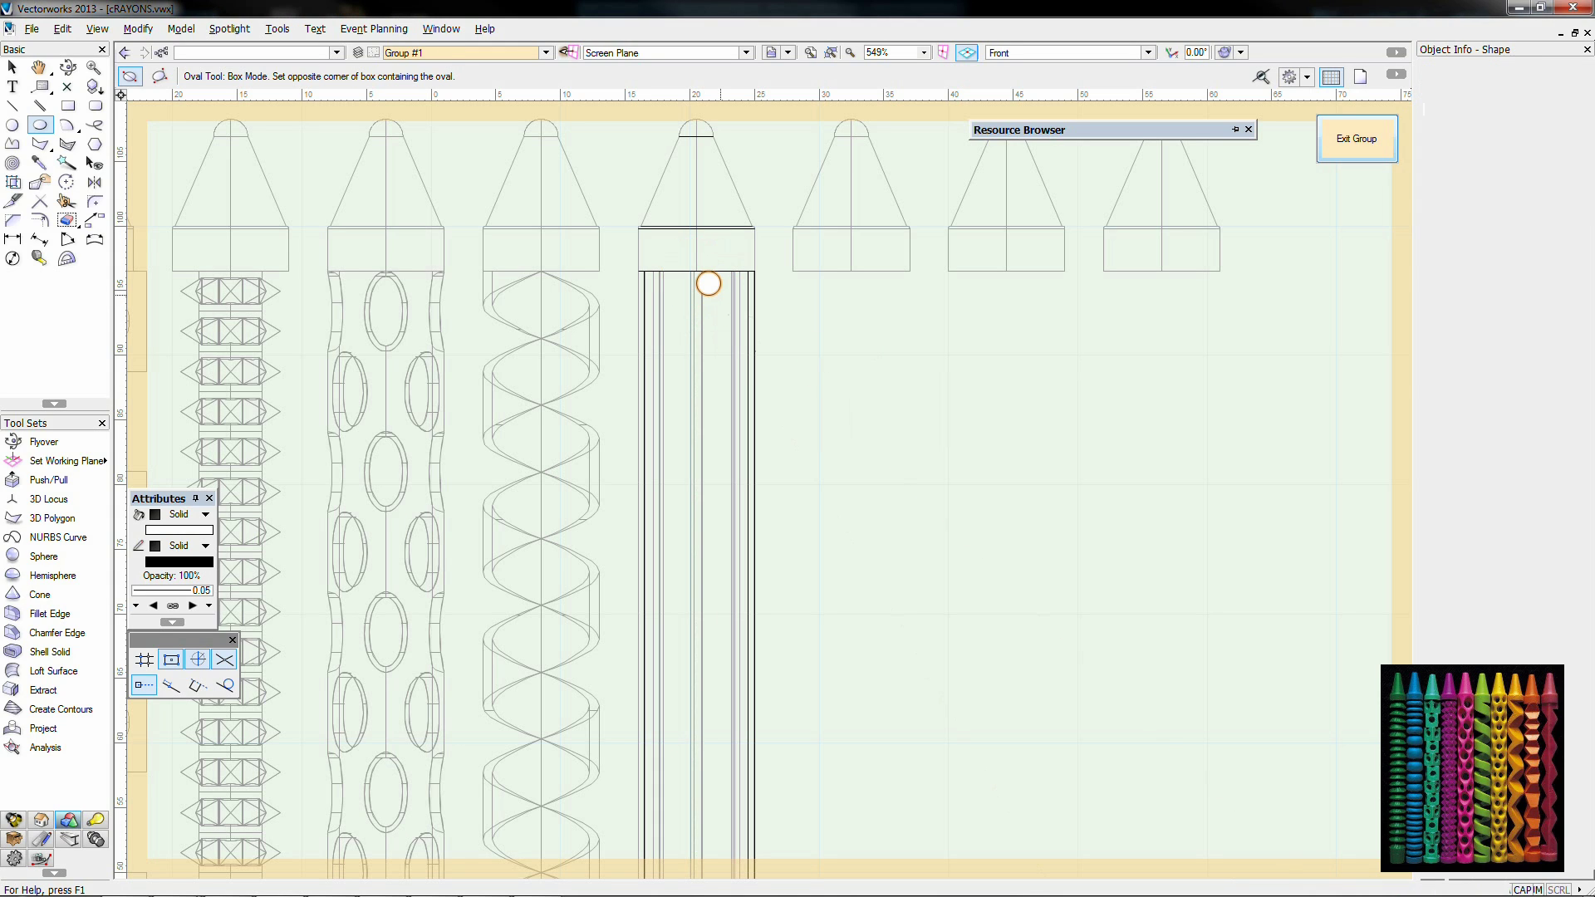
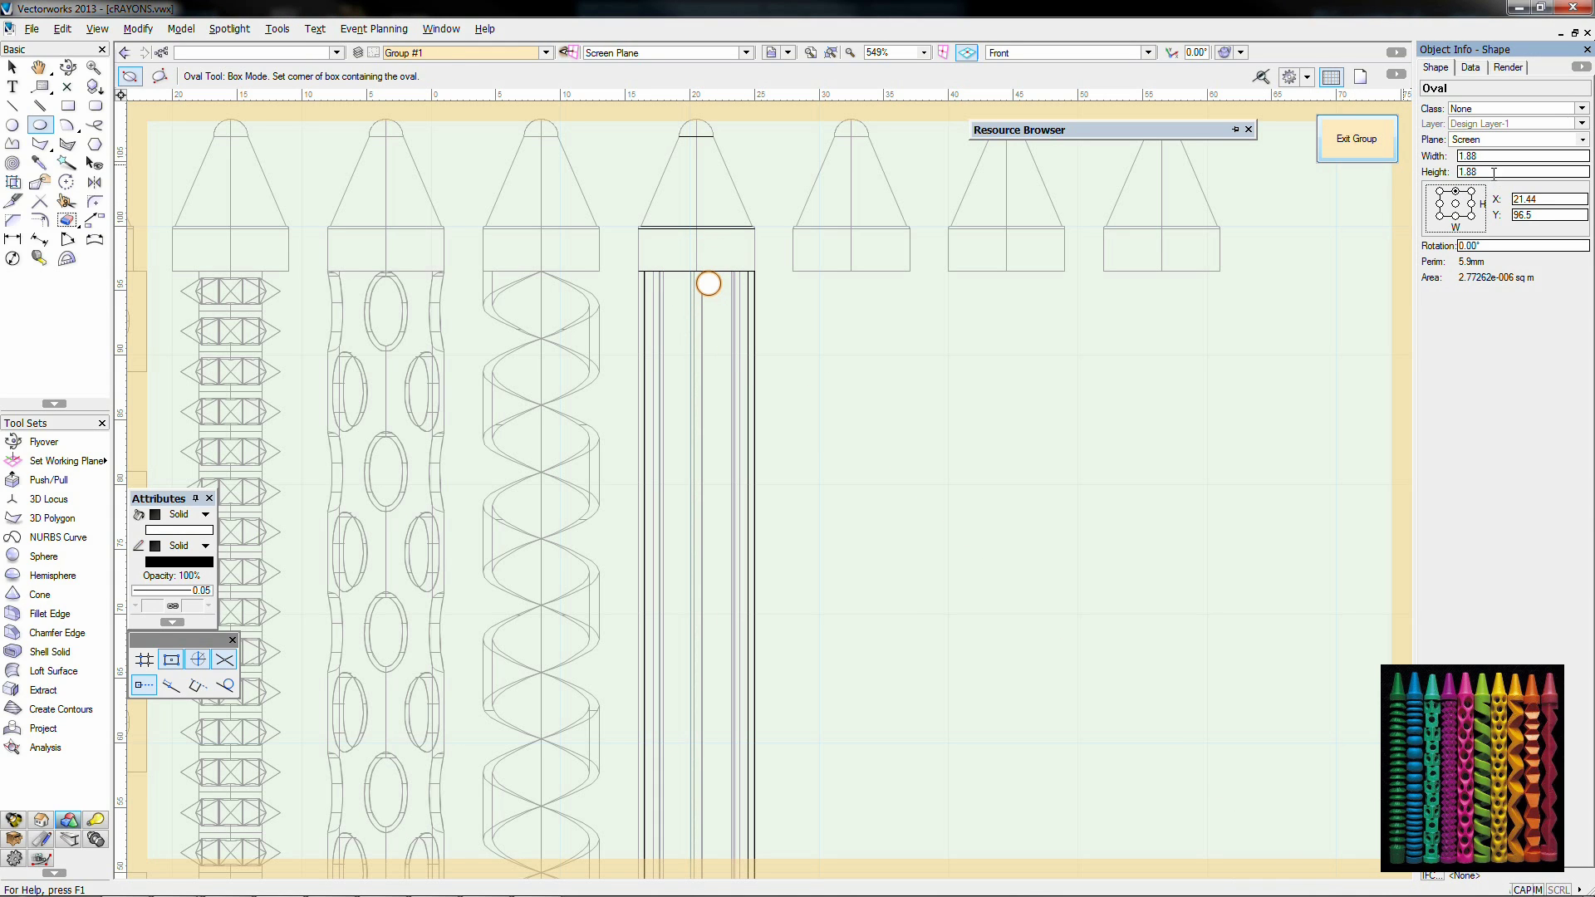
text(93/30)
key(Return)
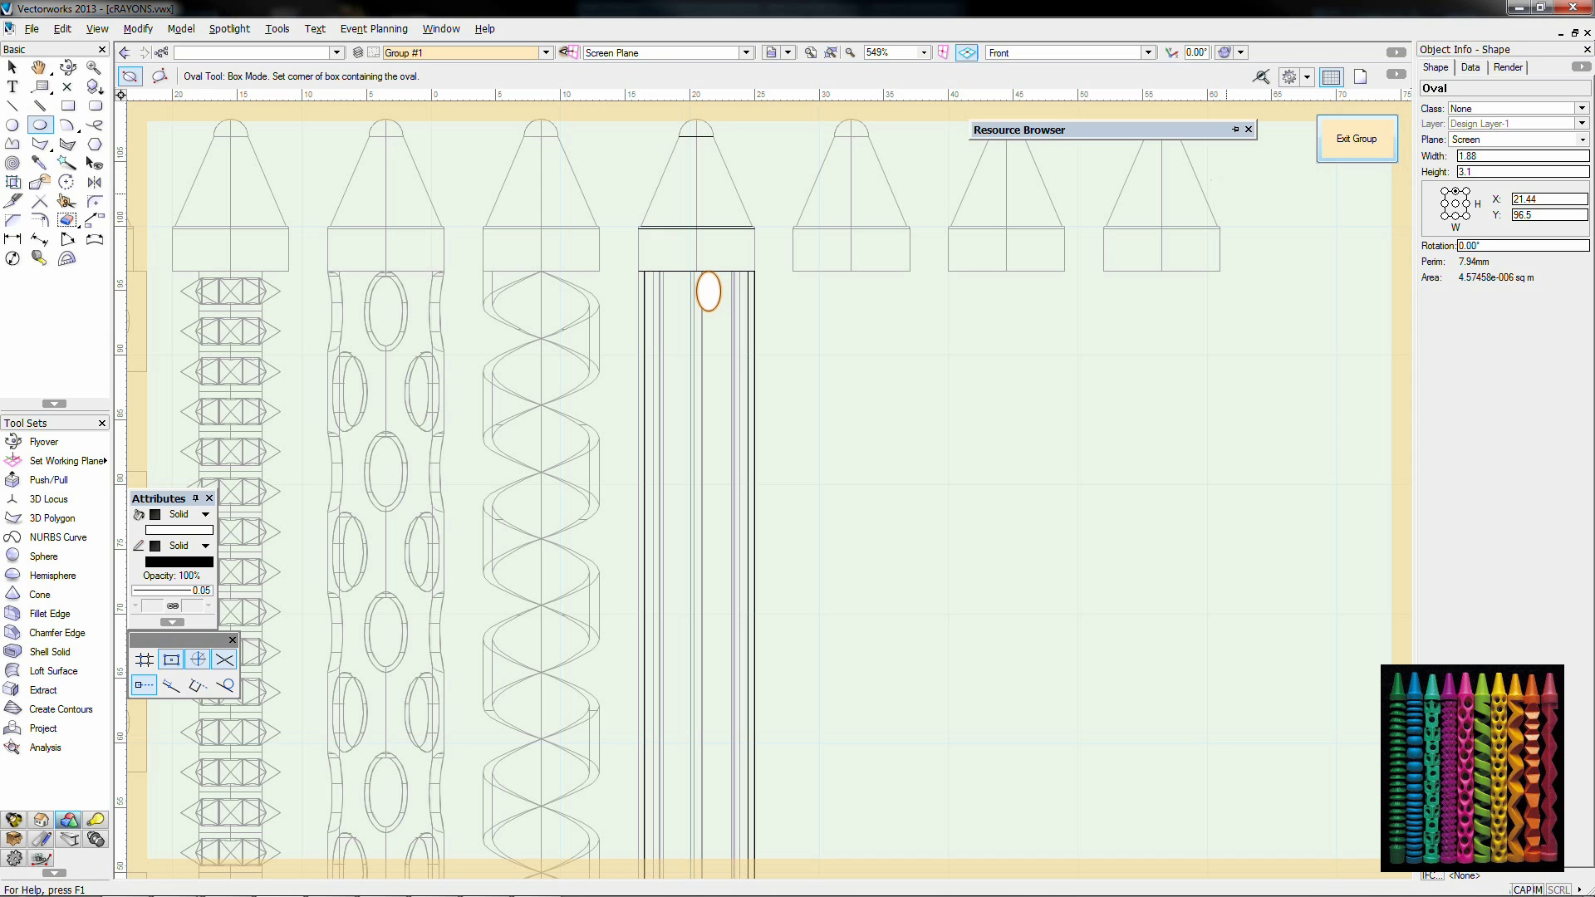
Step: Move the oval so its top centre point sits on the seventh crayon's centre line at the tube's upper edge
key(x)
key(x)
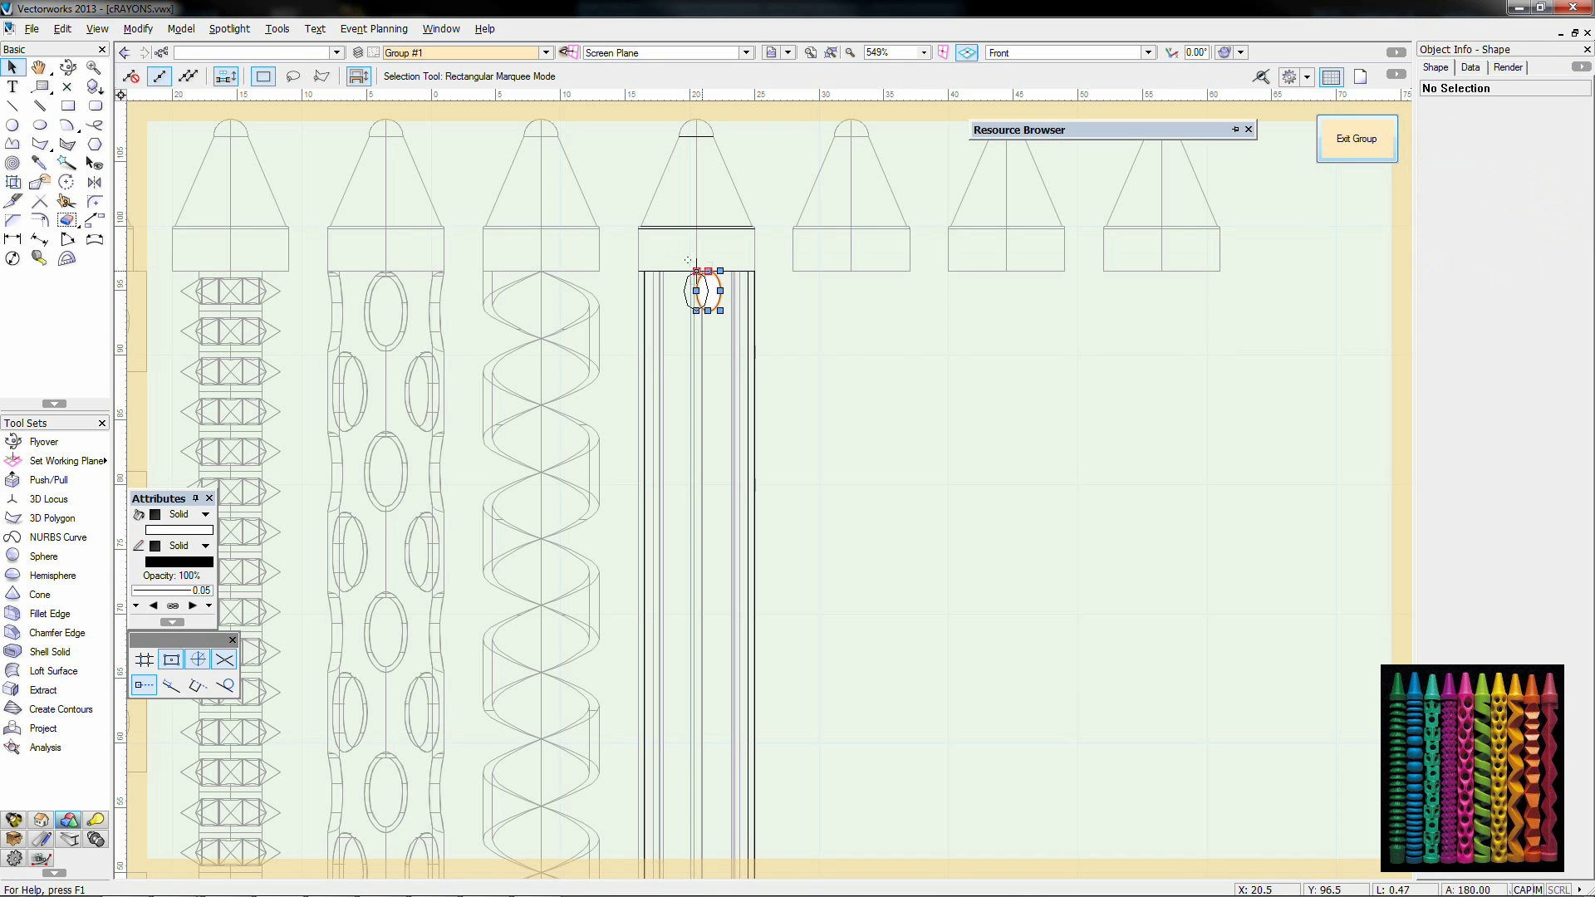
drag(696, 271, 696, 271)
scroll(807, 300, up, 3)
middle_drag(801, 296, 1011, 430)
key(x)
click(647, 325)
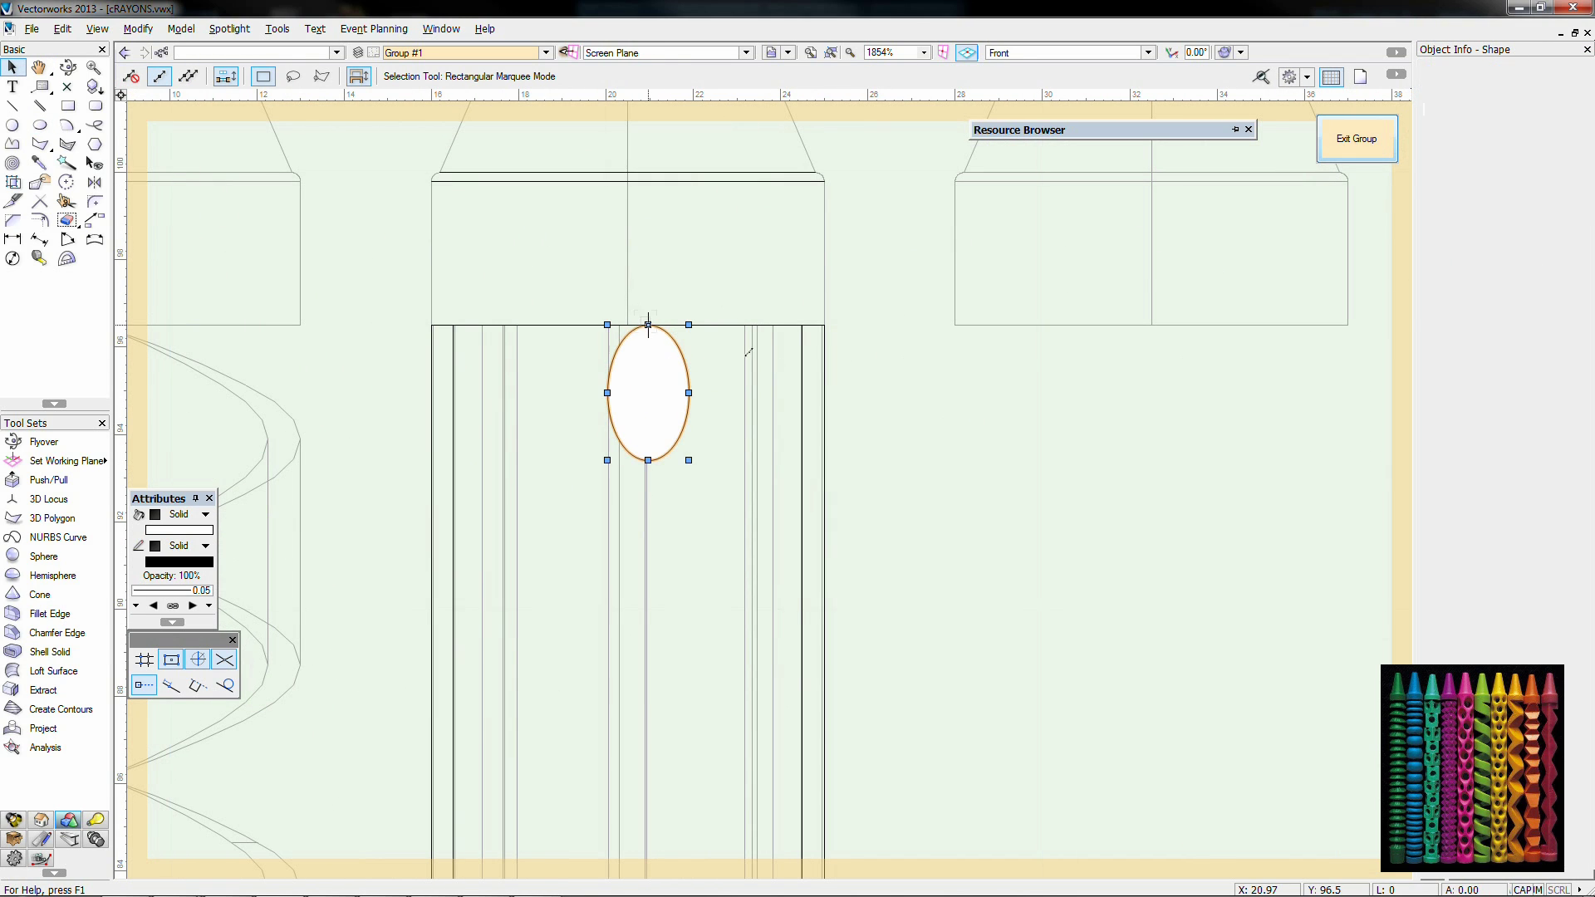
click(633, 312)
scroll(917, 406, down, 2)
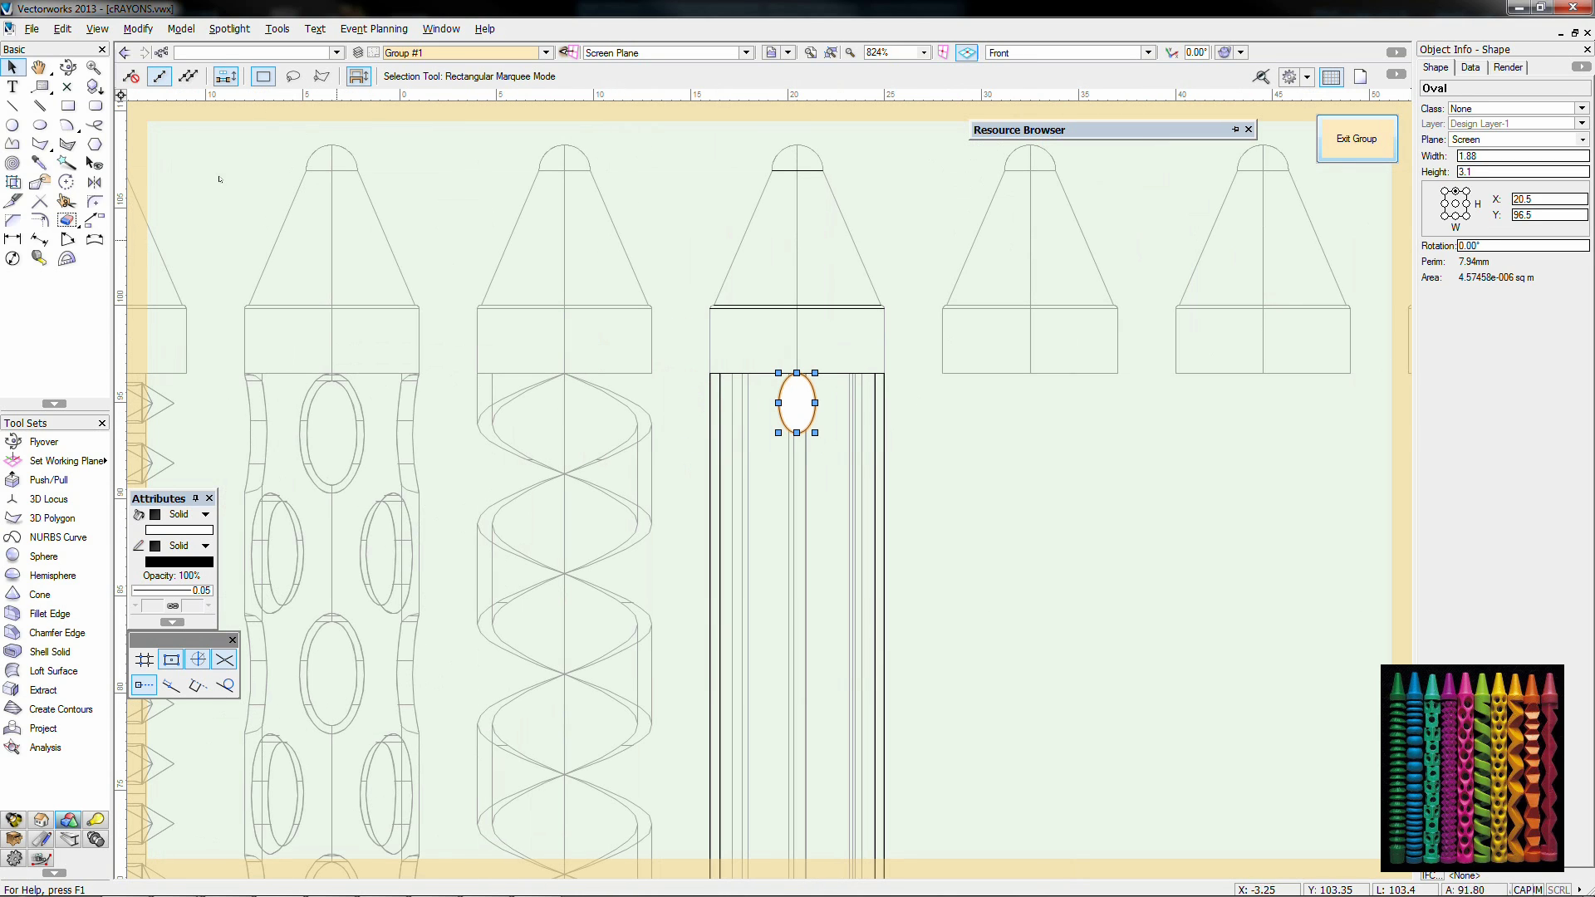
Step: Place a 2D locus at the centre of the oval on the seventh crayon
click(67, 87)
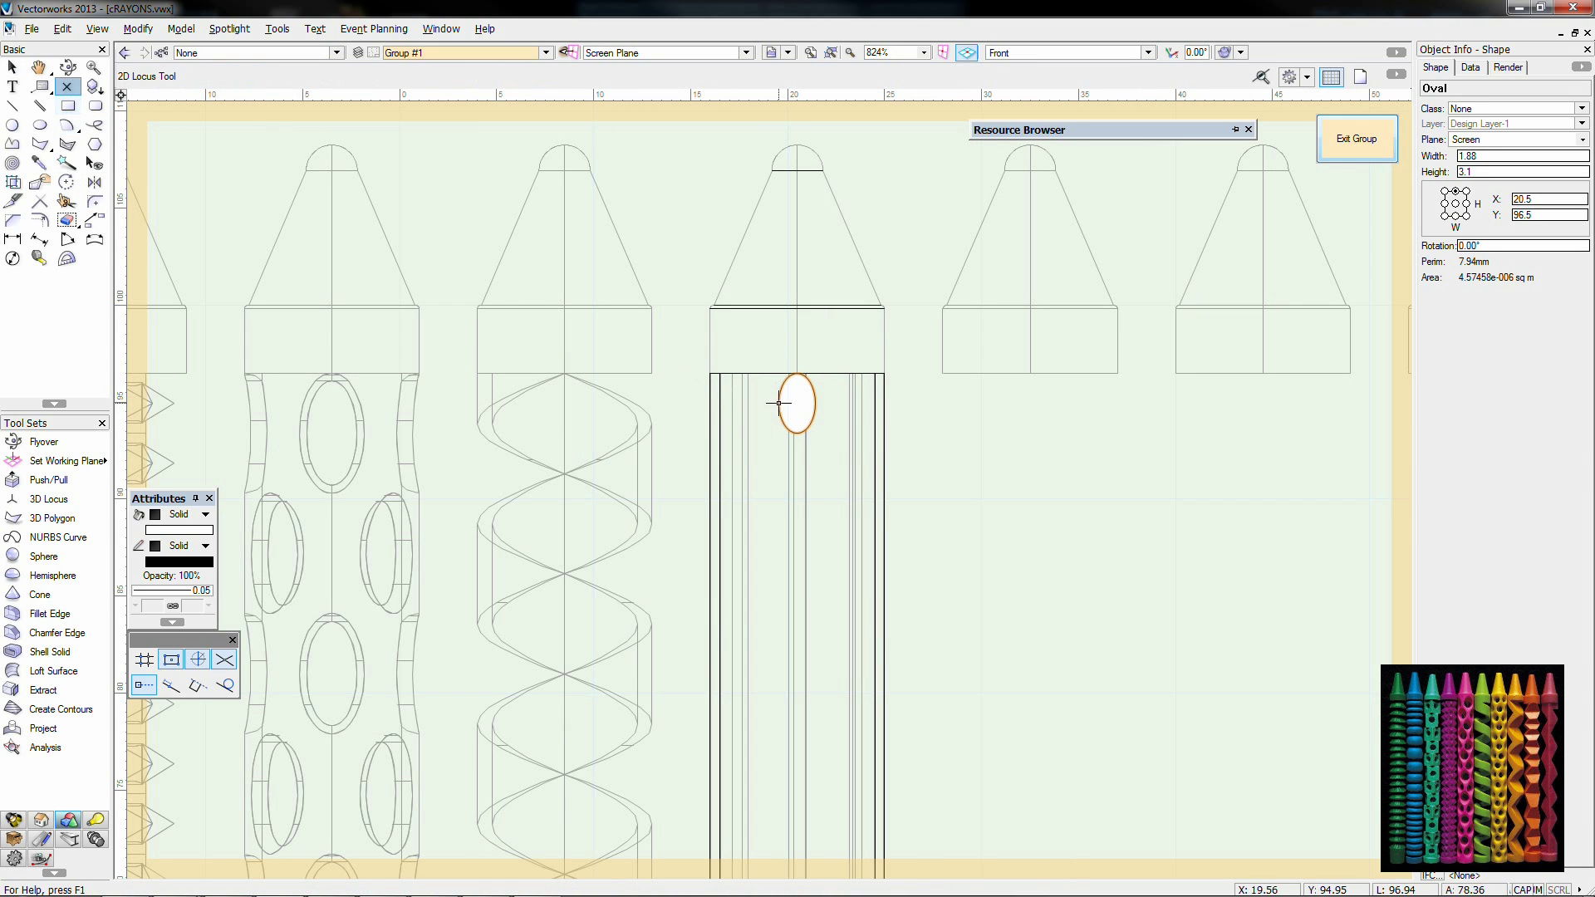
click(797, 403)
click(12, 67)
drag(750, 363, 872, 515)
click(180, 31)
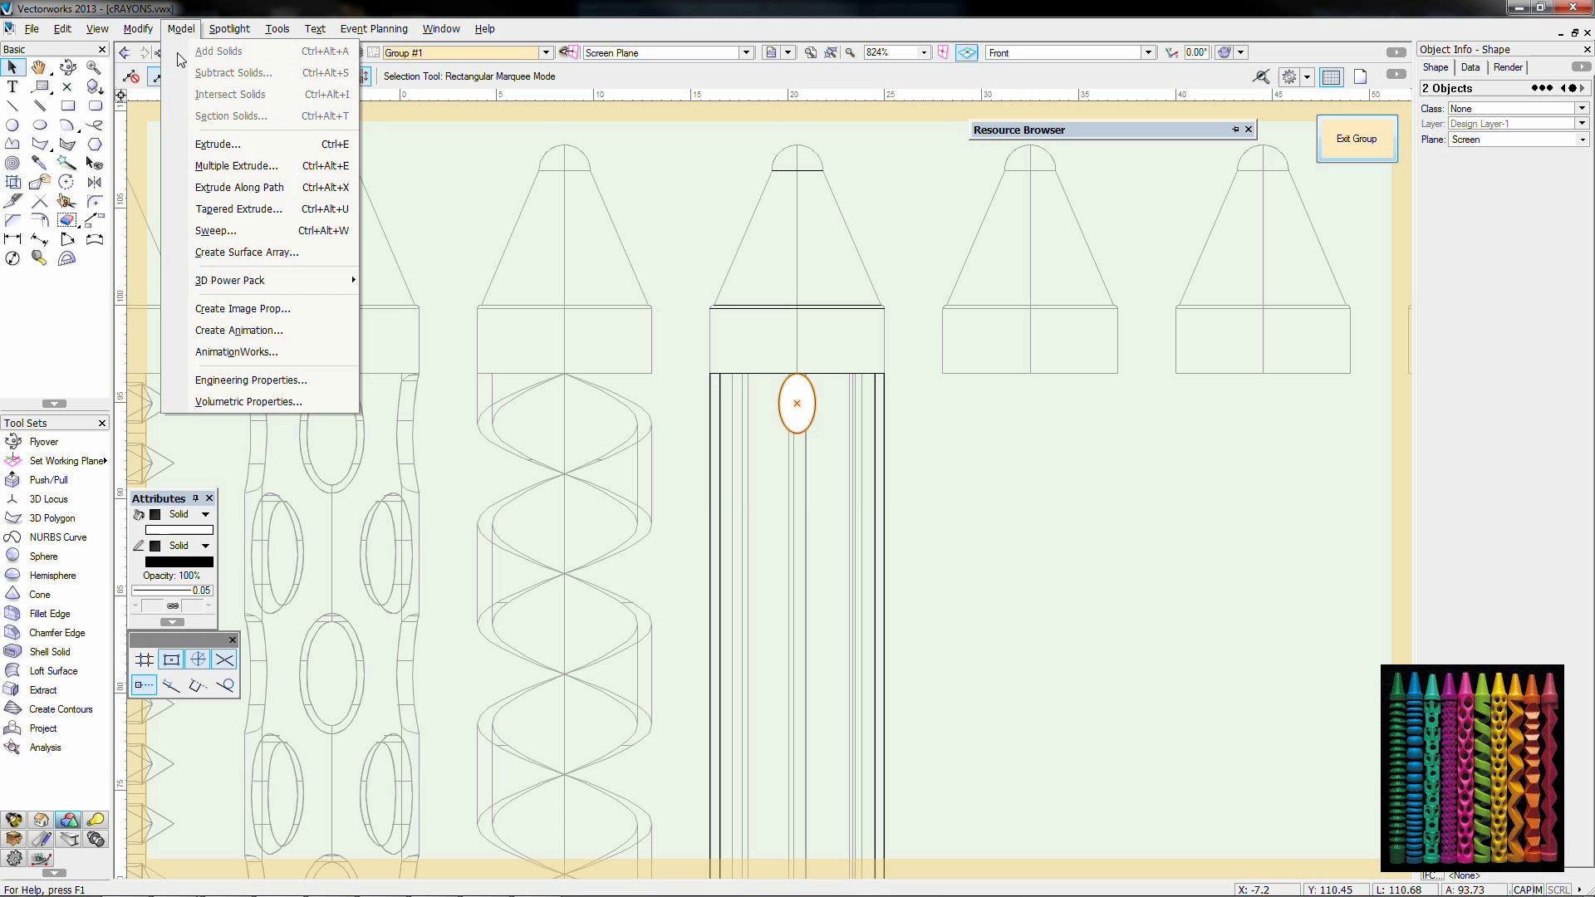
click(221, 249)
click(794, 475)
Step: Cover the oval's right half with a rectangle, clip that half away and delete the rectangle
click(809, 388)
scroll(809, 388, up, 2)
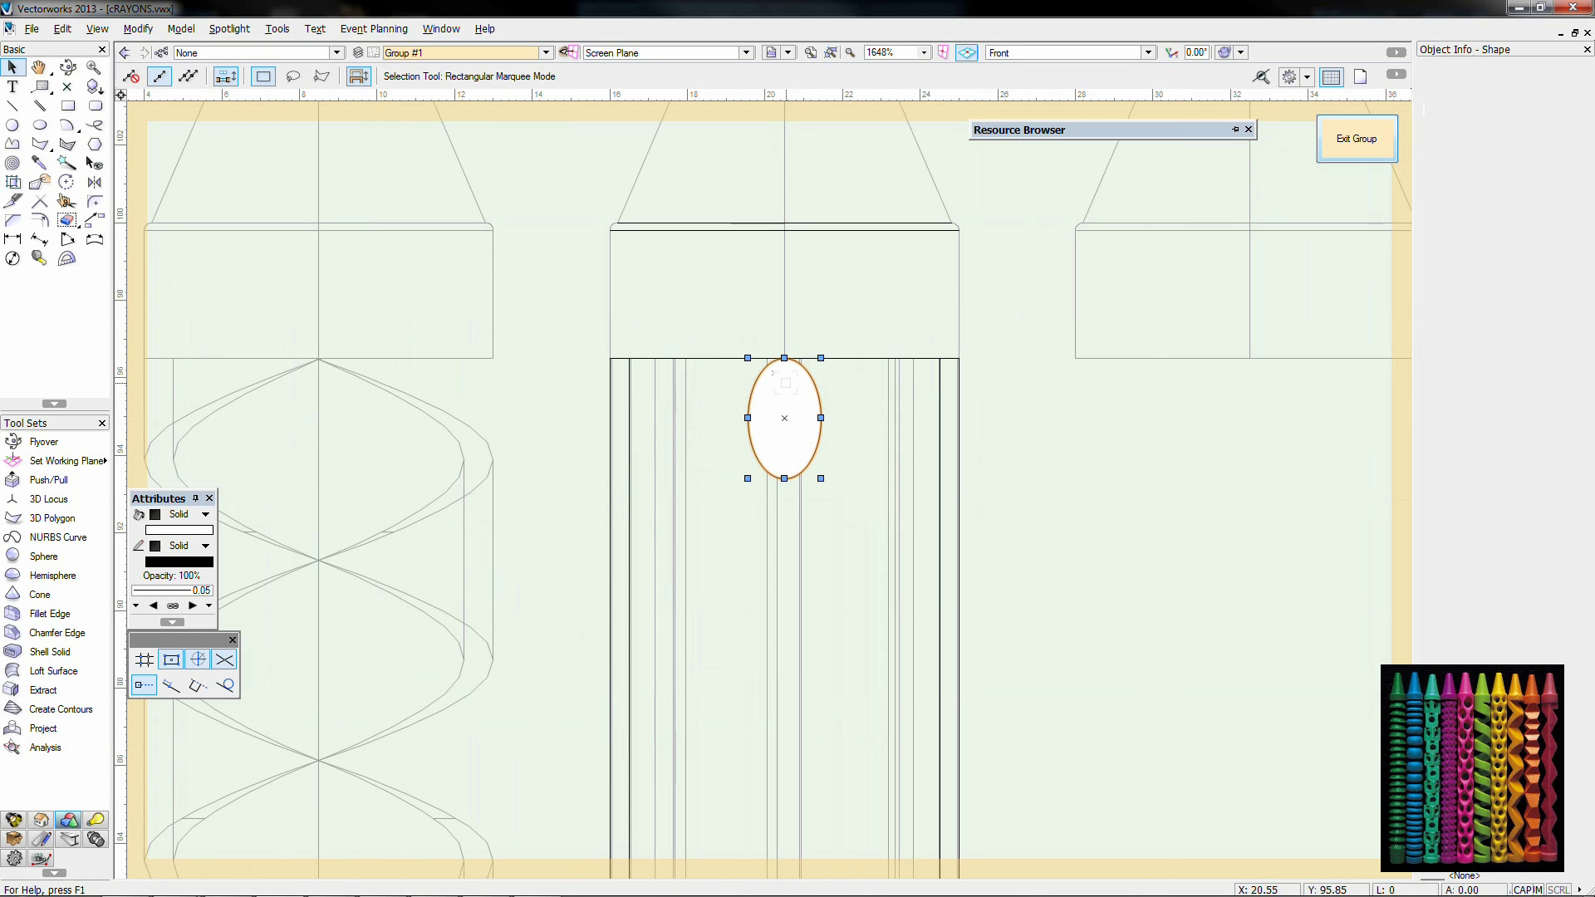
click(71, 108)
mouse_move(784, 358)
mouse_down()
mouse_move(866, 494)
mouse_move(919, 493)
mouse_up()
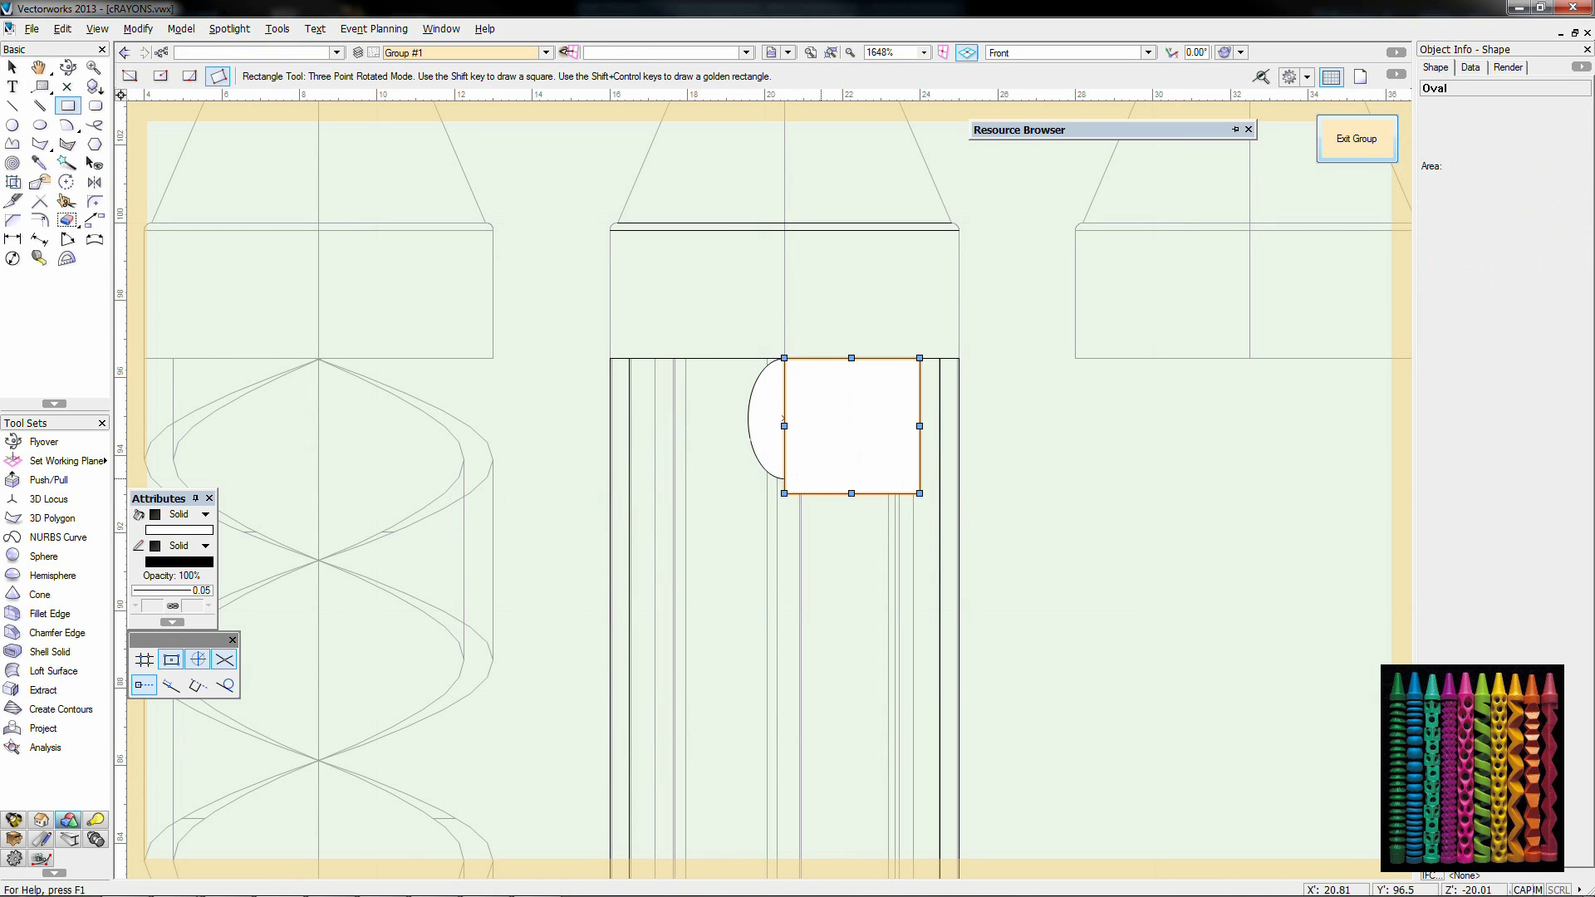
key(x)
shift+click(770, 452)
right_click(771, 453)
click(820, 486)
key(Delete)
Step: Sweep the half oval 360° around the locus to form a solid ellipsoid
drag(1049, 565, 731, 330)
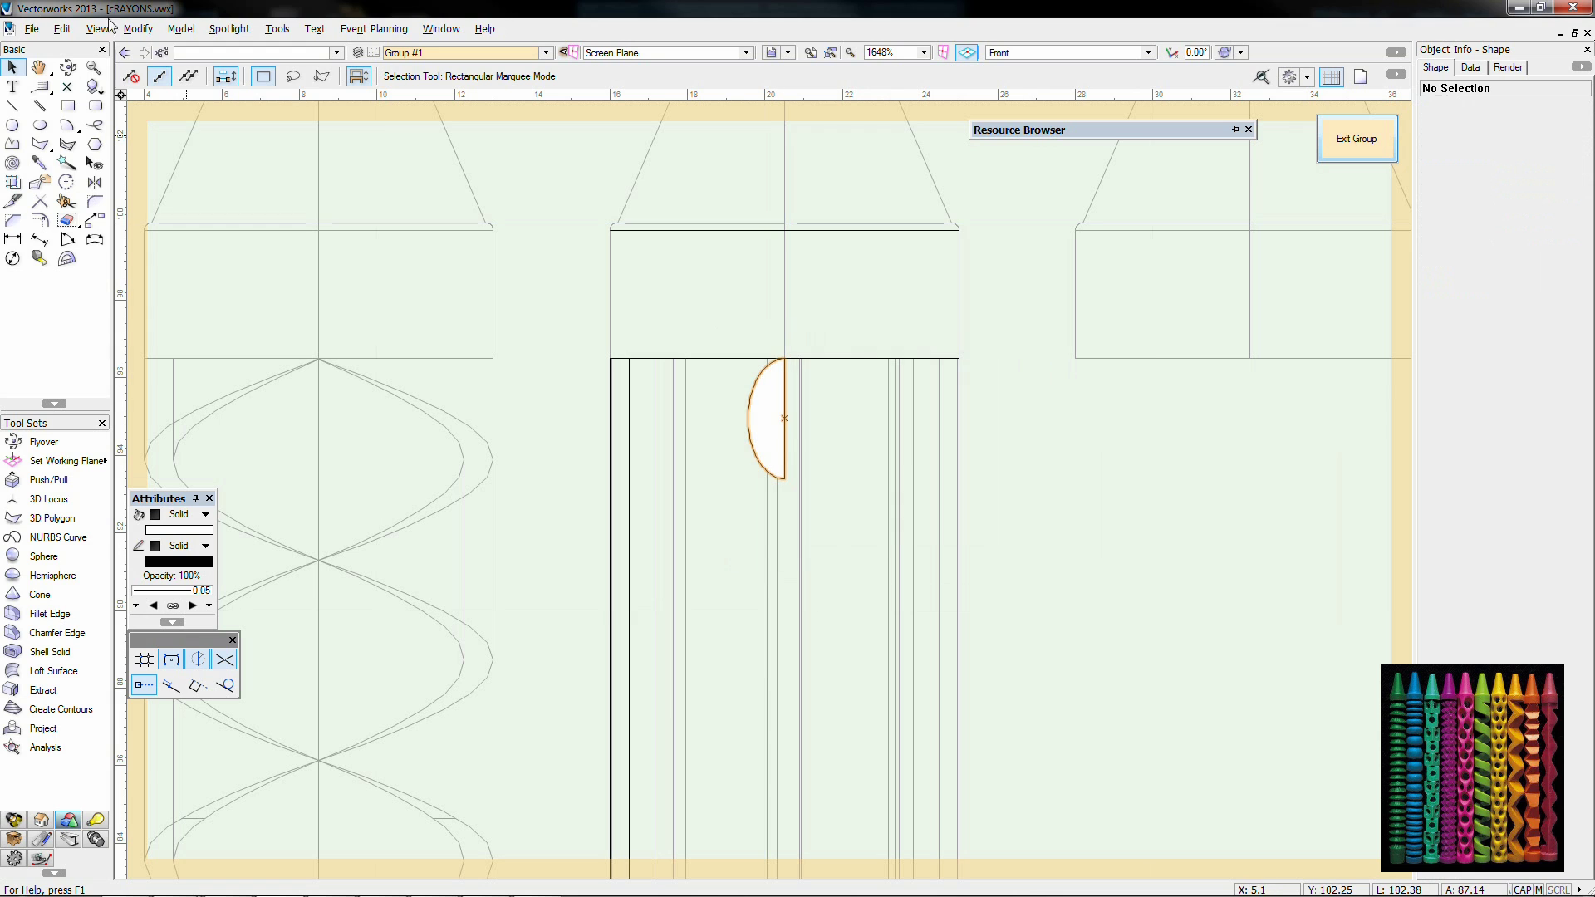
click(181, 31)
click(215, 230)
key(Return)
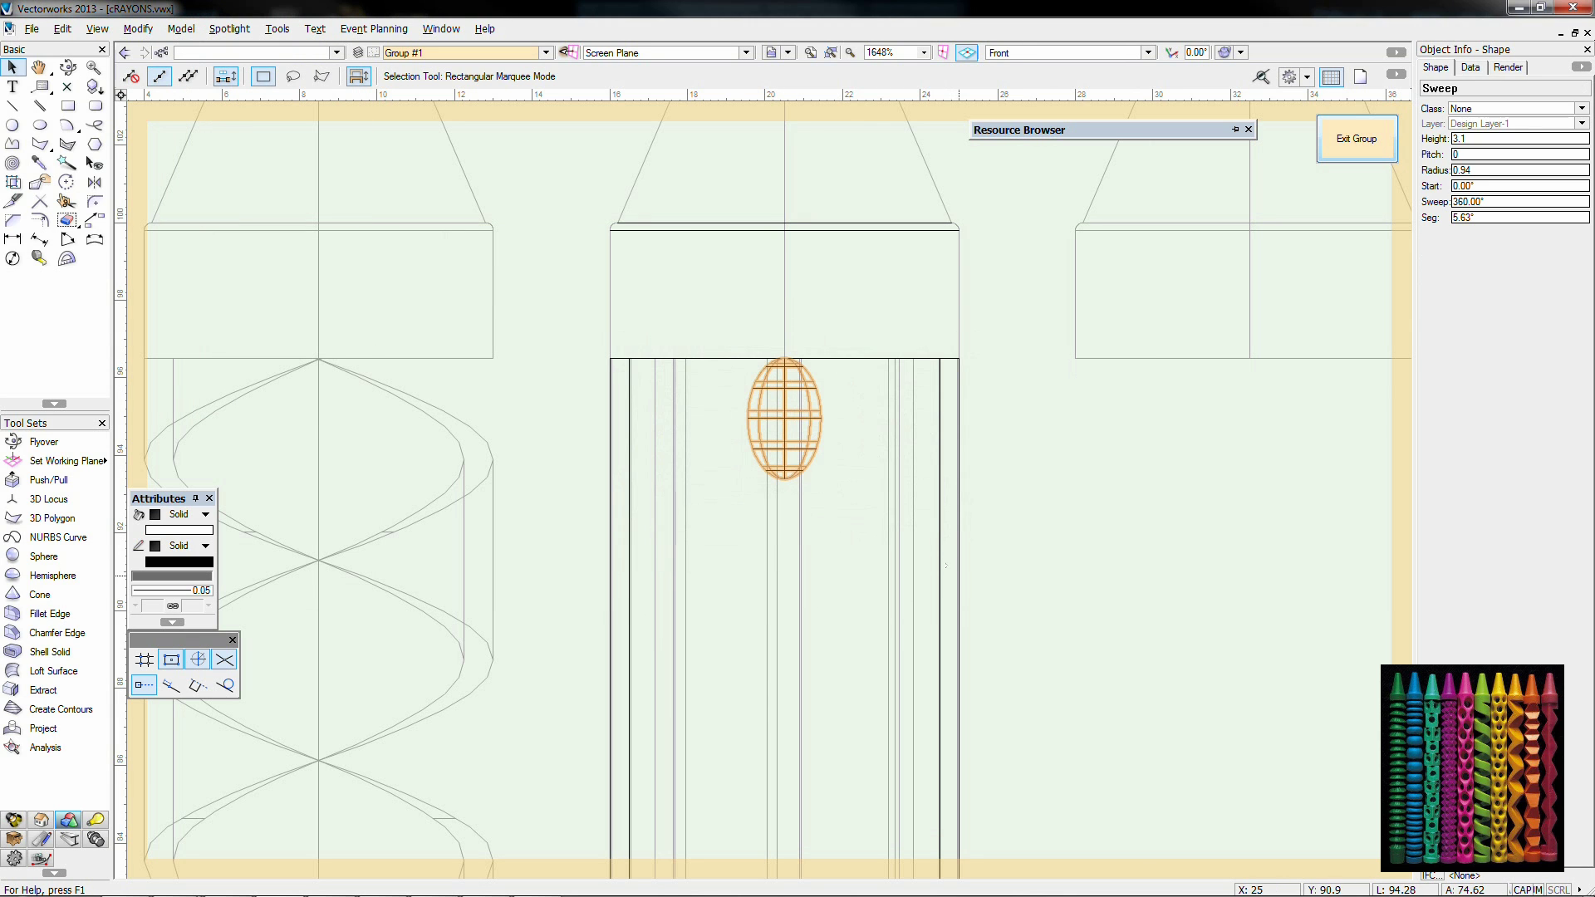
Step: In plan, make a duplicate of the ellipsoid rotated 360/5 degrees about the seventh crayon's centre
key(ctrl+5)
scroll(986, 601, down, 6)
scroll(993, 810, up, 3)
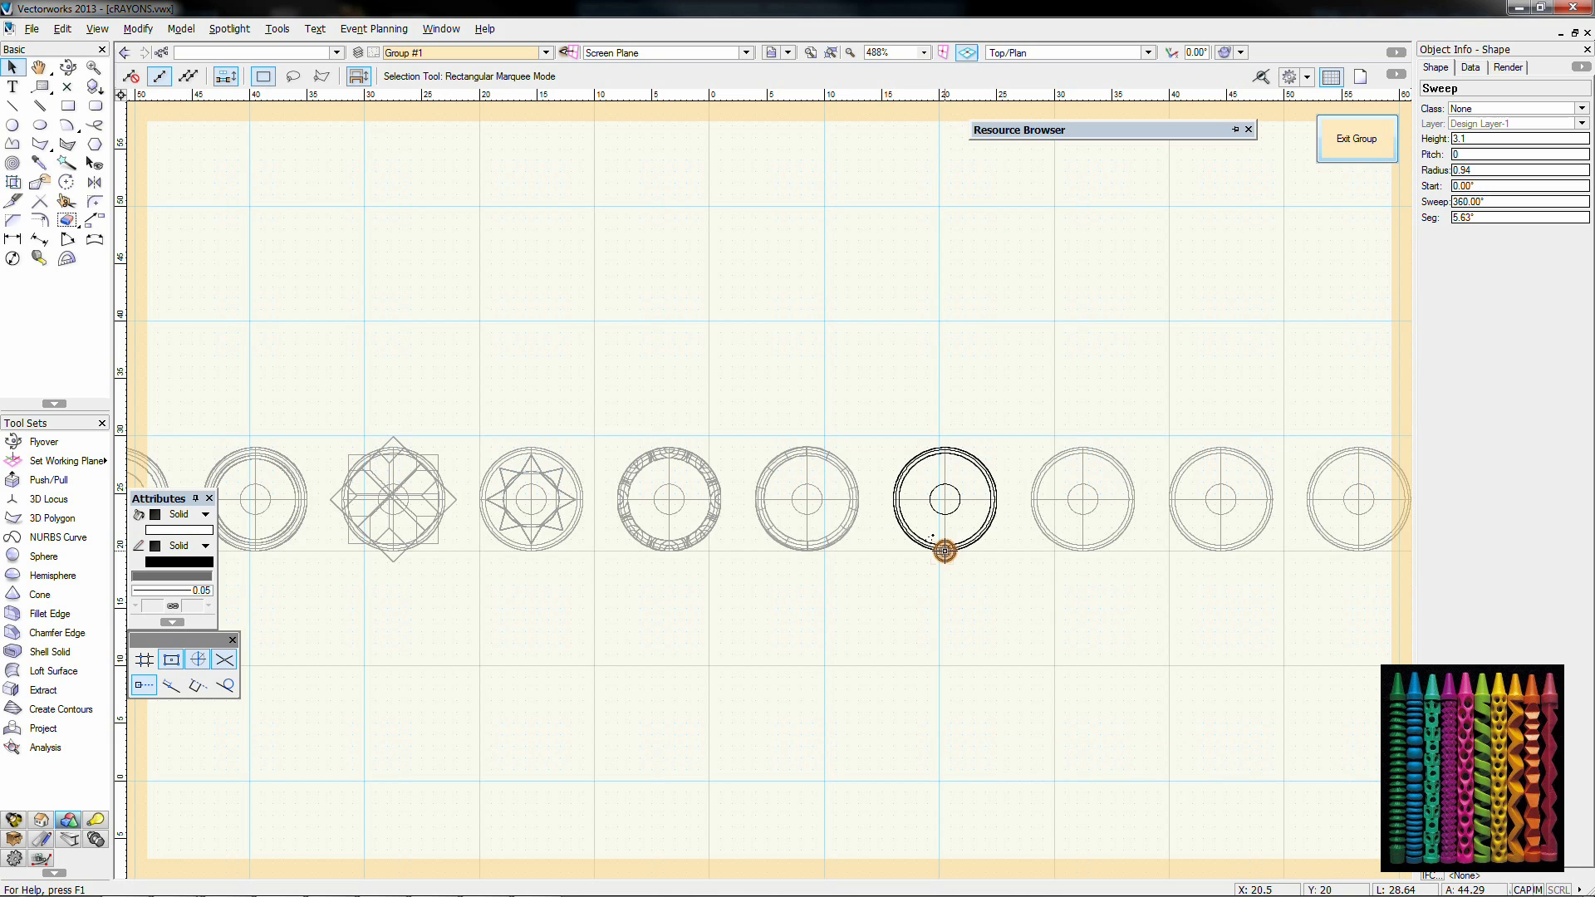
scroll(945, 550, up, 2)
middle_drag(945, 551, 709, 630)
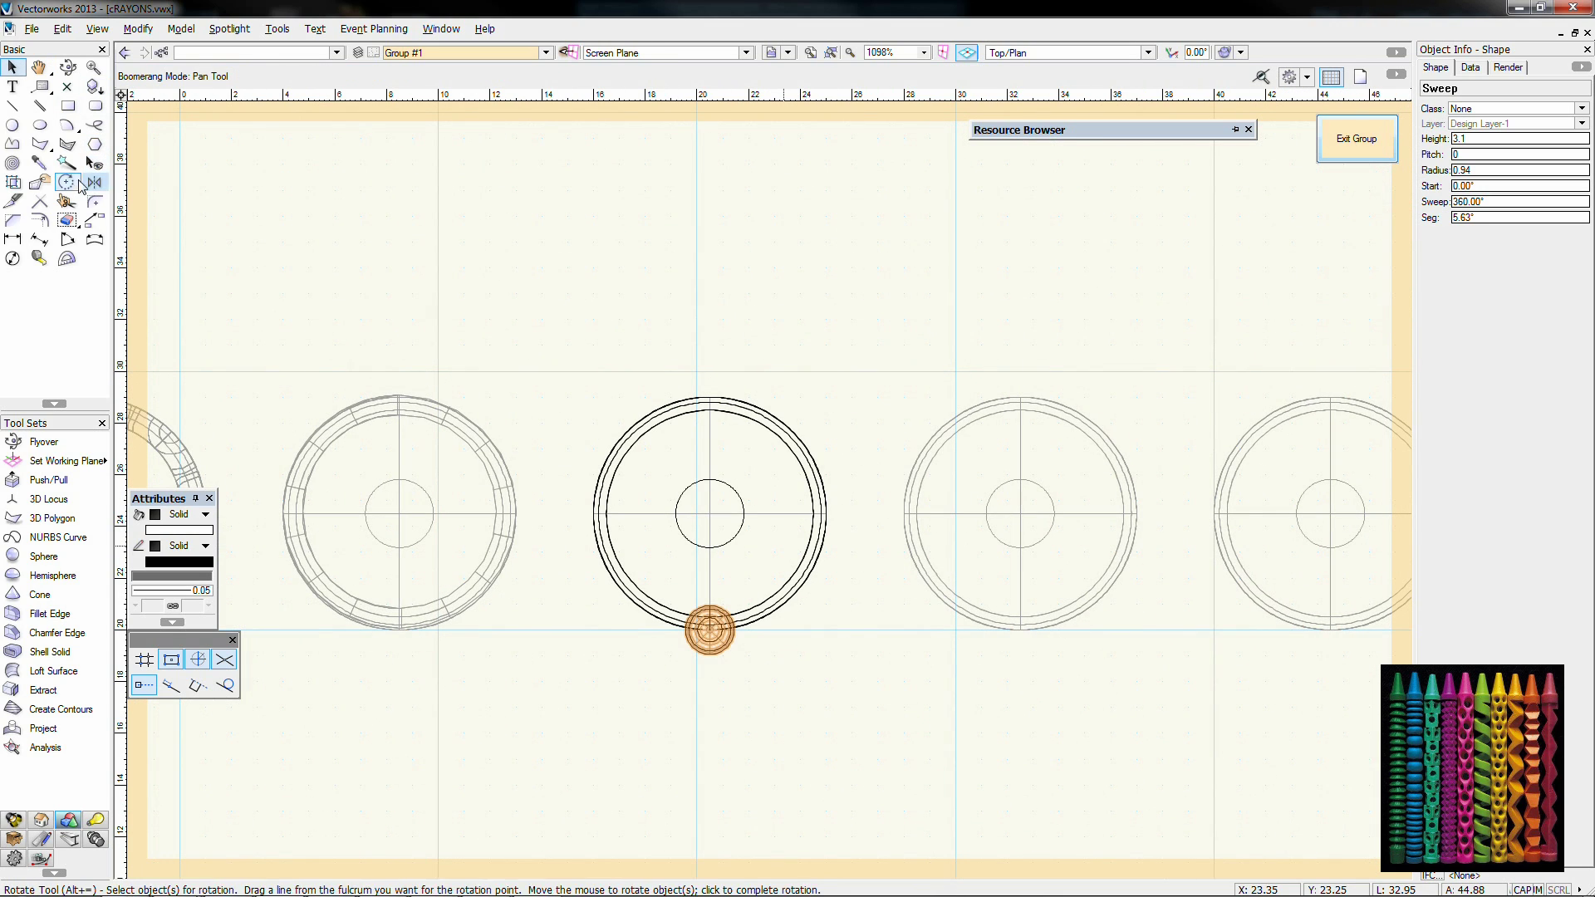
click(67, 182)
click(709, 513)
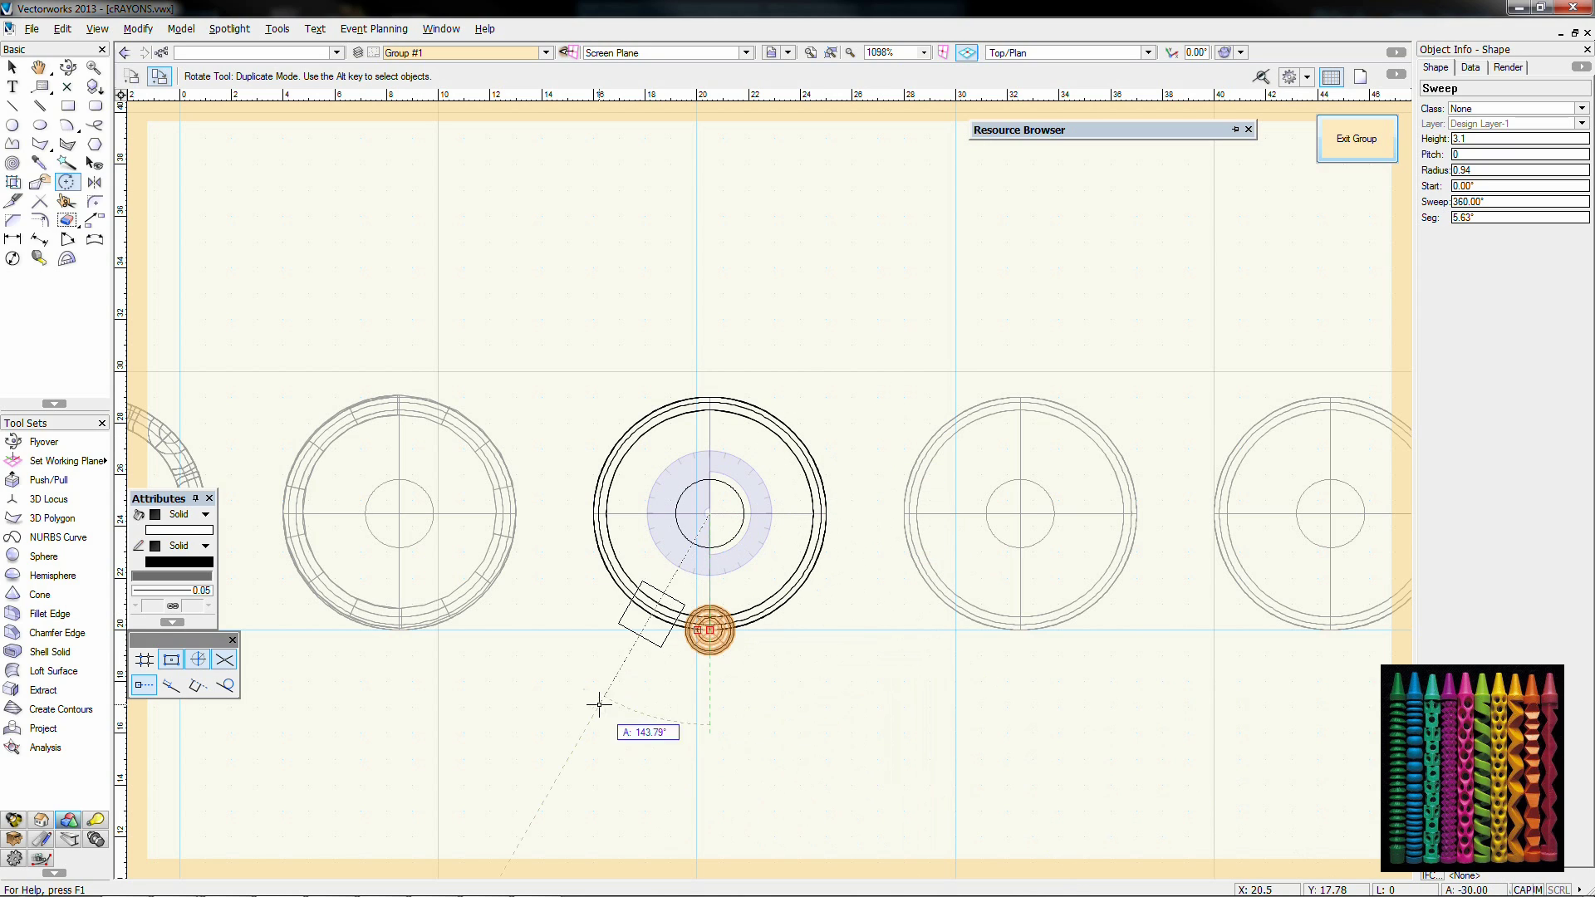
key(Tab)
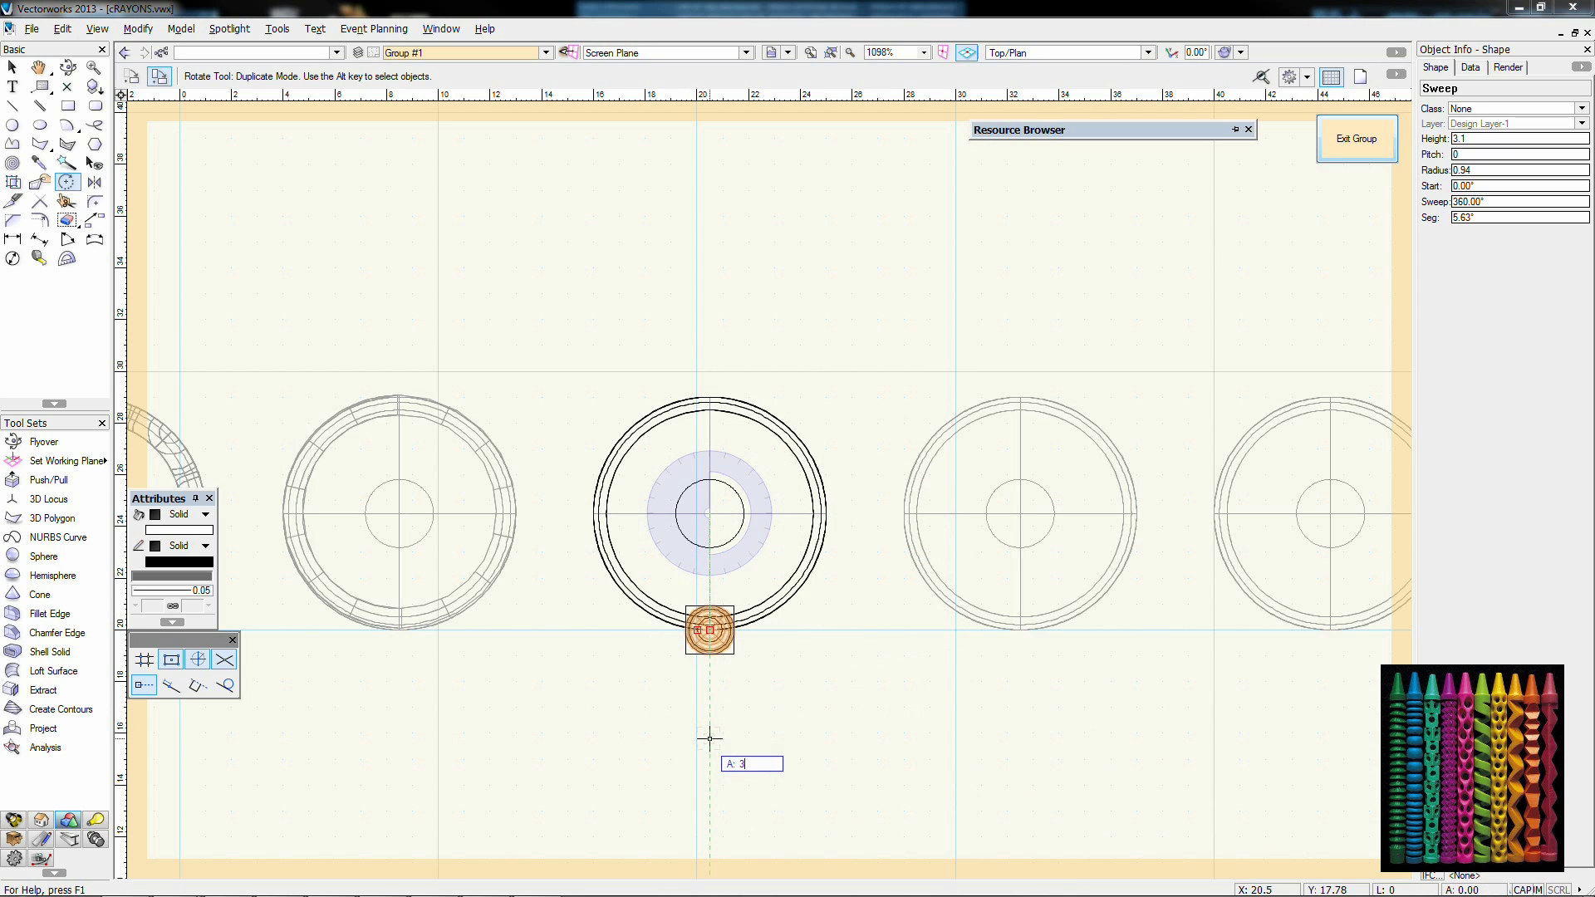
text(360/5)
key(Return)
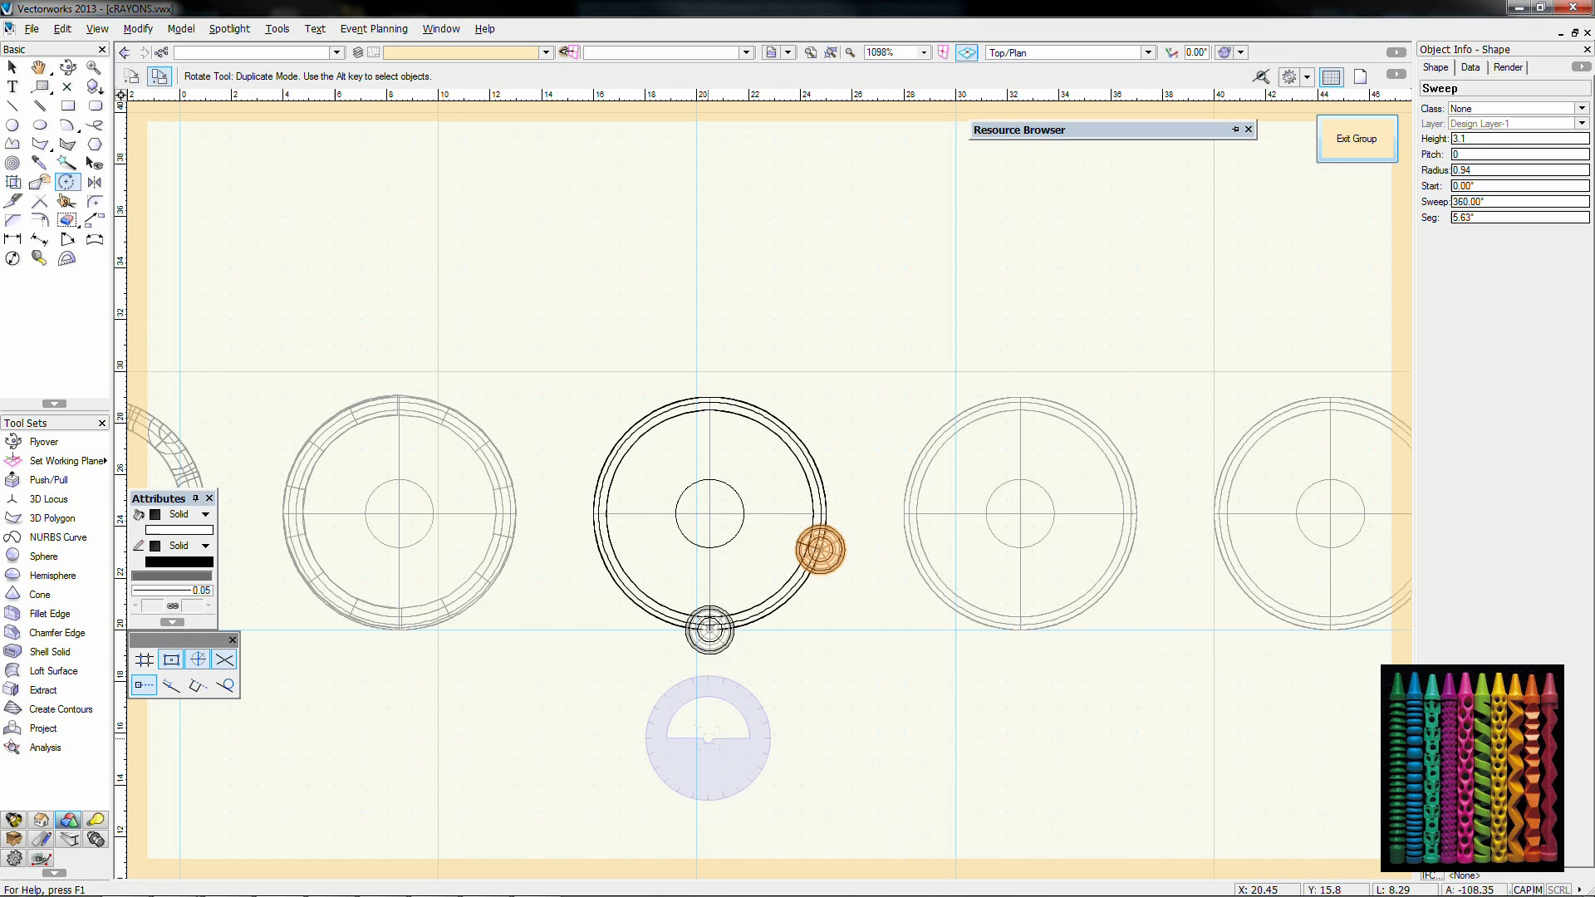
Step: Repeat the 360/5 degree rotated duplication about the crayon's centre until five ellipsoids are spaced evenly around the tube
click(709, 513)
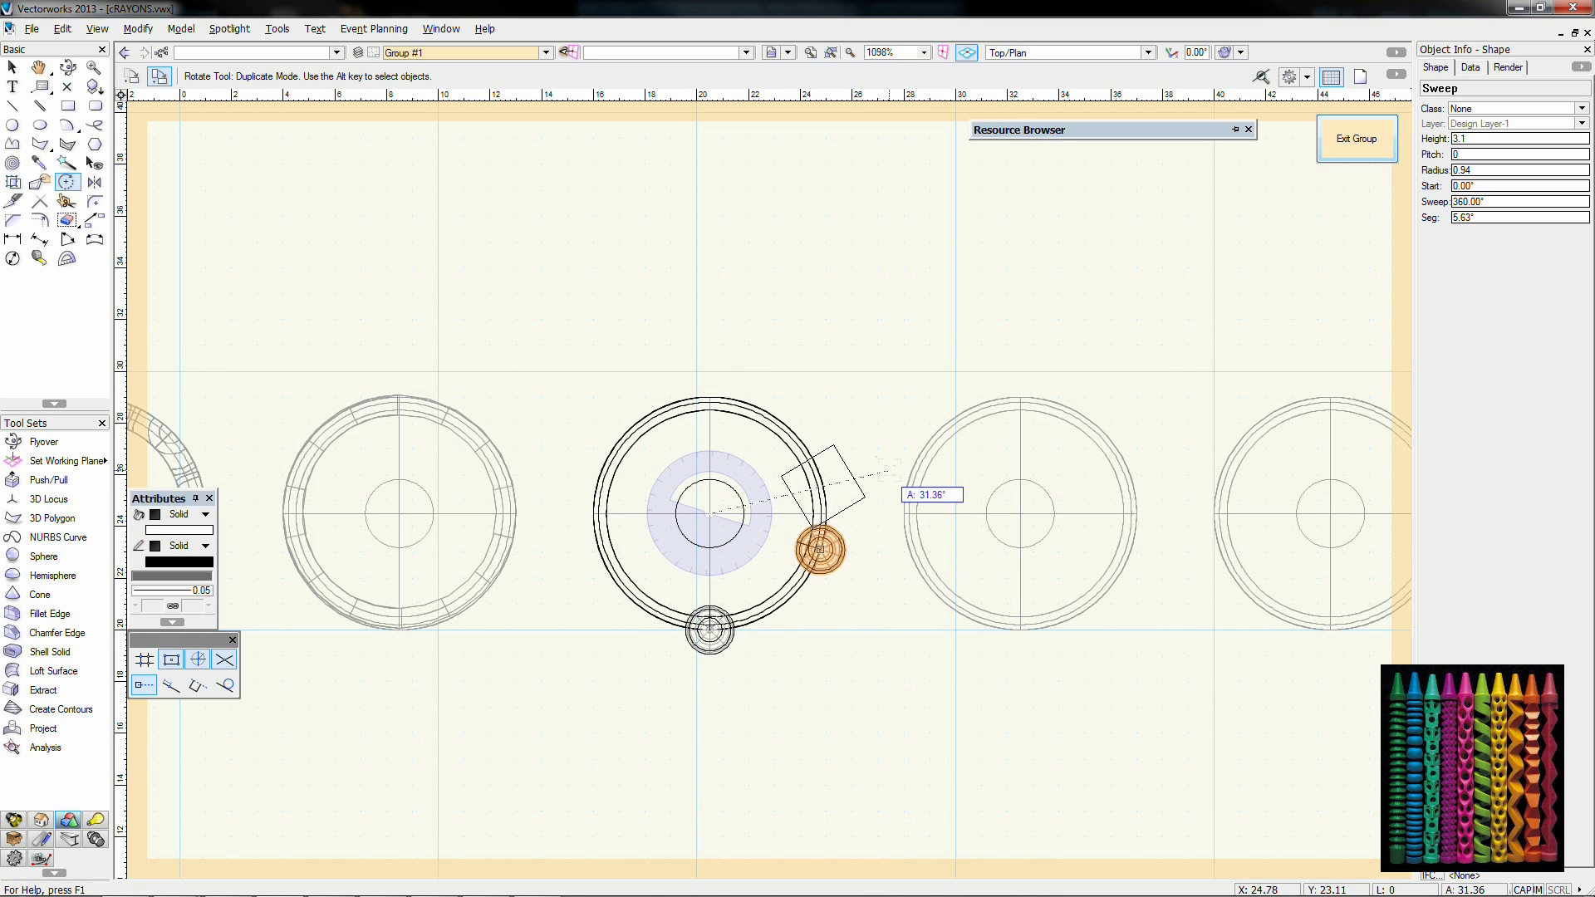
key(Tab)
text(360/5)
key(Return)
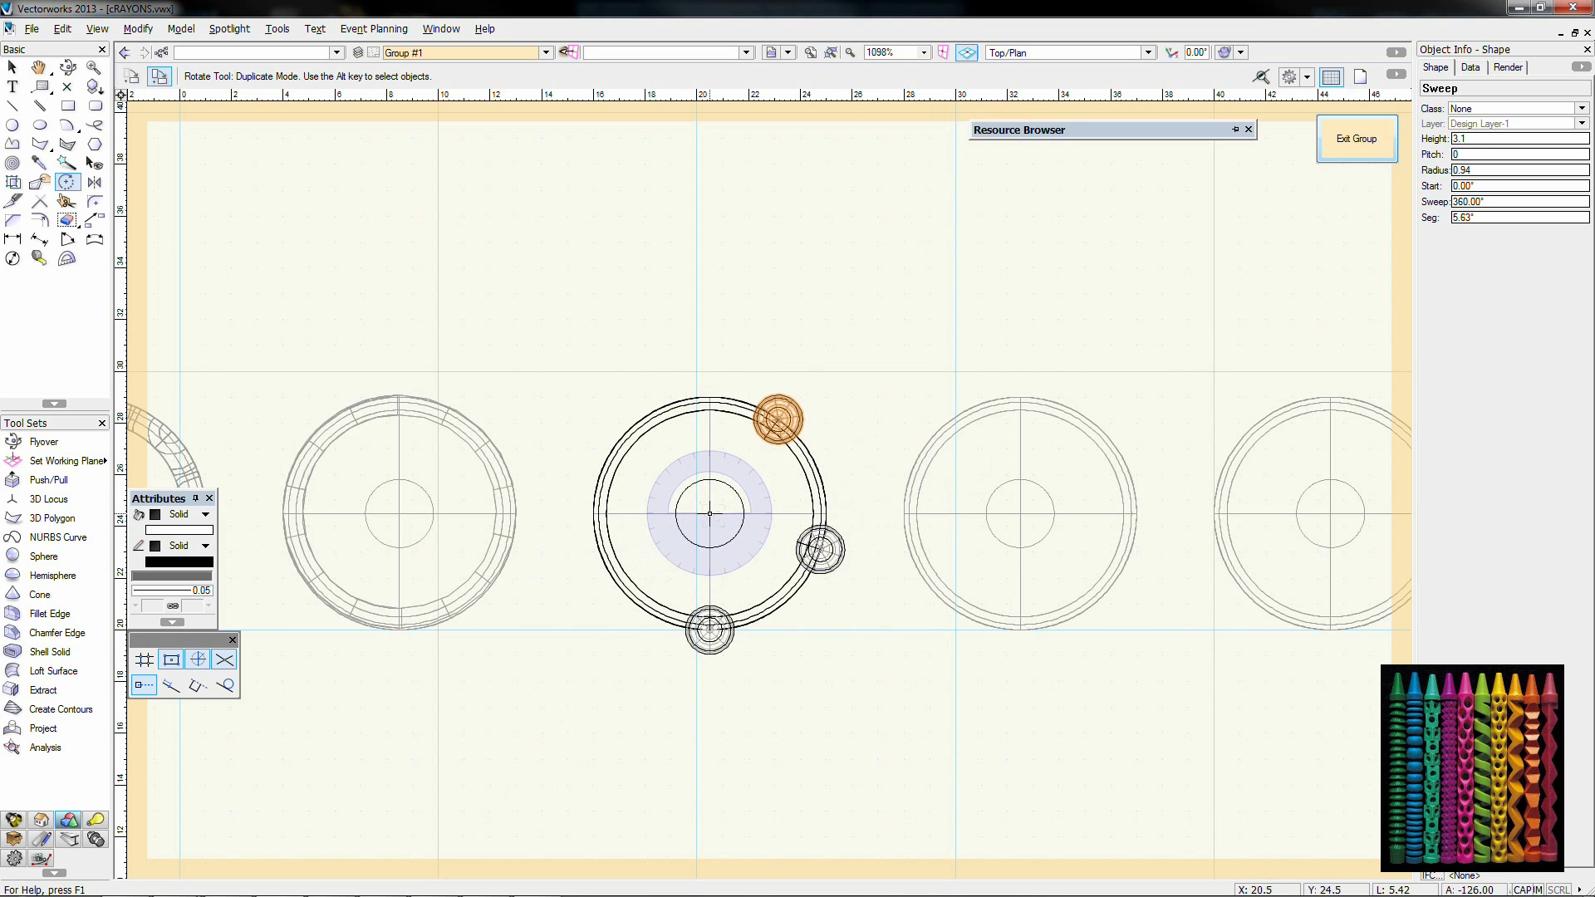
click(777, 420)
key(Tab)
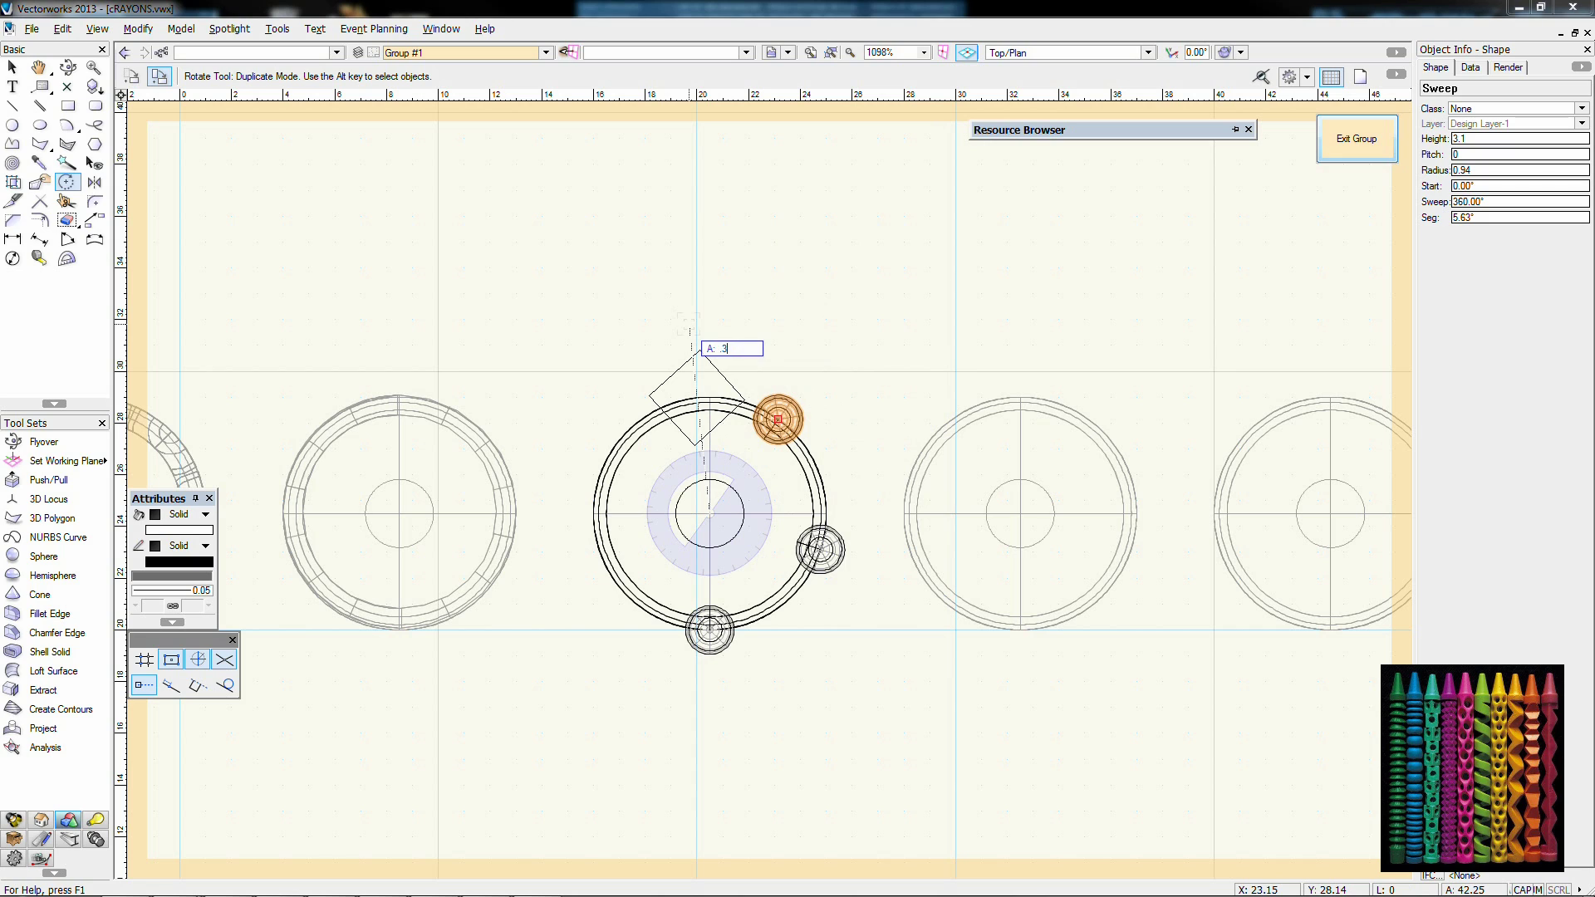
text(360/5)
key(Return)
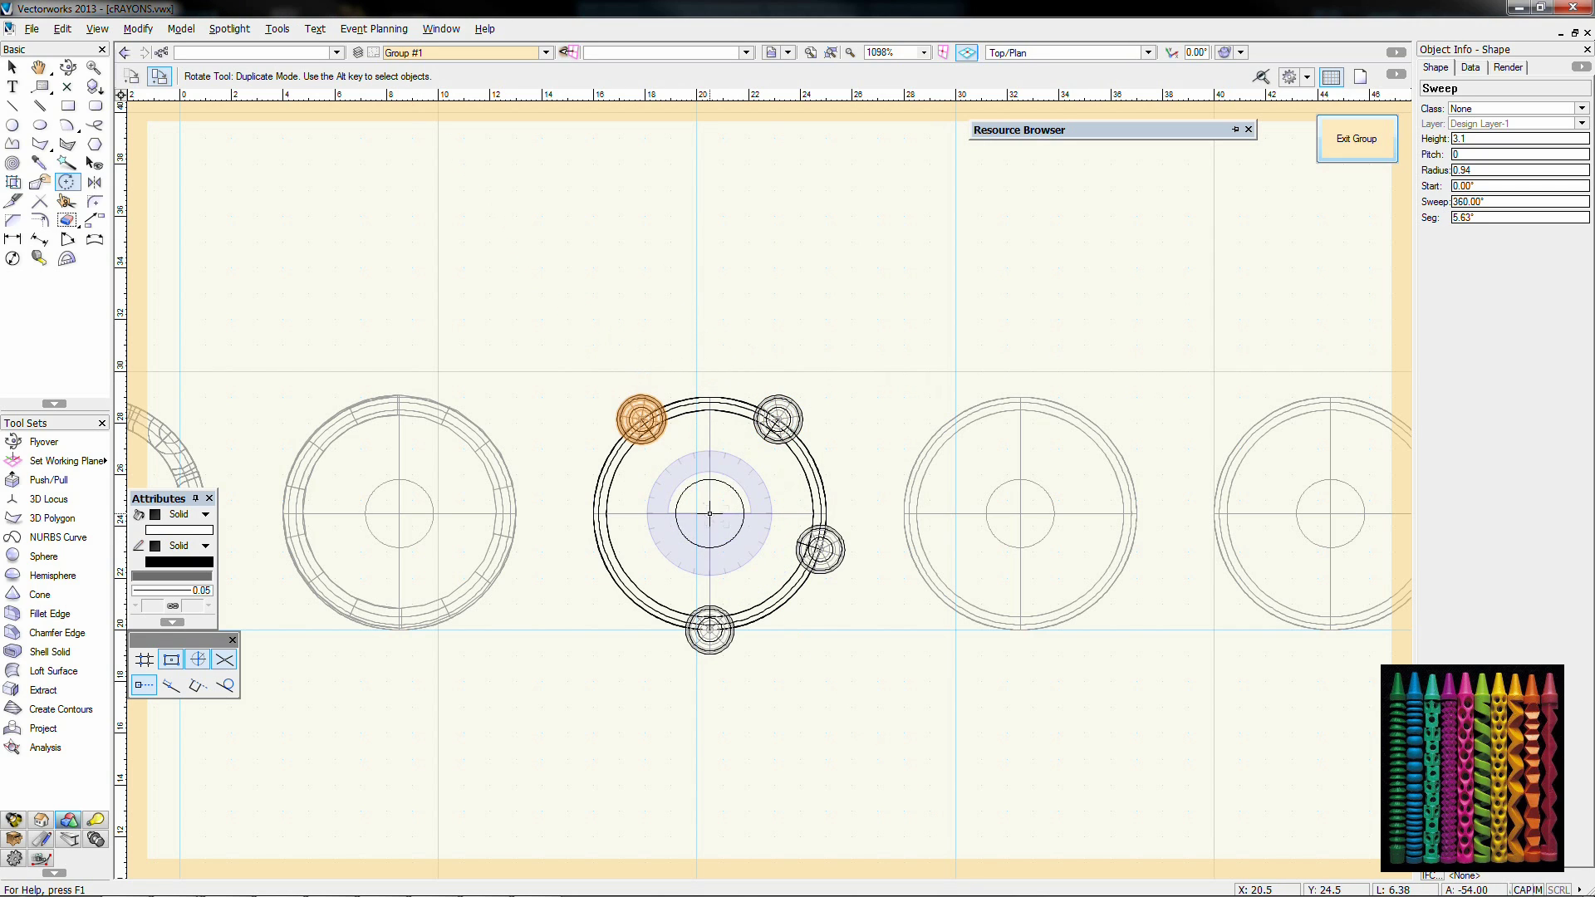
click(709, 513)
click(641, 419)
key(Tab)
text(360/5)
key(Return)
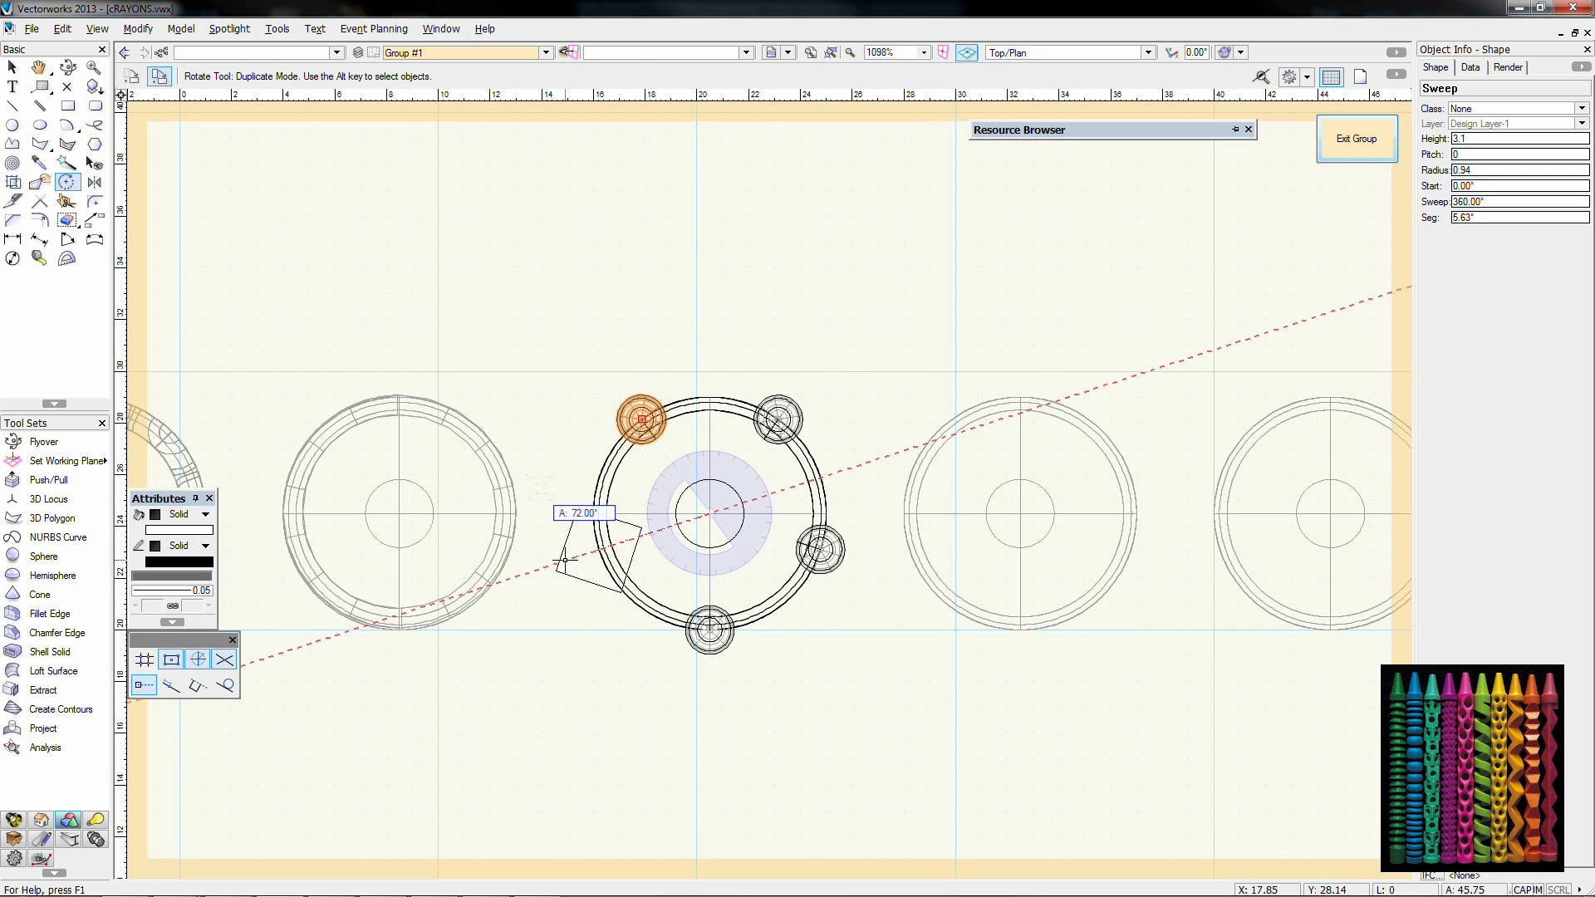
key(Return)
Step: Select all the ellipsoids and make a duplicate set rotated about the crayon's centre into the gaps between the originals
key(x)
key(2)
scroll(584, 508, down, 4)
middle_drag(594, 504, 671, 755)
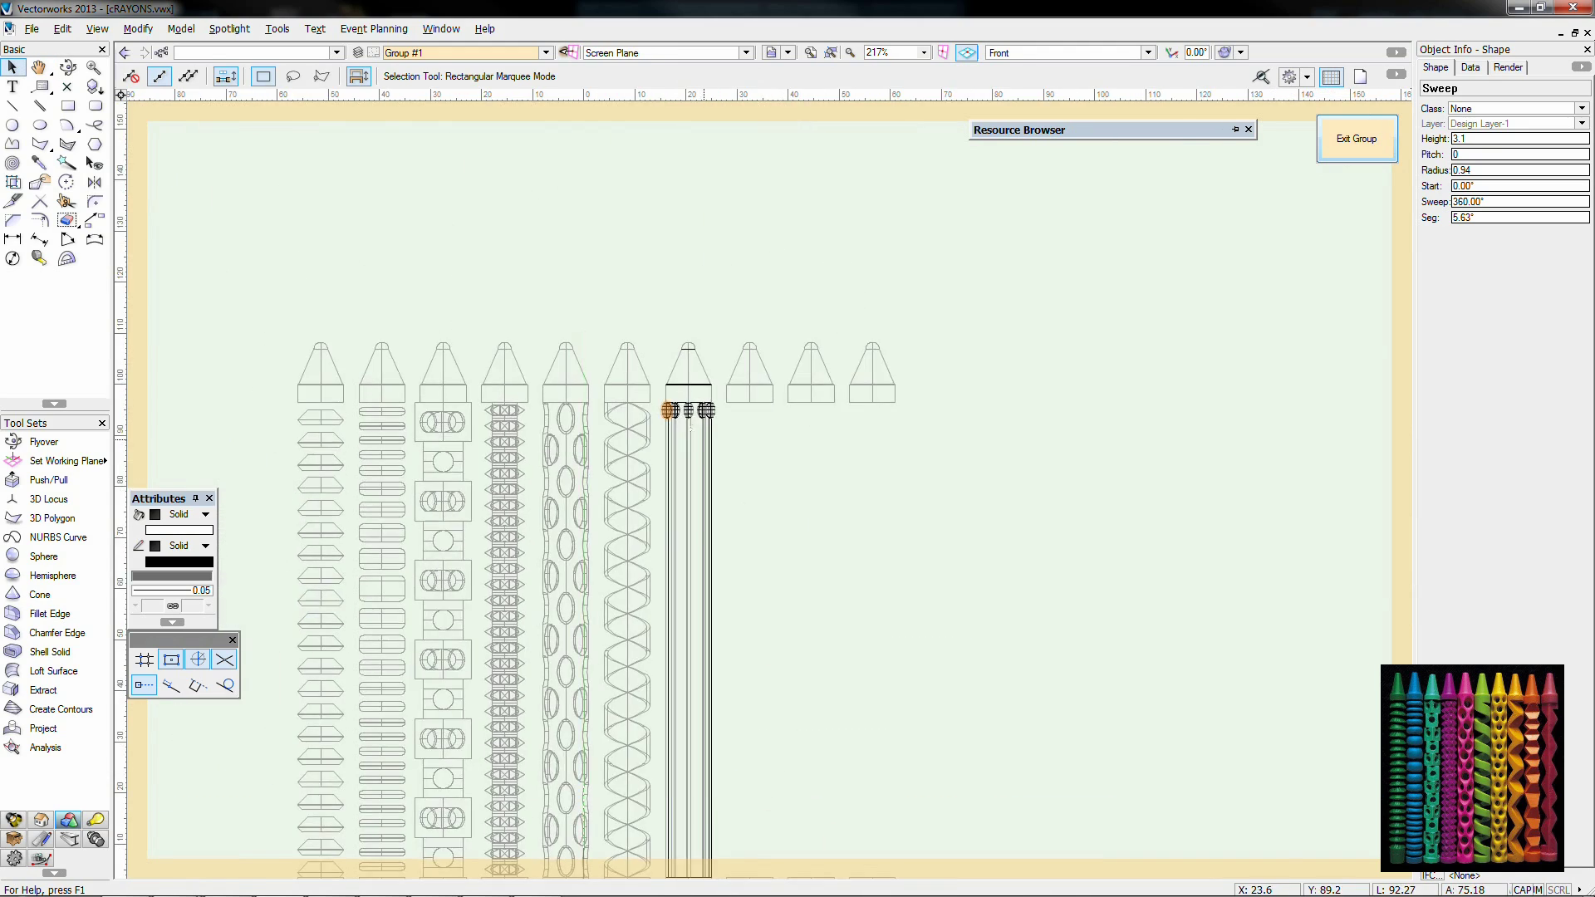
scroll(617, 498, up, 3)
drag(874, 324, 701, 224)
key(0)
scroll(711, 320, down, 1)
middle_drag(769, 692, 758, 588)
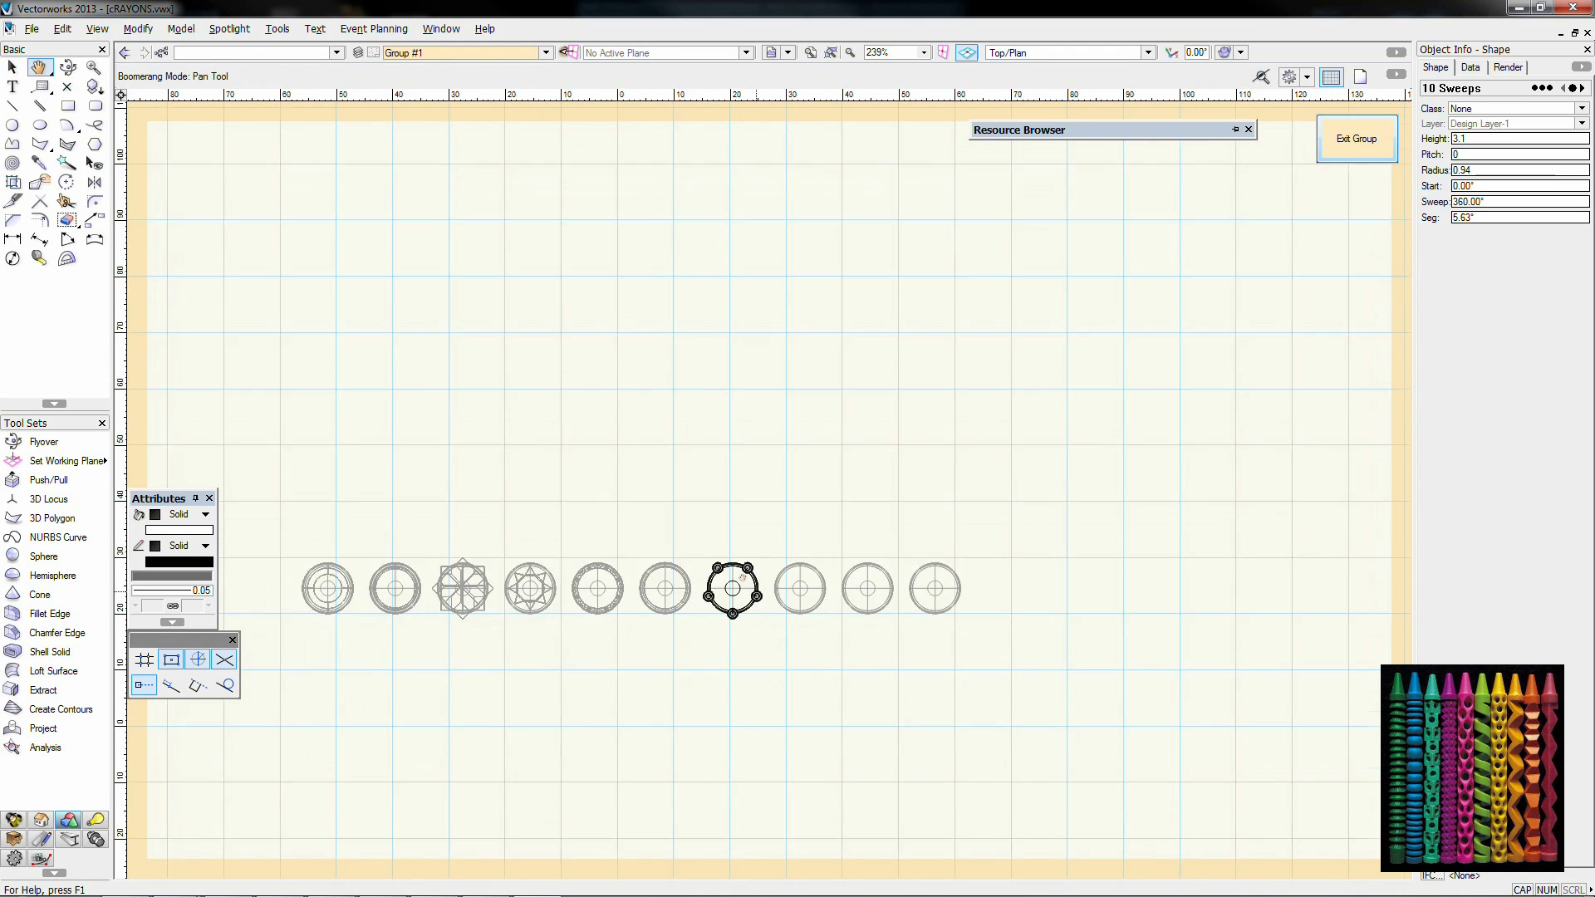
scroll(757, 589, up, 2)
click(66, 183)
click(703, 585)
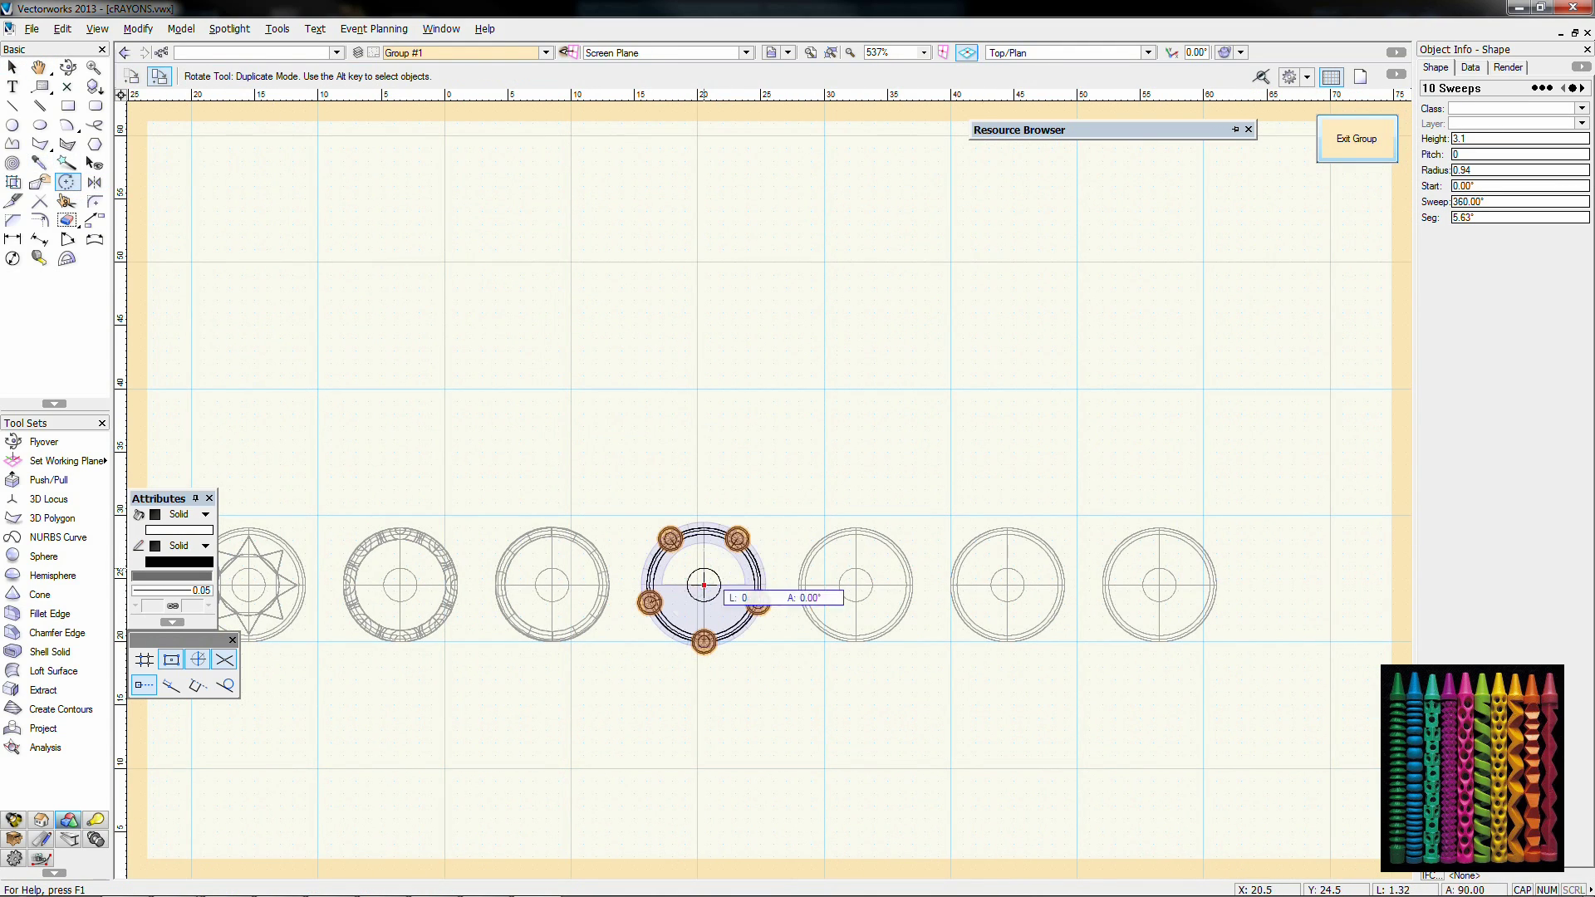
click(703, 490)
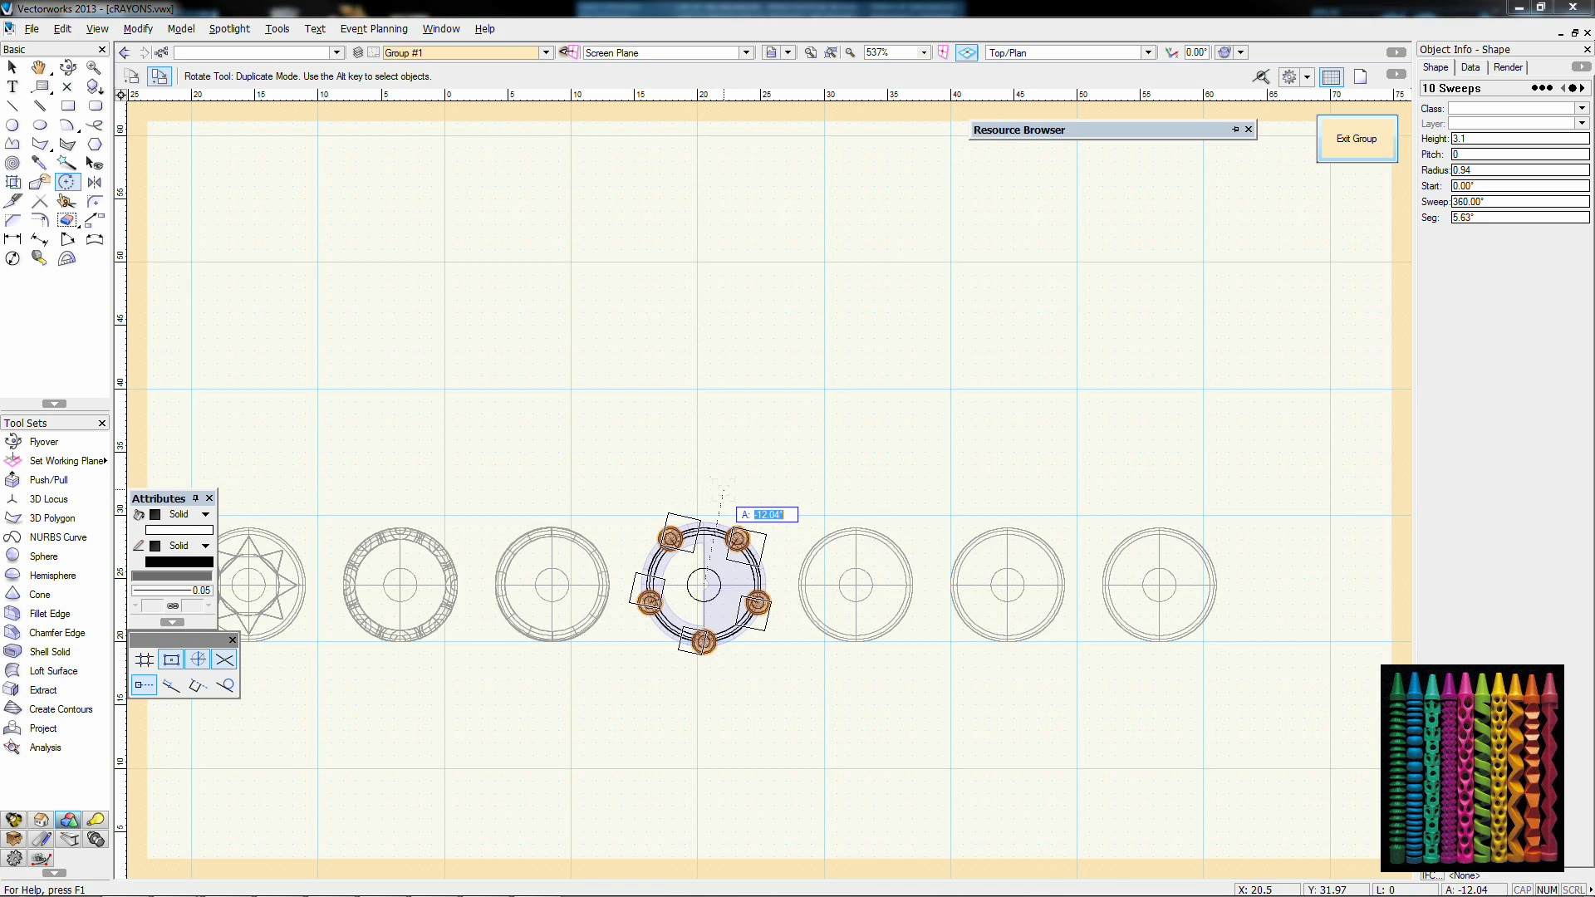
key(Return)
key(Return)
Step: Decline the backup copy and select every other ellipsoid of the ring in right isometric view
key(x)
key(KP_2)
middle_drag(772, 133, 774, 533)
click(797, 453)
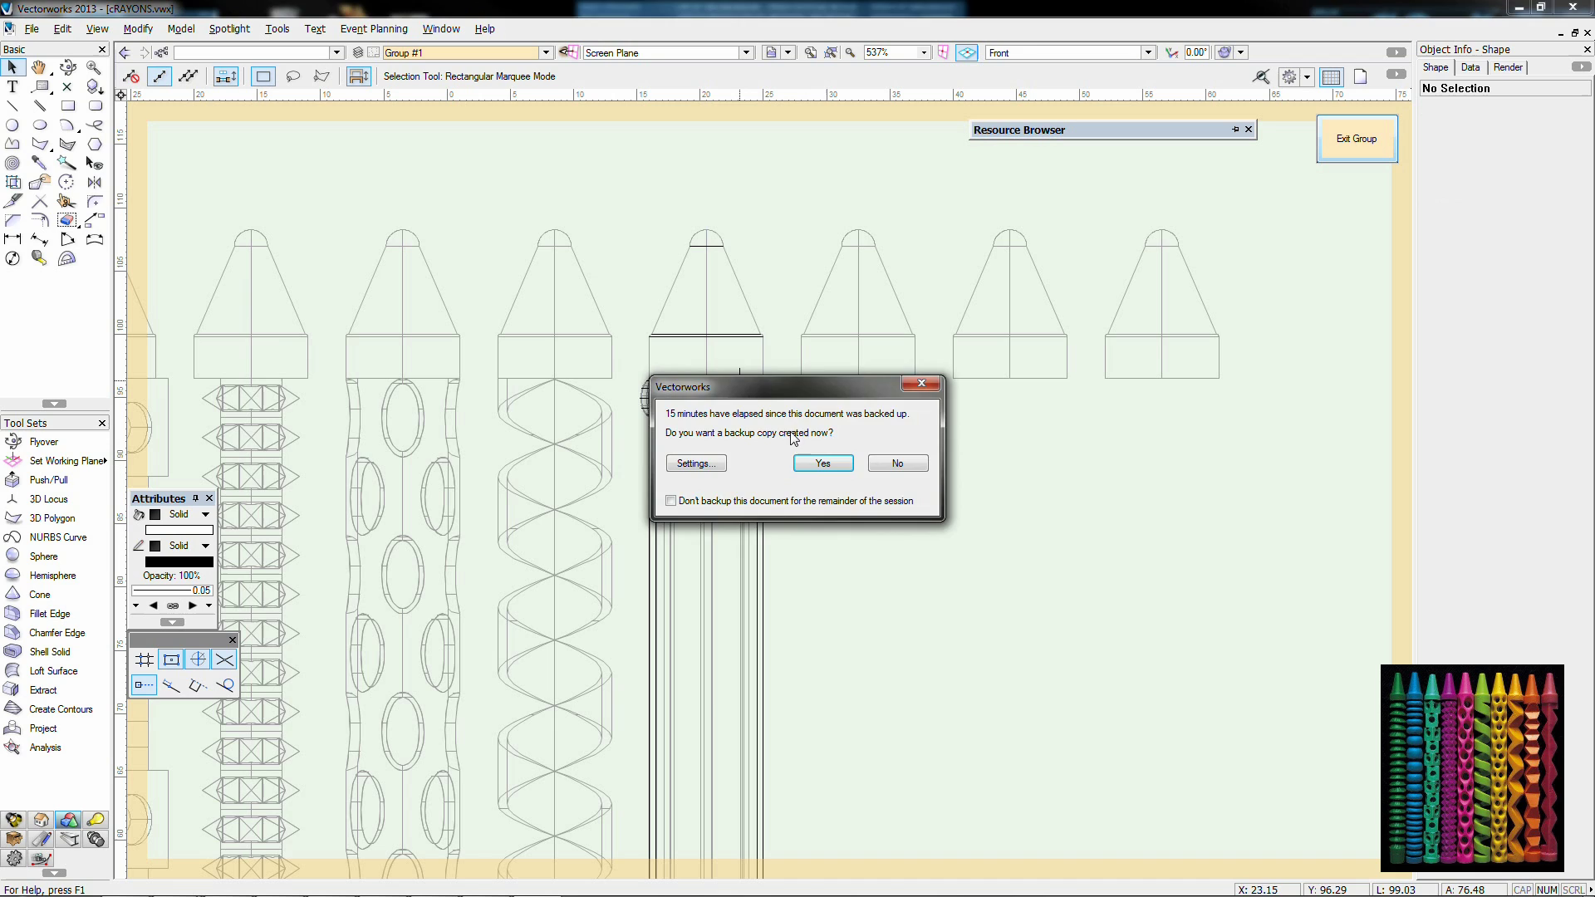
click(897, 457)
key(KP_3)
click(876, 623)
shift+click(906, 593)
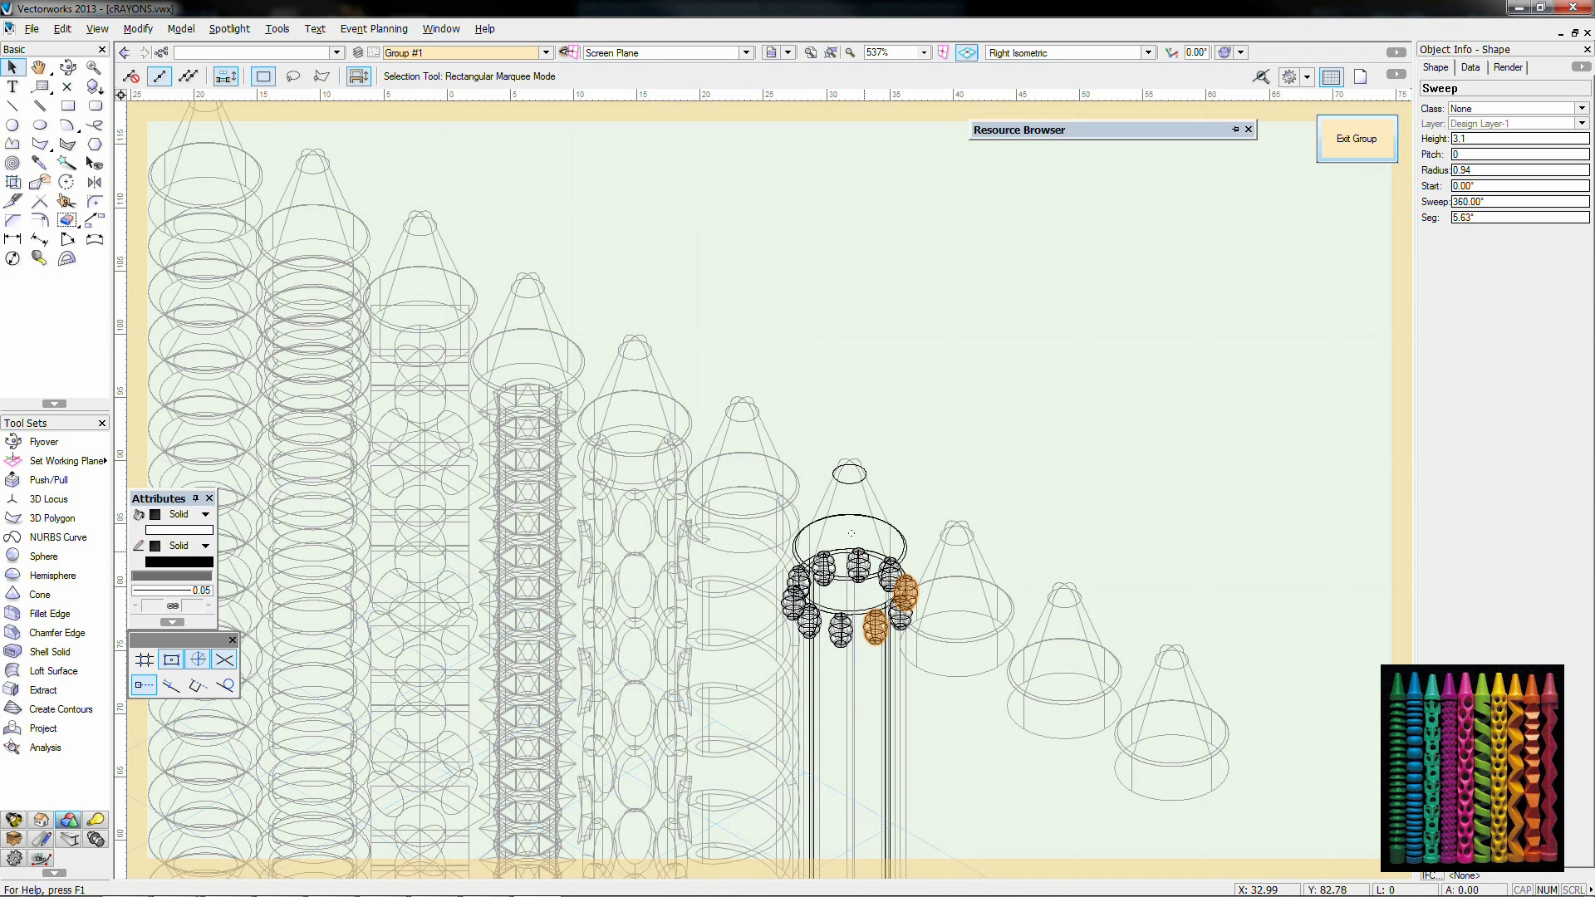
Step: Move the five selected ellipsoids down the tube so they form a second row directly beneath the upper one
key(KP_2)
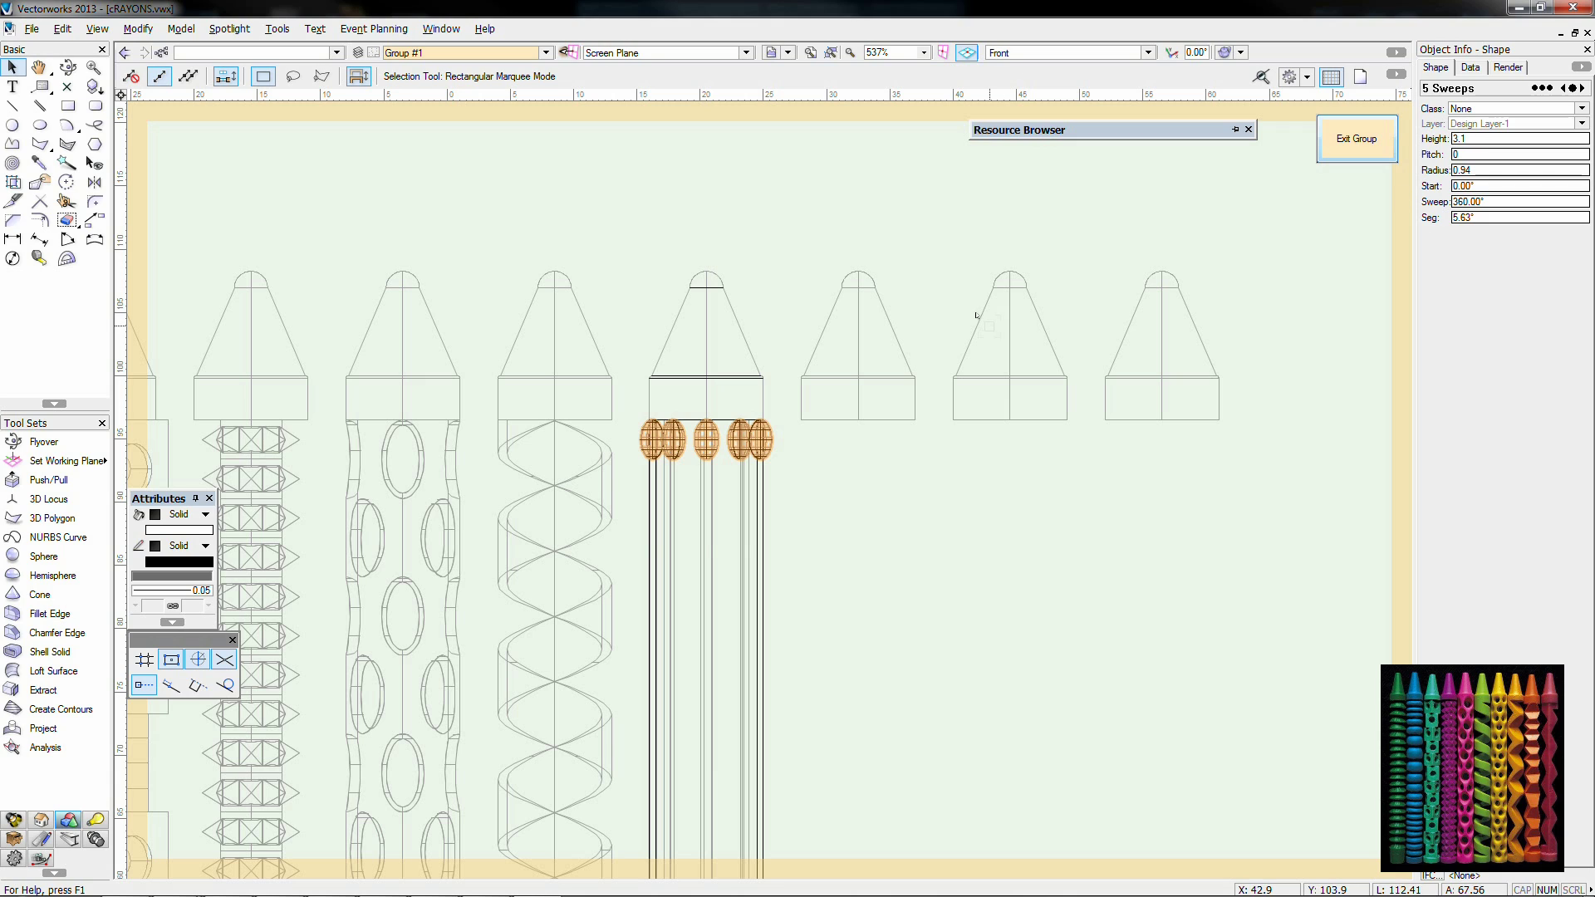
key(ctrl+m)
key(Return)
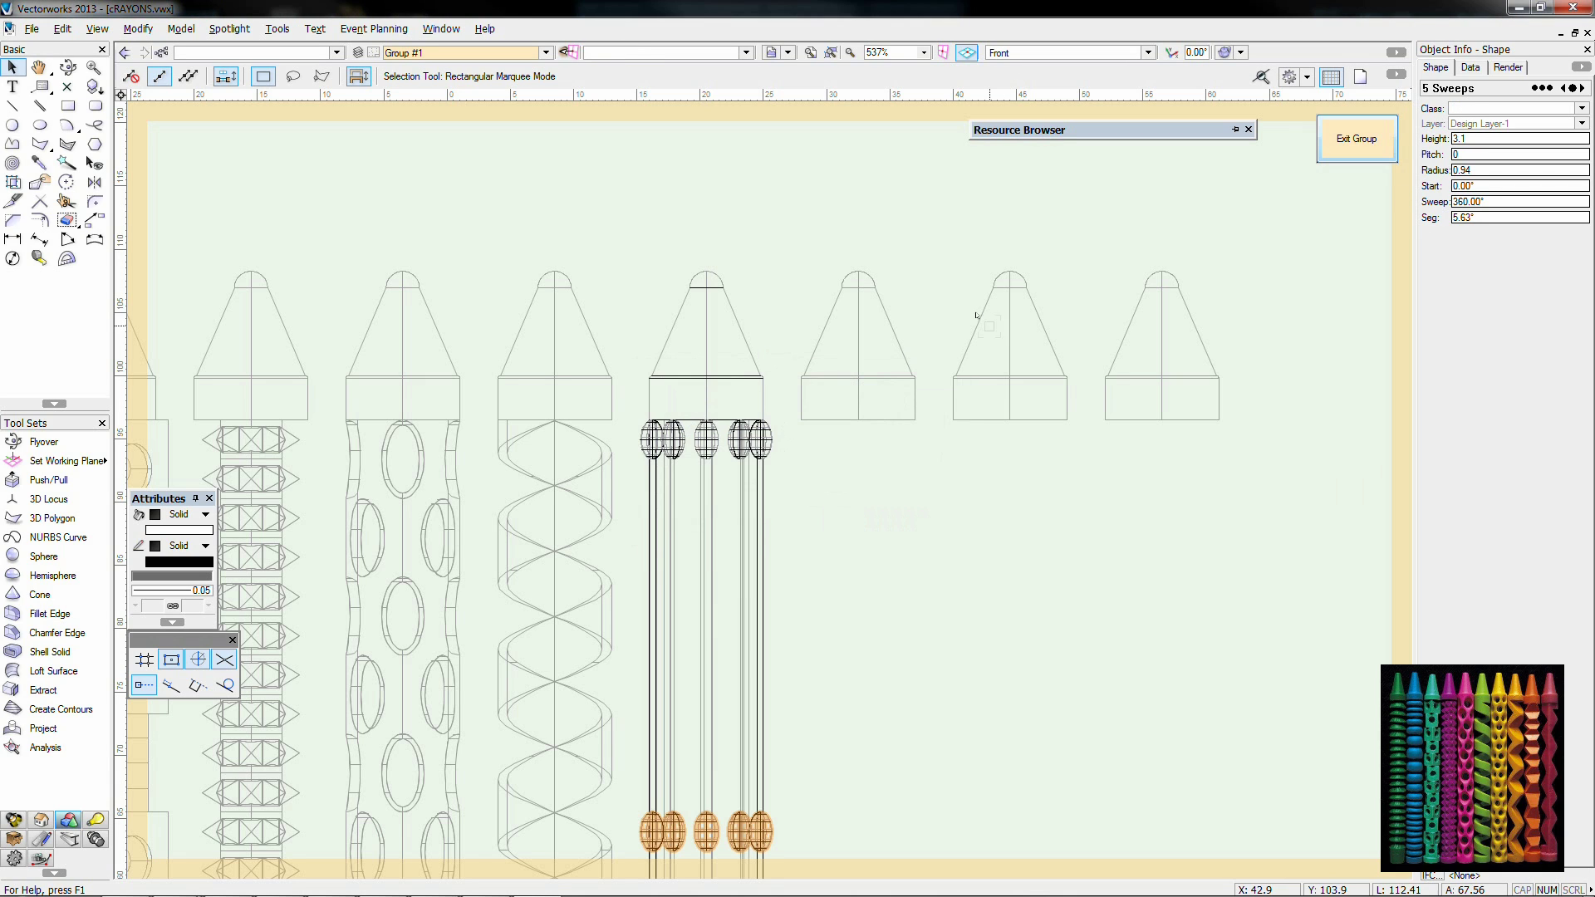
drag(706, 813, 706, 459)
key(KP_3)
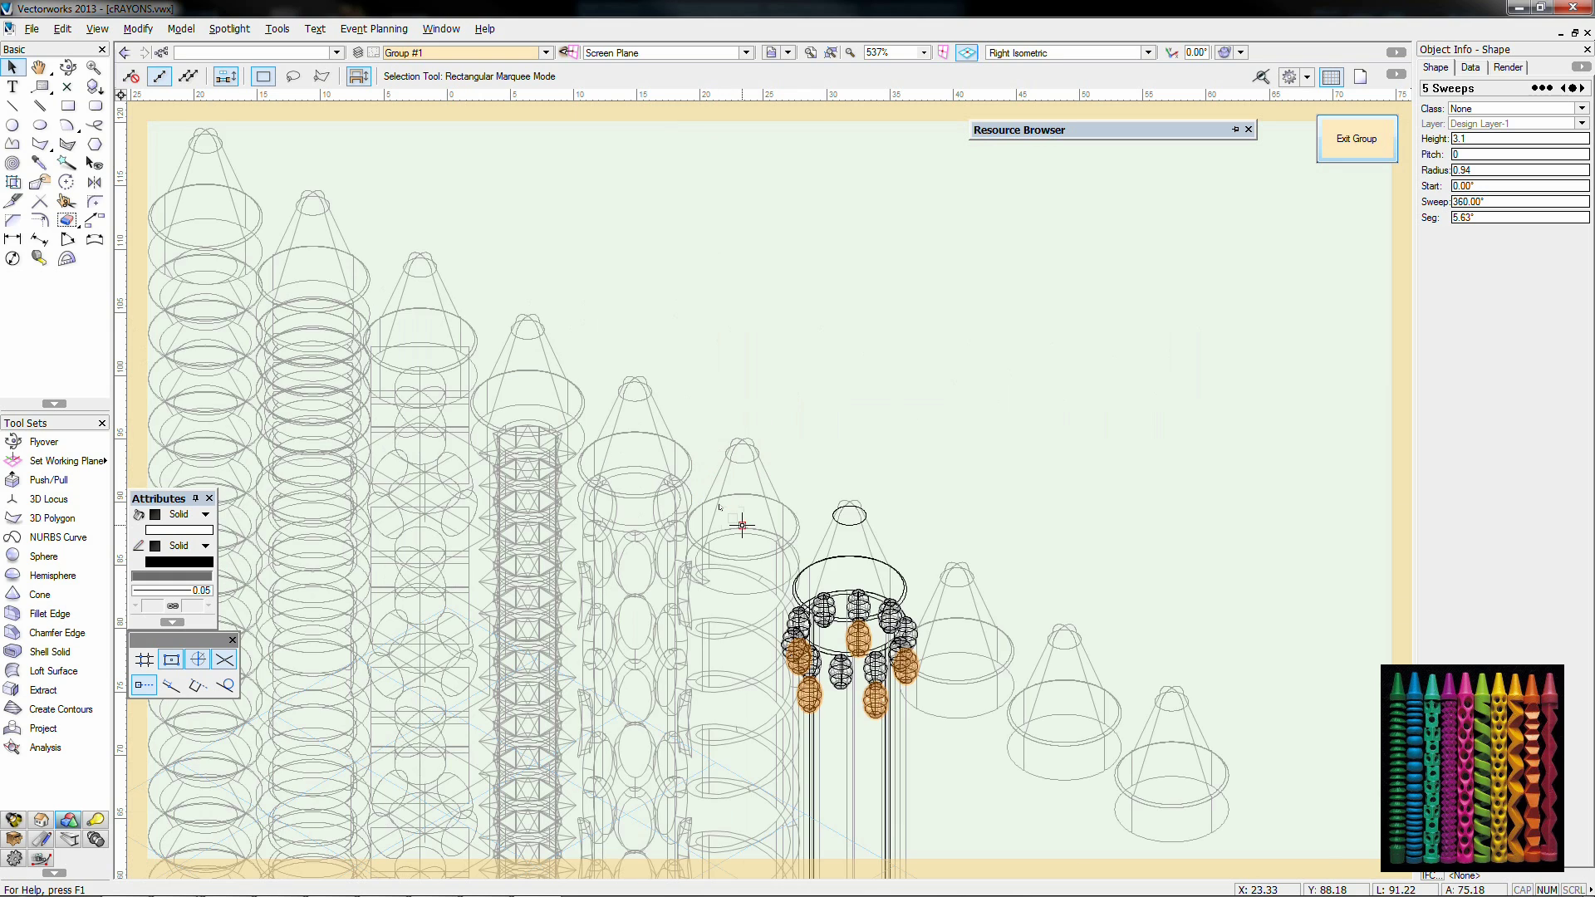
Step: Preview the rows in shaded view and remove the leftover ellipsoid directly above the front-right moved one, returning to wireframe
key(ctrl+shift+g)
click(876, 661)
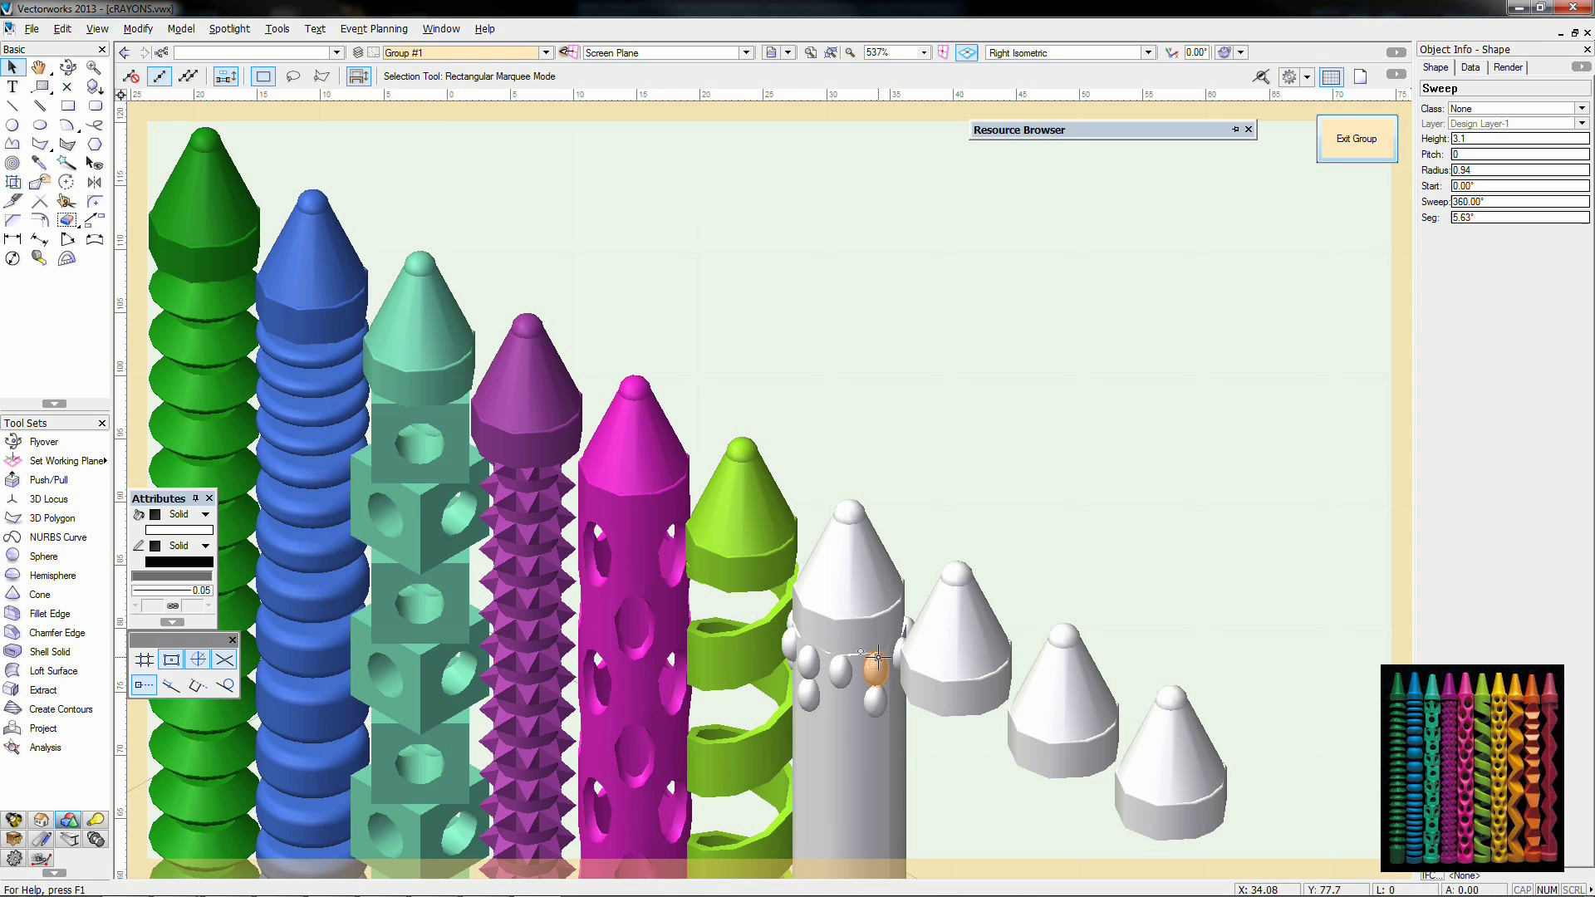
key(Escape)
key(ctrl+shift+w)
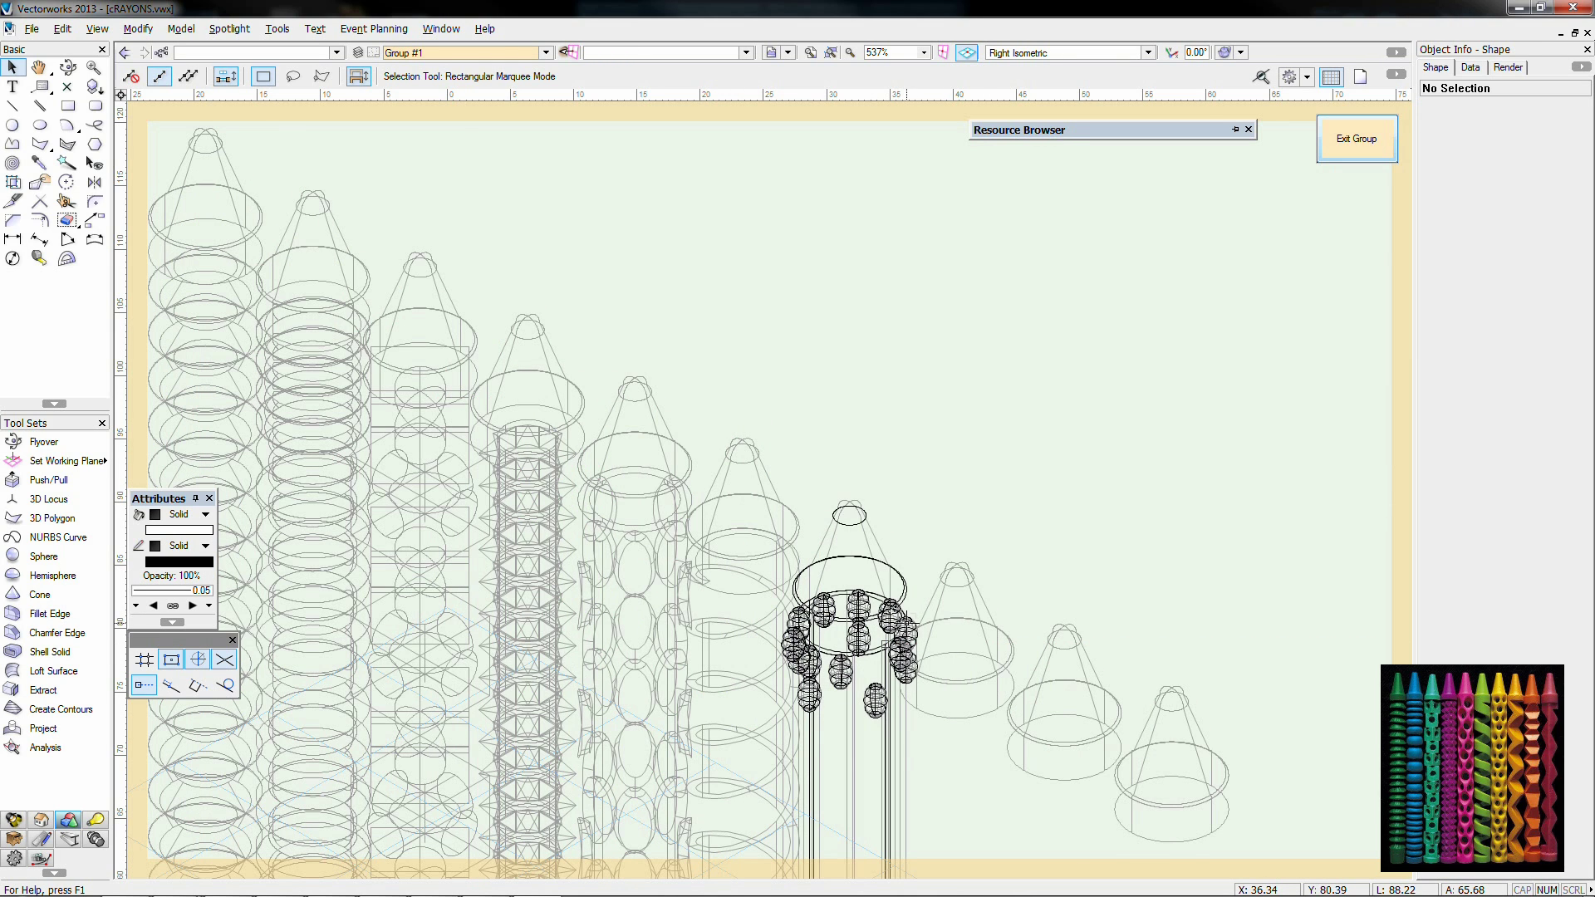
Step: Delete the other leftover upper-row ellipsoids directly above the moved ones, undoing the deletion of the moved ellipsoid
click(906, 623)
key(Delete)
click(858, 602)
key(Delete)
click(798, 623)
key(Delete)
click(805, 650)
key(Delete)
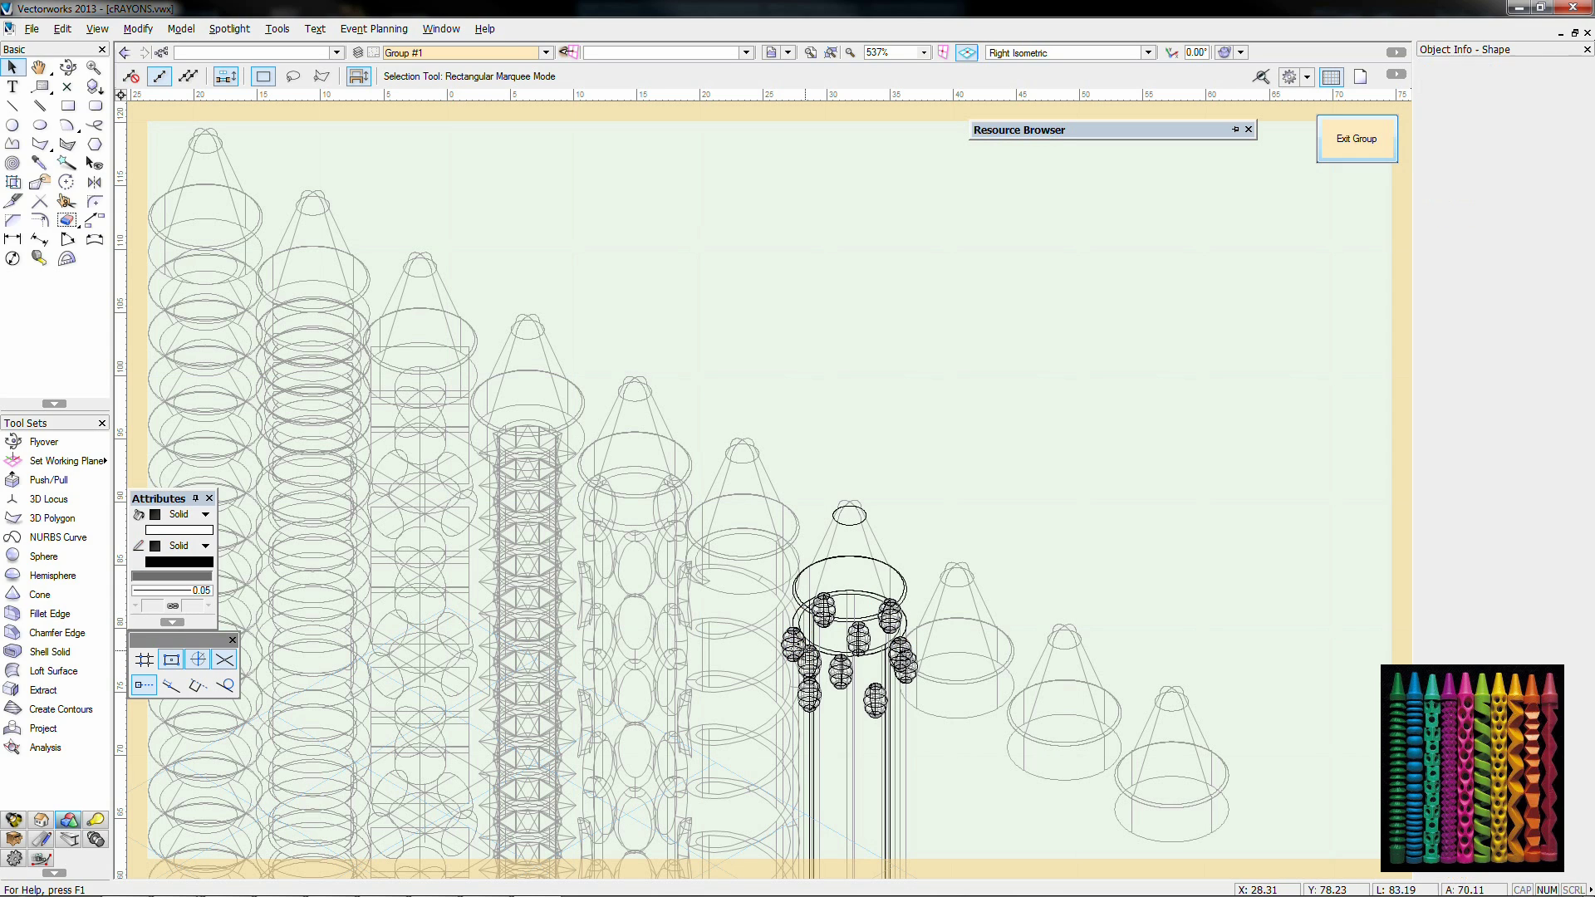
key(ctrl+z)
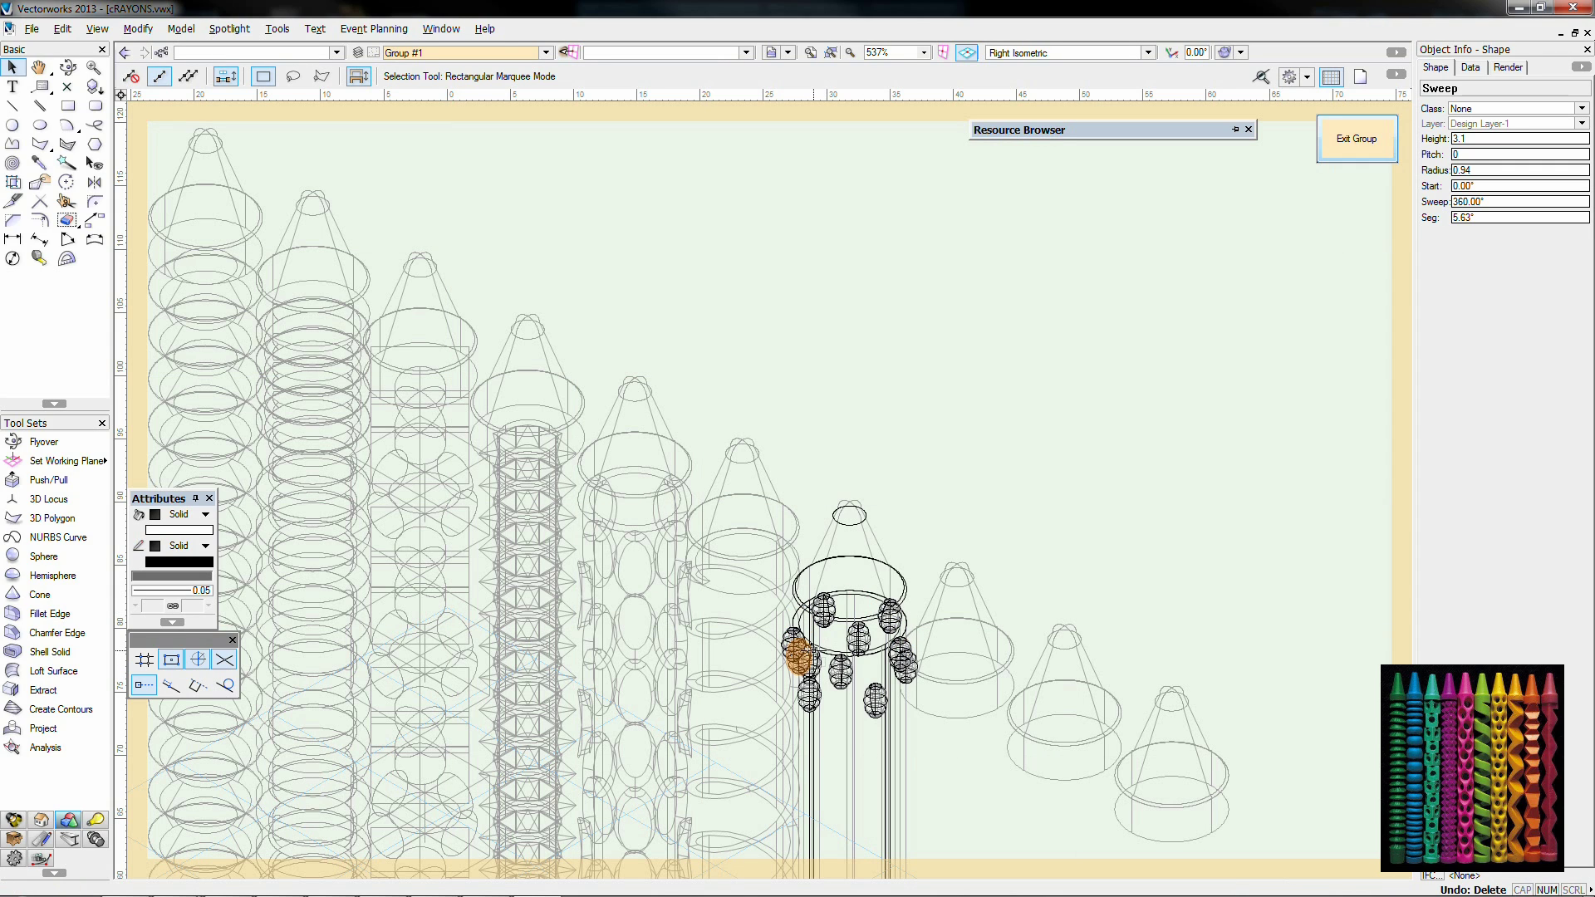
key(Escape)
Step: Render the model shaded and orbit around the seventh crayon to examine its staggered ellipsoids
key(ctrl+shift+g)
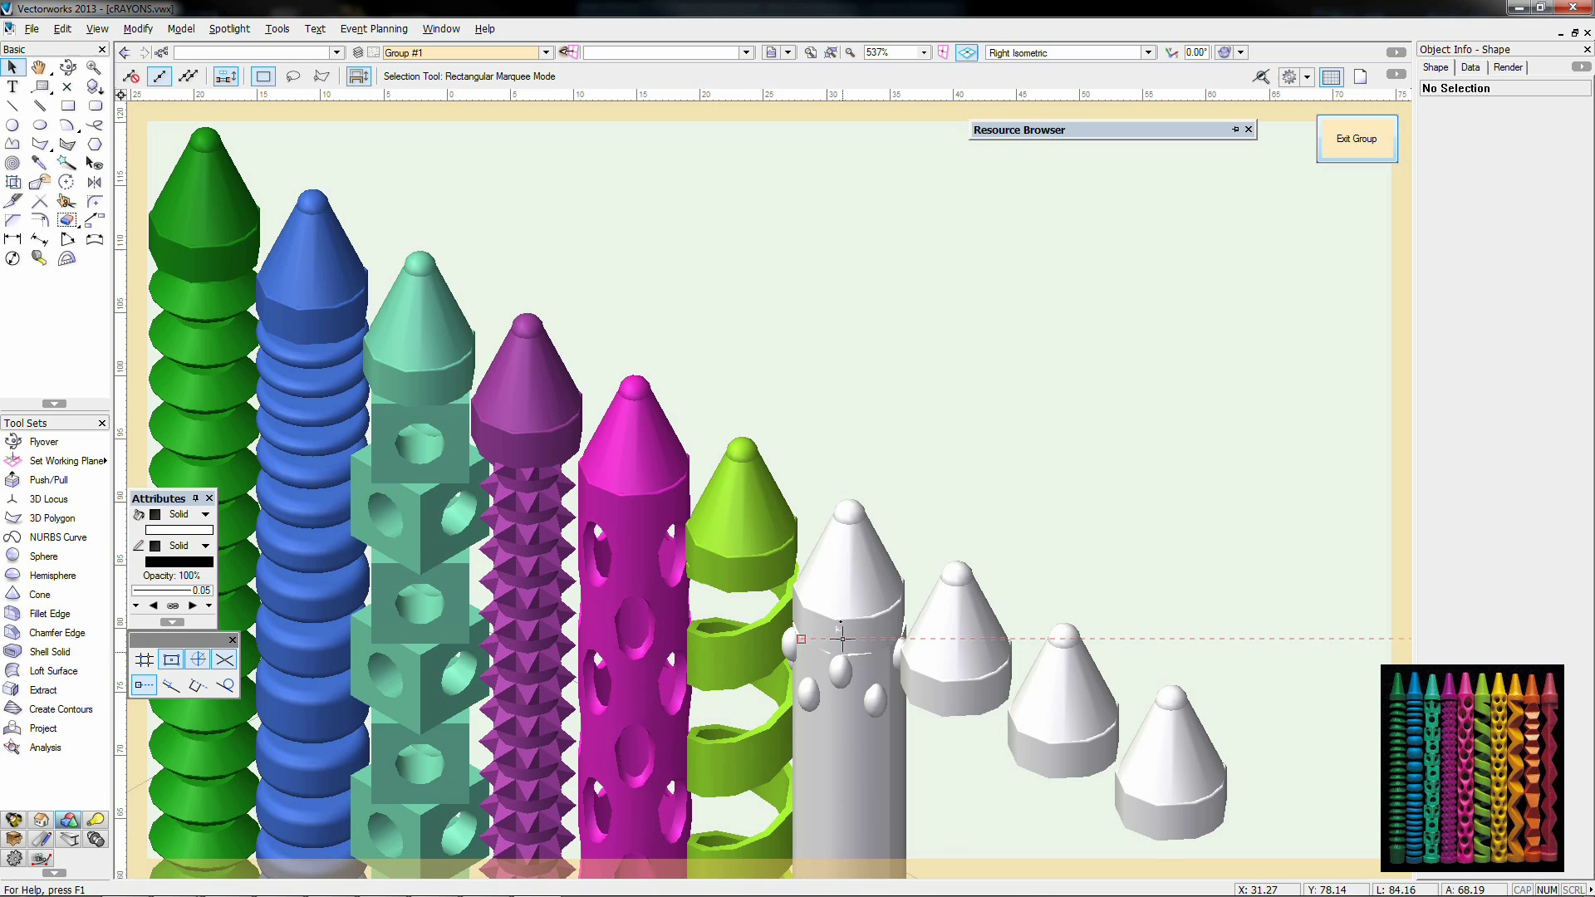
click(69, 67)
drag(841, 556, 780, 672)
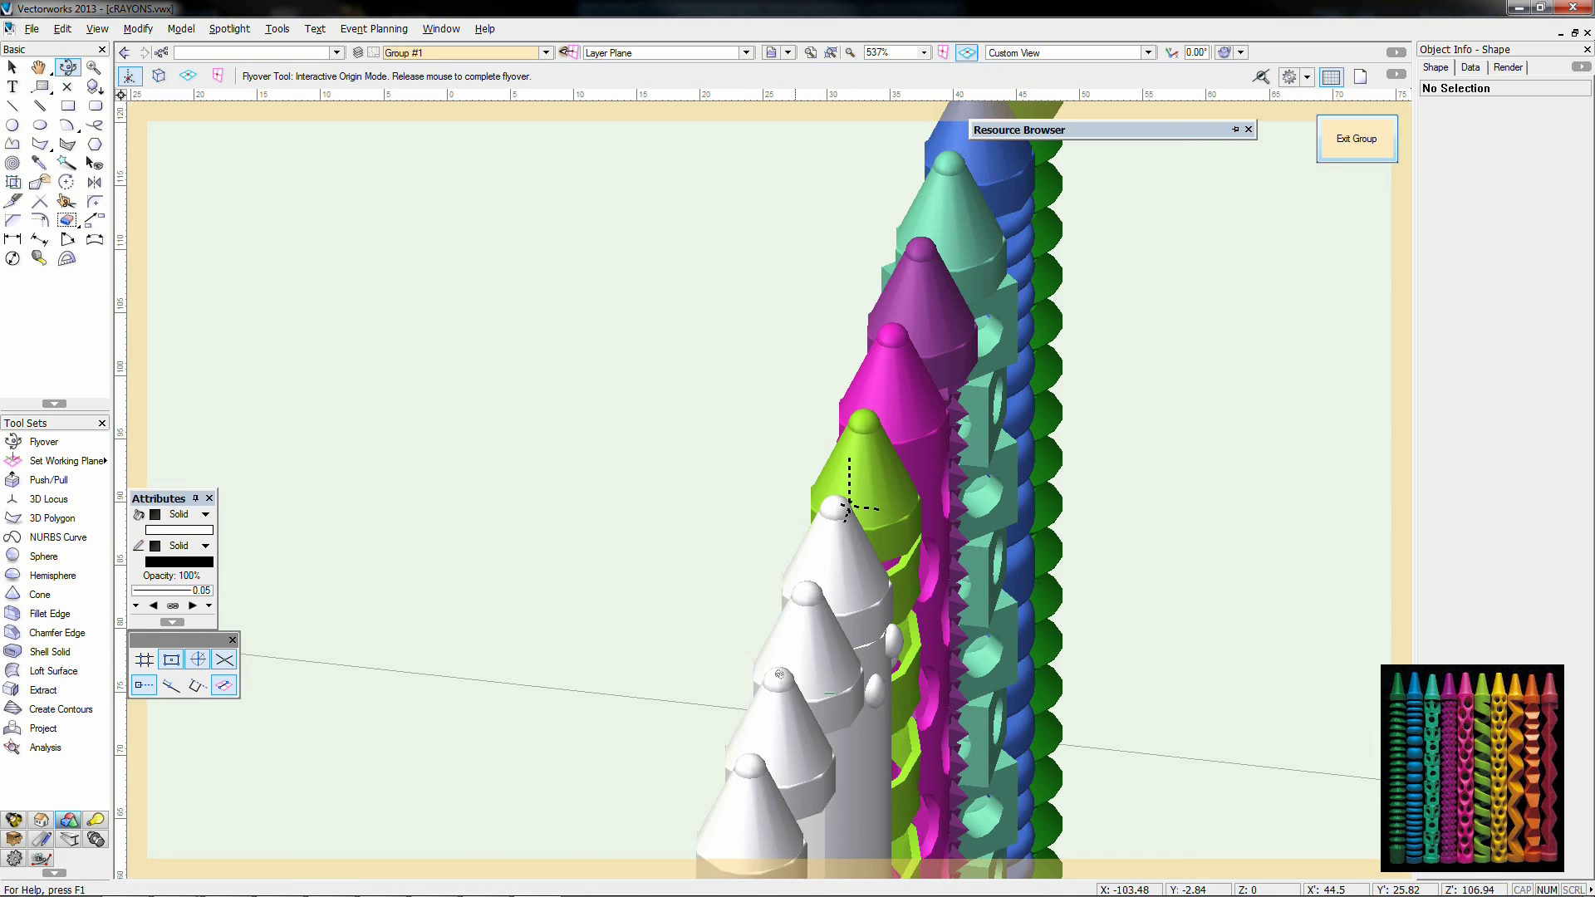
Step: Select all the ellipsoids of both rows in a front wireframe view
key(KP_2)
key(ctrl+shift+w)
key(x)
drag(845, 569, 639, 407)
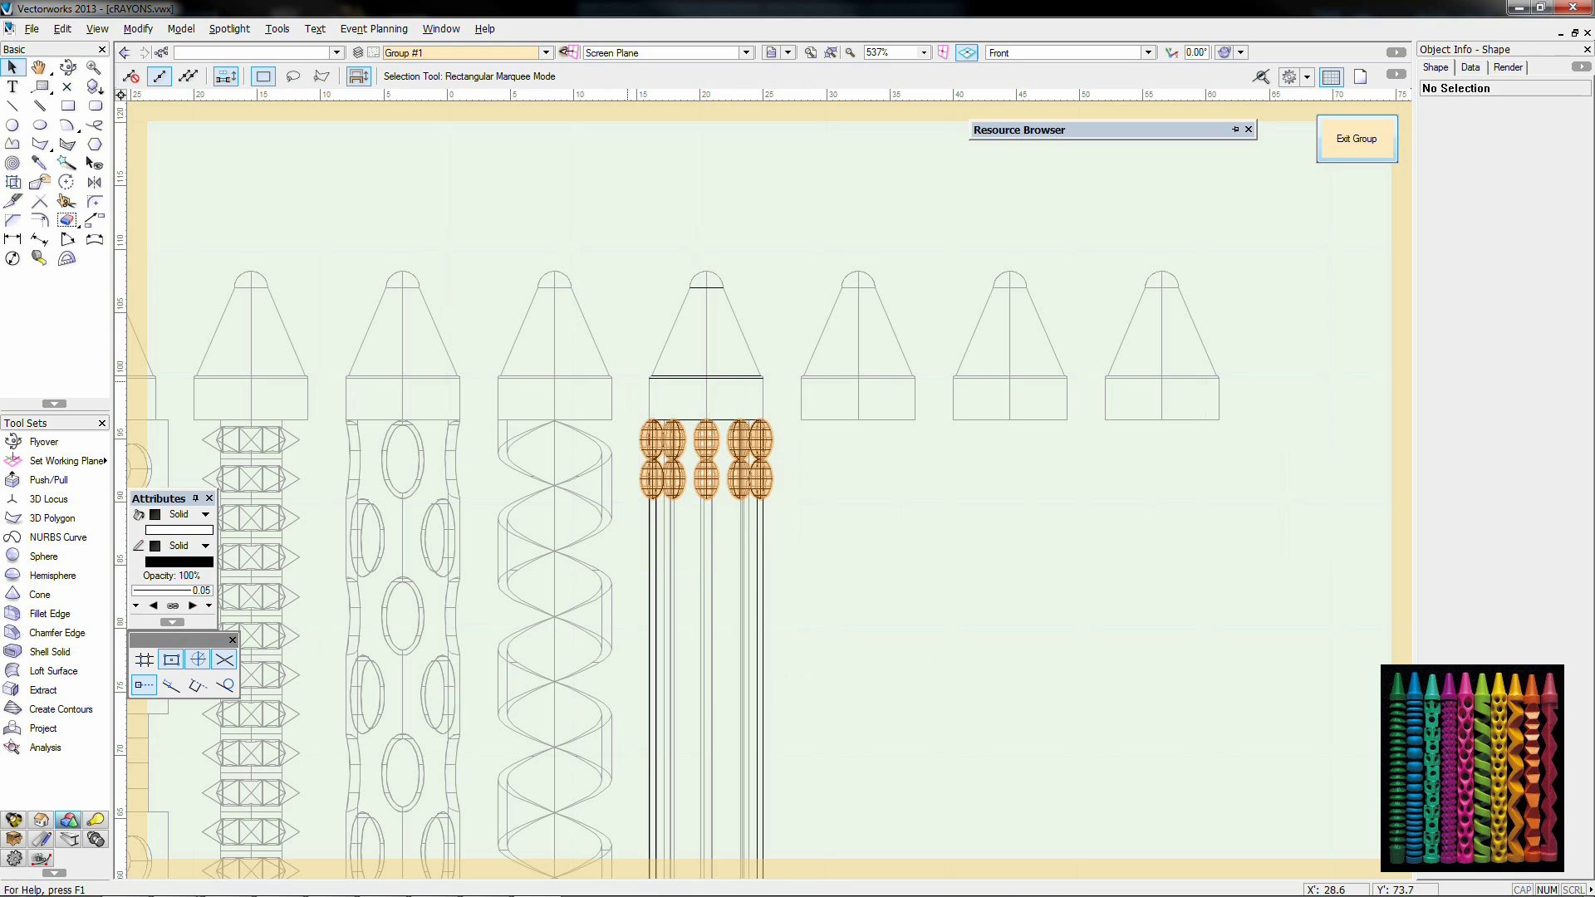
Step: Try to copy the selected ellipsoids down the tube with Move by Points and 15 duplicates
key(shift+m)
scroll(708, 486, up, 2)
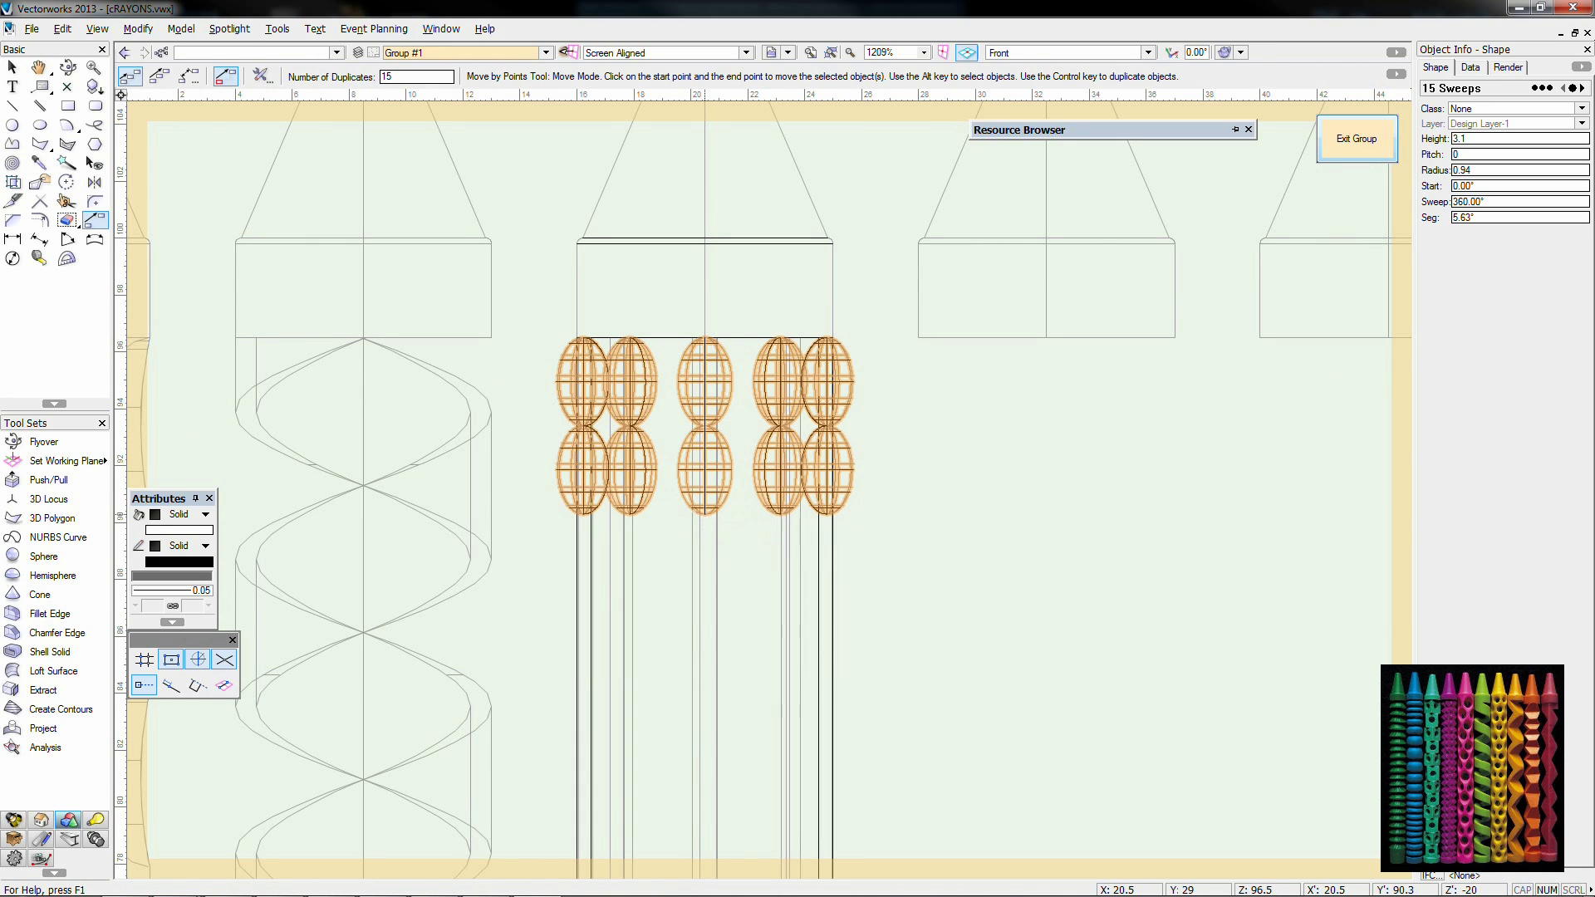
click(705, 515)
key(KP_3)
scroll(781, 621, down, 6)
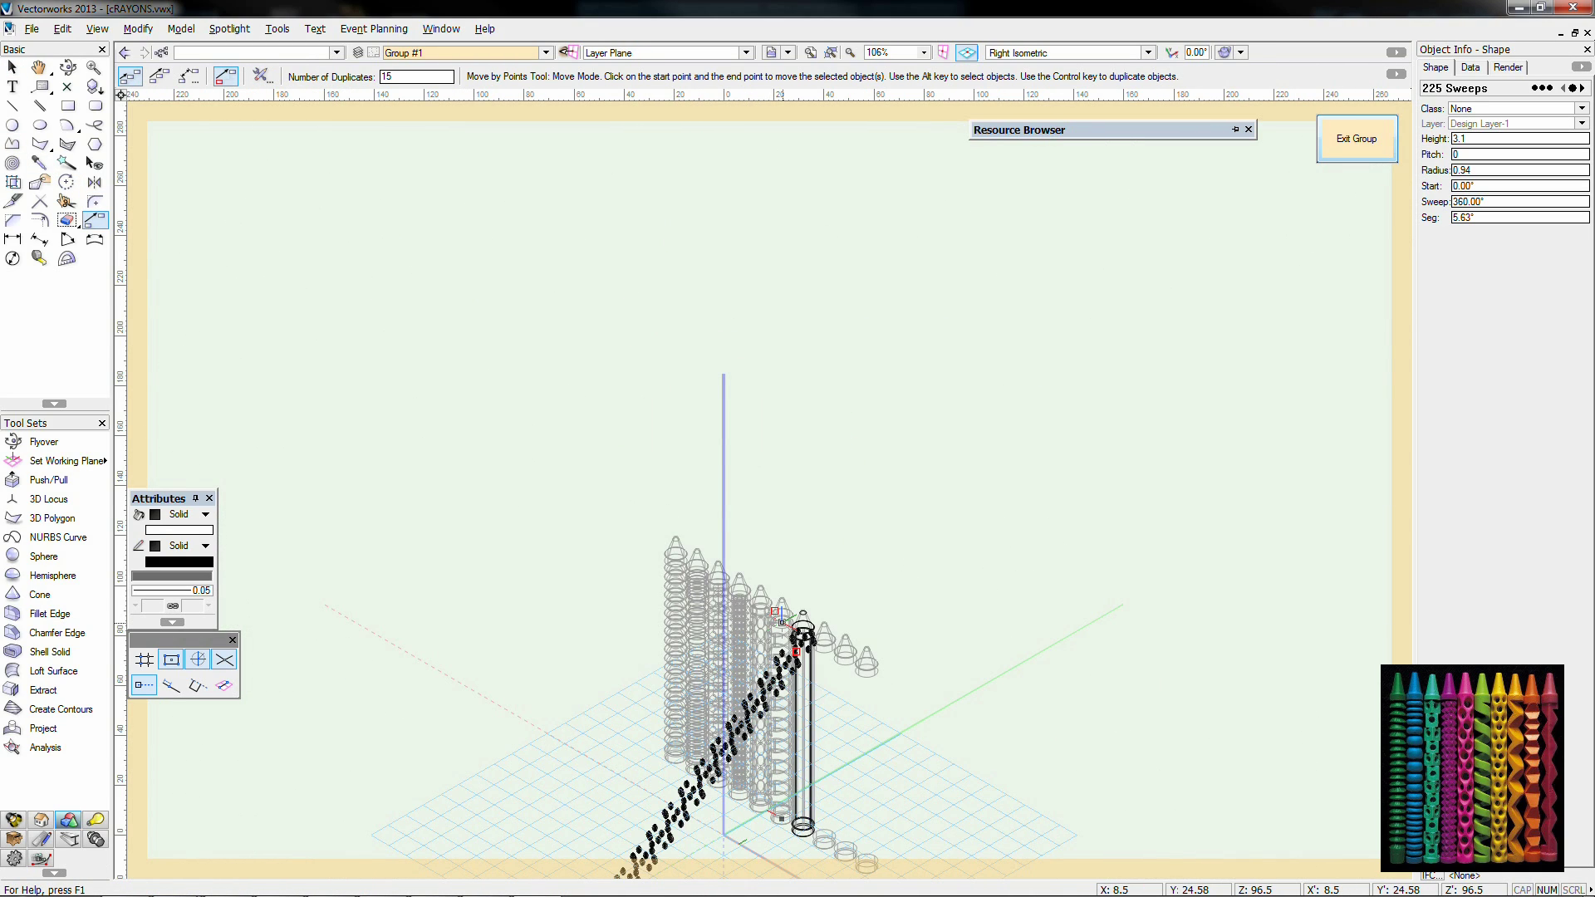
scroll(781, 620, up, 6)
Step: Copy the selected ellipsoid rows straight down the tube with Move by Points, using 15 duplicates in front view
key(KP_2)
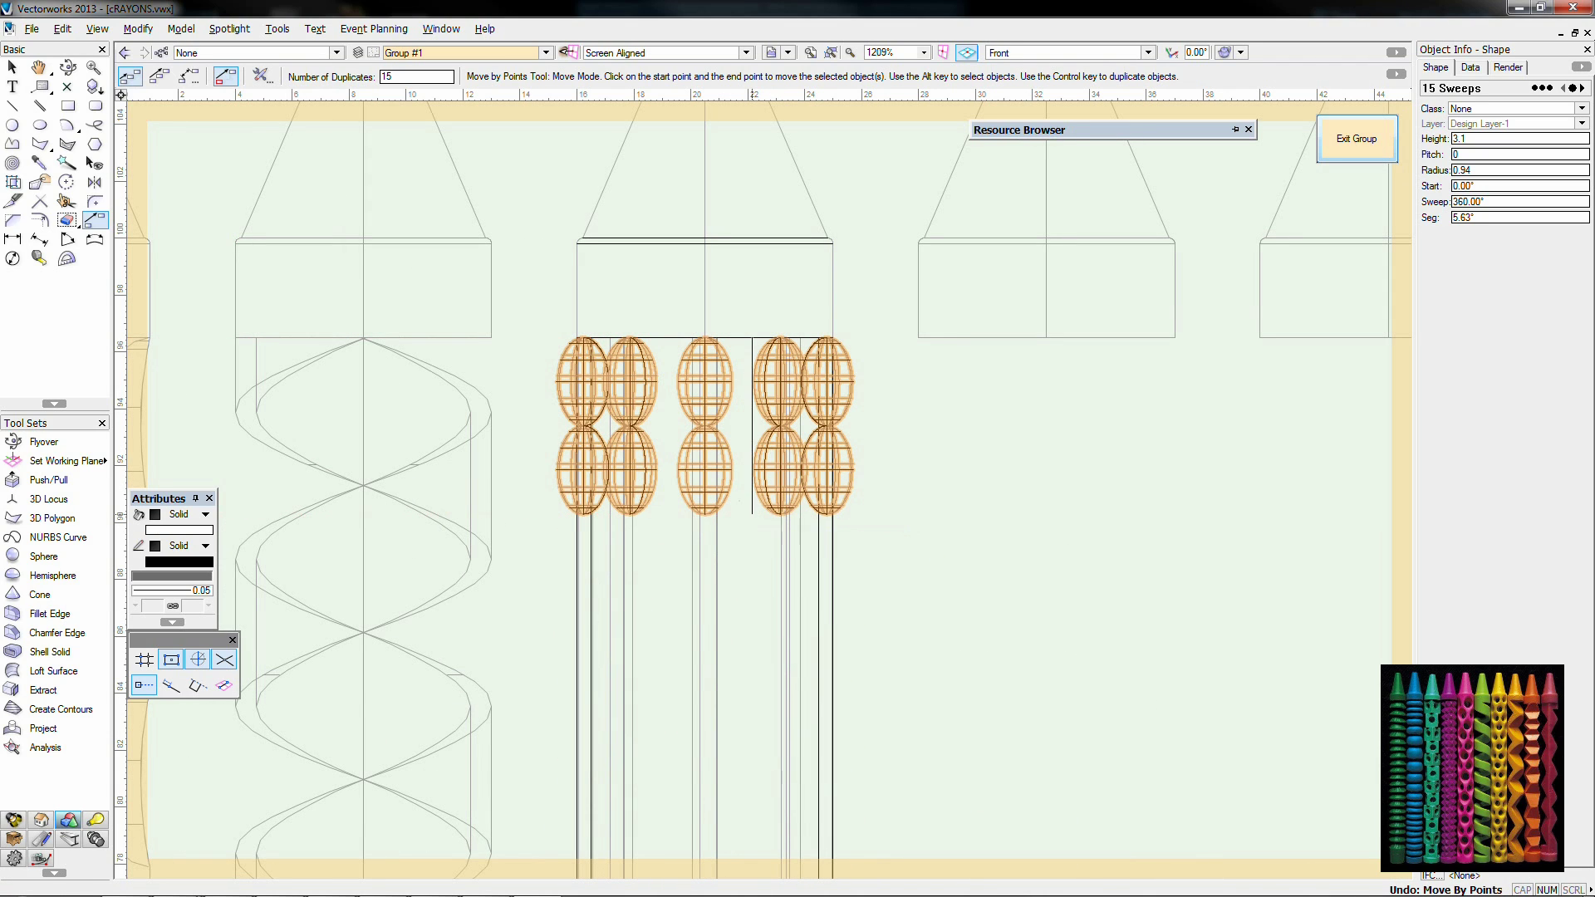
click(752, 515)
scroll(747, 544, down, 4)
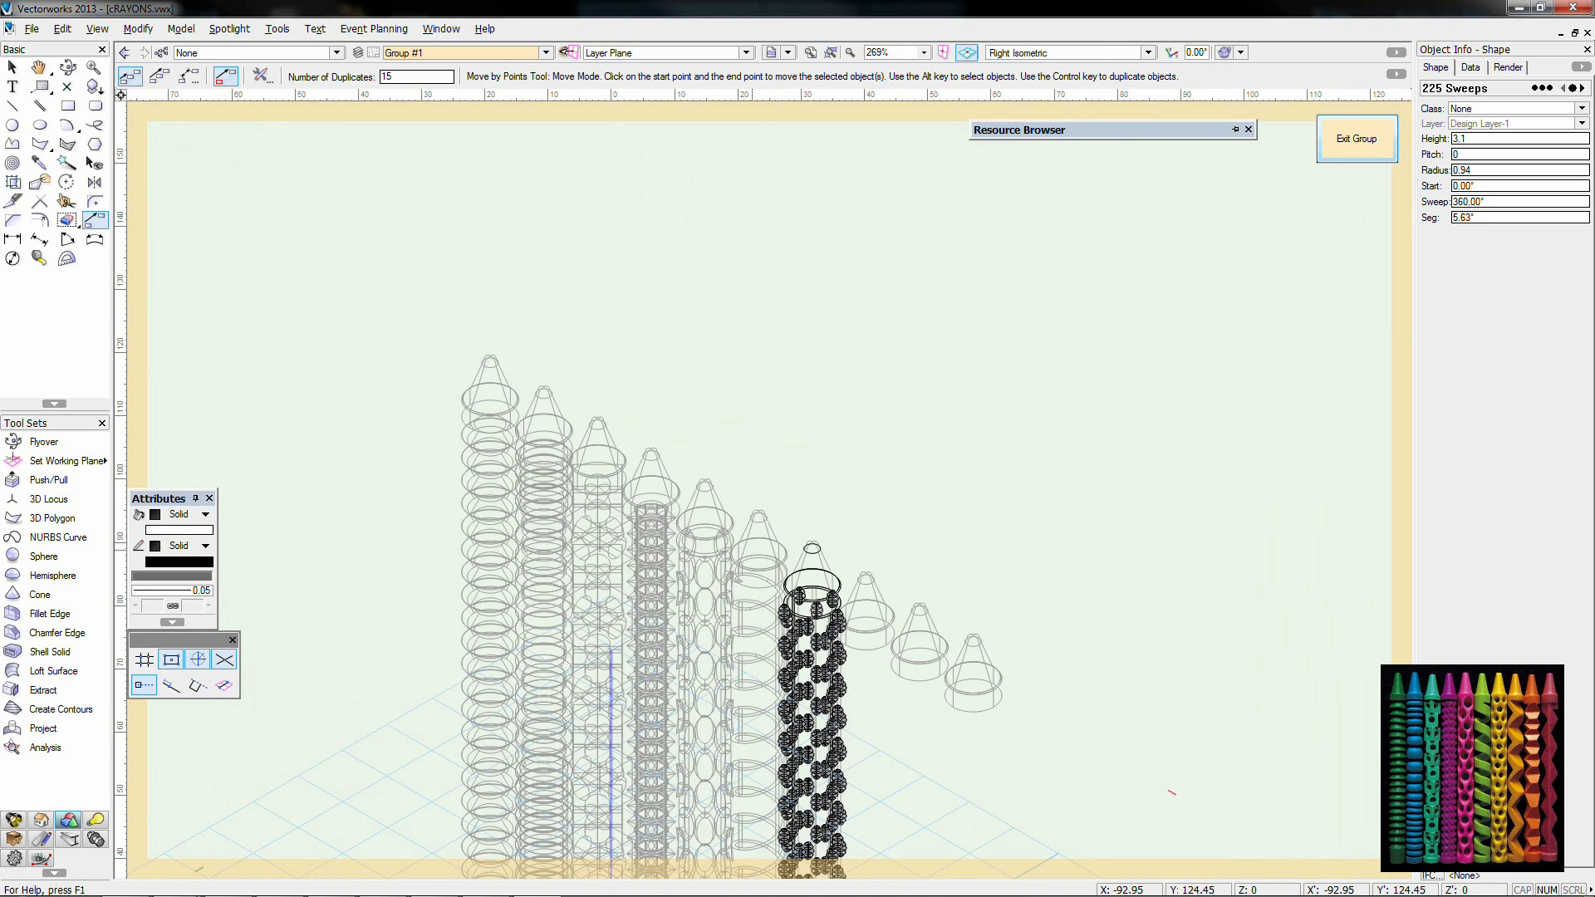
middle_drag(759, 651, 626, 351)
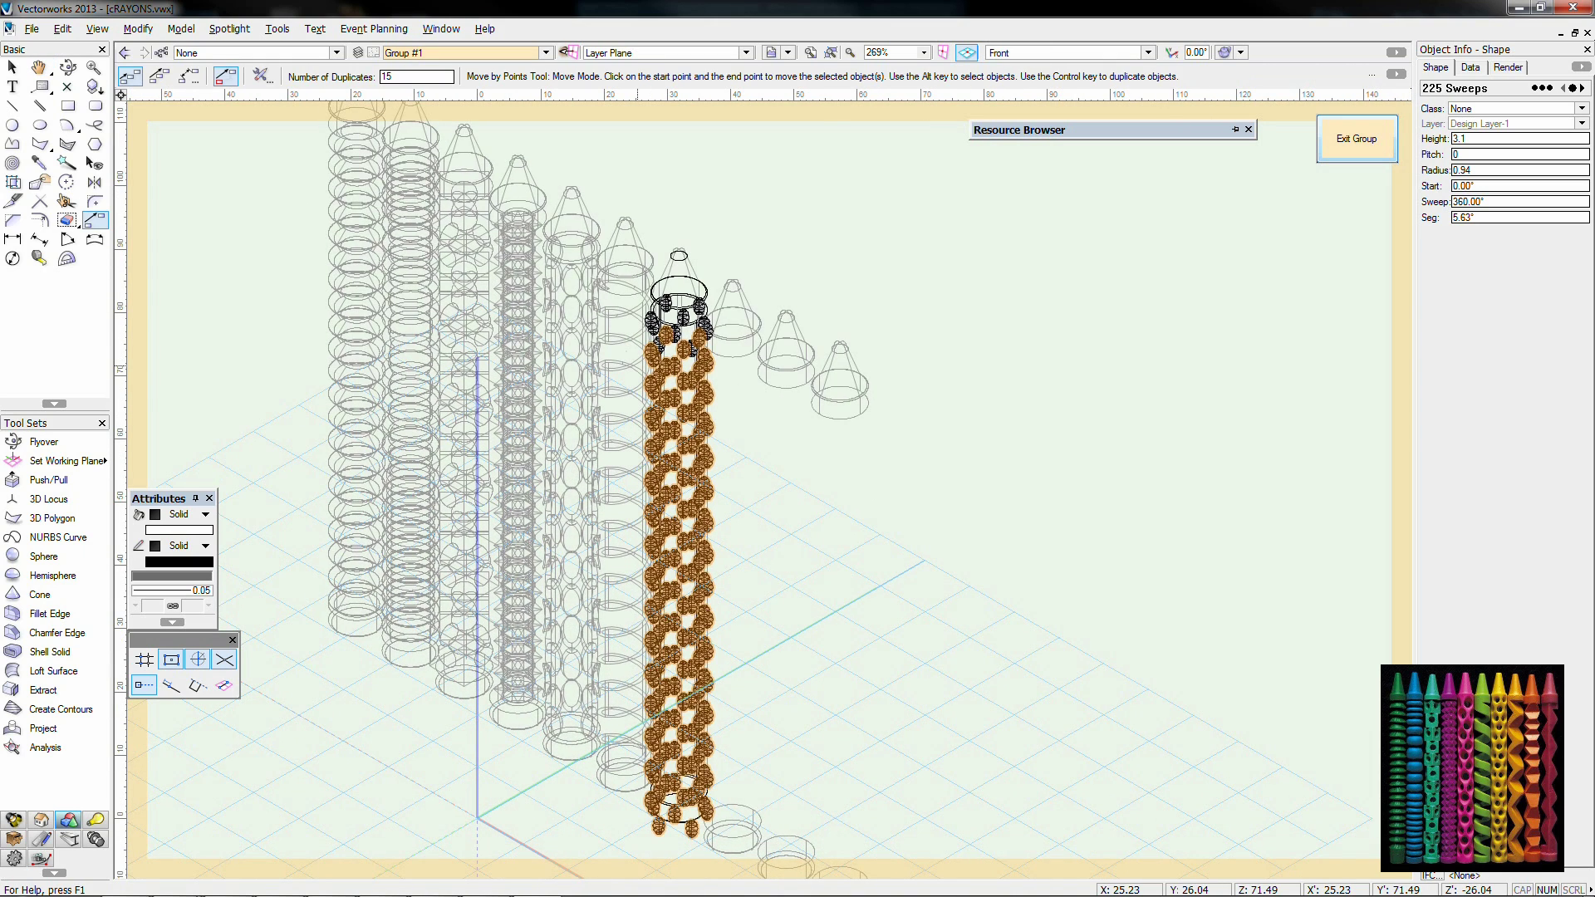
Step: Delete the excess ellipsoids that overlap the crayon's base and hang below the tube
key(KP_2)
key(x)
click(587, 840)
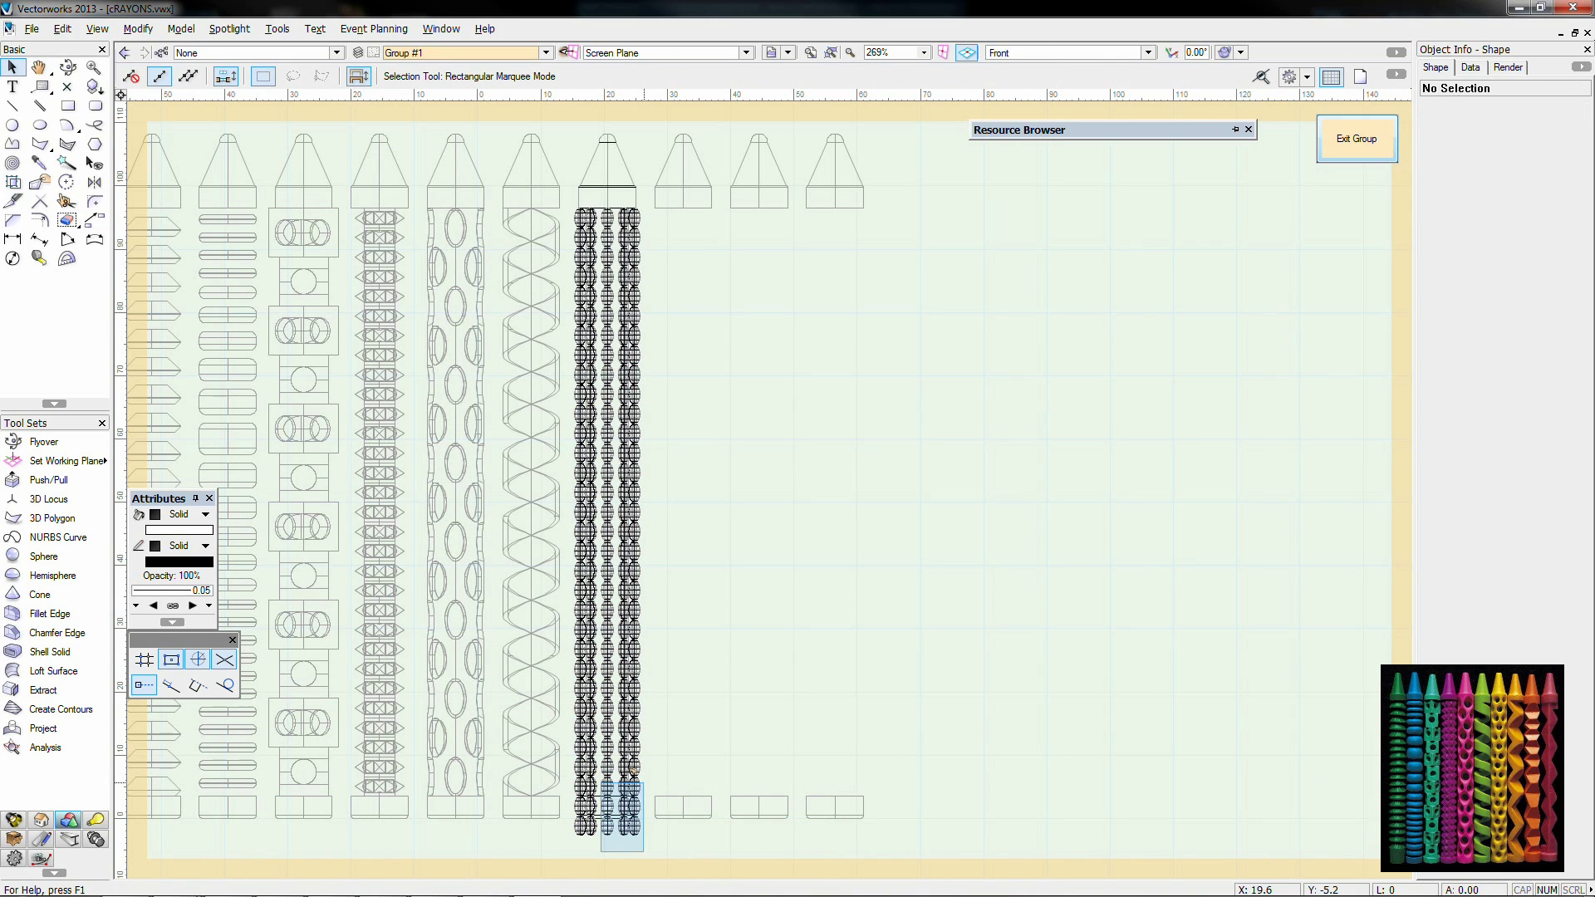
drag(643, 782, 644, 781)
key(Delete)
drag(606, 846, 573, 204)
key(Delete)
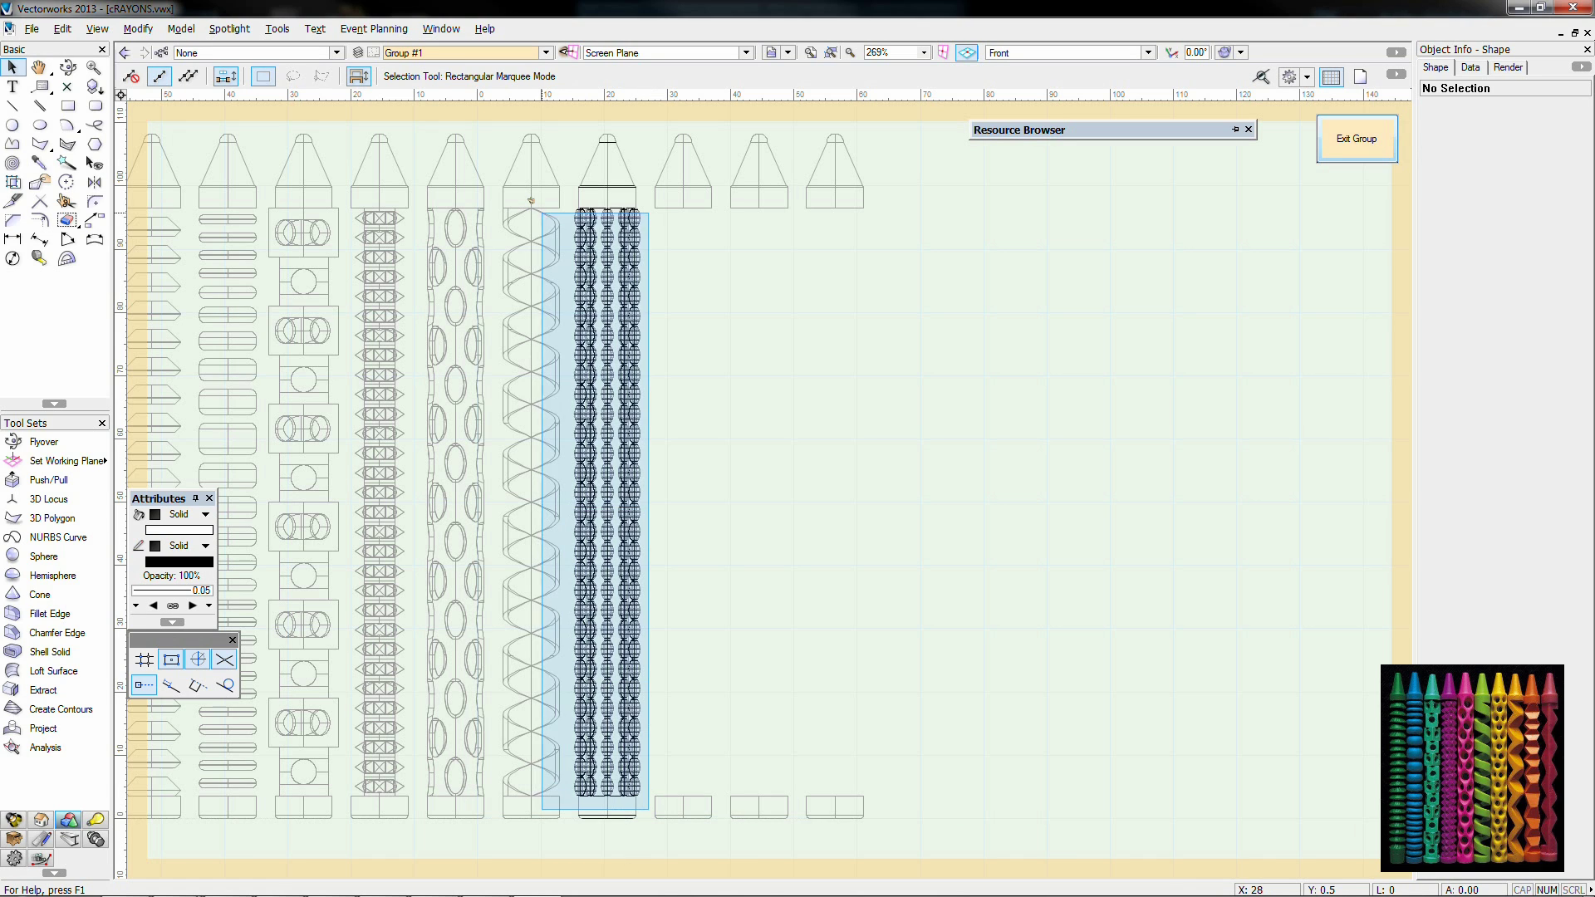
Step: Try to subtract all the ellipsoids from the tube in a single solid subtraction
right_click(595, 303)
click(674, 794)
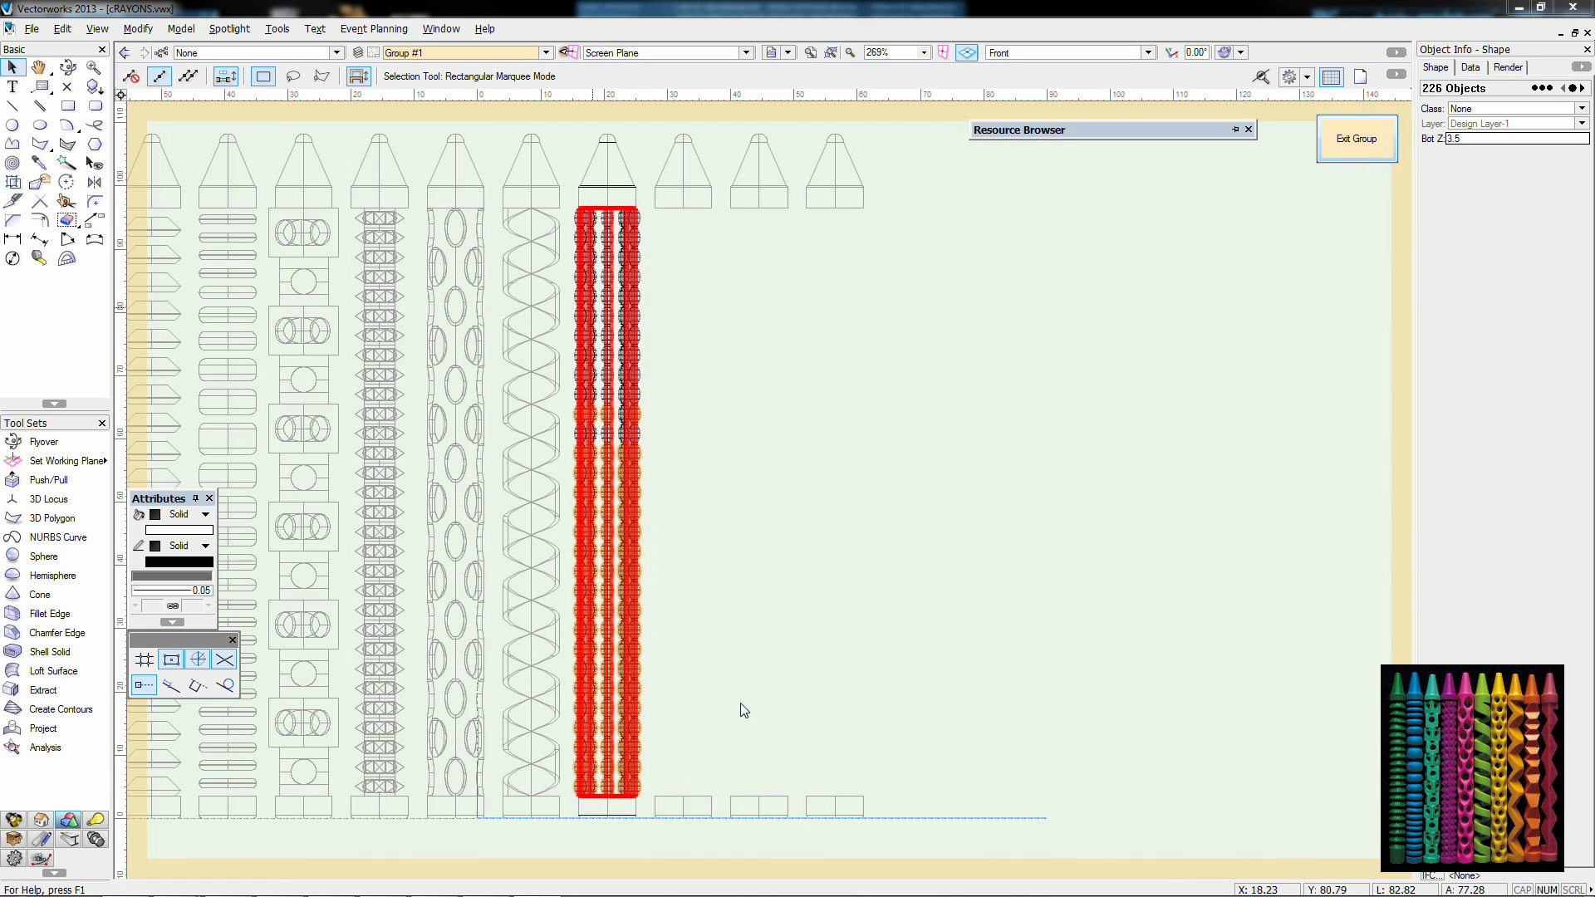
click(786, 501)
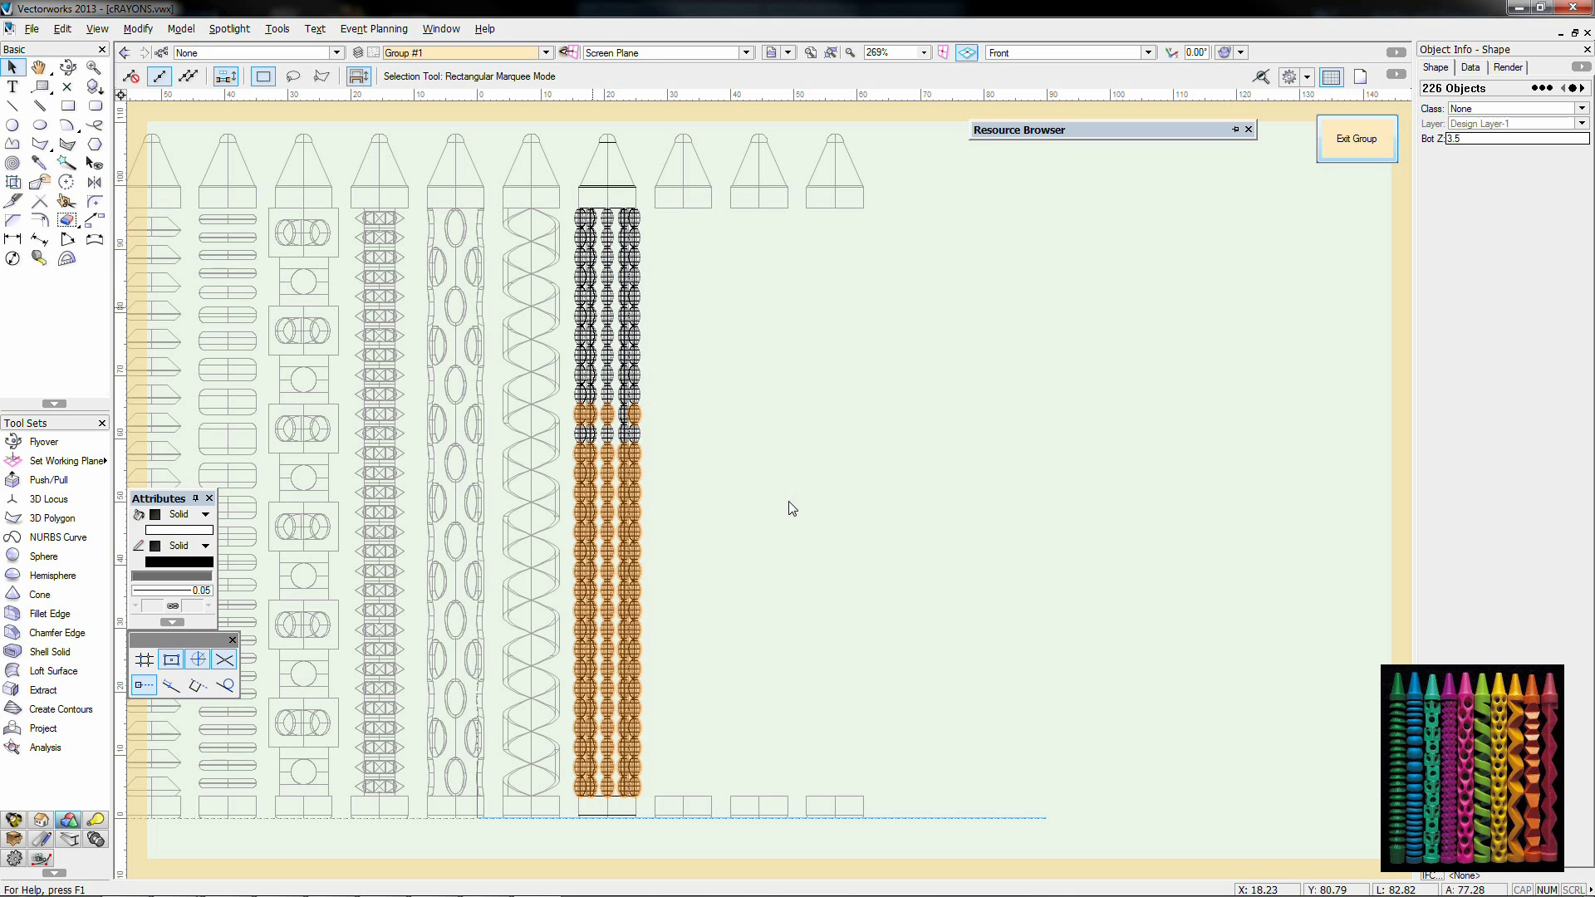
click(791, 478)
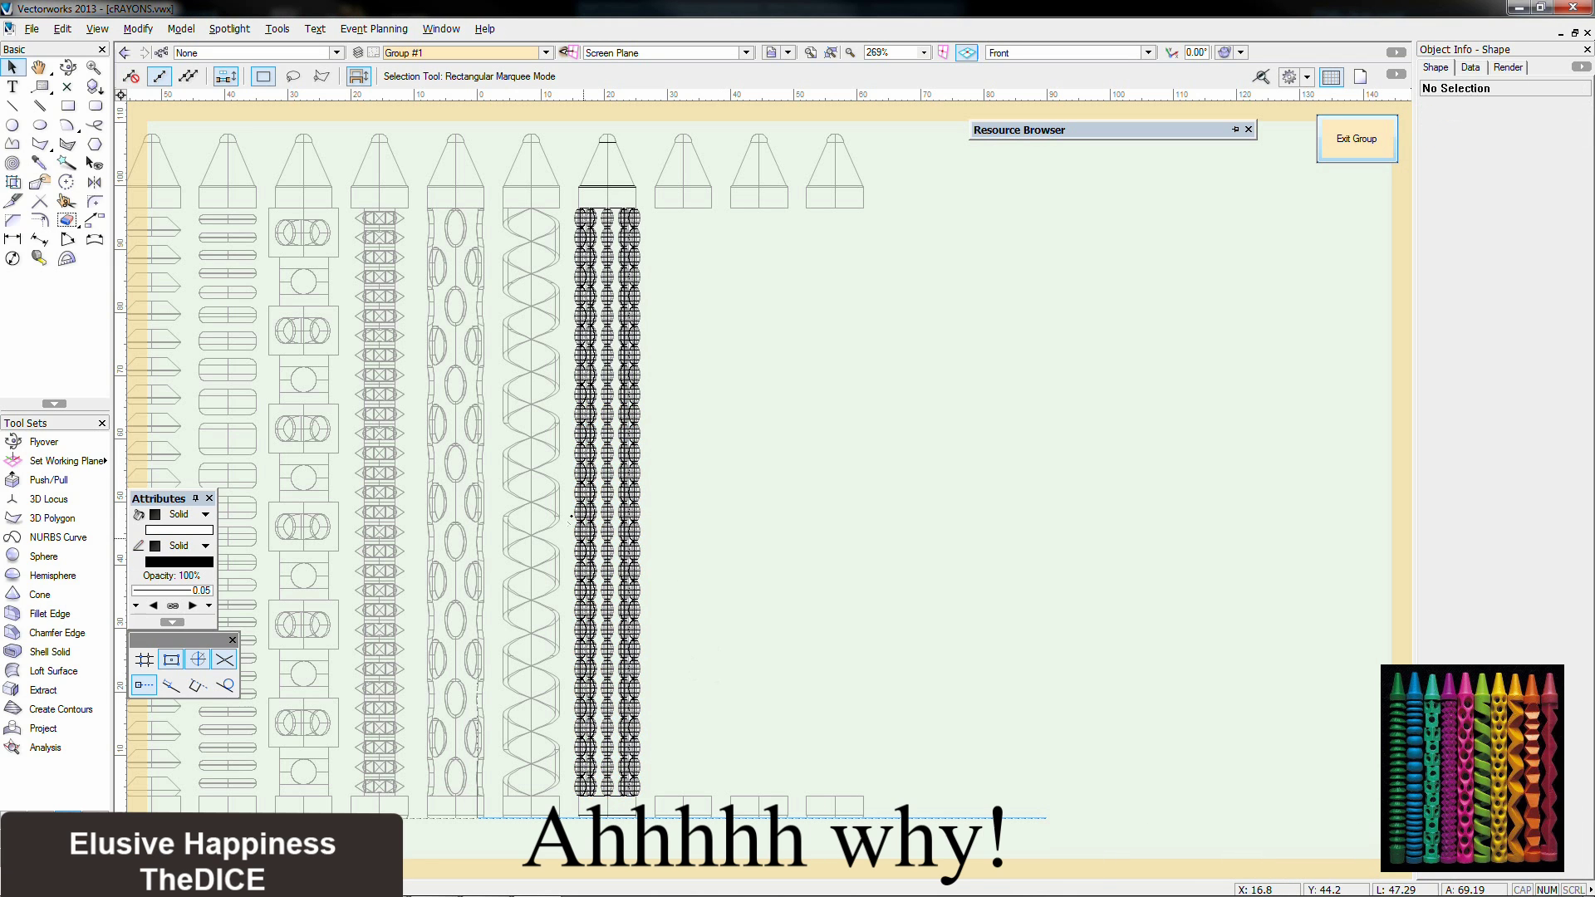
Step: Select the tube with only its lower rows of ellipsoids and try to subtract those rows from it
scroll(584, 514, up, 3)
click(540, 504)
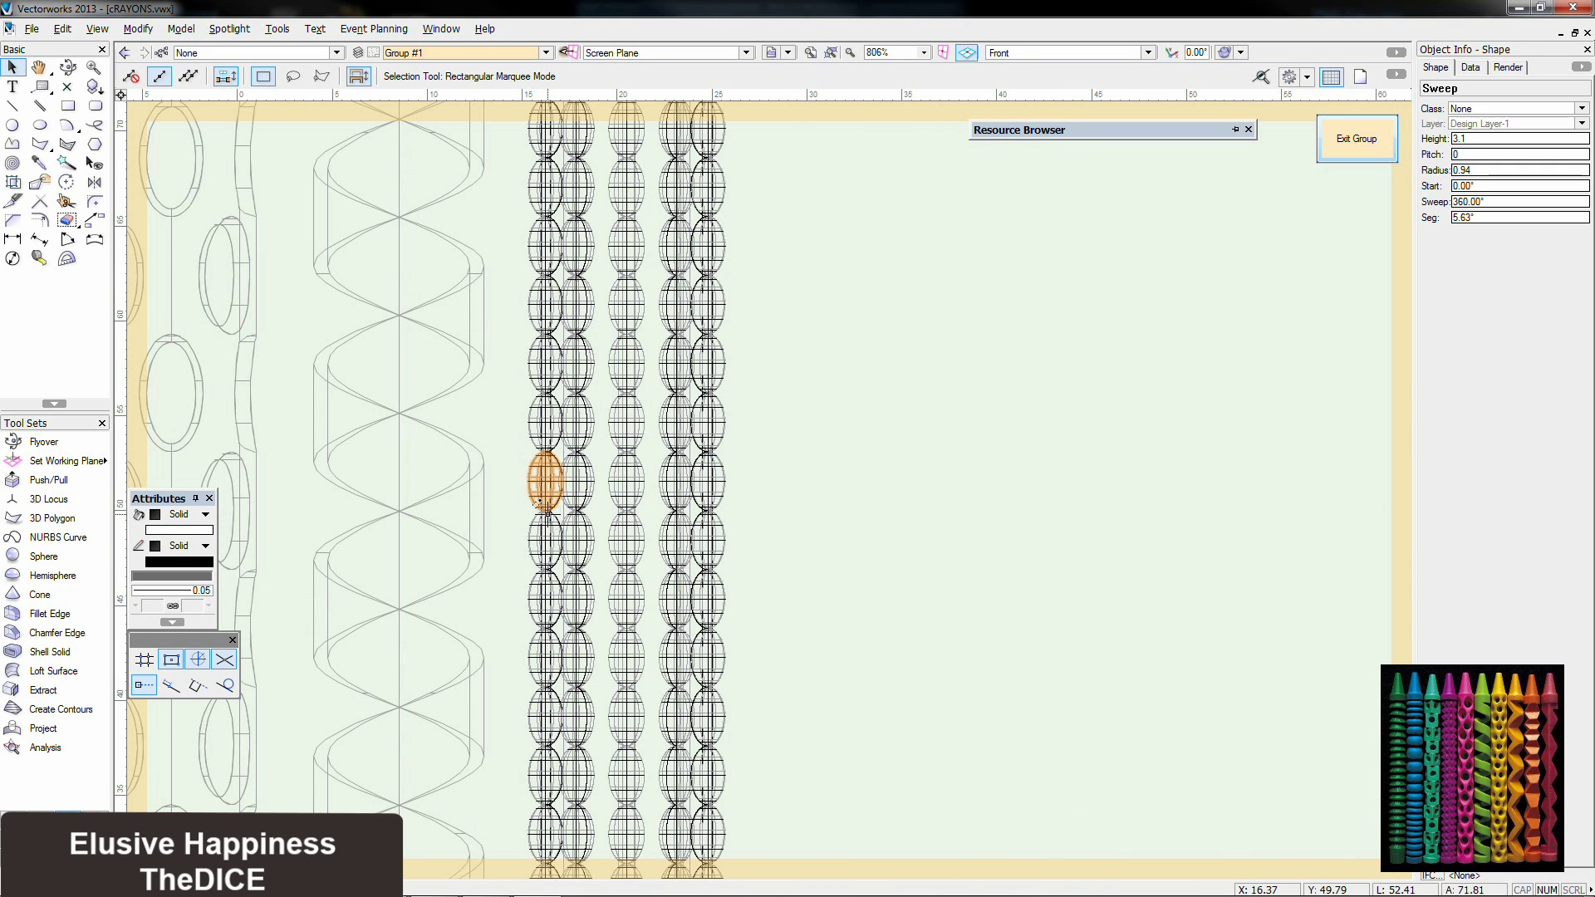
click(568, 510)
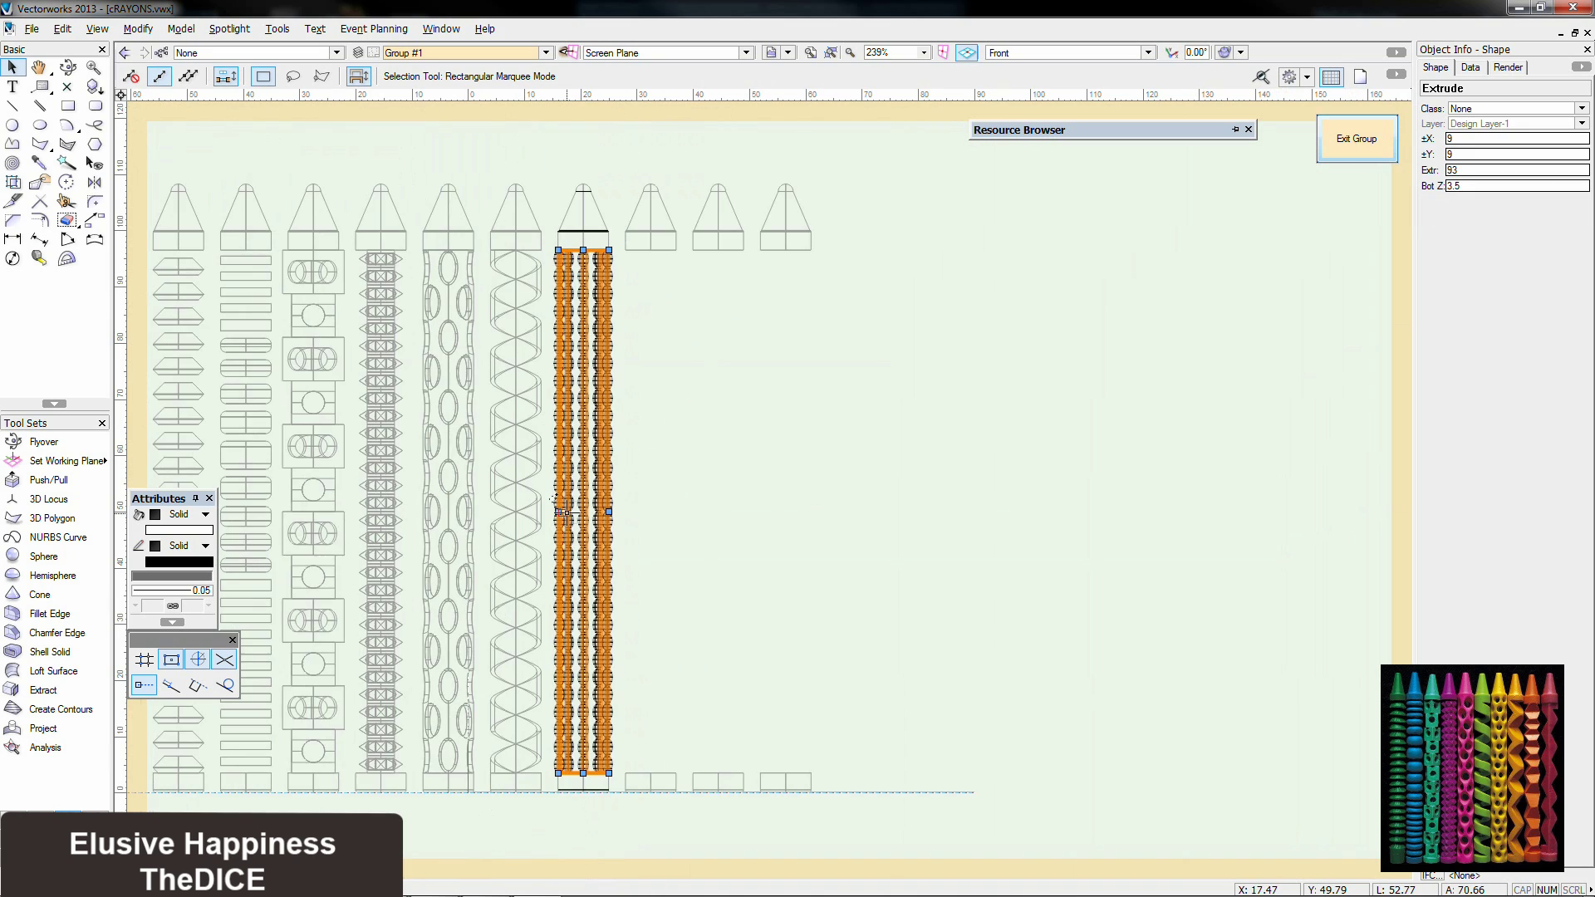
scroll(573, 510, down, 3)
shift+drag(593, 709, 540, 612)
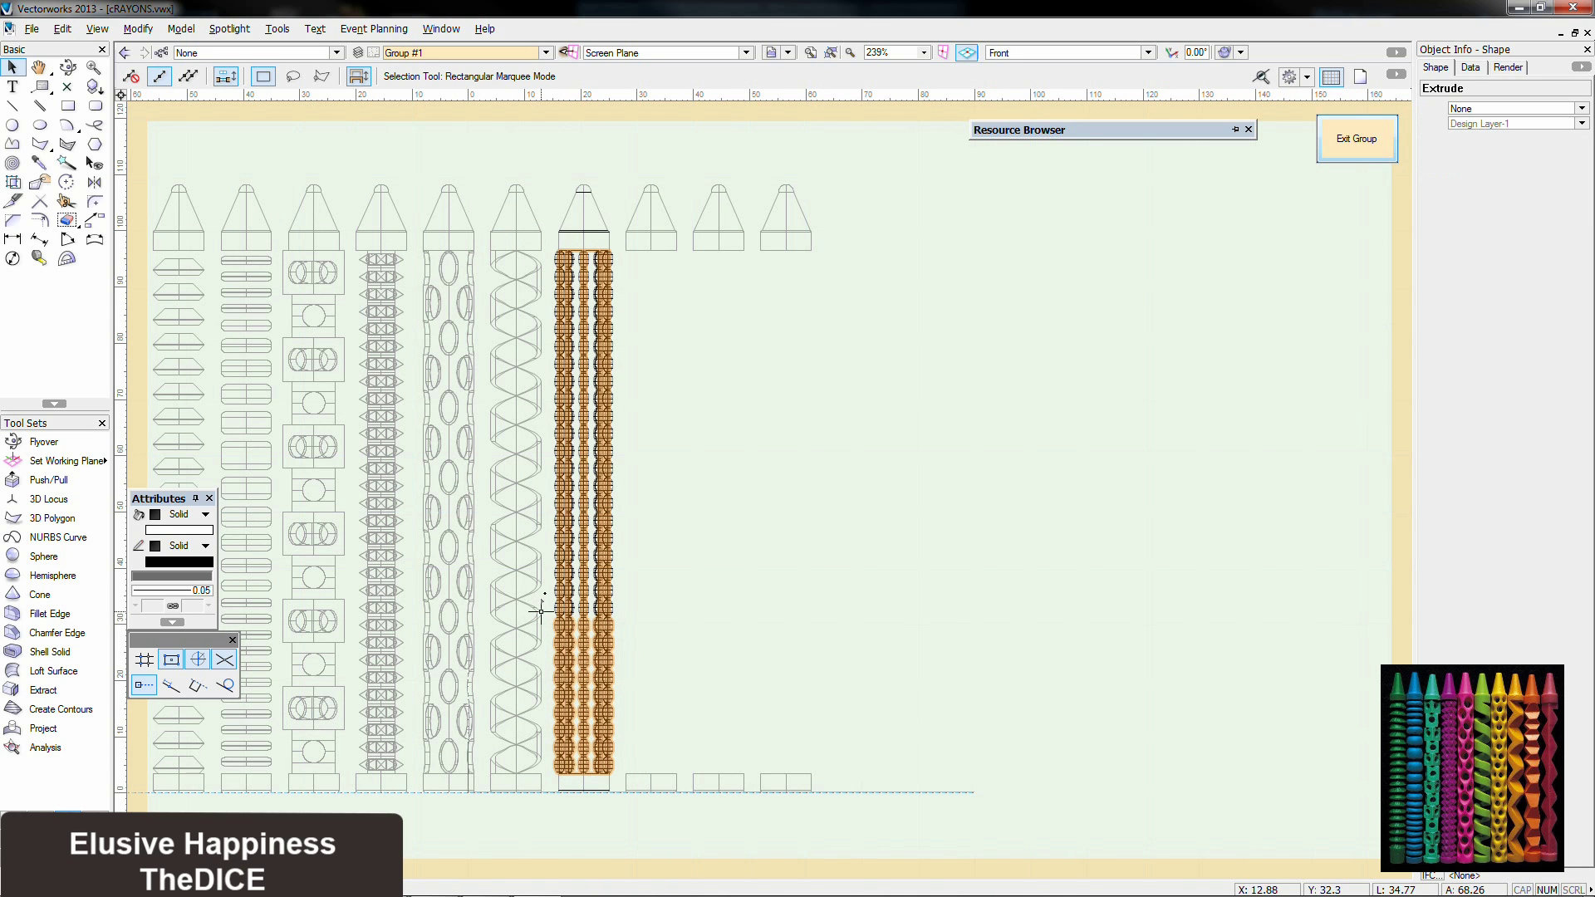
right_click(583, 650)
click(646, 570)
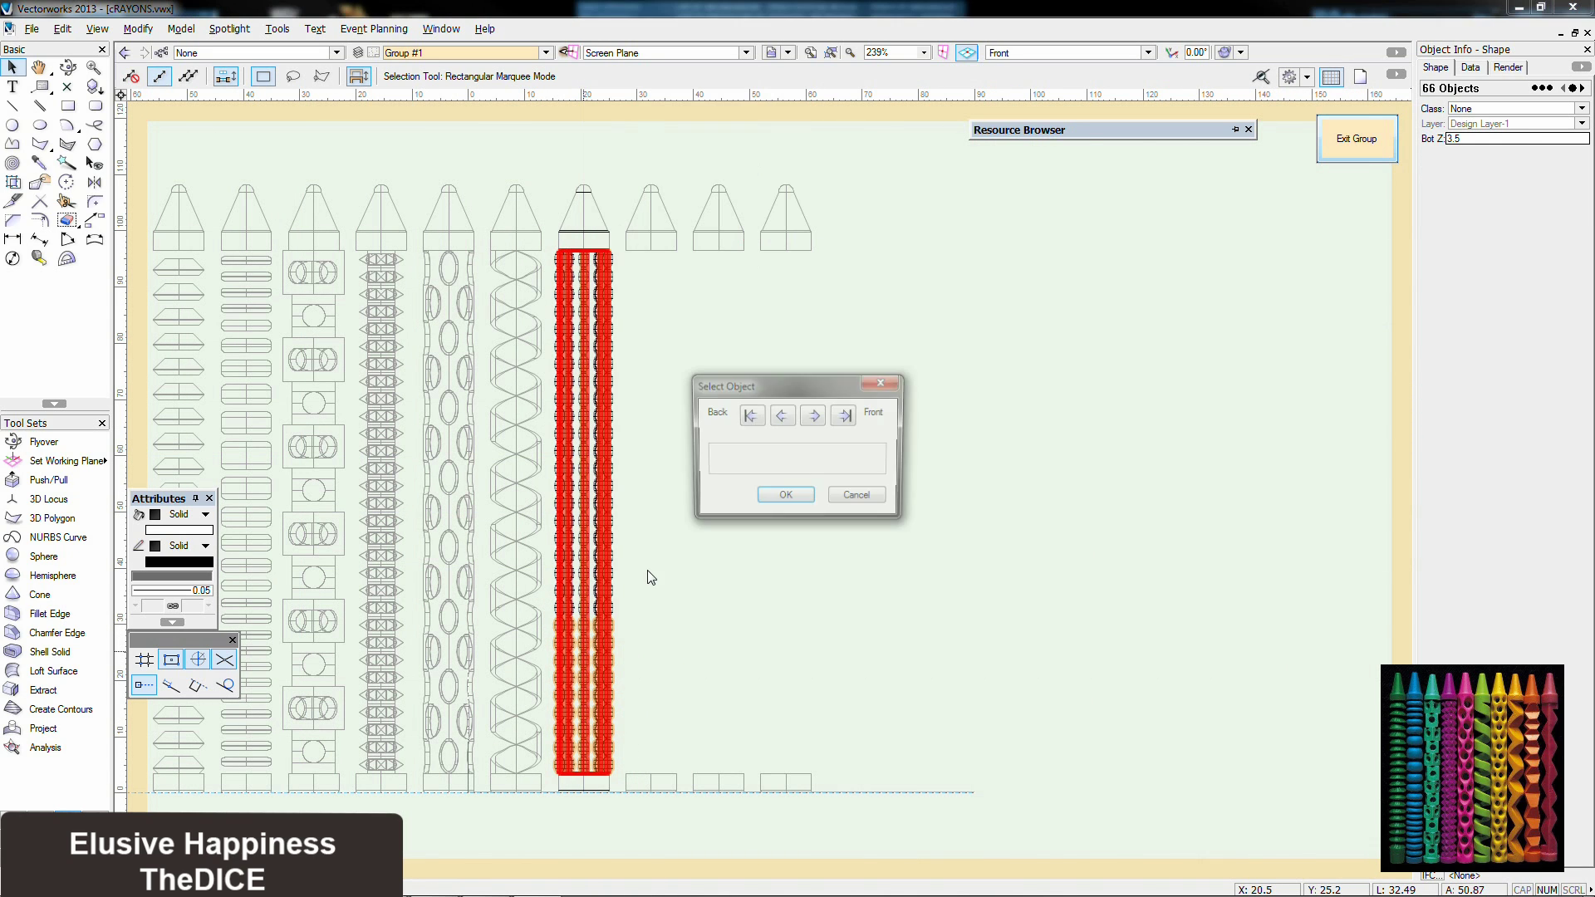
click(797, 500)
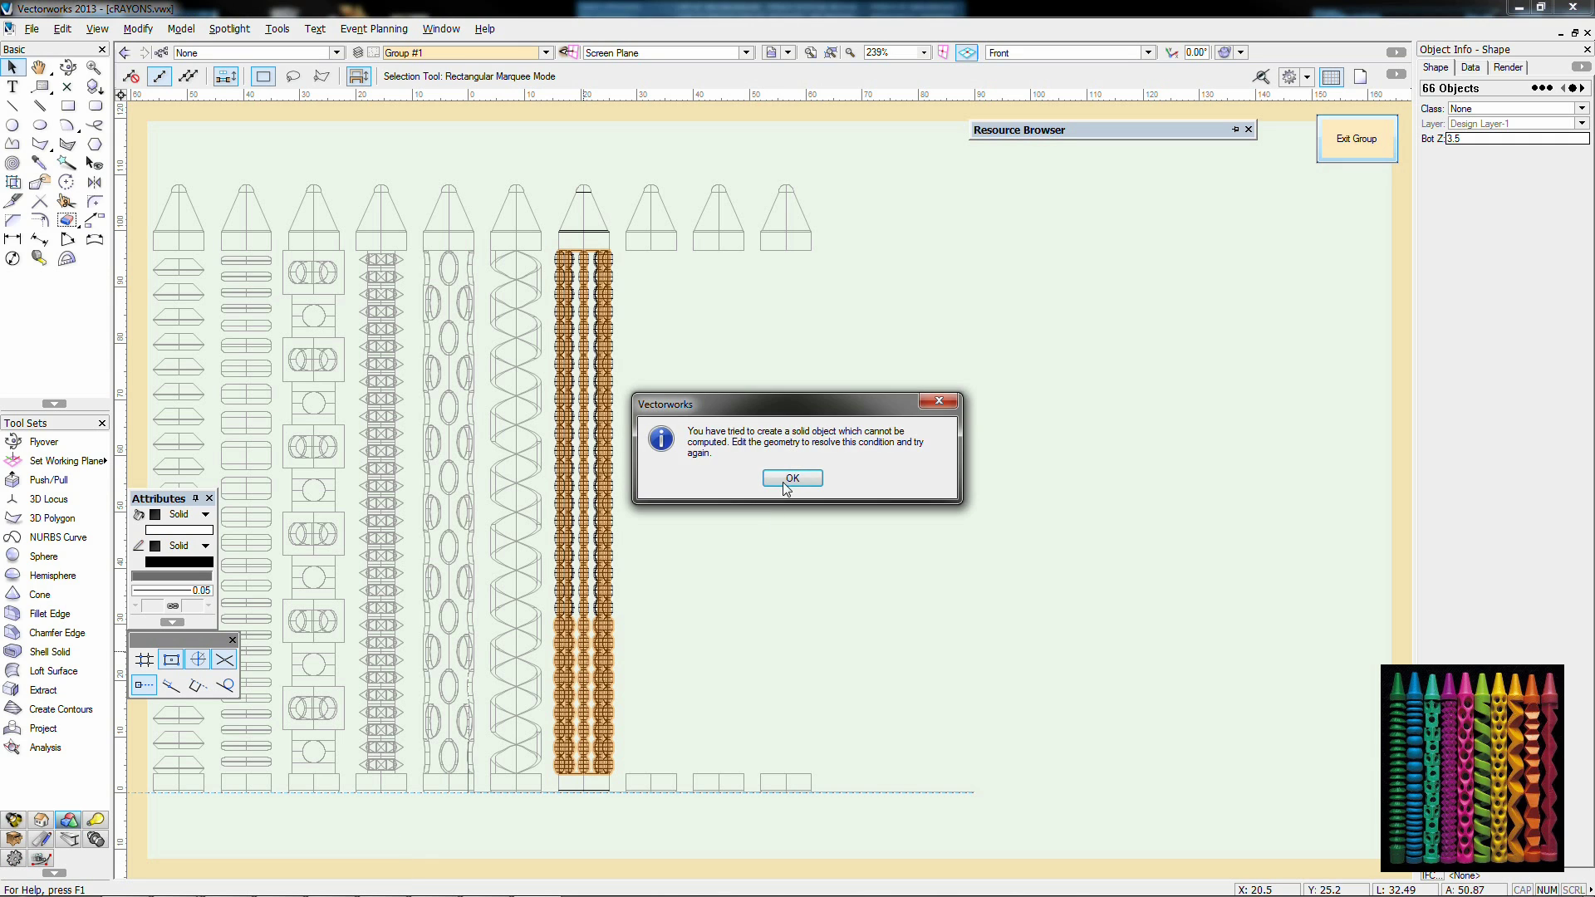
click(787, 483)
click(633, 655)
Step: Subtract the lowest two rows of ellipsoids from the tube
scroll(615, 779, up, 2)
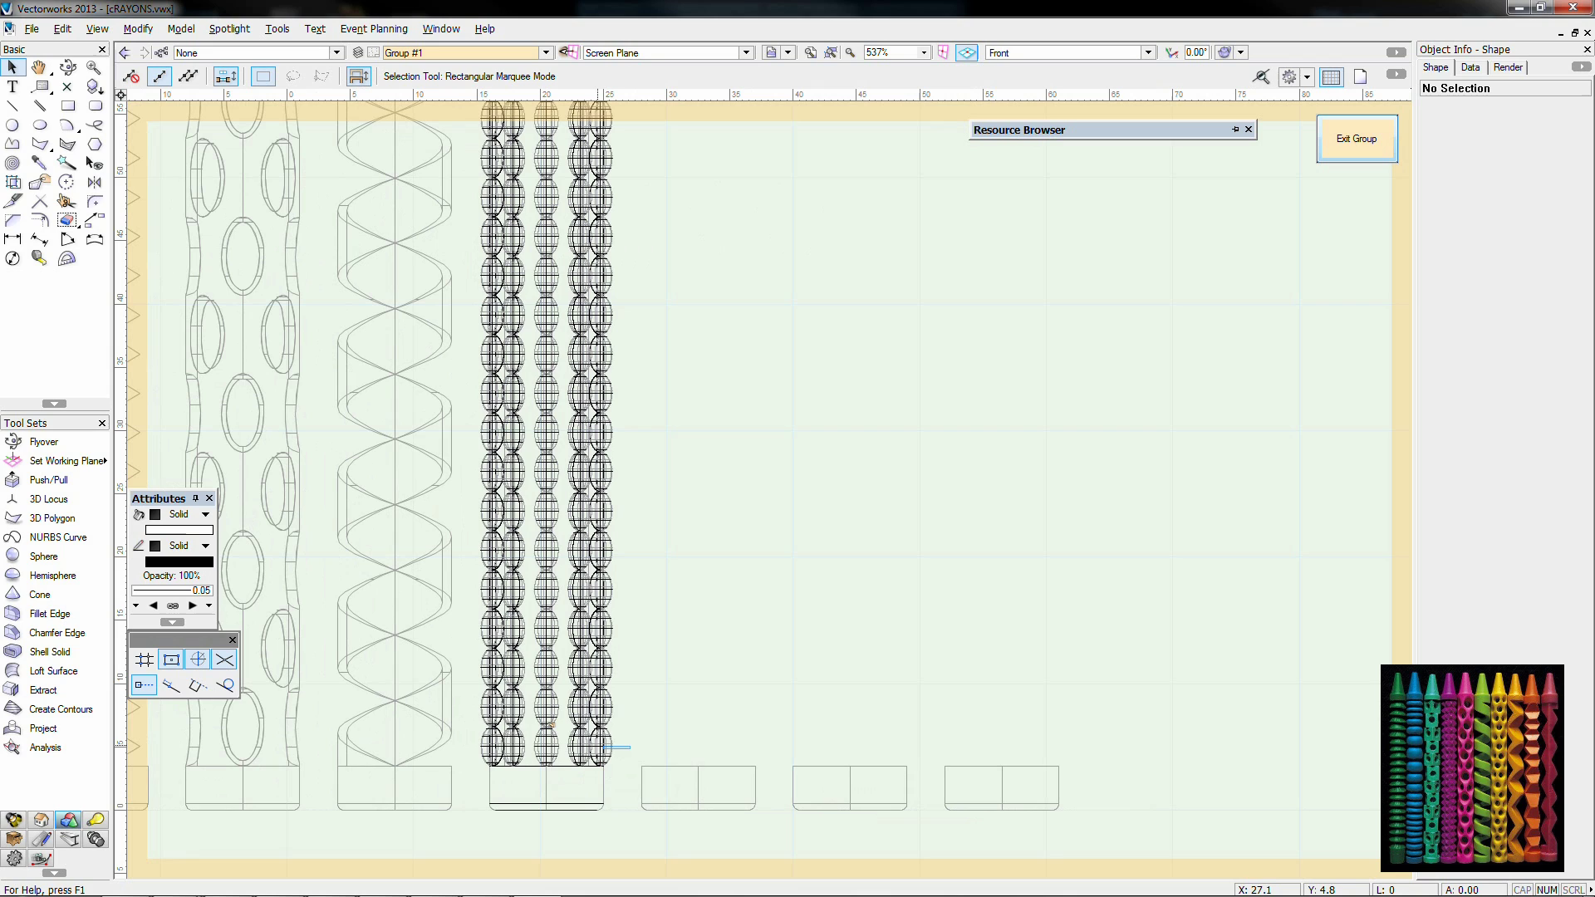
drag(636, 748, 482, 705)
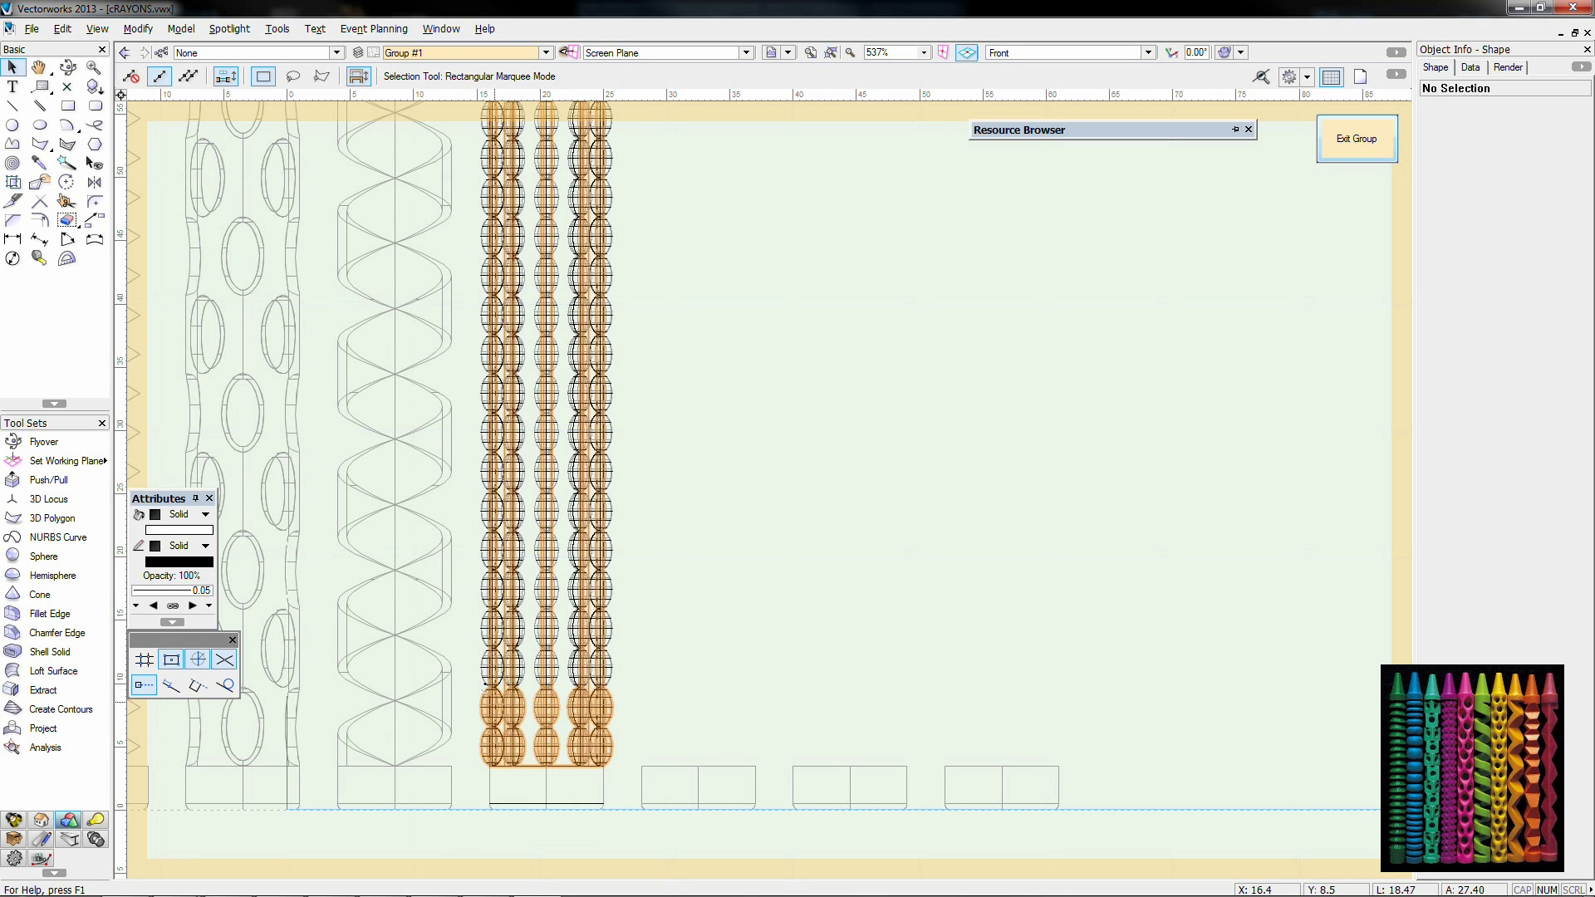
right_click(511, 696)
click(635, 640)
key(Return)
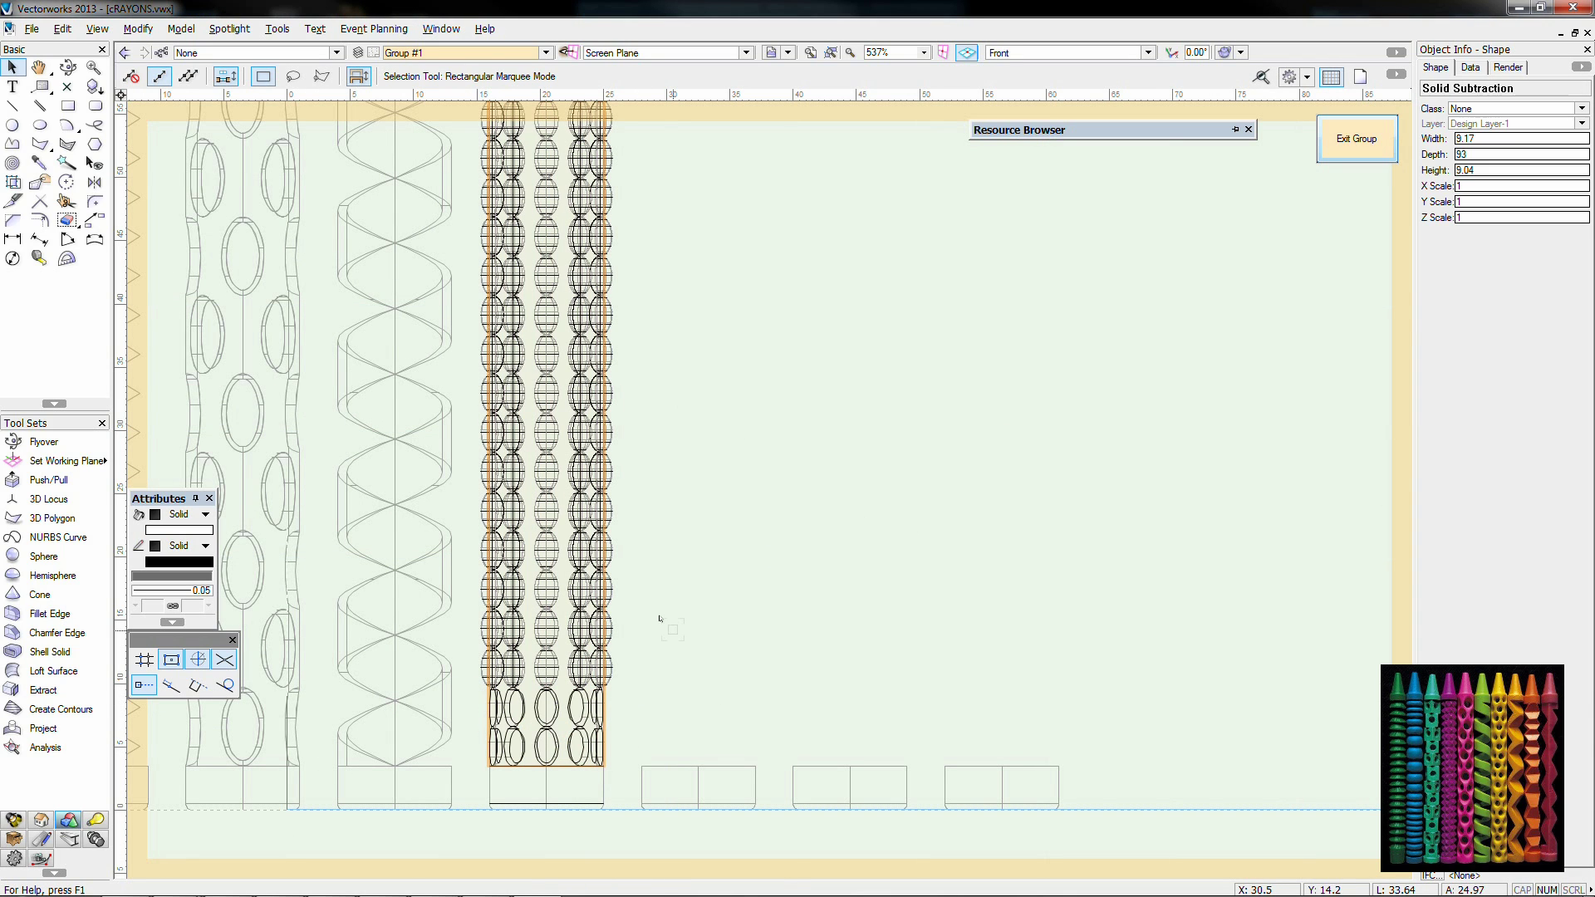
Step: Try to subtract the next three rows of ellipsoids from the carved tube
right_click(490, 576)
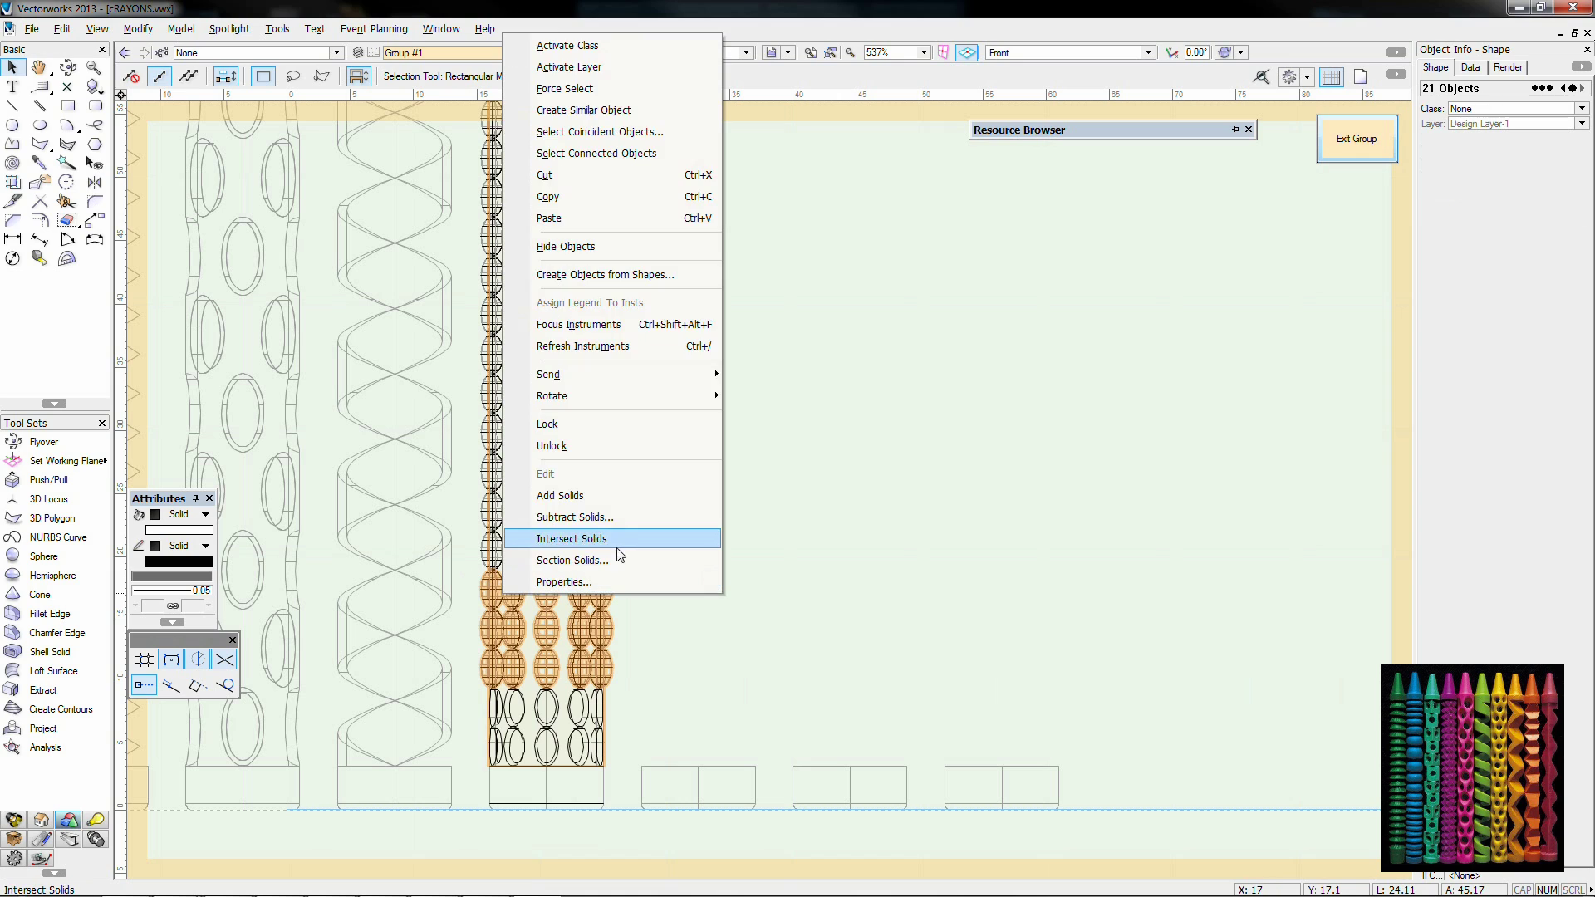
click(619, 538)
click(814, 415)
click(815, 416)
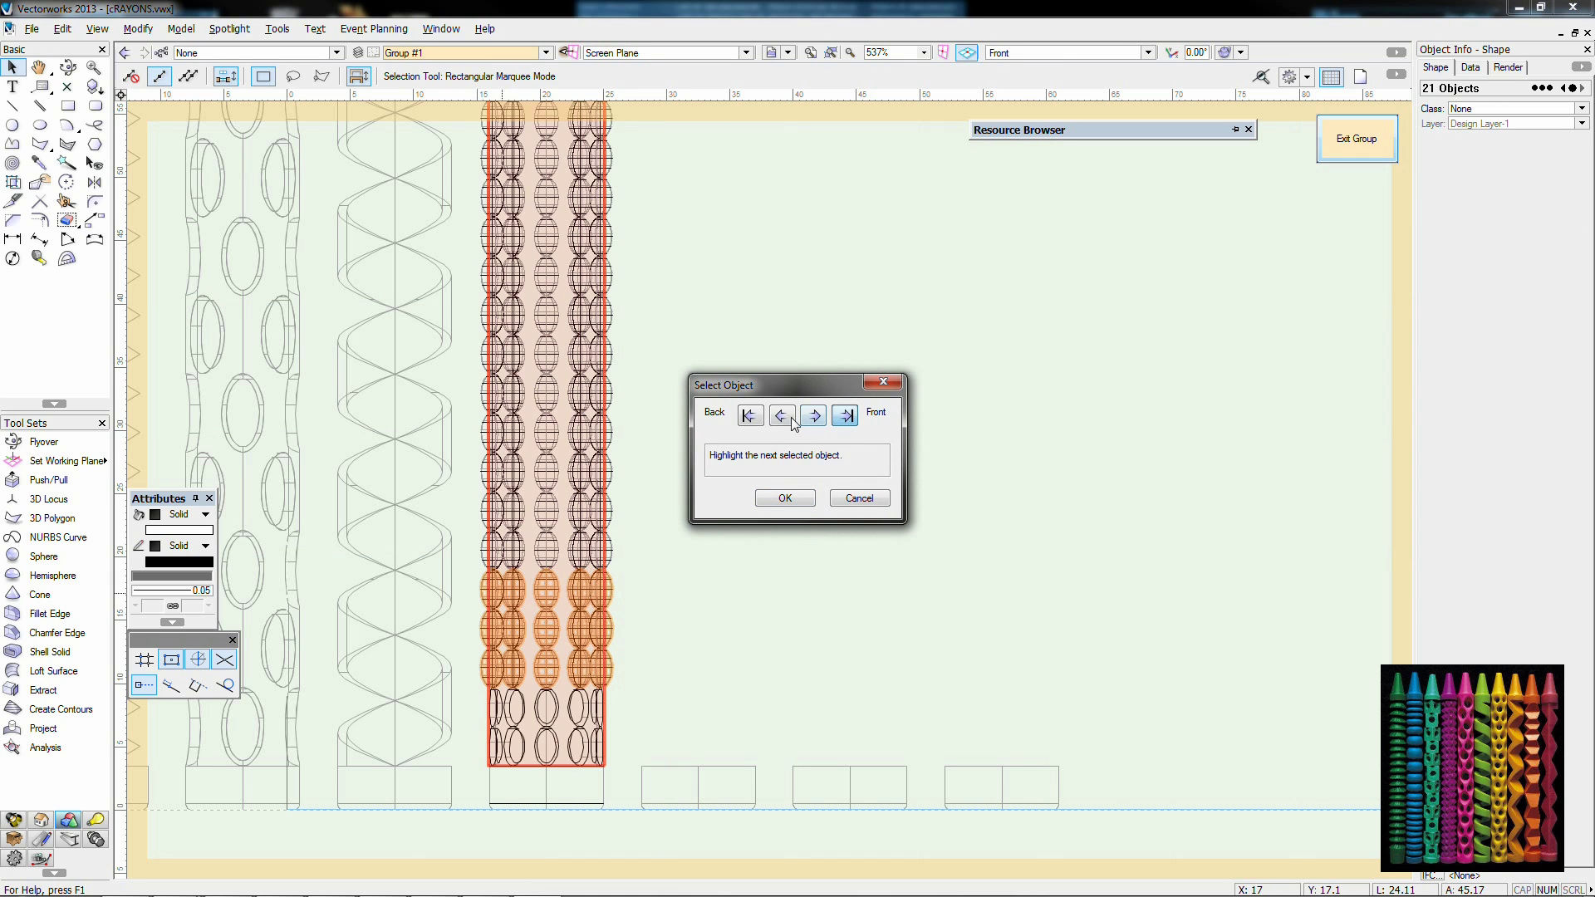
click(783, 498)
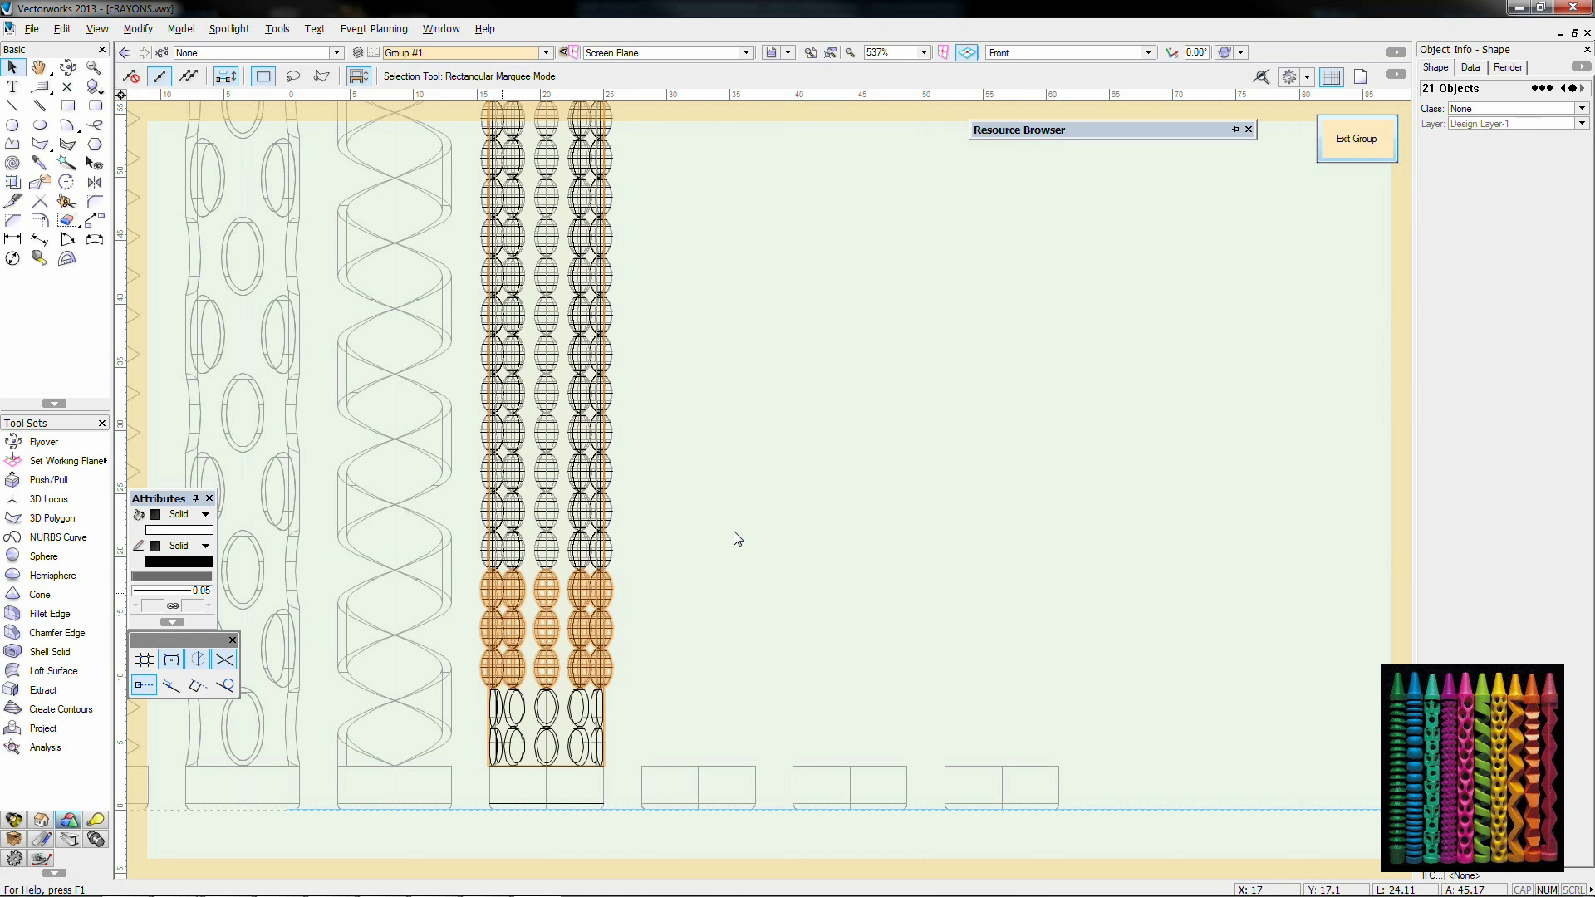
click(791, 479)
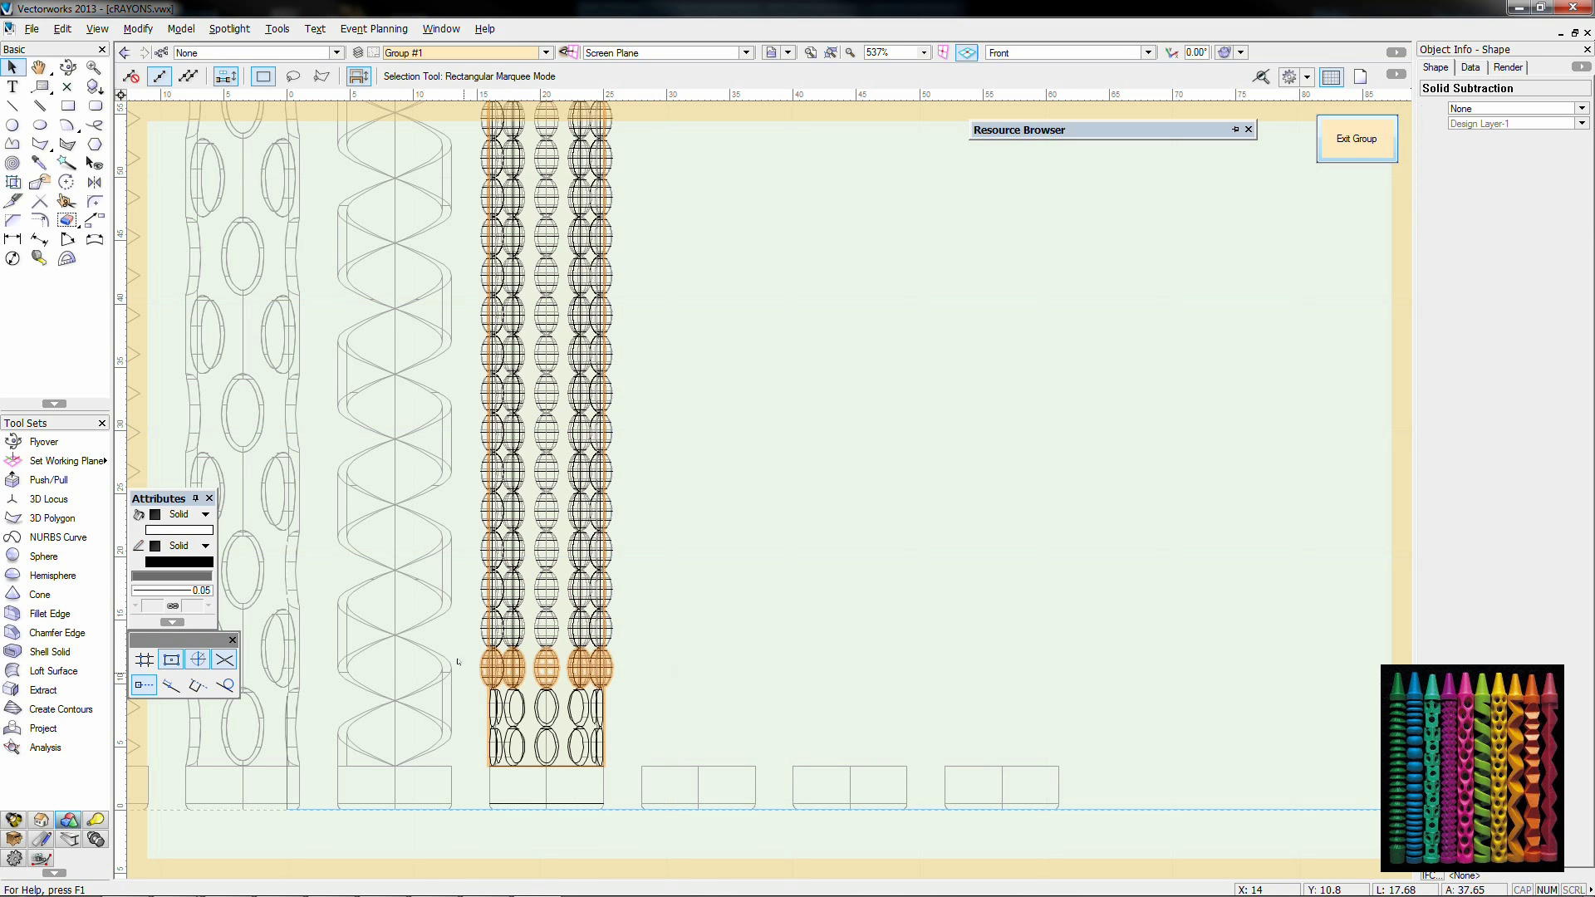
Step: Subtract only the third row of ellipsoids from the bottom from the carved tube
right_click(515, 686)
click(622, 605)
click(844, 417)
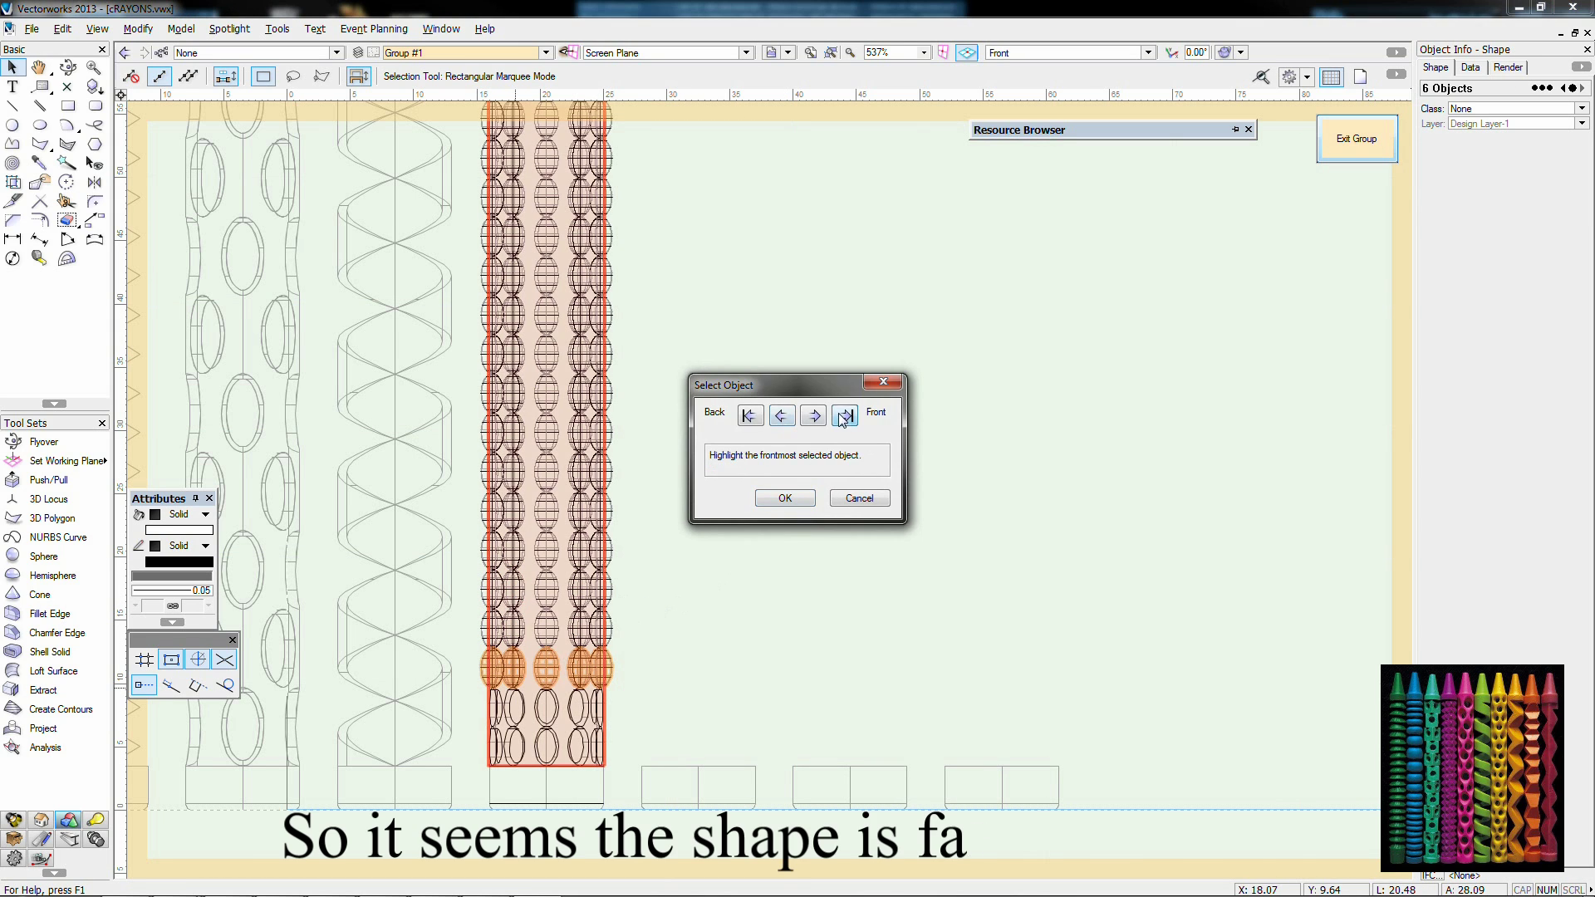
click(792, 493)
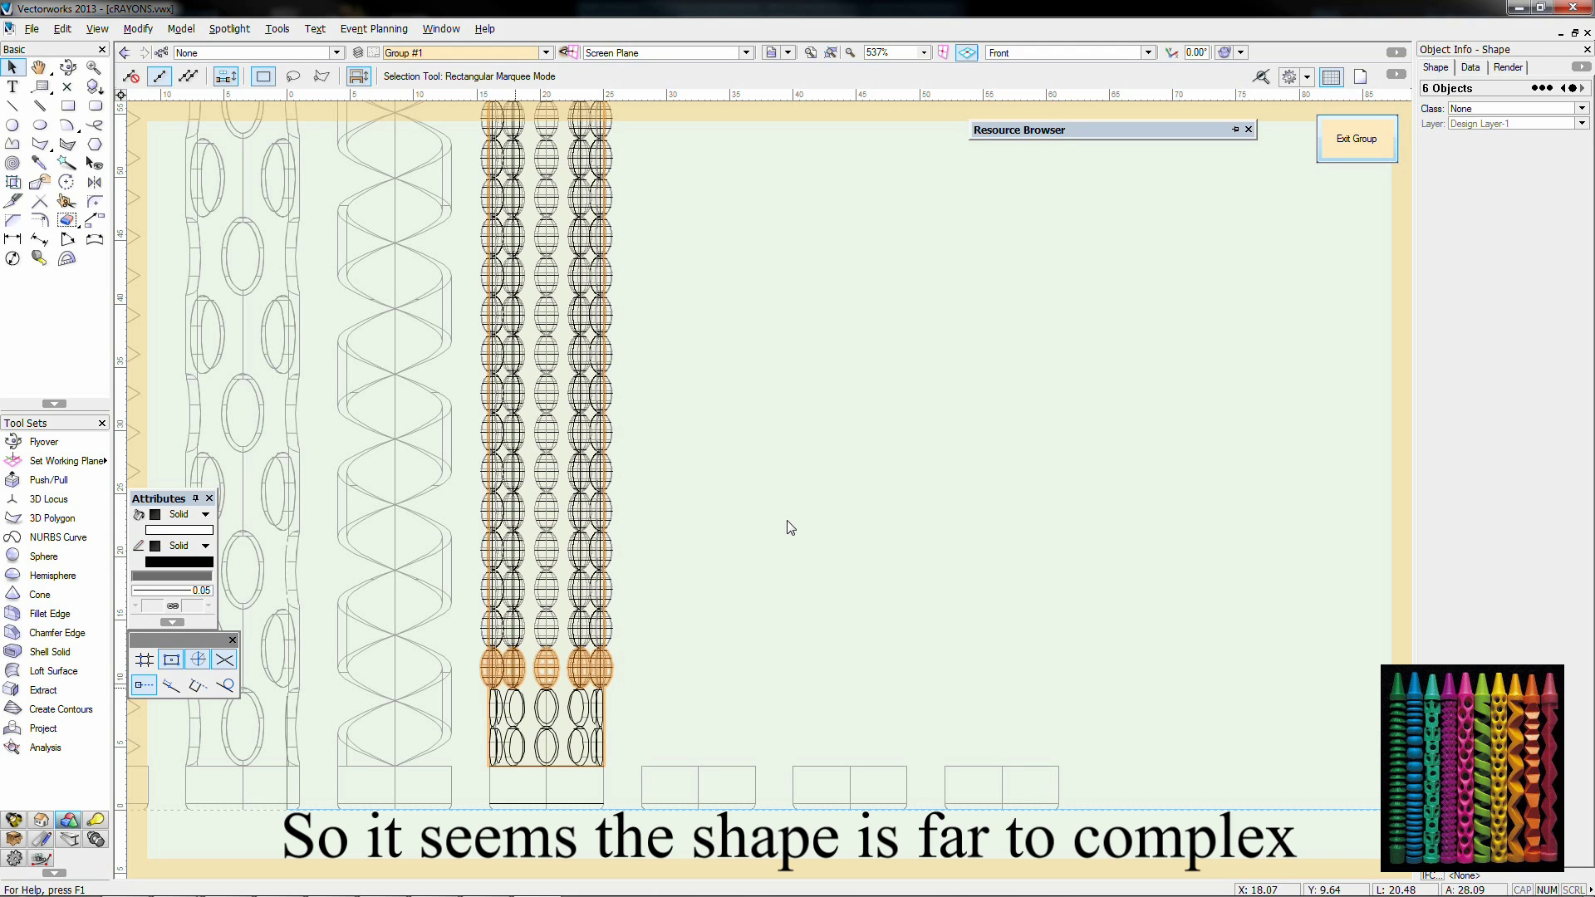
Step: Try to subtract the fourth row of ellipsoids from the bottom from the carved tube
shift+drag(462, 626, 627, 644)
right_click(504, 631)
click(594, 558)
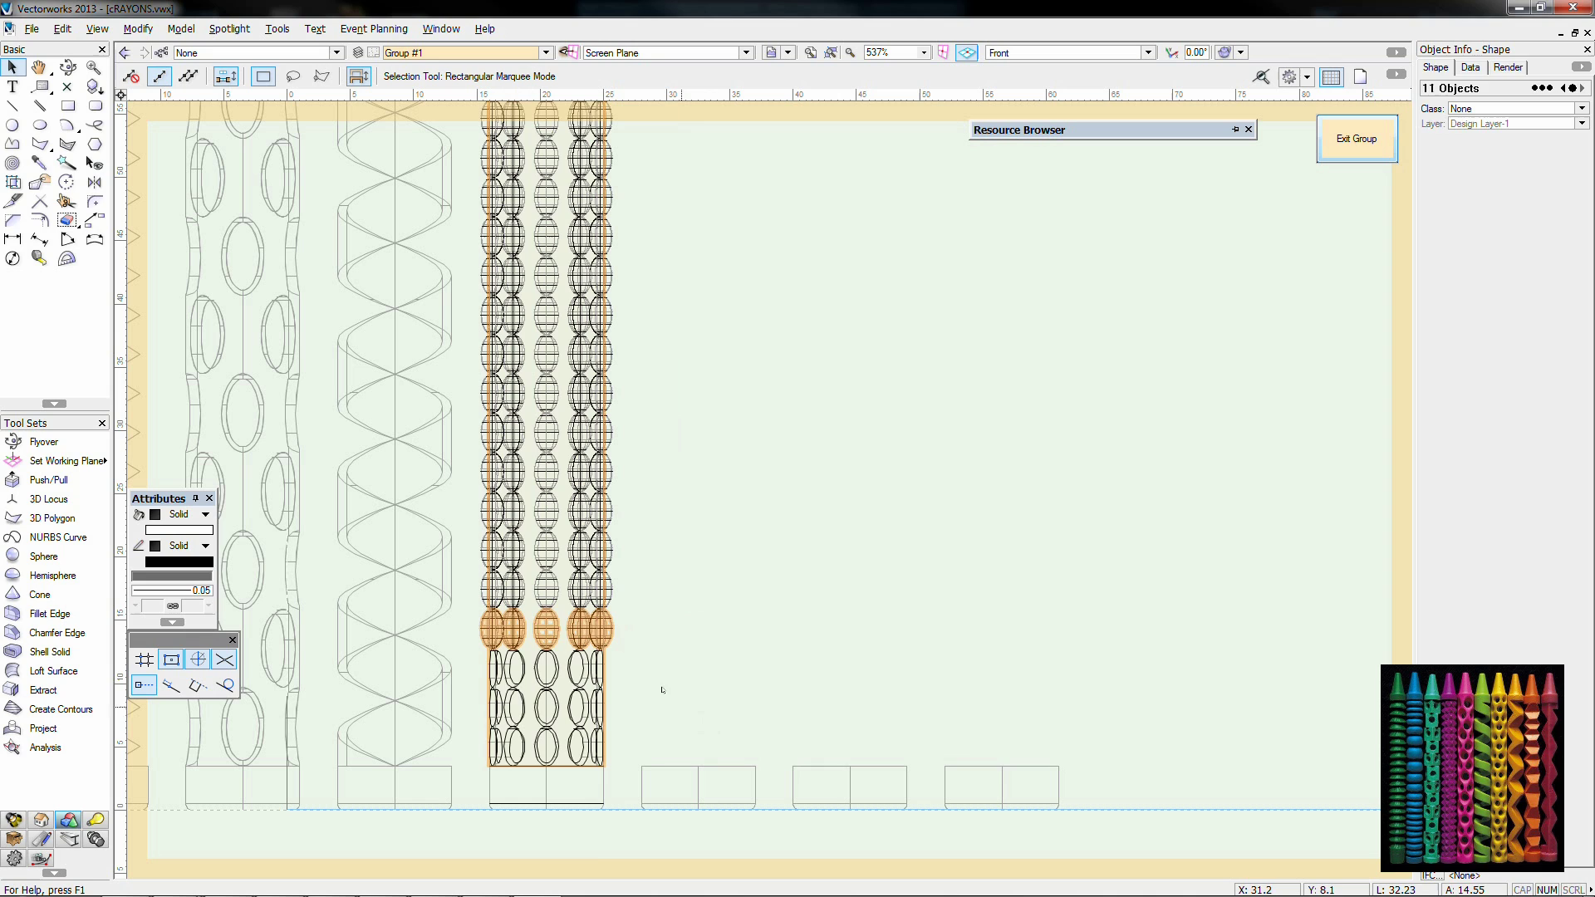
Step: Delete all the remaining ellipsoids above the carved rows and select the tube
scroll(638, 668, down, 2)
drag(651, 680, 565, 190)
key(Delete)
click(622, 572)
Step: Draw a rectangle about 10.82 by 86.8 mm over the seventh crayon's tube, from between its second and third hollow rows to the top
scroll(619, 576, up, 4)
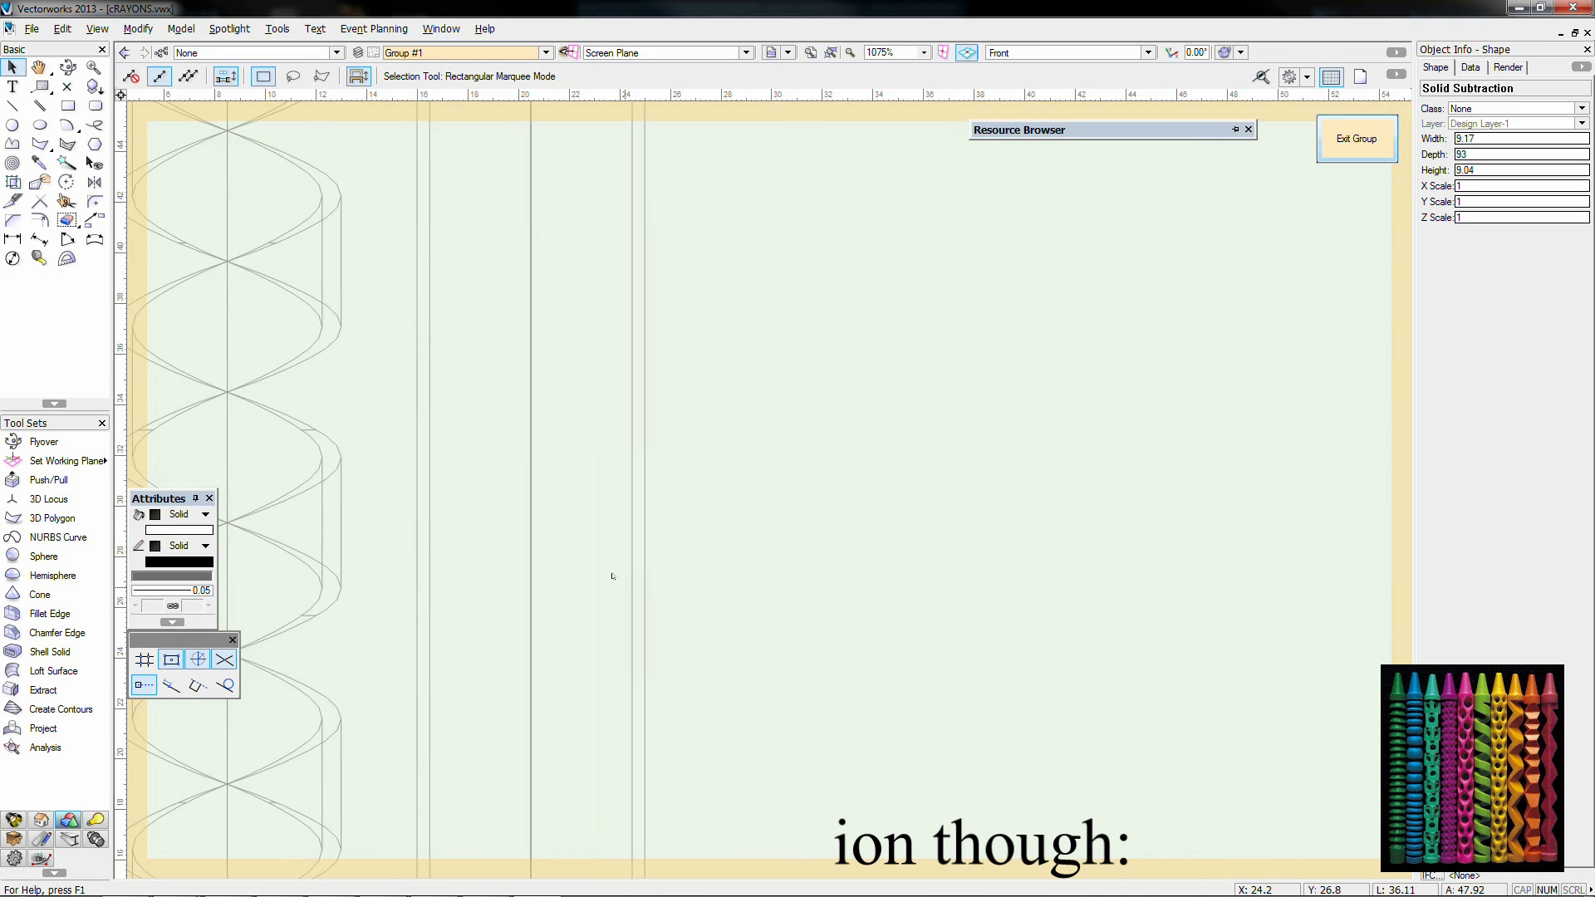
scroll(620, 577, down, 3)
middle_drag(620, 634, 609, 549)
scroll(609, 549, up, 1)
click(62, 107)
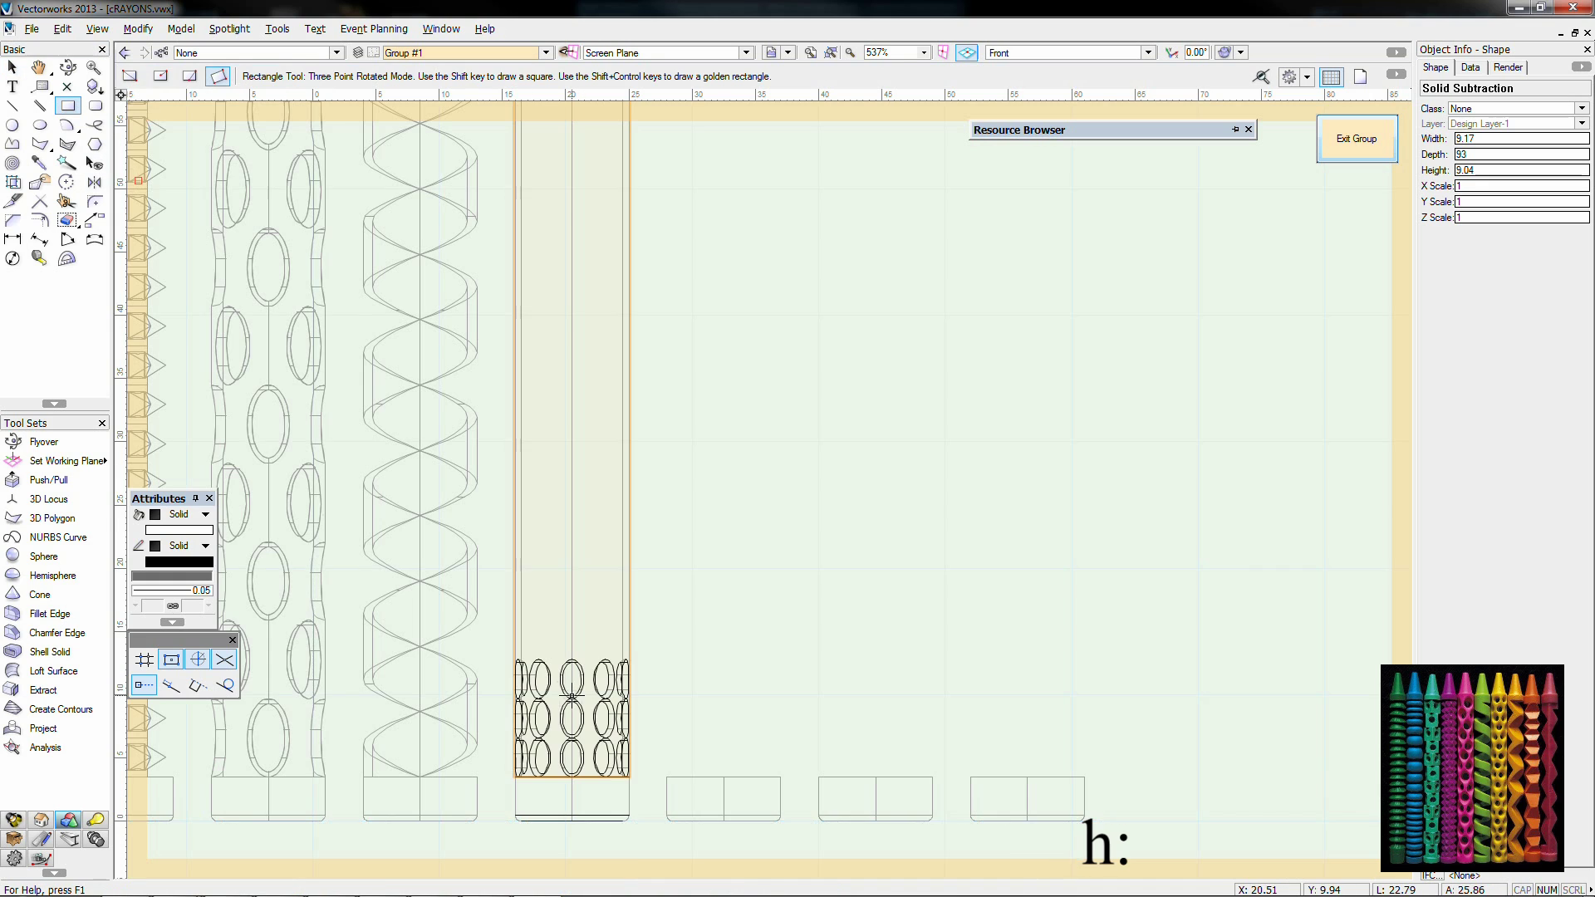
scroll(573, 696, up, 3)
scroll(365, 704, down, 4)
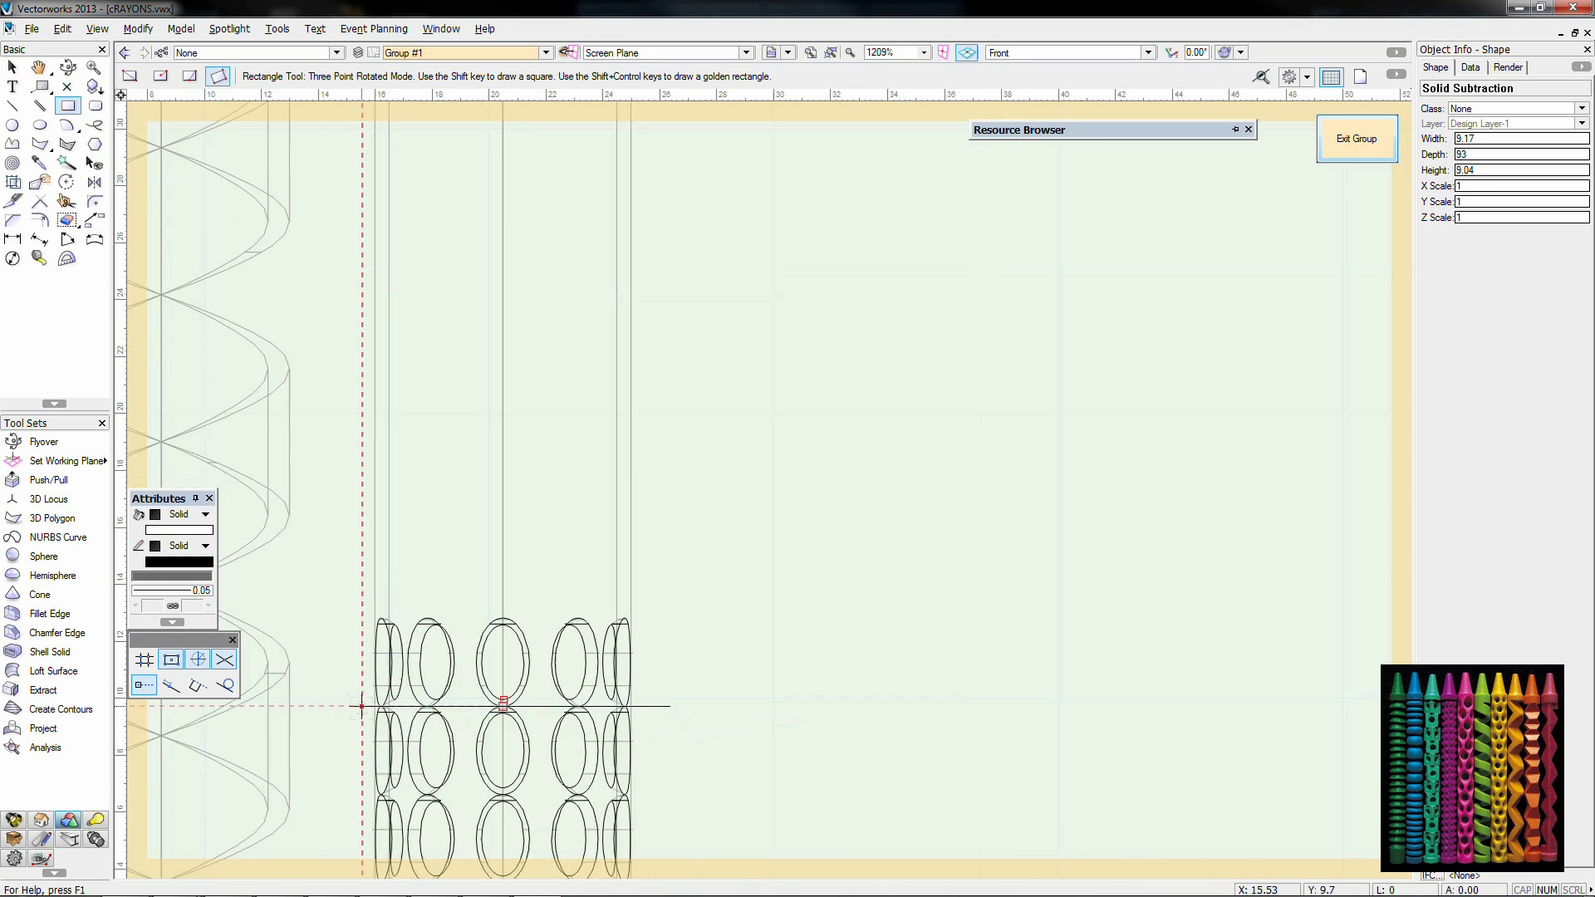
scroll(384, 238, up, 3)
click(384, 238)
scroll(507, 282, down, 4)
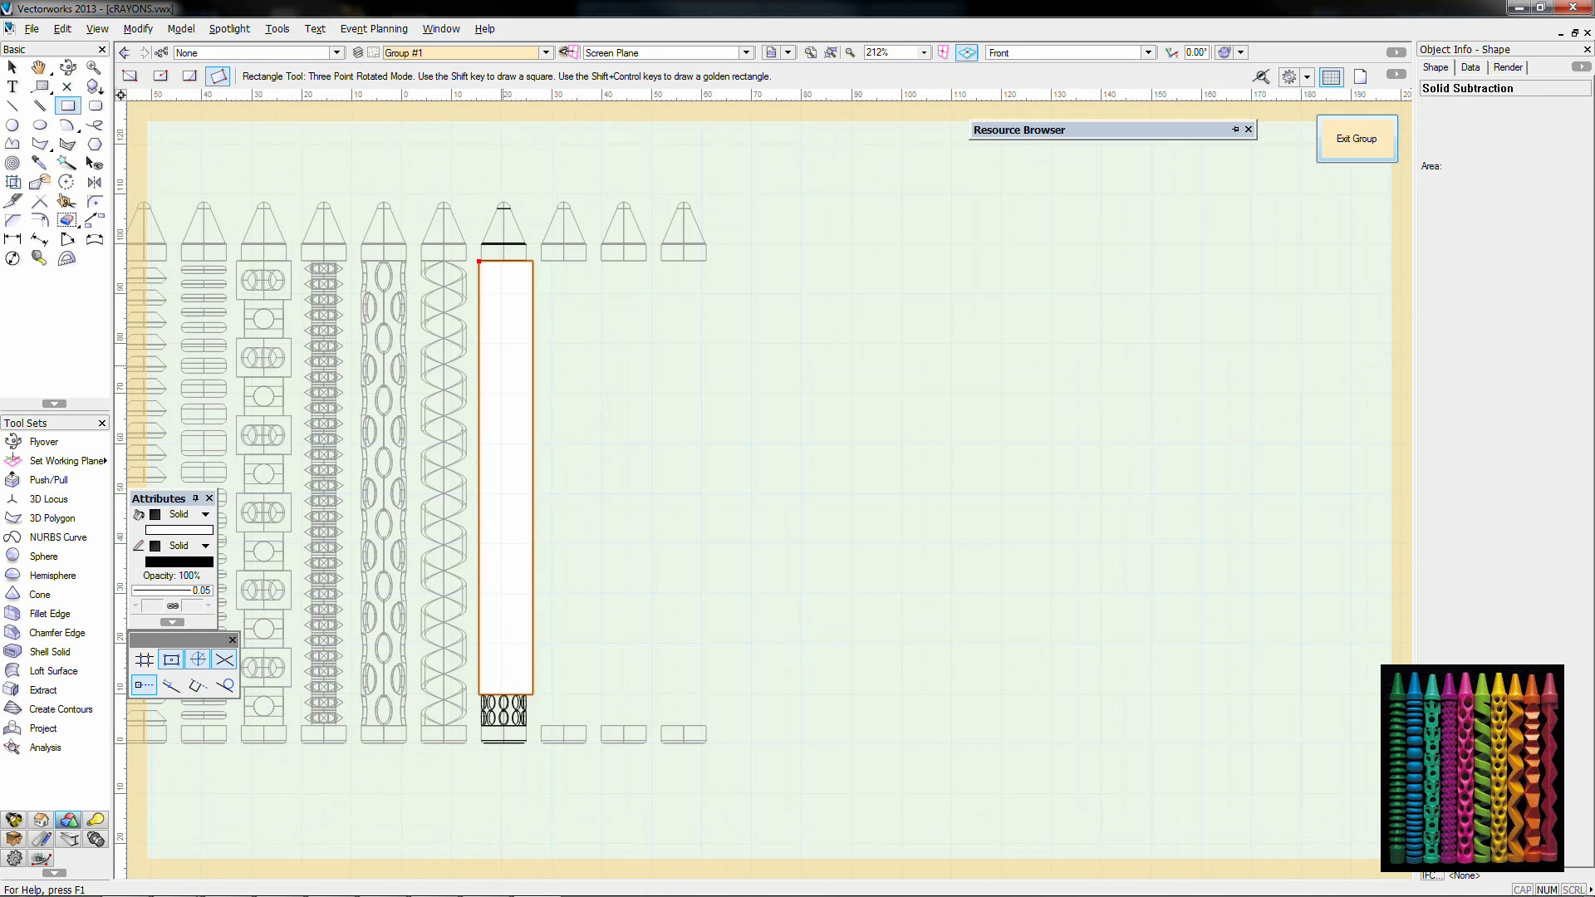
Step: Extrude the rectangle 93 mm and move the extrusion over the seventh crayon's tube in plan
key(x)
key(ctrl+e)
key(Return)
key(0)
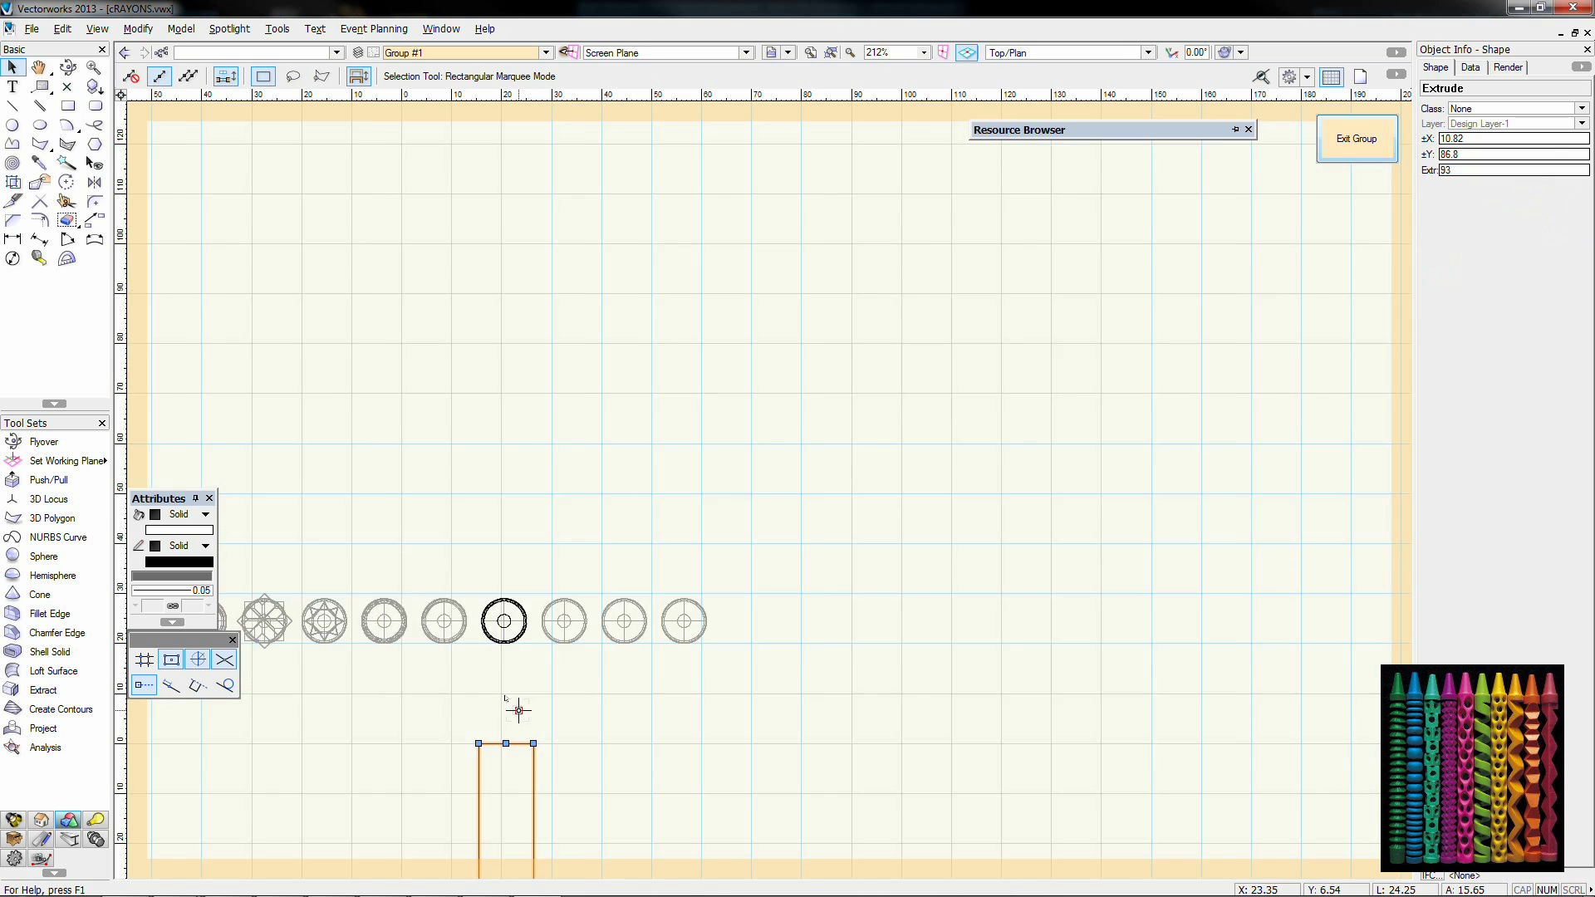
drag(504, 634, 504, 634)
key(2)
scroll(516, 657, up, 3)
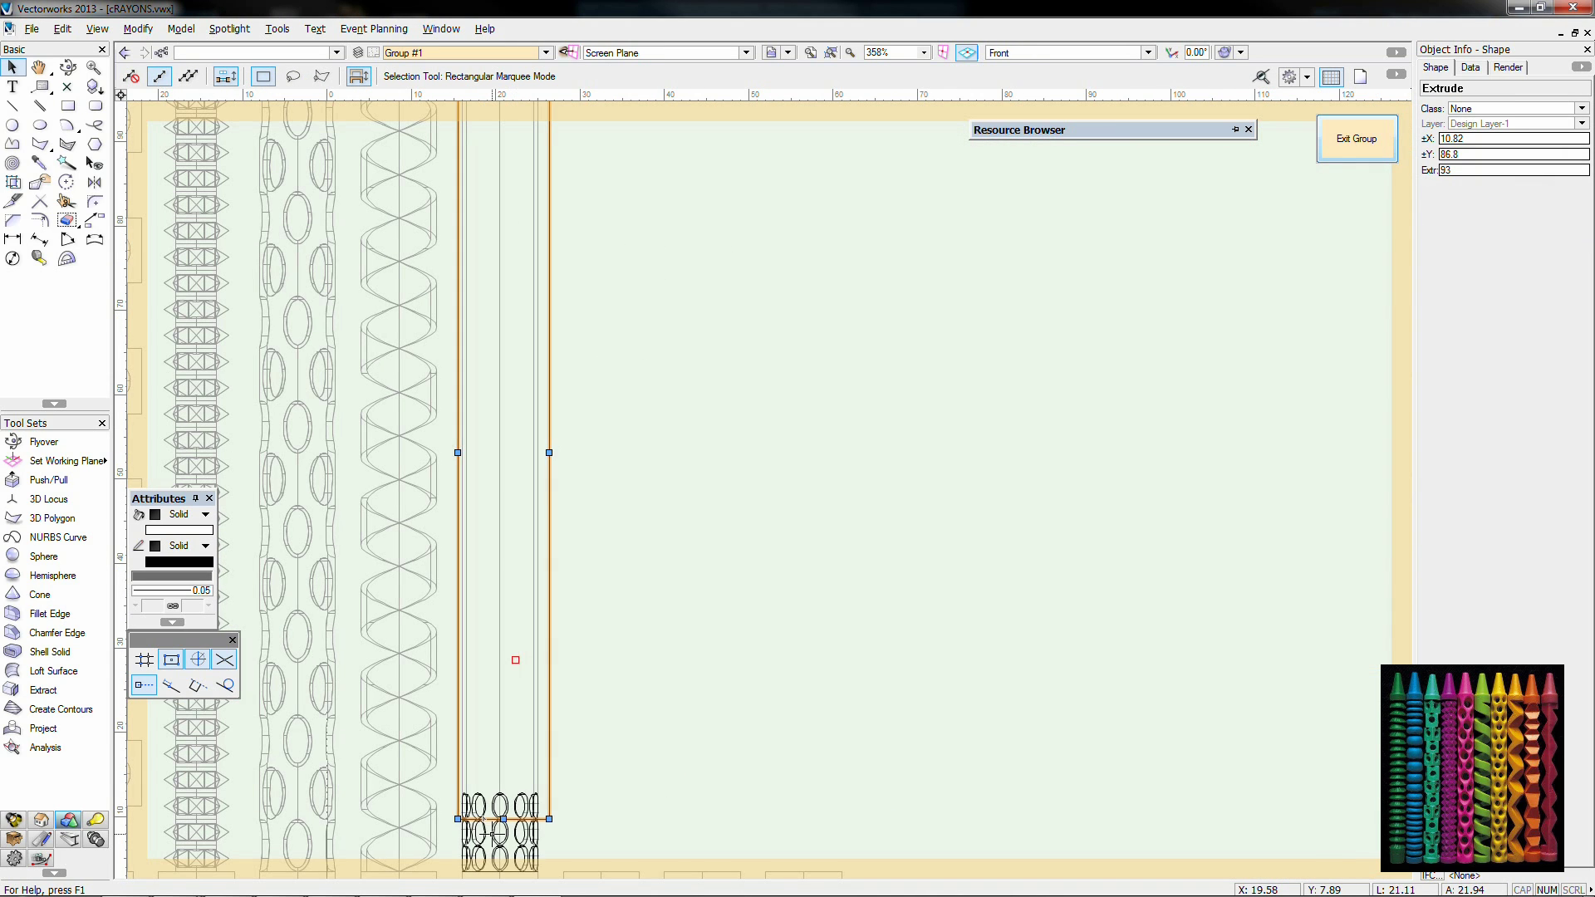
Step: Subtract the extruded block from the carved tube, keeping only the section with the two lowest rows of hollows
shift+click(495, 831)
right_click(496, 830)
click(562, 754)
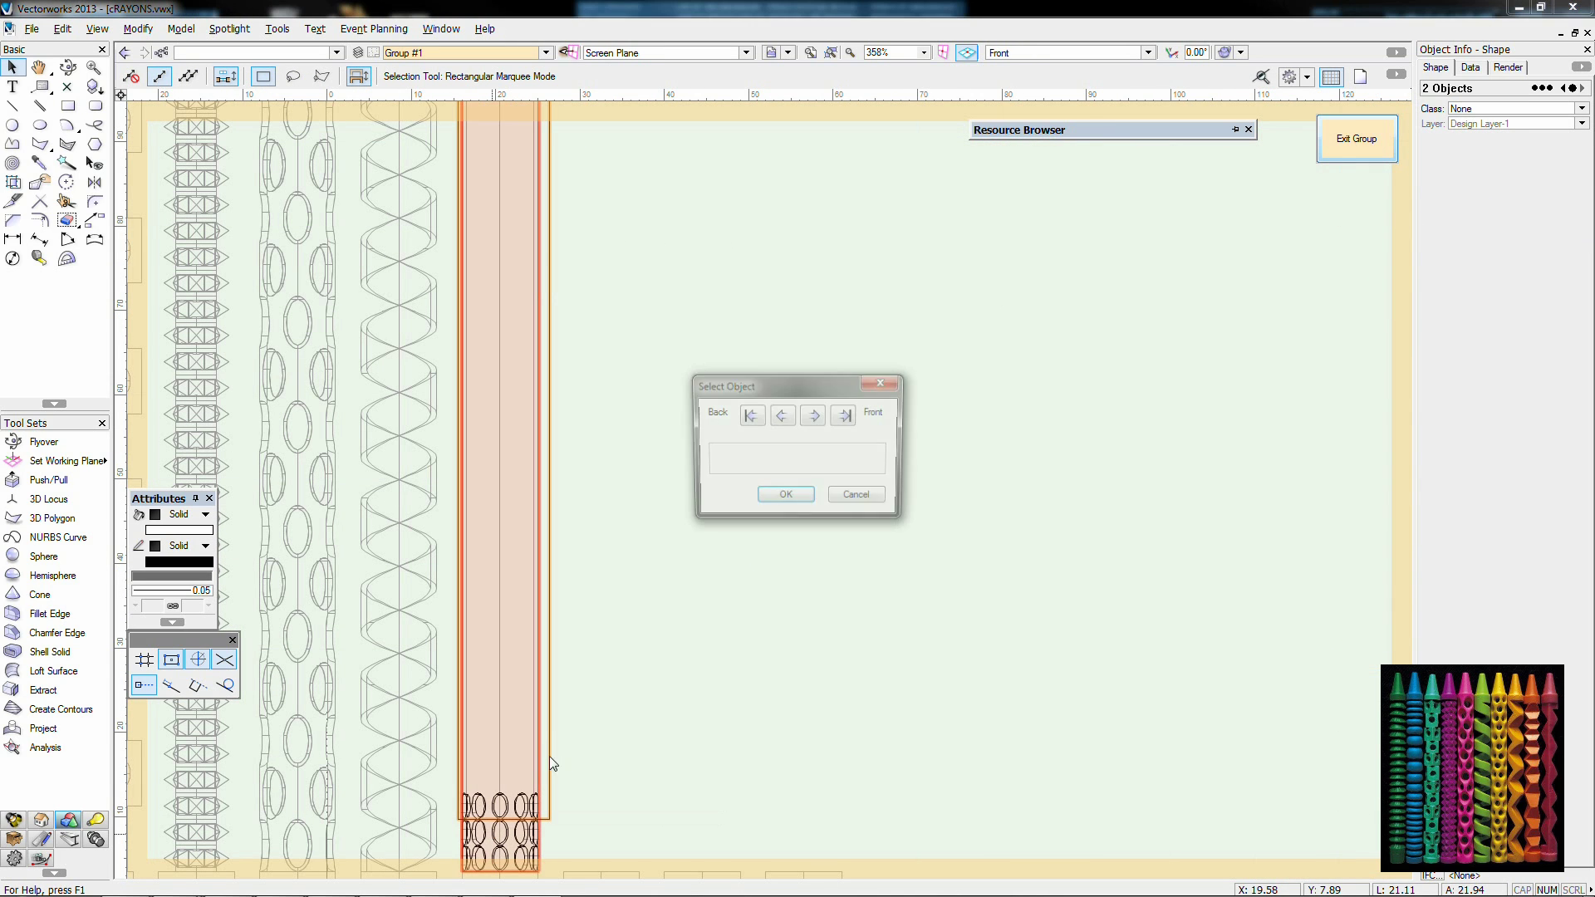
click(780, 497)
Step: Duplicate the two-row carved section 7 times upward, spacing the copies by the section's own height
middle_drag(616, 754, 635, 604)
click(96, 221)
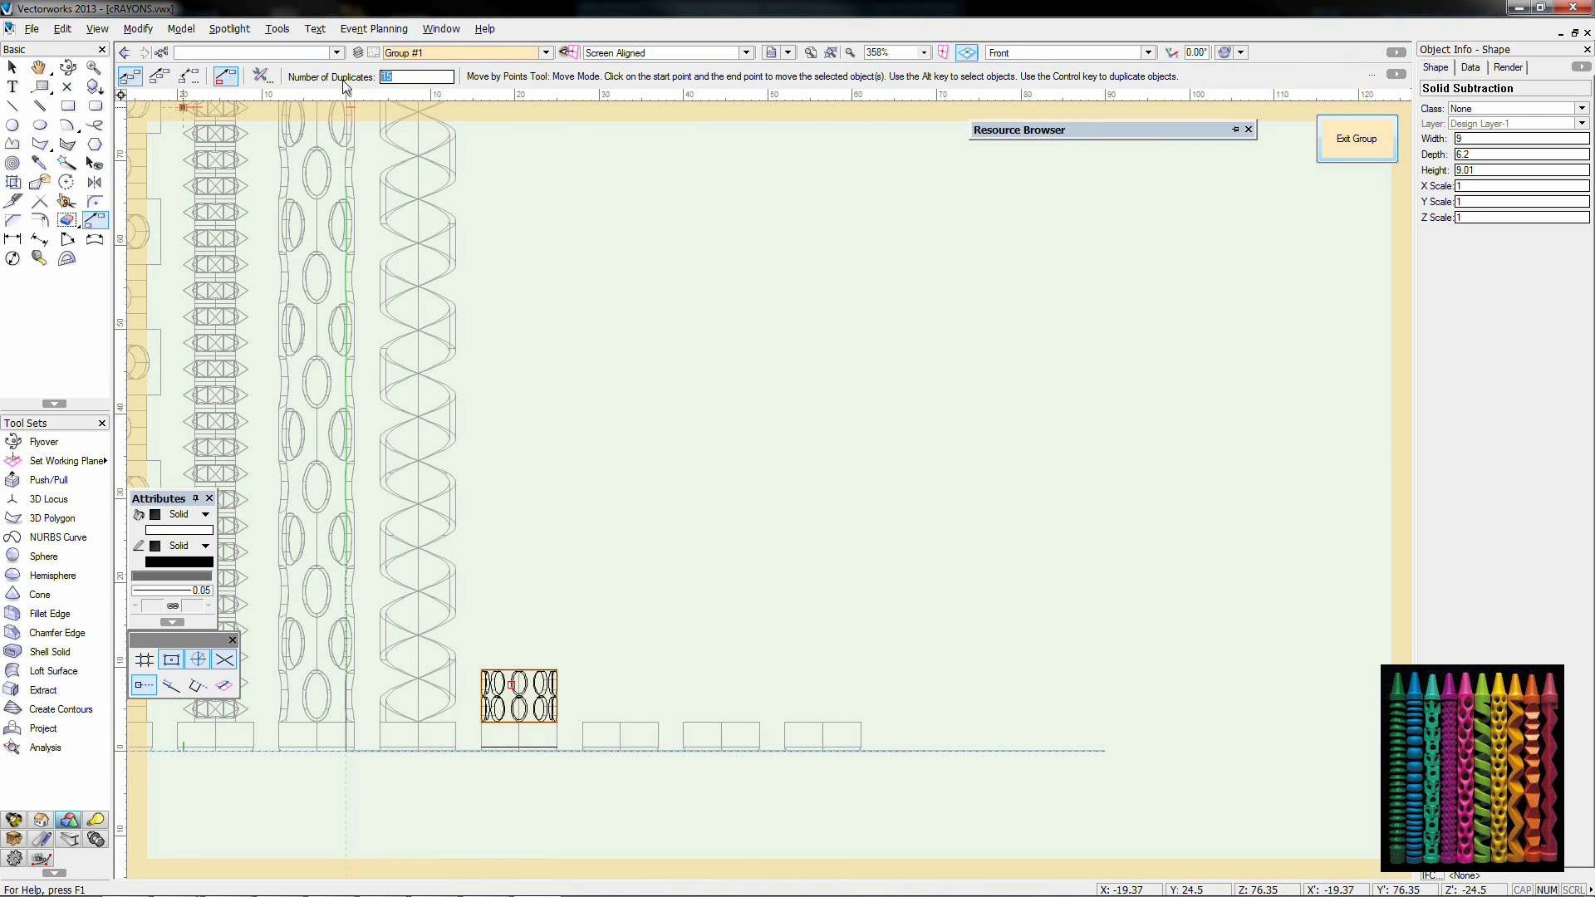
scroll(413, 688, up, 4)
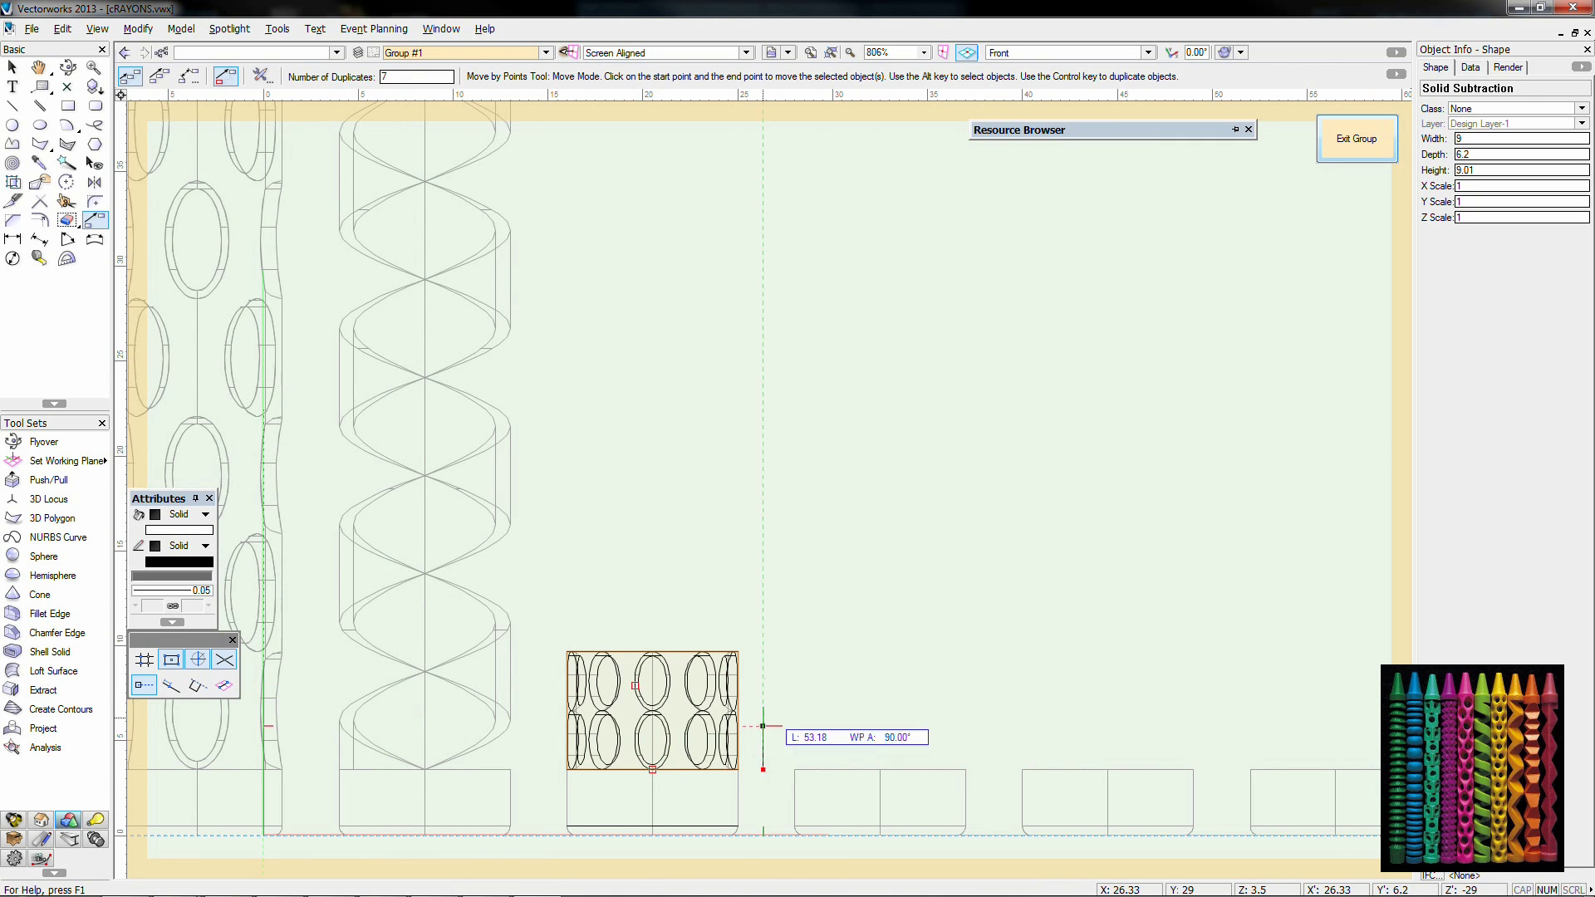
click(763, 652)
scroll(762, 652, down, 3)
middle_drag(799, 583, 631, 637)
key(x)
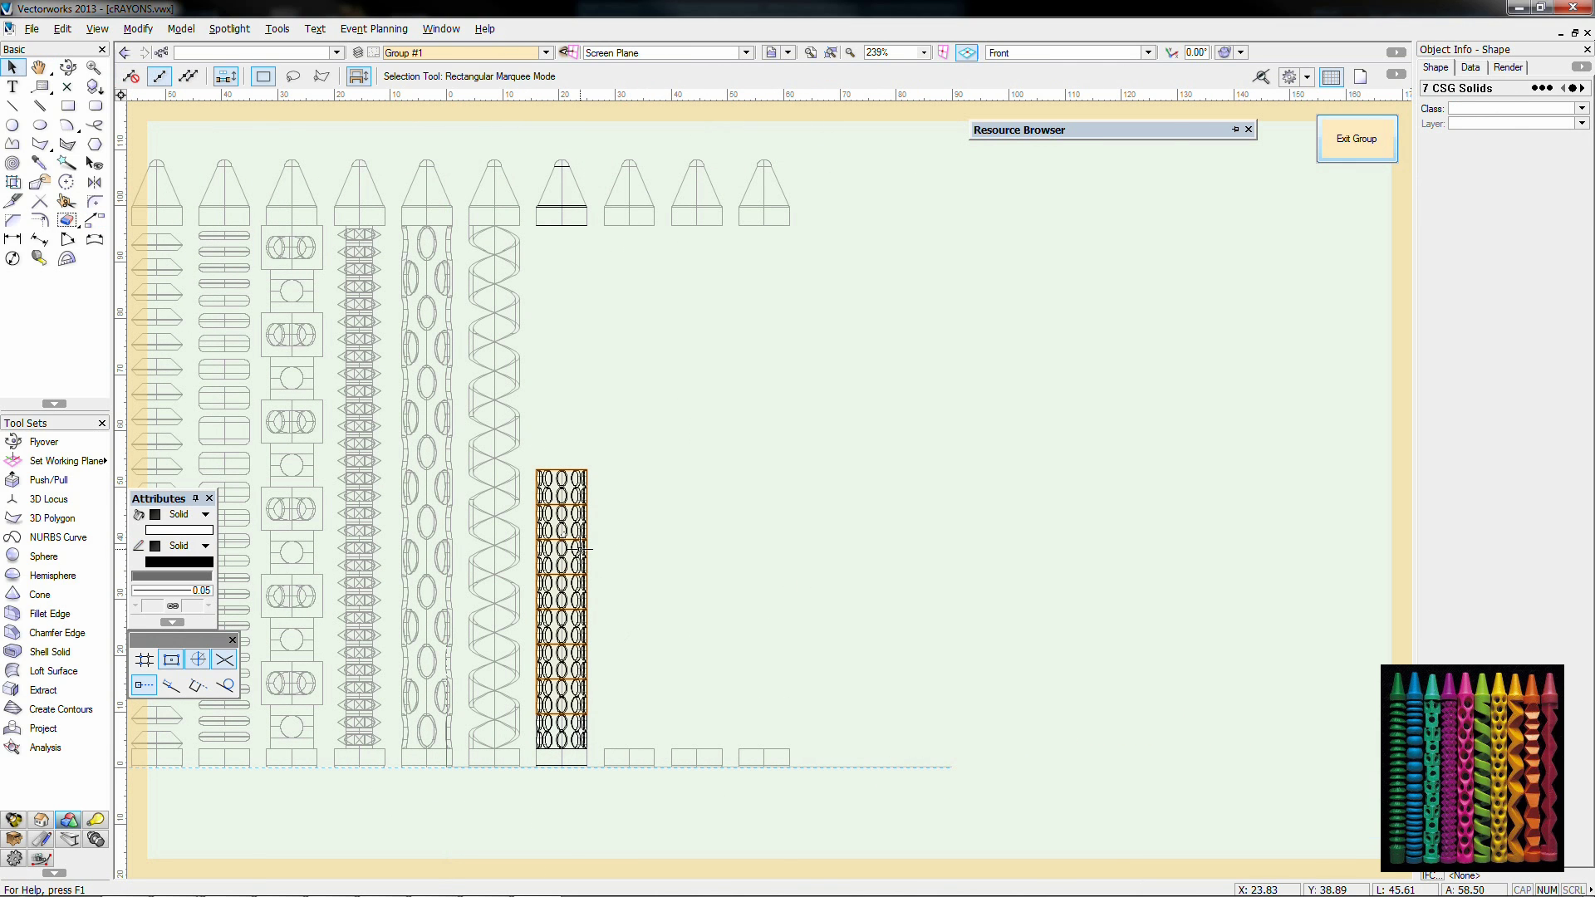
Step: Copy the seven stacked sections upward so they meet the underside of the seventh crayon's tip
ctrl+drag(579, 550, 563, 225)
scroll(563, 225, up, 3)
scroll(584, 369, down, 2)
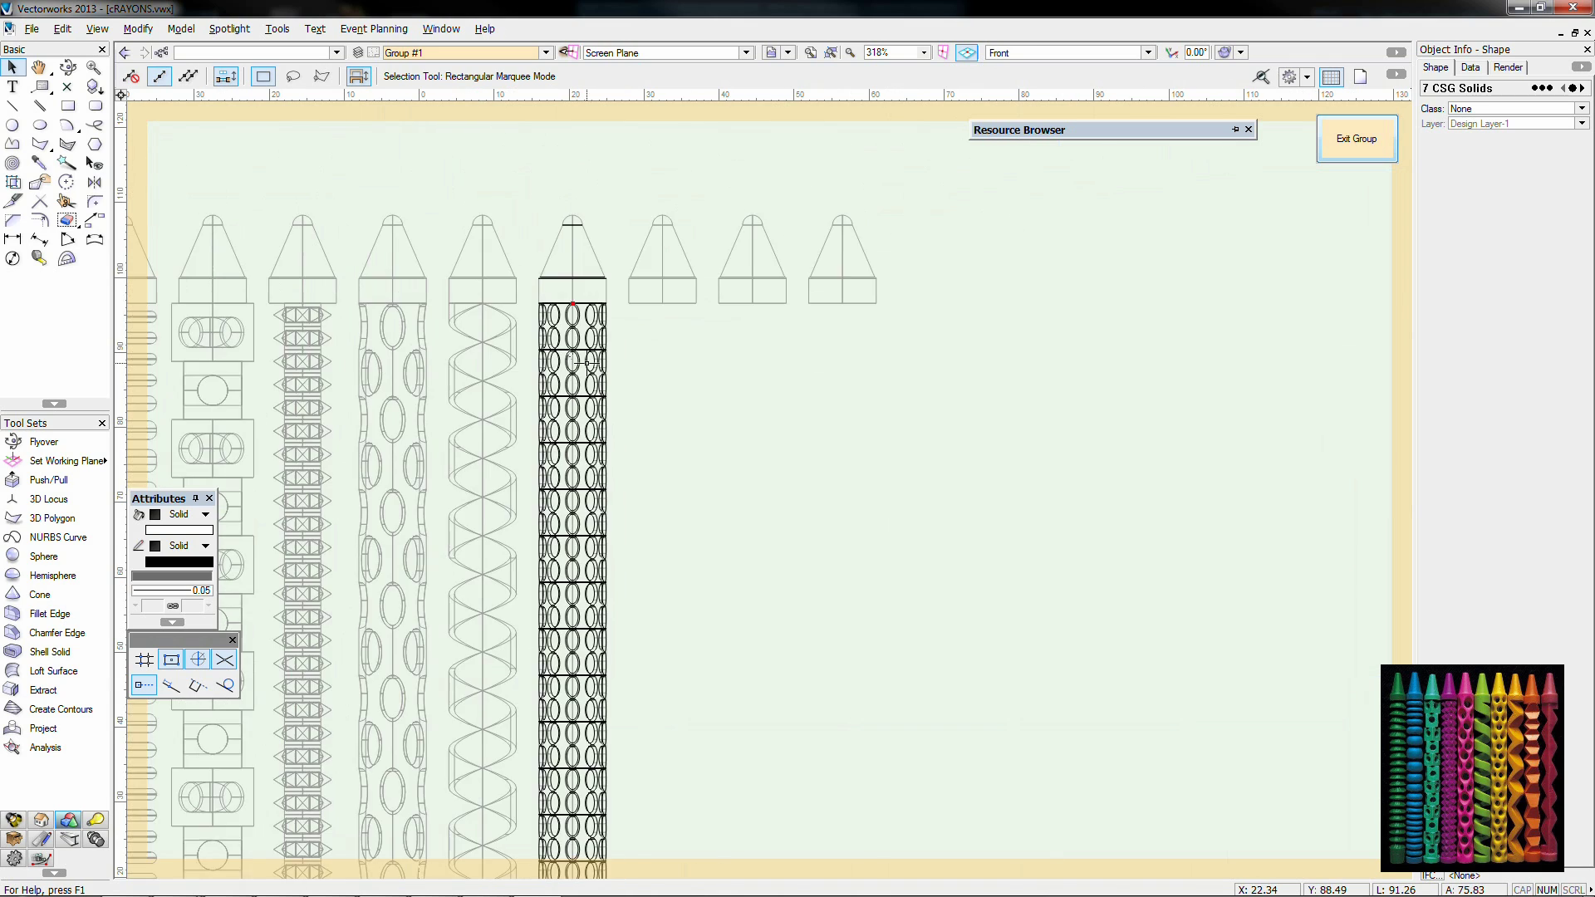
Step: Select all 15 carved sections of the seventh crayon and join them with Add Solids
key(3)
key(5)
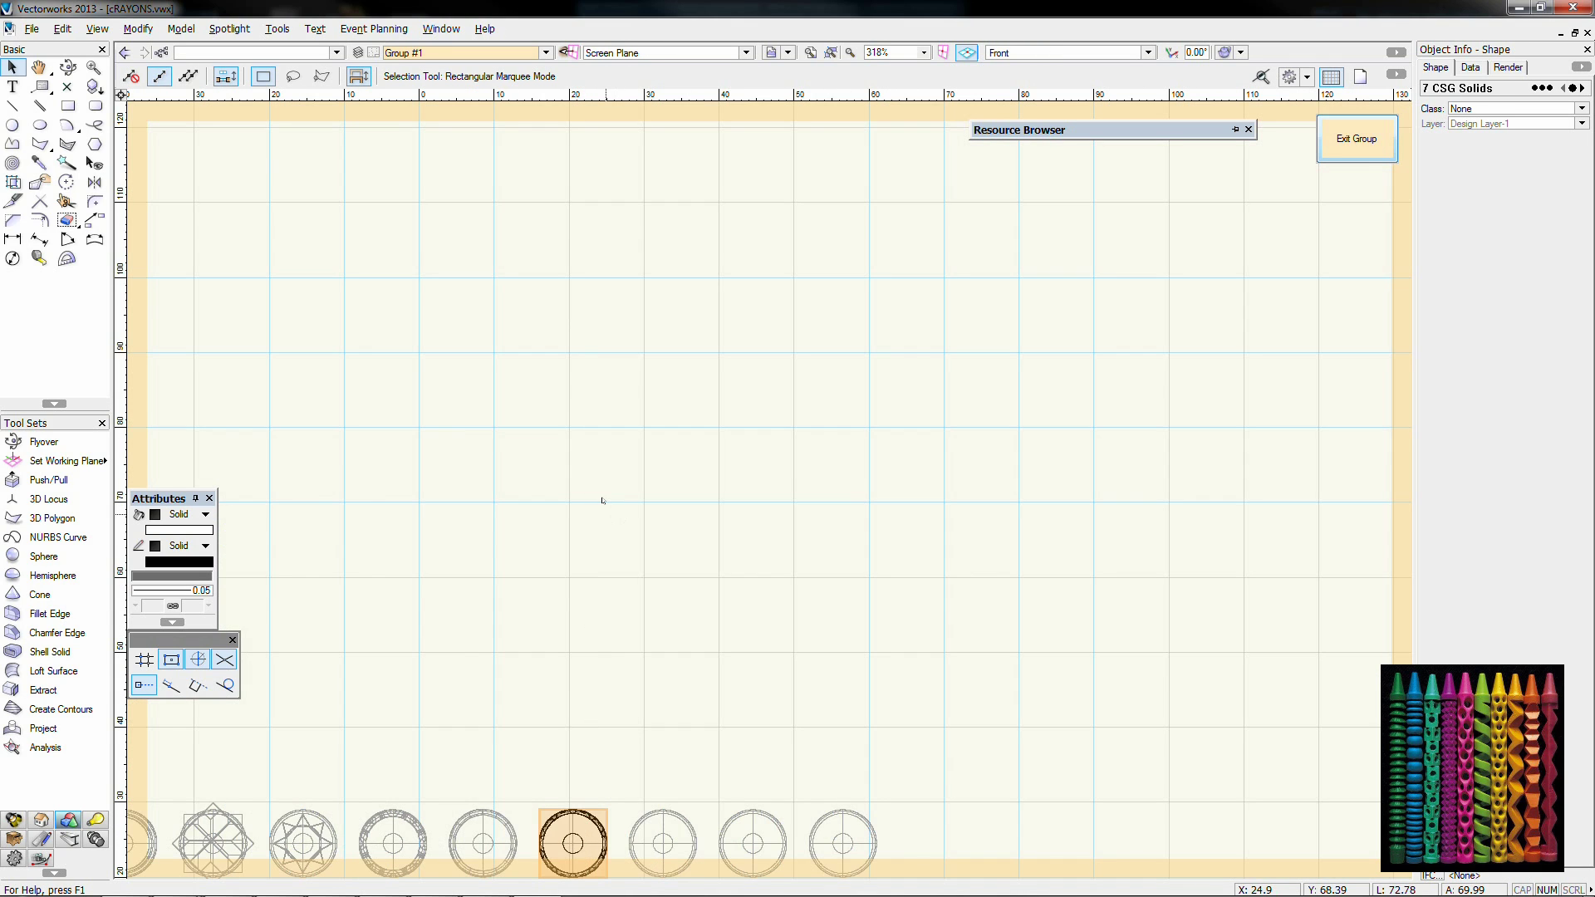
shift+drag(669, 775, 580, 400)
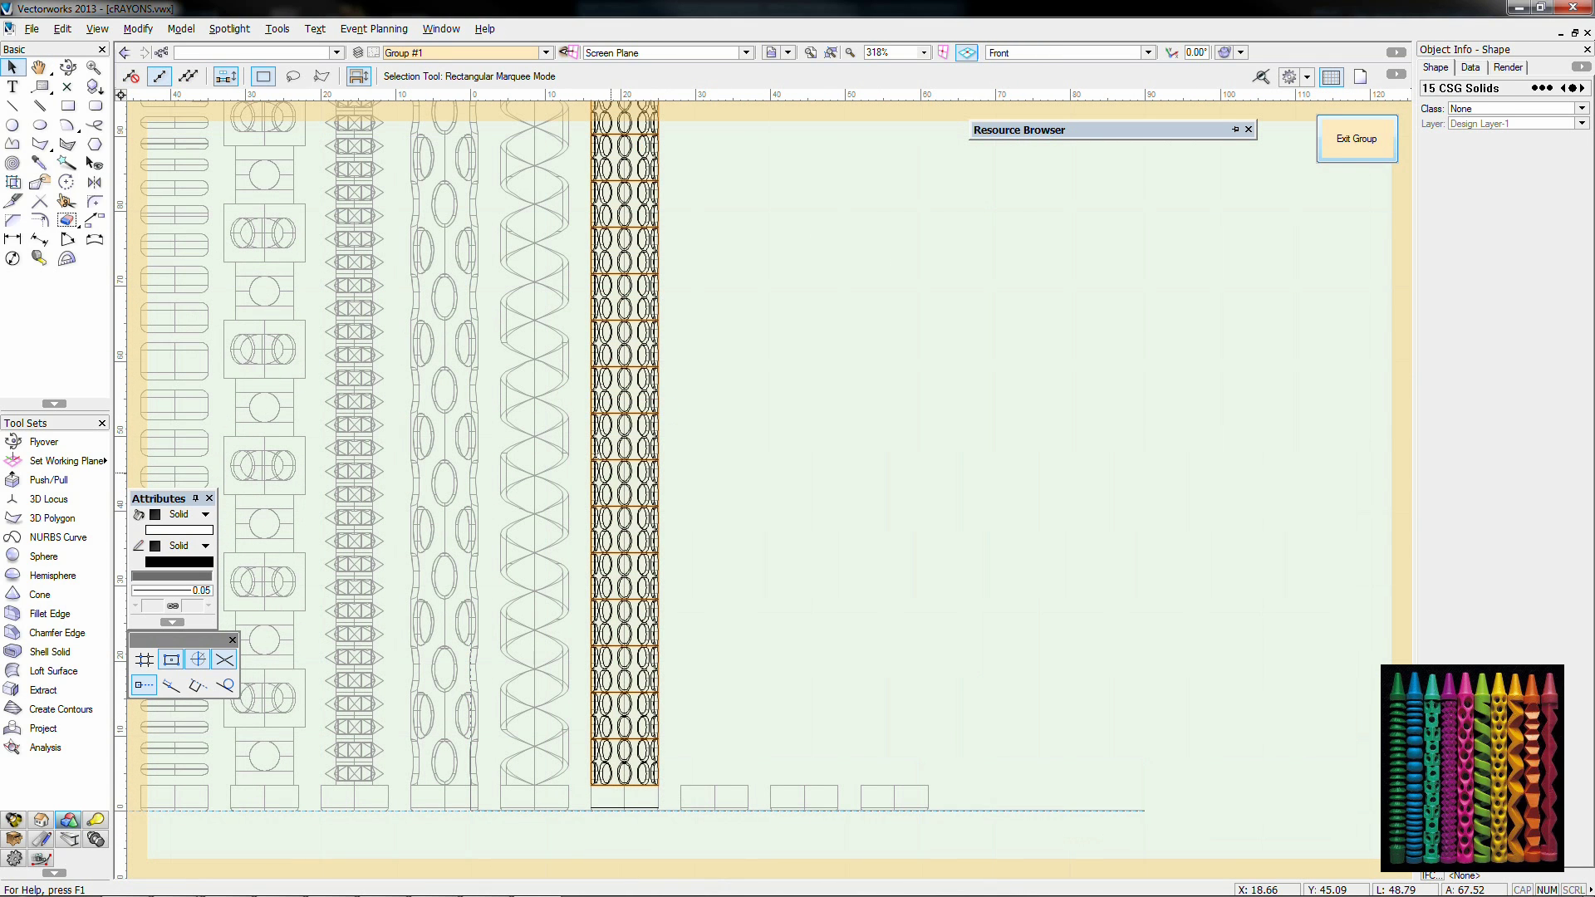
key(ctrl+alt+a)
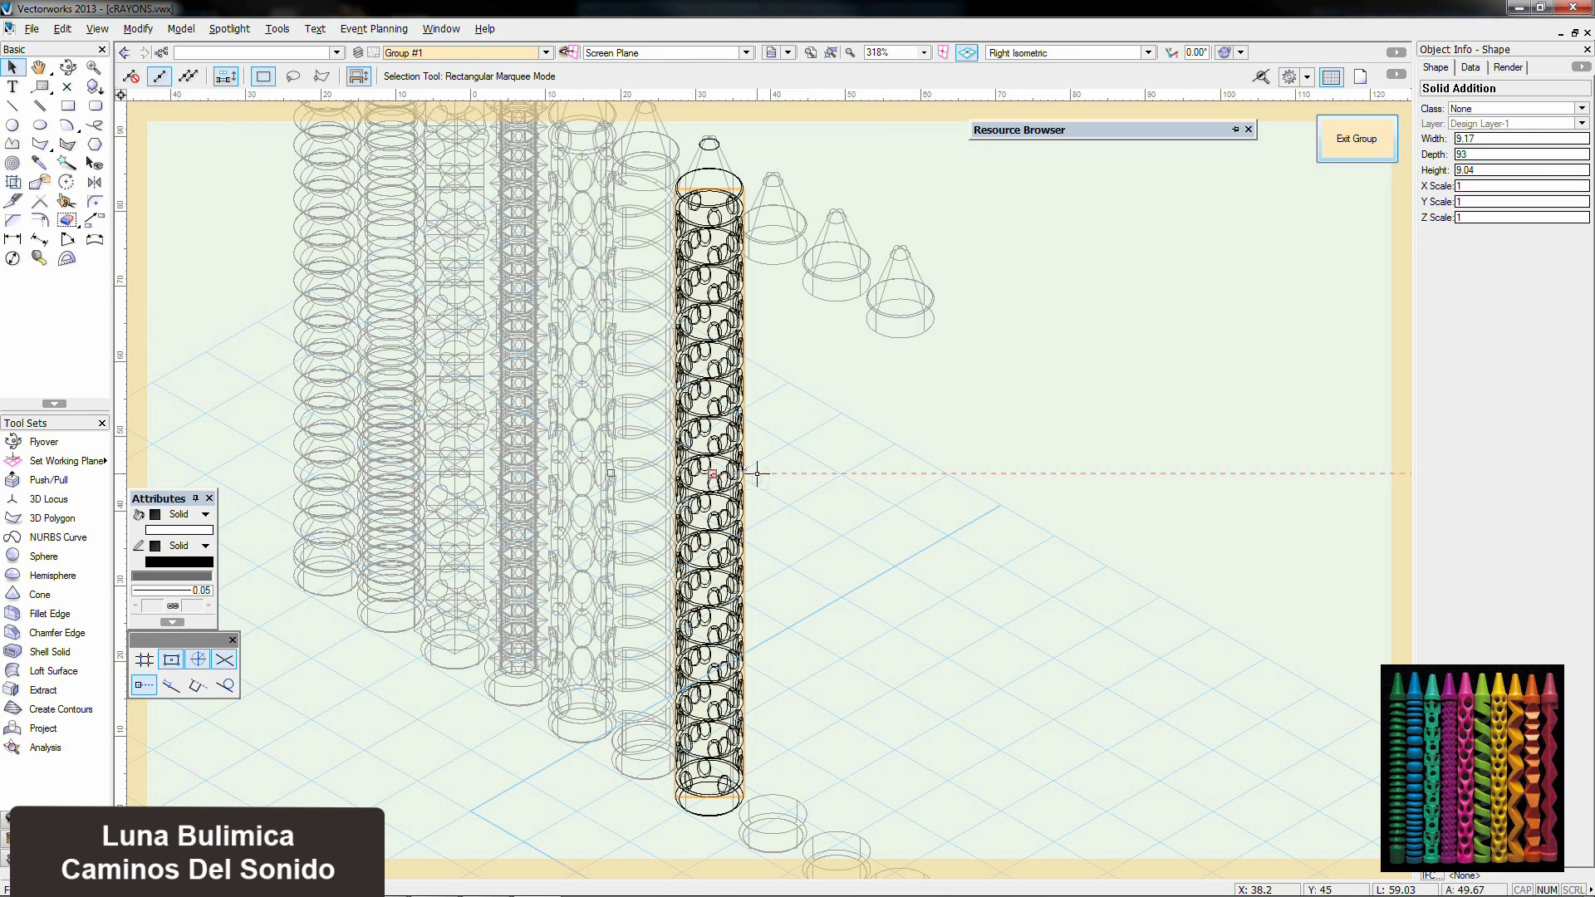
Step: Shade the model in an isometric view, give the seventh crayon's parts a custom fill colour and exit the group
key(ctrl+shift+g)
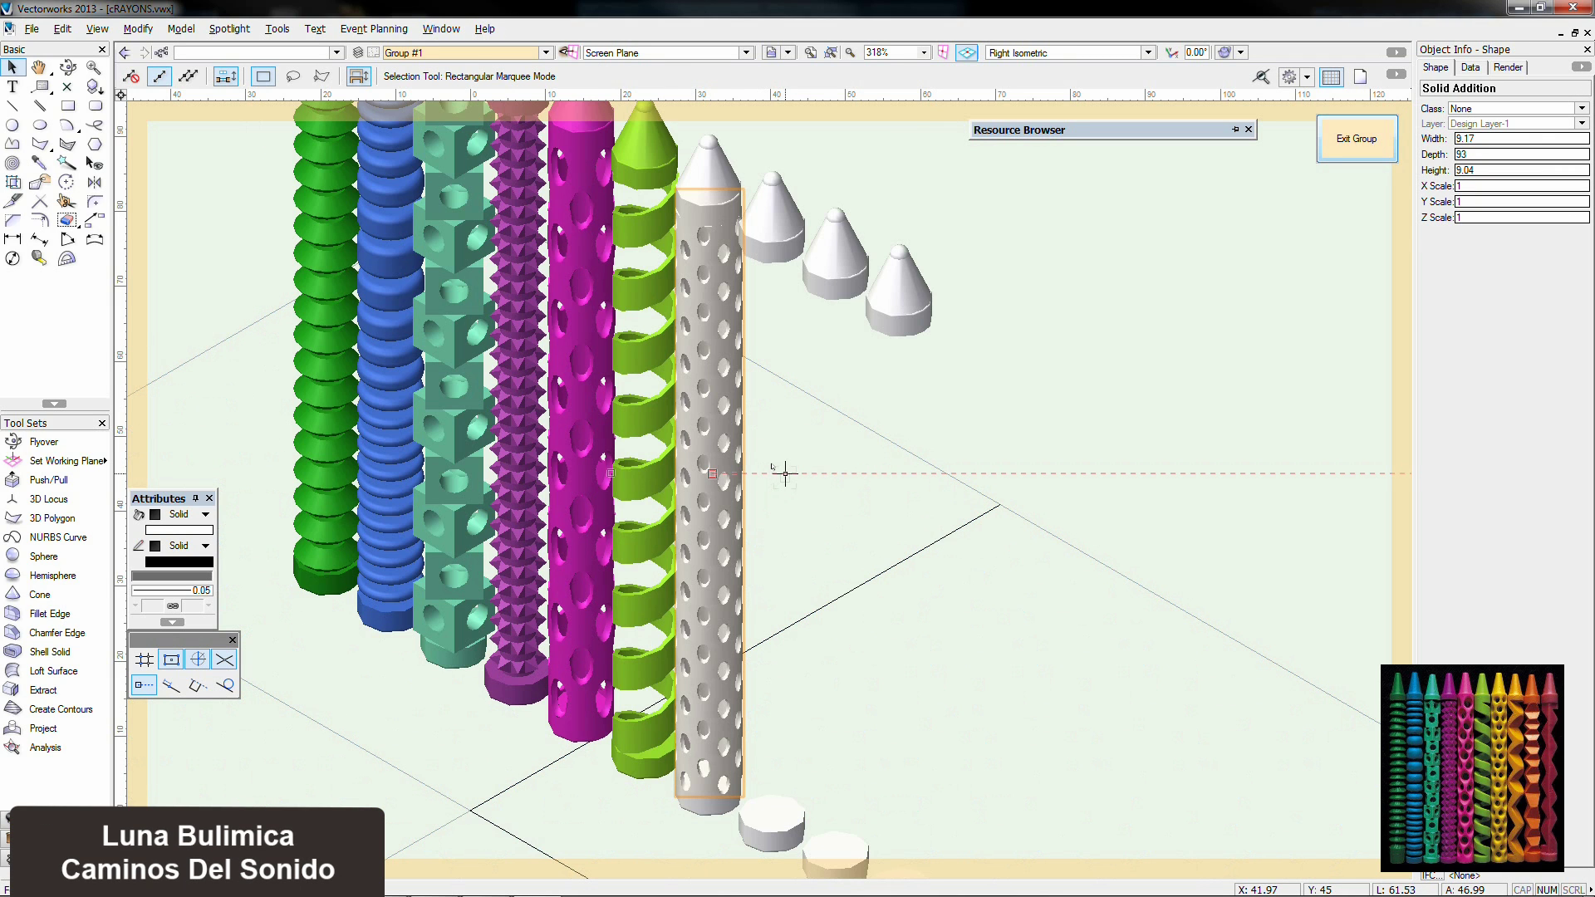
click(752, 425)
middle_drag(752, 425, 775, 442)
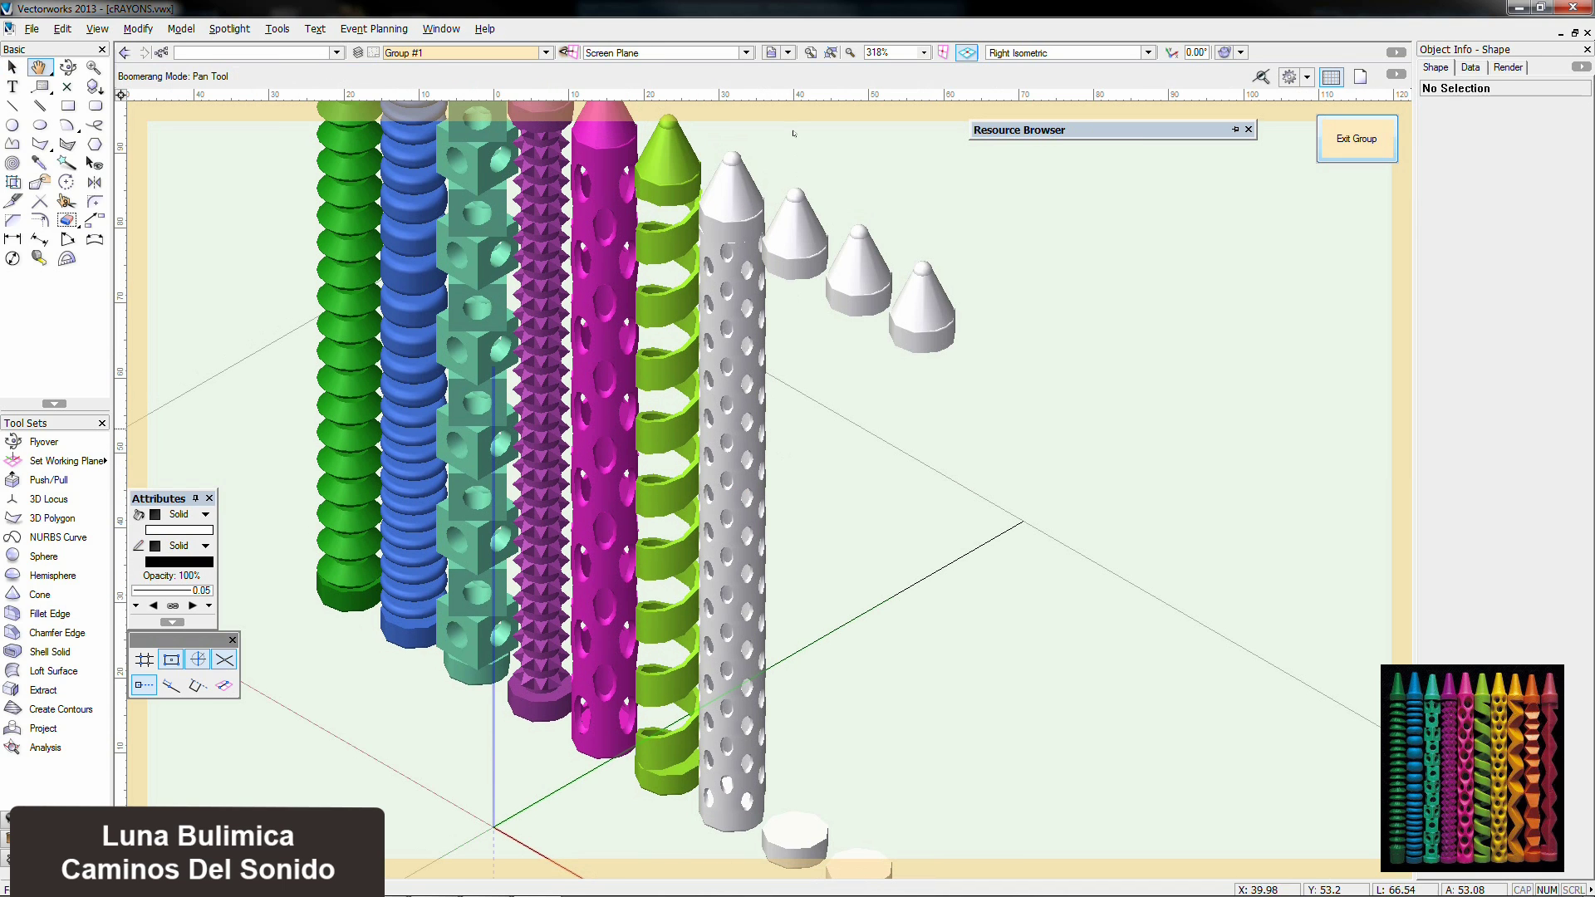
drag(805, 132, 643, 835)
click(188, 532)
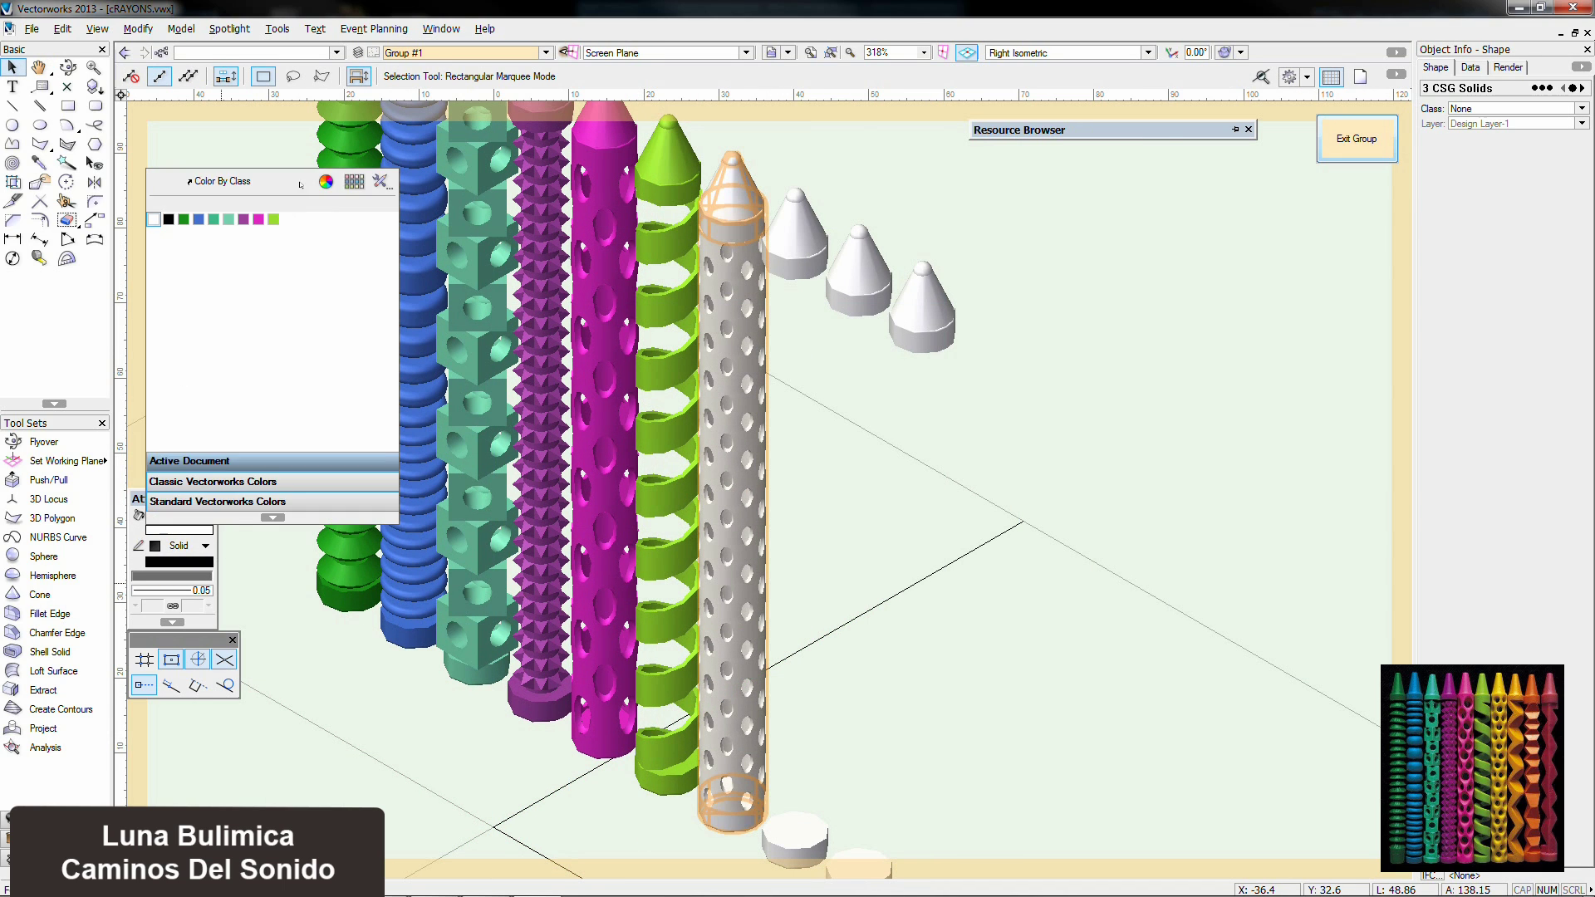
click(268, 516)
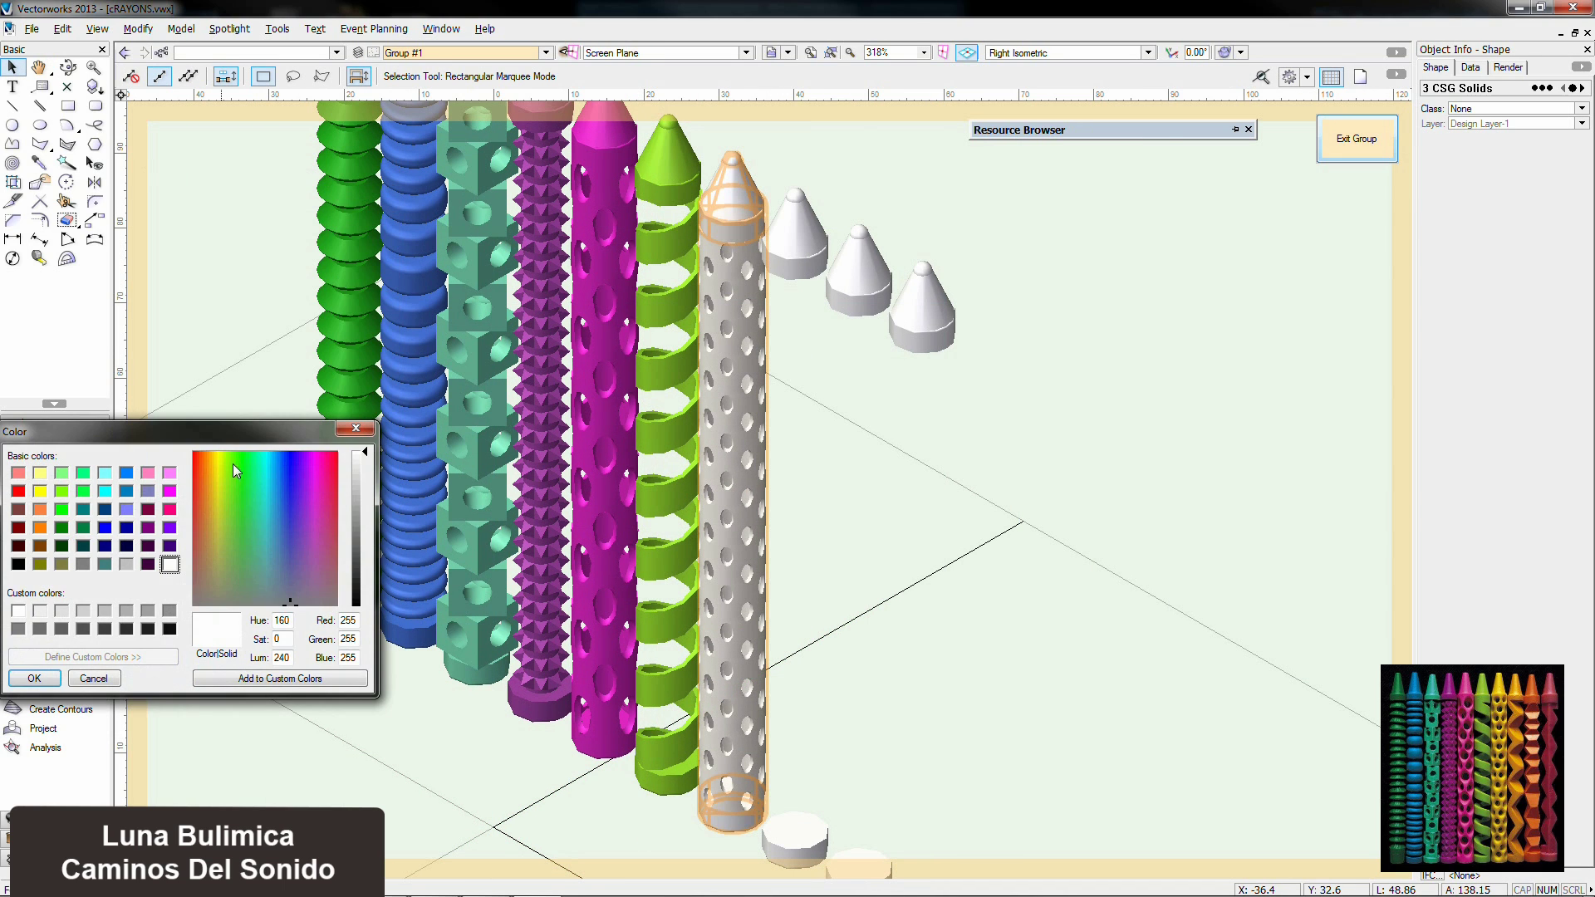
click(34, 678)
click(999, 463)
click(1356, 142)
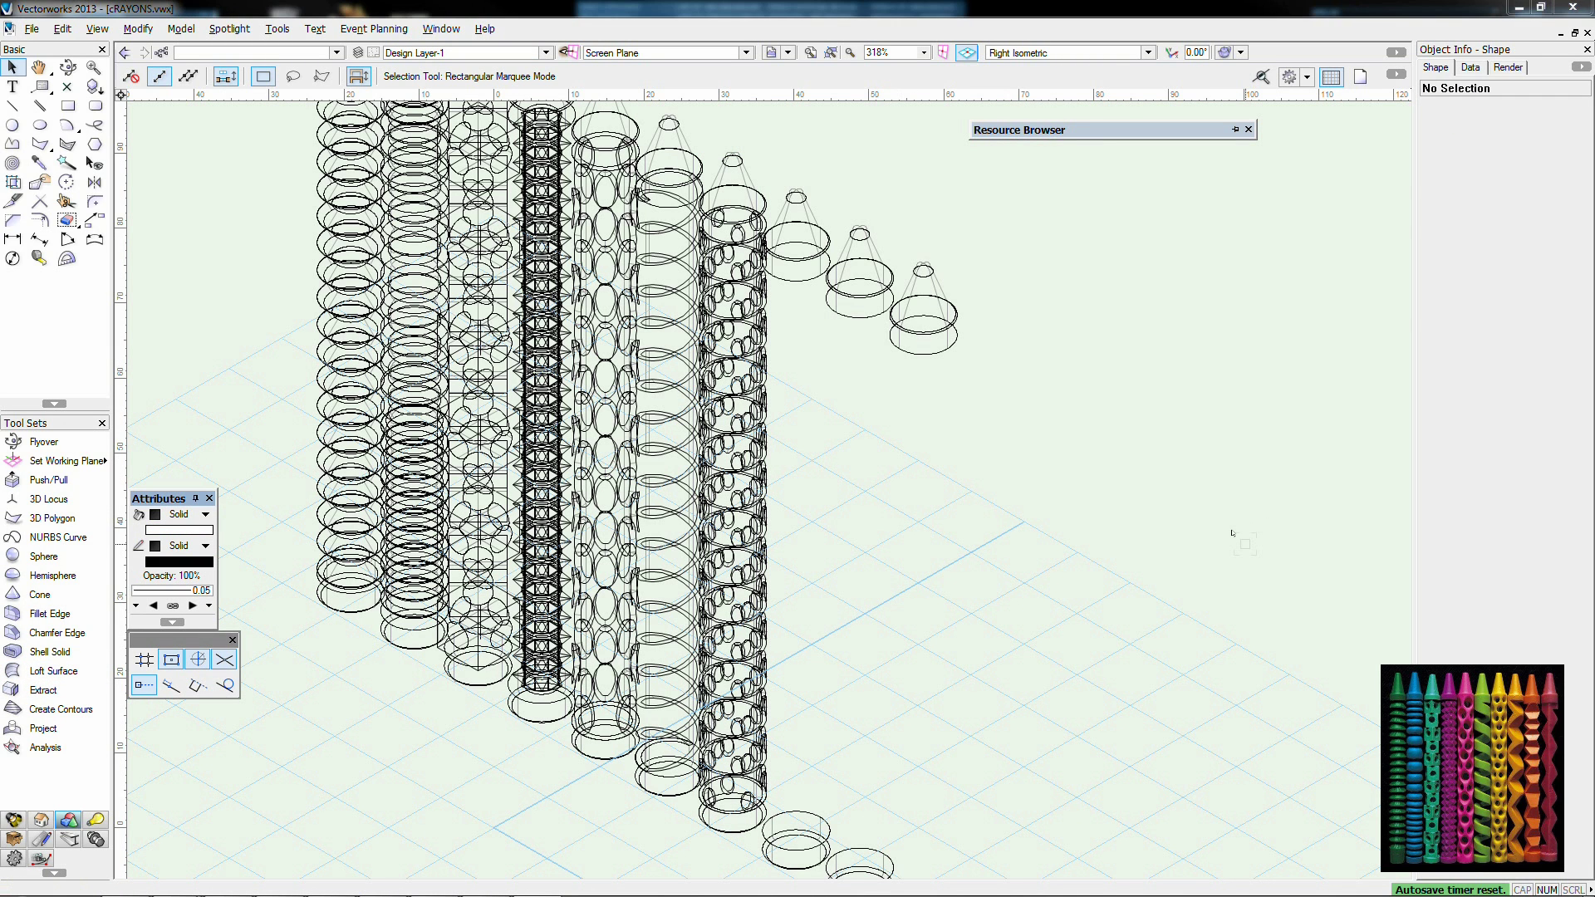
Step: Enter the eighth crayon's group and extrude a concentric circle of 4.5 mm radius by 93 mm as its body
double_click(795, 243)
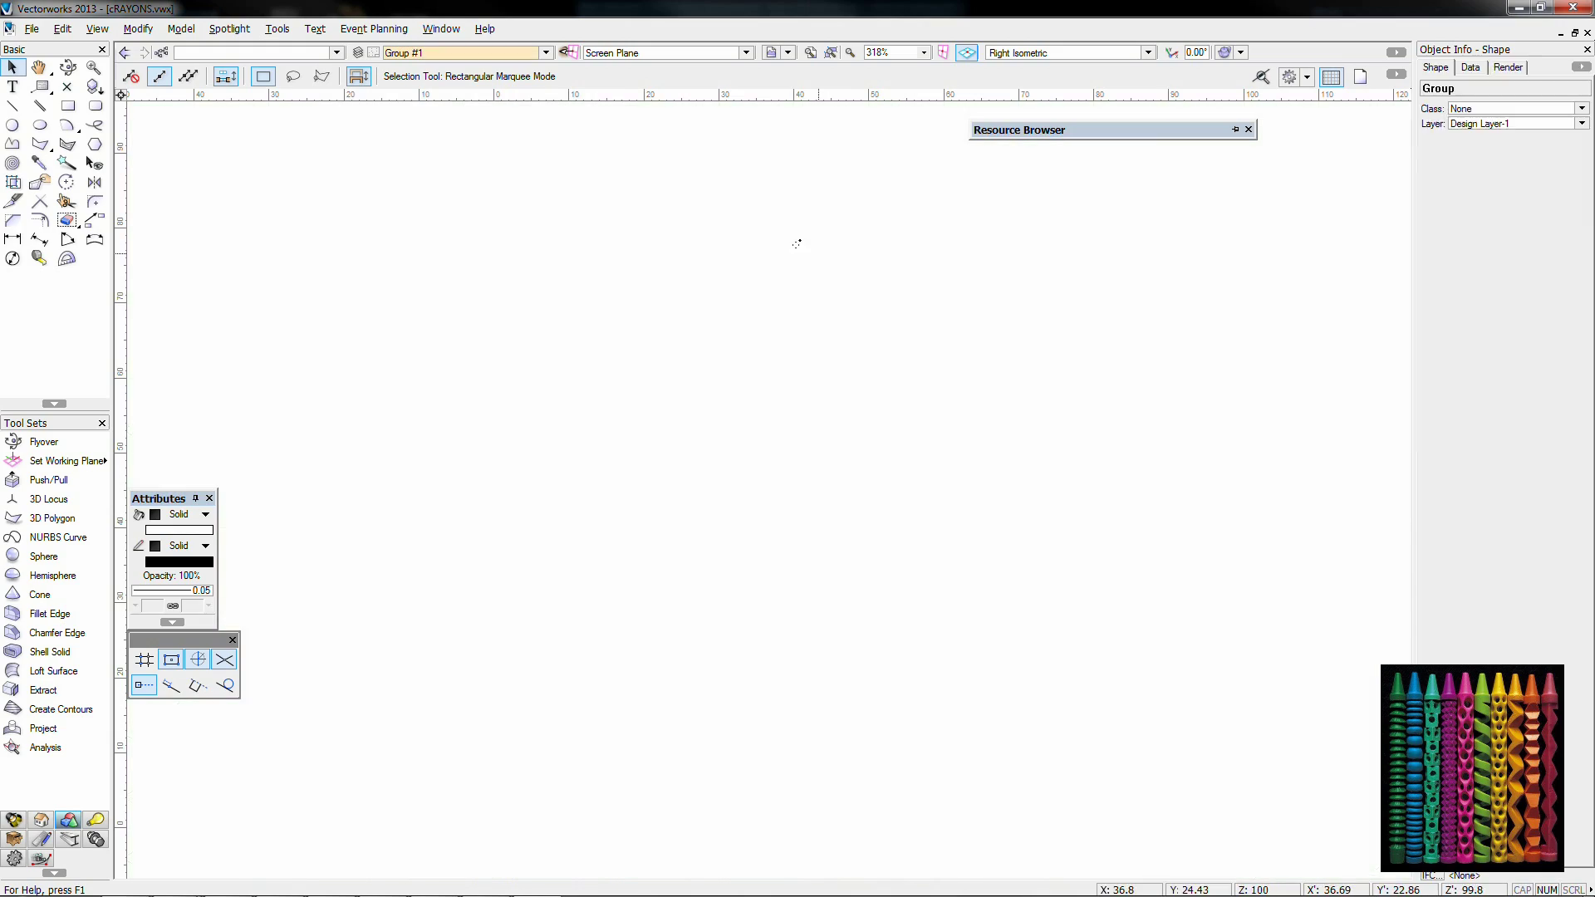
click(12, 124)
key(KP_0)
scroll(818, 661, up, 2)
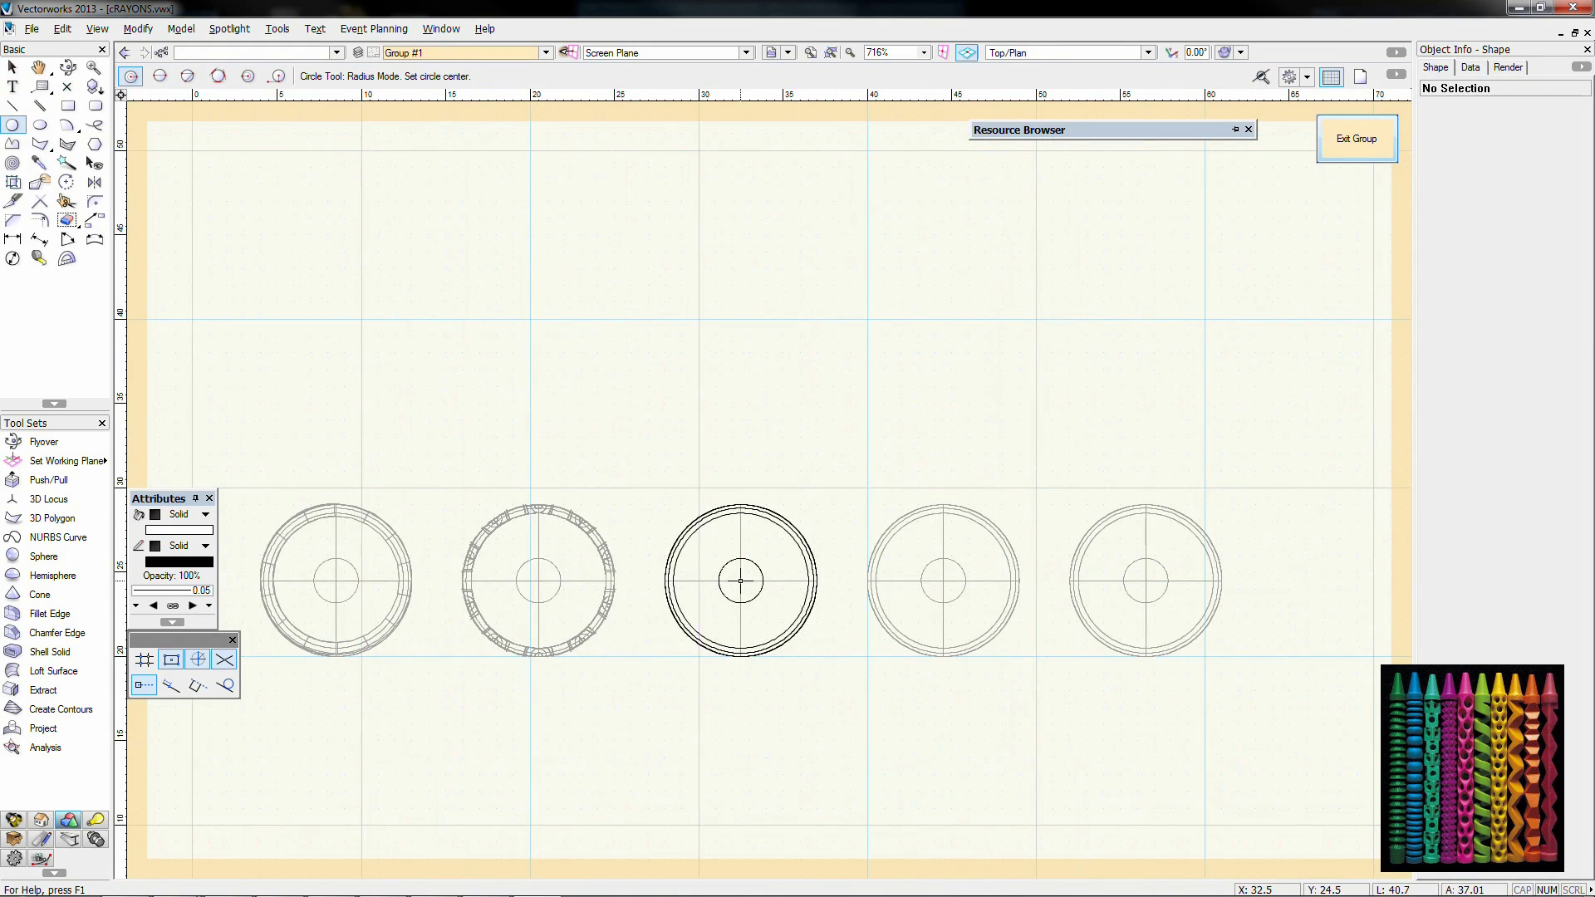
click(740, 581)
click(816, 581)
key(ctrl+e)
key(Return)
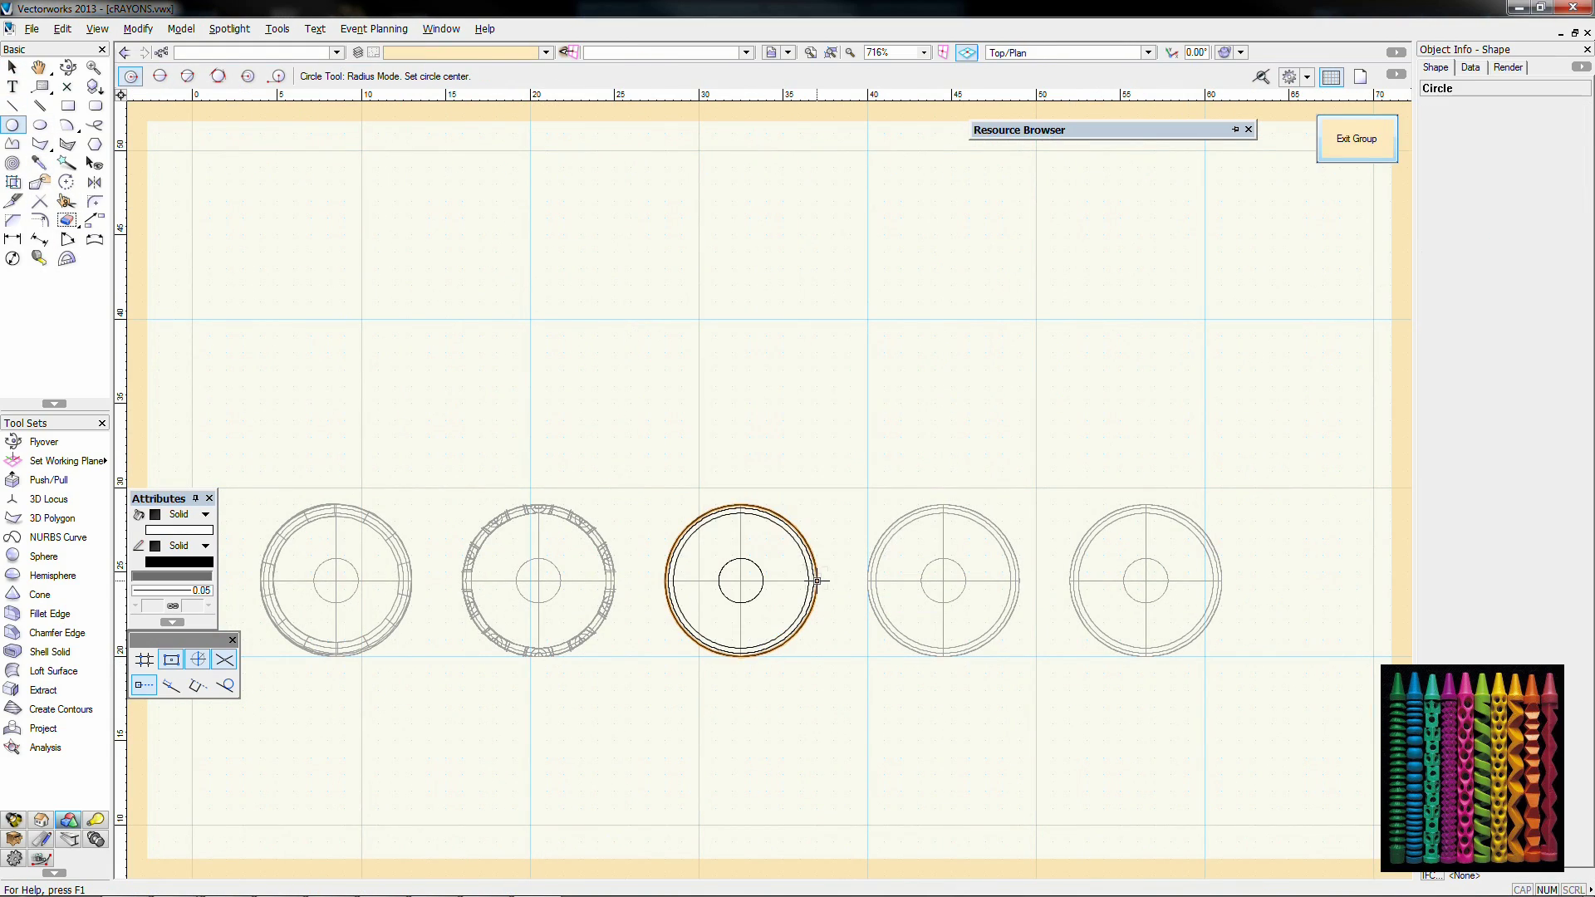
key(KP_2)
key(x)
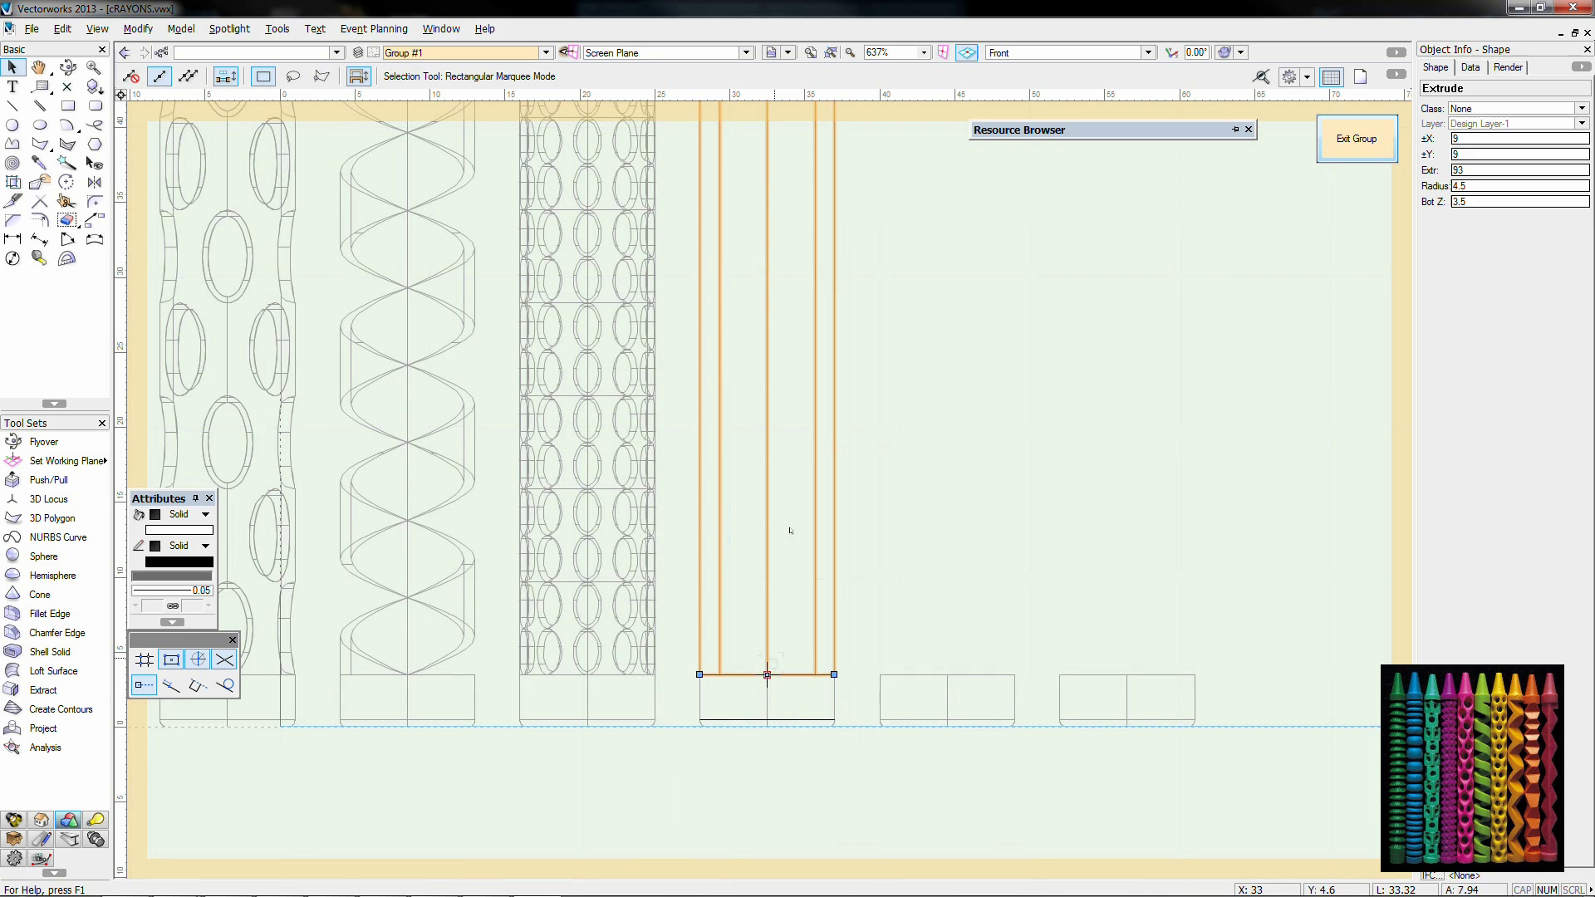
Step: Draw a helper rectangle about 9 by 8.45 mm across the upper end of the eighth crayon's body
scroll(789, 548, down, 2)
middle_drag(824, 237, 782, 454)
click(70, 107)
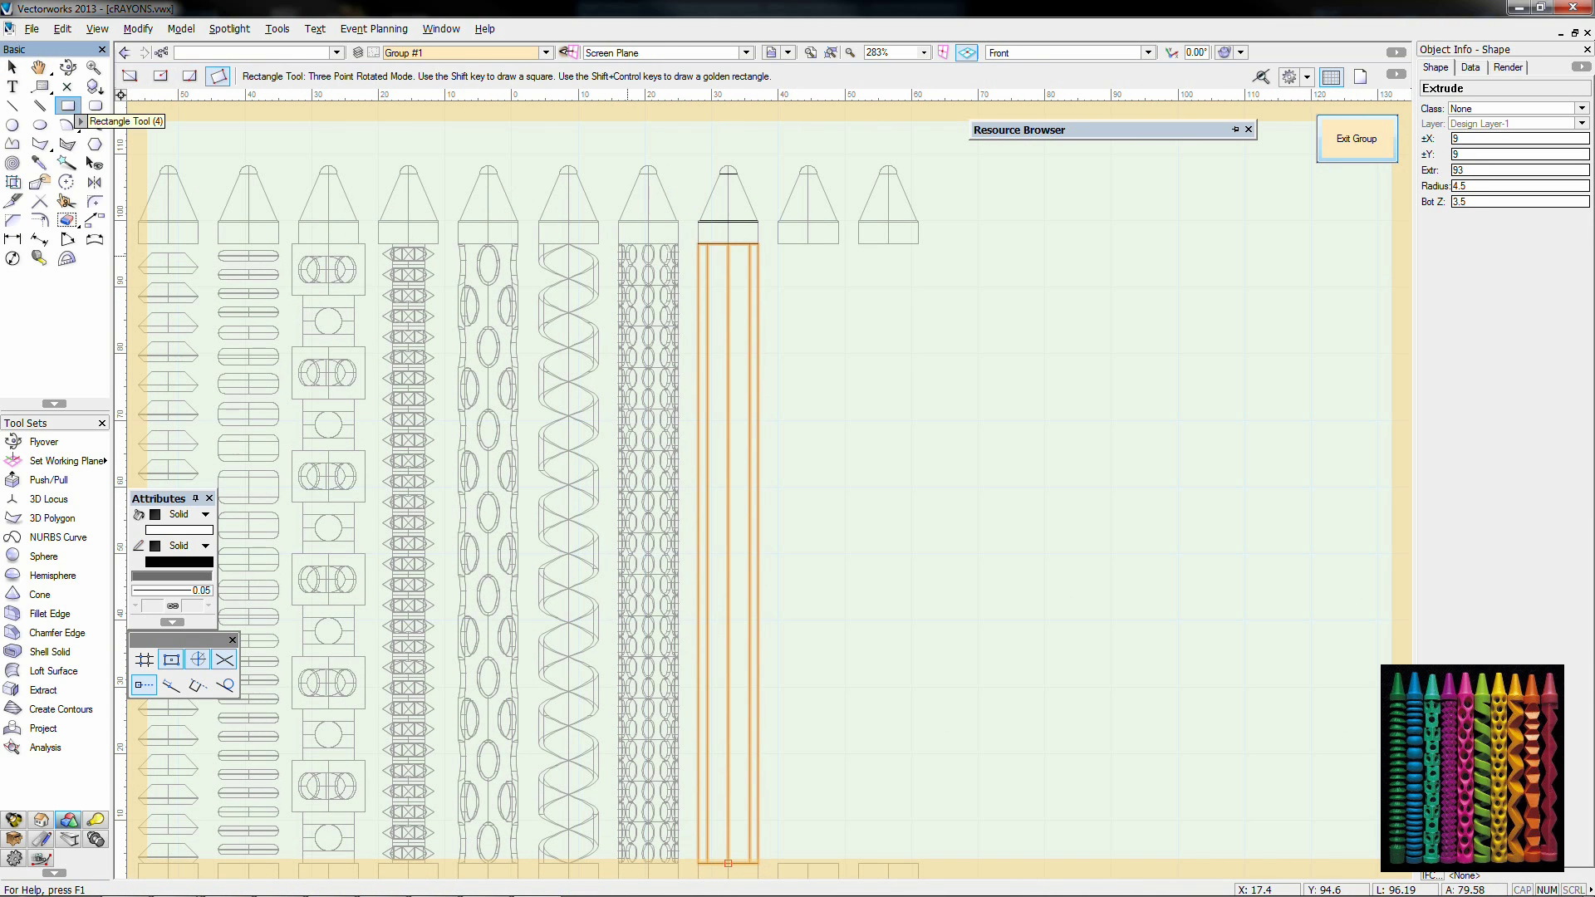
click(697, 244)
click(758, 243)
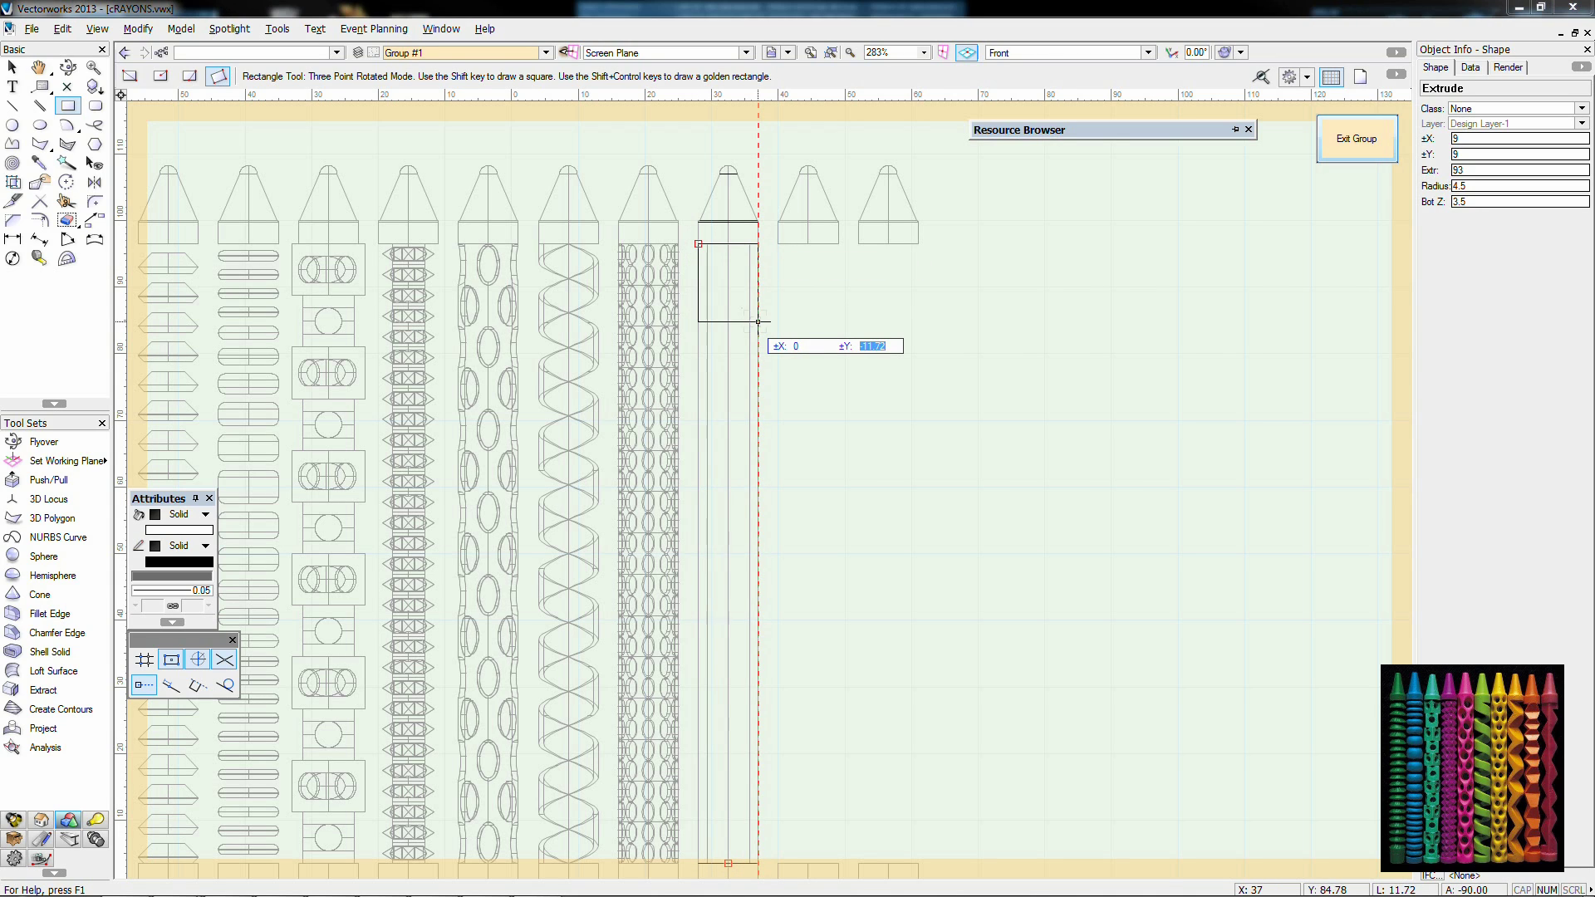
click(757, 300)
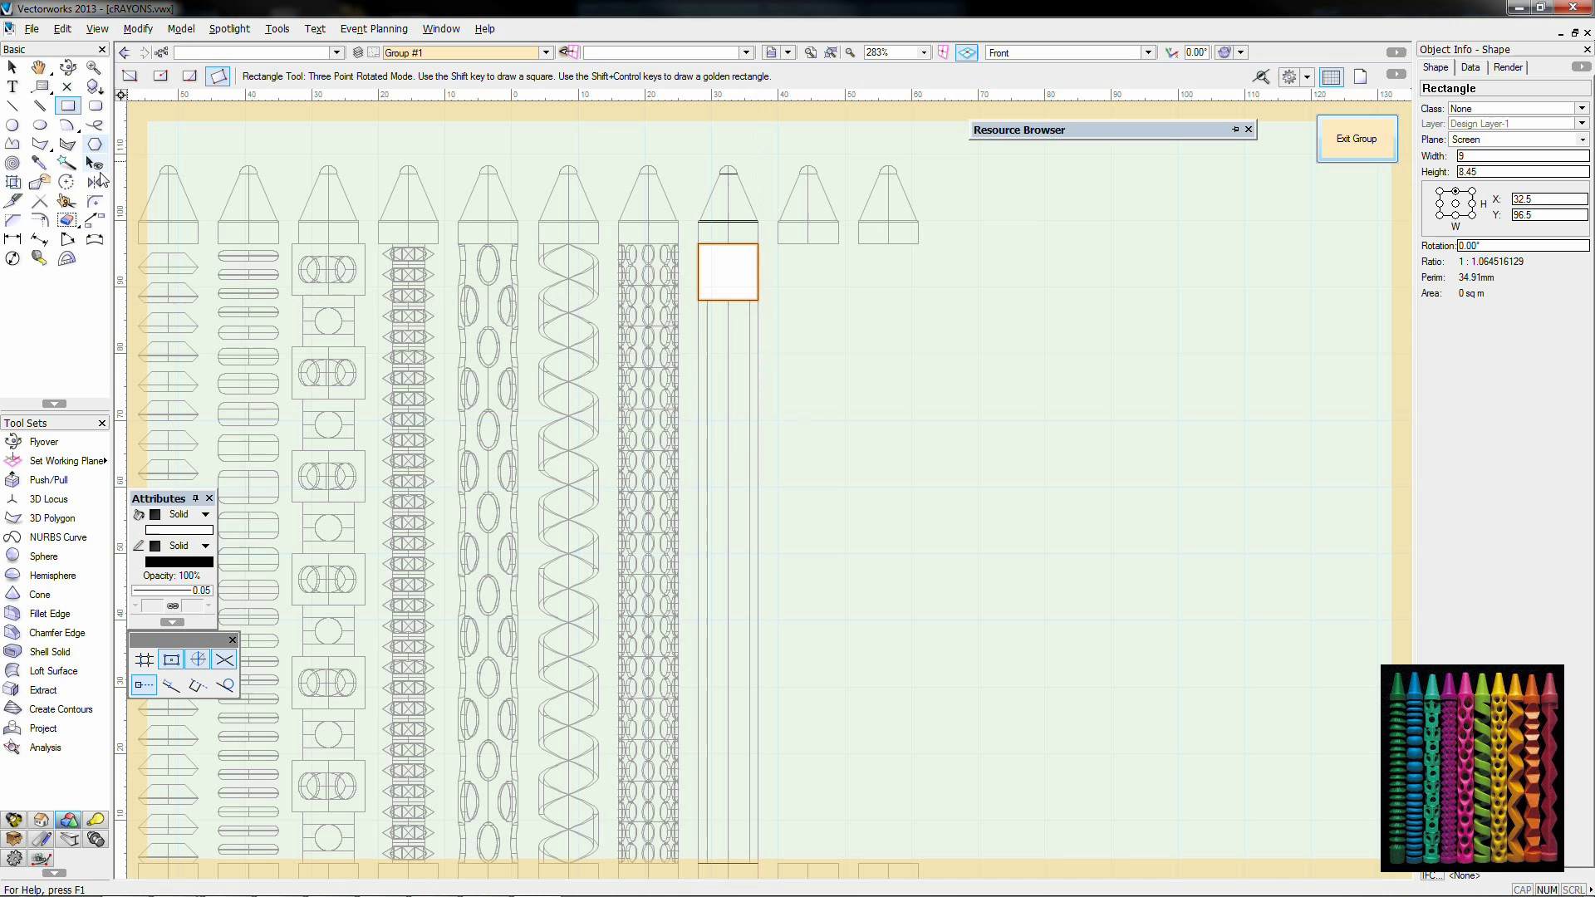
Step: Draw a slanted rectangle about 5.62 by 10.57 mm from the helper rectangle's upper edge to its lower right corner
scroll(781, 243, up, 1)
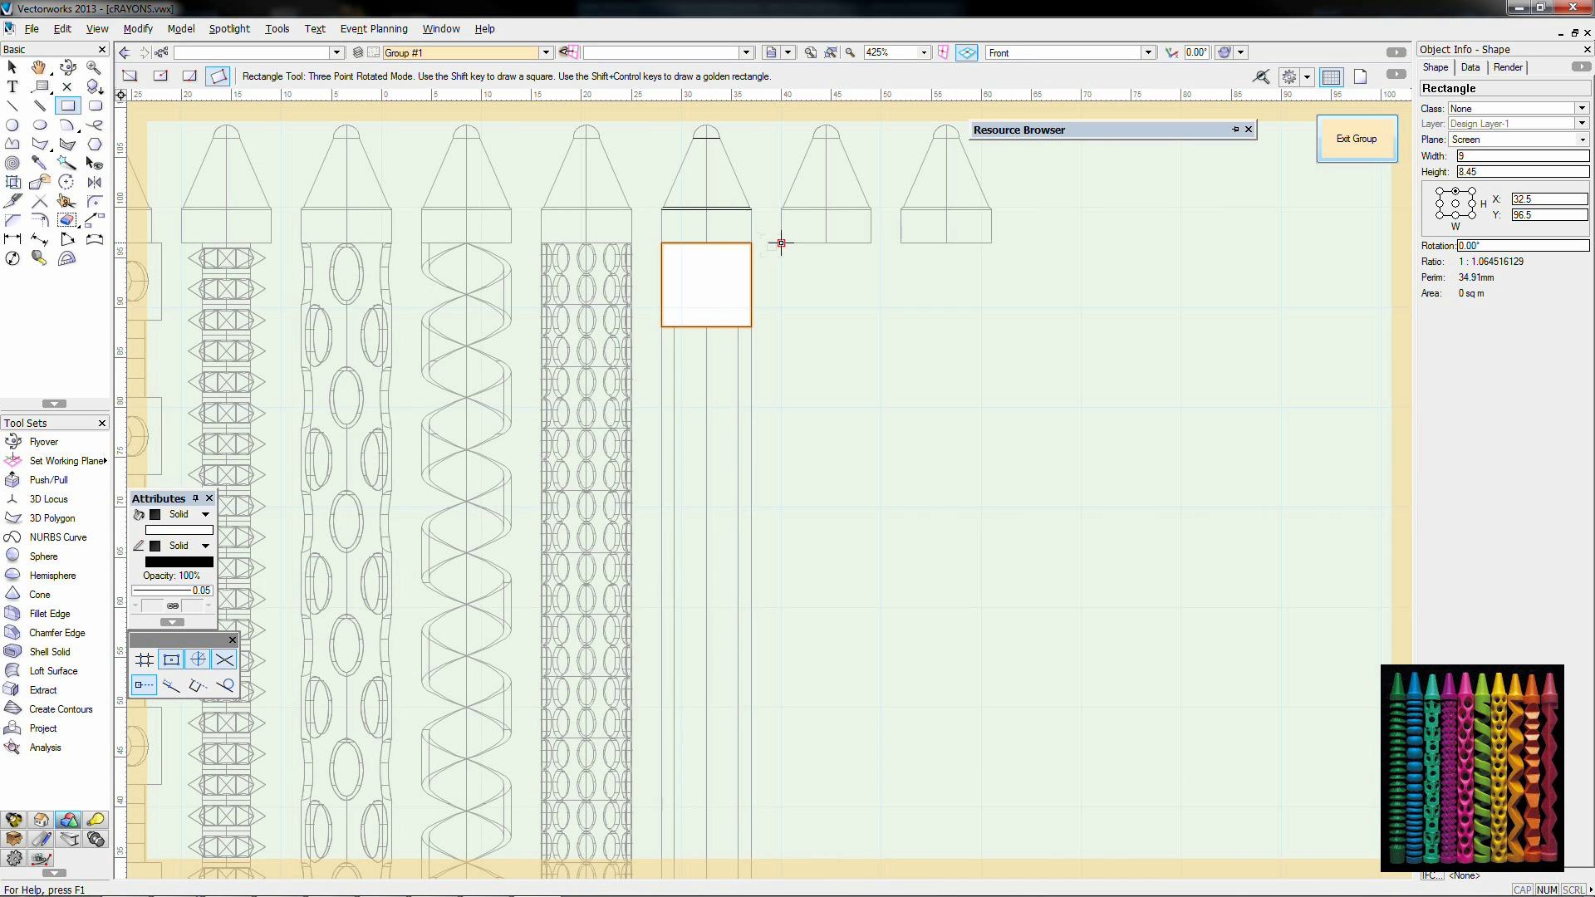
click(688, 242)
click(751, 326)
click(796, 293)
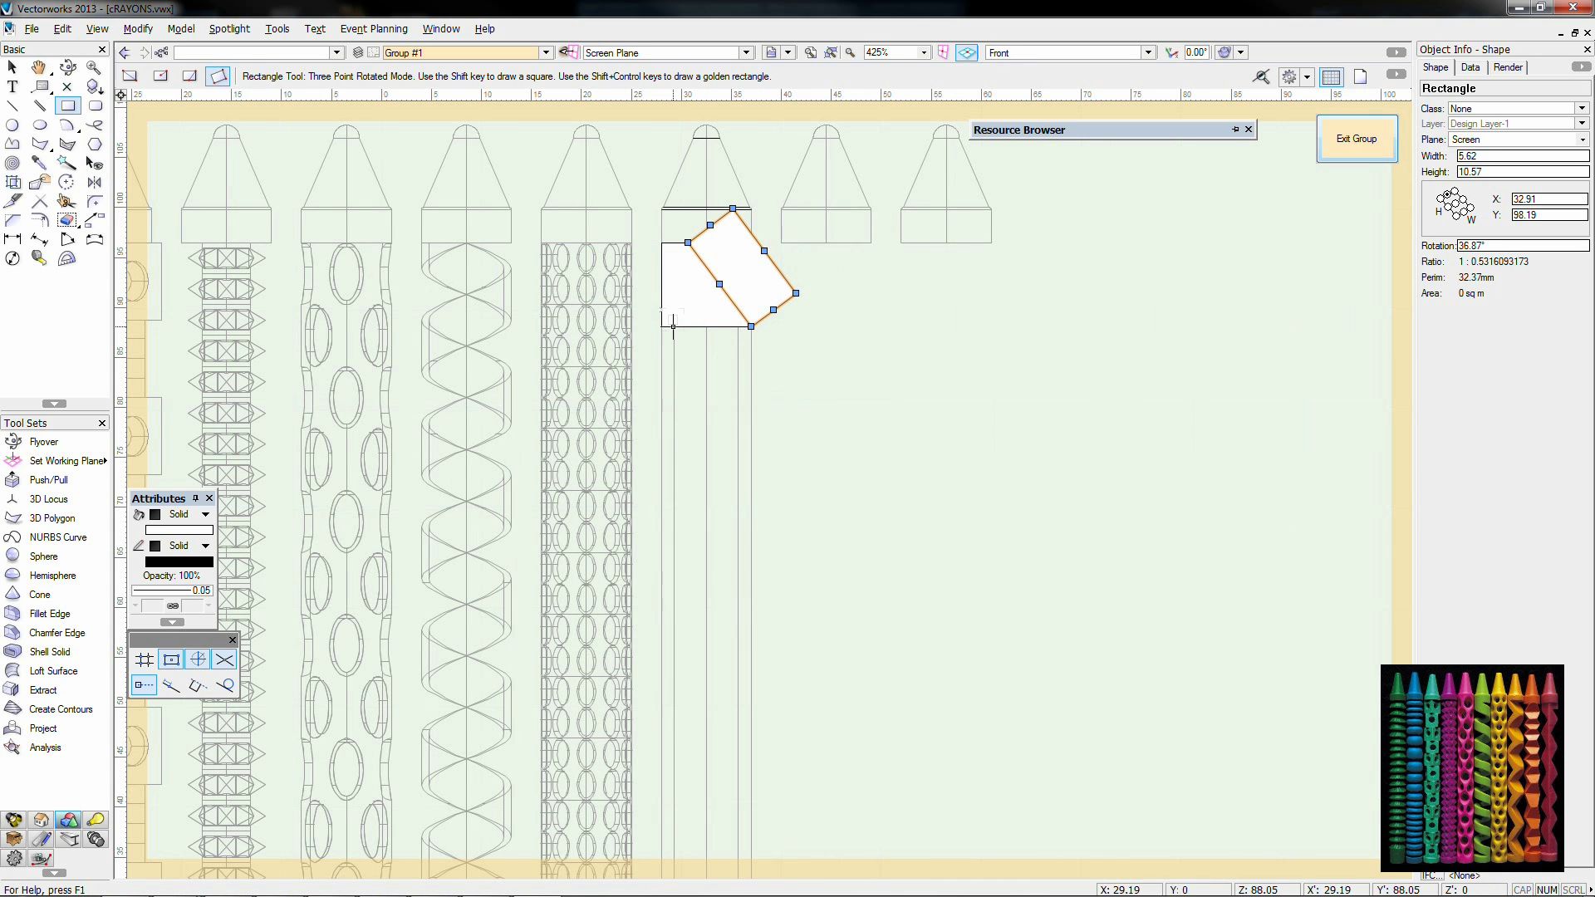
Step: Mirror a copy of the slanted rectangle across its inner long edge and move it to the helper rectangle's upper left corner
key(x)
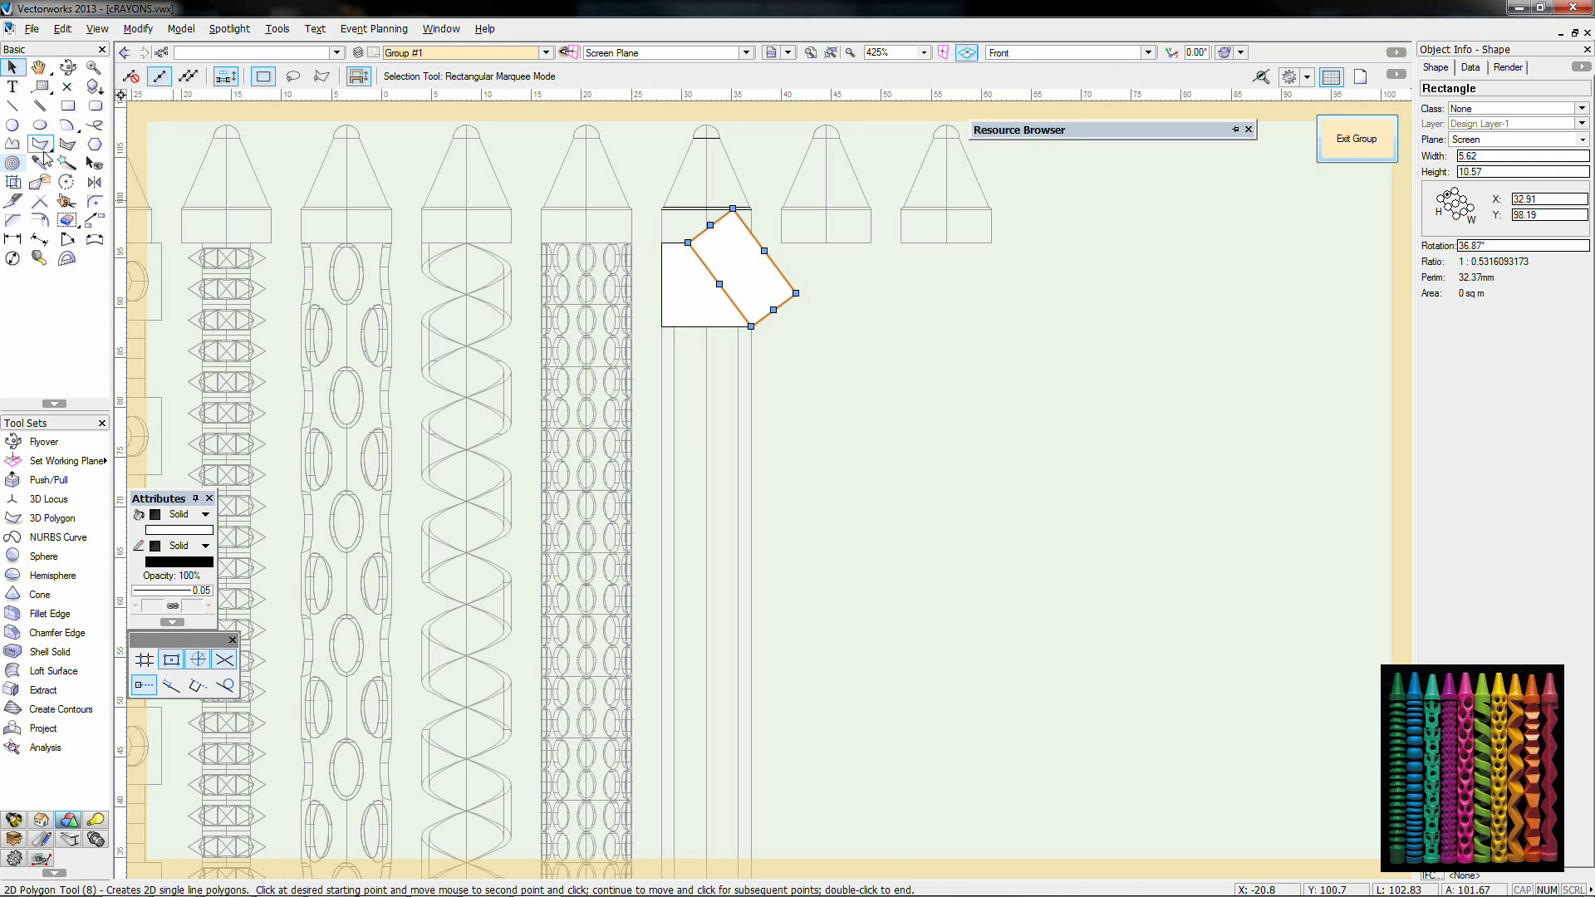
click(95, 183)
click(688, 242)
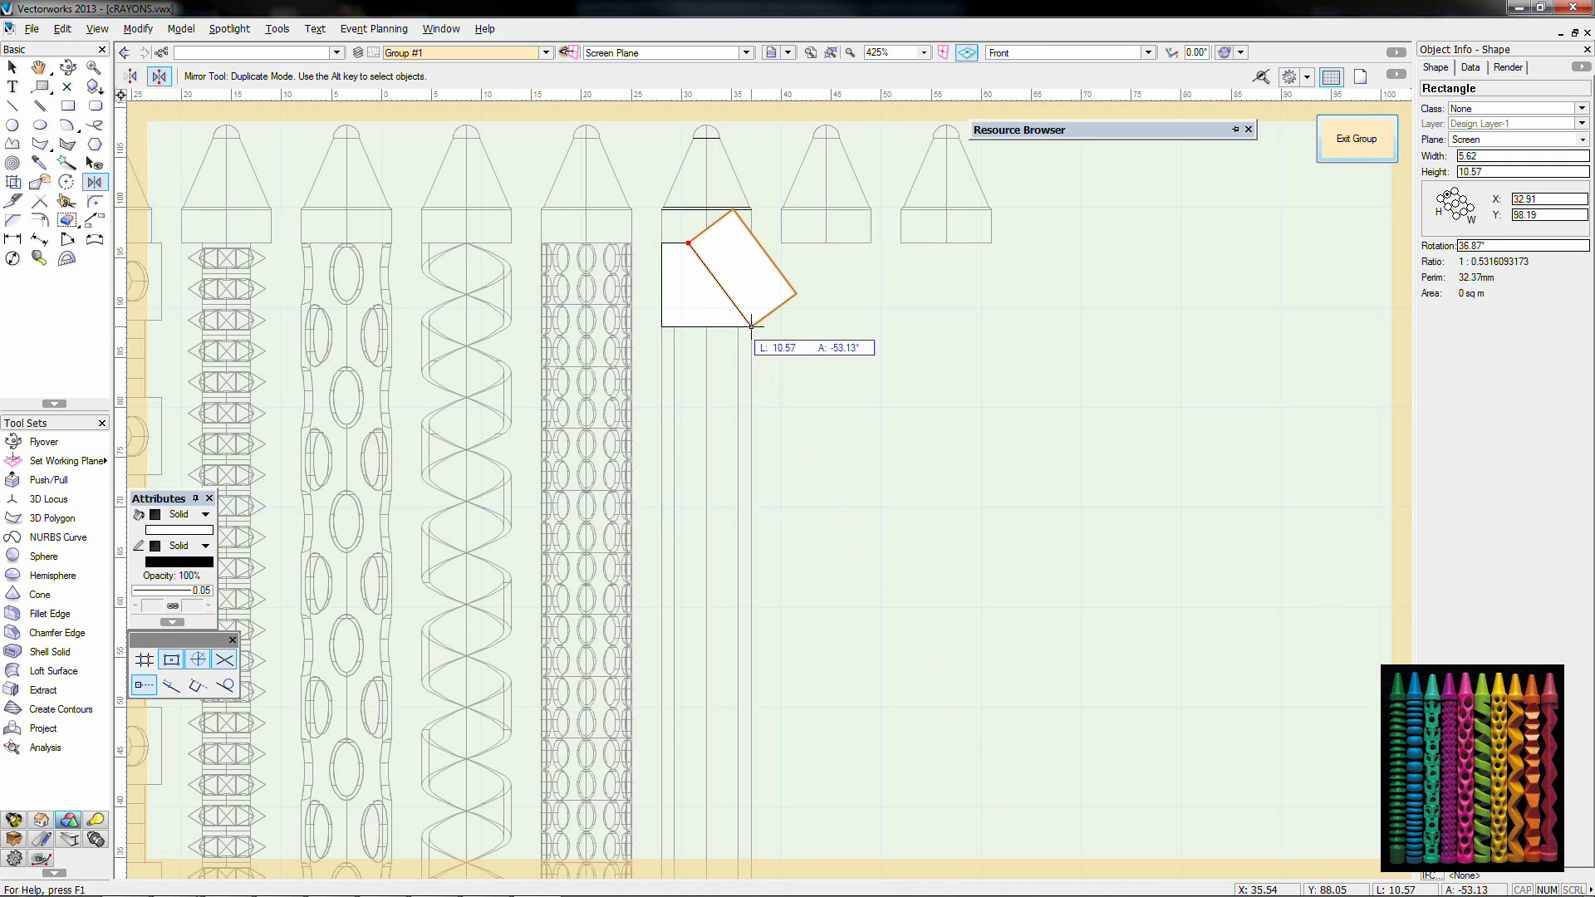
click(751, 326)
key(x)
key(x)
drag(687, 242, 661, 242)
Step: Extrude the two slanted rectangles together by 20 mm and delete the helper rectangle
shift+click(744, 270)
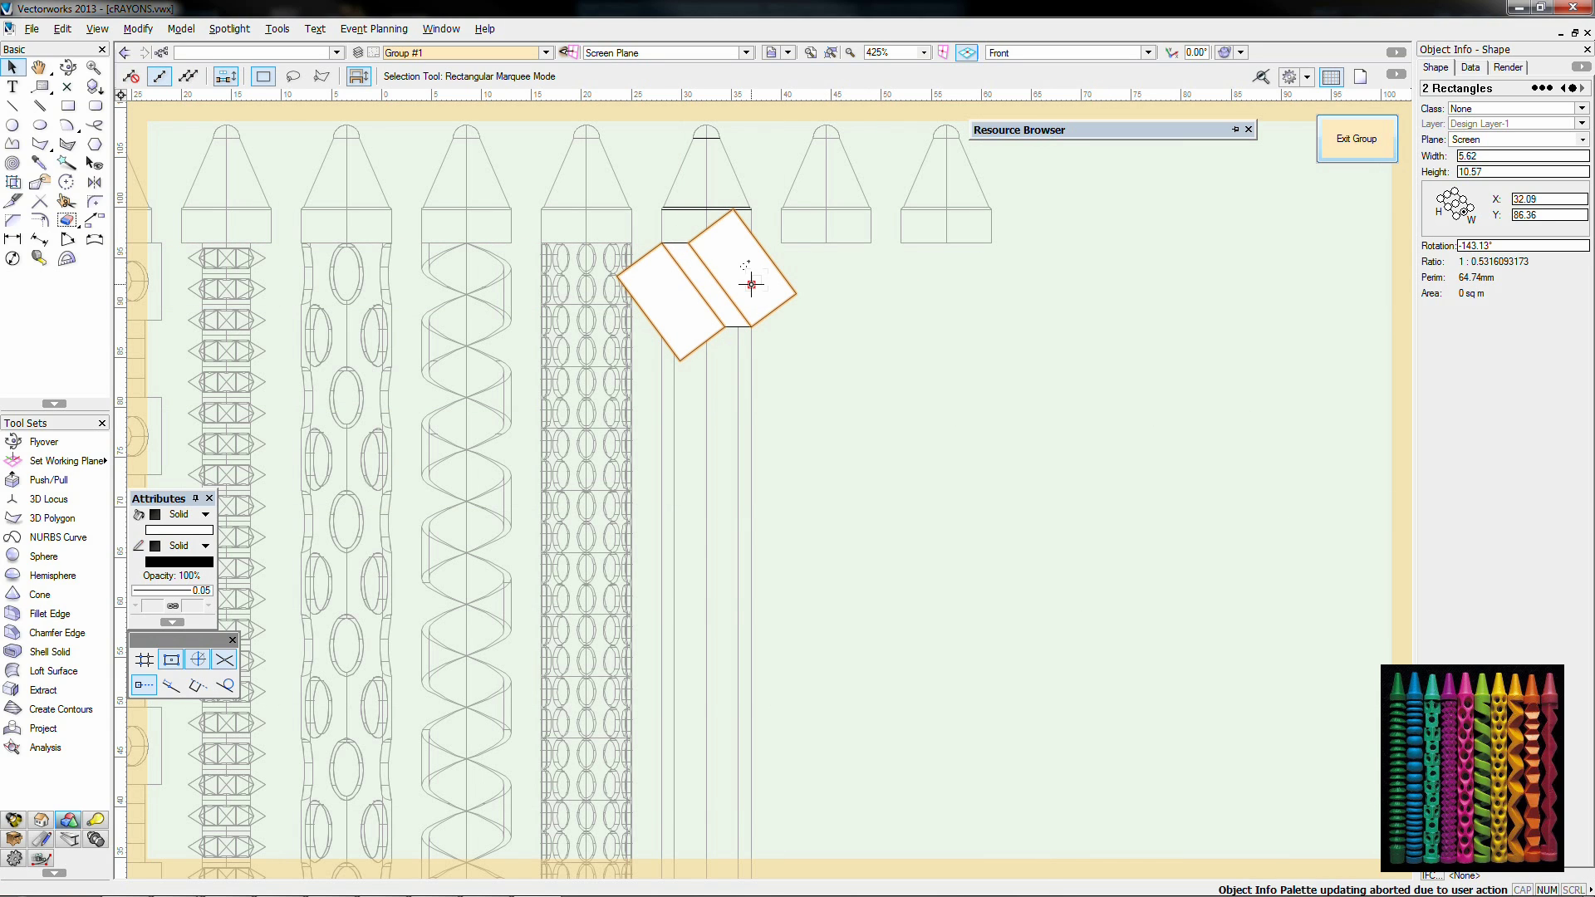
key(ctrl+e)
text(20)
key(Return)
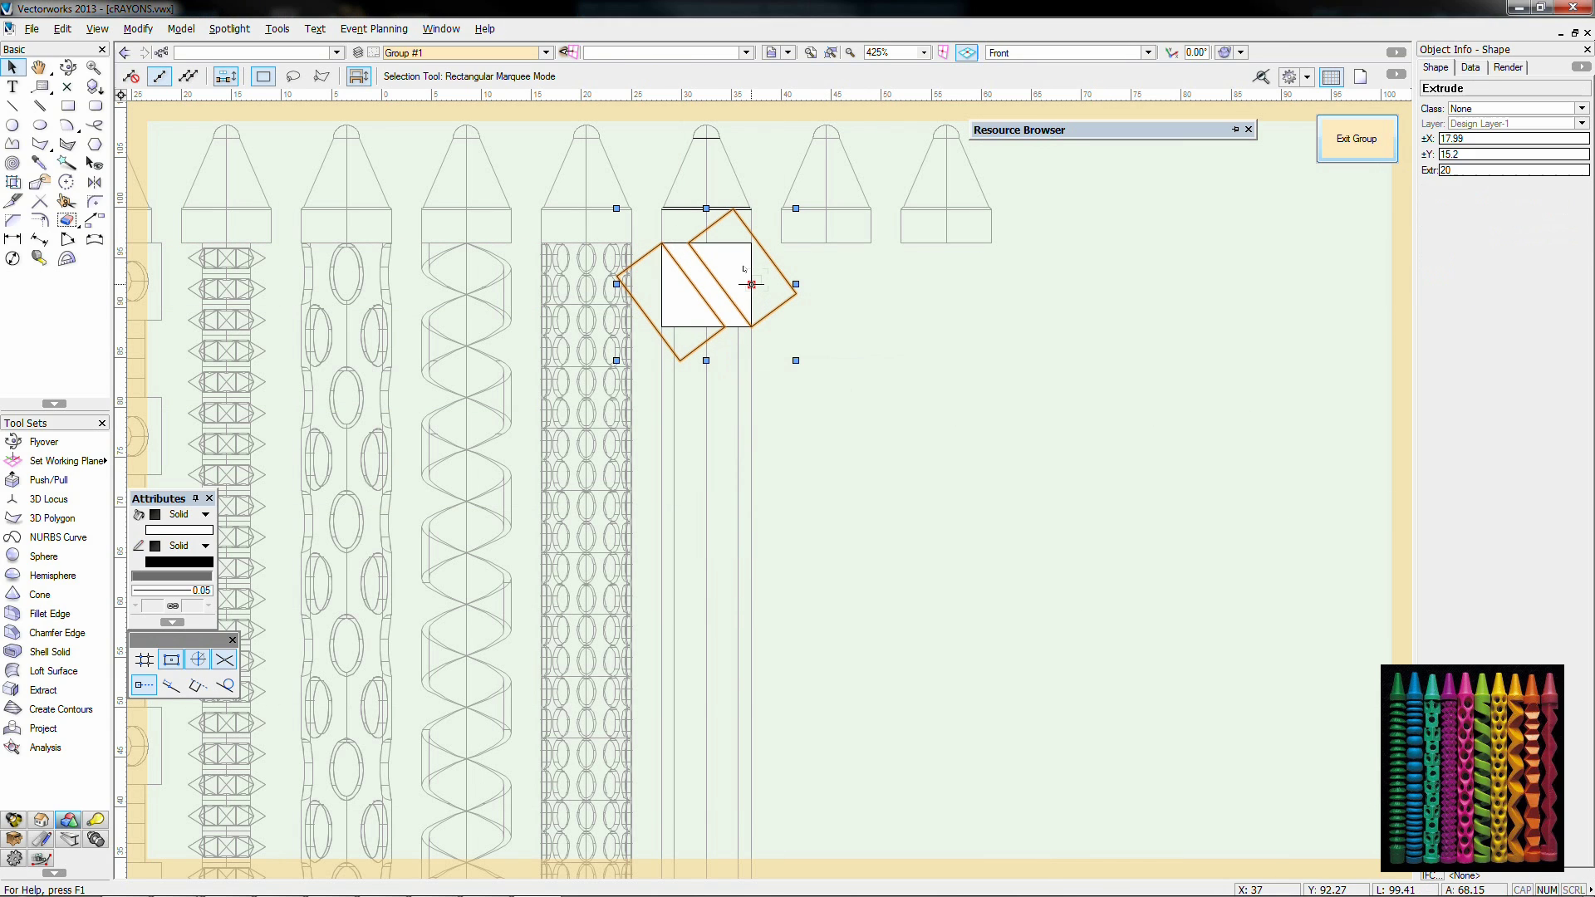
click(726, 294)
click(773, 263)
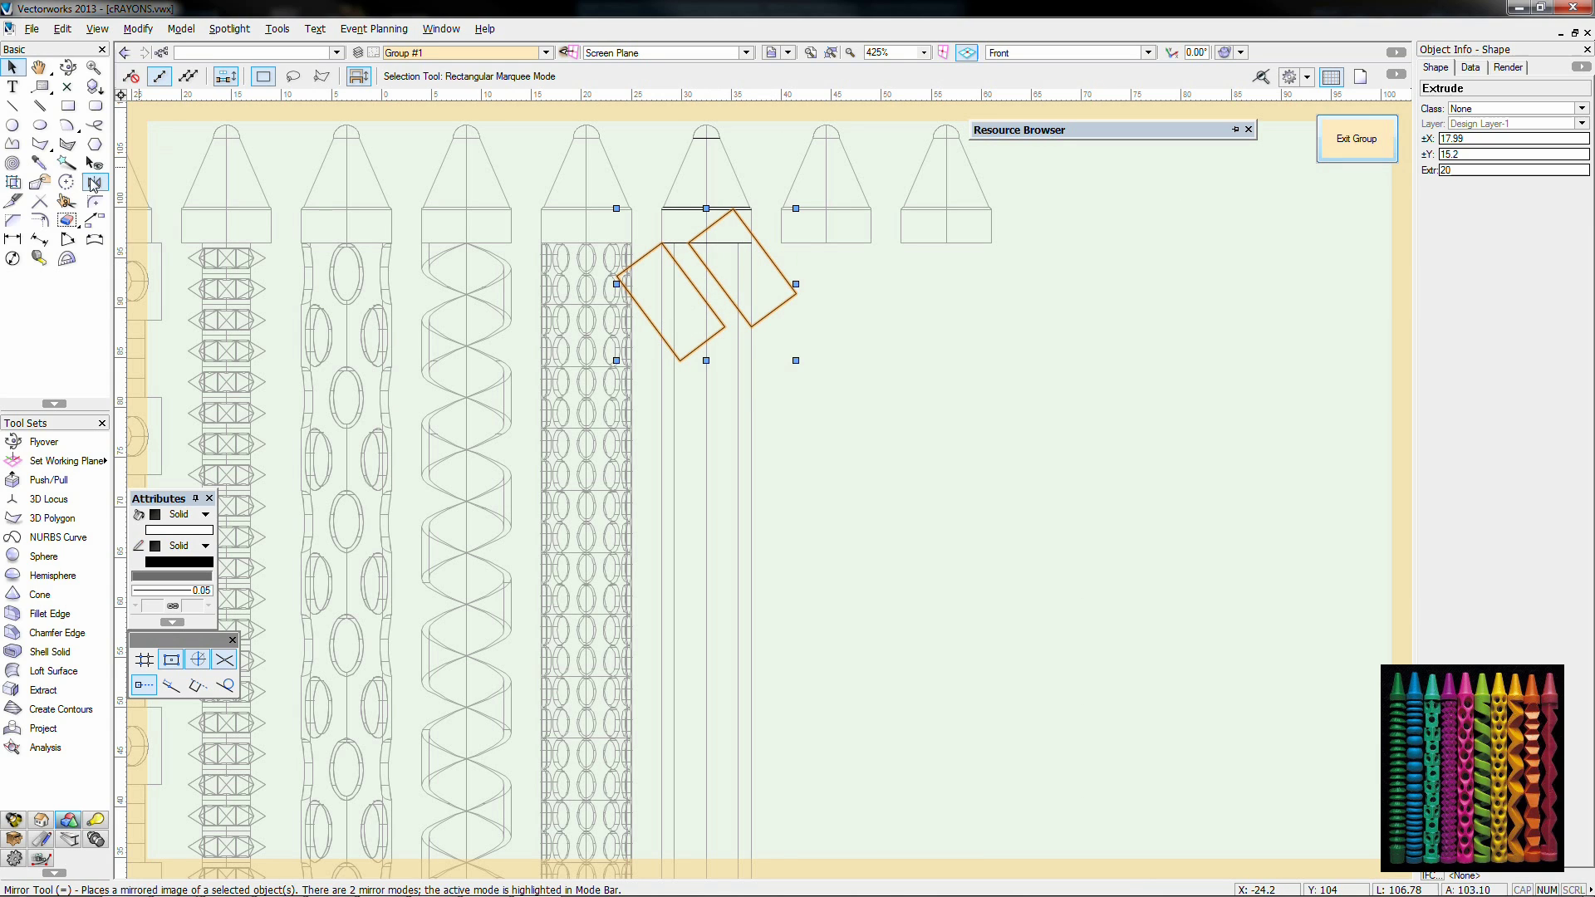
Step: Mirror copies of the slanted extrusion downward twice along the eighth crayon's body to form a zigzag
click(95, 182)
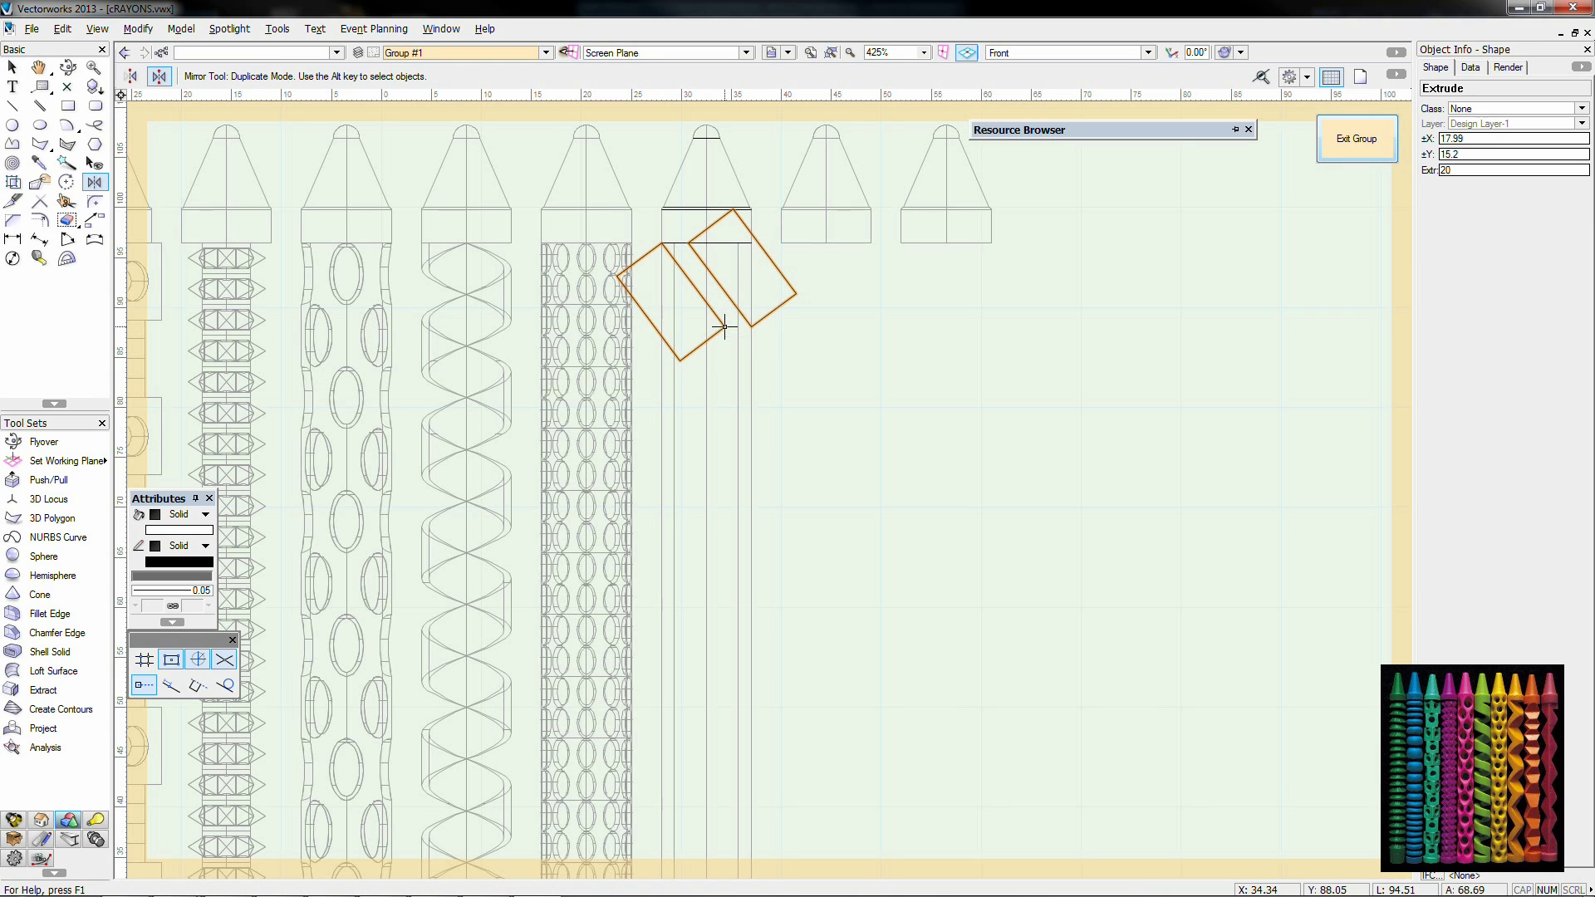
click(879, 327)
click(662, 410)
click(915, 411)
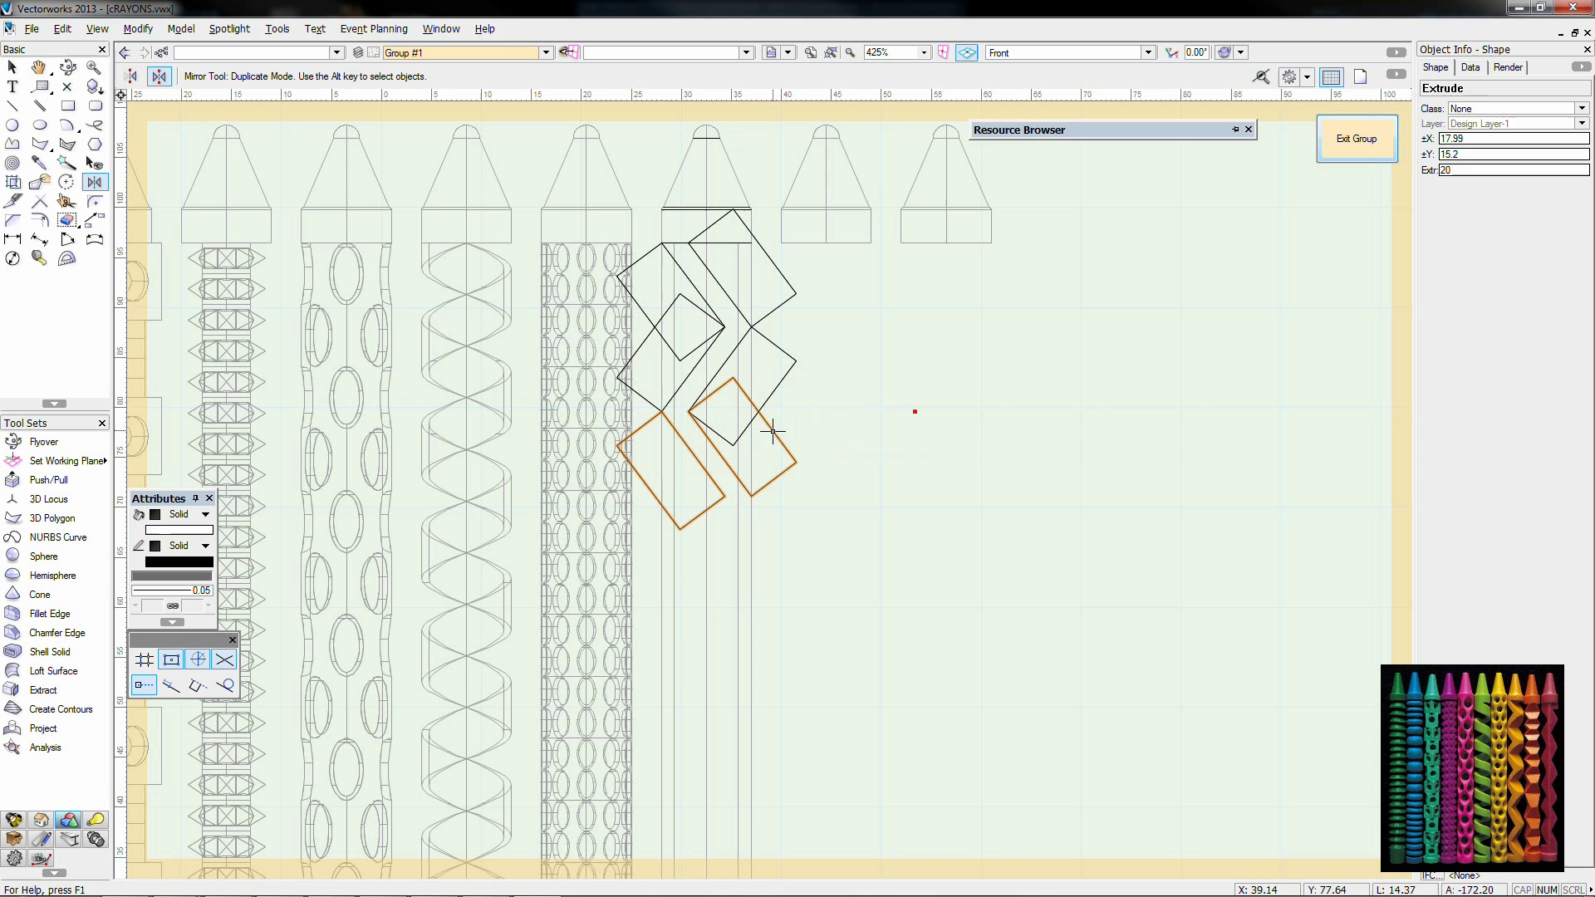
Step: Mirror further copies of the slanted cutter pair down the eighth crayon's body until the zigzag reaches its base
click(725, 496)
click(912, 496)
click(661, 579)
click(896, 579)
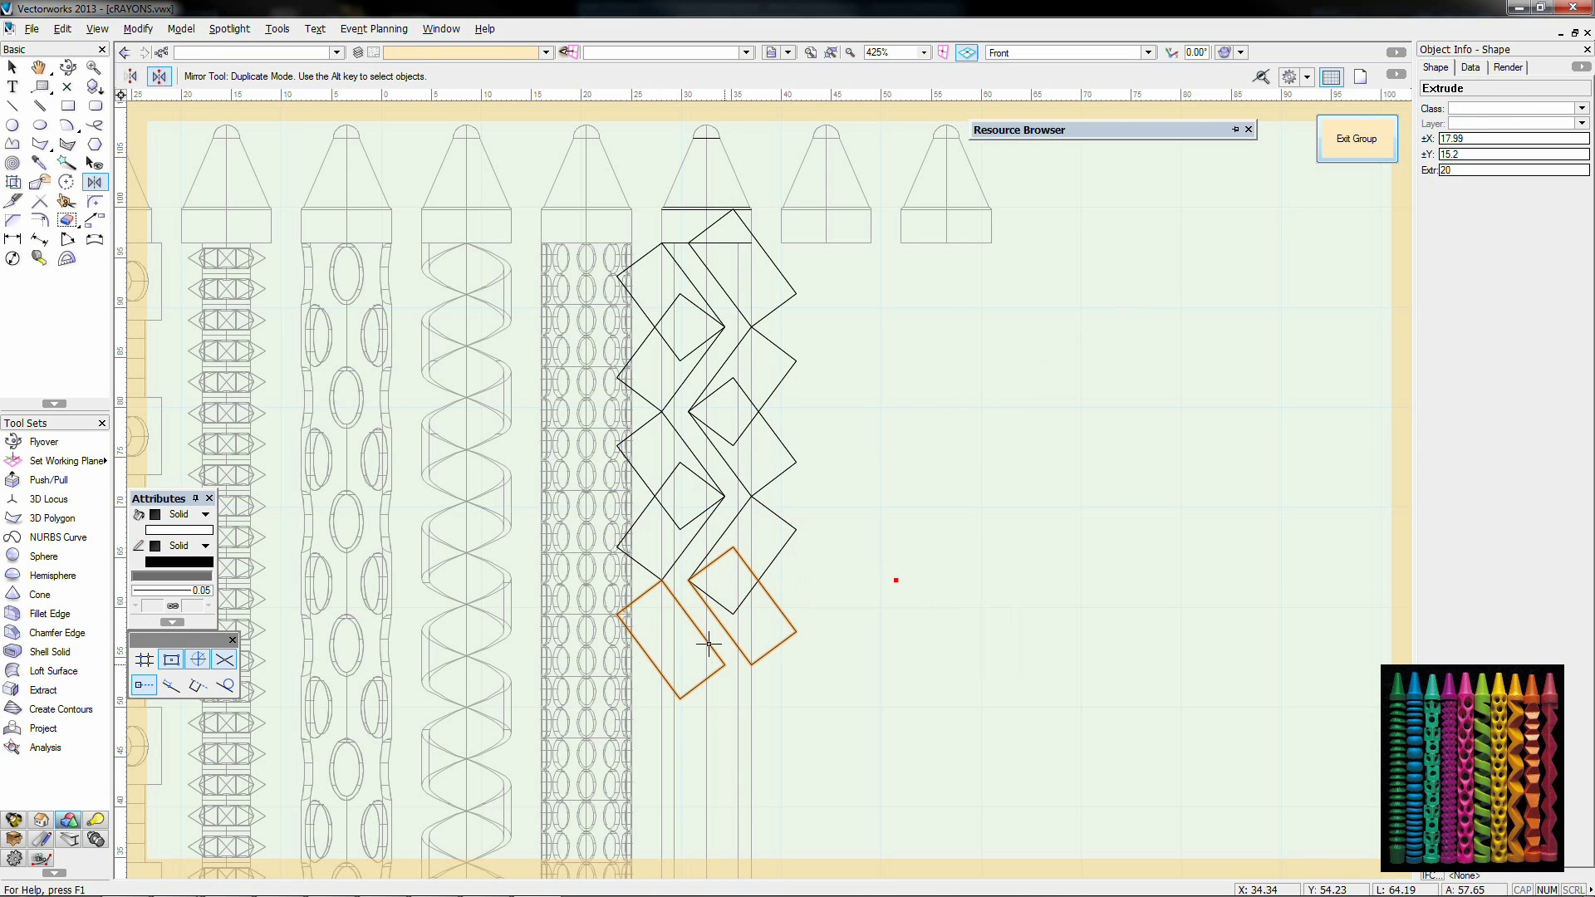
click(882, 665)
click(662, 748)
click(813, 748)
middle_drag(777, 836, 796, 498)
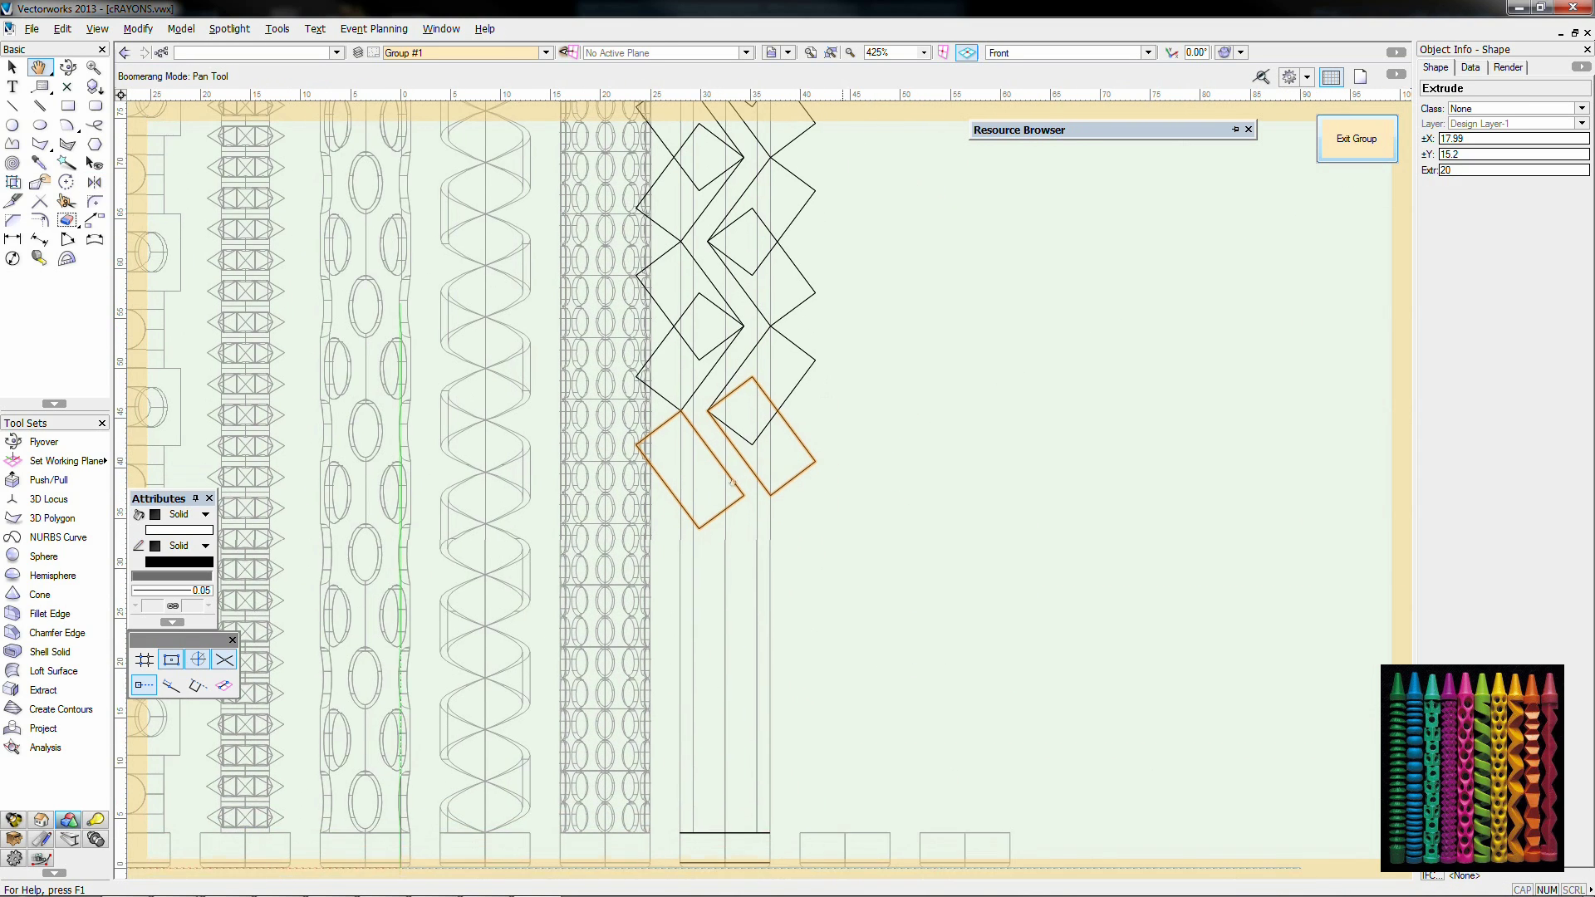
click(796, 498)
click(901, 496)
click(716, 579)
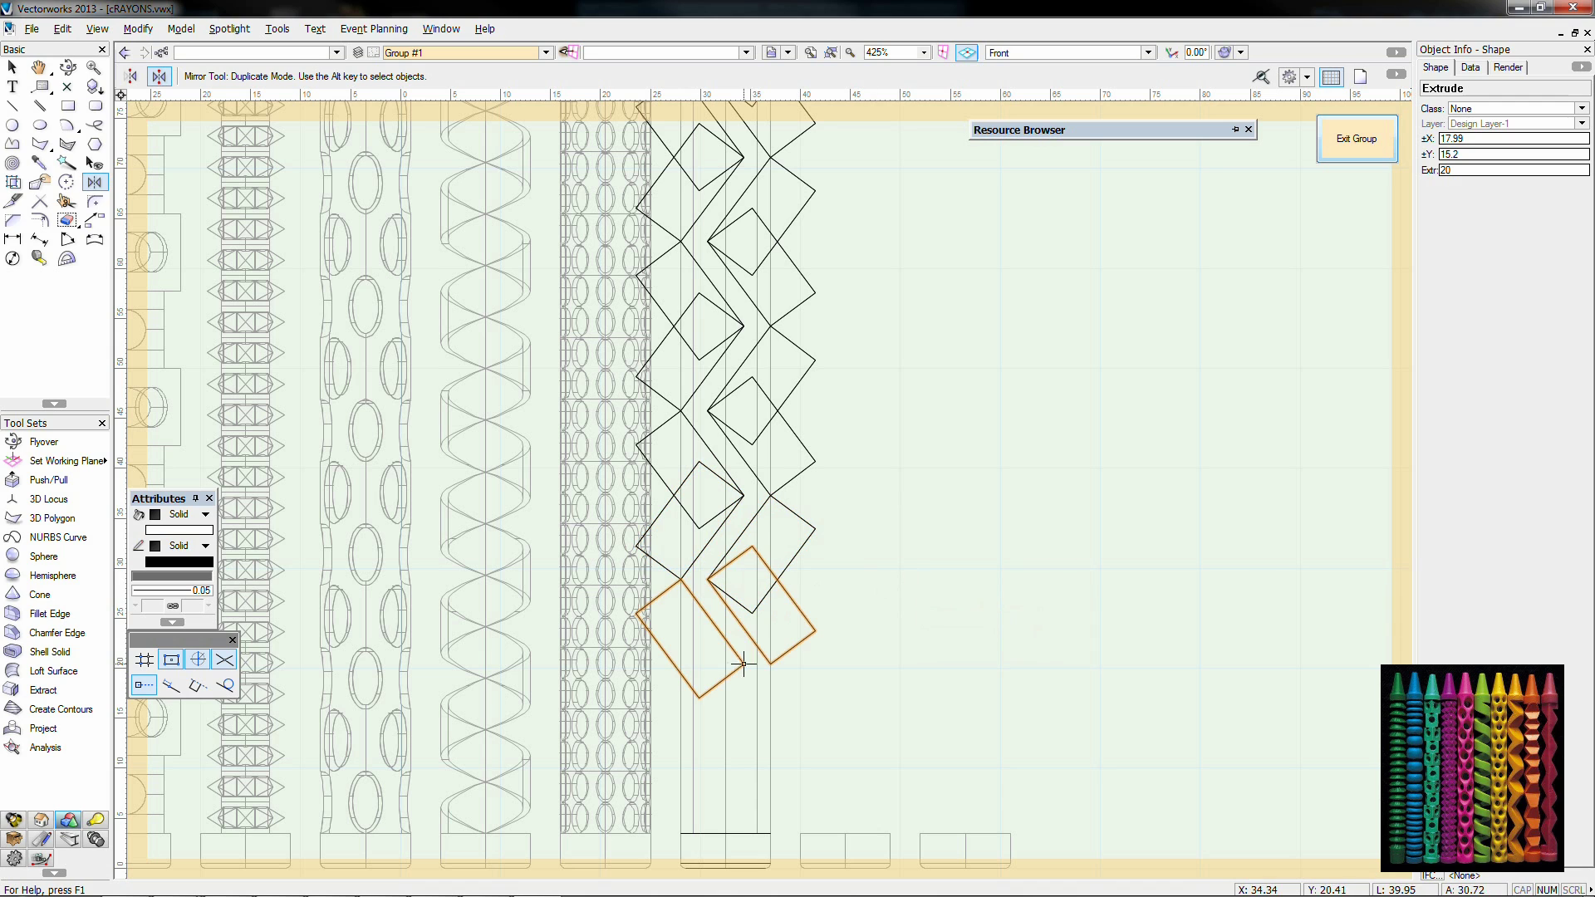
click(866, 665)
click(681, 748)
click(974, 751)
key(x)
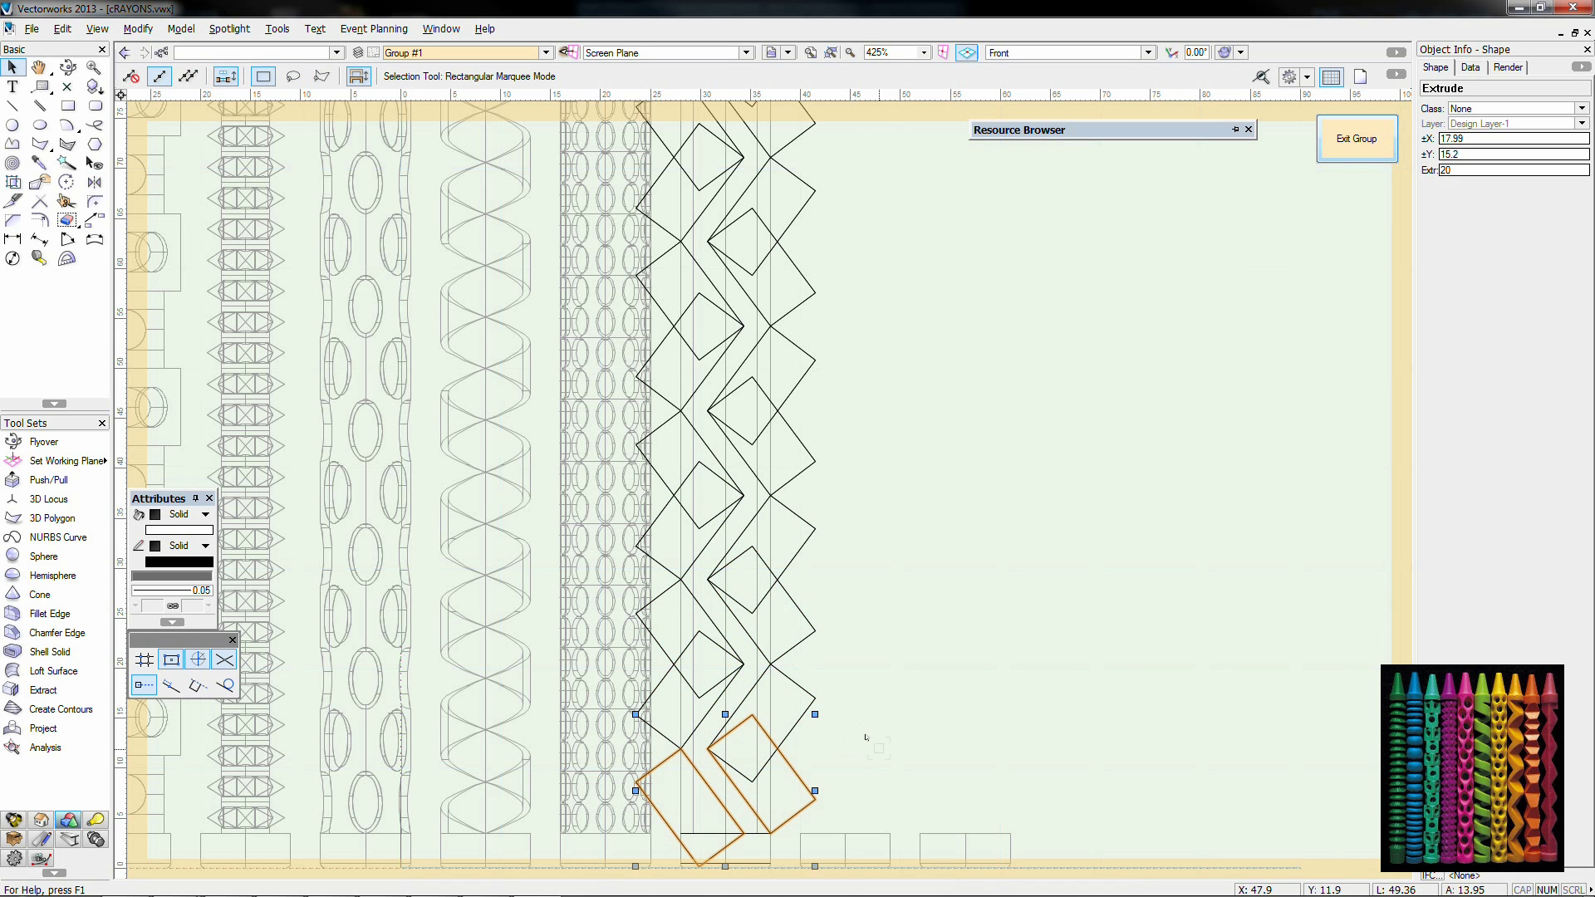
Step: Check the zigzag cutters against the eighth crayon's body in plan view and subtract all of them from the body
scroll(877, 747, down, 2)
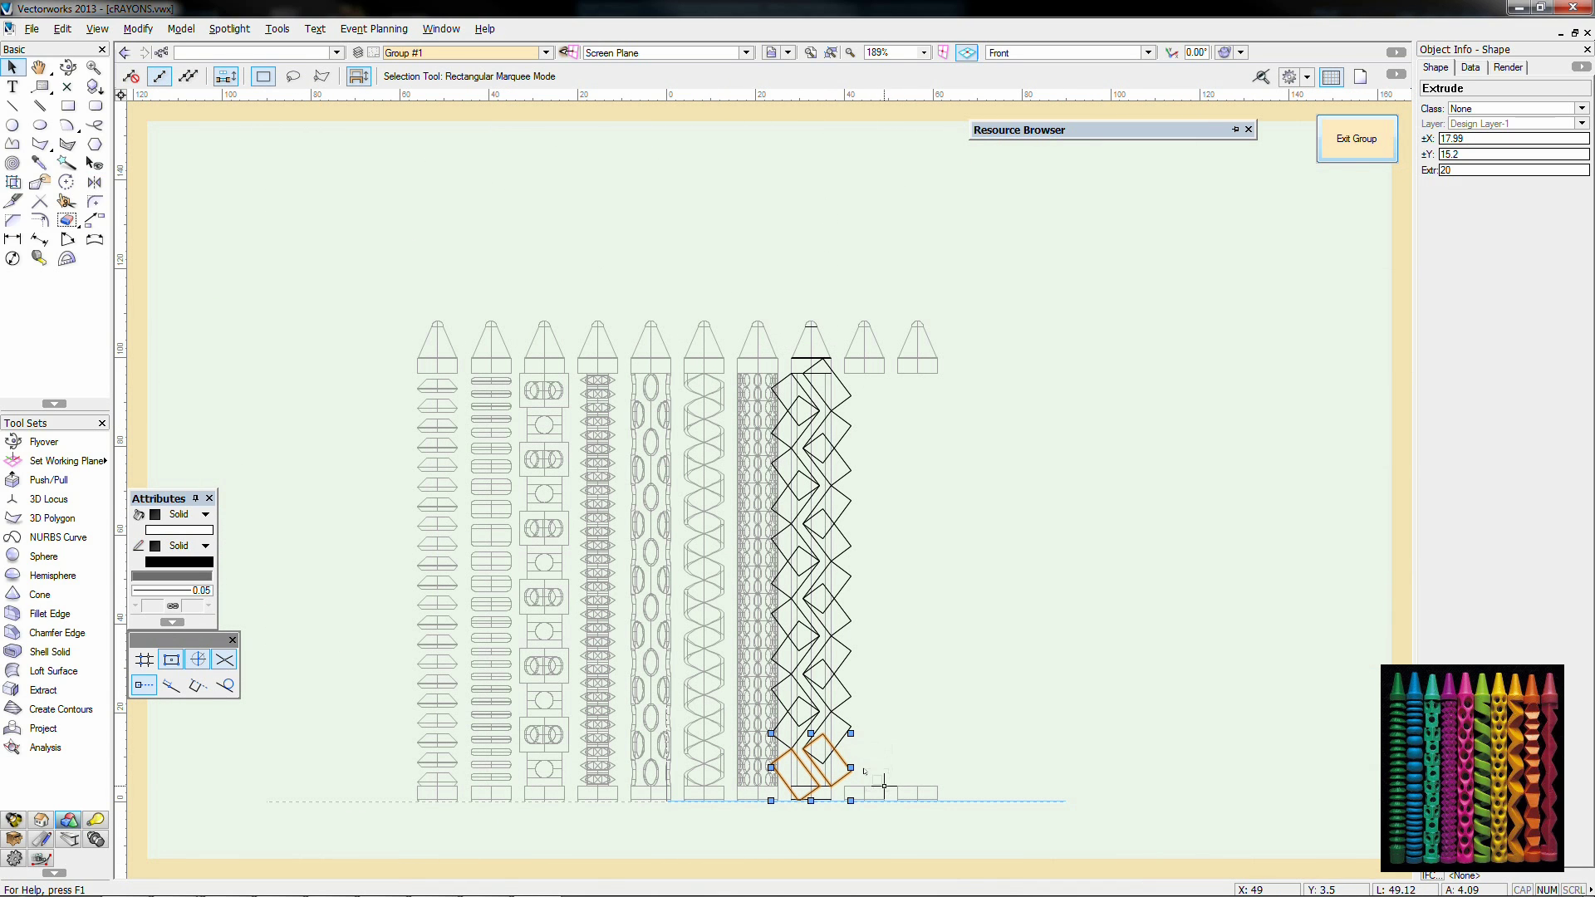
alt+drag(883, 768, 776, 399)
right_click(798, 396)
click(890, 491)
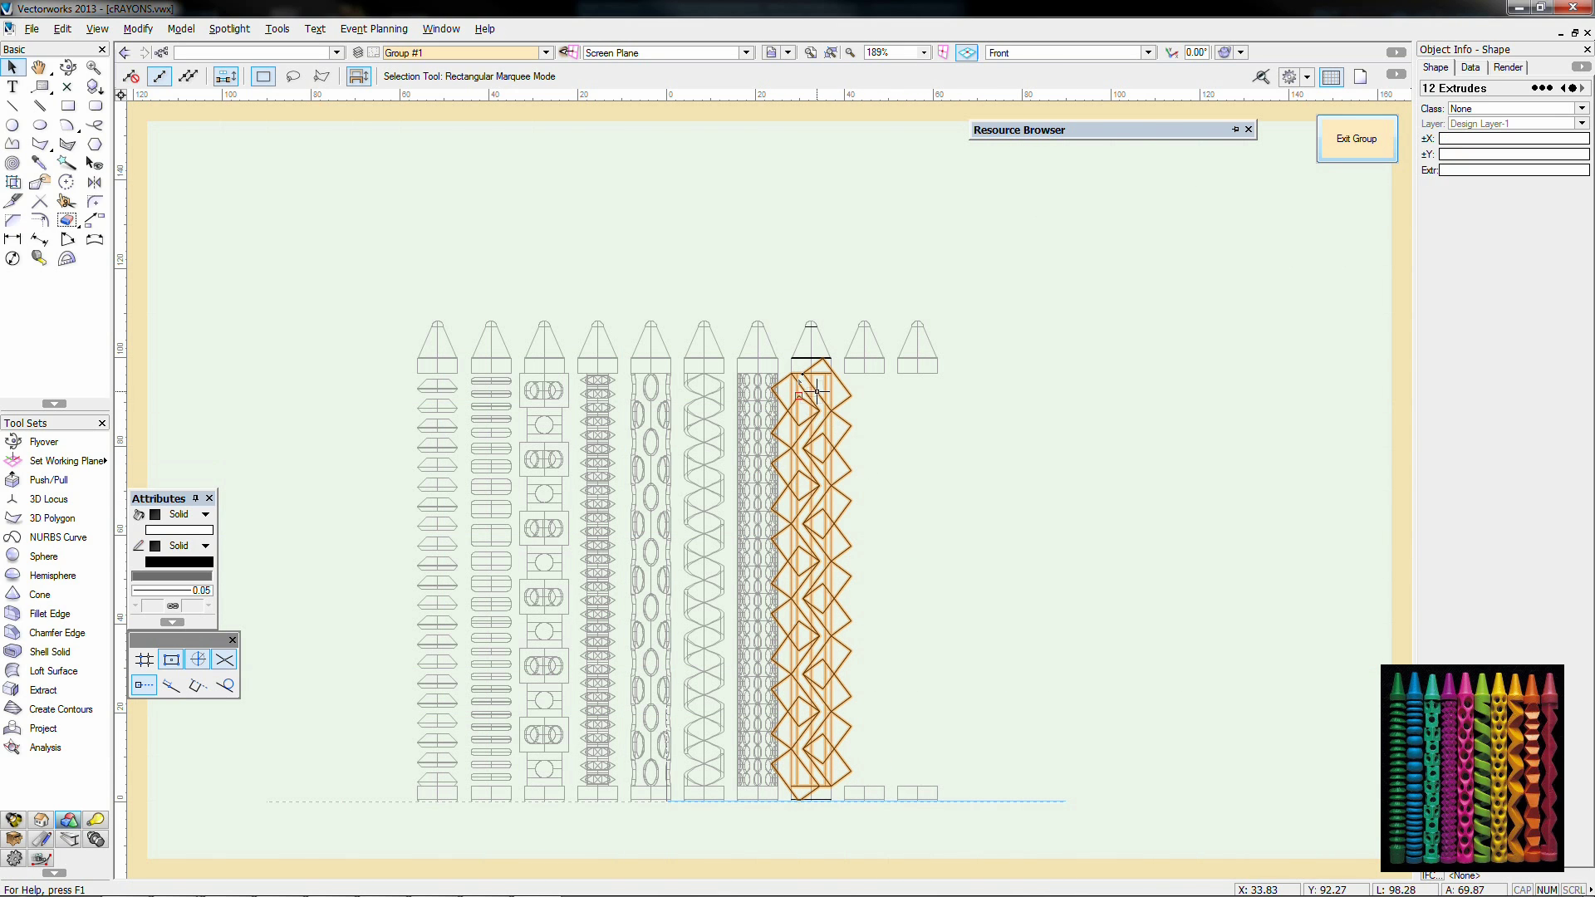
scroll(817, 391, up, 5)
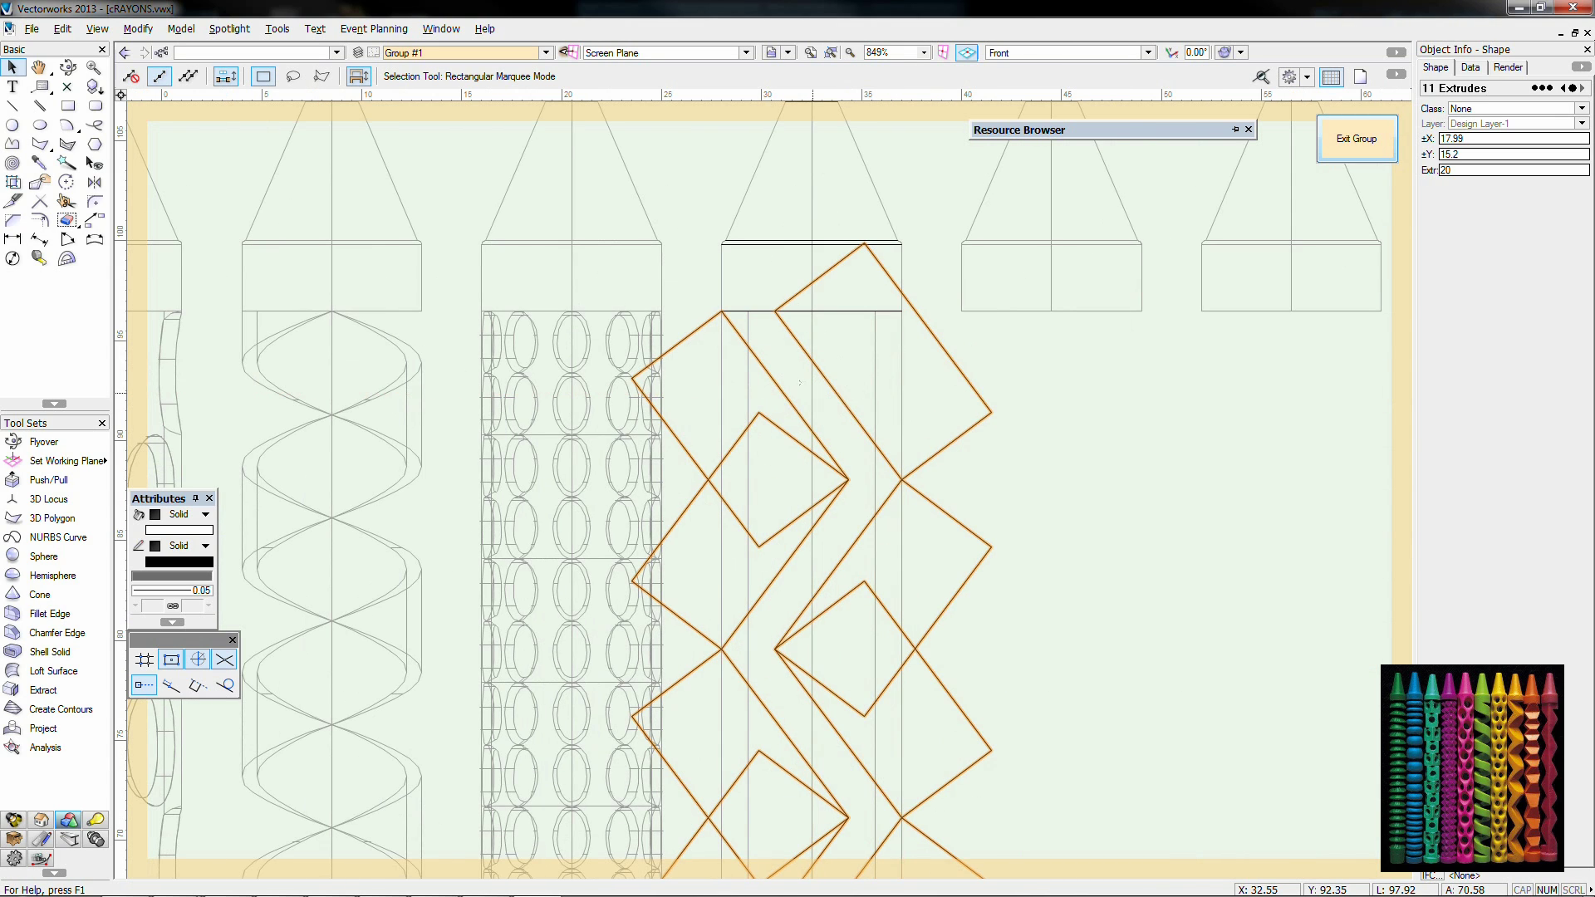
key(F5)
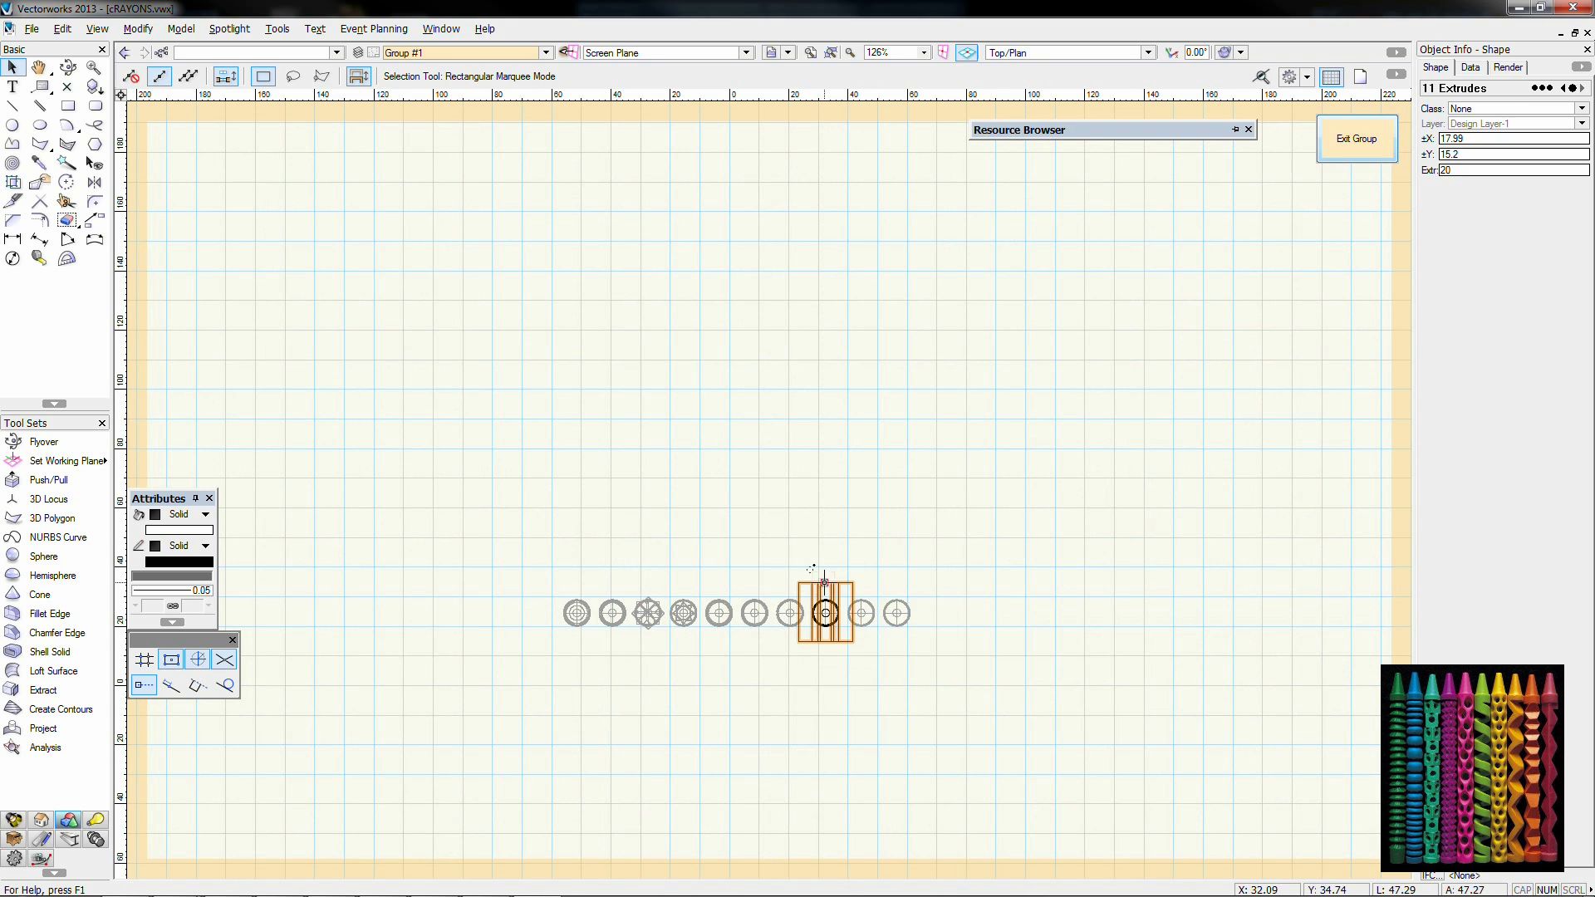
key(KP_2)
scroll(824, 582, up, 5)
key(ctrl+a)
right_click(838, 680)
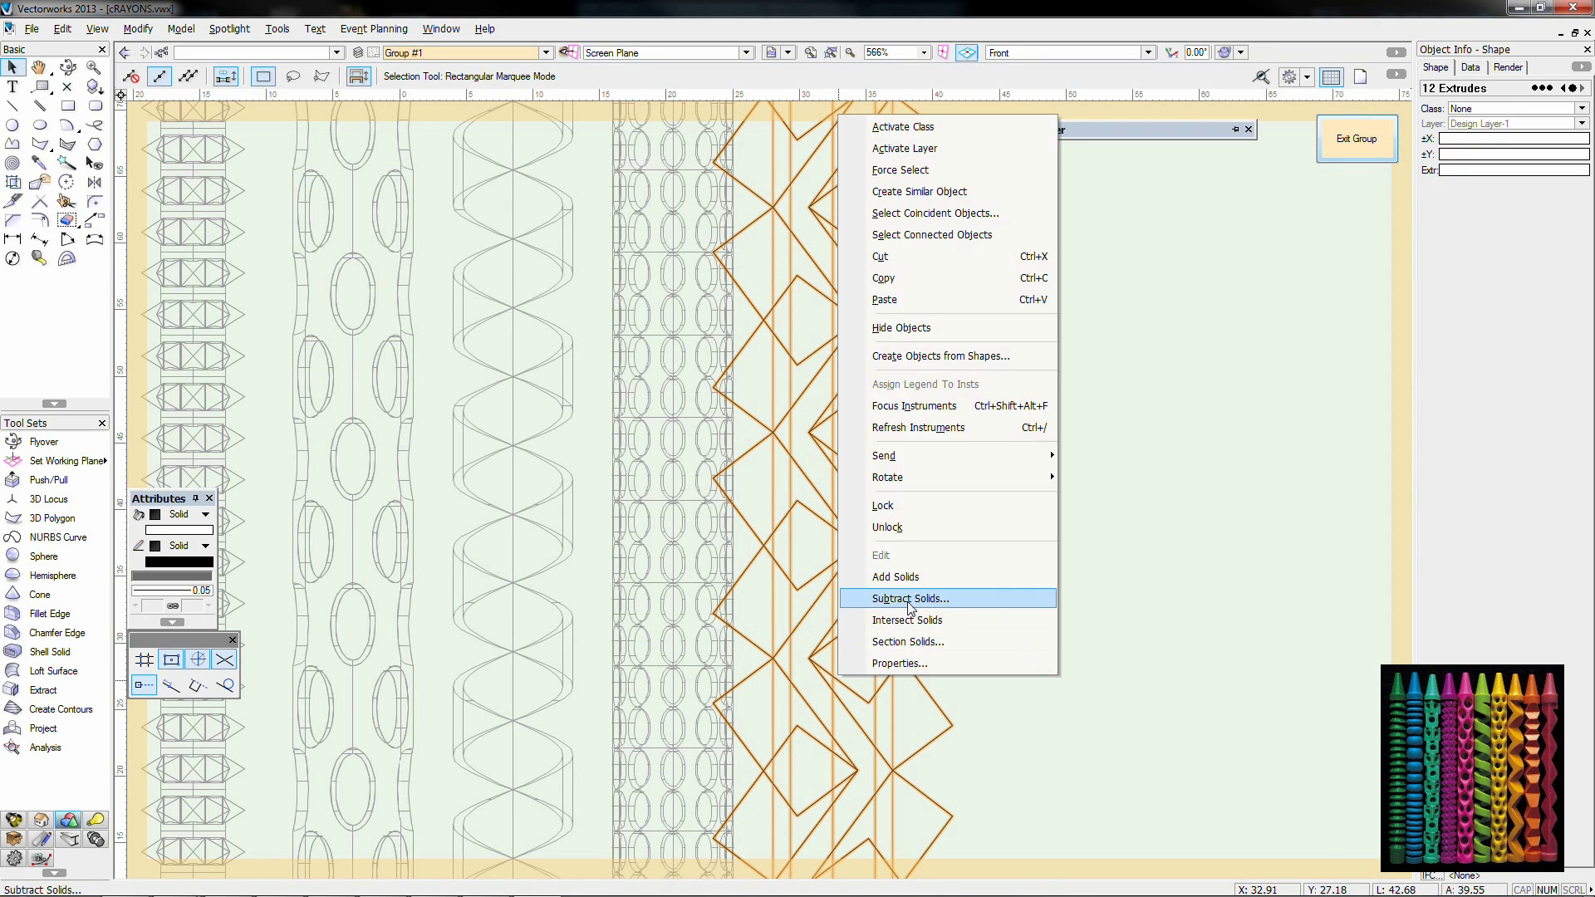
click(909, 603)
click(786, 498)
scroll(939, 635, down, 2)
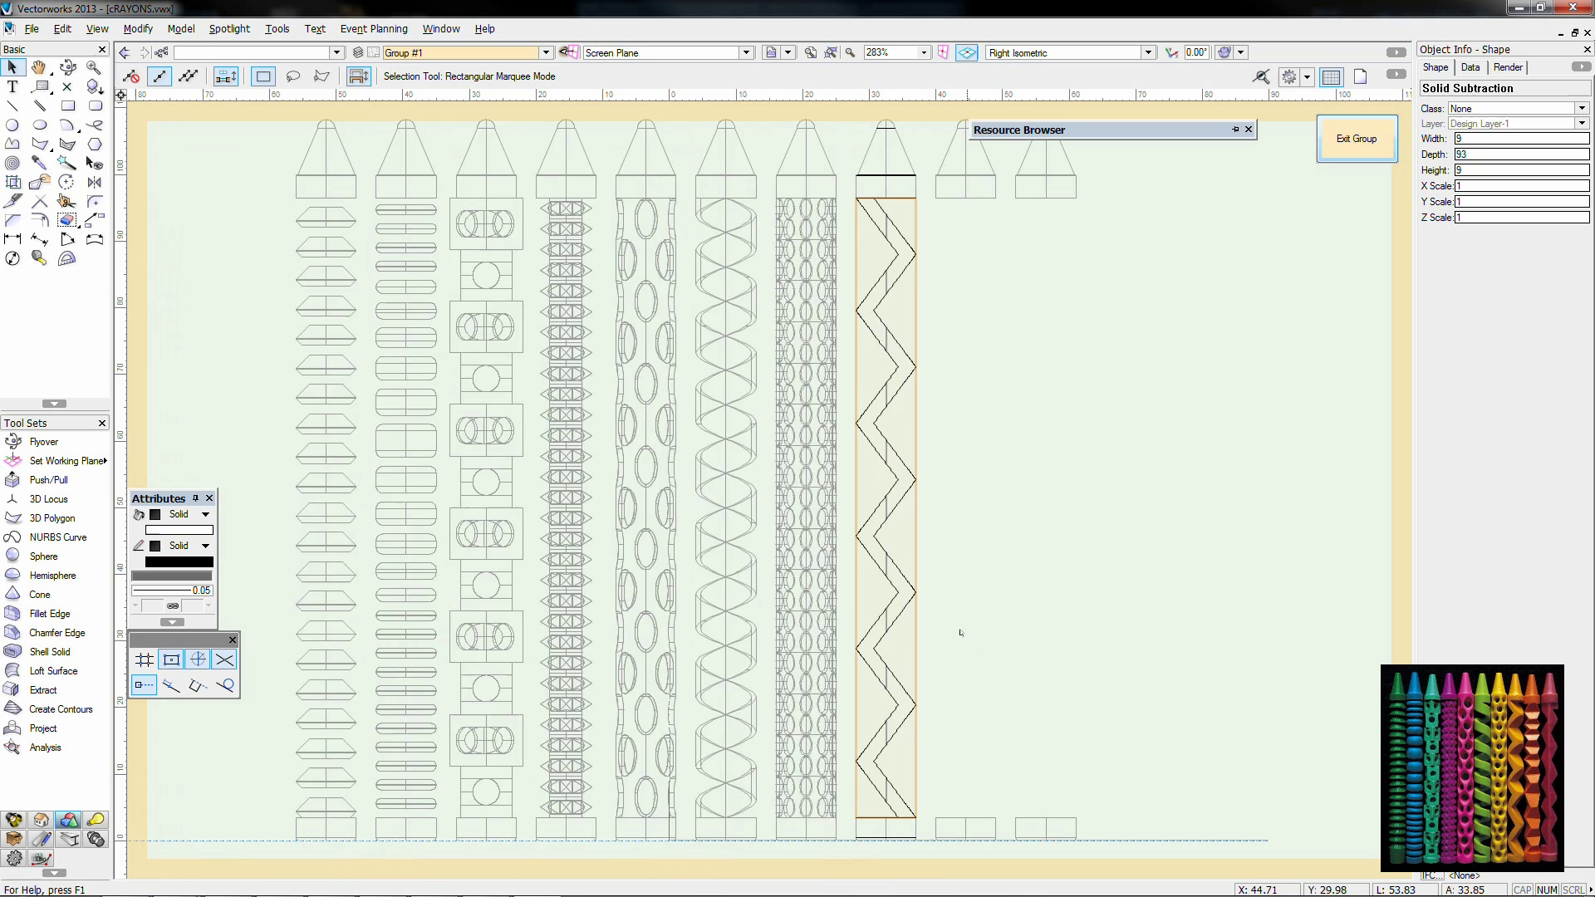
Step: Inspect the eighth crayon's carved body shaded in right isometric view and from other angles
key(ctrl+shift+g)
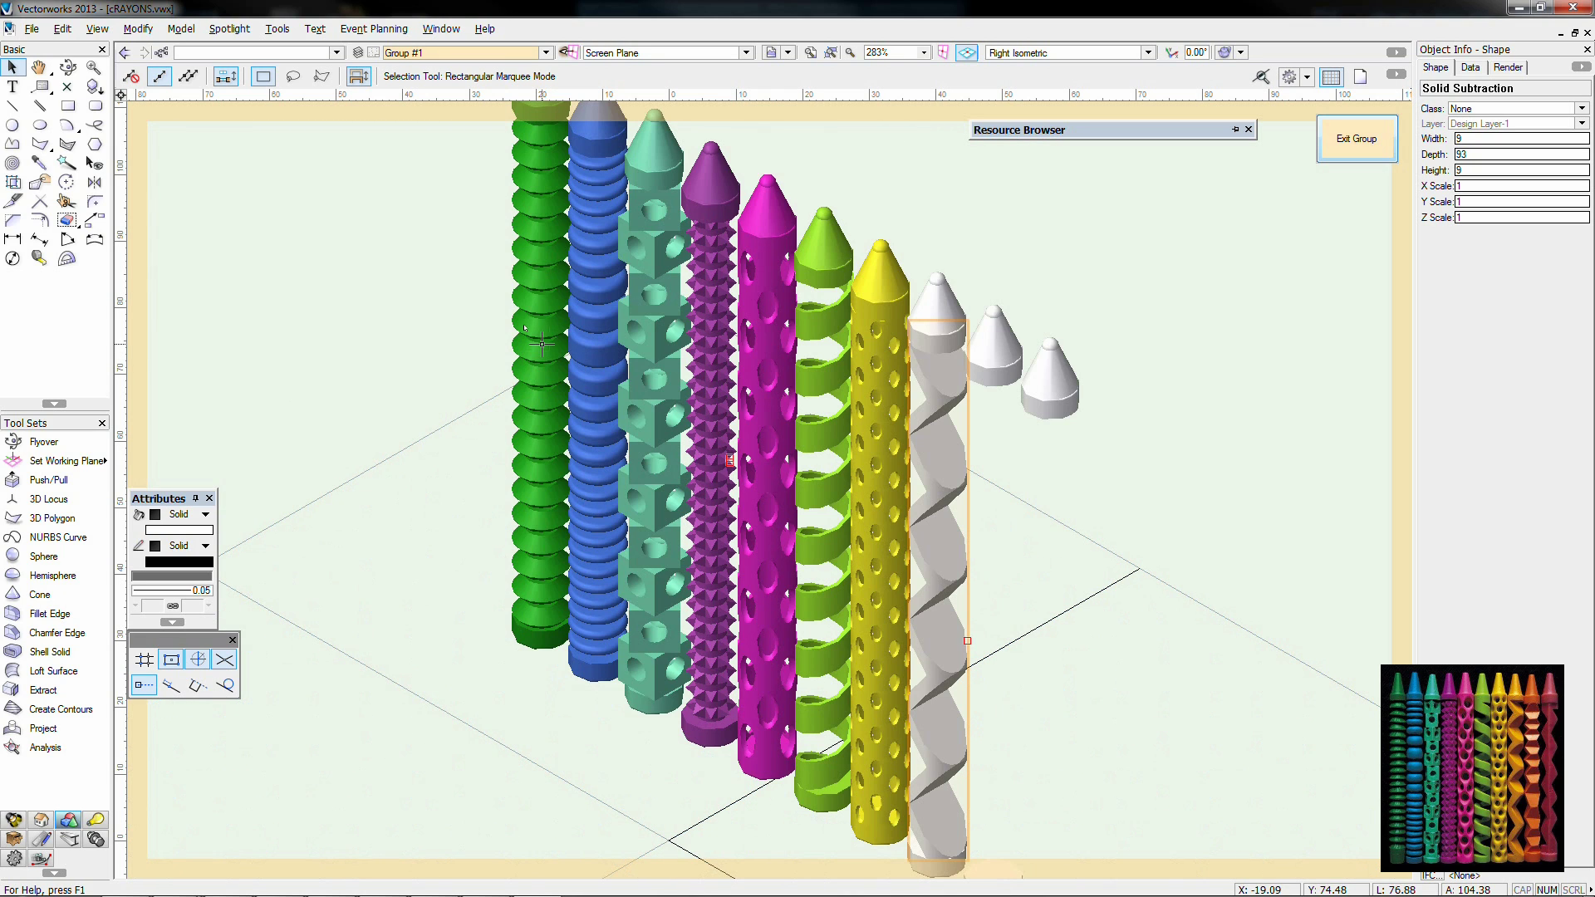
click(69, 68)
drag(880, 242, 996, 636)
key(KP_3)
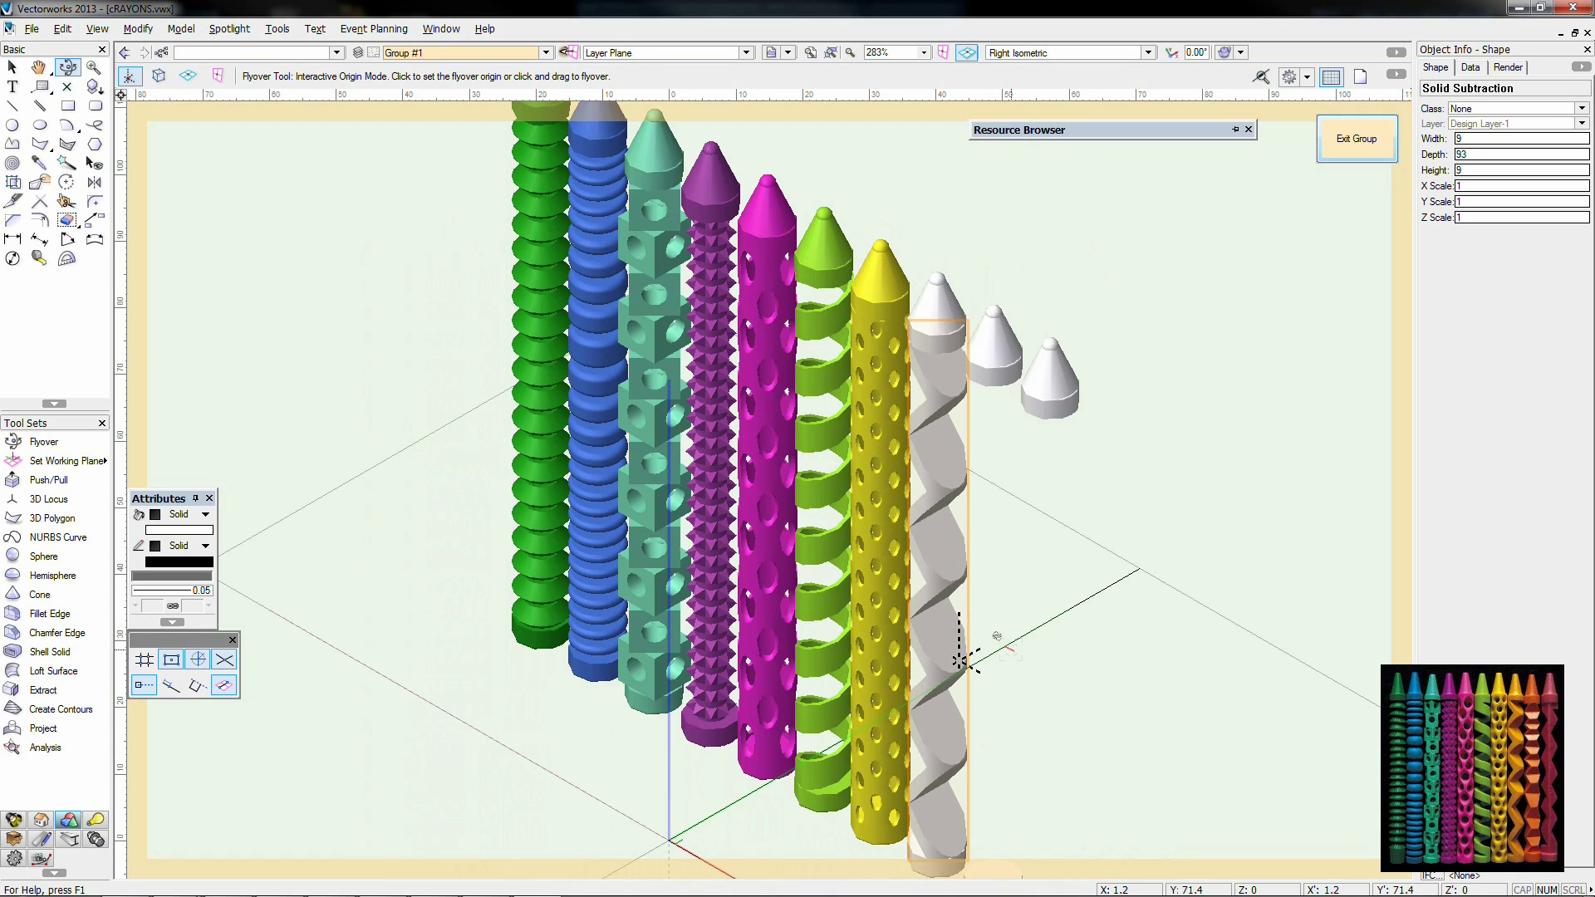
Step: Fill the eighth crayon's tip, body and base with orange and exit its group
key(x)
middle_drag(984, 716, 936, 640)
drag(965, 149, 806, 818)
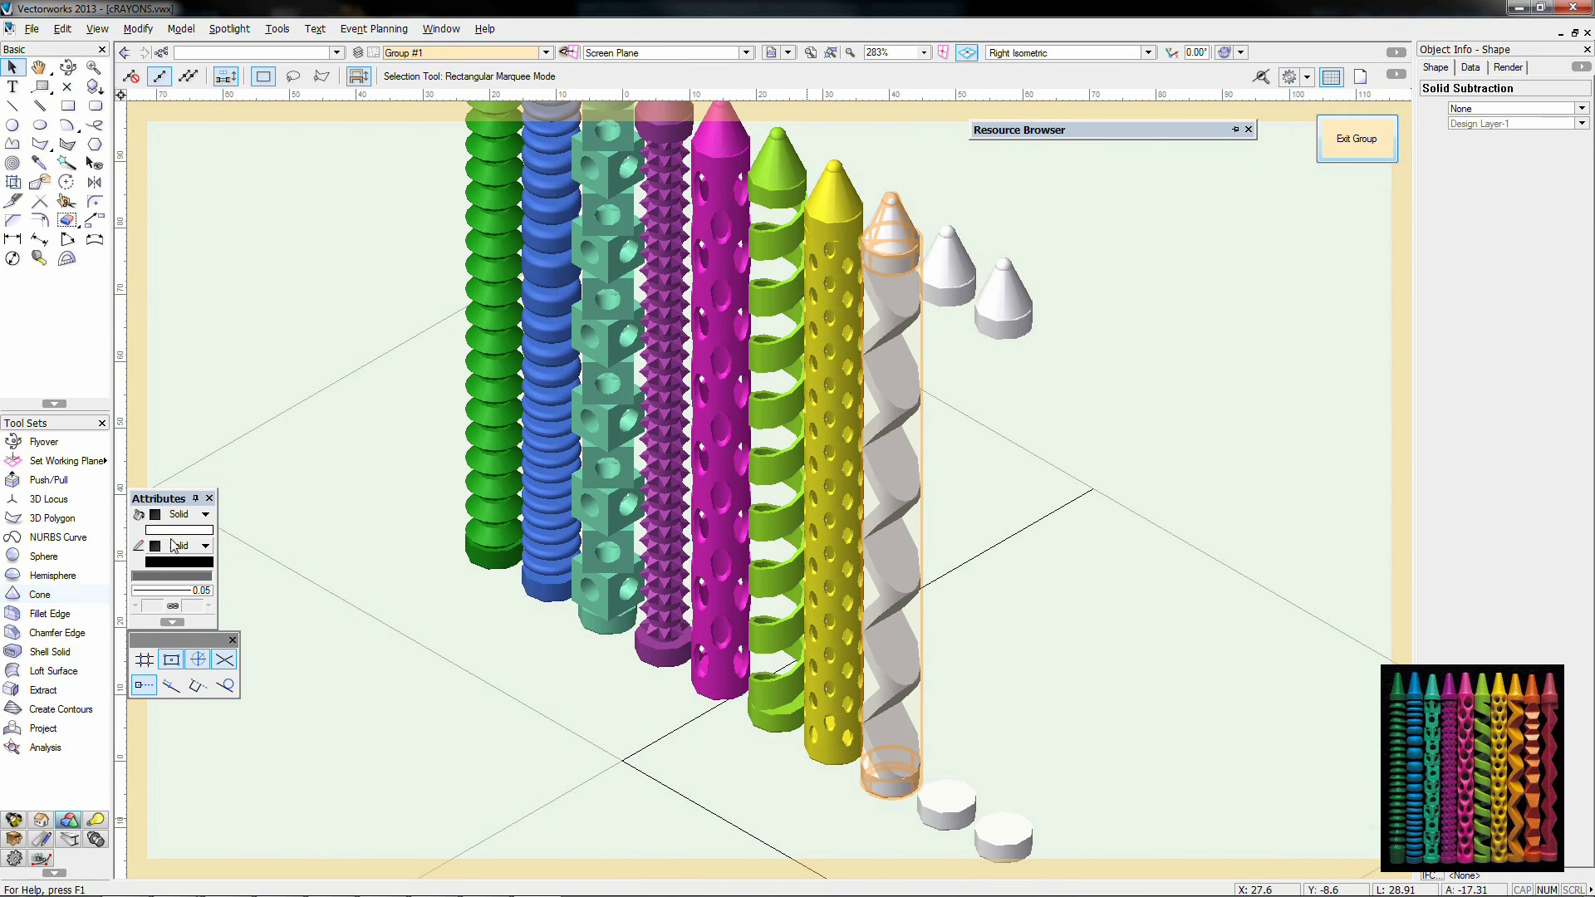
click(179, 530)
click(364, 179)
click(207, 480)
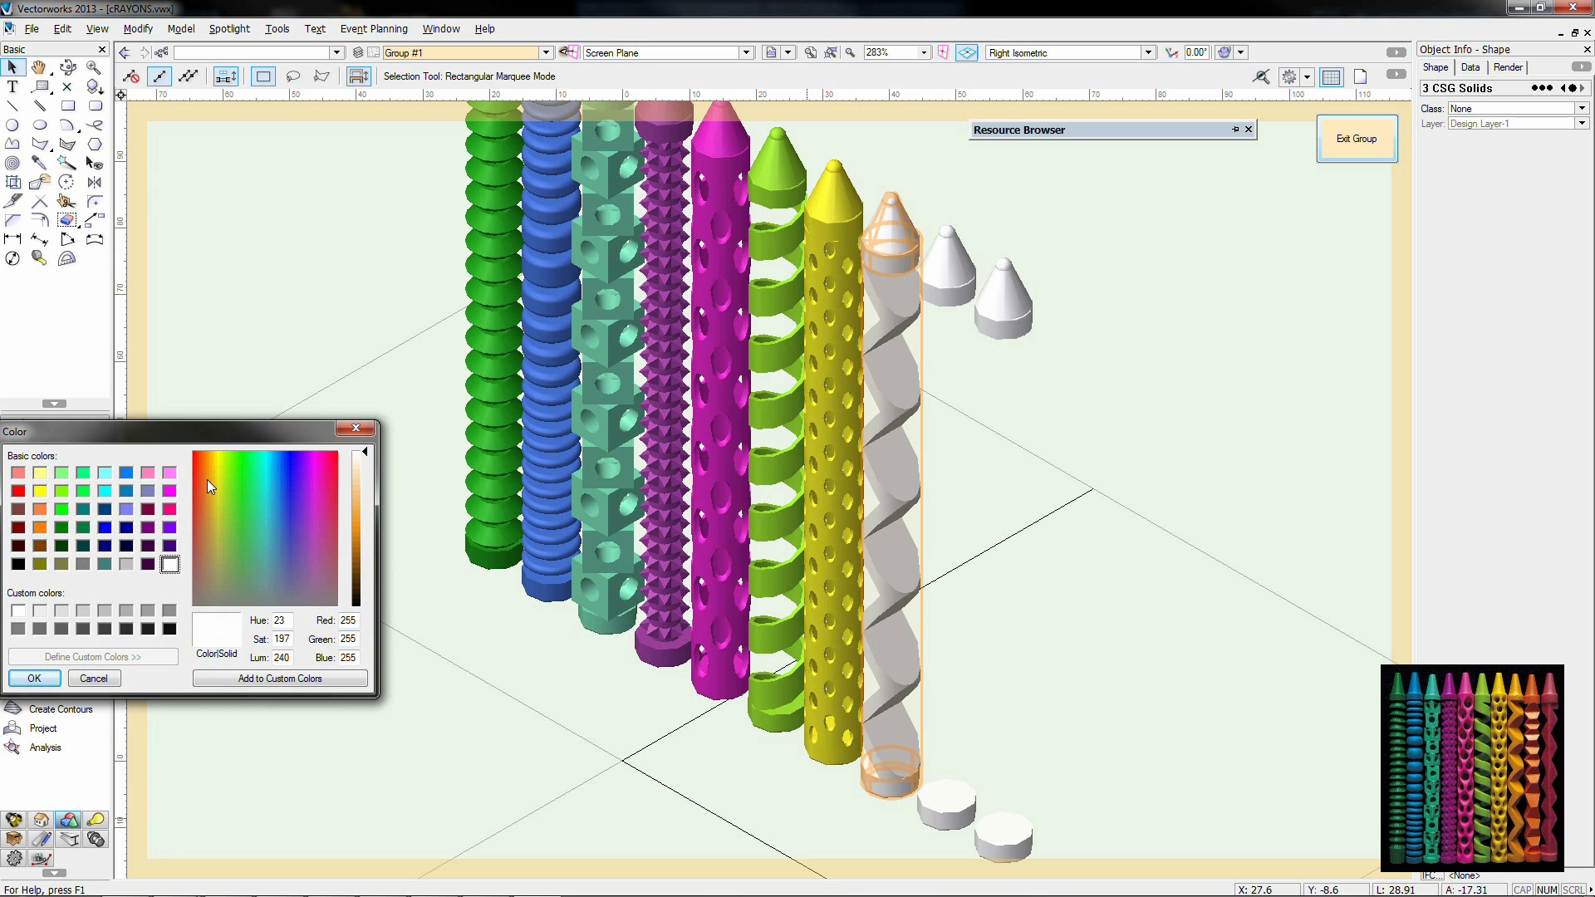
click(363, 526)
click(48, 683)
click(1355, 148)
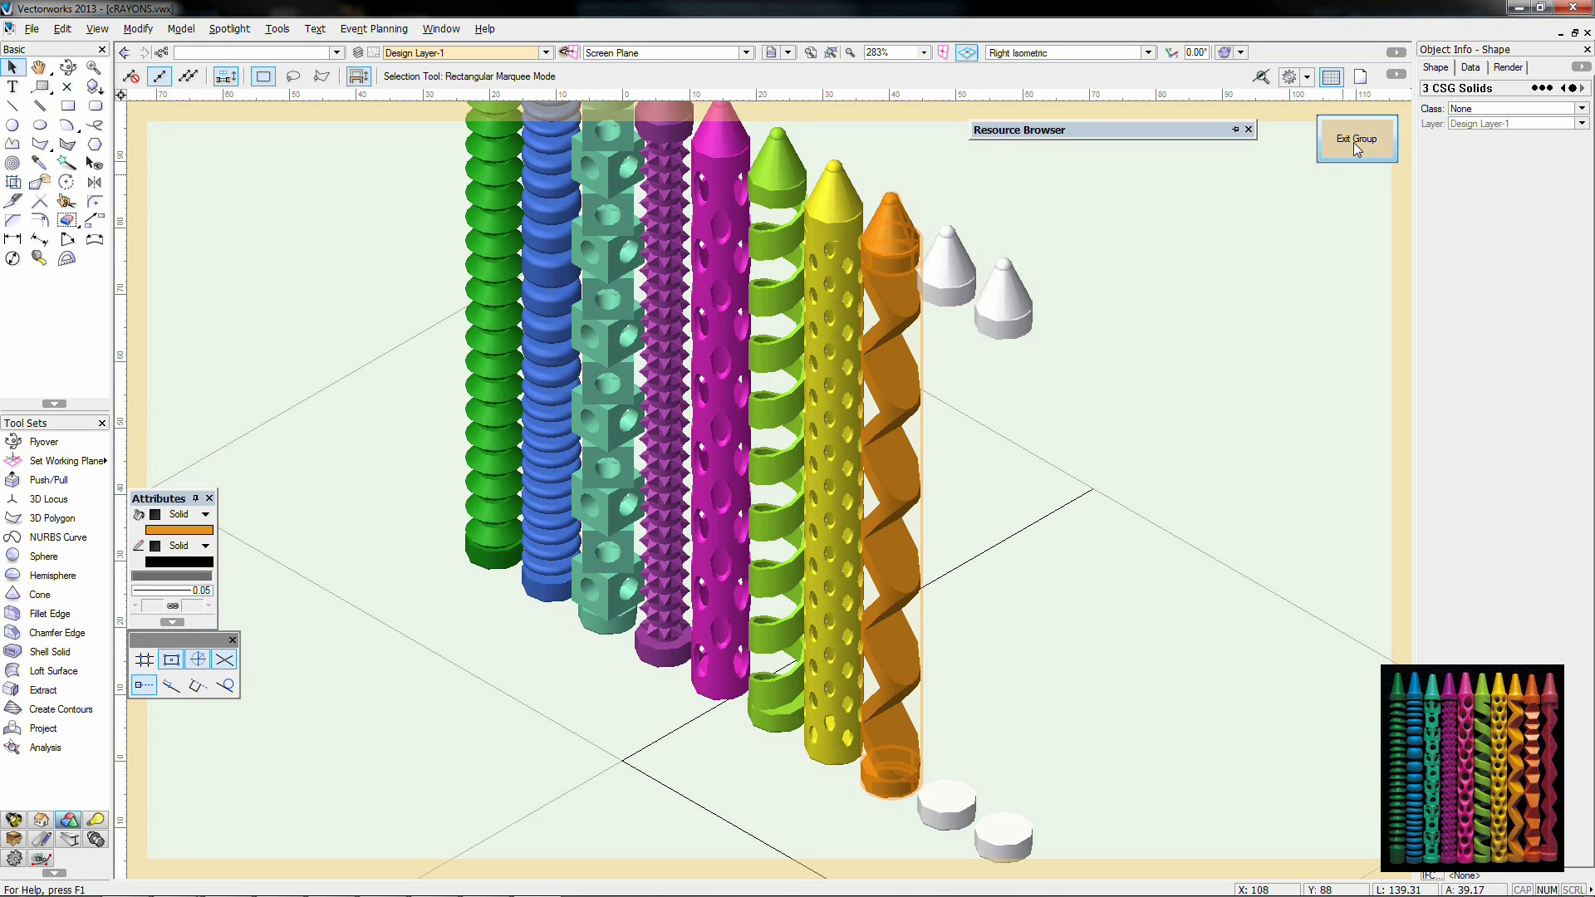
Step: Open the ninth crayon's group, draw a concentric circle of radius 4.5 mm in plan view and extrude it 93 mm
key(ctrl+shift+w)
double_click(955, 272)
key(KP_2)
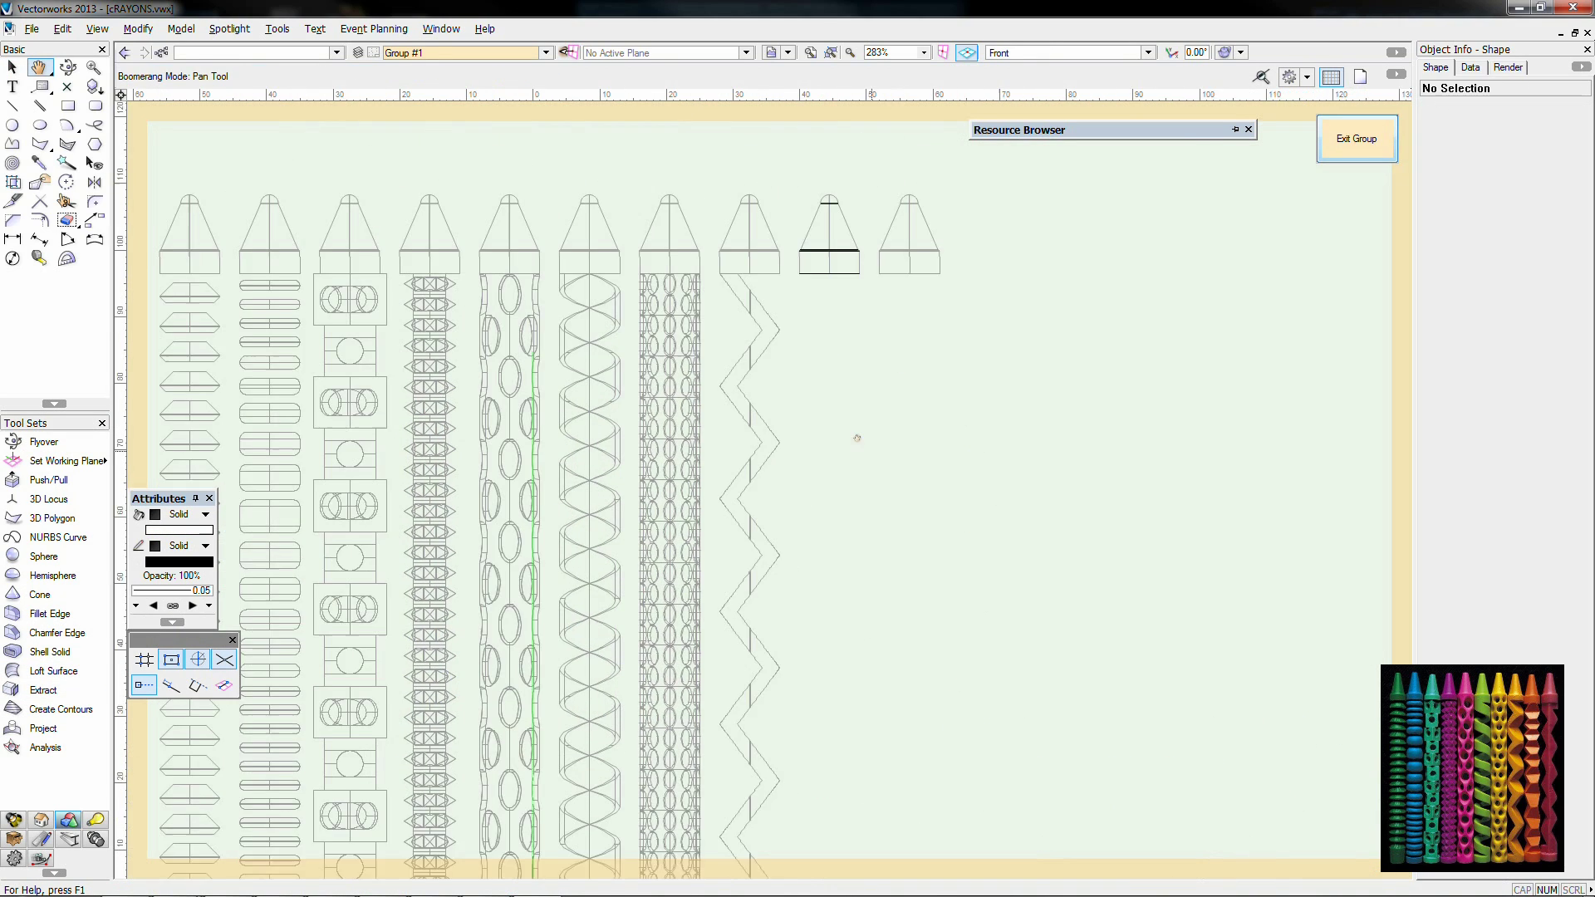
key(KP_5)
key(6)
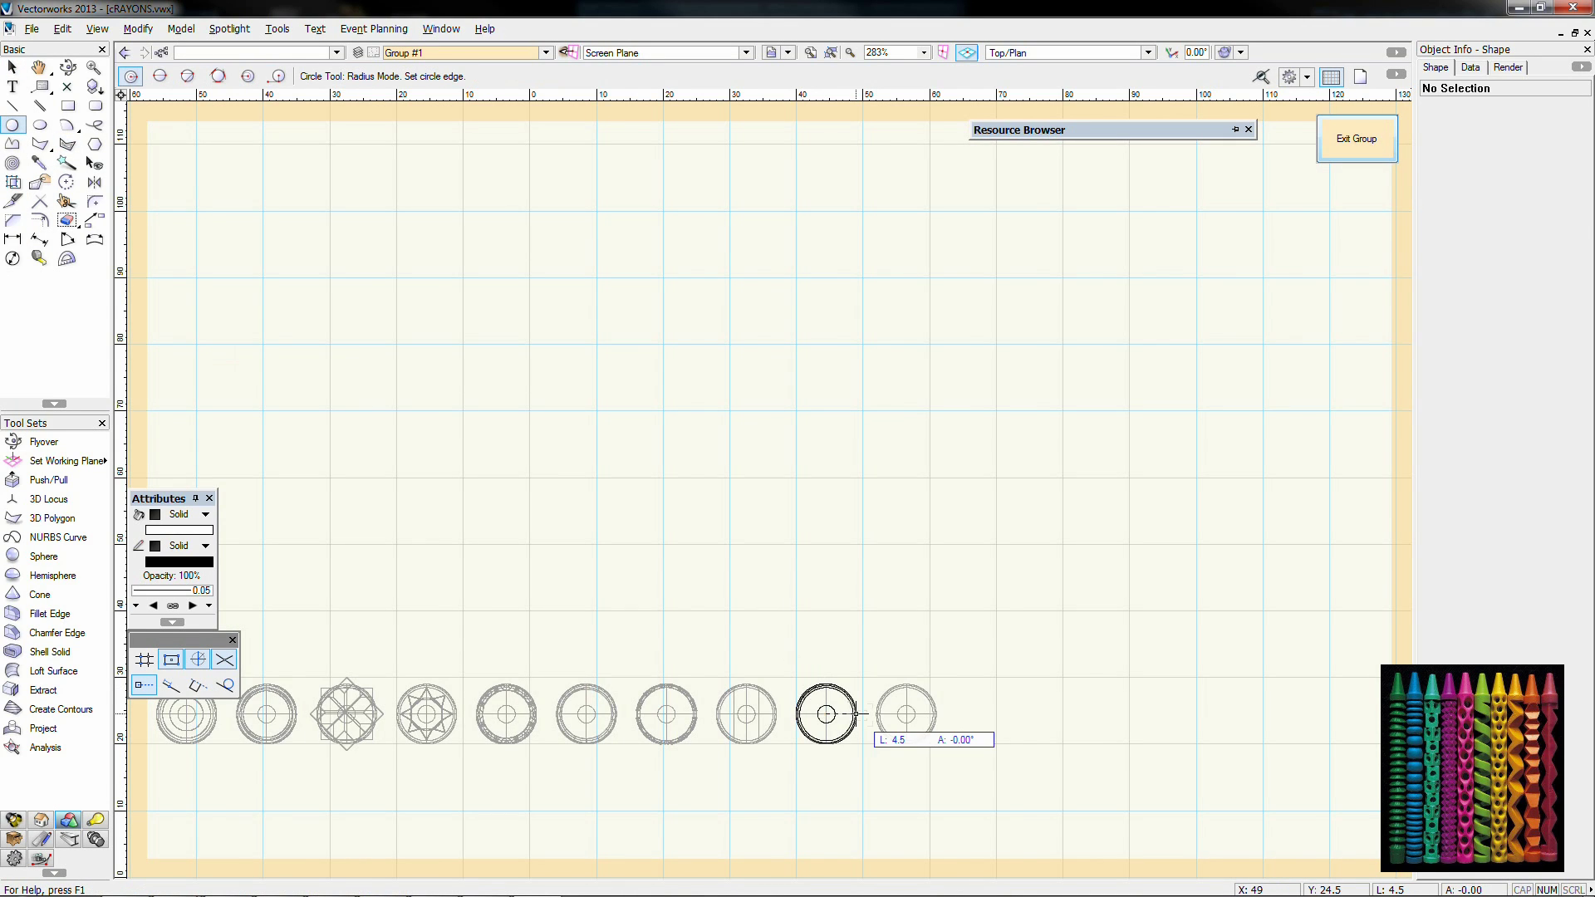
scroll(855, 713, up, 3)
click(843, 712)
key(ctrl+e)
text(5)
key(Return)
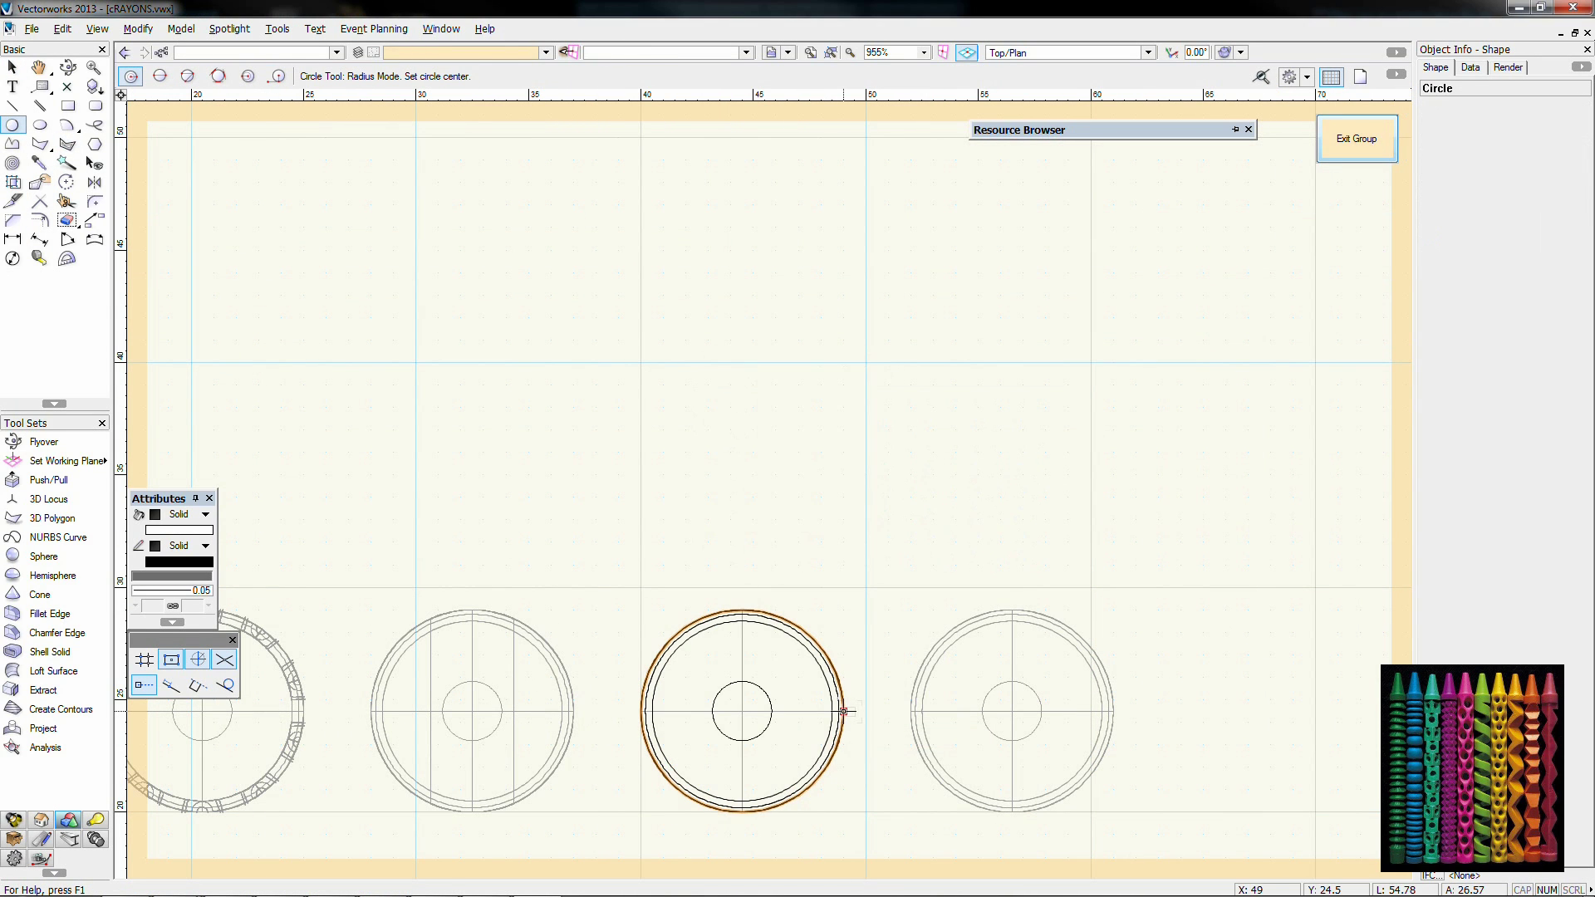
Step: Raise the ninth crayon's extruded body in front view so its bottom sits on the base at Z 3.5 mm
key(KP_2)
scroll(837, 713, down, 3)
middle_drag(820, 718, 754, 428)
scroll(750, 616, up, 2)
key(x)
key(x)
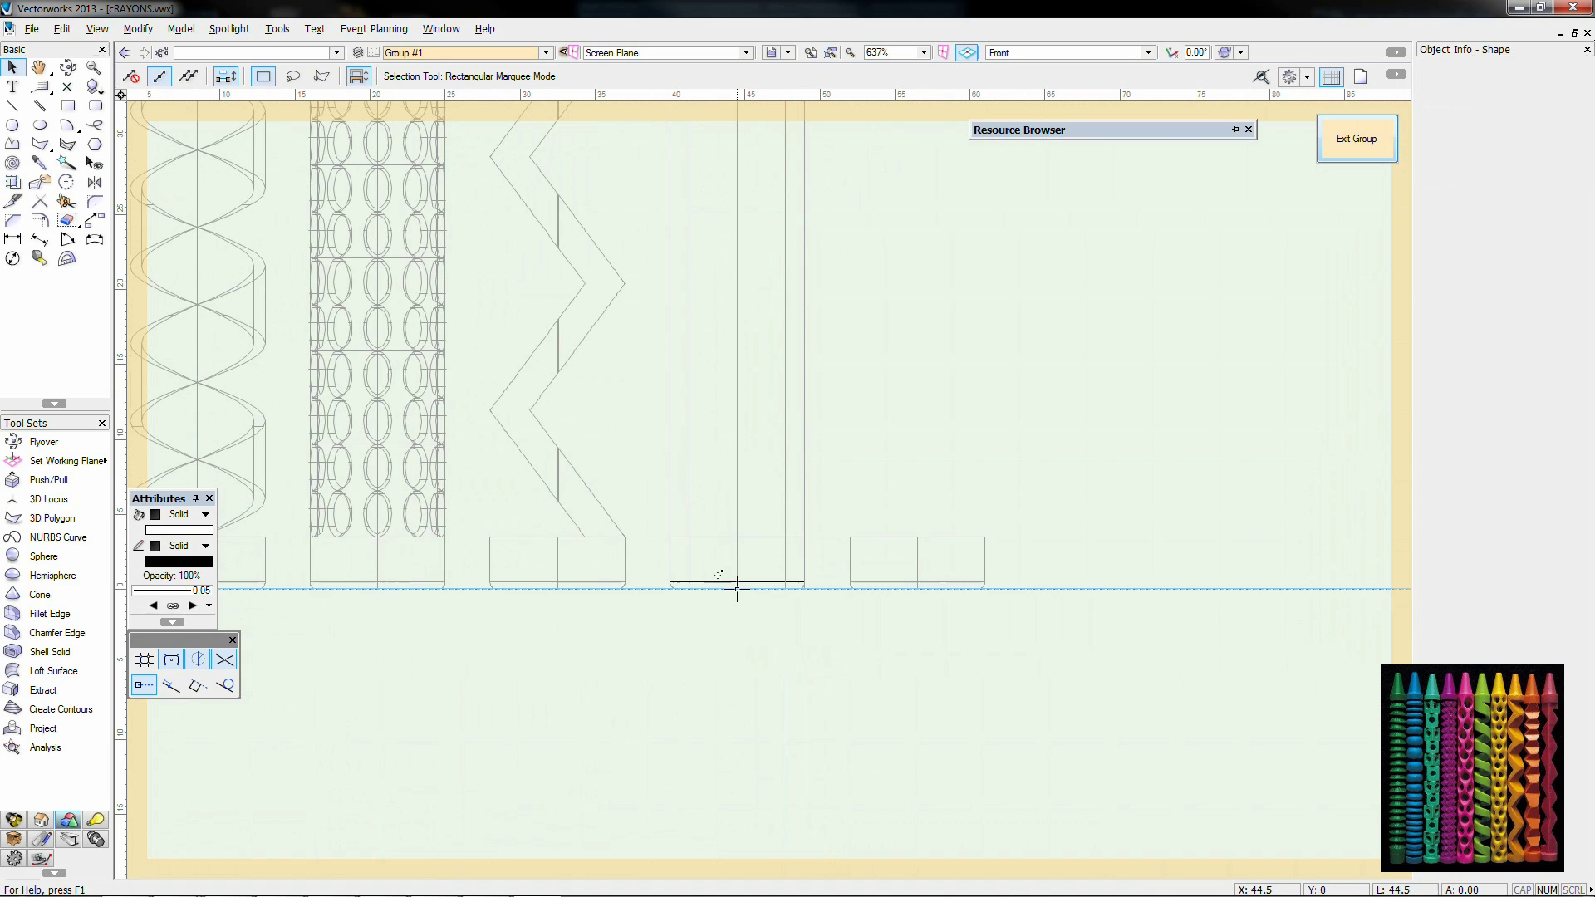
click(737, 589)
scroll(756, 615, down, 2)
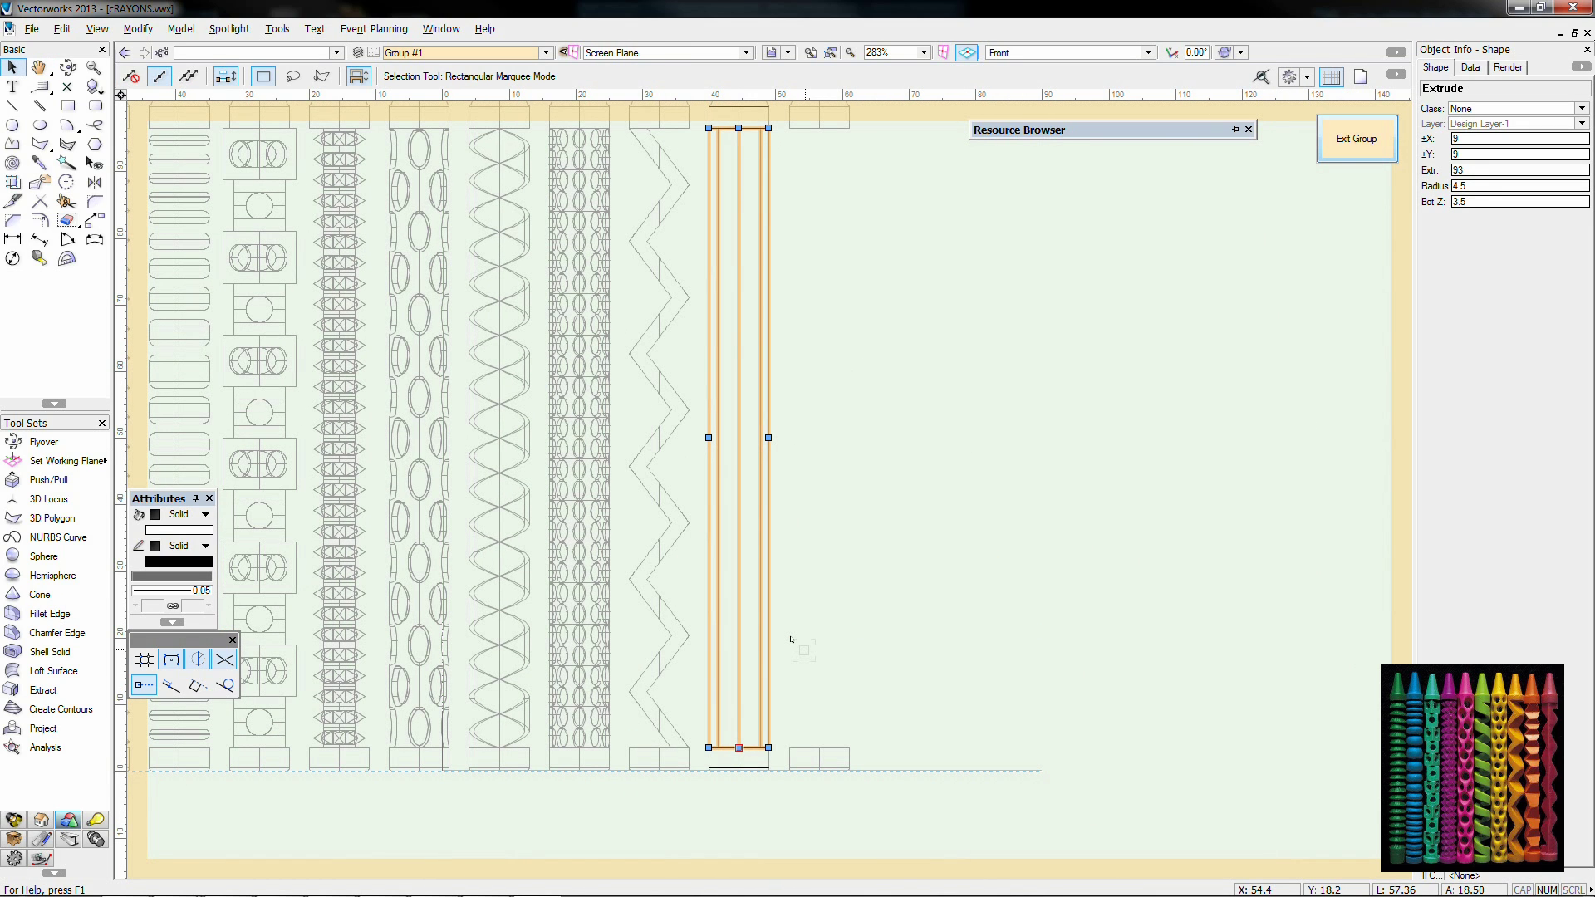
Step: Draw a helper rectangle at the bottom of the ninth crayon's body, 9 mm wide and 93/18 mm high
key(4)
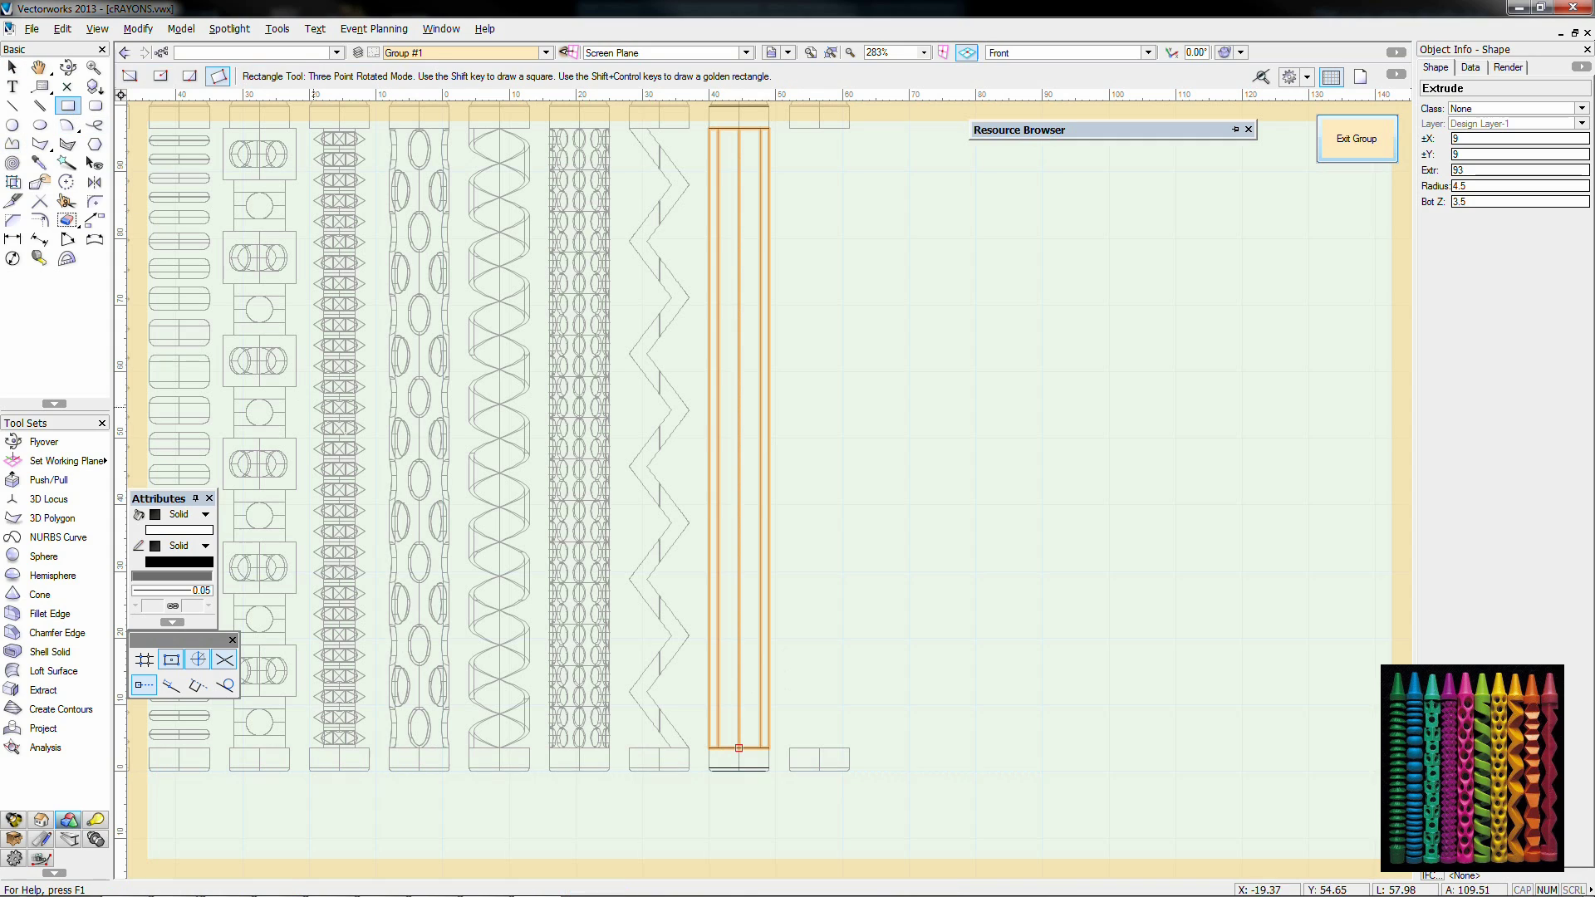
click(708, 747)
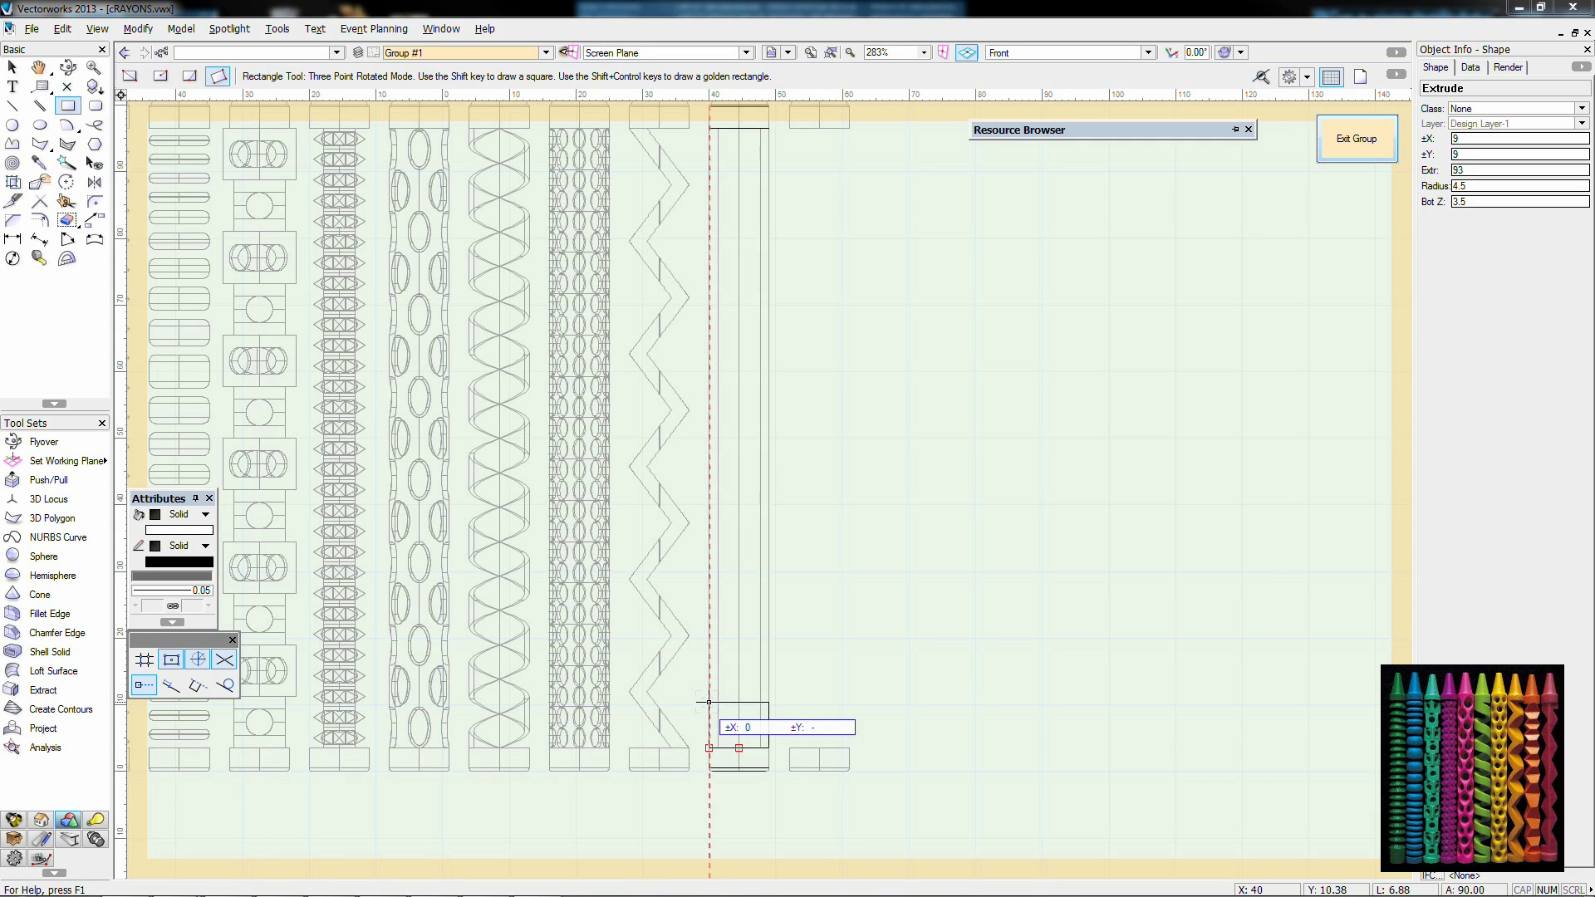
text(93/18)
key(Return)
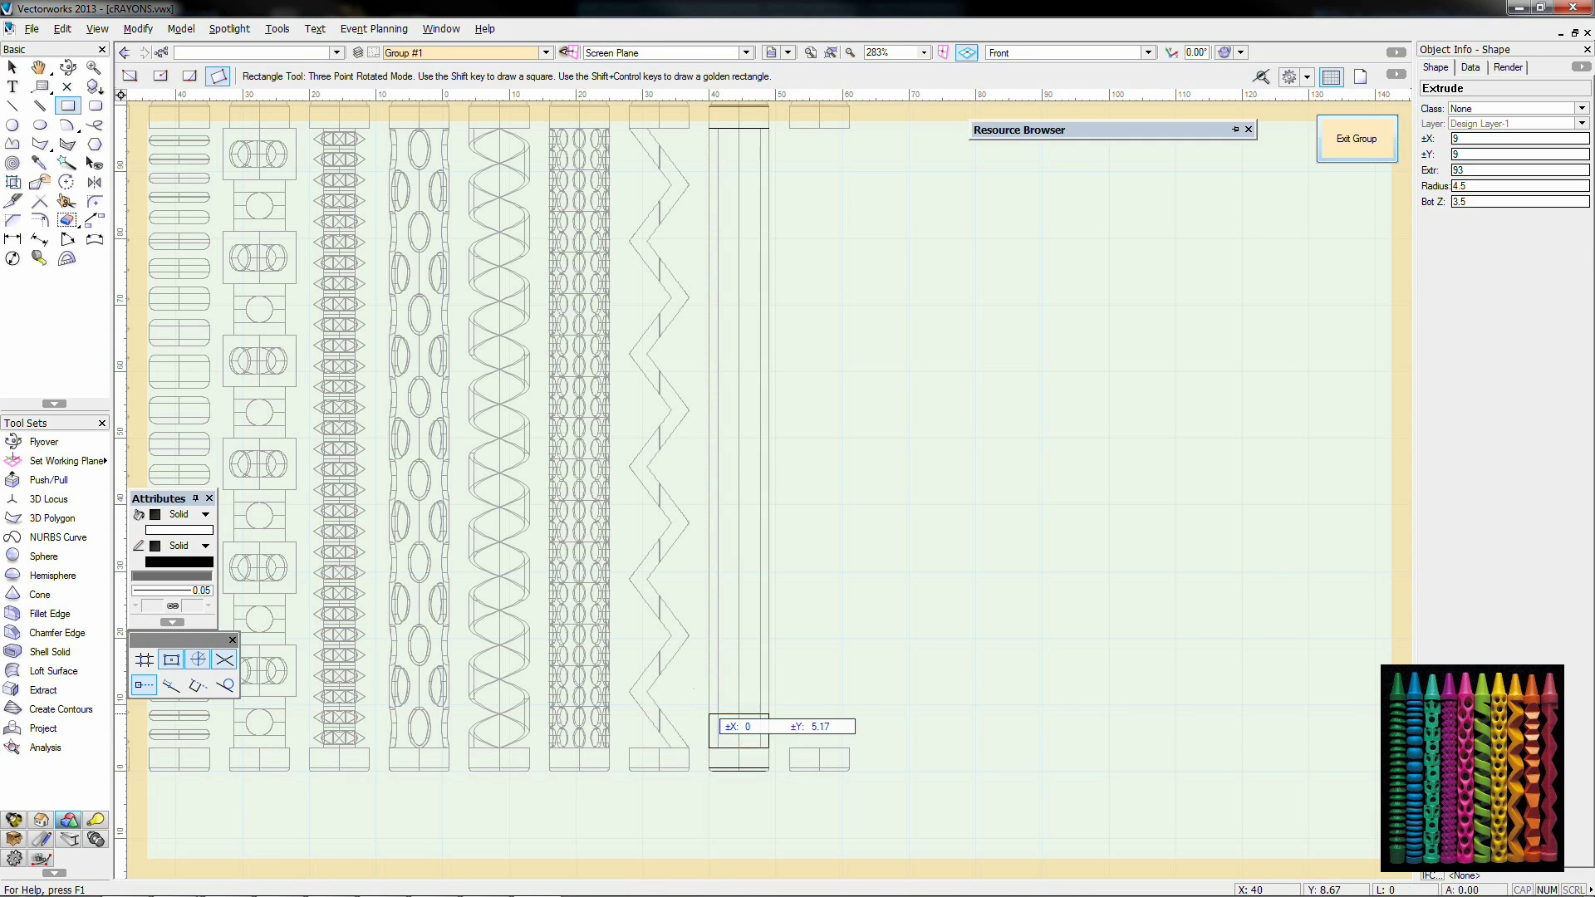
key(Return)
click(13, 68)
Step: Draw a slanted rectangle about 4.2 by 5.97 mm from the helper rectangle's lower right corner and mirror a copy across the body's centreline
scroll(822, 502, down, 1)
middle_drag(807, 519, 673, 524)
scroll(737, 644, up, 1)
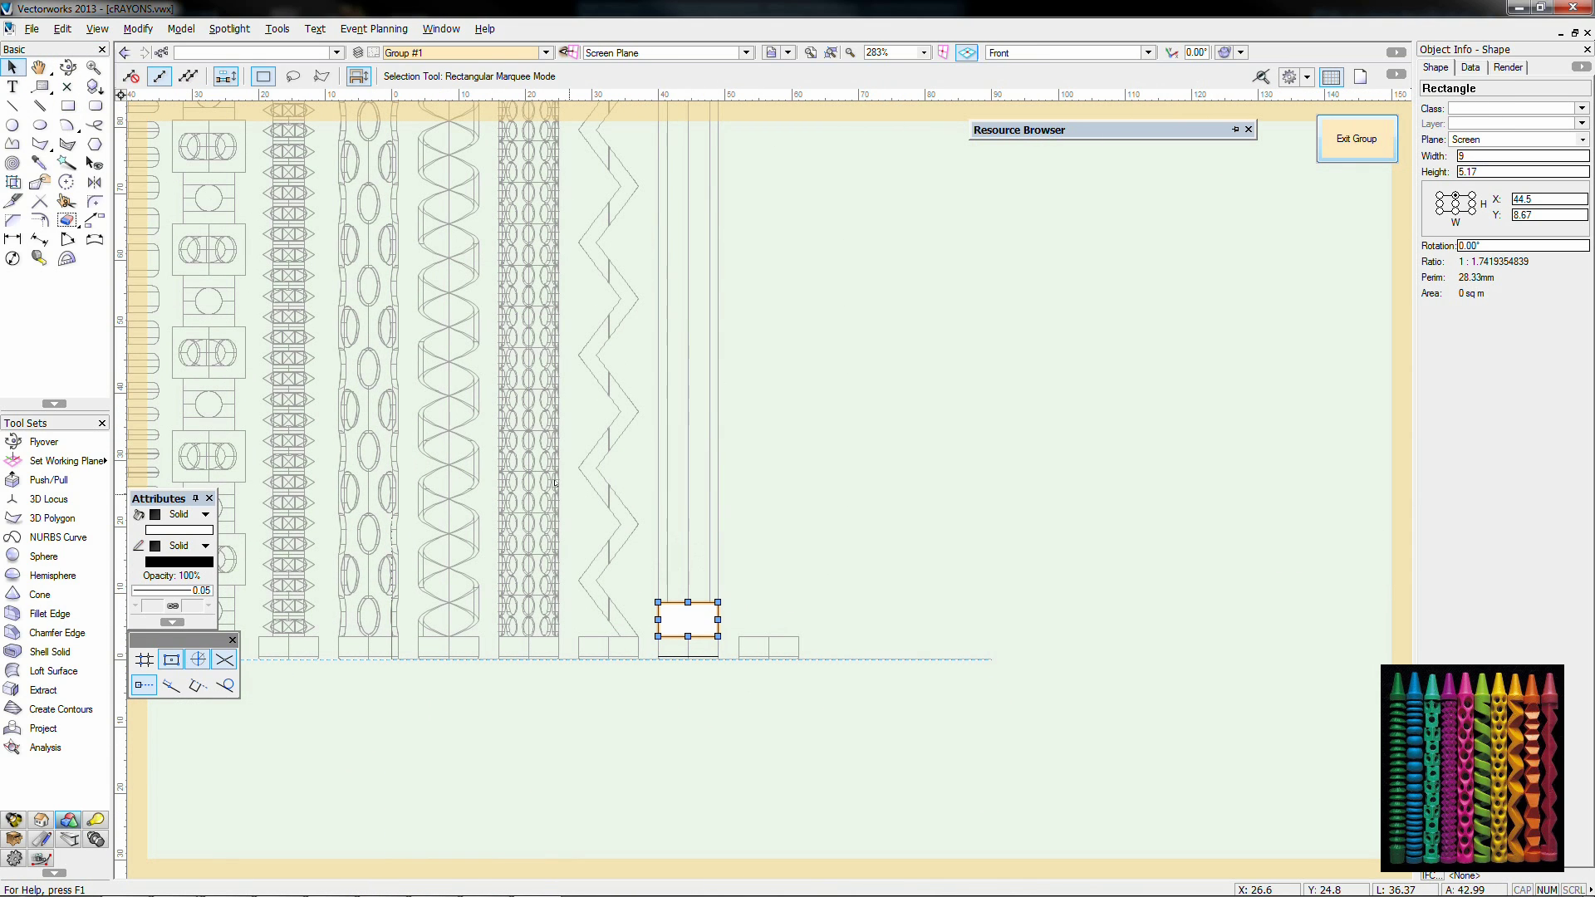
key(4)
click(718, 636)
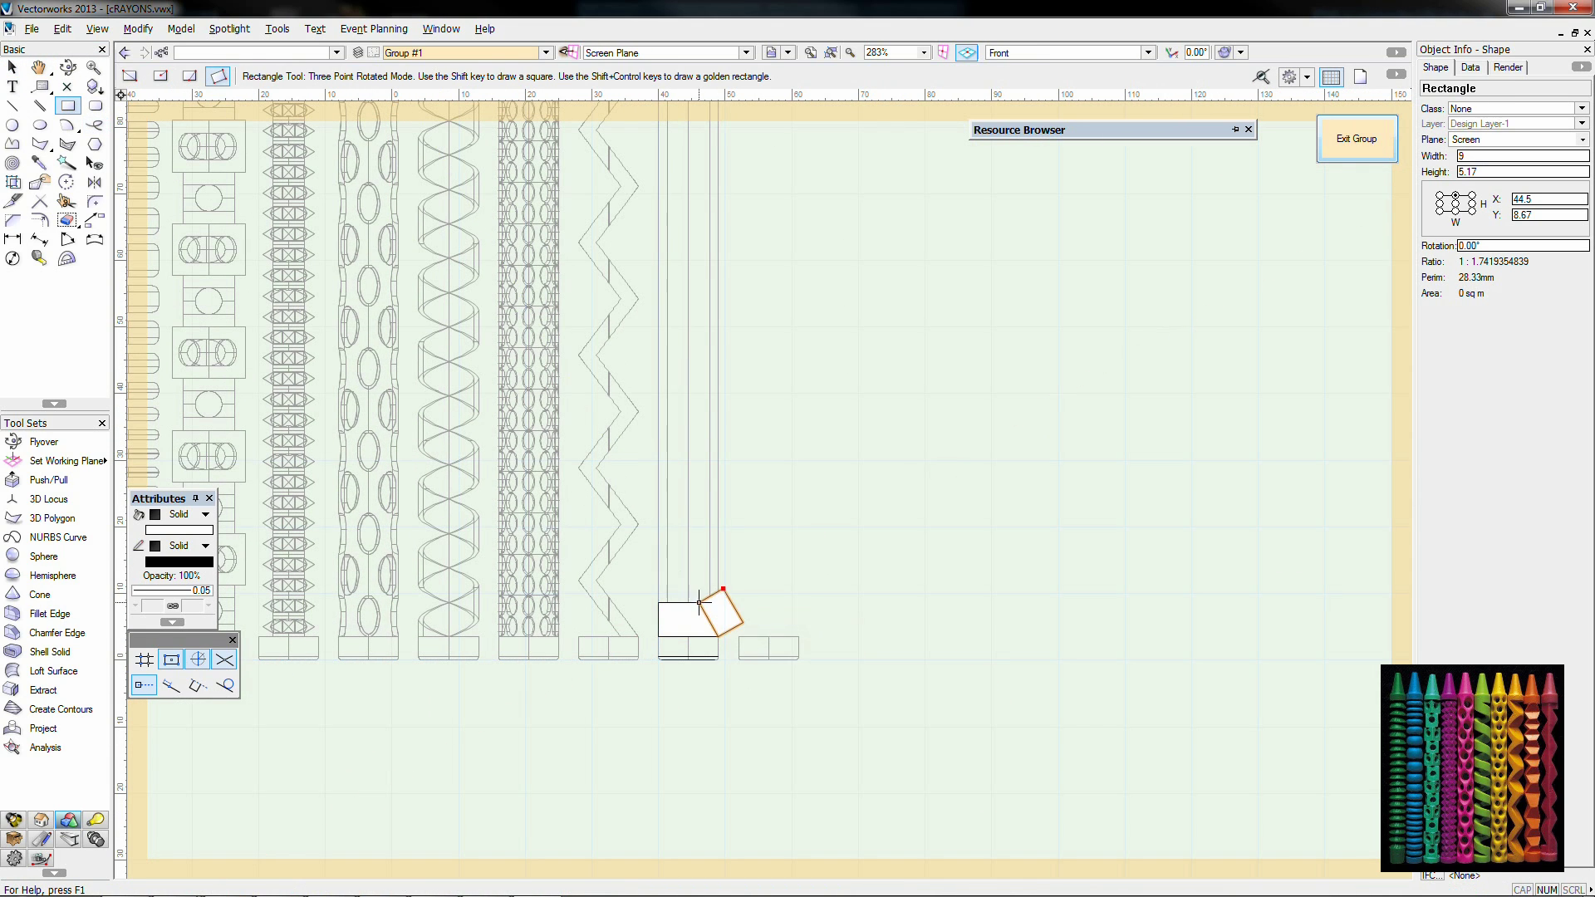
click(94, 182)
click(688, 602)
click(687, 685)
key(x)
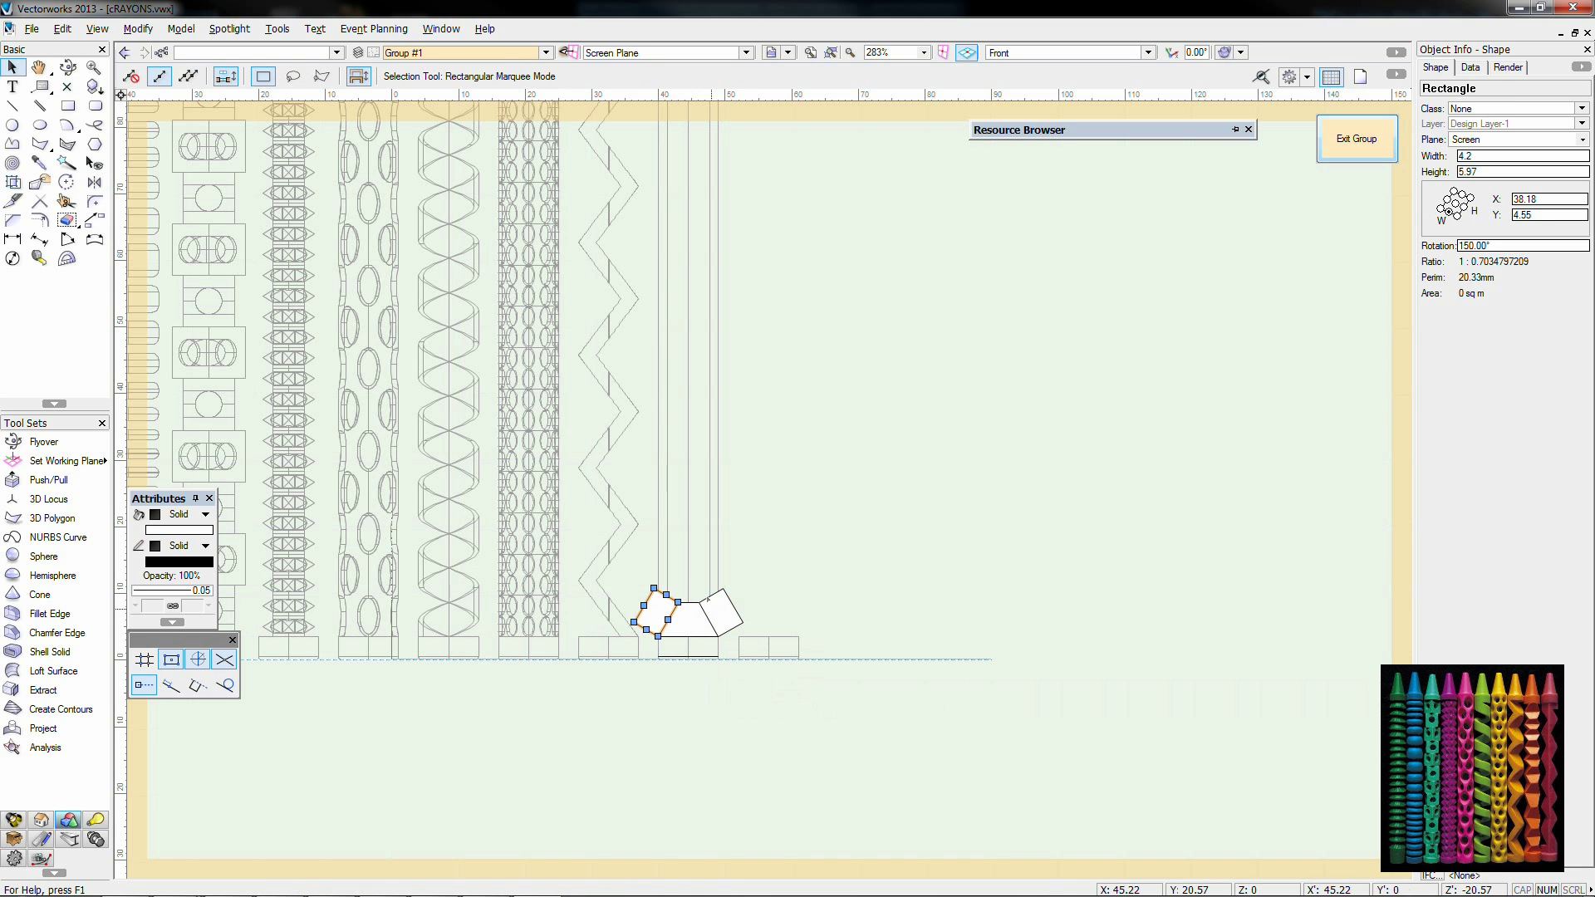
Step: Extrude the two slanted rectangles together by 20 mm and delete the helper rectangle
shift+click(720, 613)
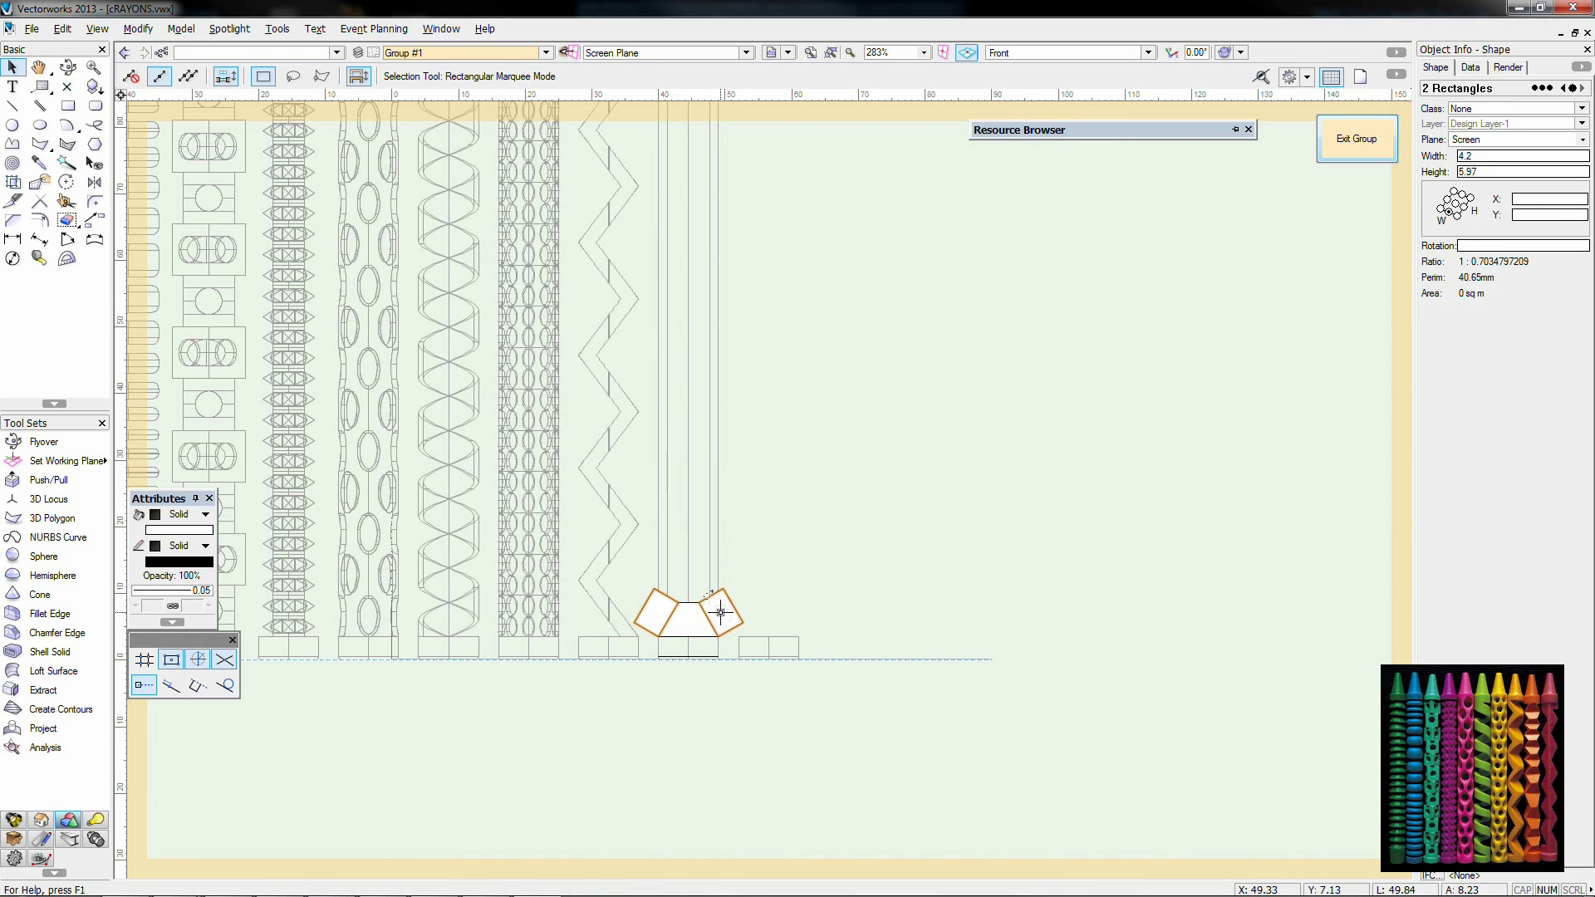
key(ctrl+e)
click(765, 517)
scroll(765, 518, up, 1)
click(648, 670)
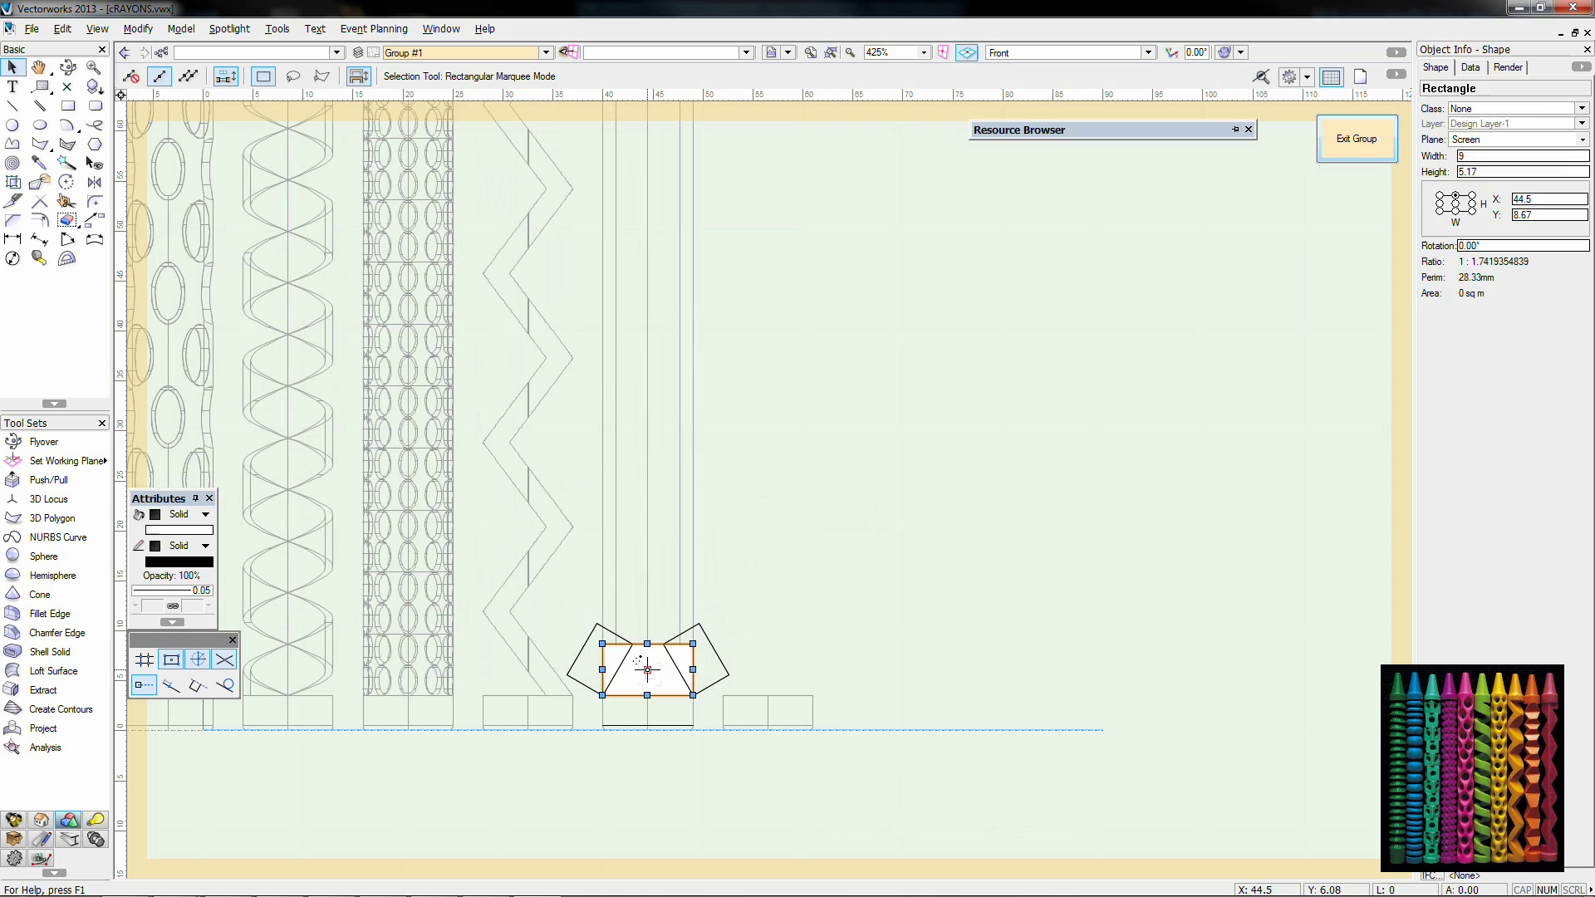
key(Delete)
Step: Mirror copies of the extruded cutter pair upward along the ninth crayon's body, keeping a stack of four pairs
click(678, 669)
click(95, 182)
click(623, 645)
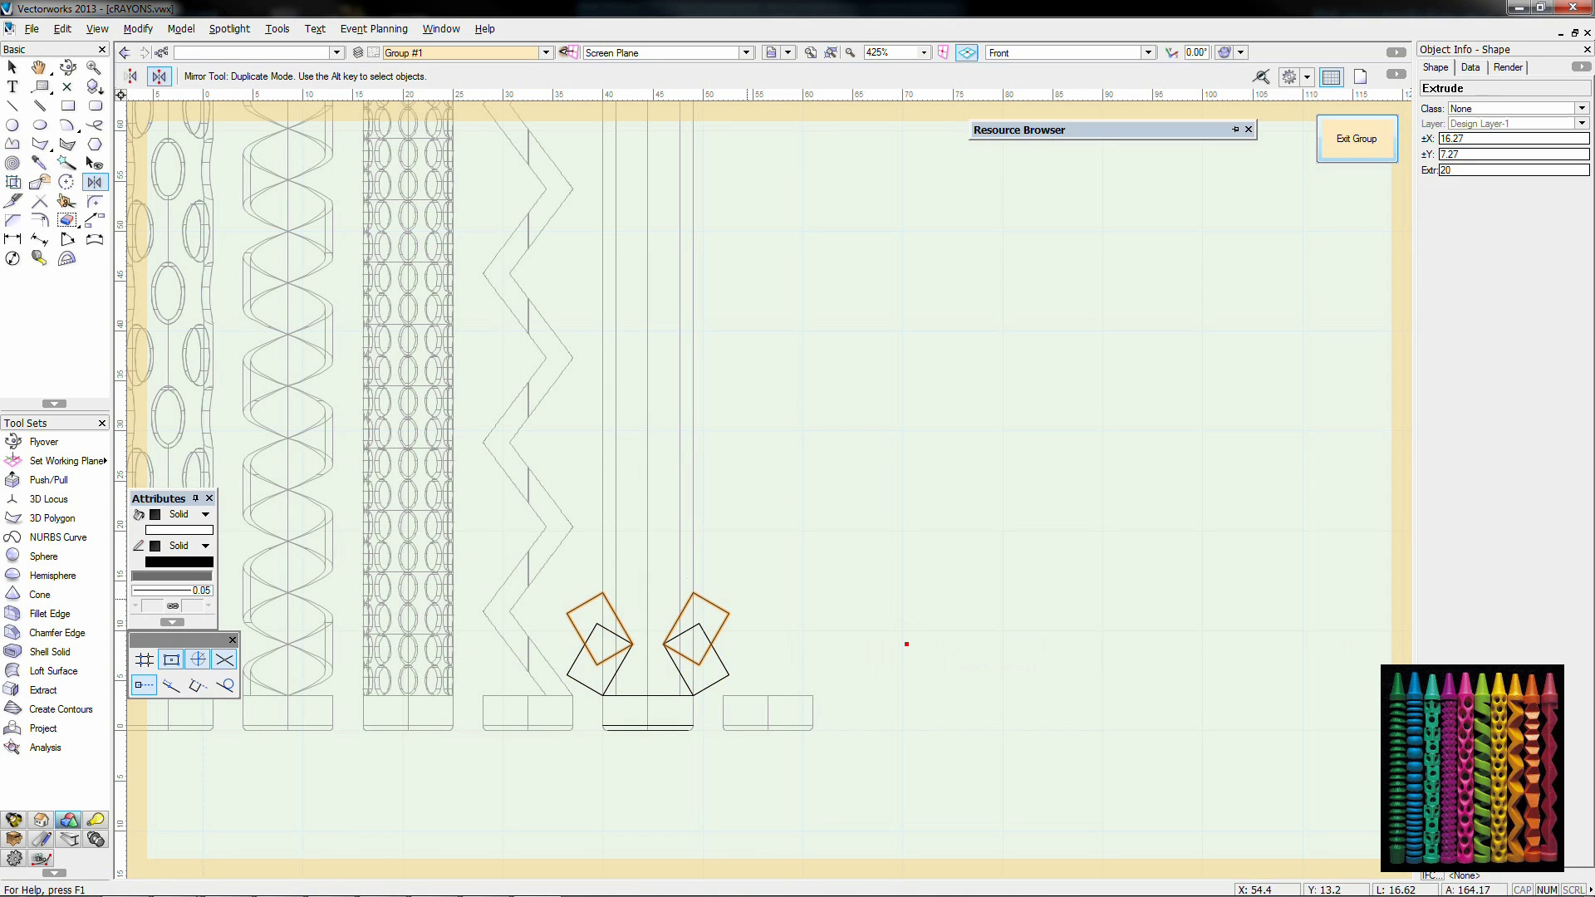
click(766, 592)
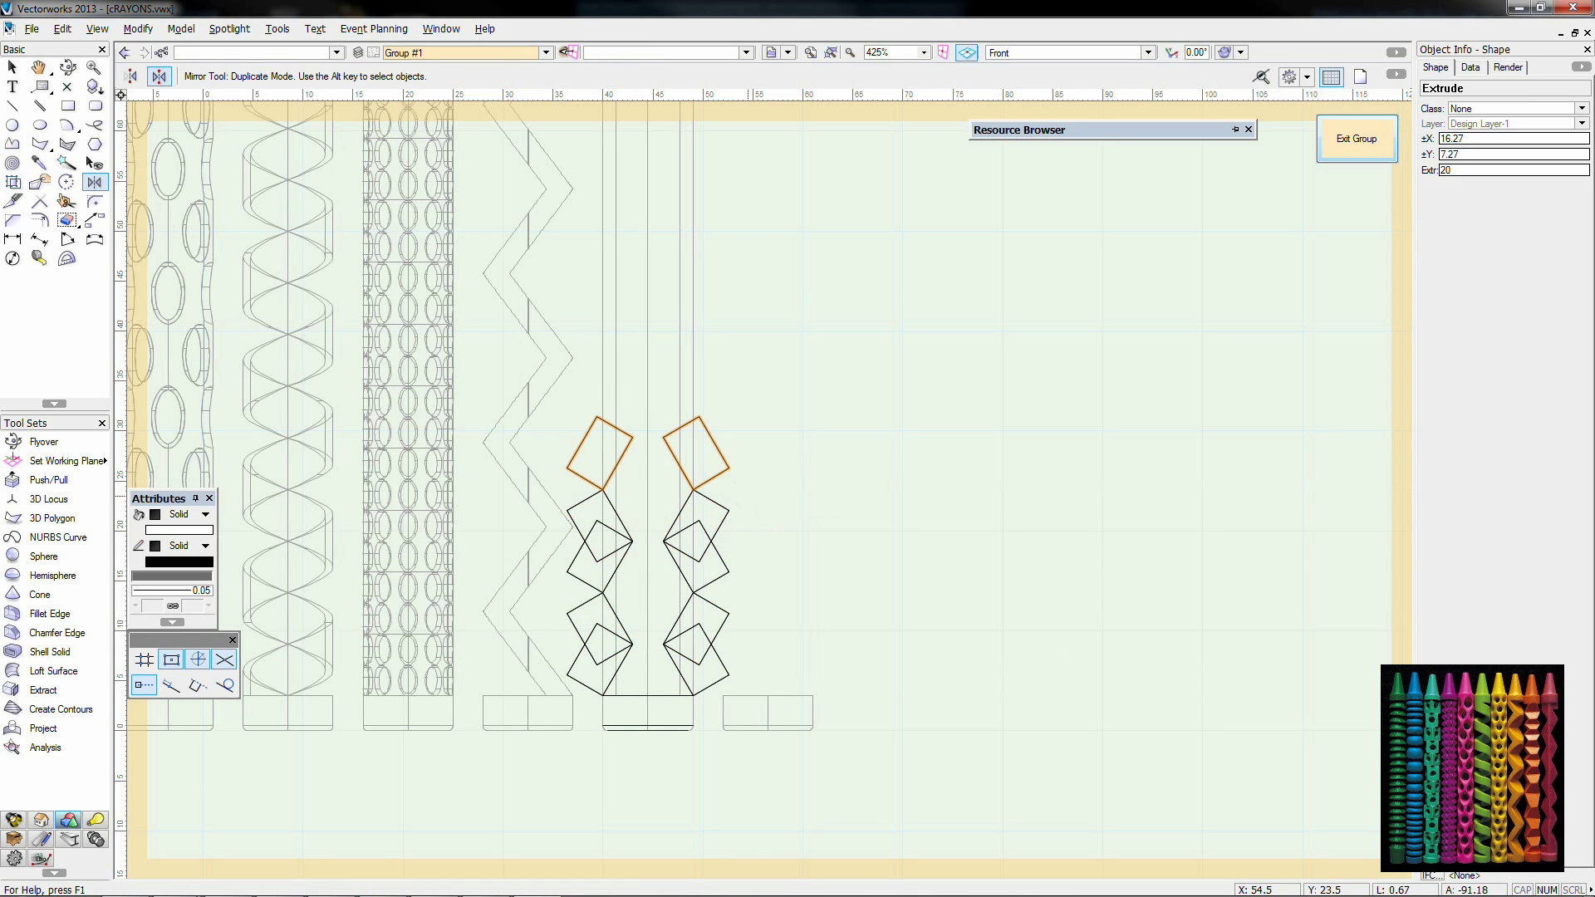
key(x)
key(x)
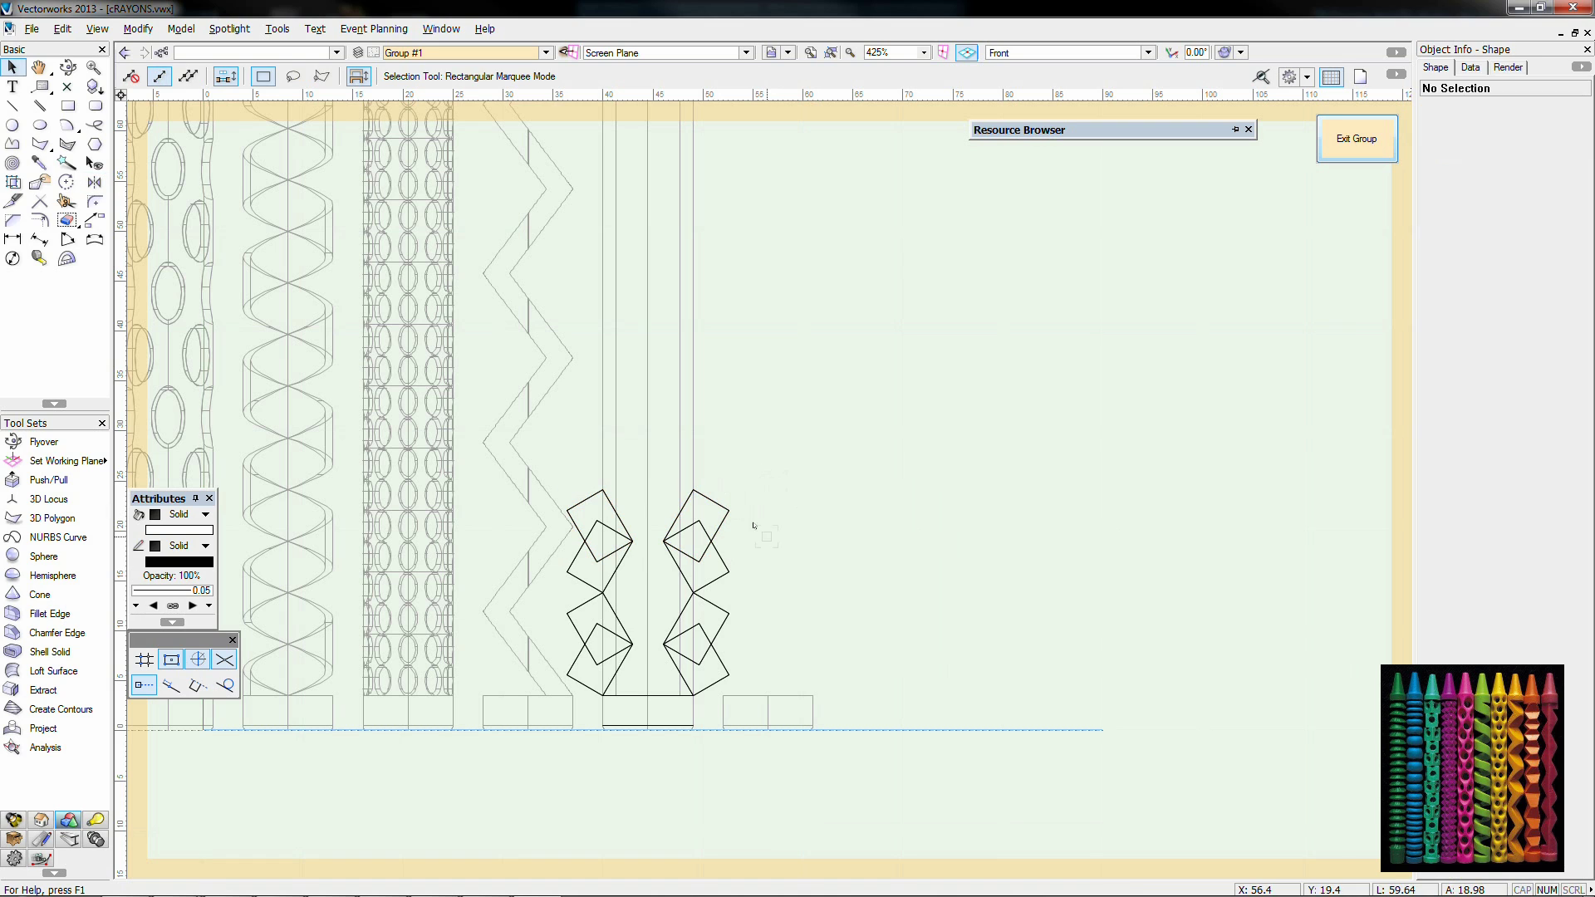
Step: Mirror copies of the upper three cutter pairs repeatedly up the ninth crayon's body until they reach its tip
drag(759, 671, 538, 468)
key(equal)
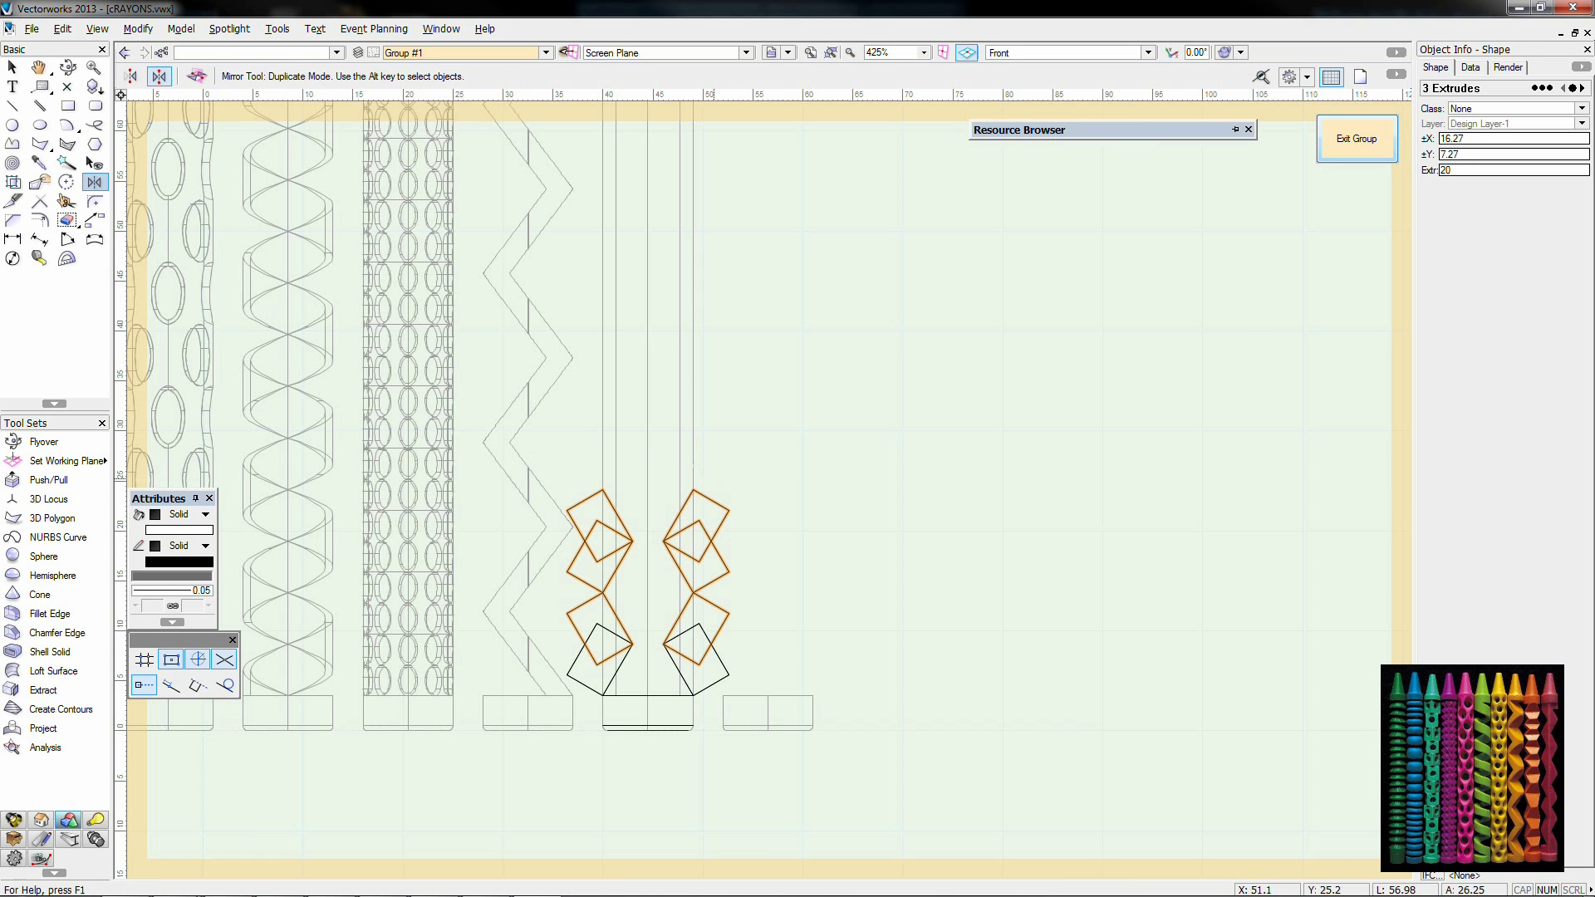
click(765, 490)
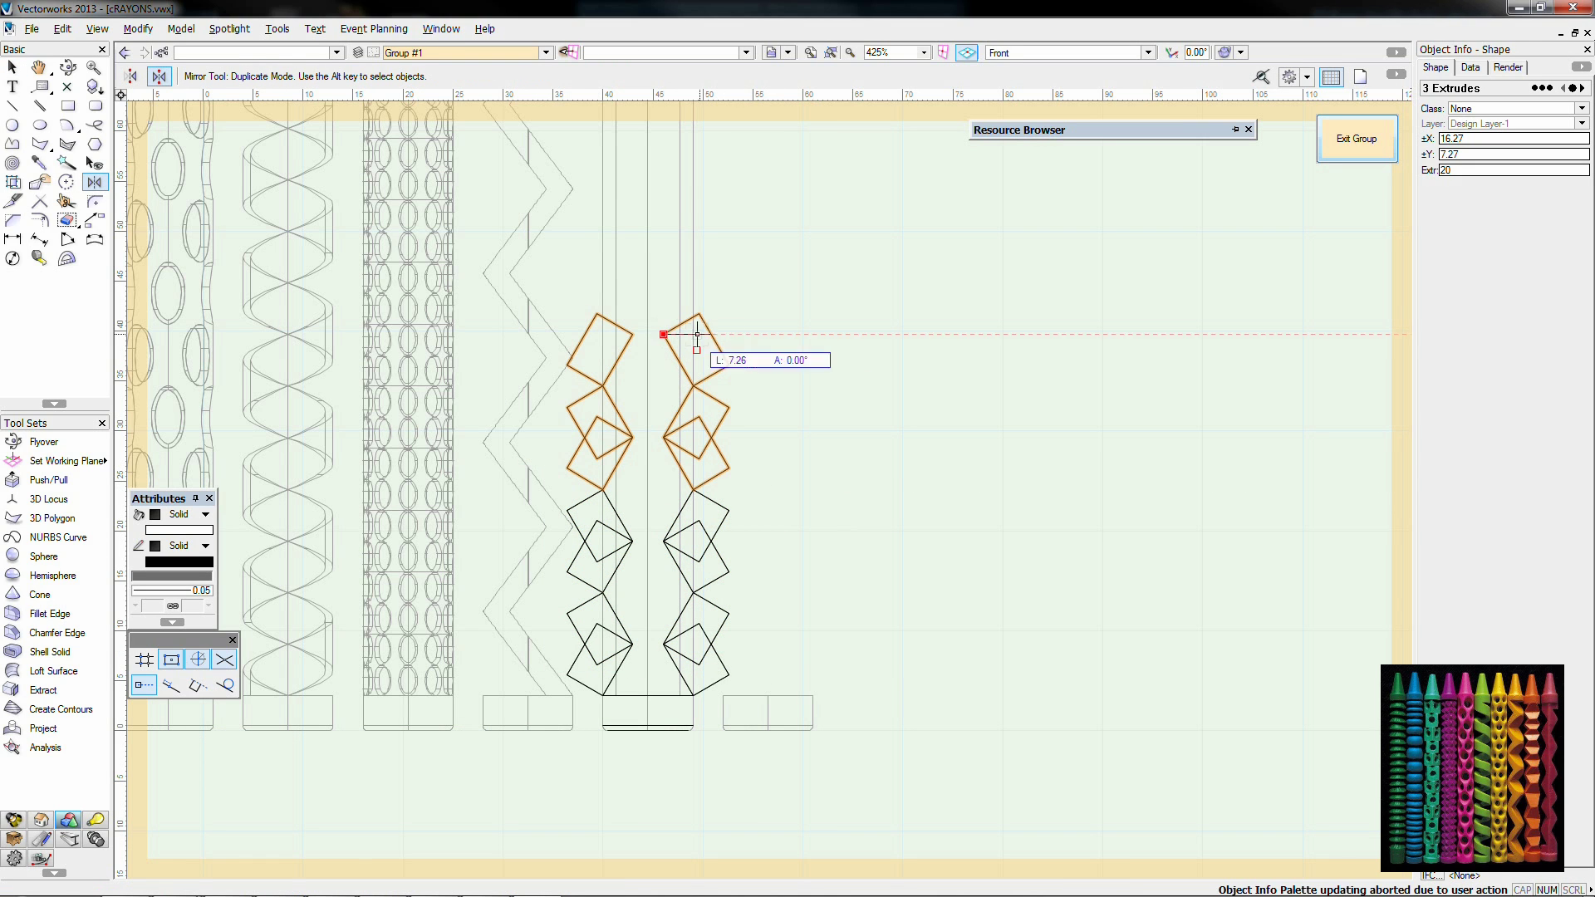
click(701, 334)
middle_drag(744, 266, 721, 474)
click(669, 386)
click(765, 386)
middle_drag(782, 329, 755, 609)
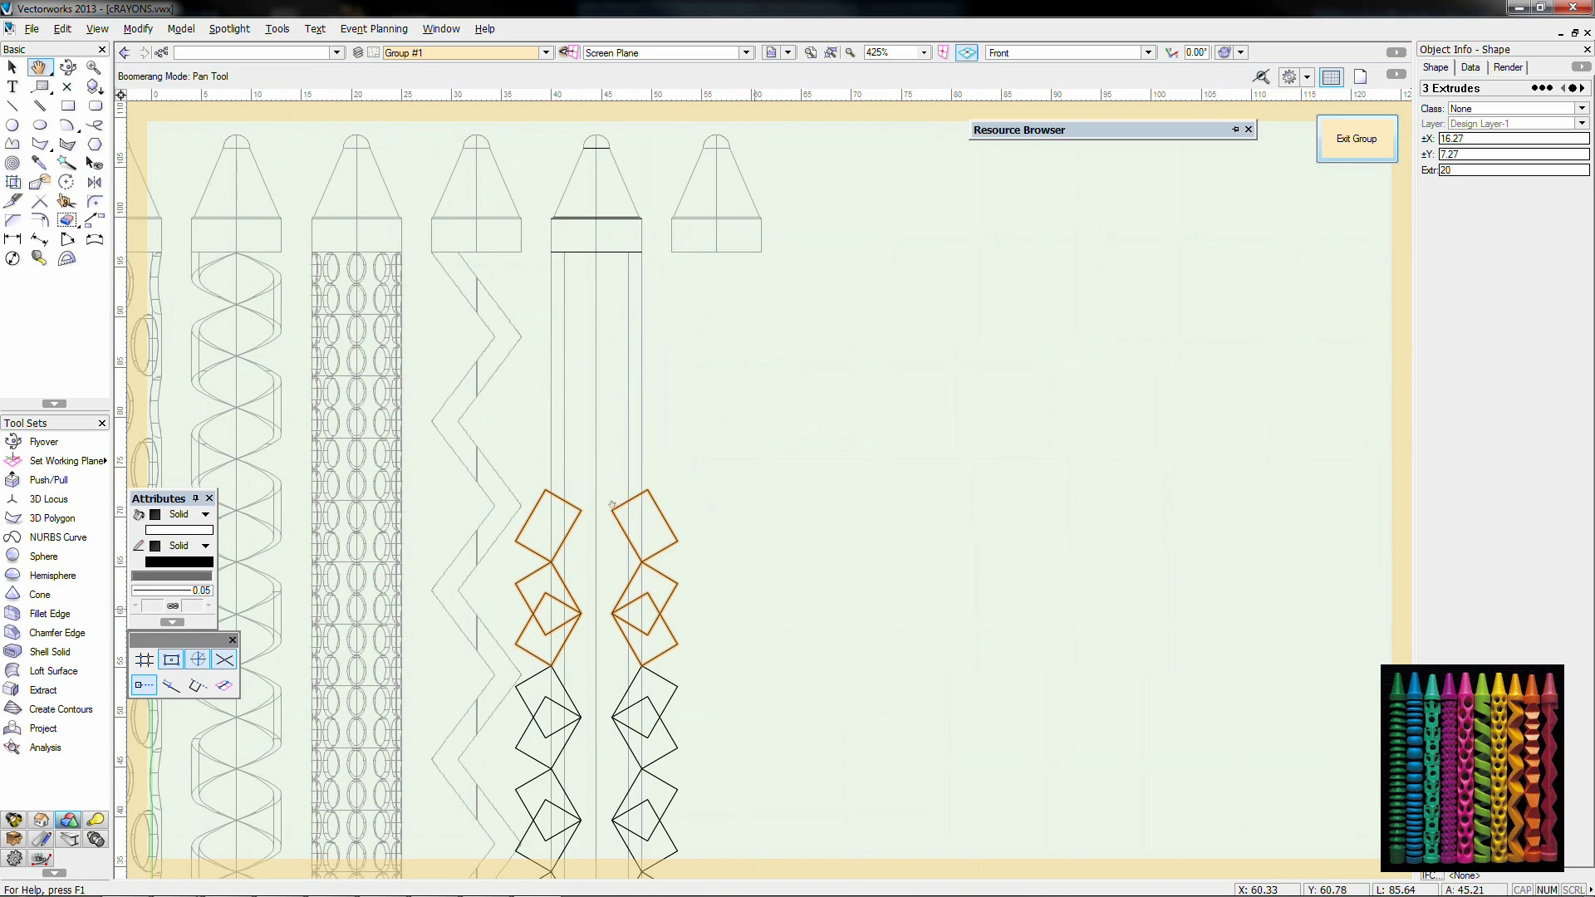
click(620, 510)
click(732, 511)
click(646, 354)
click(760, 354)
key(x)
click(649, 169)
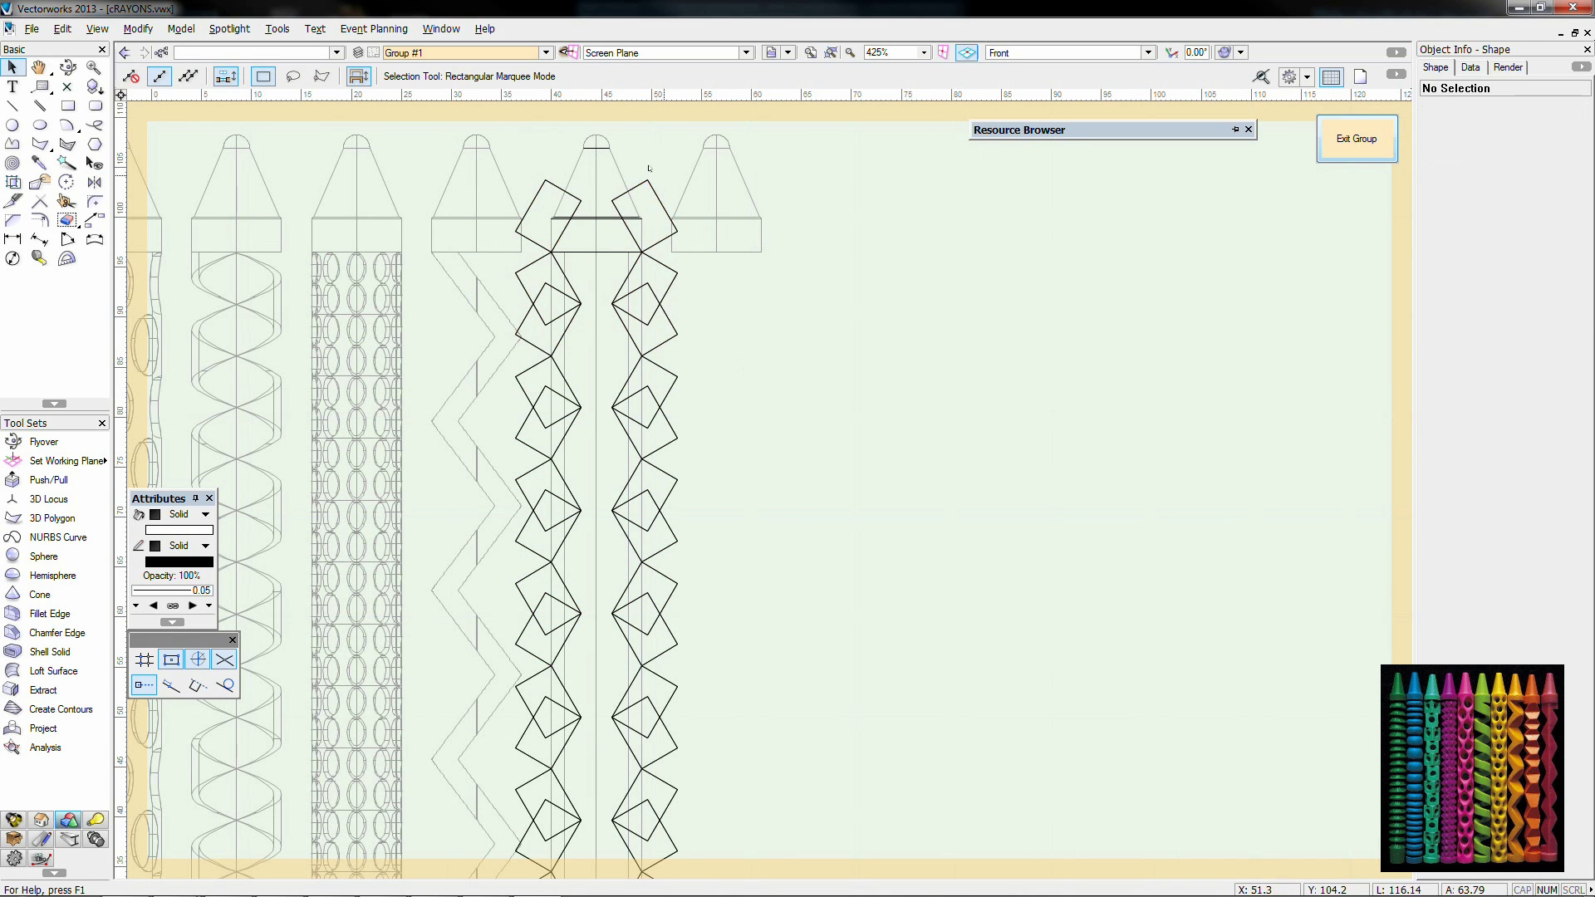
Step: Delete the topmost cutter pair and move all remaining cutters in plan view until they straddle the ninth crayon's body
click(660, 202)
key(Delete)
key(ctrl+5)
scroll(660, 399, down, 2)
middle_drag(620, 711, 632, 583)
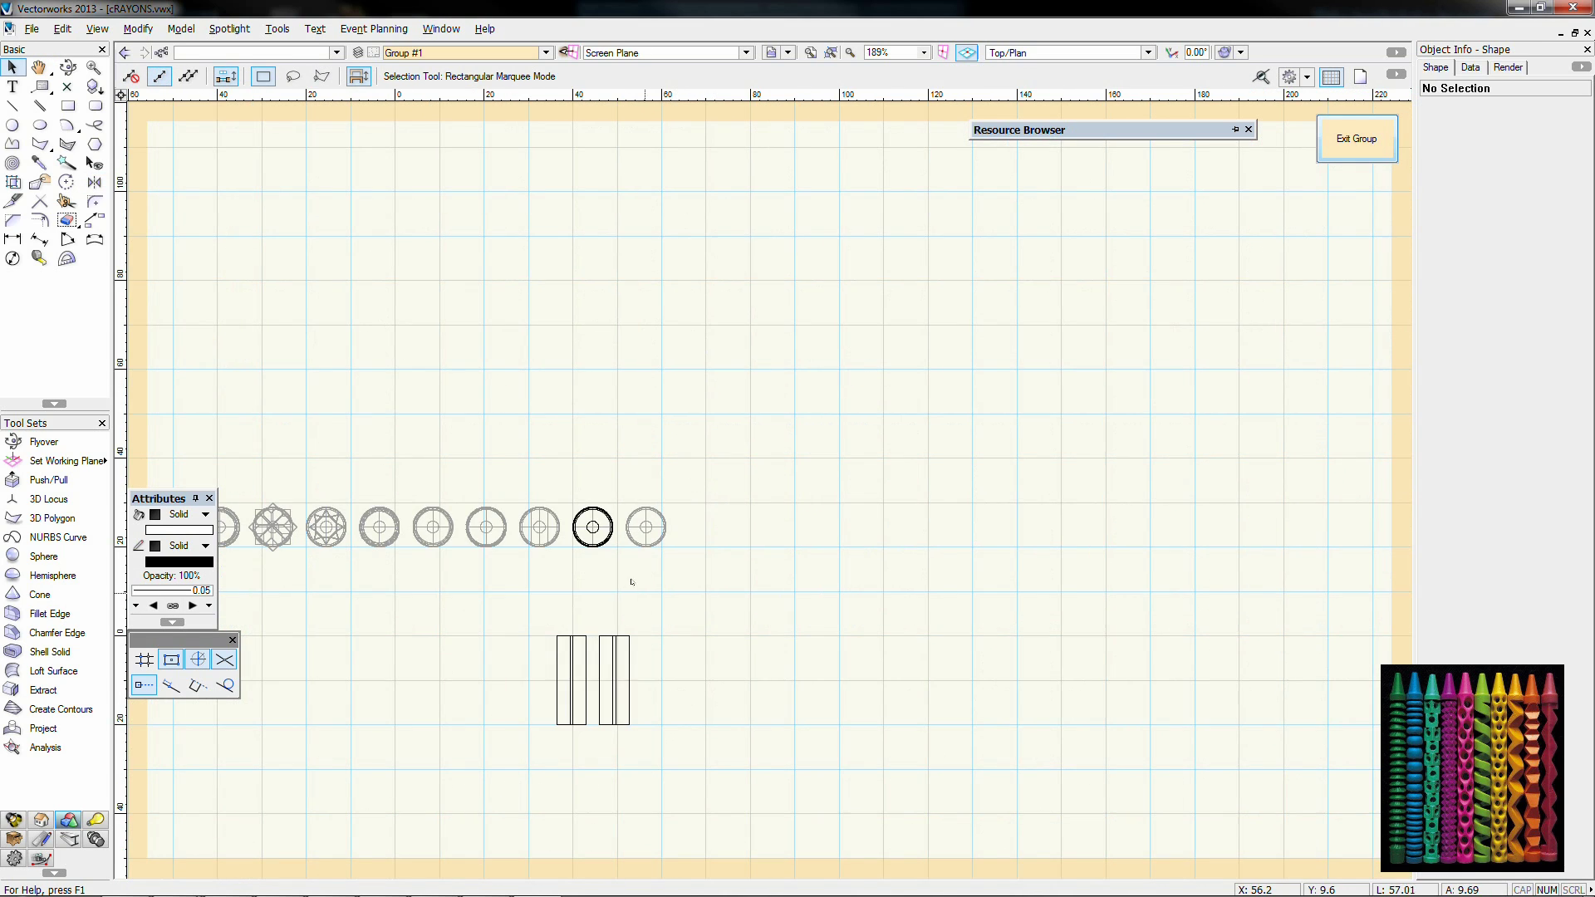
drag(643, 594, 517, 766)
drag(571, 667, 576, 511)
Step: Subtract all the cutter extrudes from the ninth crayon's cylindrical body and view the carved result in isometric
key(ctrl+2)
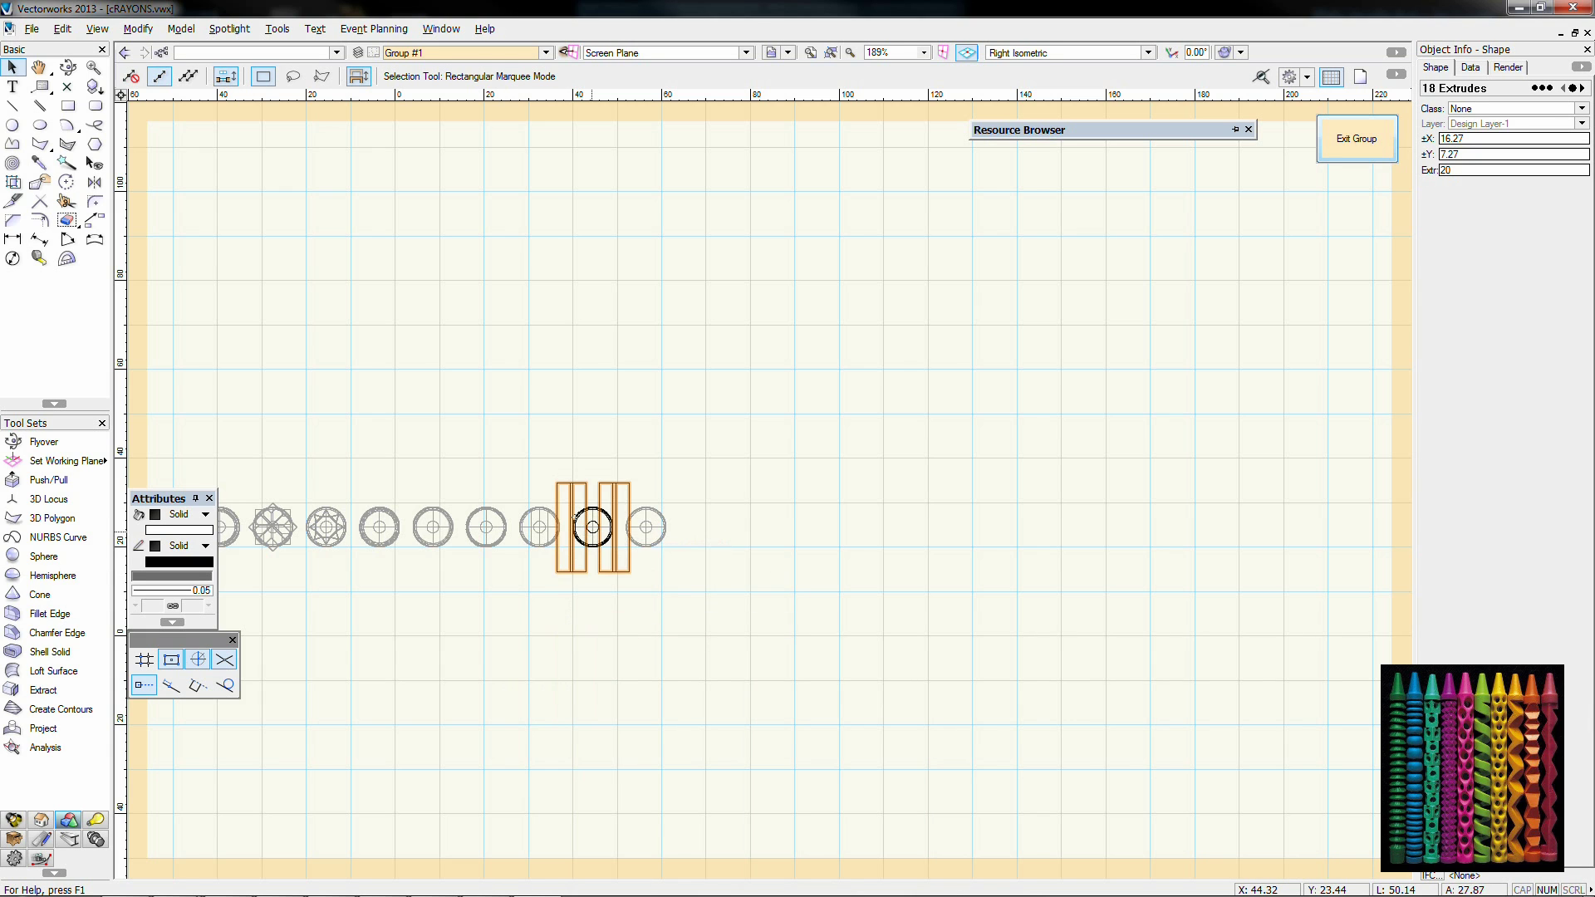
shift+click(558, 405)
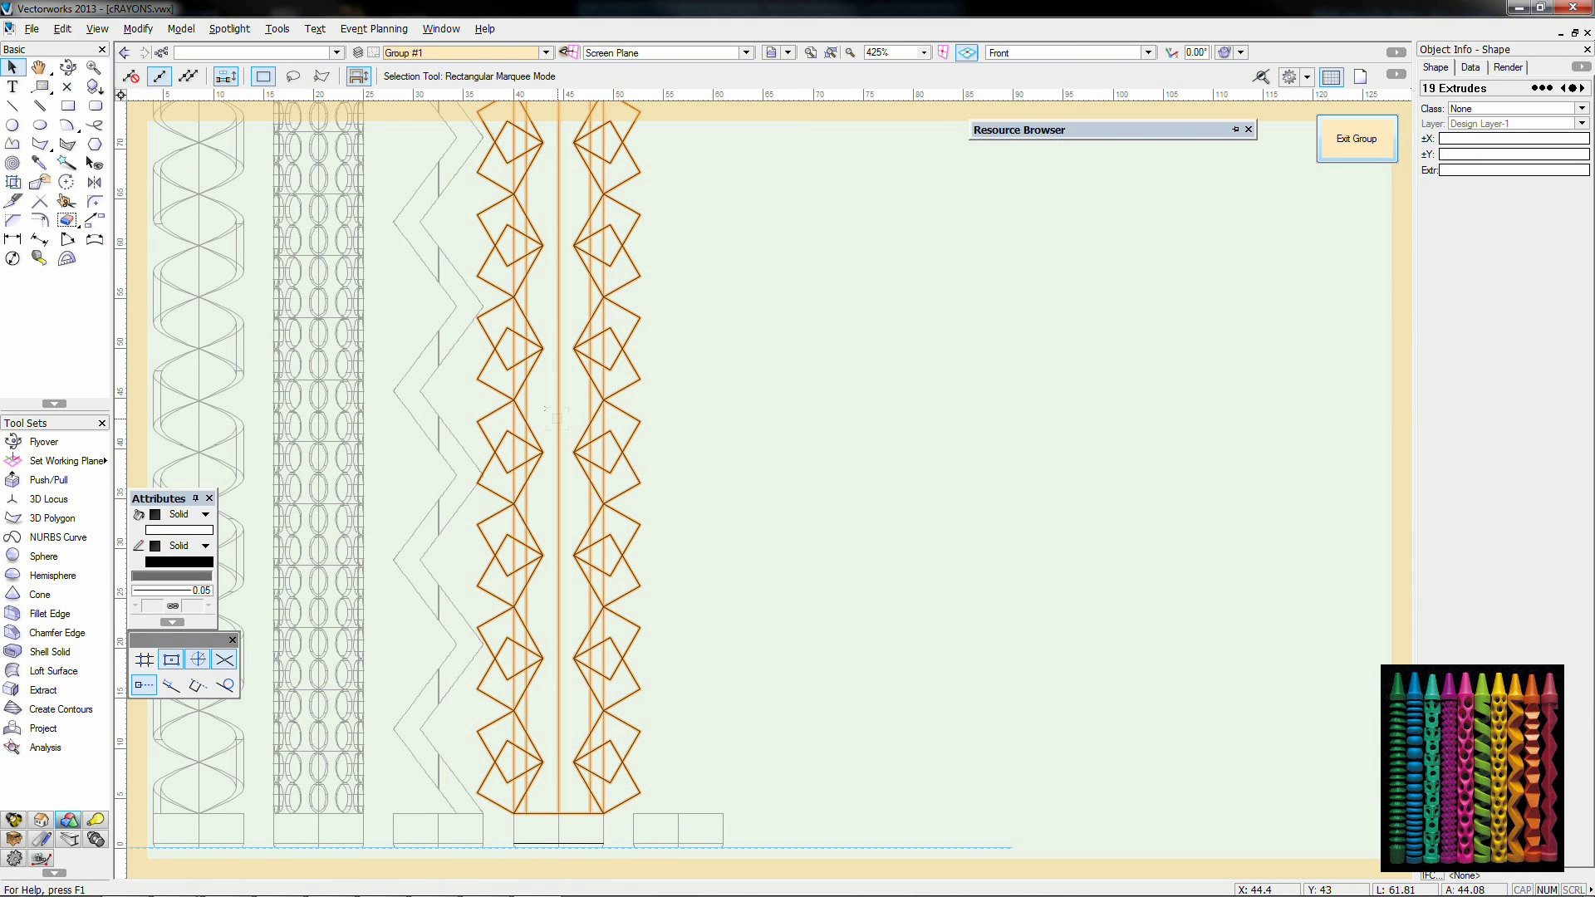
right_click(558, 406)
click(665, 485)
click(752, 495)
key(3)
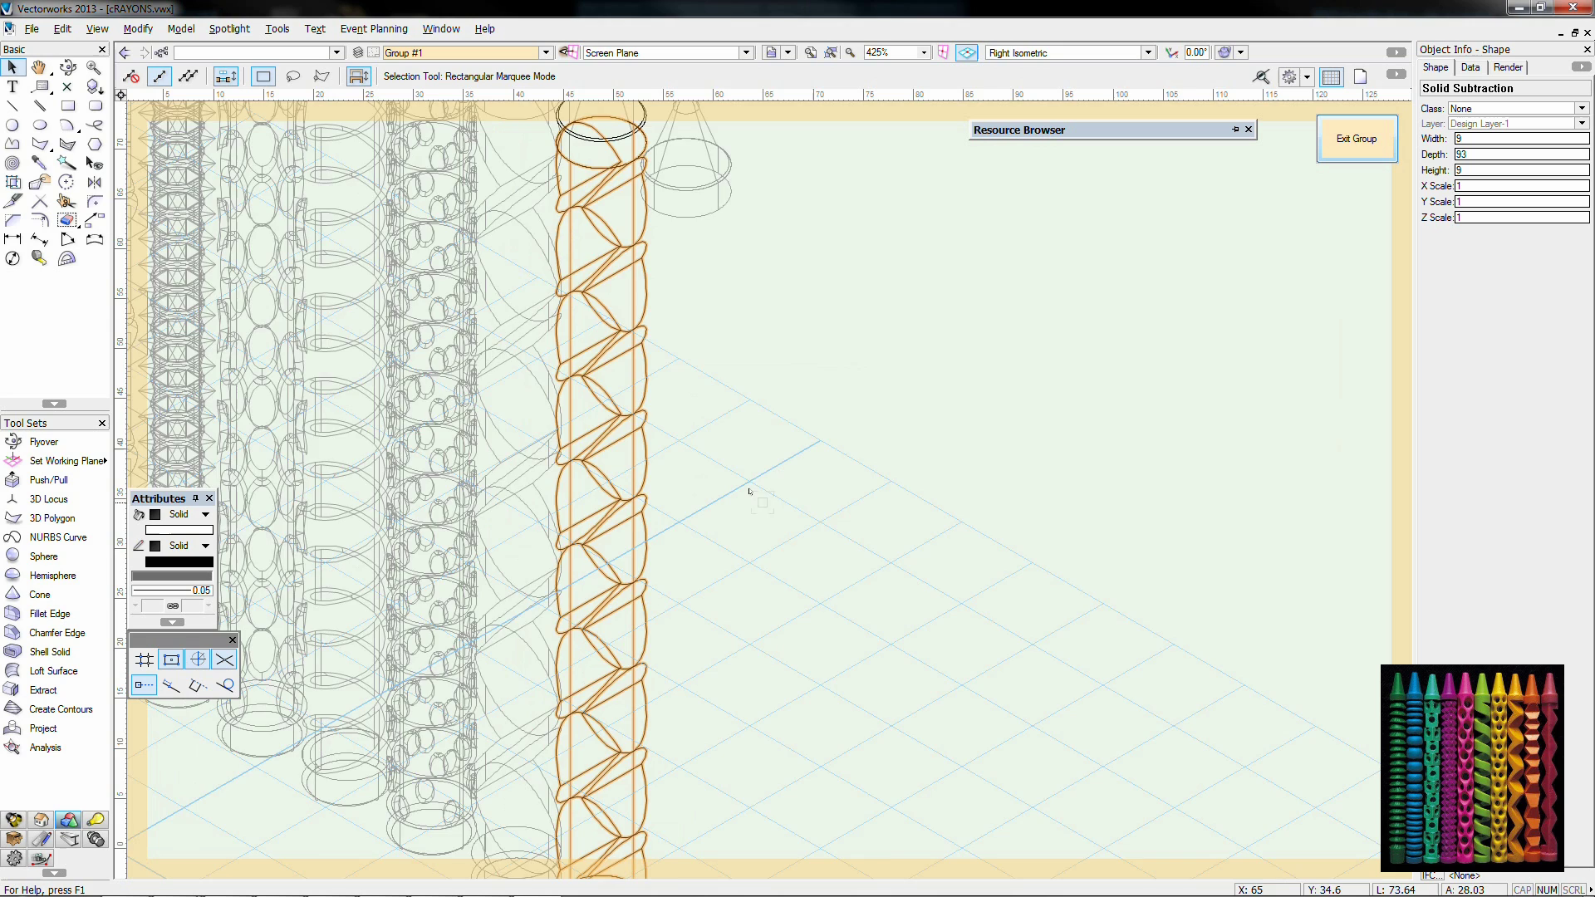
Step: Give the ninth crayon's carved body a custom brownish-orange solid fill mixed in the colour picker
click(150, 517)
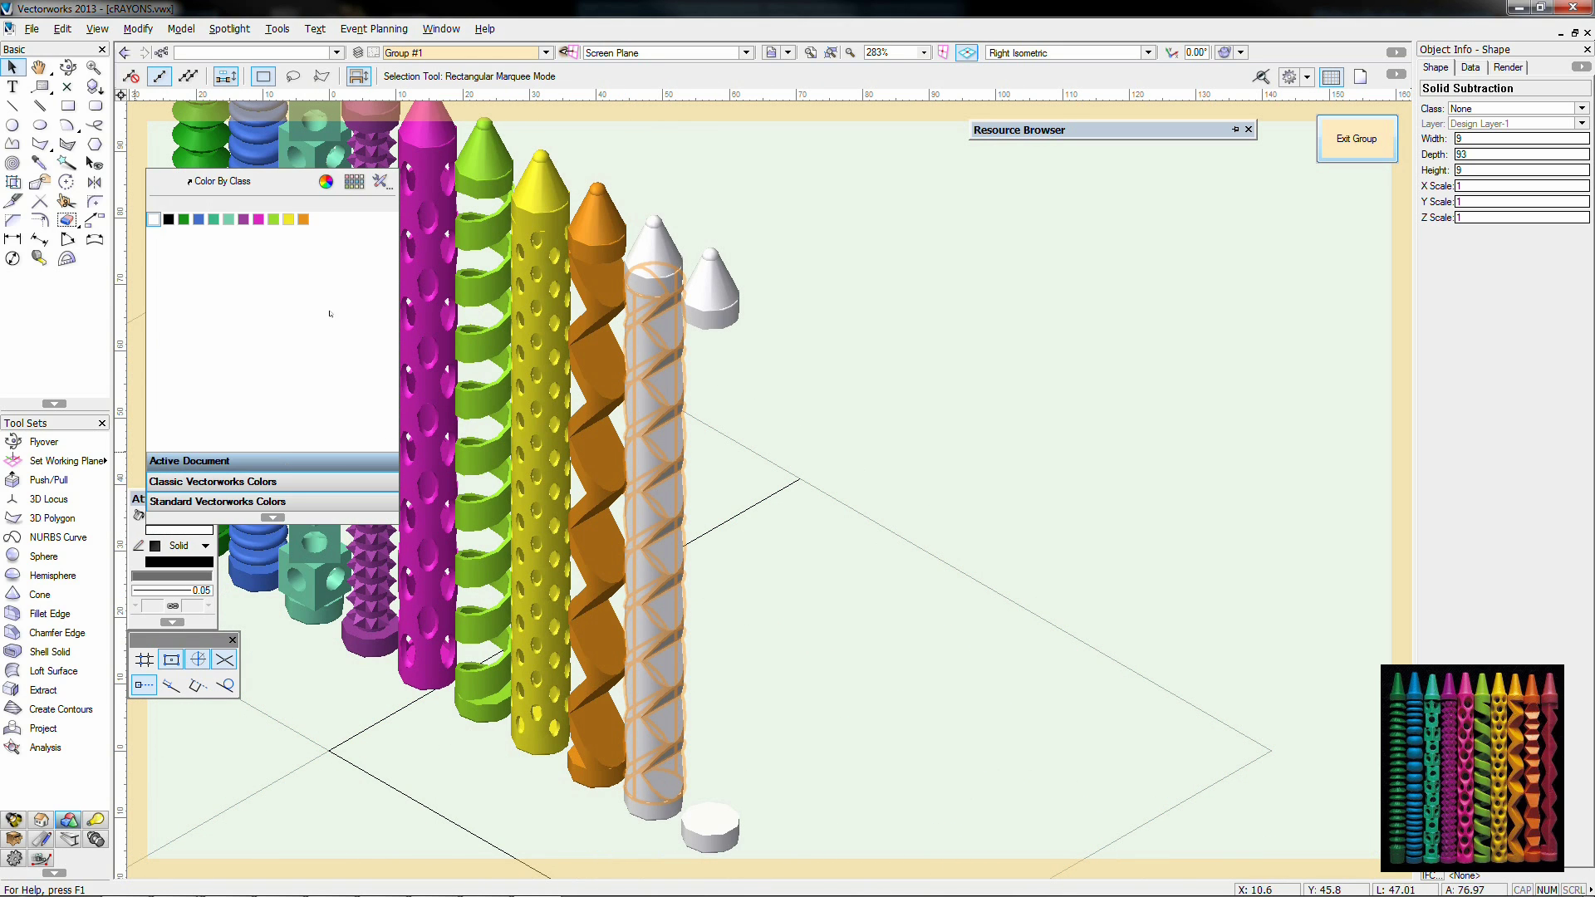
click(372, 293)
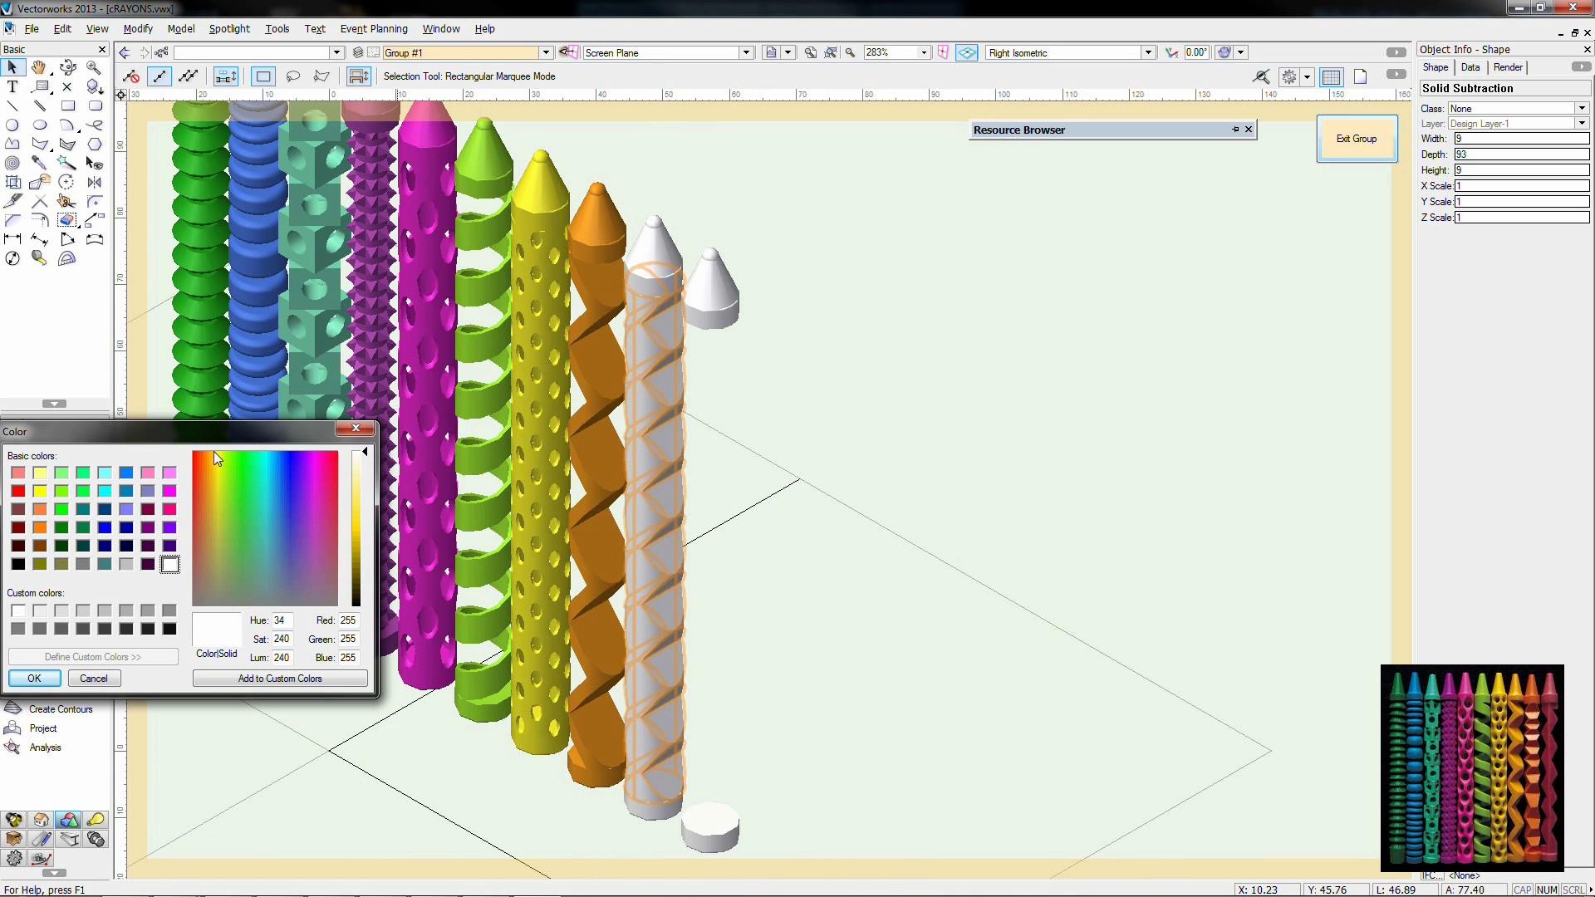
click(211, 488)
click(204, 509)
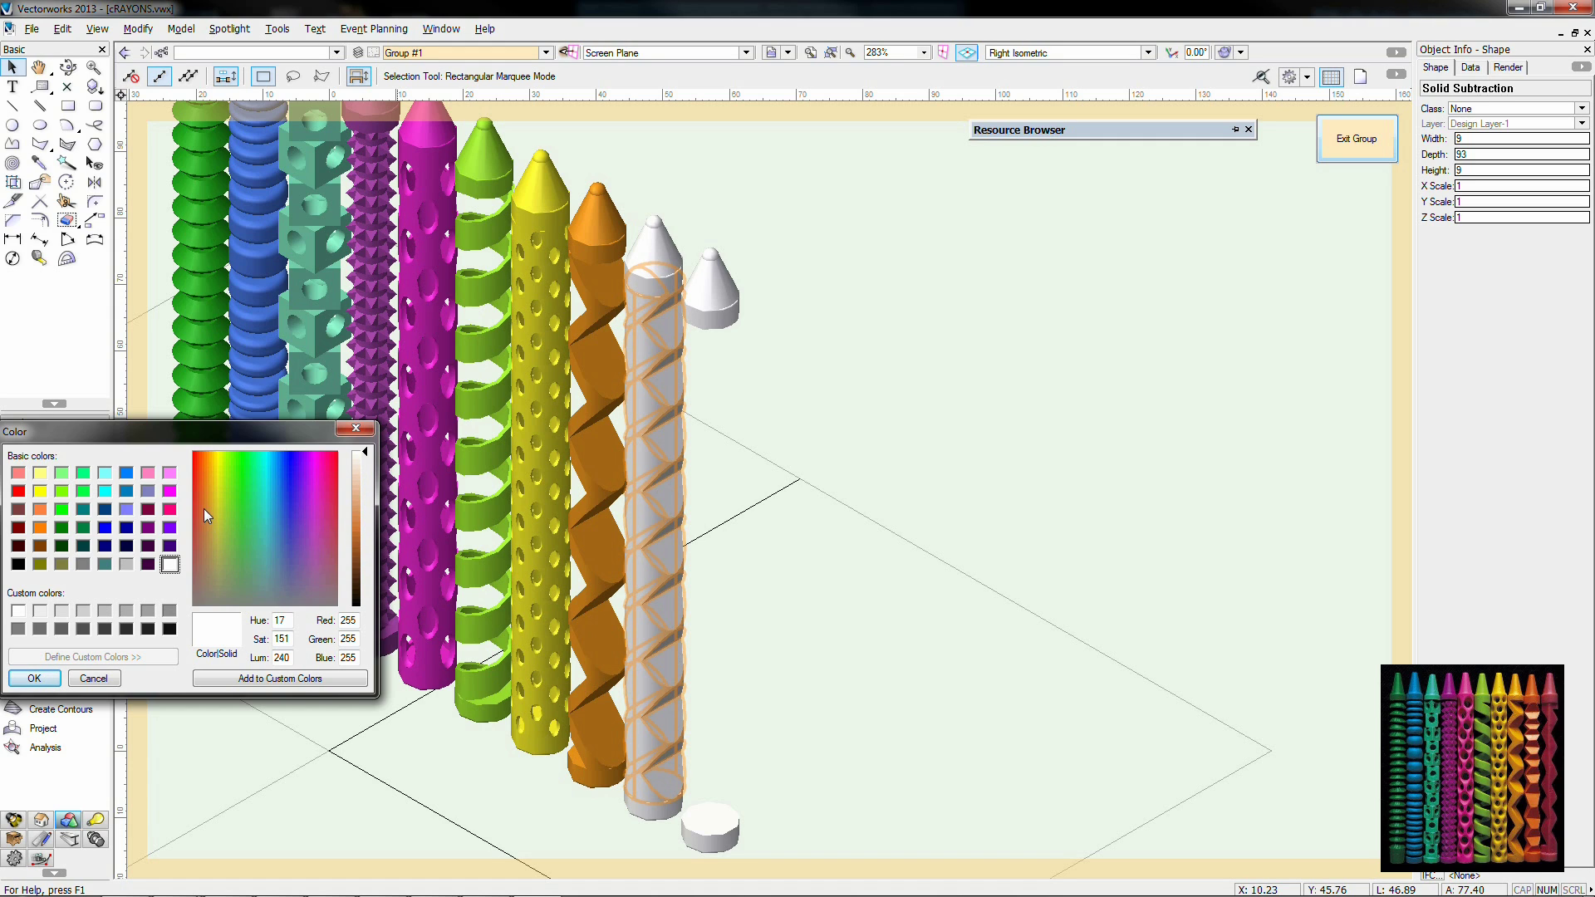
click(355, 529)
click(35, 678)
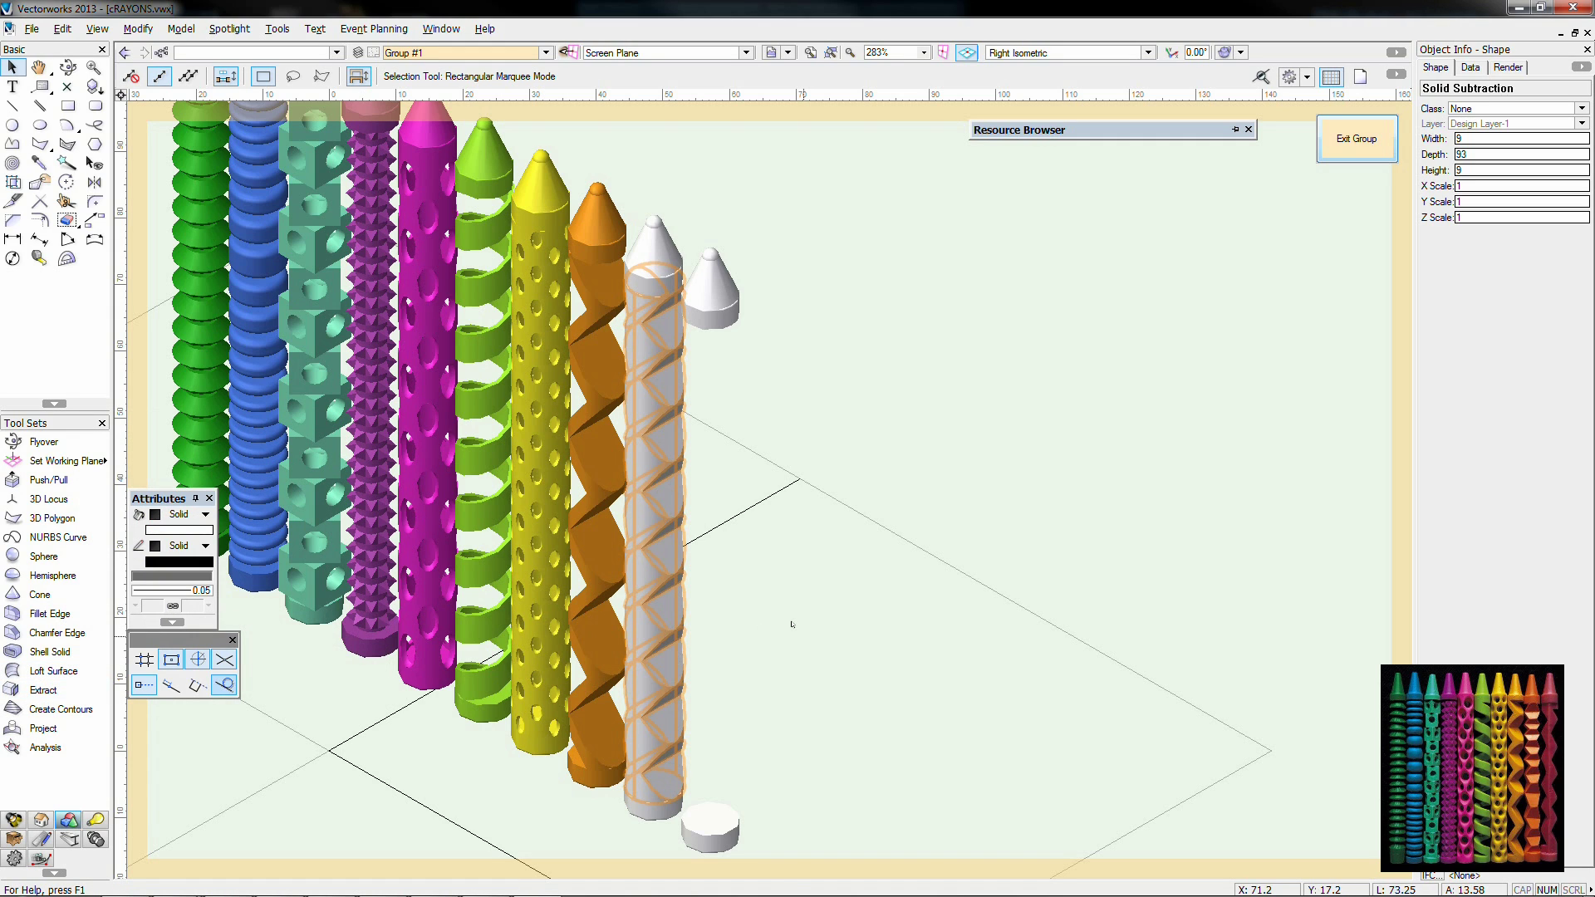
click(791, 625)
Step: Apply the same brownish-orange fill to the ninth crayon's tip and base so they match its body
click(656, 270)
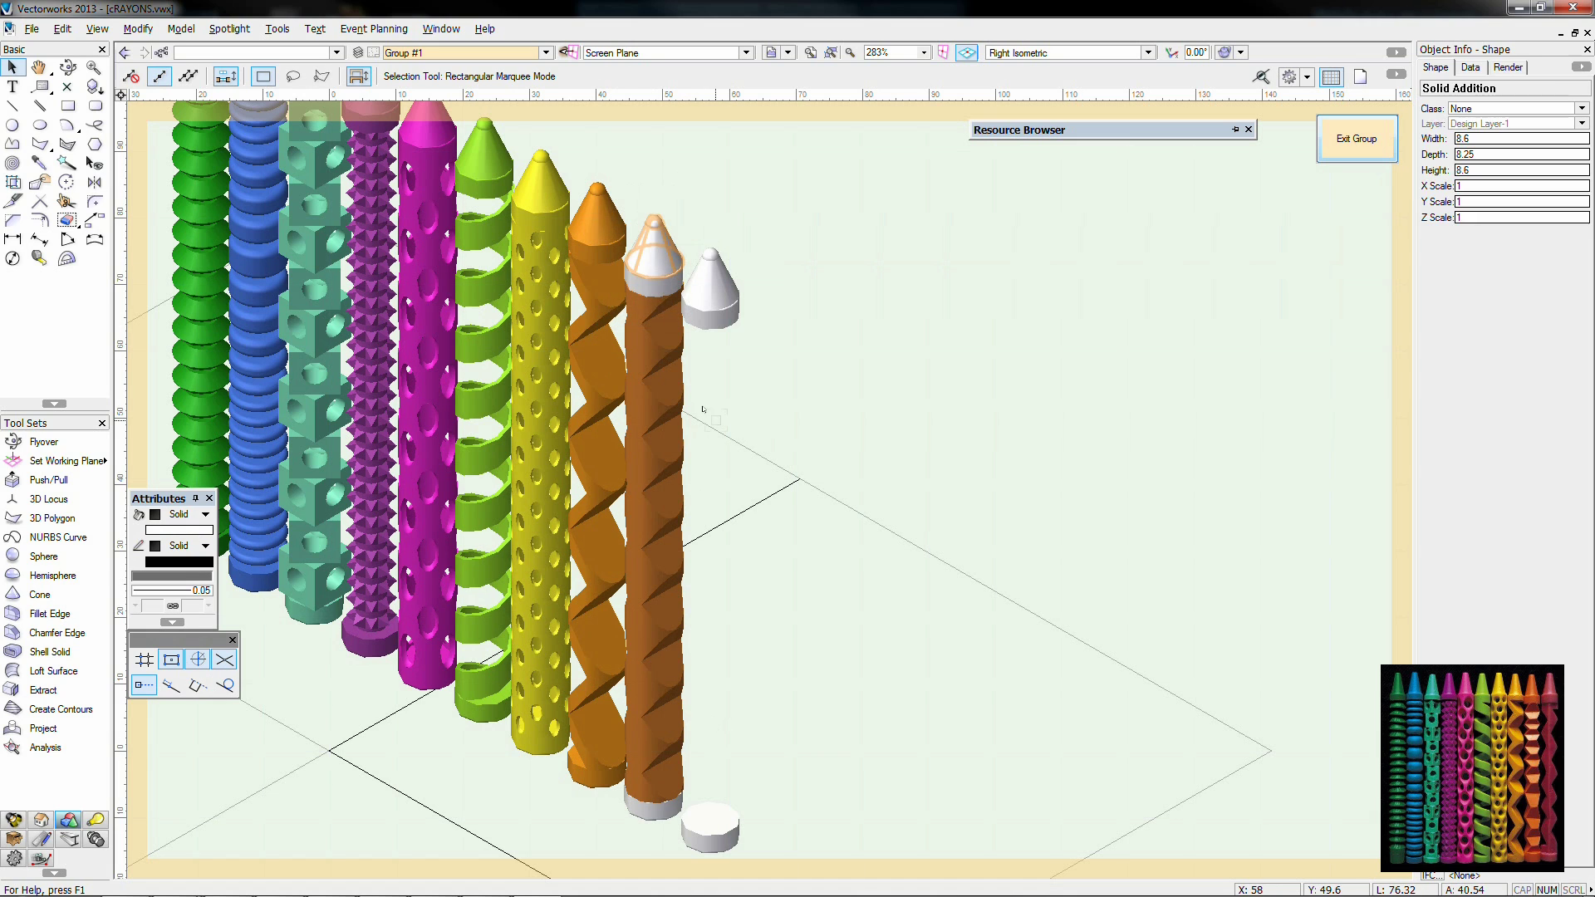
shift+click(654, 809)
shift+click(655, 466)
click(179, 530)
click(317, 219)
click(791, 580)
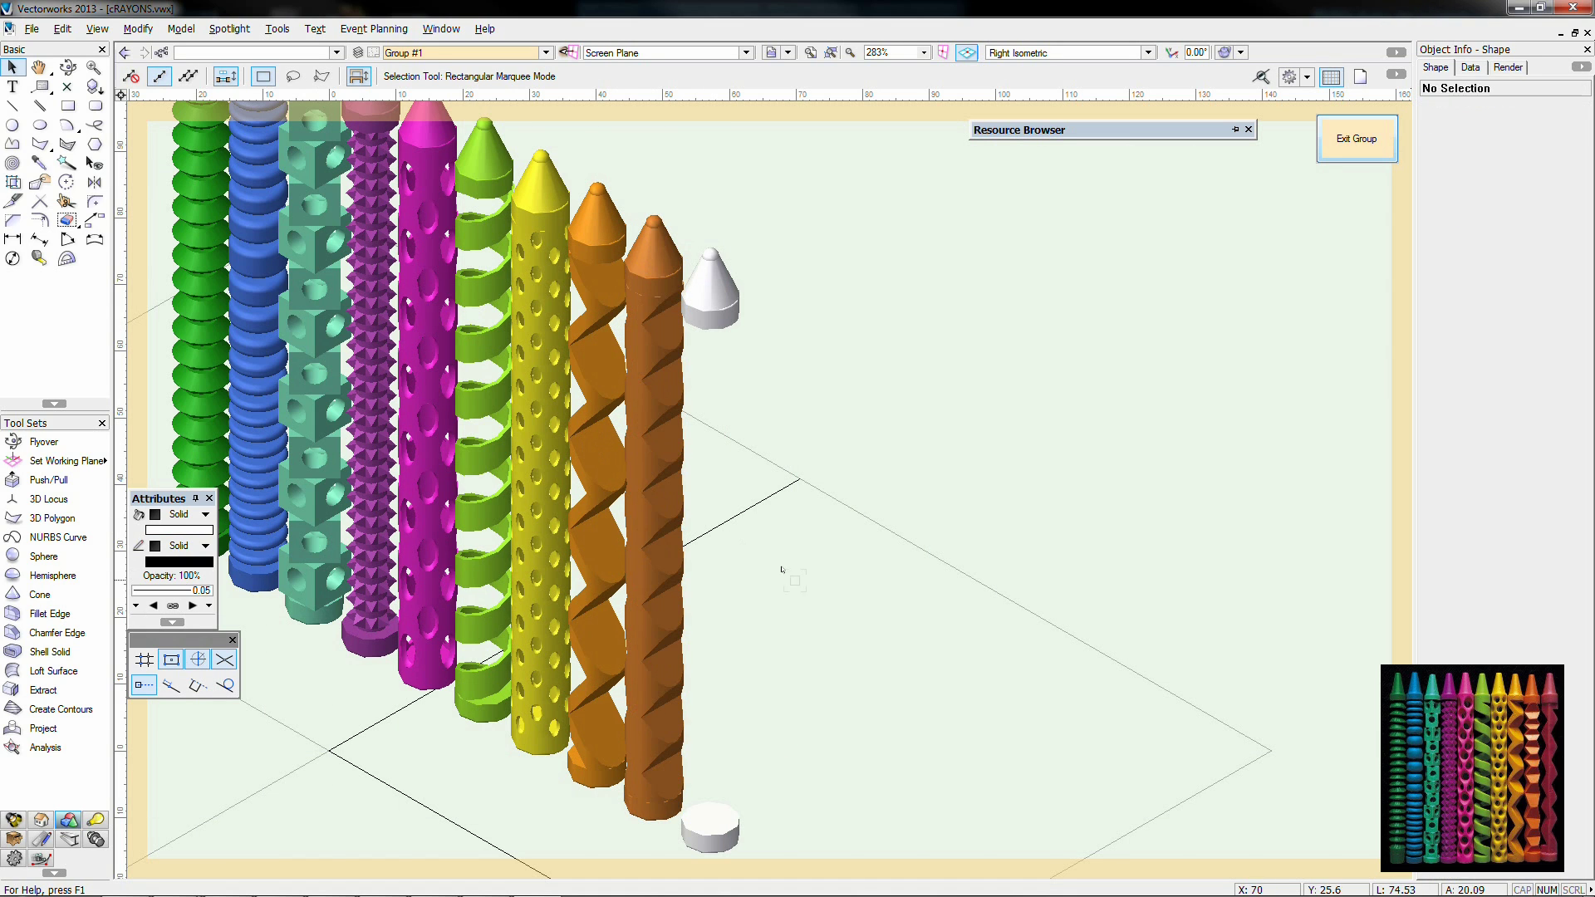
Step: Leave the ninth crayon's group and open the tenth crayon's group for editing
click(1356, 139)
click(928, 577)
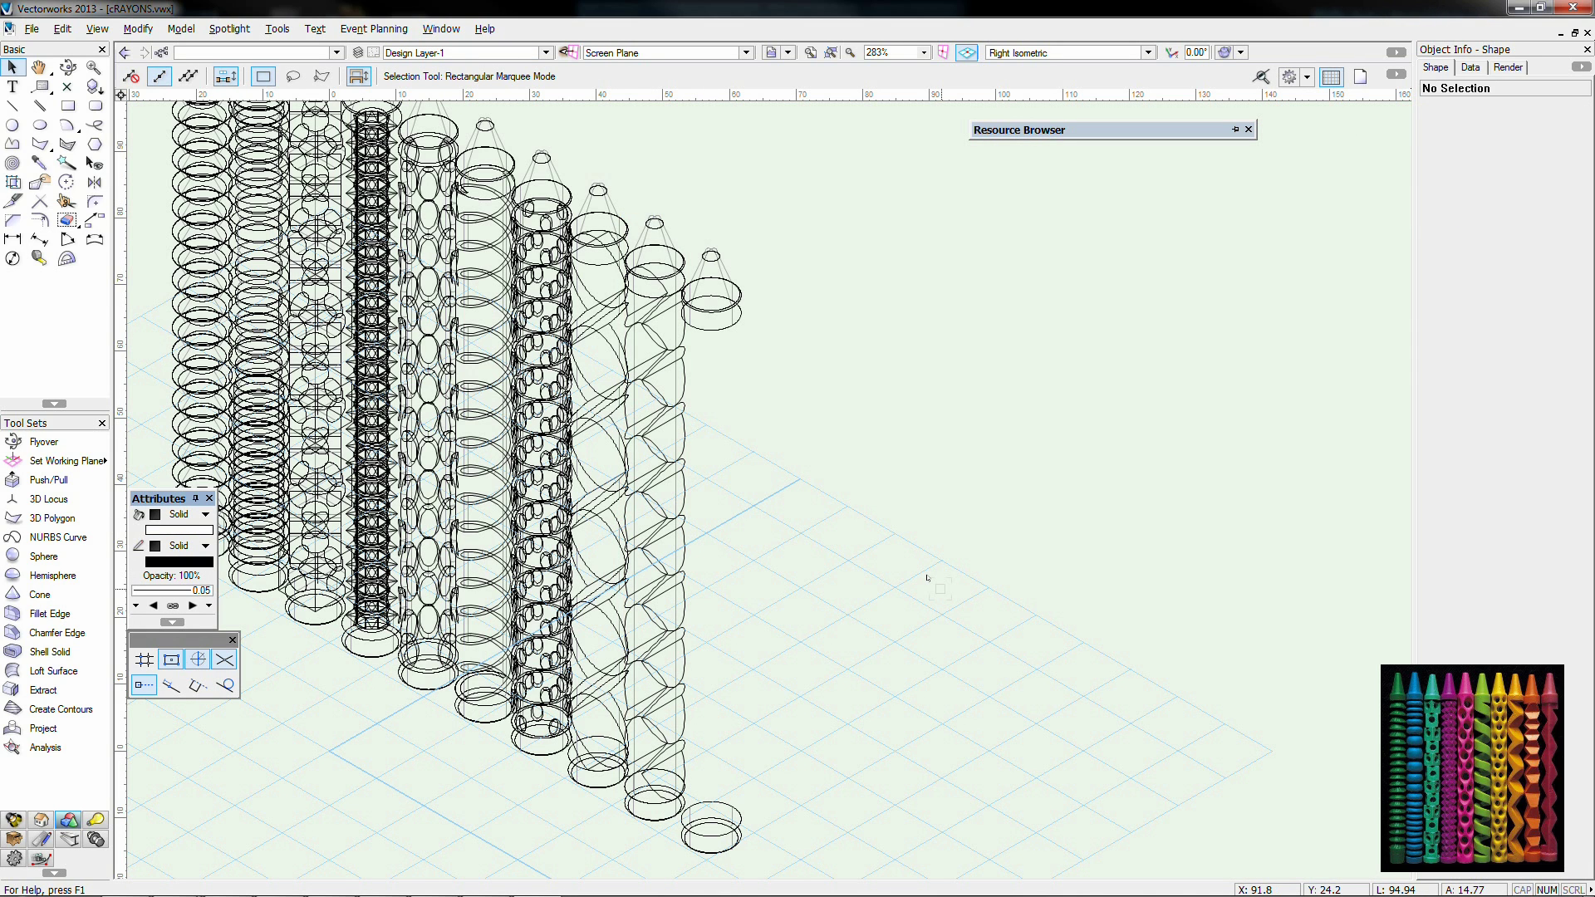
double_click(711, 313)
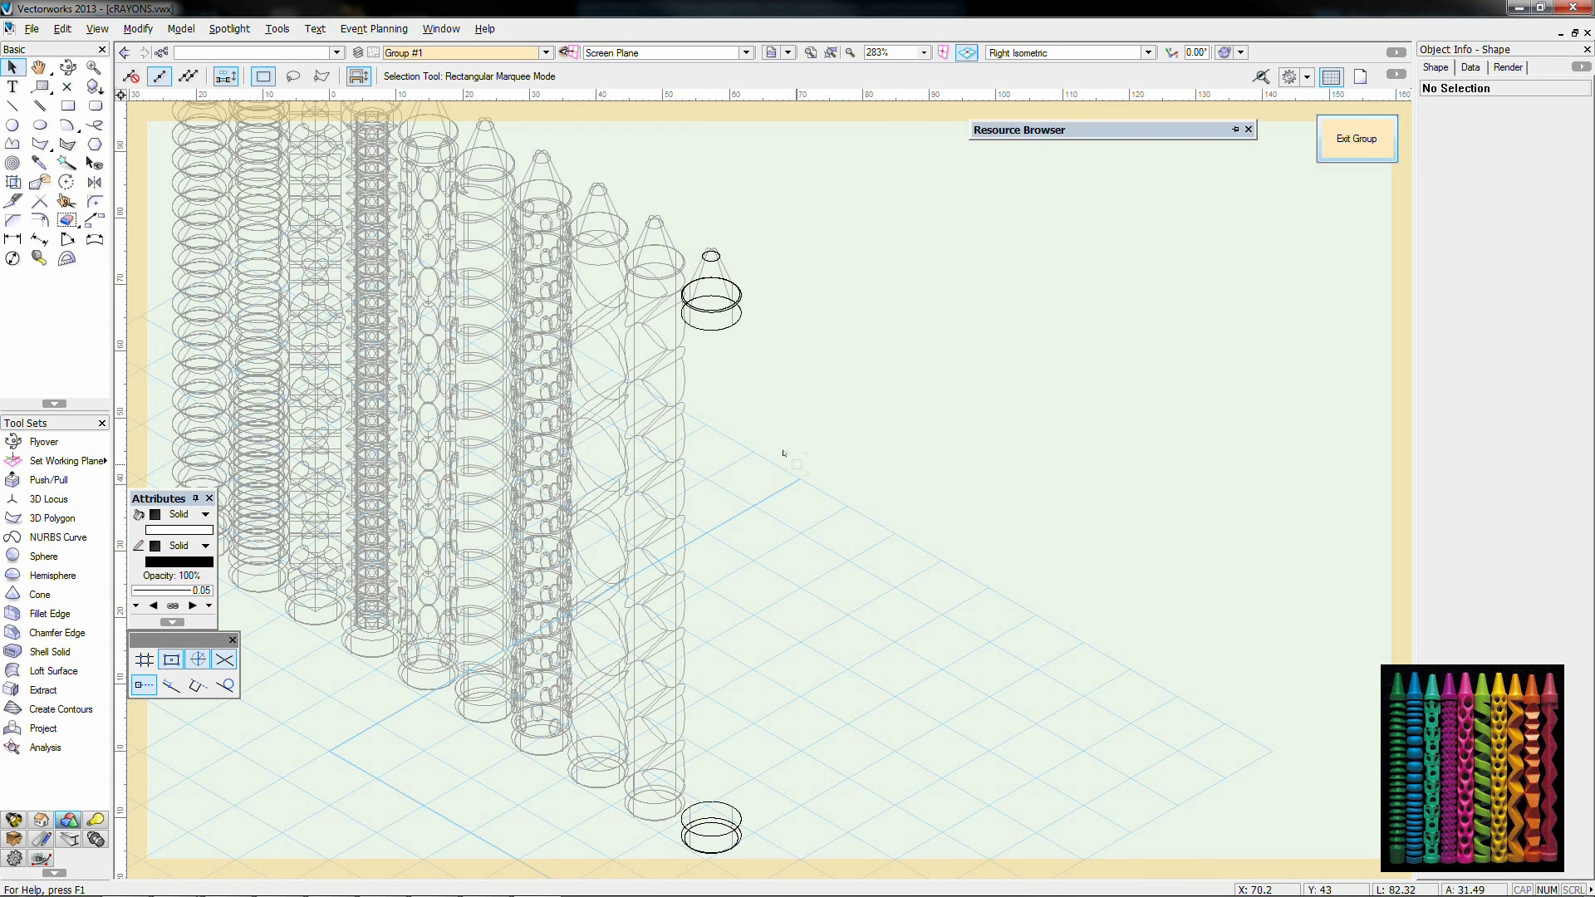
Step: Draw a 4.5 mm radius circle centred on the tenth crayon in plan view and extrude it 93 mm
key(ctrl+5)
key(6)
scroll(685, 634, up, 2)
click(732, 530)
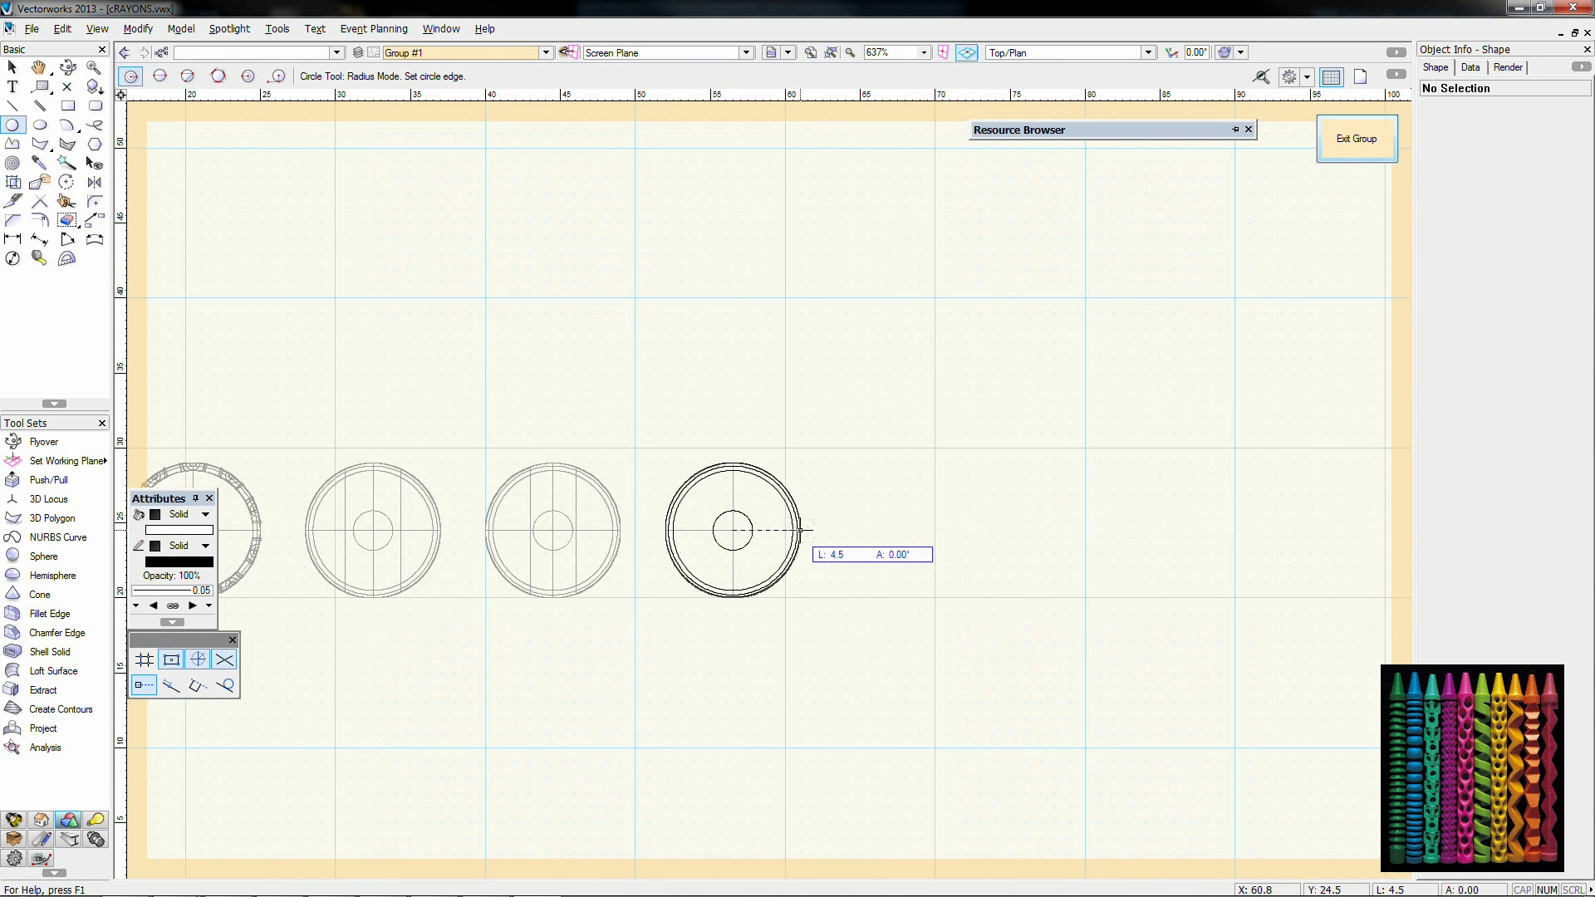
click(800, 530)
key(ctrl+e)
key(Return)
key(ctrl+2)
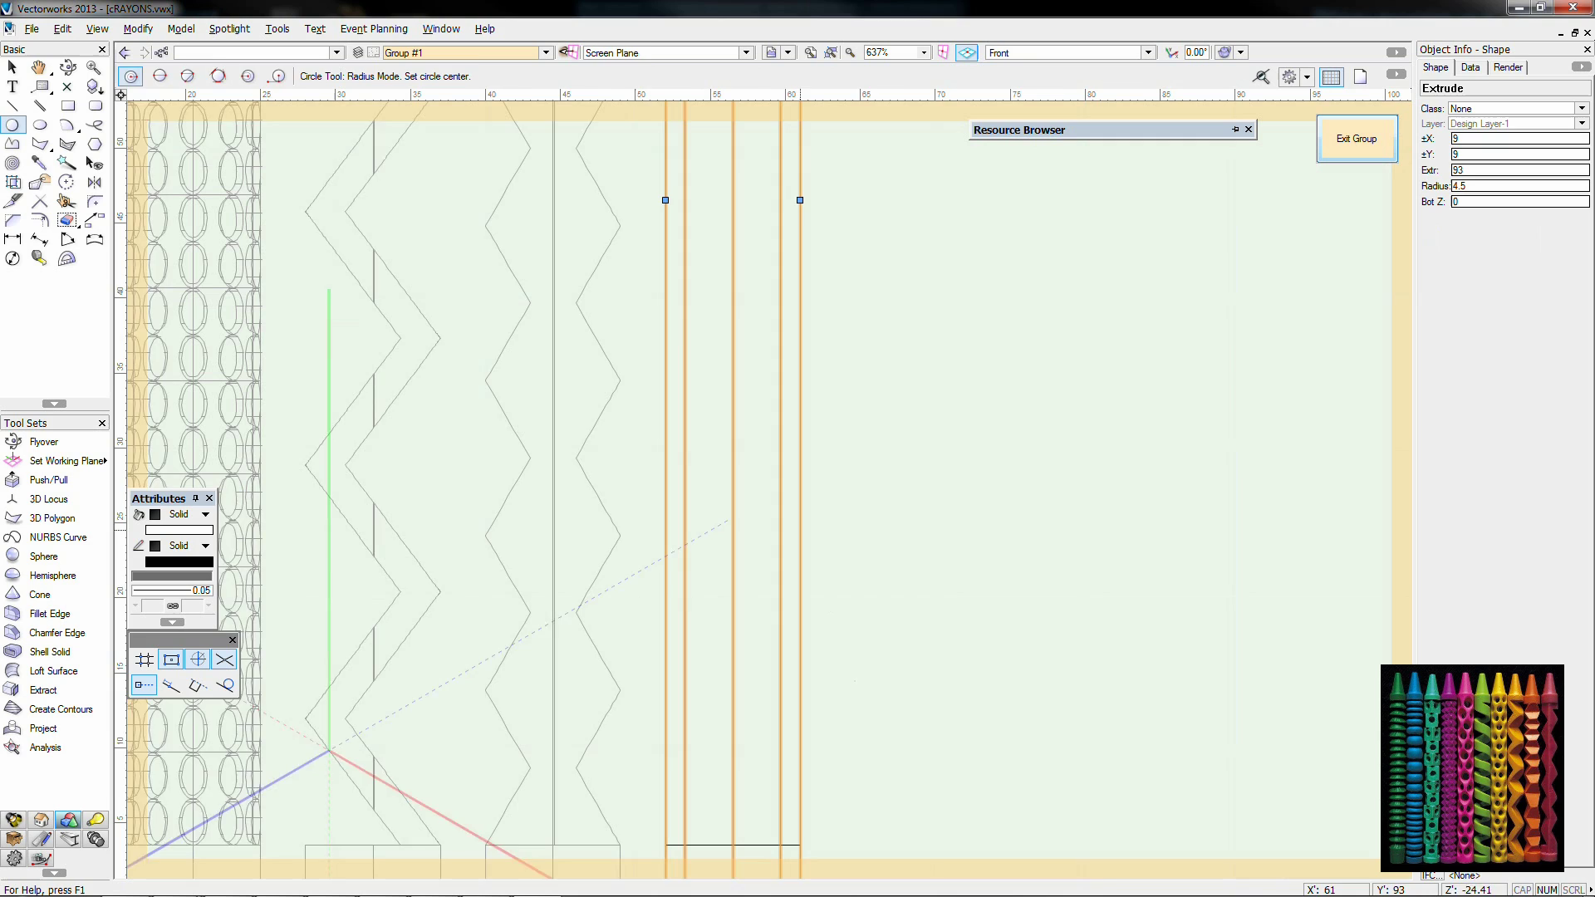
Step: Raise the tenth crayon's extruded body onto its base so the bottom sits at Z 3.5 mm
key(x)
drag(702, 579, 702, 526)
scroll(855, 480, down, 2)
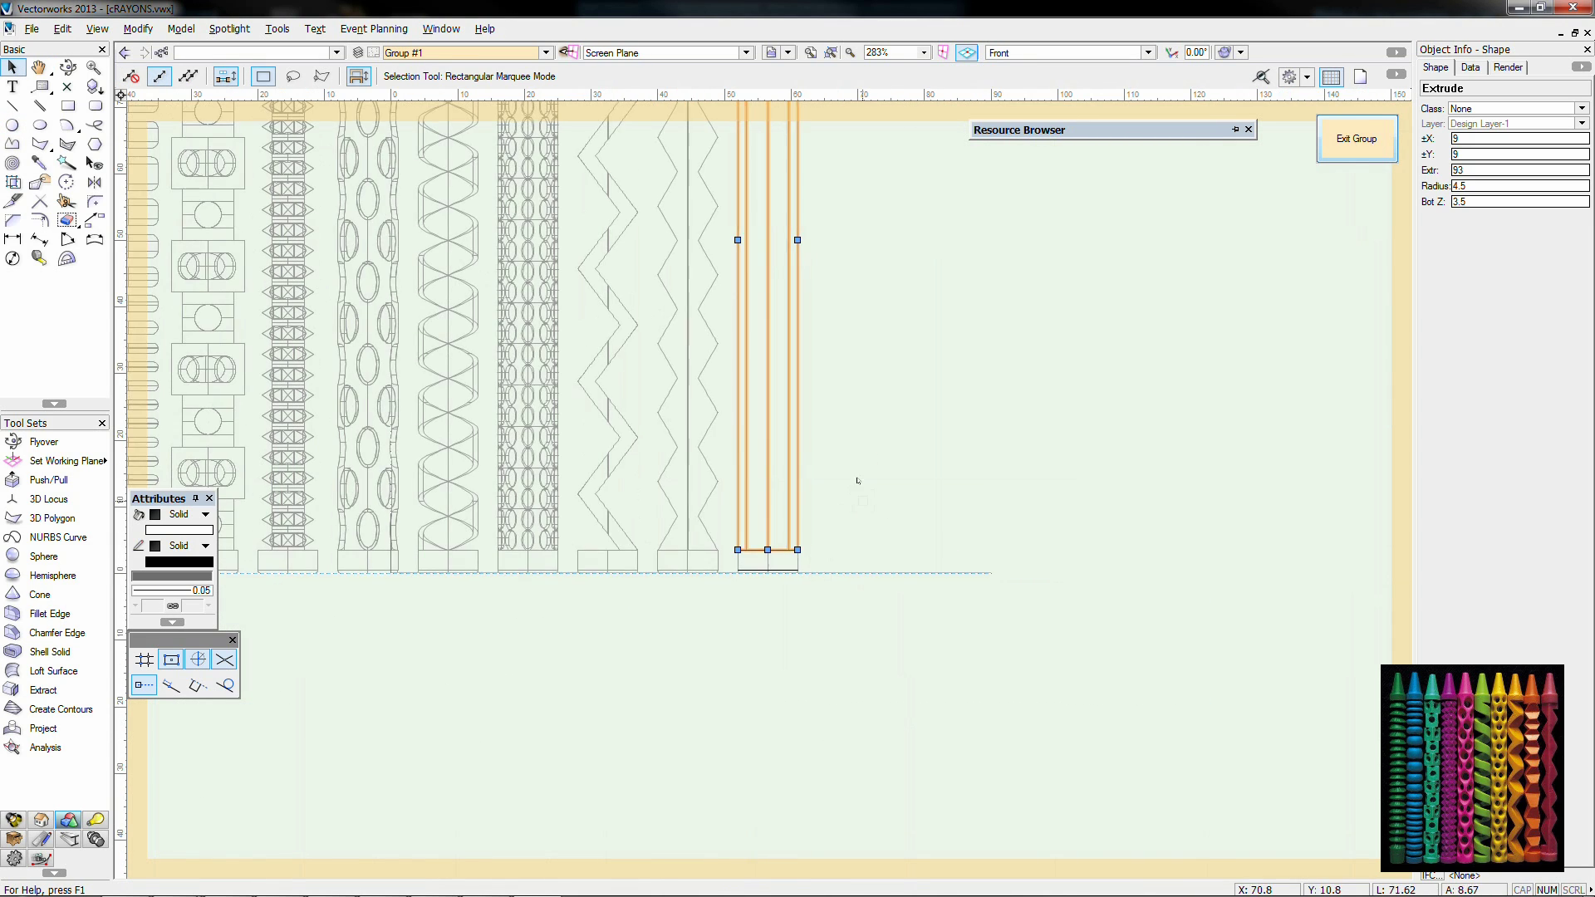
middle_drag(855, 481, 768, 689)
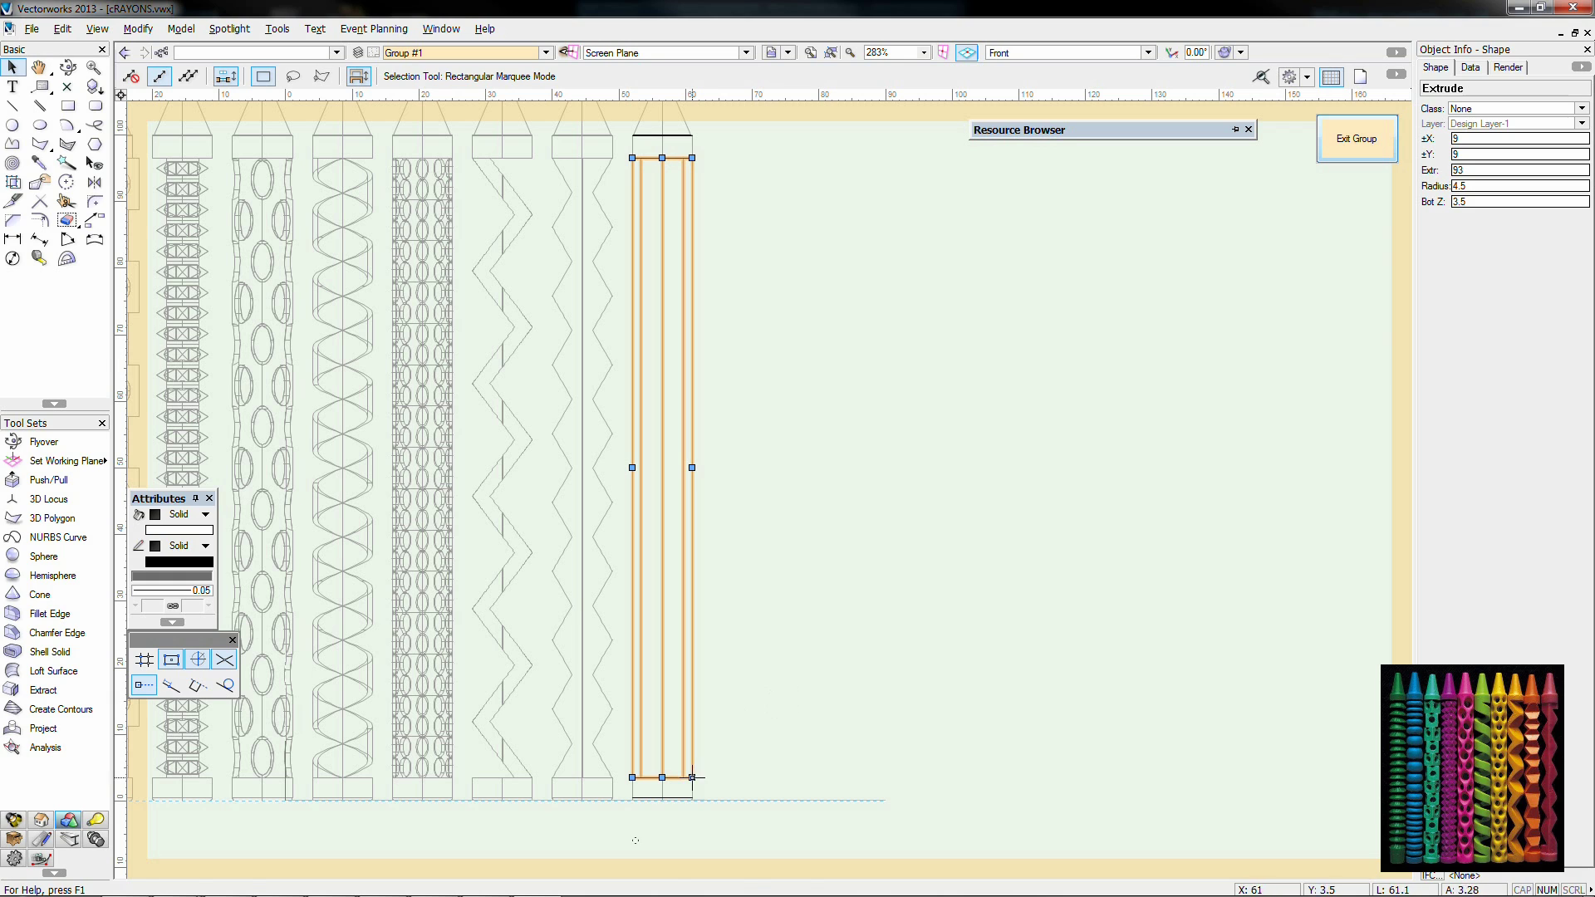
Step: Draw 9 by 3 mm helper rectangles across the lower and upper ends of the tenth crayon's body
key(4)
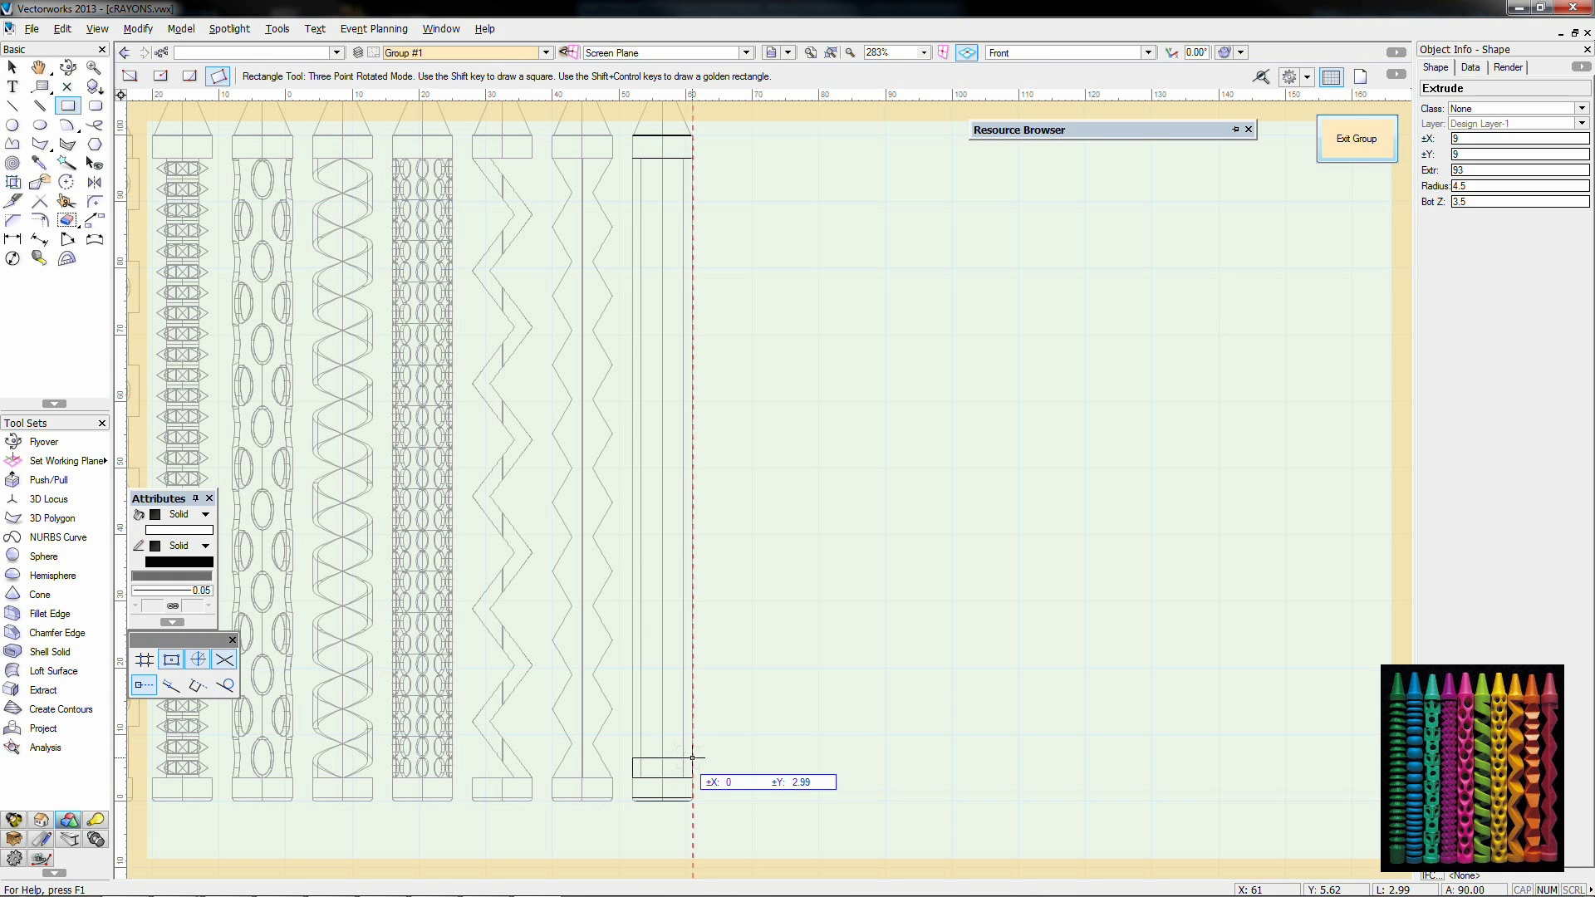
click(692, 757)
middle_drag(692, 757, 693, 849)
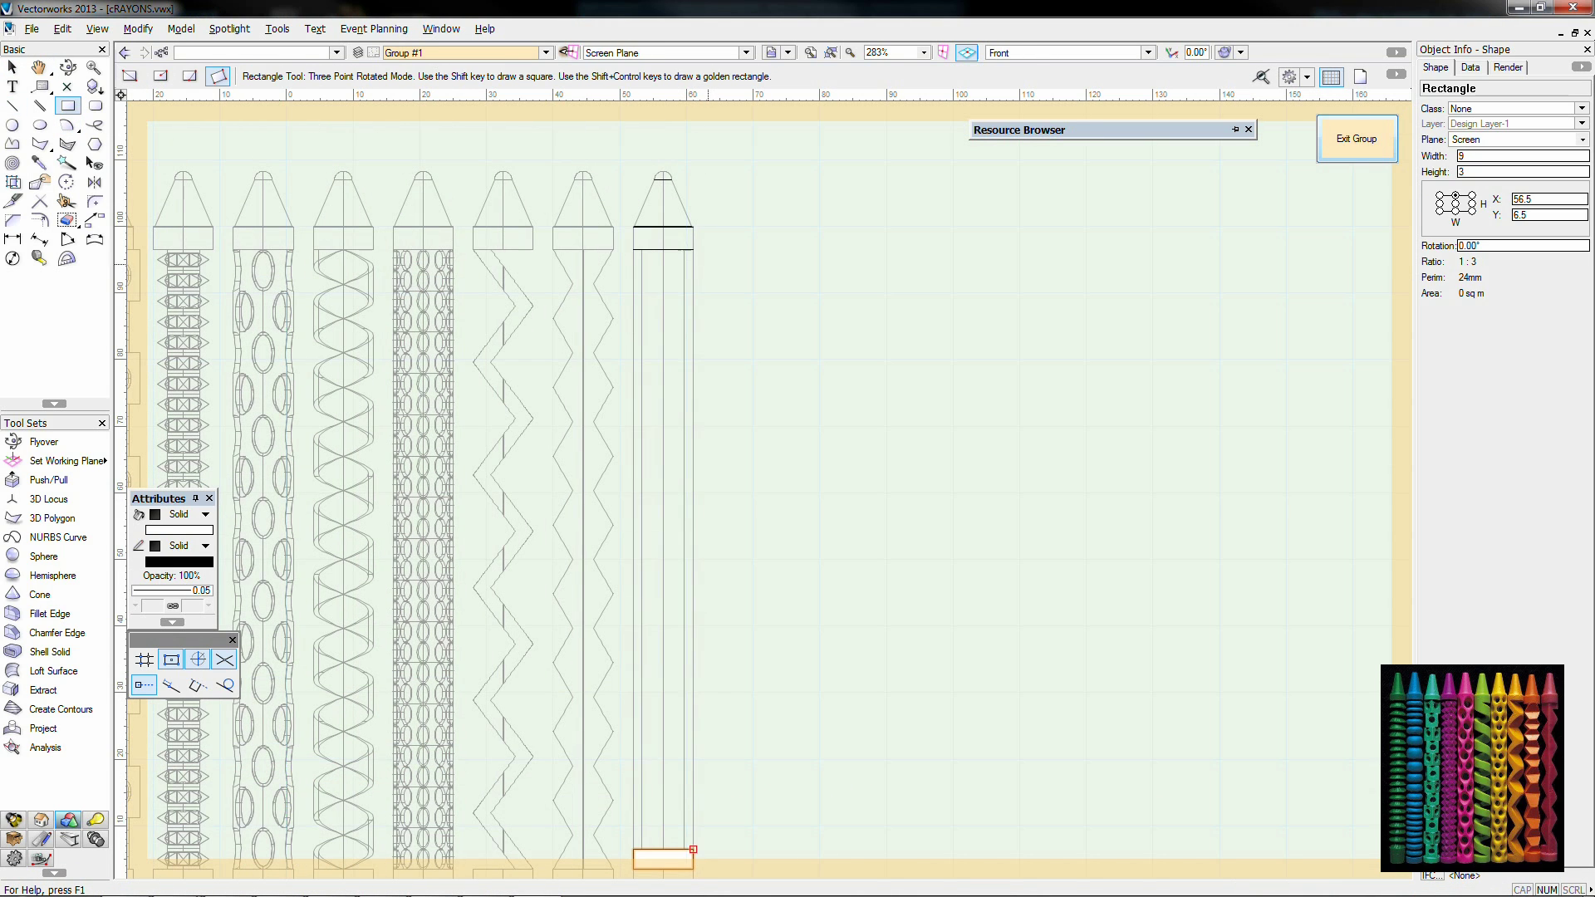
click(693, 250)
click(632, 250)
key(Tab)
text(3)
key(Return)
key(Return)
Step: Draw a helper rectangle 9 mm wide and 8.7 mm high (87/10) directly below the upper 9 by 3 mm rectangle
click(632, 269)
middle_drag(633, 269, 616, 197)
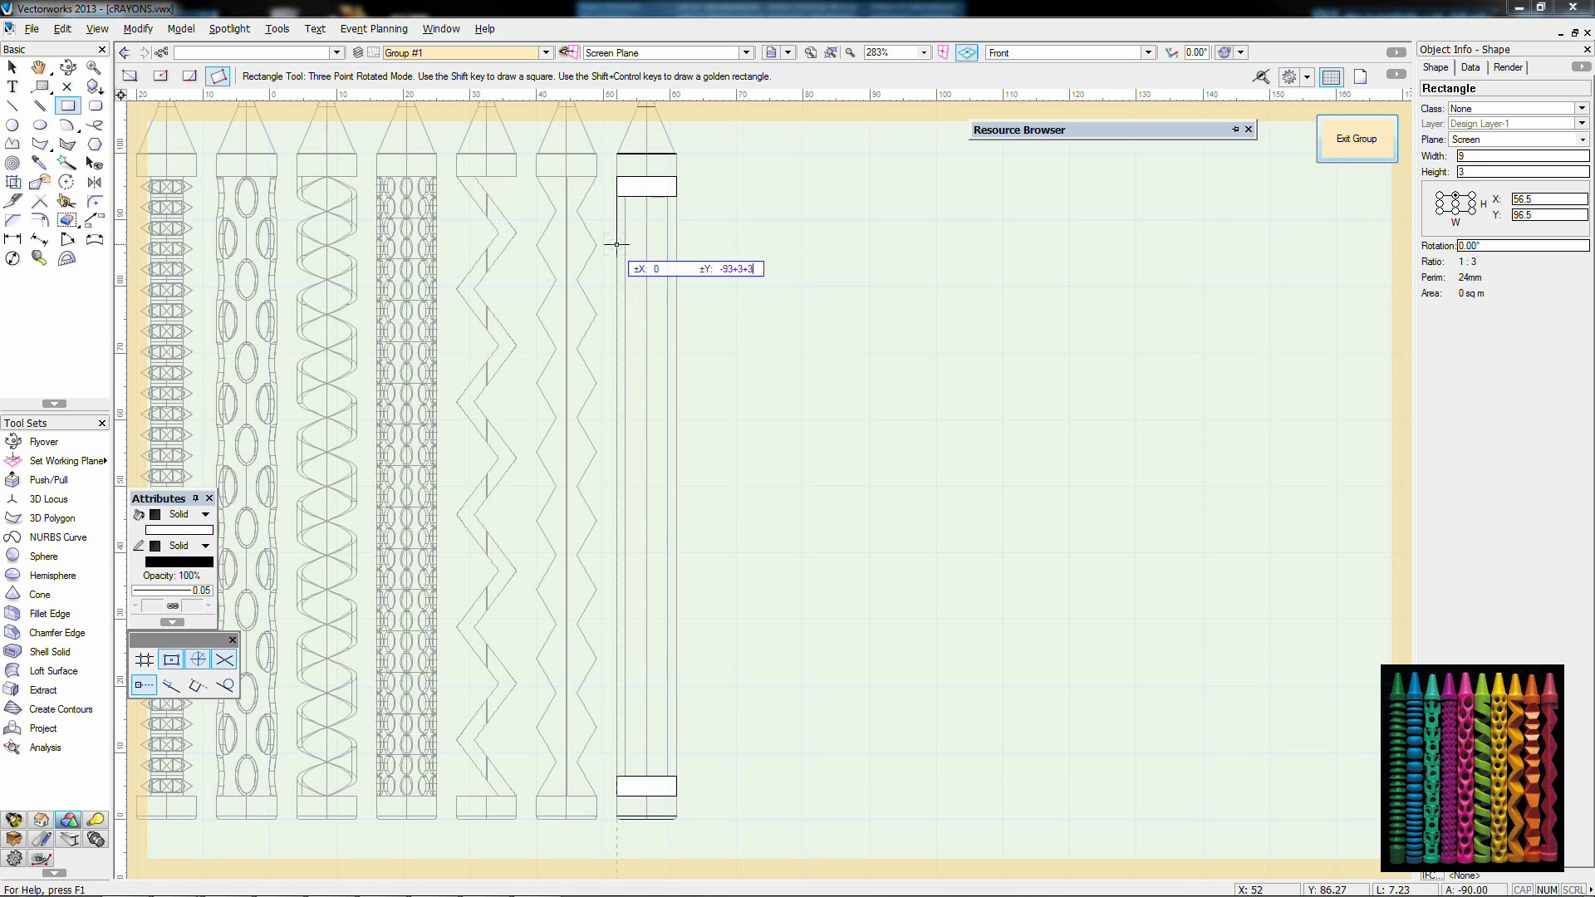
key(Return)
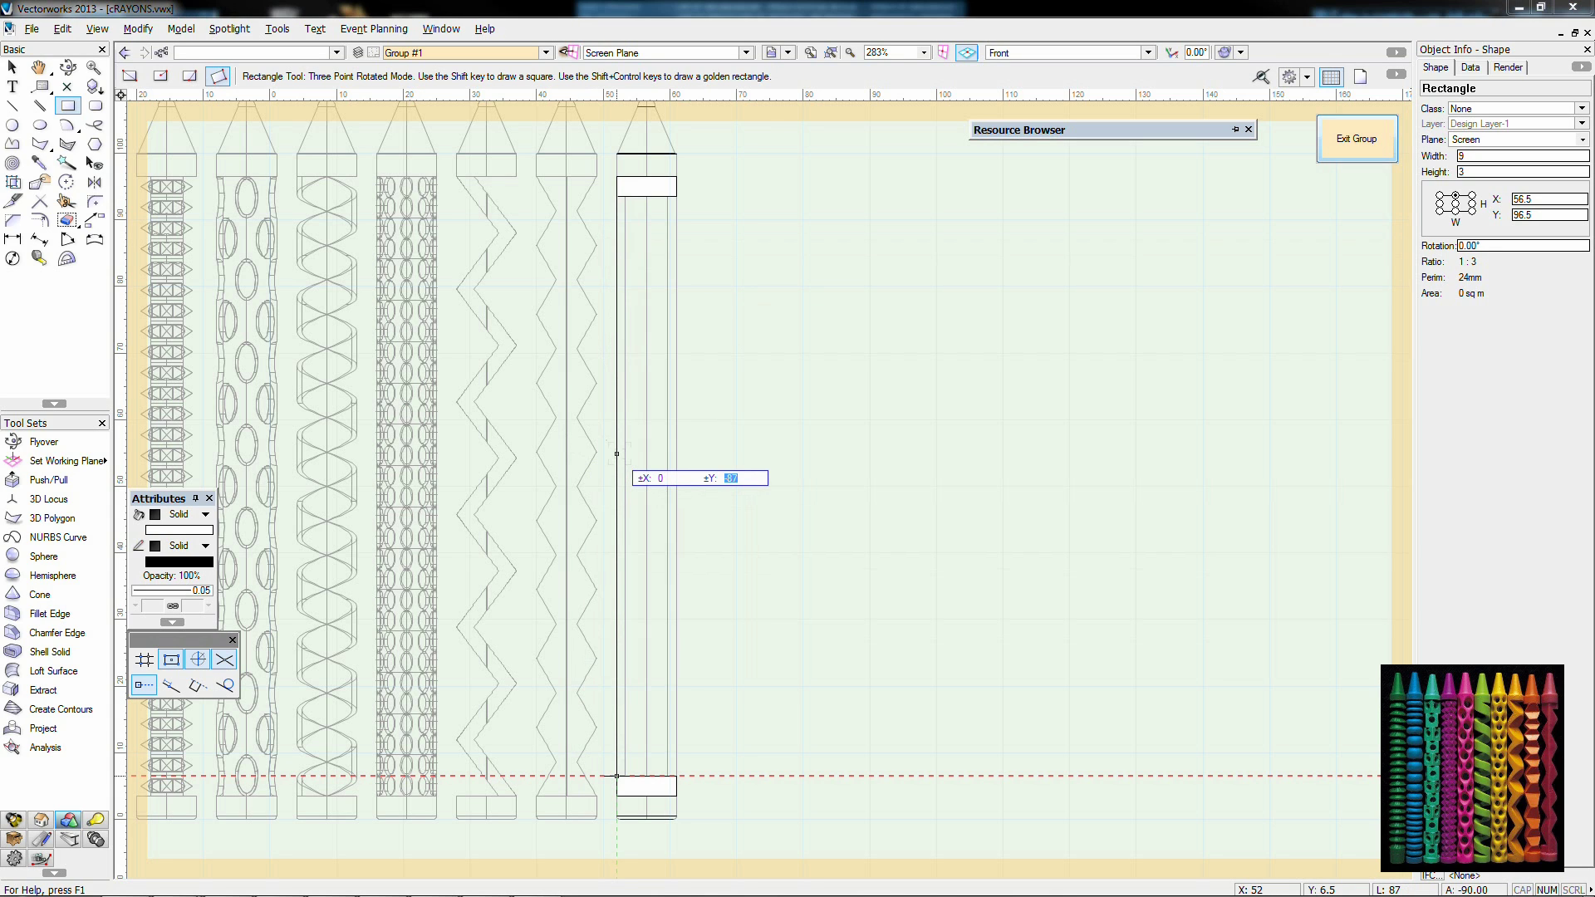
text(/10)
key(Return)
key(Return)
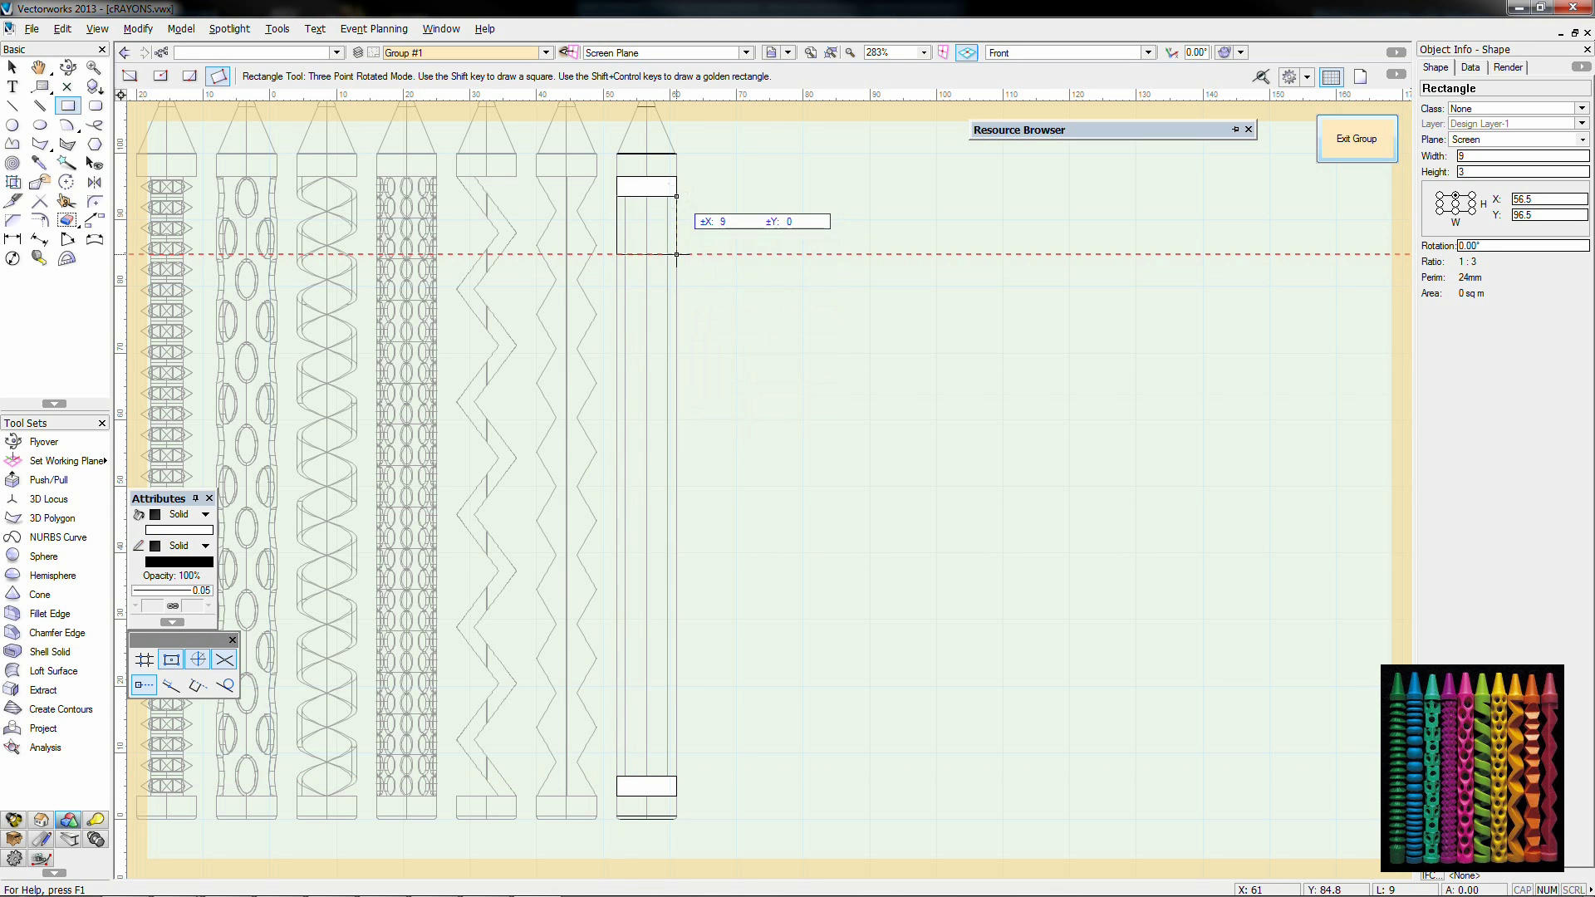
click(677, 197)
scroll(677, 253, up, 1)
click(677, 254)
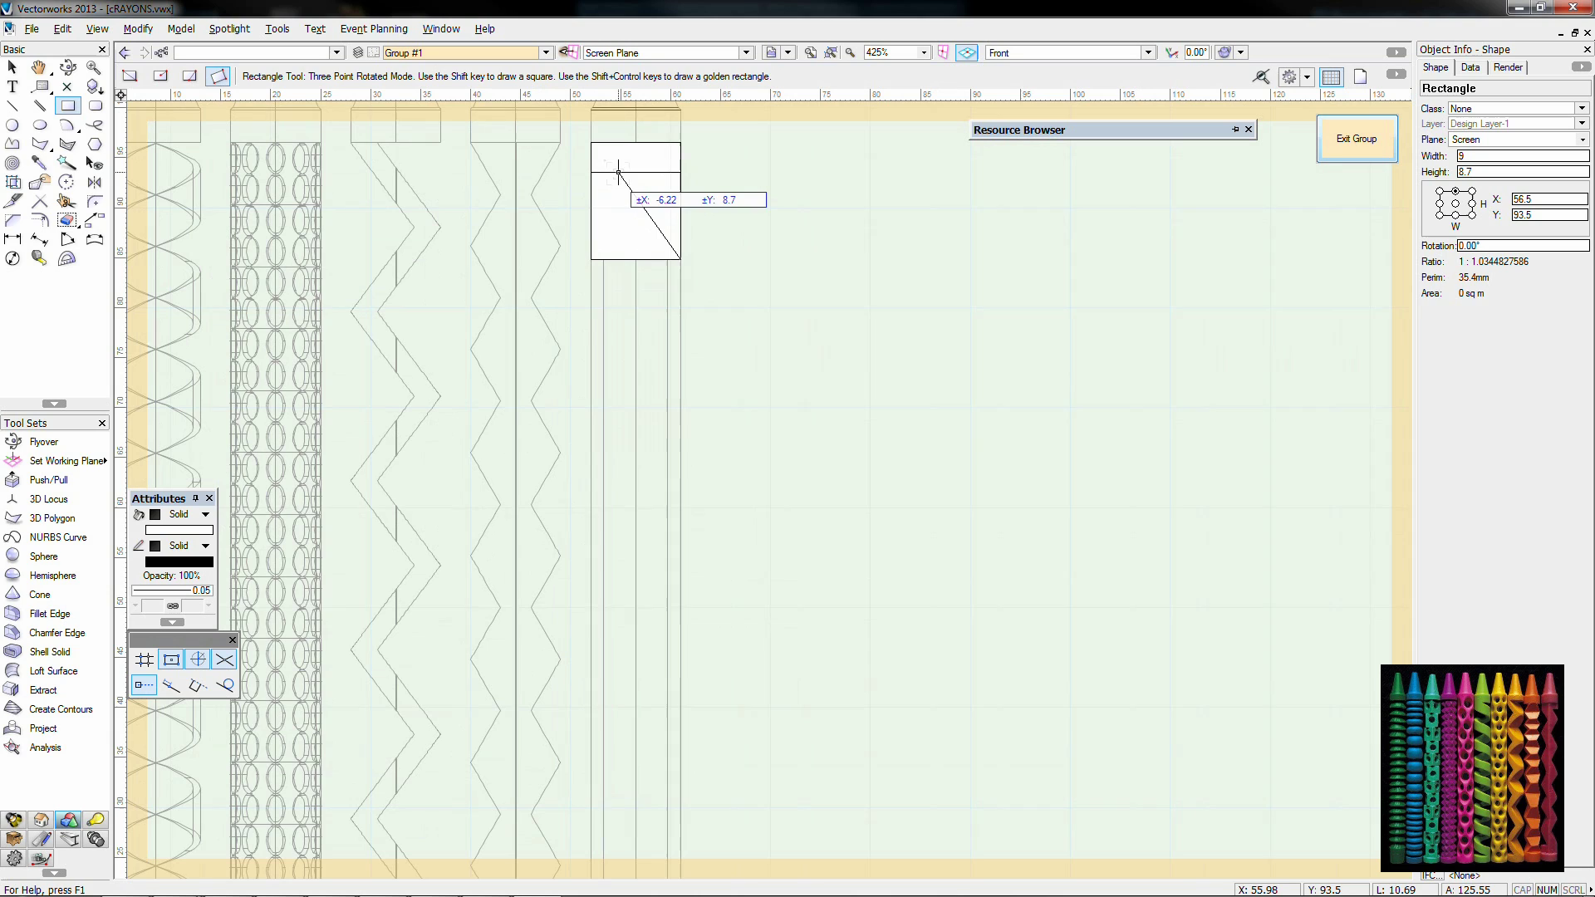
Step: Draw a slanted rectangle about 4.11 by 9.26 mm outward from the 8.7 mm helper rectangle's lower right corner
scroll(636, 172, up, 2)
click(653, 174)
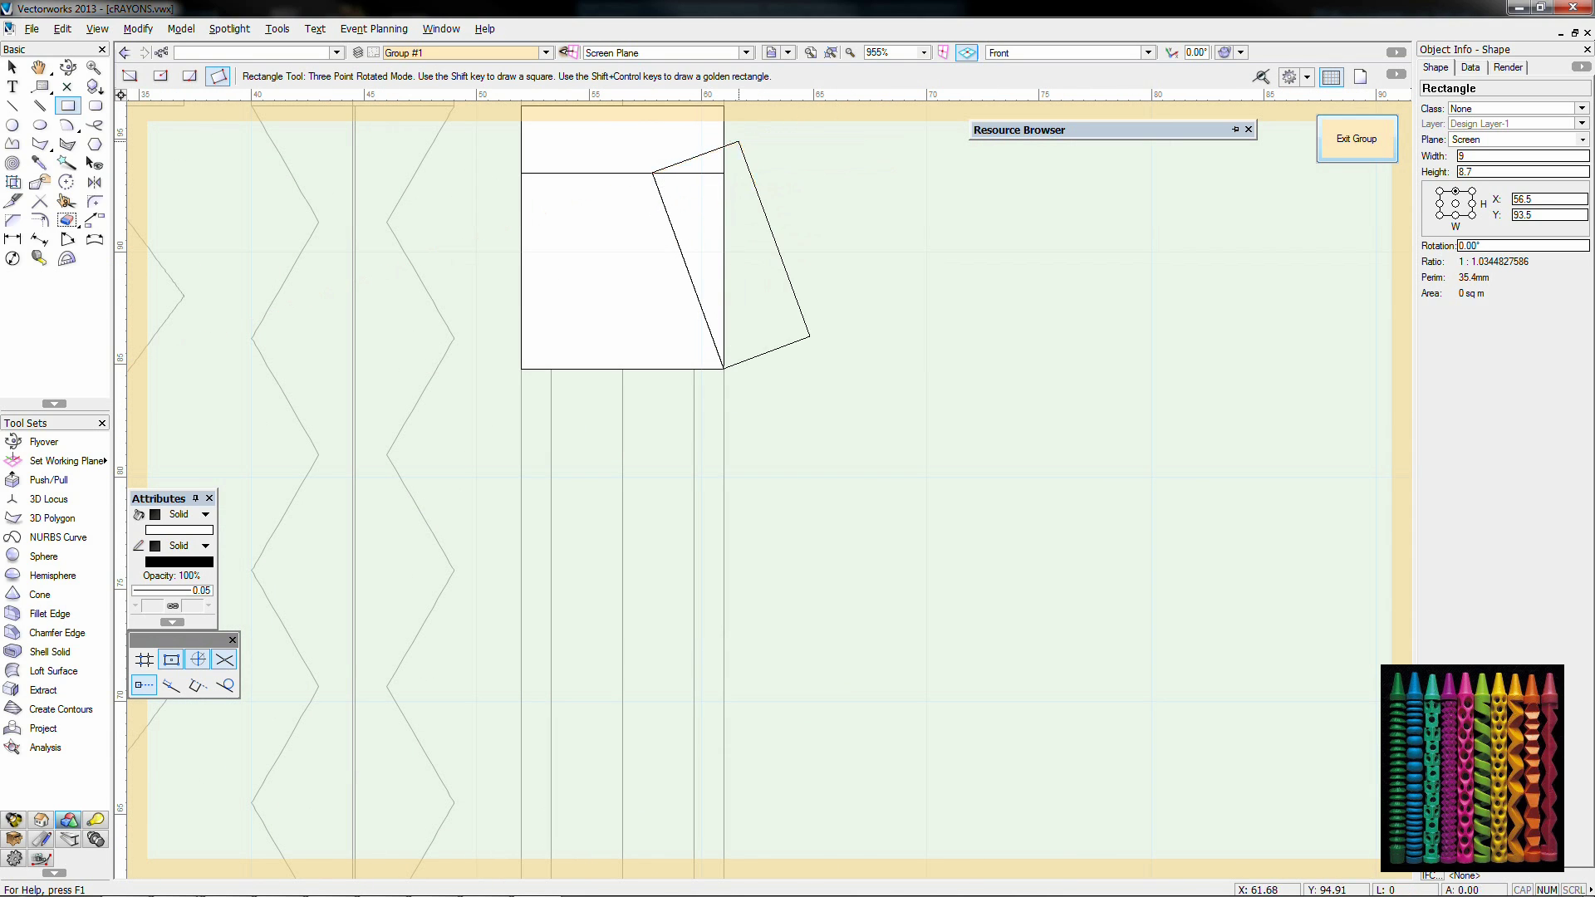
click(724, 189)
Step: Try to mirror a copy of the slanted rectangle across the body's vertical centreline
click(94, 182)
click(623, 268)
click(623, 368)
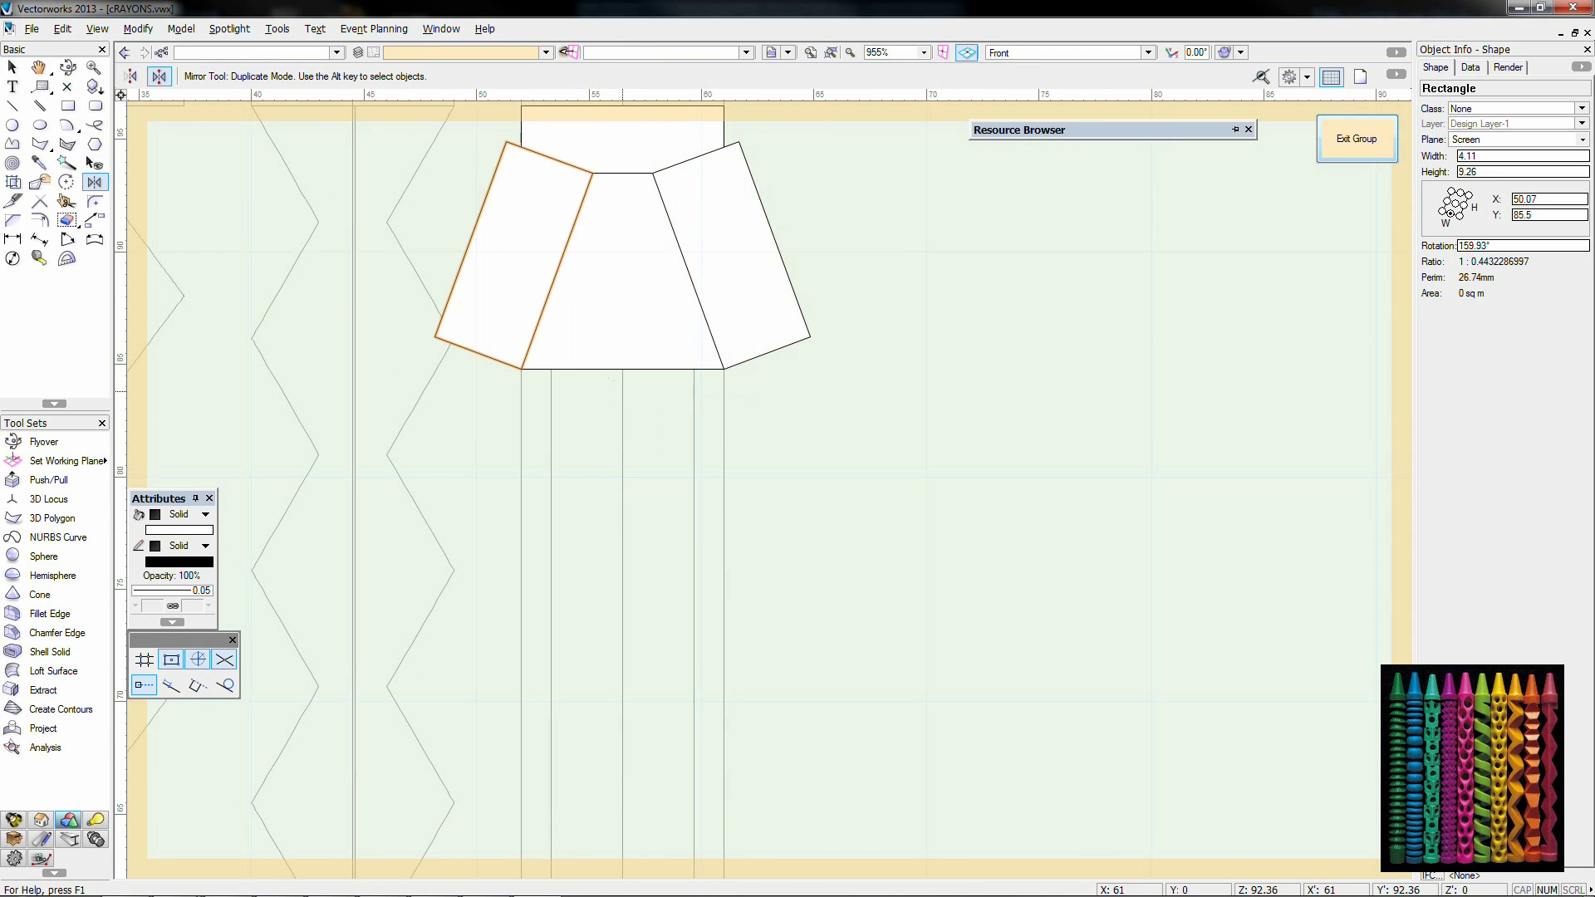
key(x)
scroll(623, 391, down, 1)
scroll(622, 392, up, 1)
key(ctrl+z)
Step: Mirror a copy of the slanted rectangle across its inner slanted edge and move the copy to the body's left edge
click(94, 181)
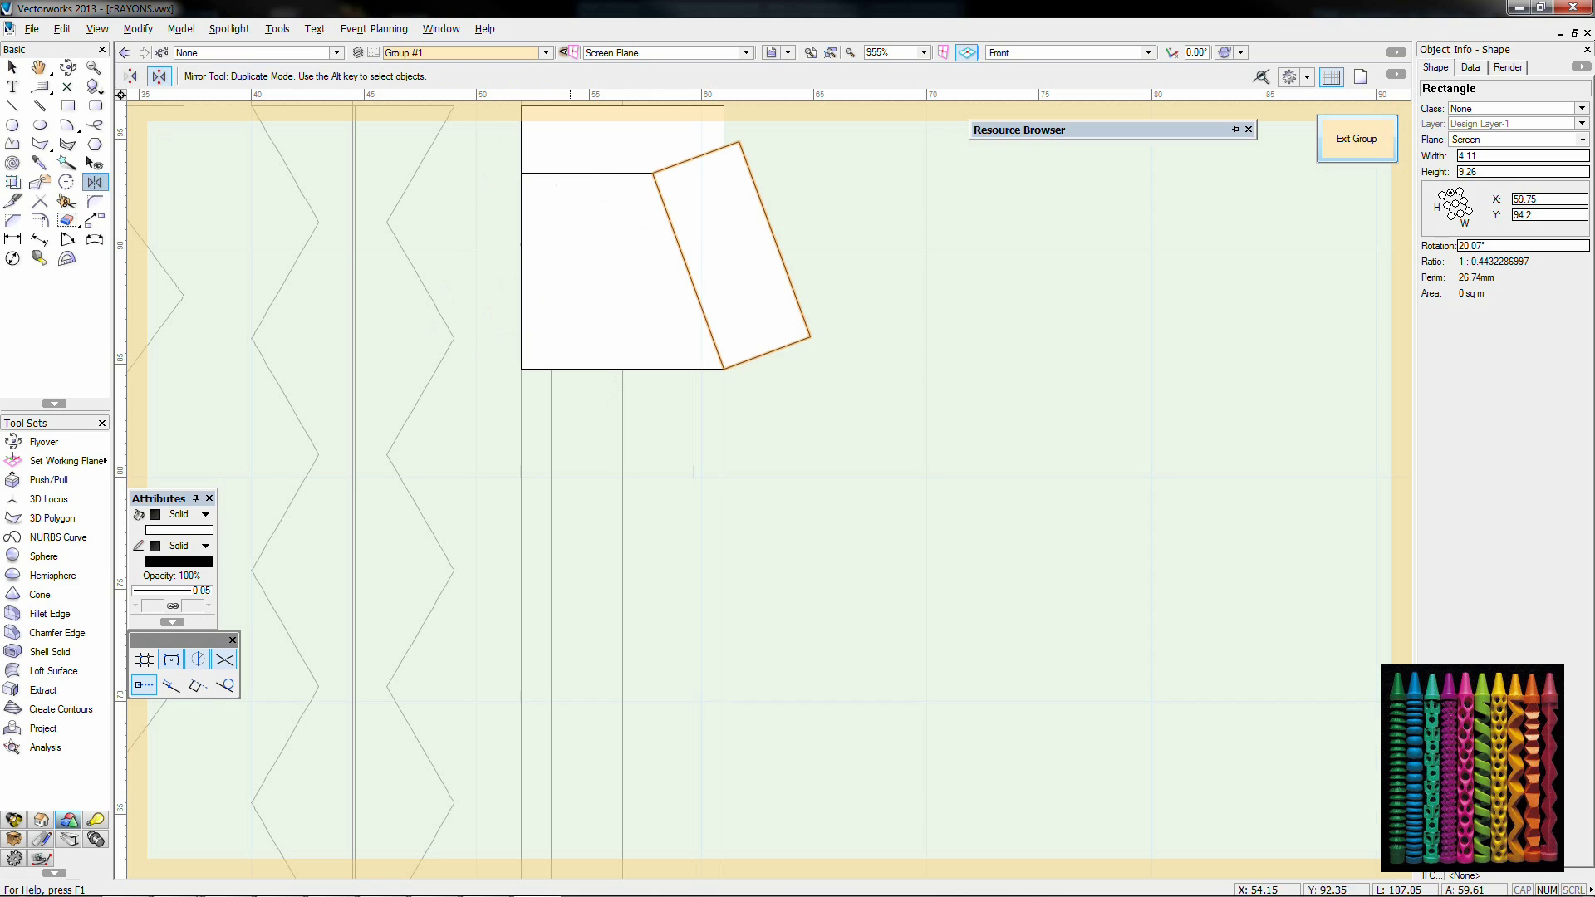
click(653, 173)
click(723, 369)
key(x)
key(x)
drag(653, 173, 521, 173)
scroll(956, 438, down, 2)
shift+click(855, 367)
key(ctrl+e)
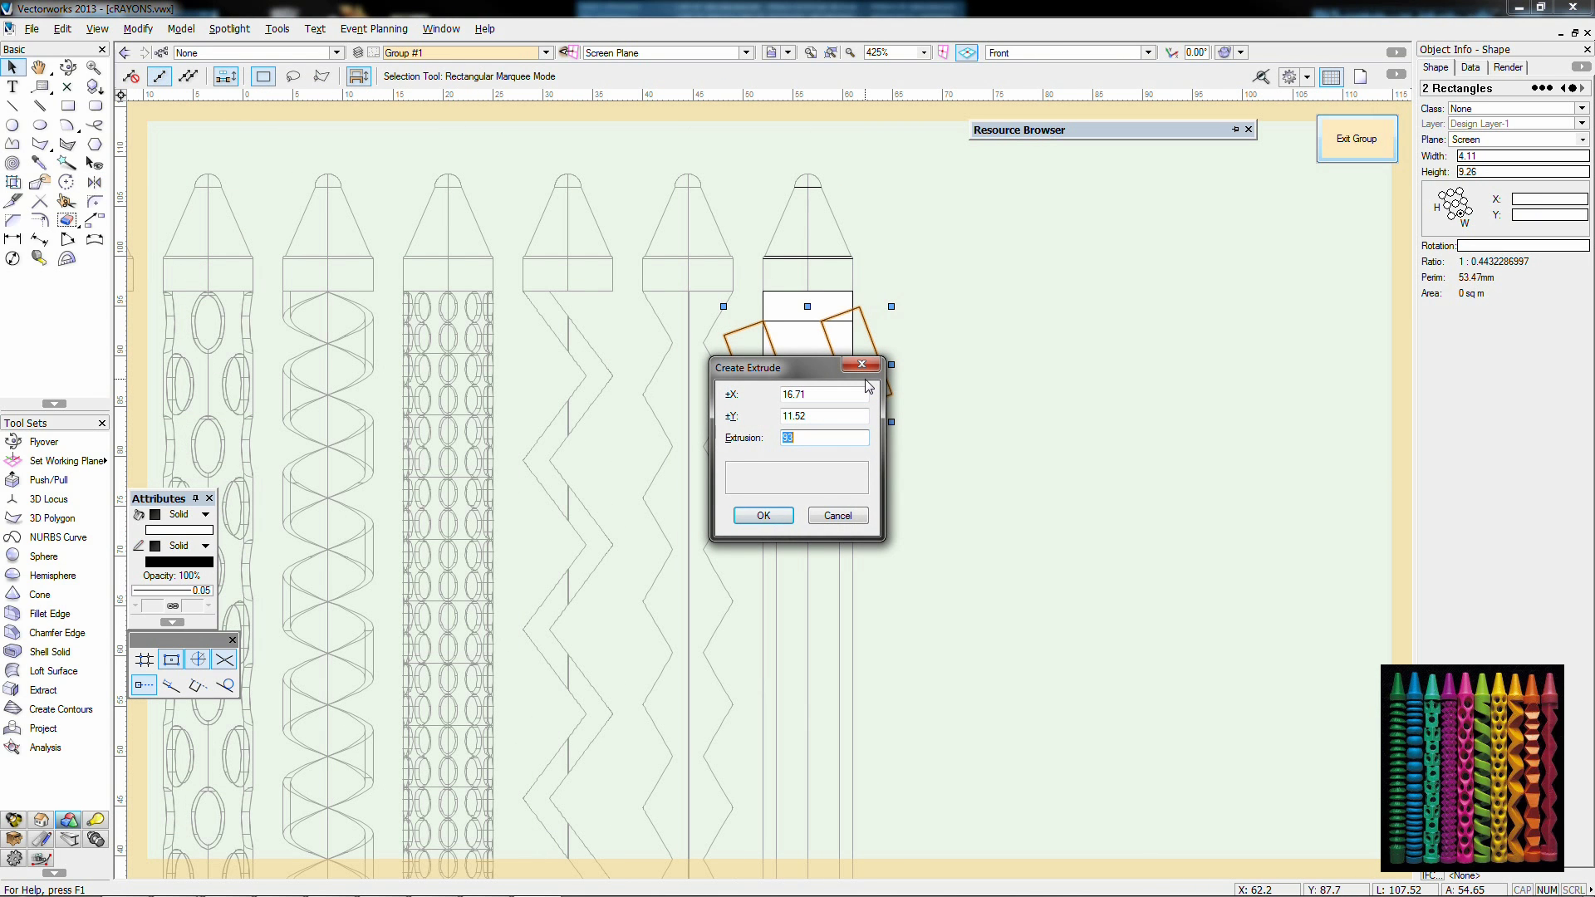
key(Return)
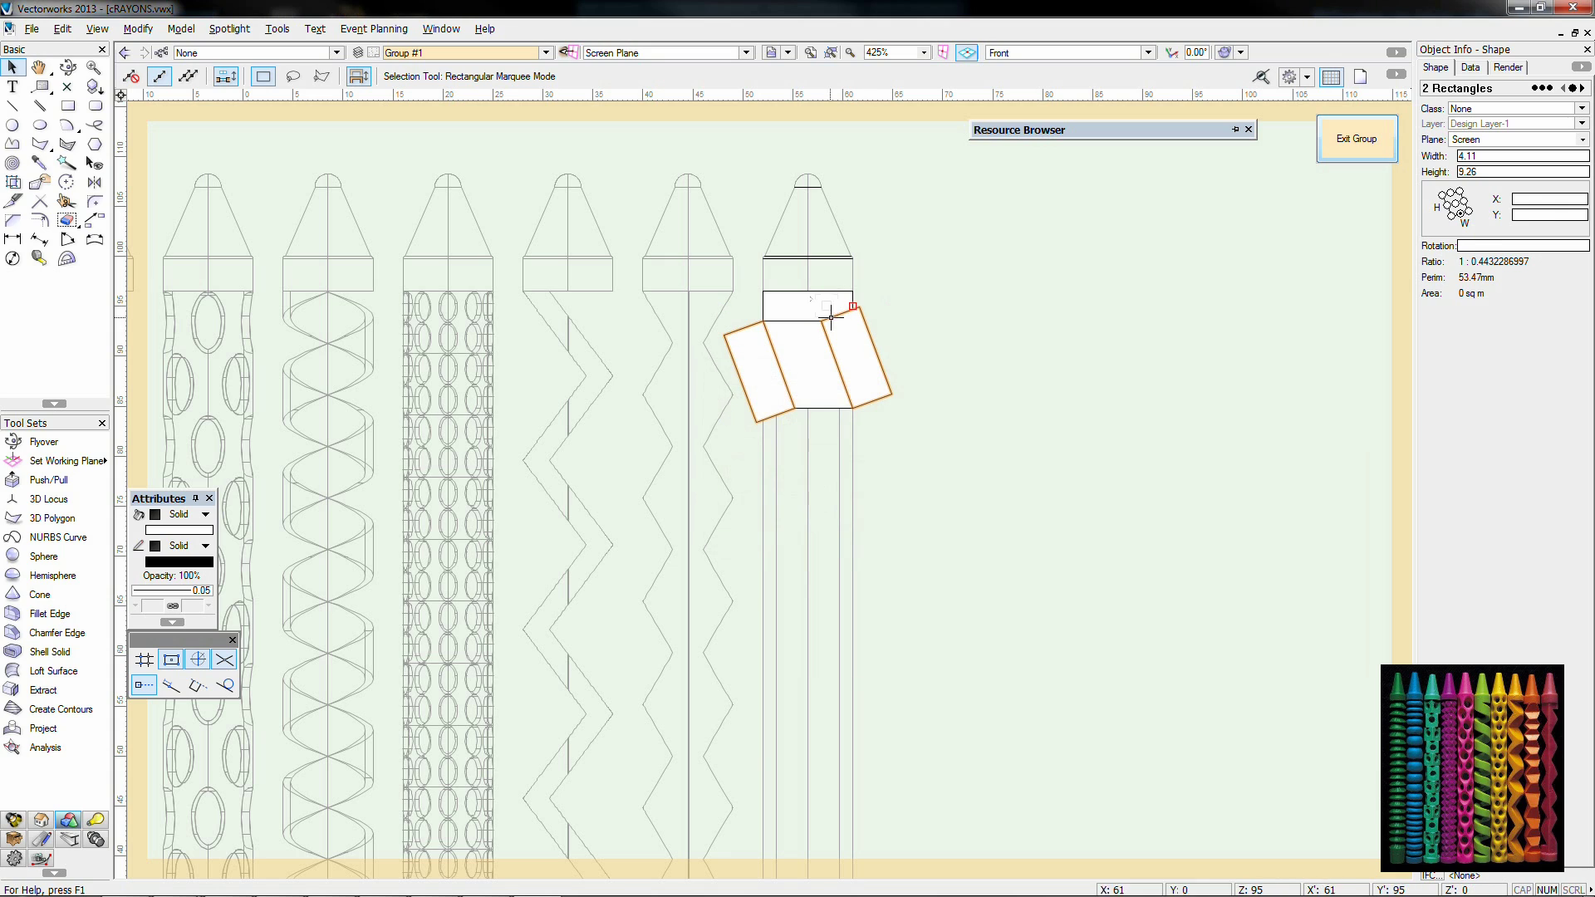
Step: Widen the upper 3 mm high rectangle to about 17.05 mm and mirror a copy below the slanted pair across its horizontal midline
click(805, 291)
drag(853, 307, 895, 307)
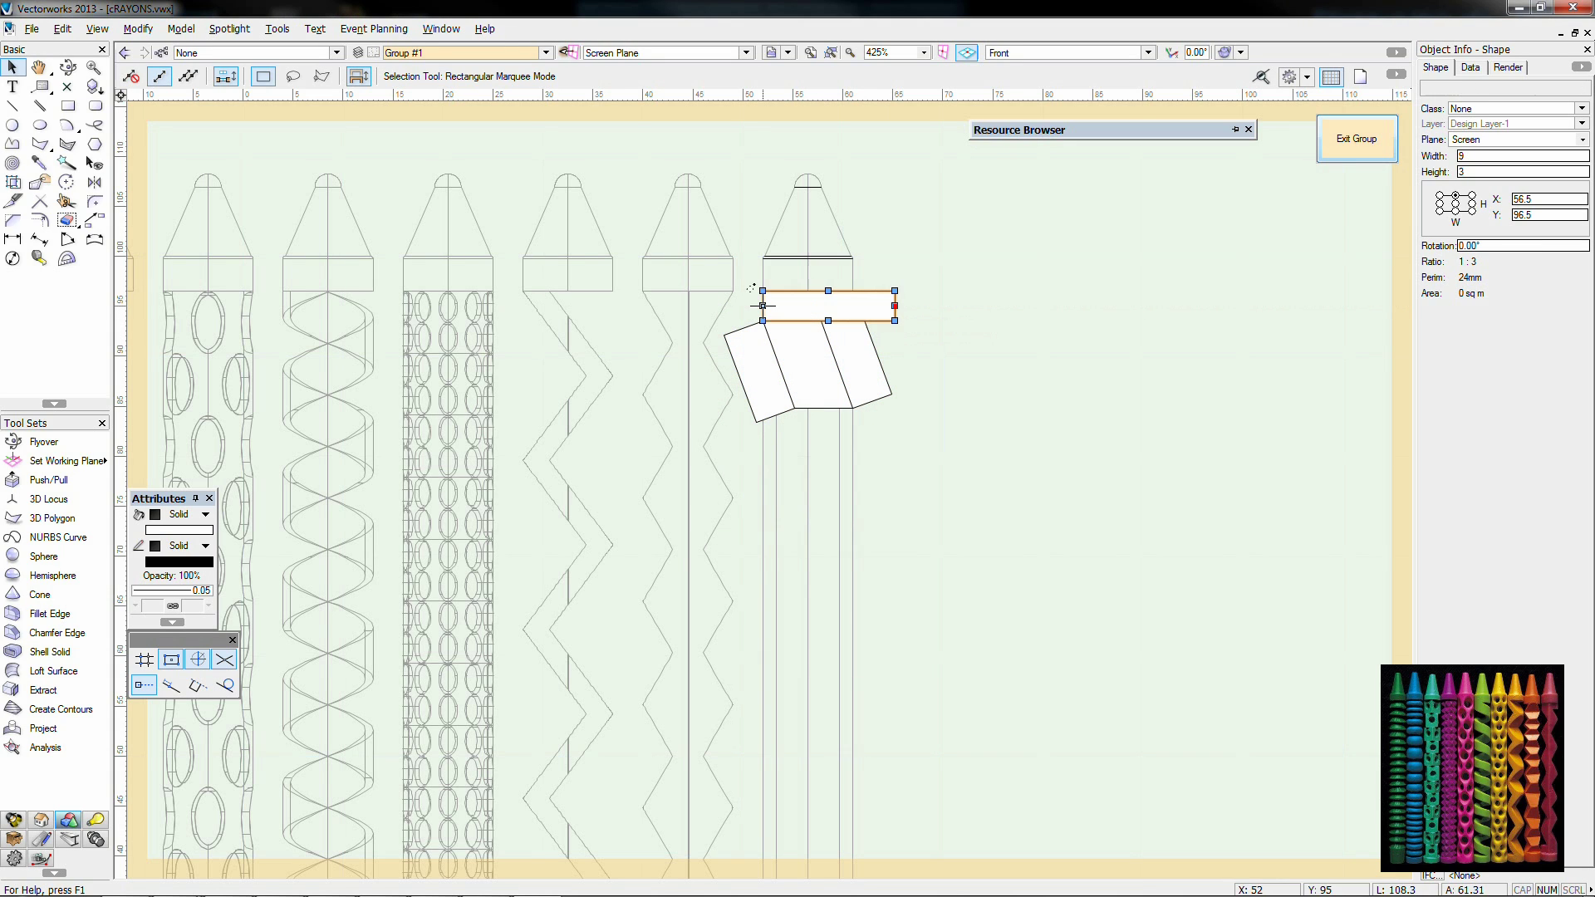
drag(762, 306, 724, 306)
key(equal)
click(812, 363)
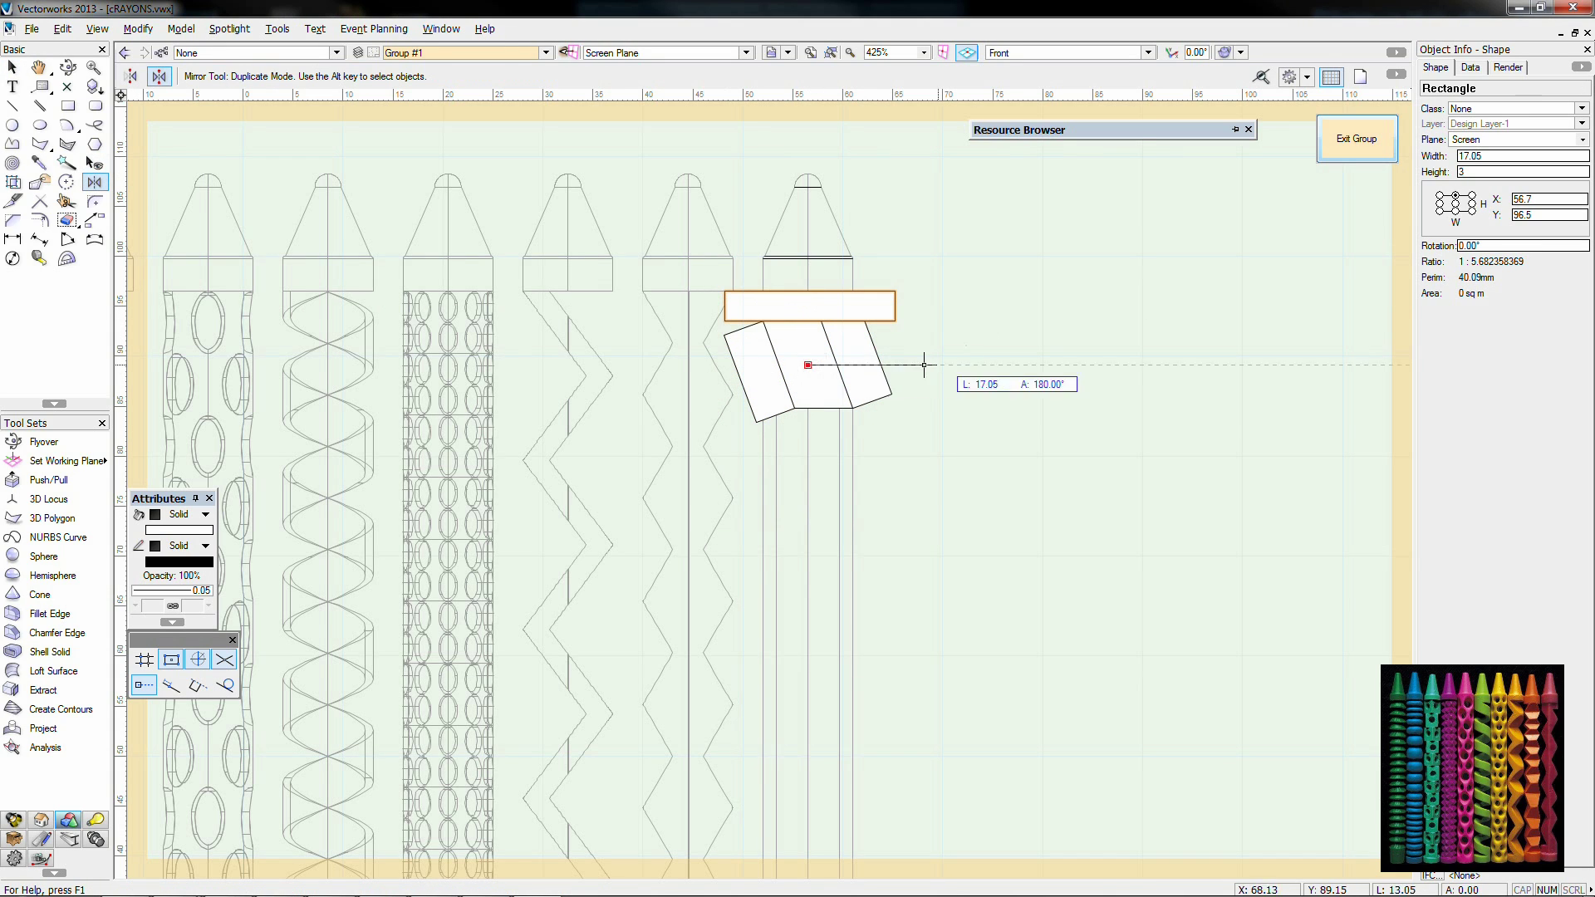
click(935, 363)
key(x)
Step: Clip the two slanted rectangles with the wide rectangles above and below them, and delete the wide rectangles
key(ctrl+a)
right_click(869, 351)
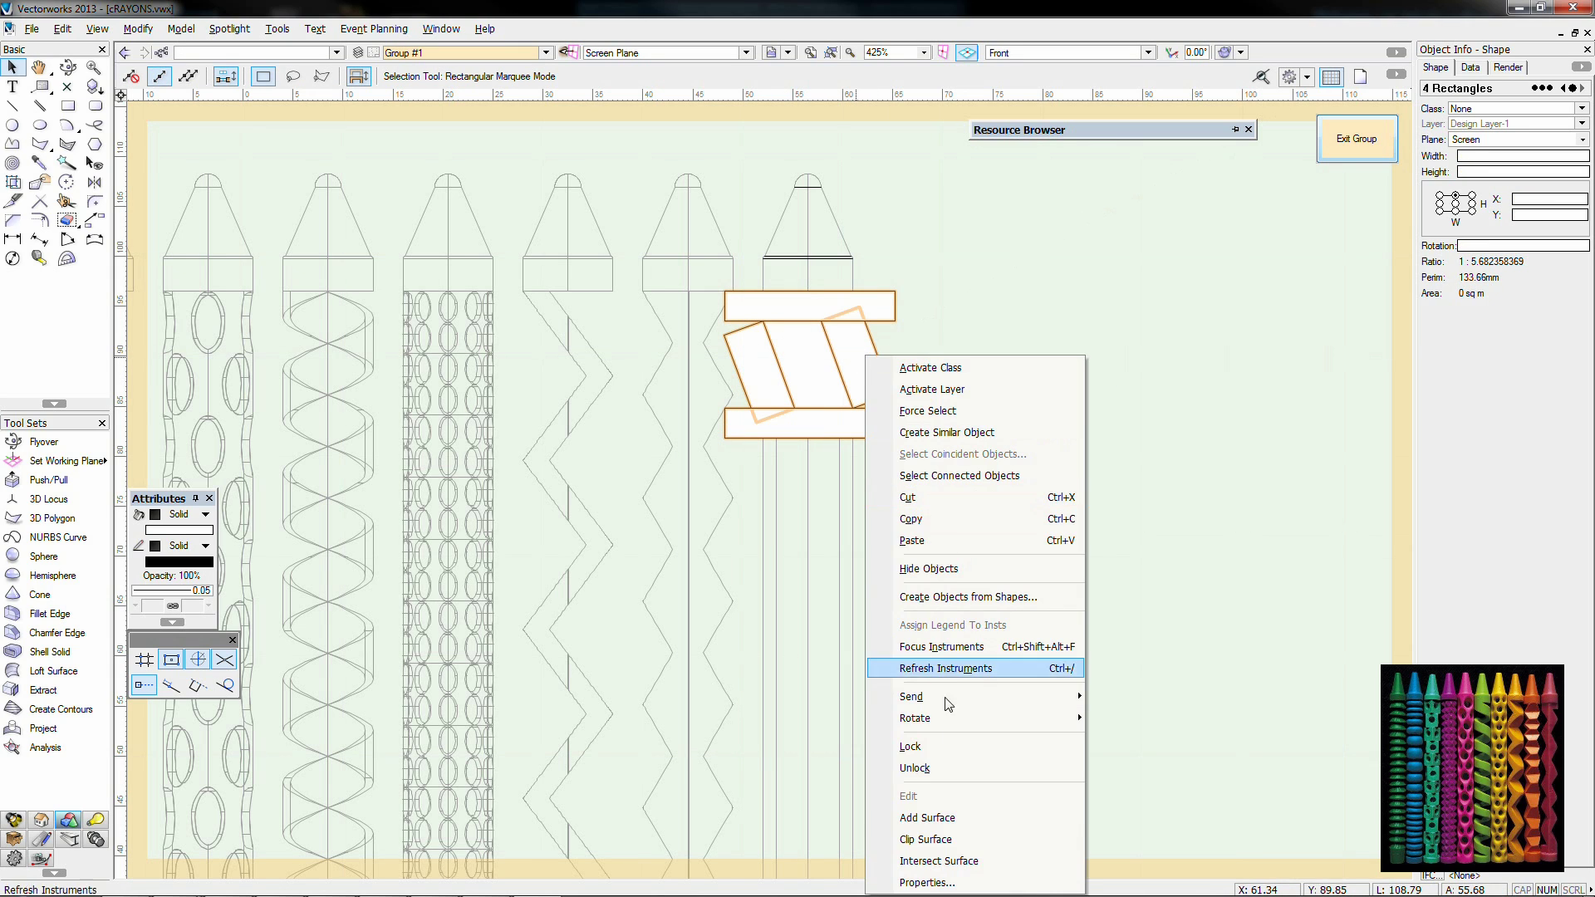
click(919, 840)
key(Delete)
Step: Extrude the two clipped slanted polygons together by 20 mm
click(852, 348)
shift+click(763, 363)
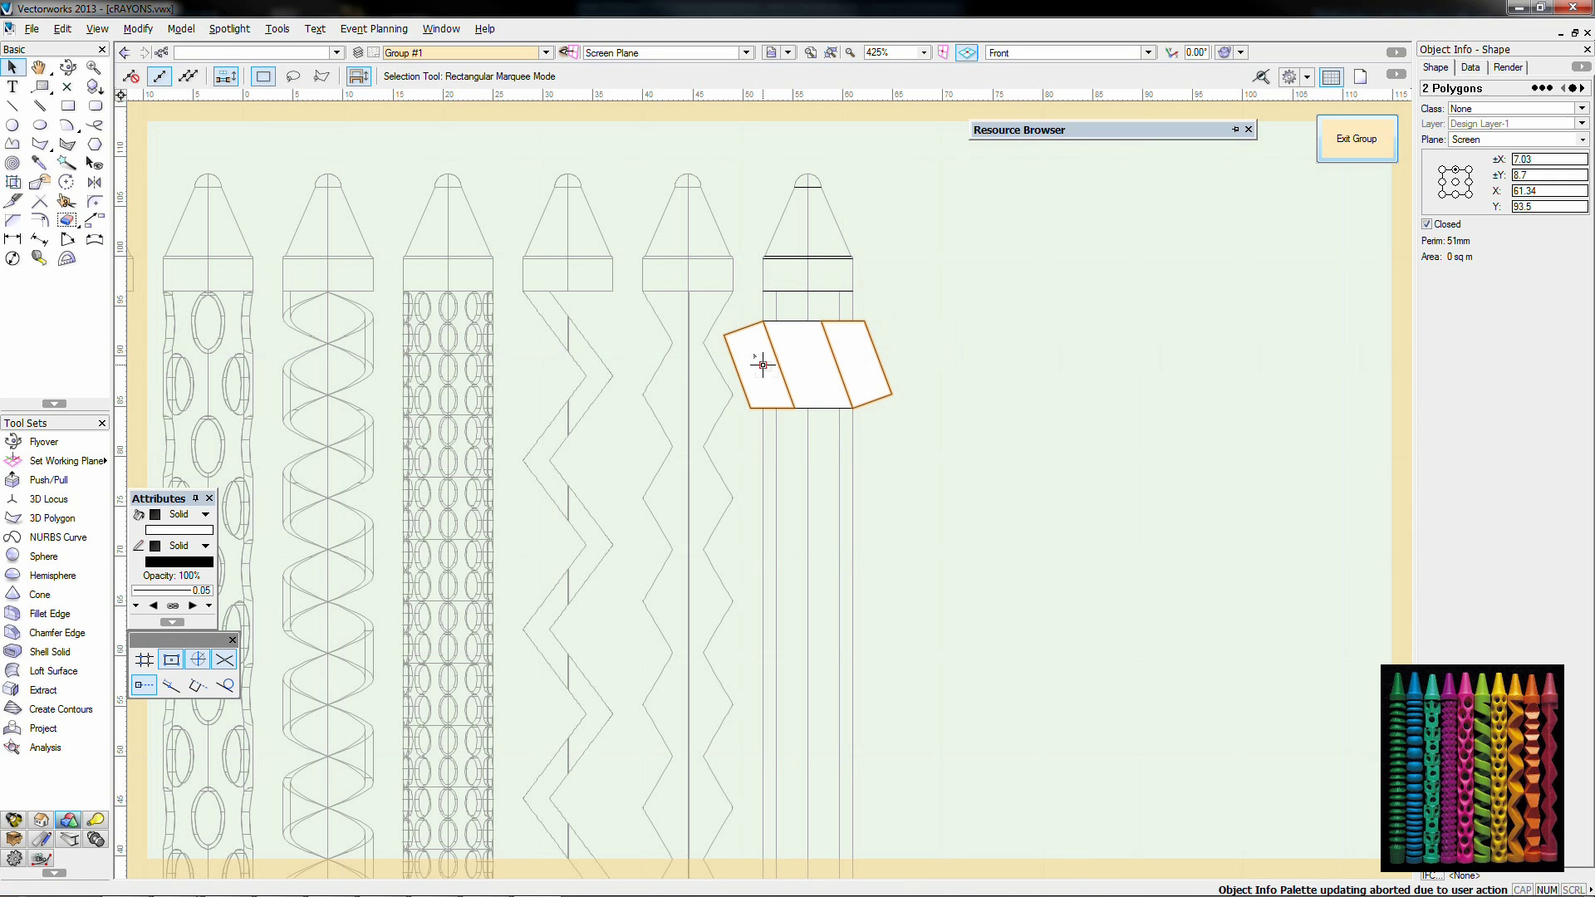
key(ctrl+e)
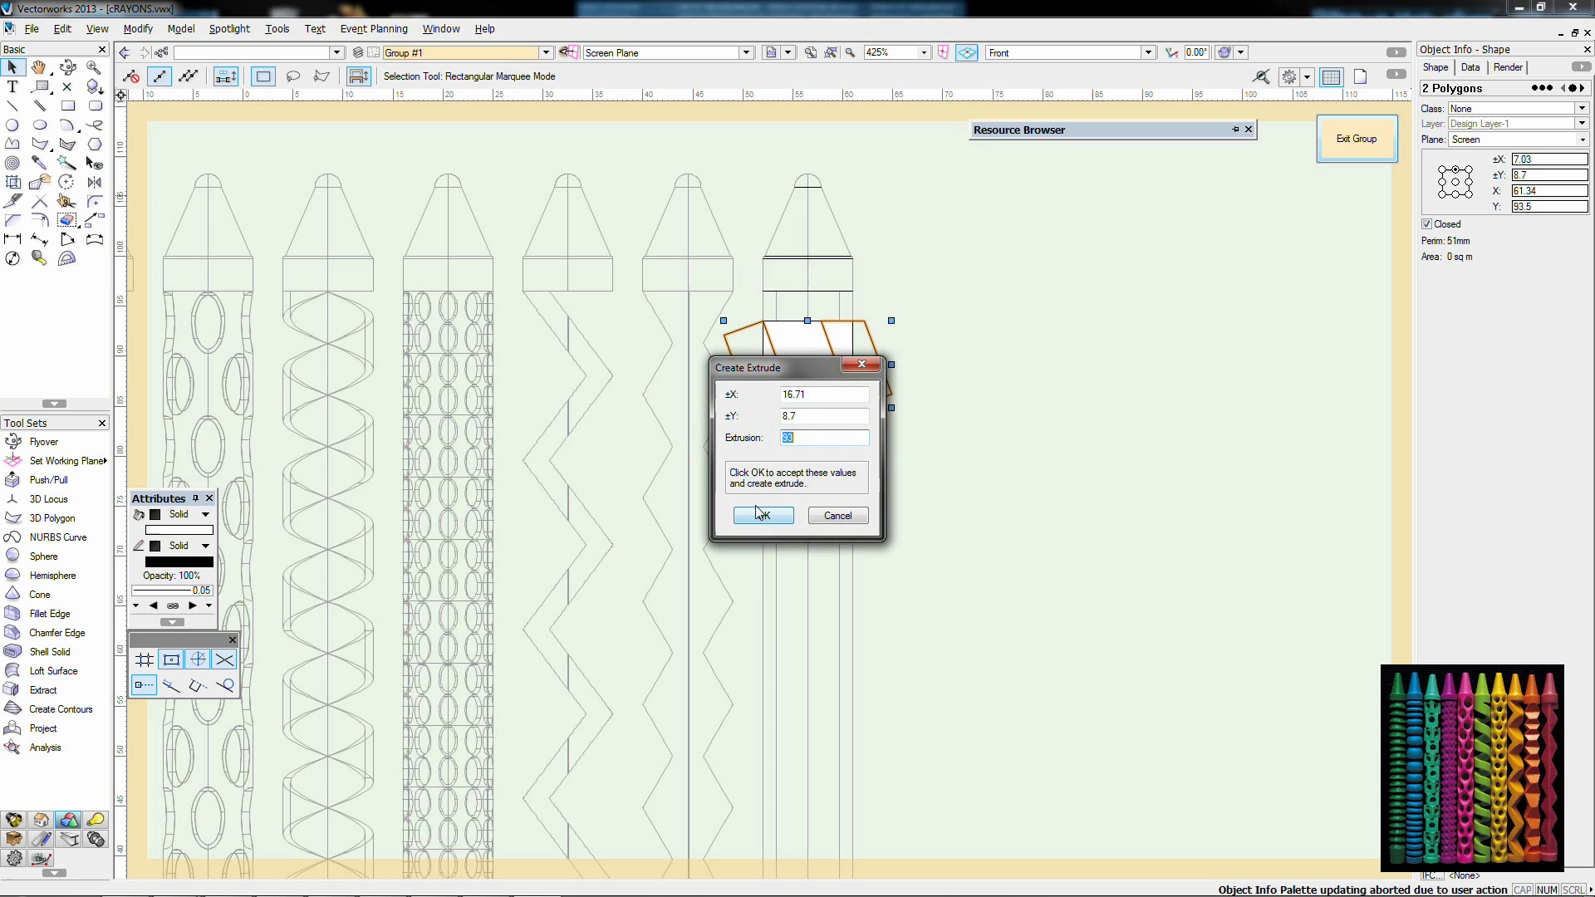
click(760, 513)
Step: Mirror nine copies of the slanted extrude downward, each across the previous one's lower edge, filling the tenth crayon's body length
click(90, 188)
drag(794, 408, 907, 408)
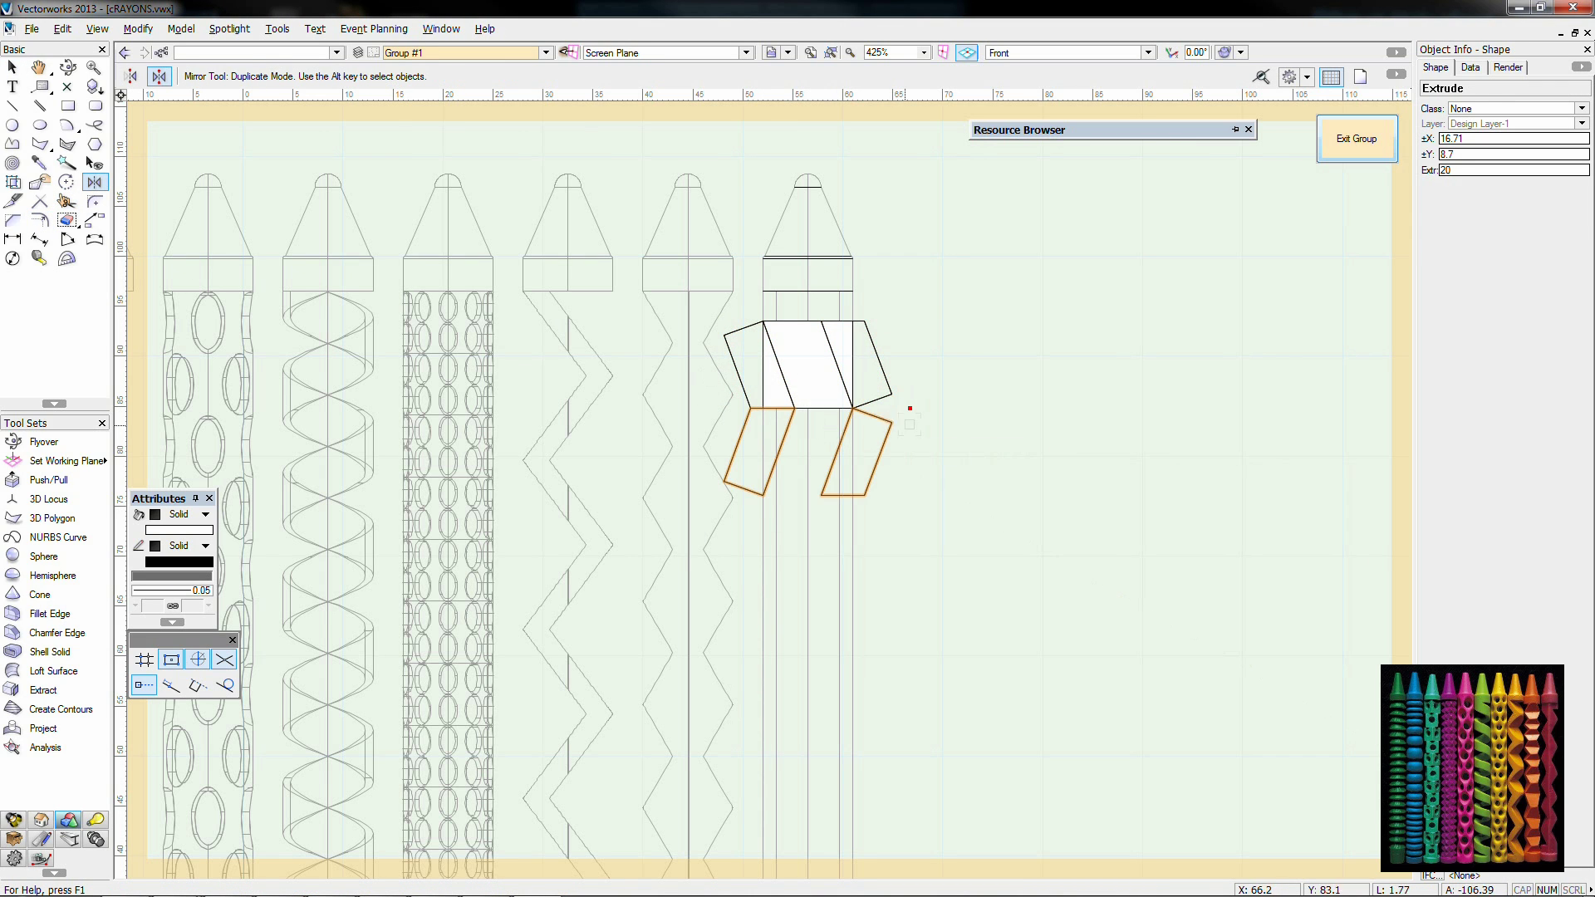
drag(762, 496, 1002, 496)
drag(751, 581, 991, 581)
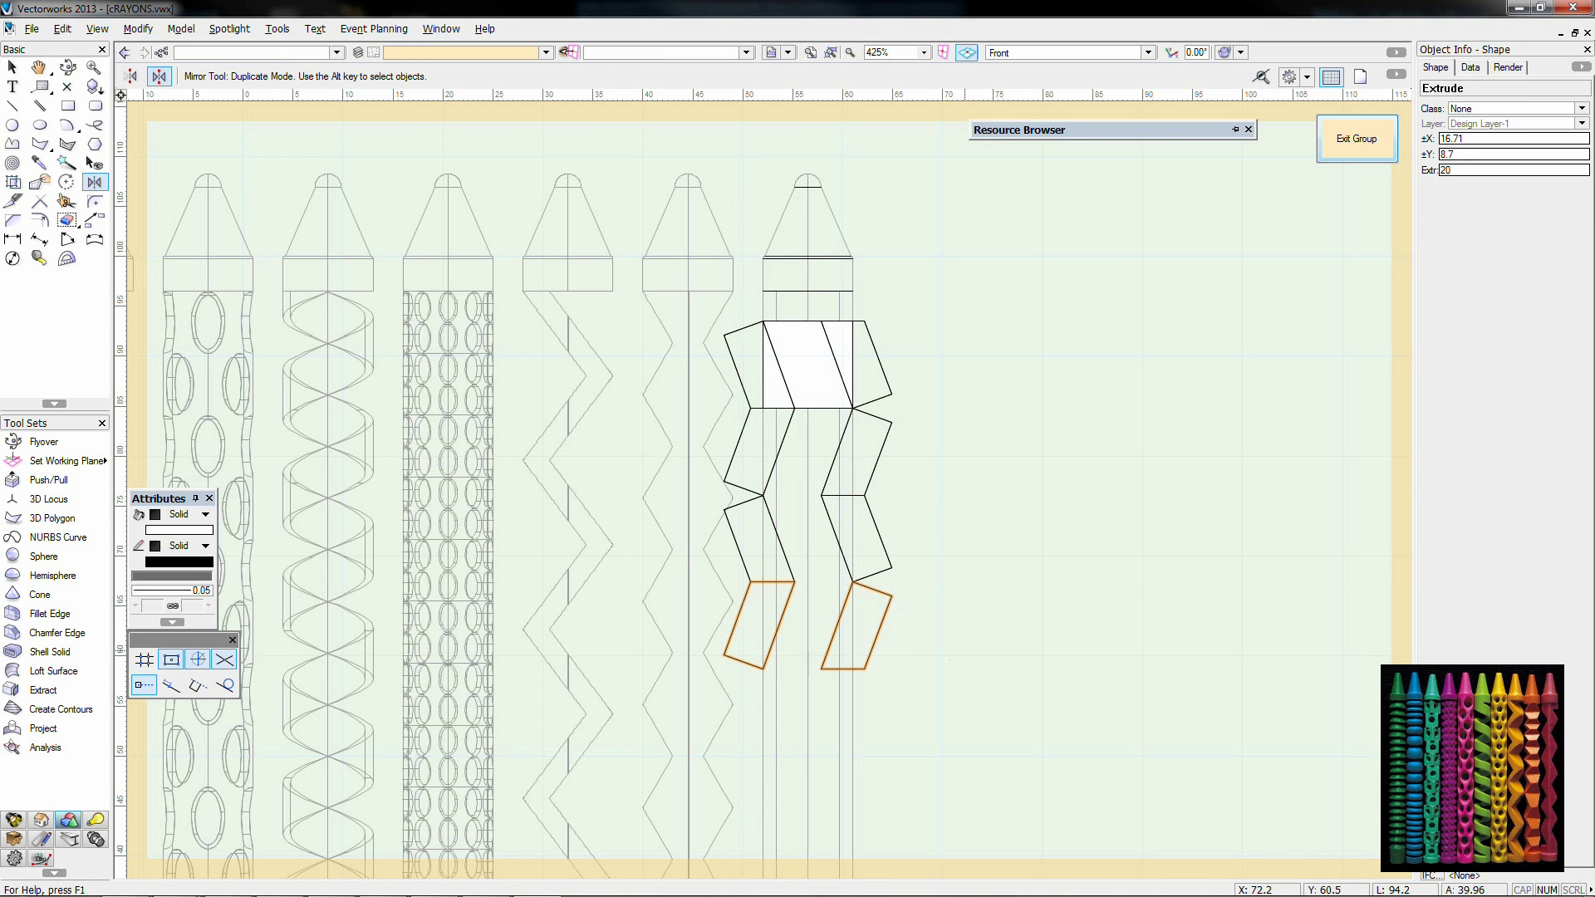
middle_drag(907, 701, 812, 470)
drag(726, 438, 830, 439)
drag(725, 525, 836, 527)
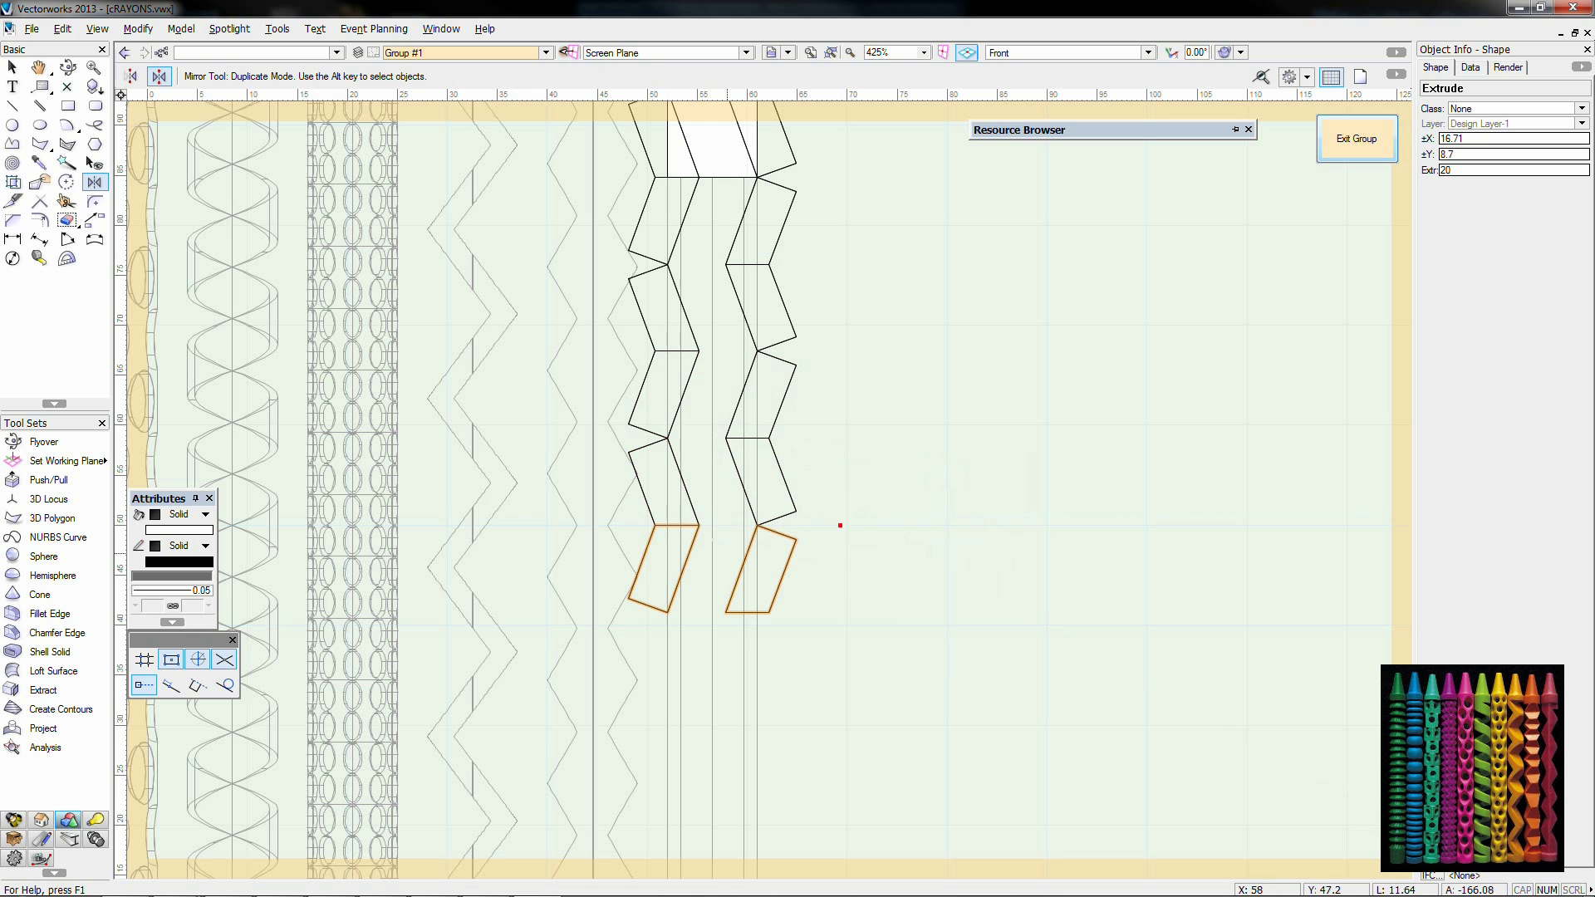
drag(726, 612, 905, 612)
drag(655, 699, 831, 700)
middle_drag(831, 699, 841, 417)
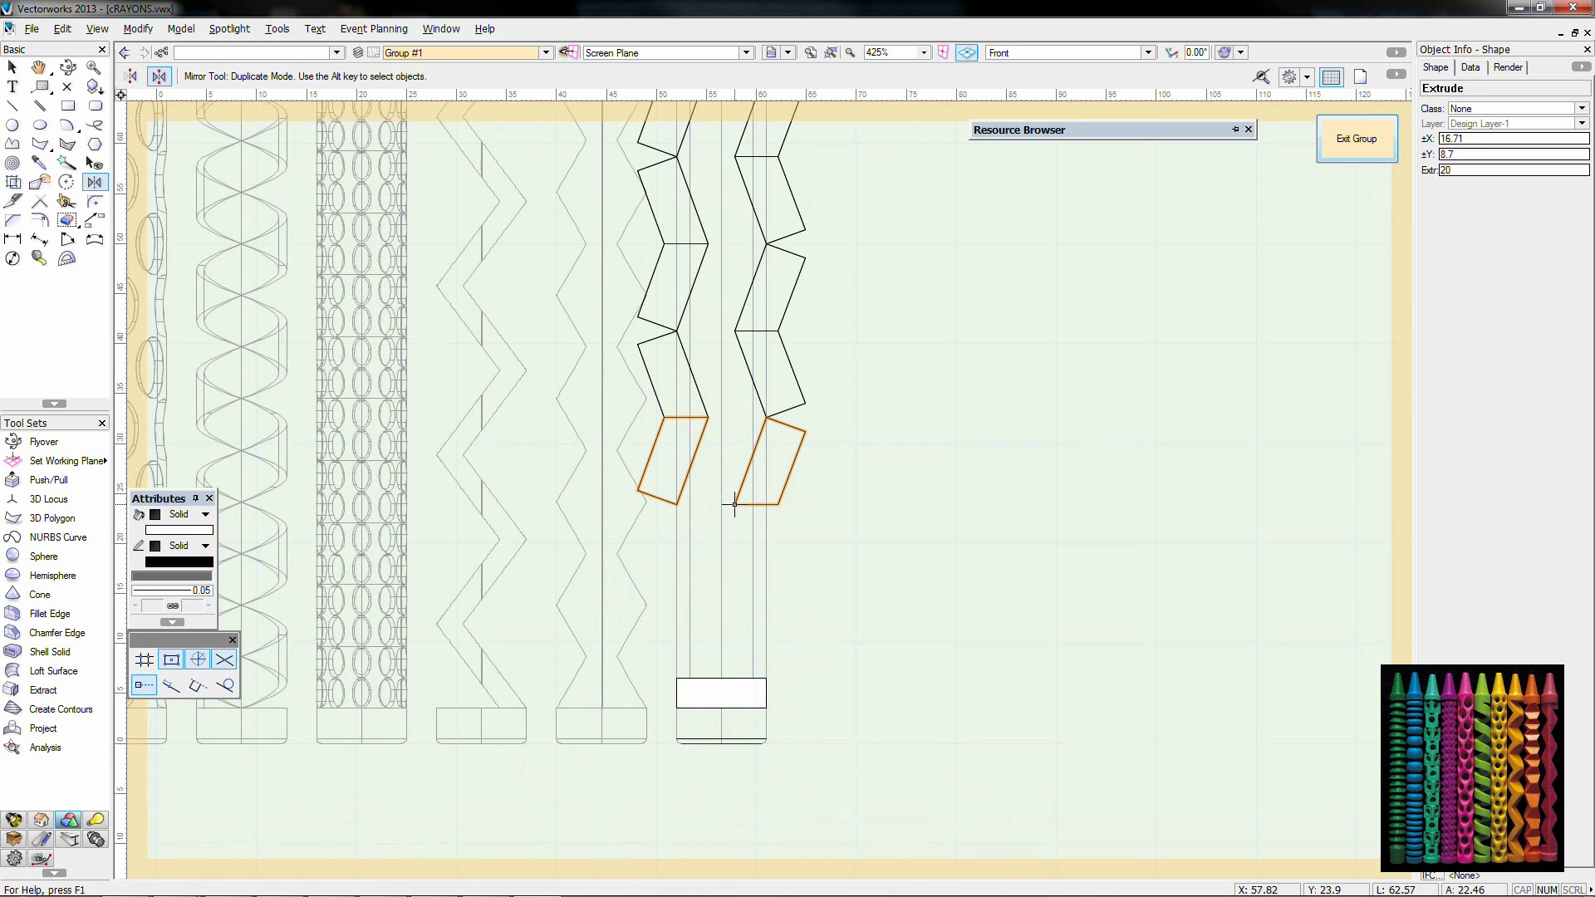
drag(677, 504, 839, 504)
drag(663, 591, 838, 592)
Step: Delete the two leftover guide rectangles, one above the base collar and one at the body's upper end
key(x)
click(754, 694)
key(Delete)
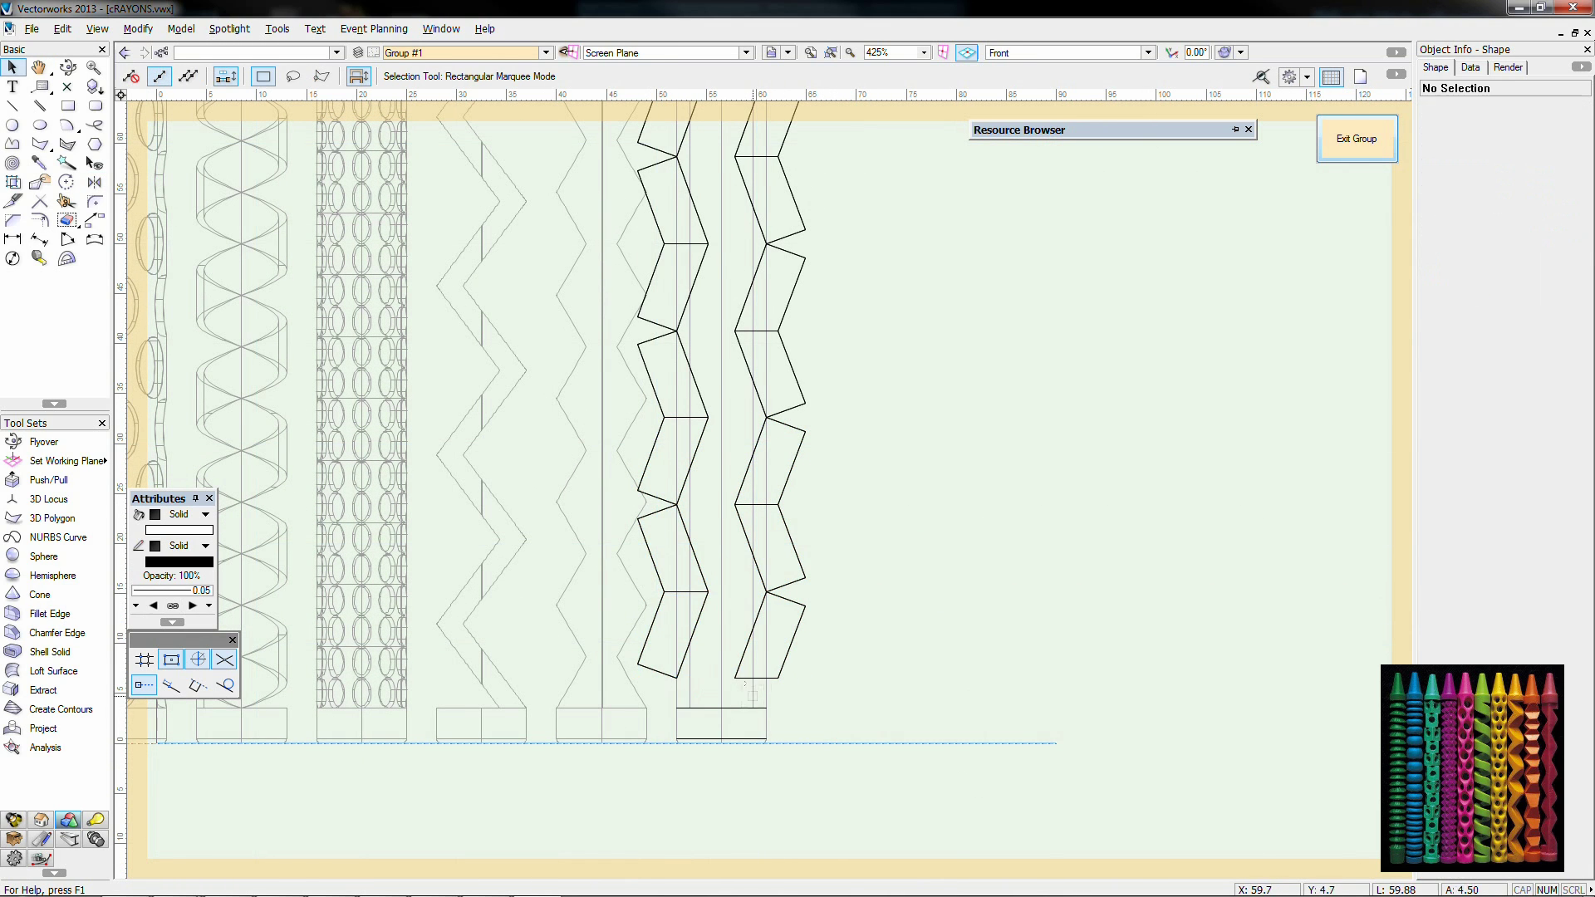
scroll(766, 690, down, 1)
click(736, 131)
key(Delete)
Step: Move all ten slanted extrudes in plan view onto the tenth crayon so they span its full depth
middle_drag(847, 278, 844, 335)
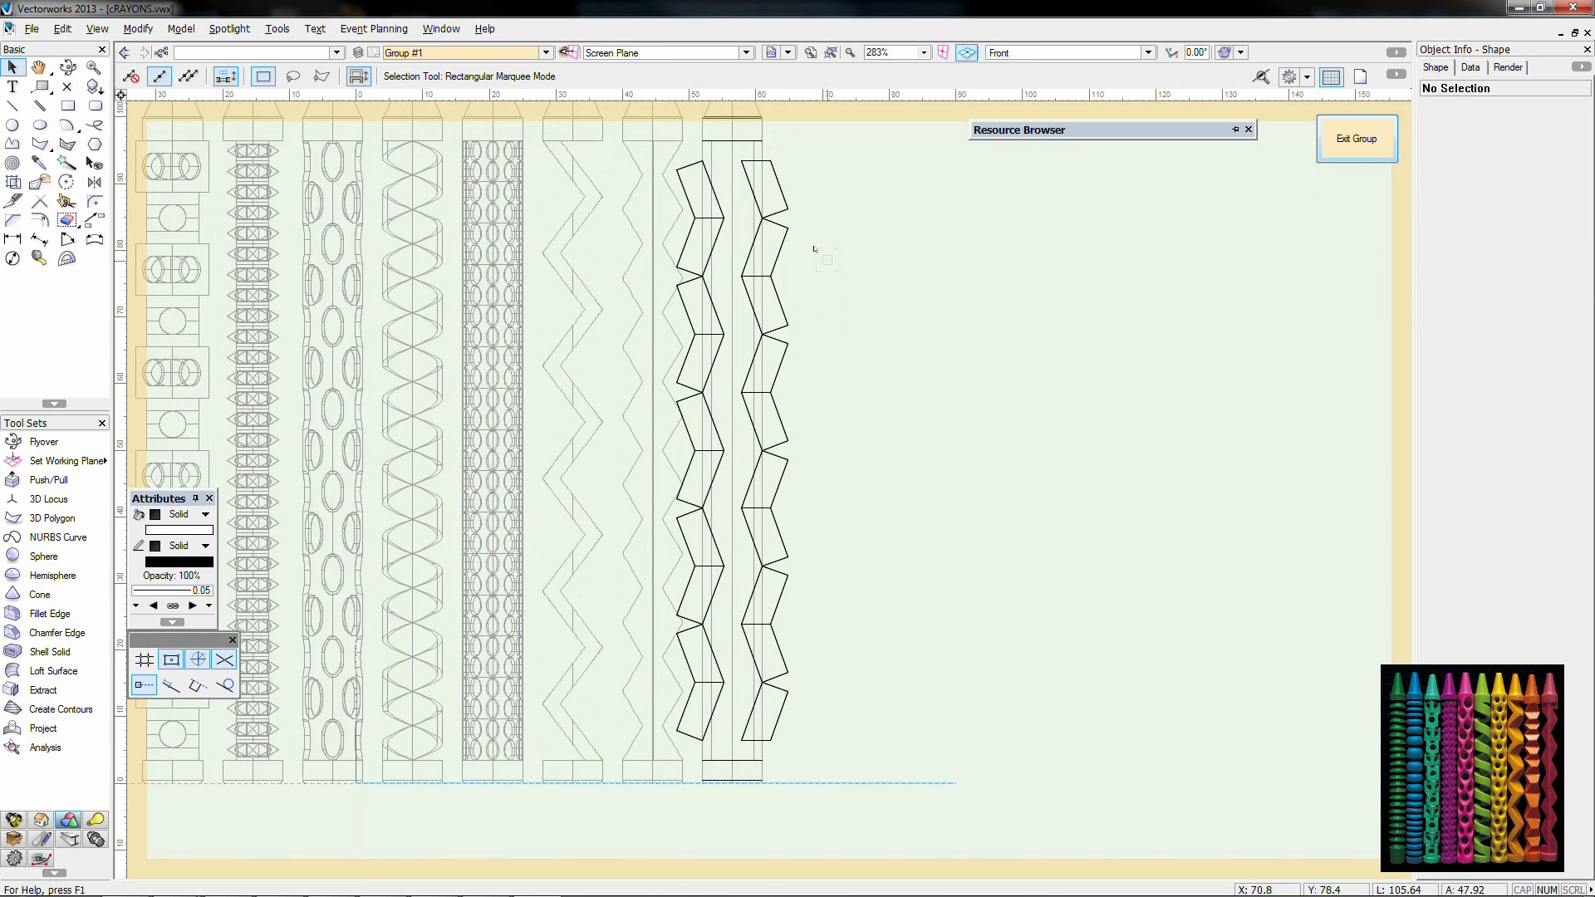
key(ctrl+5)
middle_drag(838, 531, 812, 229)
drag(676, 538, 695, 282)
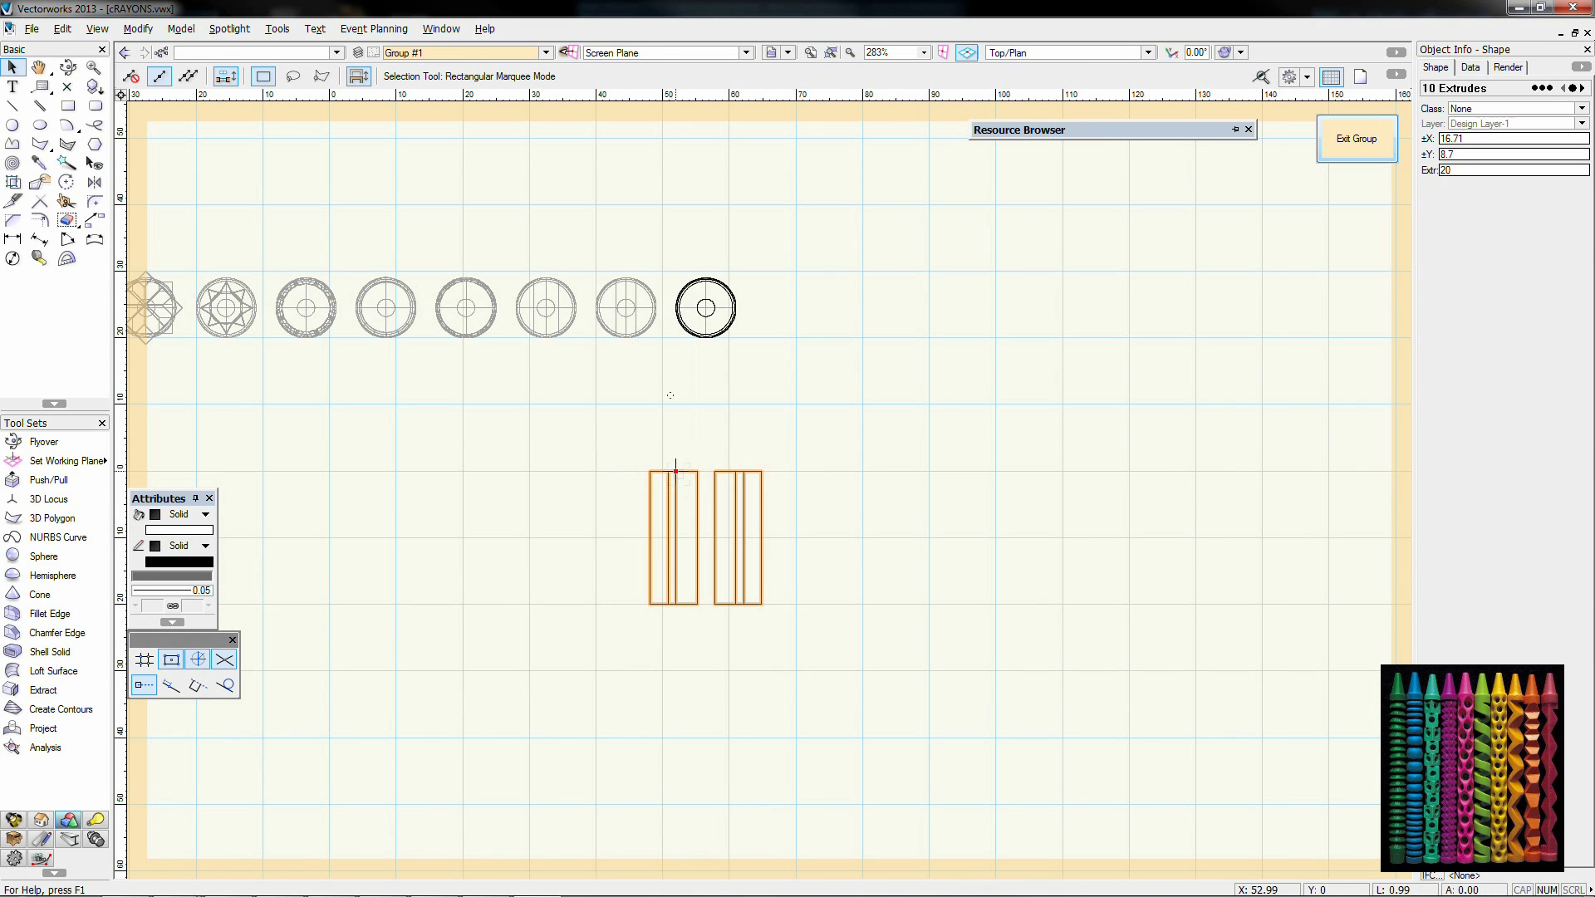
drag(675, 471, 676, 246)
Step: Subtract the ten slanted extrudes from the tenth crayon's body in front view to carve the zigzag
key(2)
middle_drag(707, 337, 701, 503)
shift+click(701, 521)
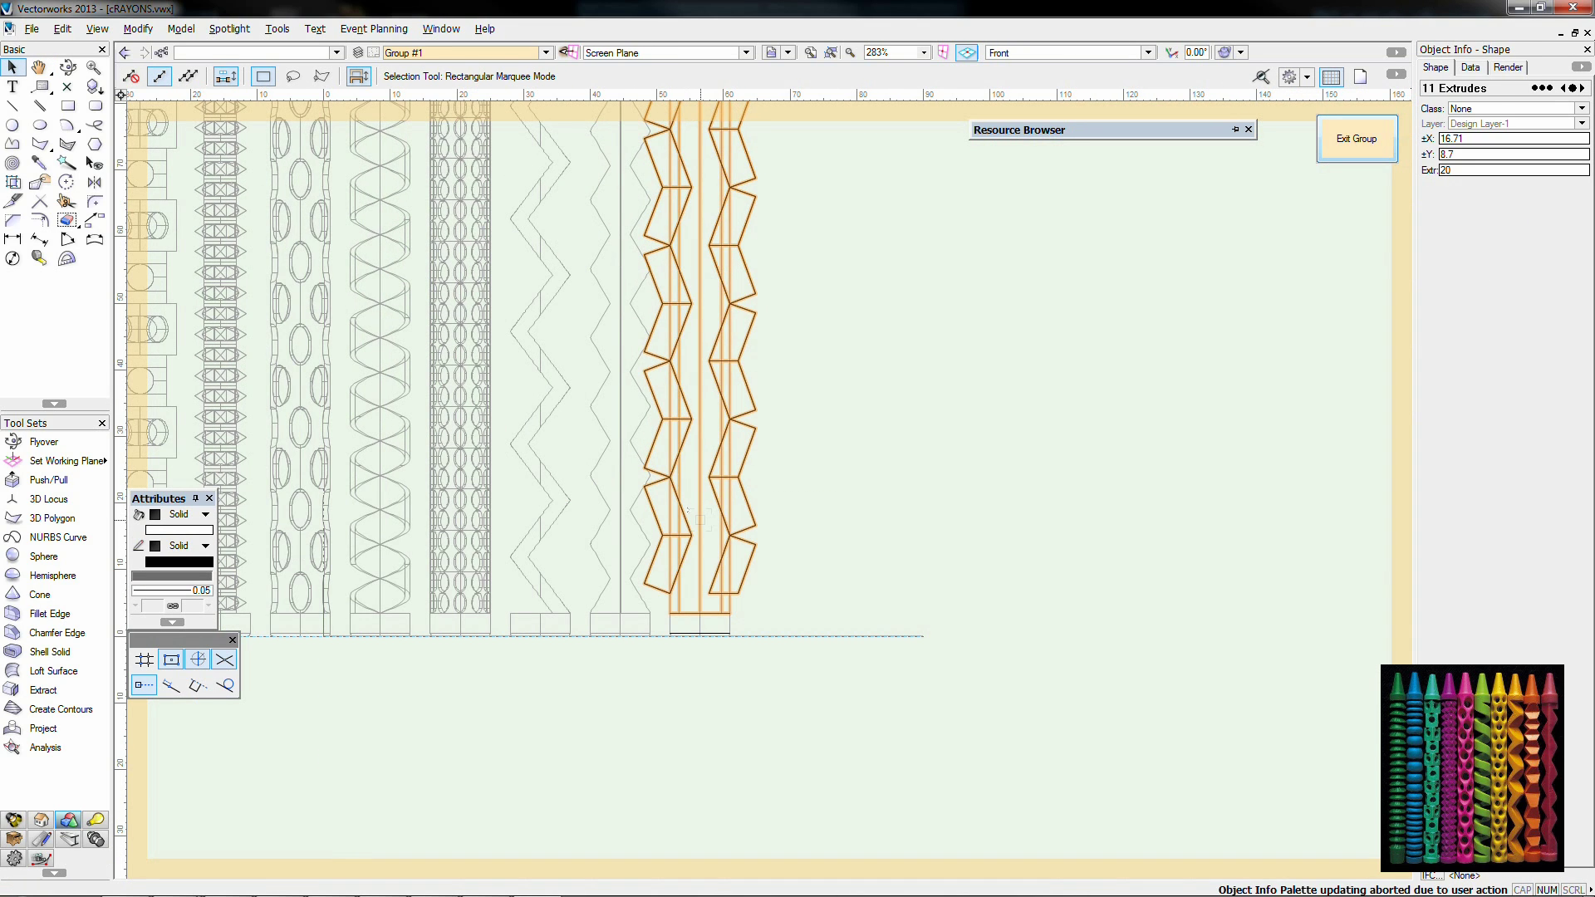
right_click(700, 521)
click(738, 491)
click(785, 495)
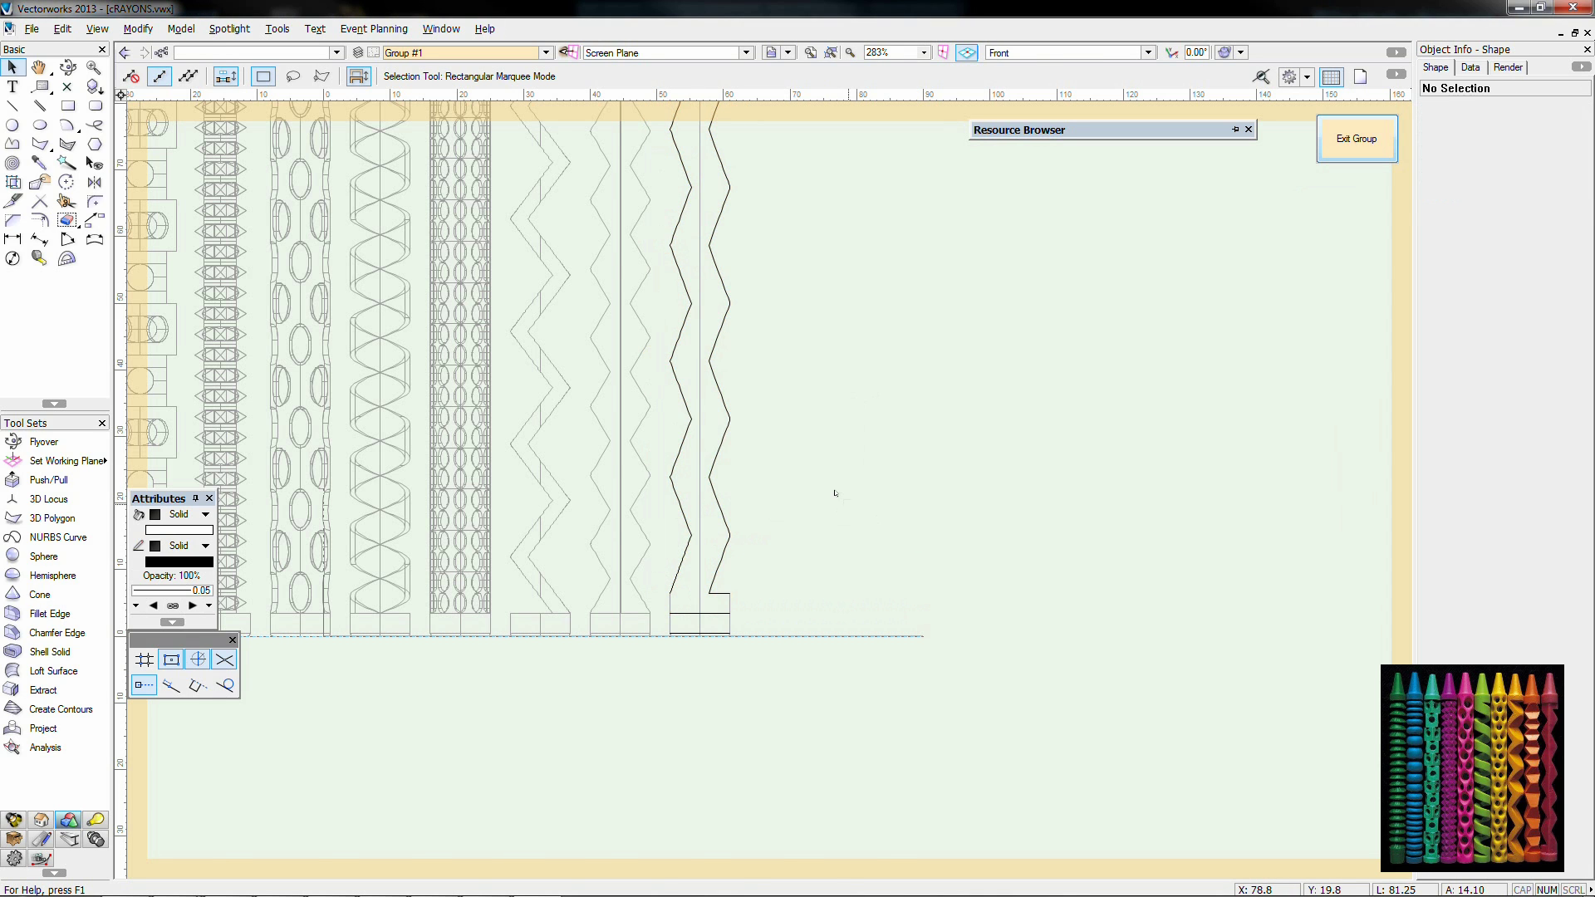
Step: Fill all of the tenth crayon's solids with a bright red of hue 5 and saturation 208, and exit the group
key(3)
key(ctrl+shift+g)
key(ctrl+a)
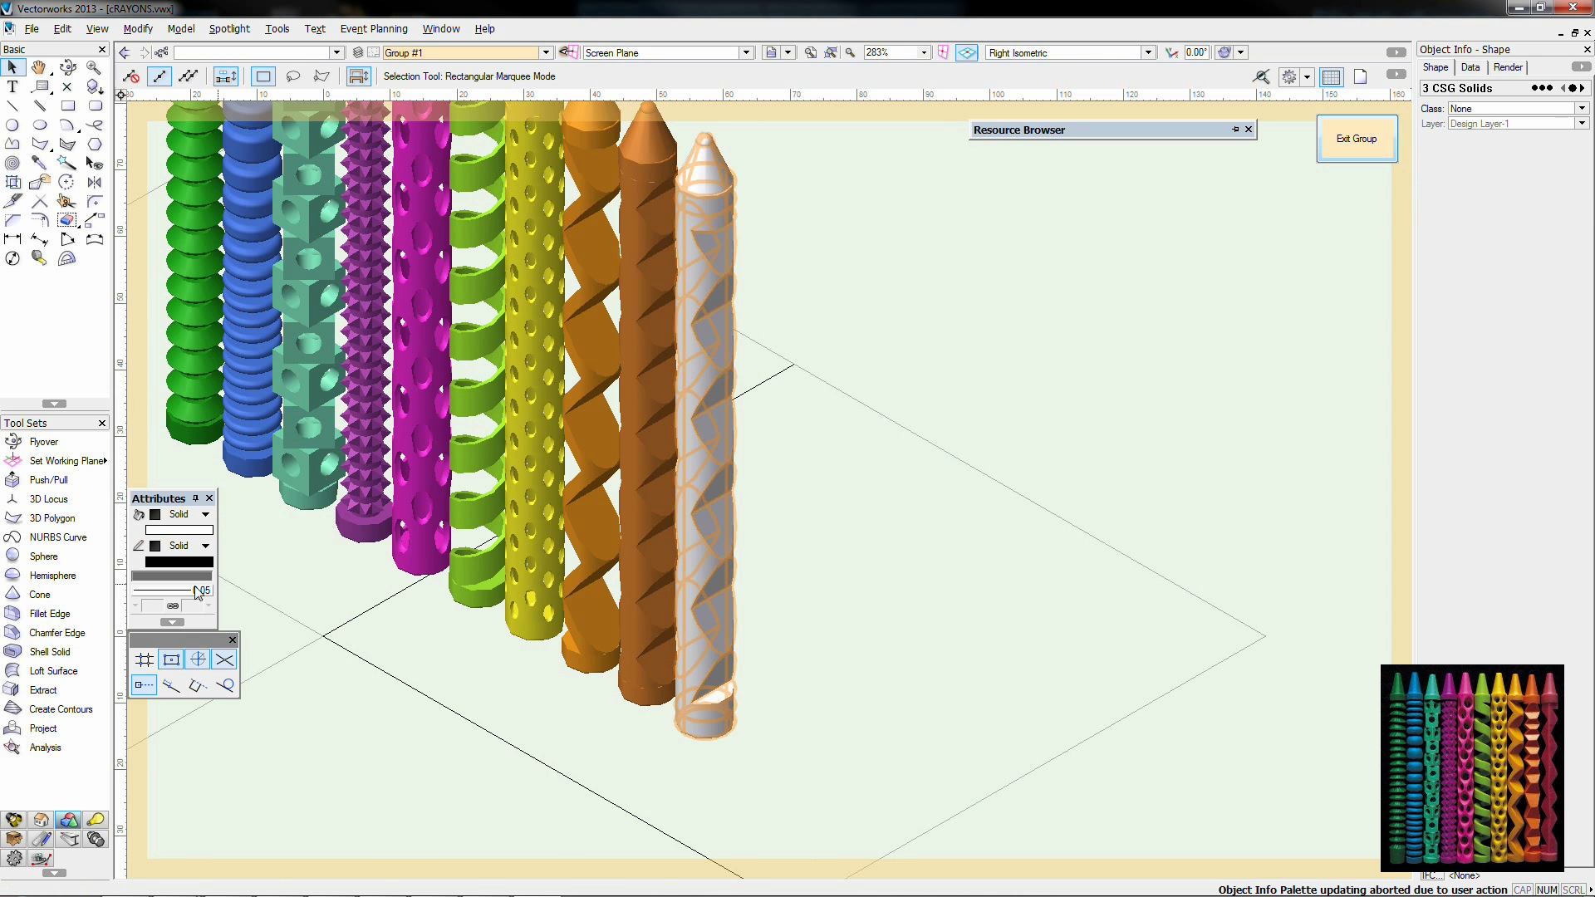
click(180, 530)
click(325, 181)
drag(312, 480, 196, 475)
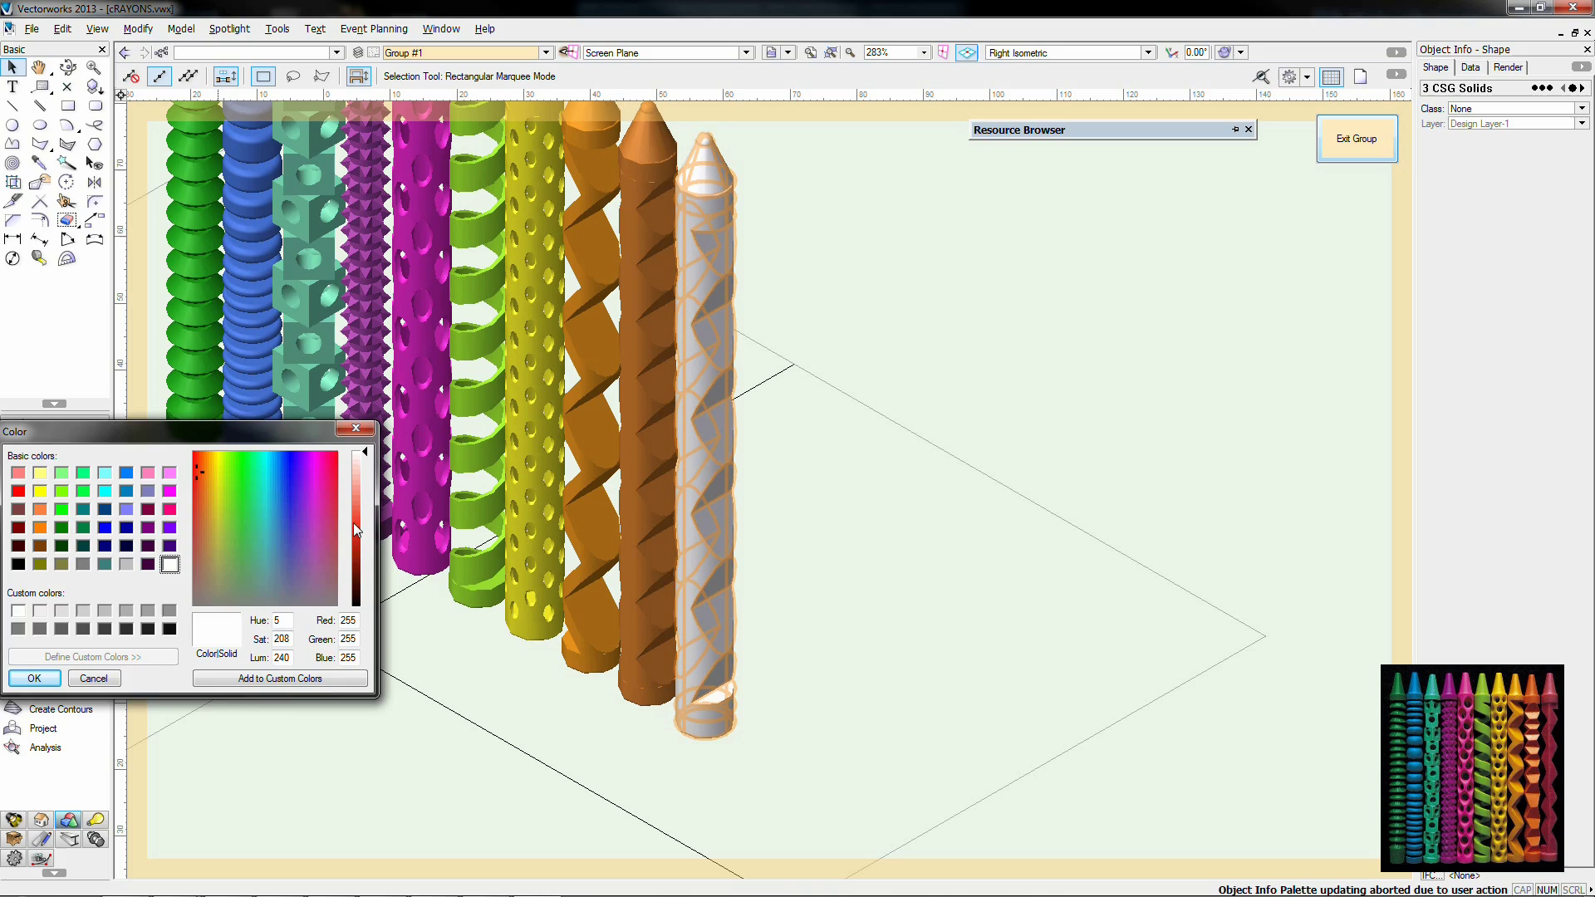
click(352, 523)
click(33, 676)
click(913, 655)
click(1357, 139)
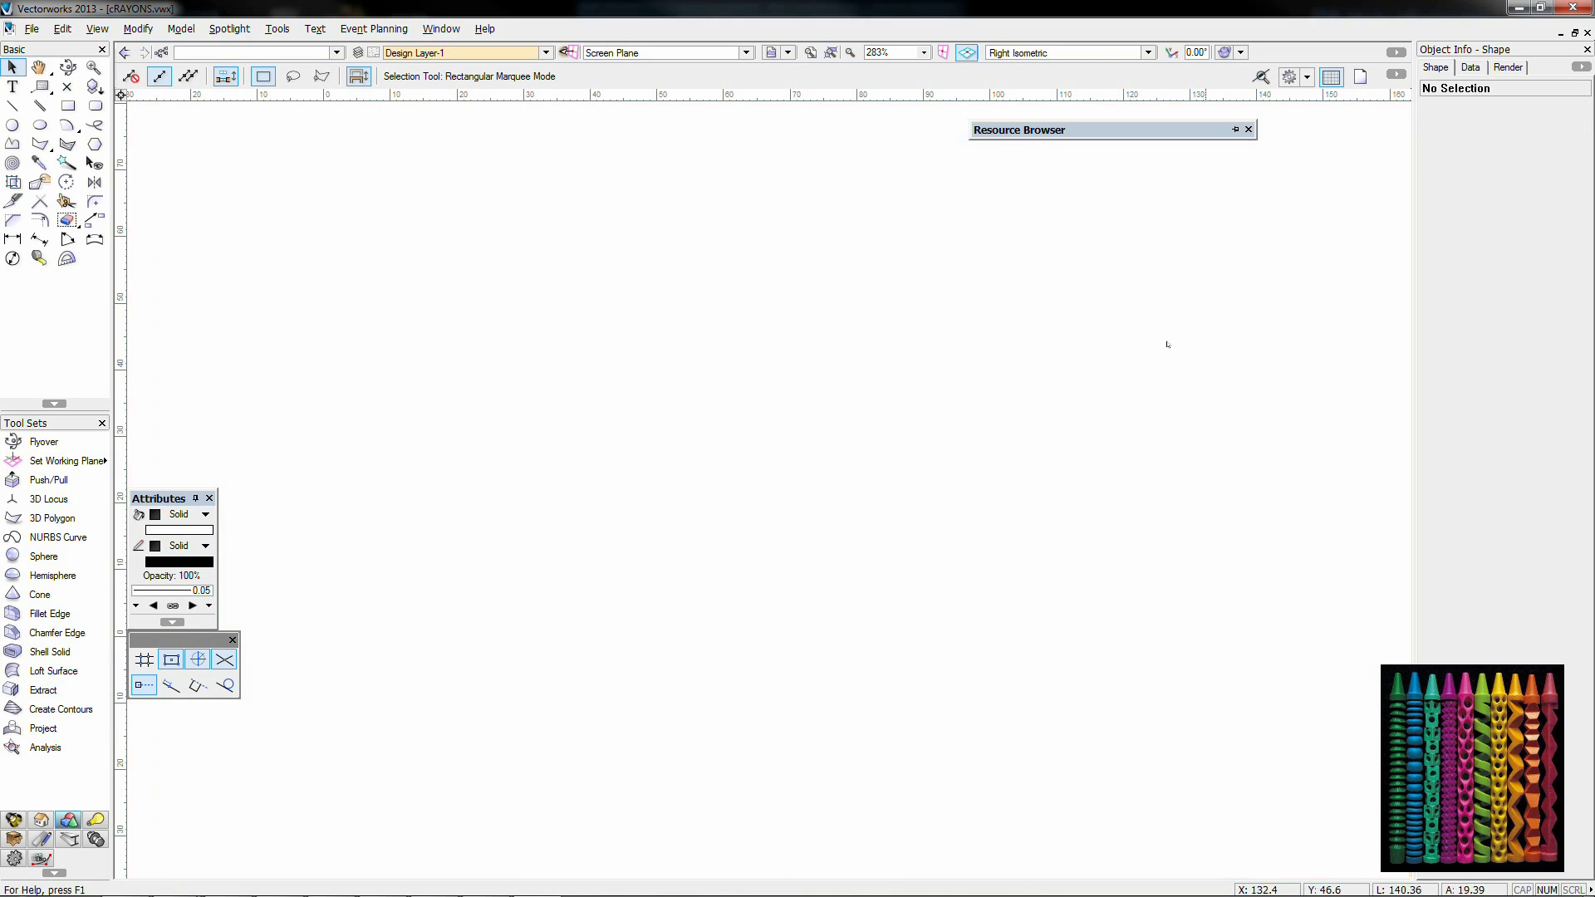
Step: Examine the whole row of shaded crayons from the front and move the Resource Browser clear of it
key(KP_2)
scroll(930, 625, down, 1)
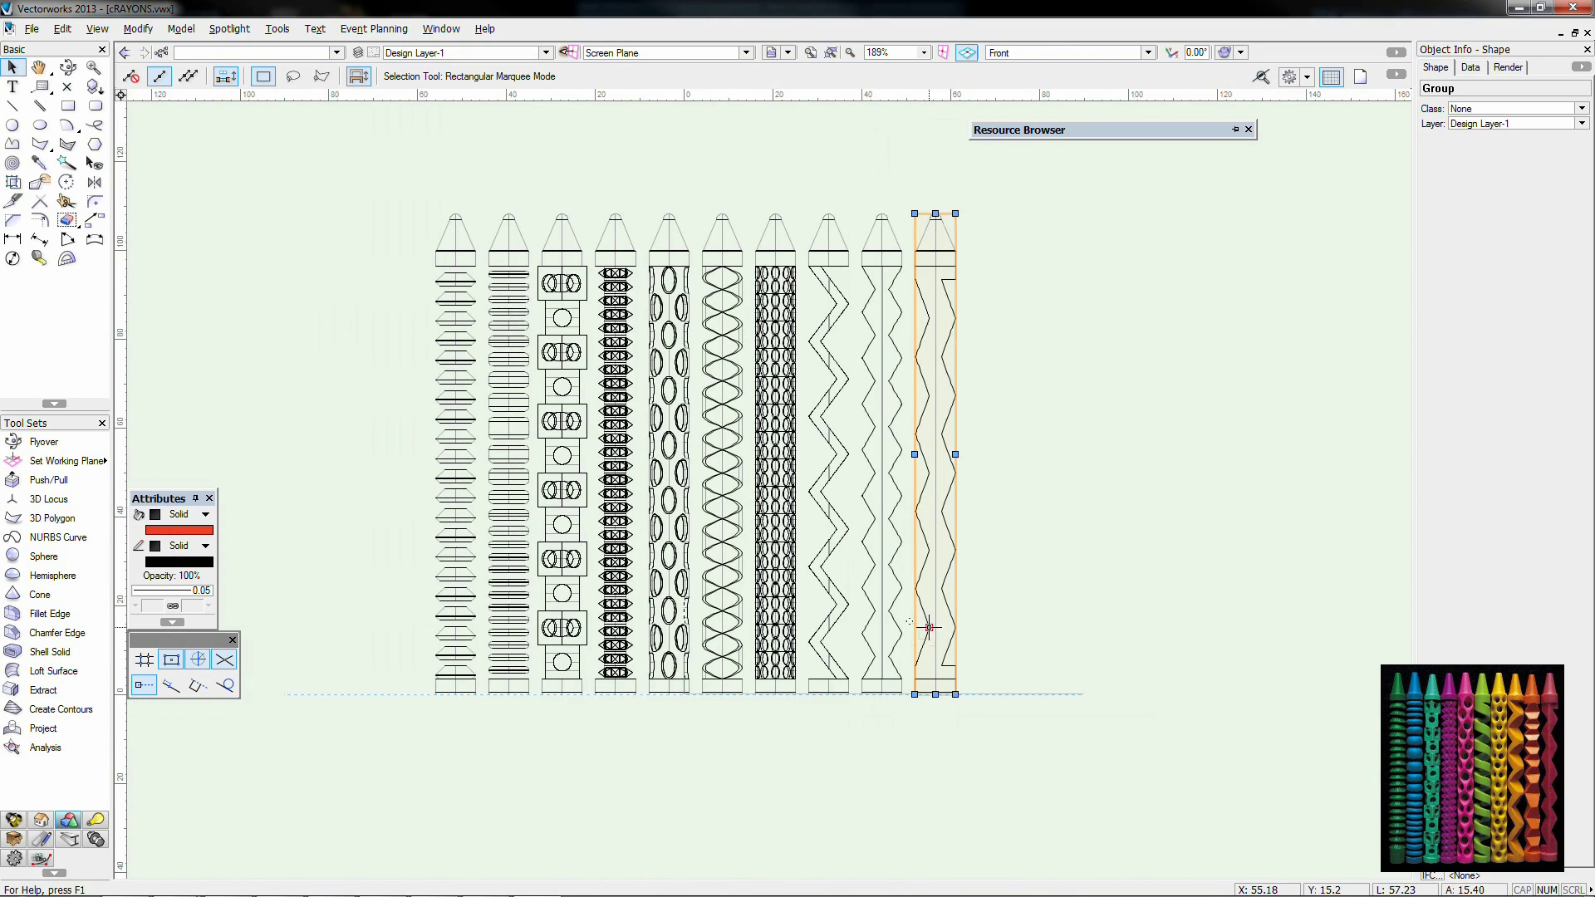
click(306, 274)
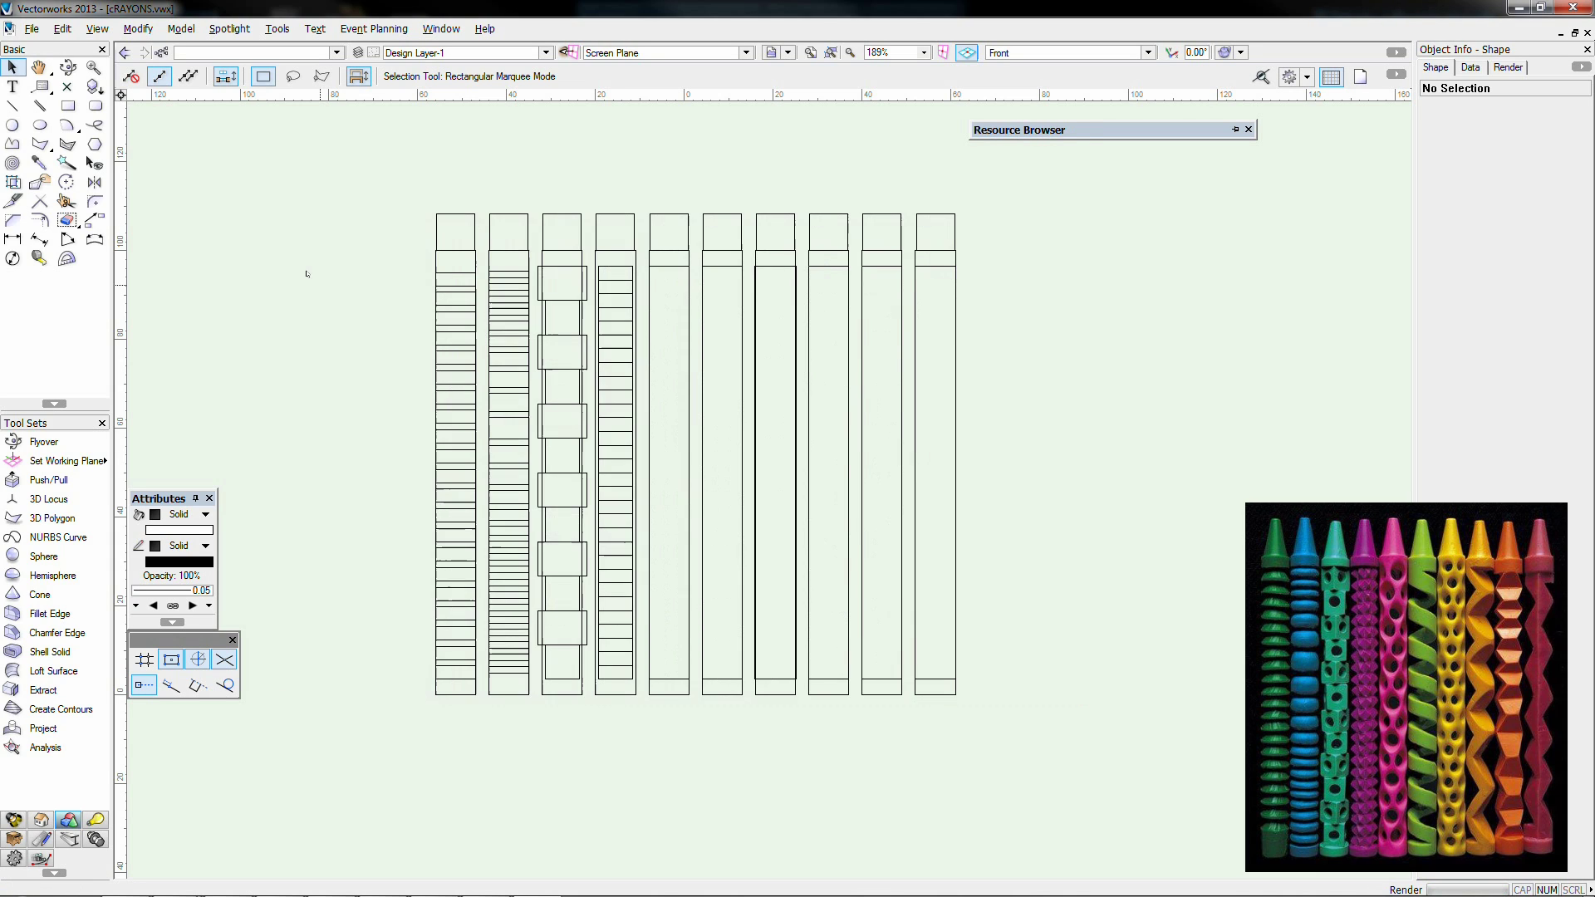
mouse_move(1095, 133)
drag(1095, 133, 1179, 133)
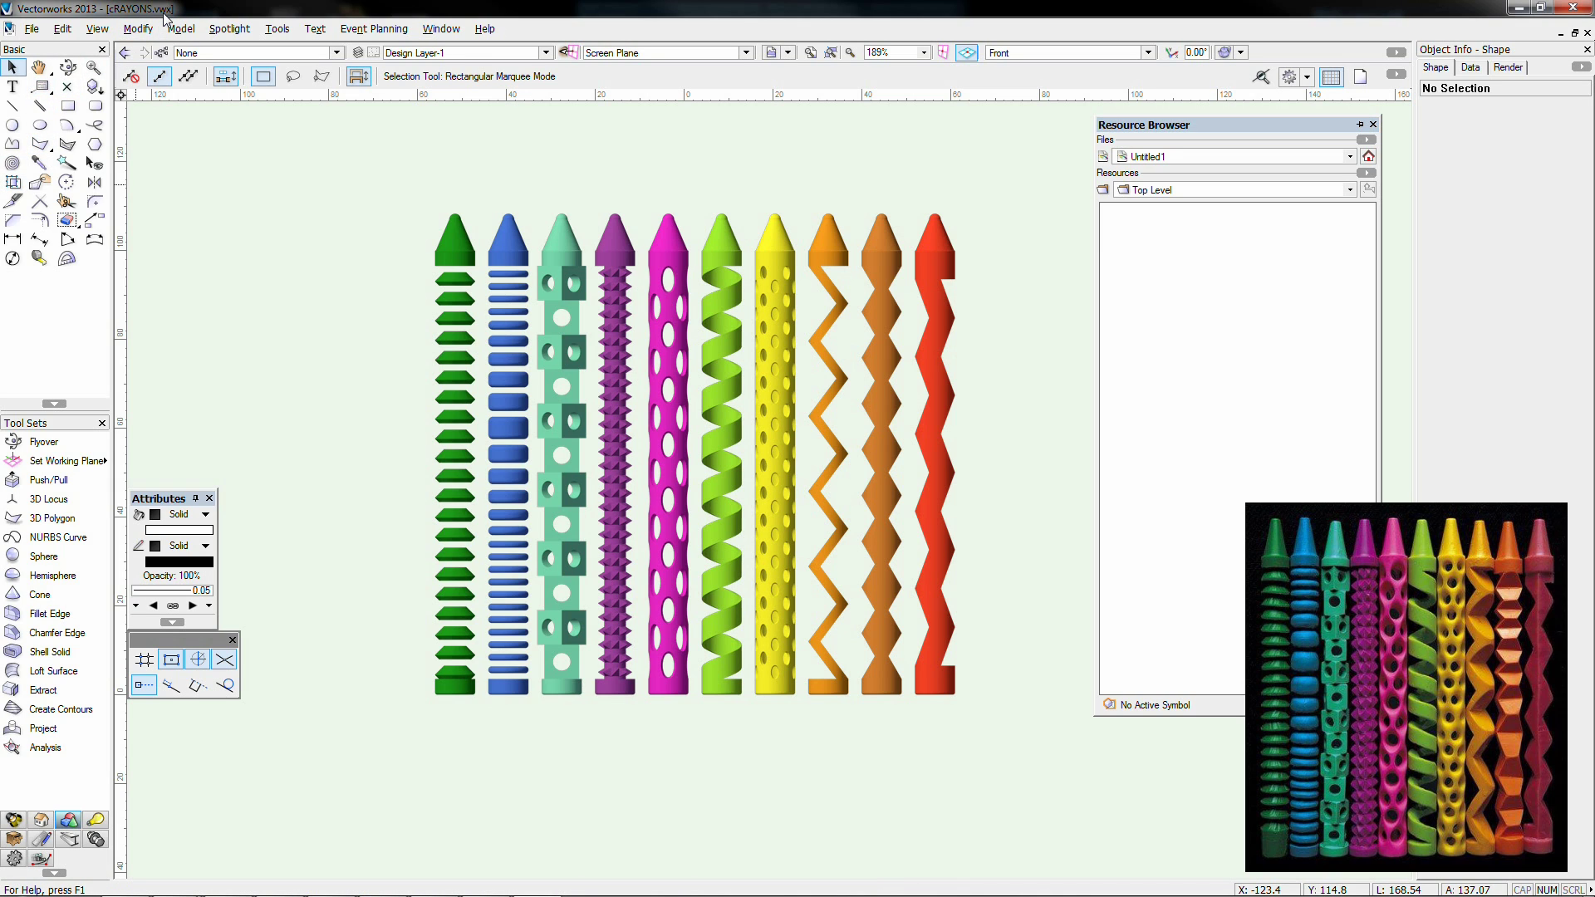
Step: Select the ninth crayon in plan view for rotation and create the offered backup copy of the document
key(ctrl+shift+w)
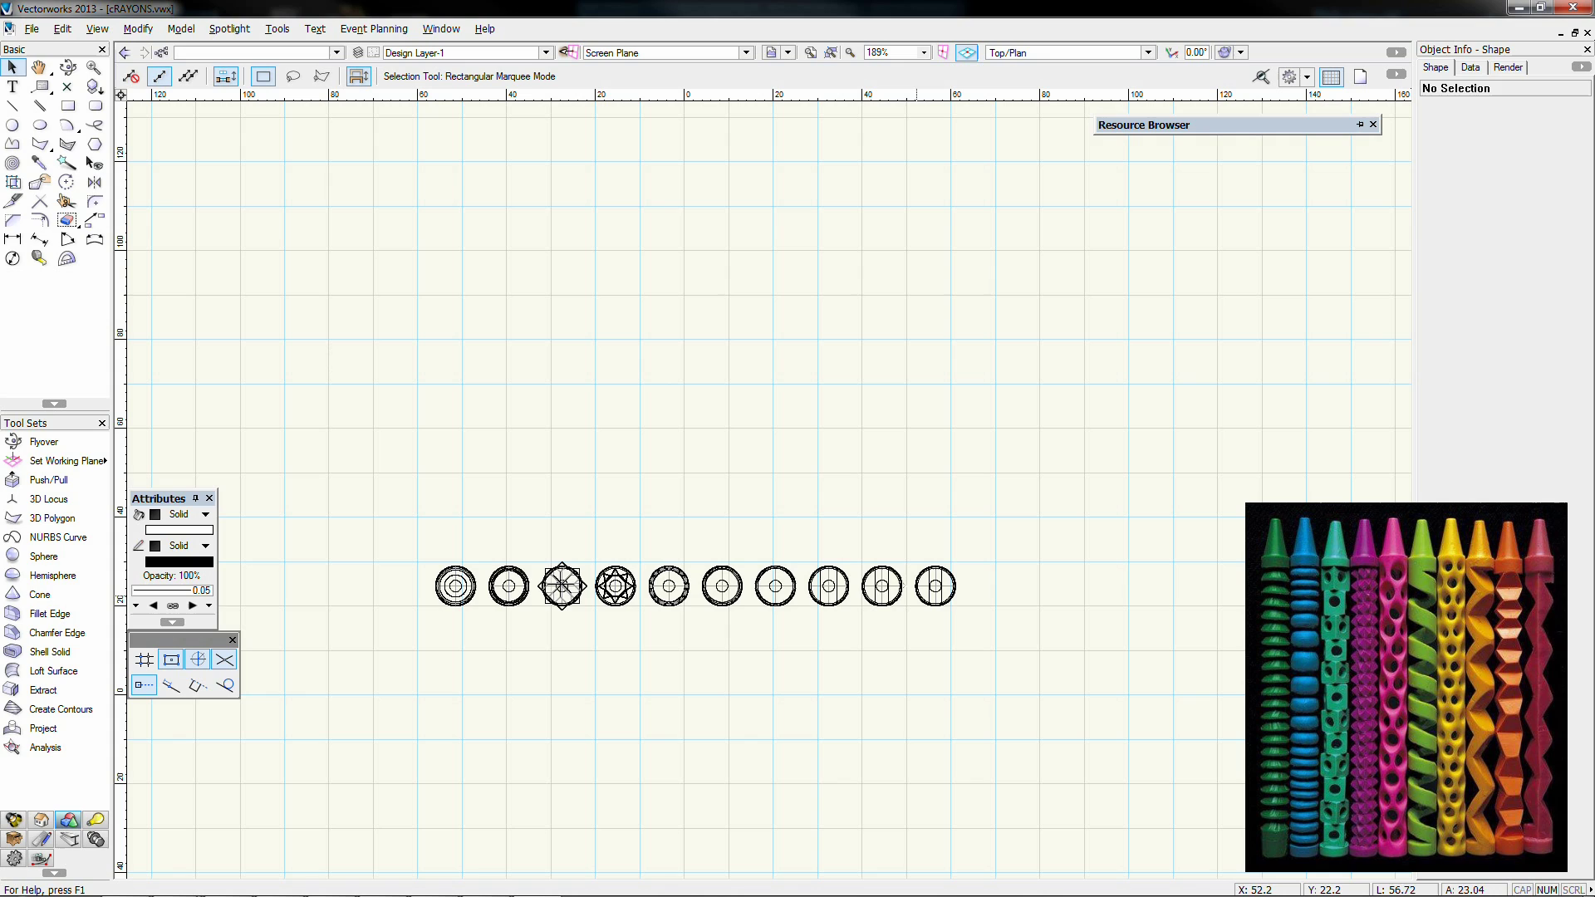
click(866, 573)
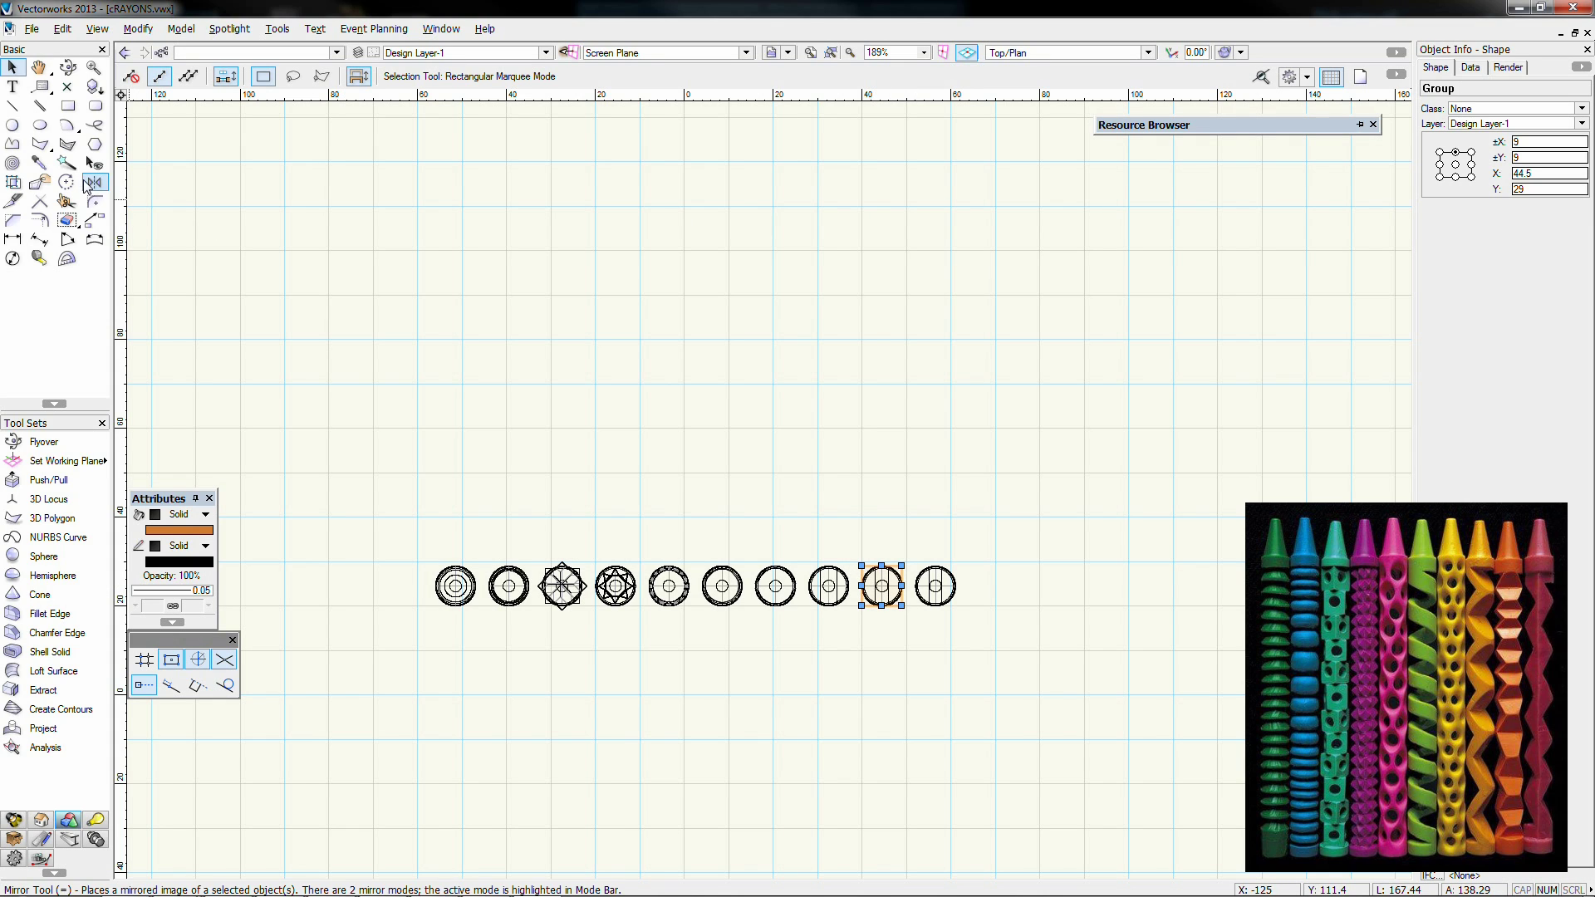
click(70, 182)
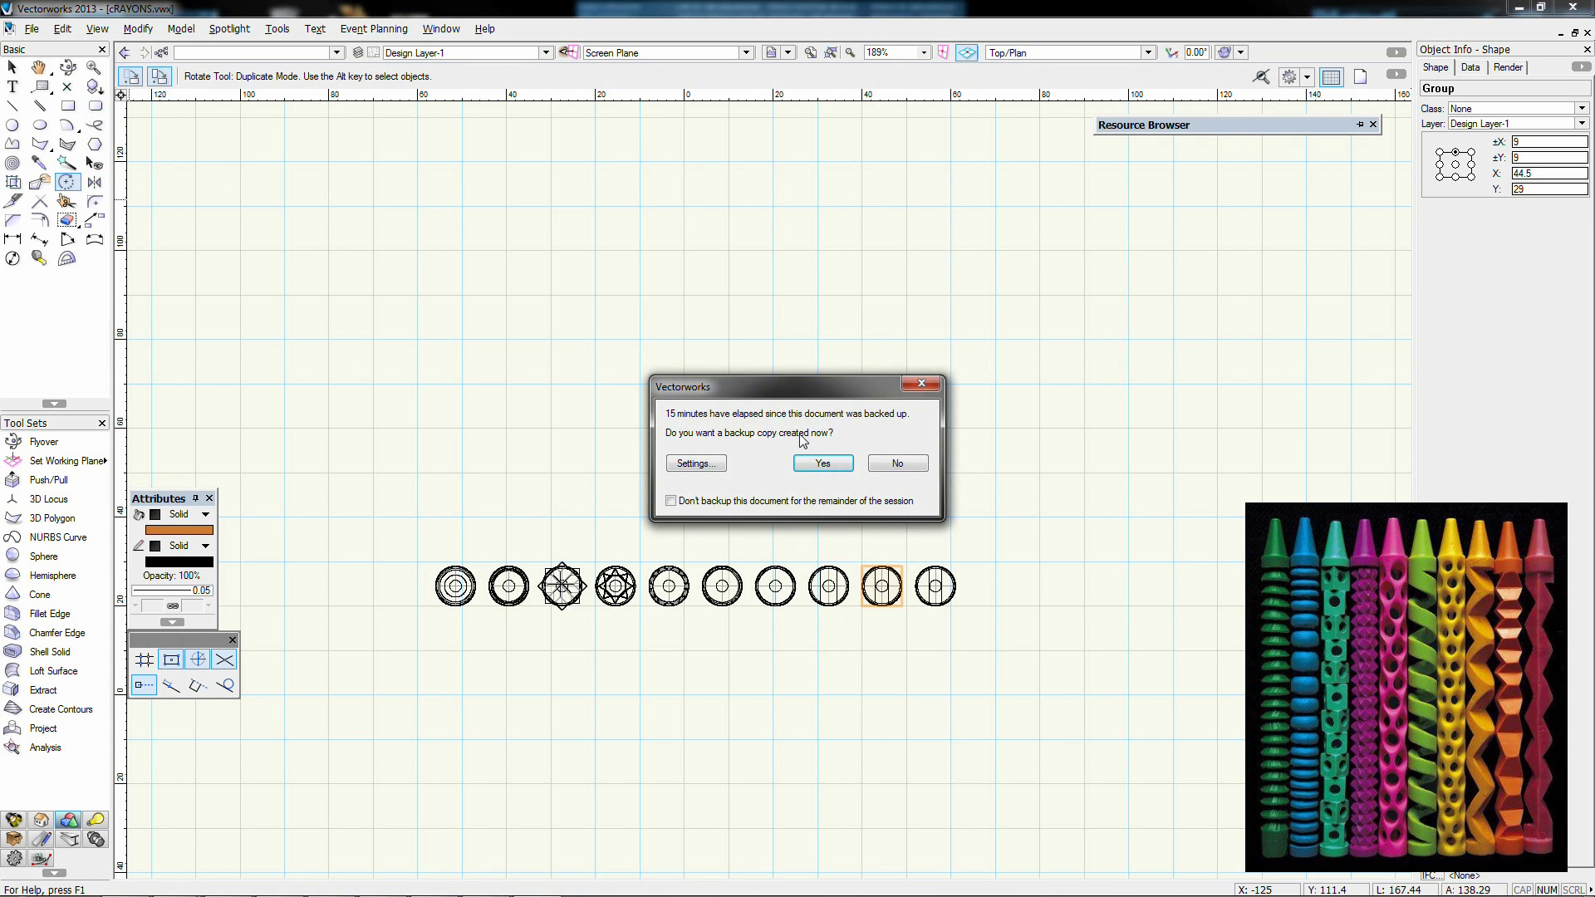
click(823, 463)
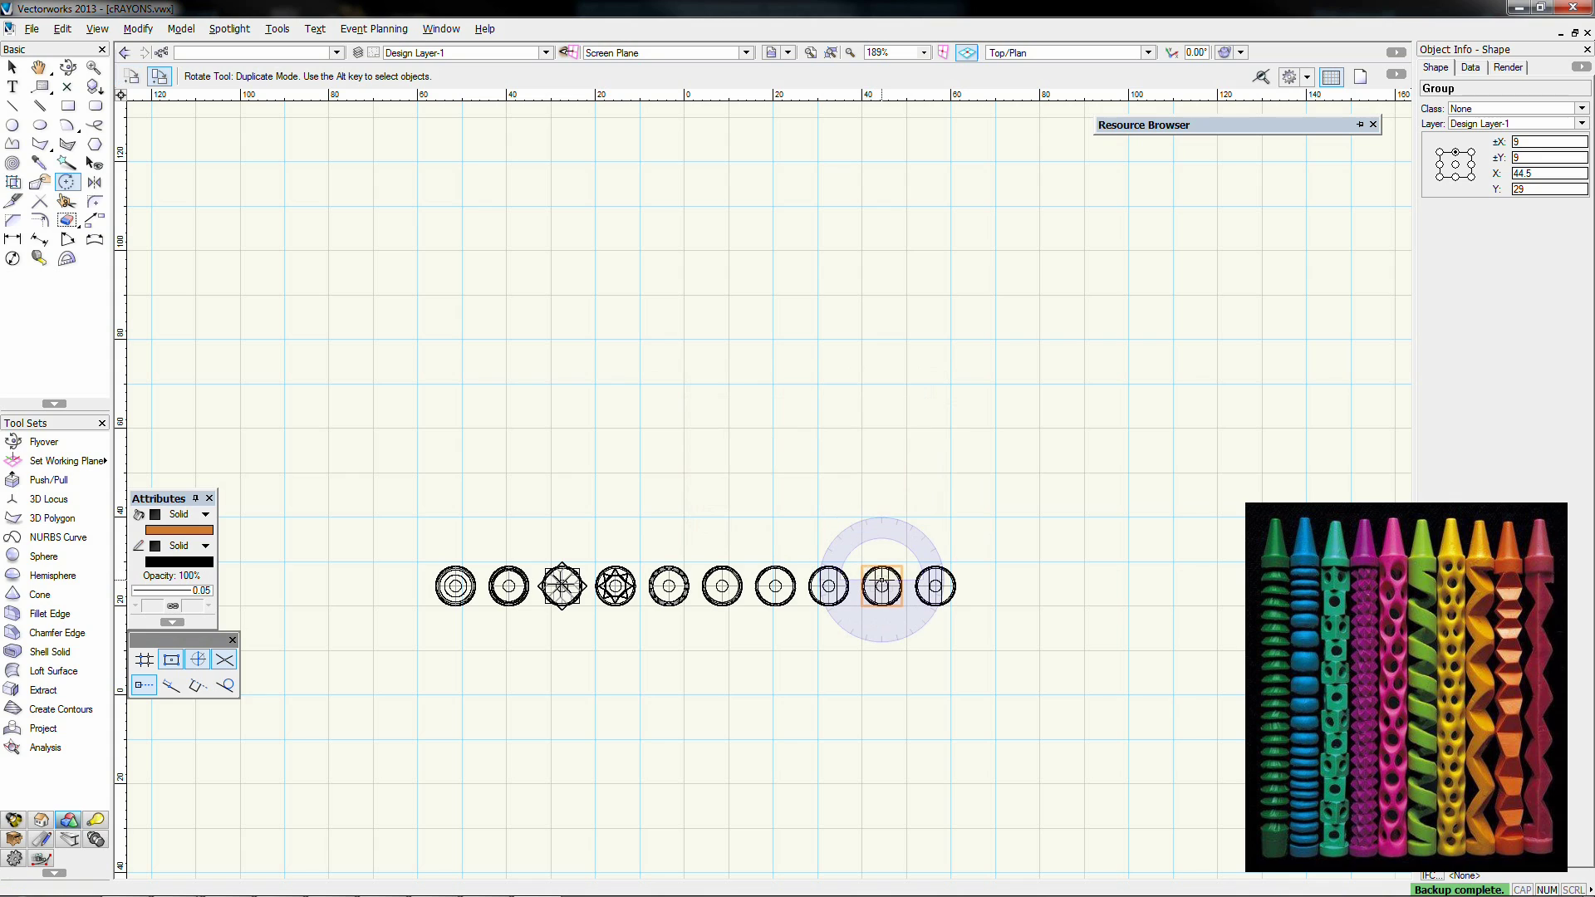
Step: Try to rotate a duplicate of the ninth crayon clockwise about its centre
click(882, 586)
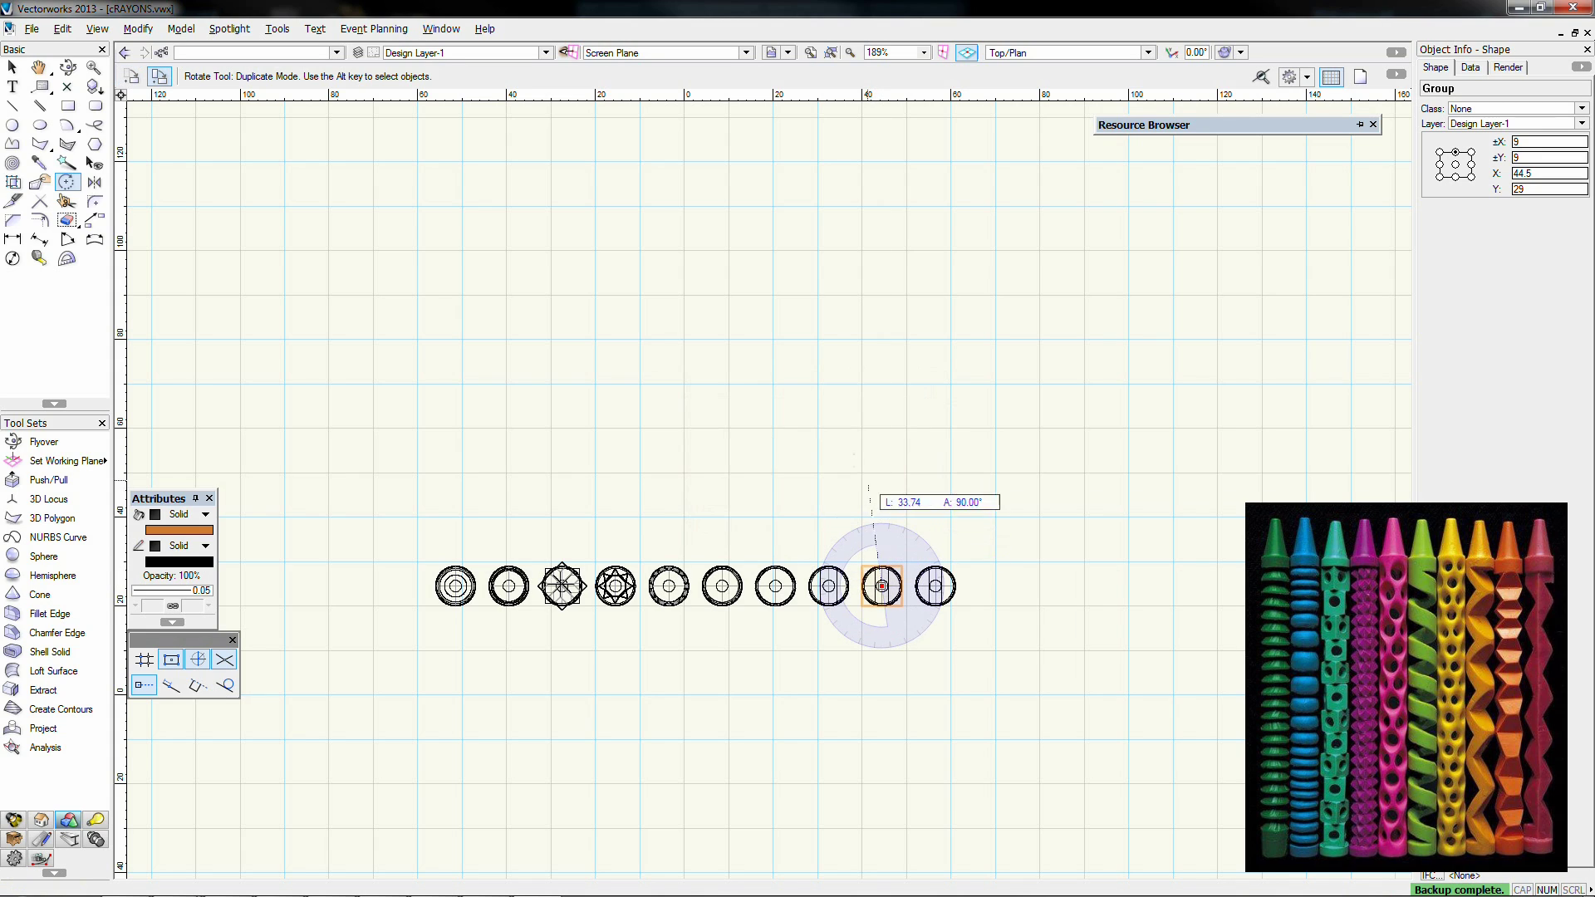
click(881, 449)
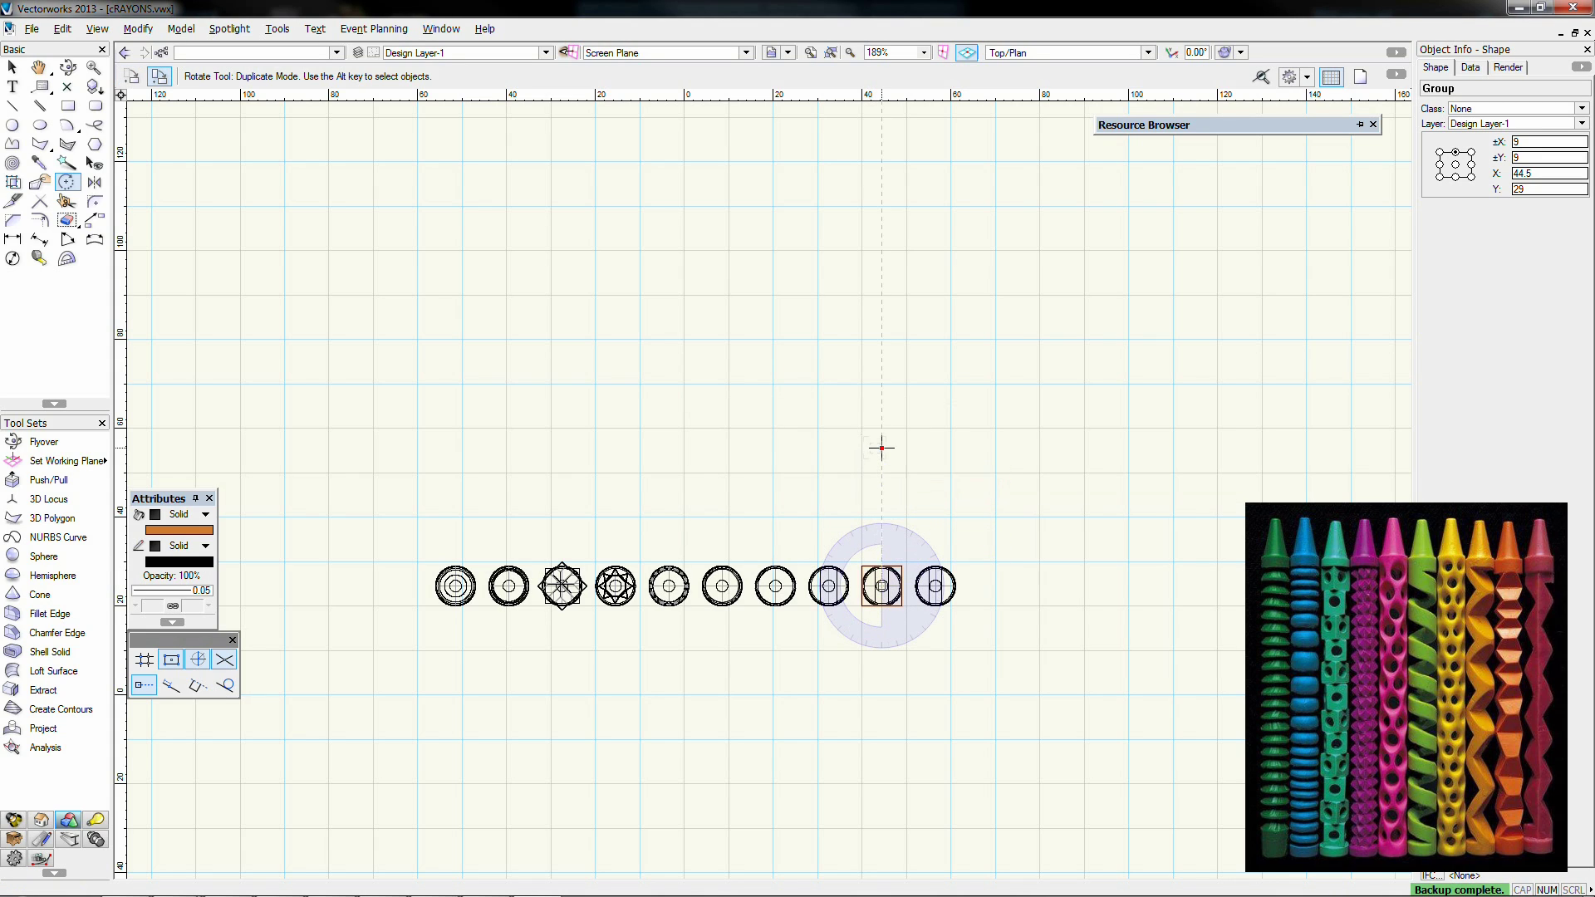
click(963, 453)
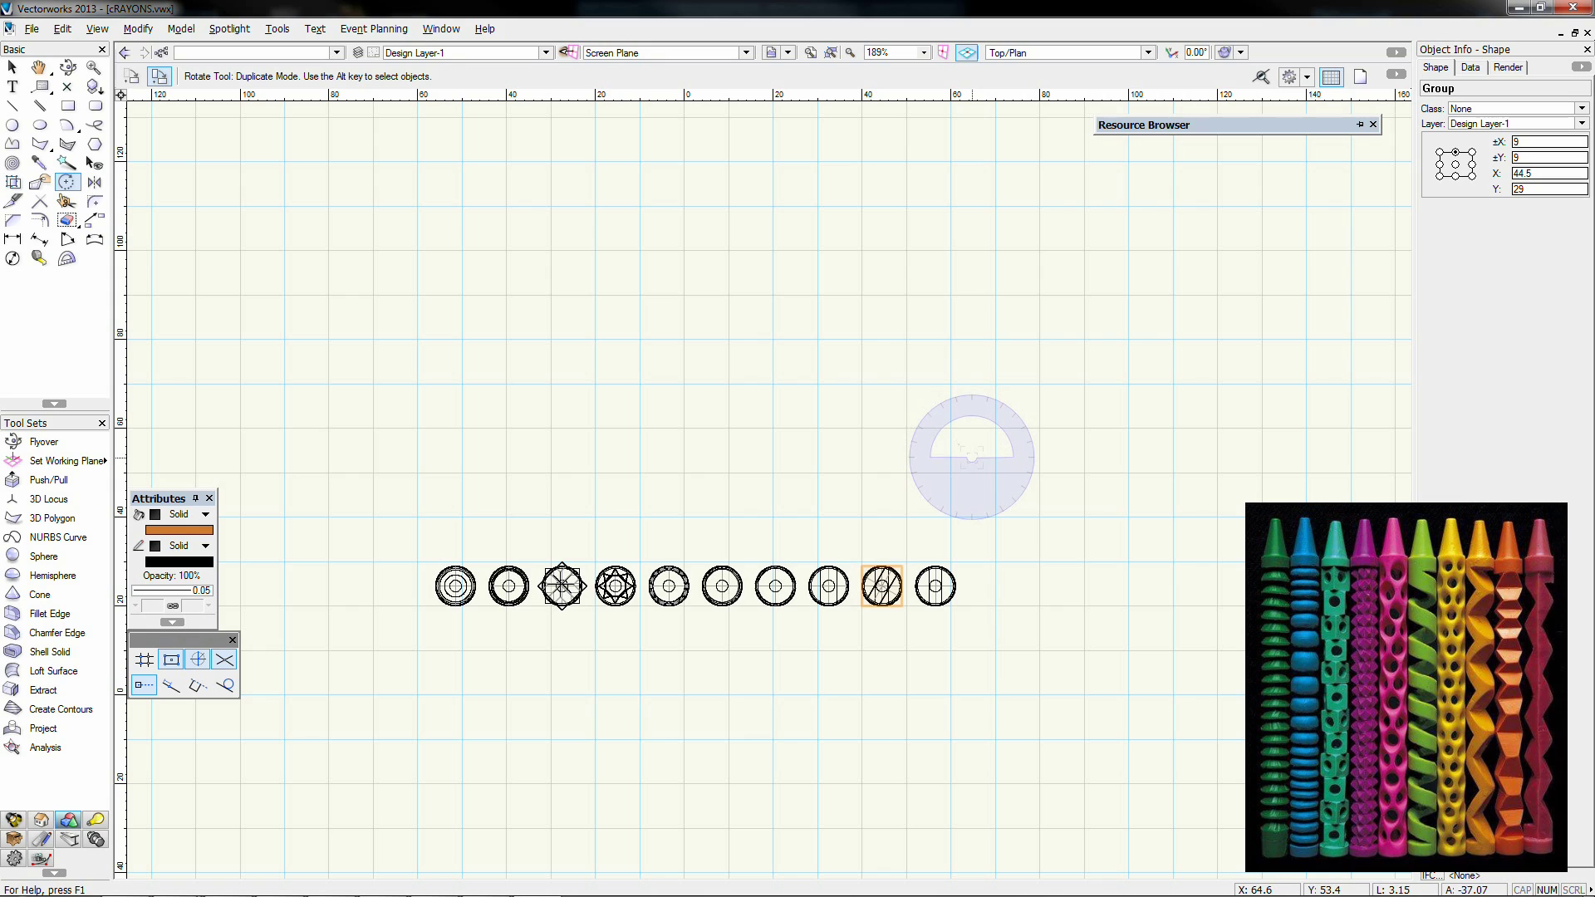
key(ctrl+z)
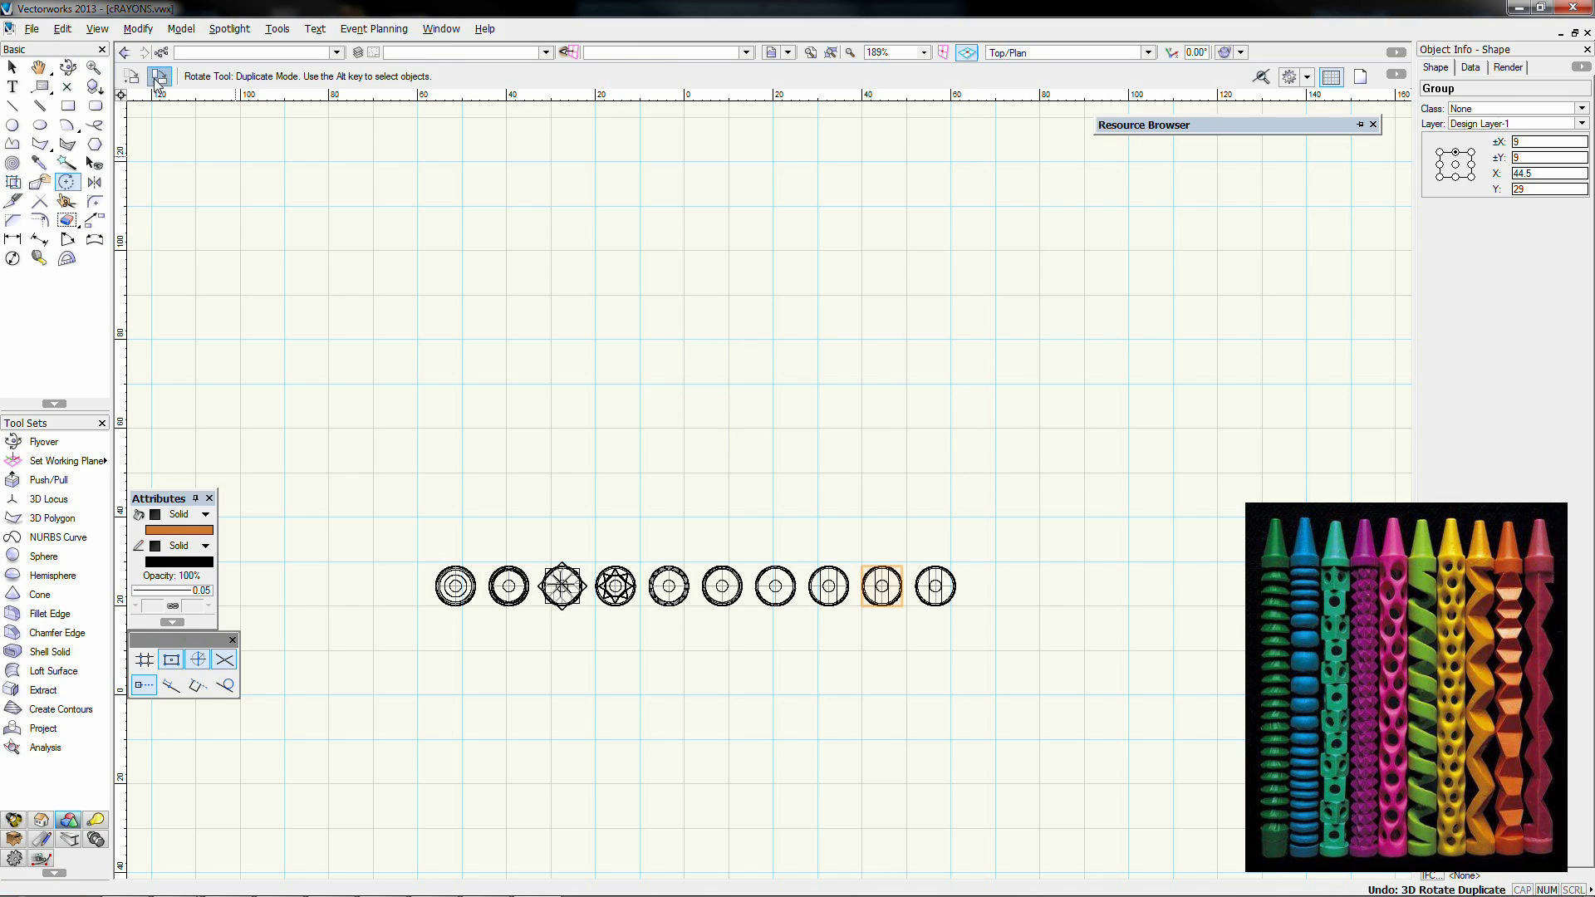
Step: Rotate the ninth crayon itself clockwise about its centre without duplicating it, and show the row in right isometric view
click(129, 77)
click(881, 586)
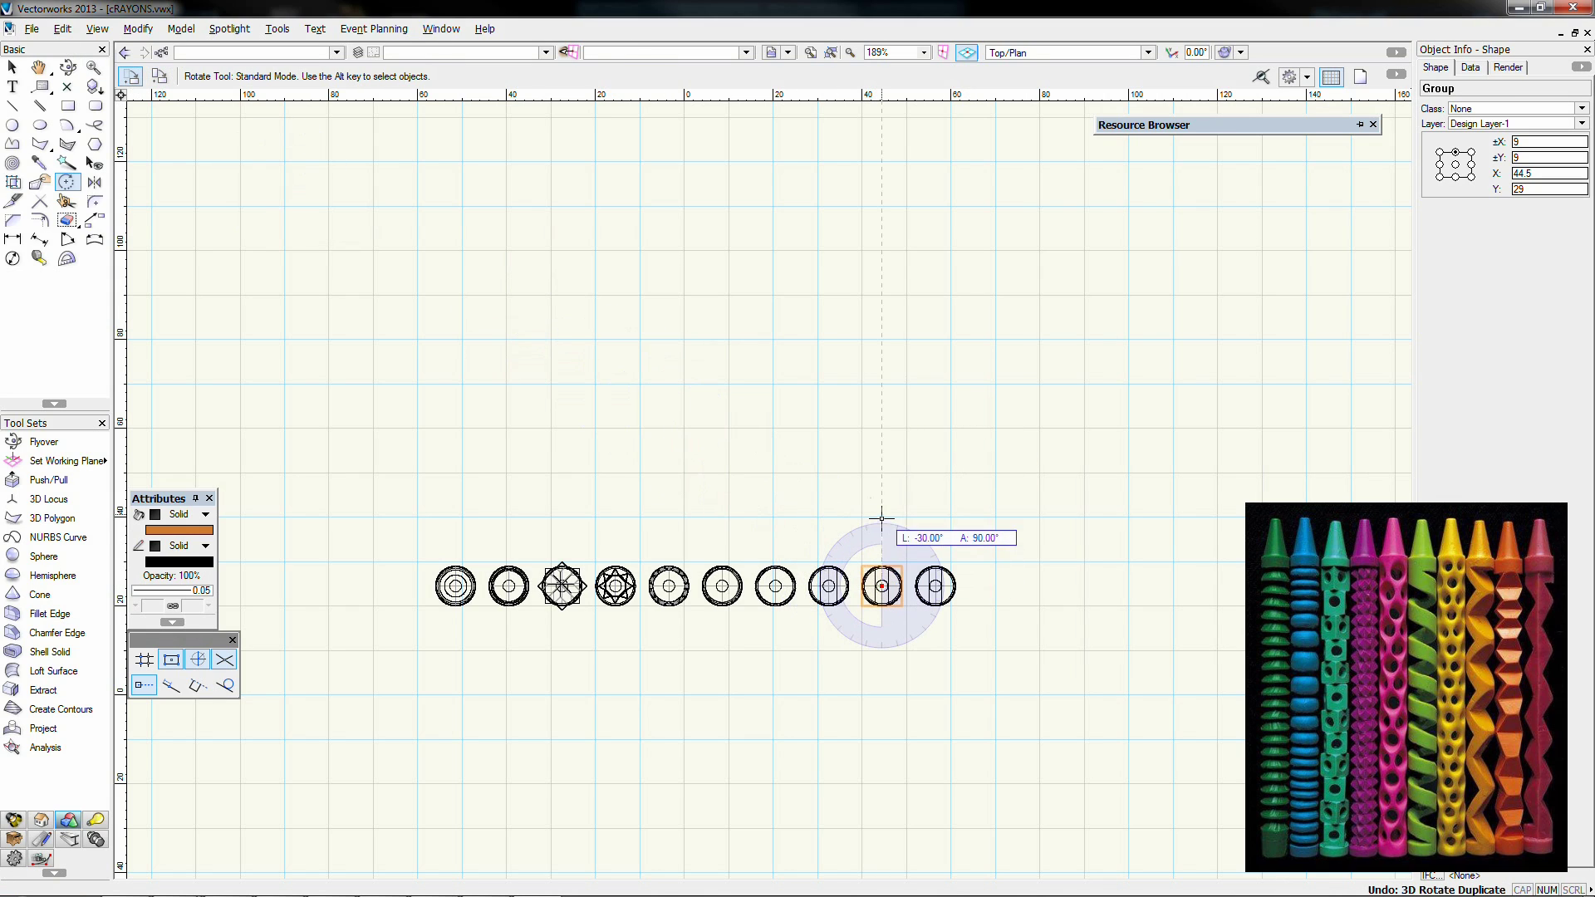
click(881, 511)
click(1007, 505)
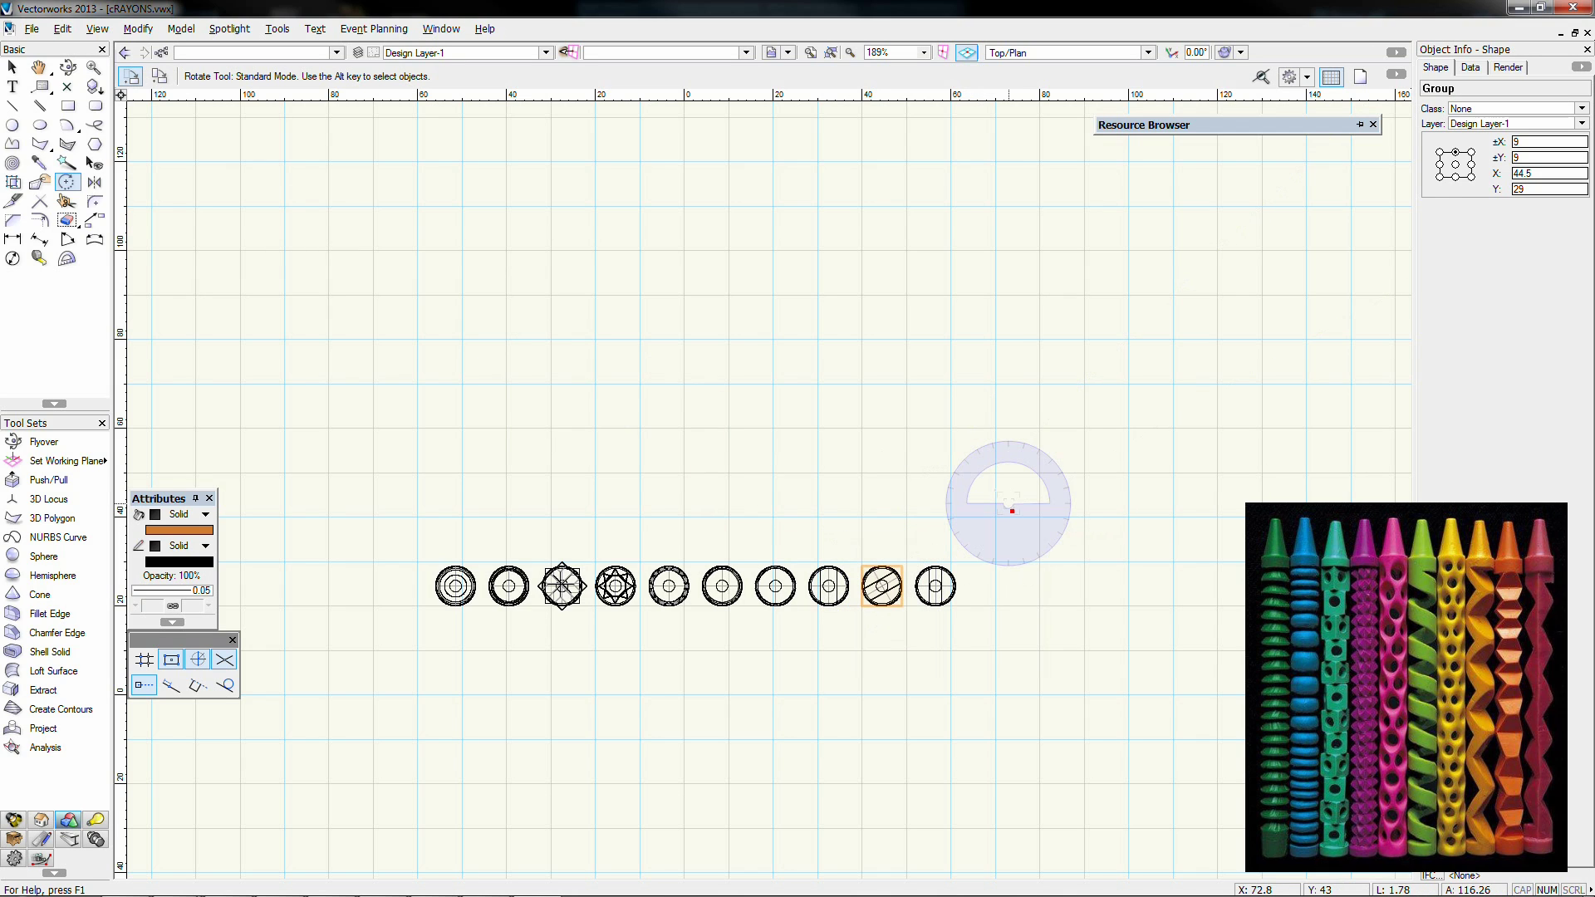
key(3)
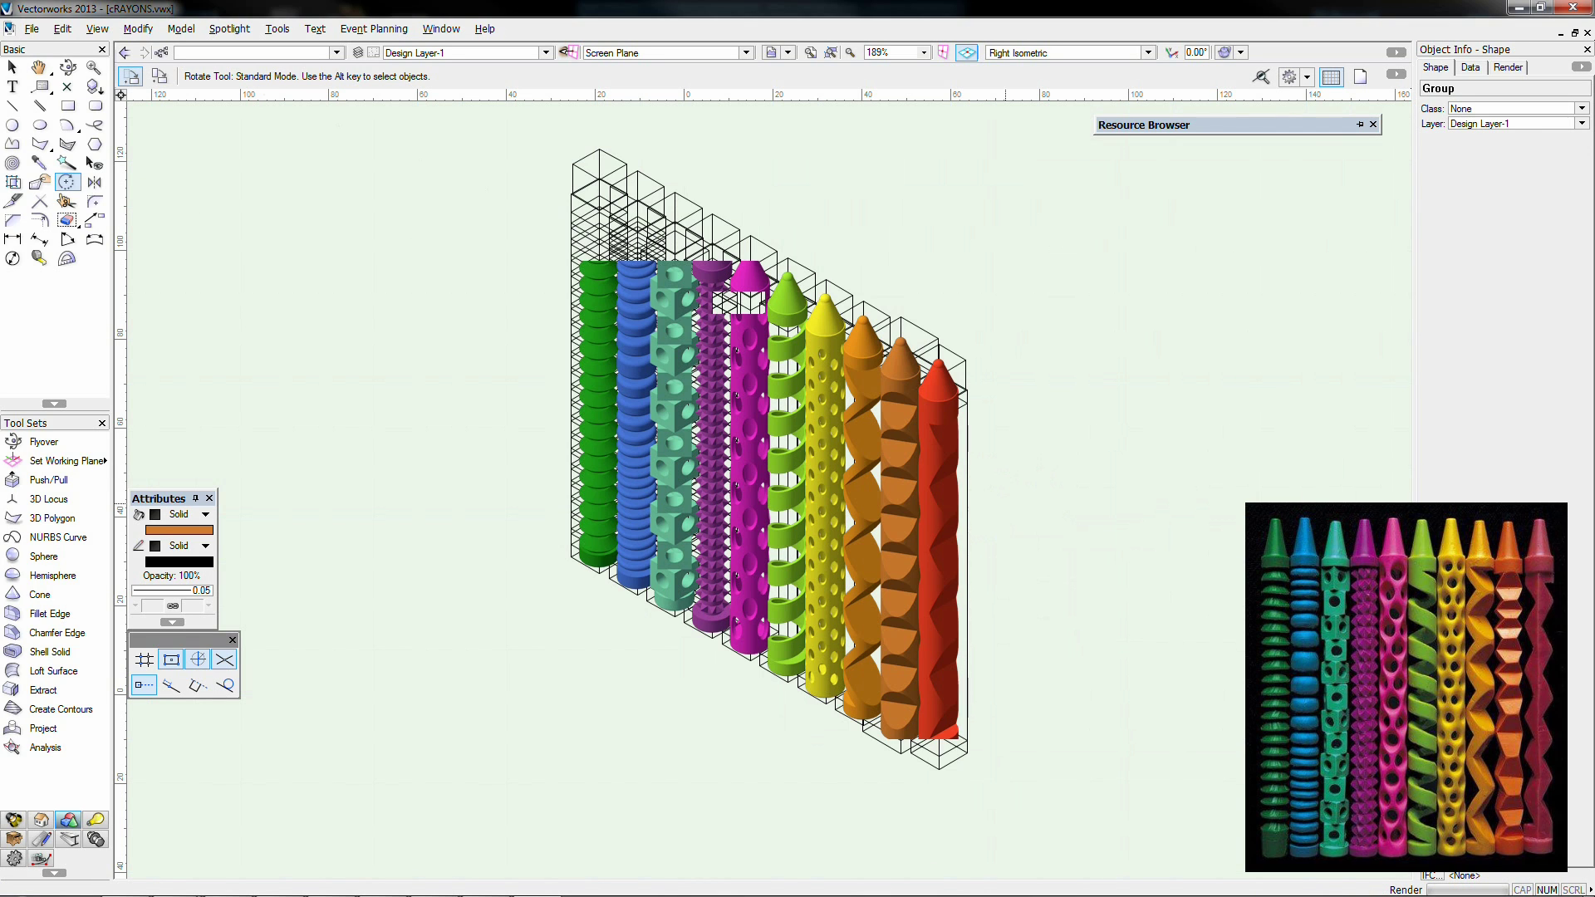
click(11, 68)
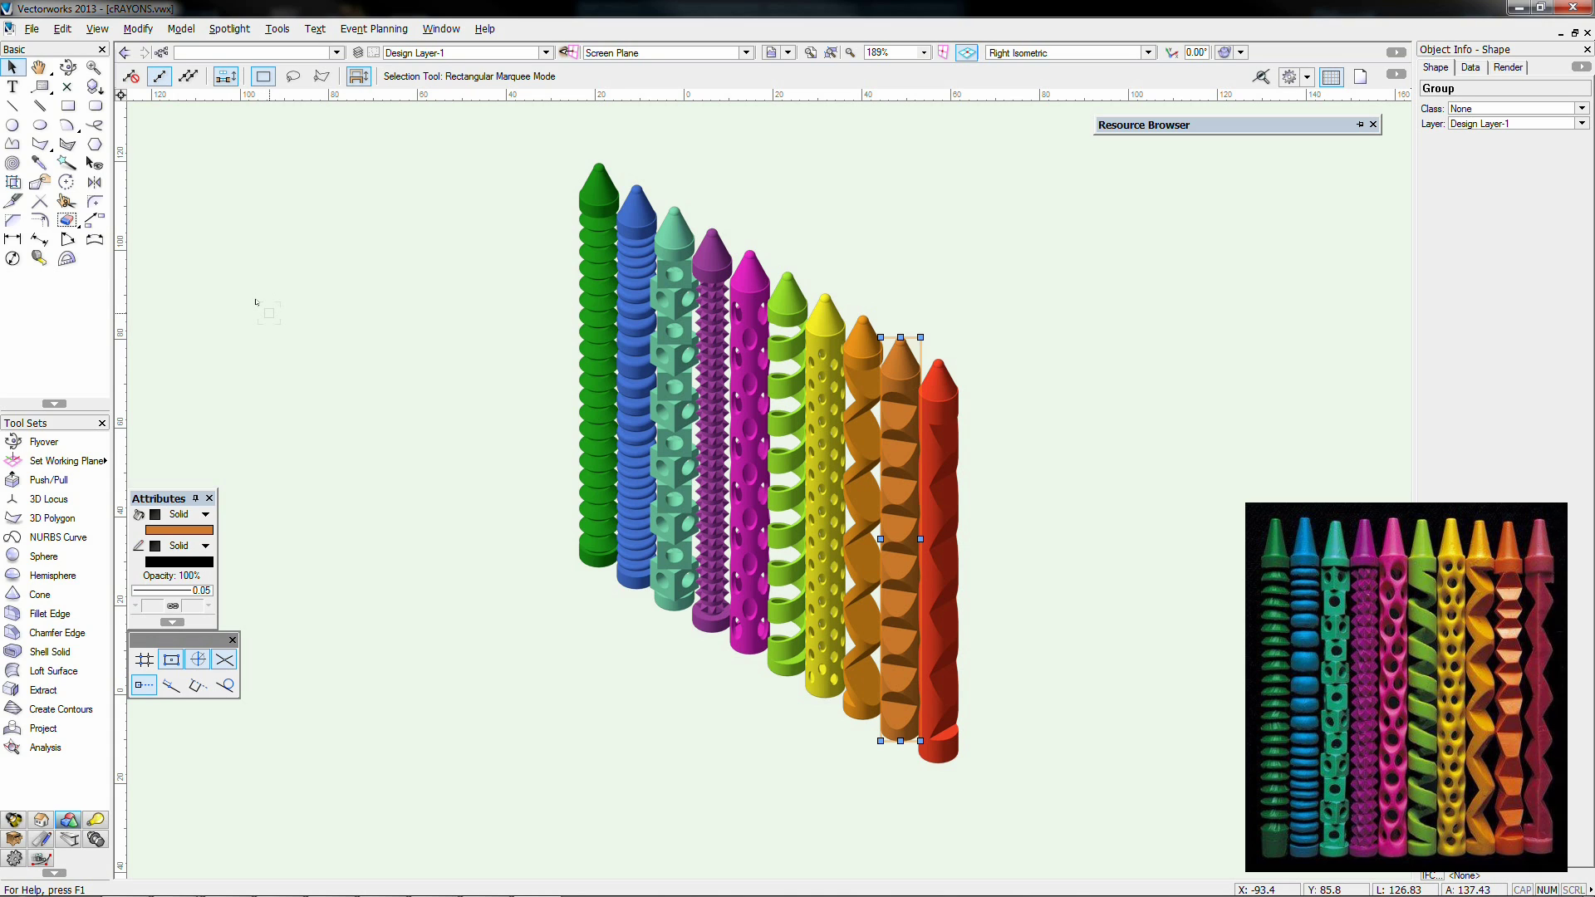
click(256, 302)
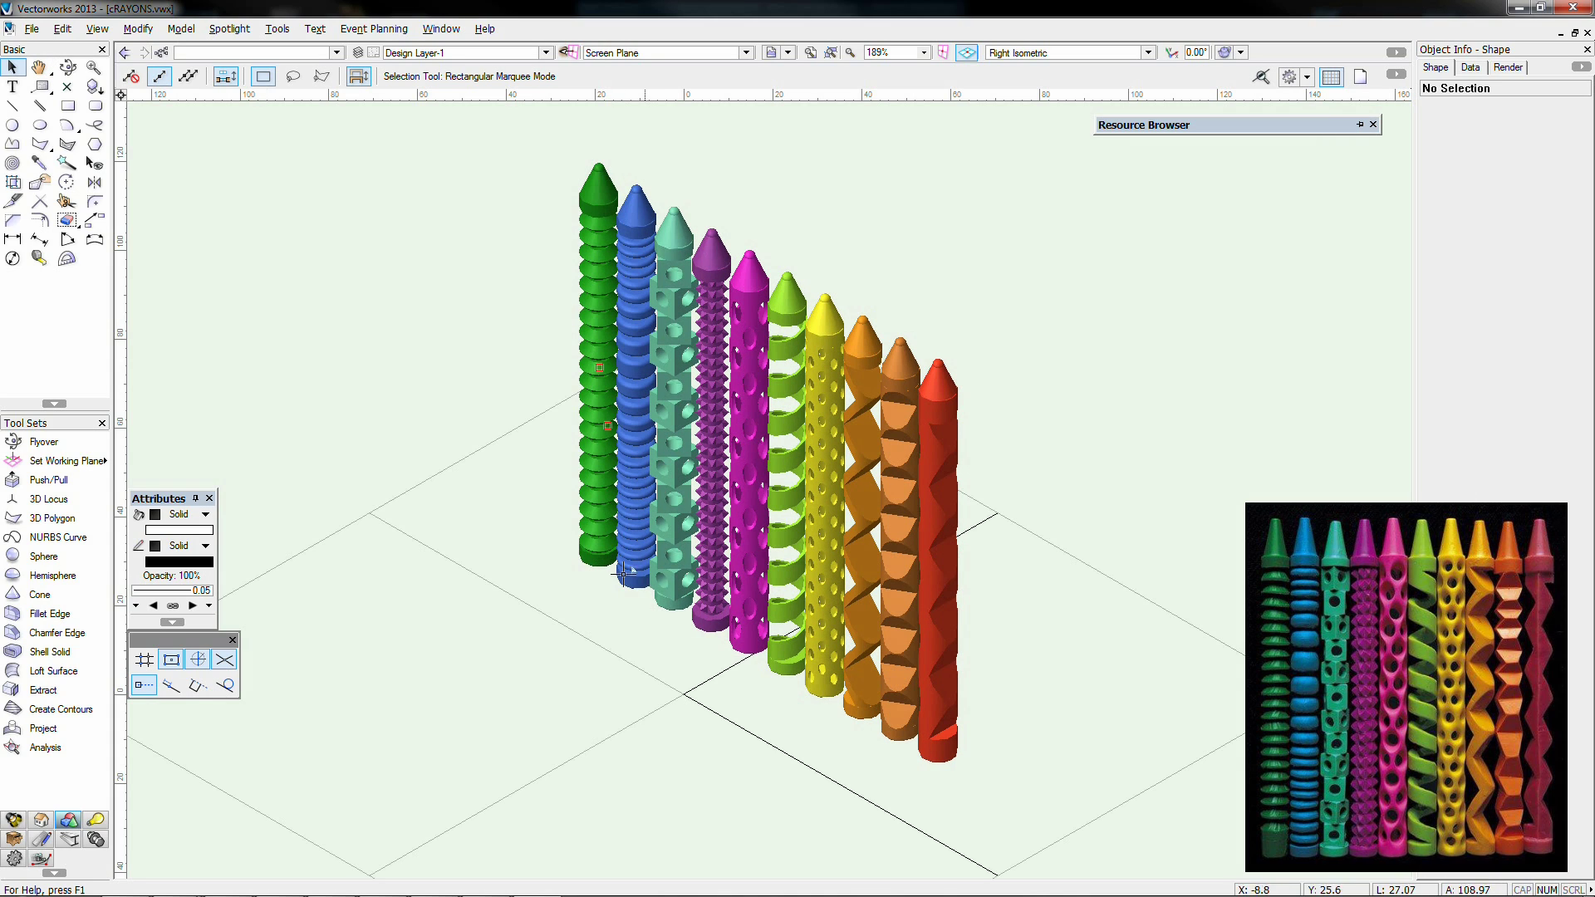
Step: Orbit around the row of ten crayons with Flyover to examine it at an angle from the front
click(68, 66)
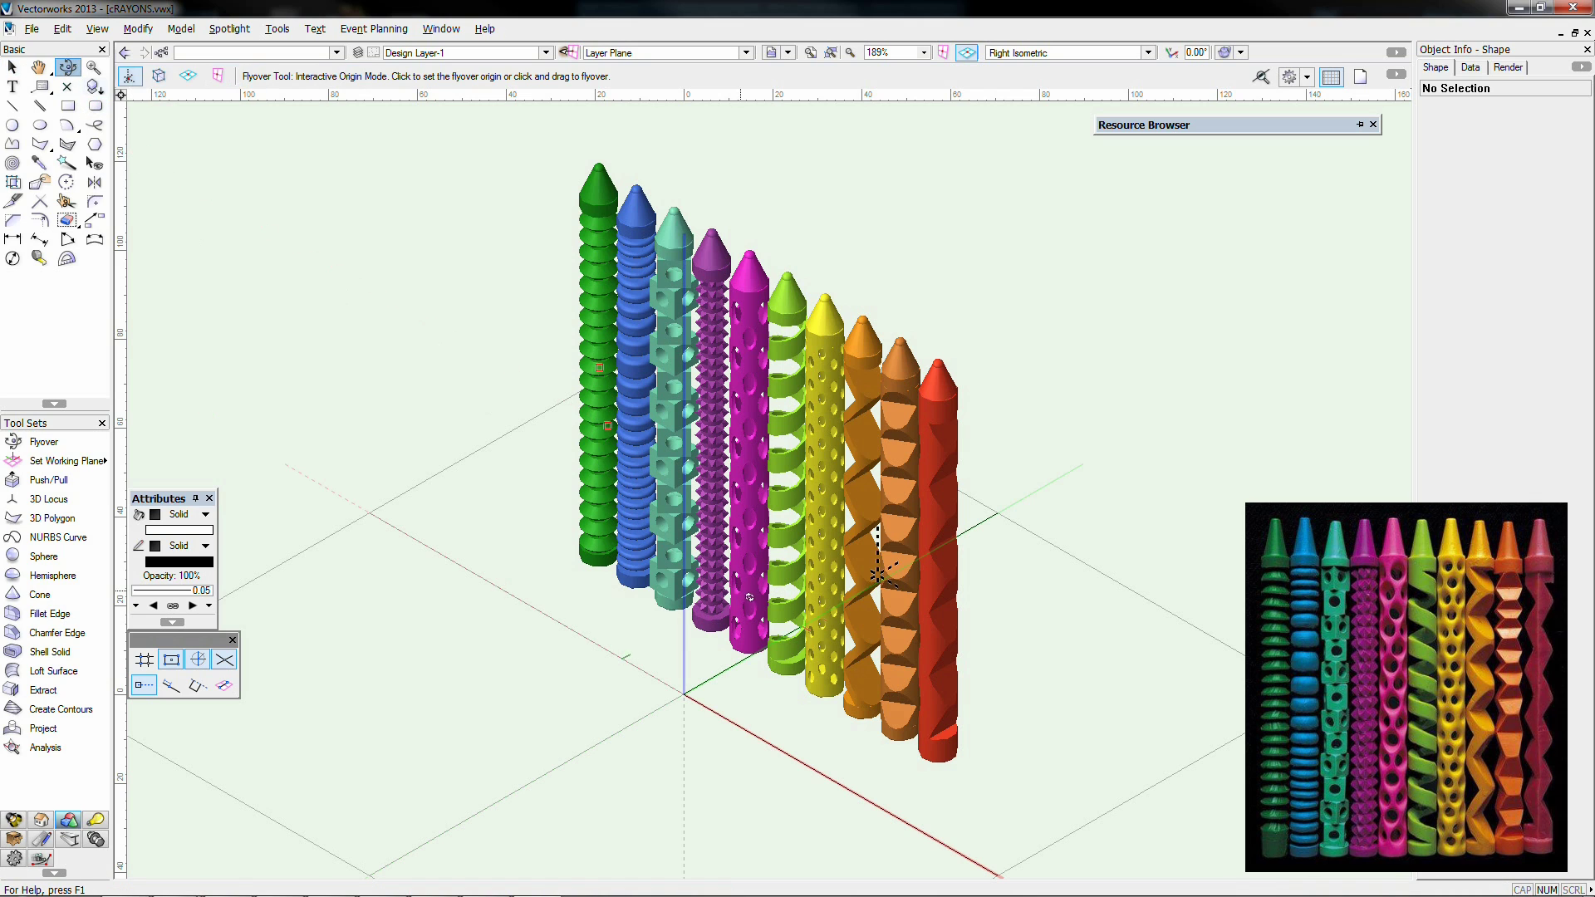
mouse_move(737, 652)
mouse_down()
mouse_move(705, 712)
mouse_move(788, 675)
mouse_move(765, 718)
mouse_move(749, 717)
mouse_up()
drag(955, 615, 955, 613)
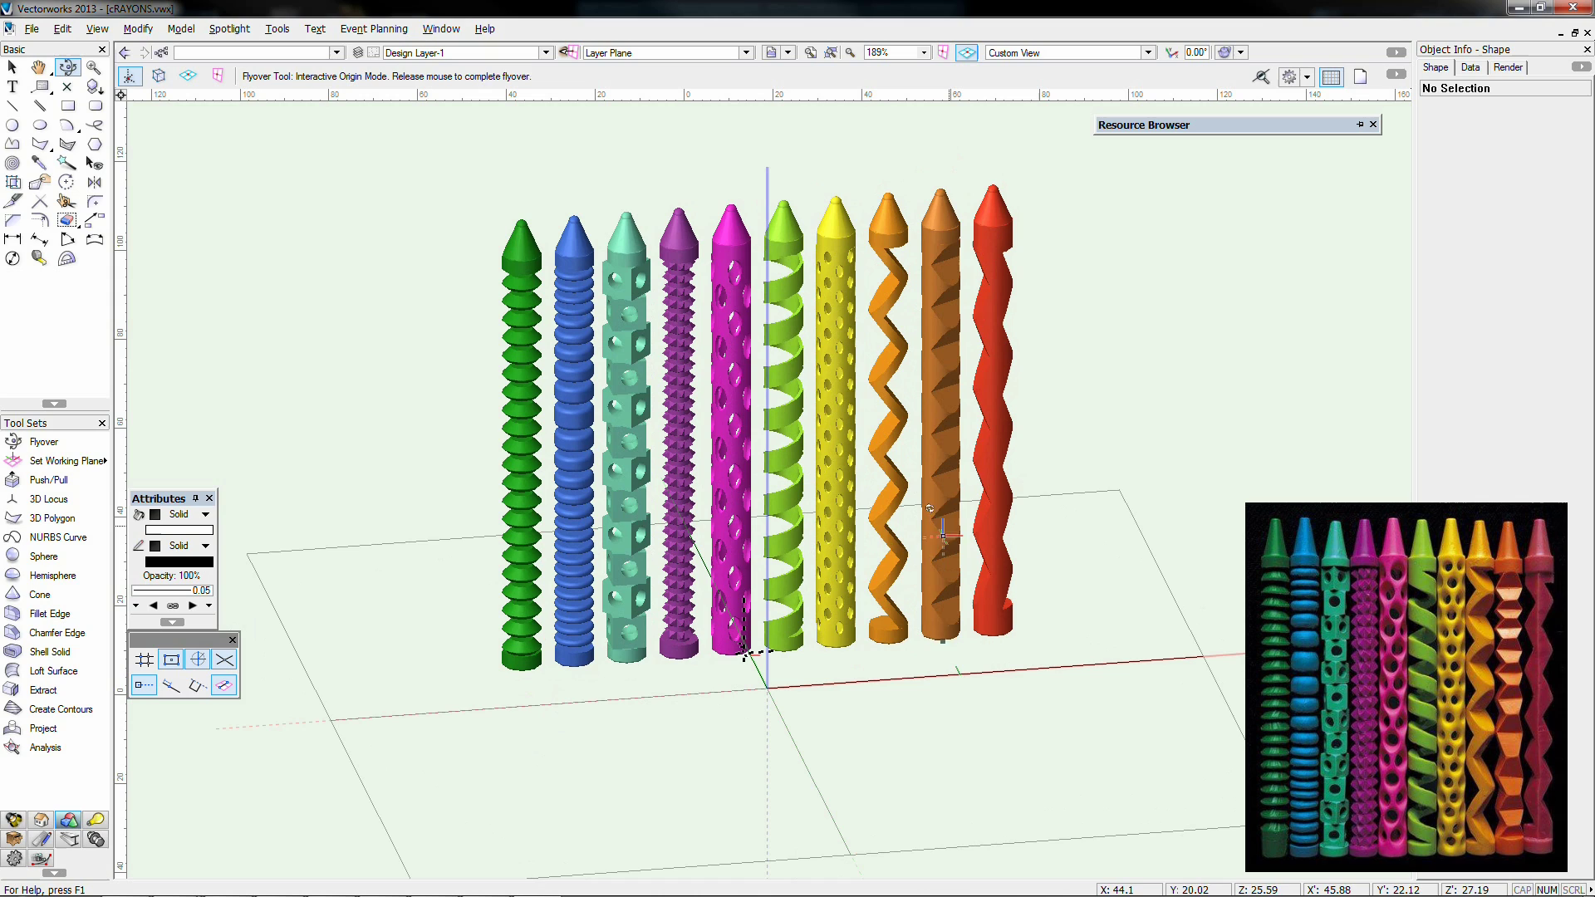